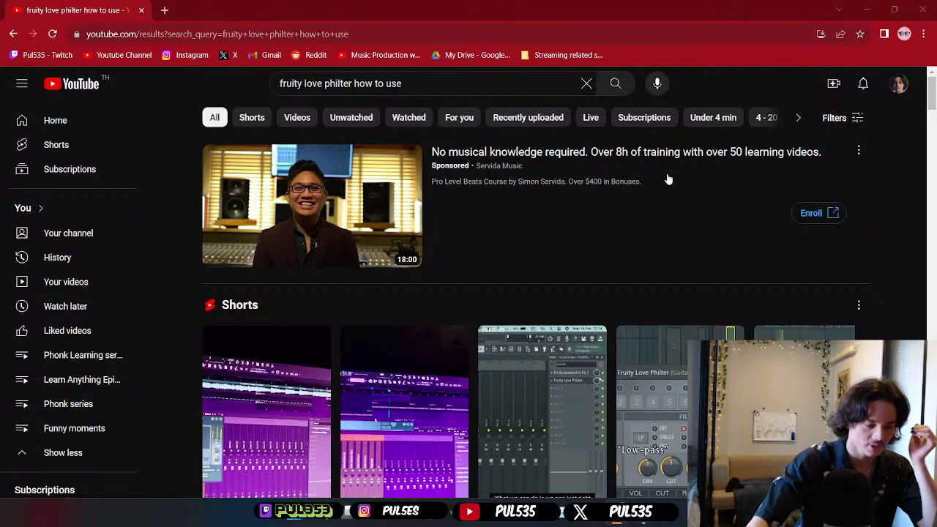
- Open the system's list of sound output devices
key(super+ctrl+v)
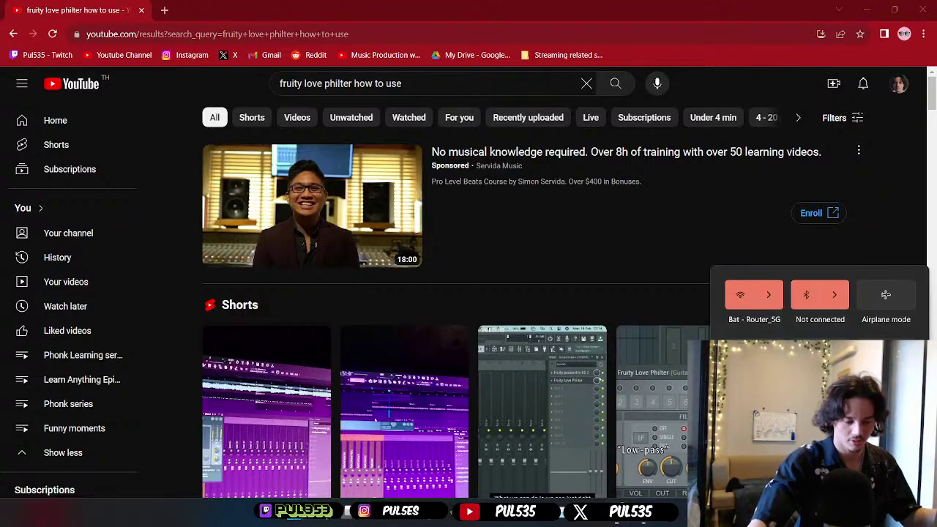
click(757, 333)
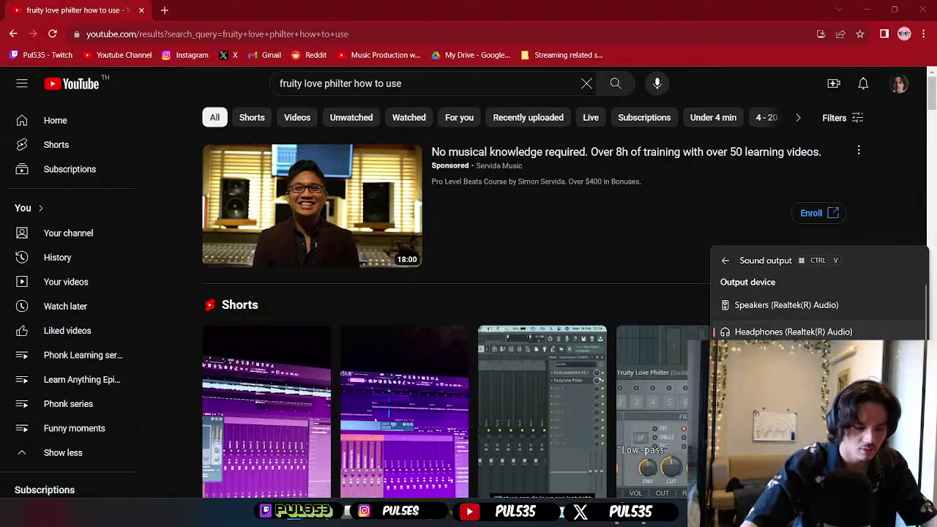
- Switch from the browser to FL Studio and show the Playlist
click(863, 9)
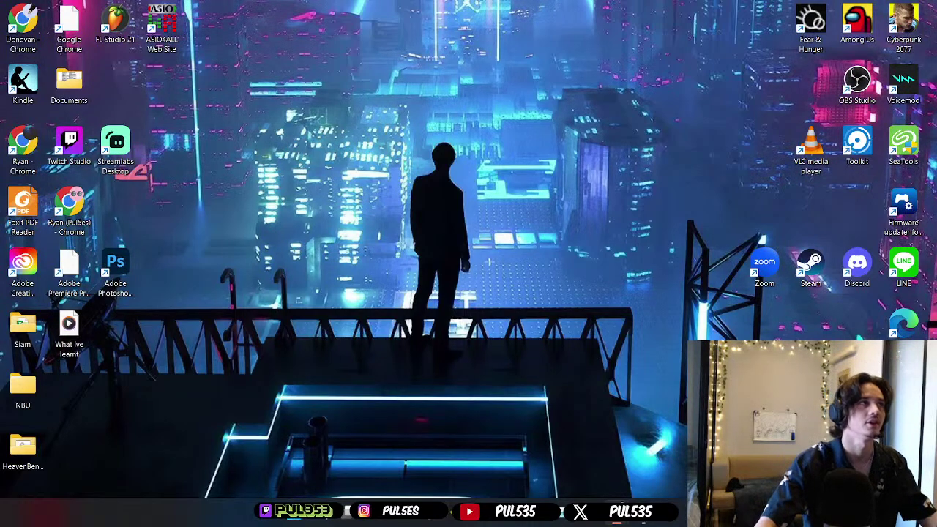
double_click(110, 29)
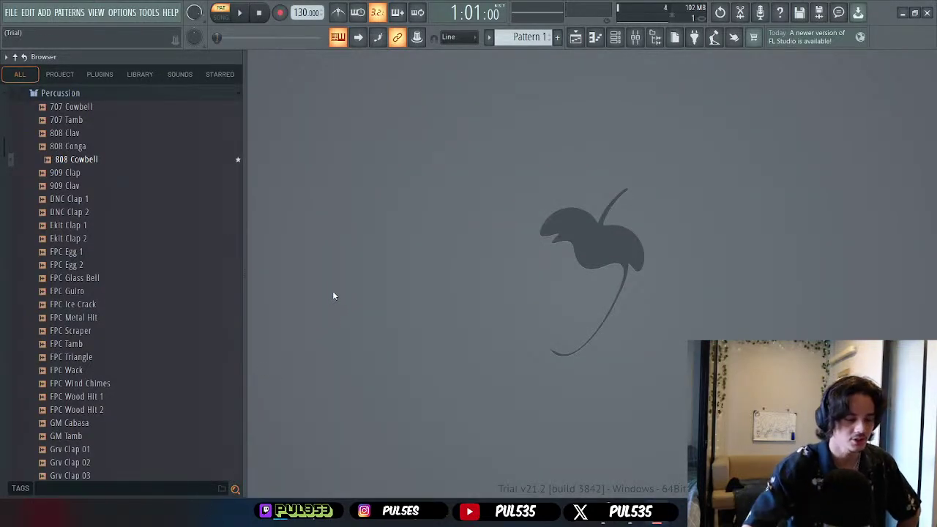
click(577, 38)
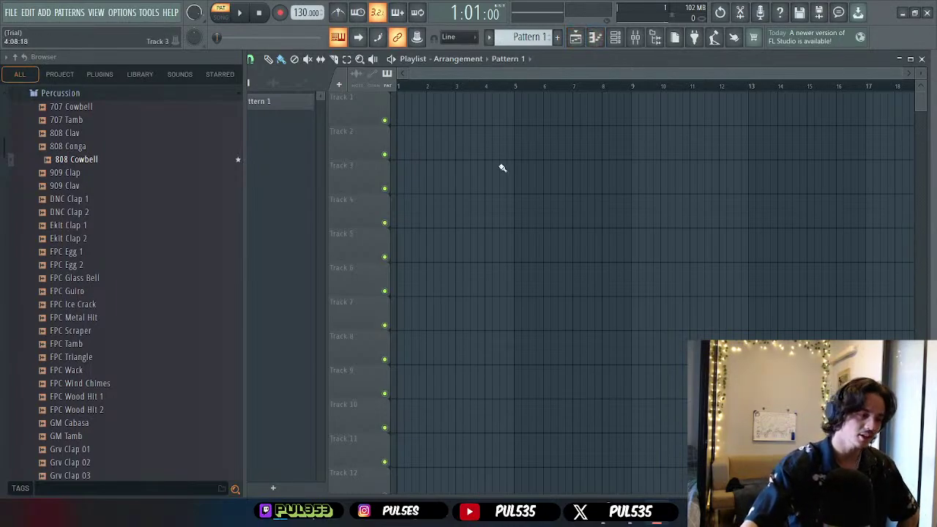
- Rename Pattern 1 as 808 and color it Medium Red Violet (#9F3582)
click(272, 489)
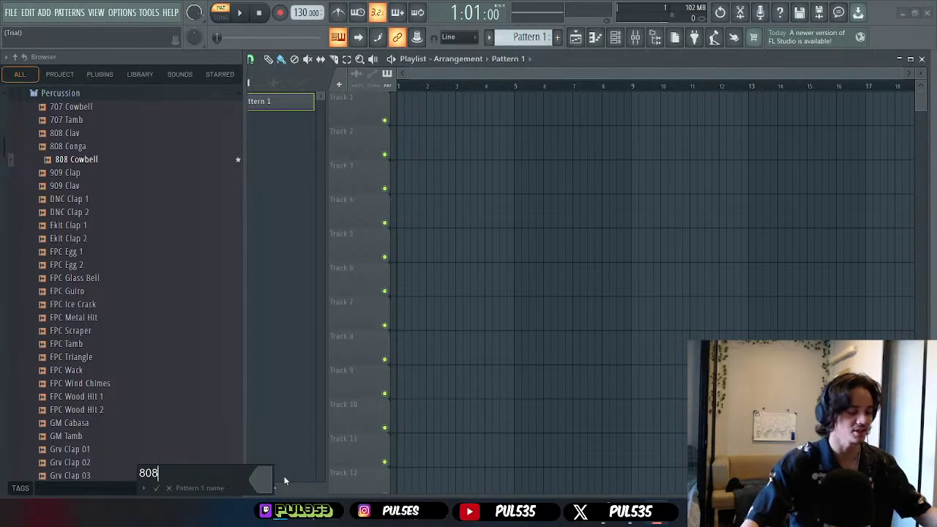
text(808)
click(266, 477)
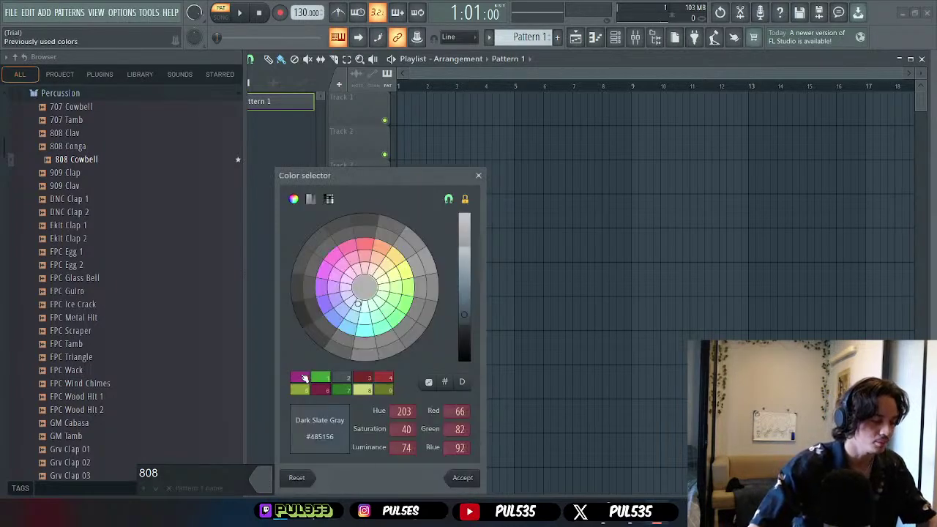
click(304, 378)
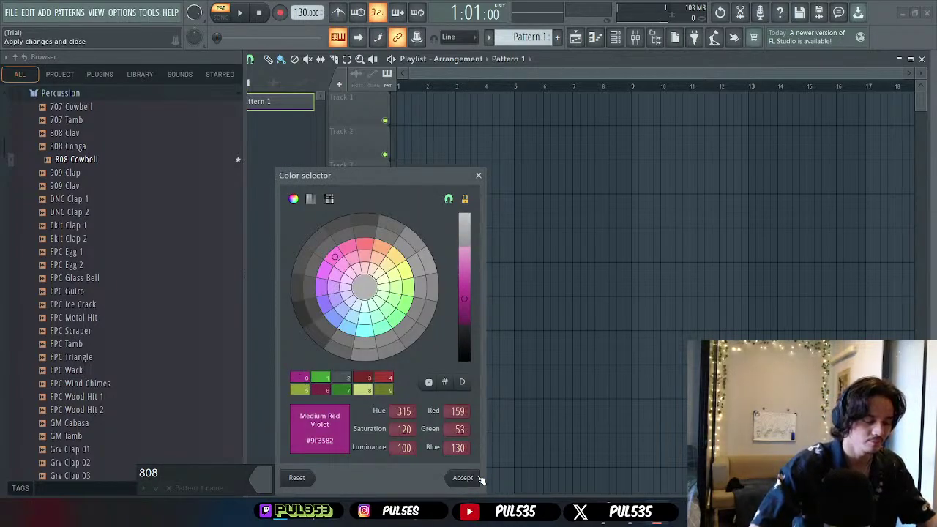
click(469, 477)
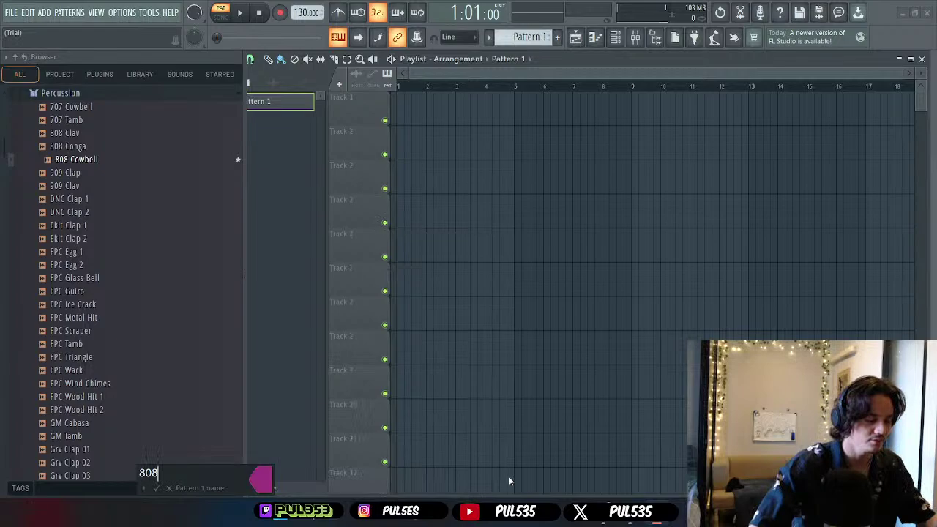
click(157, 487)
- Place the 808 pattern at the start of Track 1 and add a FLEX instrument channel
drag(263, 102, 514, 106)
double_click(478, 111)
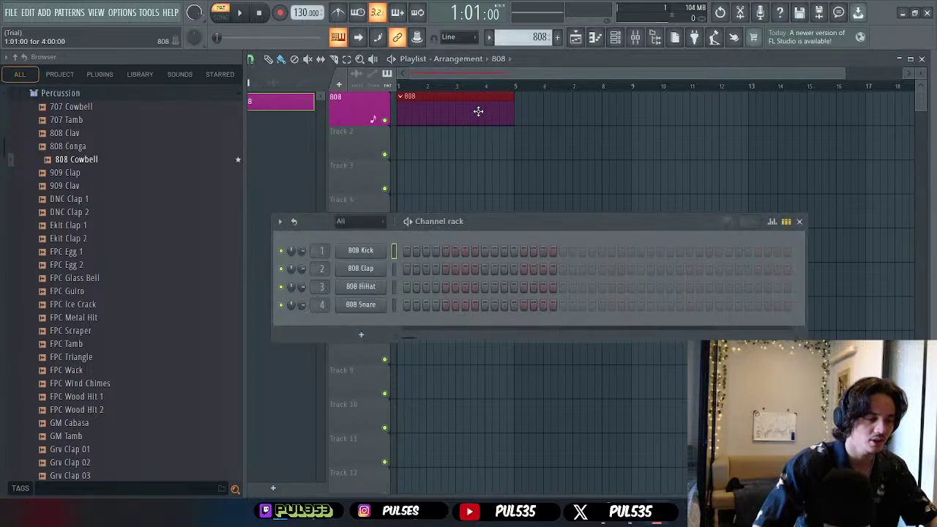
click(361, 335)
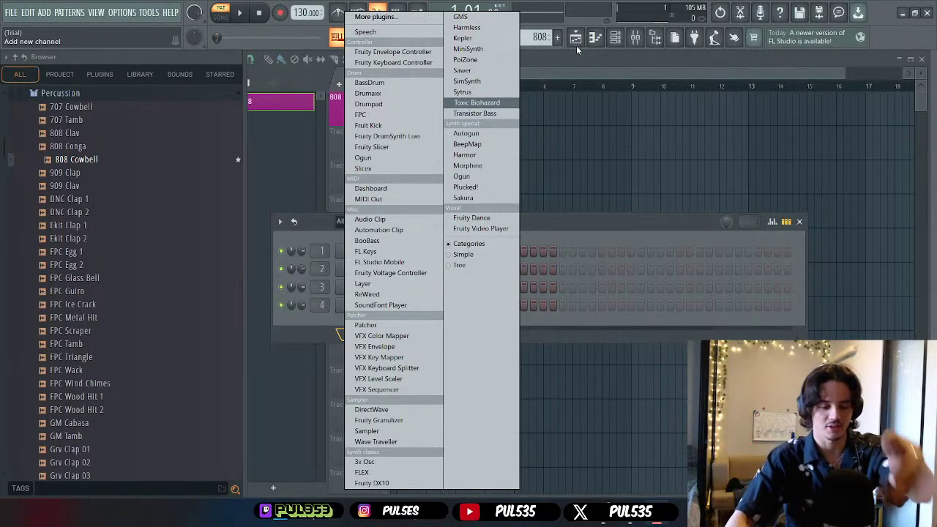
click(364, 473)
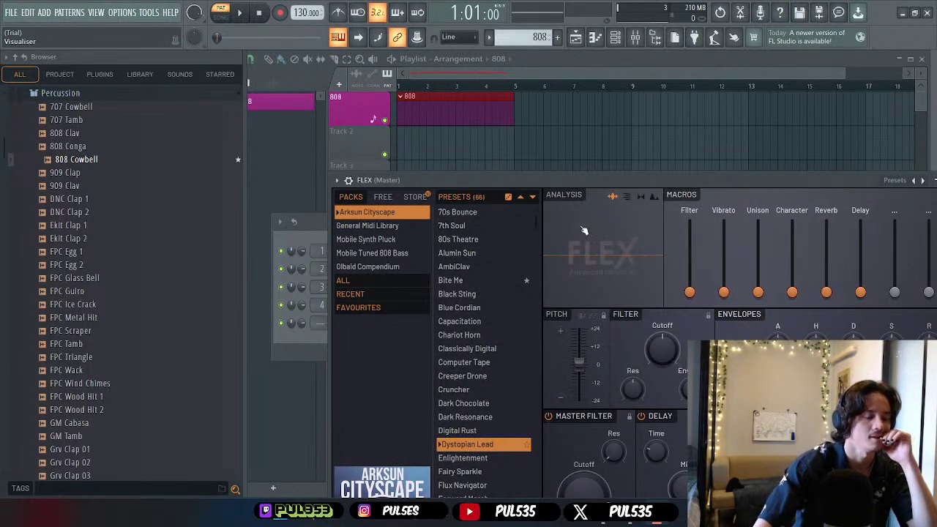
- Load the 808 Punched preset from the Mobile Tuned 808 Bass pack in FLEX and close the plugin
drag(661, 183, 576, 65)
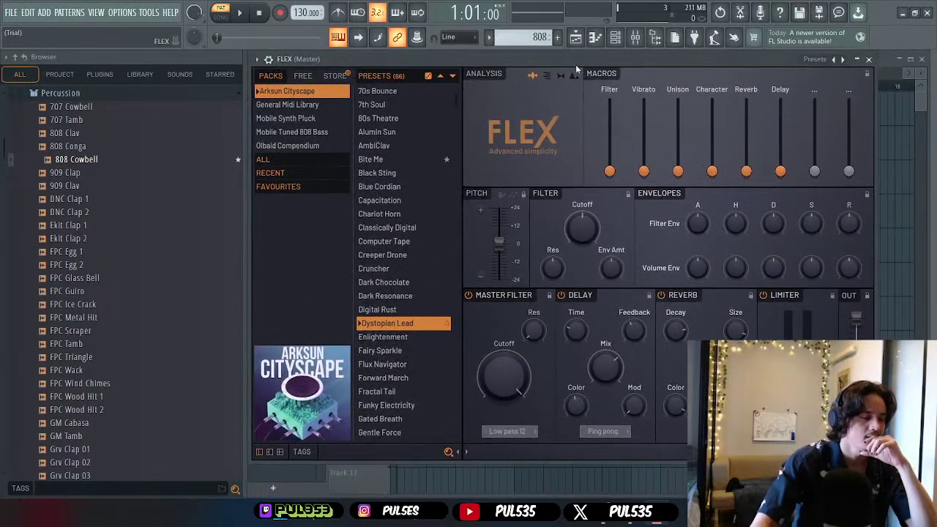
click(291, 132)
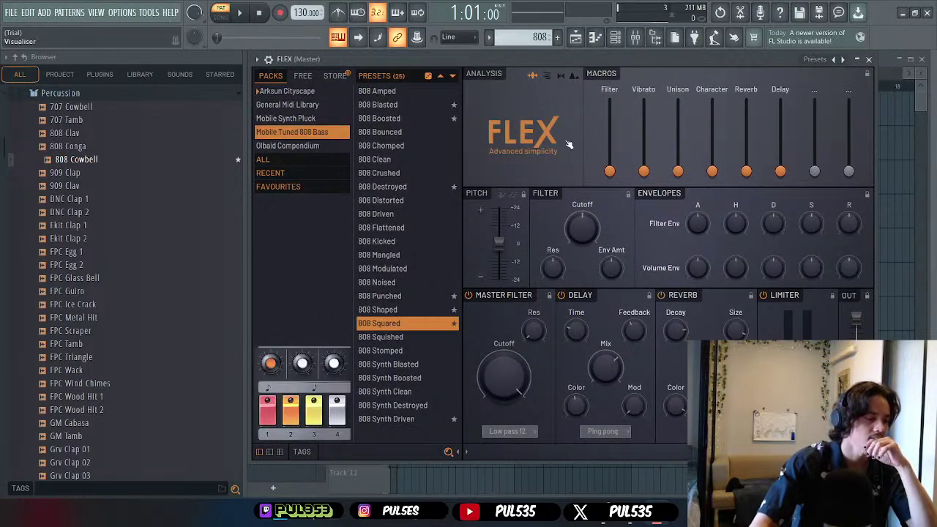
click(408, 296)
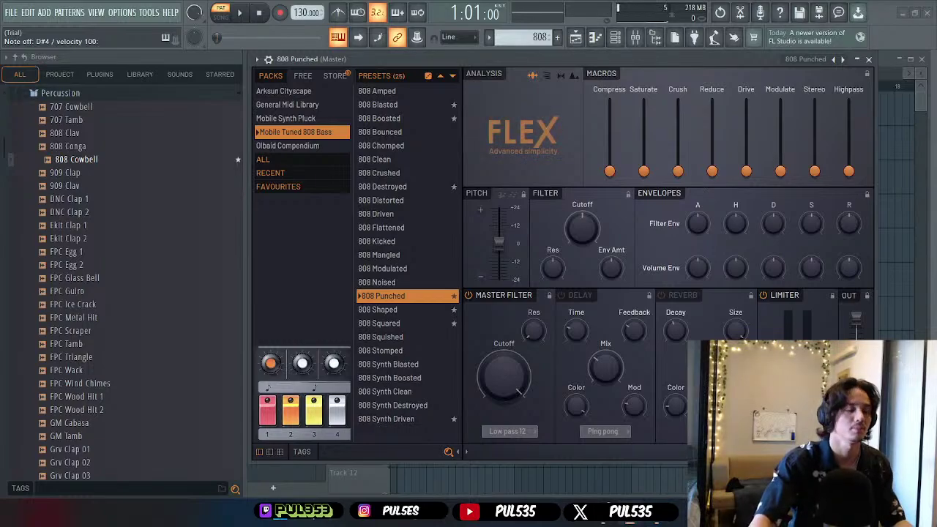
mouse_move(548, 448)
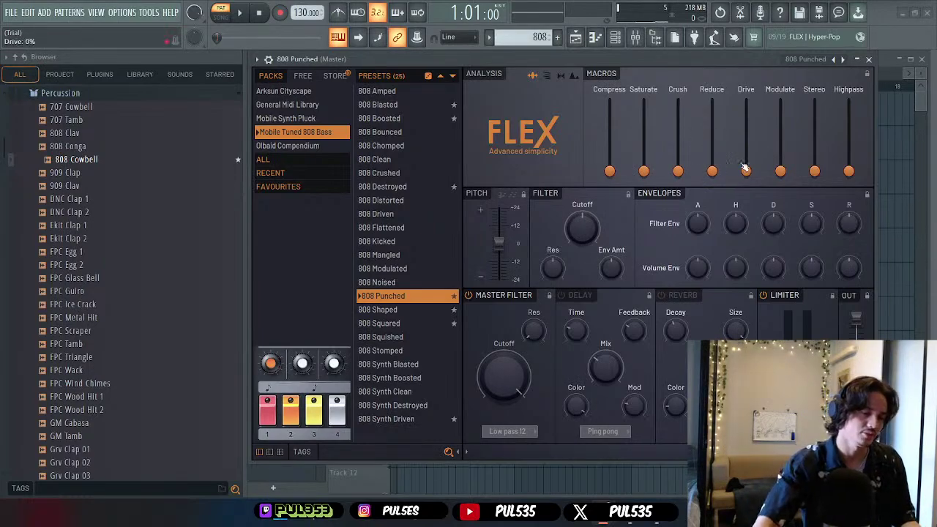
click(869, 59)
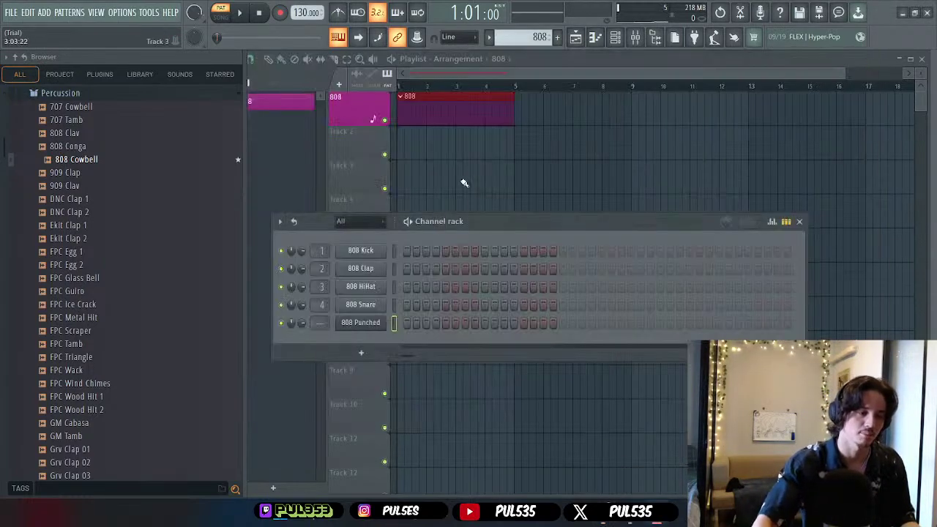
- Clear the mixer track assignments of the 808 Kick, Clap, HiHat and Snare channels and close the Channel rack
click(646, 219)
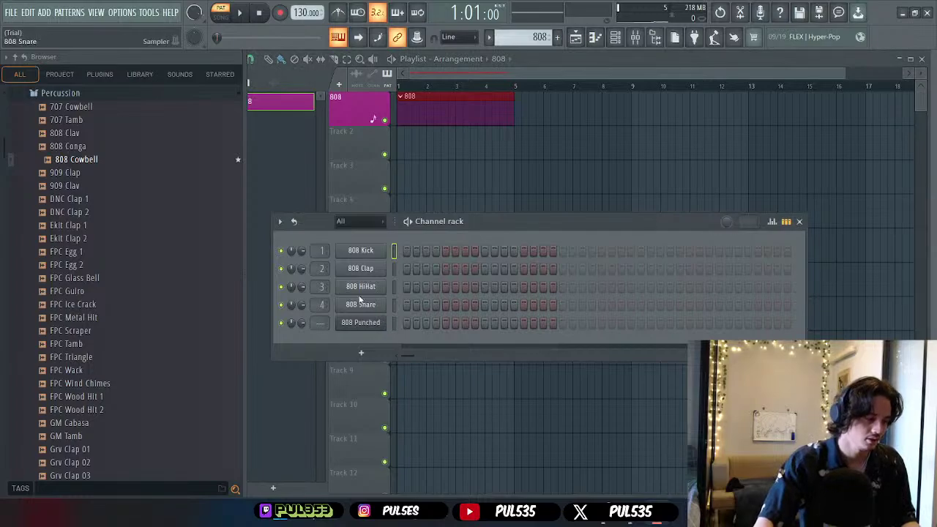
drag(320, 304, 322, 254)
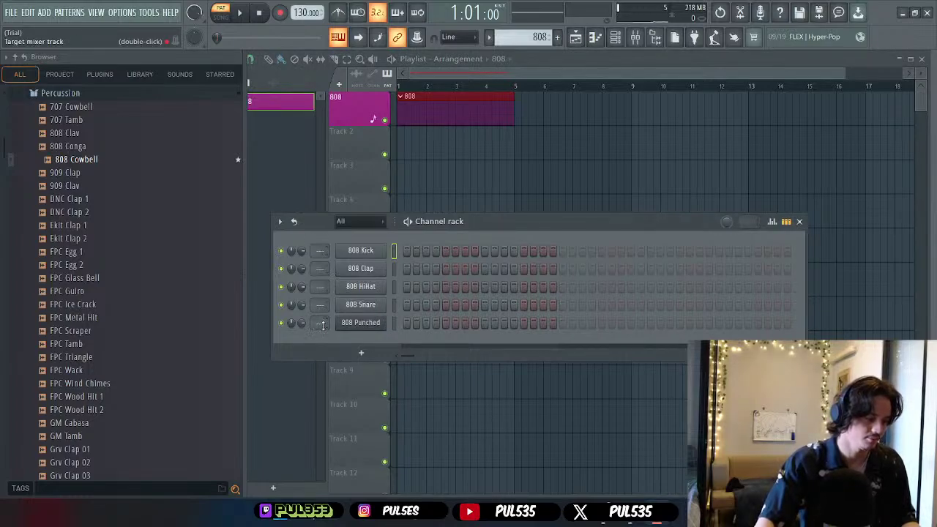
click(799, 221)
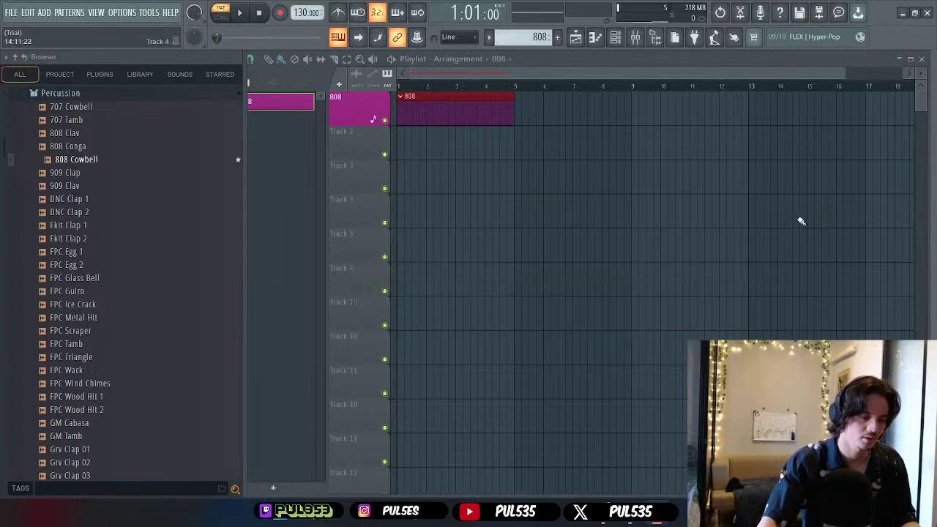
- Open the piano roll and switch it to the 808 Punched channel
click(599, 38)
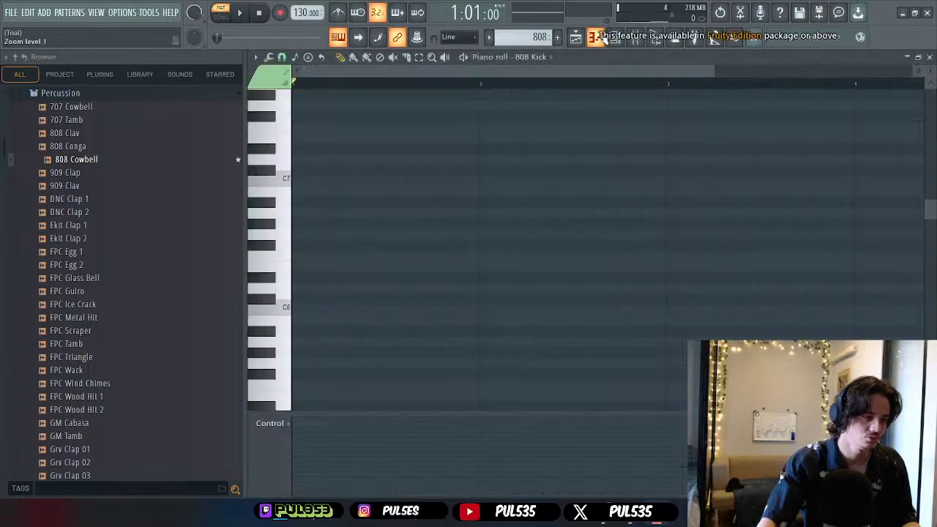
click(538, 57)
click(542, 119)
scroll(480, 251, down, 1)
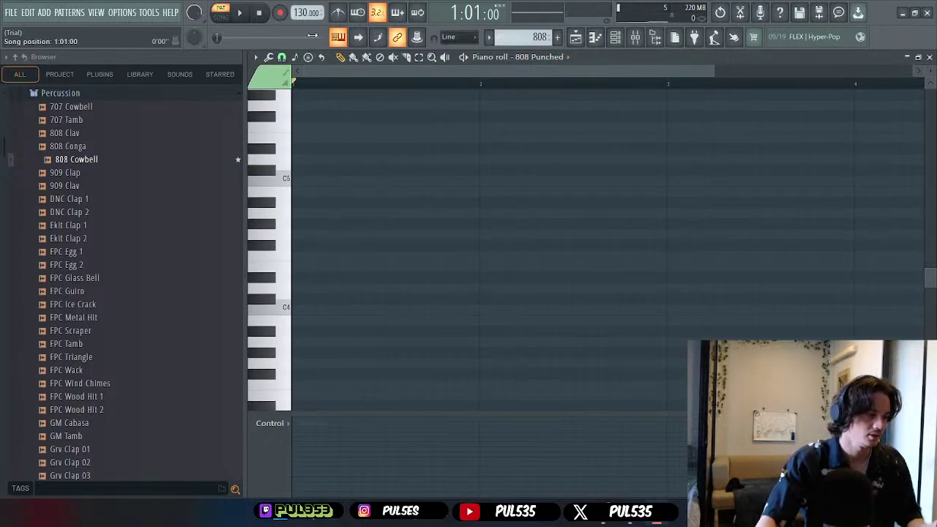
- Set the piano roll's scale highlighting to Minor Melodic
click(255, 58)
mouse_move(307, 115)
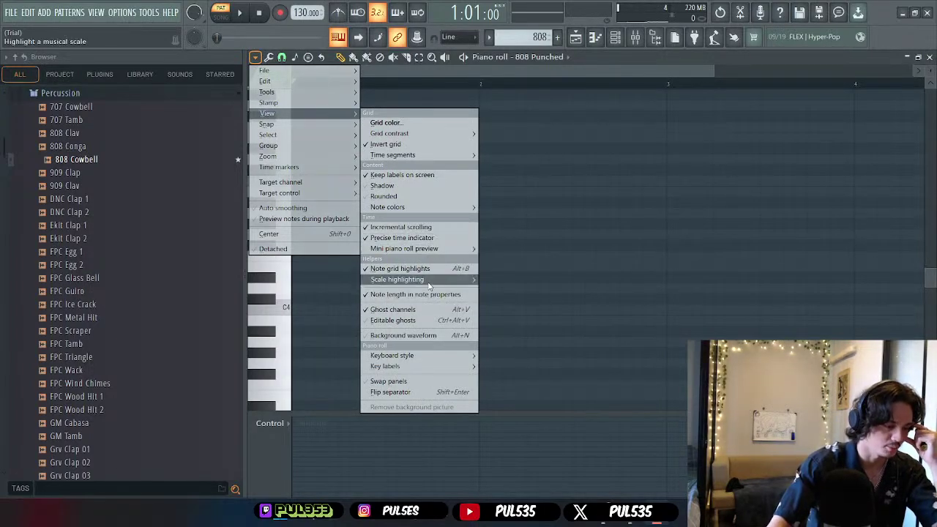
mouse_move(431, 284)
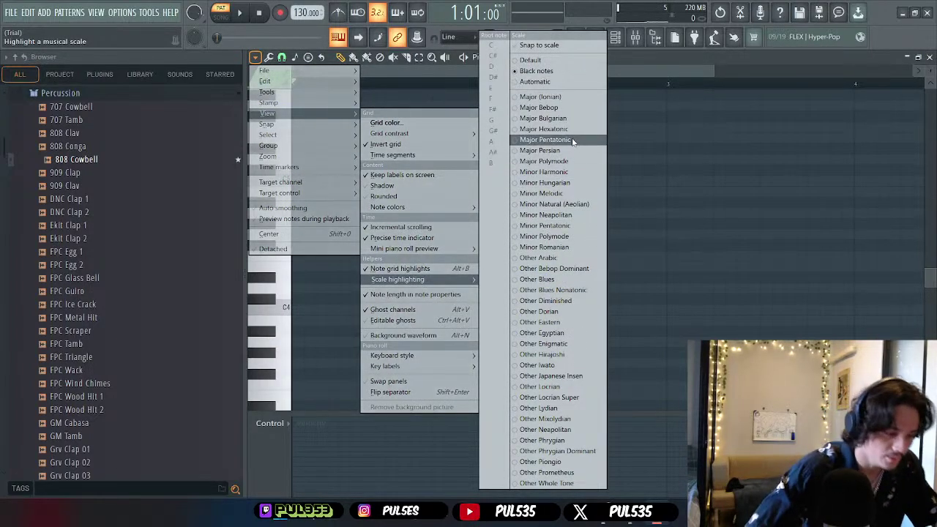
click(562, 194)
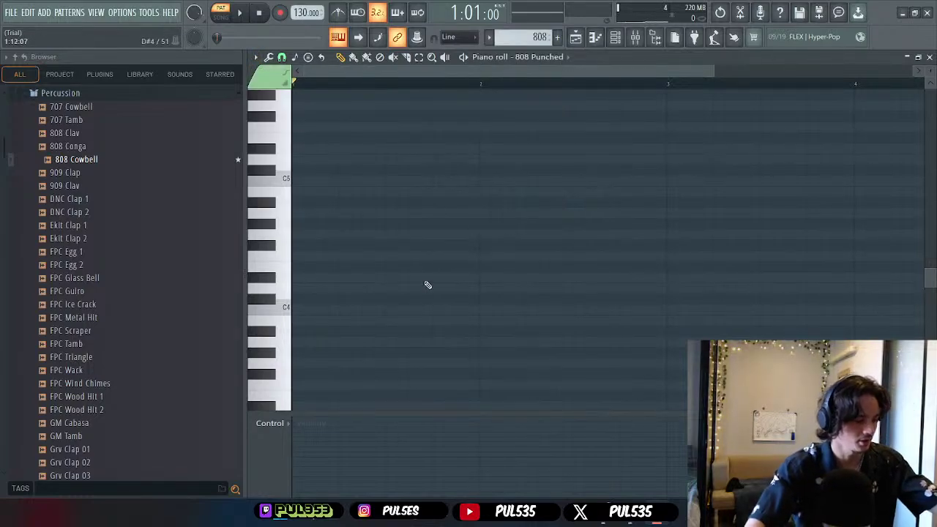
- Draw three C4 notes in bar 1 at steps 1, 7 and 11, lasting 4, 2 and 4 steps
scroll(351, 333, down, 4)
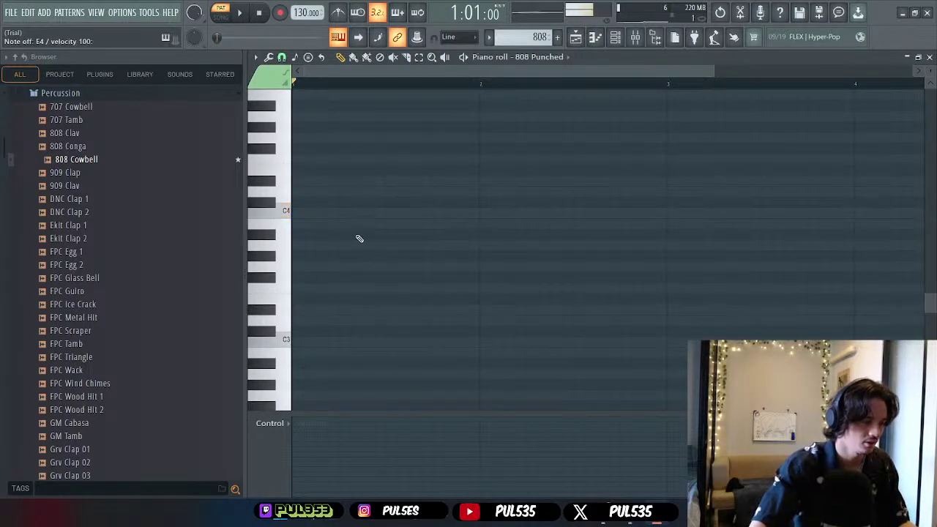
click(294, 212)
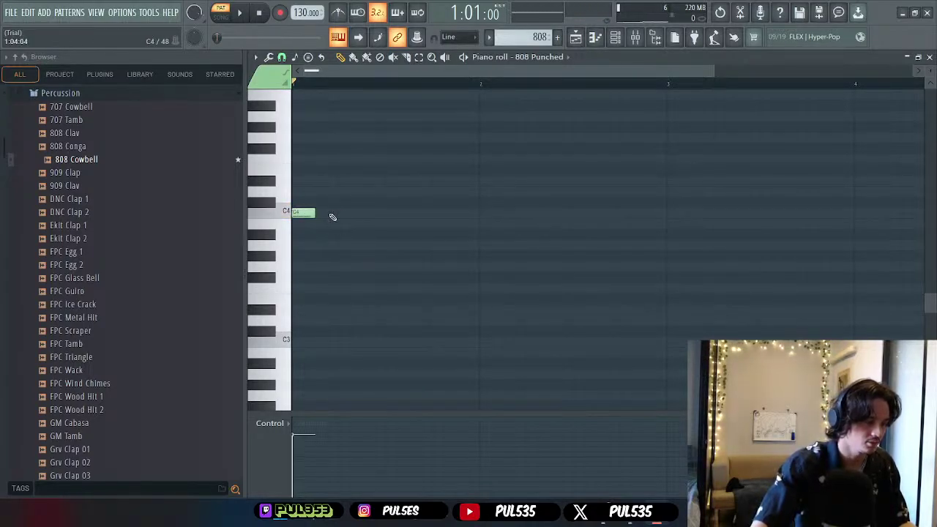
drag(317, 212, 344, 217)
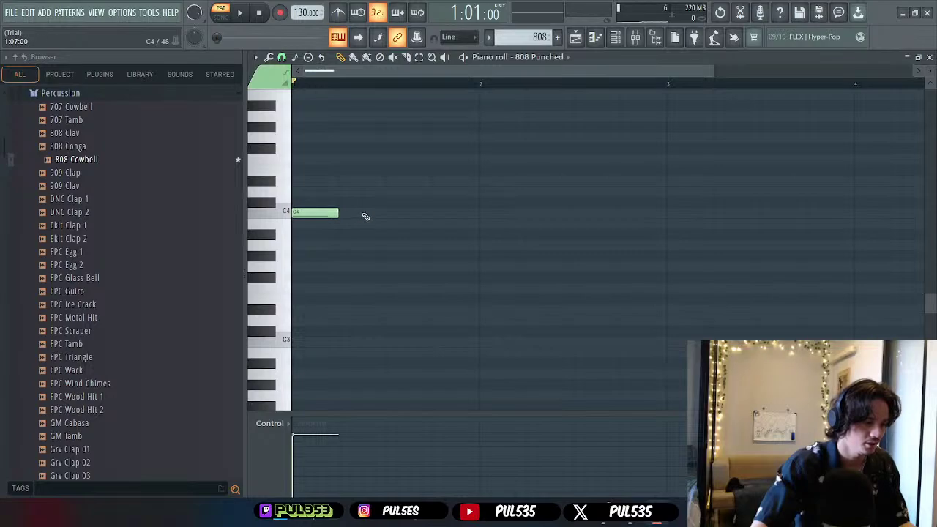
click(364, 213)
drag(408, 213, 457, 214)
click(411, 213)
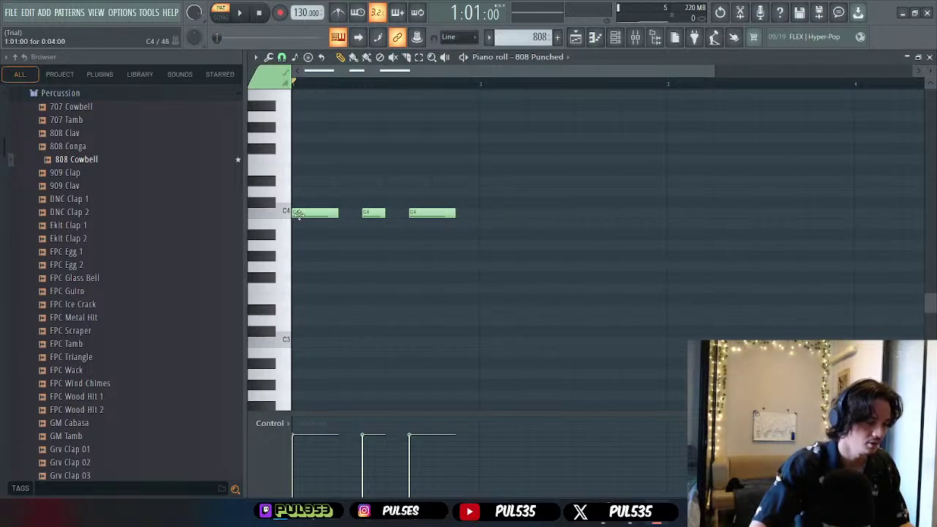
- Play back the C4 notes in bar 1 and stop playback
key(space)
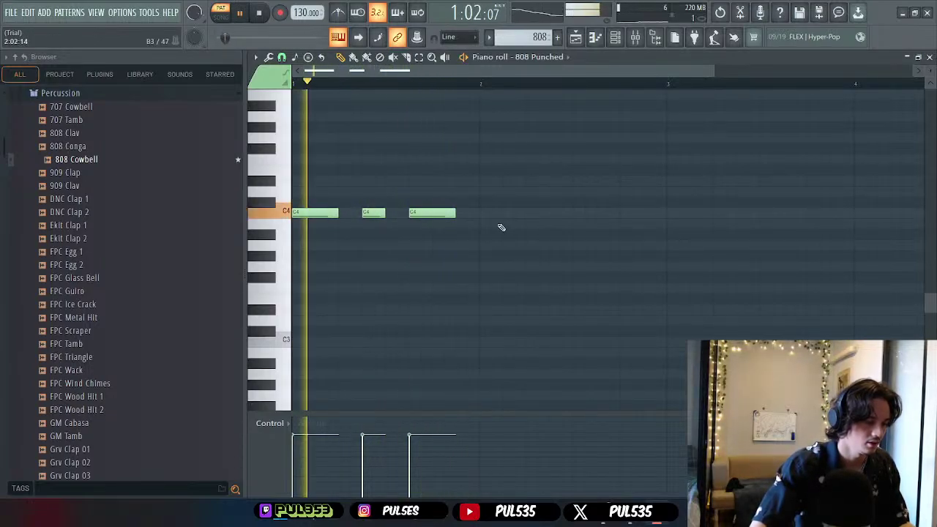
scroll(442, 212, up, 1)
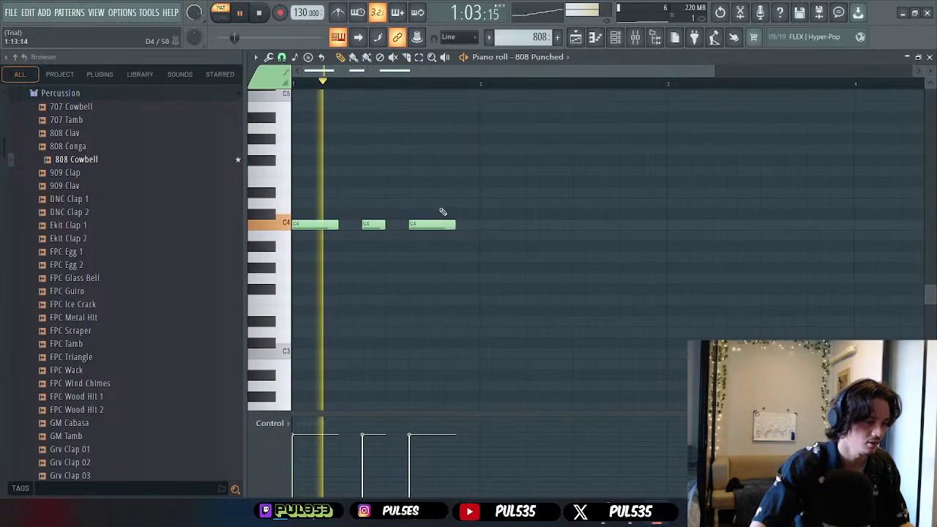
scroll(469, 241, up, 4)
key(space)
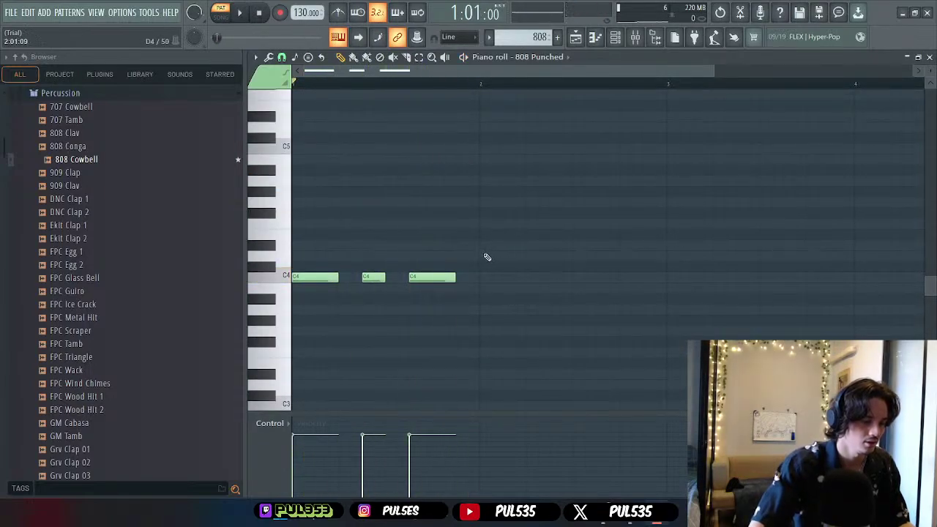
- Repeat the rhythm in bar 2 with three D4 notes at steps 1, 7 and 11, lasting 4, 2 and 4 steps
click(487, 257)
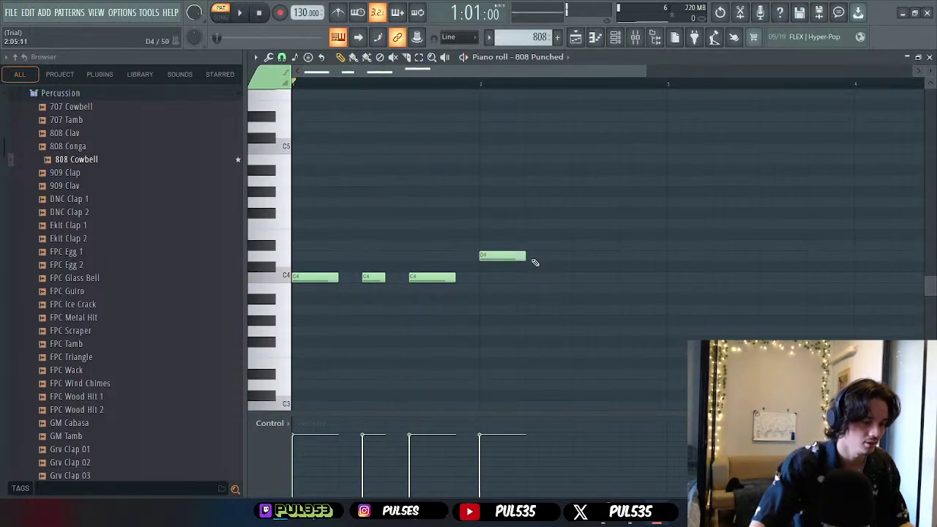
click(609, 257)
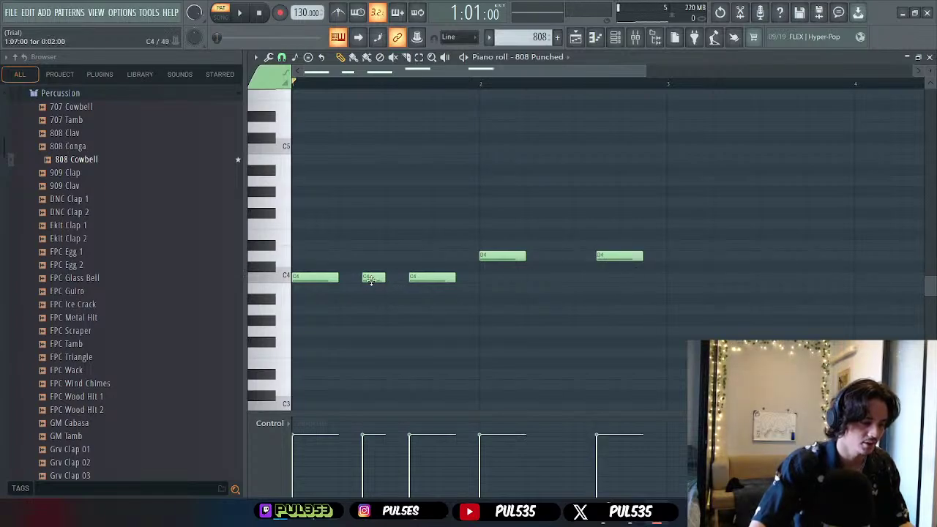
click(571, 257)
drag(571, 257, 558, 257)
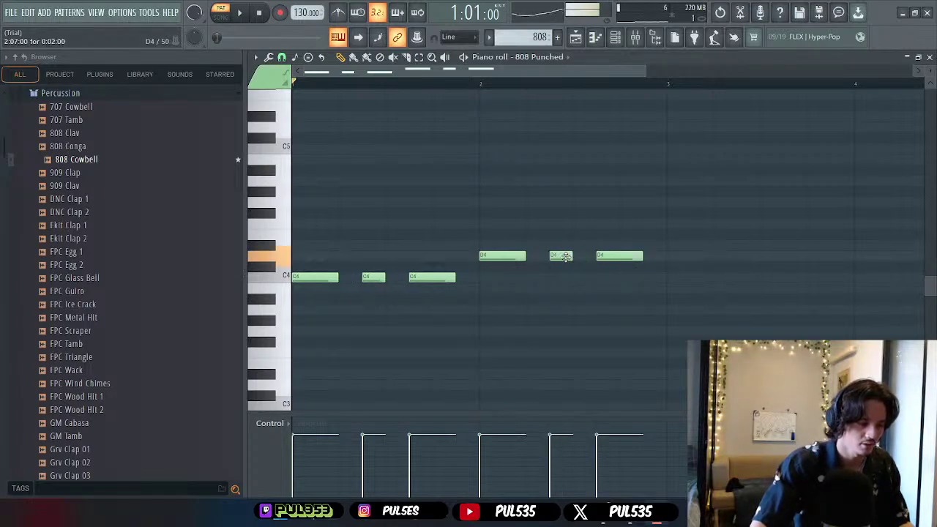
- Play back the pattern briefly, and copy the three D4 notes of bar 2 into bar 3 on C4
key(space)
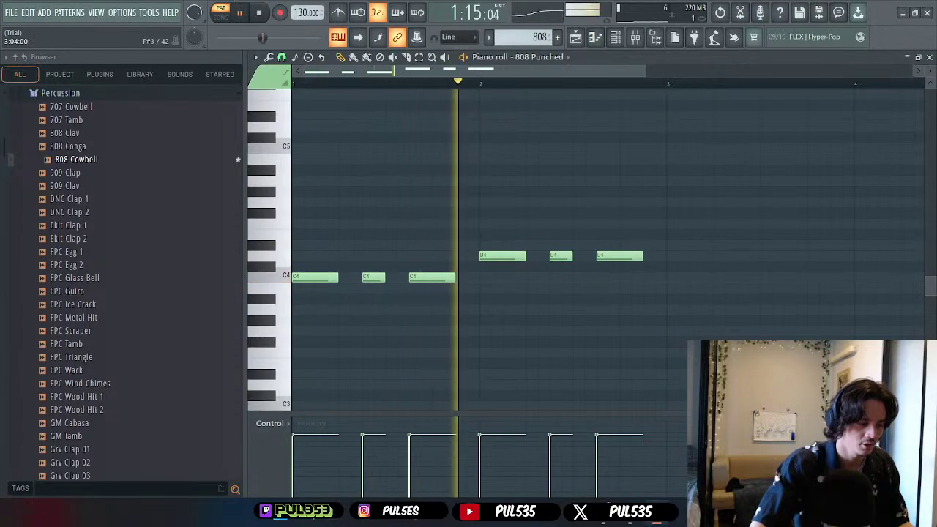
key(space)
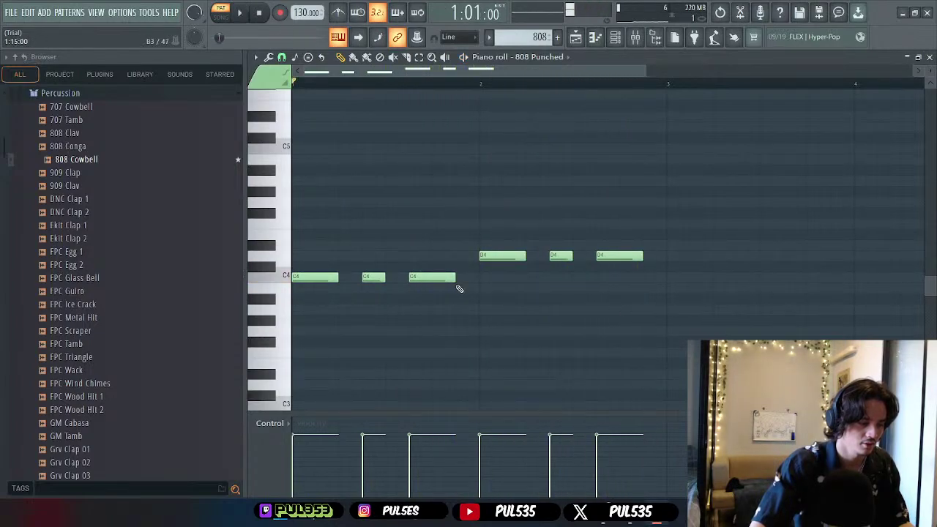
drag(474, 222, 649, 268)
key(ctrl+c)
key(ctrl+v)
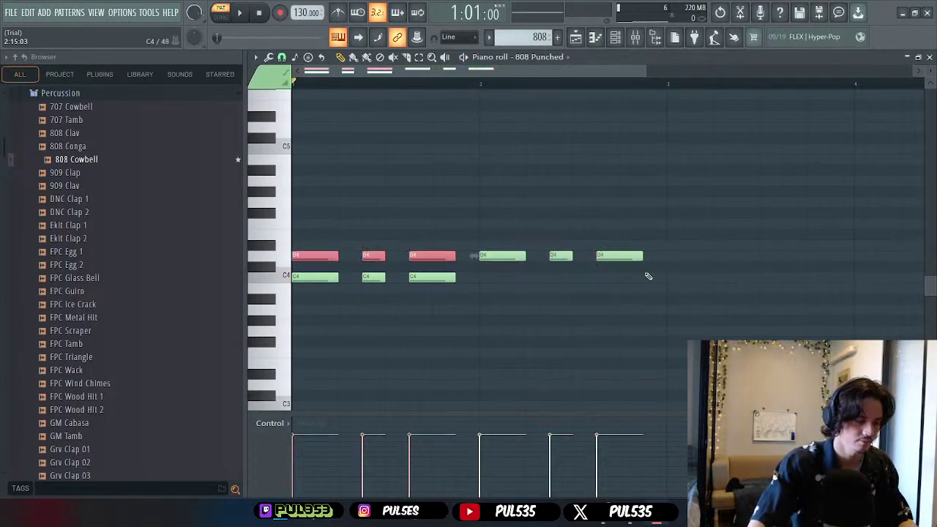
drag(428, 253, 684, 274)
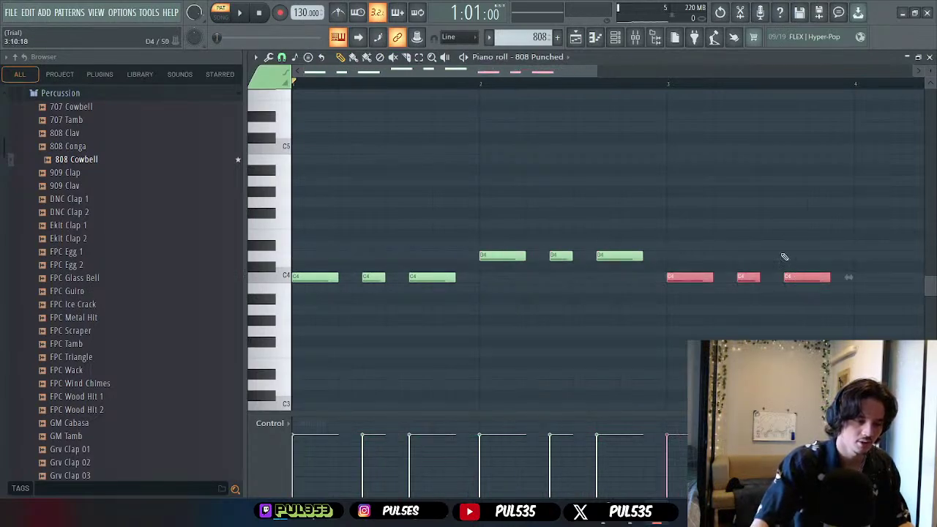
- Copy the three C4 notes of bar 3 into bar 4 and raise the copies to F4
scroll(755, 264, down, 2)
key(ctrl+c)
key(ctrl+v)
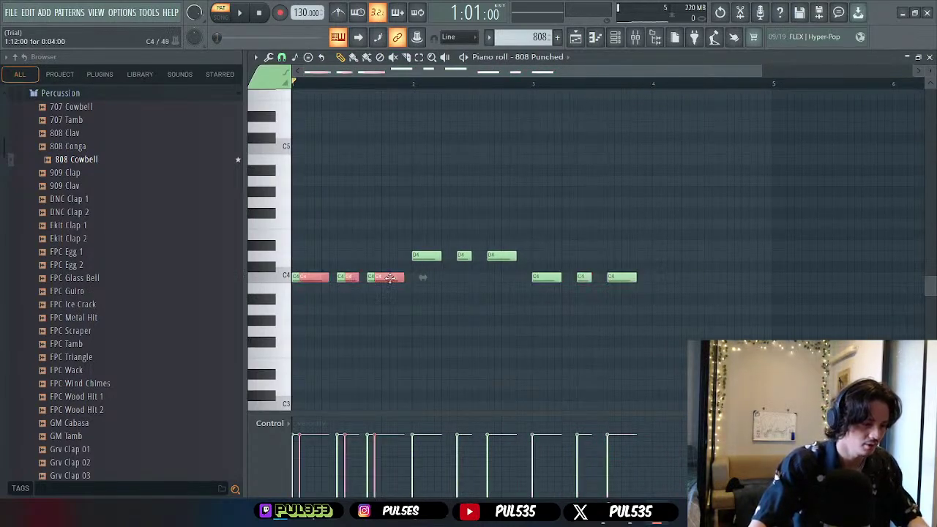
drag(388, 278, 739, 224)
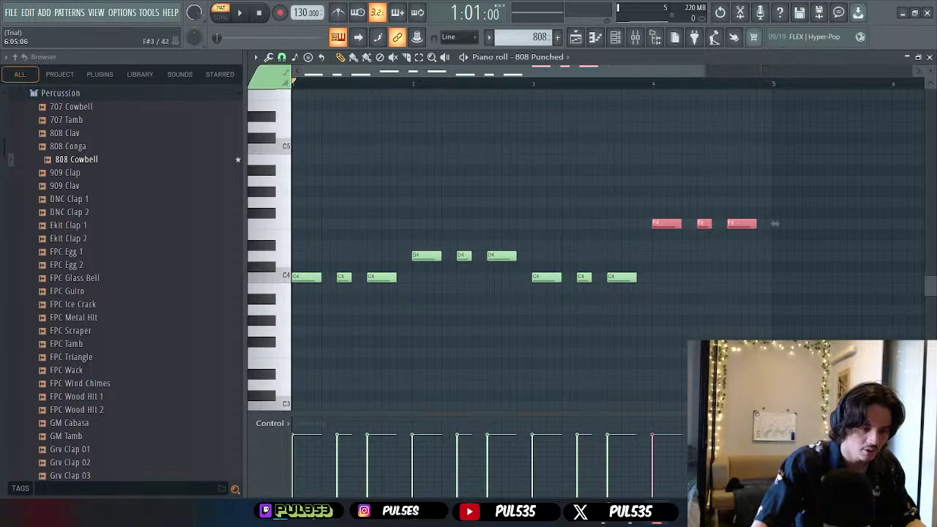
- Play back the four-bar 808 pattern, close the piano roll and stop playback
key(space)
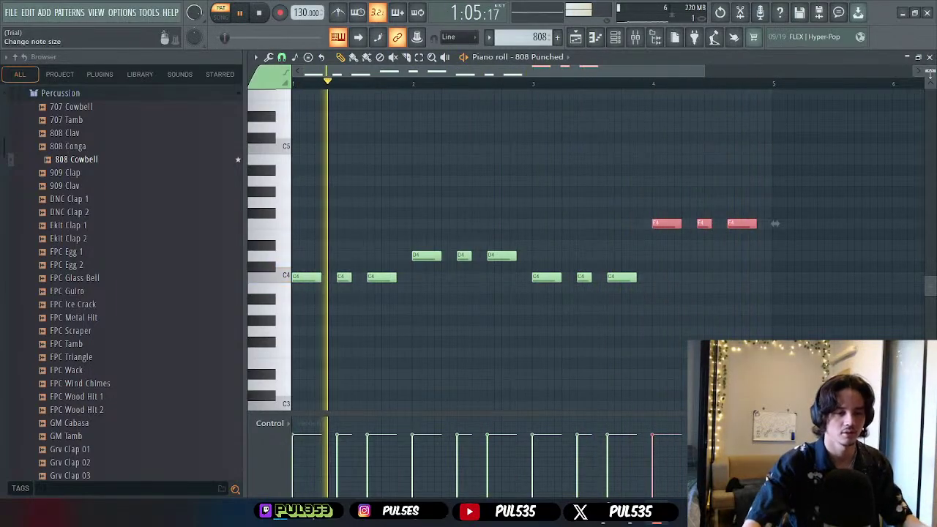
click(930, 58)
key(space)
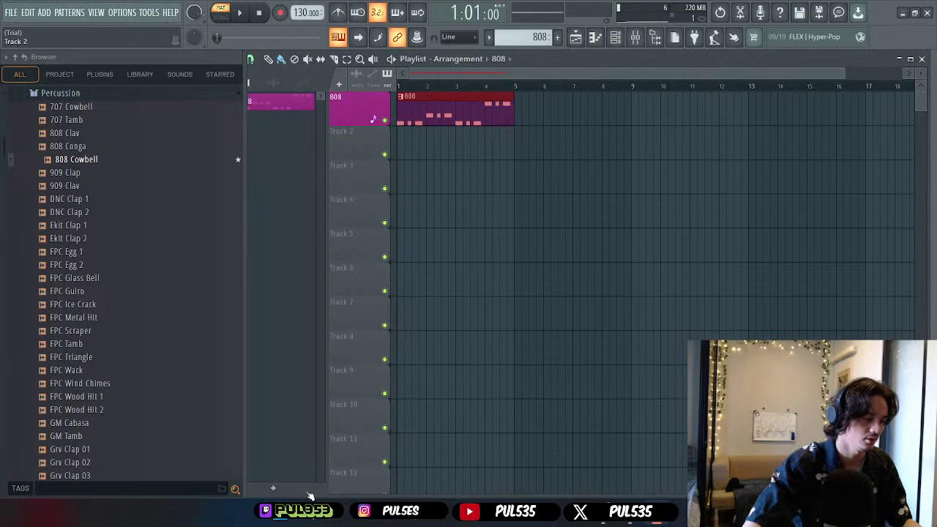
- Copy all the notes of the 808 pattern from its piano roll and return to the playlist
double_click(456, 113)
key(ctrl+a)
scroll(621, 168, left, 3)
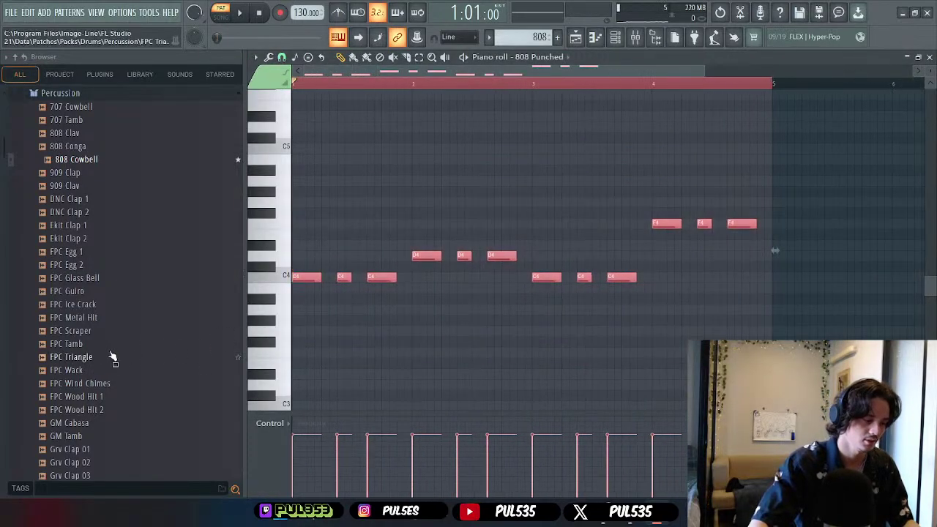
key(F7)
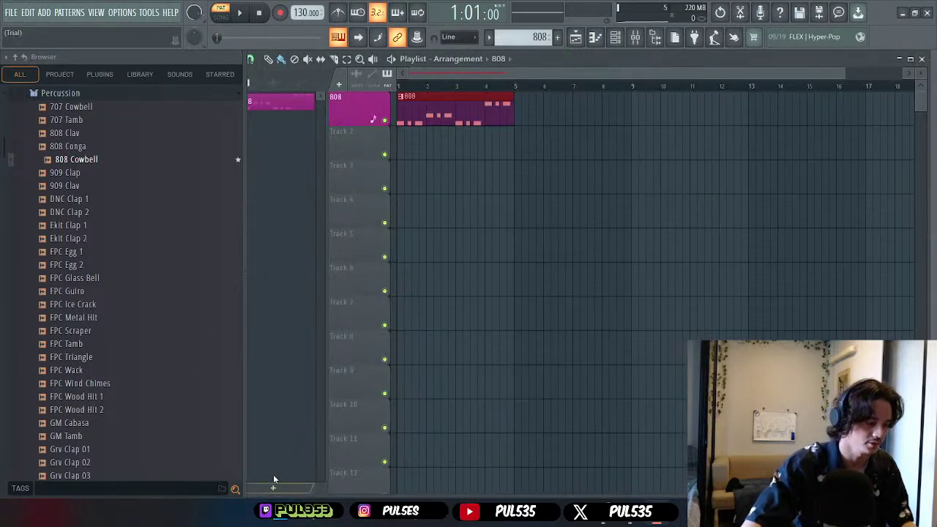
- Create a new pattern named "cowbell melody" and colour it green
click(274, 485)
text(cowbell m)
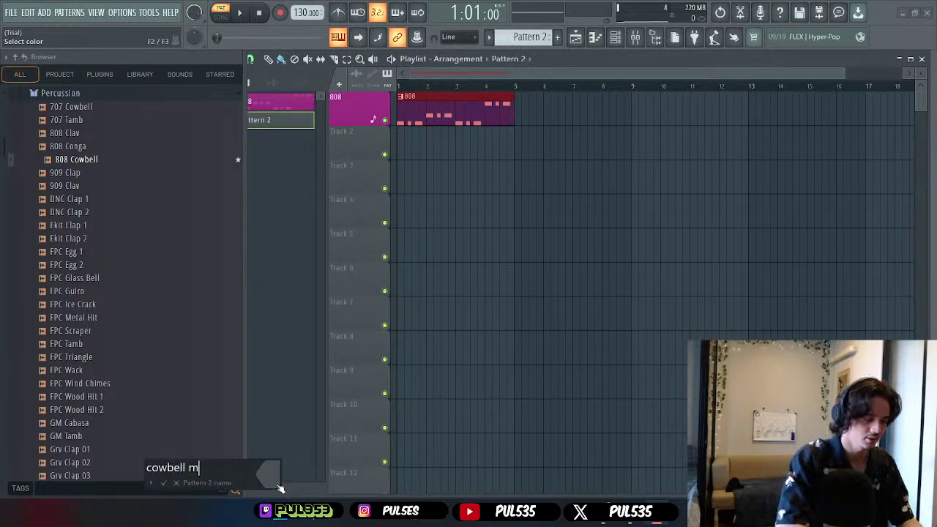
text(elody)
click(265, 484)
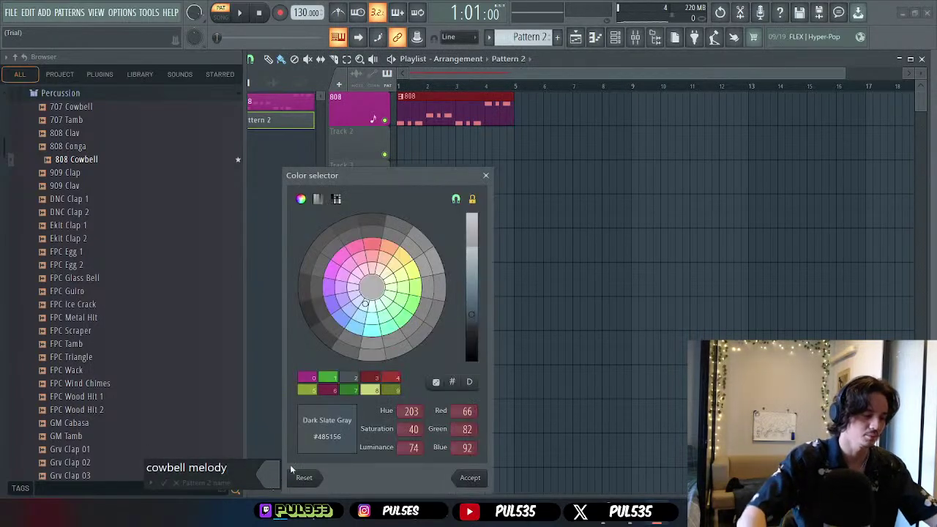
click(471, 479)
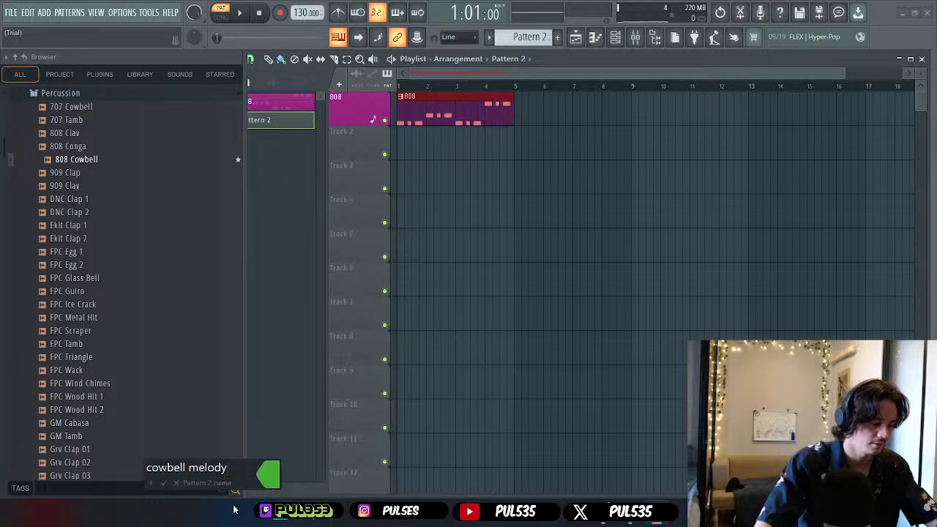
click(176, 483)
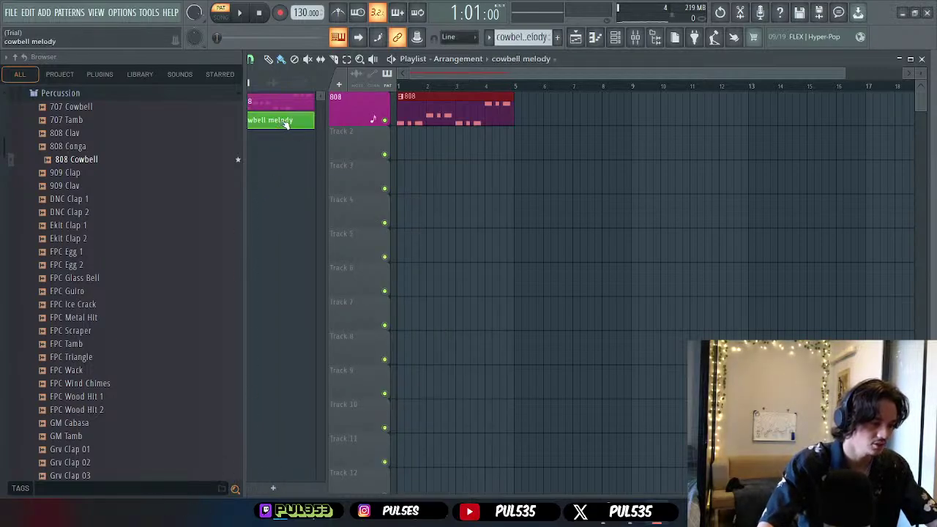
- Place the cowbell melody pattern at bar 1 of track 2 and repeat the 808 clip on track 1 through bar 24
drag(286, 125, 514, 143)
drag(459, 96, 571, 107)
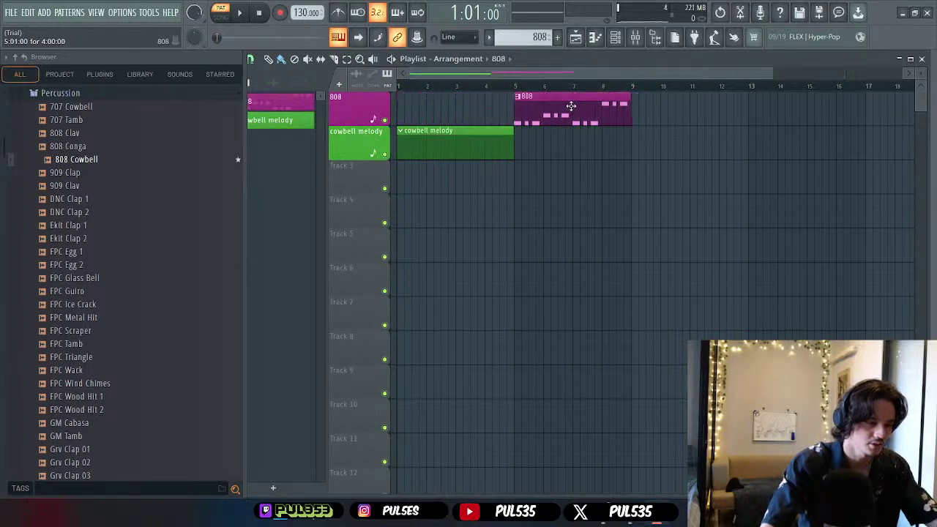
click(402, 106)
mouse_move(636, 109)
mouse_down()
mouse_move(864, 109)
mouse_move(781, 204)
mouse_up()
scroll(864, 109, down, 2)
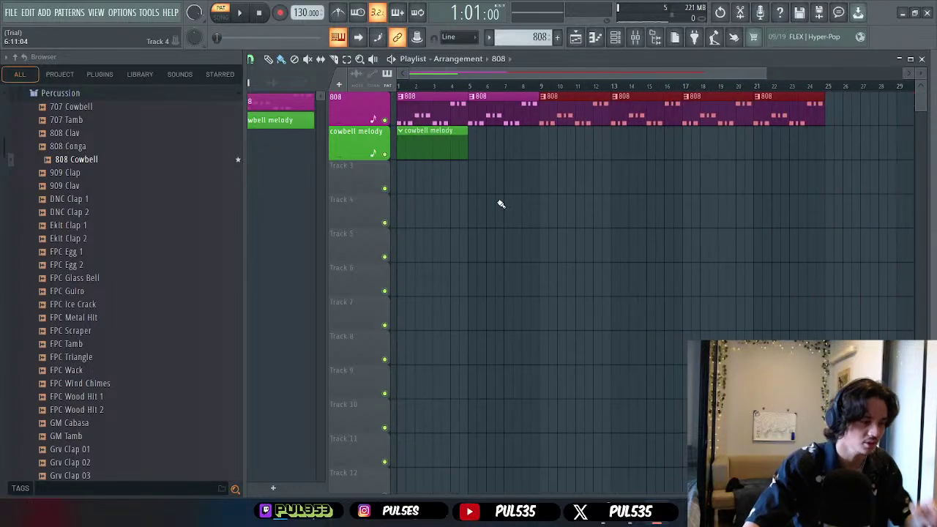
- Add the 808 Cowbell sample as a new channel in the channel rack and route it to mixer track 2
click(423, 146)
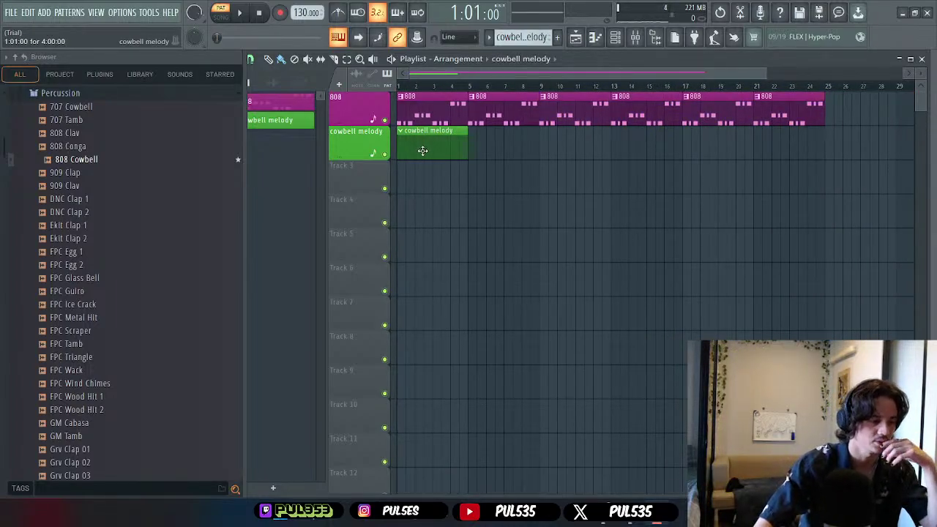
double_click(422, 151)
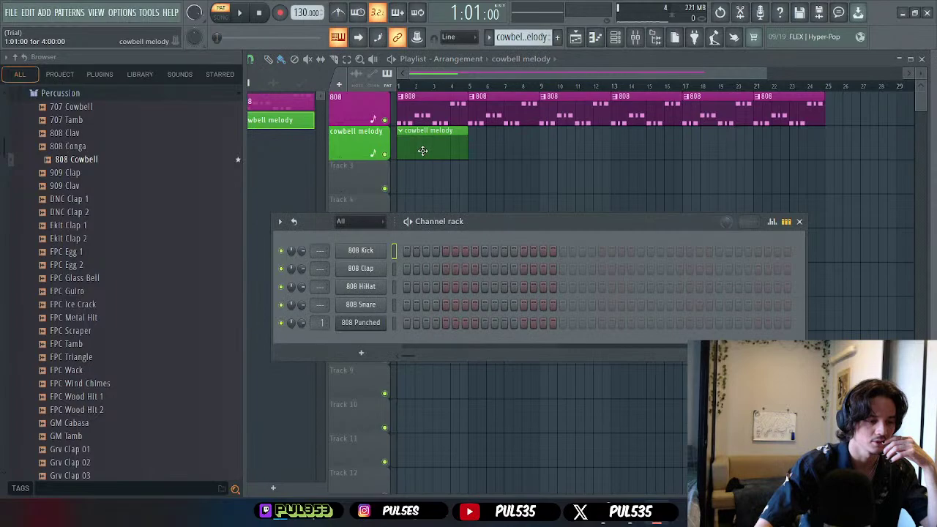
click(82, 160)
drag(86, 164, 352, 342)
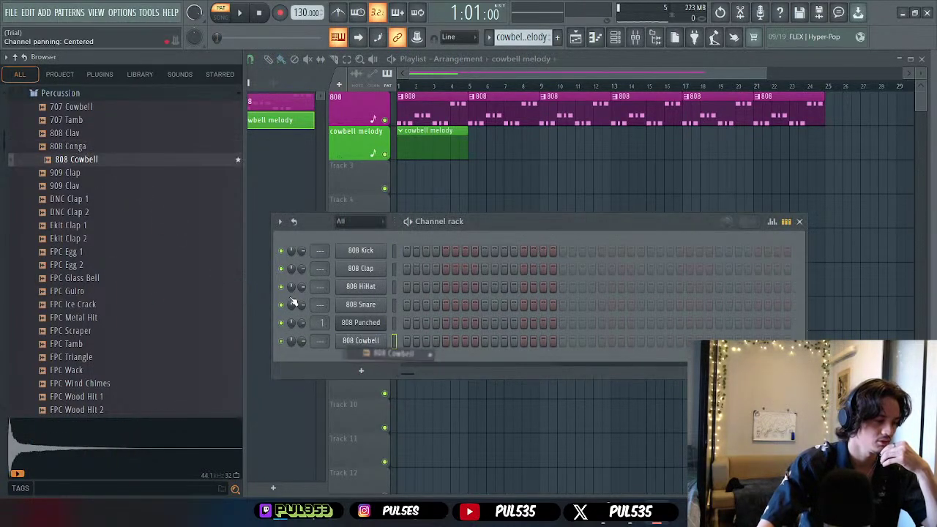
click(82, 148)
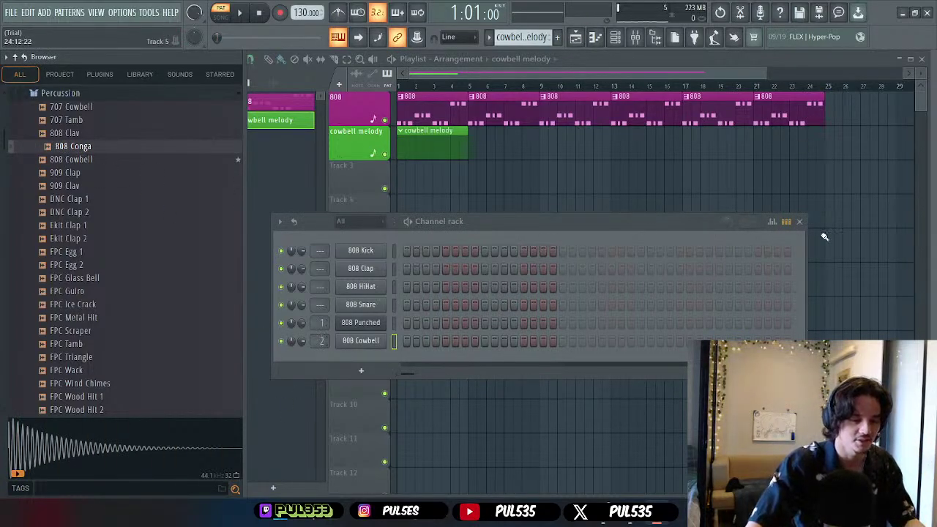
- Solo the cowbell melody track in the playlist and open its pattern in the piano roll
click(799, 221)
double_click(430, 149)
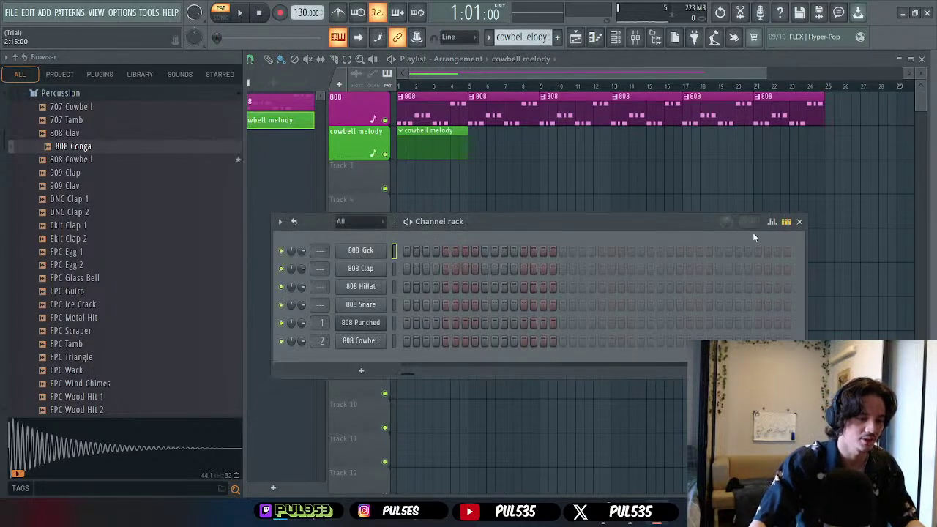
click(800, 222)
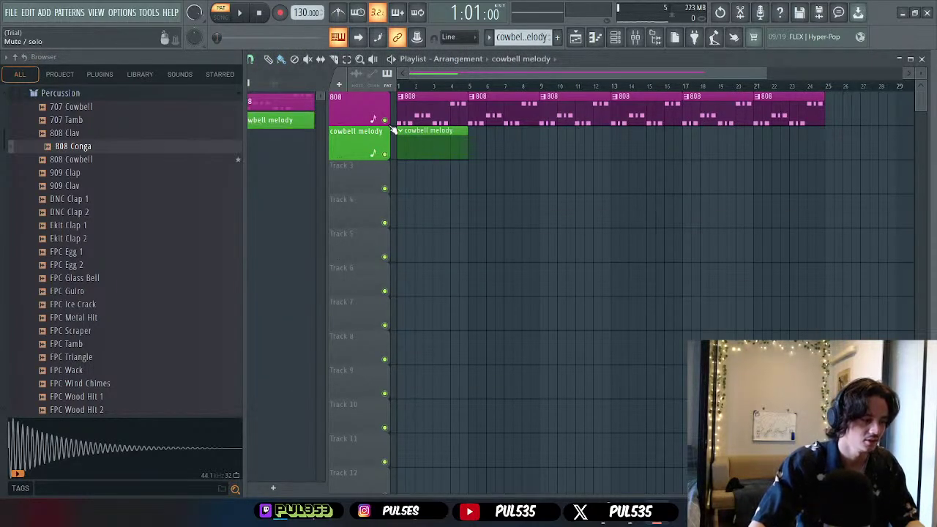
ctrl+click(385, 154)
double_click(425, 144)
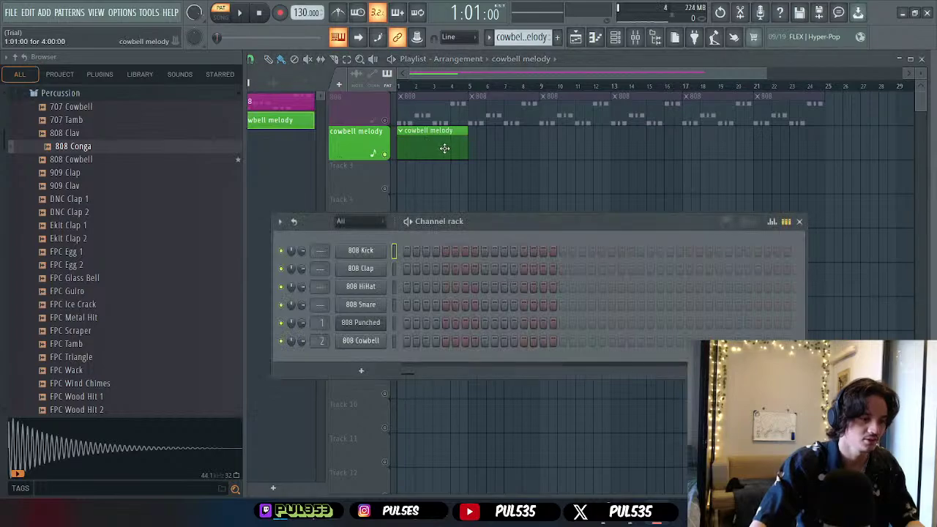
click(595, 38)
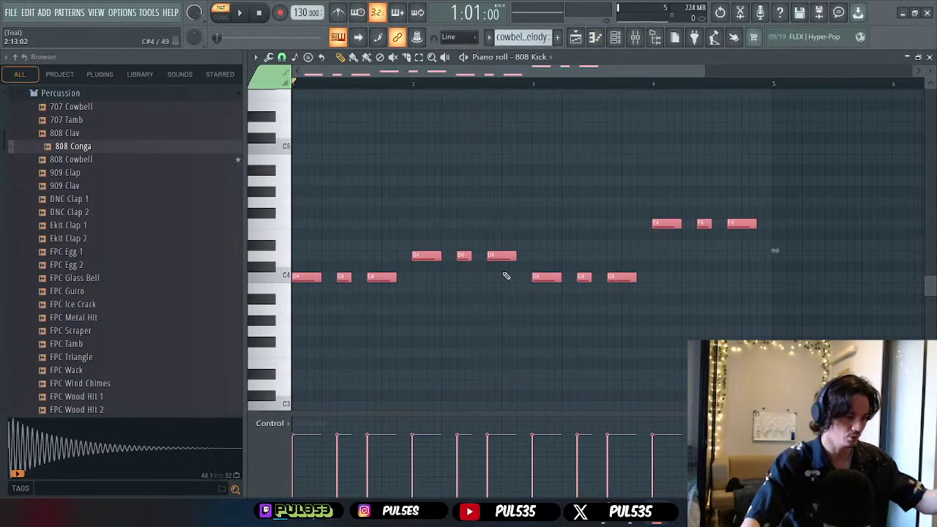
key(space)
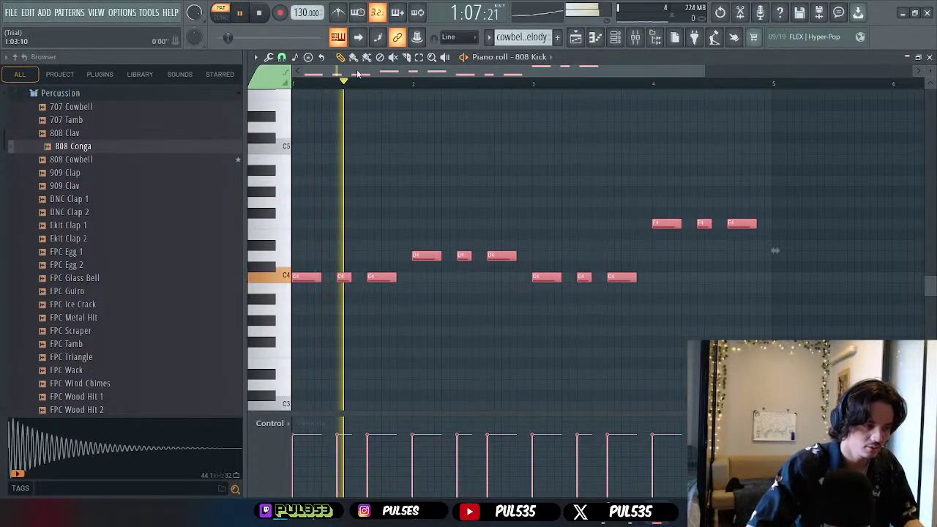
key(space)
key(ctrl+z)
- Switch the piano roll to the 808 Cowbell channel, paste the copied 808 notes there and play them back
click(538, 55)
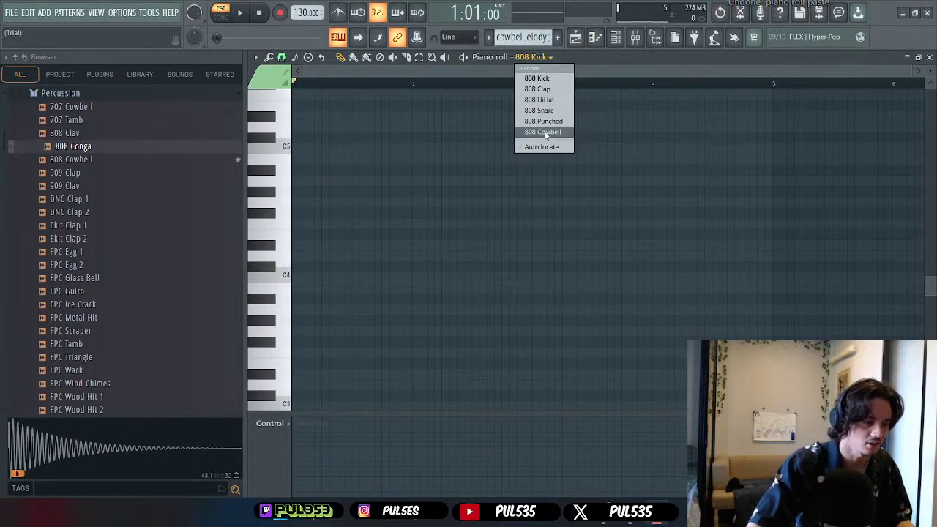
click(531, 132)
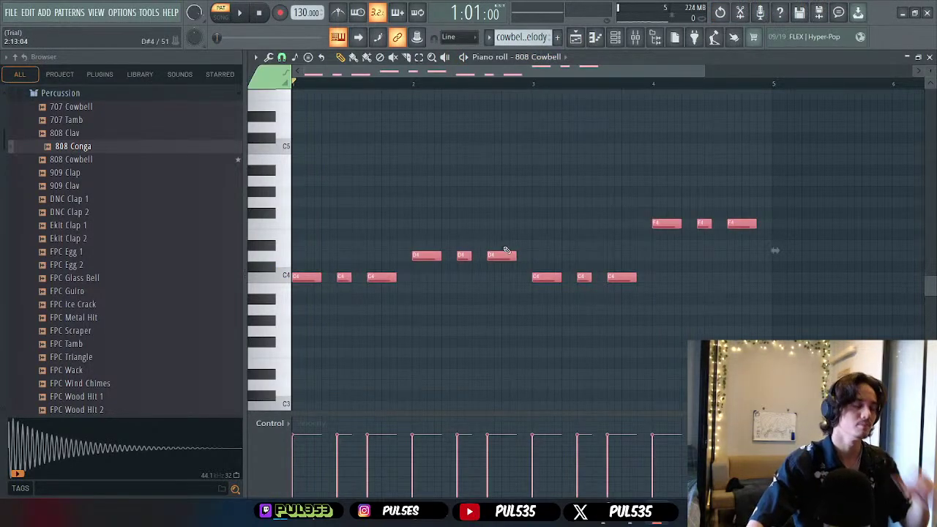
key(space)
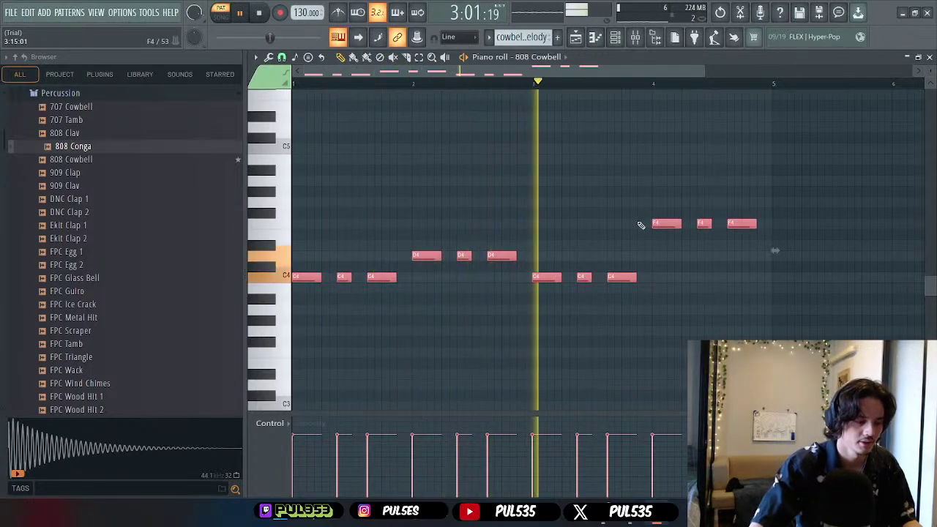
- Load Fruity WaveShaper in slot 1 of mixer insert 2 and bend its shaping curve upward
key(F7)
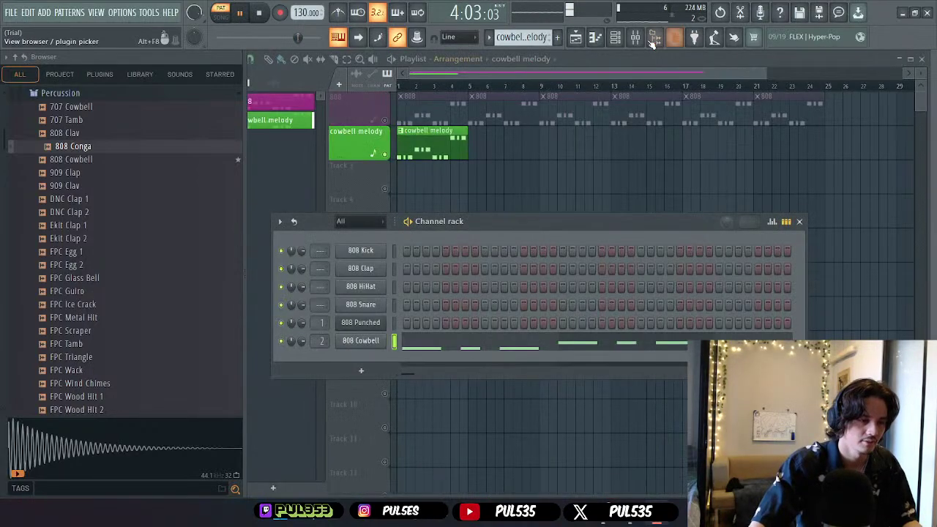
click(636, 38)
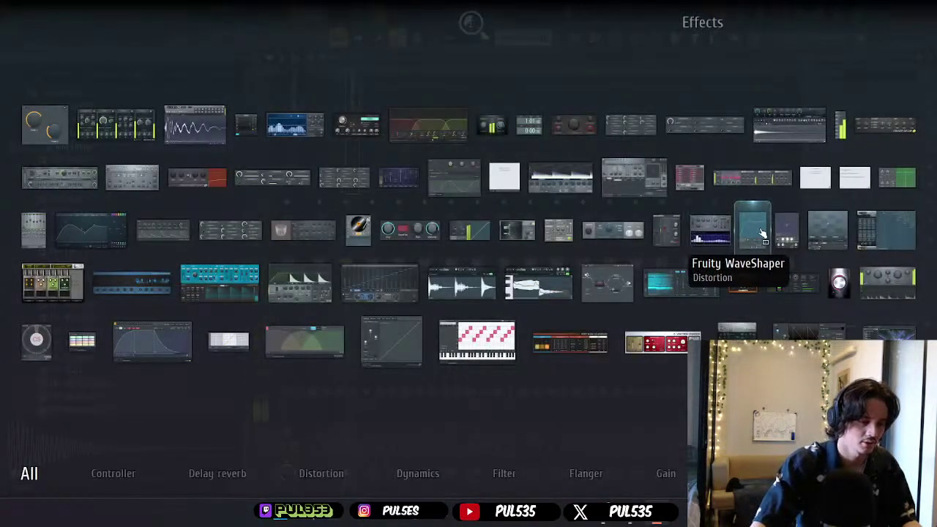
click(762, 233)
drag(429, 308, 413, 253)
click(507, 196)
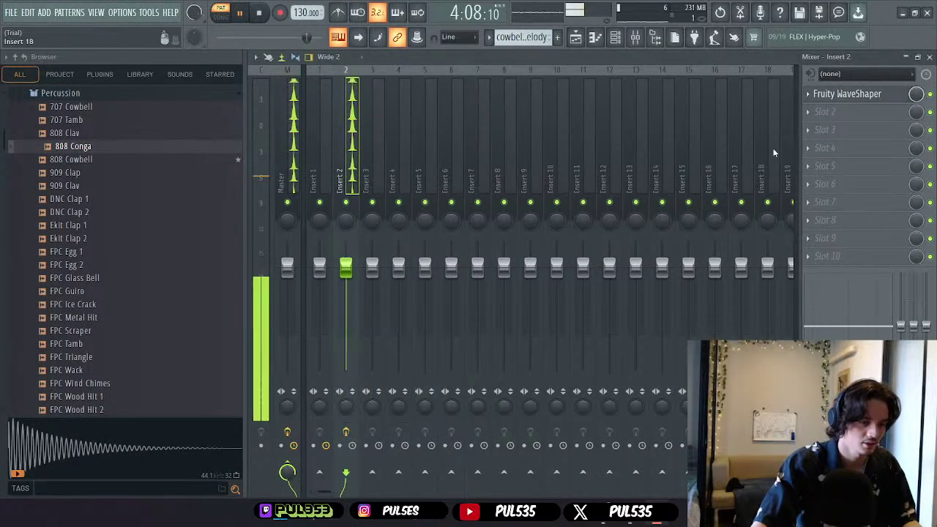
- Add Fruity parametric EQ 2 in slot 2 of insert 2, boost band 7 to 9.9 dB and pull bands 1 and 2 down to about their minimum
click(854, 112)
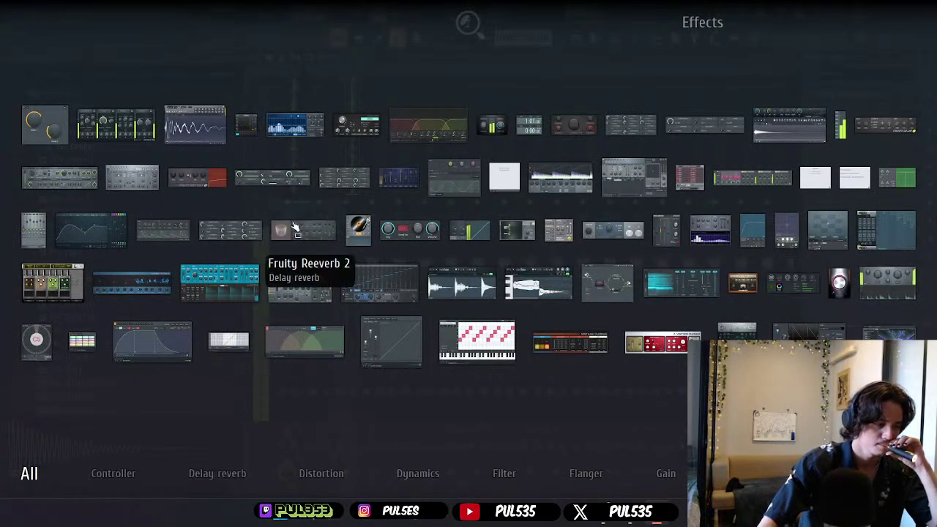
click(95, 219)
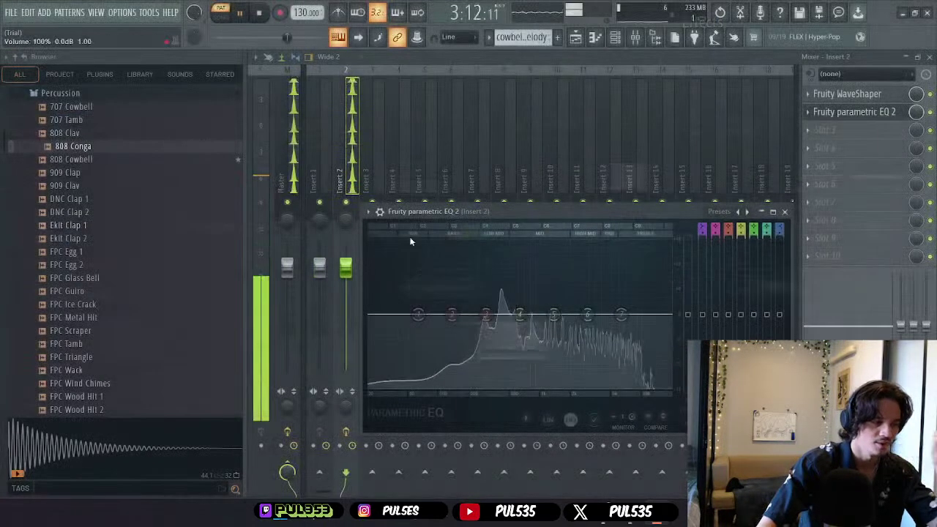
drag(621, 309, 621, 273)
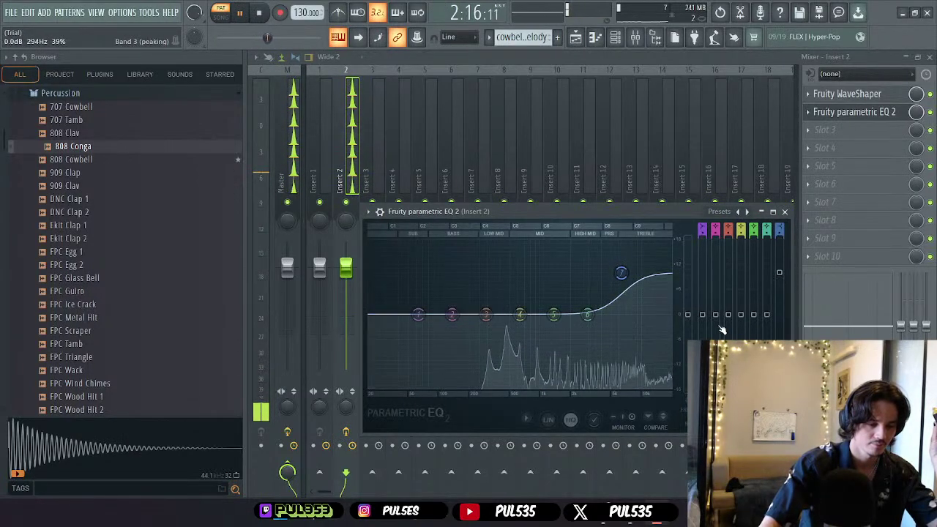
drag(418, 315, 418, 387)
drag(452, 315, 452, 386)
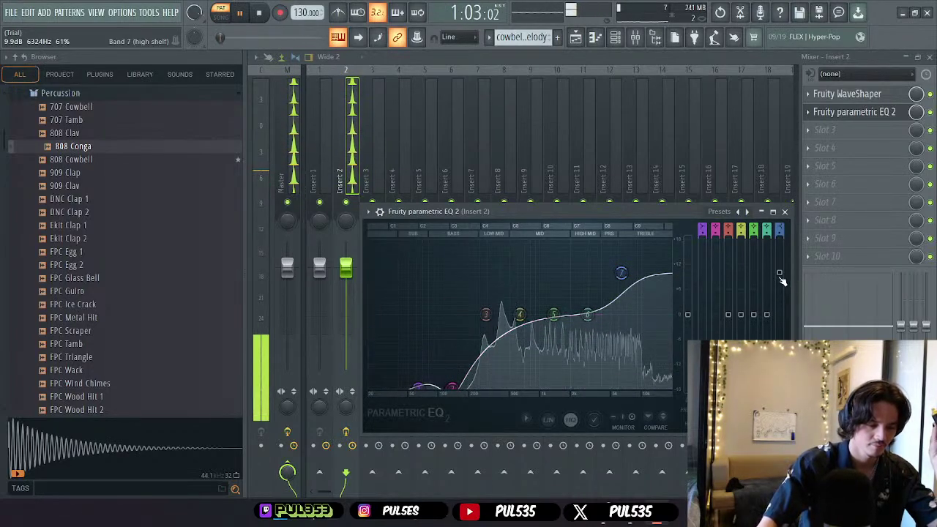
- Try a brighter EQ curve by boosting bands 4 to 7 across the upper mids and treble and shifting band 3 to a lower frequency
drag(620, 272, 621, 241)
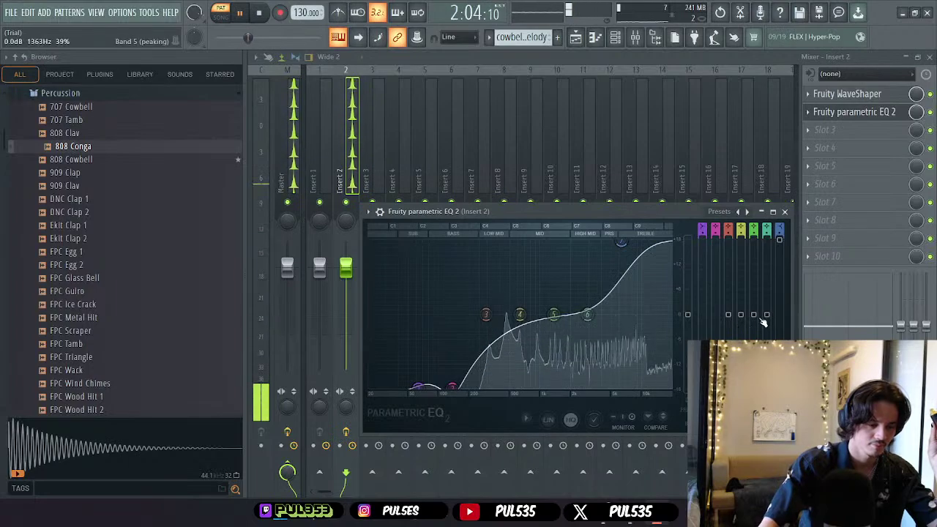
drag(587, 315, 630, 284)
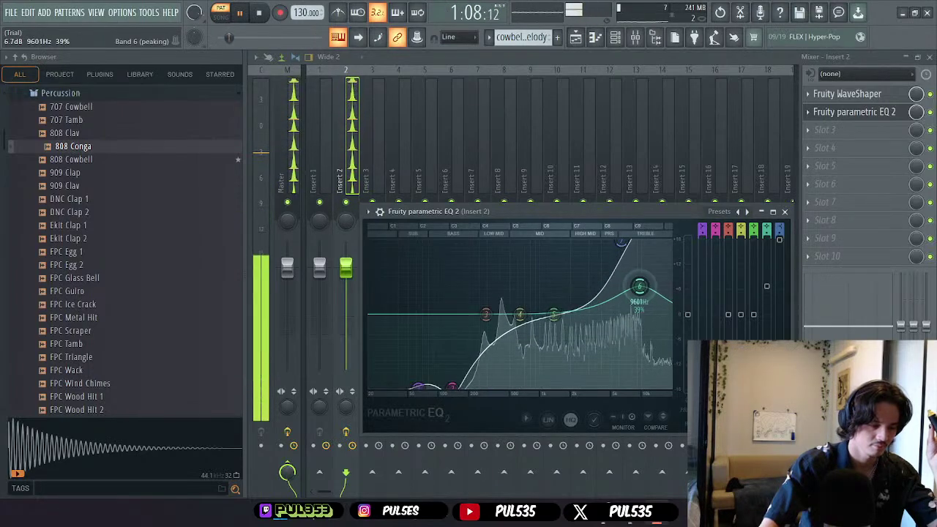
drag(642, 293, 613, 294)
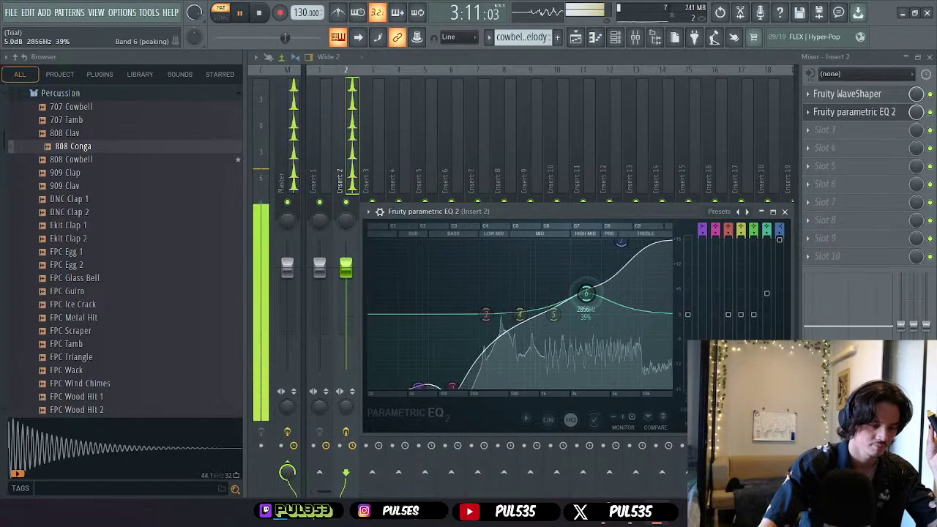
drag(552, 321, 544, 311)
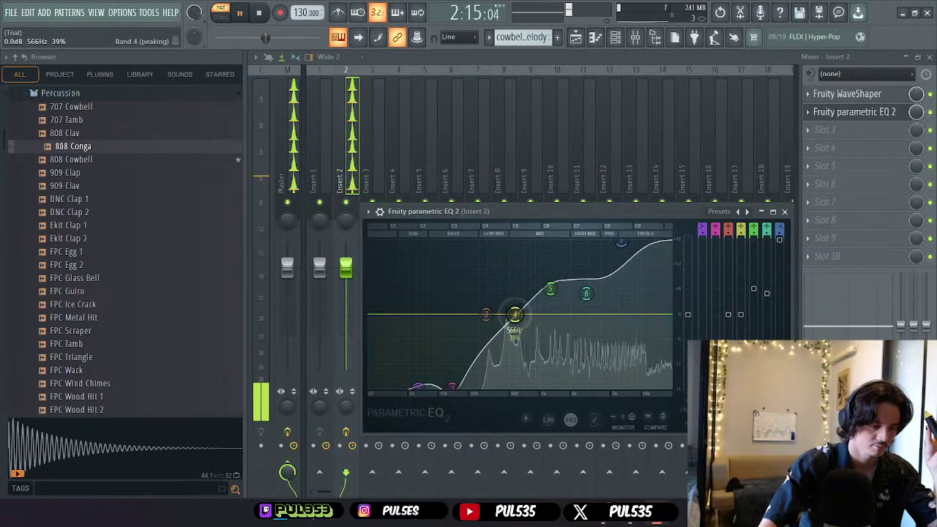
drag(486, 315, 541, 311)
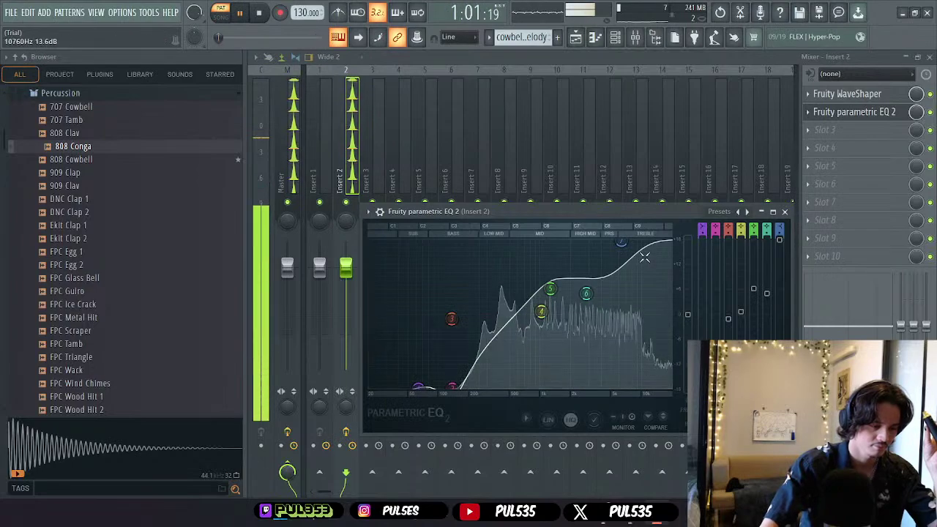
drag(651, 251, 655, 251)
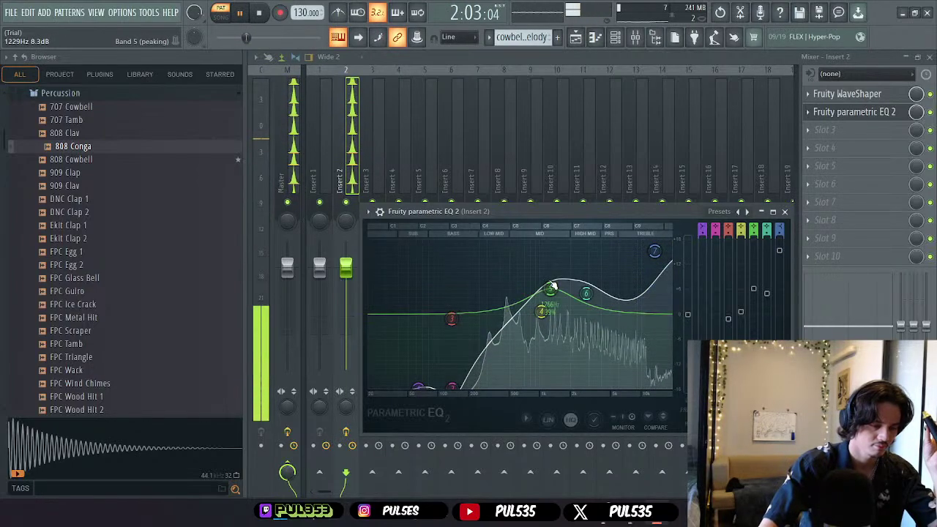
drag(585, 293, 608, 286)
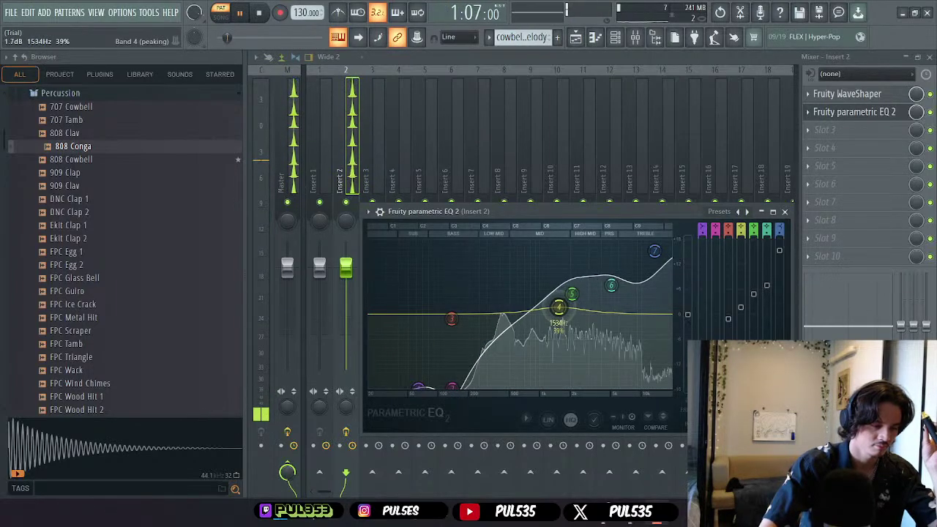
drag(558, 306, 578, 295)
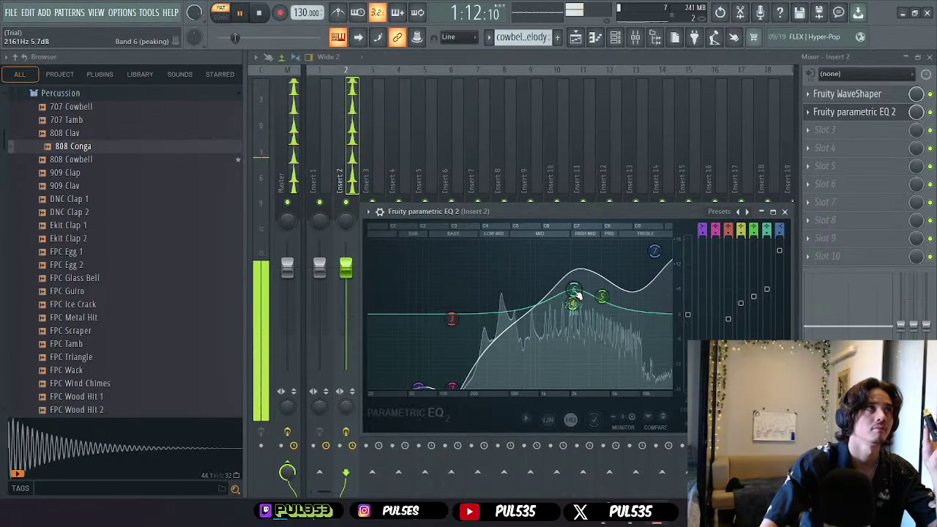
drag(578, 295, 577, 295)
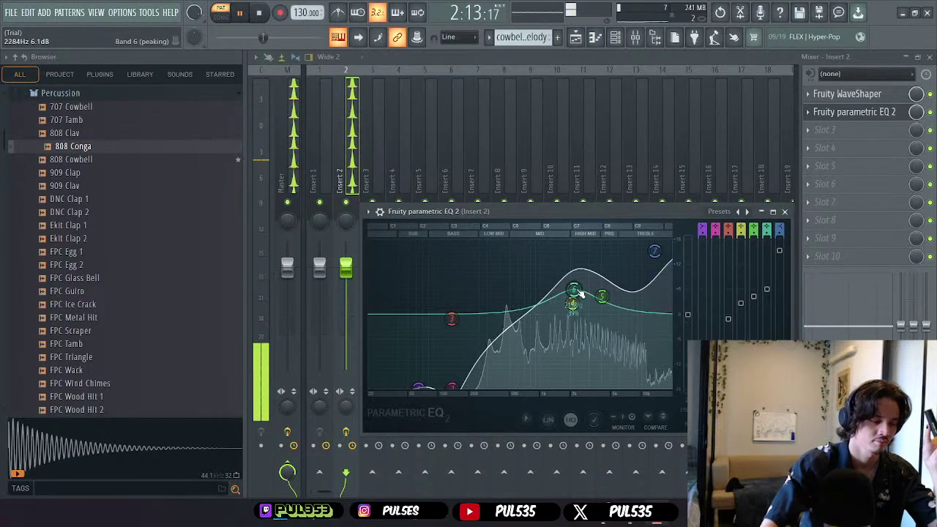
- Audition the Fruity parametric EQ 2 presets one after another and return to the Default preset
click(747, 212)
click(747, 212)
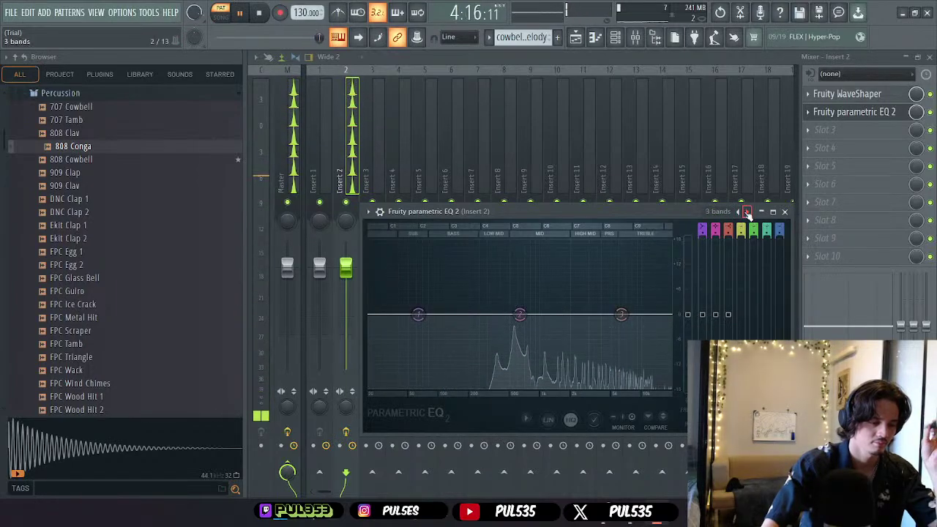
click(747, 212)
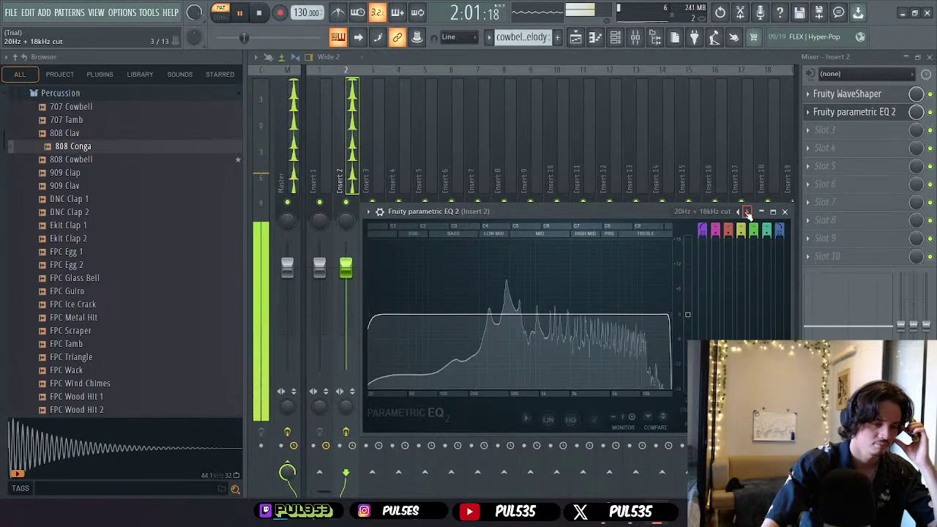
click(746, 211)
click(747, 212)
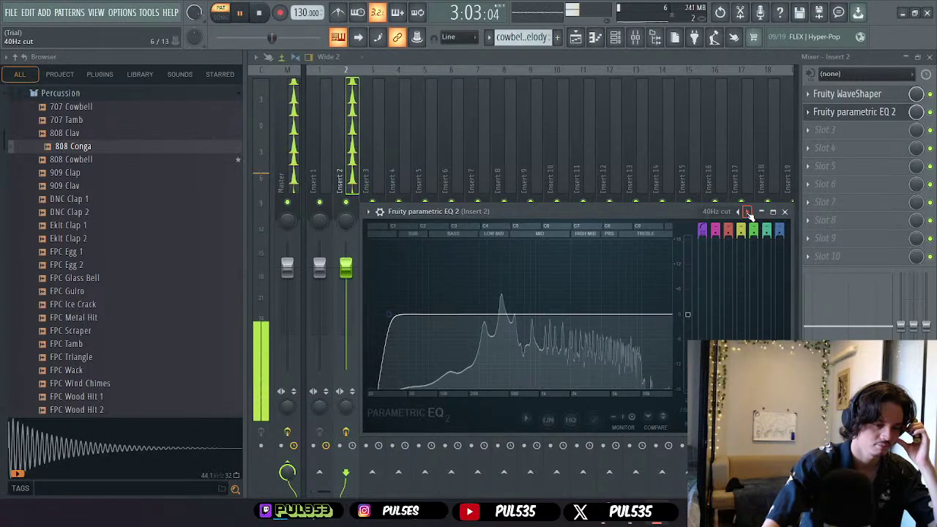
click(747, 212)
click(747, 212)
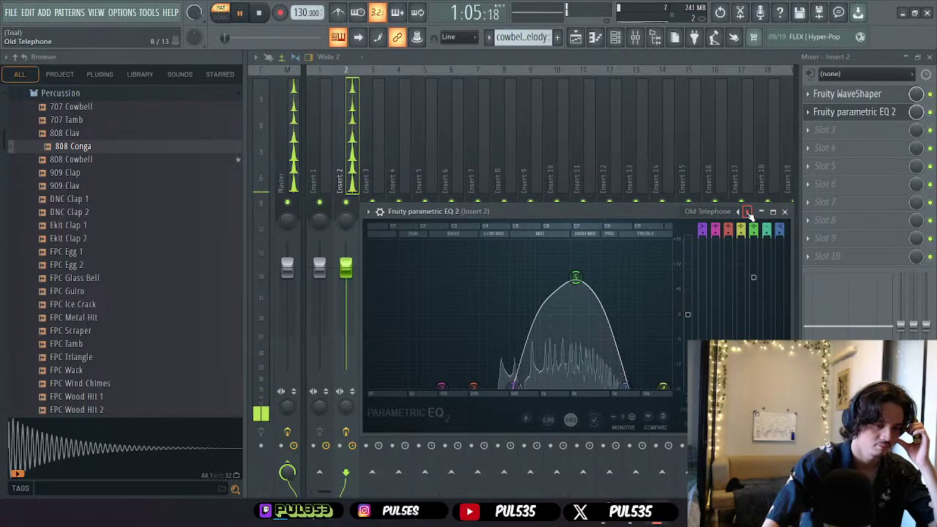
click(747, 211)
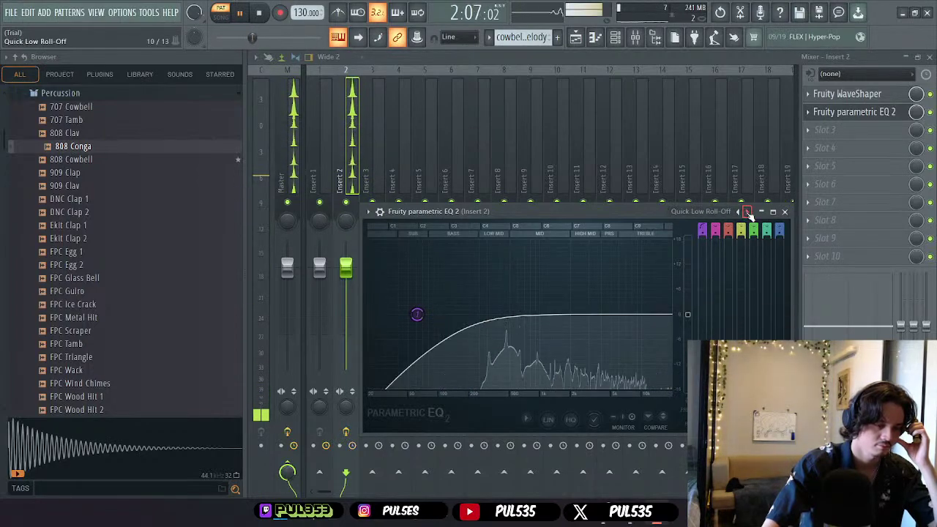
click(747, 211)
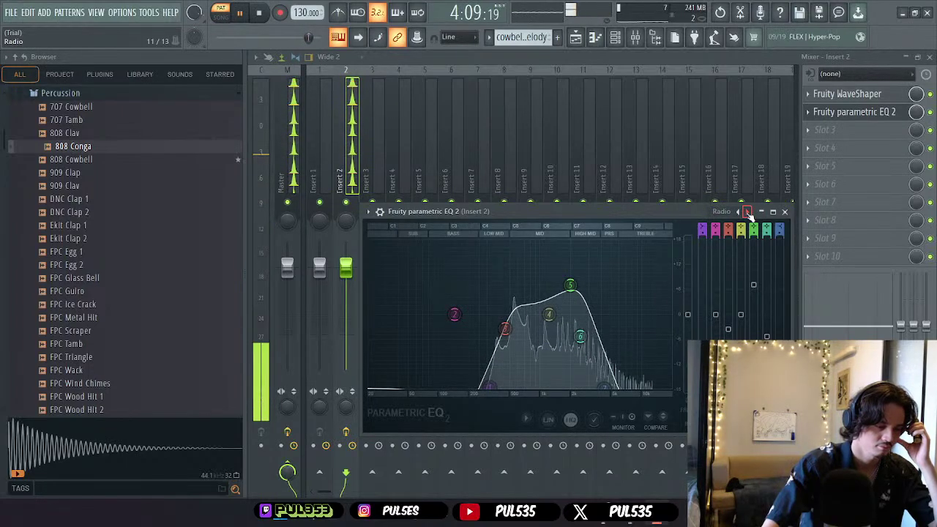
click(747, 211)
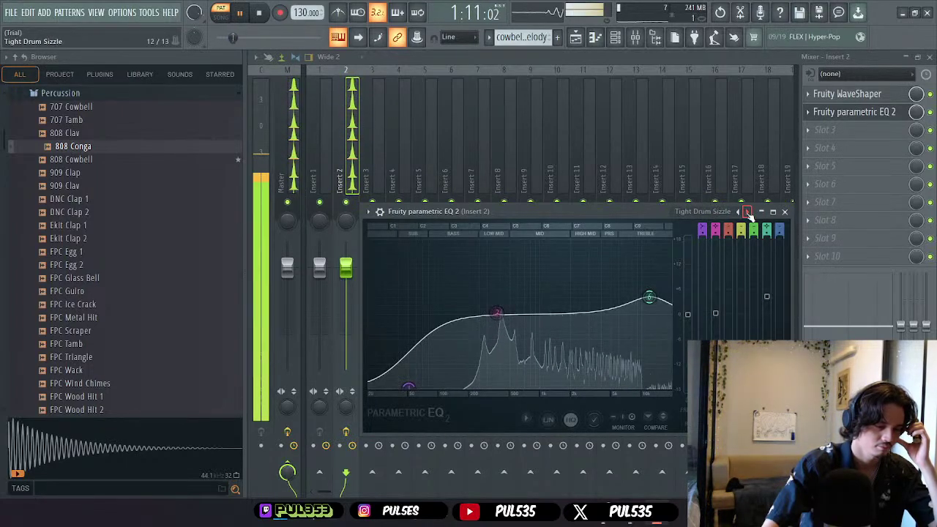
click(747, 212)
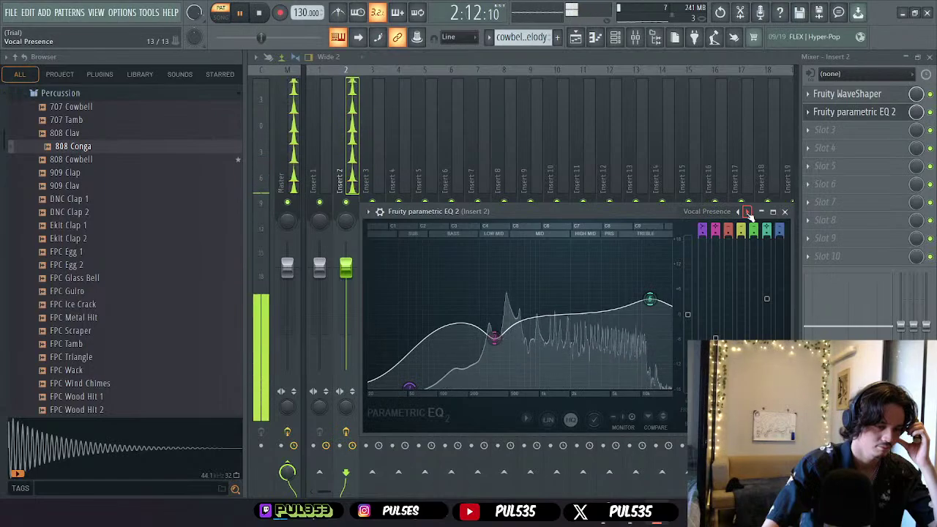
click(747, 212)
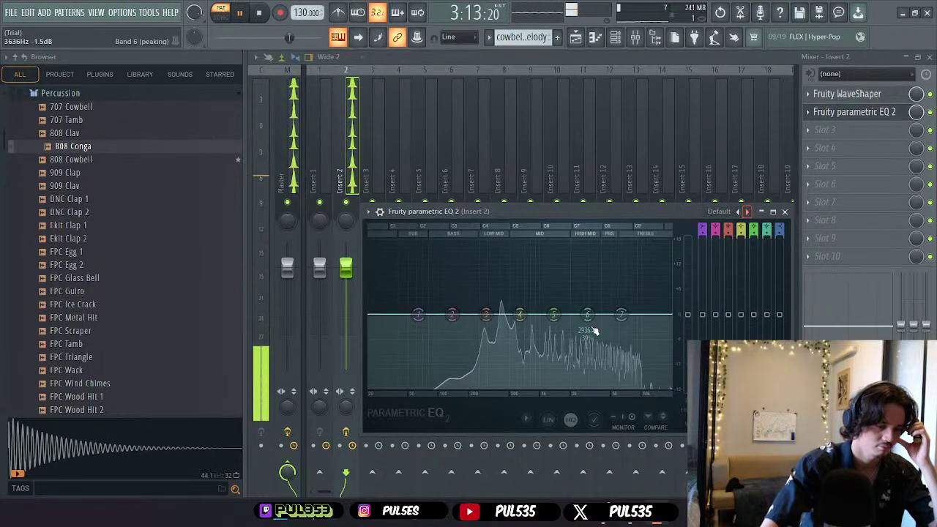
- Raise EQ band 7 to about its maximum at the highest frequencies, lift band 6 slightly, lower band 1 to -0.7 dB and close the EQ
drag(623, 311, 669, 241)
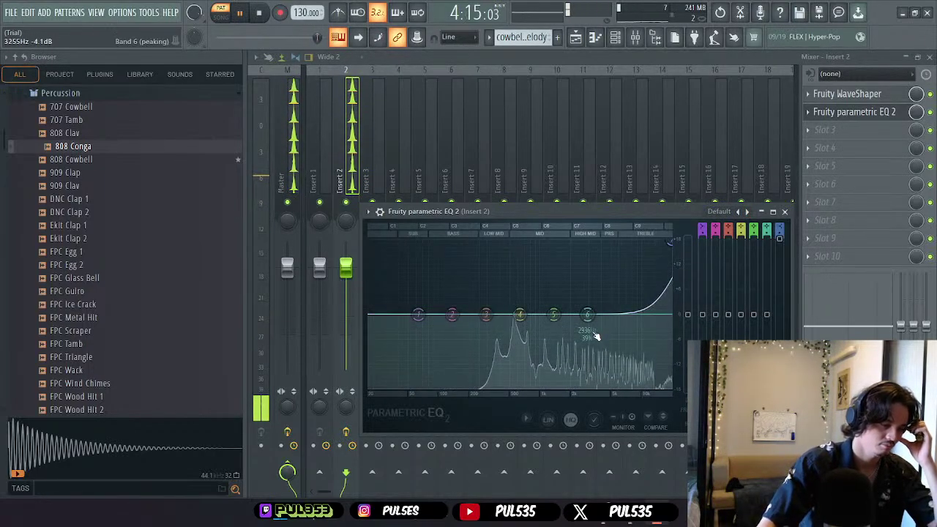
drag(588, 315, 615, 311)
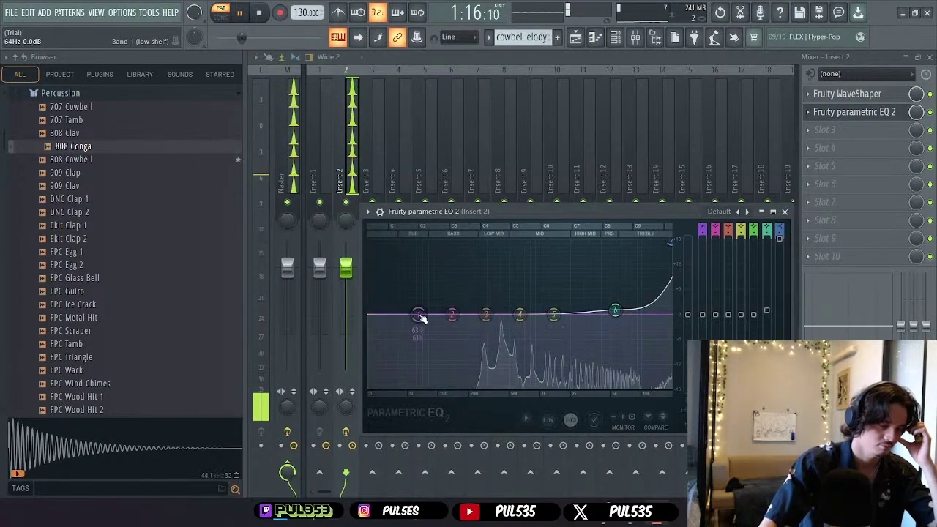
mouse_move(418, 315)
mouse_down()
mouse_move(418, 387)
mouse_move(418, 315)
mouse_up()
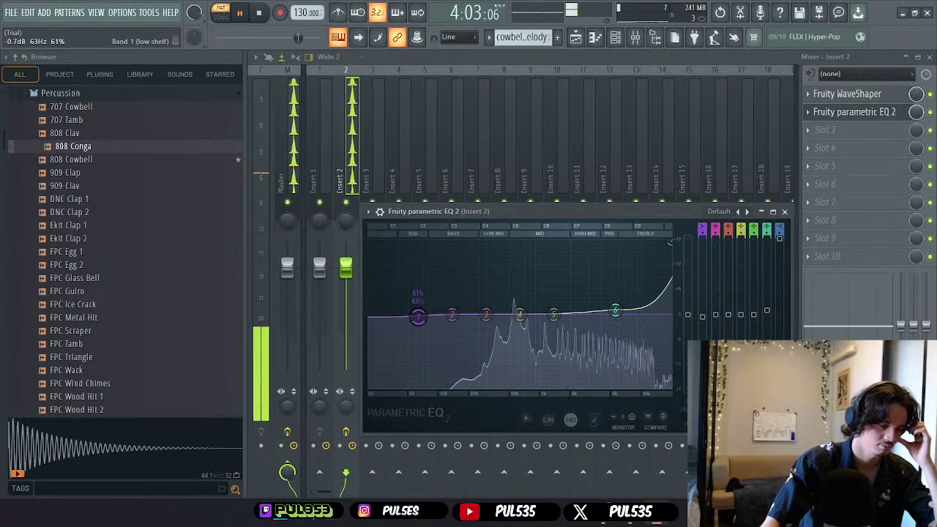
click(785, 212)
- Load Fruity Reeverb 2 in slot 3 of insert 2, keep its default settings and close its window
key(F8)
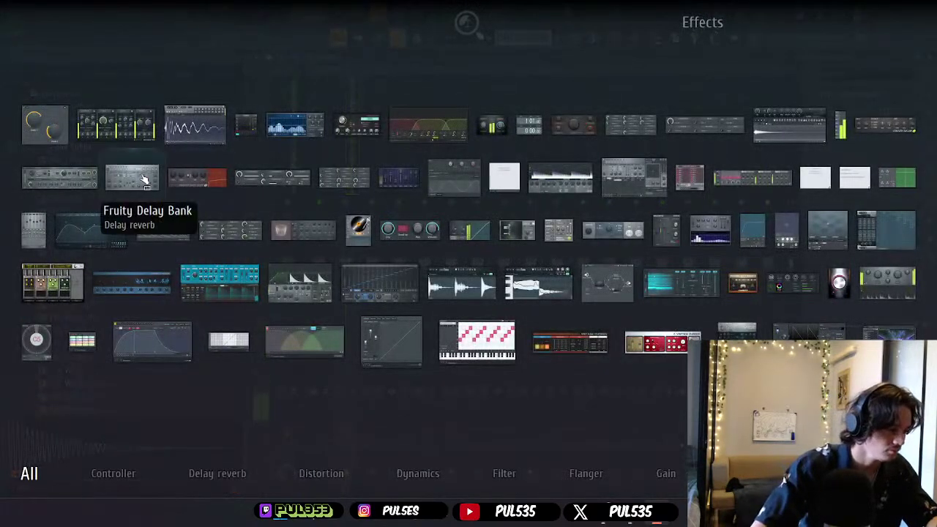
click(299, 228)
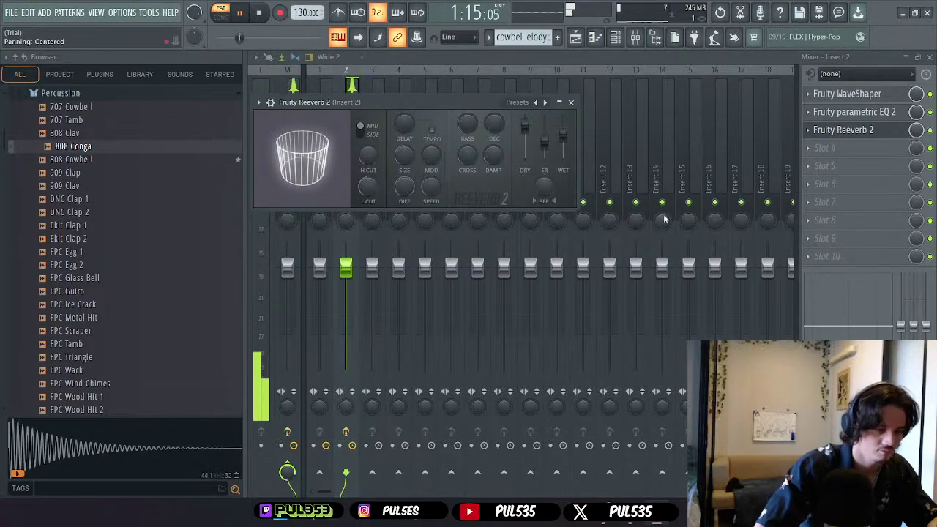
click(571, 102)
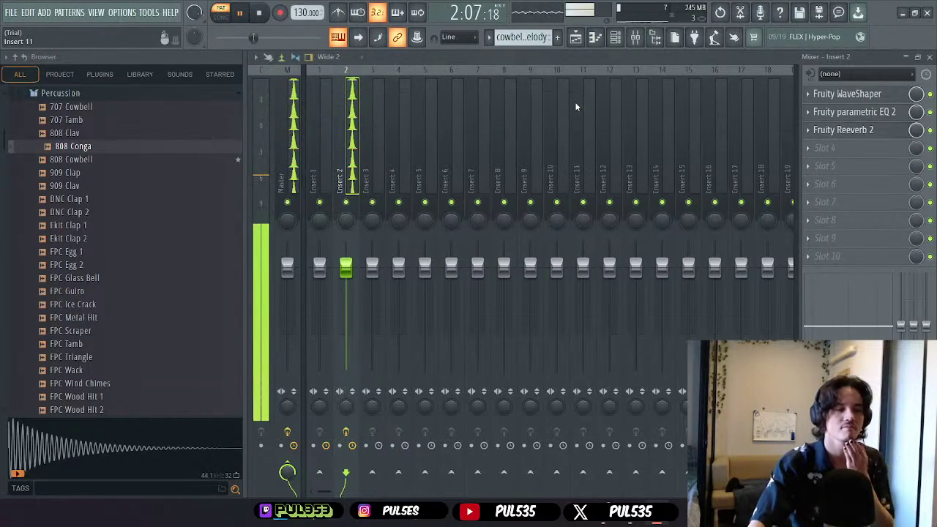
- Load Fruity Stereo Shaper in slot 4 of insert 2 and set its left/right delay to 0.6 ms right
click(863, 147)
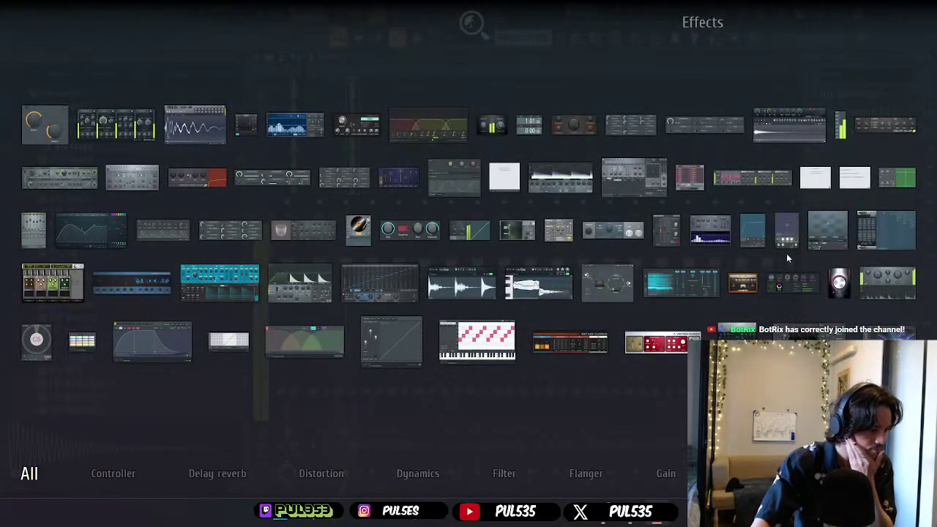
click(607, 283)
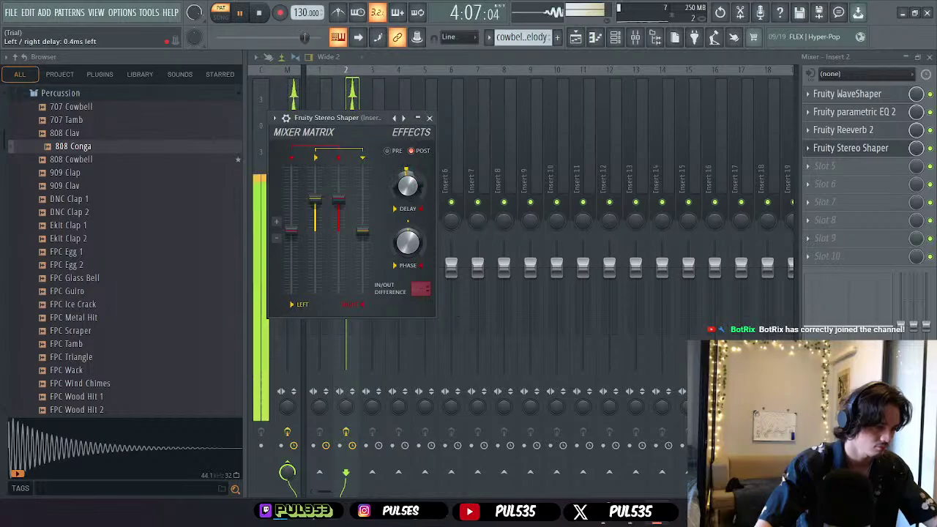
drag(408, 186, 408, 185)
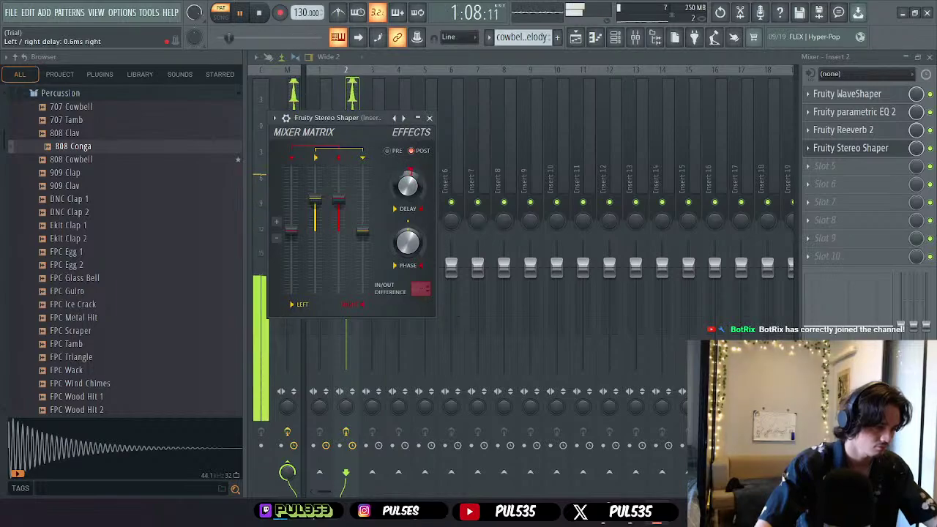
click(429, 118)
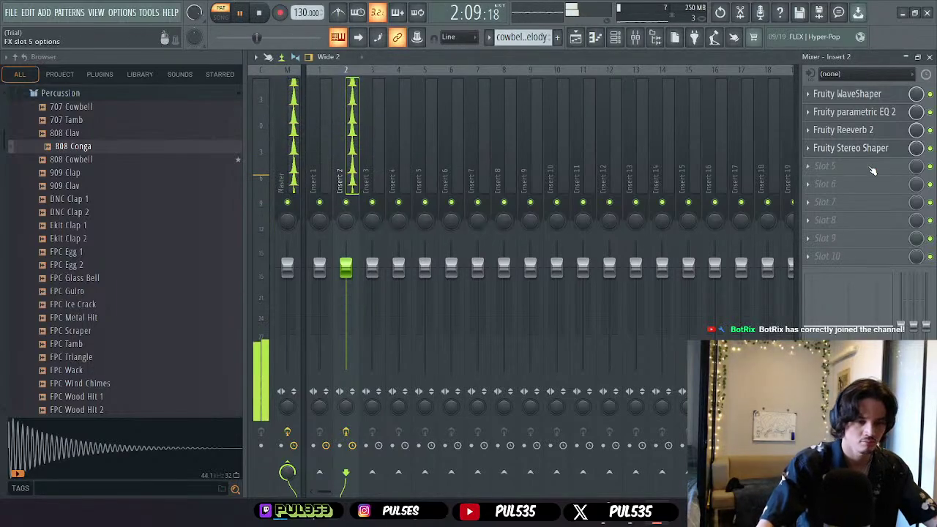
- Load Soundgoodizer in slot 5 of insert 2, leave it on mode A and close its window
click(841, 167)
click(836, 278)
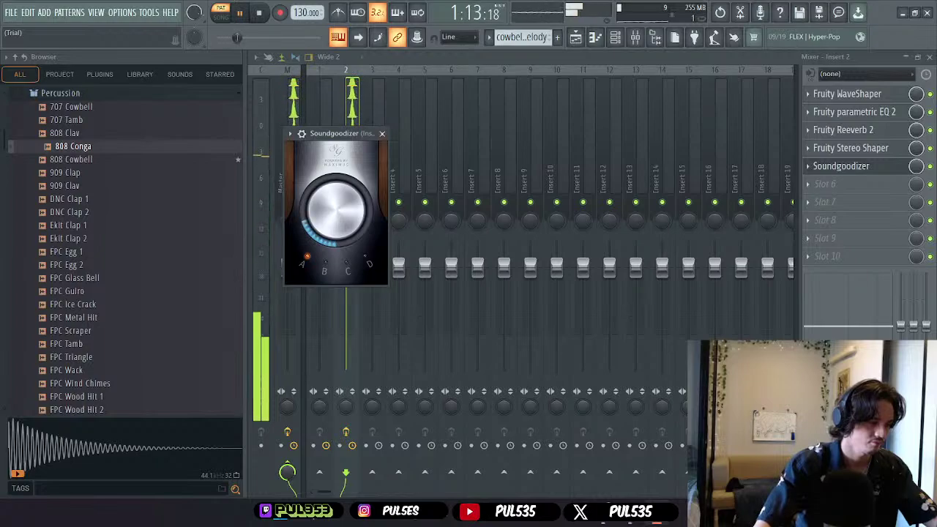
click(382, 133)
- Open the cowbell melody pattern from the playlist in the piano roll, select all its notes and transpose them down one octave
key(F9)
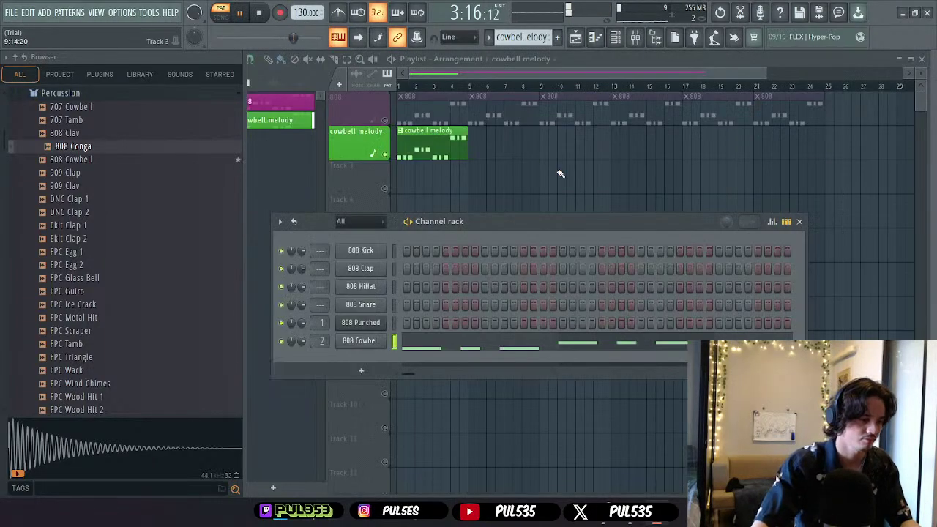
click(800, 222)
double_click(434, 146)
drag(722, 178, 13, 318)
key(ctrl+Down)
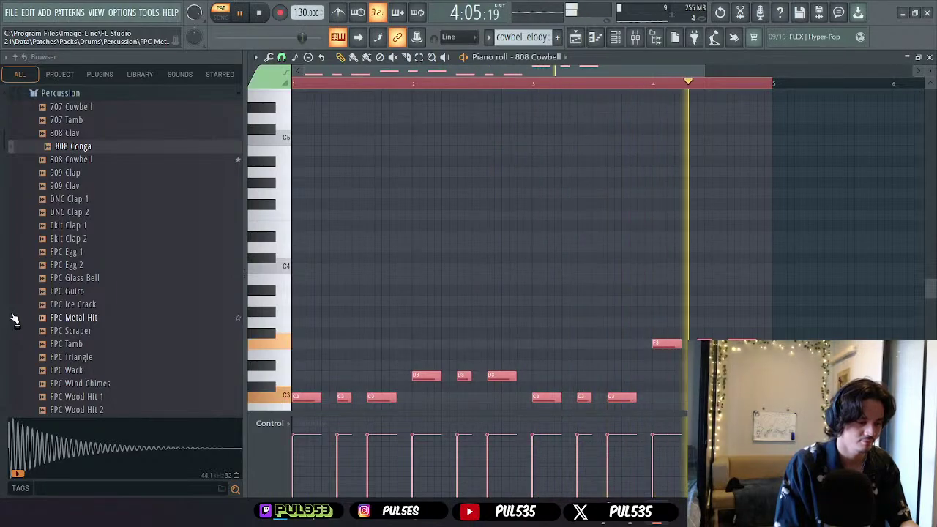
- Return to the playlist, reopen the cowbell melody pattern in the piano roll and stop playback
key(F5)
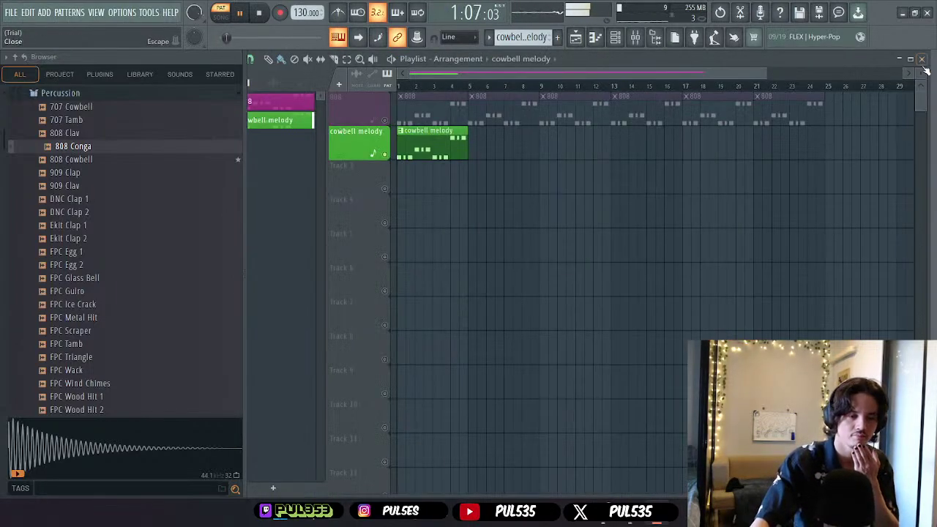
double_click(435, 156)
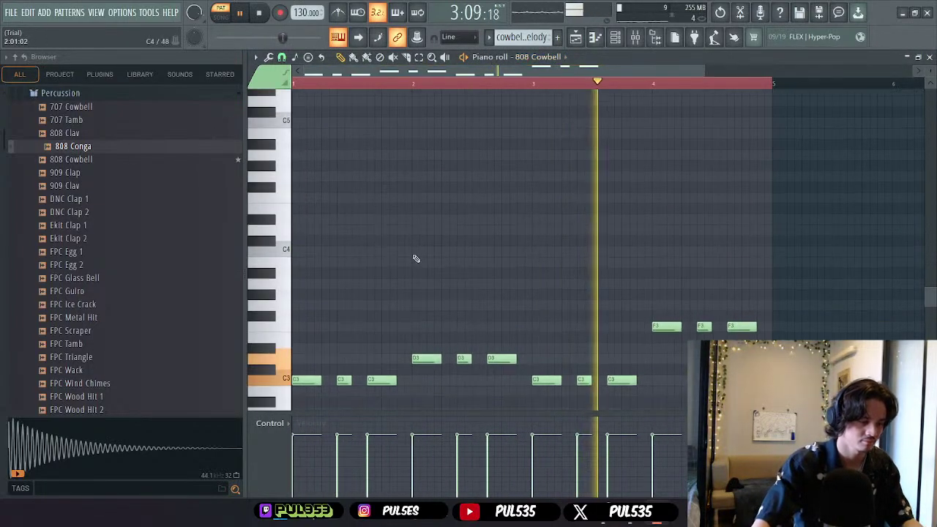
scroll(415, 259, down, 3)
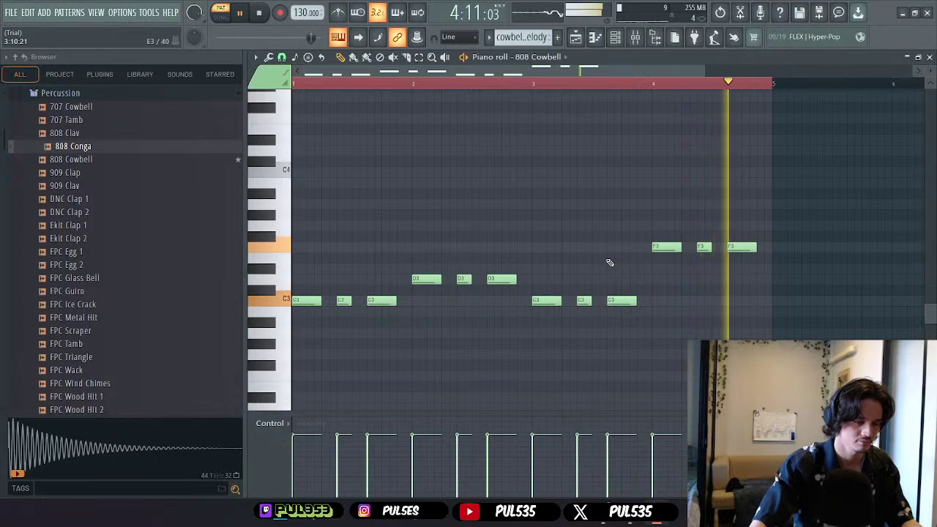
key(space)
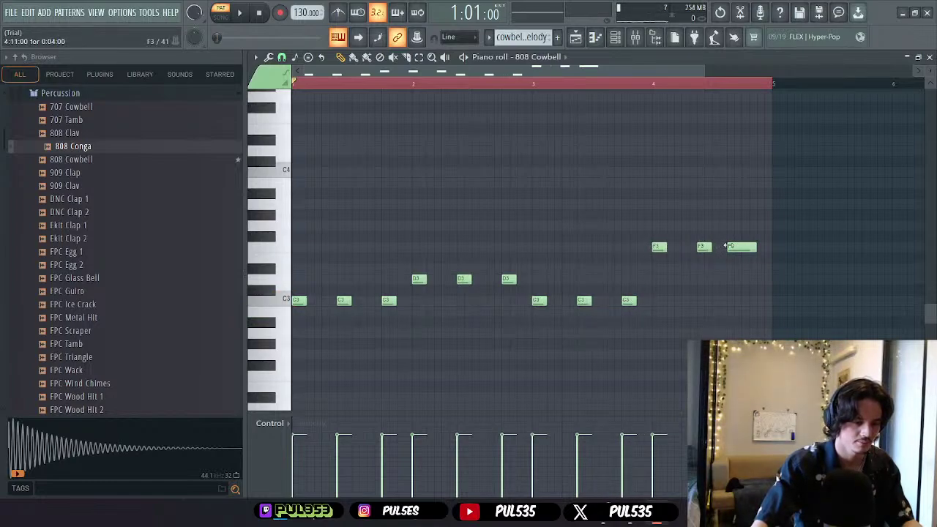
- Audition the cowbell melody, close the piano roll, and unmute the 808 track in the playlist to play both patterns together in song mode
key(space)
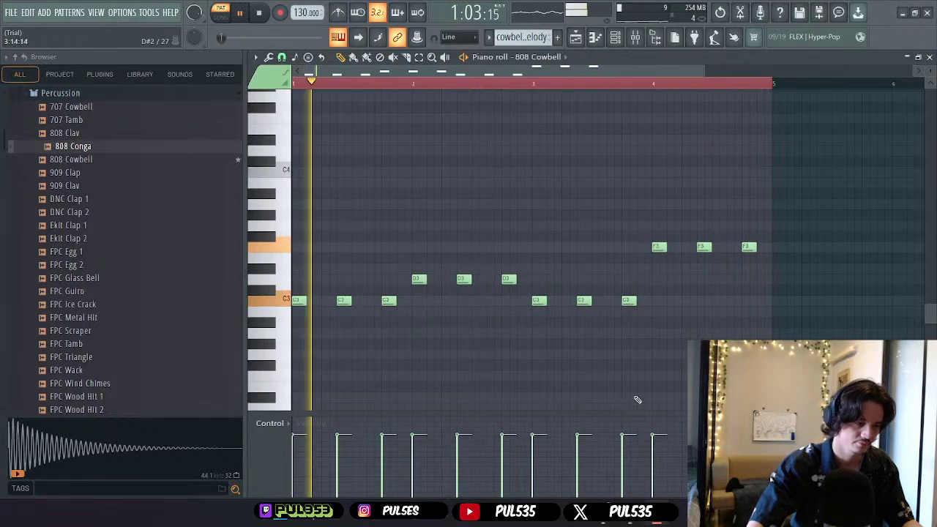
key(space)
click(929, 57)
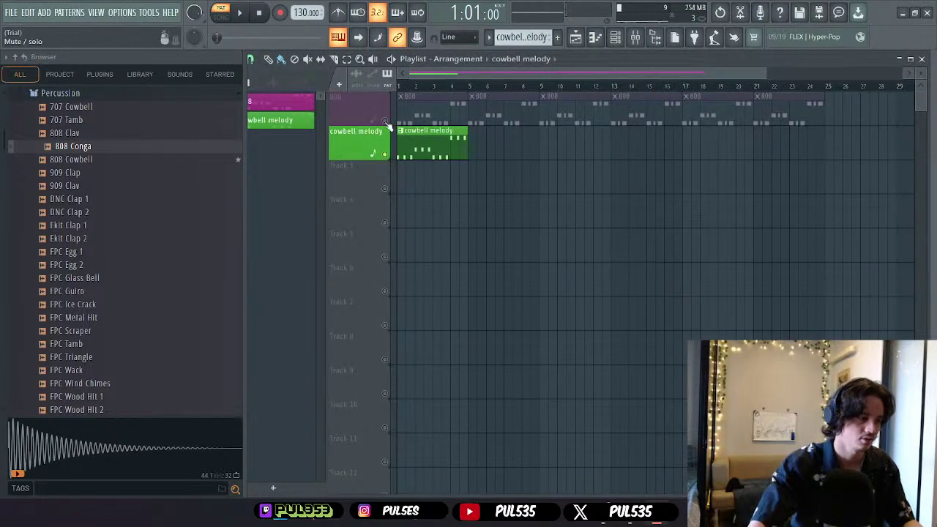
click(384, 120)
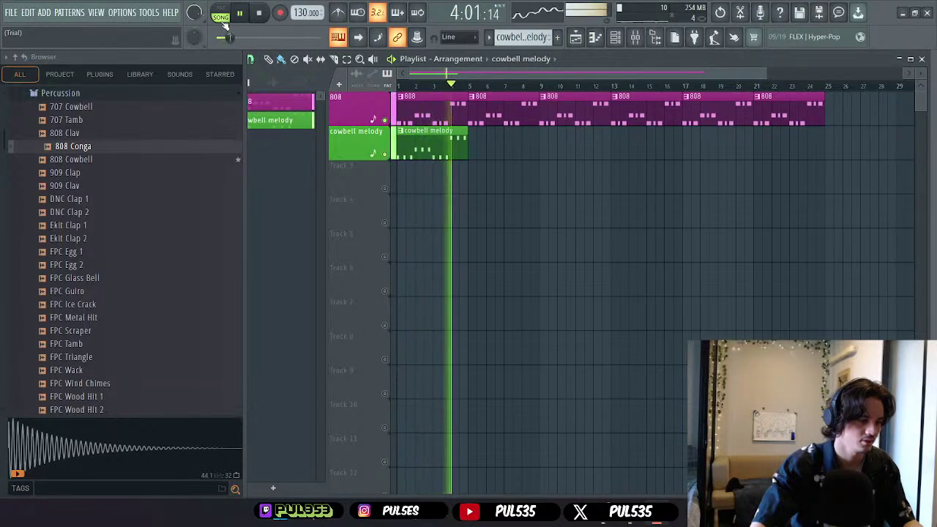
key(space)
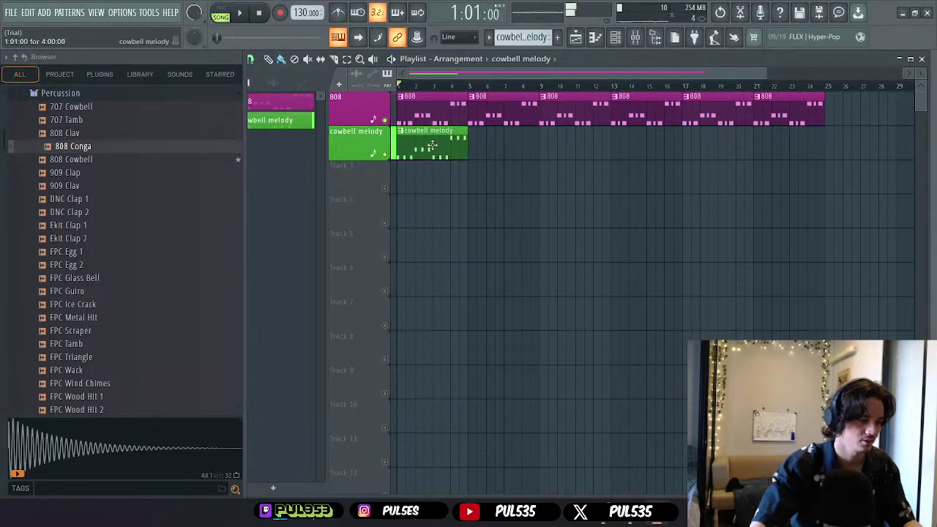
- Open the cowbell melody clip in the piano roll, transpose all its notes down one octave and play the song
double_click(430, 141)
drag(829, 191, 372, 316)
key(ctrl+z)
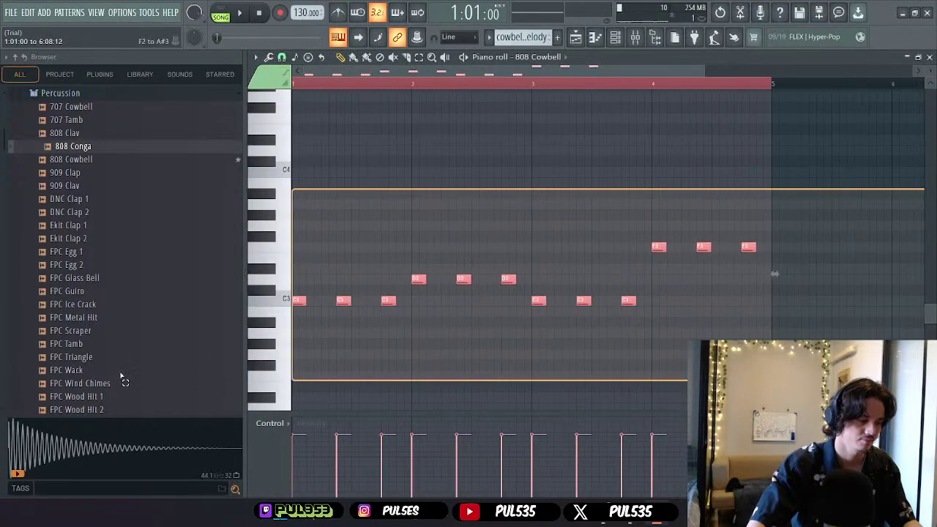
key(ctrl+Down)
key(space)
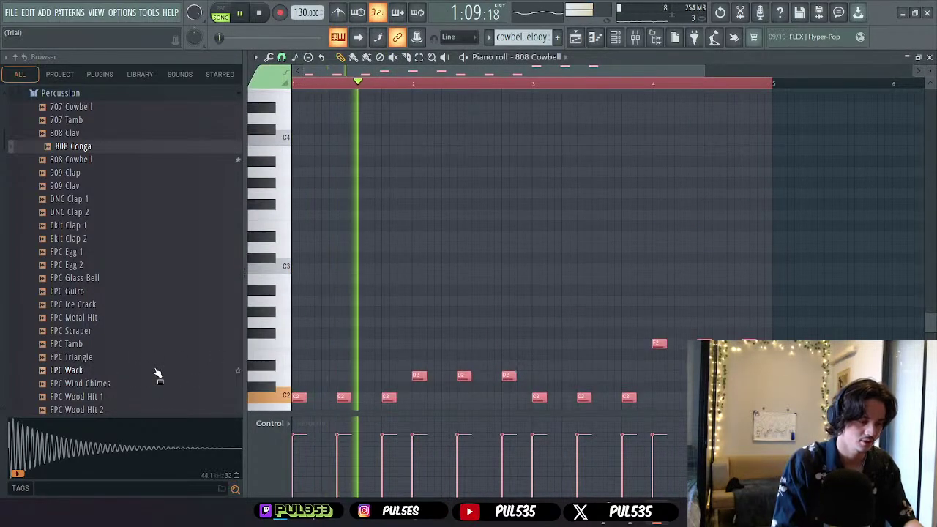
- Return to the playlist, stop playback and repeat the cowbell melody clip along its track to the end of the 808 clips
key(F5)
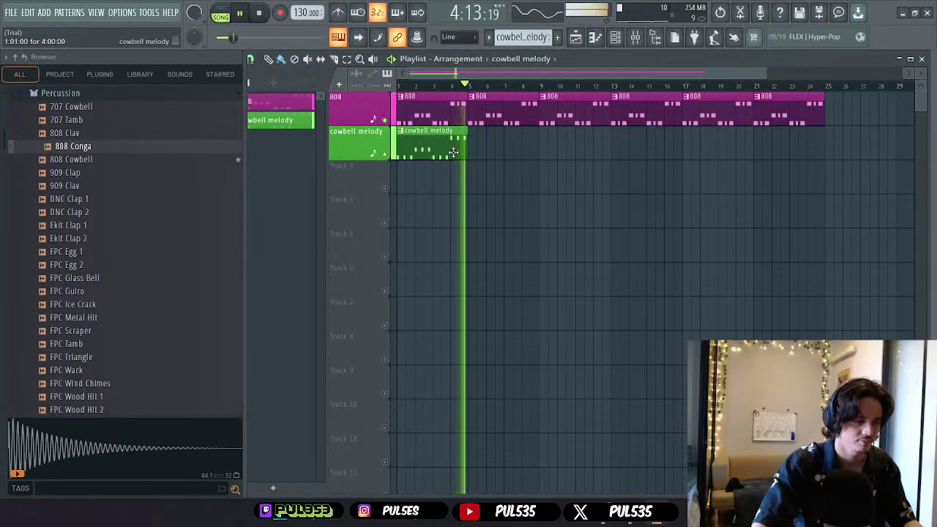
key(space)
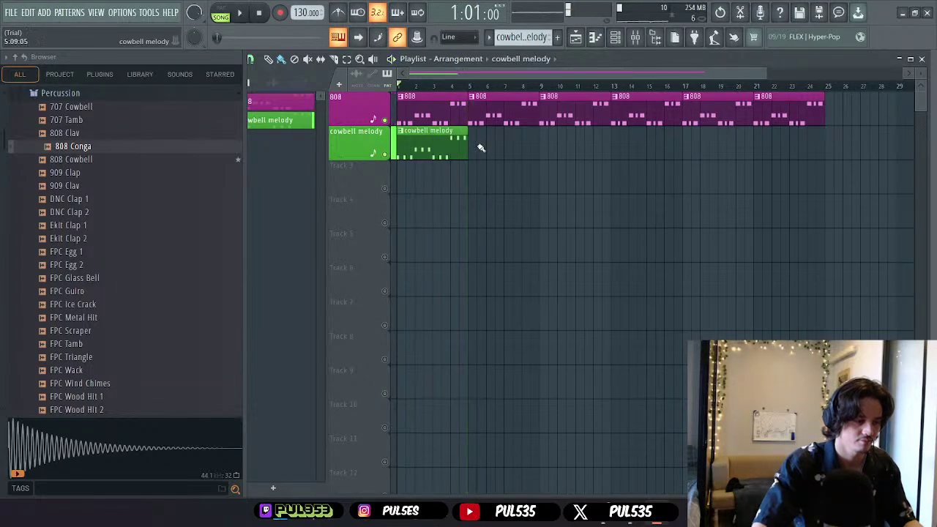
drag(475, 146, 759, 148)
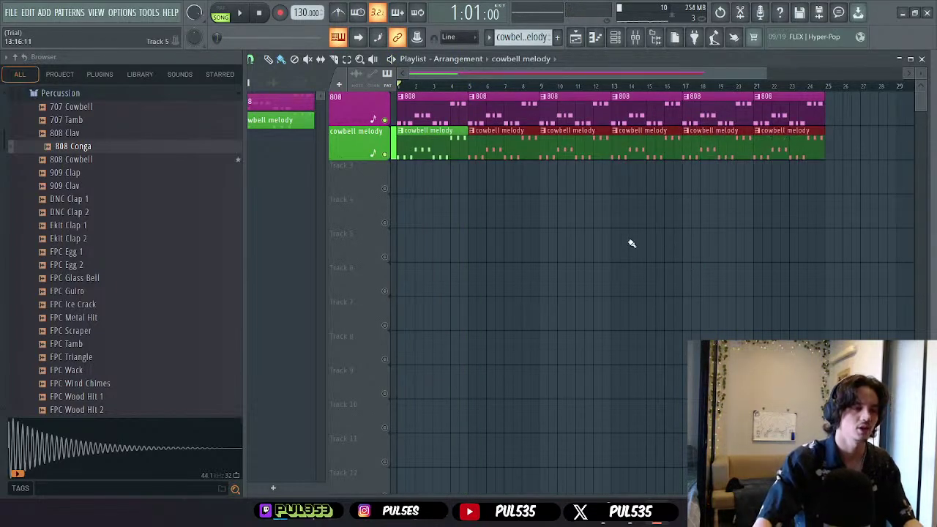
scroll(632, 243, down, 1)
- Switch to YouTube in Chrome and look through the results for "fruity love philter how to use" for a suitable tutorial
click(907, 13)
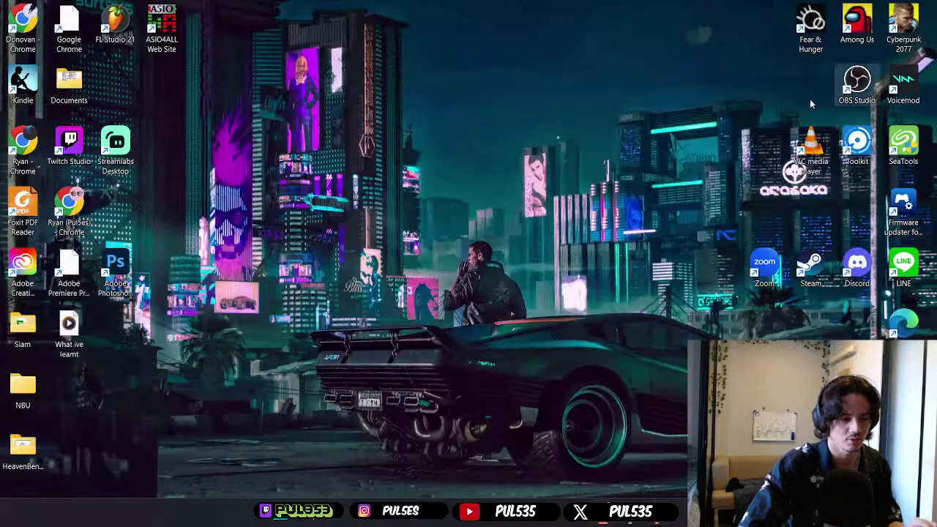
mouse_move(567, 517)
click(680, 452)
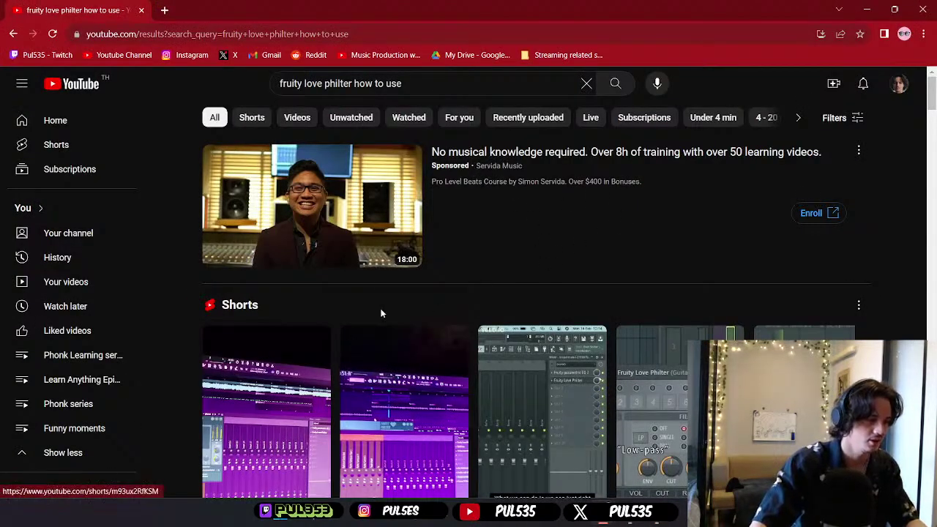
scroll(459, 202, down, 5)
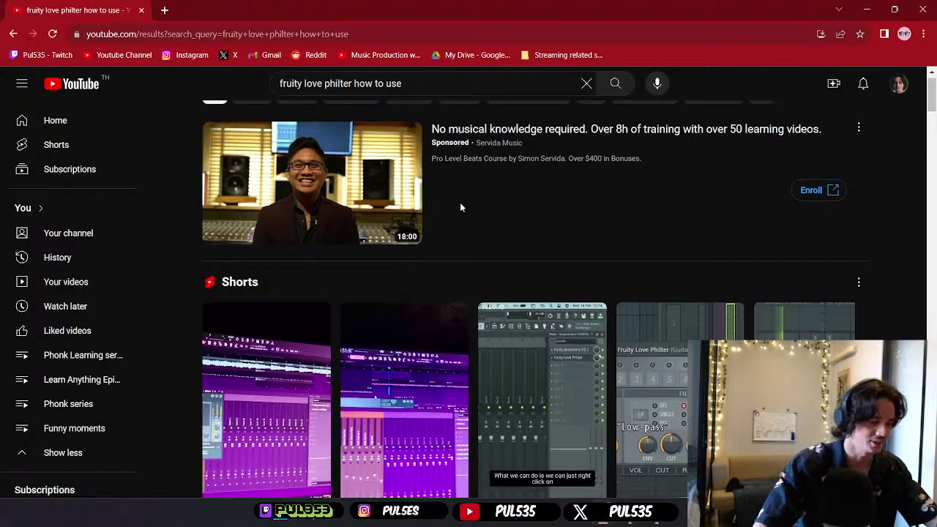
scroll(394, 249, down, 1)
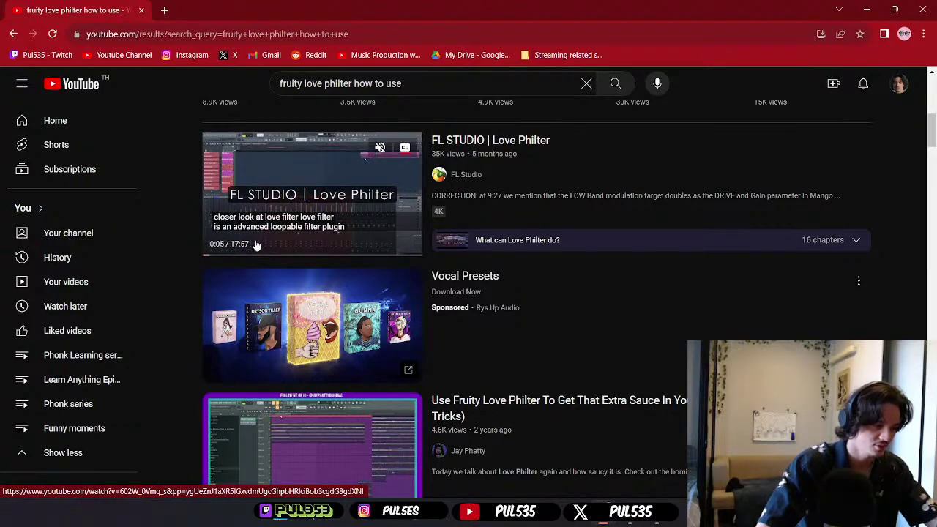
scroll(256, 245, down, 4)
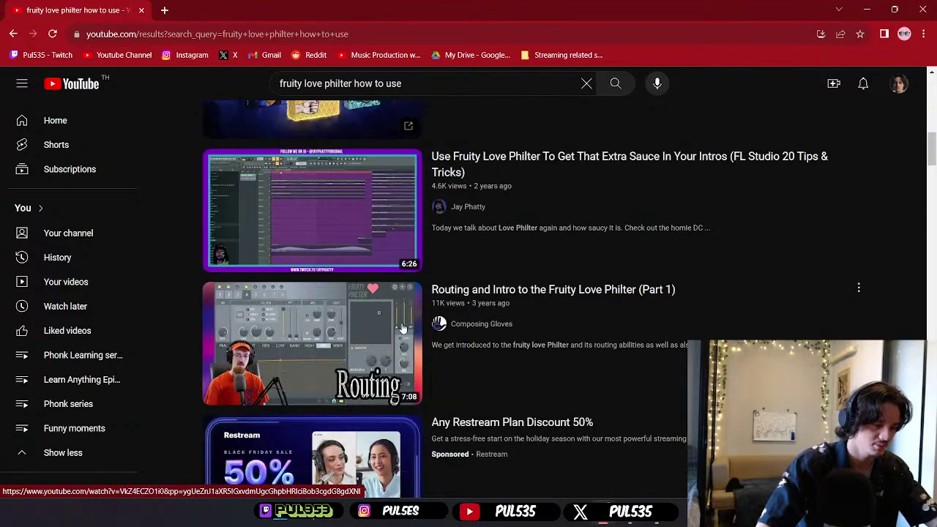
mouse_move(399, 342)
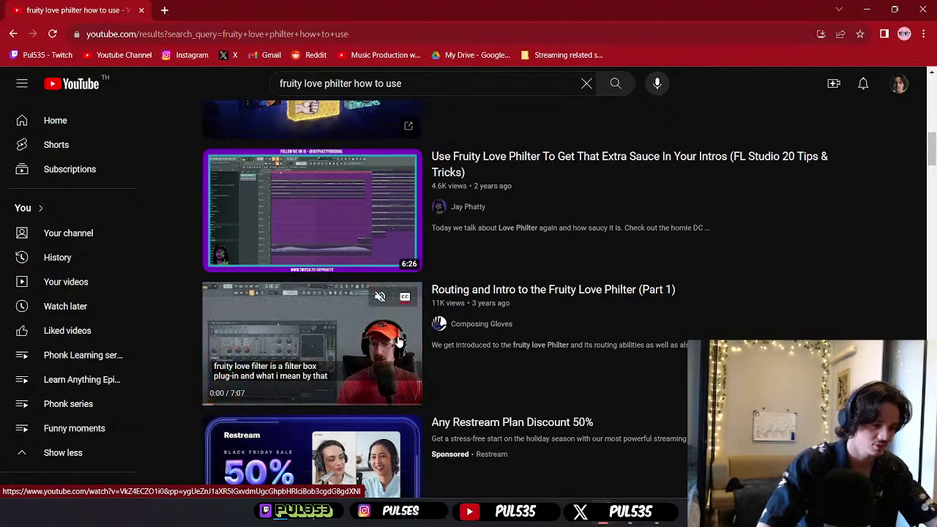
scroll(397, 341, down, 3)
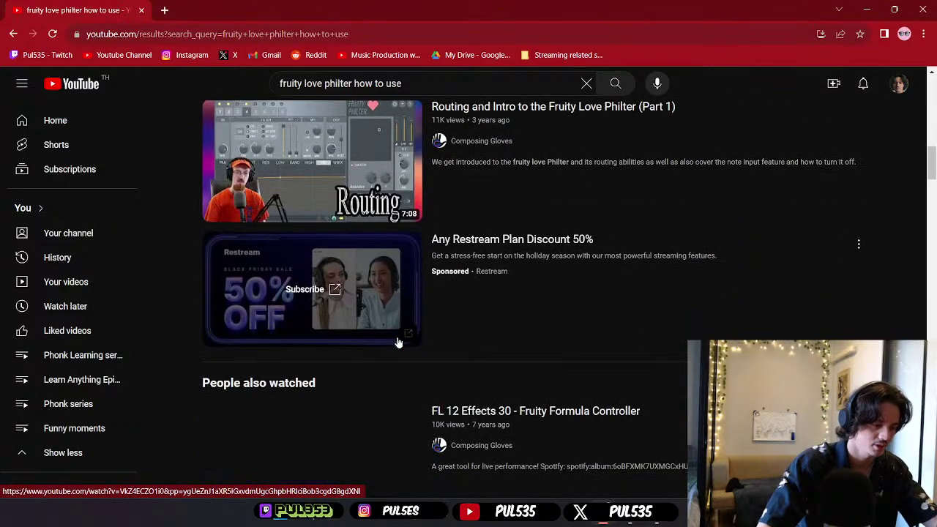
scroll(523, 356, down, 2)
mouse_move(352, 322)
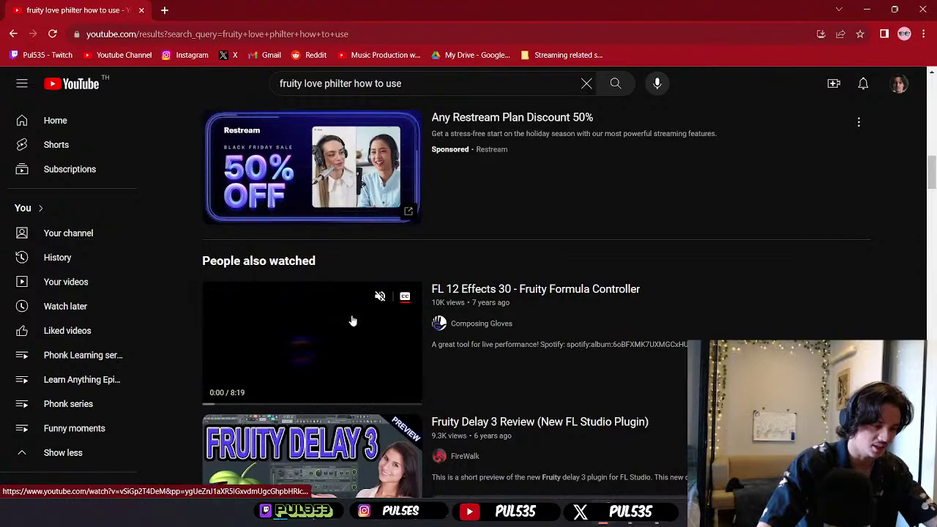
scroll(374, 308, down, 3)
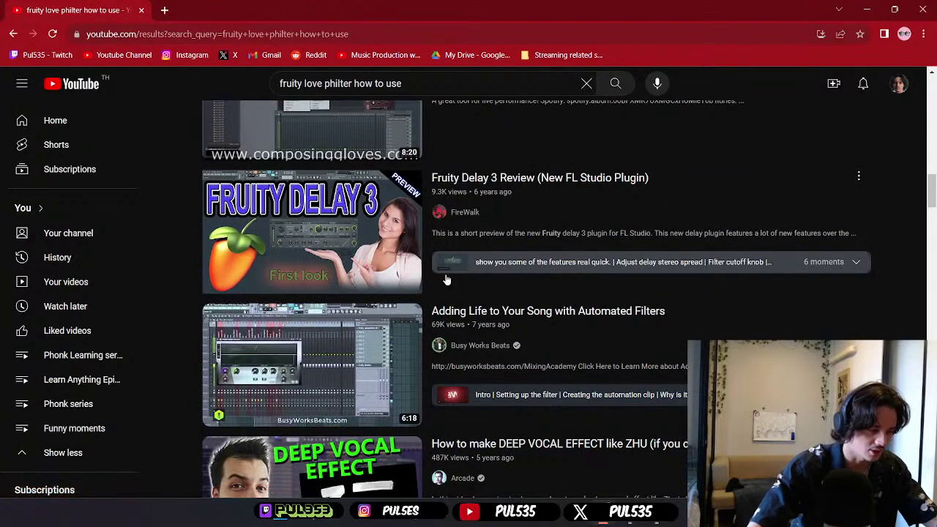
scroll(350, 330, down, 2)
mouse_move(379, 203)
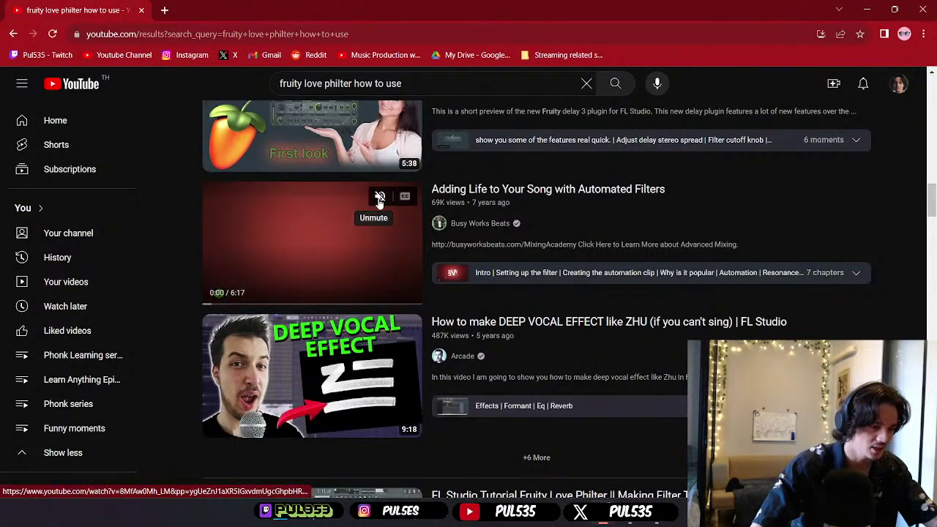
mouse_move(344, 384)
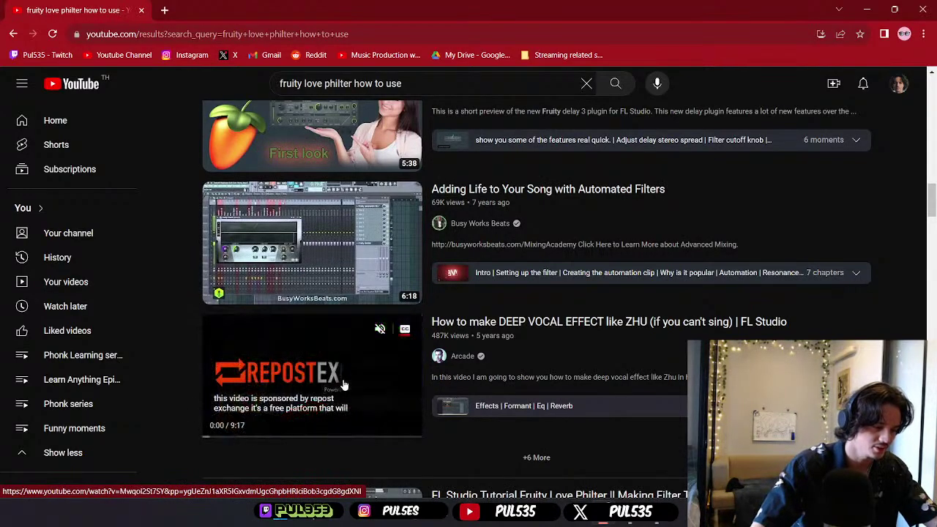
scroll(359, 346, down, 10)
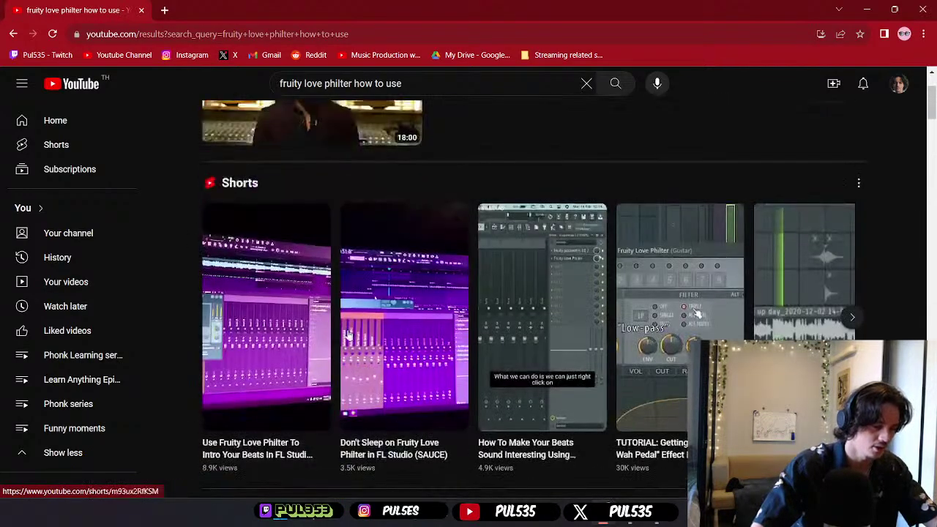
scroll(357, 322, up, 2)
scroll(359, 330, down, 3)
scroll(359, 330, down, 2)
- Open the "FL STUDIO | Love Philter" video from the search results, start watching it and dismiss the pop-up advertisement notification
click(328, 314)
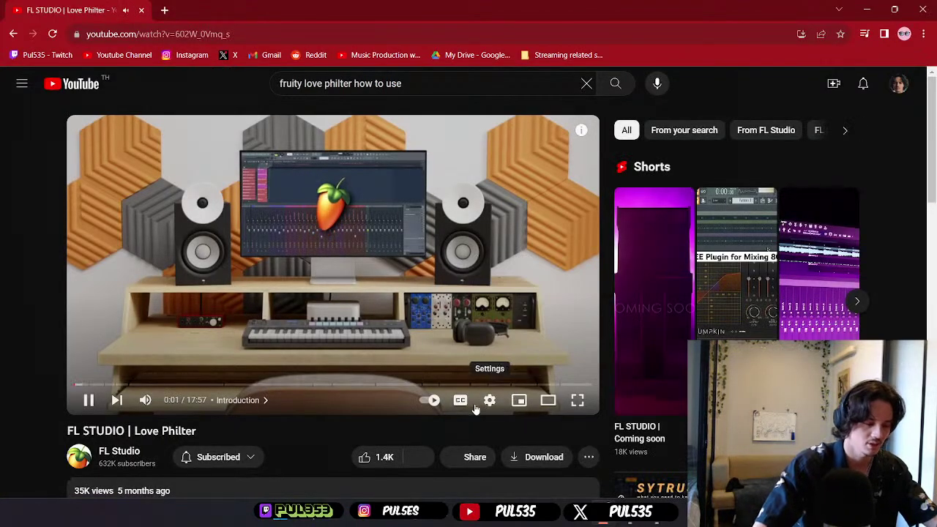
click(489, 400)
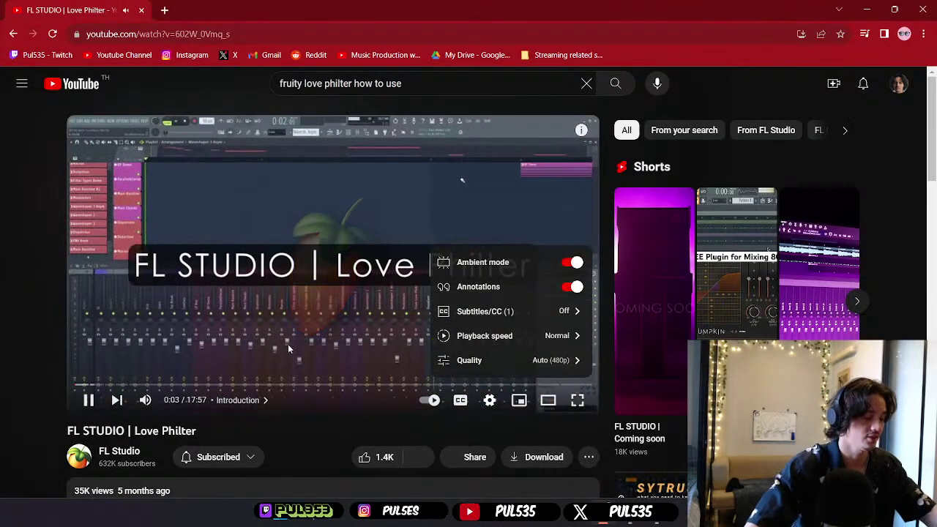
click(253, 378)
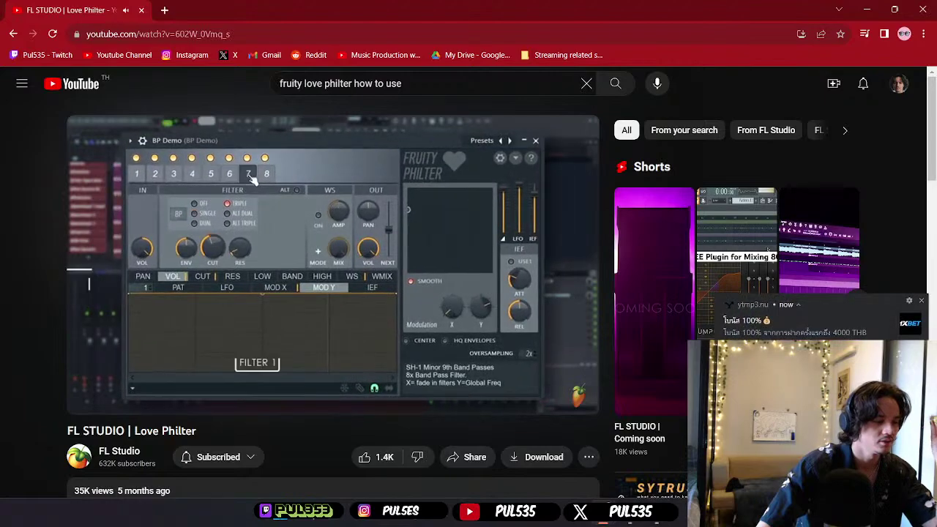
click(921, 301)
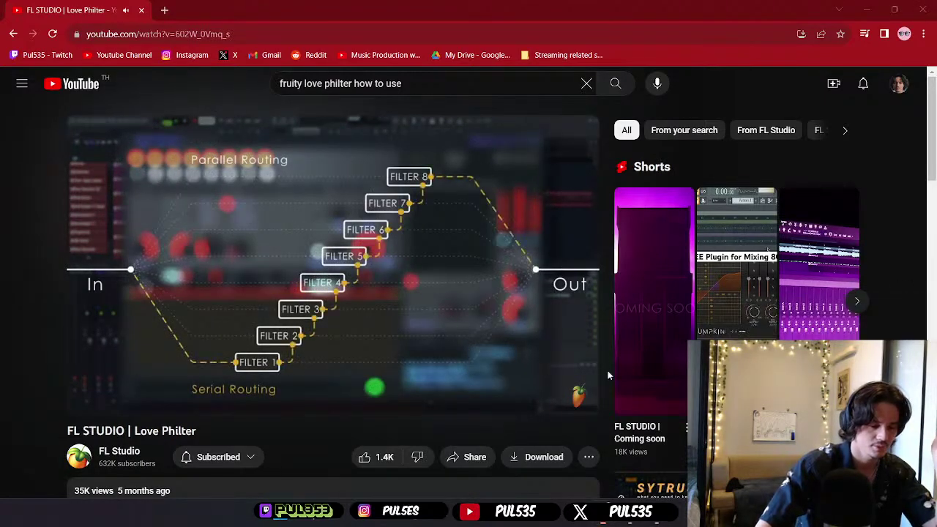
- Rewind the Love Philter video to near its beginning, turn on captions and watch the introduction
mouse_move(467, 325)
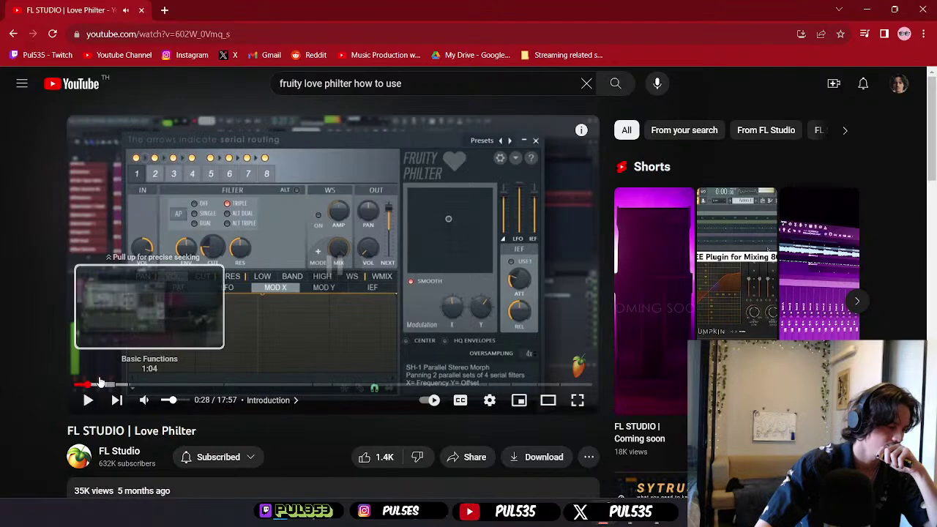
drag(82, 386, 81, 386)
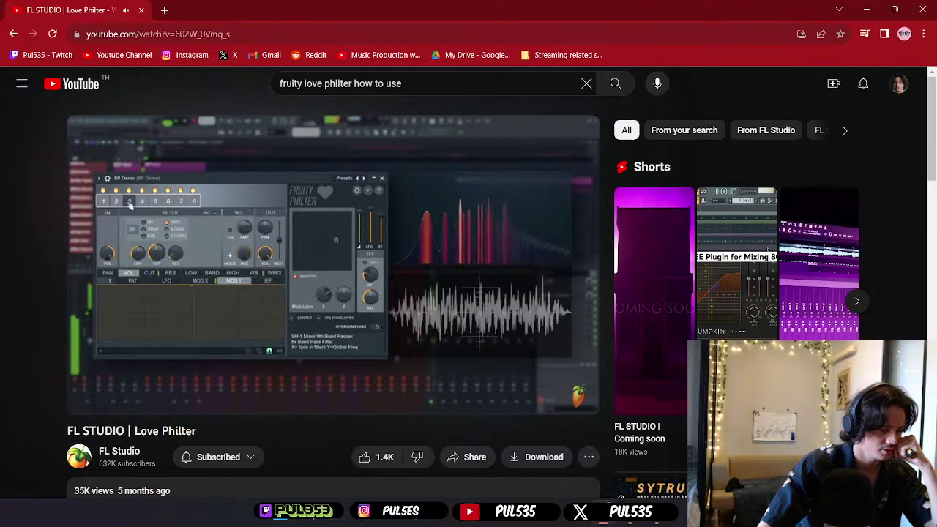
click(460, 400)
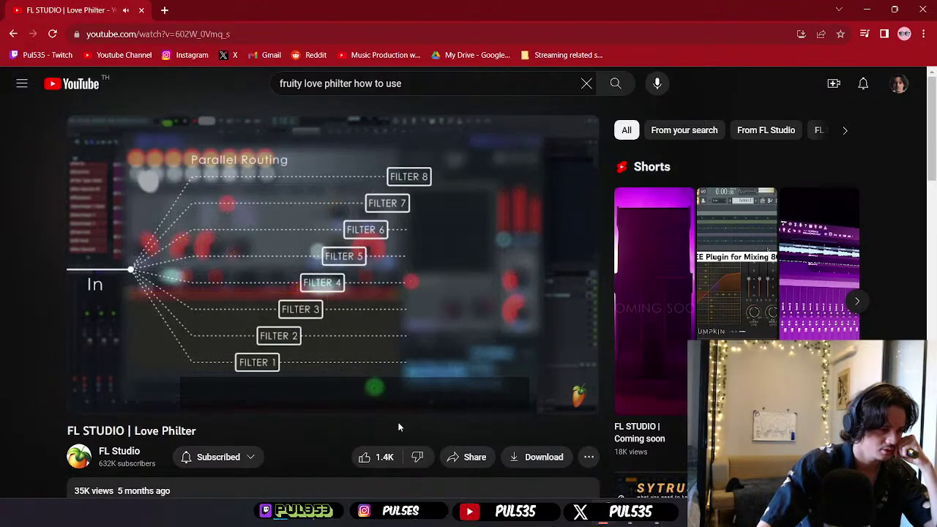
mouse_move(398, 410)
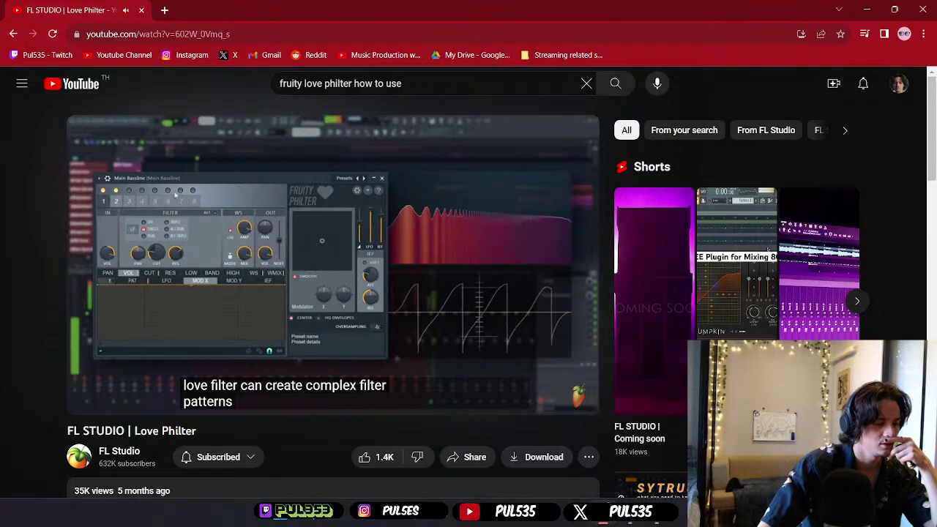
- Set the Love Philter video's playback speed to 1.25
mouse_move(405, 370)
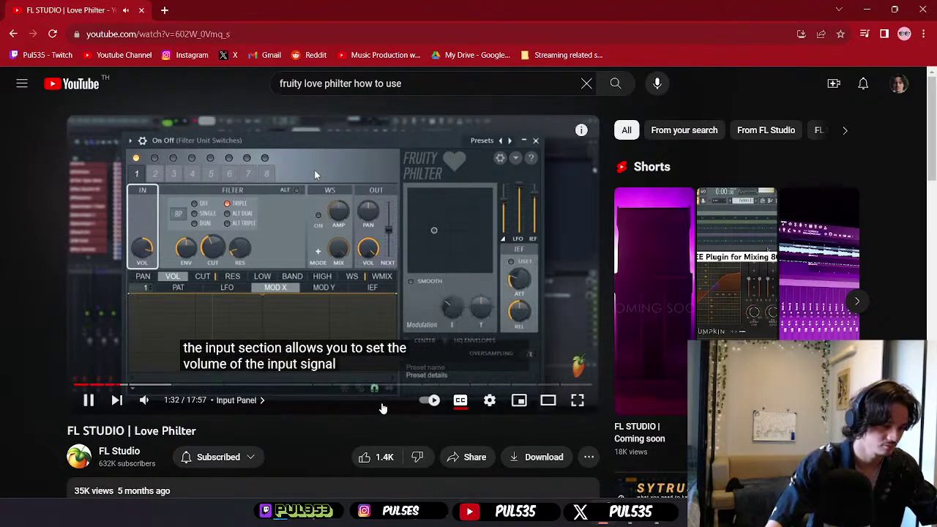
click(489, 400)
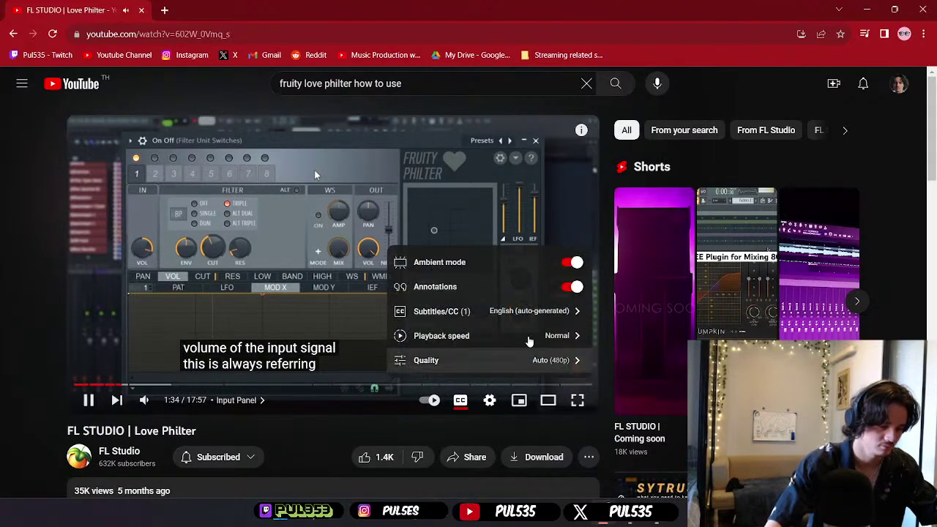
click(502, 337)
click(530, 312)
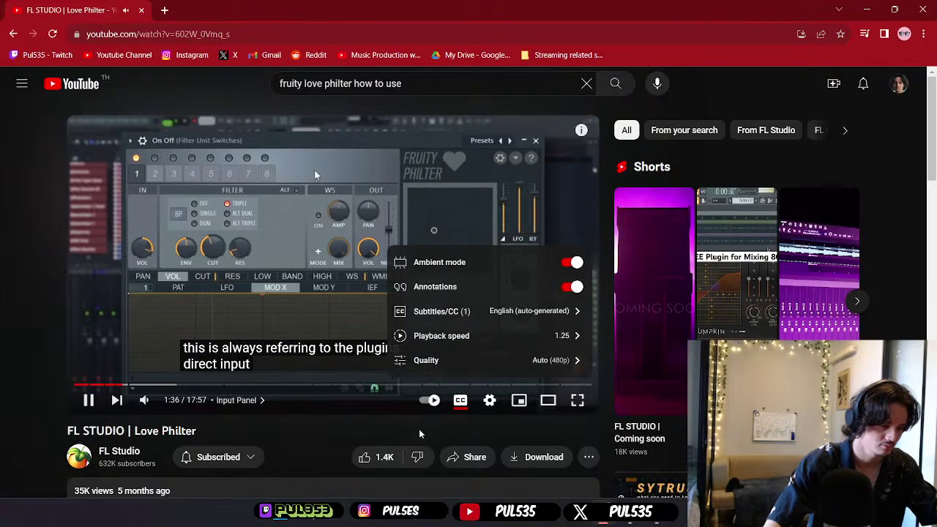
- Rewind slightly to rewatch the start of the Filter Panel chapter, pause the video and switch back to FL Studio
mouse_move(423, 406)
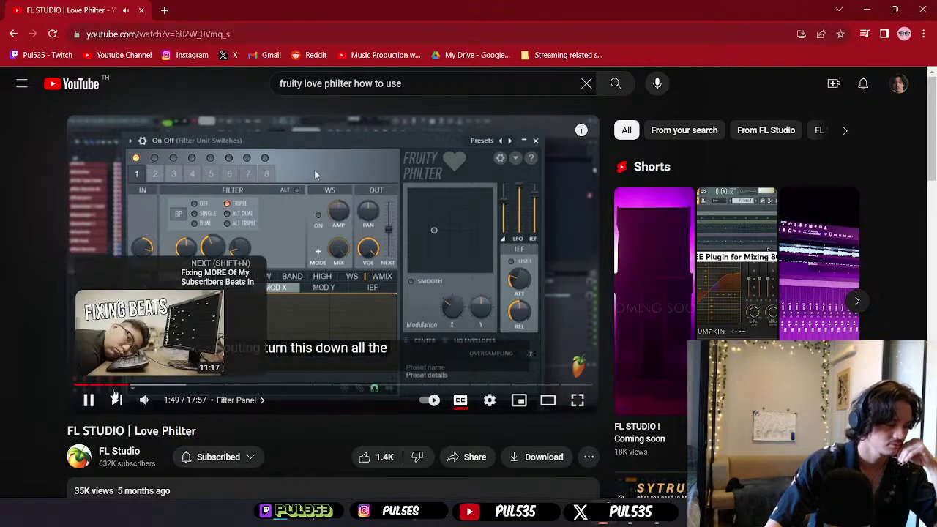
drag(129, 385, 120, 389)
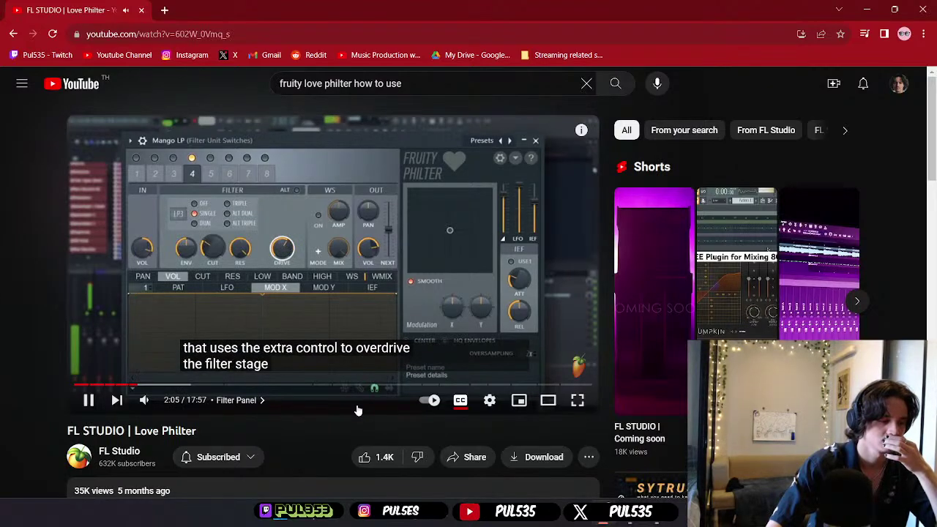
click(401, 333)
key(alt+Tab)
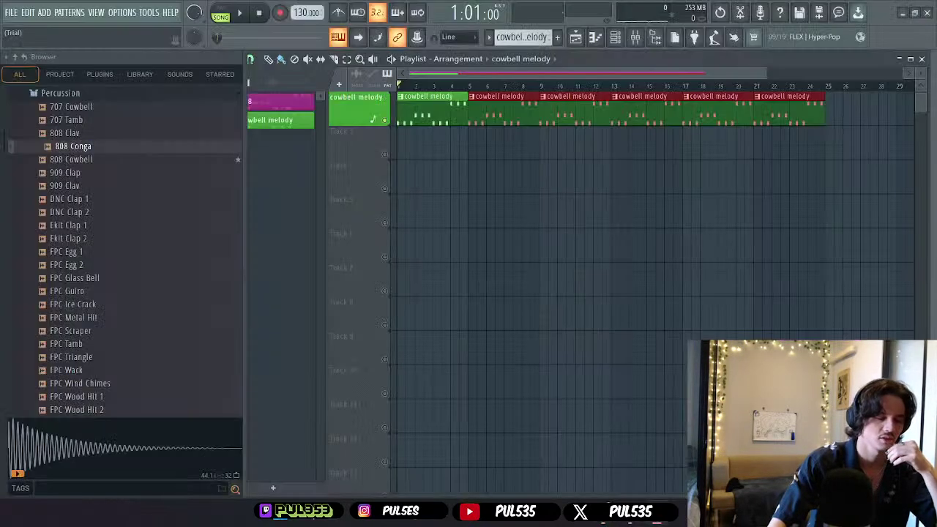
- Look over the channel rack and the Insert 2 effects in the mixer, close both and clear the playlist clip selection
scroll(628, 239, up, 1)
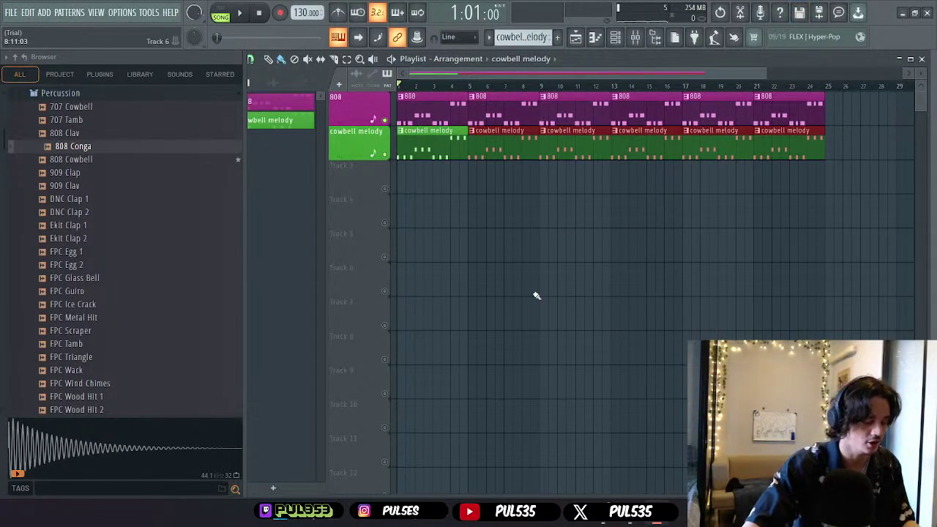
click(638, 41)
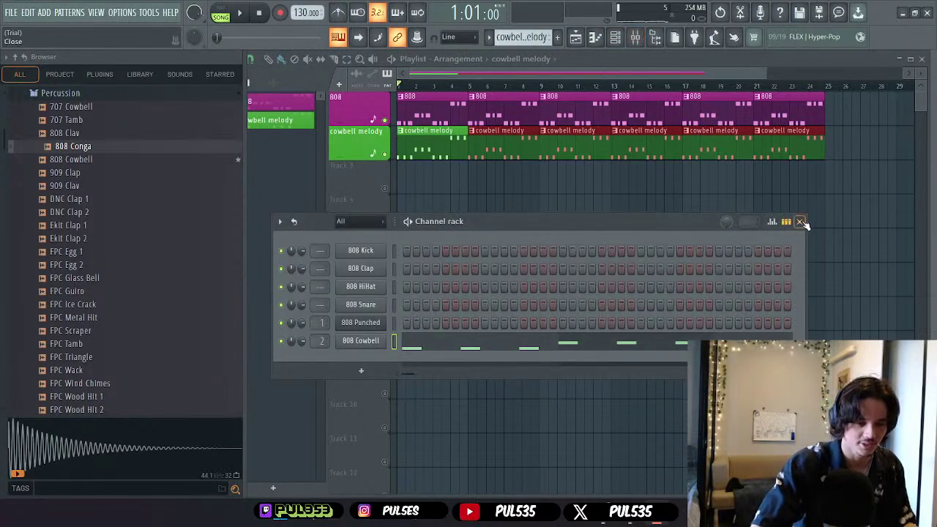
click(801, 222)
click(616, 37)
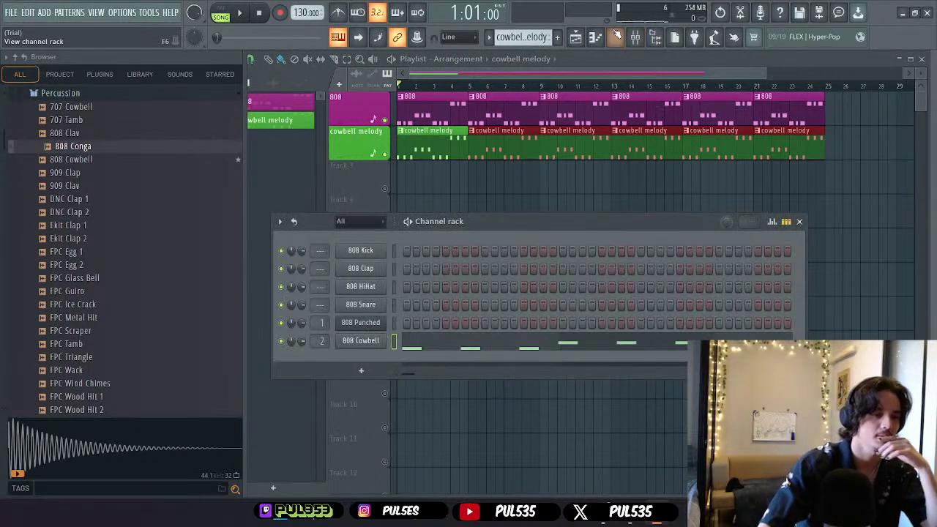
click(616, 37)
click(634, 38)
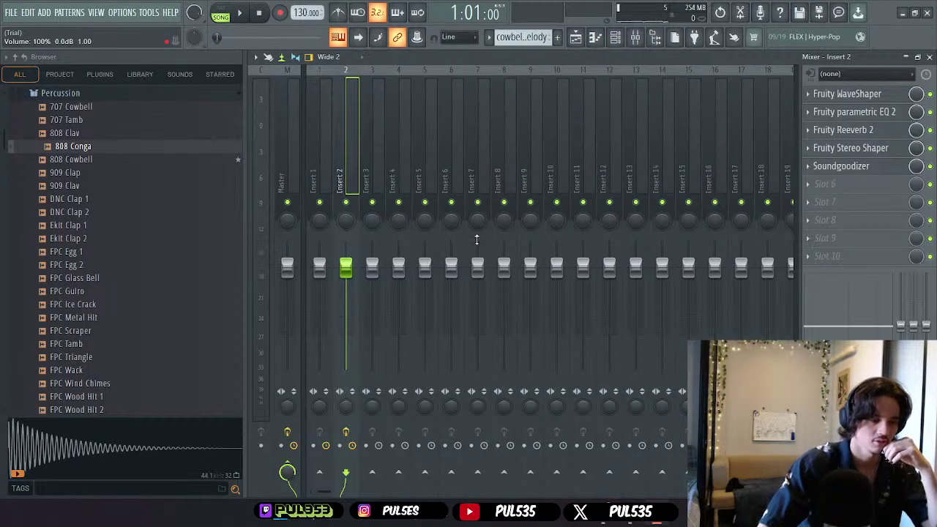
click(929, 56)
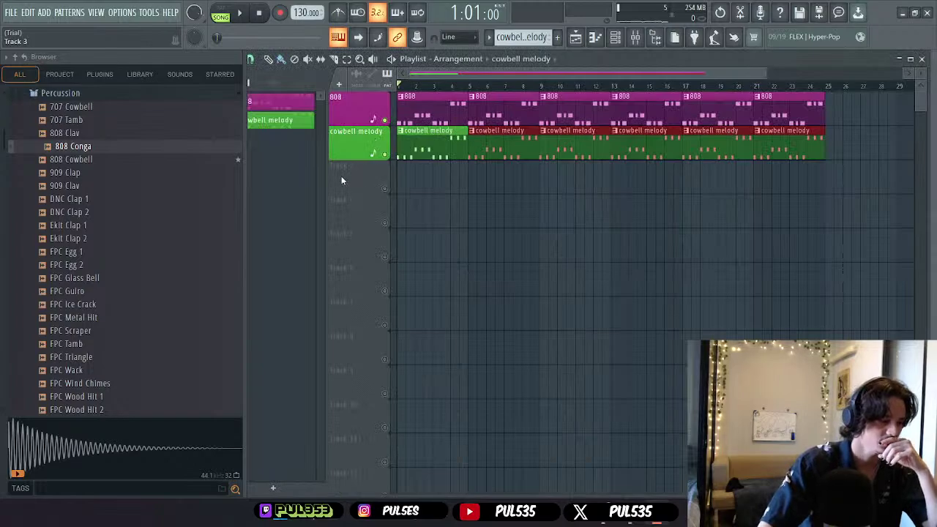
click(416, 148)
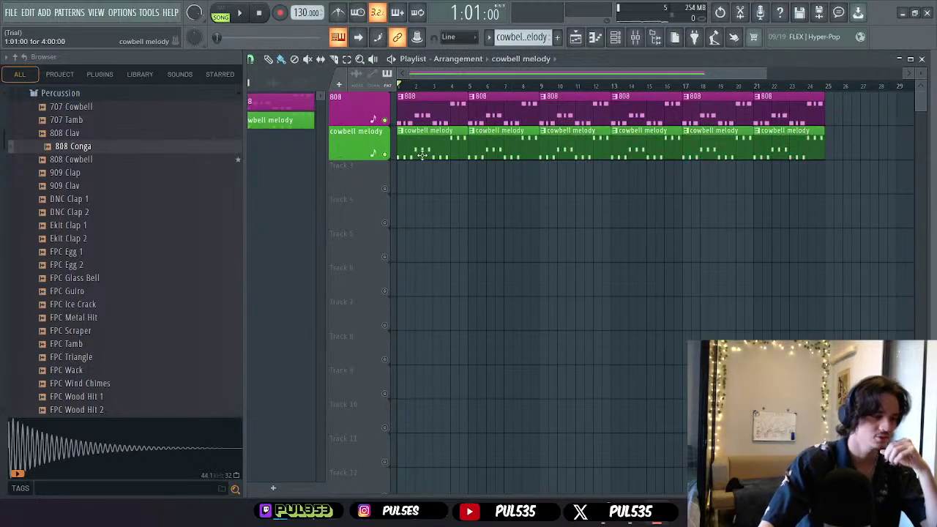
- Create a new pattern named synth and color it green
click(273, 488)
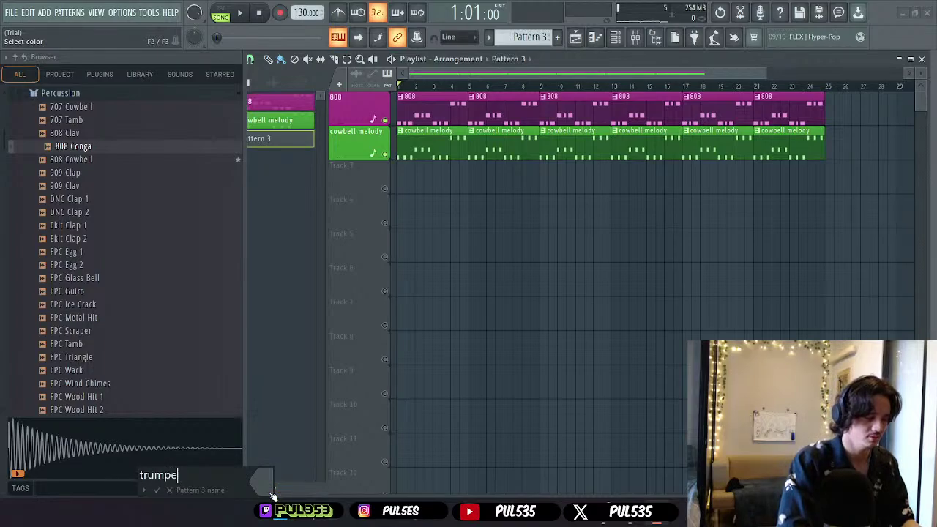
text(synth)
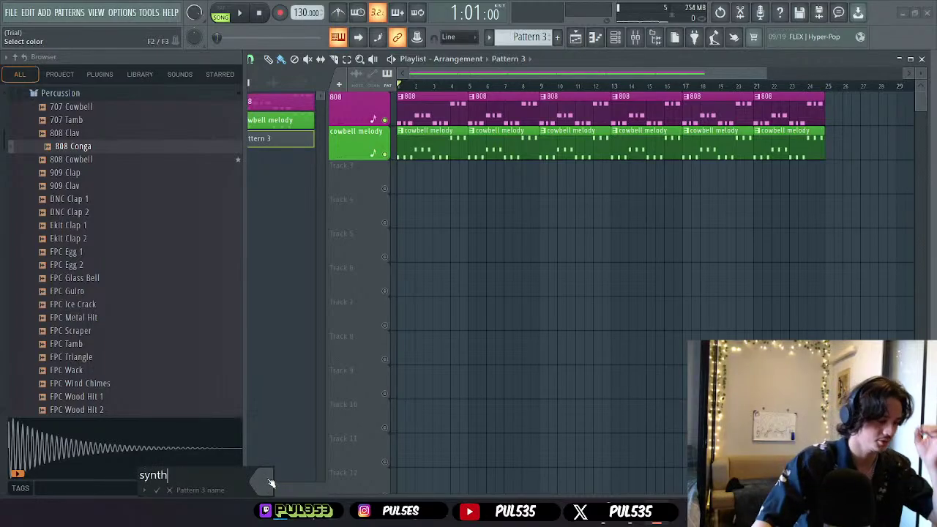
click(268, 482)
click(345, 391)
click(463, 478)
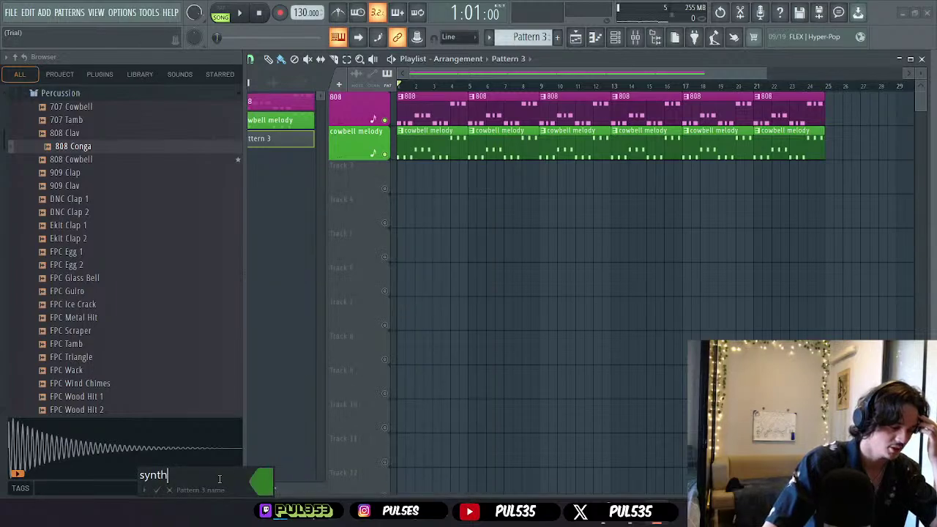
click(166, 492)
- Place the synth pattern at bar 1 on Track 3 of the playlist and solo that track
scroll(178, 210, up, 8)
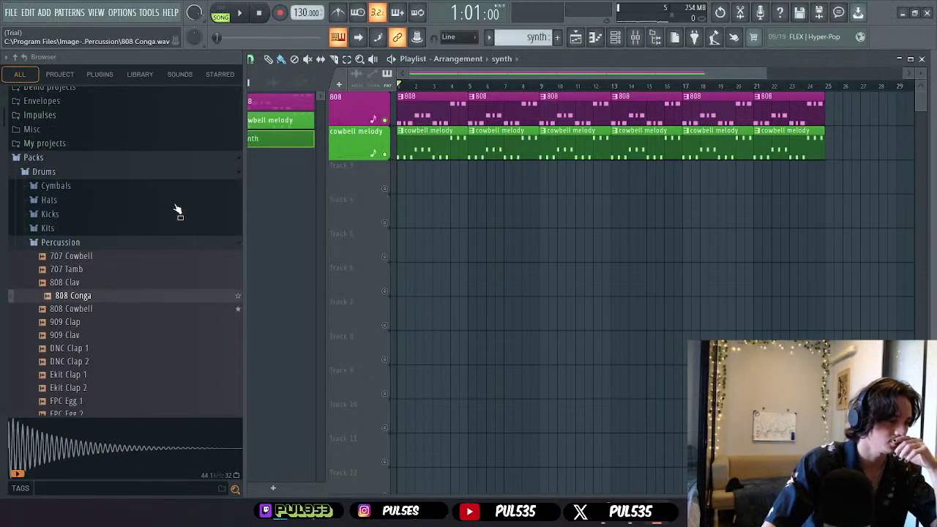
scroll(136, 251, down, 5)
scroll(205, 212, up, 1)
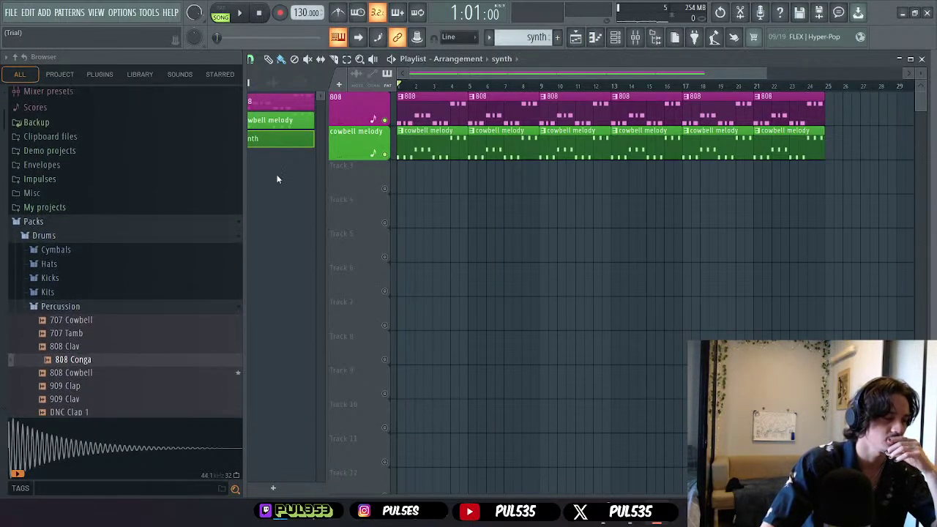
drag(276, 144, 369, 181)
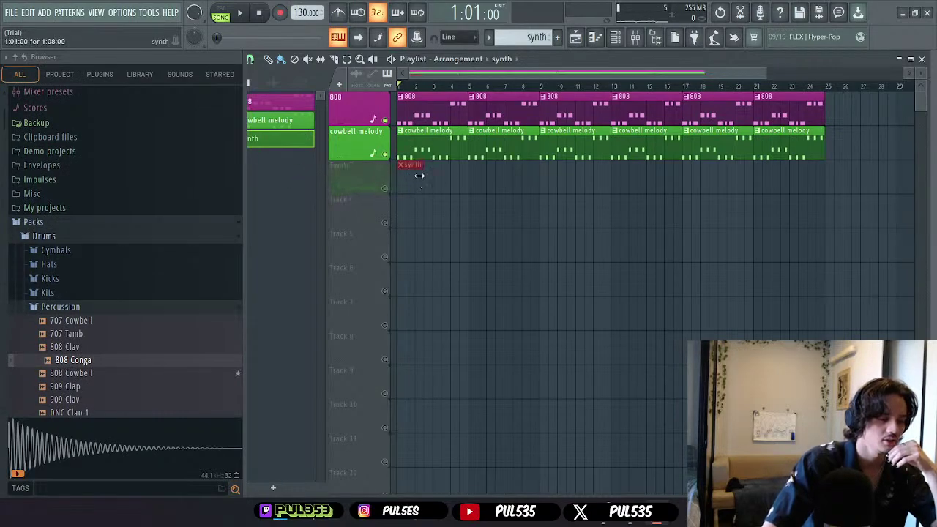
right_click(385, 189)
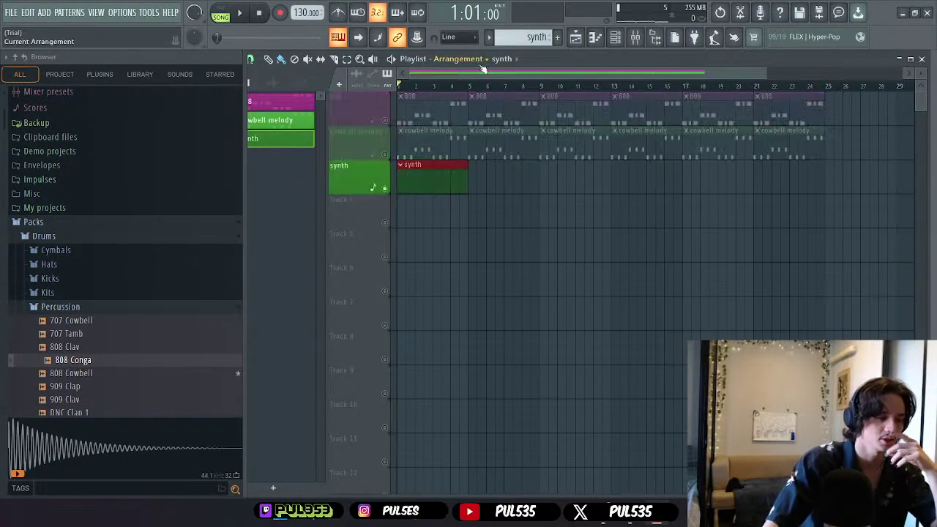
- Add an Autogun synth as a new channel in the channel rack
click(616, 36)
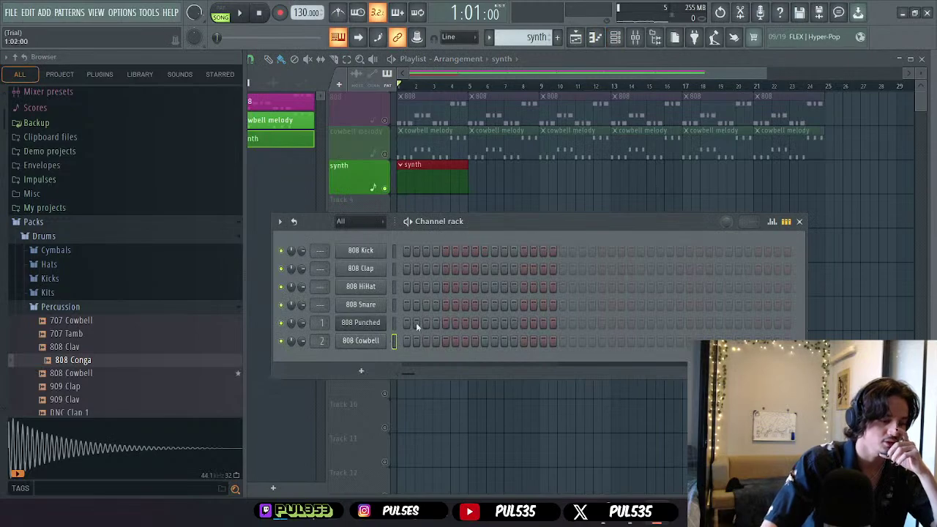
click(362, 368)
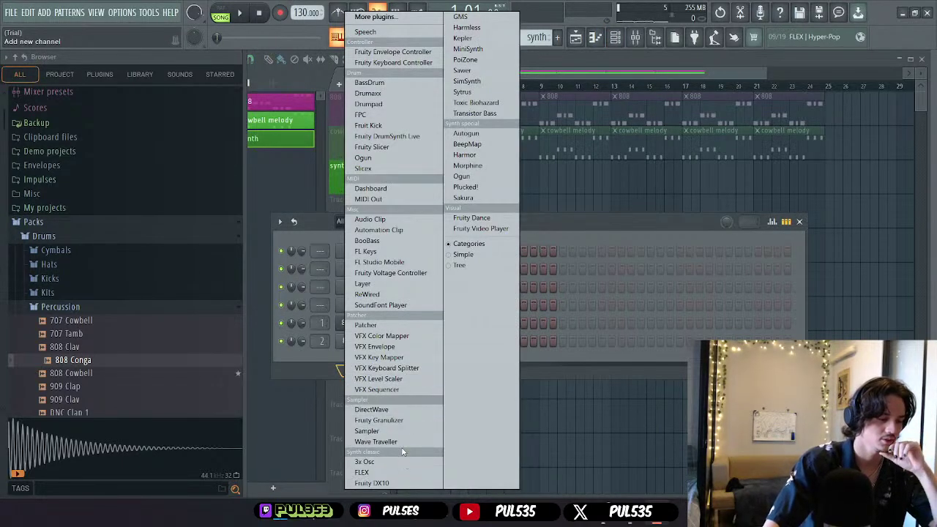
click(483, 137)
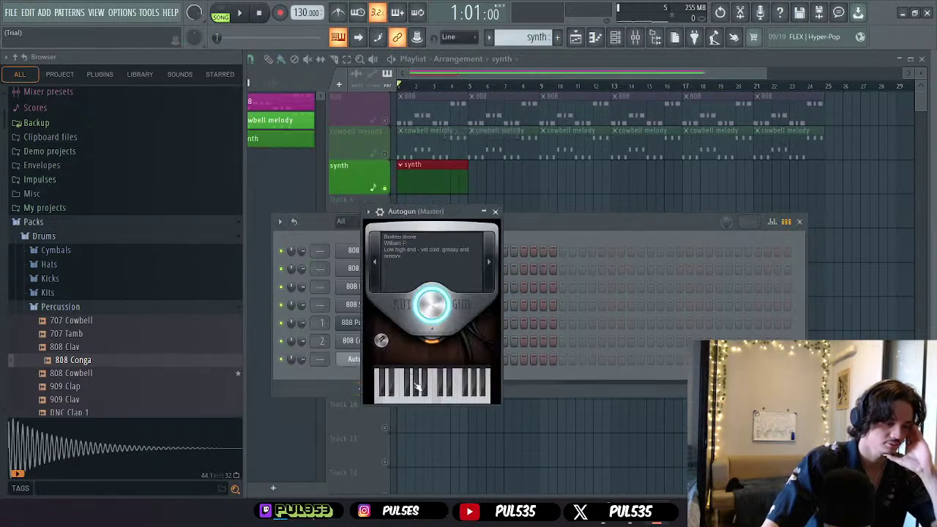
- Audition Autogun presets up to Wide buzz, close the synth window and route its channel to mixer track 3
click(423, 402)
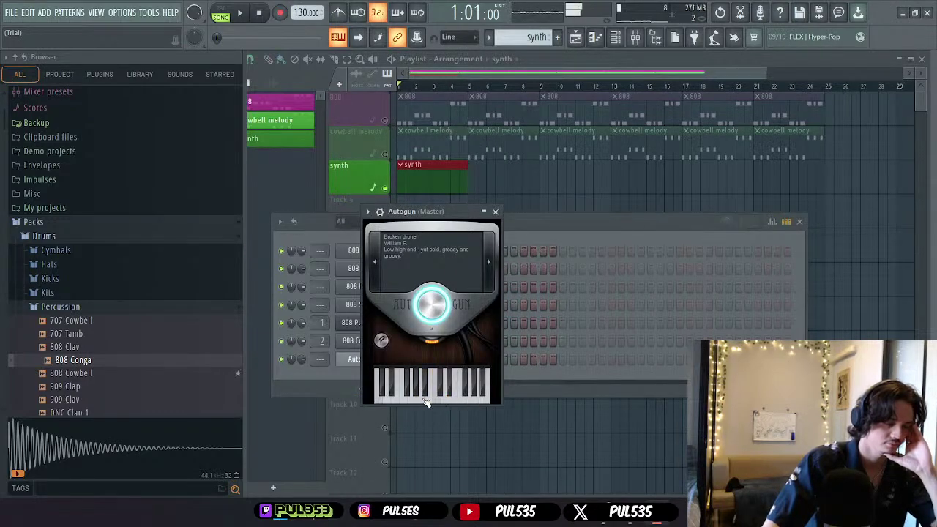
click(468, 385)
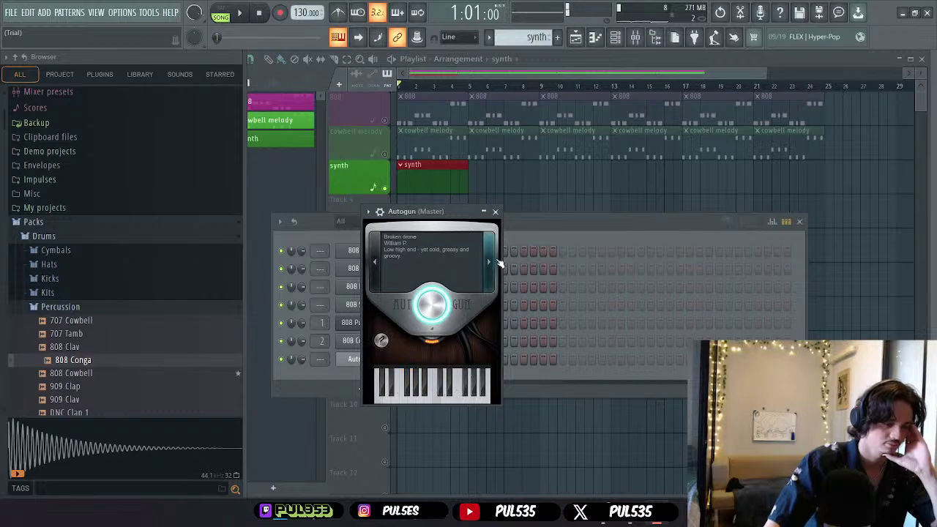
click(414, 402)
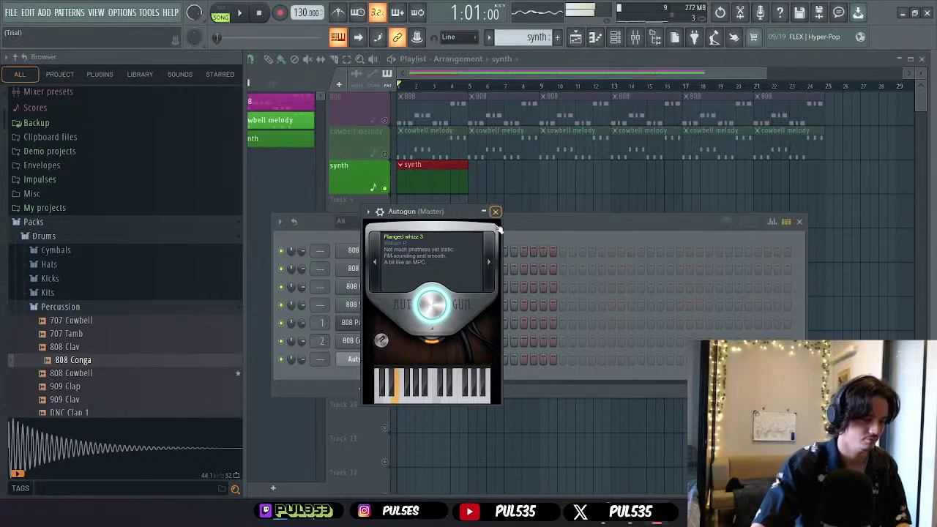
click(489, 268)
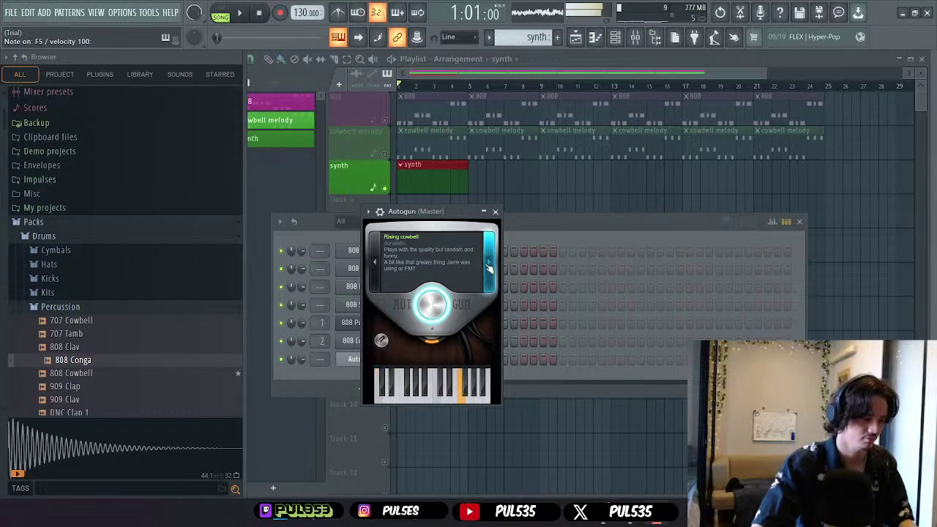
click(489, 268)
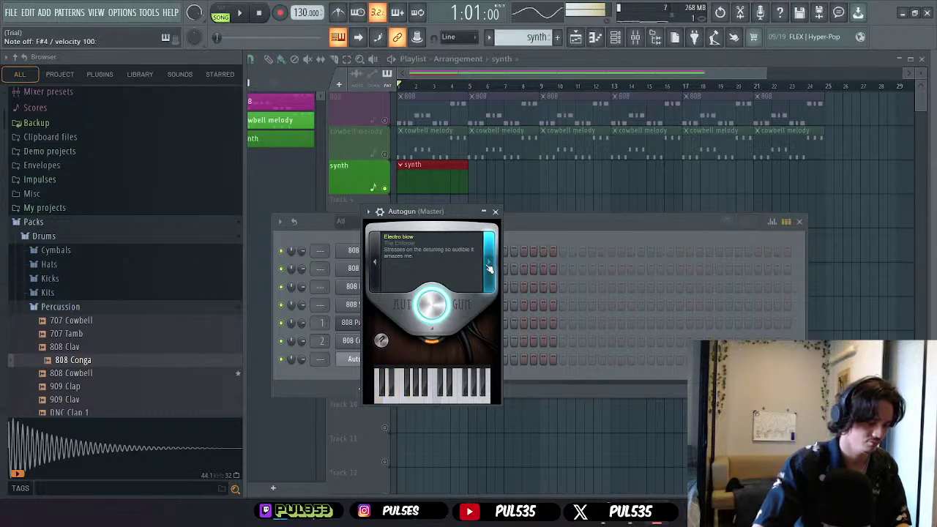
click(490, 264)
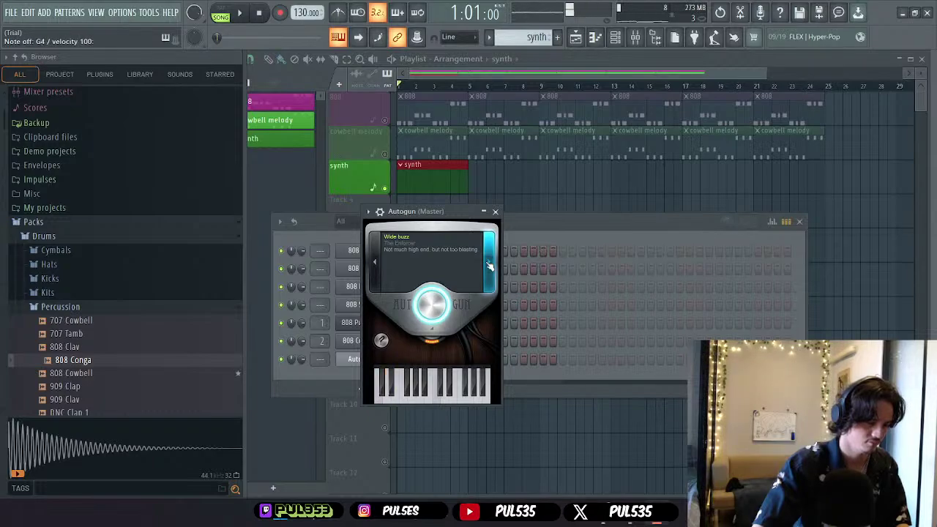
click(495, 212)
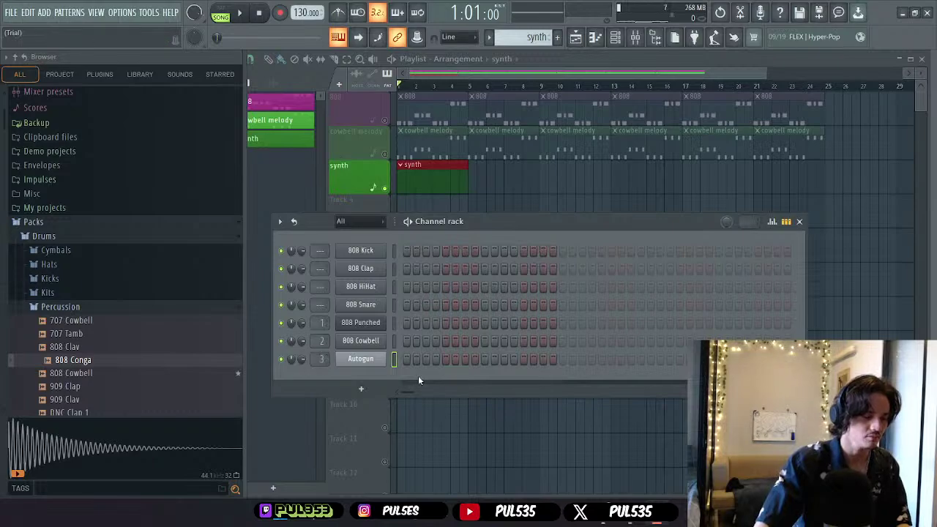
- Paste the copied melody notes into the Autogun piano roll of the synth pattern
click(800, 222)
double_click(418, 178)
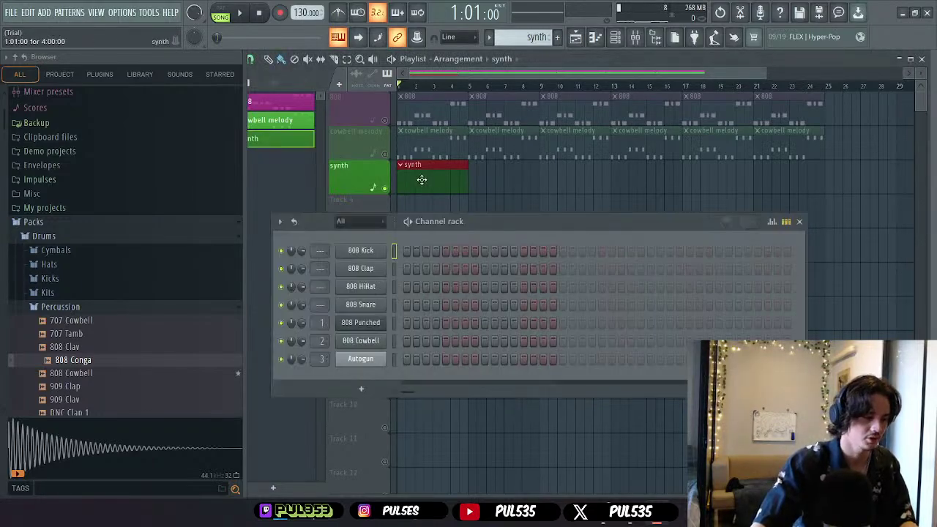
key(F7)
click(433, 224)
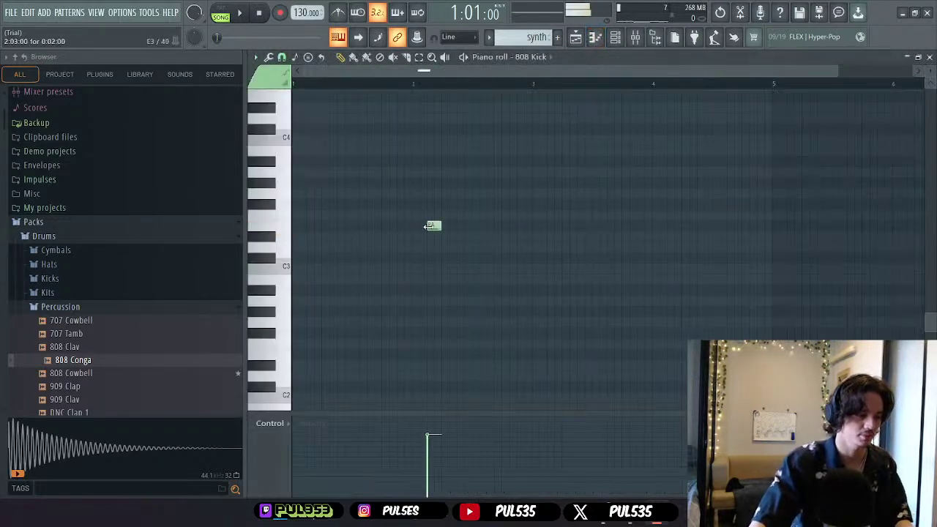
key(ctrl+v)
click(516, 57)
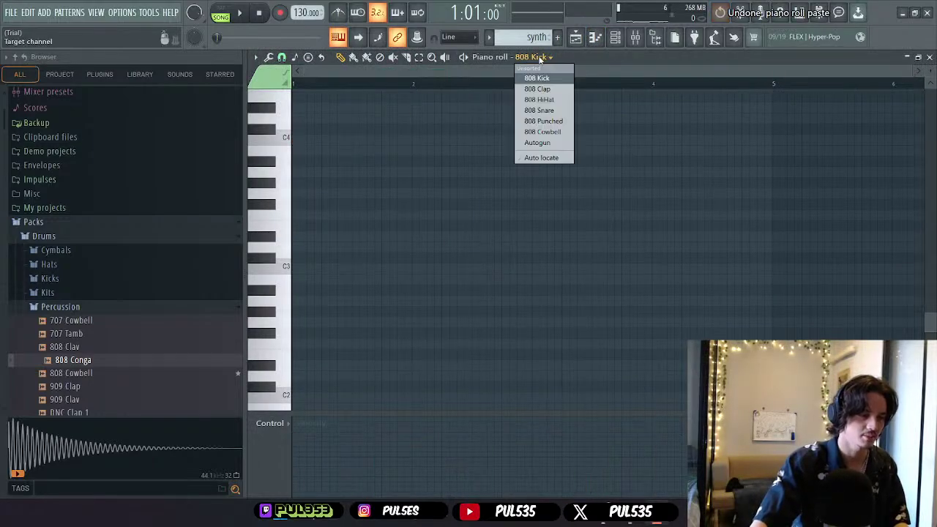
click(540, 155)
- Play the soloed synth melody while reviewing its notes, close the piano roll and stop playback
key(space)
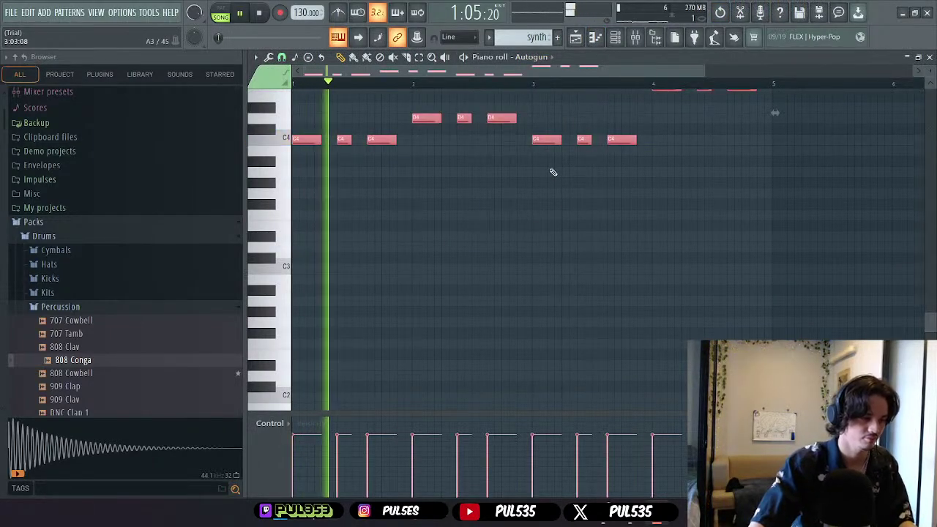
scroll(685, 195, up, 1)
scroll(685, 195, up, 3)
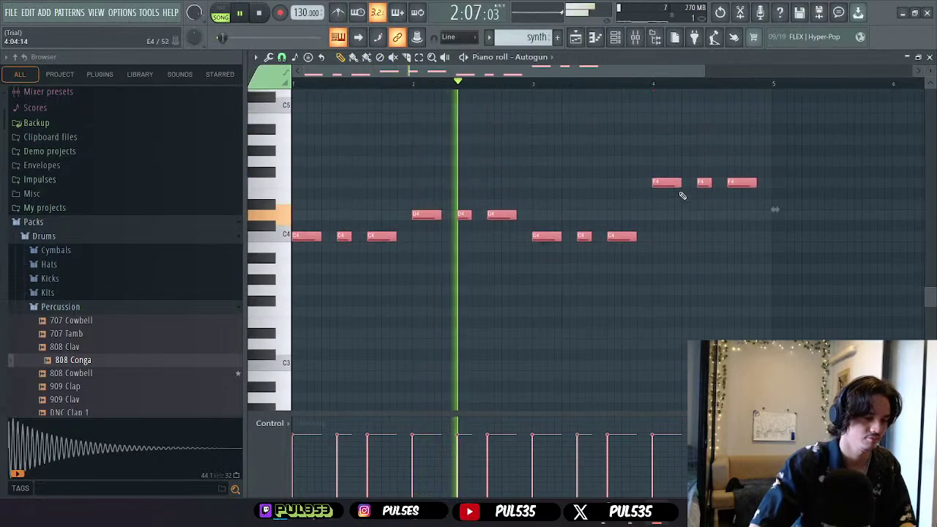
click(932, 57)
key(space)
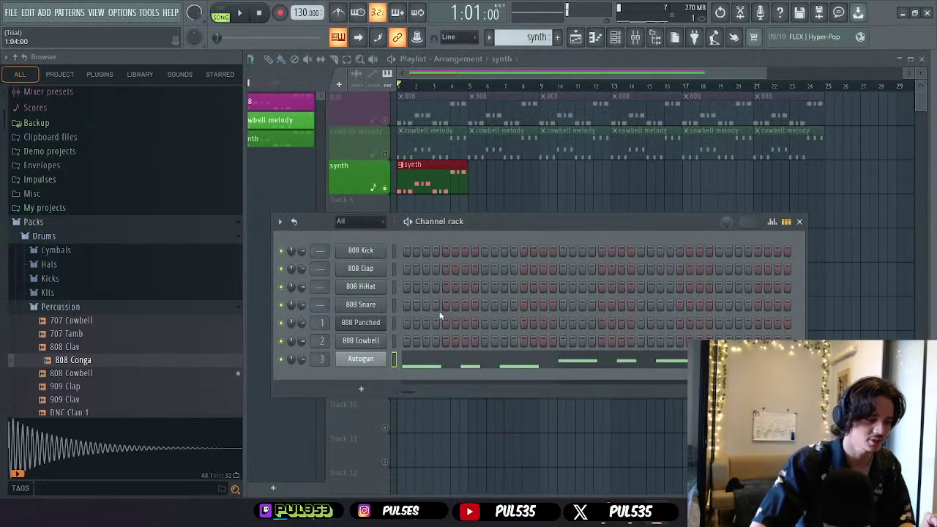
- Load Fruity Love Philter into the first effect slot of mixer Insert 3
click(798, 221)
click(598, 38)
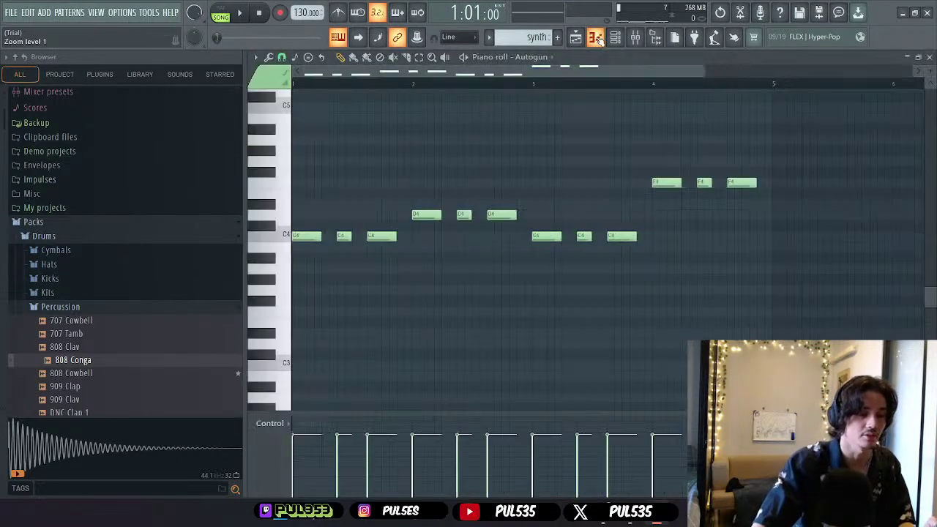
click(635, 40)
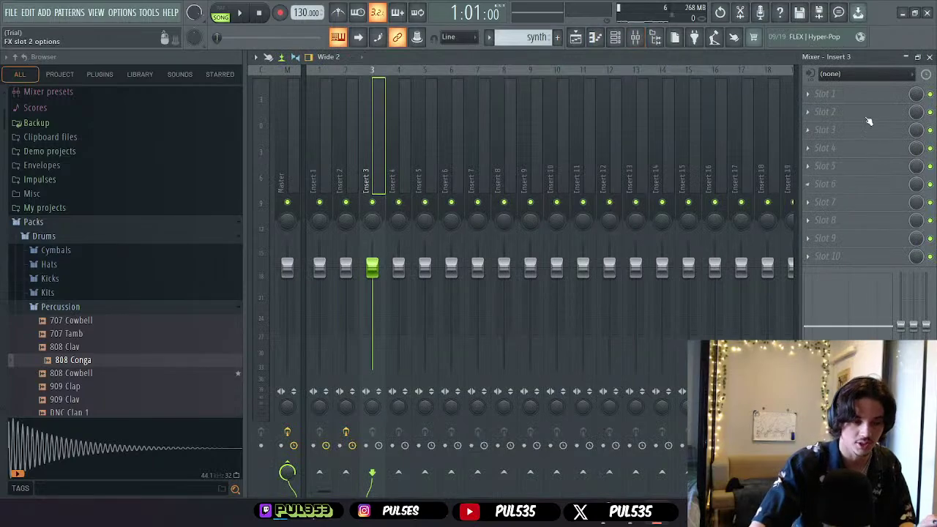
click(874, 96)
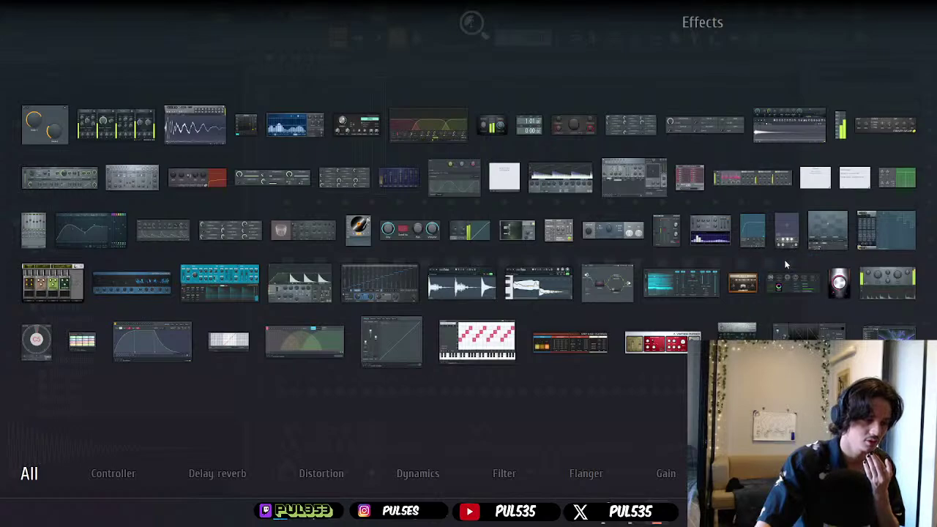
click(633, 174)
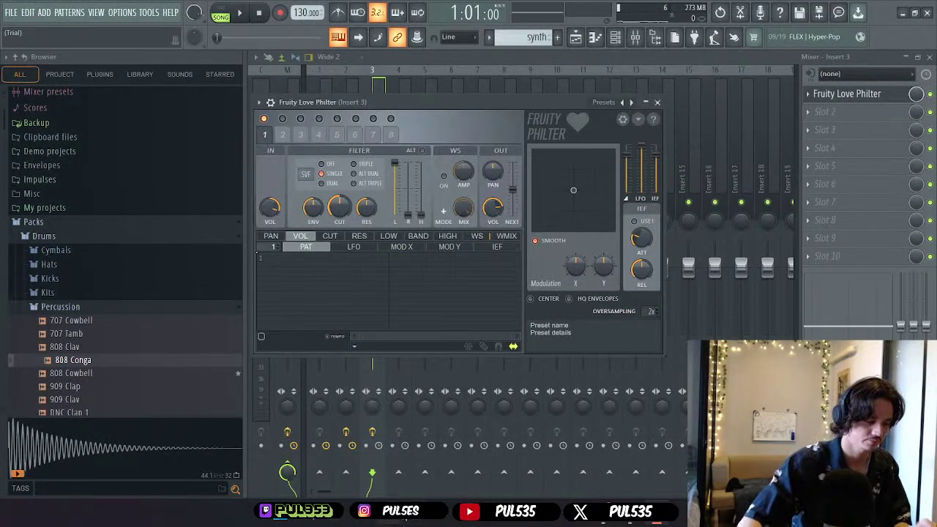
- Switch to the browser and resume the Love Philter tutorial video in its Filter Panel chapter
click(631, 455)
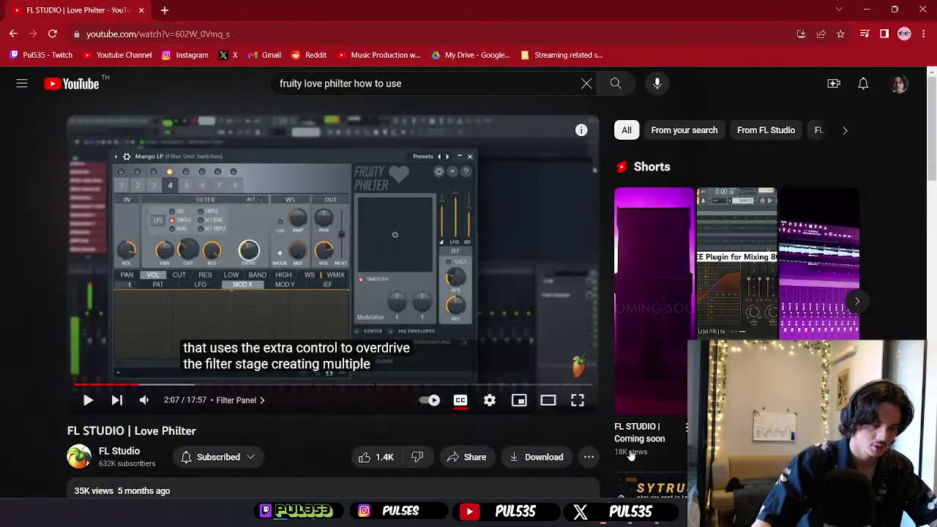
click(377, 264)
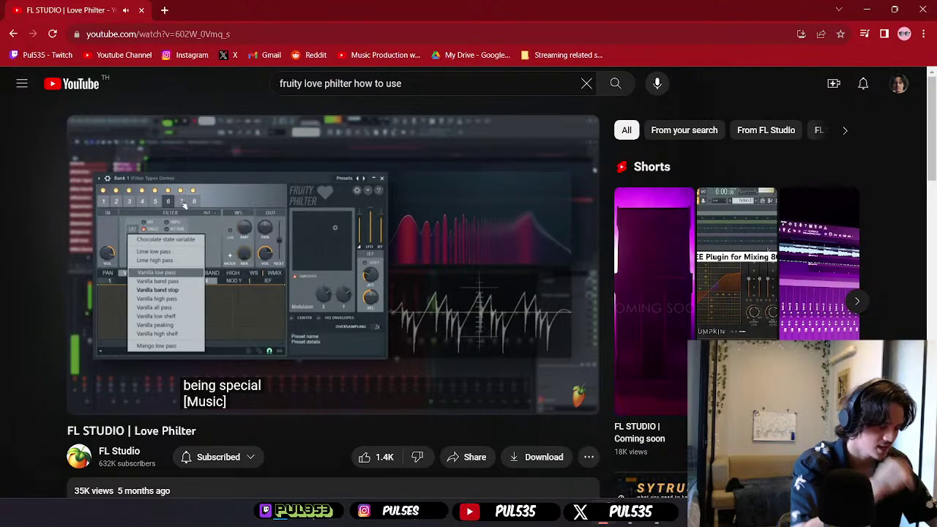
- Search the web for "what is a high pass filter" in a new tab, skim the results and return to the tutorial video
click(371, 268)
click(164, 10)
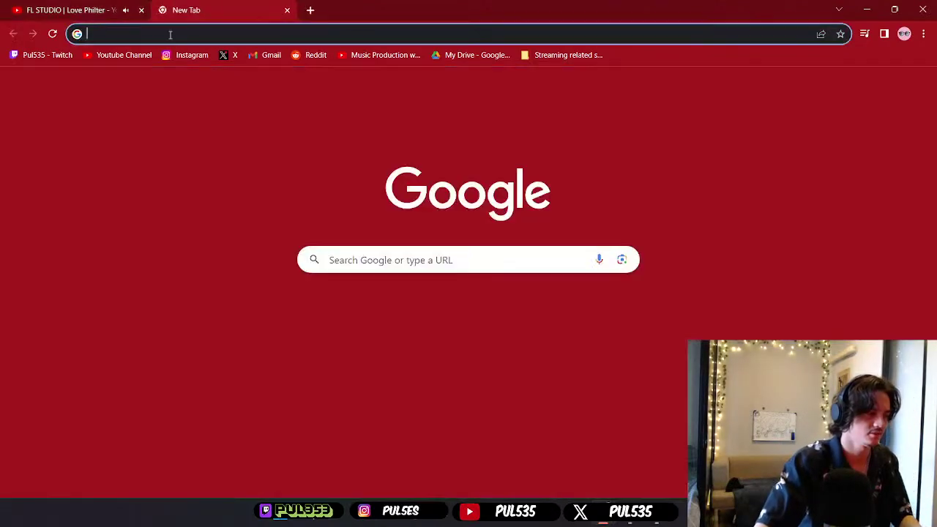
text(what is a high pass)
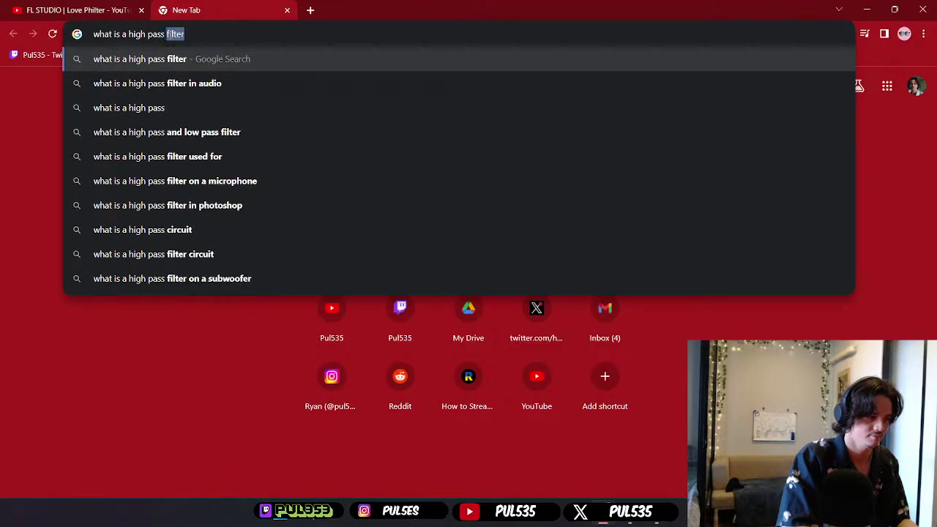
key(Return)
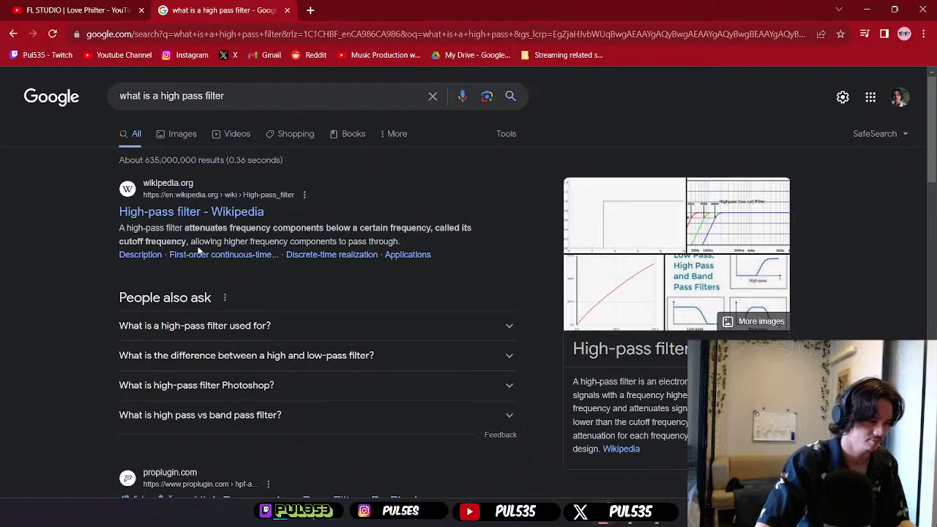
scroll(417, 251, down, 5)
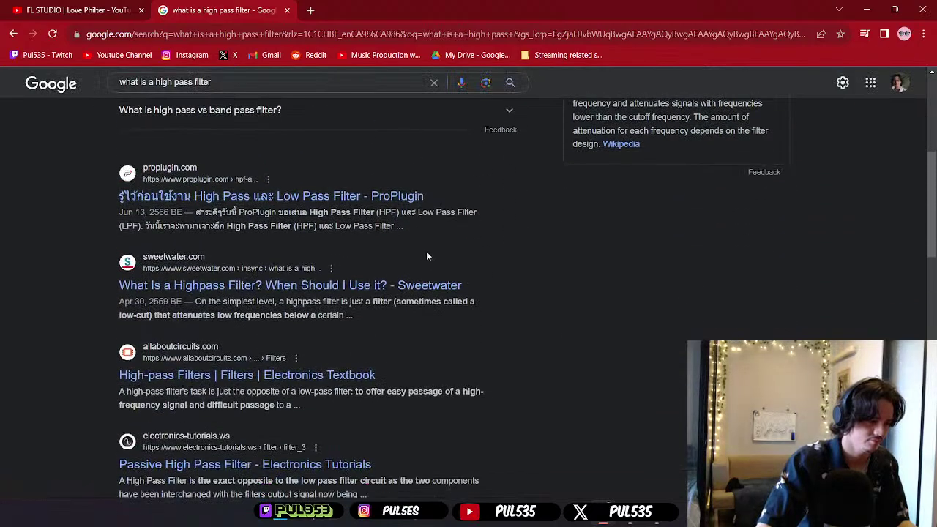
click(76, 10)
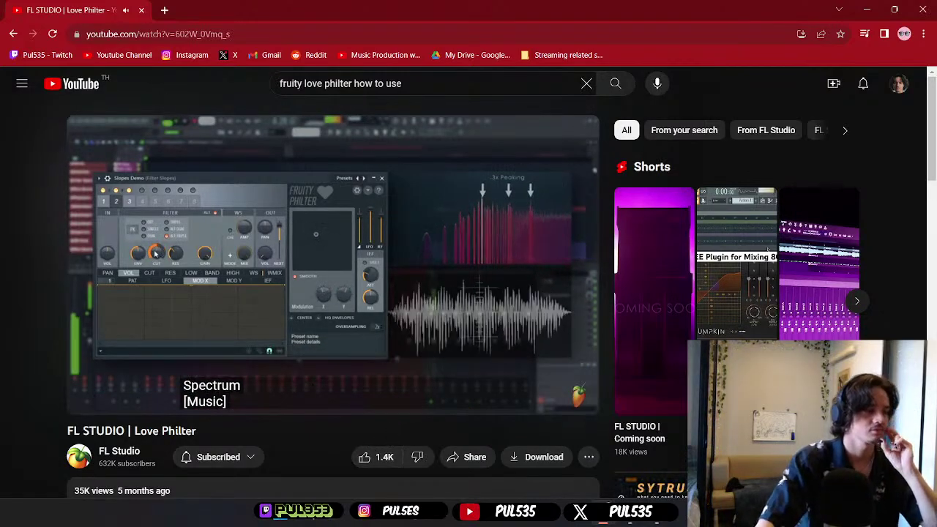
- Open the YouTube home page in a new tab and go back to the Love Philter tutorial video
click(164, 10)
click(168, 29)
text(you)
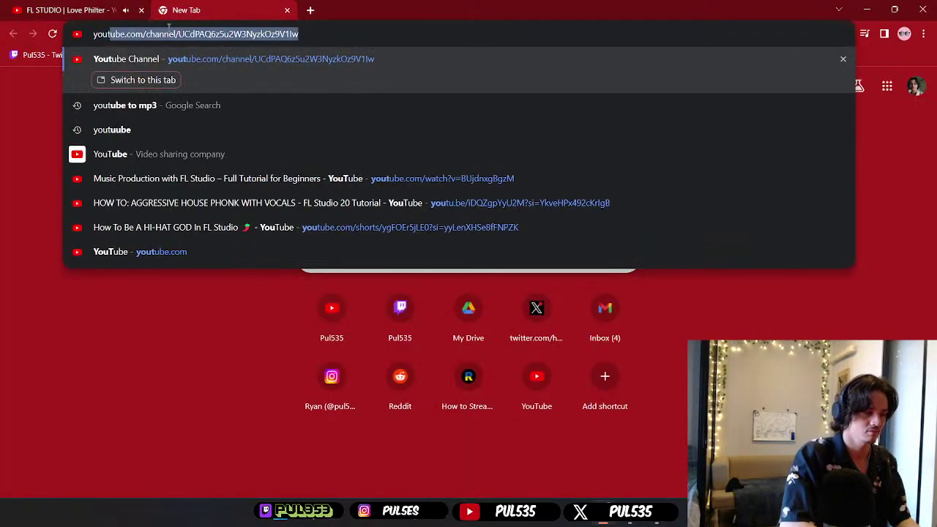
text(tube)
key(Delete)
key(Return)
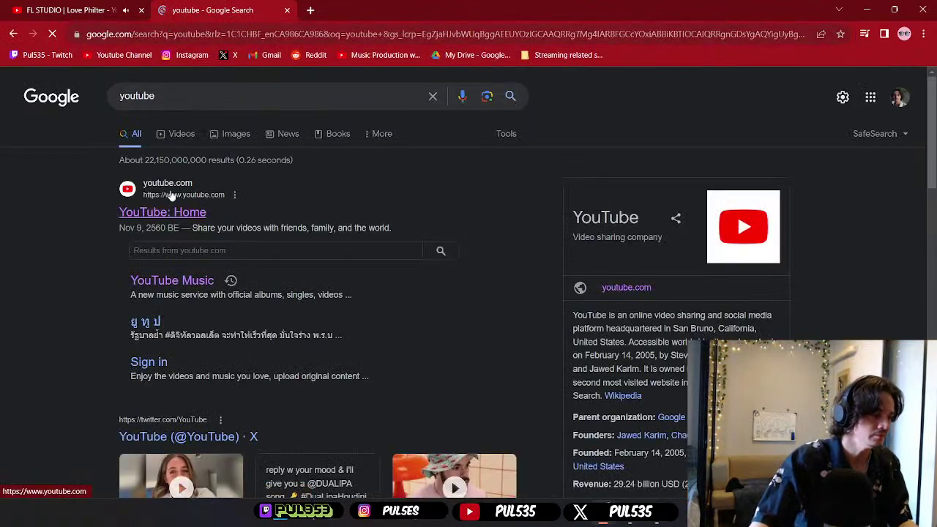
click(105, 8)
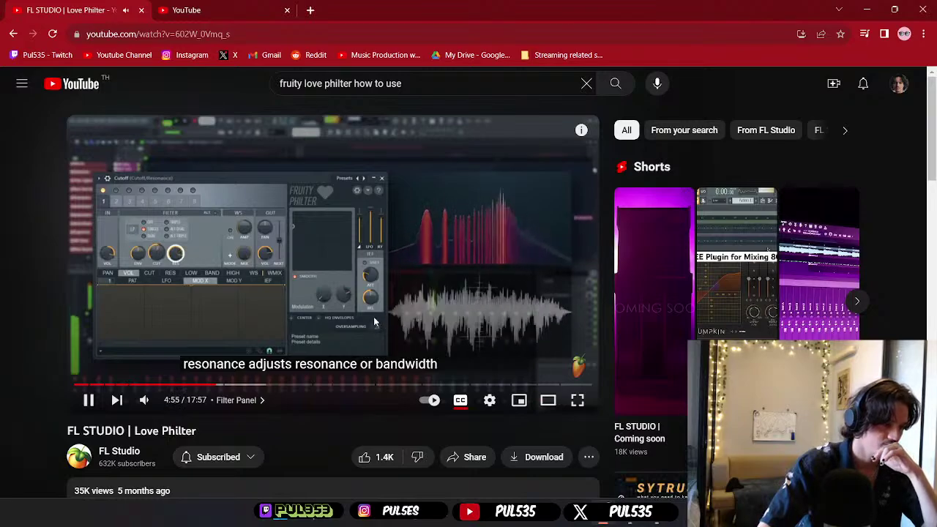
- Search YouTube for "fruity love filter" in the second tab
key(ctrl+Tab)
click(339, 89)
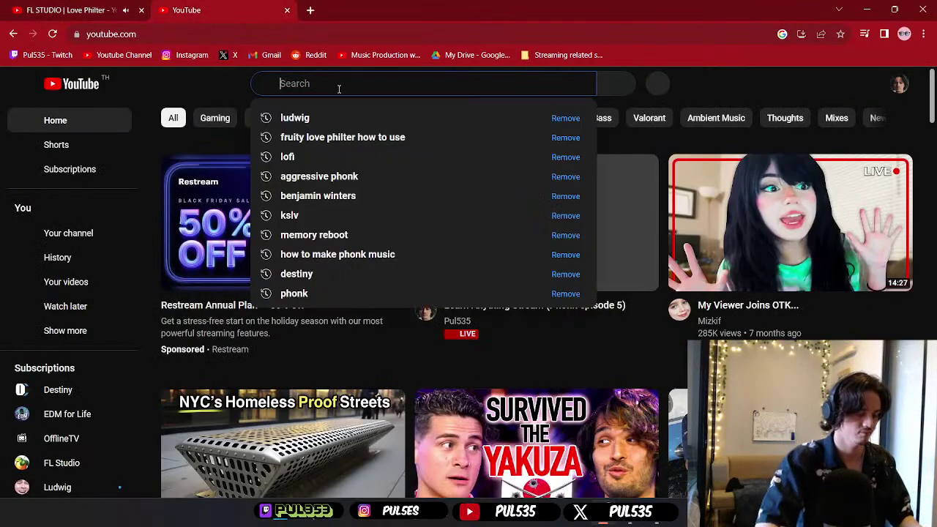
text(fruity love filty)
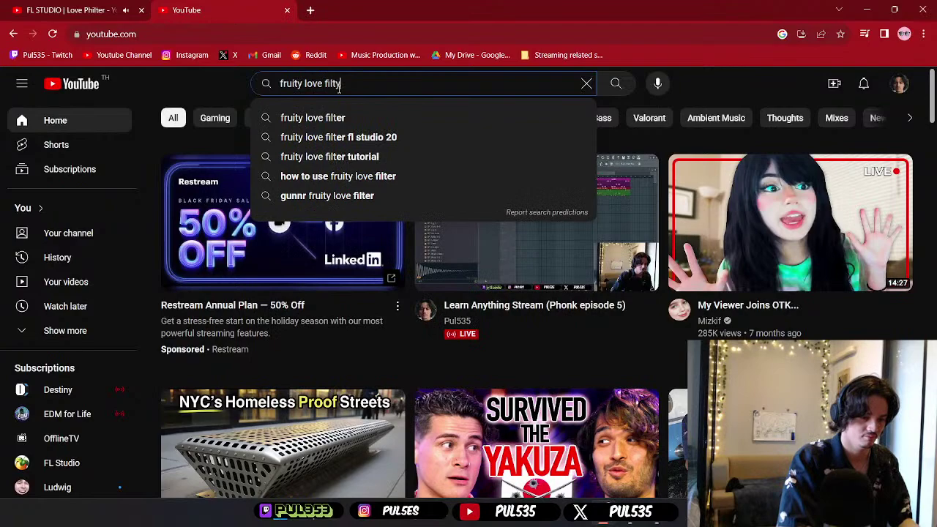
key(BackSpace)
text(er)
key(Return)
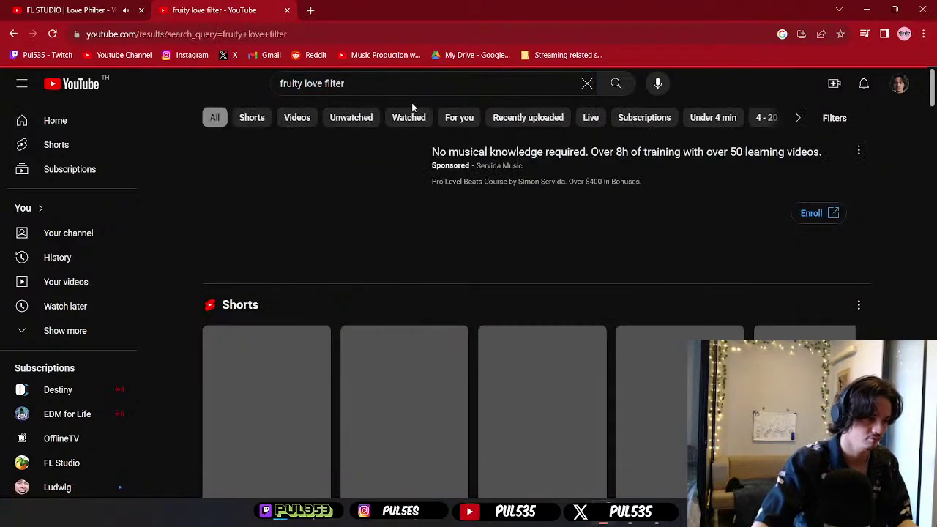
- Search for "fruity love philter underwater sound", open "How to Create an Underwater Effect (with Fruity Love Philter)" and return to the tutorial video
double_click(328, 84)
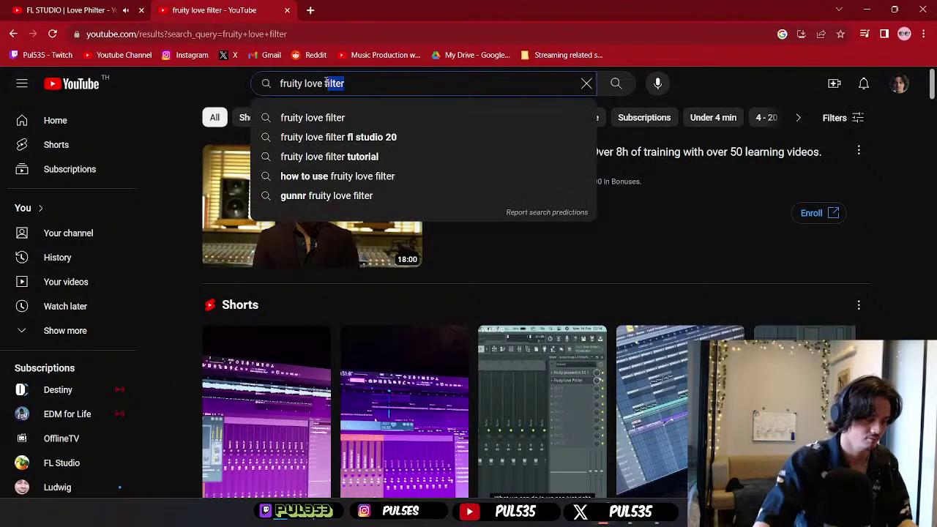
text(philter )
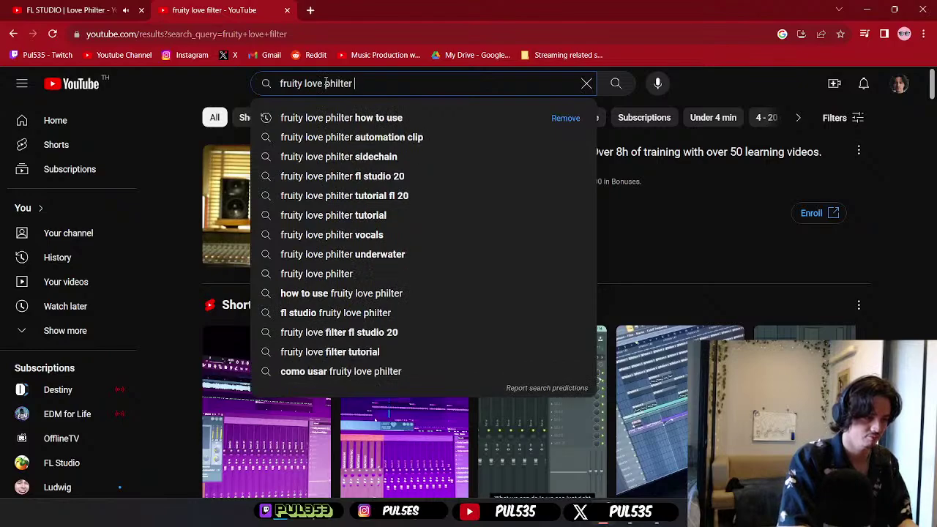
text(underwater sound)
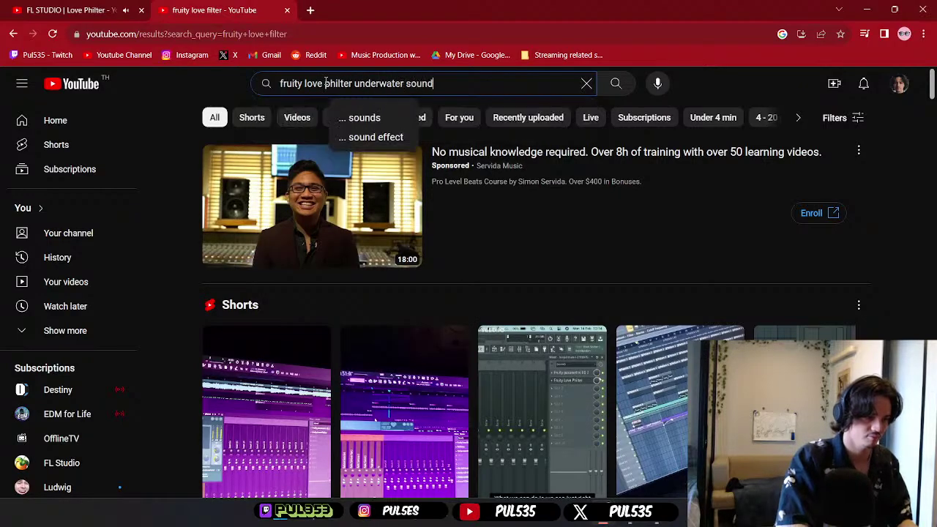
key(Return)
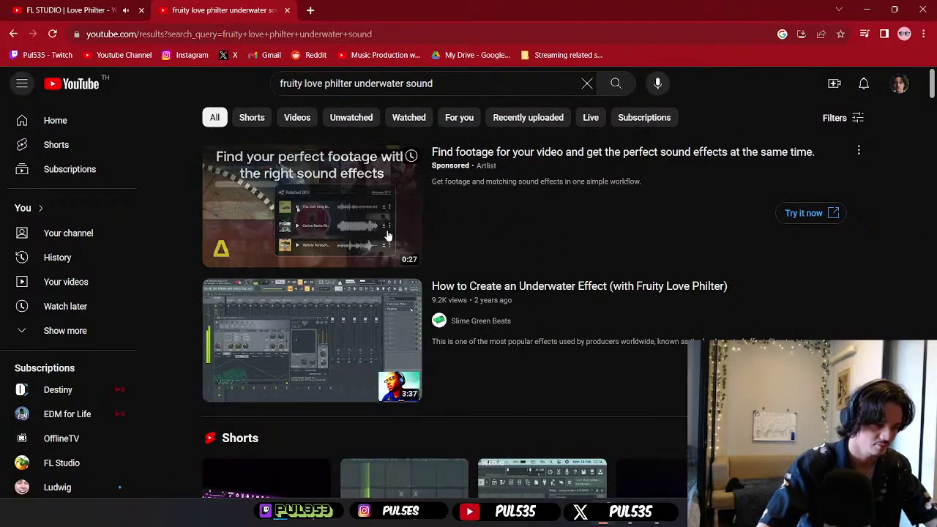
scroll(417, 229, down, 3)
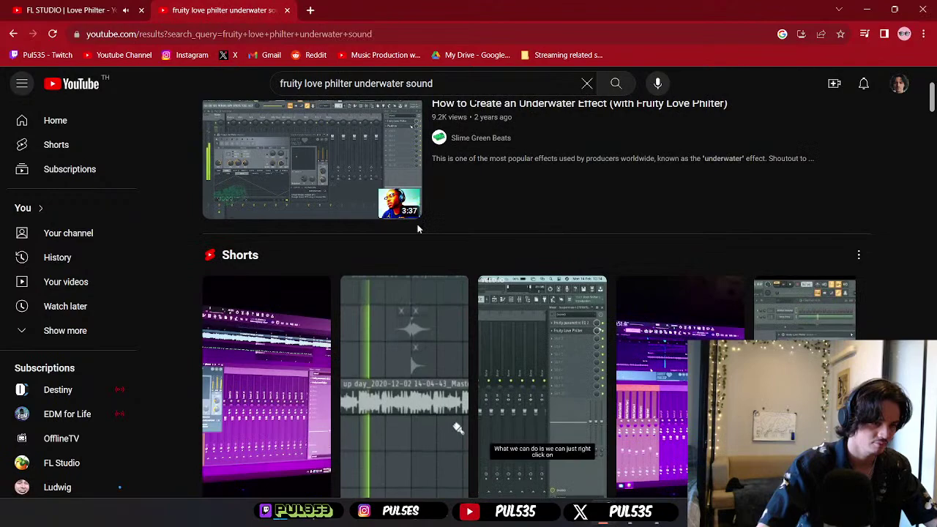
click(318, 171)
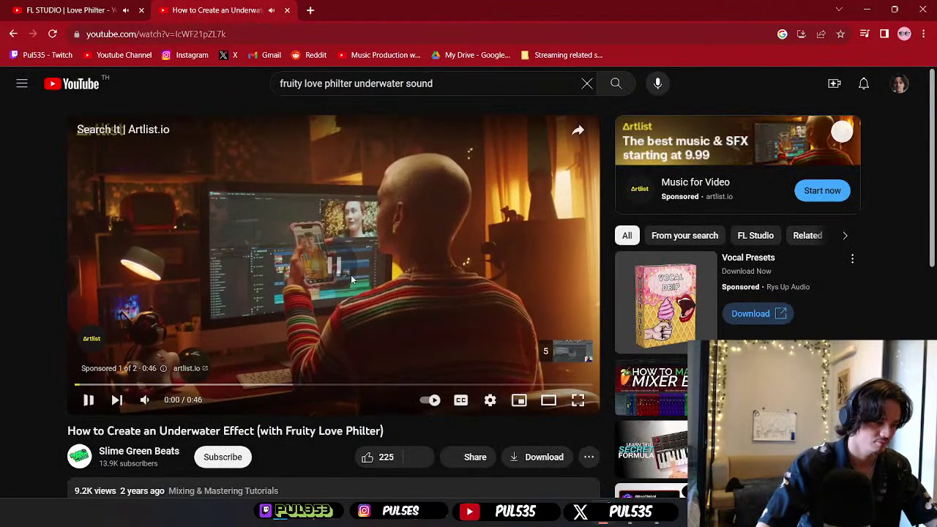
click(114, 15)
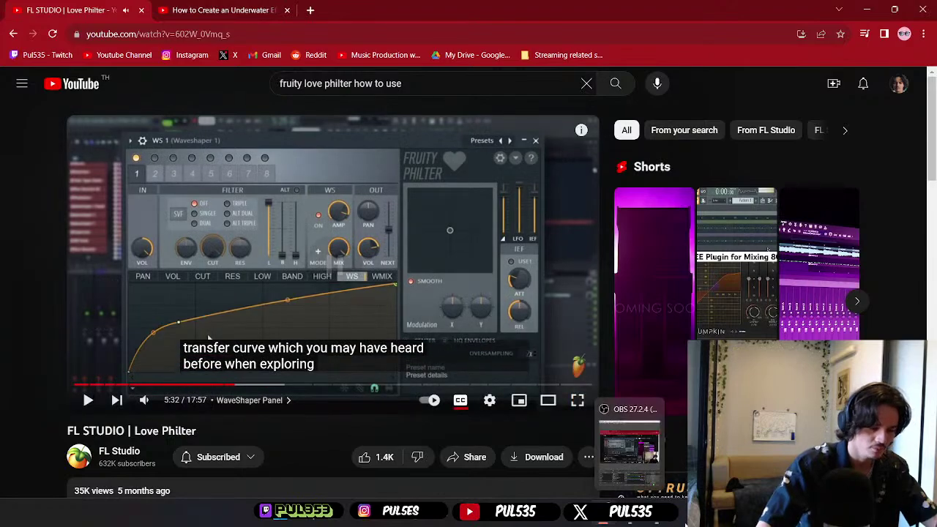
- Switch to FL Studio, play the synth pattern and try a new input volume and the Triple filter mode in Love Philter
key(alt+Tab)
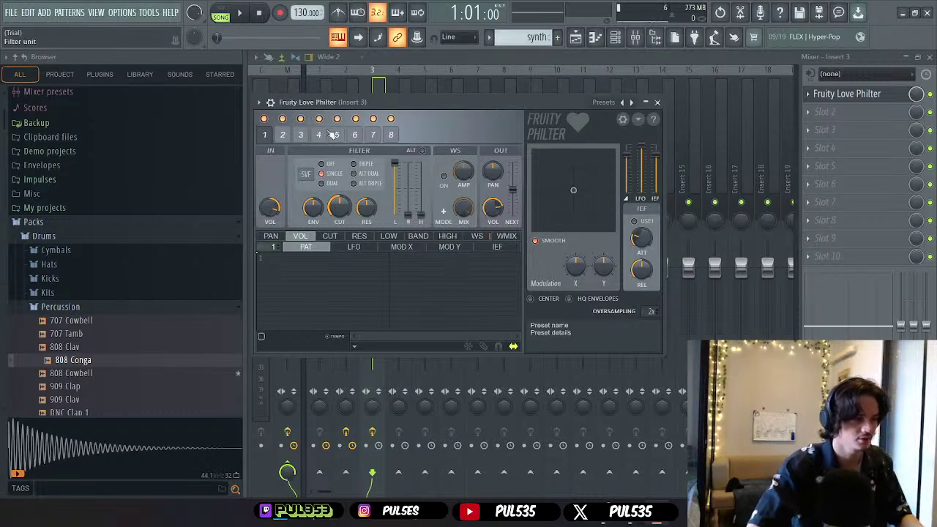
key(space)
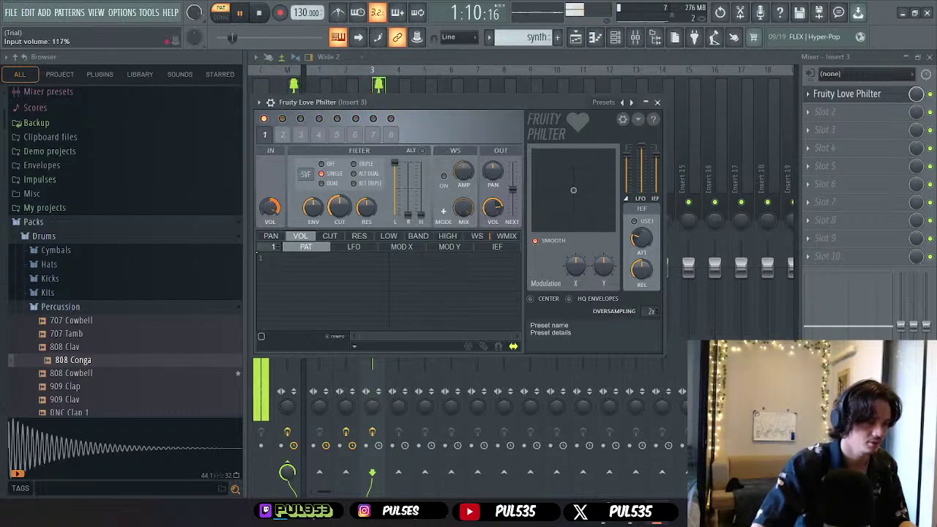
drag(270, 208, 290, 211)
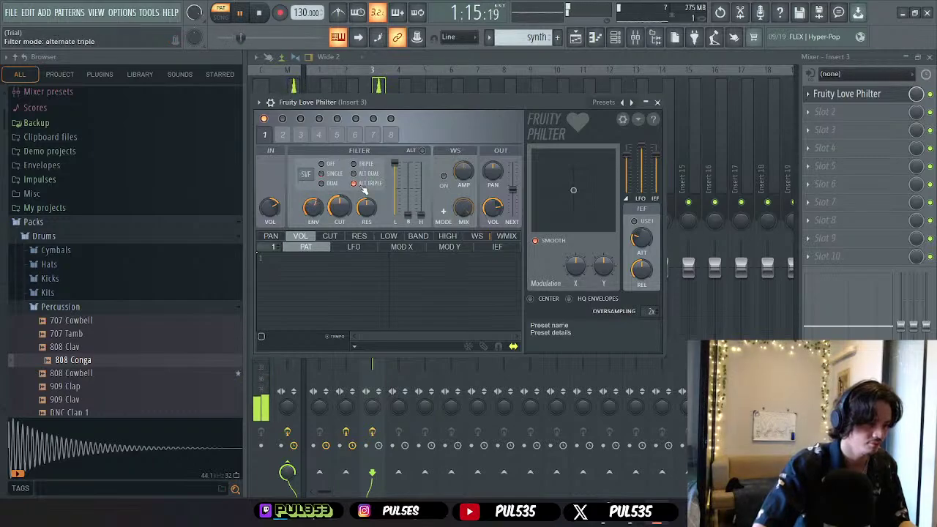
click(326, 185)
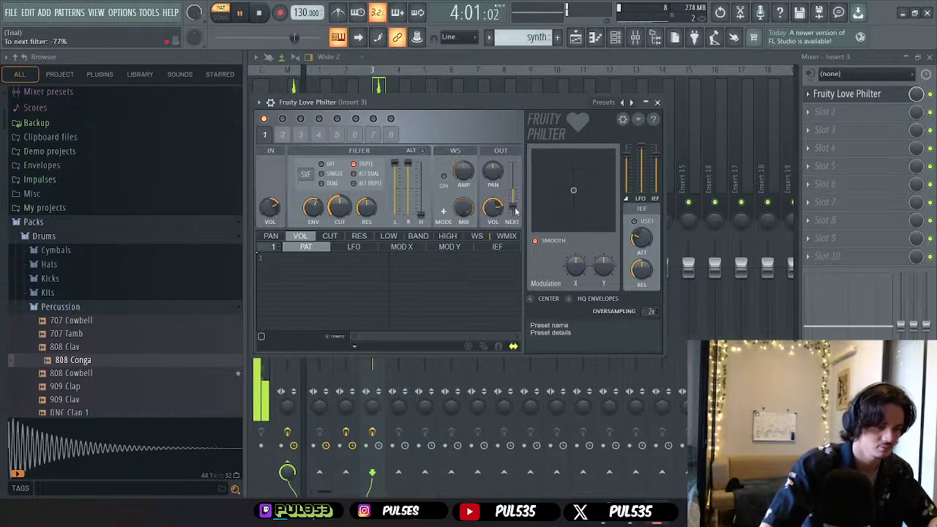
- Turn on the waveshaper of Love Philter's first filter unit and adjust its amp and mix amounts
click(444, 179)
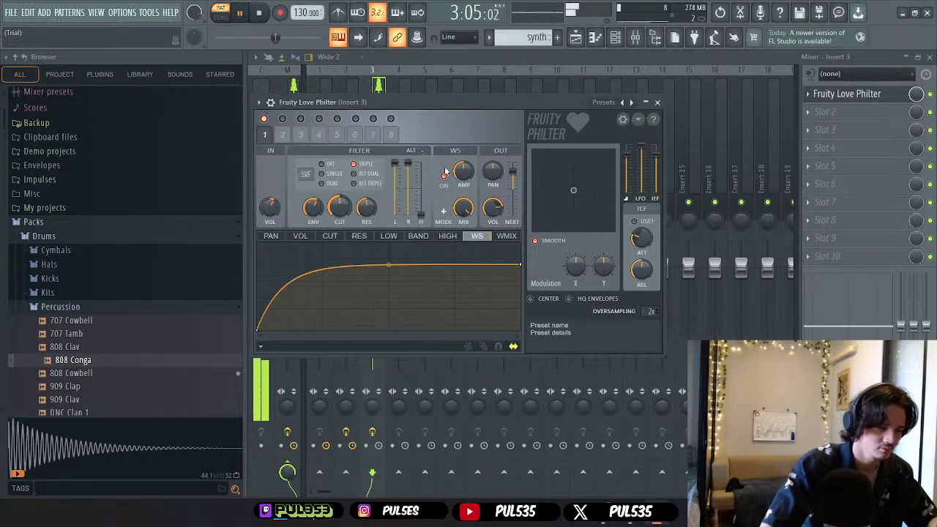
mouse_move(463, 209)
mouse_down()
mouse_move(464, 247)
mouse_move(463, 213)
mouse_up()
click(447, 236)
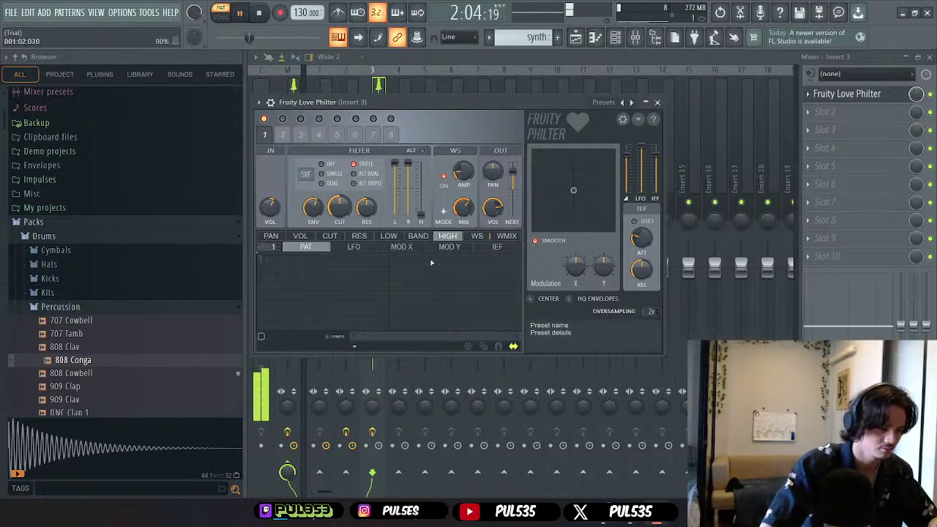
click(476, 237)
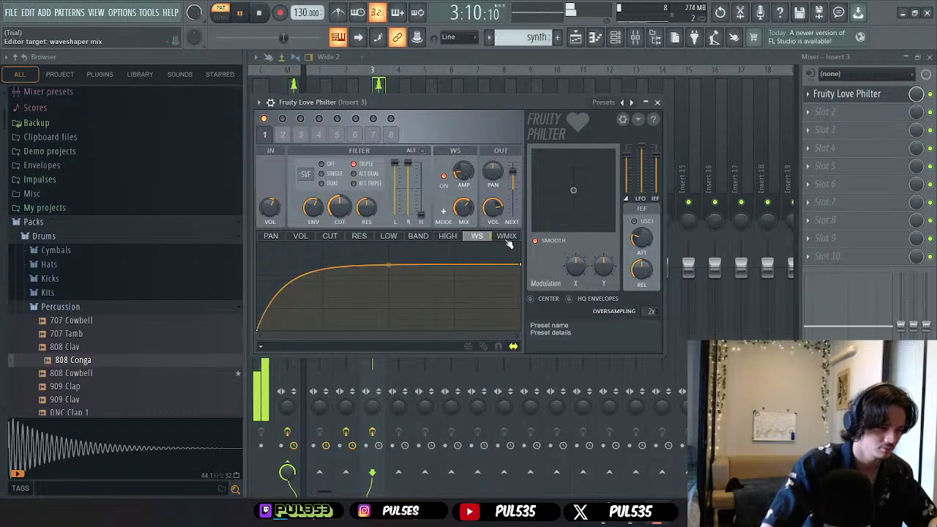
- Draw a freehand wavy pattern envelope for the filter cutoff with step editing enabled
click(504, 236)
click(297, 237)
click(329, 236)
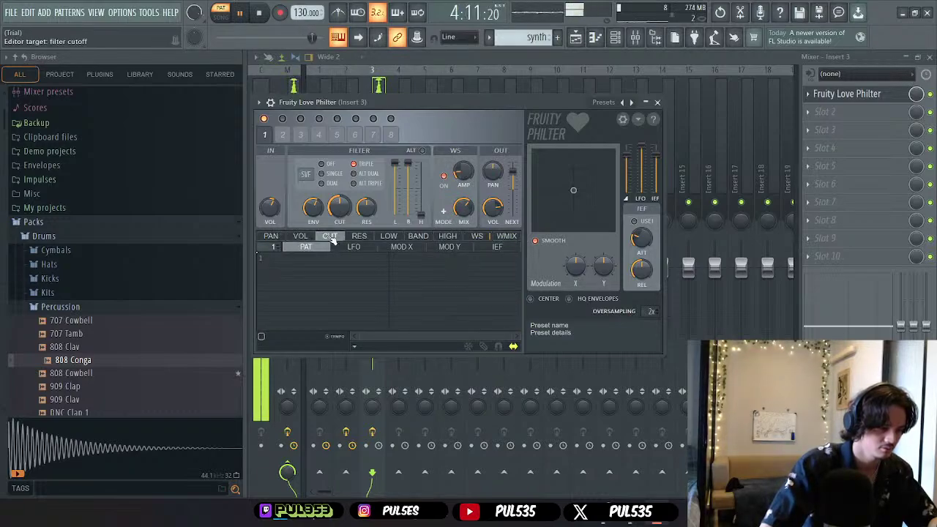
click(483, 346)
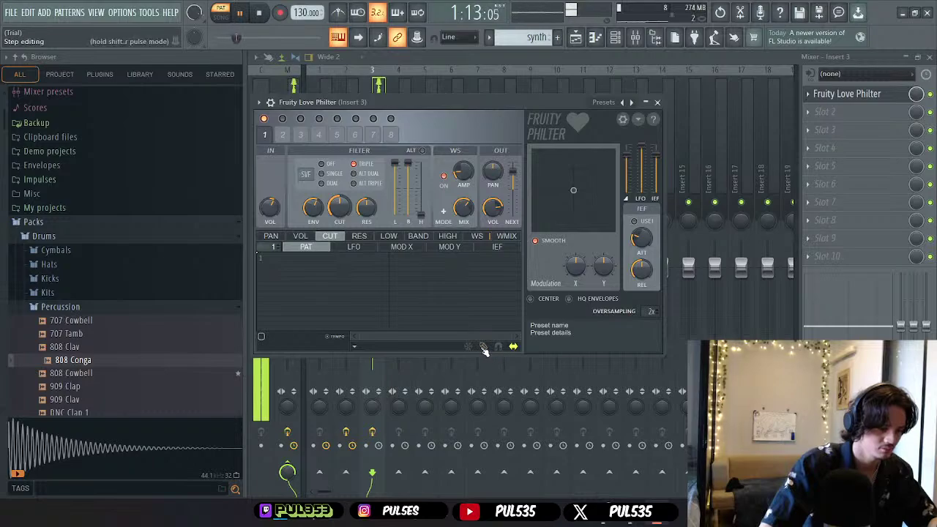
mouse_move(260, 258)
mouse_down()
mouse_move(352, 296)
mouse_move(479, 279)
mouse_move(520, 302)
mouse_up()
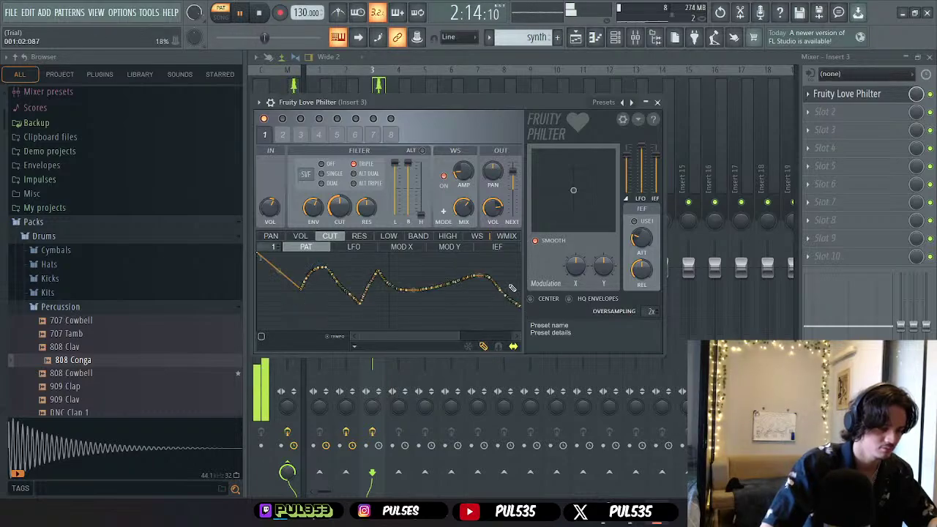
- Restart playback with the filter mode off and redraw the cutoff pattern envelope as a straight downward slope
key(space)
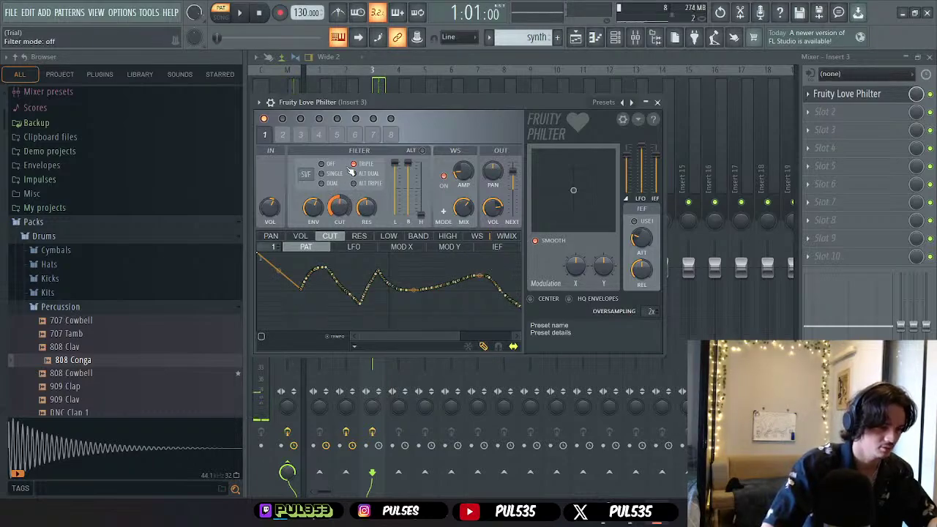
key(space)
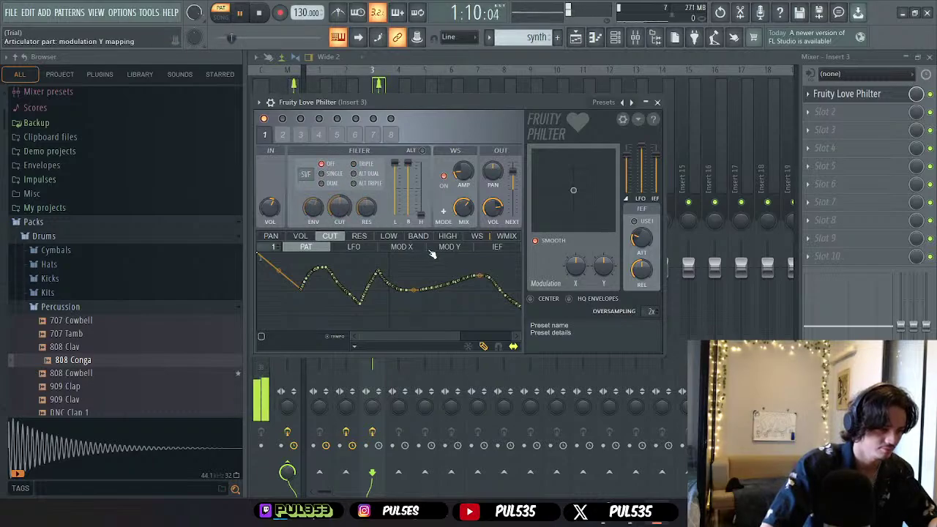
mouse_move(504, 292)
mouse_down()
mouse_move(460, 278)
mouse_move(379, 294)
mouse_move(384, 269)
mouse_move(358, 319)
mouse_move(335, 285)
mouse_move(309, 274)
mouse_move(294, 301)
mouse_up()
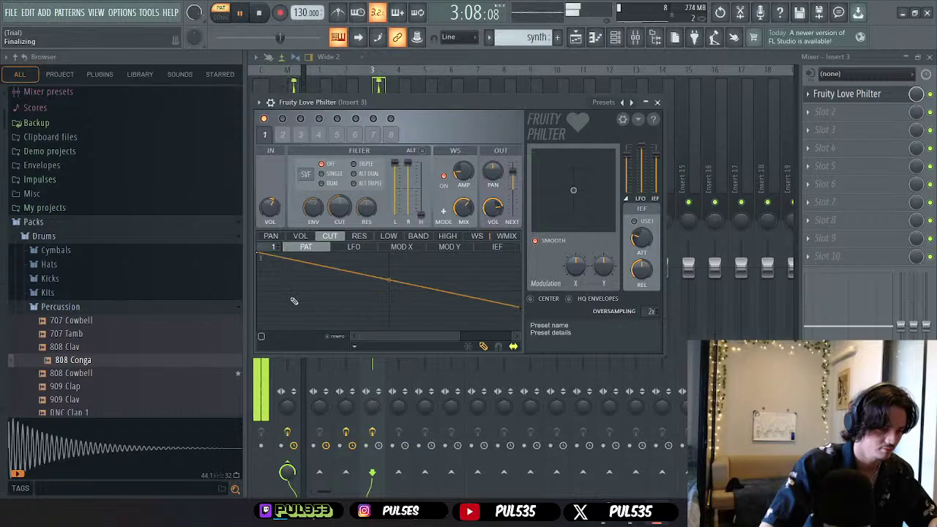
- Look through the volume, resonance, low, high and band envelopes during playback, and stop the pattern
click(300, 235)
click(359, 236)
click(389, 236)
click(446, 236)
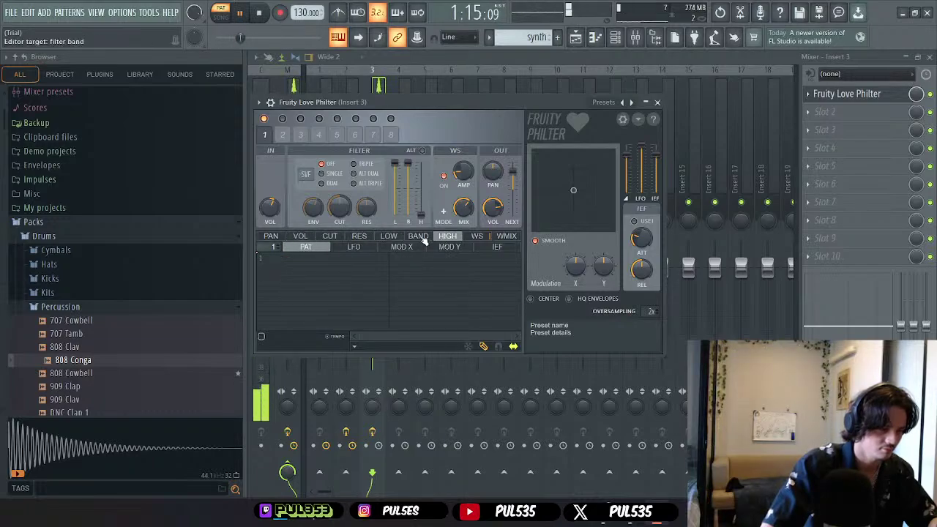
click(418, 236)
key(space)
- Close Fruity Love Philter and delete it from the first effect slot of mixer Insert 3
click(657, 102)
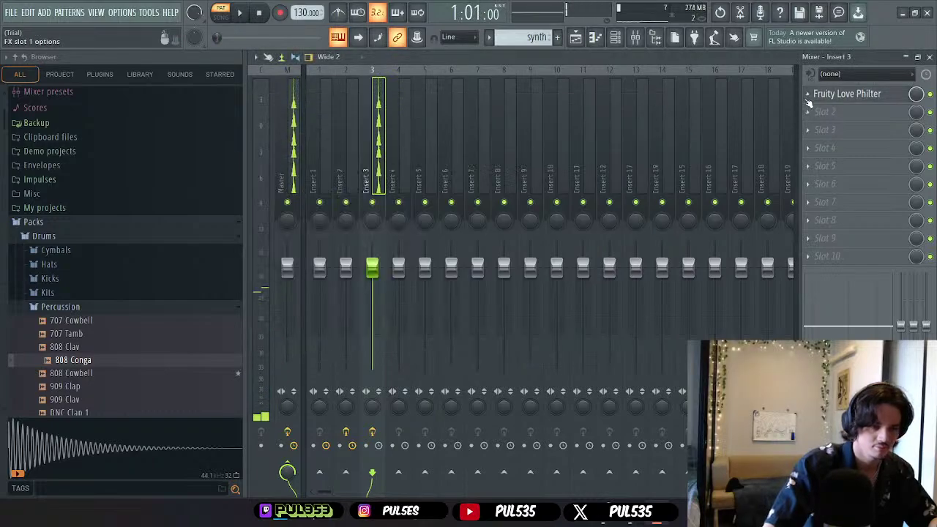
click(809, 94)
click(820, 119)
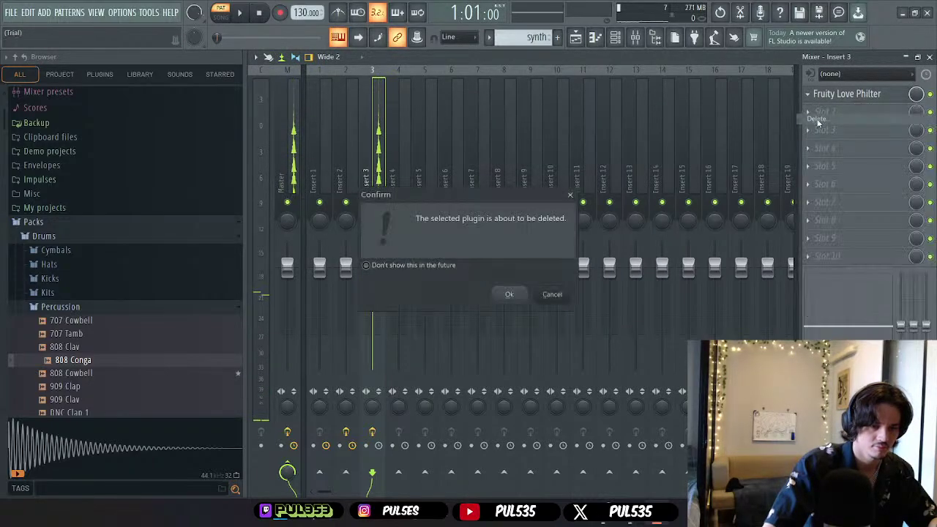
click(510, 294)
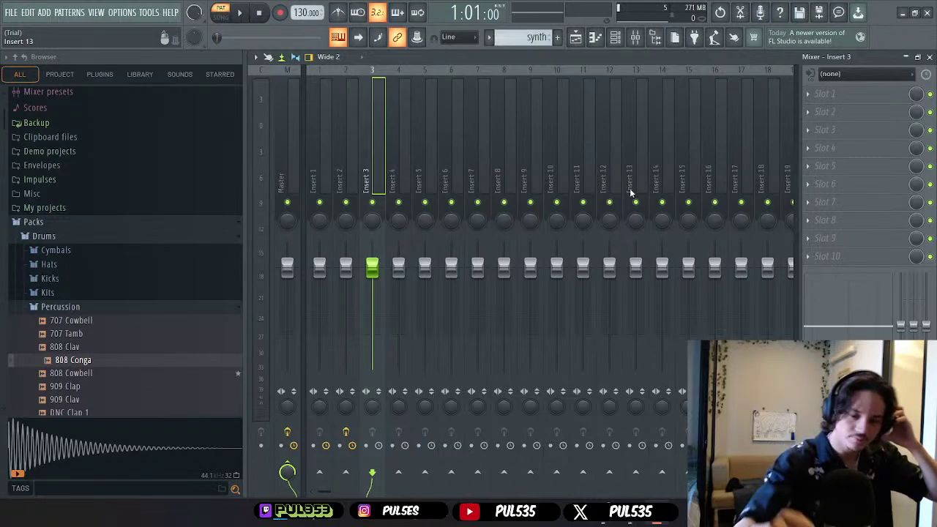
- Load Fruity Love Philter into the first effect slot of mixer Insert 3
click(811, 92)
click(821, 129)
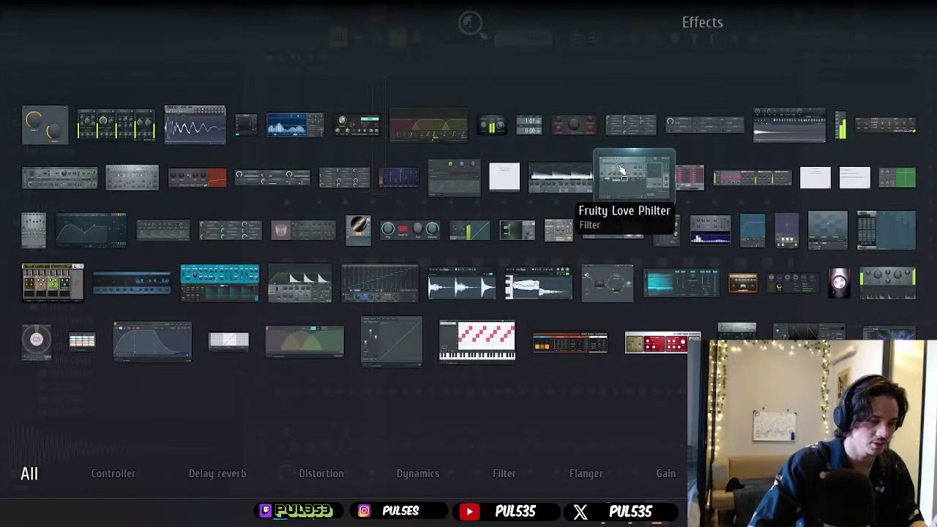
click(634, 175)
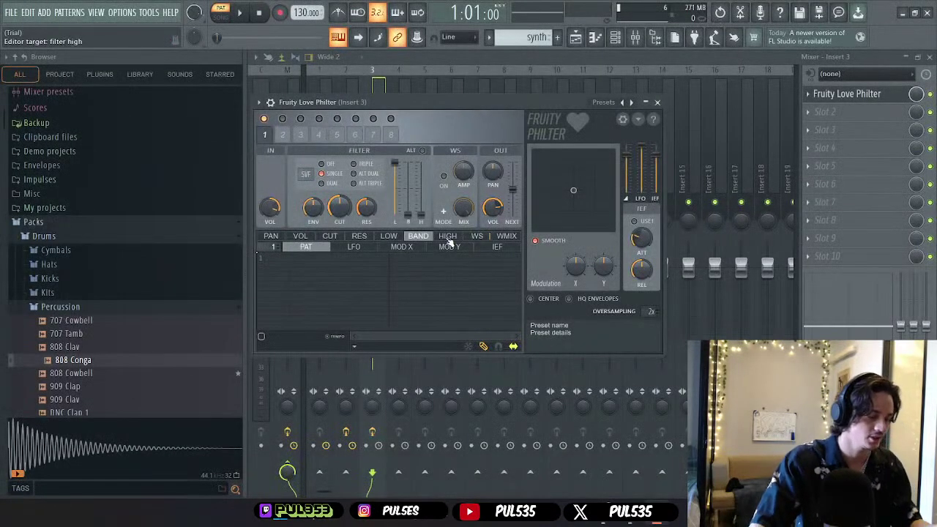
- Switch to the browser and watch the WaveShaper section of the "FL STUDIO | Love Philter" YouTube tutorial, glancing through its comments
click(650, 465)
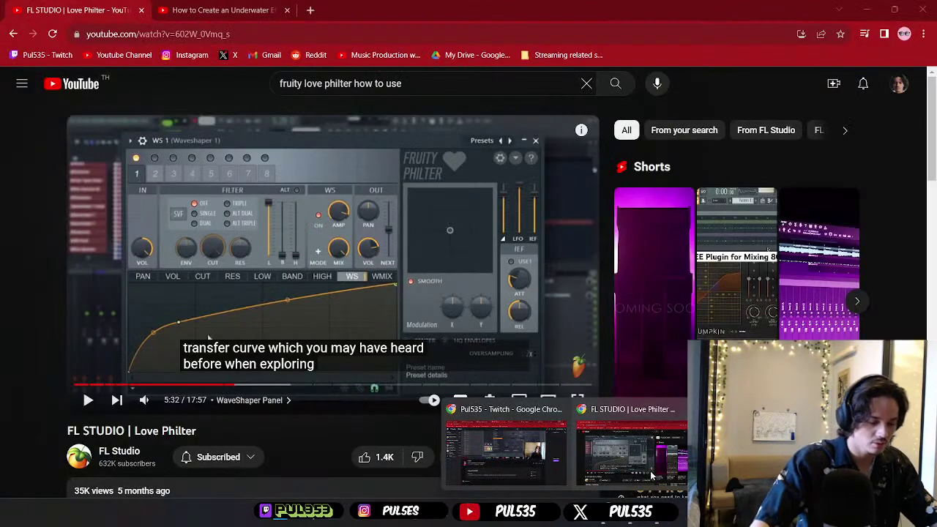
click(364, 306)
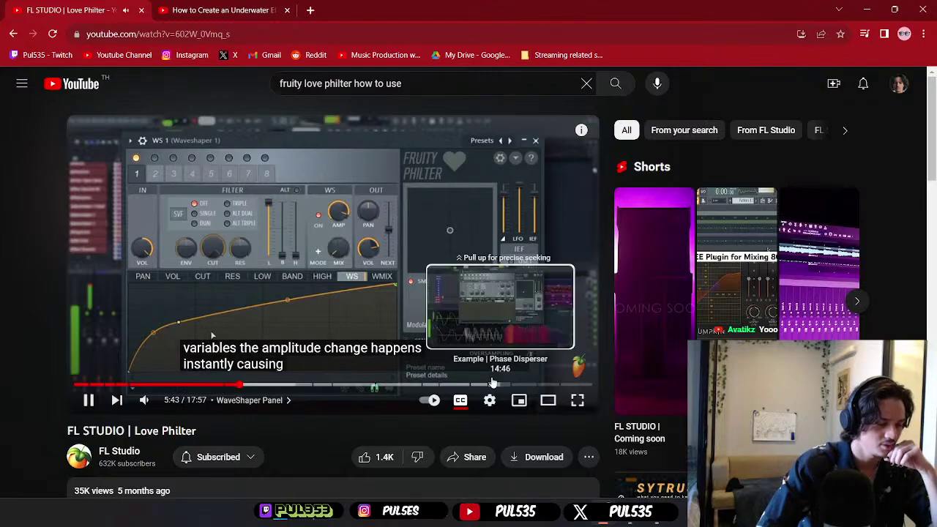
scroll(335, 425, down, 6)
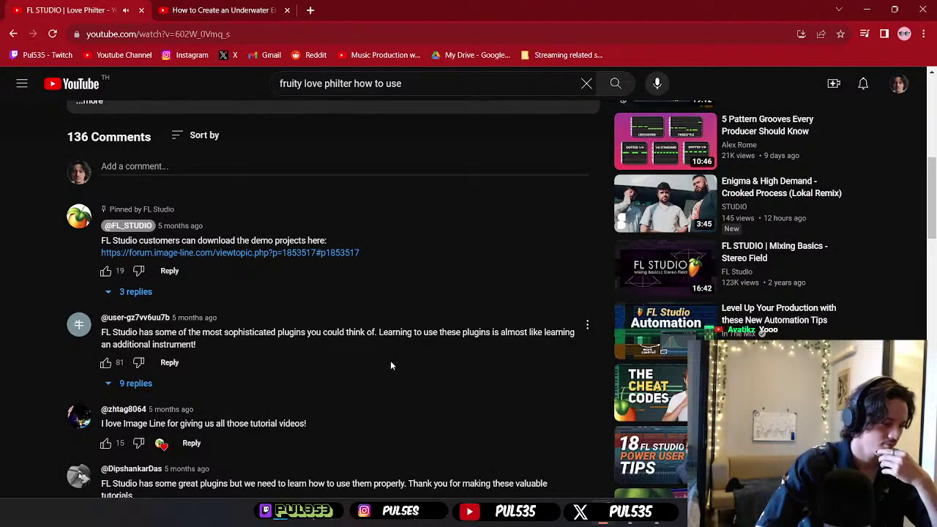
scroll(388, 365, up, 6)
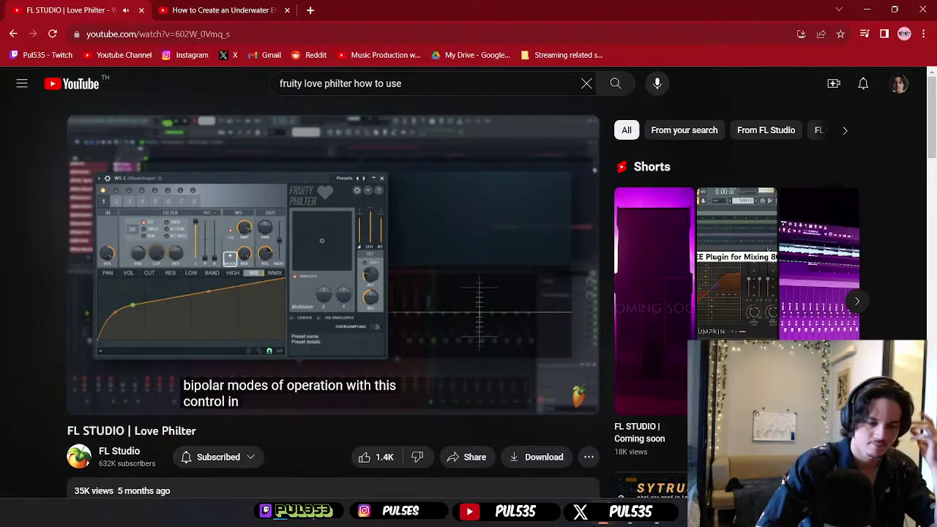
mouse_move(379, 355)
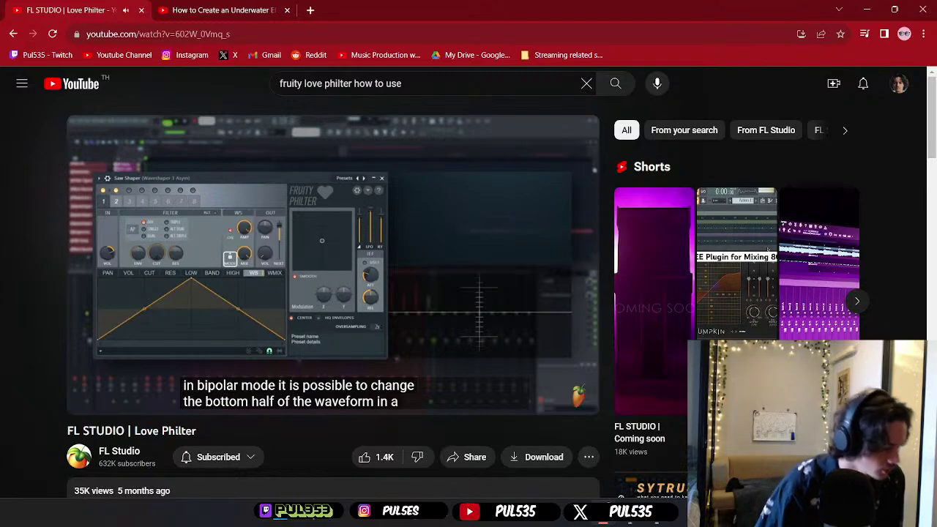
mouse_move(374, 238)
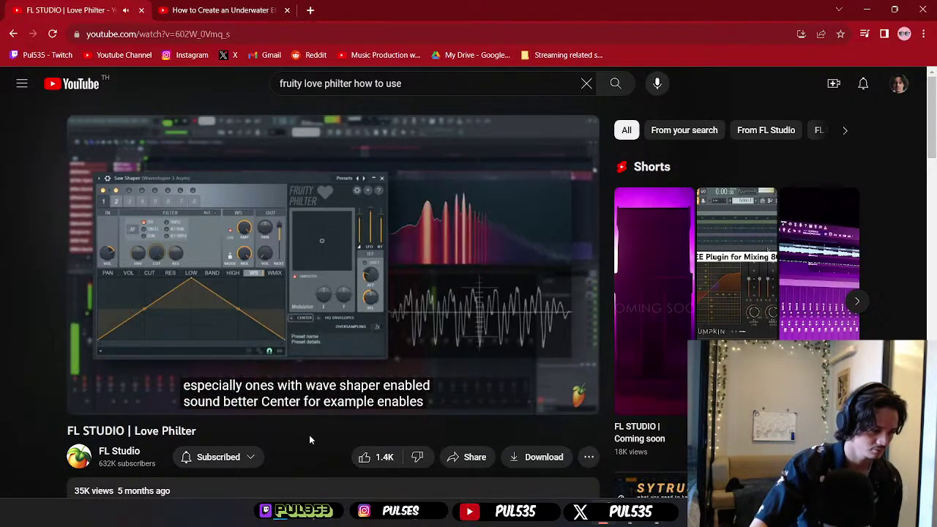
scroll(305, 429, down, 5)
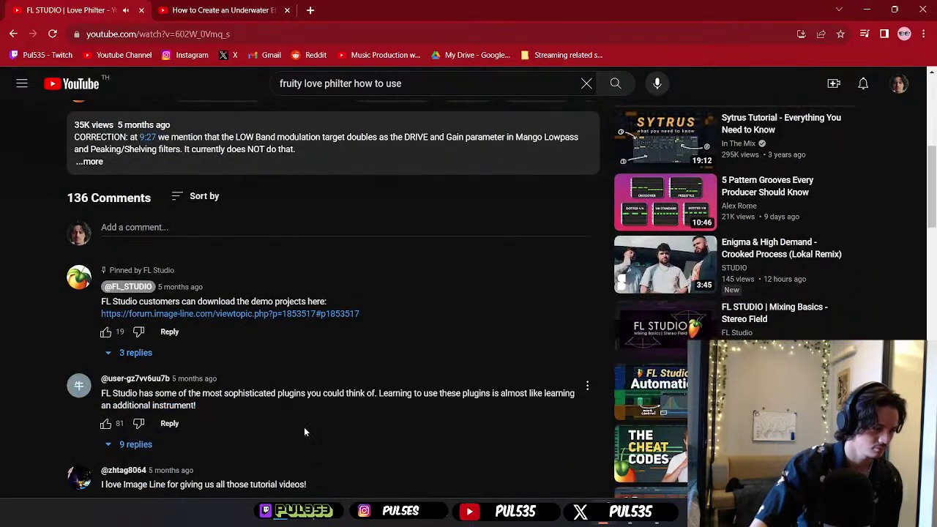
scroll(304, 431, down, 3)
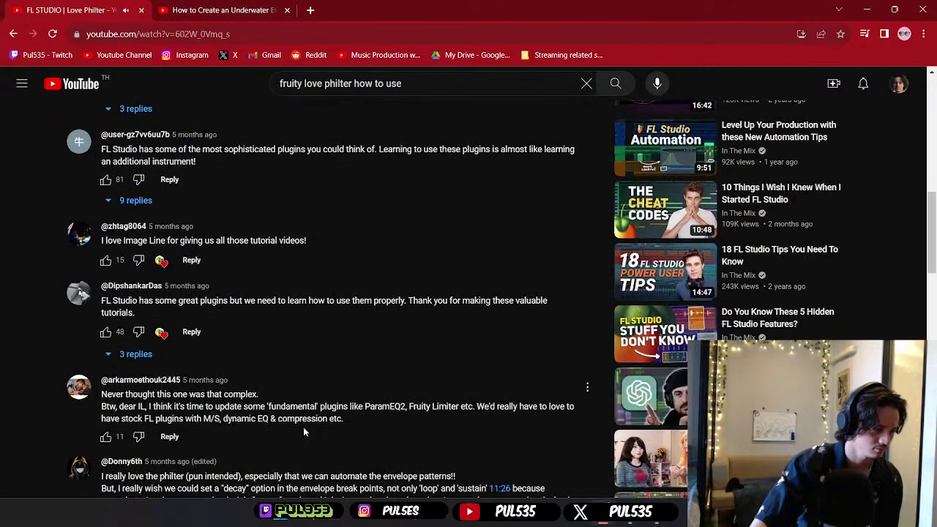
scroll(303, 427, up, 10)
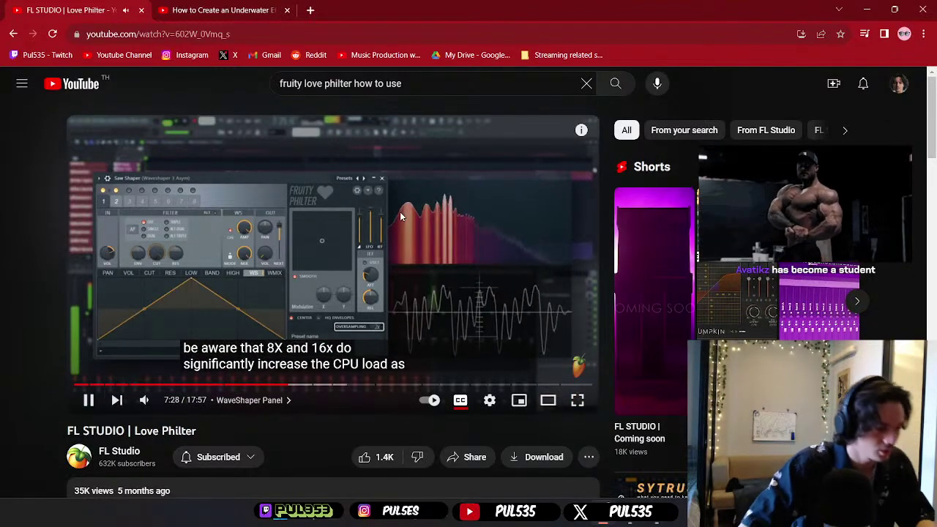
key(alt+Tab)
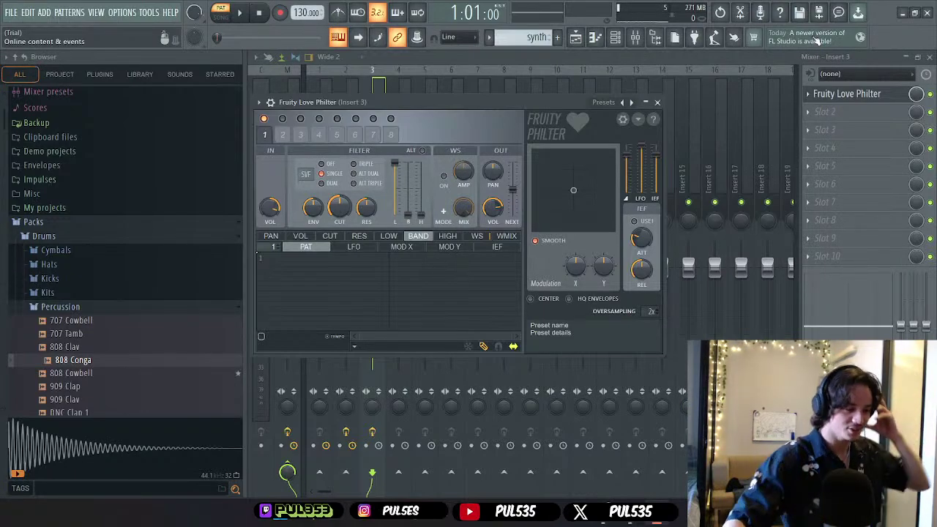
mouse_move(565, 517)
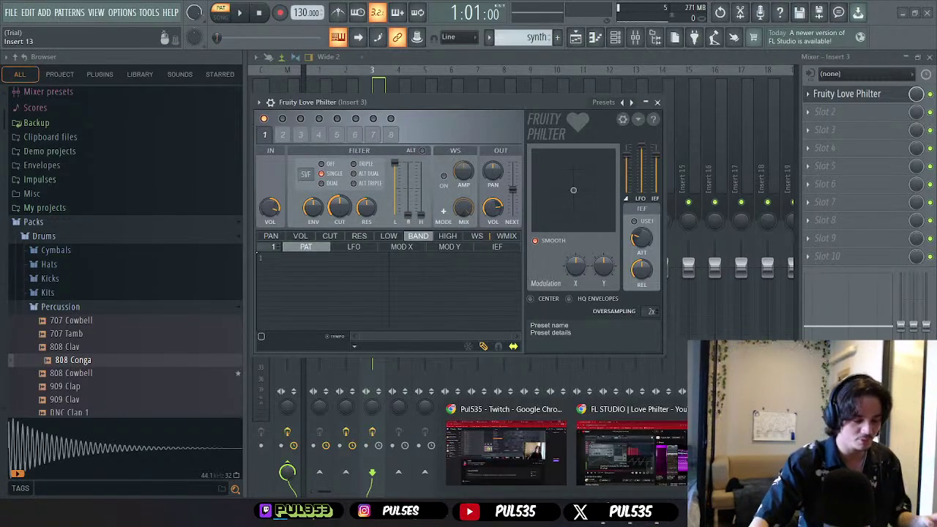
click(636, 466)
click(413, 295)
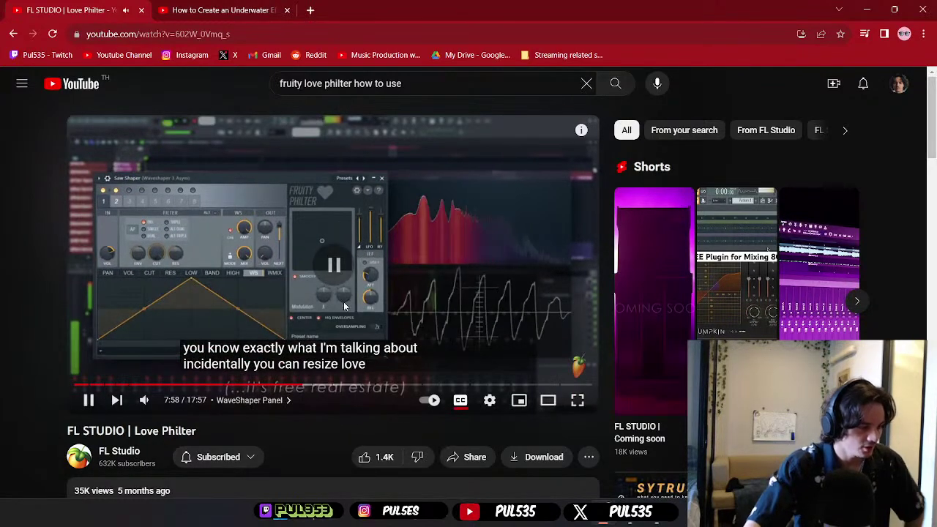
- Watch the "How to Create an Underwater Effect (with Fruity Love Philter)" video in theater mode, skipping its ad
click(229, 11)
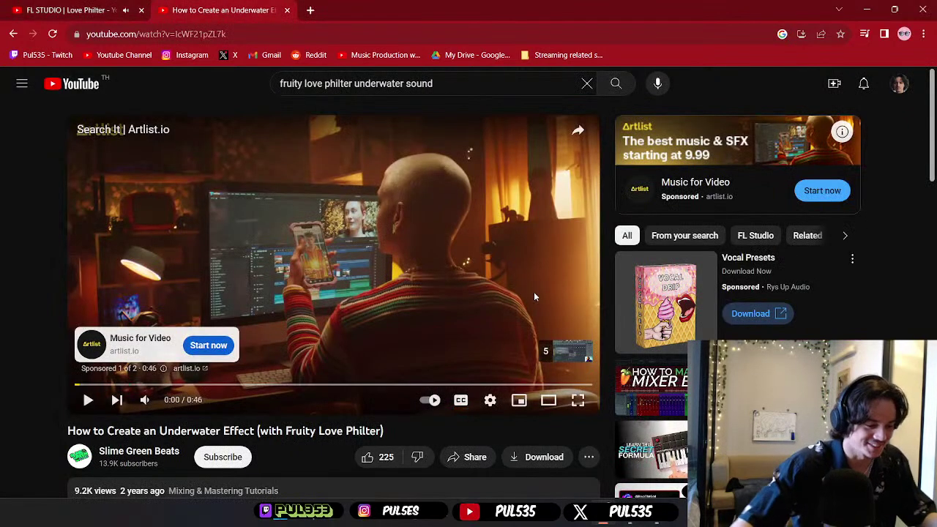
click(409, 299)
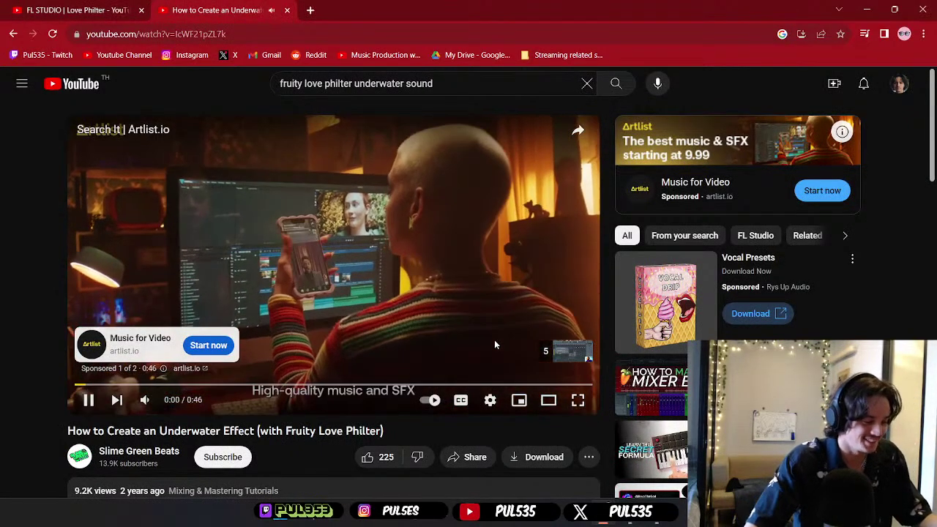
click(559, 351)
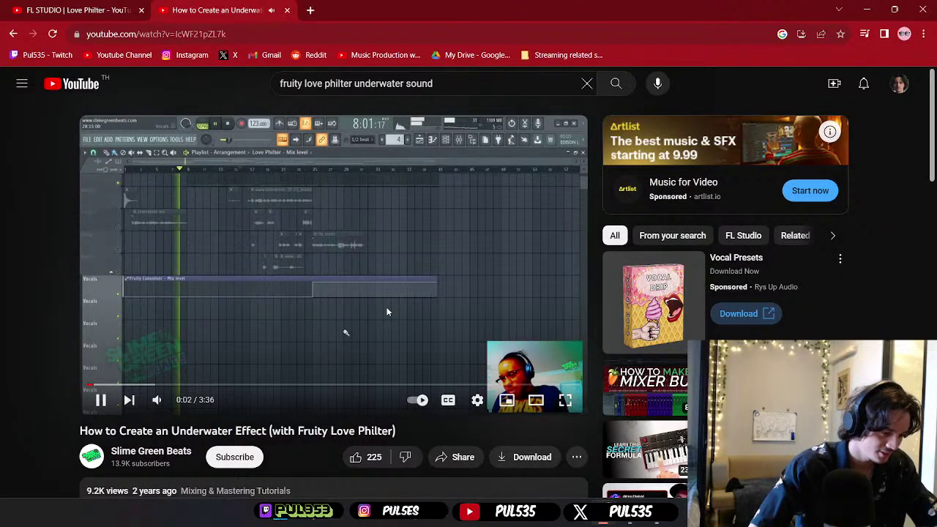
click(536, 399)
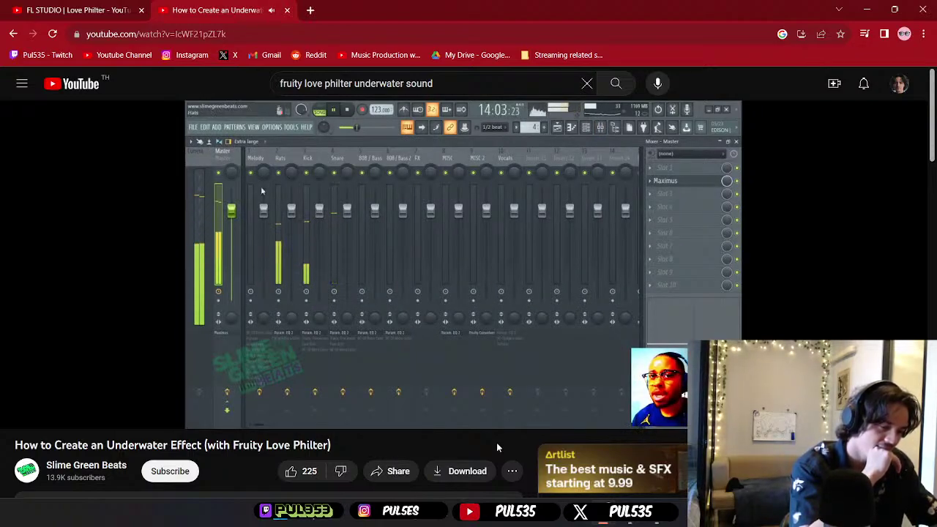
key(space)
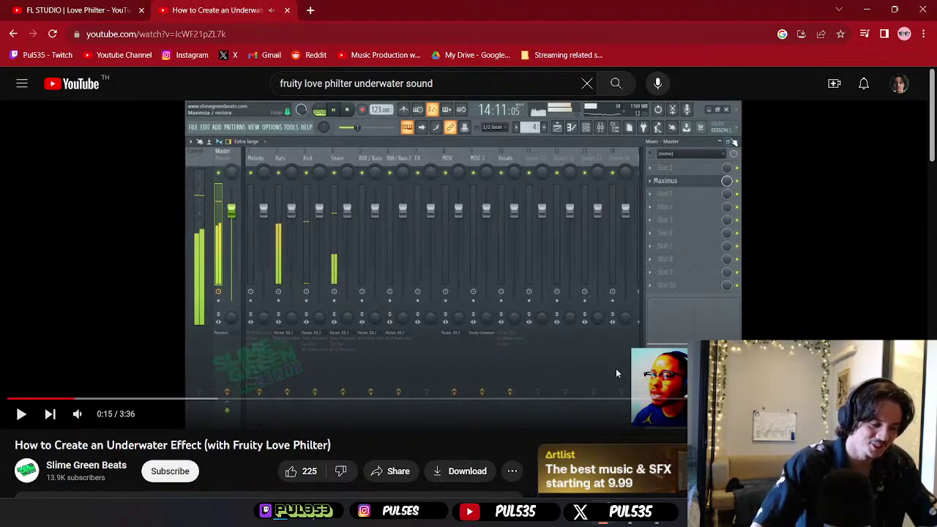
click(668, 346)
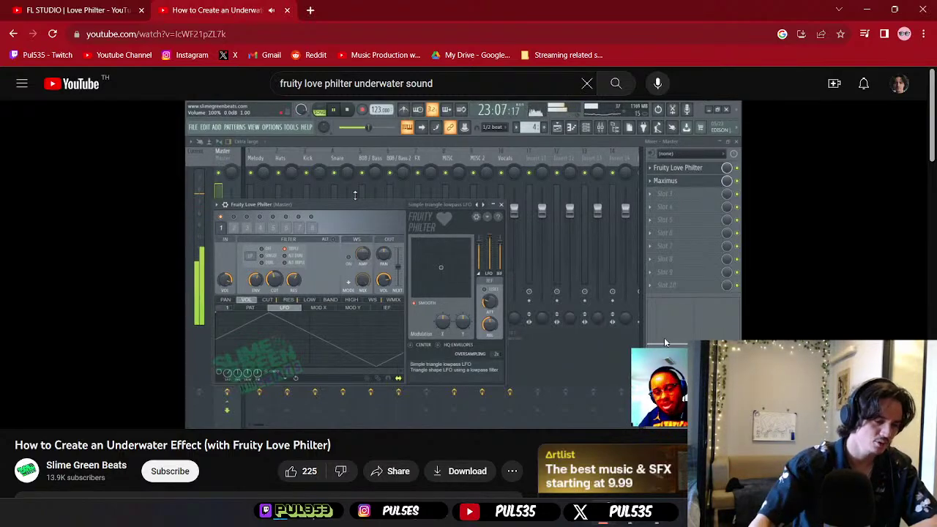
- Switch back to FL Studio and look through Fruity Love Philter's window options for its preset list
key(alt+Tab)
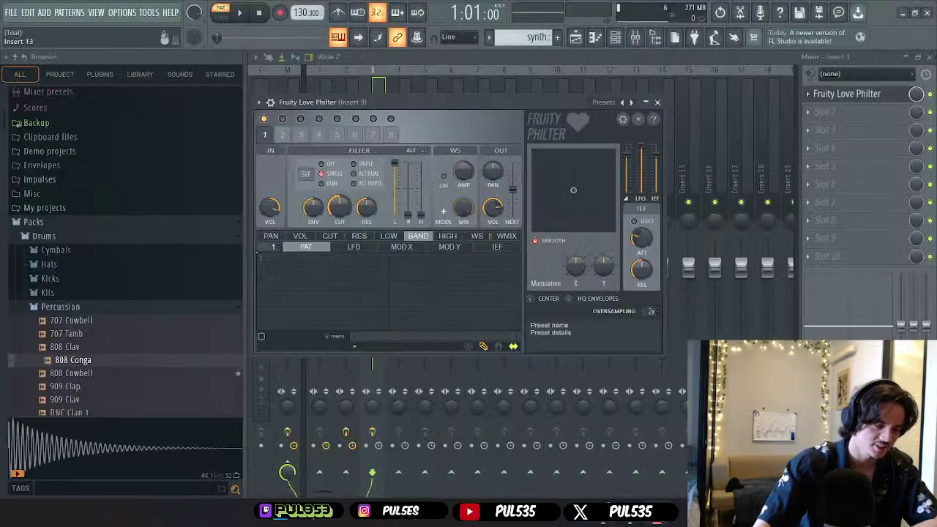
click(602, 103)
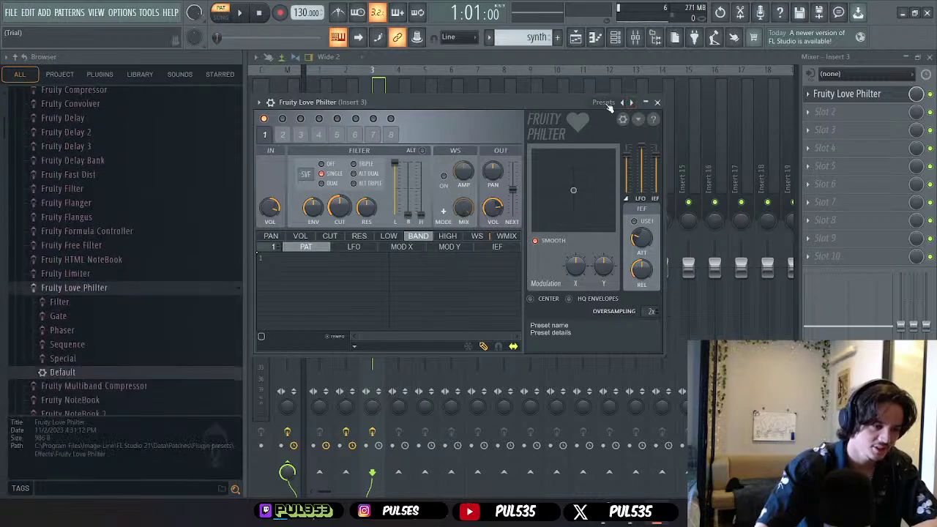
click(645, 102)
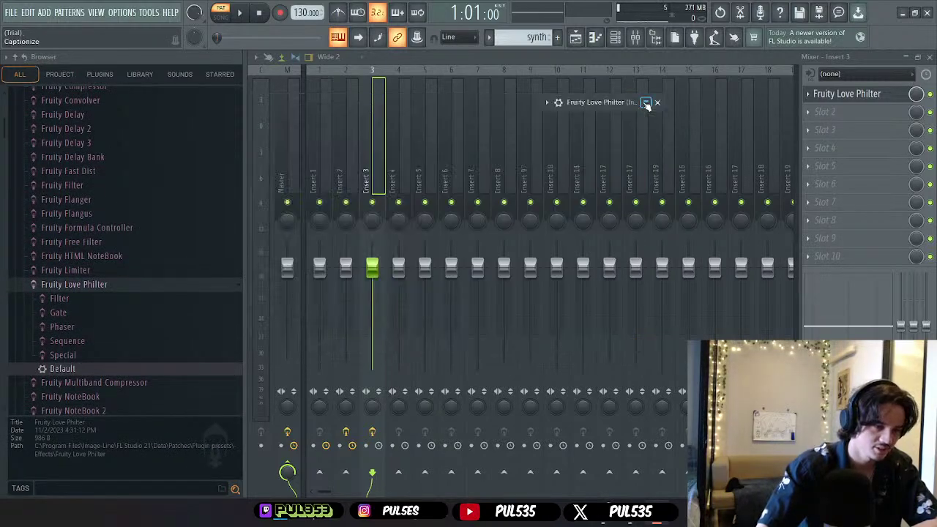
click(645, 103)
click(638, 119)
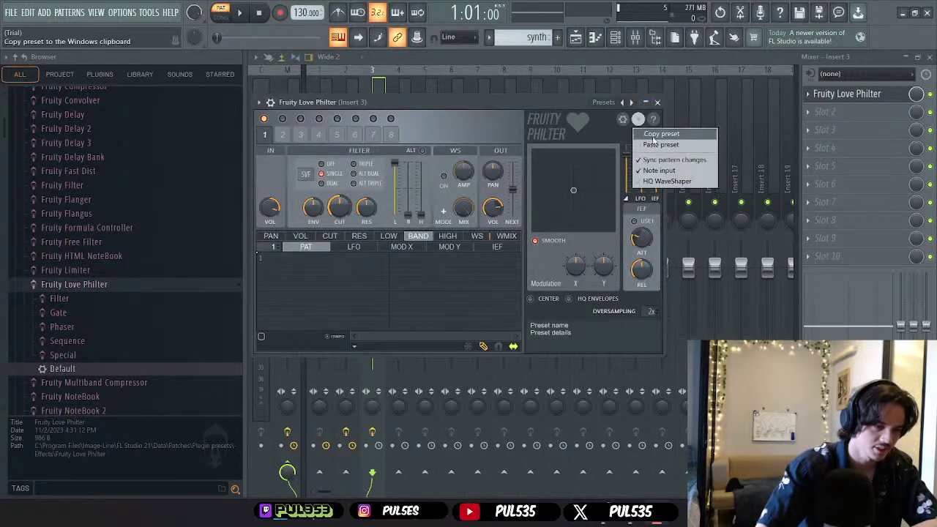
click(624, 122)
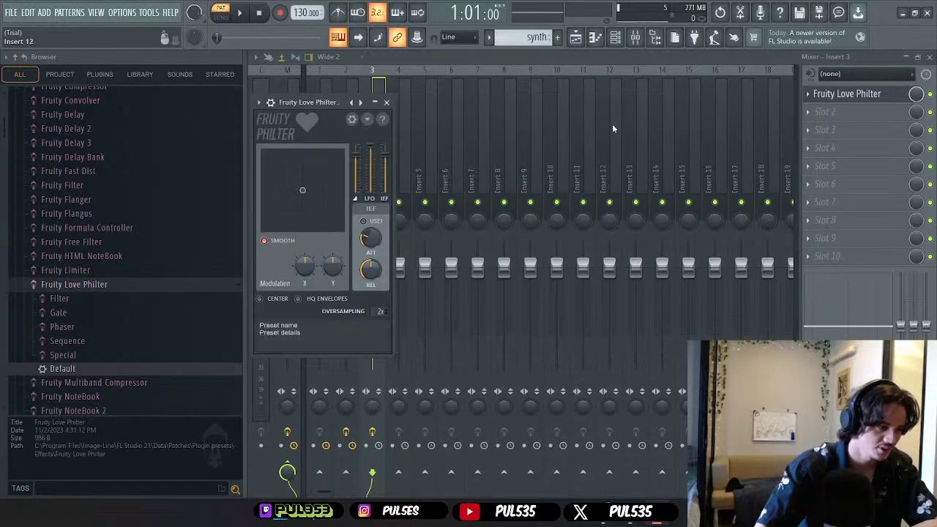
click(352, 120)
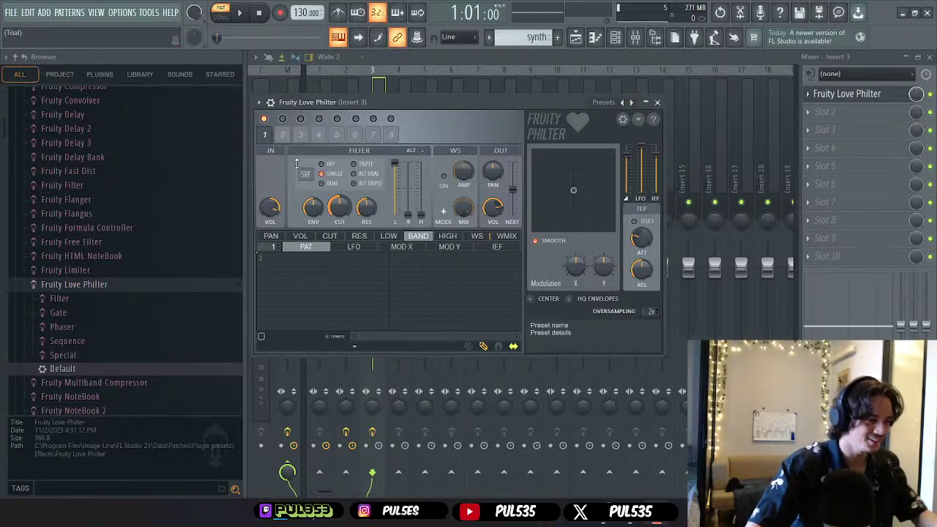
click(270, 103)
click(270, 102)
- Load the Simple triangle lowpass LFO preset in Fruity Love Philter and play the pattern to hear it
click(259, 102)
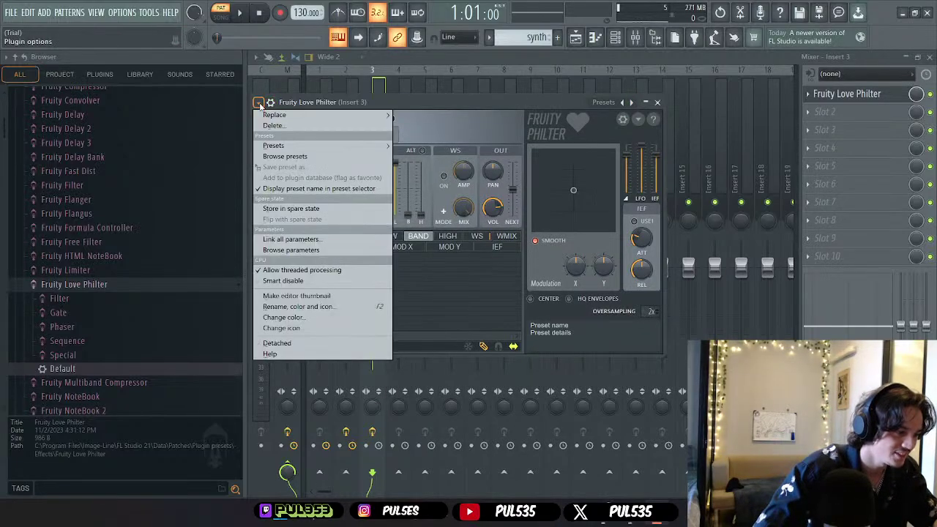
mouse_move(286, 146)
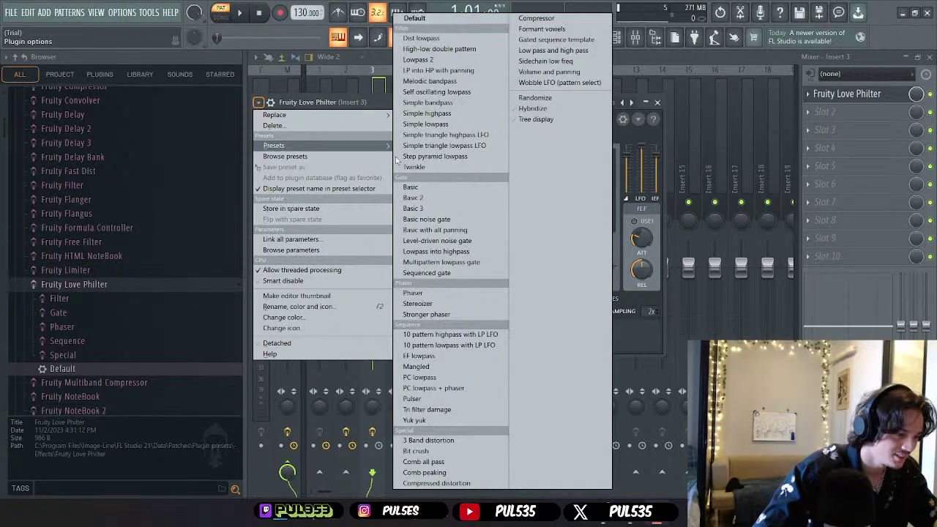
click(472, 148)
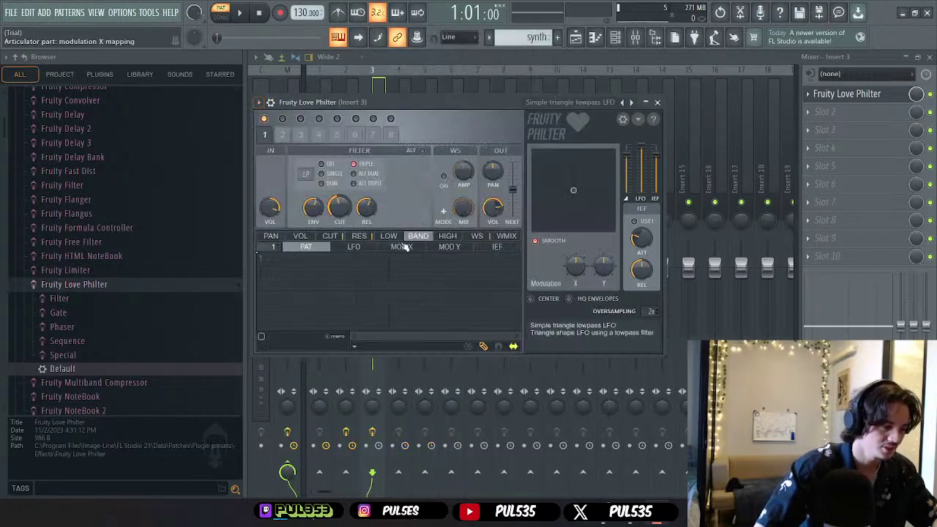
key(space)
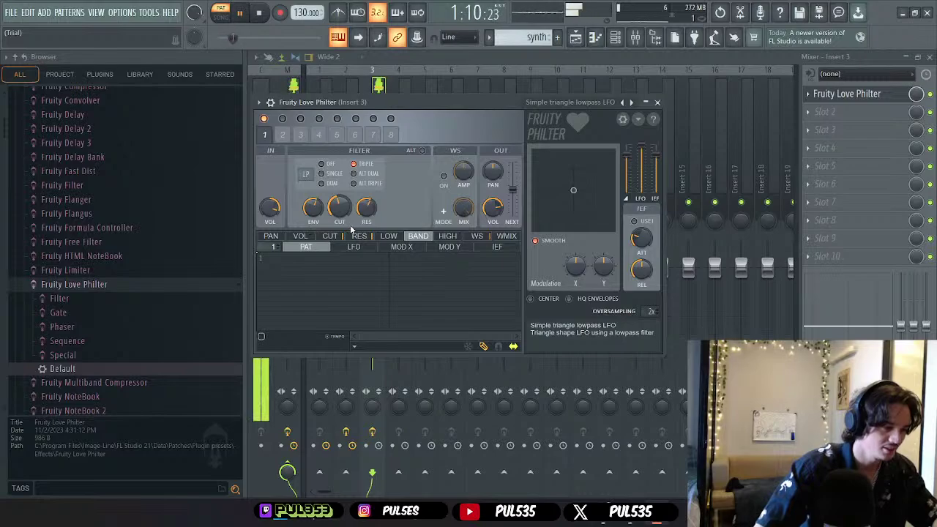
click(265, 120)
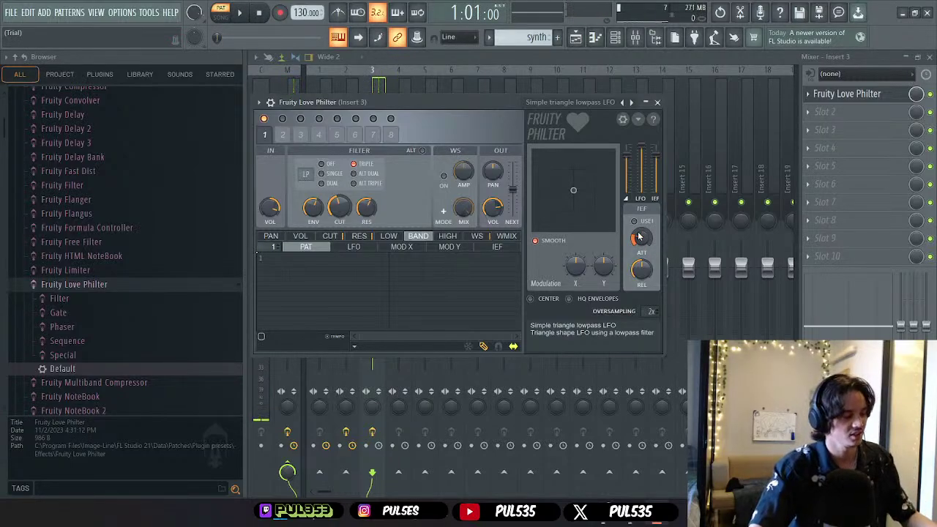
- Recheck Love Philter's settings in the underwater tutorial video, return to FL Studio and view the band LFO shape during pattern playback
mouse_move(603, 523)
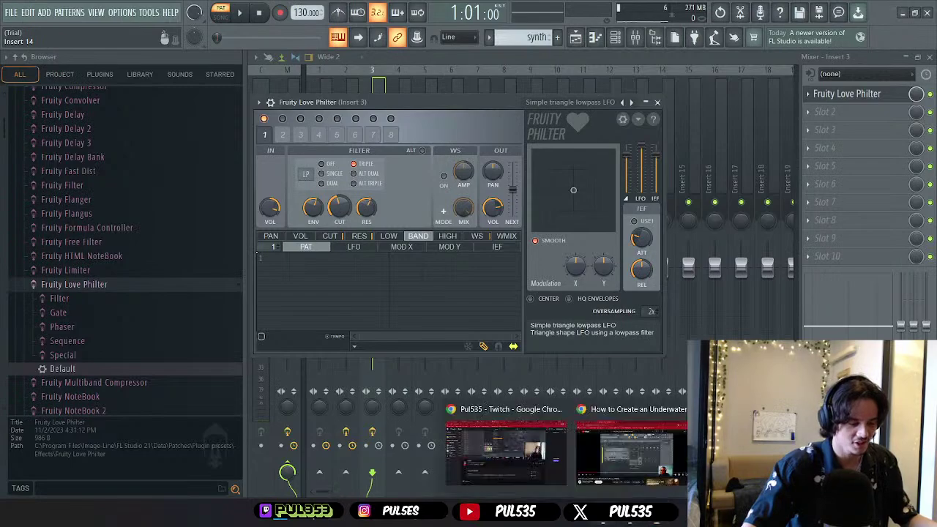
click(622, 467)
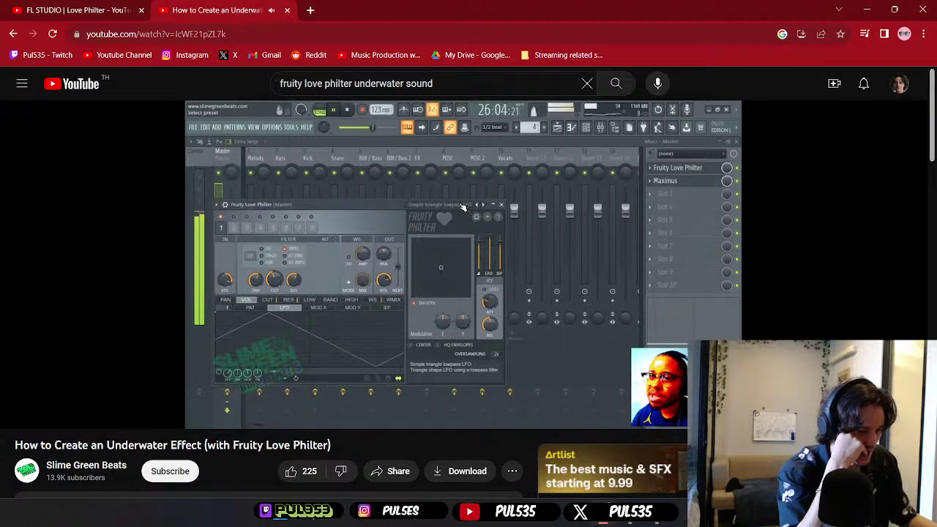
key(alt+Tab)
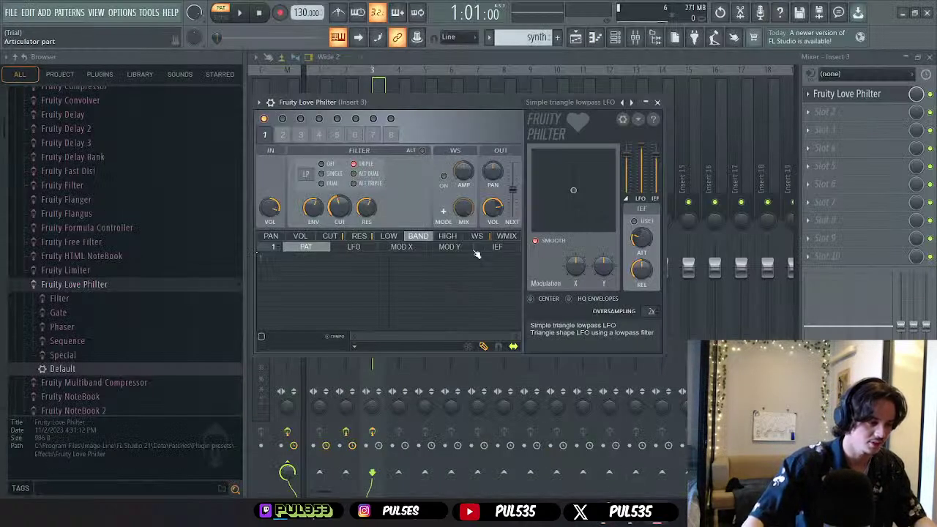
click(354, 247)
key(space)
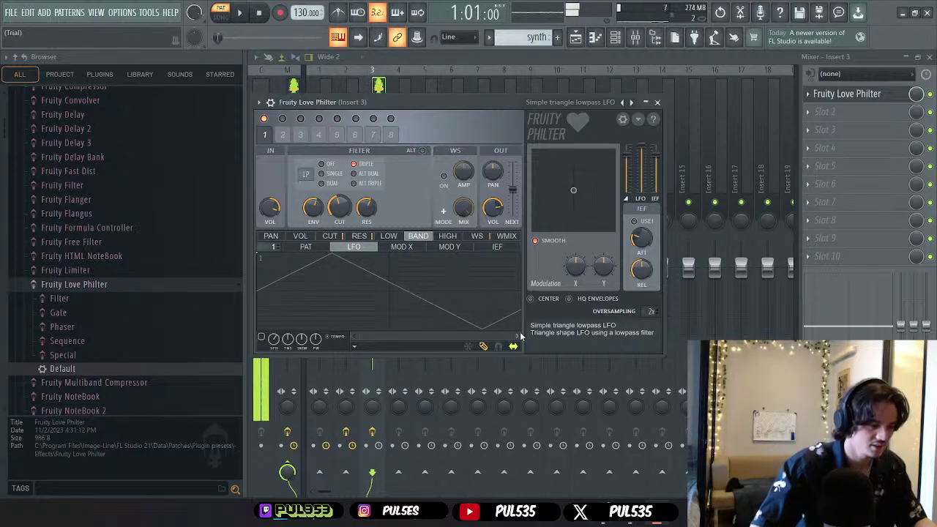
- Draw a steeply dropping, then wavy curve in the band LFO graph of Fruity Love Philter and play the pattern to hear it
mouse_move(607, 521)
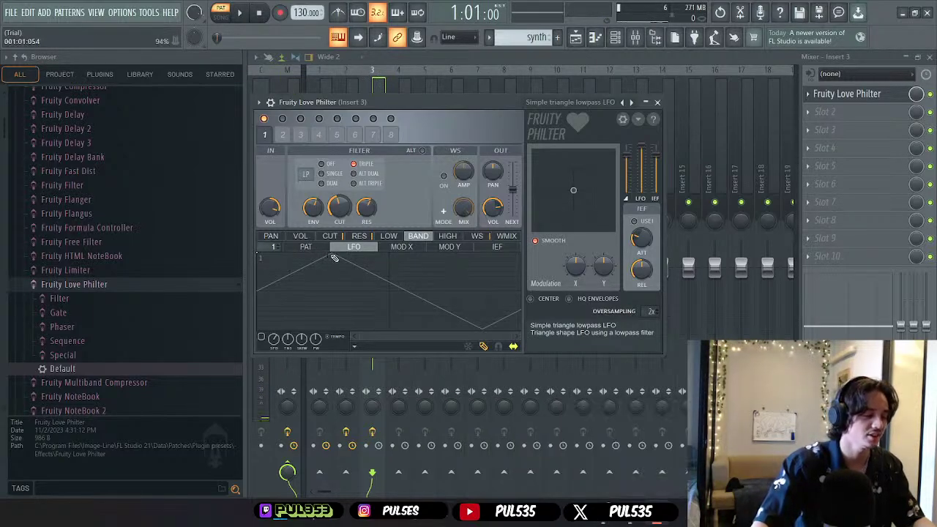
drag(333, 258, 340, 290)
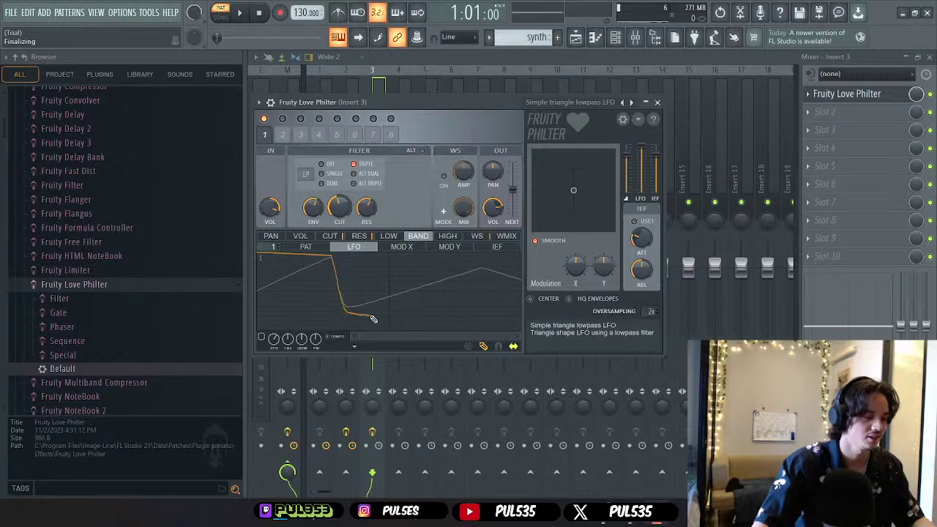
key(space)
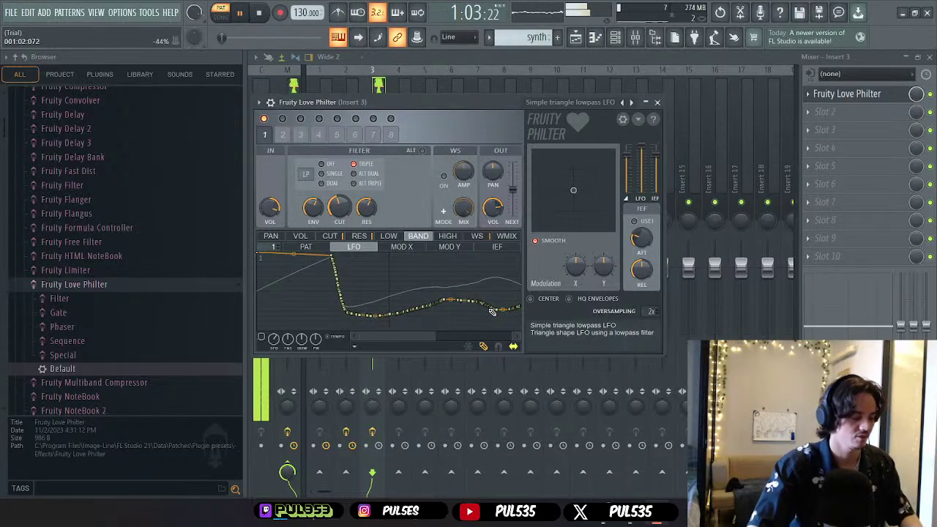
key(ctrl+z)
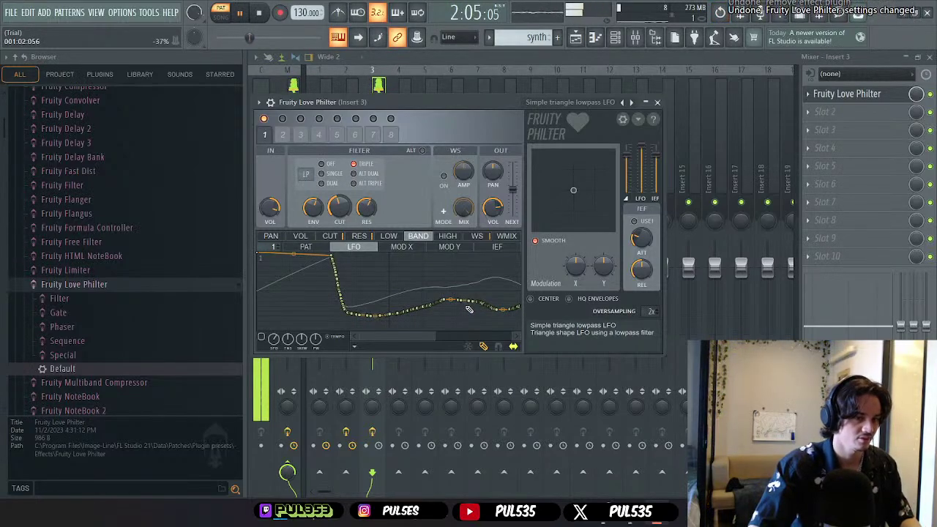
key(space)
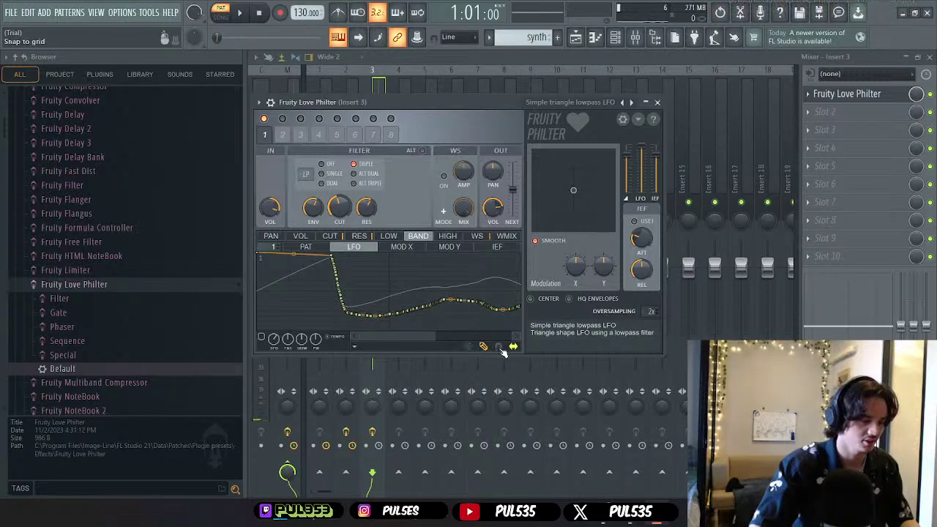
- Redraw the band LFO graph as a high, nearly flat curve with a rounded rise at its start, auditioning the pattern between attempts
mouse_move(260, 255)
mouse_down()
mouse_move(425, 312)
mouse_move(518, 315)
mouse_up()
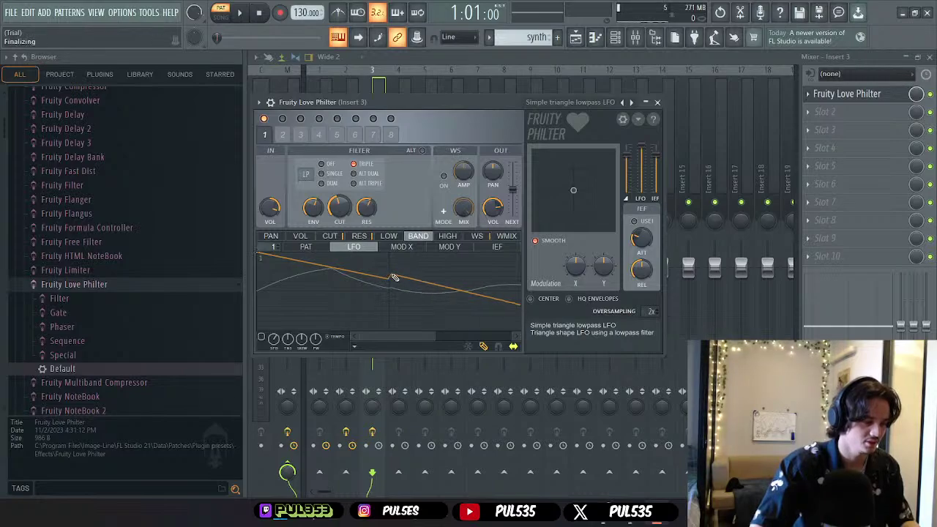
mouse_move(394, 277)
mouse_down()
mouse_move(446, 283)
mouse_move(302, 323)
mouse_move(289, 305)
mouse_move(317, 288)
mouse_move(427, 280)
mouse_move(526, 324)
mouse_move(476, 287)
mouse_move(340, 307)
mouse_move(259, 261)
mouse_move(433, 337)
mouse_move(432, 275)
mouse_move(247, 311)
mouse_move(427, 310)
mouse_move(487, 269)
mouse_move(352, 305)
mouse_move(260, 282)
mouse_move(267, 261)
mouse_move(394, 251)
mouse_up()
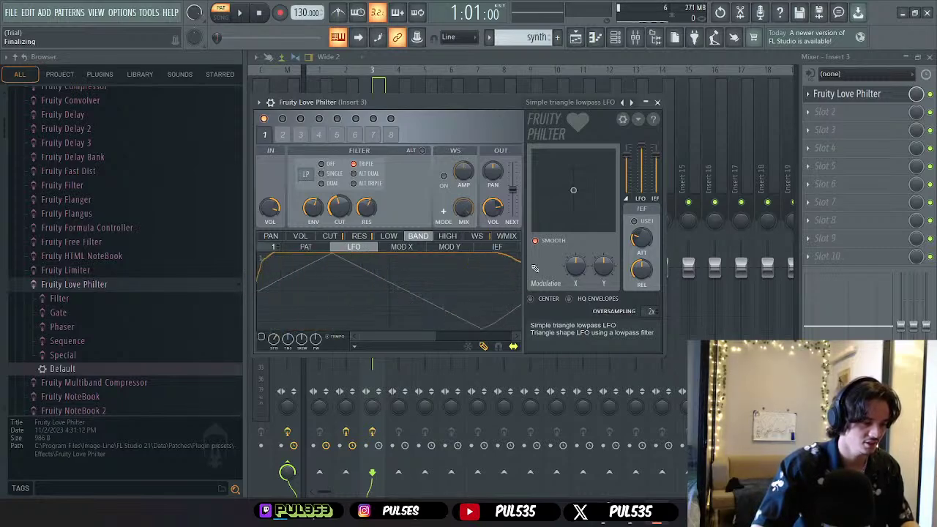
key(space)
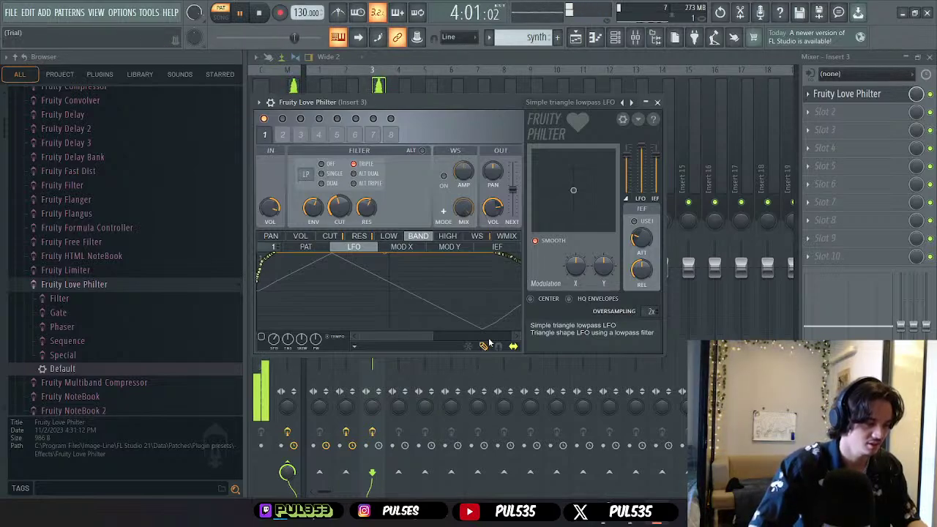
key(space)
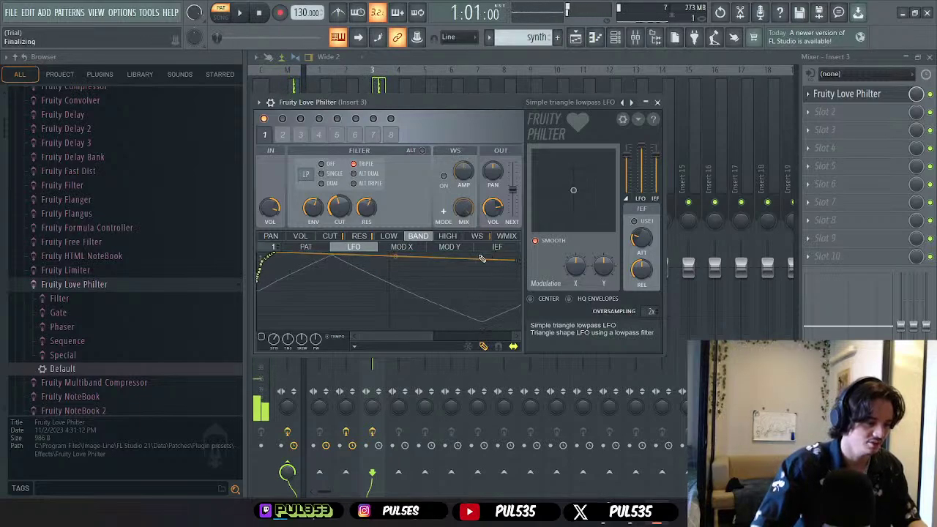
drag(291, 282, 246, 305)
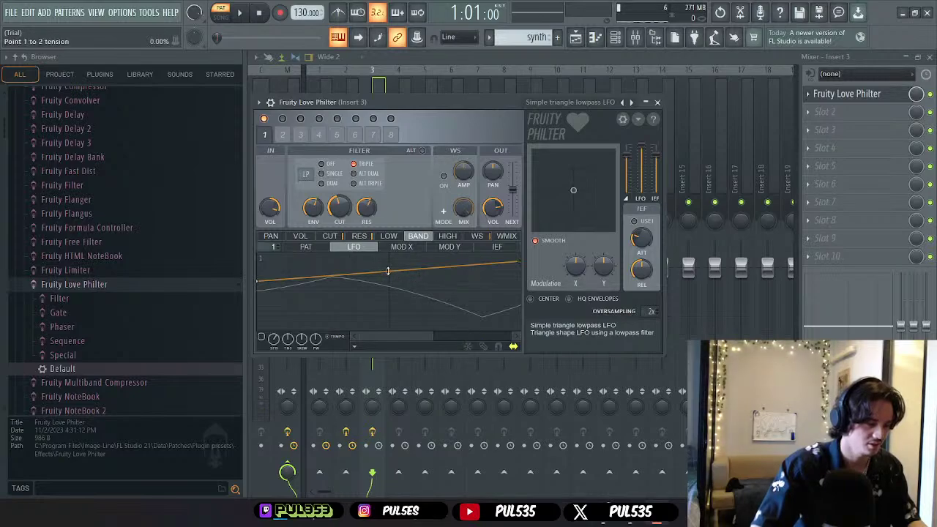
drag(390, 273, 391, 234)
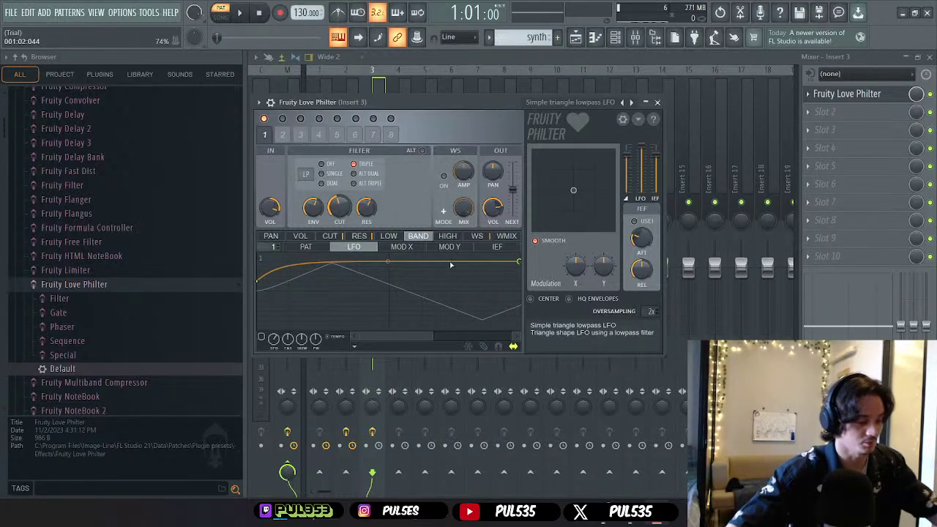
- Close Fruity Love Philter and delete it from the first effect slot of Insert 3
click(658, 103)
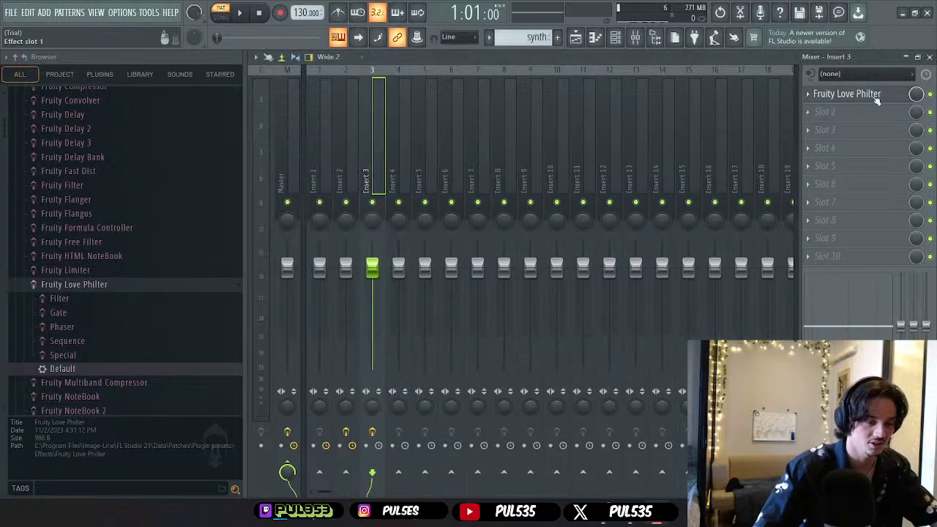
click(808, 94)
click(815, 121)
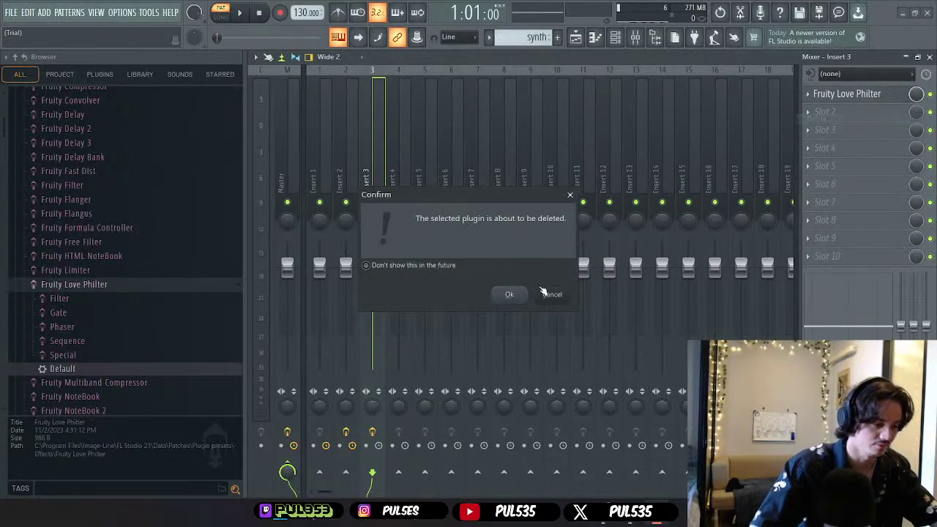
click(512, 294)
- Switch to Chrome, watch more of the underwater effect tutorial, pause it and return to FL Studio
mouse_move(572, 520)
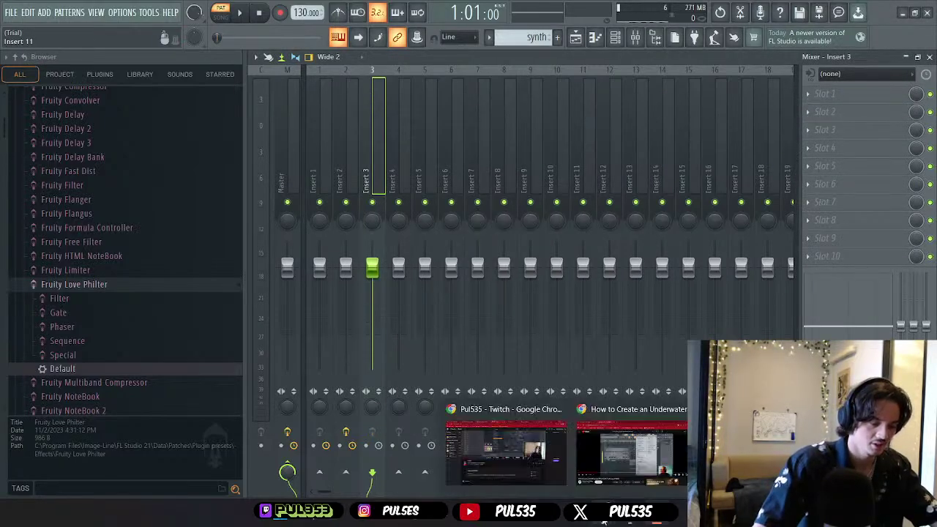
click(600, 457)
click(469, 308)
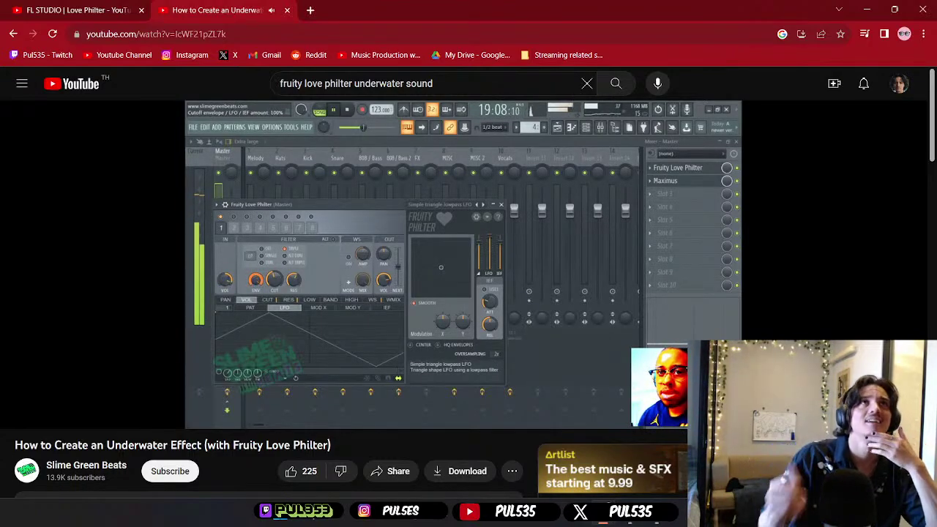
click(501, 271)
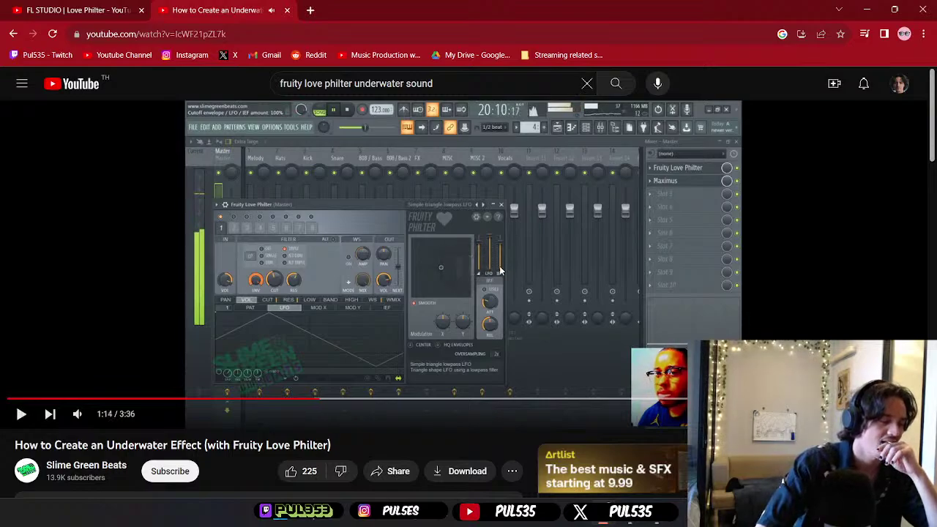
click(869, 12)
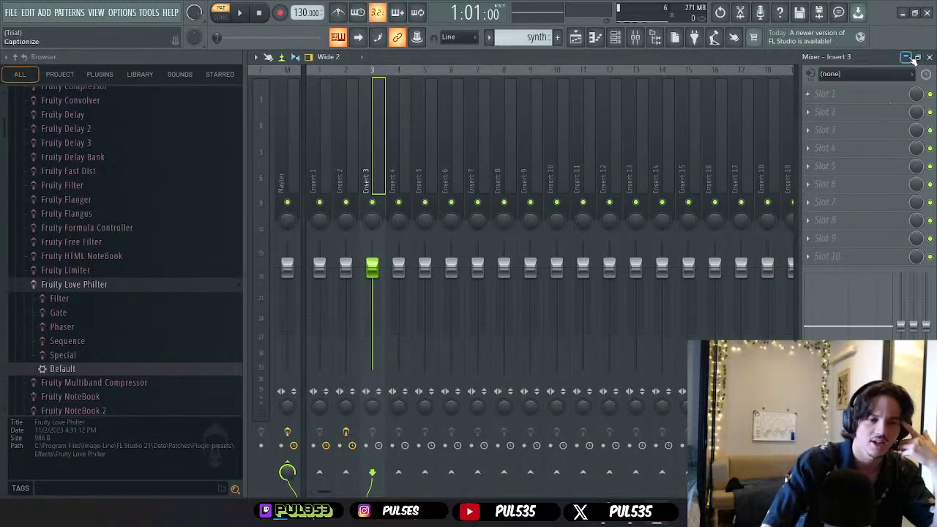
- Close the mixer and the Autogun piano roll, and unmute the cowbell melody and 808 tracks in the playlist
click(906, 57)
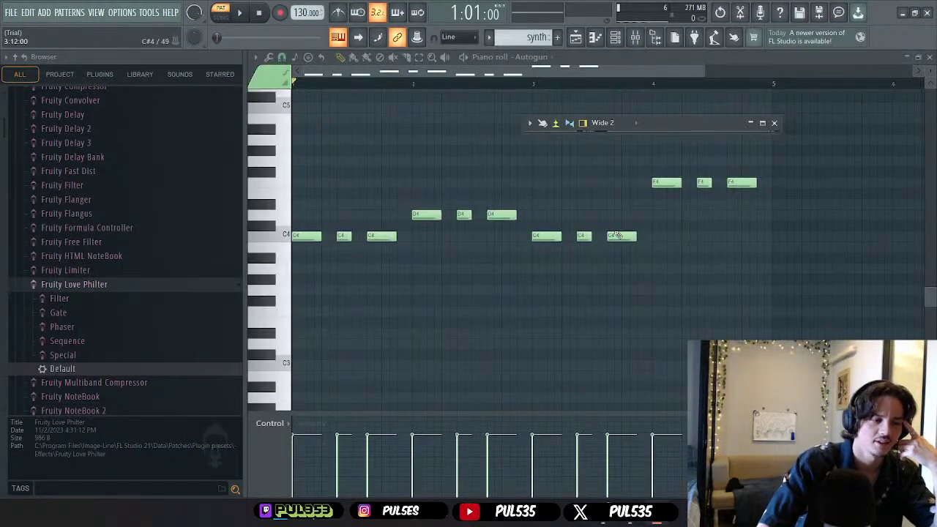
click(774, 123)
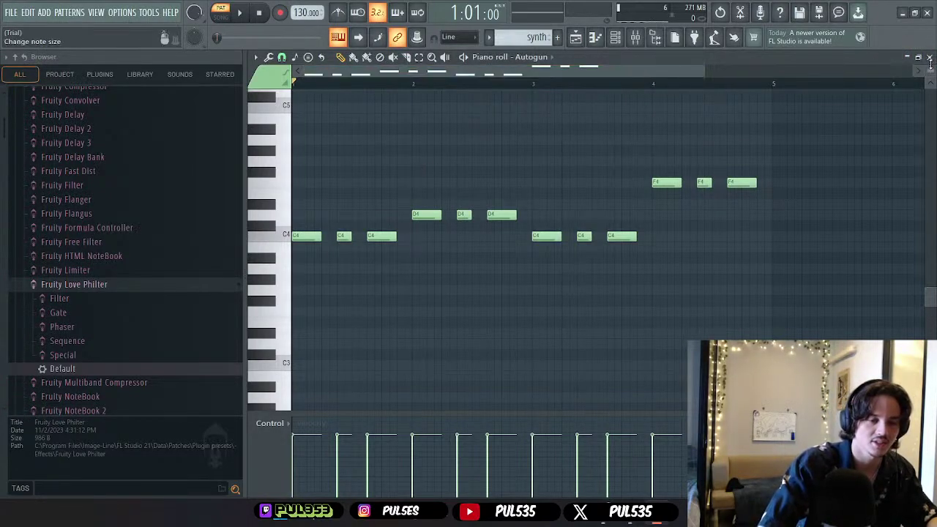
key(Escape)
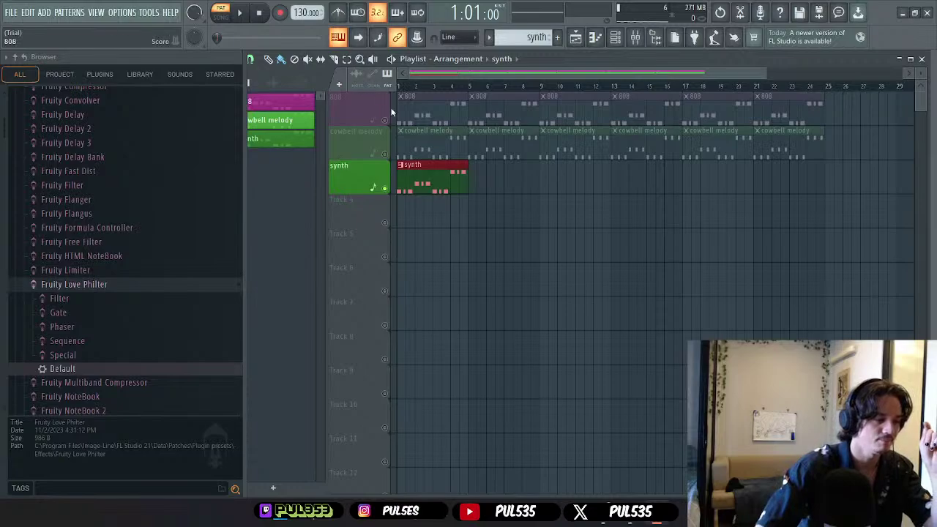
click(385, 154)
click(384, 119)
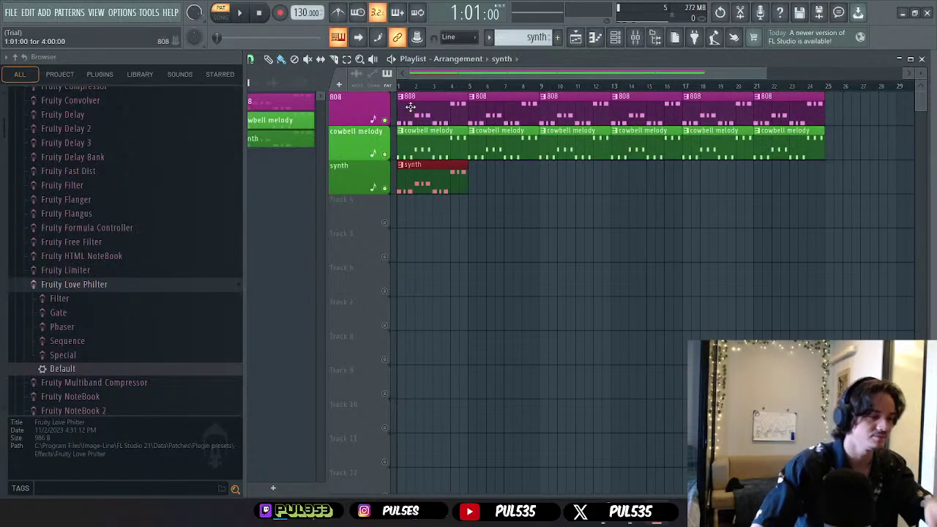
- Play the arrangement in song mode and delete the synth clip from the playlist
key(l)
key(space)
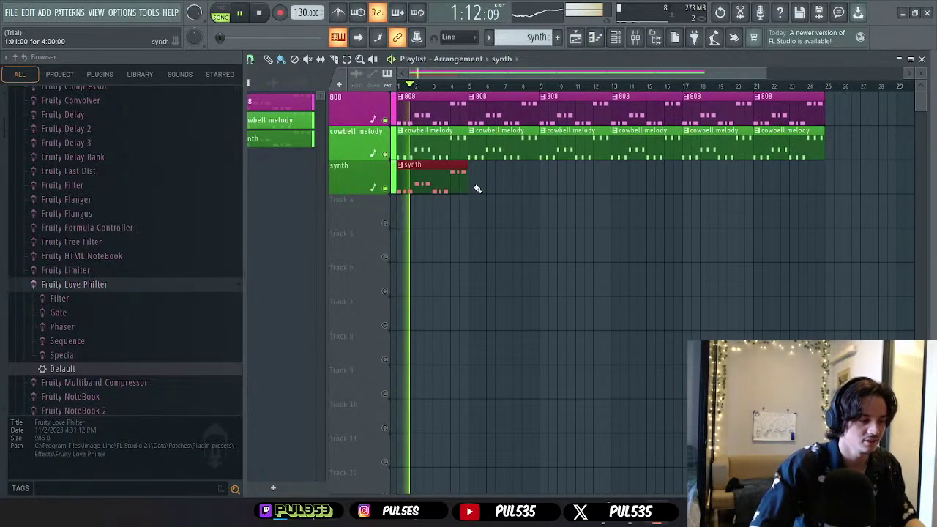
key(Delete)
key(space)
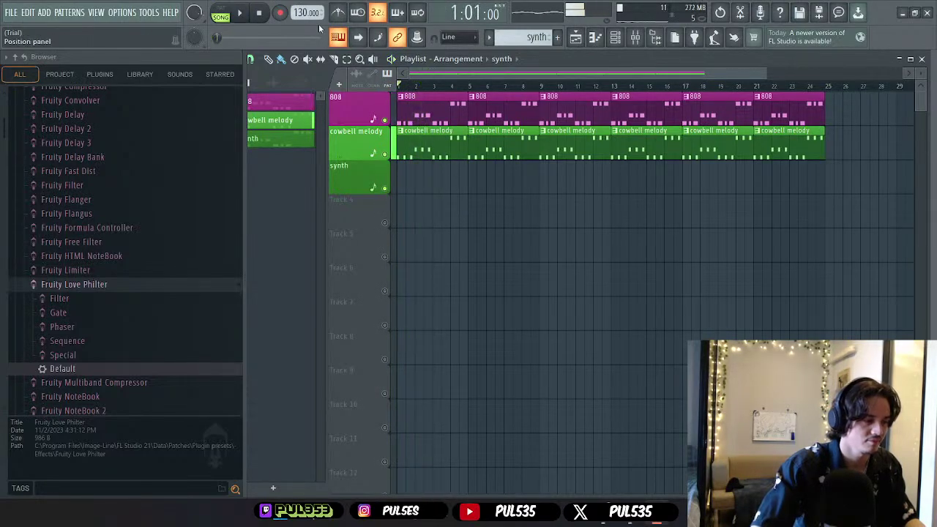
- Set the project tempo to 100 BPM and play the song to hear it
right_click(305, 13)
click(427, 54)
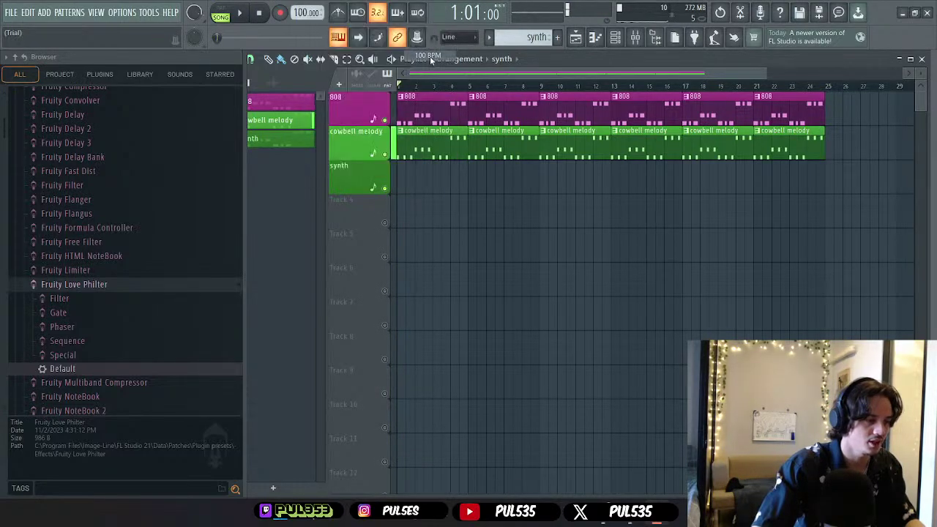
key(space)
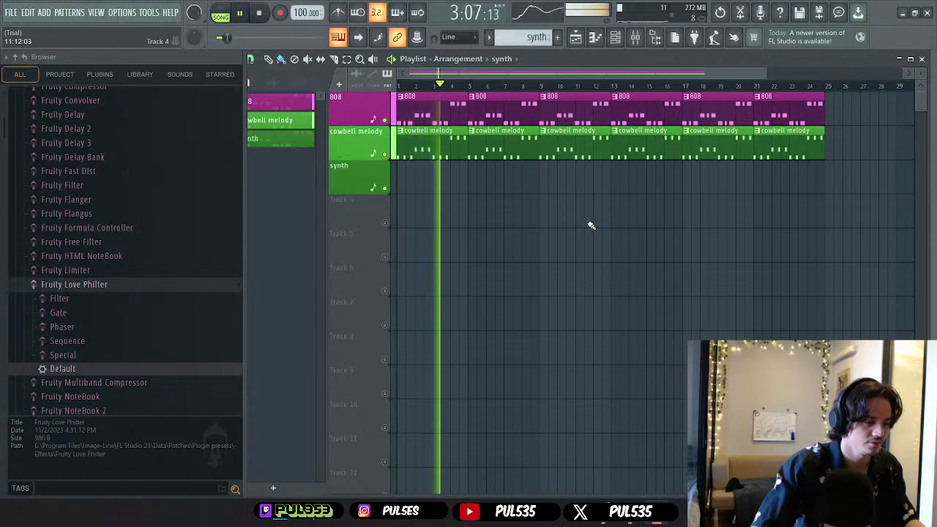
key(space)
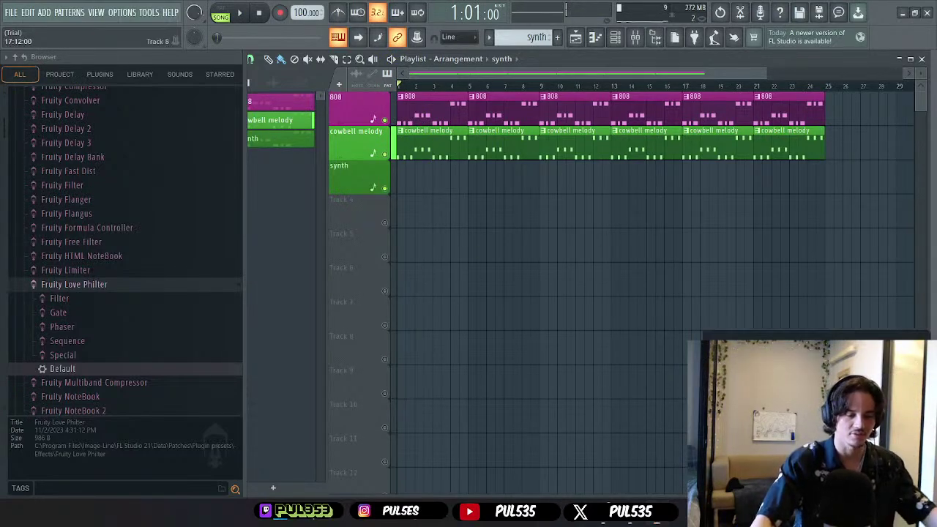
- Set the tempo to 110 BPM, play the song to check it, and switch playback back to pattern mode
right_click(306, 13)
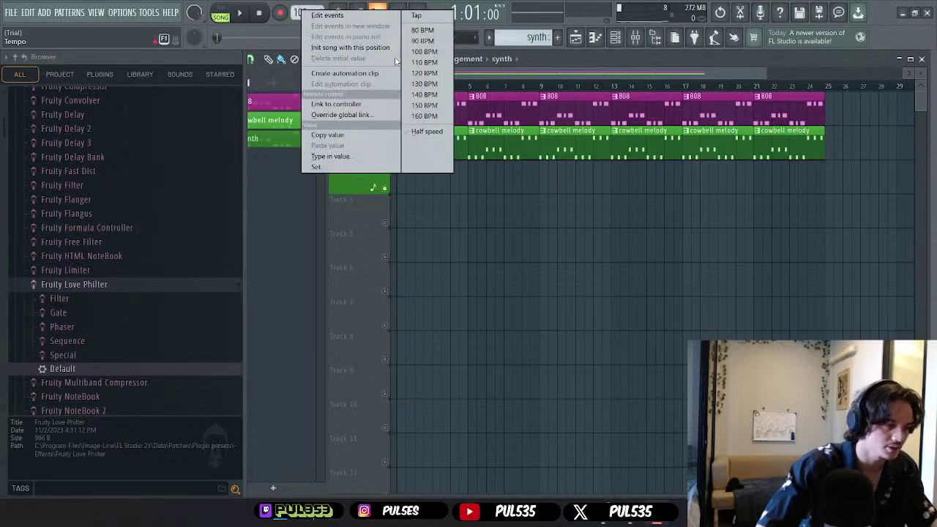
click(429, 66)
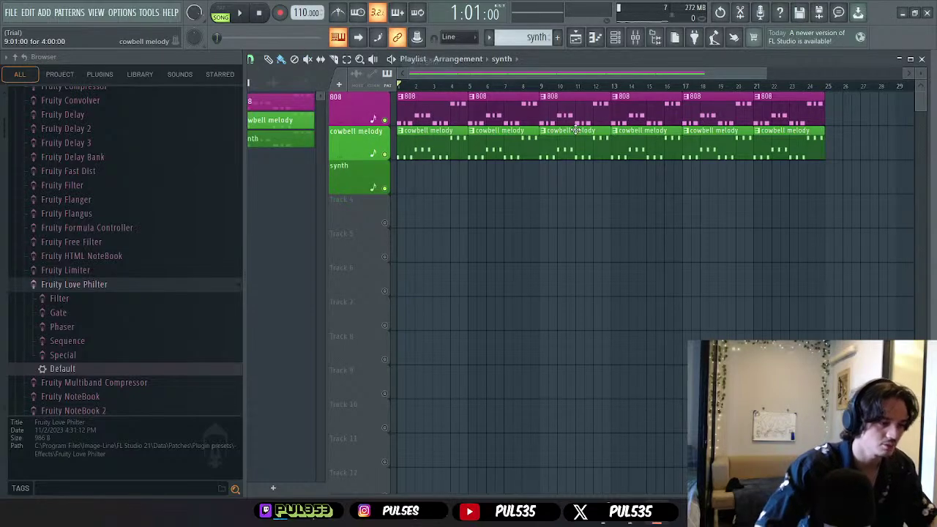
click(238, 13)
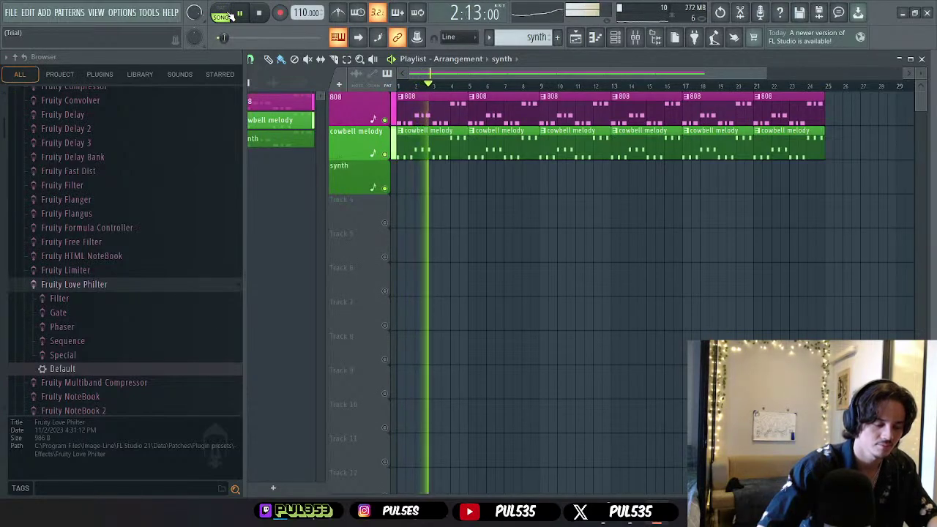
key(space)
click(222, 14)
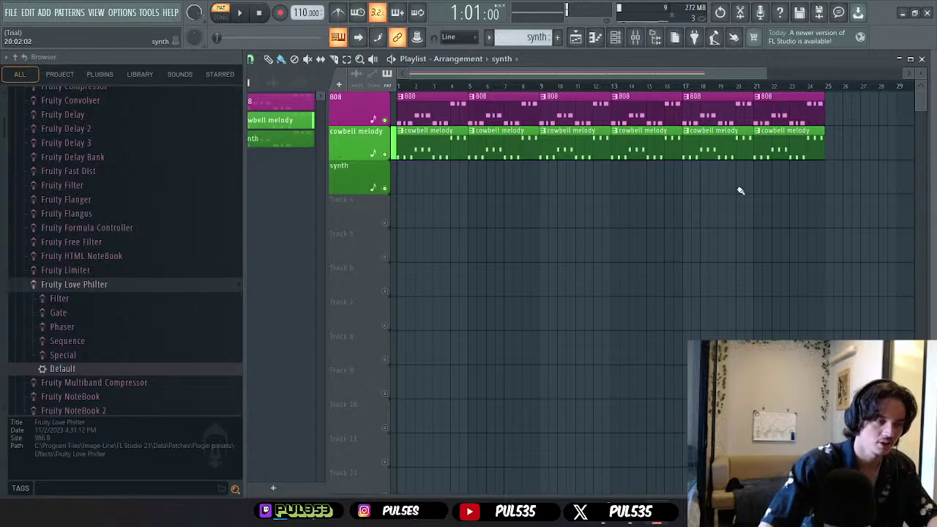
- Switch to Chrome and open the YouTube home page in a new tab through a Google search
mouse_move(623, 521)
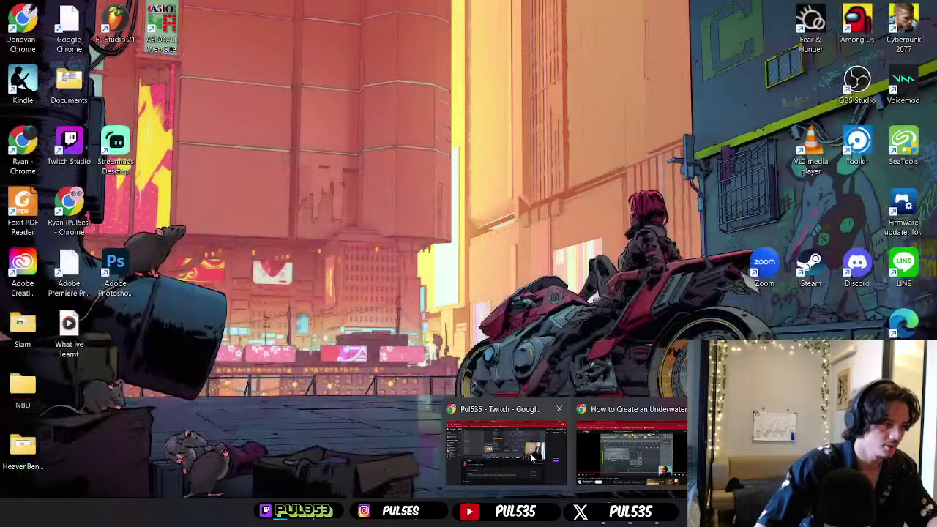
click(631, 452)
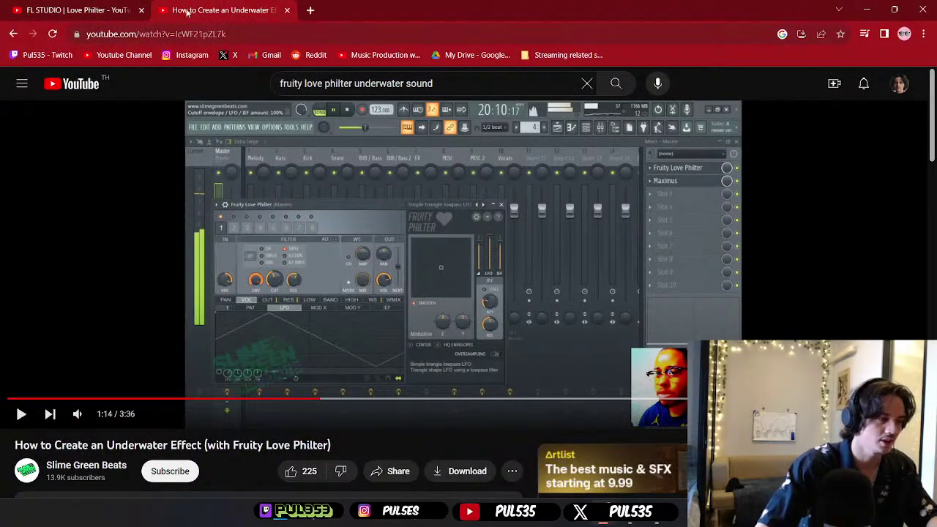
click(320, 5)
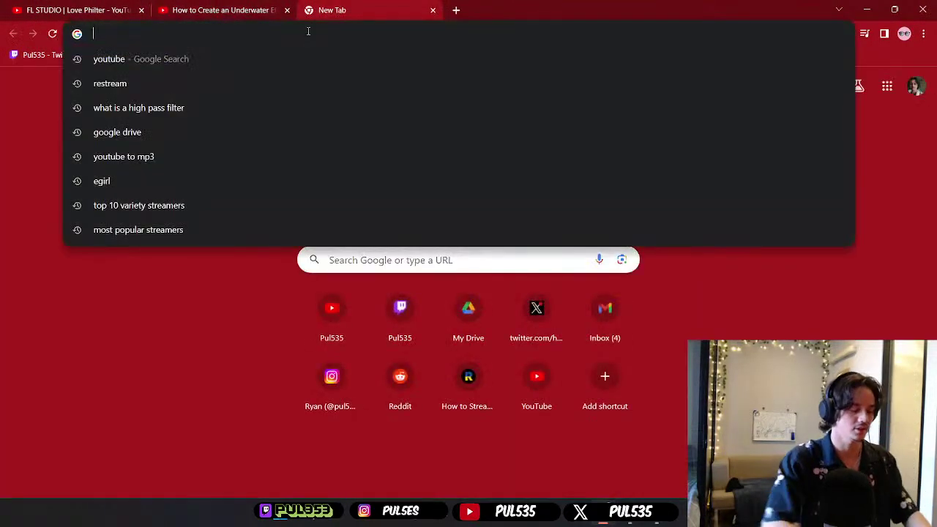
text(yotuub)
key(Return)
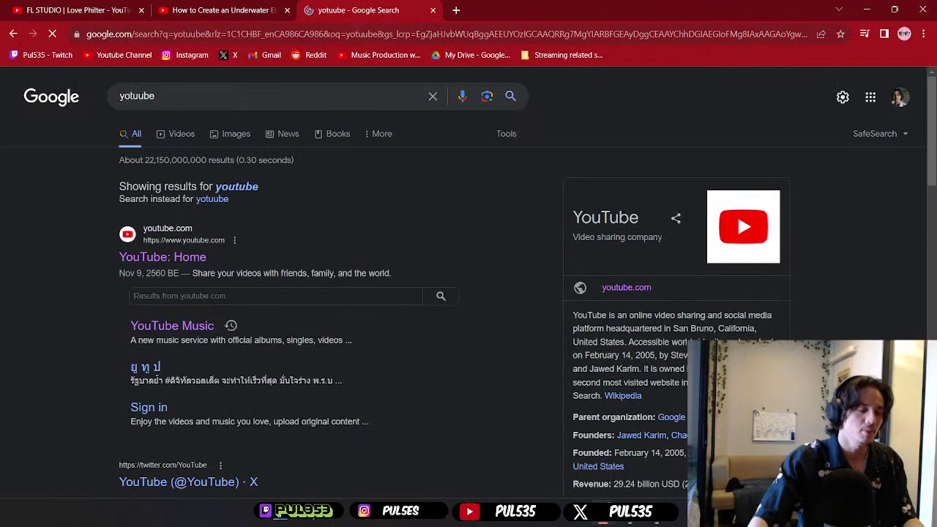
click(166, 261)
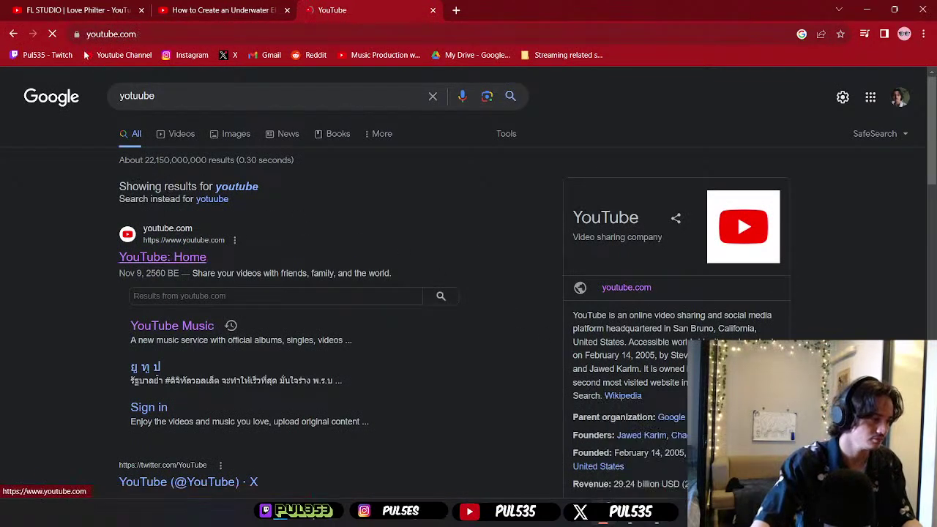
- Open the bookmarked Twitch channel page in a new tab, and return to the YouTube tab to browse the home feed
key(ctrl+t)
click(43, 55)
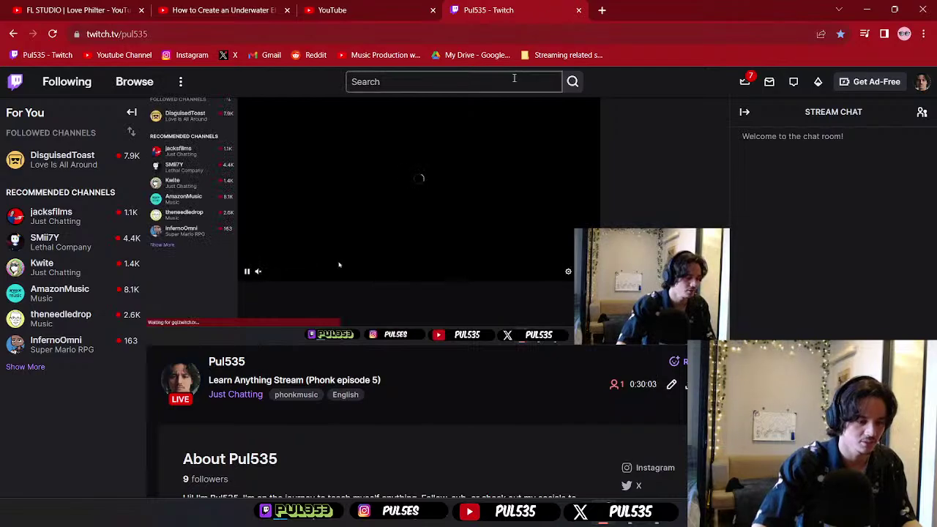
click(408, 19)
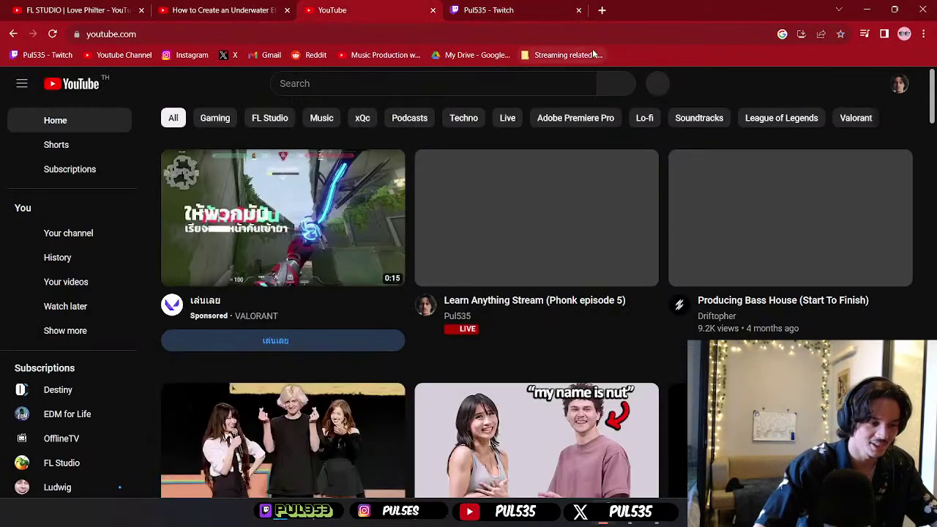
scroll(543, 239, down, 3)
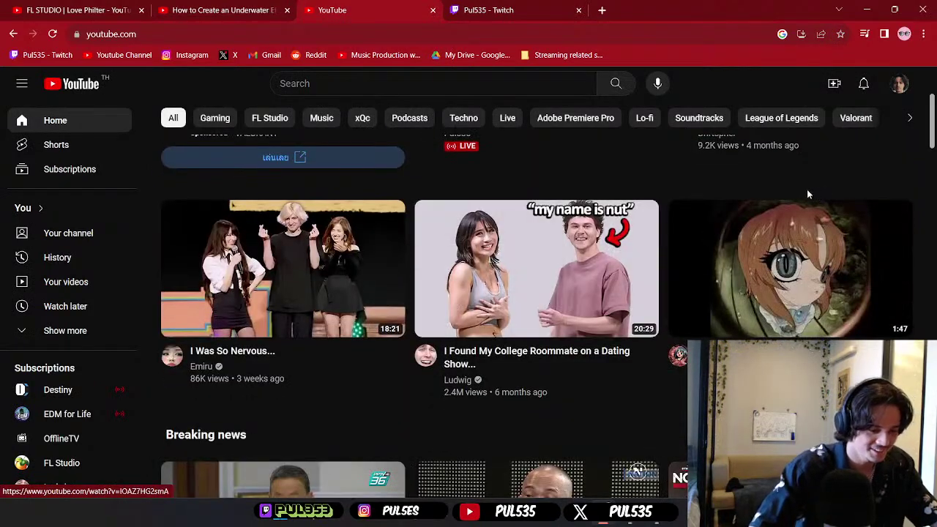
scroll(414, 340, down, 3)
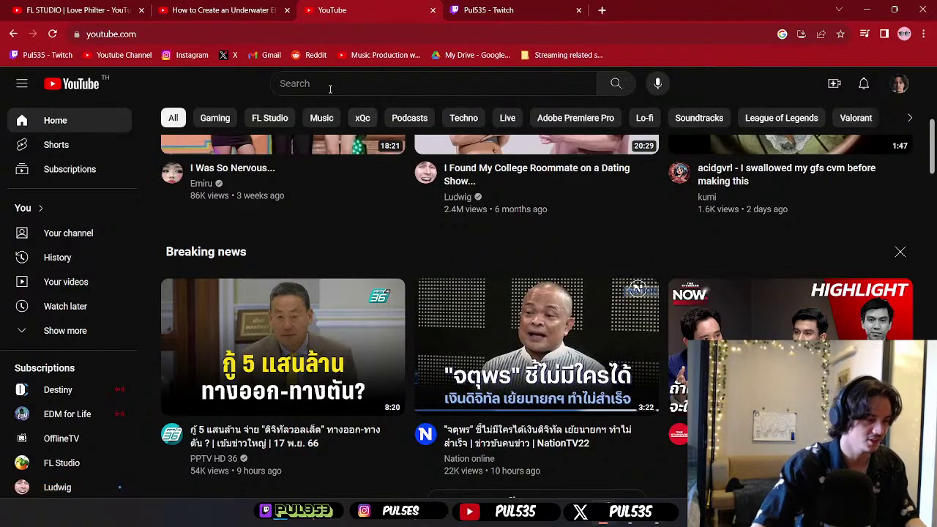
- Search YouTube for "channel routing in fl simplified"
click(336, 84)
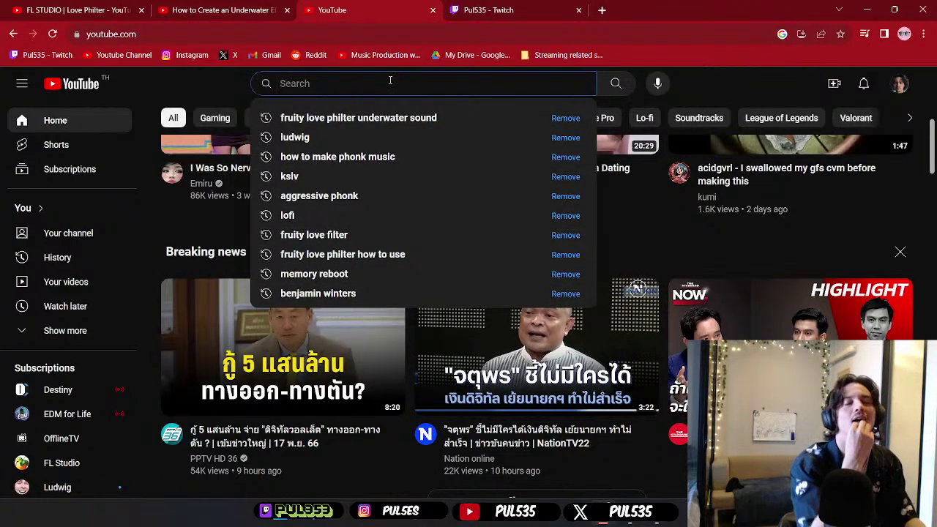
text(channe)
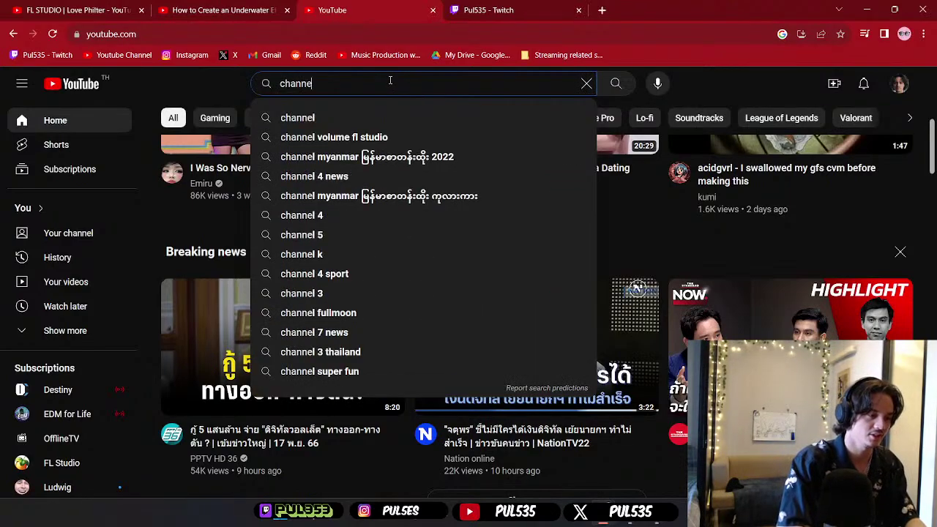
text(l routing in )
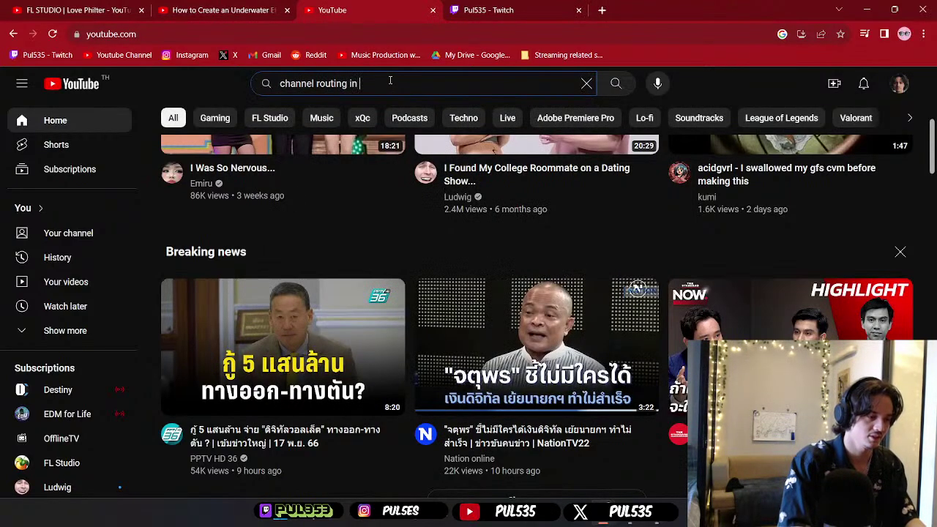
text(fl simplifie)
key(BackSpace)
text(simplified)
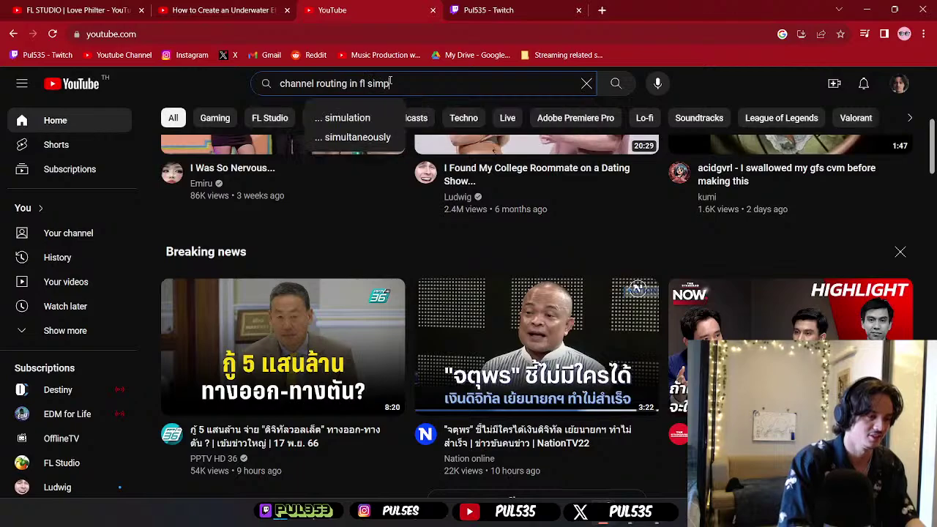
key(Return)
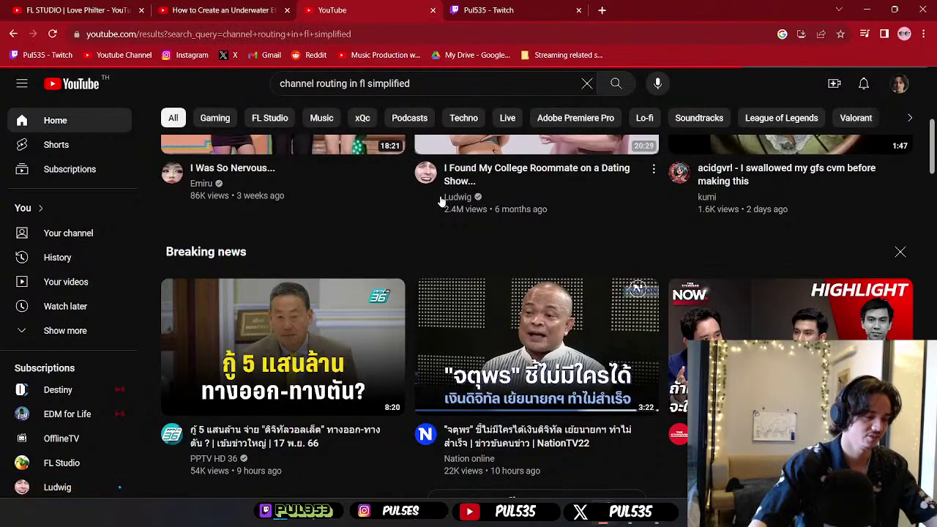
- Watch part of "Mixer Channel Routing Explained (FL Studio 20)" from the search results and pause the video
scroll(480, 249, down, 2)
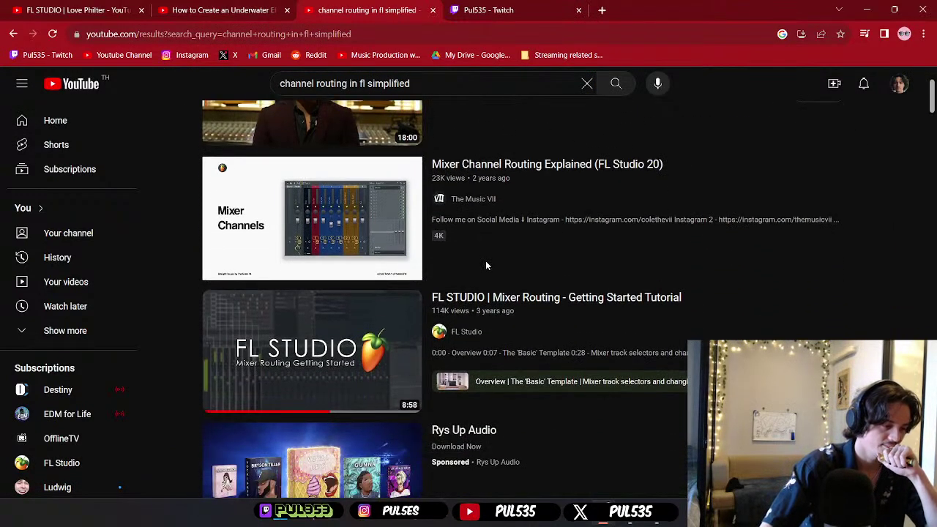
mouse_move(299, 224)
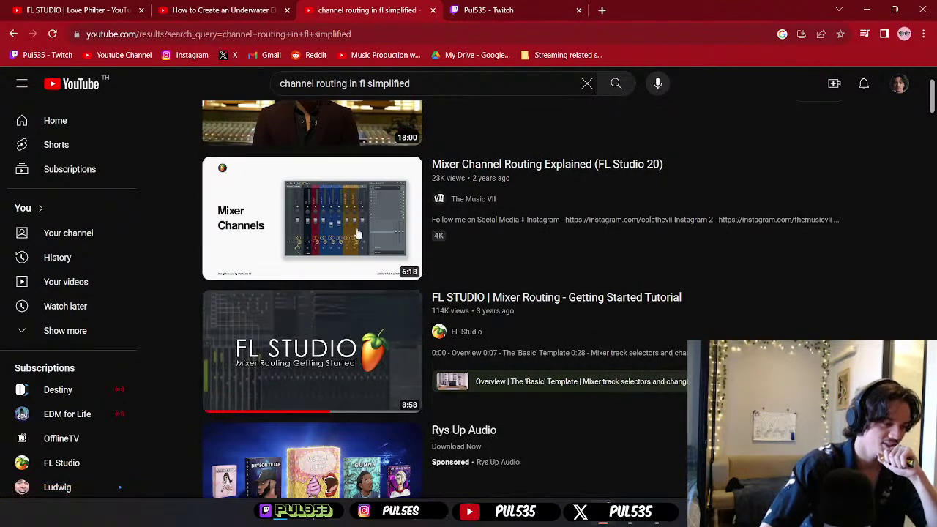
mouse_move(382, 361)
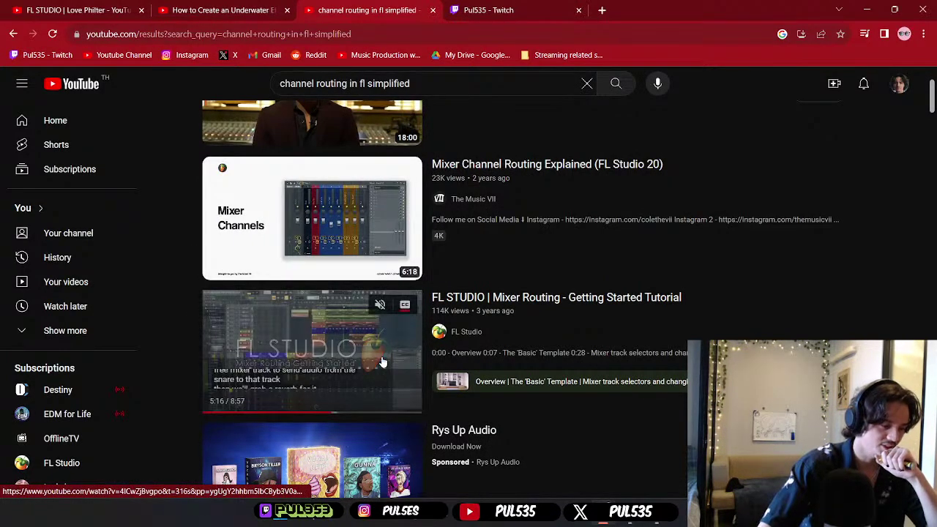
click(364, 229)
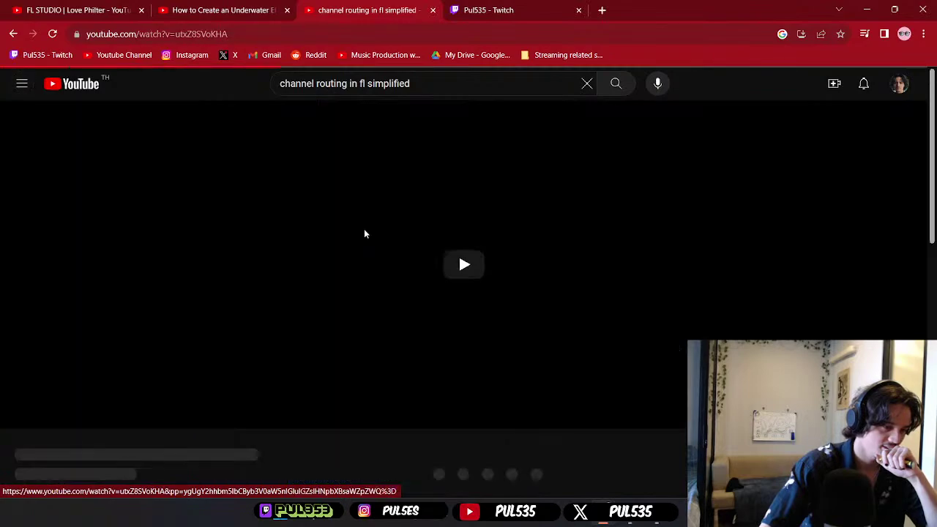
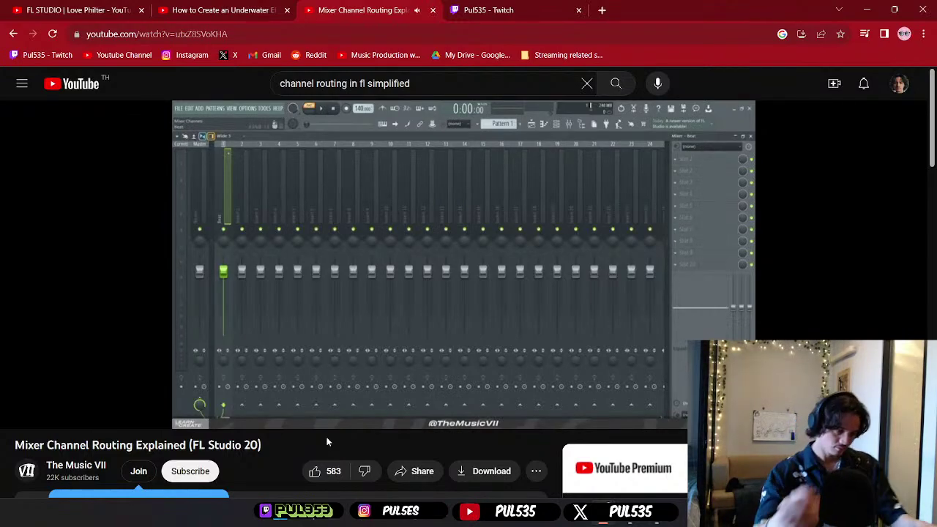
click(370, 393)
- Switch to FL Studio, create a bright green pattern named Drum, and place it at bar 1 of track 4, four bars long
key(alt+Tab)
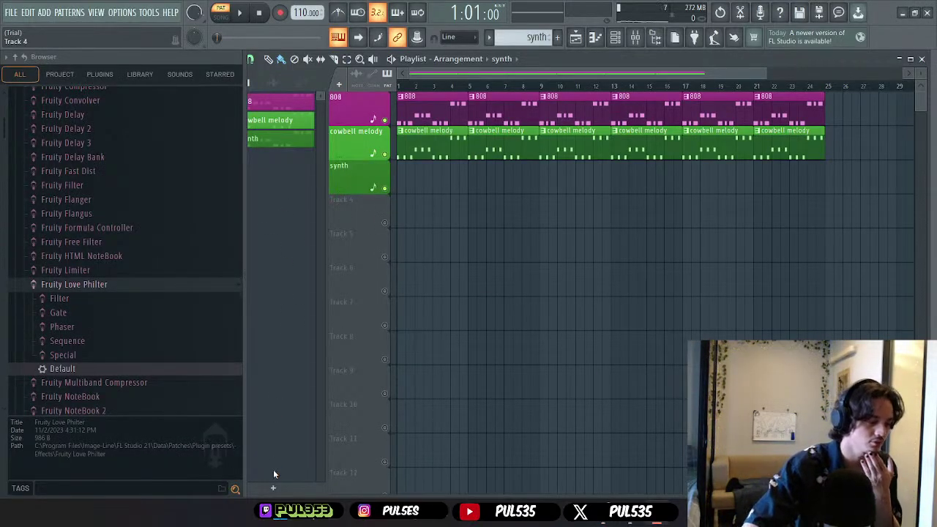
click(273, 488)
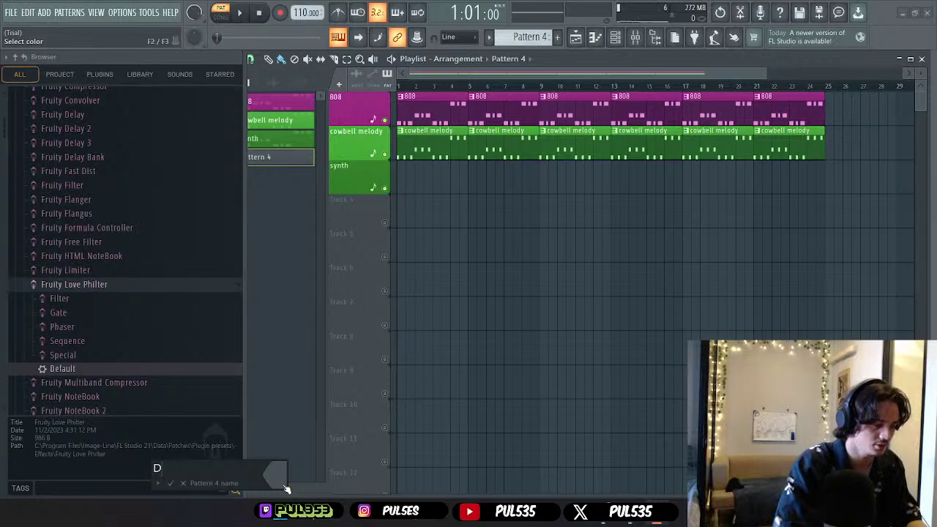
click(282, 476)
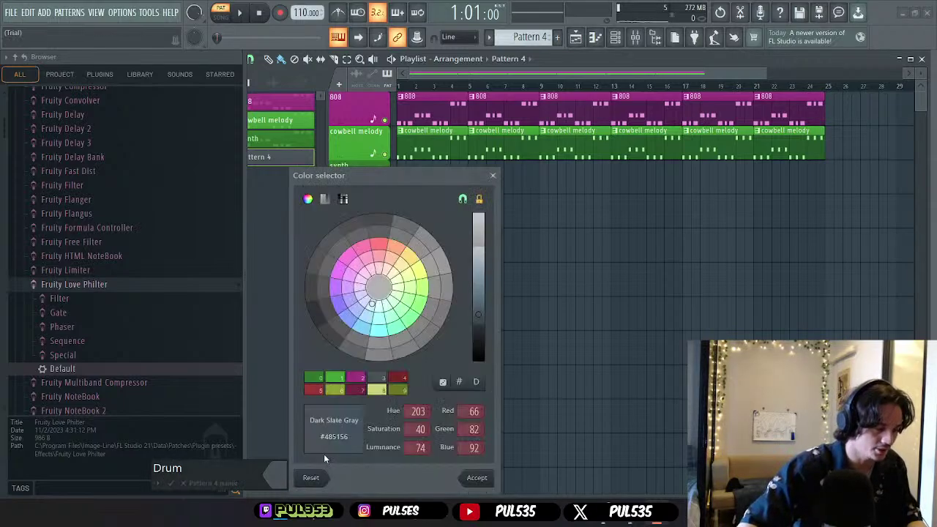
click(335, 380)
click(476, 478)
key(Return)
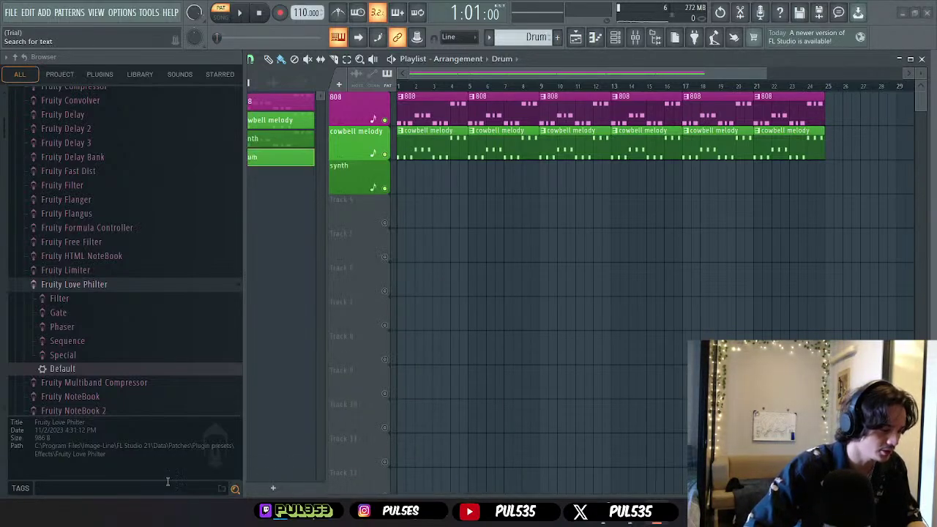
mouse_move(275, 160)
mouse_down()
mouse_move(377, 230)
mouse_move(344, 234)
mouse_move(467, 206)
mouse_up()
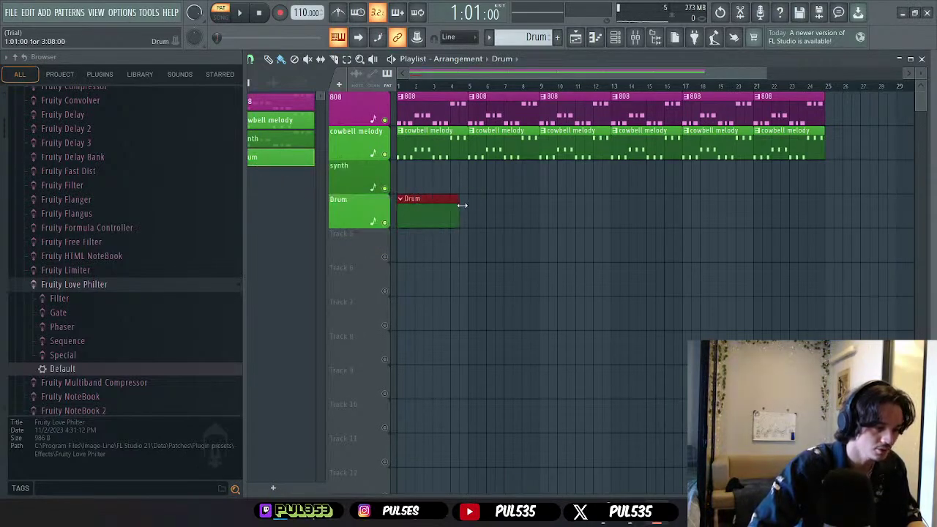
- Open the channel rack and program the 808 Kick on steps 1, 5, 9 and 13 of the Drum pattern
key(F6)
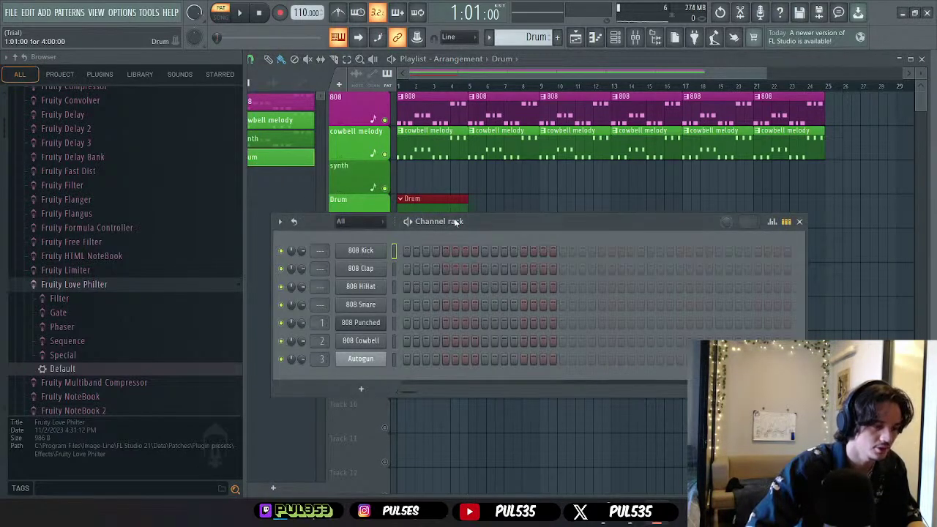
click(406, 251)
click(445, 252)
click(484, 251)
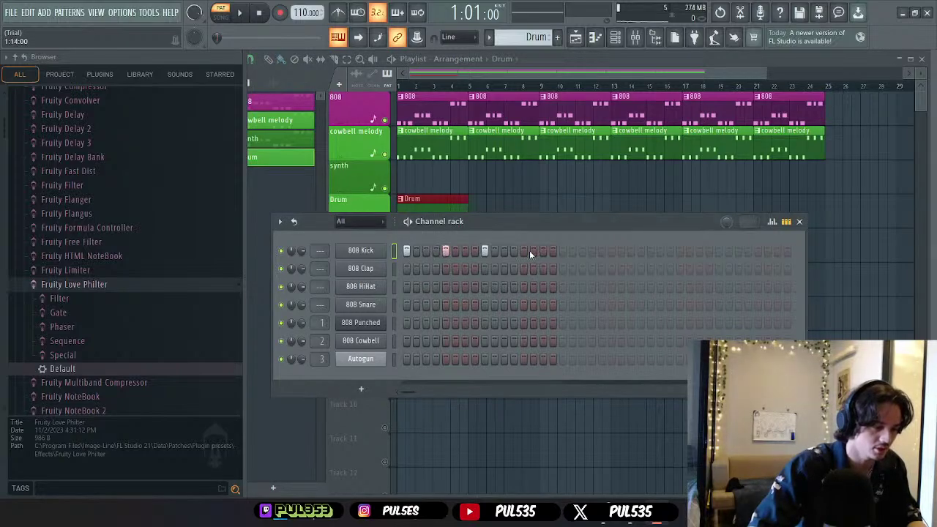
click(524, 252)
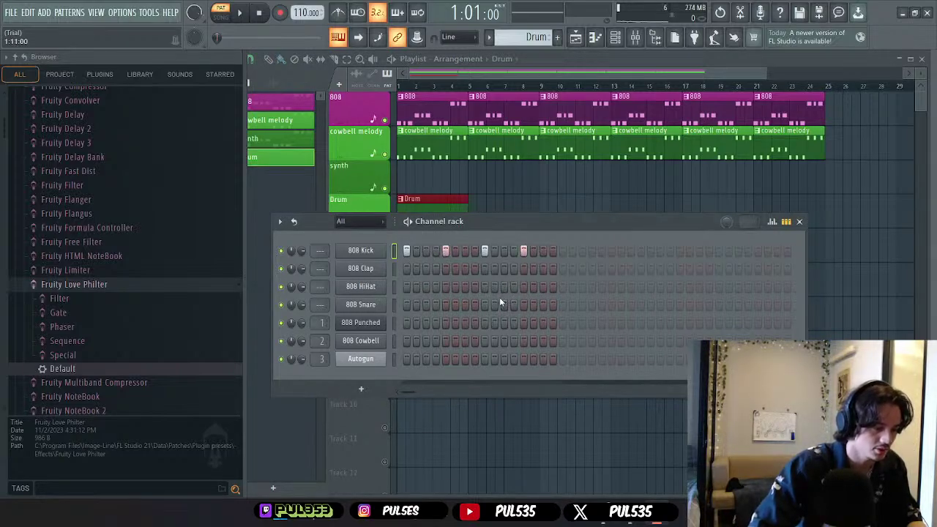
- Add 808 Snare hits on steps 7 and 11 and 808 HiHat hits on steps 3, 6, 9, 12 and 14, and play the pattern
click(504, 305)
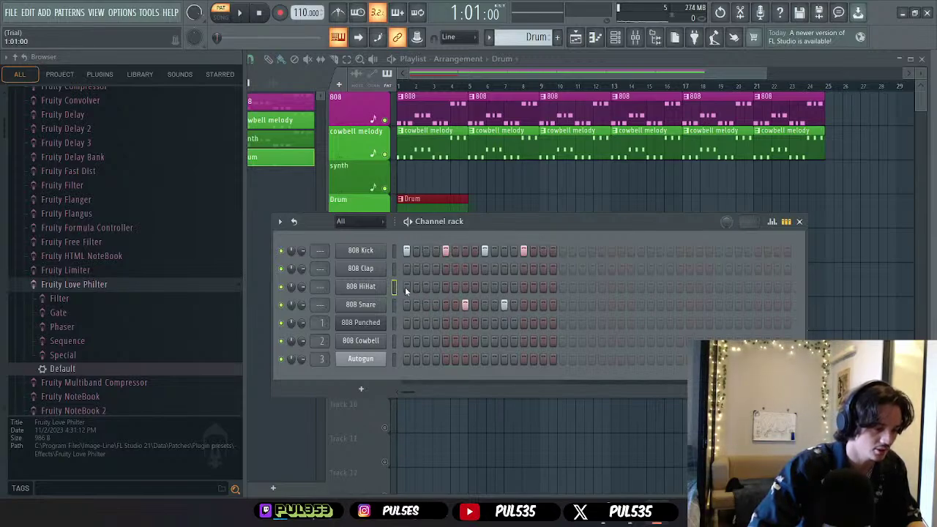
click(485, 286)
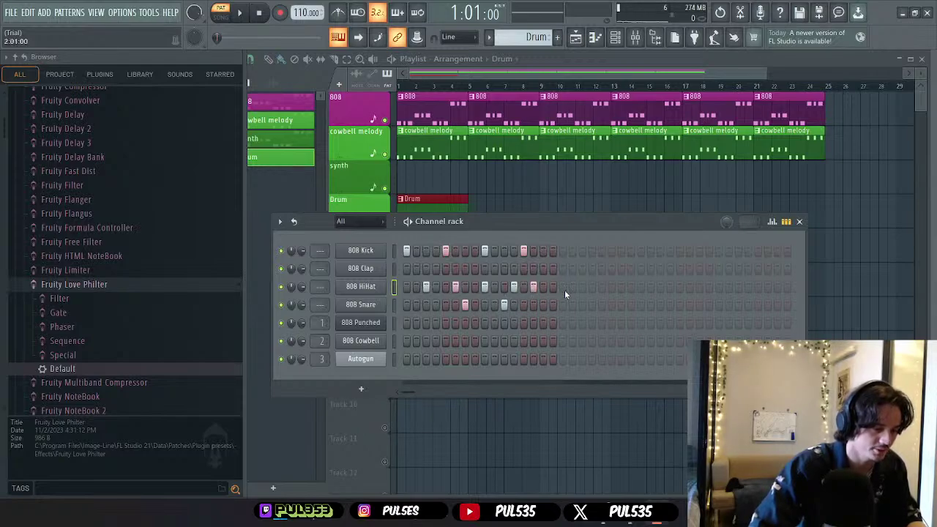
key(space)
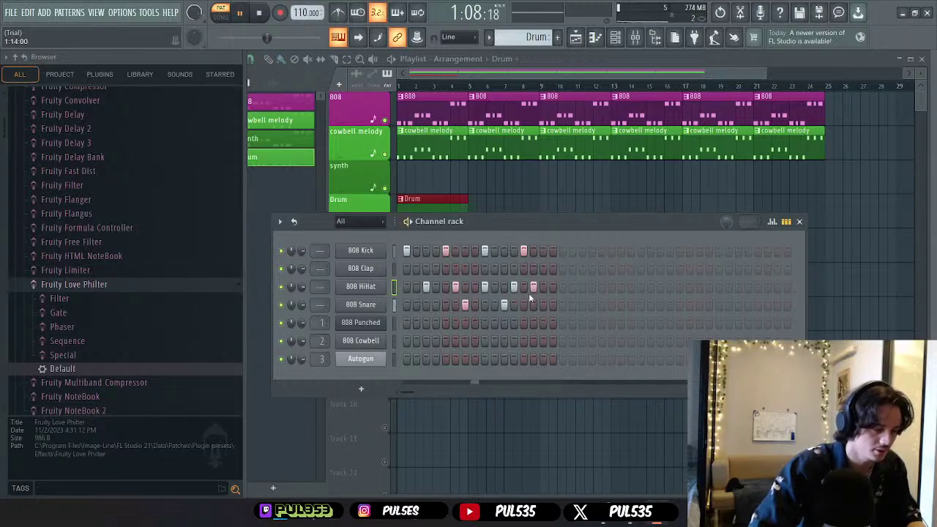
- Move the 808 HiHat hit from step 3 to step 2, remove the 808 Snare hit on step 7, and stop playback
click(426, 287)
click(417, 286)
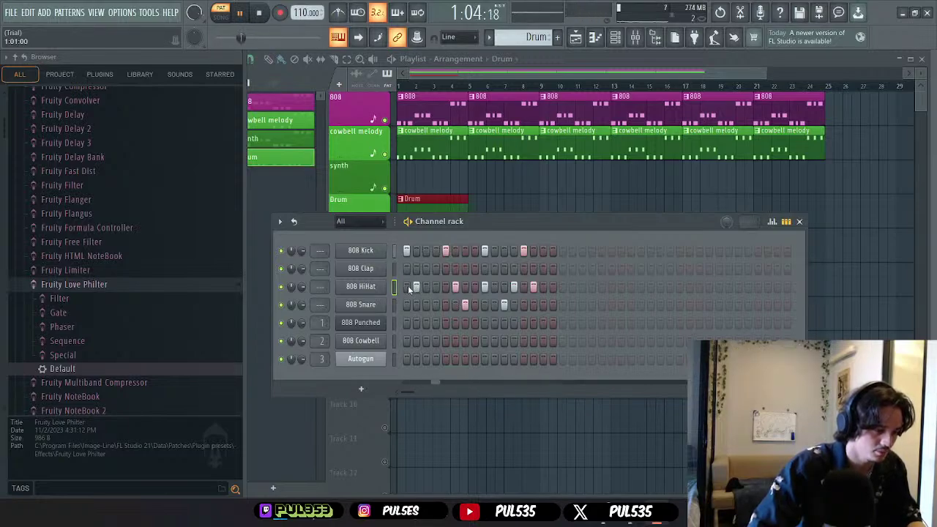
click(465, 305)
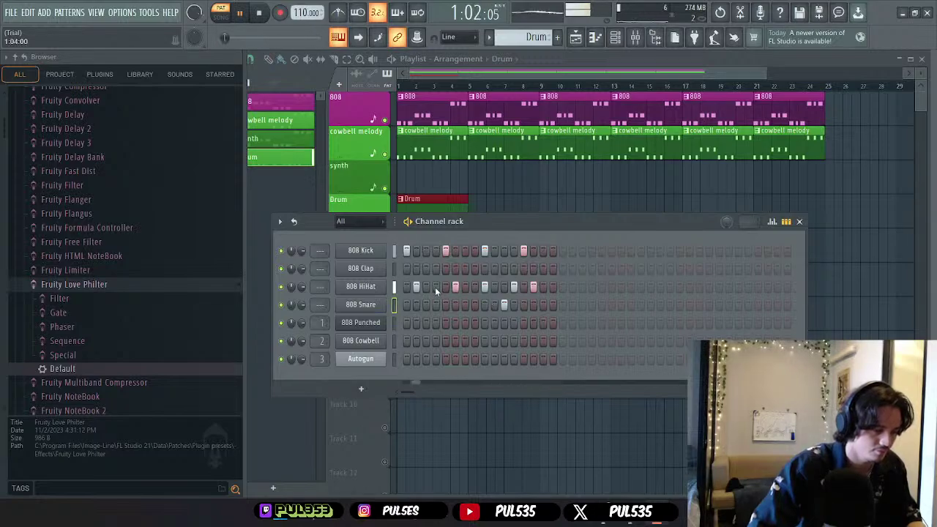
key(space)
- Clear all the 808 HiHat hits, on steps 2, 6, 9, 12 and 14
right_click(415, 287)
right_click(455, 287)
right_click(484, 286)
right_click(514, 287)
right_click(534, 286)
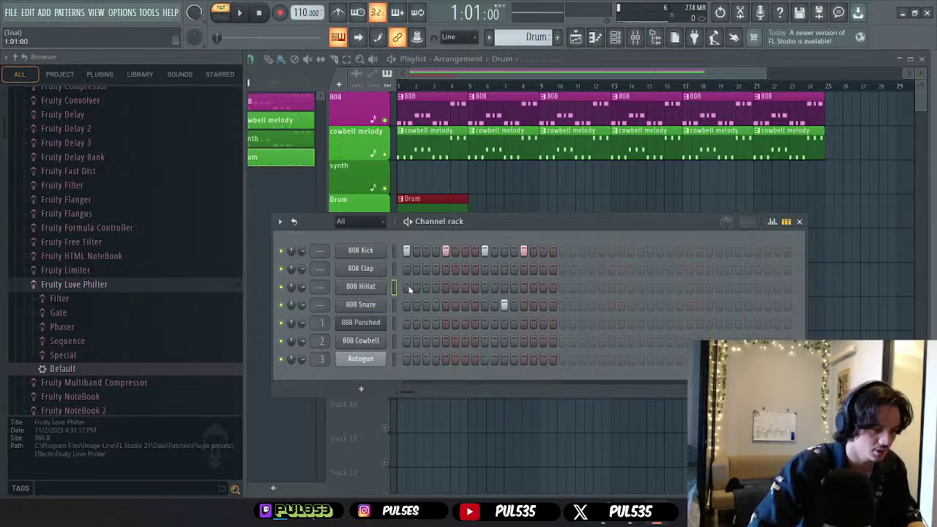
- Replace trial 808 HiHat hits on steps 2, 4, 6 and 8 with hits on every odd step from 1 to 15, and play the pattern
click(435, 287)
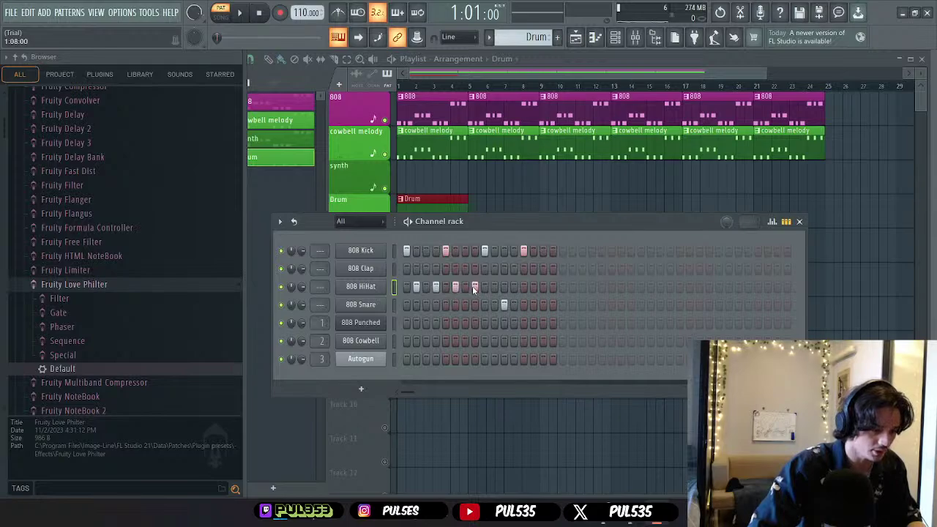
right_click(474, 286)
right_click(455, 287)
right_click(435, 287)
right_click(416, 286)
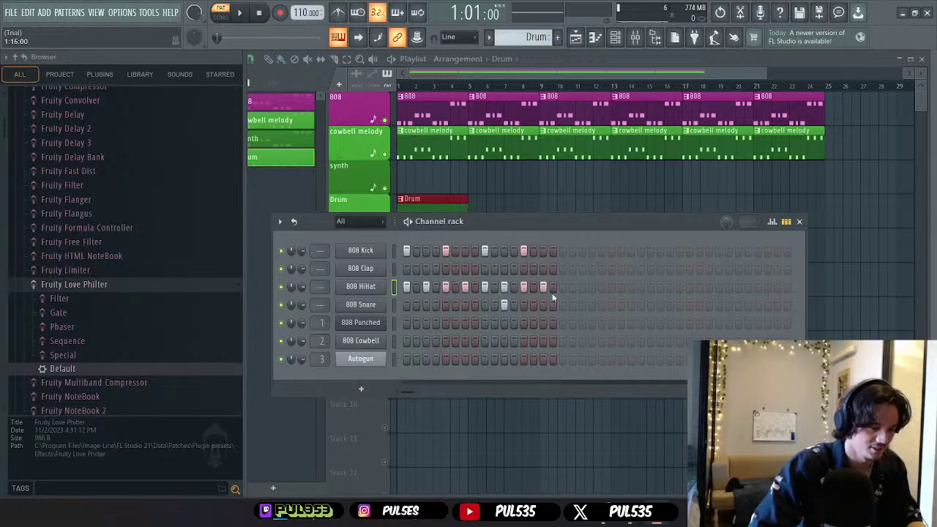
key(space)
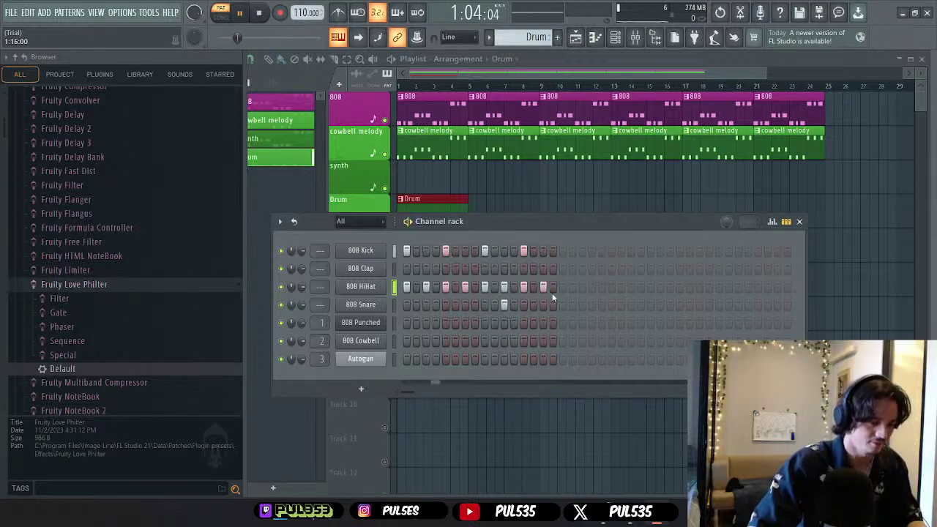
- Try an extra 808 Snare hit on step 3 while the pattern plays, stop playback and remove the hit
click(504, 305)
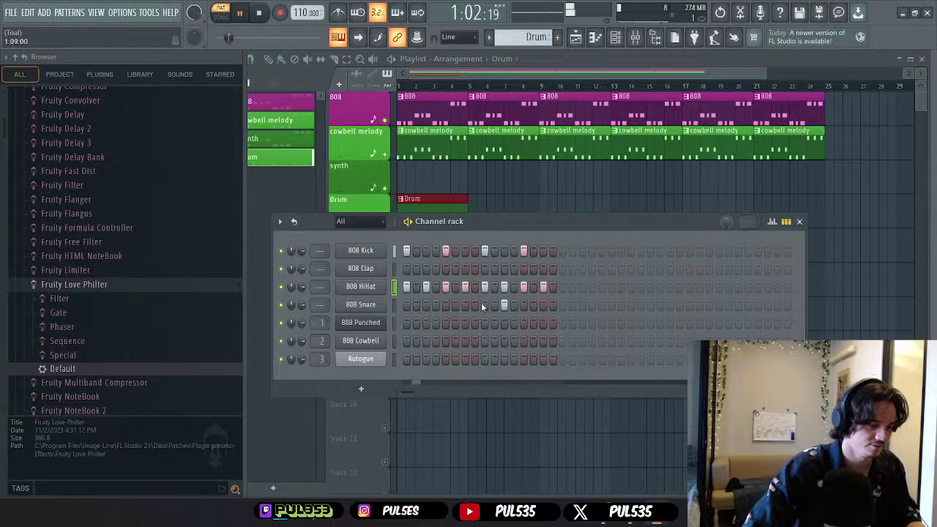
click(426, 305)
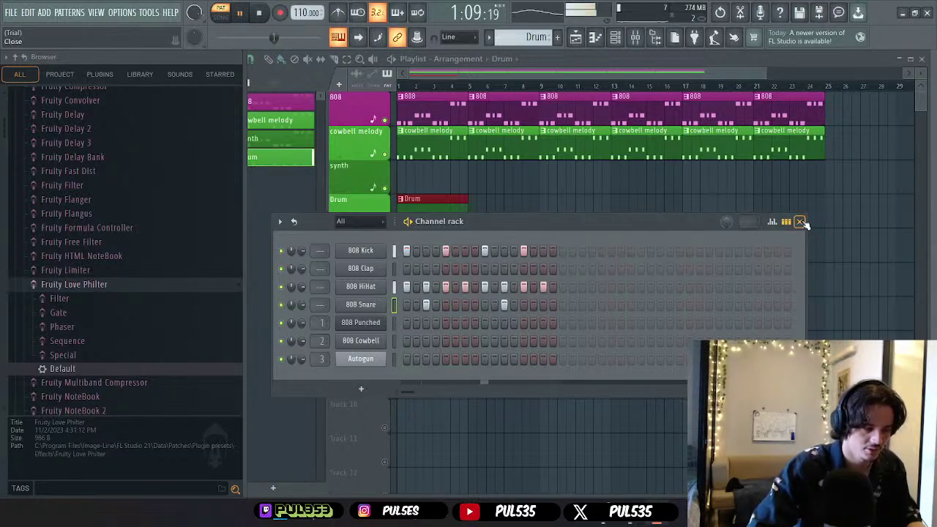
key(space)
click(427, 305)
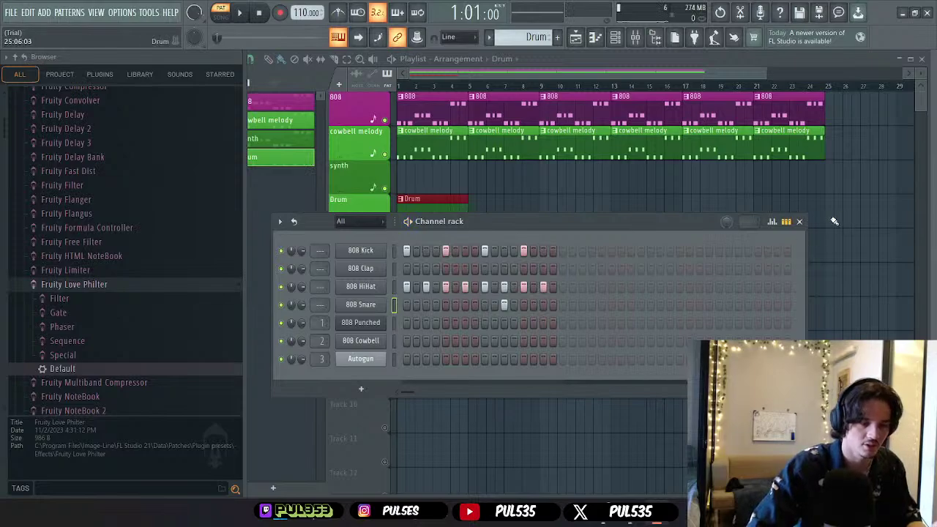
- Close the channel rack, try a second Drum clip at bar 5, and delete the Drum clips from the playlist
click(800, 221)
click(505, 212)
right_click(463, 213)
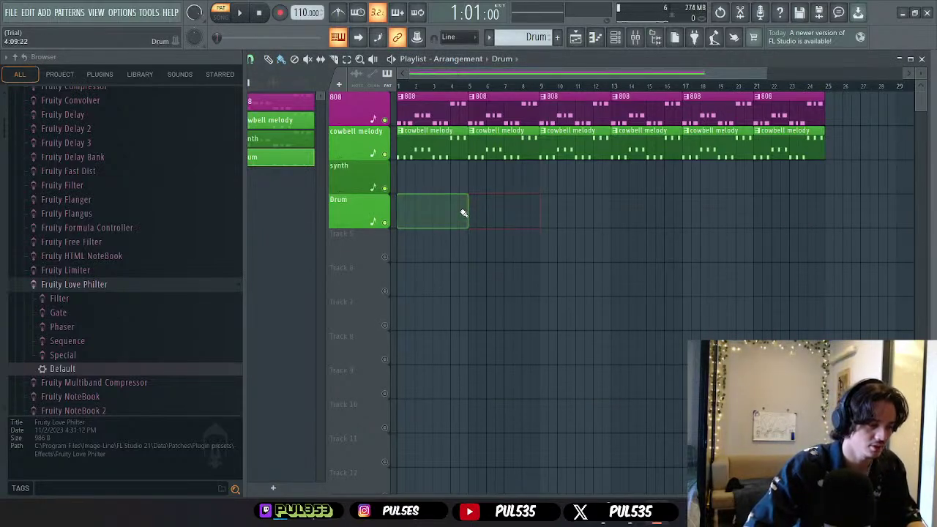
- Place a Drum clip on the Drum track, shorten it to one bar and move it to bar 5
click(421, 213)
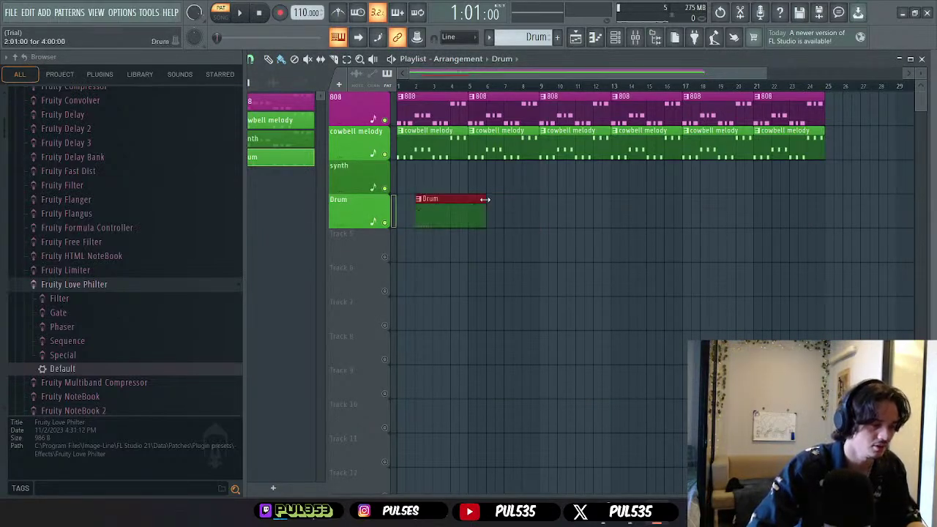
drag(484, 199, 432, 199)
click(419, 199)
click(460, 195)
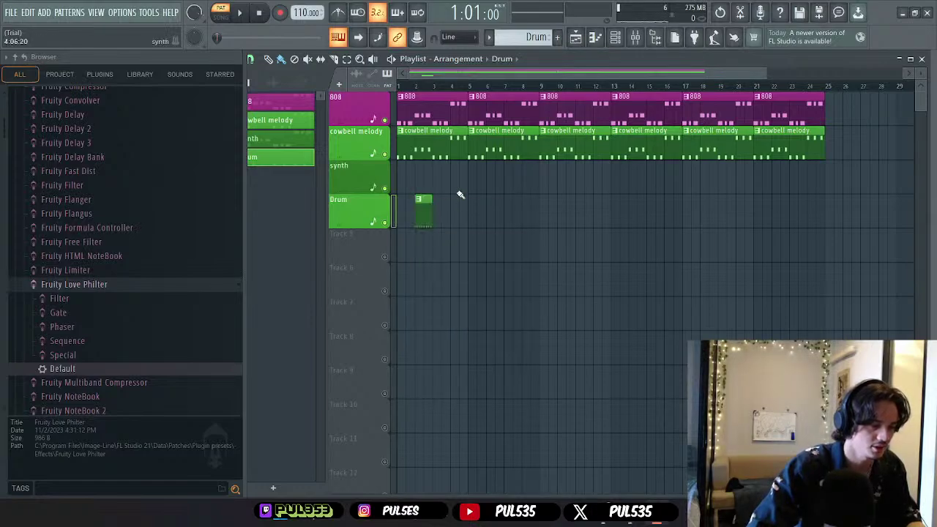
drag(424, 212, 478, 213)
- Play the song from bar 5 to hear the Drum clip with the 808 and cowbell melody, and stop playback
click(477, 86)
key(space)
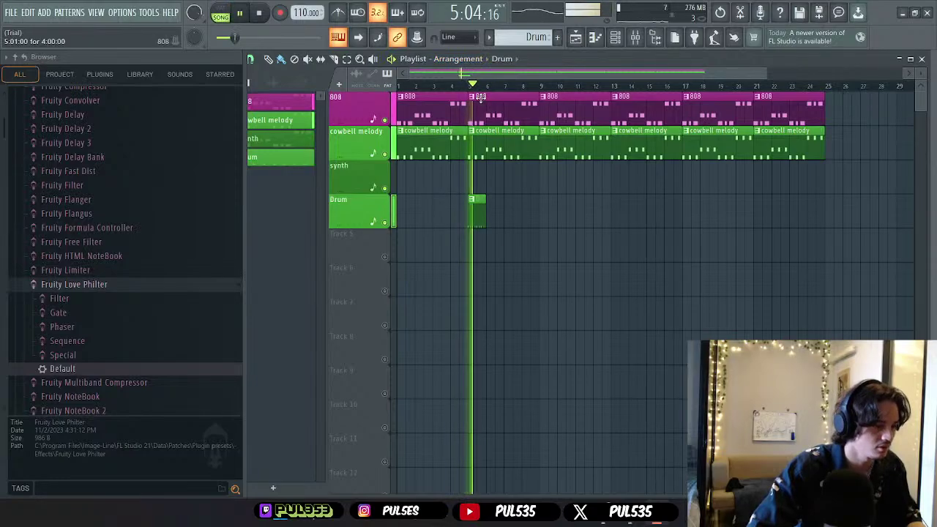
key(space)
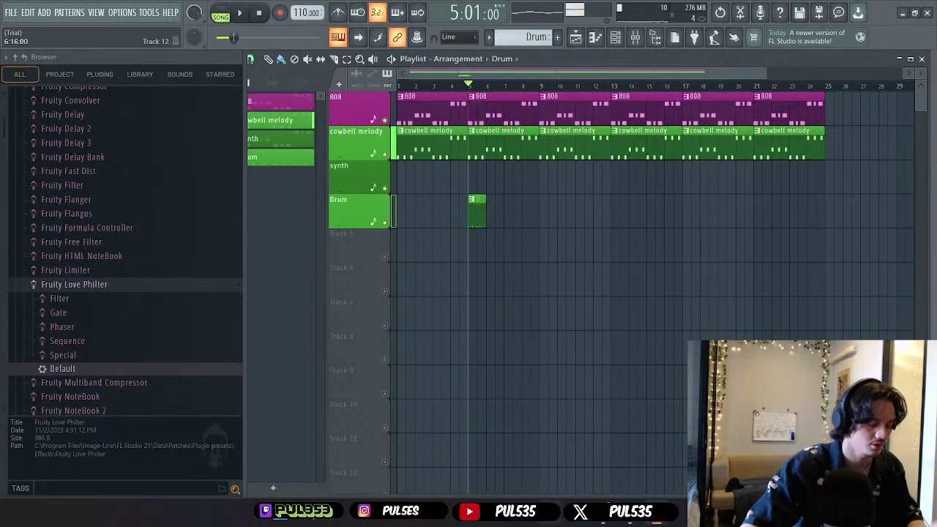
- Switch to Chrome, watch and replay part of the Mixer Channel Routing Explained video, pause it and return to FL Studio
mouse_move(628, 520)
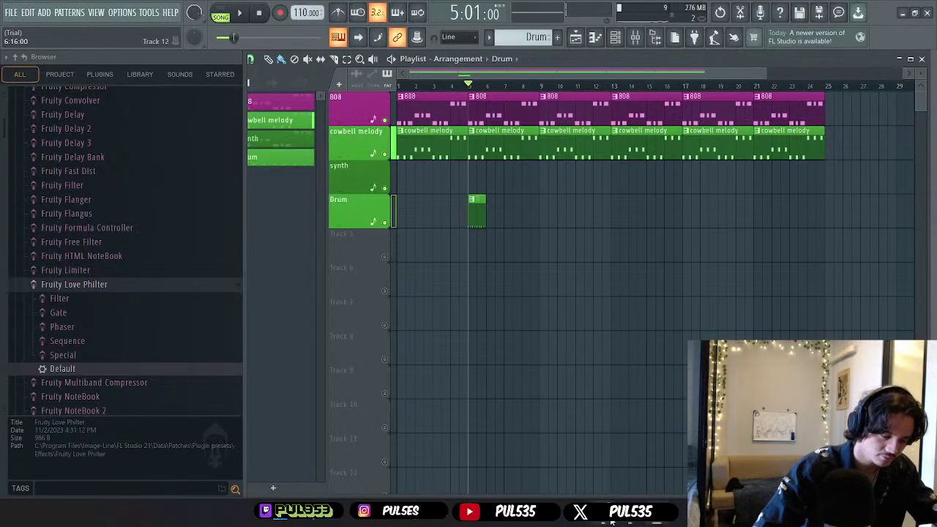
click(623, 432)
click(514, 284)
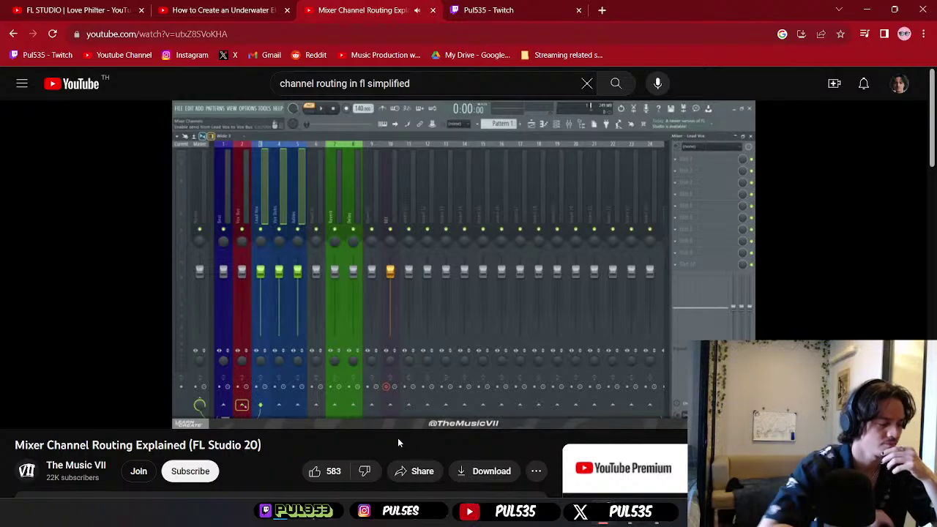
click(406, 363)
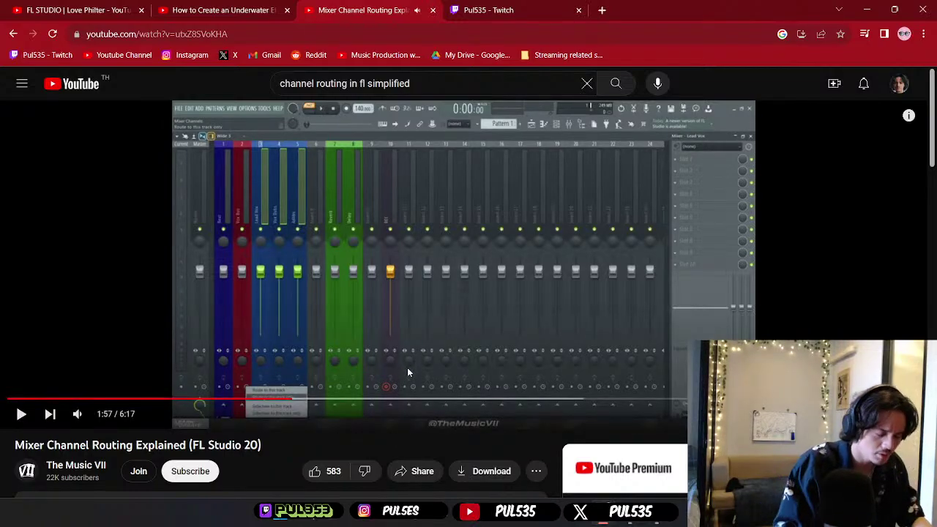
key(Left)
key(Left)
key(space)
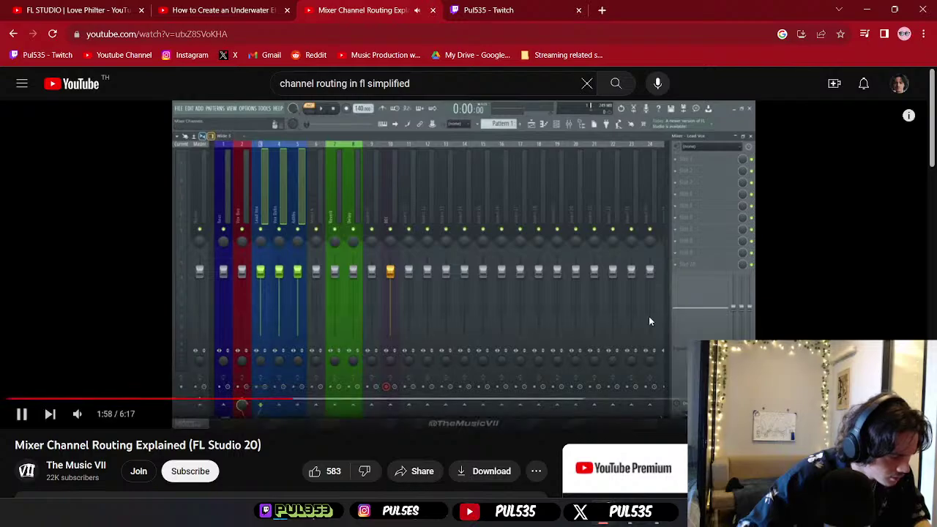
click(648, 316)
click(633, 439)
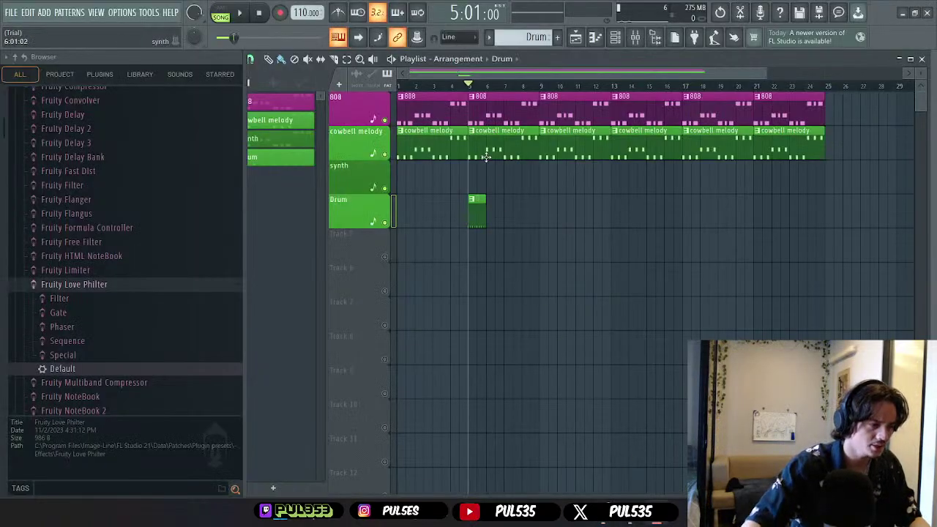
- Rename mixer track Insert 1 as 808 and colour it Medium Red Violet (#9F3582)
click(635, 37)
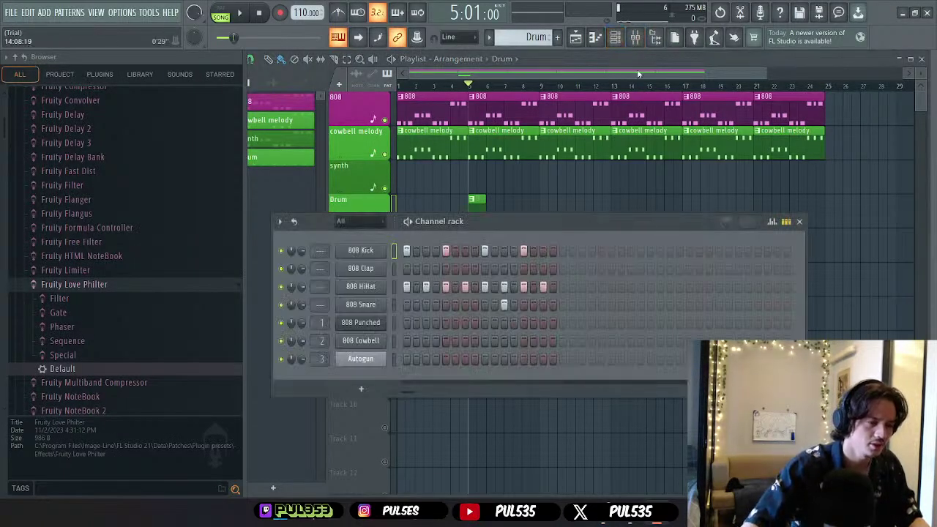
click(648, 41)
click(762, 123)
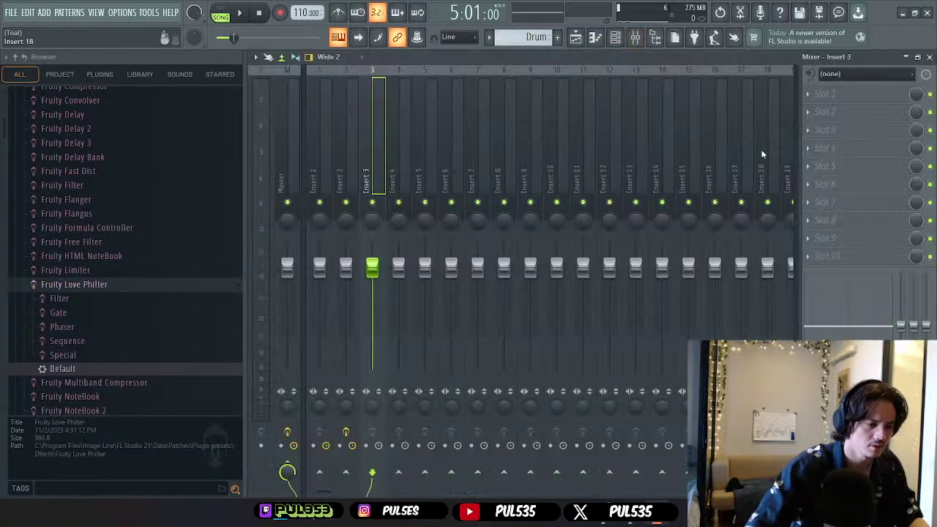
right_click(319, 153)
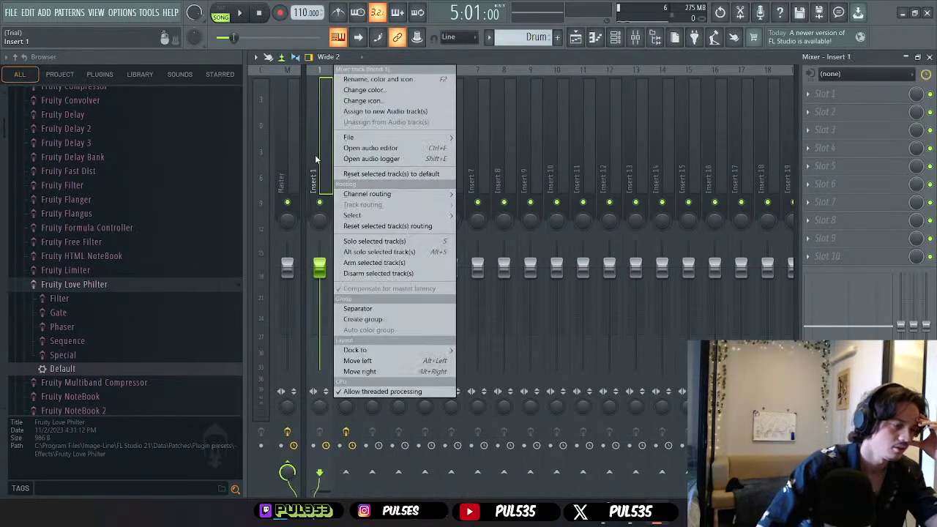
click(404, 80)
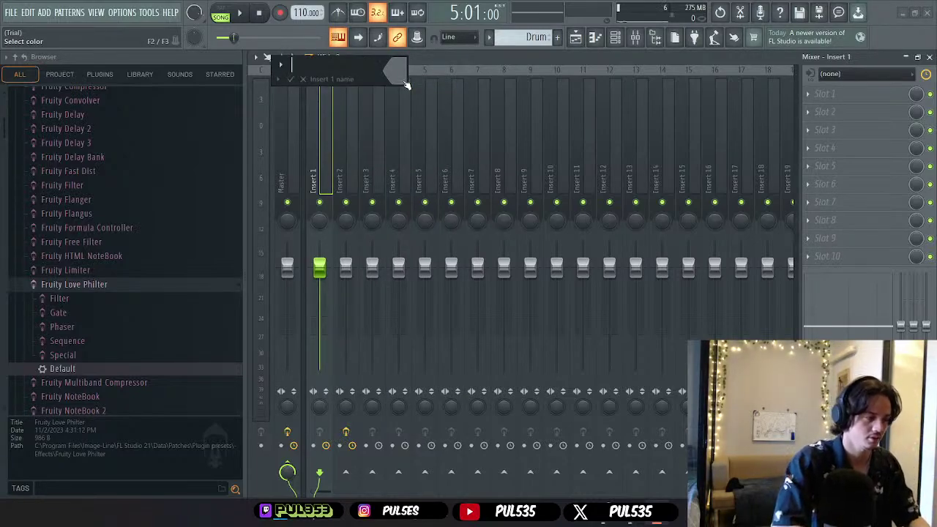
click(399, 70)
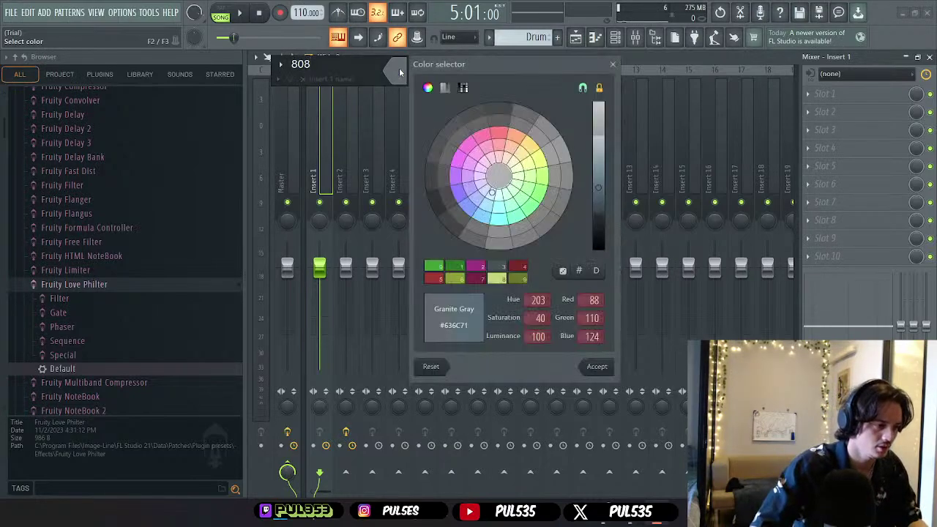
click(597, 366)
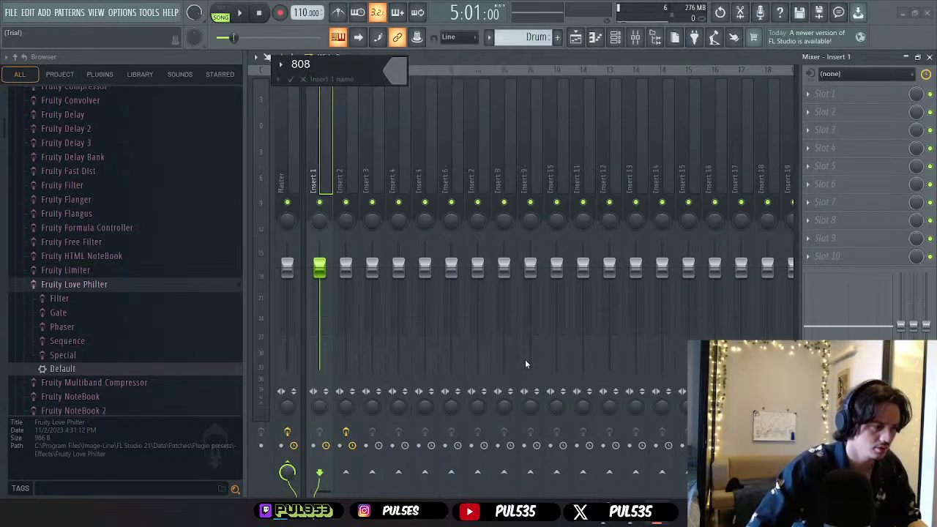
click(402, 73)
click(482, 150)
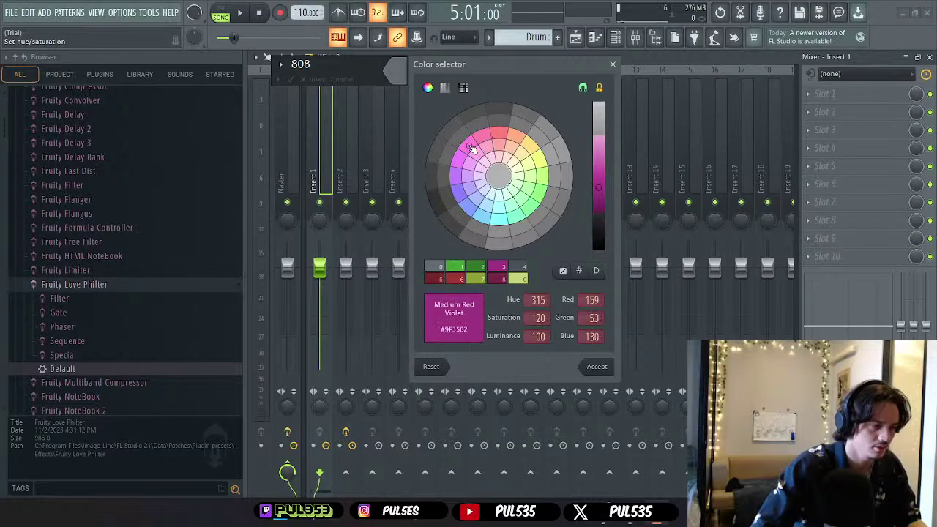
click(597, 367)
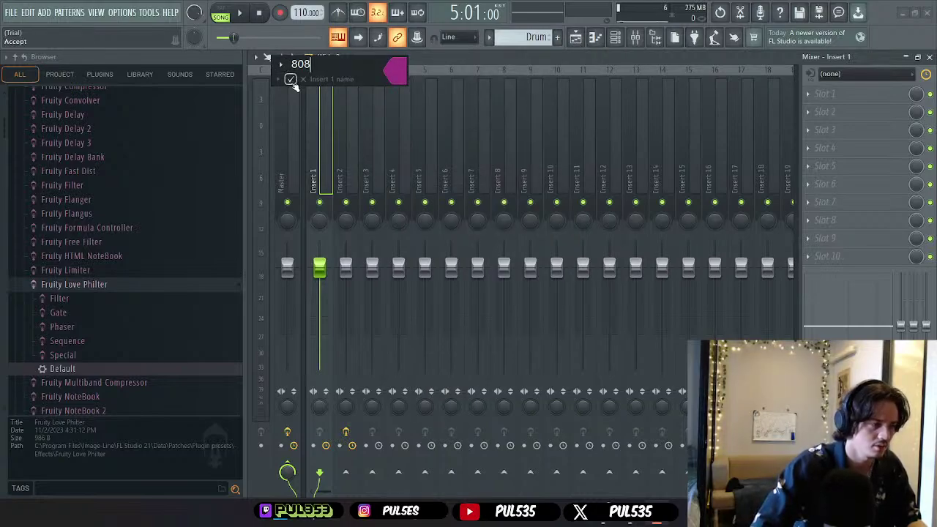
key(Return)
- Rename mixer track Insert 2 as Cowbell and colour it red
key(Right)
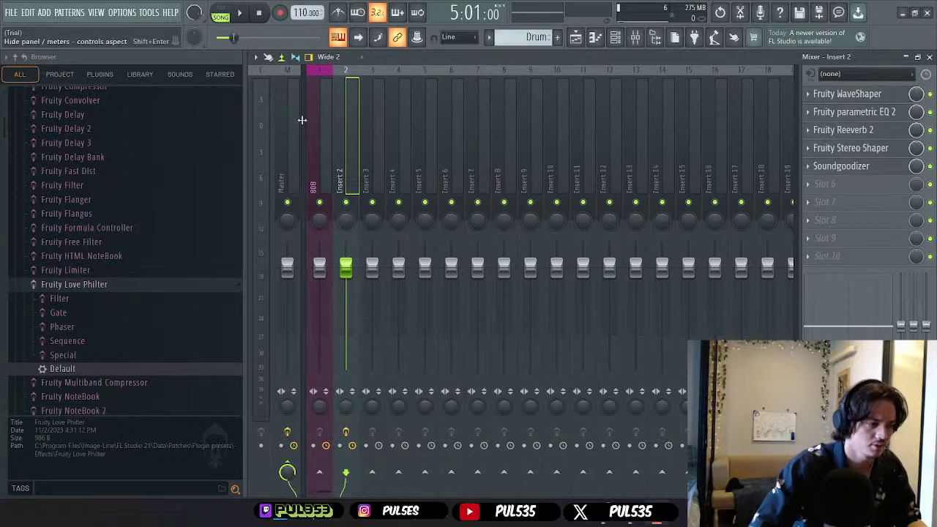
right_click(350, 73)
click(403, 79)
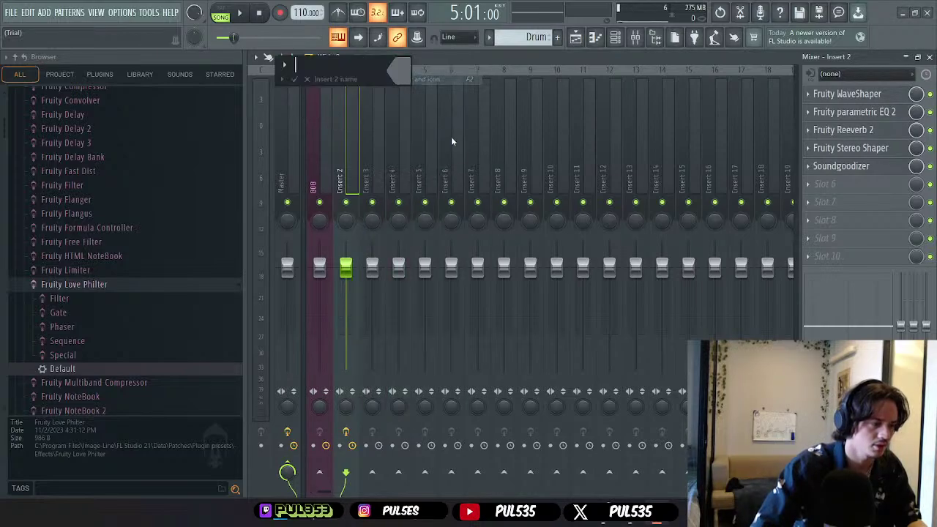
text(Cowbell)
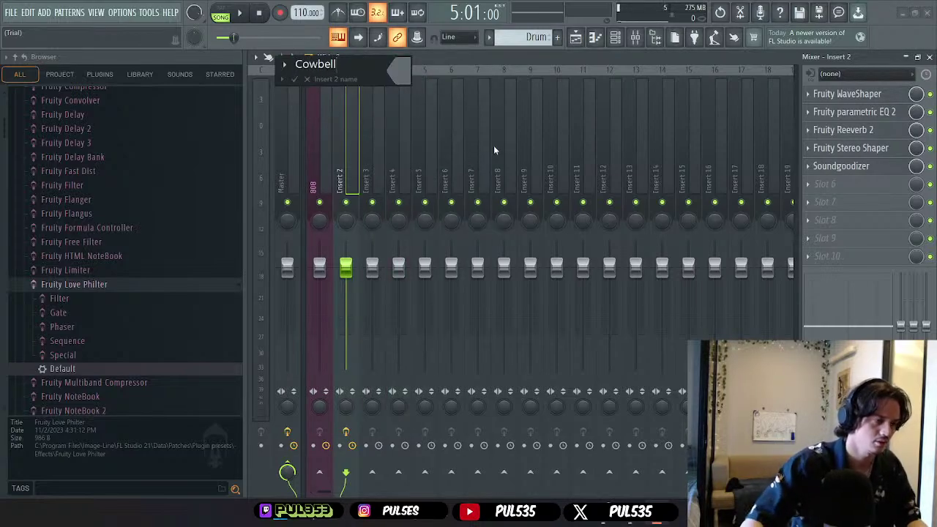
key(Return)
key(Return)
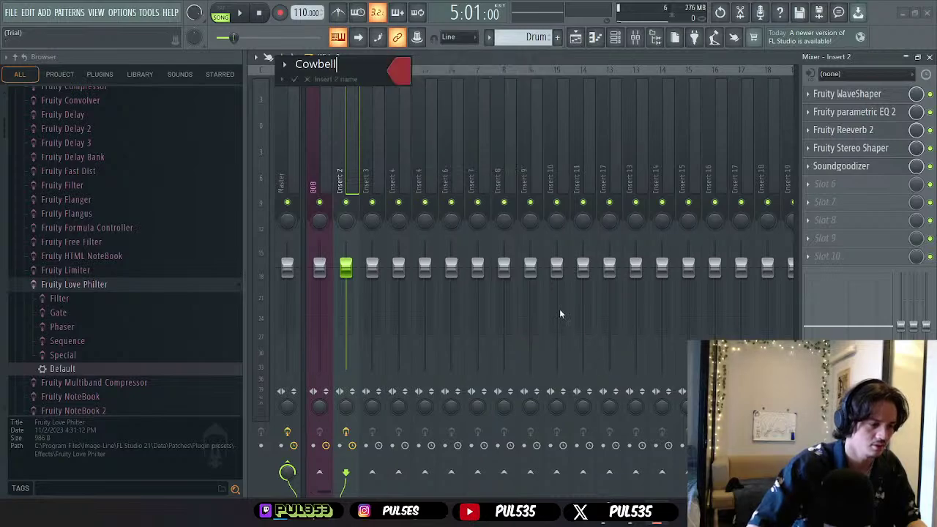
click(296, 79)
- Select the 808 mixer track and play the song to check the mixer levels
click(367, 131)
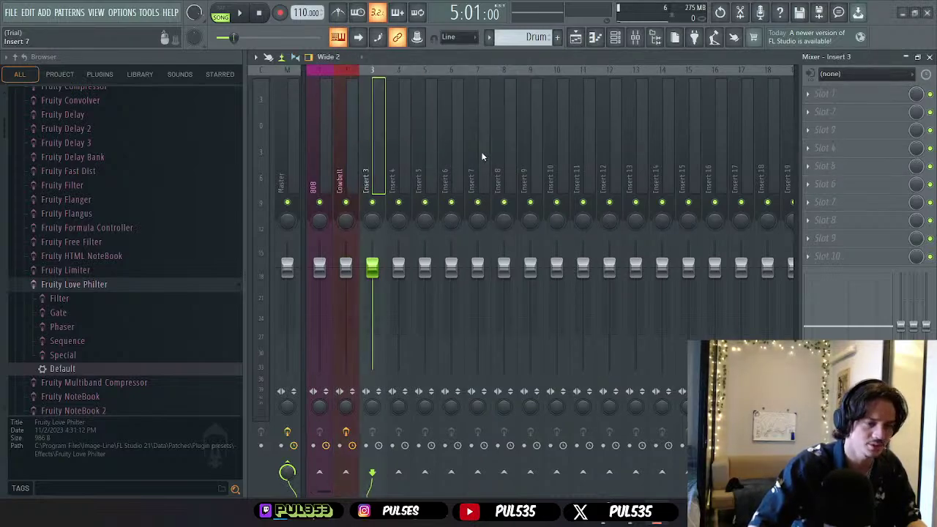
click(402, 124)
click(332, 70)
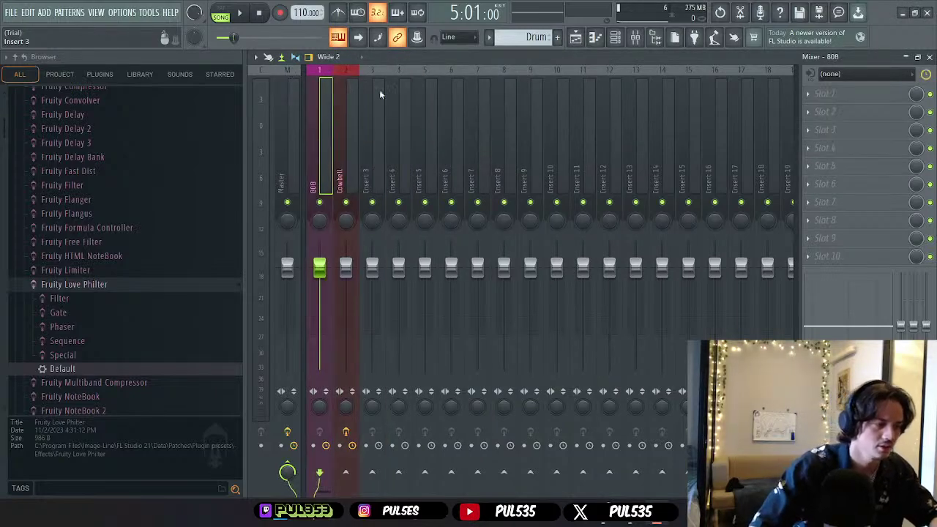
key(space)
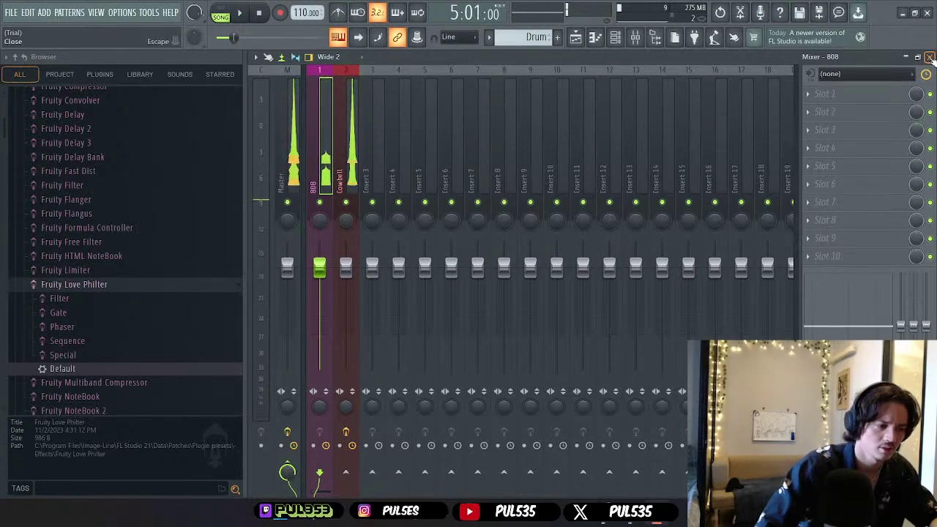
- Load Fruity Love Philter into the first effect slot of mixer track Insert 10
click(554, 156)
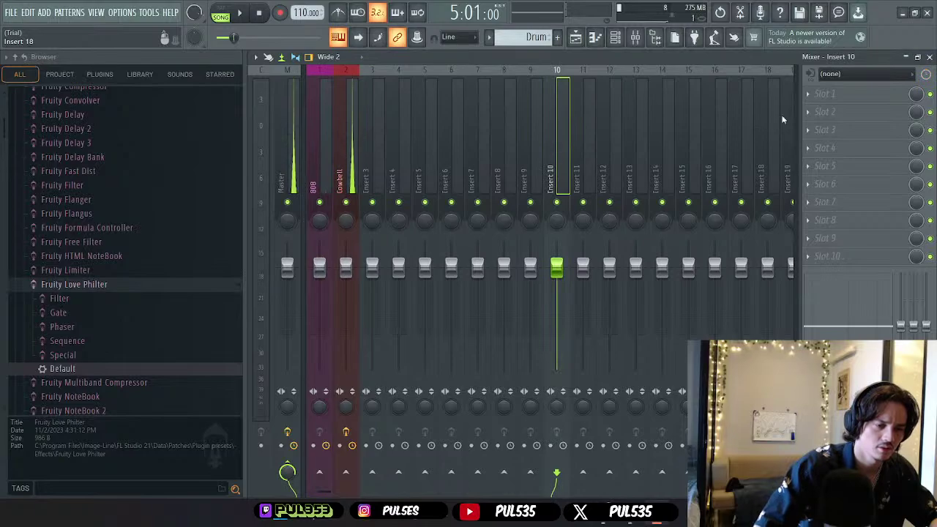
click(811, 99)
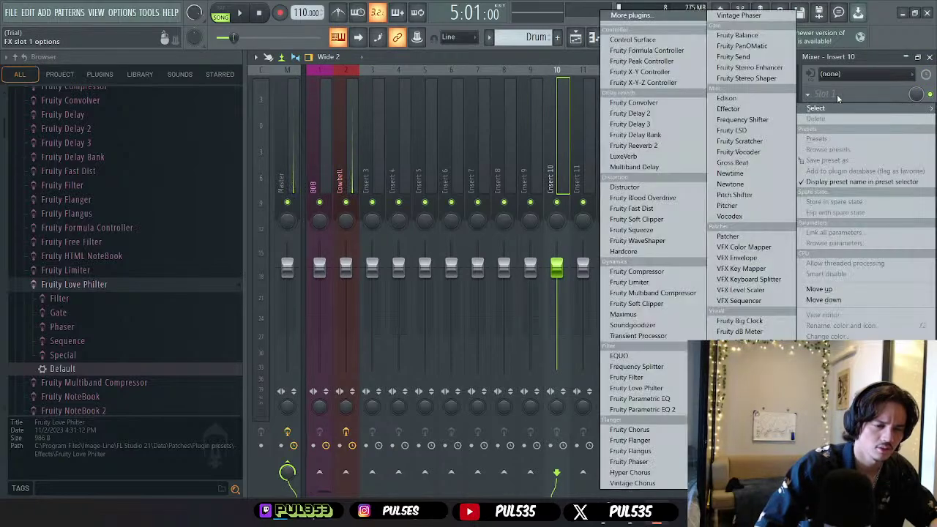
click(833, 96)
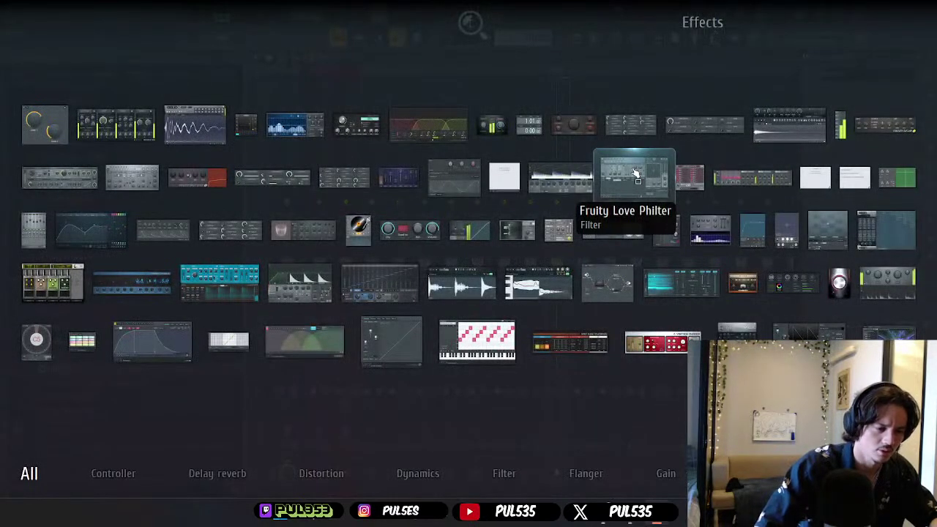
click(663, 171)
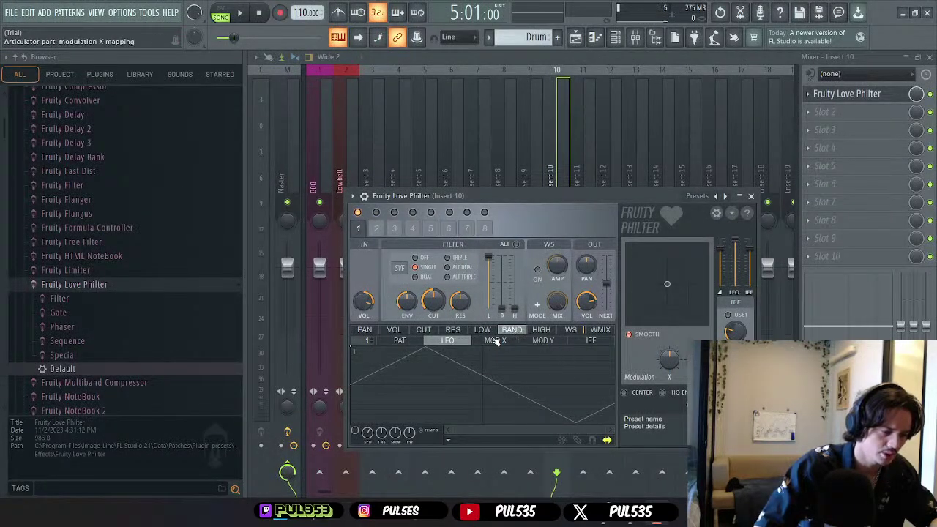
- Apply the Simple triangle lowpass LFO preset to Fruity Love Philter, and close the plugin and the mixer
click(357, 197)
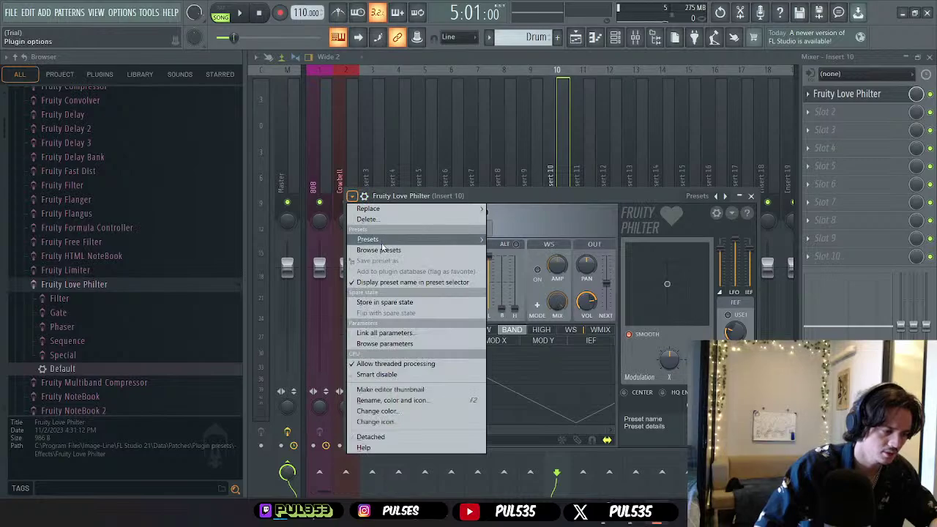
mouse_move(374, 239)
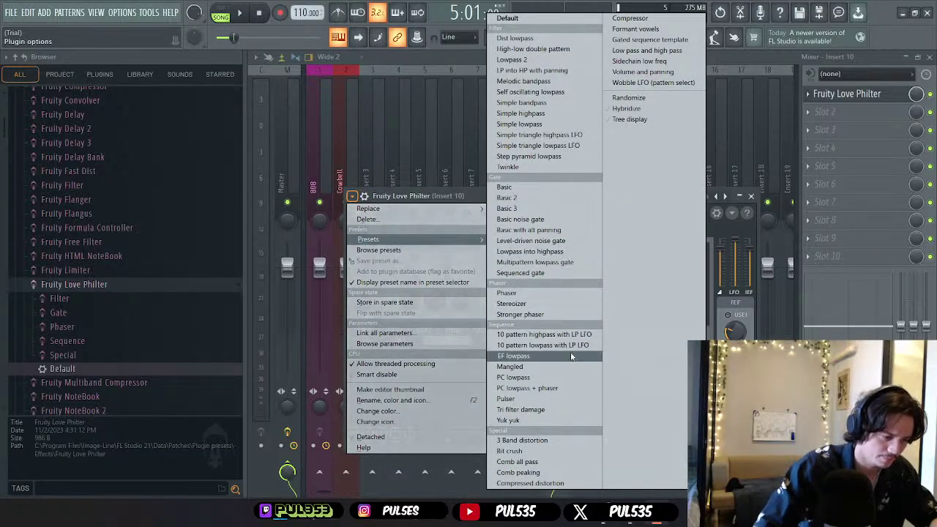
click(572, 145)
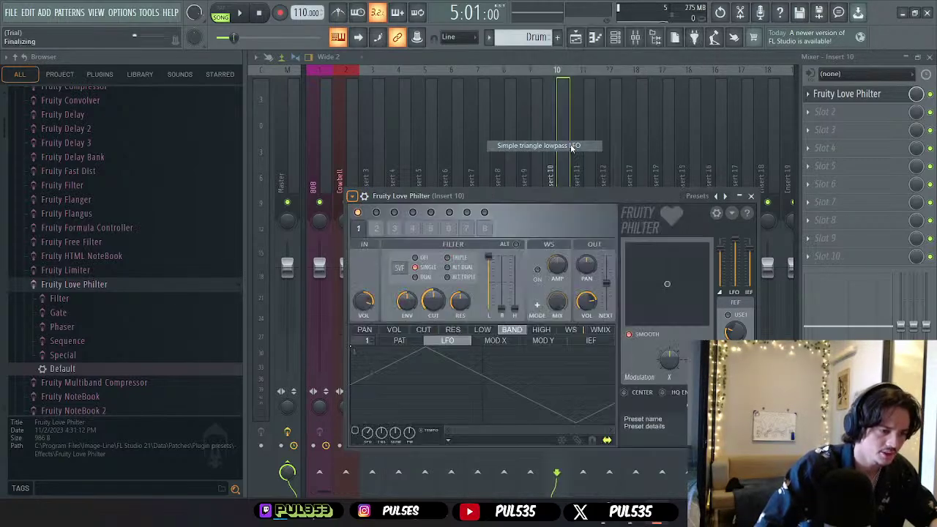
click(750, 196)
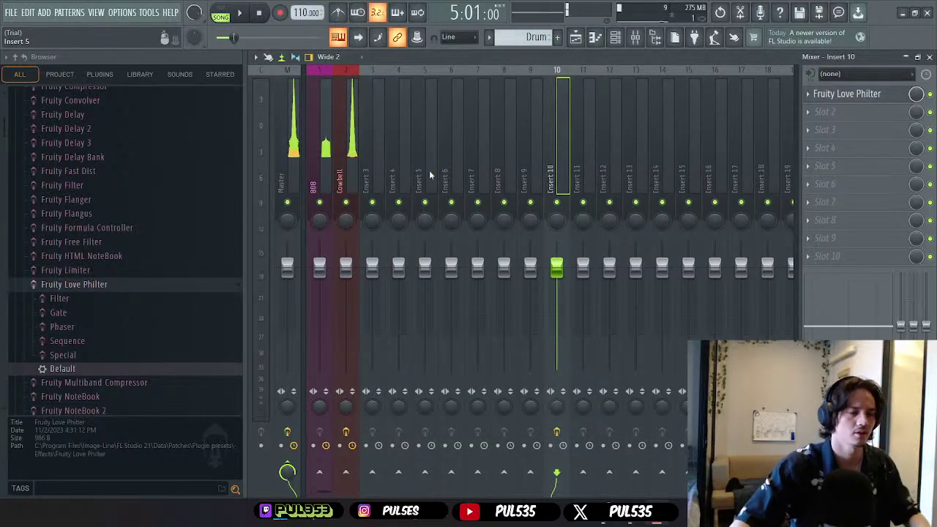
click(929, 57)
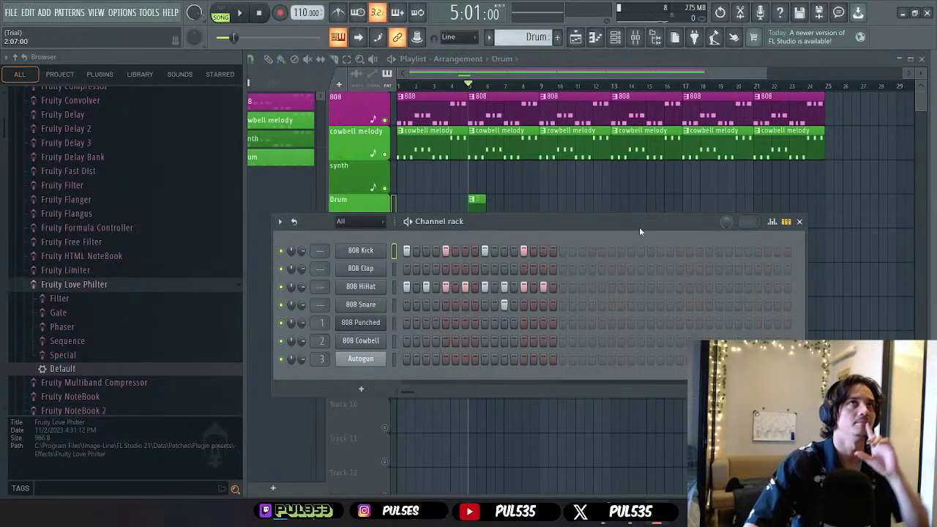
- Switch to the Mixer Channel Routing Explained video in Chrome and show it full screen
mouse_move(567, 523)
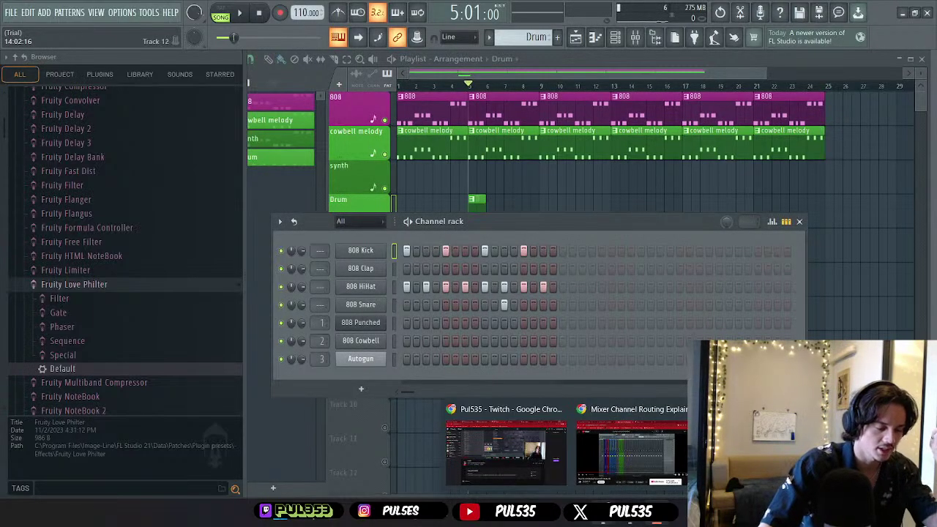
click(631, 448)
double_click(477, 306)
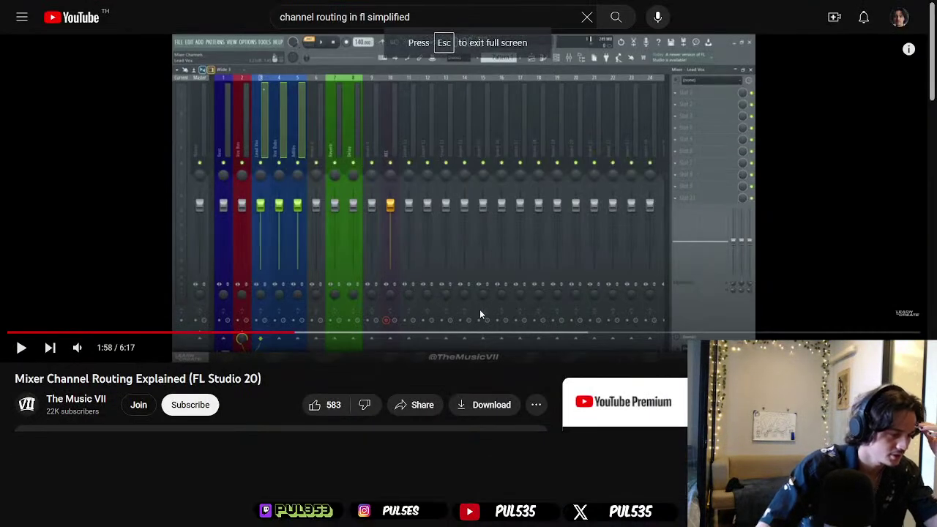
- Watch the Mixer Channel Routing Explained video, rewind it to about 1:13 to review the vocal track routing, and exit full screen
click(537, 341)
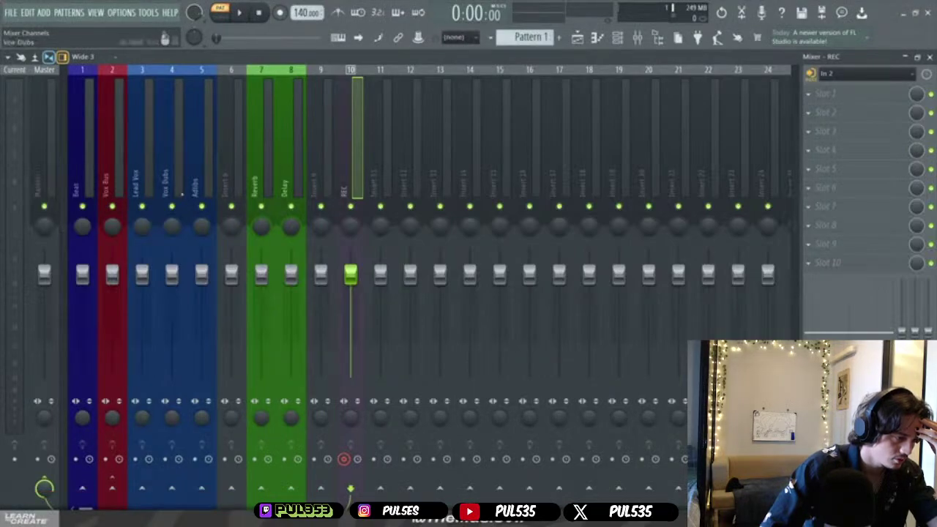
mouse_move(534, 342)
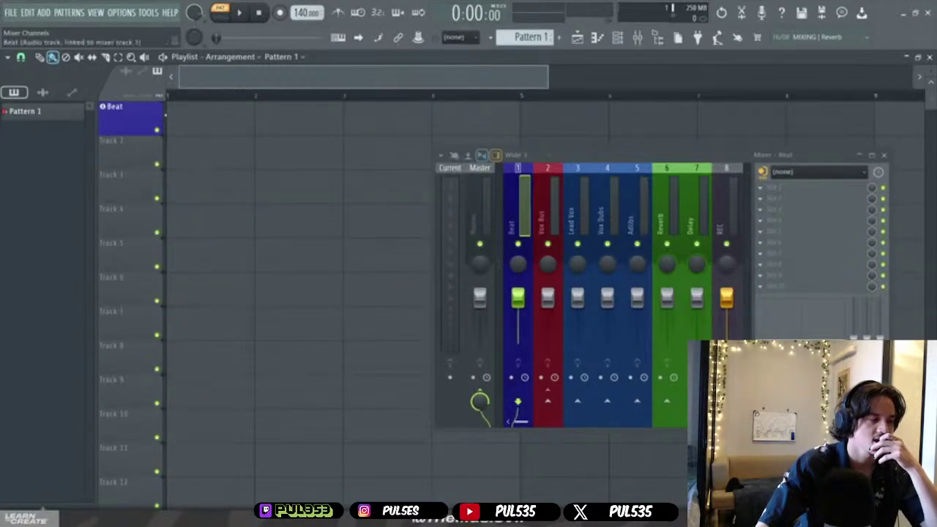
mouse_move(599, 402)
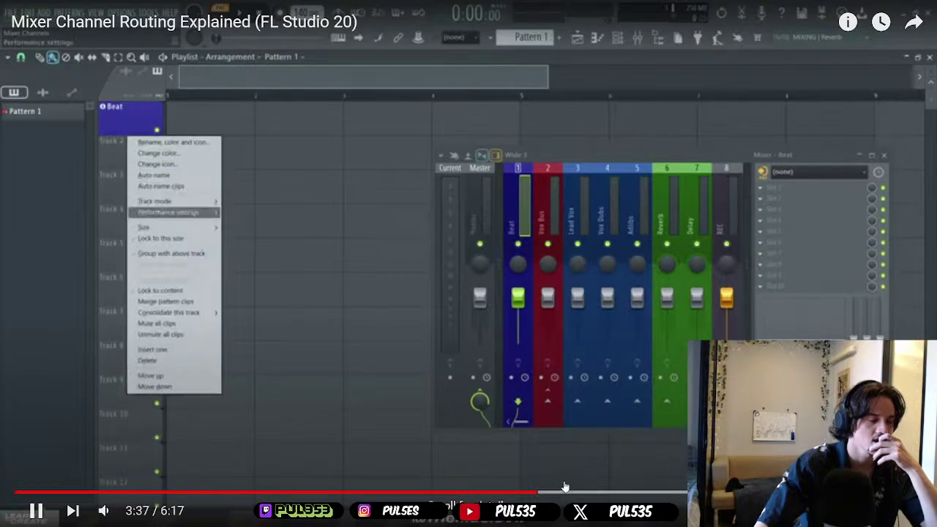
drag(216, 493, 186, 495)
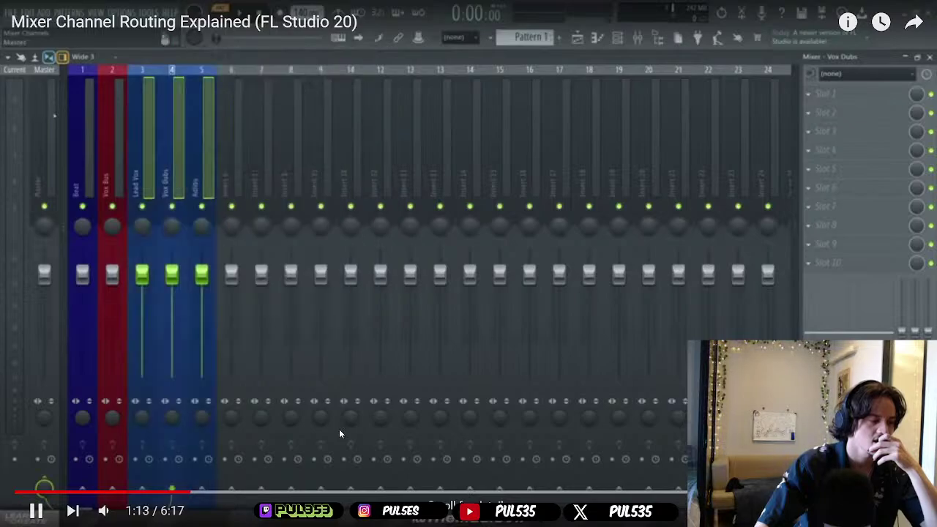
drag(686, 497, 686, 498)
key(Escape)
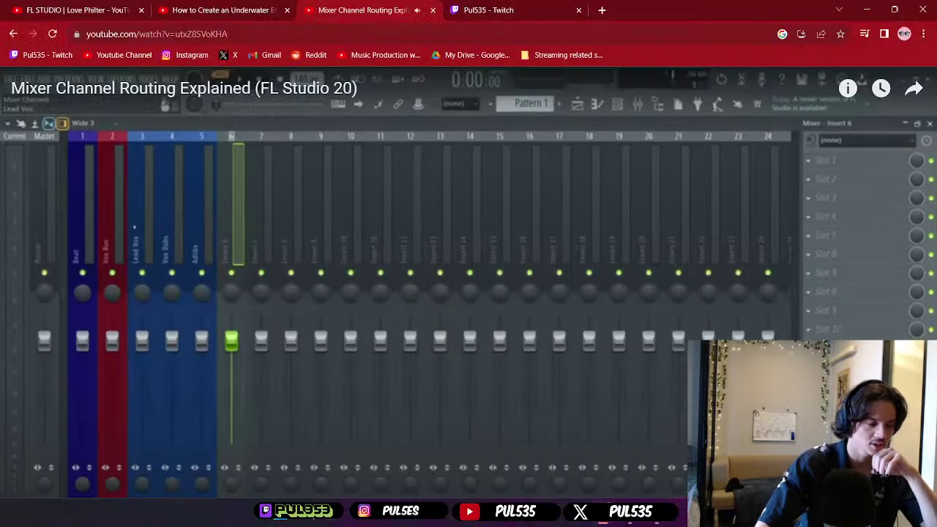
- Switch back to FL Studio and open the mixer
mouse_move(661, 522)
click(628, 522)
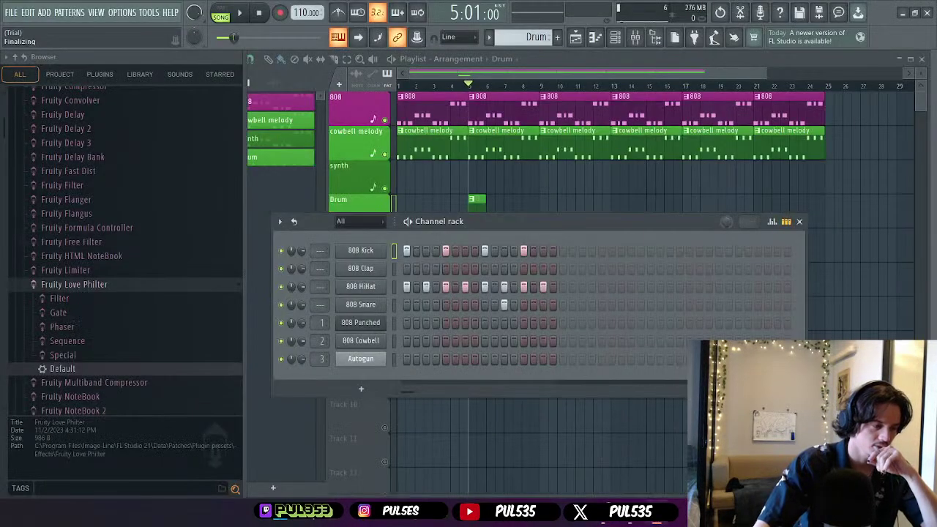
click(636, 38)
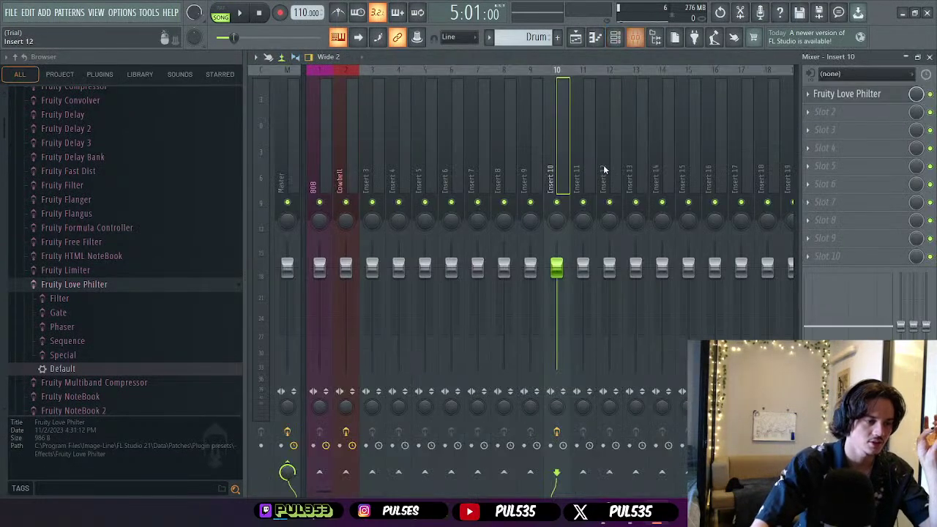
double_click(479, 135)
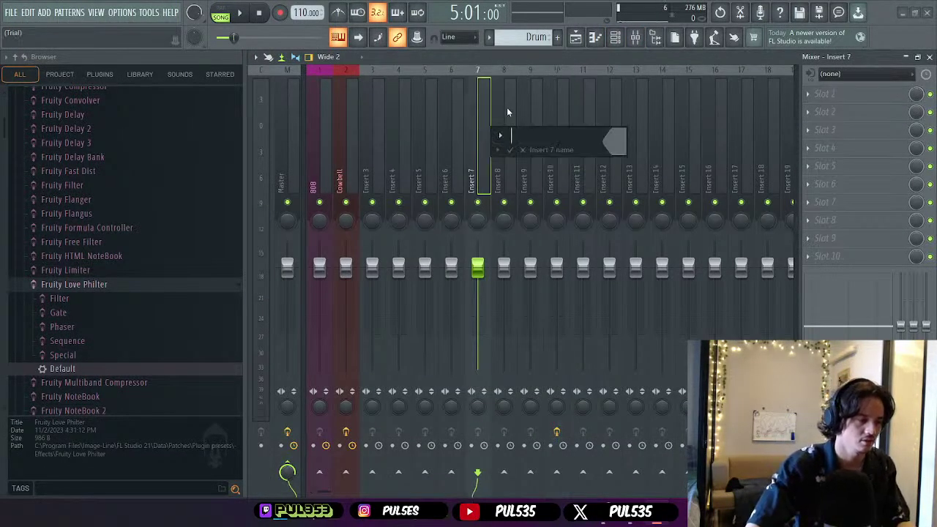
key(Escape)
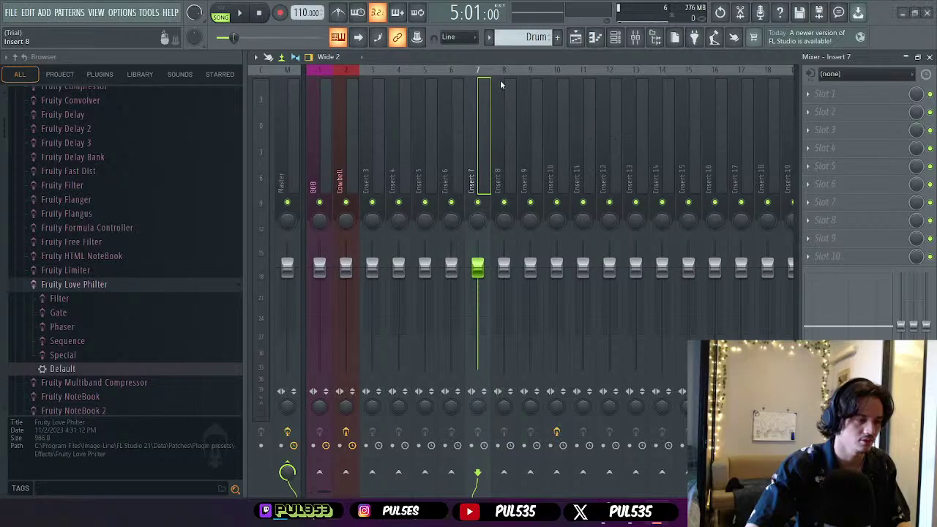
click(503, 120)
click(532, 126)
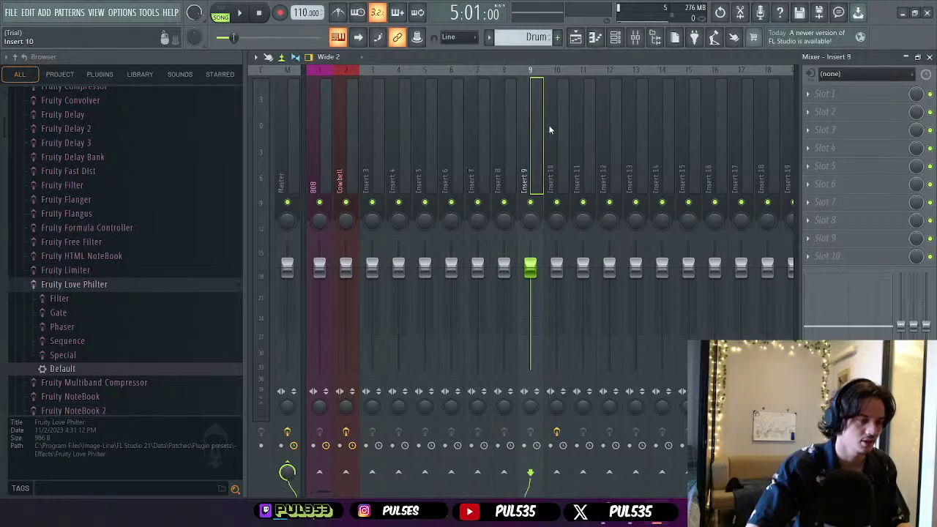
right_click(558, 128)
right_click(529, 126)
right_click(497, 127)
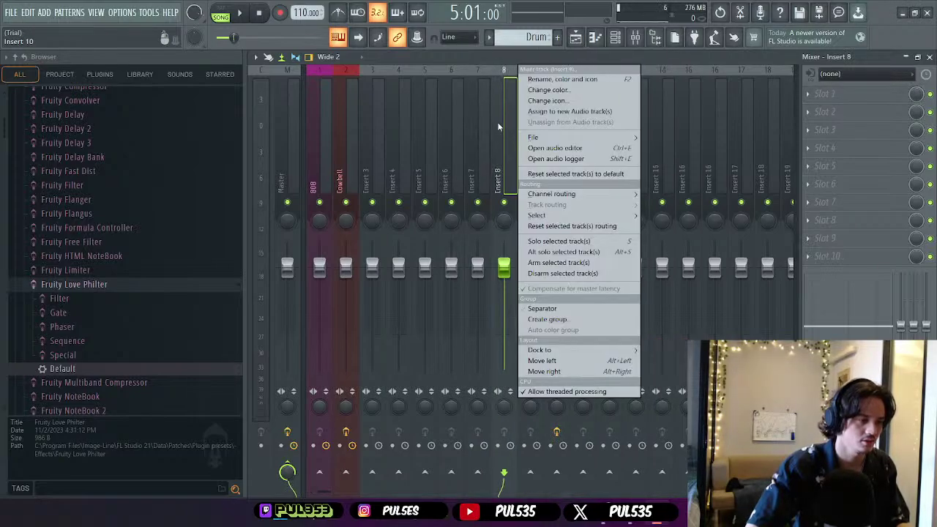
click(527, 124)
double_click(530, 125)
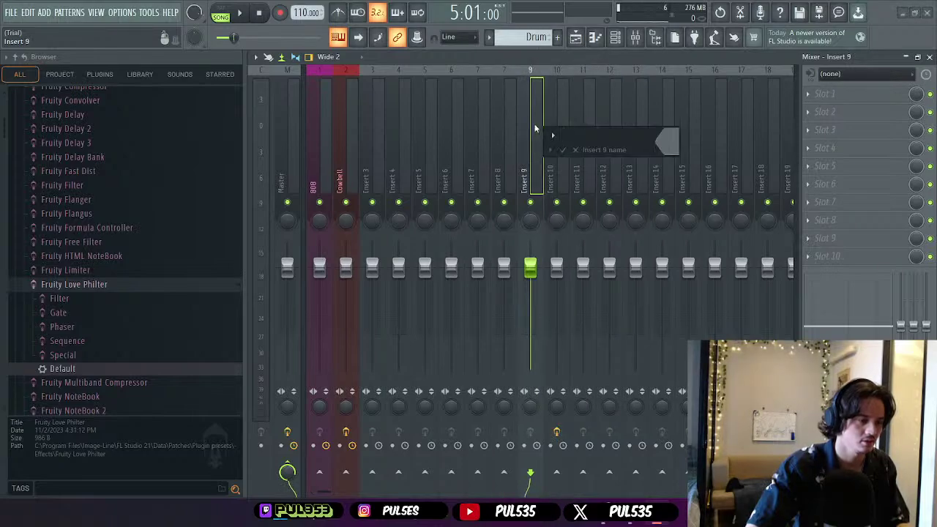
key(Escape)
right_click(556, 123)
key(Escape)
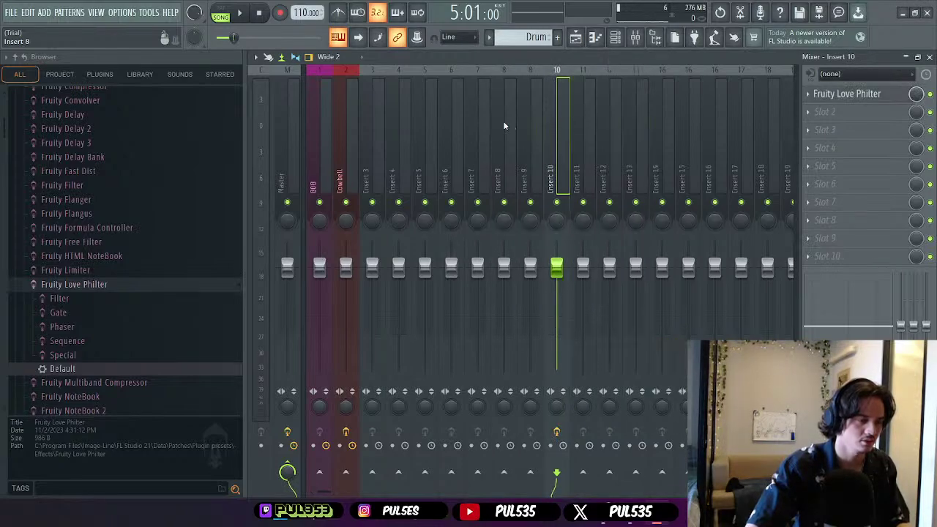
double_click(506, 124)
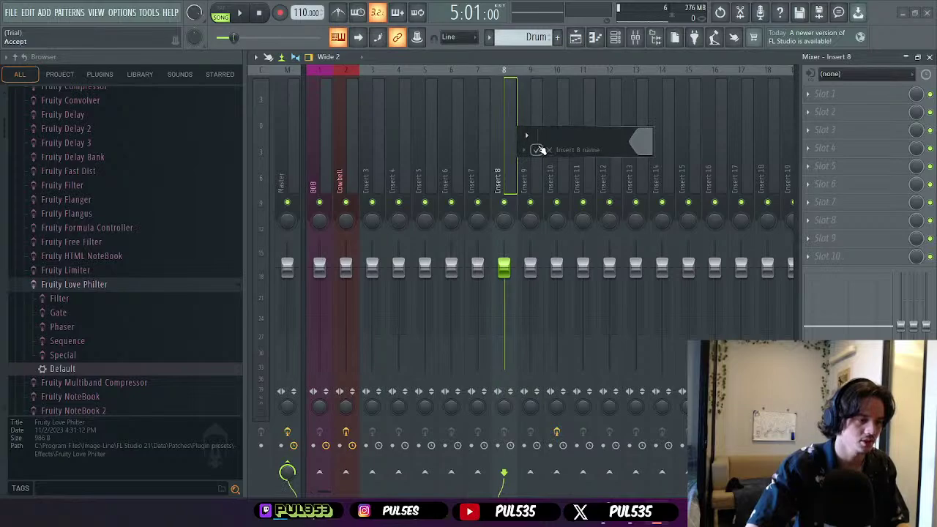
key(Escape)
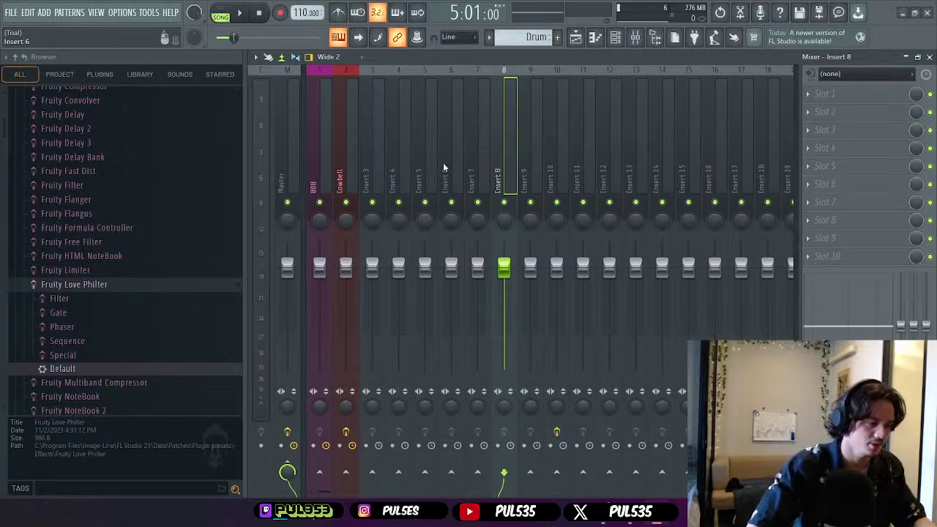
click(521, 142)
click(552, 145)
click(531, 150)
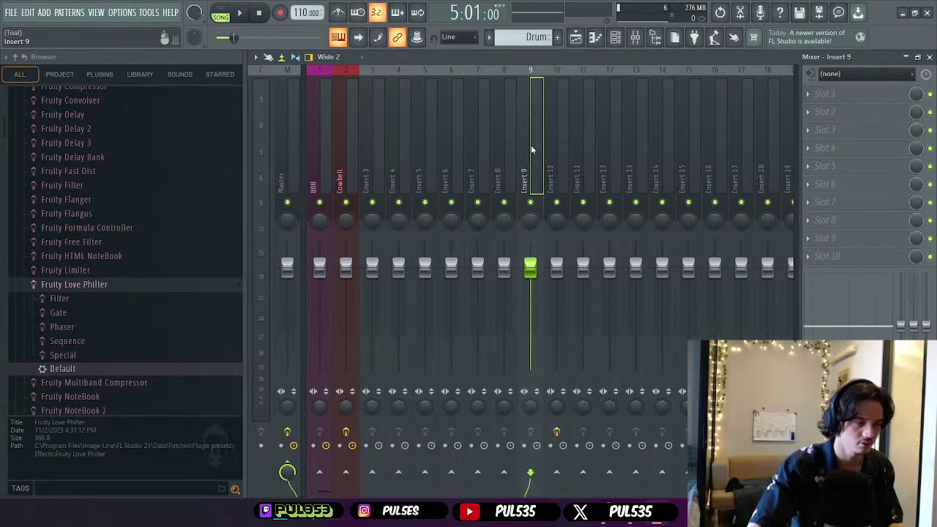
click(508, 145)
click(477, 148)
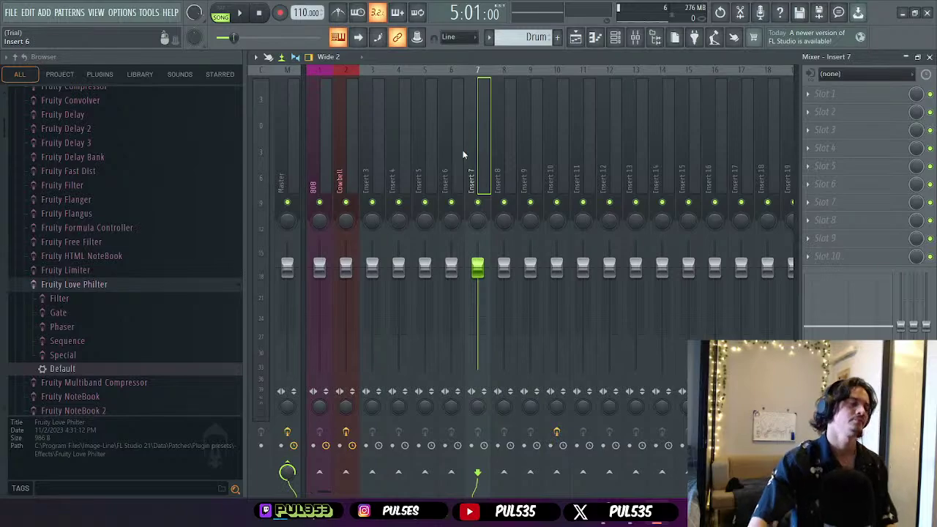
- Switch to YouTube in Chrome and replay the part of "Mixer Channel Routing Explained" about selecting several mixer tracks
mouse_move(607, 496)
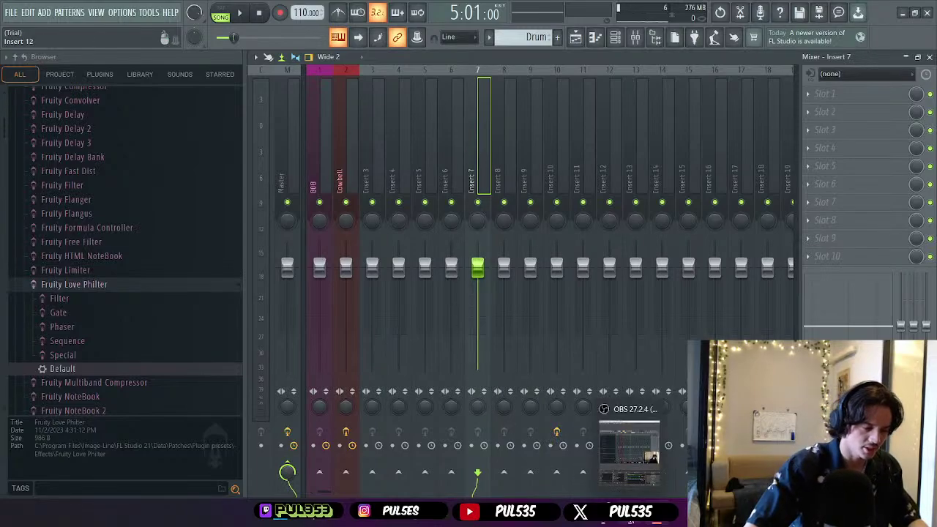
click(632, 470)
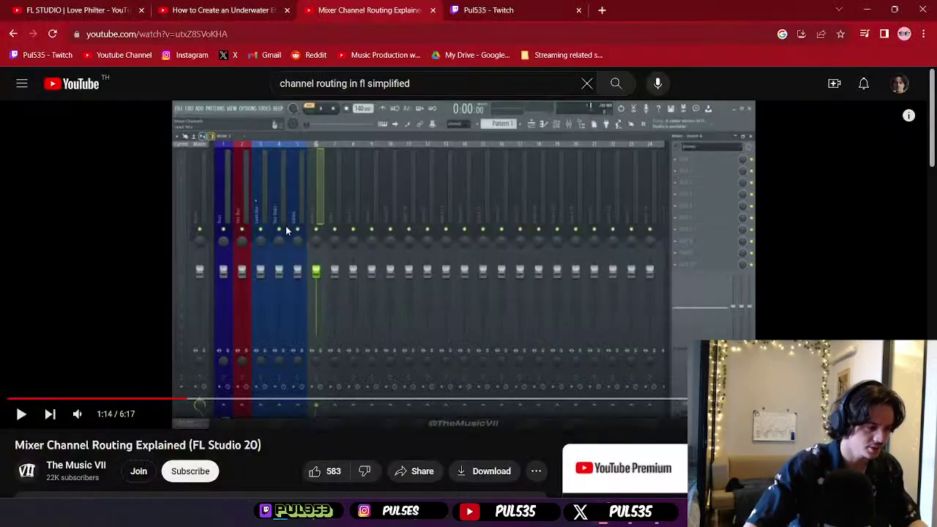
click(176, 388)
click(283, 298)
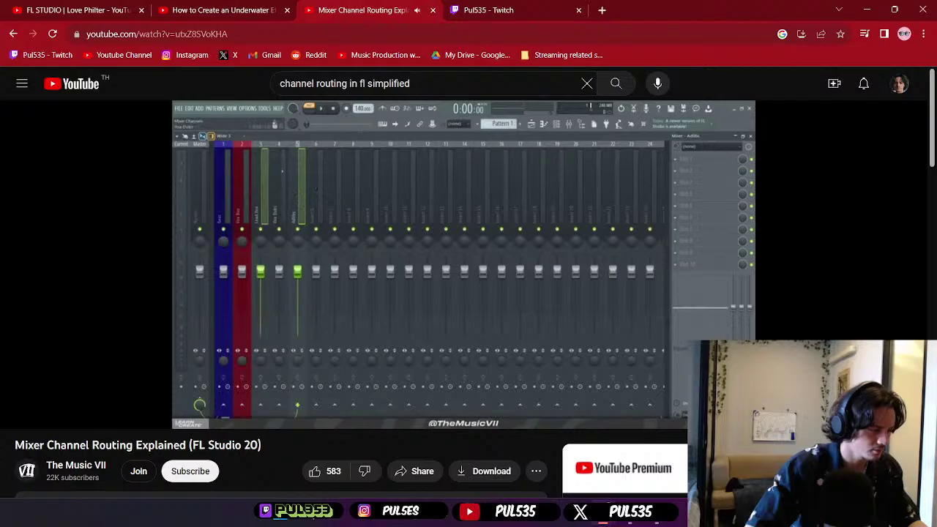
click(397, 256)
- Switch back to FL Studio and color mixer tracks Insert 5, Insert 6 and Insert 7 purple together
key(alt+Tab)
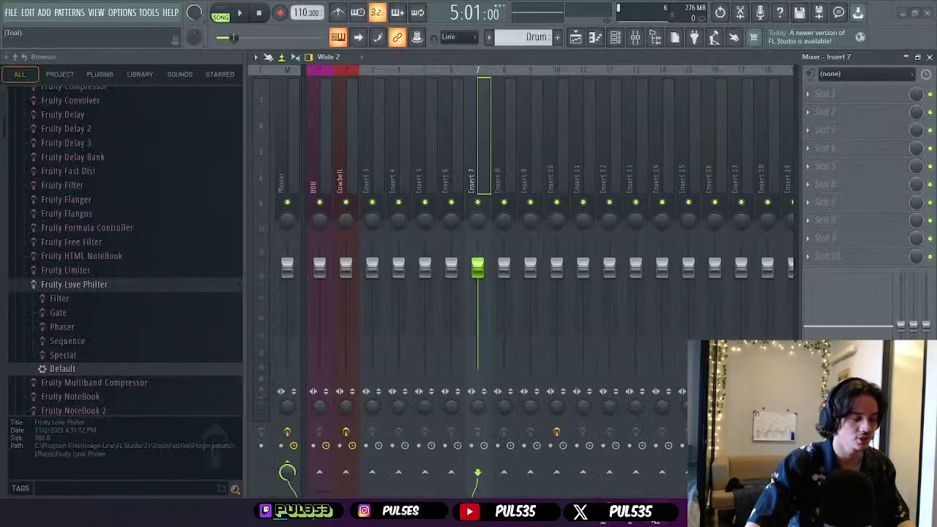
ctrl+click(421, 158)
ctrl+click(446, 157)
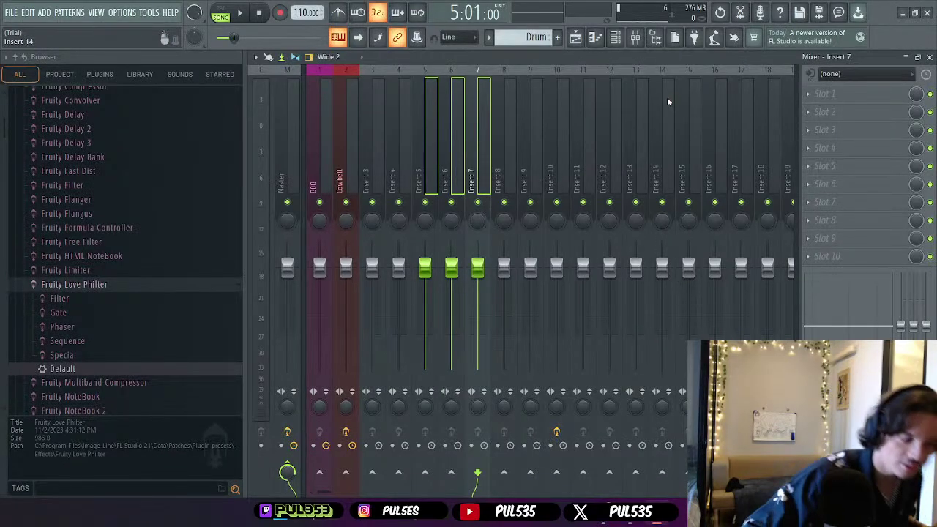
right_click(427, 169)
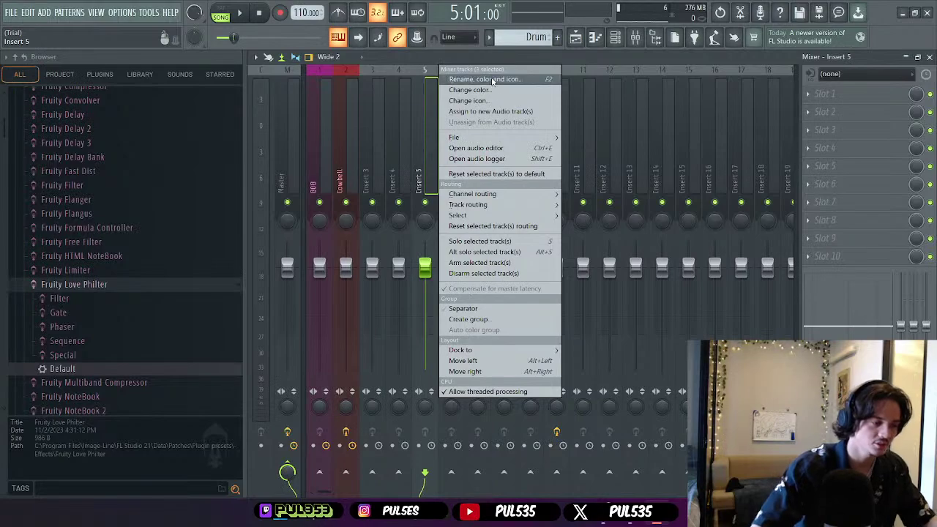
click(478, 78)
click(483, 68)
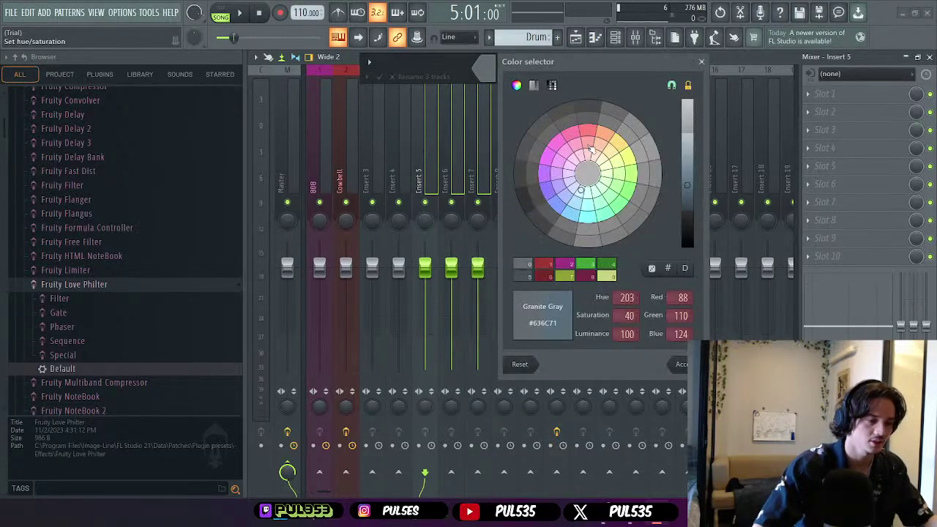
click(562, 173)
click(681, 364)
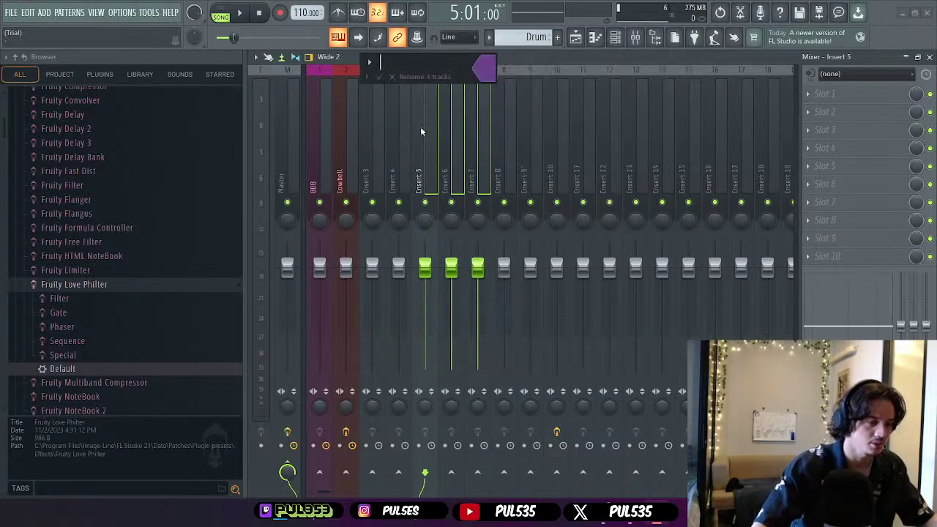
click(379, 77)
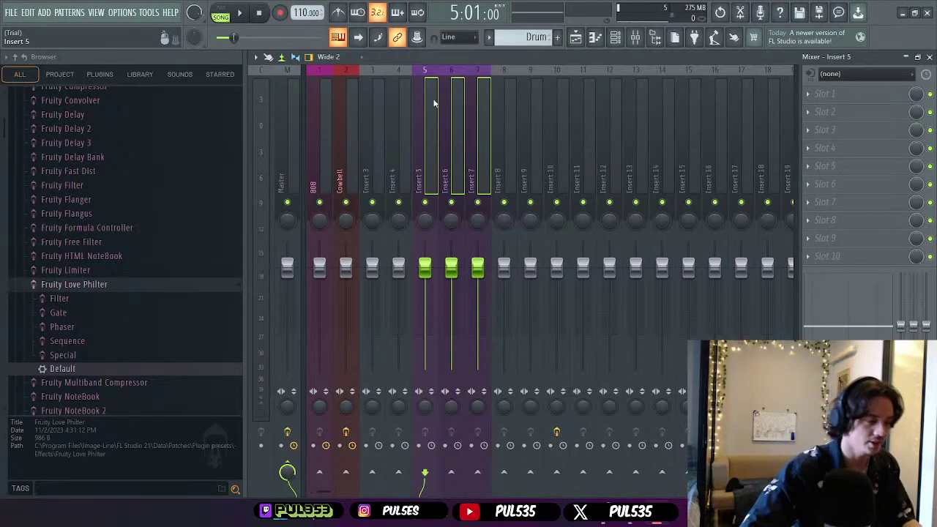
- Select the mixer tracks from 808 through Insert 8 and route them all to Insert 10
click(493, 130)
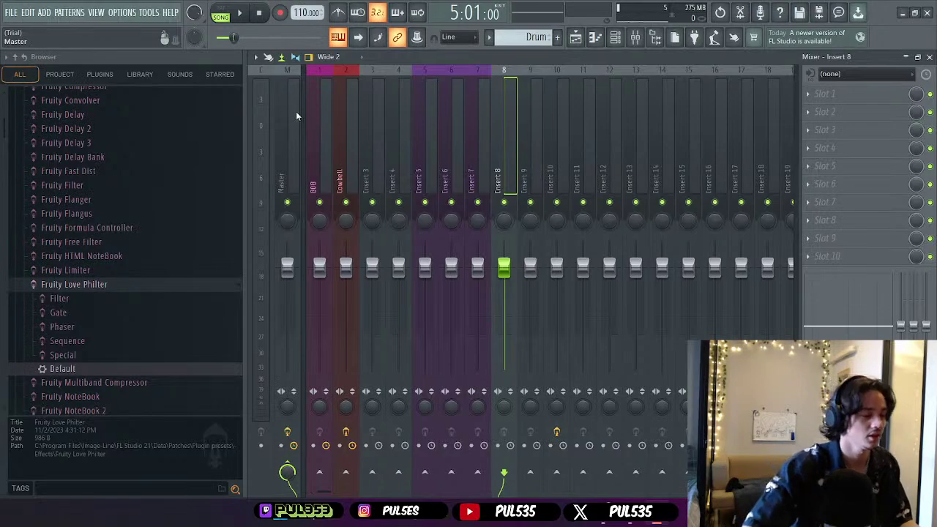
ctrl+click(326, 131)
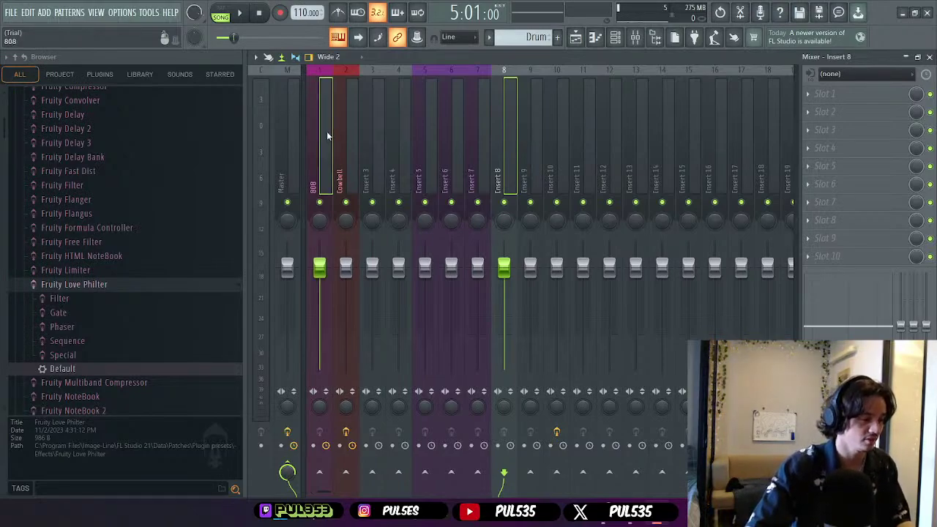
ctrl+click(356, 132)
ctrl+click(375, 133)
ctrl+click(399, 139)
ctrl+click(429, 153)
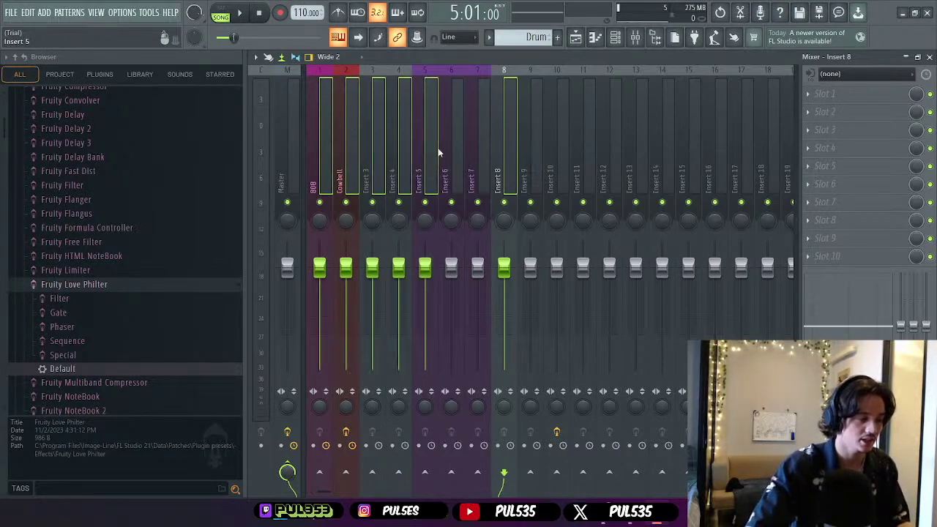
ctrl+click(455, 154)
ctrl+click(481, 157)
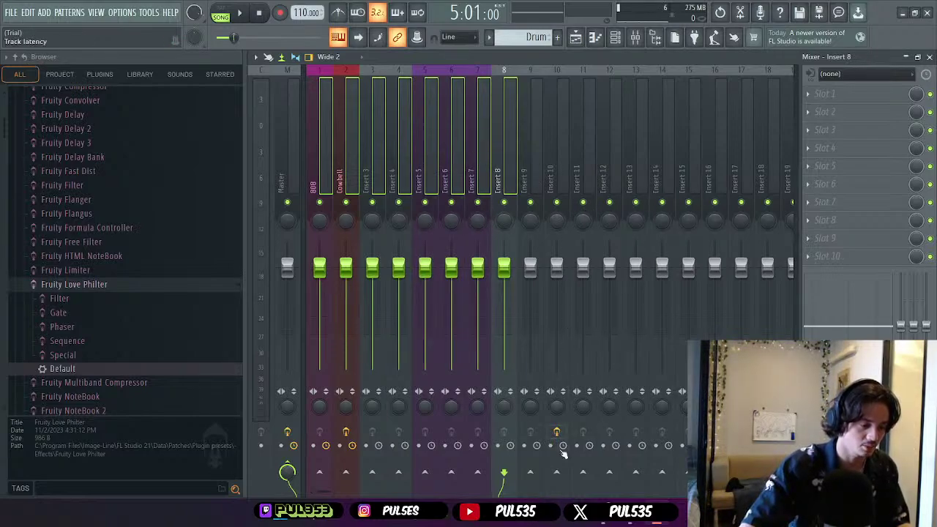
right_click(557, 473)
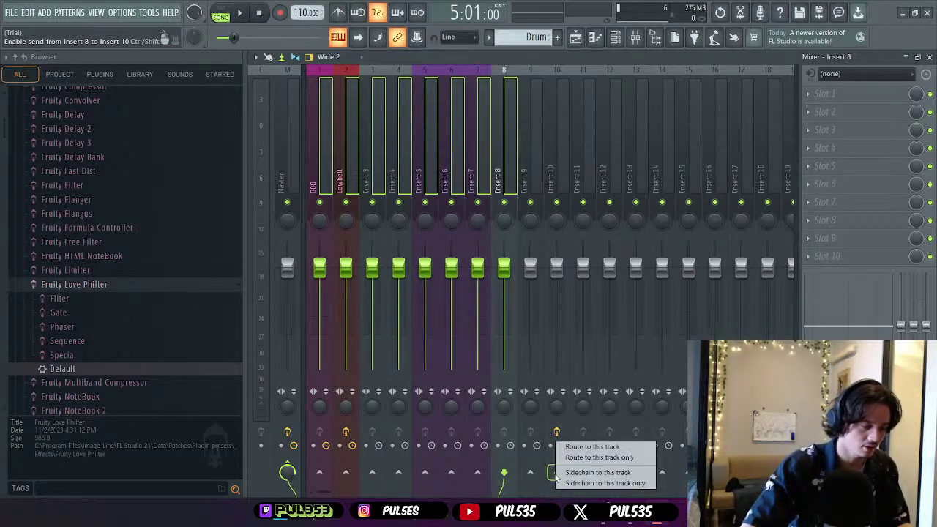
click(596, 448)
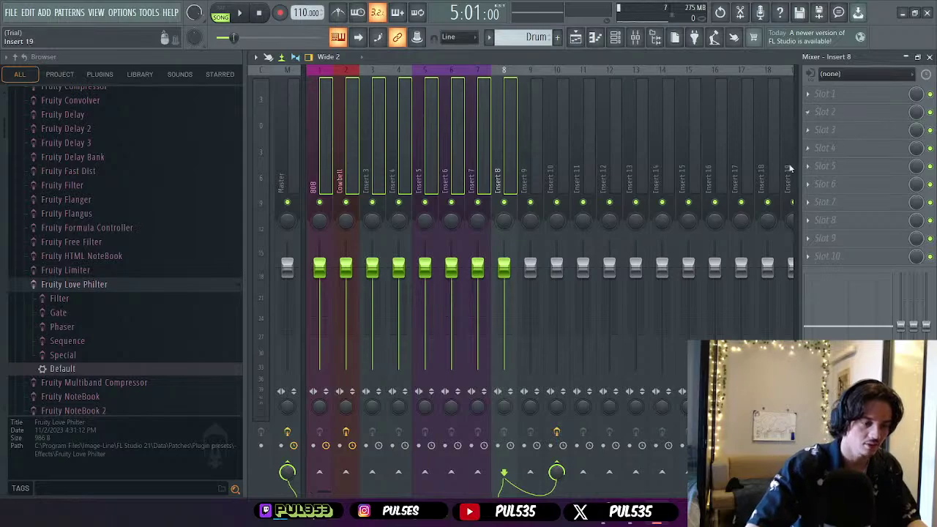
- Select mixer track Insert 10, then close the mixer and play the arrangement from the start in the playlist
click(558, 156)
click(930, 57)
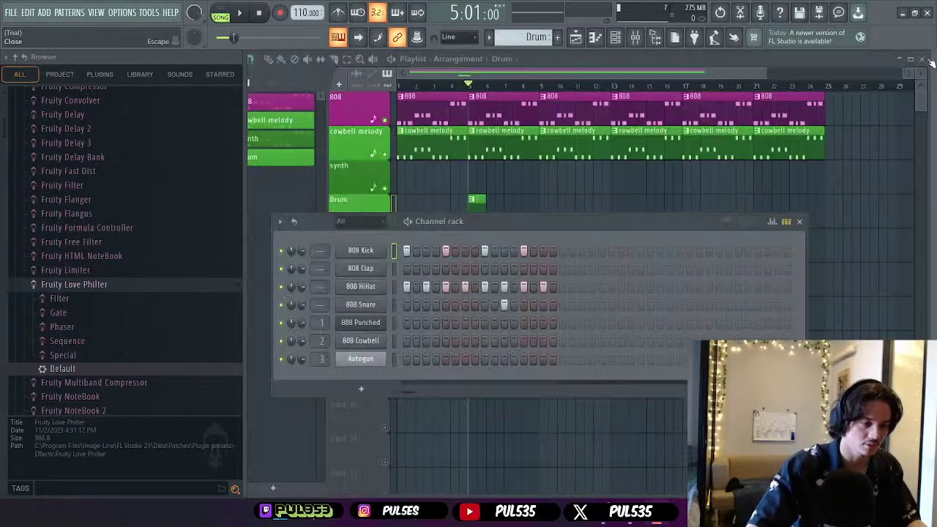
click(419, 96)
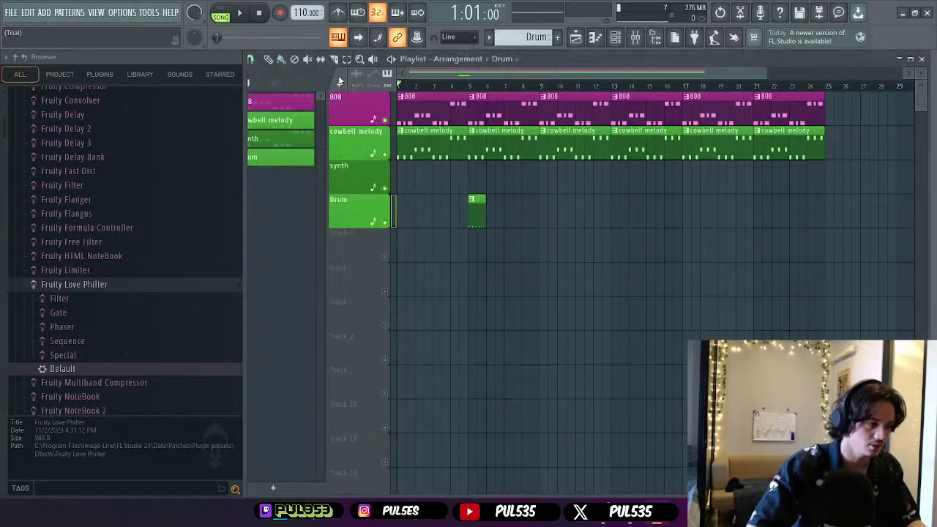
key(space)
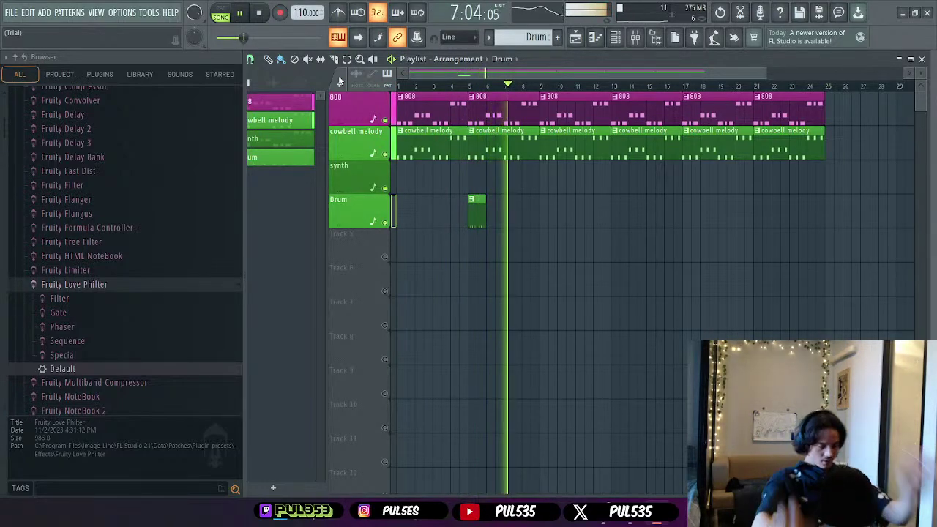
key(space)
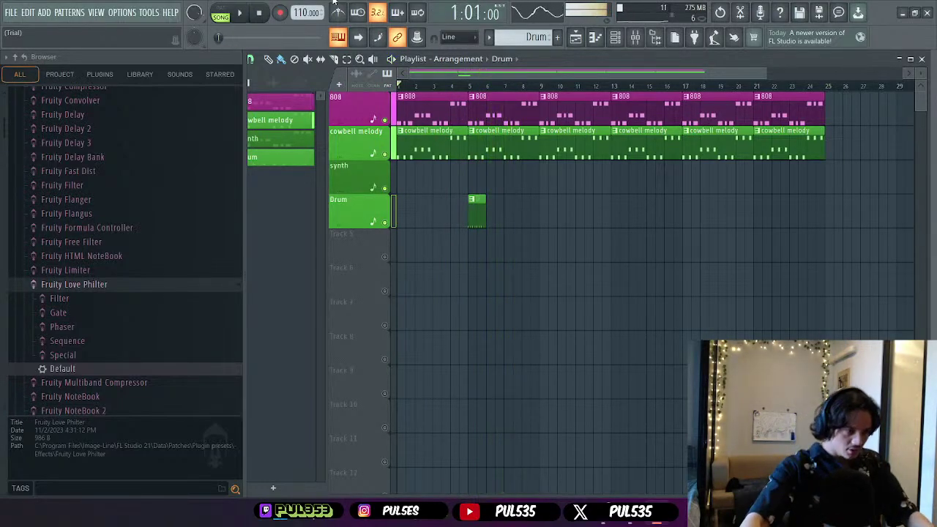
- Reopen the mixer and play the song while checking the signal reaching Insert 10 with Fruity Love Philter
click(636, 41)
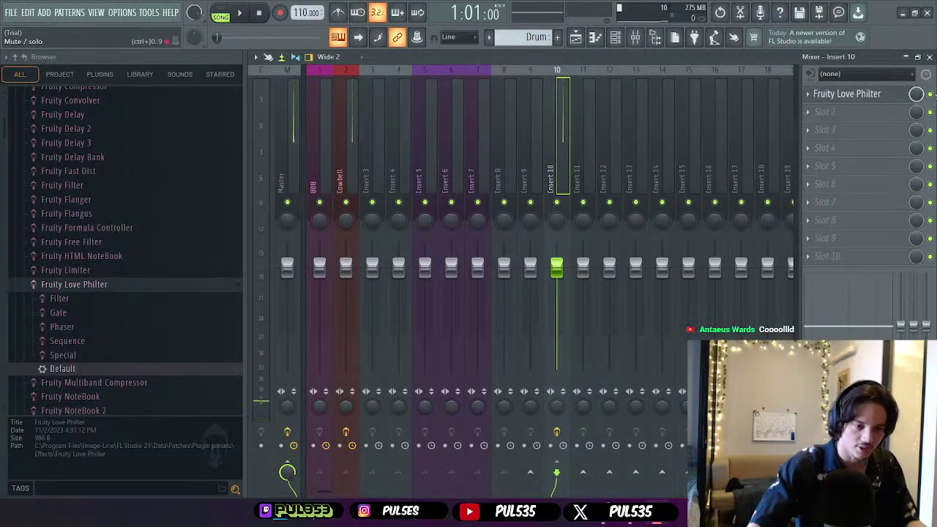
key(space)
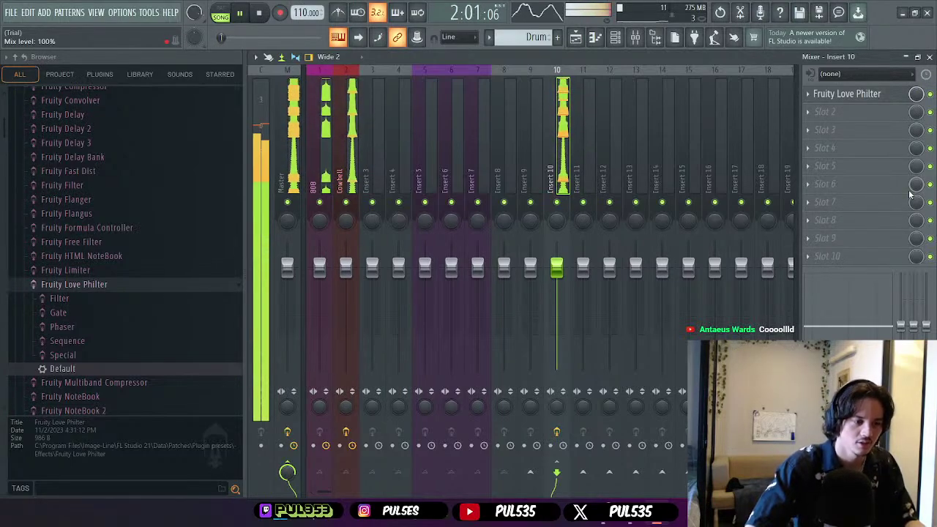
key(space)
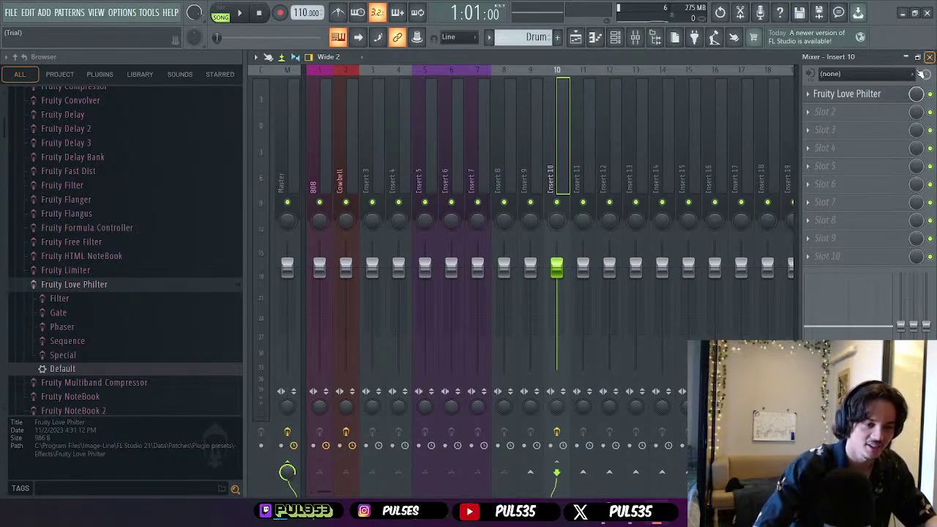
- Switch to the Chrome window with the mixer routing tutorial and open a new browser tab
mouse_move(631, 522)
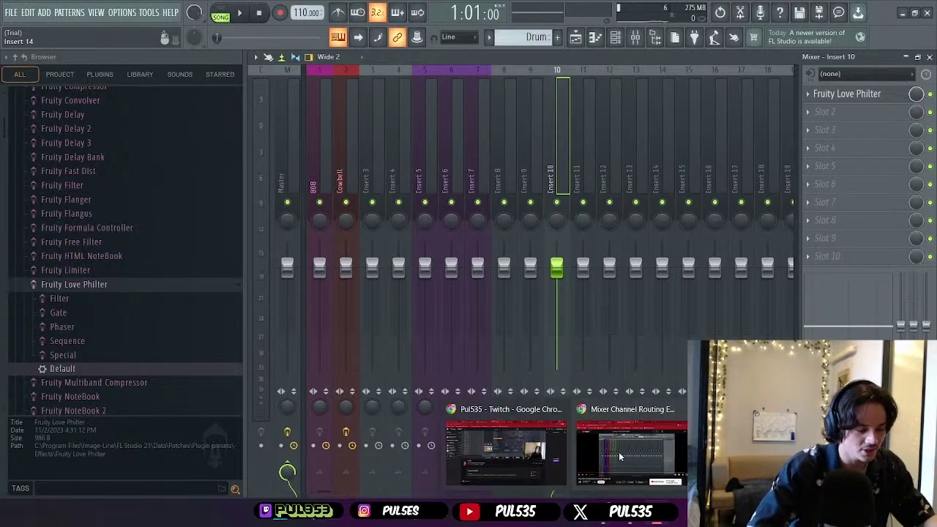
click(631, 462)
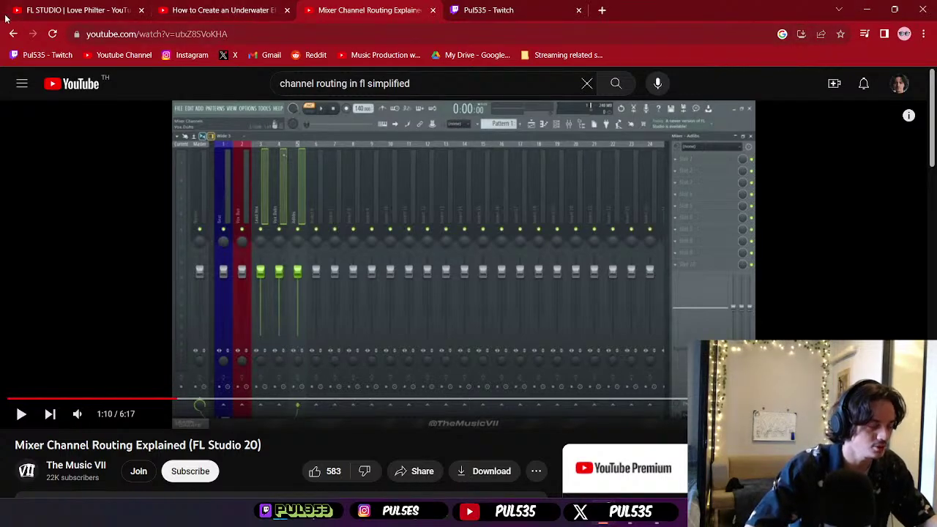
drag(436, 87, 113, 83)
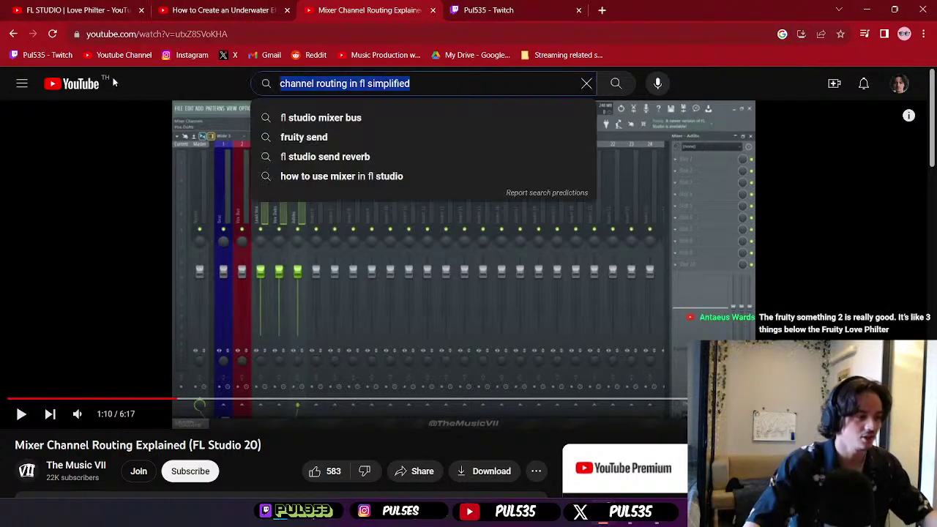
click(601, 11)
text(youtube)
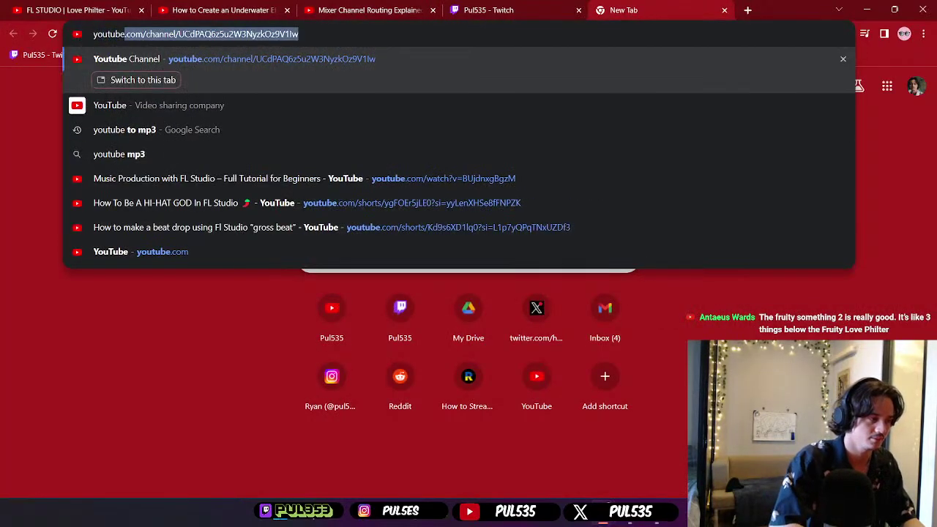
key(BackSpace)
key(BackSpace)
key(BackSpace)
key(BackSpace)
key(BackSpace)
key(BackSpace)
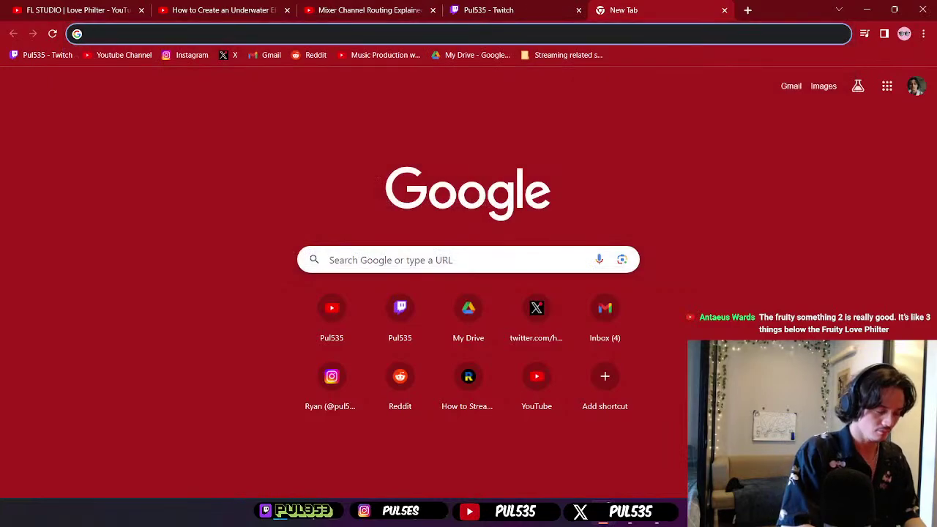
- Search Google for "how to make good snares fl" and open the video "The Best Snare Mixing Tricks & Tips | FL Studio Tutorial"
text(how to make a)
key(BackSpace)
key(BackSpace)
text(good )
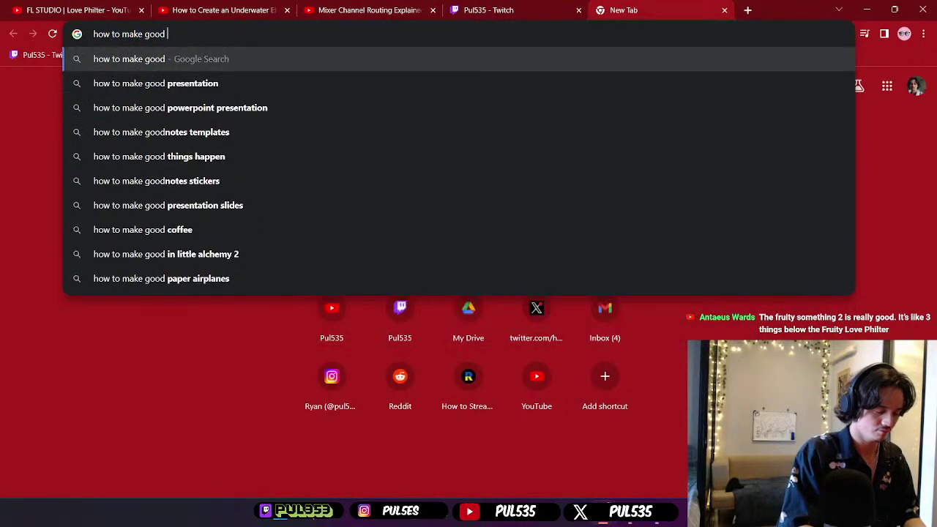
text(snares fl)
key(Return)
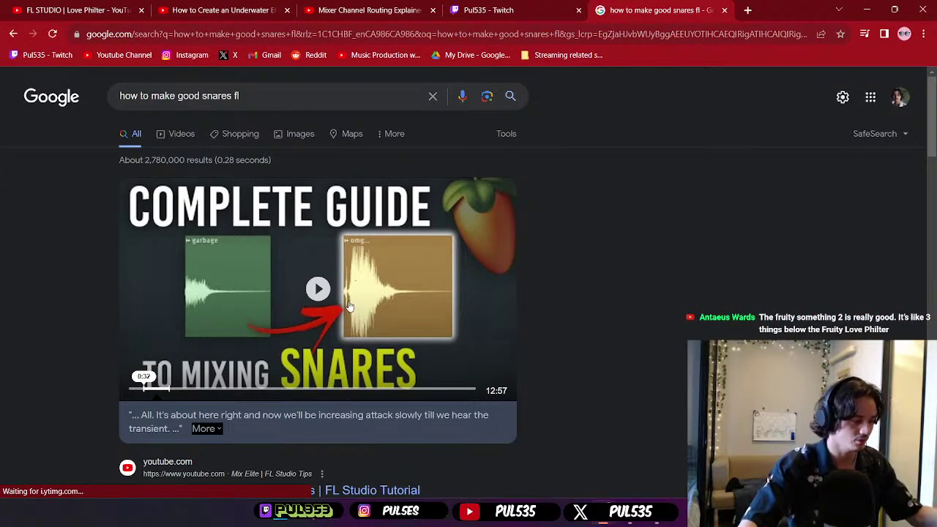
scroll(384, 313, down, 4)
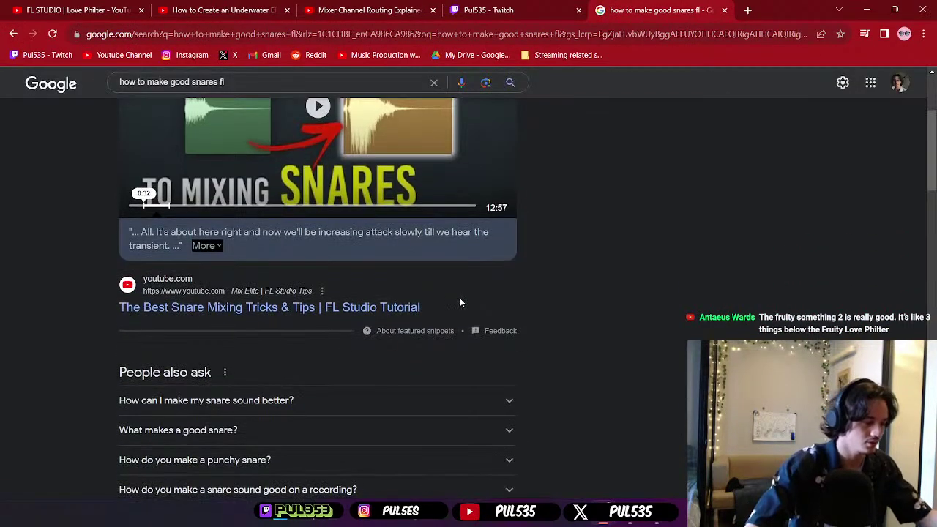
click(266, 312)
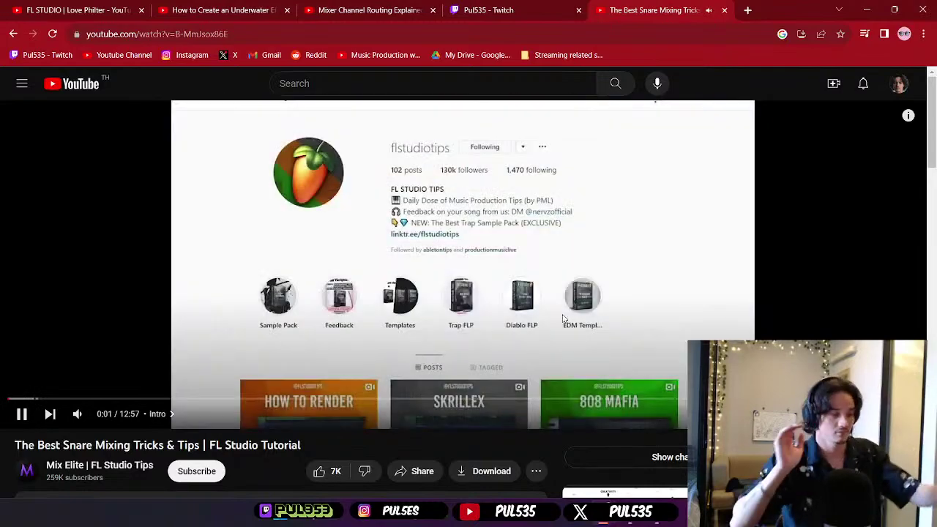
- Watch the opening of the snare mixing tutorial up to the limiter section, pausing as needed, and jump back five seconds
click(549, 284)
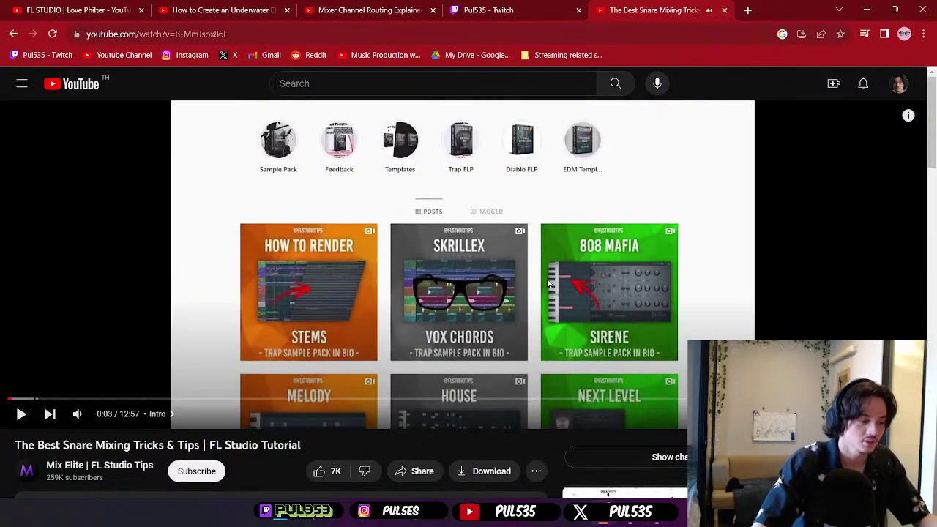
click(471, 300)
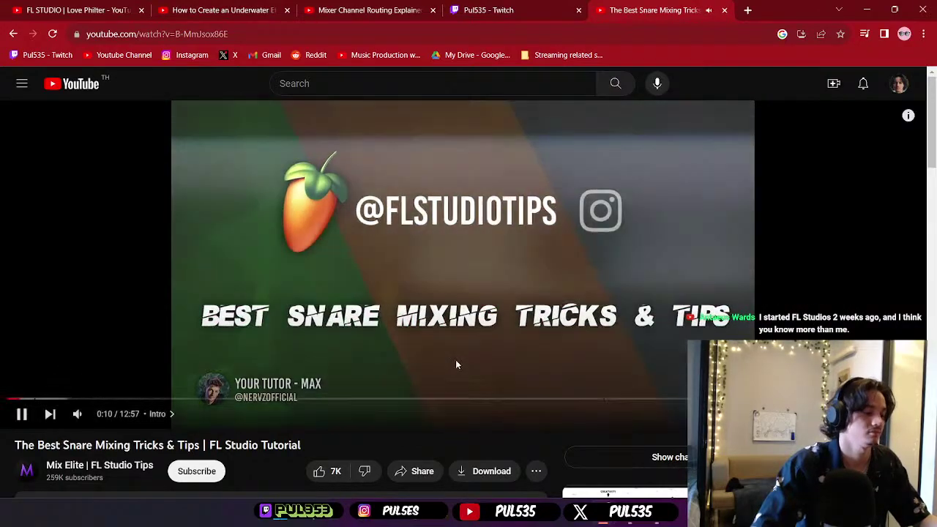
click(456, 362)
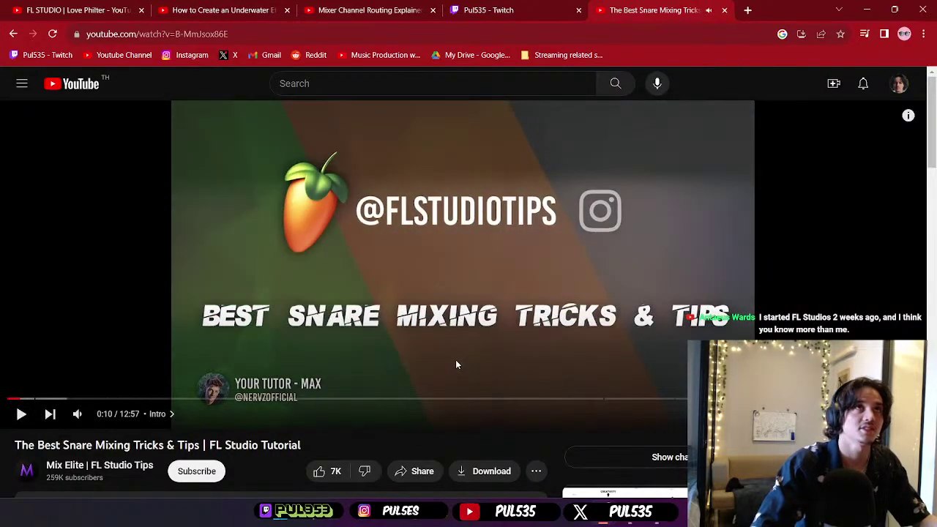
click(456, 364)
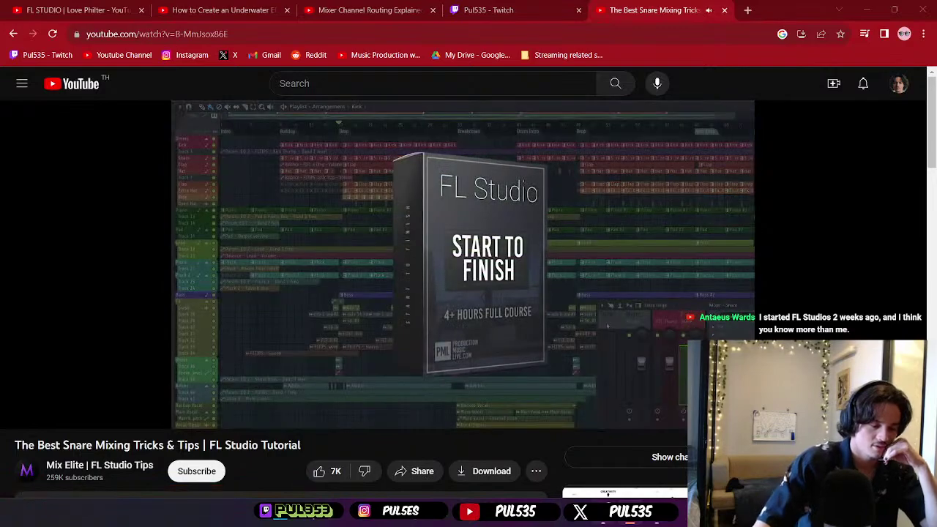
mouse_move(602, 521)
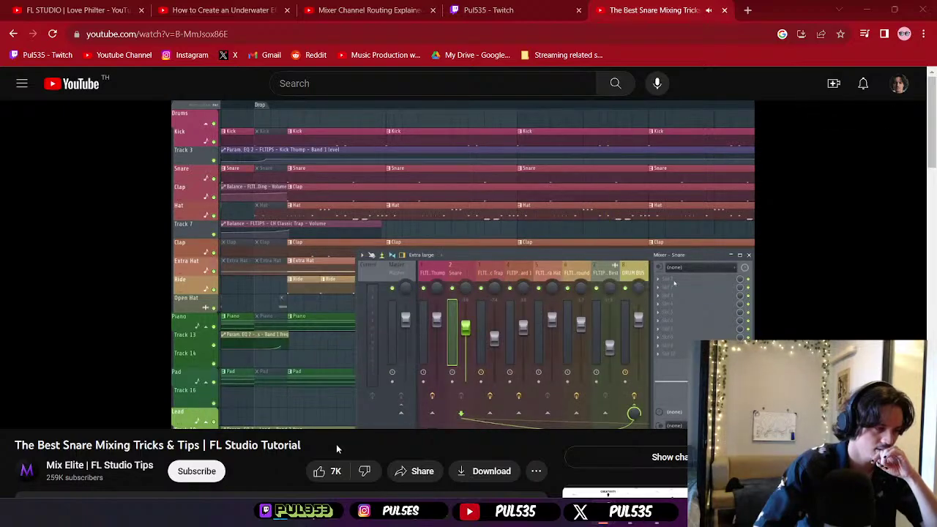
click(301, 299)
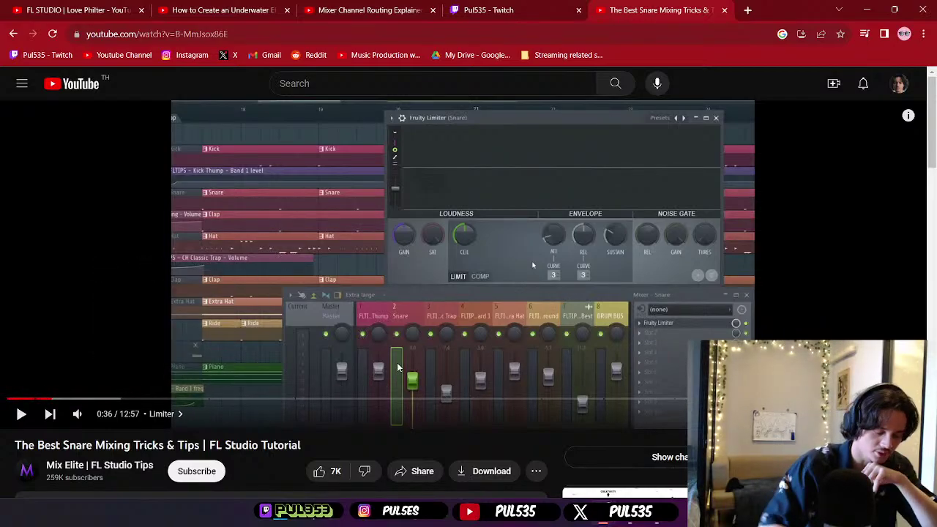
key(Left)
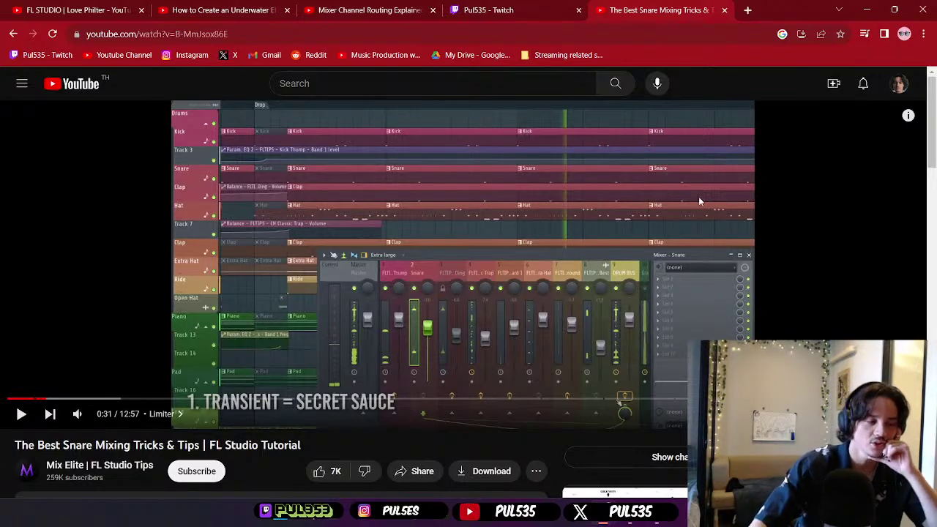
- Switch back to FL Studio and close the mixer to return to the playlist
mouse_move(641, 521)
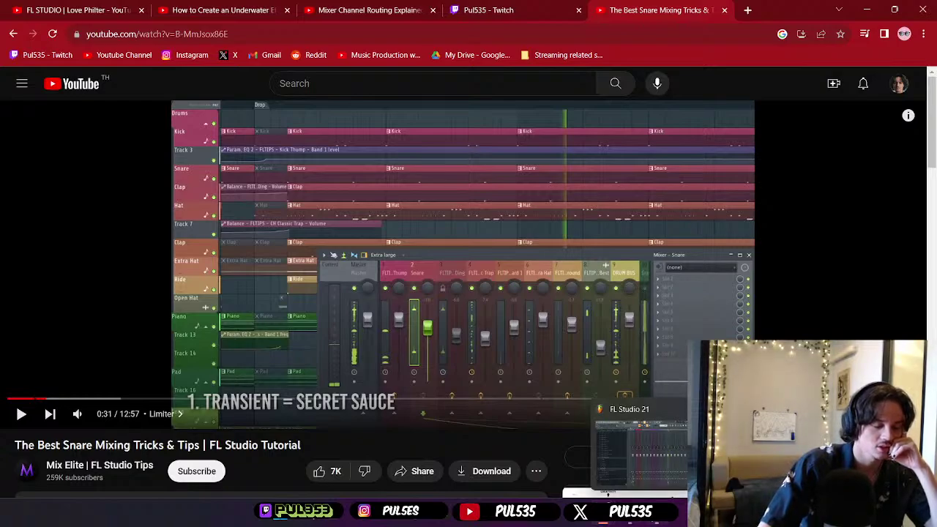
click(641, 447)
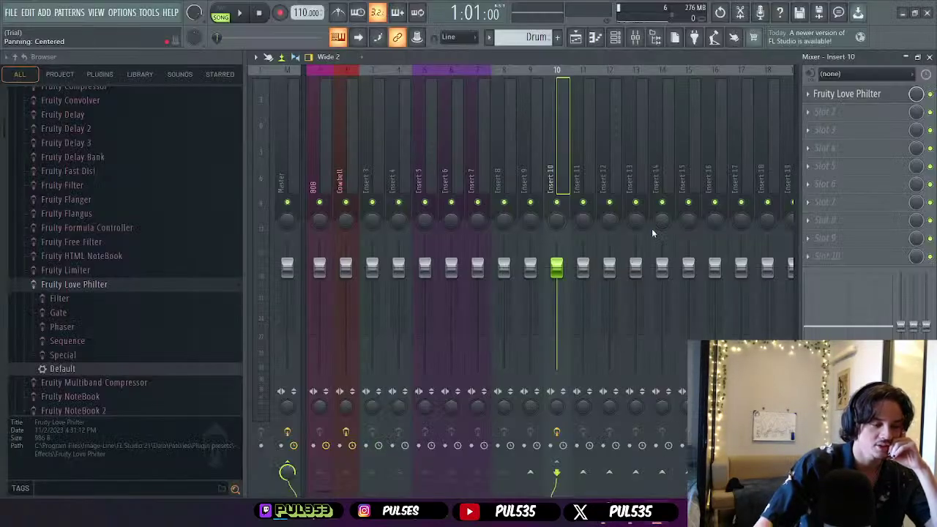
click(929, 57)
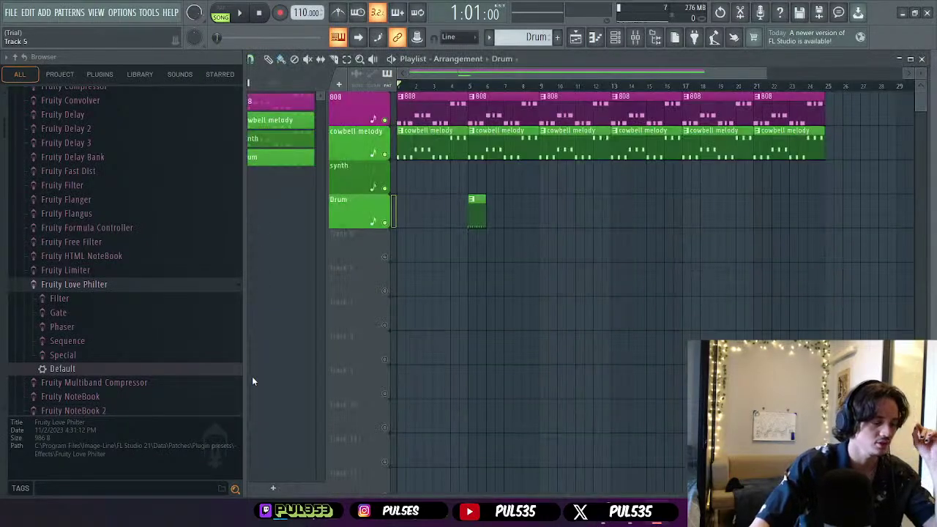
click(273, 488)
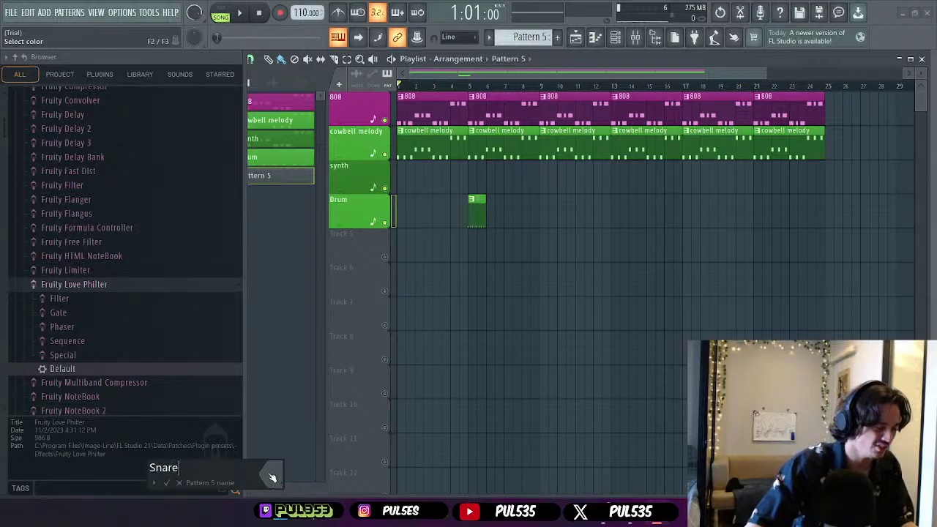
click(275, 476)
click(414, 303)
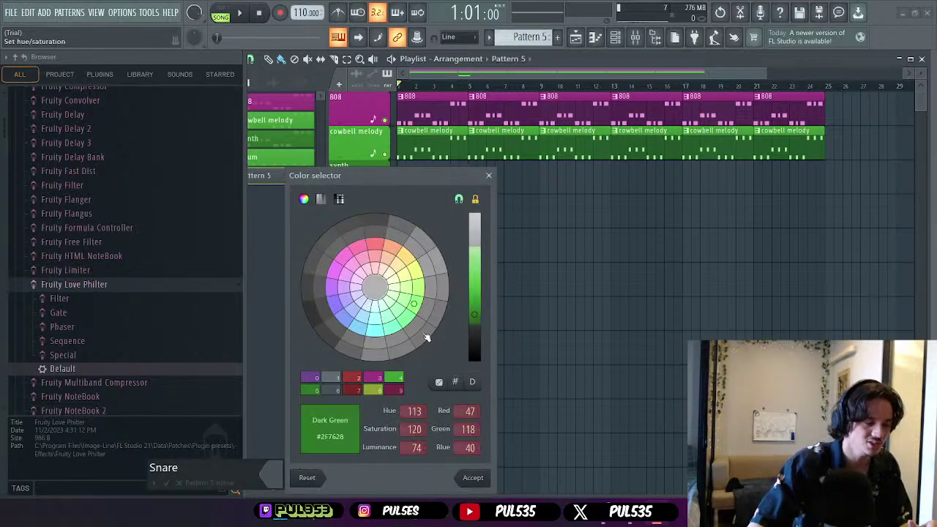
click(473, 477)
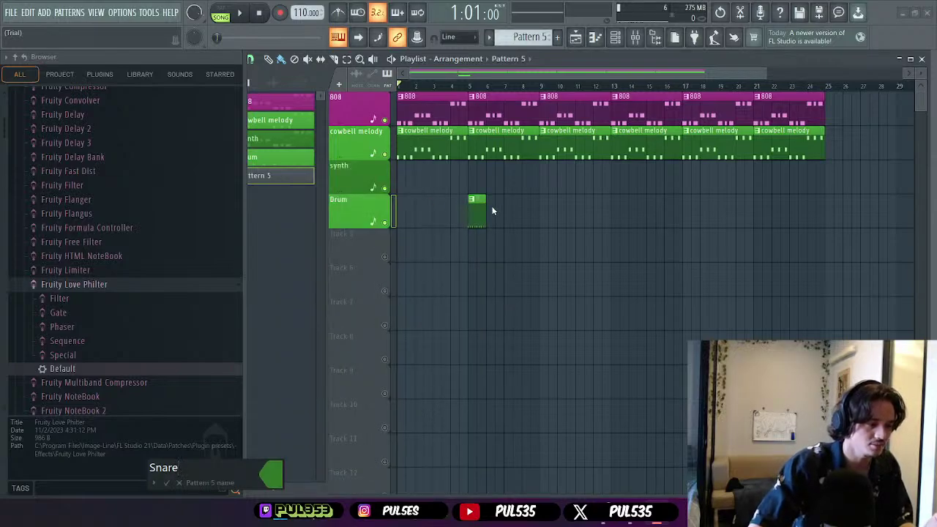
key(Return)
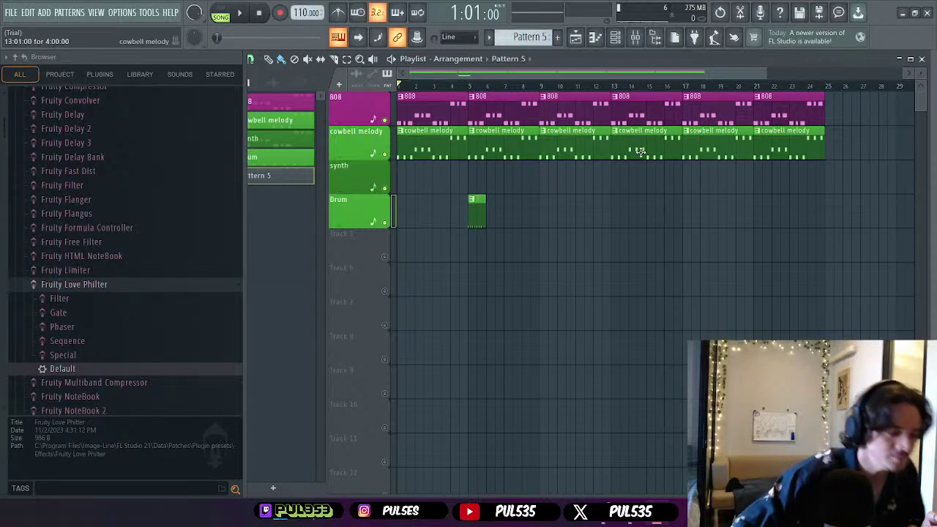
- Delete the Drum clip at bar 5 from the playlist and add a dark green pattern named Kick
right_click(477, 211)
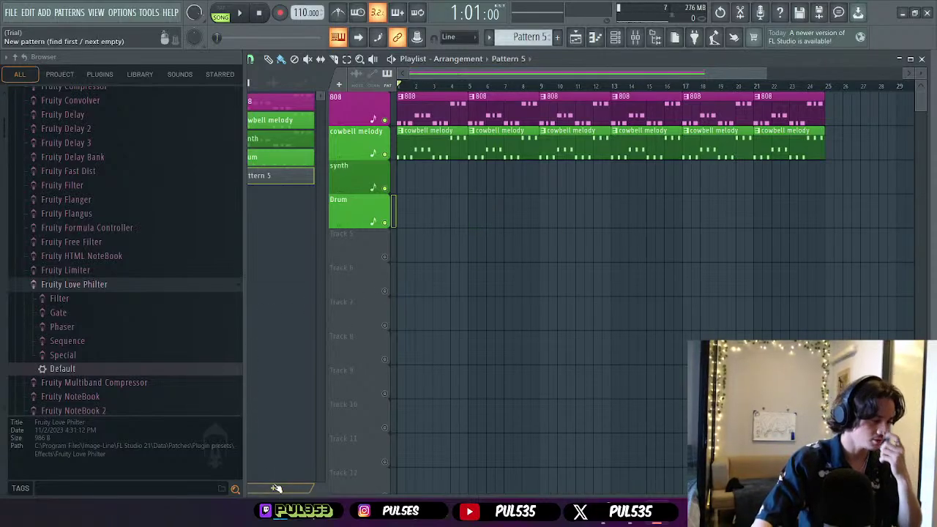
key(F2)
text(W)
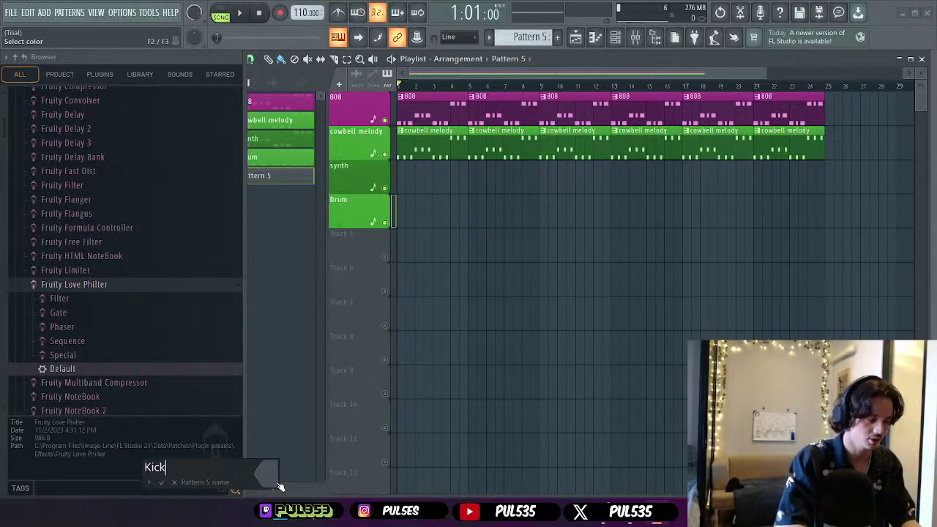
click(278, 479)
click(324, 384)
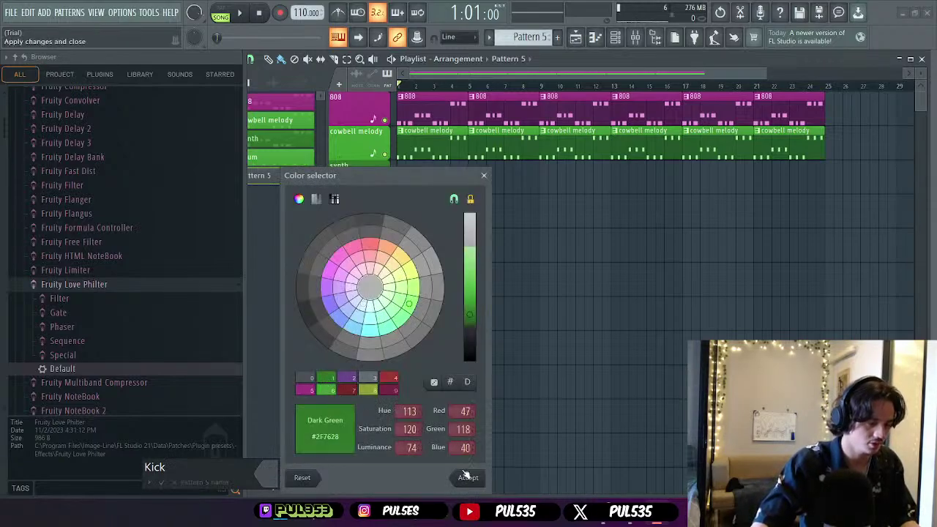
click(469, 478)
key(Return)
- Add a new pattern named Snare and color it bright green
key(F4)
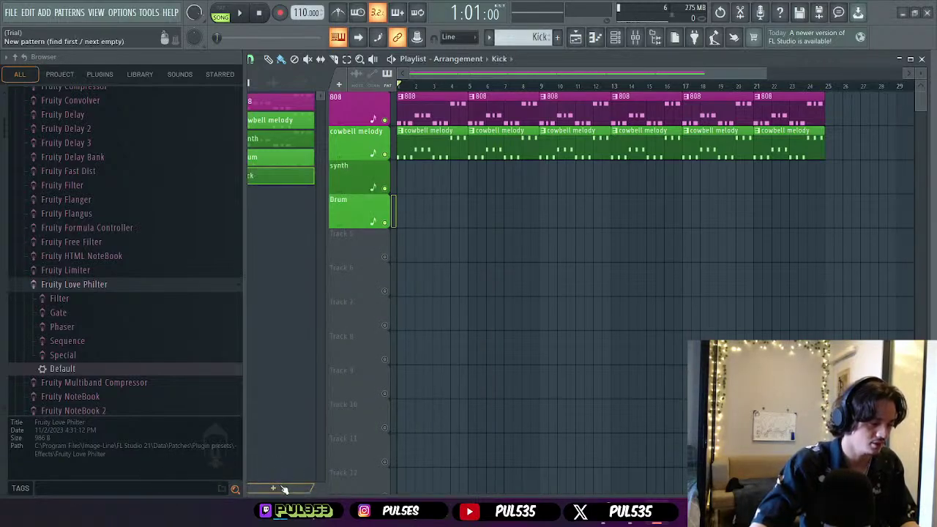
key(F2)
text(Snare)
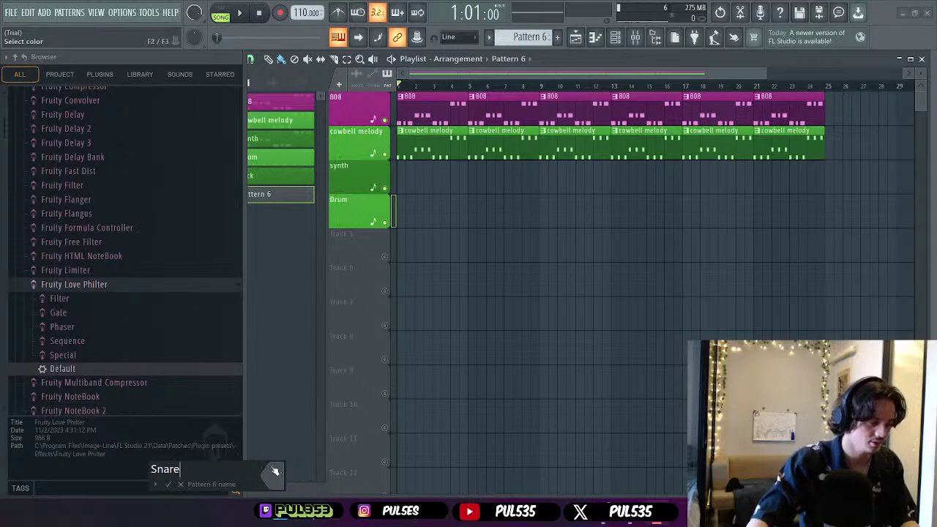
click(272, 474)
click(332, 390)
click(474, 477)
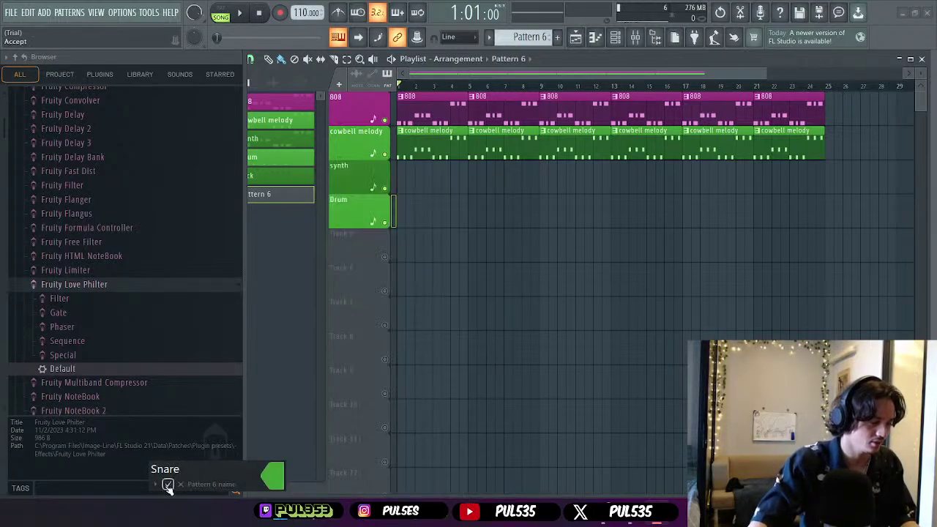
key(Return)
- Add a new pattern named Hit and color it Dark Green (#2F7628)
key(F4)
key(F2)
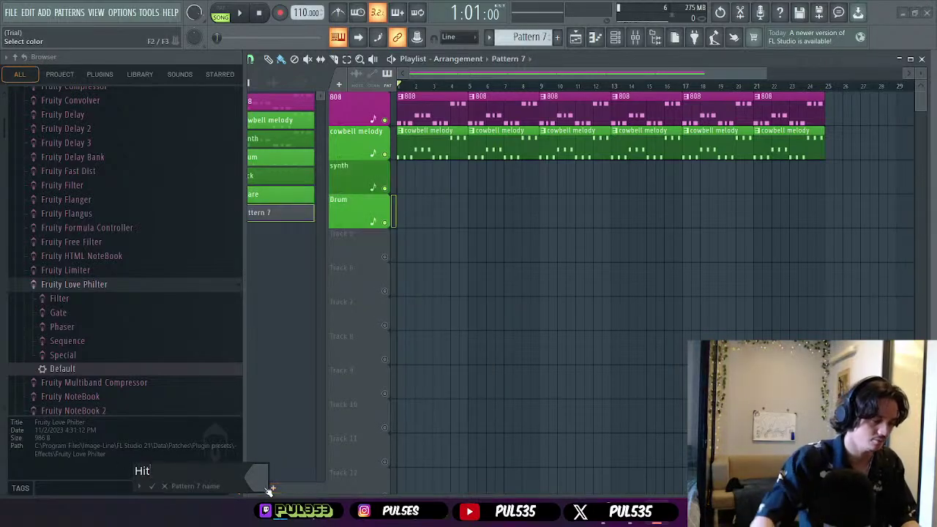
click(268, 487)
click(317, 379)
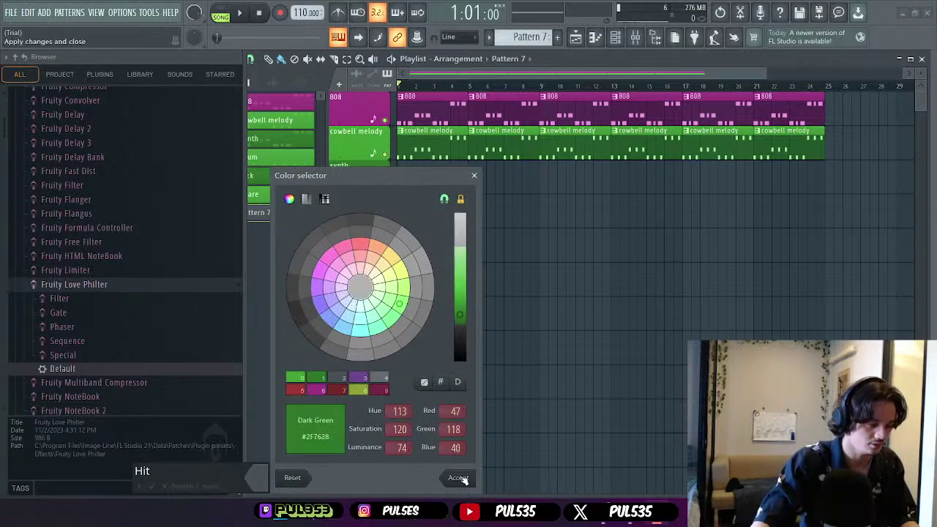
click(458, 478)
key(Return)
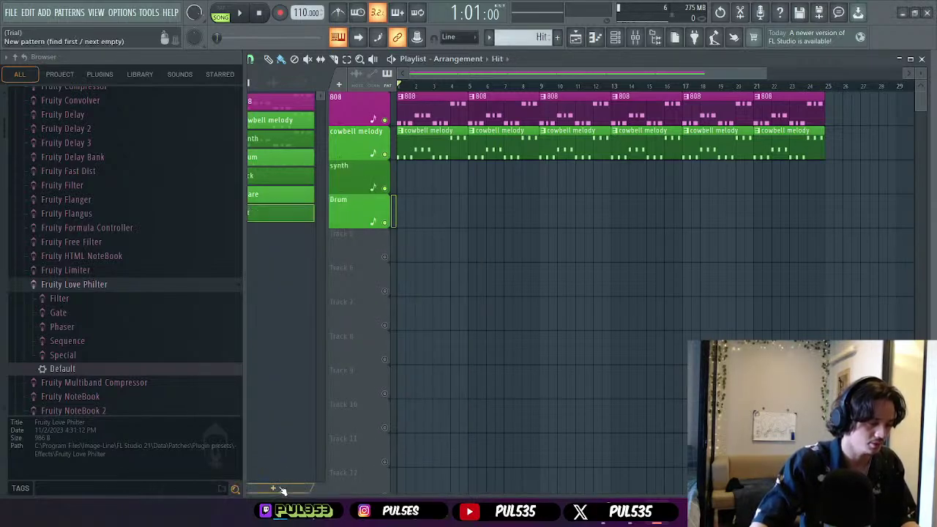
- Add a new pattern named Clap and color it Forest Green (#409F35)
key(F4)
key(F2)
text(Clap)
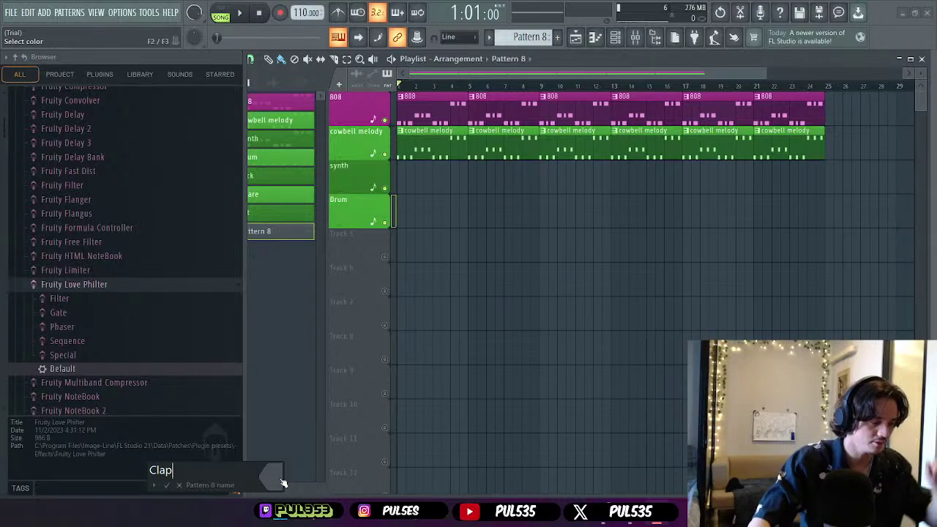
click(284, 483)
click(331, 378)
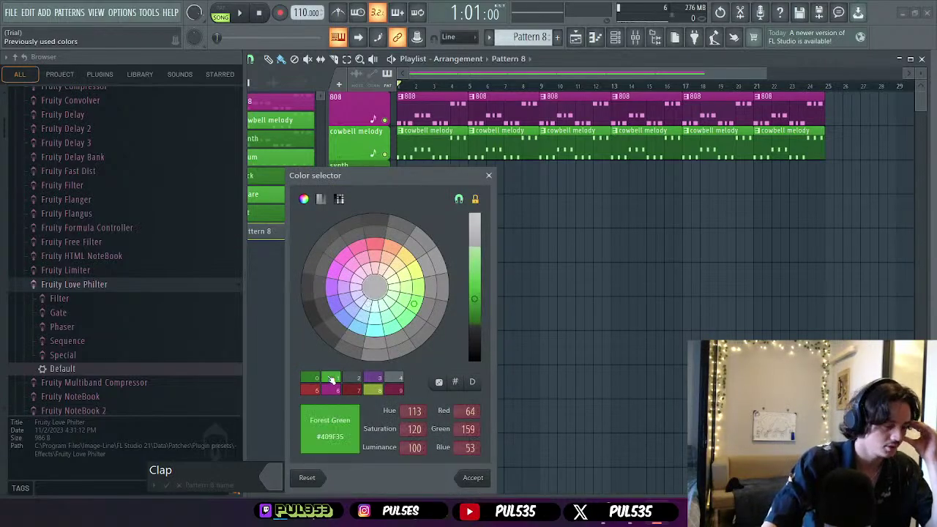
key(Return)
key(Return)
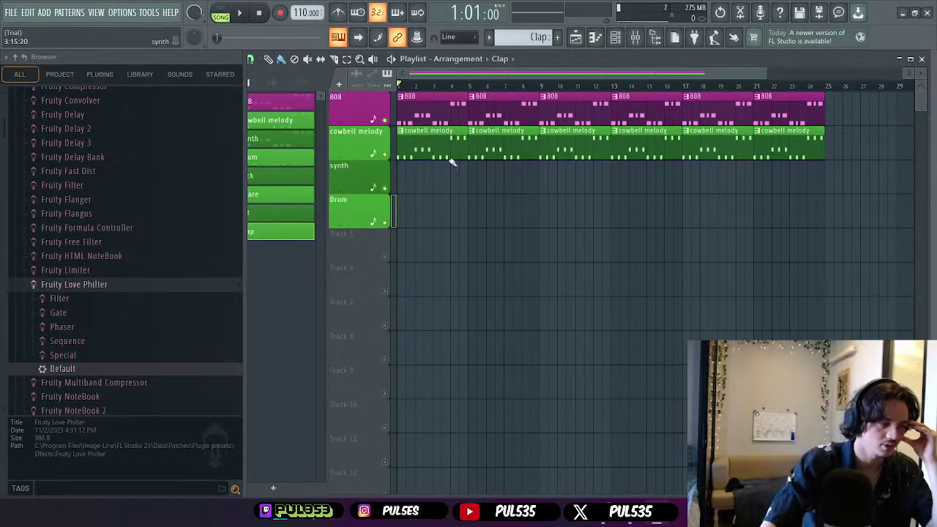
- Solo the 808 track and enlarge the playlist by hiding the browser and maximizing the playlist window
right_click(384, 154)
click(385, 154)
right_click(384, 119)
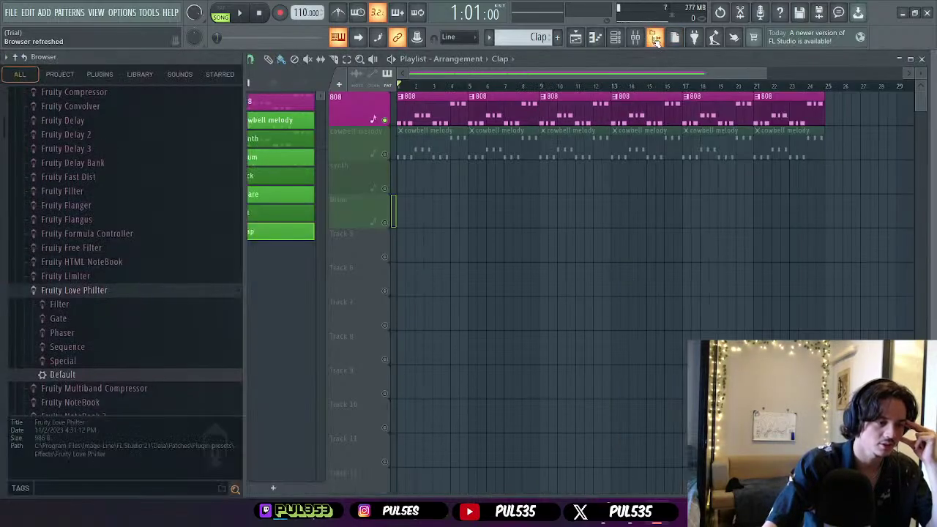
click(655, 42)
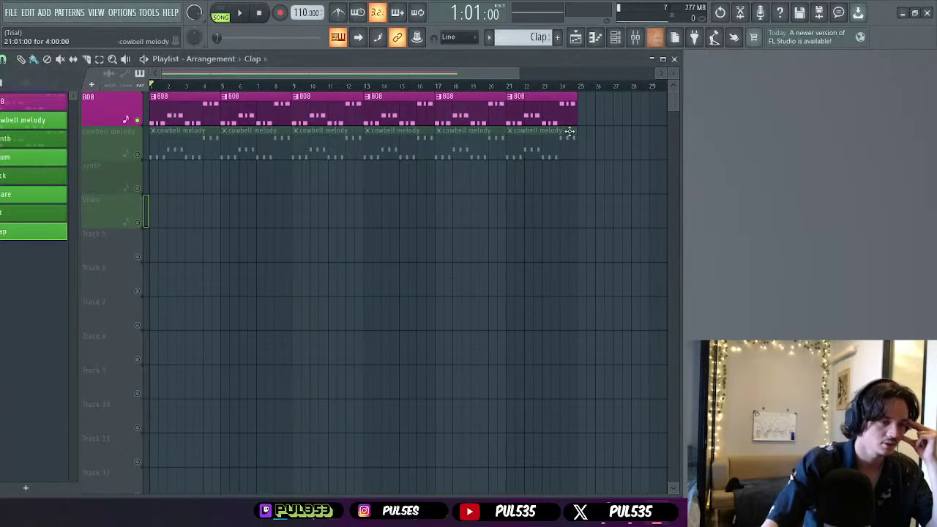
click(663, 59)
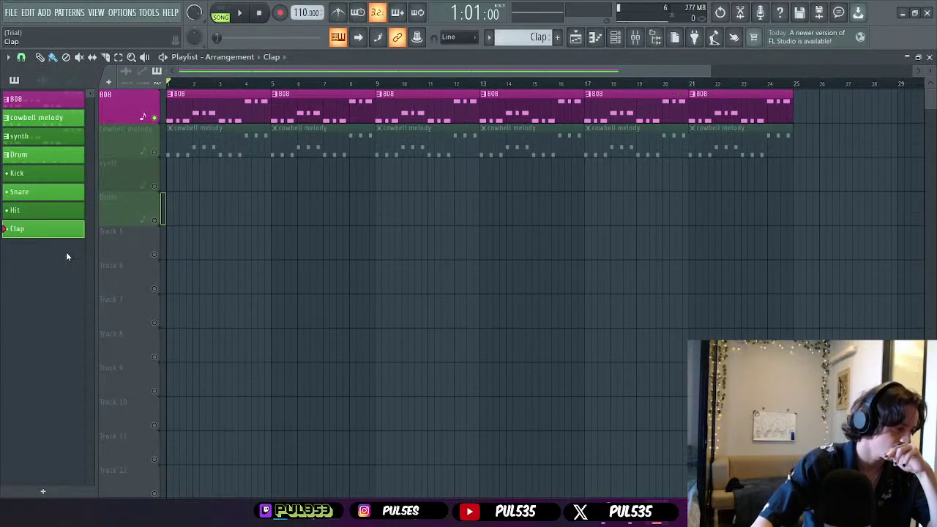
- Place the Clap pattern at bar 1 on track 5, make it the only unmuted track, and extend the clip to two bars
drag(19, 229, 114, 243)
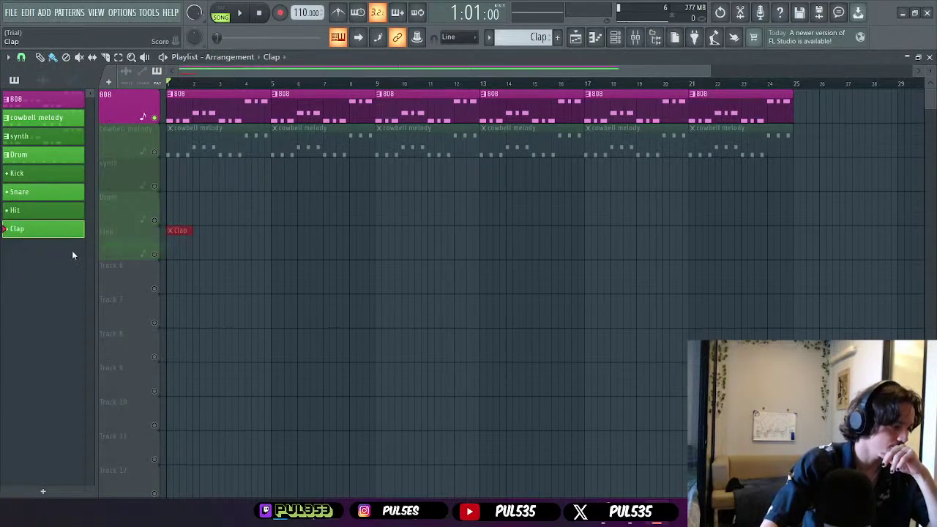
click(153, 118)
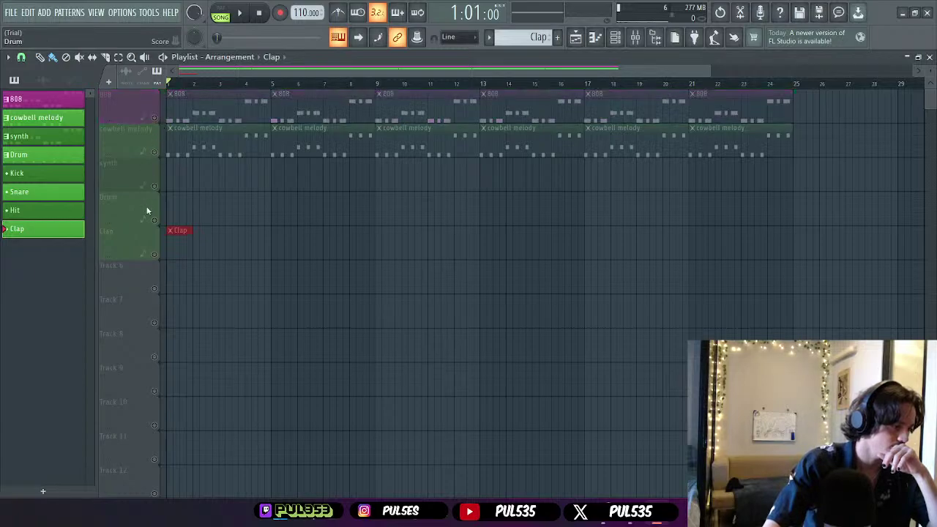
click(154, 255)
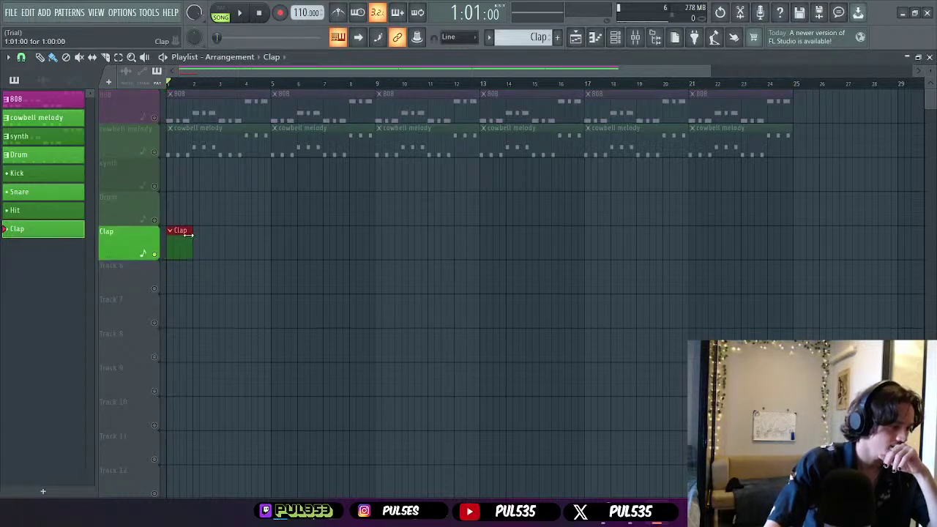
drag(193, 245, 218, 246)
- Place two-bar Hit, Snare and Kick clips at bar 1 on the three tracks below Clap and unmute those tracks
drag(21, 211, 161, 269)
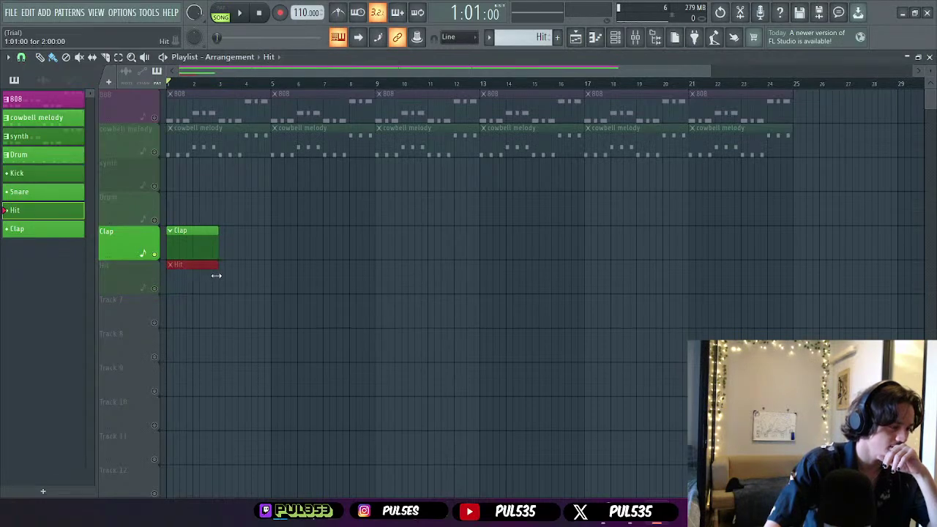
click(155, 289)
drag(39, 190, 122, 316)
drag(36, 174, 148, 343)
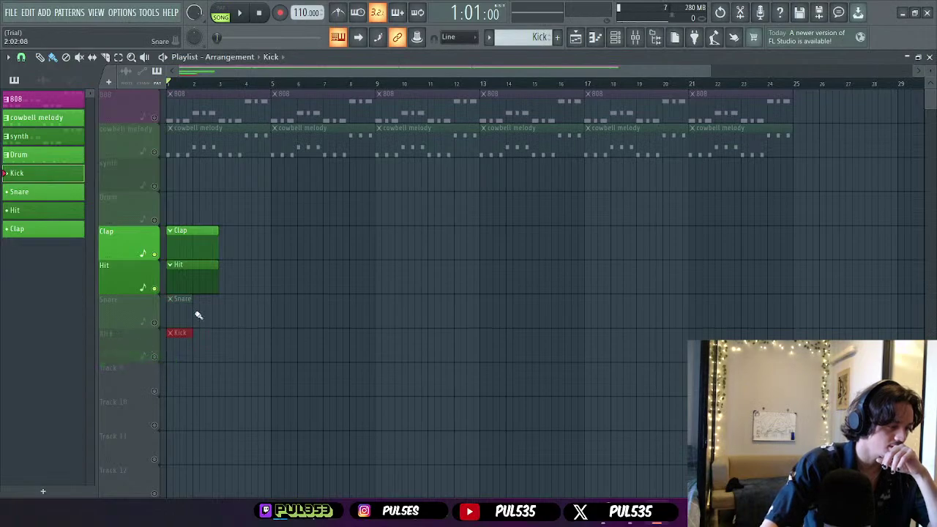
click(194, 341)
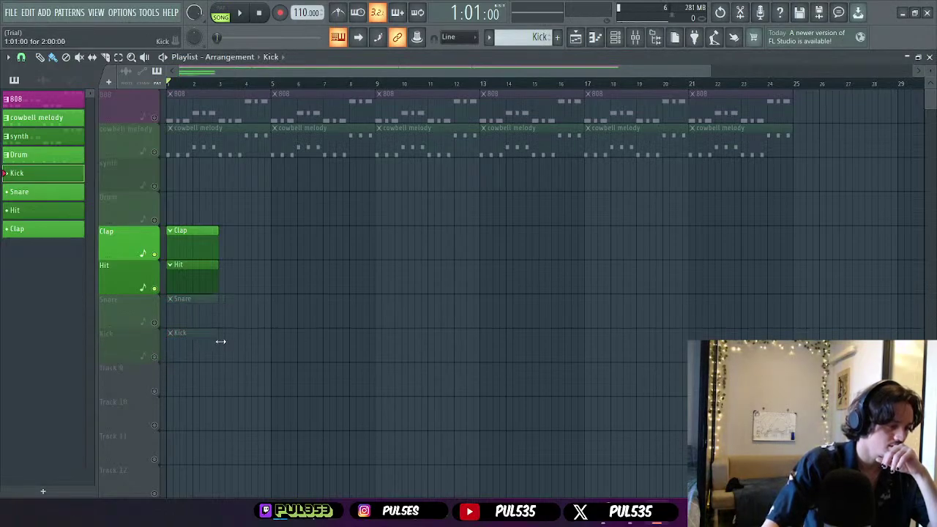
drag(155, 360, 159, 324)
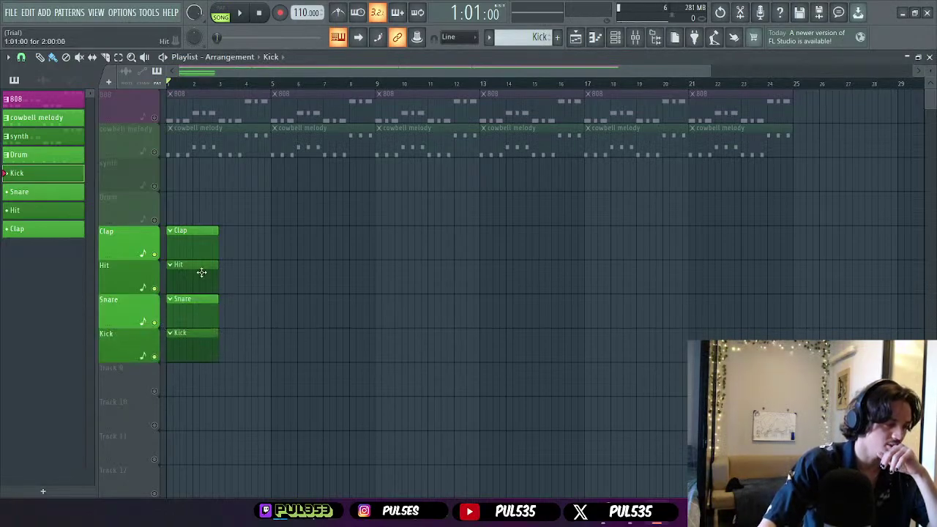
- Add 808 Clap hits on steps 5 and 13 of the Clap pattern
double_click(198, 245)
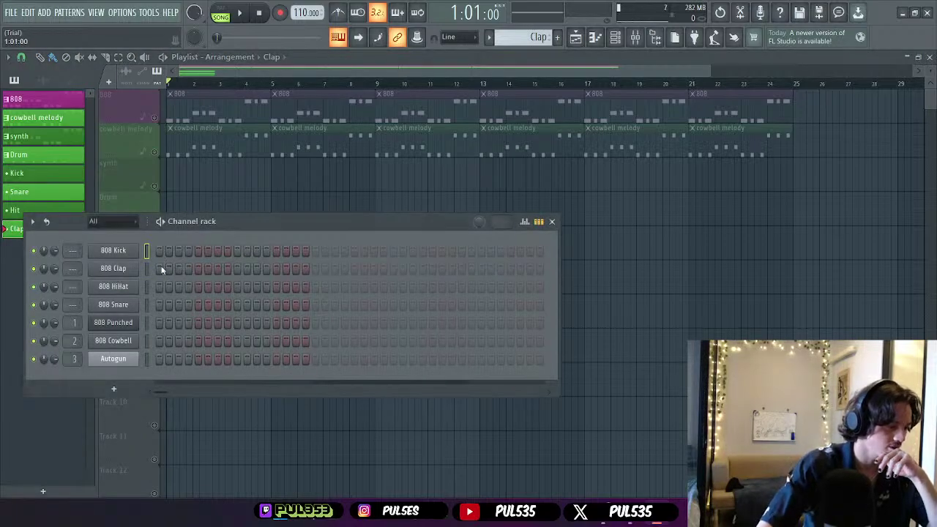
click(199, 268)
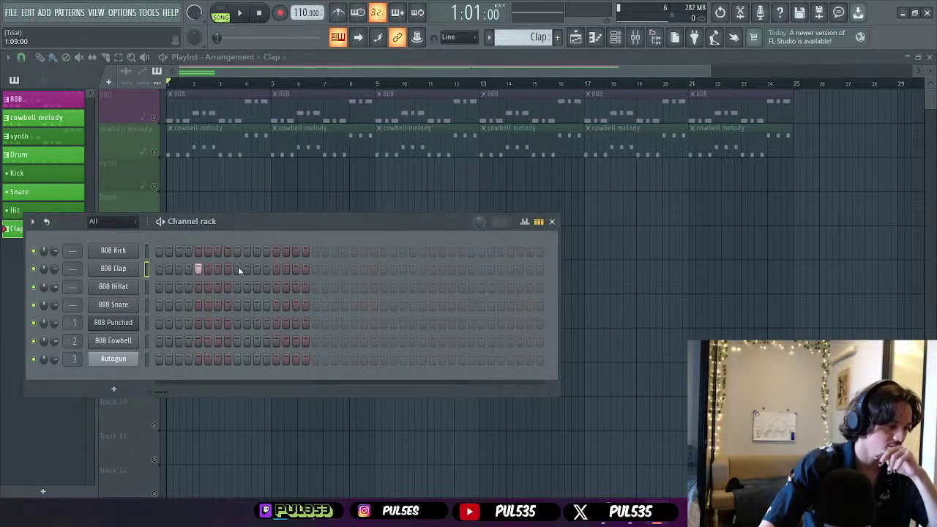
click(275, 268)
click(552, 221)
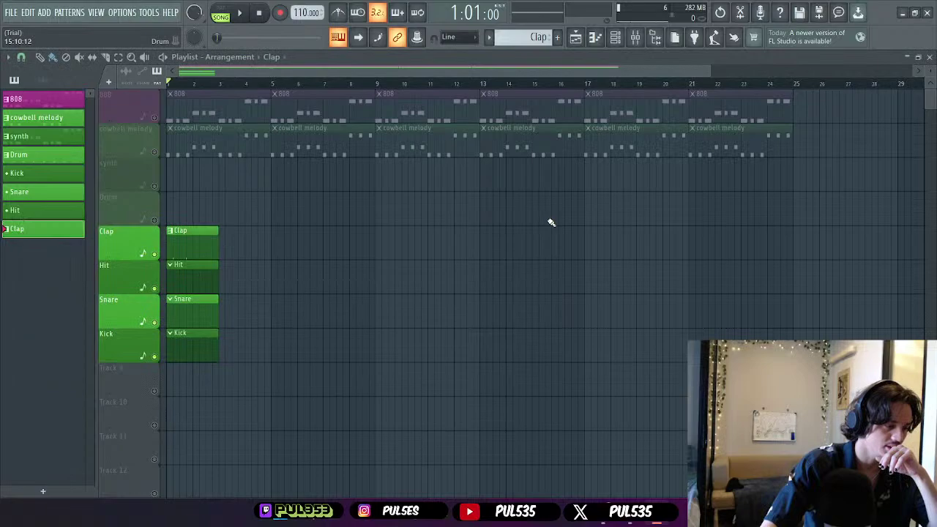
double_click(204, 248)
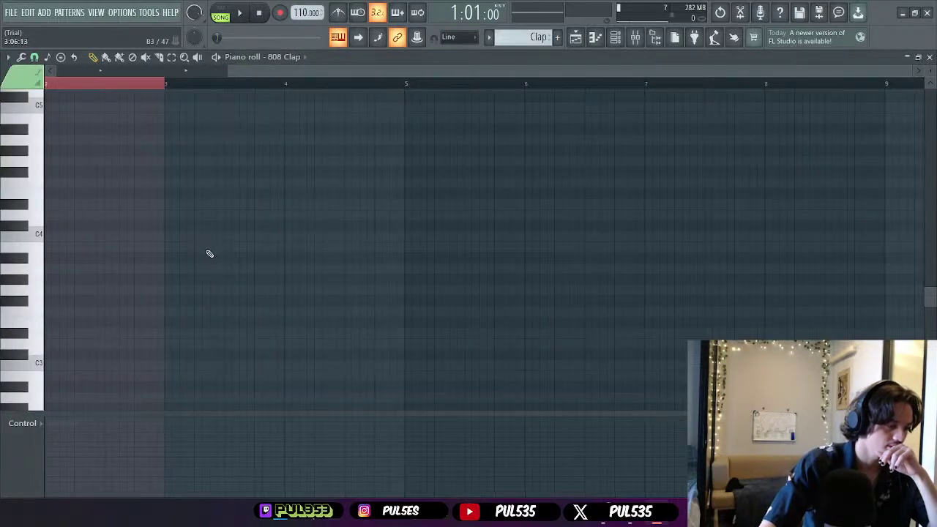
click(634, 36)
click(634, 36)
click(930, 57)
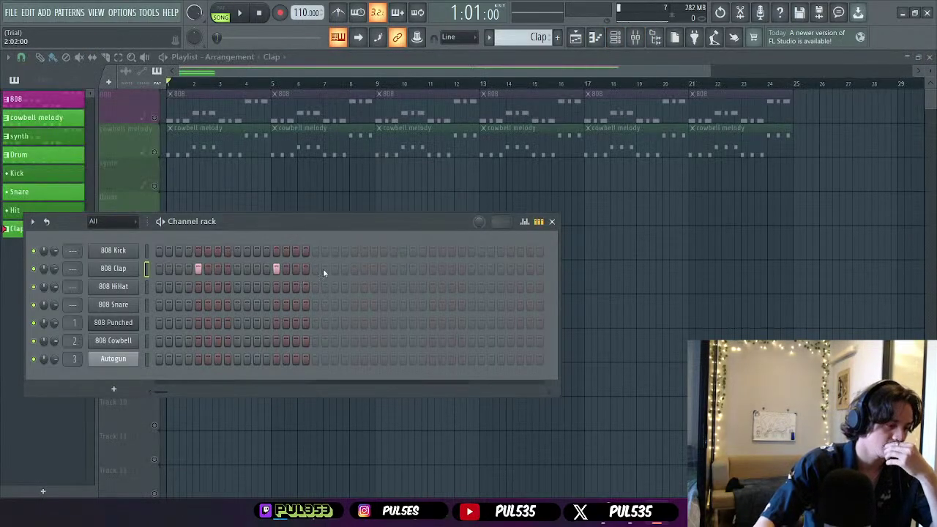
- In the Clap pattern, add 808 Clap hits on steps 21 and 29 and 808 Kick hits on steps 1, 9, 17, 19 and 25
click(355, 269)
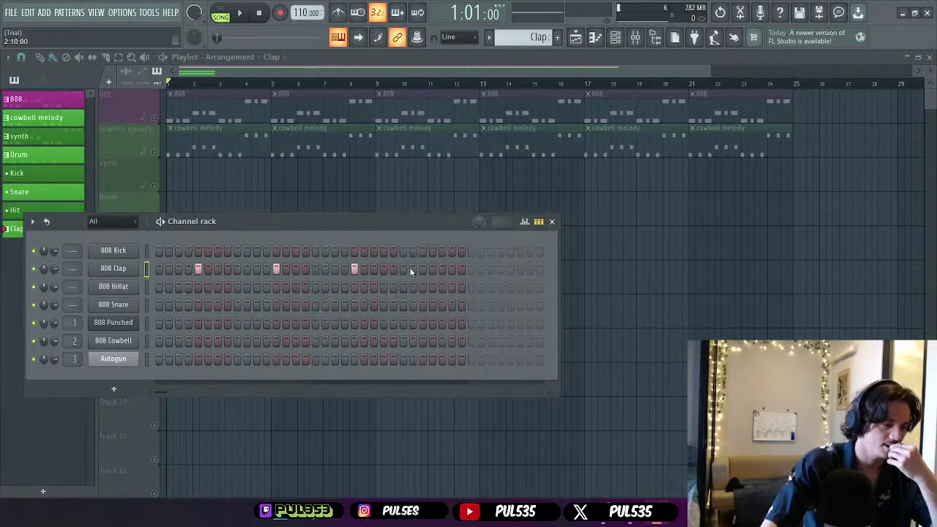
click(159, 251)
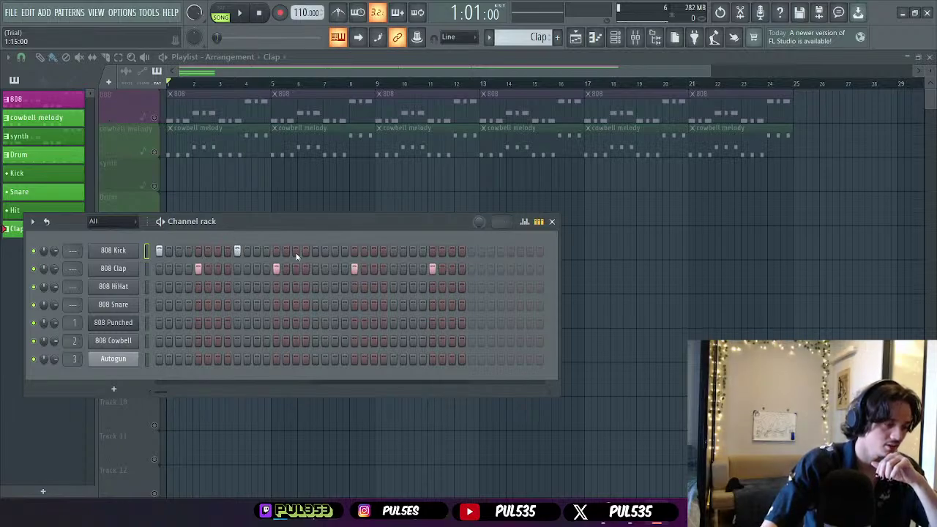
click(315, 251)
click(335, 251)
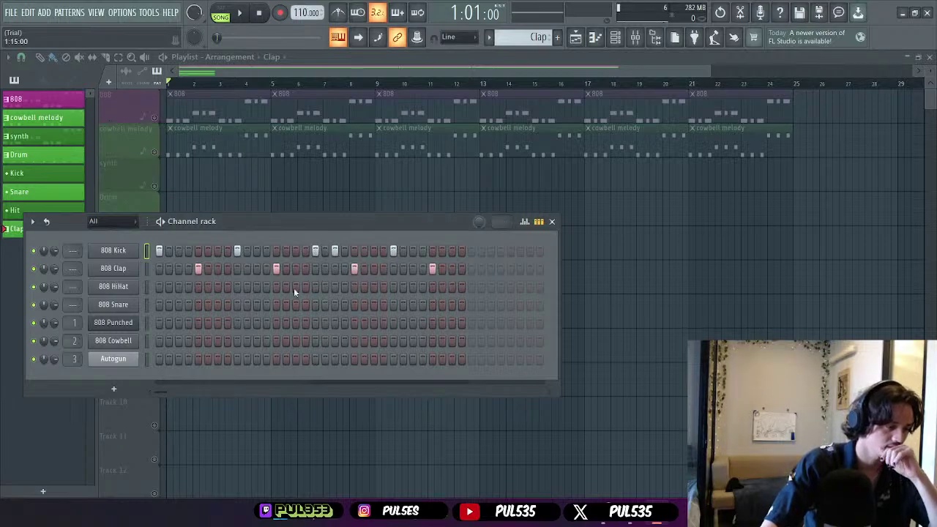
- Add 808 HiHat hits on steps 2, 4, 6, 8, 11, 12, 14, 18, 20, 22, 24, 27, 28 and 31
click(169, 287)
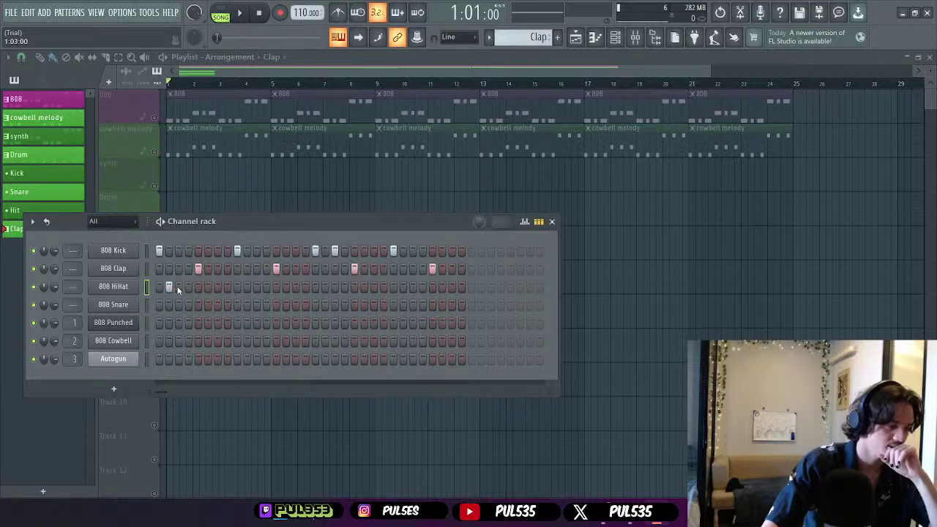
click(188, 287)
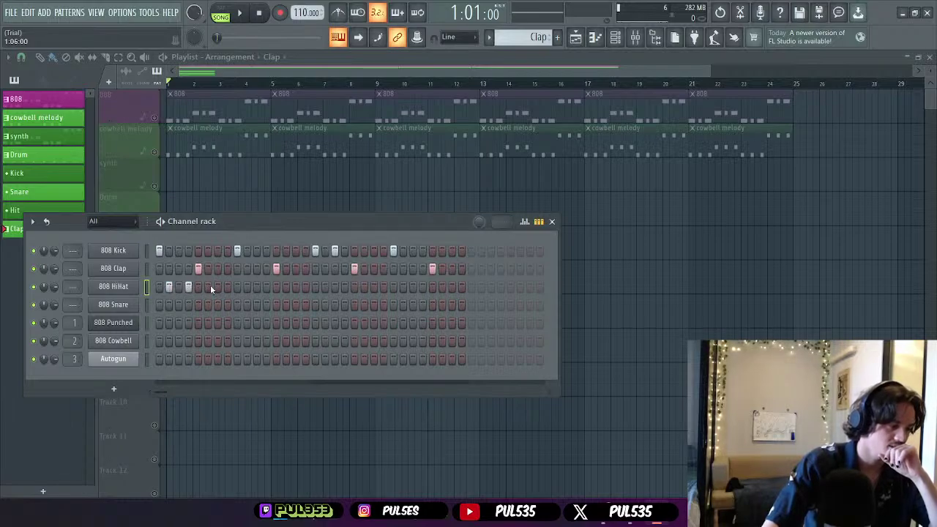
click(276, 286)
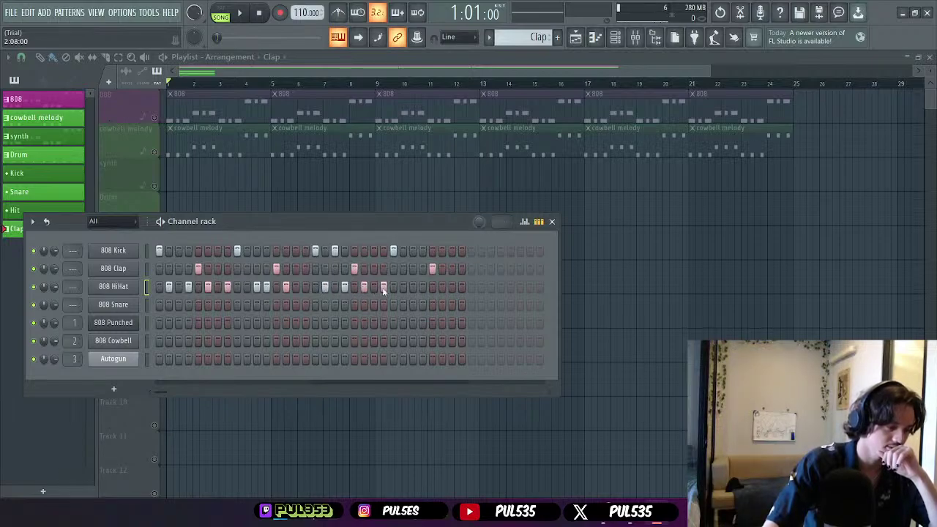
click(423, 287)
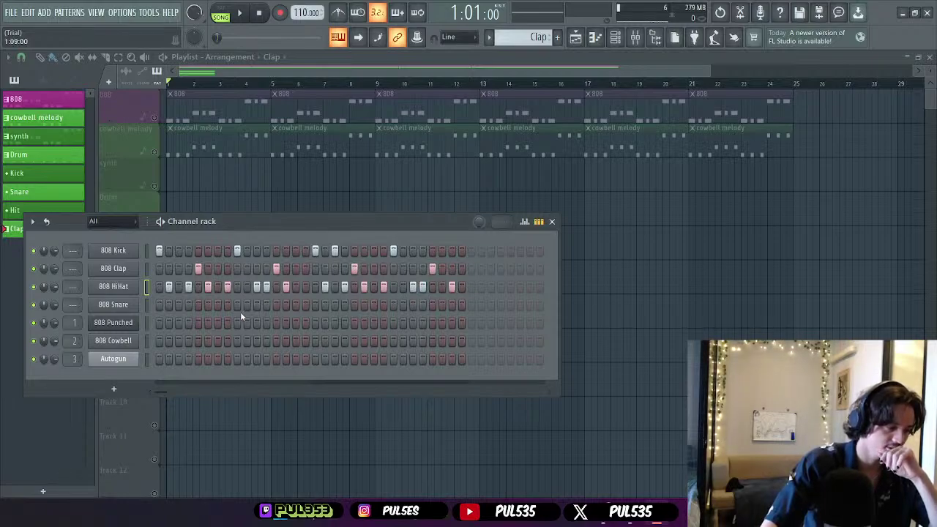
- Add 808 Snare hits on steps 5, 13, 21 and 29, and check the drum loop by playback and in the piano roll
click(197, 304)
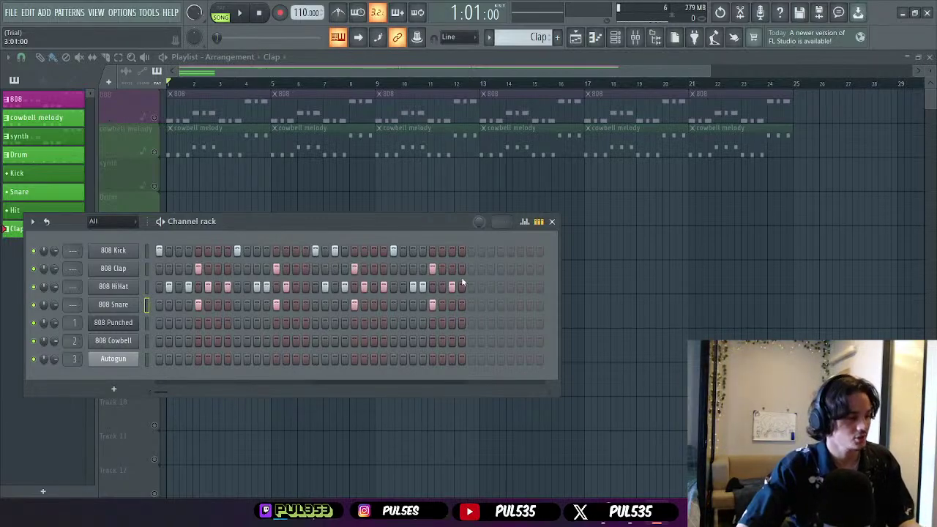
key(space)
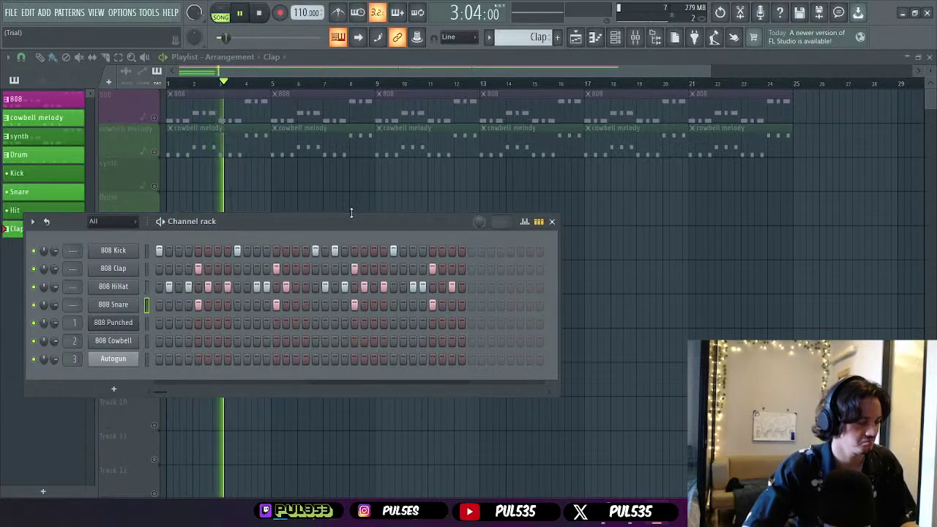
key(space)
click(552, 221)
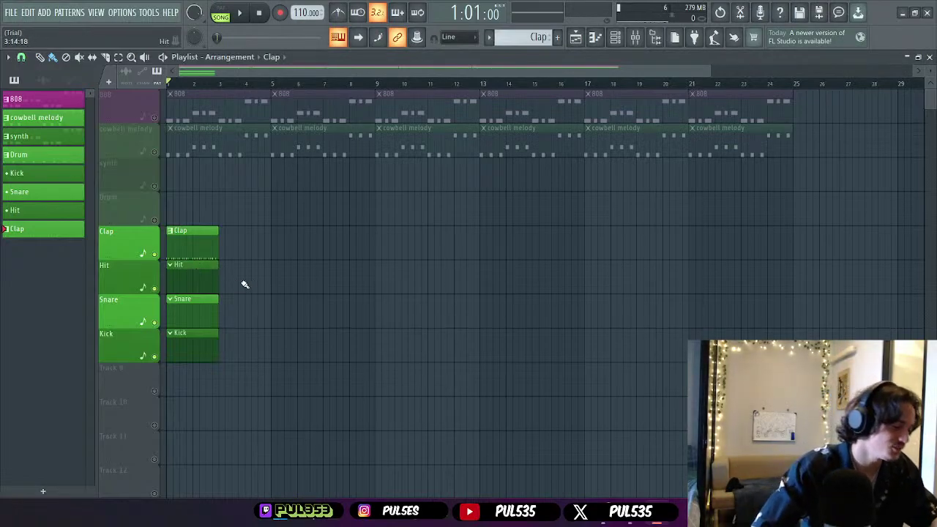
key(space)
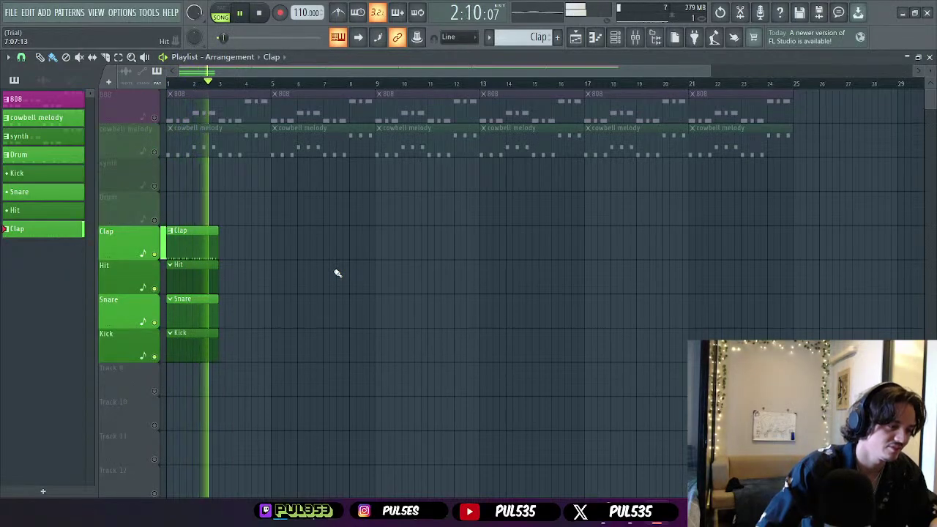
key(space)
double_click(195, 241)
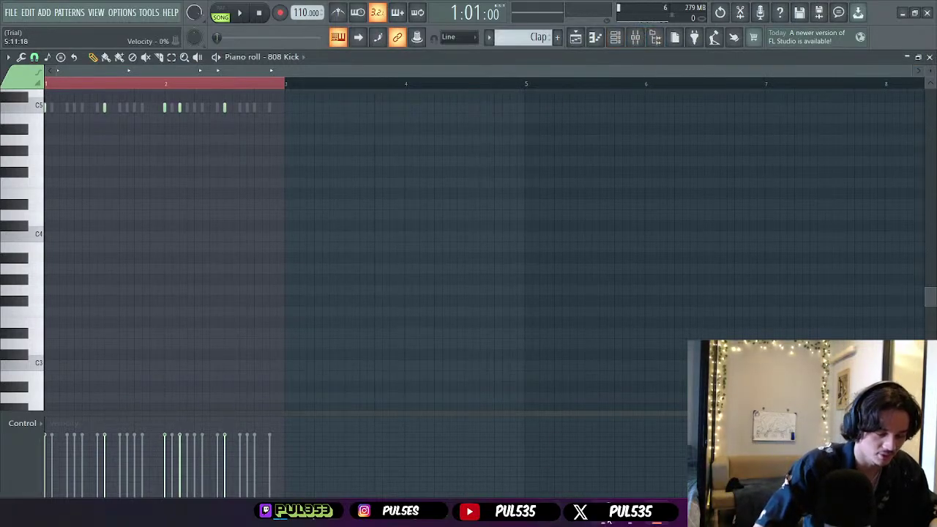
- Switch to Chrome and watch The Best Snare Mixing Tricks & Tips tutorial from 0:31, pausing it at 0:51
mouse_move(608, 521)
click(643, 457)
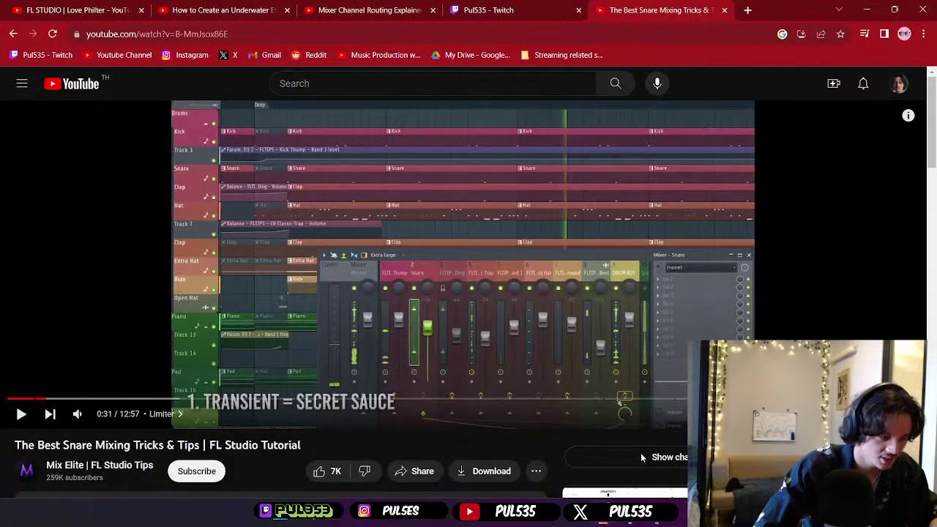
click(463, 256)
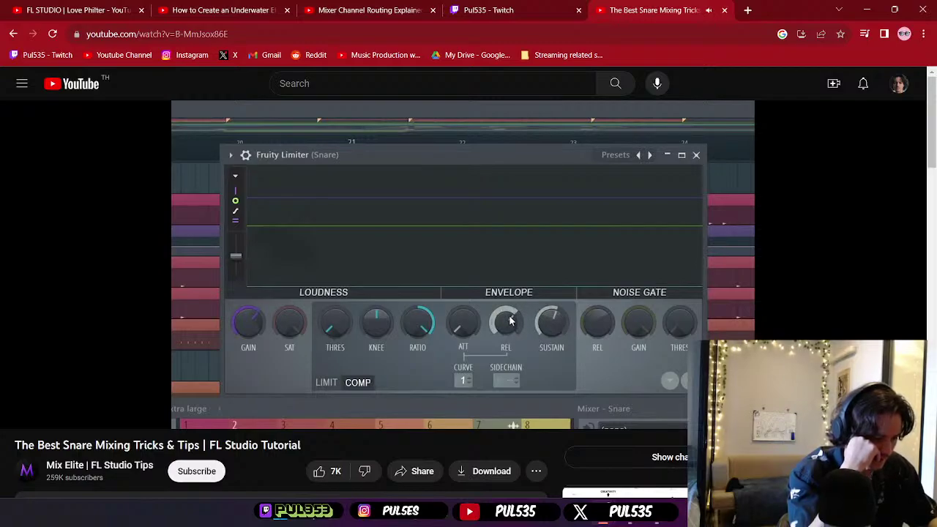
click(463, 256)
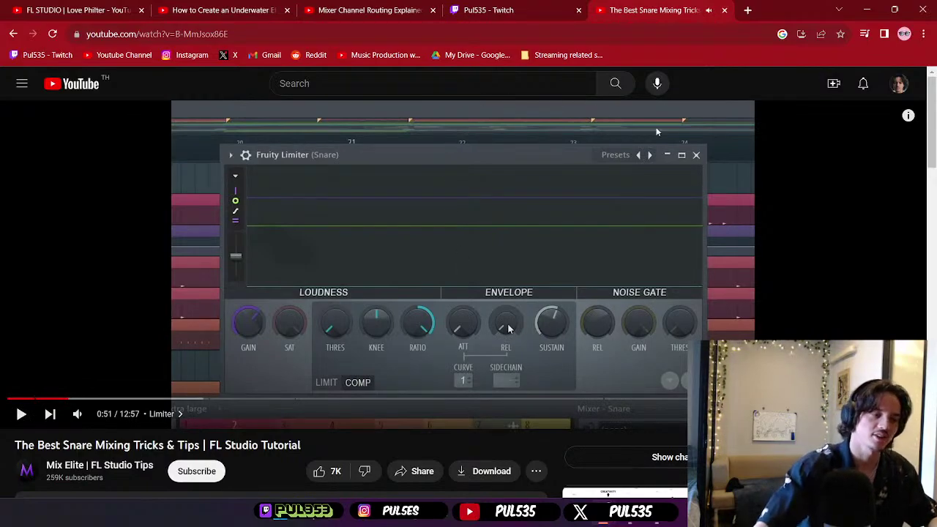
- Open YouTube in a new browser tab and search for "gtav intro song"
key(ctrl+t)
click(552, 36)
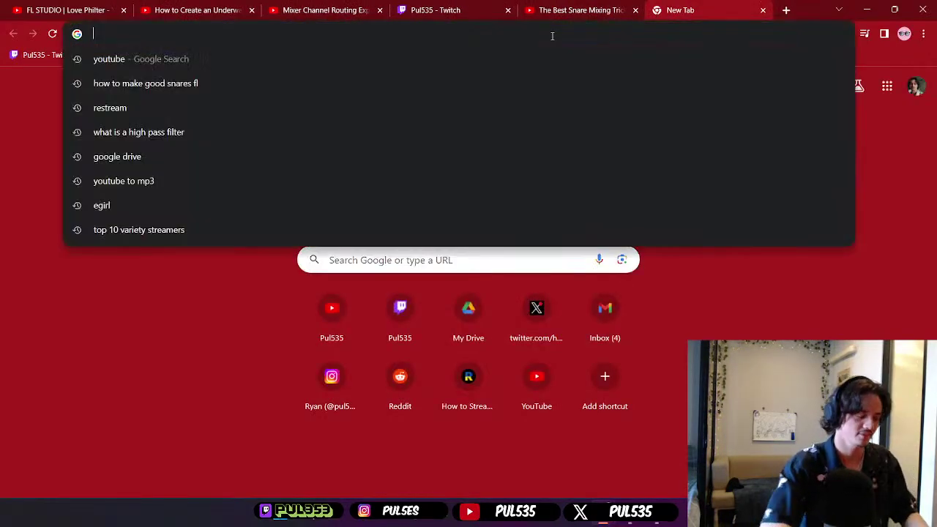
text(youtu)
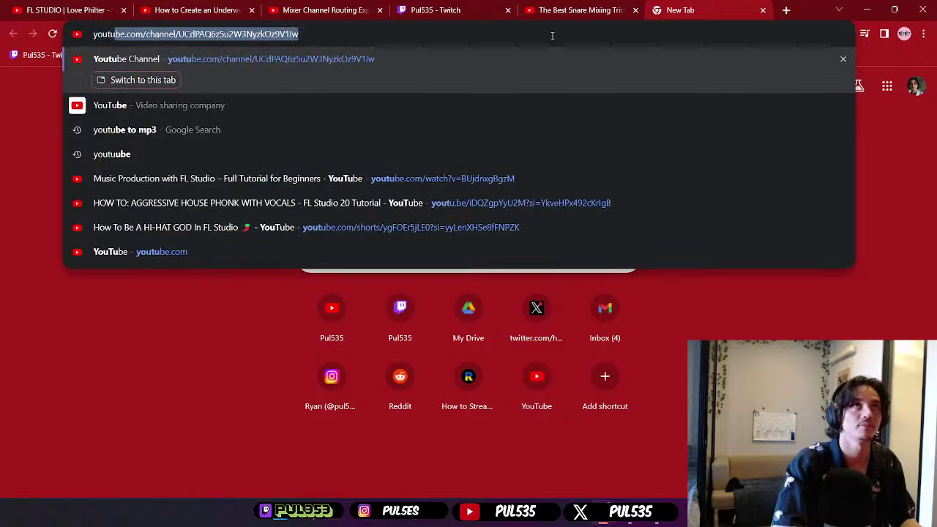
key(Return)
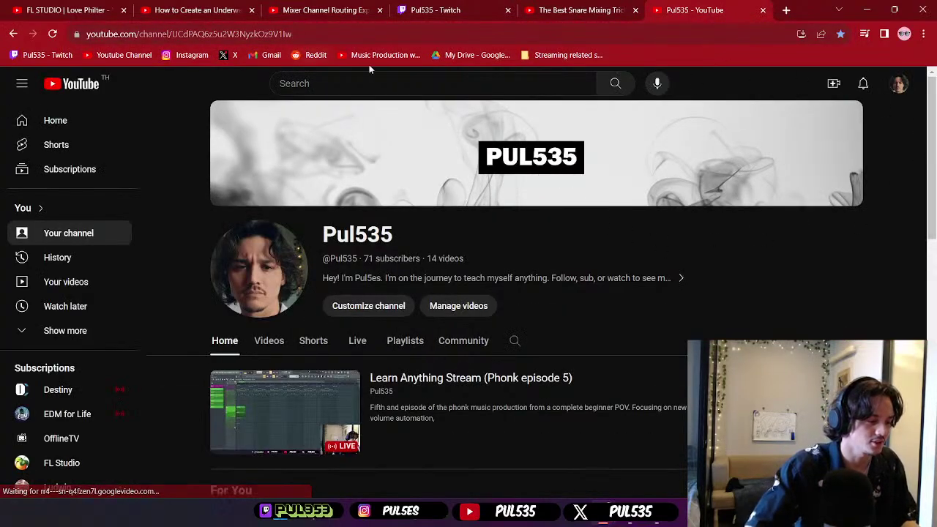
click(370, 82)
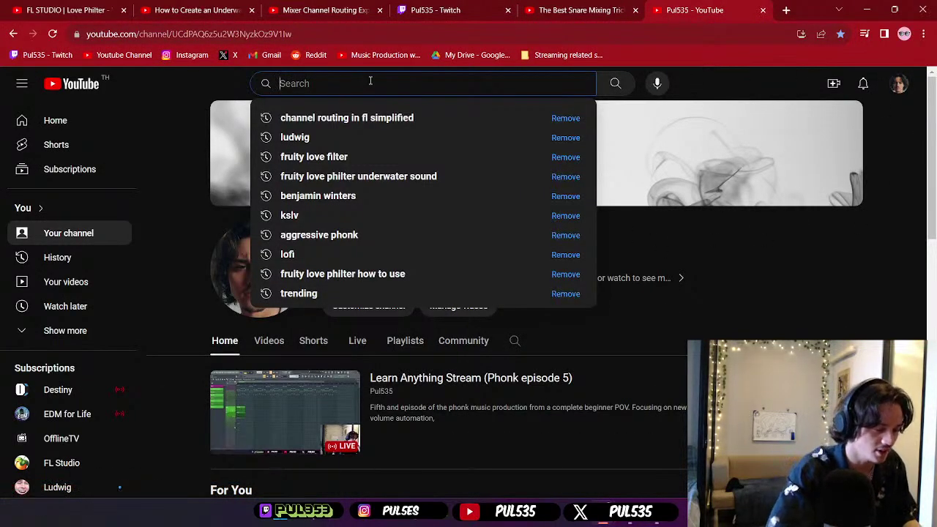
text(gtav)
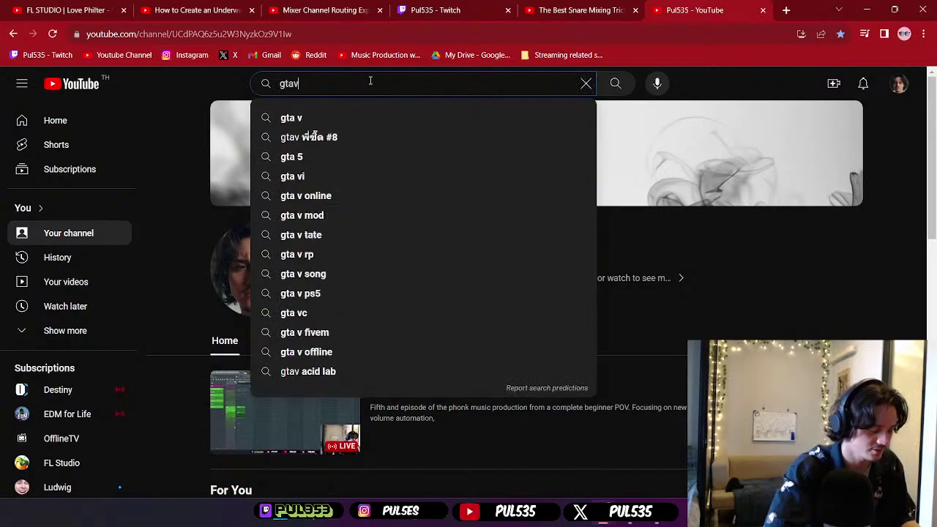
text( intro )
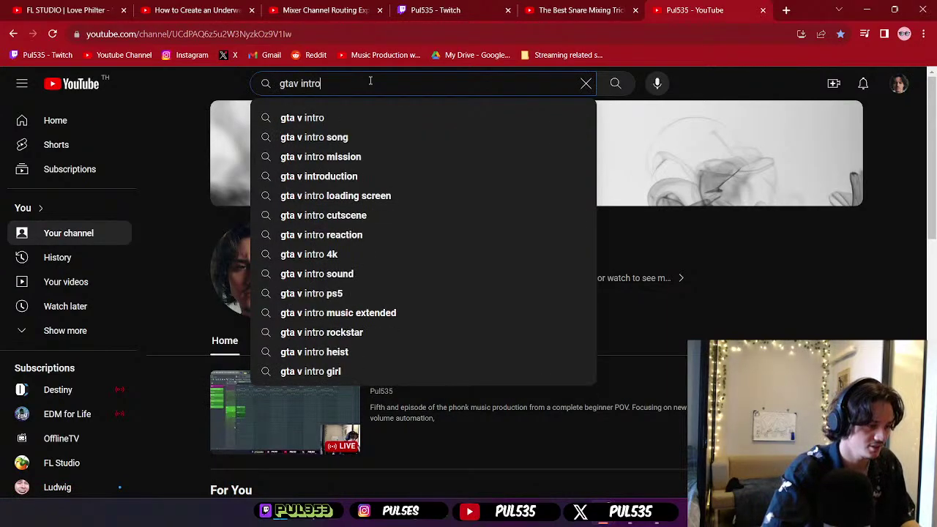
text(song)
key(Return)
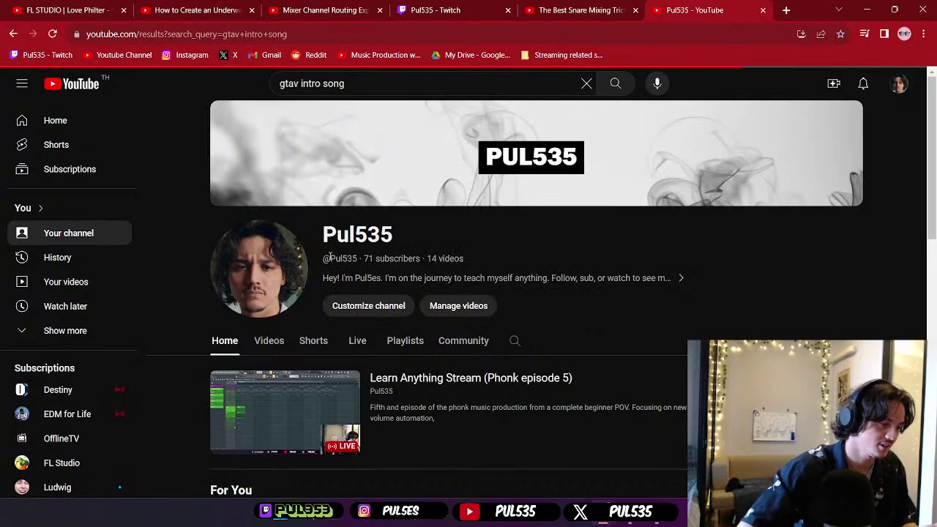
- Play the GTA V - Welcome to Los Santos Soundtrack video, skip ahead in it, and return to the search results
scroll(348, 232, down, 4)
scroll(347, 231, up, 2)
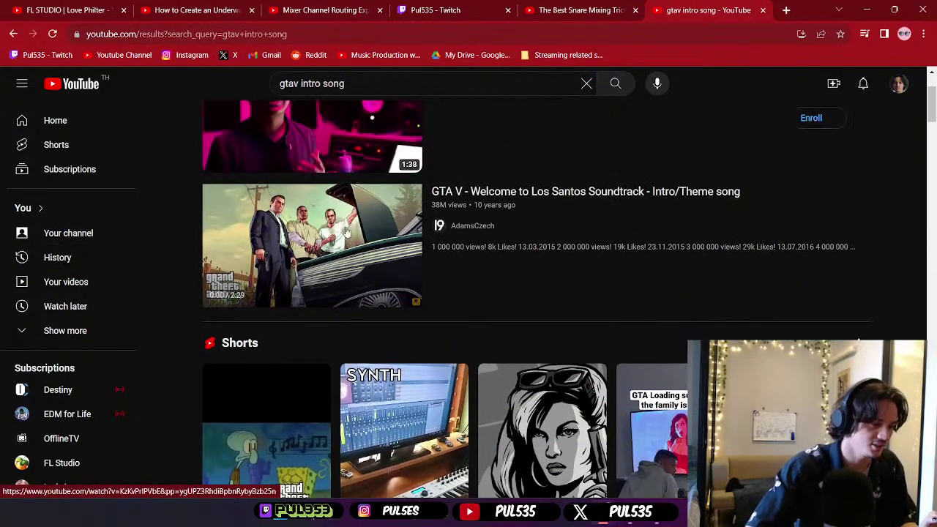
click(346, 232)
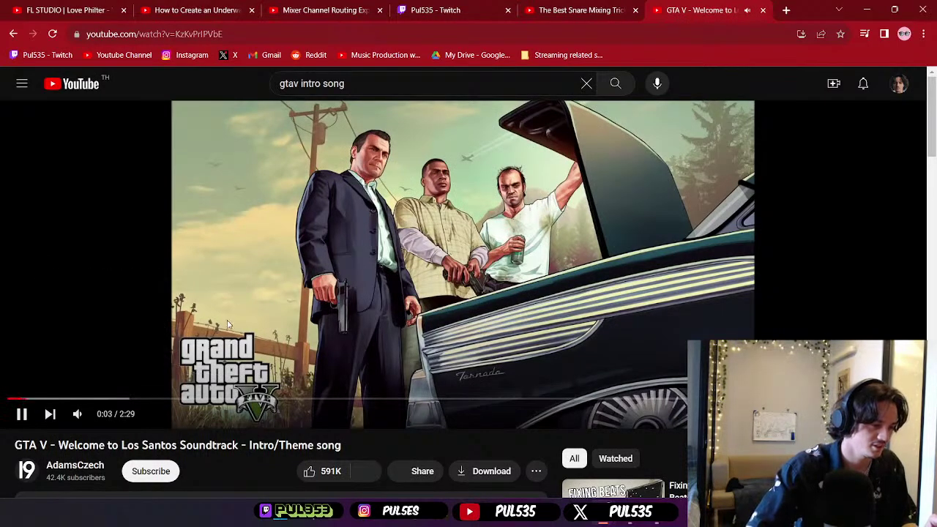
drag(121, 395, 267, 398)
key(alt+Left)
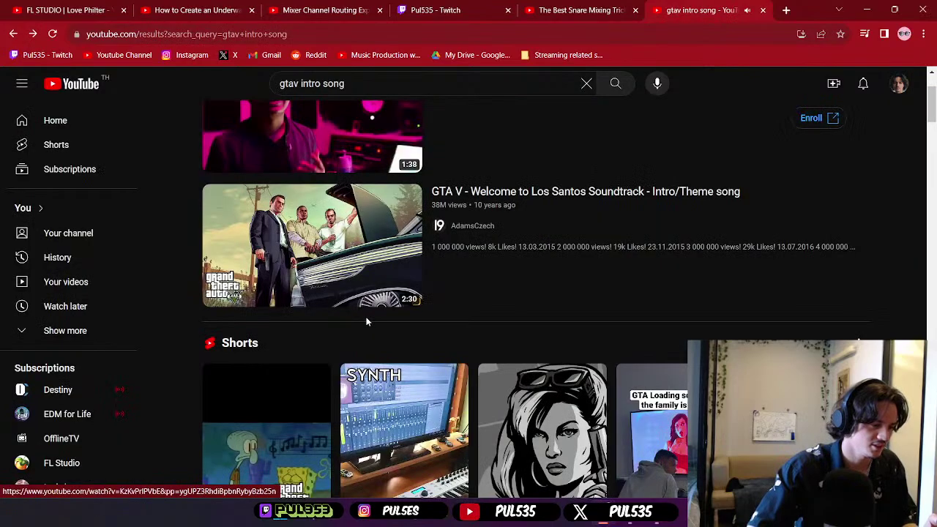
scroll(367, 321, down, 3)
scroll(358, 293, up, 5)
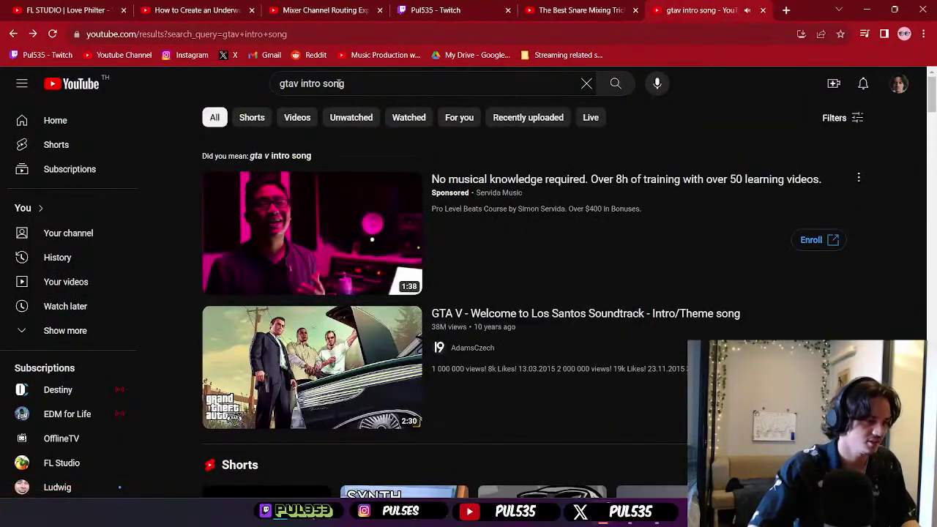
- Change the YouTube search to "gtav loading song" and run it
click(323, 84)
key(BackSpace)
key(BackSpace)
key(BackSpace)
key(BackSpace)
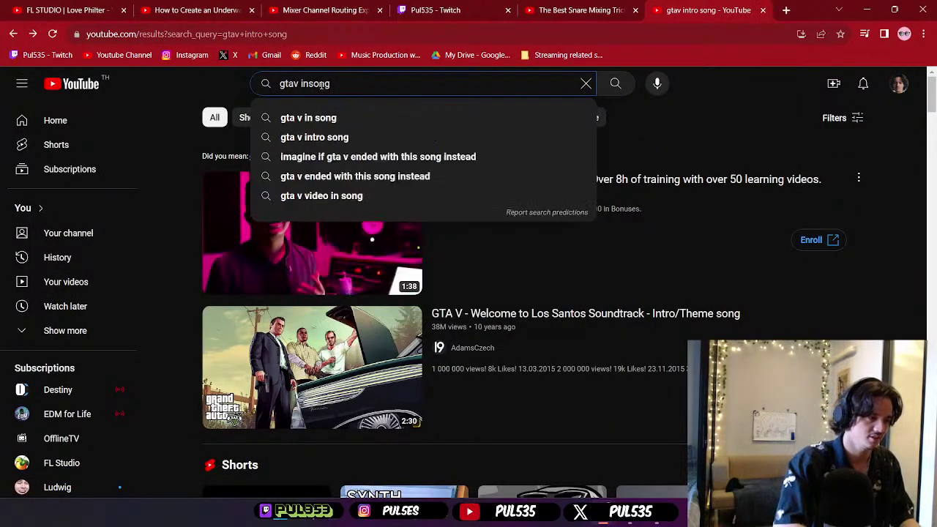
key(BackSpace)
key(BackSpace)
text(loading)
key(Return)
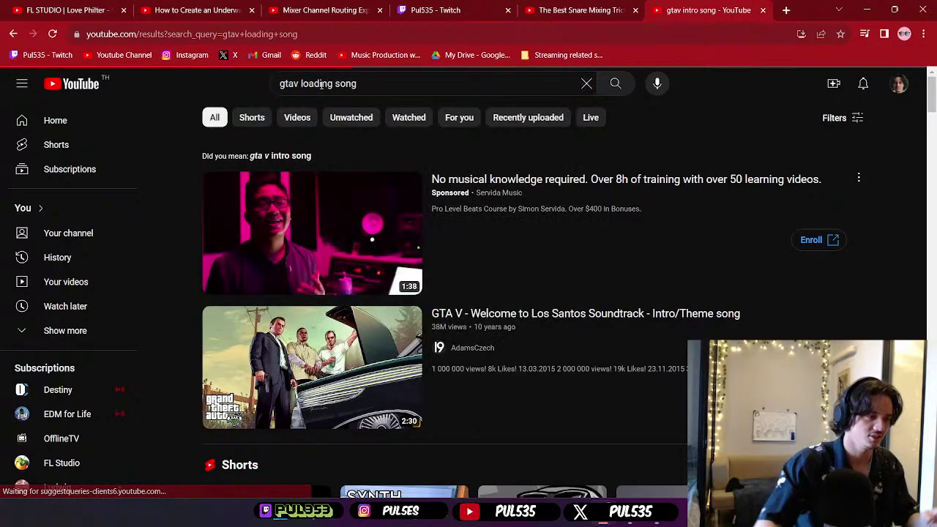
- Play the Grand Theft Auto GTA V Original Loading Screen Music Theme video, skipping forward through excerpts and pausing at 5:40
scroll(316, 235, down, 2)
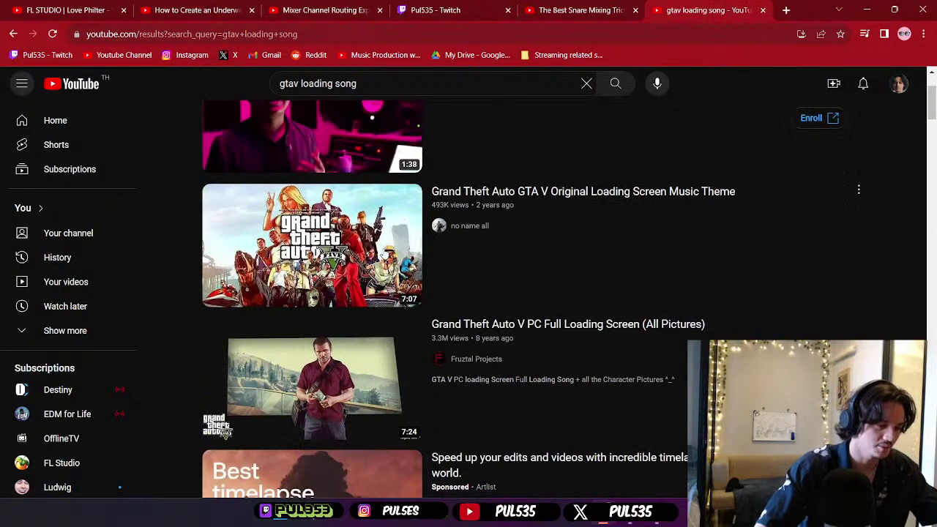
click(316, 235)
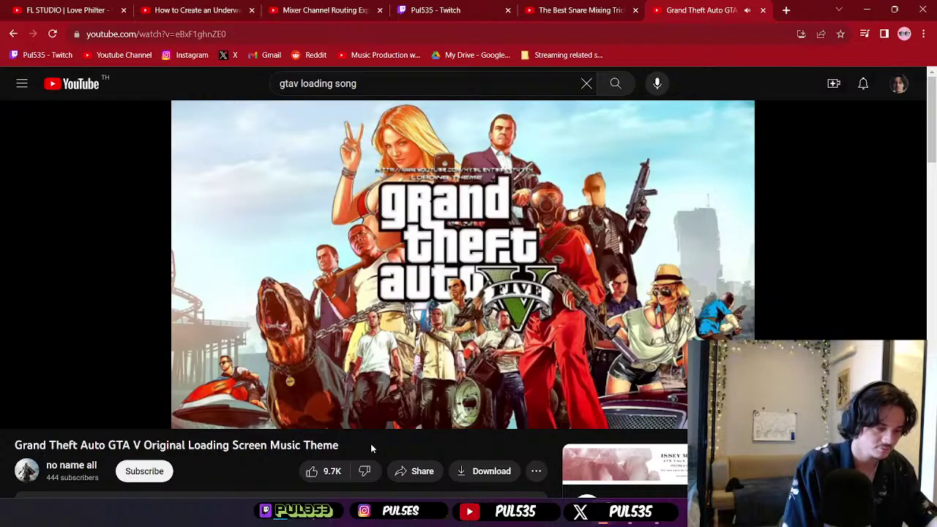
key(Right)
key(Right)
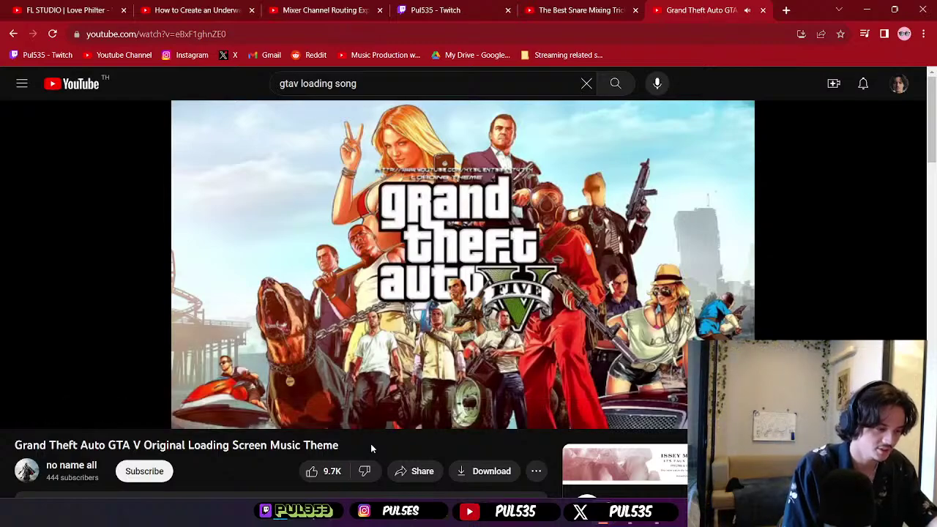
key(Right)
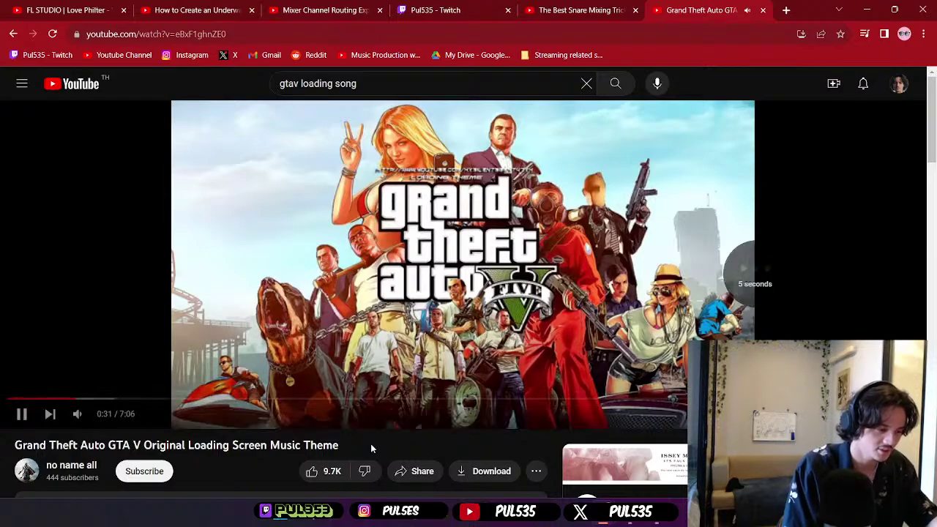
key(Right)
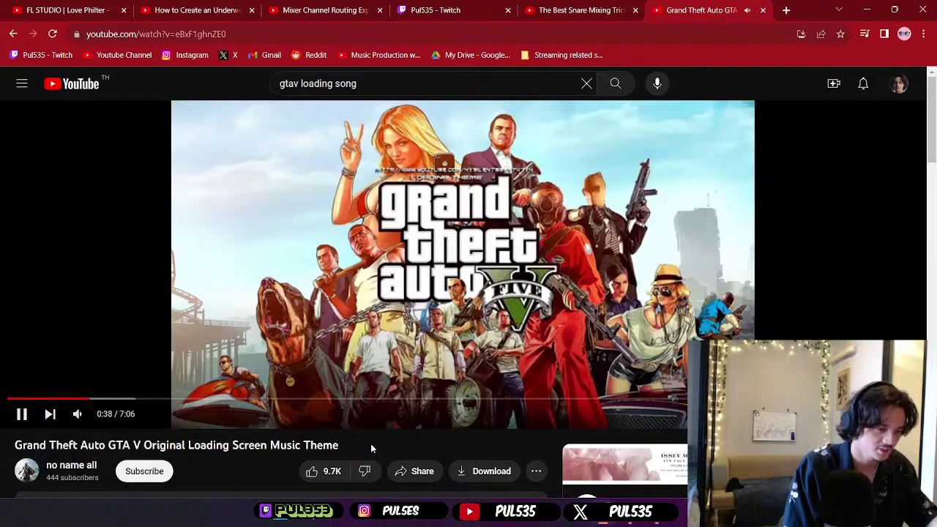
key(Right)
key(Right)
key(Right)
key(Right)
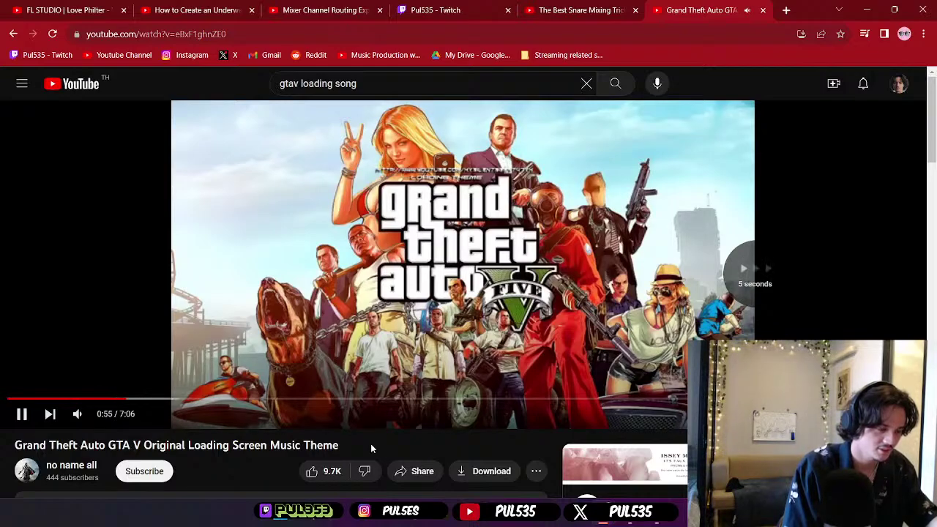
key(Right)
key(Right)
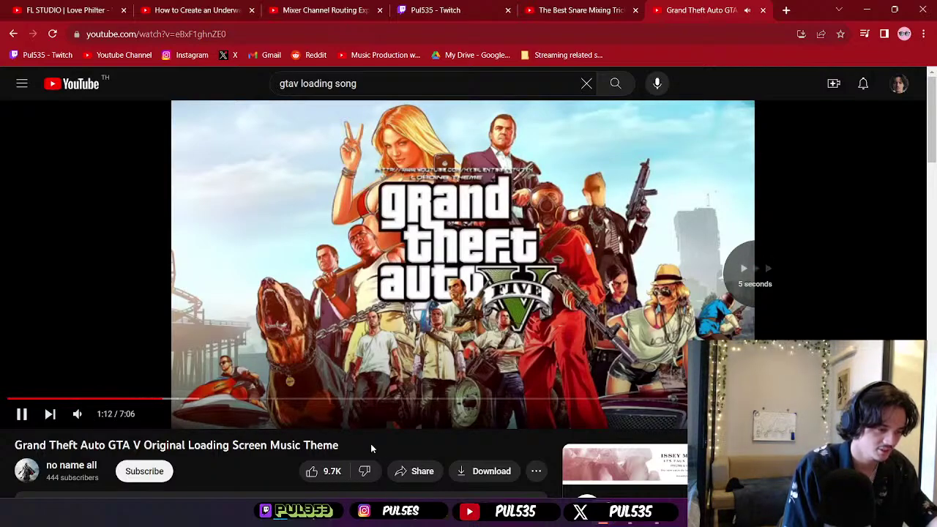
key(Right)
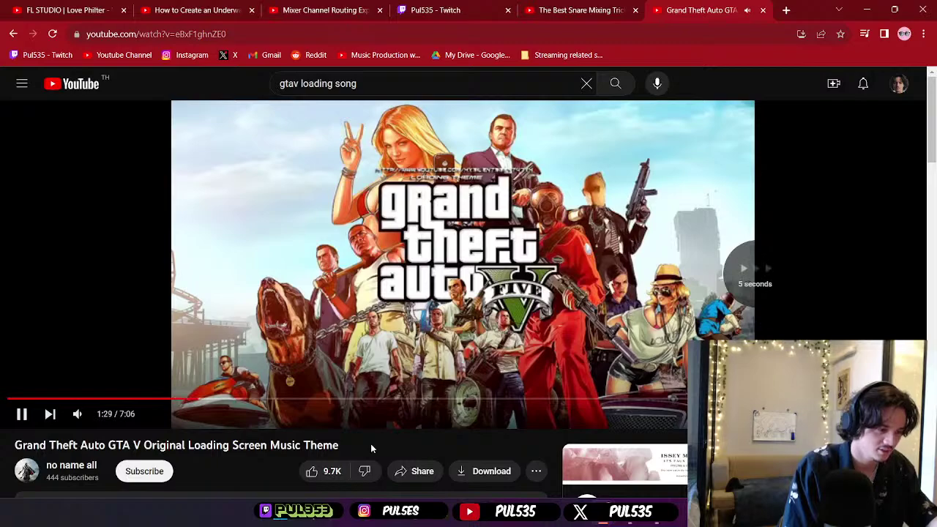
key(Right)
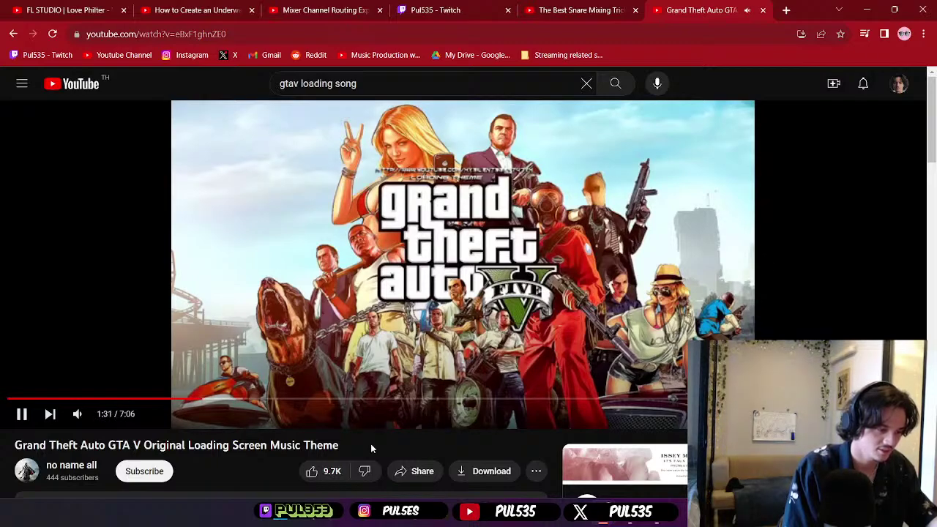
key(Right)
key(Right)
key(Right)
key(Right)
key(Right)
key(Right)
key(Right)
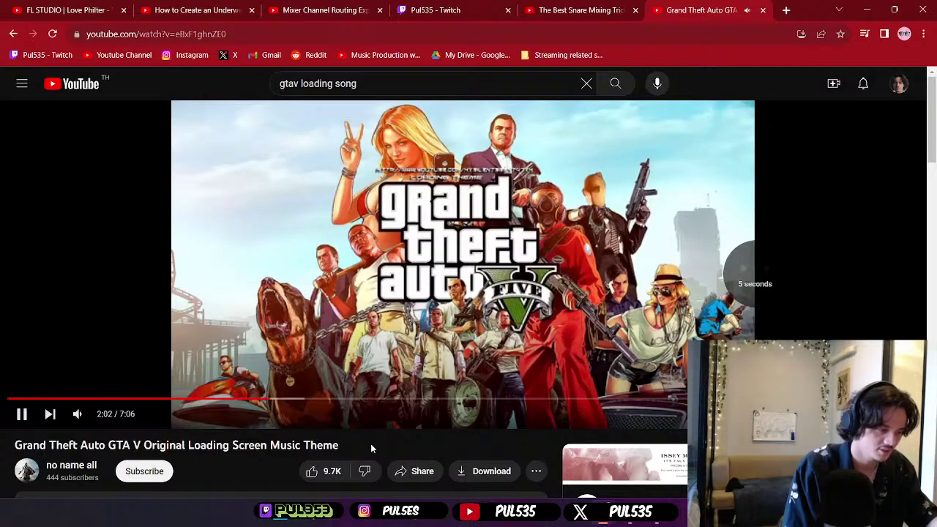
key(Right)
key(Right)
key(Right)
key(Right)
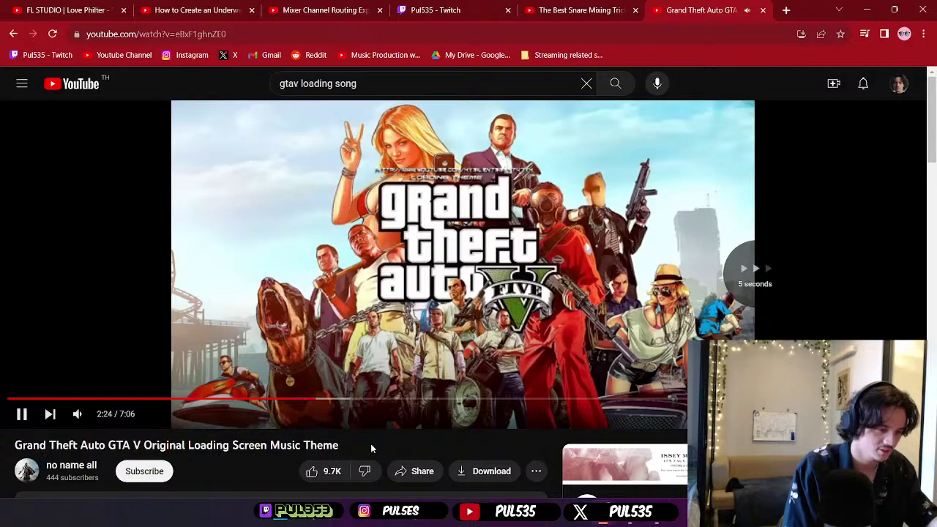
key(Right)
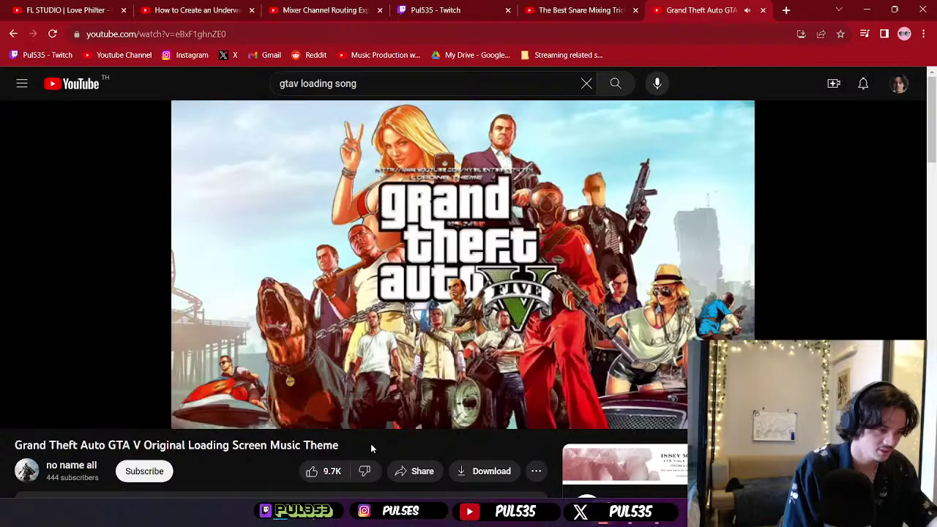
key(Right)
key(Right)
key(Right)
key(Right)
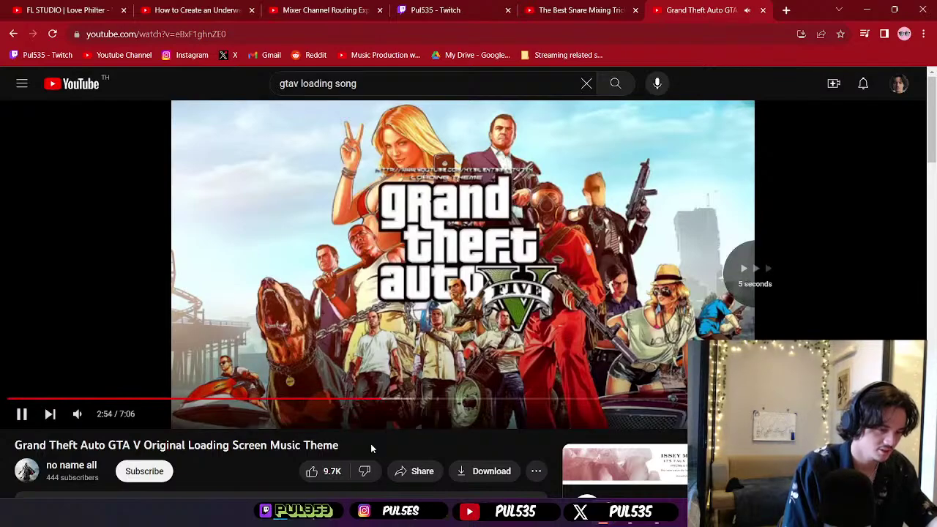
key(Right)
key(Right)
key(Right)
key(Right)
key(Right)
key(Right)
key(Right)
key(Right)
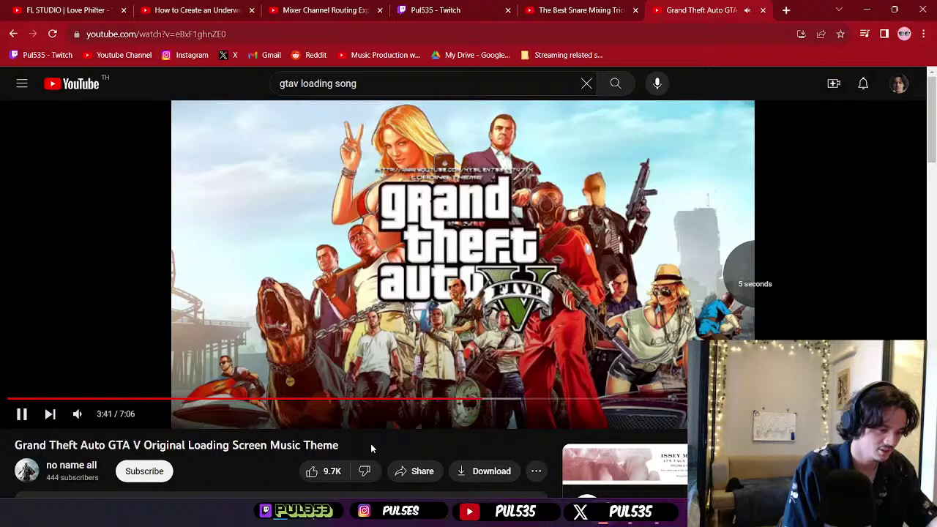
key(Right)
key(Right)
key(Right)
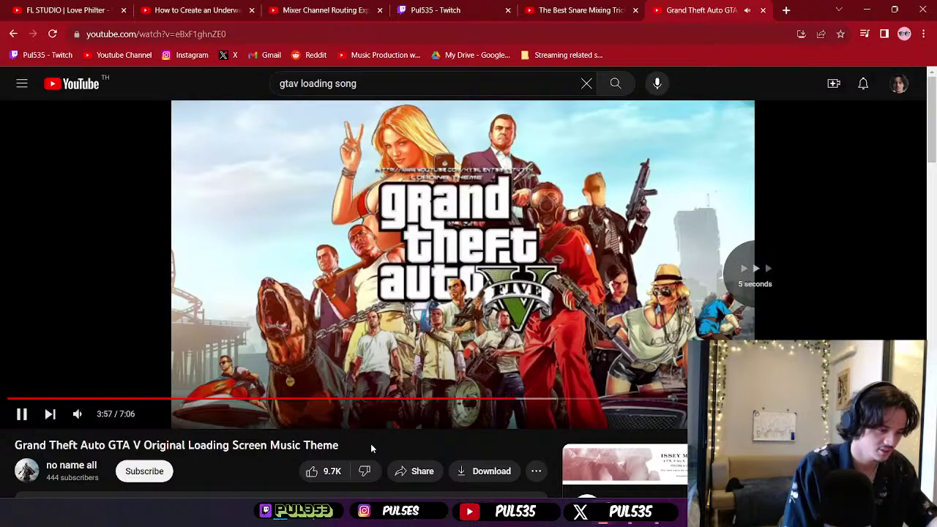
key(Left)
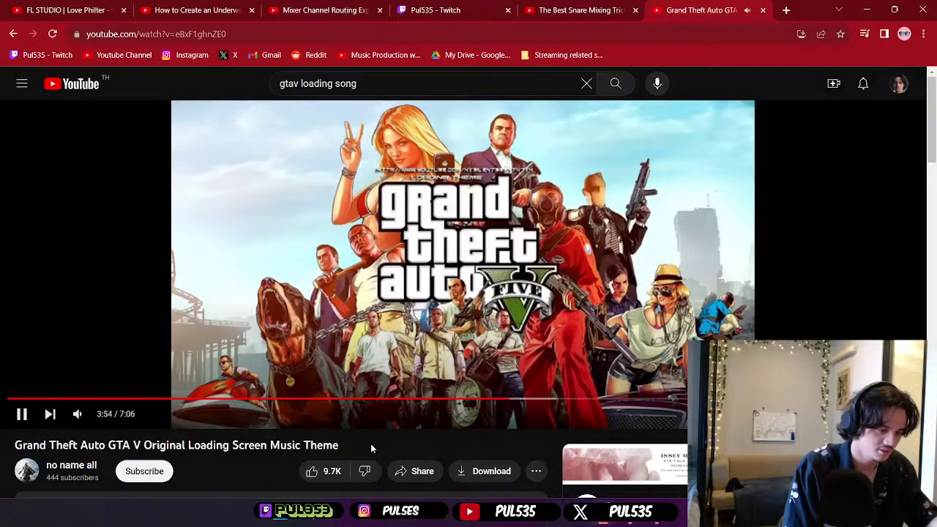
key(Right)
key(Right)
key(Right)
key(Right)
key(Right)
key(Right)
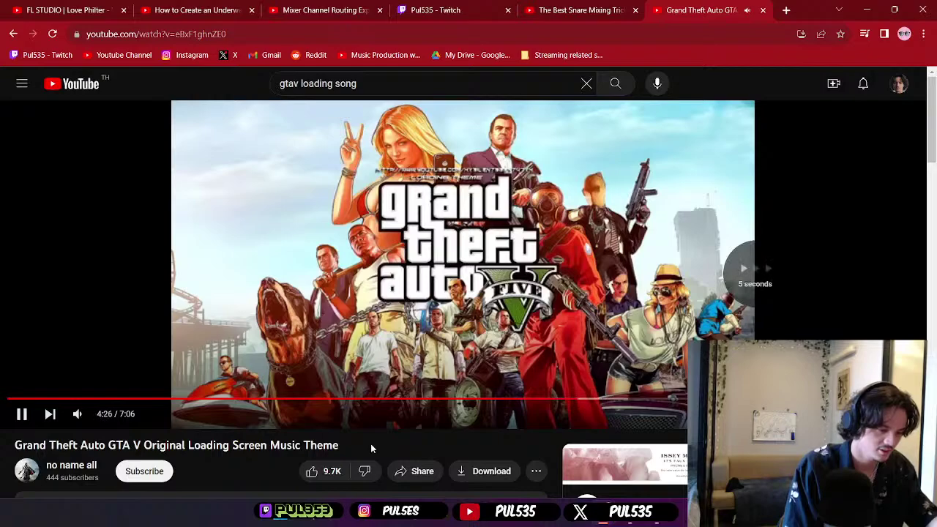
key(Right)
key(Right)
key(Right)
key(Right)
key(Right)
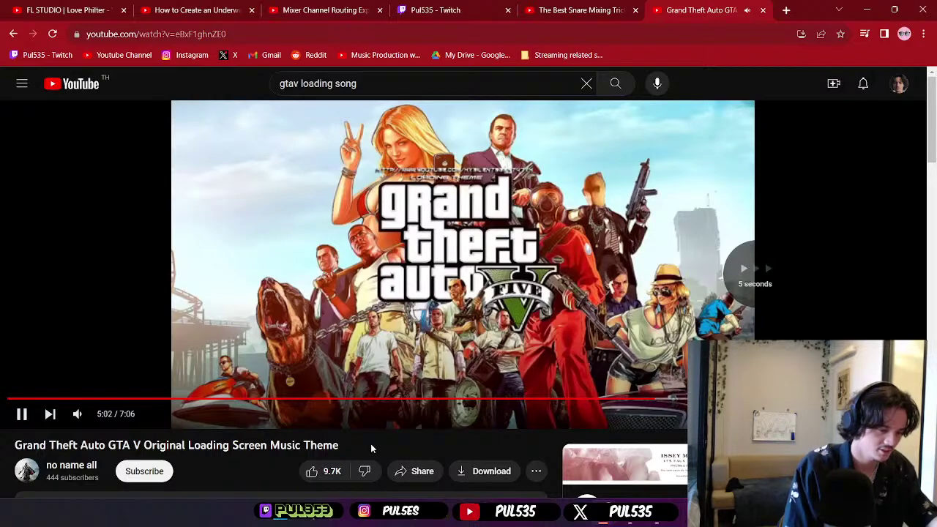
key(Right)
key(Right)
key(Right)
key(Right)
key(Right)
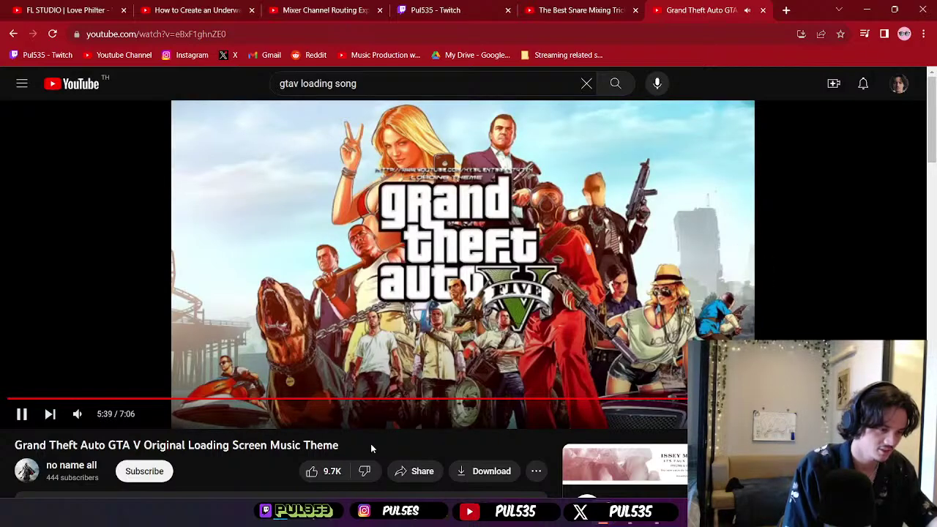
key(space)
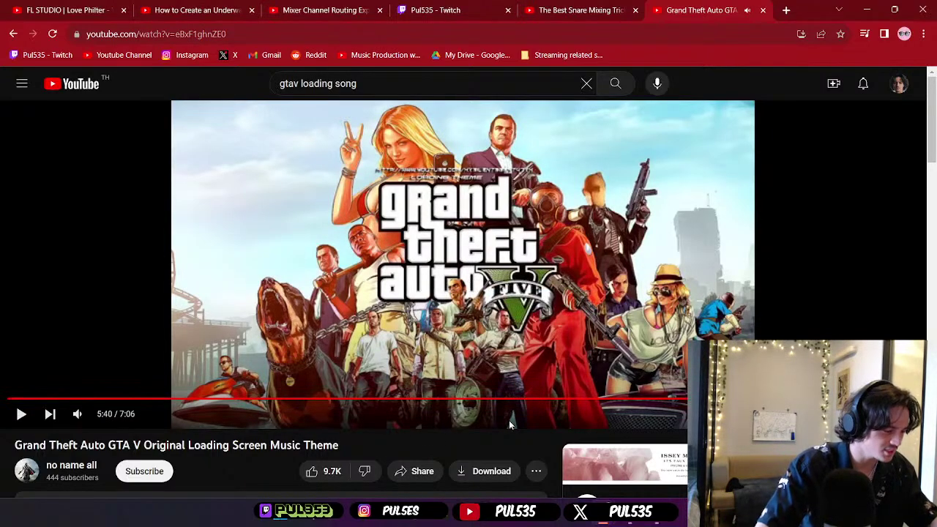
- Resume the loading screen theme from 5:40 and look through the video's comments and related videos
key(space)
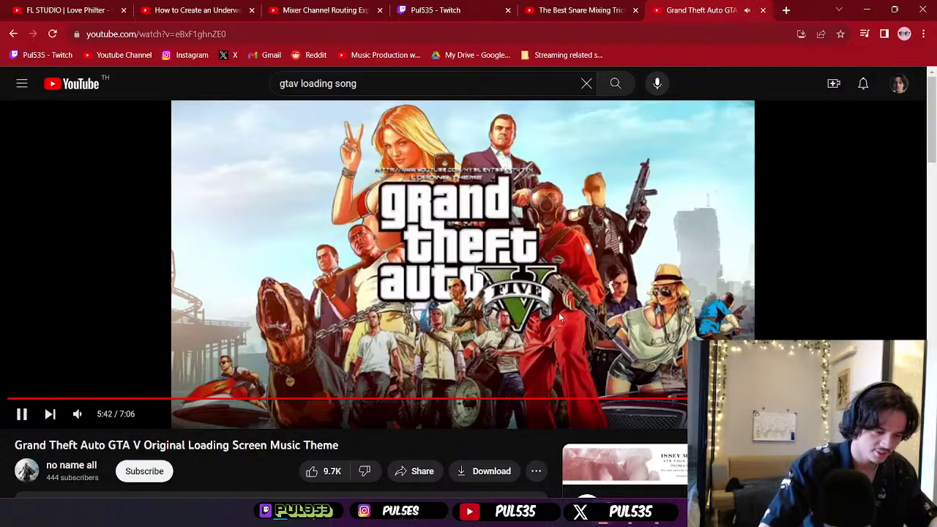
scroll(556, 314, down, 1)
scroll(555, 314, down, 6)
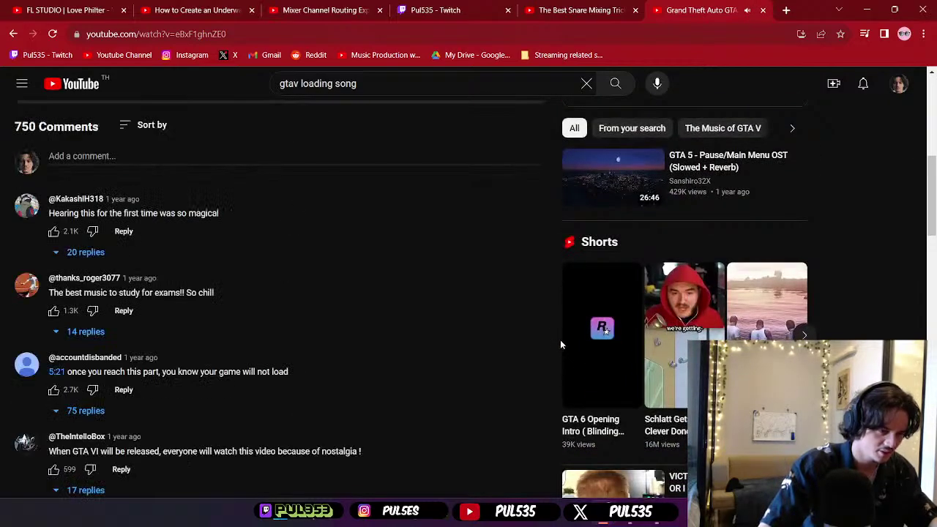
- Play the GTA 5 - Pause/Main Menu OST (Slowed + Reverb) video, pause it, and close its browser tab
click(602, 177)
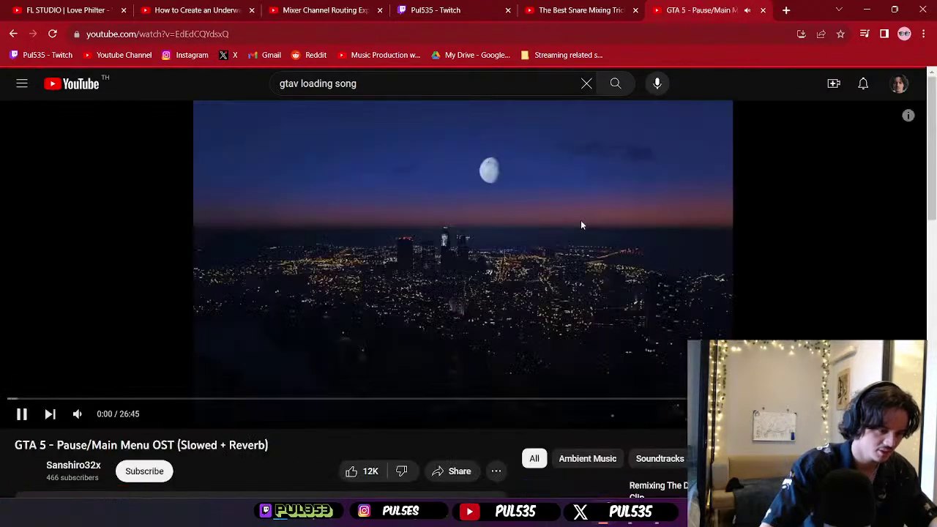
click(609, 268)
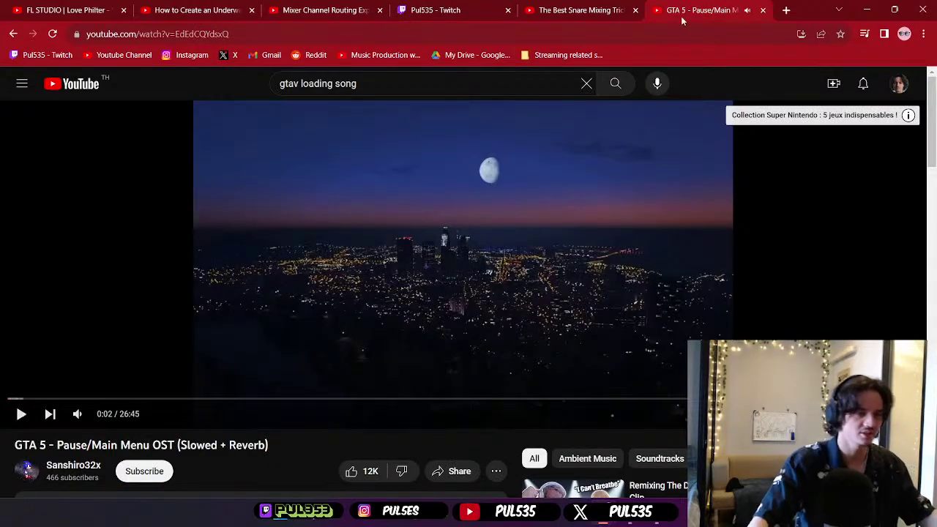
click(763, 11)
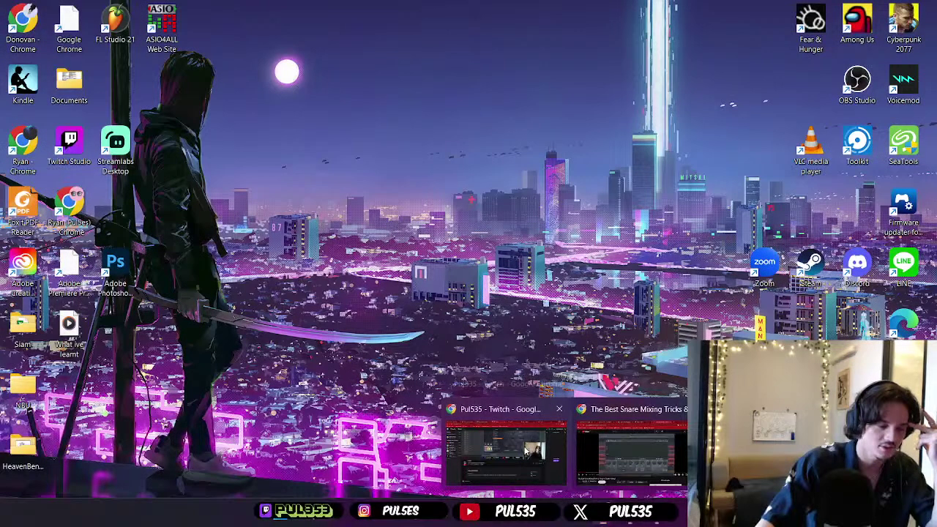
- Bring up the snare mixing tutorial window, minimize it, and close the current FL Studio project
click(631, 448)
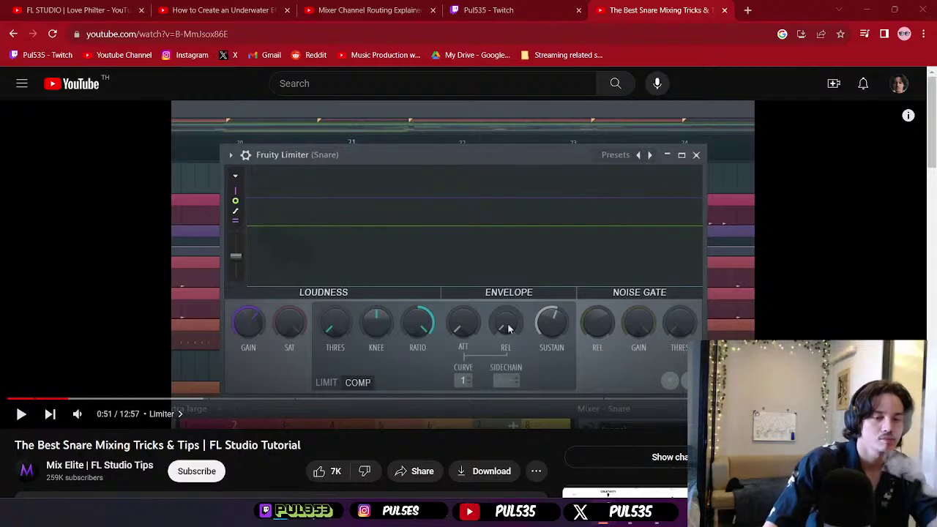
click(866, 9)
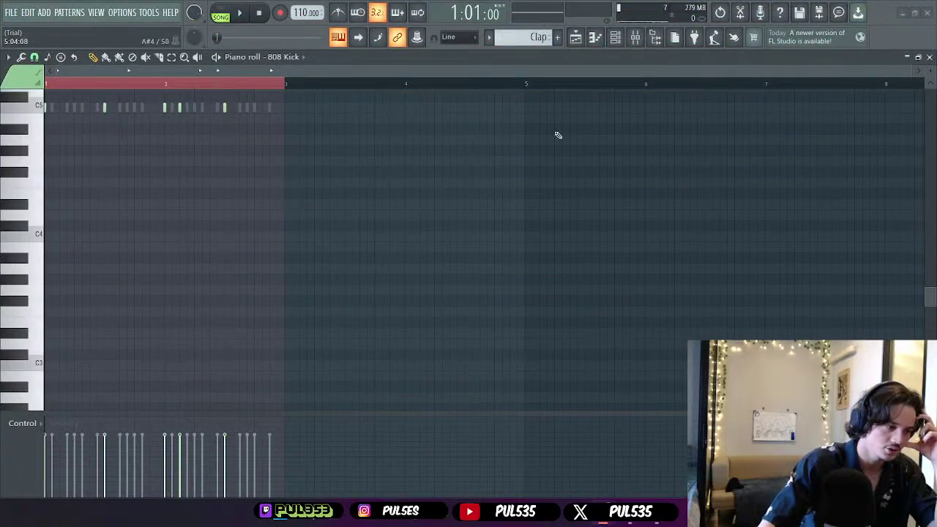
click(925, 12)
click(505, 288)
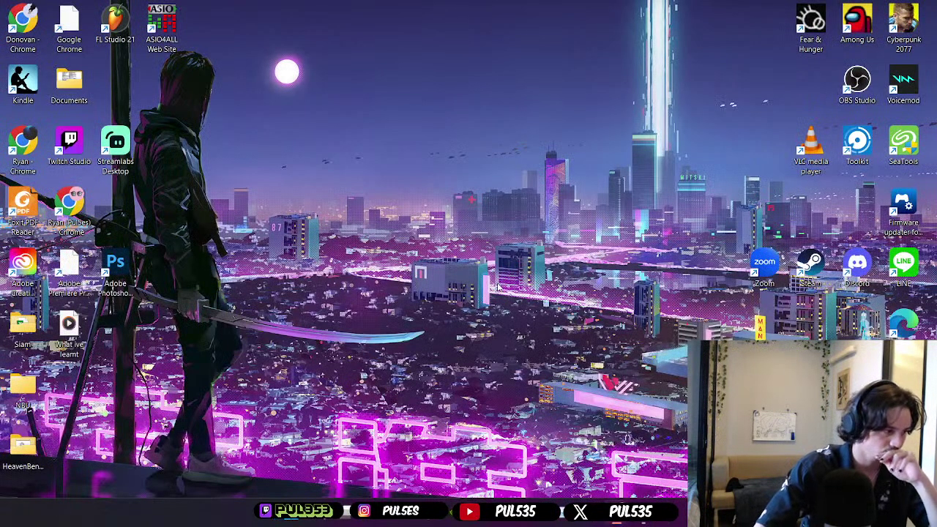
- Relaunch FL Studio 21 with an empty project and close the stray browser and Adobe Premiere Pro windows
double_click(69, 209)
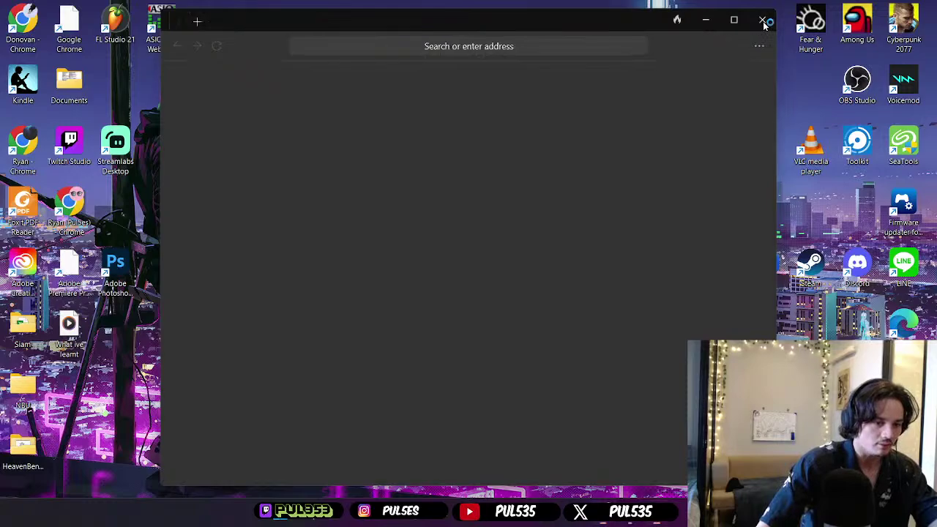
click(764, 21)
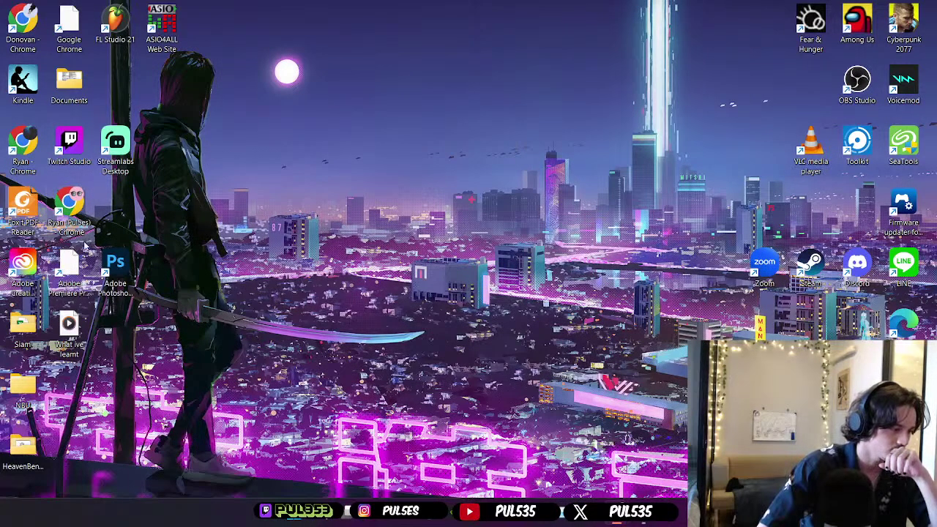
click(69, 270)
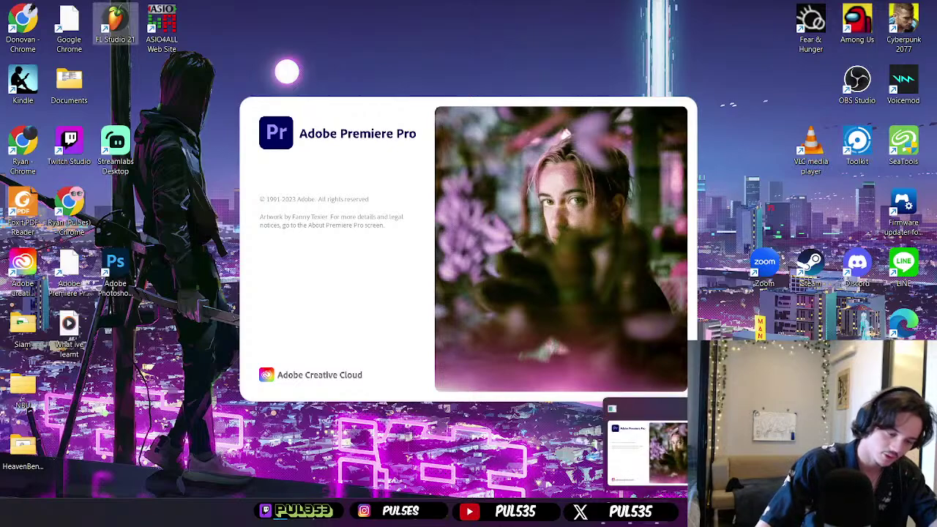
right_click(629, 513)
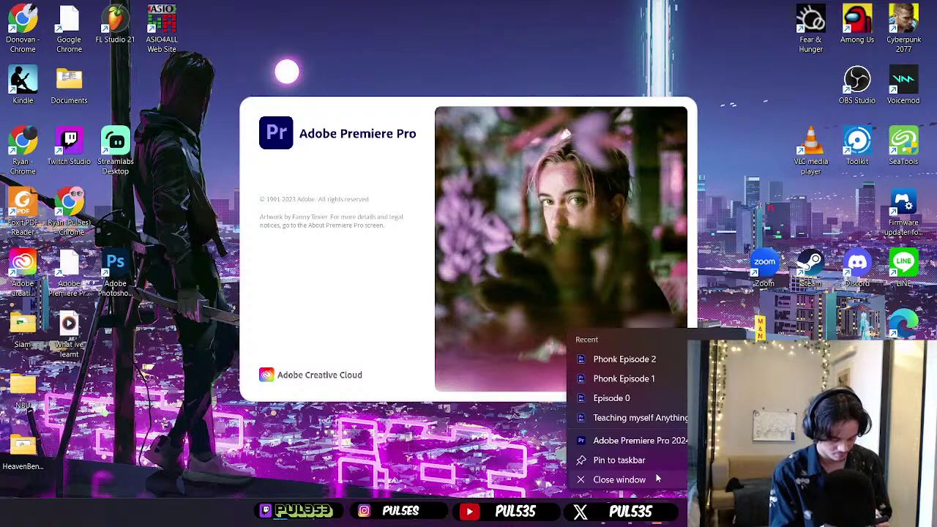
click(656, 473)
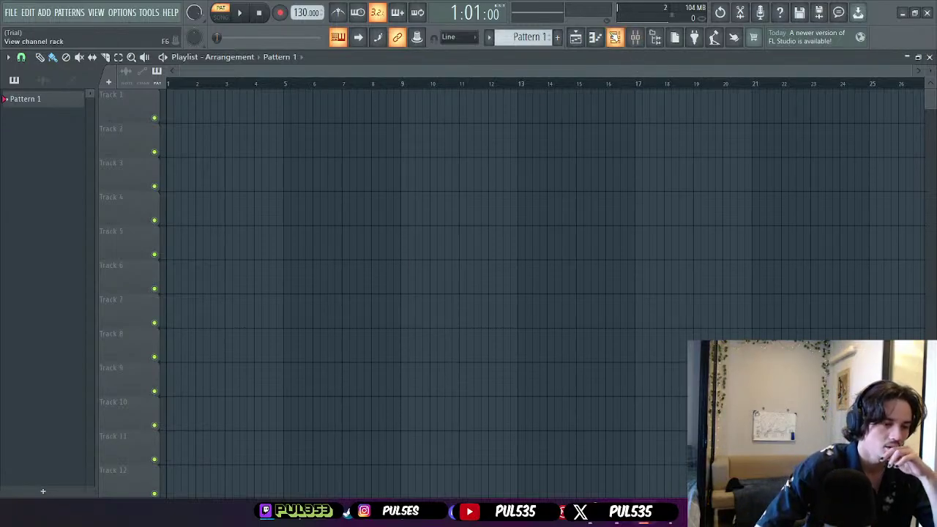
right_click(637, 519)
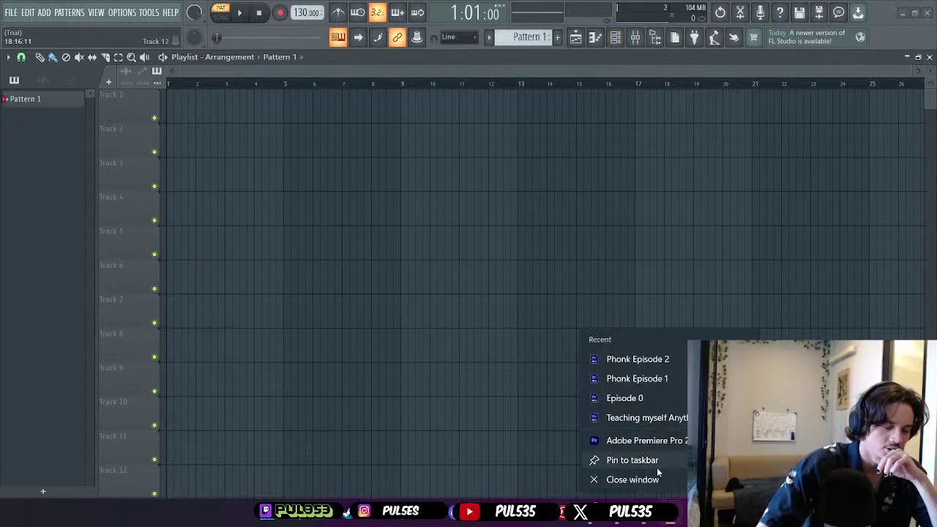
click(661, 480)
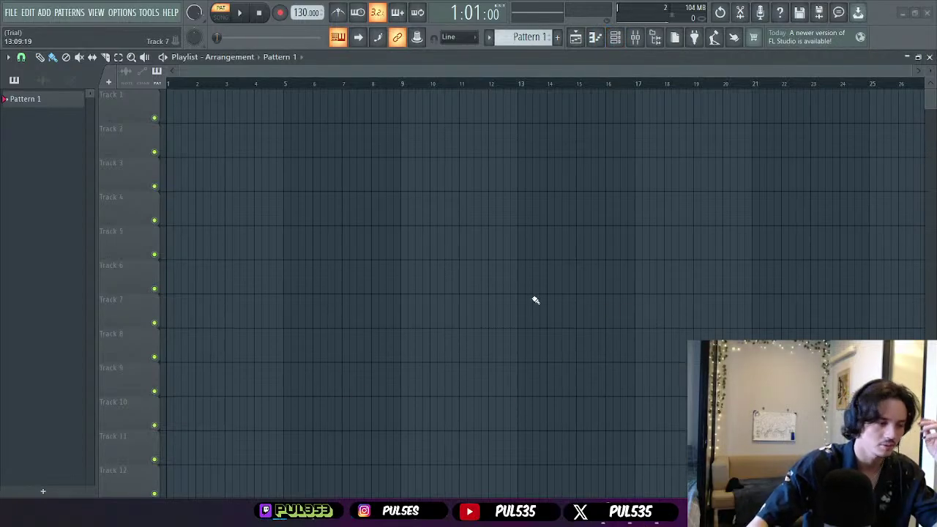
- Show the browser, rename Pattern 1 as "Low cowbell" and give it the brown colour #9F3835
click(659, 43)
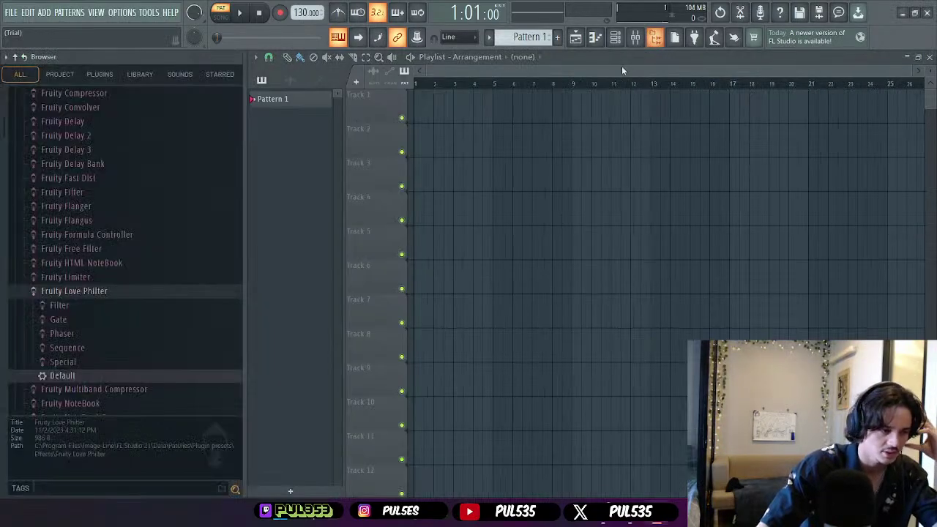
click(287, 486)
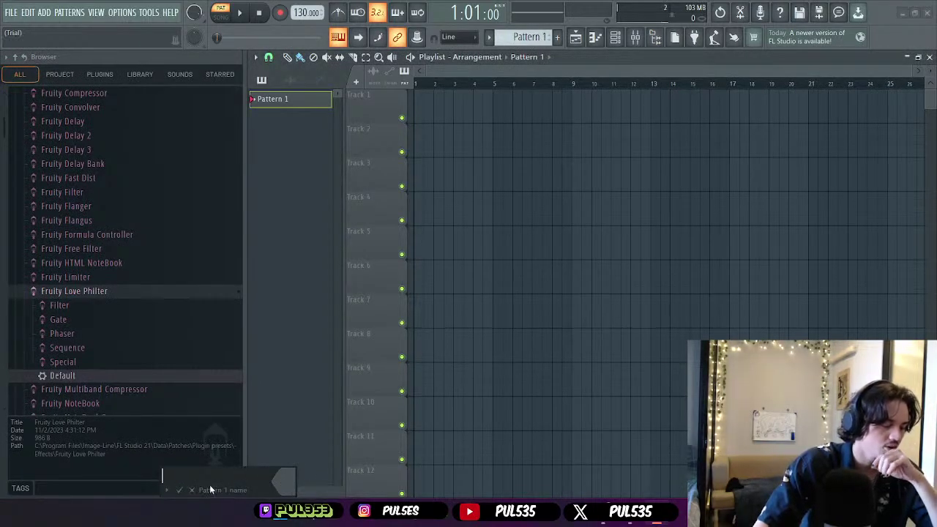
text(Low c)
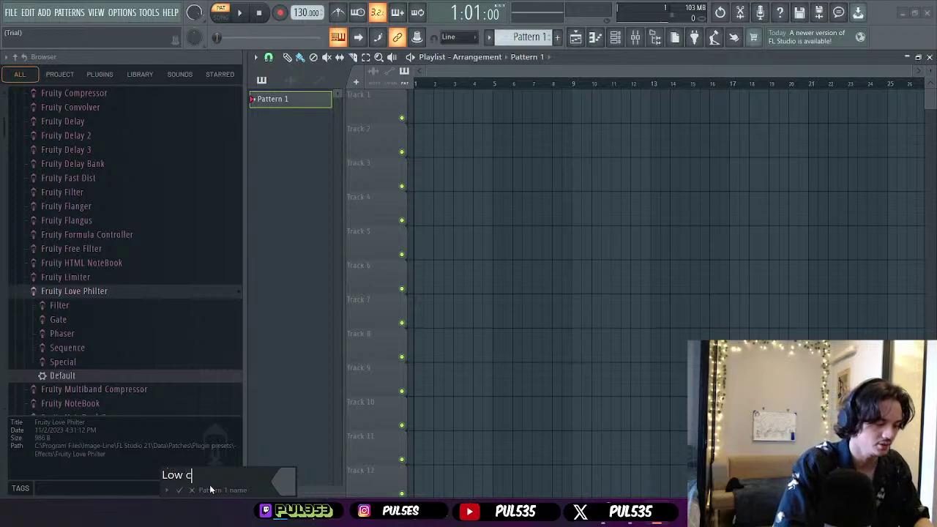
text(owbell)
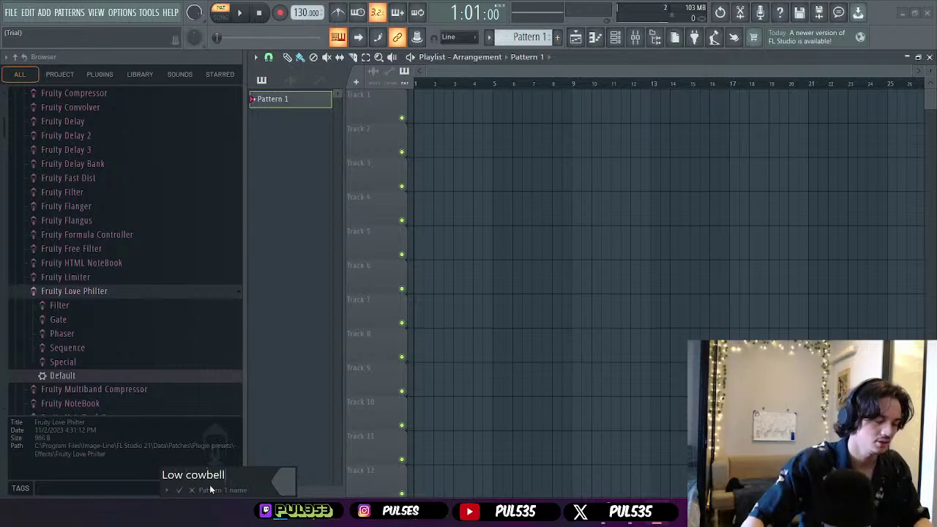
click(280, 483)
click(328, 391)
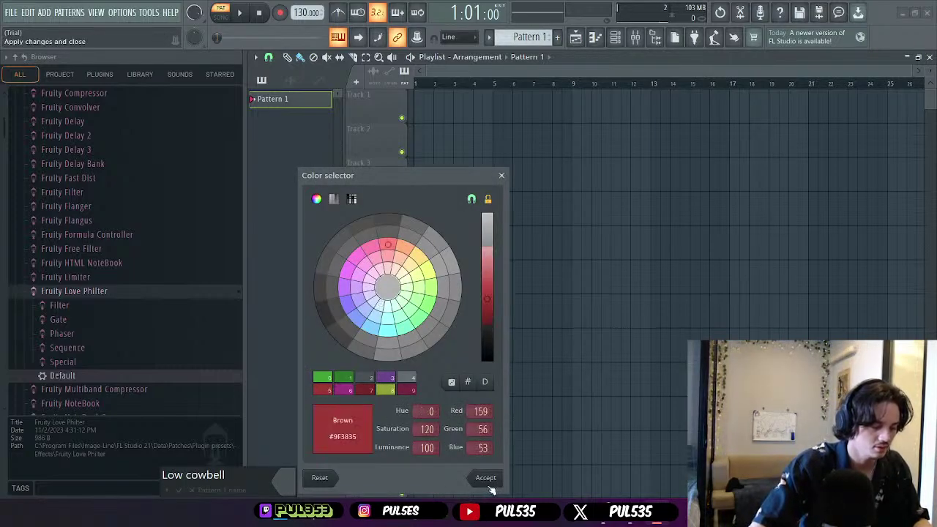
click(486, 478)
key(Return)
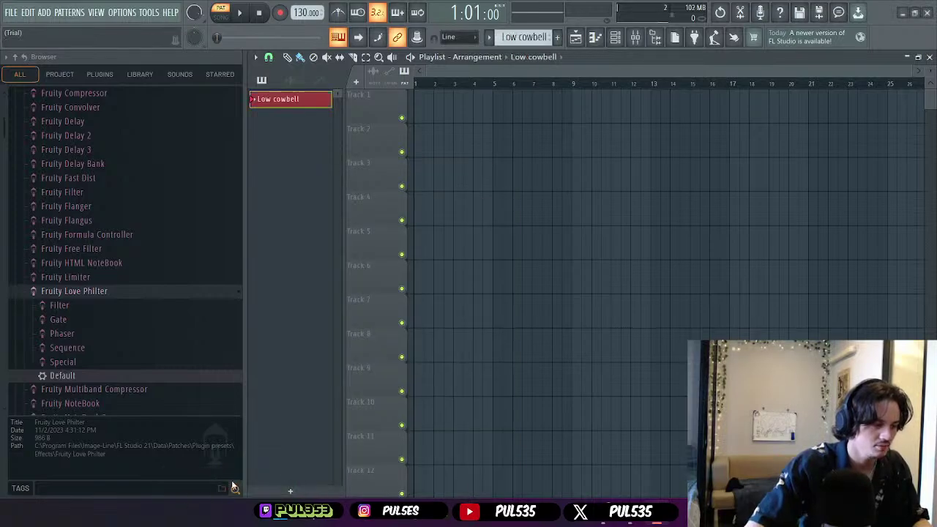
- Place the Low cowbell pattern on track 1 from bar 1, then look briefly at its channel rack and piano roll
drag(306, 101, 486, 108)
double_click(460, 111)
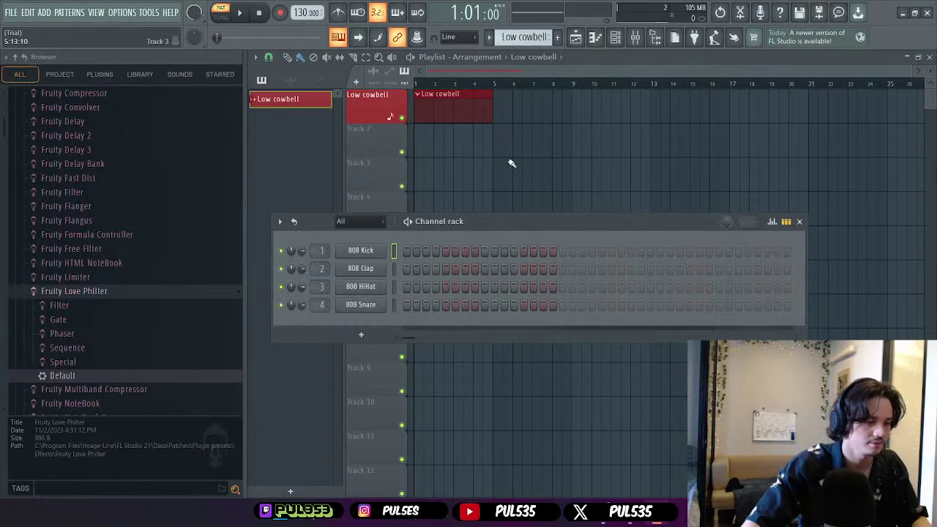
click(799, 221)
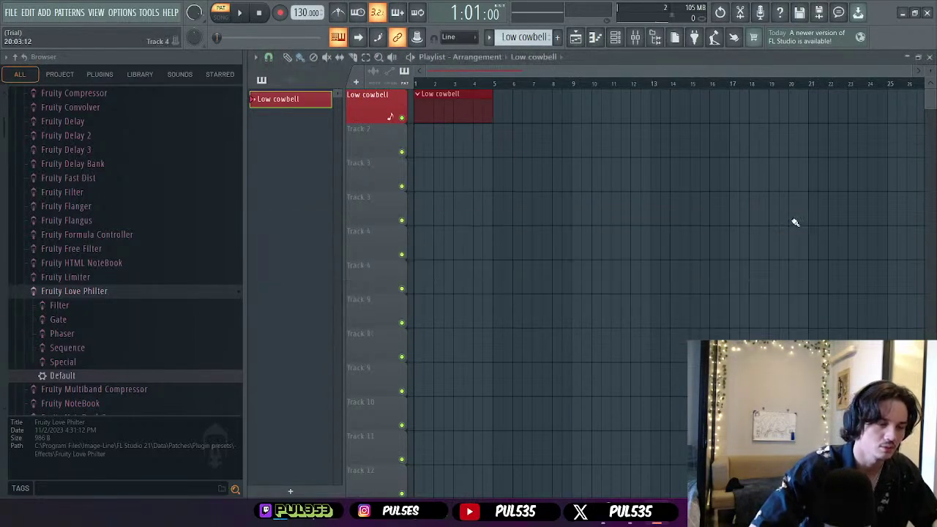
click(595, 39)
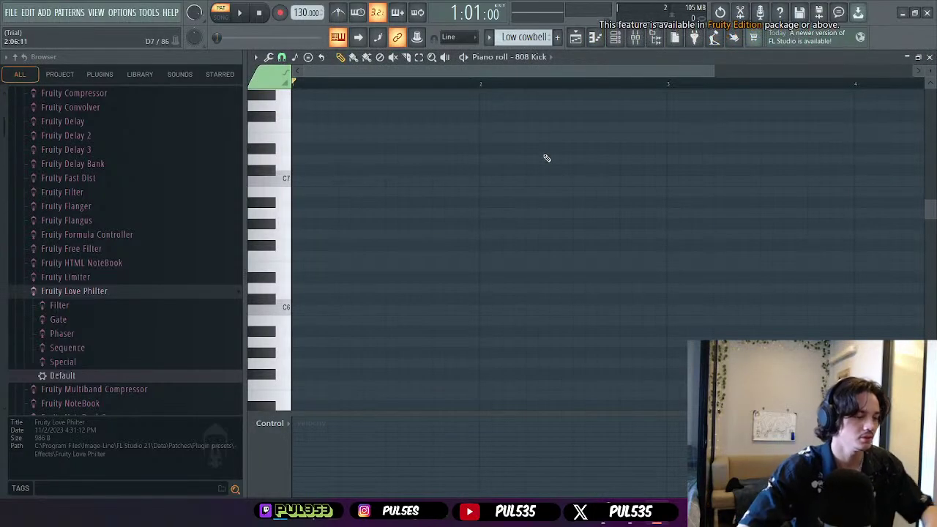
click(928, 58)
- Collapse the expanded Plugin presets, Percussion, Piano, Loops, Vocals and SFX folders while looking through the sample packs
scroll(46, 287, up, 10)
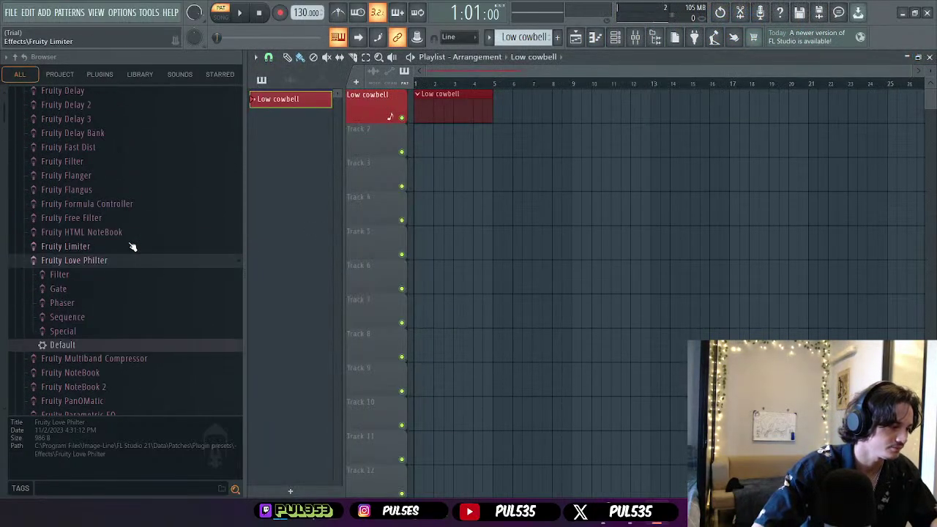
click(60, 140)
scroll(143, 235, down, 10)
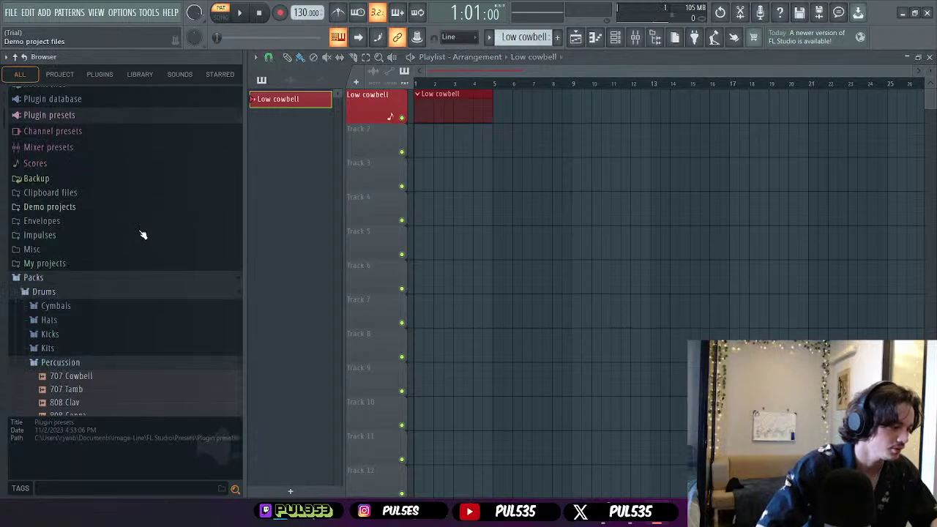
scroll(153, 205, up, 3)
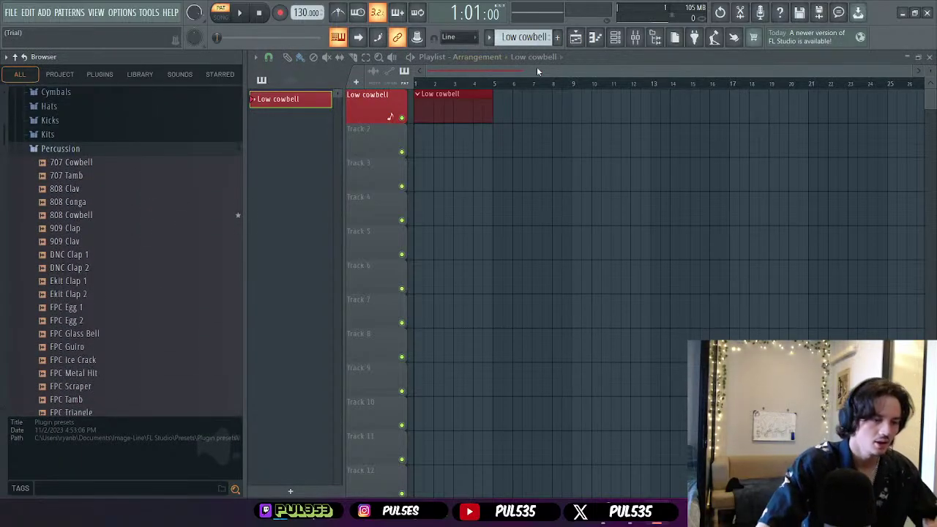
click(101, 151)
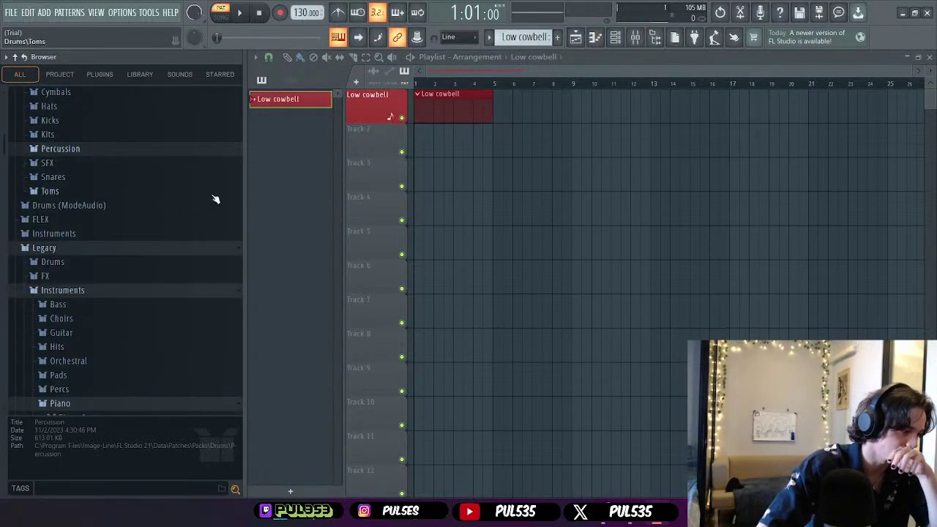
scroll(219, 219, down, 5)
scroll(176, 230, up, 5)
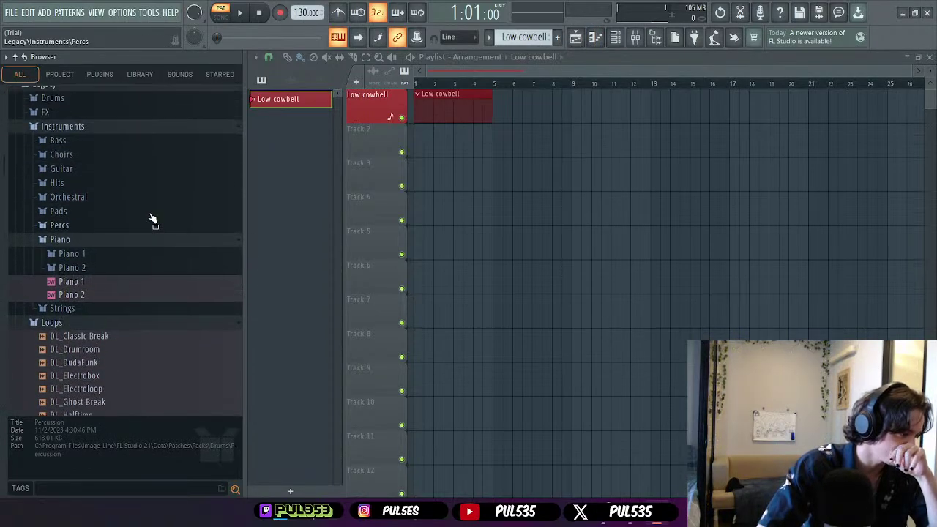
click(118, 249)
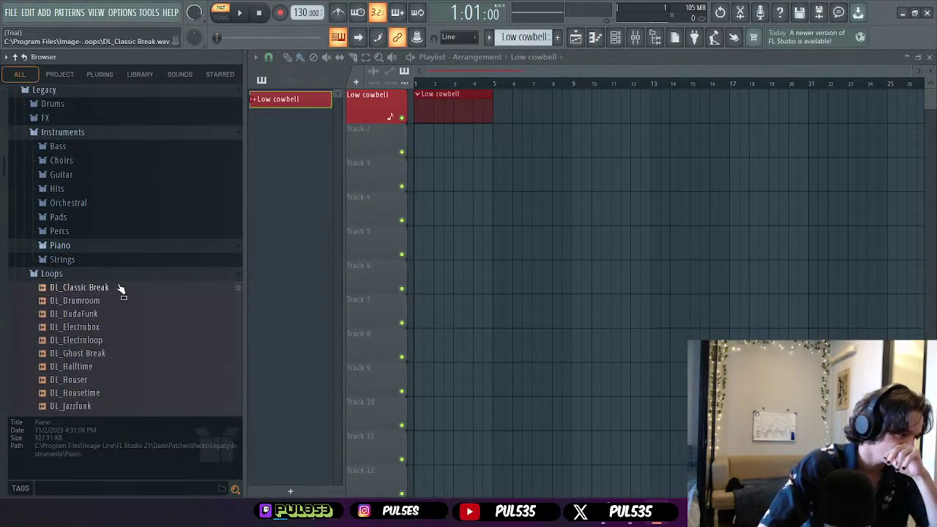
click(107, 276)
click(94, 289)
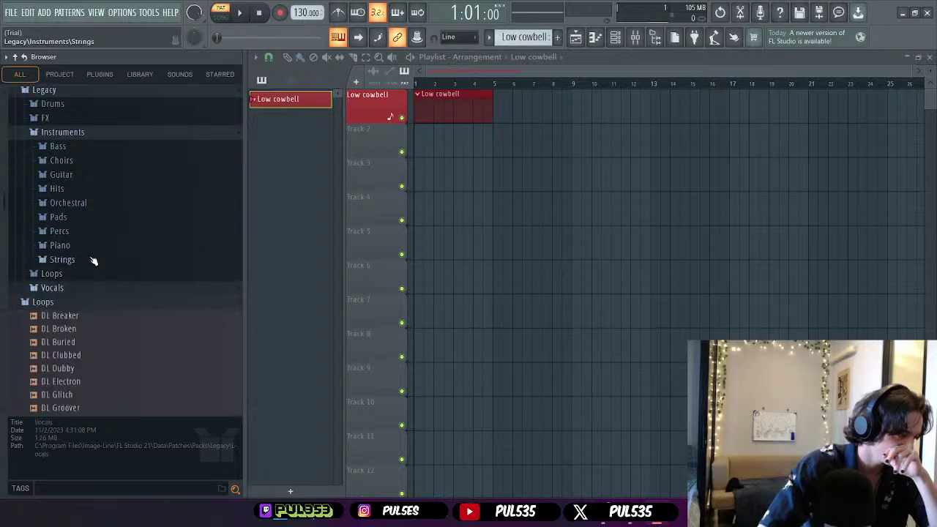
click(87, 308)
click(83, 332)
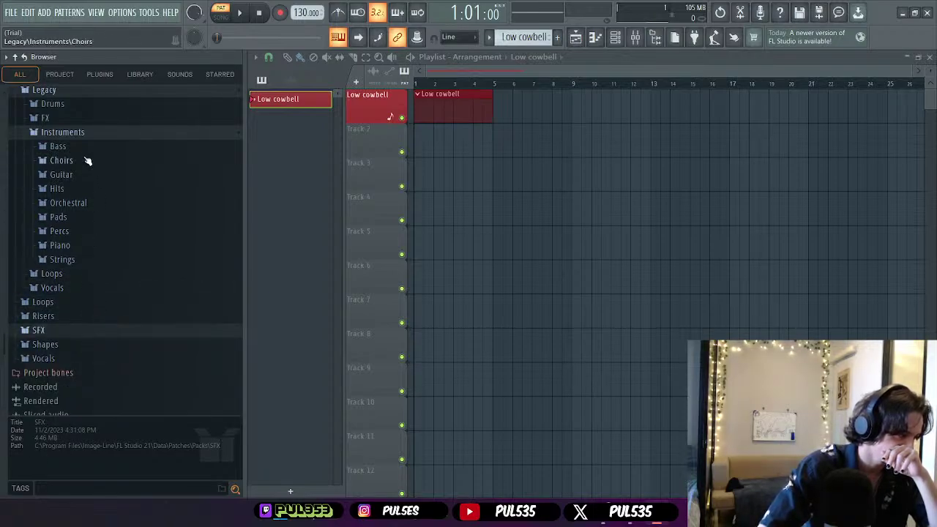
scroll(77, 168, up, 2)
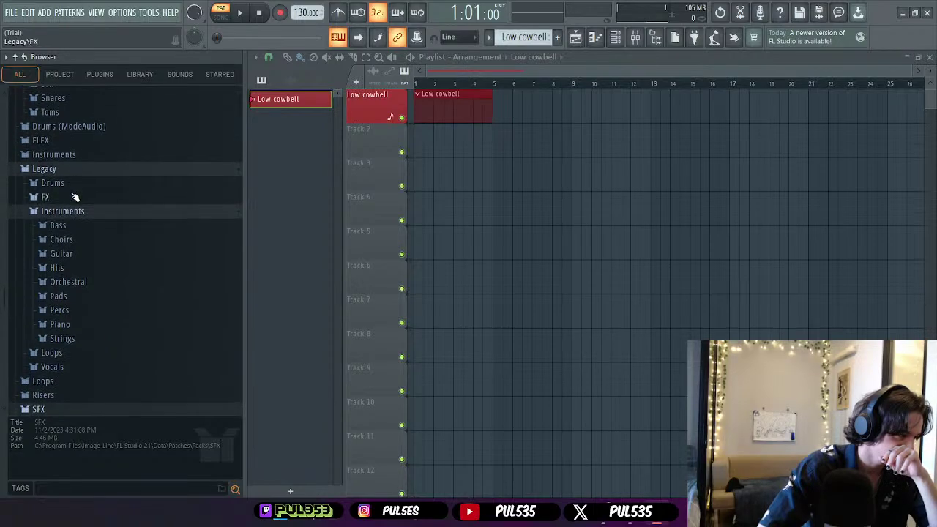
- Preview the VT_CB cowbell sample in the Legacy pack's Vintage drums folder and open the Low cowbell pattern's piano roll
click(64, 174)
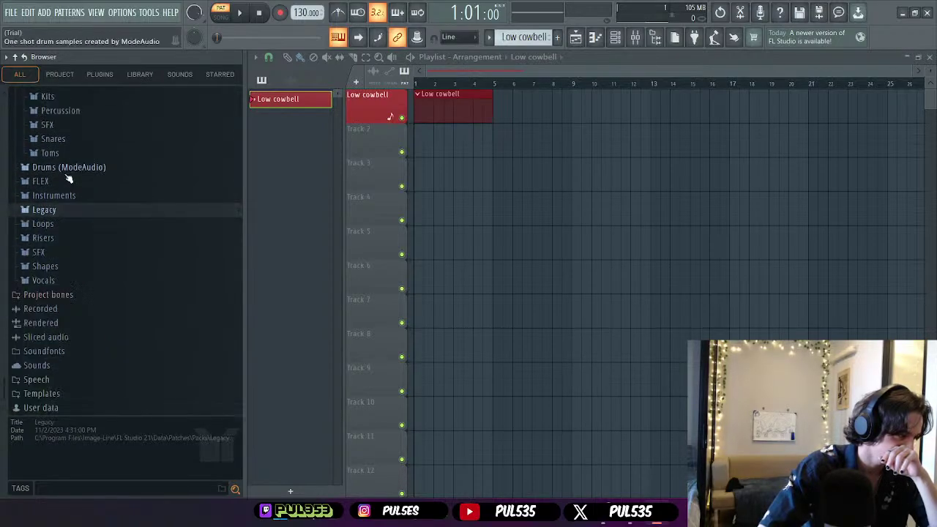
click(64, 213)
click(80, 231)
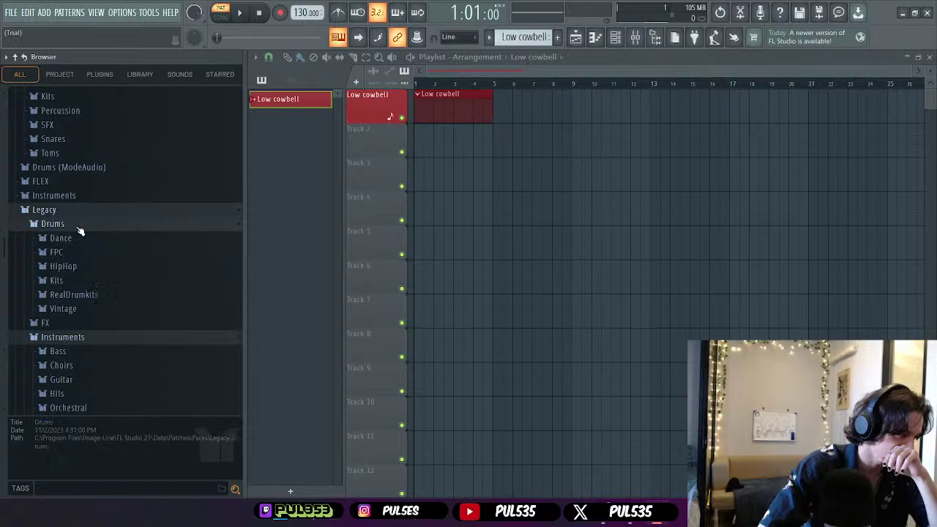
click(69, 309)
click(88, 134)
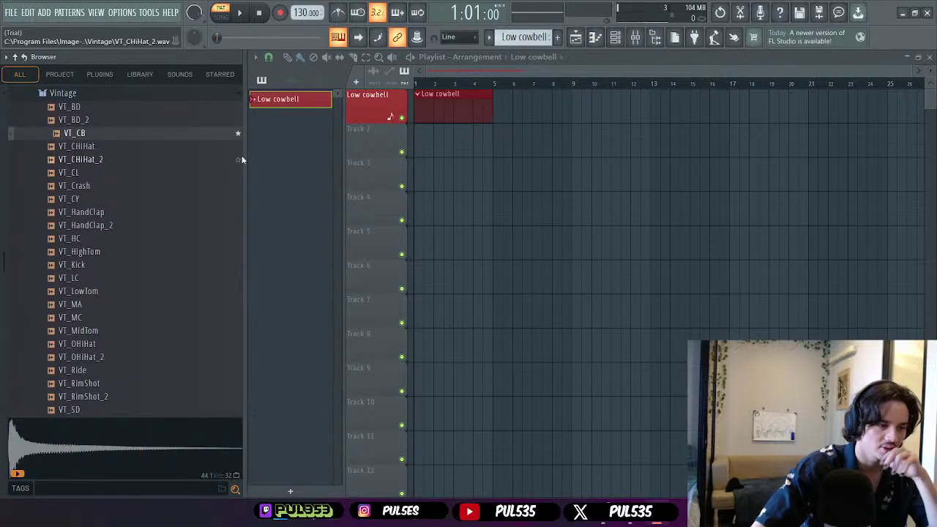
click(595, 38)
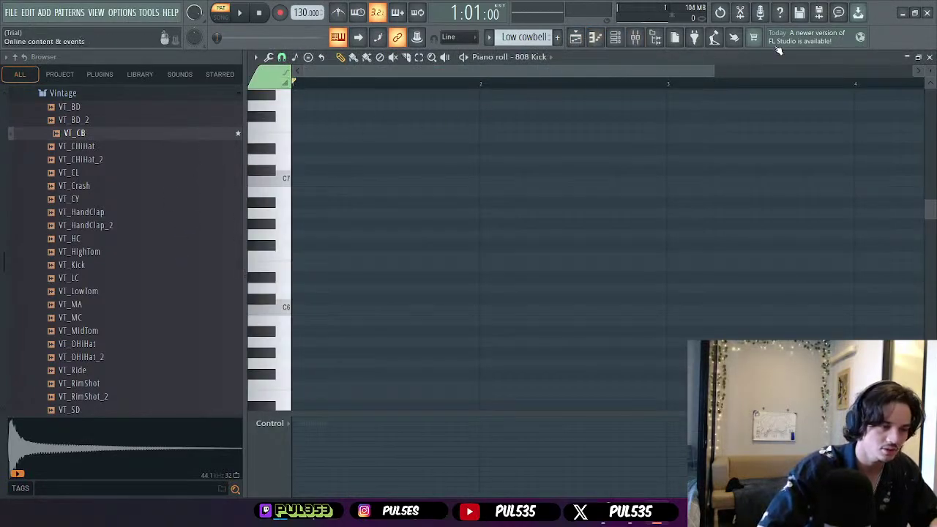
- Add the VT_CB cowbell sample to the channel rack as a new channel and open its piano roll
click(929, 58)
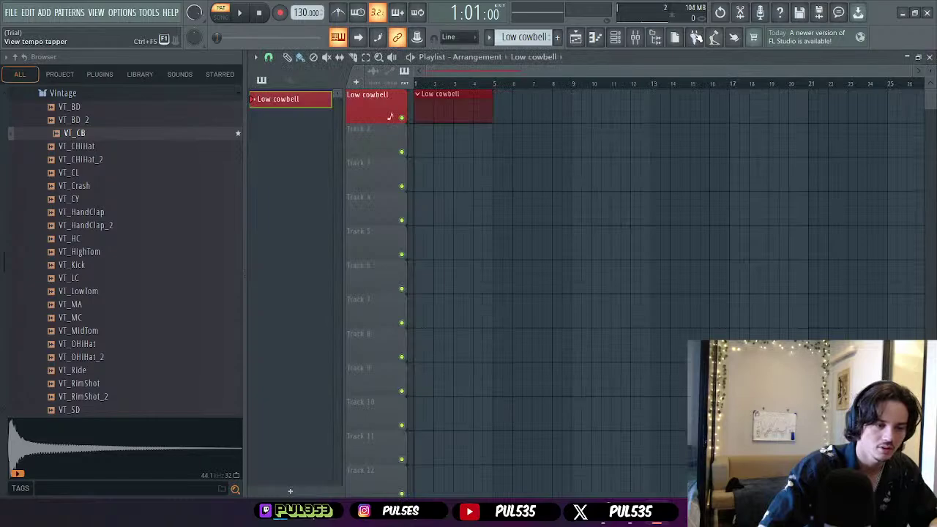
click(616, 38)
drag(103, 136, 366, 325)
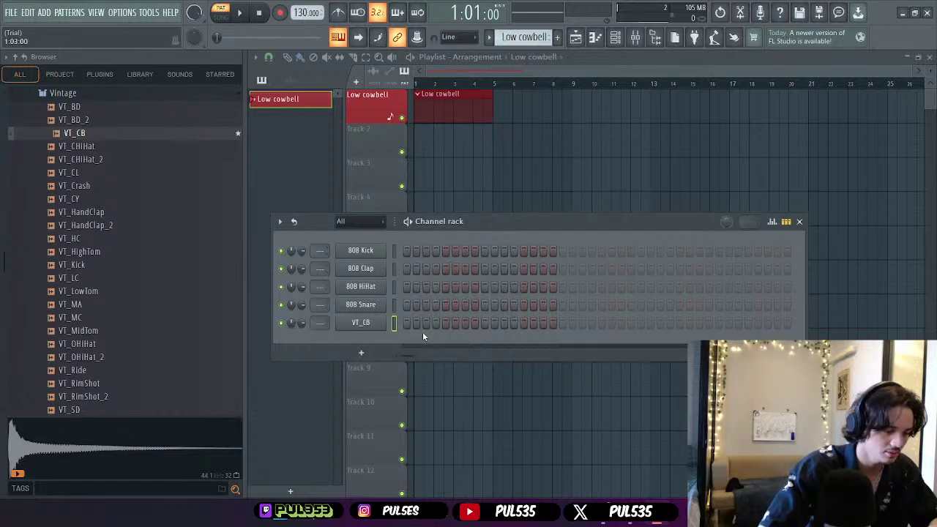
click(798, 223)
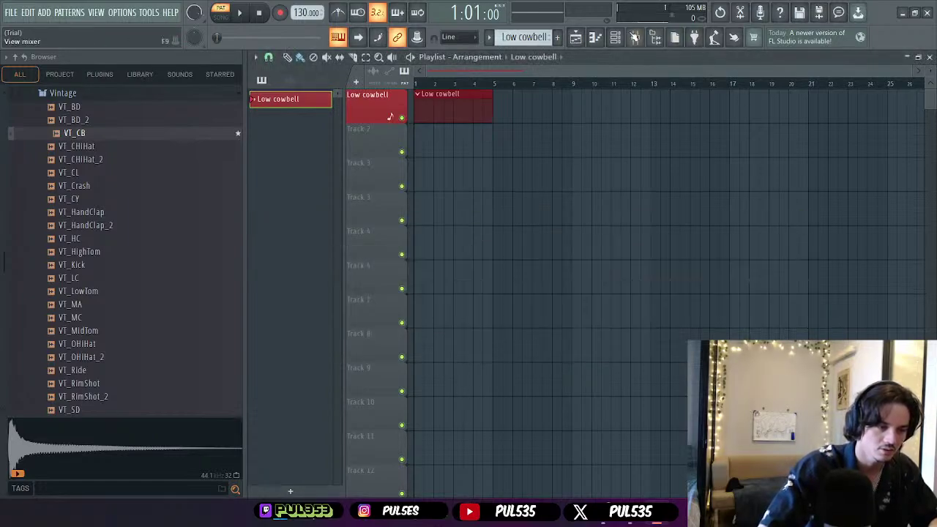
click(596, 38)
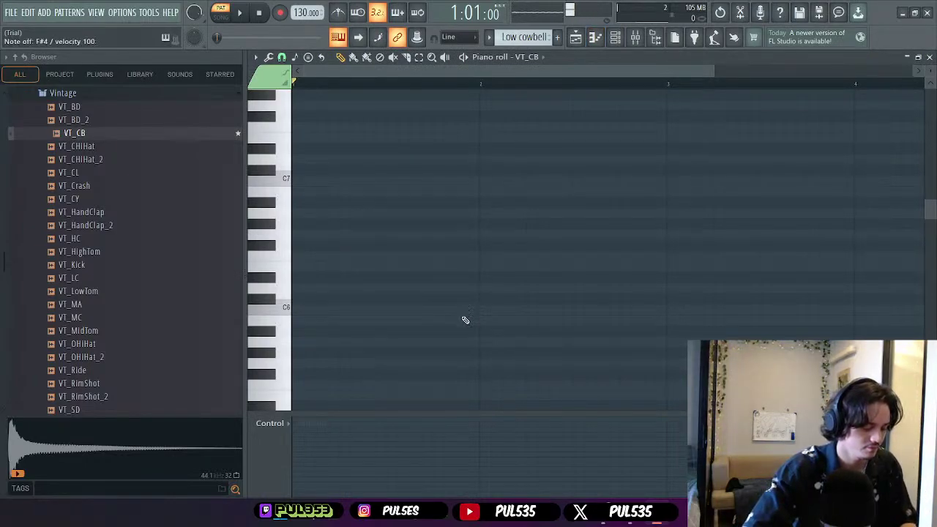
- Set the piano roll's scale highlighting to Other Arabic and audition a few cowbell notes
scroll(485, 313, down, 5)
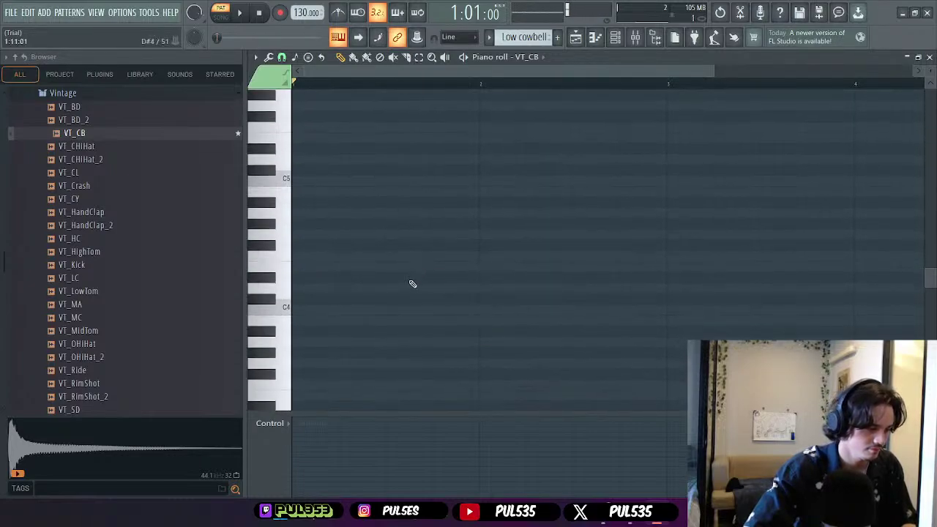
click(255, 57)
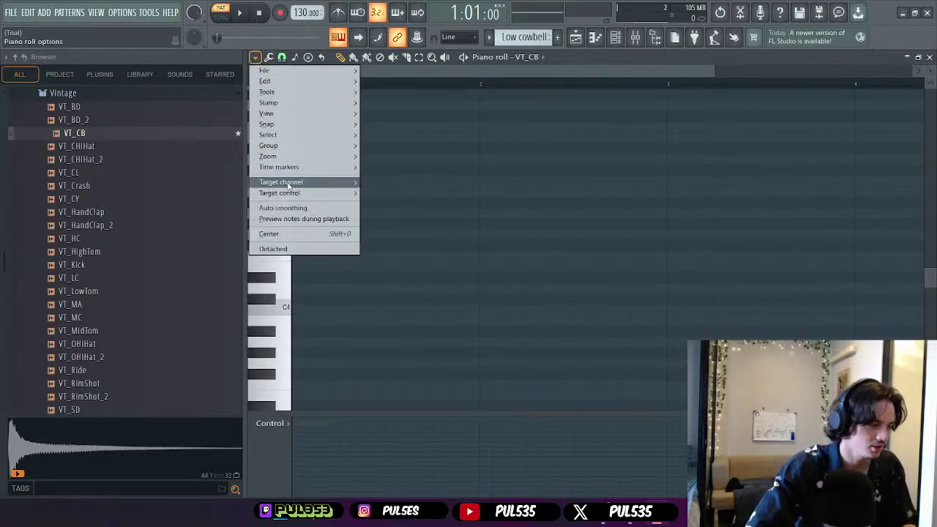
mouse_move(292, 113)
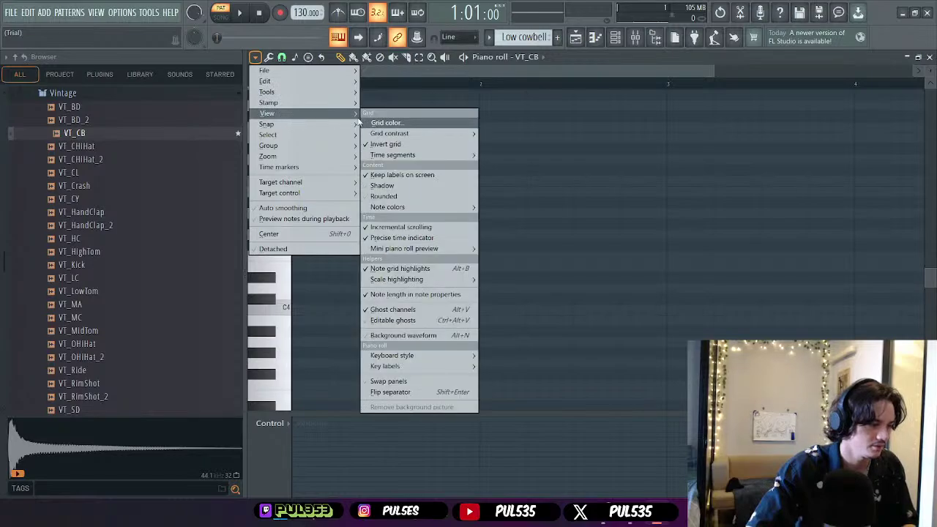
mouse_move(422, 286)
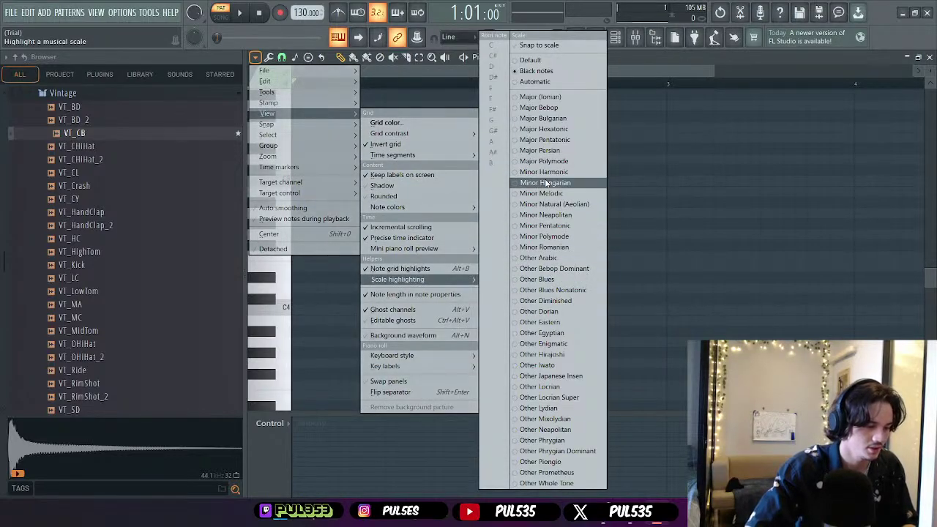
click(545, 258)
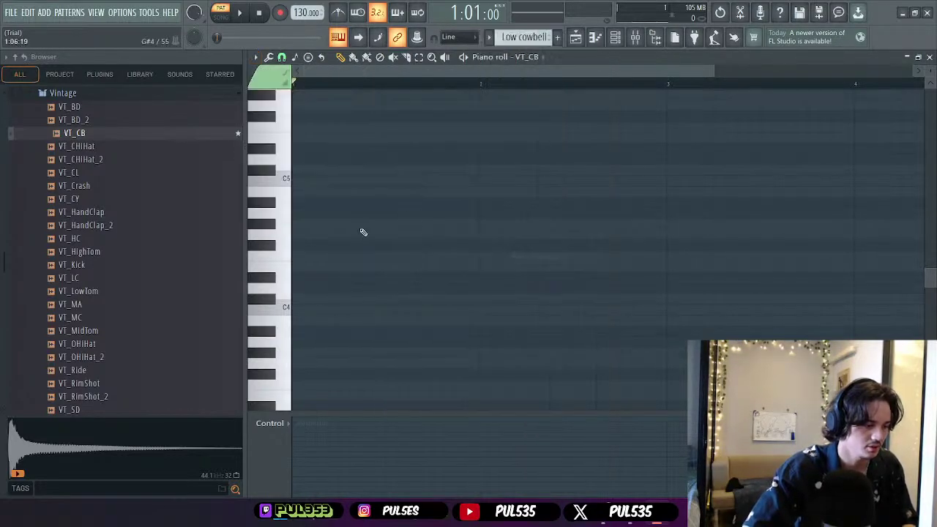
key(d)
key(s)
key(d)
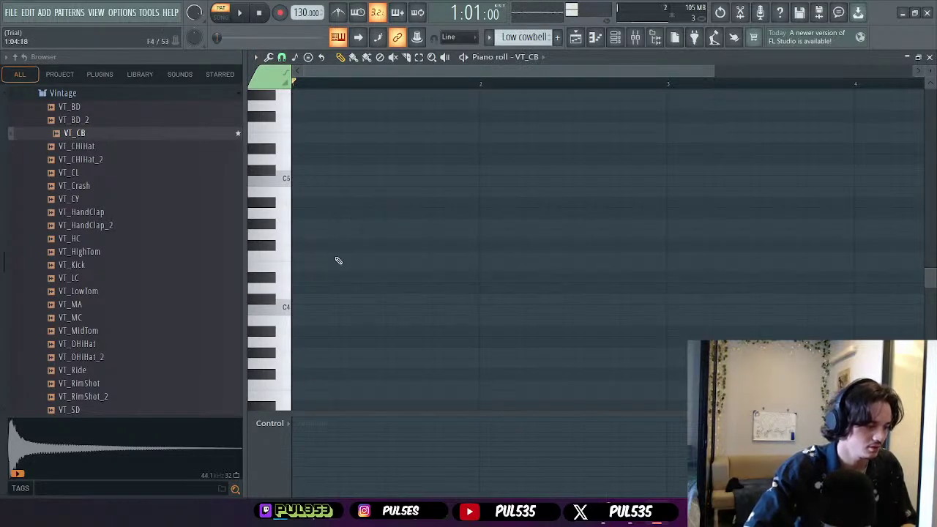
- Place ascending B3, C4 and C#4 cowbell notes from the start of bar 1 and play them back
click(299, 322)
click(320, 310)
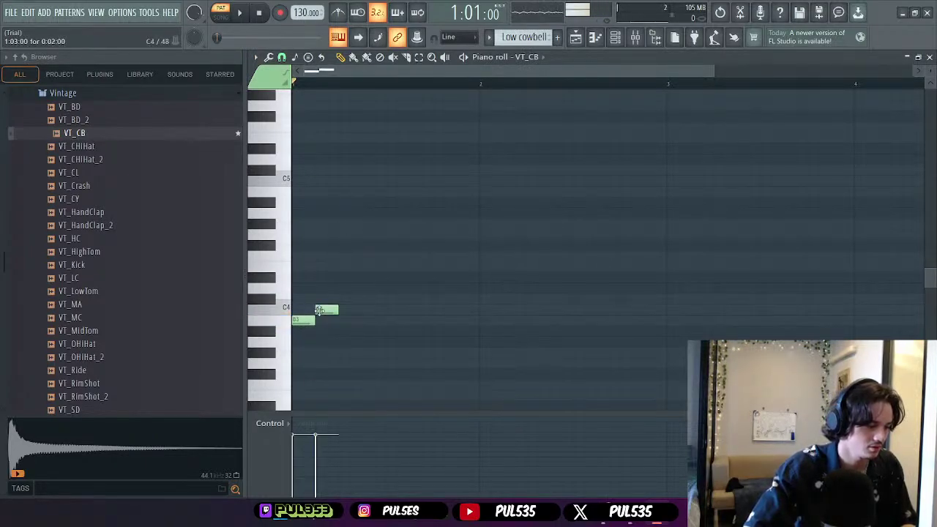
click(345, 300)
key(space)
key(space)
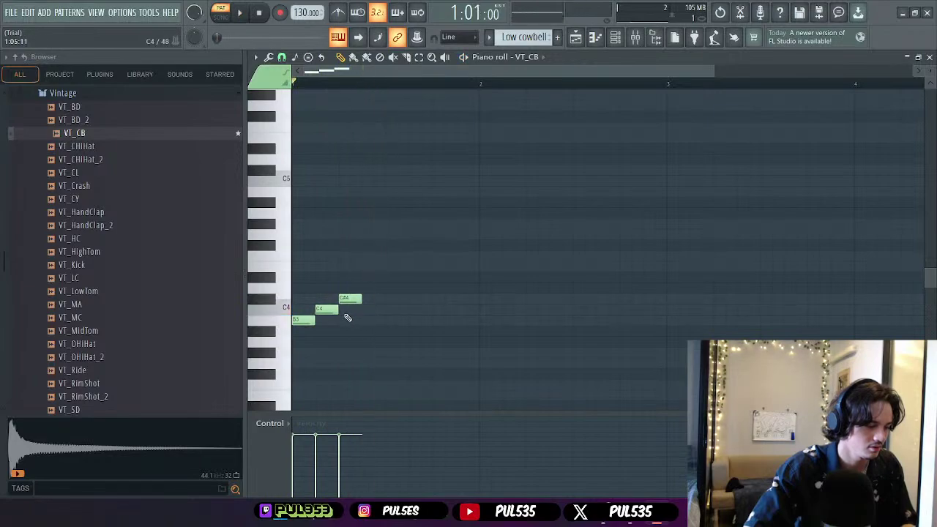
- Extend the rising cowbell run with E4 and F4 notes and listen to it
scroll(372, 316, down, 2)
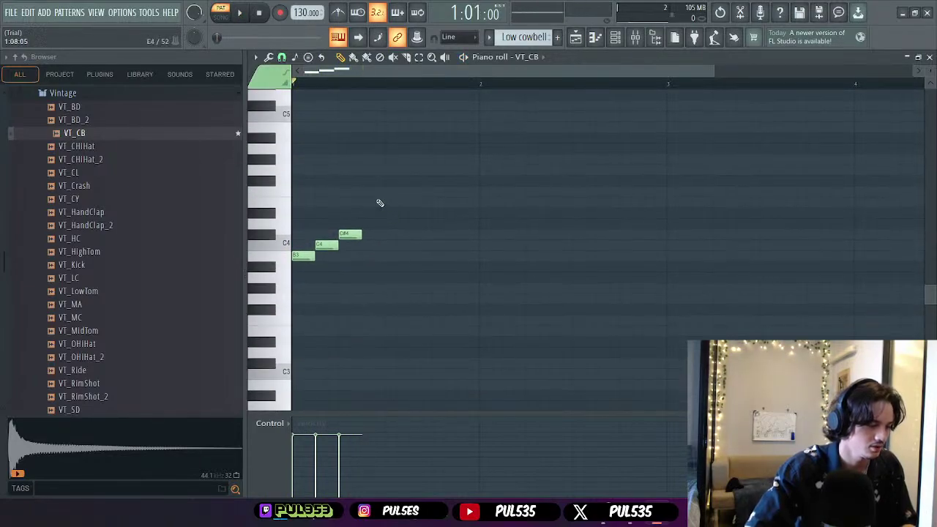
click(370, 202)
click(398, 193)
key(space)
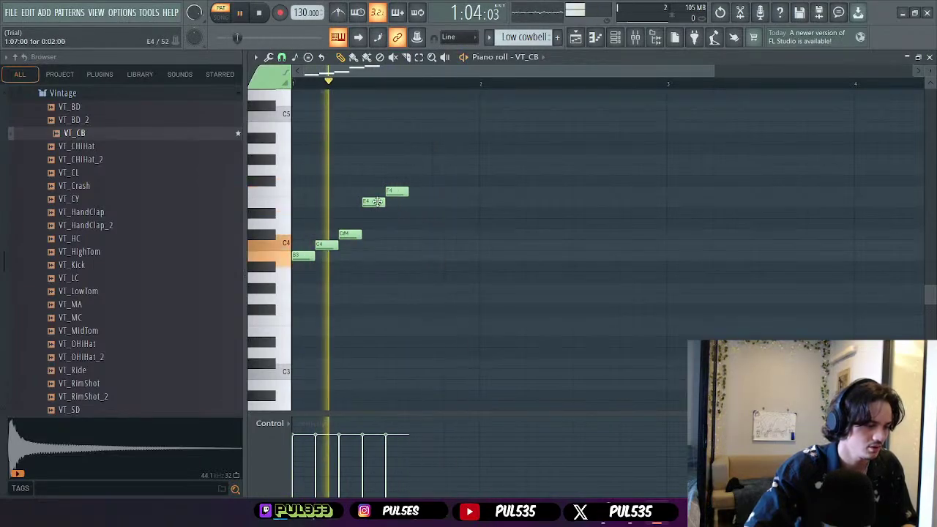
key(space)
drag(368, 82, 320, 86)
scroll(476, 183, up, 1)
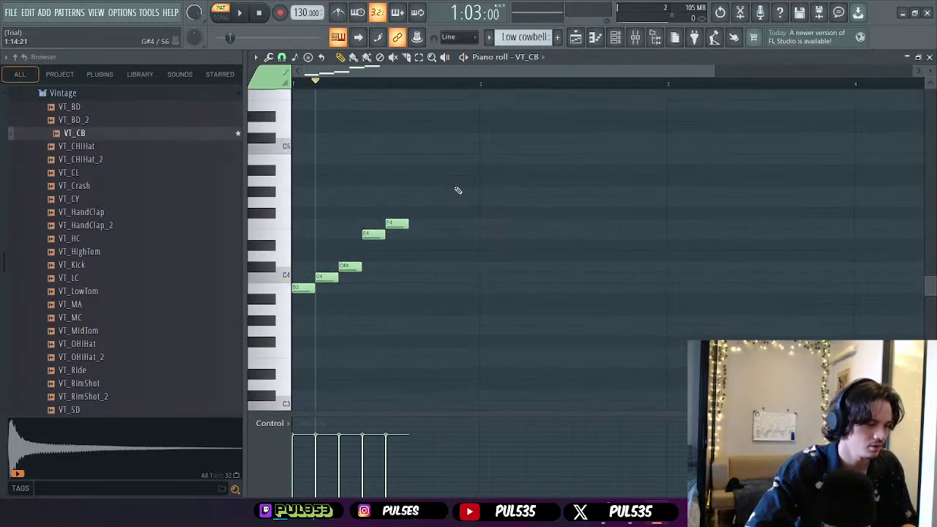
click(303, 171)
drag(308, 173, 286, 246)
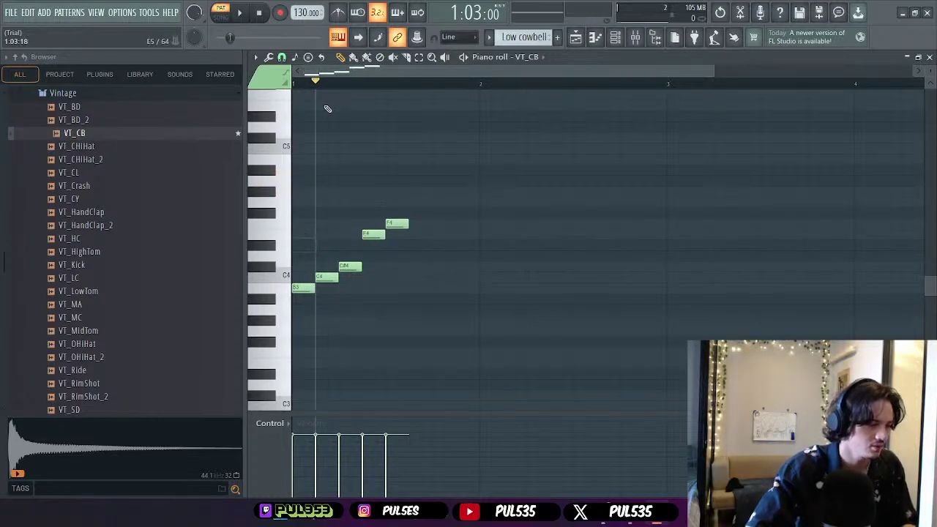
- Change the piano roll's scale highlighting to Minor Neapolitan
click(254, 56)
mouse_move(320, 115)
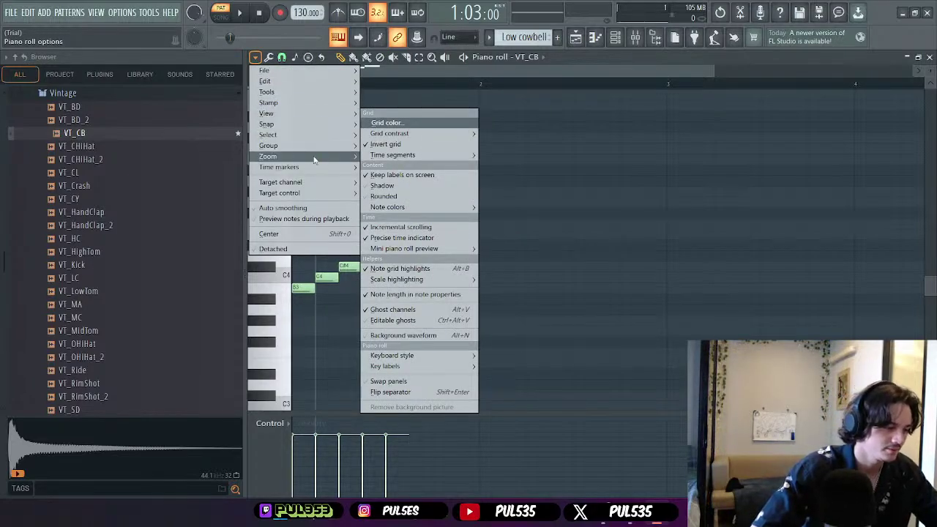
mouse_move(333, 195)
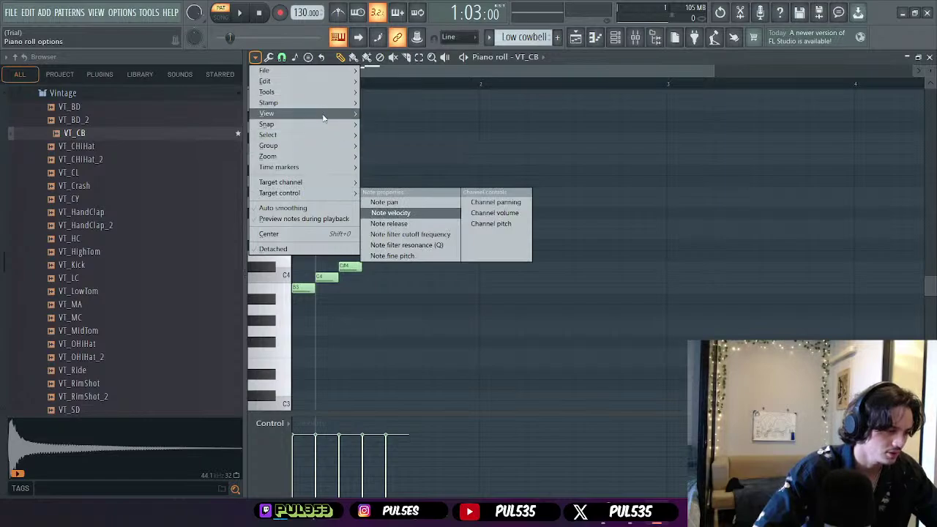
mouse_move(401, 280)
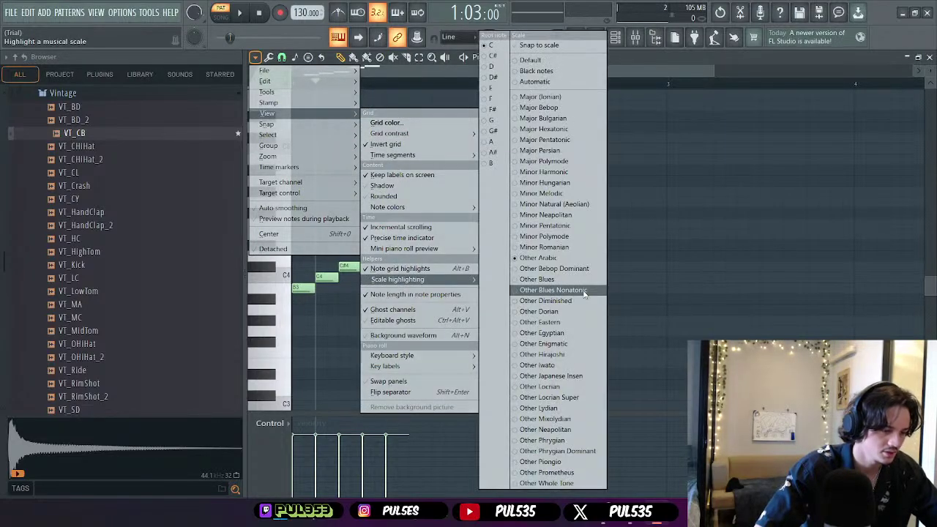
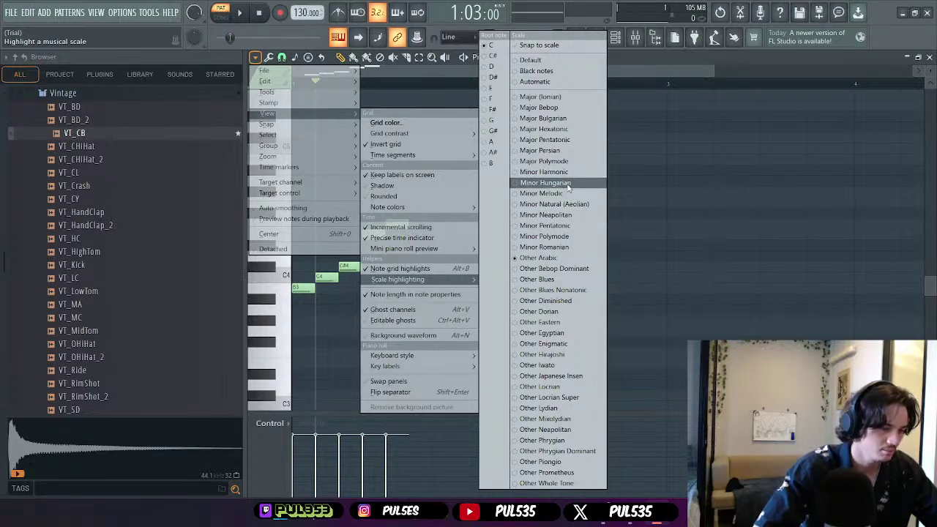
click(573, 217)
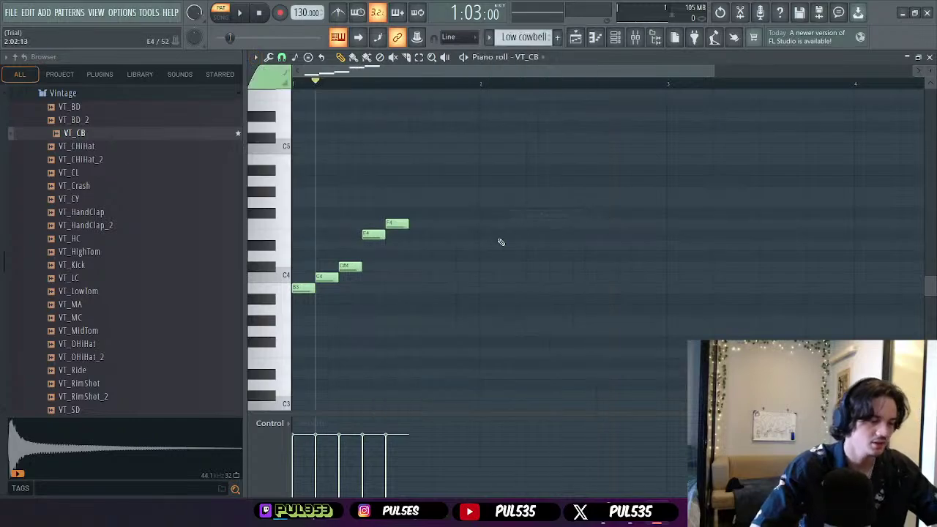
- Delete all the test notes from the VT_CB piano roll
right_click(373, 235)
key(space)
key(space)
right_click(397, 223)
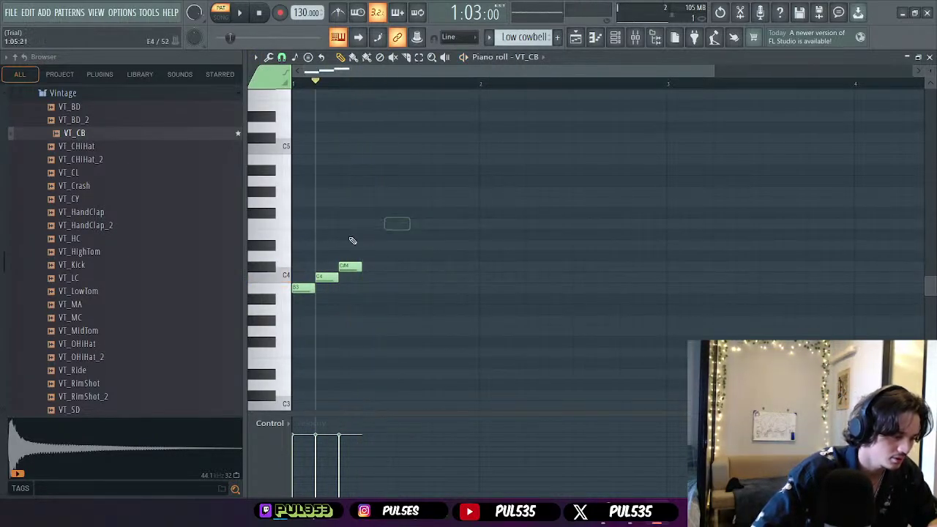
right_click(350, 266)
right_click(326, 277)
right_click(303, 288)
click(304, 287)
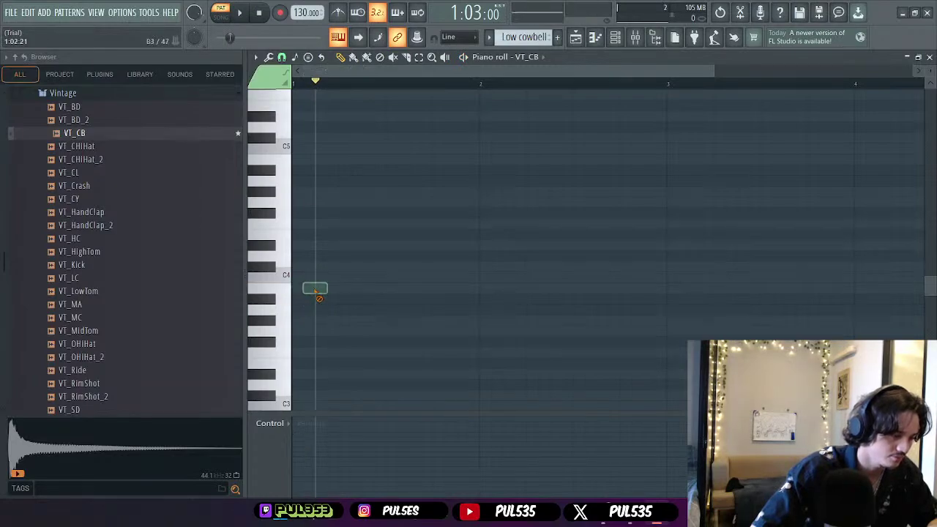
- Fill bar 1 with short, evenly spaced cowbell notes: four C4, then D#4, C#4, C4 and G#3
click(317, 287)
mouse_move(315, 288)
mouse_down()
mouse_move(321, 180)
mouse_move(323, 345)
mouse_move(302, 312)
mouse_move(302, 286)
mouse_up()
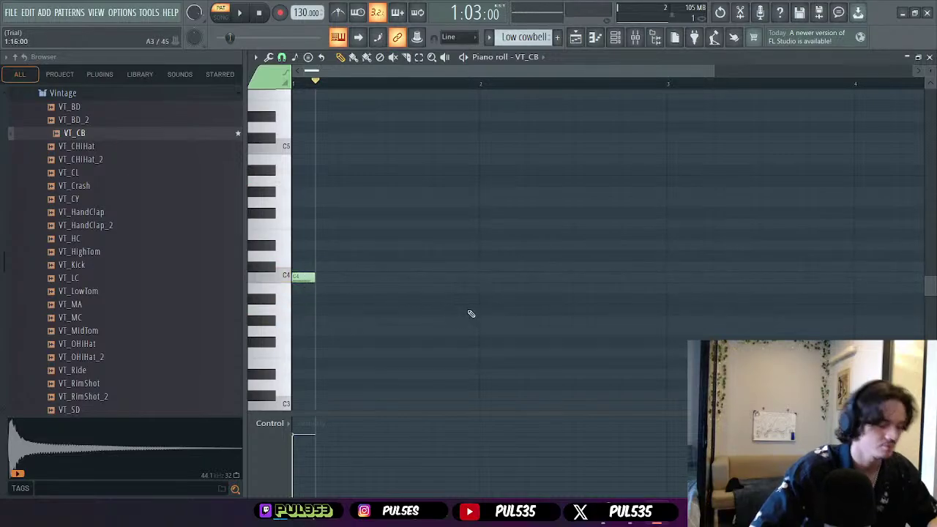
click(322, 281)
click(346, 281)
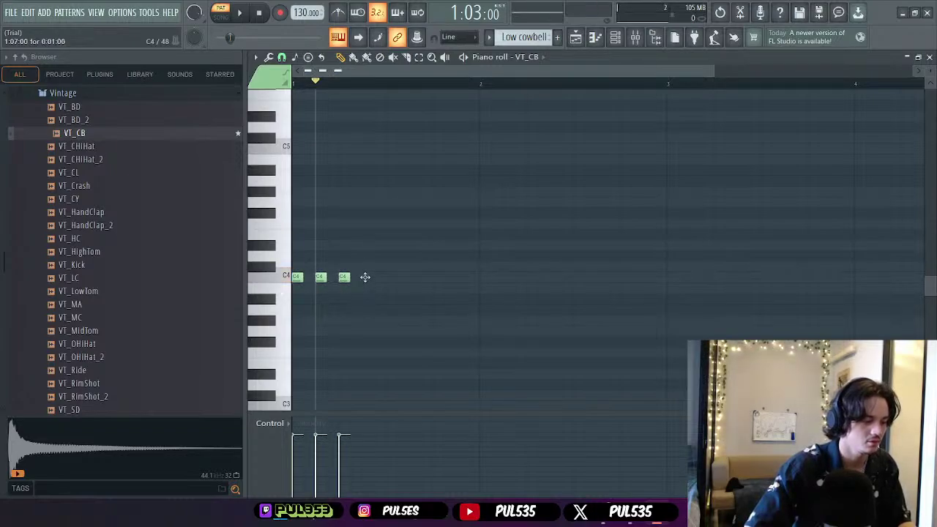
click(392, 246)
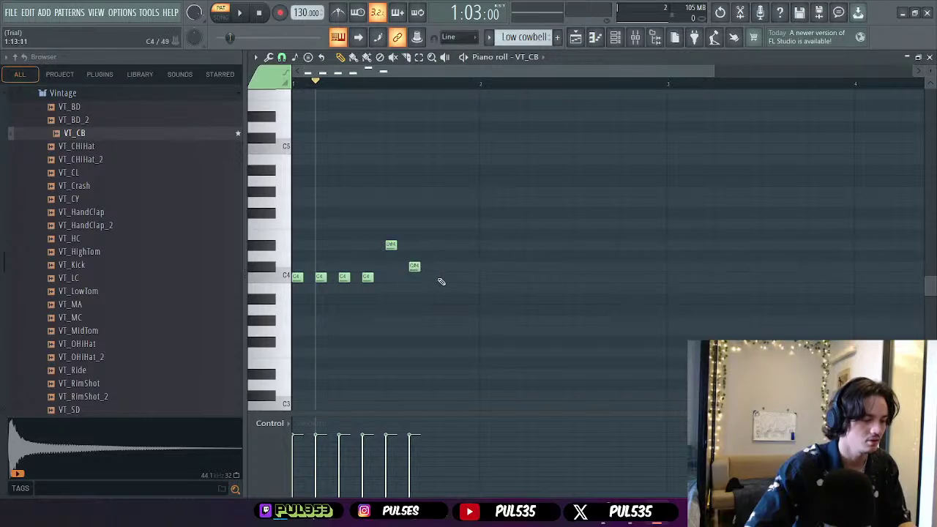
click(441, 279)
click(461, 319)
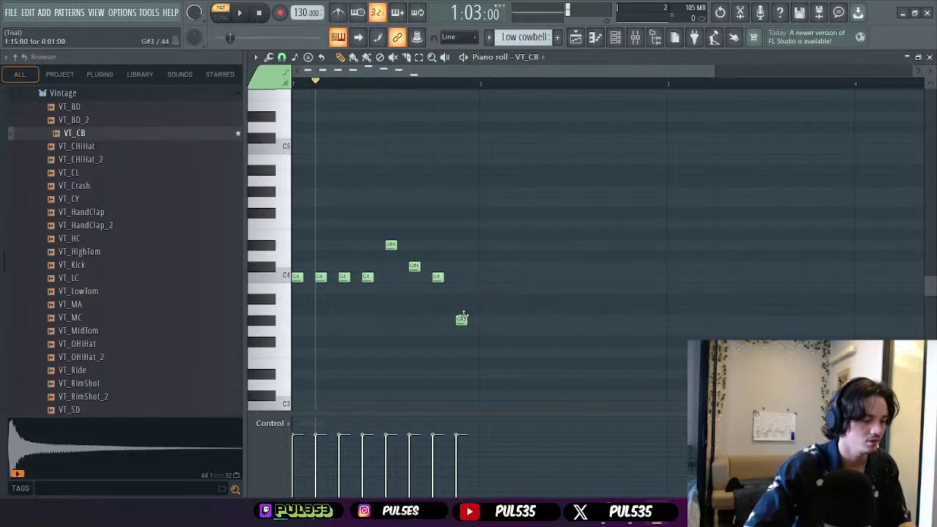
- Continue the cowbell melody in bar 2 with G#3, G#3, C4, D#4, C#4 and C4, and play it back
click(485, 321)
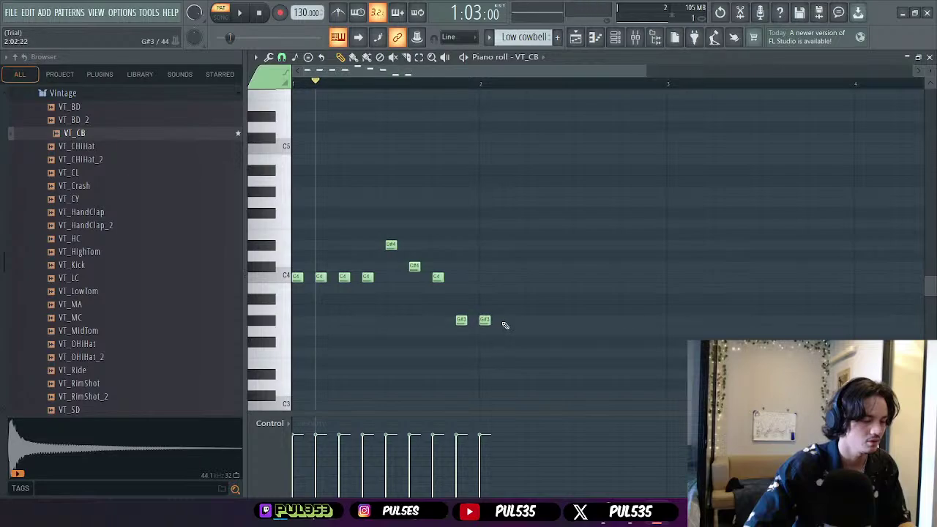
click(508, 321)
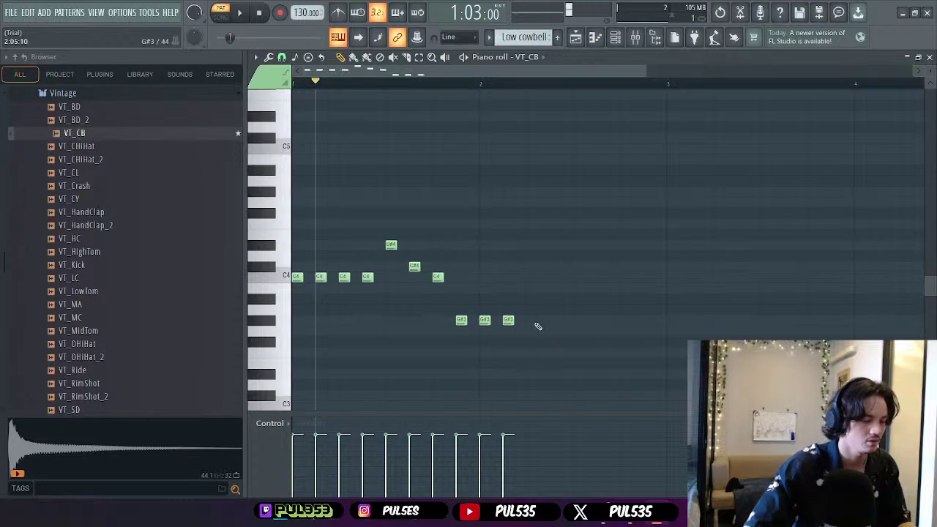
click(533, 279)
click(555, 245)
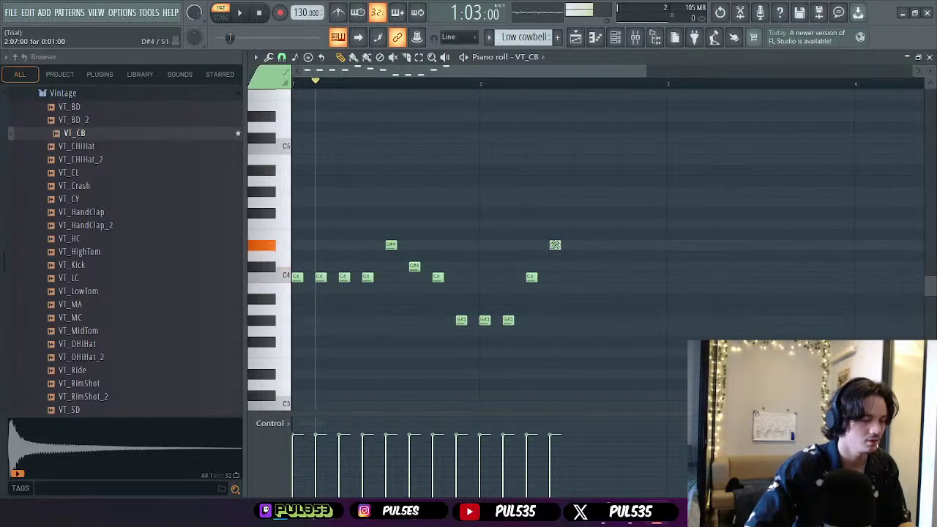
click(566, 277)
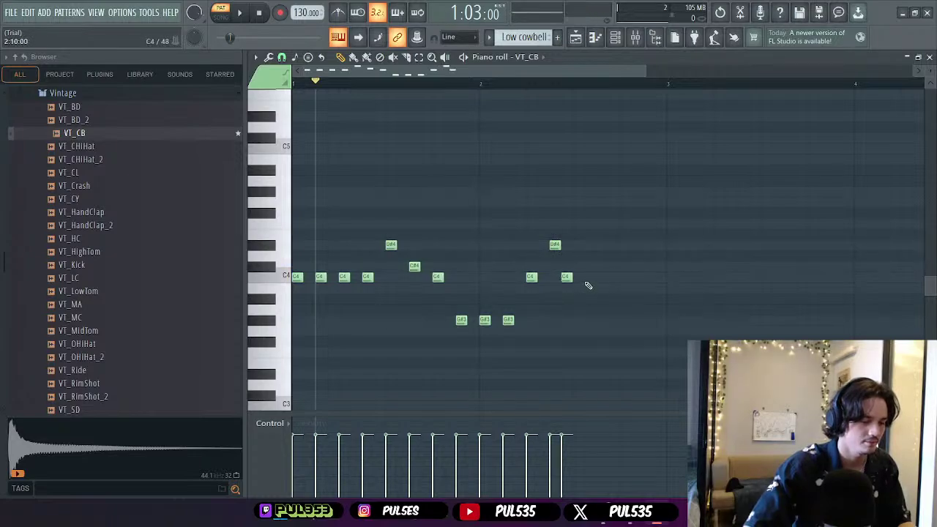
mouse_move(566, 277)
mouse_down()
mouse_move(579, 278)
mouse_move(579, 267)
mouse_up()
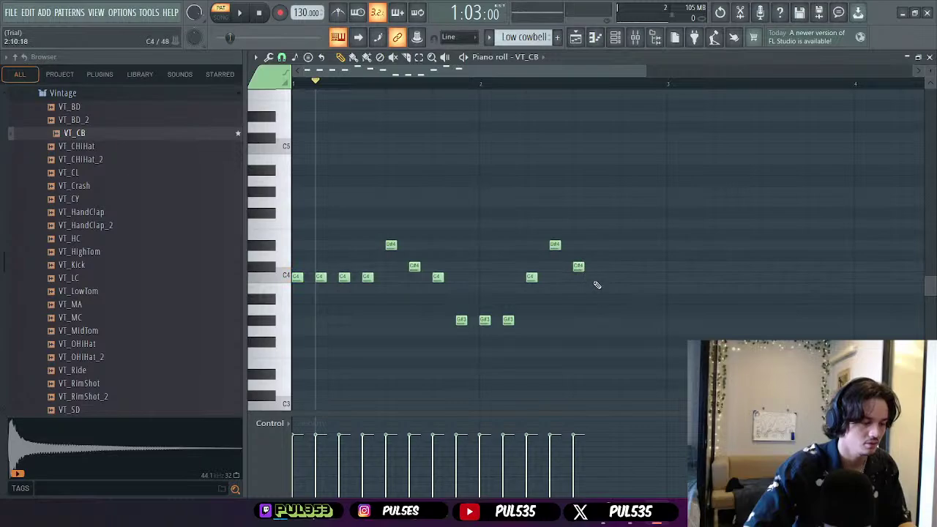
key(space)
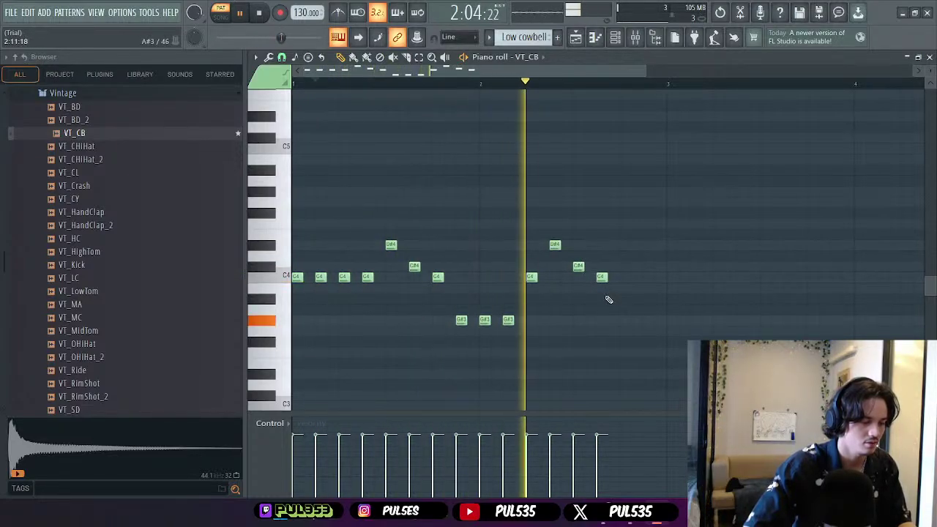
key(space)
key(space)
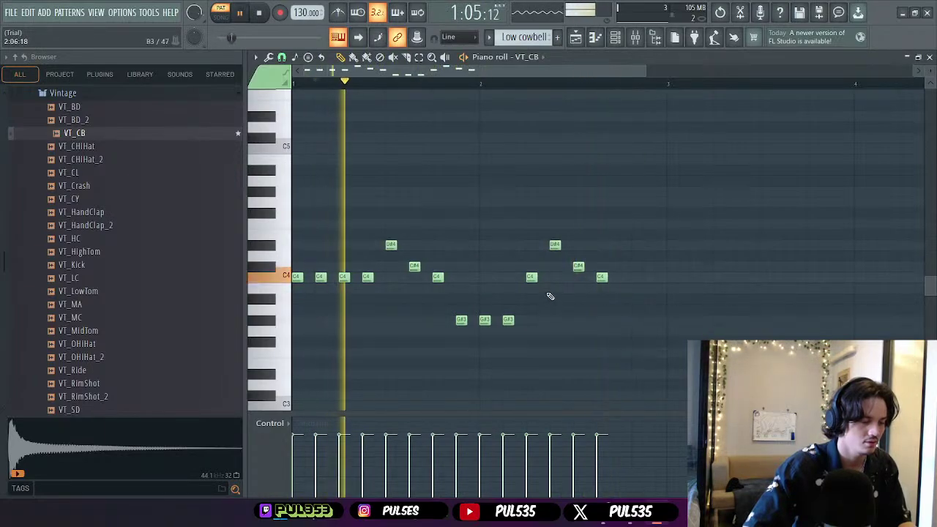
key(space)
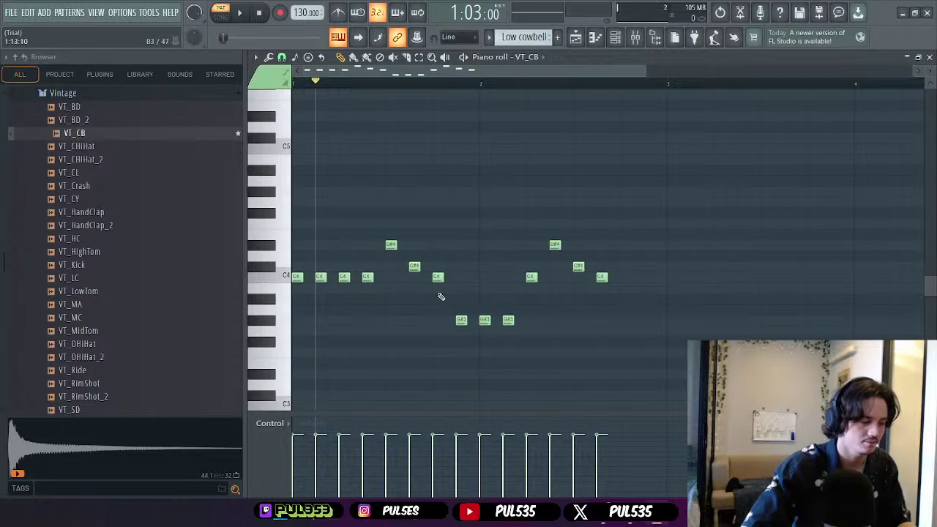
- Replace the C4 note in bar 2 with a fourth G#3 and play the melody back
key(space)
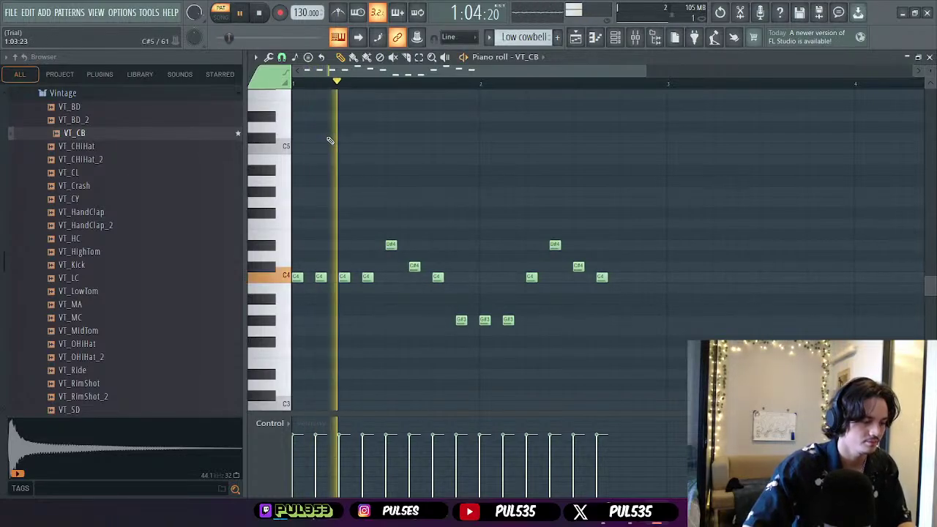
key(space)
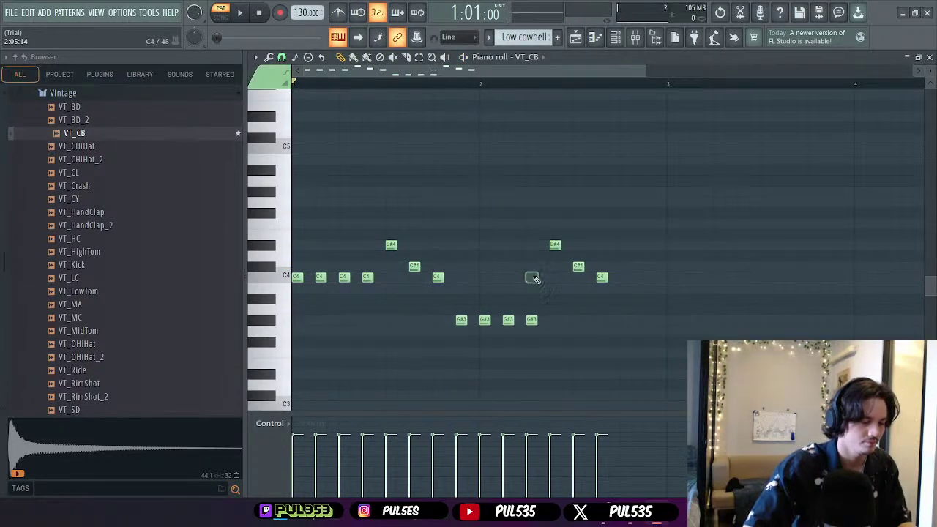
key(space)
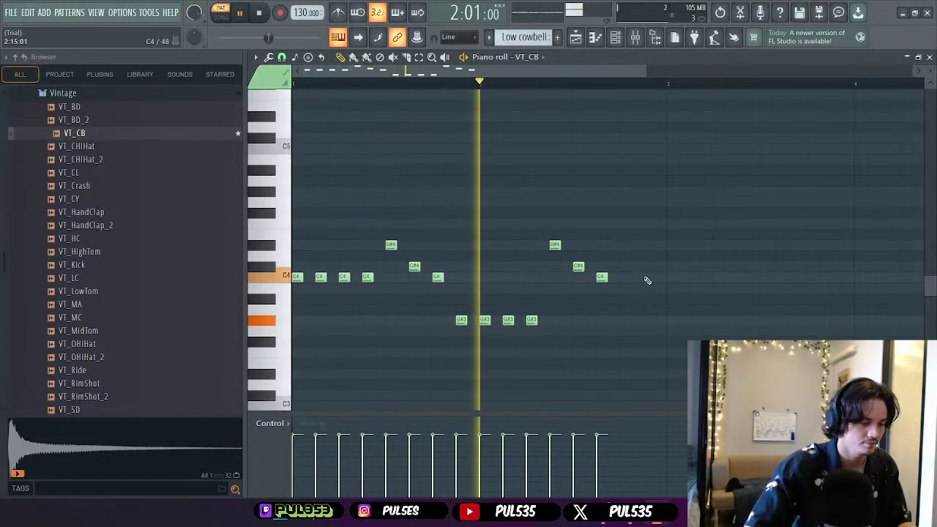
key(space)
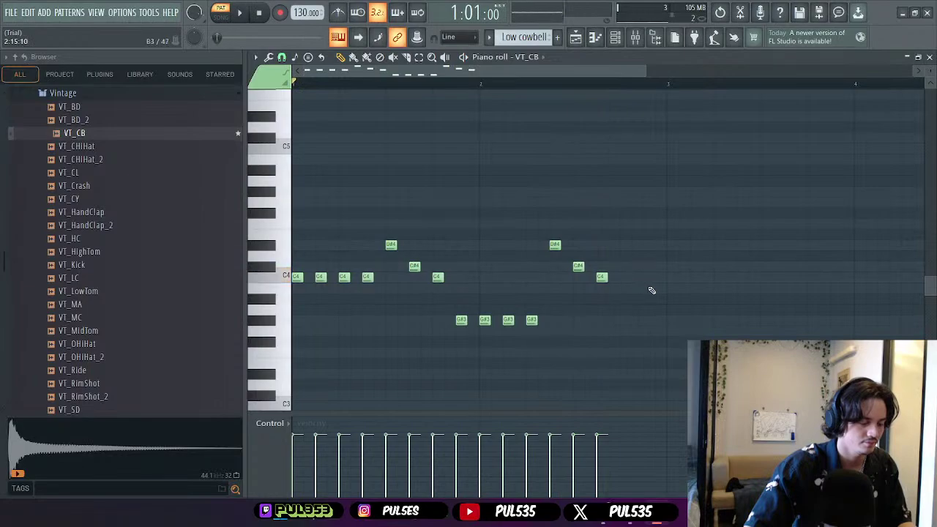
- Add two D#4 notes at the end of bar 2 while playing the cowbell melody back
scroll(648, 290, down, 4)
key(space)
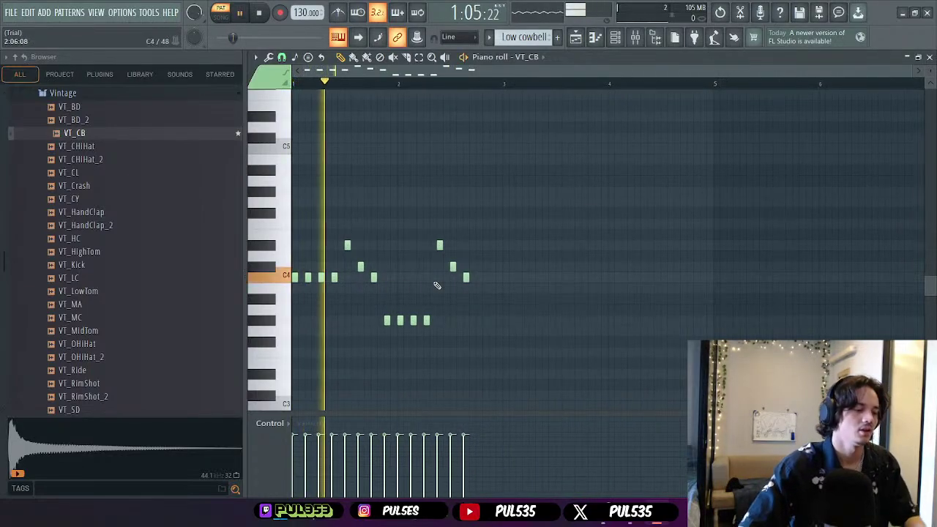
key(space)
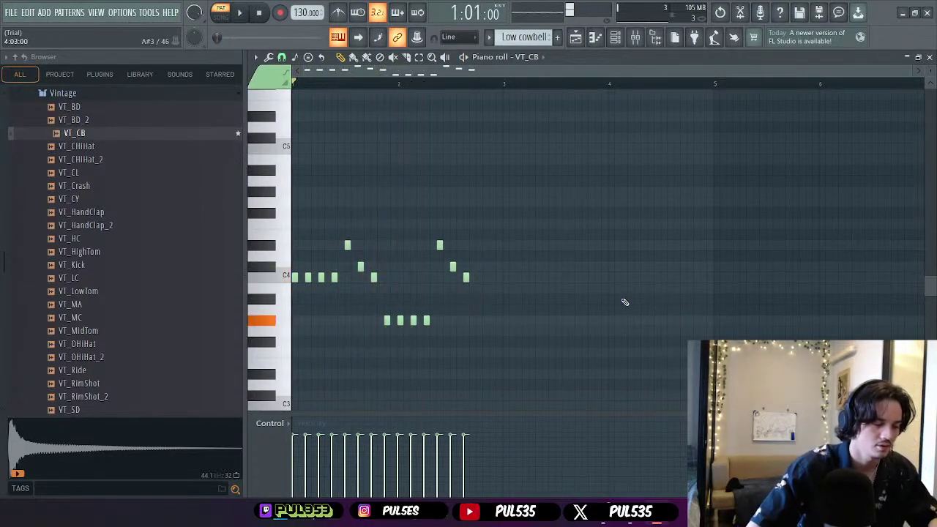
key(space)
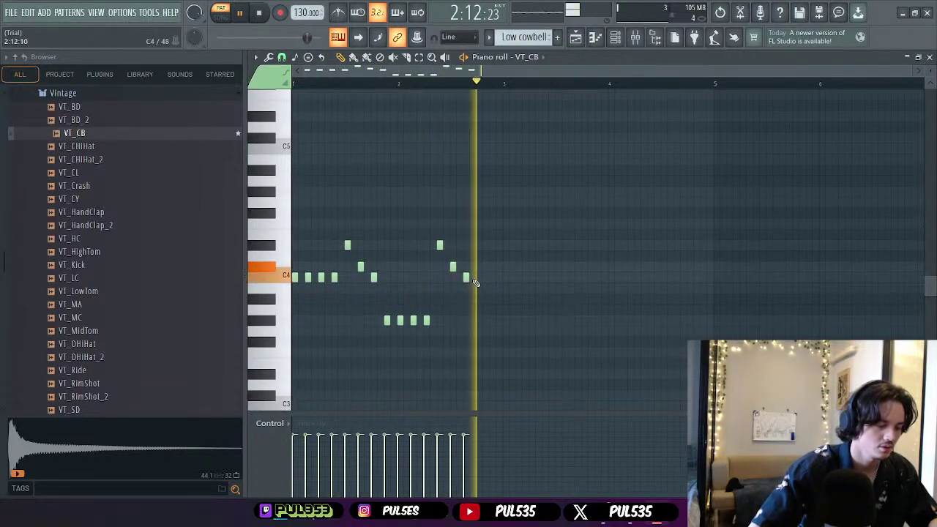
key(space)
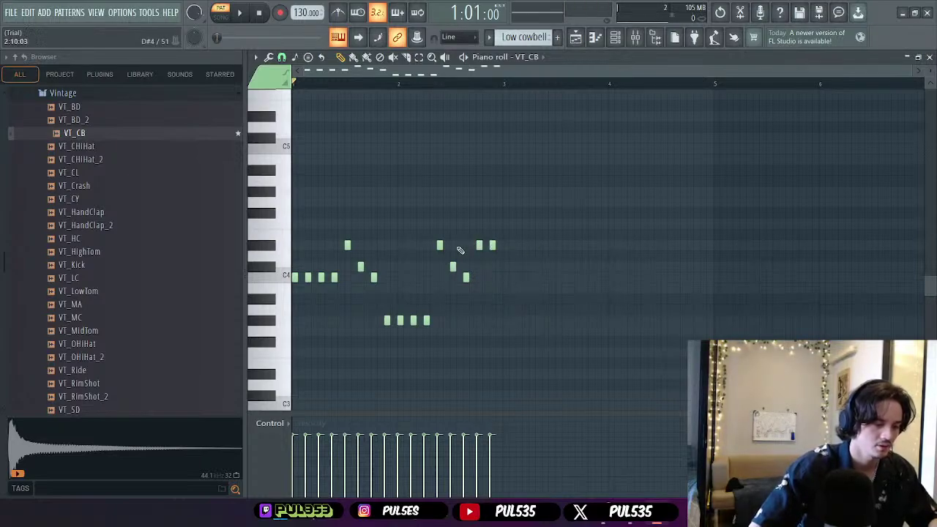
- Duplicate the two-bar cowbell melody into bars 3 and 4 and play it back
drag(552, 192, 293, 318)
key(ctrl+b)
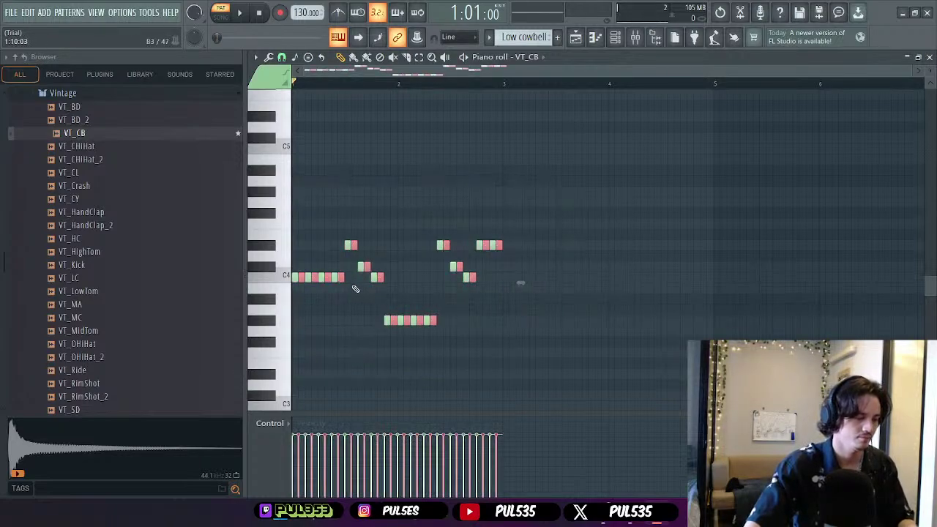
drag(342, 278, 547, 278)
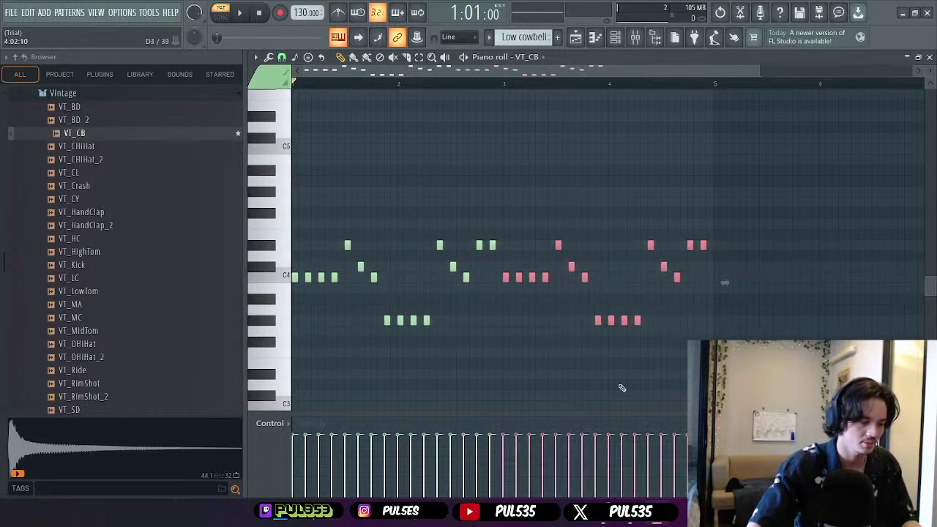
key(space)
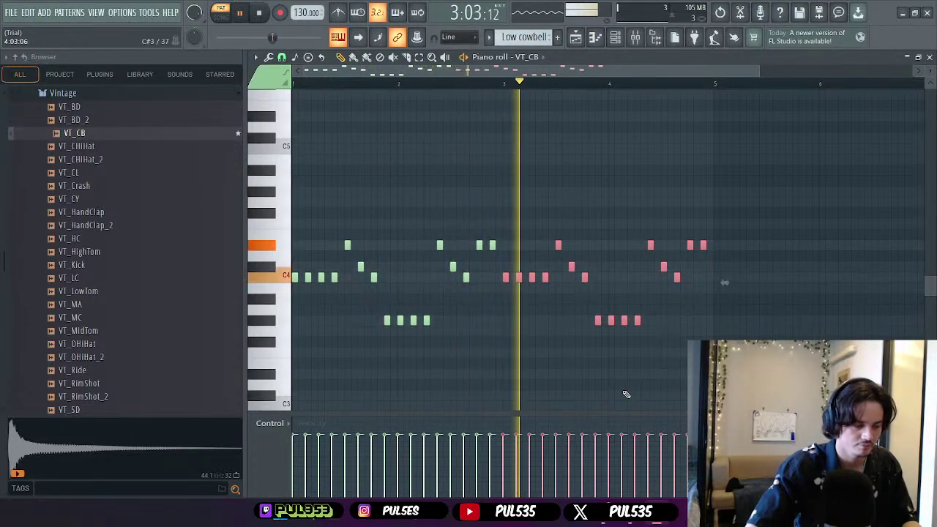
- Try F4 as the last note of both two-bar phrases during playback
key(space)
drag(492, 245, 492, 223)
key(space)
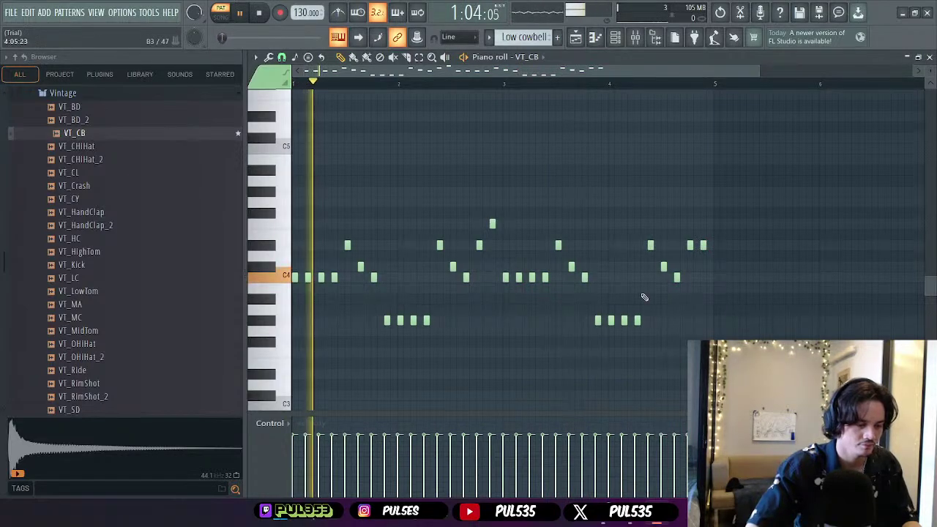
right_click(703, 245)
click(703, 224)
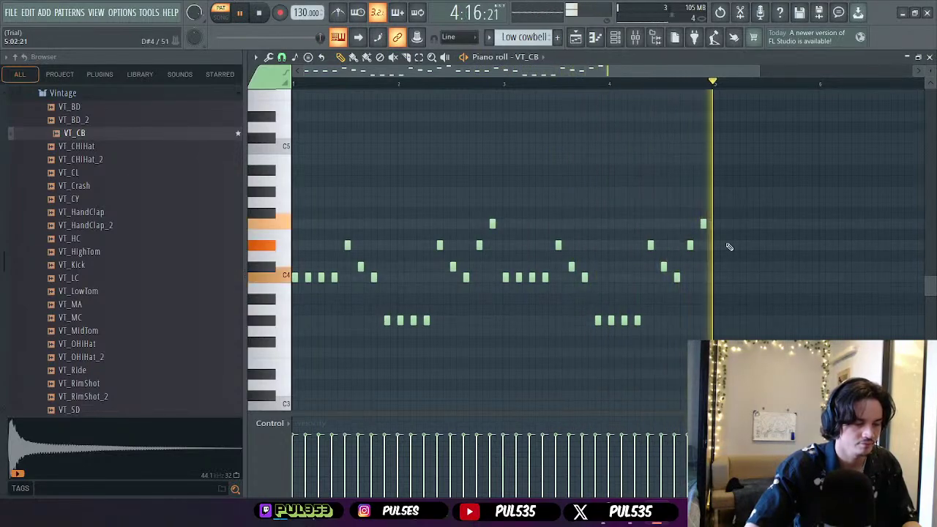
- Set the last note of both two-bar phrases to G4 and play the melody
key(space)
right_click(703, 223)
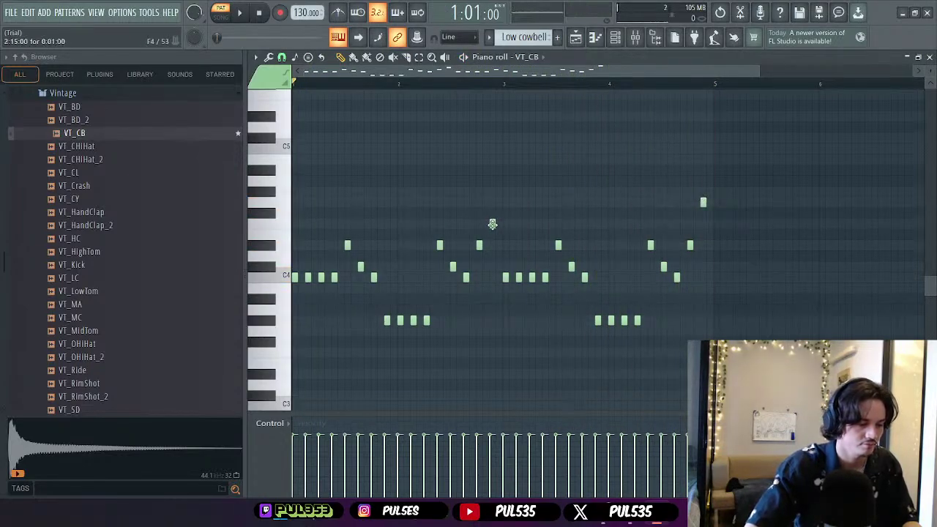
drag(493, 209, 493, 202)
key(space)
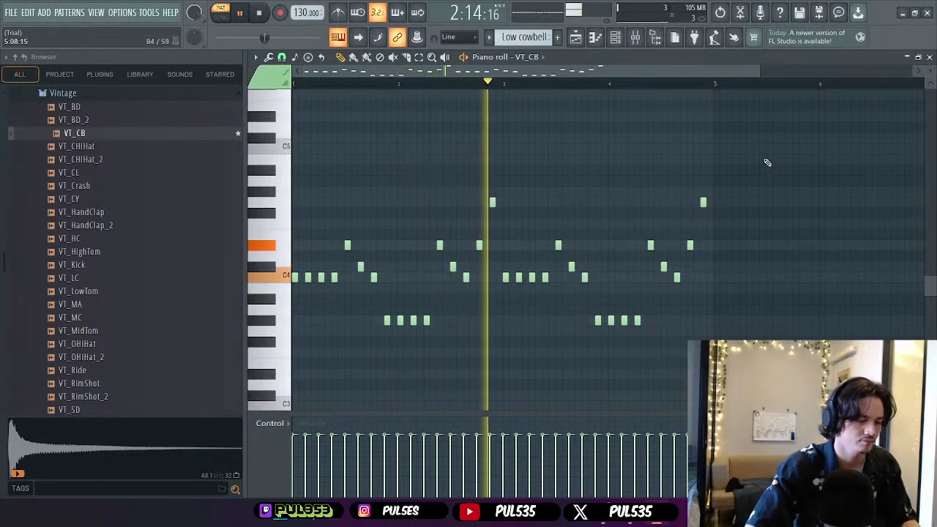
- Try the whole melody an octave lower and an octave higher during playback, returning it to the original octave
drag(776, 153, 293, 343)
scroll(278, 344, up, 3)
scroll(278, 344, down, 1)
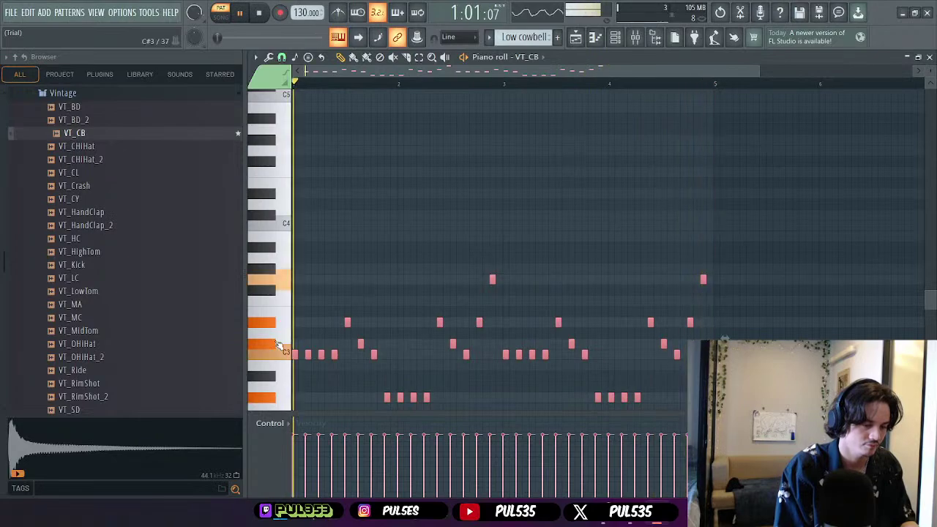
key(ctrl+Up)
key(ctrl+Up)
scroll(278, 344, up, 4)
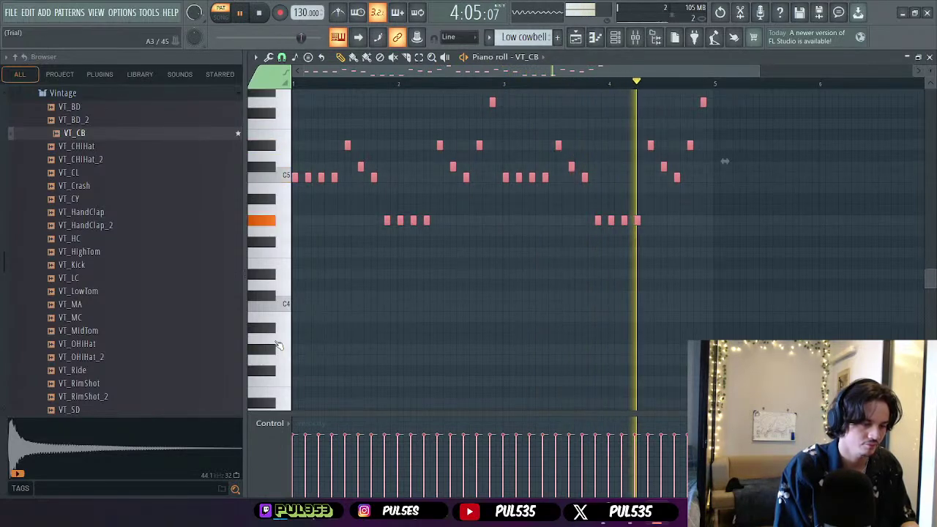
key(ctrl+Down)
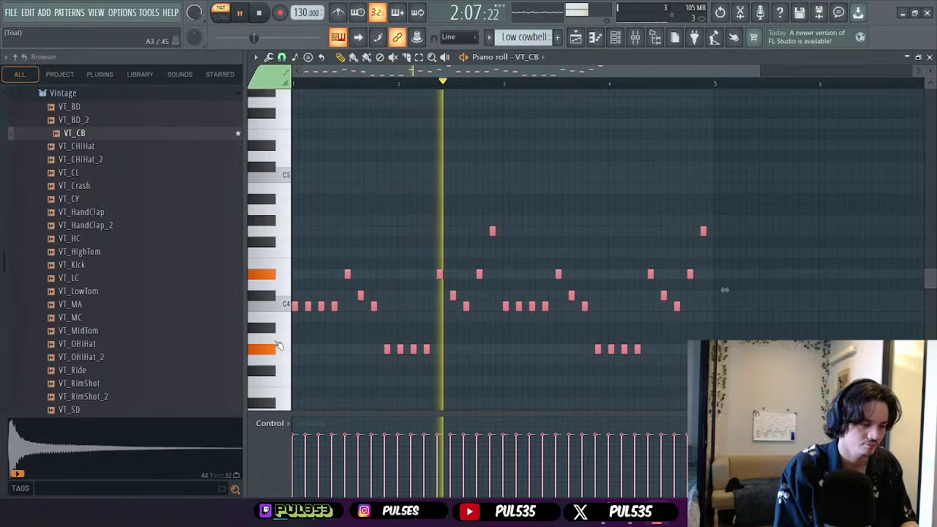
key(ctrl+Down)
scroll(279, 346, down, 2)
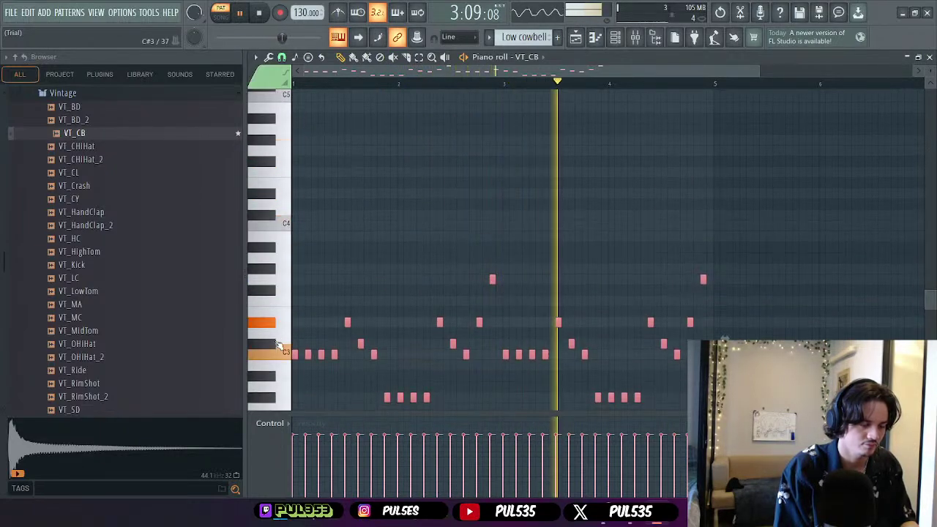
key(ctrl+Up)
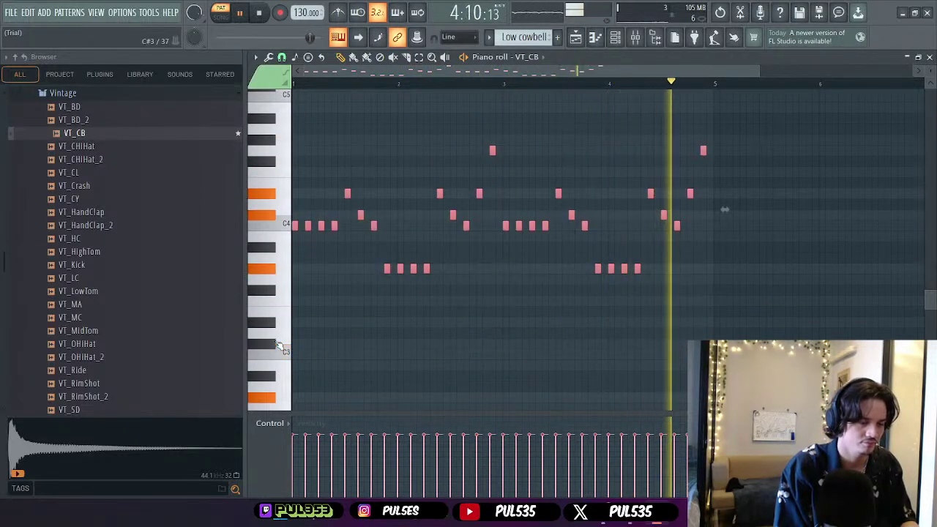
key(space)
- Create a new red pattern named "low cowbell" and place it at bar 1 of Track 2 in the playlist
click(929, 57)
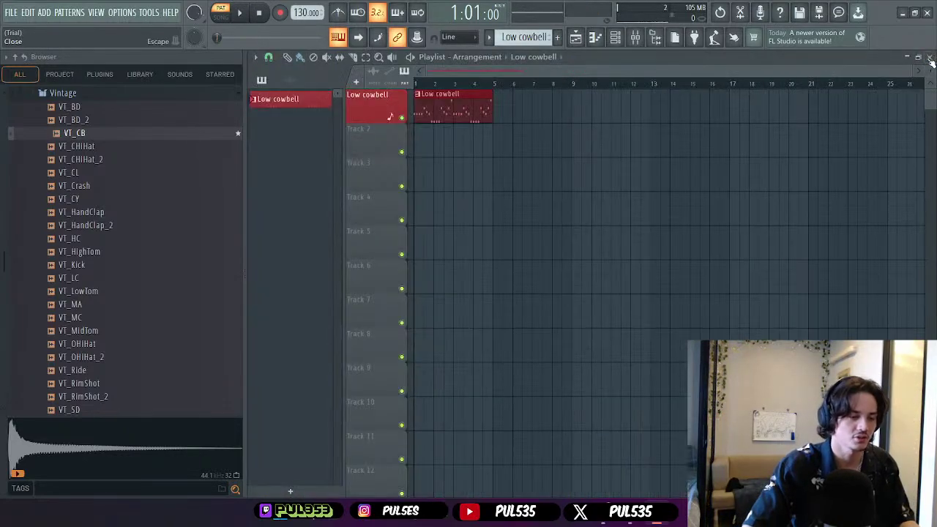
click(290, 491)
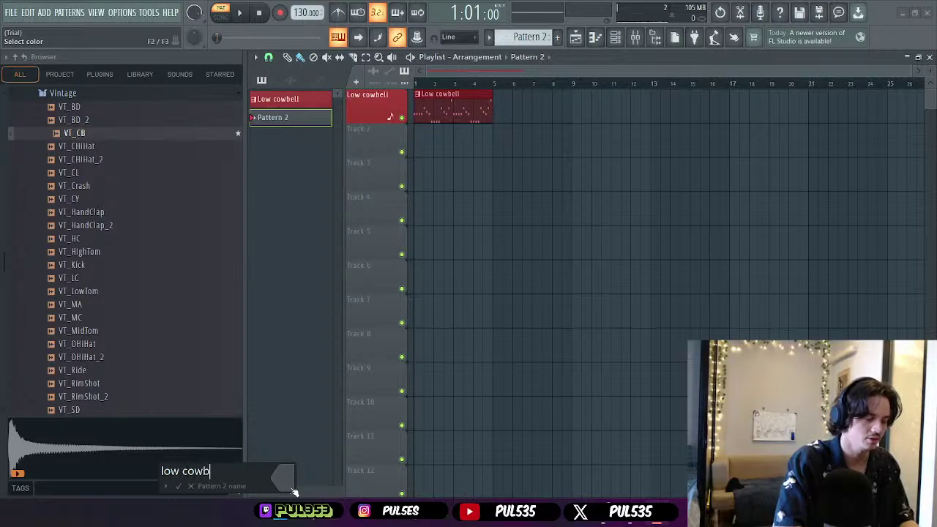
click(295, 485)
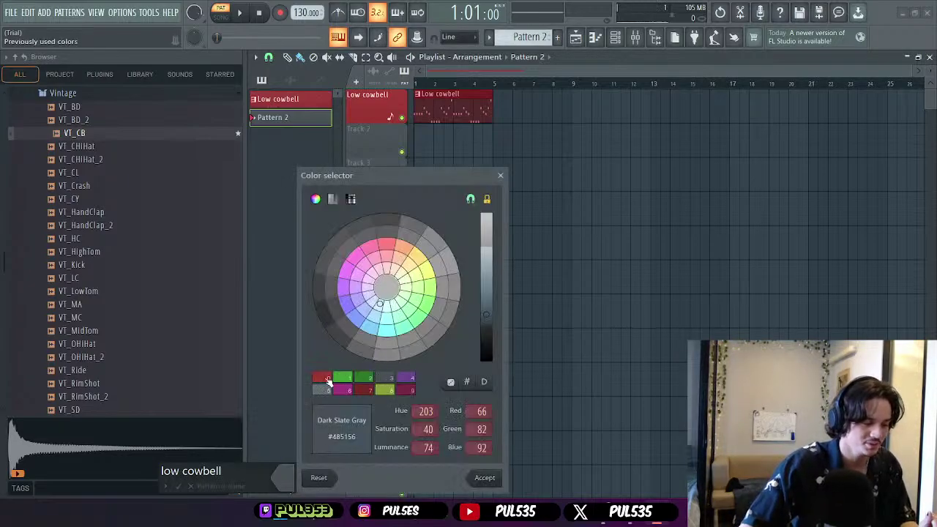
click(328, 381)
key(Return)
key(Return)
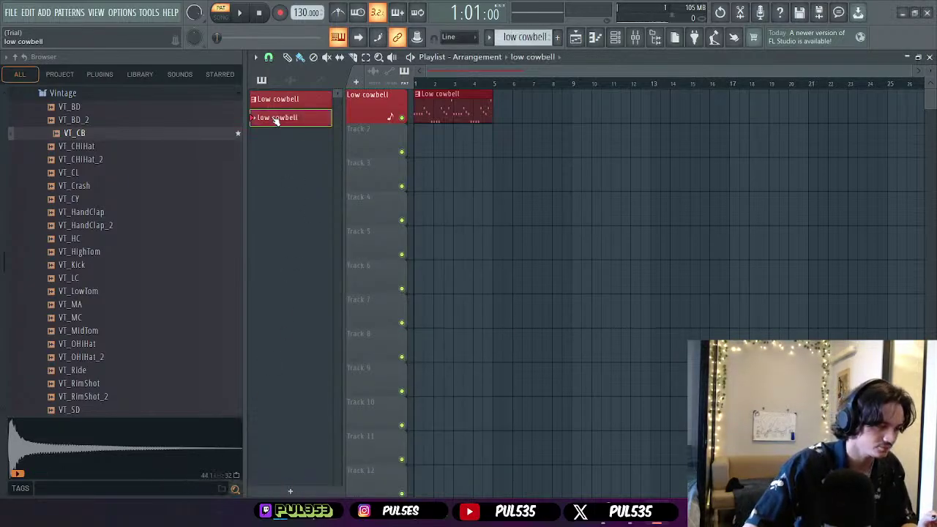
drag(276, 121, 432, 142)
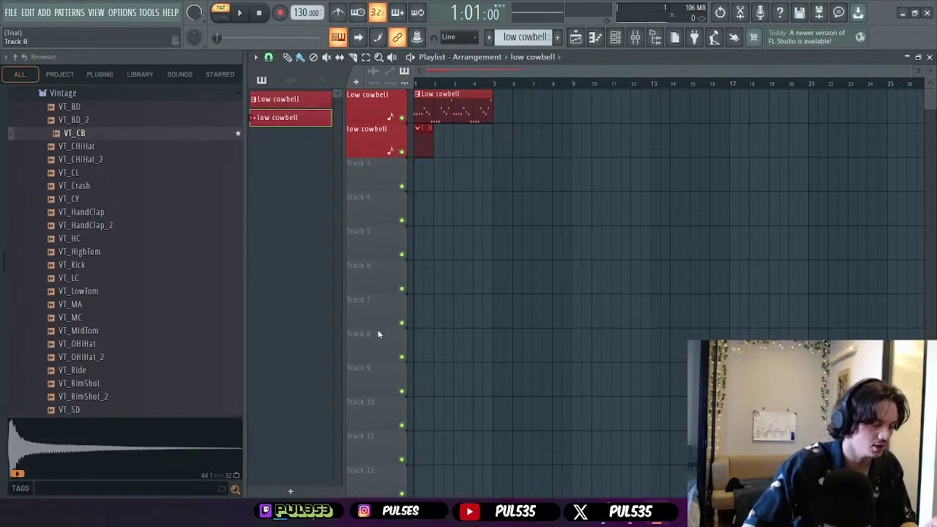
- Rename the new pattern "low cowbell real" and extend its Track 2 clip to four bars
right_click(315, 119)
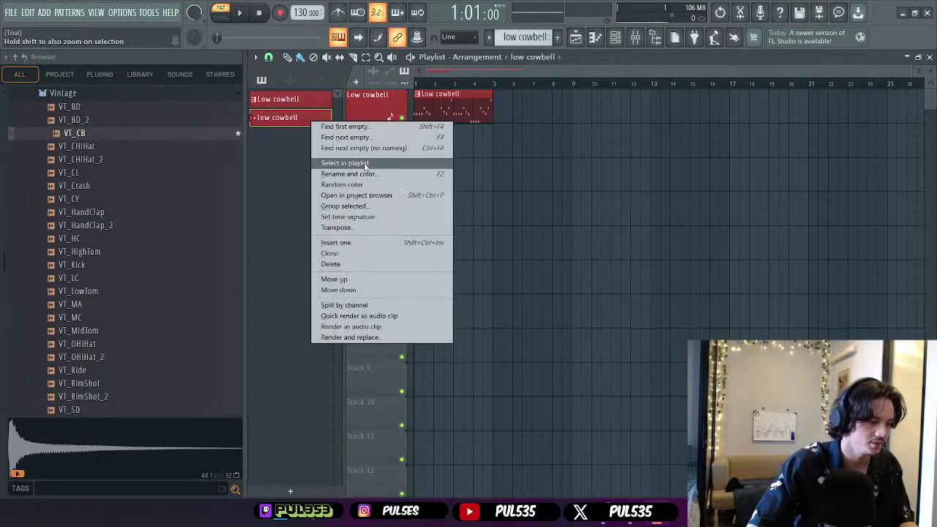
click(313, 160)
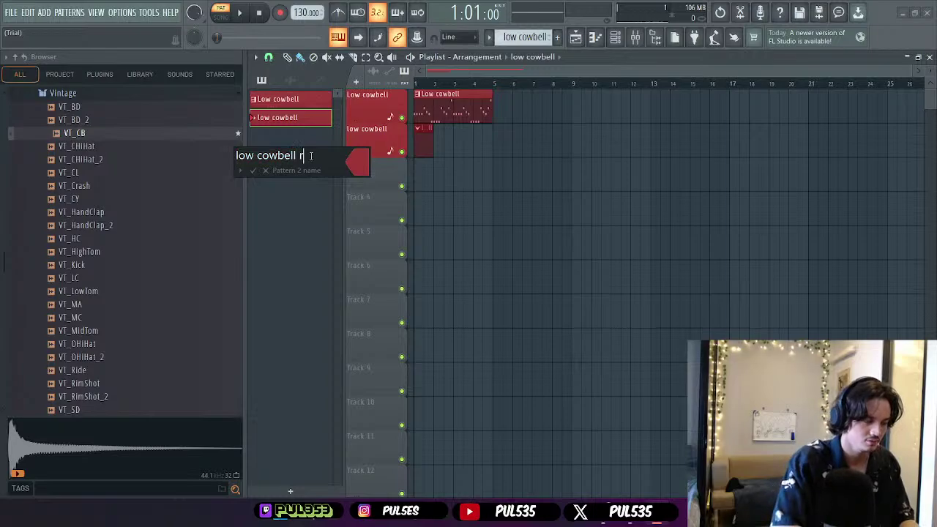
click(253, 170)
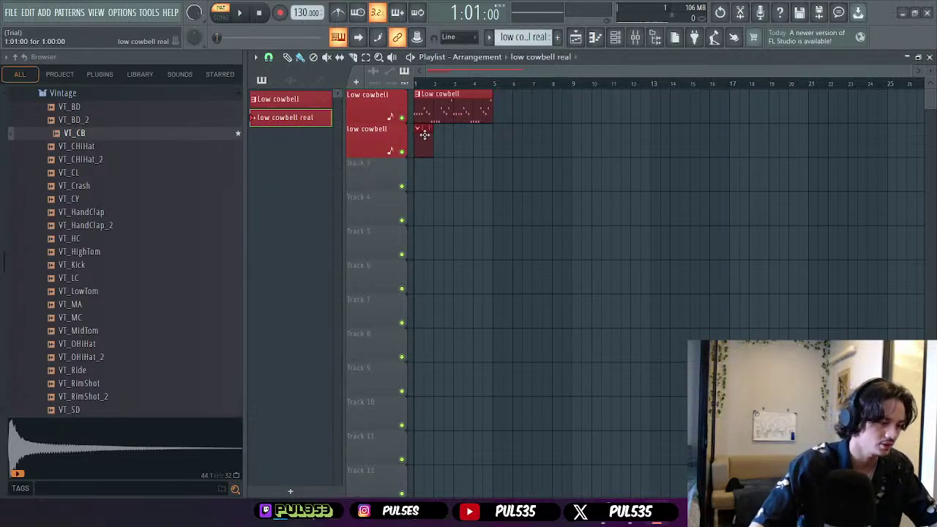
drag(293, 118, 491, 139)
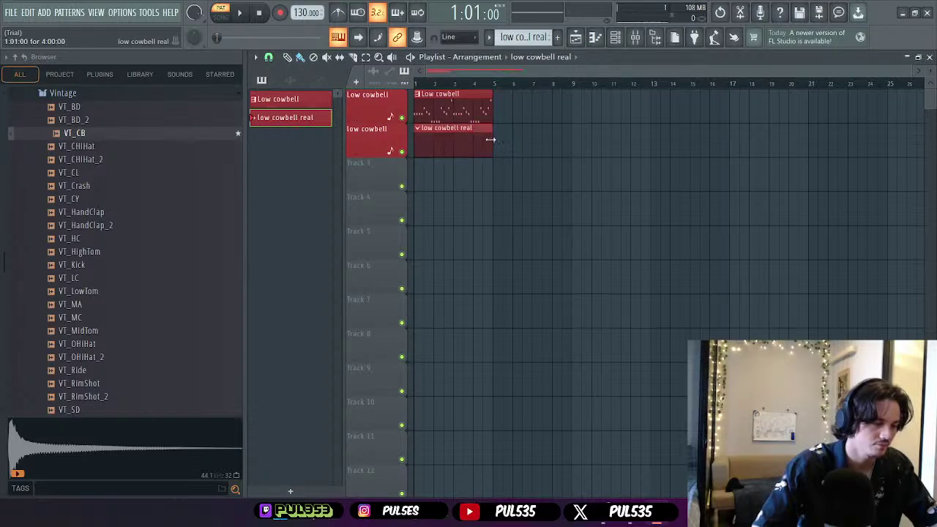
- Paste the copied two-bar melody into the VT_CB piano roll of the "low cowbell real" pattern
key(F6)
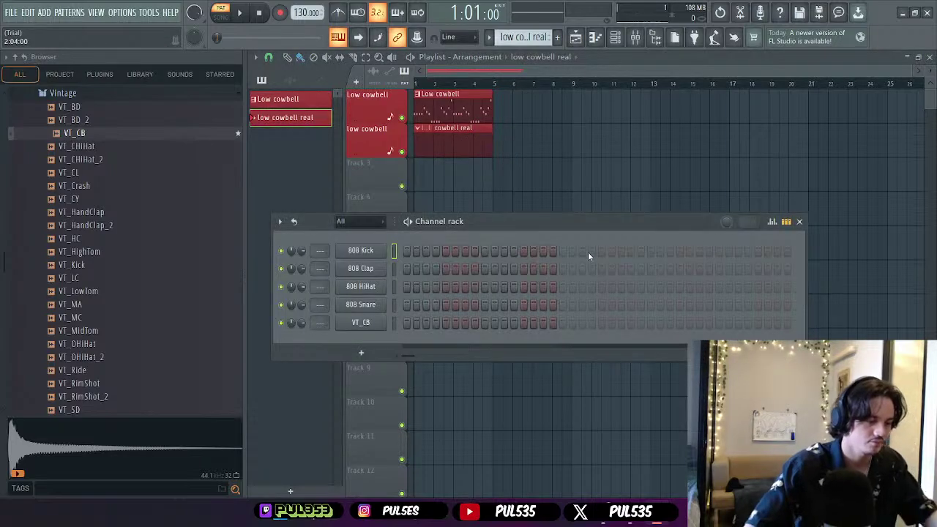
click(594, 37)
click(532, 61)
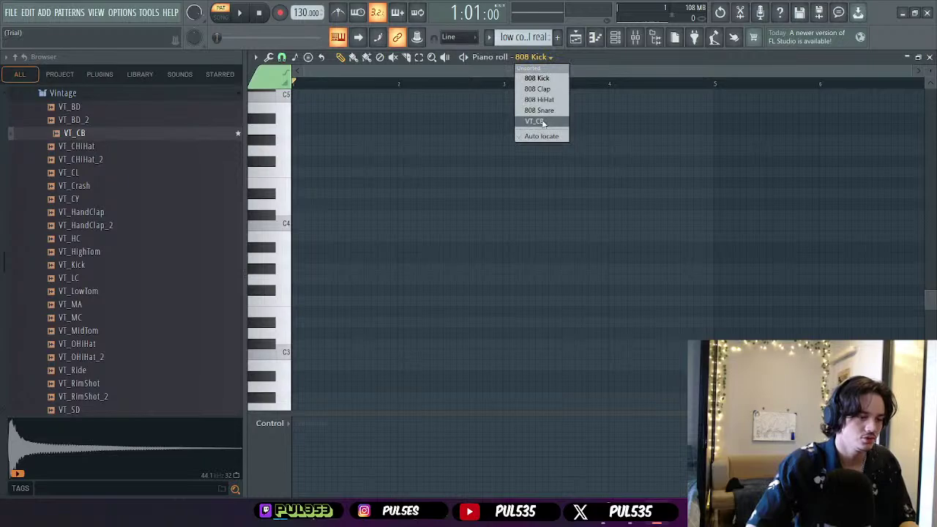
click(540, 120)
key(ctrl+v)
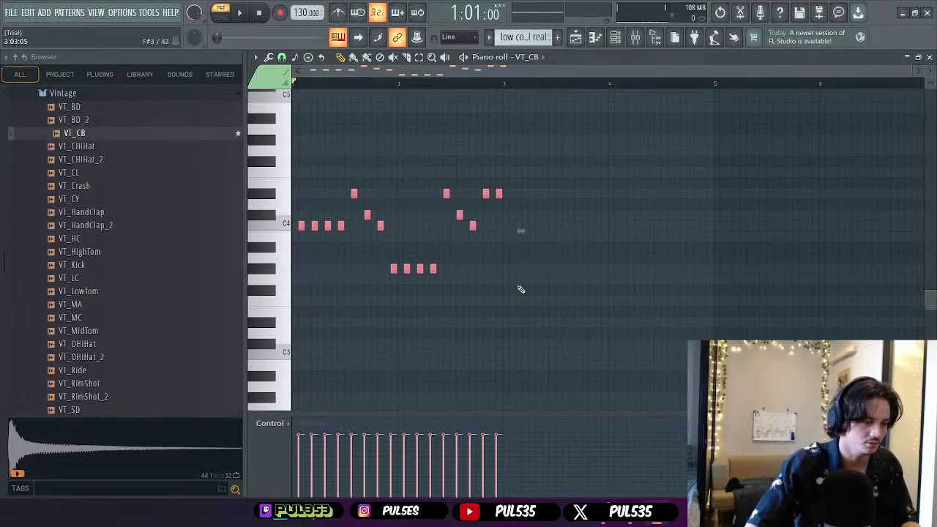
- Paste the two-bar melody again and move the copy into bars 3 and 4
scroll(534, 275, up, 2)
key(ctrl+v)
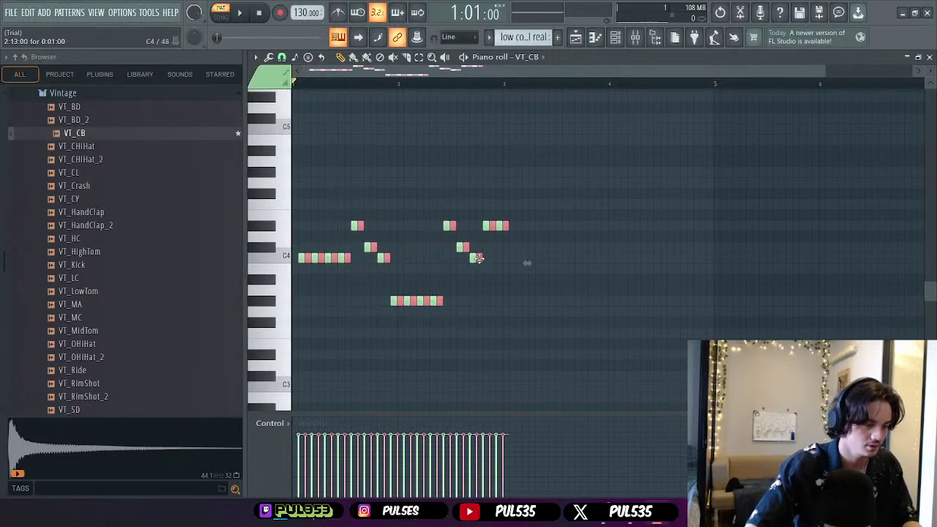
drag(477, 258, 678, 258)
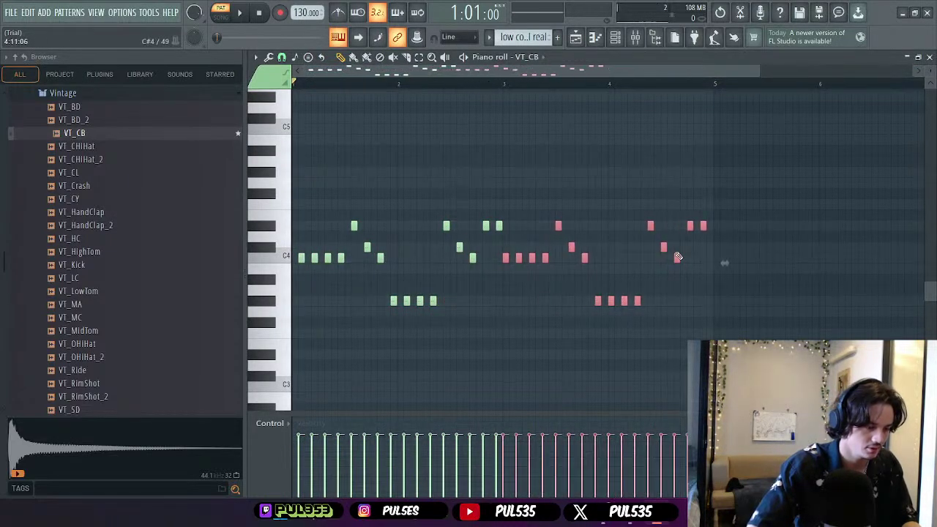
- Thin out the repeated C4 and G#3 notes in bars 1 and 2, and delete the copied melody in bars 3 and 4
right_click(316, 256)
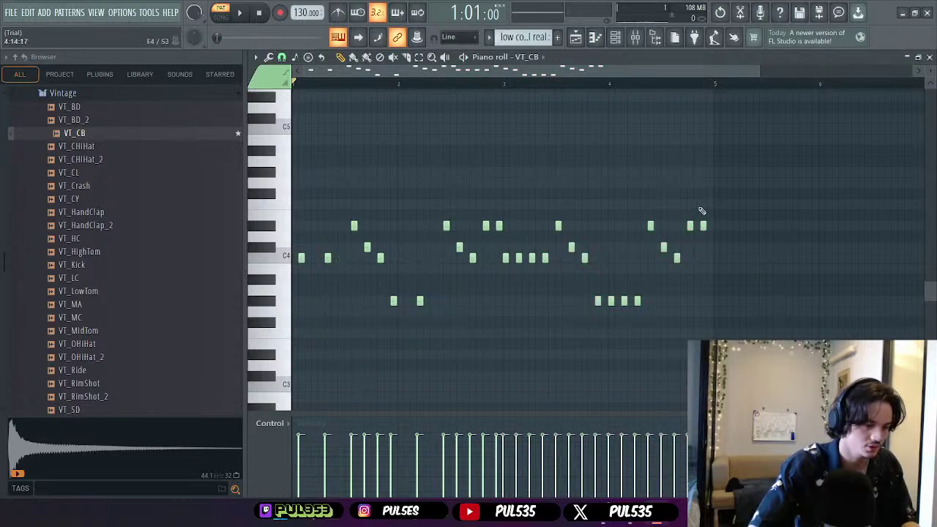
drag(702, 210, 512, 321)
key(Delete)
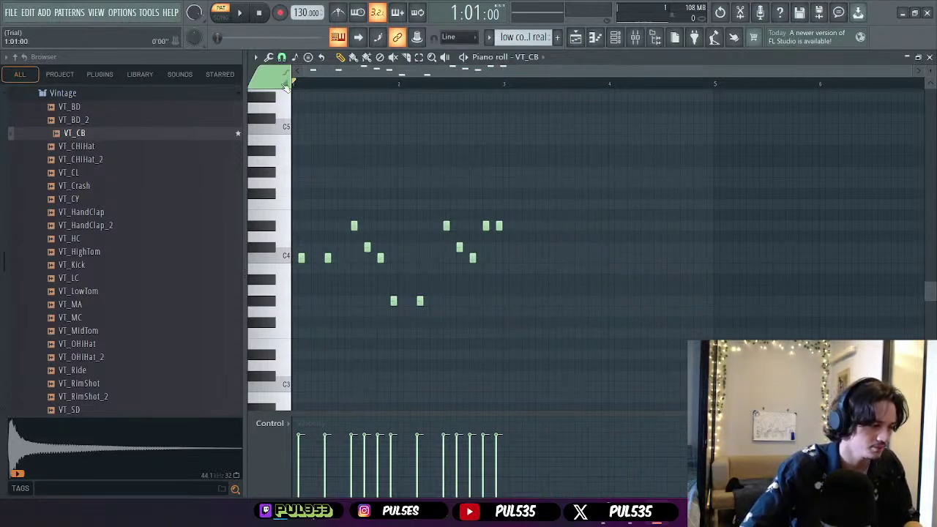
key(space)
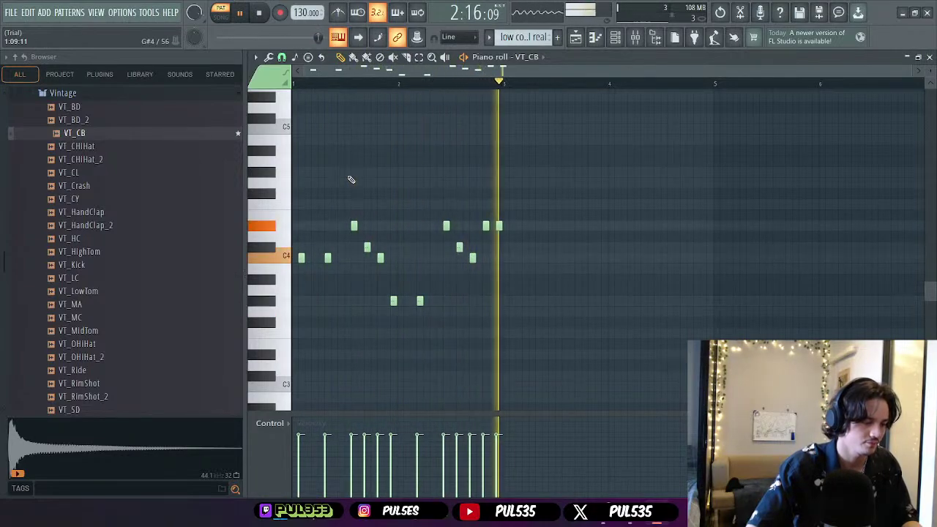
key(space)
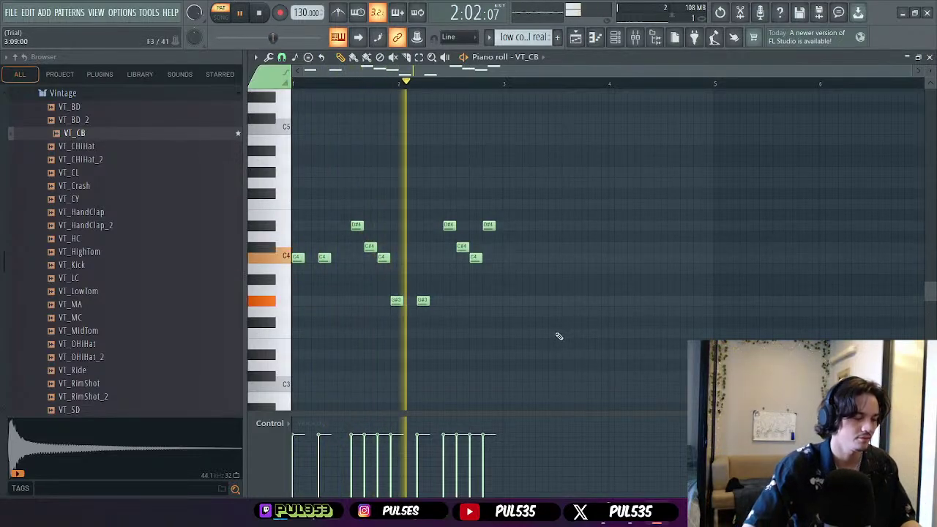
key(space)
- Transpose the two-bar melody down one octave and duplicate it into bars 3 and 4
drag(557, 190, 299, 310)
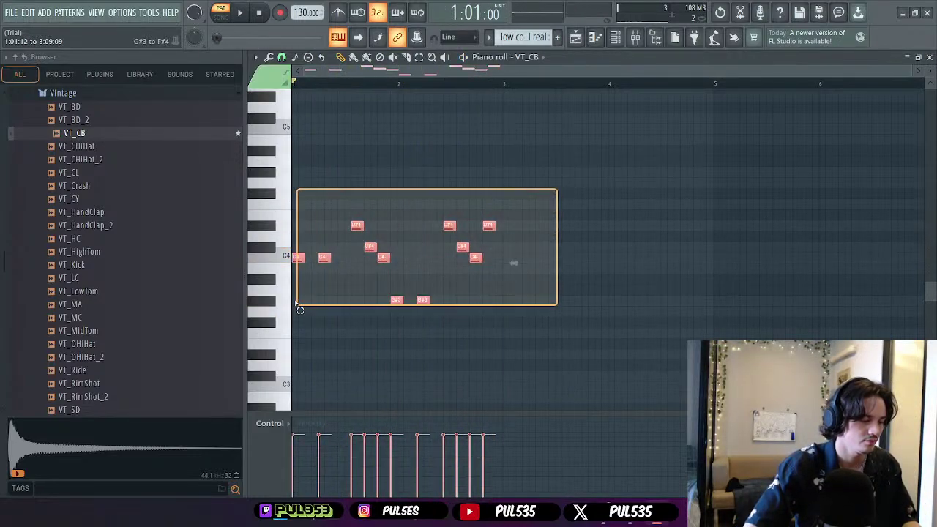
key(ctrl+Down)
key(space)
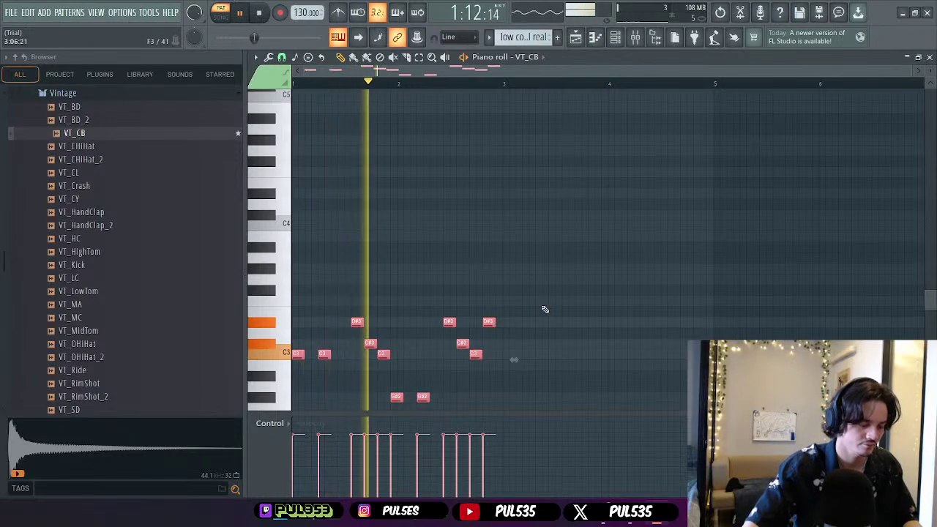
key(space)
key(ctrl+b)
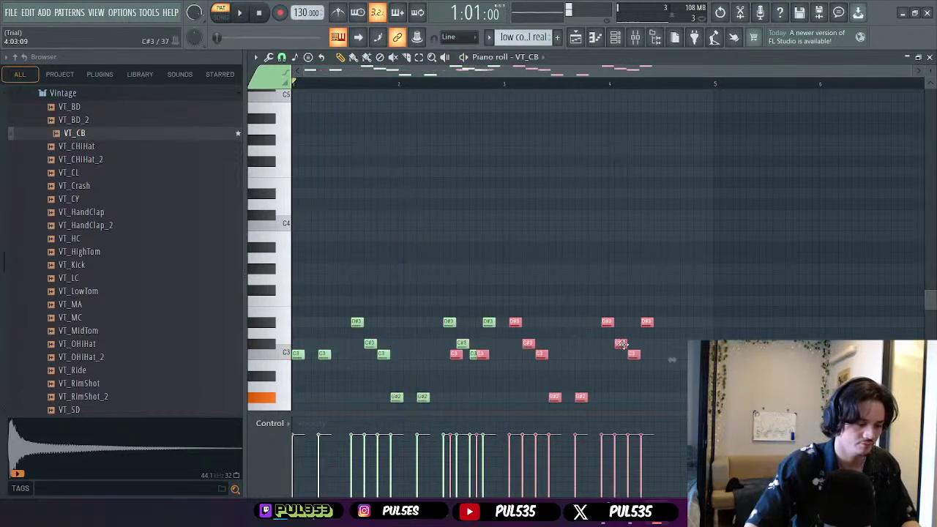
key(space)
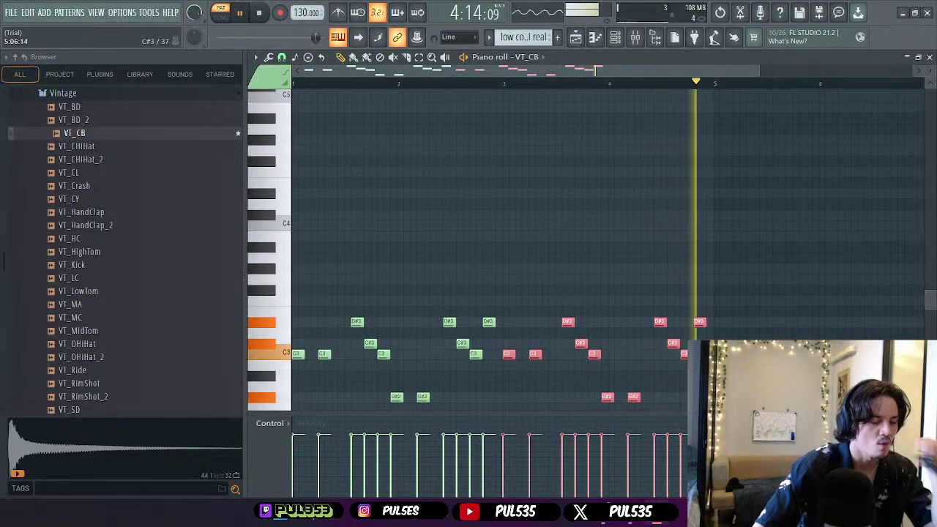
- Return to the playlist and play the two low cowbell clips together in song mode
click(930, 57)
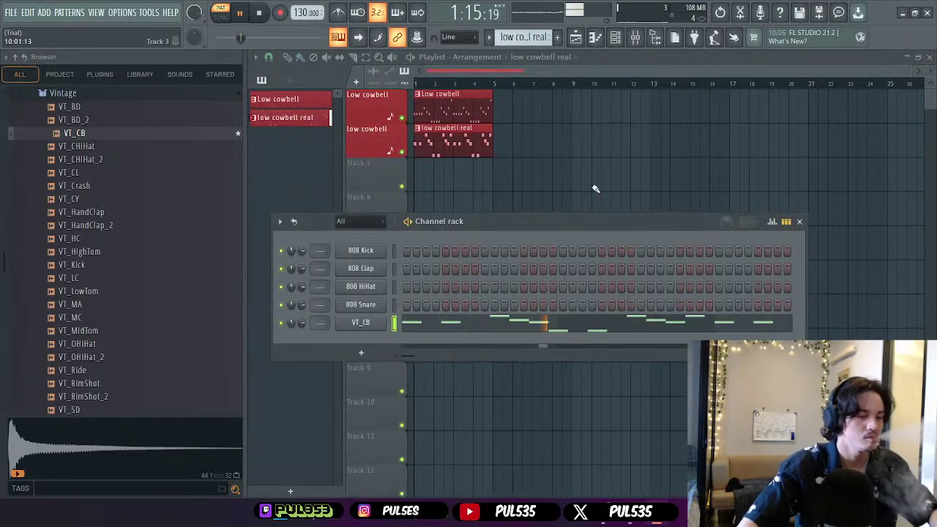
click(799, 223)
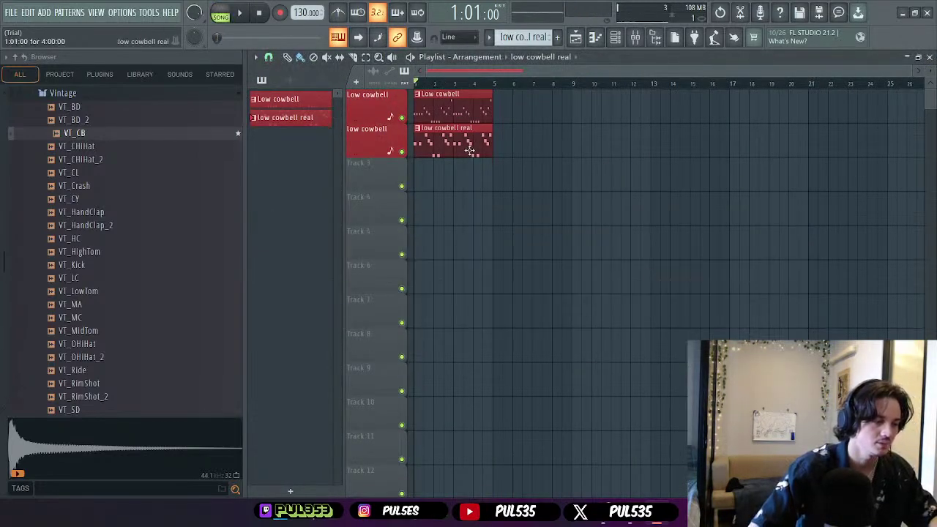
key(space)
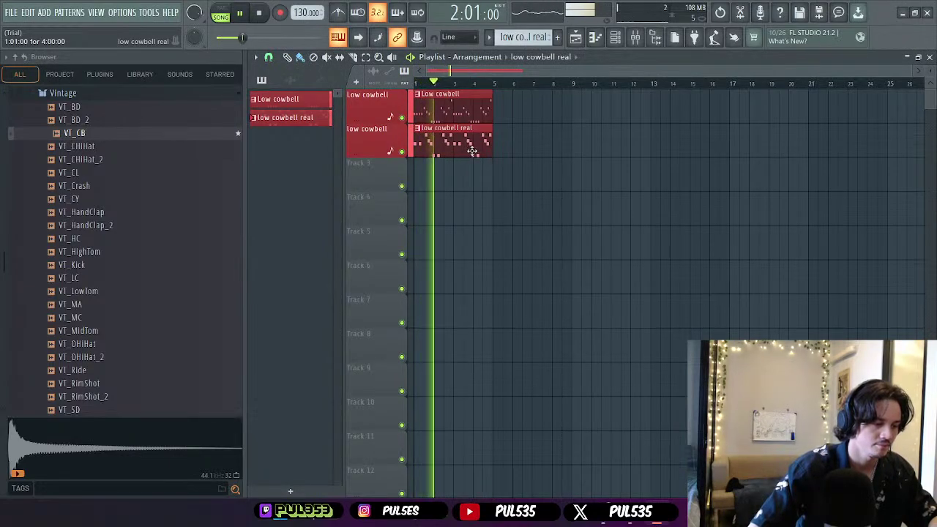
key(space)
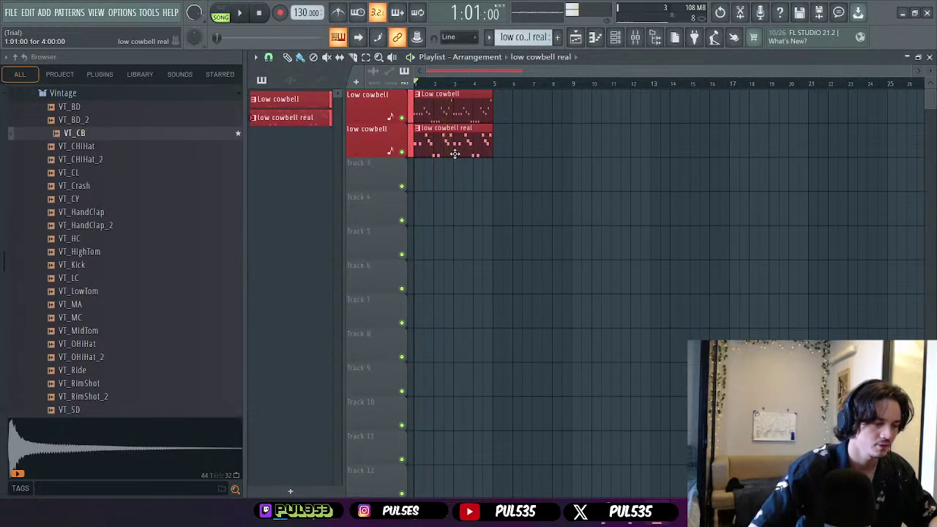
- Reopen the "low cowbell real" notes, place four evenly spaced C3 notes in bar 1, and erase the C#3 and D#3 notes and all of bars 3 and 4
double_click(454, 153)
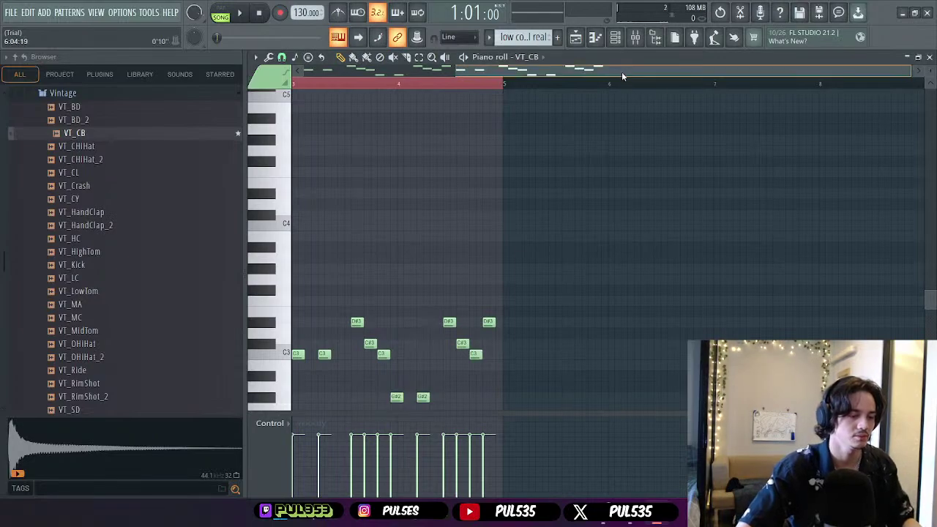
key(ctrl+b)
scroll(712, 288, down, 3)
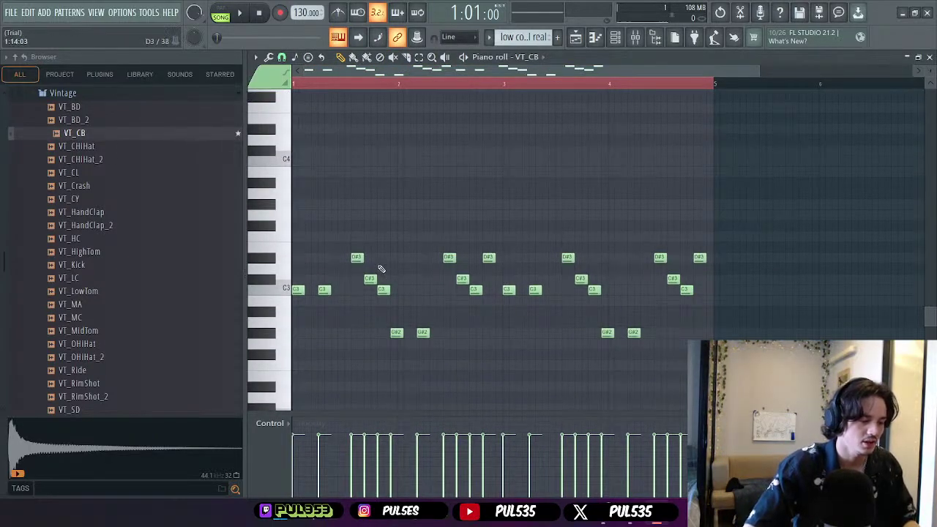
right_click(508, 290)
right_click(535, 289)
right_click(593, 290)
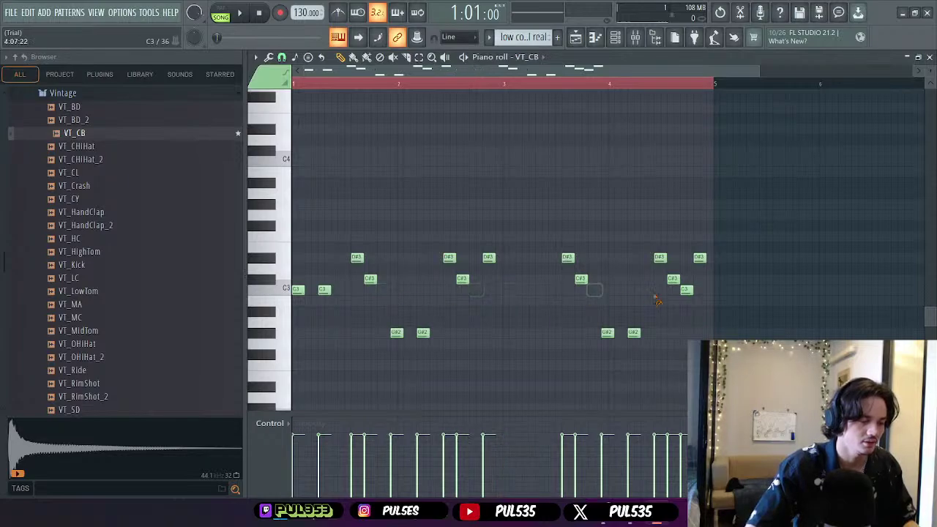
click(349, 290)
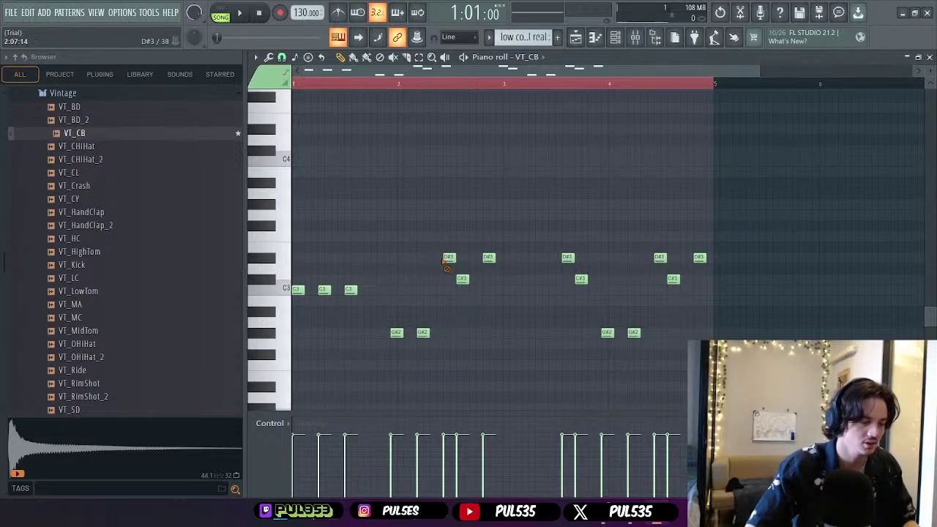
right_click(675, 280)
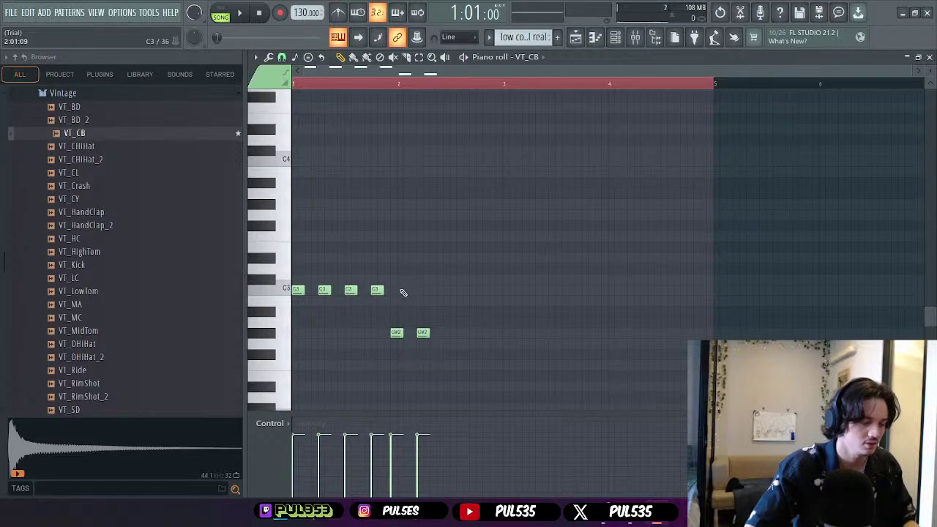
- Fill bar 2 with four evenly spaced C#3 notes, bar 3 with four D#3 notes and bar 4 with four G#2 notes
click(401, 280)
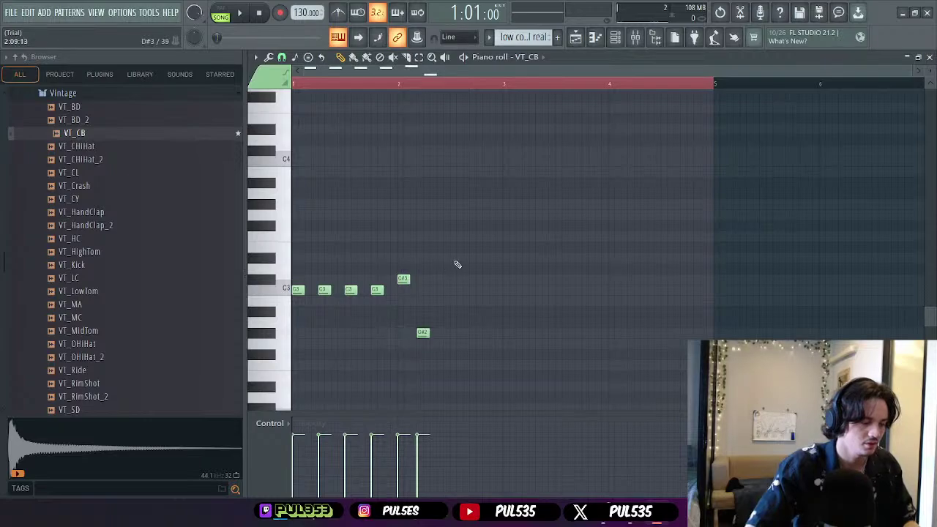
click(505, 259)
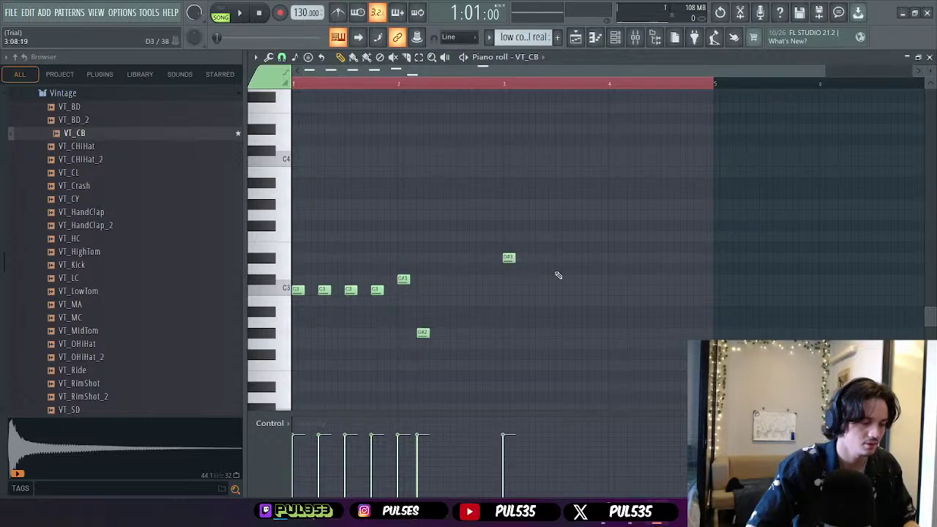
click(614, 334)
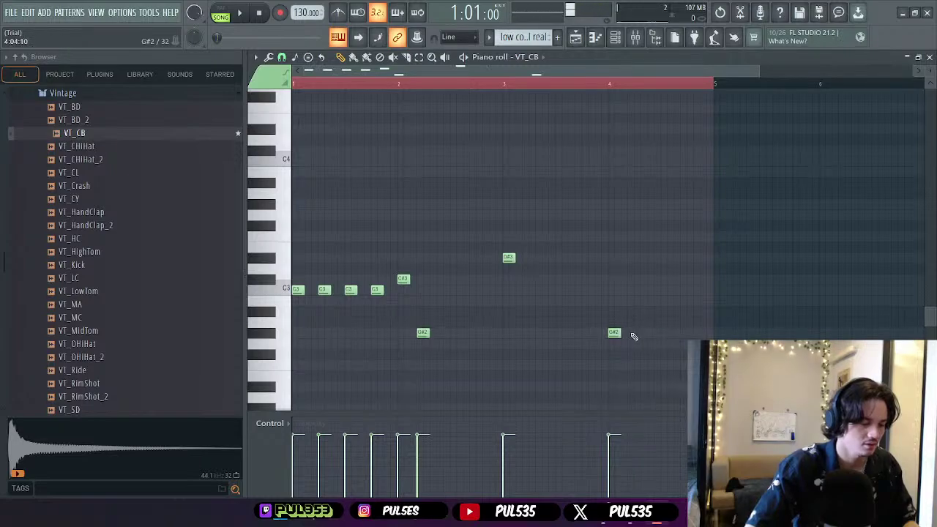
click(692, 333)
drag(423, 333, 431, 280)
click(455, 280)
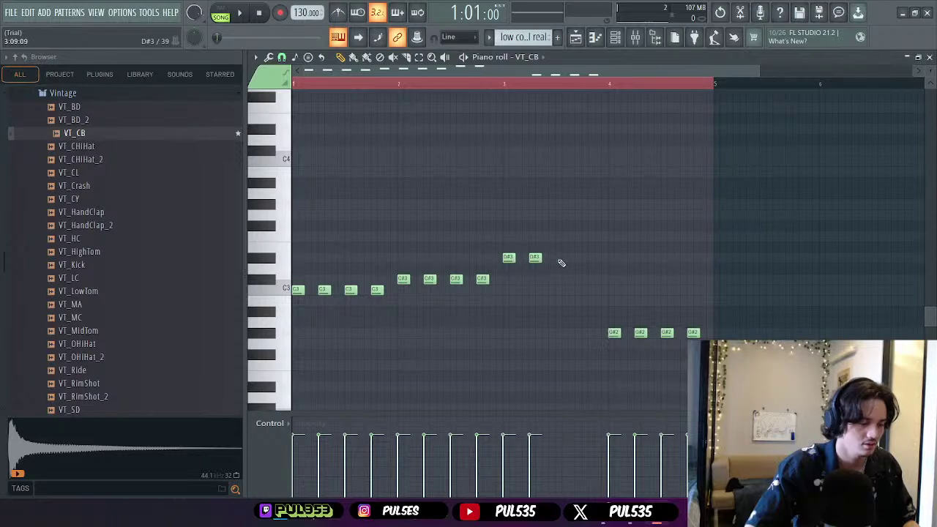
click(590, 259)
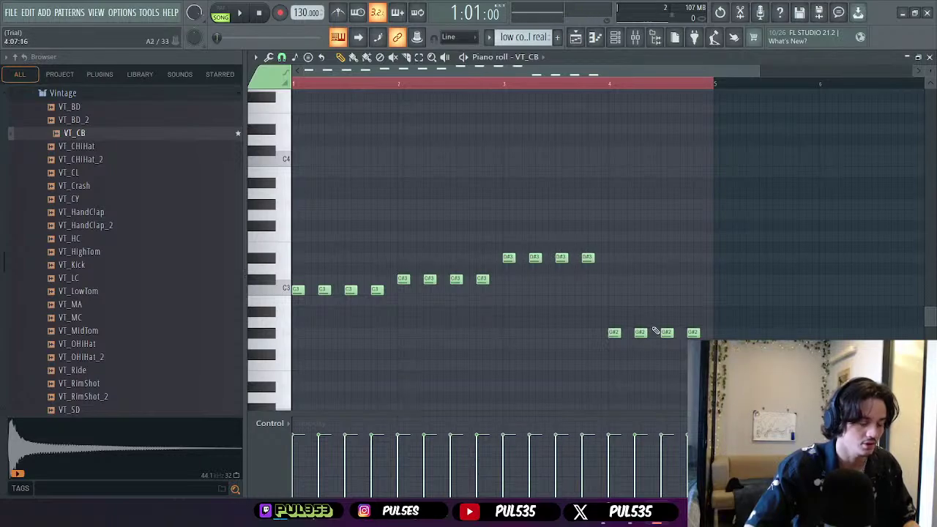
- Move the four bar 2 notes down to G#2 and play the pattern against the first melody
key(space)
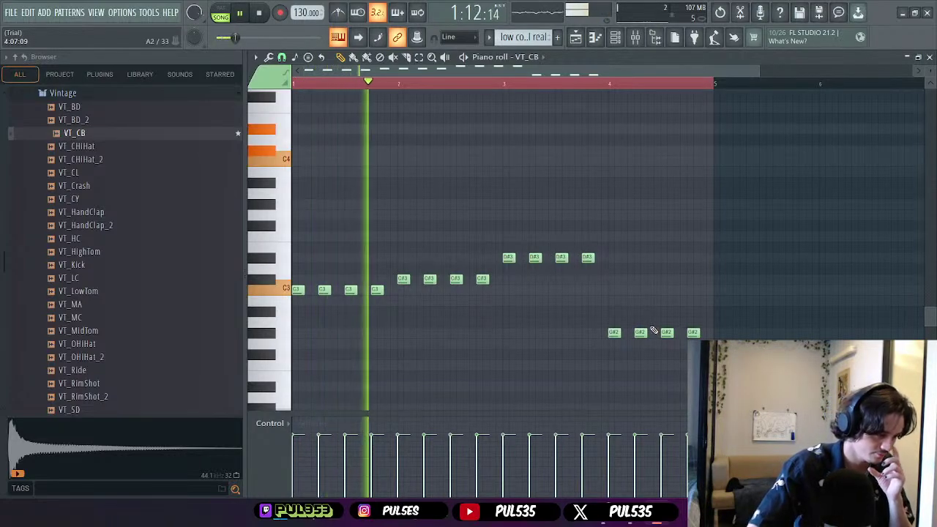
key(space)
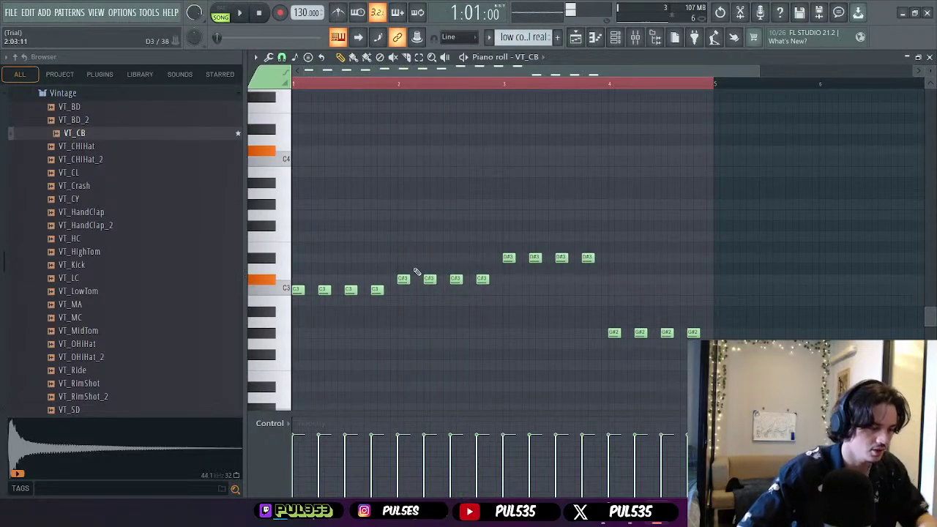
drag(401, 268, 495, 315)
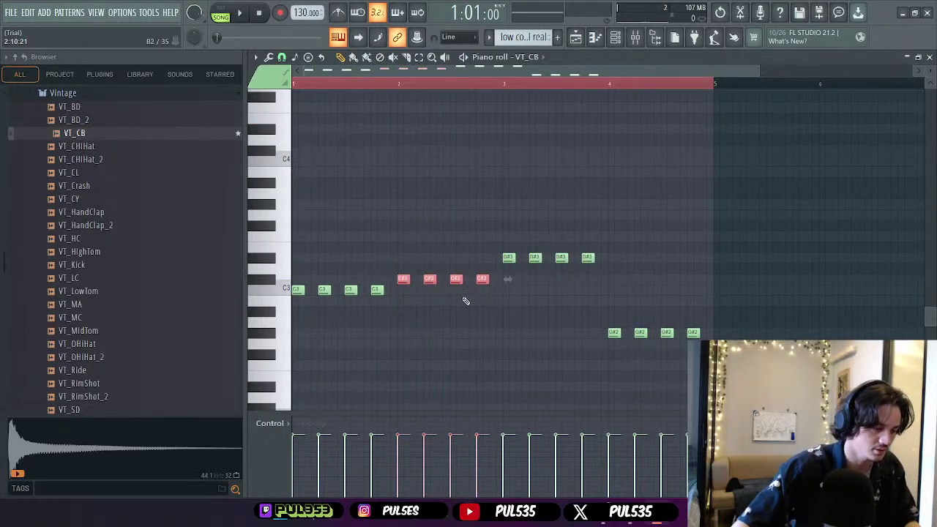
drag(456, 280, 456, 332)
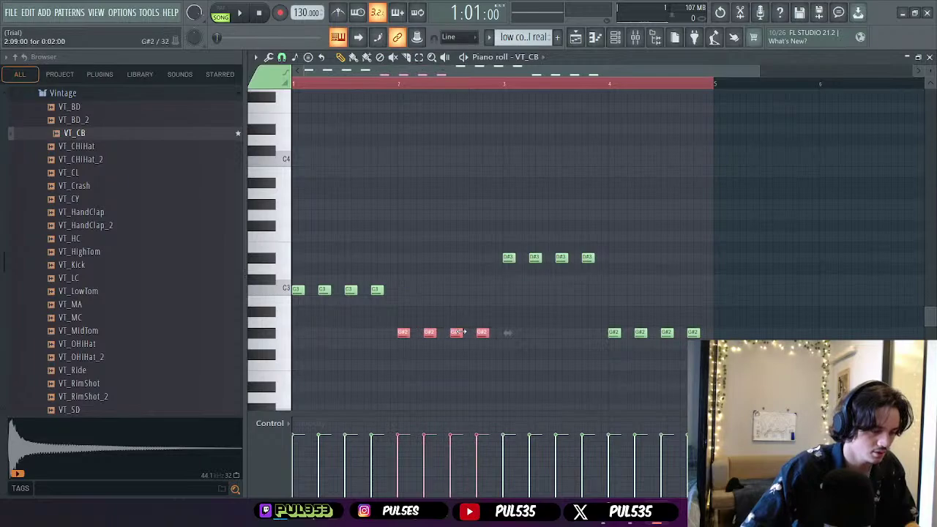
key(space)
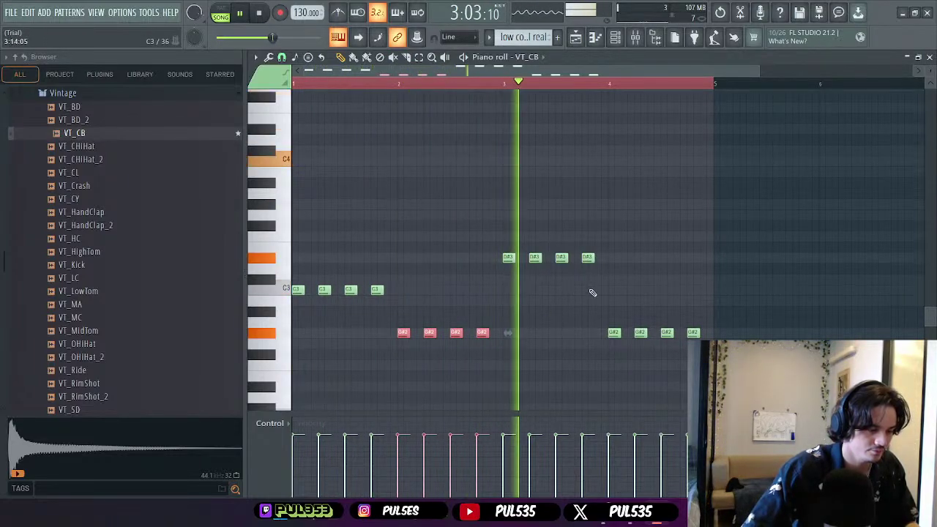
key(space)
- Move the four bar 3 notes to C#3 and the four bar 4 notes up to D#3, checking them during playback
drag(601, 253, 486, 277)
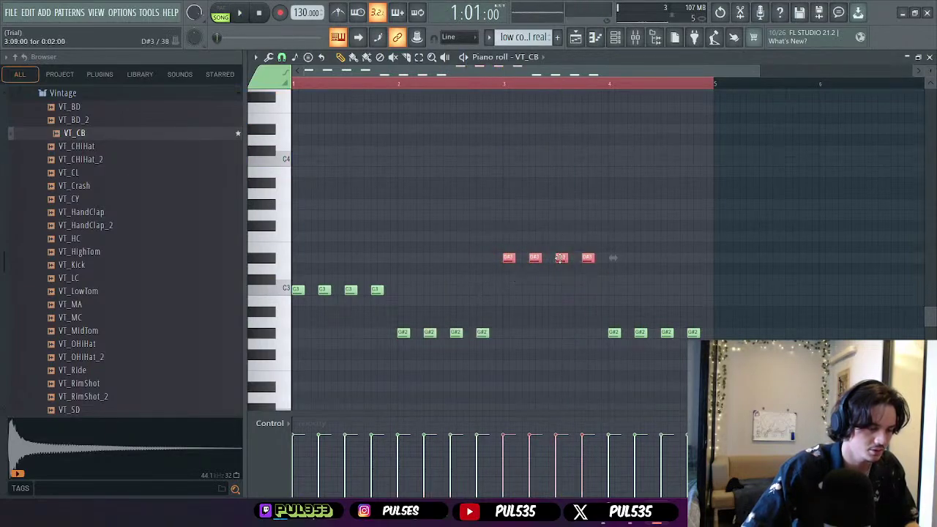
drag(561, 258, 561, 279)
key(space)
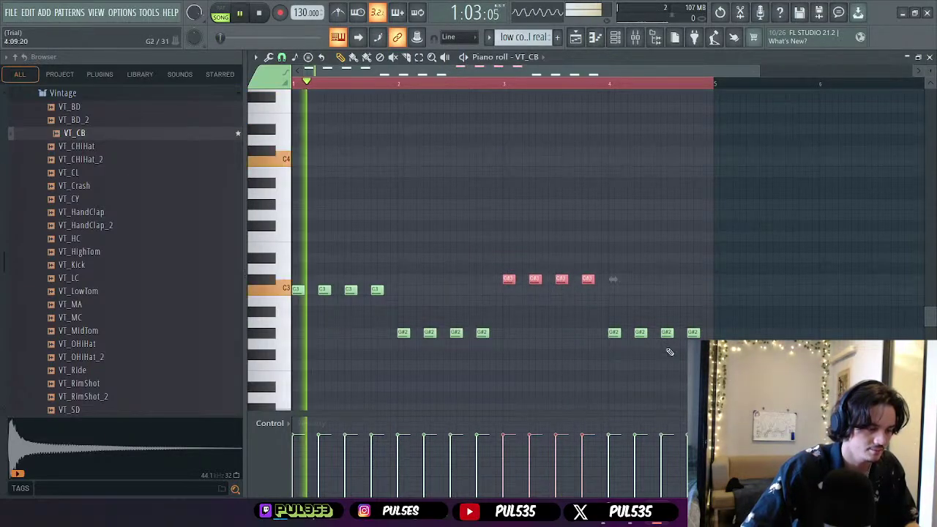
drag(715, 319, 586, 360)
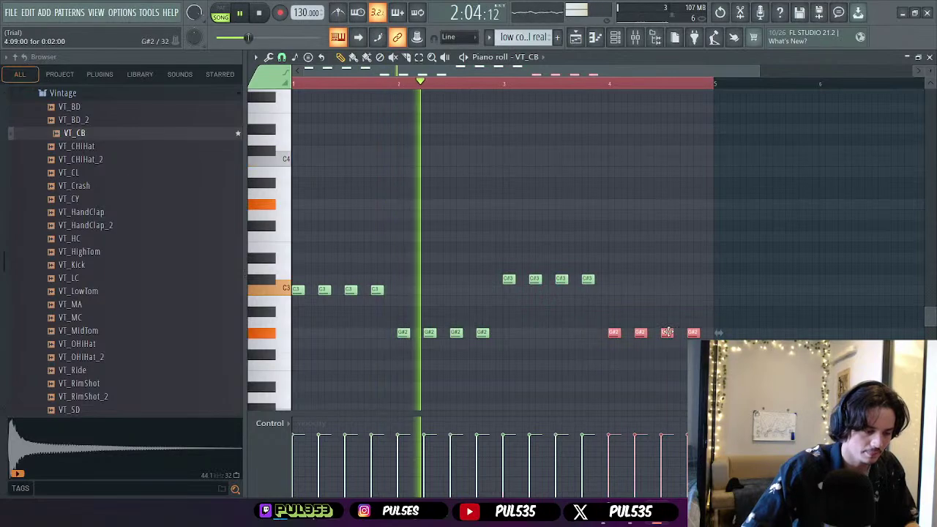
drag(668, 332, 669, 260)
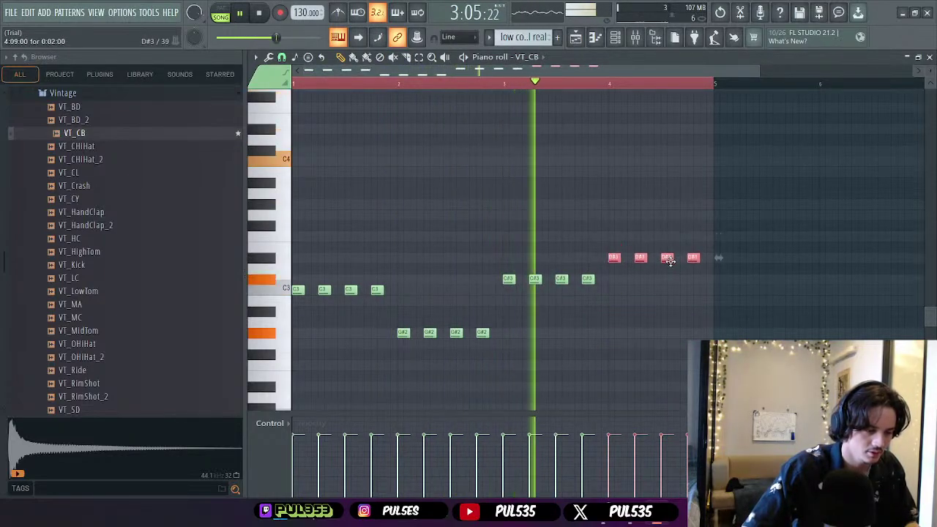
key(space)
- Lower the four bar 3 notes and the first two bar 4 notes to C3 while auditioning the pattern
drag(592, 264, 511, 306)
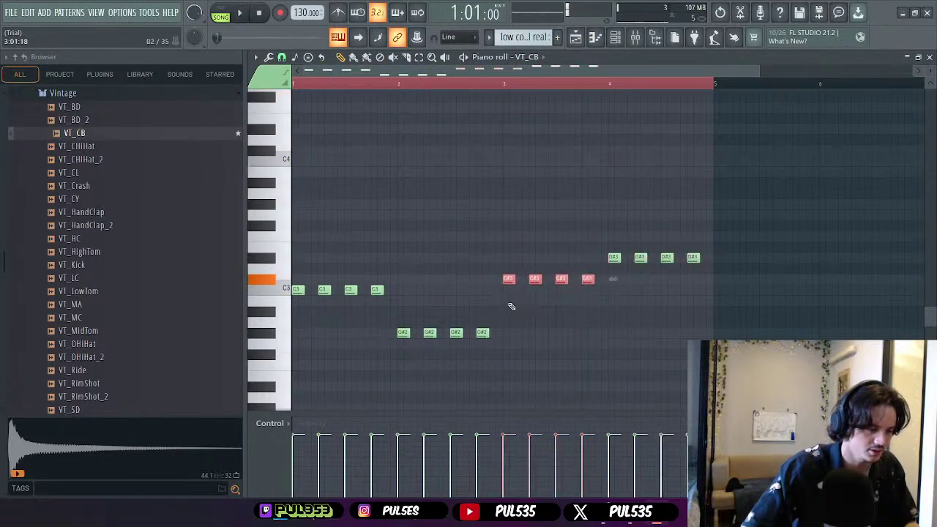
drag(562, 278, 561, 289)
key(space)
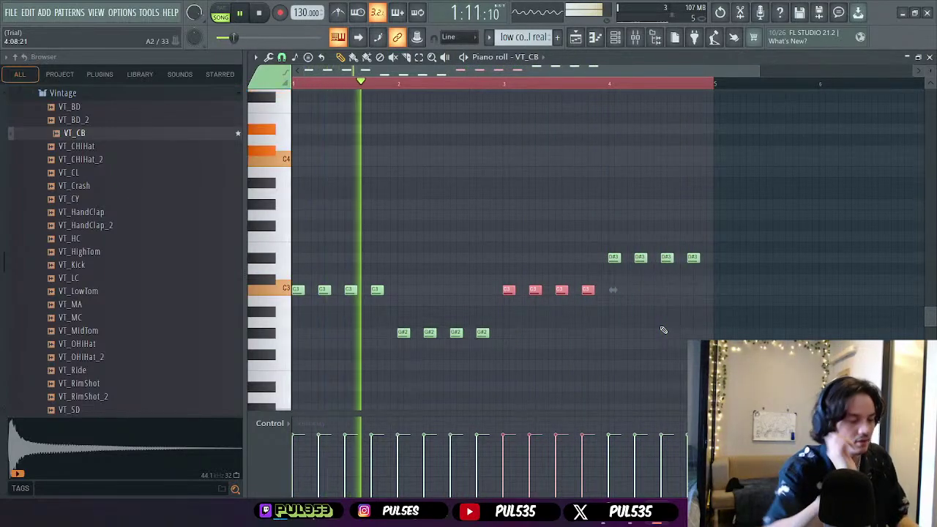
drag(607, 234, 649, 302)
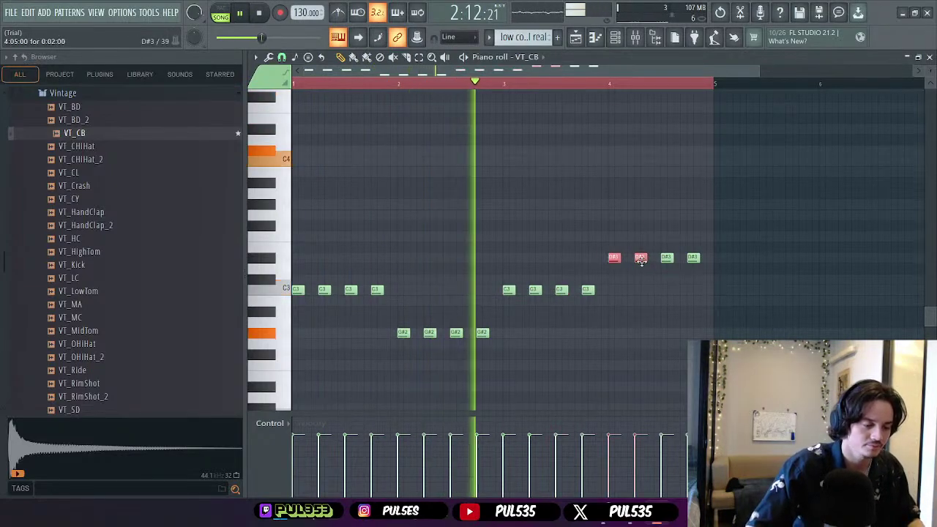
drag(641, 257, 642, 289)
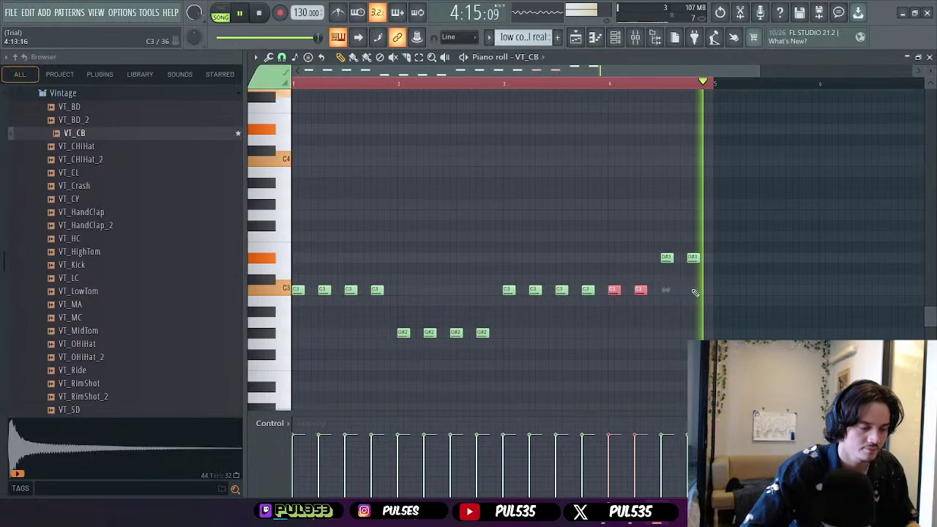
- Repeat both cowbell clips in the playlist through bar 20 and play the start of the arrangement
key(space)
key(F5)
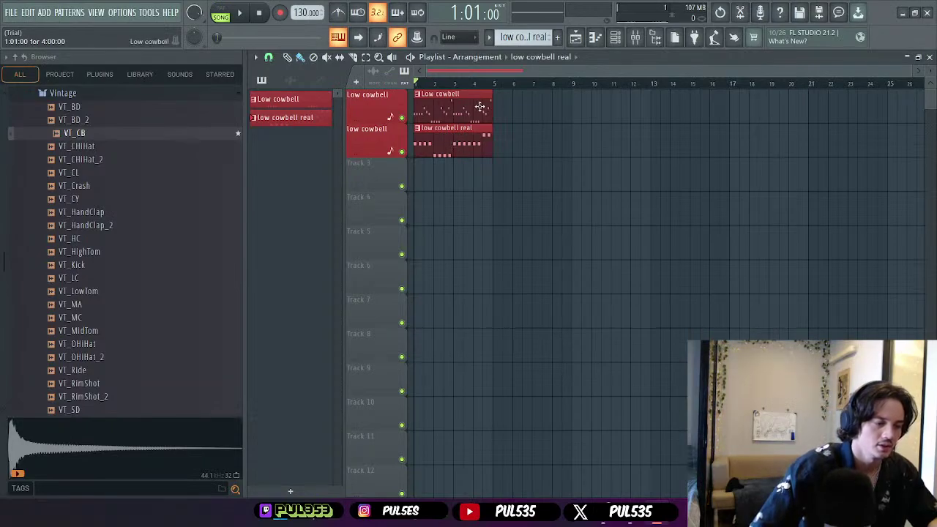
scroll(618, 141, up, 3)
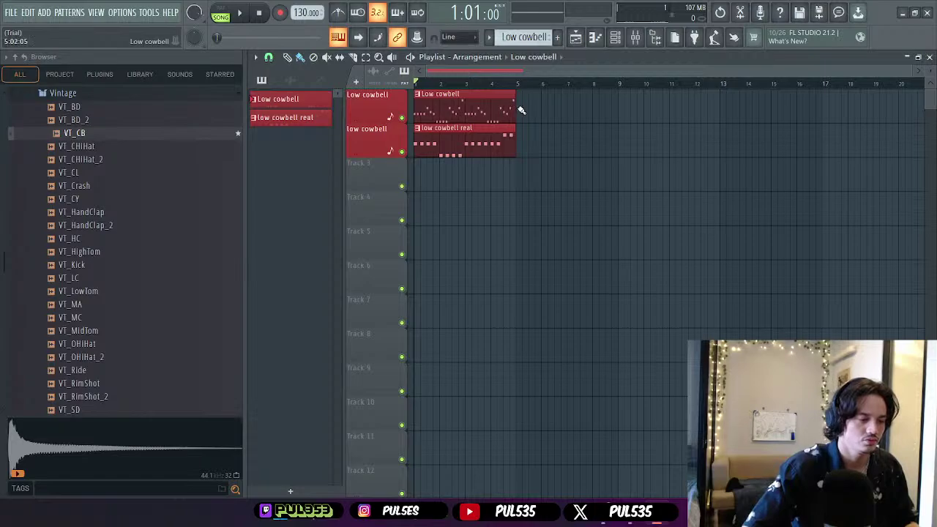
drag(521, 109, 879, 108)
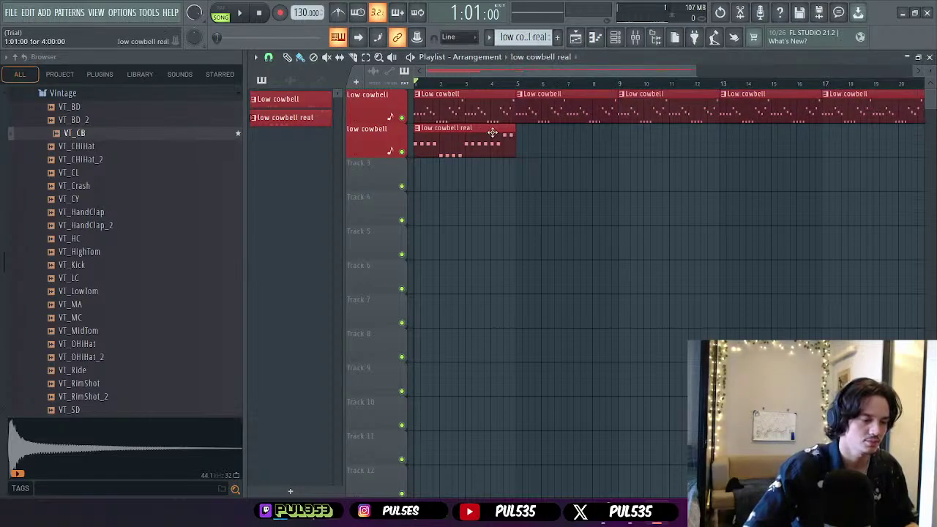
drag(525, 141, 849, 145)
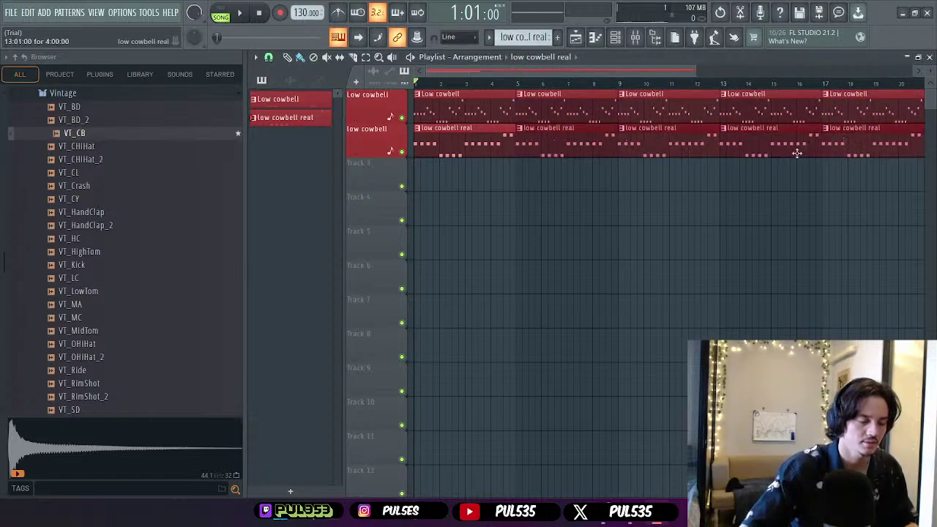
key(space)
scroll(735, 213, down, 3)
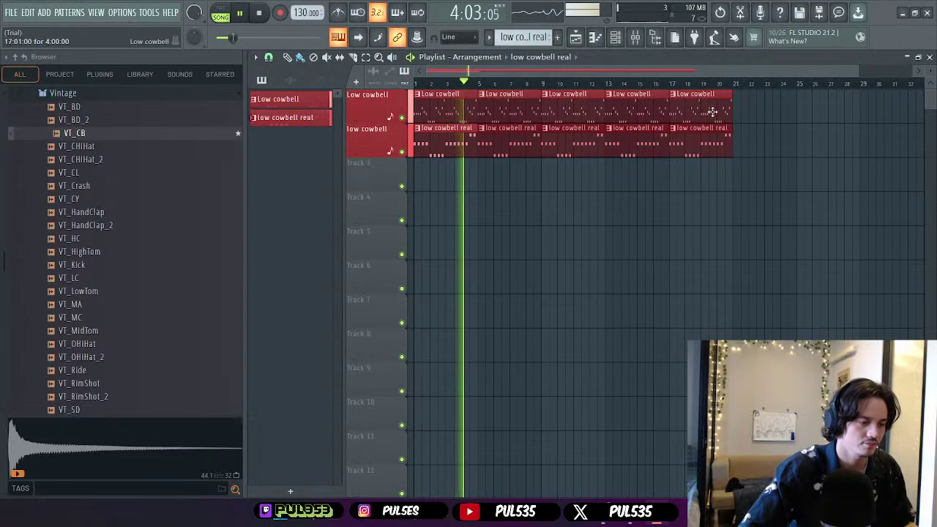
key(space)
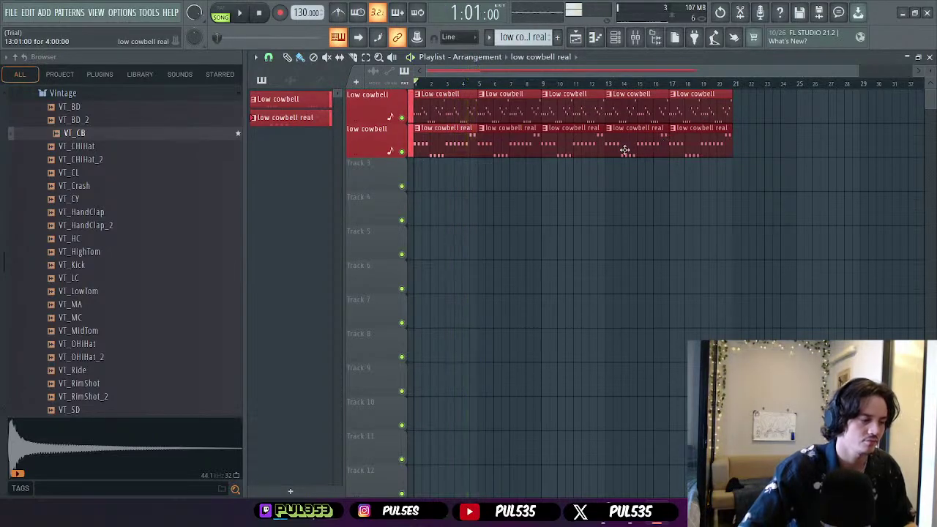
- Create a purple pattern named 808 and place its clip on track 5 at bar 21
click(289, 491)
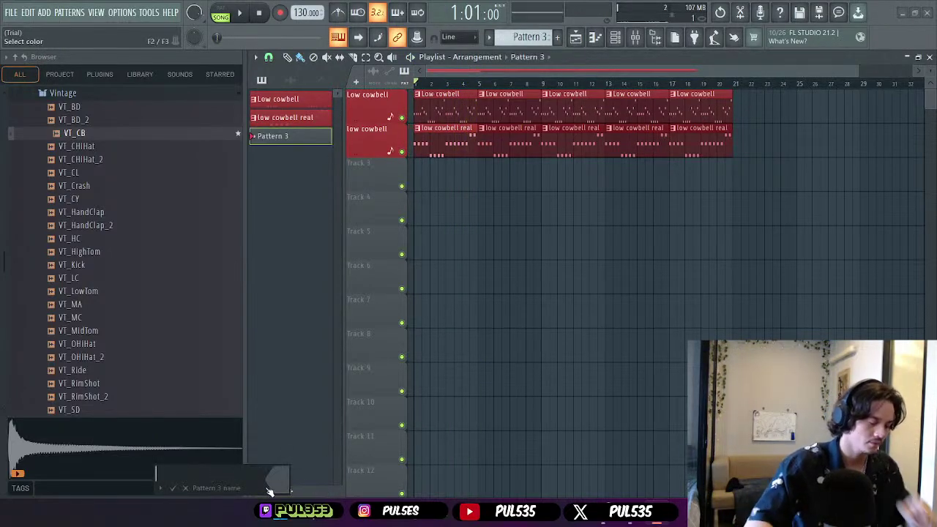
text(808)
click(282, 480)
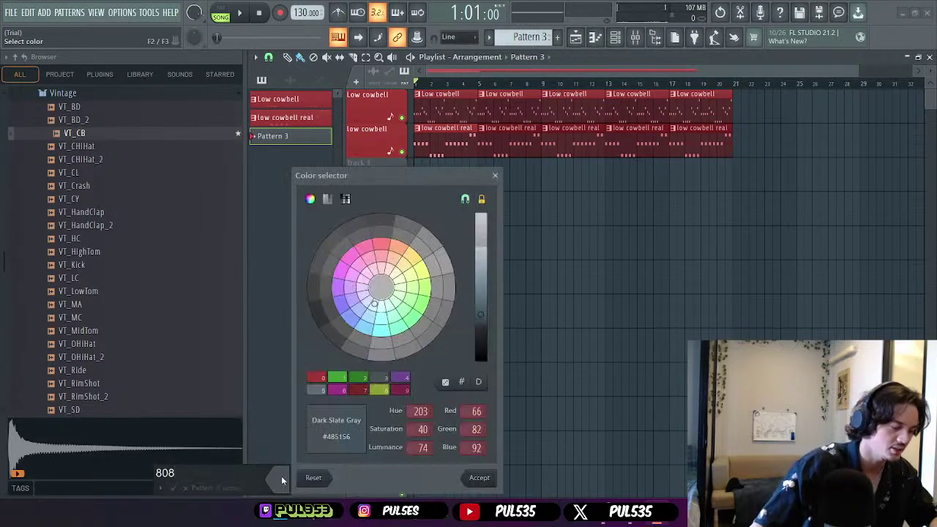
click(403, 391)
click(479, 478)
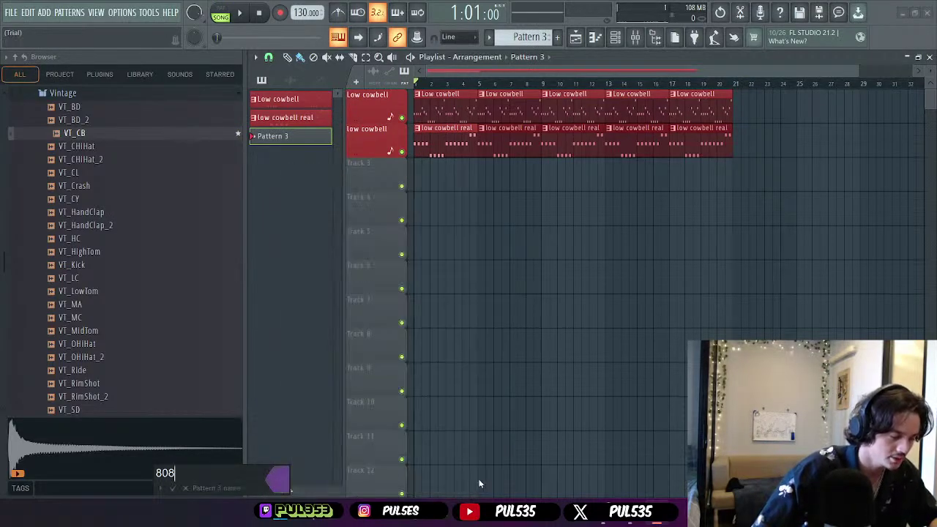
key(Return)
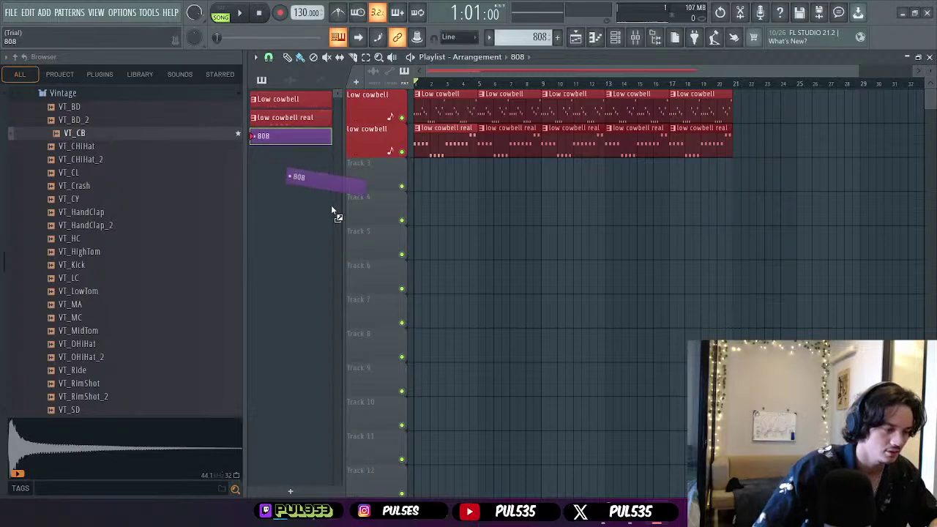
drag(333, 213, 756, 238)
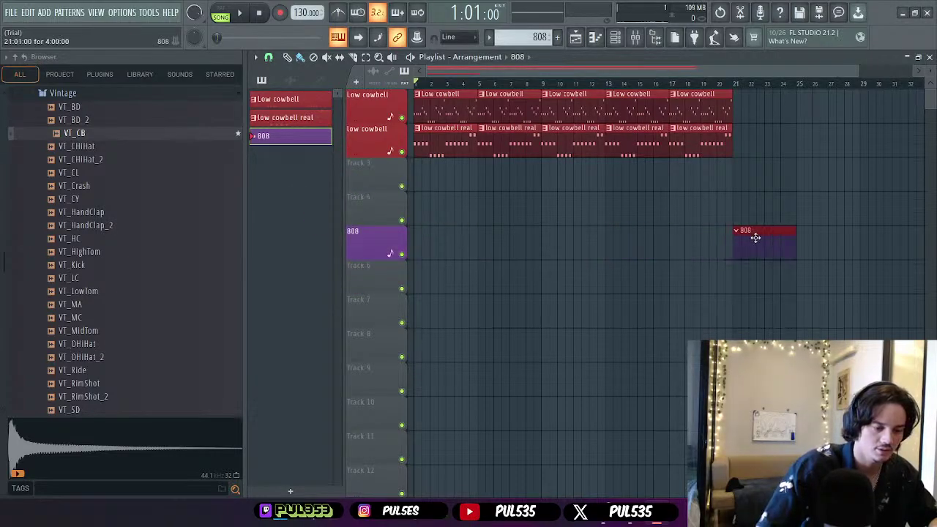
- Add a FLEX channel for the 808 pattern and load 808 Amped from the Mobile Tuned 808 Bass pack
double_click(751, 253)
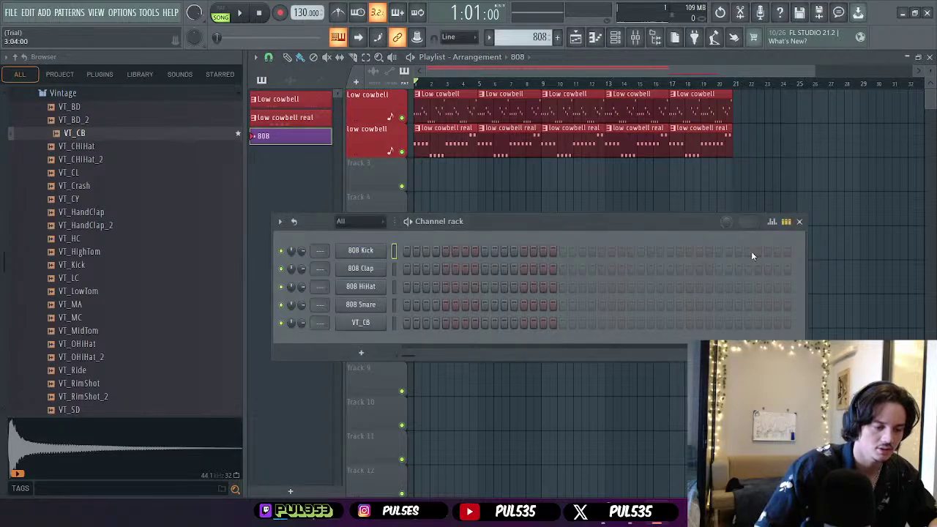
click(373, 359)
click(401, 474)
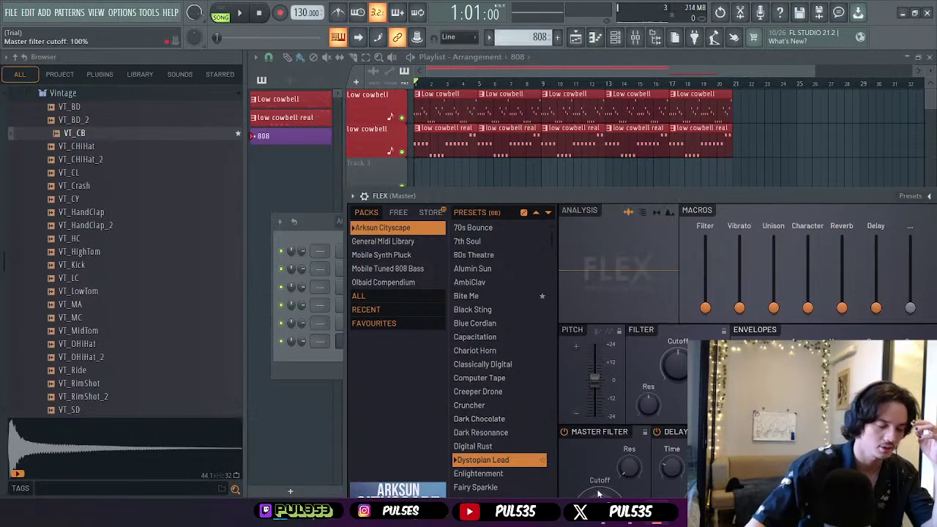
mouse_move(604, 521)
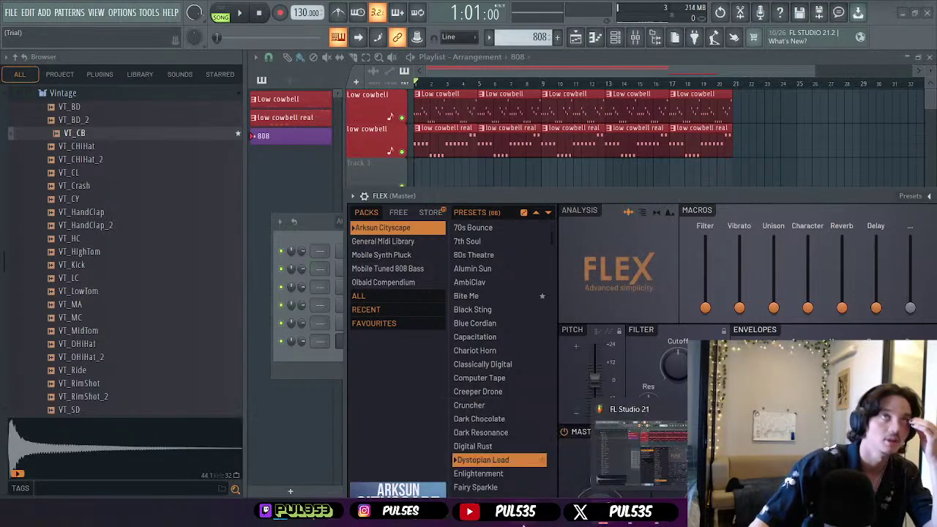
drag(737, 193, 664, 136)
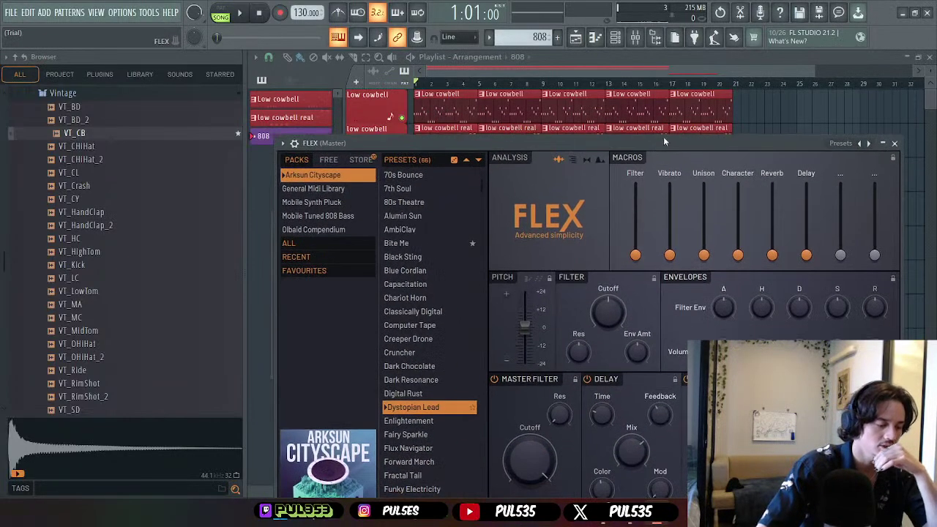
click(341, 216)
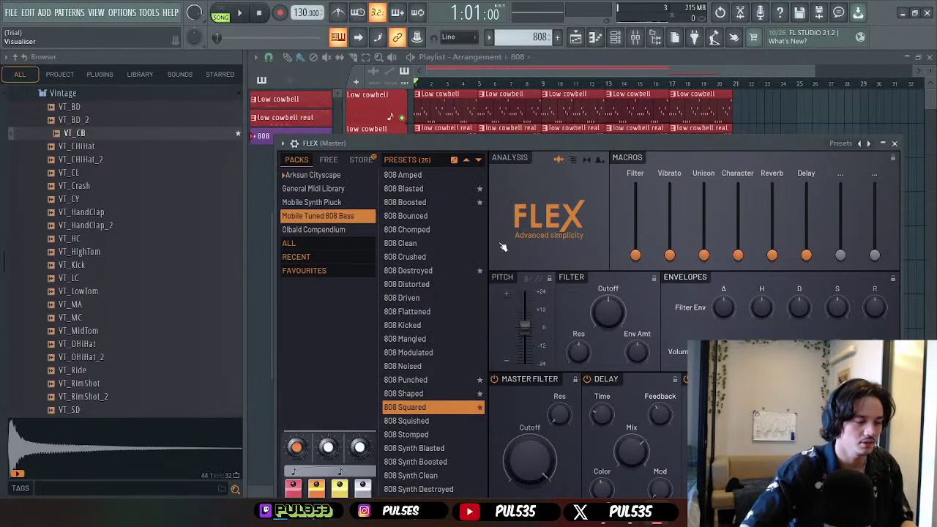
click(432, 176)
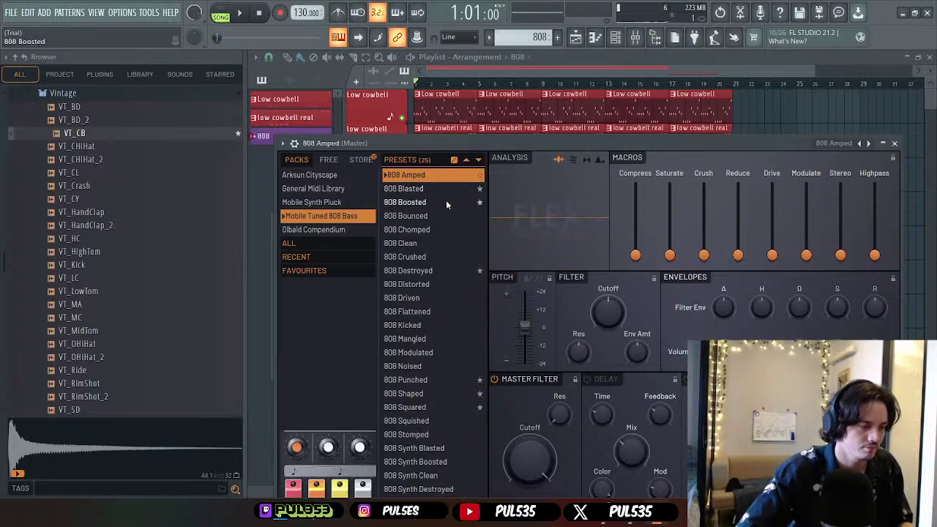
- Play the song and solo the first cowbell track, followed by the second cowbell track
click(241, 15)
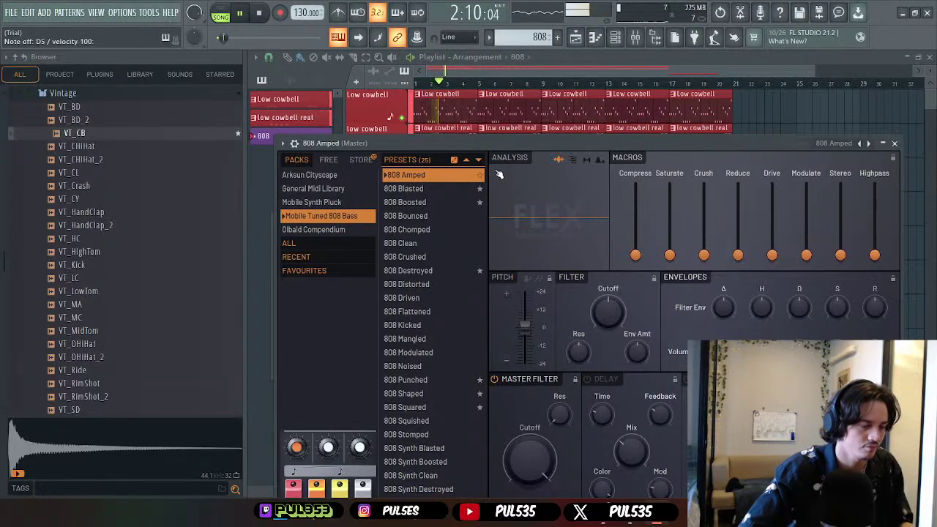
ctrl+click(401, 117)
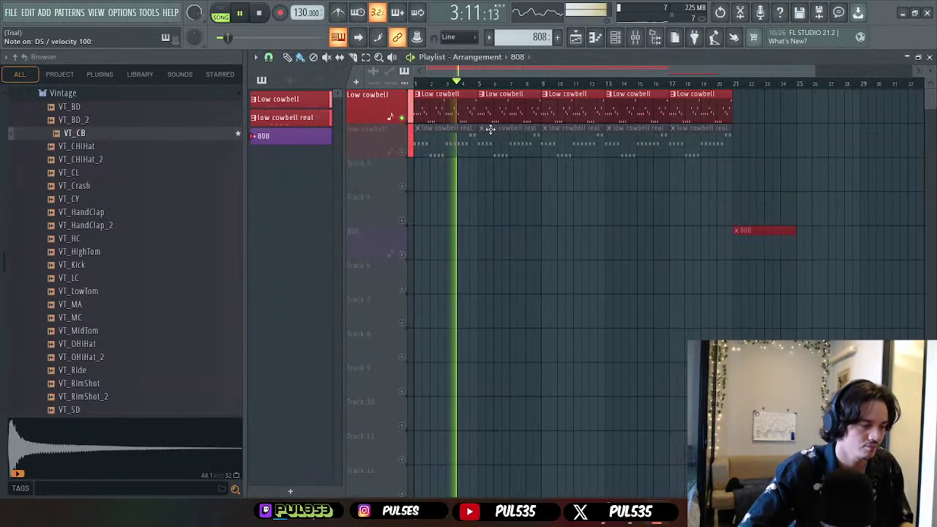
ctrl+click(401, 152)
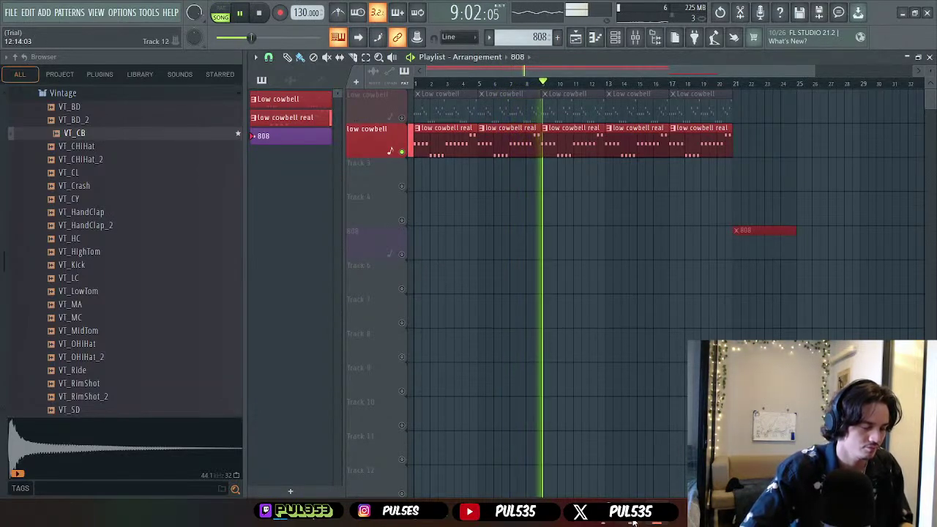
- Reopen FLEX from the 808 channel and try the 808 Blasted and 808 Boosted presets against the soloed cowbell line
click(595, 38)
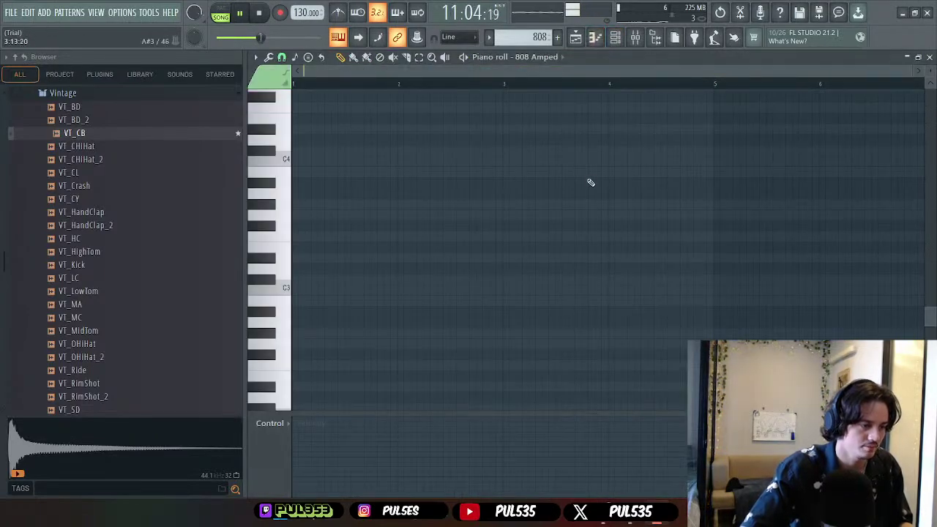
click(616, 38)
click(361, 341)
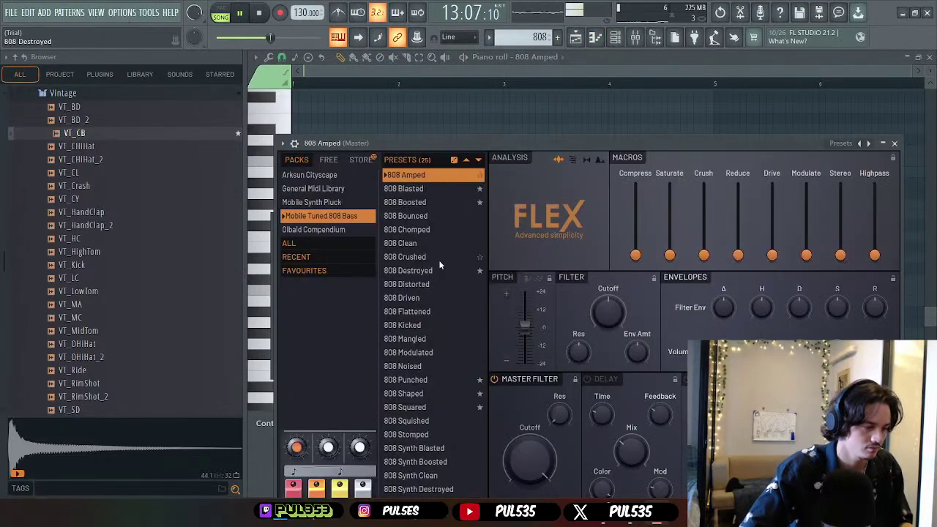
click(432, 188)
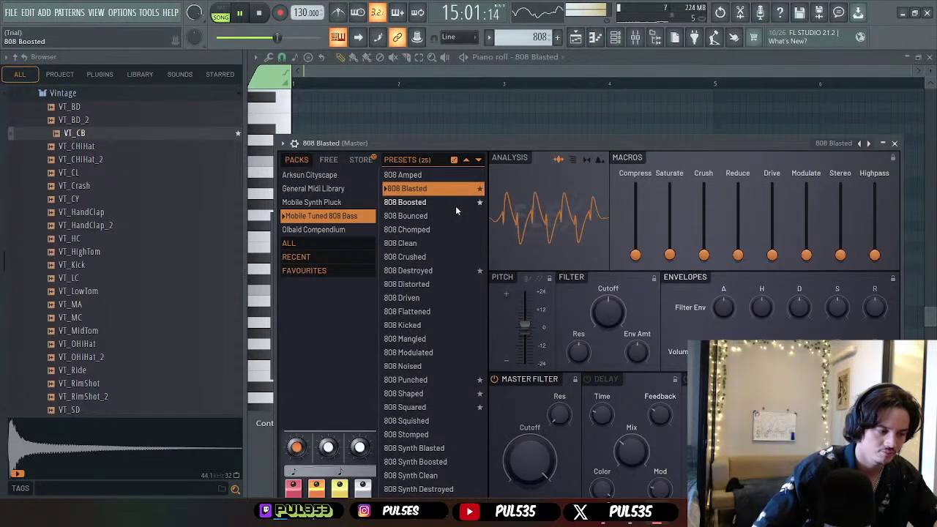
click(456, 205)
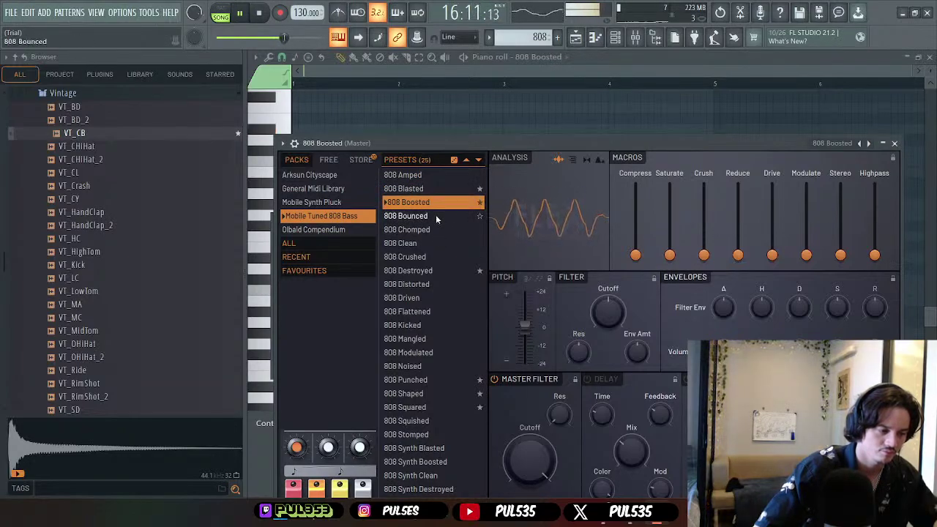
key(space)
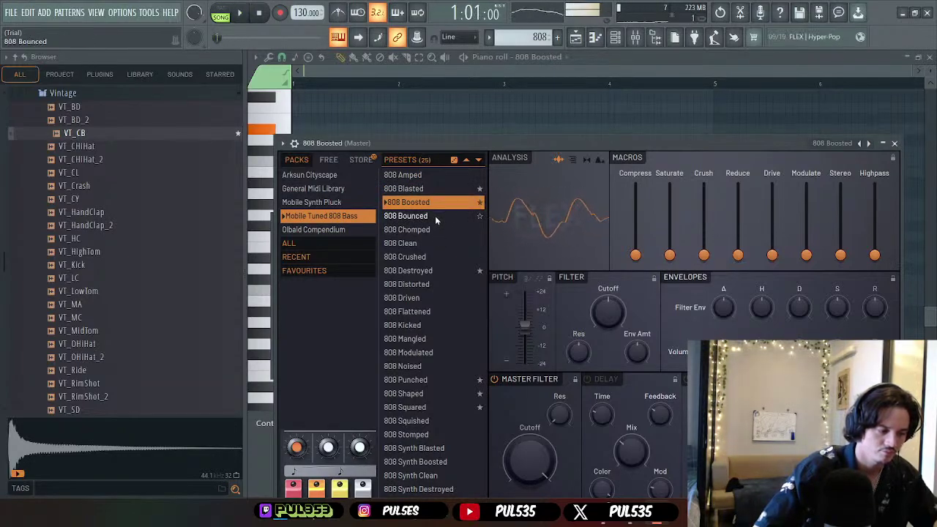
- Audition the 808 Bounced, Chomped, Destroyed, Flattened, Punched and Squared presets, and choose 808 Shaped for the bass
click(434, 215)
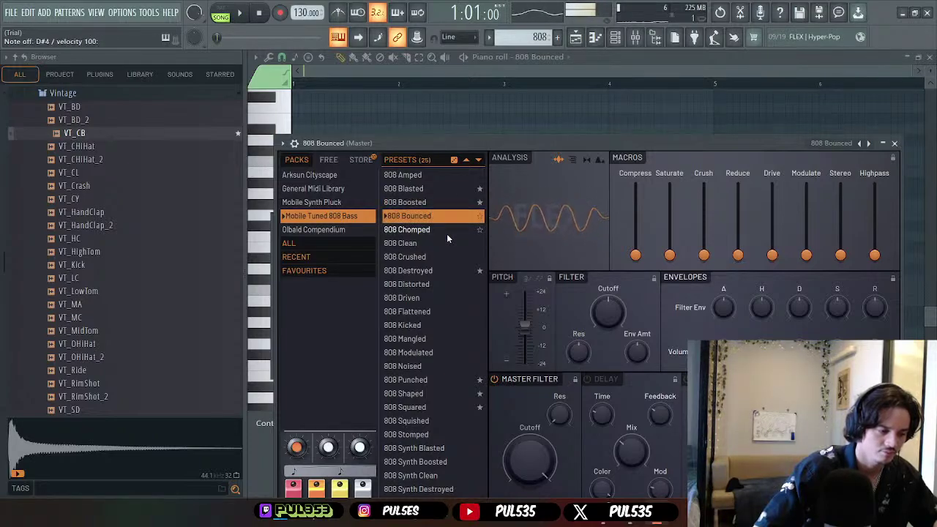
click(446, 234)
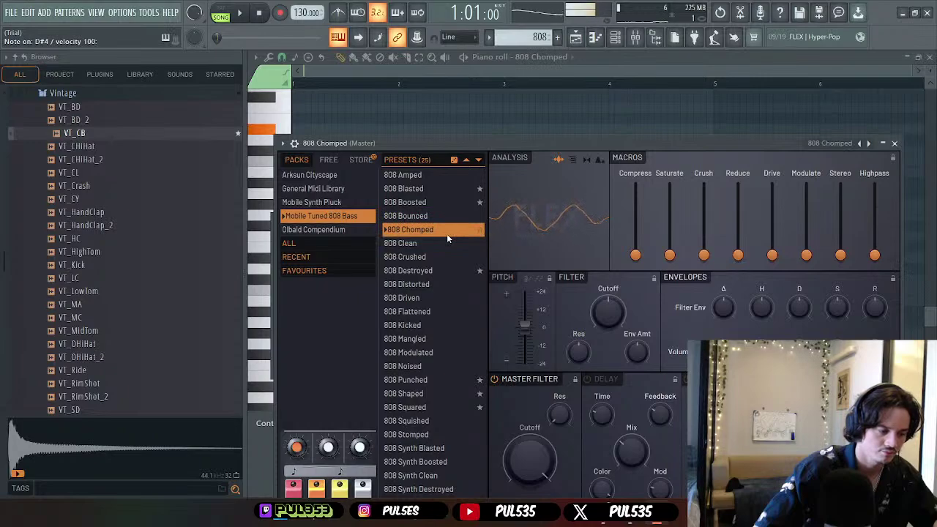
click(457, 271)
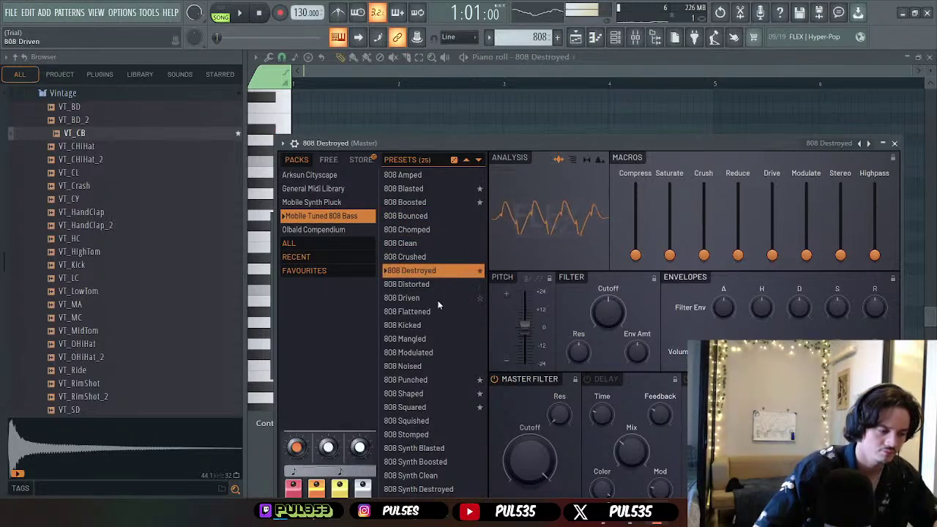
click(422, 311)
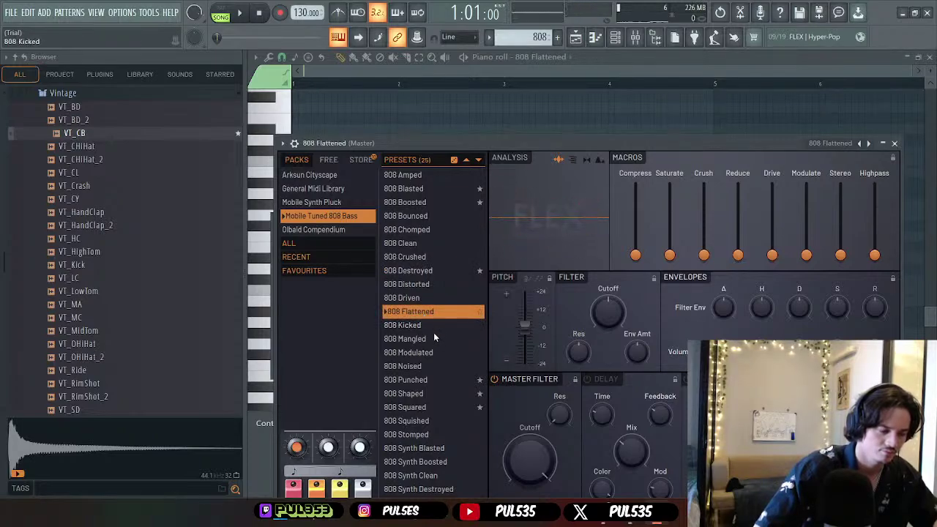
click(448, 380)
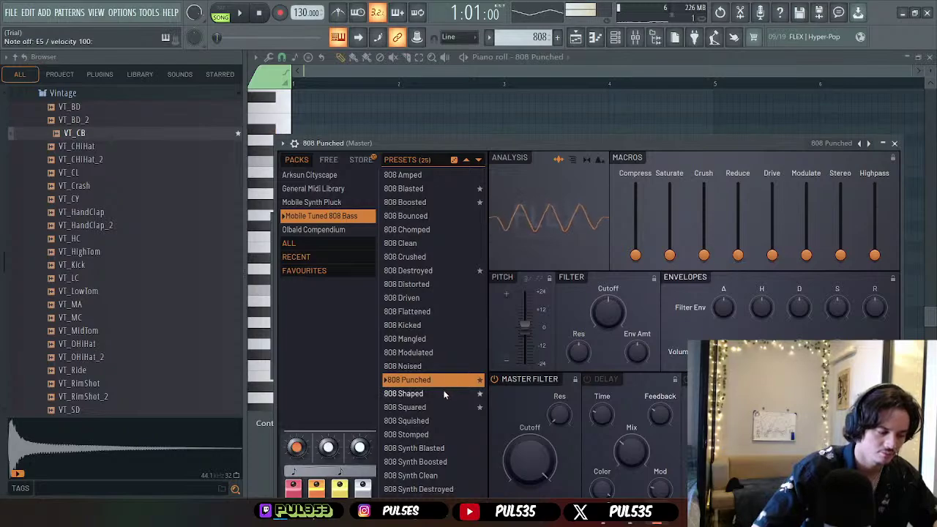
click(443, 394)
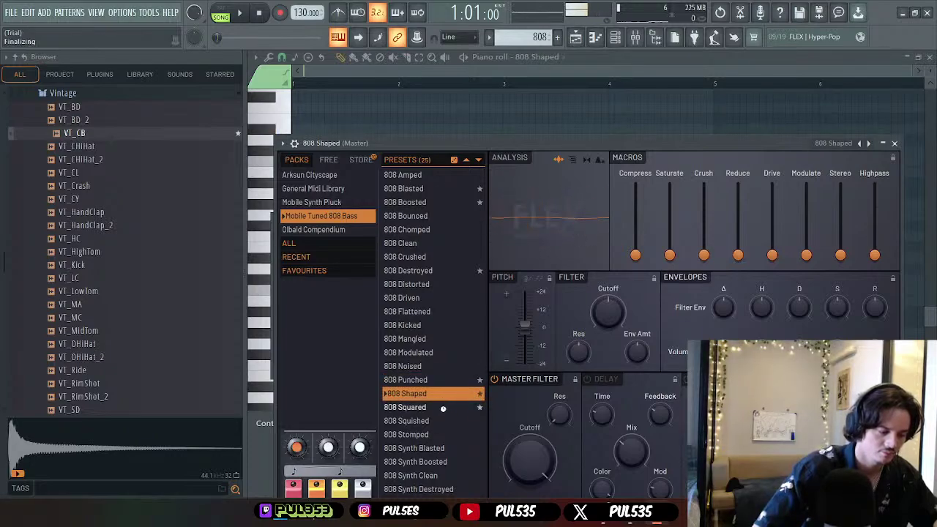
click(443, 409)
click(444, 394)
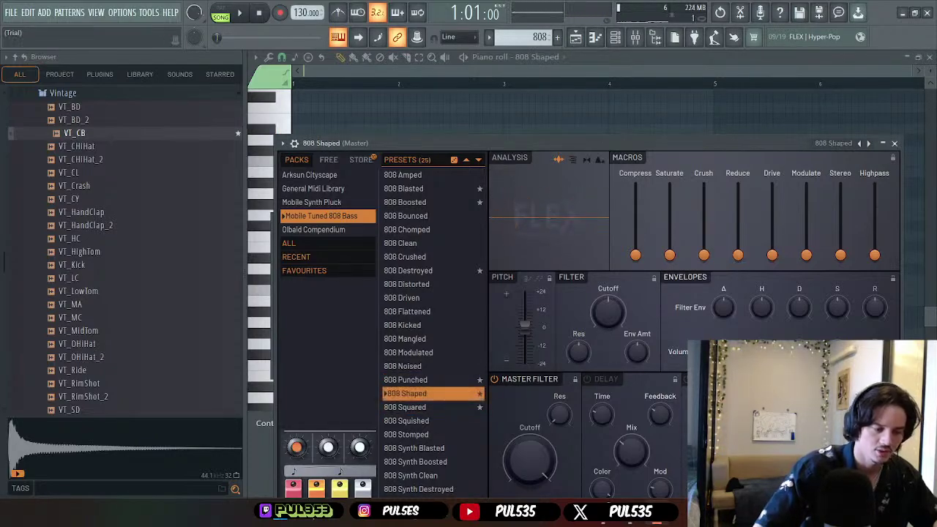
- Raise the Drive macro of 808 Shaped to maximum, add some Saturate, Compress and Crush, and return to its empty piano roll
drag(771, 255, 771, 185)
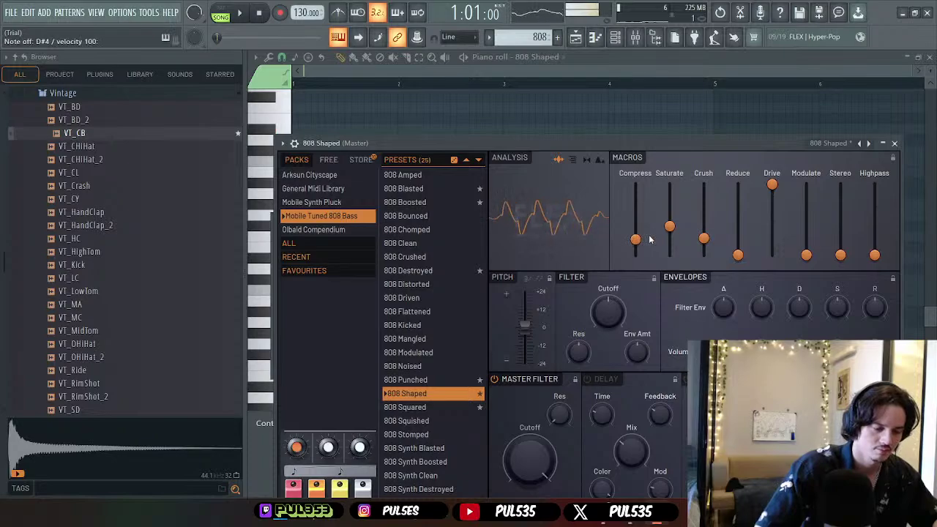
click(895, 143)
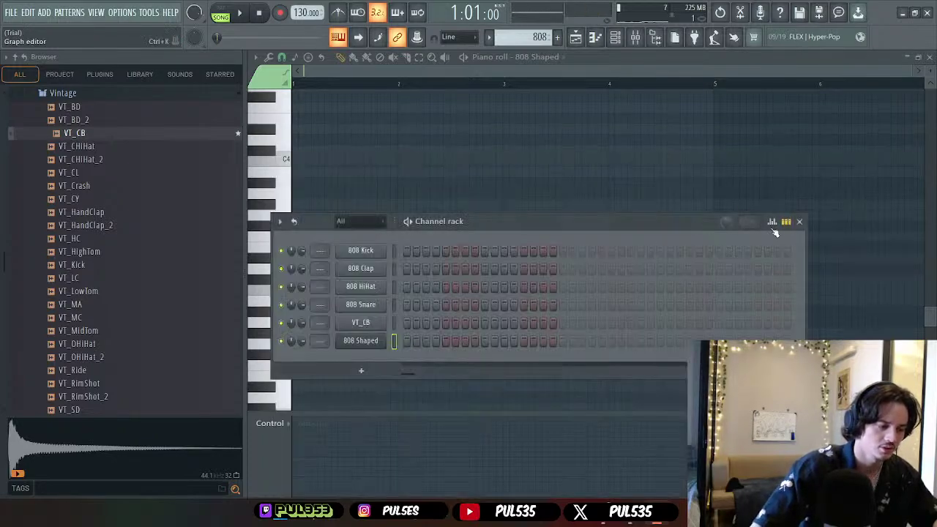
click(801, 222)
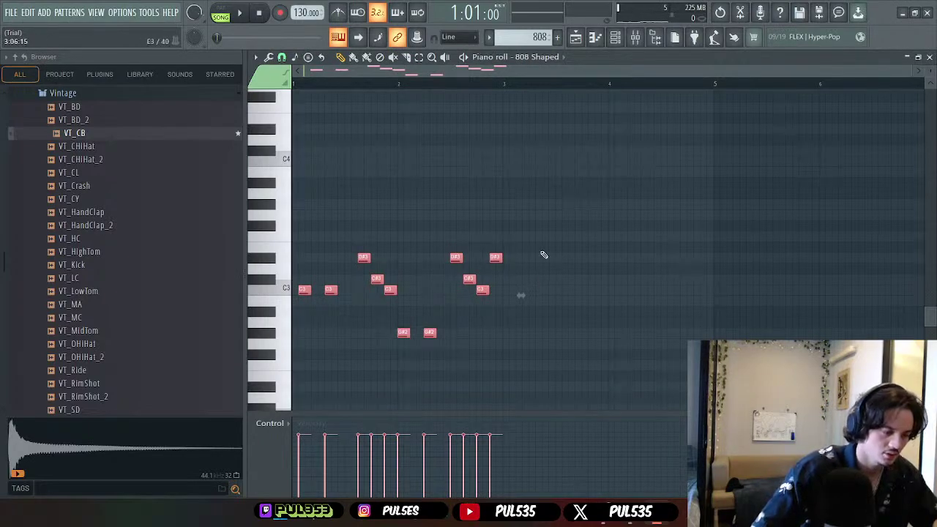
- Clear the pasted melody from the 808 Shaped piano roll and copy all VT_CB notes of the low cowbell real pattern instead
key(ctrl+a)
key(Delete)
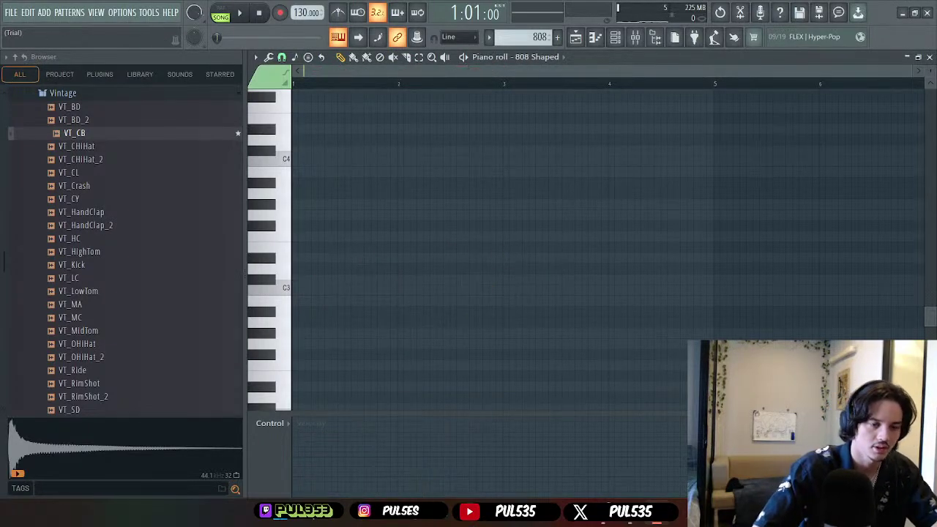
click(930, 56)
double_click(453, 146)
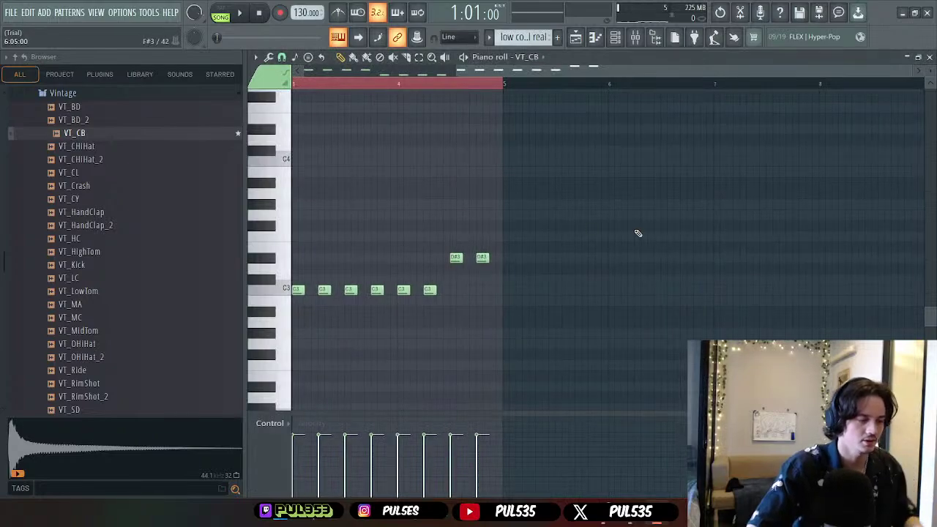
drag(663, 210, 460, 274)
key(ctrl+v)
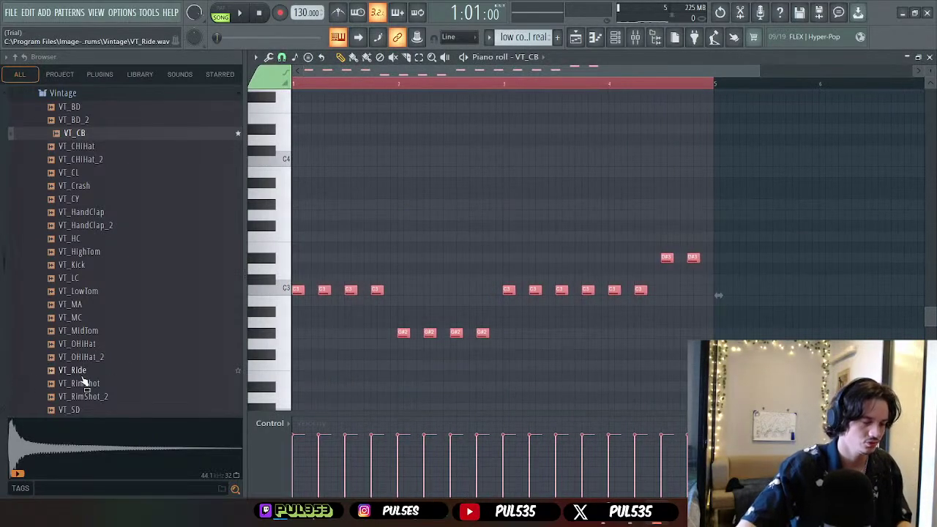
click(930, 56)
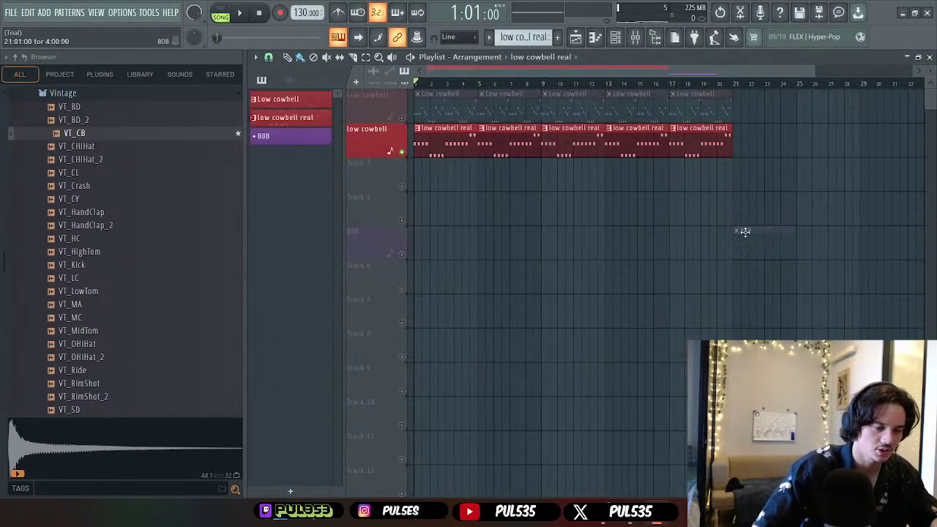
- Paste the copied notes into the 808 Kick piano roll of the 808 pattern
key(F6)
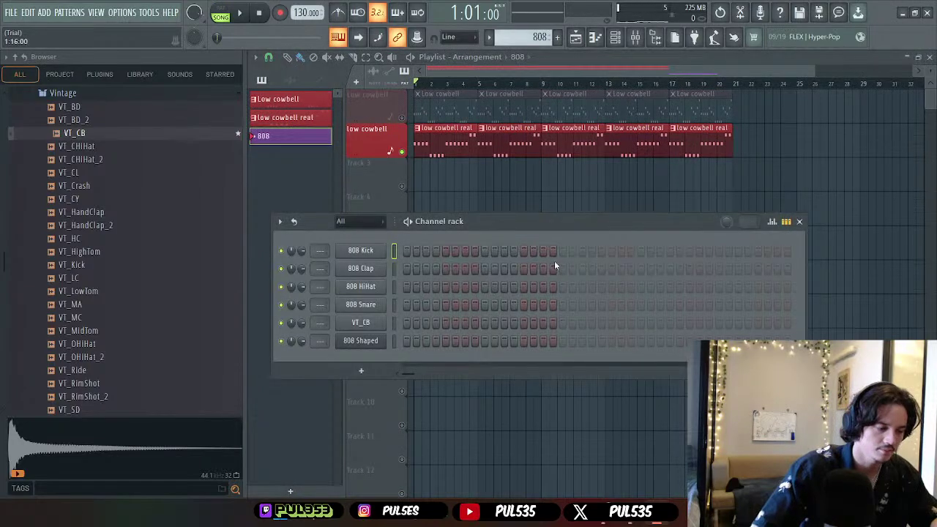
click(598, 37)
key(ctrl+v)
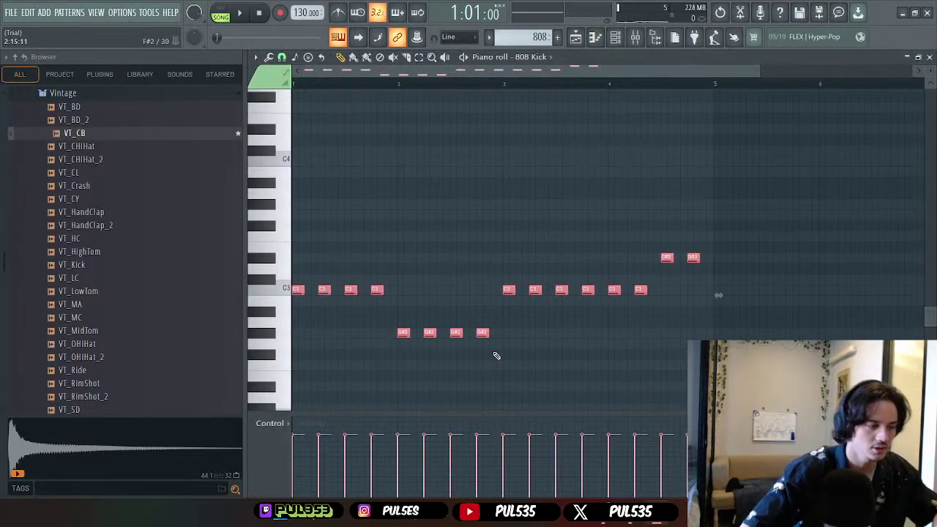
- Set playback to pattern mode, paste the copied notes into the 808 Shaped piano roll and play them
click(220, 13)
key(space)
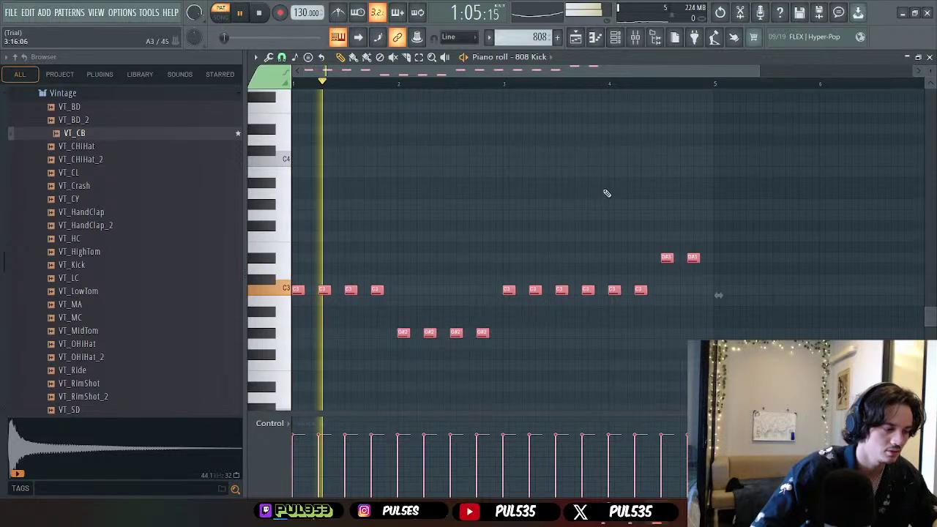
click(554, 58)
click(543, 129)
key(ctrl+v)
key(space)
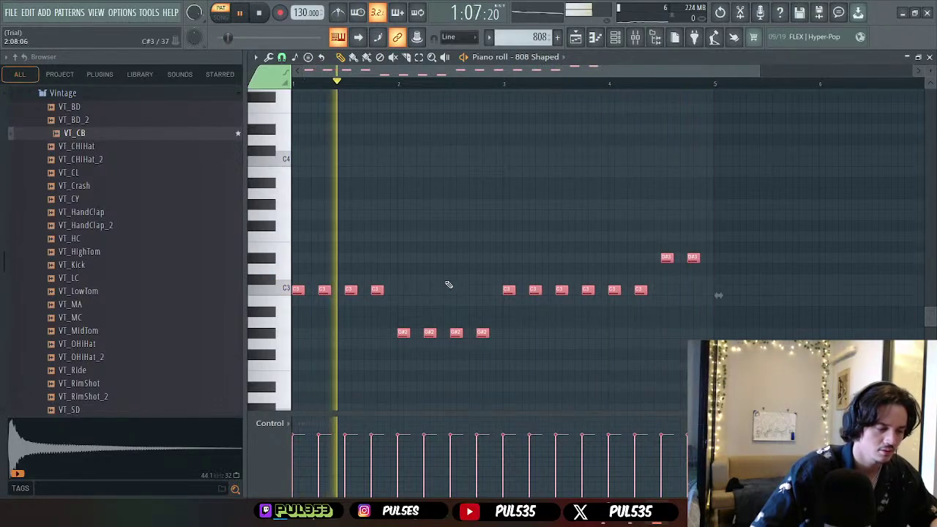
- Thin out the 808 notes to the first note in each of bars 1 to 3, plus two C3 and one D#3 in bar 4
key(space)
right_click(423, 293)
right_click(377, 291)
right_click(350, 293)
right_click(324, 290)
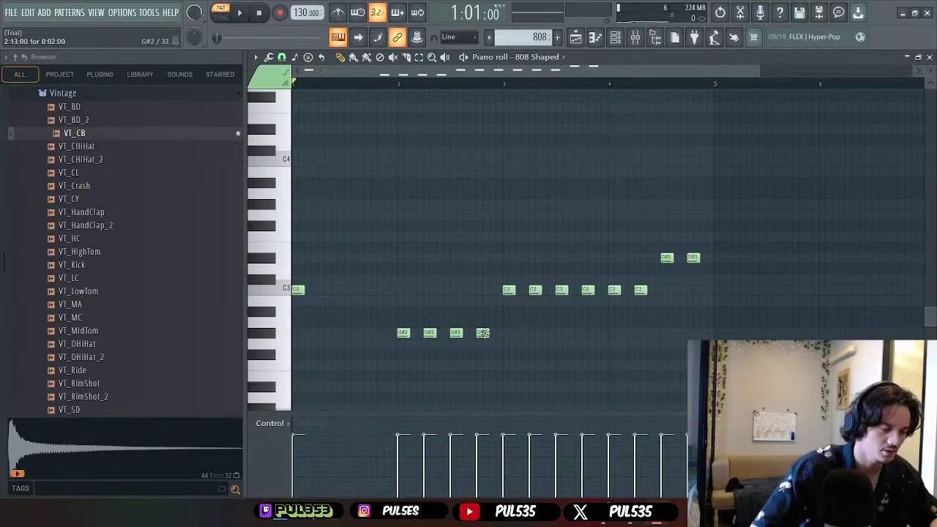
right_click(483, 333)
right_click(456, 333)
right_click(430, 333)
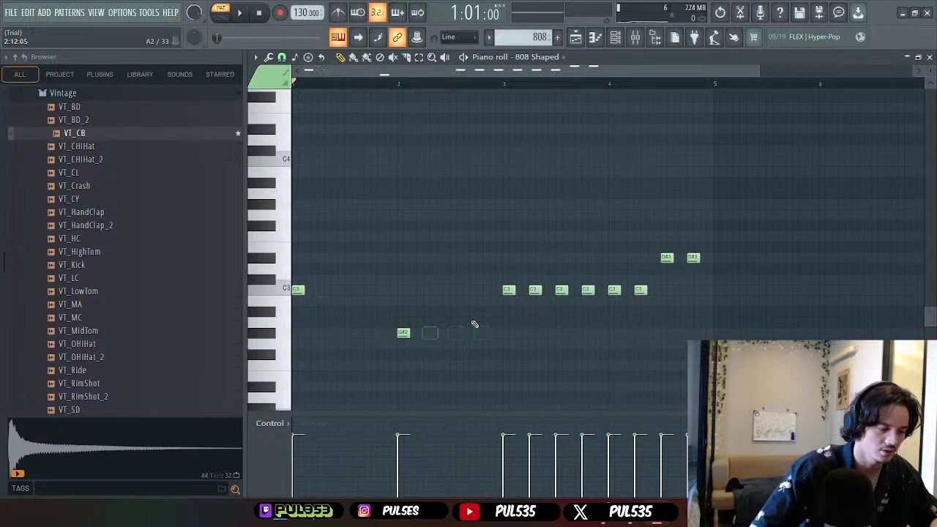
right_click(561, 290)
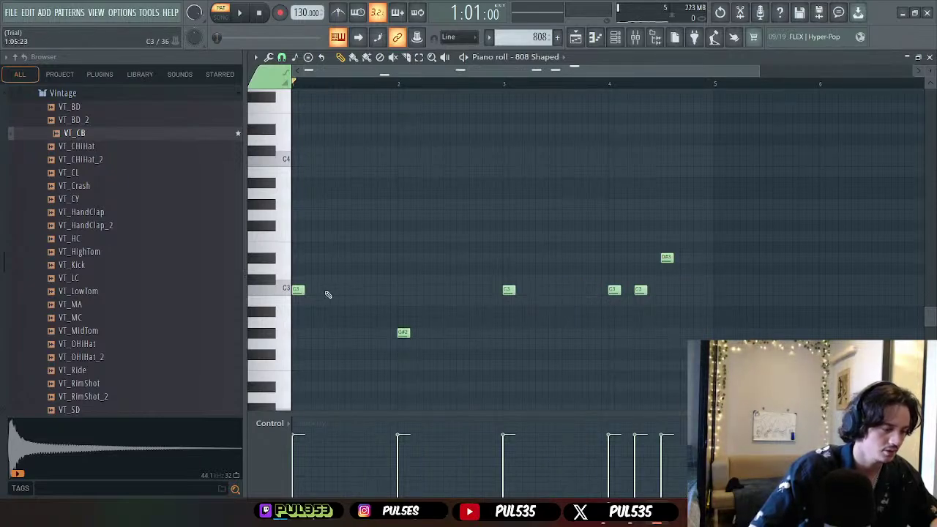
- Lengthen each remaining 808 note to reach the next one, extend the D#3 to the start of bar 5, and play the pattern
drag(306, 290, 406, 291)
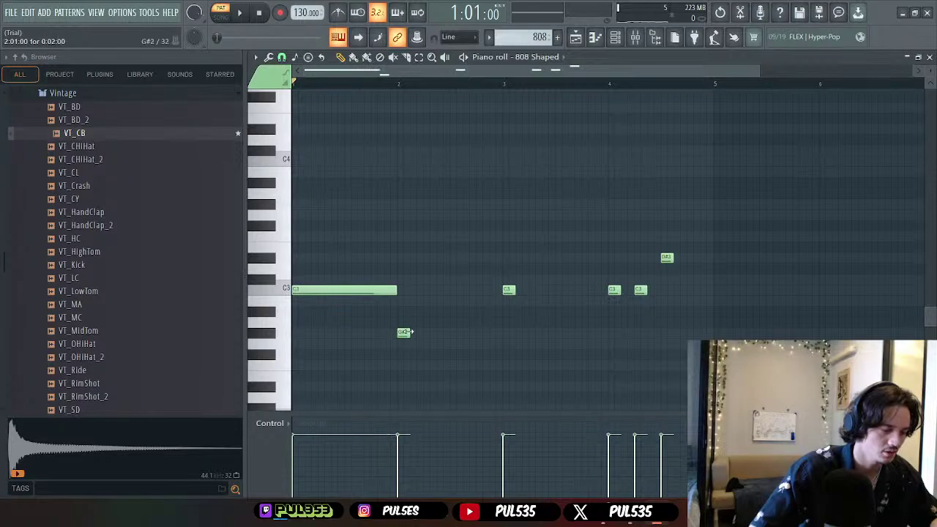
drag(410, 333, 475, 334)
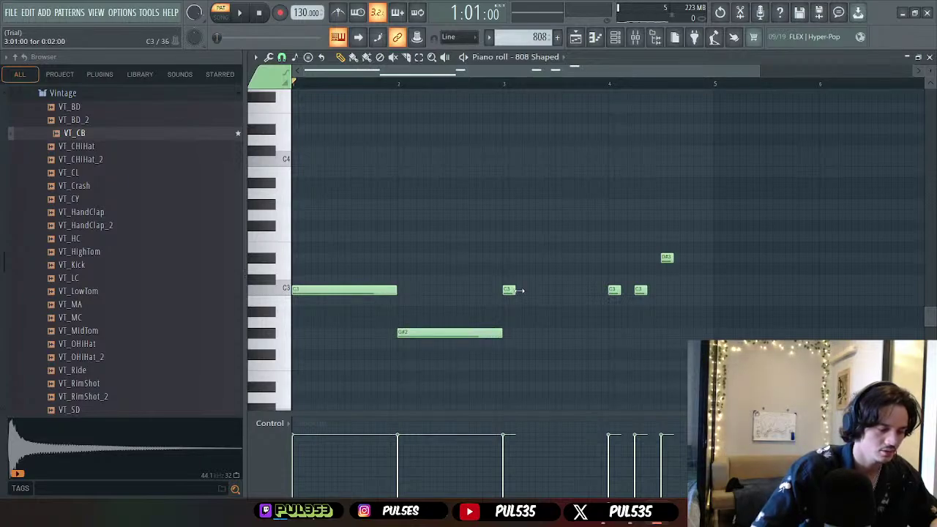
drag(516, 290, 605, 291)
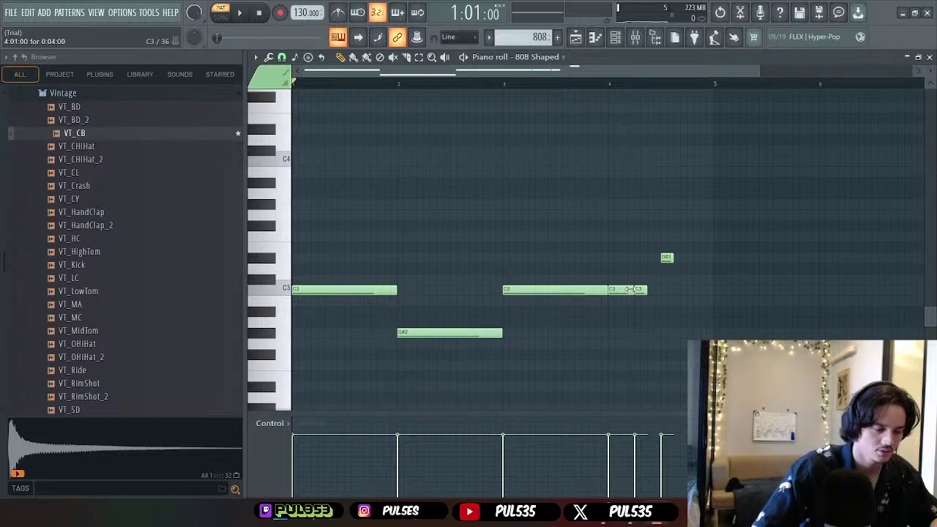
double_click(679, 259)
key(Escape)
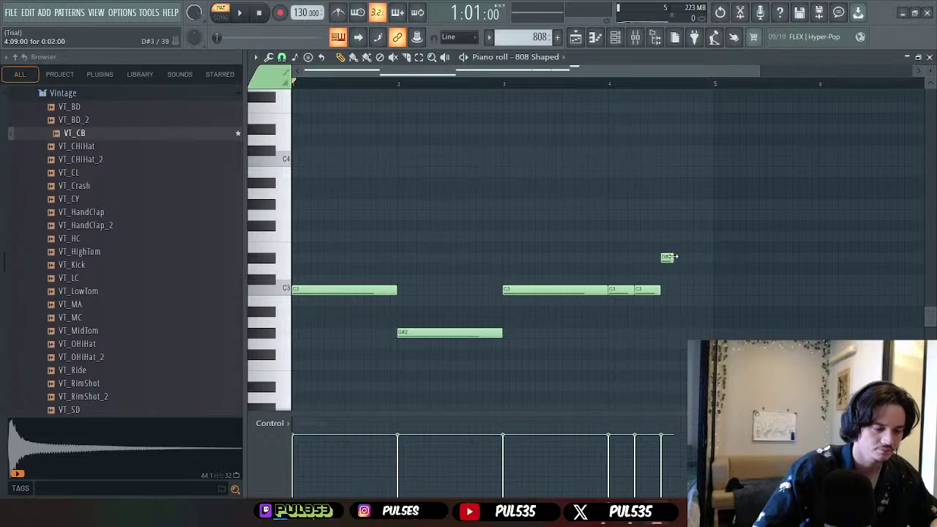
key(space)
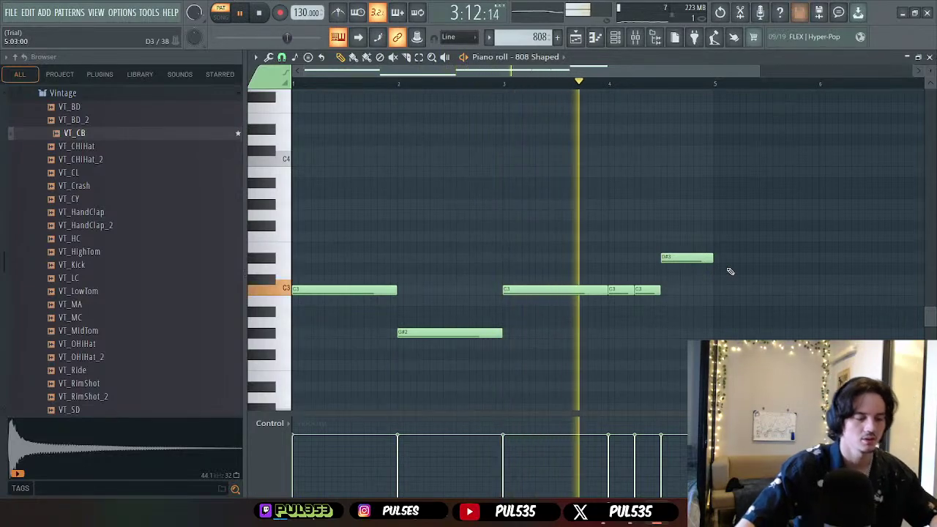
- Audition all the 808 notes one and two octaves higher, and leave them one octave up, starting on C4
drag(759, 210, 328, 389)
key(ctrl+Up)
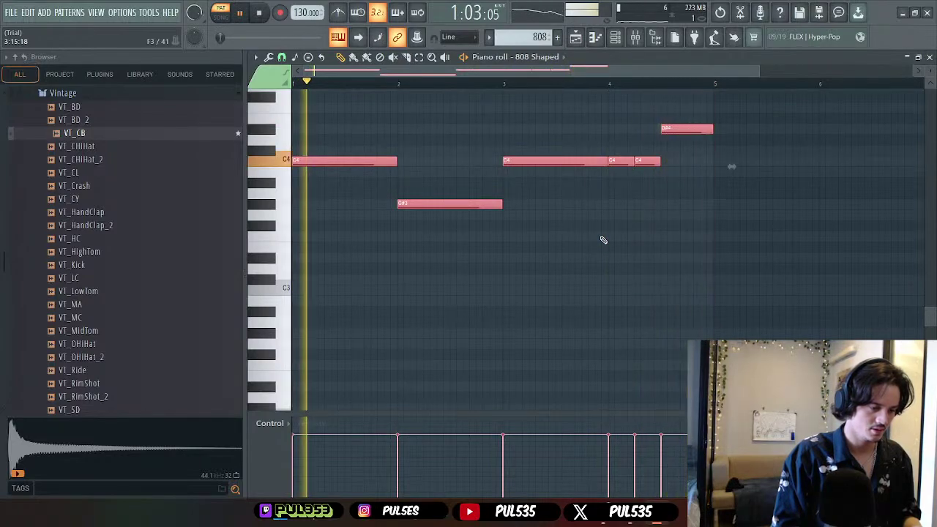
key(ctrl+Up)
scroll(603, 240, up, 1)
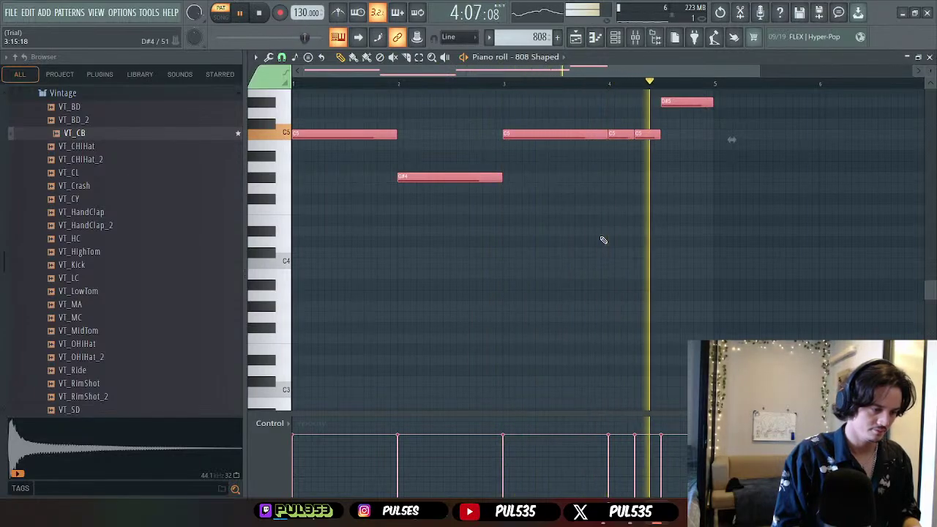
key(ctrl+Down)
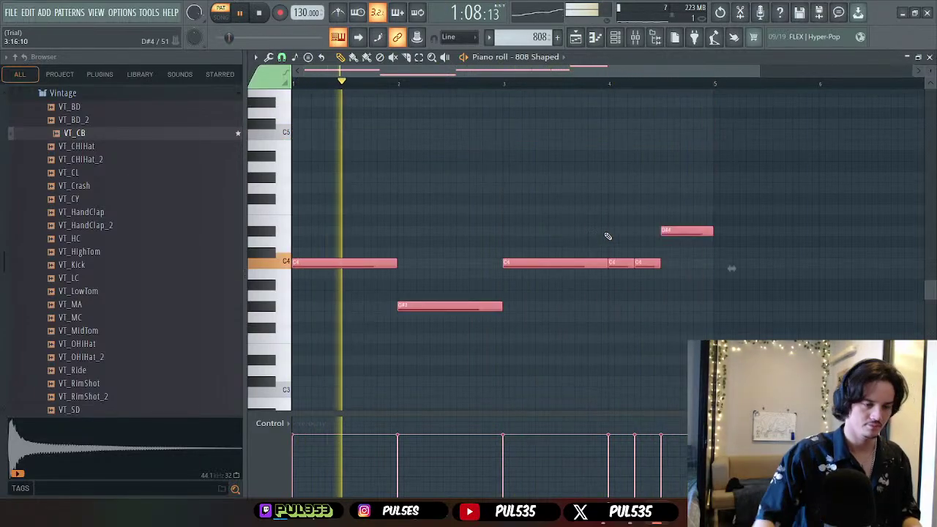
key(space)
- Route the 808 Shaped channel to mixer track 5 and VT_CB to mixer track 1 in the Channel rack
click(931, 57)
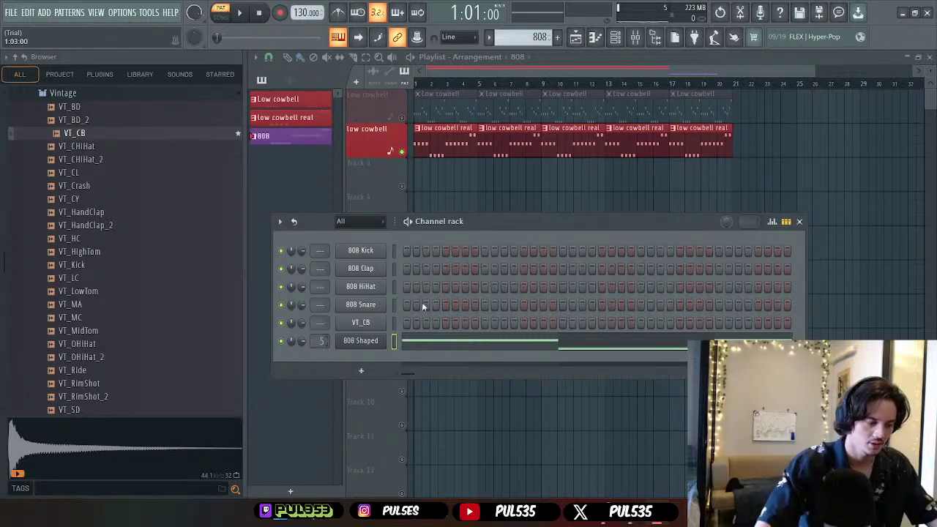
scroll(324, 322, up, 1)
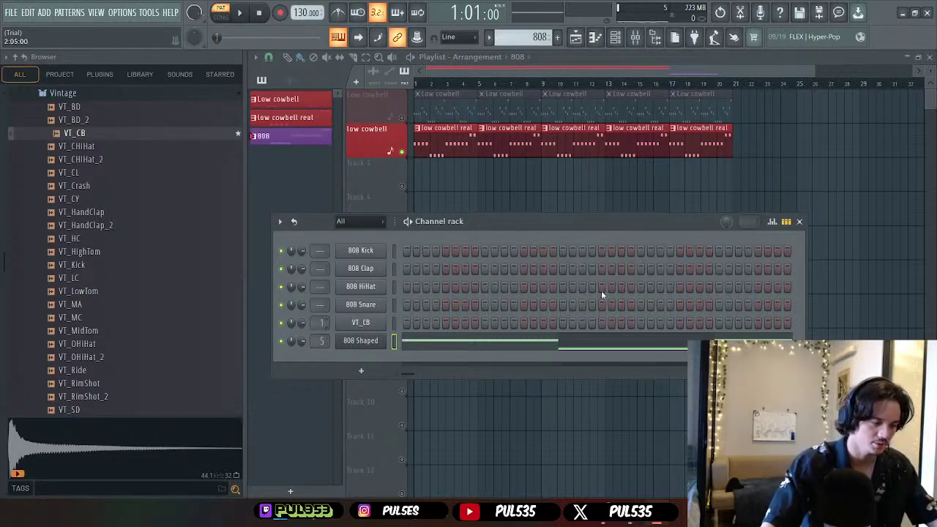
click(801, 222)
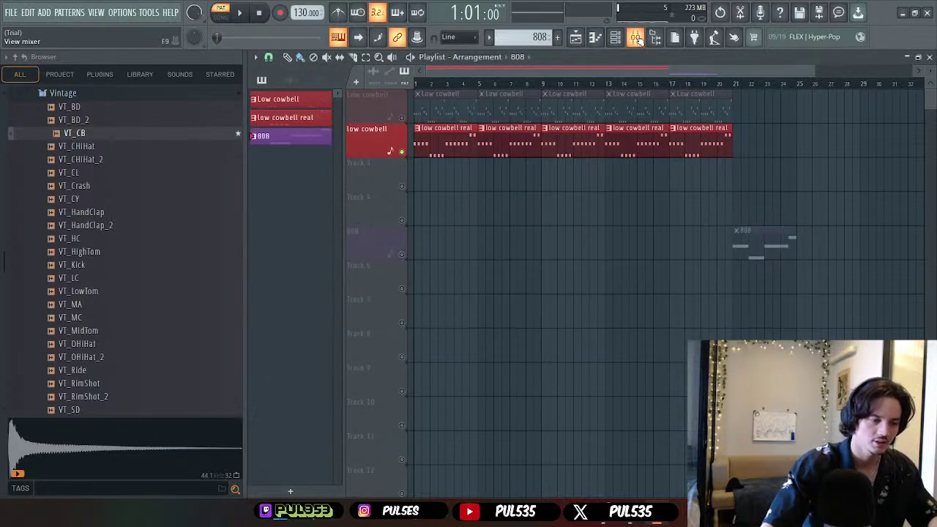
- Rename mixer Insert 5 to 808 and colour it purple
click(636, 38)
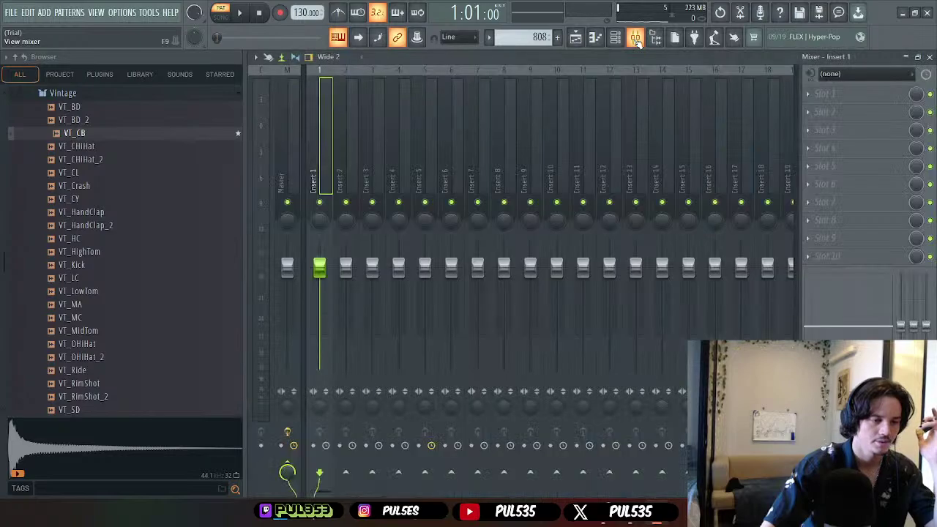
click(866, 94)
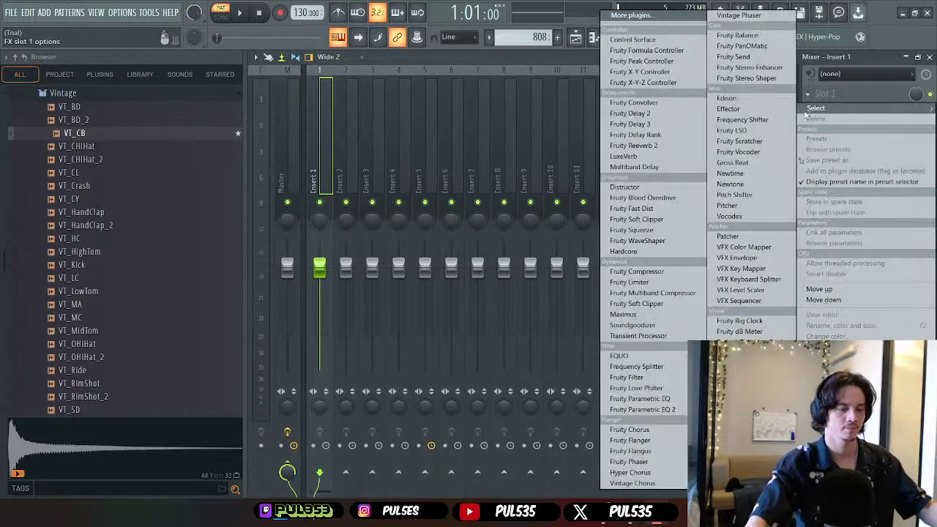
click(847, 95)
click(422, 156)
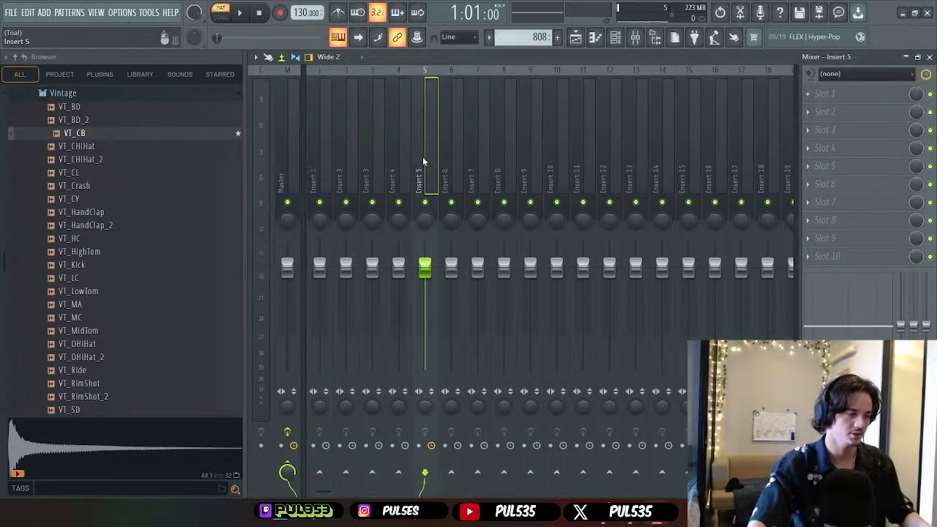
right_click(421, 128)
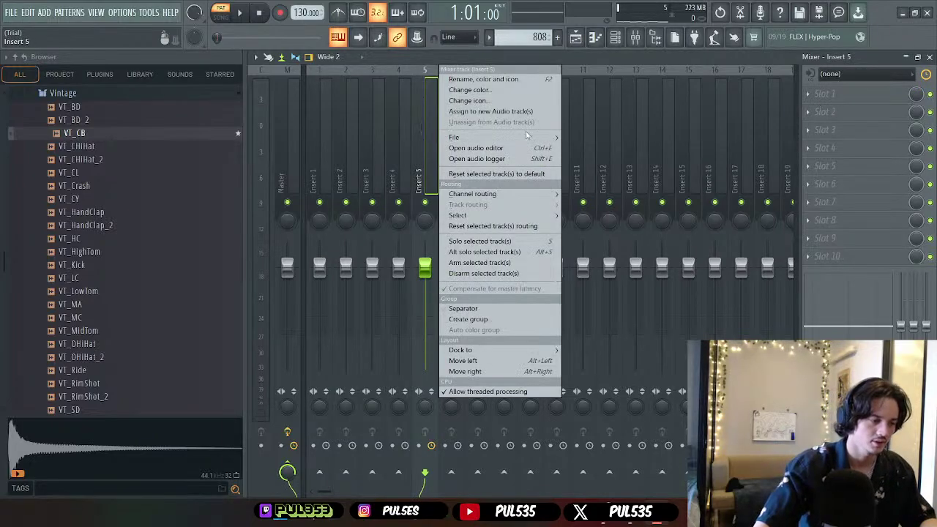
click(498, 78)
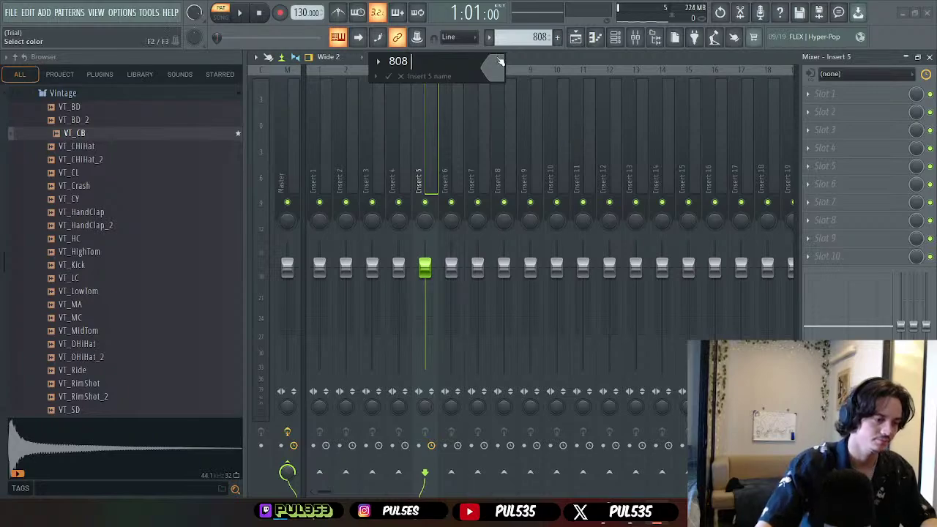
key(Tab)
click(564, 160)
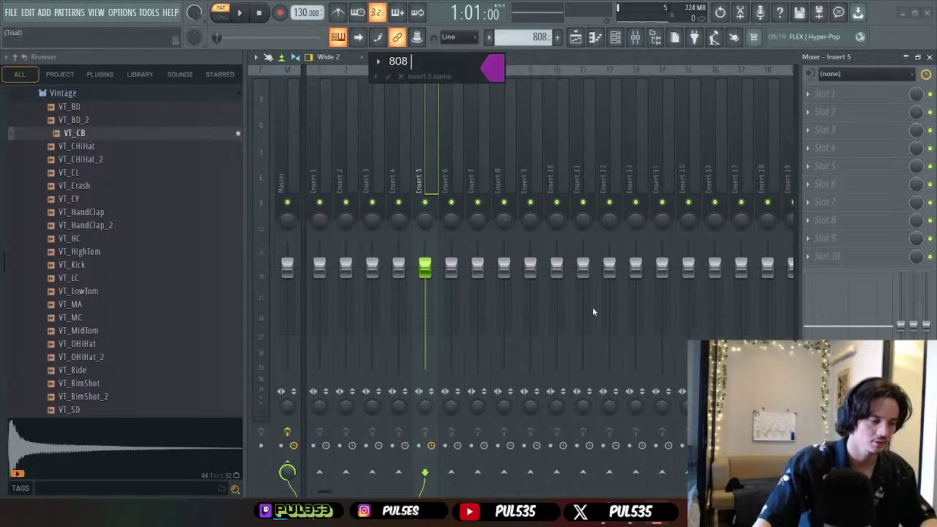
key(Return)
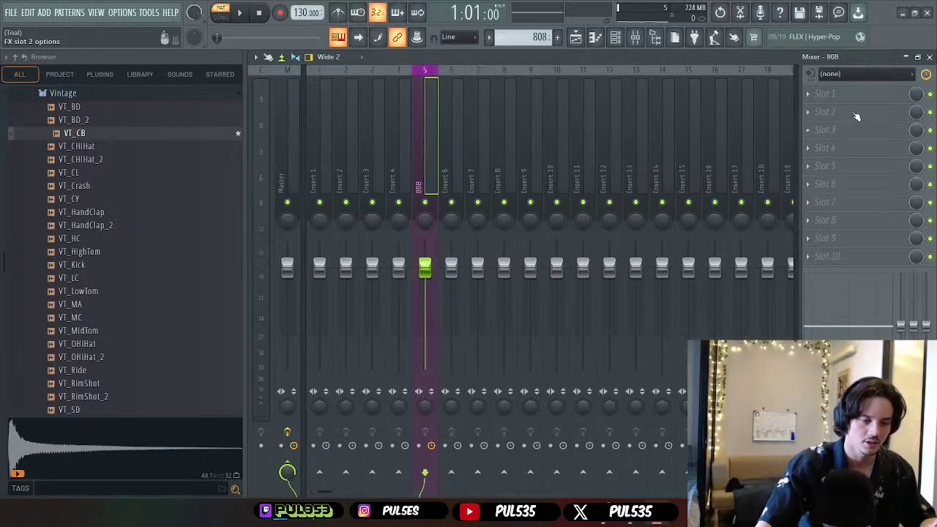
- Load Fruity WaveShaper in the 808 track's first effect slot, bend its curve upward to about 0.71 at the middle, and play the pattern
click(832, 95)
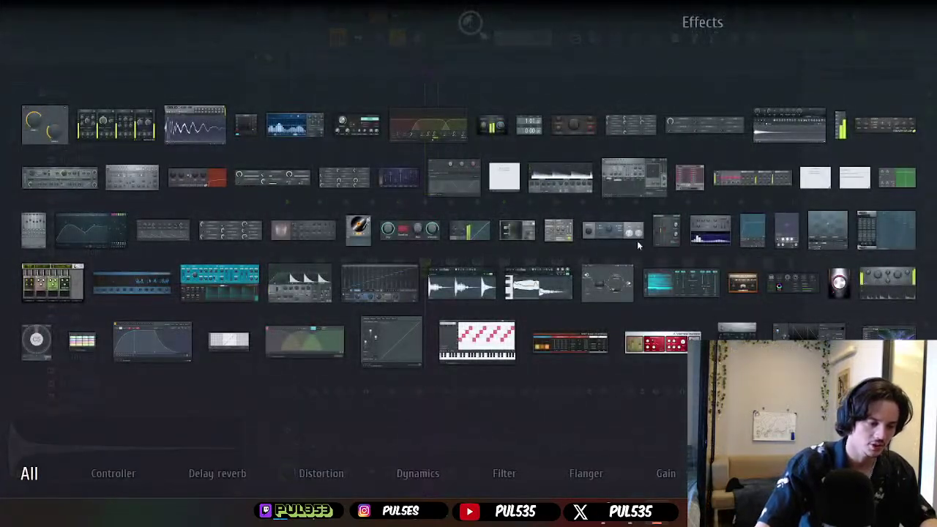
click(750, 231)
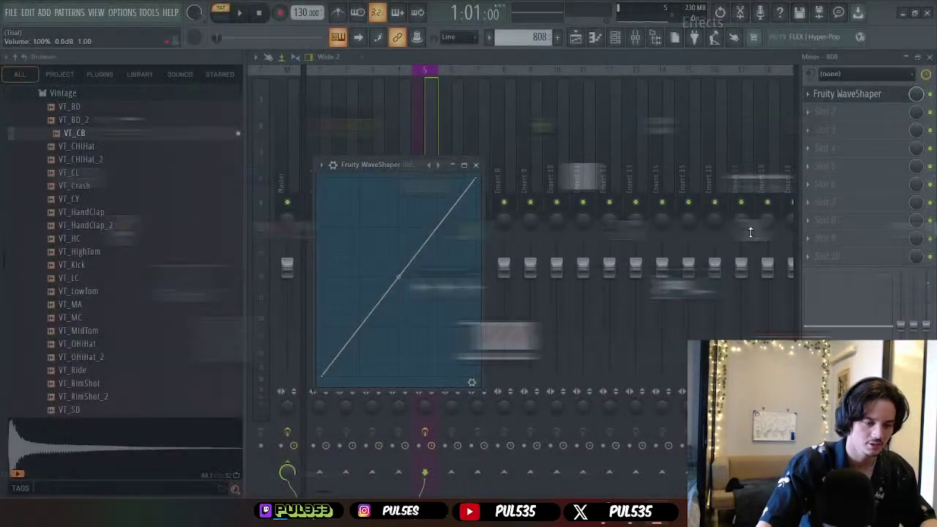
drag(398, 277, 399, 238)
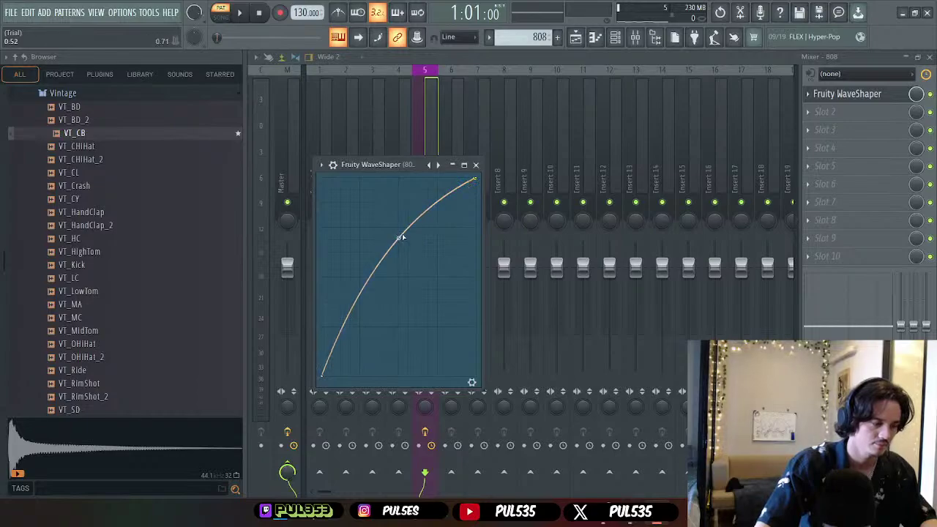
key(space)
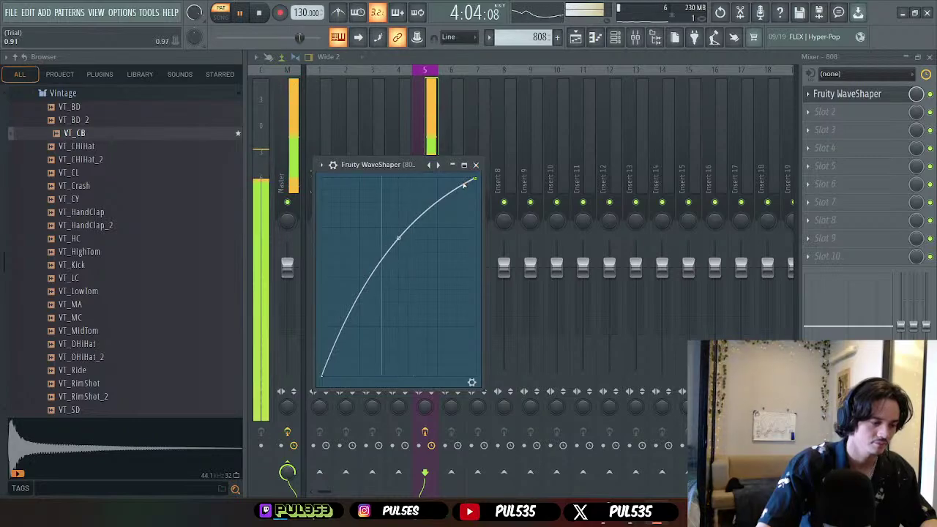
click(476, 165)
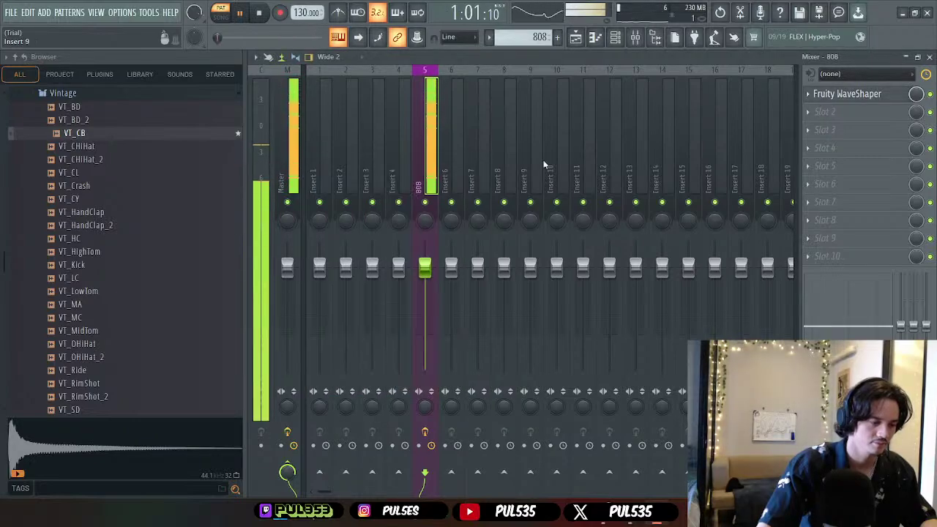
click(842, 115)
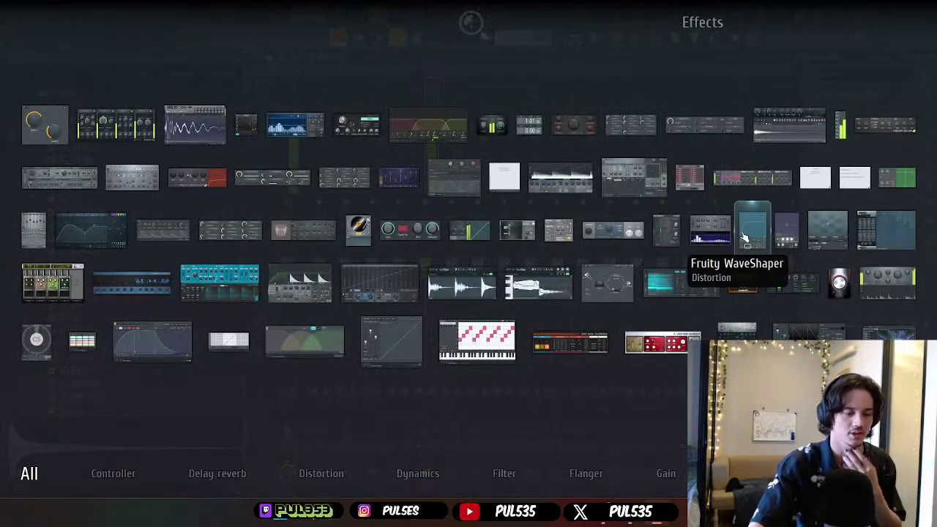
click(750, 234)
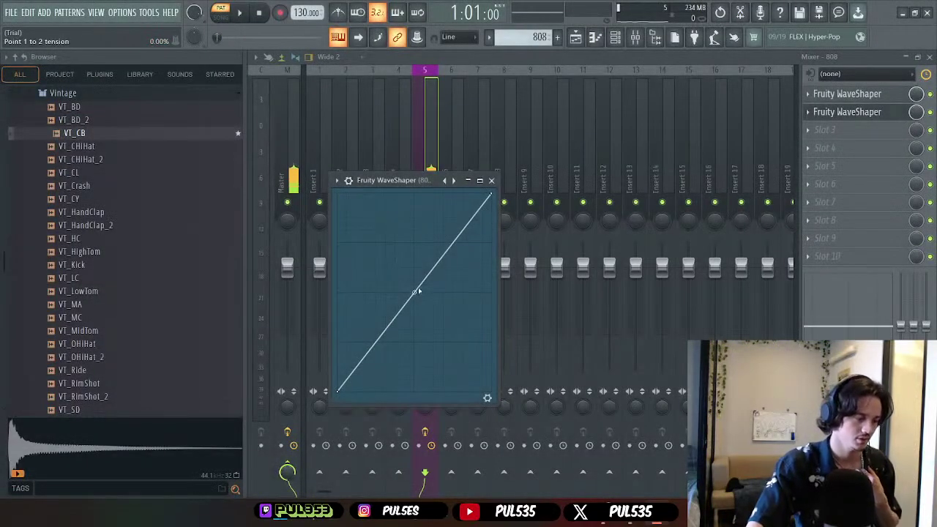
click(491, 180)
click(809, 112)
click(816, 137)
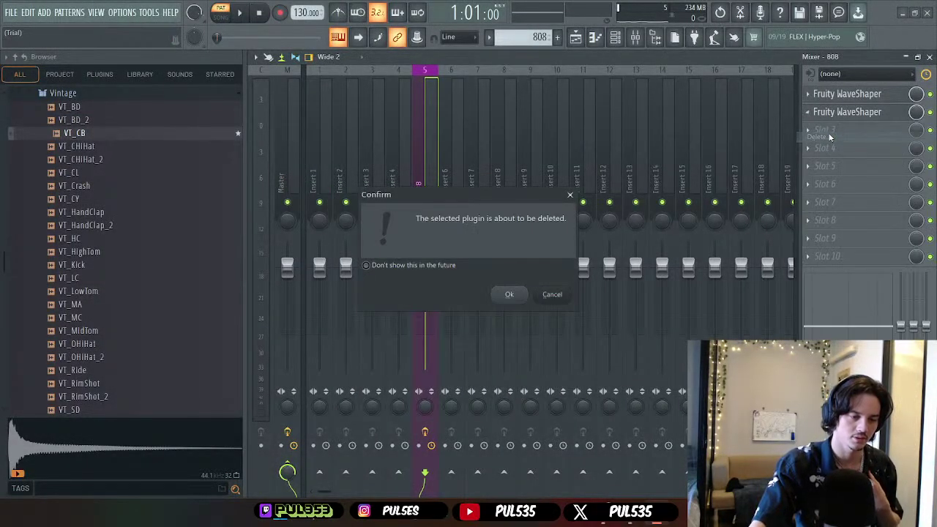
click(521, 294)
- Load Gross Beat in the 808 track's second effect slot with the Repeater preset and Sidechain a volume slot, and play the pattern
click(828, 112)
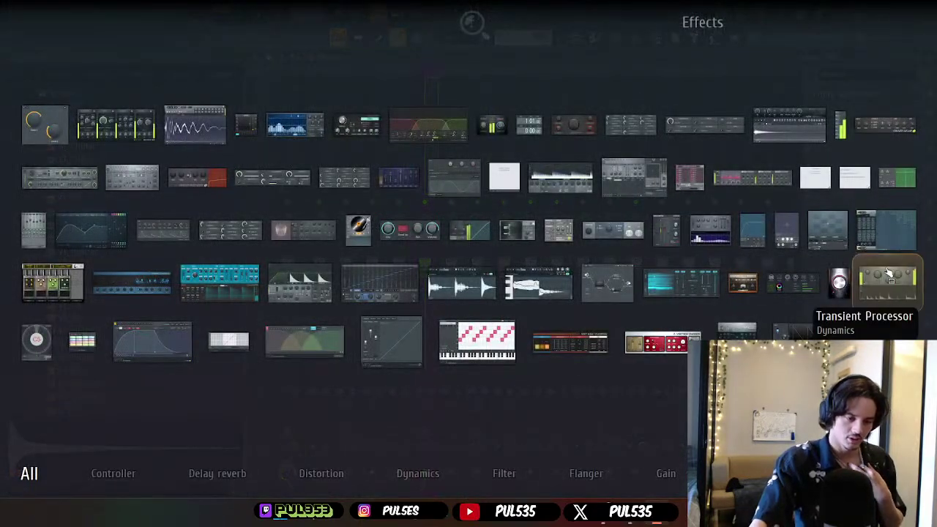
click(888, 228)
click(338, 180)
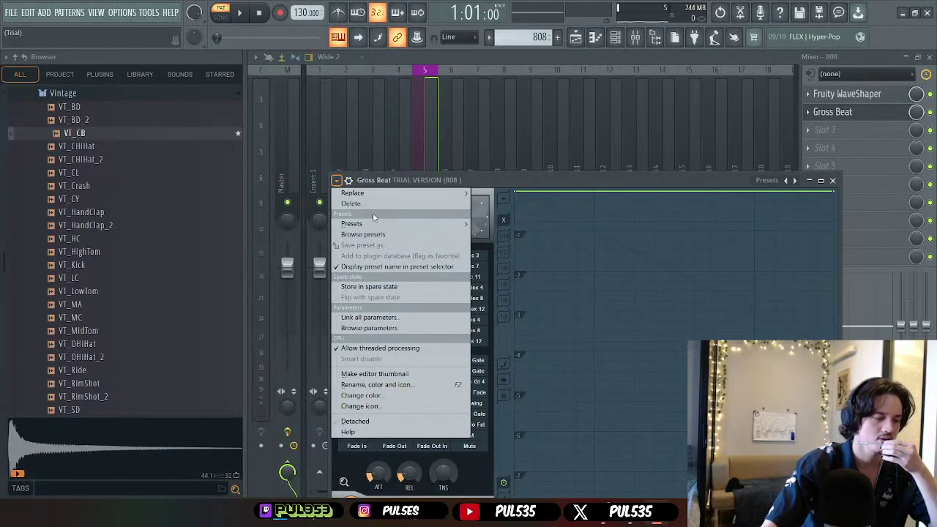
mouse_move(359, 224)
click(510, 289)
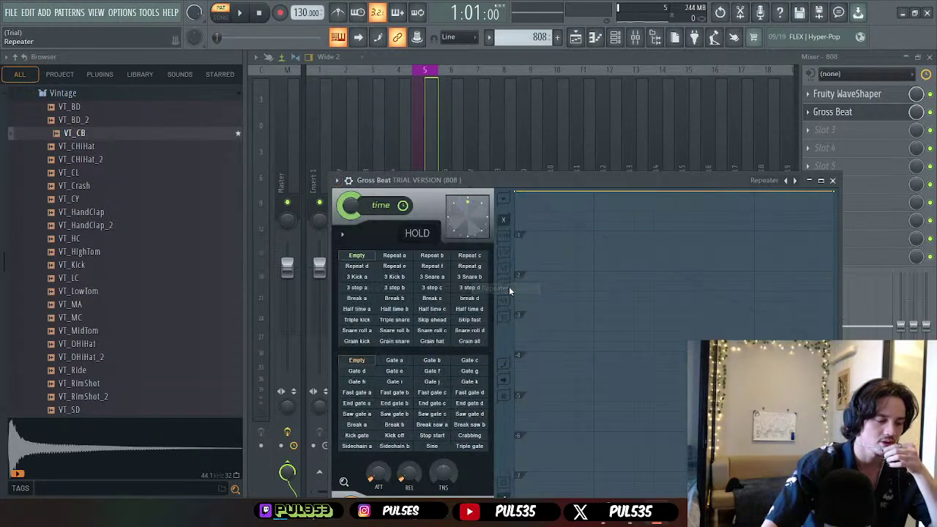
click(364, 445)
key(space)
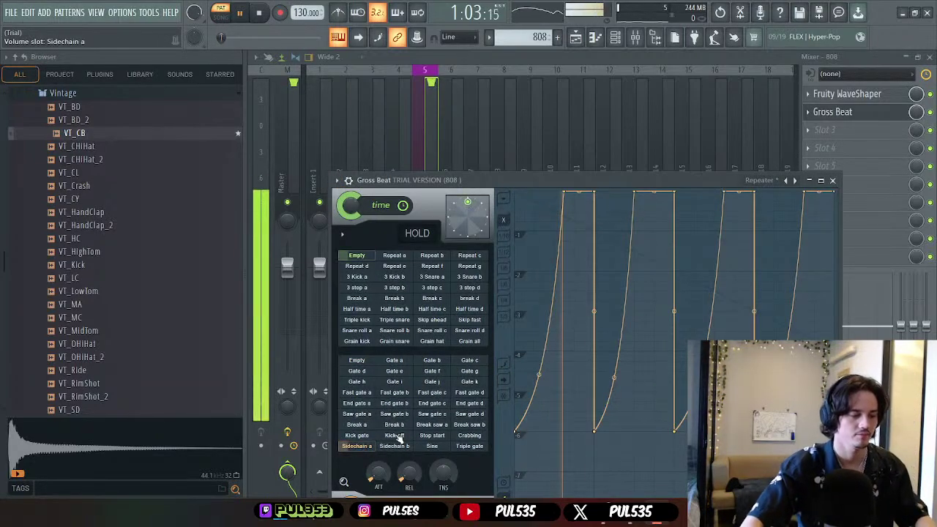
click(834, 180)
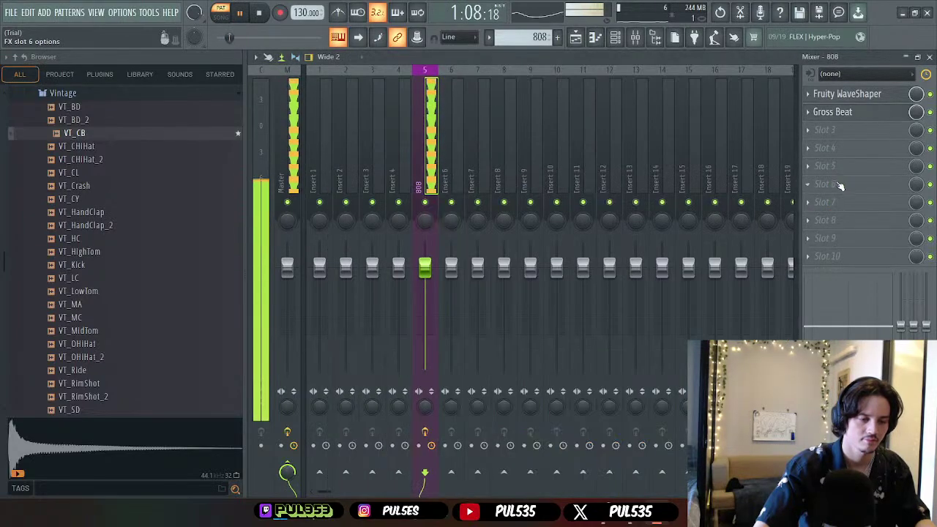
- Load Distructor in the 808 track's third effect slot and switch off its Filter and Chorus modules
click(838, 130)
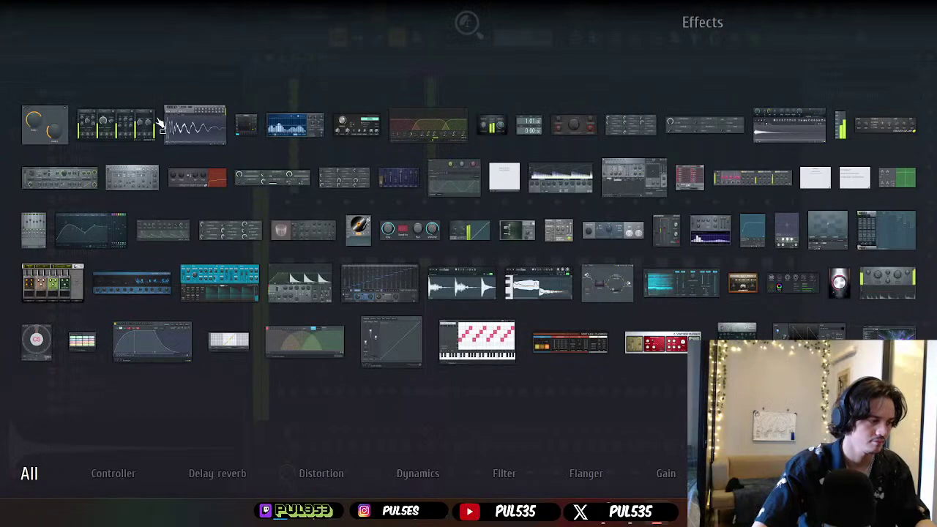
click(117, 126)
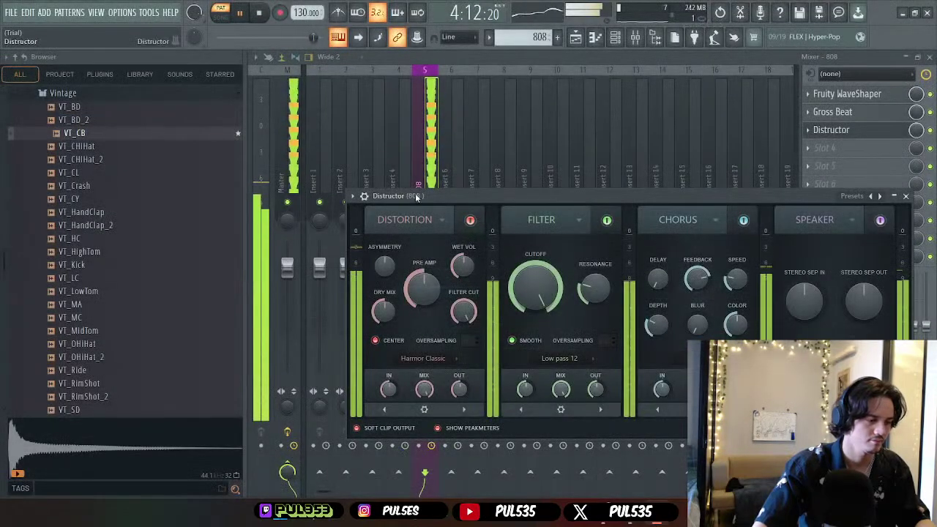
click(608, 220)
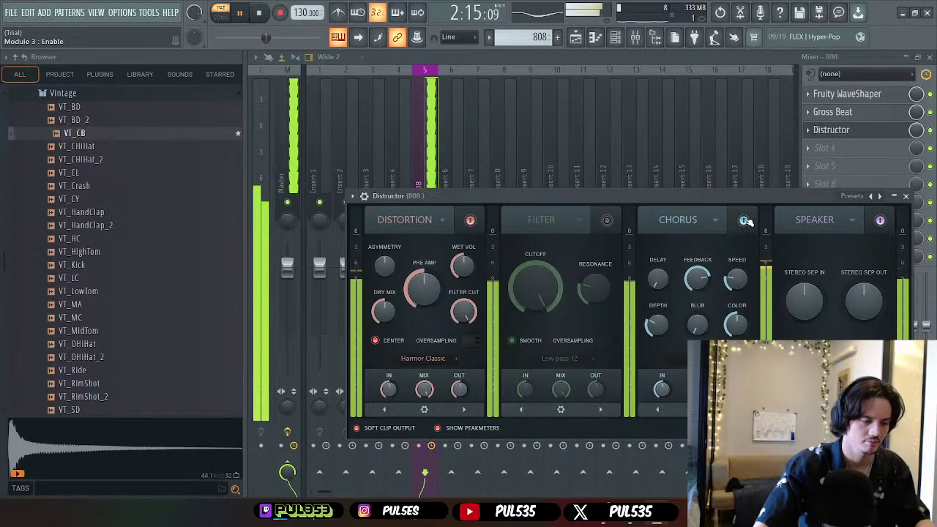
click(744, 220)
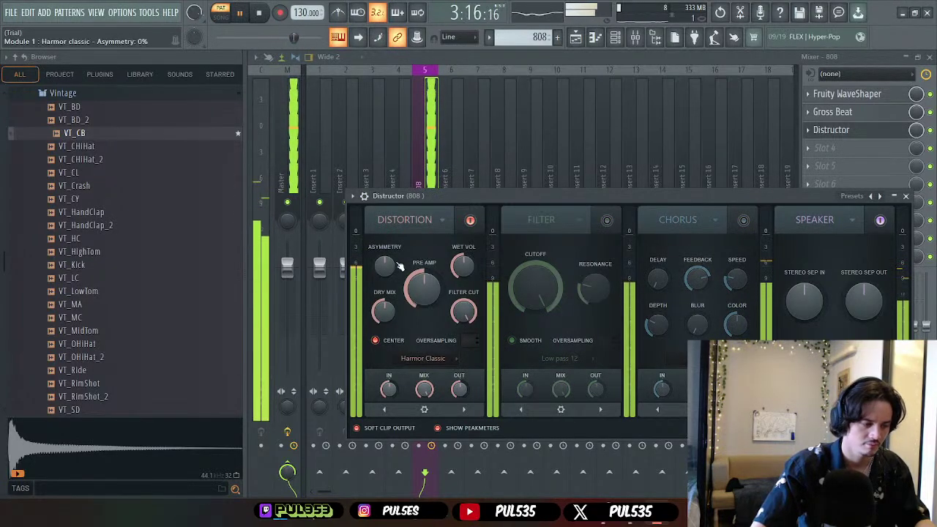
- Try the Crusher distortion algorithm with Rate crush at Max Hz, and switch off Distructor's Distortion module
click(423, 358)
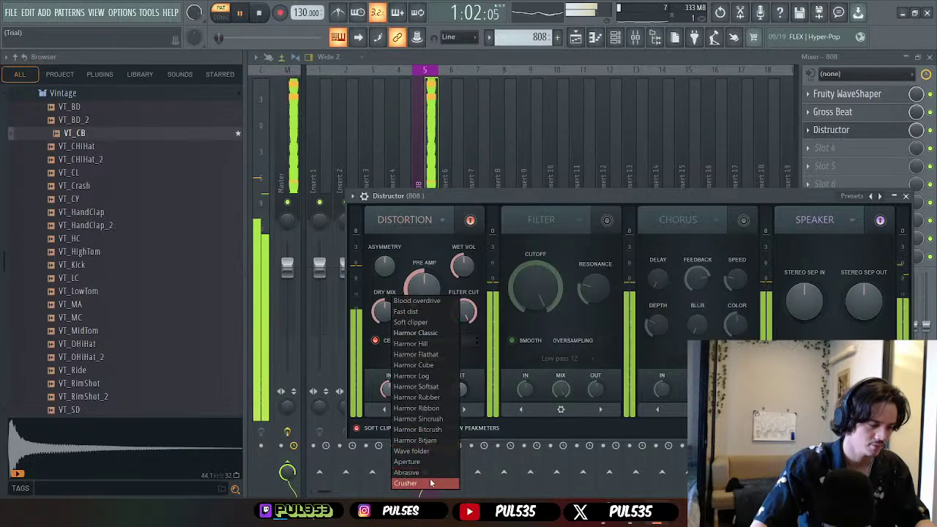
click(405, 483)
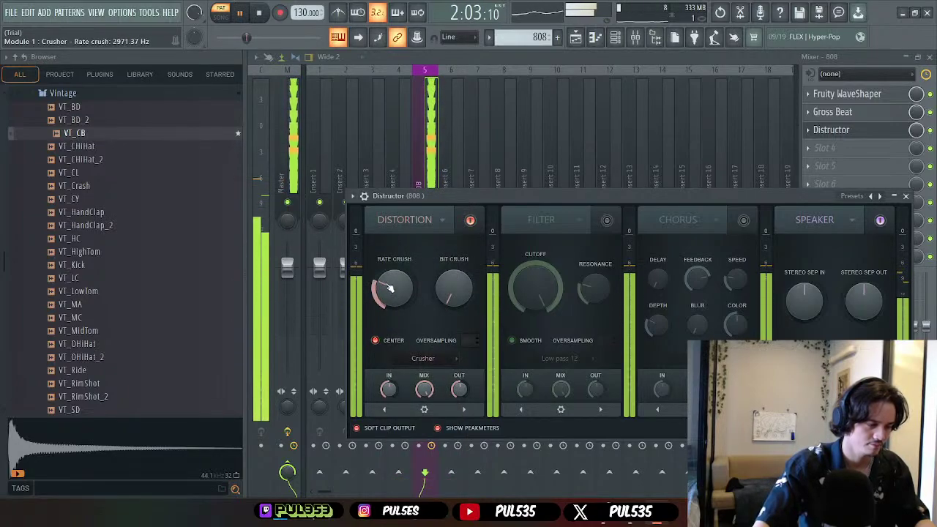
drag(397, 311, 398, 334)
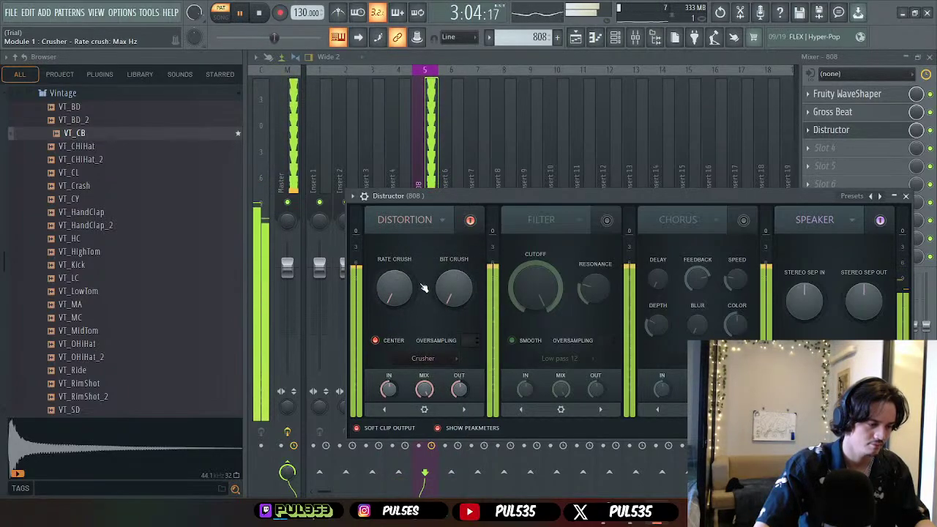
click(470, 219)
- Turn Stereo sep in slightly clockwise in Distructor's Speaker module, and close the effect and the mixer to return to the Playlist
drag(613, 194, 478, 134)
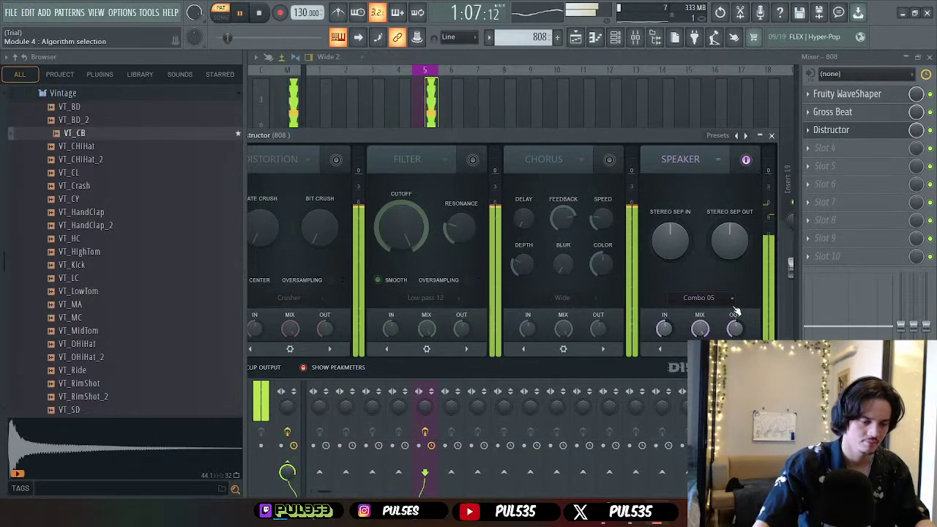
drag(666, 242, 681, 256)
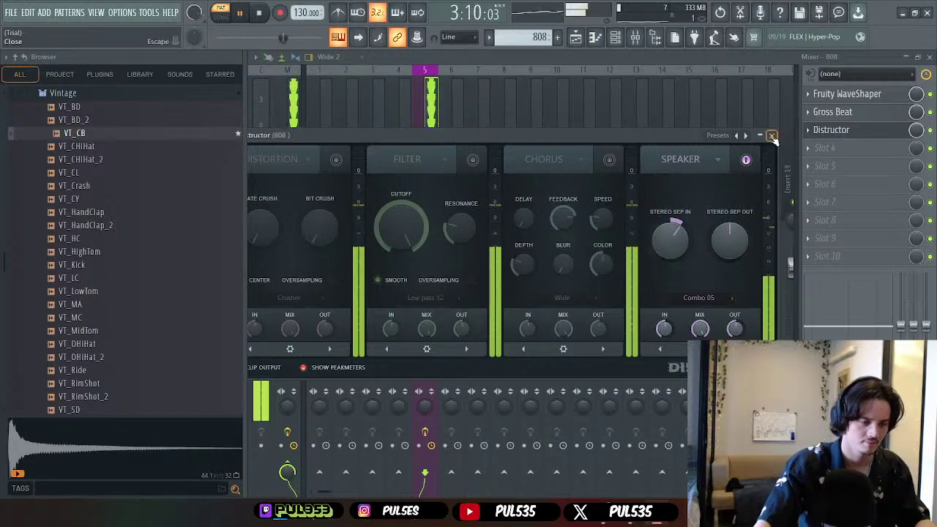
click(771, 135)
click(930, 56)
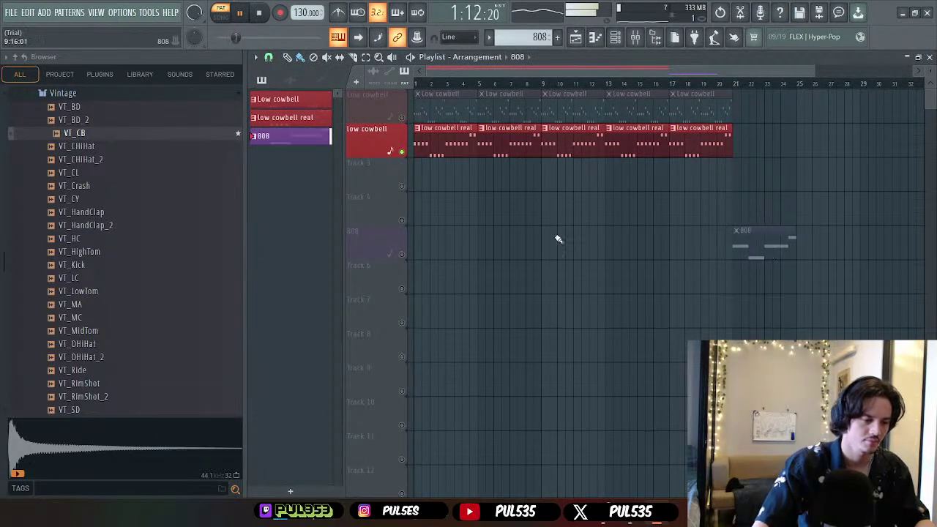
- Fill the 808 track with 808 pattern clips from bar 1 through bar 20, unmute it, and audition the arrangement in song mode
mouse_move(420, 234)
mouse_down()
mouse_move(723, 237)
mouse_move(408, 257)
mouse_up()
key(space)
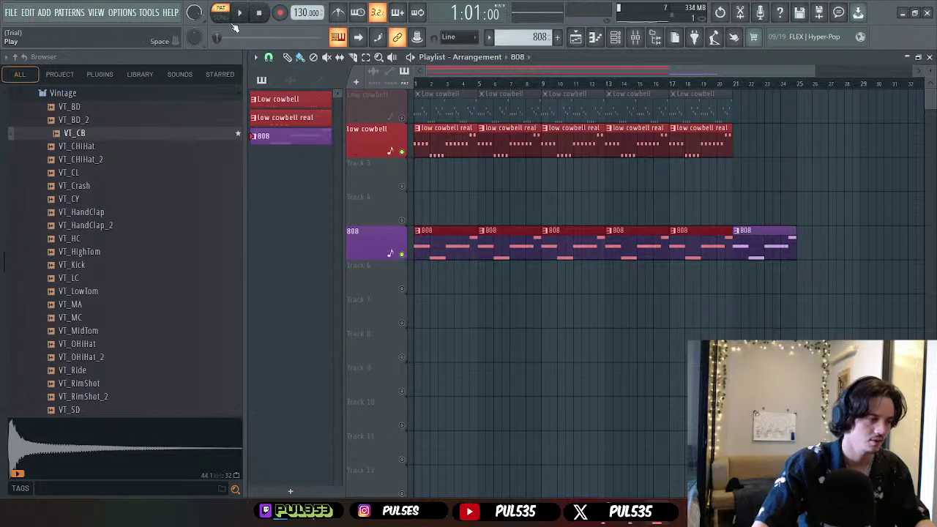
key(l)
key(space)
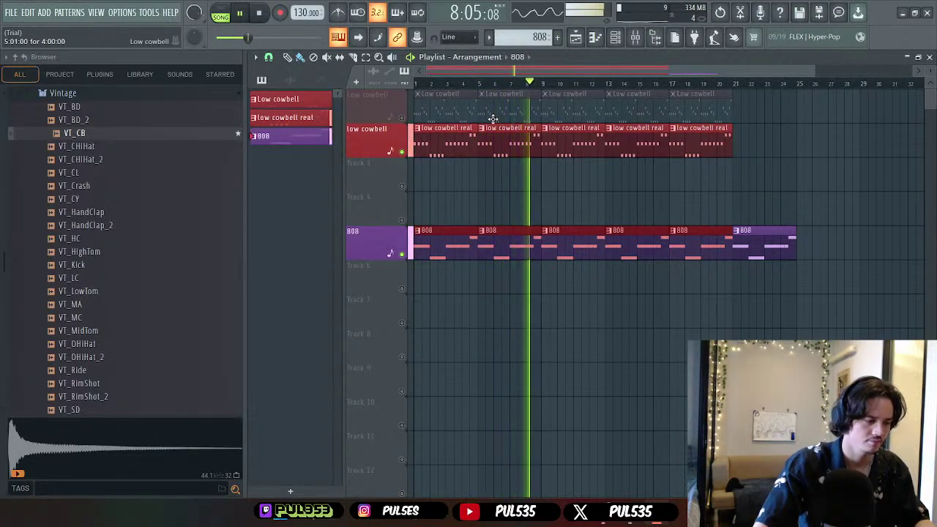
key(space)
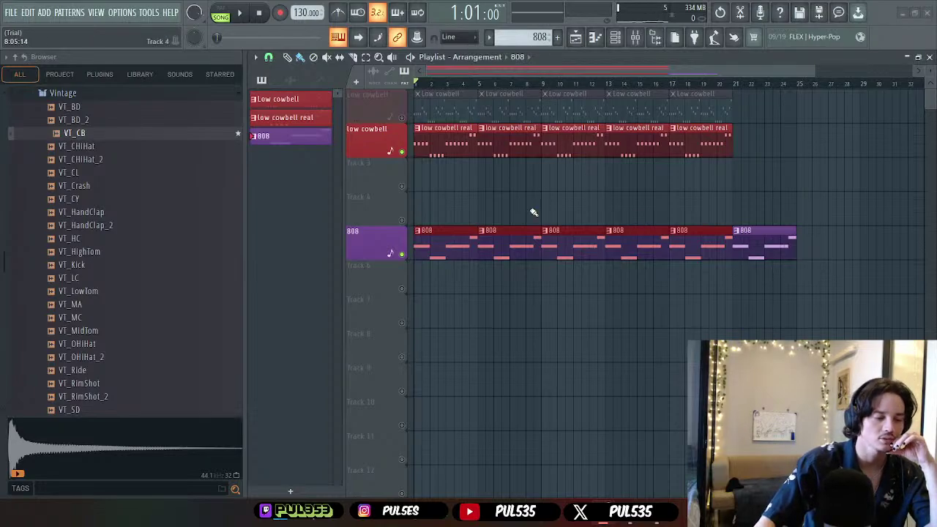
- Load a second Fruity WaveShaper into effect slot 4 of the 808 mixer track
click(643, 41)
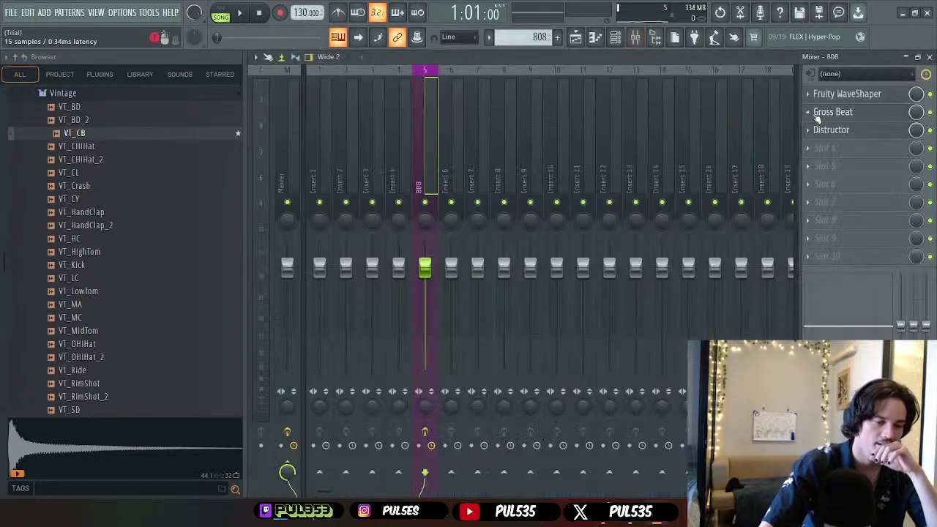
click(810, 132)
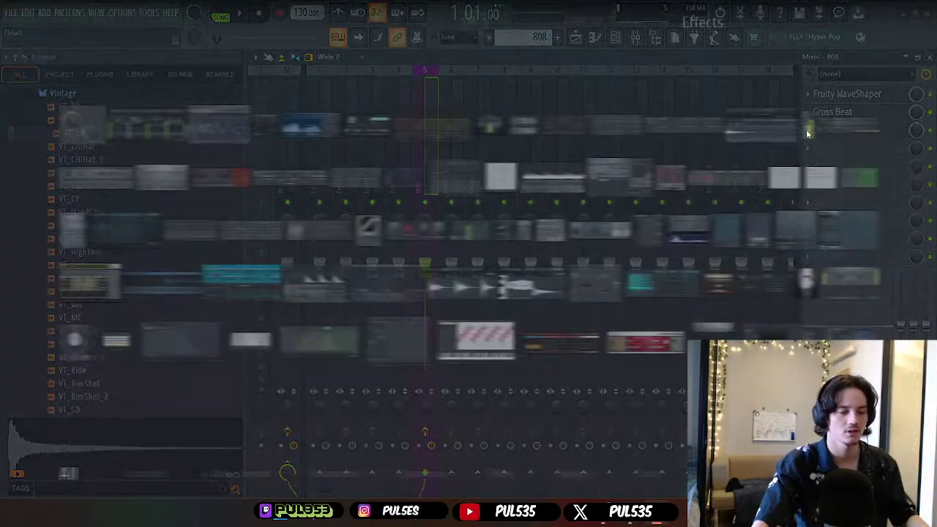
click(858, 92)
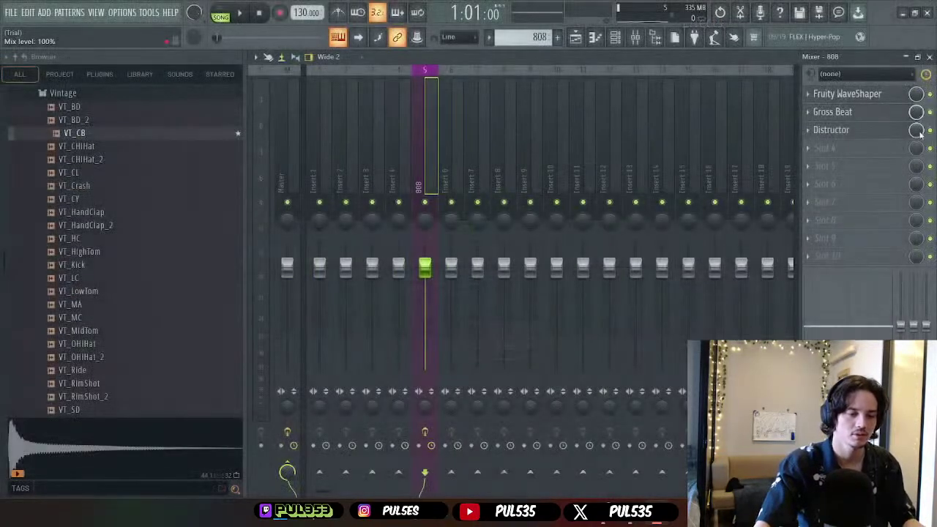
click(809, 134)
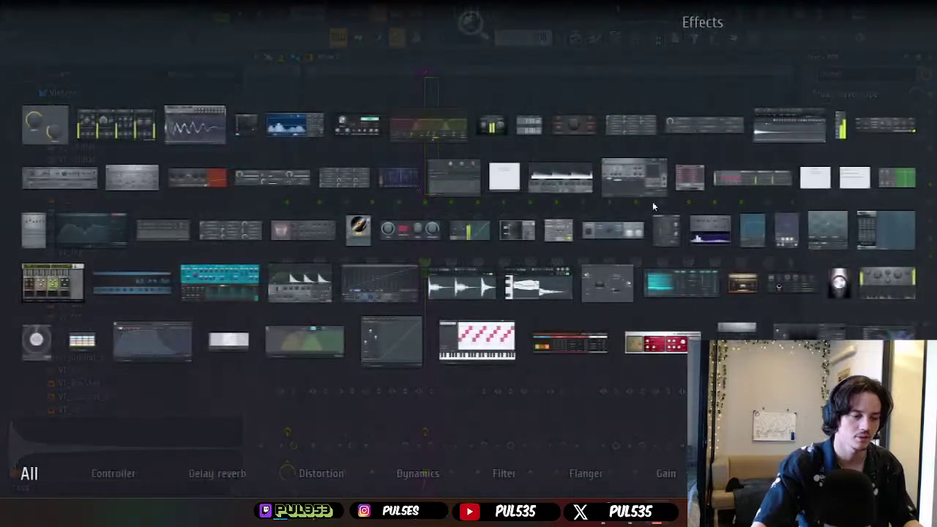
click(753, 231)
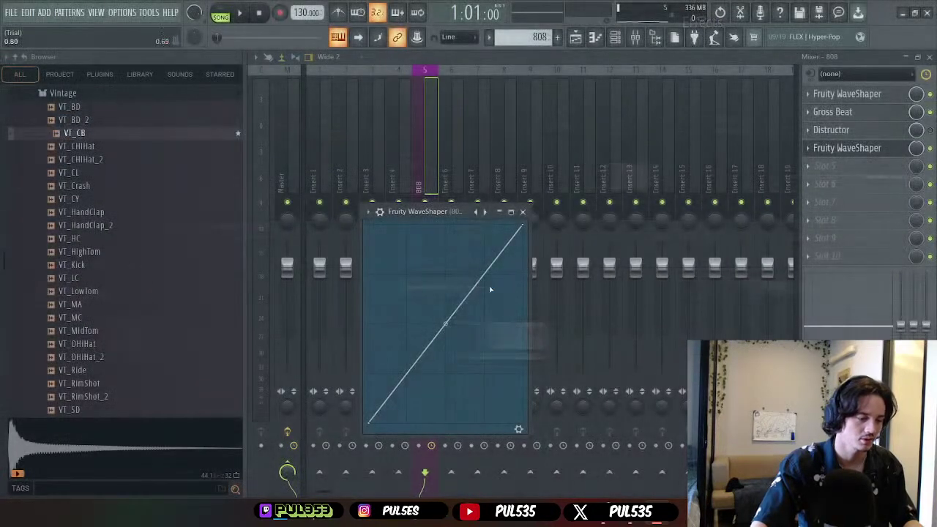
- Shape the new WaveShaper curve with two added points that form a steep bump just below its centre, while auditioning the song
drag(447, 322, 424, 341)
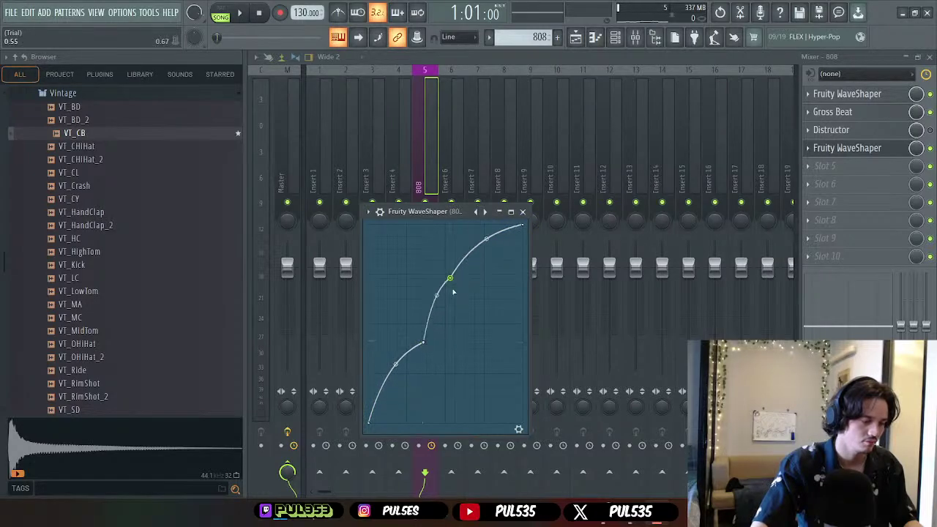
drag(451, 290, 445, 303)
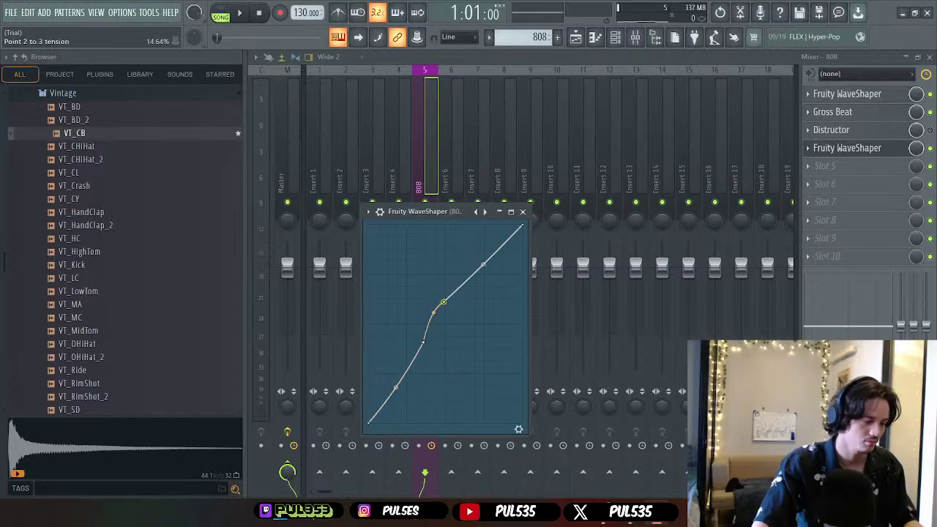
drag(448, 302, 416, 345)
key(space)
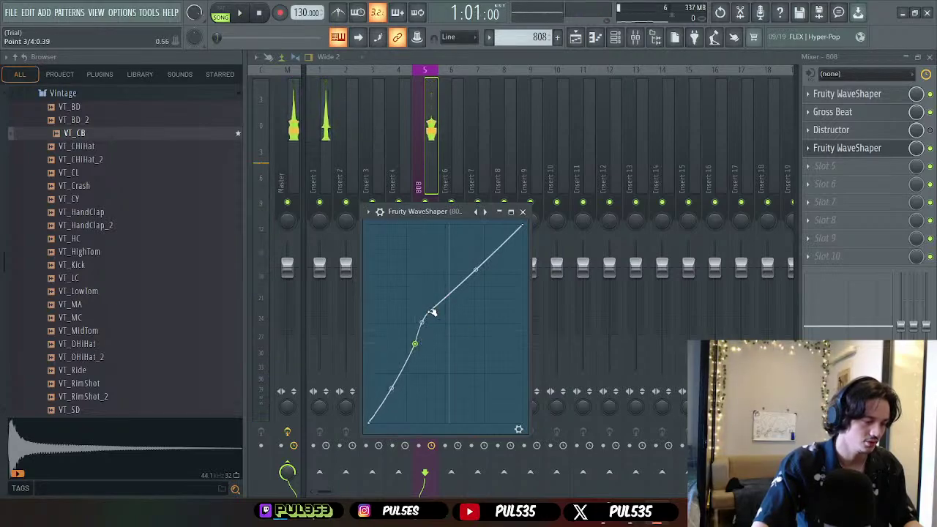
drag(432, 313, 430, 306)
key(space)
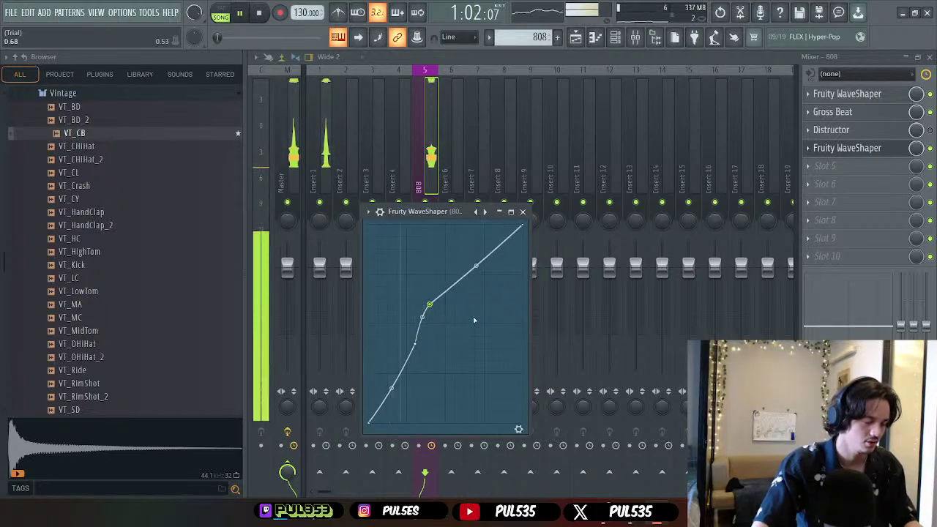
click(522, 213)
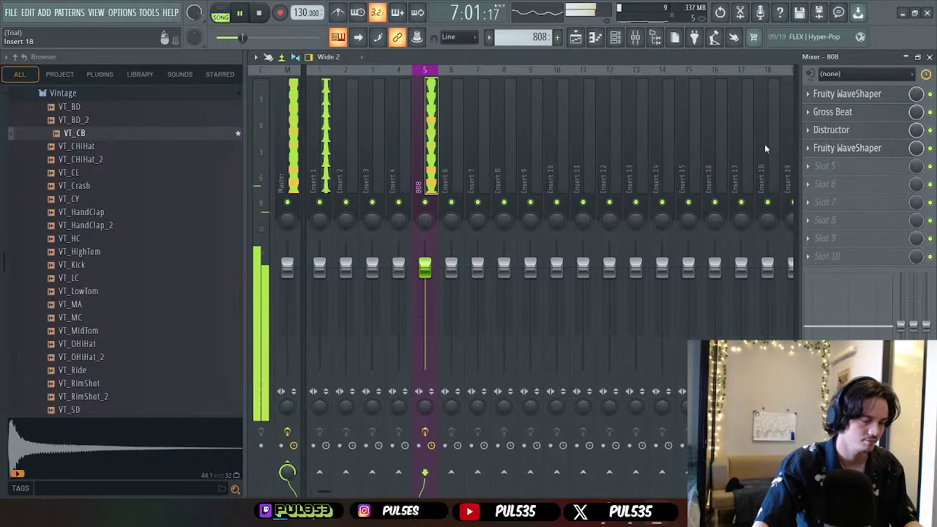
click(826, 150)
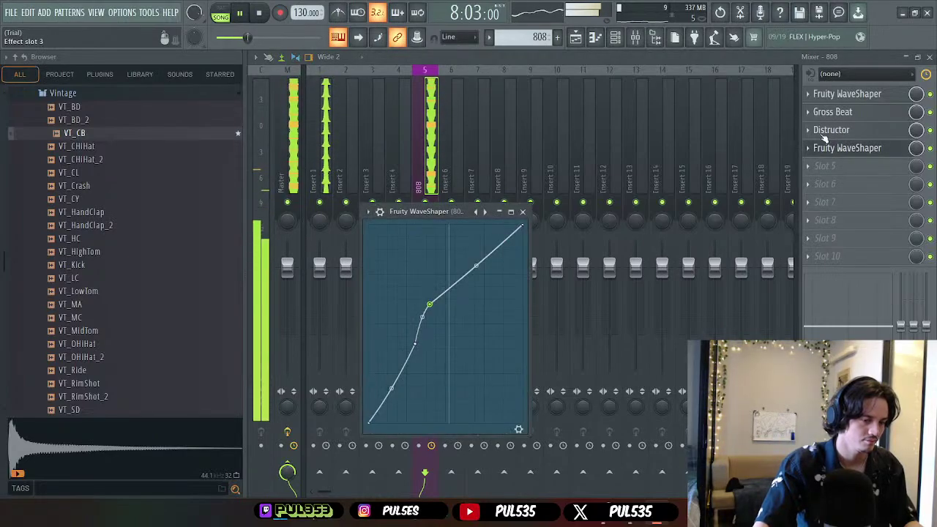
click(809, 149)
click(840, 151)
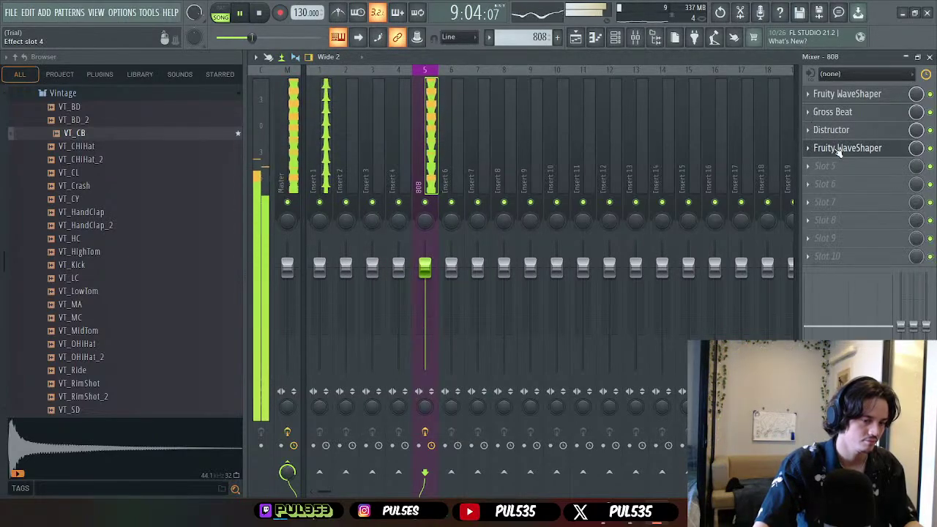
click(841, 149)
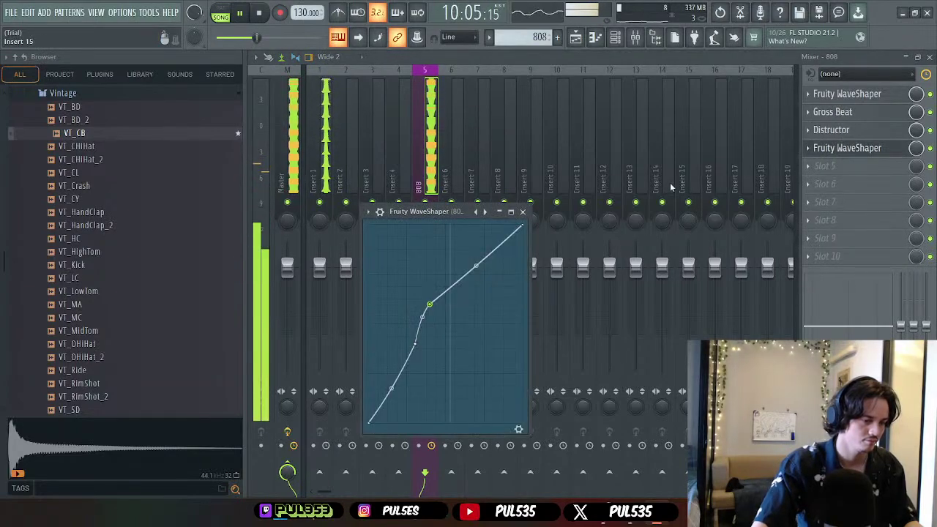
click(840, 150)
key(F2)
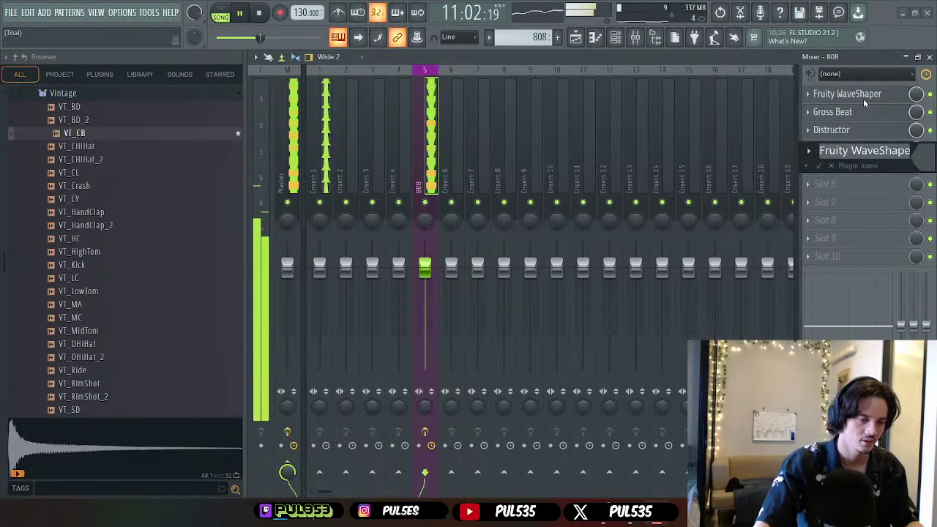
click(819, 166)
click(853, 149)
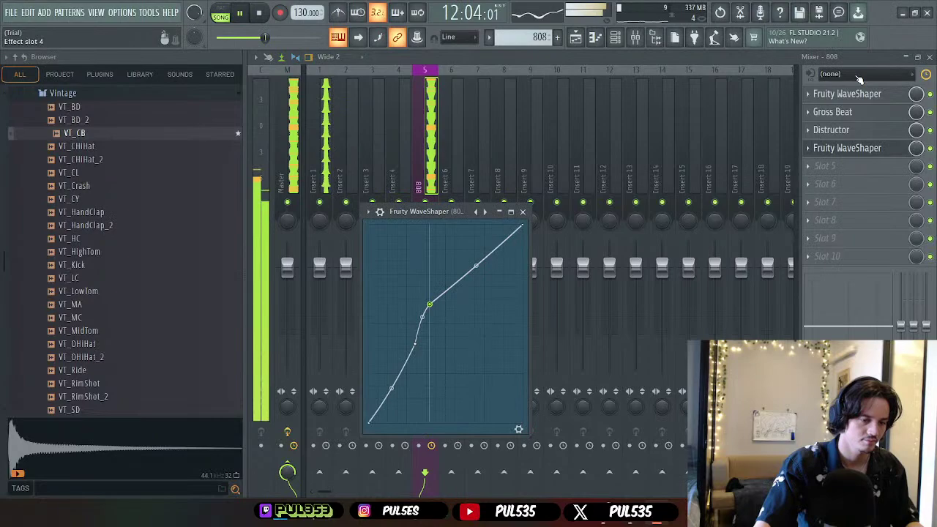
click(861, 149)
key(F2)
key(Return)
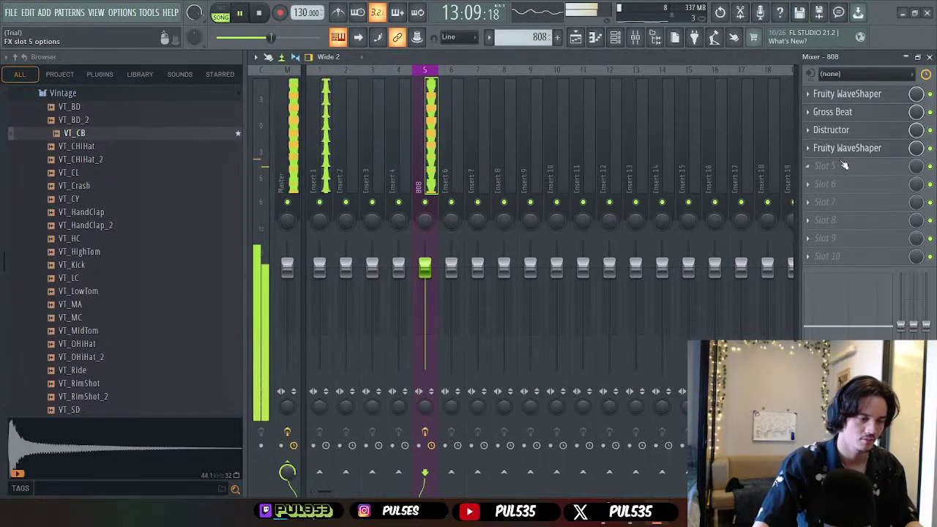
- Mute the playlist track holding the low cowbell real clips and audition the 808 track on its own
key(space)
key(F5)
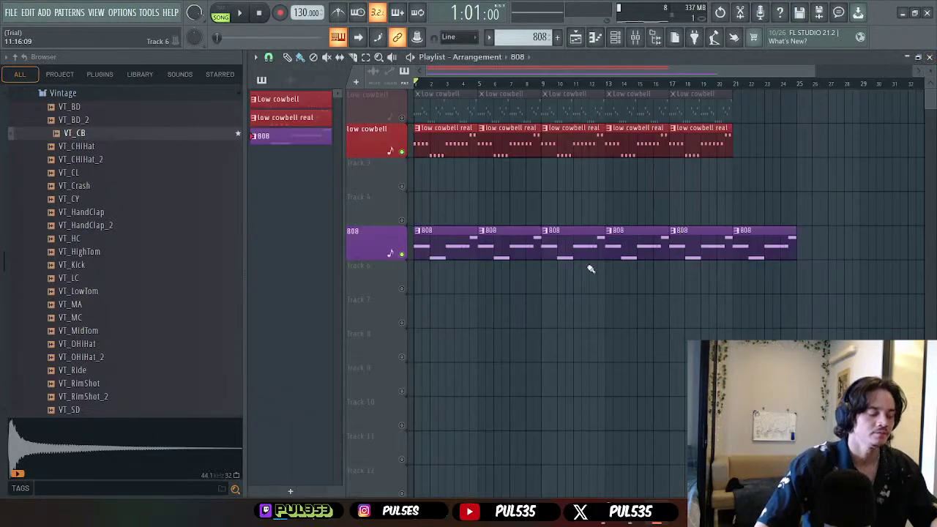
click(401, 151)
key(space)
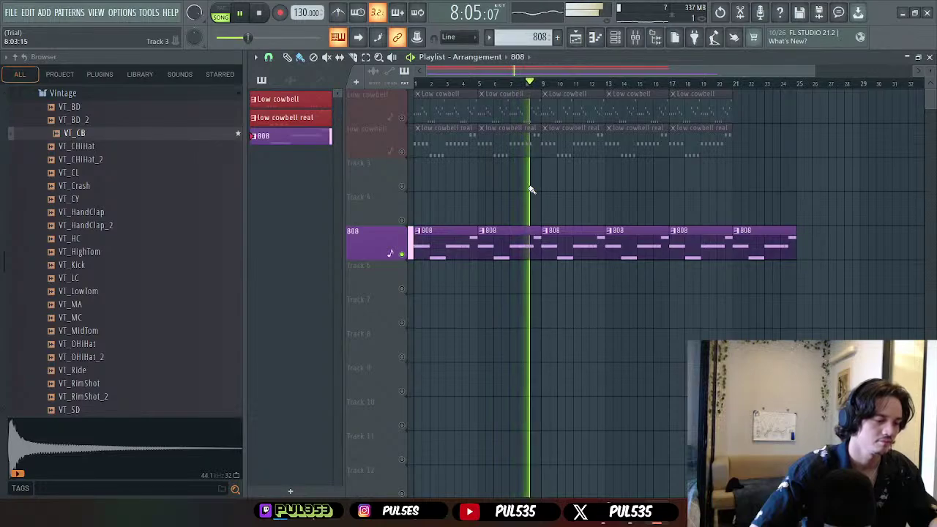
key(space)
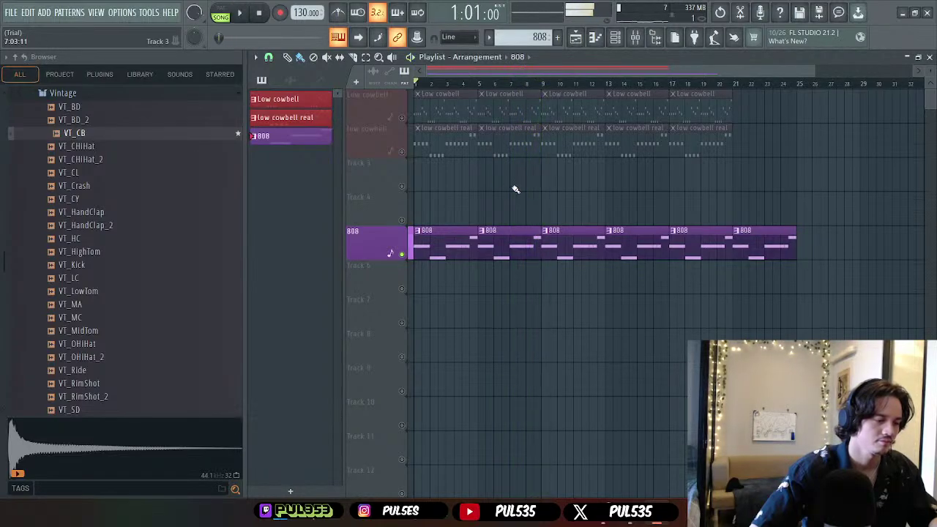
- Unmute the first Low cowbell playlist track and audition it together with the 808
click(402, 117)
key(space)
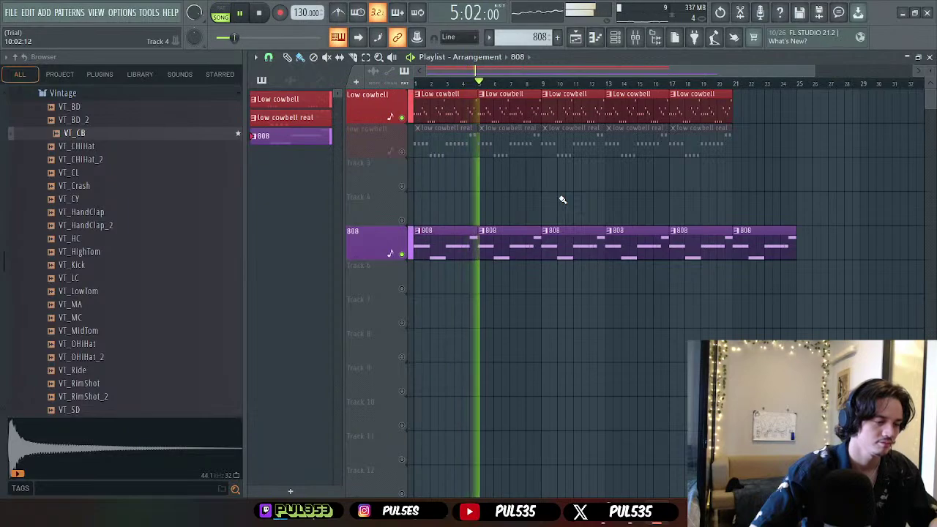
key(space)
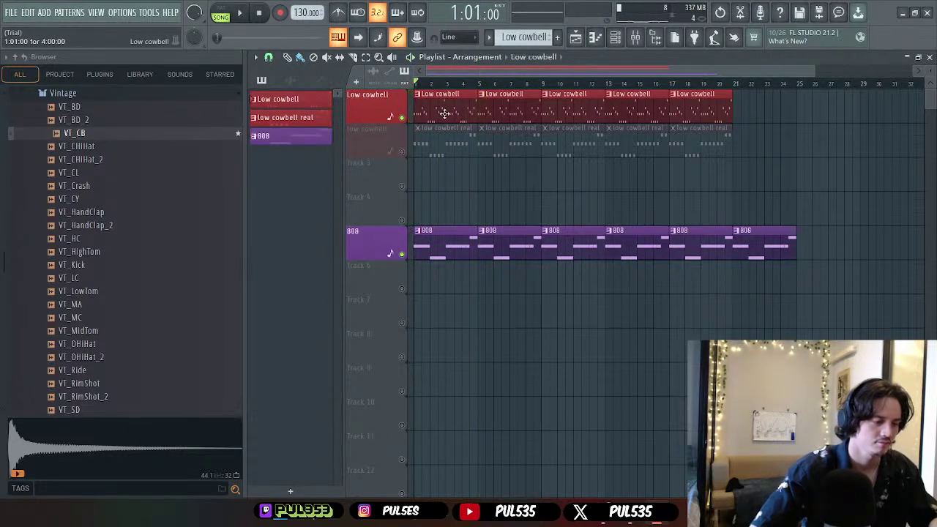
- Delete the low G#3 notes from the Low cowbell pattern and audition it with the low cowbell real track unmuted
double_click(444, 113)
drag(618, 69, 339, 200)
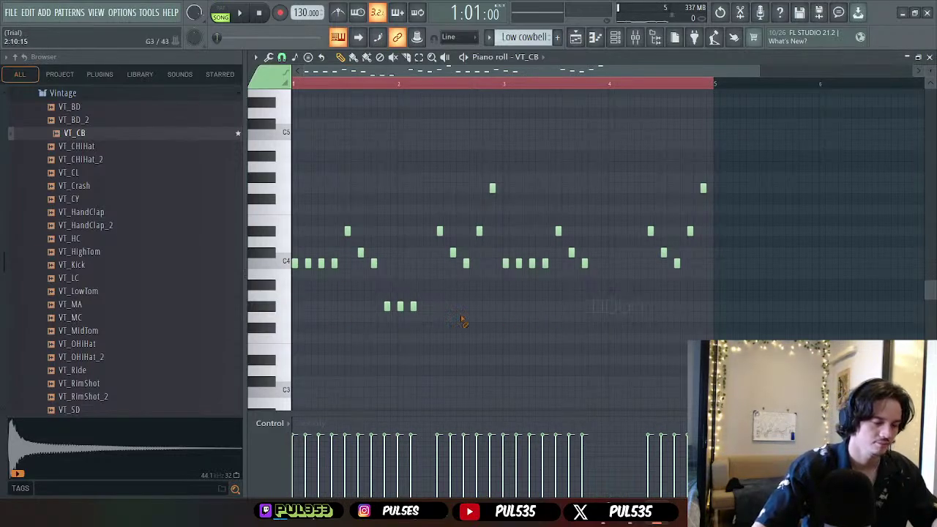
click(930, 57)
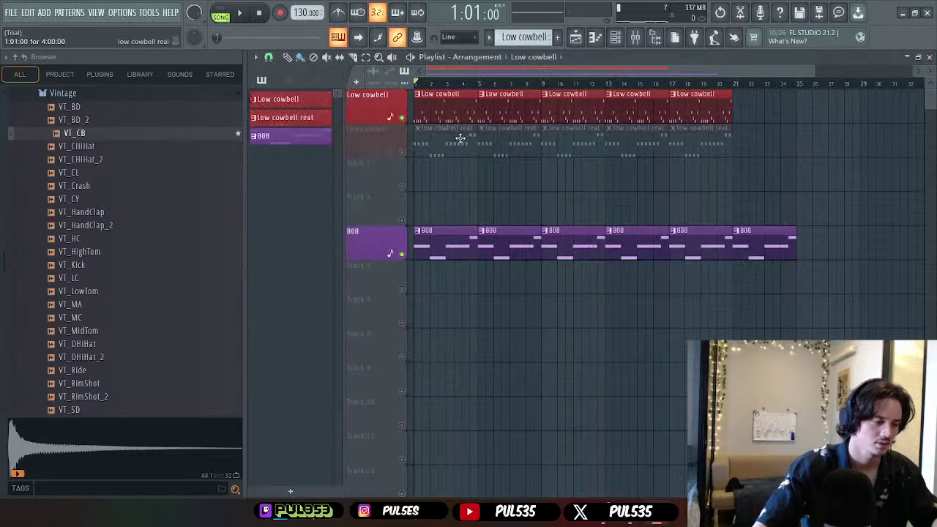
click(402, 152)
key(space)
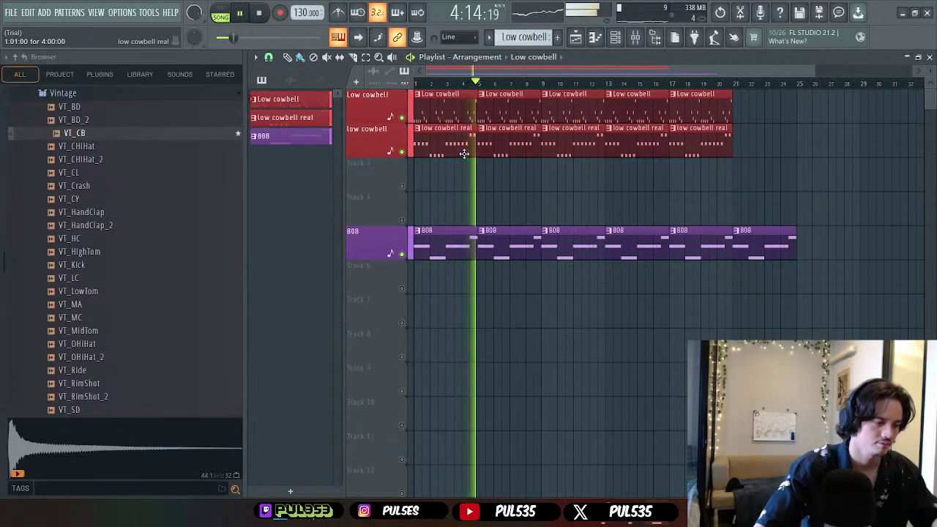
key(space)
- Delete the repeated C4 notes at bars 1 and 3 of the Low cowbell pattern, keeping only the first of each group, and audition it
double_click(455, 109)
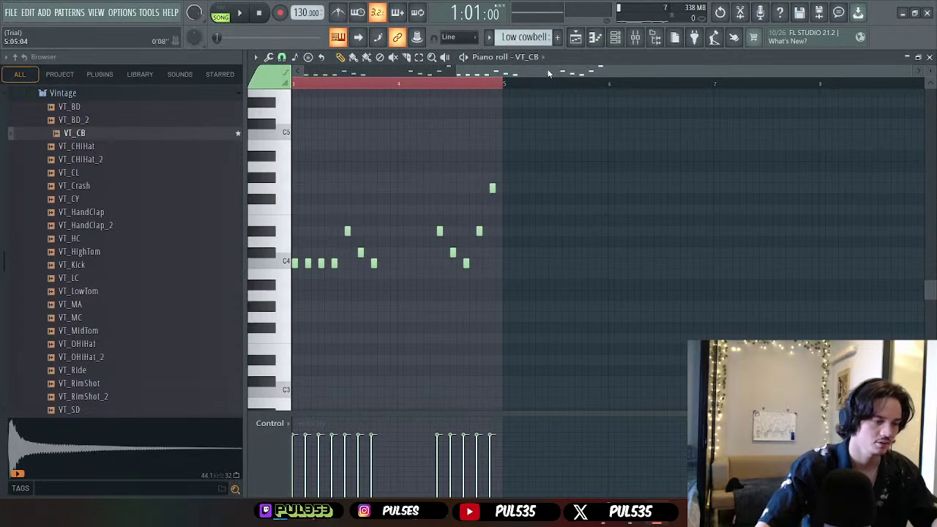
key(ctrl+b)
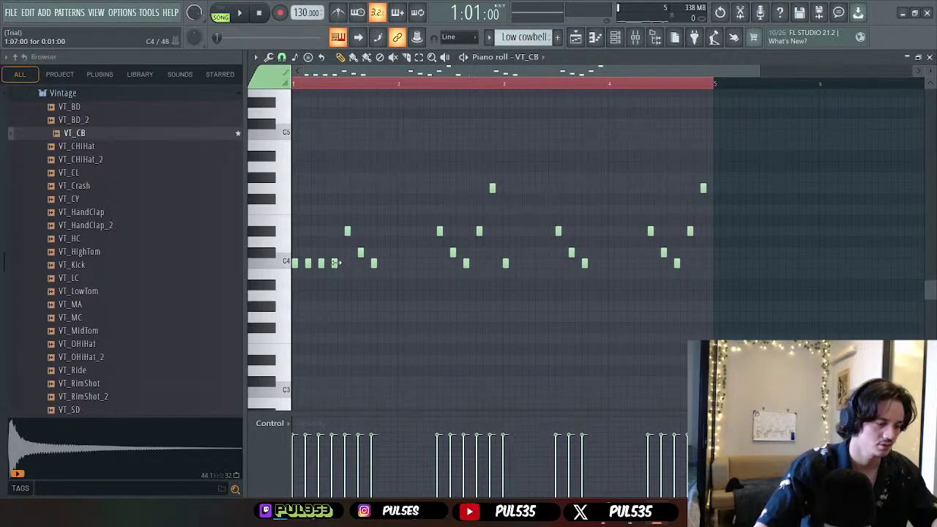
key(space)
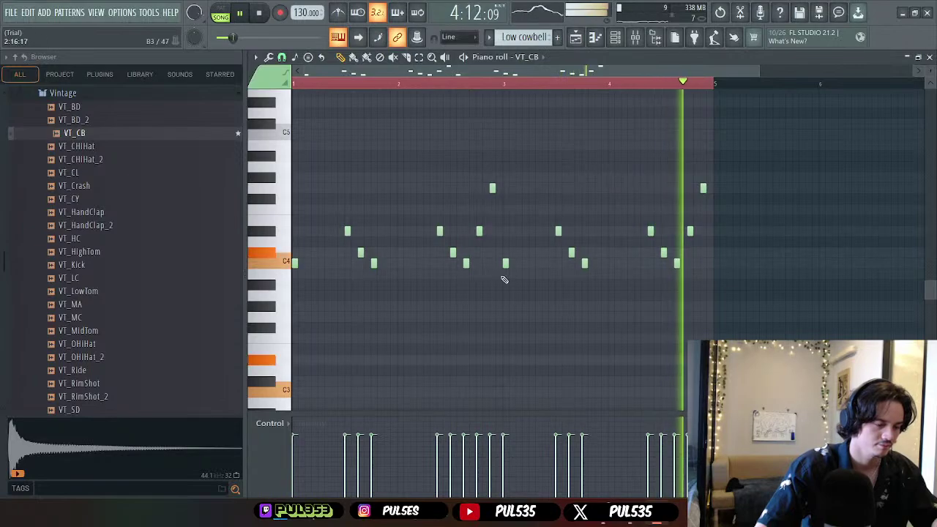
key(space)
- Undo the Low cowbell note deletions and thin its repeated C4 and G#3 notes to every other one
key(ctrl+z)
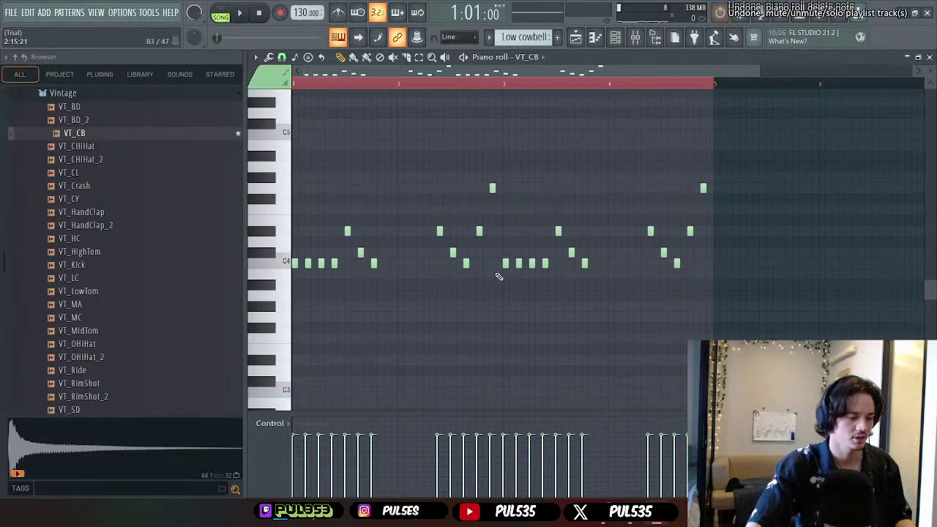
key(ctrl+z)
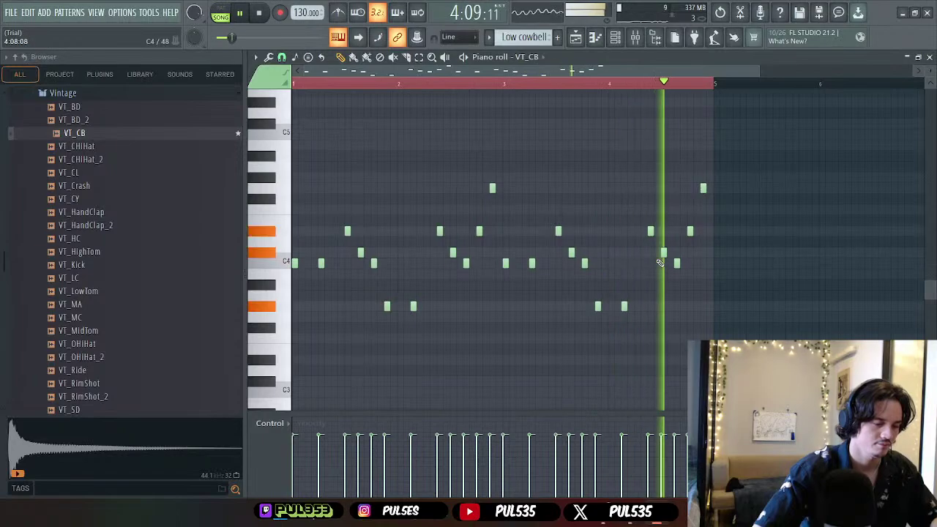
click(930, 57)
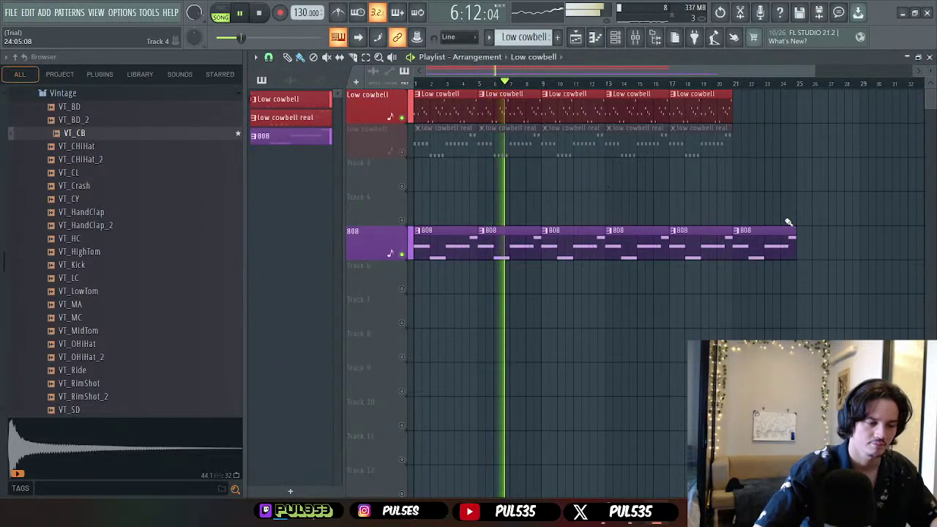
- Unmute the low cowbell real track and audition both cowbell tracks together with the 808
click(401, 152)
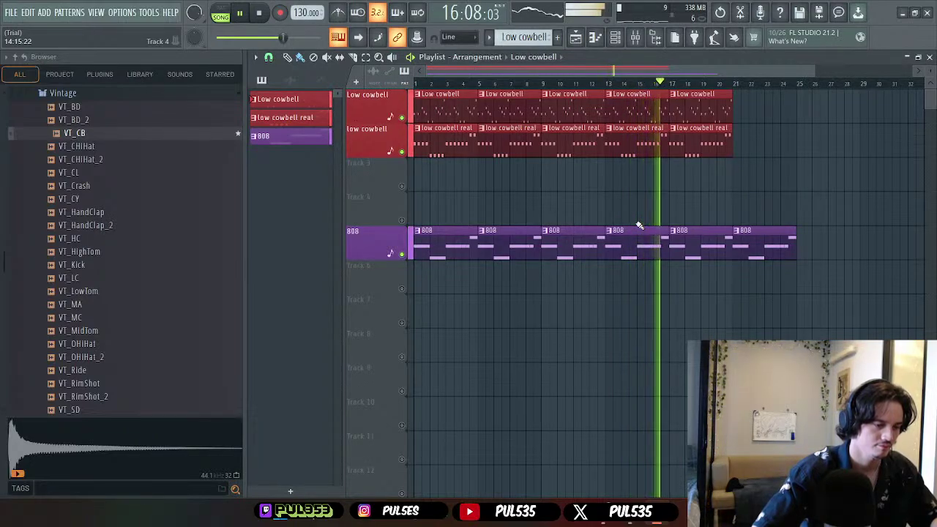
key(space)
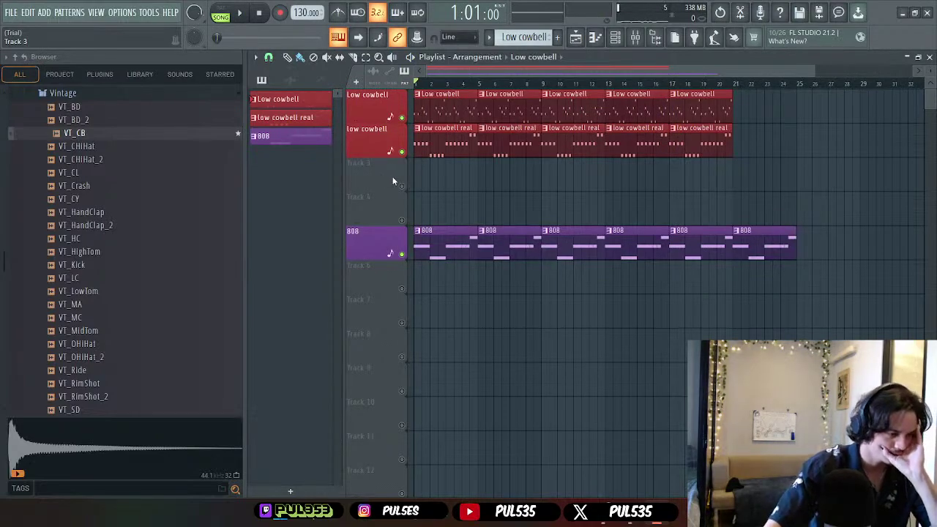
- Create a new pattern named Kick and give it the bright green preset colour
click(291, 492)
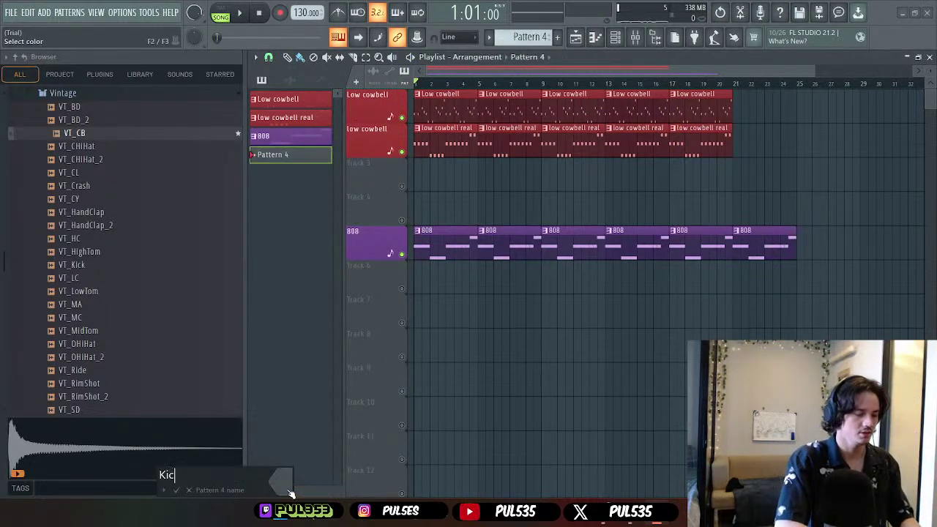
click(283, 482)
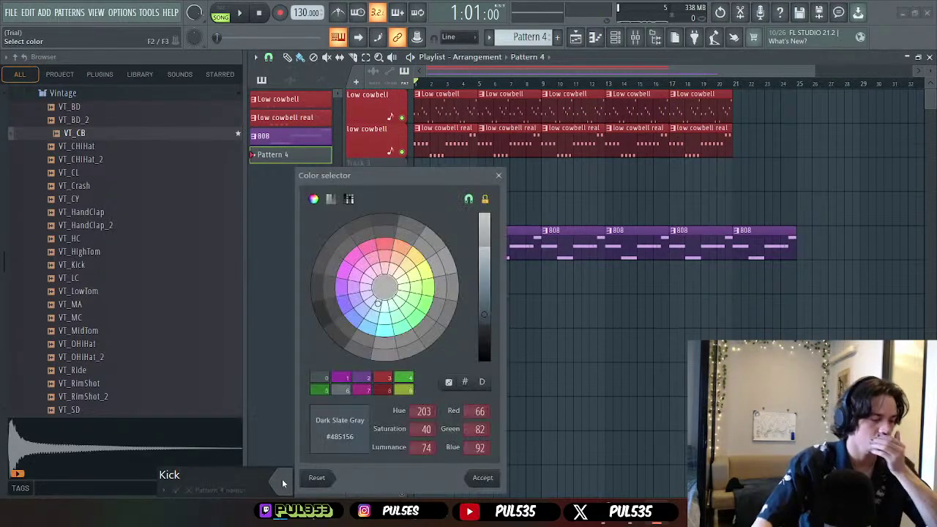
click(407, 377)
click(469, 478)
click(176, 490)
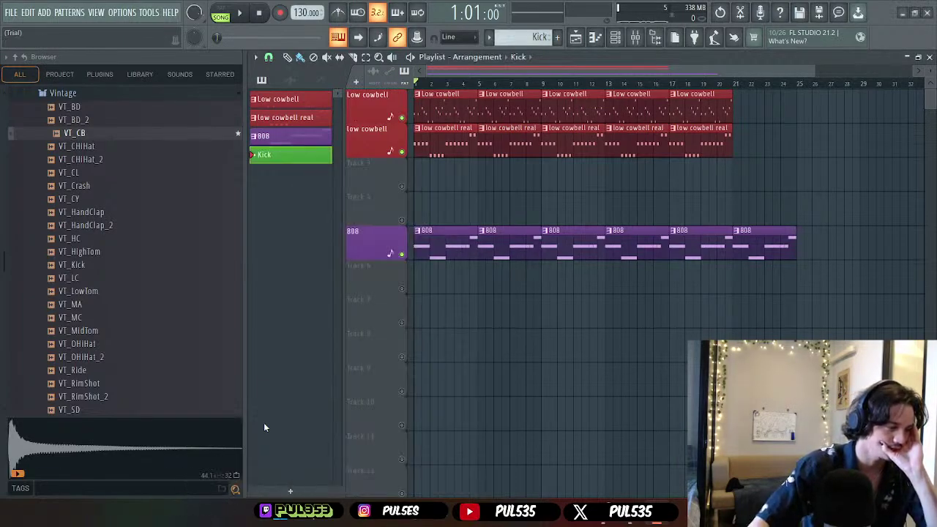
- Place a Kick clip at bar 1 on the track below the 808, and delete the 808 Kick channel
drag(404, 297, 458, 290)
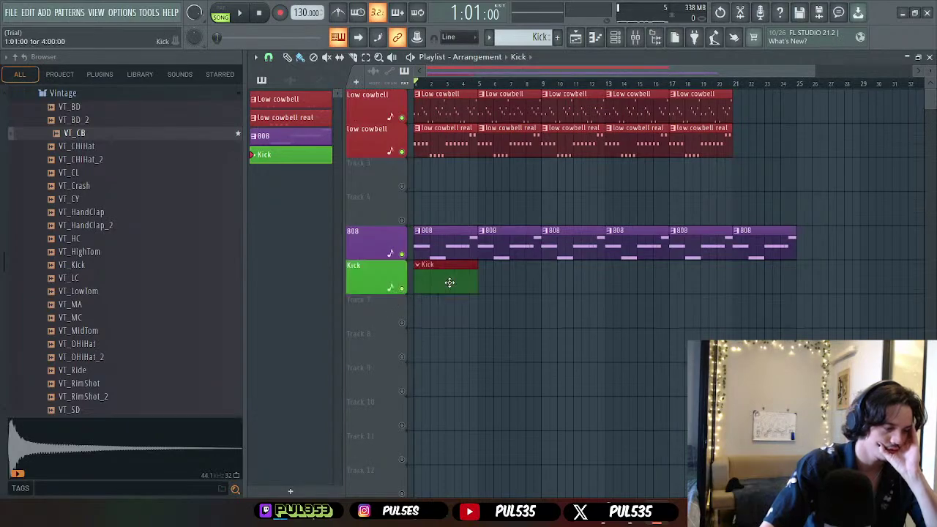
click(450, 283)
right_click(370, 254)
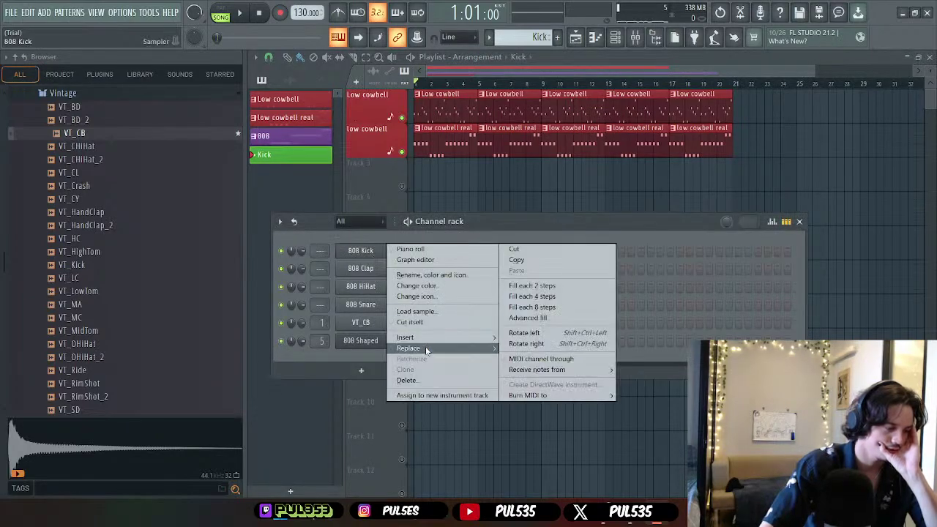
click(428, 379)
click(514, 296)
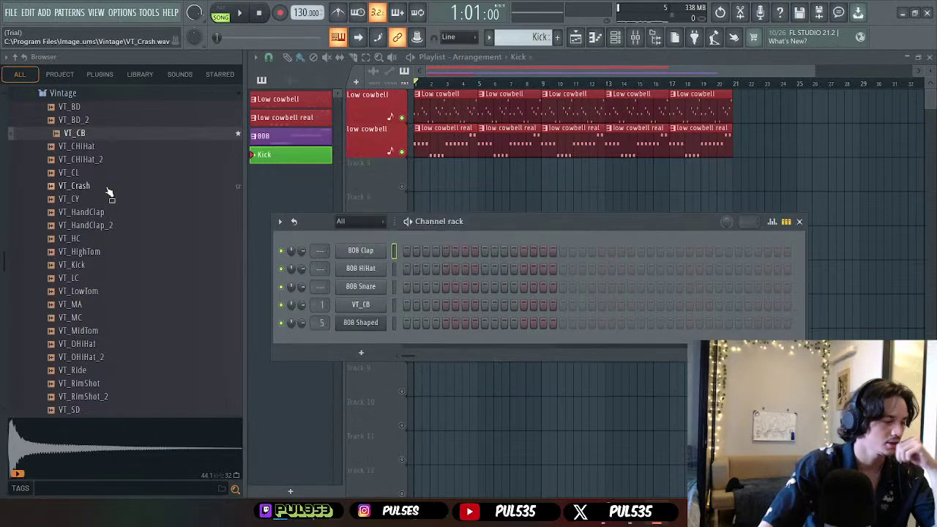
- Browse the Drums pack's Kicks folder and audition Grv Kick 16, 17, 18, 20 and 21
scroll(76, 252, up, 4)
scroll(85, 264, up, 8)
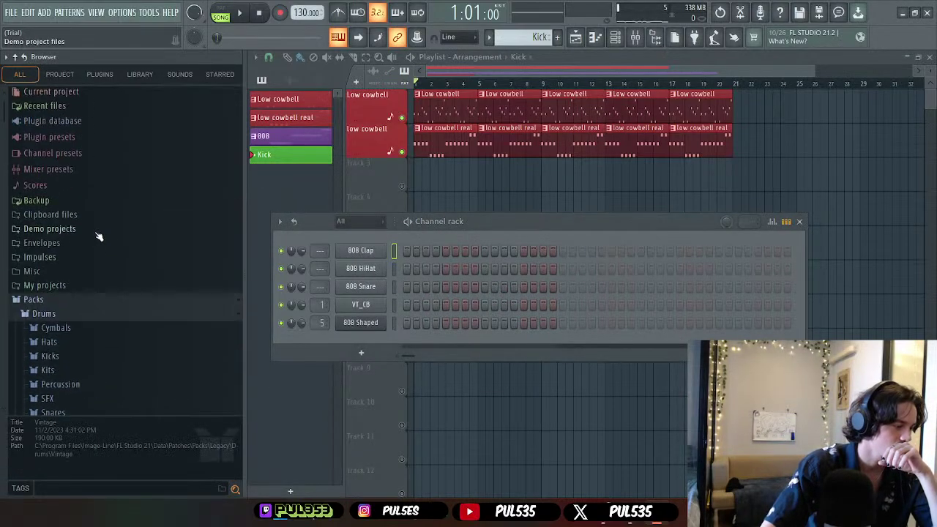
click(62, 360)
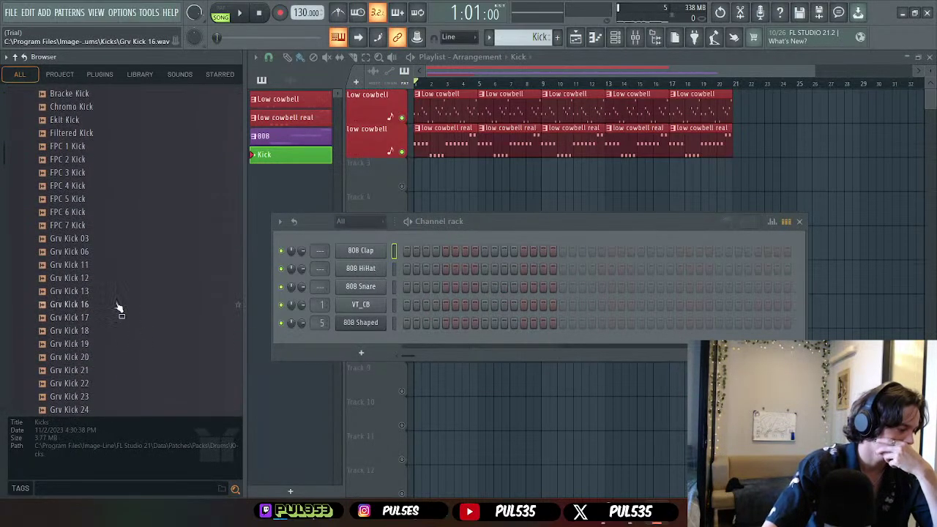
click(105, 318)
click(103, 331)
click(98, 306)
click(101, 318)
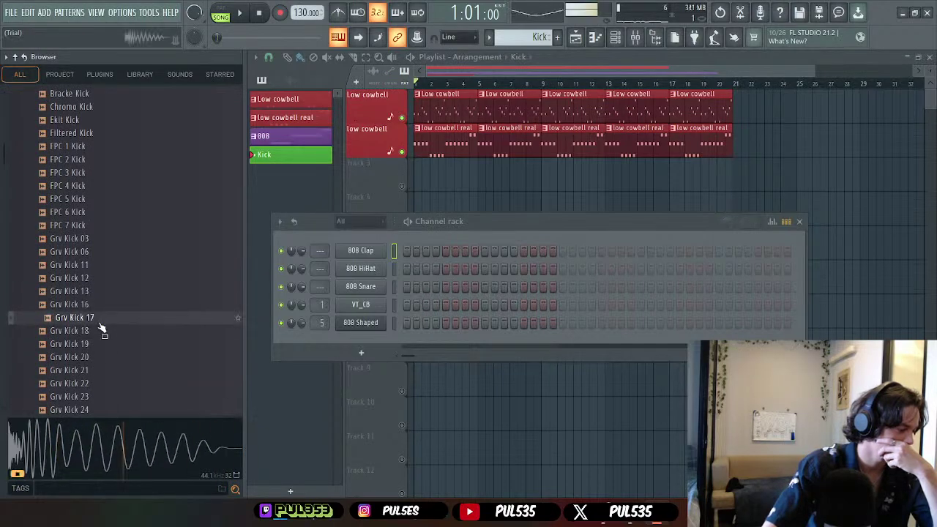
click(103, 331)
click(100, 357)
click(99, 370)
click(100, 357)
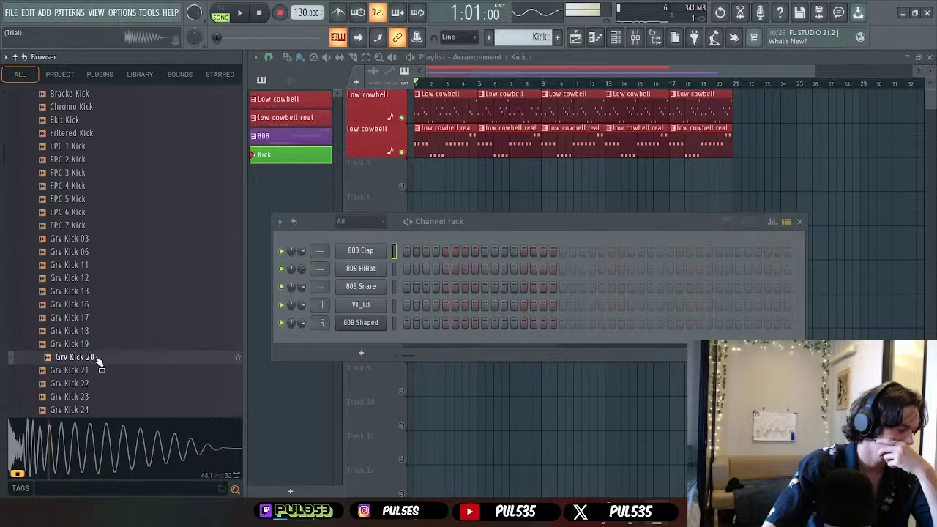
- Add Grv Kick 20 as a new channel, place a kick on every fourth step across two bars, and audition it
drag(117, 366, 379, 345)
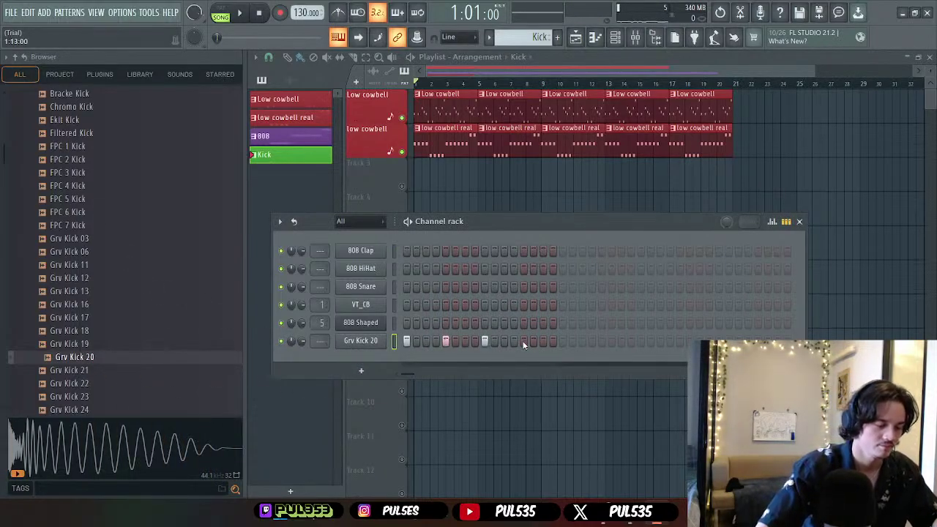
click(562, 341)
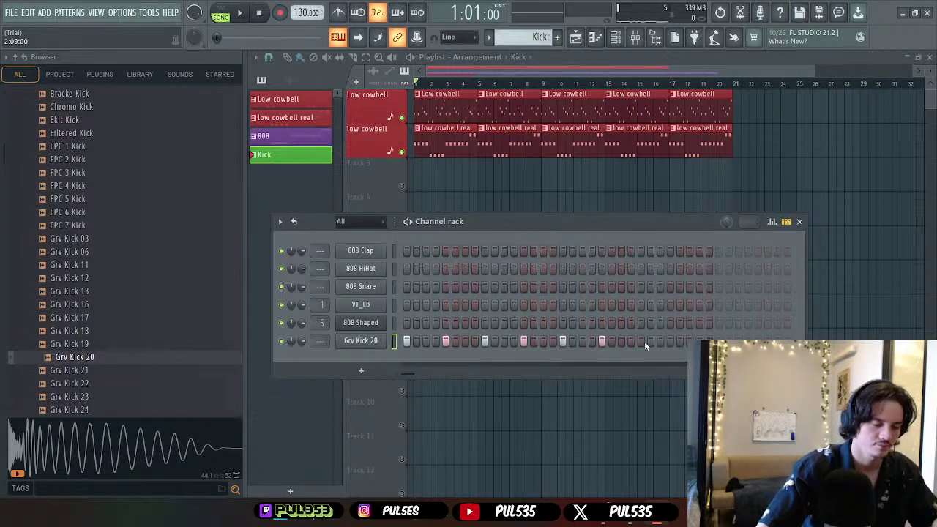
key(space)
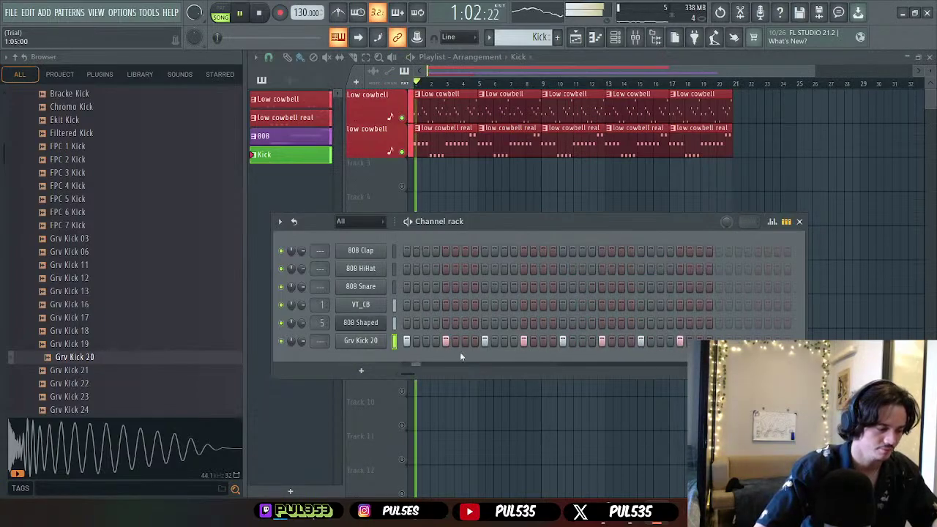
key(space)
- Place Kick clips at bars 17 and 19, delete the 808 clip at bar 13 and the last two low cowbell real clips, and audition the arrangement
click(799, 221)
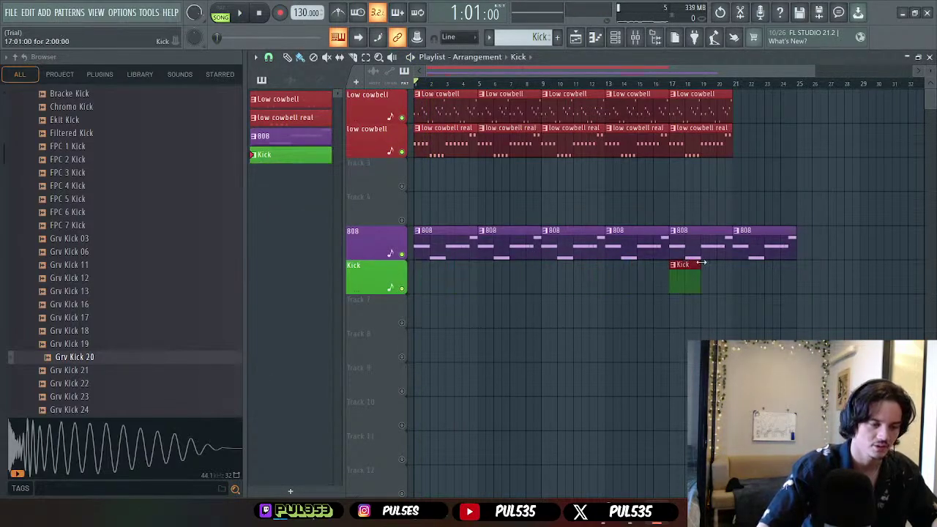
right_click(714, 146)
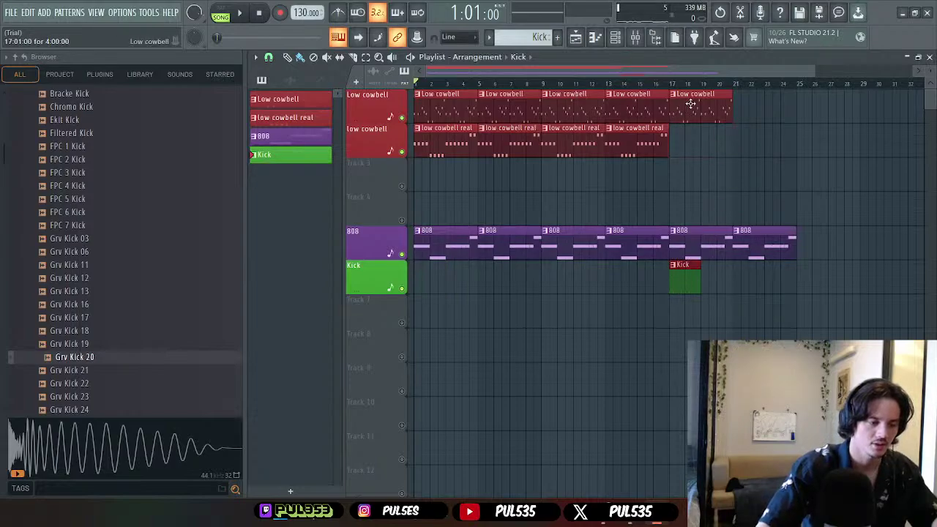
right_click(615, 139)
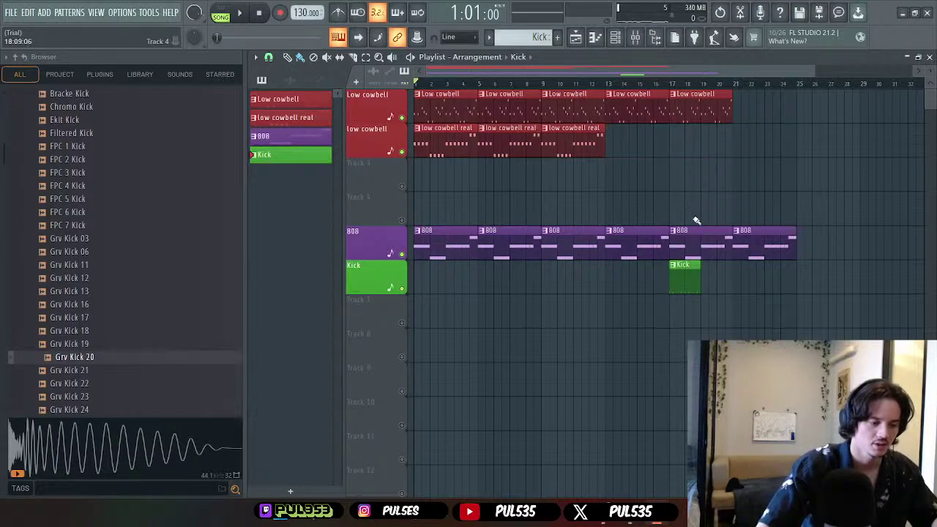
right_click(637, 245)
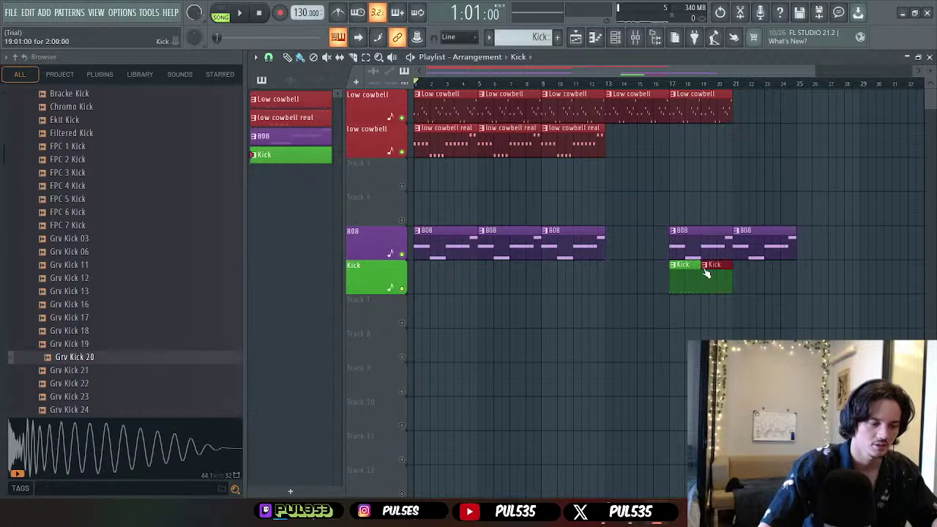
key(space)
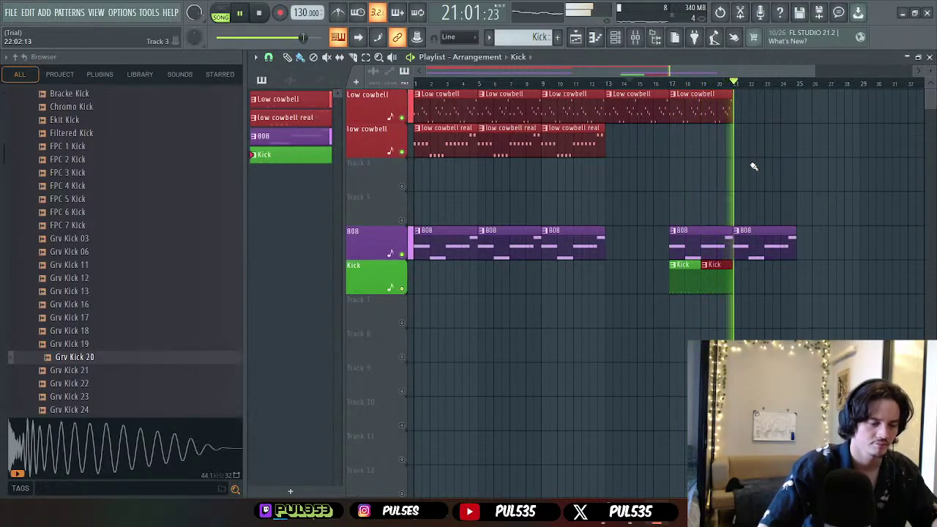
key(space)
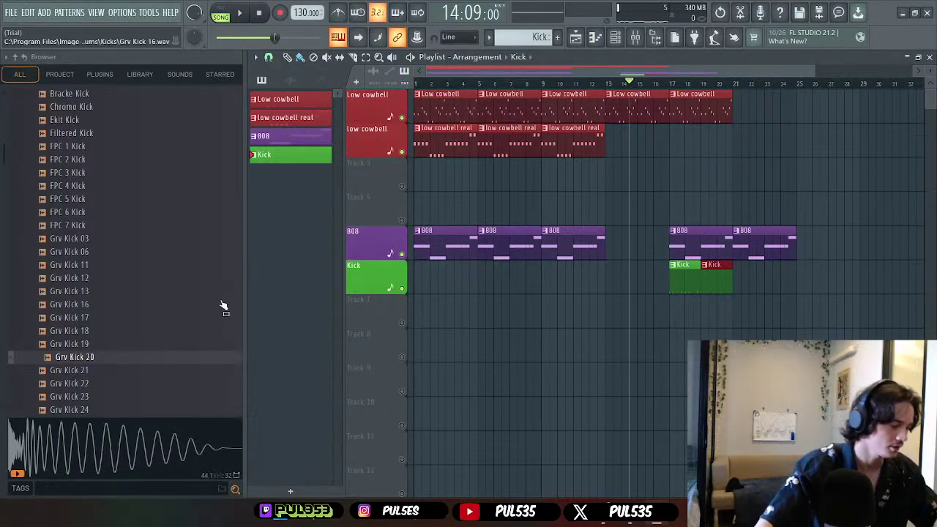
- Audition Grv Kick 18, 22 and 28 to 30, the three Grv Kick Acoustic samples, GSReal Kick and Importer Kick
click(123, 333)
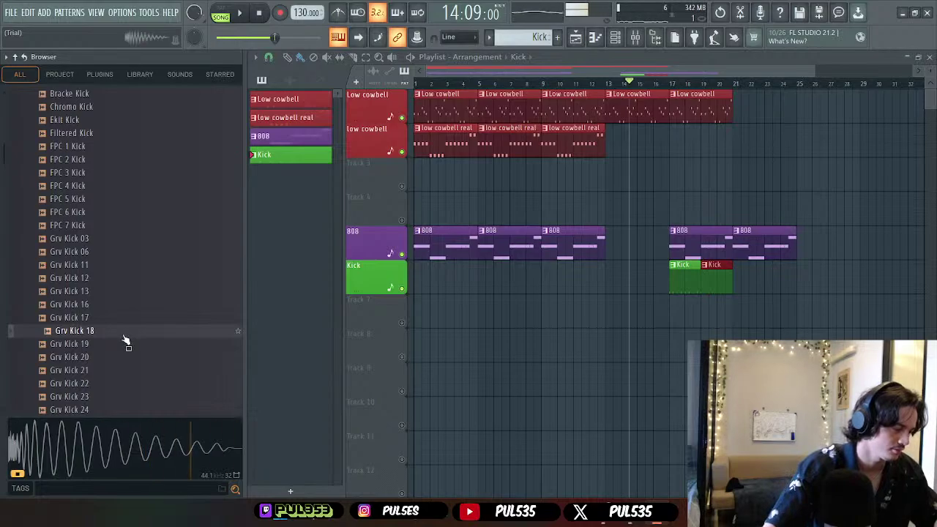
click(99, 388)
scroll(101, 395, down, 4)
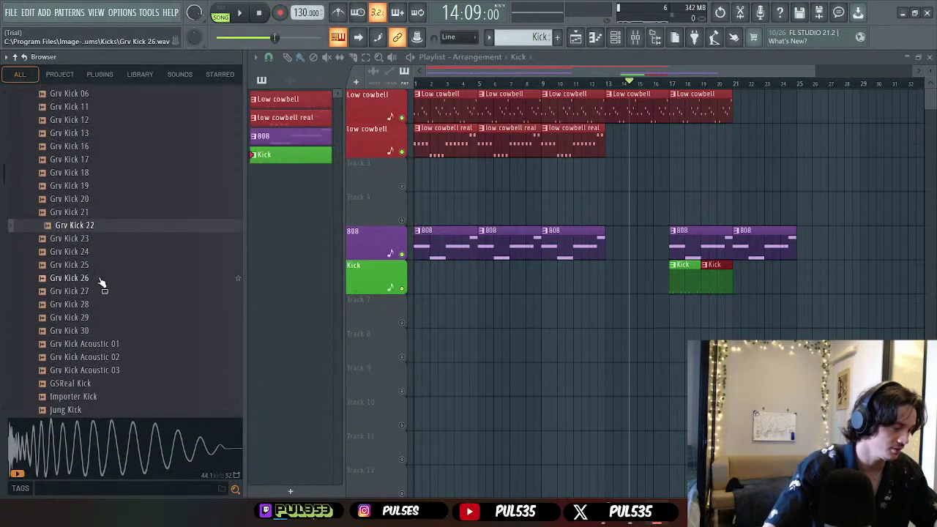
click(93, 332)
click(93, 318)
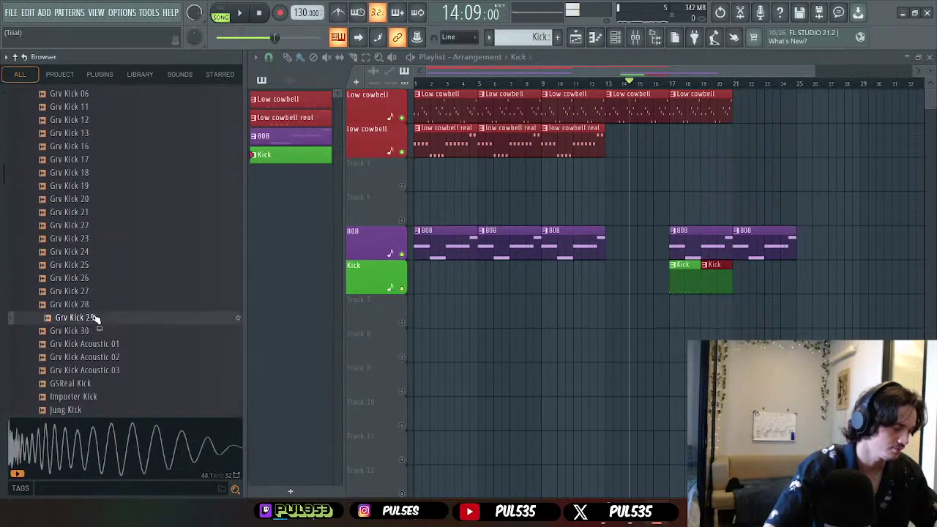
click(93, 305)
click(93, 344)
click(97, 358)
click(96, 370)
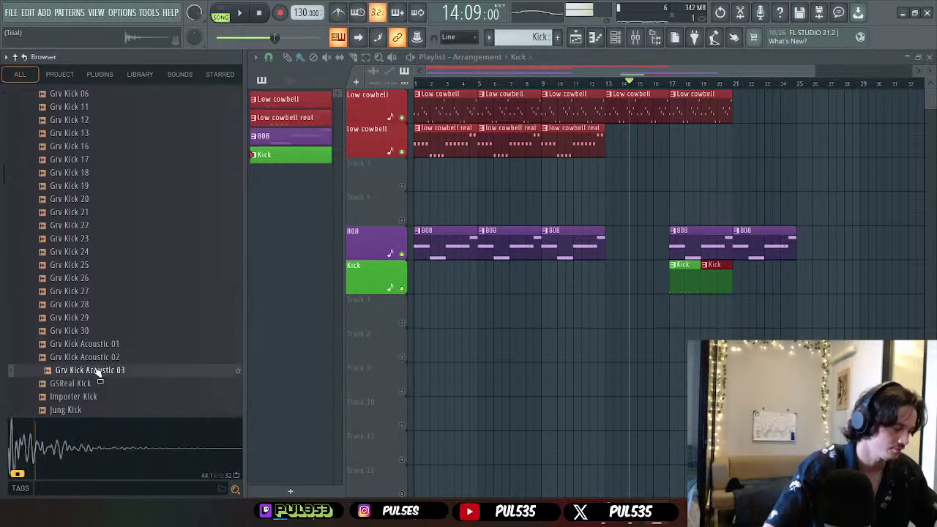
click(97, 384)
click(98, 396)
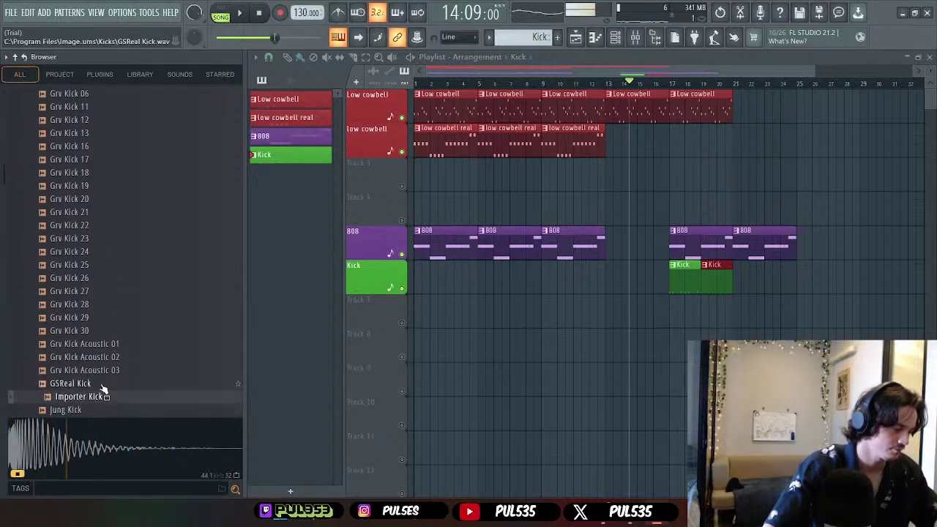
- Audition Jung Kick, Linn Kick and Minimal Kick 01 through 05 from the Kicks folder
scroll(102, 392, down, 2)
click(97, 332)
click(89, 344)
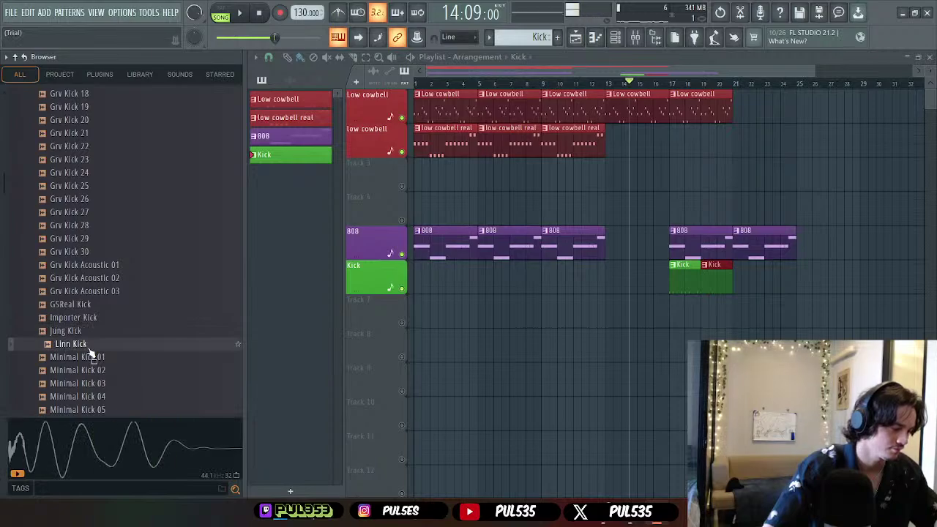
click(90, 357)
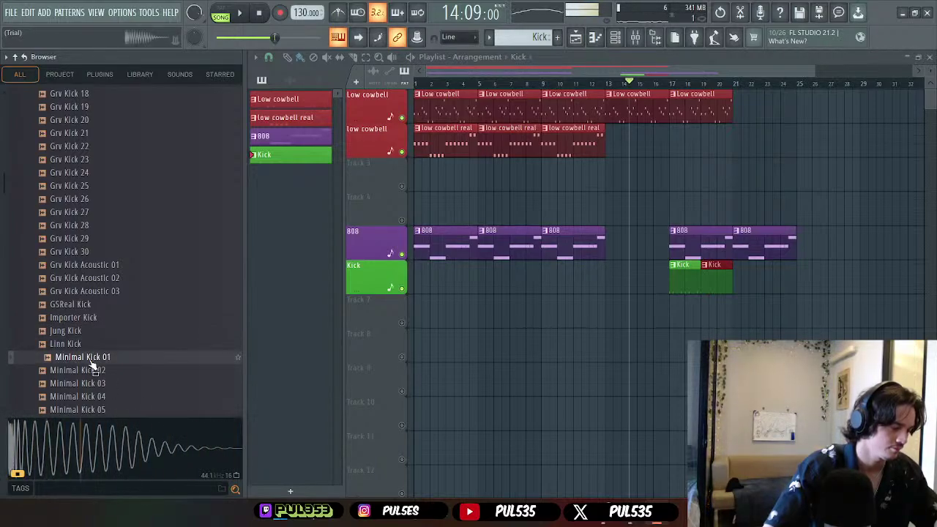
click(98, 370)
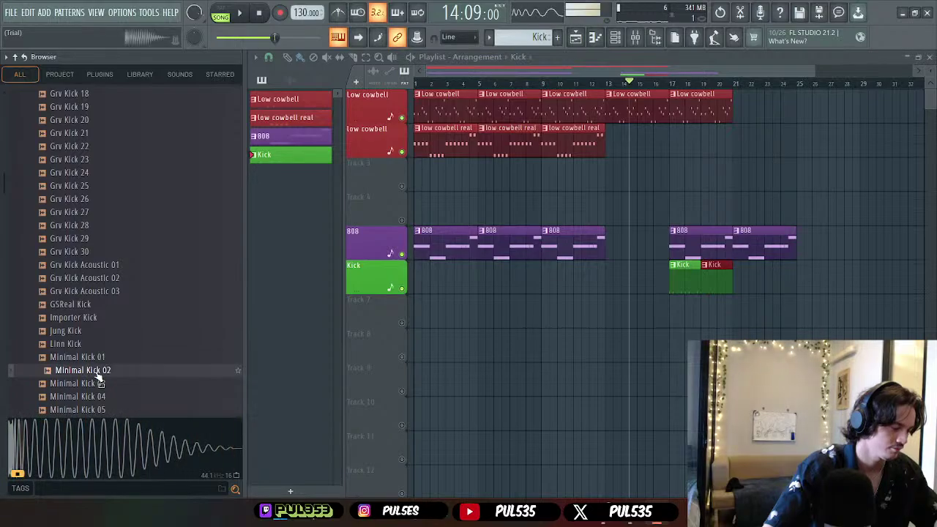
click(95, 386)
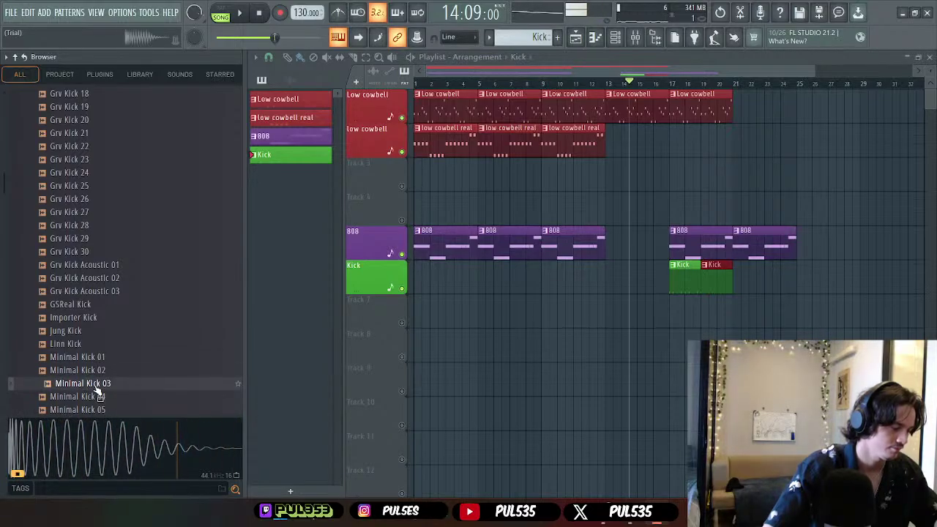
click(100, 399)
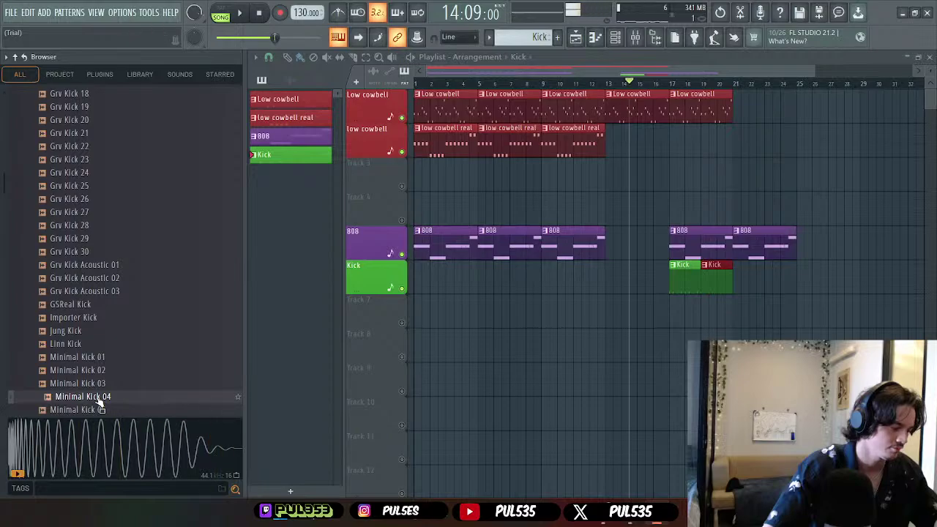
click(100, 410)
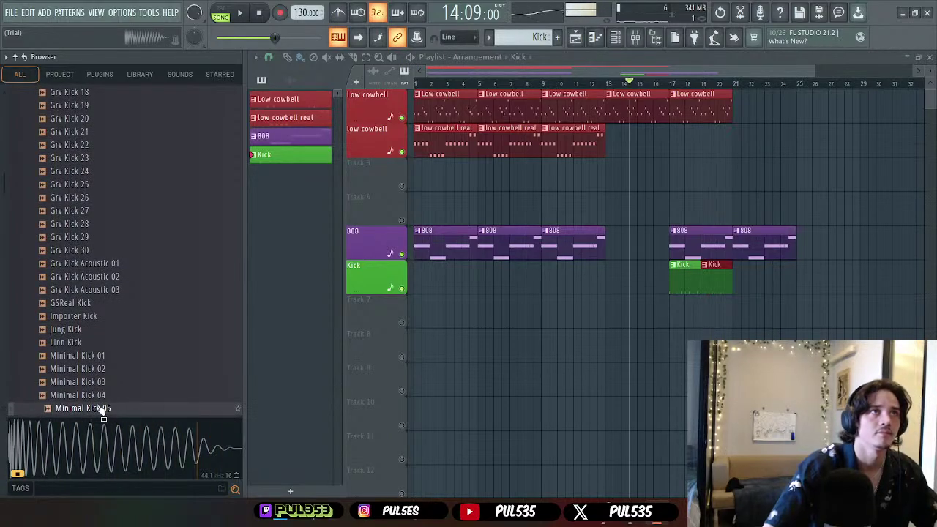
- Audition Minimal Kick 44, 38, 36, 34, 32 and 25 from the Kicks folder
scroll(98, 395, down, 10)
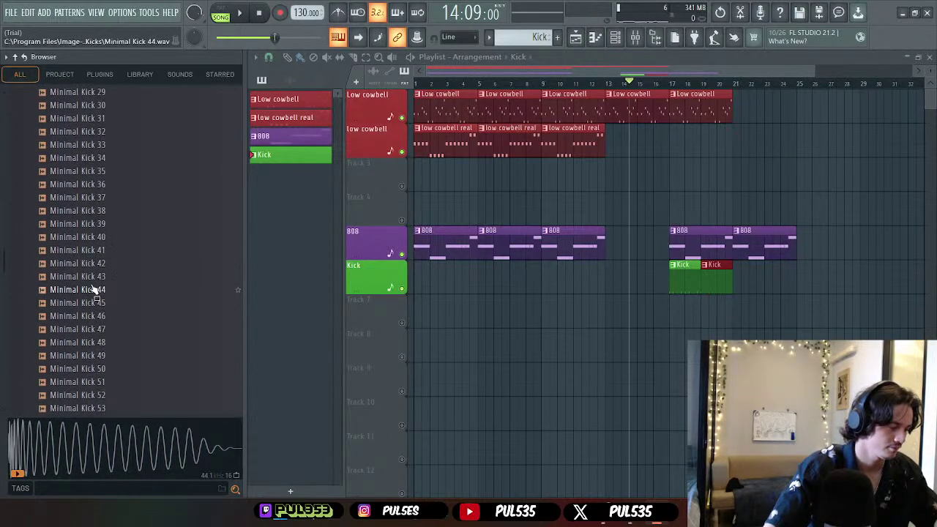
click(94, 291)
scroll(106, 376, up, 4)
click(107, 370)
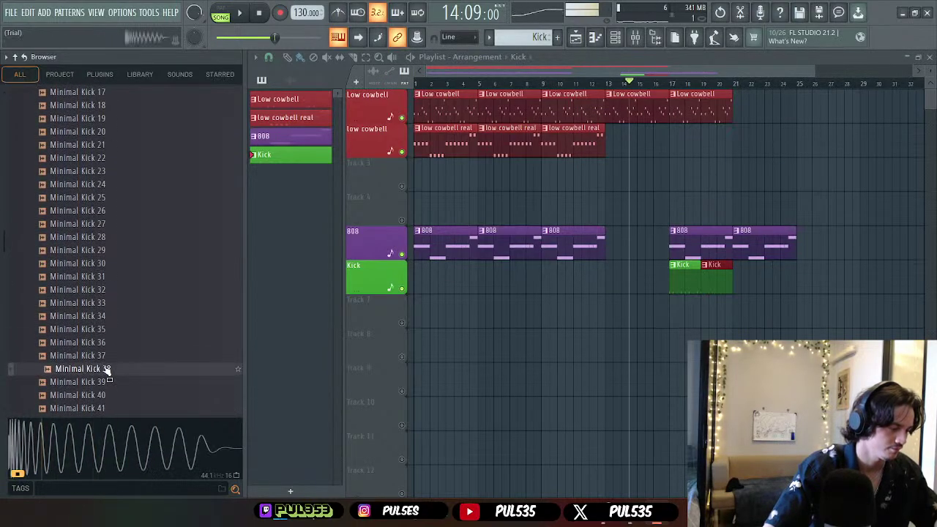
click(111, 343)
click(102, 315)
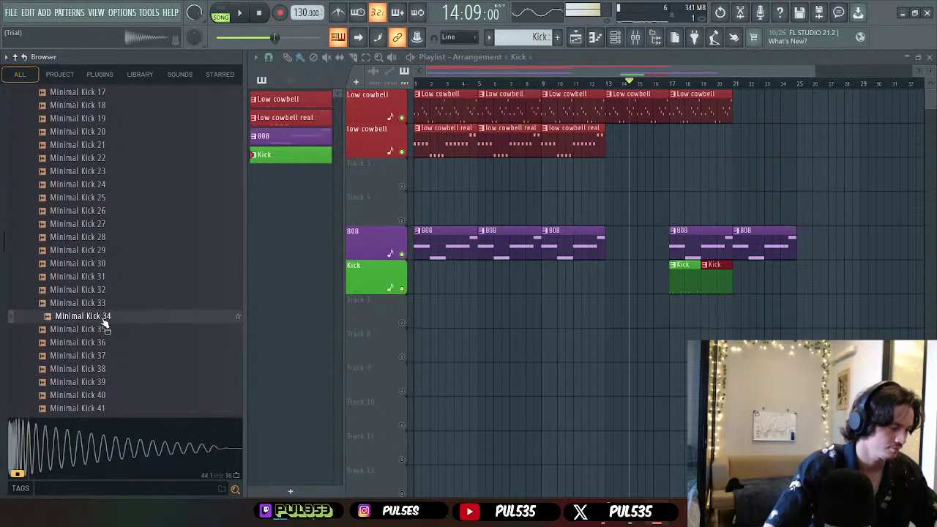
click(101, 290)
scroll(109, 290, up, 2)
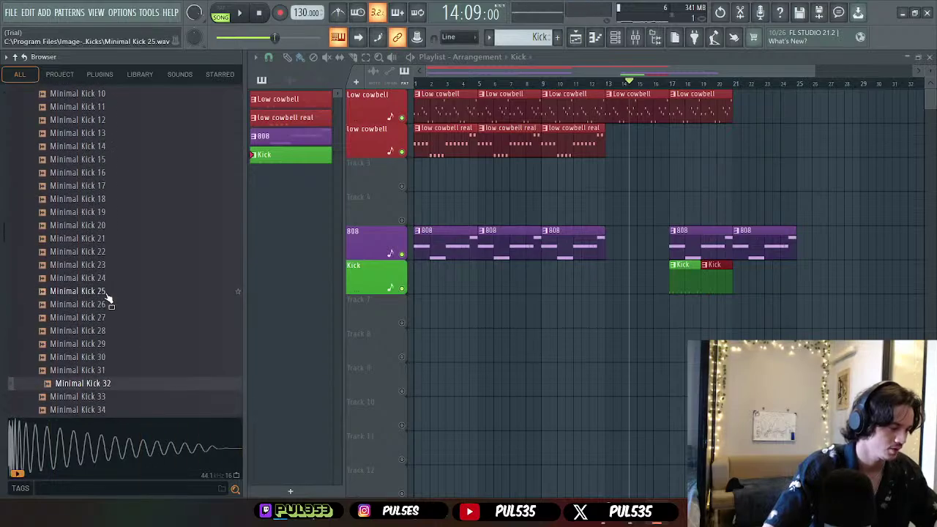
click(106, 290)
click(106, 277)
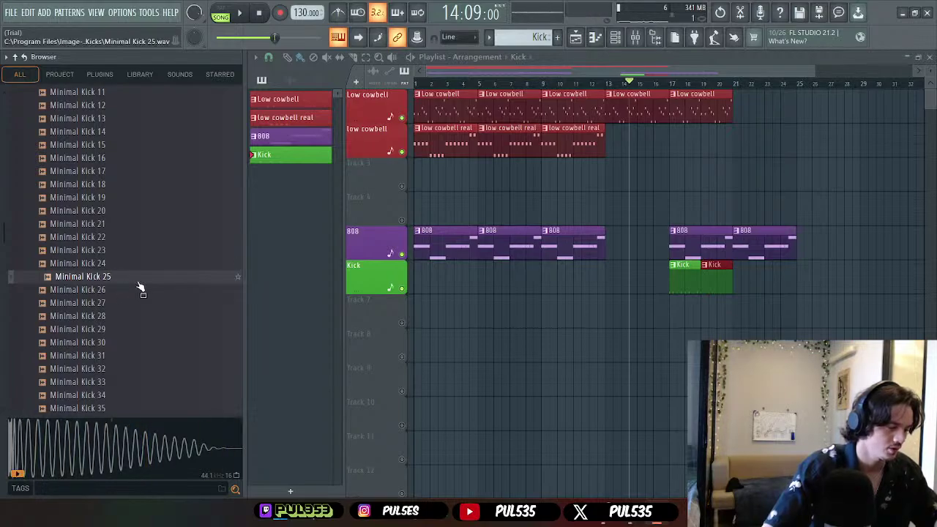
- Add Minimal Kick 25 as a channel in the Kick pattern and program a hit on every fourth step
click(595, 38)
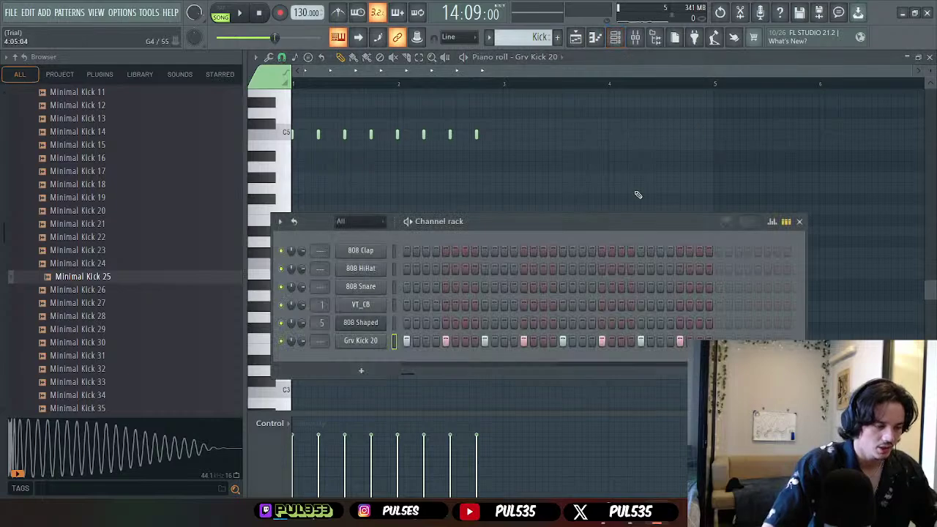
drag(98, 276, 381, 360)
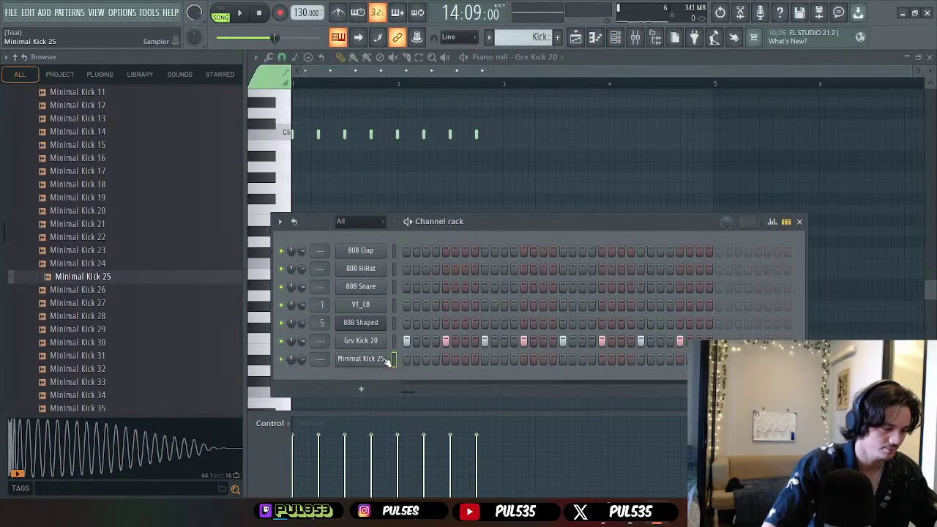
click(445, 358)
click(484, 359)
click(524, 359)
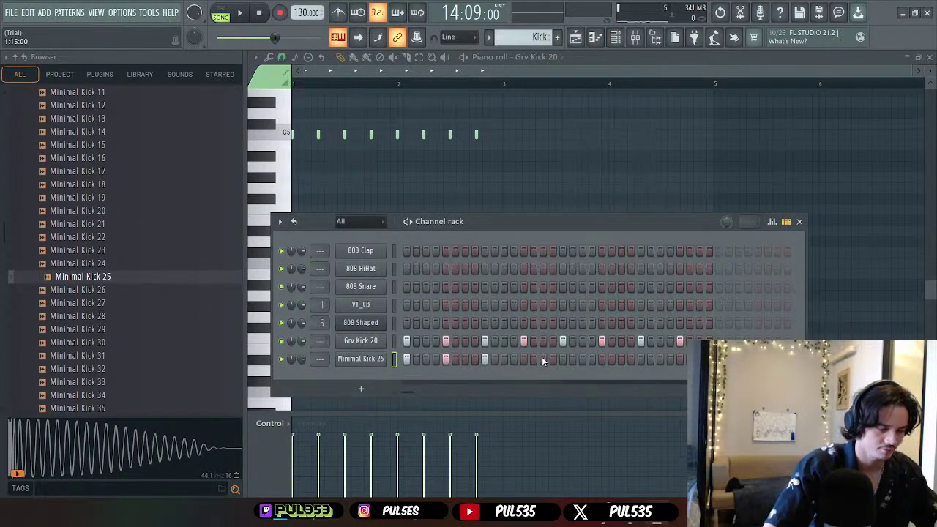
click(563, 359)
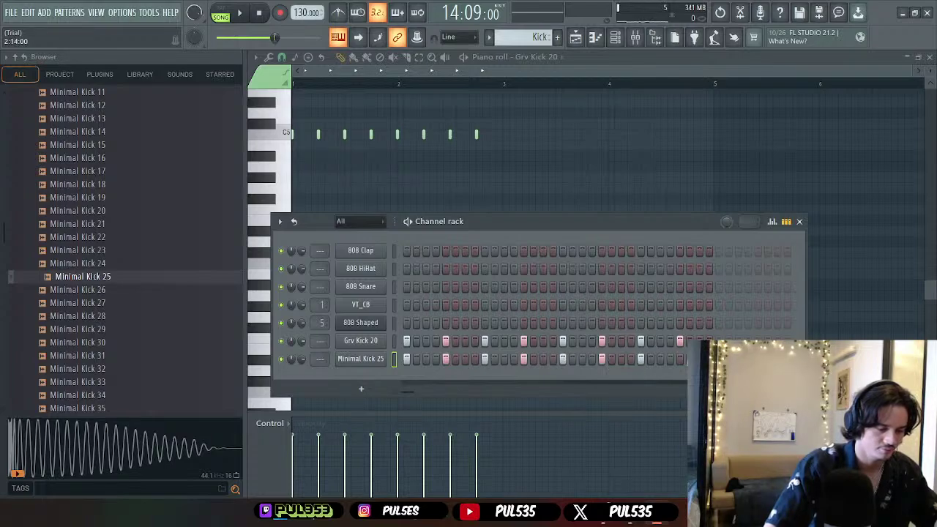
click(680, 359)
- Clear the Grv Kick 20 steps, audition the Minimal Kick 25 pattern, and delete the Grv Kick 20 channel
drag(680, 341, 404, 341)
key(space)
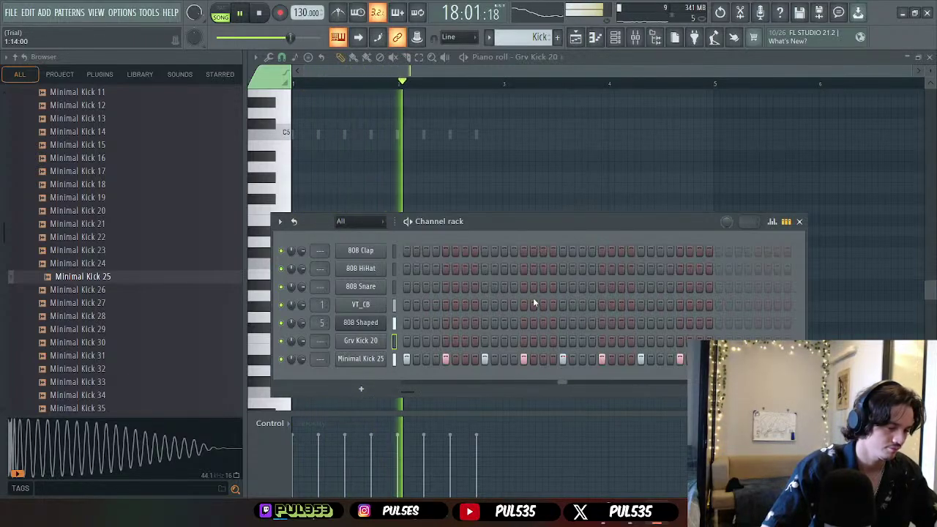
key(space)
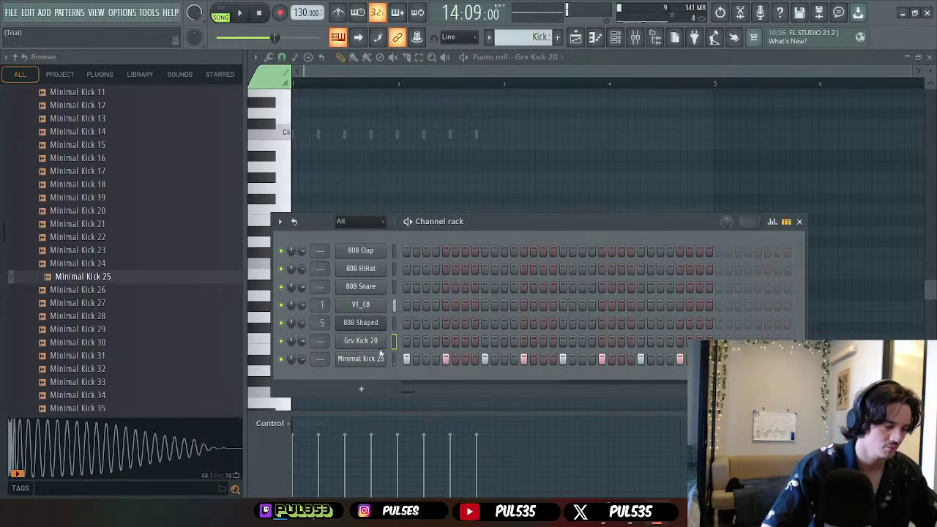
right_click(364, 342)
click(439, 470)
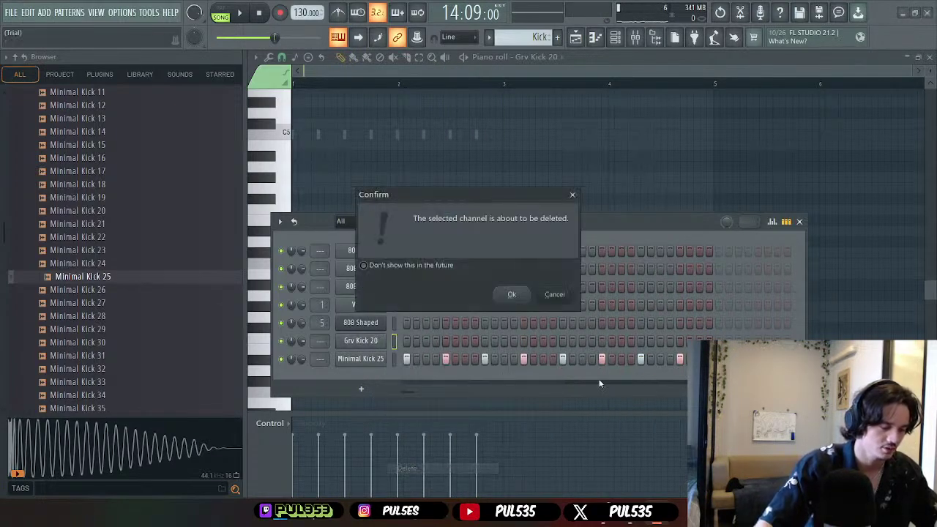
click(511, 294)
click(800, 221)
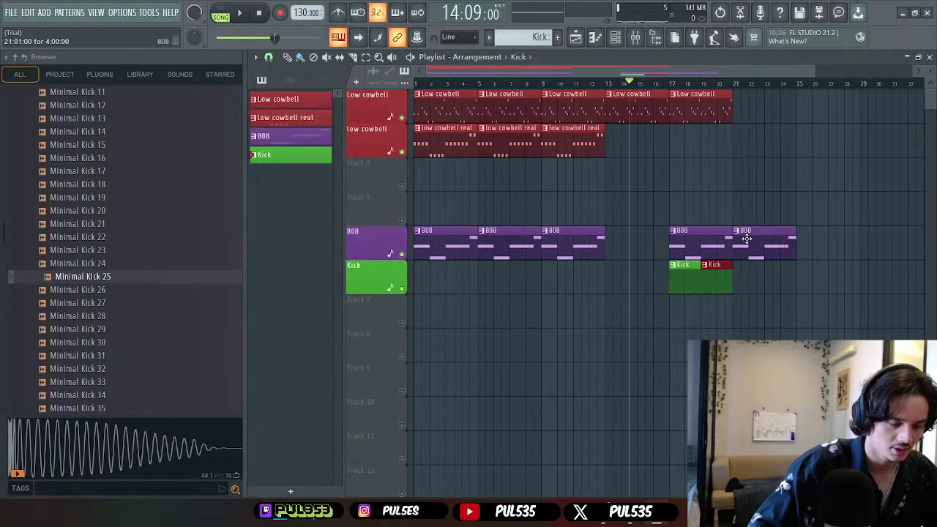
- Replace the Low cowbell clip at bar 17 with a low cowbell real clip, auditioning the arrangement before and after
key(space)
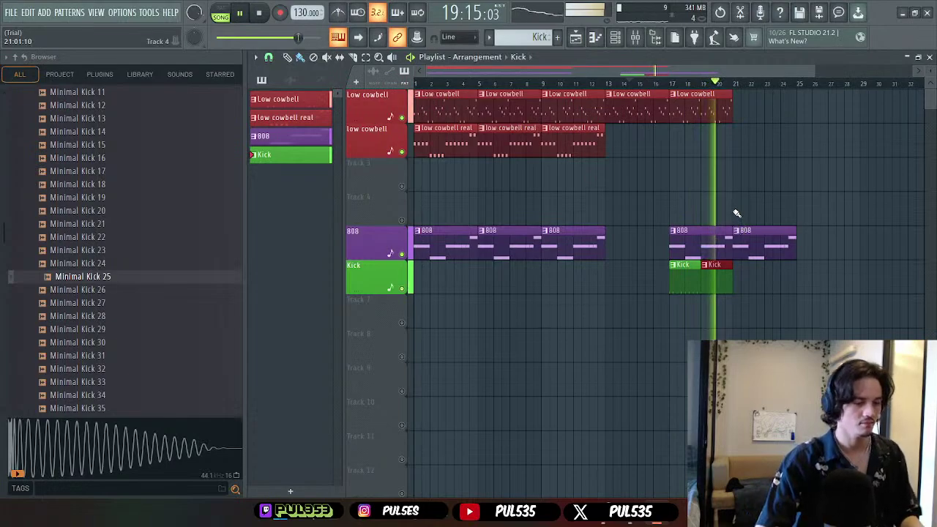
key(space)
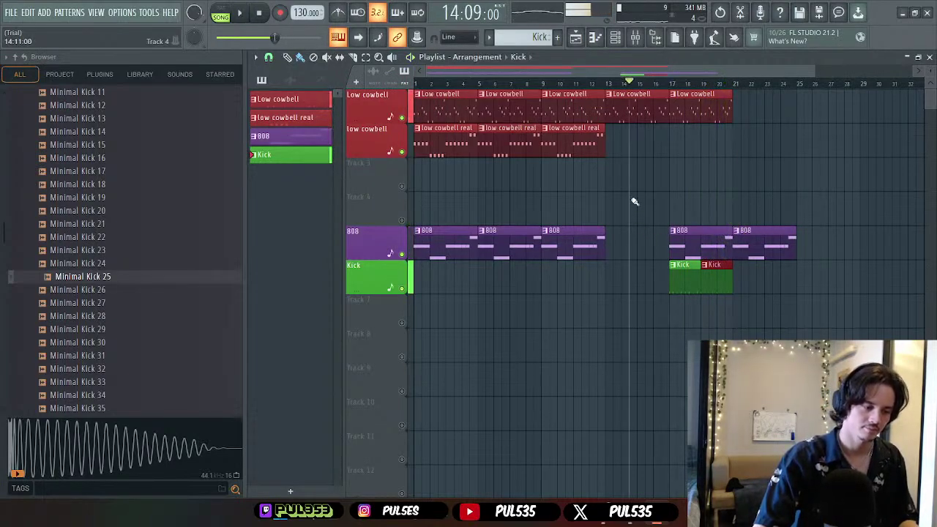
click(575, 129)
click(669, 139)
right_click(725, 110)
key(space)
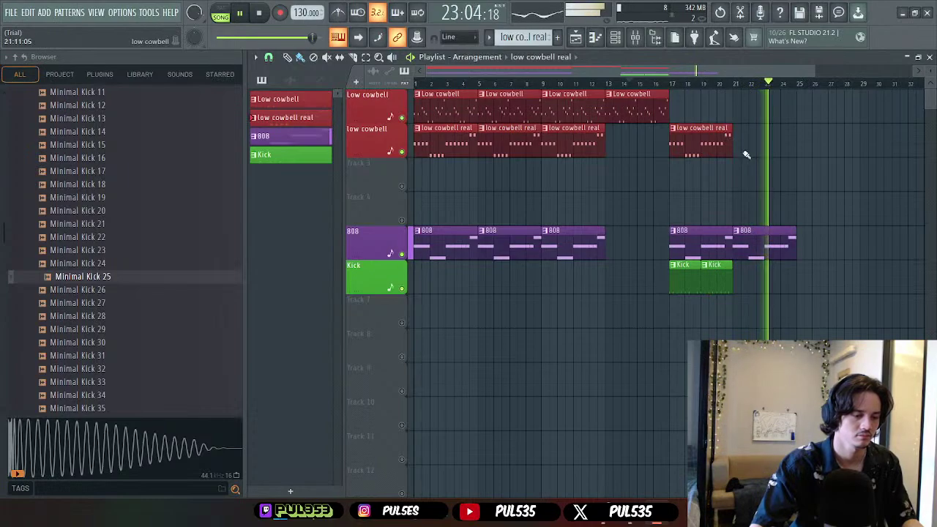
key(space)
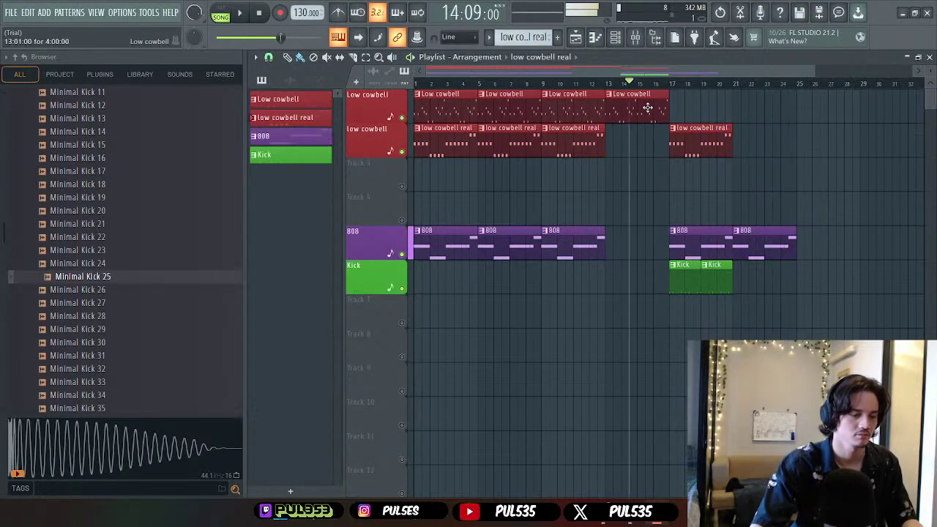
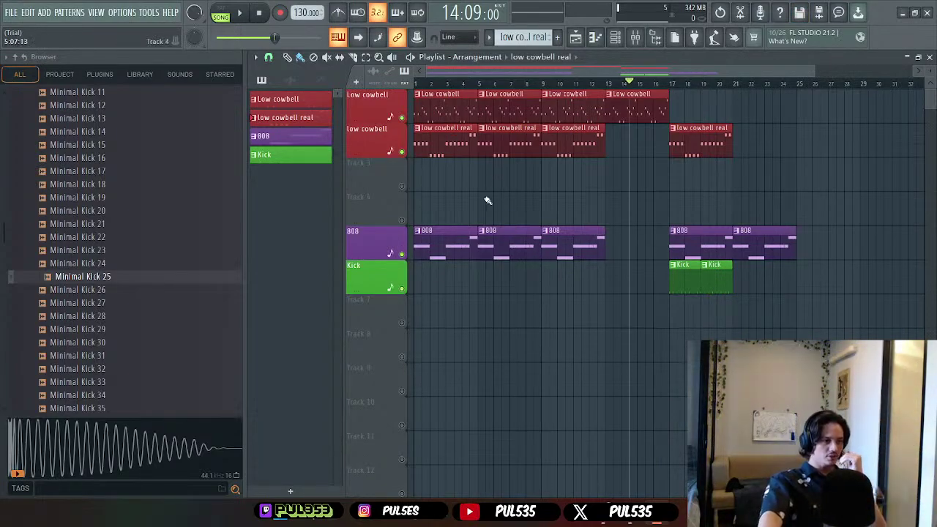
- Delete both cowbell clips at bar 1 and the Low cowbell clip at bar 5, and audition the arrangement
drag(487, 201, 414, 90)
key(Delete)
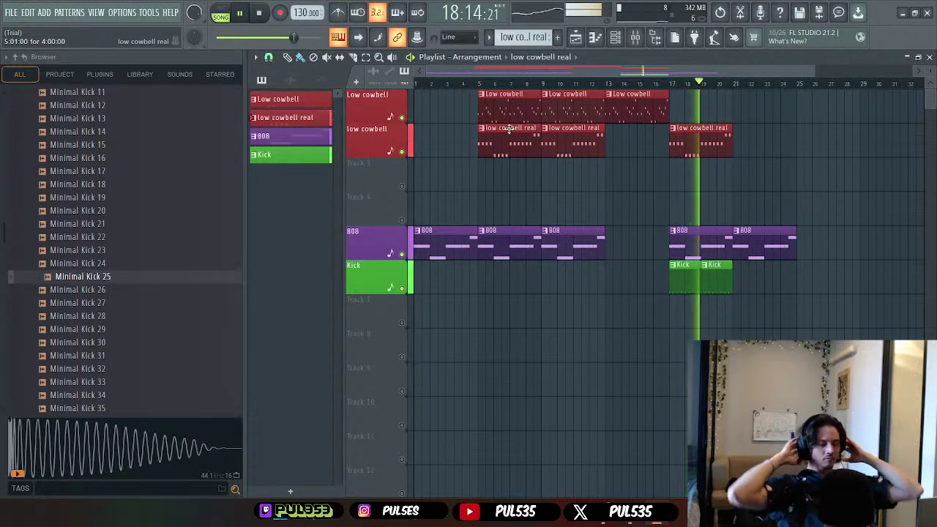
key(space)
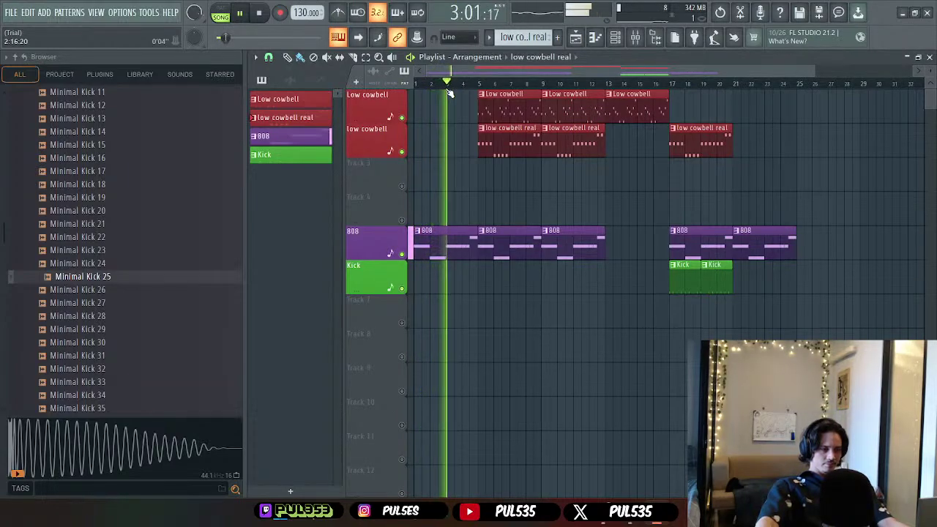
key(space)
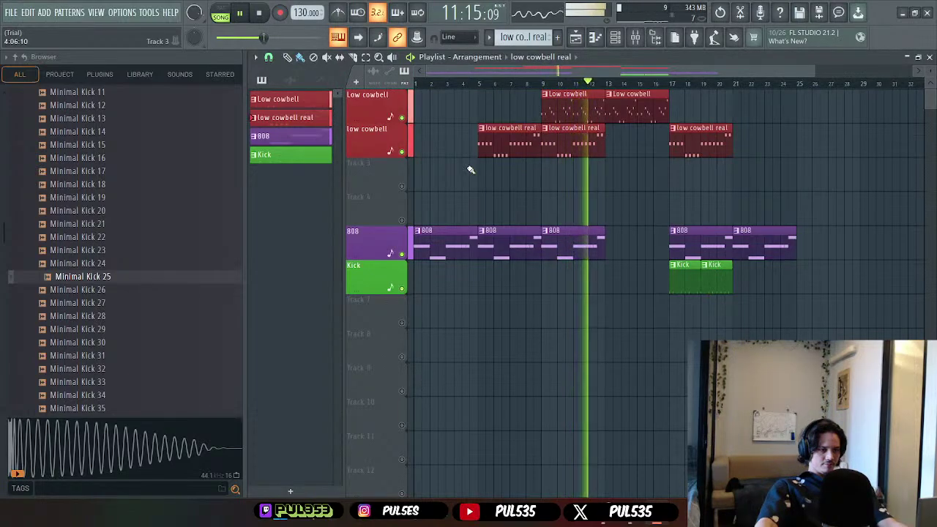
key(space)
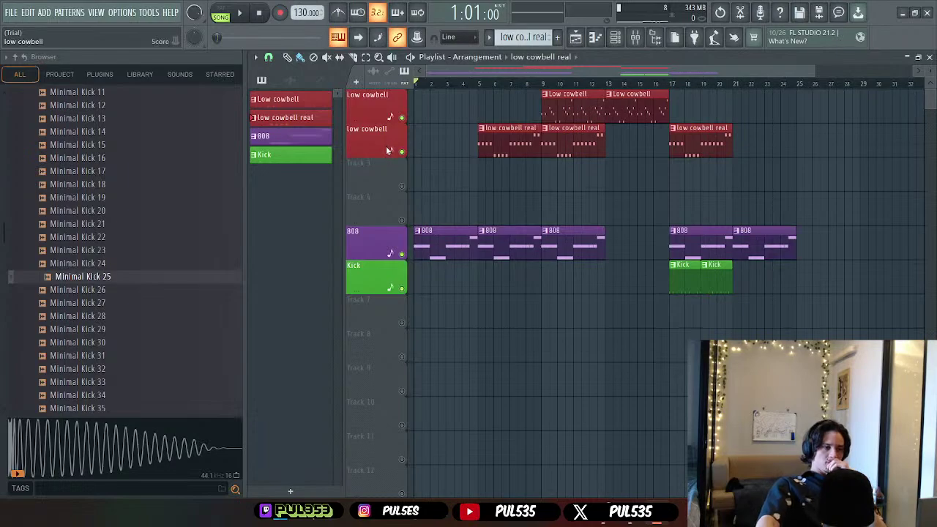
- Create an automation clip for the VT_CB channel's volume
double_click(311, 101)
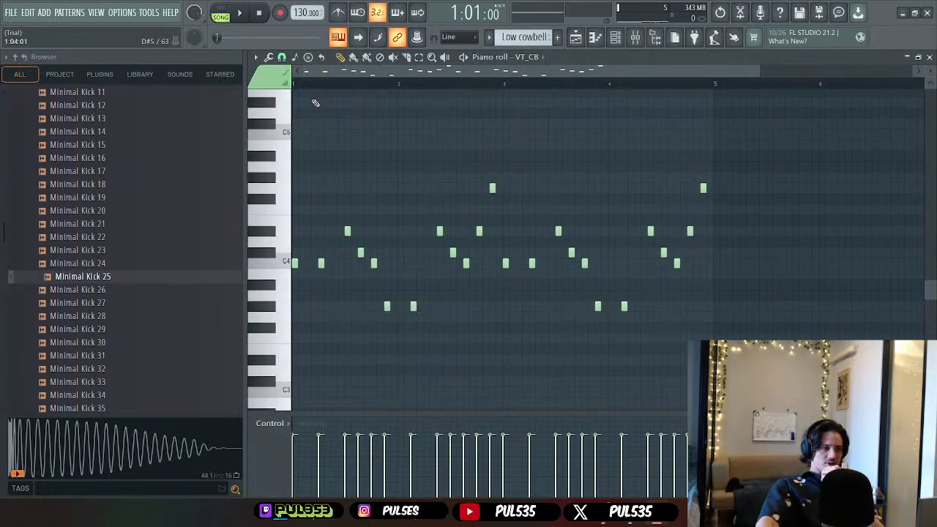
click(595, 38)
click(610, 45)
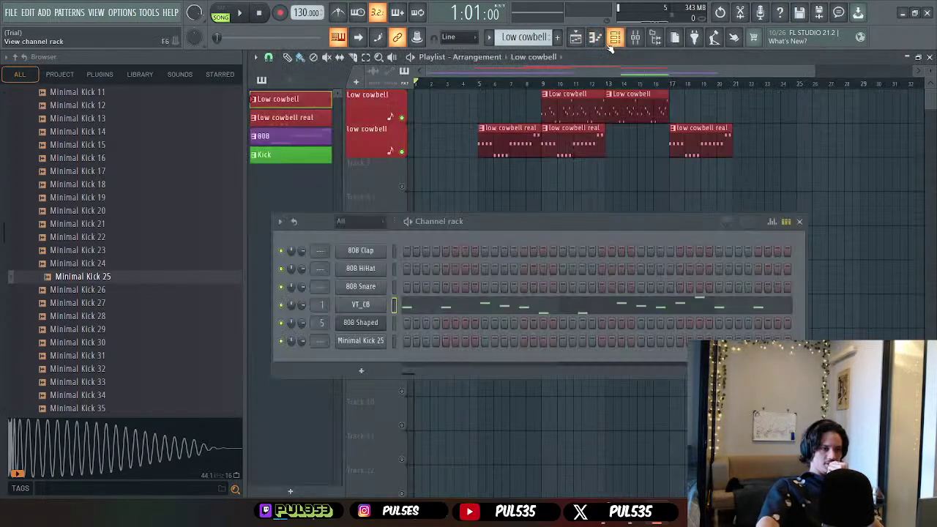
click(361, 304)
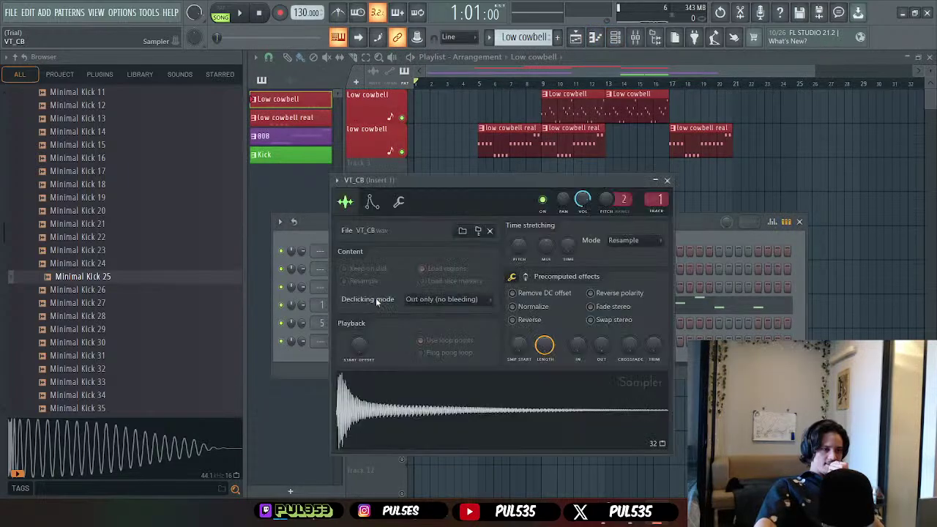
right_click(582, 200)
right_click(586, 200)
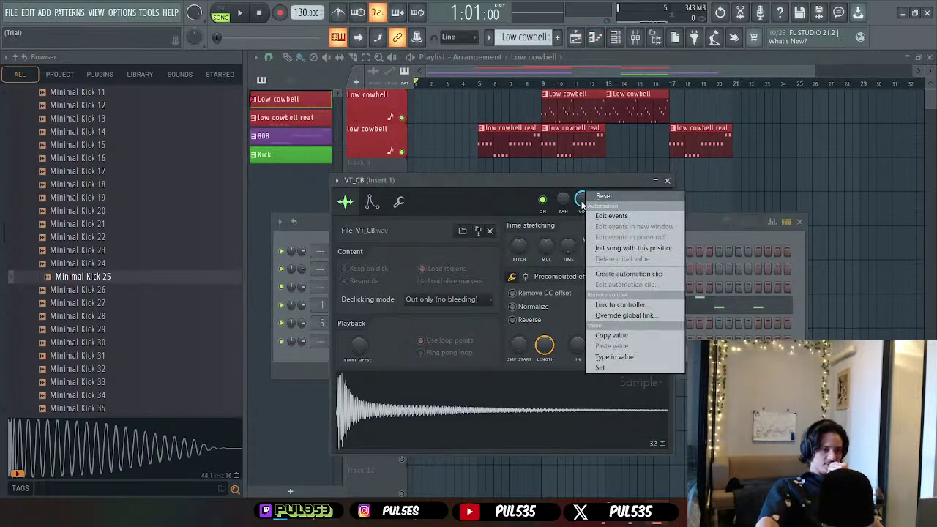
click(626, 275)
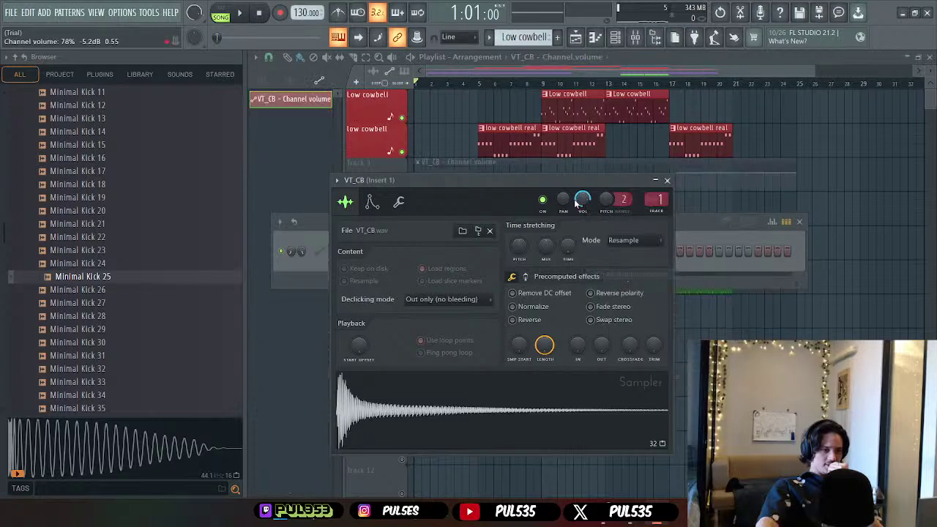
- Lower the start of the VT_CB volume automation to its minimum and curve it into a gradual fade-in
click(668, 181)
click(410, 190)
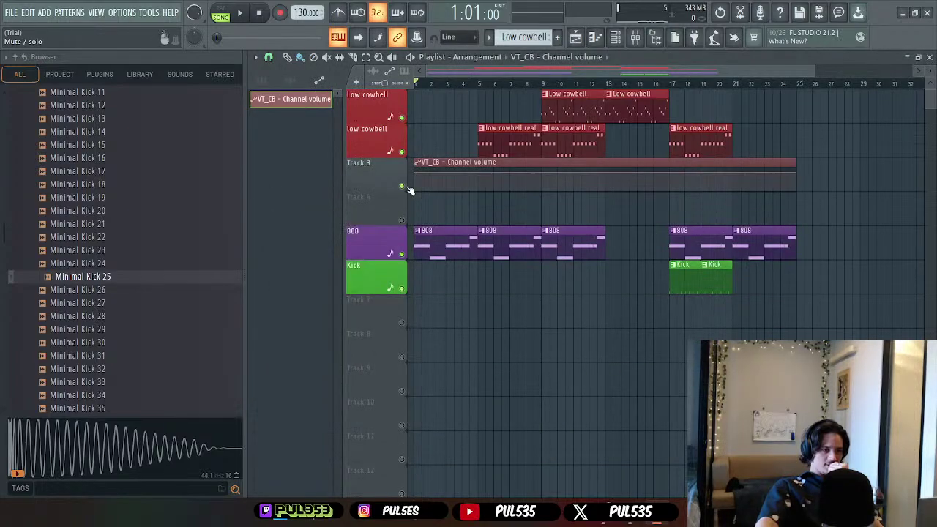
drag(418, 173, 416, 190)
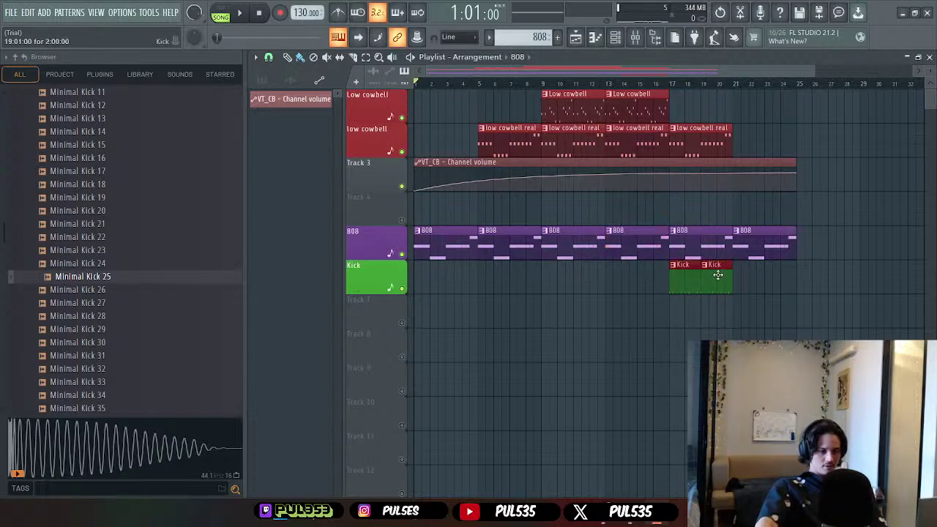
- Move the two Kick clips to bars 21 and 23, and place a Low cowbell clip at bar 21
drag(718, 274, 762, 276)
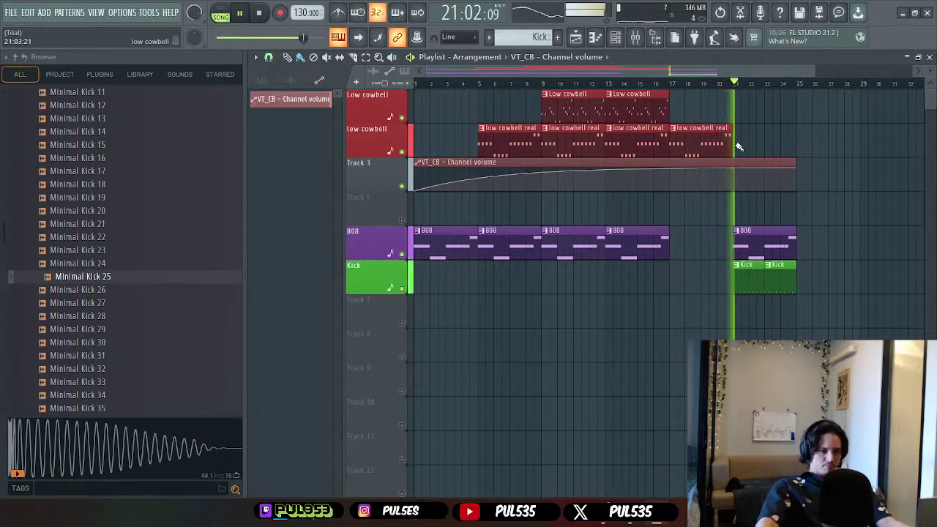
click(742, 104)
key(space)
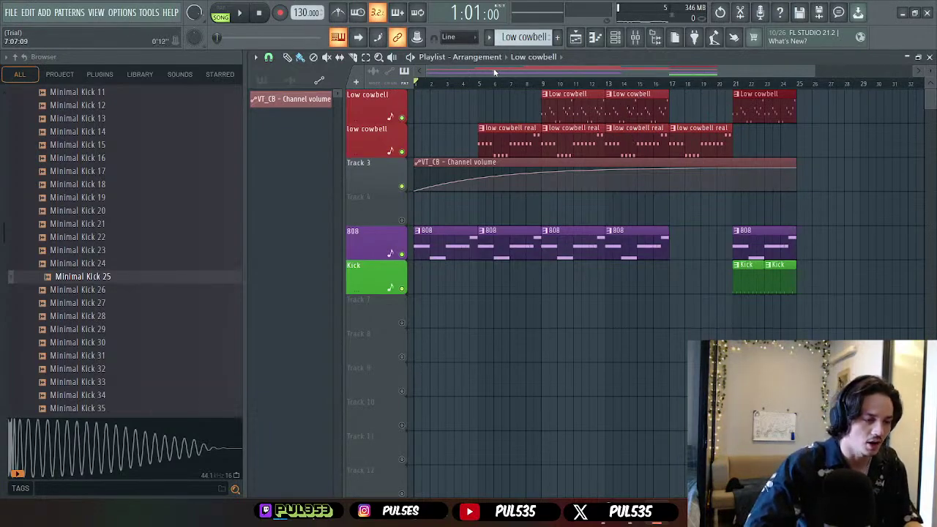
- Audition the arrangement from bar 5 and open the low cowbell real pattern's notes for editing
key(space)
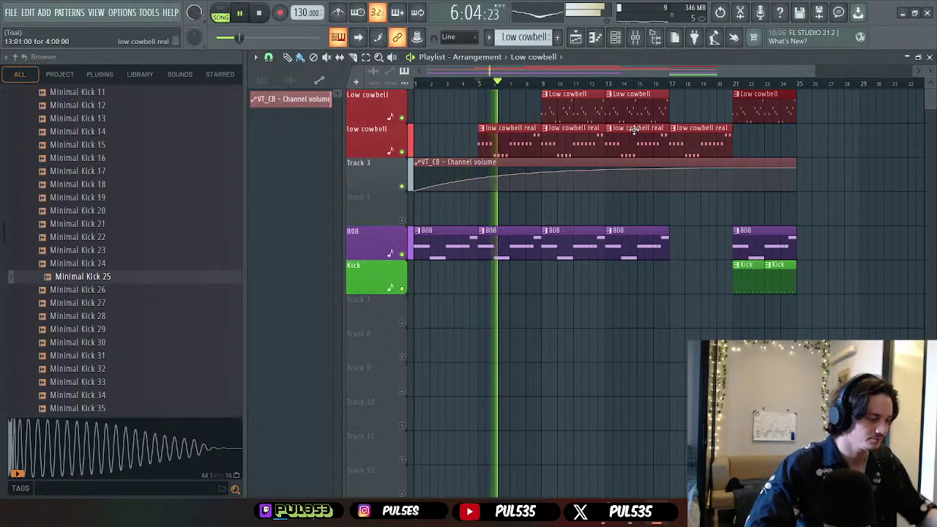
click(512, 137)
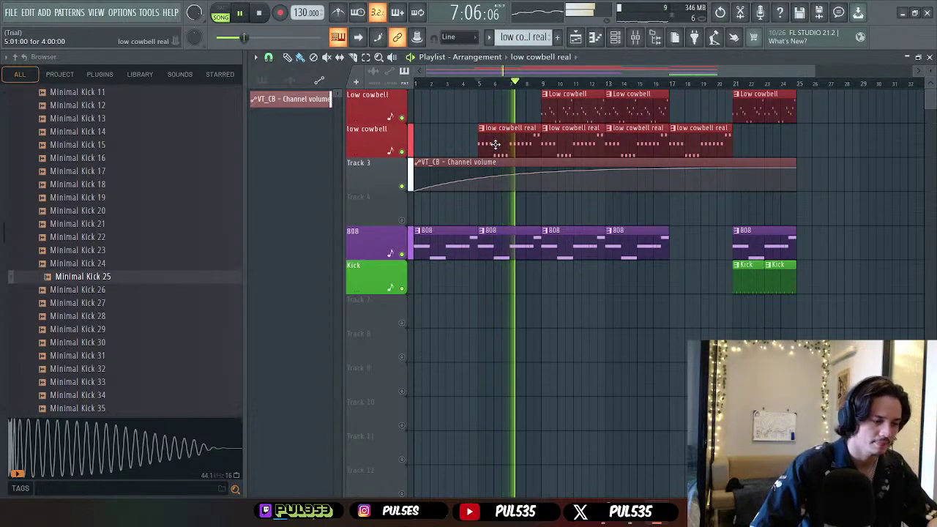
double_click(512, 136)
key(space)
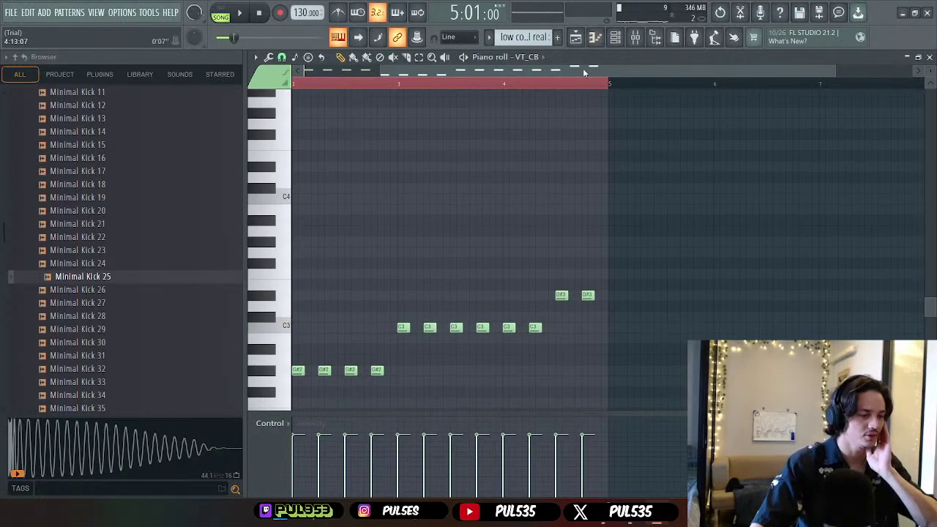
- Raise the fourth note of bars 1 and 3 in the low cowbell real pattern to C#3 and audition it
drag(583, 68, 277, 172)
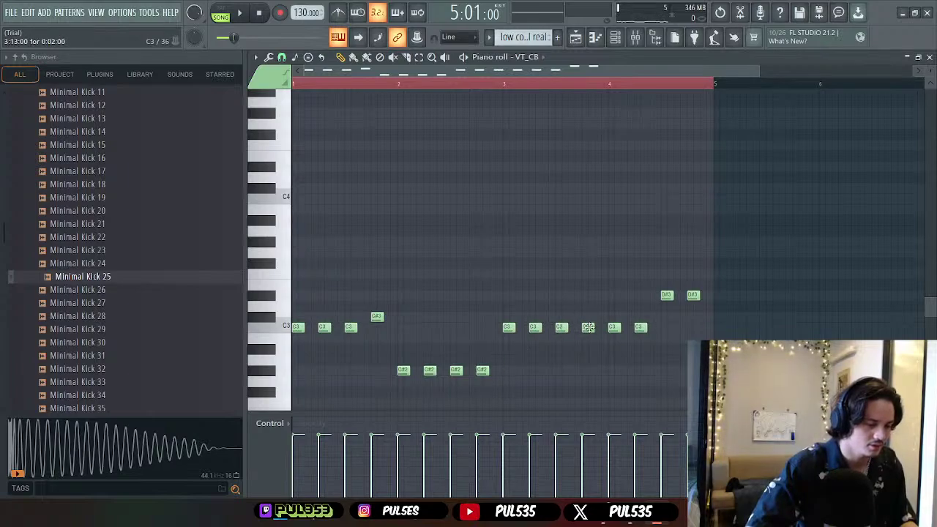
key(space)
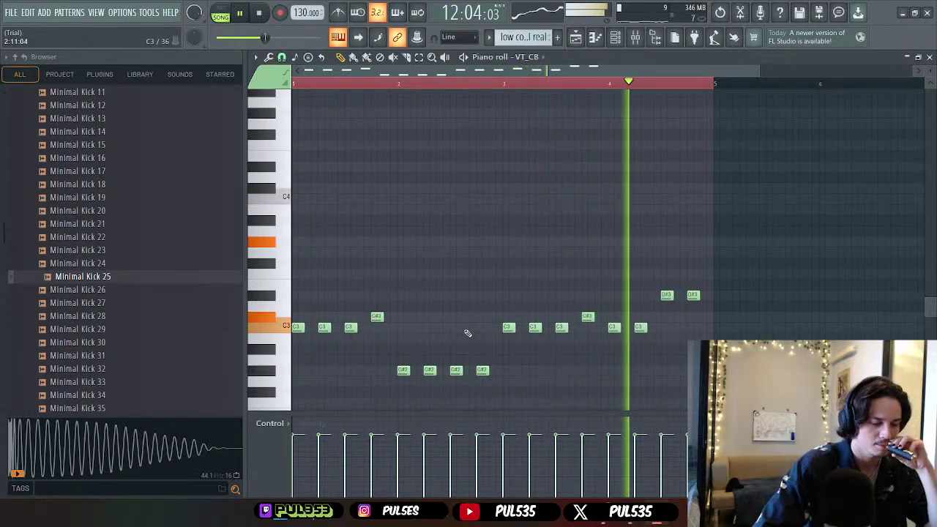
key(space)
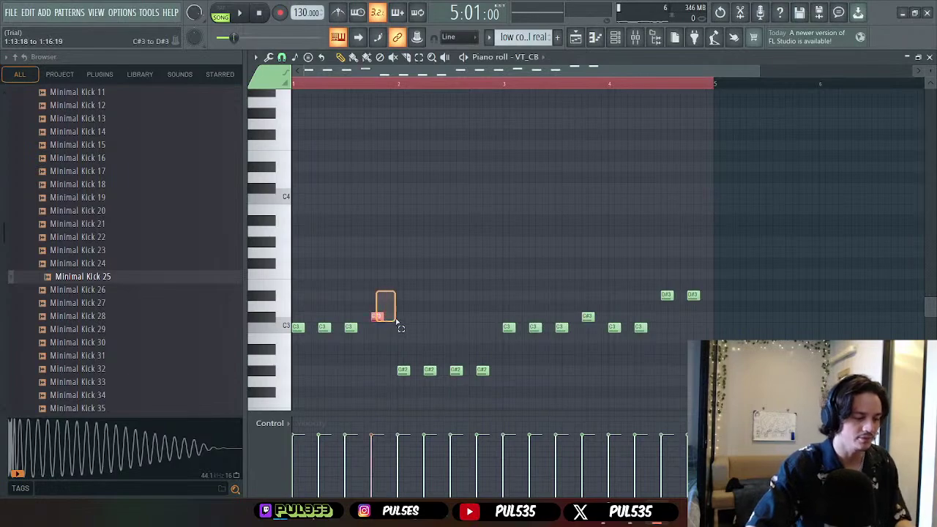
- Raise the two C#3 notes to D#3, audition them, and shift both two steps later
drag(401, 328, 589, 316)
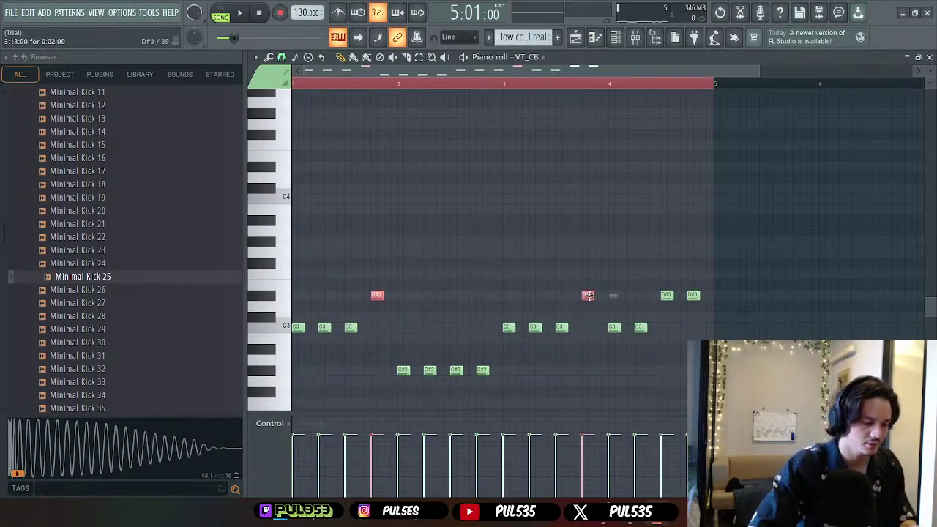
key(space)
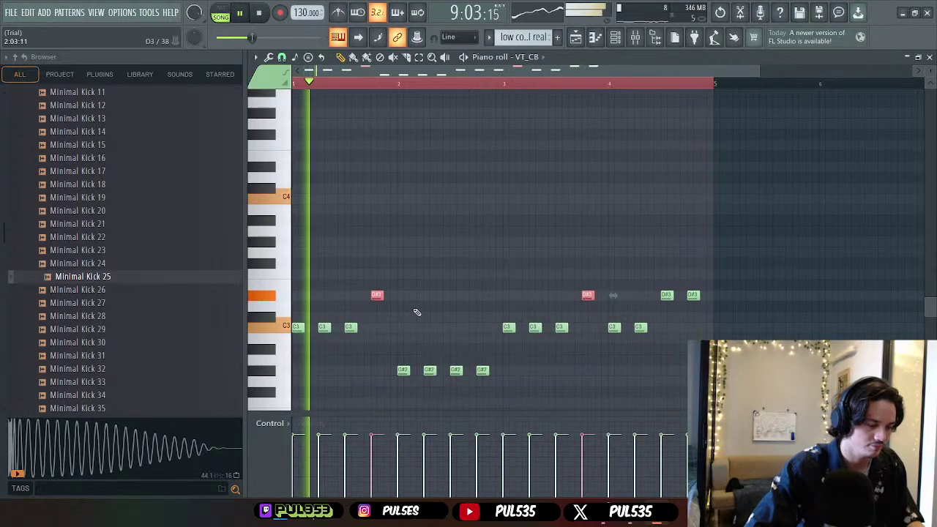
drag(382, 296, 396, 295)
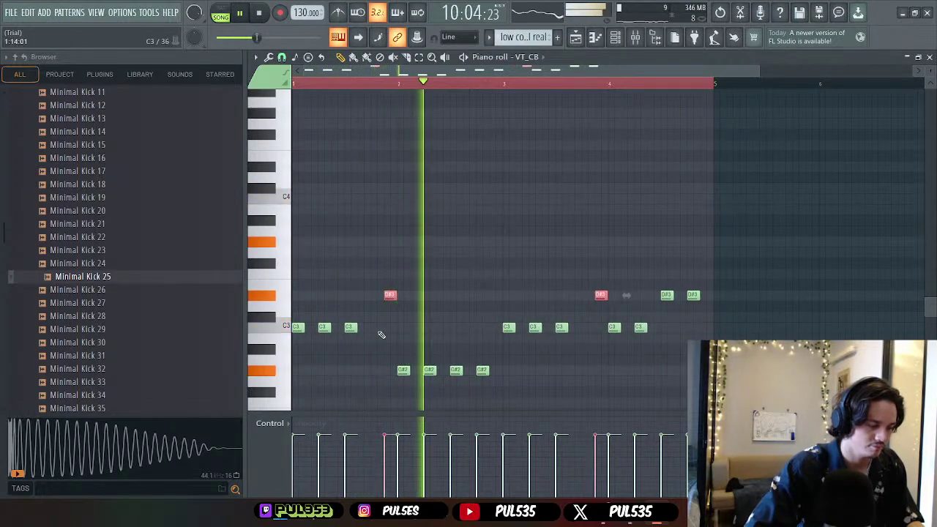
- Add a fourth C3 note just before the D#3 note in bars 1 and 3 and audition the melody
key(space)
click(377, 328)
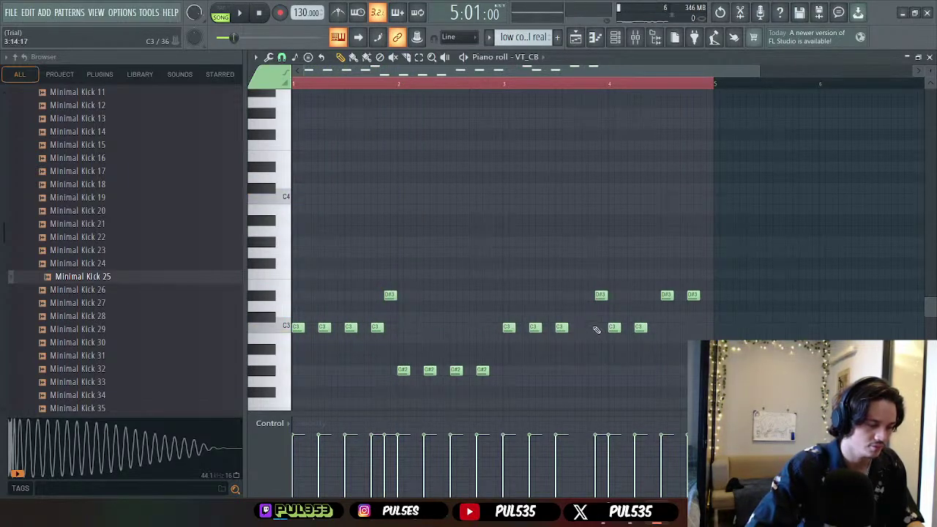
click(591, 331)
key(space)
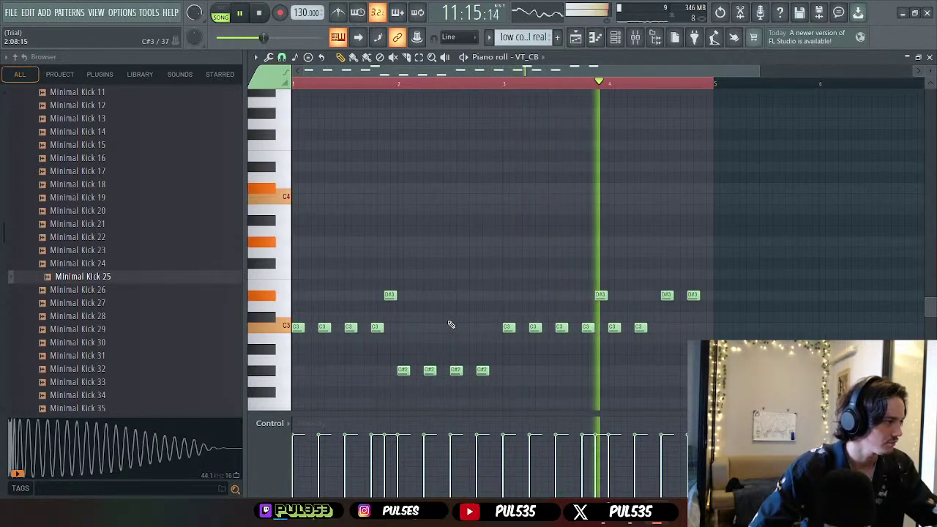
- Delete the D#3 notes at the ends of bars 1 and 3 and audition the melody
key(space)
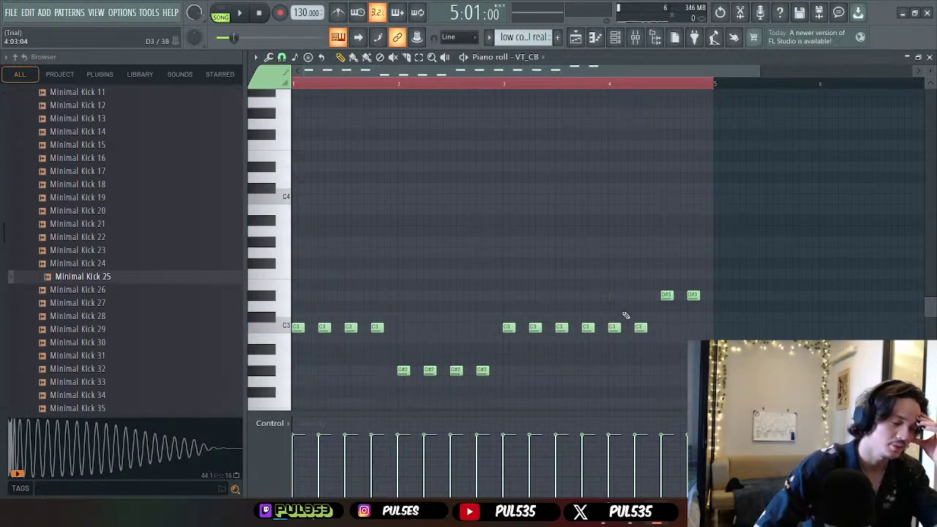
key(space)
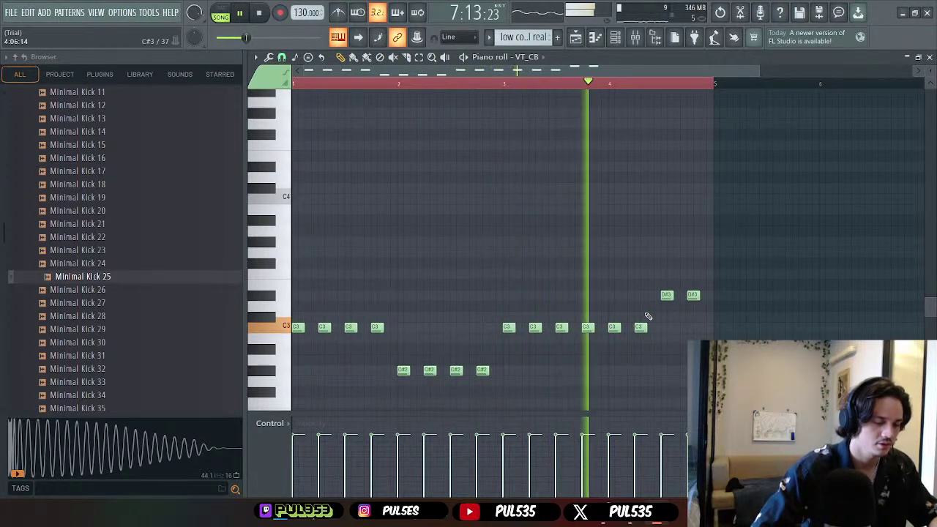
key(space)
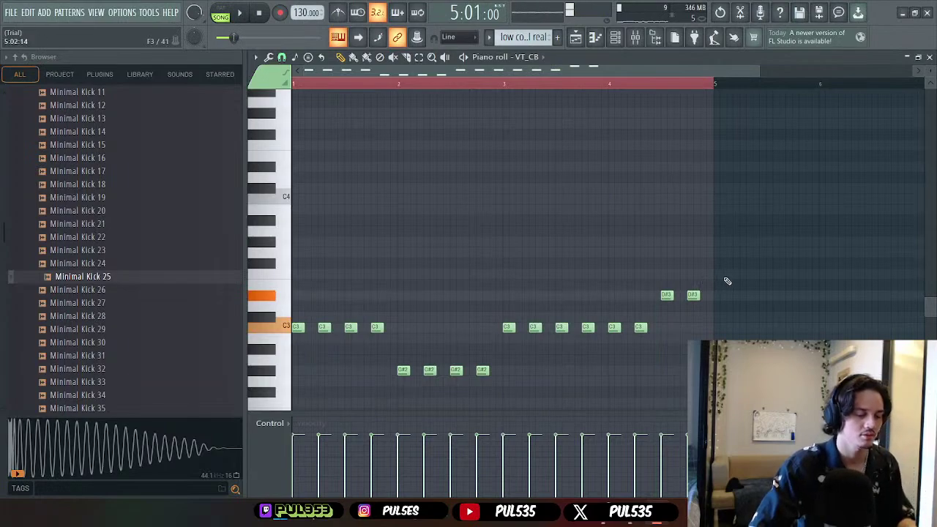
- Audition all the melody notes an octave lower and an octave higher, and return them to the original octave
drag(726, 270, 295, 388)
key(ctrl+Down)
key(space)
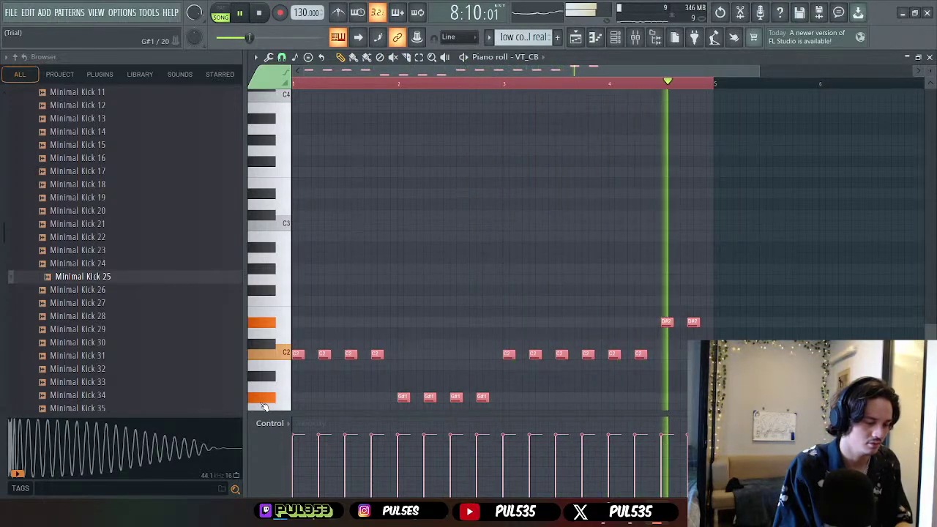
key(ctrl+Up)
key(ctrl+Up)
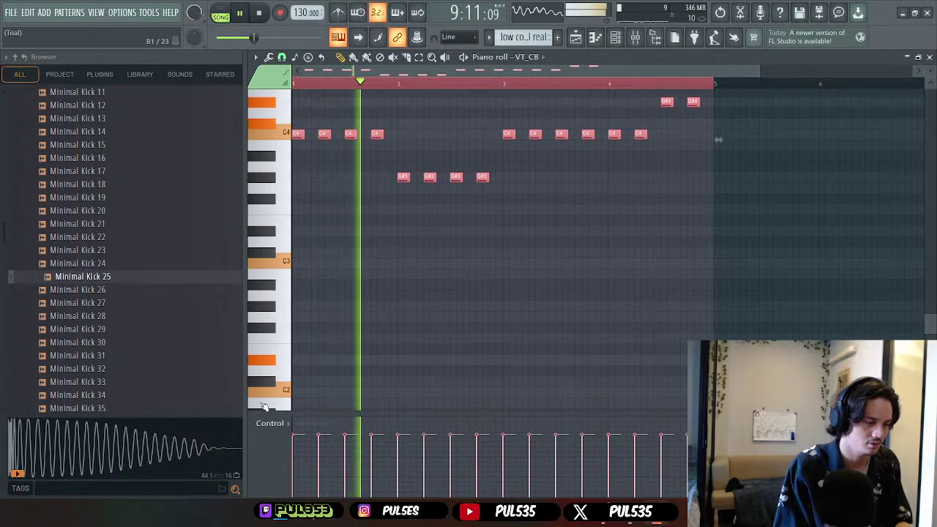
key(ctrl+Down)
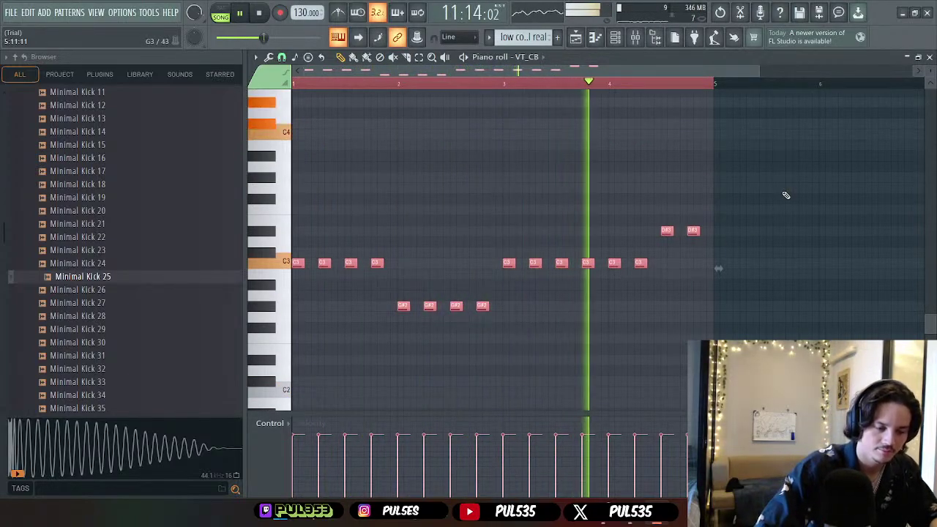
- Close the note editor, listen to the full arrangement, and check the levels of the mixer tracks
click(930, 57)
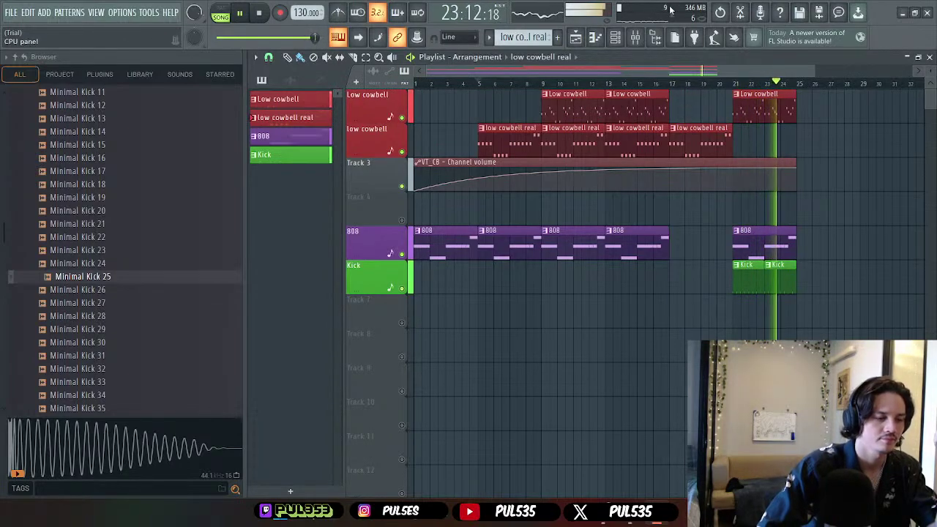
click(637, 39)
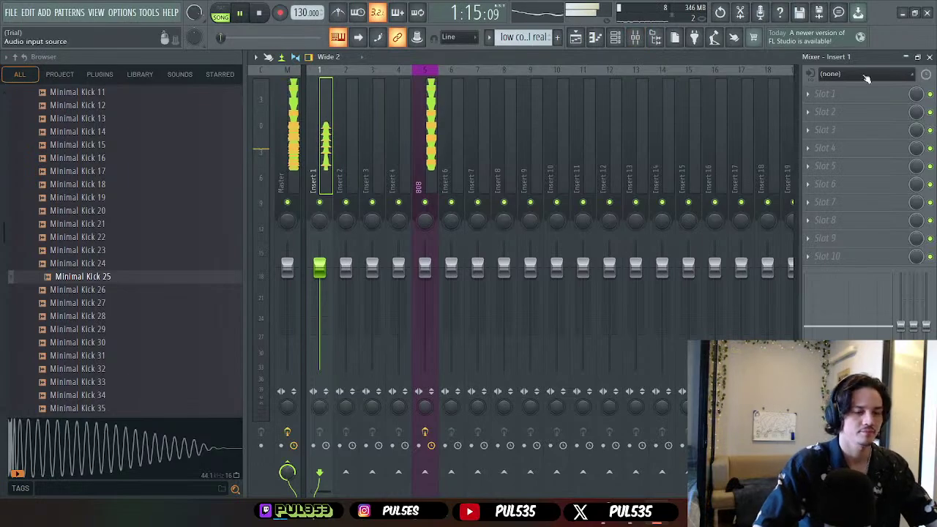
key(F5)
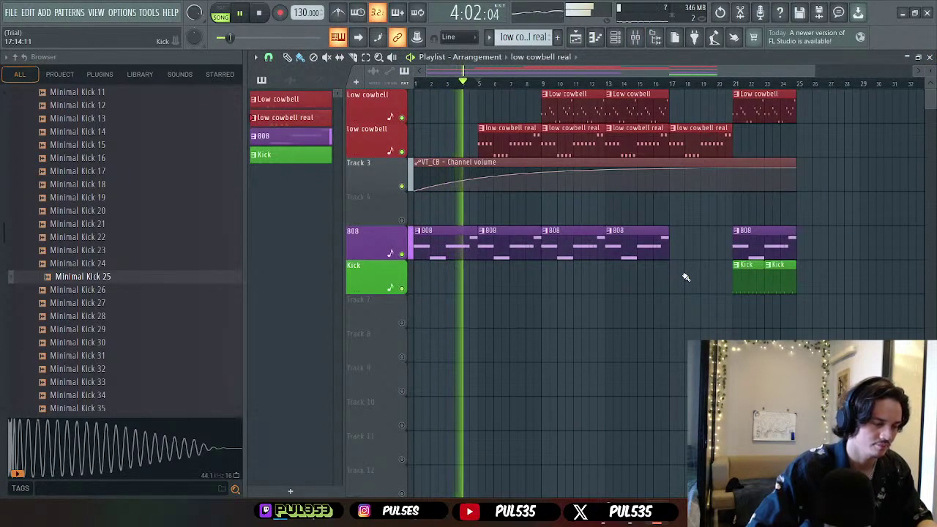
key(space)
- Create a new pattern named 3xosc
click(290, 491)
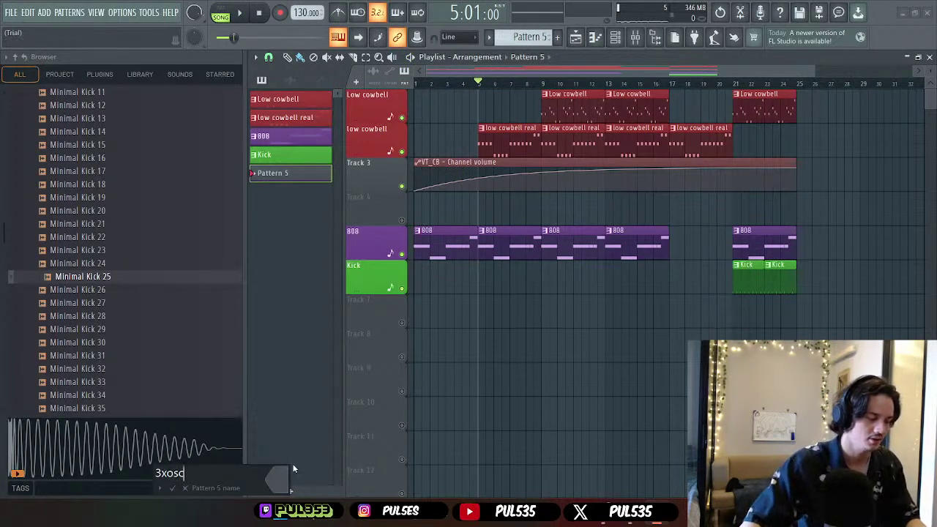
text(3xosc)
key(Return)
click(479, 478)
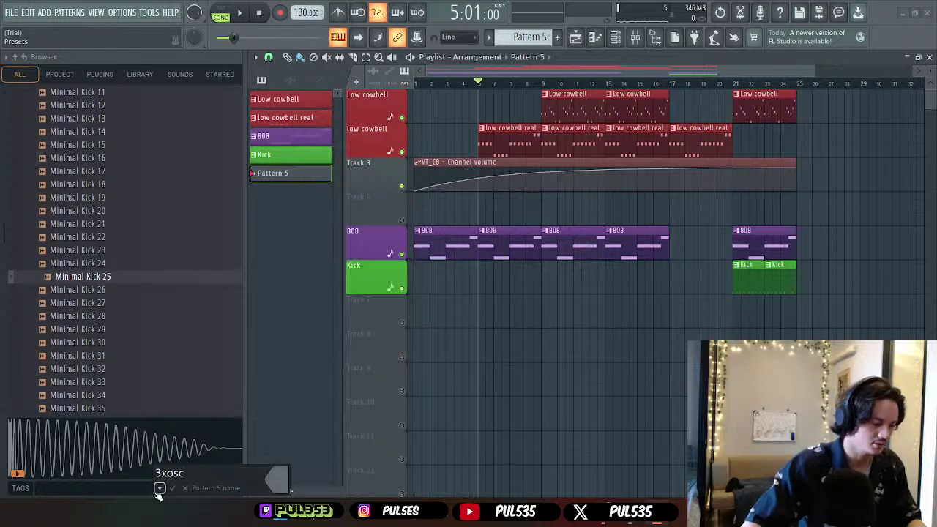
click(172, 488)
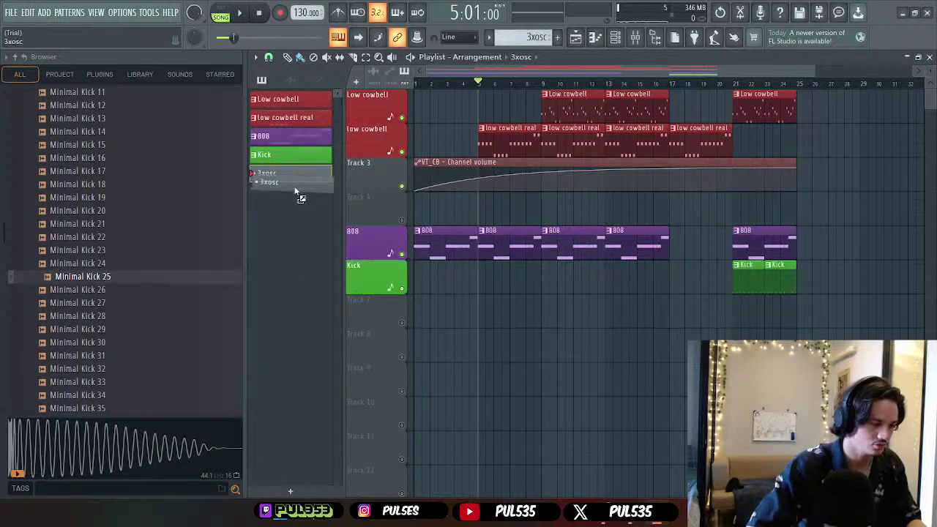
- Insert a 3xosc track between 808 and Kick and place 3xosc clips at bars 1, 5, 9, 13 and 21
right_click(376, 206)
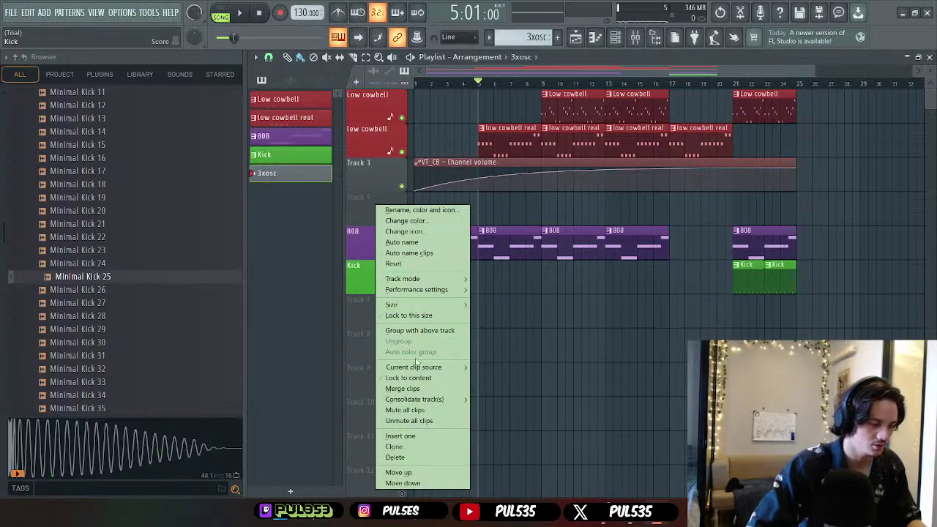
click(400, 436)
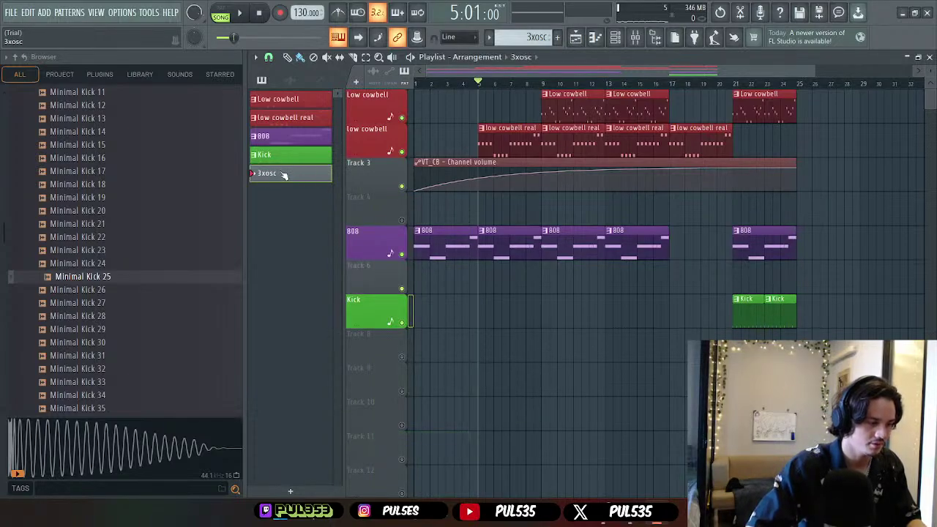
drag(284, 174, 375, 279)
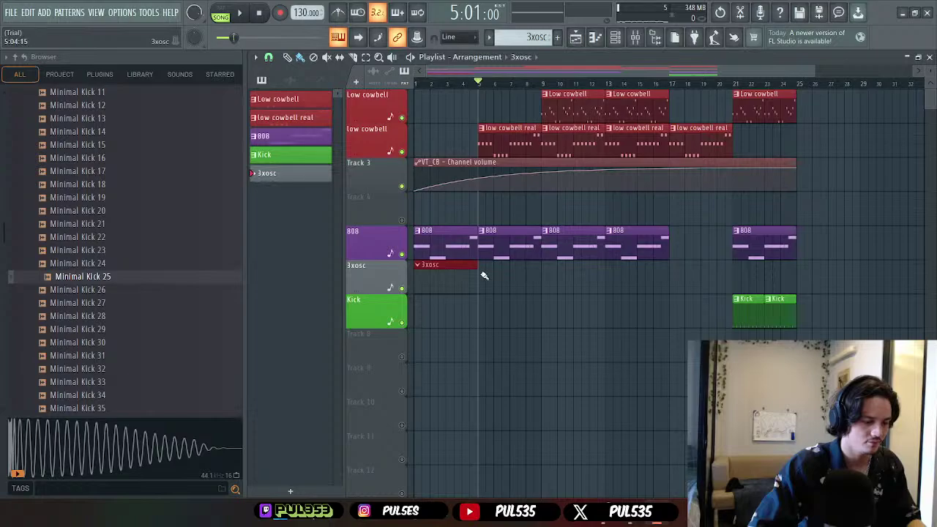
drag(484, 275, 627, 279)
click(734, 276)
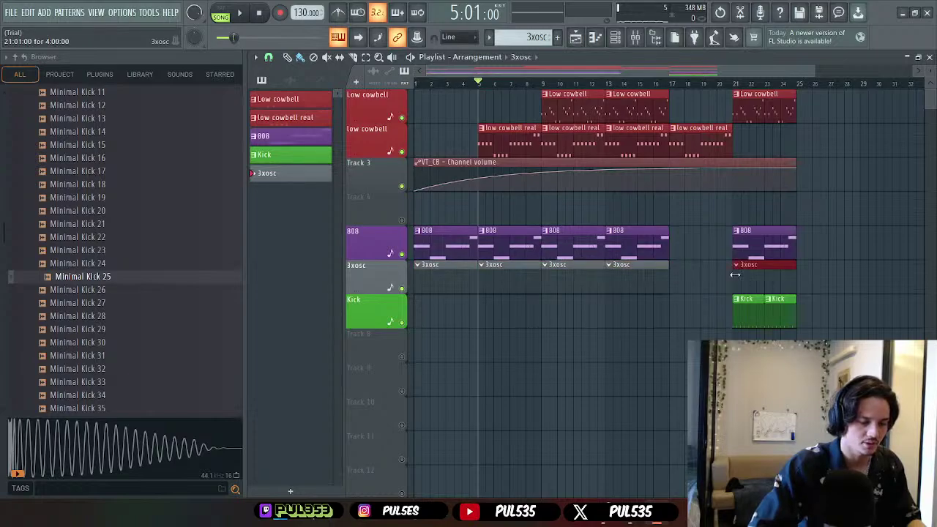
- Copy all the notes of the 808 pattern
double_click(442, 251)
key(ctrl+a)
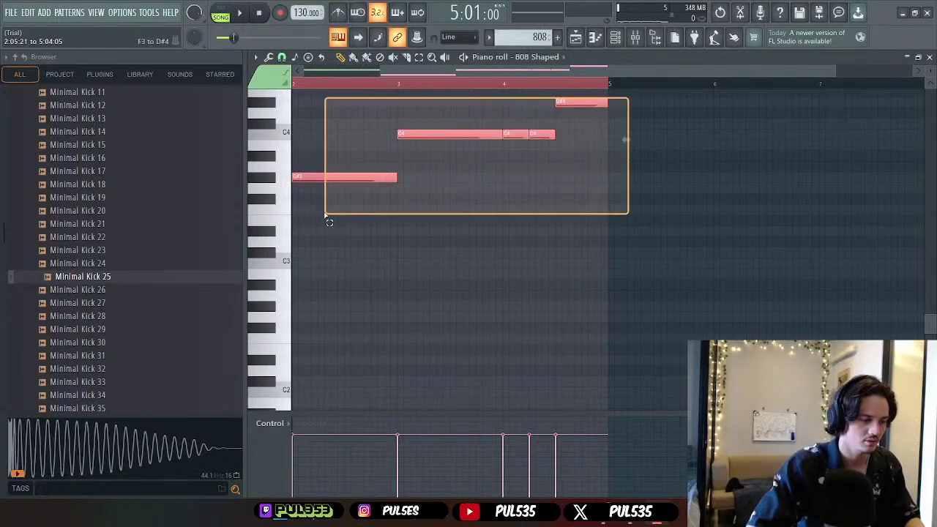
key(shift+Right)
click(929, 56)
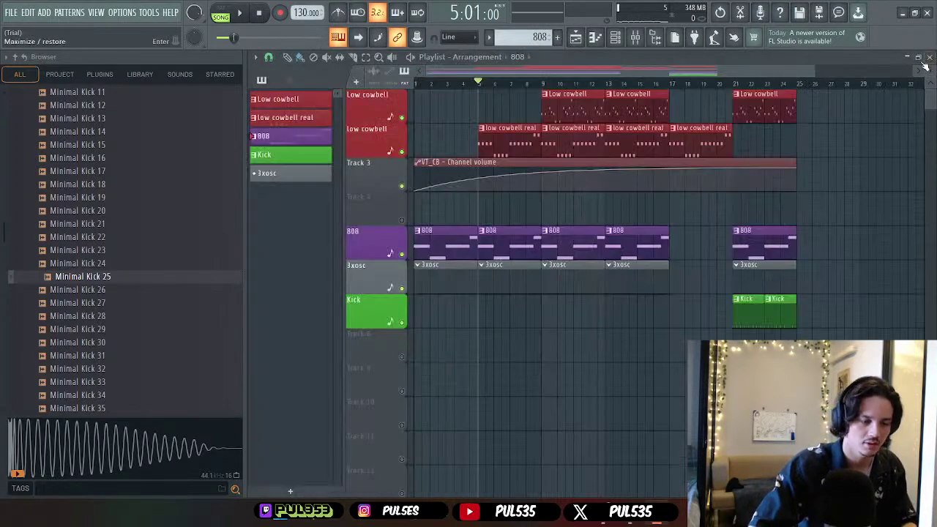
- Add a 3x Osc channel, set its oscillator 1 shape to noise, and route the channel to mixer insert 6
click(596, 36)
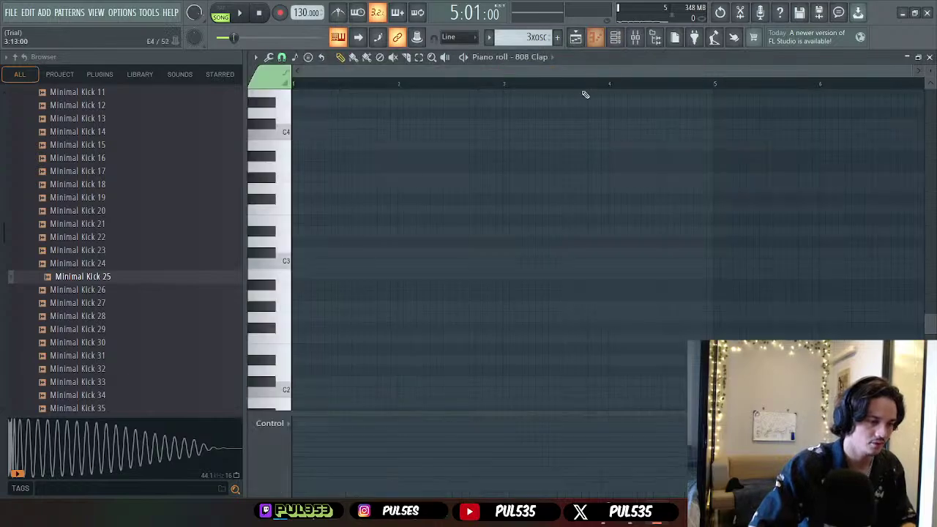
click(616, 38)
click(361, 371)
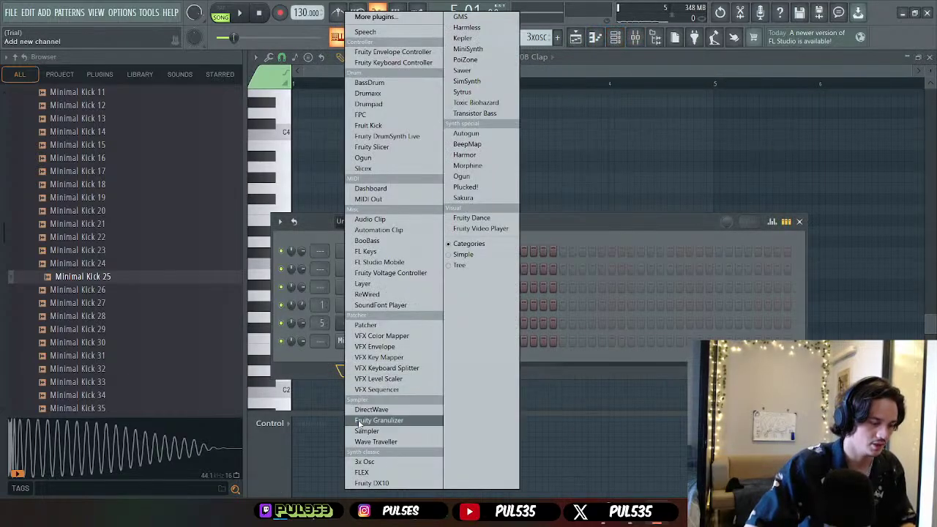
click(358, 462)
click(364, 183)
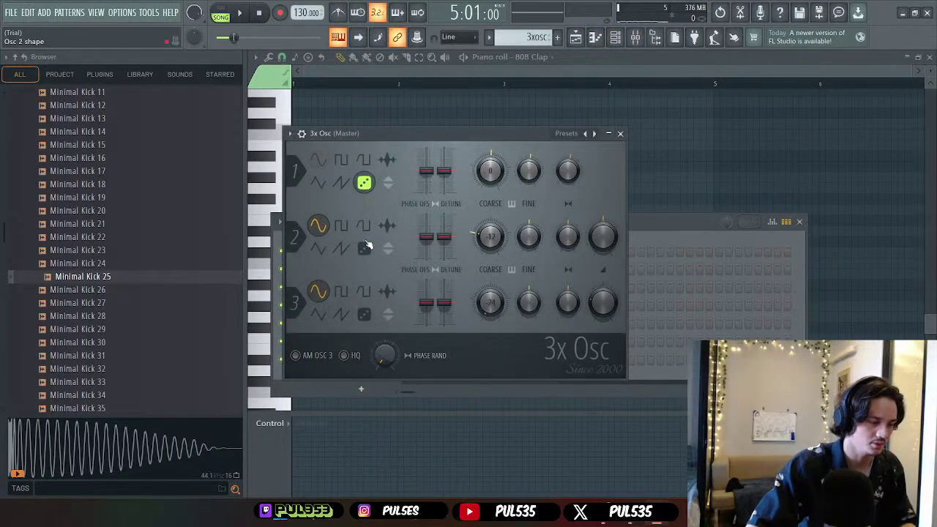
click(620, 134)
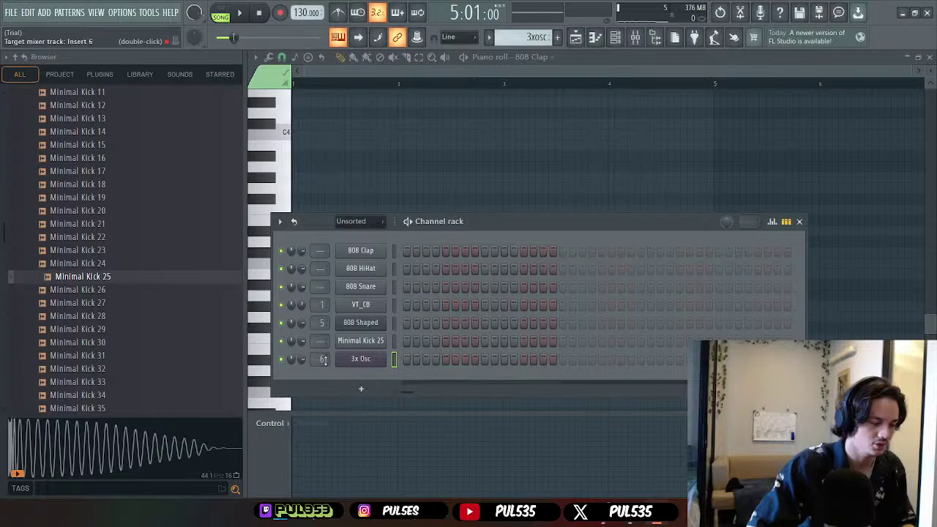
click(803, 221)
- Paste the copied 808 notes into the 3x Osc channel of the 3xosc pattern
click(513, 57)
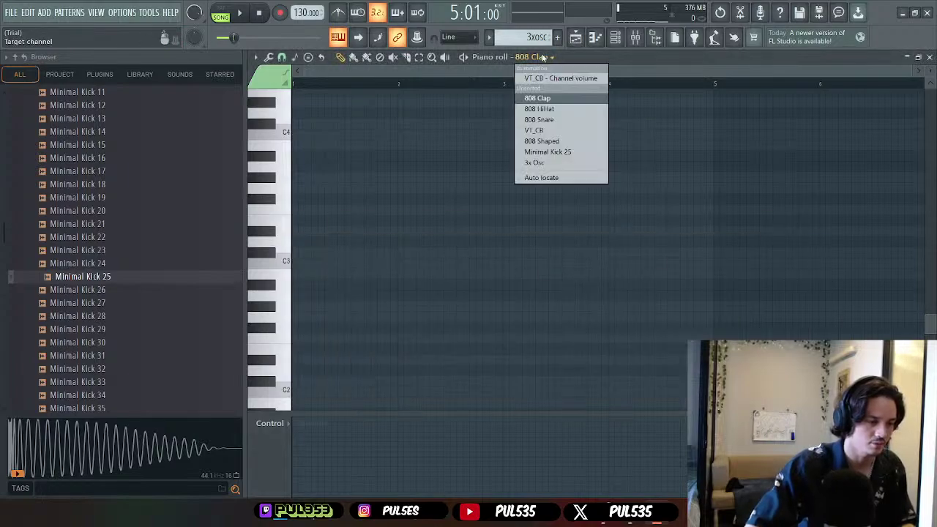
click(542, 162)
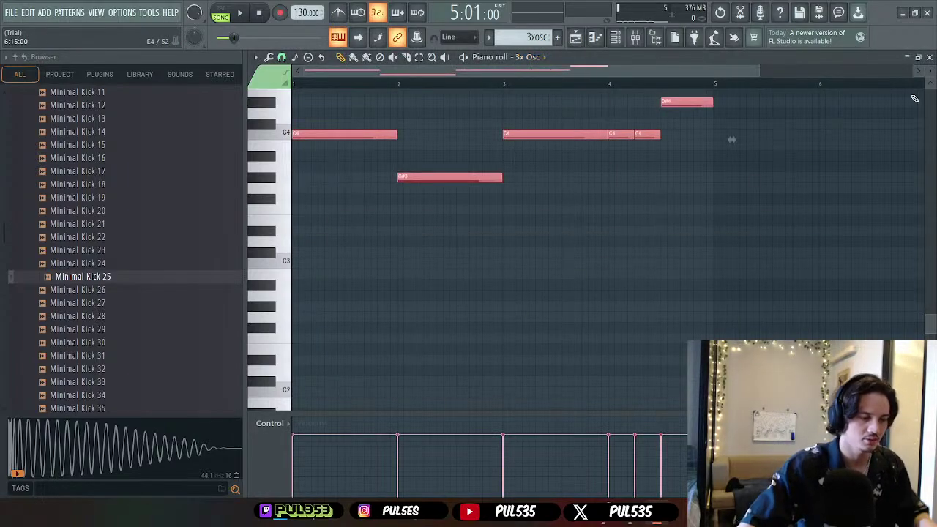
click(930, 58)
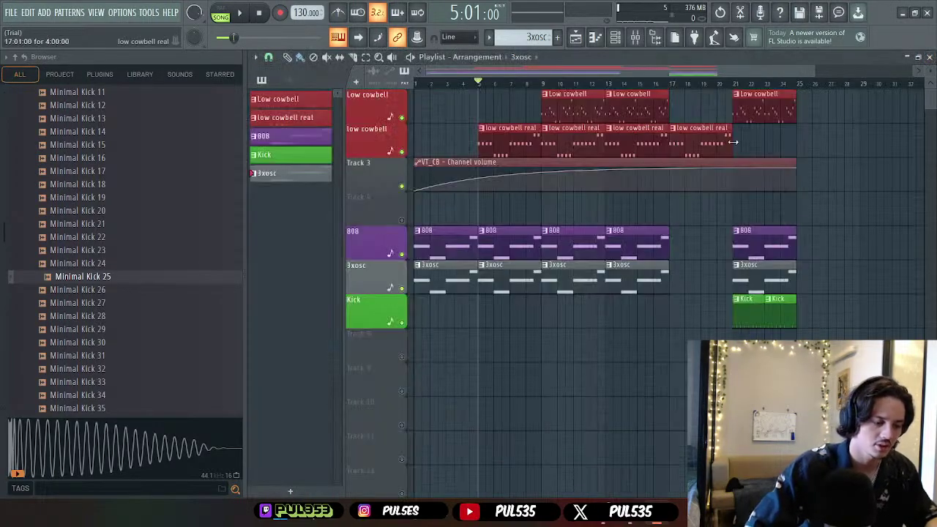
- Rename mixer insert 6 as "3x ox" and colour it teal
click(636, 38)
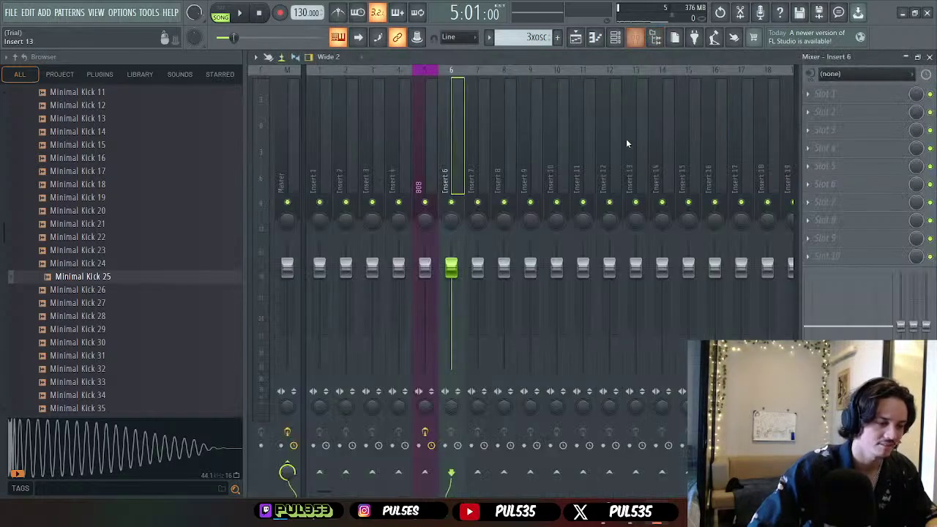
right_click(443, 140)
click(497, 76)
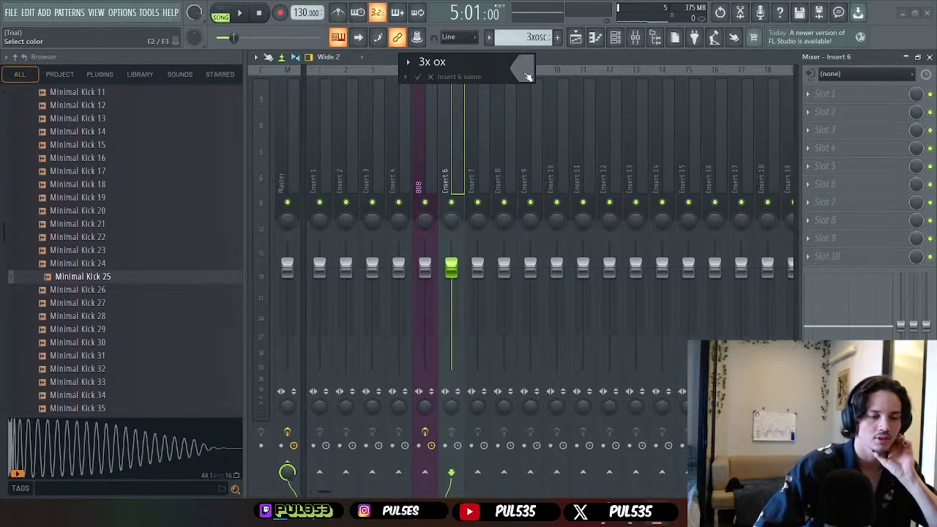
click(526, 74)
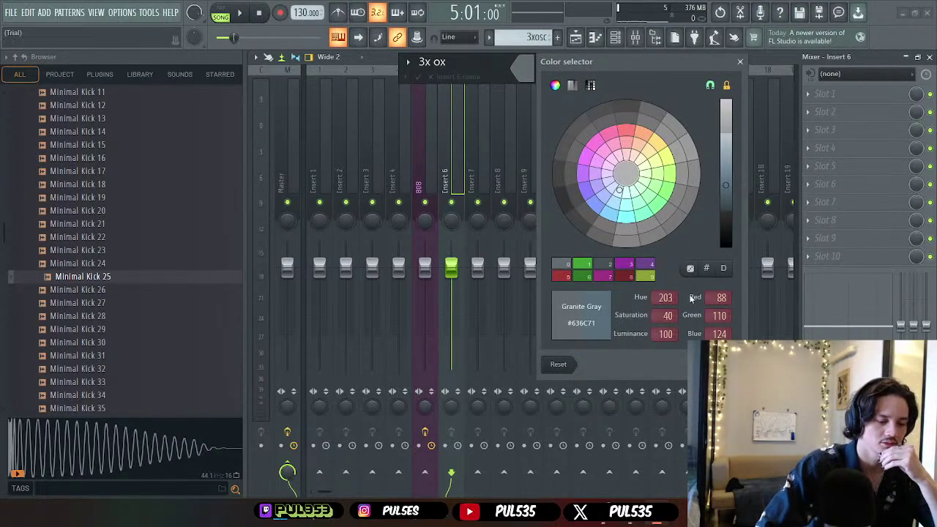
click(726, 353)
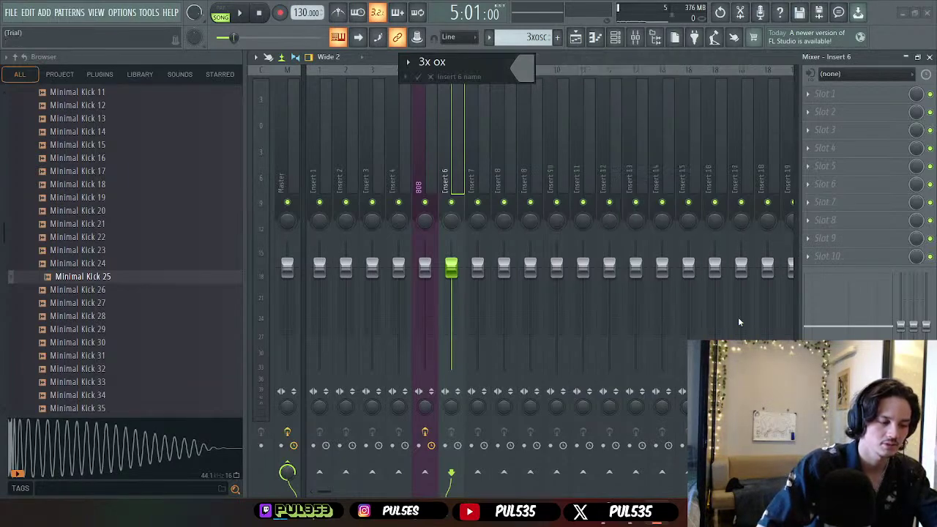
click(535, 68)
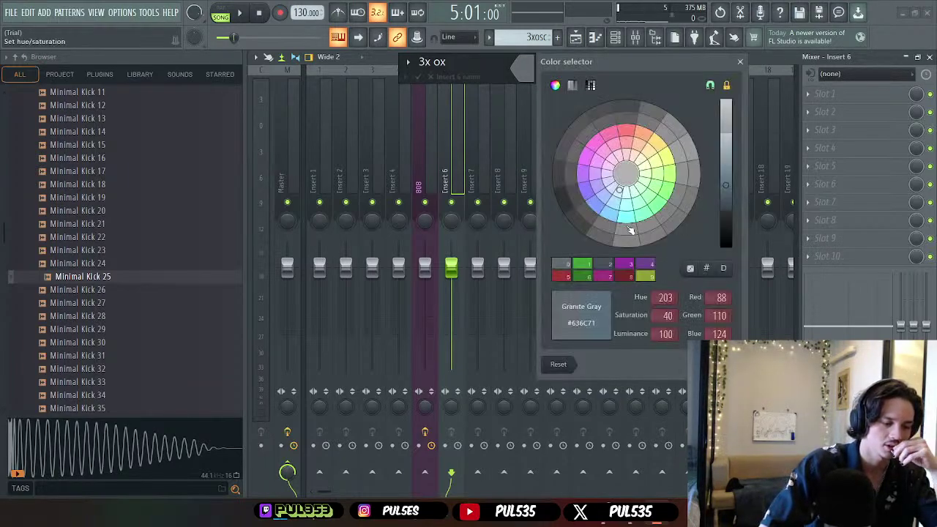
click(626, 191)
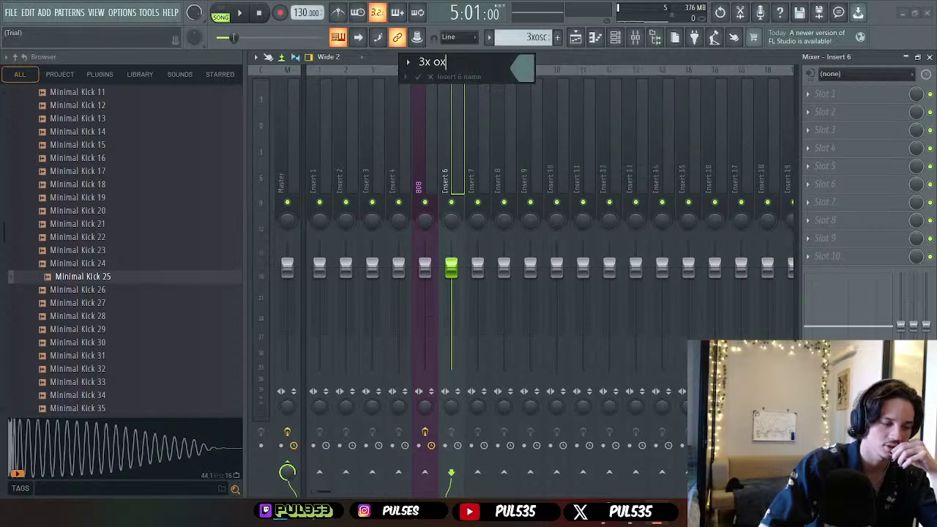
click(418, 77)
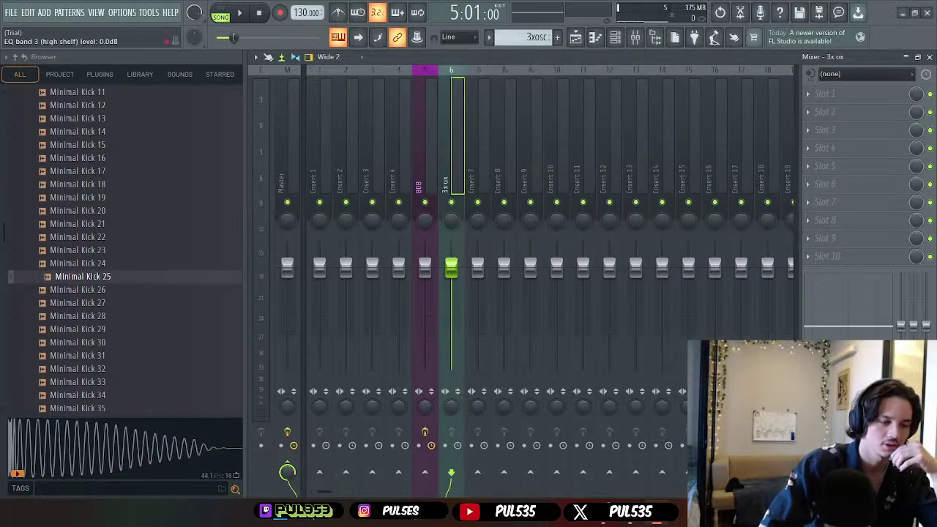
- Load Distructor into the first effect slot of the 3x ox mixer insert and disable its Filter and Chorus modules
click(853, 96)
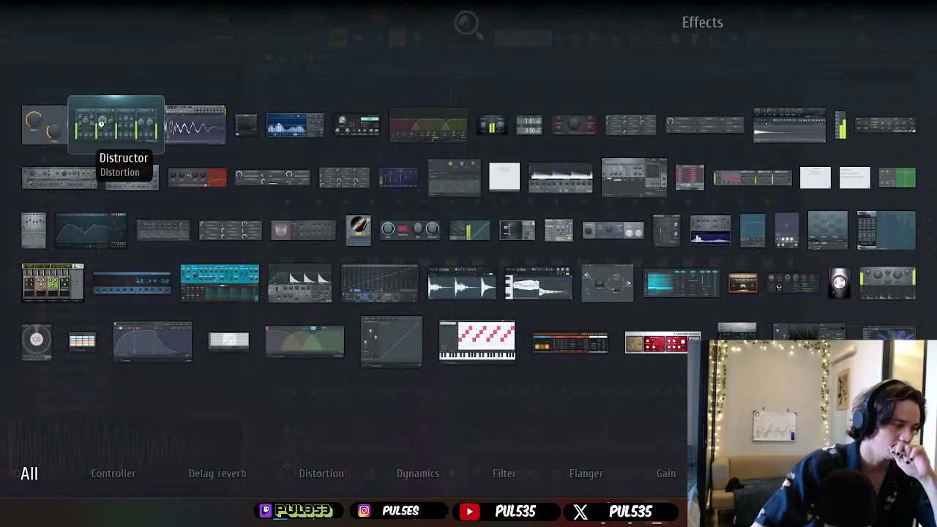
click(101, 123)
click(606, 219)
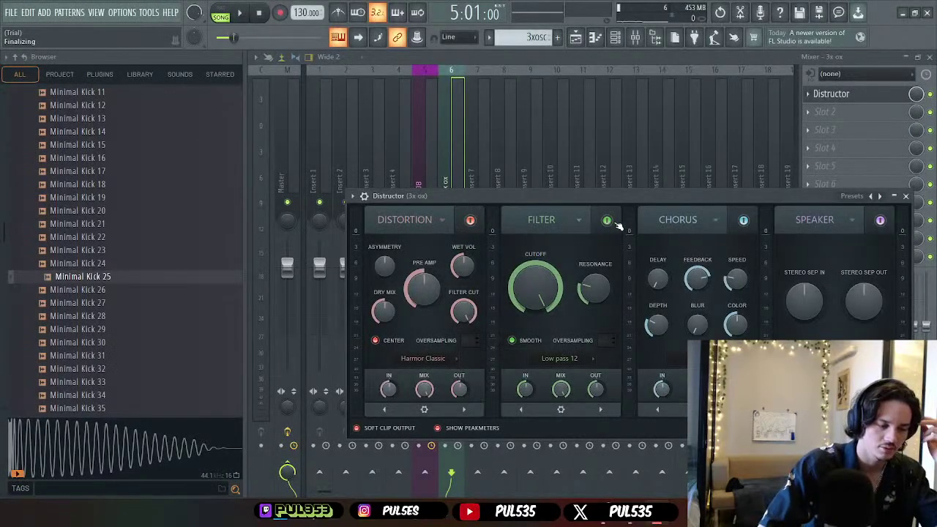
click(743, 221)
drag(722, 192, 664, 105)
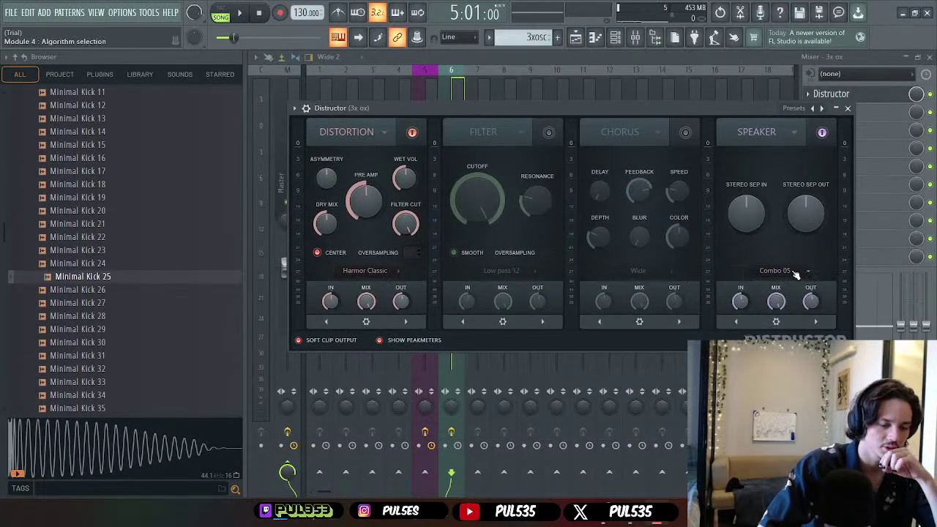
- Set the Distructor distortion algorithm to Crusher, with a rate crush of about 3410 Hz and a low bit crush, while listening
click(387, 271)
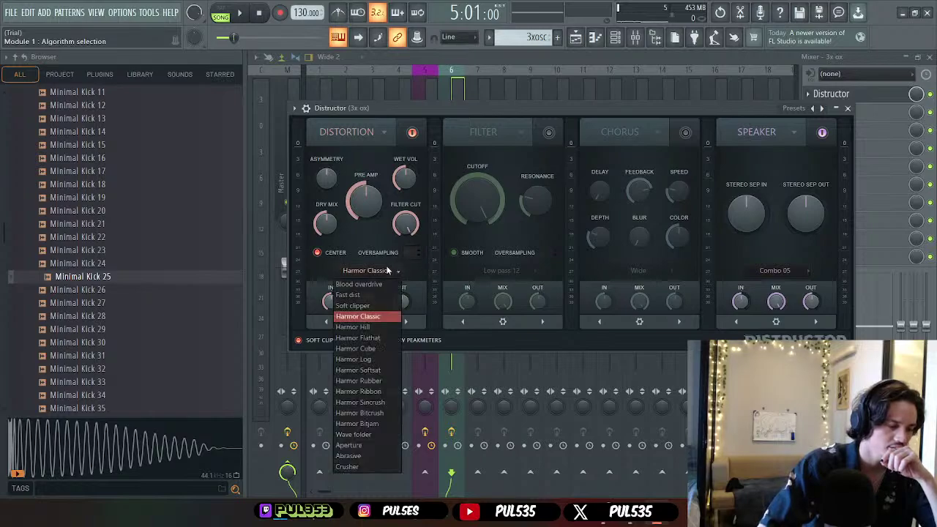
click(373, 468)
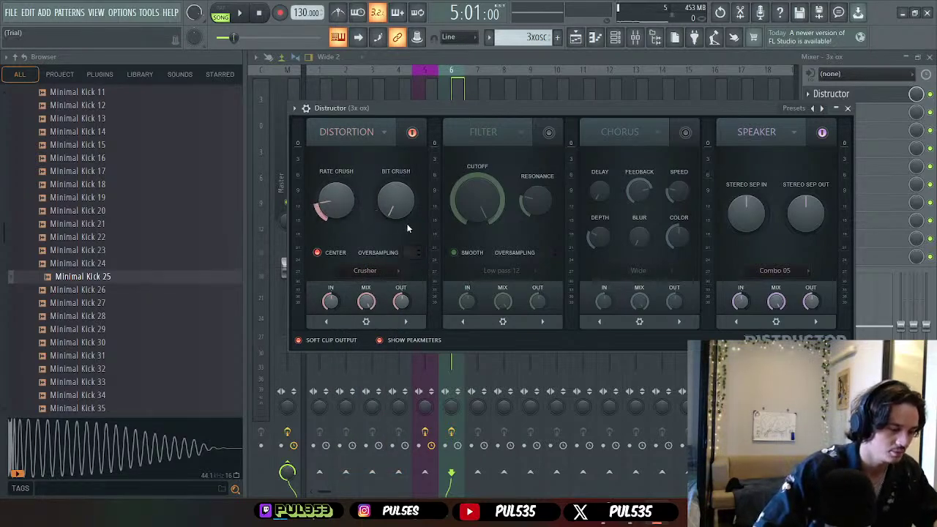
key(space)
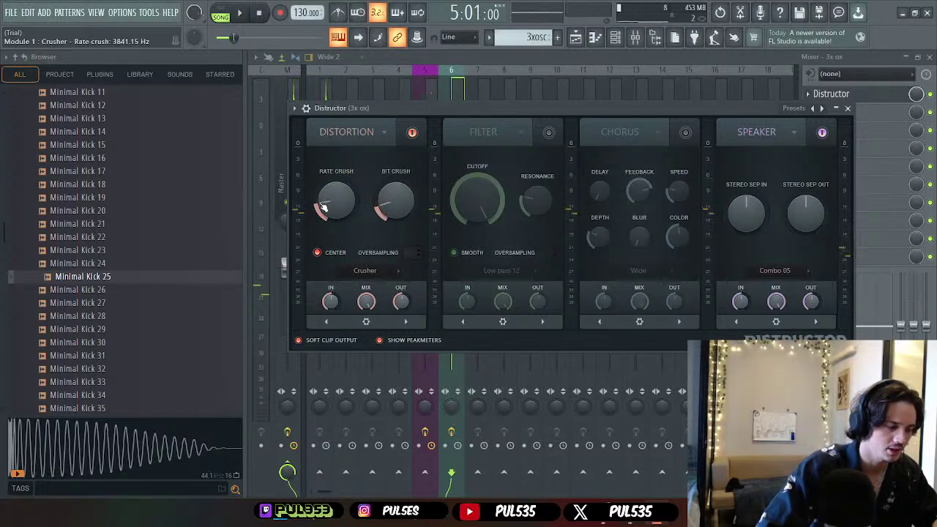
drag(323, 207, 392, 208)
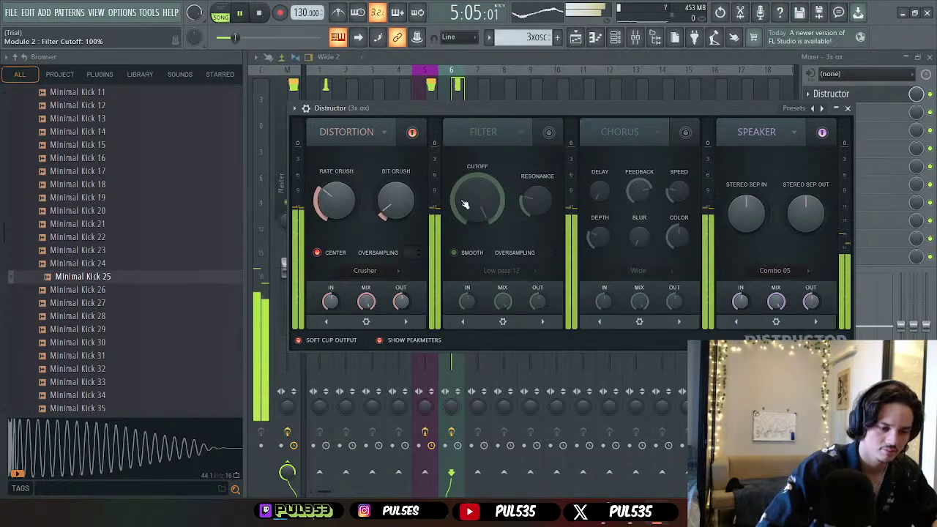
drag(327, 200, 324, 210)
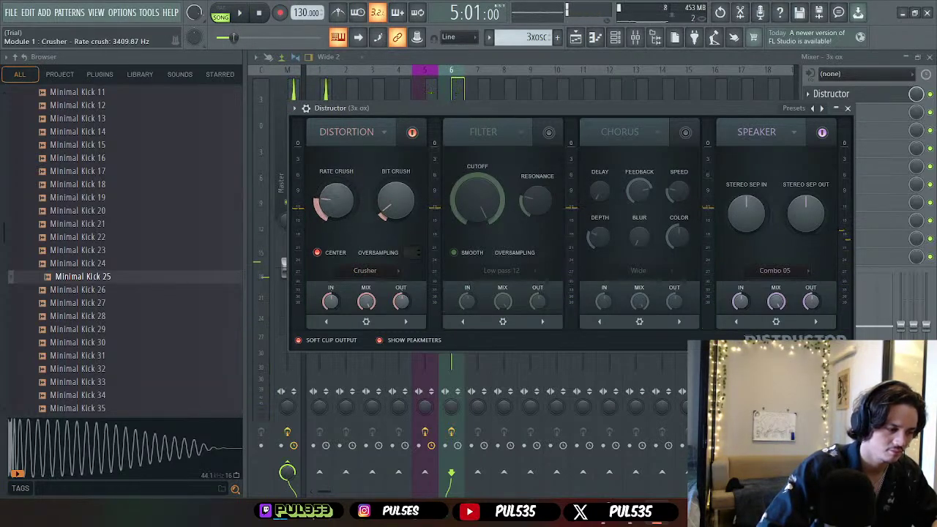
- Reduce the Crusher module's mix volume to about 34% during playback and close Distructor
key(space)
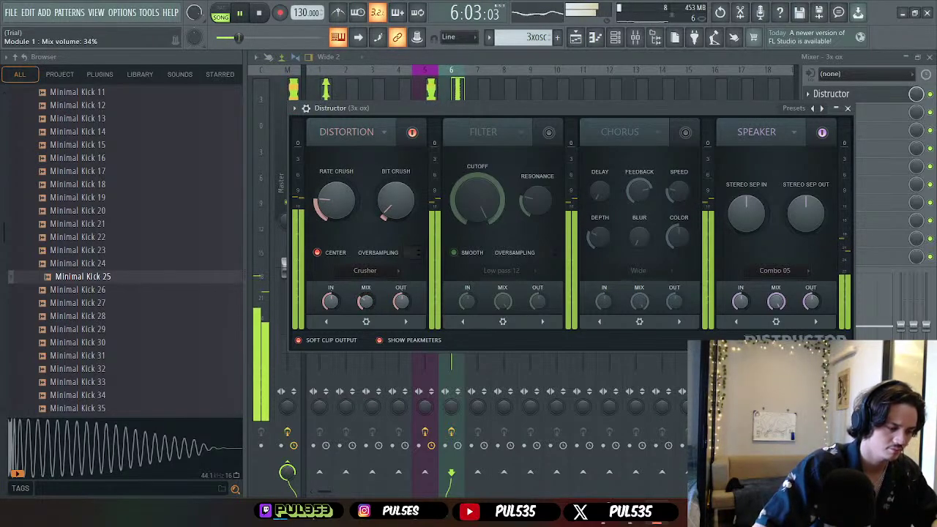
drag(366, 301, 368, 306)
key(space)
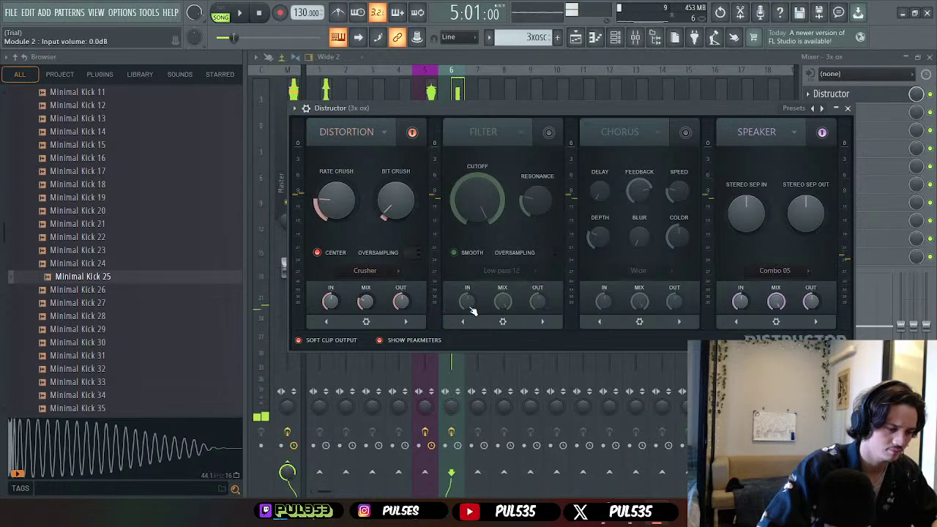
click(849, 109)
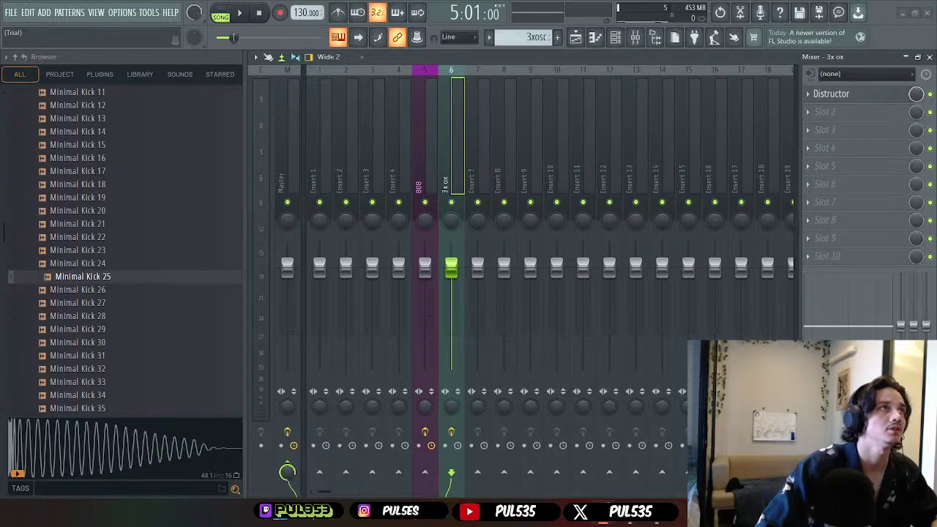
- Slightly adjust the Distructor speaker module's output stereo separation, audition the song, and return to the playlist
click(870, 95)
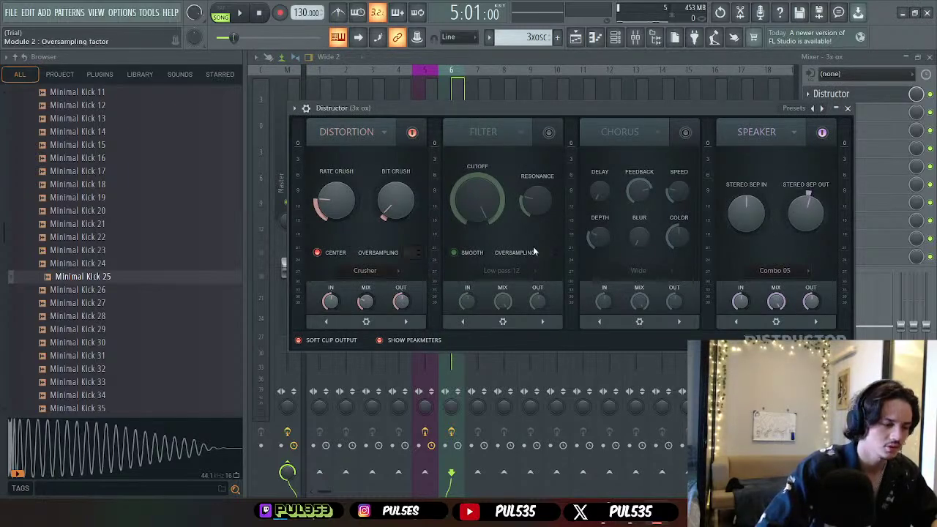
key(space)
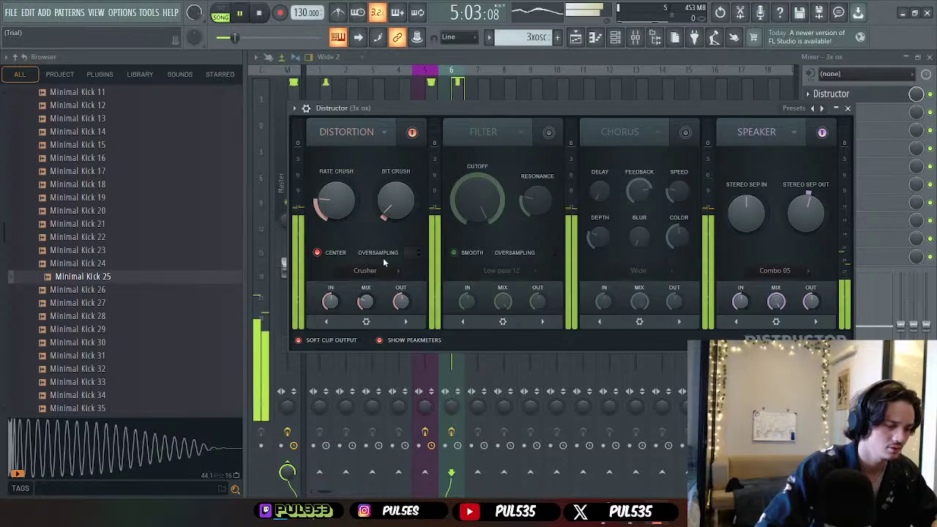
click(849, 108)
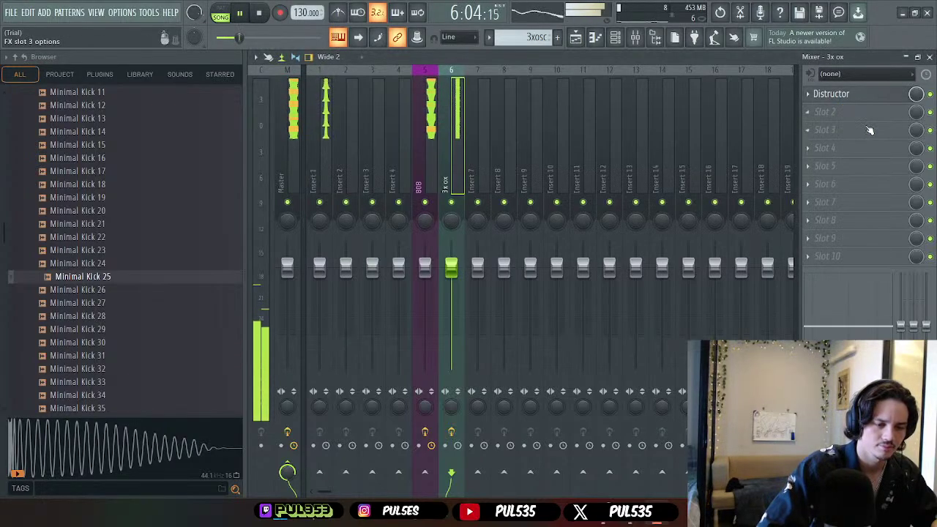
click(917, 59)
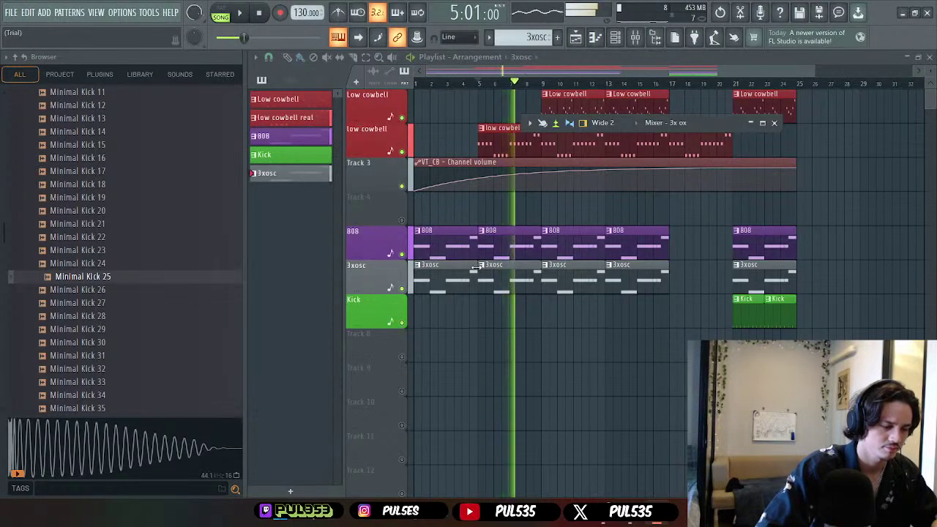
key(space)
- Lower the 3x Osc channel's volume to 12% and listen to it in the arrangement
double_click(447, 274)
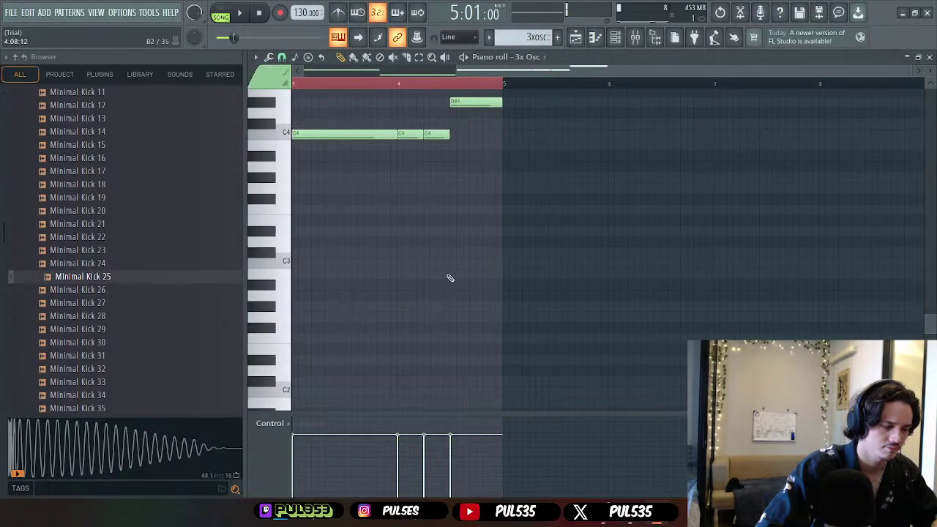
click(623, 41)
click(359, 360)
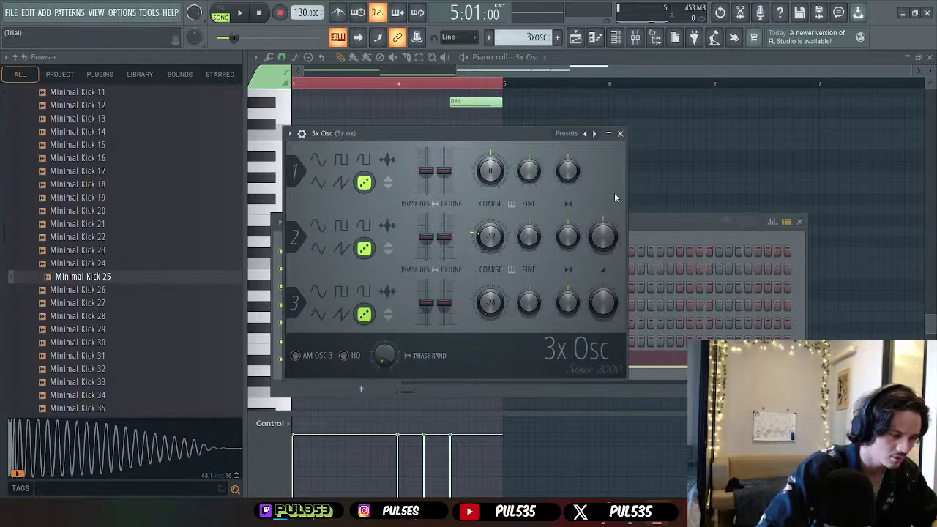
click(620, 134)
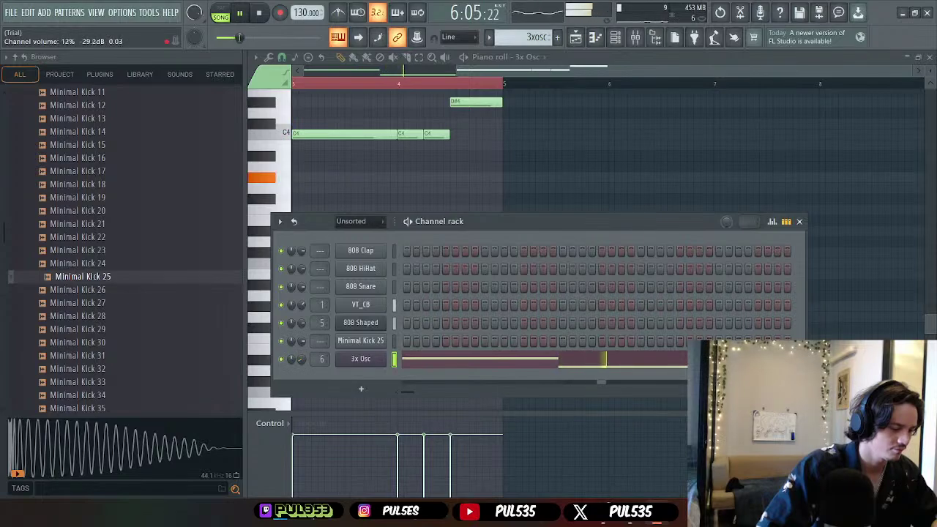
click(799, 221)
key(F5)
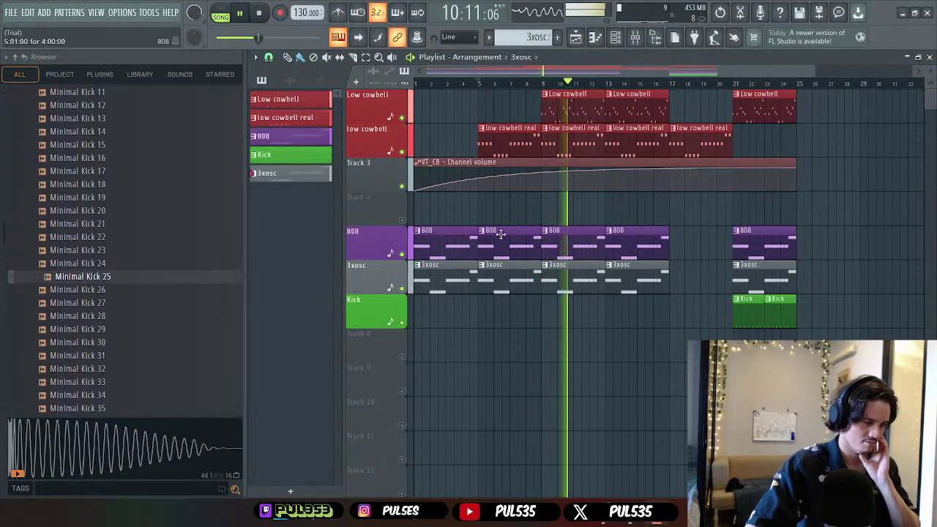
key(space)
- Transpose all the 3x Osc notes of the 3xosc pattern down one octave and play them back
double_click(440, 276)
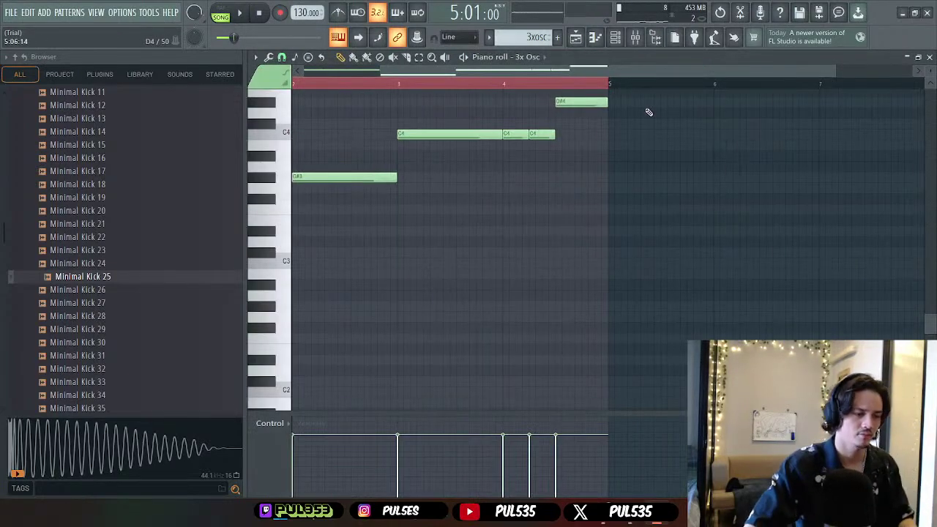
drag(648, 112, 481, 142)
key(ctrl+a)
key(shift+Down)
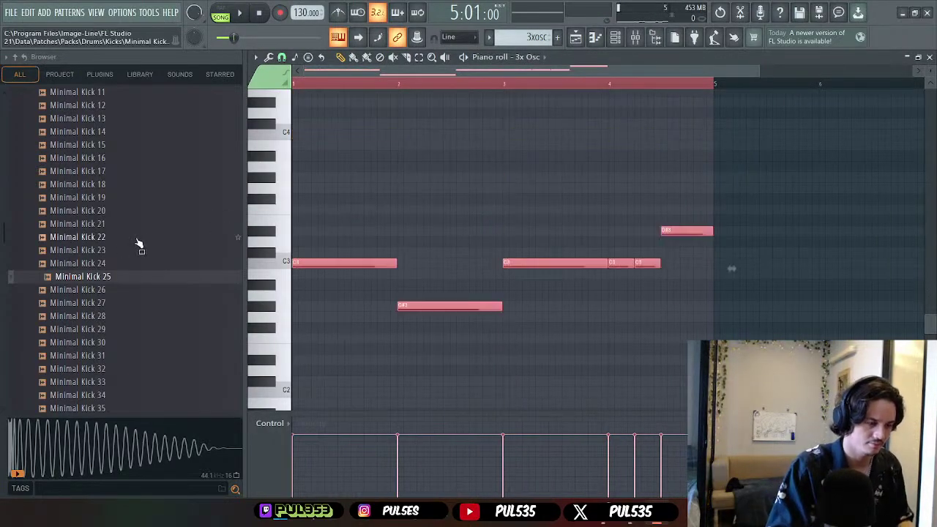
key(space)
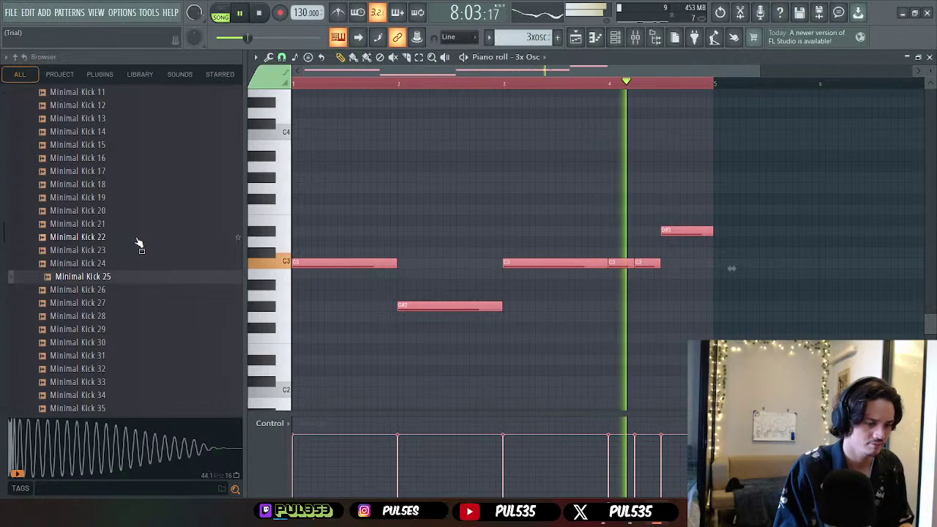
key(space)
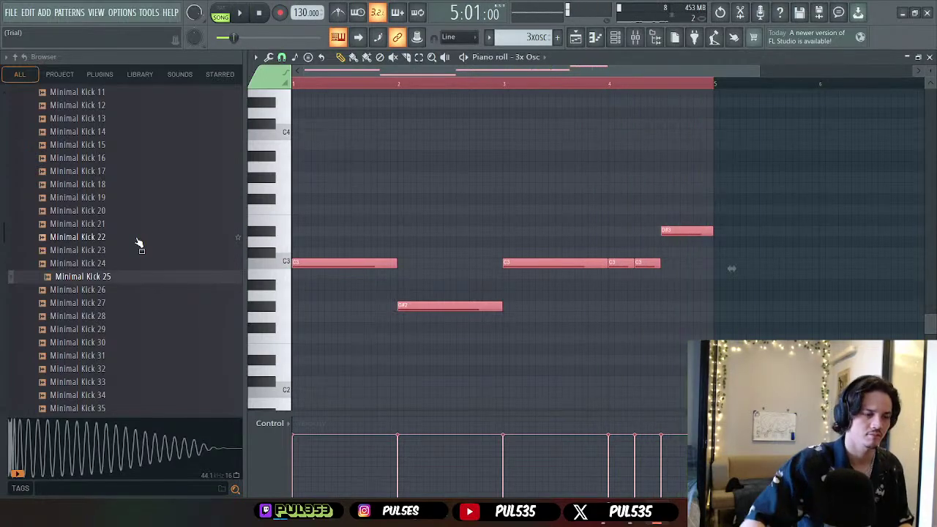
- Play the arrangement from bar 1 in the playlist to review the layered parts
click(929, 57)
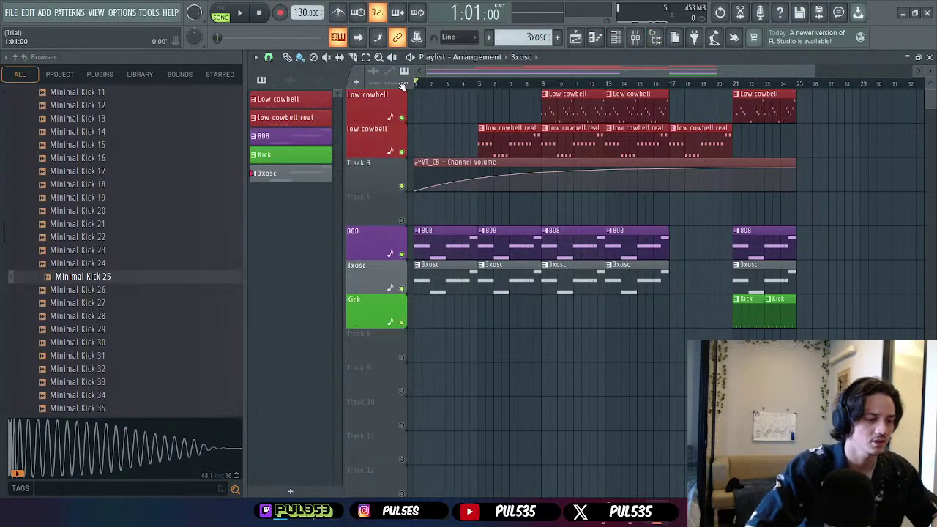
key(space)
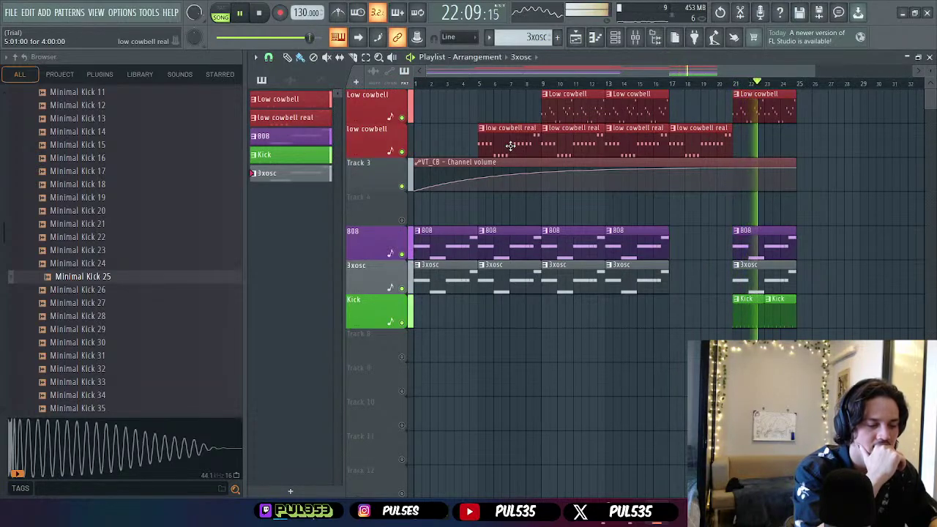
key(space)
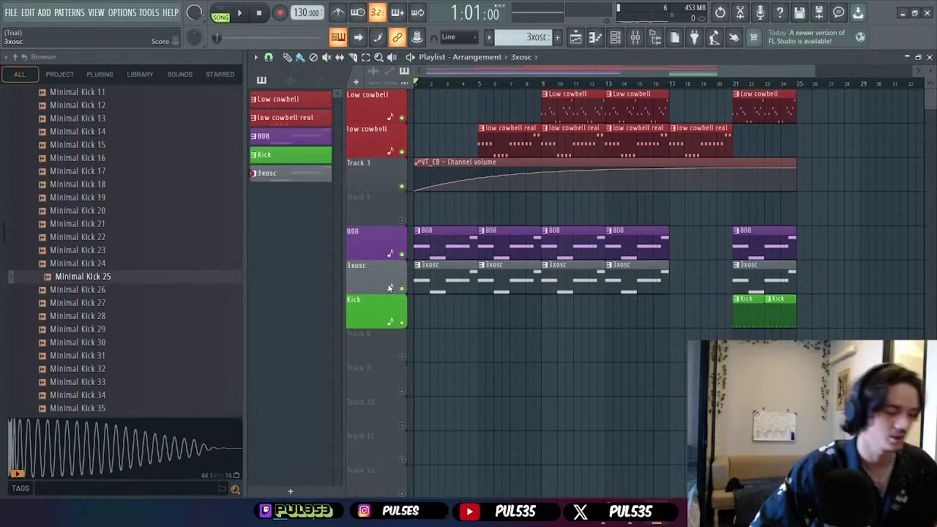
- Insert an empty playlist track above the VT_CB channel volume automation track
scroll(638, 232, down, 2)
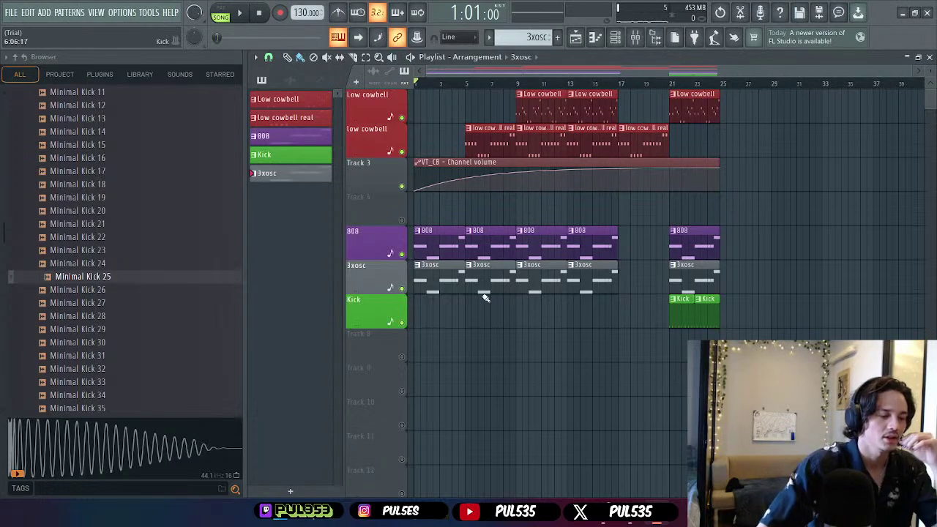
right_click(377, 171)
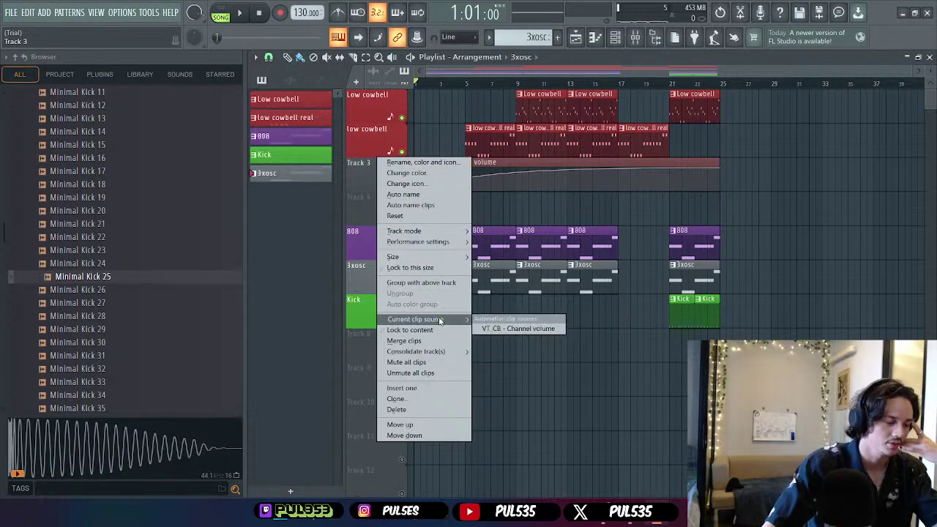
click(432, 388)
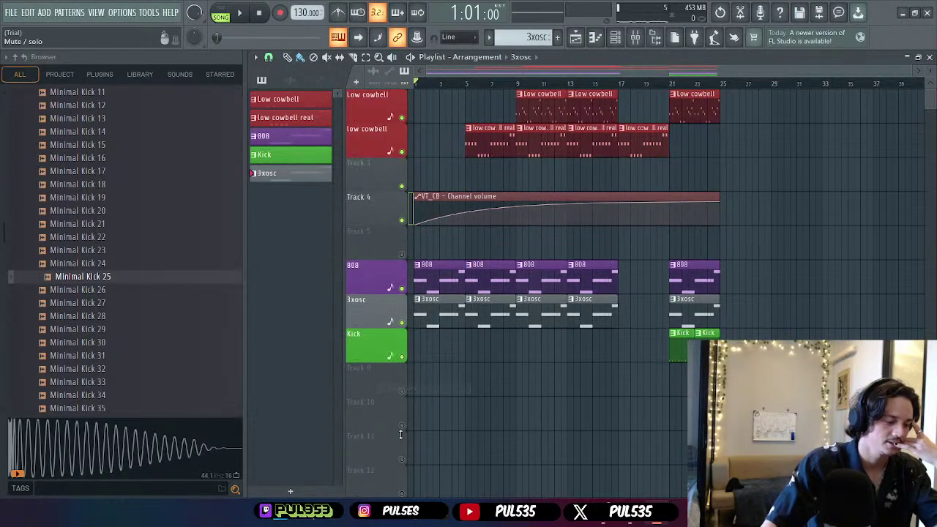
- Create a dark red pattern named "Cowbell drop" and place its clip at bar 17 on Track 3
click(302, 493)
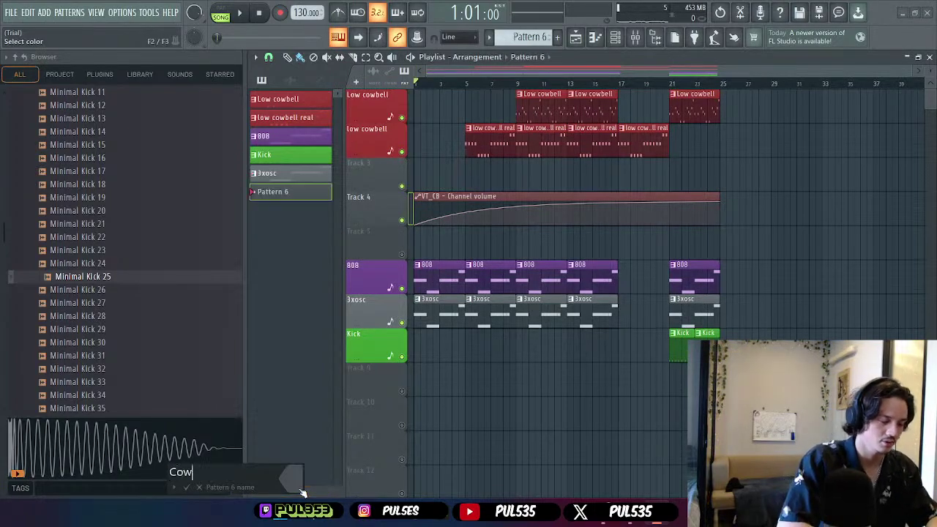
click(299, 487)
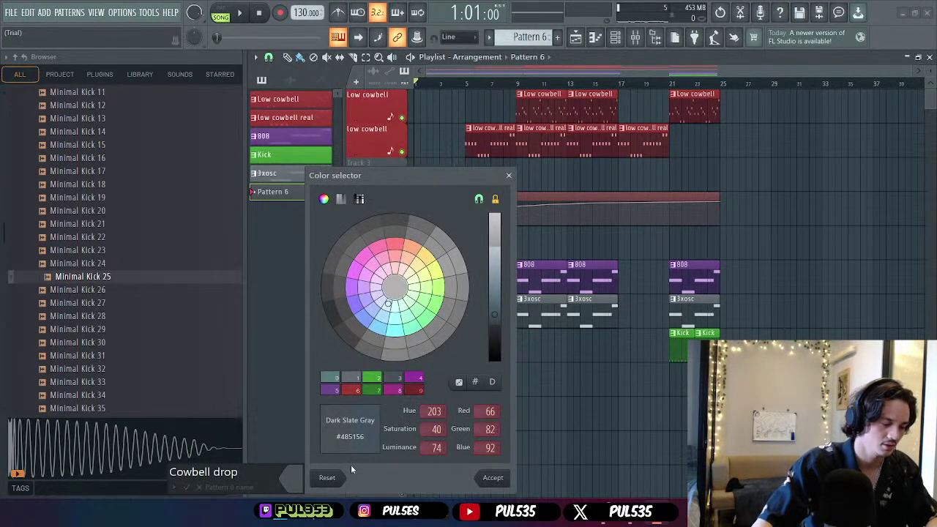
click(422, 390)
click(499, 476)
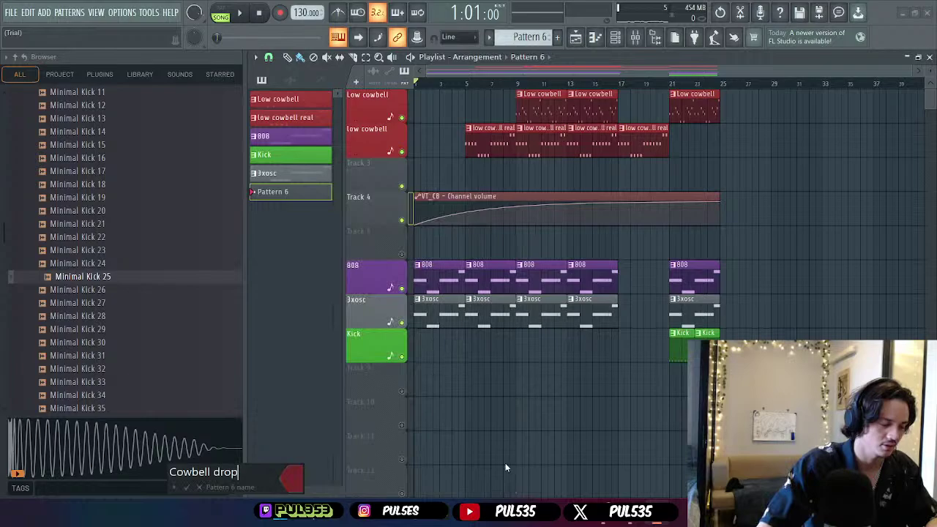
click(199, 487)
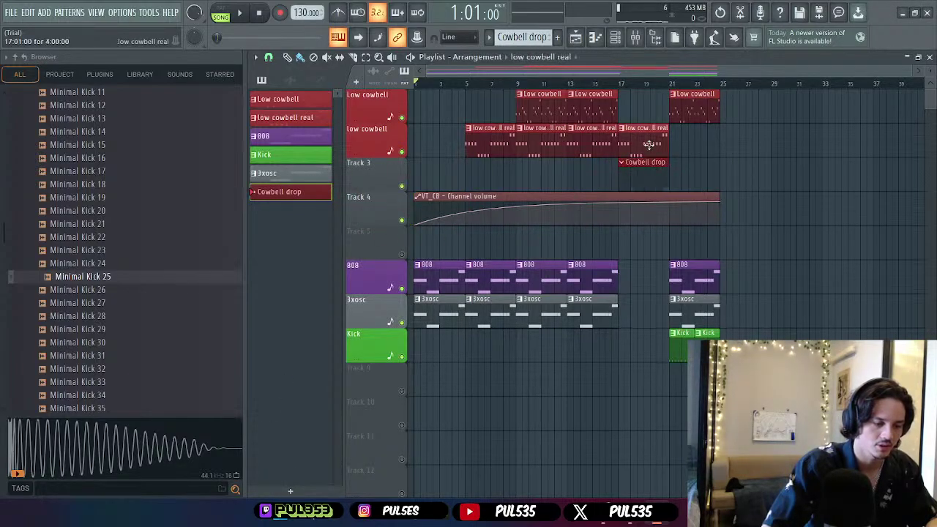
- Copy all the notes of the low cowbell real pattern and remove its clip at bar 17 from the playlist
double_click(586, 139)
key(KP_Add)
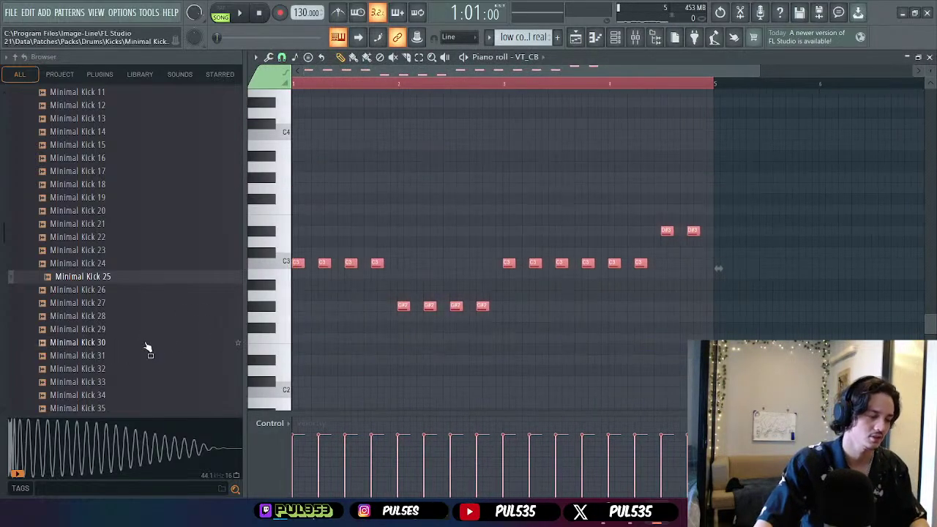
click(930, 57)
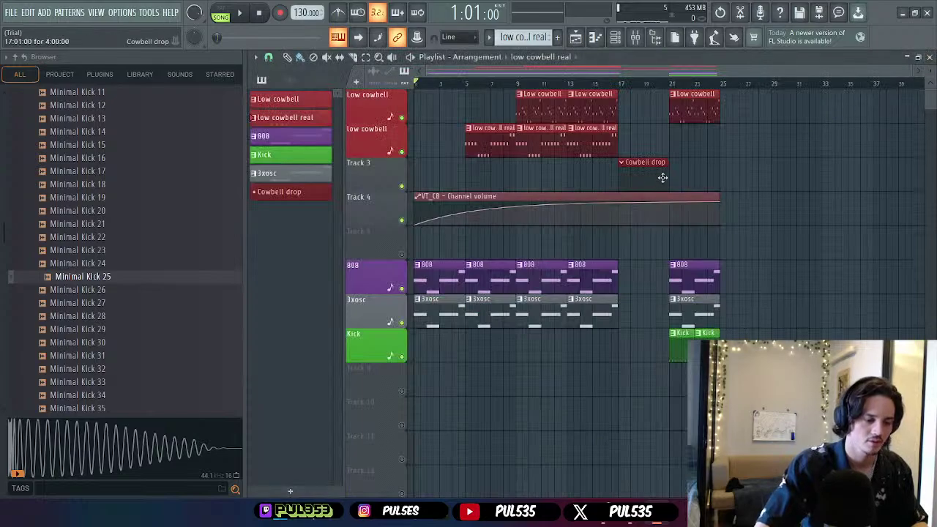
- Paste the copied low cowbell real notes into the VT_CB channel of the Cowbell drop pattern and preview it in pattern mode
click(595, 37)
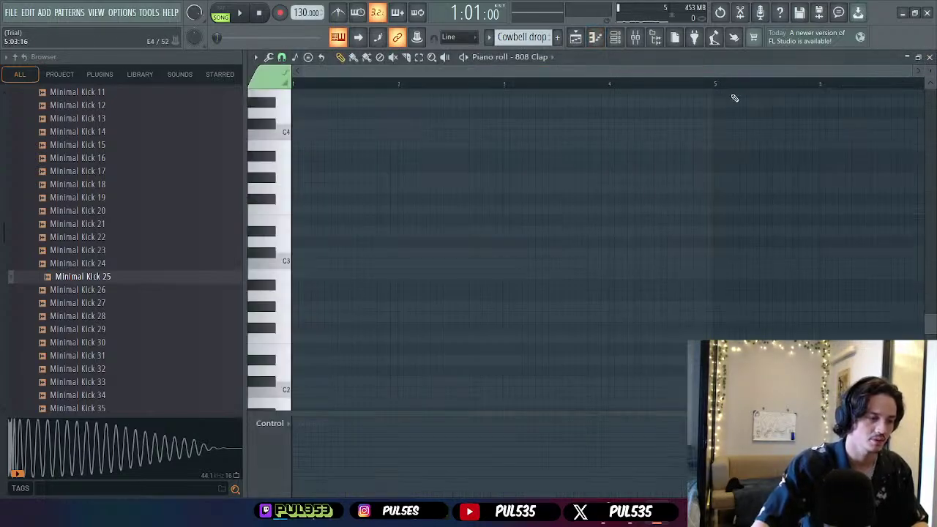
click(536, 57)
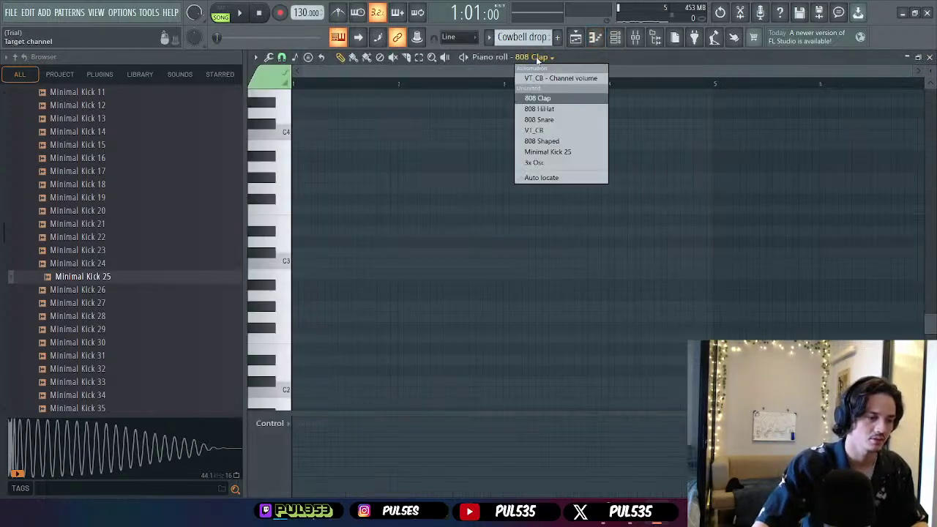
click(542, 131)
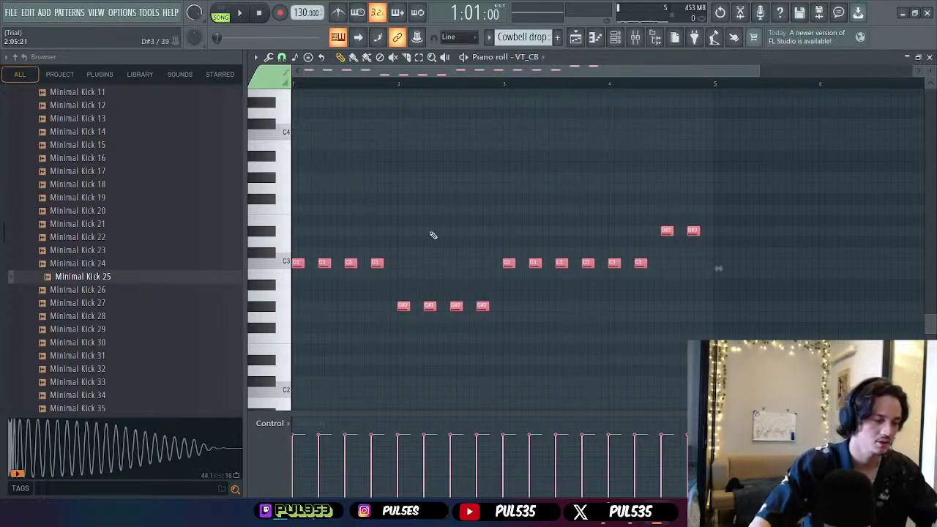
click(221, 12)
key(space)
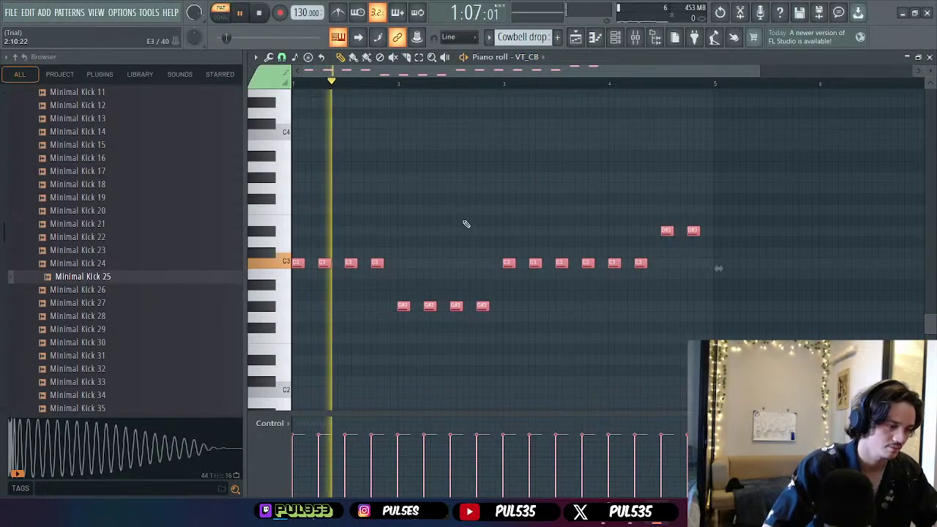
key(space)
- Add an extra C3 note at the end of bar 1 and an extra G#2 note at the end of bar 2, previewing each
click(389, 265)
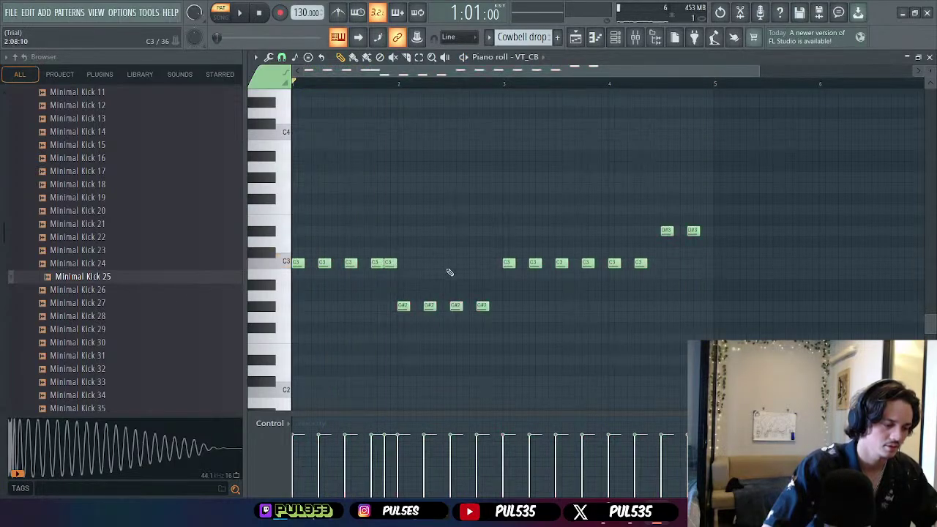
key(space)
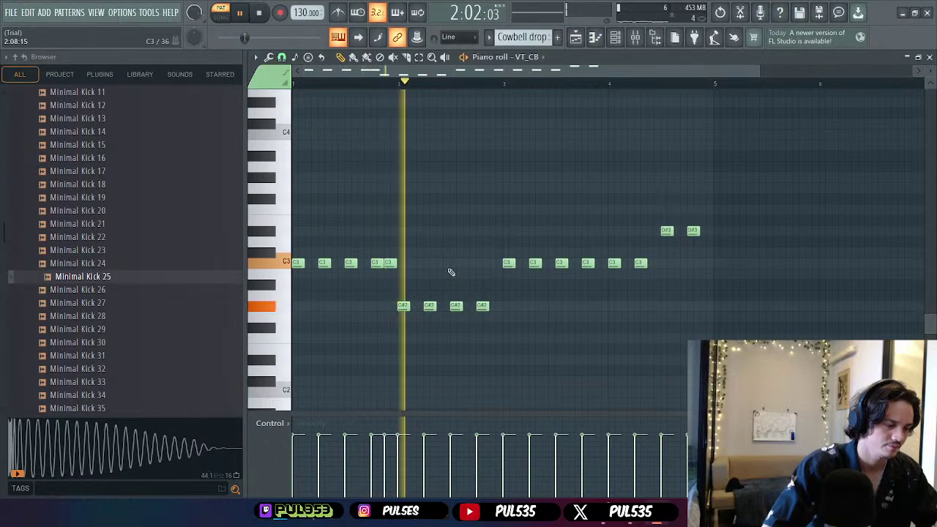
key(space)
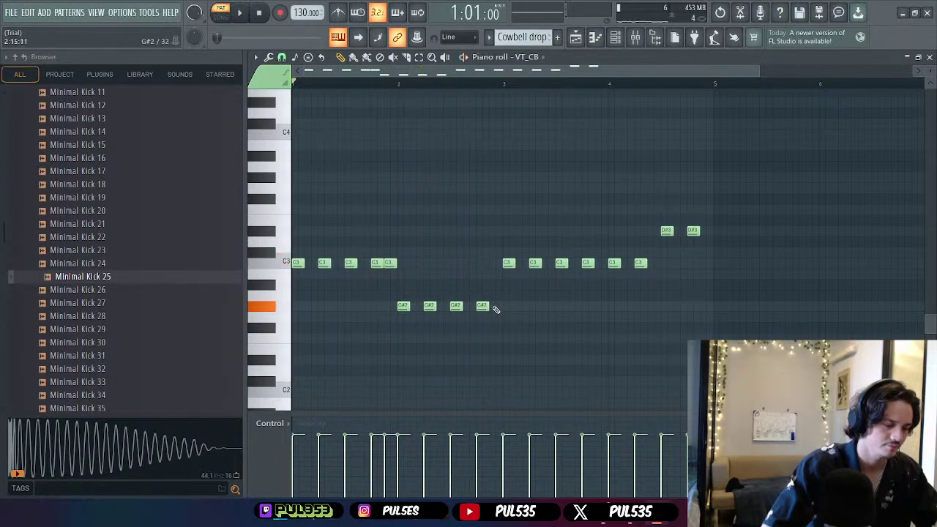
click(495, 307)
key(space)
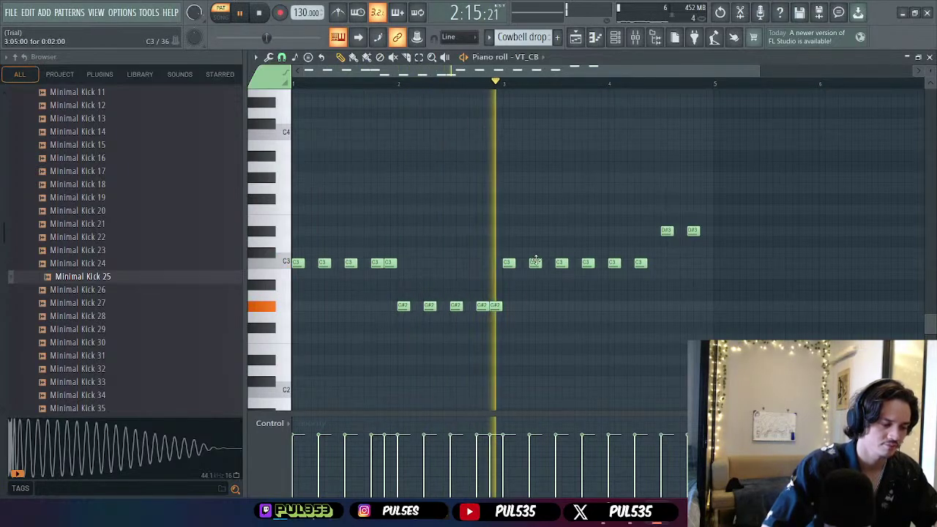
key(space)
- Raise the six C3 notes in bars 3 and 4 to D#3 and preview the melody
click(509, 264)
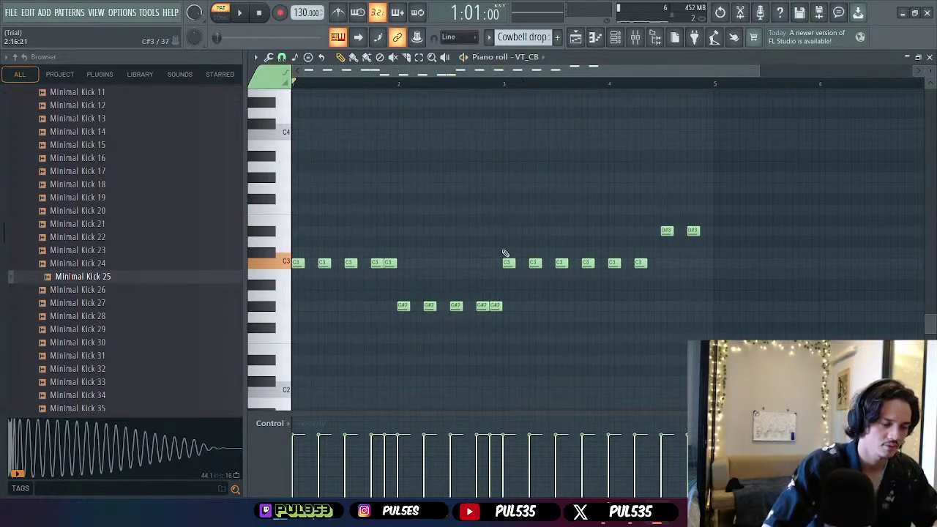
drag(505, 253, 682, 276)
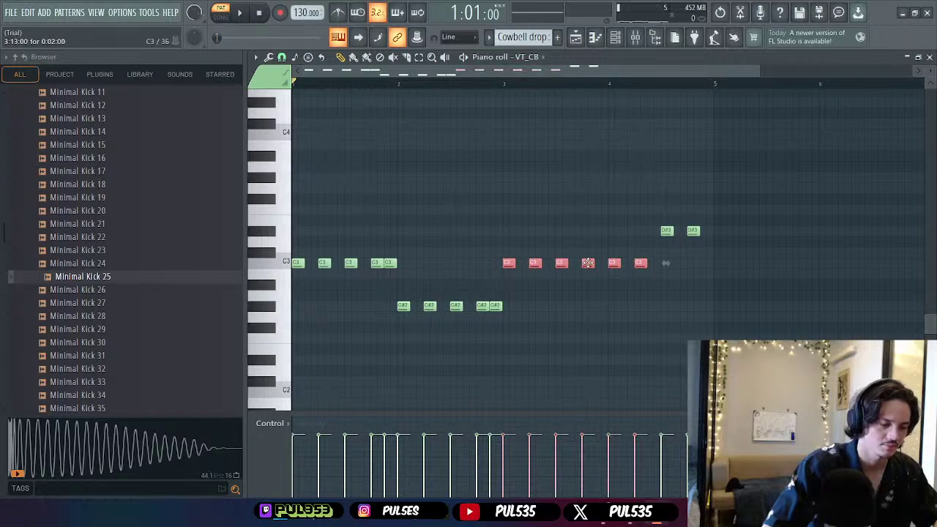
drag(586, 235, 588, 232)
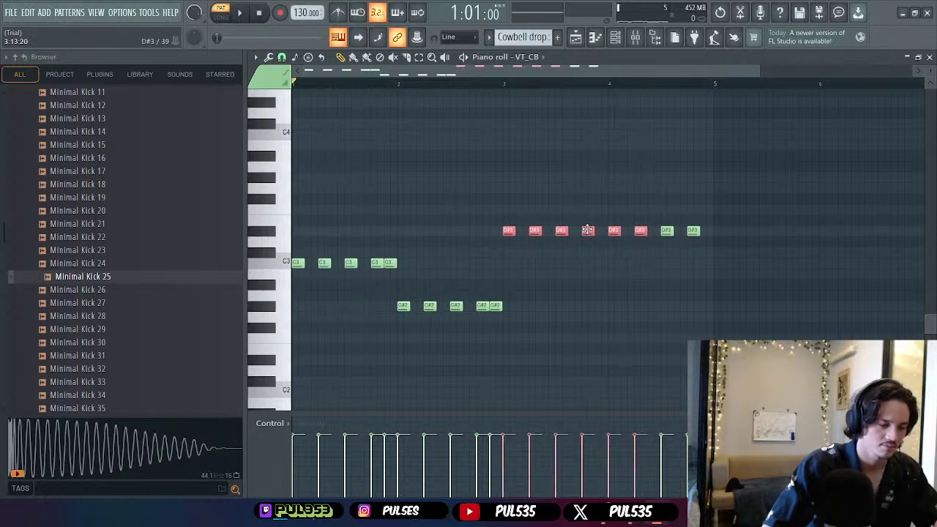
key(space)
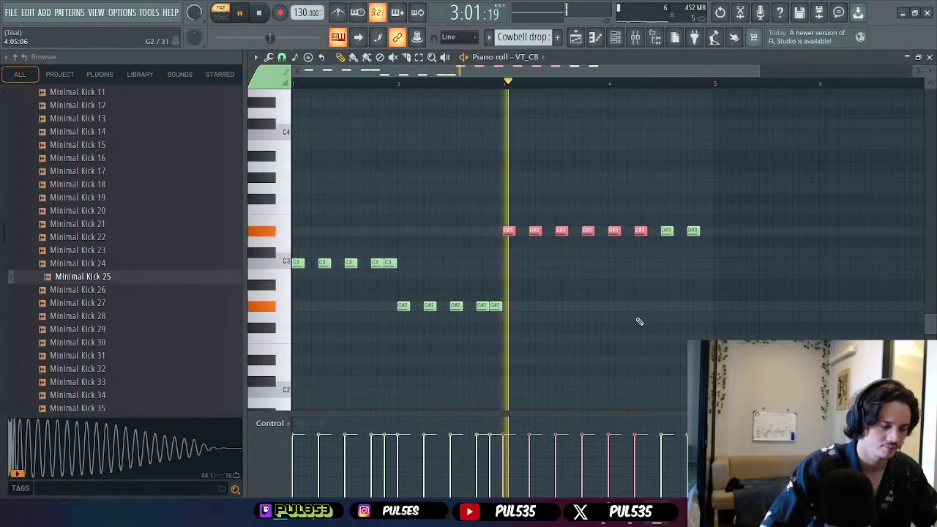
key(space)
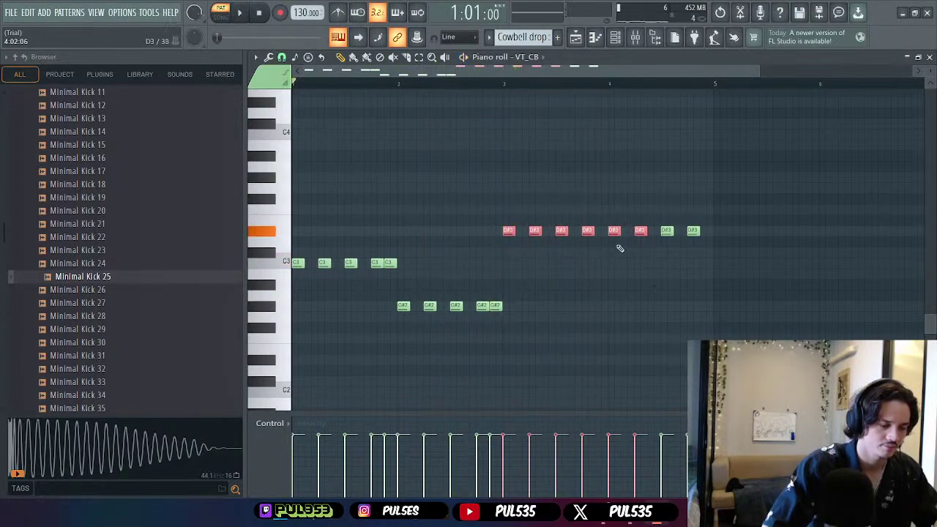
- Lower the four bar 4 notes to C3, preview the melody, and add an extra D#3 note at the end of bar 3
drag(611, 204, 703, 255)
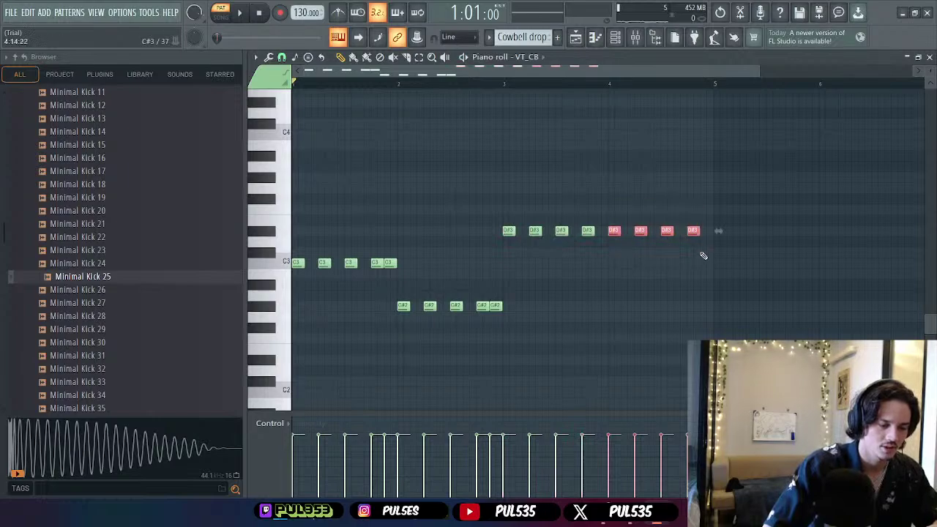
key(space)
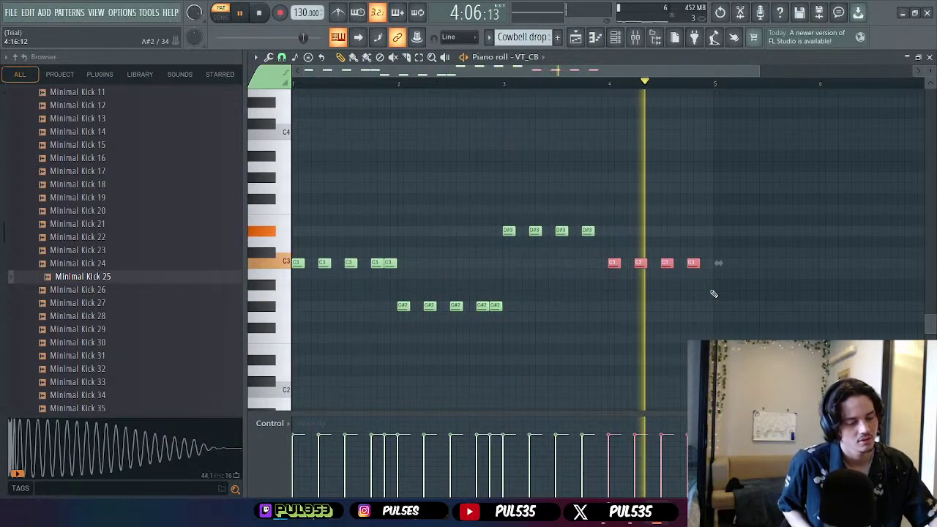
key(space)
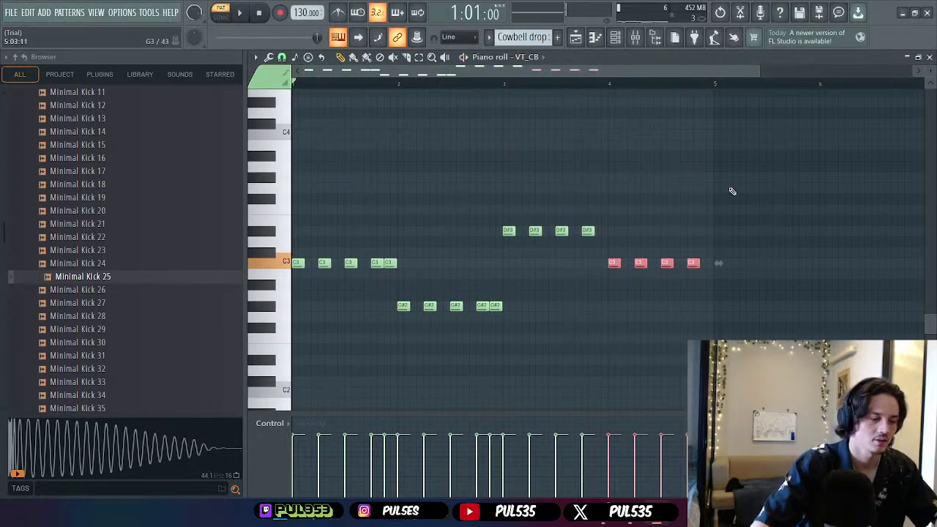
click(599, 232)
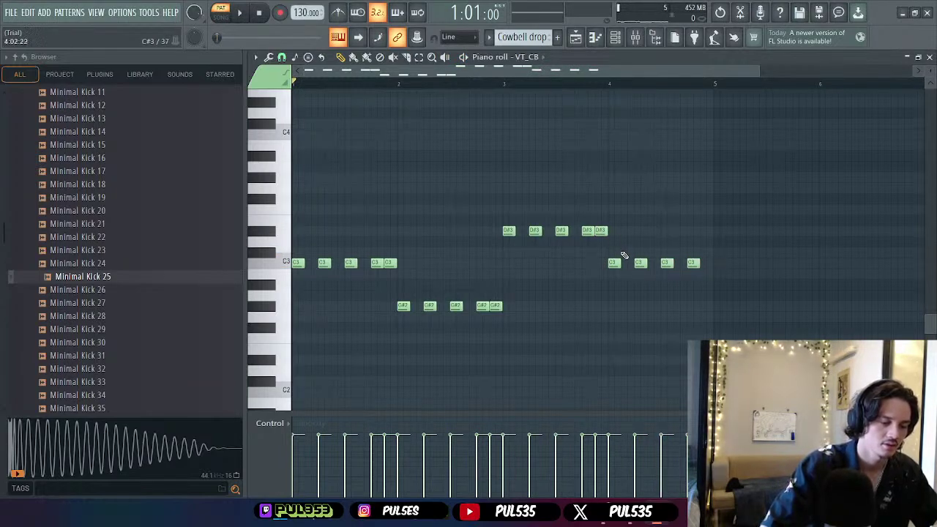
- Layer the four C3 notes in bar 4 with copies at C2, previewing octave variations, and return to the playlist
drag(611, 251, 710, 284)
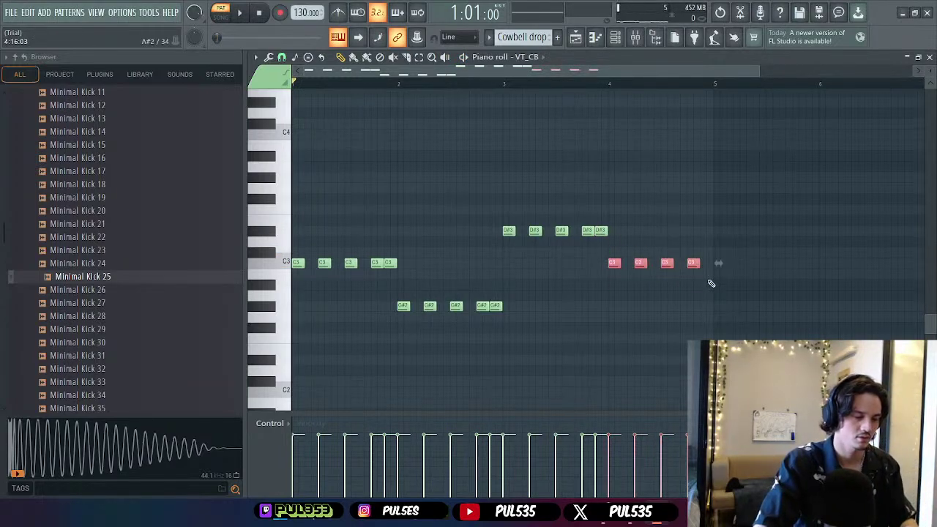
key(ctrl+z)
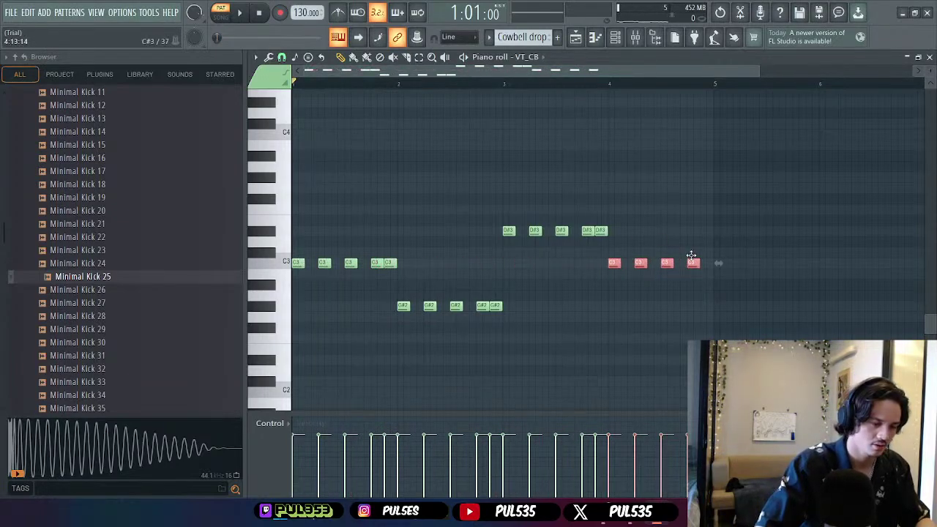
key(ctrl+Up)
key(ctrl+Up)
scroll(696, 260, up, 3)
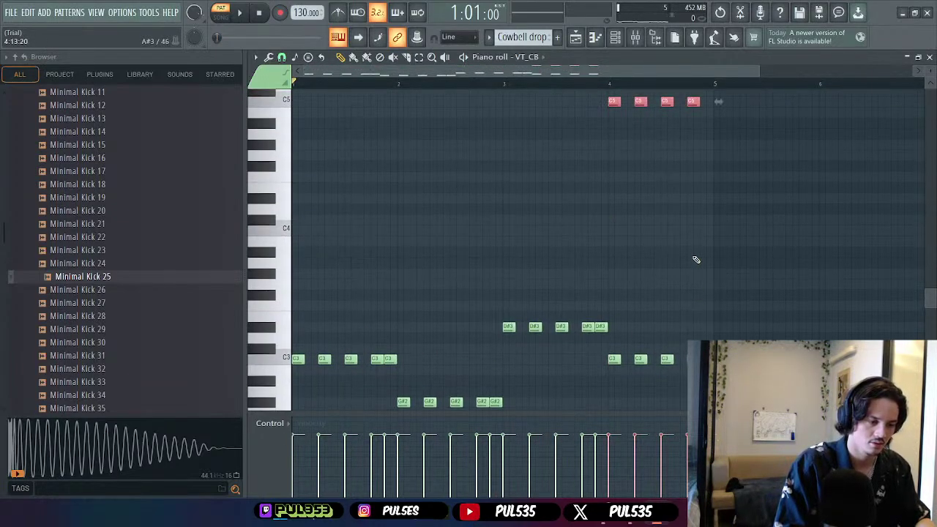
key(ctrl+Down)
key(space)
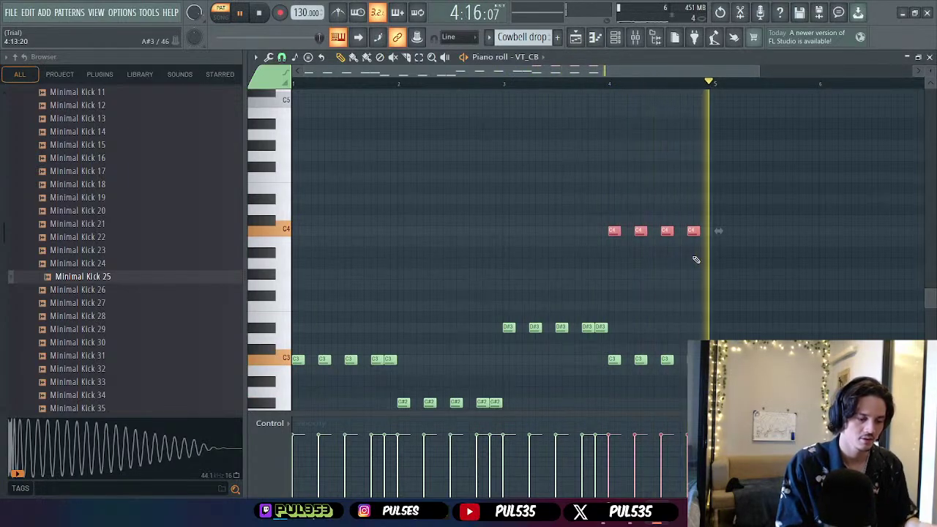
scroll(697, 259, down, 3)
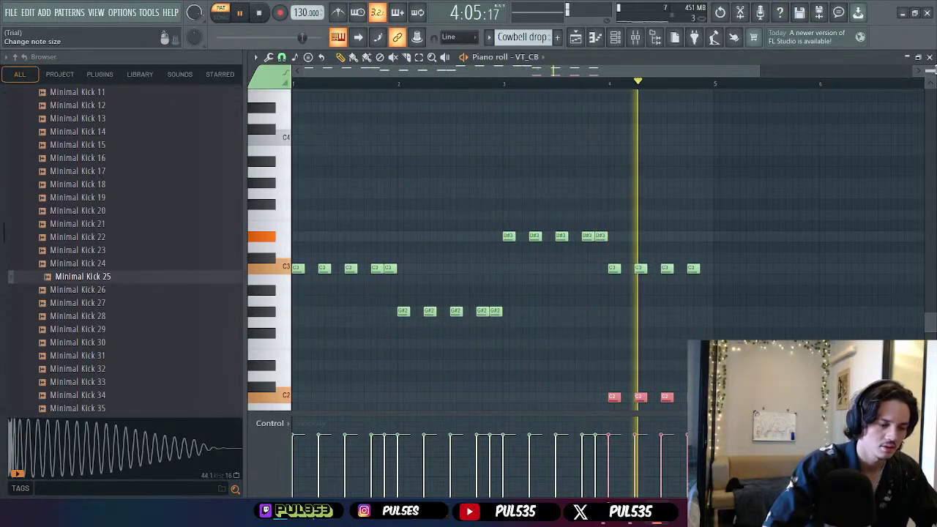
key(space)
click(930, 57)
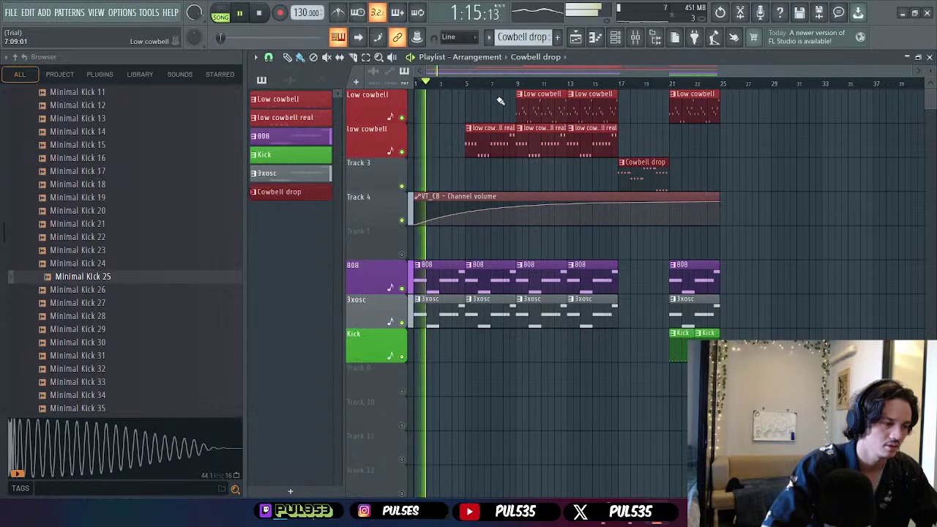
- Play through parts of the arrangement and place a low cowbell real clip at bar 21 on the low cowbell track
key(space)
key(space)
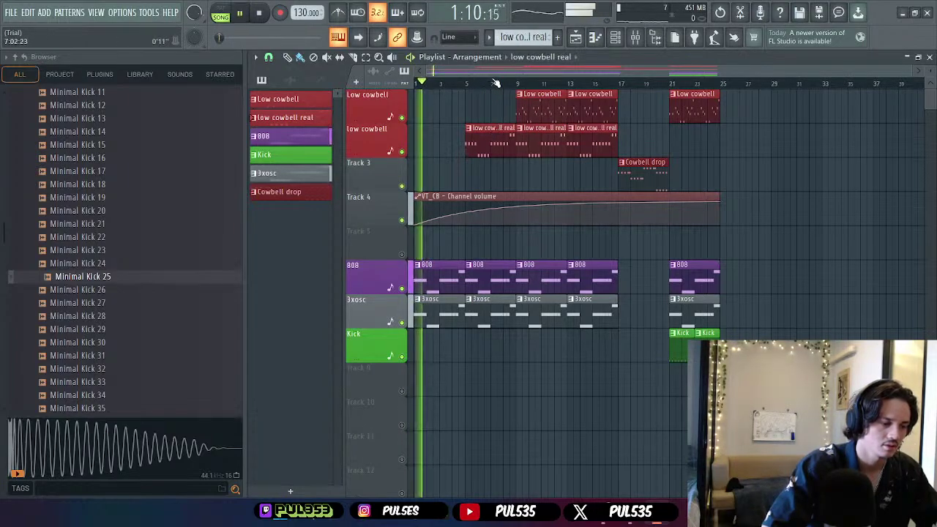
click(482, 77)
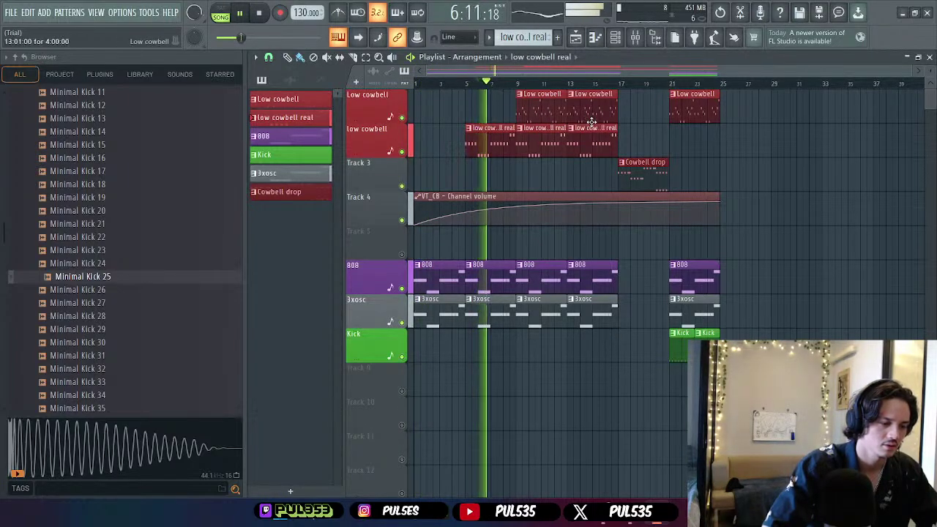
click(624, 82)
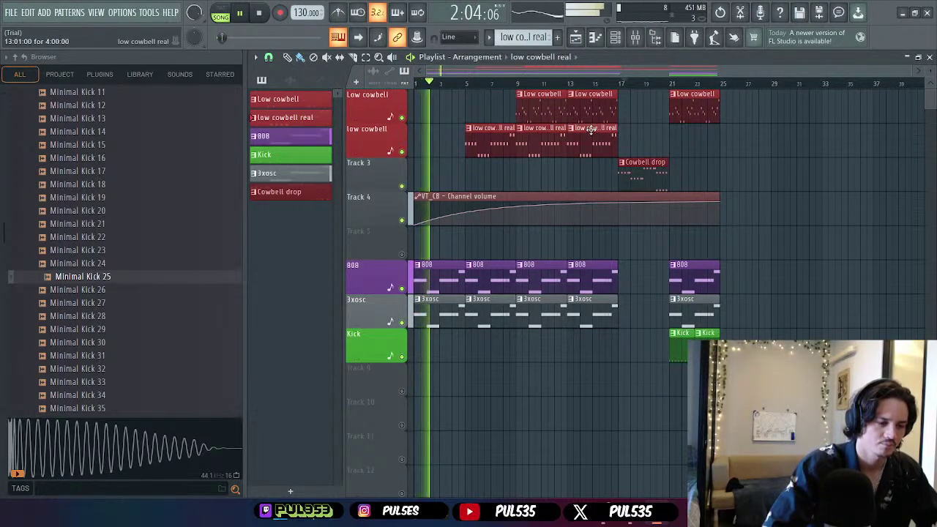
click(675, 139)
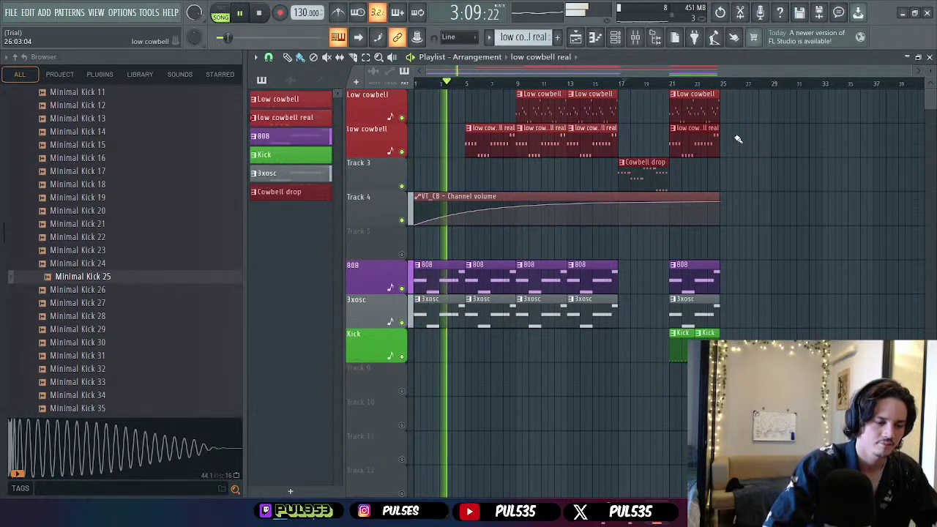
key(space)
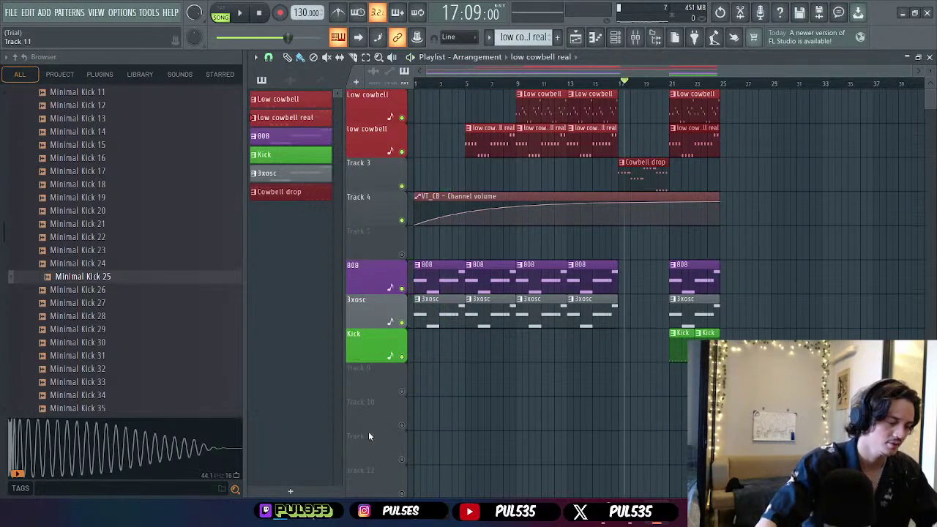
- Create a new pattern named "hats" with the Forest Green colour #409F35
click(294, 491)
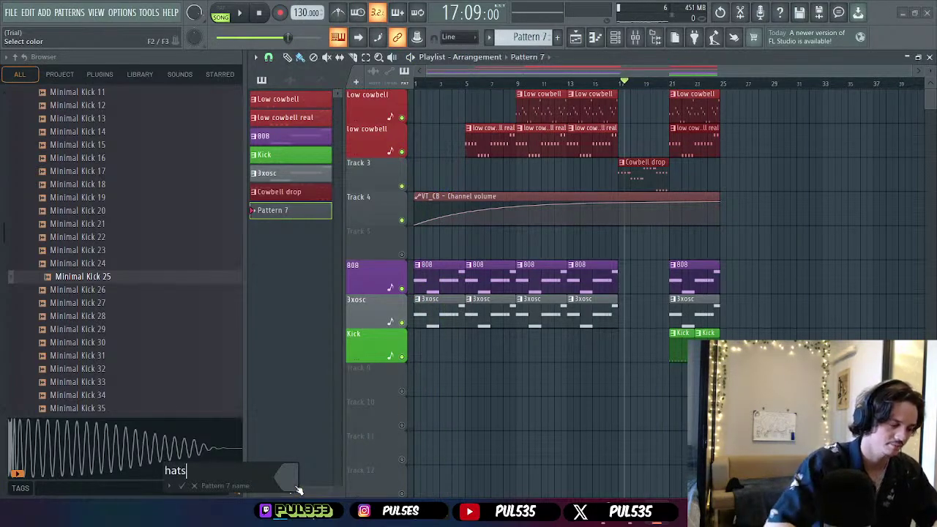
click(282, 483)
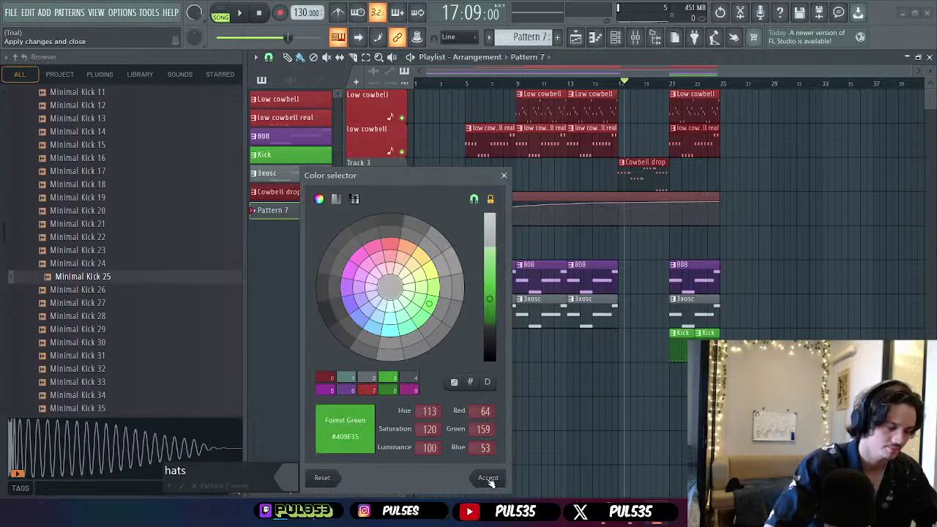
click(489, 478)
click(230, 490)
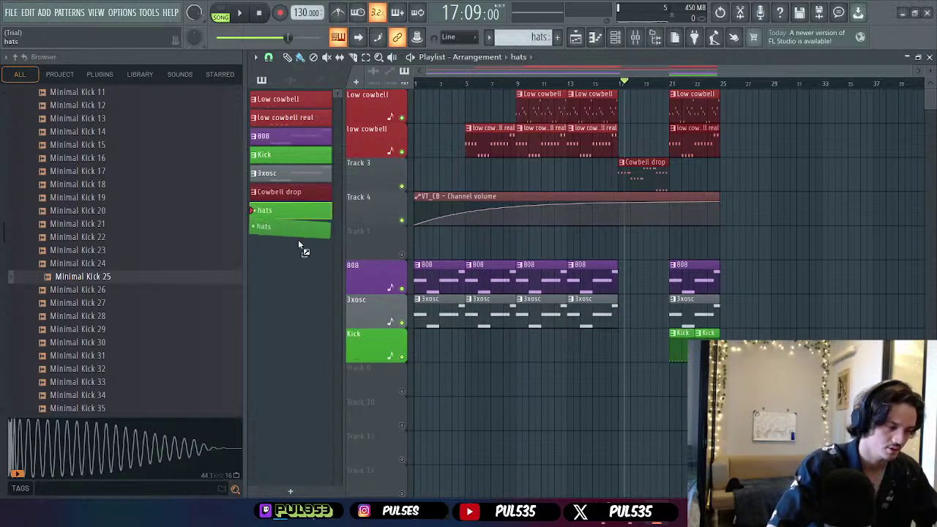
- Place the hats pattern on the empty track below Kick, enable that track, and repeat the clips from bar 1 to about bar 16
drag(299, 241, 423, 375)
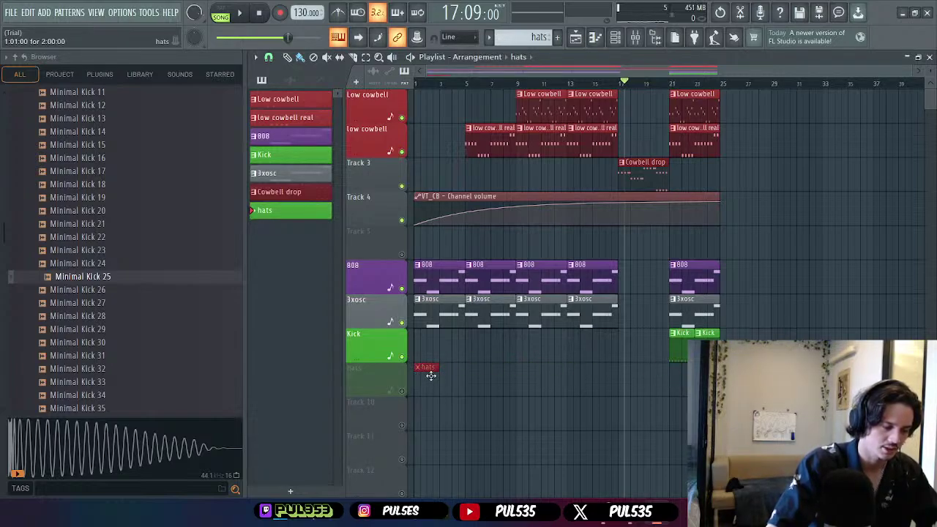
click(402, 392)
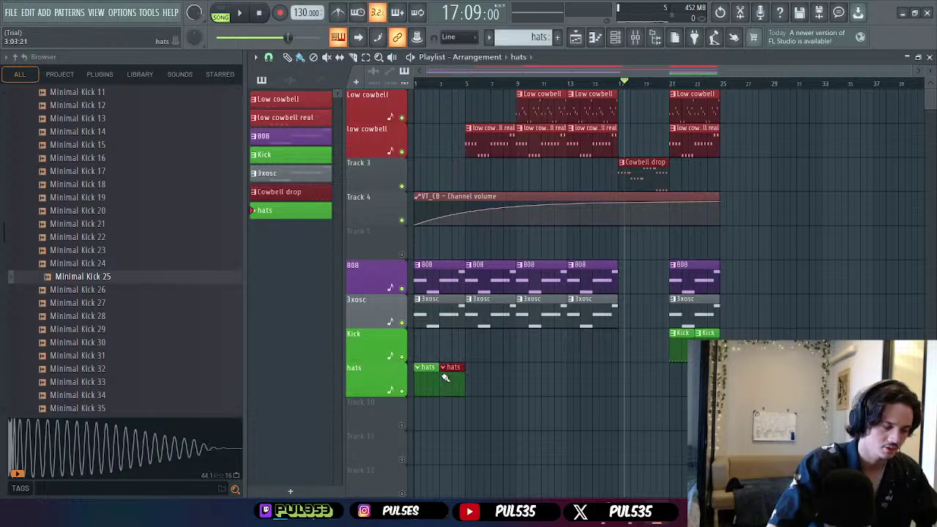
drag(445, 377, 594, 386)
- Open the hats pattern's steps and fill the 808 HiHat's first bar with a hit on every second step
double_click(425, 382)
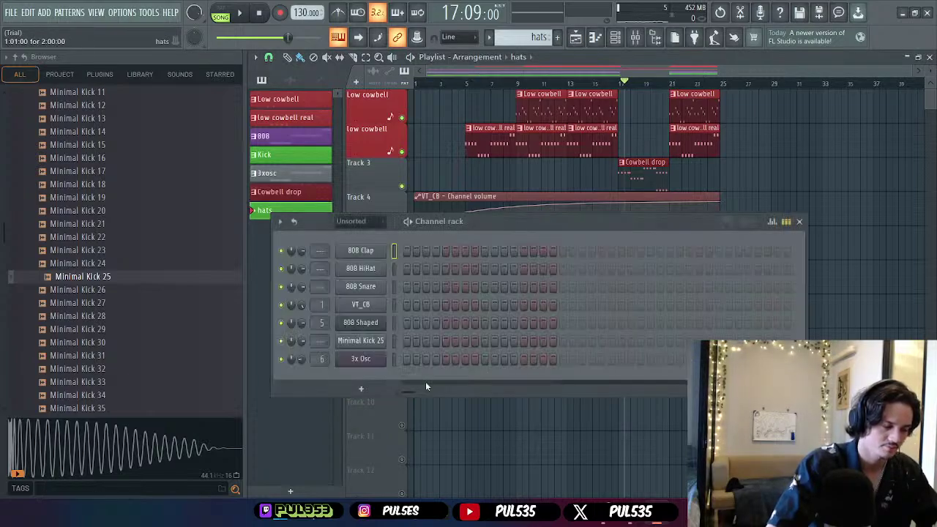
click(395, 268)
click(406, 269)
click(426, 268)
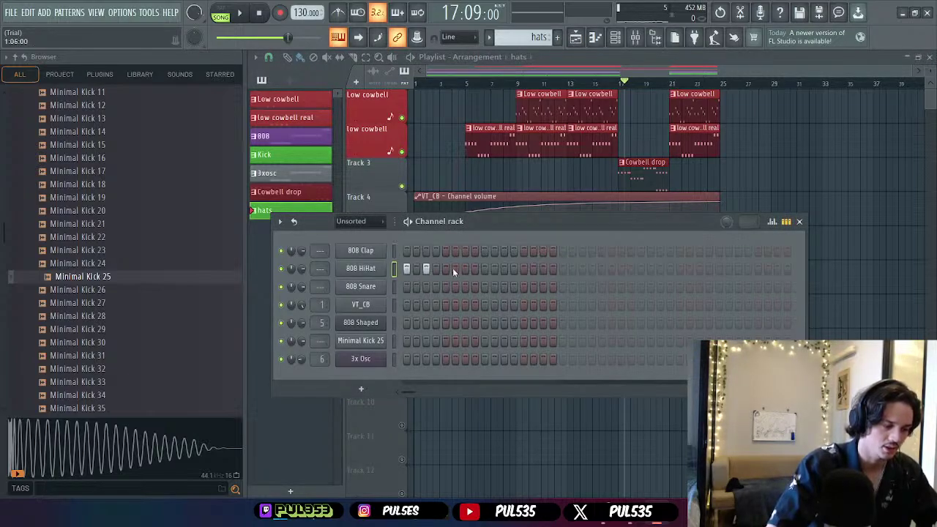
click(454, 268)
click(465, 268)
click(484, 269)
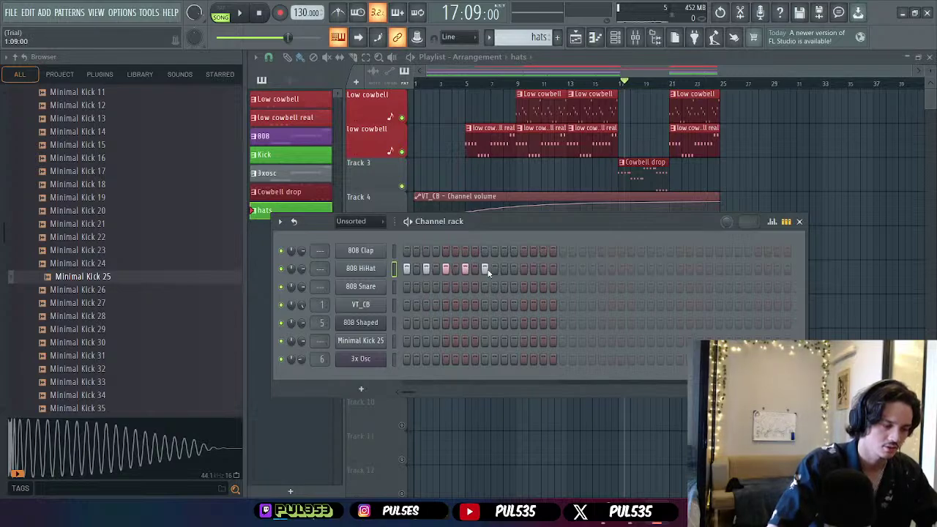
click(503, 269)
click(523, 269)
click(534, 269)
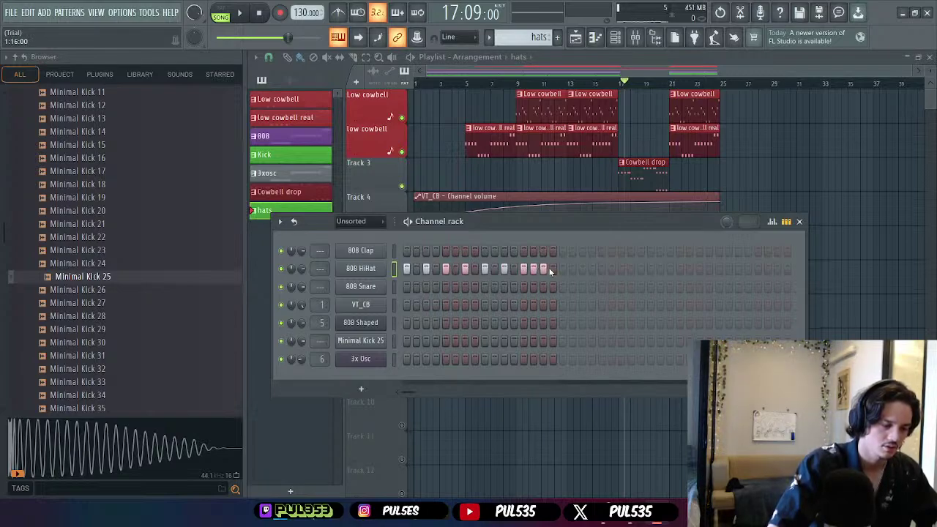
click(544, 269)
click(534, 269)
click(524, 270)
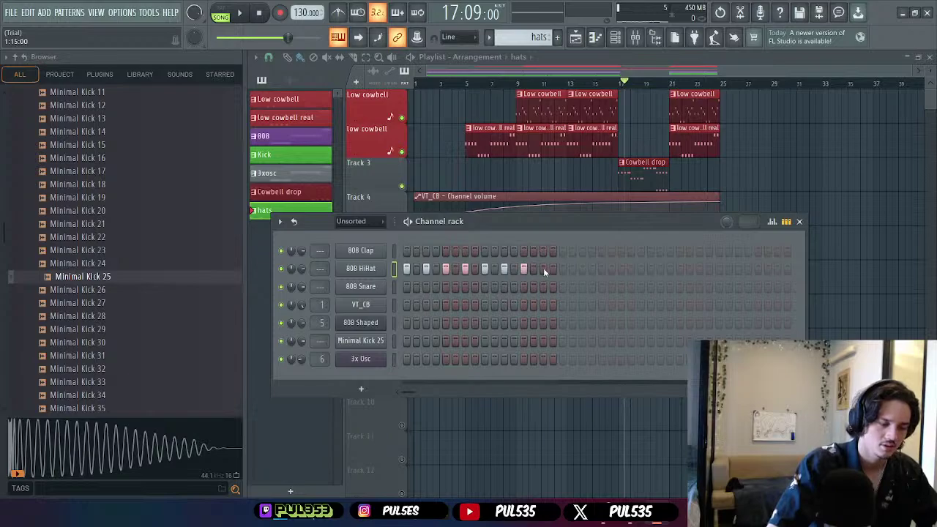
- Continue the 808 HiHat through bar 2 on every second step, fill the last four steps as a roll, and close the channel rack
click(563, 269)
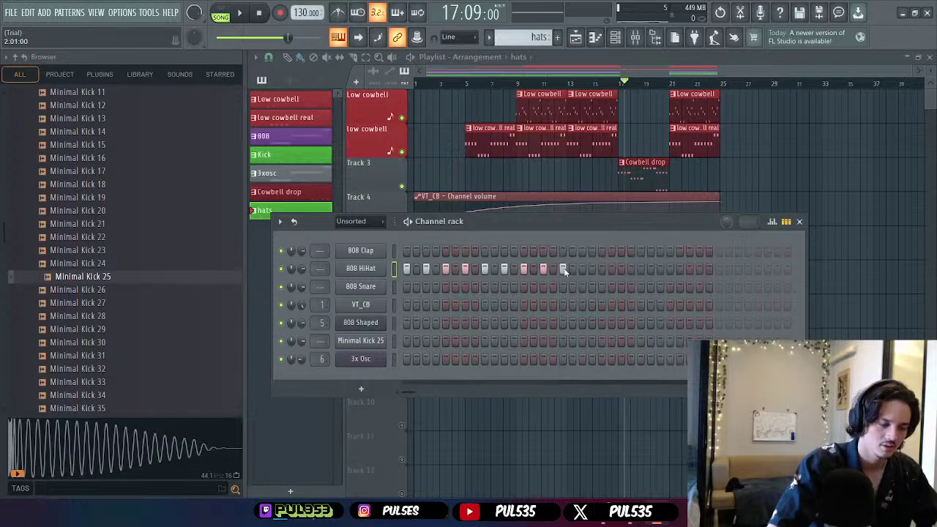
click(602, 270)
click(621, 269)
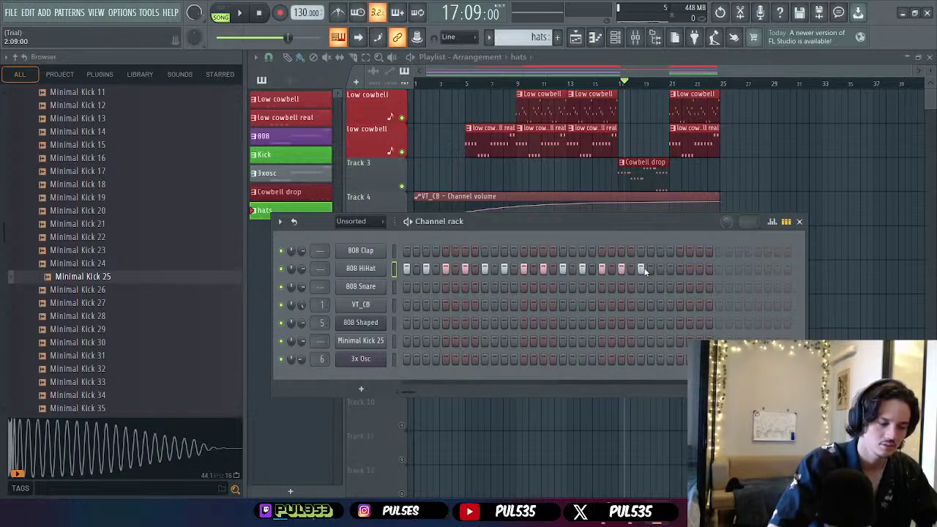
click(700, 269)
click(690, 269)
click(799, 221)
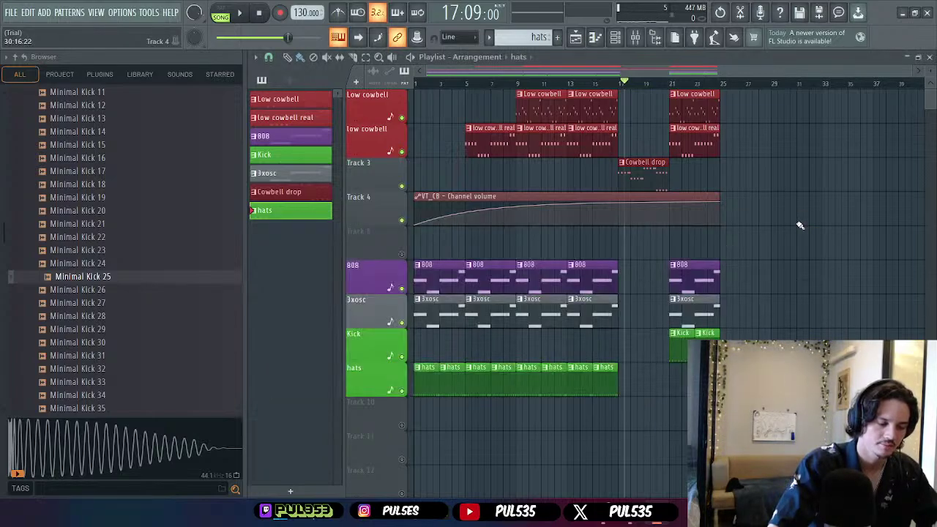
- Play the arrangement from bar 1 to hear the hats against the 808 and cowbells, and stop playback around bar 10
key(space)
key(space)
click(423, 82)
key(space)
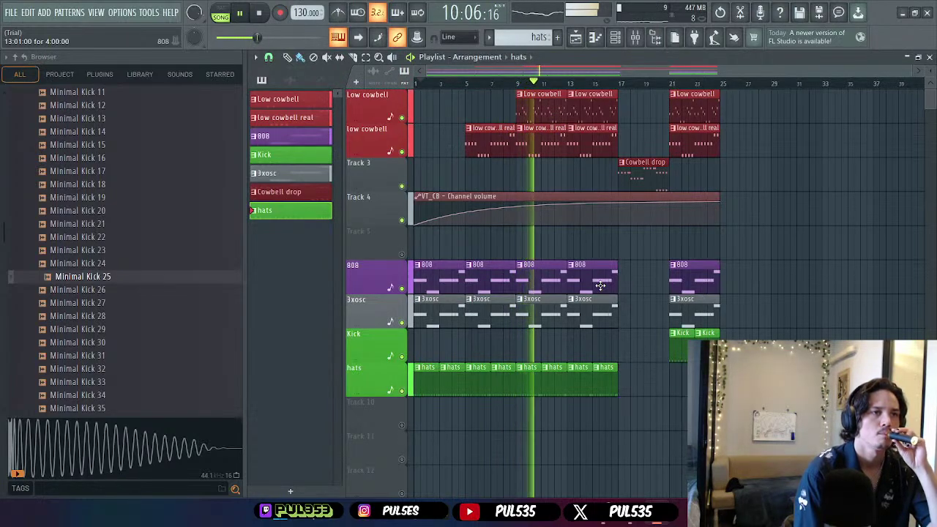
key(space)
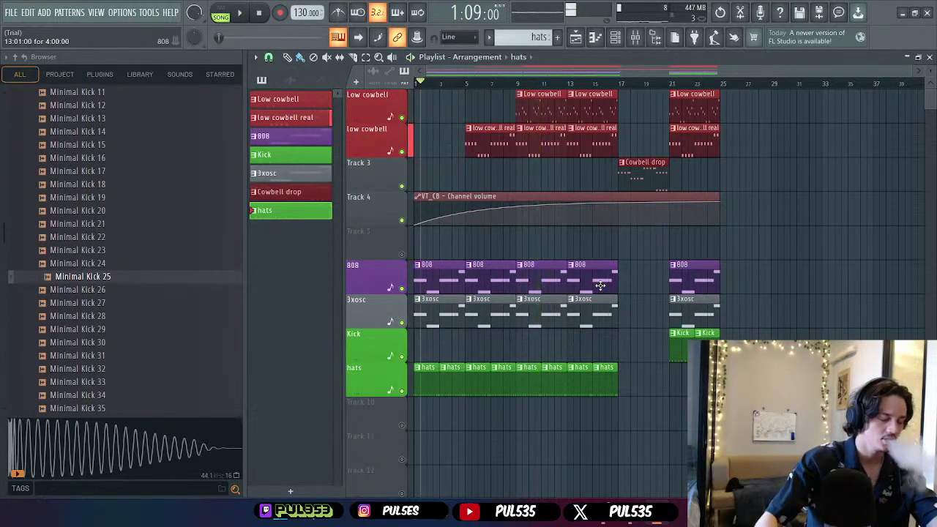
- Switch to the Chrome browser, check the Twitch stream page, and open a YouTube channel page in a new tab
mouse_move(607, 521)
click(631, 476)
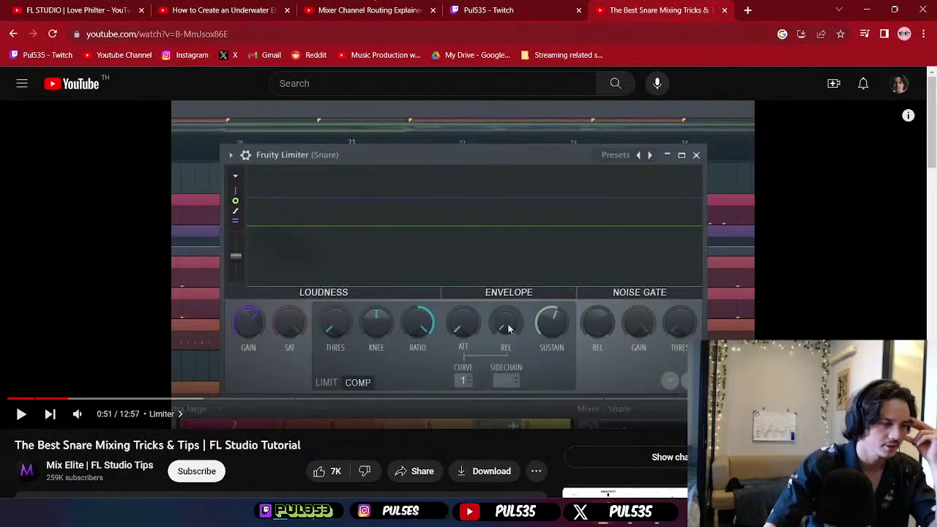
click(465, 10)
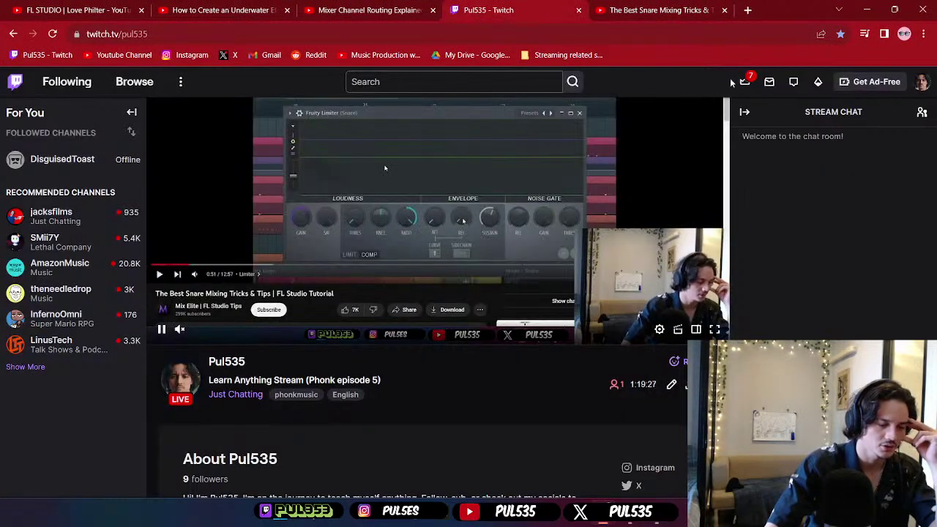
click(748, 10)
click(542, 31)
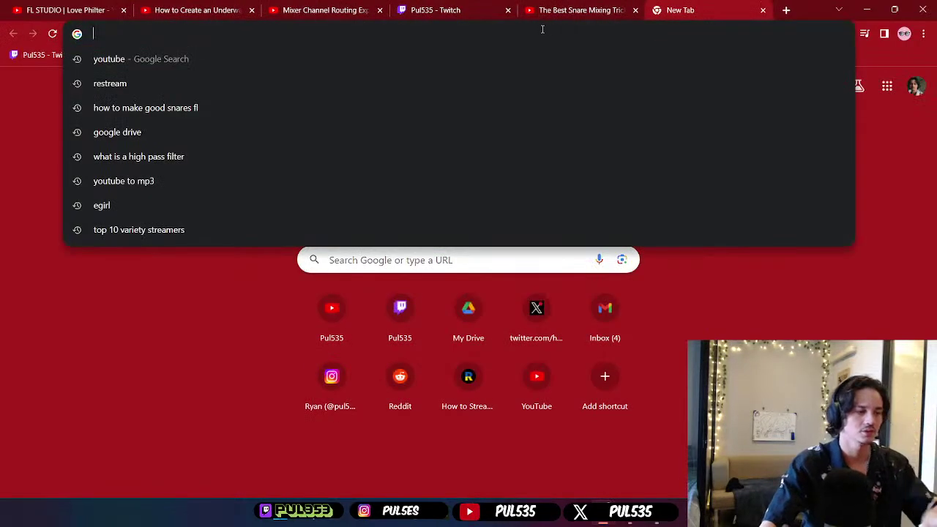
text(youtube.com/channel/UCdPAQ6z5u2W3NyzkOz9V1lw)
key(Return)
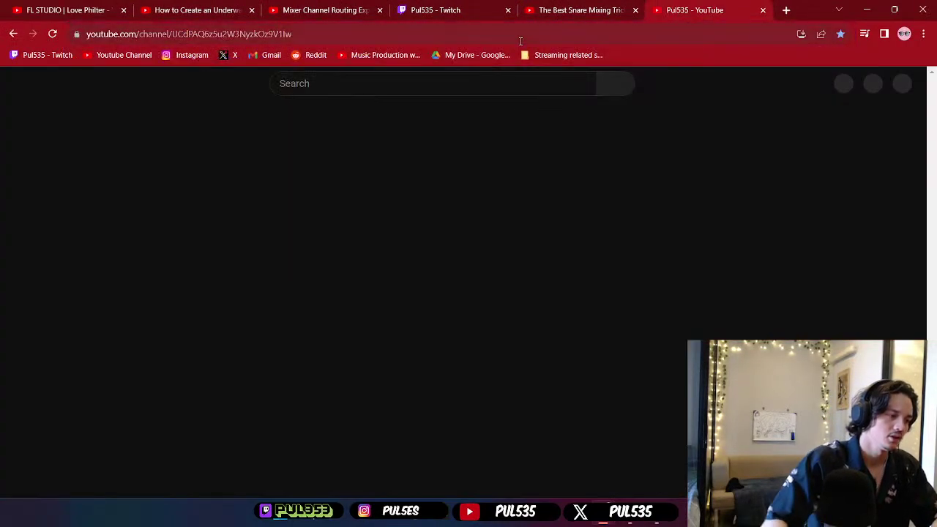
- Search YouTube for "nagata" and open the Nagata track by Romzee
click(381, 86)
text(nagata)
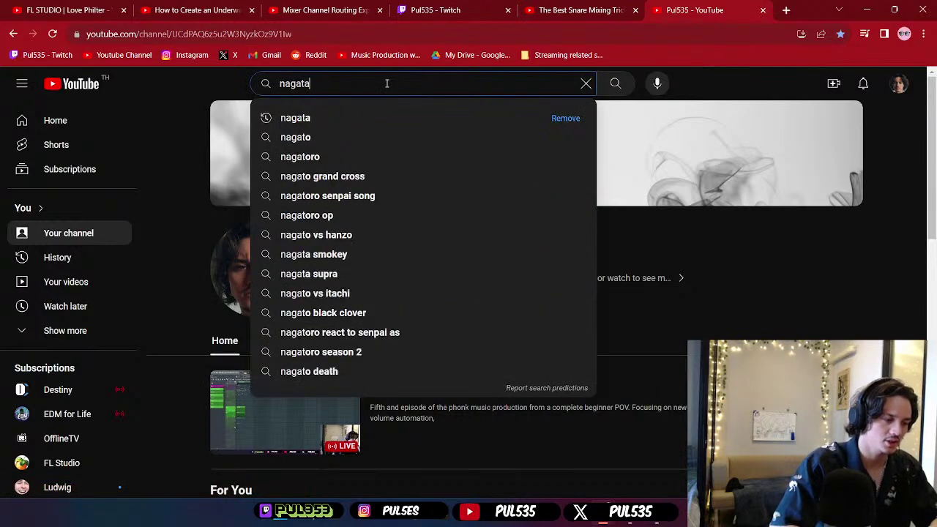
key(Return)
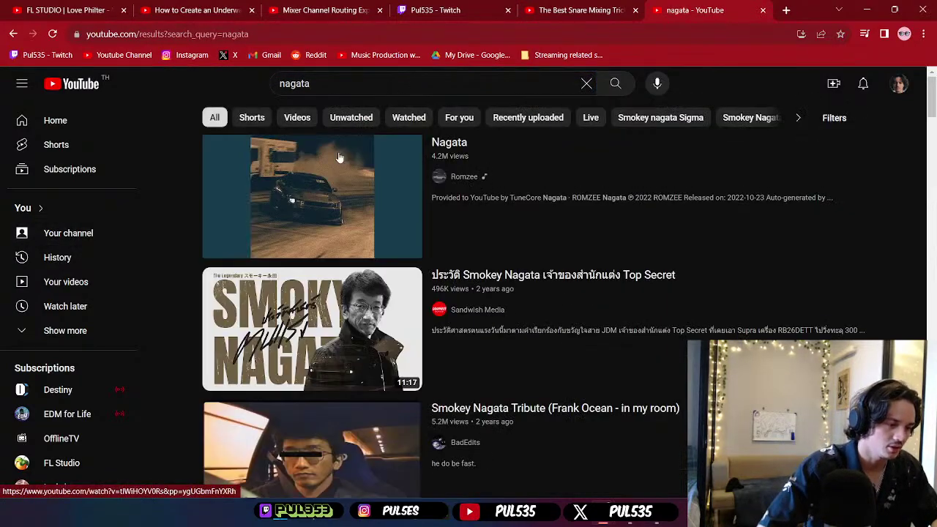
click(328, 191)
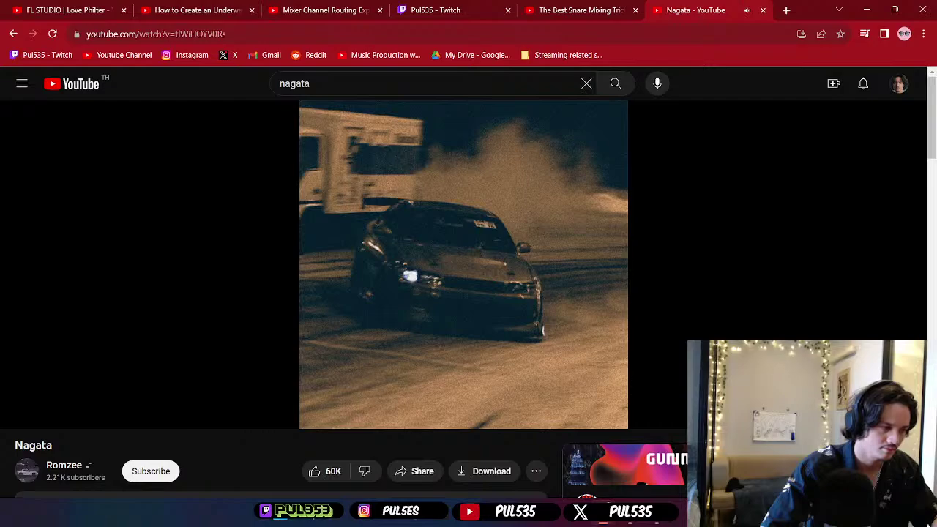
- Listen to the opening of the Nagata reference track, pausing and resuming it, and return to FL Studio
mouse_move(657, 326)
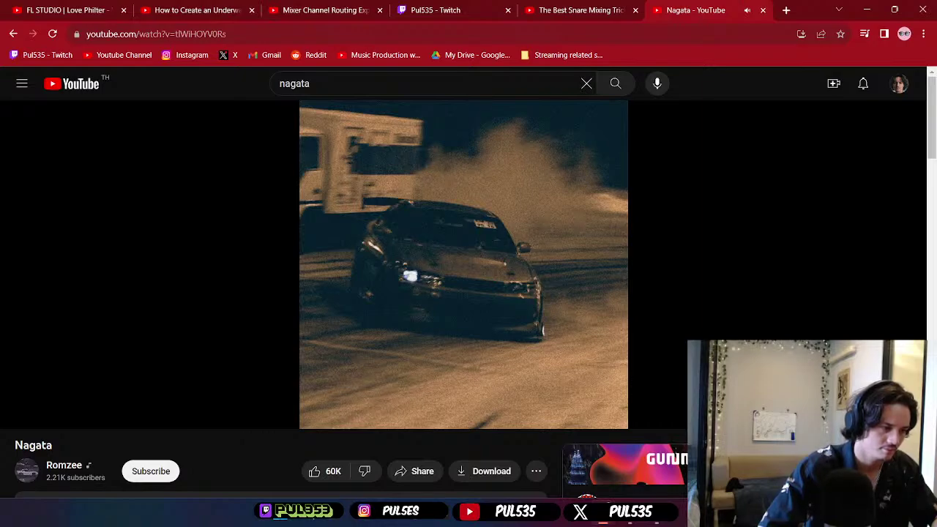
click(646, 310)
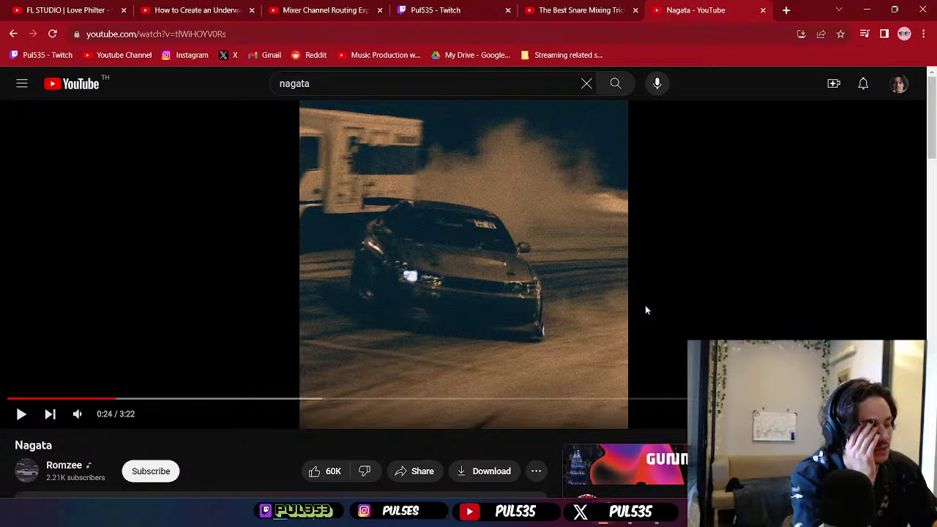
click(646, 308)
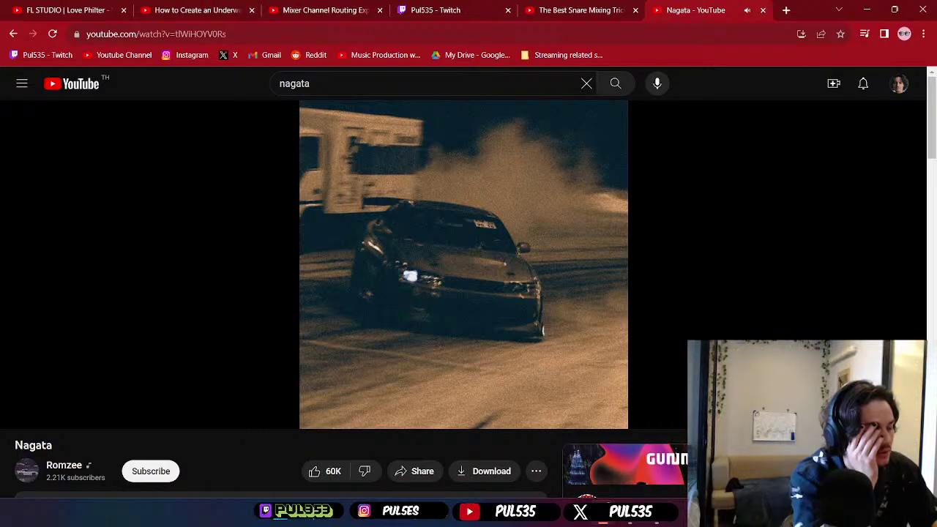
click(645, 304)
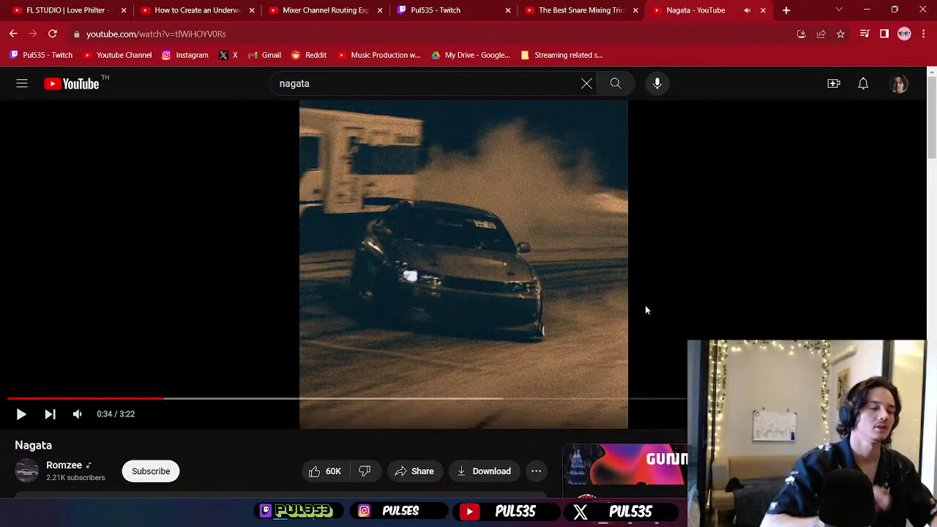
click(868, 10)
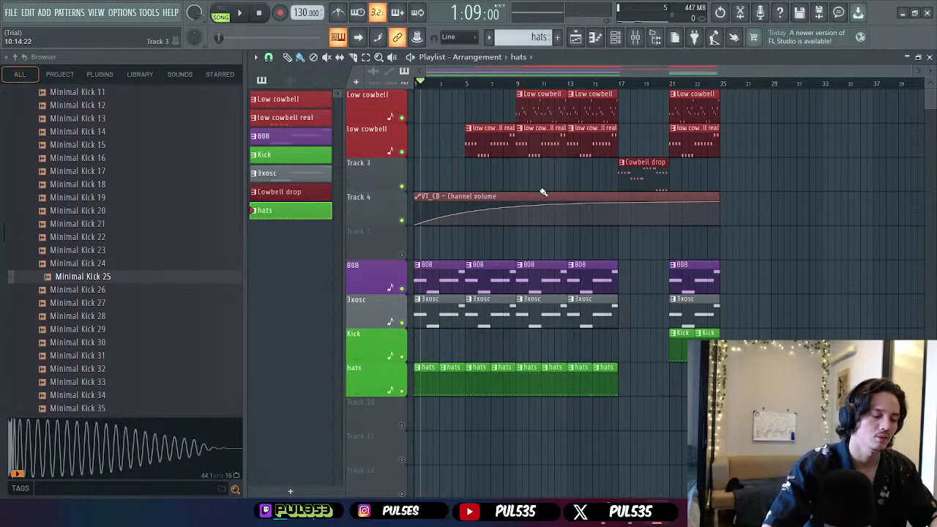
- Open the 808 pattern in the piano roll, play back its notes, and return to the playlist
double_click(430, 268)
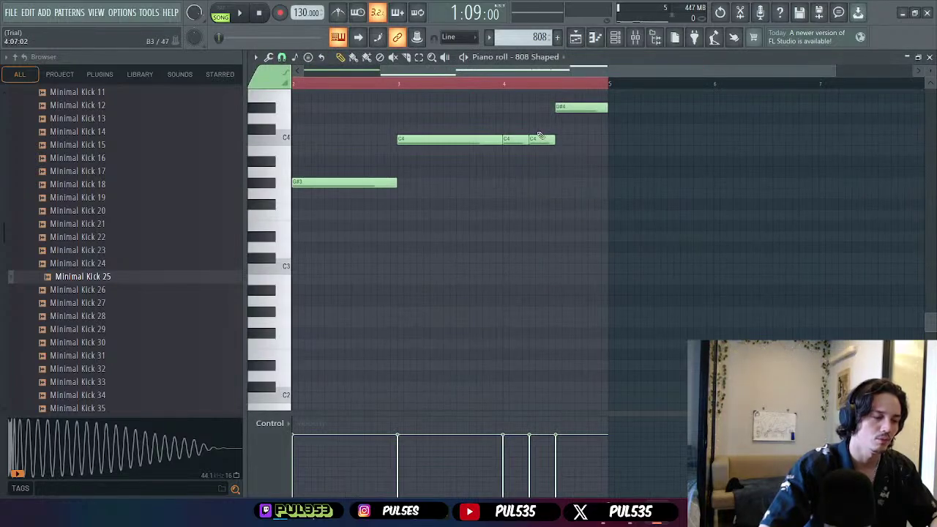
scroll(314, 109, left, 2)
key(space)
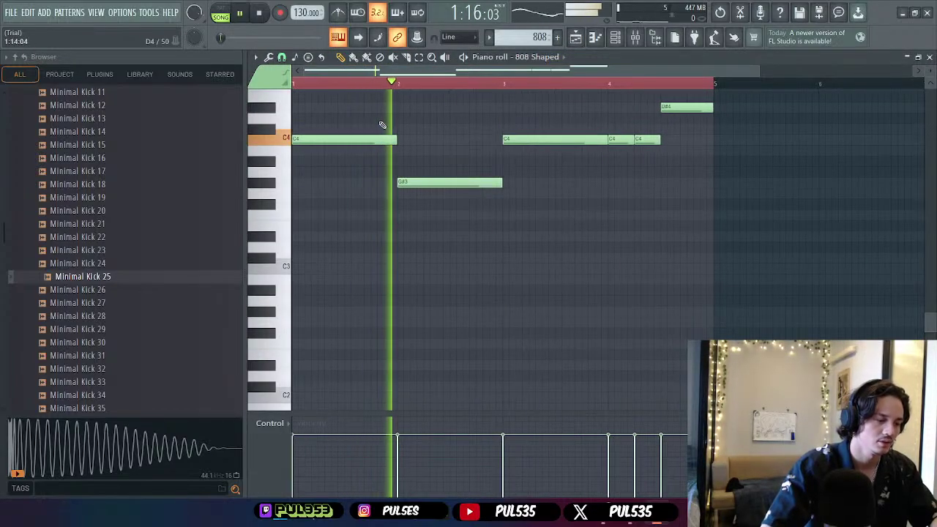
scroll(385, 126, up, 5)
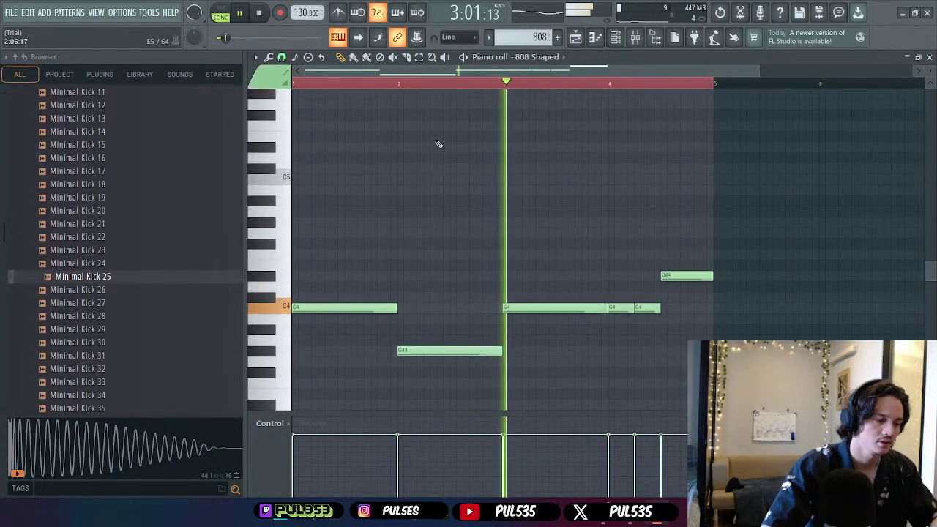
key(space)
key(F5)
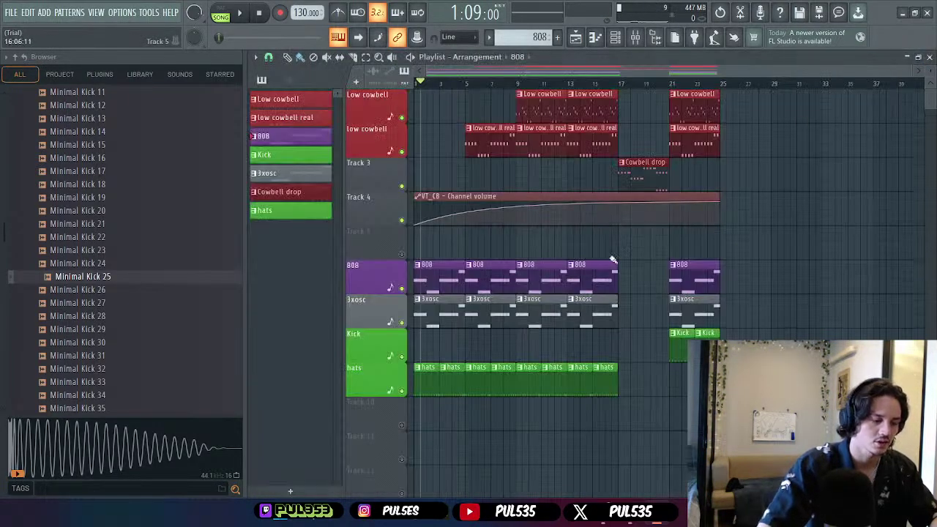
- Delete the hats clips from bar 1 through bar 12, keeping only the two that start at bar 13
right_click(430, 388)
right_click(454, 386)
right_click(479, 386)
right_click(500, 385)
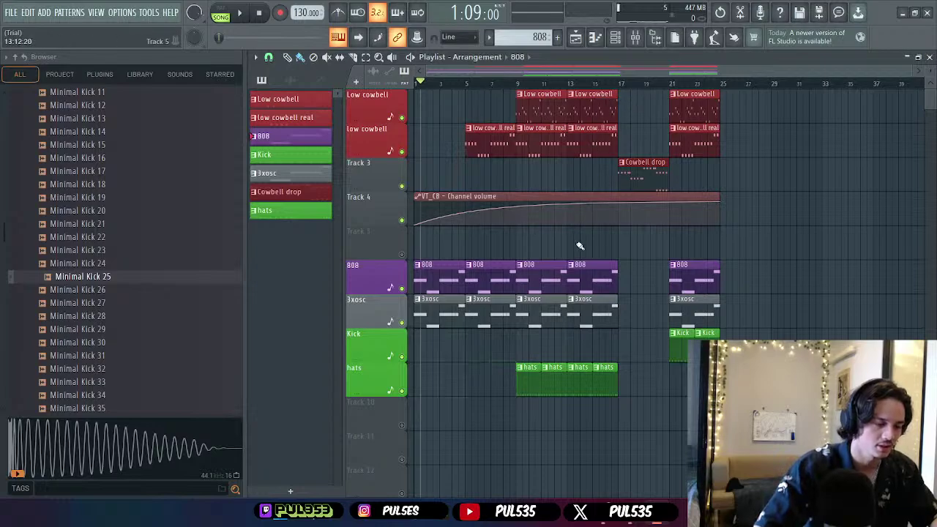
right_click(527, 380)
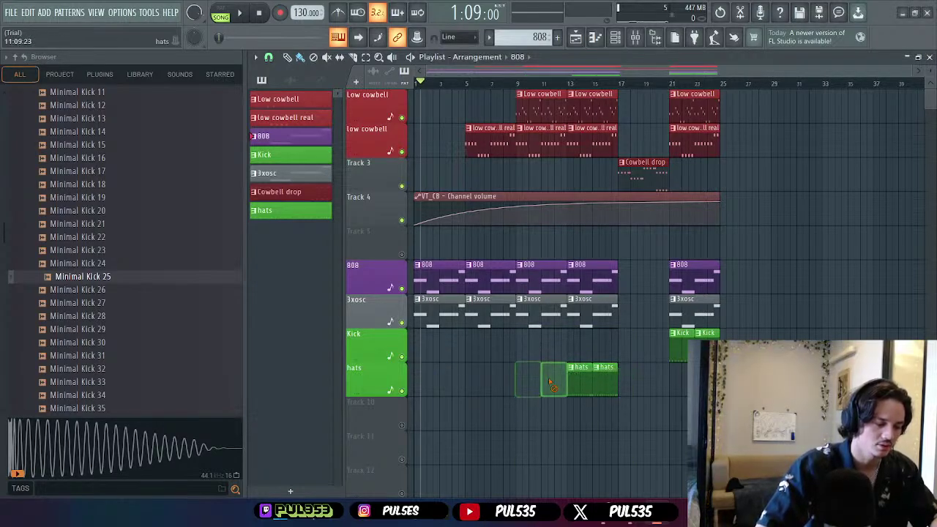
right_click(553, 381)
- Replace the low cowbell real clip at bar 5 with a Low cowbell clip on the first track, and play from bar 5
right_click(495, 139)
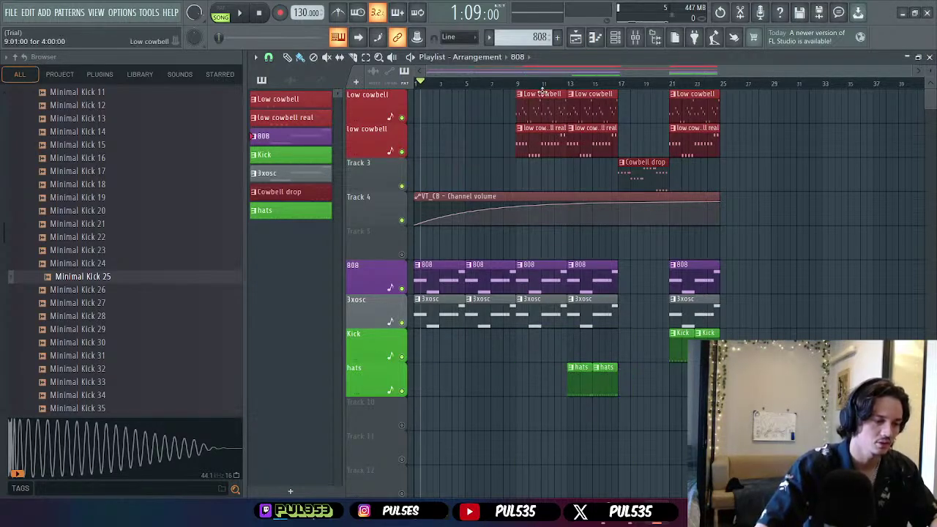
click(472, 100)
click(467, 82)
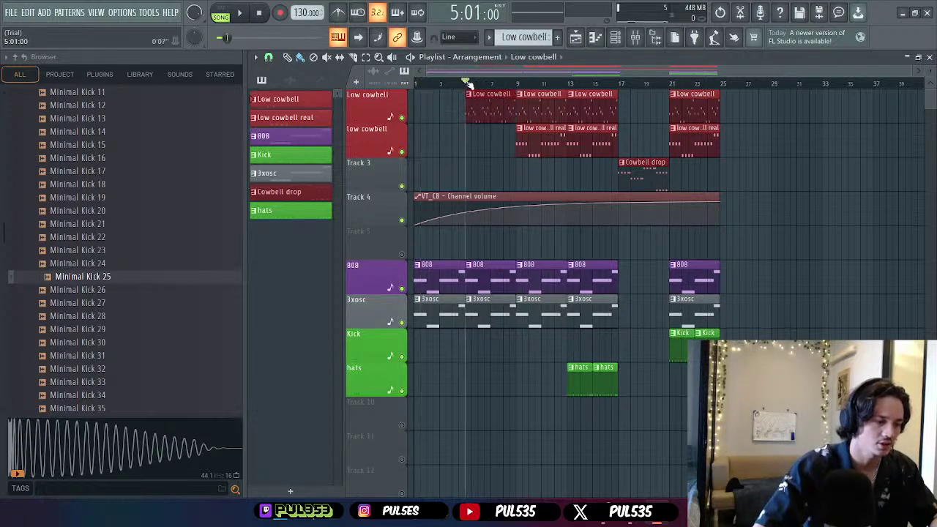
key(space)
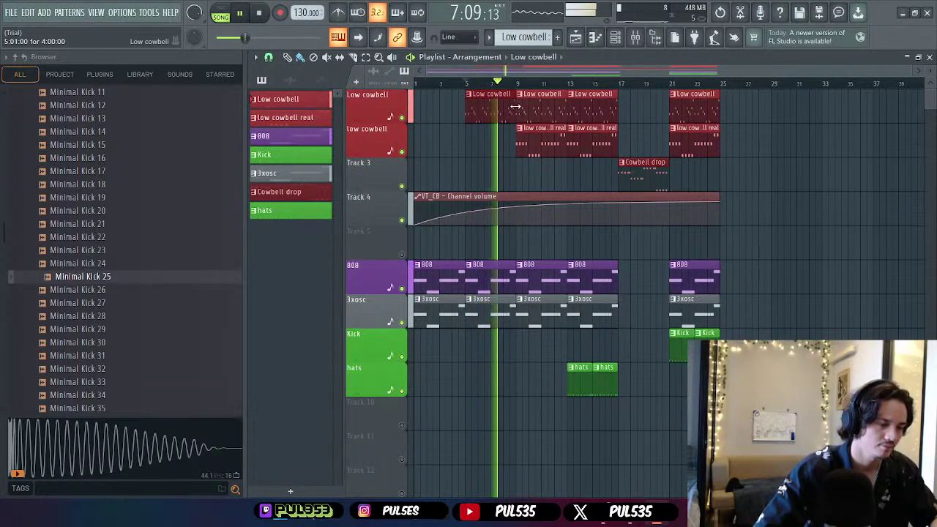
- Delete both cowbell clips at bar 13, and replace the Cowbell drop at bar 17 with a Low cowbell clip on the first track
right_click(582, 110)
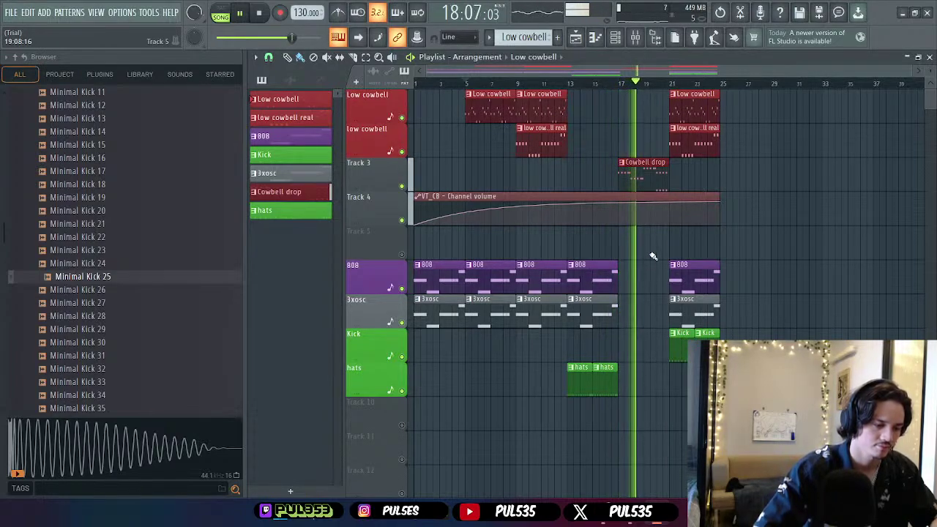
key(space)
right_click(666, 180)
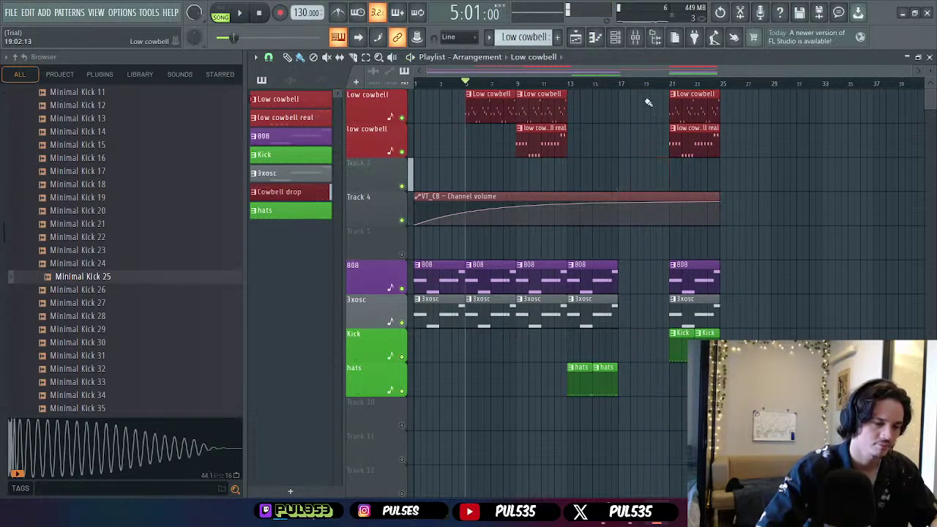
click(622, 104)
- Play the revised arrangement from bar 5 and open the hats pattern at bar 13 in the piano roll
key(space)
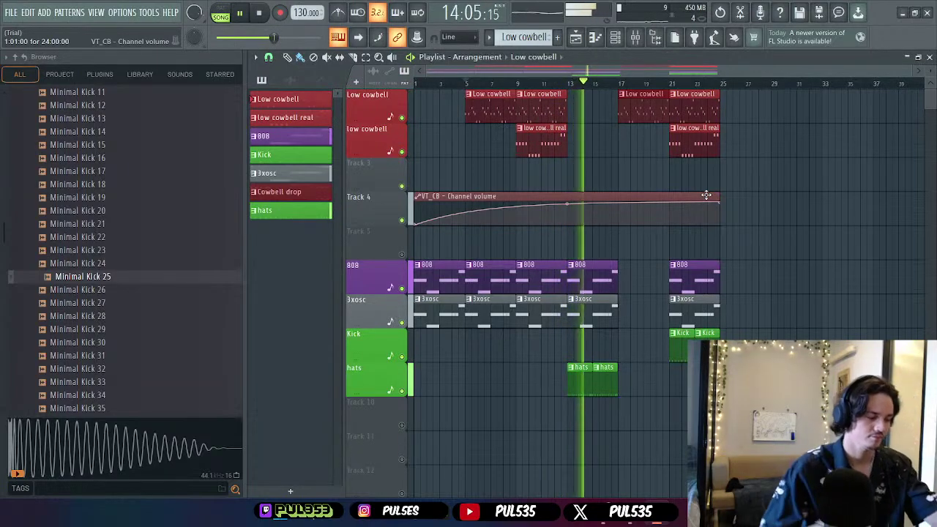
double_click(582, 387)
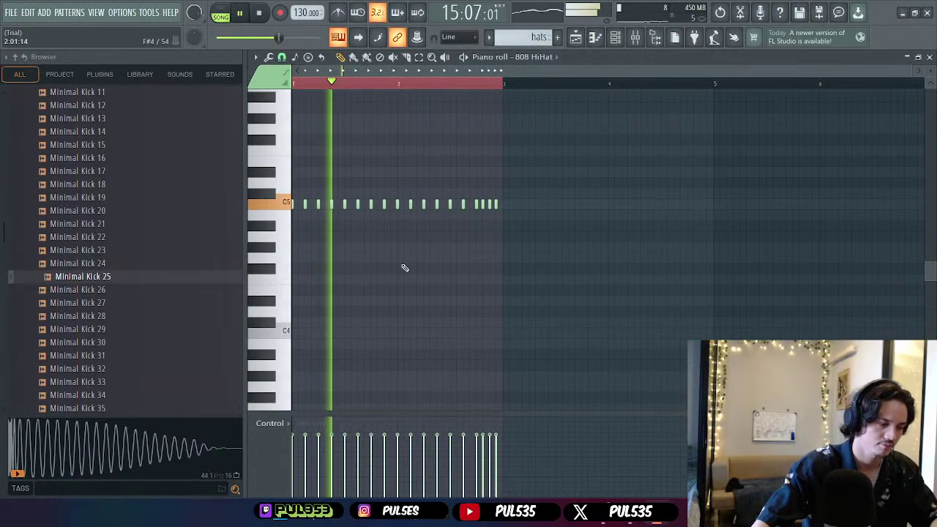
- Add 808 HiHat hits on steps 14 and 16 of the hats pattern's first bar, and return to the playlist
key(F6)
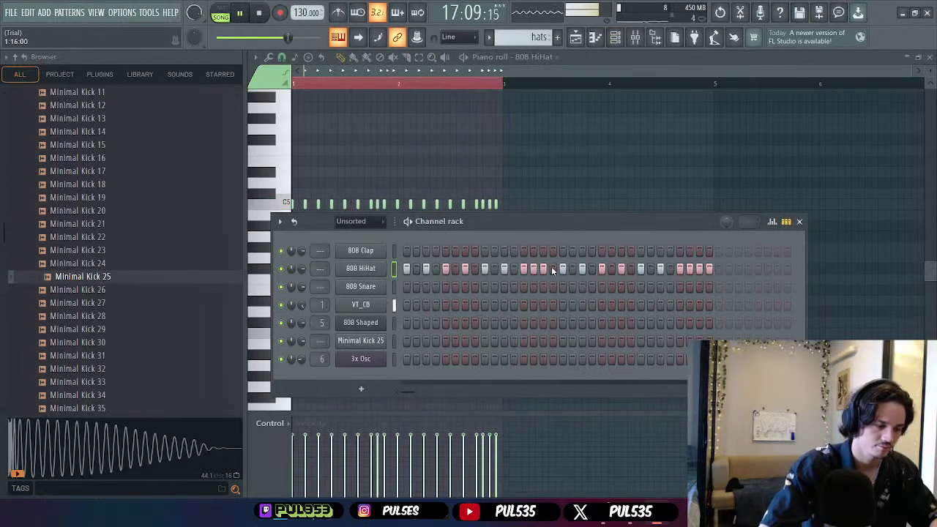
click(799, 222)
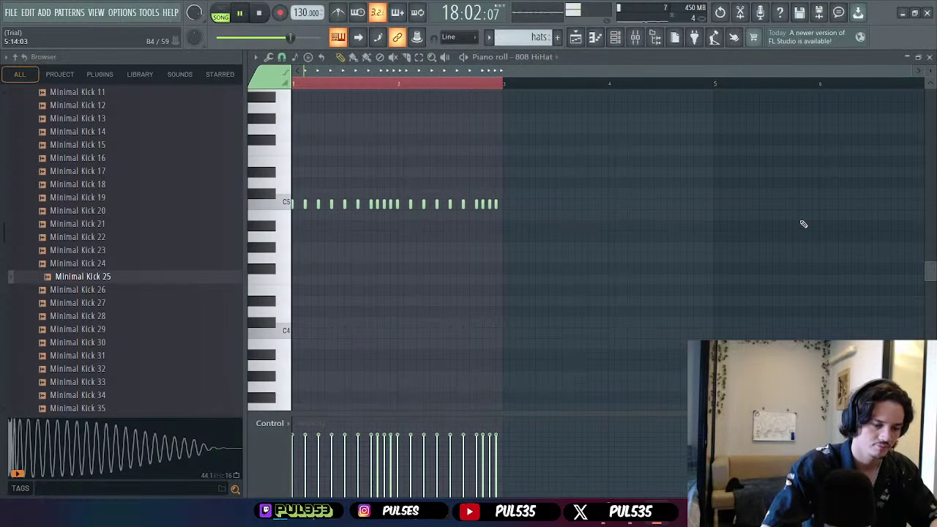
click(930, 58)
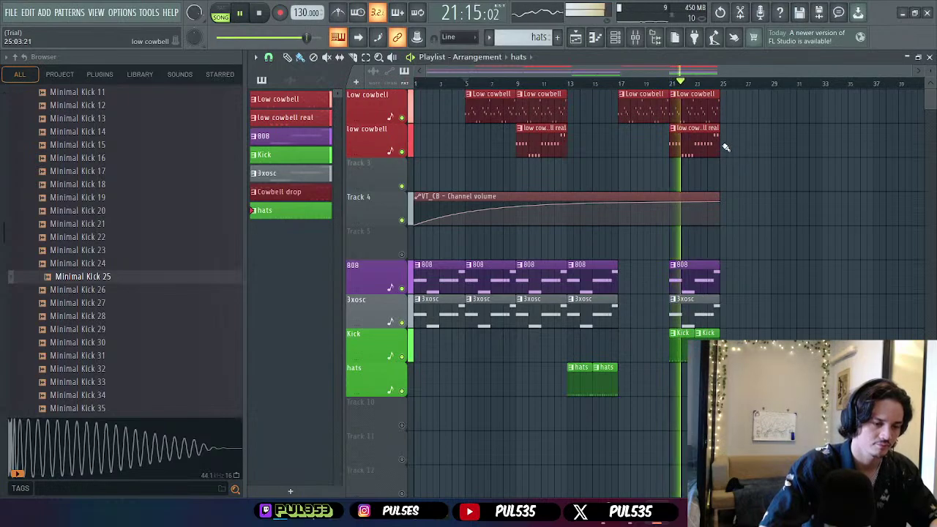
- Replace the low cowbell real clip at bar 21 with a Cowbell drop clip on Track 3, and play the arrangement
right_click(703, 109)
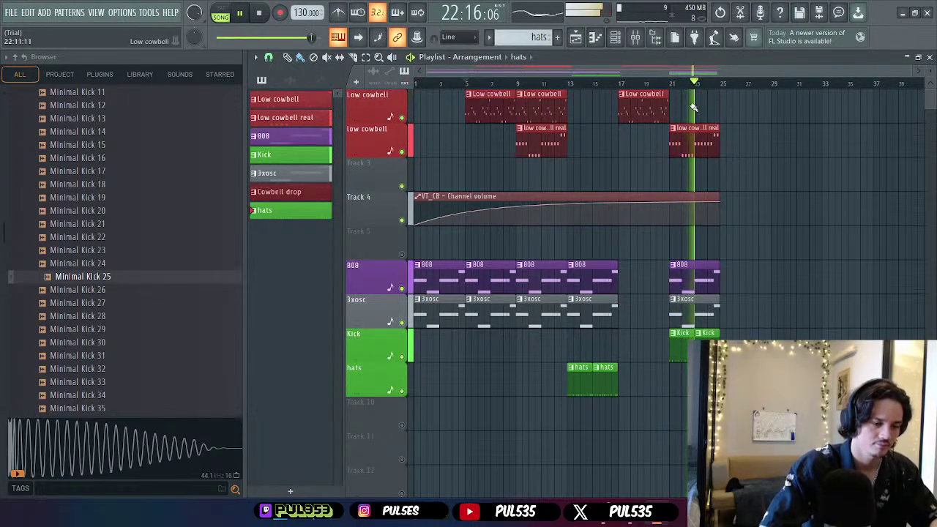
key(ctrl+z)
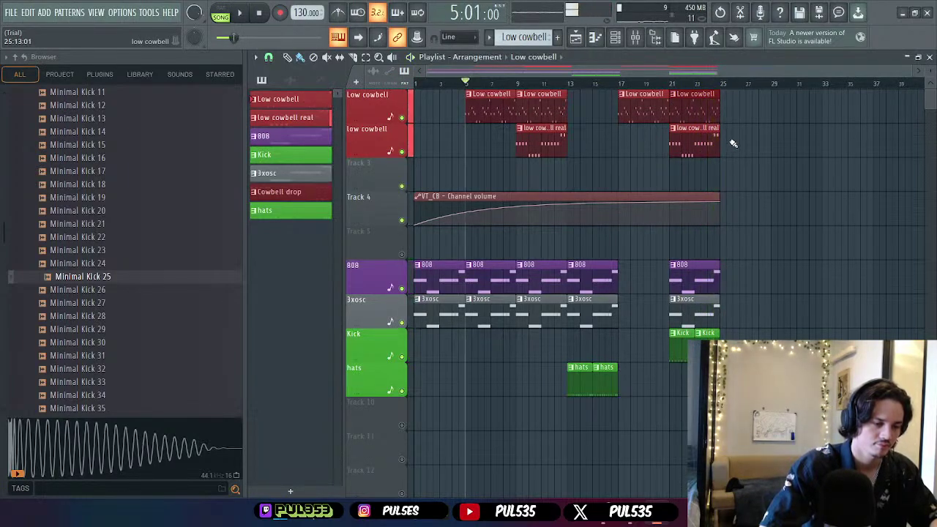
right_click(700, 147)
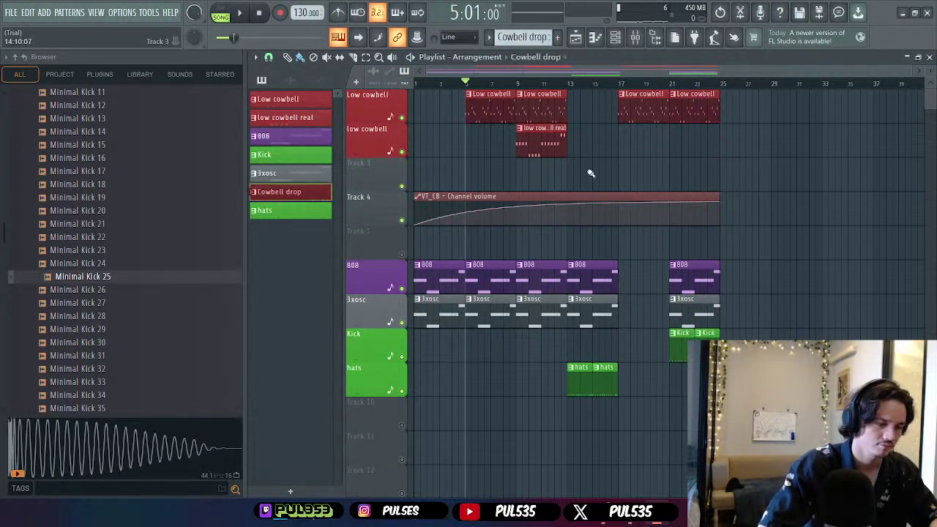
click(670, 82)
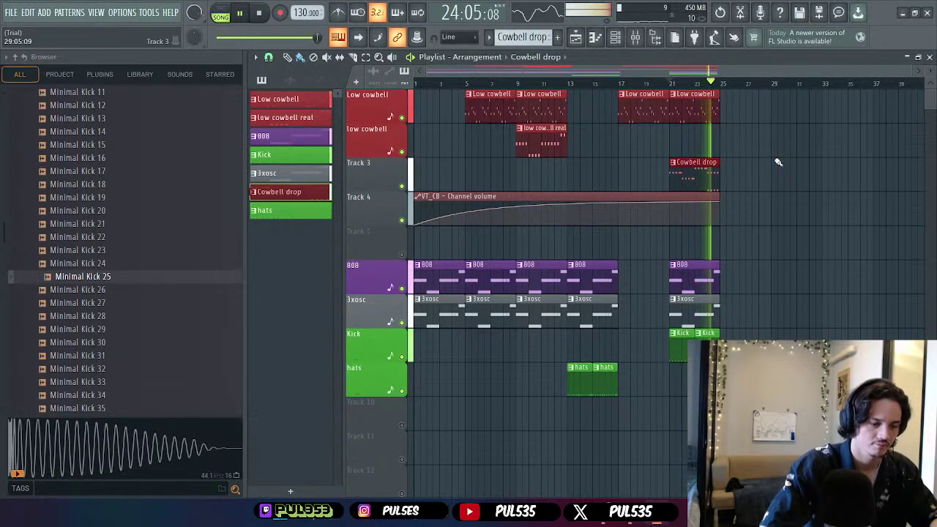
key(space)
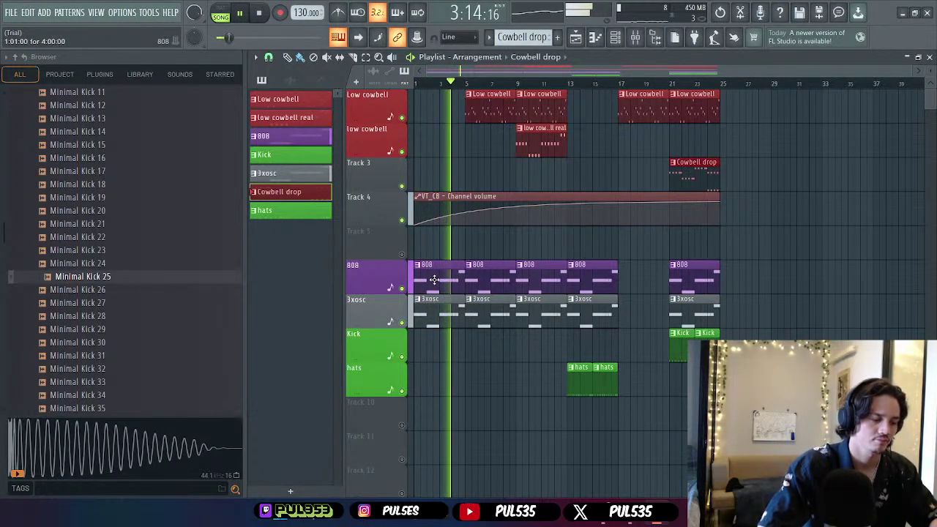
key(space)
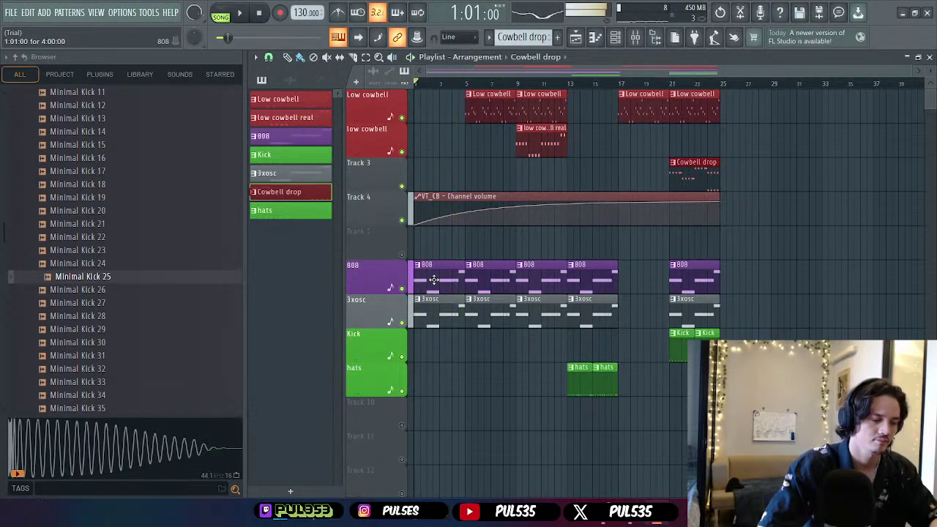
- Layer D#4, B3 and D#4 notes over the first three bars of the 808 pattern, with C#4, A3 and C#4 slide notes starting just before them
double_click(434, 280)
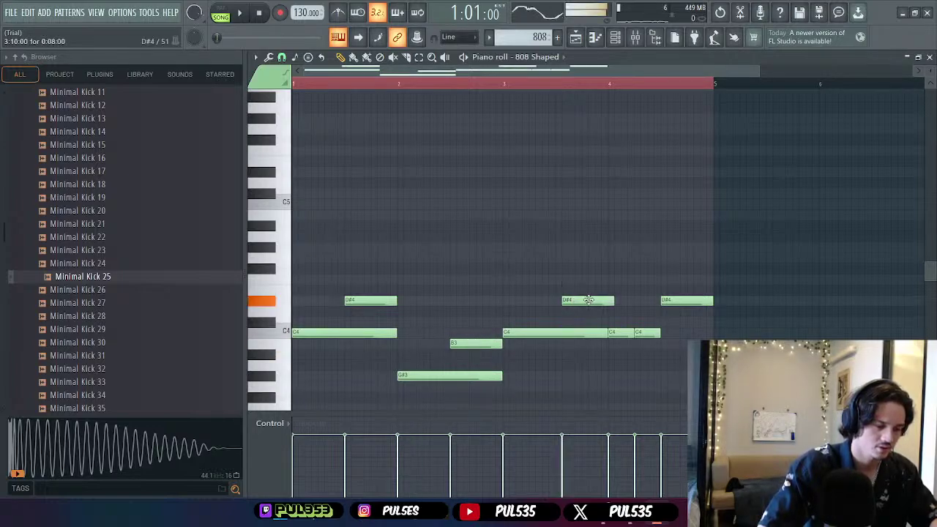
key(space)
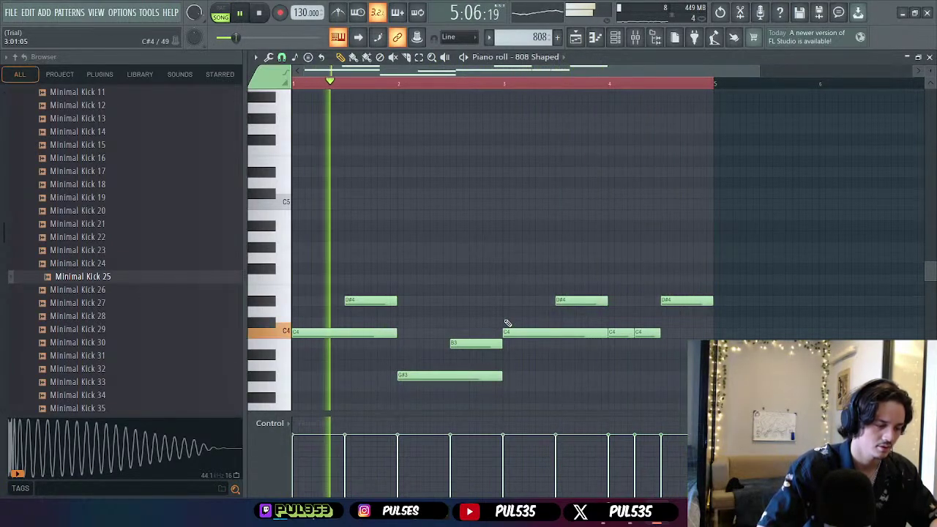
key(space)
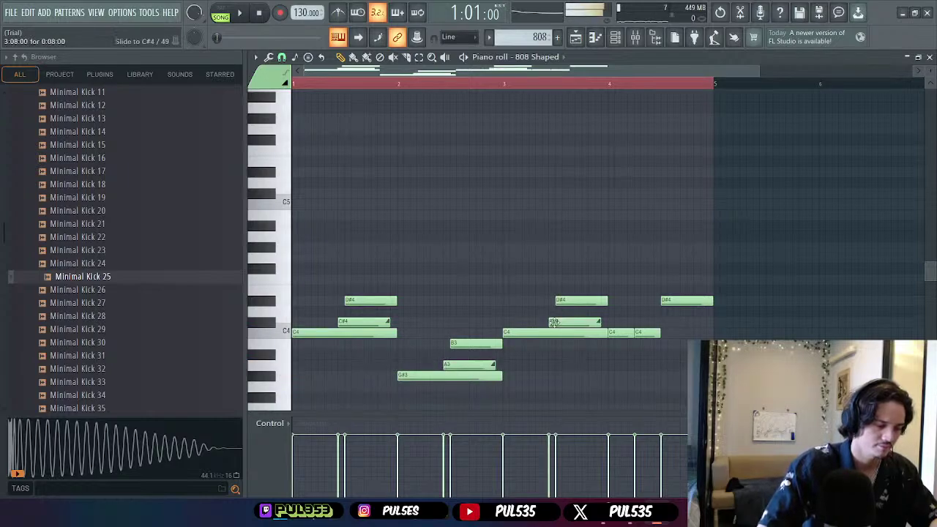
key(space)
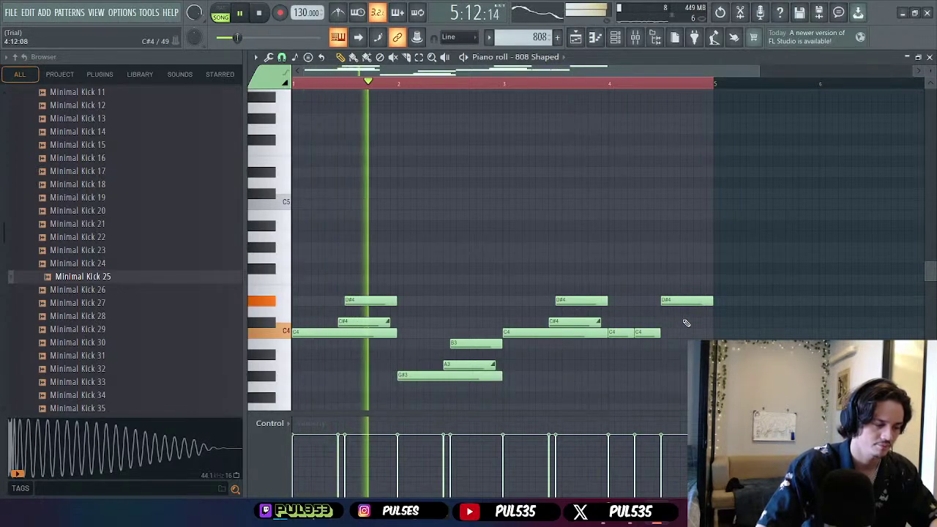
- Transpose all 808 pattern notes up one octave after comparing octaves during playback, and return to the playlist
drag(741, 253, 328, 390)
key(ctrl+Up)
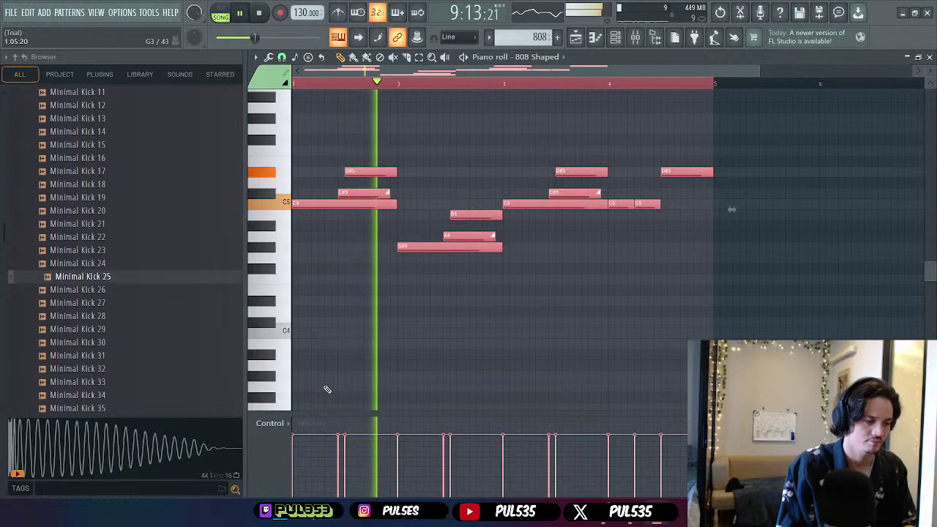
key(ctrl+Down)
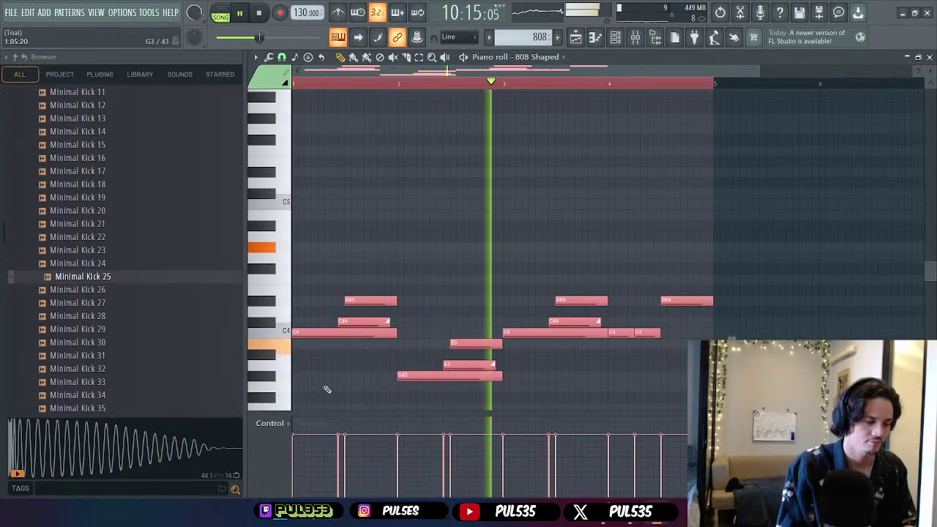
key(ctrl+Up)
key(ctrl+Up)
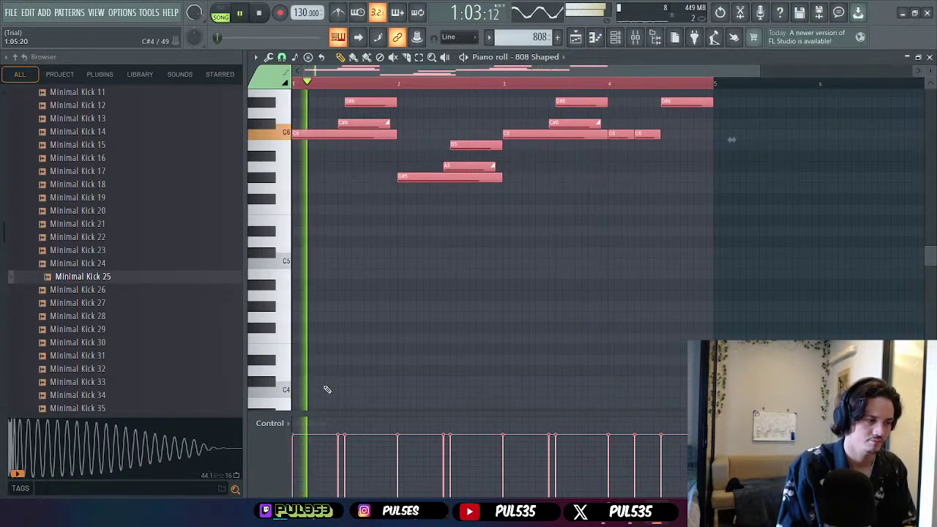
key(ctrl+Down)
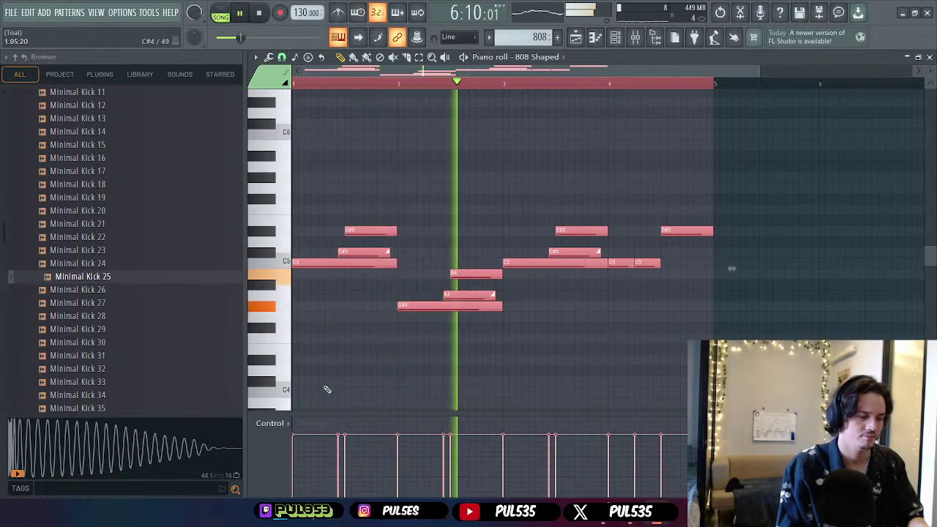
key(space)
click(929, 57)
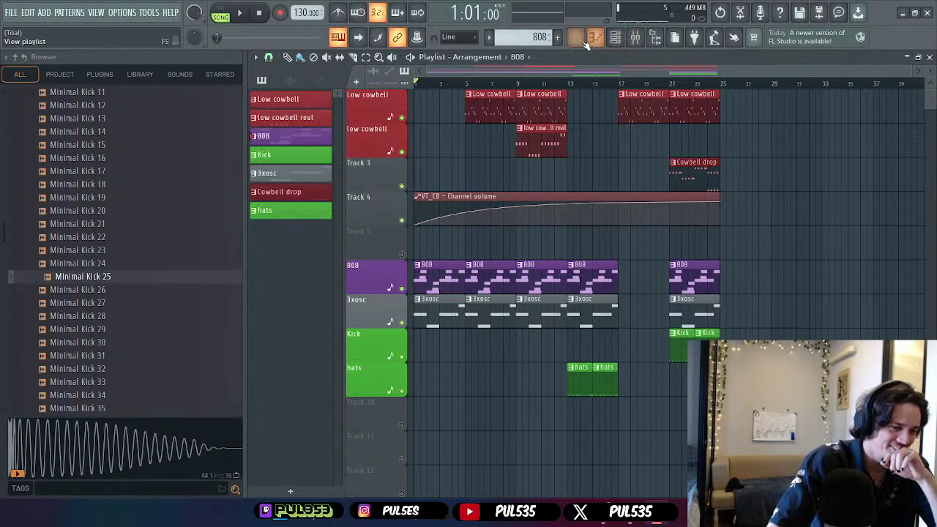
- Inspect the effect chain on the 808 mixer insert
click(635, 38)
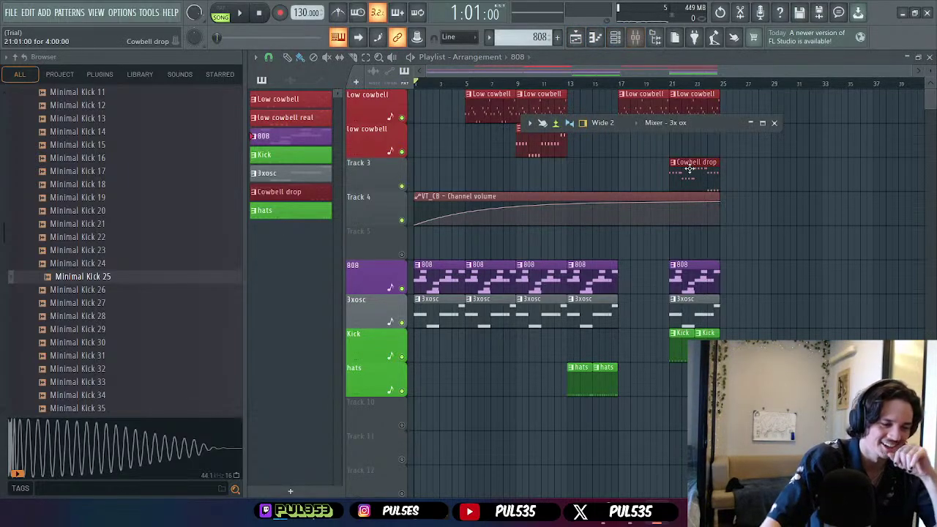
click(763, 123)
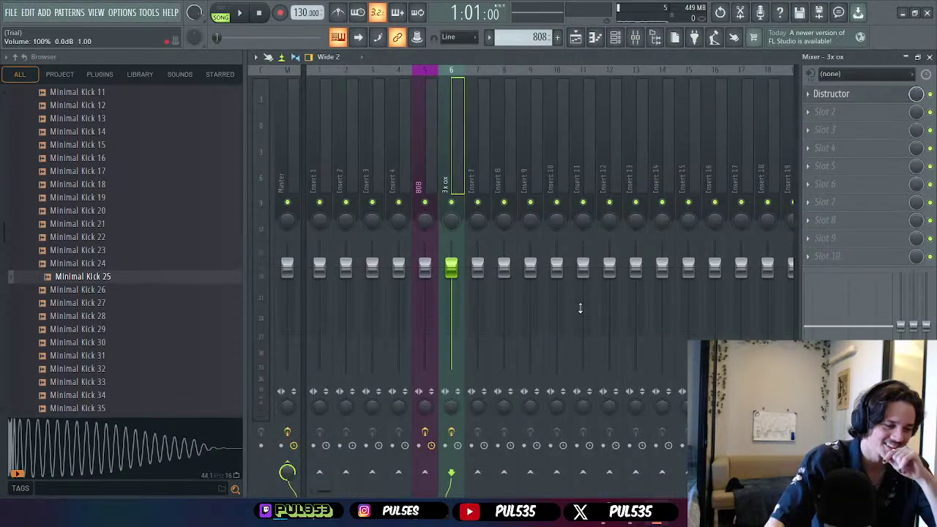
click(419, 151)
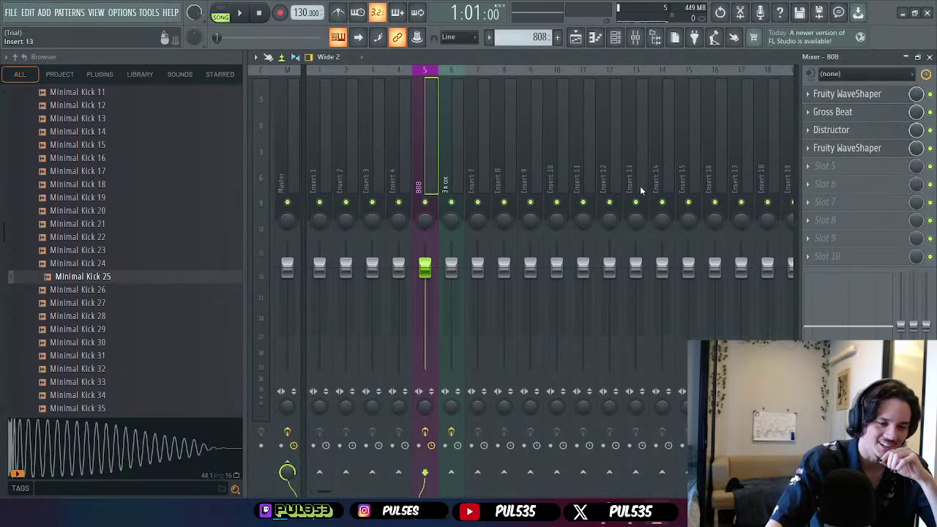
click(931, 57)
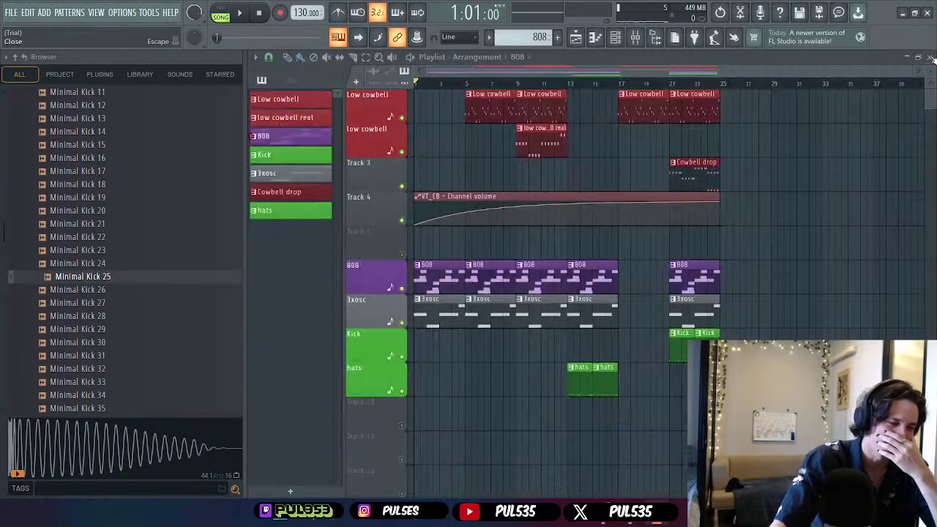
- Adjust the 808 Shaped macros in FLEX: raise Compress and Reduce, set Saturate to 47%, and lower Crush to its minimum
click(596, 38)
click(615, 38)
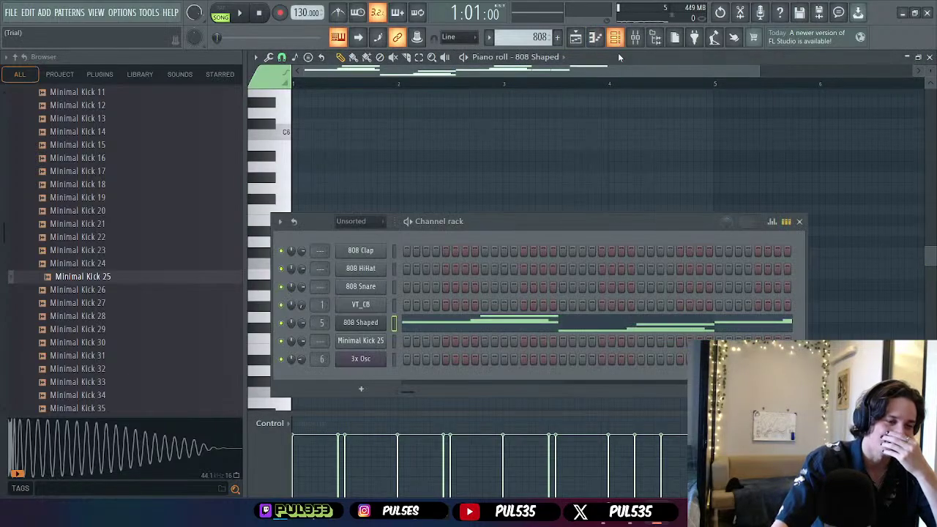
click(366, 360)
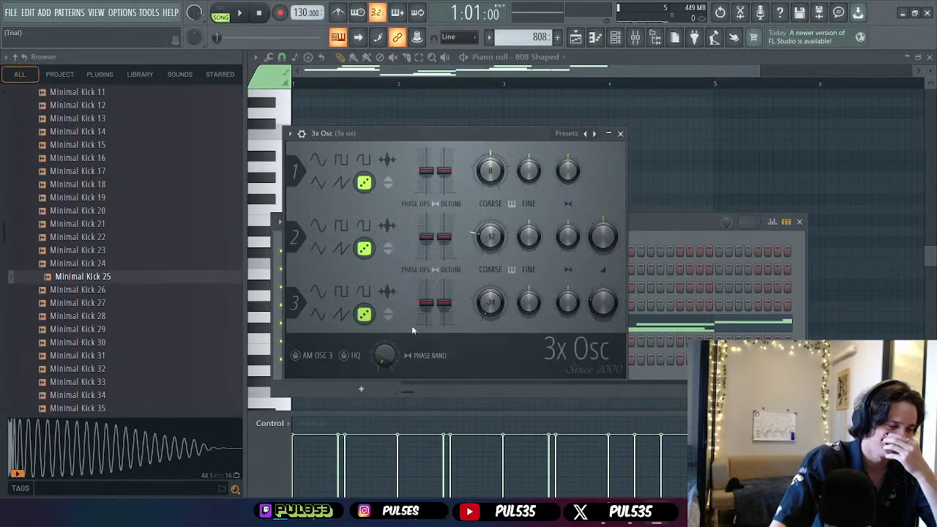
click(620, 133)
click(362, 325)
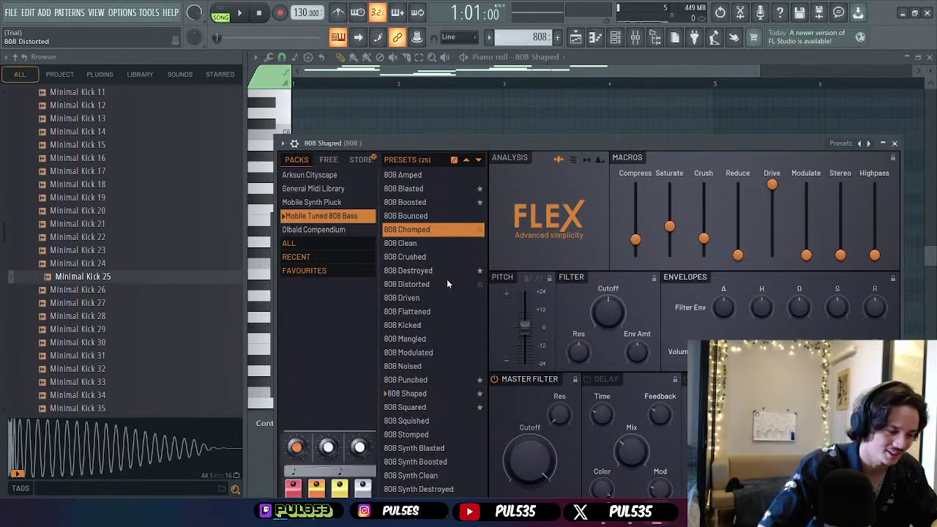
click(432, 394)
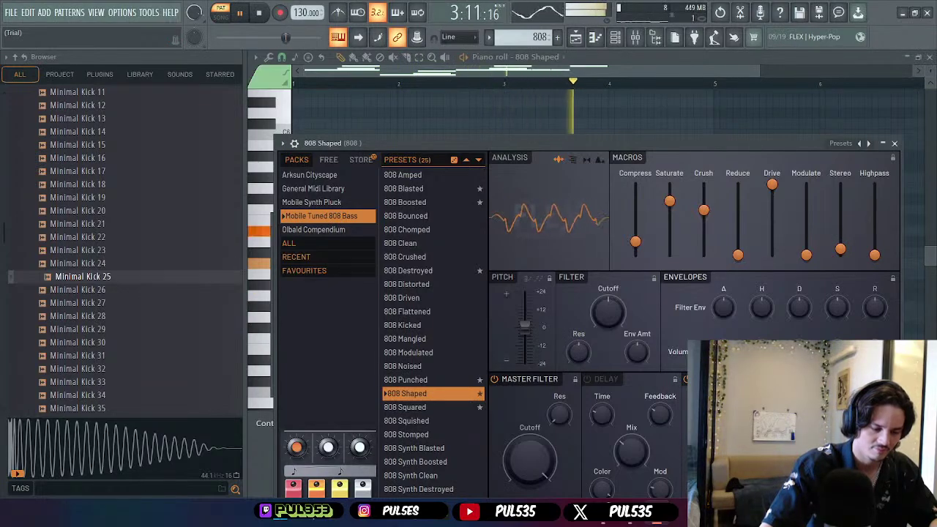
drag(719, 150, 721, 90)
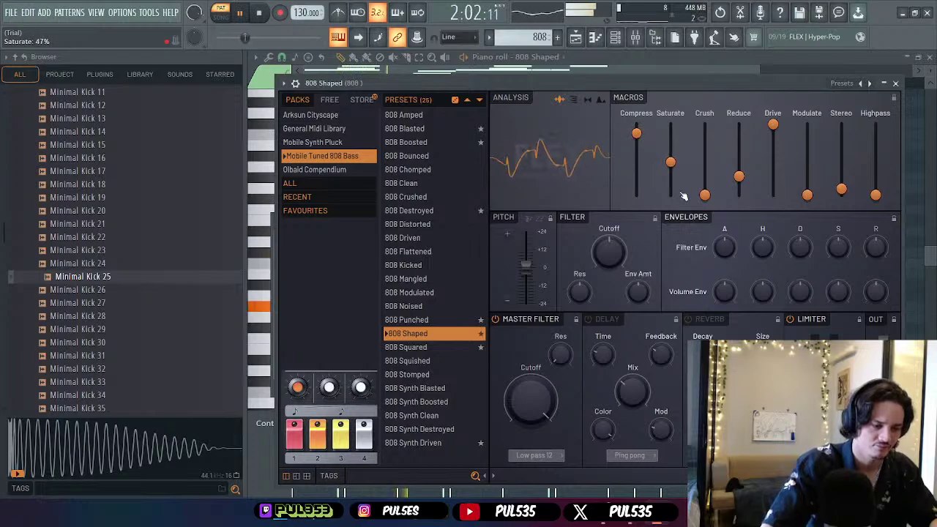
click(898, 84)
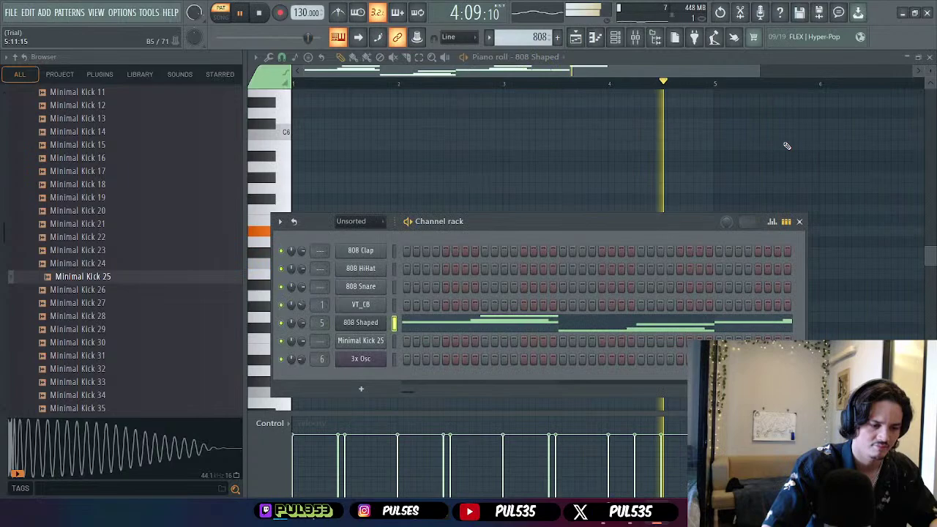
click(801, 222)
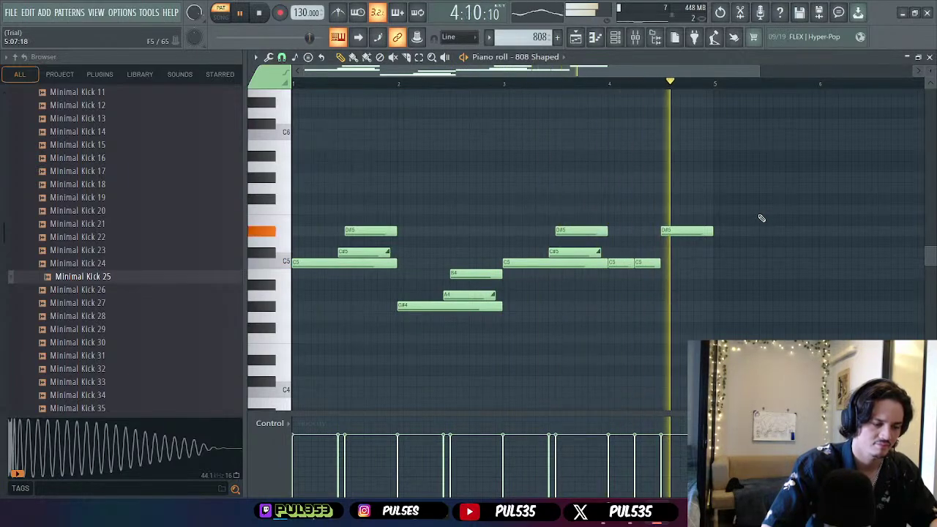
- Play the arrangement from bar 1 to hear the modified 808 in the song
key(space)
key(F5)
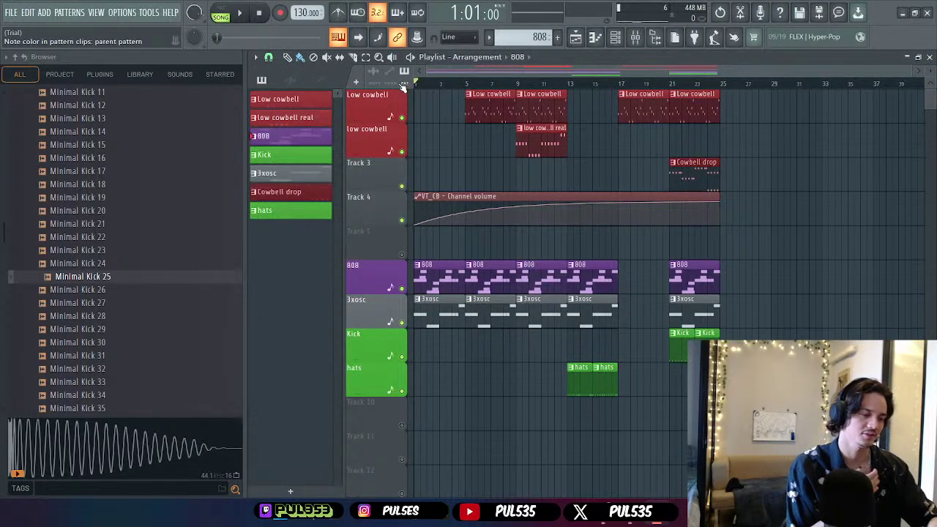
key(space)
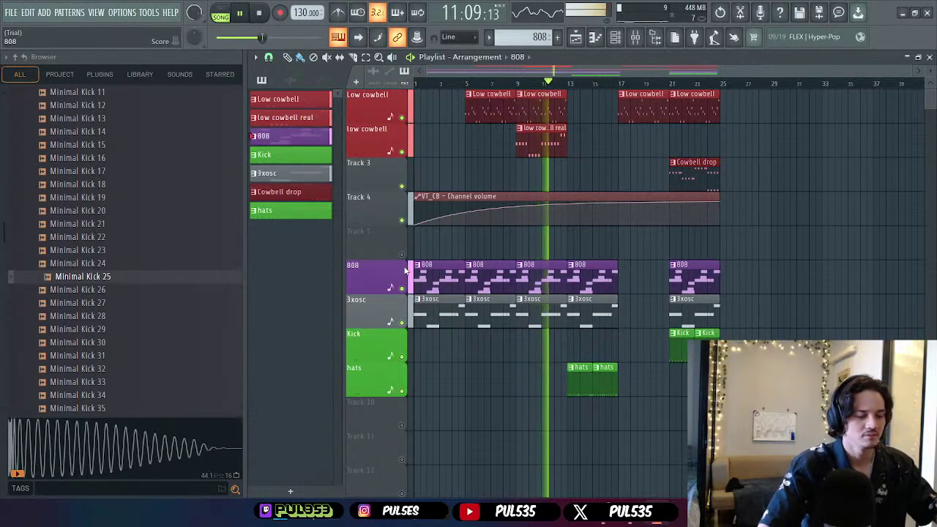
key(space)
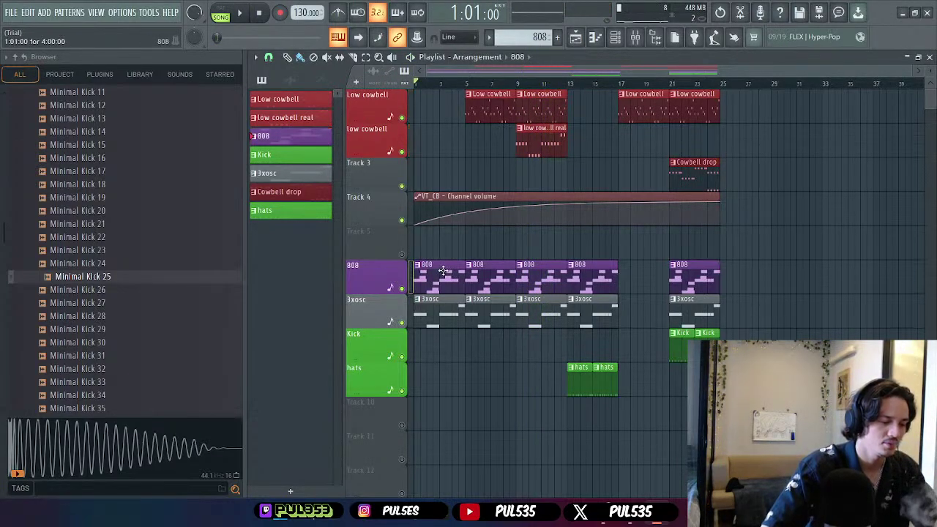
- Lower the 3x Osc channel volume to about 9% in the channel rack while the arrangement plays
click(621, 37)
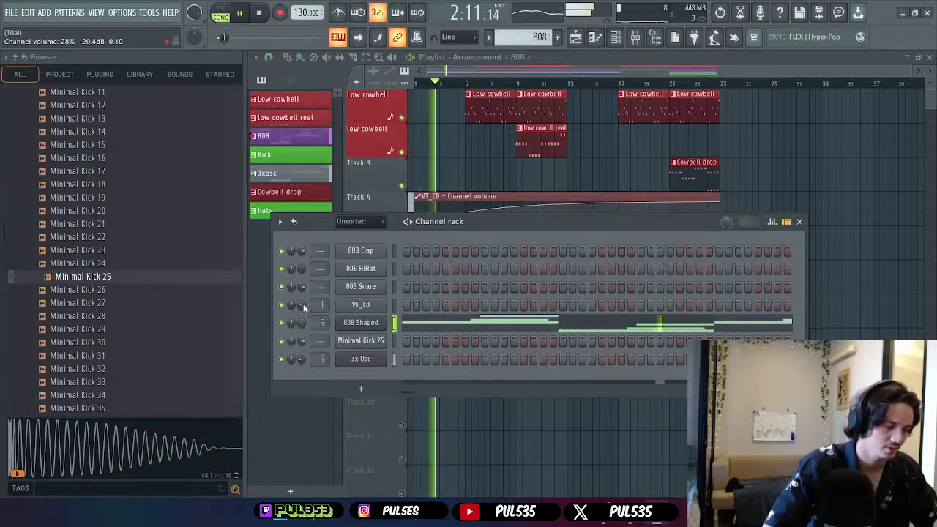
click(799, 221)
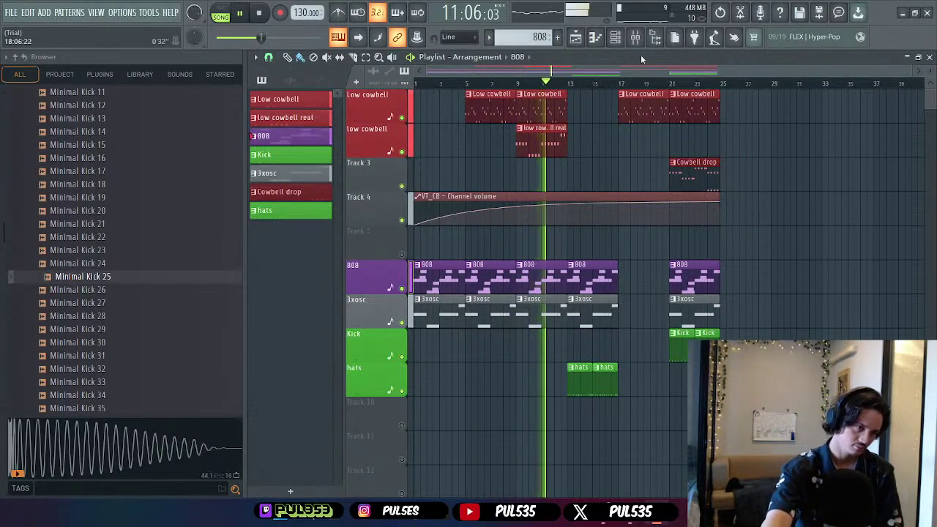
click(626, 42)
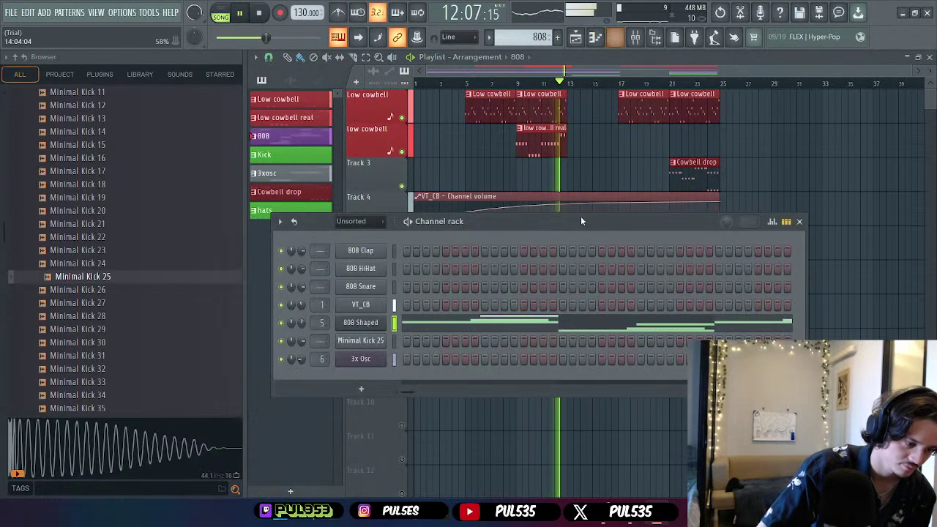
drag(303, 365, 303, 388)
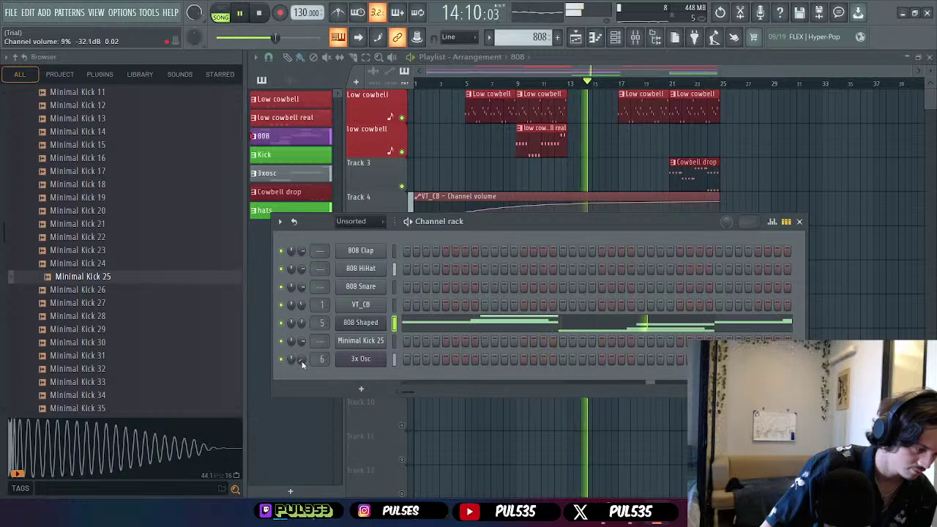
click(799, 221)
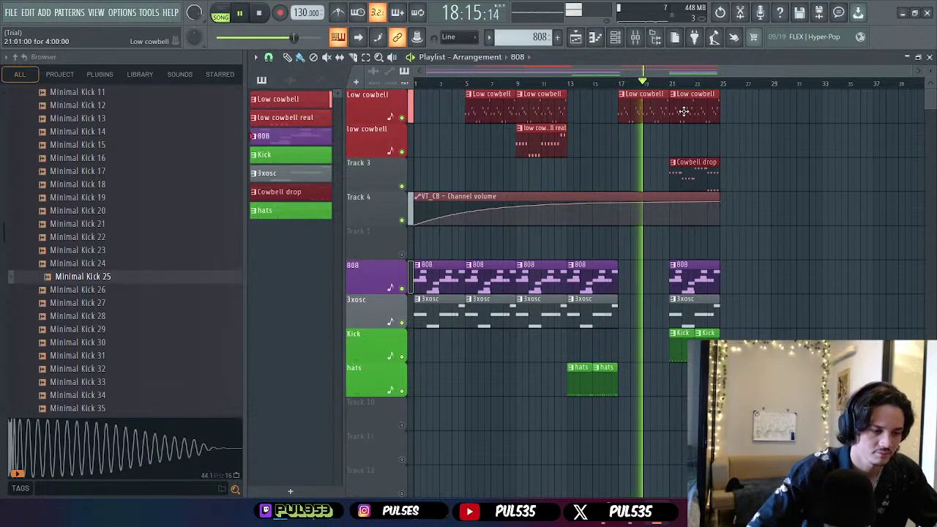
- Move the final section's Low cowbell, Cowbell drop, 808, 3xosc and Kick clips to start at bar 19 and replay the arrangement
key(space)
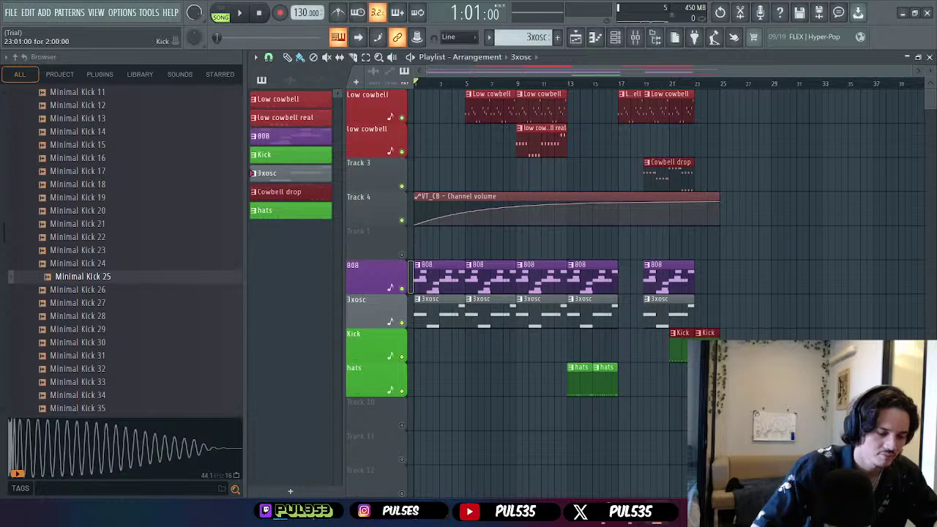
key(space)
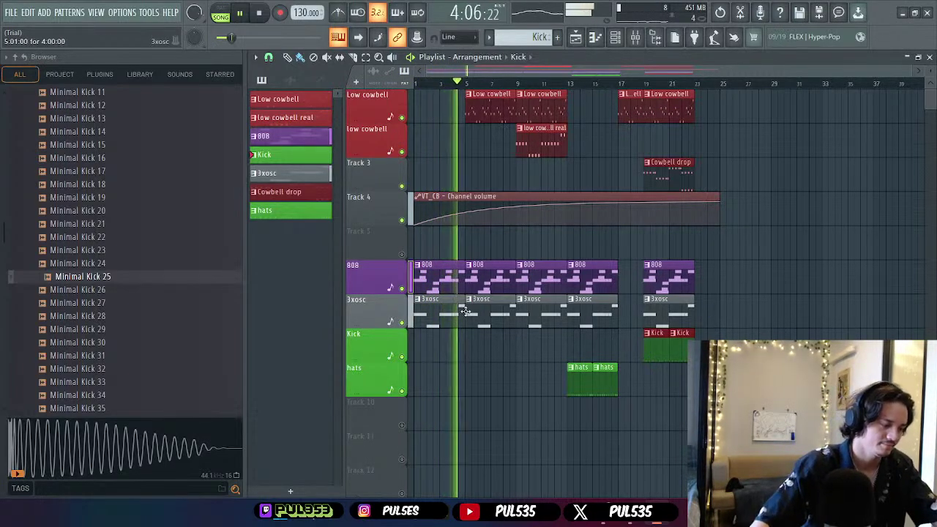
- Create a new pattern named snare and colour it dark green (#2F7628)
click(290, 492)
text(snare)
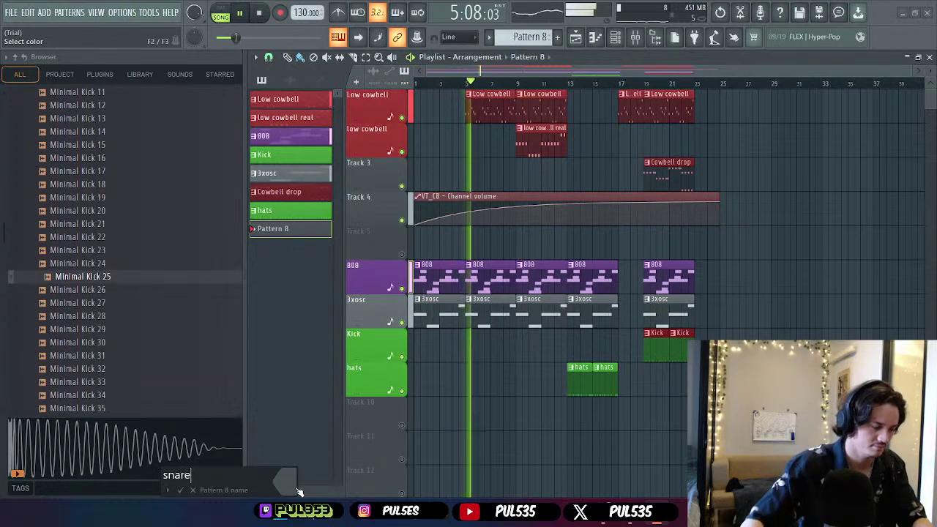
click(378, 390)
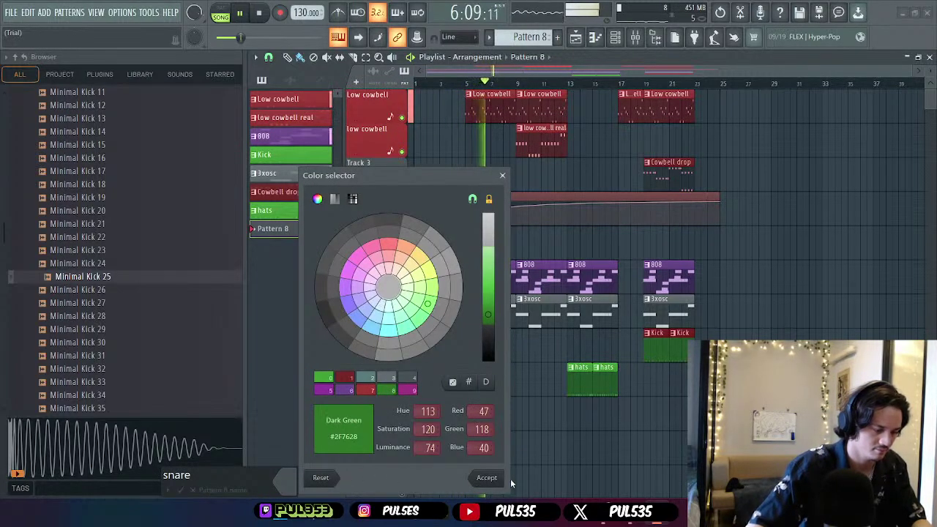
click(488, 477)
- Place two consecutive snare clips from bar 19 on the empty track below hats and listen to the arrangement
drag(272, 229, 668, 410)
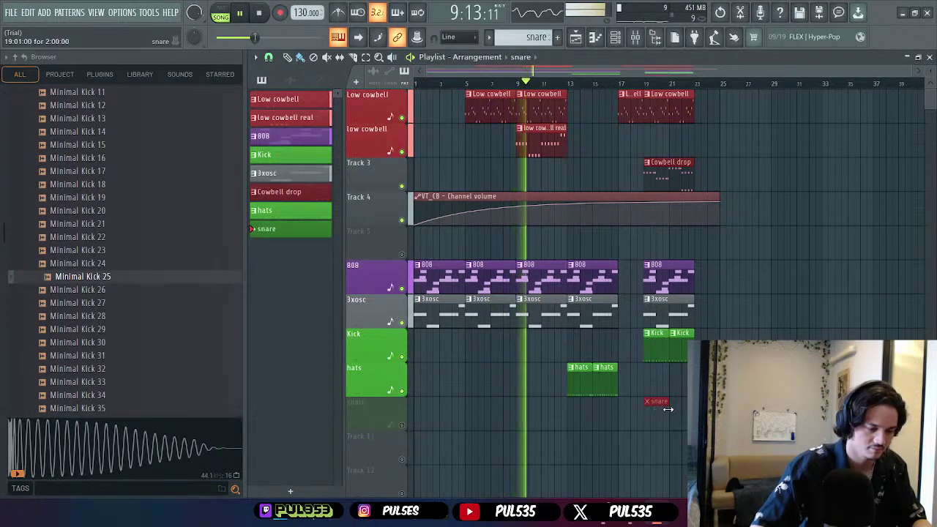
click(673, 407)
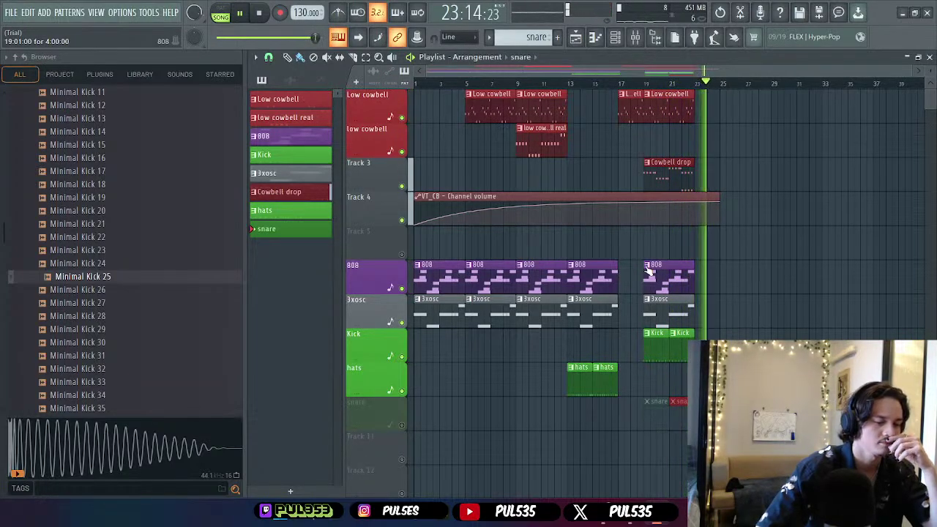
key(space)
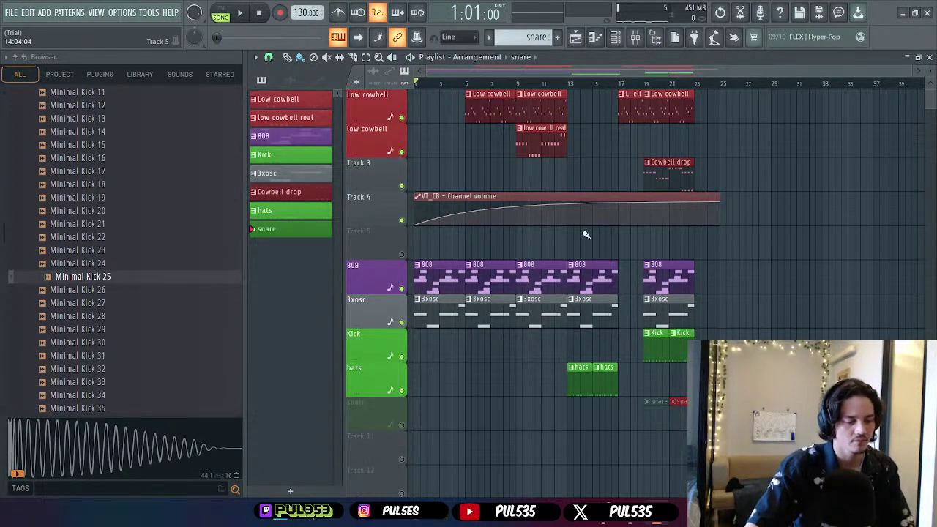
- Switch to the web browser, listen to the Nagata reference track on YouTube, and return to FL Studio
click(630, 440)
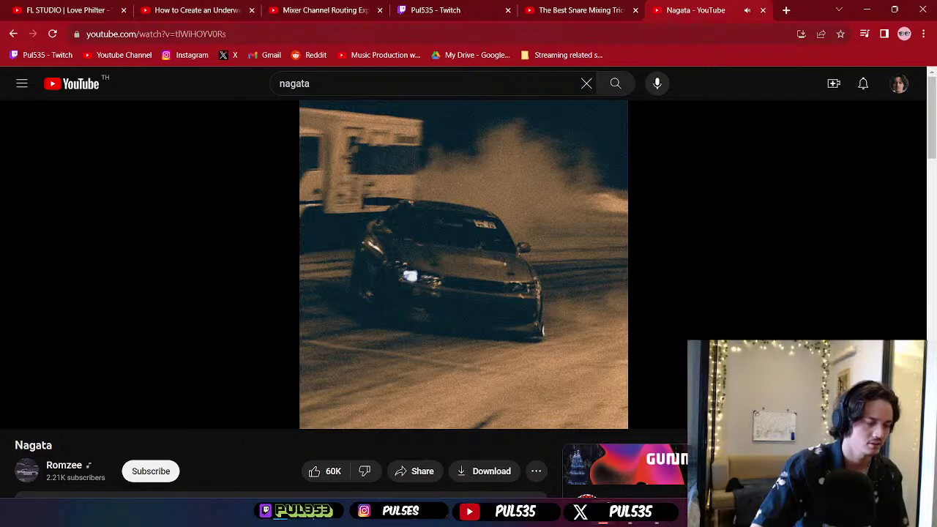
mouse_move(204, 354)
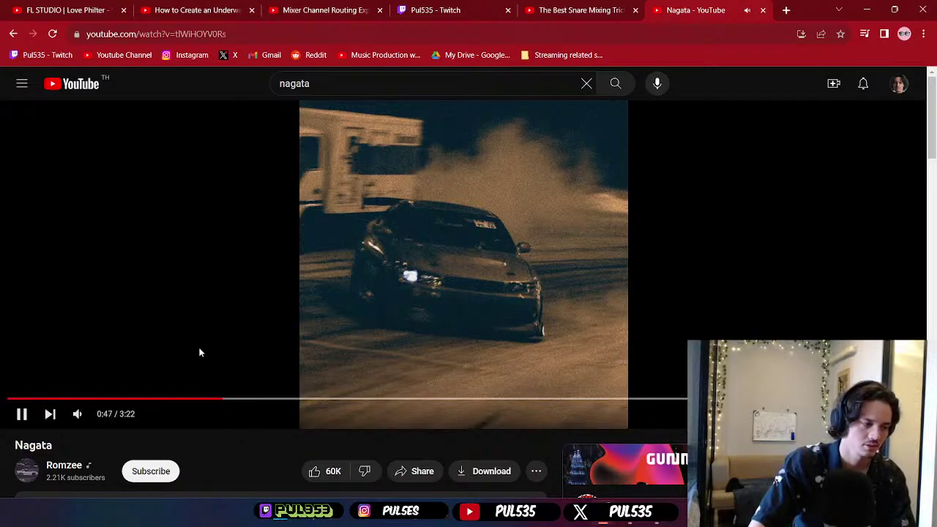
click(867, 11)
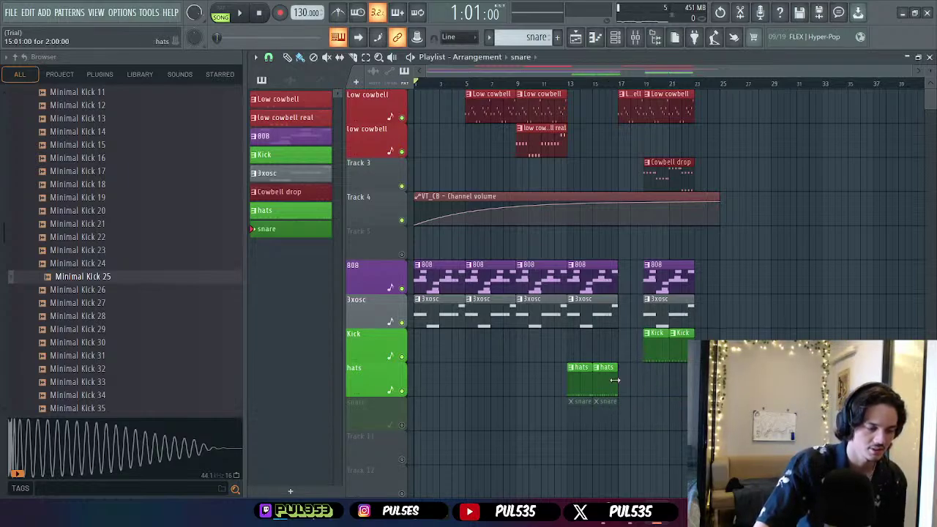
- Align the two snare clips under the hats clips at bars 13 and 15 and unmute the snare track
click(403, 427)
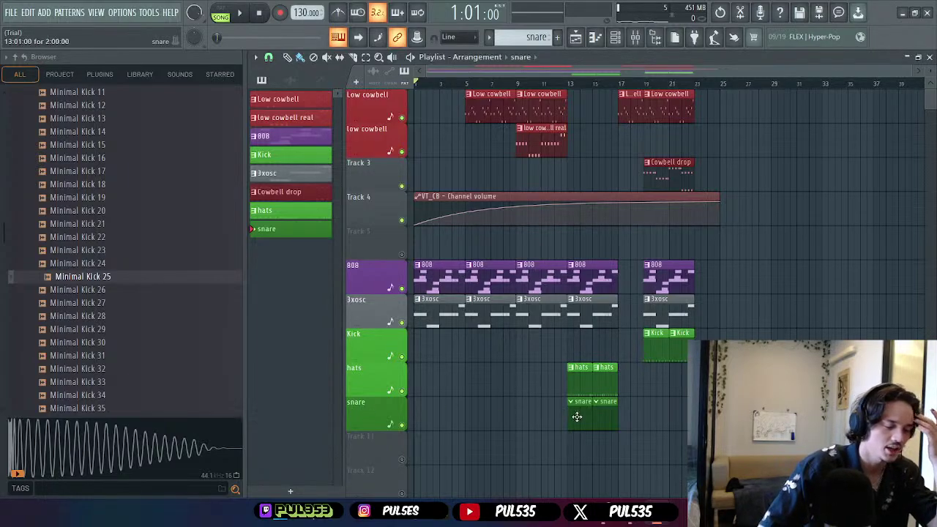
- Collapse the Kicks sample folder and open the Snares folder in the Drums pack
scroll(121, 286, up, 10)
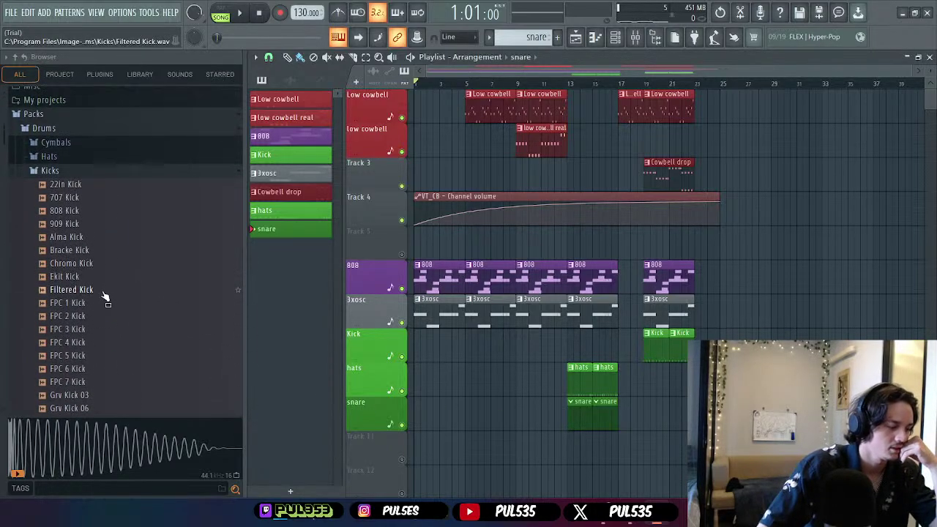
click(87, 172)
click(89, 231)
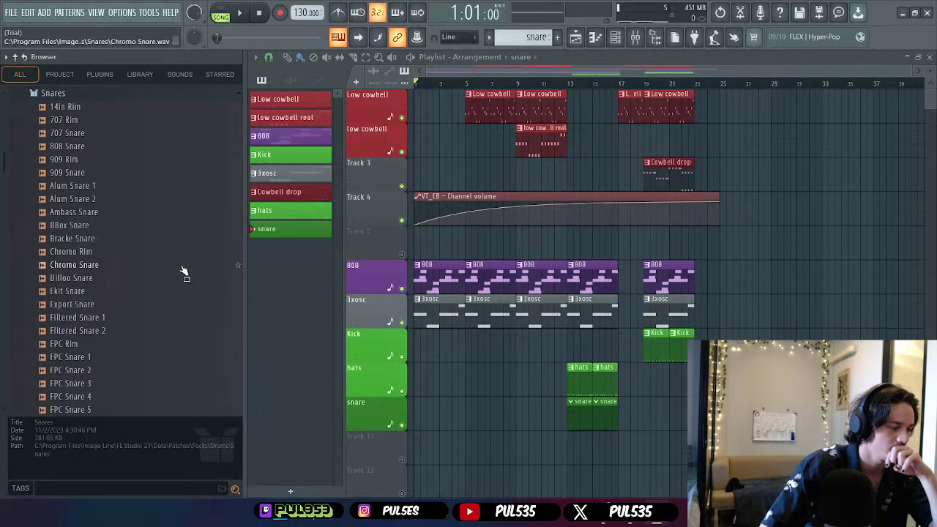
- Audition the snare samples between 707 Rim and Dilloo Snare, including 707 Snare, 808 Snare, 909 Snare, Ambass Snare and Chromo Snare
click(117, 211)
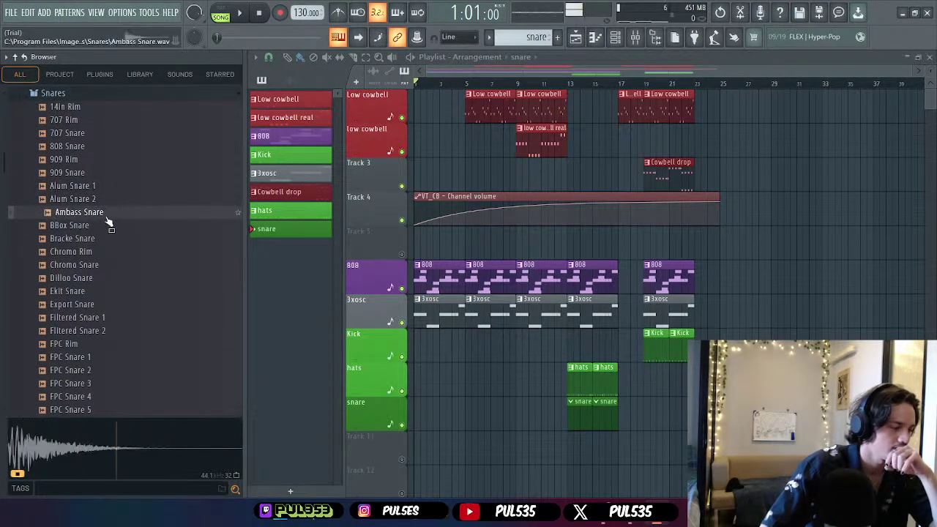
click(95, 172)
click(92, 134)
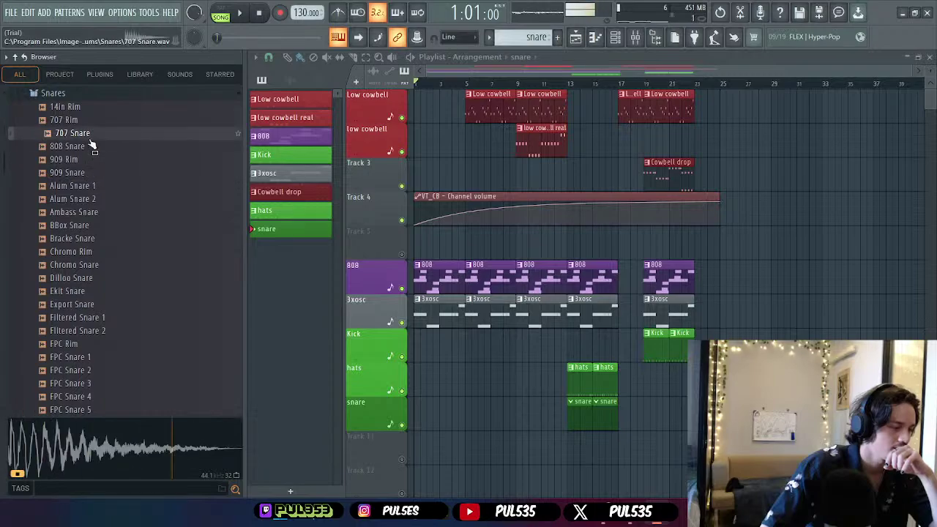
click(94, 146)
click(92, 134)
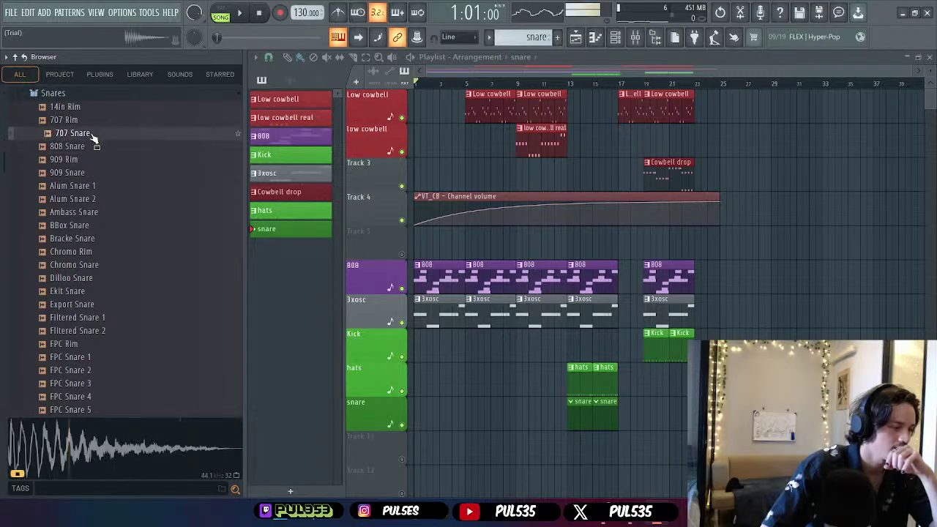
click(90, 120)
click(98, 212)
click(100, 252)
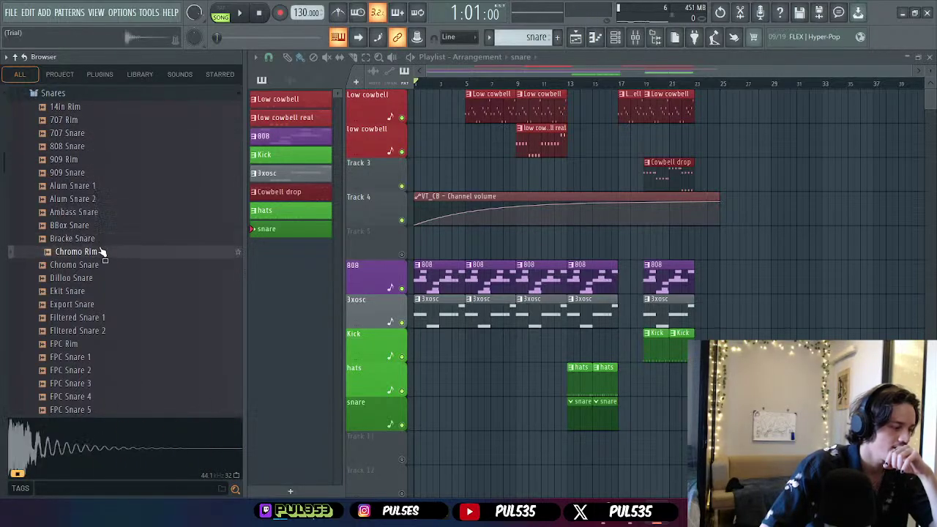
click(101, 265)
click(99, 279)
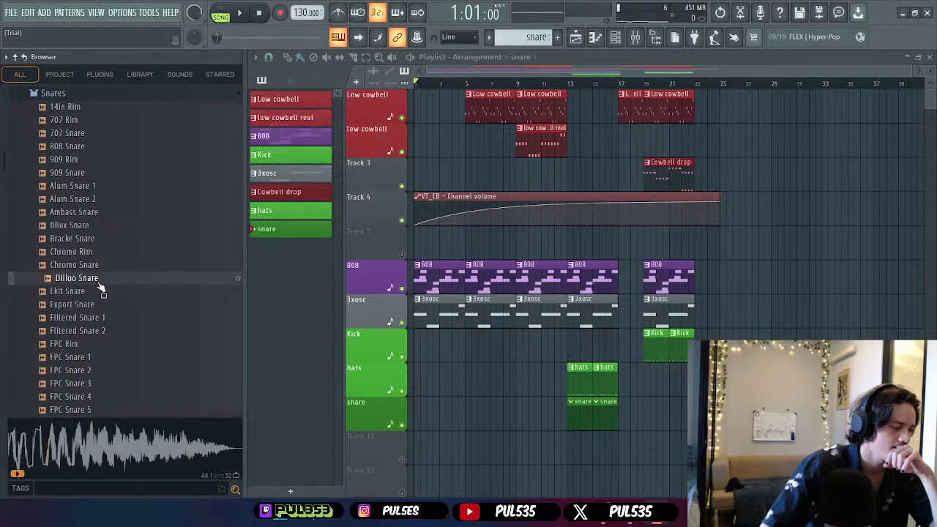
- Audition the Ekit, Export and Filtered snares, FPC Rim, and the FPC Snare samples up to FPC Snare 8
click(99, 292)
click(100, 304)
click(101, 318)
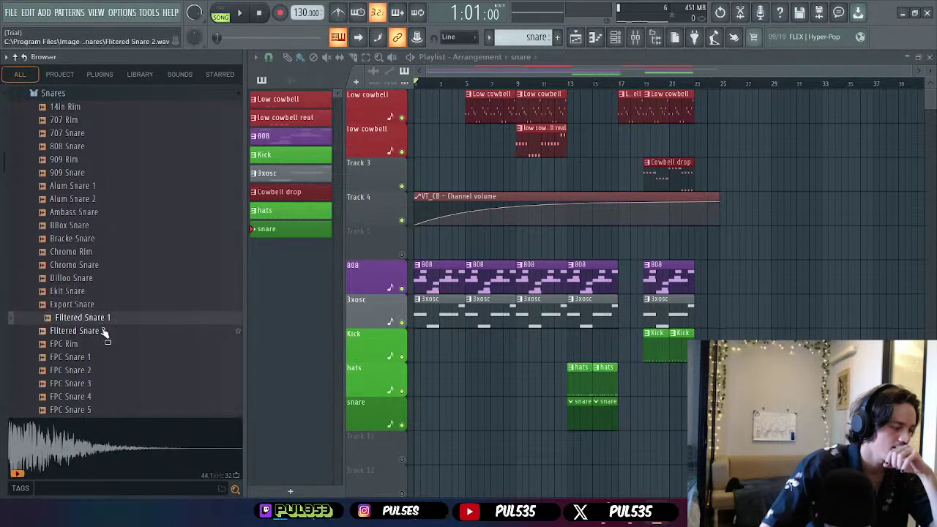
click(102, 331)
click(99, 344)
click(95, 371)
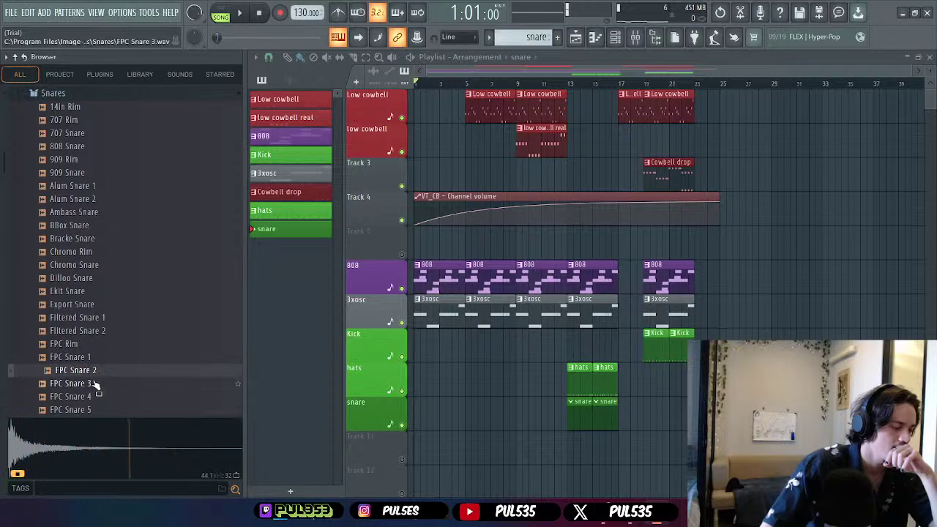
click(96, 384)
scroll(95, 338, down, 3)
click(96, 331)
click(97, 344)
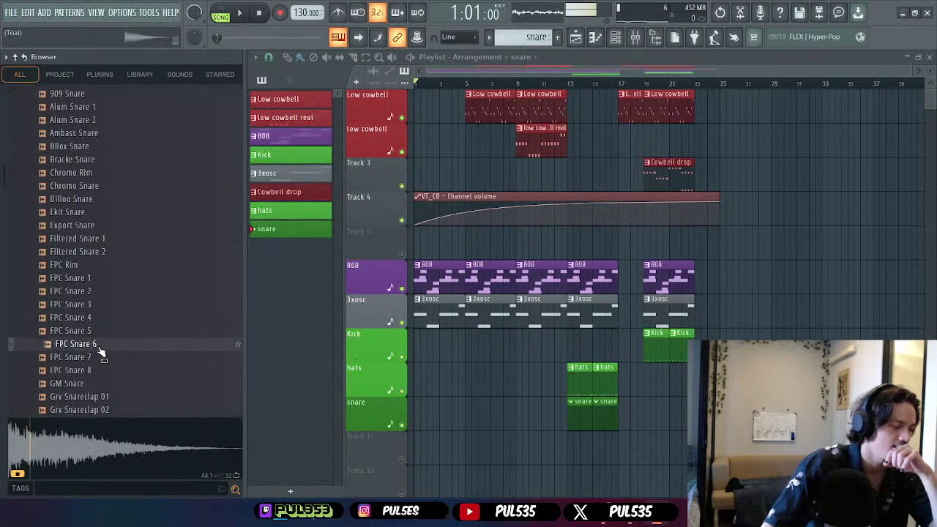
click(100, 358)
click(102, 371)
- Audition a range of Grv Snareclap samples from 01 to 23
click(107, 397)
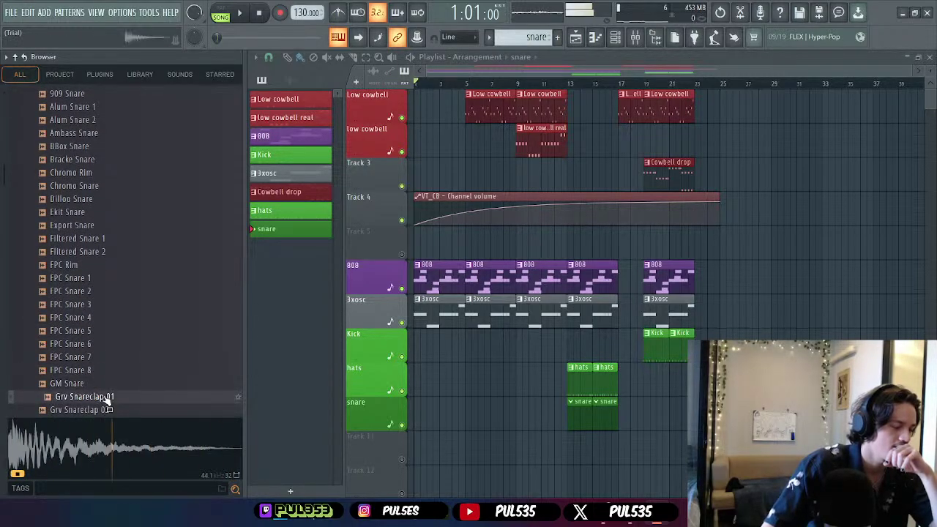
scroll(110, 388, down, 6)
click(126, 318)
click(110, 343)
click(108, 356)
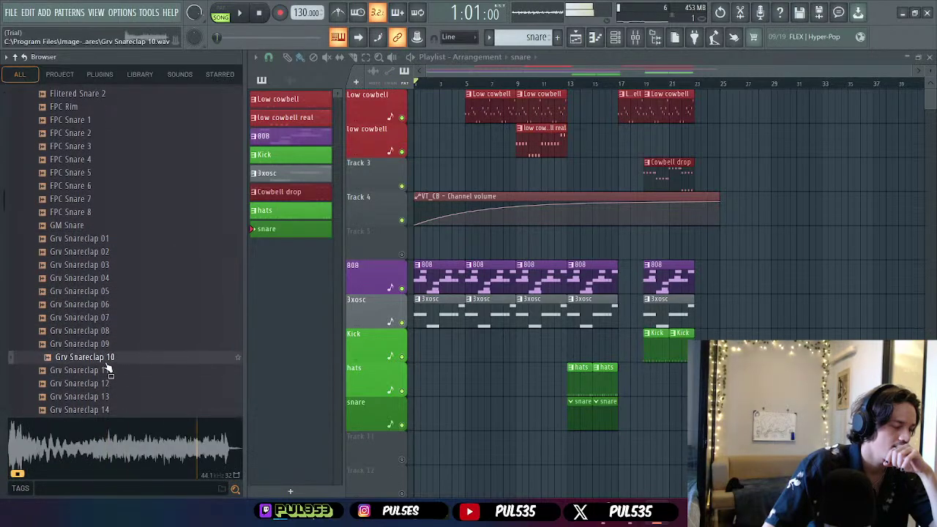
click(108, 369)
scroll(108, 369, down, 6)
click(102, 304)
click(106, 343)
click(106, 370)
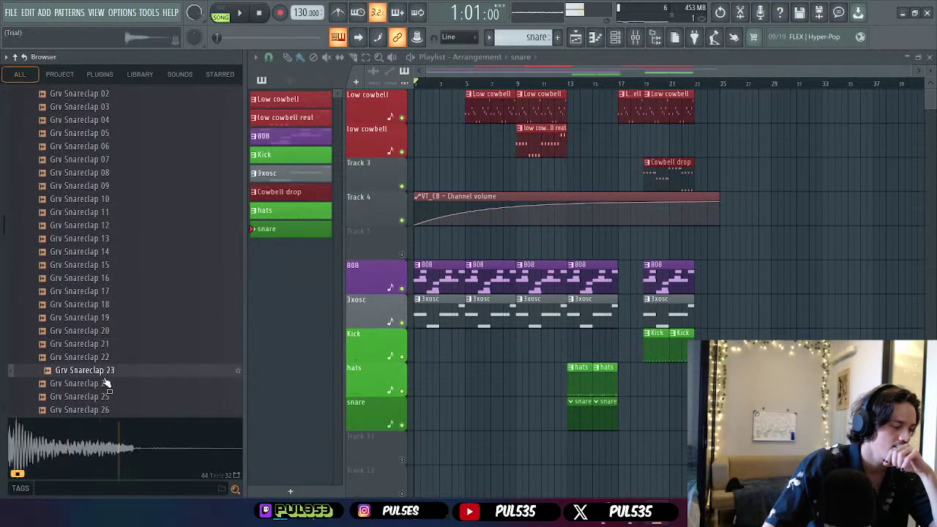
- Compare Industrial Snare 1, 2 and 3 with Importer Snare 2
scroll(106, 383, down, 10)
click(95, 212)
click(95, 186)
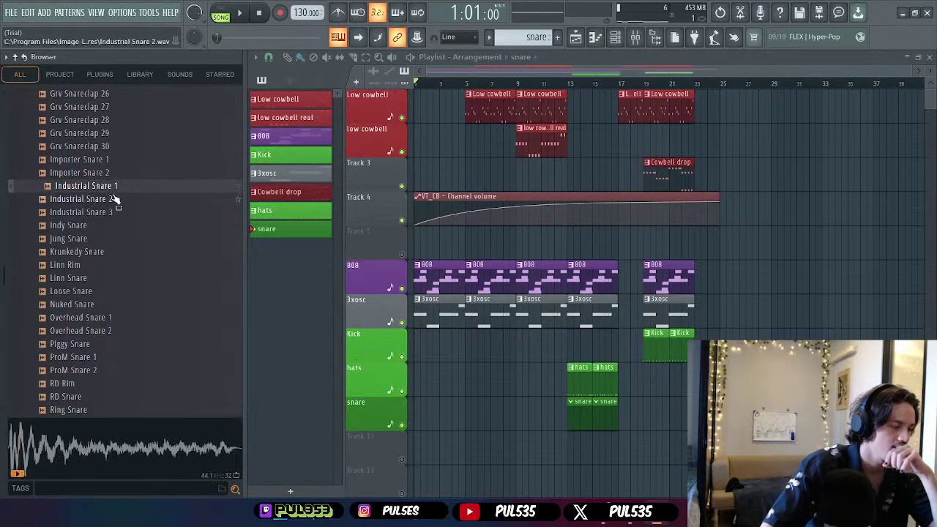
click(114, 199)
click(114, 186)
click(114, 173)
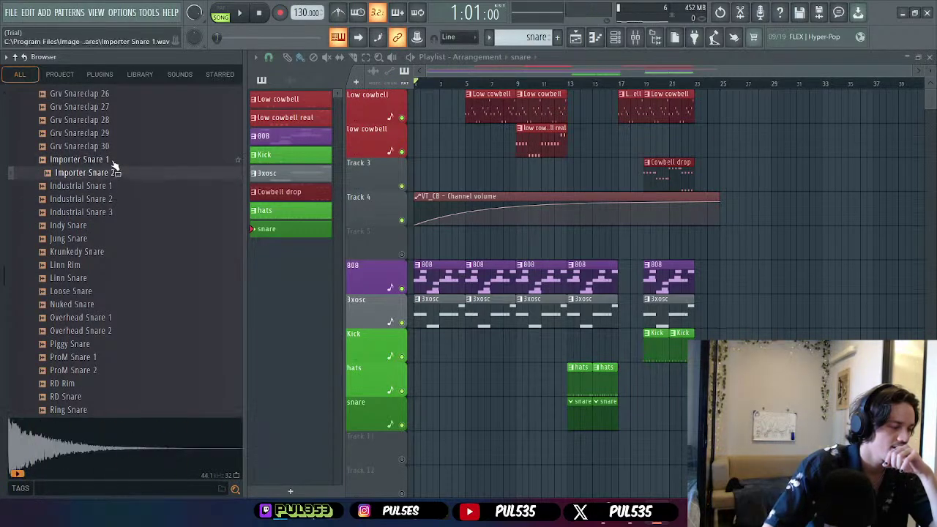
click(114, 186)
click(113, 199)
click(110, 213)
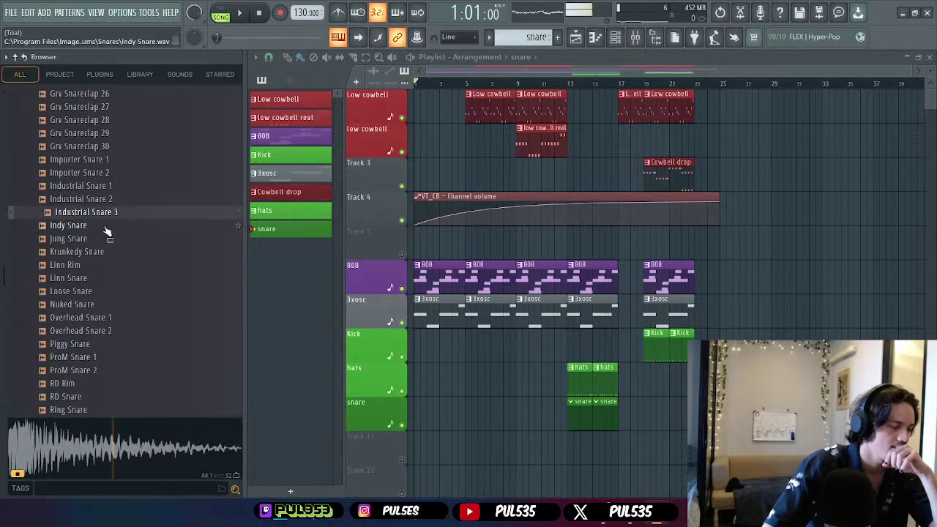
- Audition the snare samples in sequence from Indy Snare to ProM Snare 2, including the Linn, Overhead and Piggy snares
click(105, 227)
click(102, 239)
click(103, 253)
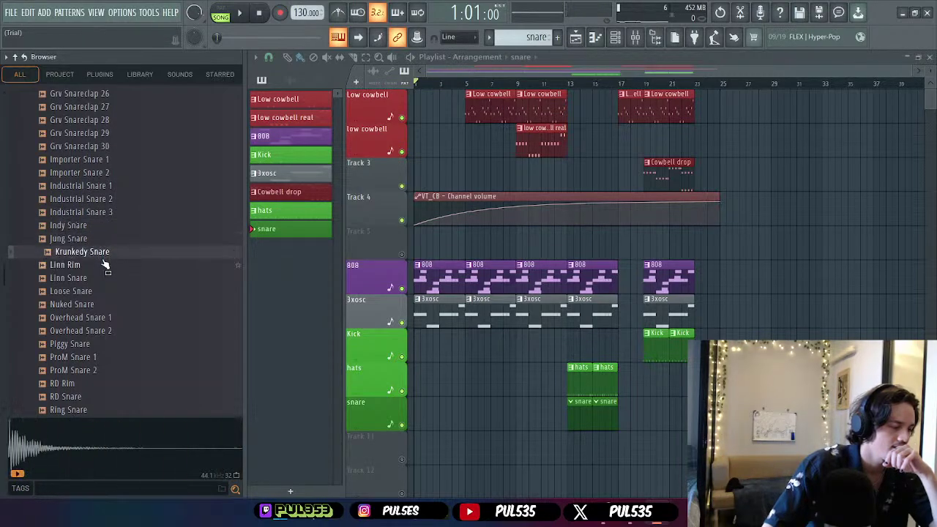
click(105, 265)
click(105, 278)
click(104, 291)
click(106, 304)
click(108, 318)
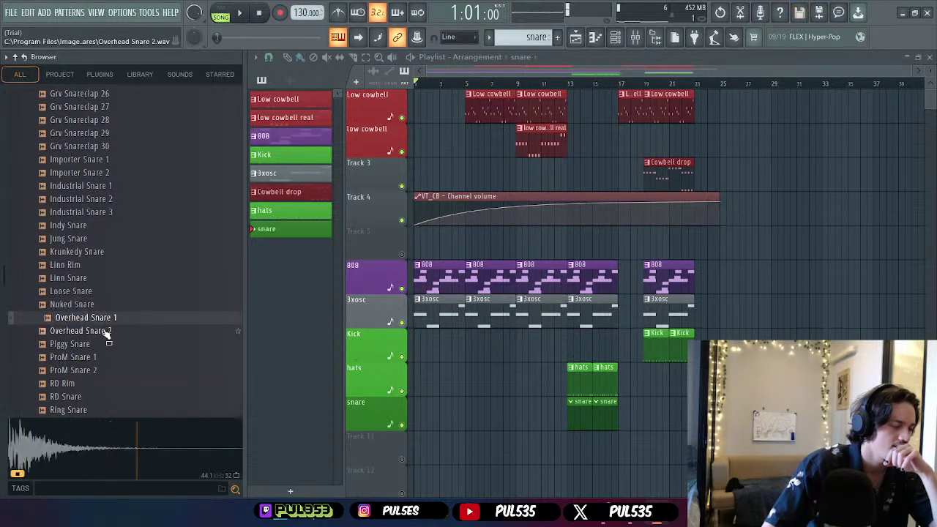
click(107, 330)
click(103, 344)
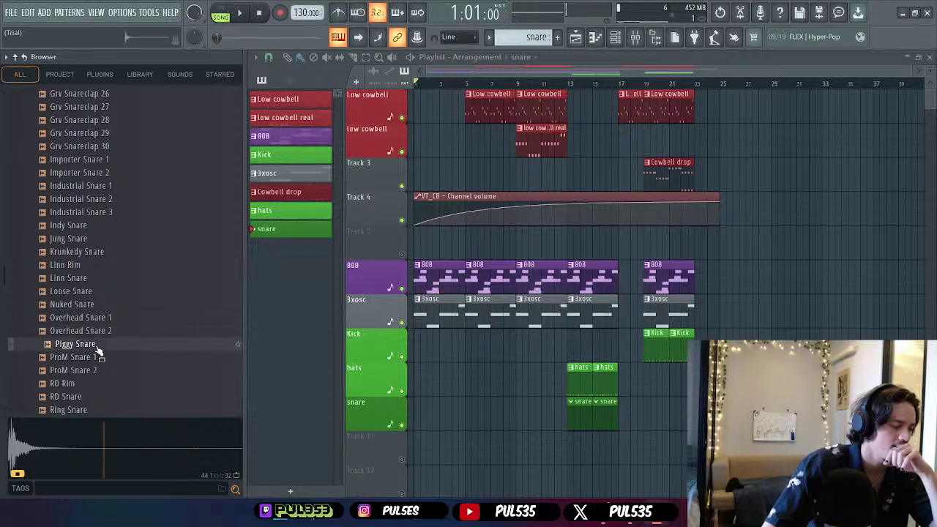
click(98, 357)
click(97, 370)
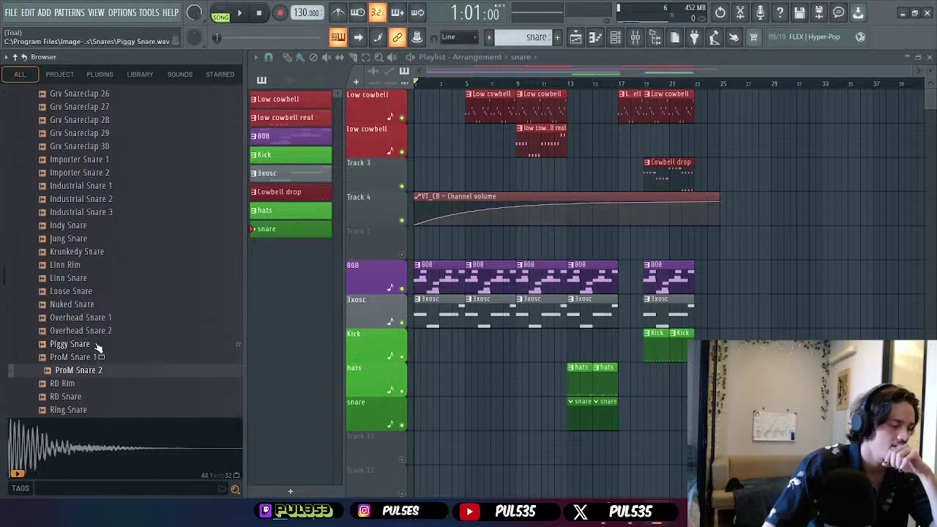
- Play the song from bar 13 while auditioning Krunkedy Snare and Jung Snare over it, and stop playback
click(508, 86)
click(571, 85)
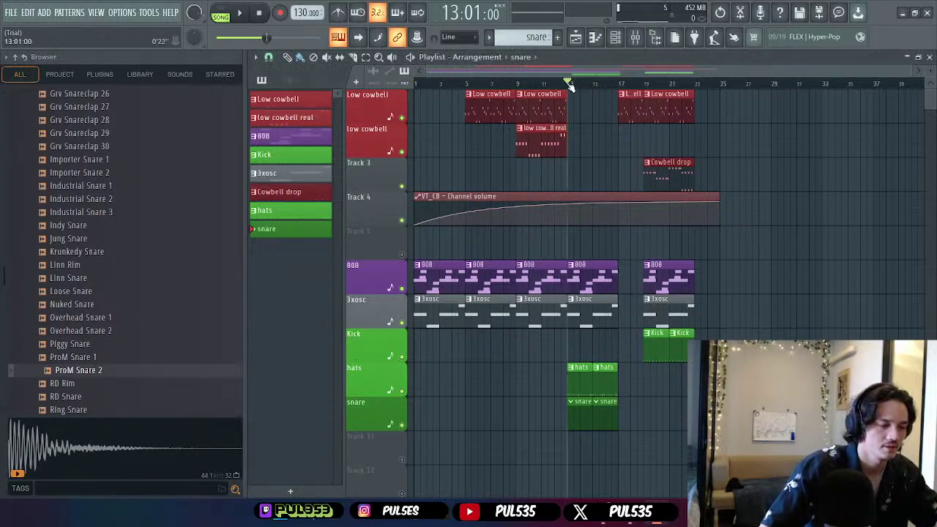
key(space)
click(146, 252)
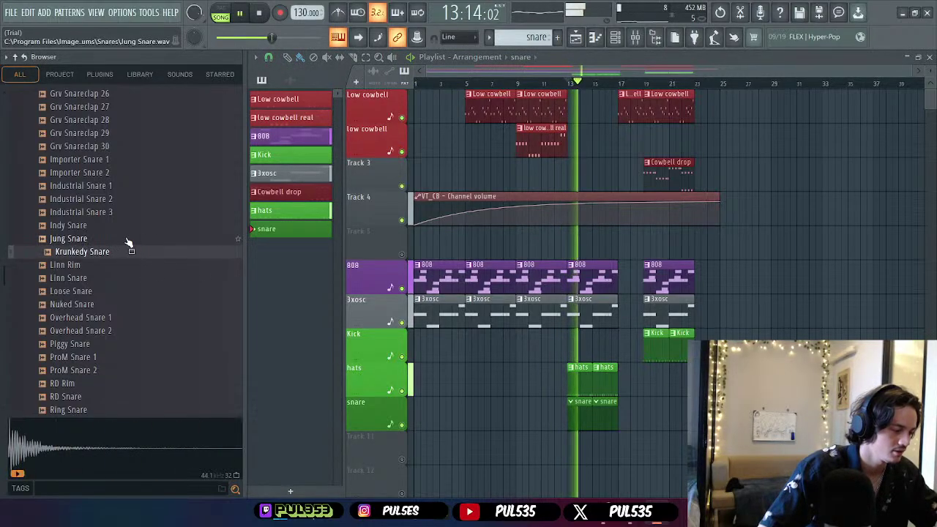
click(125, 239)
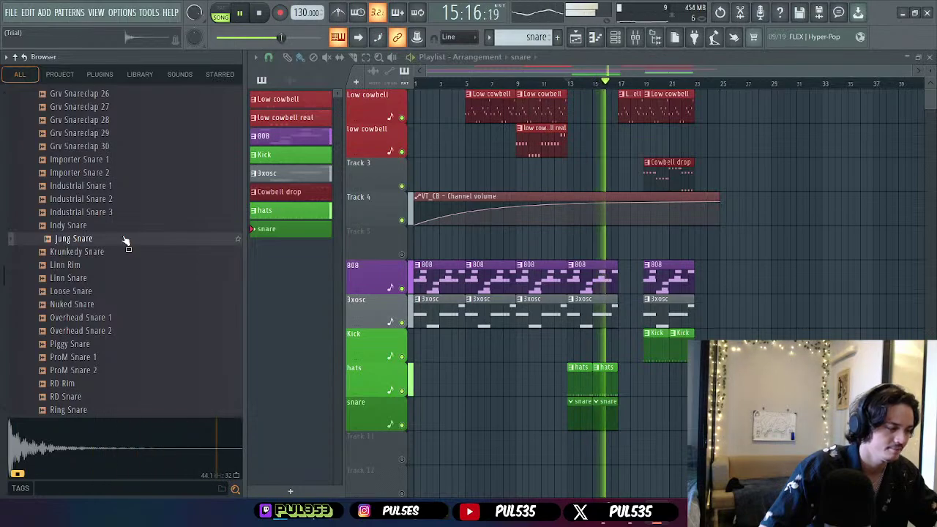
key(space)
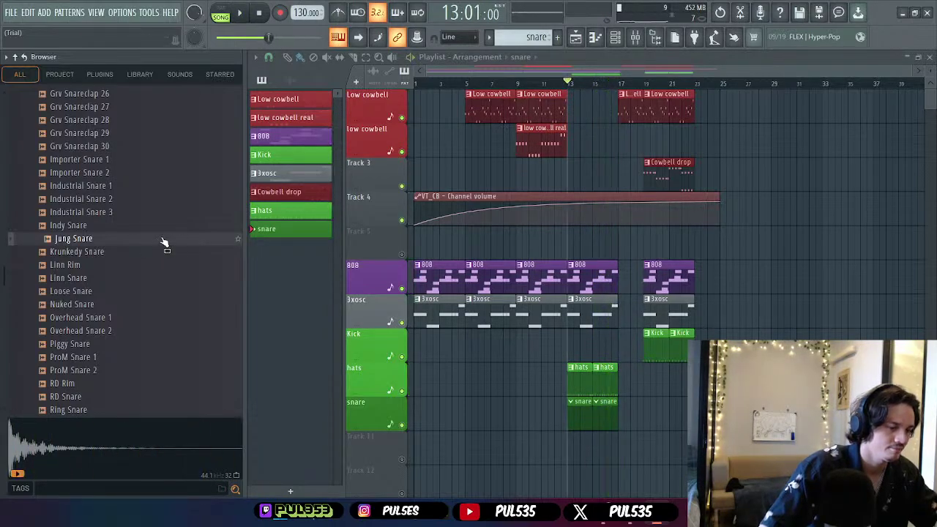
- Compare Importer Snare 1 with Grv Snareclap 30 and listen to the song from bar 13
click(125, 160)
click(124, 146)
key(space)
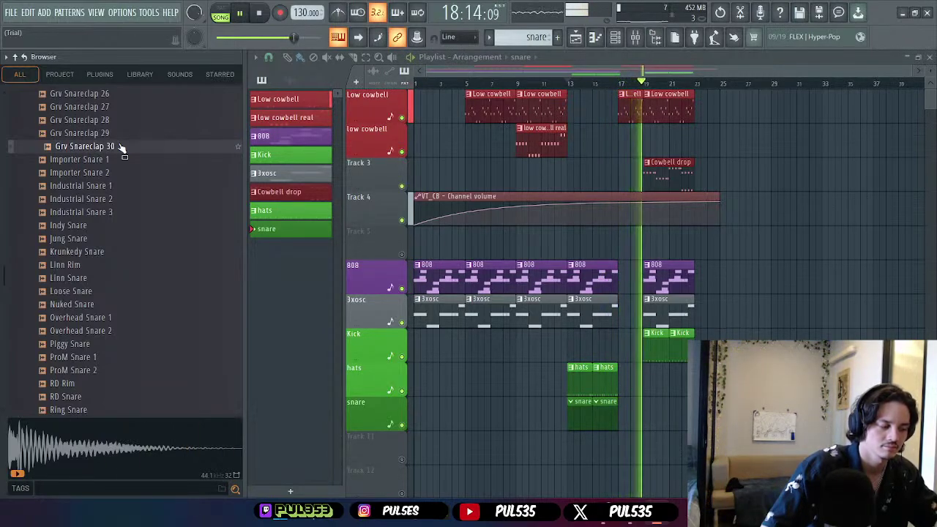
key(space)
- Audition Yam Snare, WhoDat Snare, Titey Snare and Studed Snare against the song playing from bar 13
scroll(121, 195, down, 10)
scroll(117, 219, up, 10)
click(103, 265)
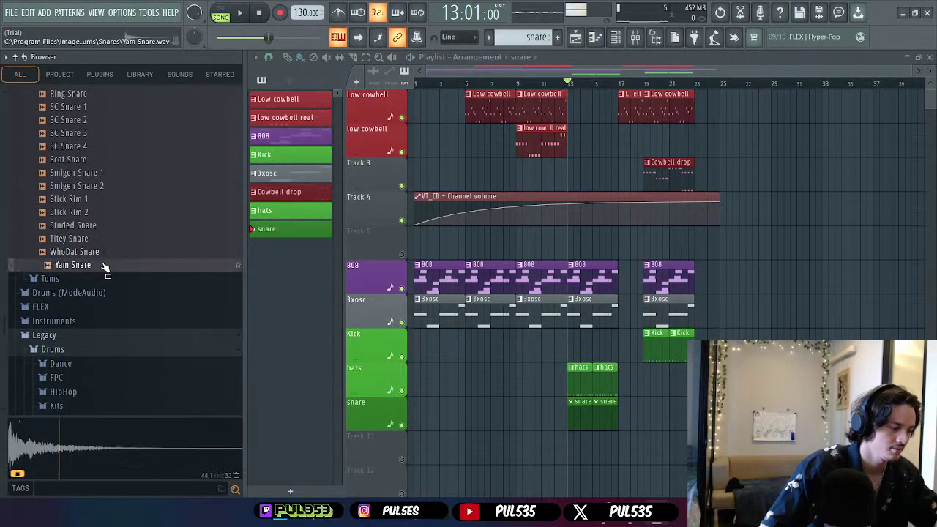
key(space)
click(96, 252)
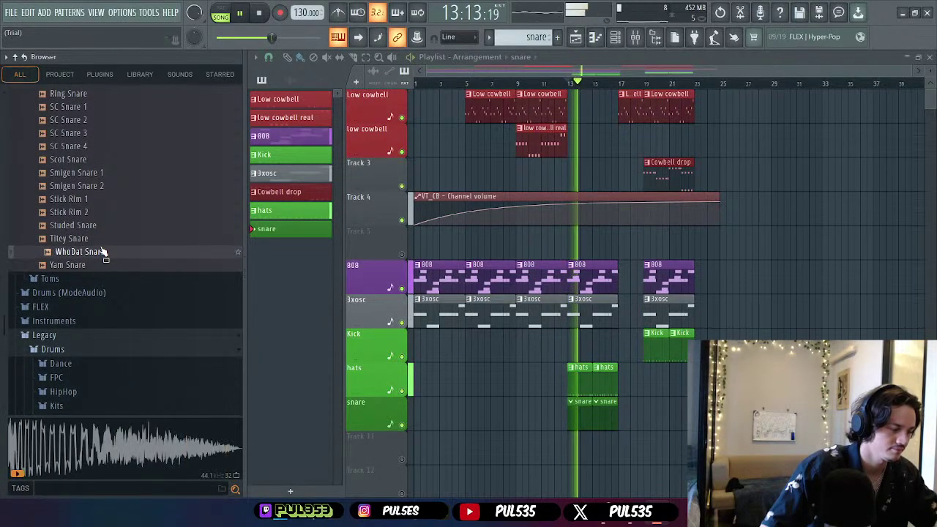
click(95, 239)
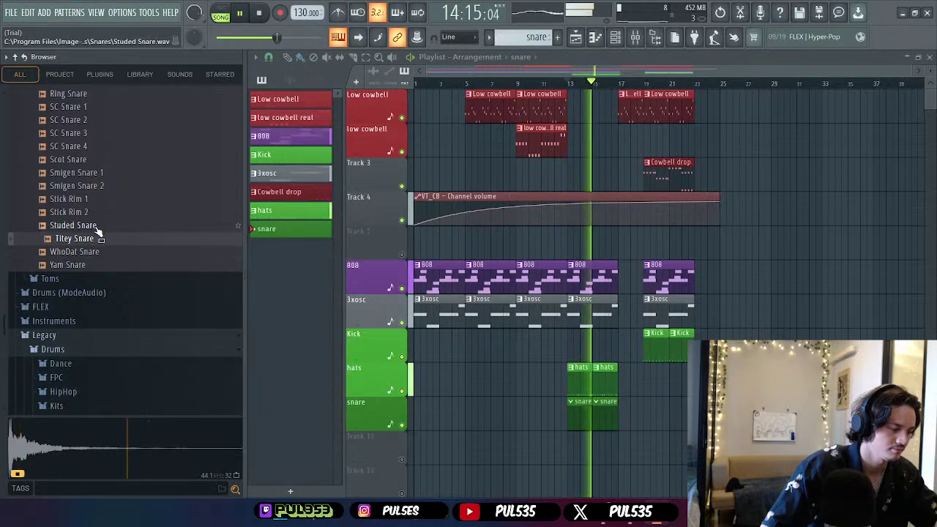
click(96, 226)
- Audition the Stick Rim, Smigen, Scot and SC Snare samples against the song, stopping playback during the SC snares
click(94, 212)
click(94, 199)
click(94, 186)
click(95, 173)
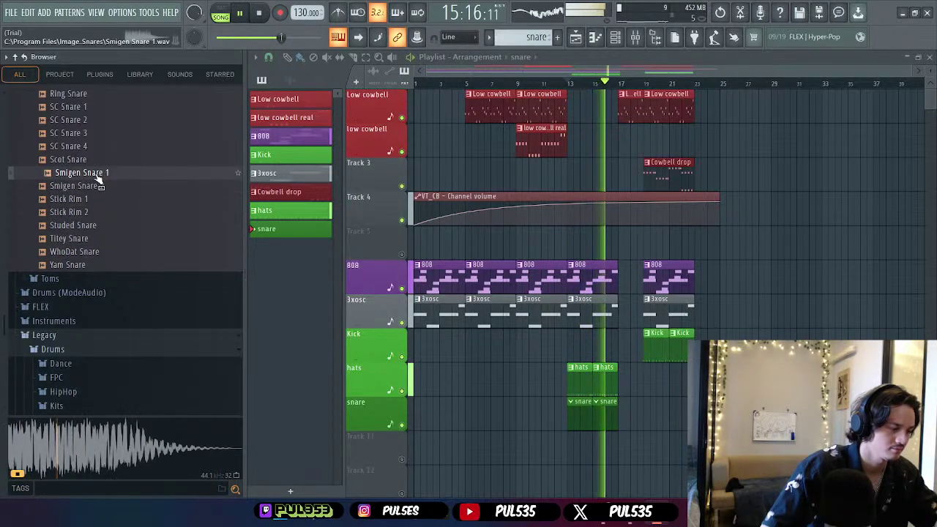
click(94, 160)
click(95, 146)
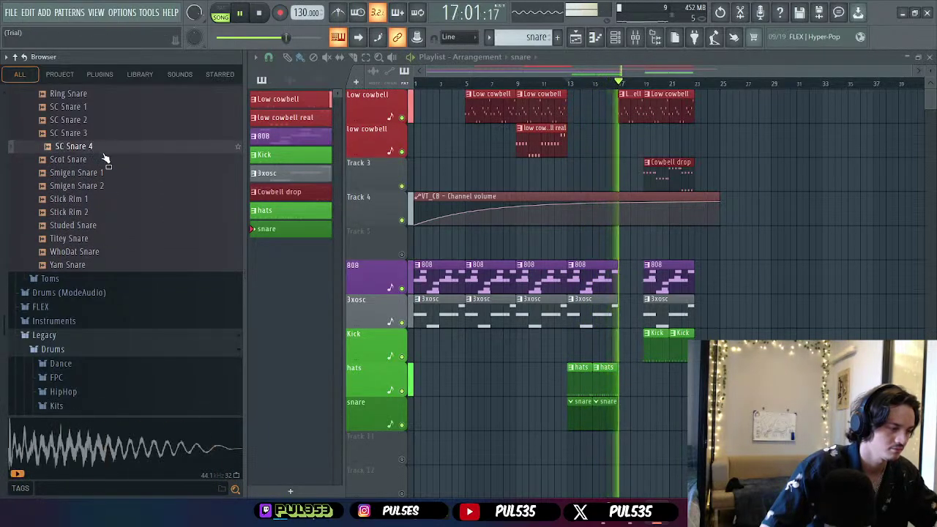
click(93, 133)
key(space)
click(94, 120)
click(93, 106)
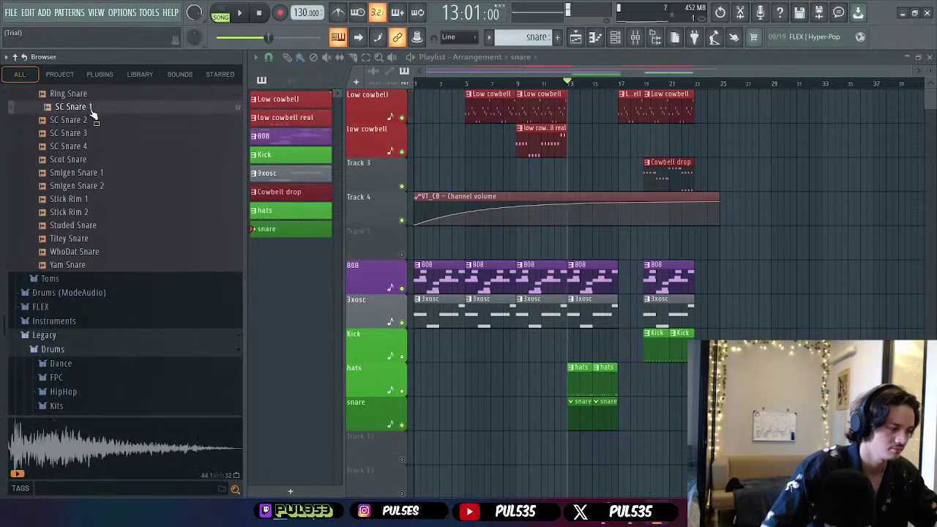
click(94, 120)
- Replay the Piggy, ProM and Overhead snares and compare Nuked Snare with Loose Snare
scroll(115, 153, up, 5)
click(113, 265)
click(110, 279)
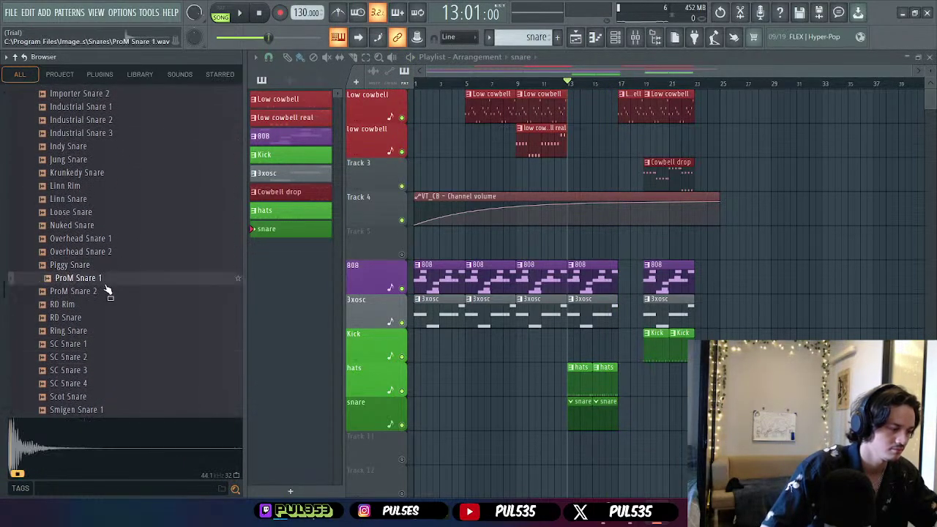
click(106, 291)
click(103, 281)
click(108, 264)
click(111, 251)
click(113, 239)
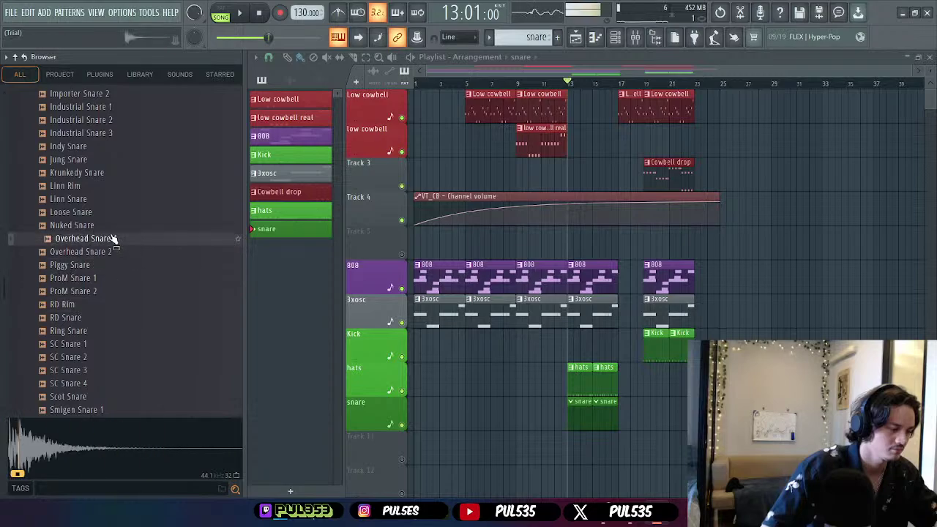
click(110, 226)
click(101, 212)
click(100, 227)
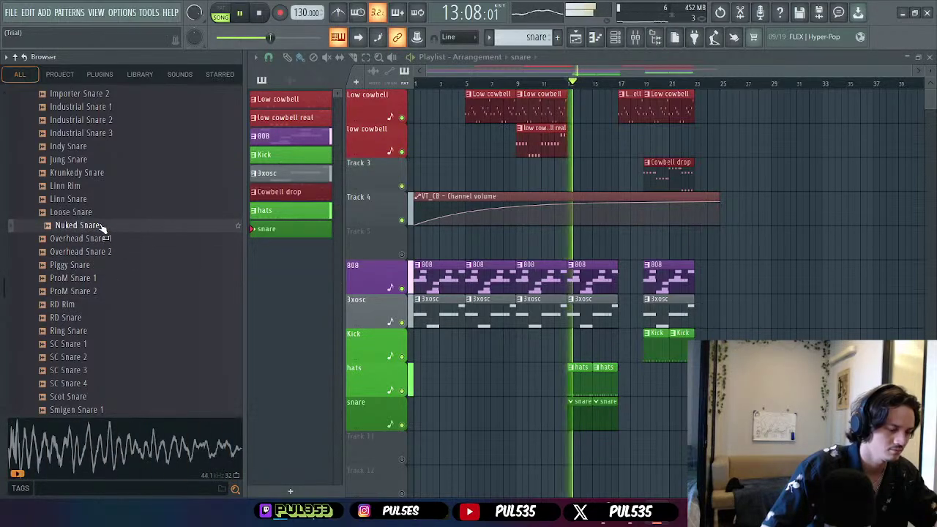
- Audition Linn Snare, Linn Rim, Krunkedy Snare, Jung Snare and Indy Snare again
click(99, 199)
click(98, 186)
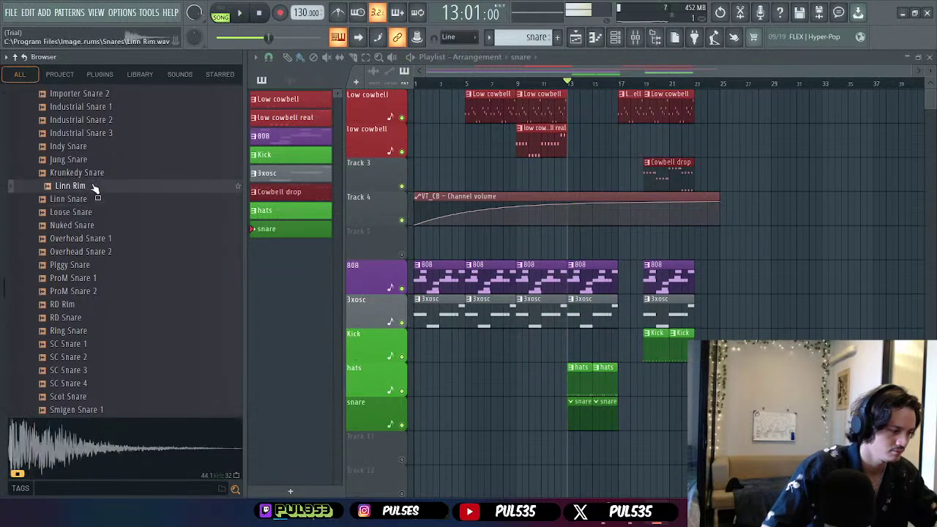
click(96, 174)
click(93, 161)
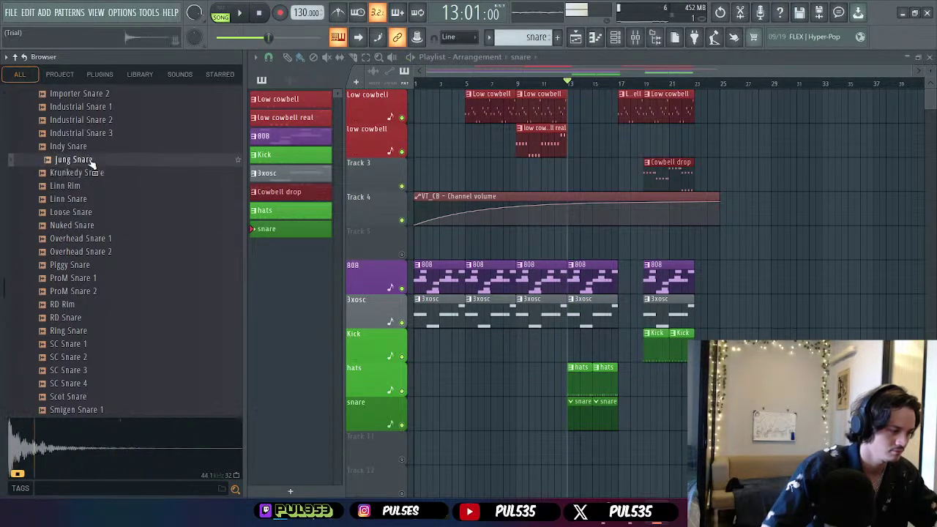
click(90, 148)
- Audition Industrial Snare 3, 2 and 1 and Importer Snare 2 and 1
scroll(99, 175, up, 4)
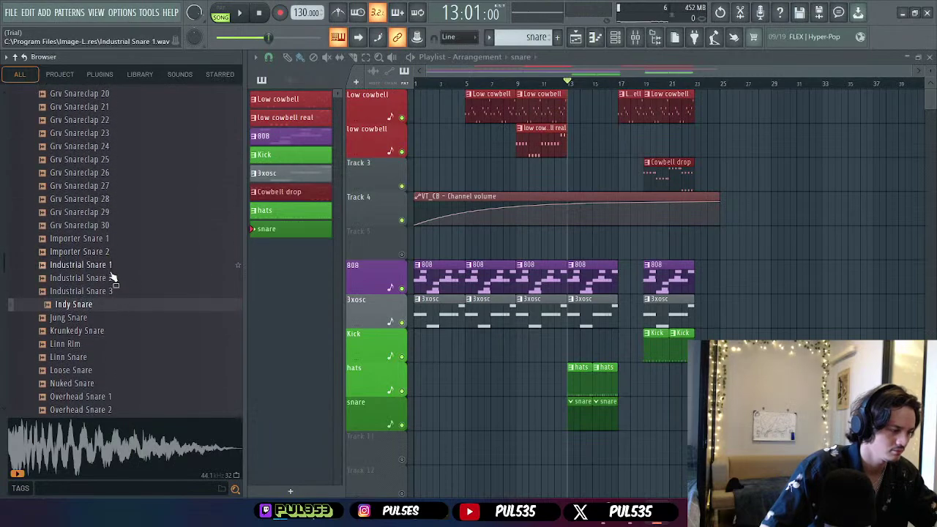
click(110, 291)
click(108, 279)
click(108, 264)
click(106, 251)
click(104, 238)
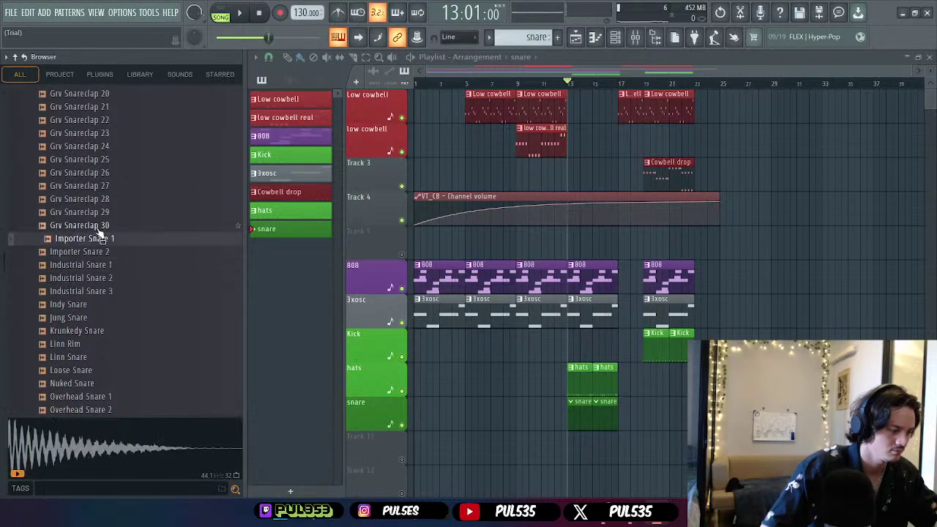
- Audition the Grv Snareclap samples from 30 down to 22, and replay 23
click(102, 224)
click(102, 211)
click(101, 199)
click(100, 185)
click(99, 172)
click(99, 159)
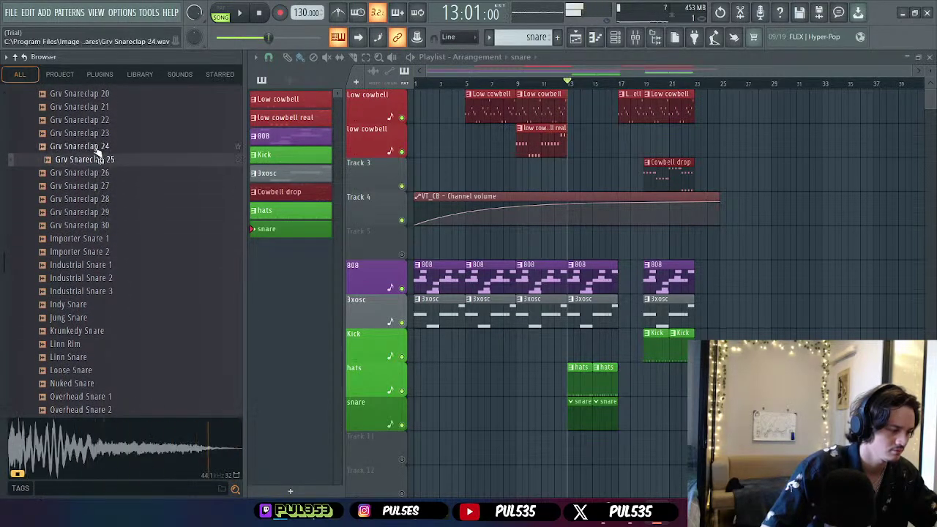
click(97, 145)
click(95, 133)
click(93, 121)
click(95, 132)
- Audition the Grv Snareclap samples between 21 and 12
scroll(110, 150, up, 4)
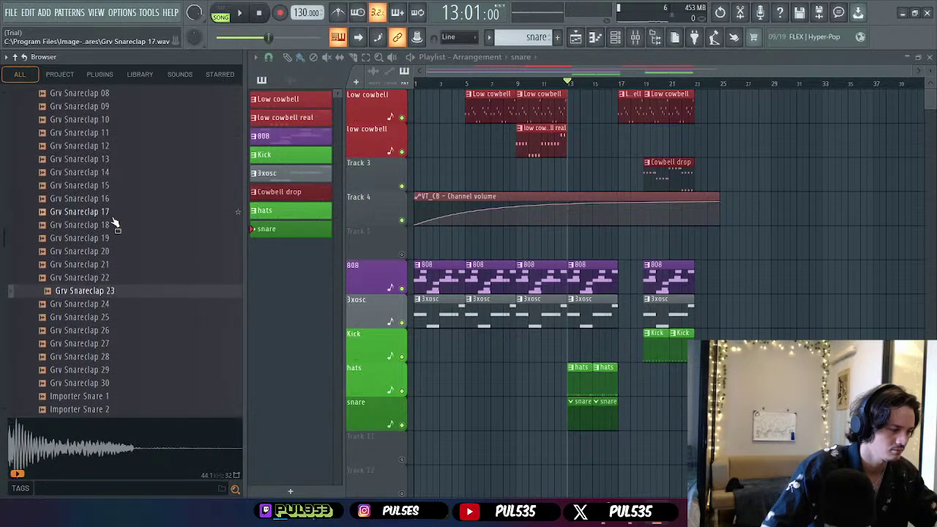
click(118, 264)
click(115, 239)
click(114, 227)
click(112, 213)
click(111, 200)
click(111, 187)
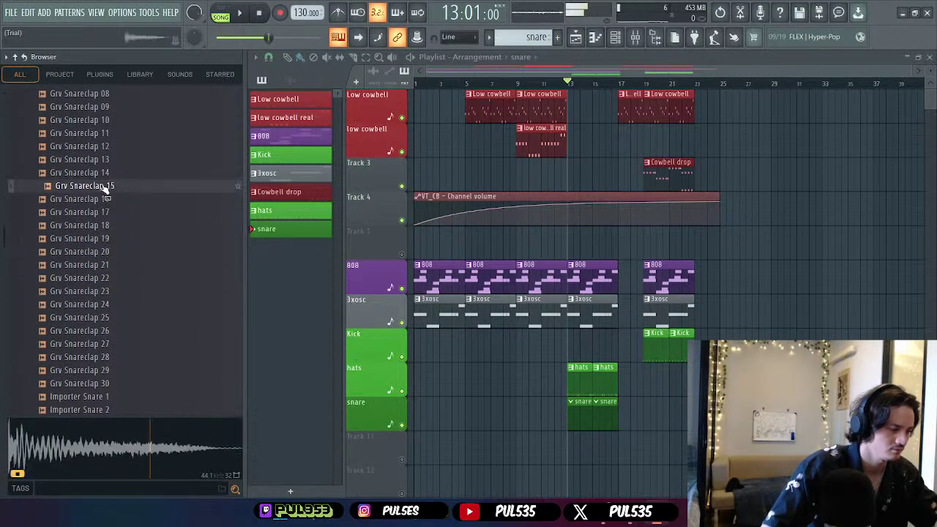
click(110, 173)
click(110, 161)
click(109, 148)
- Audition Grv Snareclap 04 and play the song from bar 13
scroll(115, 172, up, 4)
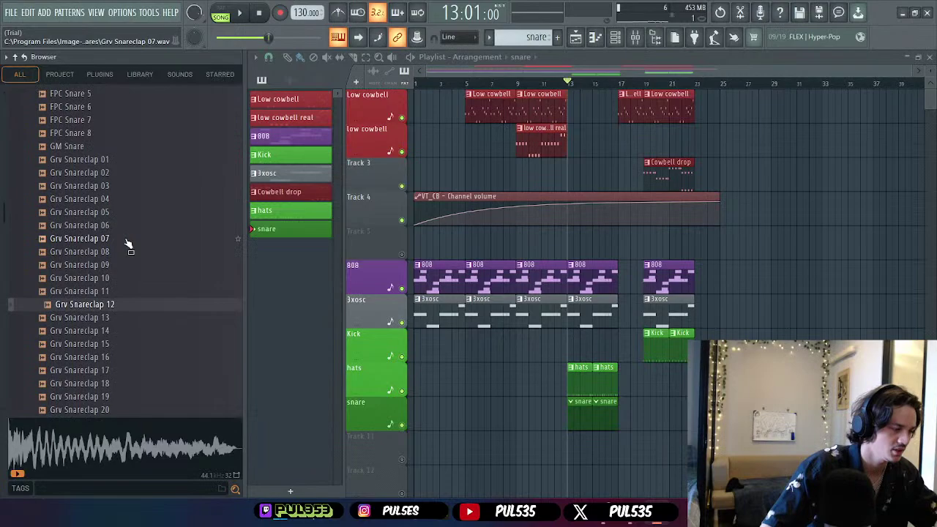
click(106, 199)
key(space)
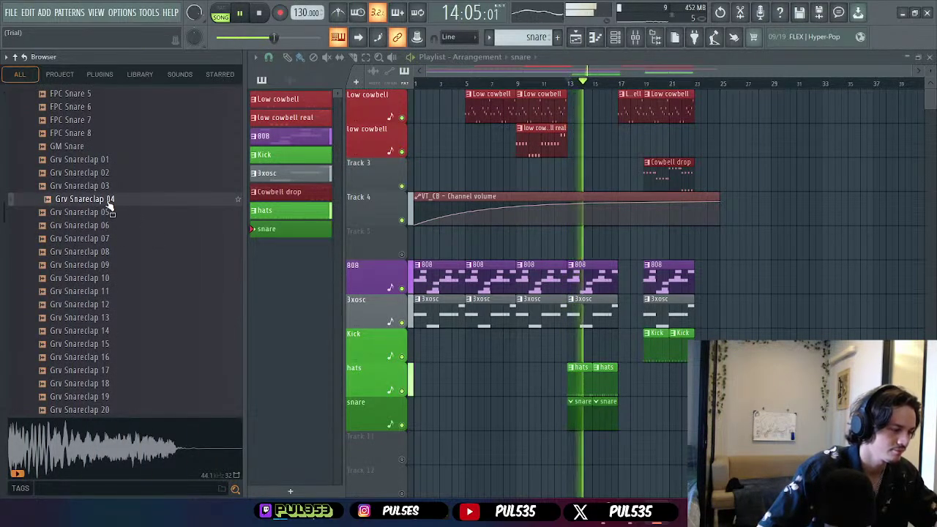
- Audition FPC Snare 6, Filtered Snare 2 and BBox Snare over the playing song
scroll(114, 205, up, 4)
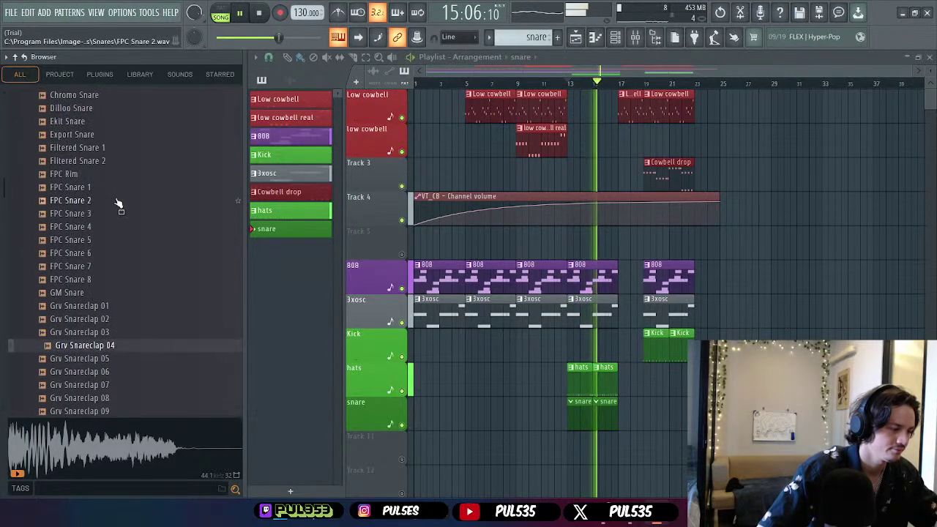
click(108, 240)
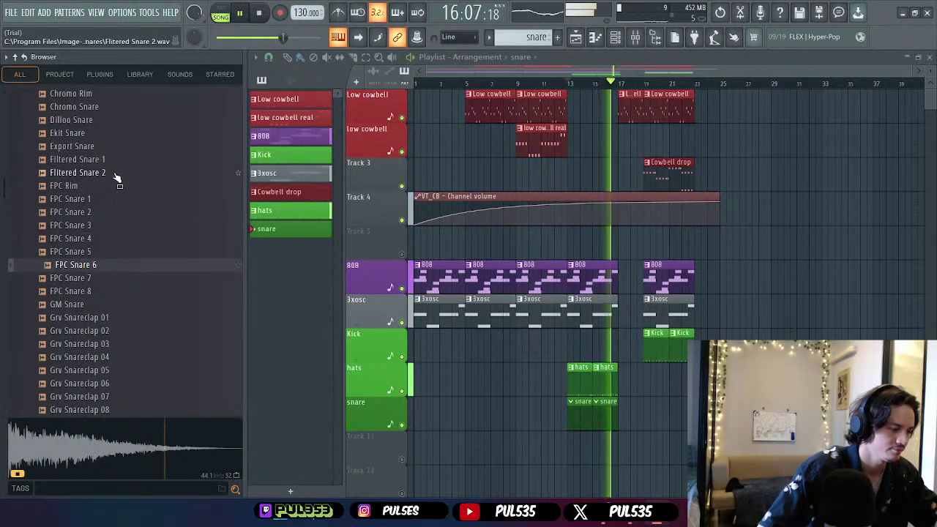
click(115, 175)
scroll(114, 194, up, 4)
click(109, 225)
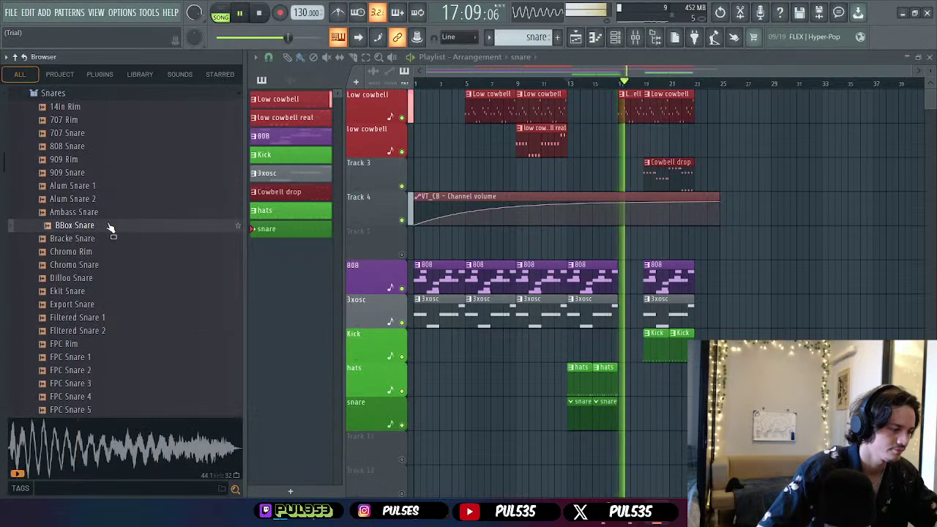
- Audition 909 Snare against the song playing from bar 13, and stop playback
click(104, 175)
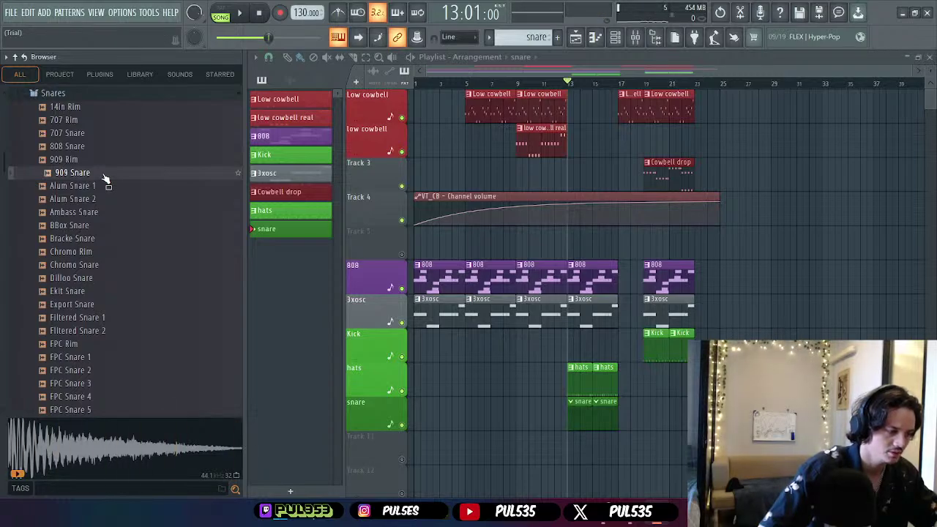
key(space)
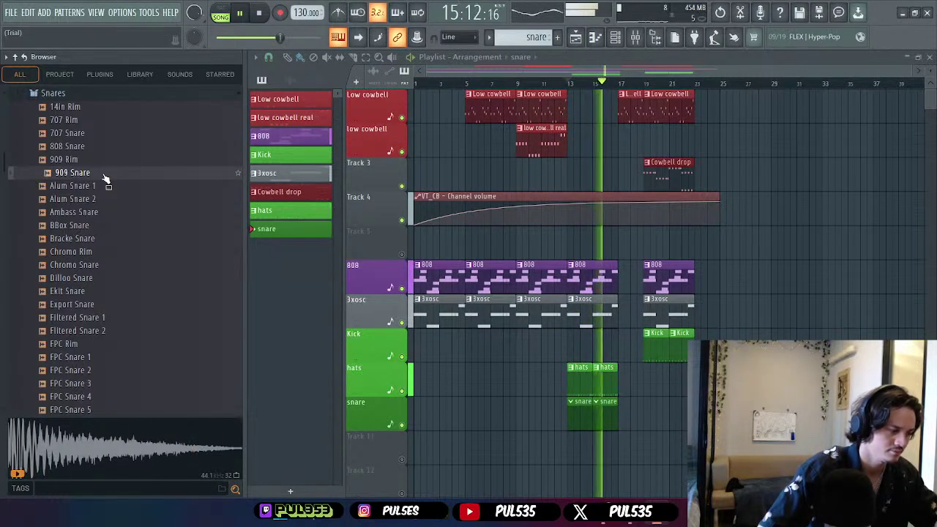
key(space)
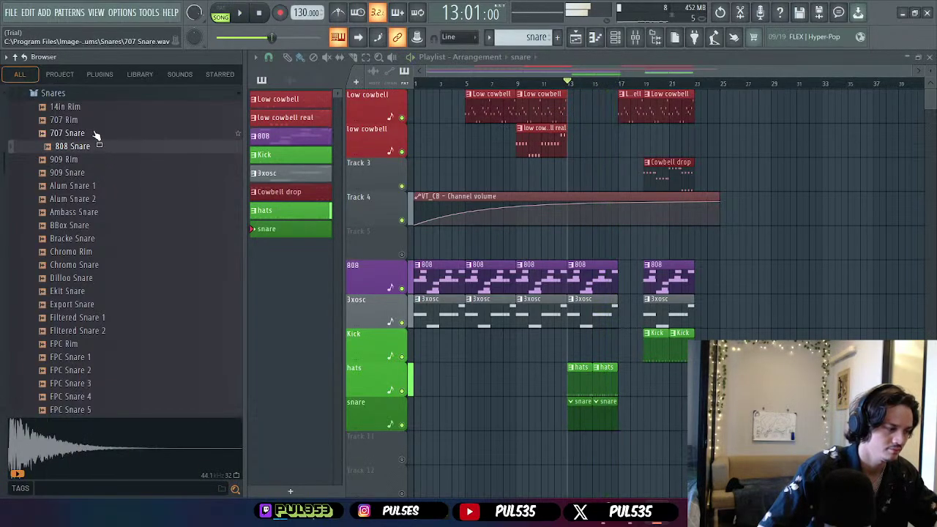
- Audition 14in Rim, 707 Rim and 707 Snare, and play the song from bar 13
click(91, 107)
click(92, 120)
click(91, 134)
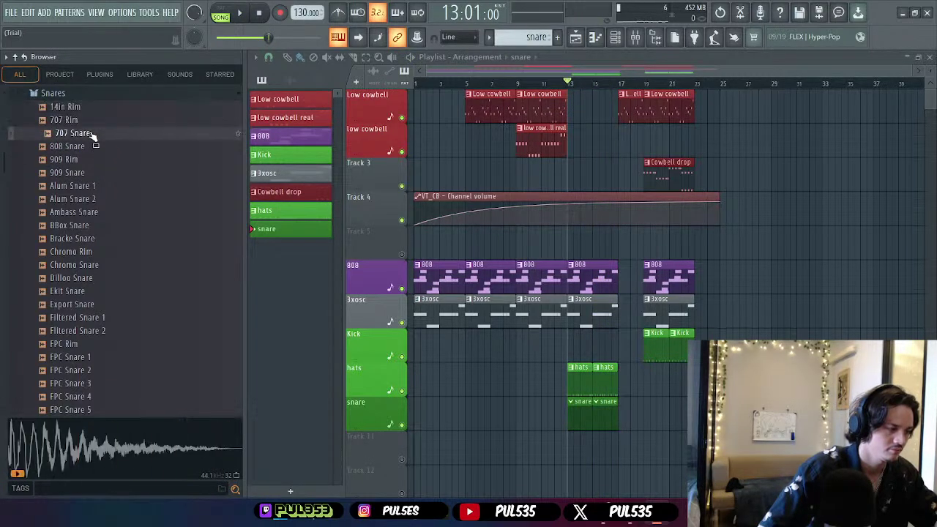
key(space)
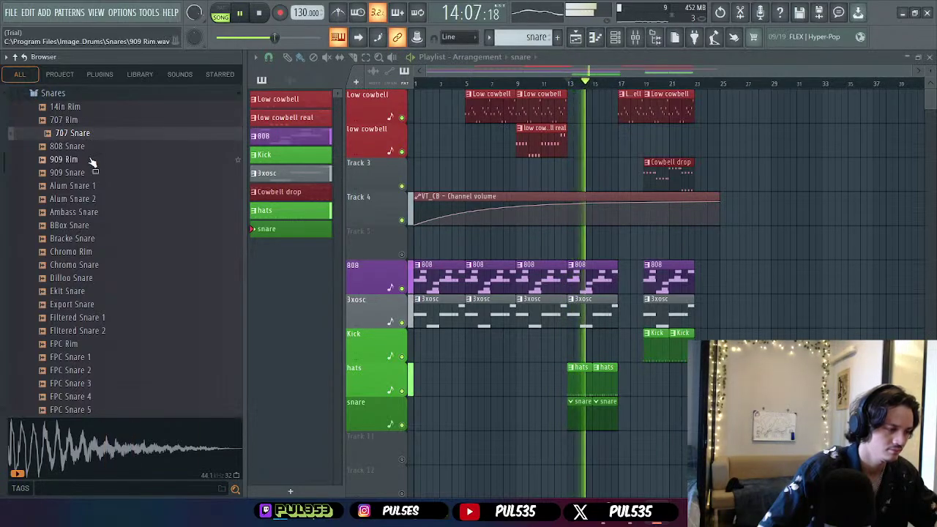
- Stop playback and audition 909 Rim, 909 Snare, Alum Snare 1, Alum Snare 2 and Ambass Snare
key(space)
click(93, 159)
click(92, 173)
click(94, 186)
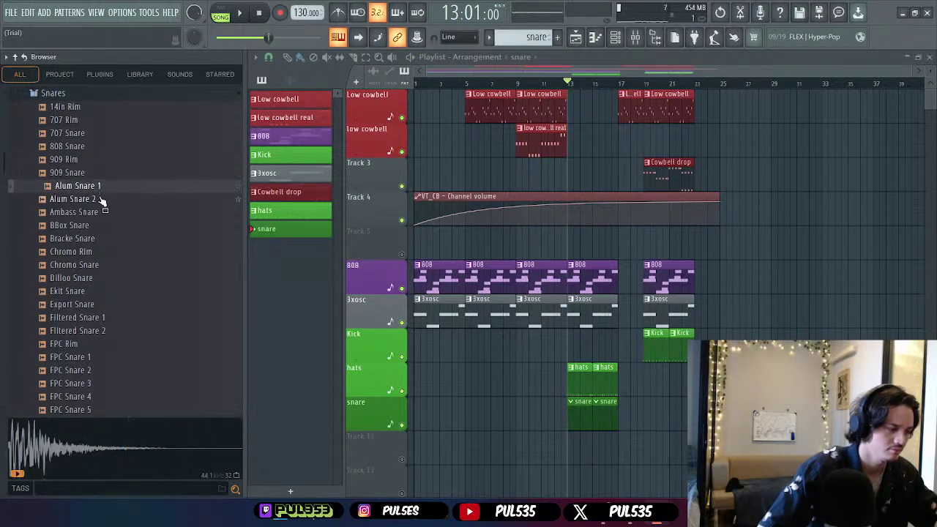
click(101, 198)
click(109, 212)
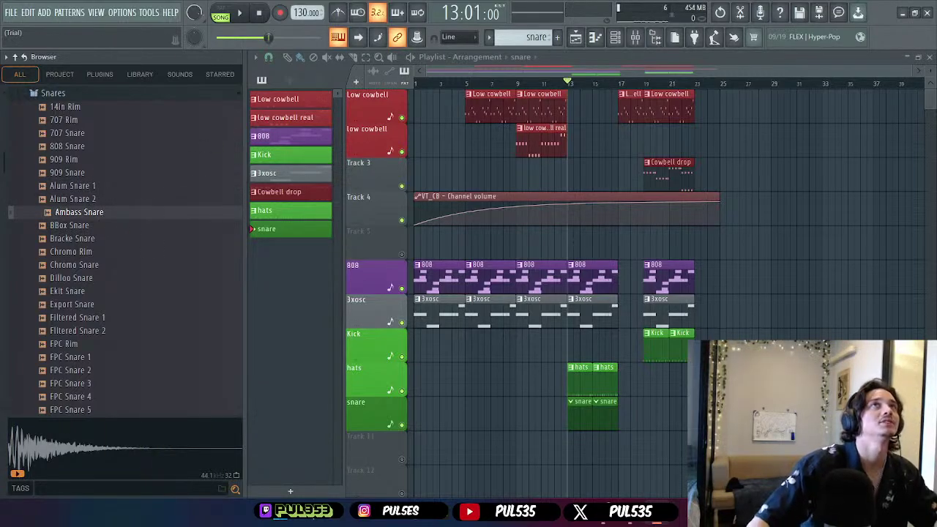
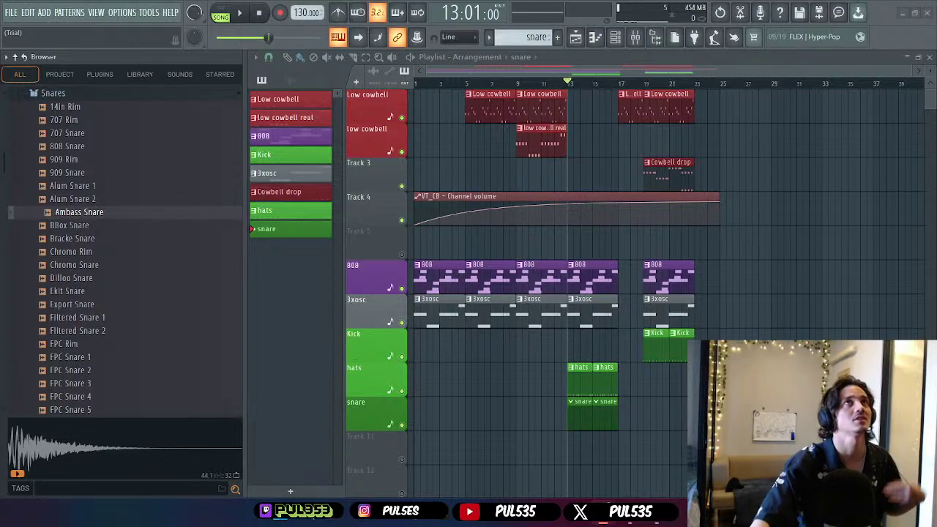
- Switch to Chrome, maximize its window and search Google for "can i trust media fire" in a new tab
key(alt+Tab)
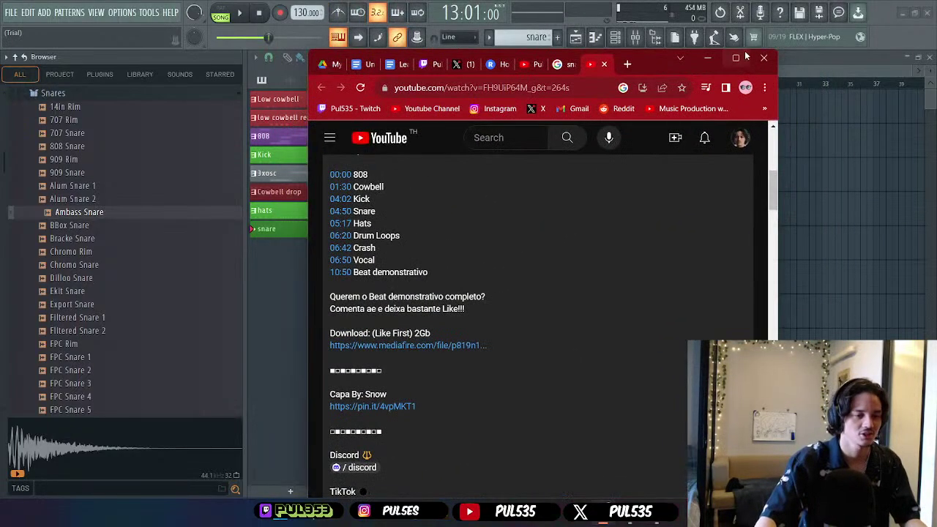
double_click(766, 15)
click(784, 10)
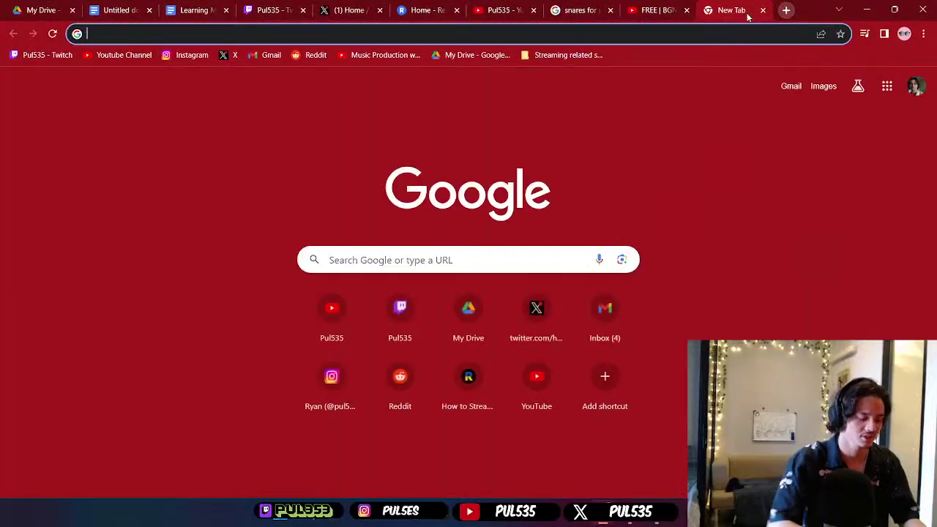
text(can i trust media fire)
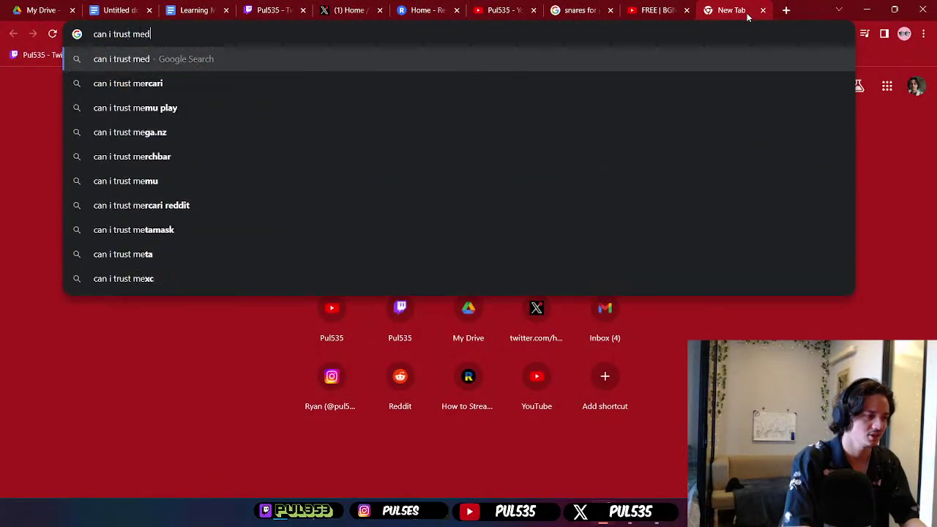
key(Return)
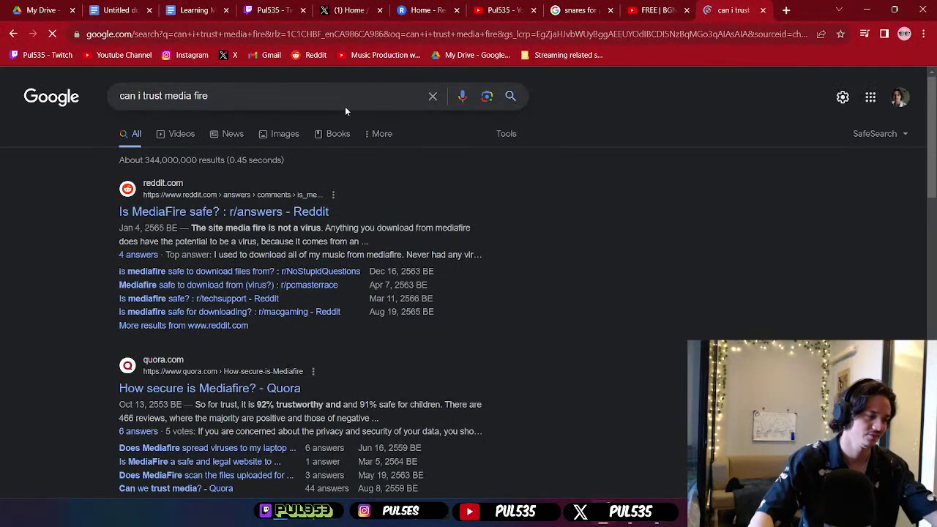
- Read the comments in the Reddit thread "Is MediaFire safe?" and close its tab
click(355, 181)
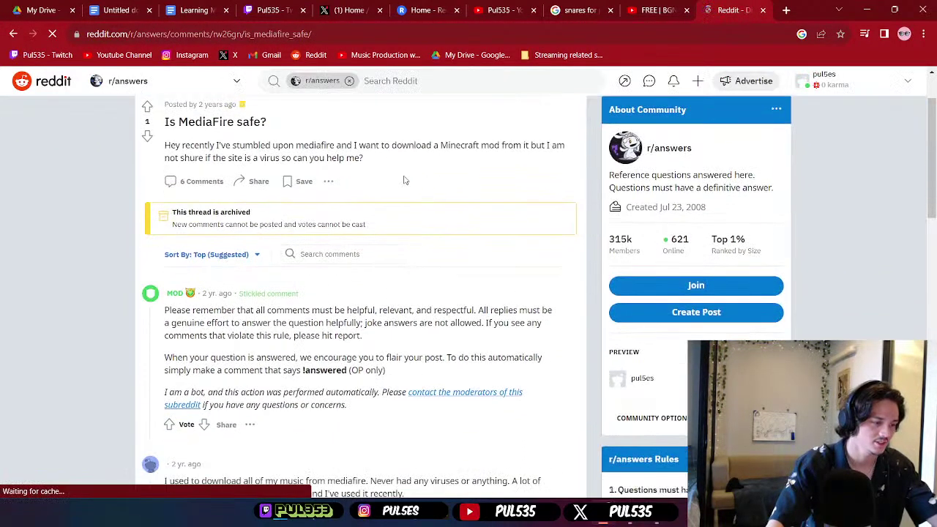
scroll(357, 117, down, 1)
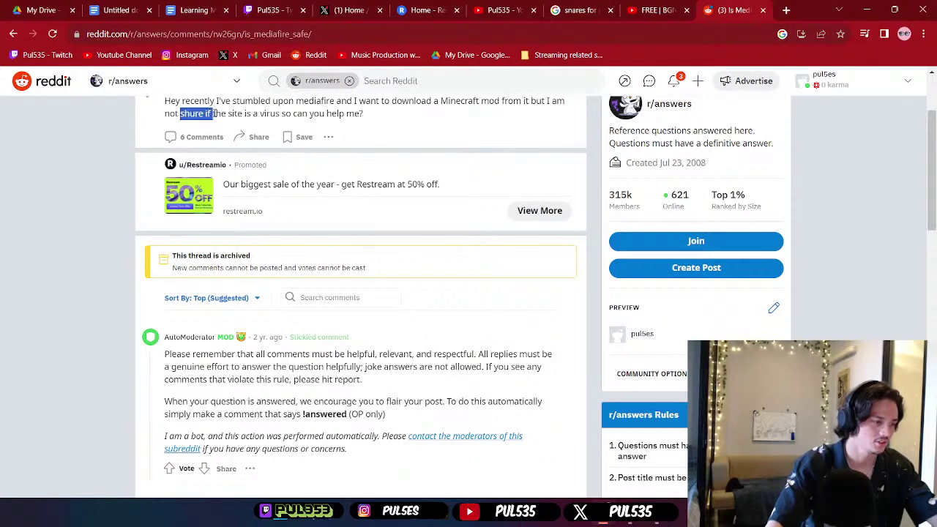
scroll(395, 155, down, 5)
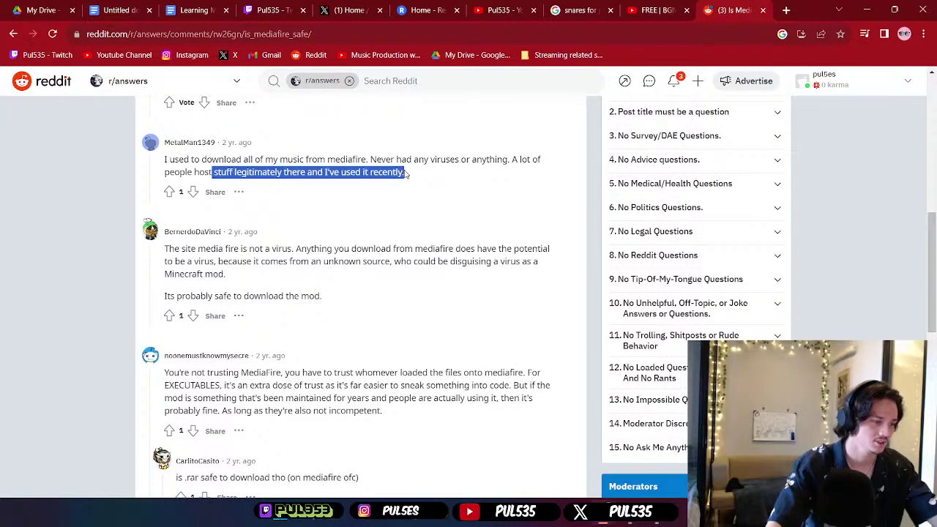
drag(156, 249, 294, 281)
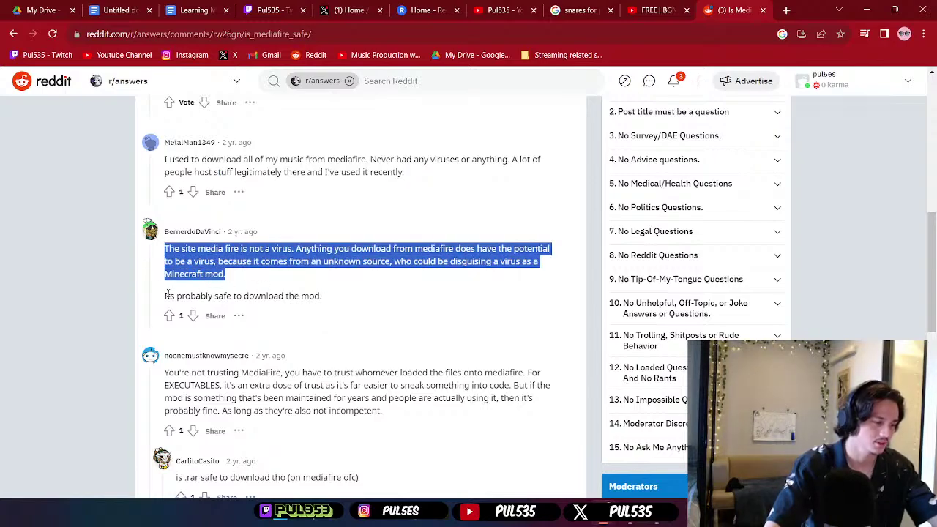
drag(182, 296, 269, 296)
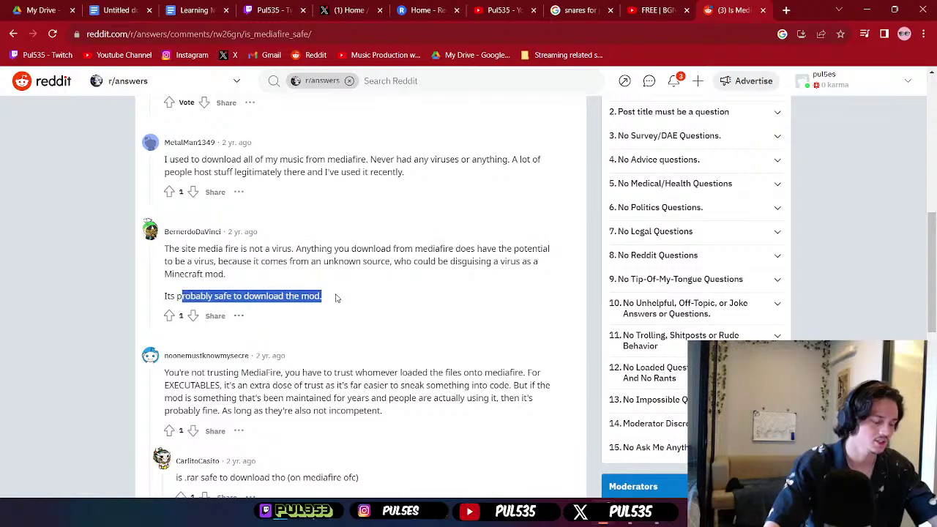
click(763, 10)
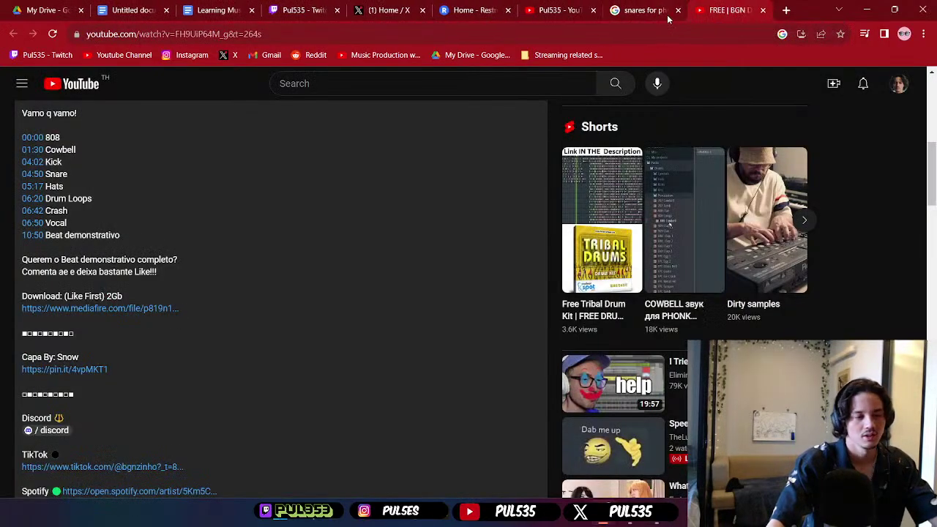
- Open the MediaFire download link from the YouTube video's description and examine the Bgnzinho Drum Pack.zip file details
click(121, 314)
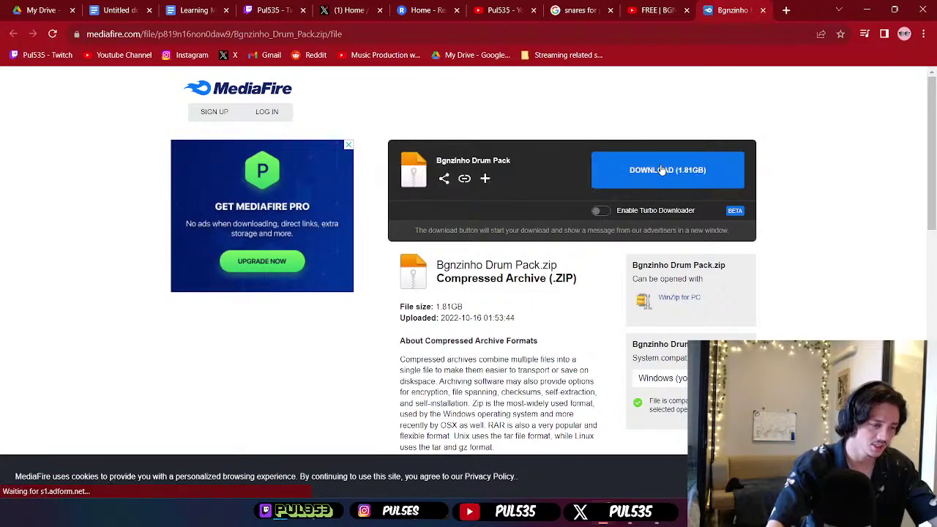
scroll(677, 159, down, 2)
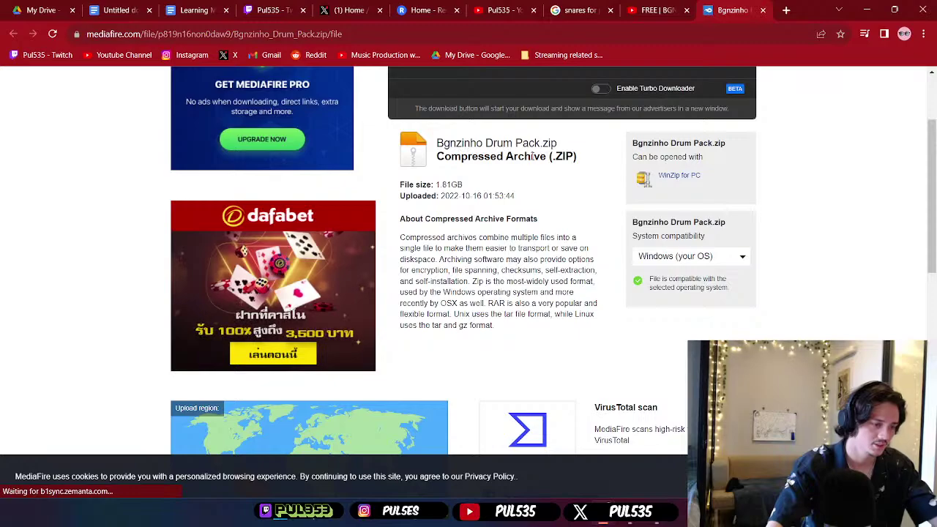
scroll(532, 156, down, 1)
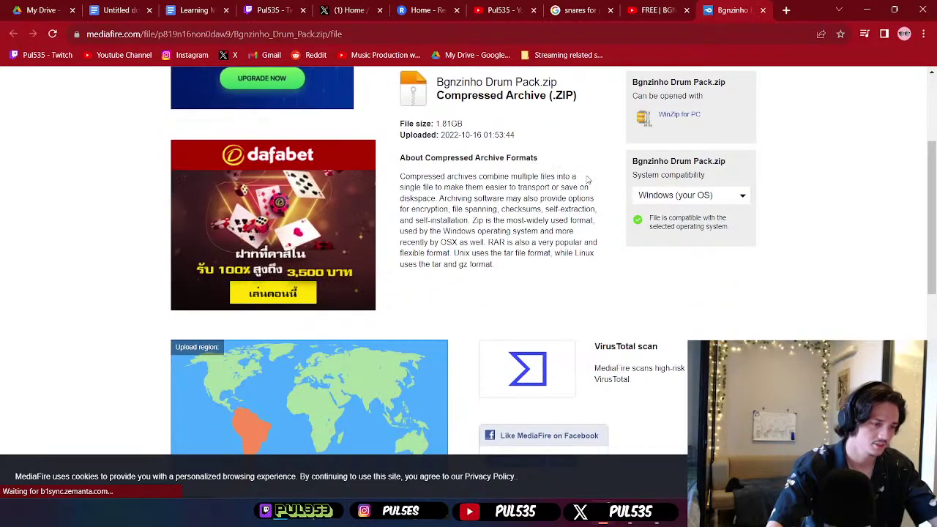
- Download the Bgnzinho Drum Pack zip from MediaFire and close the Opera GX advertisement window
scroll(587, 178, down, 6)
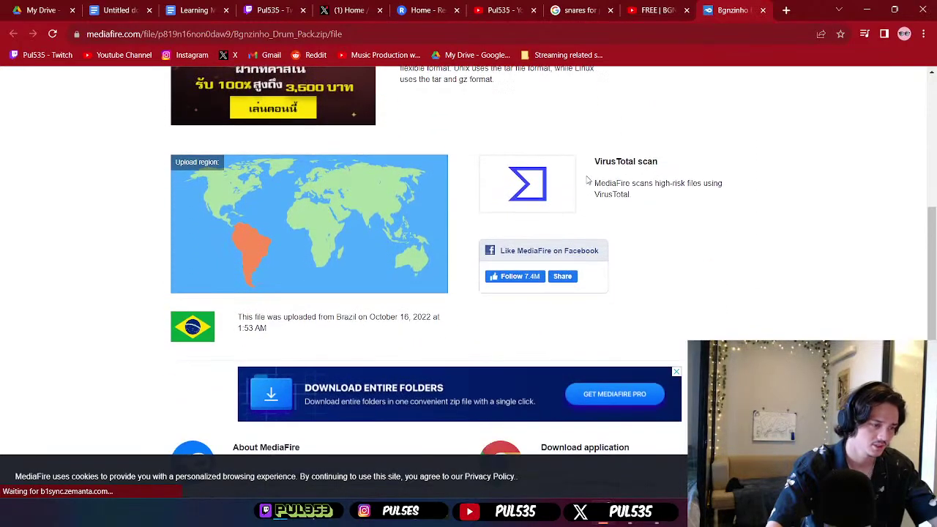
scroll(588, 180, up, 9)
click(663, 165)
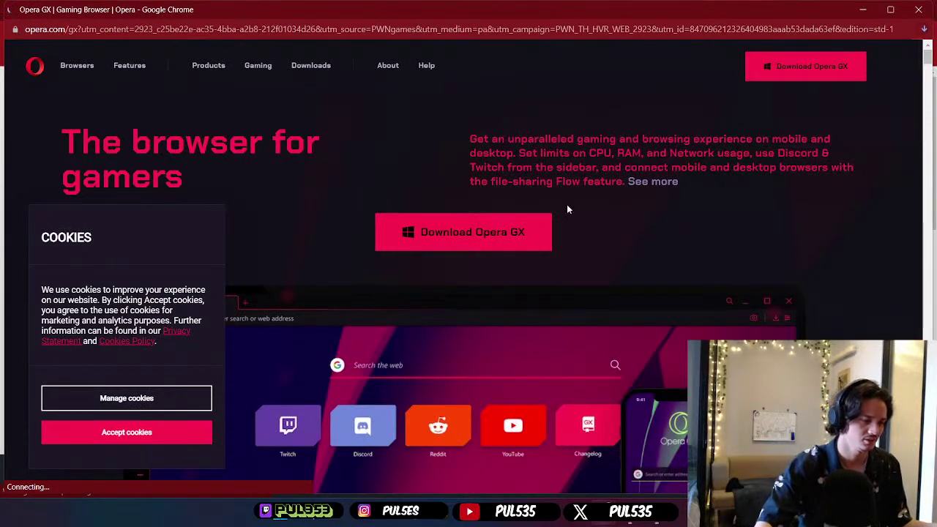
drag(659, 4, 619, 94)
click(883, 87)
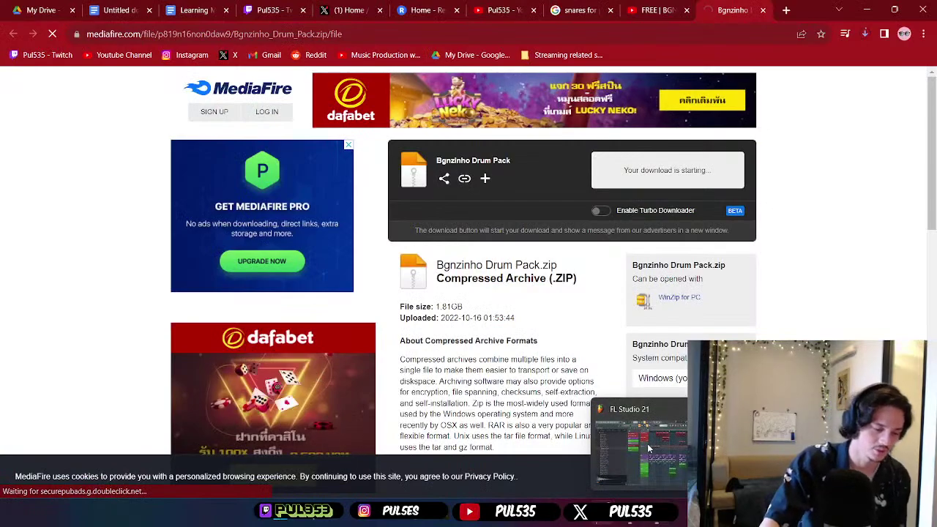
- Switch to FL Studio, play the arrangement from bar 1 and delete the low cowbell real clip at bar 9
click(648, 444)
drag(479, 83, 415, 82)
key(space)
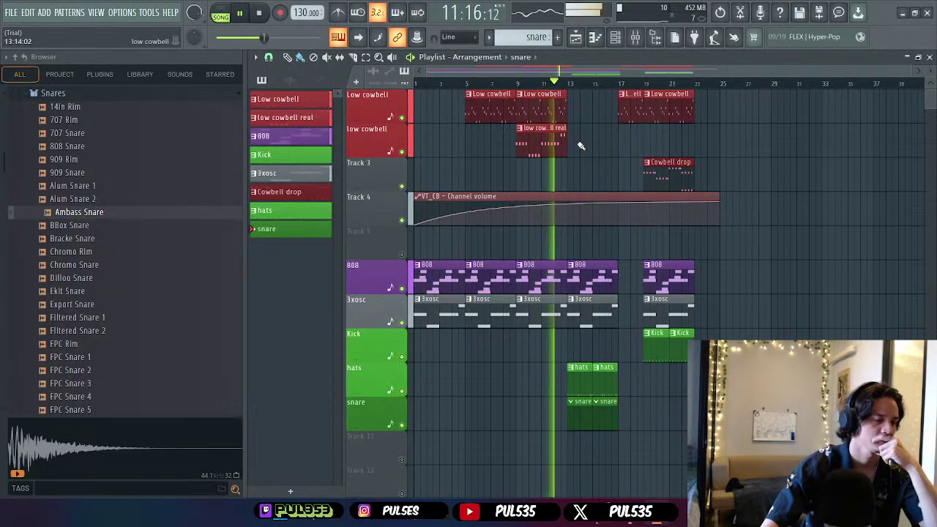
right_click(545, 147)
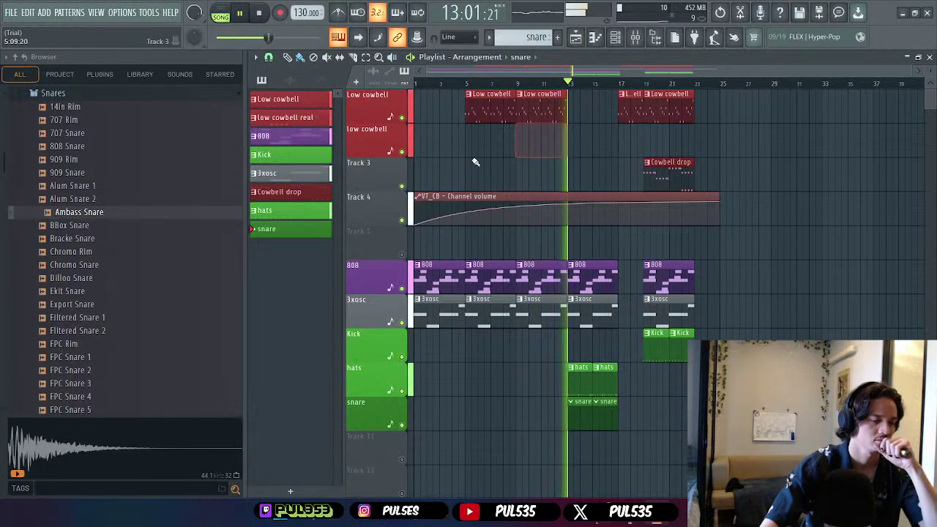
- Place a Cowbell drop clip at bar 9 on Track 3, delete the one at bar 19 and stop playback
click(664, 171)
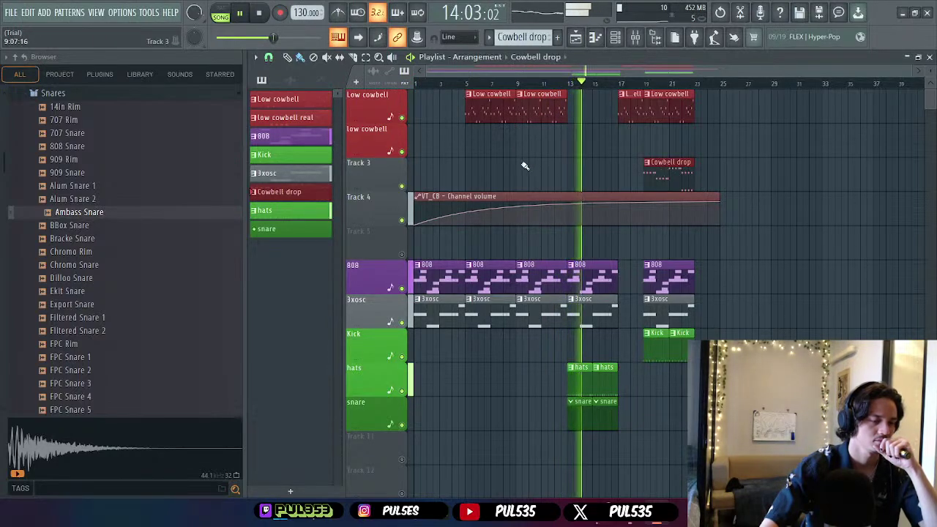
click(548, 164)
drag(547, 164, 542, 164)
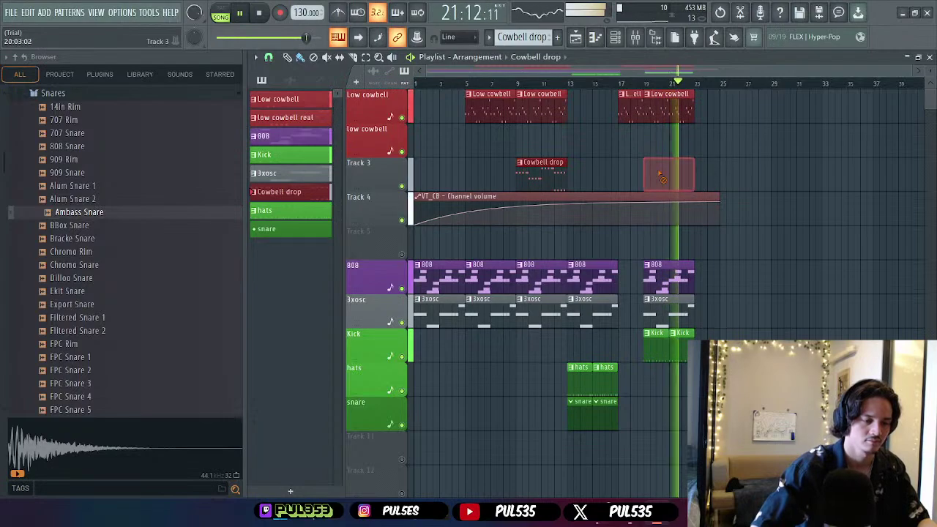
right_click(681, 174)
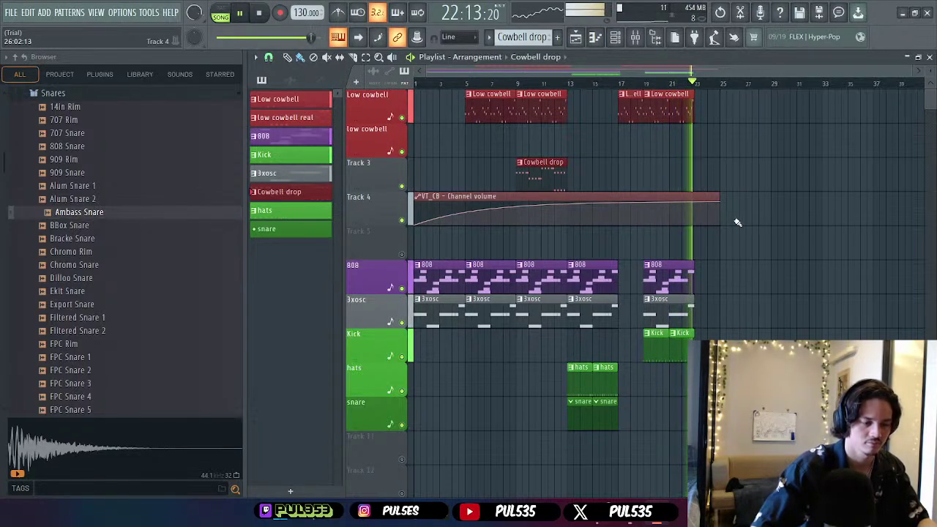
key(space)
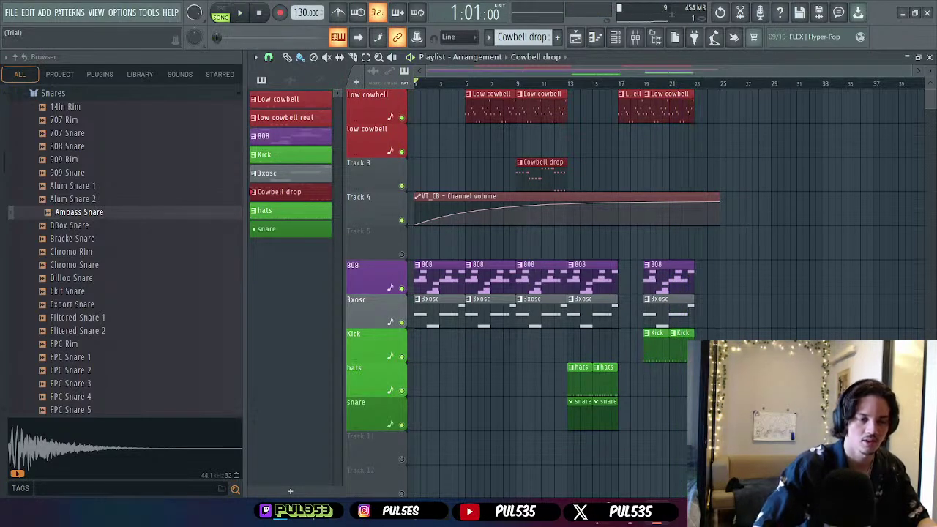
- Switch to the other Chrome window and check the live Twitch channel page and its About section
click(903, 15)
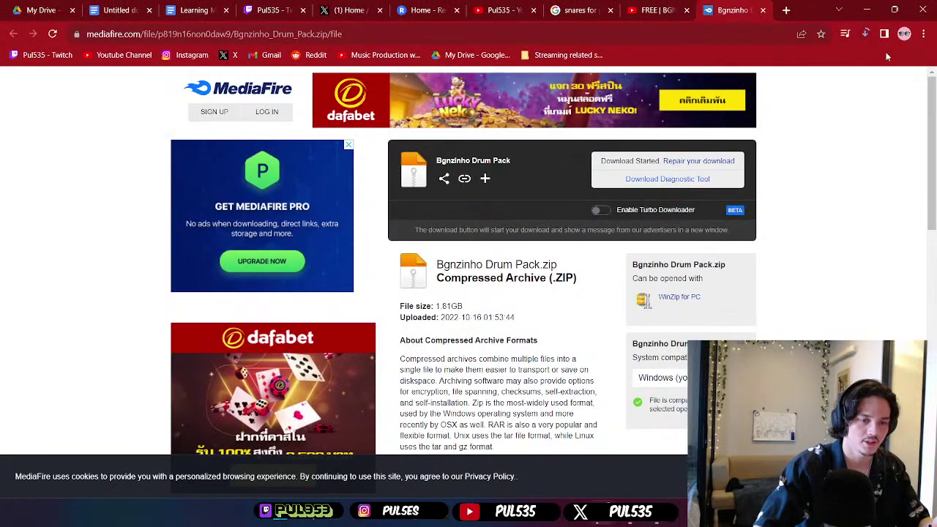
click(867, 10)
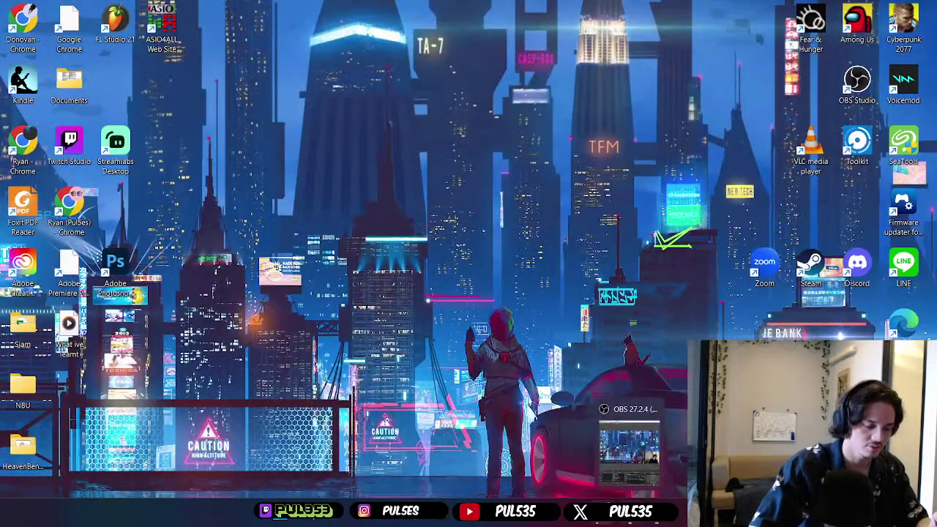
mouse_move(608, 521)
click(612, 473)
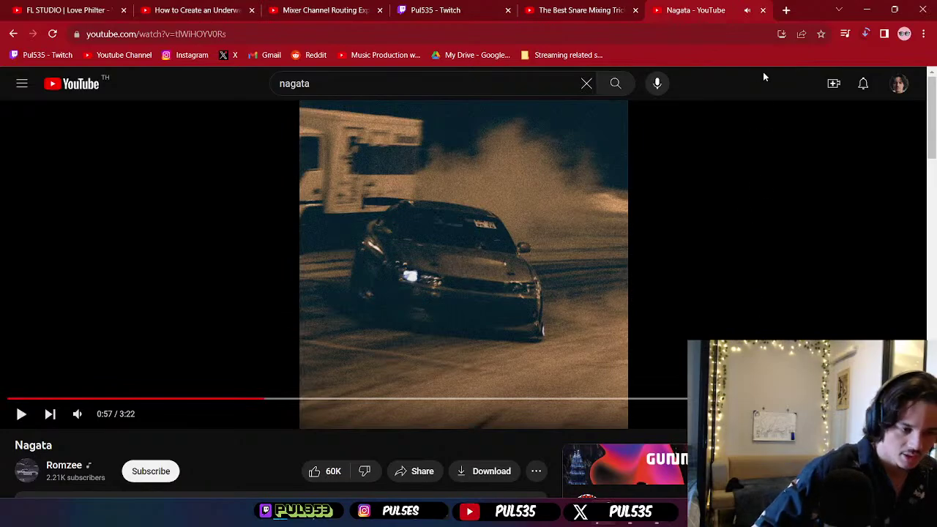
click(437, 11)
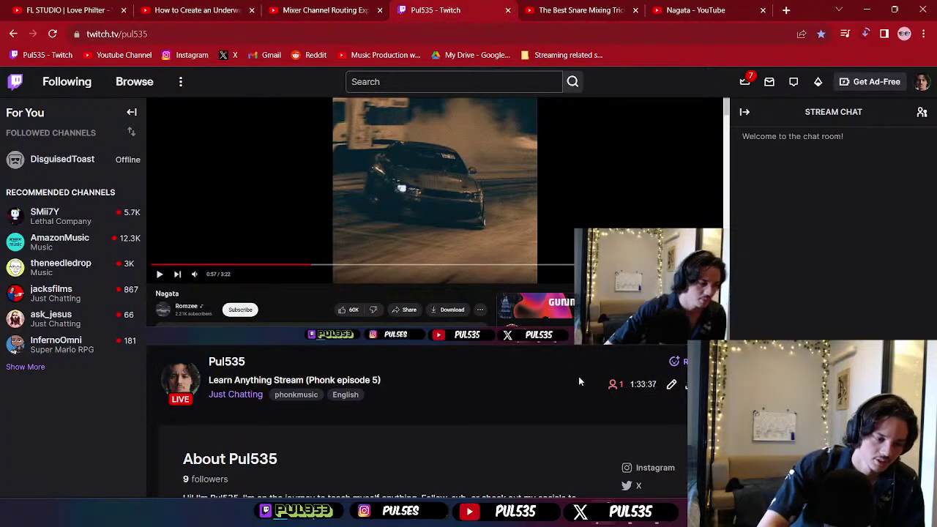
scroll(571, 373, down, 3)
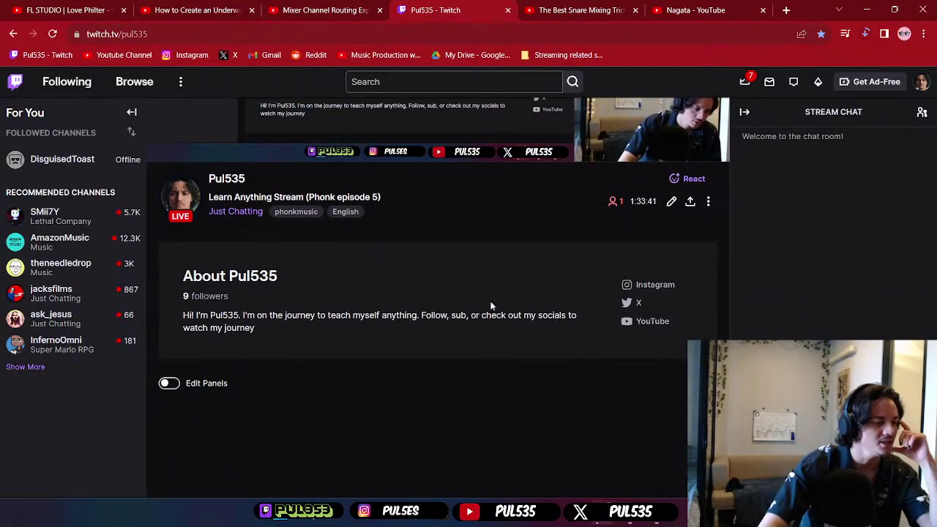
scroll(489, 297, up, 3)
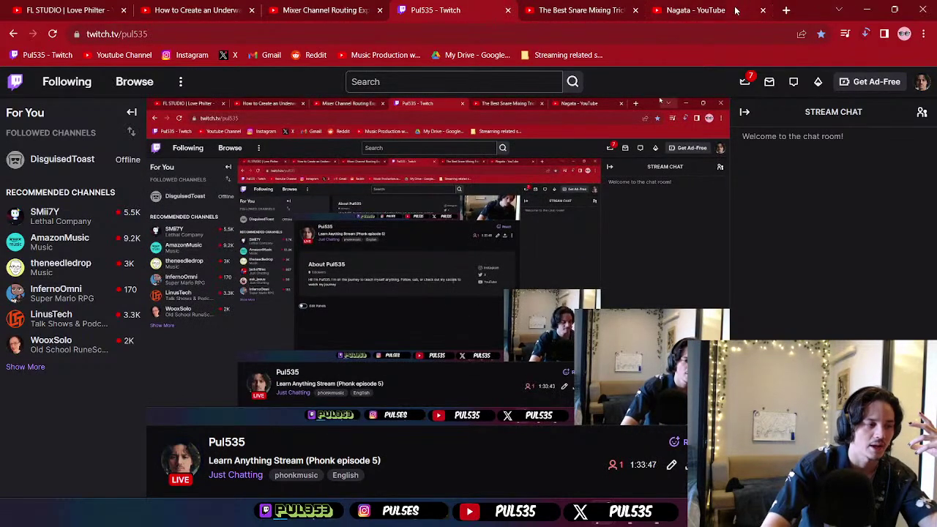
click(867, 10)
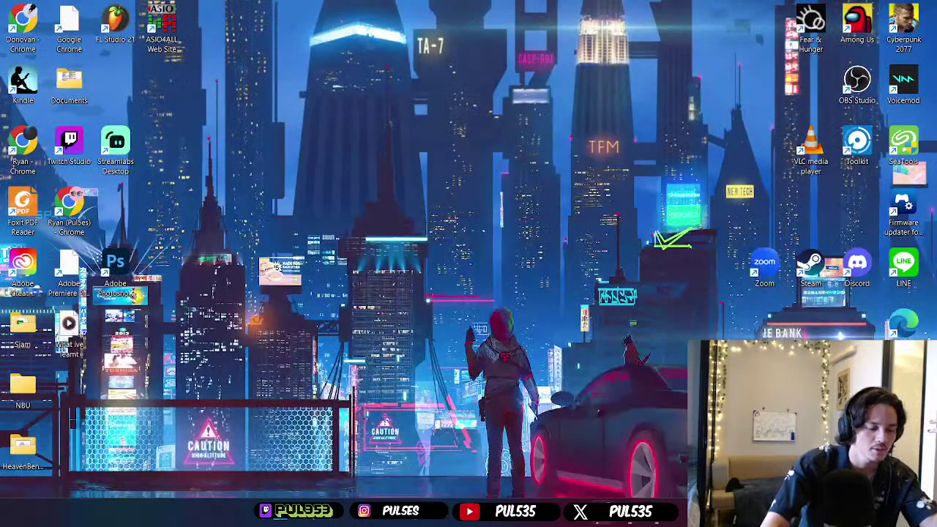
- Open the Learning Music production document in the main Chrome window and review the notes on phonk types and BPM
mouse_move(631, 490)
click(521, 452)
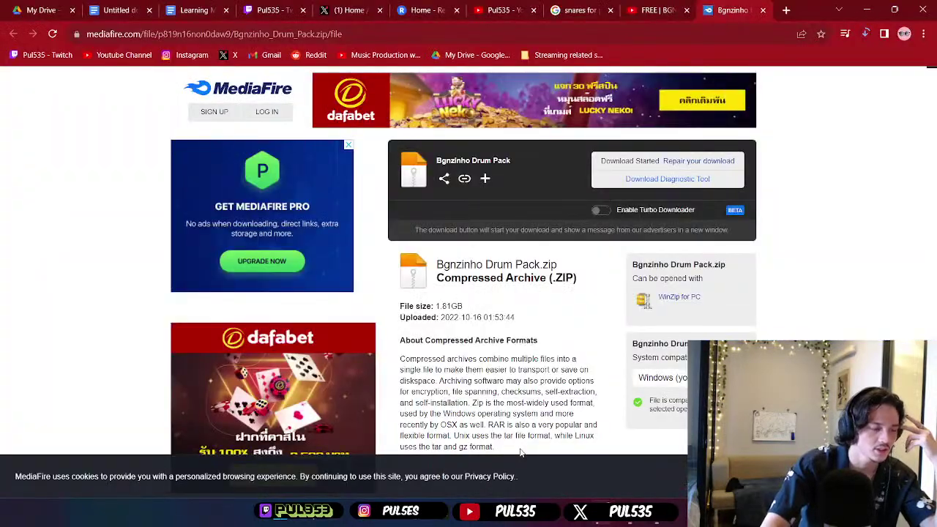
click(194, 10)
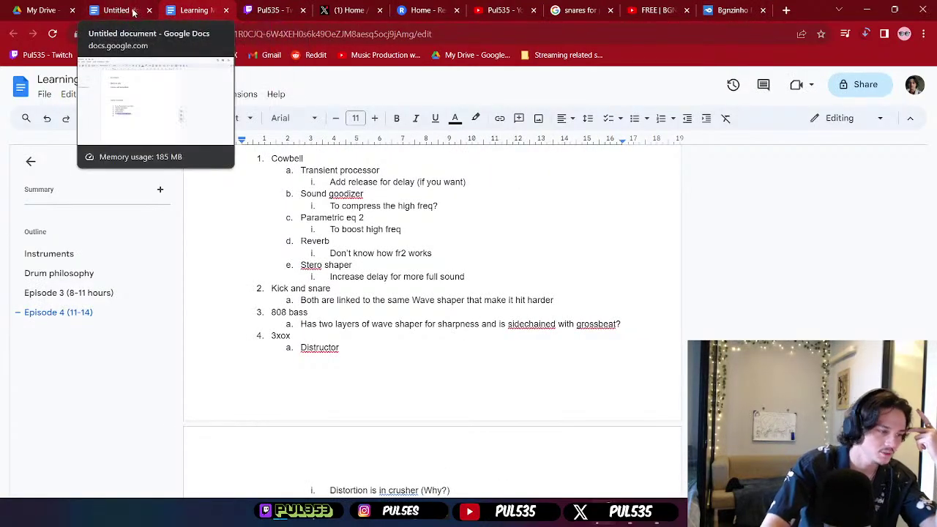
scroll(406, 216, up, 15)
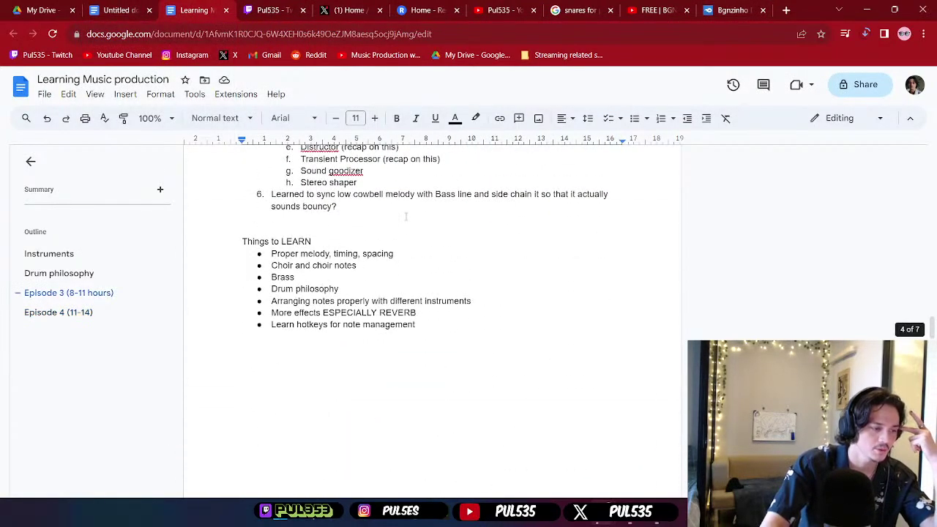
scroll(406, 216, up, 20)
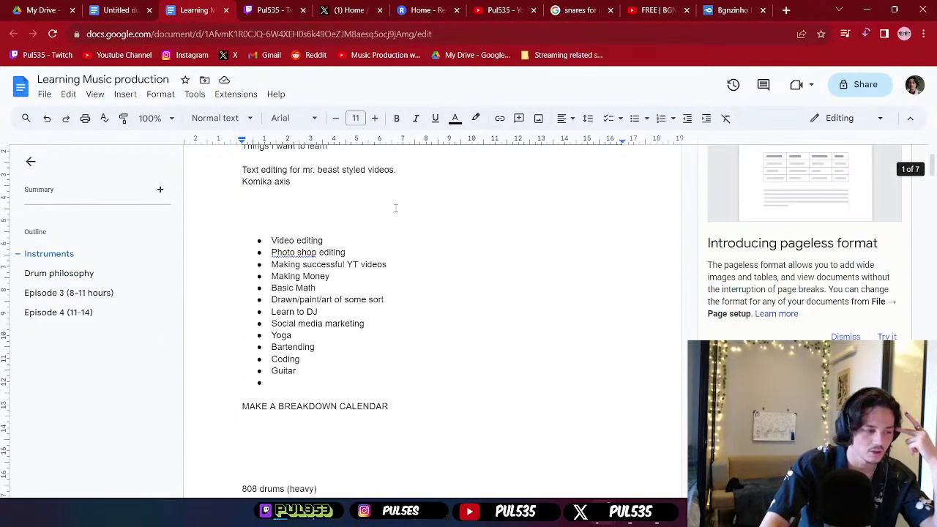
scroll(418, 219, down, 3)
scroll(418, 219, up, 3)
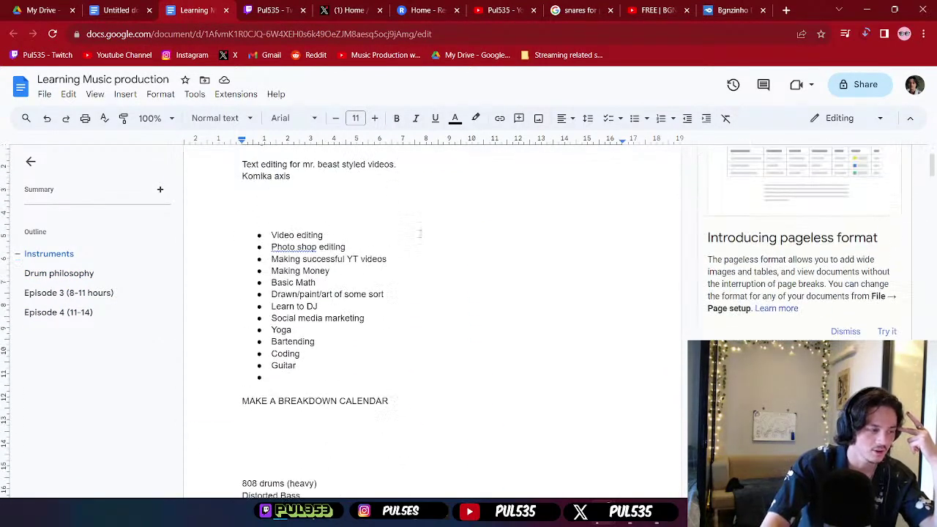
scroll(432, 245, down, 6)
scroll(434, 250, down, 3)
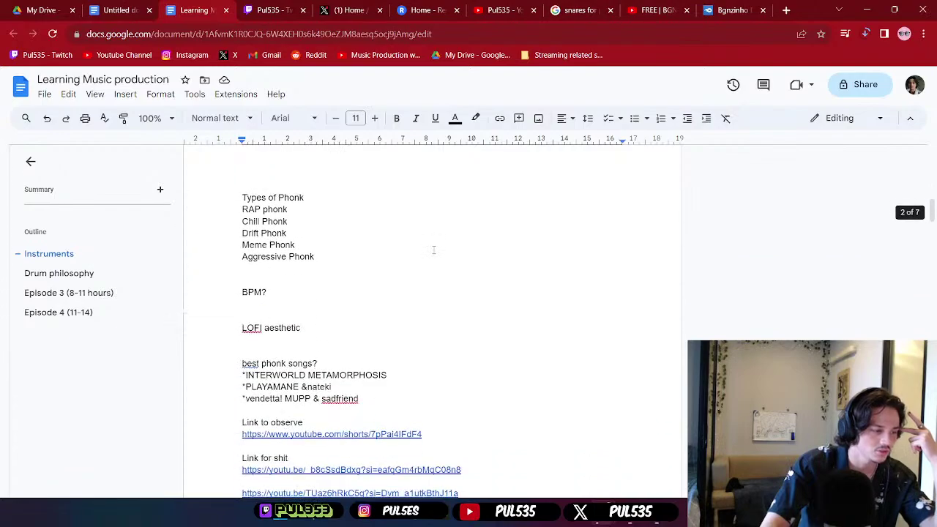
drag(242, 198, 380, 274)
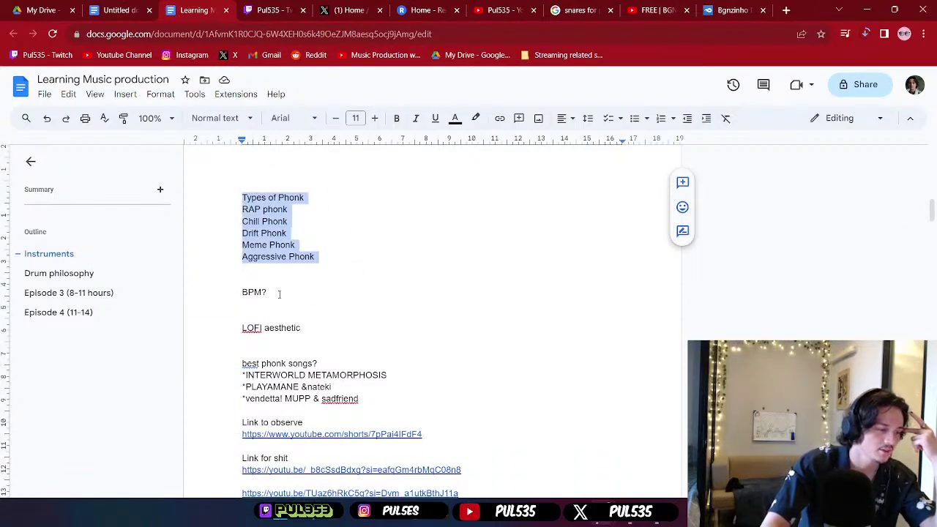
drag(279, 294, 214, 293)
- Switch to FL Studio, set the project tempo to 110 BPM and play the arrangement
key(alt+Tab)
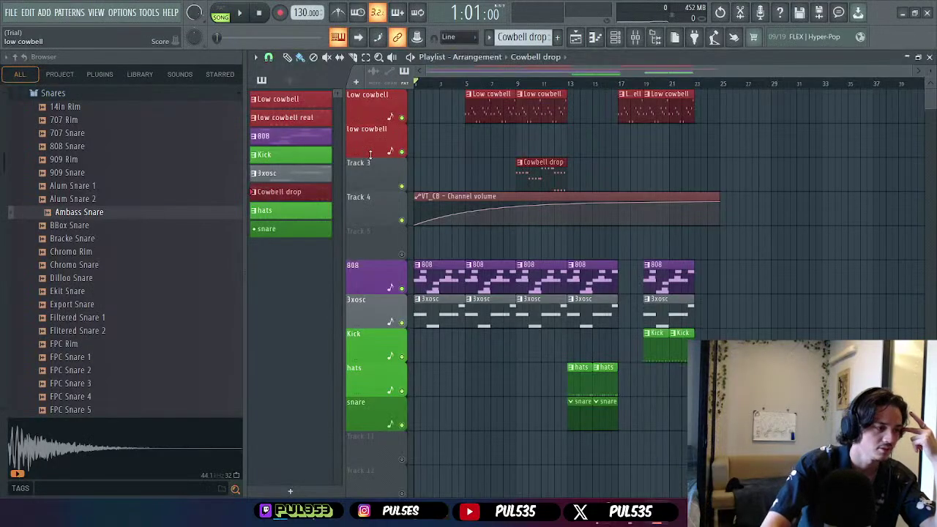
right_click(307, 12)
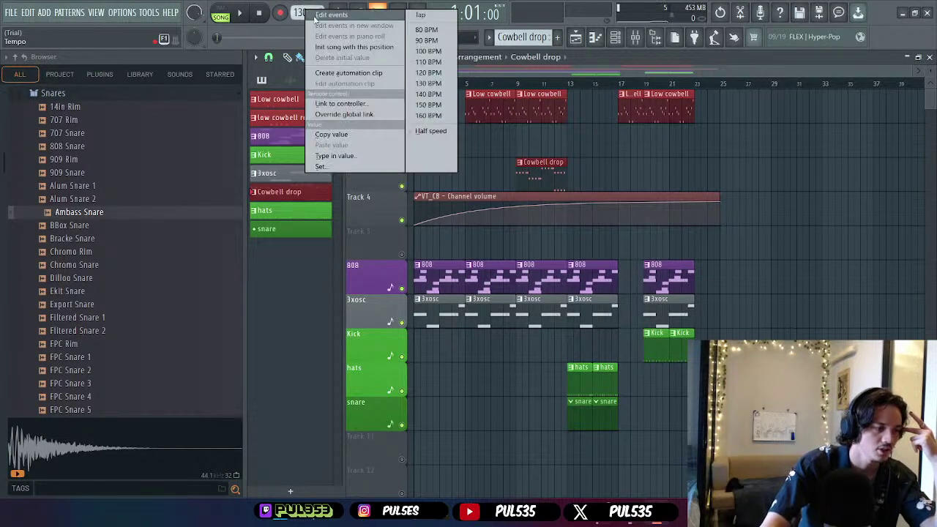
click(431, 62)
key(space)
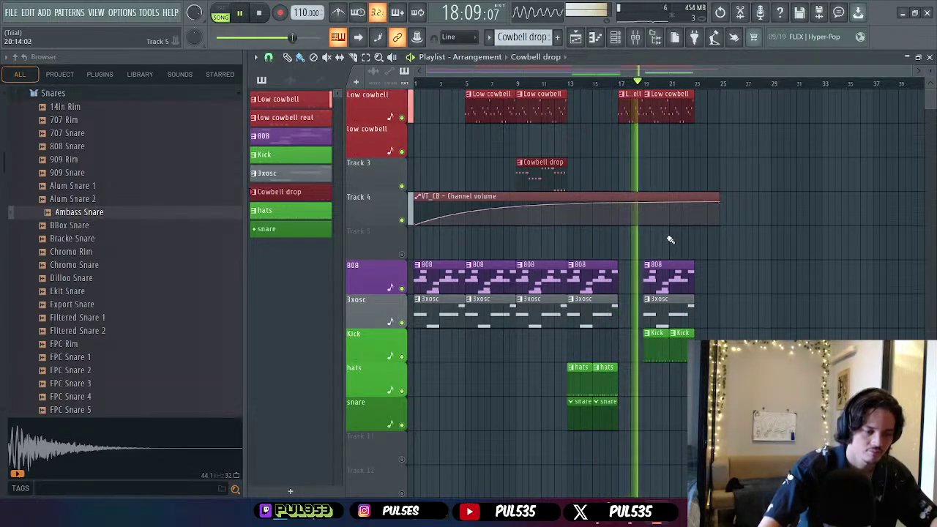
- Add two hats pattern clips on the hats track at bars 19 and 21, and stop playback
key(KP_Add)
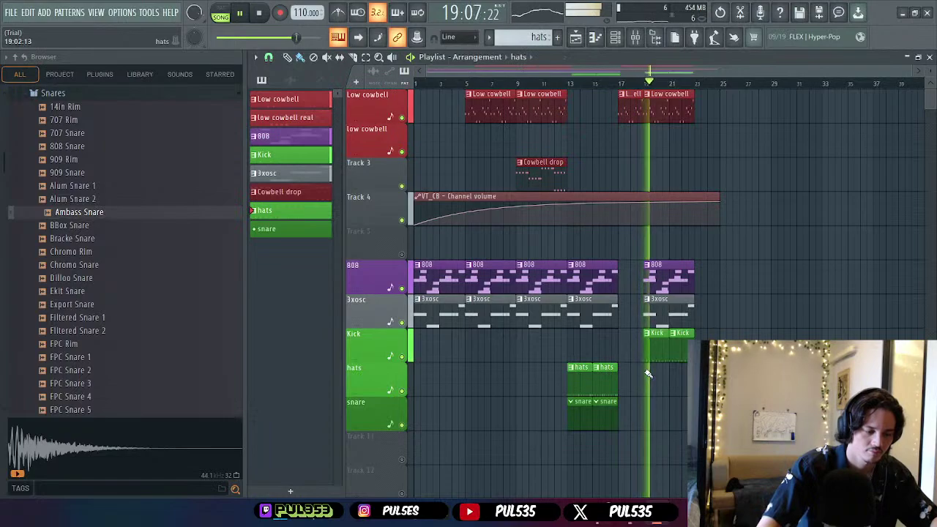
drag(645, 372, 672, 372)
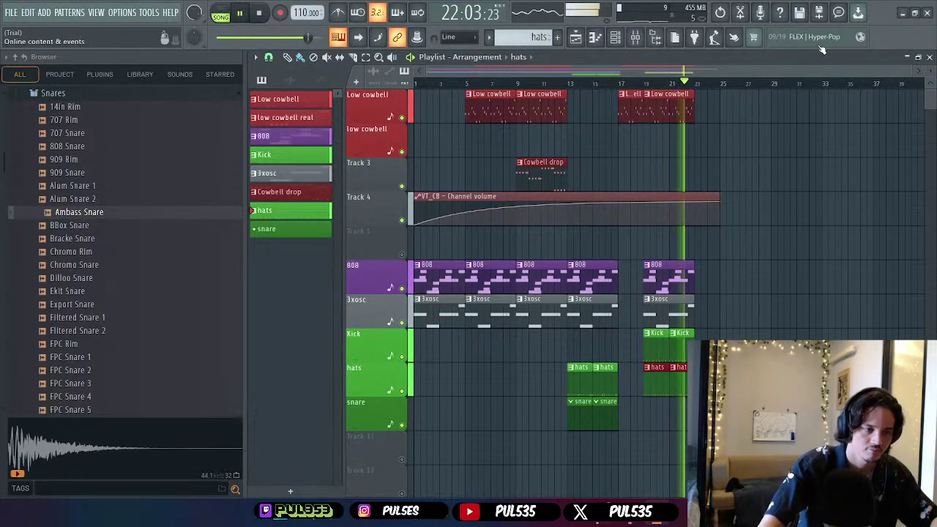
key(space)
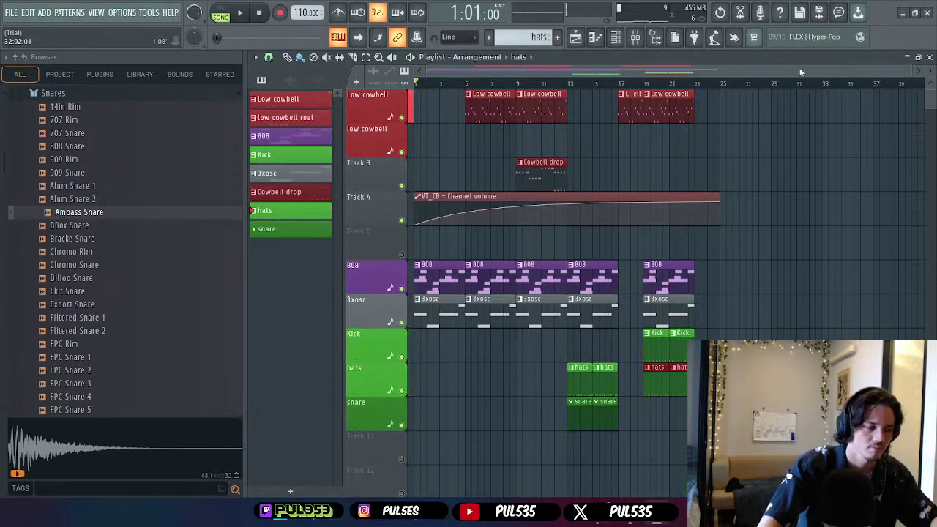
- Switch to the Learning Music production document and change the "LOFI aesthetic" note to "LOFI sound"
key(alt+Tab)
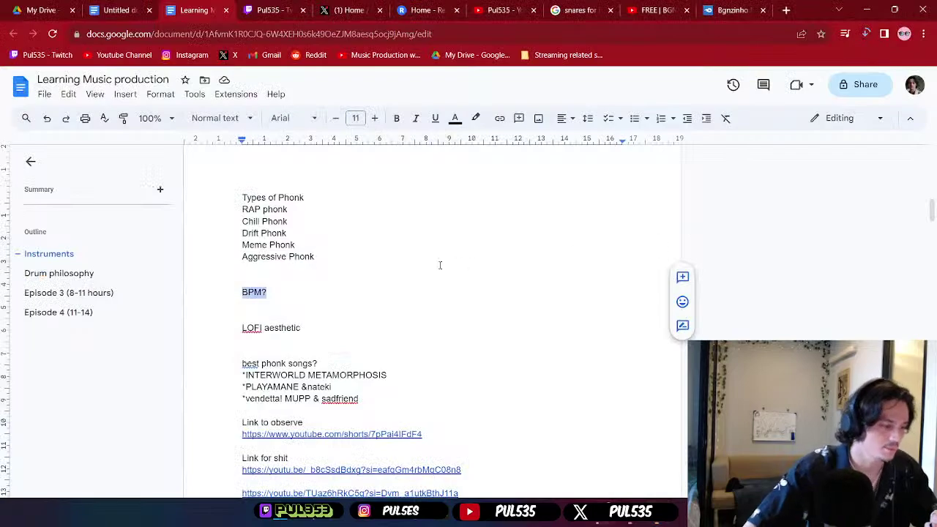
click(309, 299)
click(309, 313)
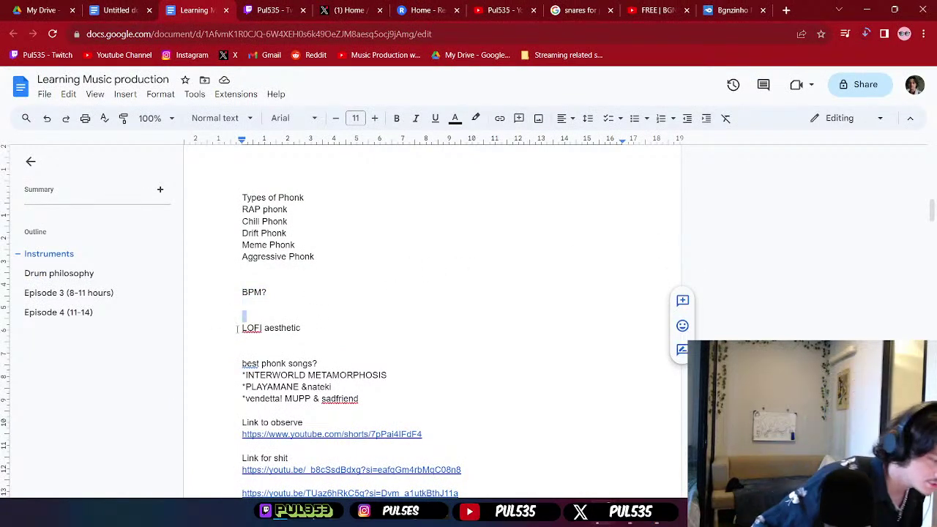
drag(238, 329, 264, 329)
key(BackSpace)
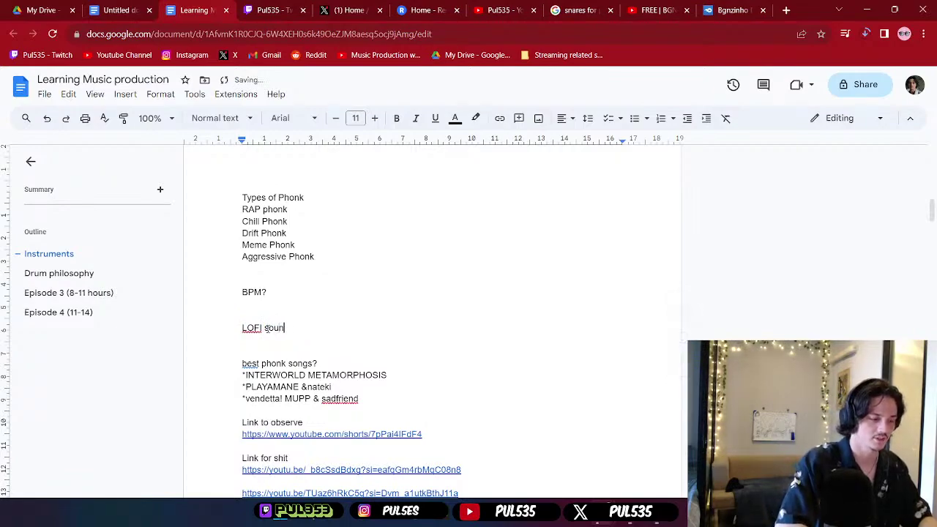
click(414, 337)
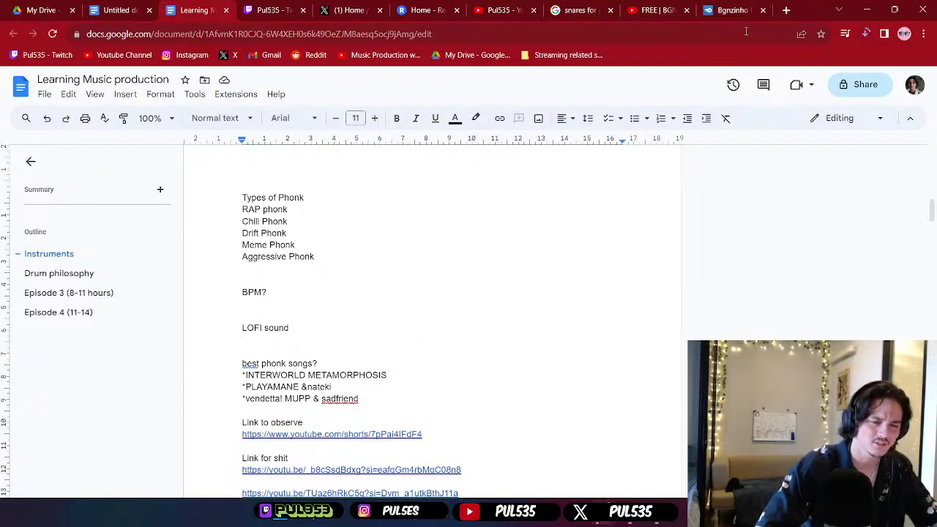
- Search Google for "what does lofi stand for" in a new browser tab
click(783, 10)
text(what does )
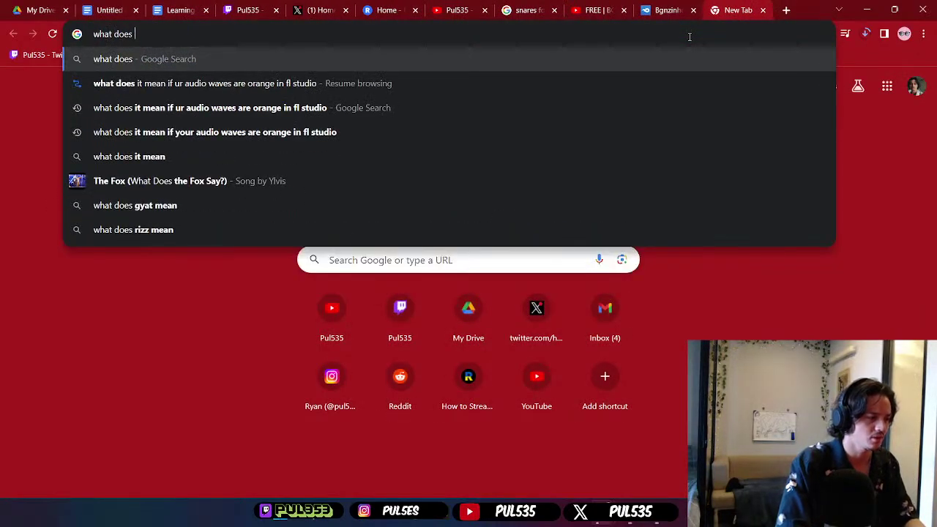
text(lofi st)
key(BackSpace)
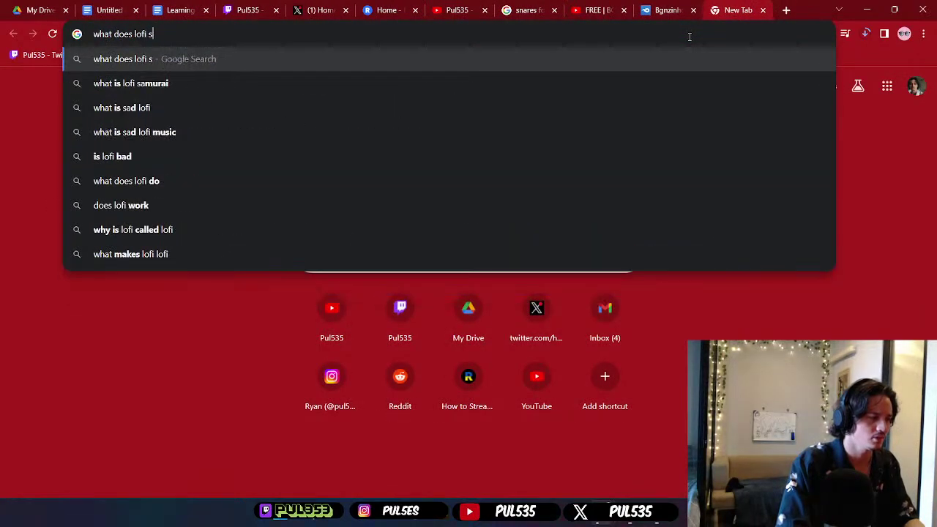
text(tand for)
key(Return)
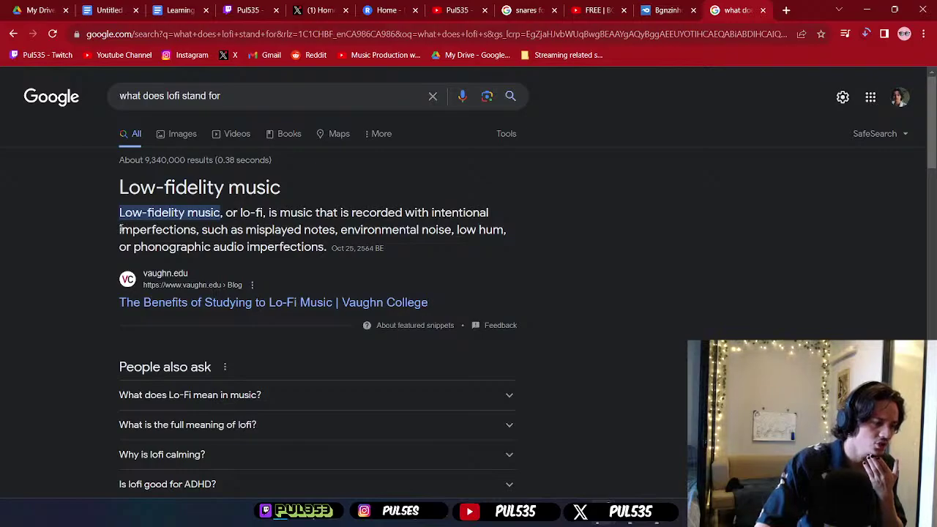
- Read the low-fidelity music definition, highlighting its listed imperfections, and close the search results tab
drag(121, 228, 322, 247)
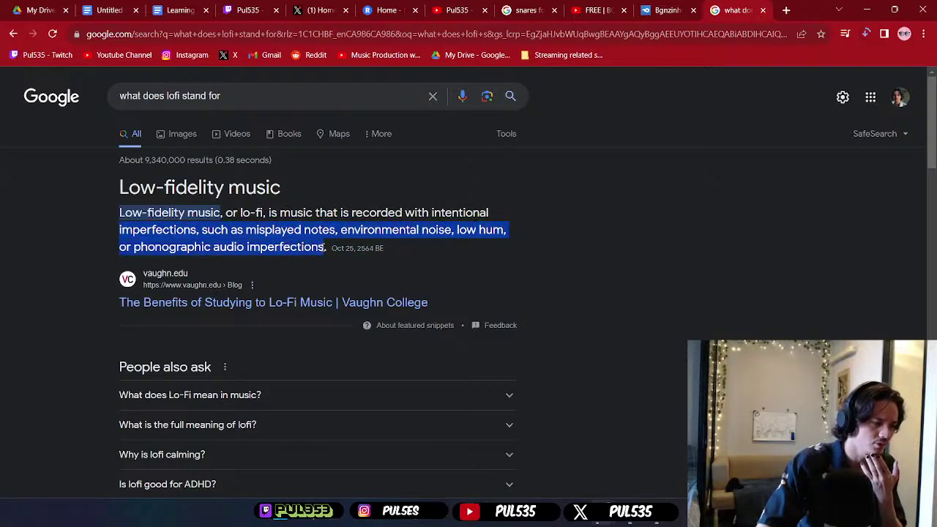
drag(133, 247, 317, 250)
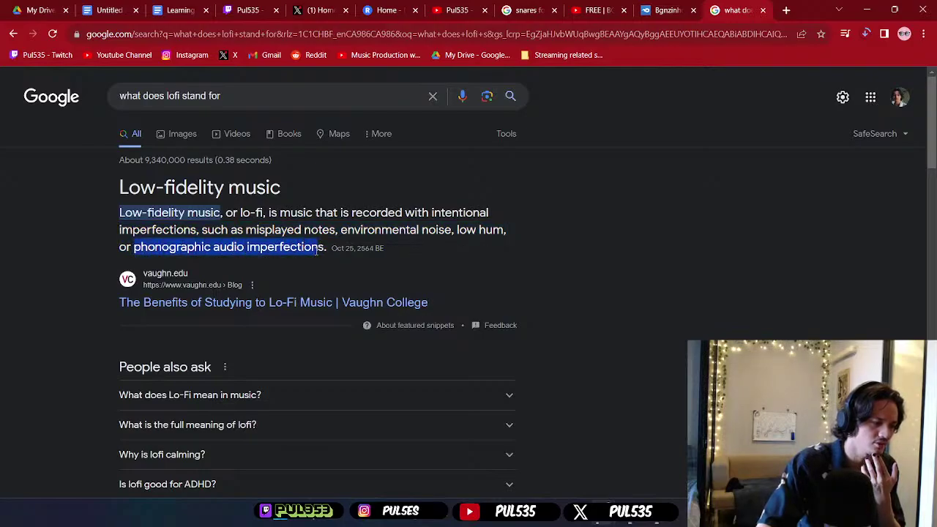
drag(457, 229, 504, 229)
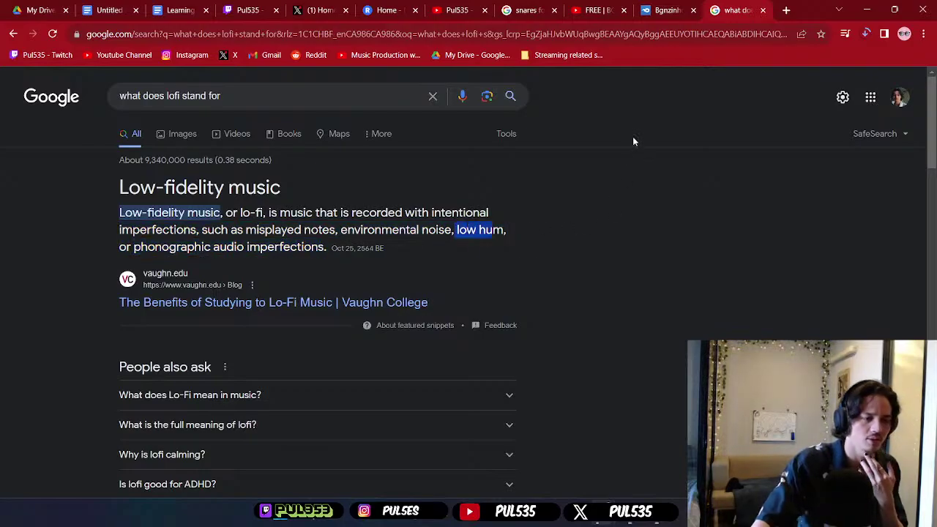
click(763, 9)
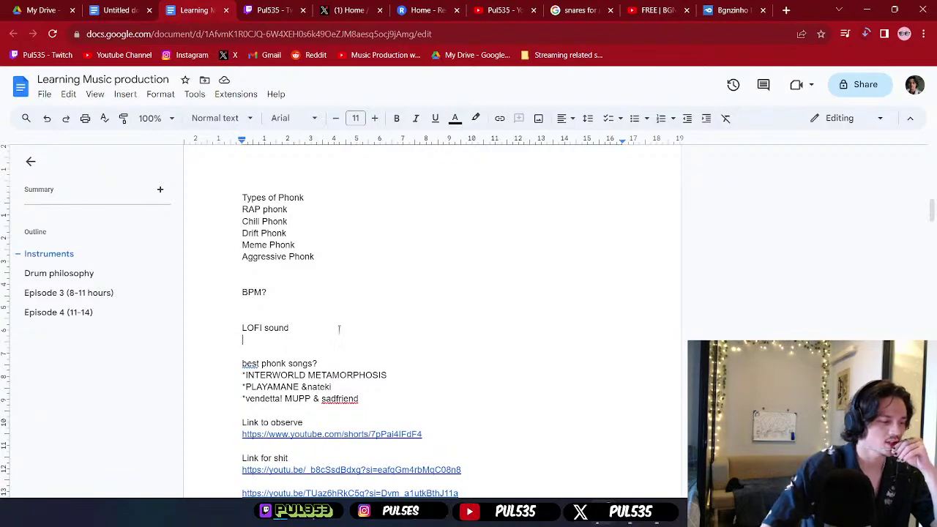
- Review the "best phonk songs?" list in the Learning Music production document, highlighting the vendetta! entry
scroll(339, 329, down, 2)
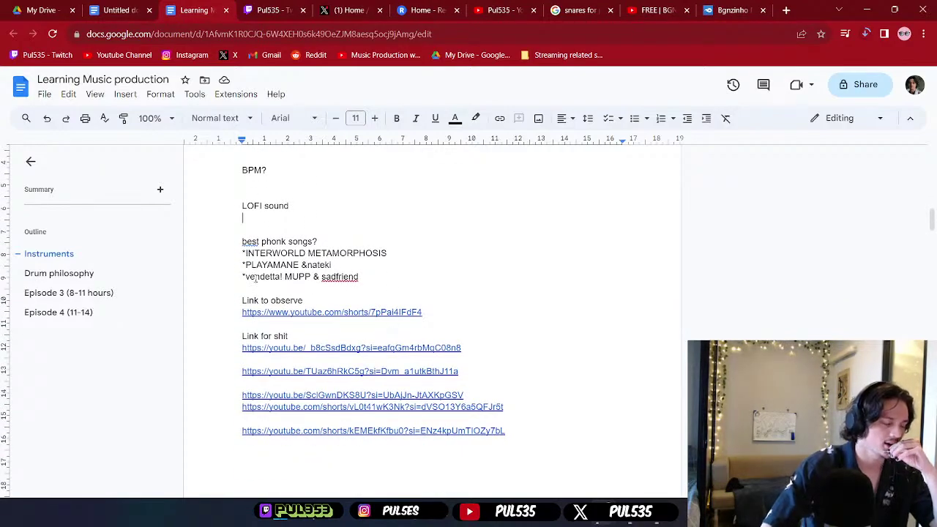
triple_click(249, 241)
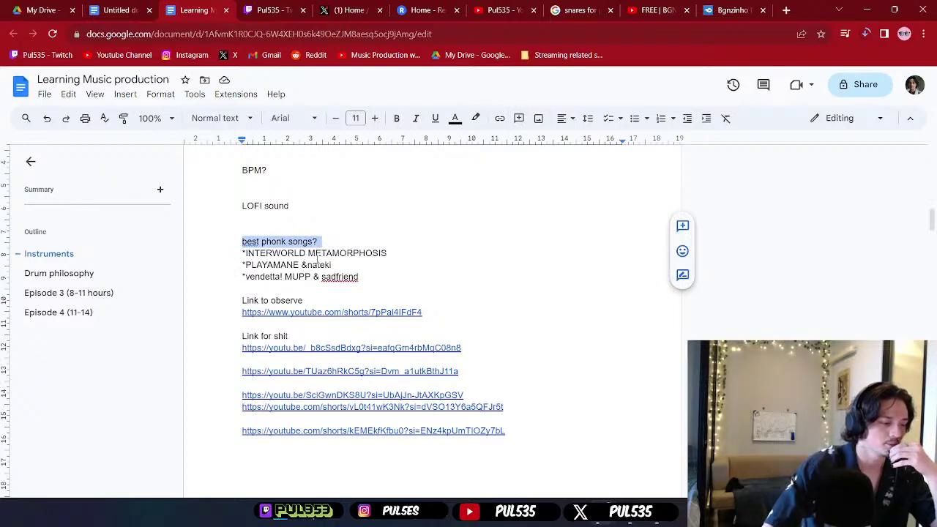
triple_click(282, 277)
click(245, 277)
drag(245, 277, 377, 276)
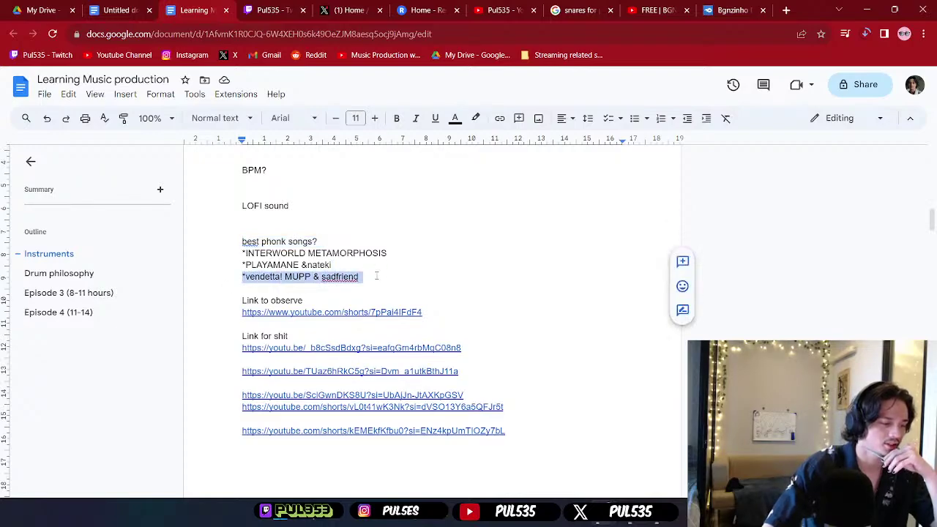
- Review the Instruments list and the Drum philosophy notes, highlighting the Instruments heading and the drum notes
scroll(417, 290, down, 7)
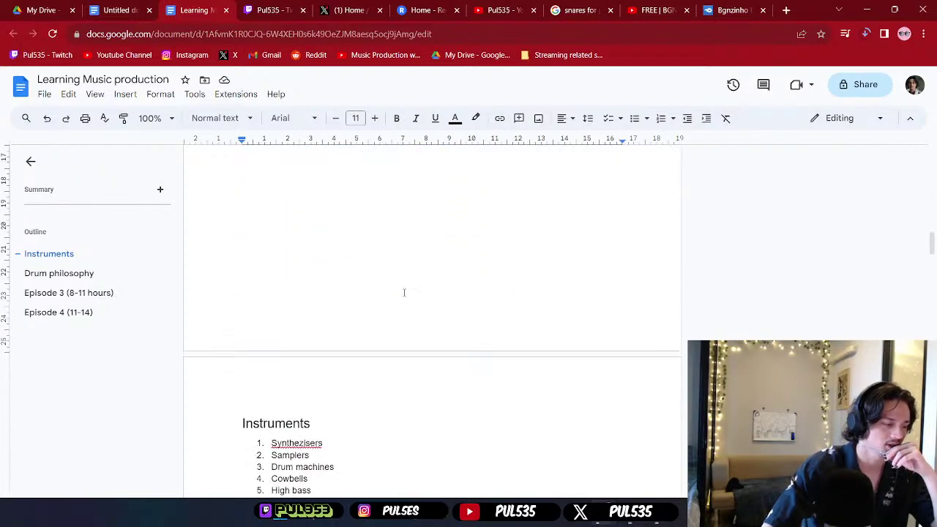
scroll(403, 292, up, 7)
scroll(383, 295, down, 12)
scroll(331, 266, up, 2)
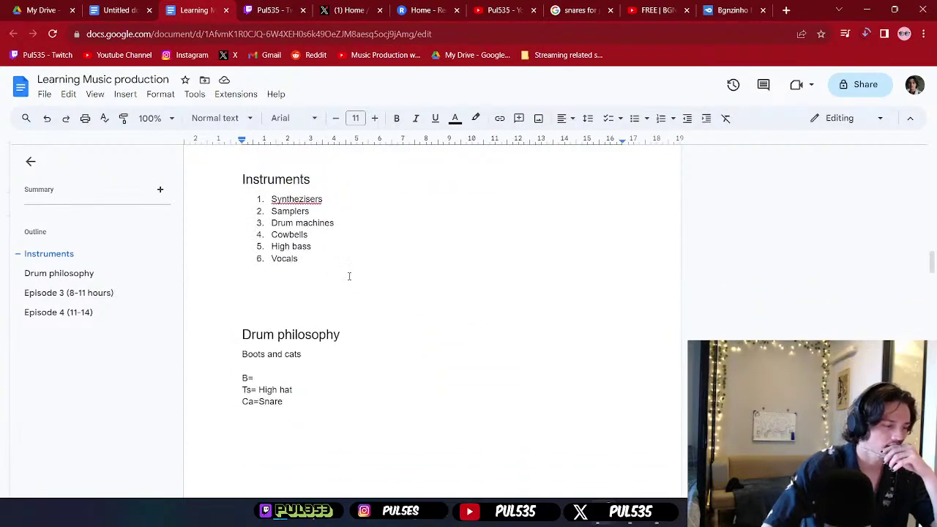
triple_click(241, 179)
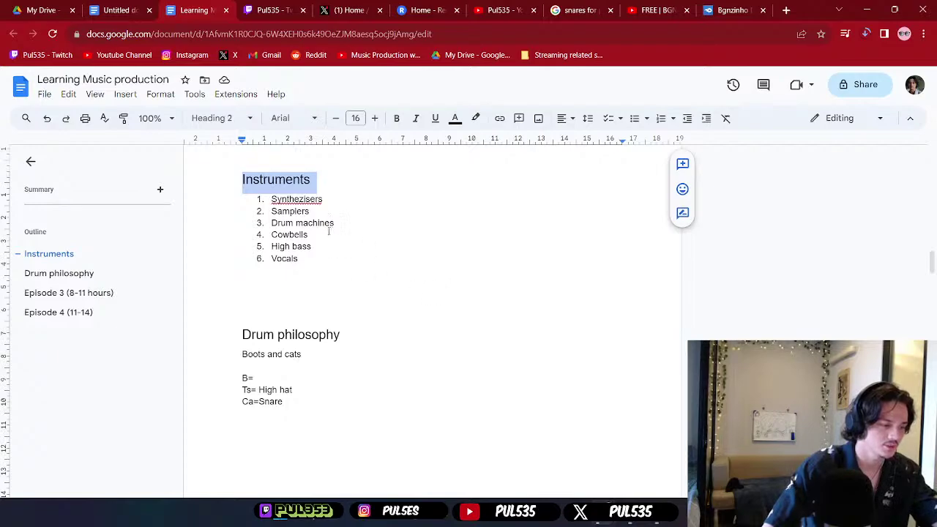
scroll(330, 249, down, 1)
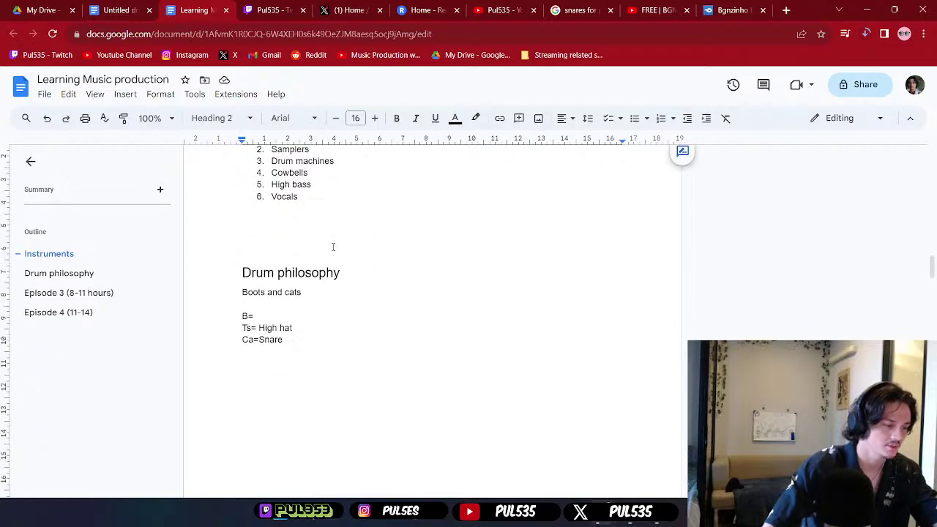
scroll(333, 247, down, 2)
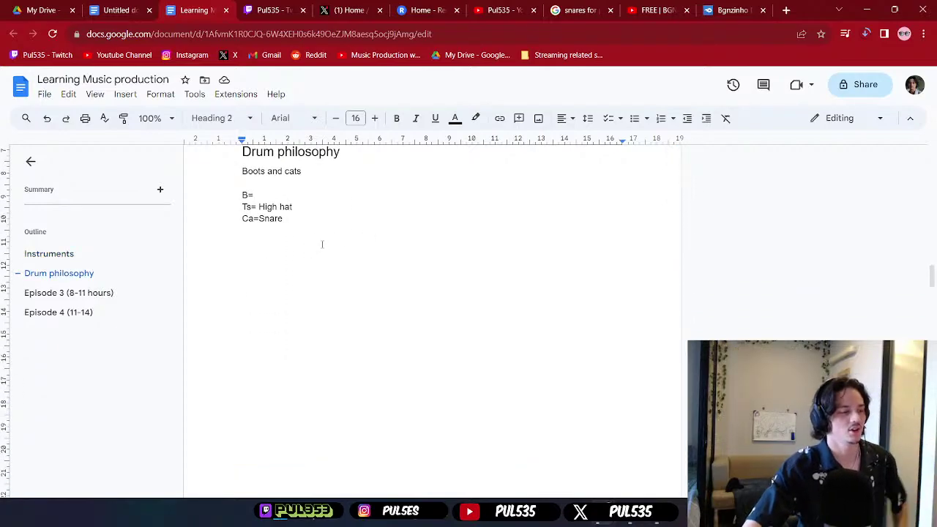
drag(252, 153, 338, 249)
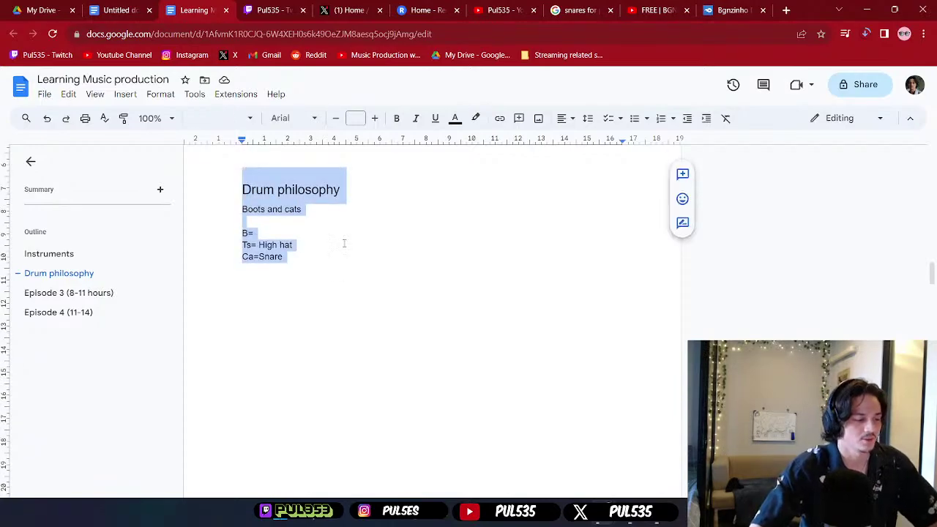
- Read through the Episode 3 and Episode 4 notes on known skills, effects and instruments
scroll(345, 243, down, 5)
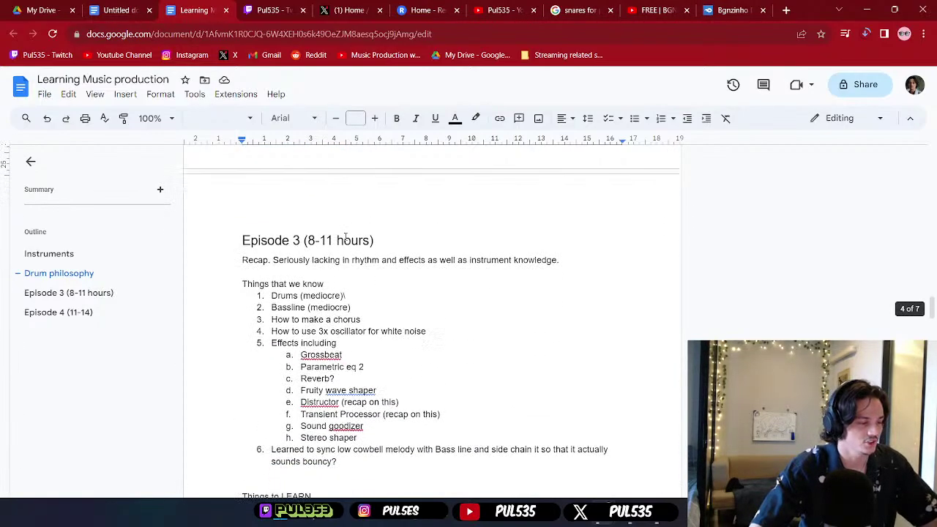
scroll(346, 238, down, 2)
scroll(270, 214, up, 1)
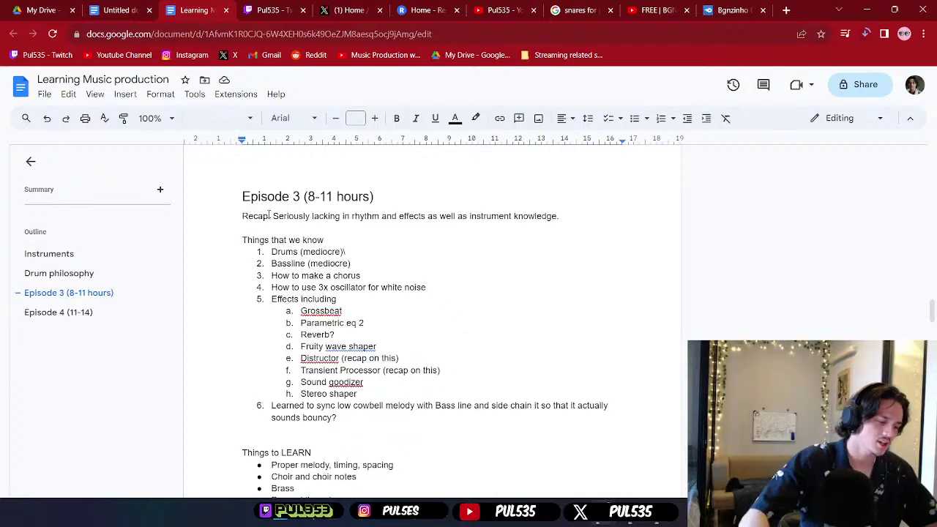
scroll(403, 308, down, 3)
scroll(400, 314, down, 3)
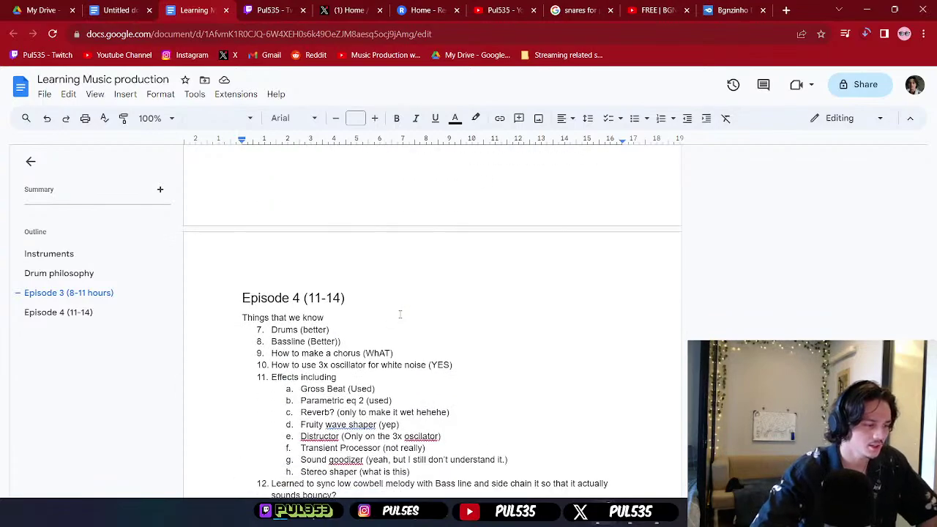
scroll(400, 314, down, 5)
scroll(407, 300, down, 5)
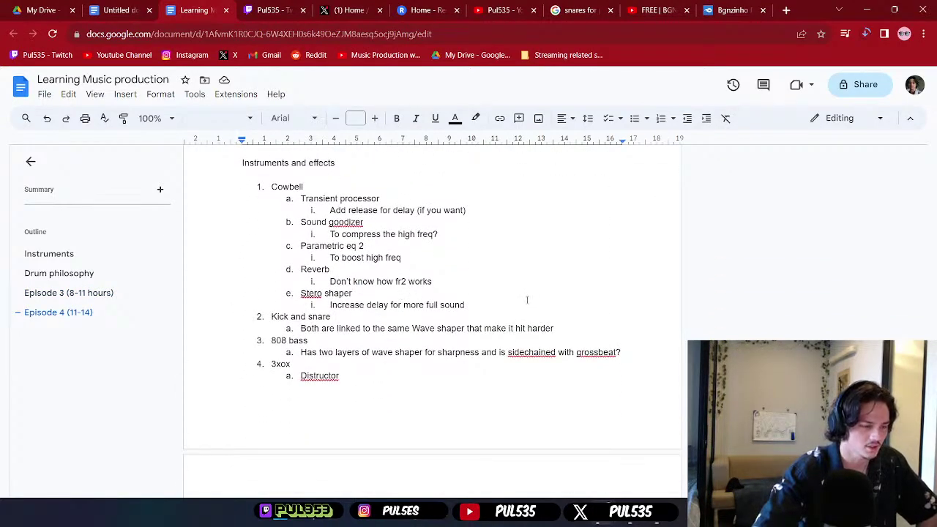
- Review the remaining instrument effect chains, the Stream plan and the closing notes at the document's end
scroll(520, 299, down, 8)
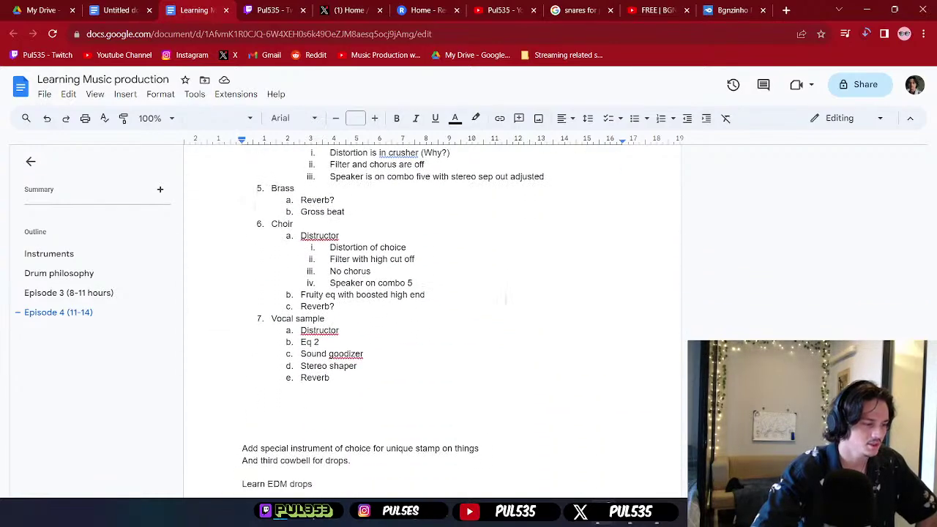
scroll(504, 301, down, 5)
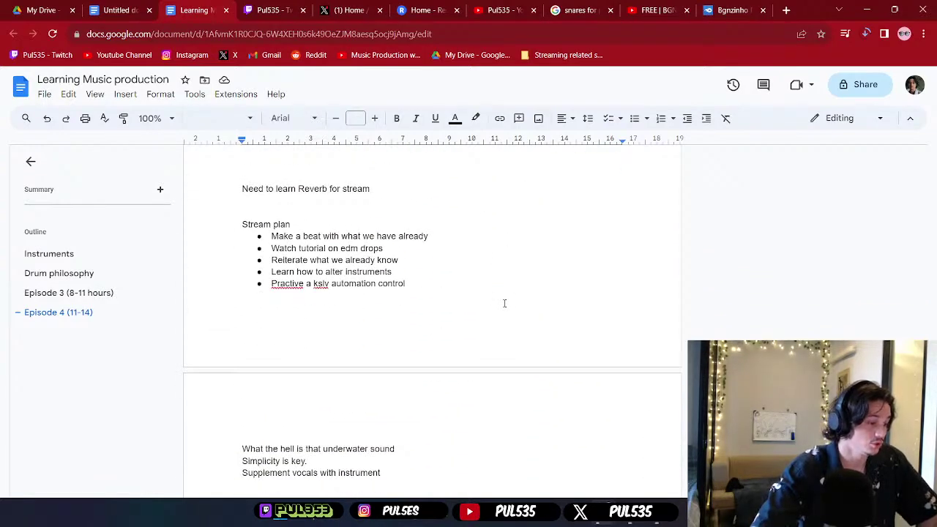
scroll(505, 303, down, 5)
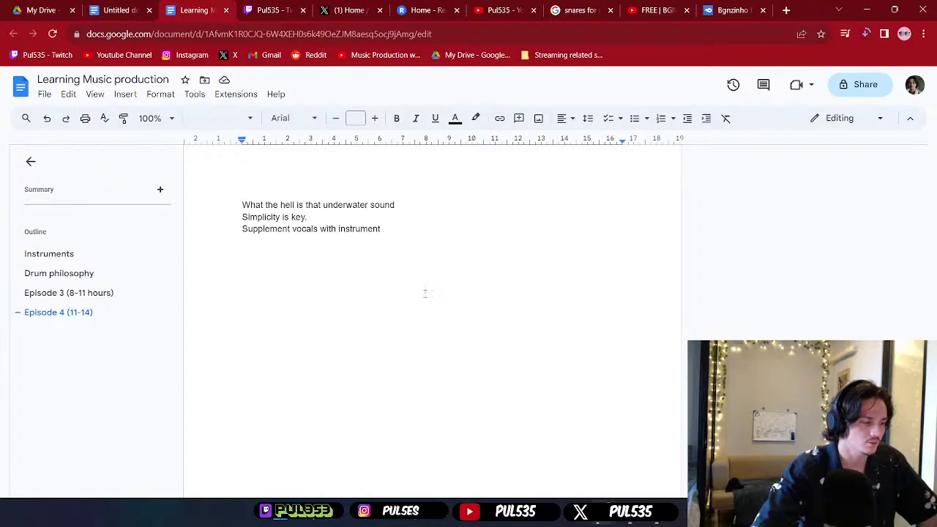
scroll(425, 293, up, 8)
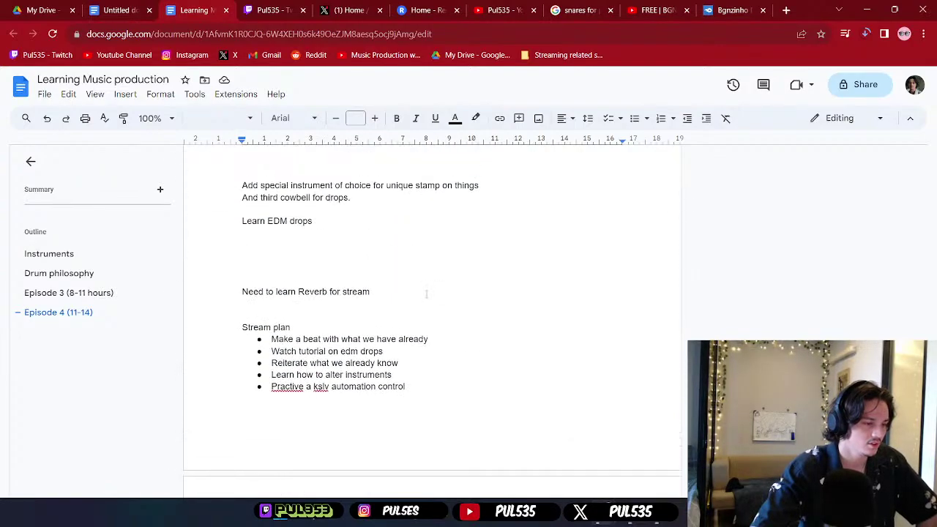
scroll(426, 293, down, 5)
scroll(427, 303, down, 3)
scroll(428, 303, up, 3)
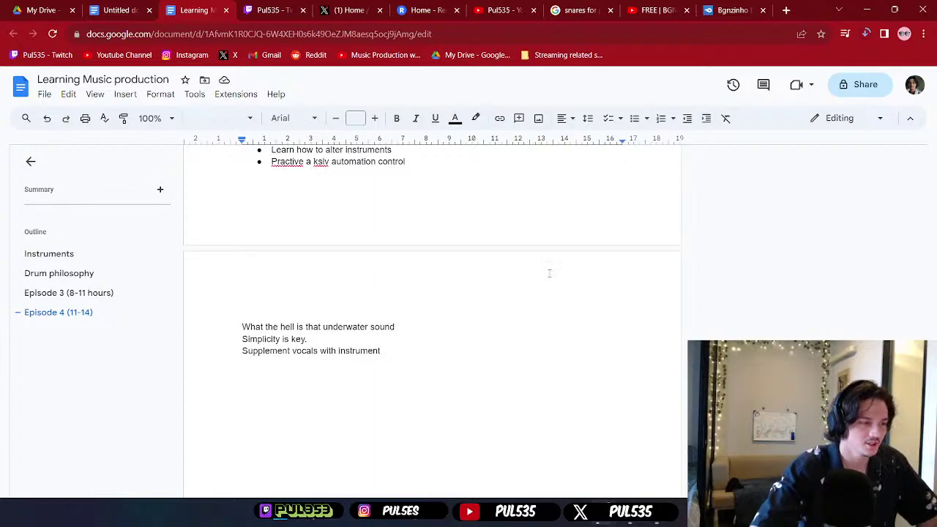
scroll(423, 225, down, 8)
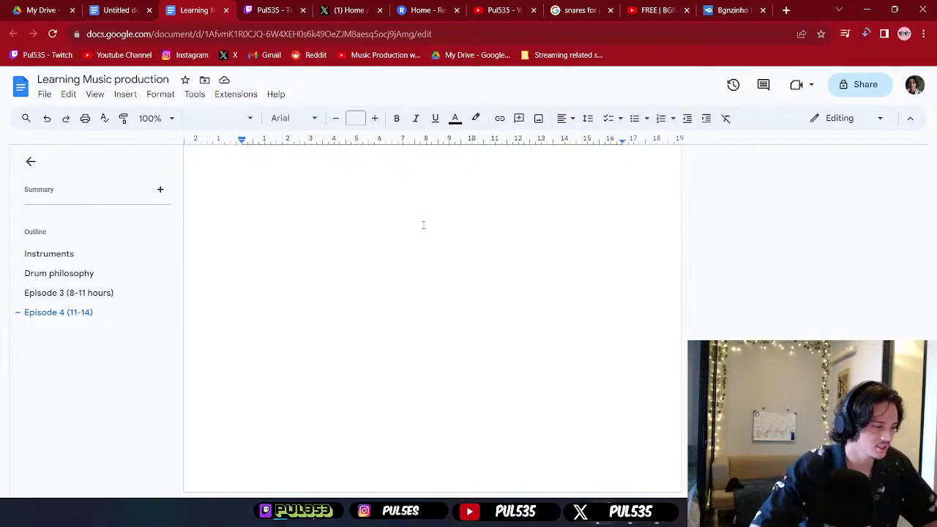
- Check the TODAY TO LEARN list in the Untitled document and look over the Bgnzinho Drum Pack download page on MediaFire
click(114, 12)
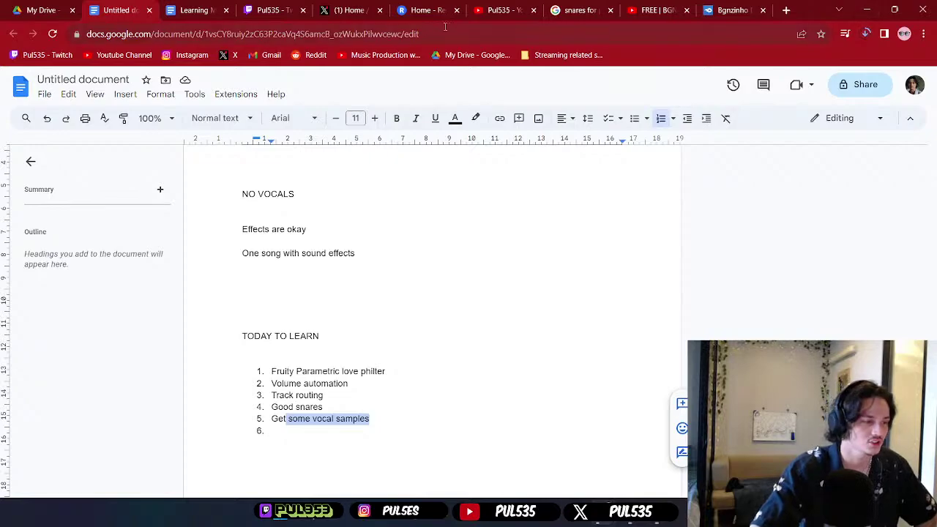
click(729, 10)
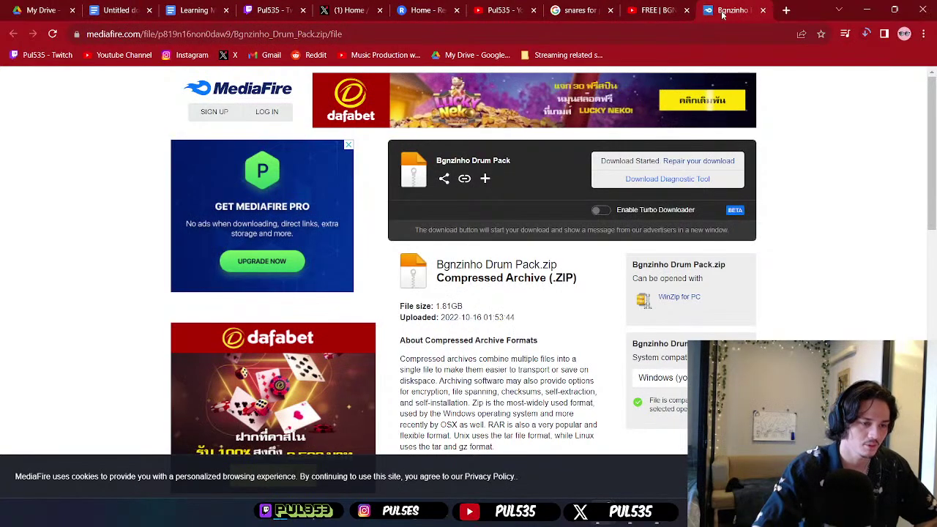
scroll(539, 289, down, 3)
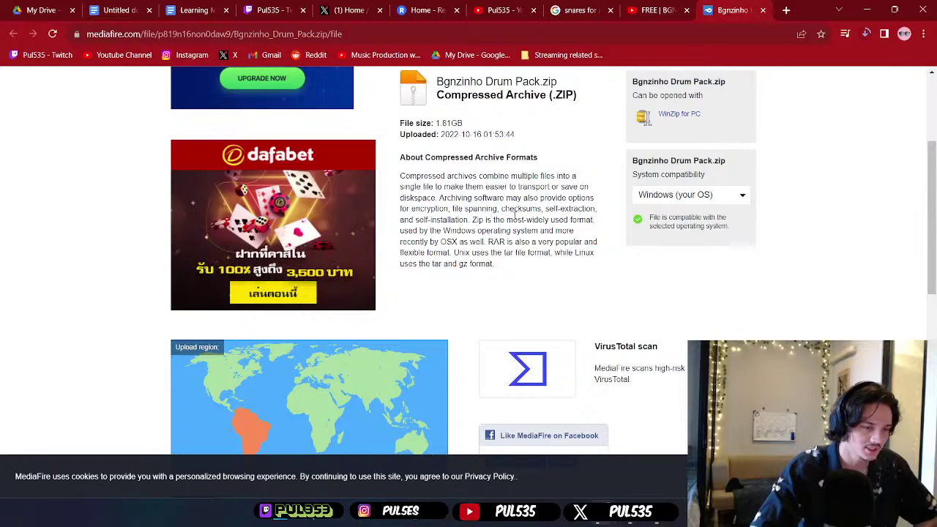
scroll(505, 216, down, 4)
scroll(512, 222, down, 3)
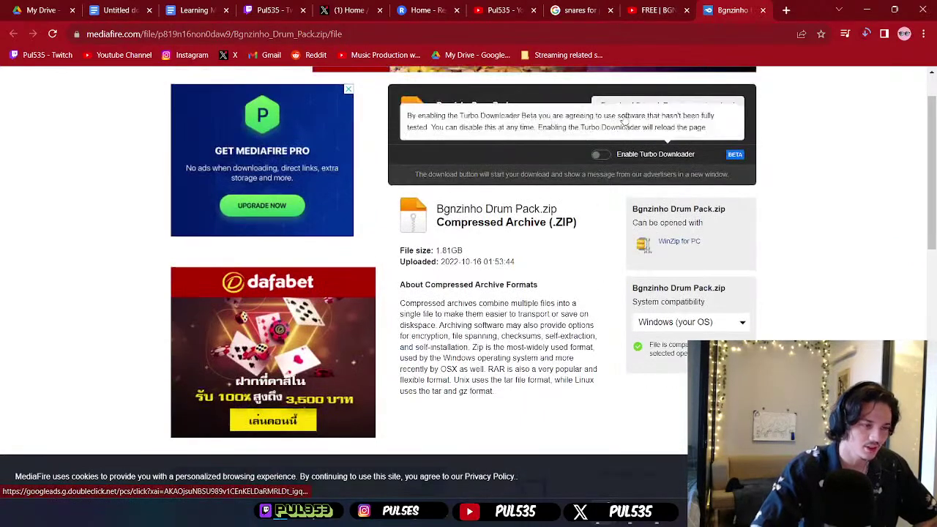
- Switch to the BGN drum kit YouTube video, preview its Vocal section from about 8:25 and pause it
key(ctrl+shift+Tab)
scroll(379, 233, up, 10)
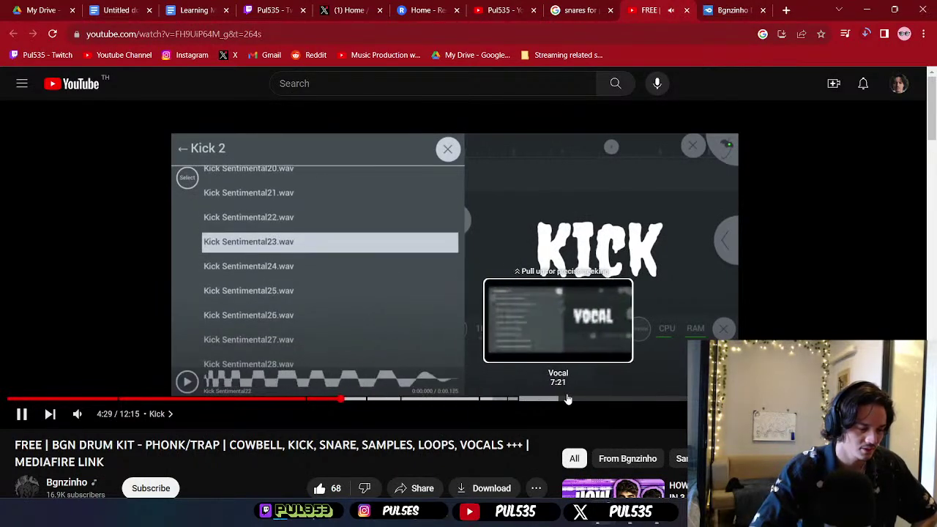
click(636, 399)
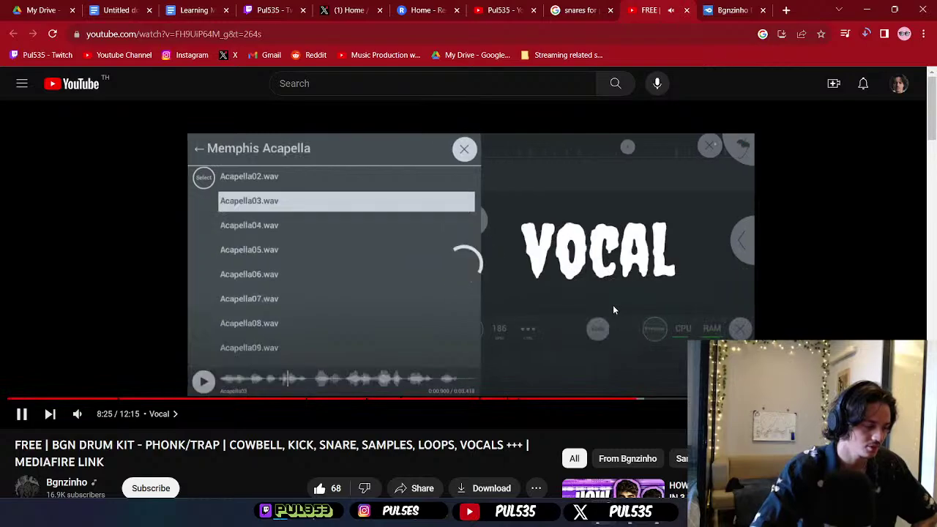
click(607, 310)
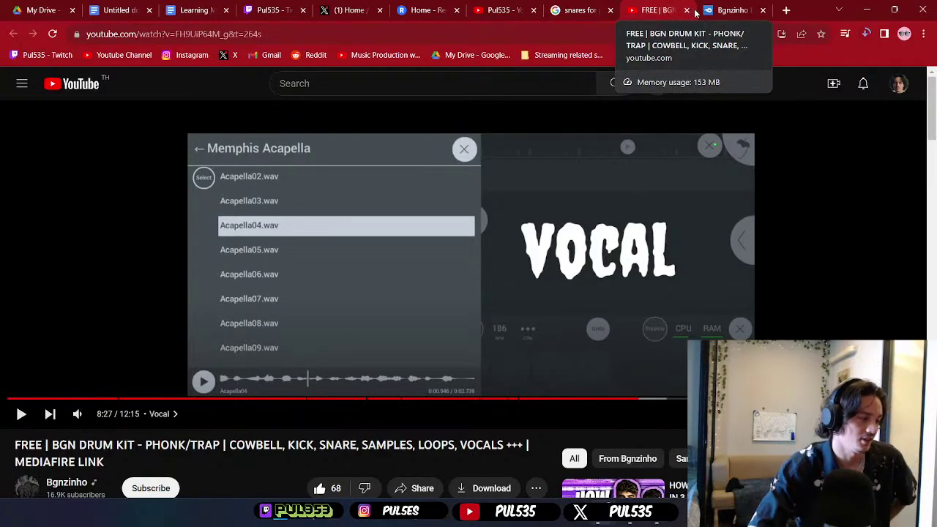
- Close the browser tab with the "snares for phonk" search results
click(619, 15)
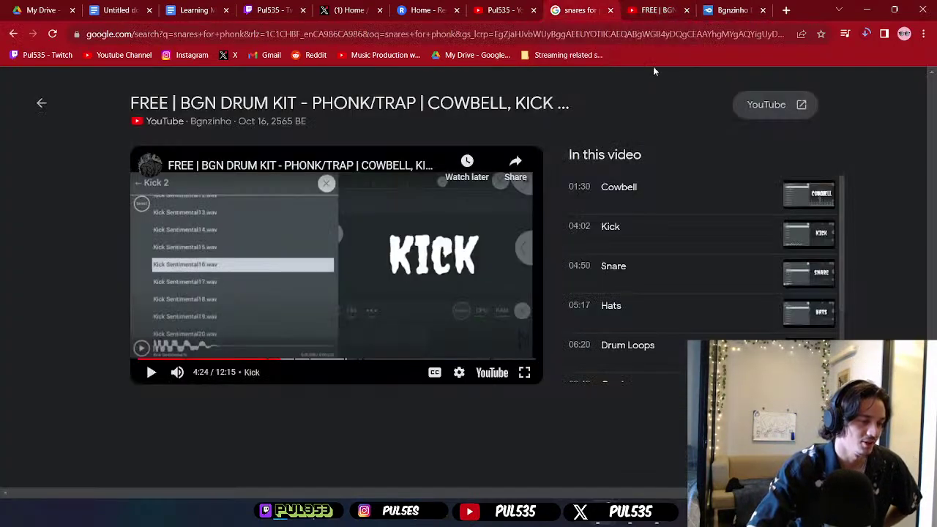
click(611, 10)
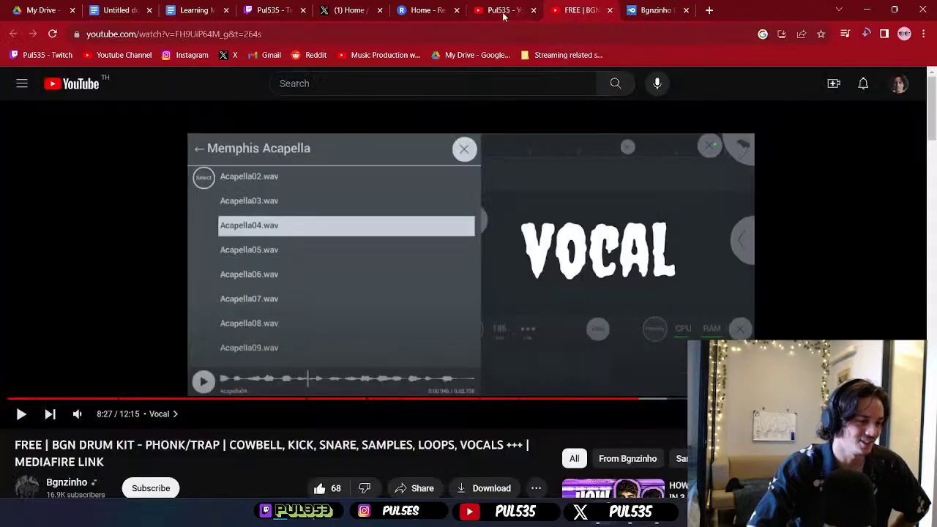
- Open the YouTube home feed and browse its recommended videos
click(505, 10)
click(98, 125)
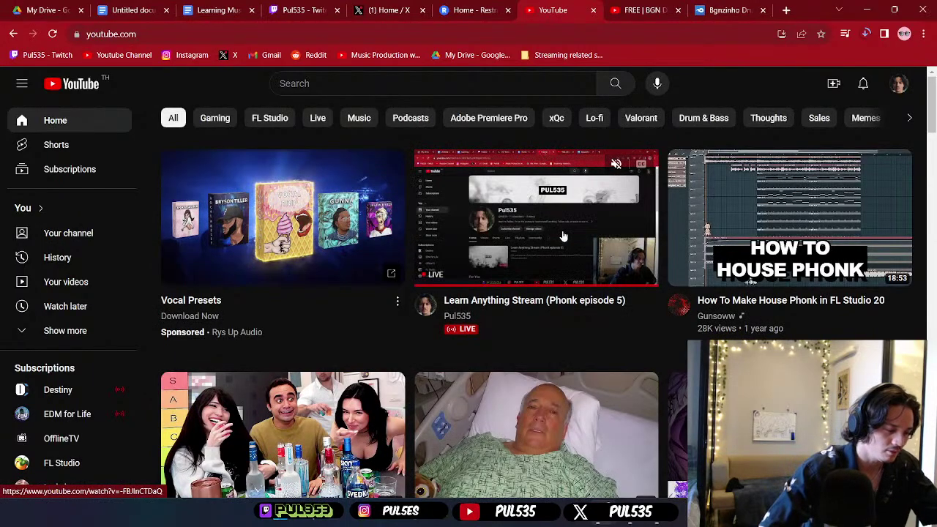
scroll(655, 258, down, 3)
scroll(651, 262, down, 3)
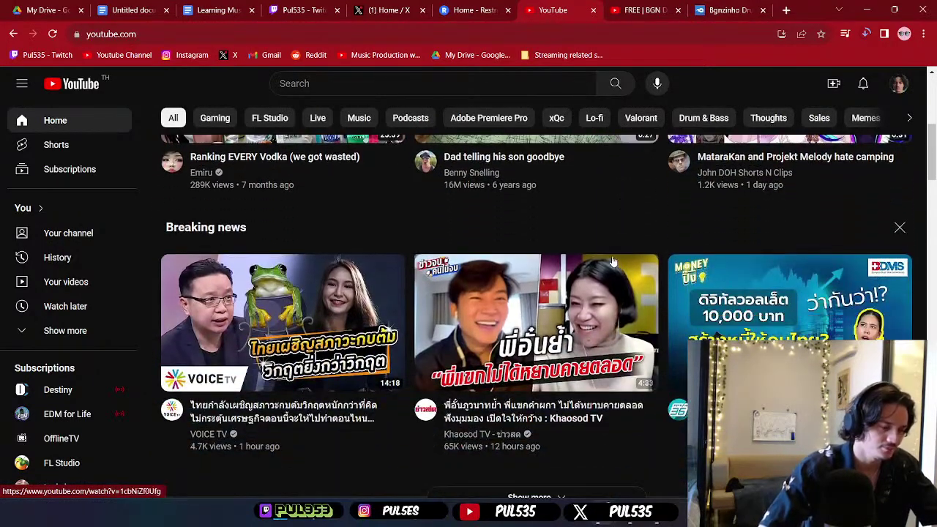
scroll(589, 230, down, 5)
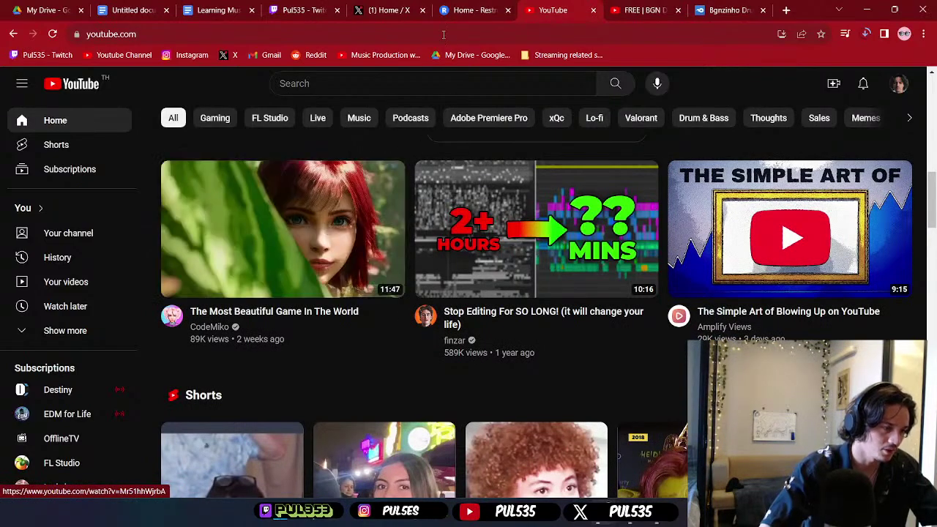
- Close the Restream home page and check the X notifications
click(480, 12)
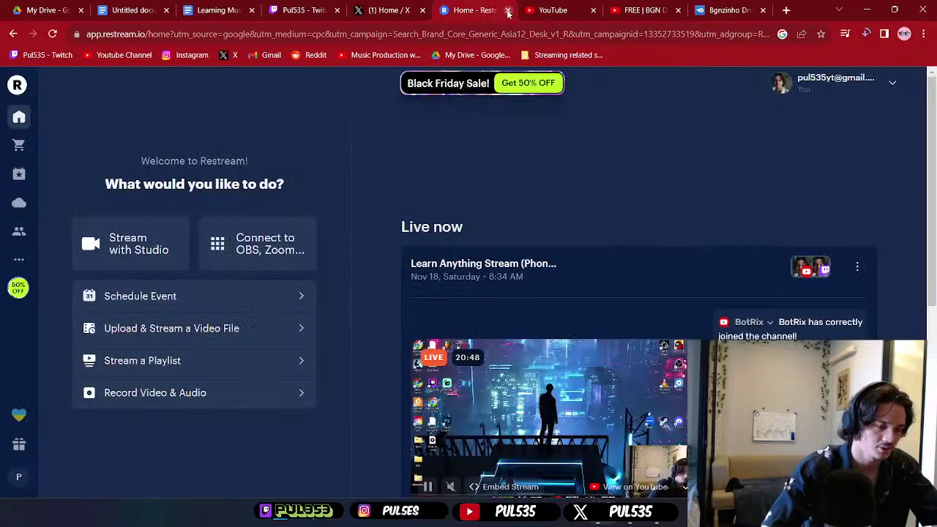
click(508, 10)
click(388, 11)
scroll(462, 128, down, 5)
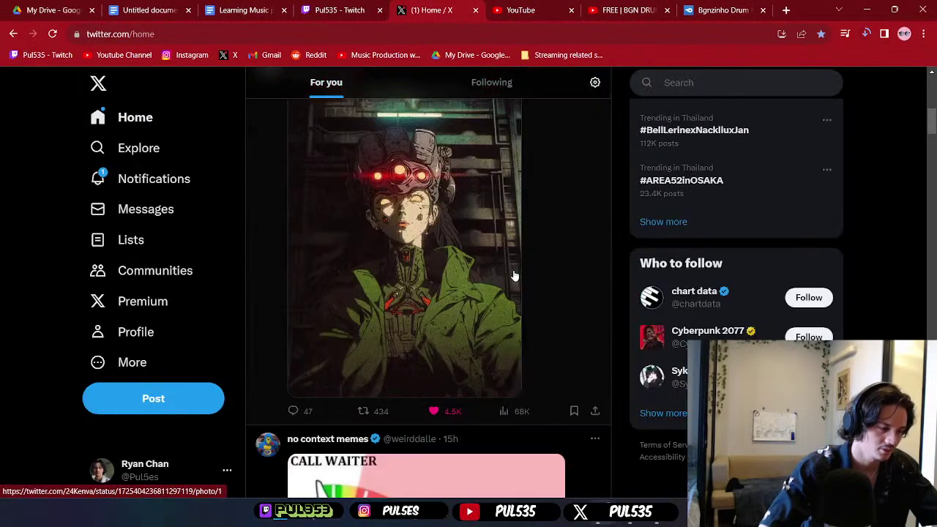
click(149, 180)
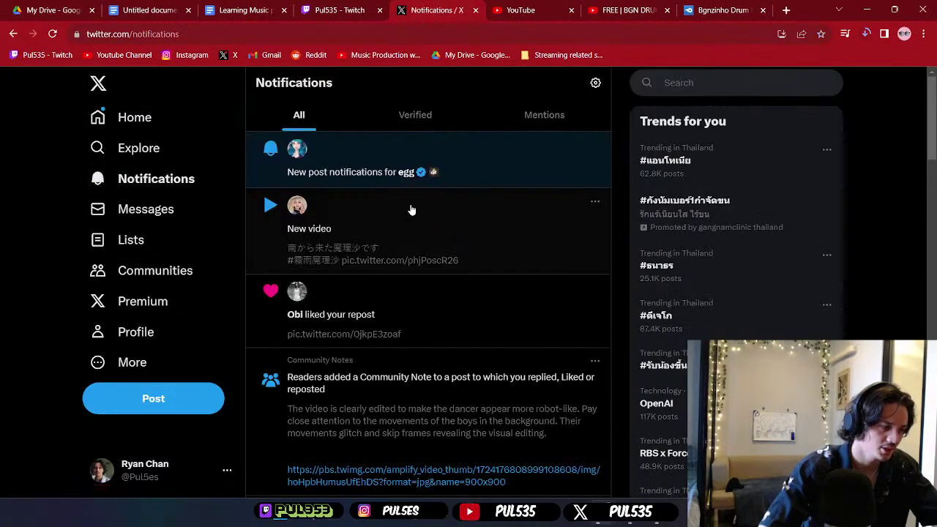
- Browse the X home feed, follow Cyberpunk 2077 and like the "Cat calculating physics" video post
click(158, 120)
scroll(512, 198, down, 4)
scroll(535, 211, down, 8)
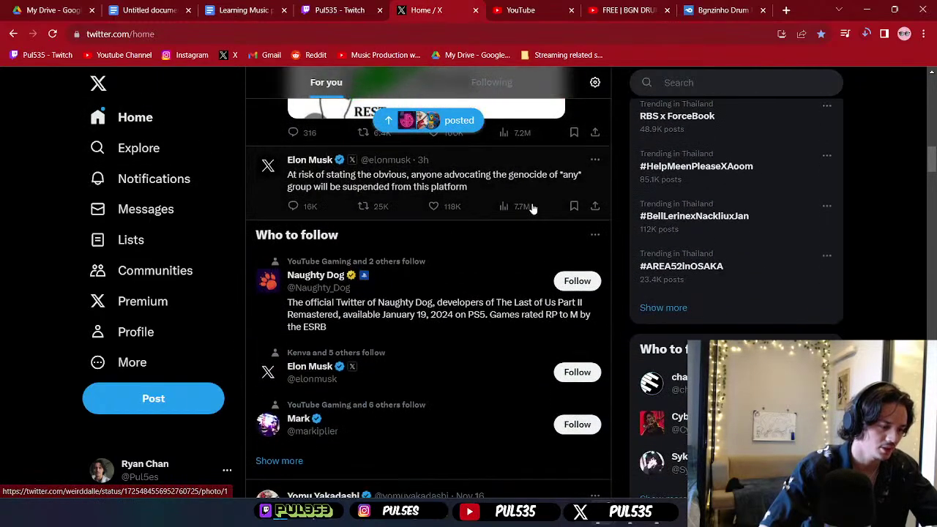
scroll(532, 236, up, 2)
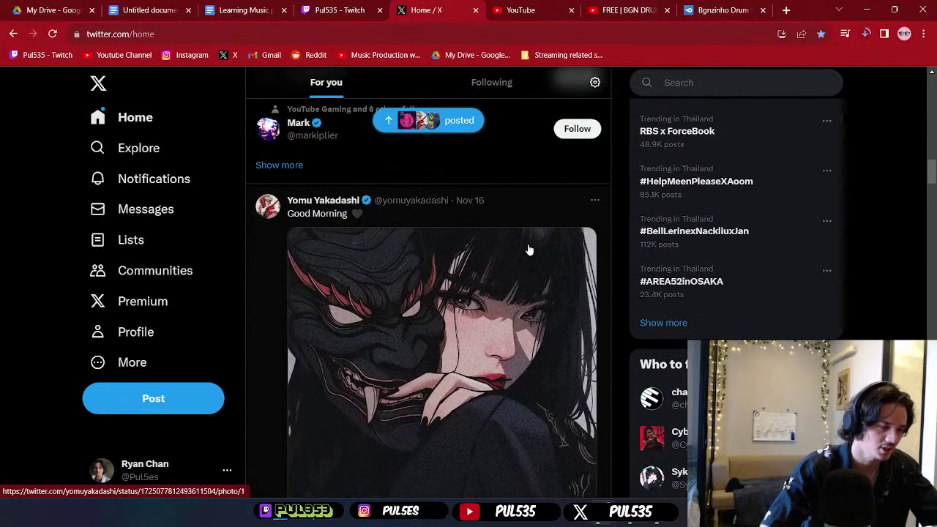
scroll(532, 242, down, 2)
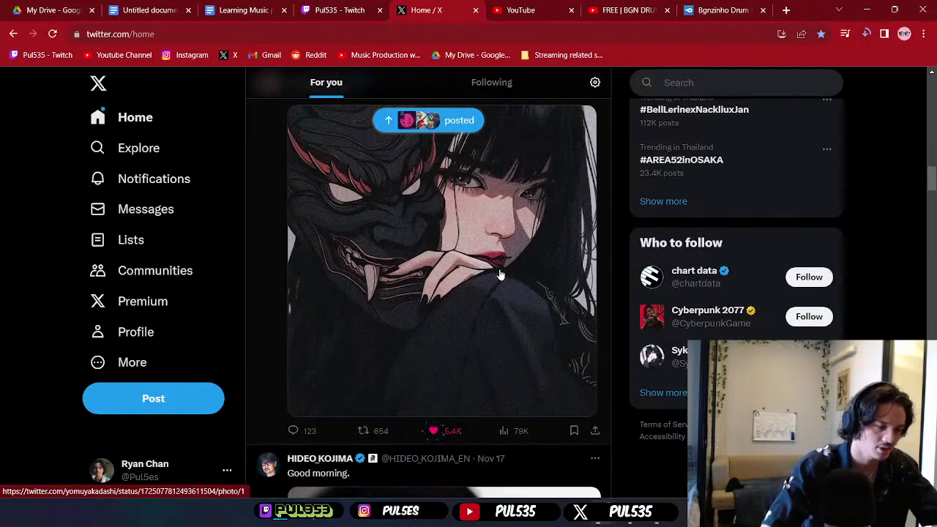
scroll(530, 278, down, 8)
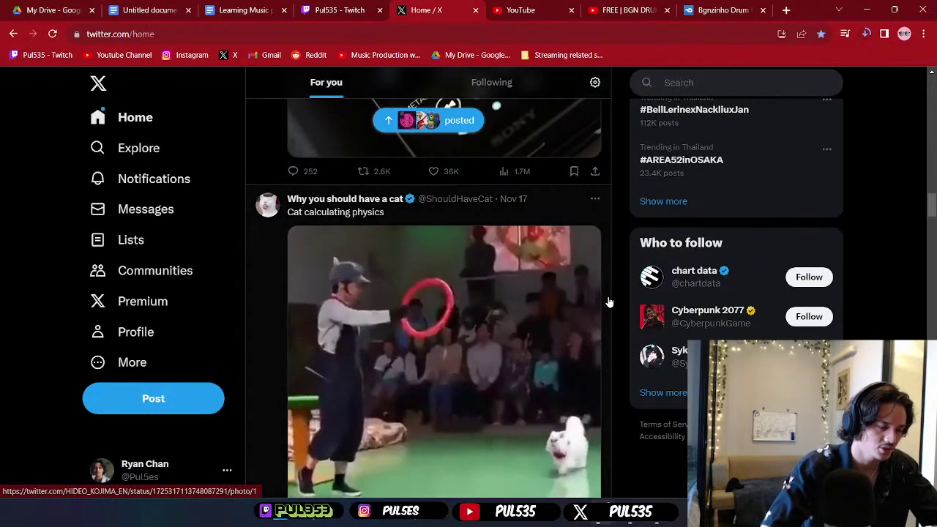
scroll(612, 302, down, 2)
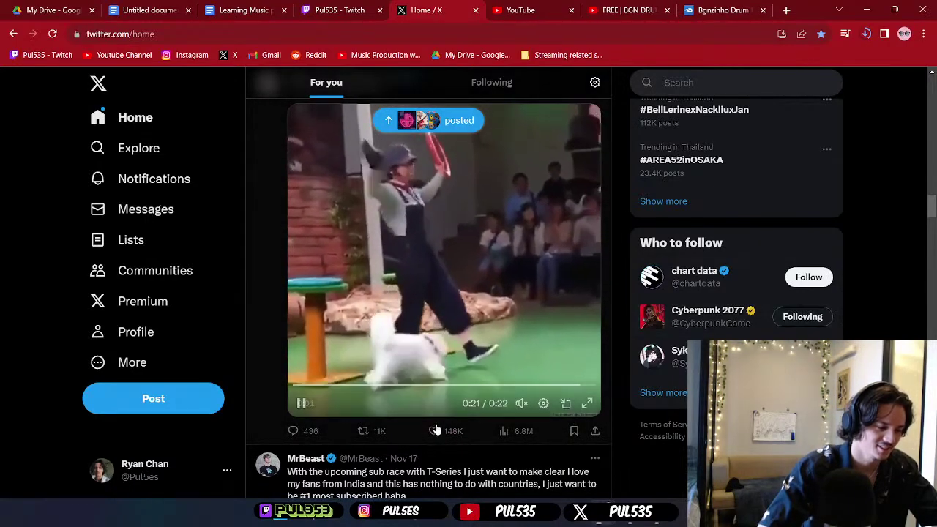
key(l)
- View both subscriber-count images in the MrBeast post about T-Series and return to the X feed
scroll(567, 342, down, 3)
scroll(567, 343, down, 2)
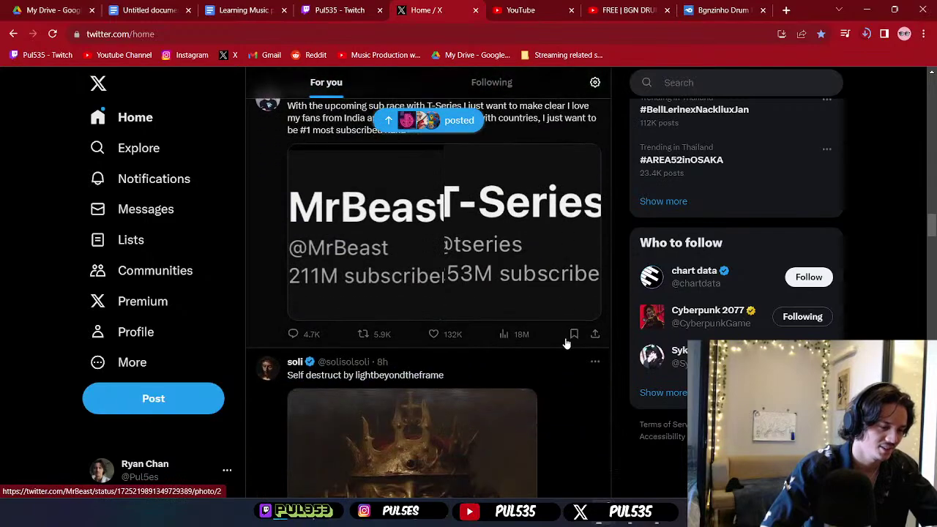
click(418, 268)
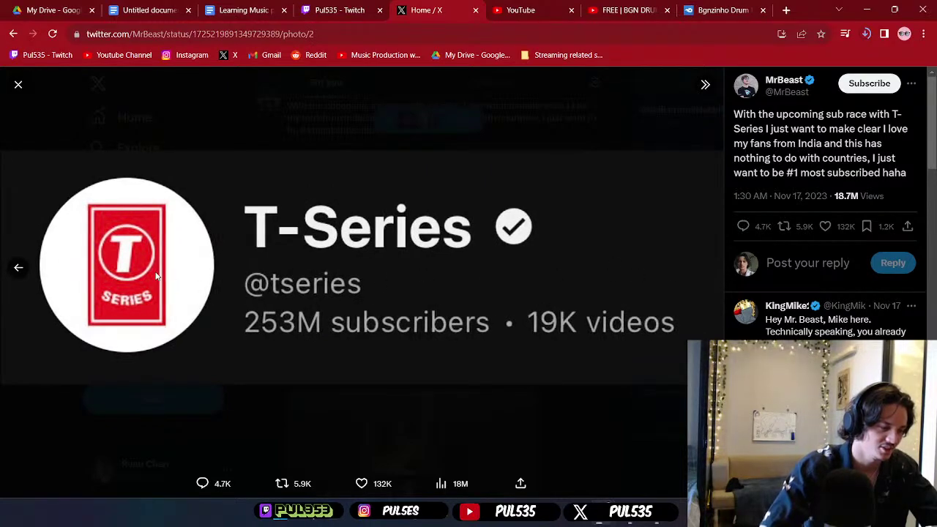
click(18, 267)
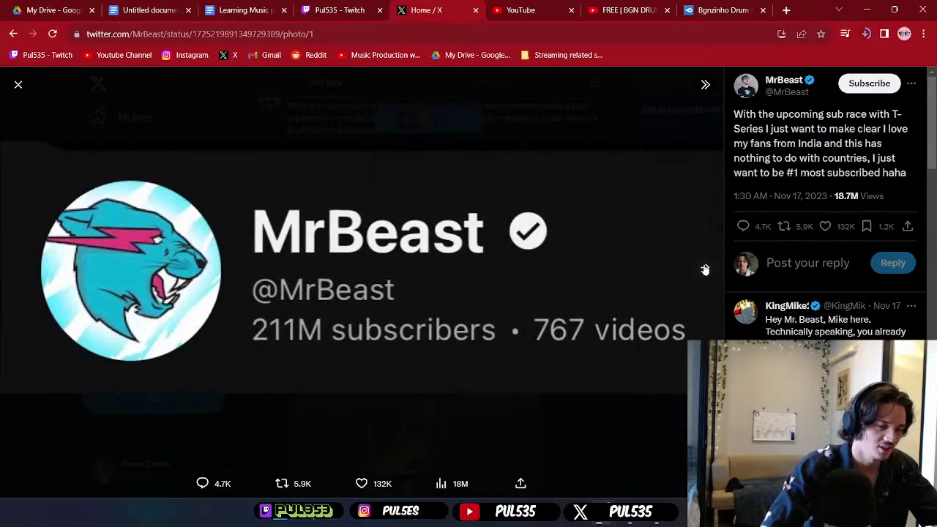
click(705, 269)
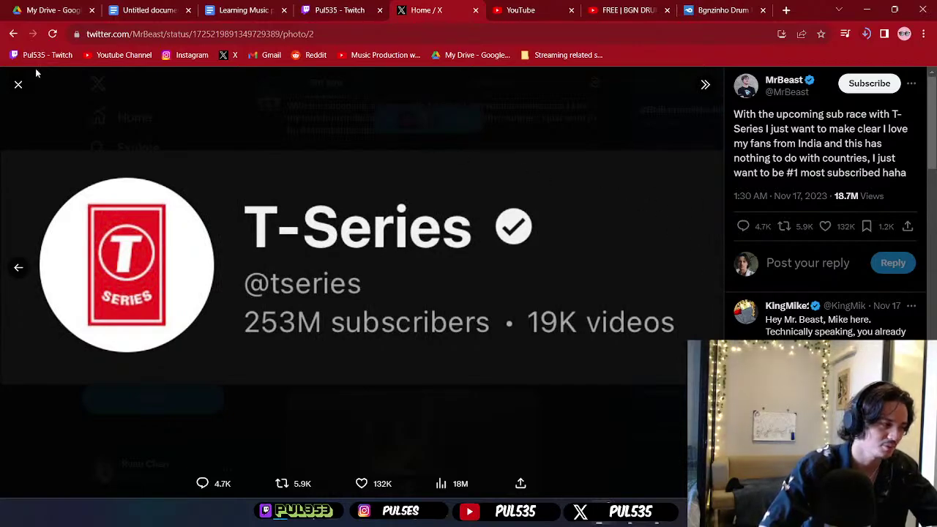
click(137, 108)
- Like the "Self destruct" artwork post and the "Incredible shadow wizard" video post
scroll(496, 278, down, 4)
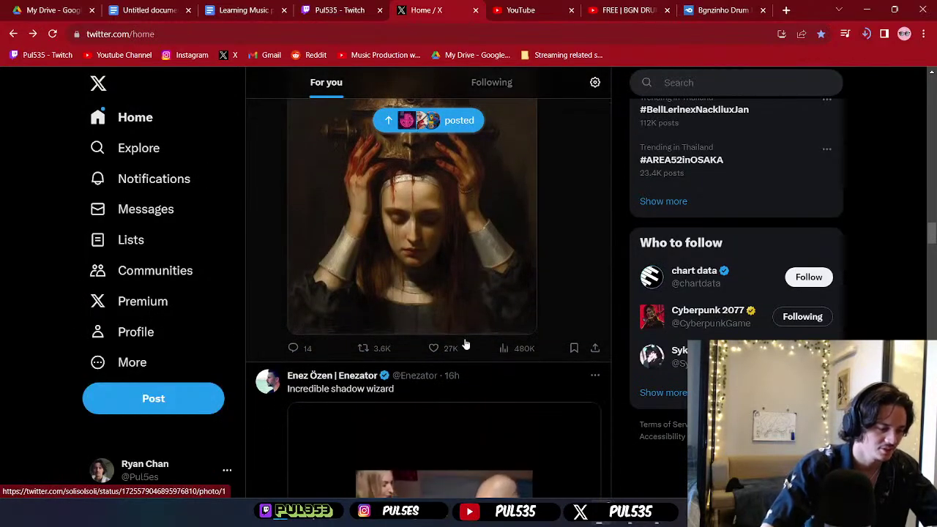
scroll(522, 327, up, 2)
scroll(563, 322, down, 5)
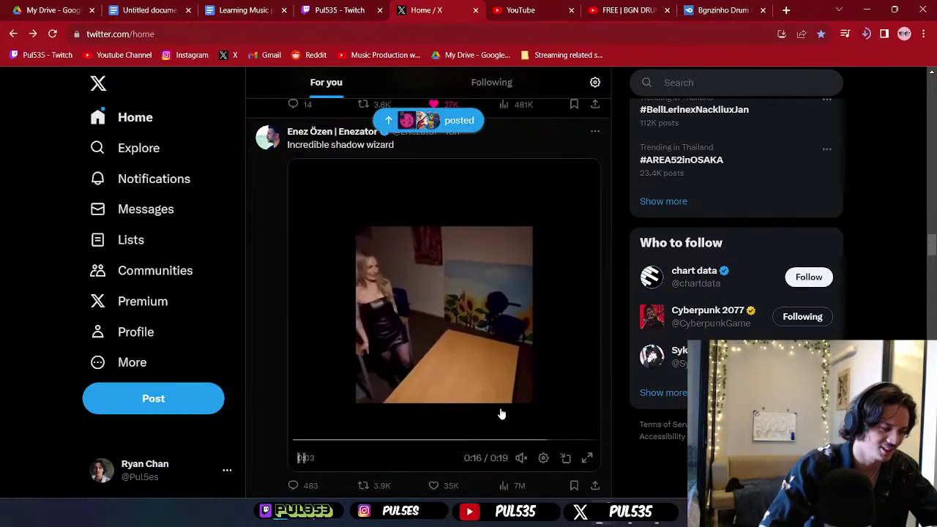
click(434, 485)
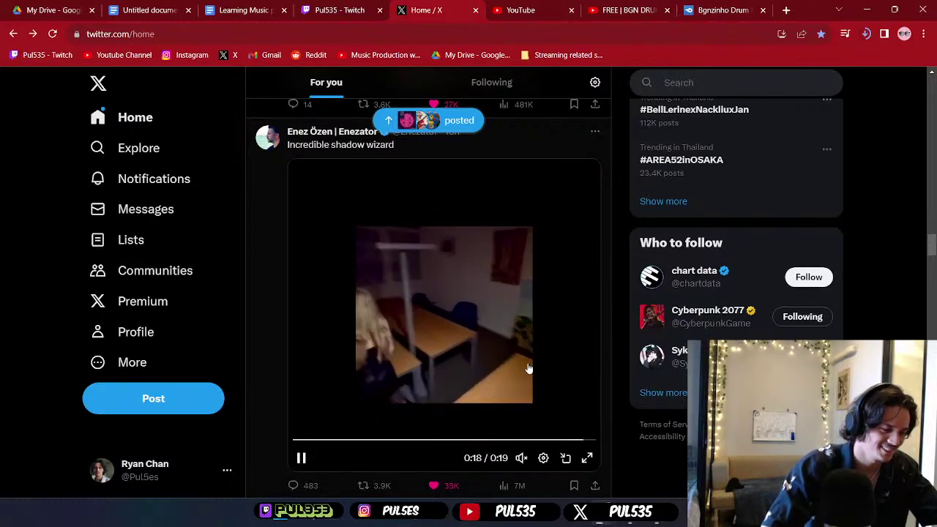
- Browse further down the X home feed to the Tweets of Cats photo
scroll(529, 370, down, 5)
scroll(528, 369, down, 6)
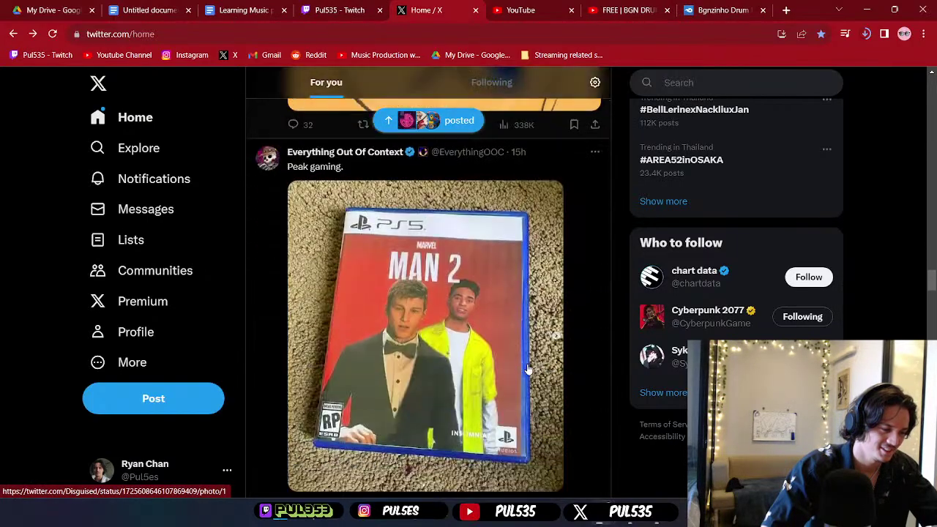
scroll(525, 371, down, 8)
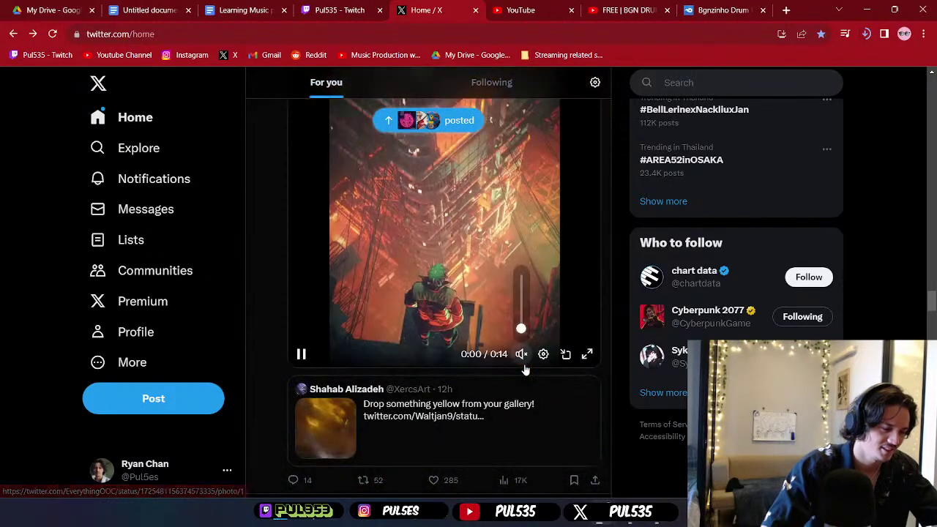
scroll(470, 376, down, 5)
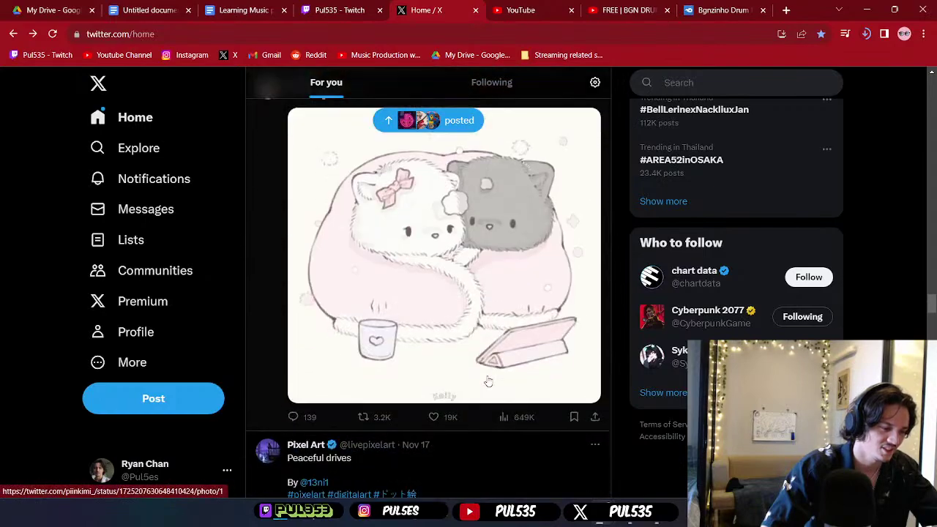
scroll(488, 381, down, 5)
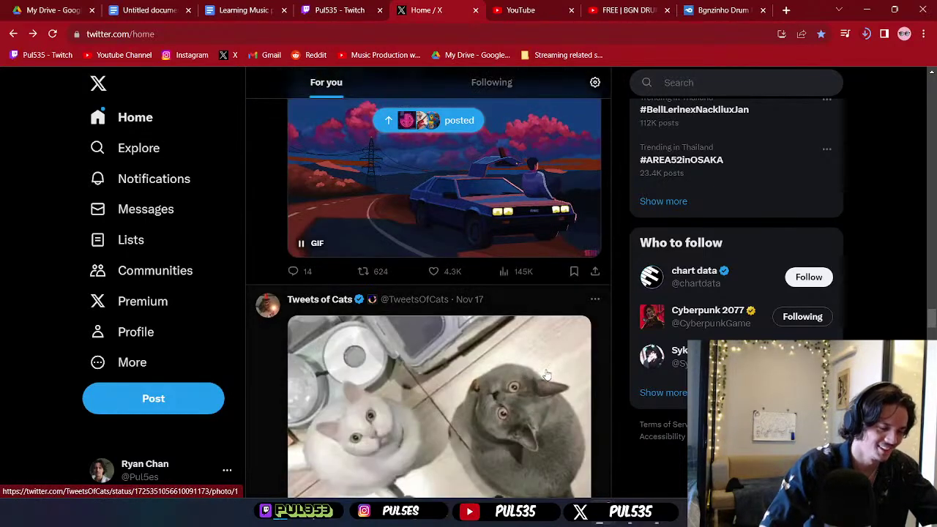
scroll(546, 374, down, 7)
scroll(561, 371, up, 6)
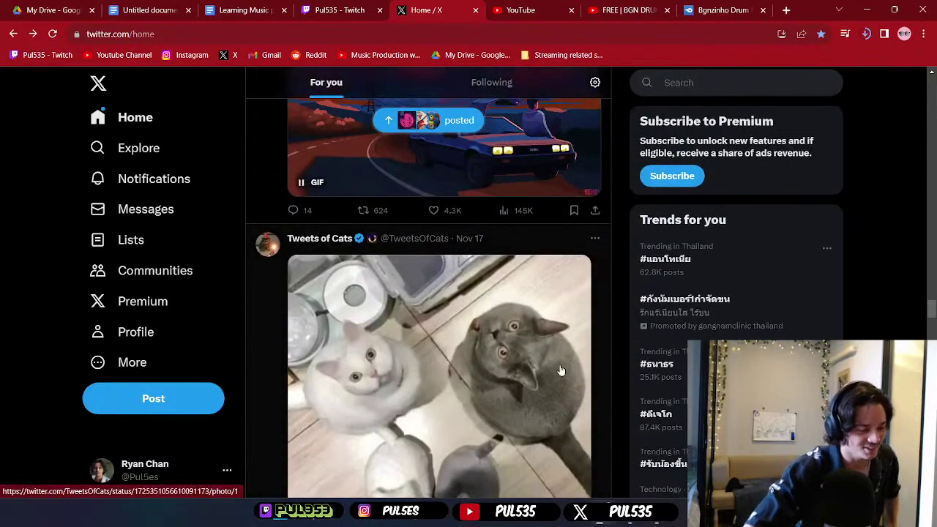
- Look over the Pul535 Twitch channel page and close its browser tab
click(341, 10)
scroll(367, 185, down, 3)
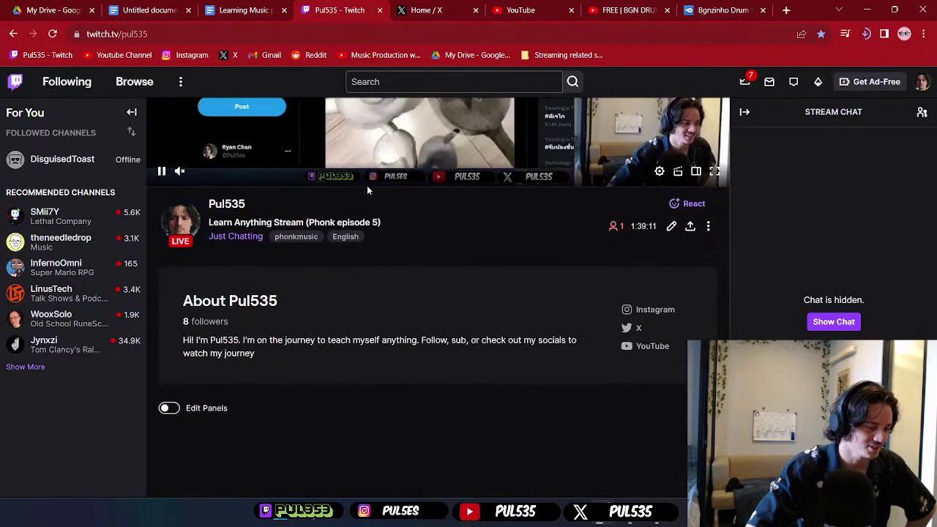
scroll(277, 321, down, 3)
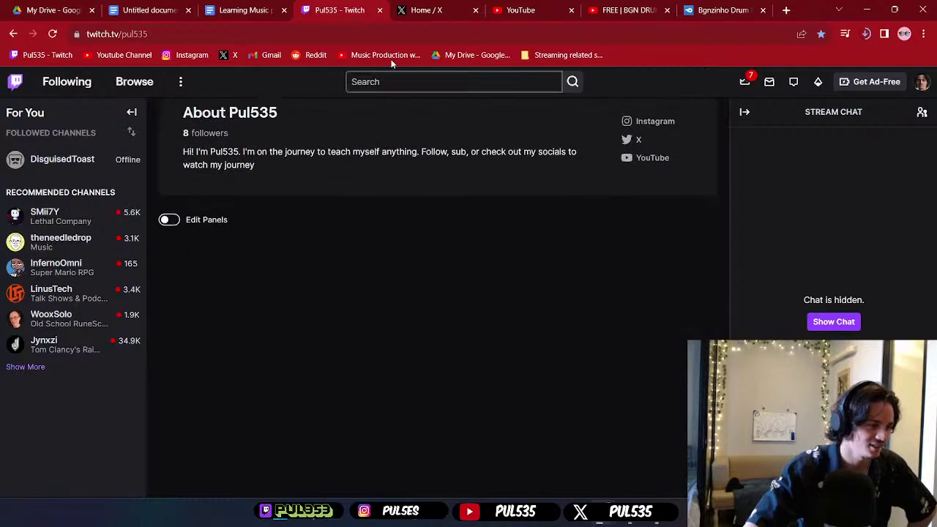
key(ctrl+w)
- Switch to the Untitled document and add the line "BPM 150" directly under the SONG THREE heading
click(257, 14)
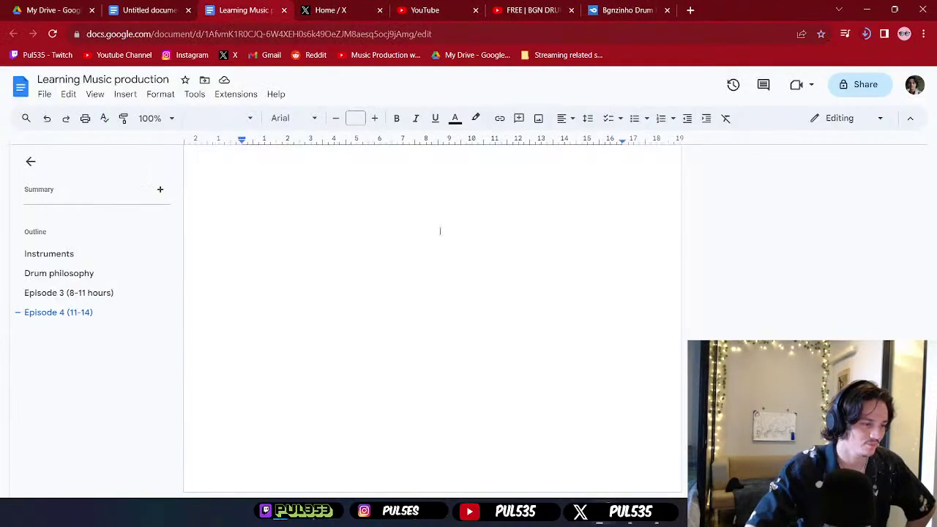
click(163, 10)
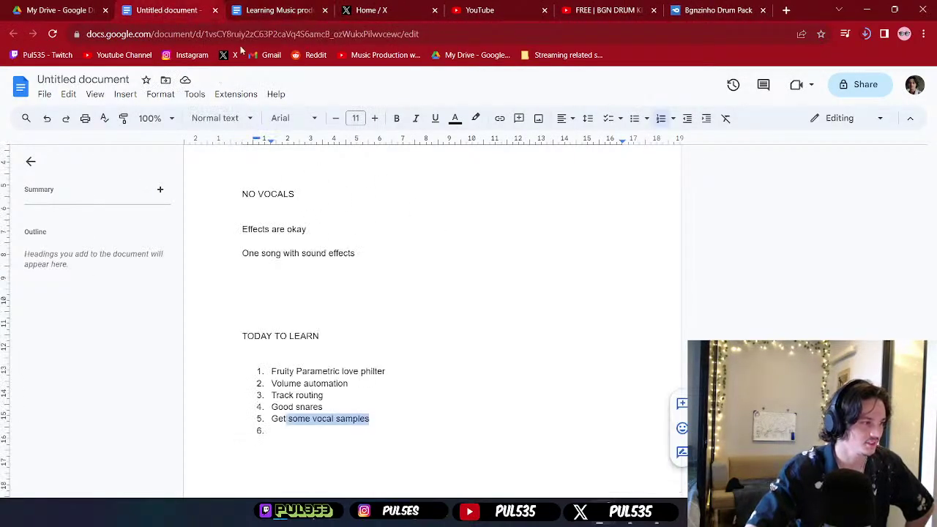
scroll(412, 273, down, 2)
scroll(412, 275, up, 5)
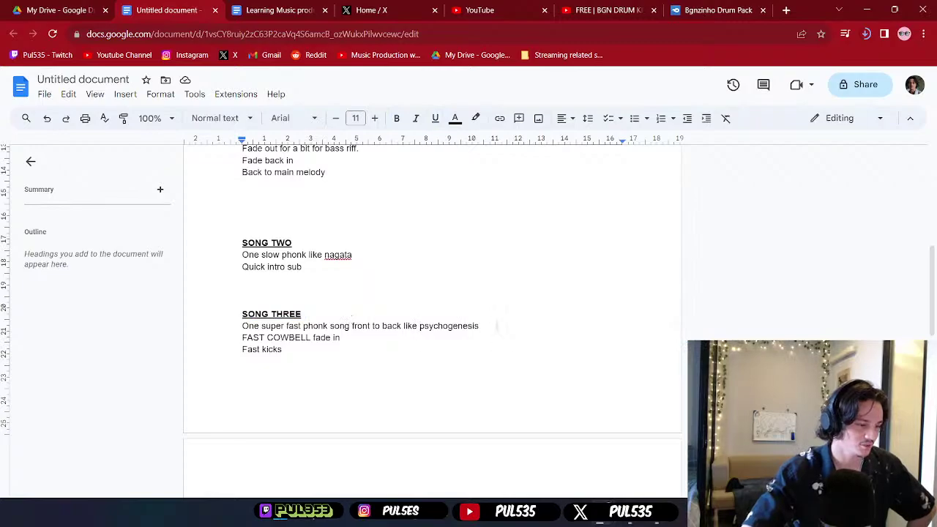
click(356, 313)
key(Return)
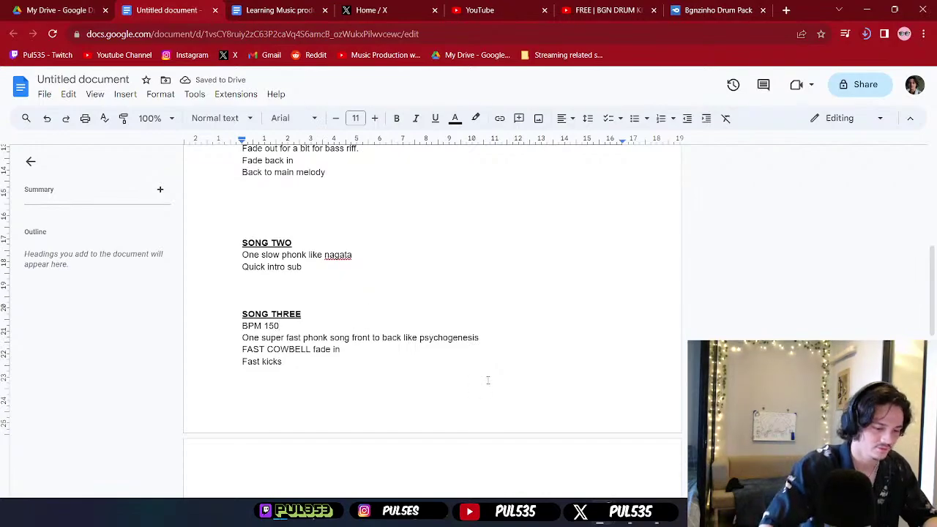
- Switch to FL Studio, set the project tempo to 150 BPM and play the arrangement
key(alt+Tab)
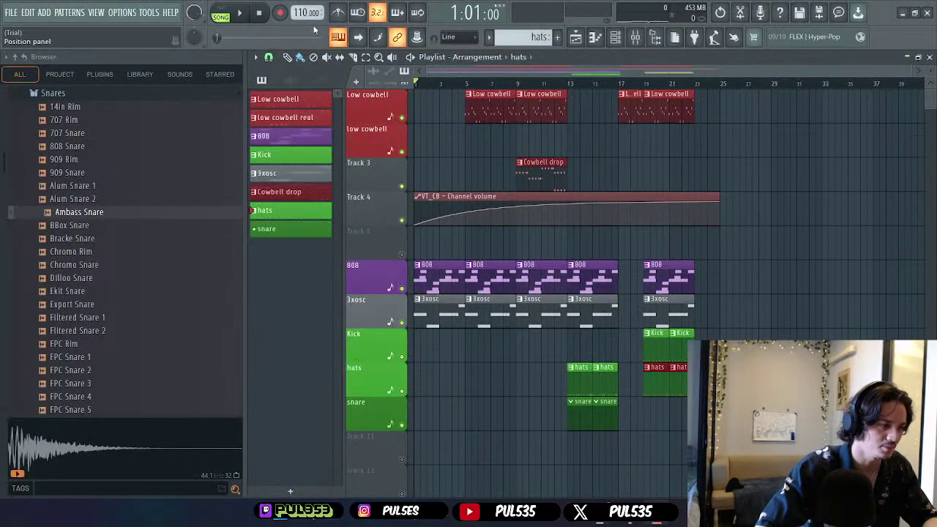
right_click(316, 15)
click(442, 110)
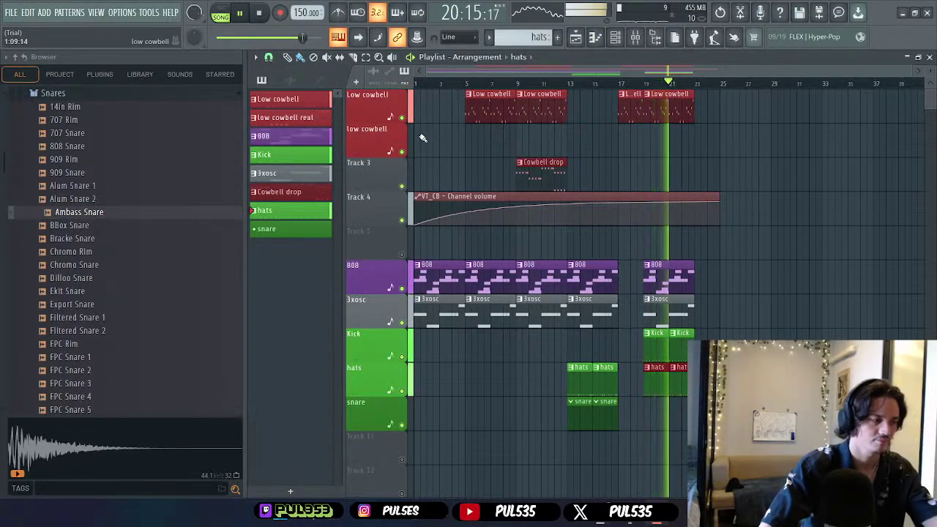
click(242, 13)
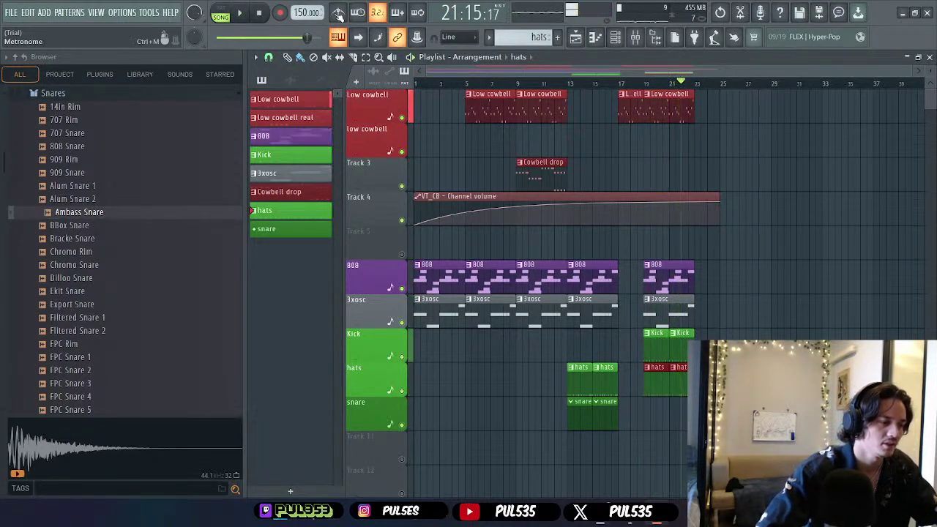
- Set the project tempo to 140 BPM and play the arrangement again
right_click(309, 13)
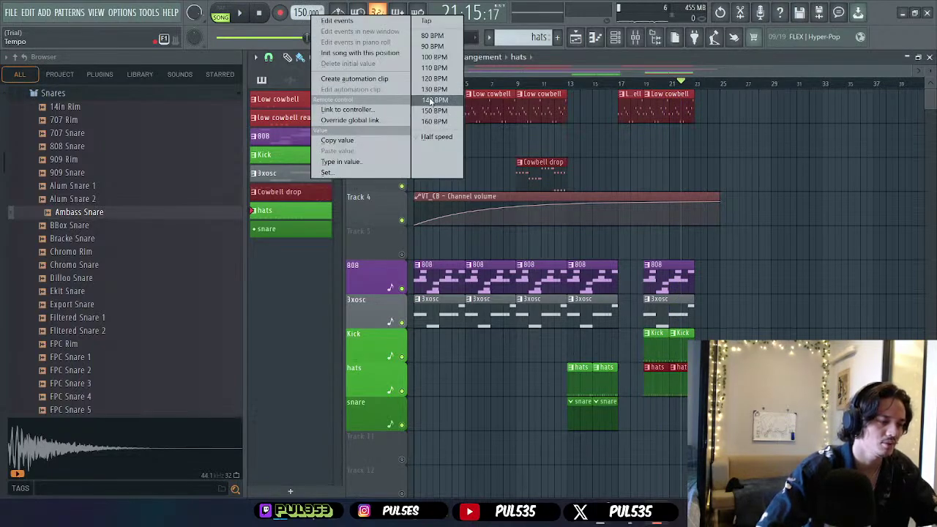
click(432, 100)
key(space)
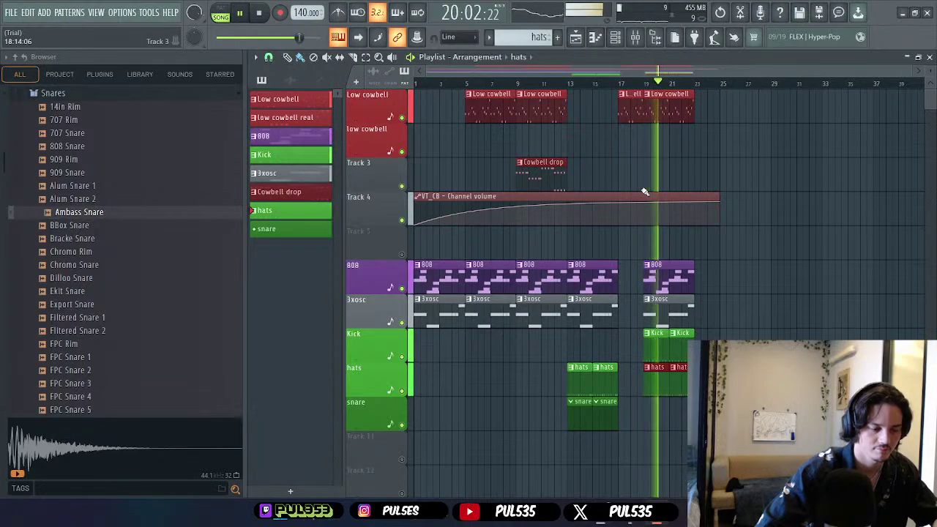
key(space)
- Return to the Untitled document and change the SONG THREE tempo note to BPM 140
click(905, 10)
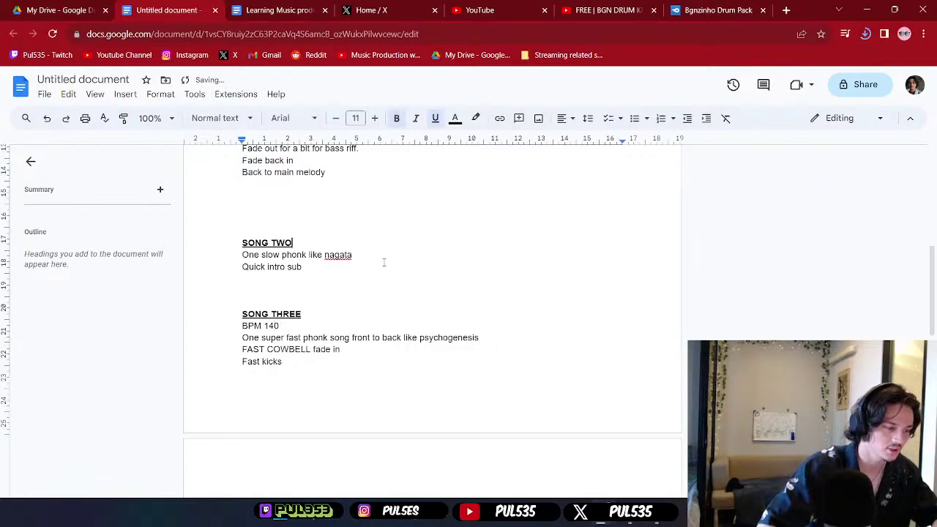
- Add the line "BPM 110" under the SONG TWO heading and make the intro note a bullet reading "Quick intro with textured 808"
key(Return)
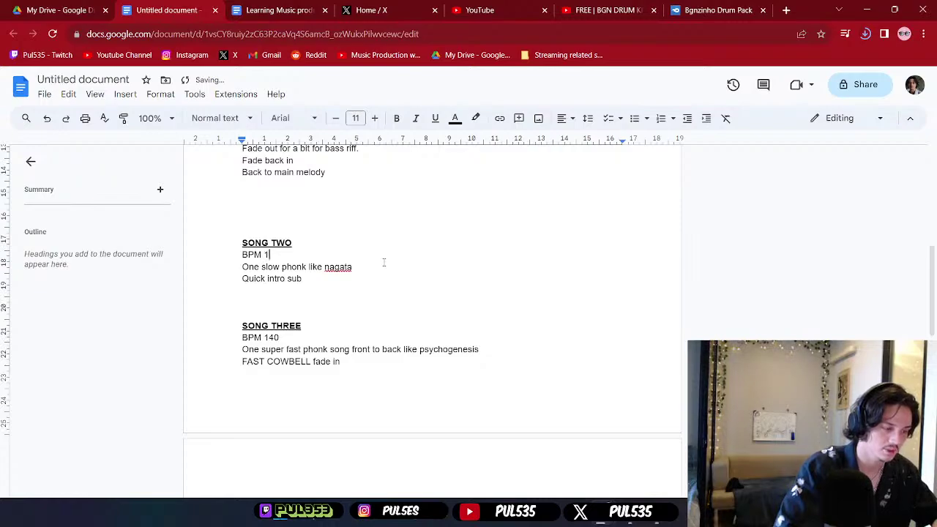
scroll(347, 269, up, 1)
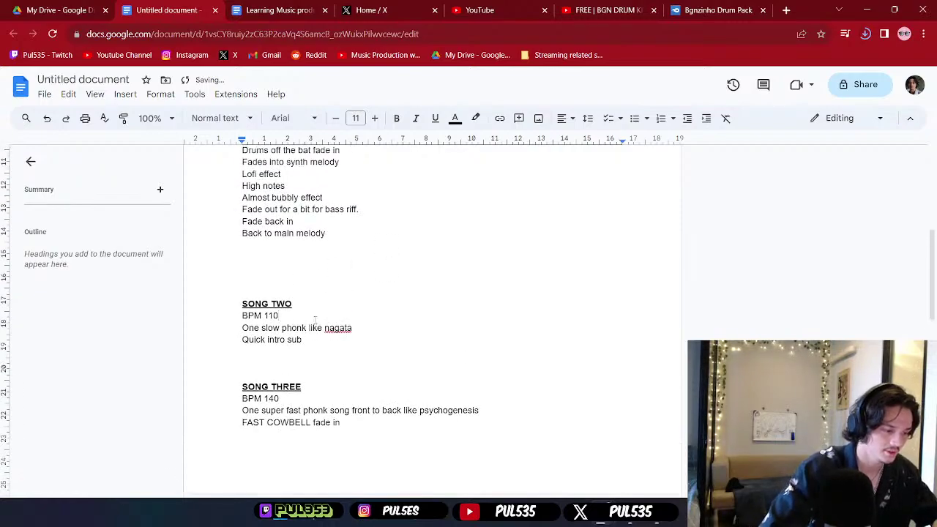
scroll(319, 321, down, 1)
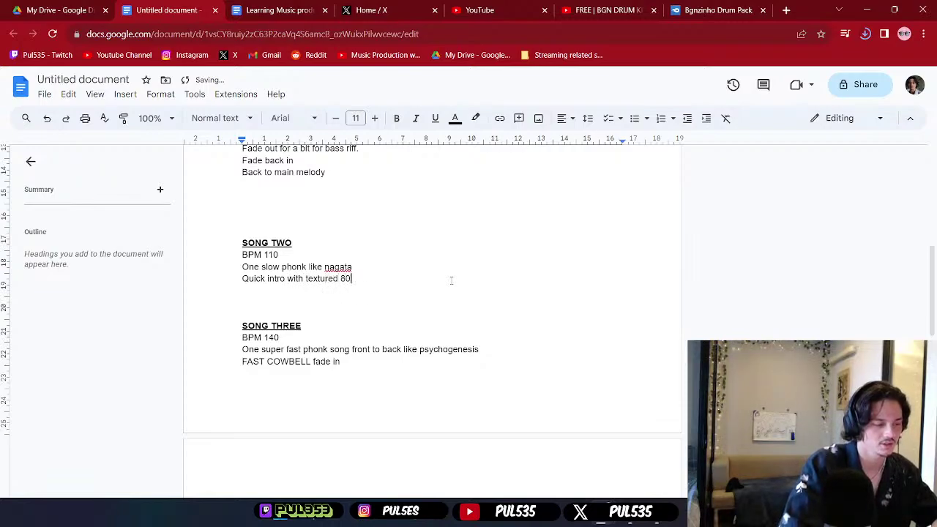
key(Return)
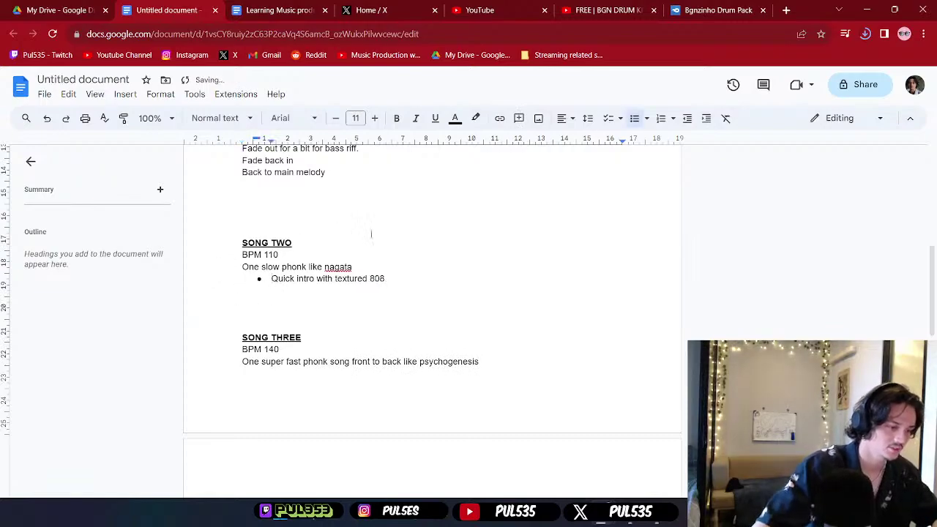
- Add an indented sub-bullet "Shaper" beneath the "Quick intro with textured 808" bullet
click(419, 276)
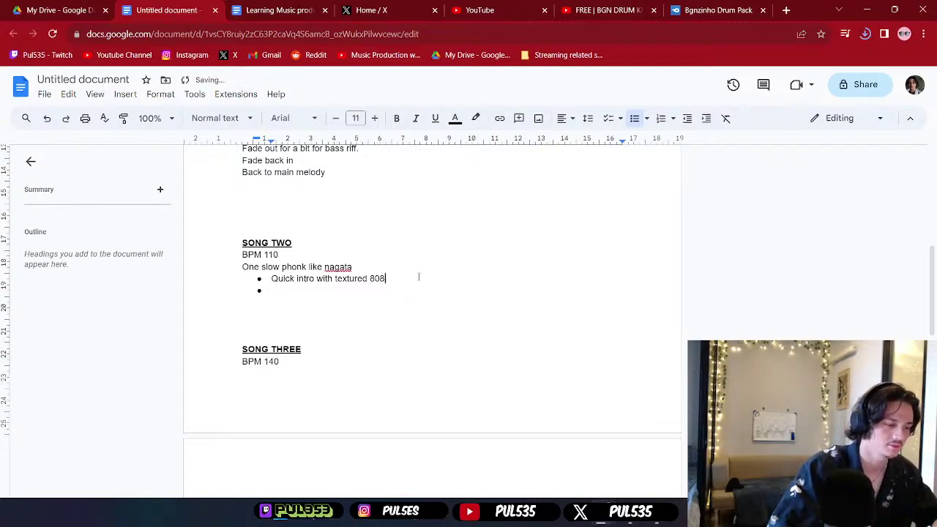
key(Return)
key(Tab)
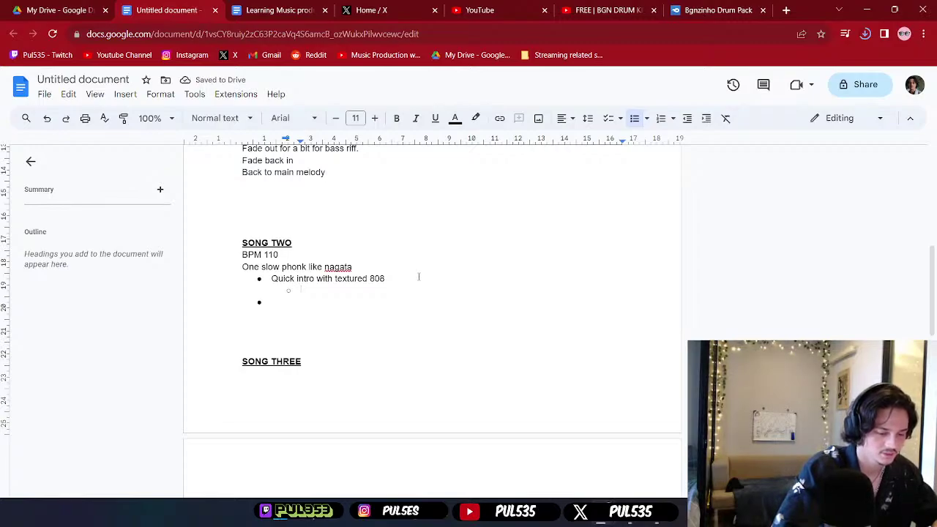
text(Airbass)
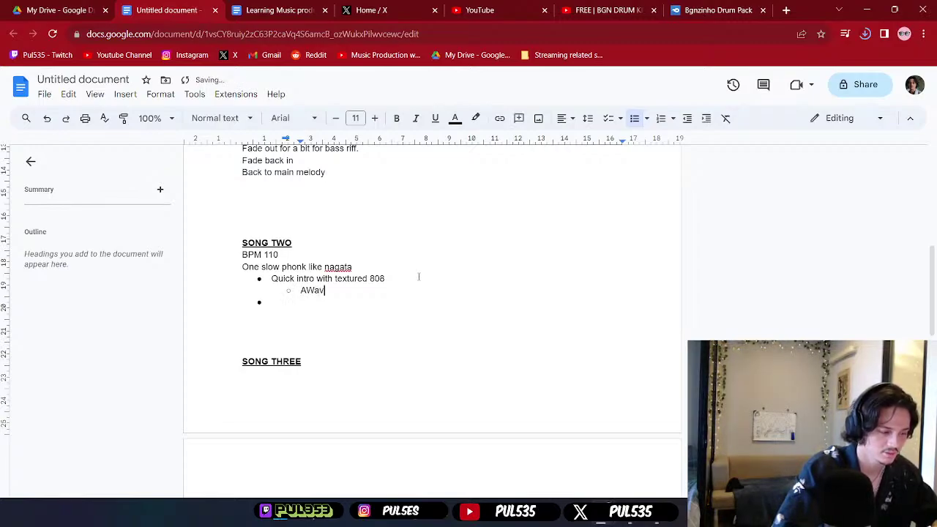
key(BackSpace)
key(BackSpace)
key(BackSpace)
key(BackSpace)
key(BackSpace)
key(BackSpace)
key(BackSpace)
text(Shaper)
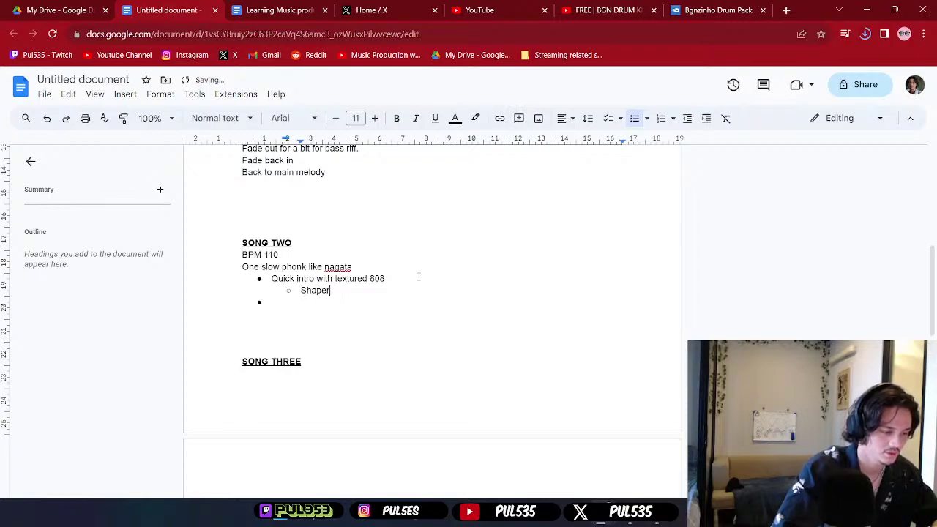
- Add the sub-bullets "Sidechain" and "Distructor?" below "Shaper"
key(Return)
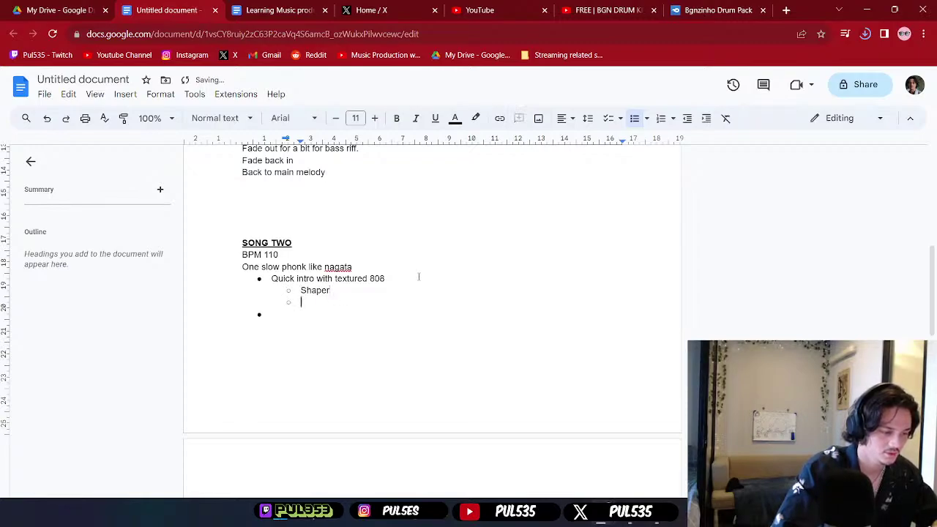
text(Sidechain)
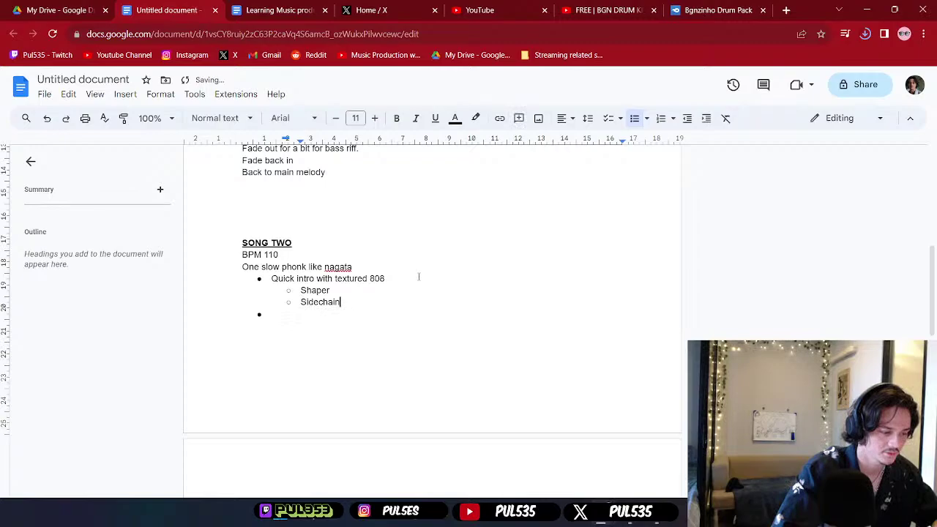
key(Return)
text(Dis)
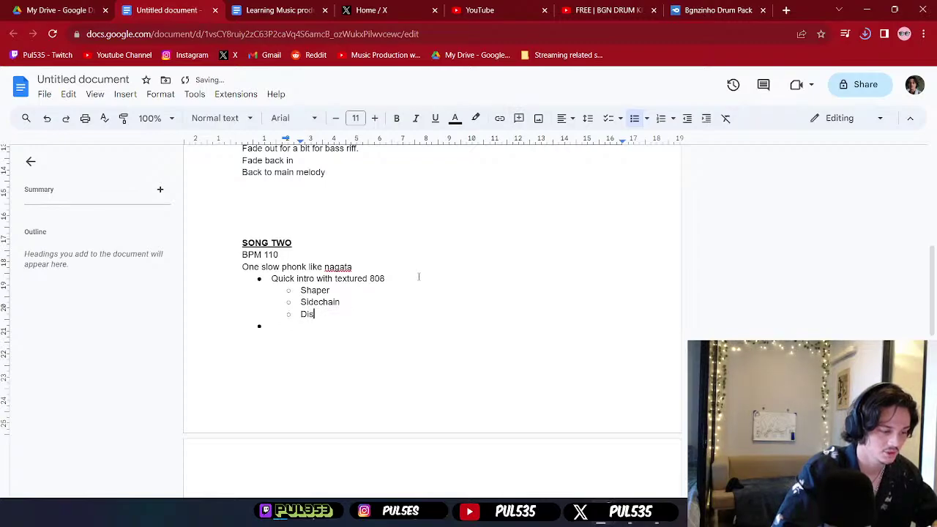
text(tructorE)
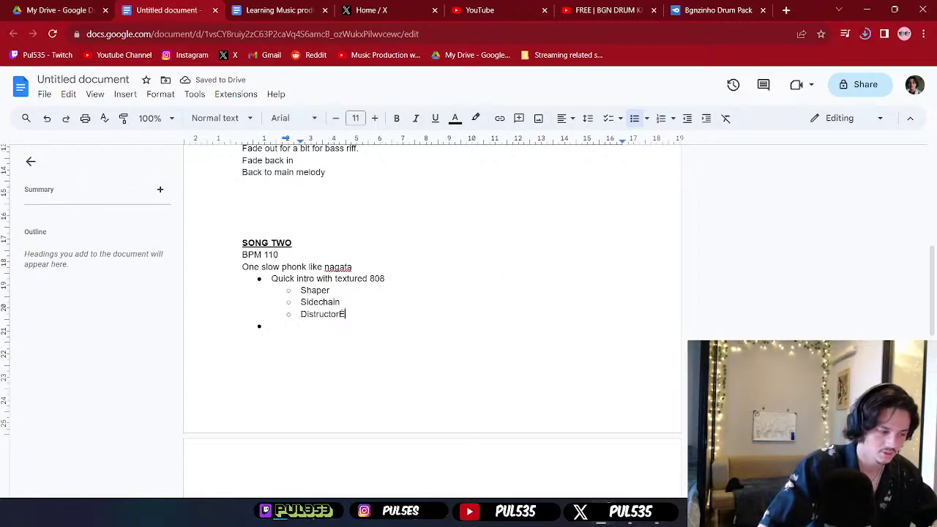
key(BackSpace)
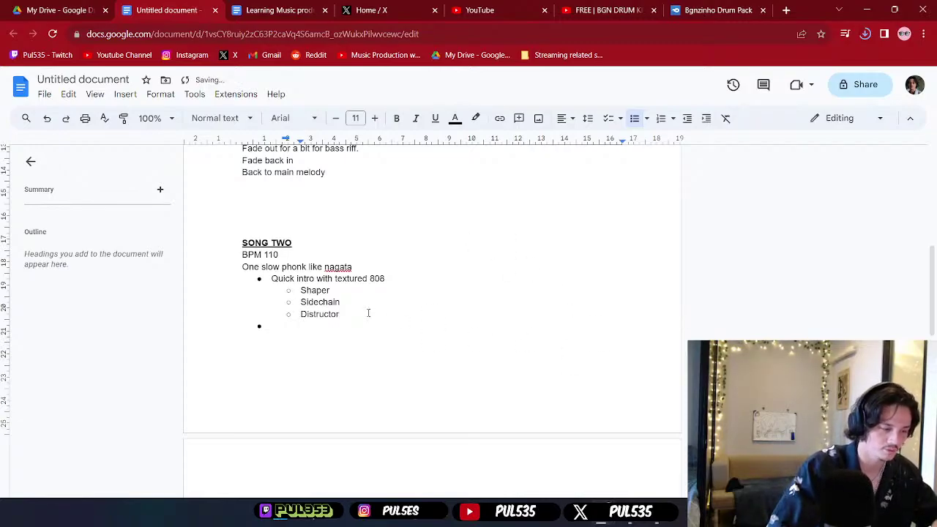
text(?)
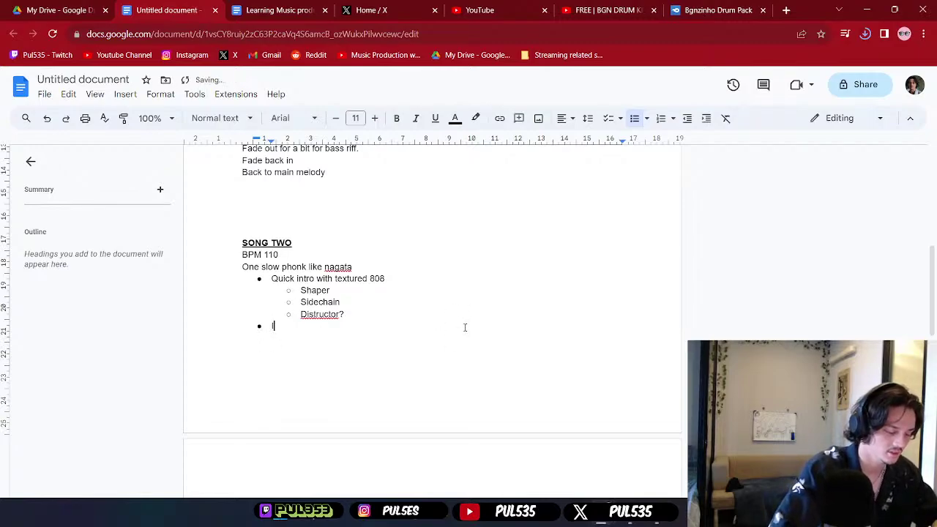
- Write the SONG TWO bullet "Into high melody" with the sub-bullet "Cowbell with mad sharp fx high eq"
text(Into high melody)
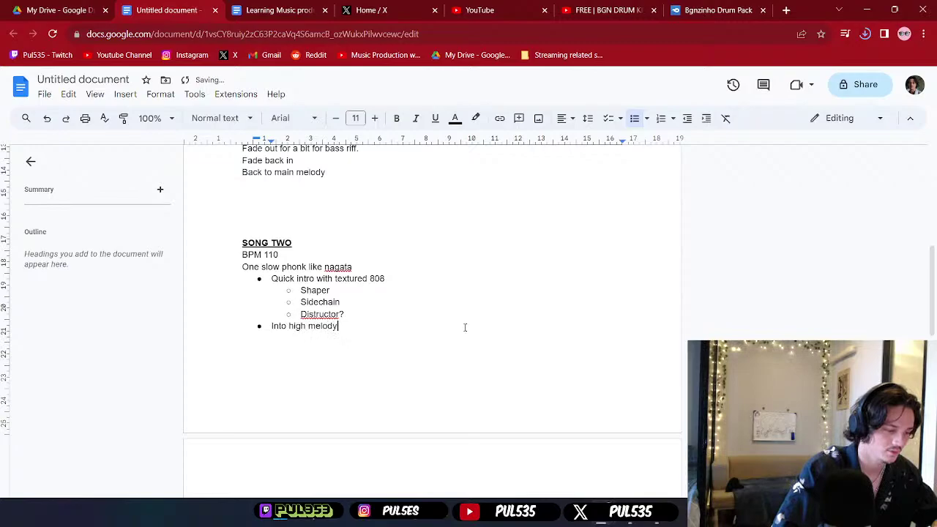
key(Return)
key(Tab)
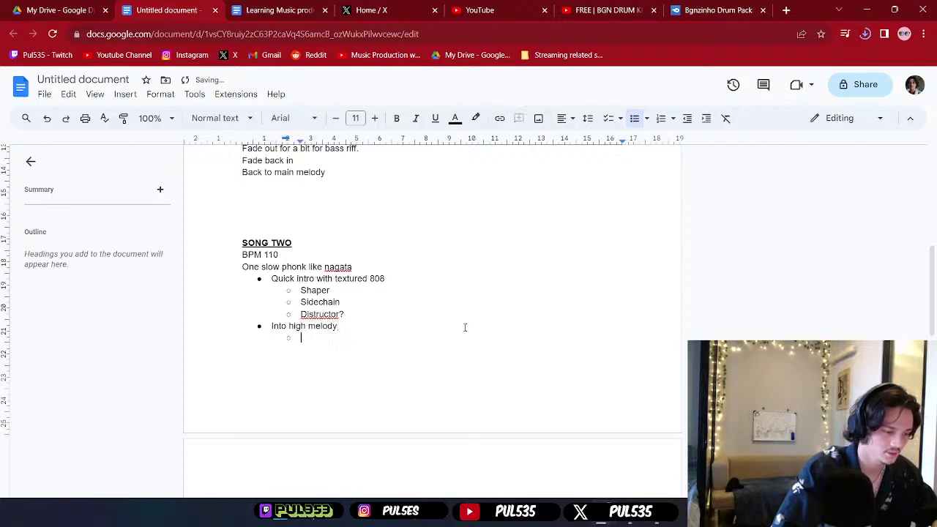
text(Cowbell)
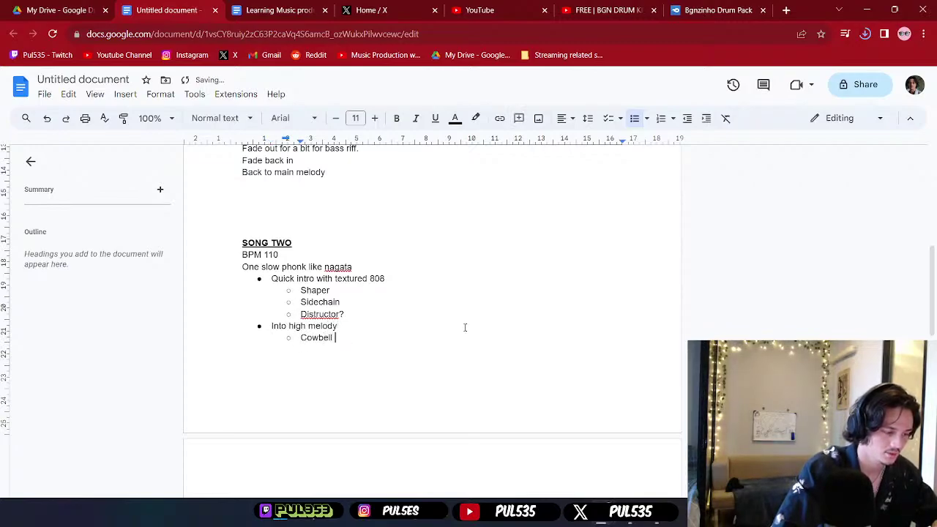
text( with )
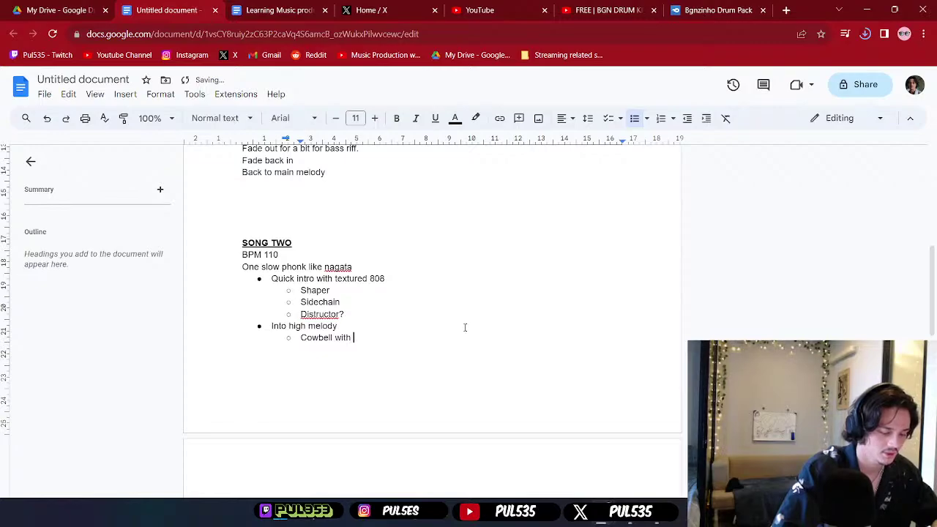
text(mad sharp)
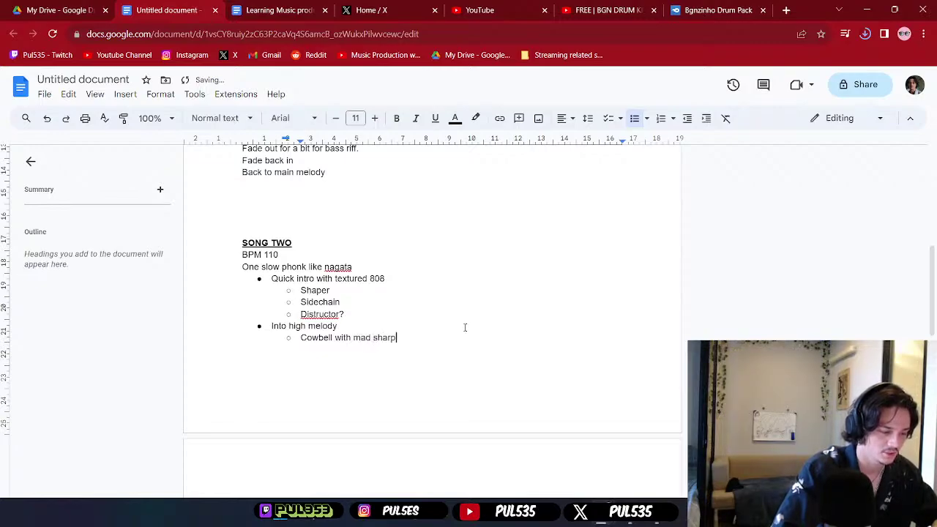
text( fx high eq)
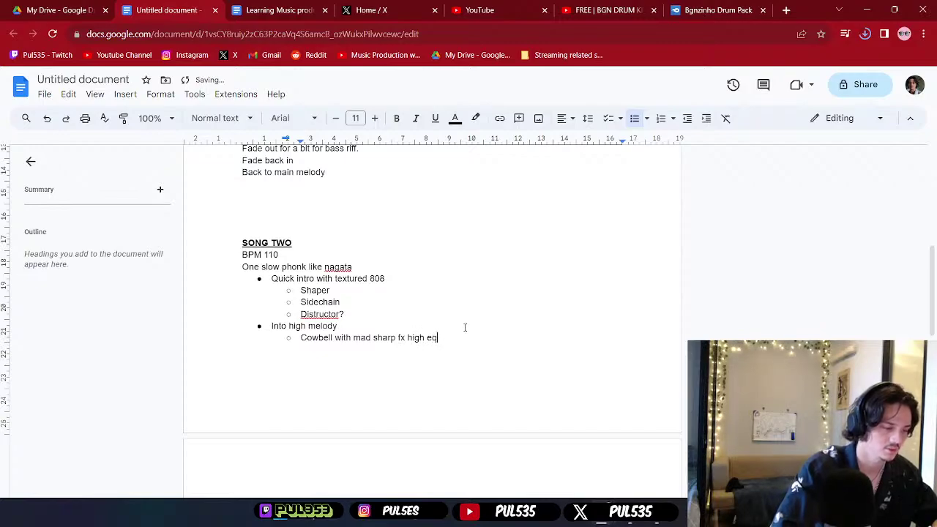
- Add a main-level bullet "Take out melody into trap drums" below the cowbell note
key(Return)
key(shift+Tab)
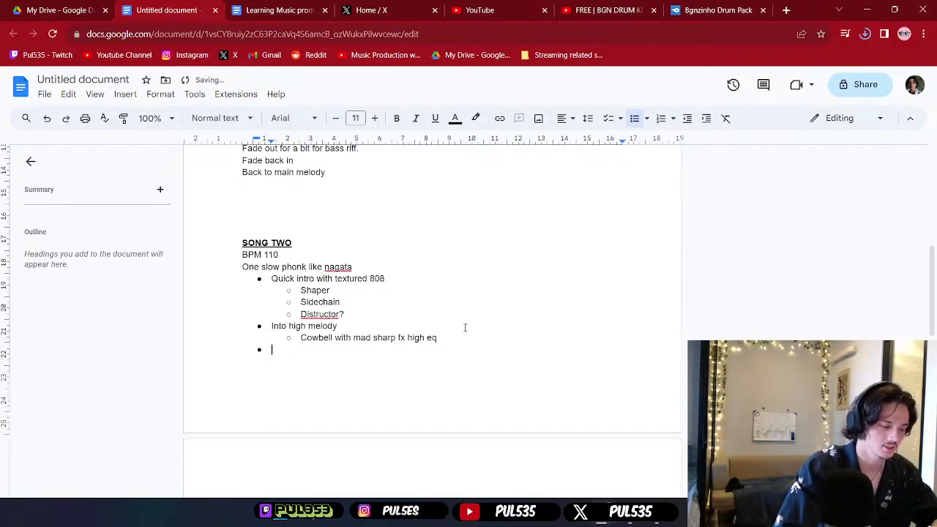
text(Int)
key(BackSpace)
key(BackSpace)
key(BackSpace)
text(Take)
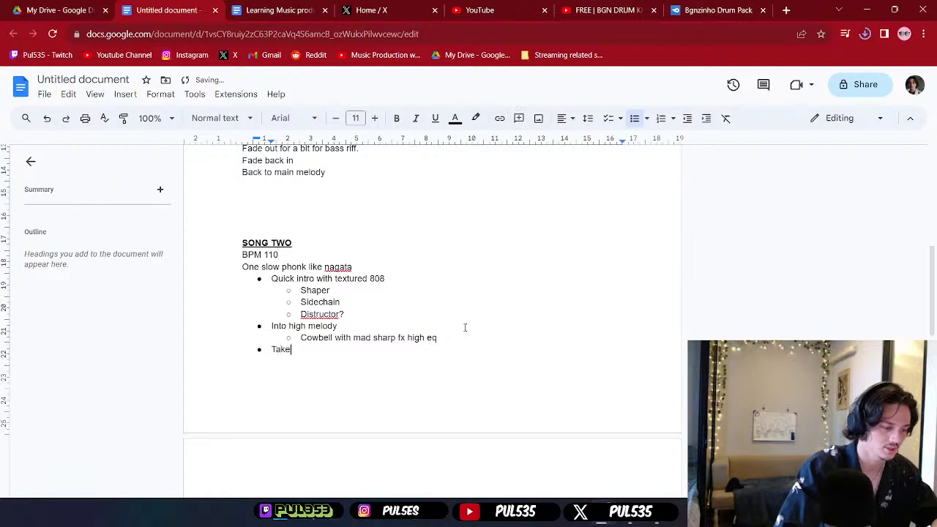
text( out melody int)
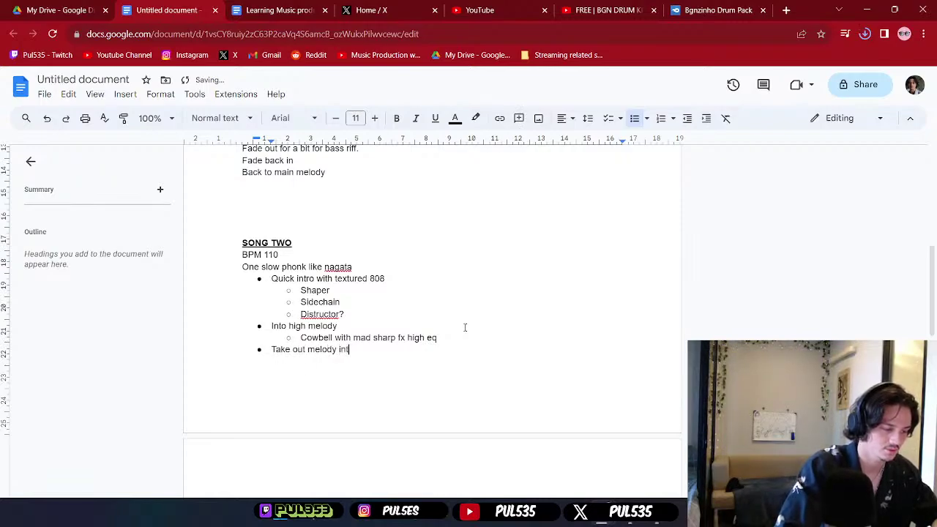
text(o trap )
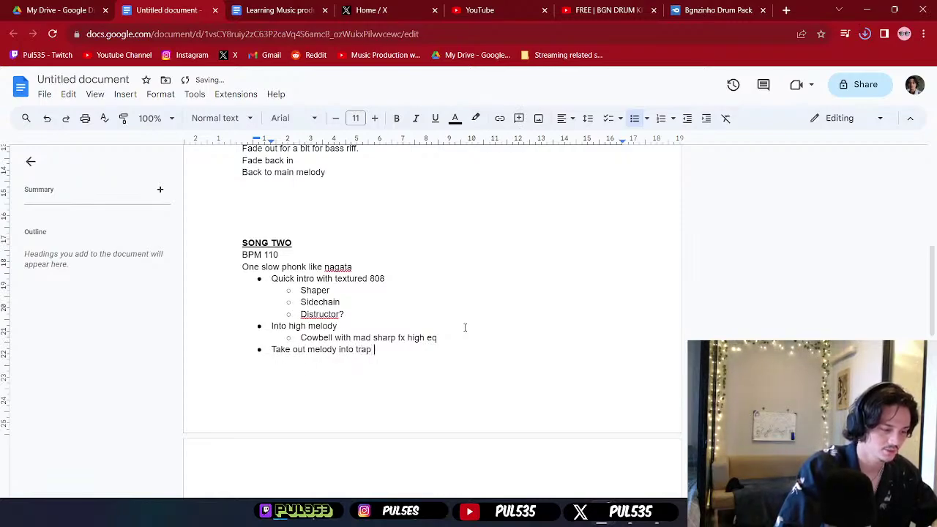
text(drums)
- List the sub-bullets "Snare", "Hats" and "NO KICK" under the trap drums bullet
key(Return)
key(Tab)
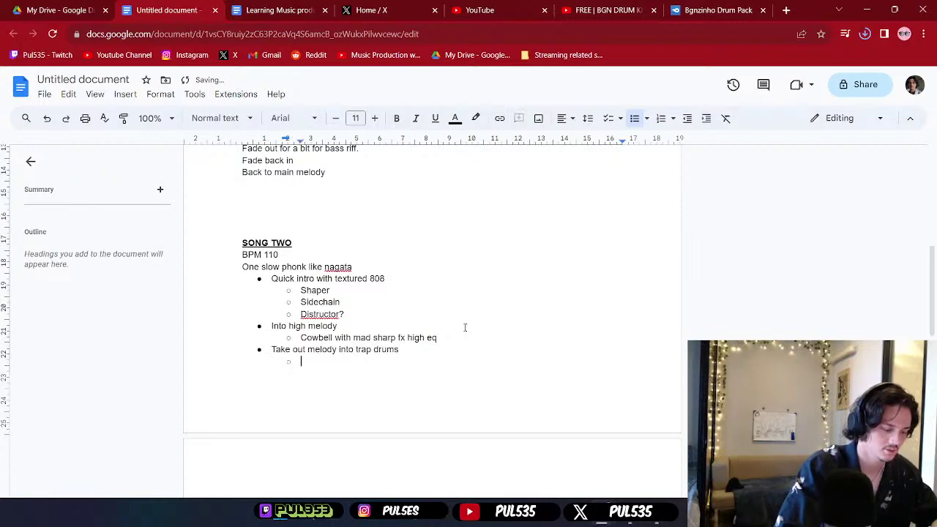
text(Snare)
key(Return)
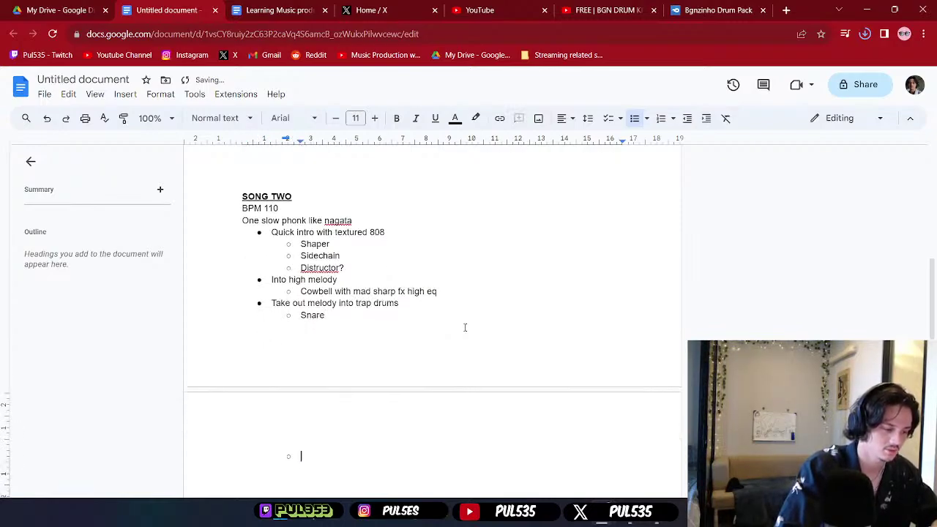
text(Hats)
key(Return)
text(NO KICK)
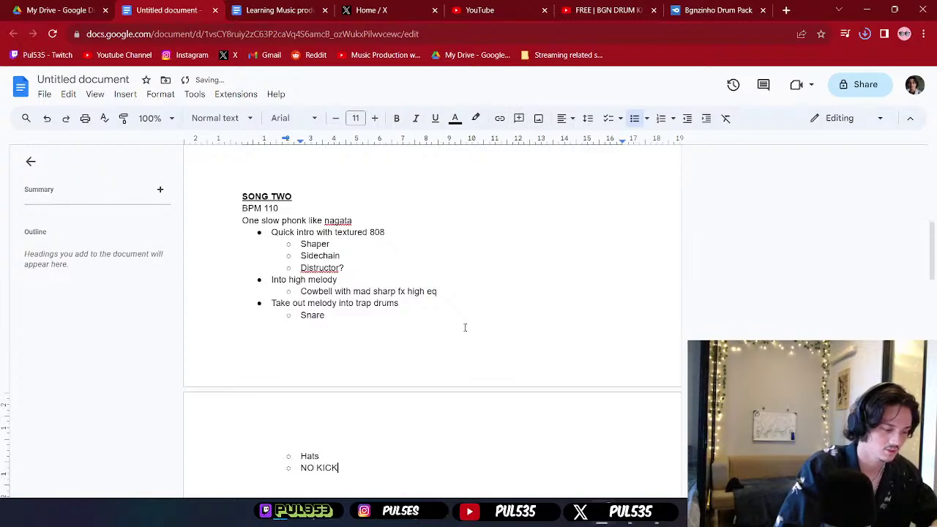
- Add the main-level bullets "High melody" and "Drop into full composition" after the drum notes
key(Return)
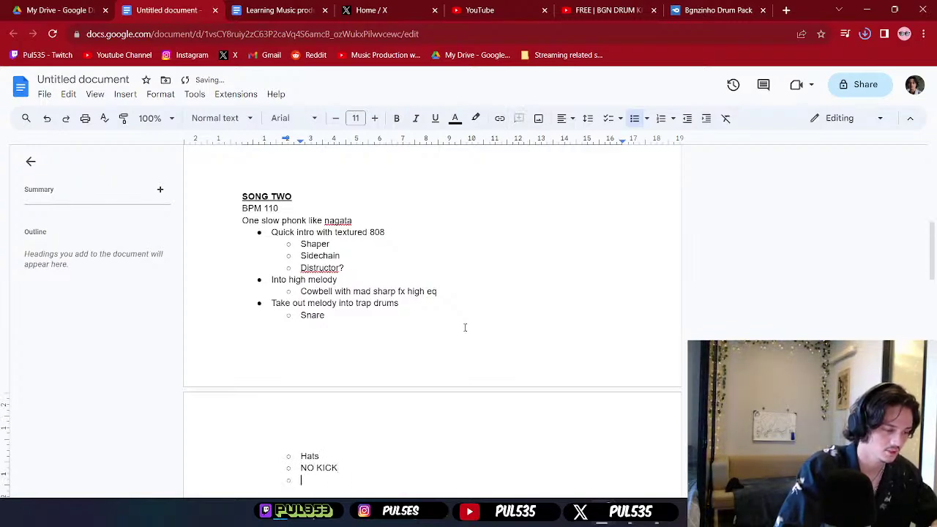
key(shift+Tab)
text(H)
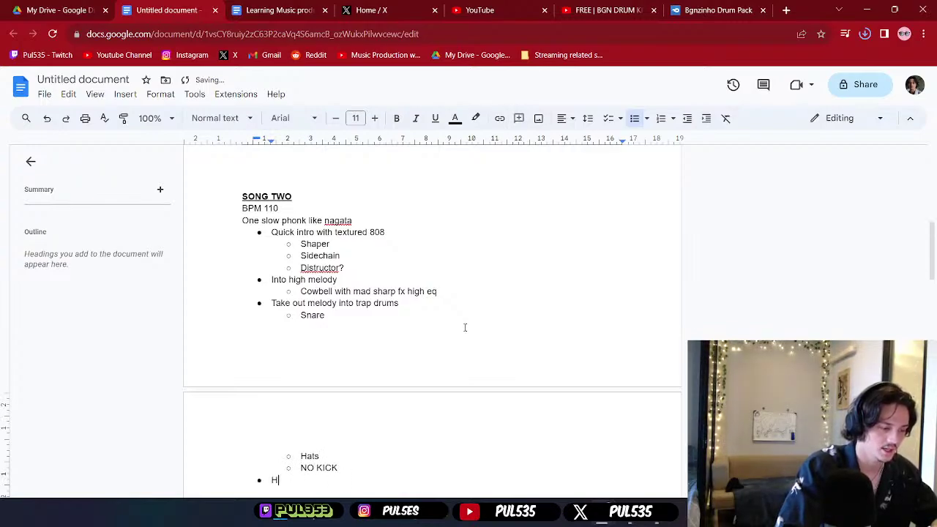
text(igh melody)
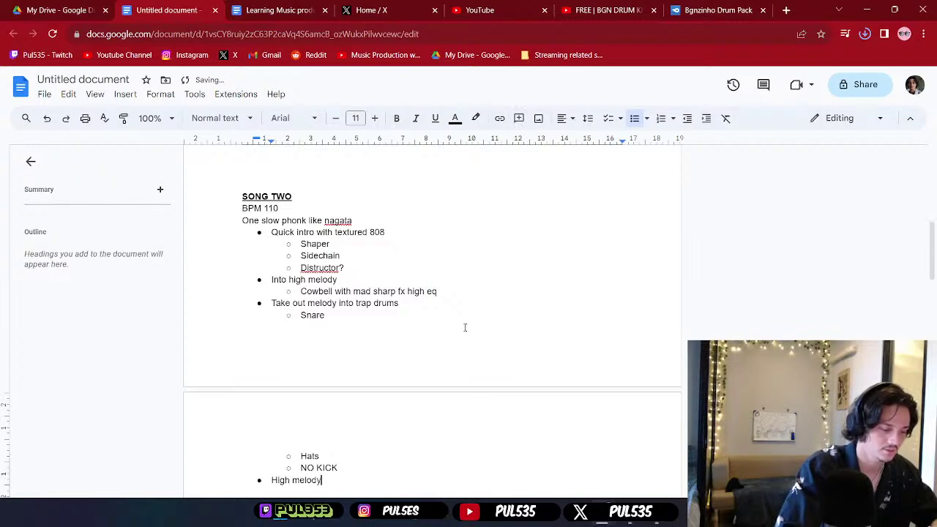
key(Return)
text(Drop)
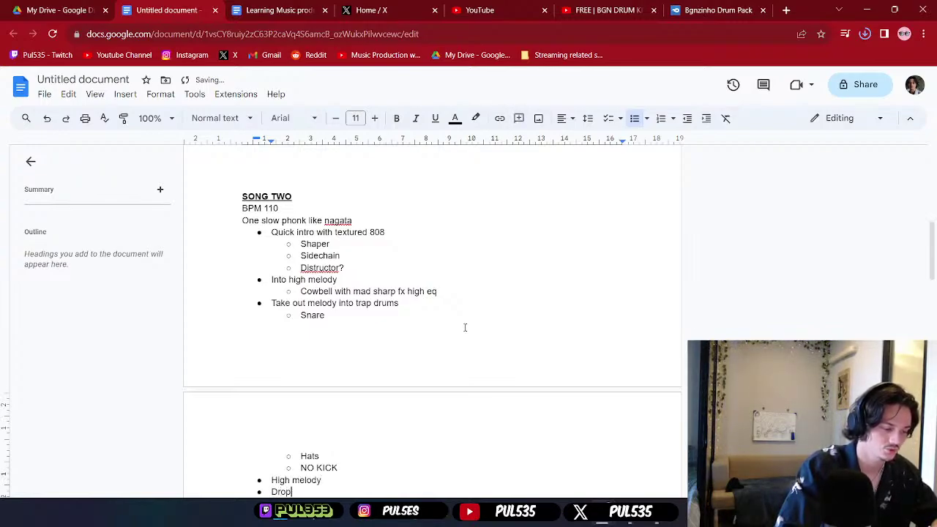
text( into ful)
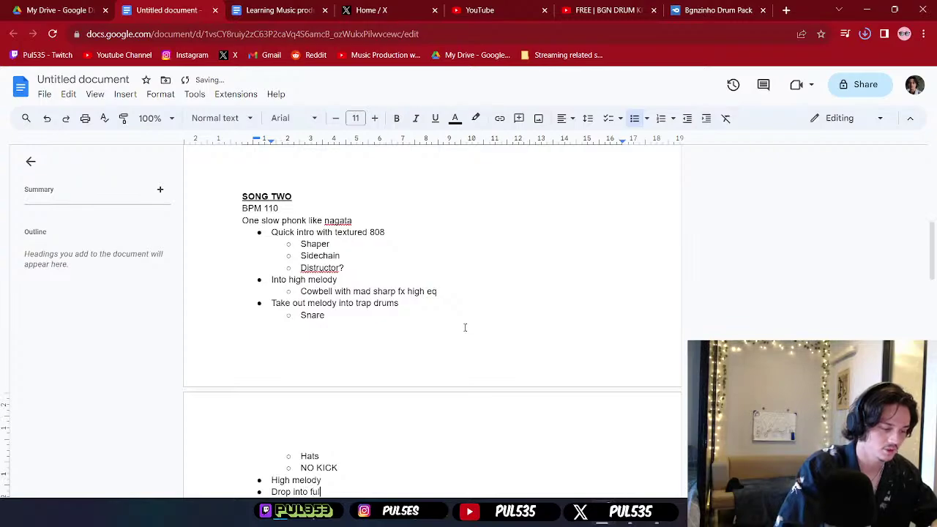
text(l composition)
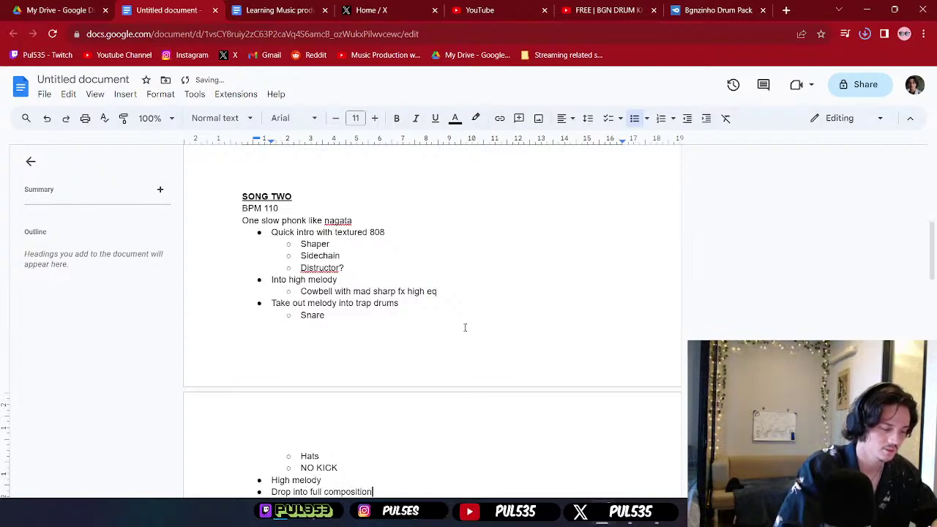
key(Return)
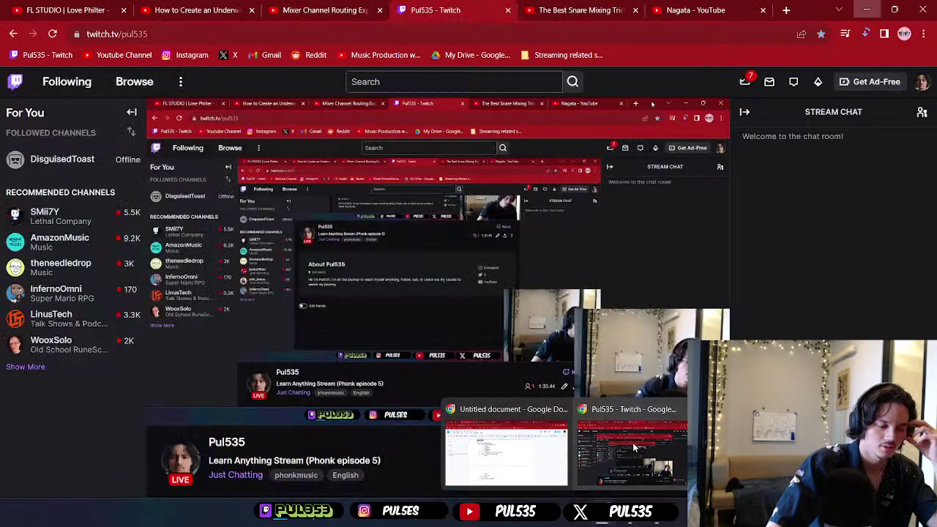
- Switch to the other browser window and listen to the Nagata video on YouTube
click(633, 442)
click(688, 10)
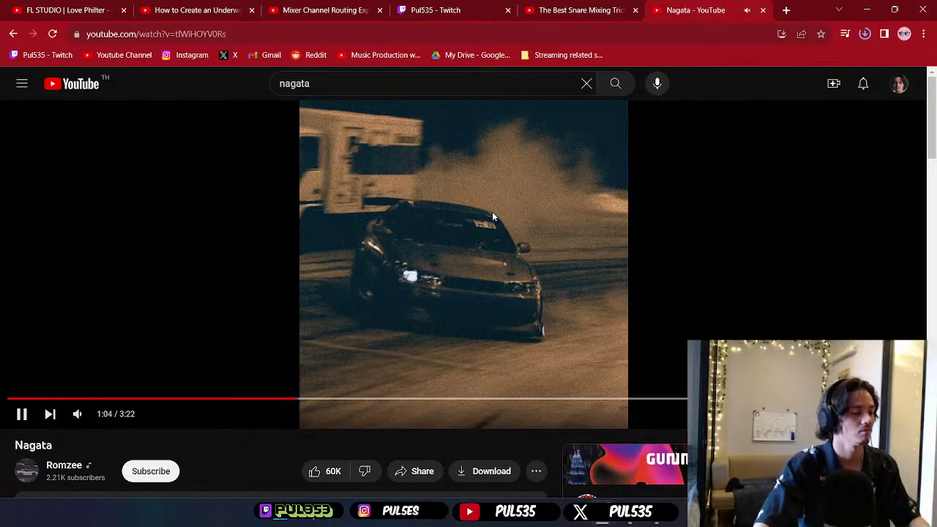
- Replay the Nagata video from about 0:28 and pause it at 0:30
click(141, 397)
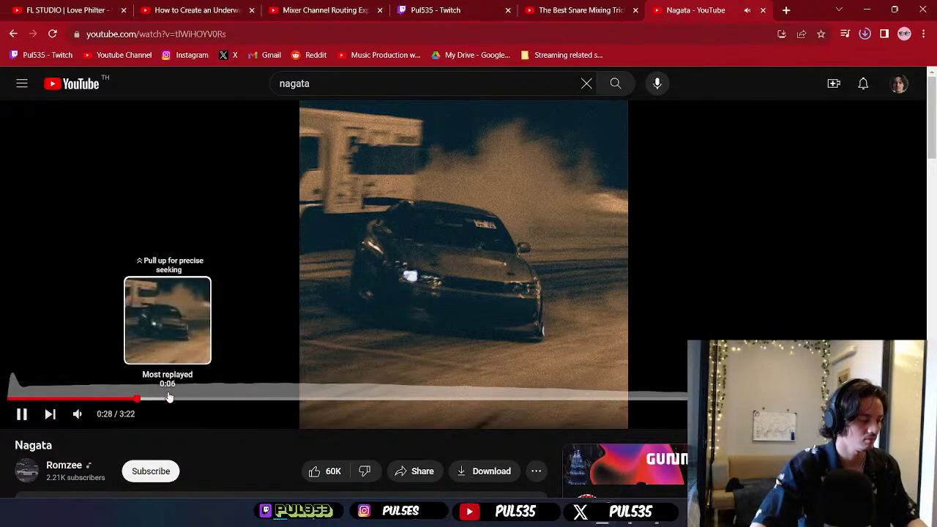
click(470, 286)
mouse_move(640, 516)
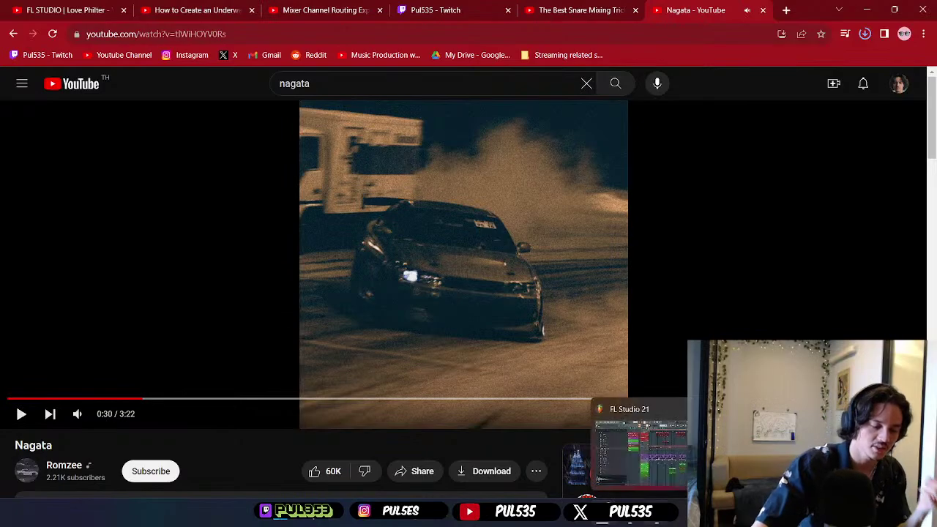
click(636, 450)
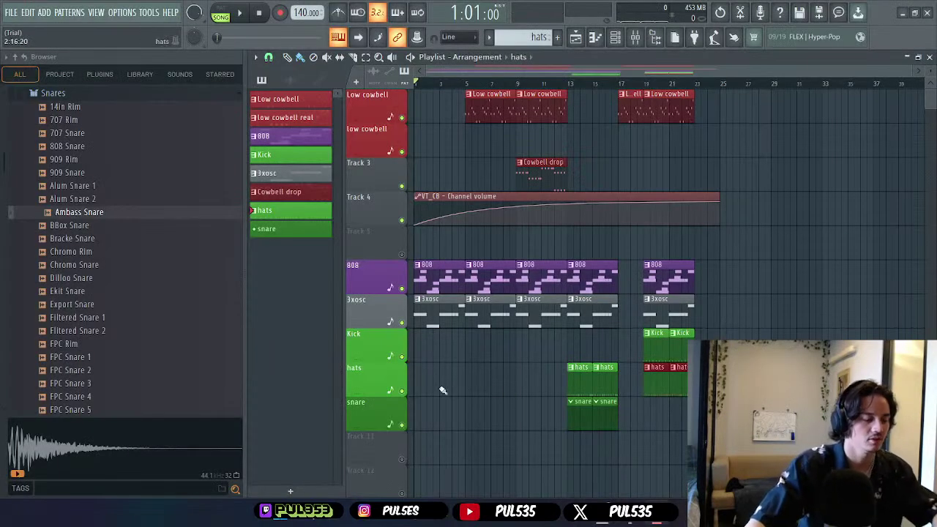
mouse_move(564, 518)
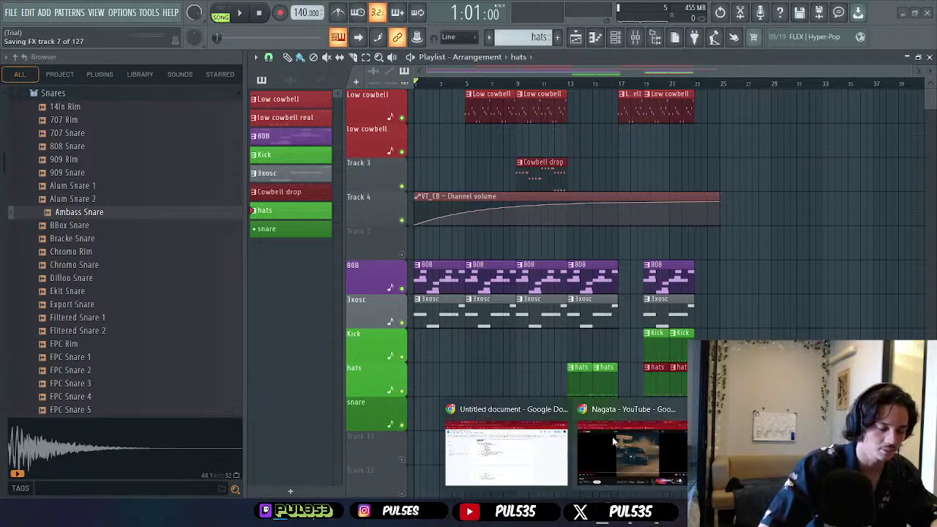
- Switch to the Google Docs song plan and add the sub-bullet "Cowbell is now lowered" under "Drop into full composition"
click(483, 443)
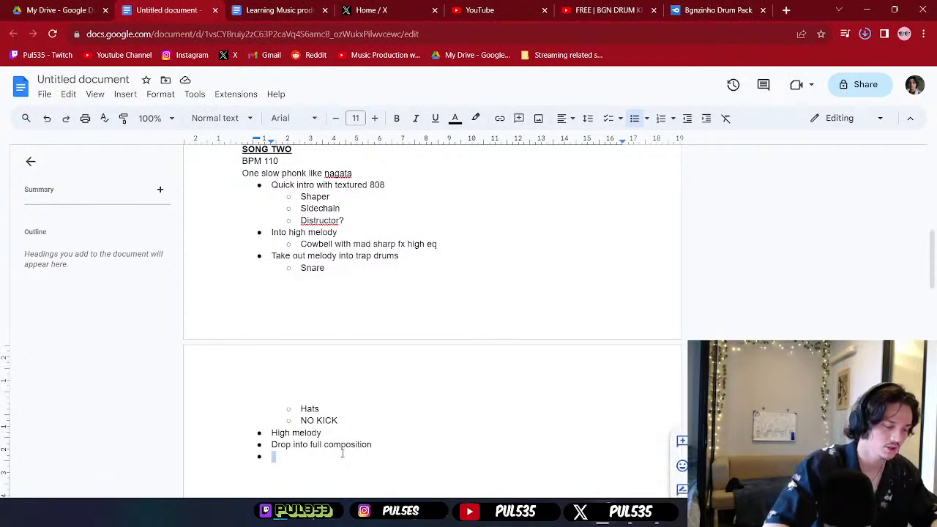
key(BackSpace)
key(BackSpace)
key(Return)
key(Tab)
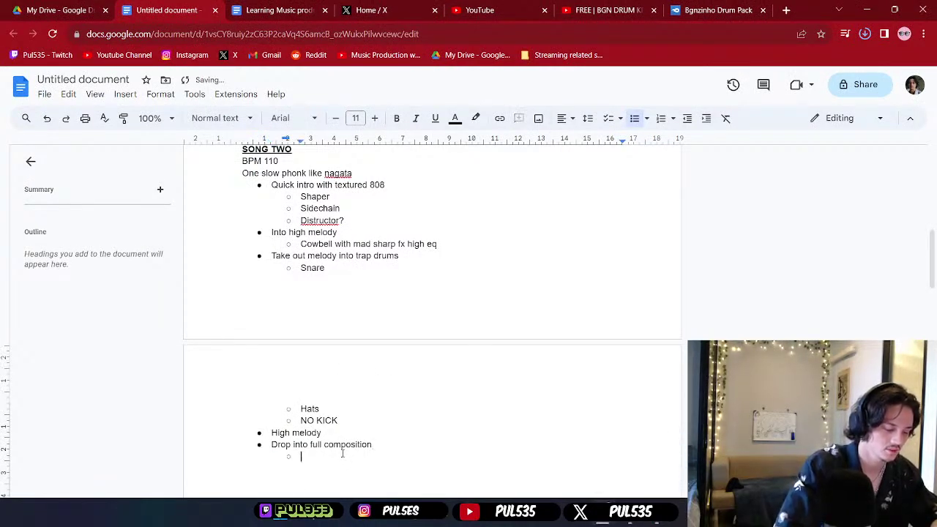
text(Cowbell is no)
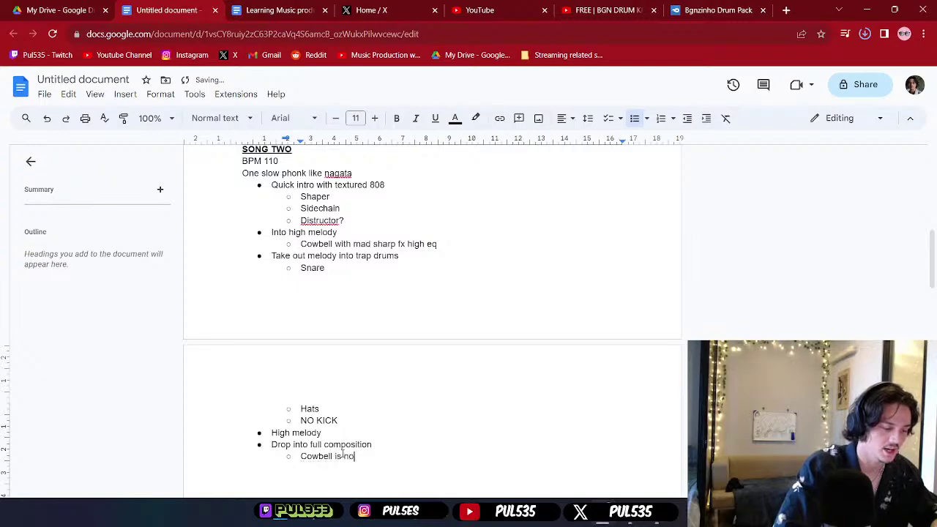
text(w lowere)
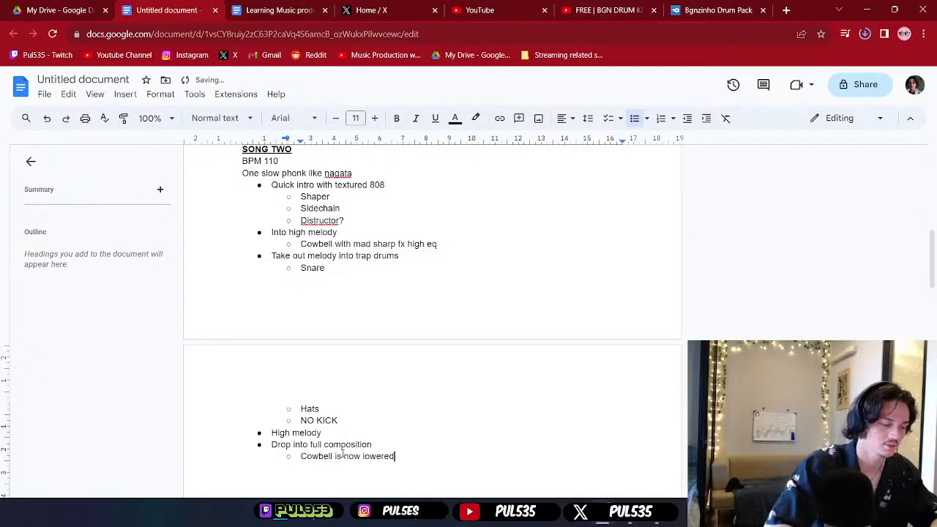
text(d)
key(Return)
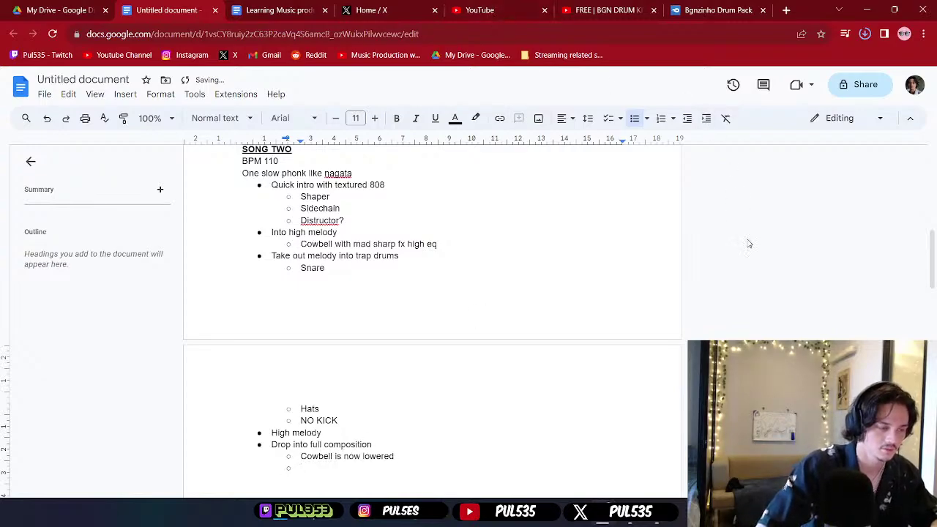
- Switch back to the Nagata video and listen on from 0:30, rewinding ten seconds to hear the passage again
key(alt+Tab)
key(alt+Tab)
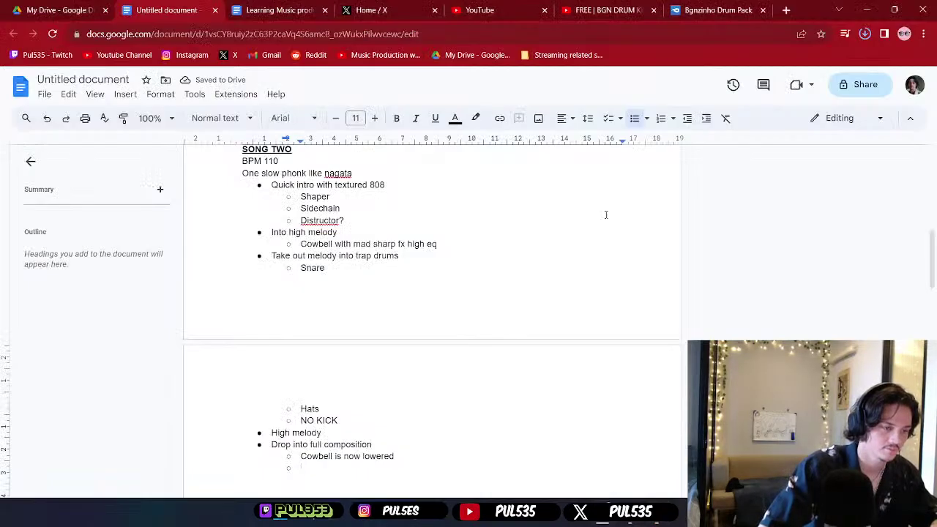
key(alt+Tab)
key(alt+Tab)
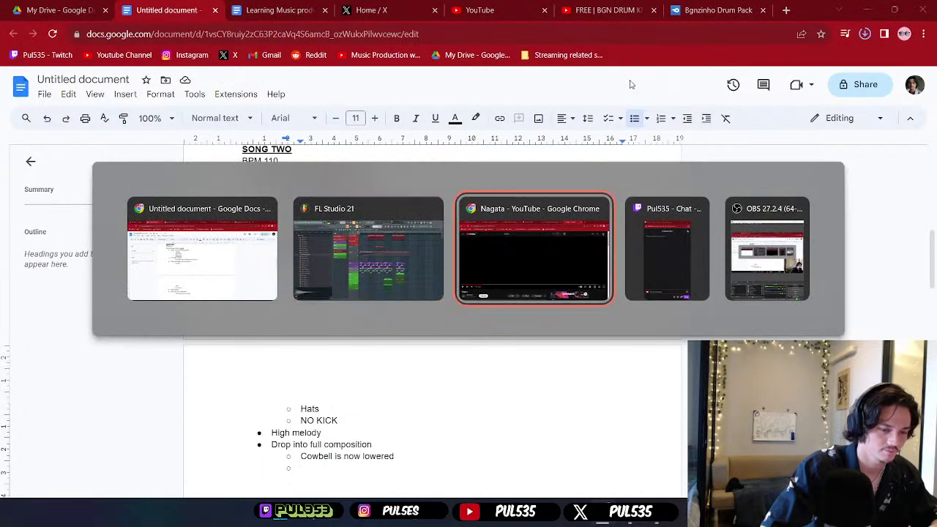
key(alt+Tab)
key(alt+Tab)
key(alt+Tab)
key(alt+Tab)
key(alt+Tab)
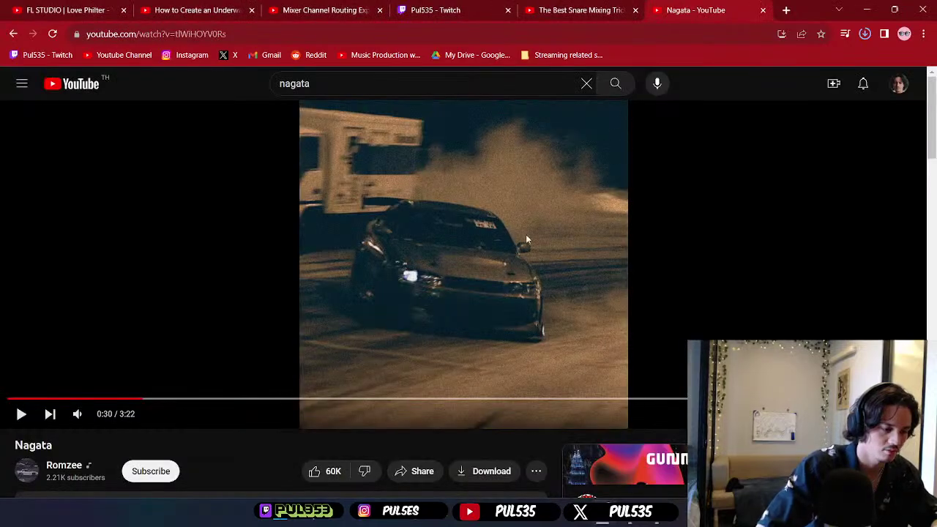
click(455, 296)
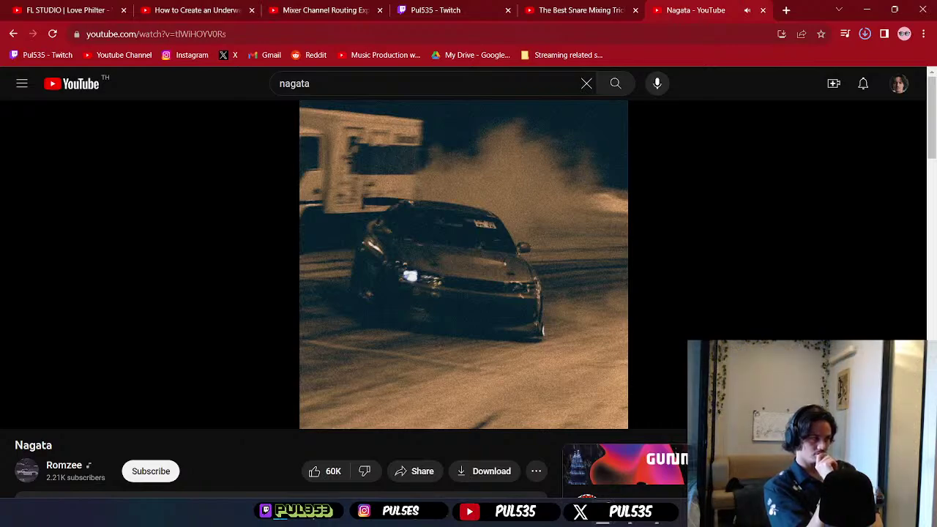
click(455, 294)
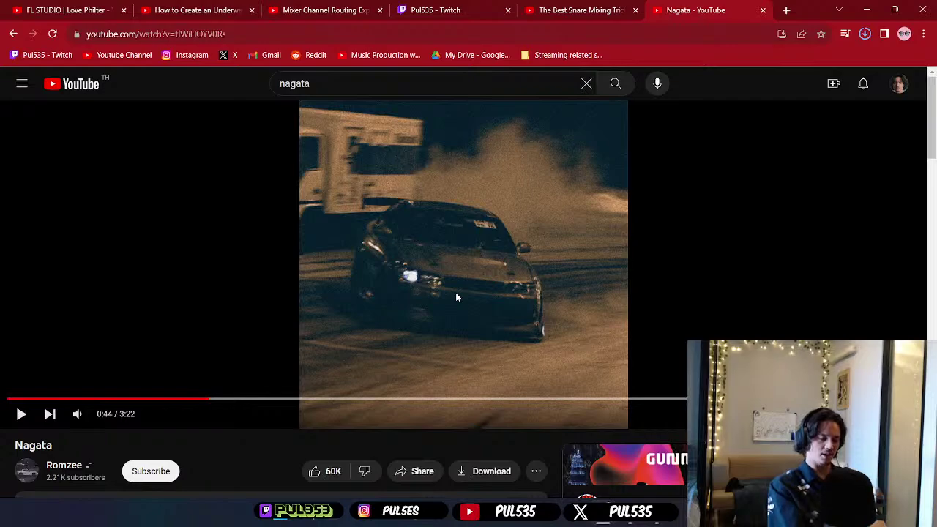
key(Left)
key(Left)
key(space)
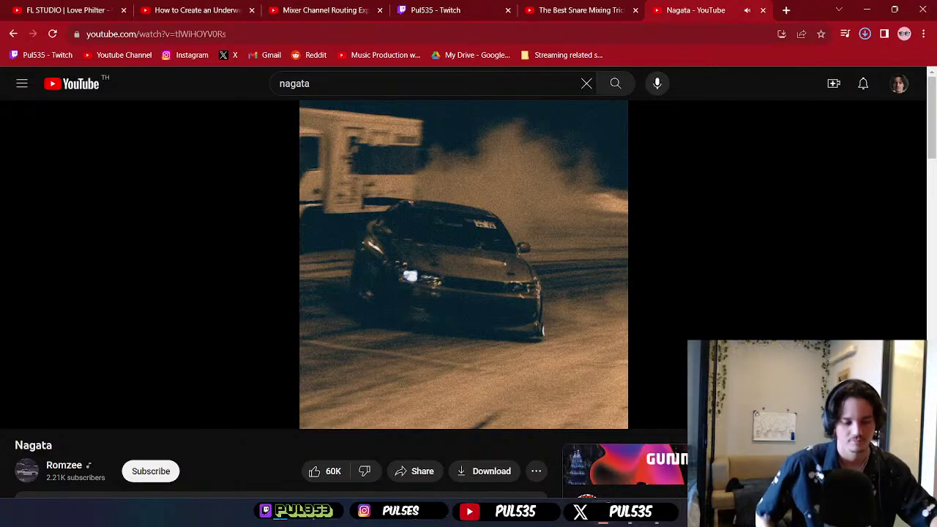
- Return to the Google Docs song plan and add the sub-bullet "Possibly second bass?" below the lowered cowbell note
mouse_move(644, 520)
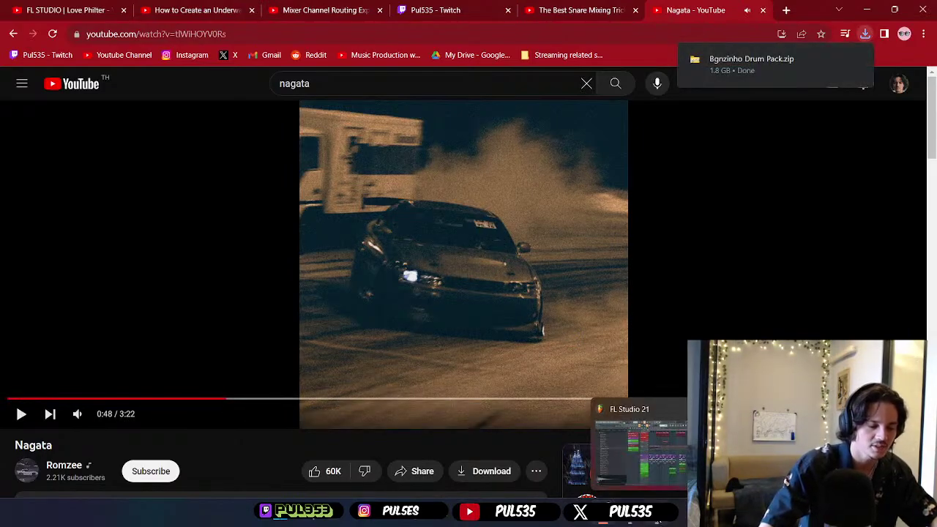
click(630, 450)
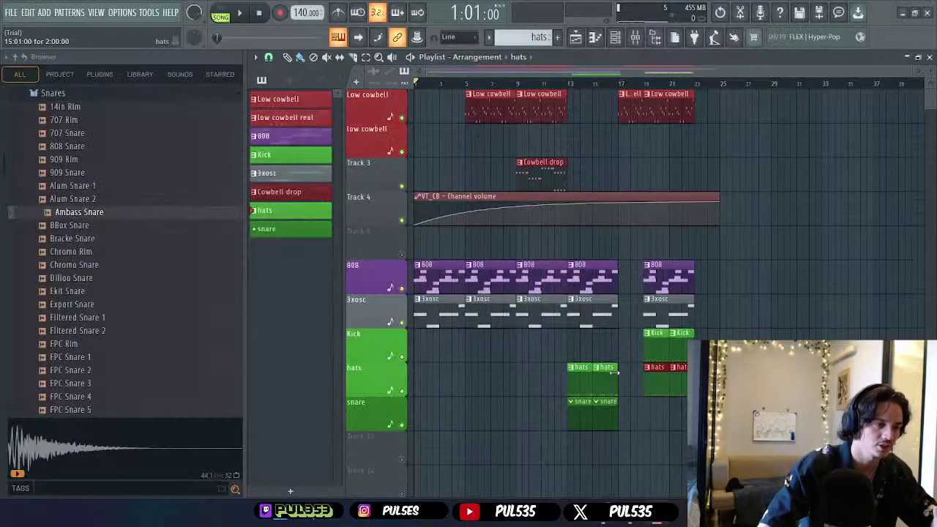
click(902, 13)
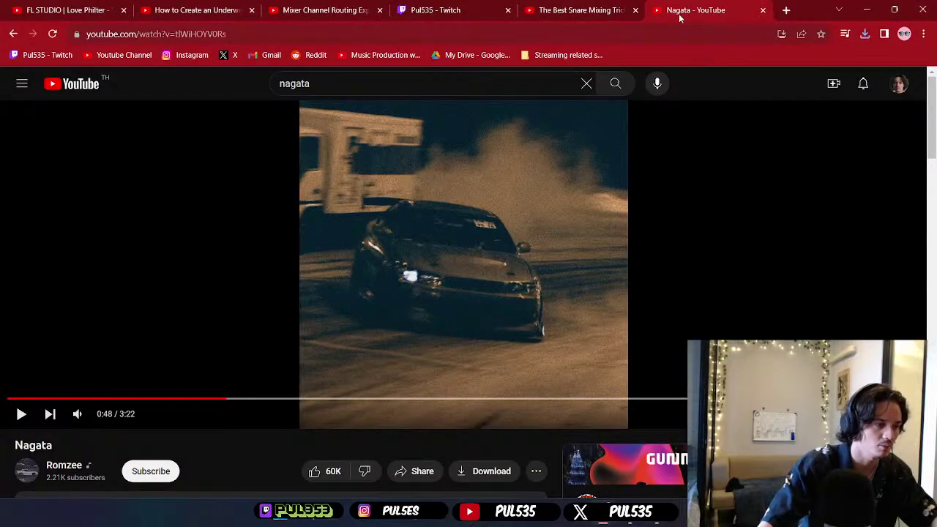
click(867, 9)
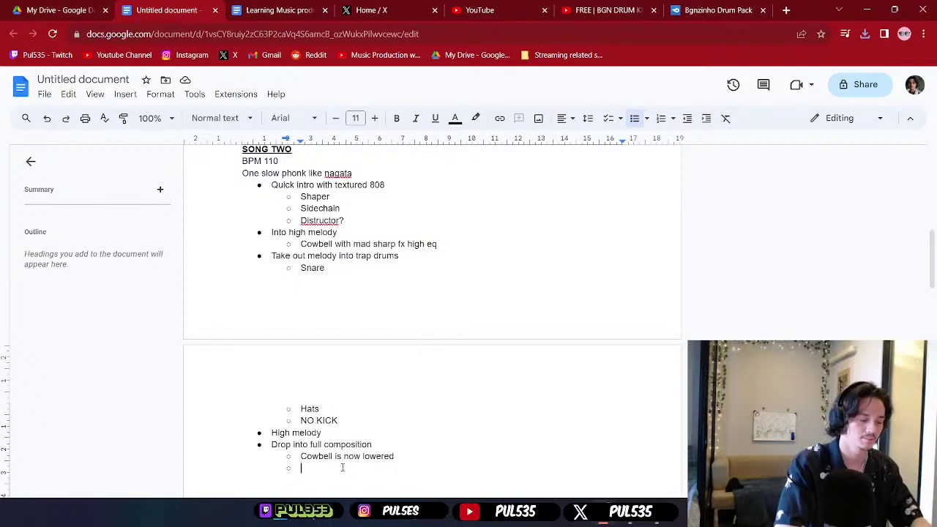
text(Possibly secon)
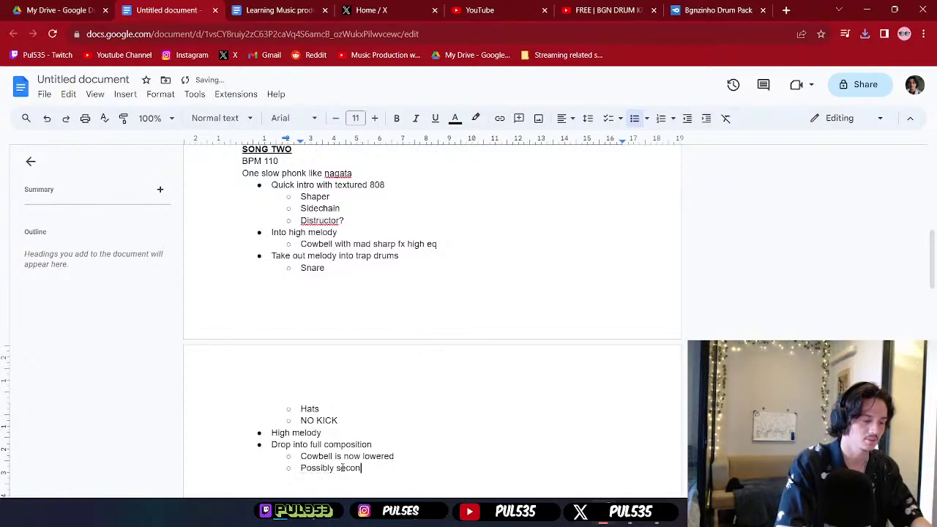
text(d bass?)
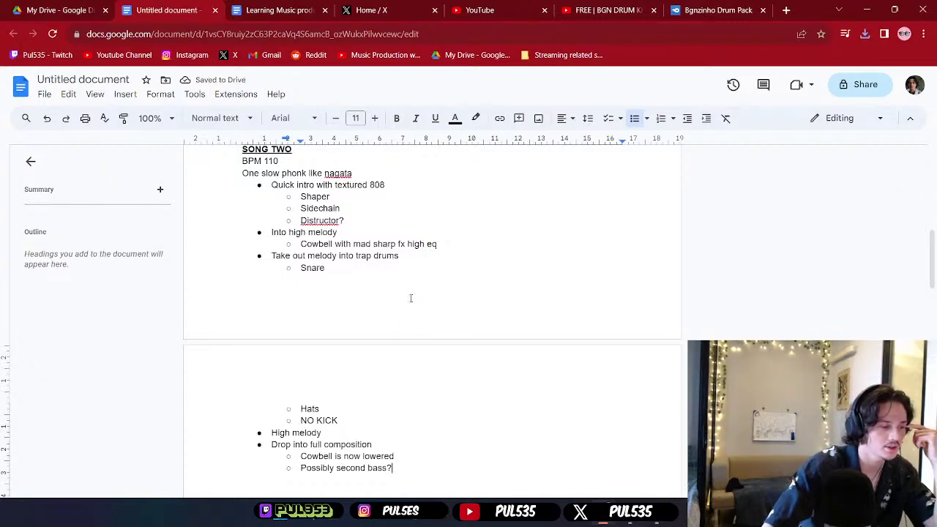
- Open the downloaded Bgnzinho Drum Pack.zip from the browser's recent downloads
scroll(410, 298, down, 1)
scroll(411, 297, up, 2)
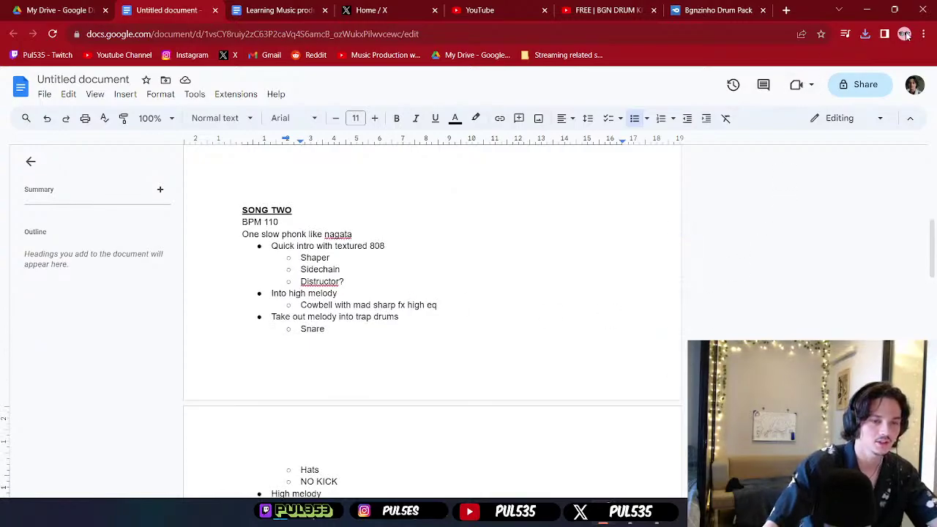
click(865, 33)
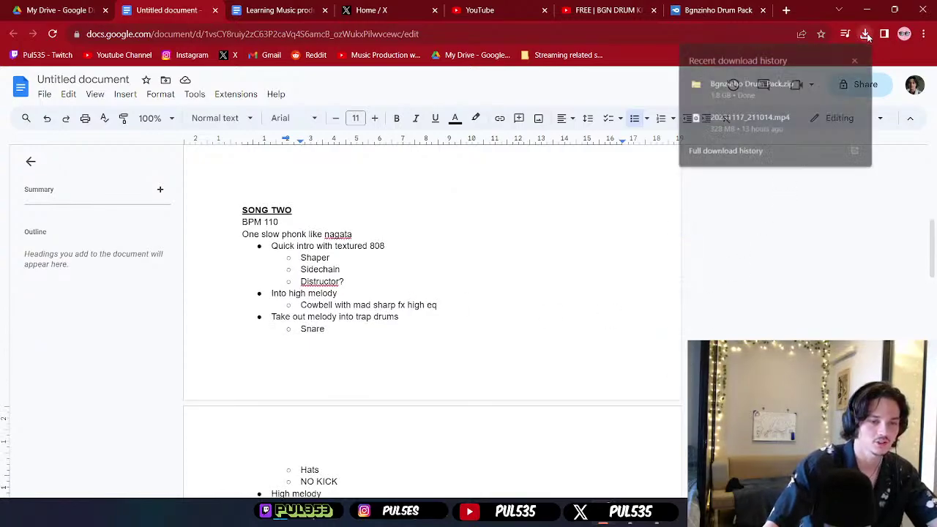
click(778, 88)
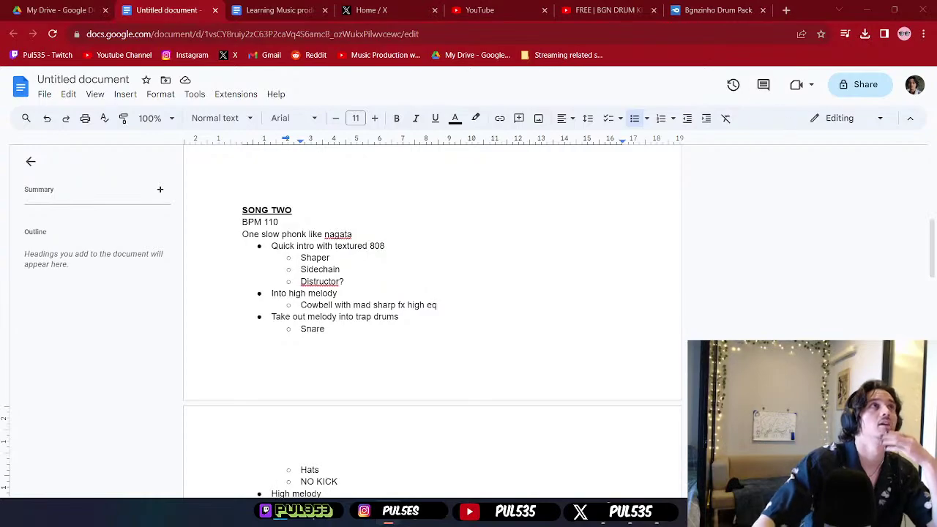
- Search Google for "how to put sound packs in fl studio 20" and watch "How to Install Sample Packs in FL Studio 20" up to 0:39
click(785, 10)
click(710, 34)
text(how to )
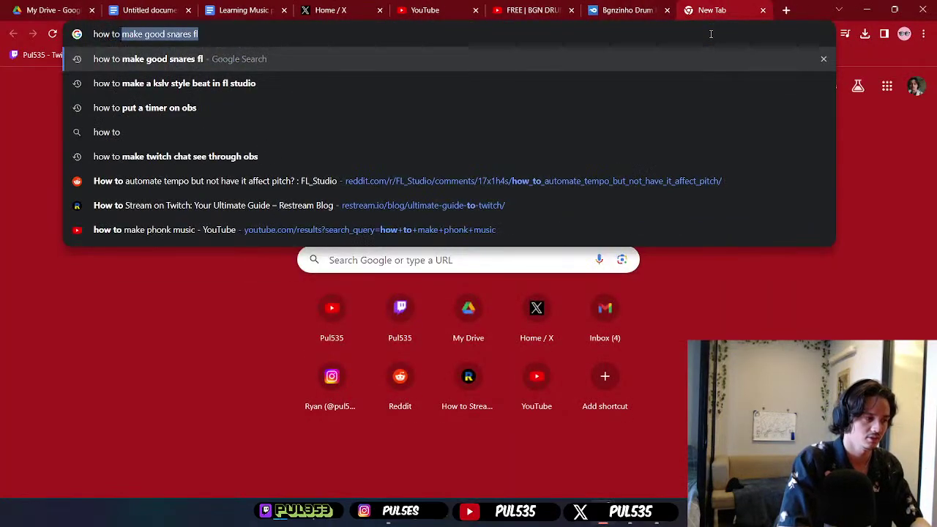
text(put sounds)
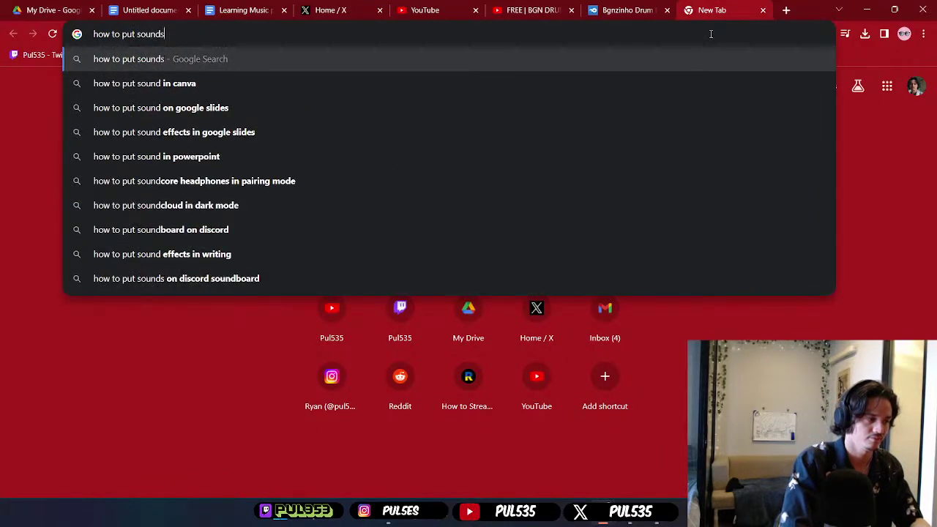
key(BackSpace)
text(packs)
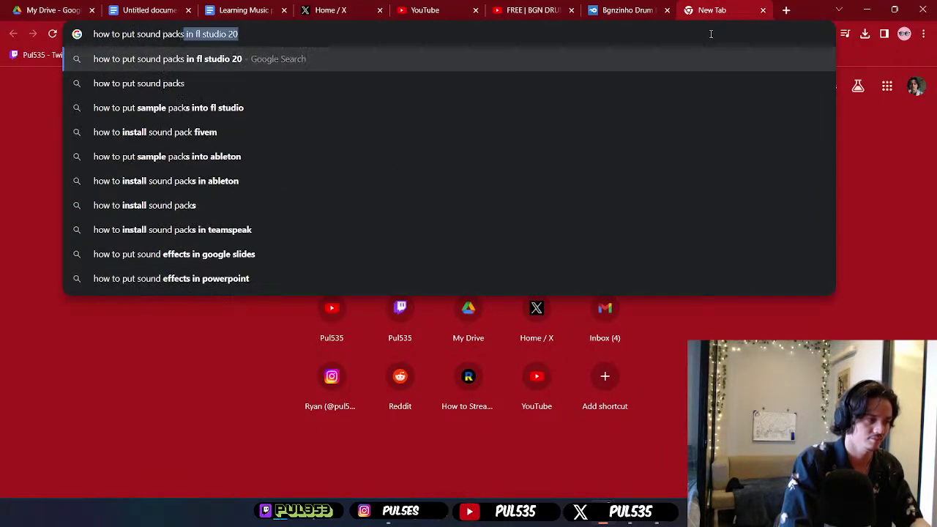
text( in)
key(Return)
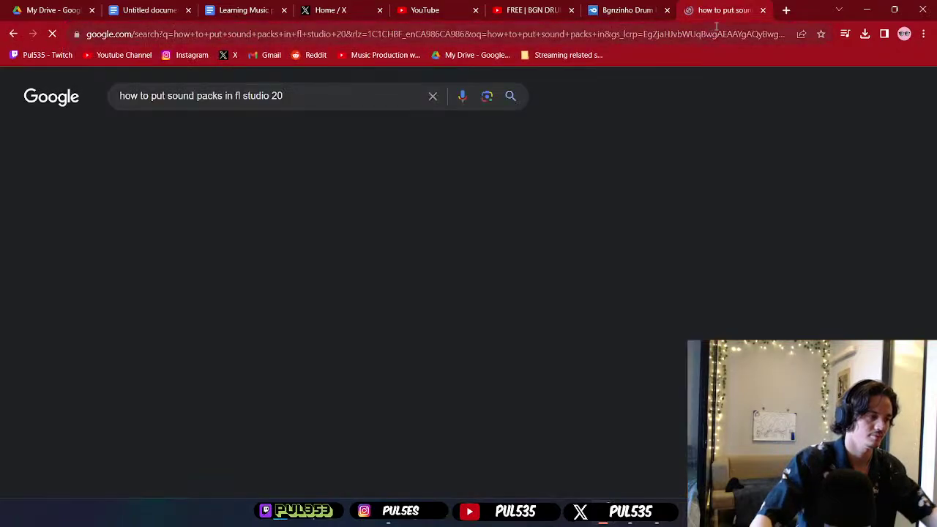
click(177, 223)
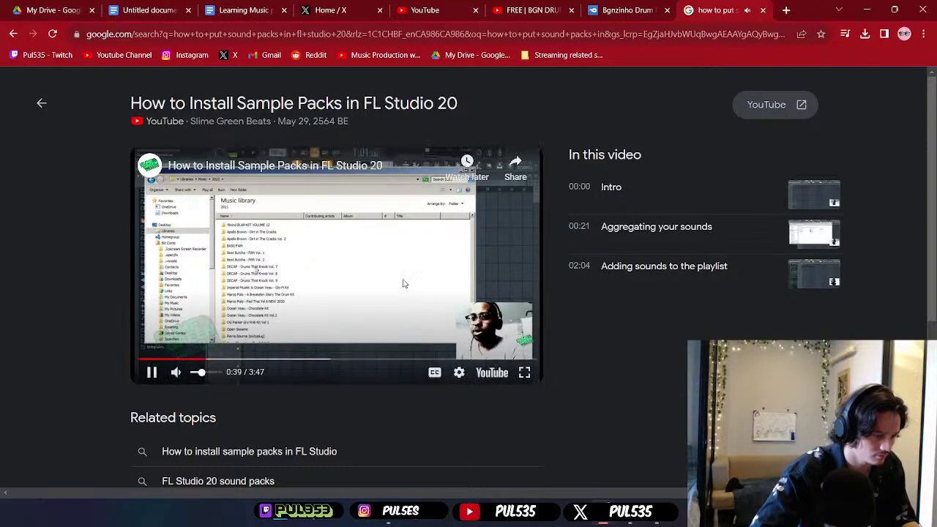
click(403, 283)
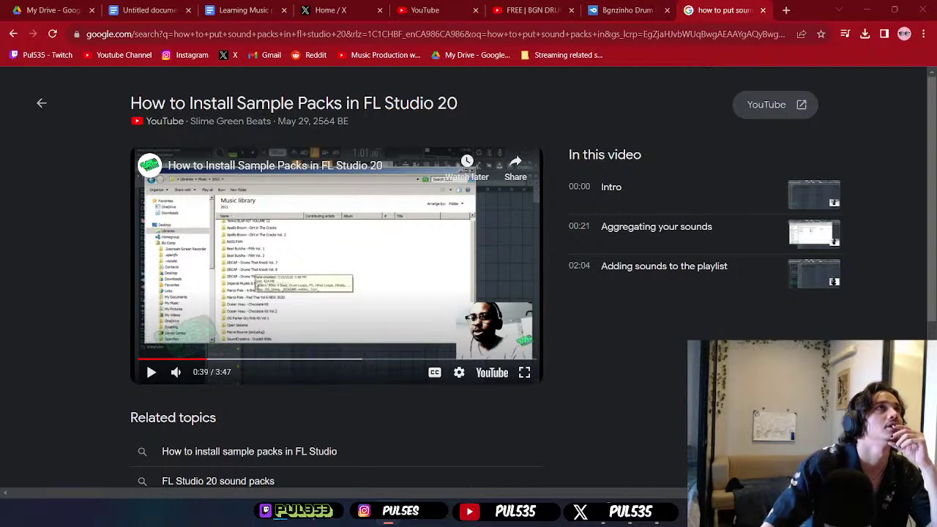
- Open the Documents folder in File Explorer and place the Bgnzinho Drum Pack window beside it
key(super+e)
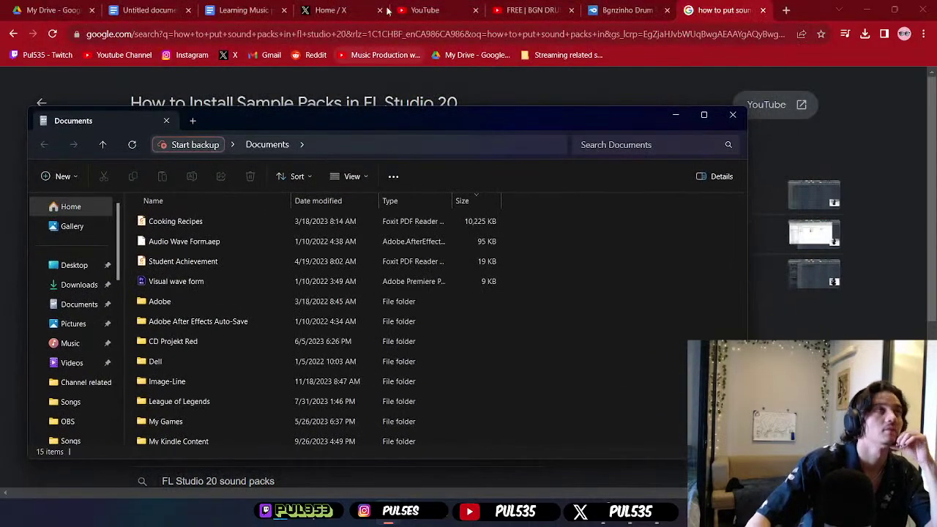
drag(712, 76, 791, 88)
click(377, 119)
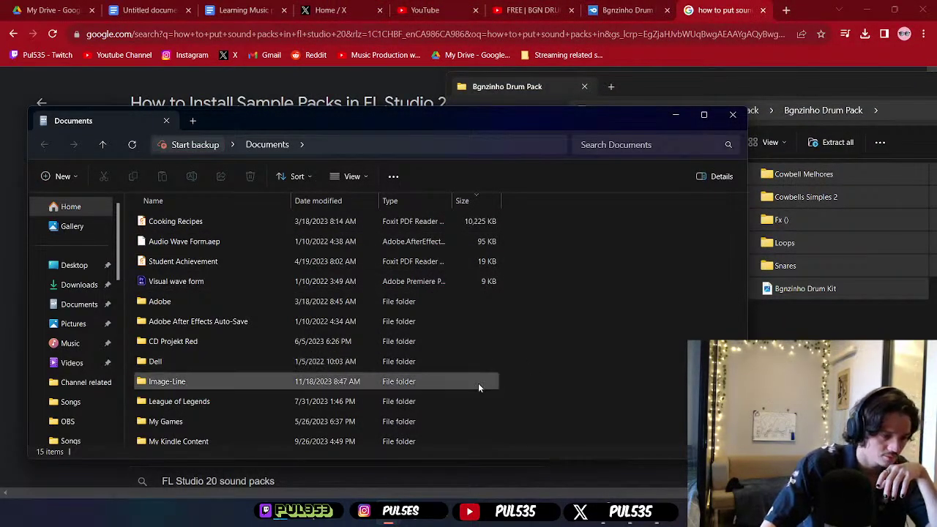
- Create a new folder named "FL sound library" in the Documents folder
right_click(479, 406)
click(673, 402)
right_click(673, 402)
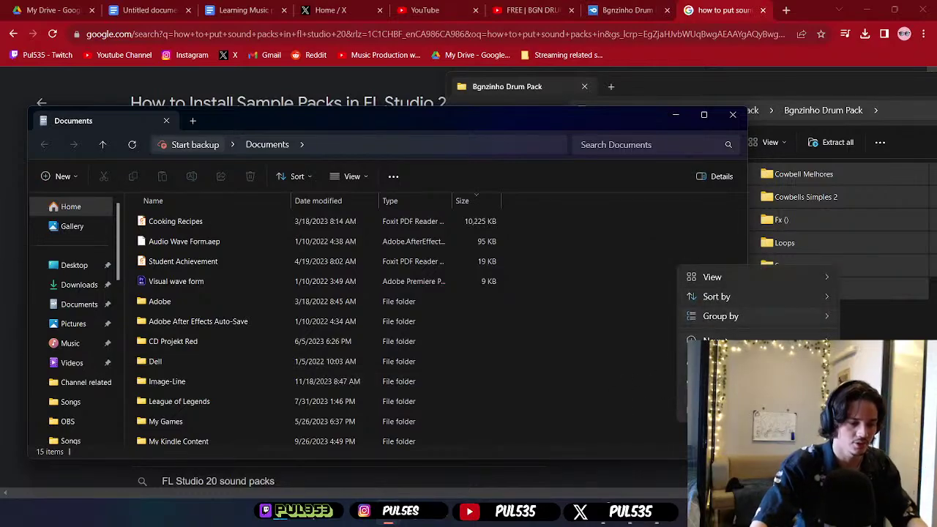
mouse_move(707, 339)
click(582, 128)
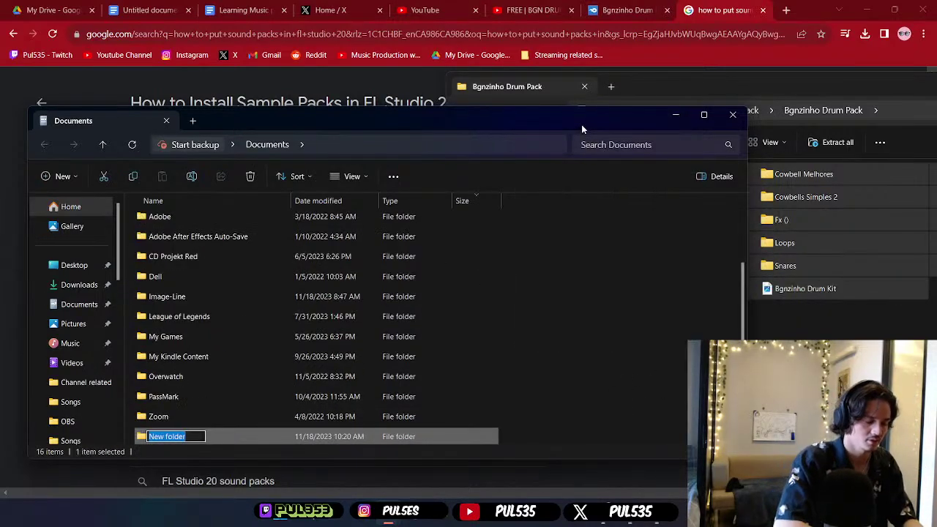
text(FL sound library)
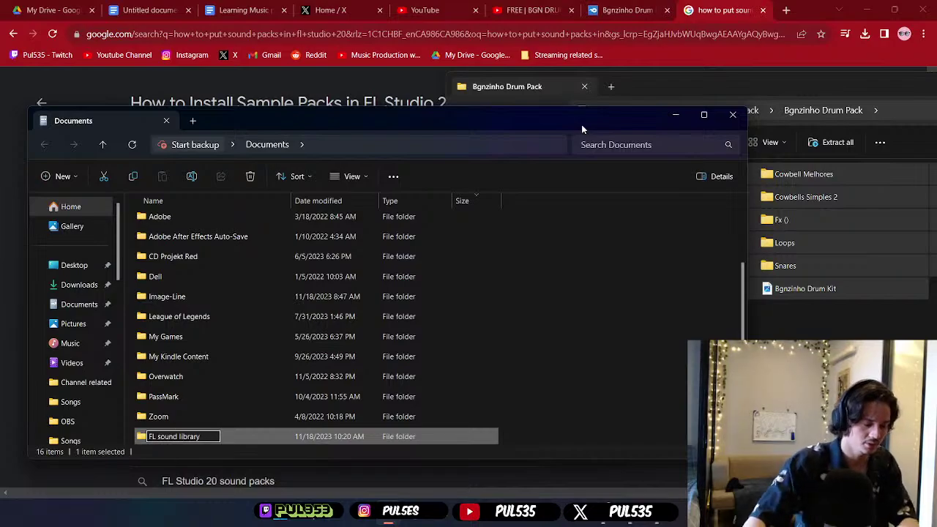
key(Return)
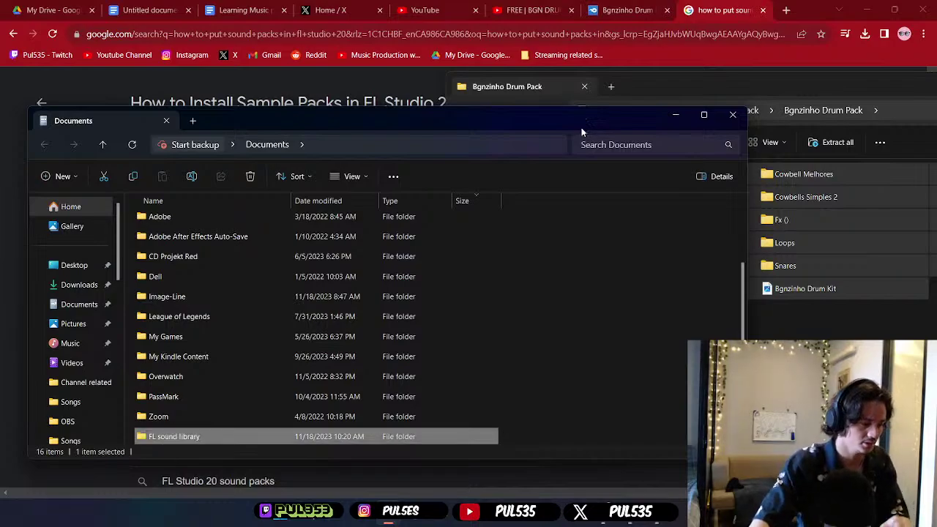
- Paste the copied Bgnzinho Drum Pack contents into the FL sound library folder and close the Bgnzinho Drum Pack window
double_click(230, 437)
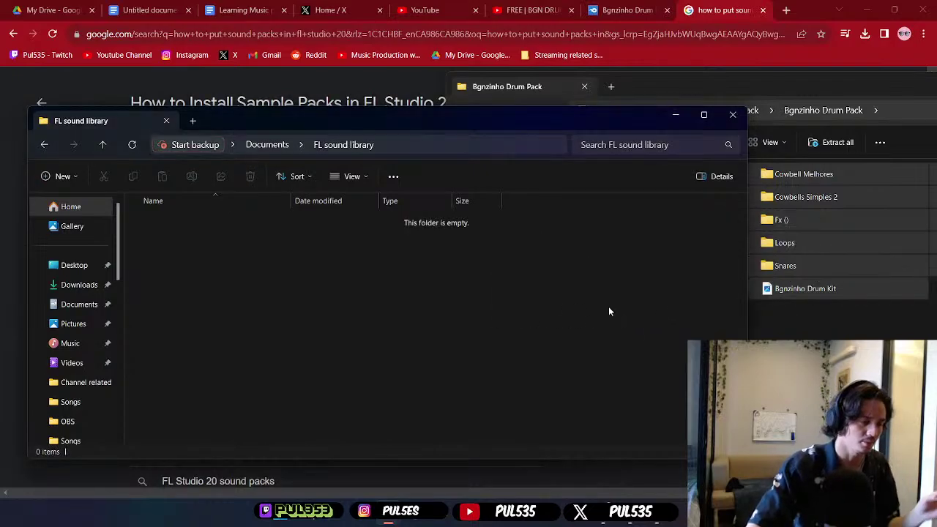
key(ctrl+v)
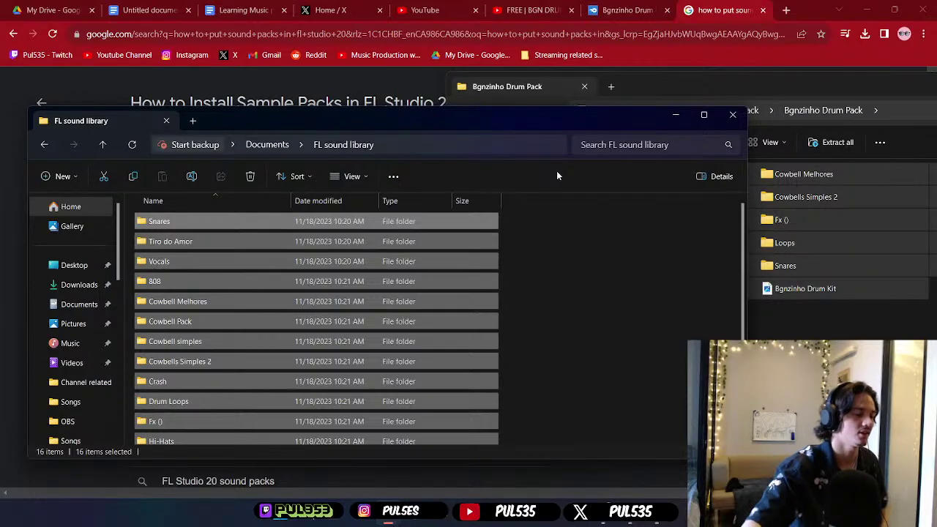
click(729, 87)
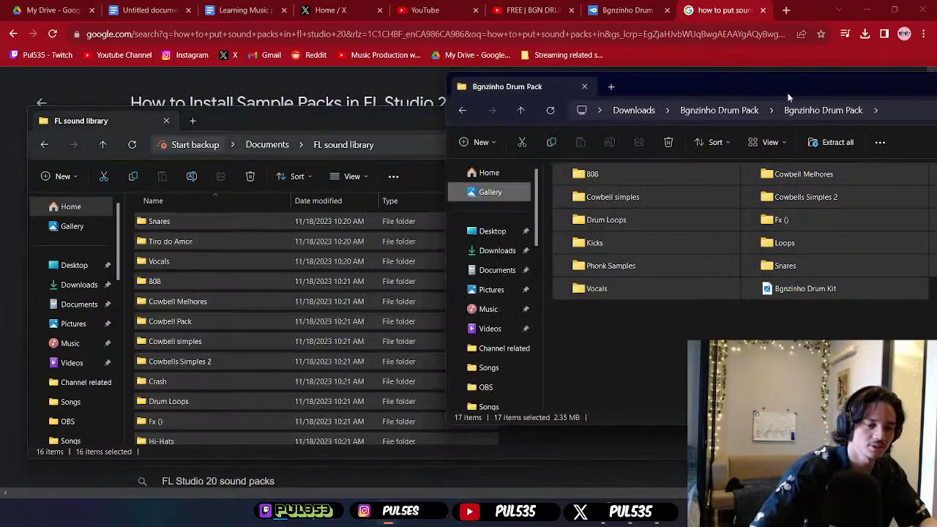
drag(824, 86, 619, 77)
click(924, 82)
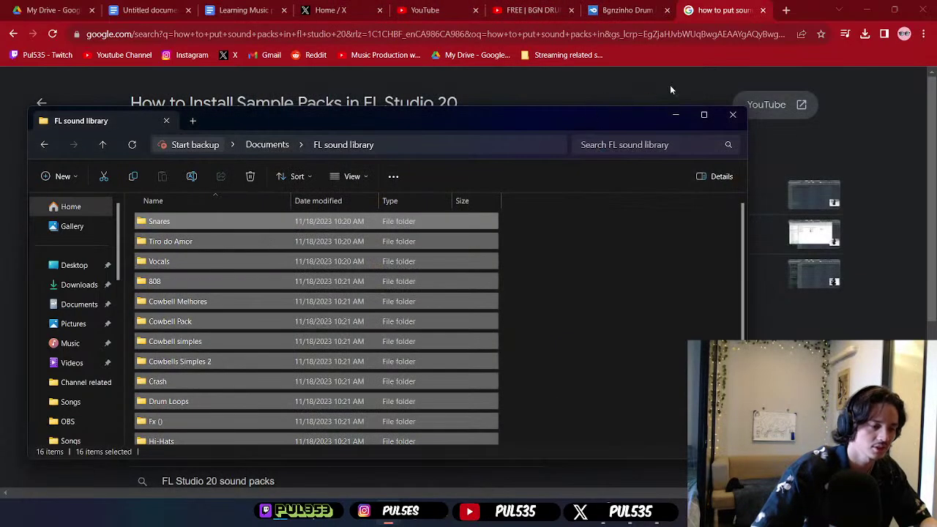
- Return to the browser and watch "How to Install Sample Packs in FL Studio 20" from 0:39 to 1:04
click(669, 88)
click(326, 238)
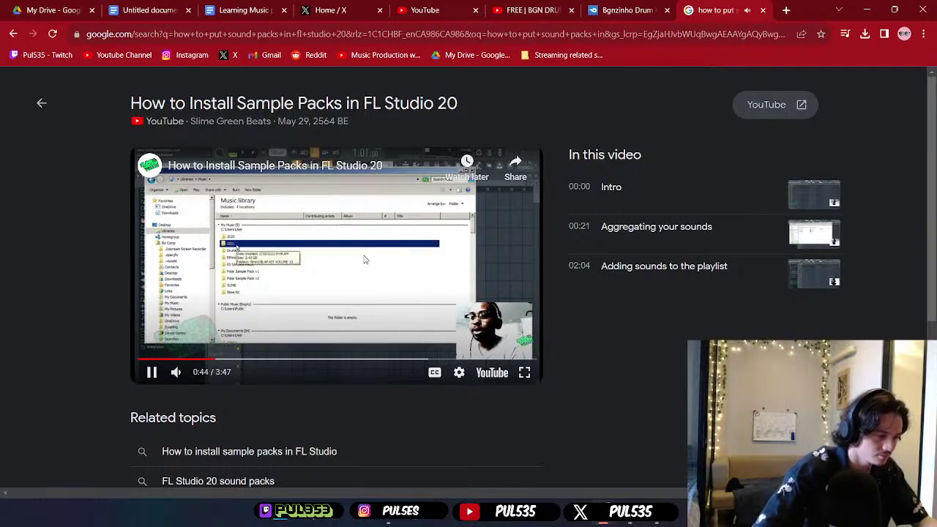
click(237, 360)
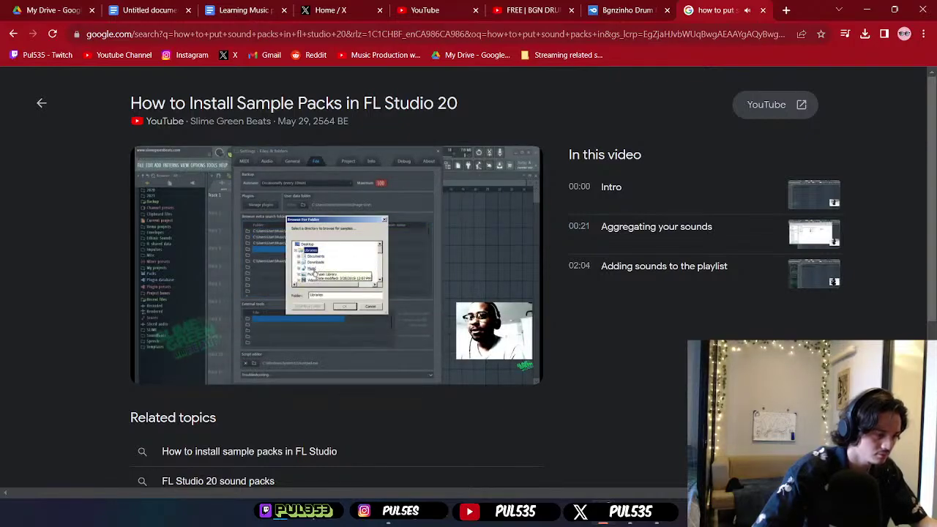
key(space)
- Switch to FL Studio and start choosing a directory for the first browser extra search folder in the file settings
mouse_move(628, 522)
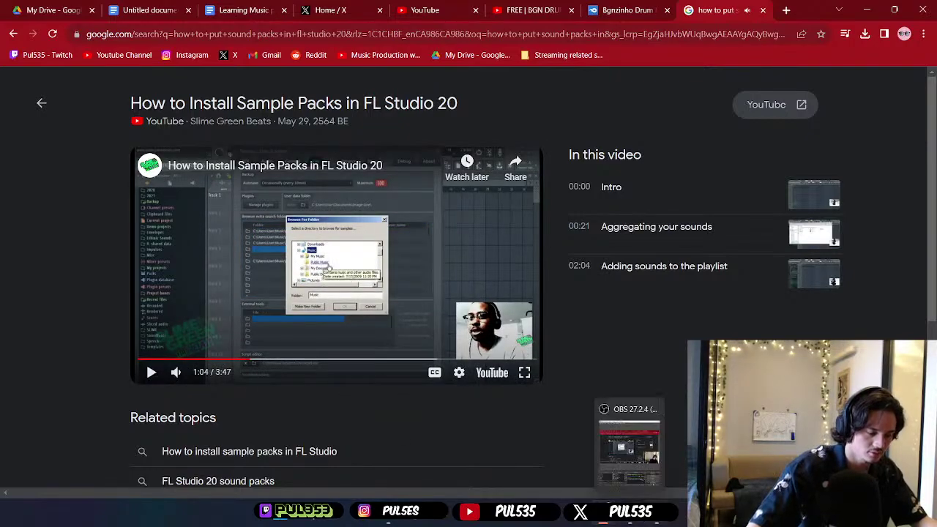
key(alt+Tab)
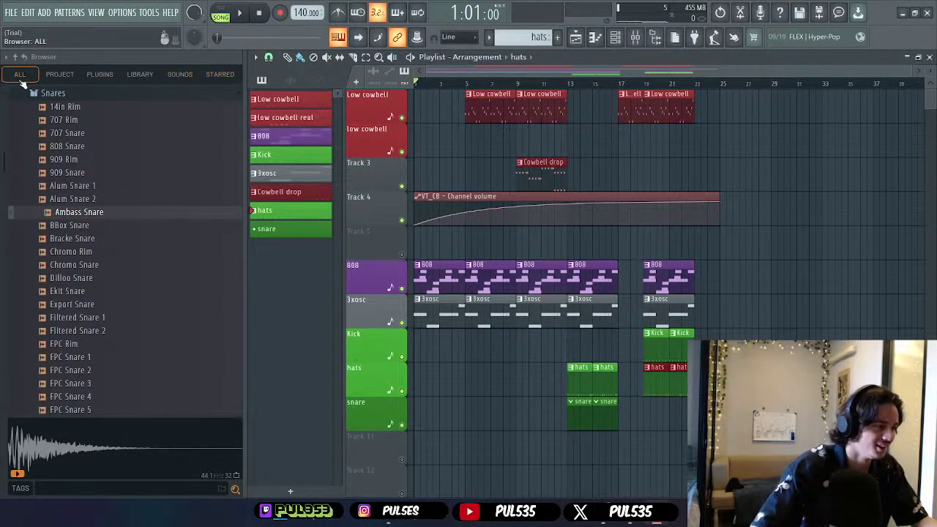
scroll(107, 106, up, 8)
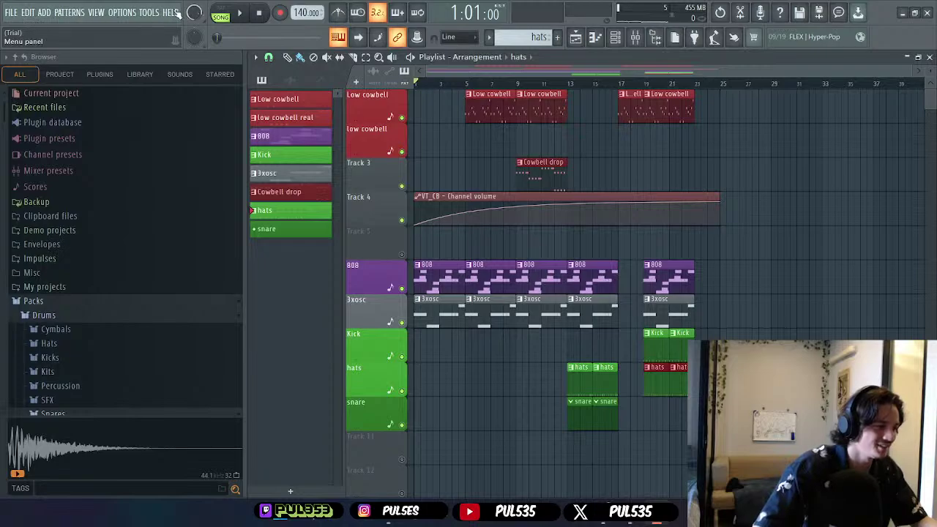
click(123, 12)
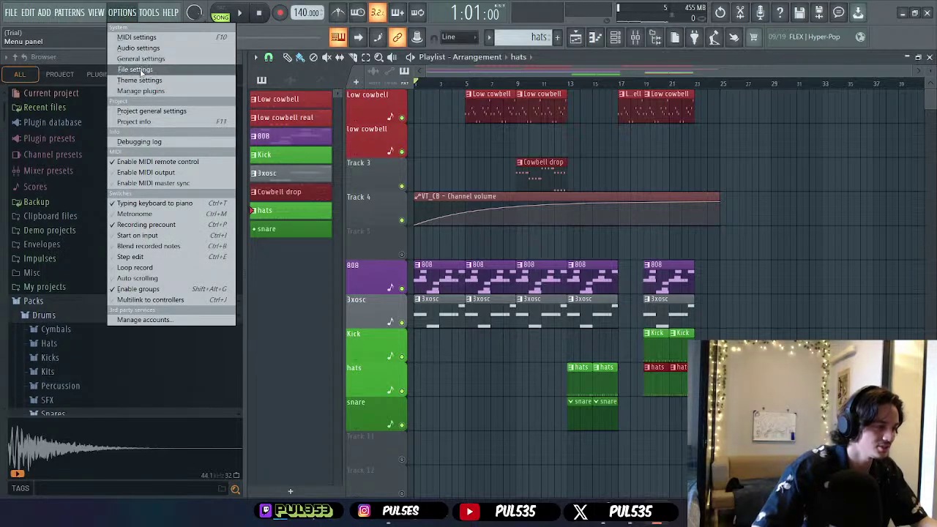
click(142, 71)
click(295, 203)
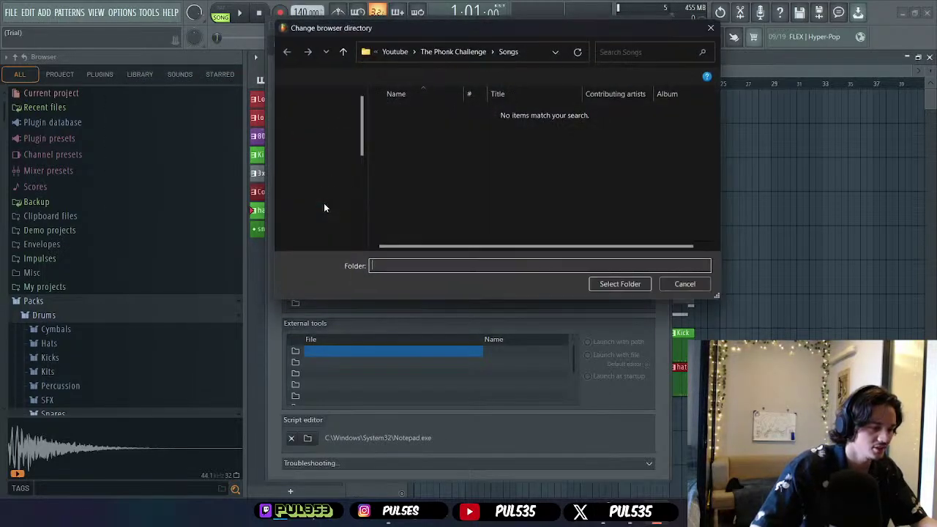
- Set the FL sound library folder in Documents as the browser extra search folder and close the settings
scroll(326, 175, up, 5)
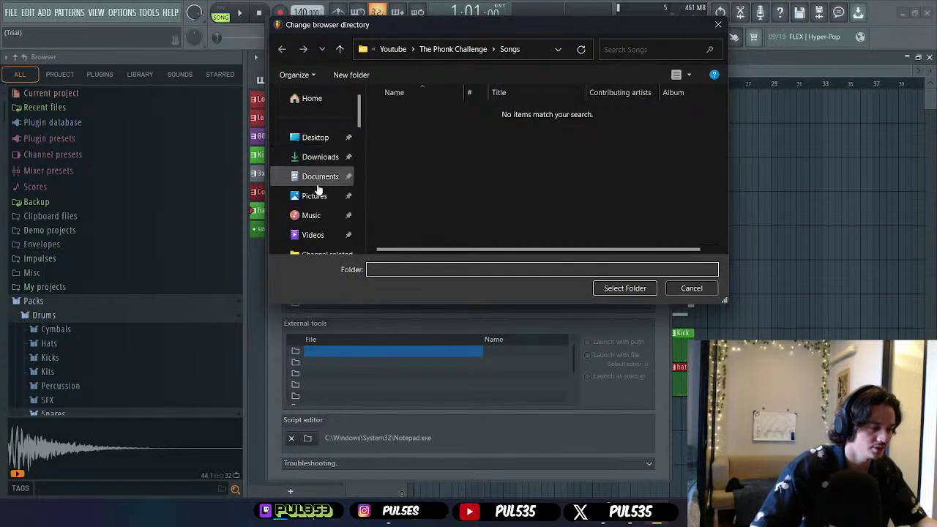
click(322, 177)
scroll(478, 195, down, 1)
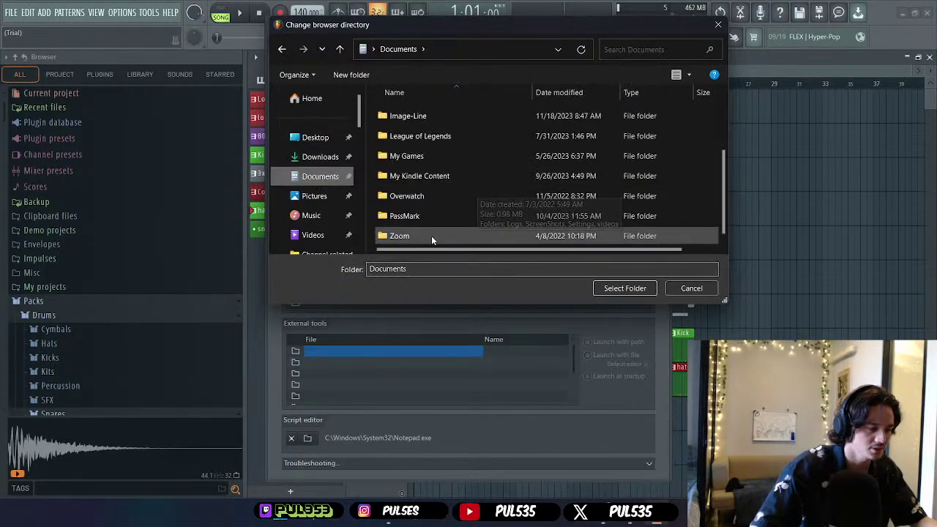
scroll(420, 146, up, 2)
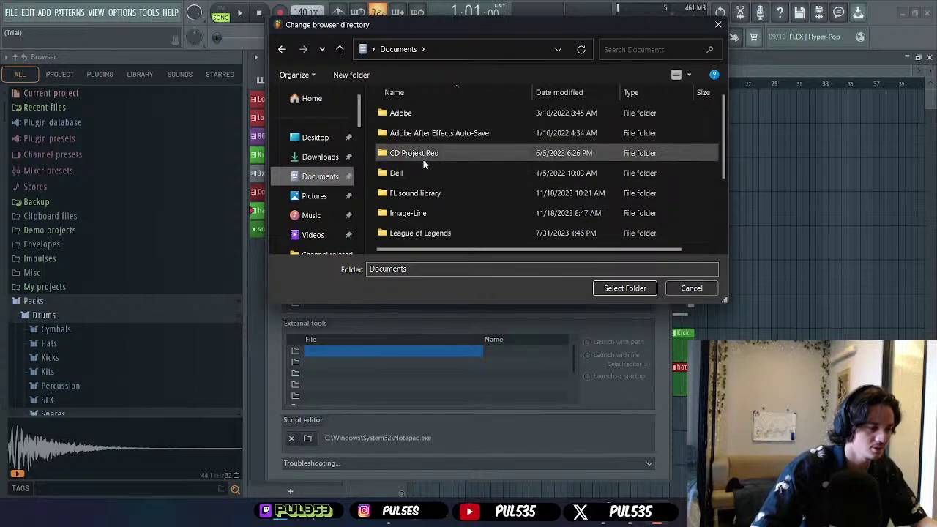
scroll(430, 133, down, 2)
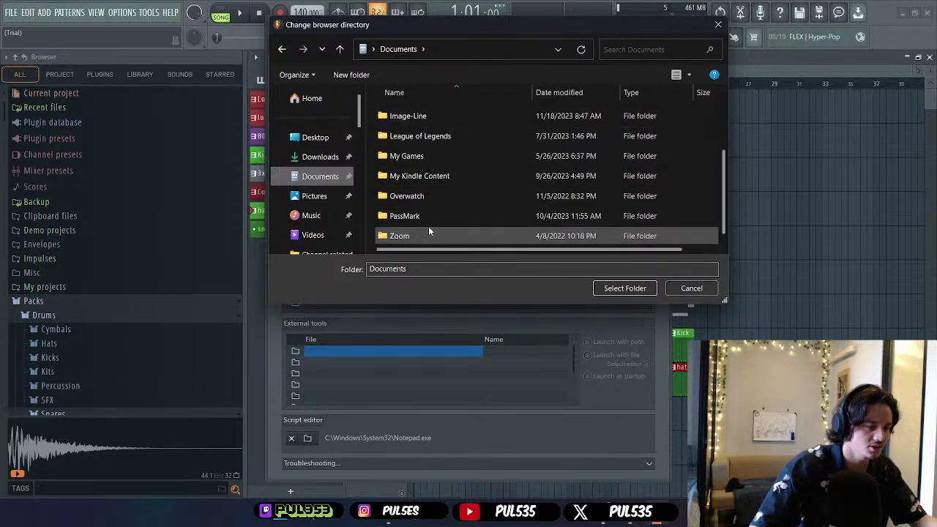
scroll(419, 139, up, 1)
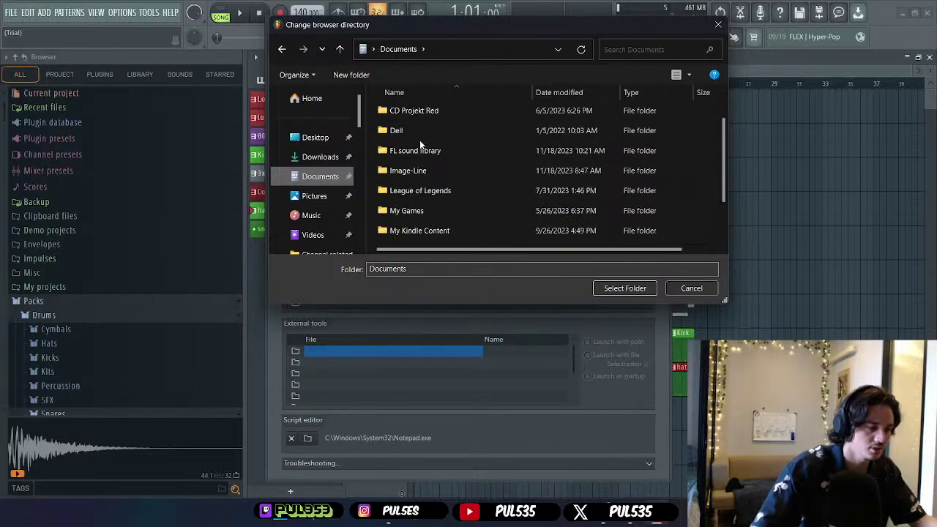
click(423, 152)
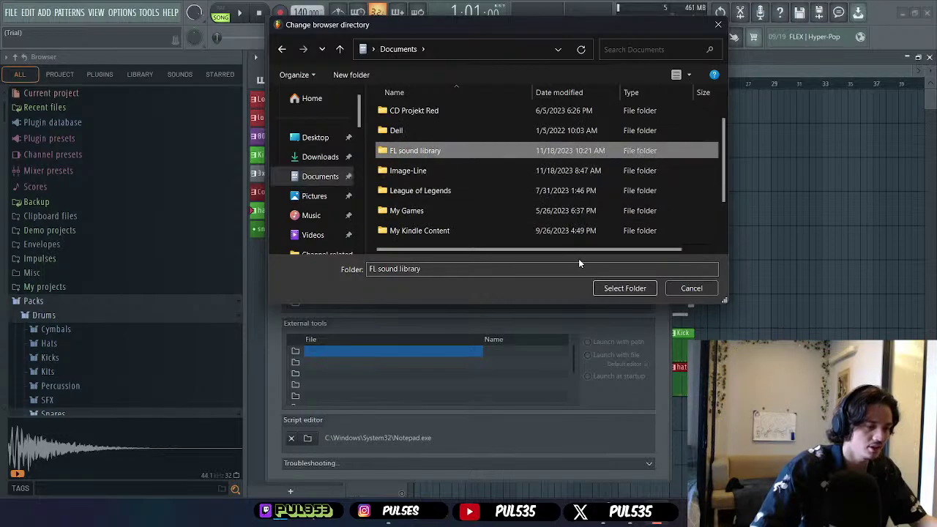
click(625, 288)
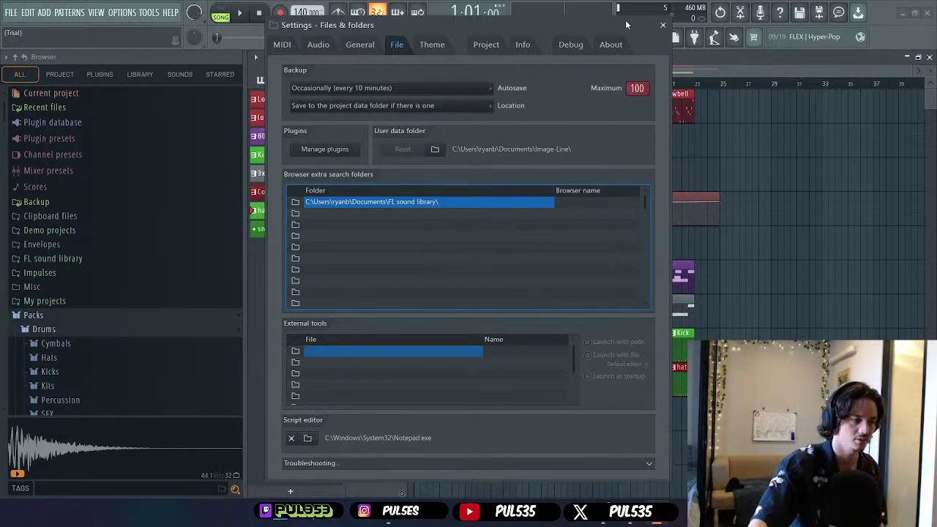
click(663, 25)
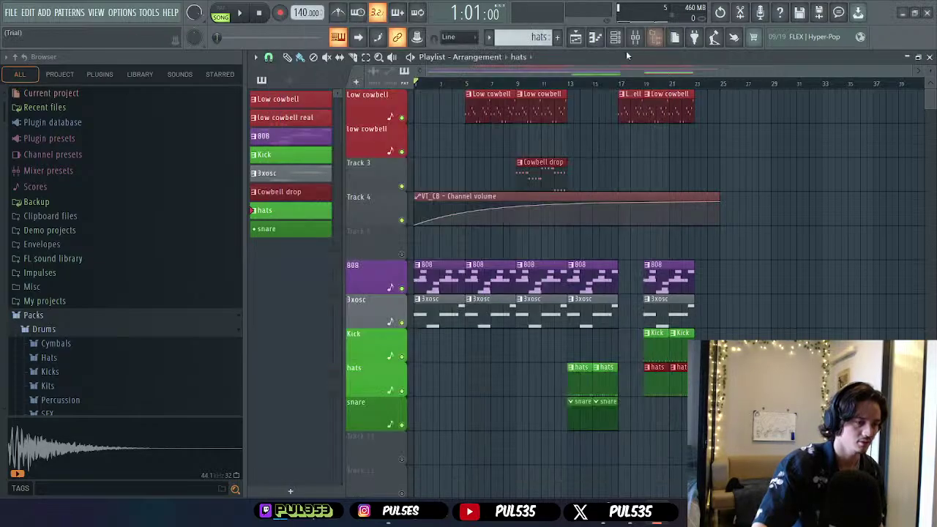
- Collapse the expanded Snares, Drums, Legacy and Packs folders in the sample browser
scroll(158, 362, down, 3)
click(119, 289)
scroll(119, 288, down, 5)
scroll(119, 299, up, 5)
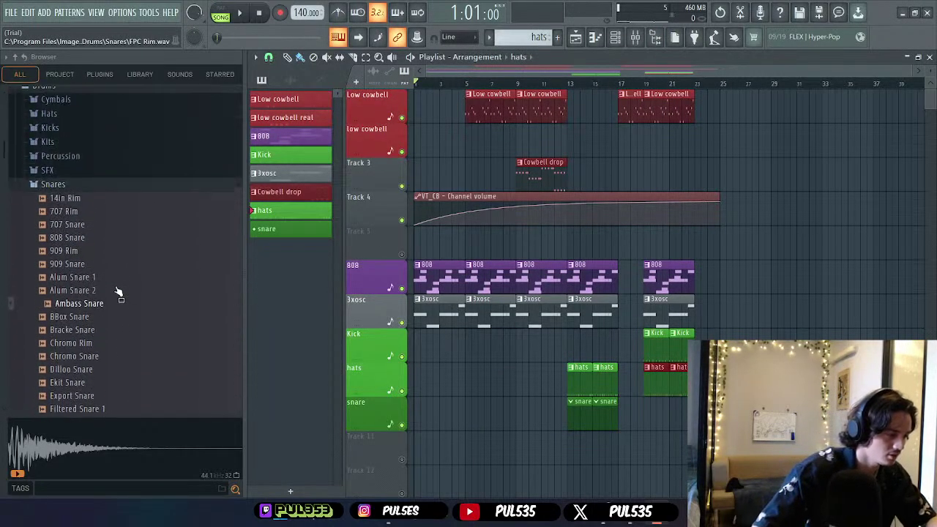
click(70, 191)
scroll(102, 216, up, 3)
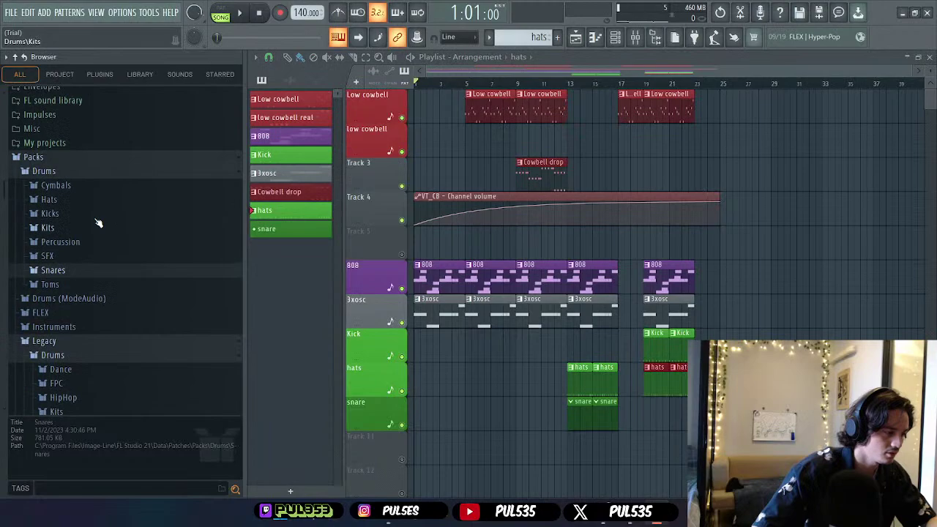
click(72, 170)
click(63, 245)
click(72, 270)
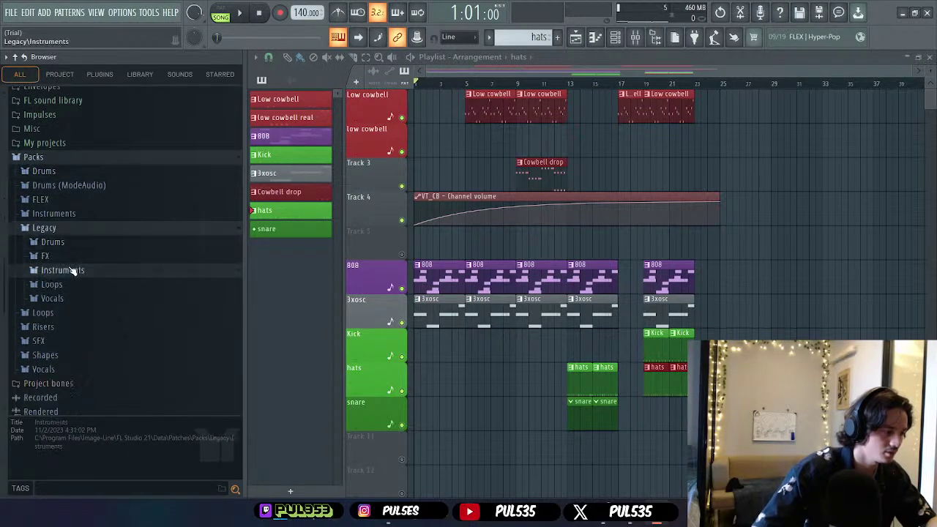
click(73, 246)
click(75, 242)
click(75, 229)
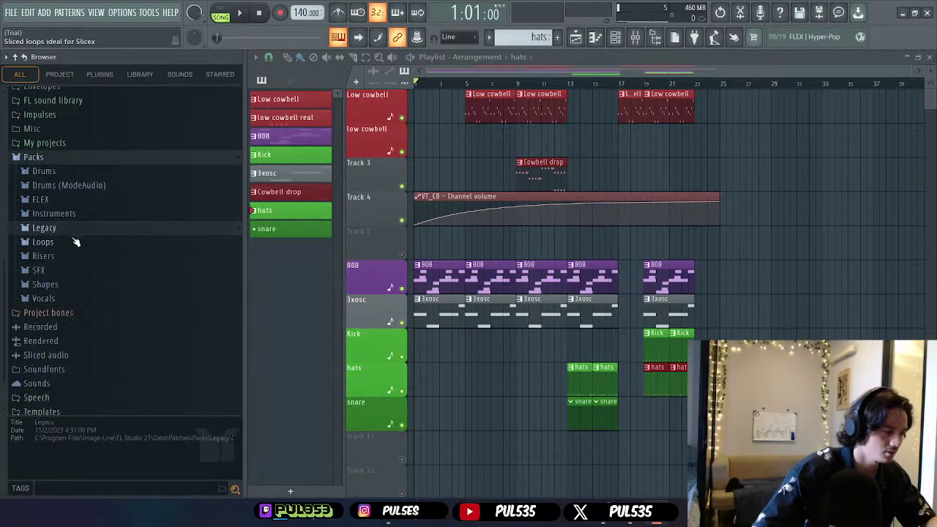
scroll(97, 264, up, 4)
click(57, 316)
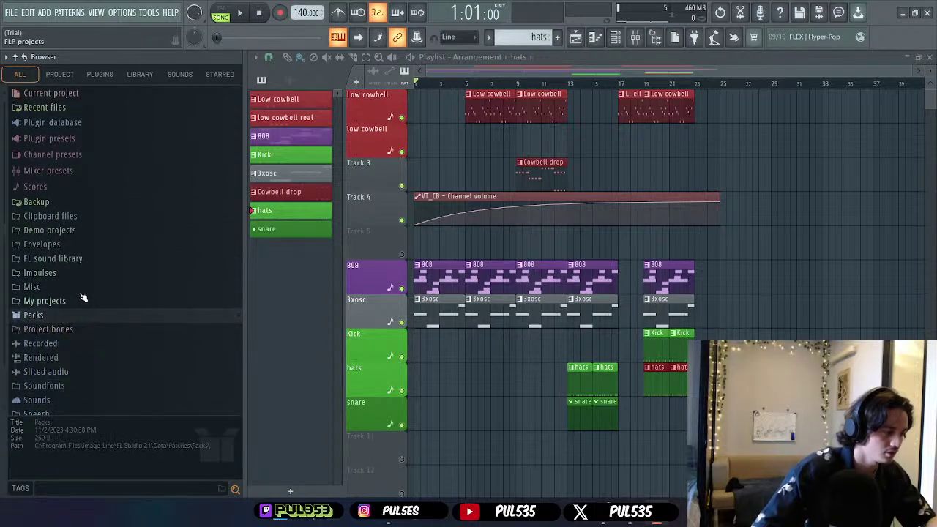
- Expand the FL sound library folder in the browser down to its 808 ++ Distorcido subfolder
click(75, 262)
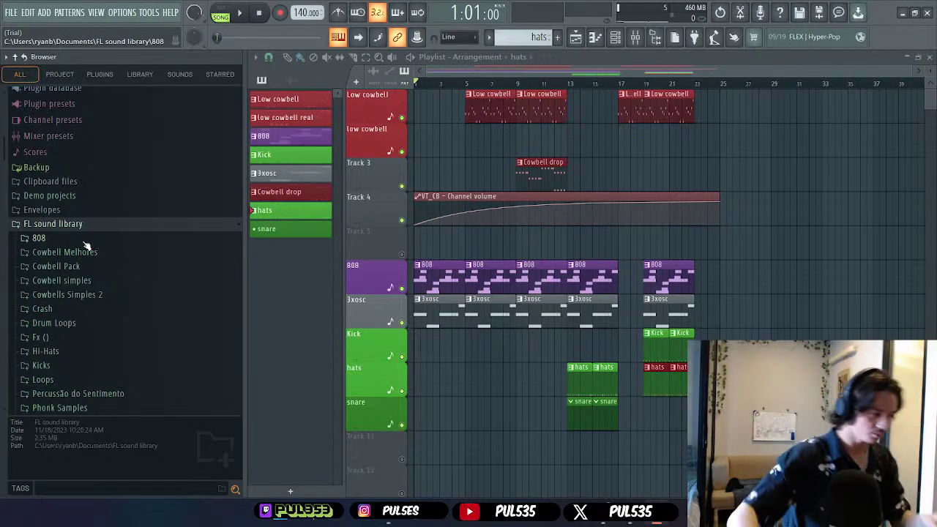
click(85, 242)
click(88, 252)
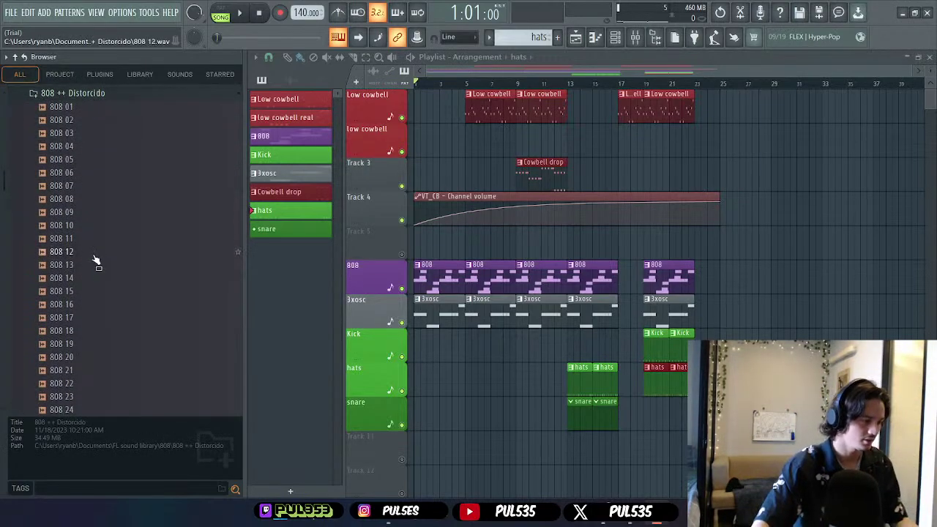
- Audition several bass samples in the 808 ++ Distorcido folder, including 808 13 and 808 03, ending on 808 01
click(96, 255)
key(Down)
key(Down)
key(Down)
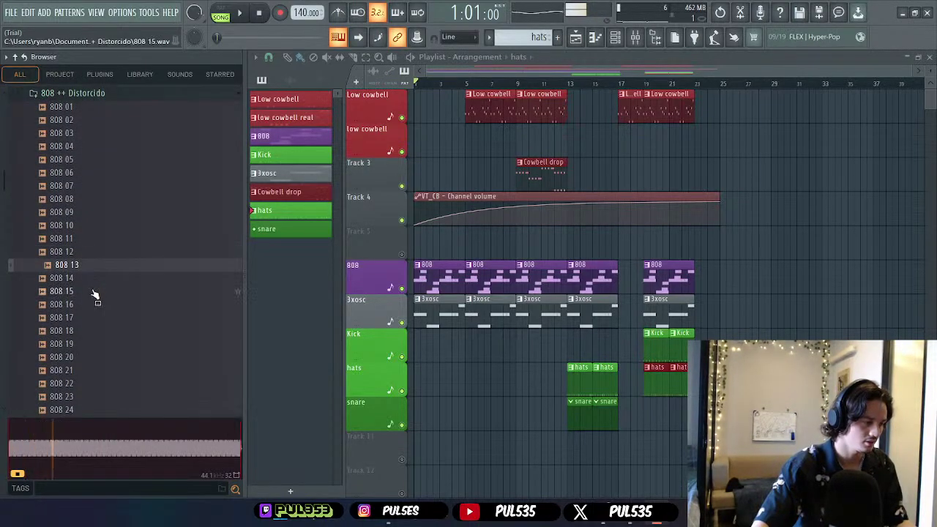
key(Up)
key(Up)
key(Up)
key(Up)
key(Up)
key(Up)
key(Up)
key(Up)
key(Up)
key(Up)
key(Up)
key(Up)
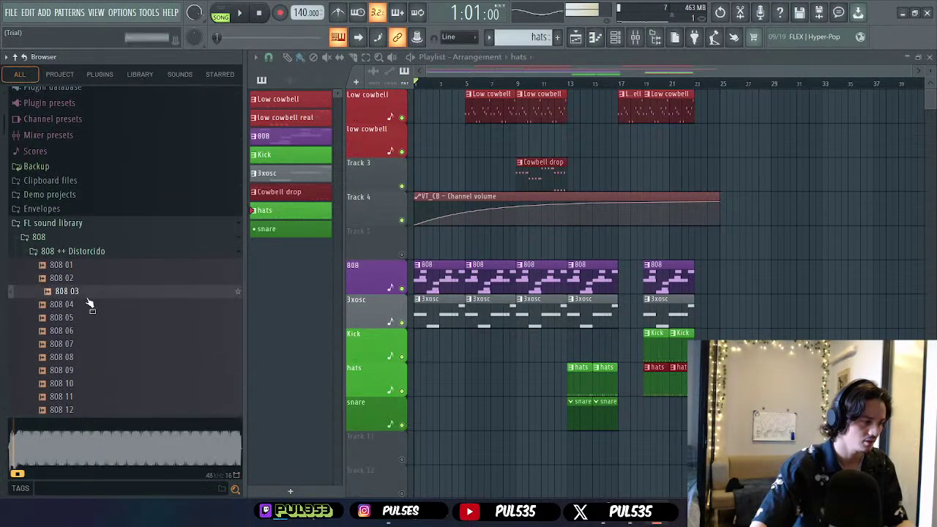
click(85, 277)
click(86, 265)
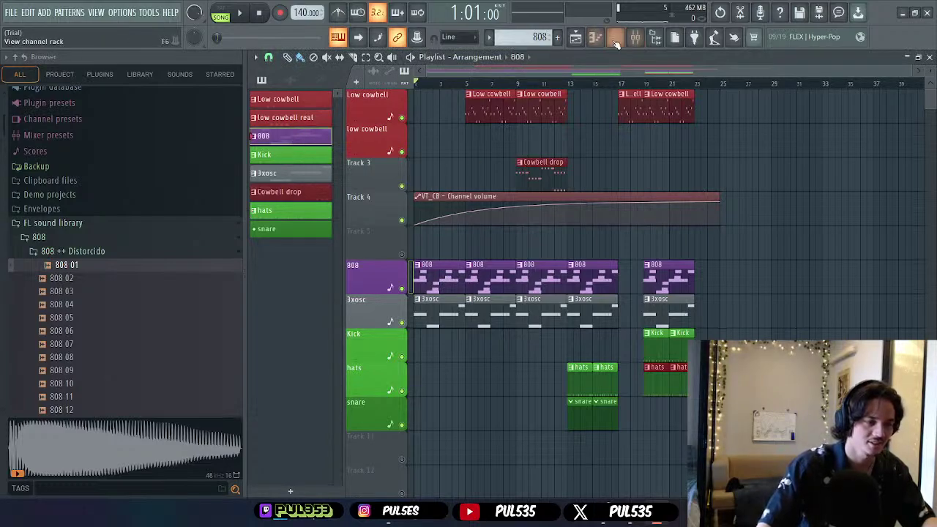
- Open the channel rack over the playlist
key(F6)
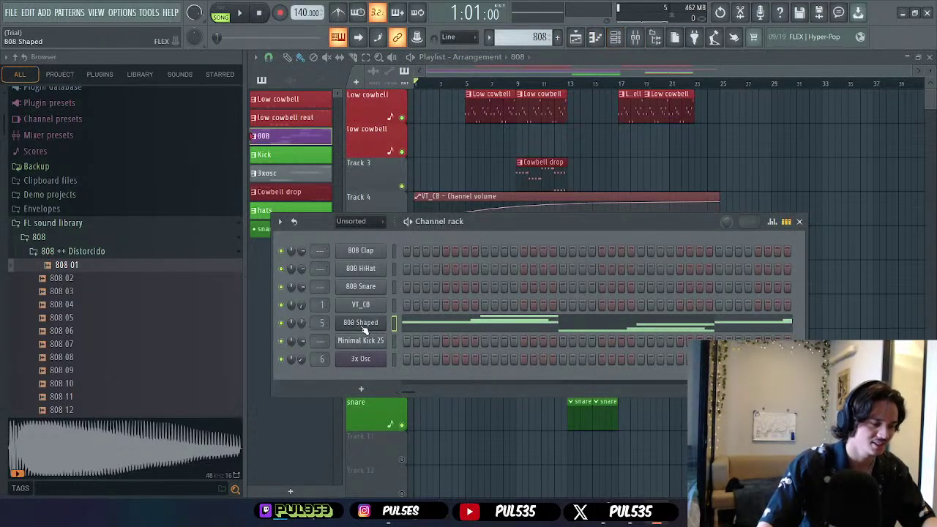
click(362, 393)
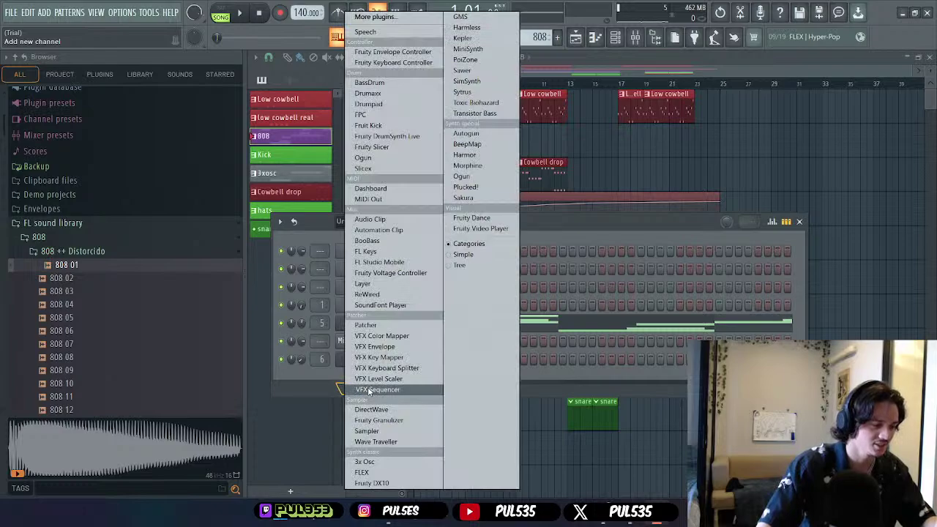
click(303, 380)
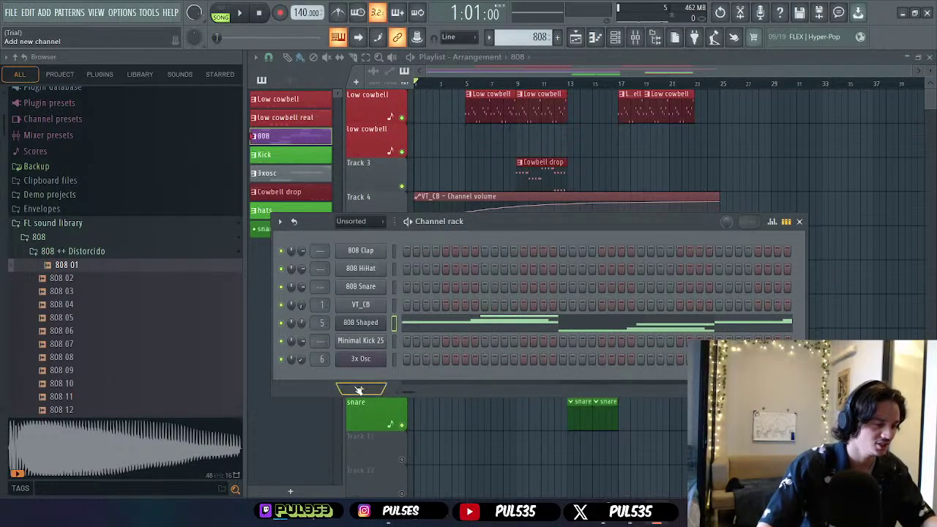
- Audition the samples 808 01 through 808 09 in the 808 ++ Distorcido folder one after another
click(79, 266)
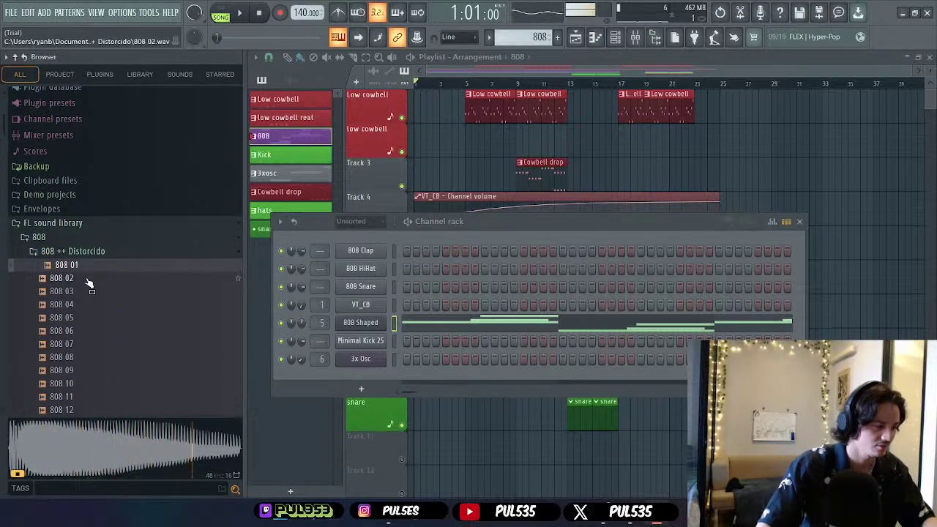
click(87, 280)
click(89, 292)
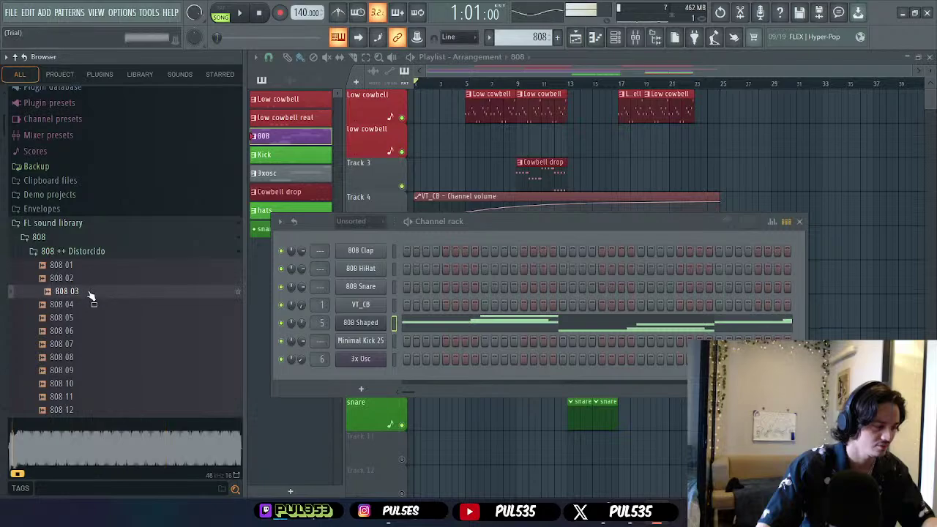
click(93, 306)
click(103, 322)
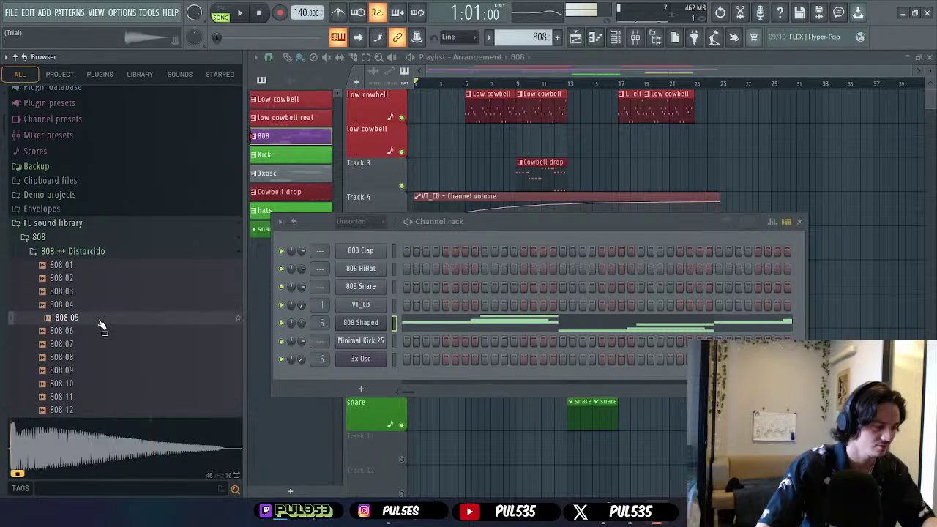
click(101, 332)
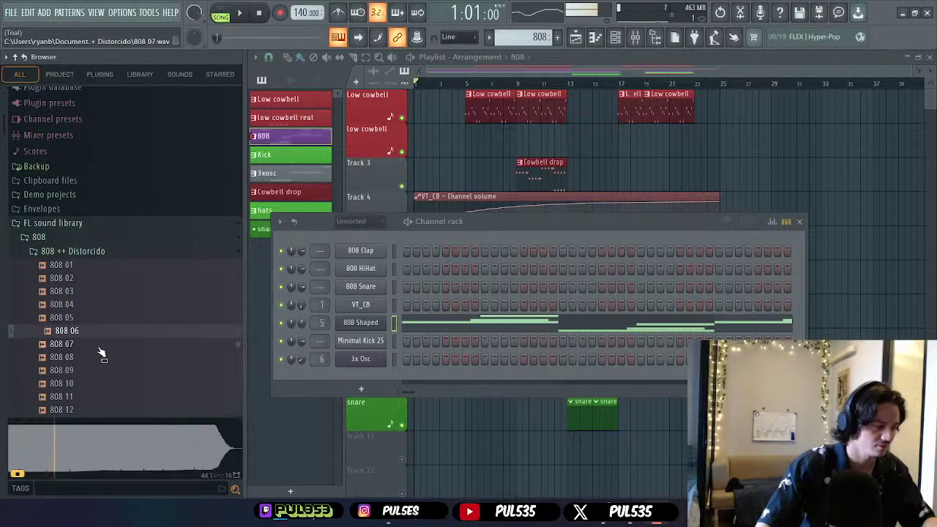
click(101, 349)
click(102, 360)
click(107, 372)
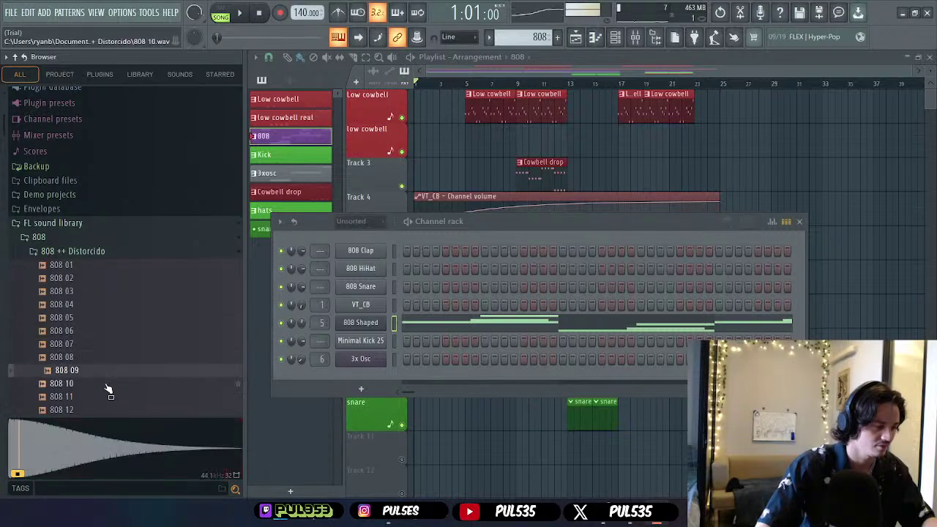
- Audition the samples from 808 35 backwards to 808 23 in the 808 ++ Distorcido folder, returning to 808 25
scroll(110, 322, down, 10)
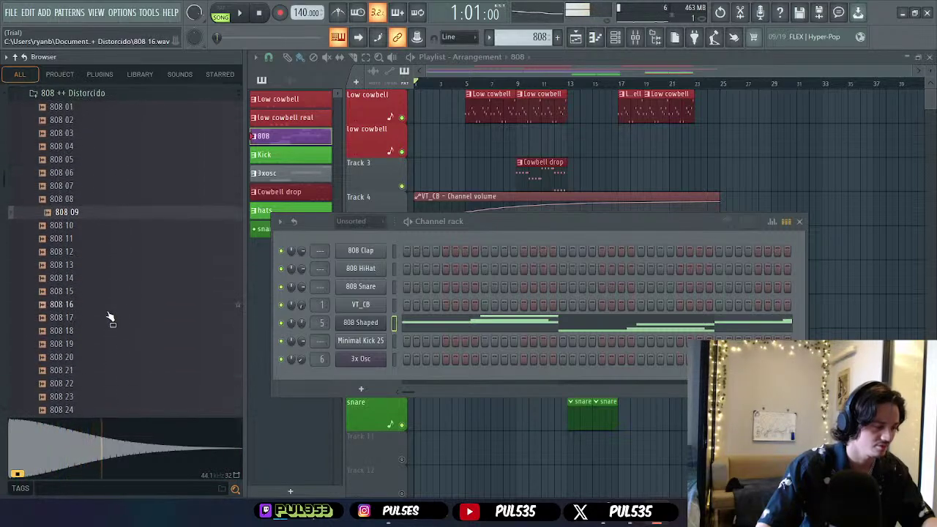
scroll(99, 286, up, 1)
click(91, 239)
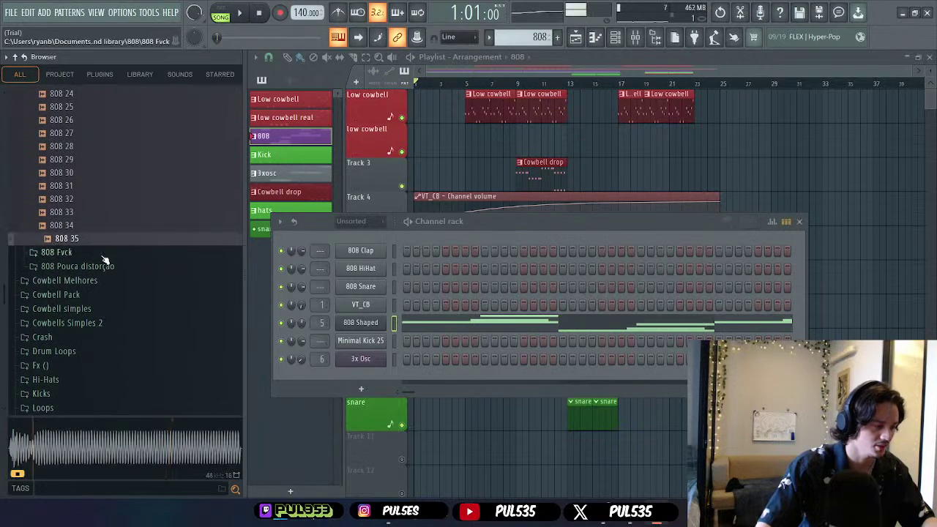
drag(87, 227, 88, 212)
key(Up)
key(Up)
key(Up)
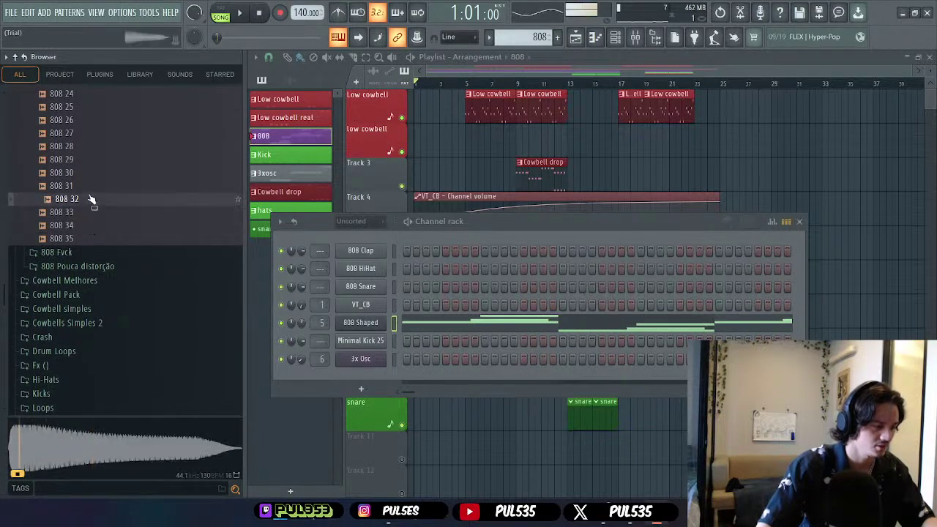
scroll(98, 209, up, 1)
scroll(97, 209, up, 2)
click(80, 251)
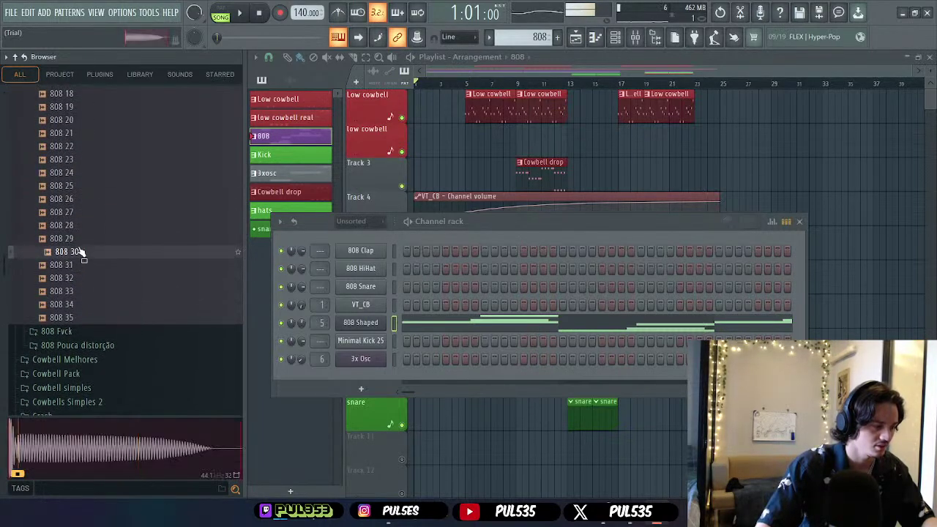
click(79, 238)
click(81, 224)
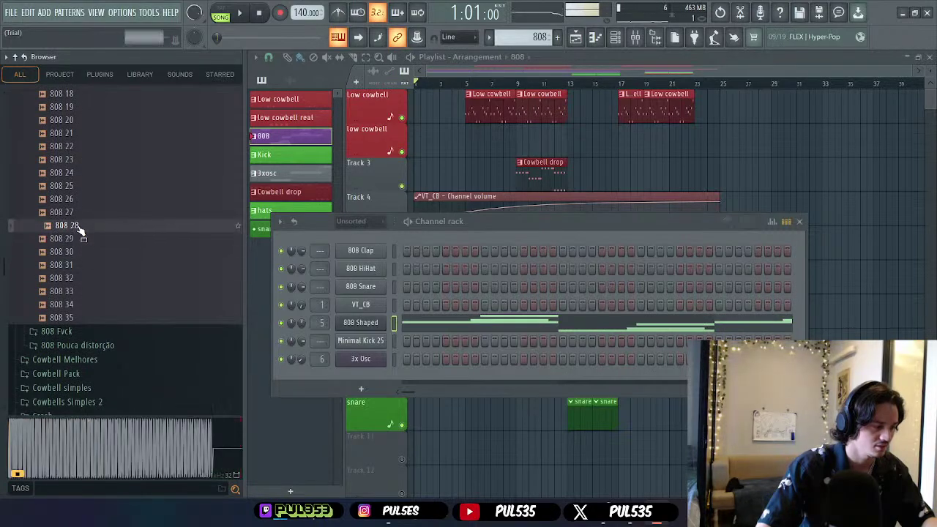
click(86, 212)
click(83, 200)
click(82, 186)
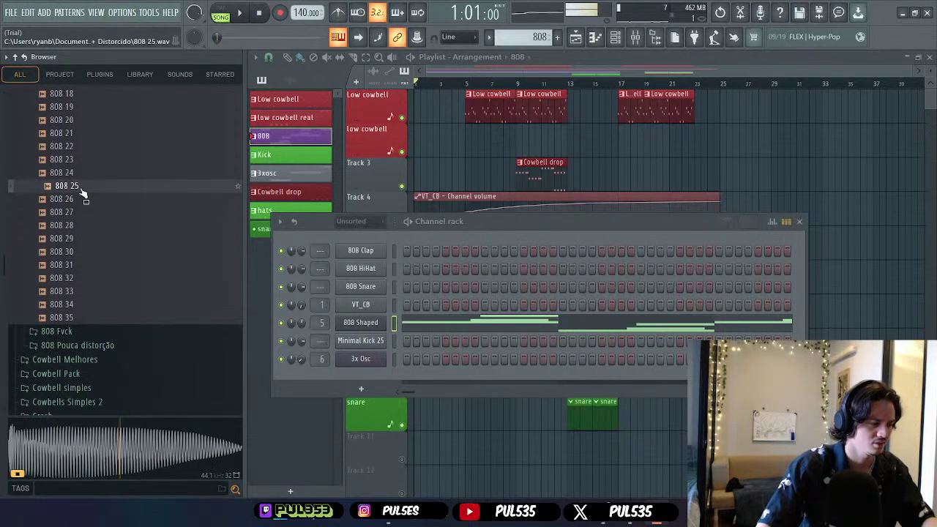
click(80, 173)
click(85, 159)
click(80, 185)
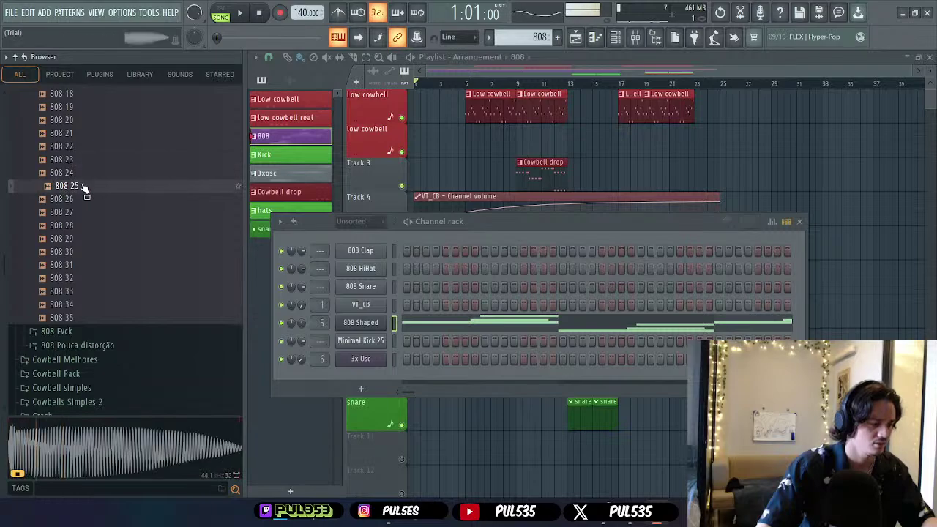
- Audition the remaining 808 ++ Distorcido samples in reverse order, from 808 24 back to 808 02
scroll(102, 210, up, 7)
scroll(102, 212, down, 2)
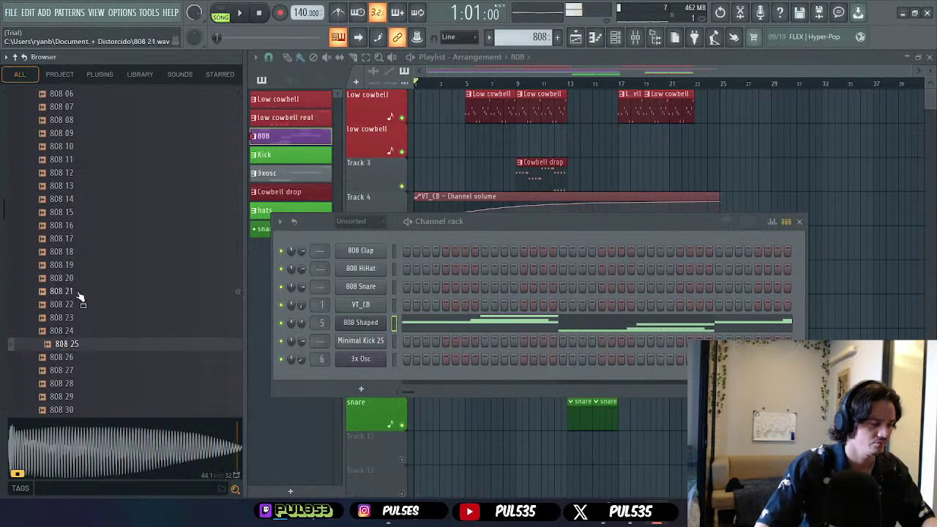
click(70, 331)
click(72, 317)
click(76, 304)
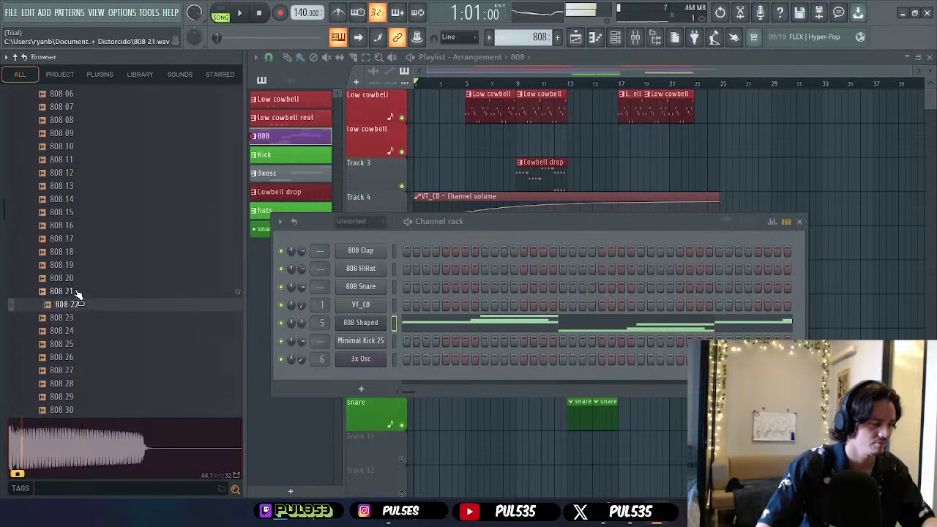
click(79, 279)
click(77, 265)
click(77, 252)
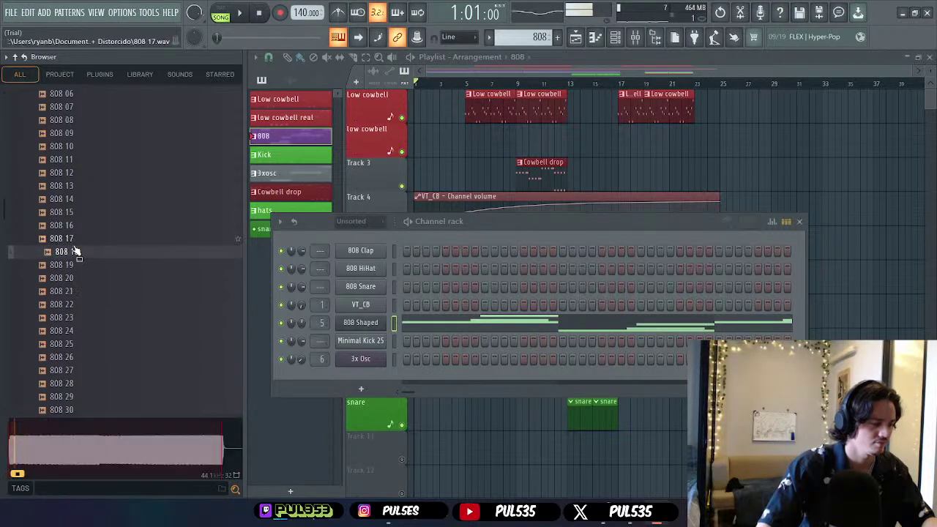
click(76, 238)
click(79, 225)
click(83, 212)
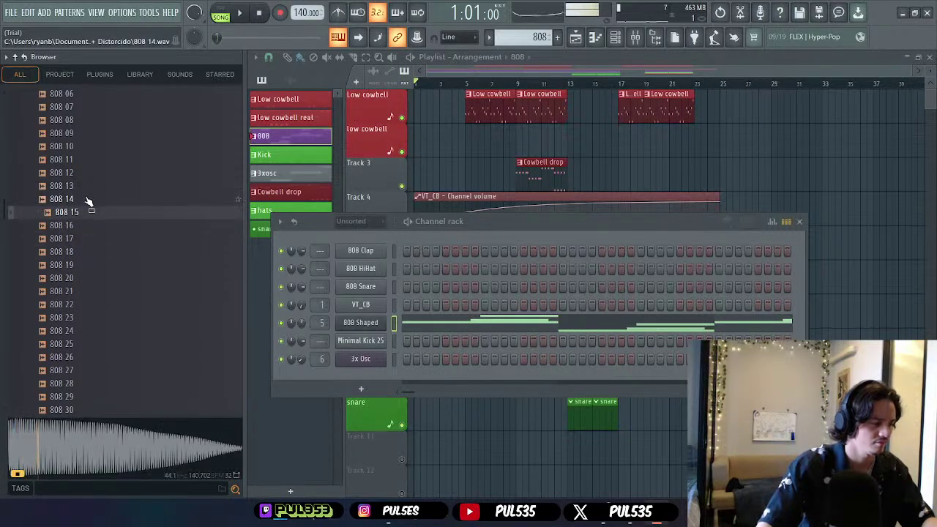
click(86, 199)
click(86, 186)
scroll(77, 242, up, 2)
click(72, 251)
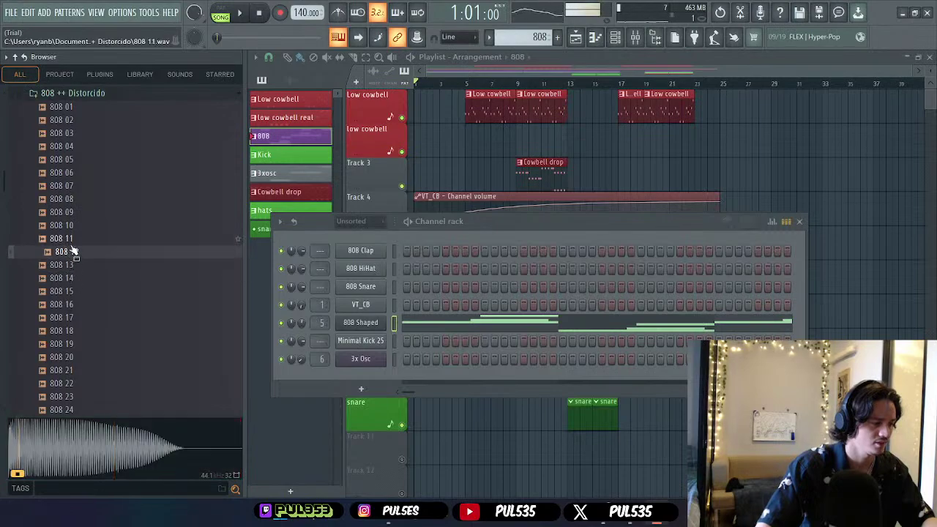
click(76, 239)
click(76, 226)
click(77, 212)
click(78, 199)
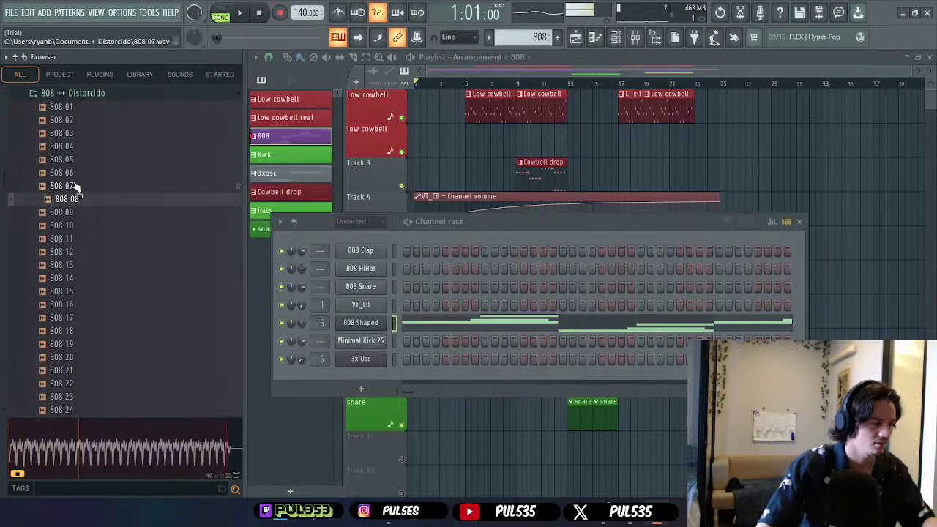
click(78, 173)
click(78, 160)
click(79, 146)
click(81, 134)
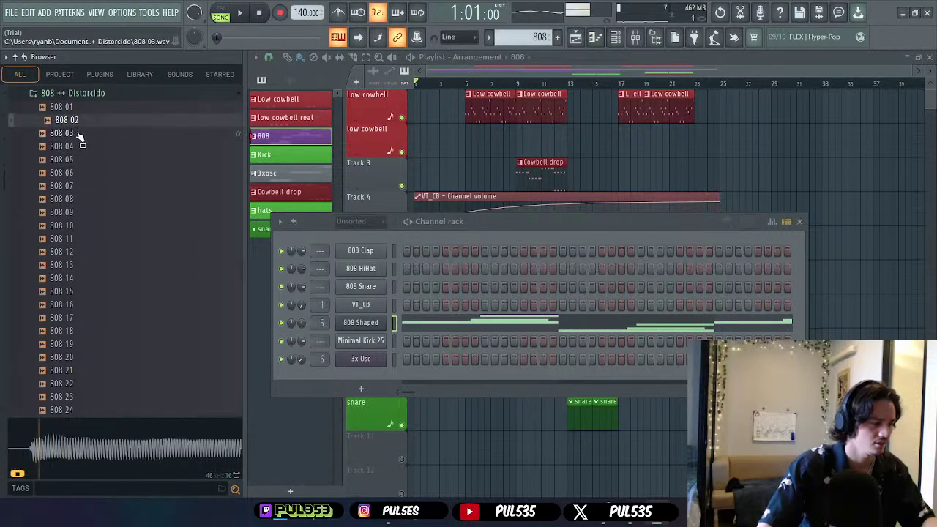
- Add the 808 01 sample as a new channel below 3x Osc, routed to mixer track 5
click(79, 107)
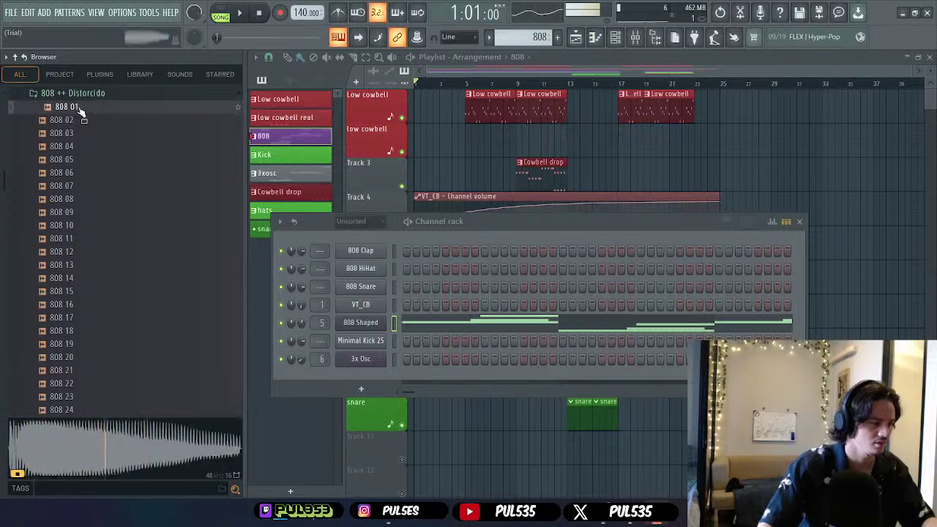
drag(80, 108, 366, 377)
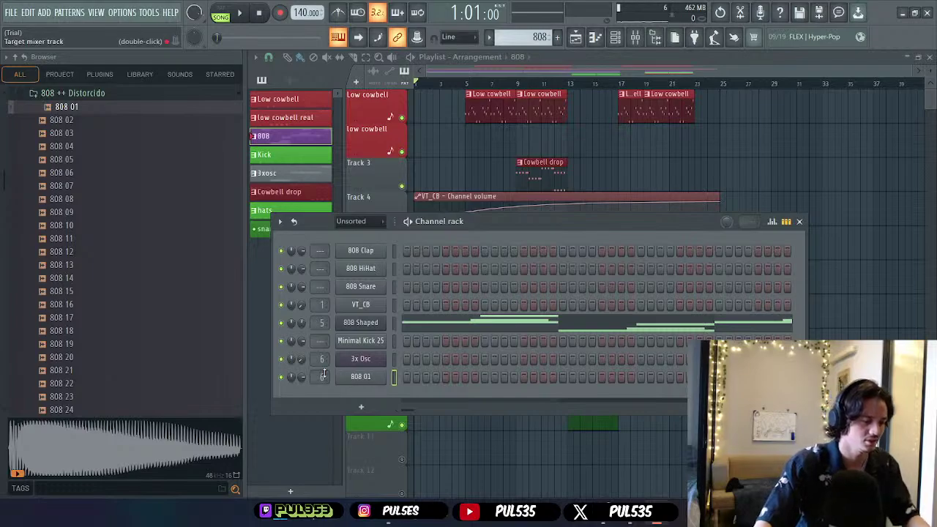
- Cut all notes from the 808 Shaped channel's piano roll in the 808 pattern and close the piano roll
click(454, 326)
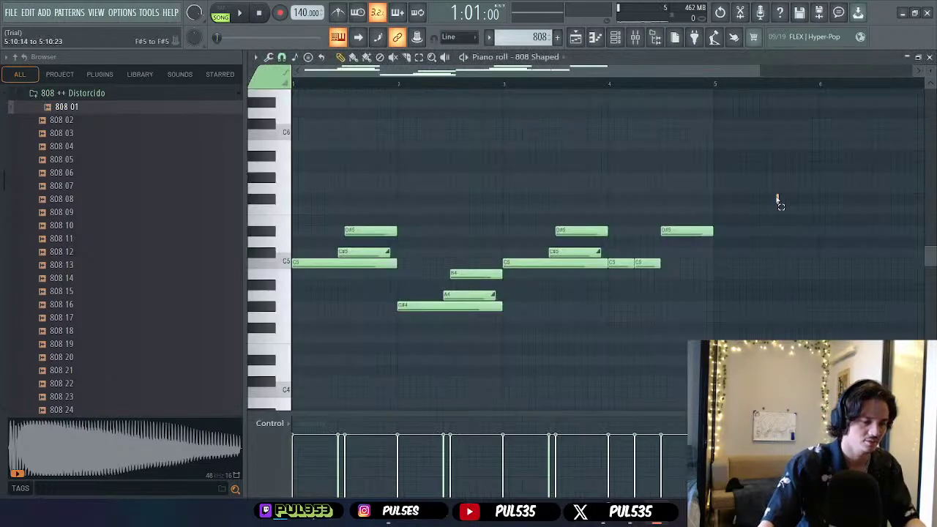
key(ctrl+a)
key(Delete)
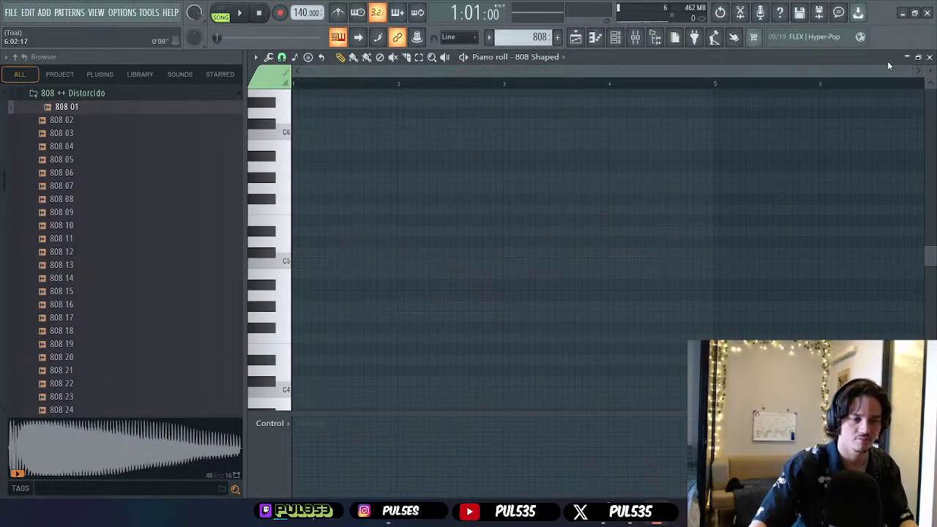
click(928, 58)
- Paste the cut 808 Shaped notes into the 808 01 channel's piano roll and play back the start of the song
click(363, 377)
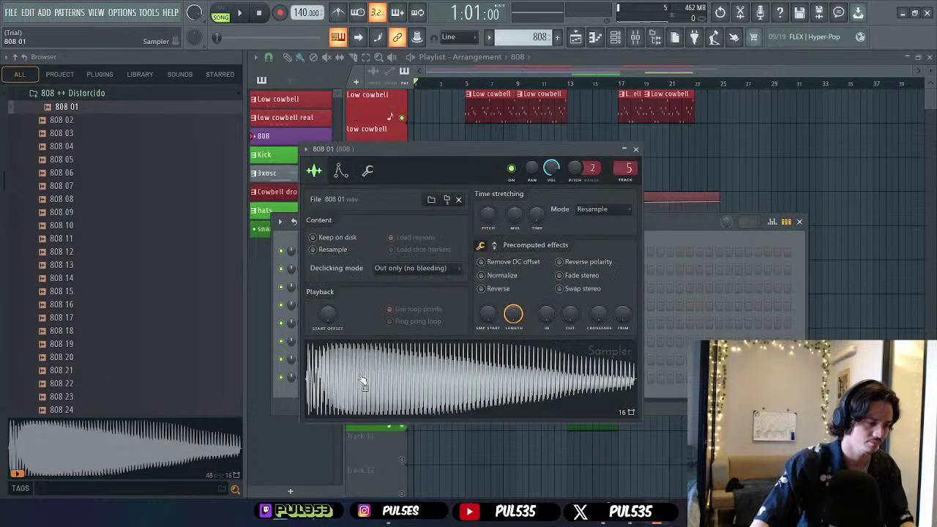
click(635, 150)
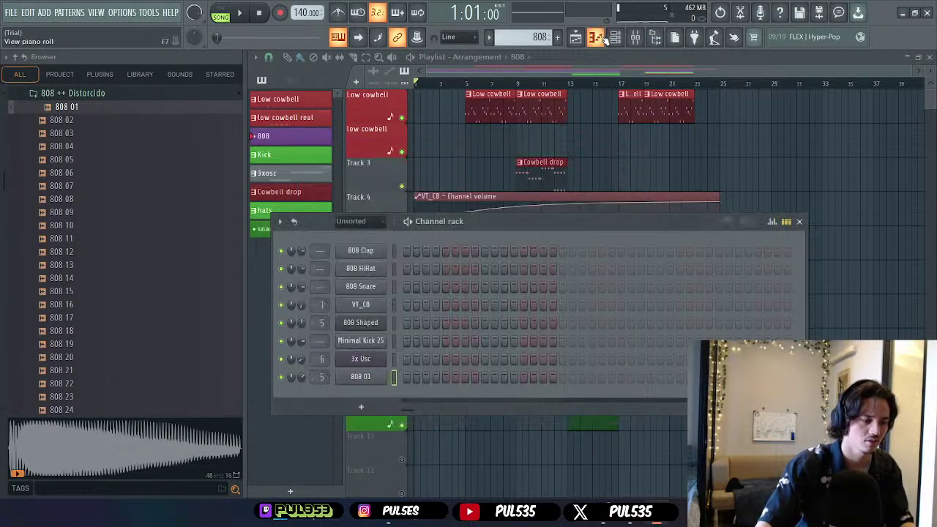
click(595, 38)
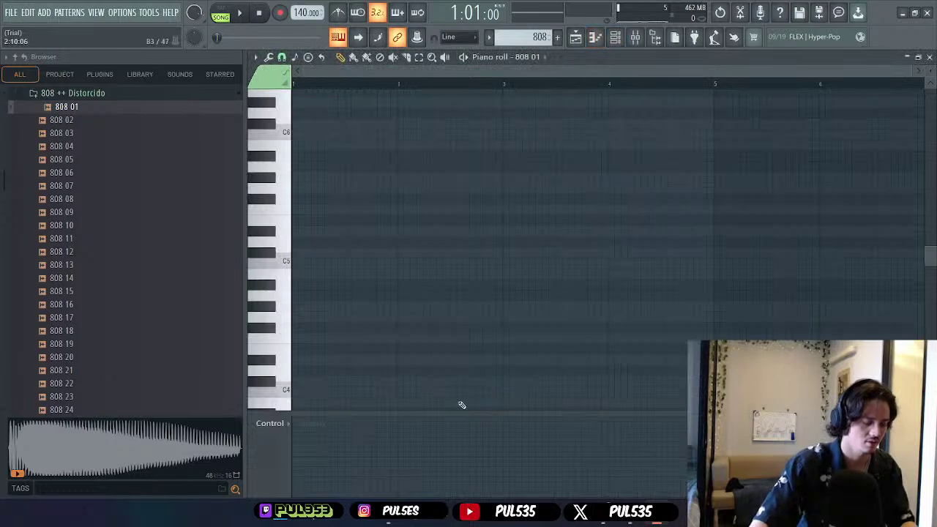
key(ctrl+v)
key(space)
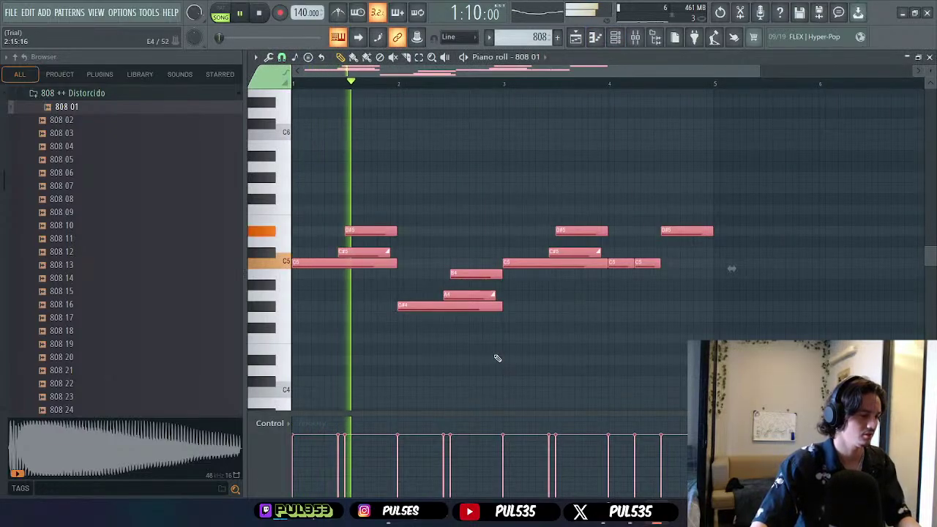
key(space)
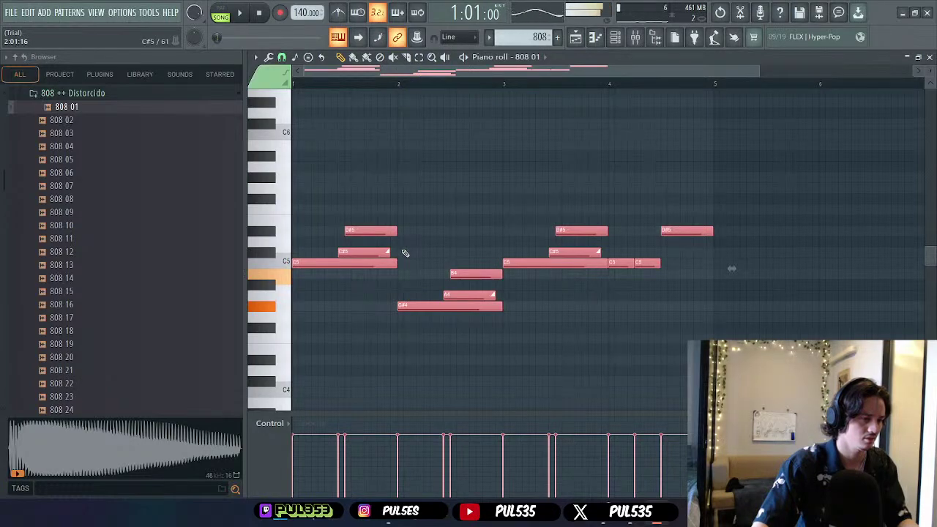
- Delete the two C#5 slide notes and the A4 slide note from the 808 01 channel, play the result and close the piano roll
click(405, 253)
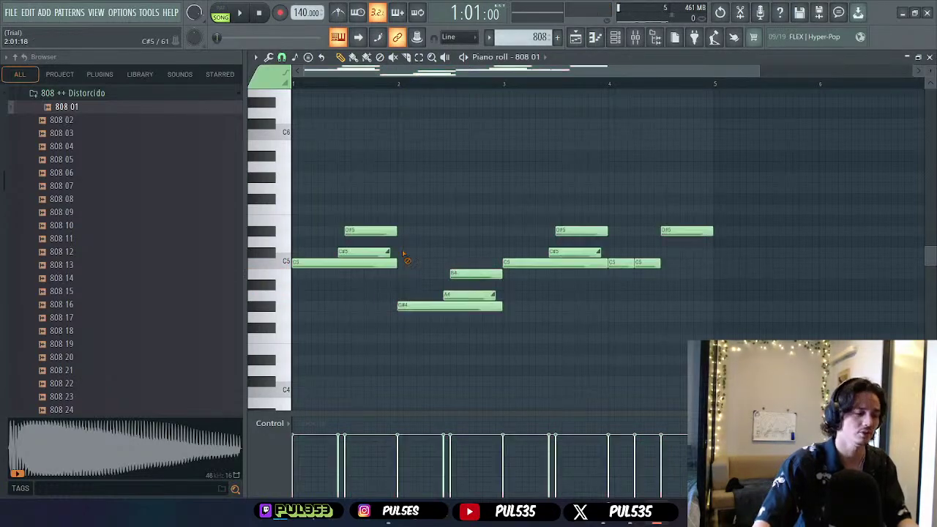
right_click(366, 252)
right_click(469, 295)
right_click(605, 252)
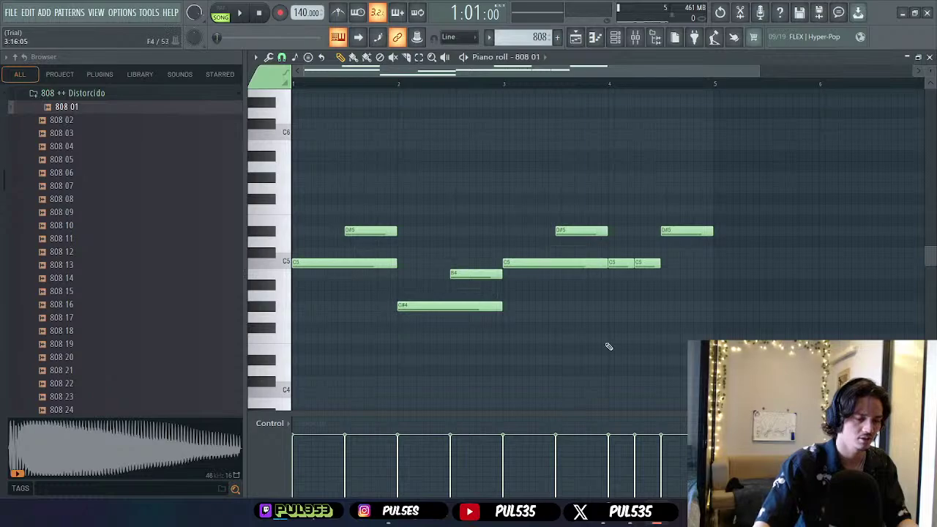
key(space)
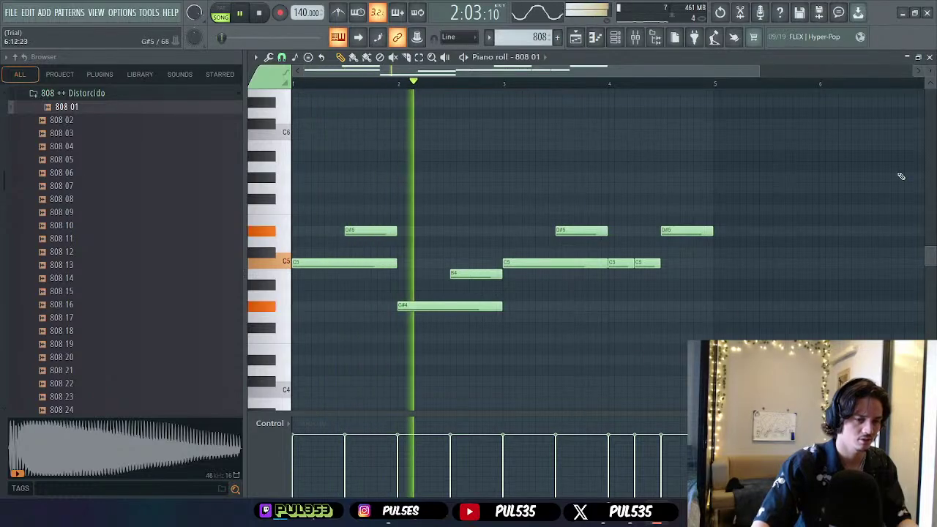
key(space)
click(929, 57)
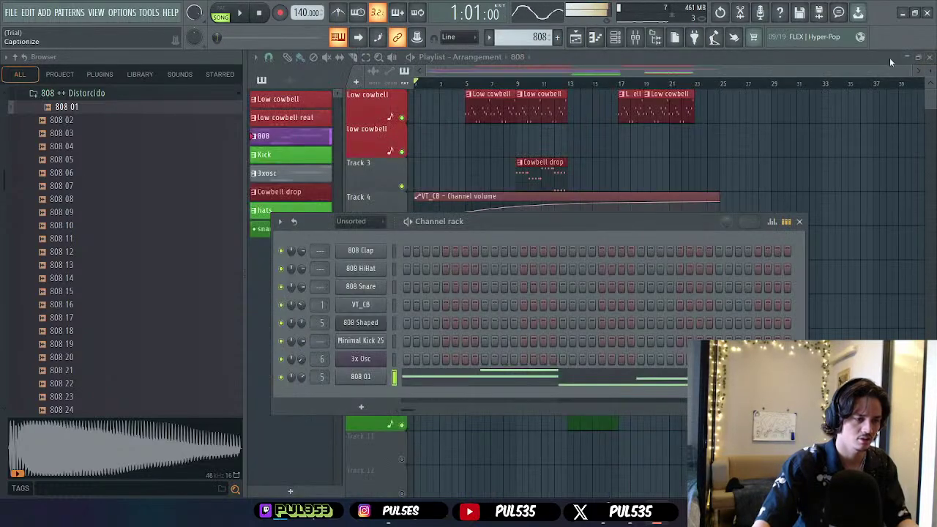
- Delete the Distructor effect from the 808 mixer track, play back the start of the song, and close the mixer and channel rack
click(635, 38)
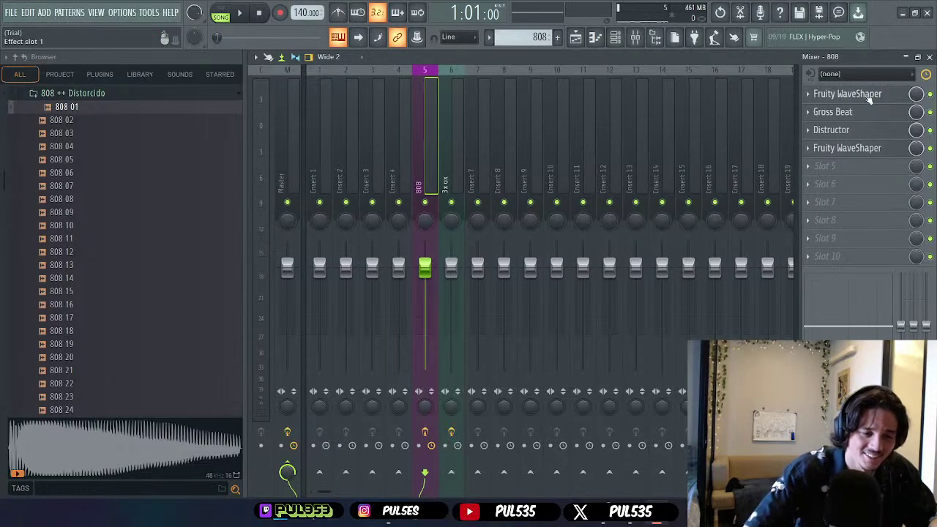
right_click(820, 134)
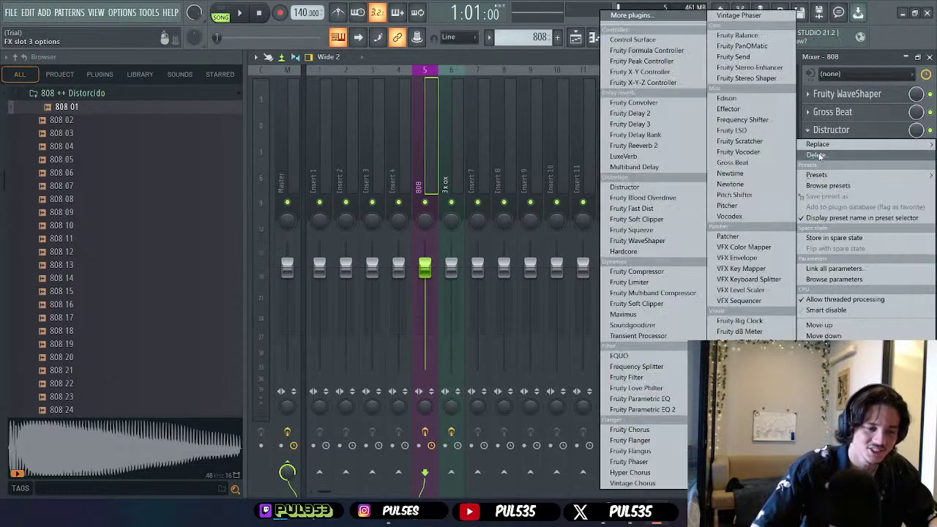
click(818, 155)
click(509, 295)
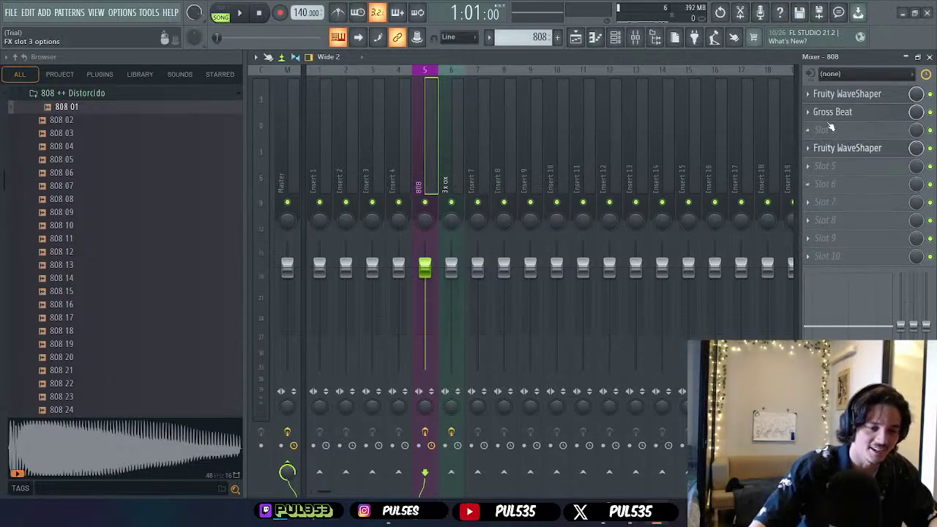
key(space)
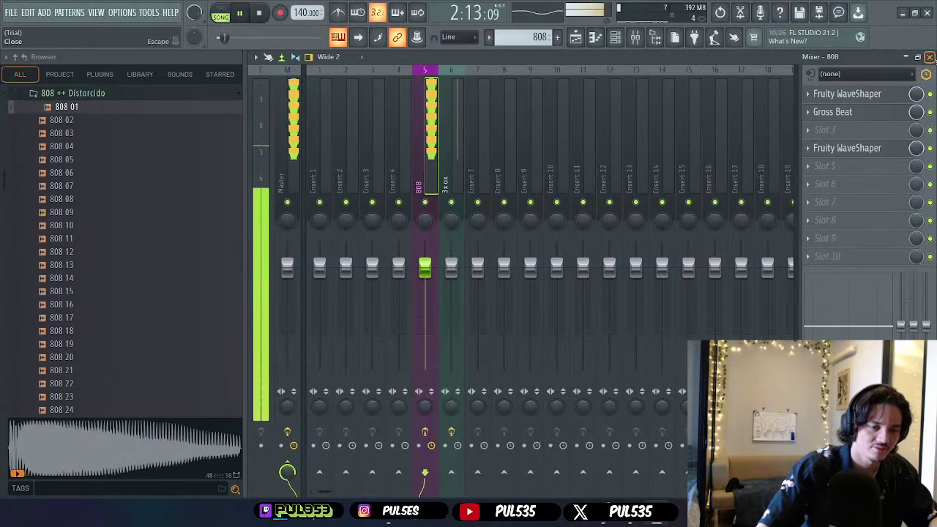
key(space)
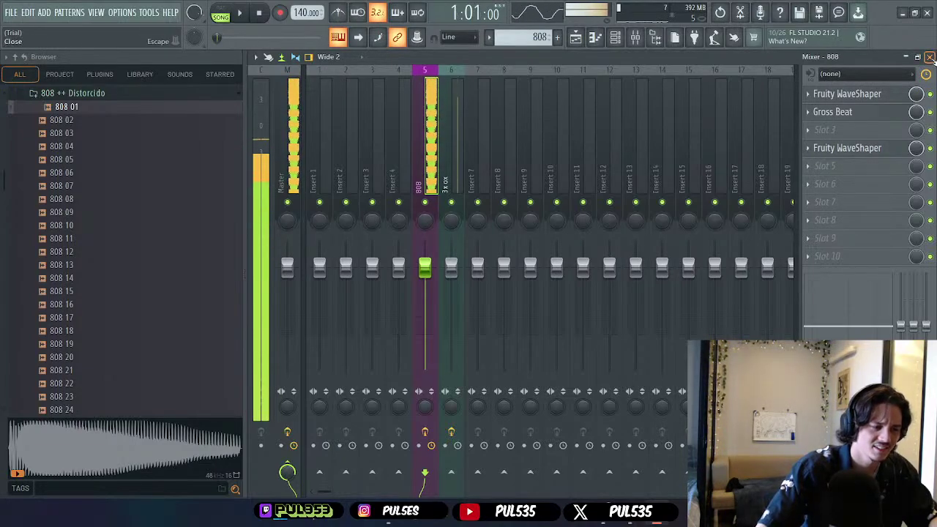
click(930, 57)
click(798, 221)
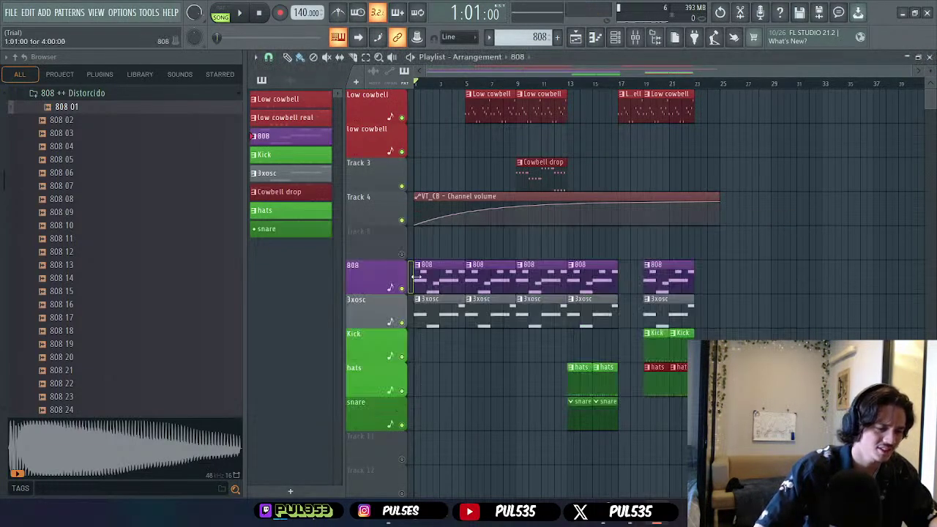
- Shorten the two one-bar C5 notes in the 808 01 piano roll to half a bar each and play back the result
double_click(445, 275)
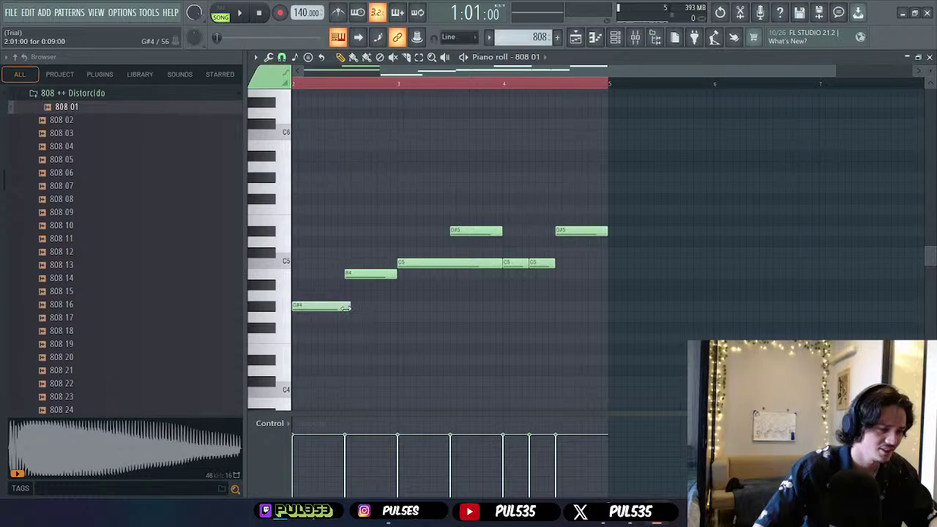
scroll(442, 287, down, 3)
scroll(439, 284, up, 4)
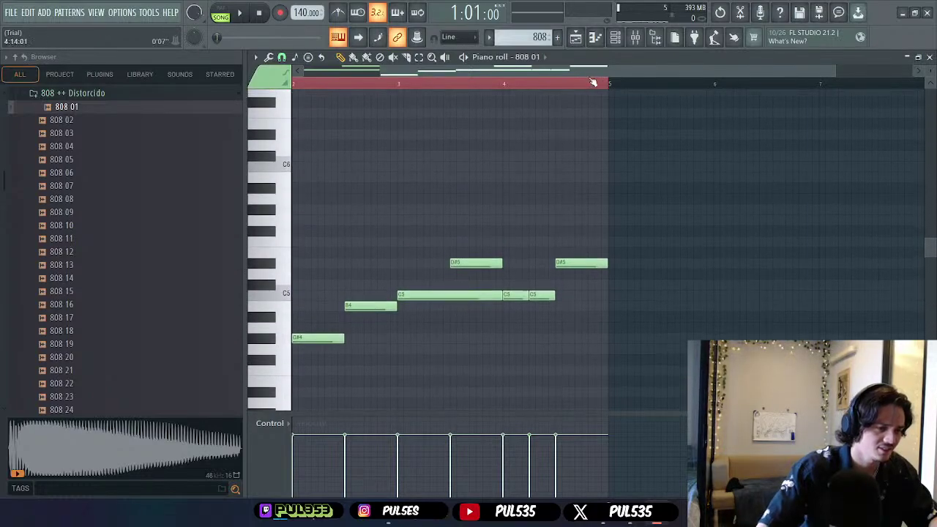
scroll(328, 123, left, 2)
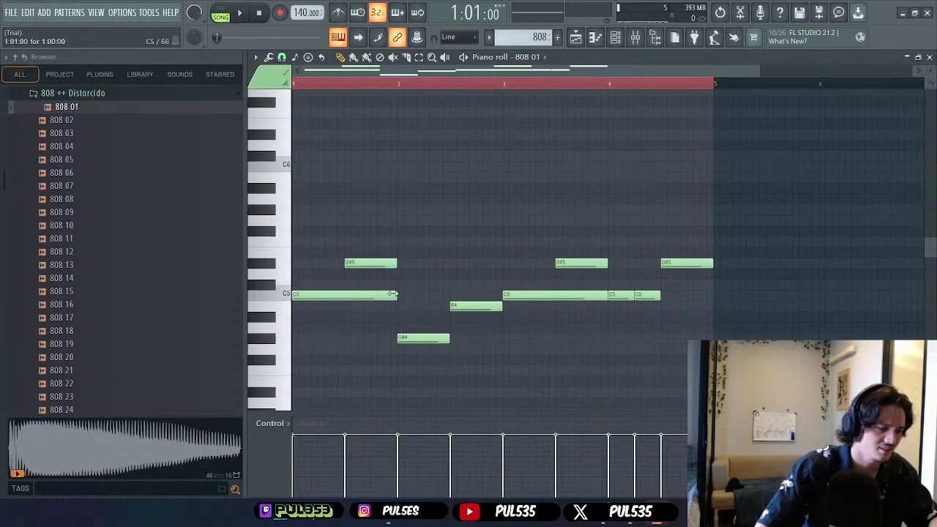
key(space)
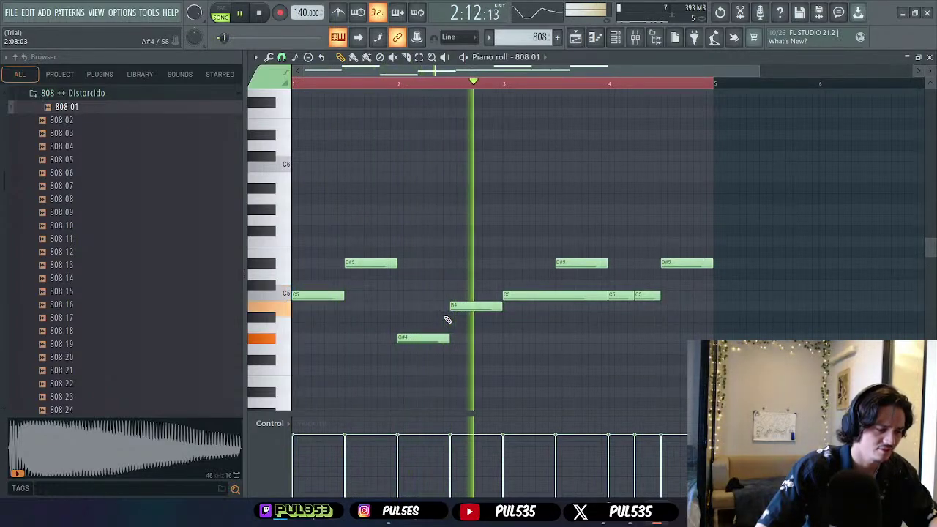
key(space)
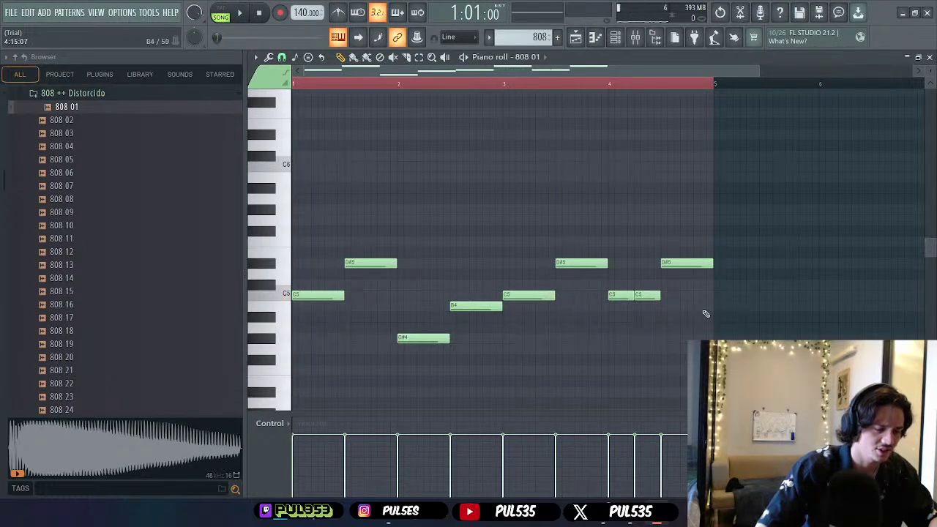
key(space)
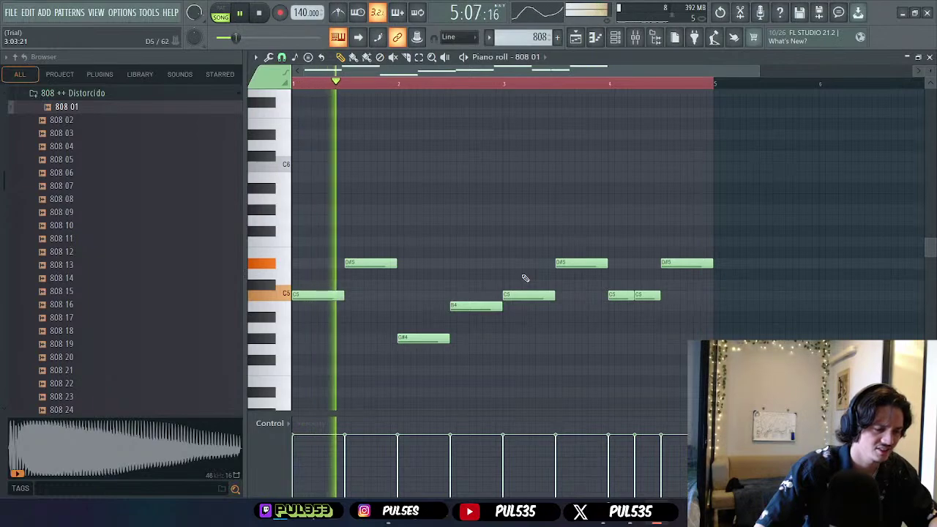
key(space)
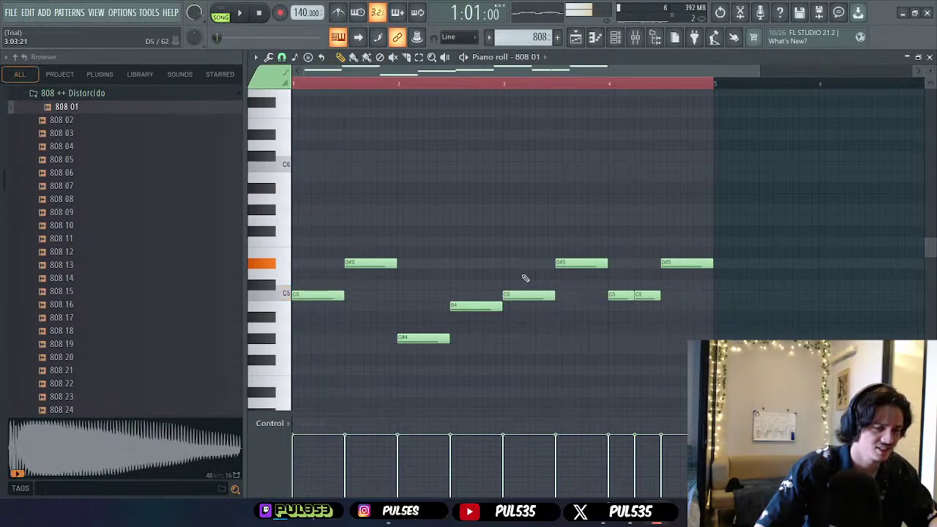
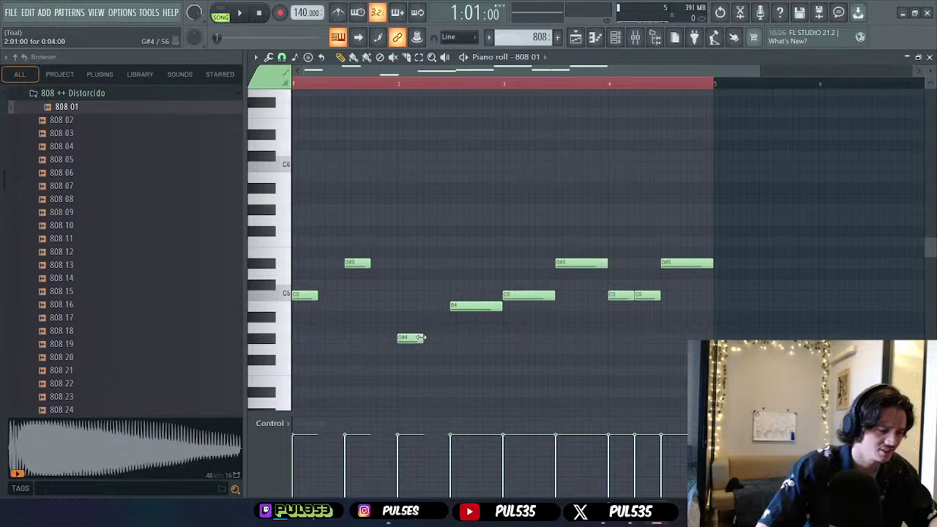
- Shorten the first C5, first D#5 and G#4 notes to four steps each and play the result, returning to the playlist
key(space)
key(space)
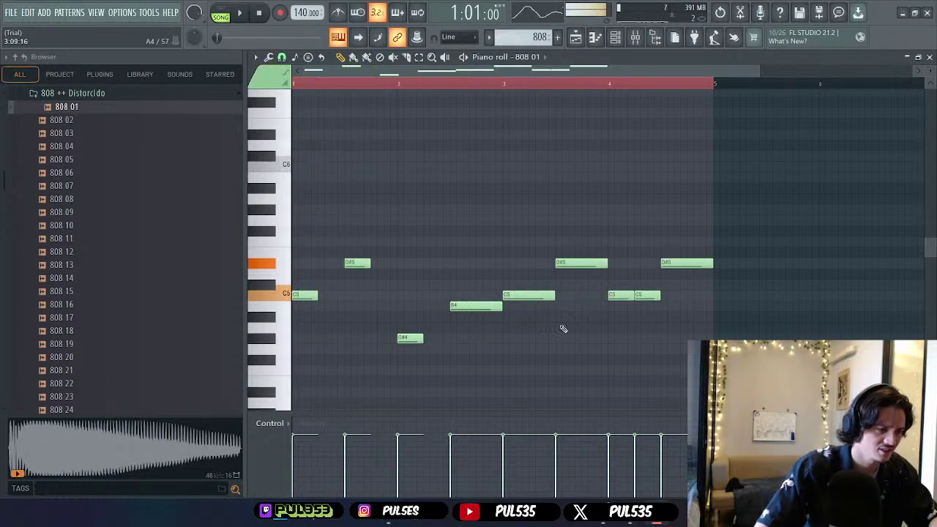
key(F5)
key(space)
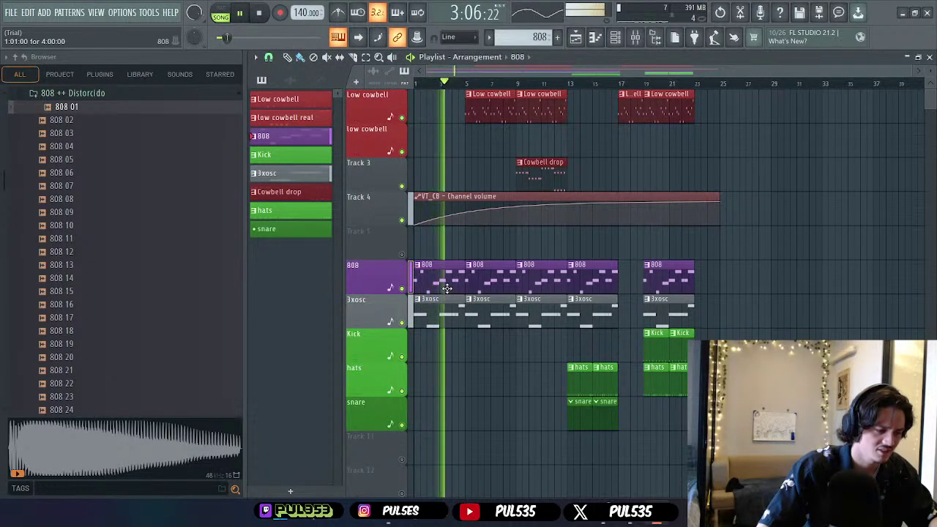
key(space)
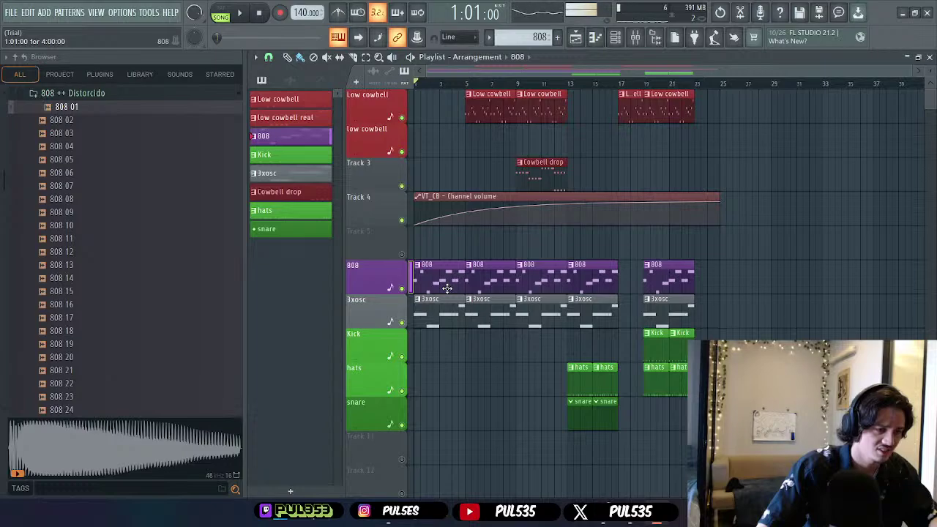
- Delete Gross Beat and the first-slot Fruity WaveShaper from the 808 mixer track and play the song start in the playlist
click(636, 37)
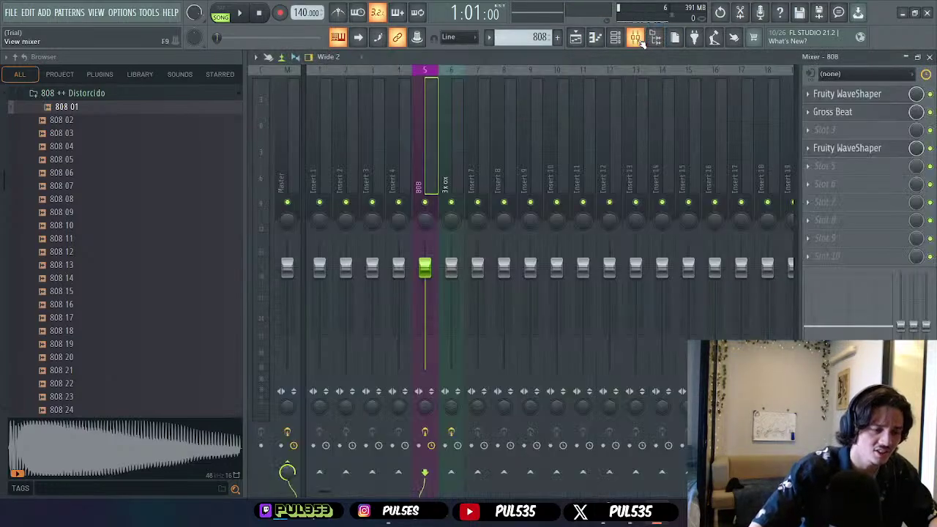
click(817, 114)
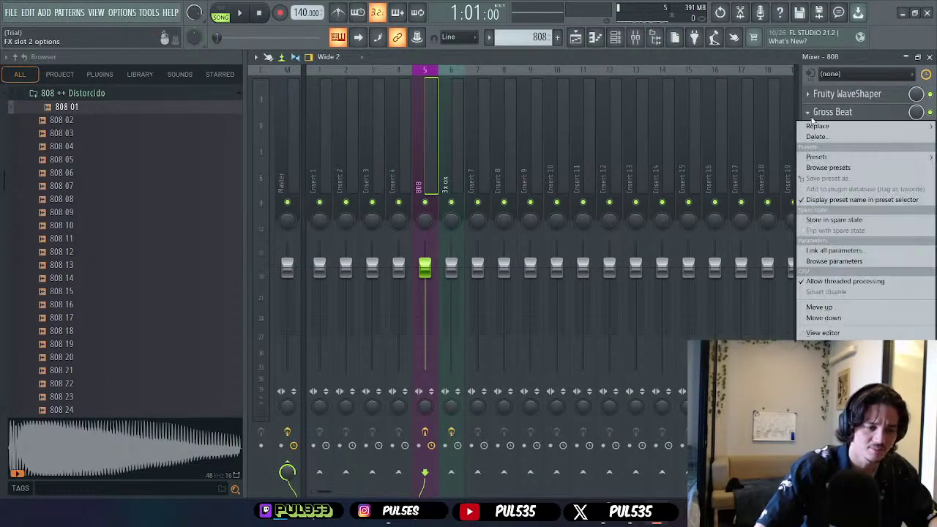
click(818, 137)
click(522, 294)
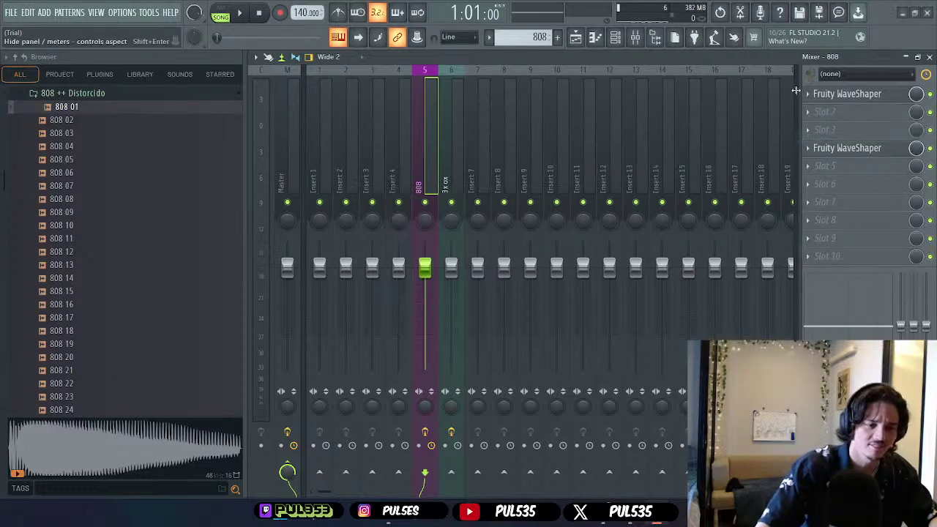
click(809, 94)
click(817, 118)
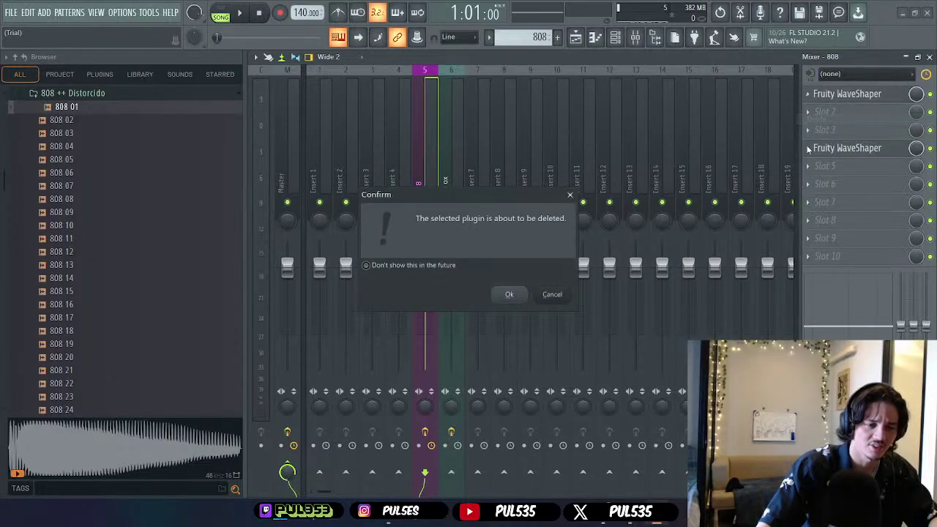
click(511, 295)
key(space)
key(F5)
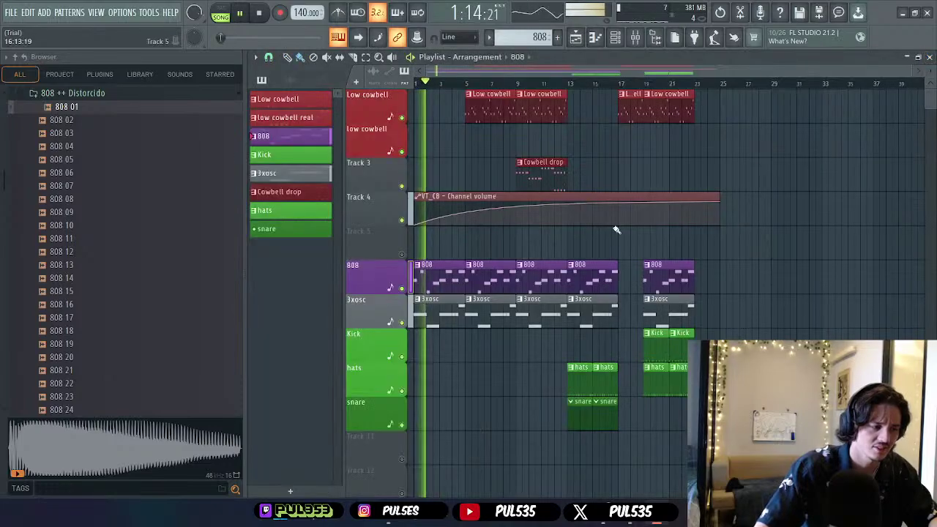
key(space)
- Transpose all notes in the 808 01 piano roll down one octave and play back the result
double_click(437, 274)
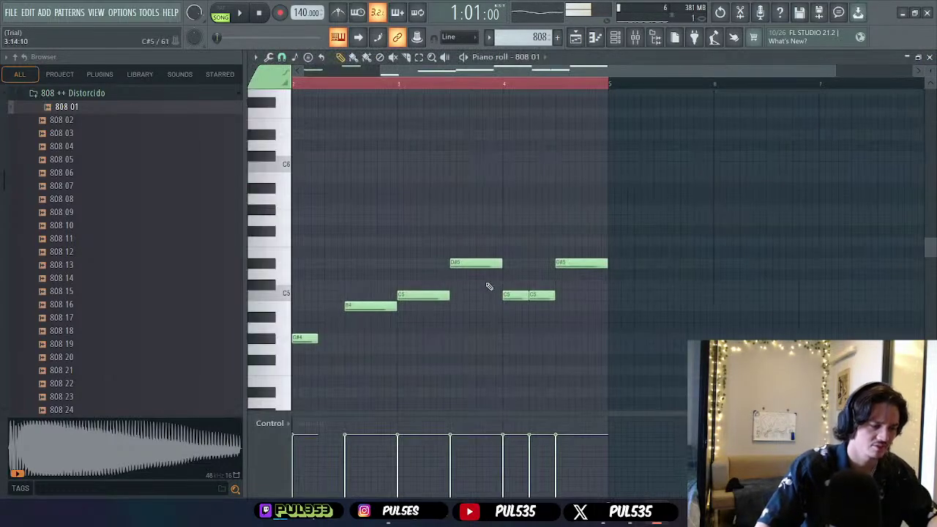
scroll(732, 220, left, 2)
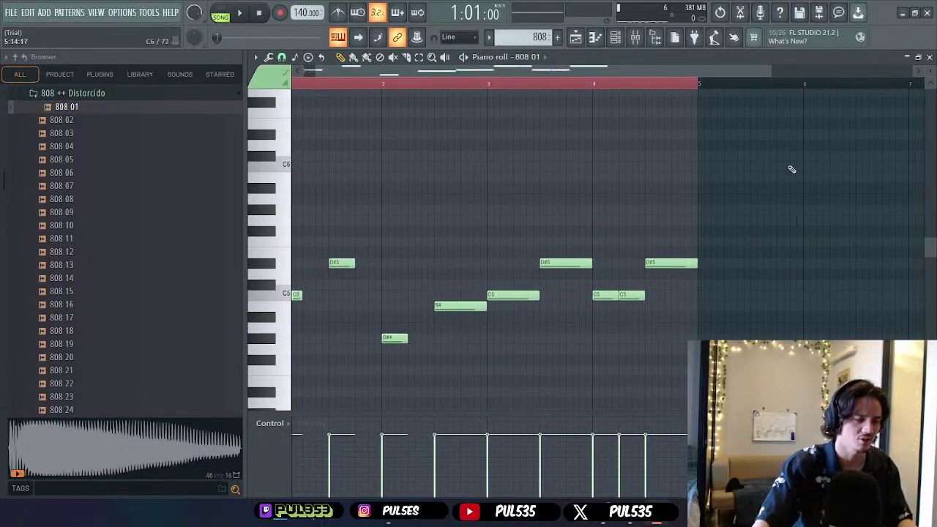
key(ctrl+a)
scroll(730, 241, down, 2)
key(ctrl+Down)
key(space)
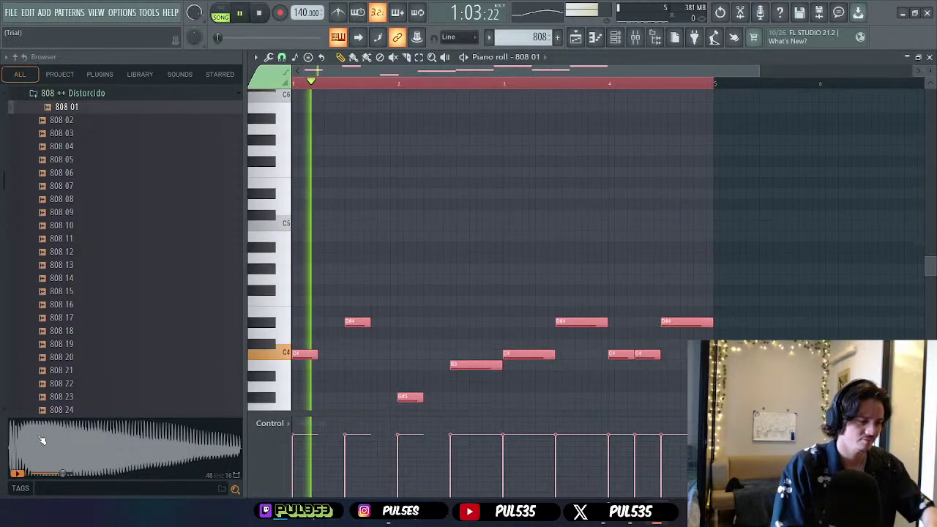
key(space)
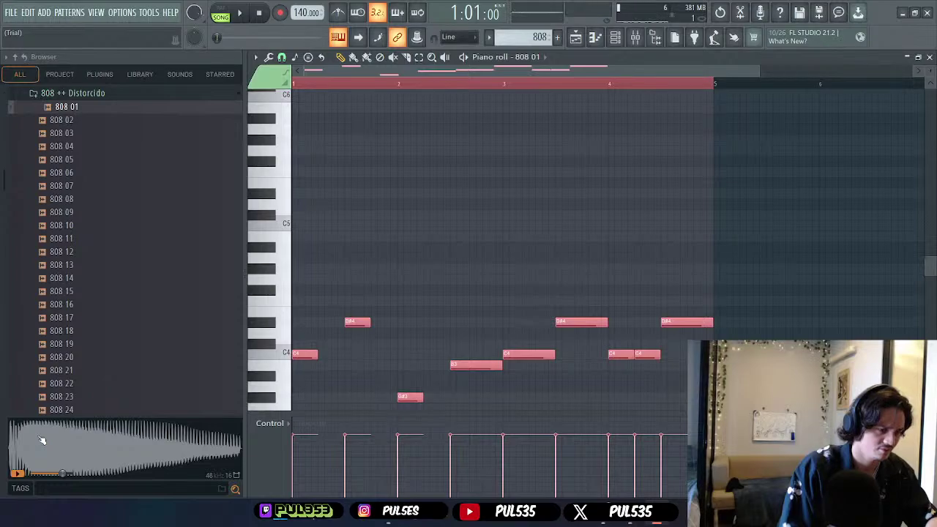
- Replay the opening bass notes several times to judge the sound and close the piano roll
key(space)
key(space)
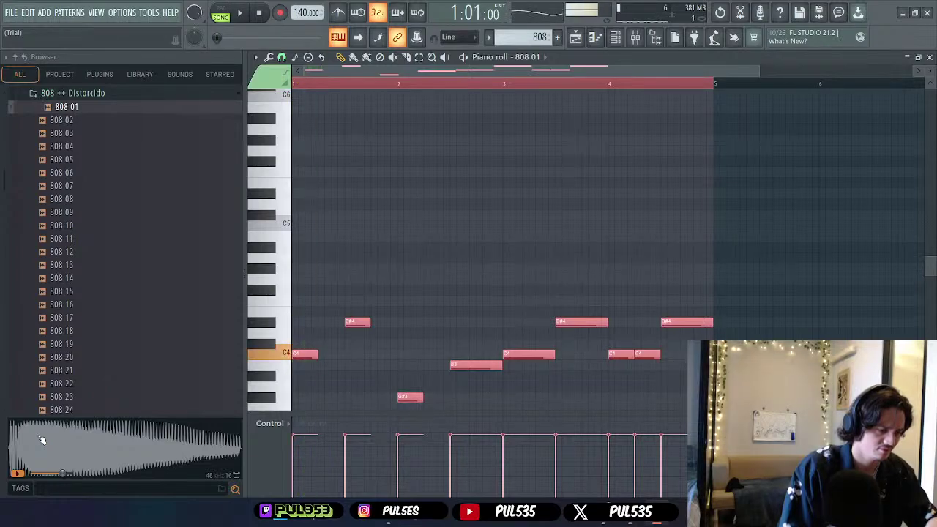
key(space)
key(space)
key(space)
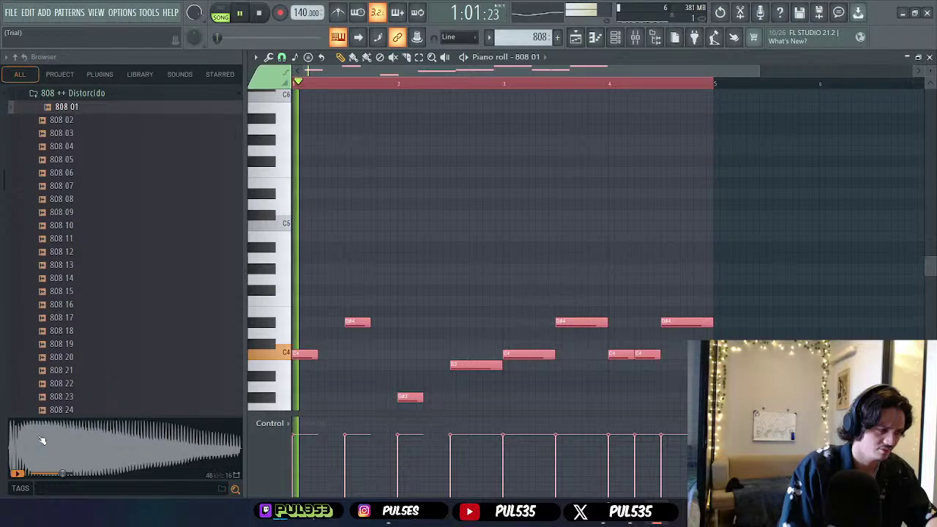
key(space)
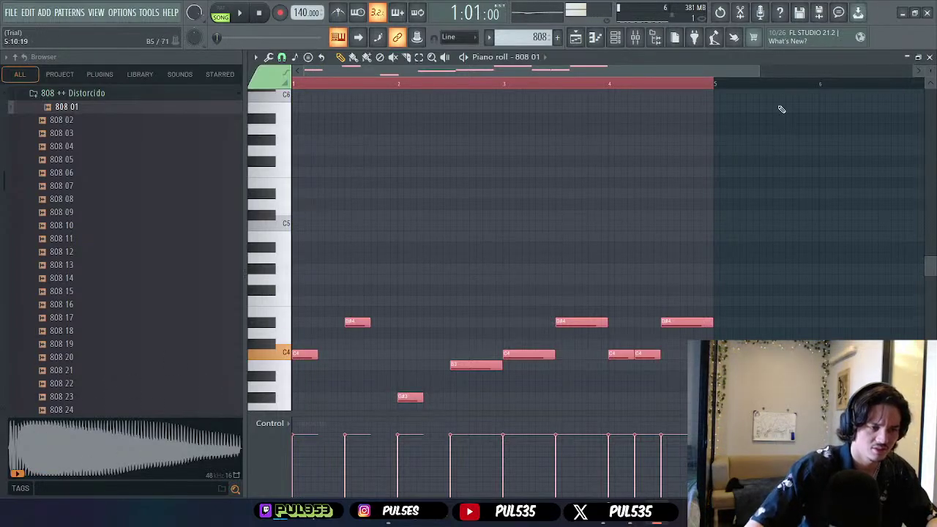
click(930, 57)
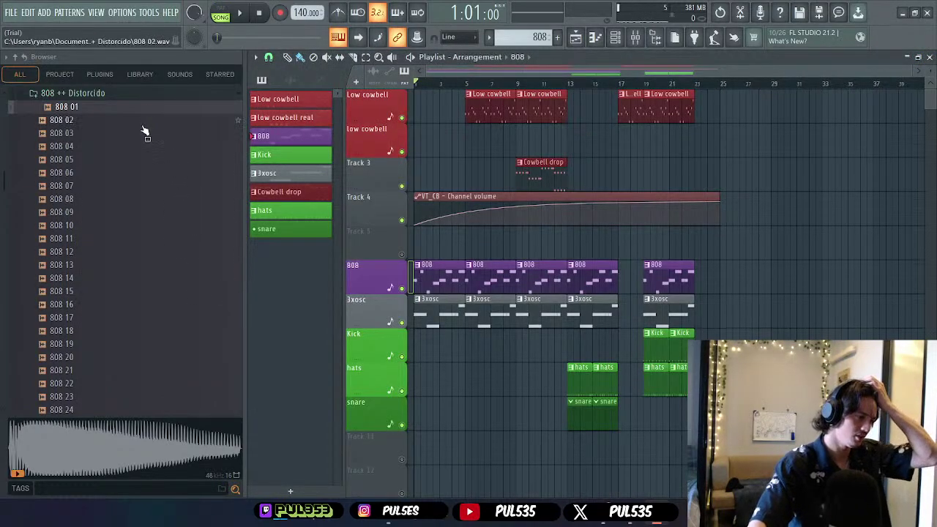
- Audition the other samples in the 808 ++ Distorcido folder, ending with 808 33
key(Down)
key(Down)
key(Down)
key(Down)
key(Down)
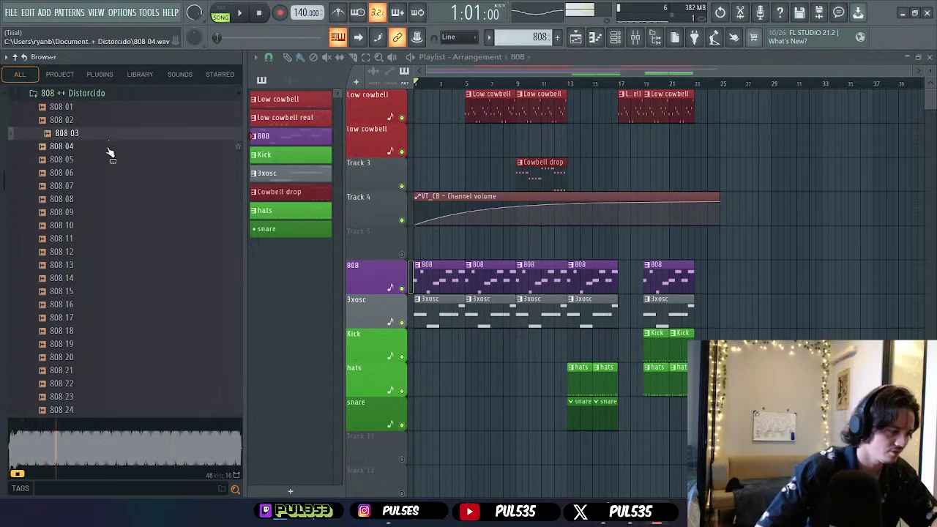
key(Down)
key(Down)
key(Down)
key(Down)
key(Down)
key(Down)
key(Down)
key(Down)
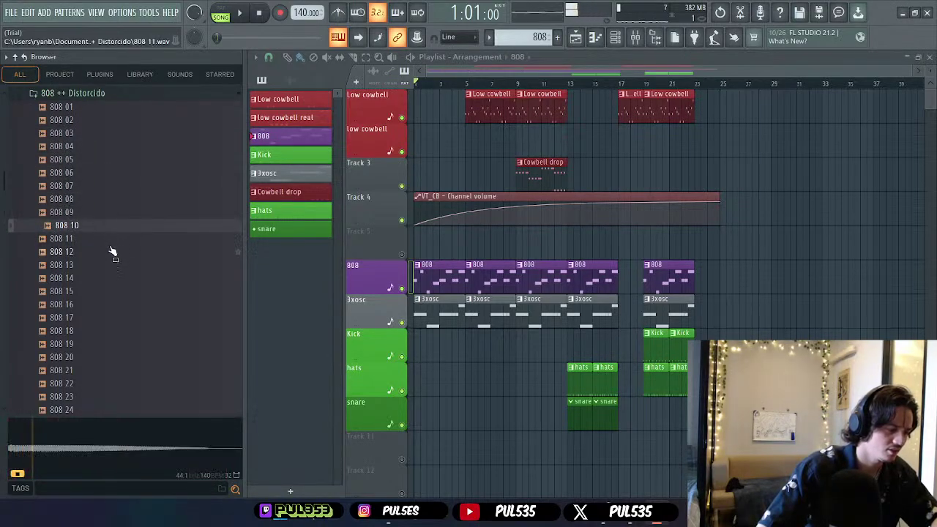
key(Down)
key(Down)
key(Down)
key(Down)
key(Down)
key(Down)
key(Down)
key(Down)
key(Down)
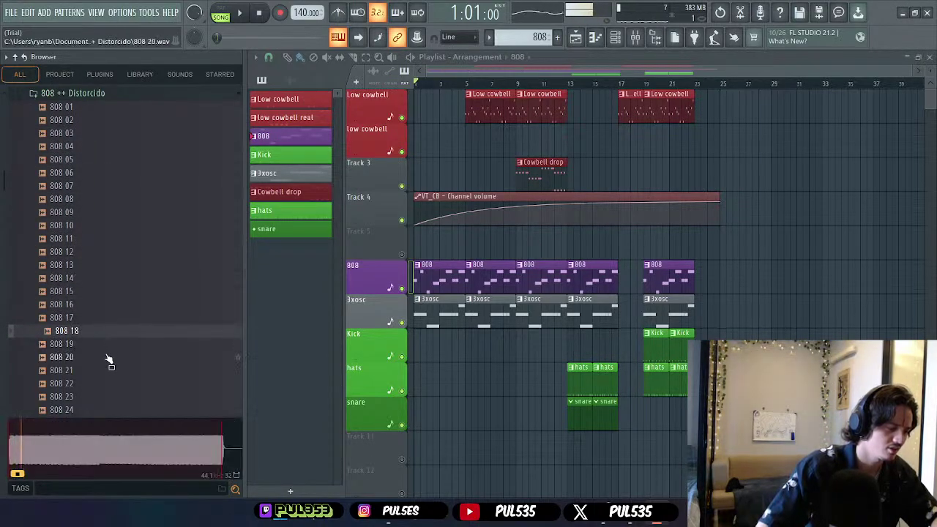
key(Down)
key(Down)
key(Down)
key(Down)
key(Down)
key(Down)
key(Down)
key(Down)
key(Down)
key(Down)
key(Down)
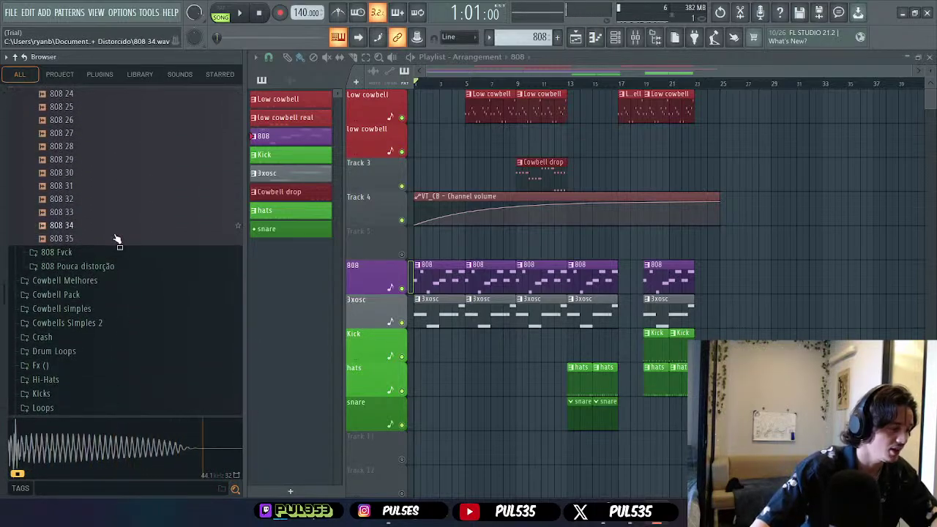
click(107, 214)
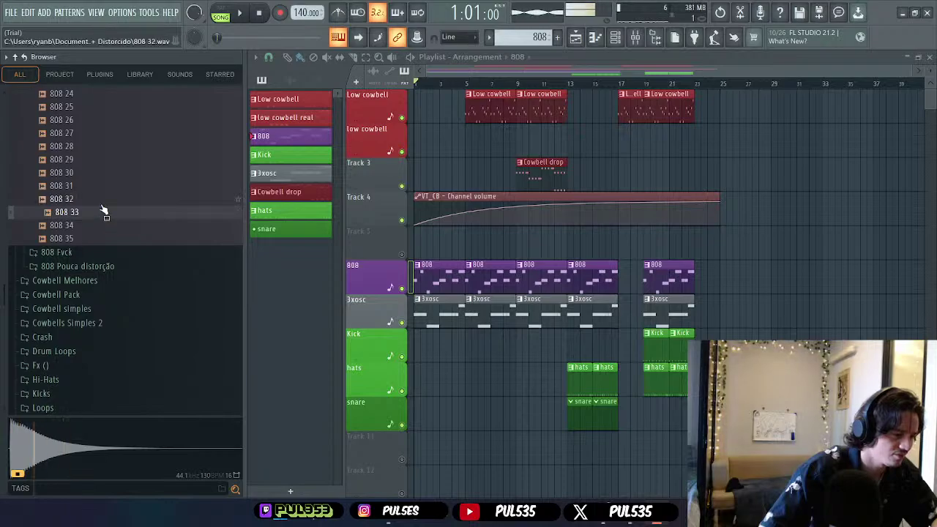
- Audition 808 32 and 808 31, play the song start, and inspect the 808 pattern's notes in the piano roll
click(98, 198)
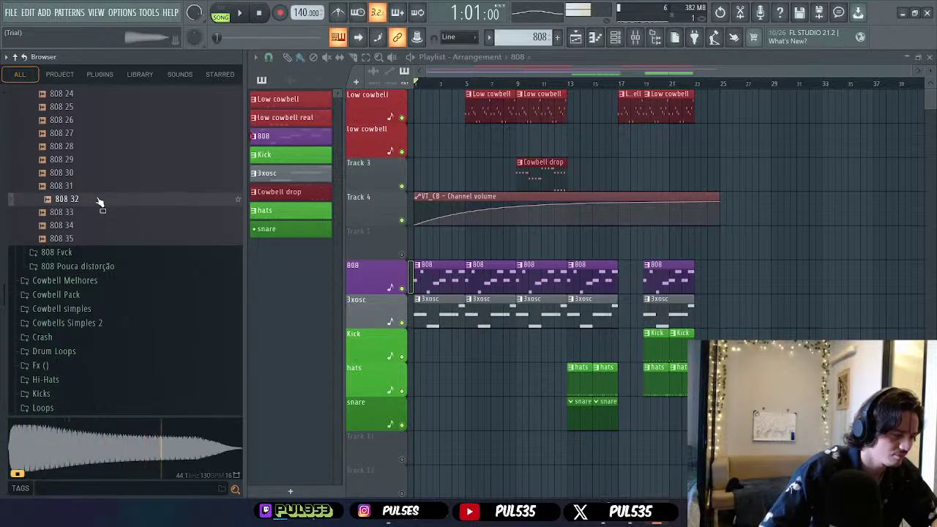
click(98, 192)
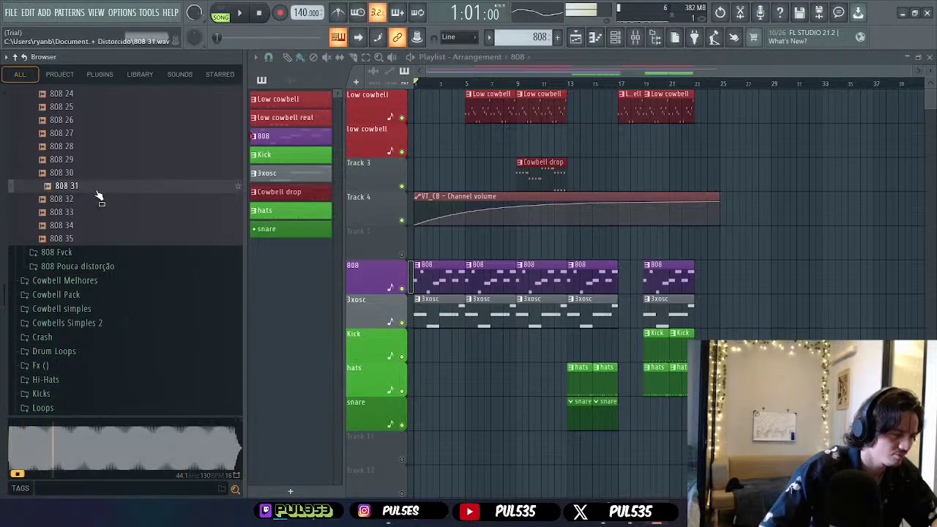
key(space)
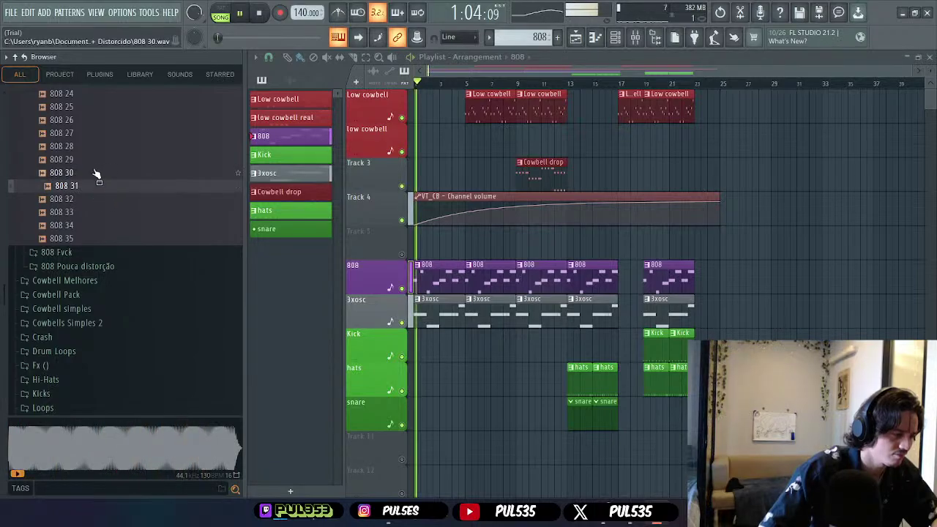
key(space)
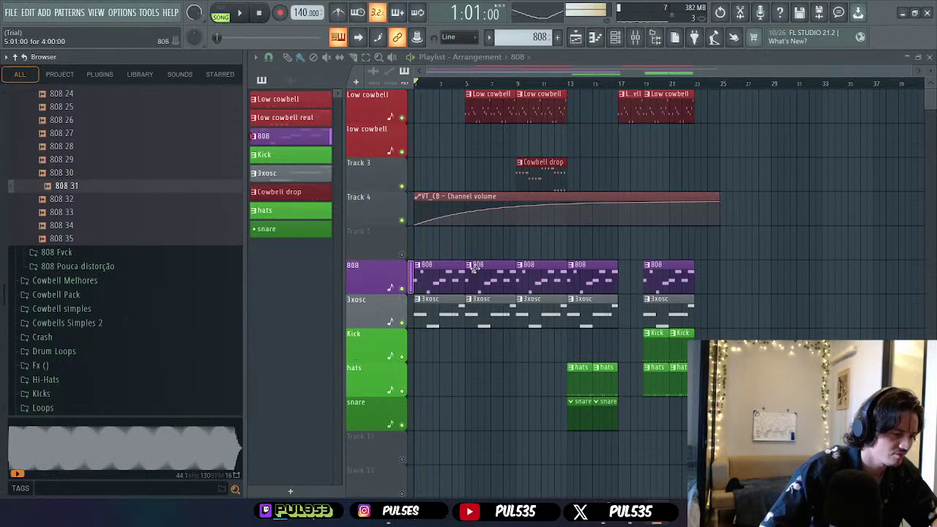
double_click(433, 277)
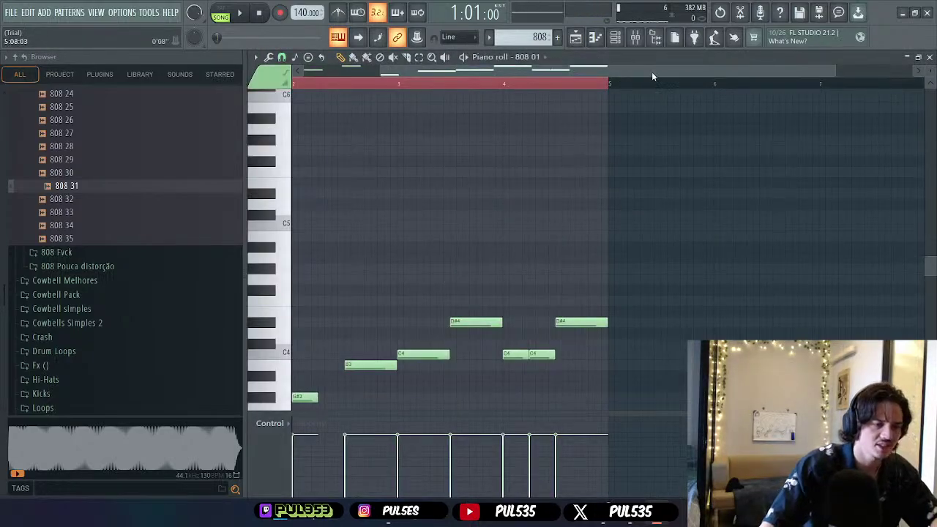
drag(652, 72, 333, 136)
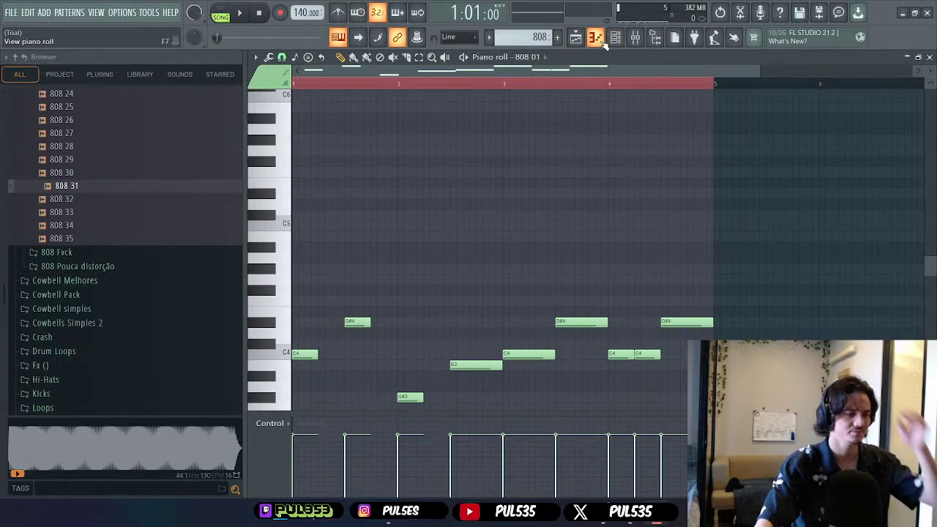
- Delete the Fruity WaveShaper in slot 4 of the 808 mixer track
click(635, 37)
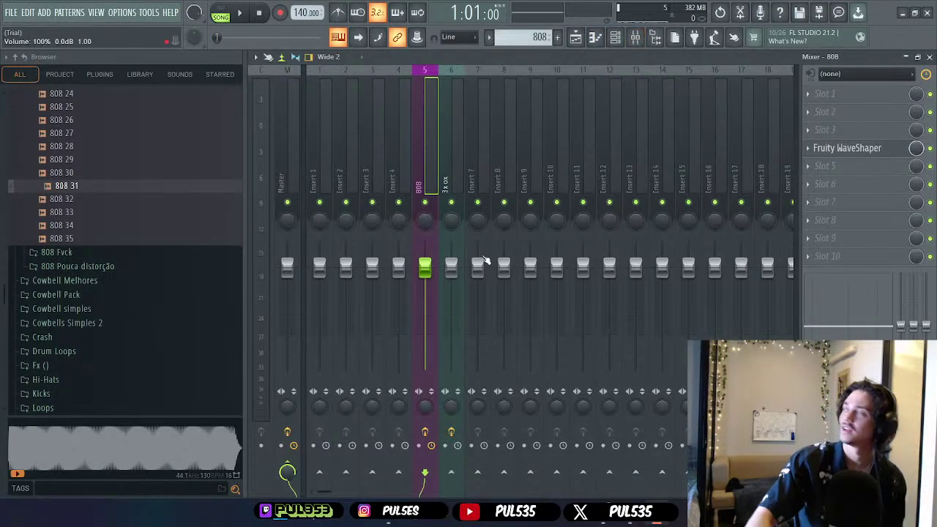
right_click(798, 146)
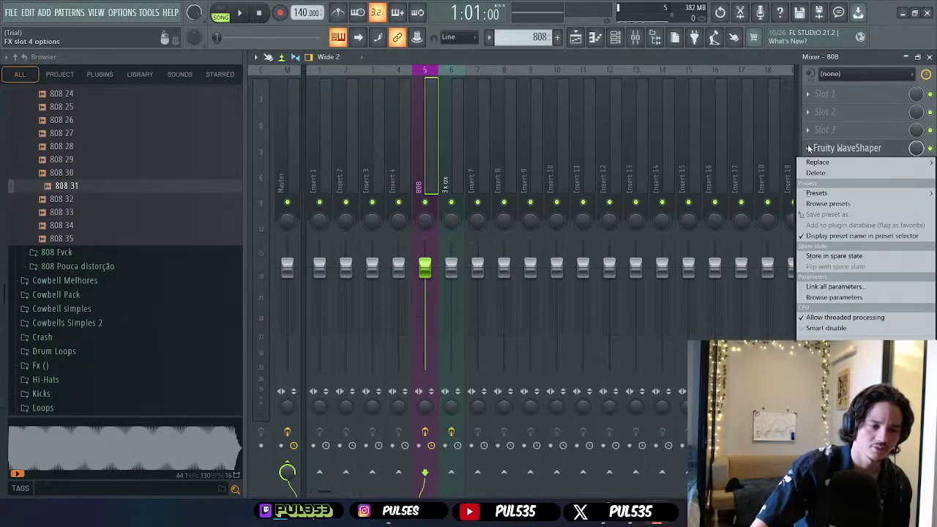
click(819, 171)
click(522, 293)
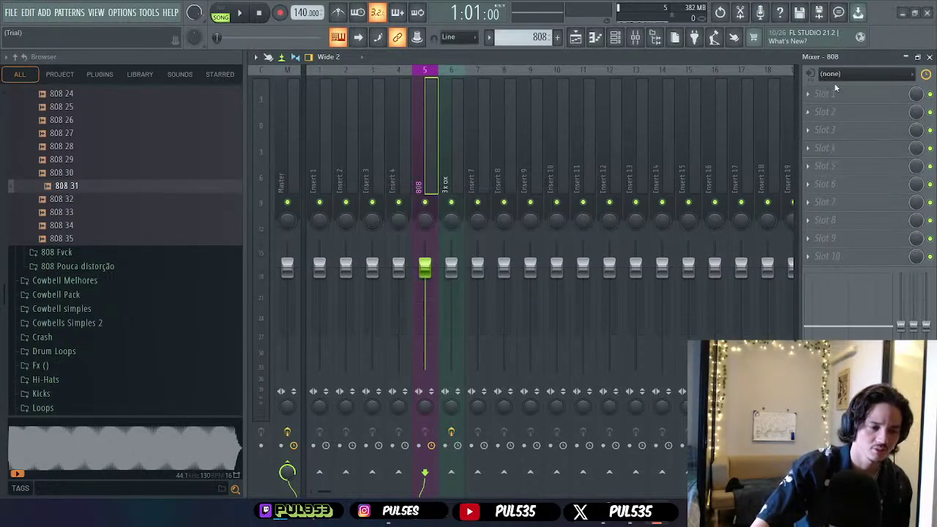
- Try Soundgoodizer in slot 1 of the 808 mixer track, turning its amount down to zero during song playback
click(826, 94)
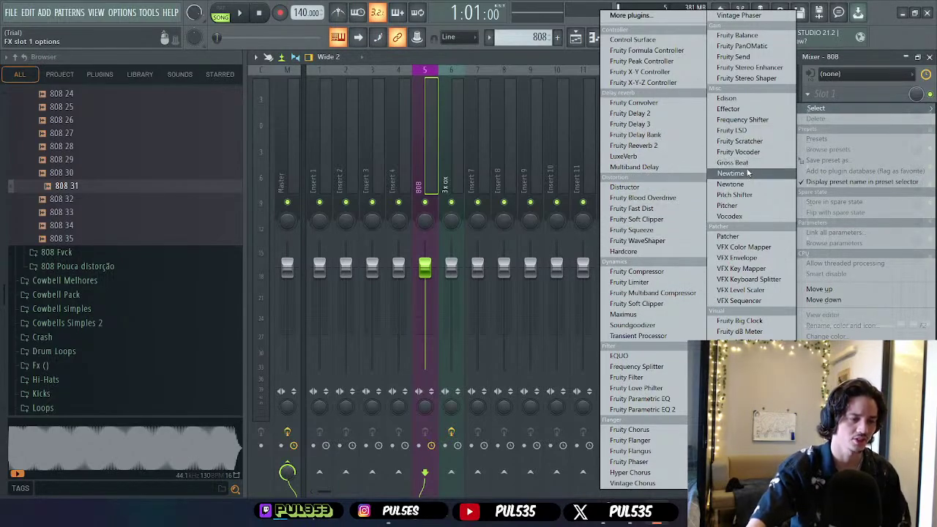
click(857, 93)
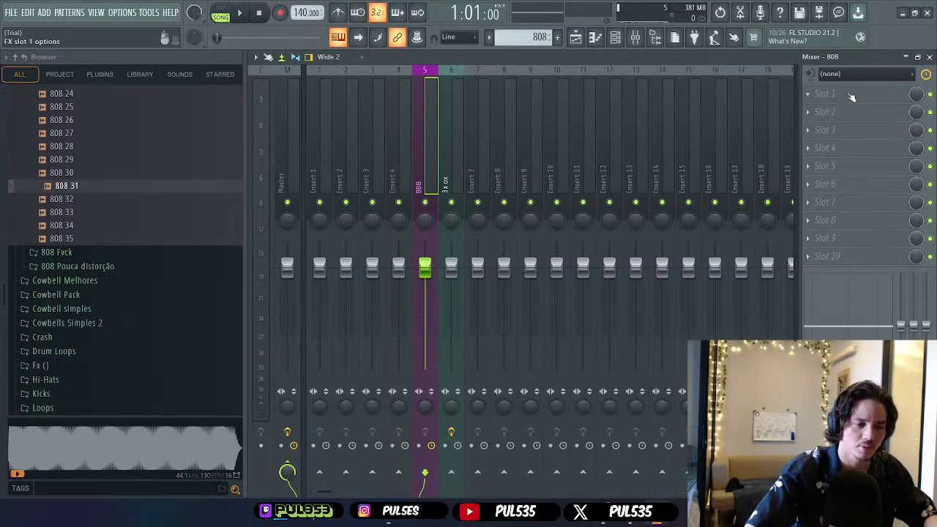
key(F8)
click(835, 280)
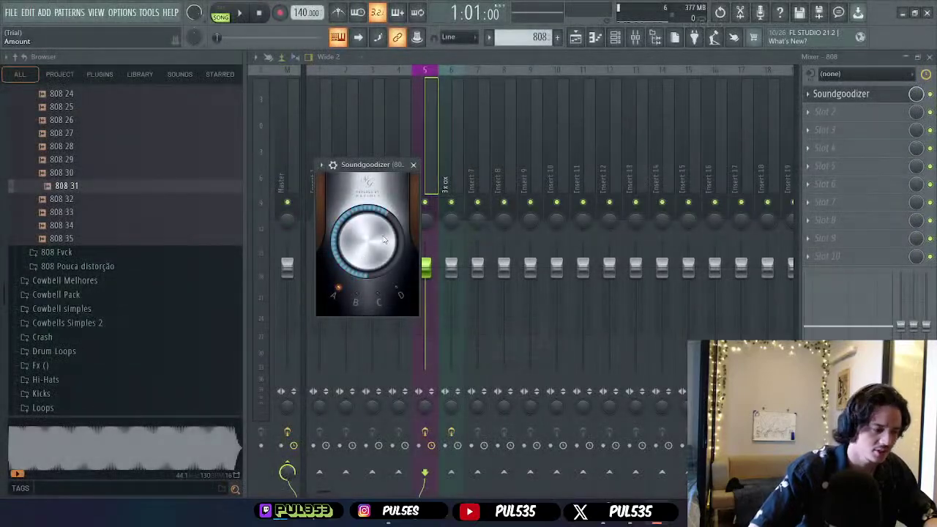
drag(381, 253, 380, 253)
key(space)
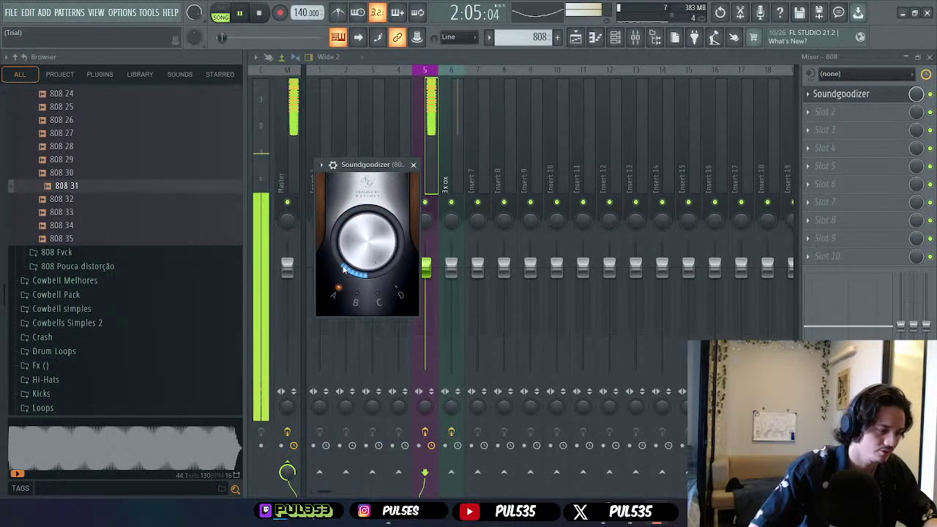
key(space)
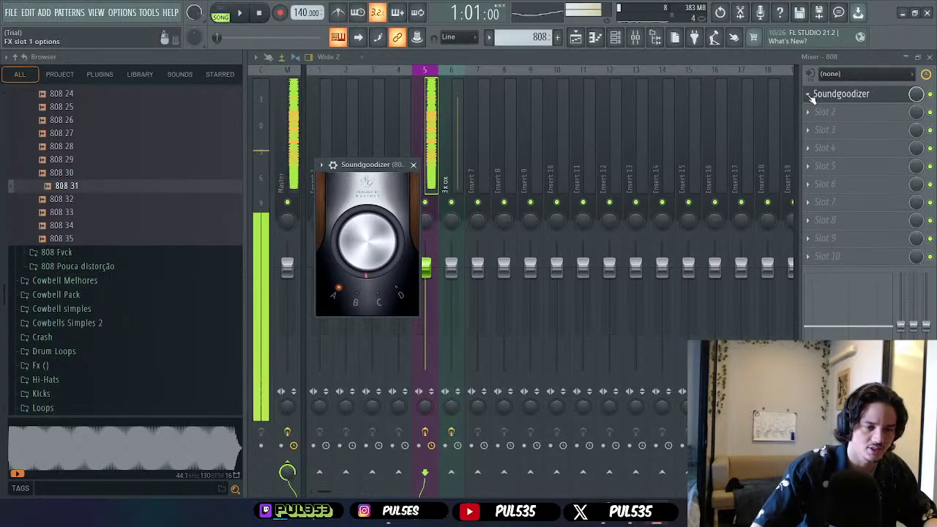
- Delete Soundgoodizer from the 808 mixer track
right_click(841, 94)
click(842, 119)
click(505, 294)
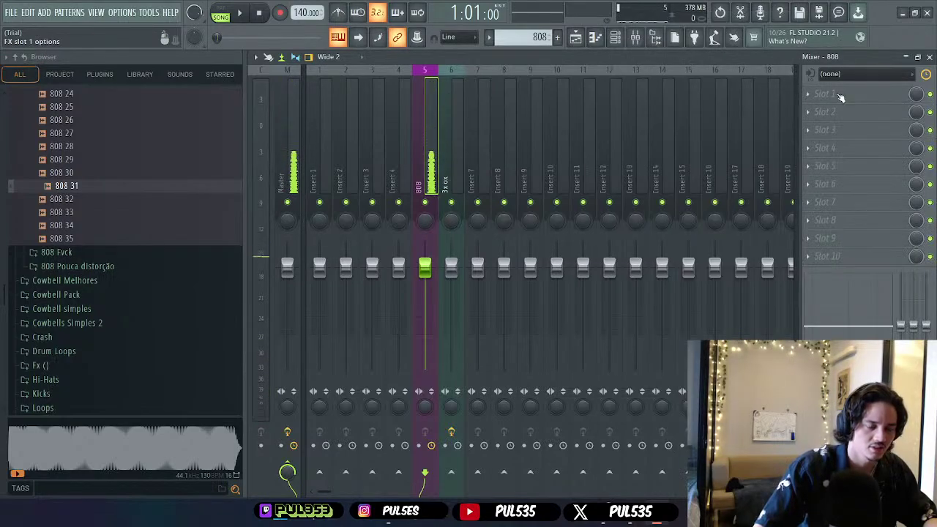
- Try Fruity Reeverb 2 in slot 1 of the 808 mixer track, lowering its dry, early reflection and wet levels during playback
click(840, 98)
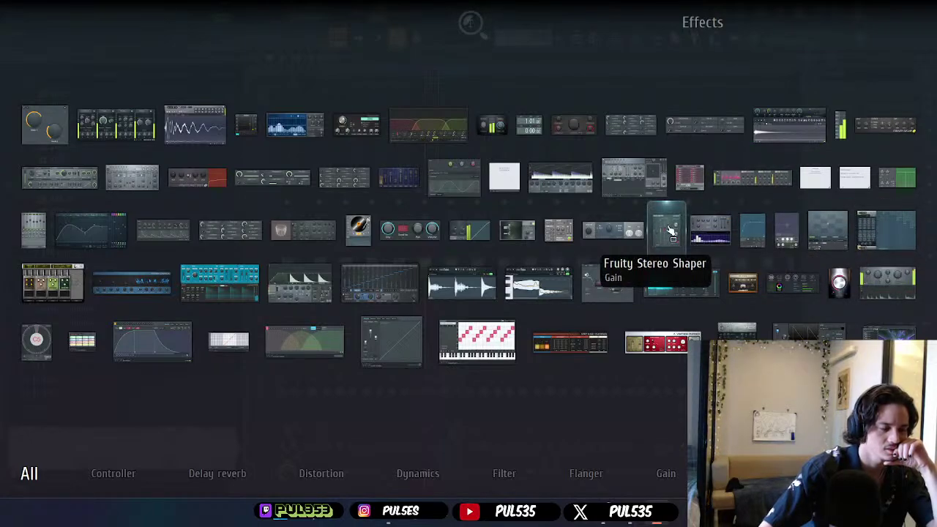
click(295, 242)
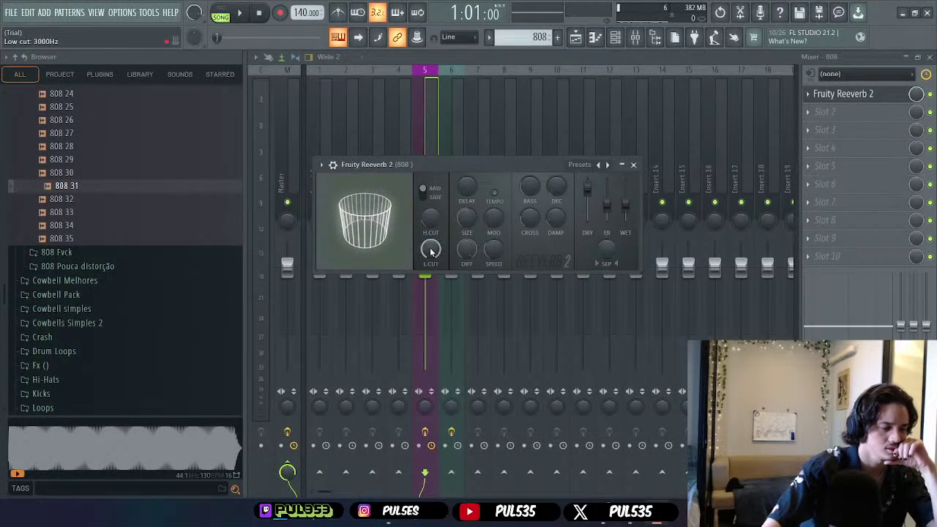
key(space)
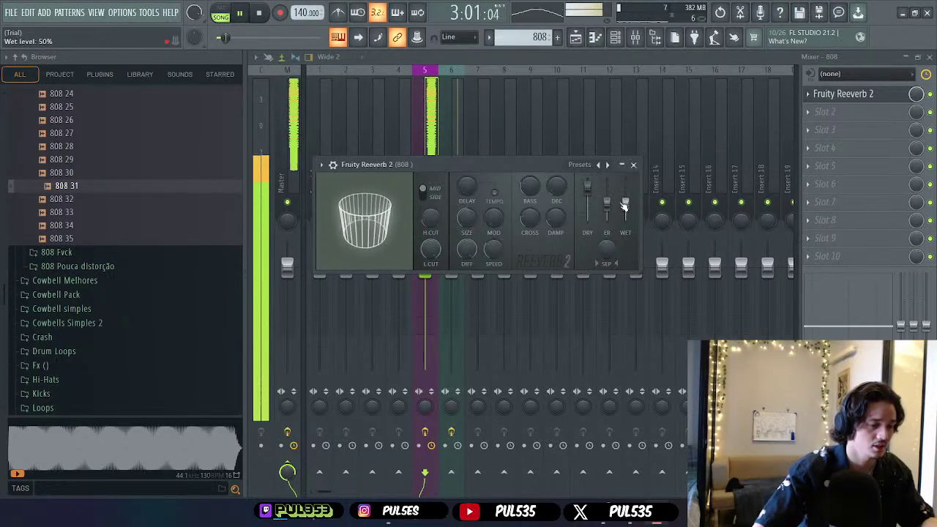
drag(606, 201, 606, 218)
drag(588, 185, 588, 218)
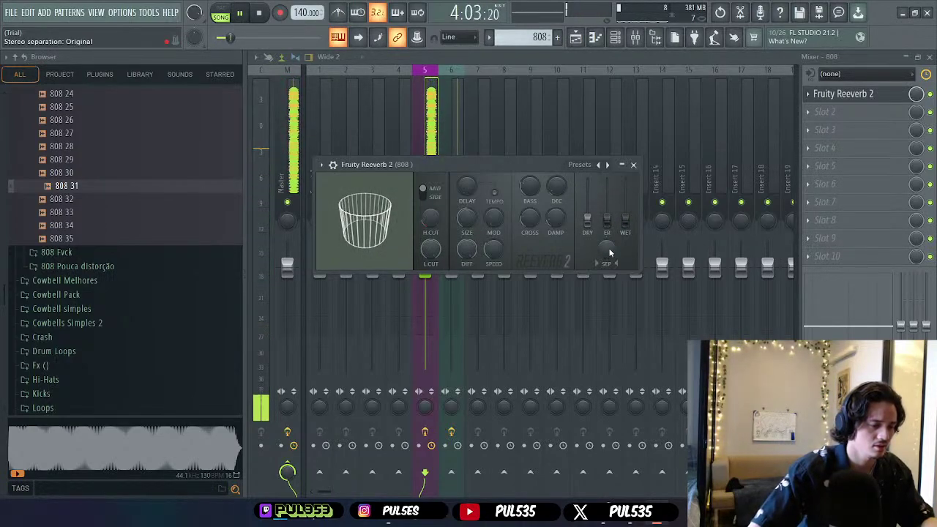
click(634, 164)
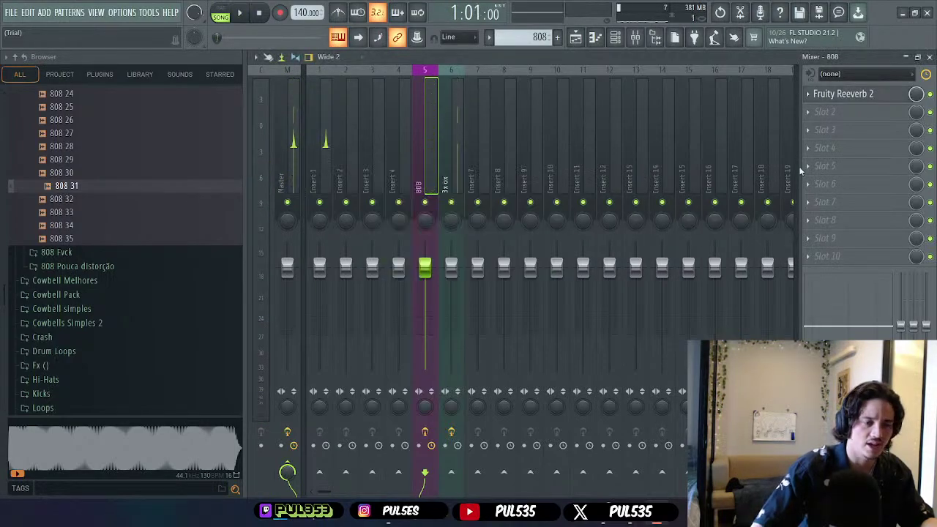
- Delete Fruity Reeverb 2 from the 808 mixer track
click(809, 95)
click(823, 120)
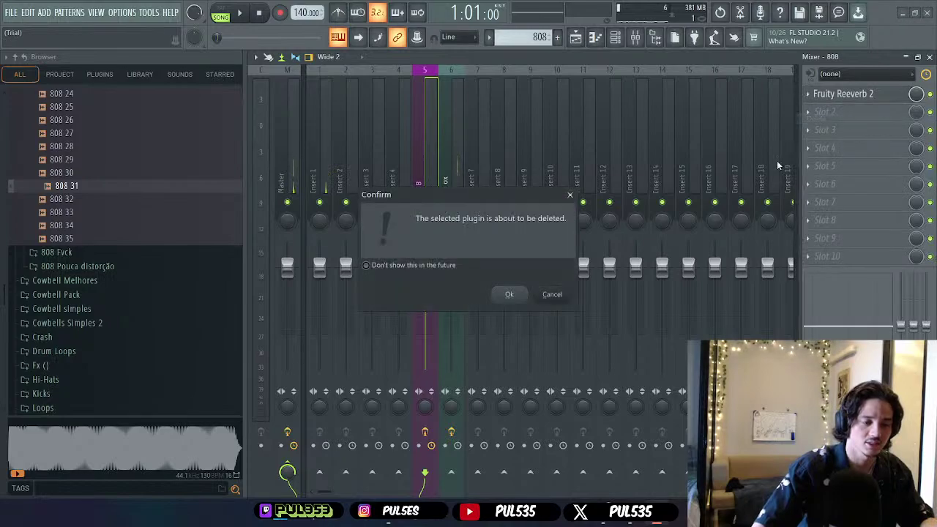
click(510, 295)
- Delete every note from bar 2 onward in the 808 01 piano roll, keeping only the first C4 and D#4 notes
key(F7)
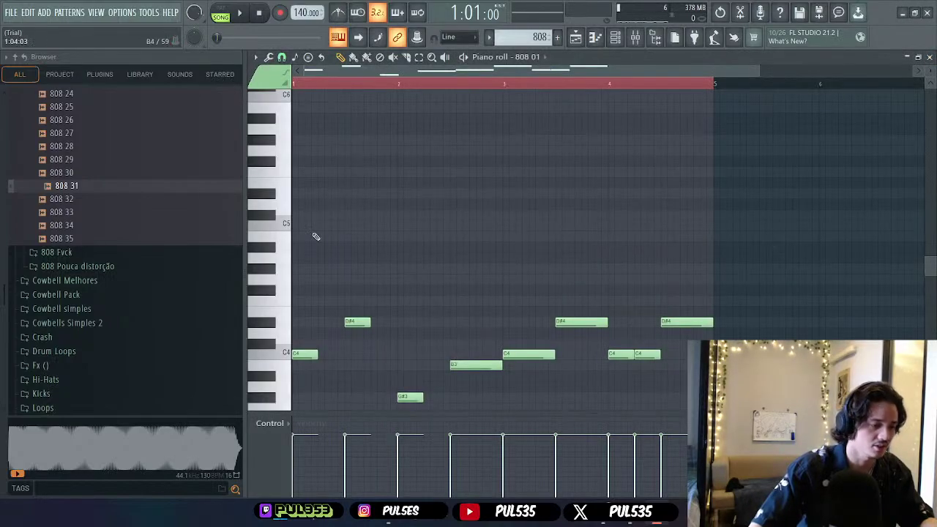
right_click(687, 322)
right_click(621, 353)
right_click(648, 353)
right_click(582, 322)
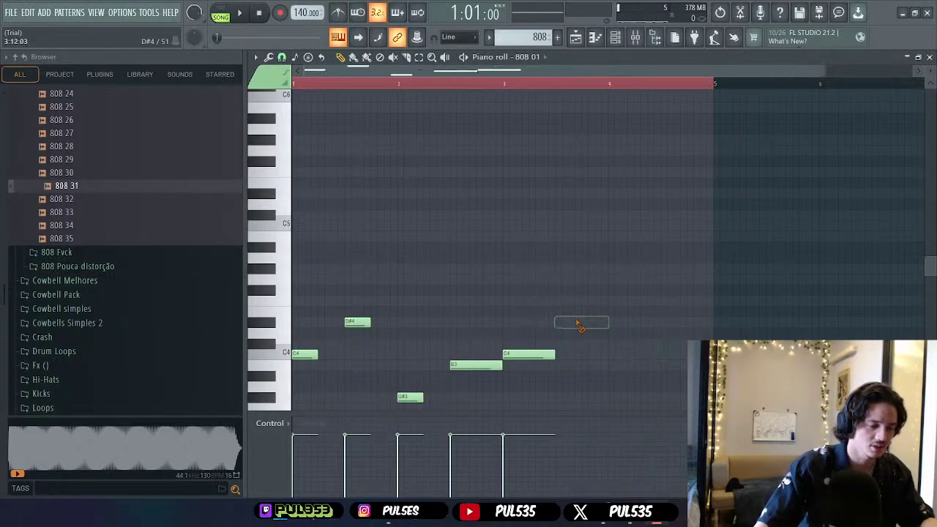
right_click(528, 354)
right_click(475, 365)
right_click(410, 397)
- Play the pattern and move the D#4 note to C4 at the start of bar 2
key(space)
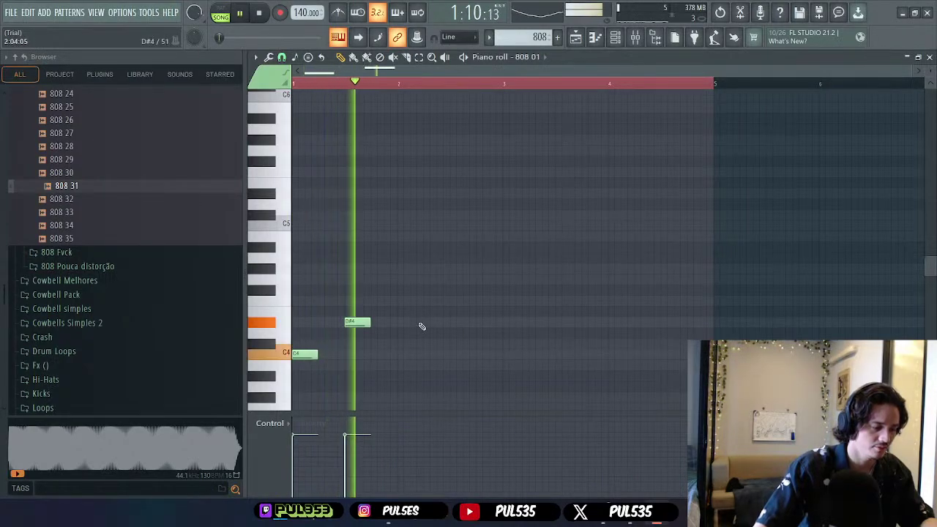
drag(357, 322, 409, 354)
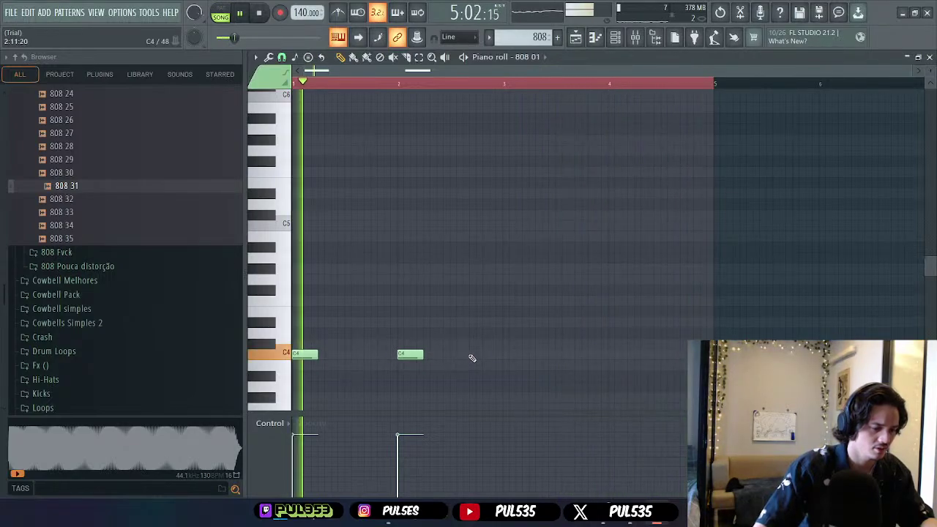
key(space)
- Delete the two remaining notes to empty the 808 01 piano roll
right_click(410, 354)
right_click(308, 357)
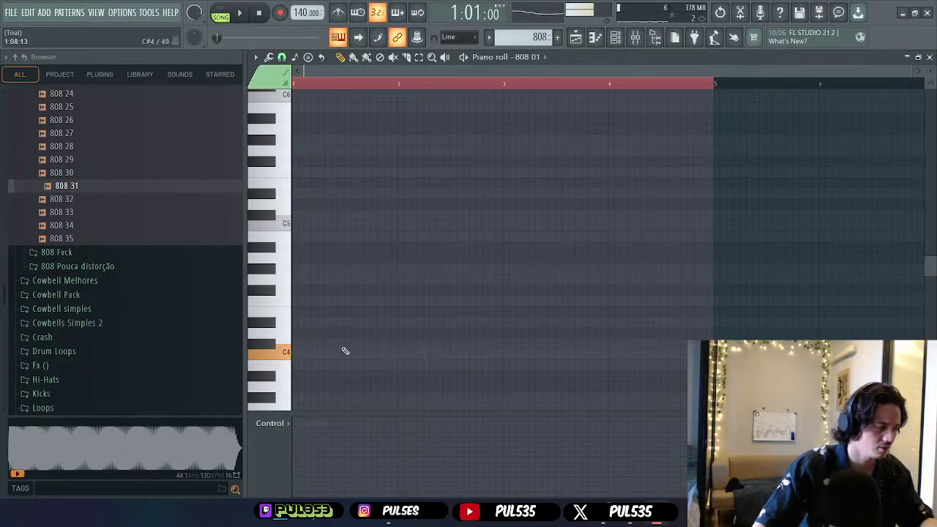
- Audition more 808 ++ Distorcido samples, starting with 808 32 and going through 808 08 and 808 06 up to 808 01
click(108, 199)
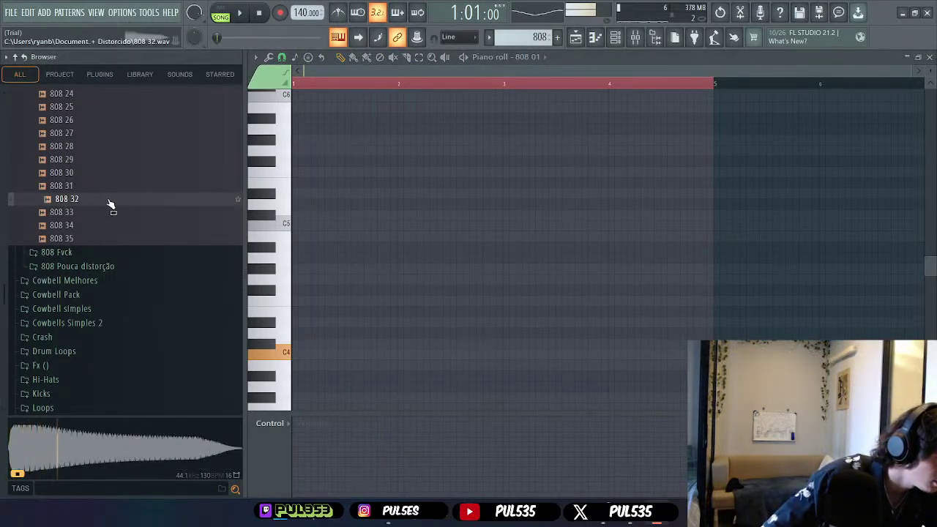
scroll(108, 205, up, 8)
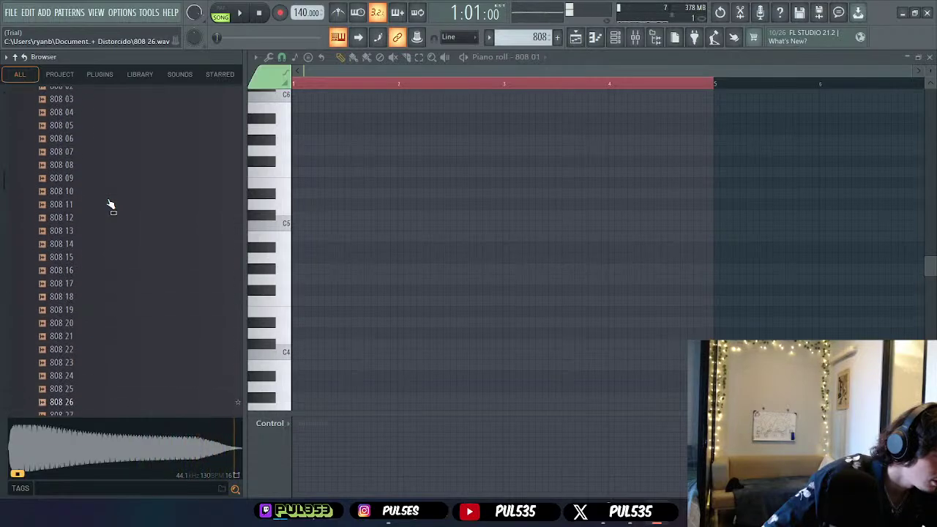
click(110, 202)
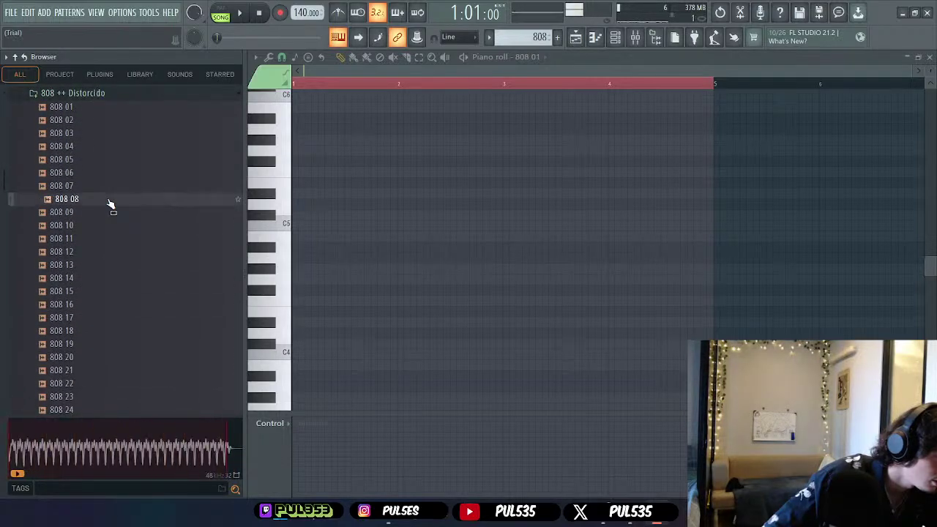
click(103, 176)
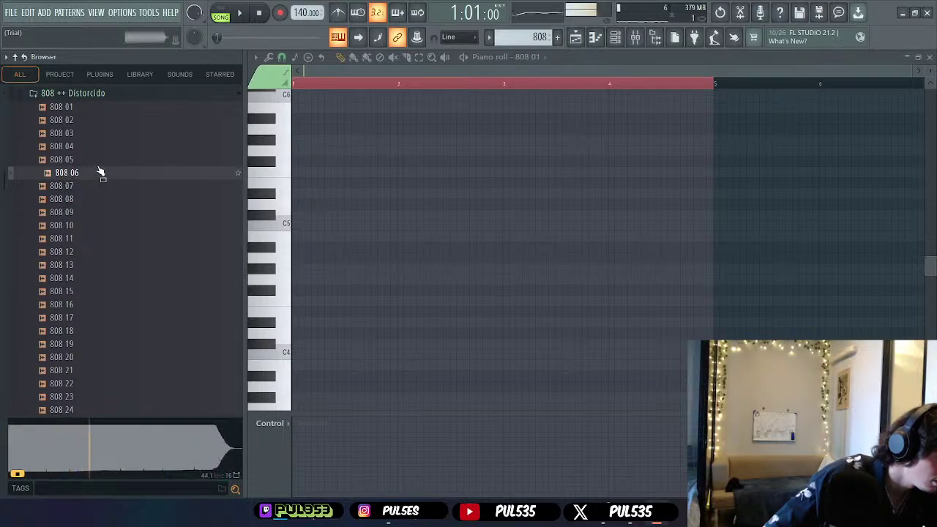
click(97, 161)
click(96, 146)
click(91, 122)
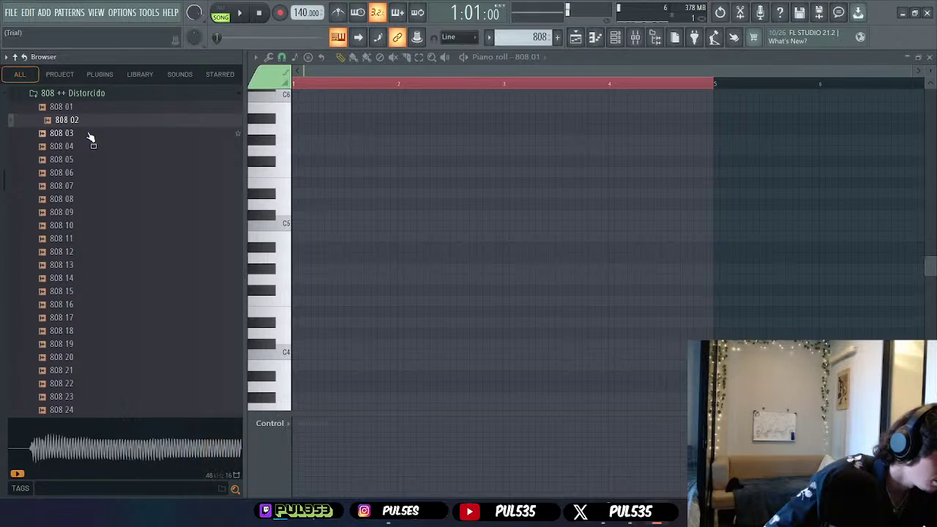
click(90, 137)
click(94, 110)
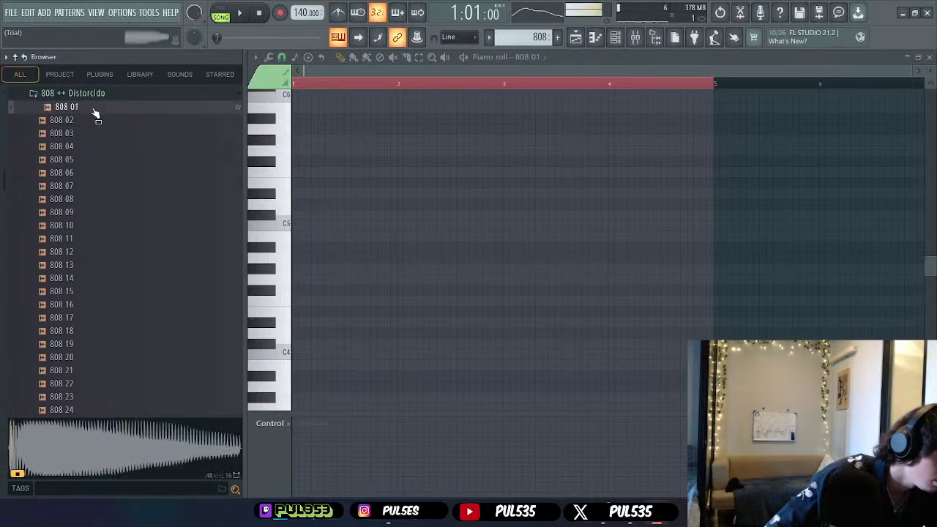
- Collapse the 808 ++ Distorcido folder and audition FXCK BASS samples in the 808 Fvck folder, including (3), (4) and (1)
scroll(95, 121, up, 4)
click(79, 249)
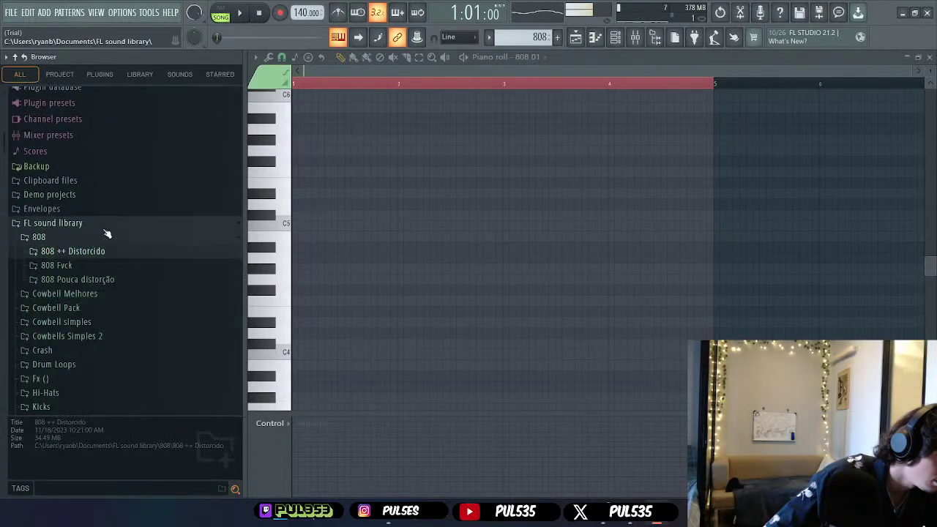
scroll(107, 227, down, 2)
click(107, 187)
click(105, 188)
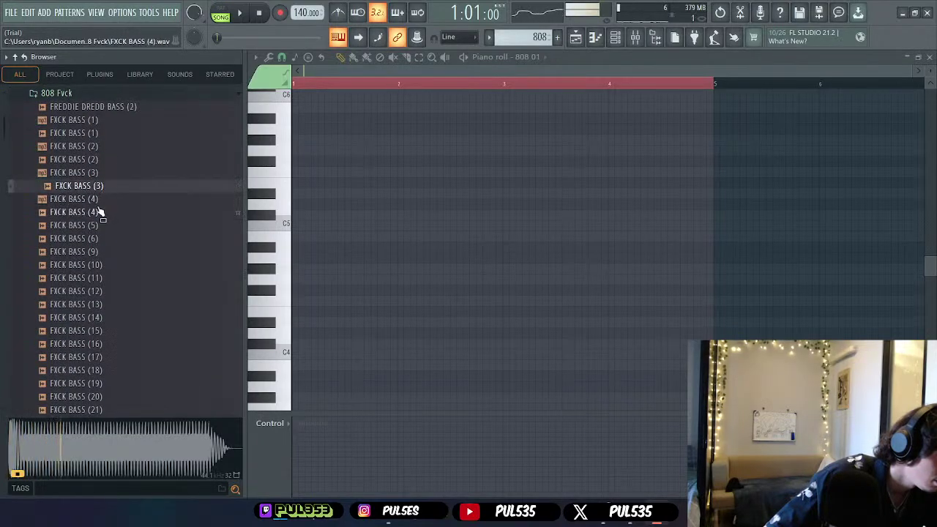
click(99, 211)
click(98, 173)
click(98, 121)
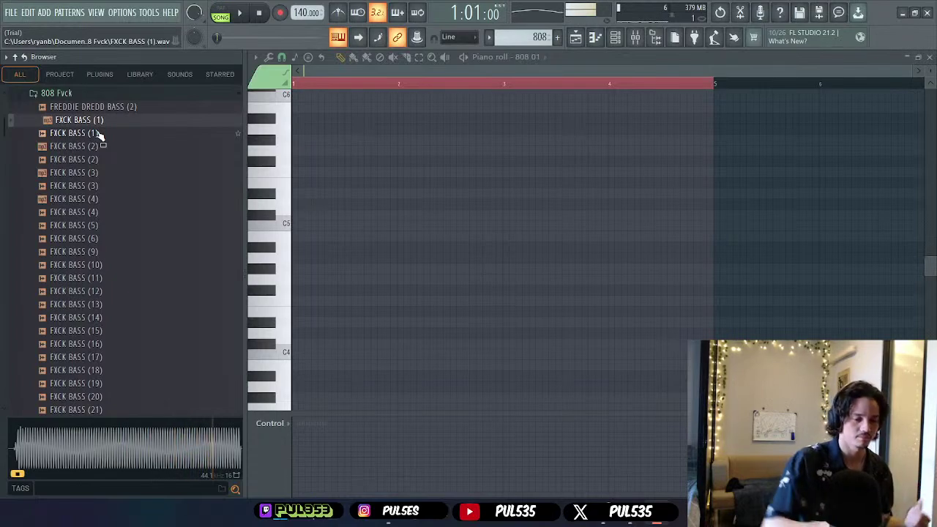
- Audition more FXCK BASS samples in the 808 Fvck folder, from (3) and (4) down to (11) and (13)
click(73, 173)
click(74, 198)
click(103, 279)
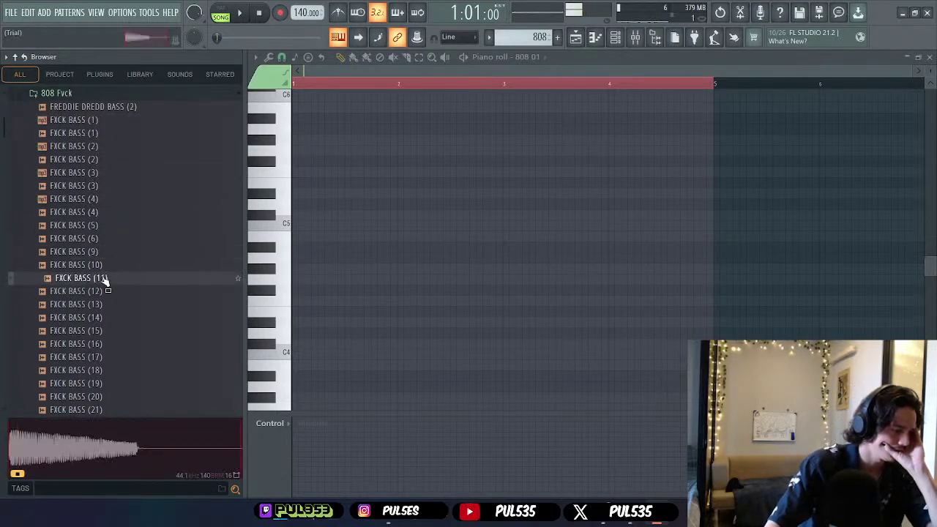
click(102, 307)
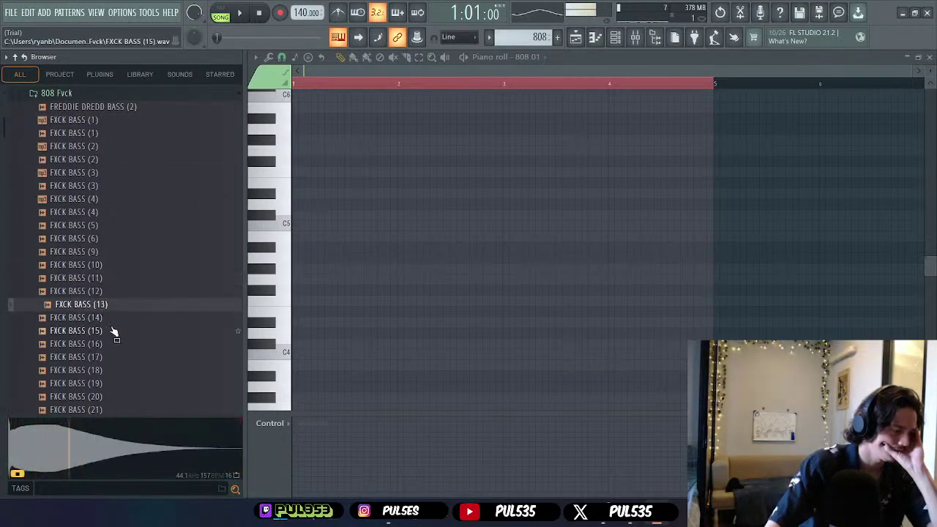
- Continue auditioning bass samples in the 808 Fvck folder from FXCK BASS (14) down to FXCK BASS (181)
key(Down)
key(Down)
key(Down)
key(Down)
key(Down)
key(Down)
key(Down)
key(Down)
key(Down)
key(Down)
key(Down)
key(Down)
key(Down)
key(Down)
key(Down)
key(Down)
key(Down)
key(Down)
key(Down)
key(Down)
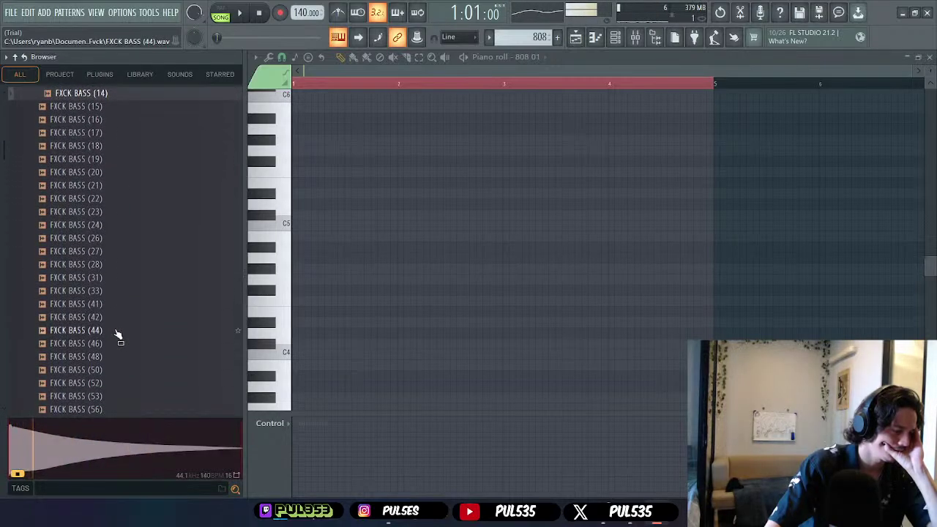
key(Down)
key(Down)
key(Down)
key(Down)
key(Down)
key(Down)
key(Down)
key(Down)
key(Down)
key(Down)
key(Down)
key(Down)
key(Down)
key(Down)
key(Down)
key(Down)
key(Down)
key(Down)
key(Down)
key(Down)
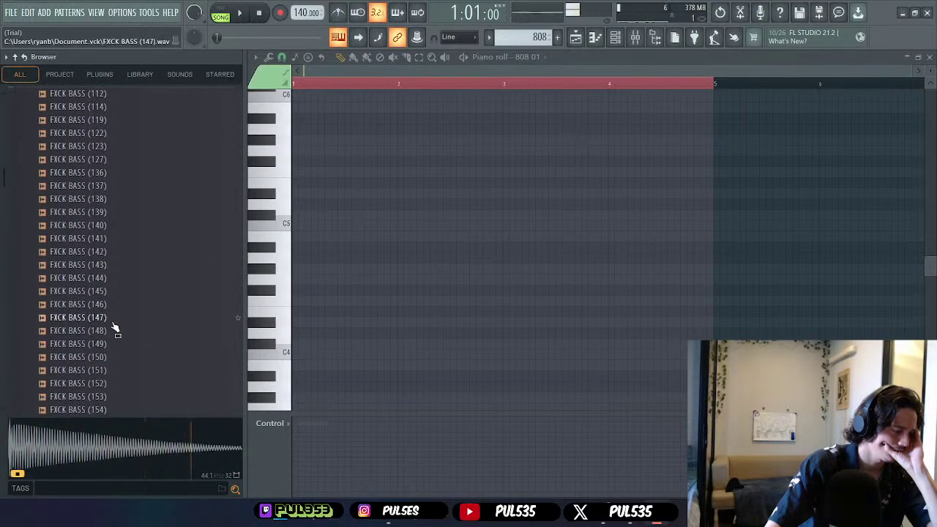
key(Up)
key(Up)
key(Up)
key(Up)
key(Up)
key(Up)
key(Down)
key(Down)
key(Down)
key(Down)
key(Down)
key(Down)
key(Down)
key(Down)
key(Down)
key(Down)
key(Down)
key(Down)
key(Down)
key(Down)
key(Down)
key(Down)
key(Down)
key(Down)
key(Down)
key(Down)
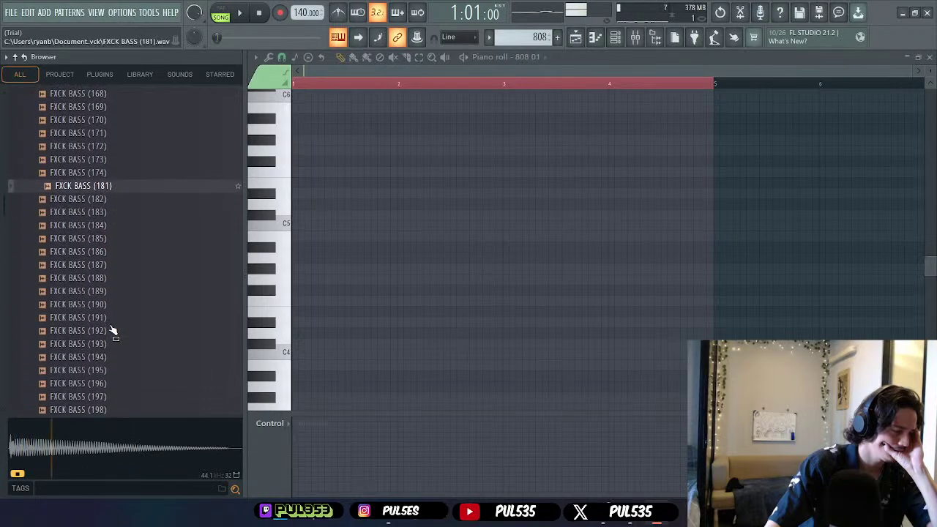
- Audition samples further down the 808 Fvck folder, including FXCK BASS (205) and FXCK BASS (398)
key(Down)
key(Down)
key(Down)
key(Down)
key(Down)
key(Down)
key(Down)
key(Down)
key(Down)
key(Down)
key(Down)
key(Down)
key(Down)
key(Down)
key(Down)
key(Down)
key(Down)
key(Down)
key(Down)
key(Down)
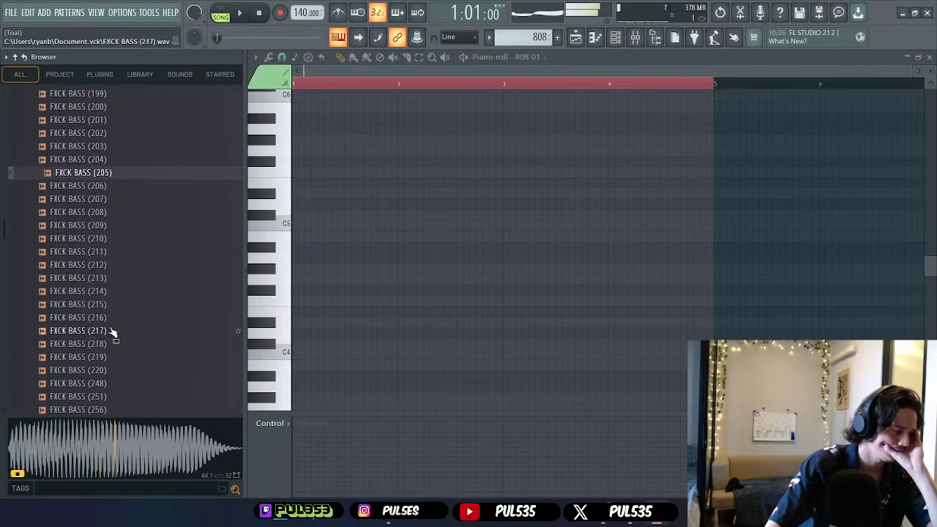
key(Down)
key(Down)
key(Down)
key(Down)
key(Down)
key(Down)
key(Down)
key(Down)
key(Down)
key(Down)
key(Down)
key(Down)
key(Down)
key(Down)
key(Down)
key(Down)
key(Down)
key(Down)
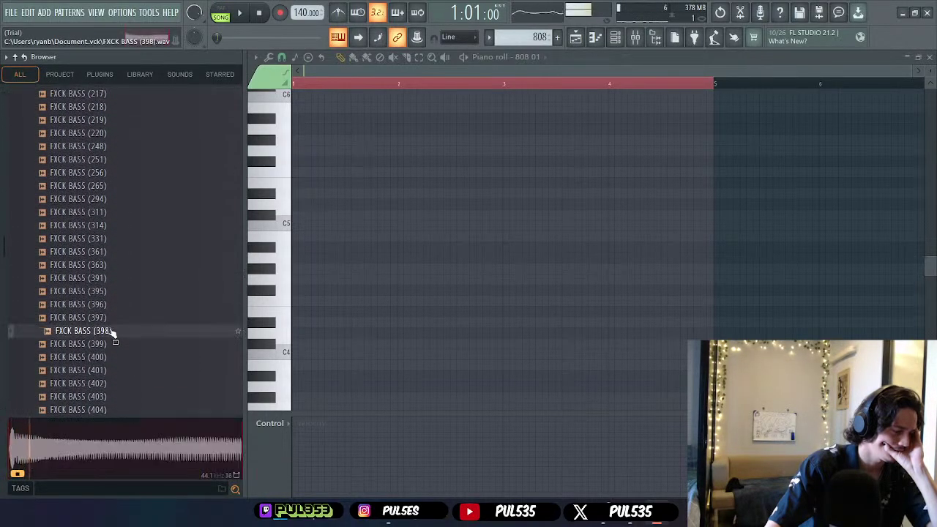
- Compare the next distorted bass candidates, including FXCK BASS (400) and FXCK BASS (437)
key(Down)
key(Down)
key(Down)
key(Down)
key(Down)
key(Down)
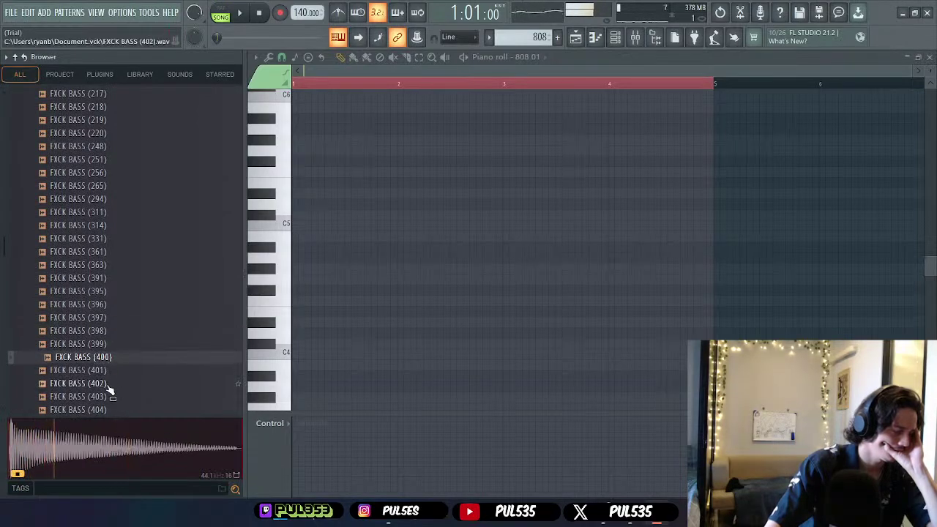
key(Down)
key(Down)
key(Down)
key(Down)
key(Down)
key(Down)
key(Down)
key(Down)
key(Down)
key(Down)
key(Down)
key(Down)
key(Down)
key(Down)
key(Down)
key(Down)
key(Down)
key(Down)
key(Down)
key(Down)
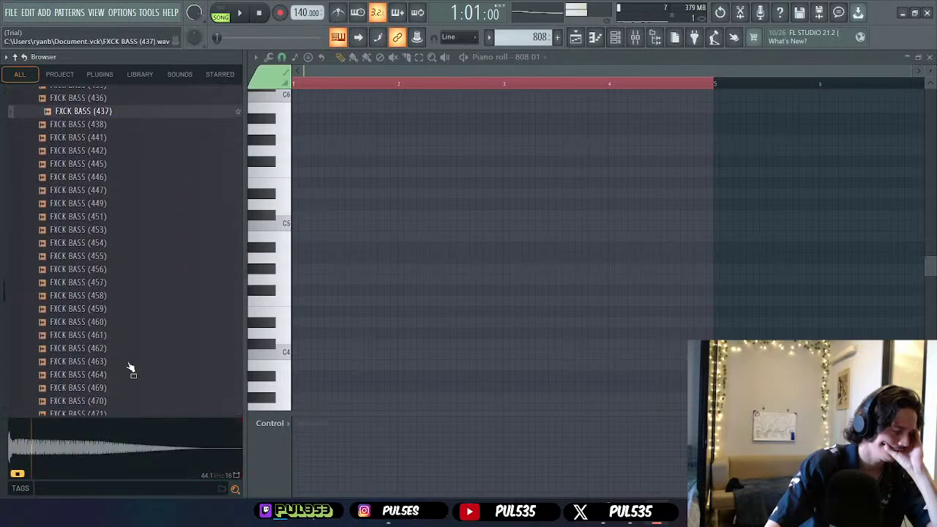
- Audition further bass samples in the 808 Fvck folder, from FXCK BASS (477) through (545)
drag(108, 387, 121, 386)
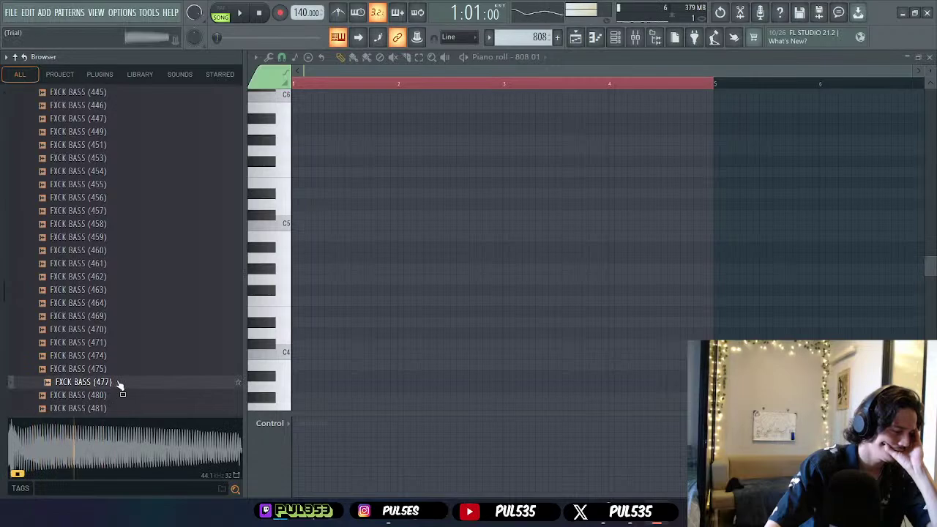
key(Down)
key(Down)
key(Down)
key(Down)
key(Down)
key(Down)
key(Down)
key(Down)
key(Down)
key(Down)
key(Down)
key(Down)
key(Down)
key(Down)
key(Down)
key(Down)
key(Down)
key(Down)
key(Down)
key(Down)
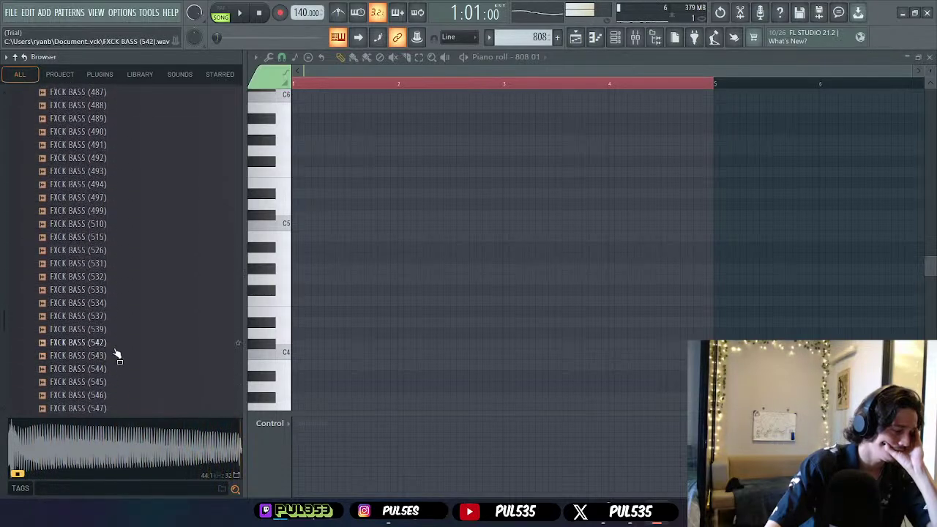
key(Down)
key(Down)
key(Down)
key(Down)
key(Down)
key(Down)
key(Down)
key(Down)
key(Down)
key(Down)
key(Down)
key(Down)
key(Down)
key(Down)
key(Down)
key(Down)
key(Down)
key(Down)
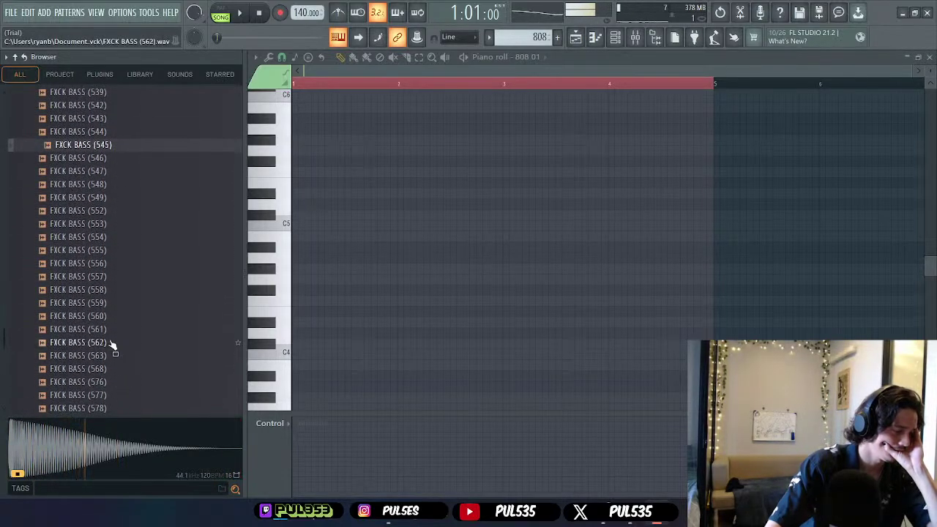
- Audition the remaining bass samples near the end of the 808 Fvck folder, including FXCK BASS (644), (645) and (643)
key(Down)
key(Down)
key(Down)
key(Down)
key(Down)
key(Down)
key(Down)
key(Down)
key(Down)
key(Down)
key(Down)
key(Down)
key(Down)
key(Down)
key(Down)
key(Down)
key(Down)
key(Down)
key(Down)
key(Down)
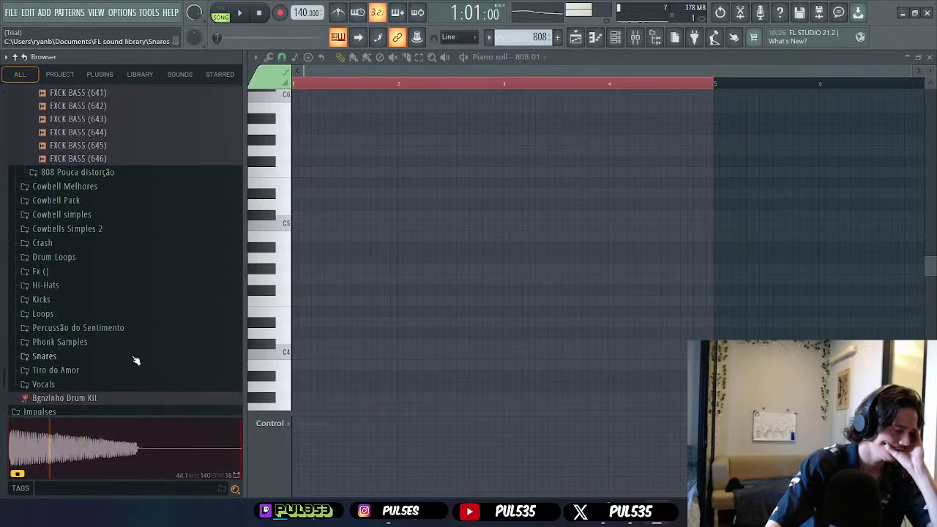
scroll(134, 360, up, 4)
click(103, 291)
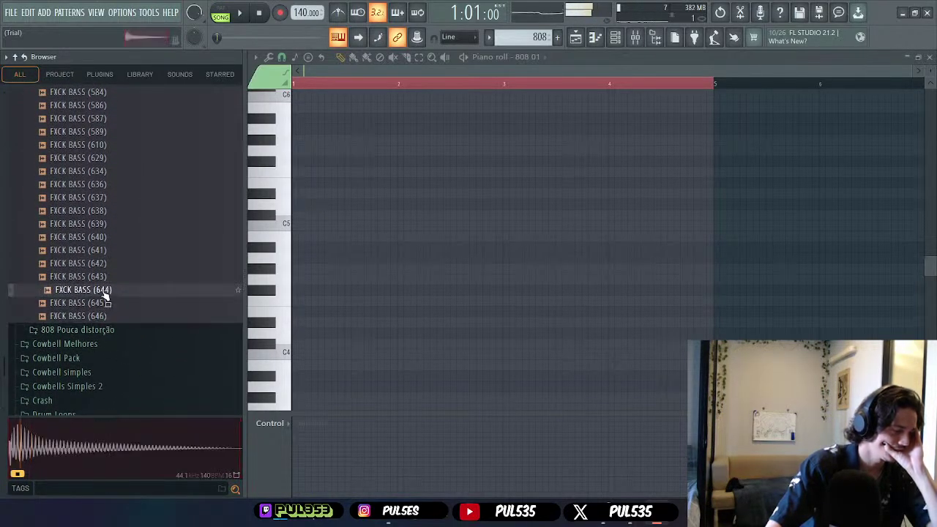
click(111, 304)
key(Up)
key(Up)
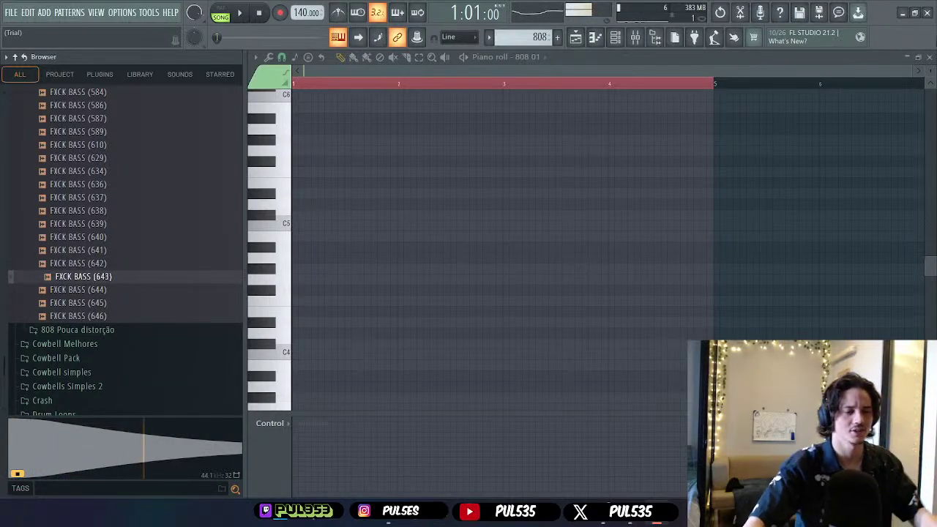
- Stop the preview, return to the playlist and delete the 808 01 sampler channel from the channel rack
key(space)
key(space)
key(F5)
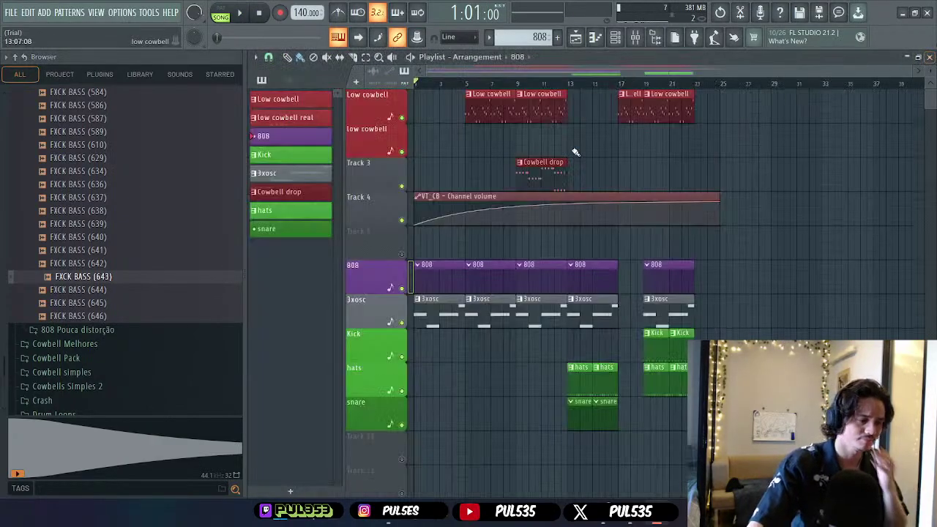
click(615, 40)
right_click(368, 377)
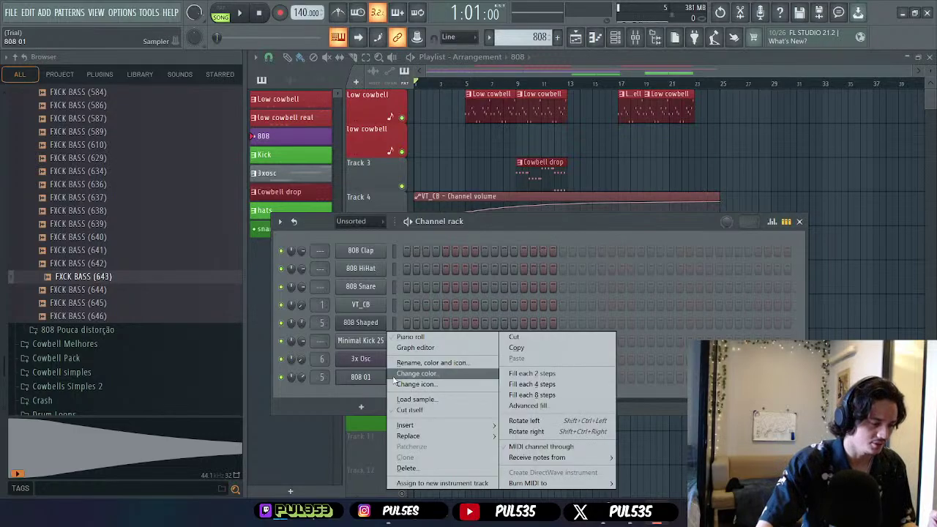
click(443, 467)
click(513, 295)
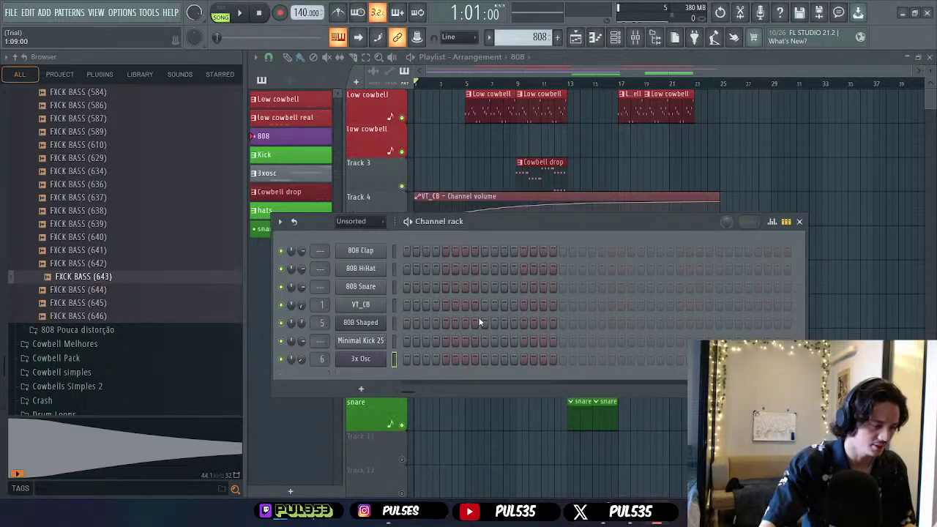
- Audition FXCK BASS (642) and (641), and add FXCK BASS (641) as a new channel below 3x Osc
click(365, 389)
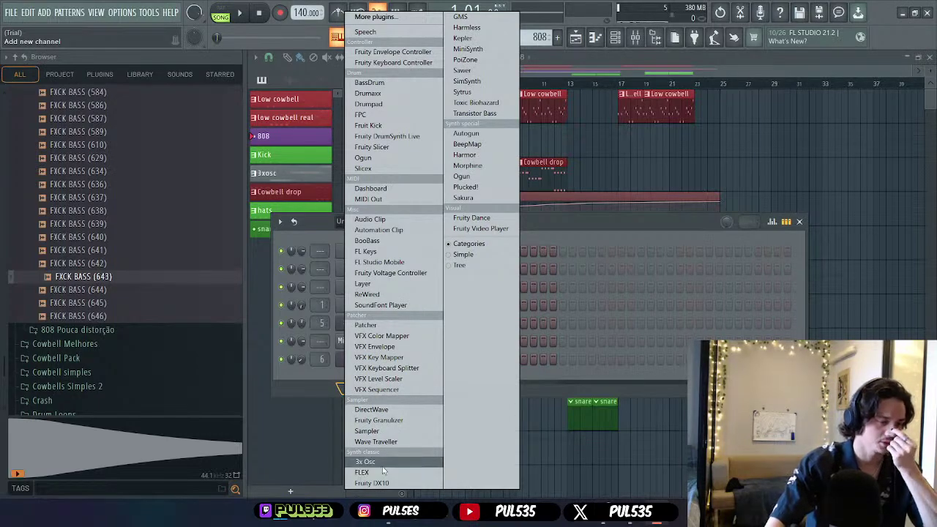
click(290, 218)
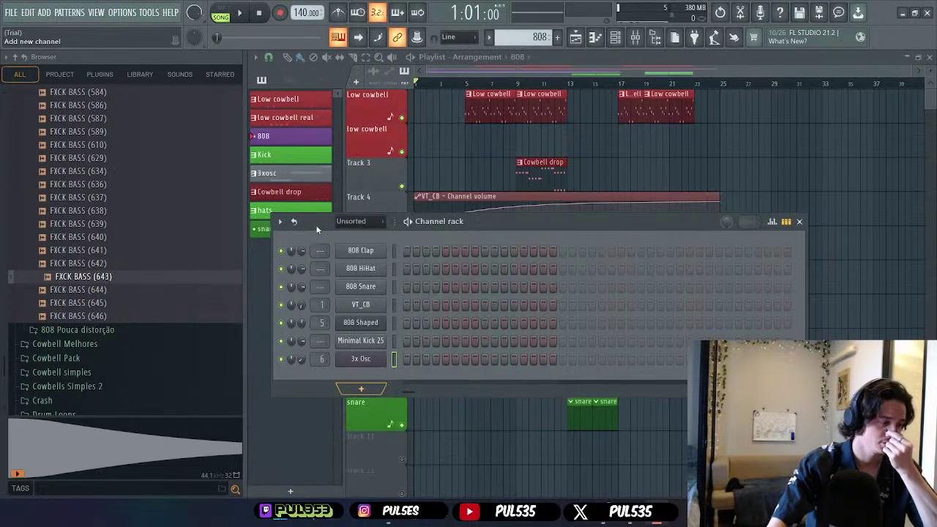
click(103, 265)
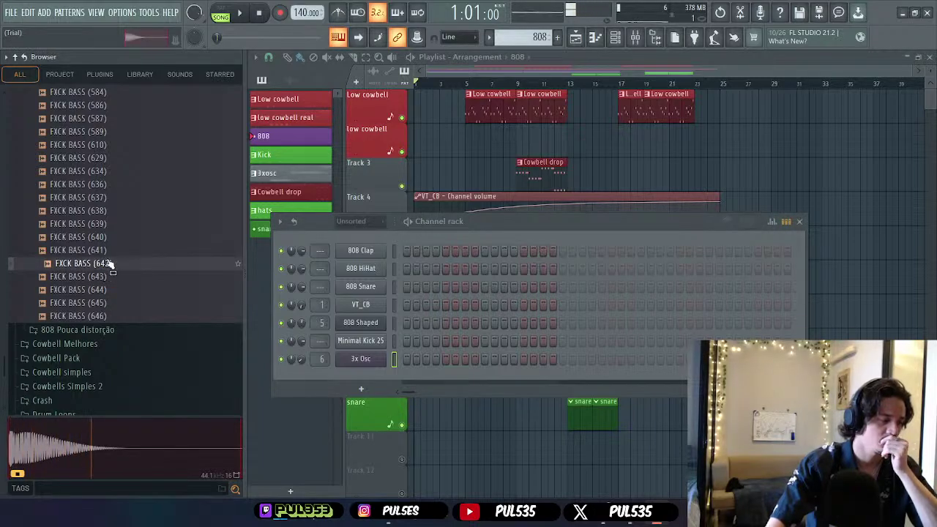
click(101, 252)
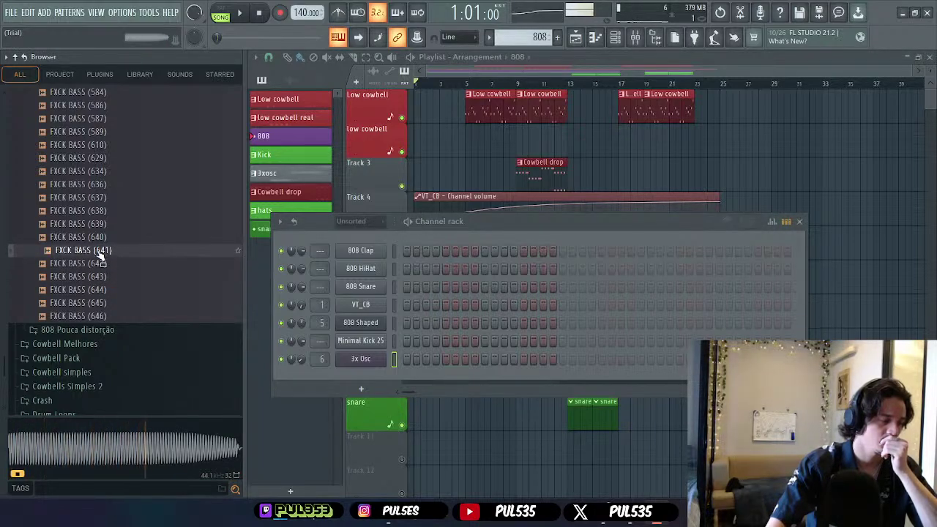
drag(94, 253, 344, 375)
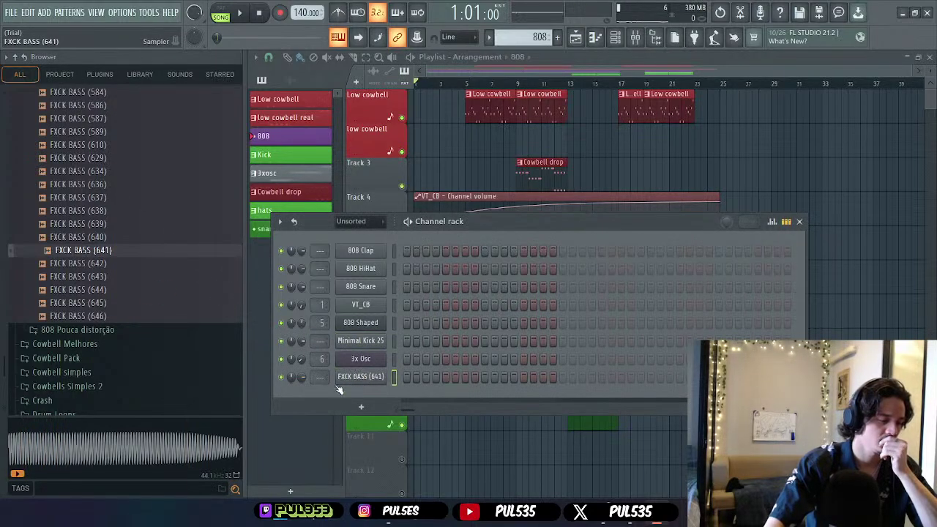
- Open the 808 pattern's piano roll for the FXCK BASS (641) channel
click(800, 223)
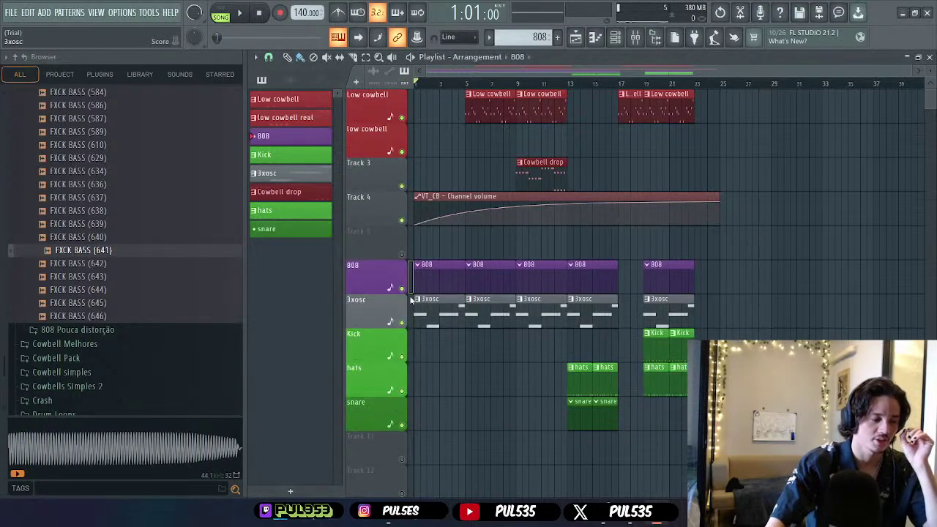
double_click(444, 279)
click(800, 222)
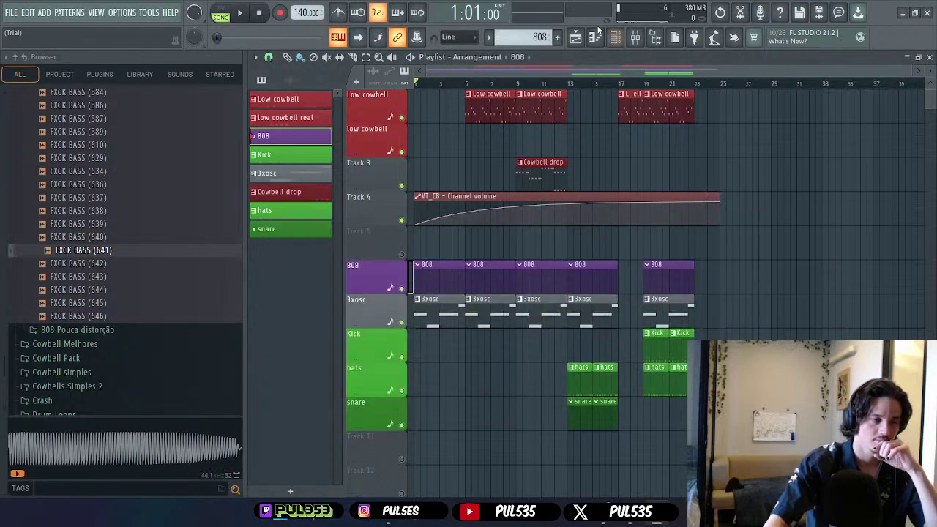
click(596, 37)
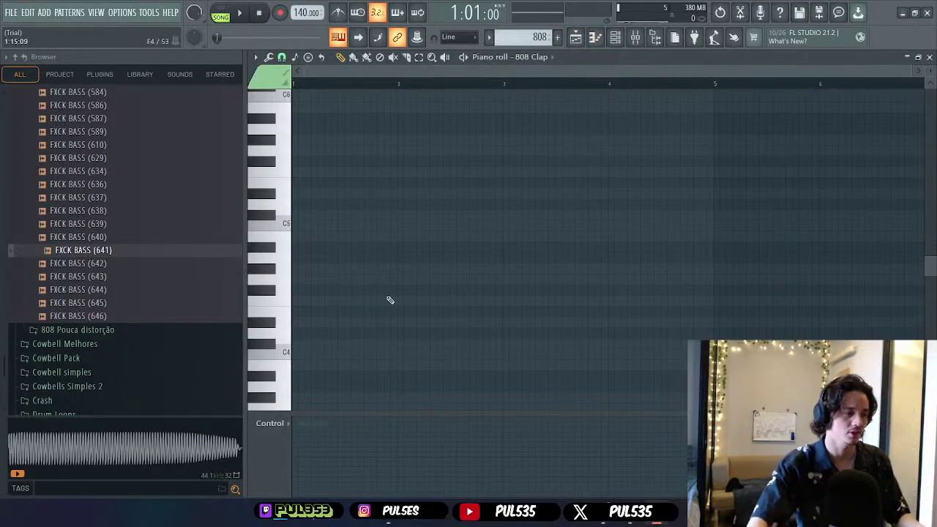
click(538, 57)
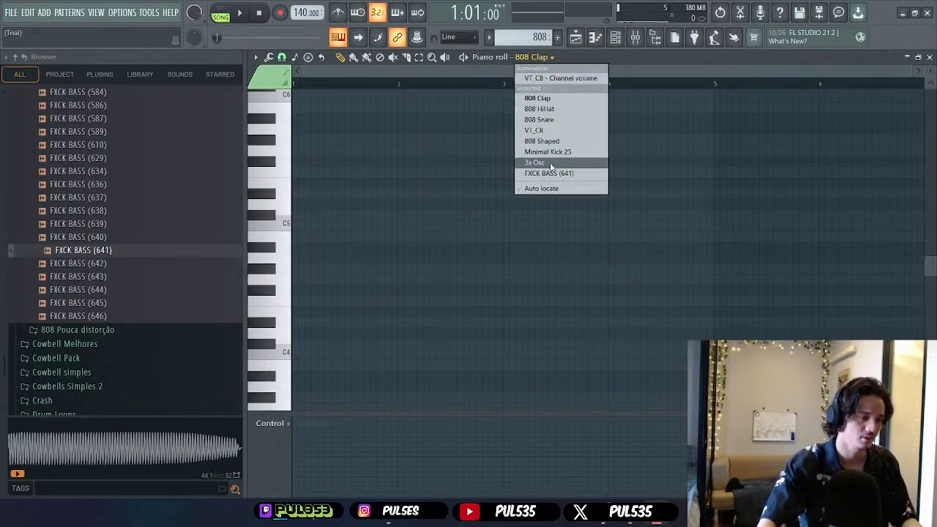
click(551, 175)
- Draw a four-bar B3 test note from bar 1 and listen to the bass
scroll(386, 350, up, 1)
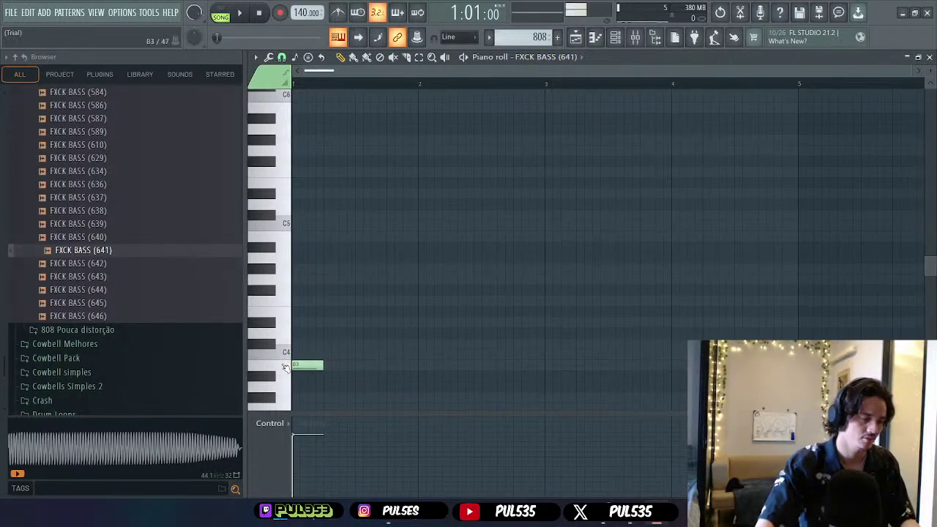
drag(330, 368, 688, 365)
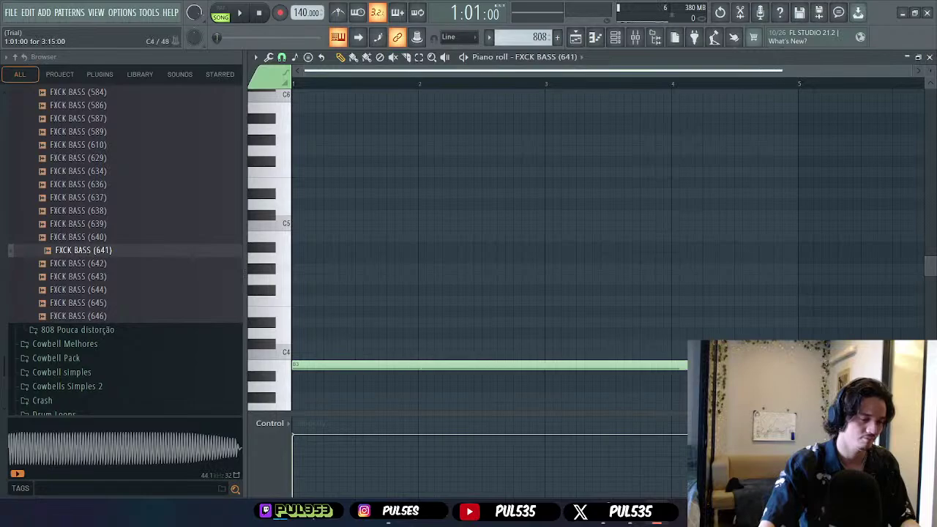
key(space)
scroll(686, 324, down, 1)
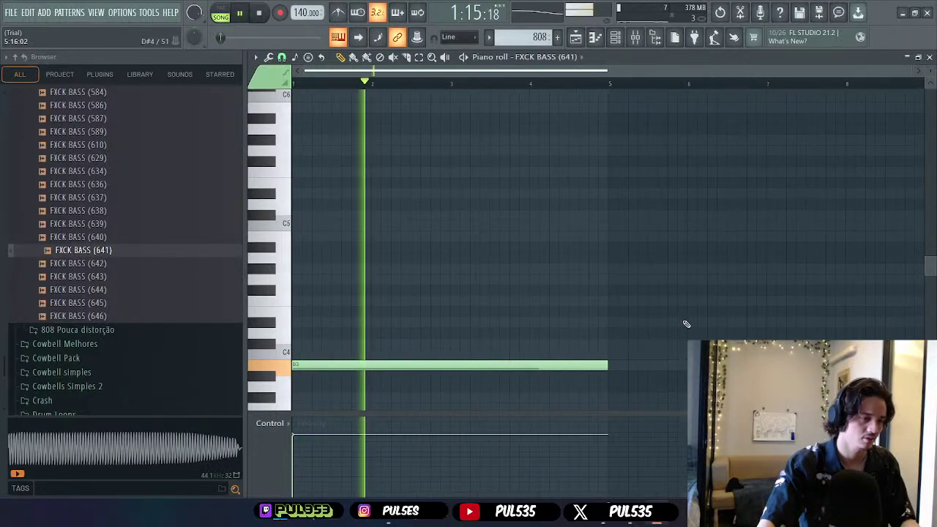
key(space)
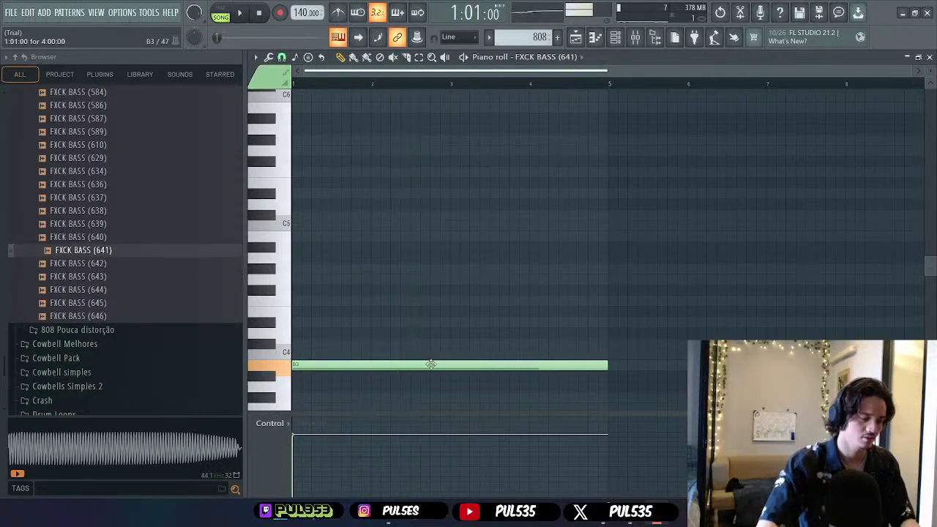
- Transpose the test note up two octaves to B5 and listen to it
key(ctrl+Up)
key(ctrl+Up)
key(space)
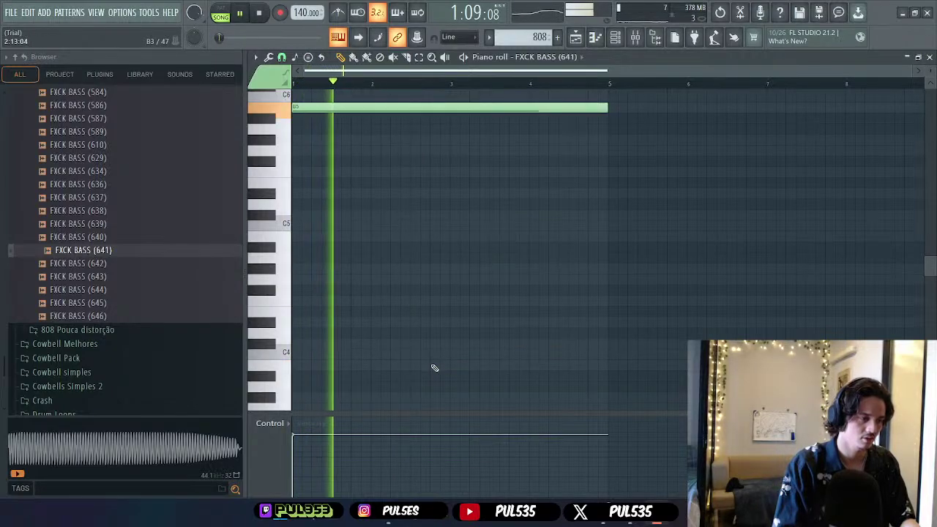
key(space)
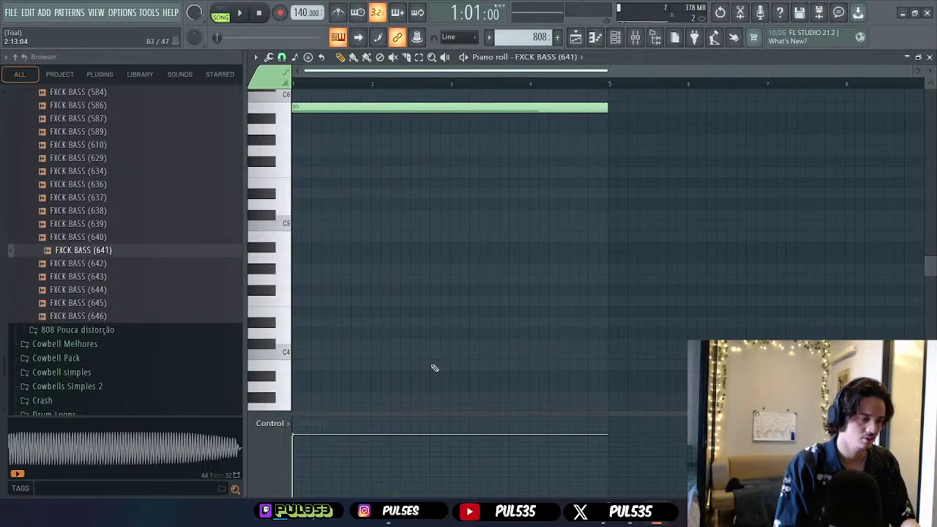
key(space)
key(space)
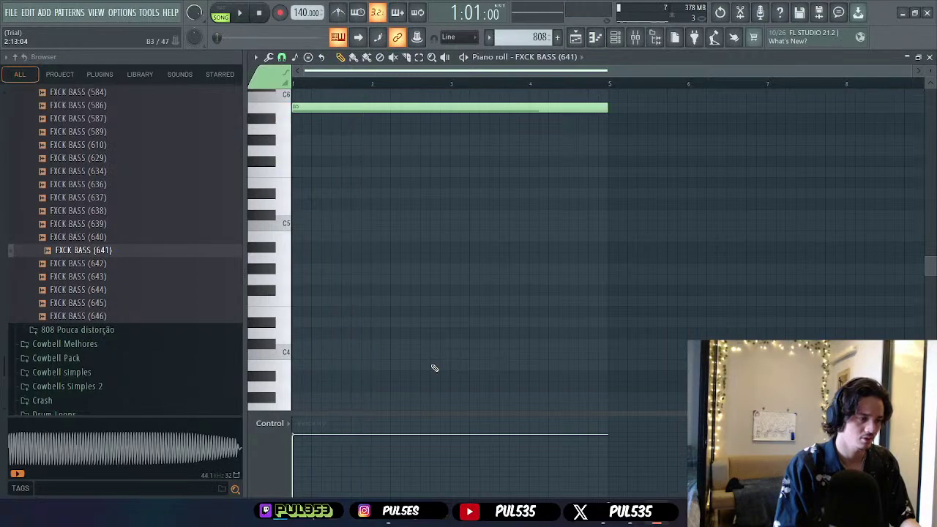
- Try a four-bar D#6 note starting at bar 2, play it against the B5 note, and delete both test notes
scroll(410, 289, up, 4)
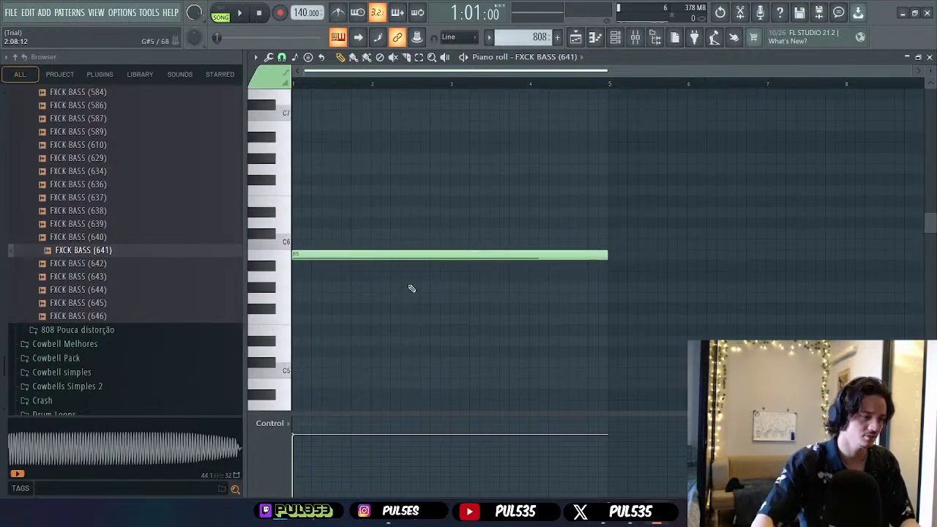
click(372, 225)
key(space)
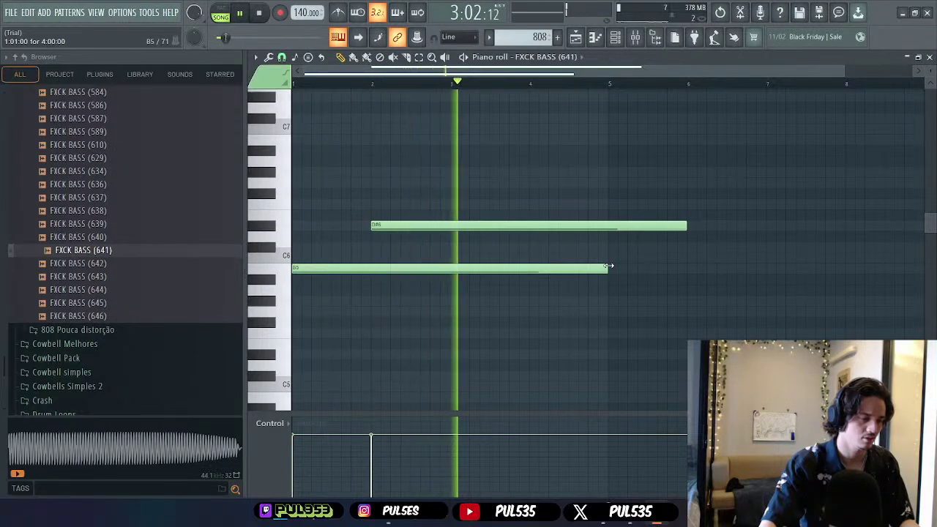
key(space)
right_click(661, 226)
right_click(574, 269)
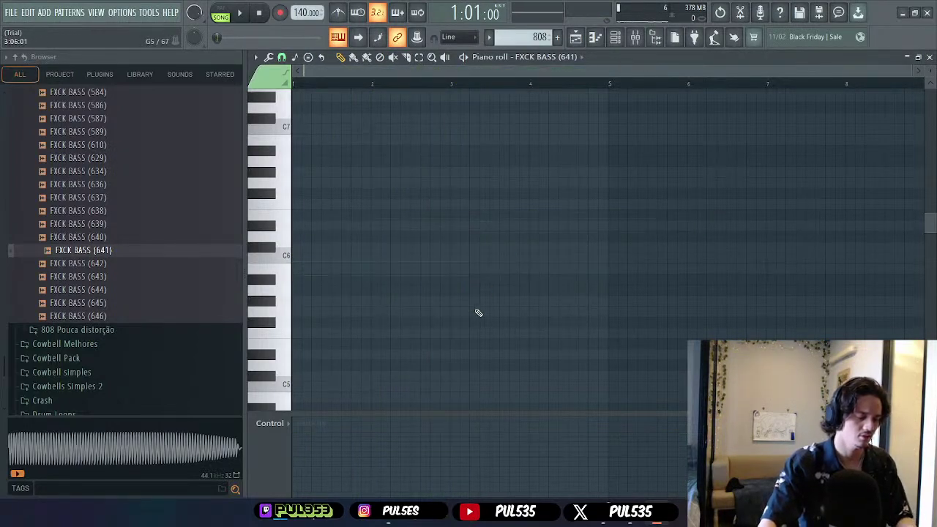
- Paste the copied bass melody, transpose it up two octaves to start on C7, and play it
key(ctrl+v)
key(ctrl+Up)
key(ctrl+Up)
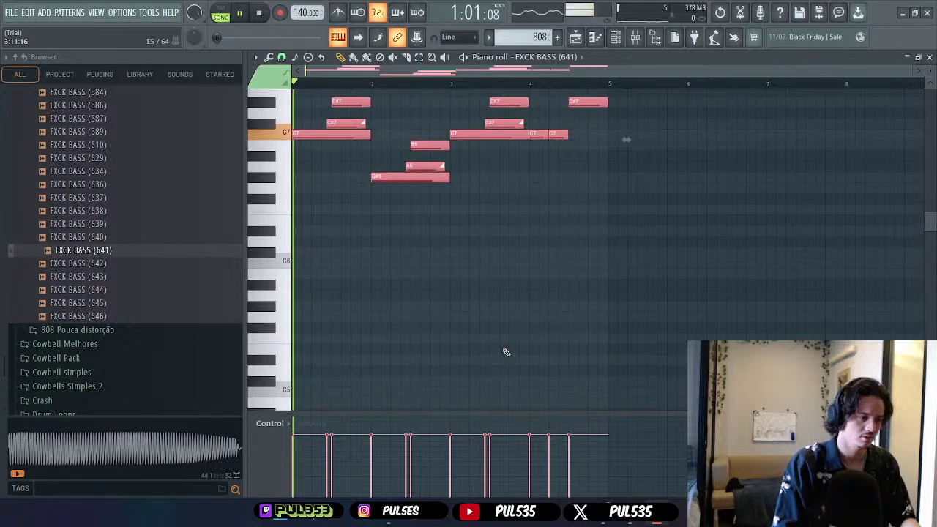
key(space)
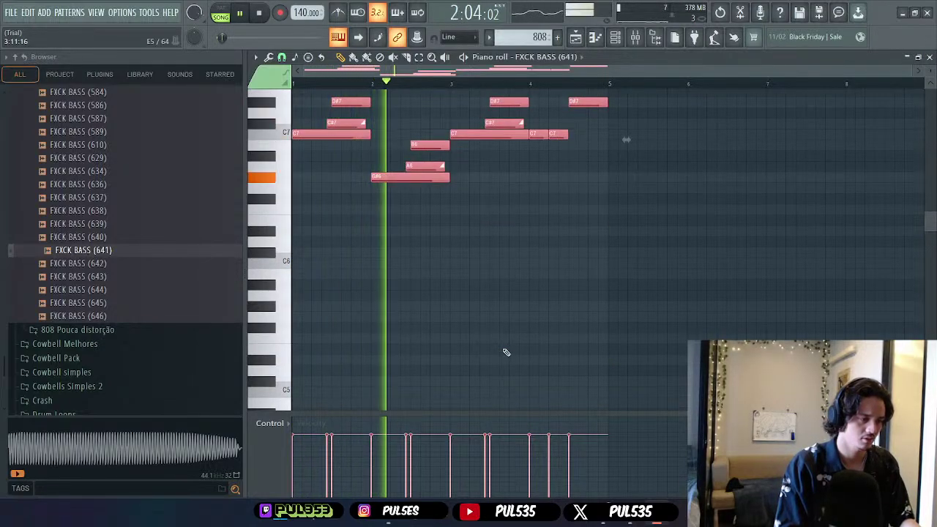
- Compare the pasted bass melody in lower octaves during playback and settle on the octave starting on C6
key(ctrl+Down)
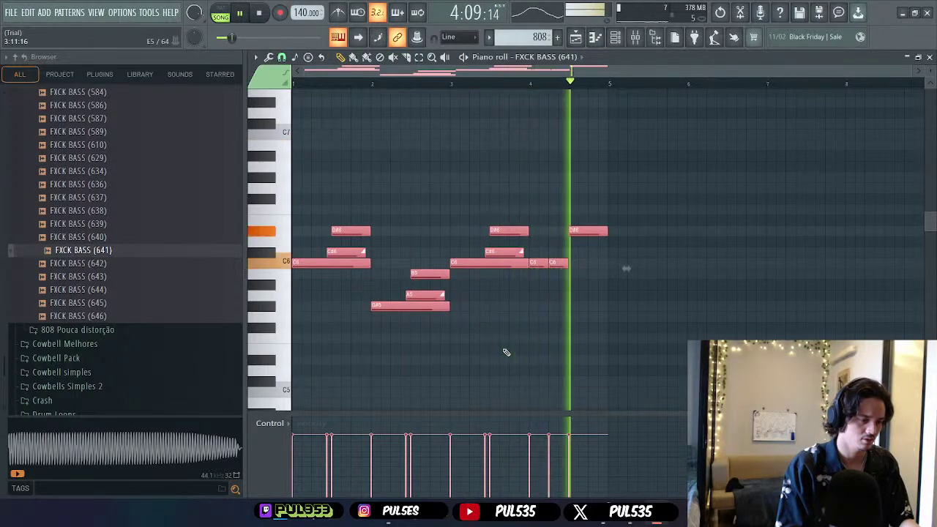
key(ctrl+Down)
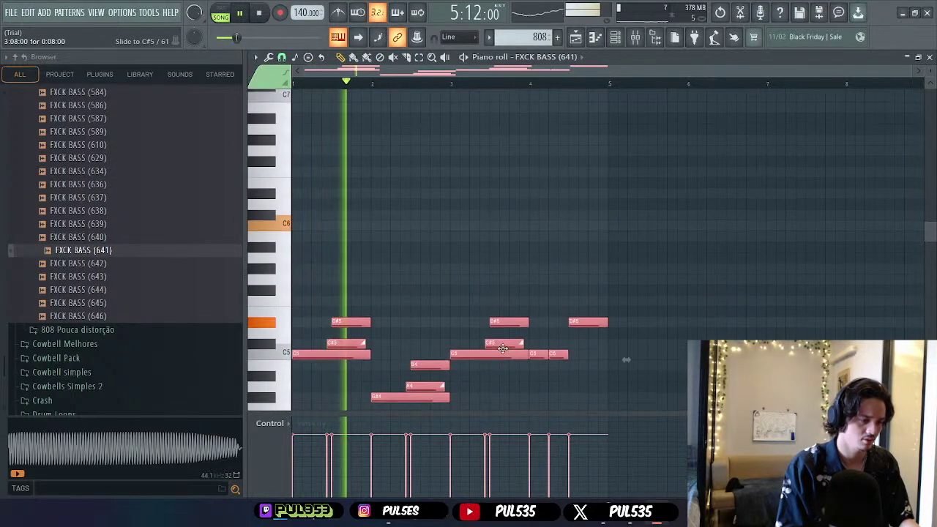
key(ctrl+Up)
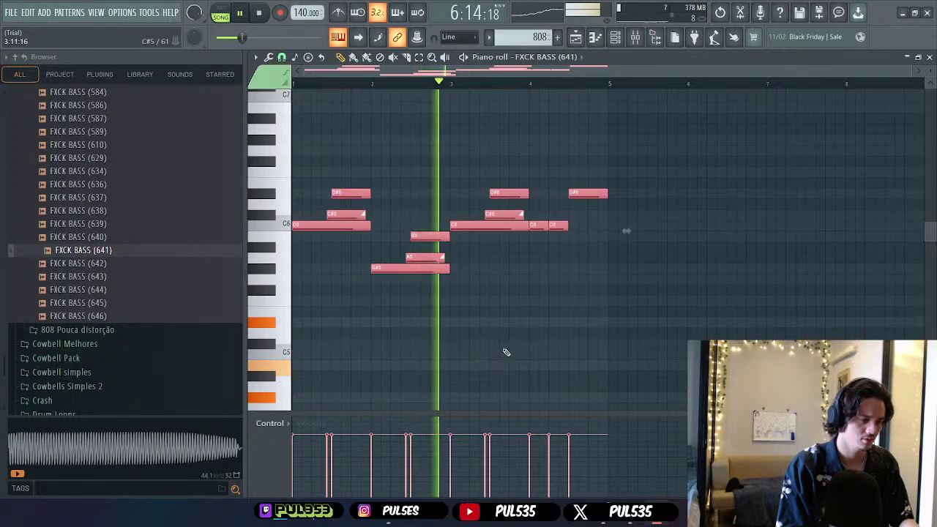
- Delete the slide notes in bars 1, 2 and 3 of the bass melody and play it back
key(space)
key(ctrl+d)
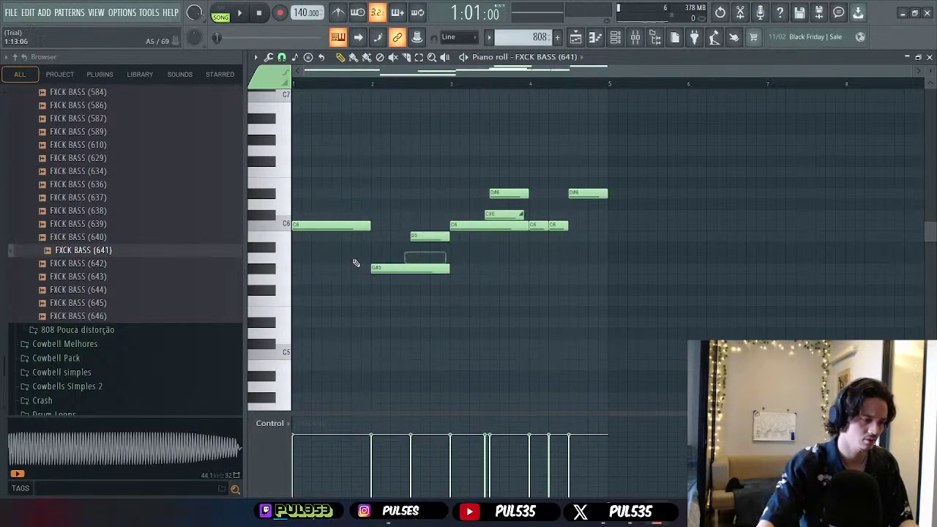
key(space)
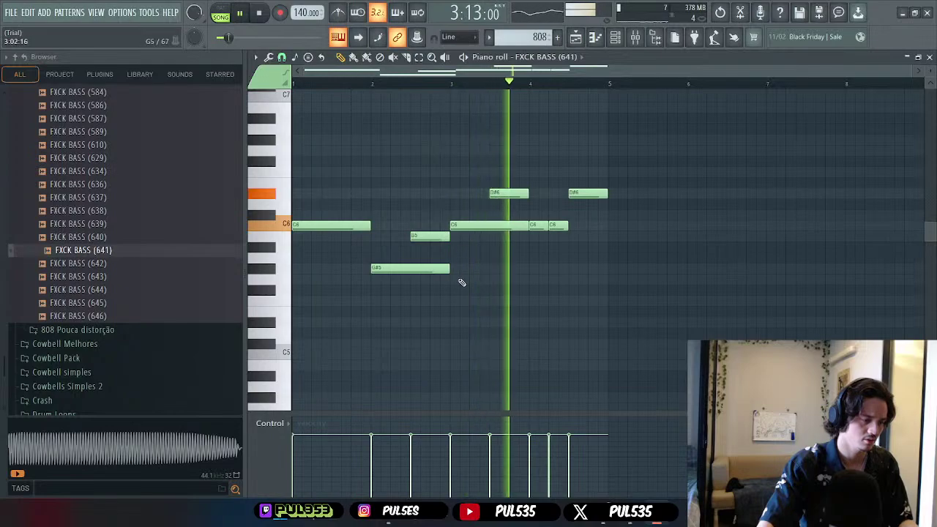
right_click(432, 235)
right_click(410, 268)
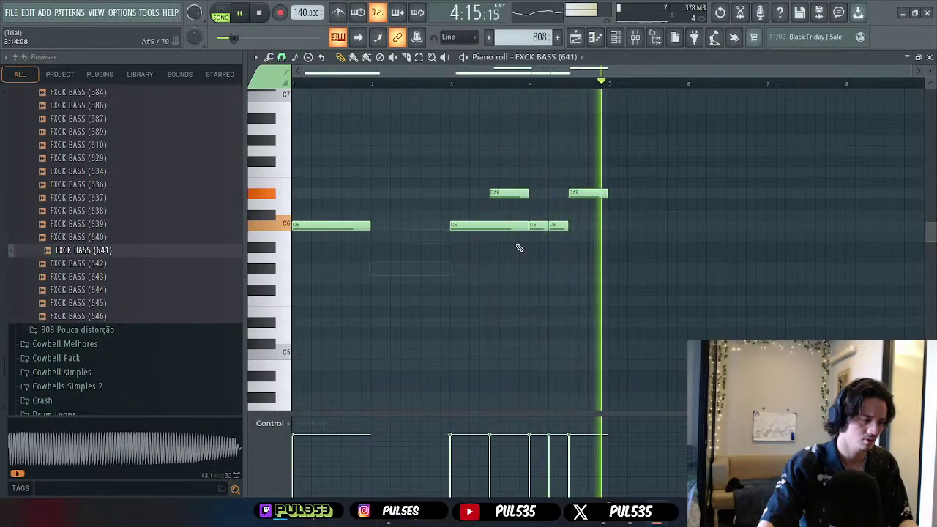
key(space)
key(ctrl+z)
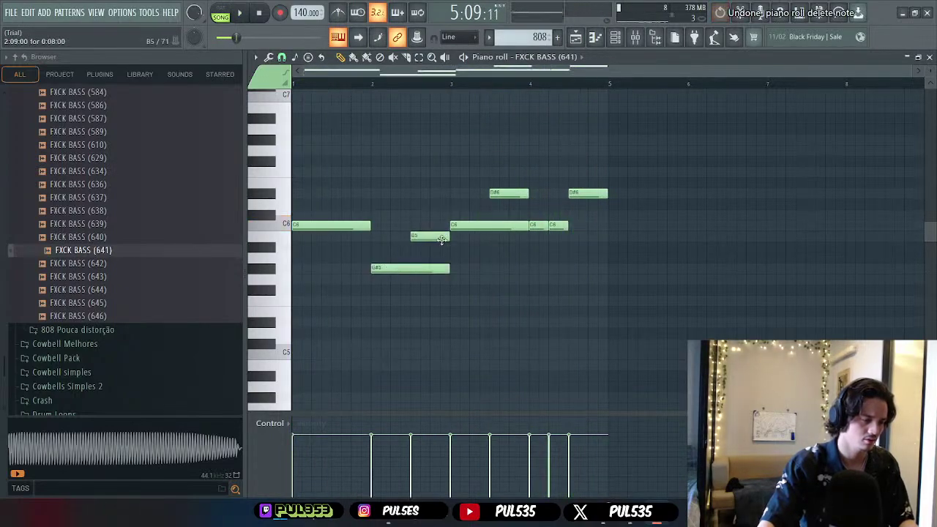
- Delete the half-bar B5 note in bar 2 of the bass melody and play it back
key(space)
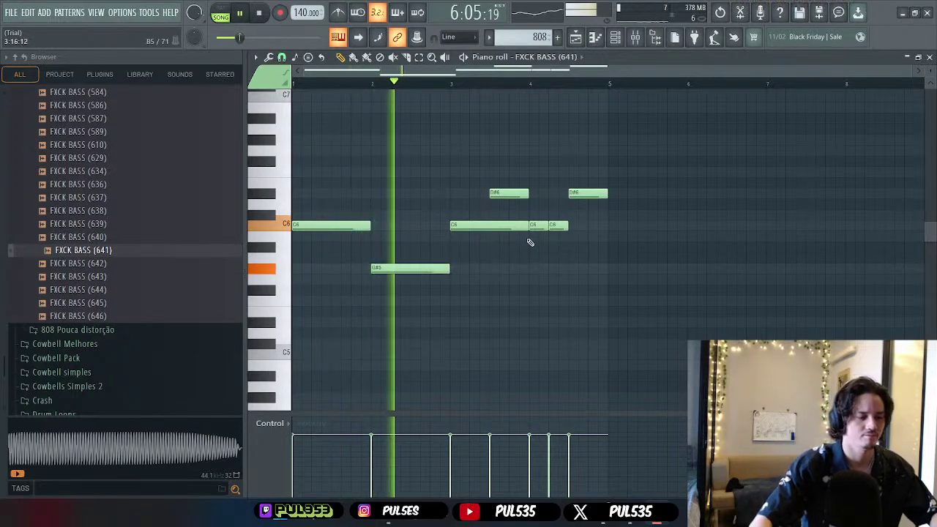
key(space)
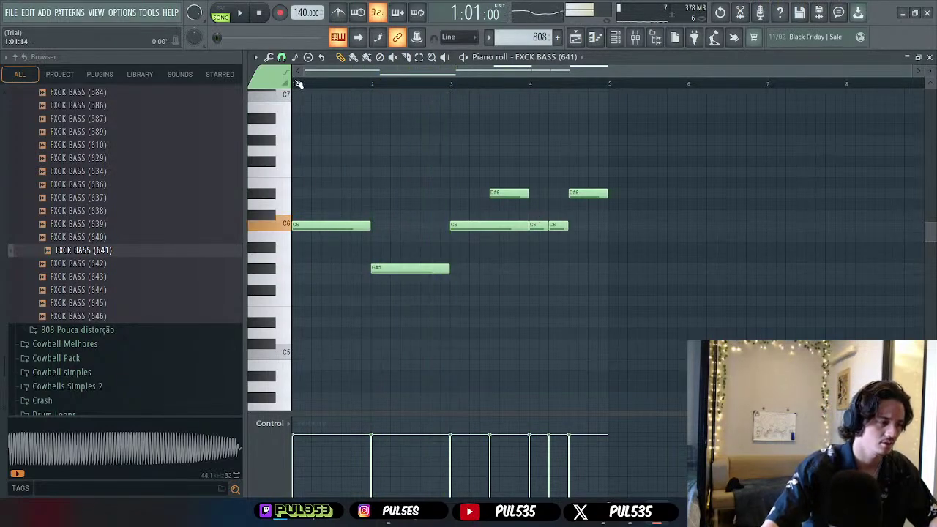
- Add half-bar slide notes ending bars 1, 2 and 3, play them, and raise the first two to D#6 and B5
click(320, 214)
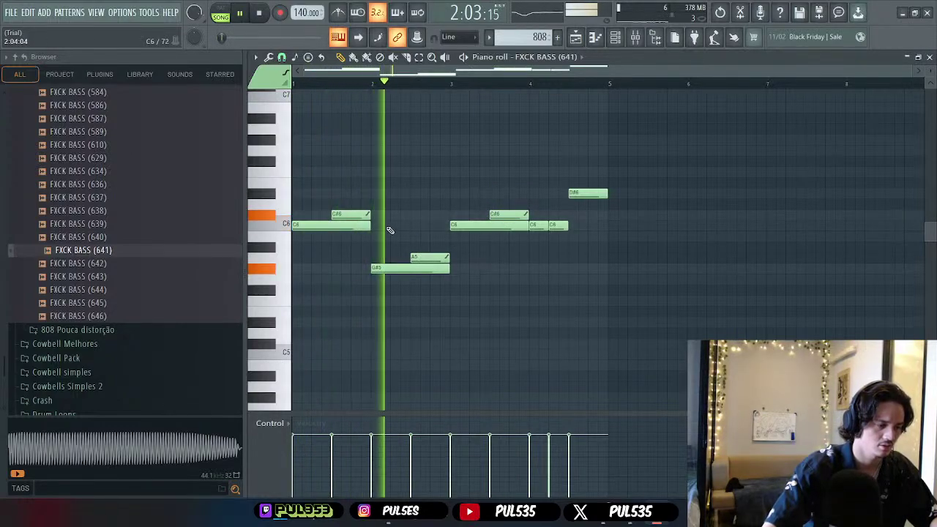
key(space)
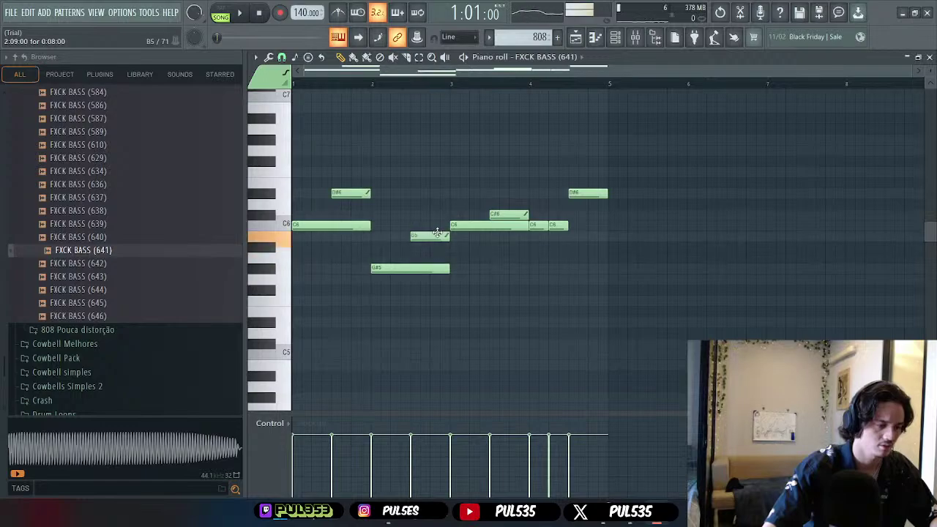
- Play back the 808 pattern, remove its three slide notes, and return to the playlist
key(space)
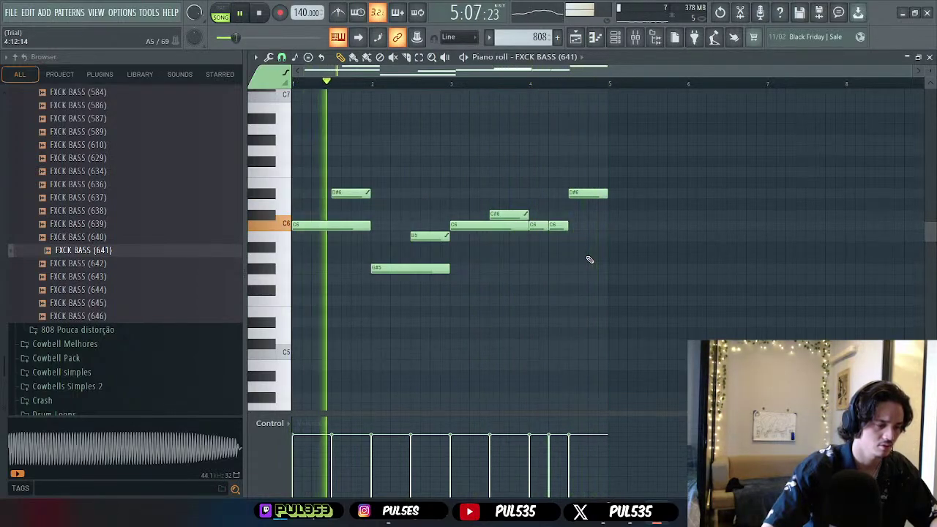
key(space)
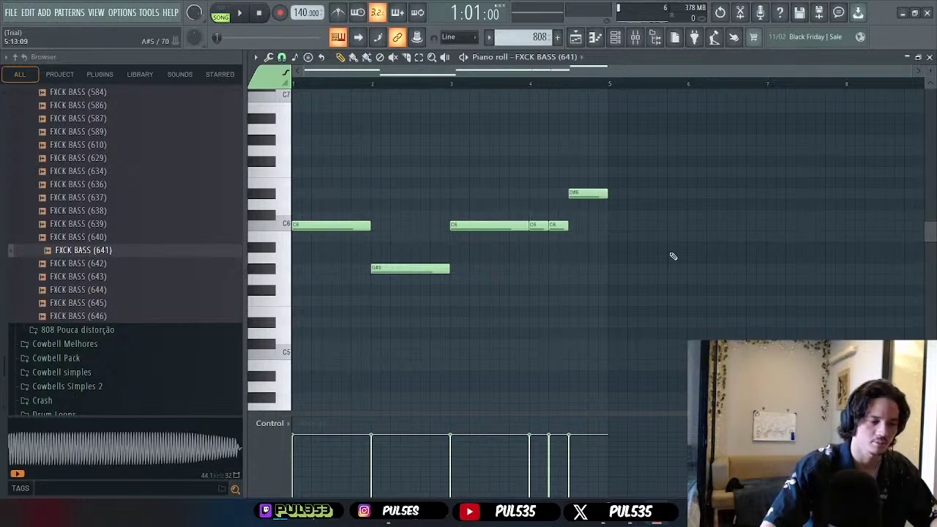
click(932, 59)
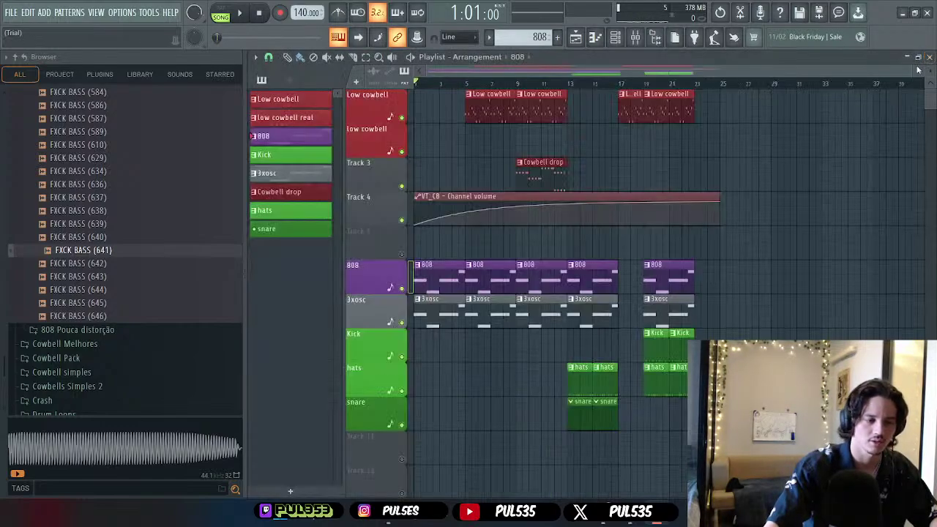
- Load Gross Beat into the first effect slot of the 808 mixer track
click(621, 41)
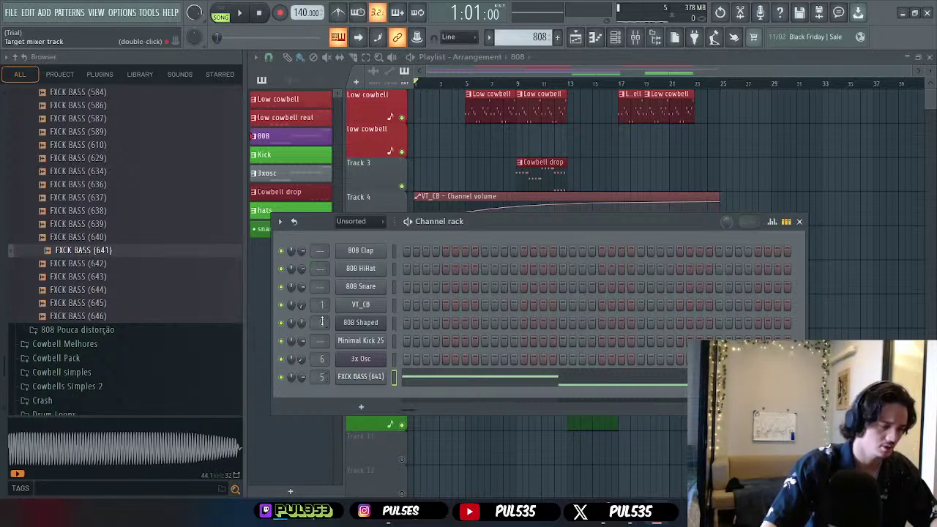
click(798, 221)
click(635, 38)
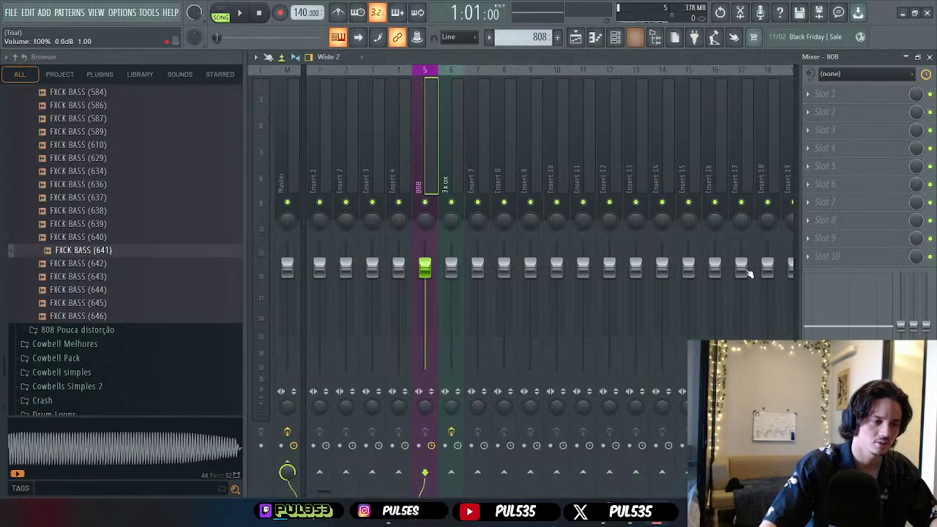
click(832, 96)
click(889, 227)
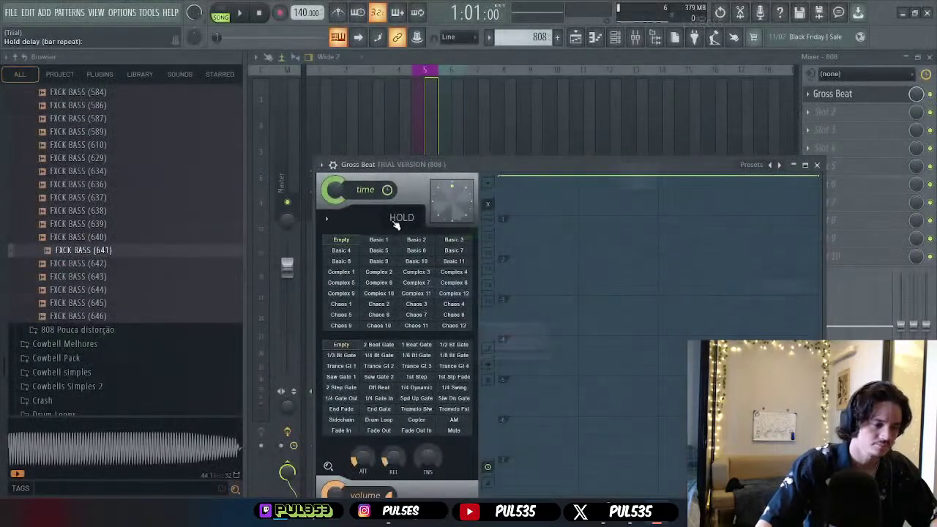
- Load Gross Beat's Repeater preset and select the Sidechain a volume pattern
click(322, 166)
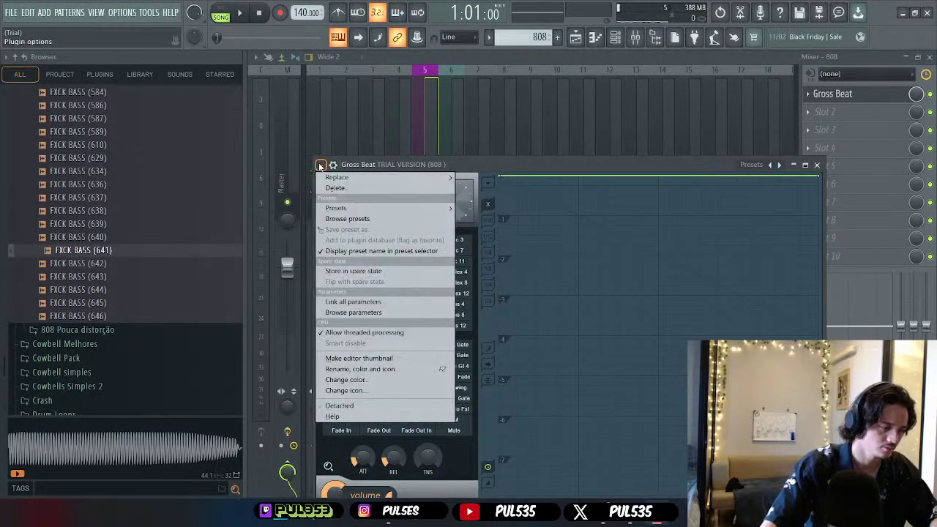
mouse_move(352, 211)
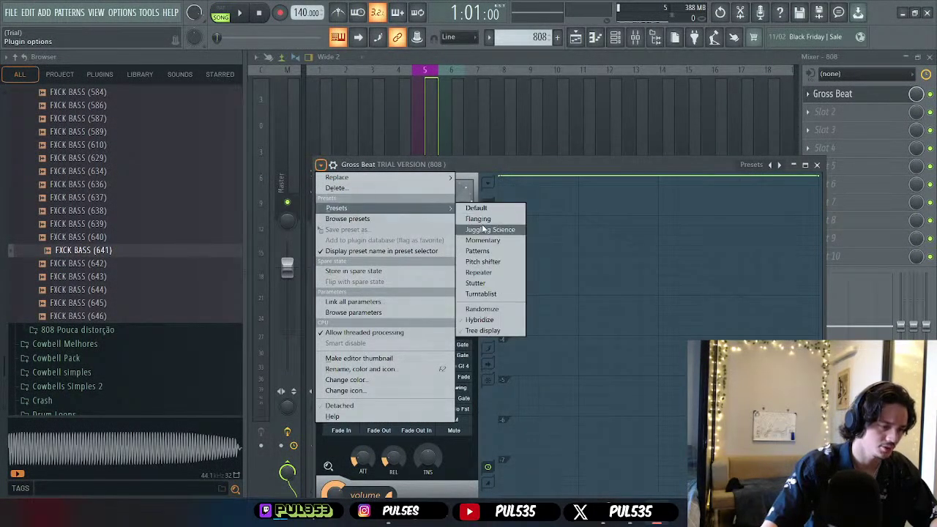
click(479, 272)
click(341, 431)
- Compare the Sidechain b volume pattern during playback, switch back to Sidechain a, and close Gross Beat and the mixer
key(space)
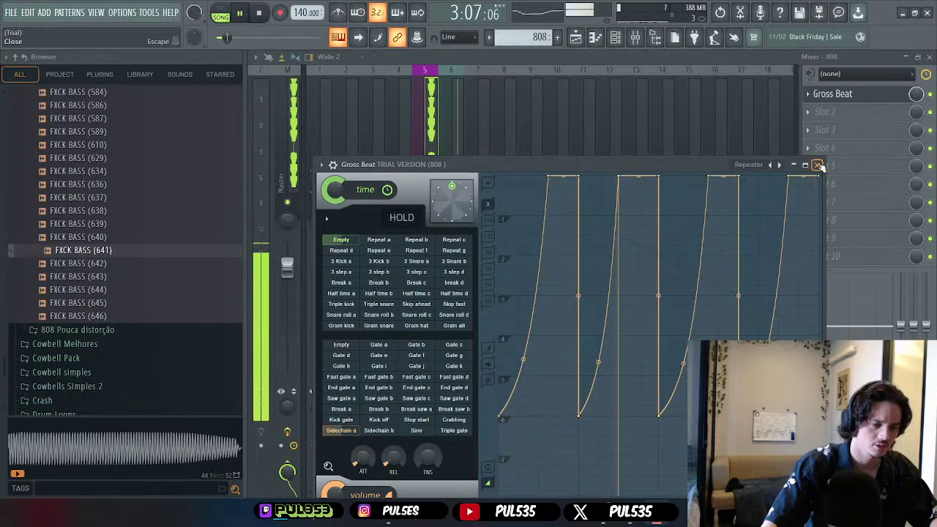
click(382, 432)
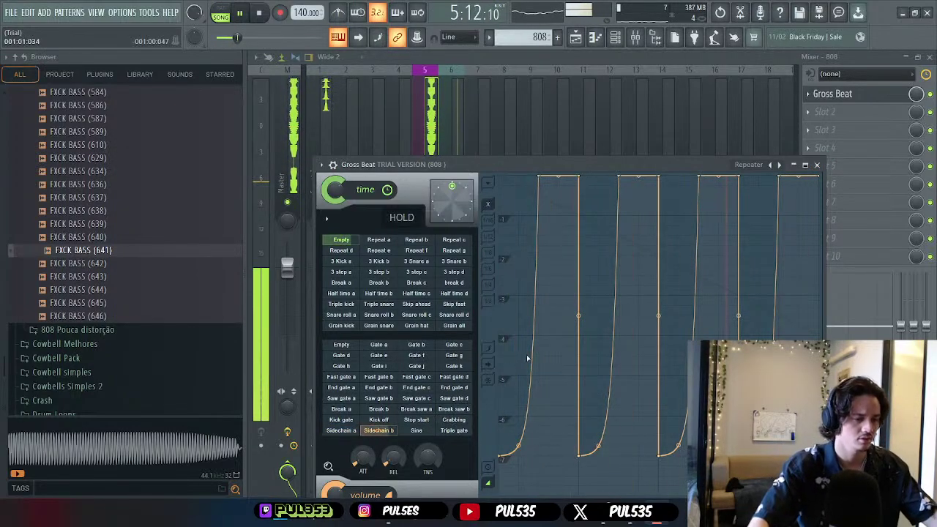
click(357, 431)
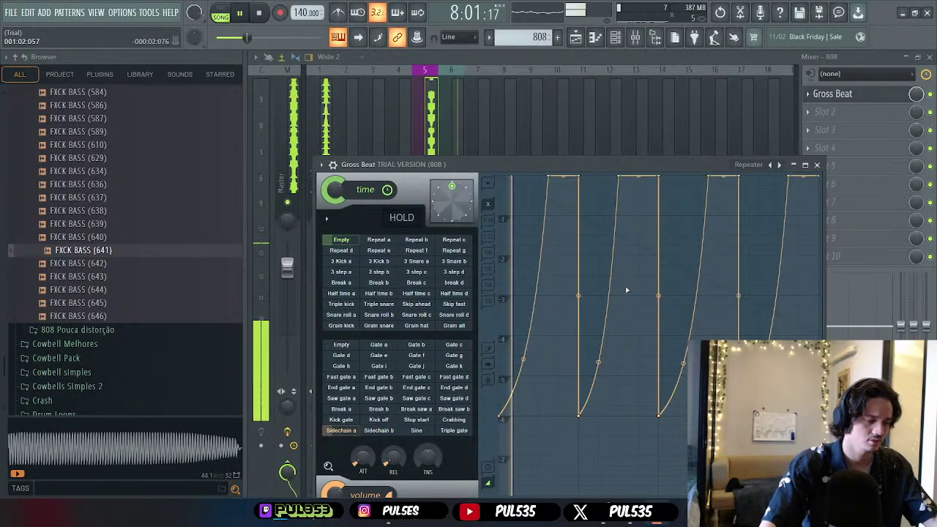
key(space)
click(817, 164)
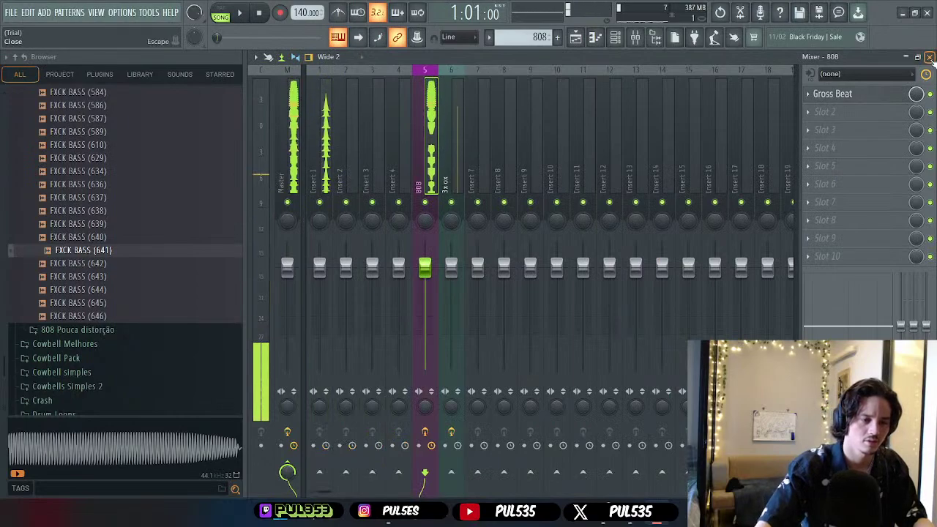
click(930, 57)
- Set the project tempo to 110 BPM and listen to the arrangement's opening
right_click(311, 9)
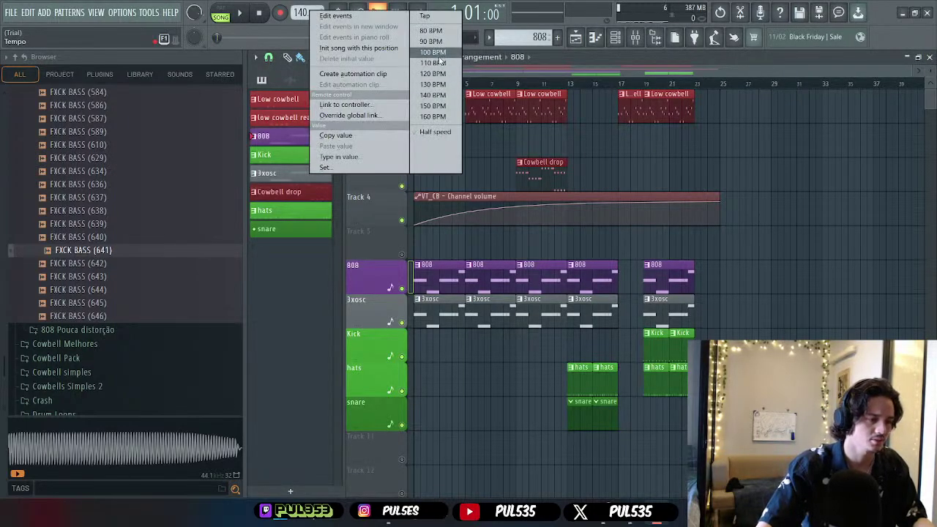
click(442, 65)
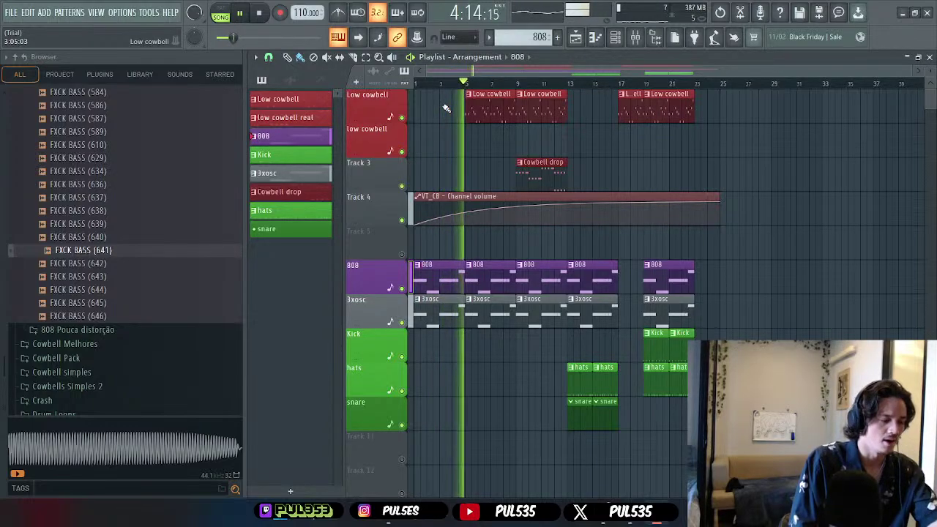
key(space)
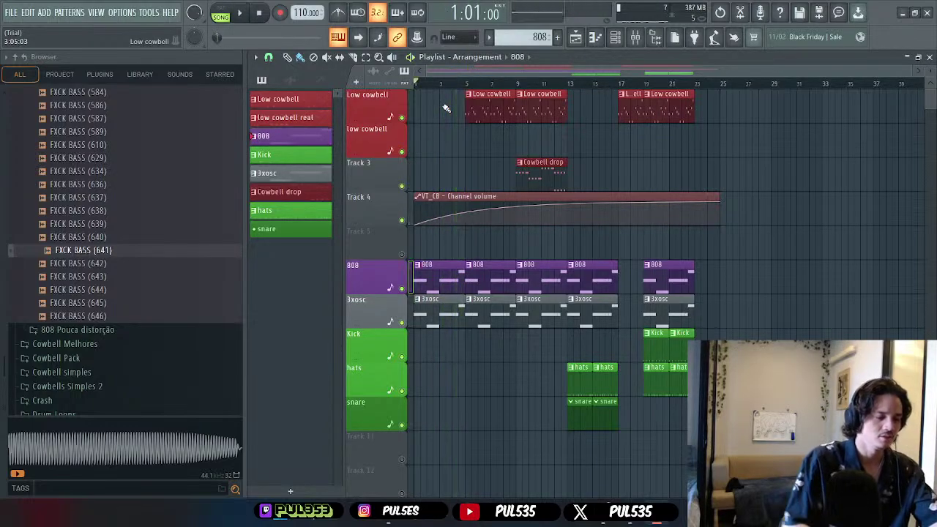
- Split the 808 pattern's C6 note in bar 1 into two halves and raise the second half to C#6
double_click(436, 281)
scroll(397, 92, left, 2)
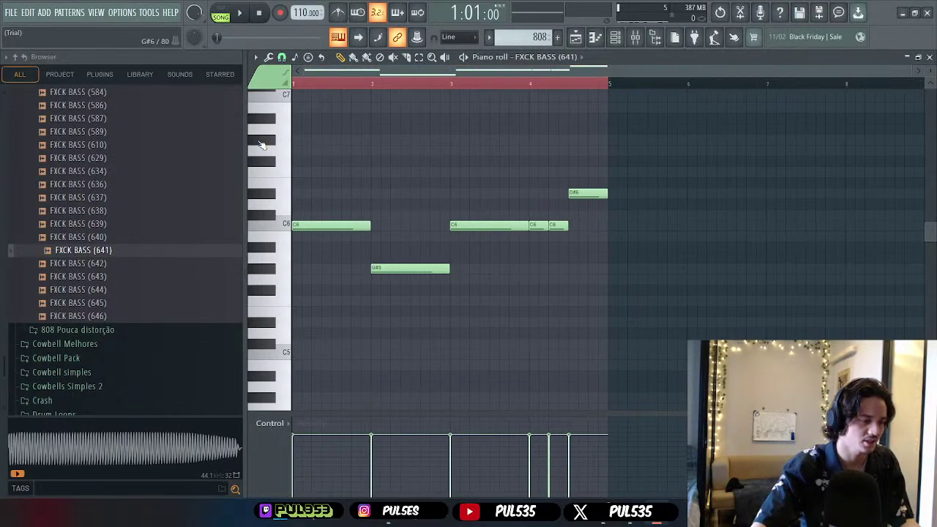
key(space)
key(space)
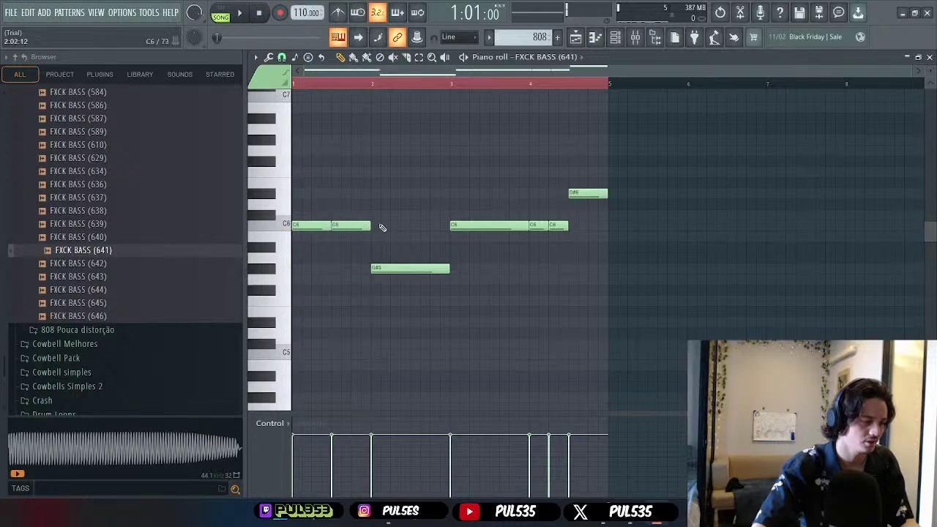
key(space)
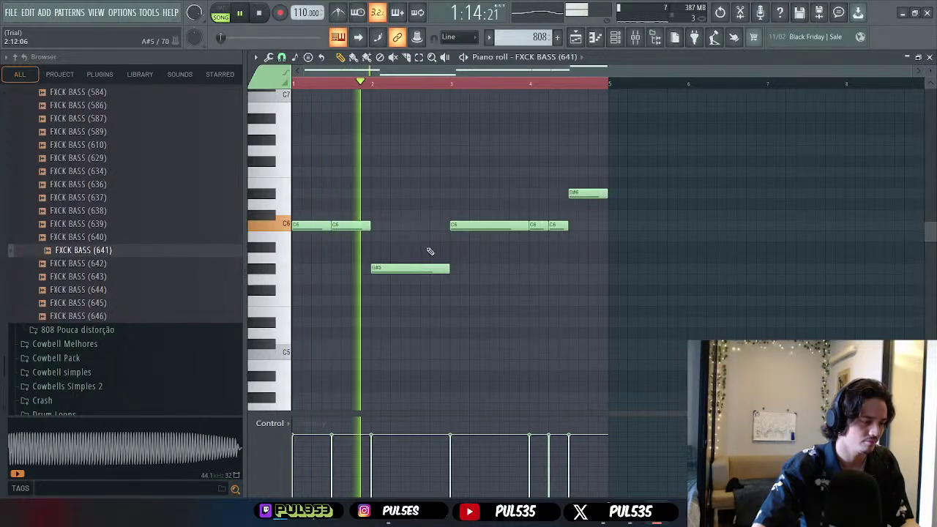
key(space)
key(space)
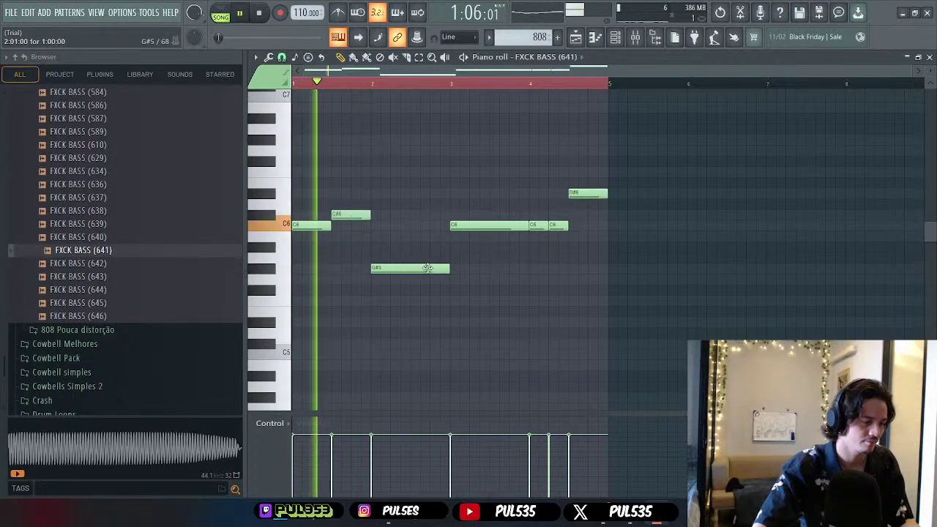
- Shorten the G#5 in bar 2 and the C6 in bar 3 to half a bar, filling the gaps with B5 and C#6 notes
drag(447, 269, 410, 268)
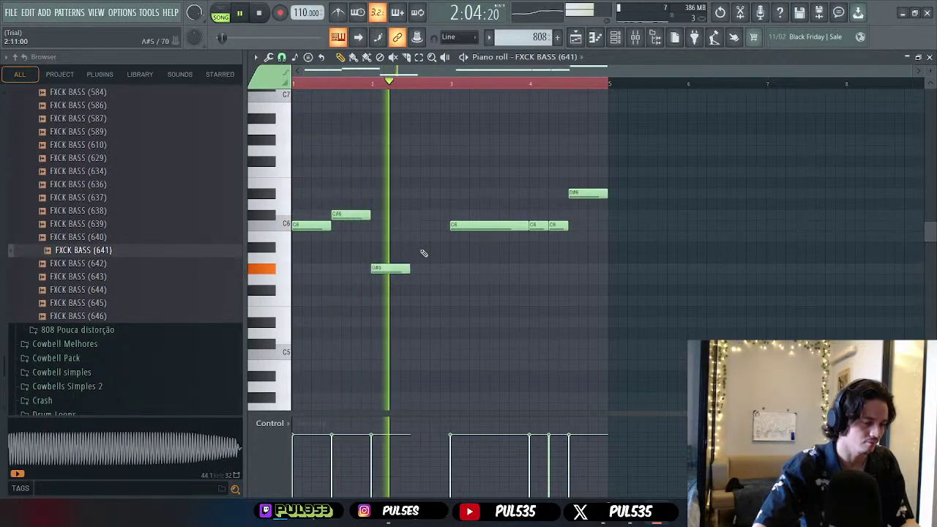
click(415, 235)
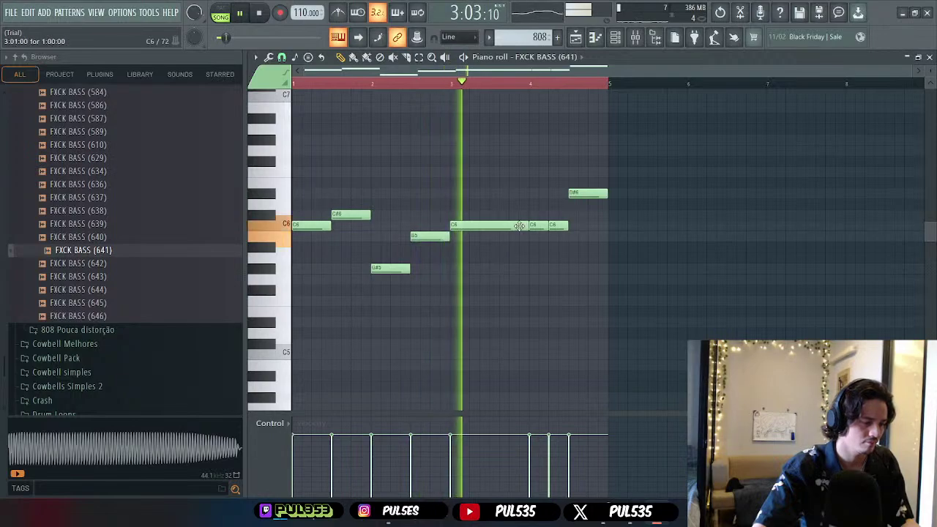
key(space)
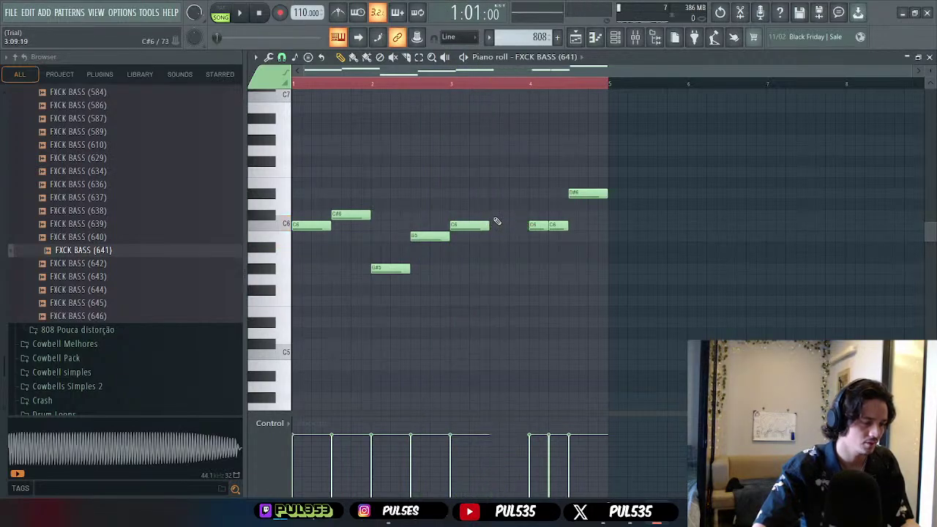
key(space)
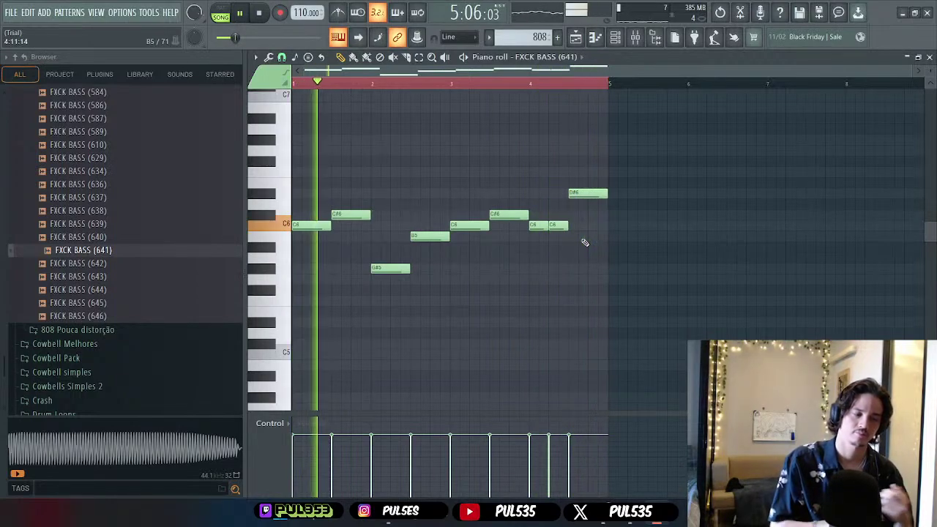
- Replace bar 4's two short C6 notes with one half-bar C6 and audition the bassline in the playlist
right_click(549, 225)
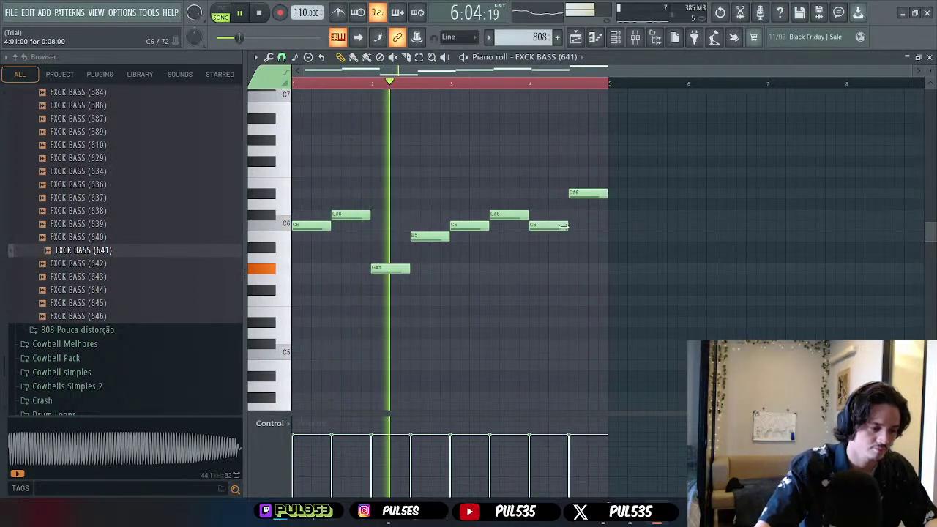
key(F5)
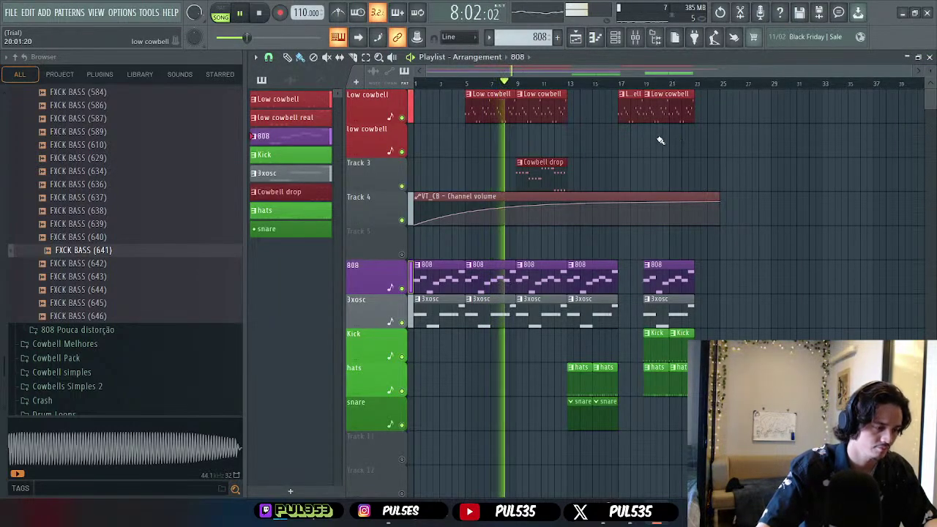
key(space)
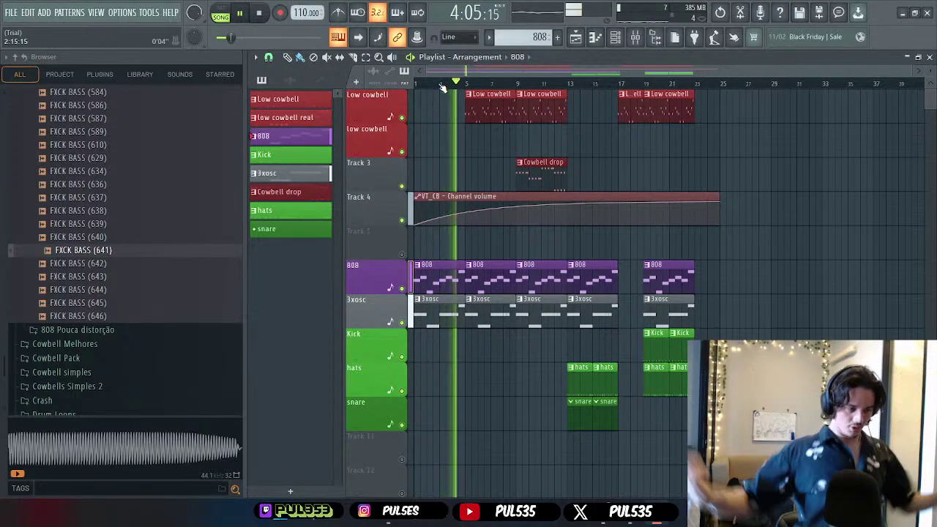
key(space)
- Raise the C#6 notes in bars 1 and 3 of the 808 pattern to D#6 and audition the arrangement
double_click(431, 275)
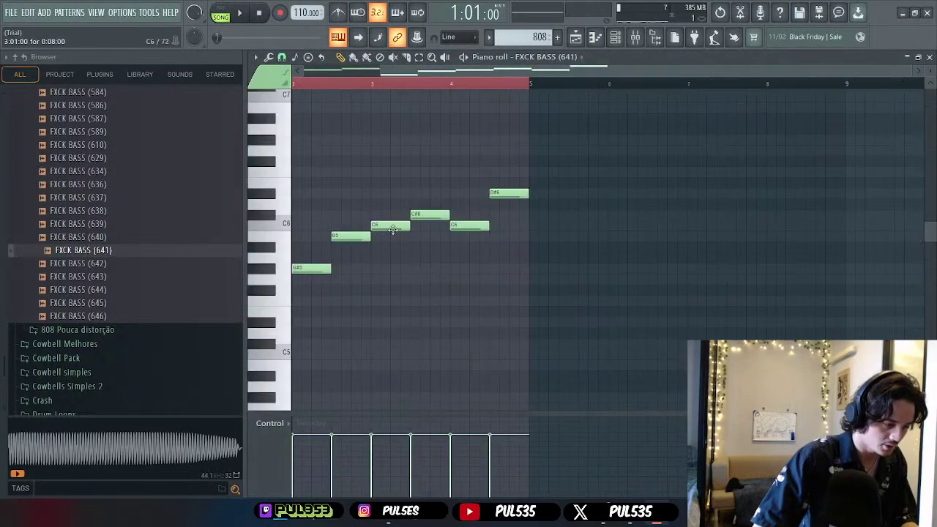
scroll(491, 73, left, 1)
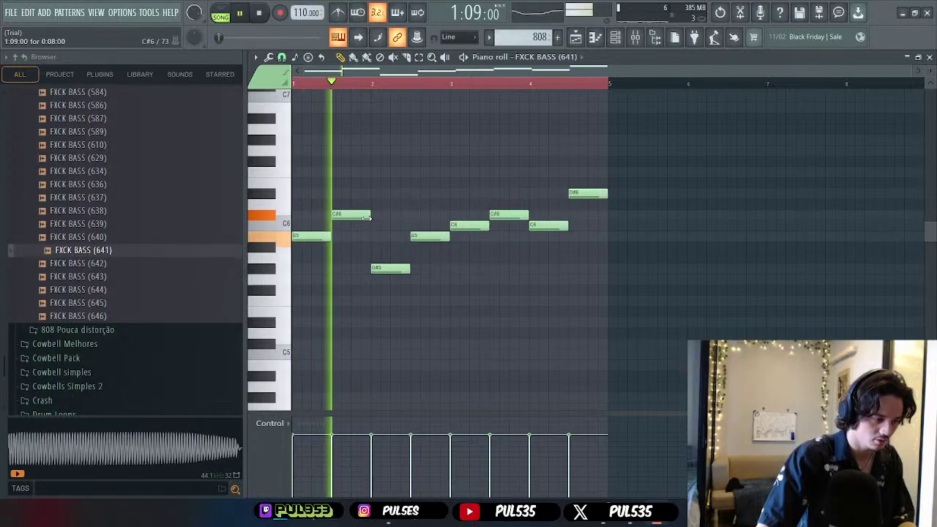
key(space)
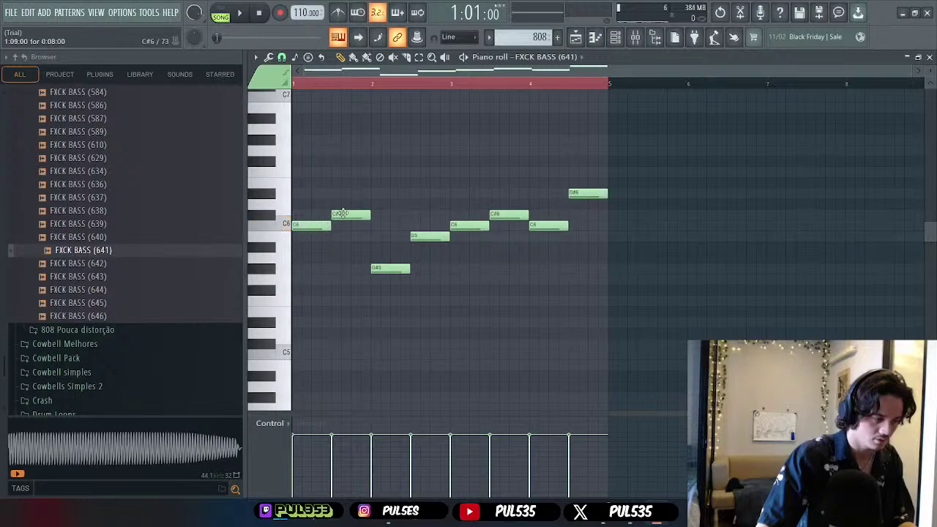
key(space)
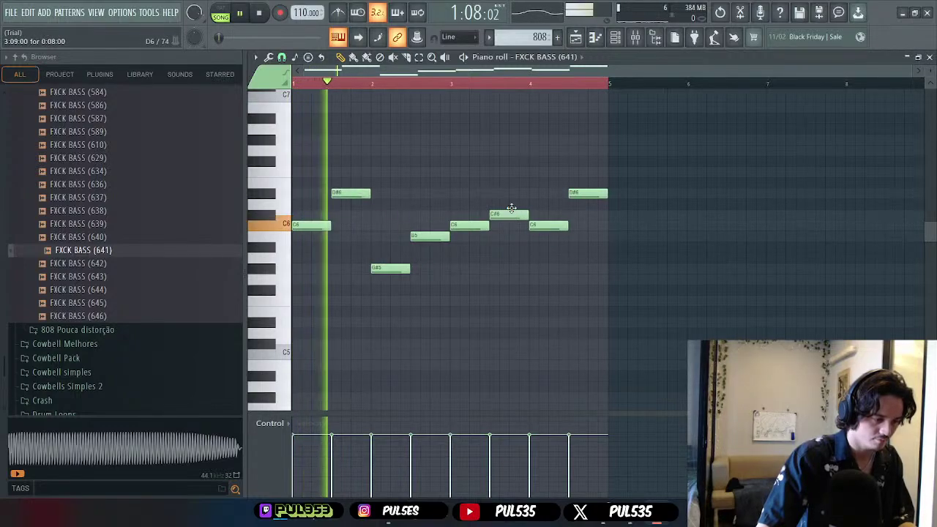
drag(508, 215, 509, 193)
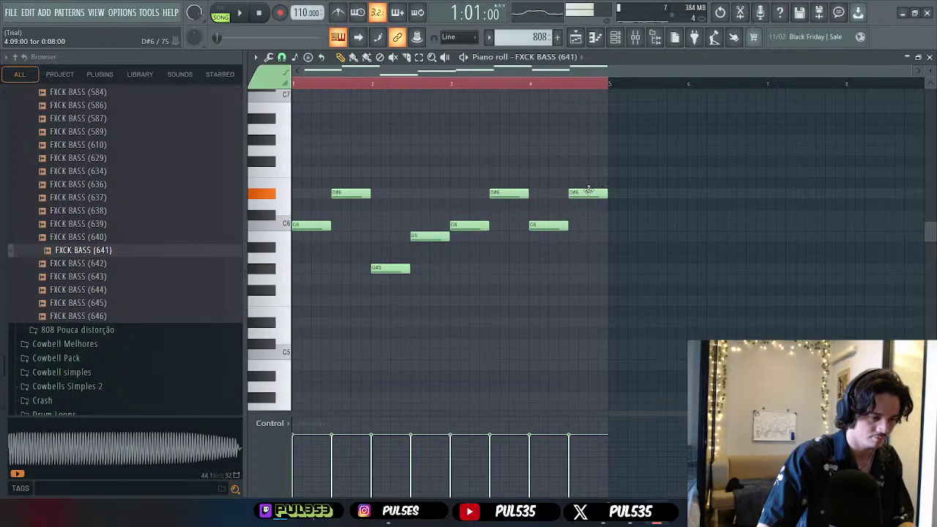
key(space)
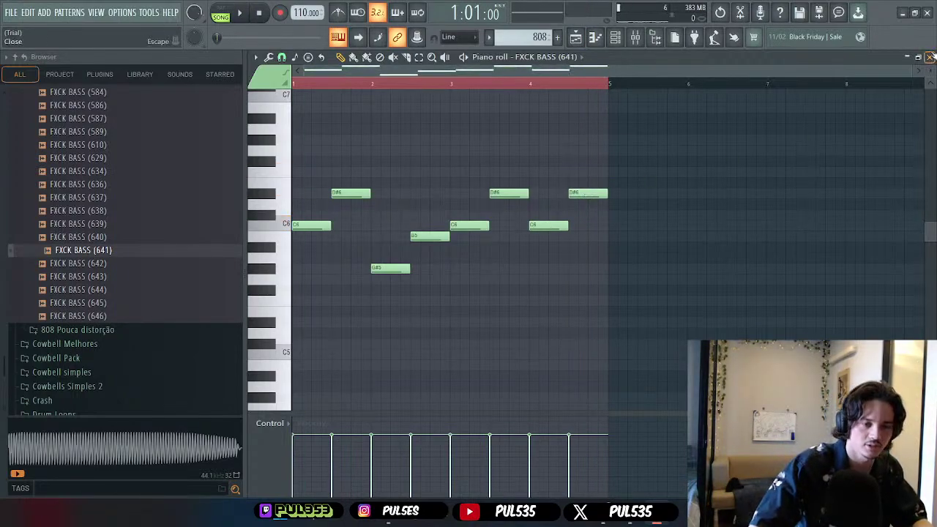
click(930, 56)
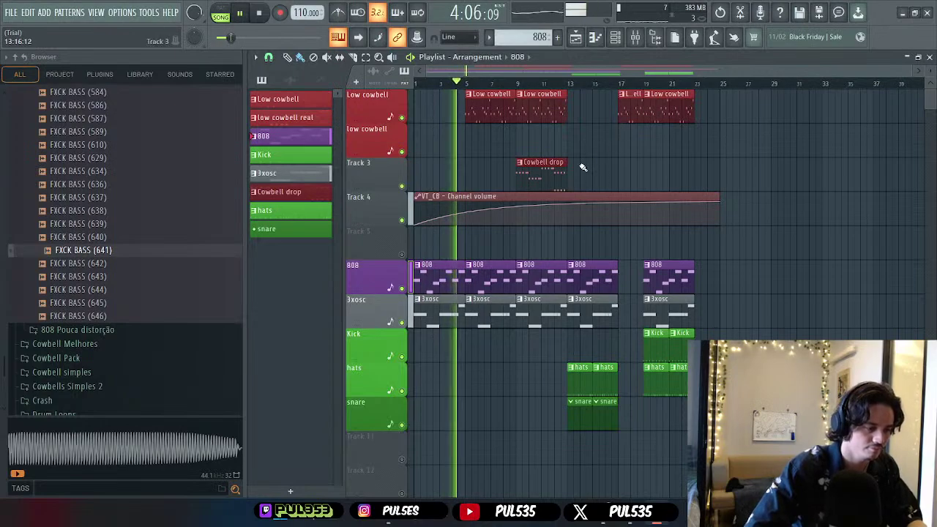
key(space)
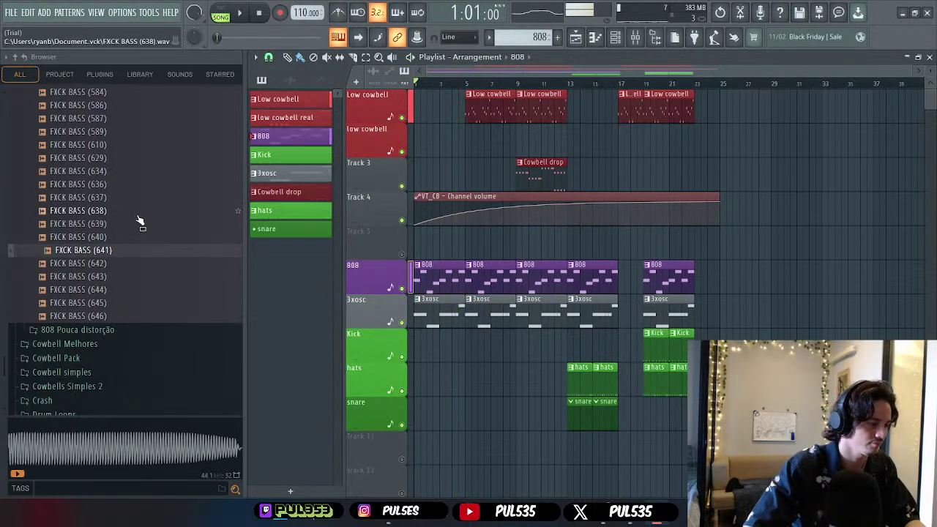
- Switch from the 808 Fvck folder to 808 Pouca distorção and audition samples between 808 26 and 808 33
scroll(156, 220, up, 5)
scroll(157, 222, up, 20)
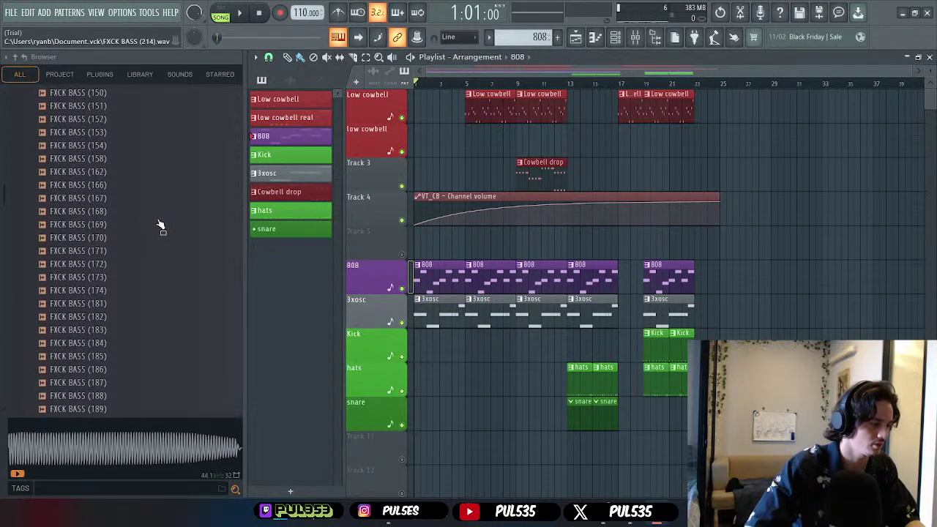
scroll(157, 224, up, 8)
click(93, 302)
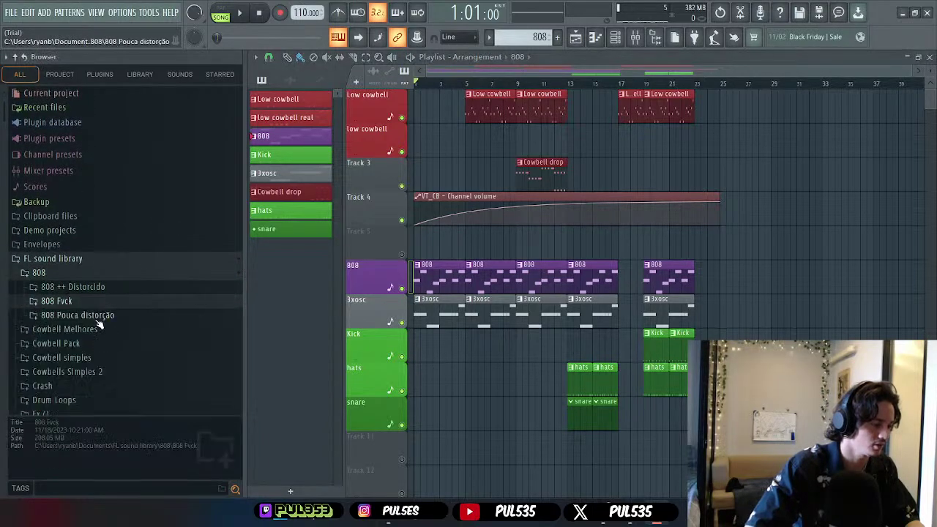
click(91, 316)
scroll(136, 303, down, 5)
click(132, 293)
click(121, 291)
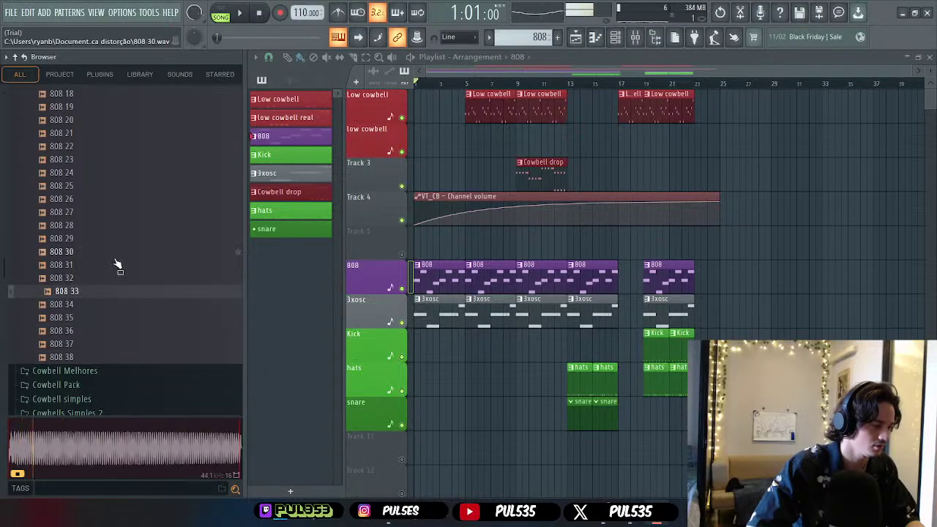
click(114, 227)
click(109, 202)
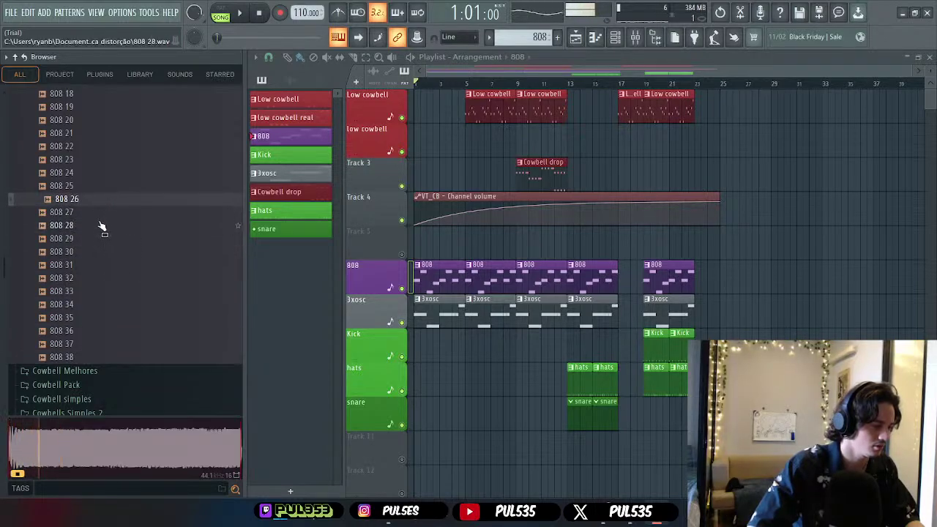
click(101, 224)
- Audition the early samples in 808 Pouca distorção, including 808 03, and collapse the folder
scroll(109, 232, up, 12)
scroll(106, 212, down, 4)
click(105, 203)
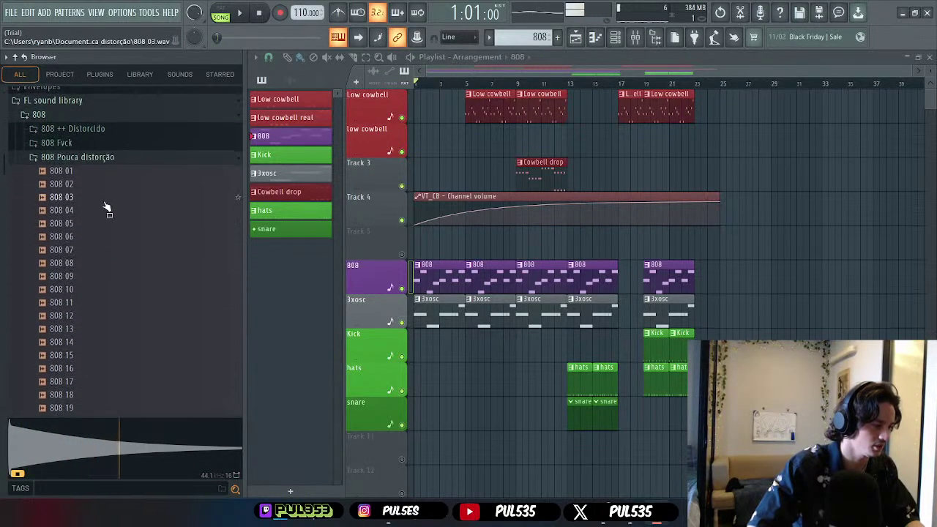
click(109, 170)
click(114, 158)
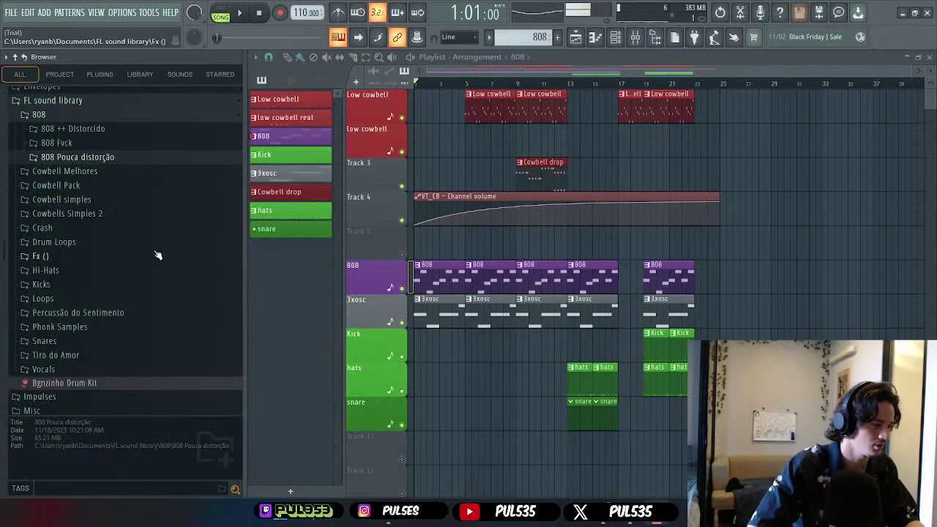
- Expand the Cowbell Melhores folder and audition cowbell samples from Cowbell008 to Cowbell016
click(101, 176)
click(98, 178)
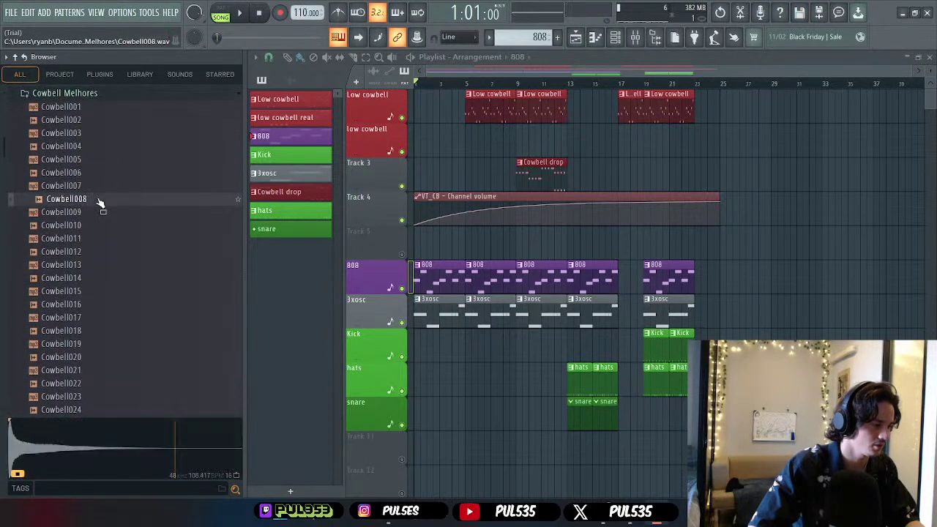
key(Down)
key(Down)
key(Down)
key(Down)
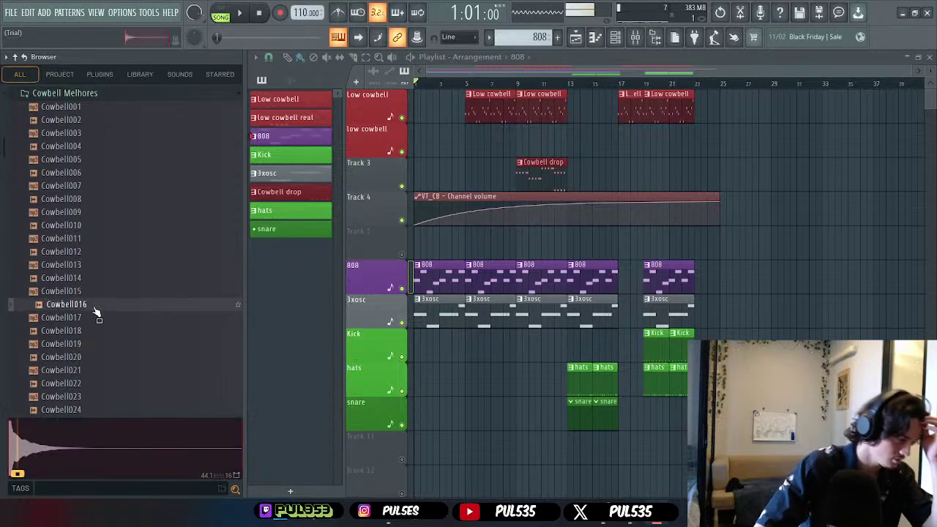
drag(97, 277, 98, 283)
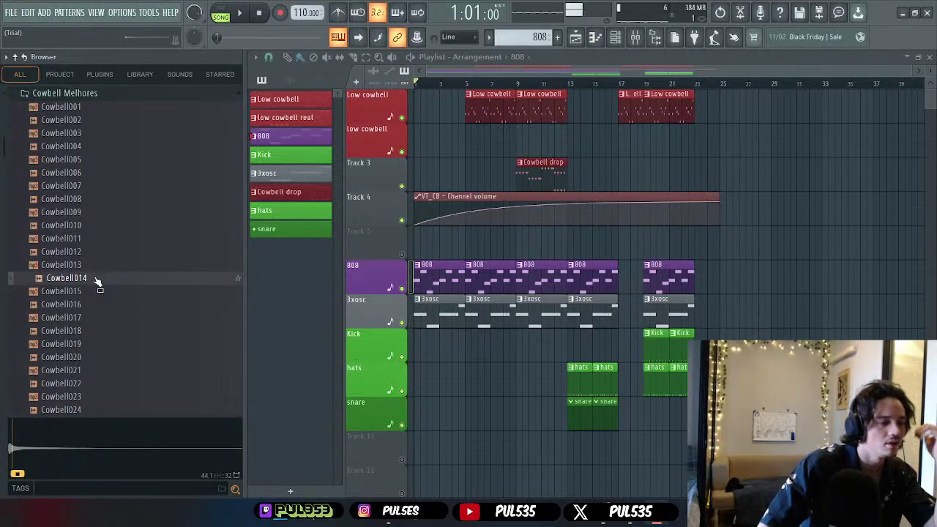
- Audition the samples at the end of Cowbell Melhores, comparing Cowbell116 and Cowbell117
scroll(96, 285, down, 15)
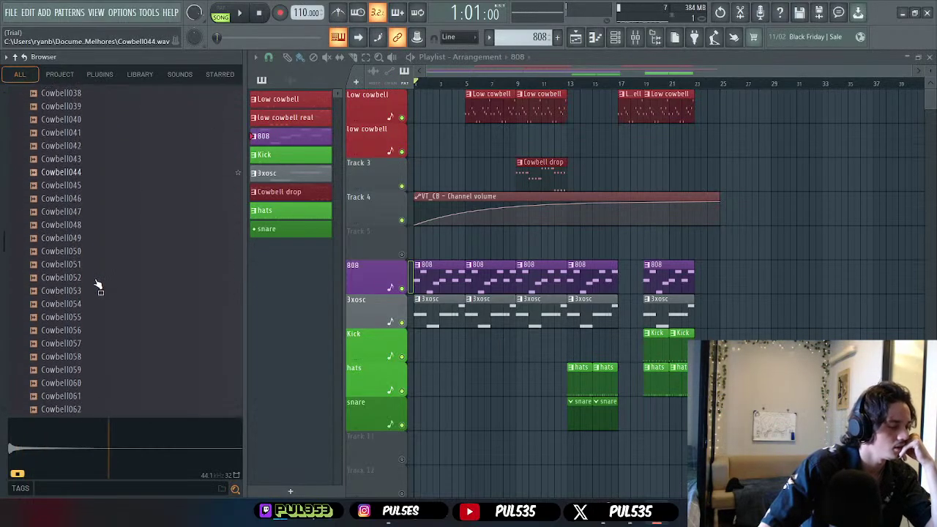
scroll(95, 351, up, 5)
scroll(102, 366, down, 2)
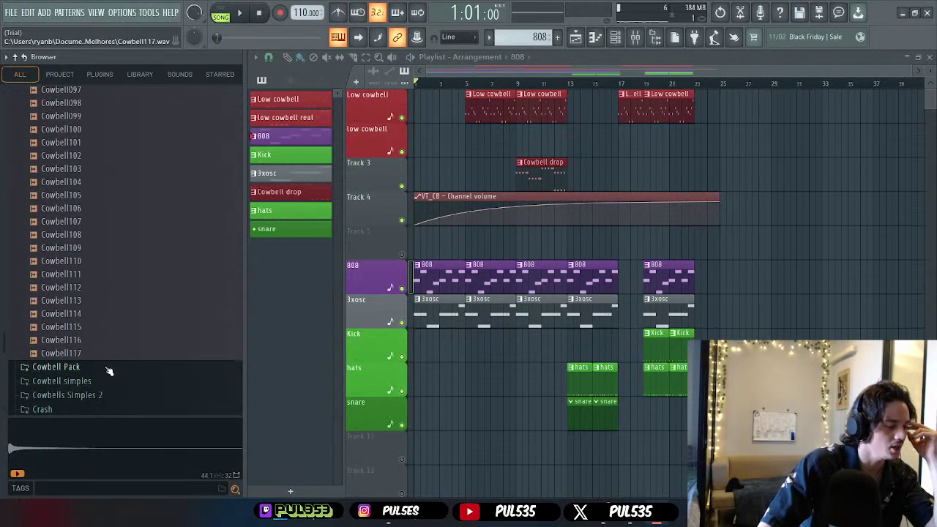
click(92, 329)
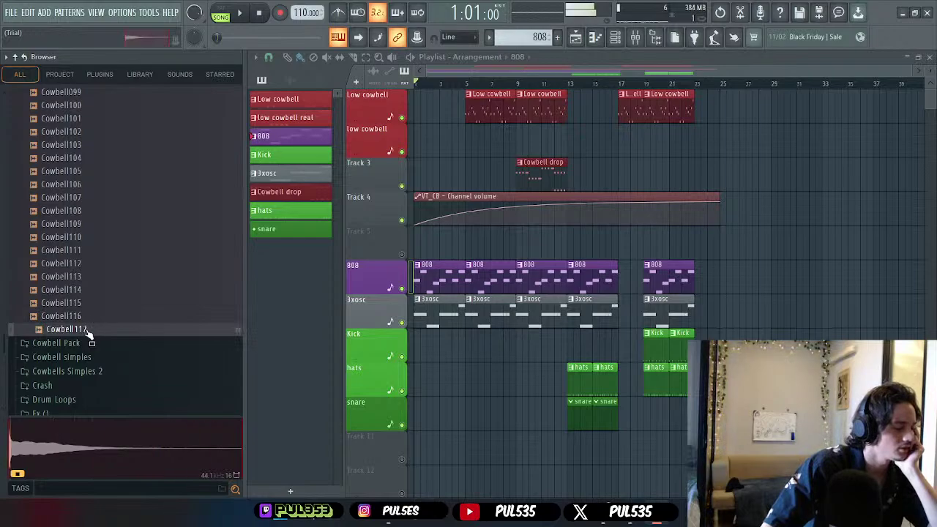
click(87, 329)
click(88, 330)
click(87, 330)
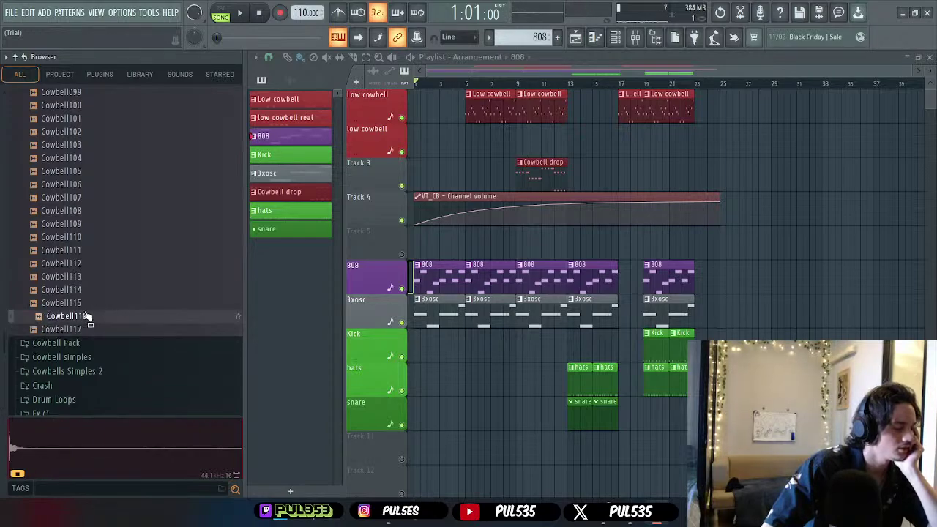
click(88, 329)
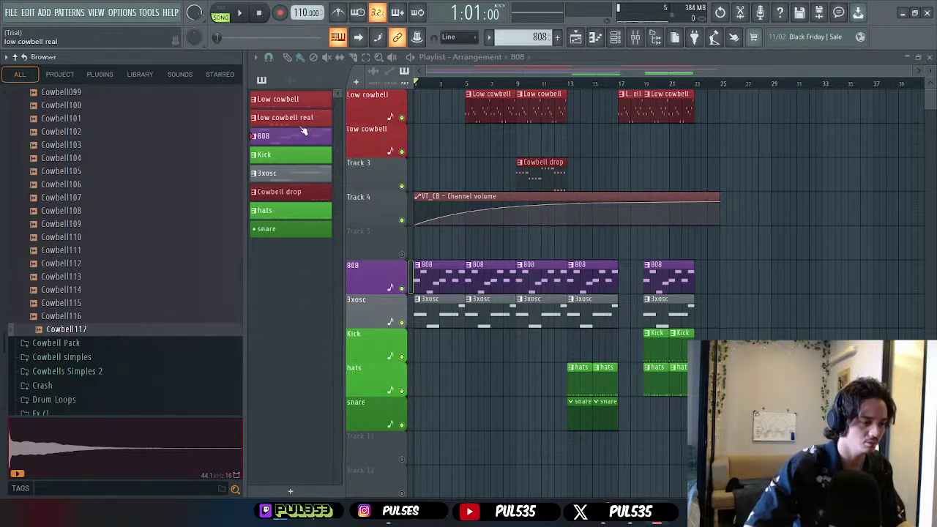
- Select the Low cowbell pattern and add Cowbell117 as a new channel between VT_CB and 808 Shaped
double_click(297, 106)
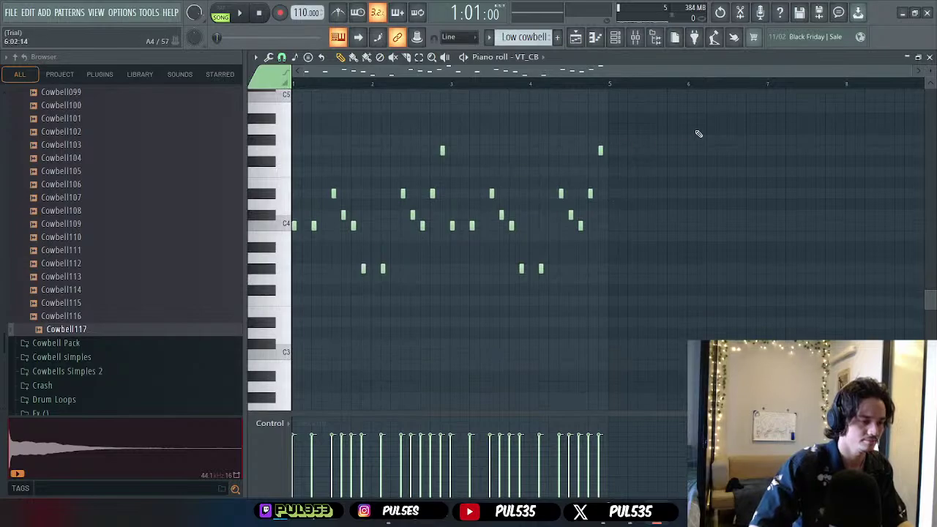
click(532, 58)
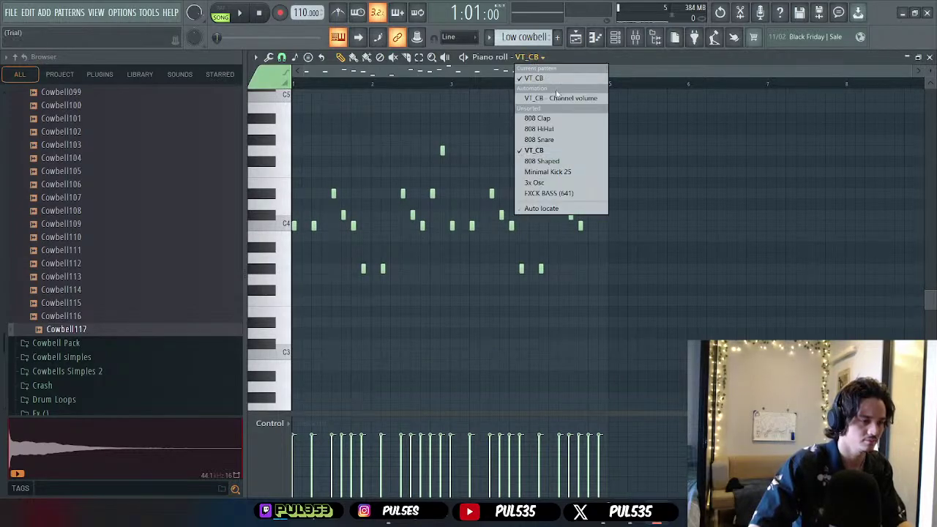
click(595, 36)
click(595, 36)
click(616, 37)
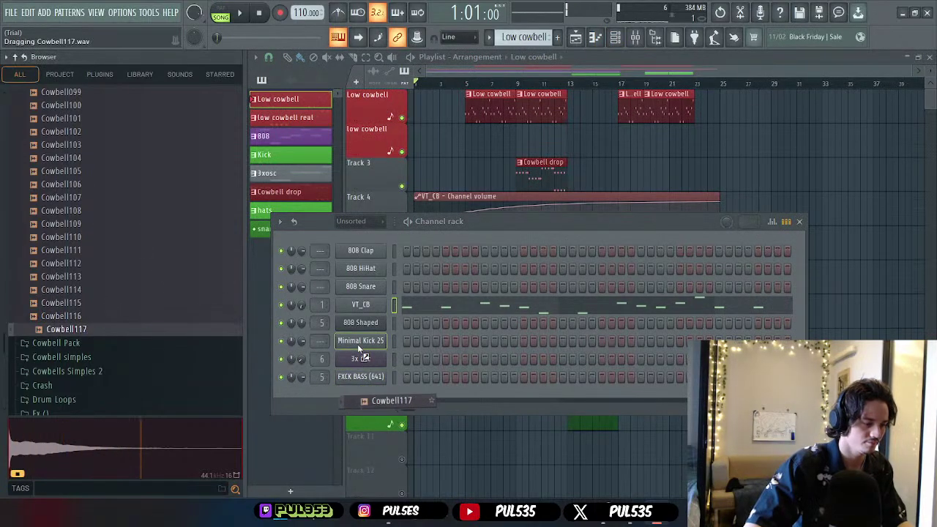
drag(359, 322, 364, 325)
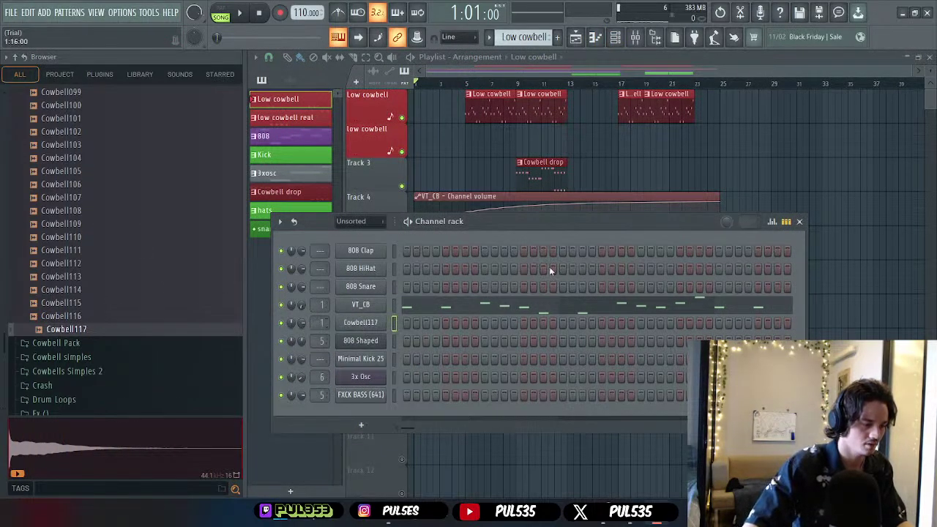
click(801, 222)
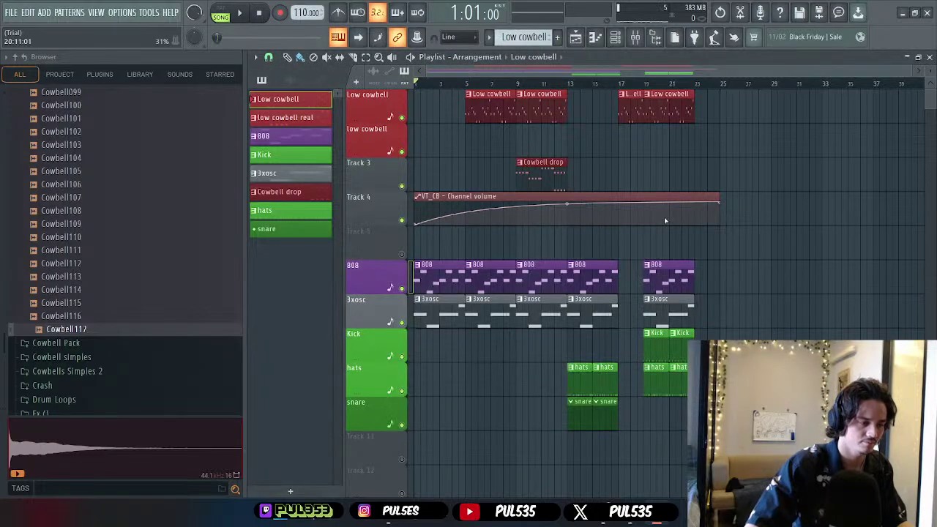
- Move all notes of the Low cowbell pattern from the VT_CB channel to the Cowbell117 channel
click(616, 37)
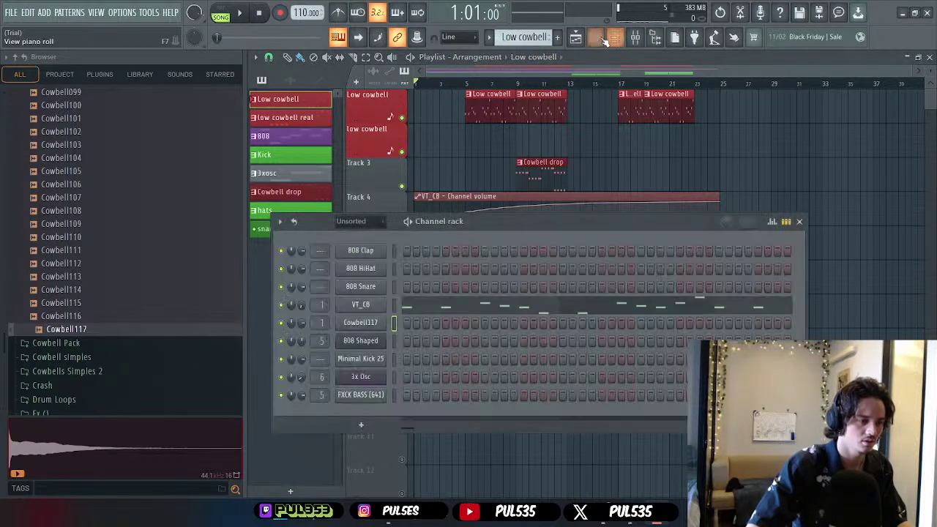
key(F7)
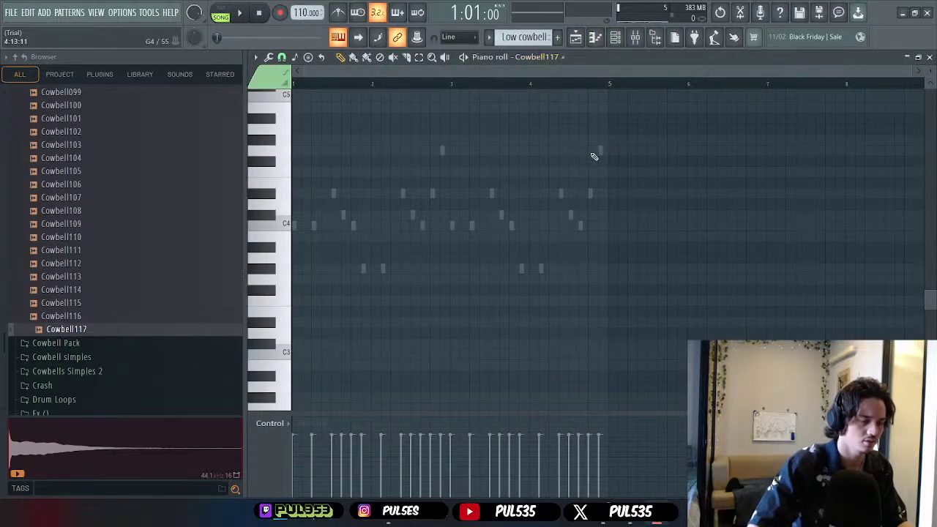
click(552, 57)
click(556, 77)
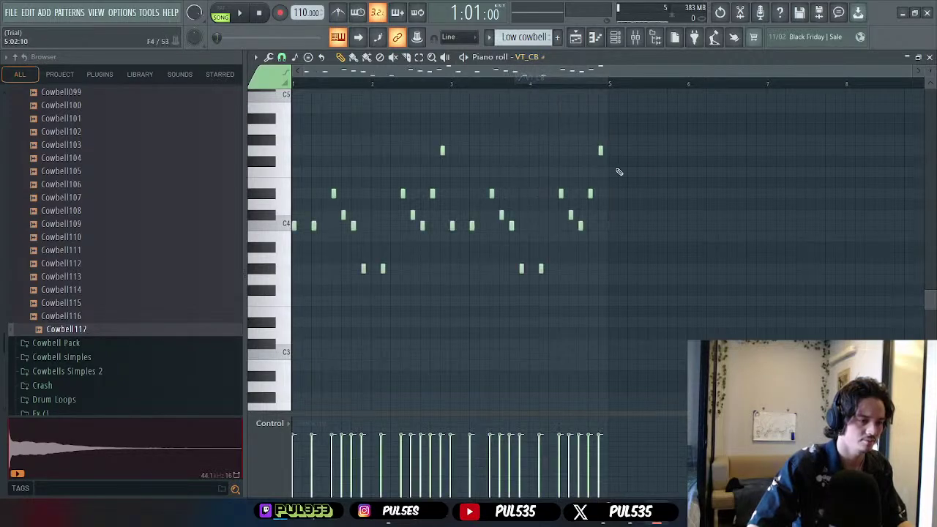
drag(666, 136, 292, 295)
key(ctrl+x)
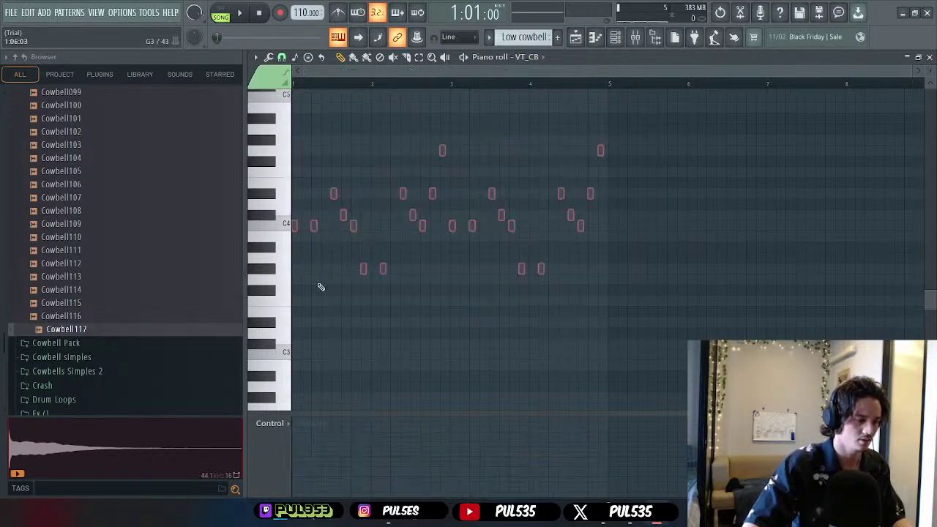
click(548, 57)
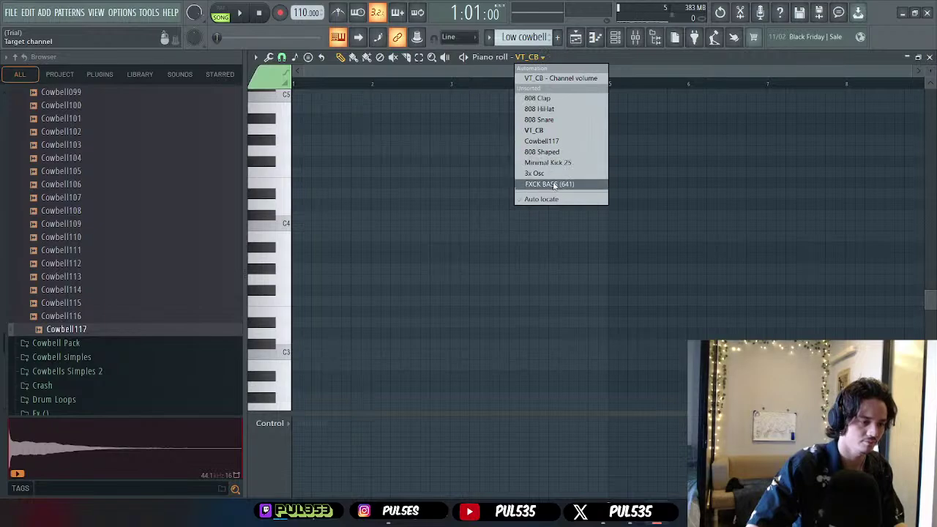
click(549, 141)
key(ctrl+v)
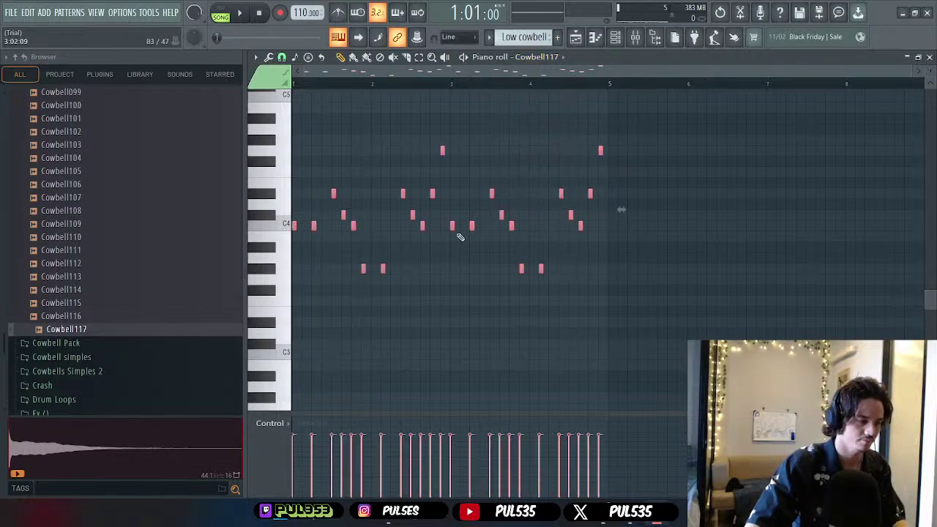
- Lengthen all the Cowbell117 notes to three steps each, audition the pattern and deselect the notes
click(243, 15)
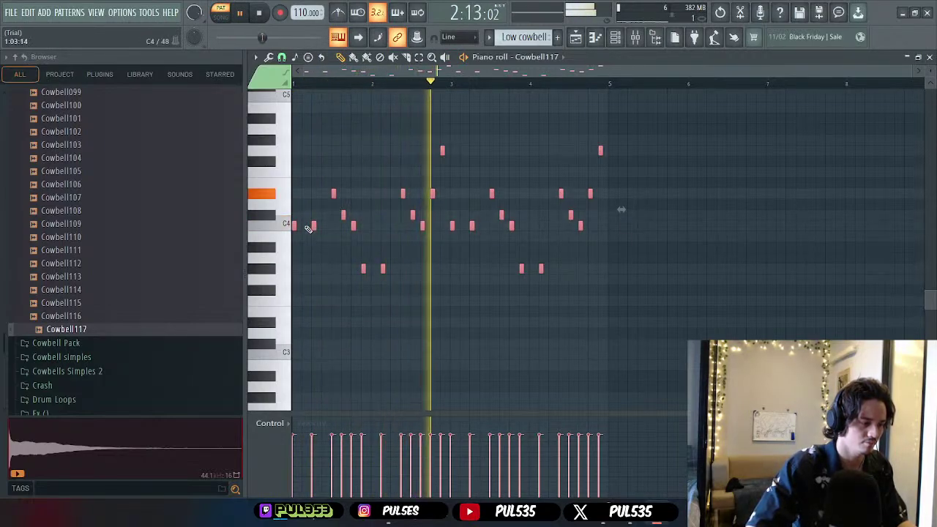
drag(455, 226, 464, 226)
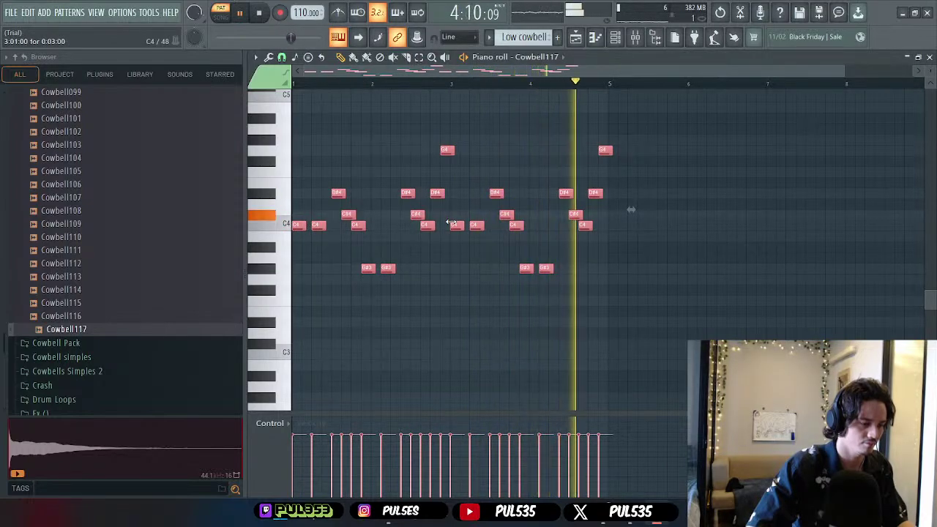
key(space)
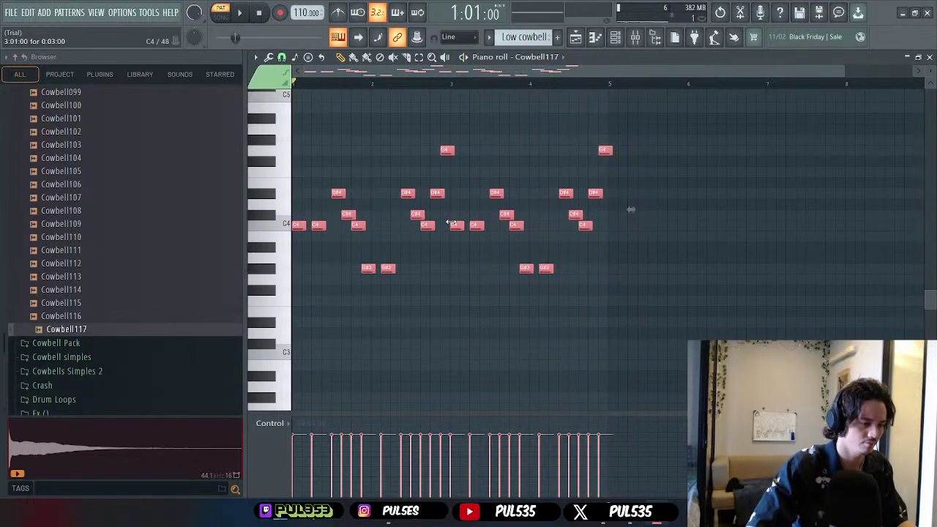
key(space)
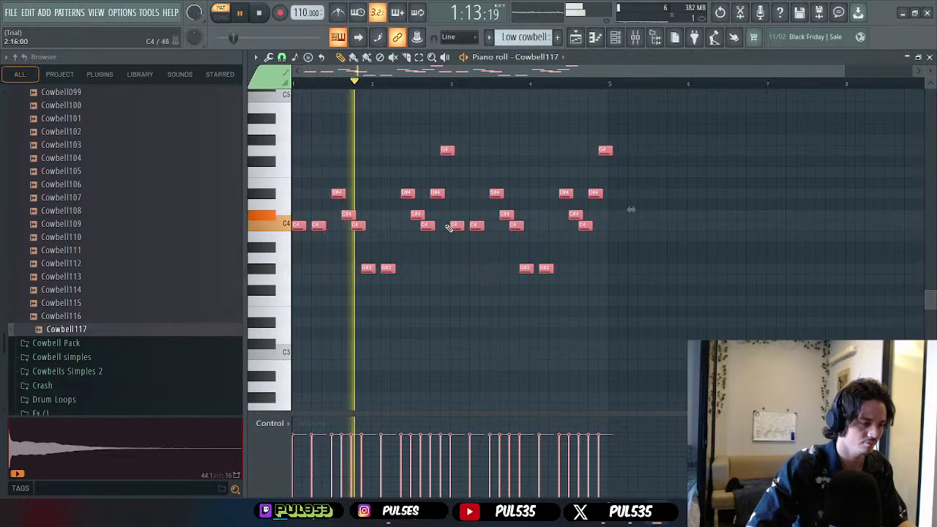
click(376, 171)
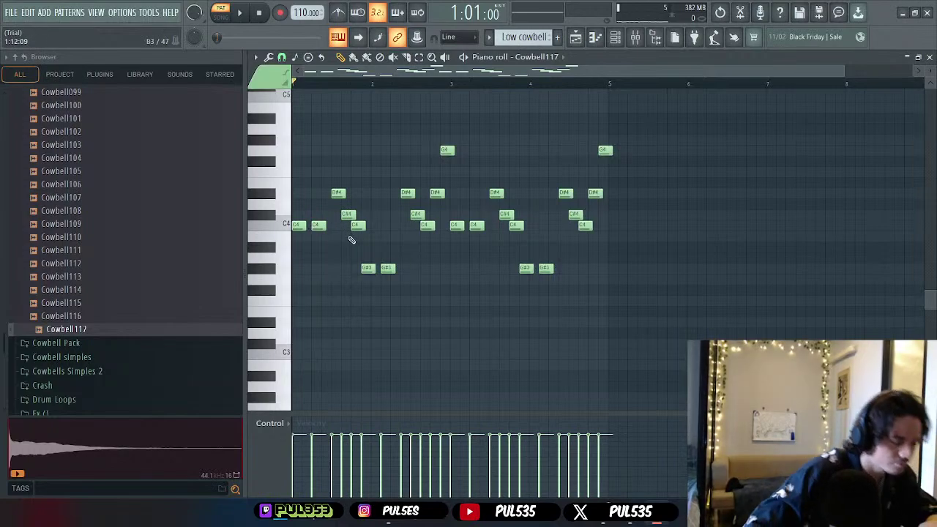
- Shorten the C4, D#4 and C#4 notes in bar 1 to two steps each and audition the pattern
scroll(352, 240, up, 2)
scroll(324, 242, up, 2)
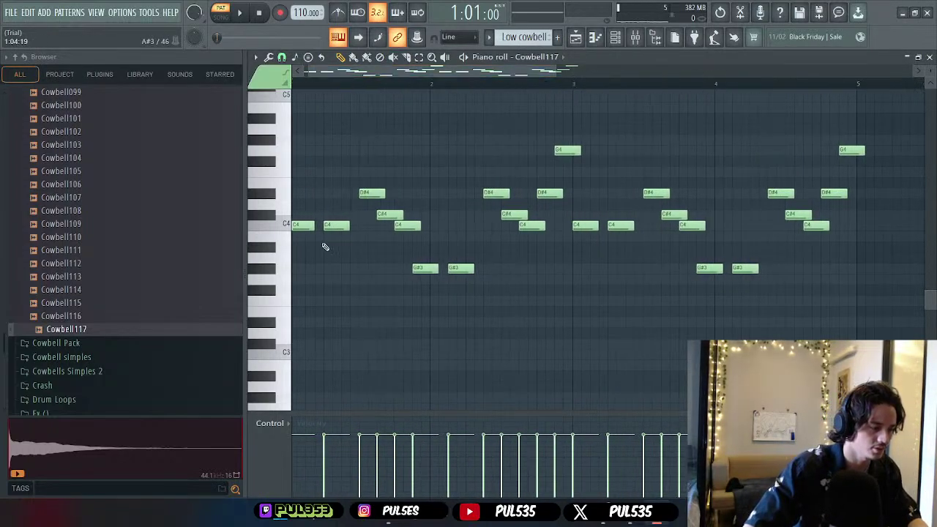
scroll(333, 234, left, 1)
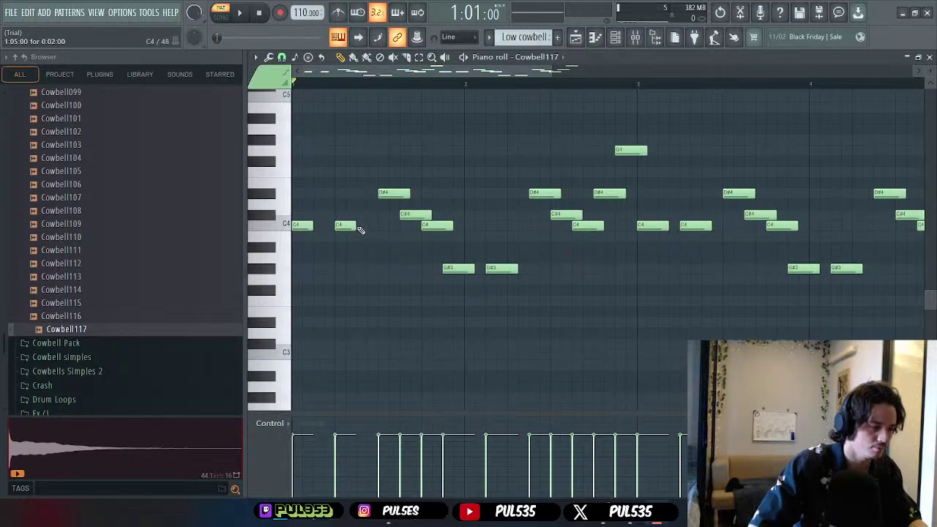
key(space)
key(space)
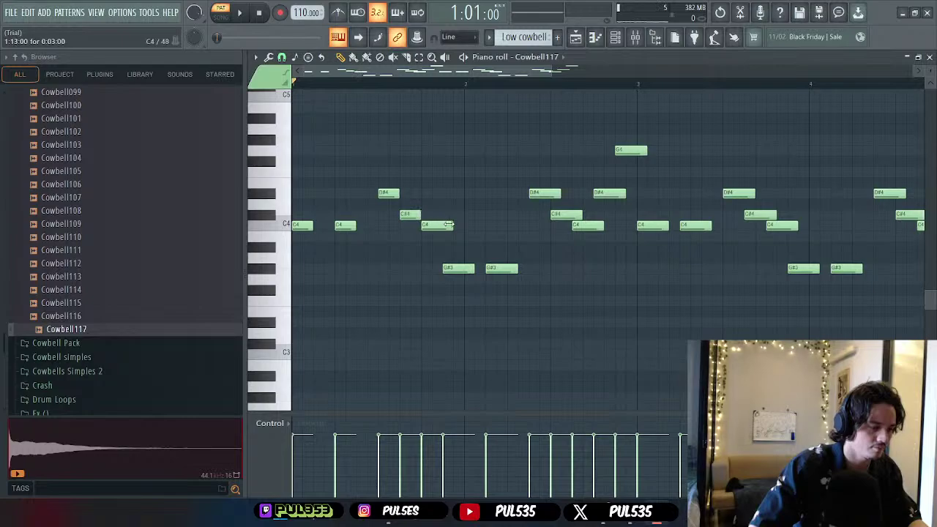
key(space)
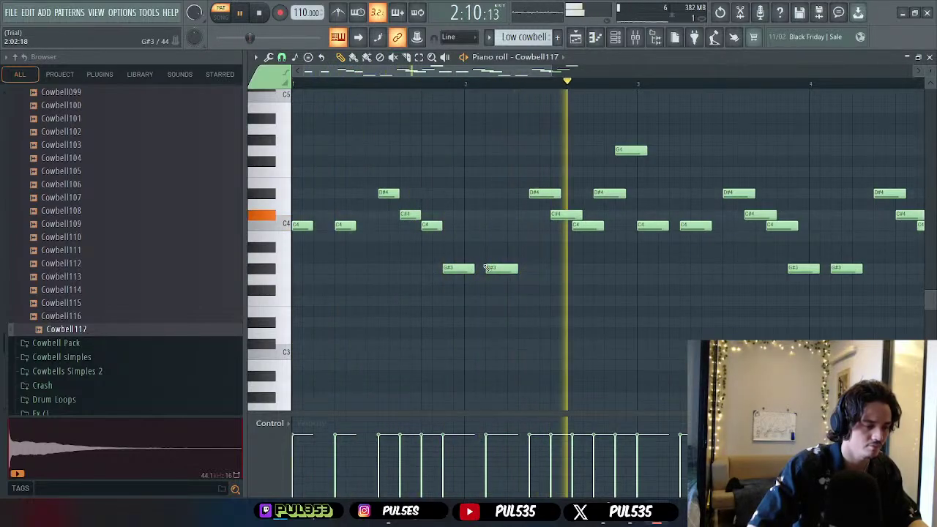
- Shorten the D#4, C#4, C4 and G4 notes in bar 2 to two steps each, checking them by playback
key(space)
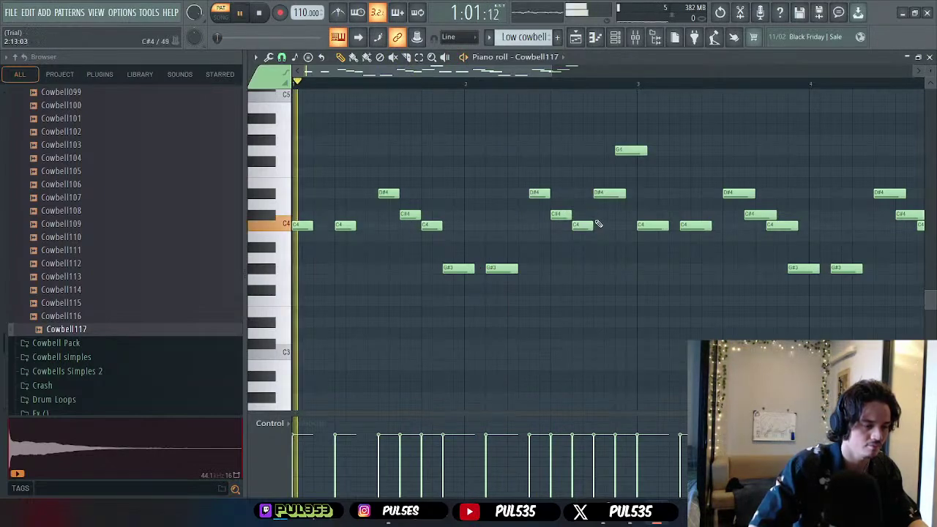
scroll(598, 223, down, 5)
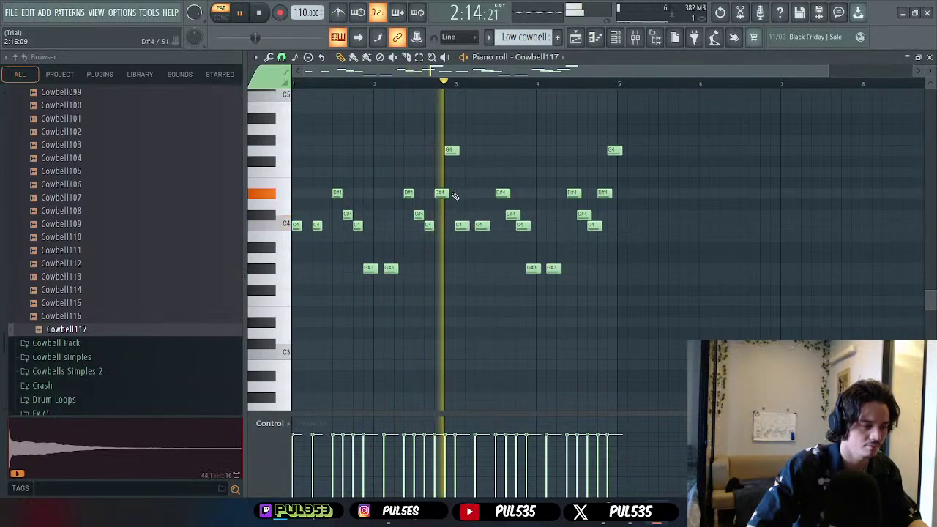
key(space)
scroll(442, 192, up, 4)
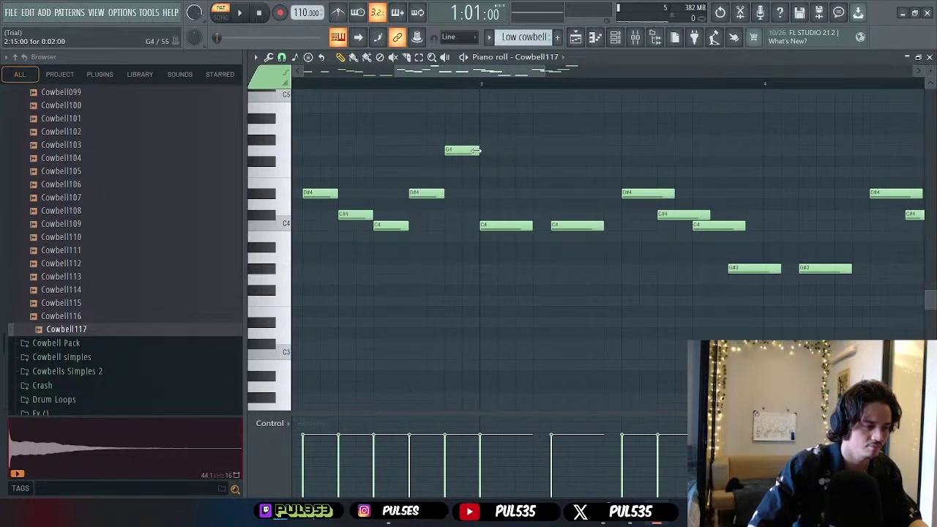
- Try one-step and three-step lengths on the G4 at the end of bar 2, then set it back to two steps and audition
scroll(484, 205, down, 6)
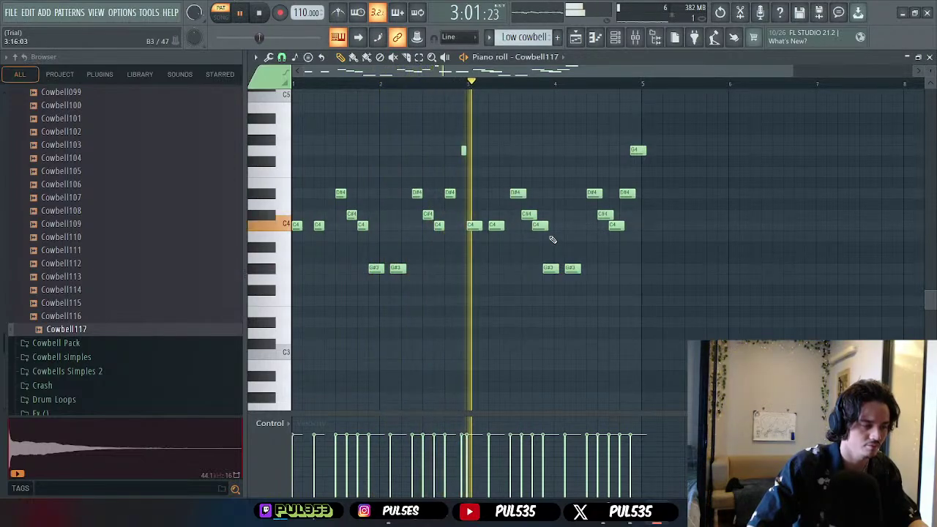
key(space)
scroll(457, 150, up, 4)
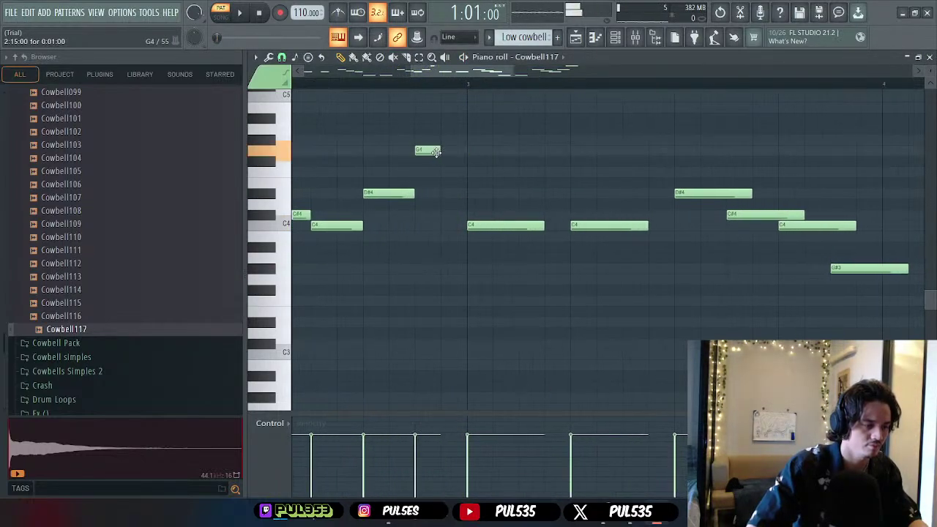
key(space)
scroll(516, 200, down, 5)
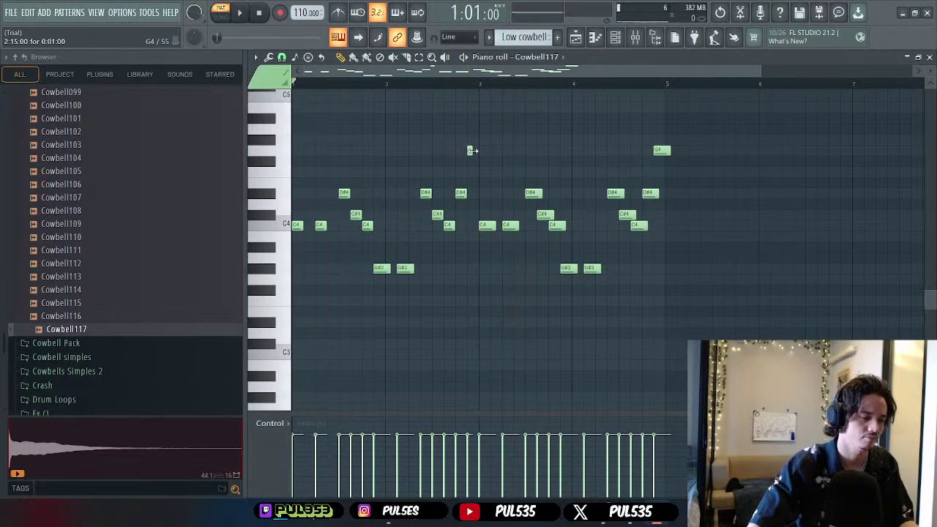
scroll(483, 151, up, 5)
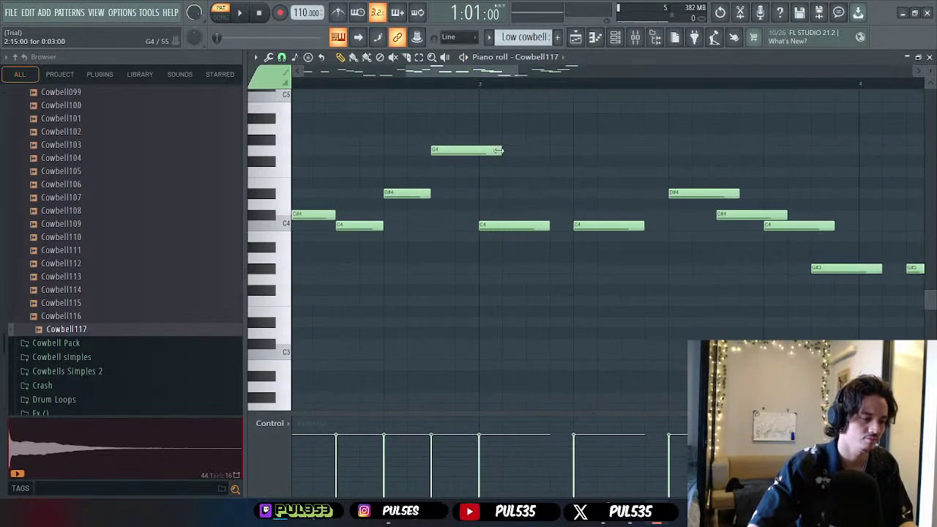
scroll(504, 188, down, 5)
key(space)
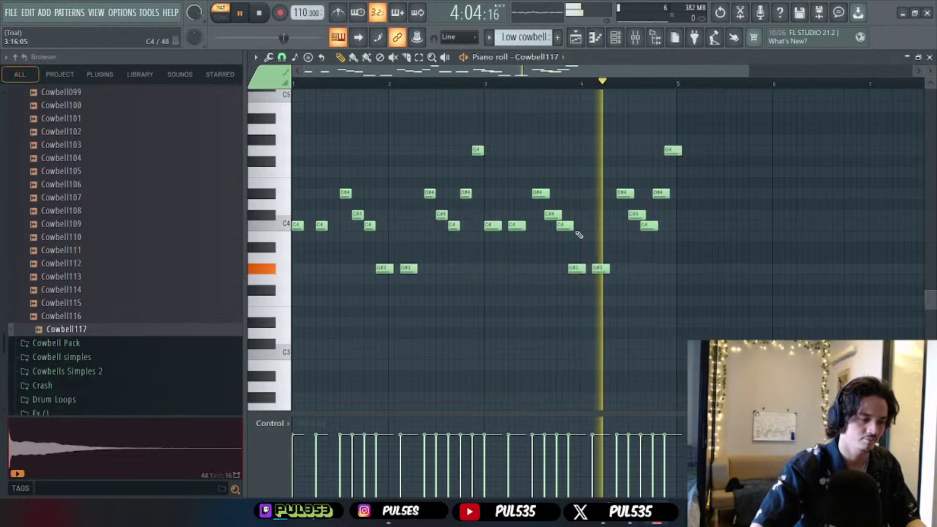
key(space)
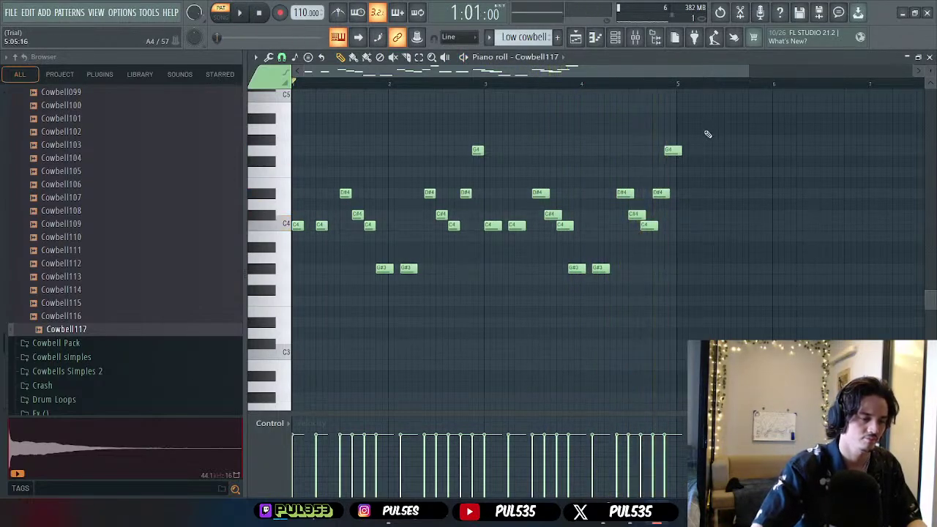
- Replace the notes in bars 3 and 4 with a copy of the shortened bar 1–2 melody and audition it
drag(718, 114, 506, 299)
key(Delete)
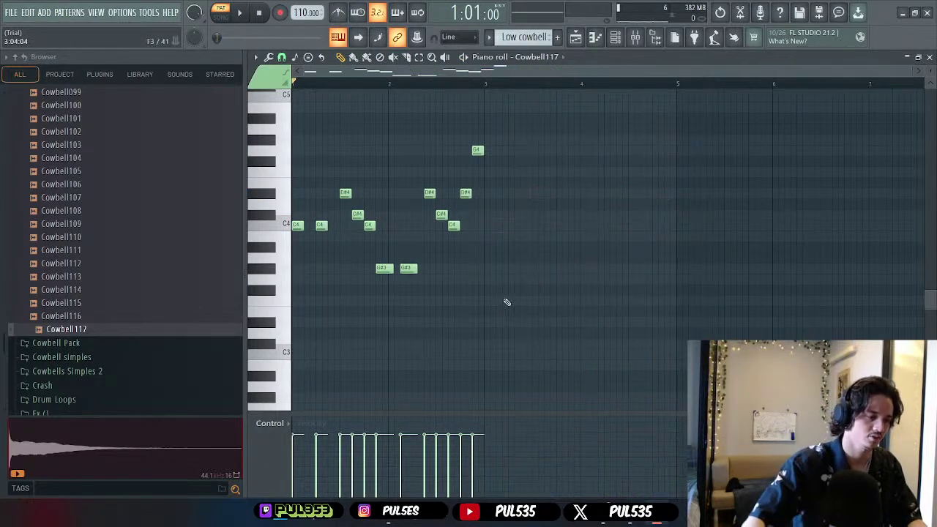
drag(530, 117, 314, 298)
key(Delete)
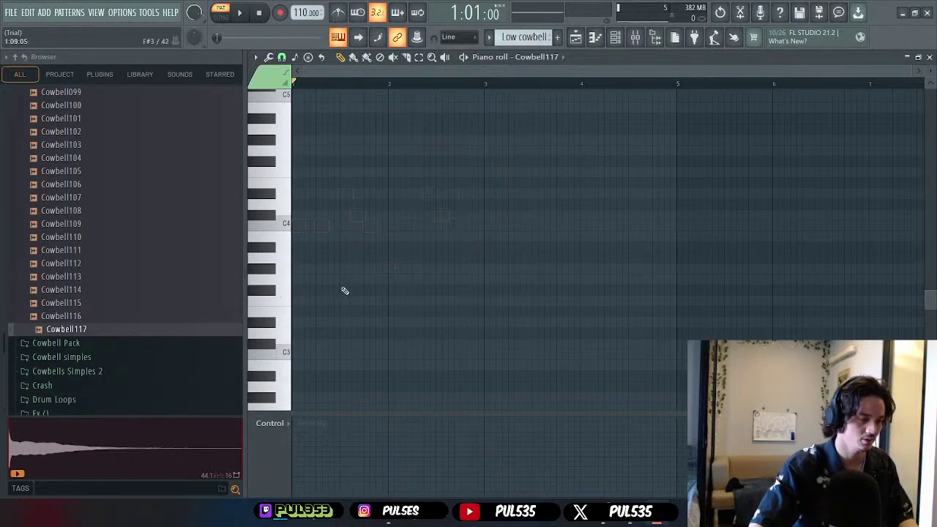
key(ctrl+z)
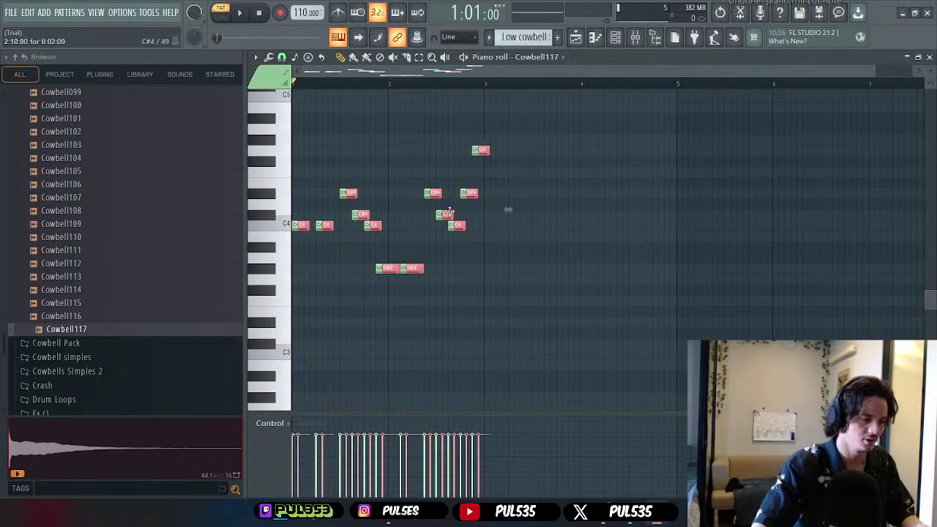
key(ctrl+b)
key(space)
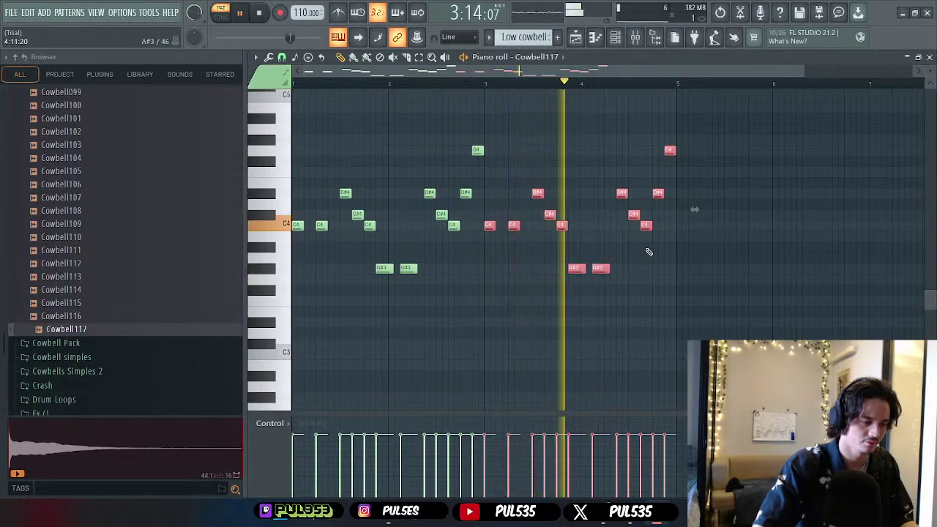
key(space)
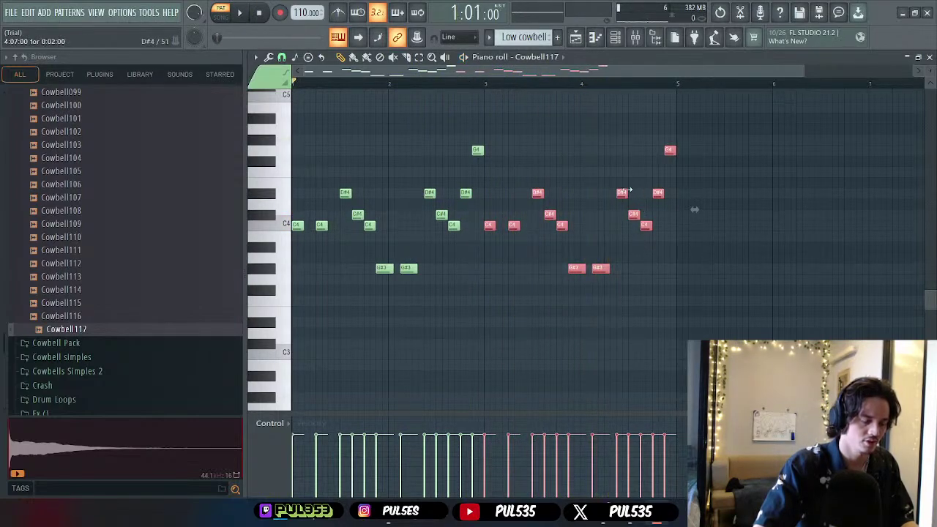
- Rearrange the bar 4 ending to G4 at 4:06, D#4 at 4:08, C#4 at 4:11, D#4 at 4:13 and C4 at 4:15, auditioning from 4:04
click(634, 167)
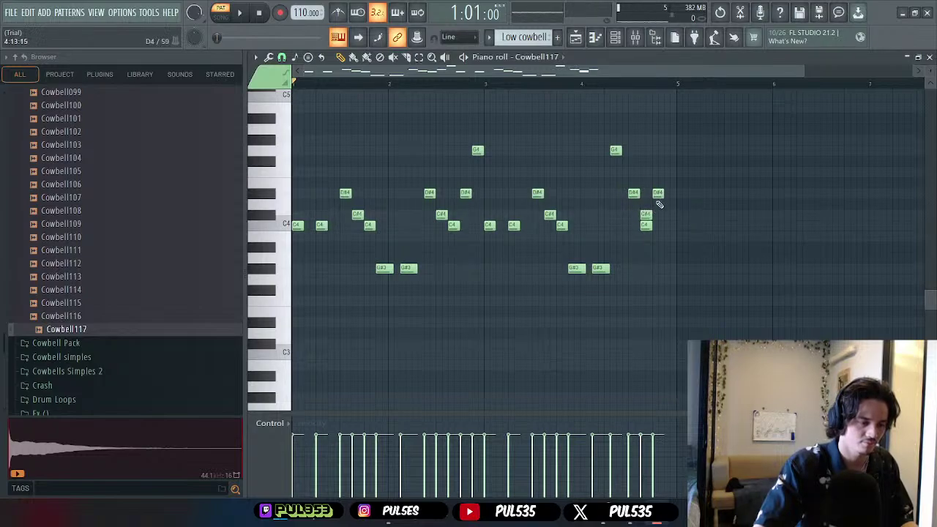
click(604, 88)
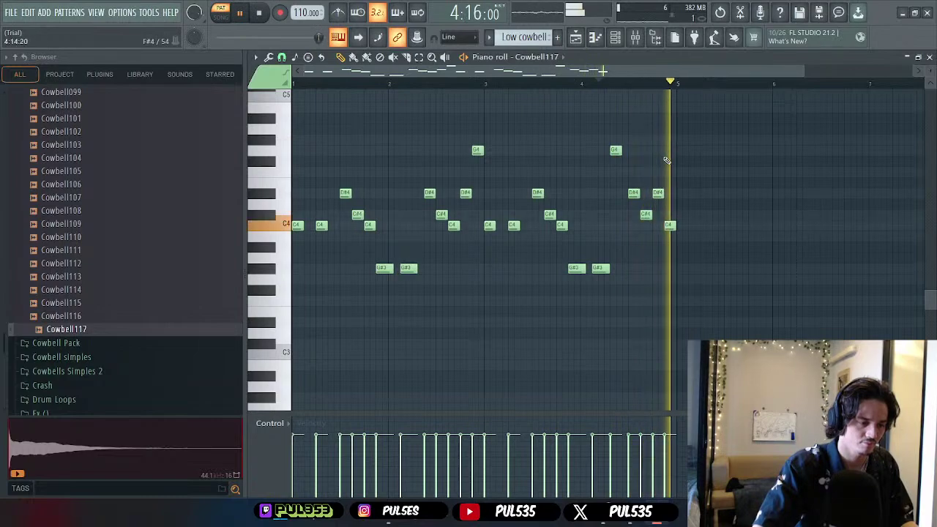
key(space)
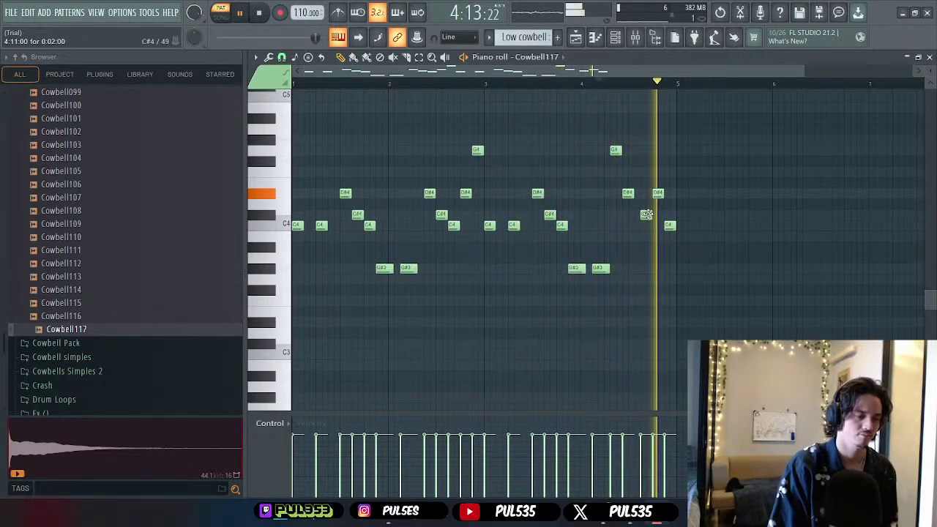
key(space)
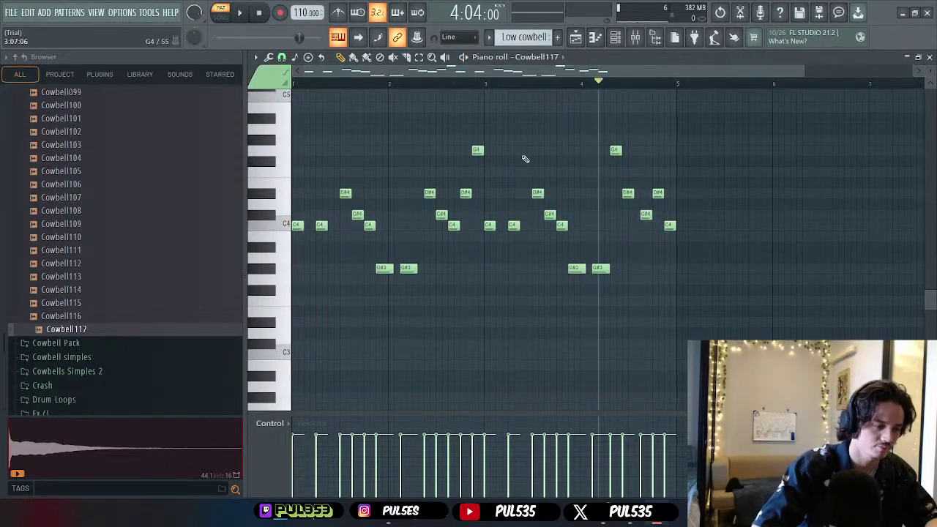
- Lower the G4 note at 4:06 to F4 and audition the bar 4 ending several times
key(space)
key(space)
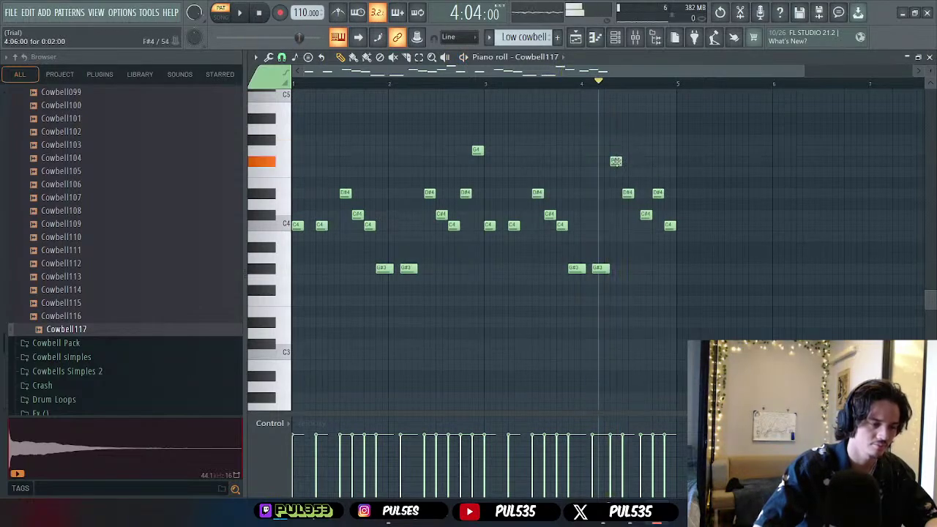
drag(616, 161, 616, 171)
key(space)
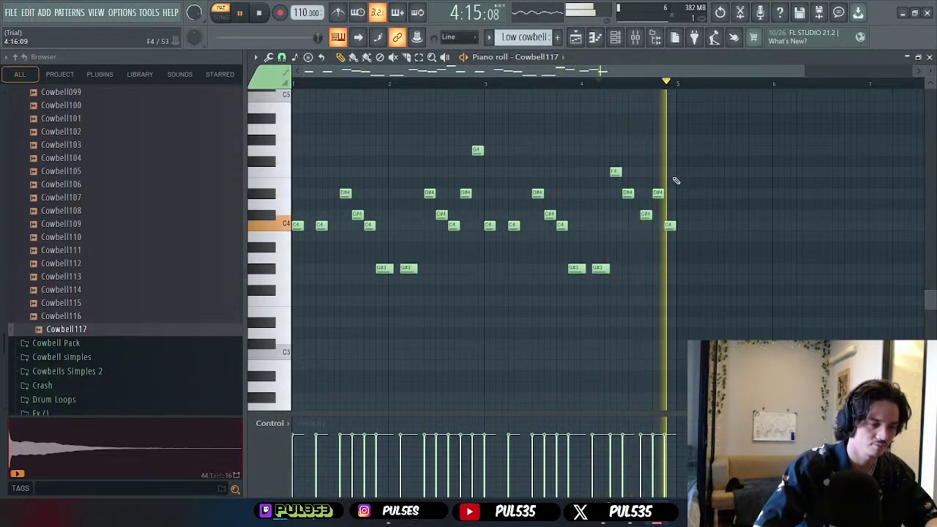
key(space)
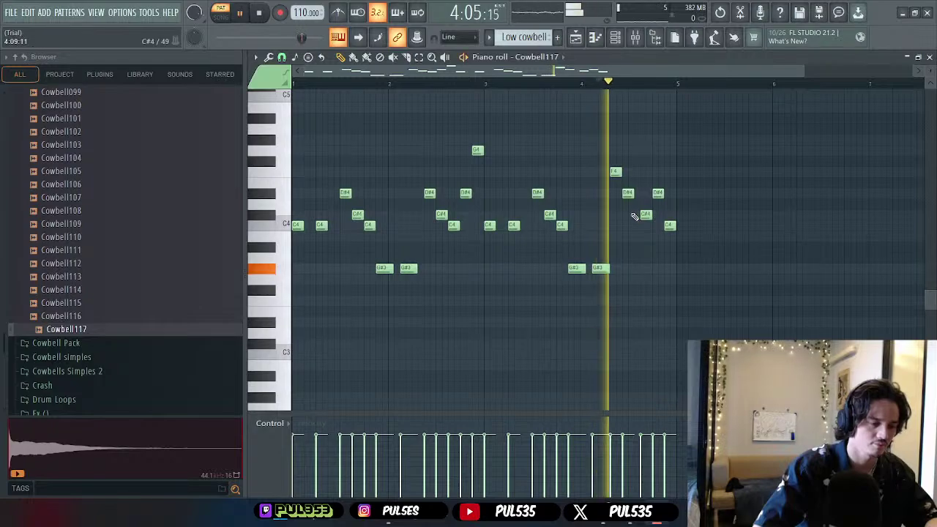
key(space)
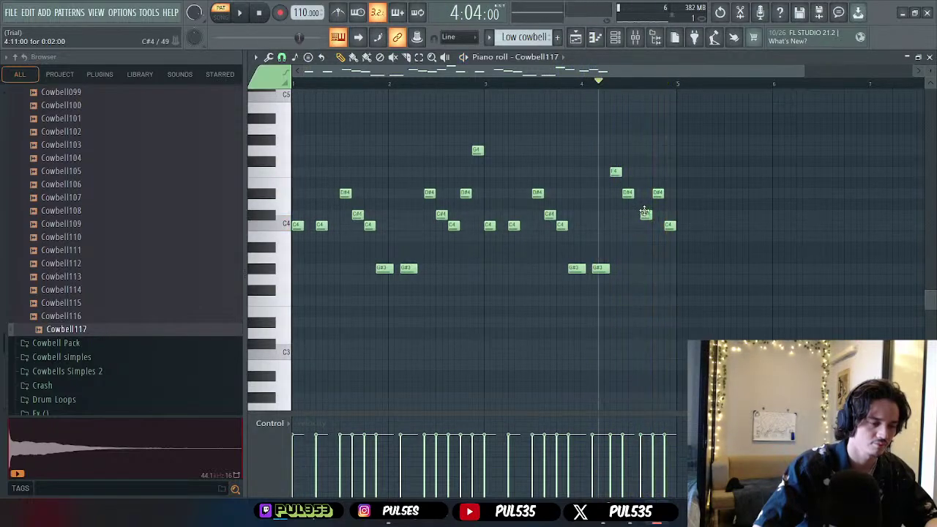
key(space)
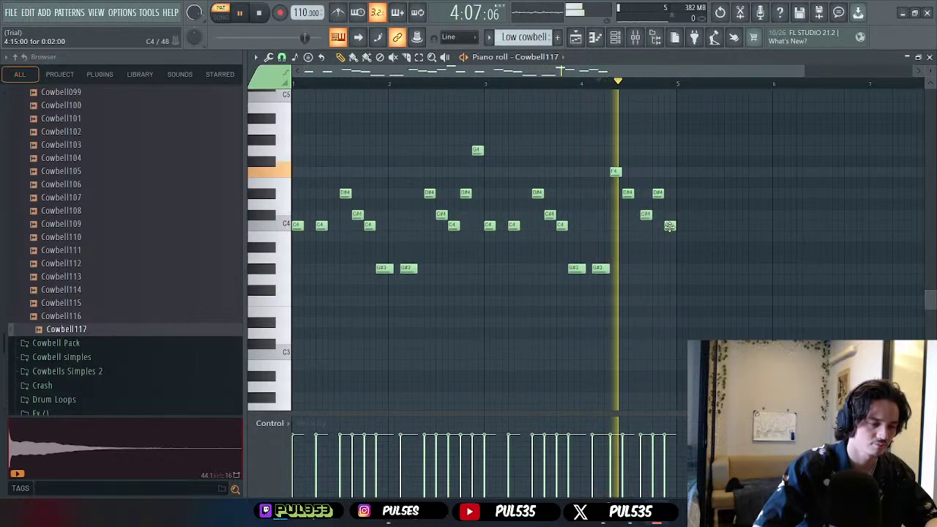
key(space)
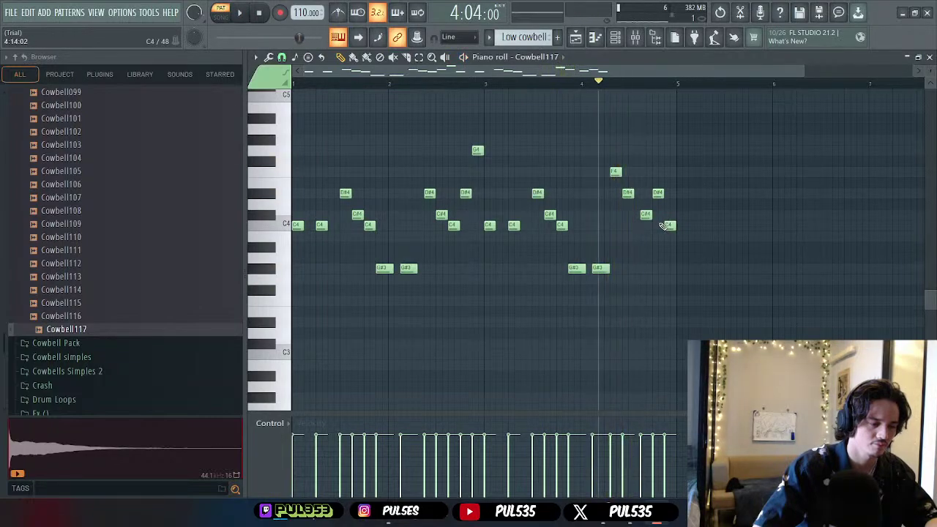
- Move the C#4 note at 4:11 to F4 at 4:10 and audition the bar 4 ending
key(space)
click(645, 214)
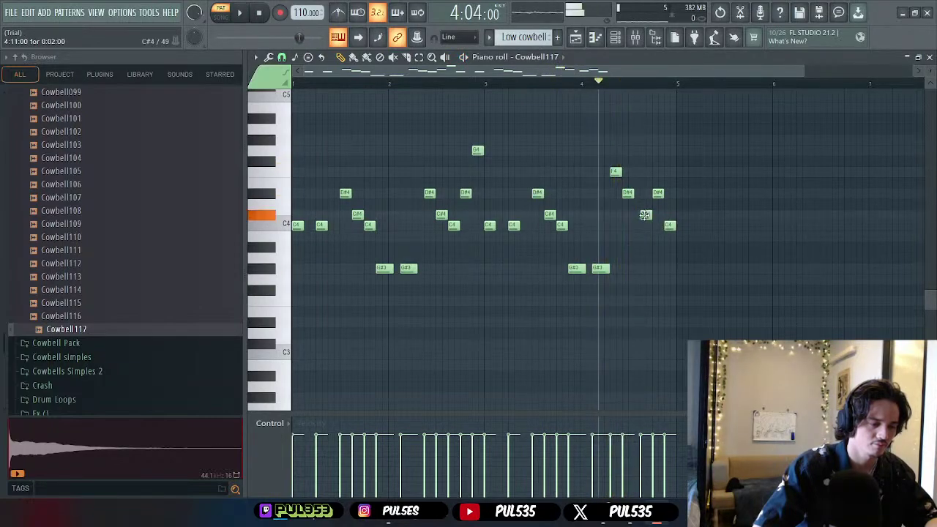
key(space)
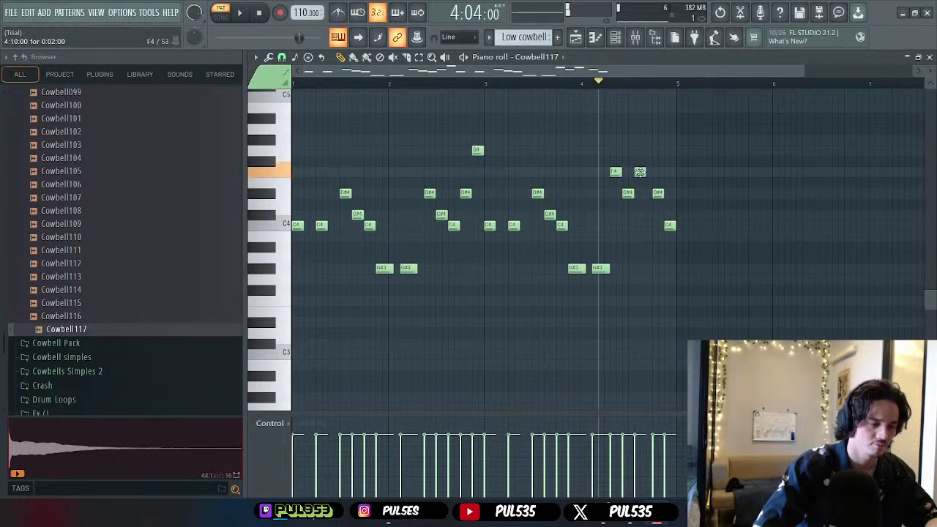
key(space)
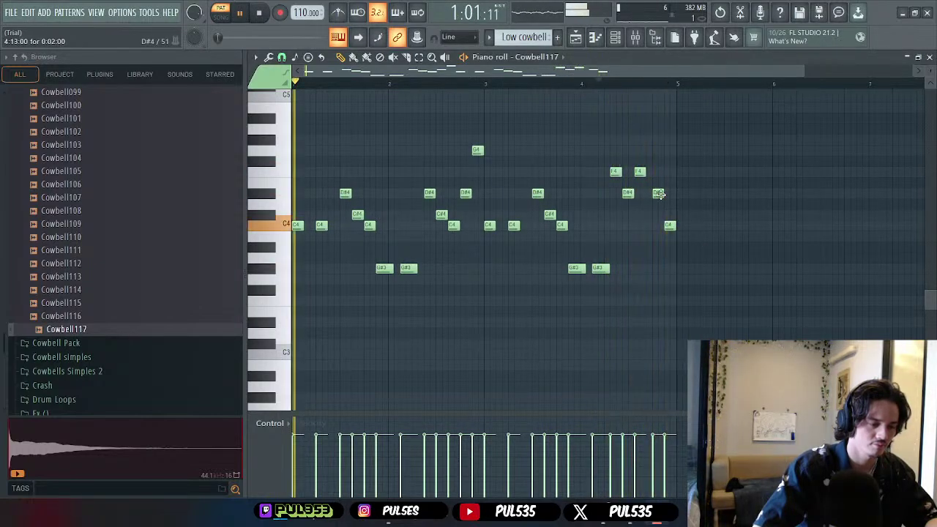
- Try a bar 4 ending of F4 at 4:06, D#4 at 4:08, D#4 at 4:12 and C4 at 4:14, and audition it
key(space)
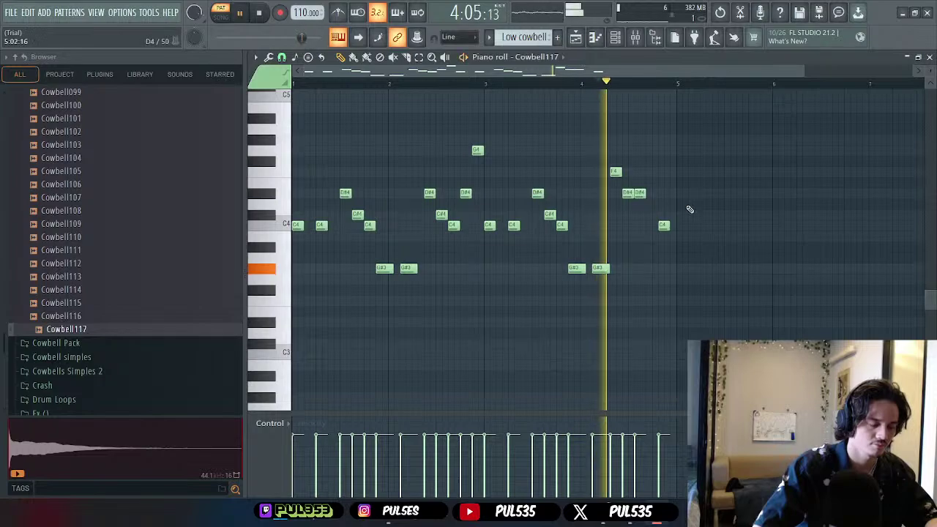
key(space)
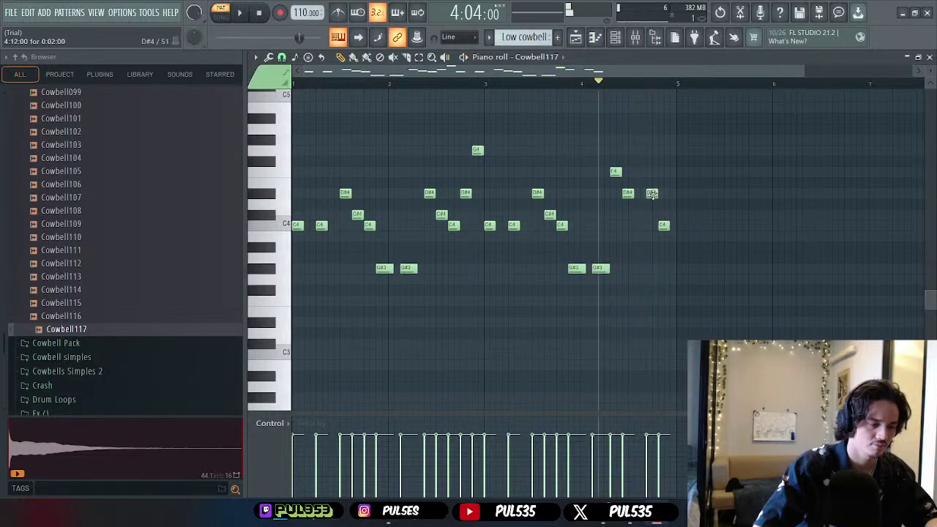
key(space)
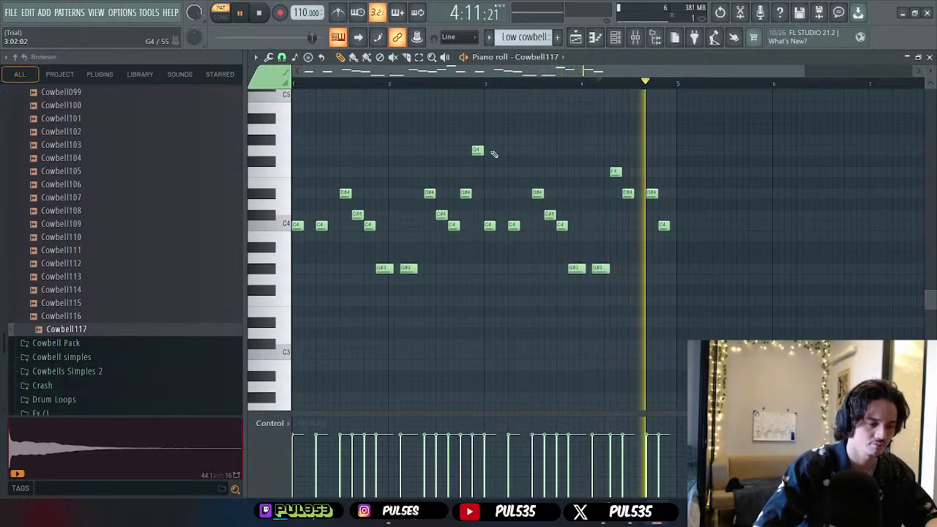
- Try a bar 4 ending of C4 at 4:06, a three-step G#3 at 4:08 and C4 at 4:11, auditioning it
key(space)
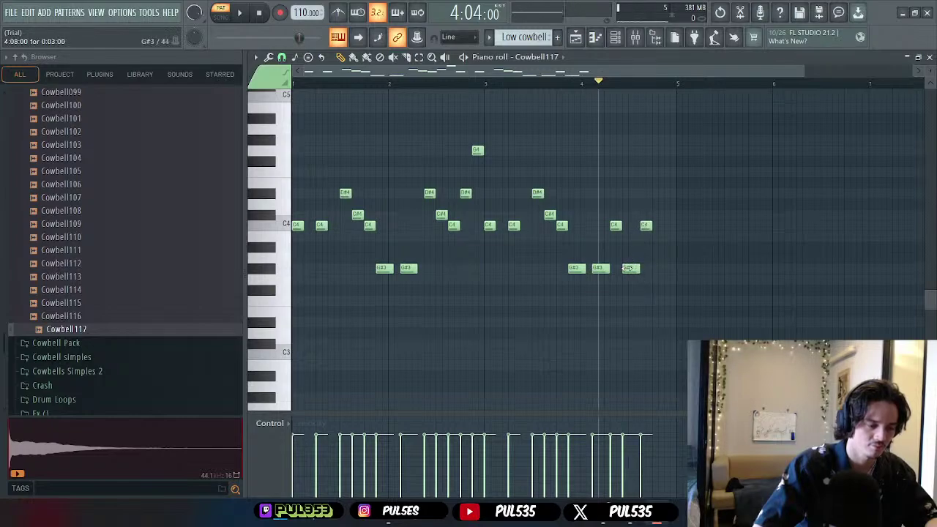
key(space)
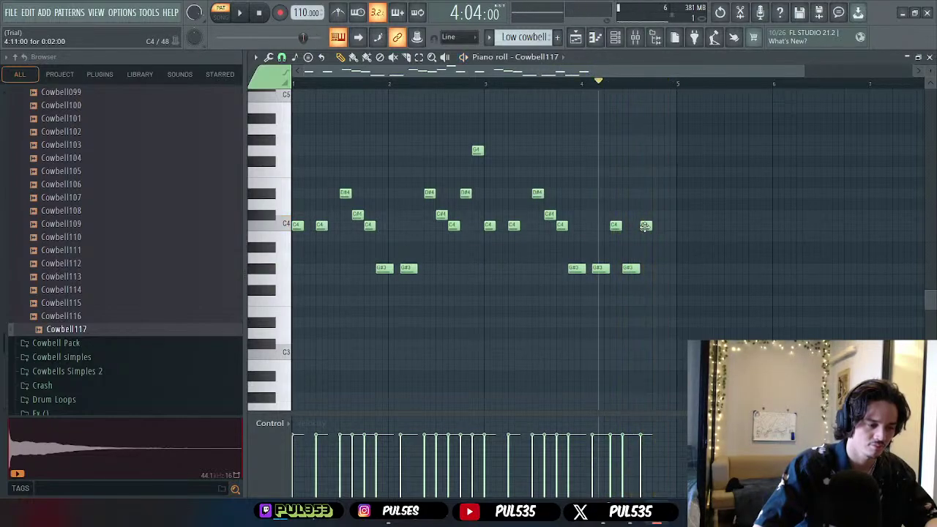
key(space)
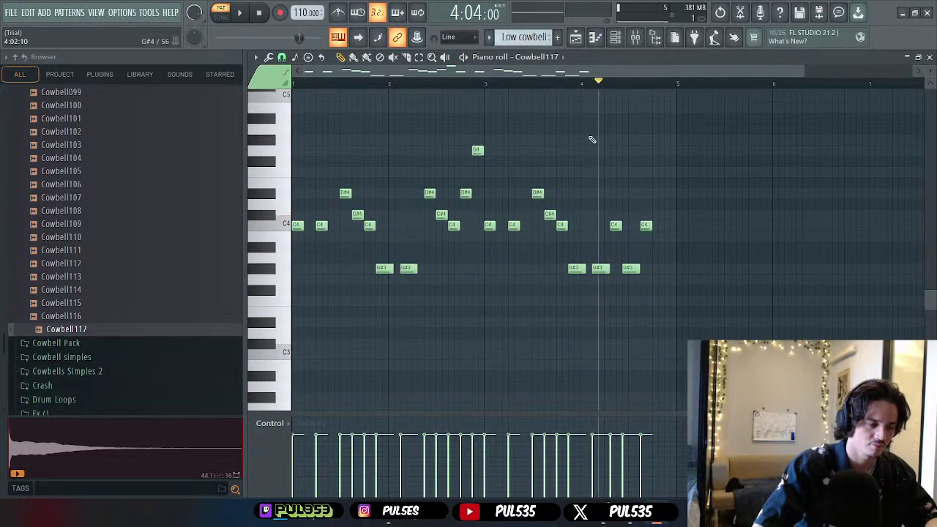
key(space)
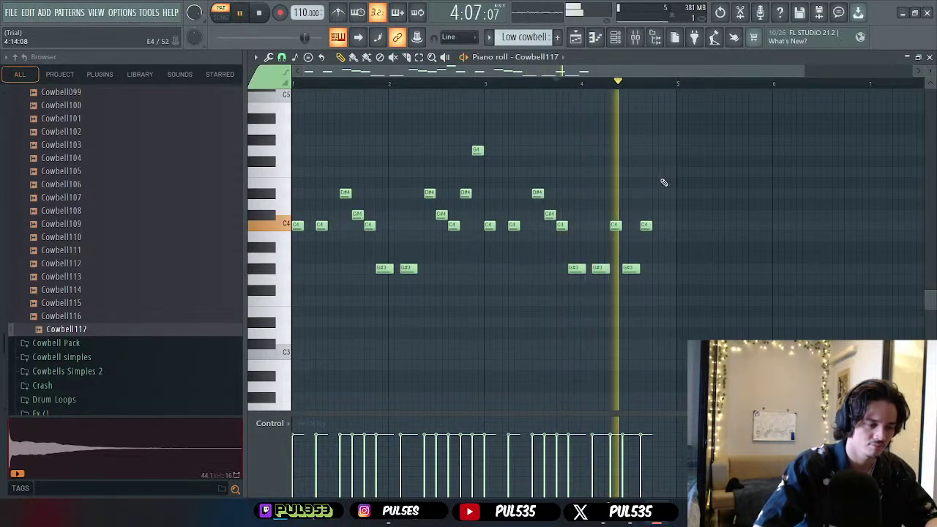
- Shorten the G#3 note at 4:08 to two steps, move the final C4 to 4:10 and audition from 3:13
key(space)
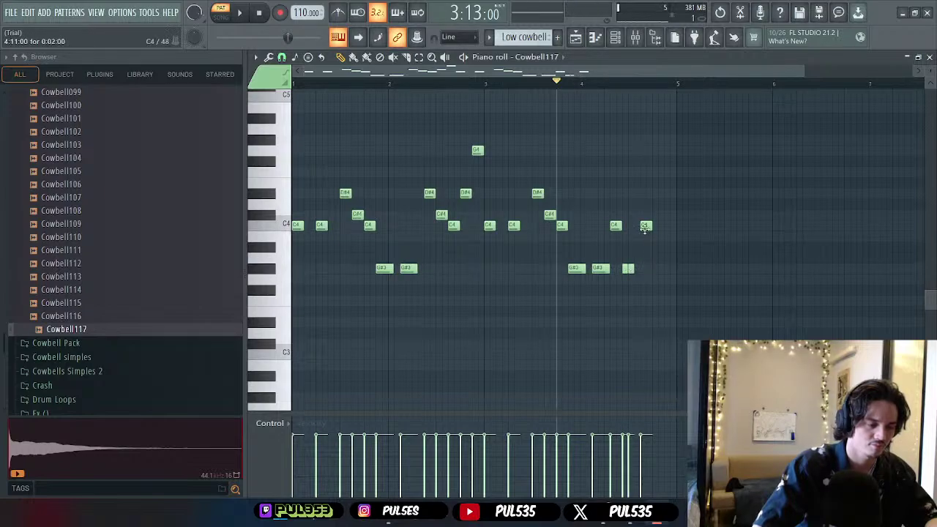
key(space)
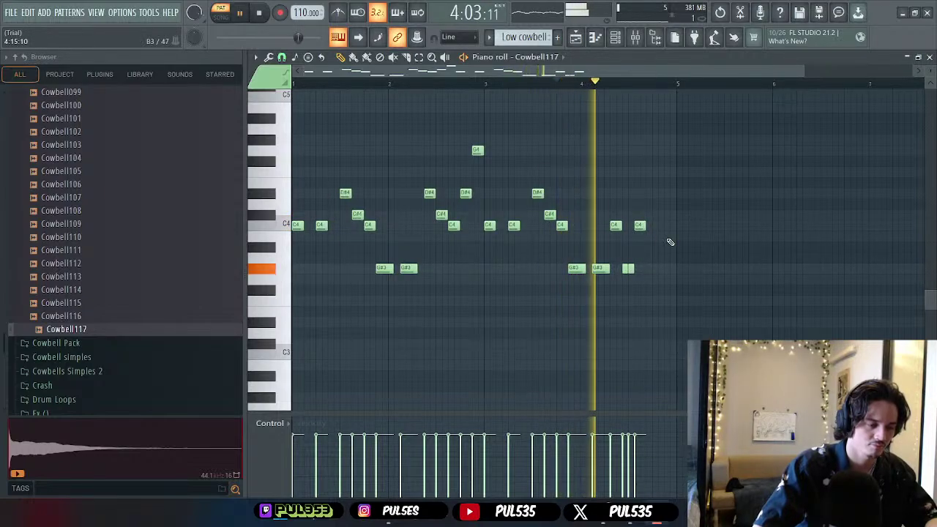
key(space)
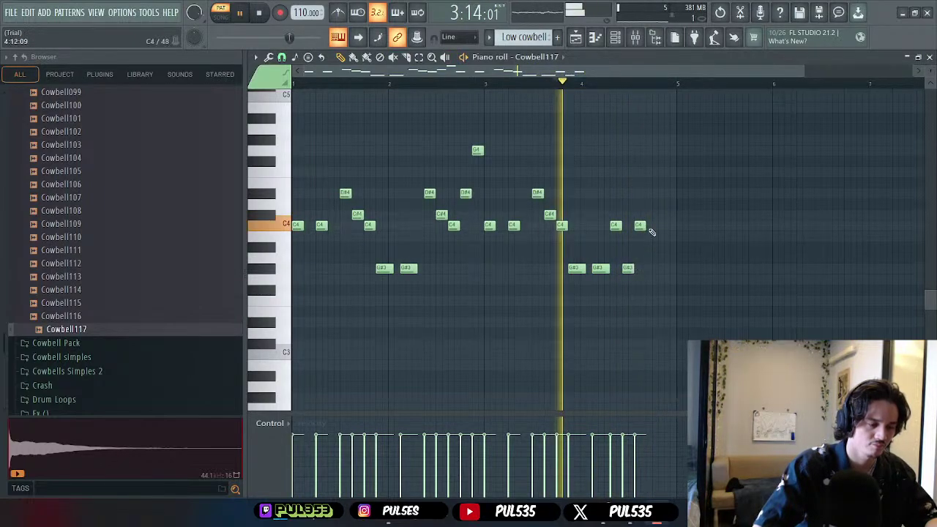
- Try following the 4:08 G#3 with D#4 at 4:10, C4 at 4:12 and G4 at 4:14, and audition it
key(space)
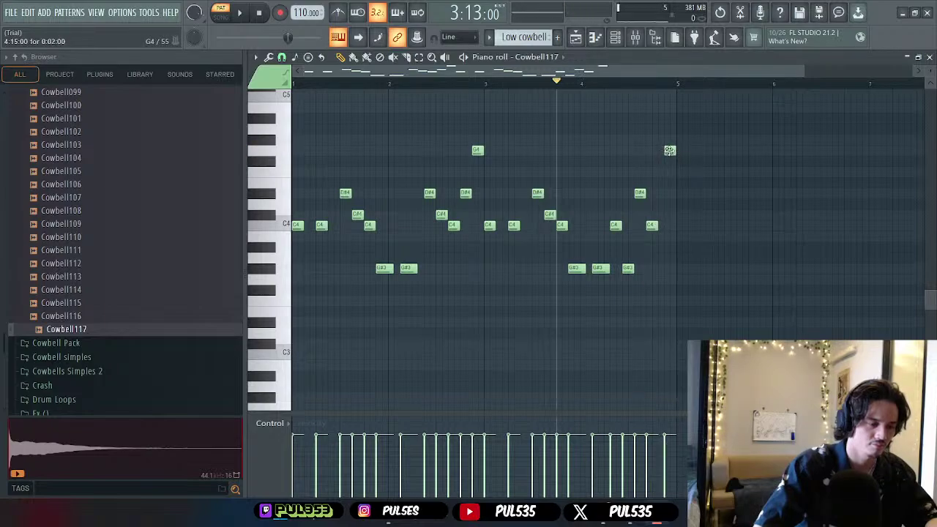
key(space)
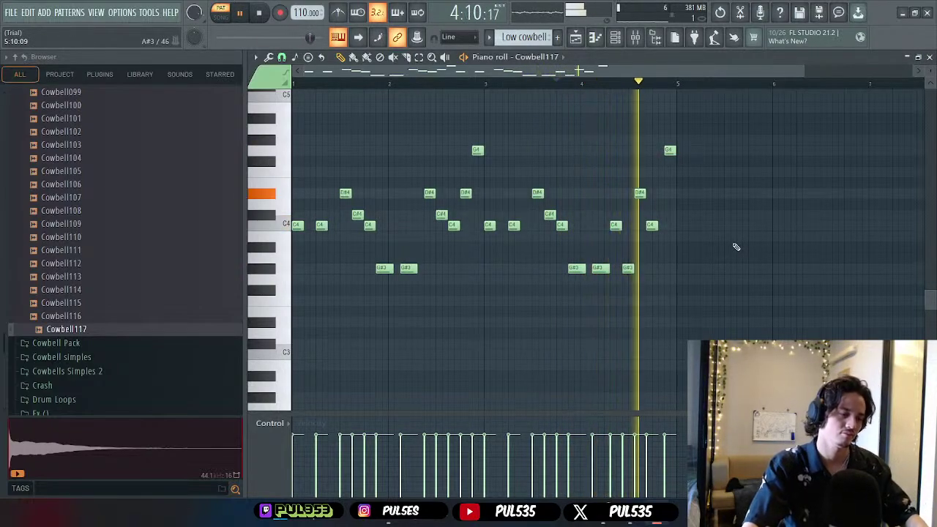
key(space)
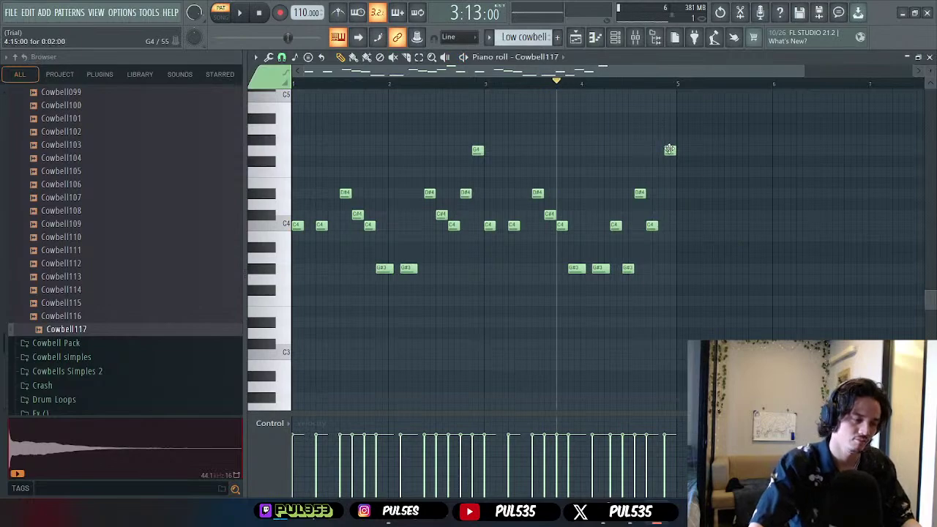
key(space)
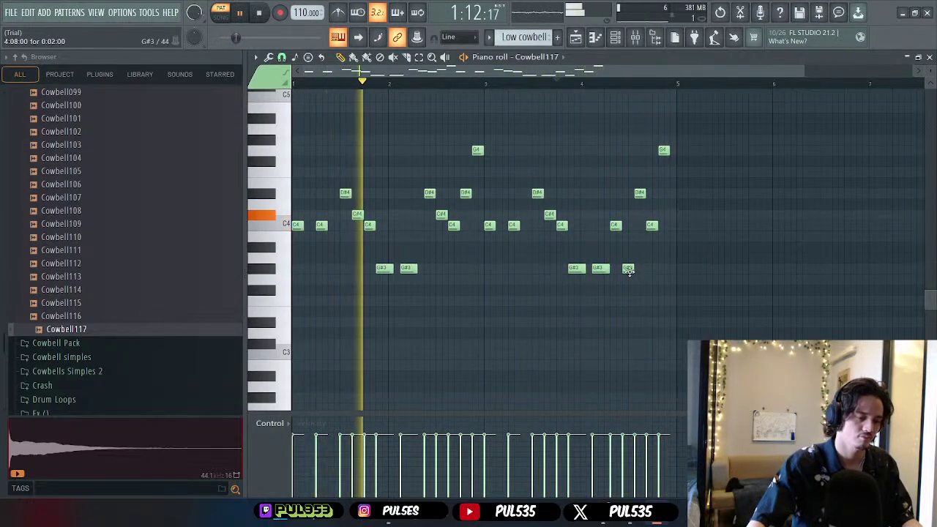
- Raise the G#3 note at 4:08 to B3, lower the G4 at 4:14 to D#4 and audition the ending
drag(627, 268, 627, 235)
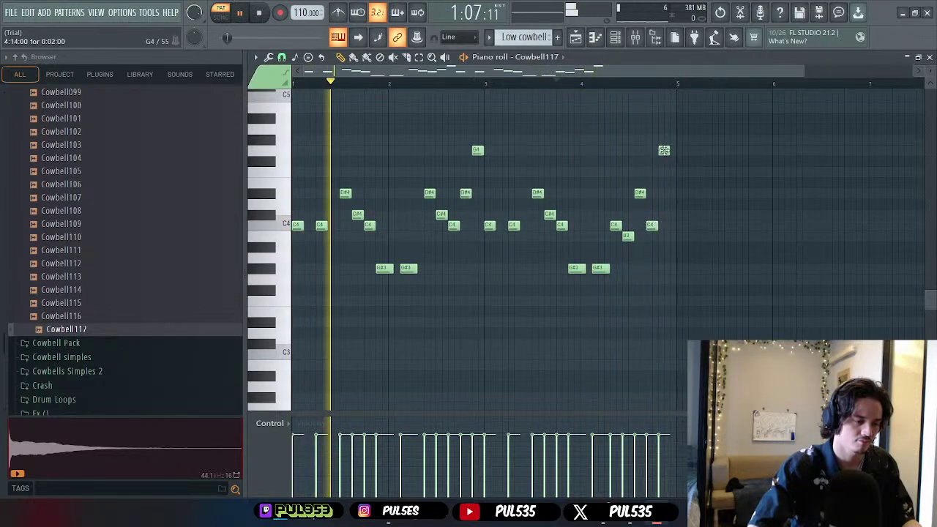
drag(664, 150, 663, 192)
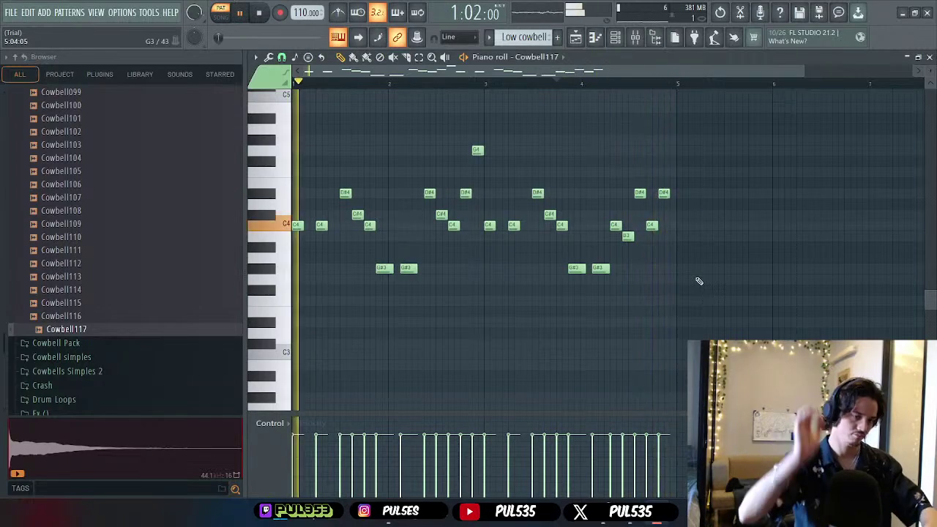
key(space)
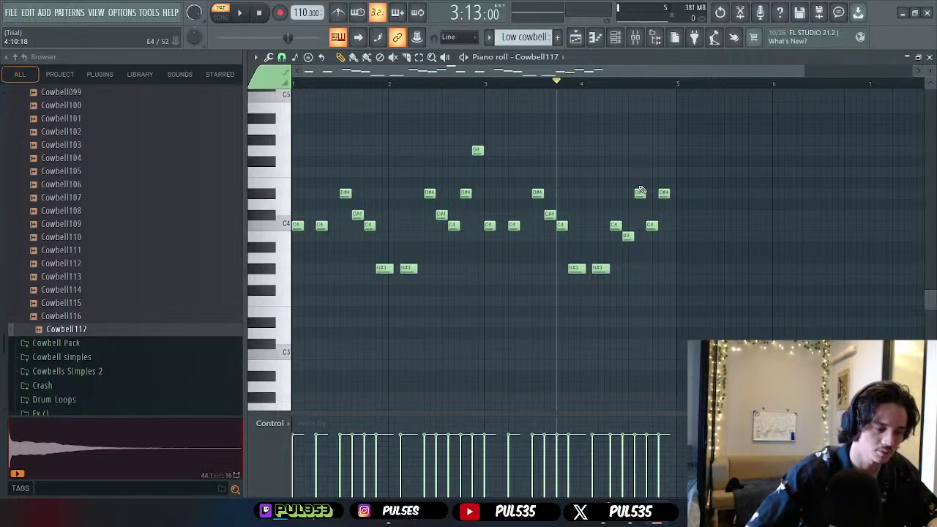
key(space)
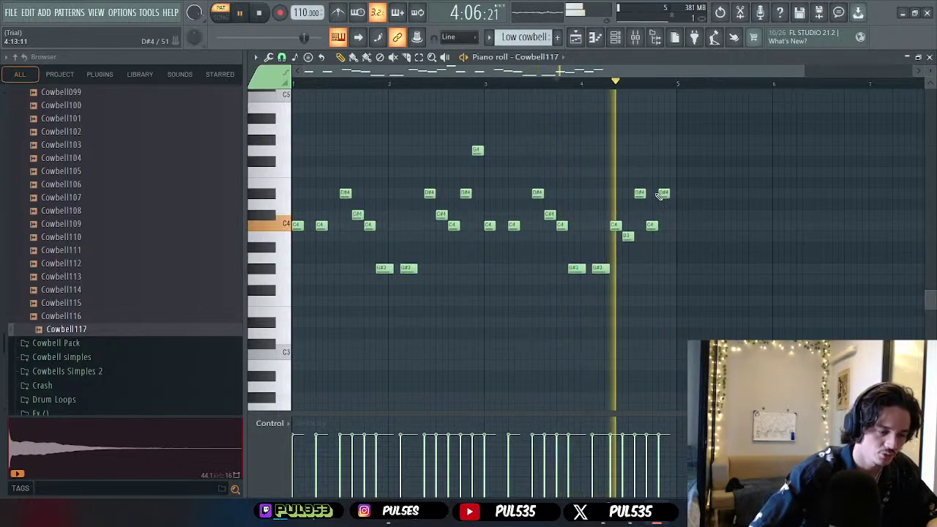
- Delete the trial notes from 4:06 to the end of bar 4 one by one while auditioning from 3:13
key(space)
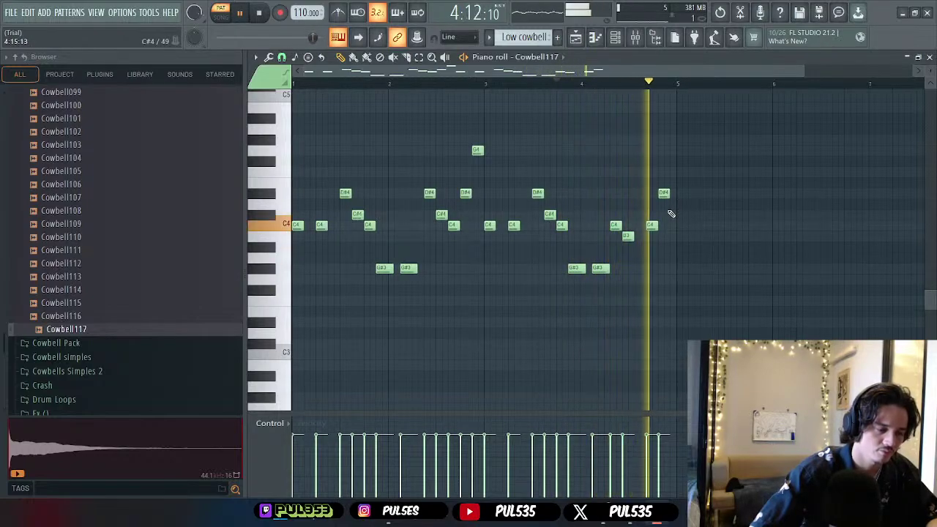
key(space)
right_click(664, 194)
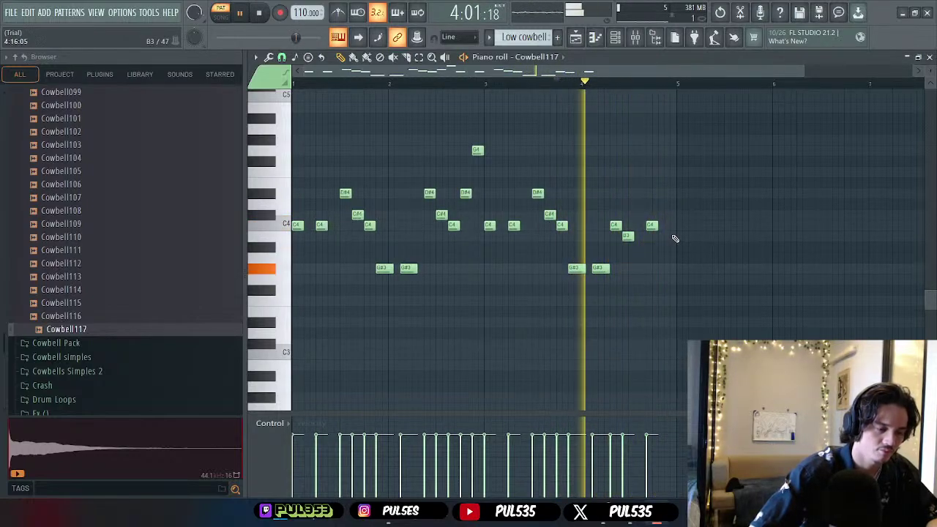
key(space)
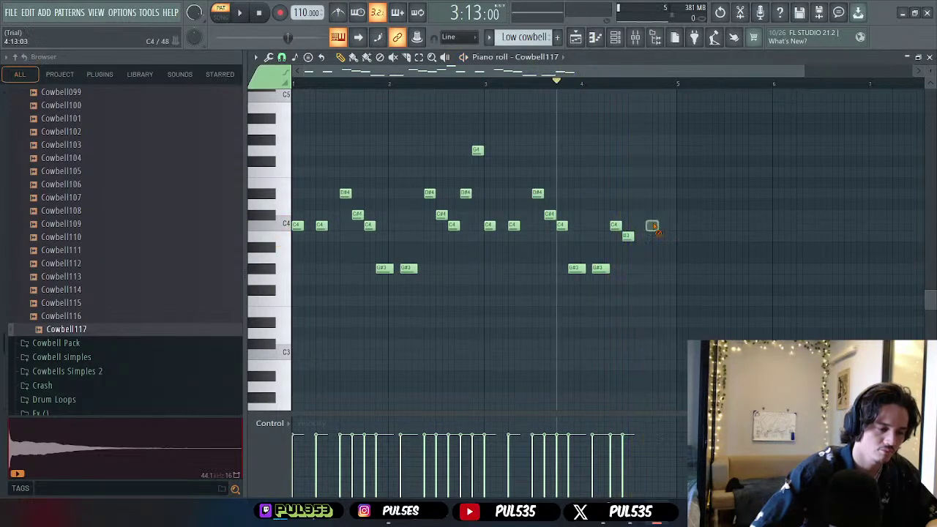
key(space)
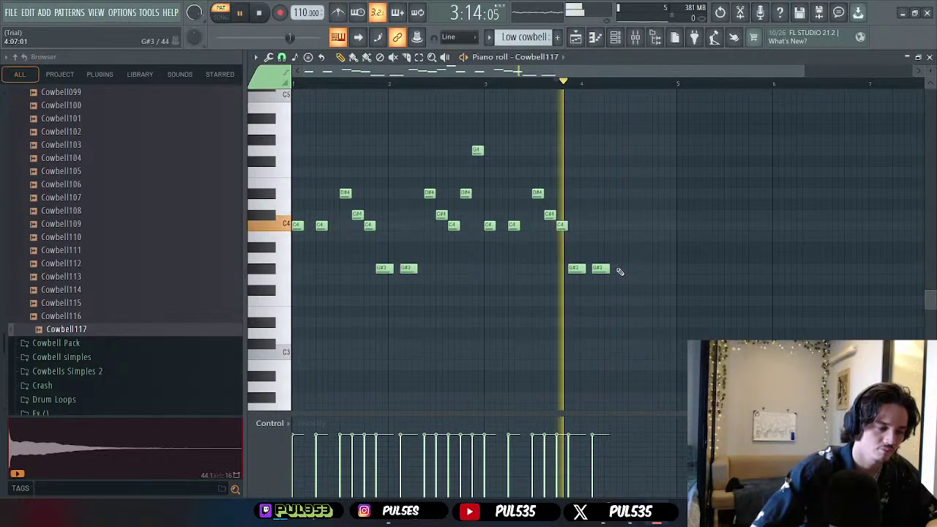
key(space)
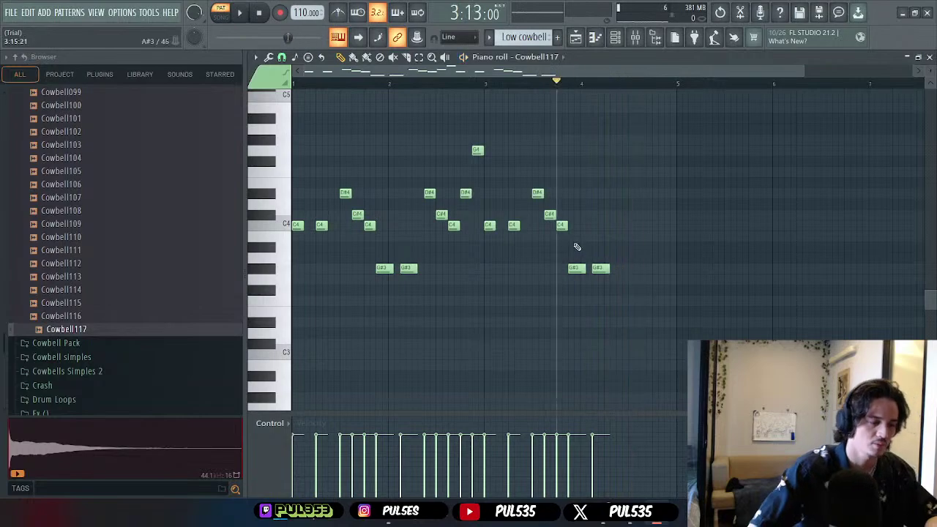
- Replace the remaining notes from bar 3 onward with a duplicate of the bar 1–2 melody starting at bar 3, and audition it
drag(613, 156, 491, 303)
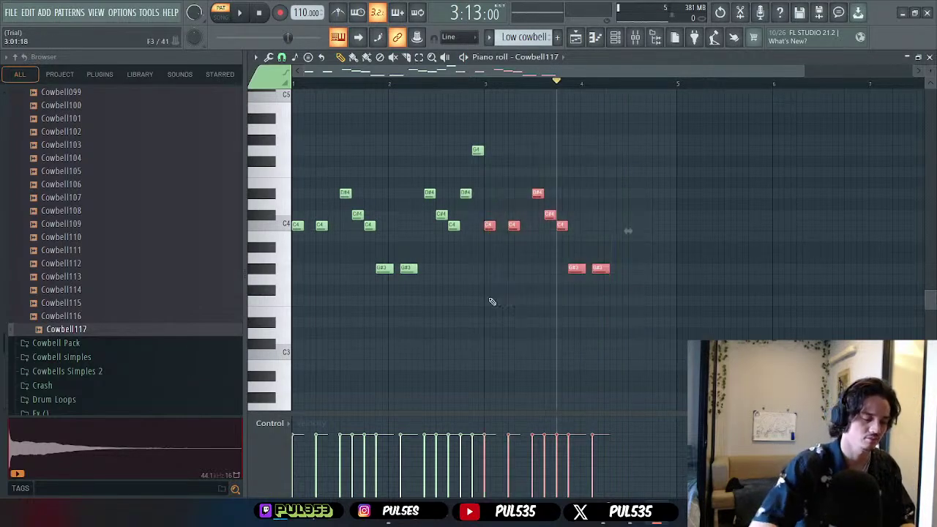
key(Delete)
key(ctrl+a)
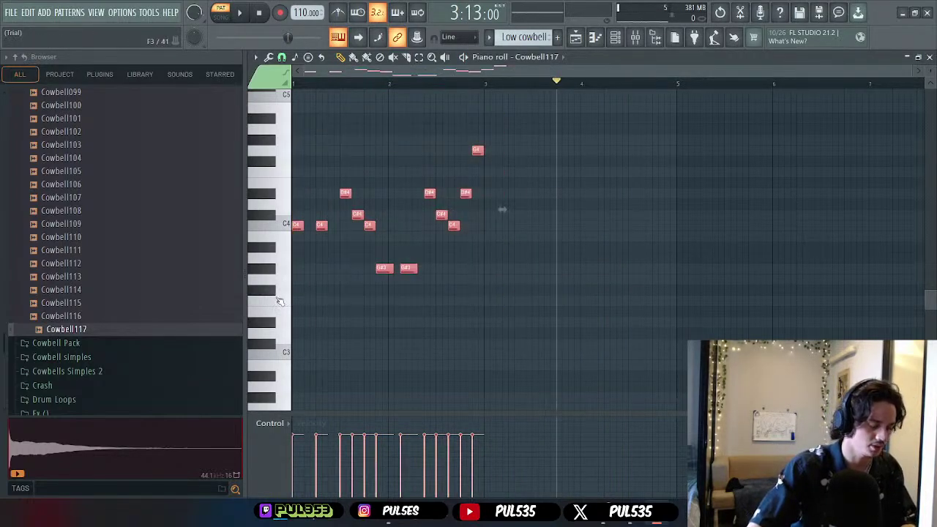
key(ctrl+b)
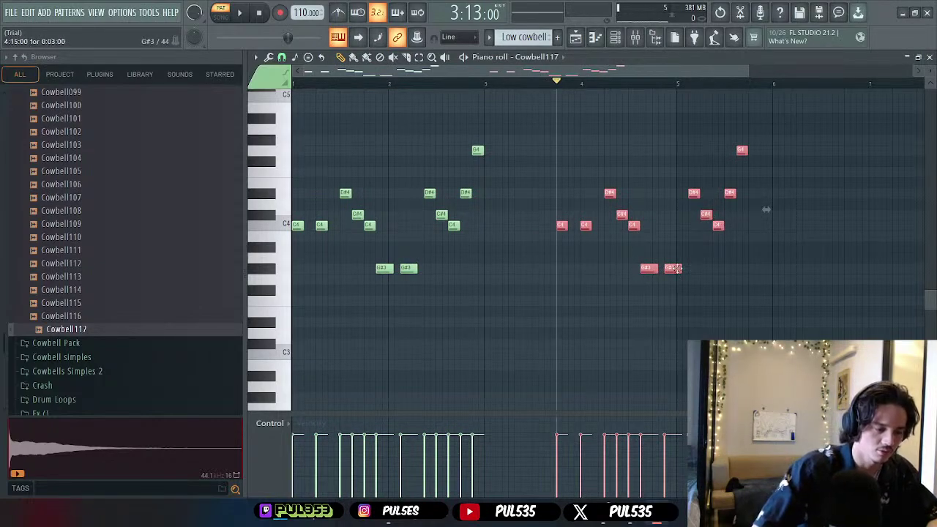
drag(674, 268, 601, 268)
key(space)
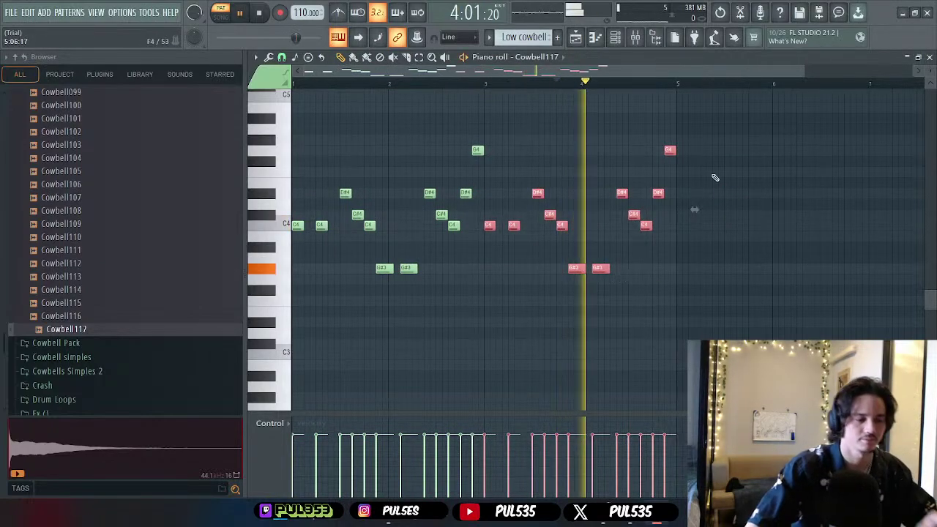
- Return to the playlist without the channel rack, then open the 808 pattern's FXCK BASS (641) notes and play them in song mode
key(F7)
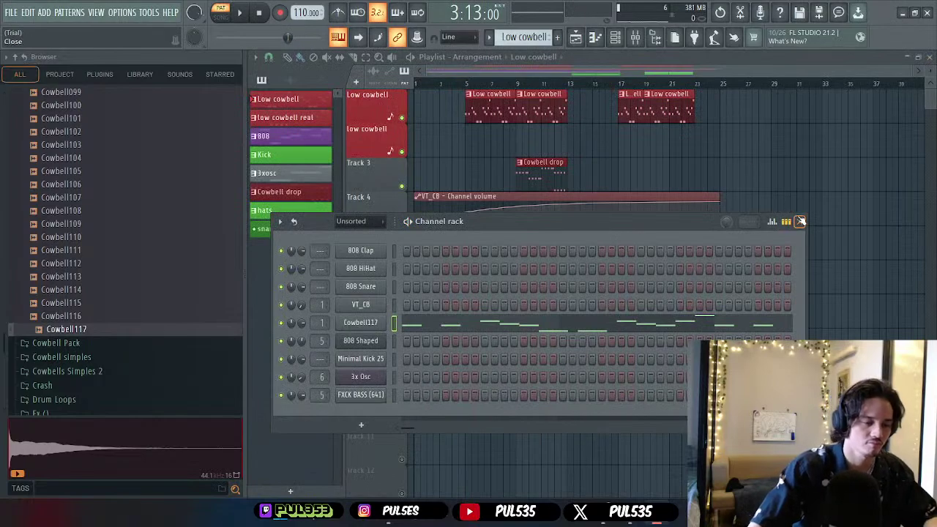
click(801, 221)
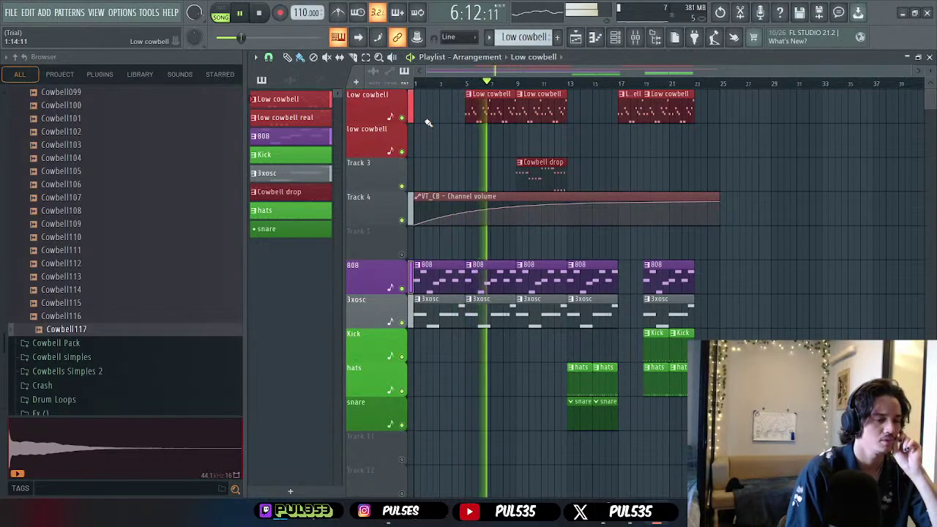
double_click(429, 279)
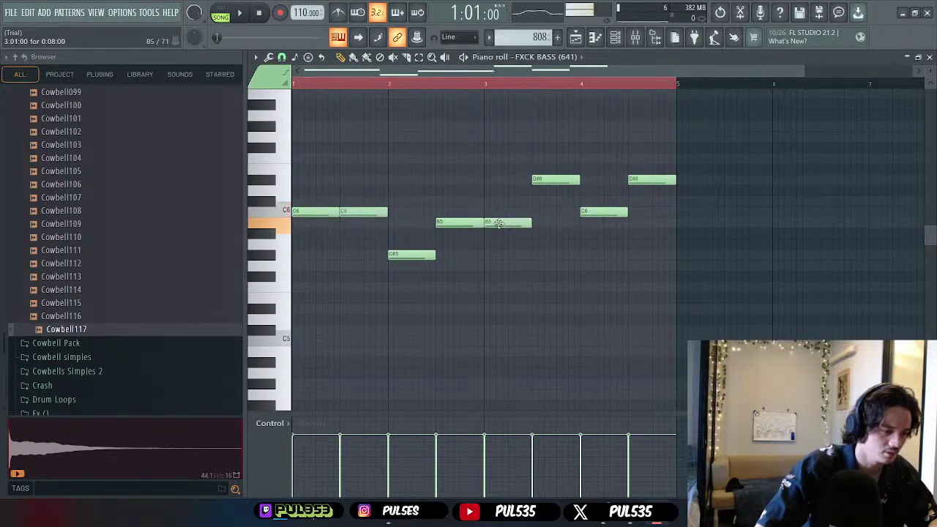
key(space)
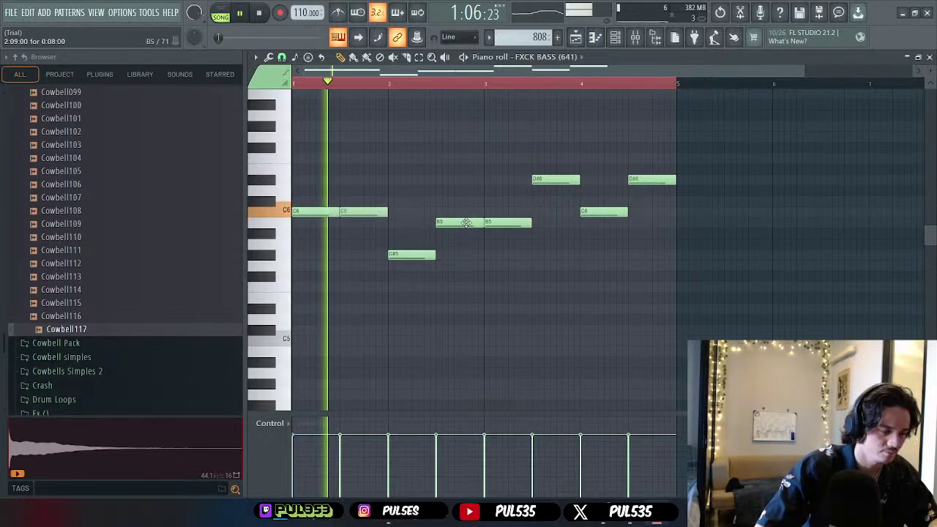
- Change the 808 bass notes to G#5 at 2:09, C6 at 3:01 and C6 at 4:09 during playback
drag(467, 228, 467, 258)
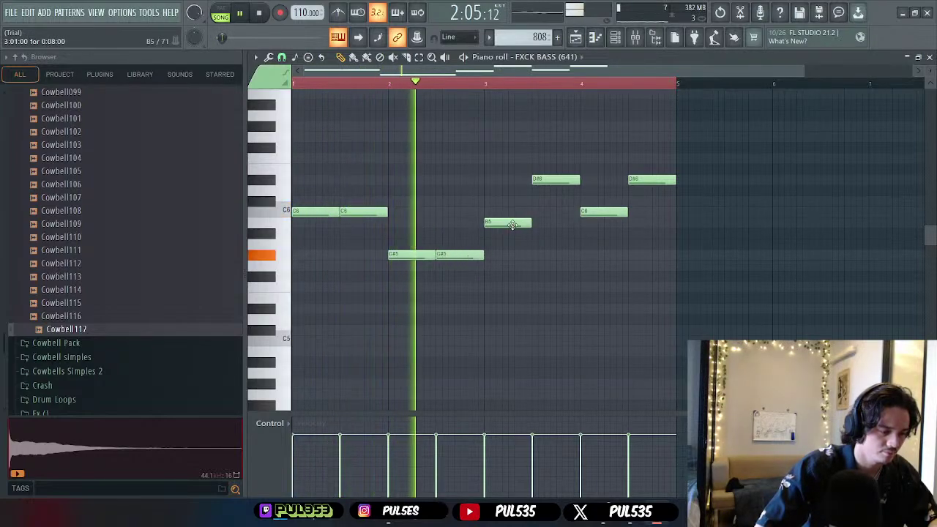
drag(512, 222, 513, 212)
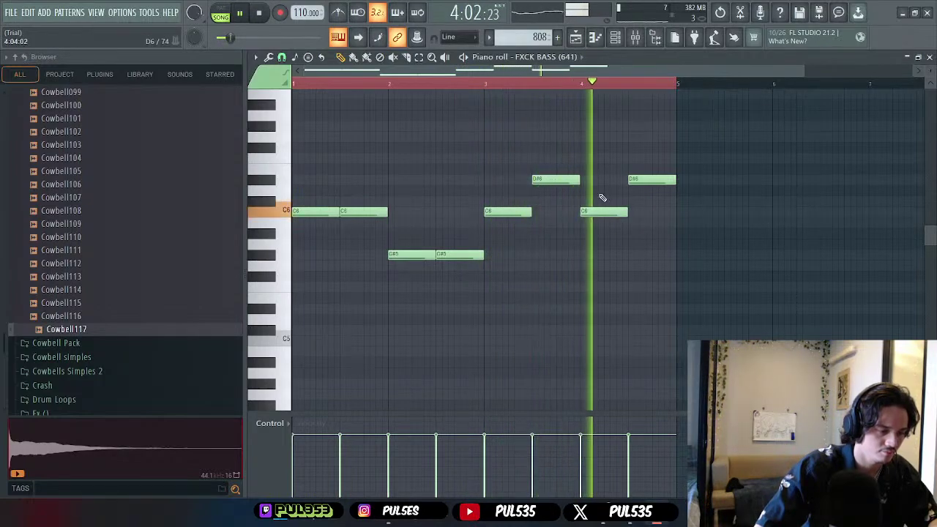
drag(650, 178, 651, 210)
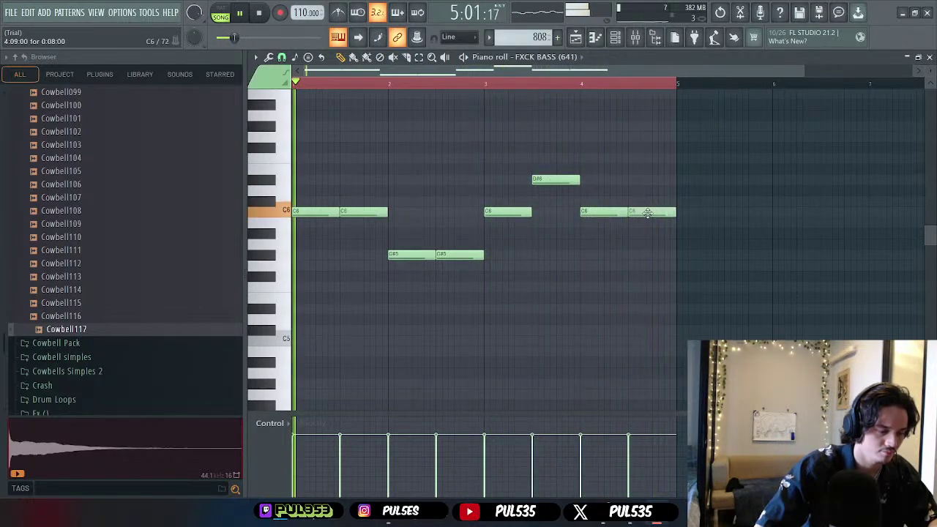
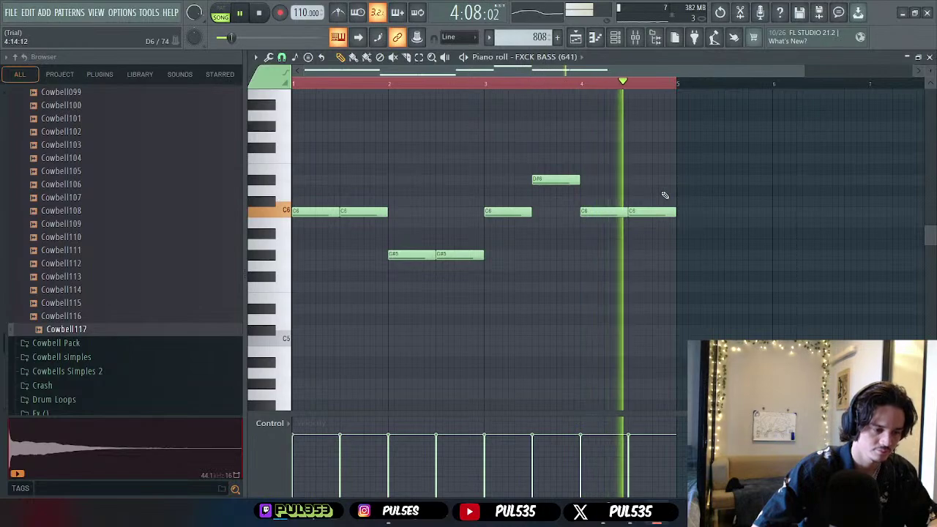
- Raise the 808 bass note at 4:09 to D#6 and return to the playlist with the song playing
key(space)
key(space)
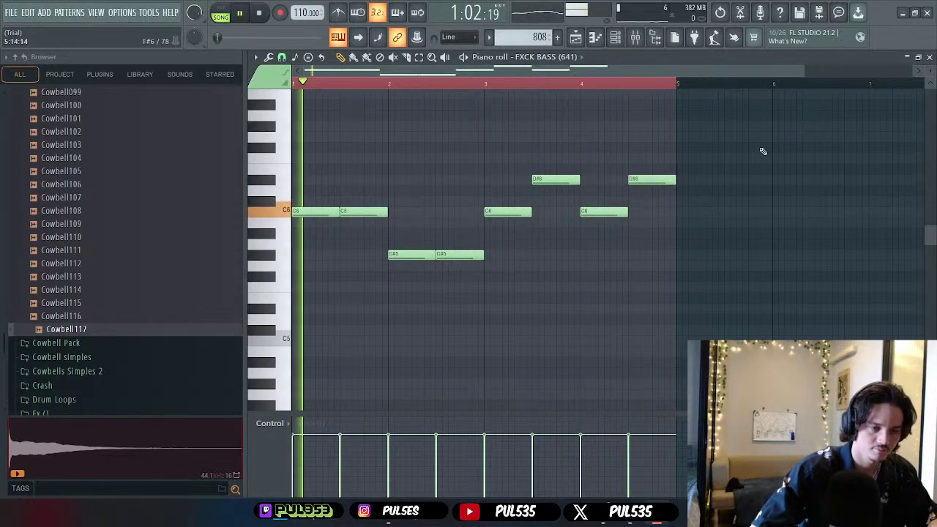
key(space)
click(929, 57)
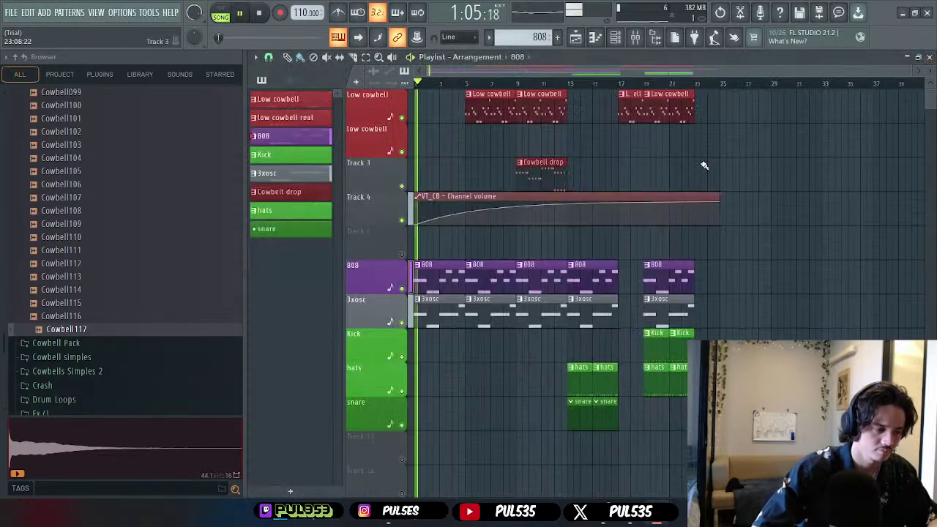
- Replace the 3xosc clip at bar 1 with an 808 clip and delete the Cowbell drop clip from the arrangement
click(402, 322)
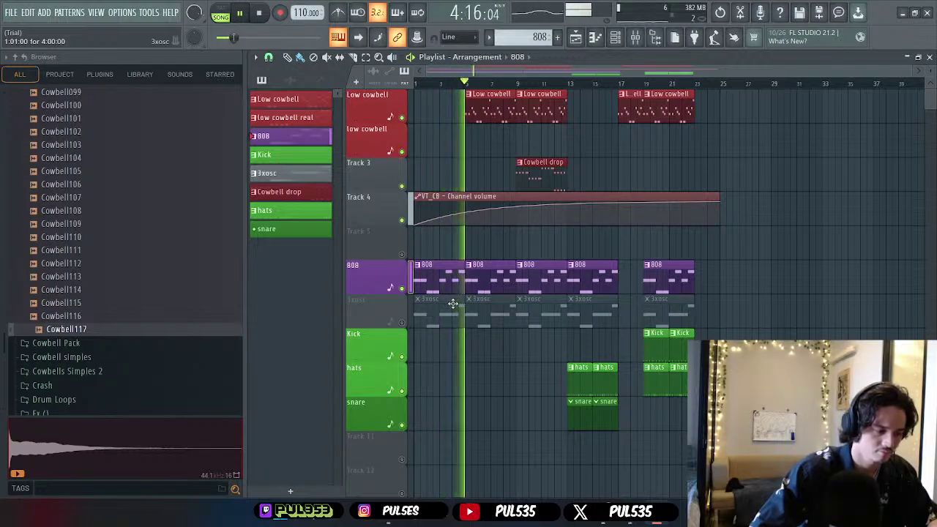
click(402, 322)
right_click(439, 314)
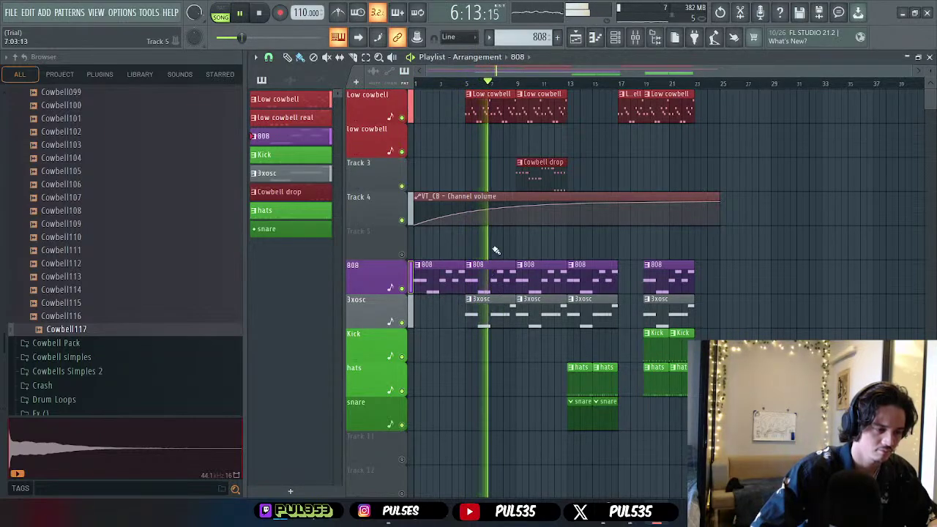
click(427, 83)
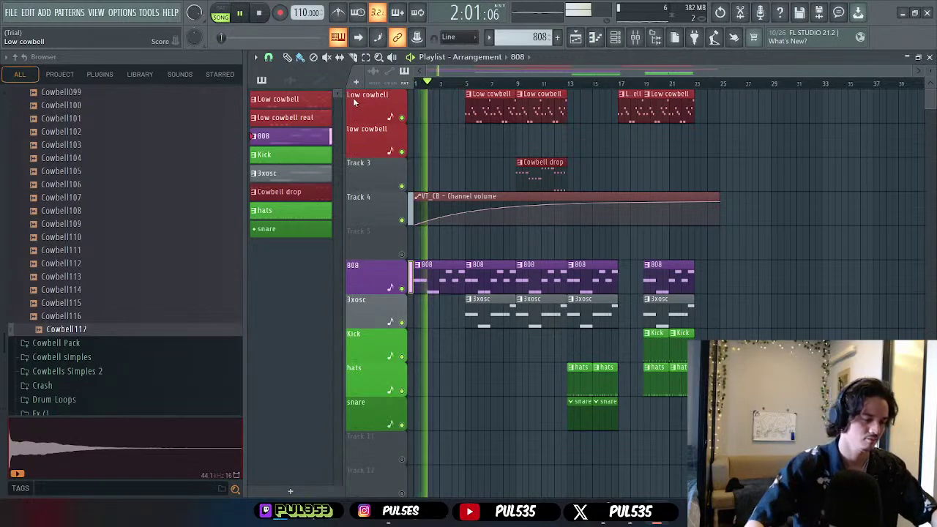
click(424, 302)
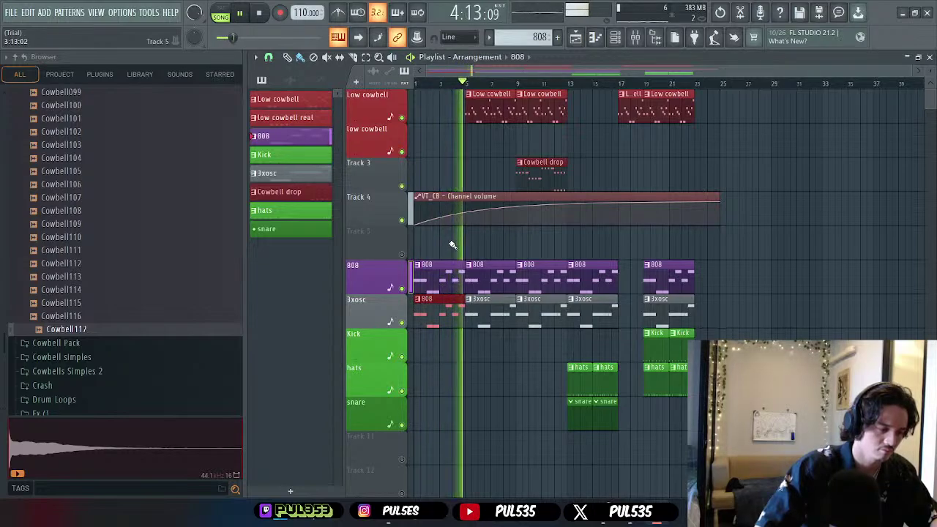
click(513, 248)
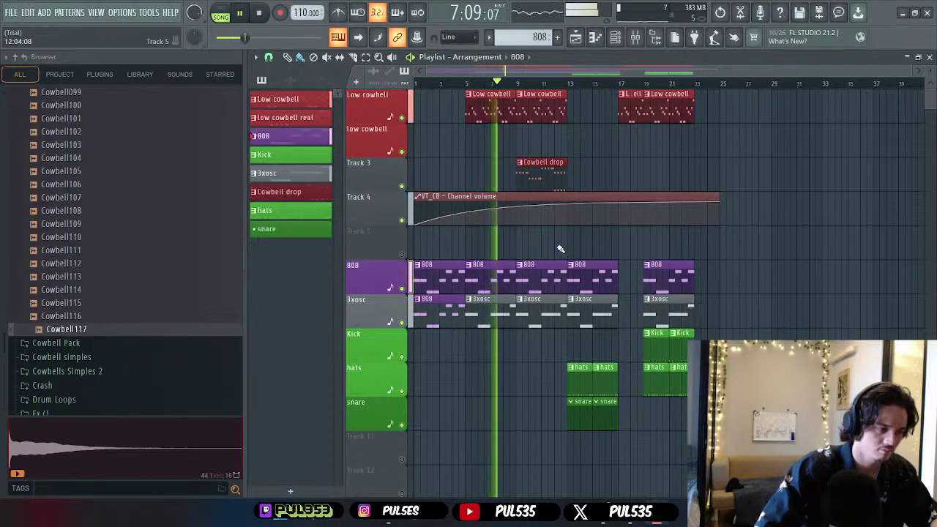
drag(545, 162, 597, 163)
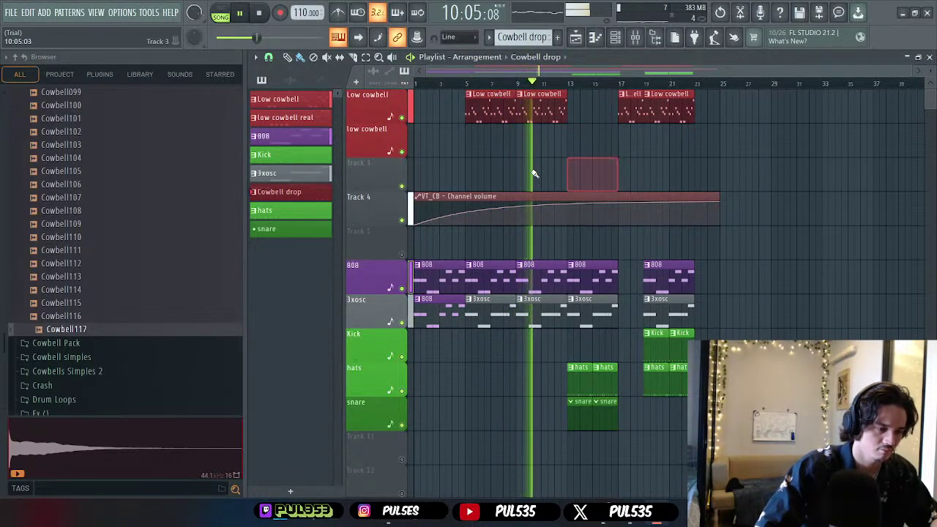
right_click(608, 172)
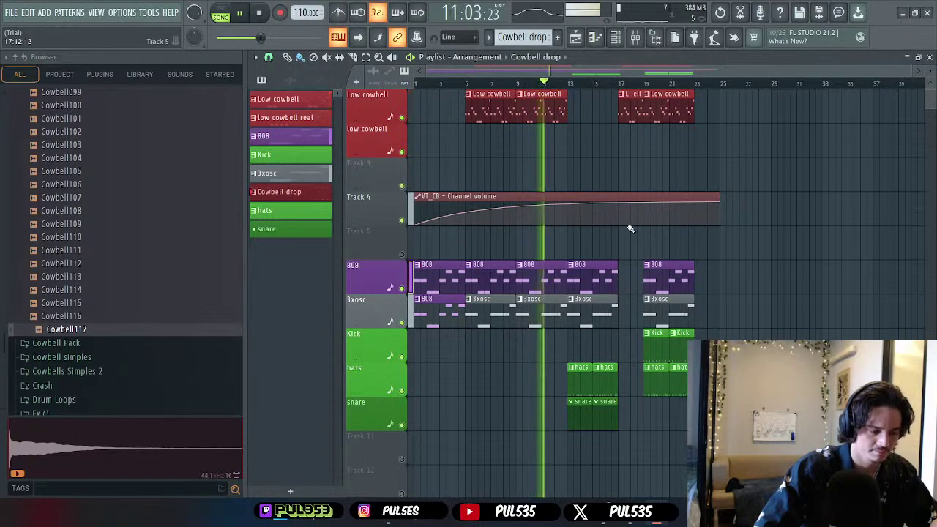
- Audition Scary Cowbell samples (2), (3) and (1) from the Cowbell Pack folder with song playback stopped
scroll(163, 279, up, 10)
scroll(163, 279, up, 15)
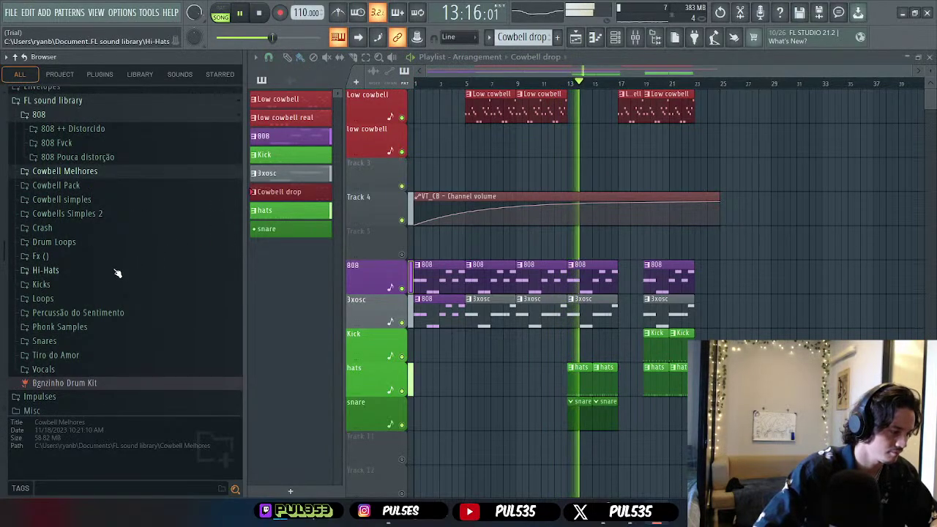
key(space)
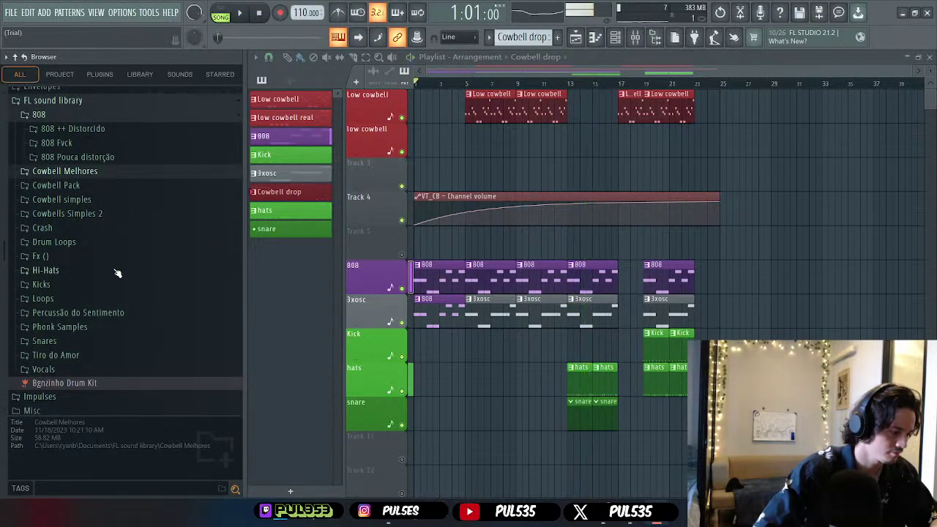
scroll(117, 274, down, 4)
scroll(117, 273, up, 6)
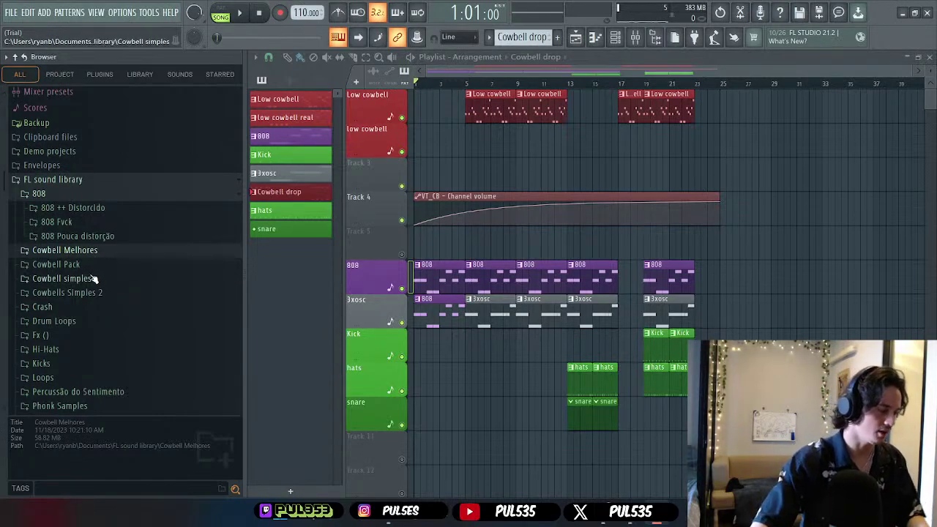
click(102, 268)
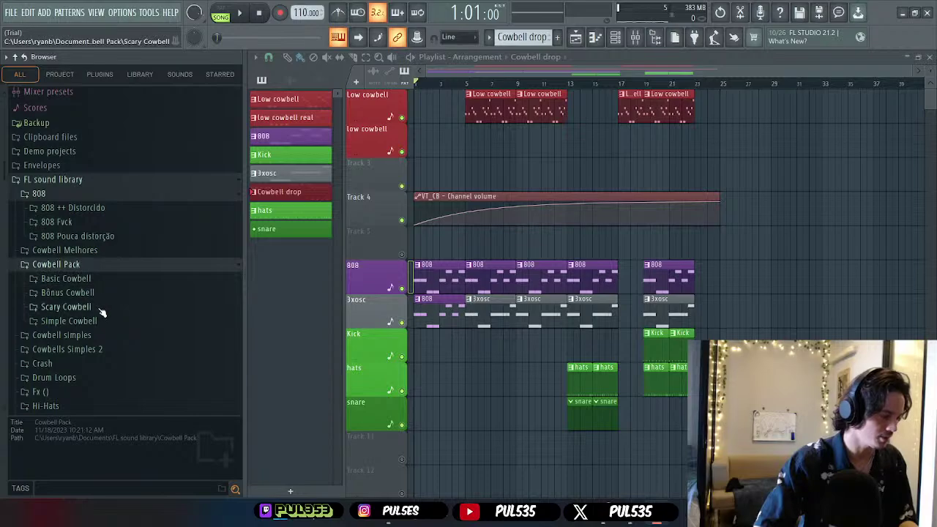
click(102, 311)
click(106, 334)
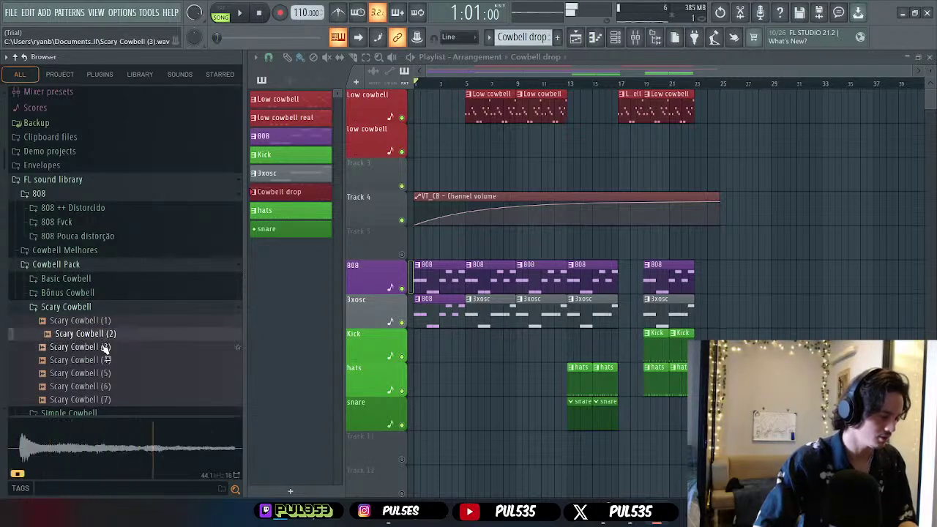
click(105, 347)
click(107, 323)
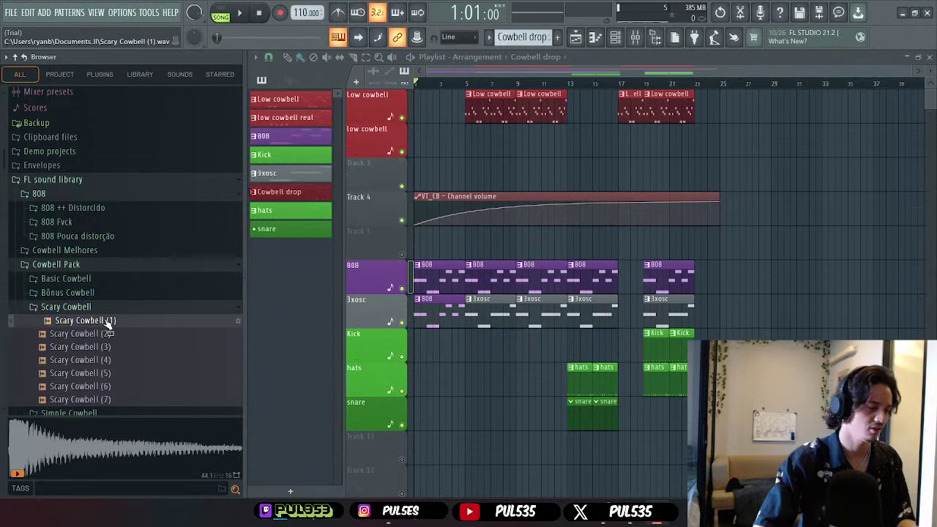
- Add the Scary Cowbell (1) sample as a new channel at the end of the channel rack and return to the playlist
click(595, 38)
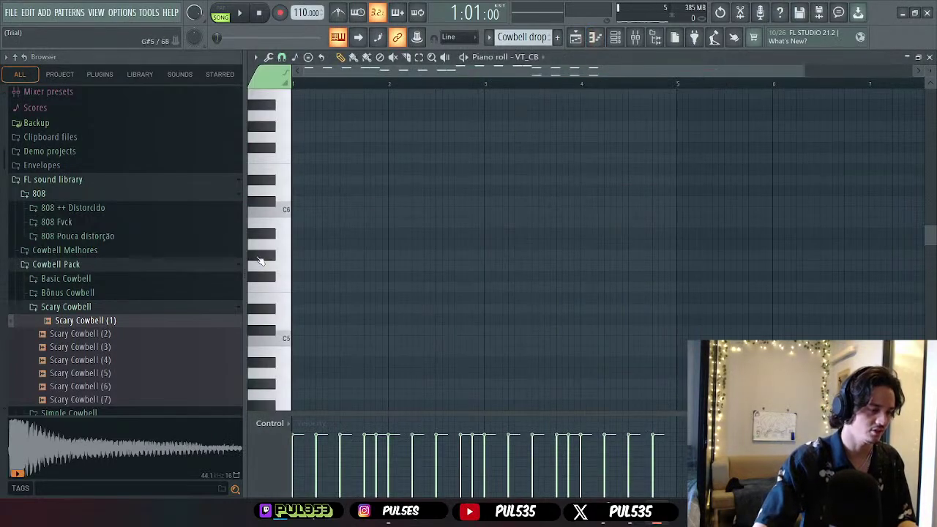
click(617, 37)
drag(84, 328, 362, 414)
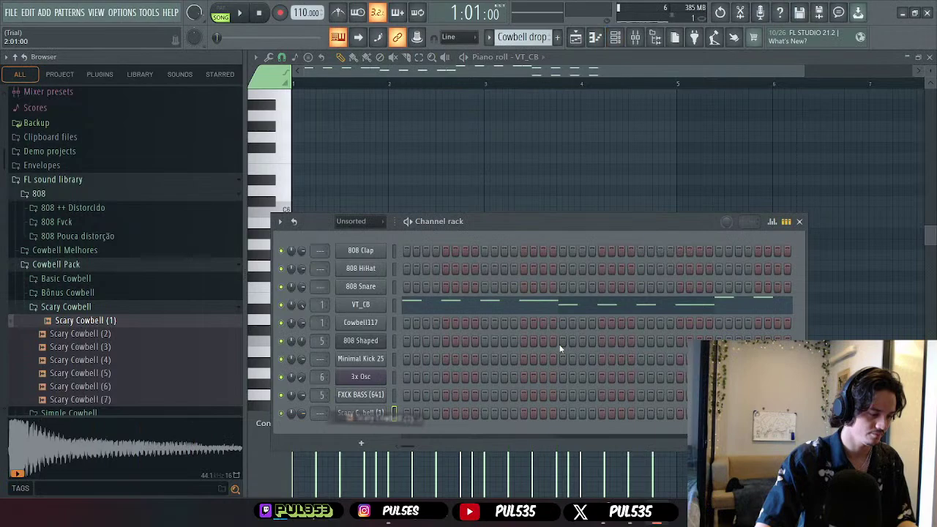
click(801, 222)
click(930, 57)
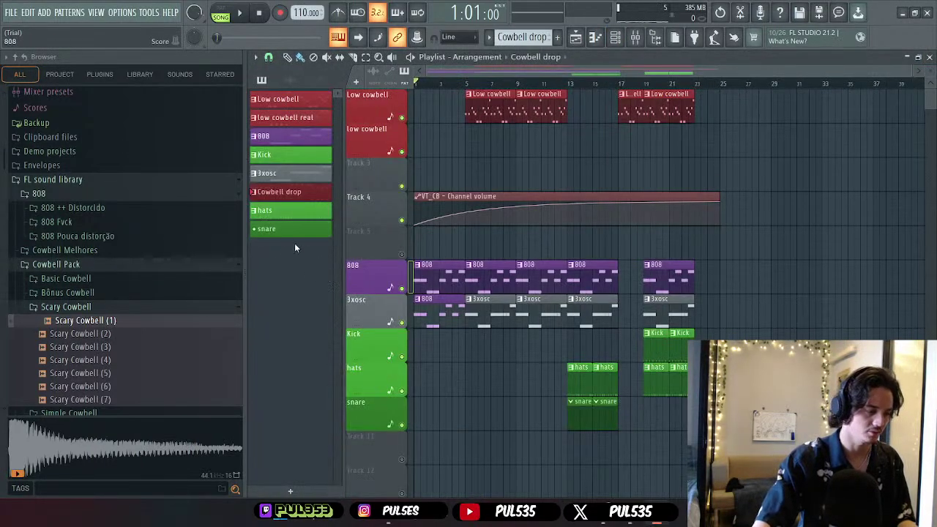
- Place the low cowbell real pattern at bar 5 on the low cowbell track
click(293, 119)
key(F7)
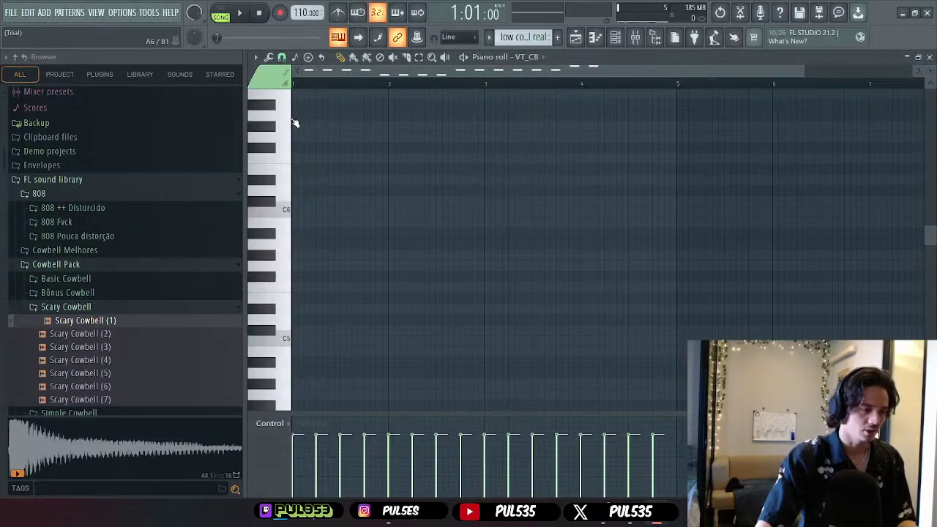
click(930, 57)
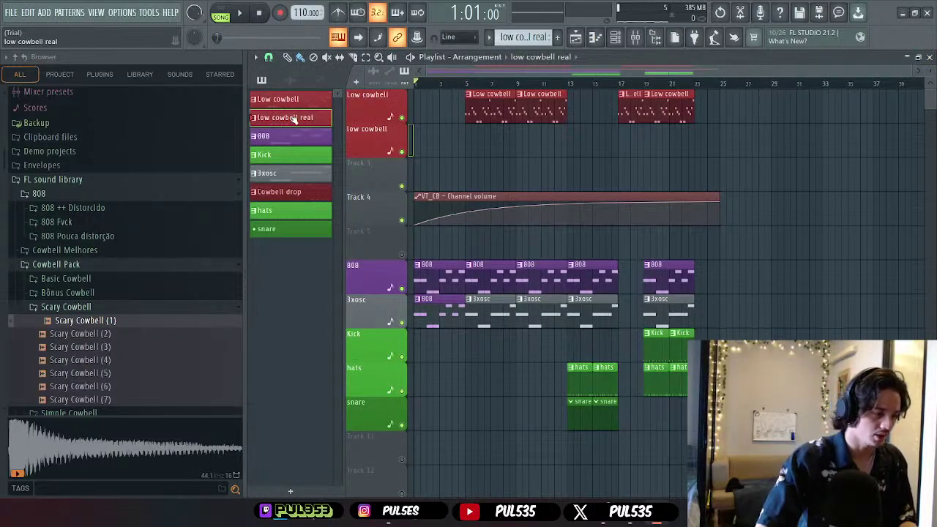
drag(293, 120, 483, 141)
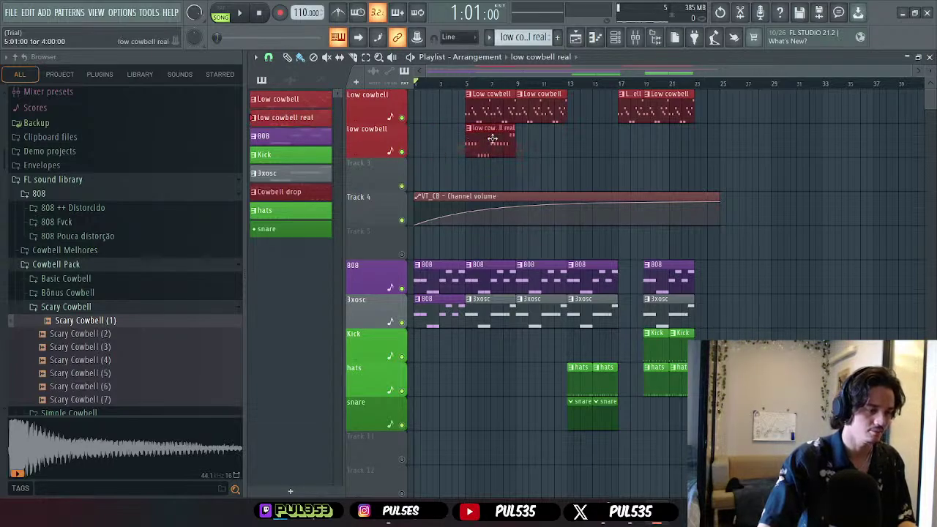
- Transfer all low cowbell real notes from the VT_CB channel to Scary Cowbell (1) and play the pattern
double_click(493, 139)
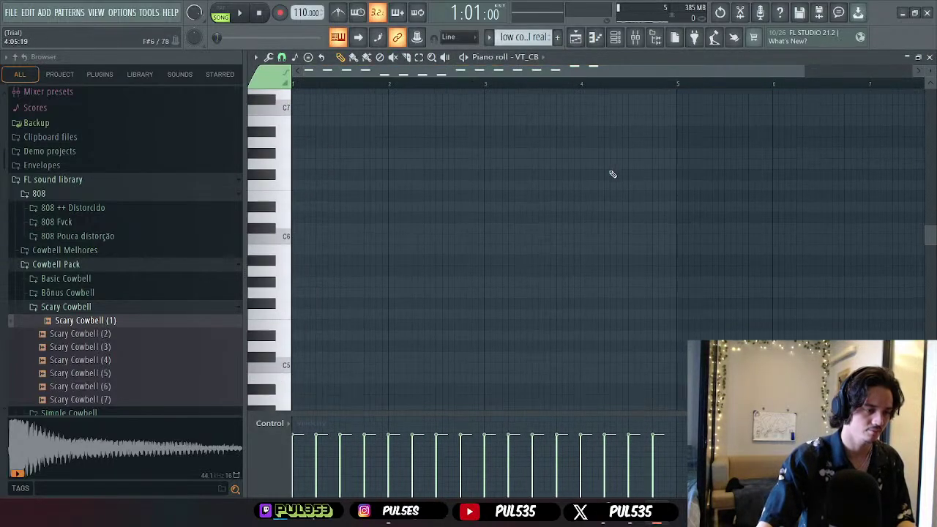
scroll(659, 164, down, 5)
drag(708, 153, 292, 290)
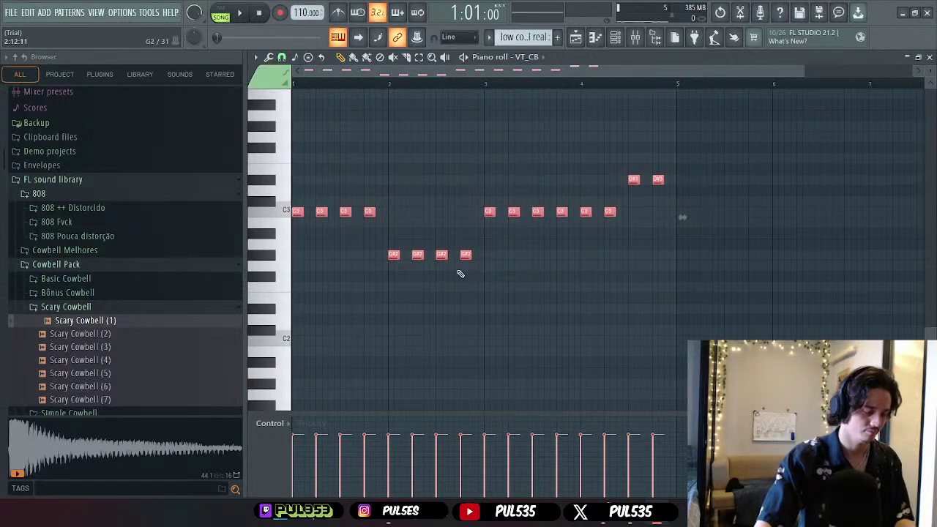
key(Delete)
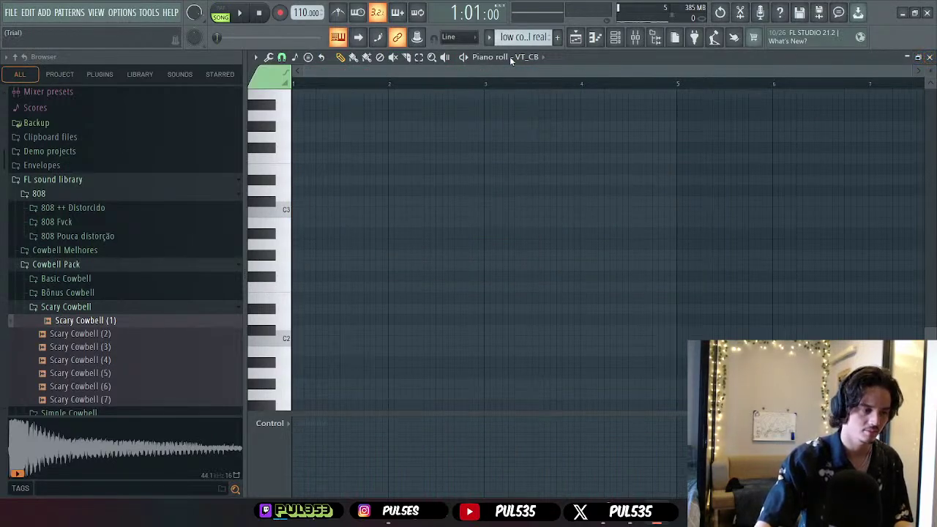
click(542, 58)
click(553, 194)
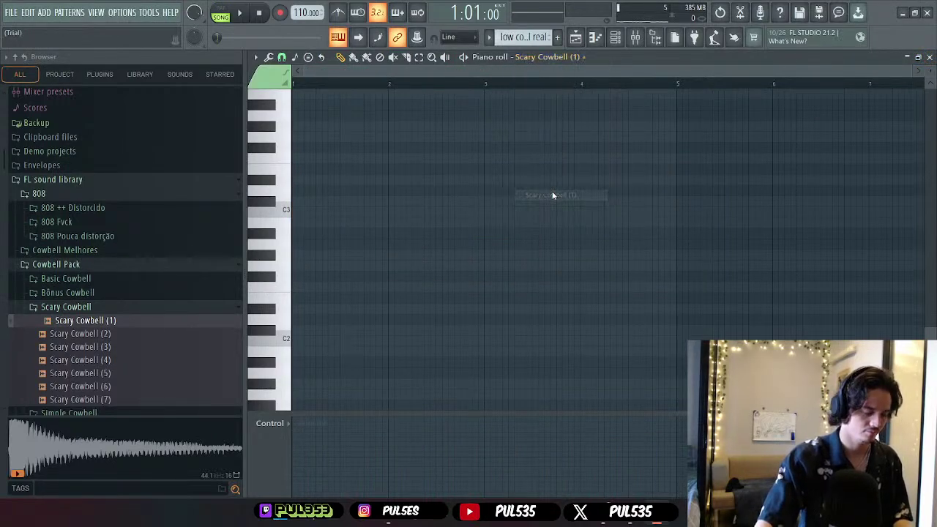
key(space)
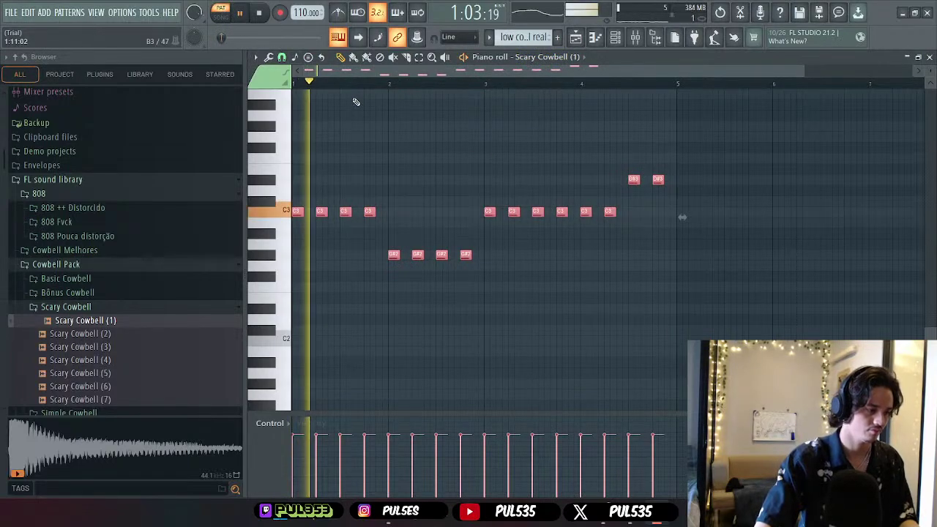
- Transpose the Scary Cowbell (1) melody up by octaves while auditioning, settle its opening notes on C5, and return to the playlist
key(space)
key(ctrl+Up)
scroll(555, 184, up, 1)
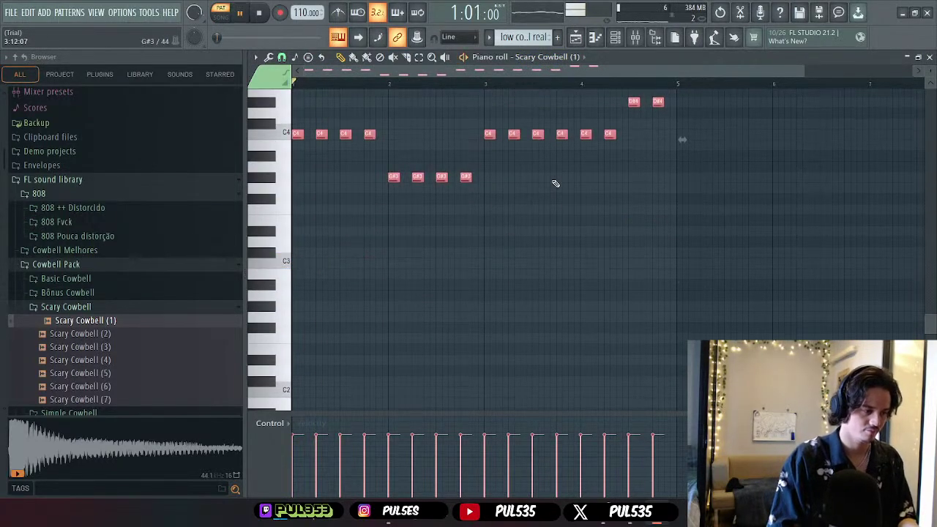
key(space)
key(ctrl+Up)
scroll(556, 184, up, 1)
key(space)
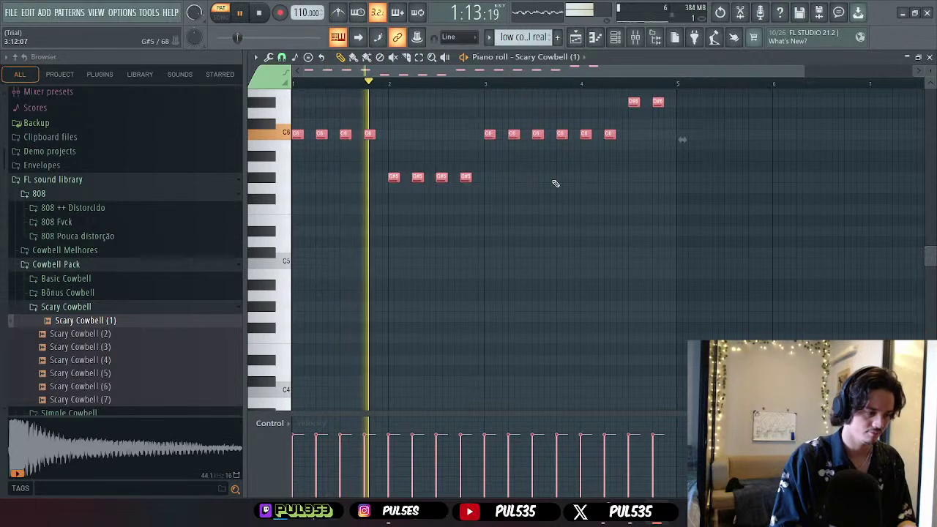
scroll(556, 183, up, 4)
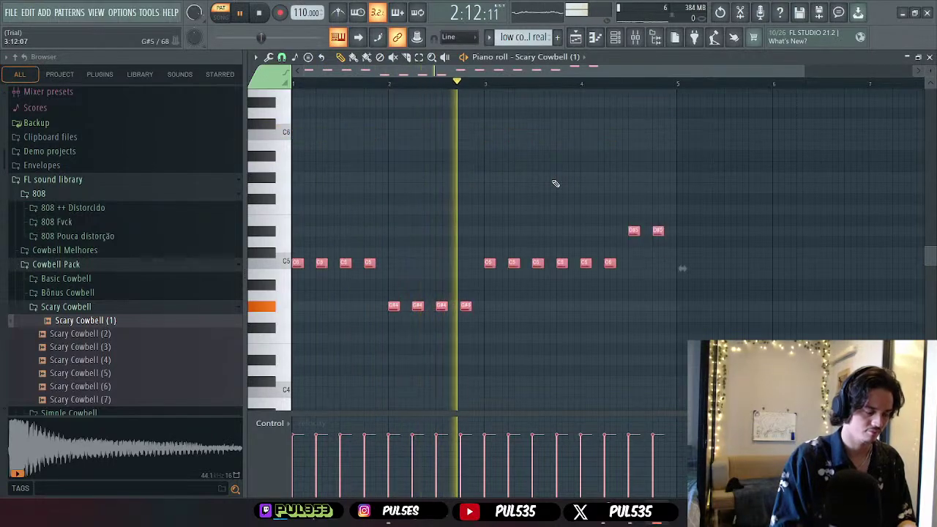
key(space)
click(929, 57)
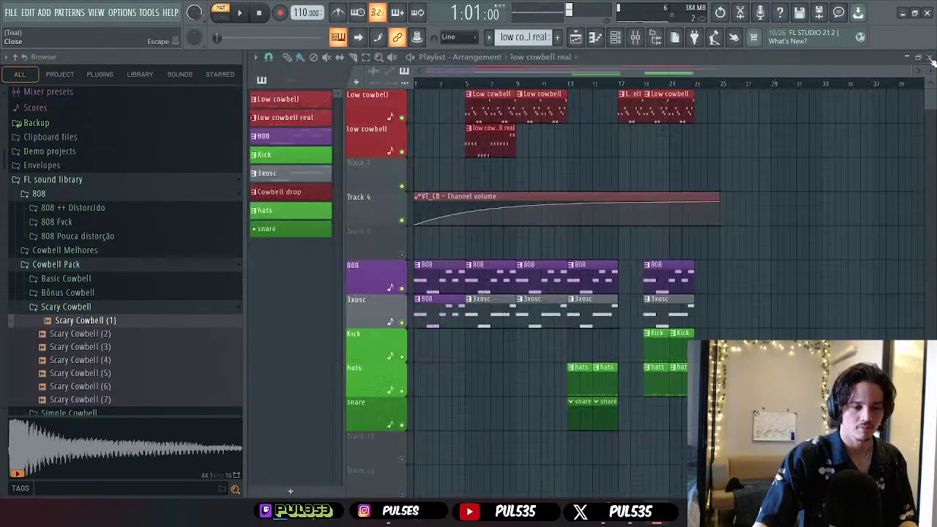
- Try the low cowbell real clip at bar 9 in playback, settle it at bar 13, and play the arrangement
drag(496, 137, 569, 136)
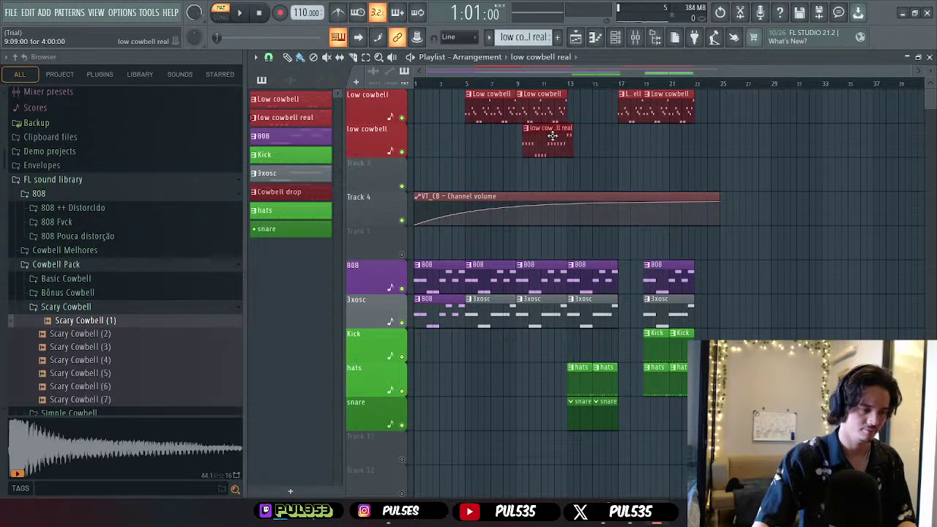
key(space)
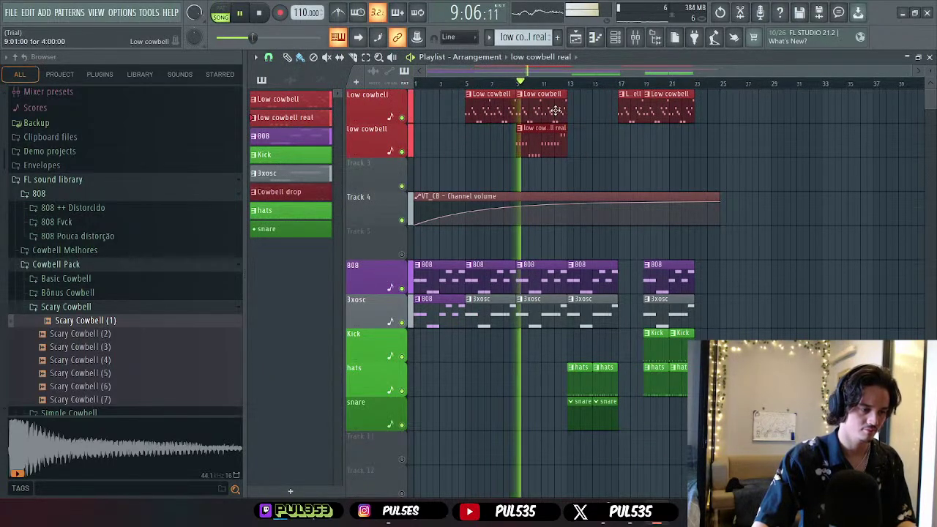
key(space)
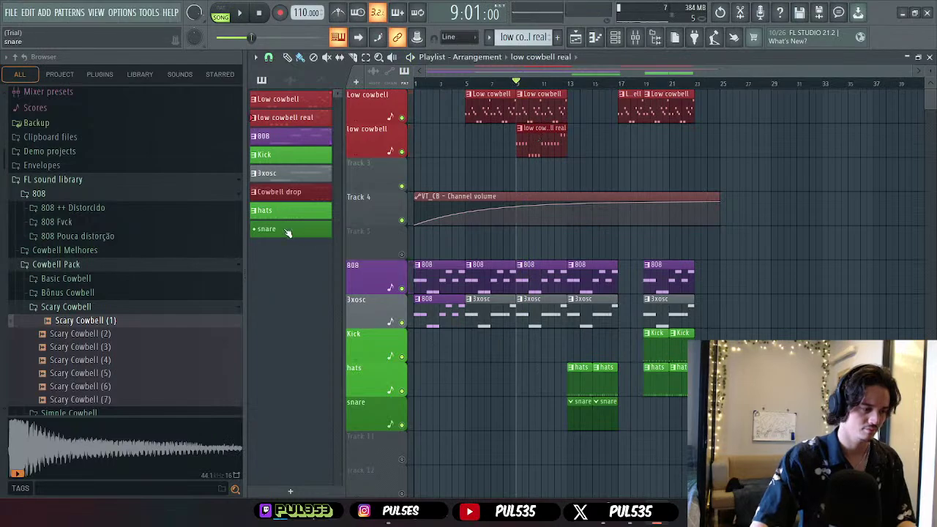
drag(538, 128, 589, 129)
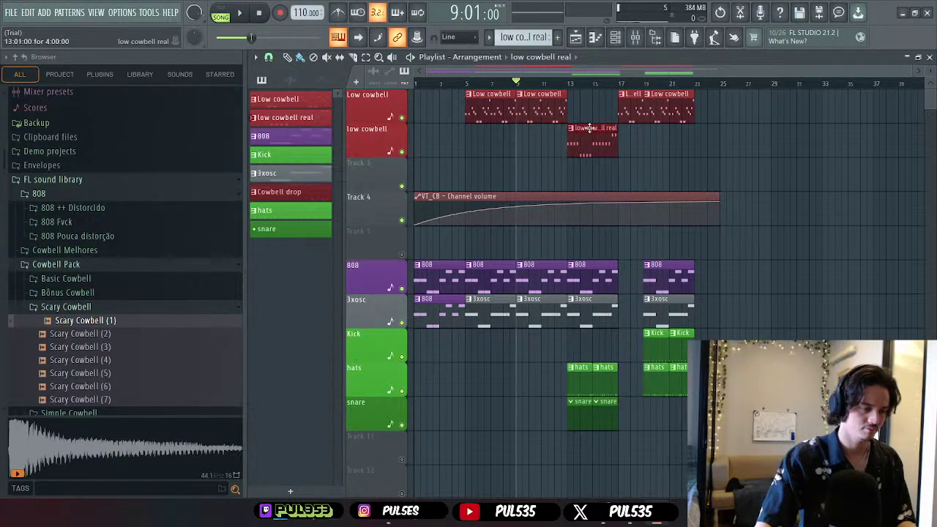
key(space)
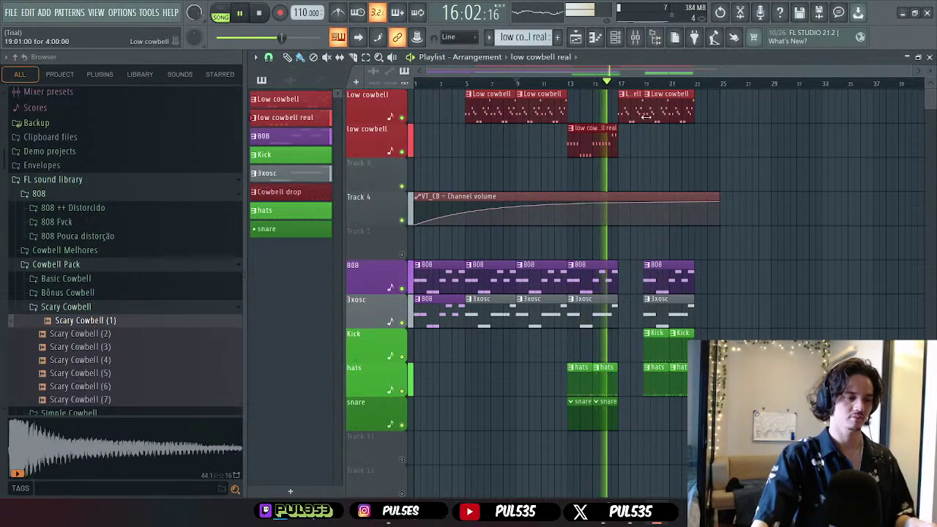
- Delete the low cowbell real clip at bar 13 from the playlist and stop playback
right_click(592, 141)
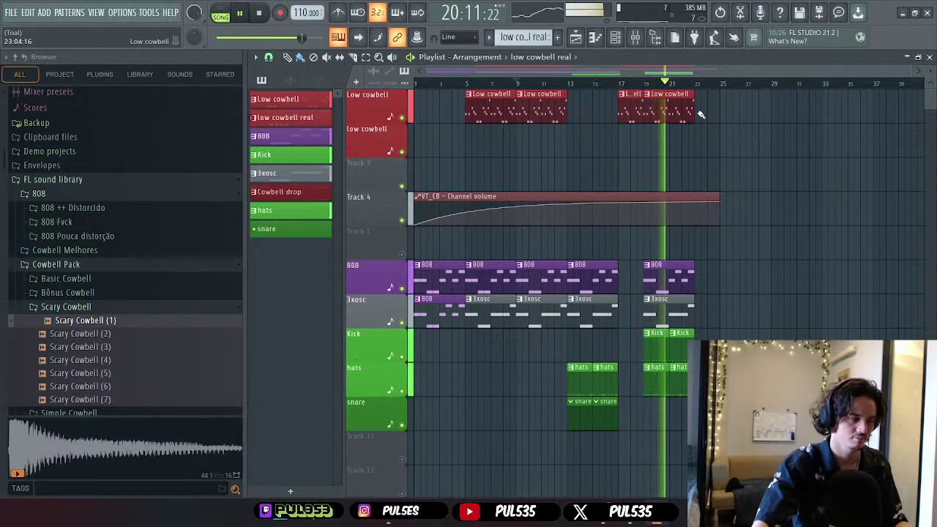
key(space)
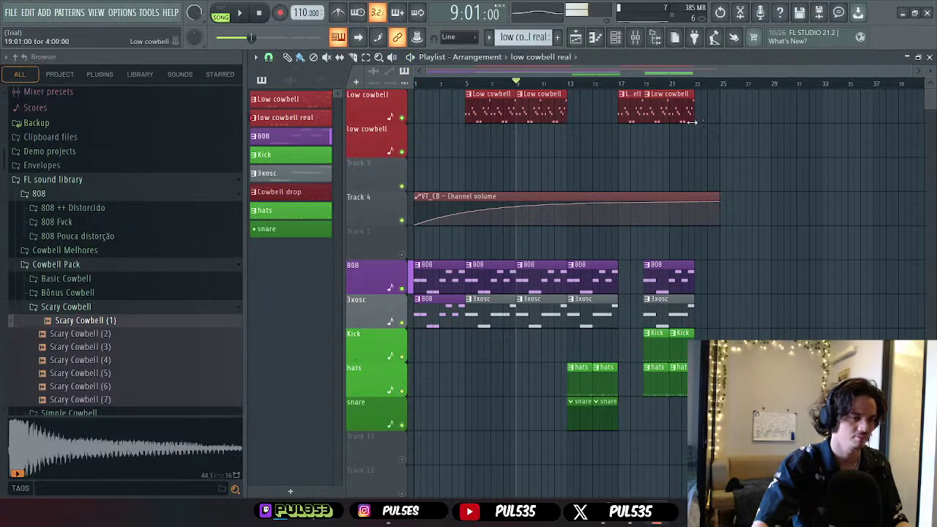
- Audition the riser, cymbal and noise transition samples in the sound library's Fx 1 folder
scroll(77, 194, down, 7)
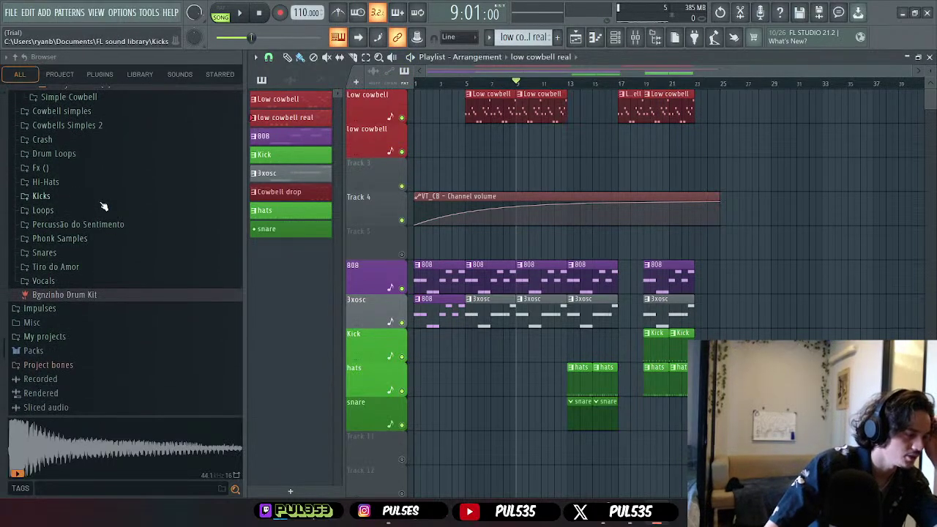
click(81, 169)
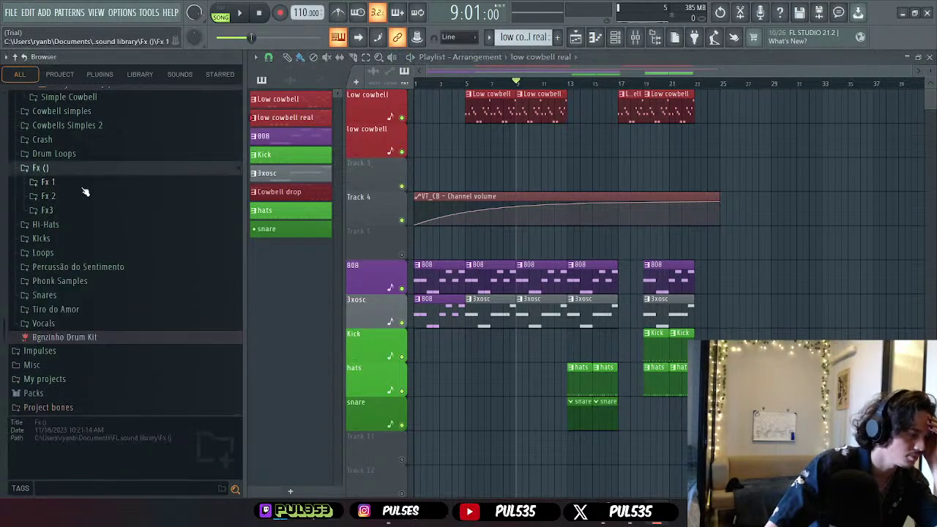
click(83, 183)
click(105, 196)
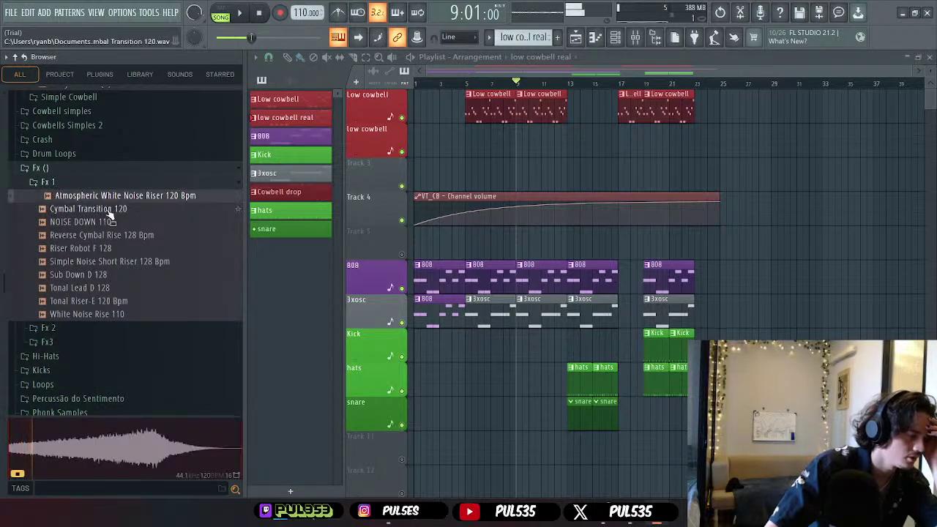
click(109, 209)
click(110, 223)
click(114, 239)
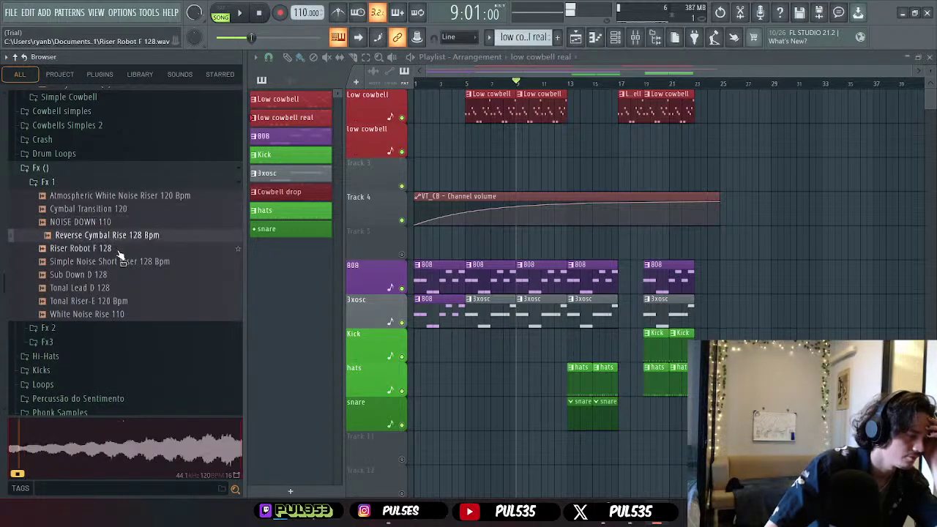
click(120, 261)
click(112, 239)
click(114, 248)
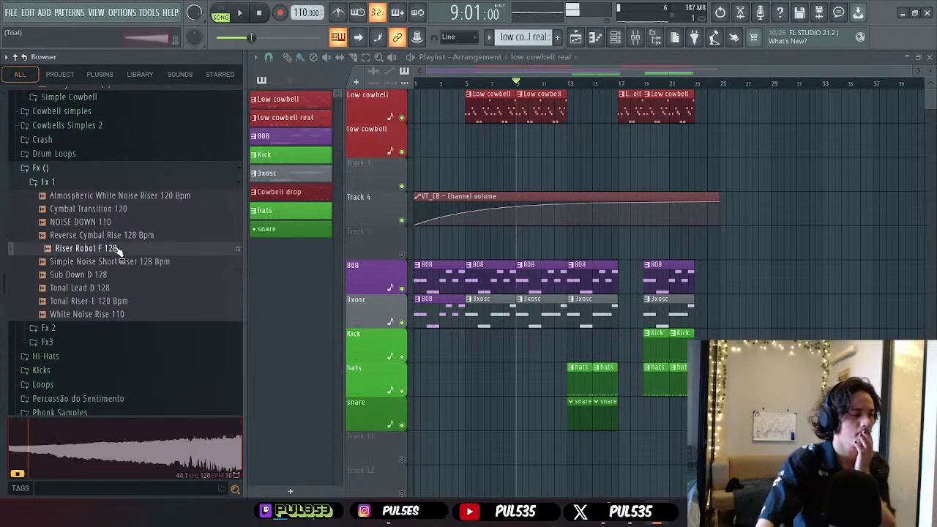
click(119, 314)
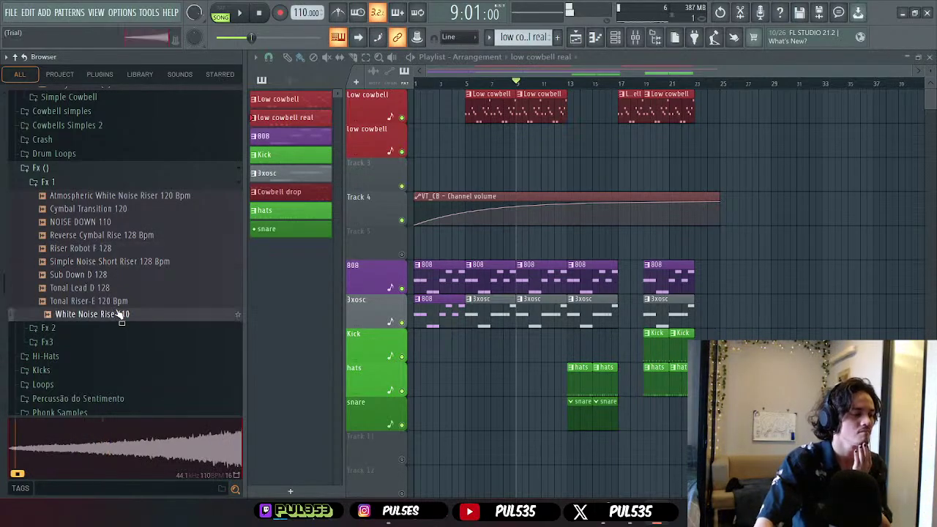
click(89, 183)
click(87, 174)
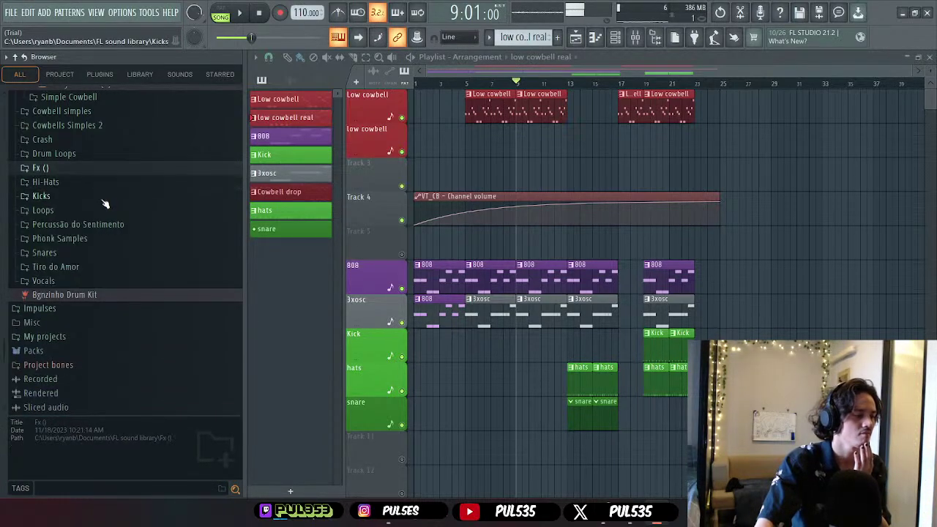
- Preview IX - Phonk Sample 001 in the Phonk Samples folder and collapse the folder
click(88, 240)
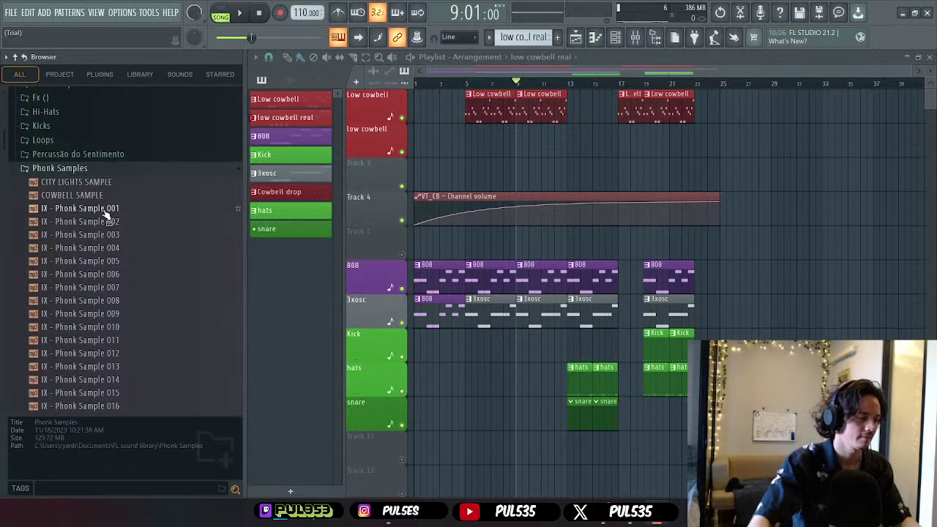
click(104, 210)
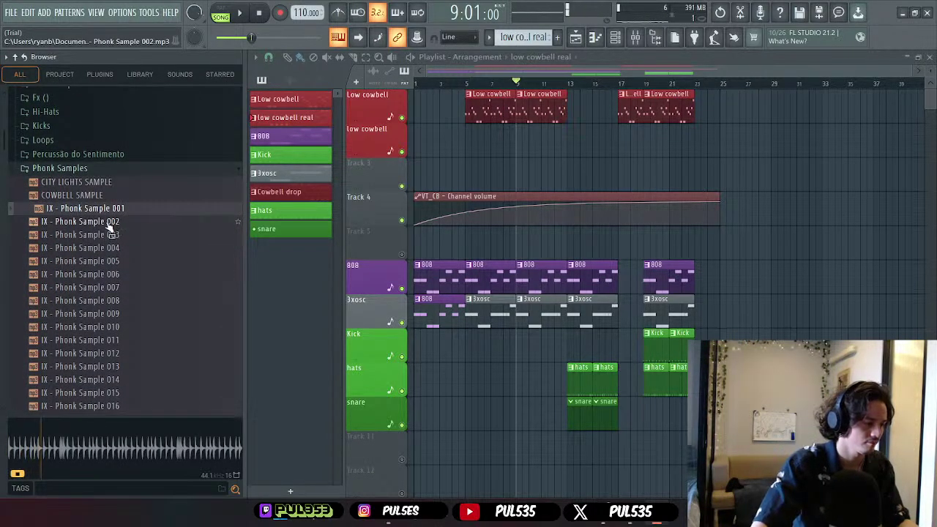
click(86, 168)
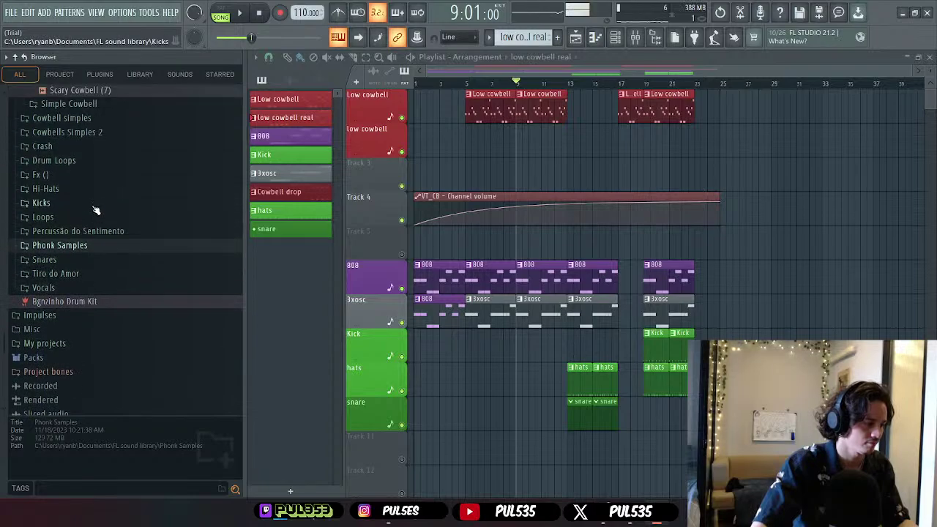
- Audition vocals in the Memphis Acapella folder, including Acapella01 and the last few files up to Acapella21
click(93, 212)
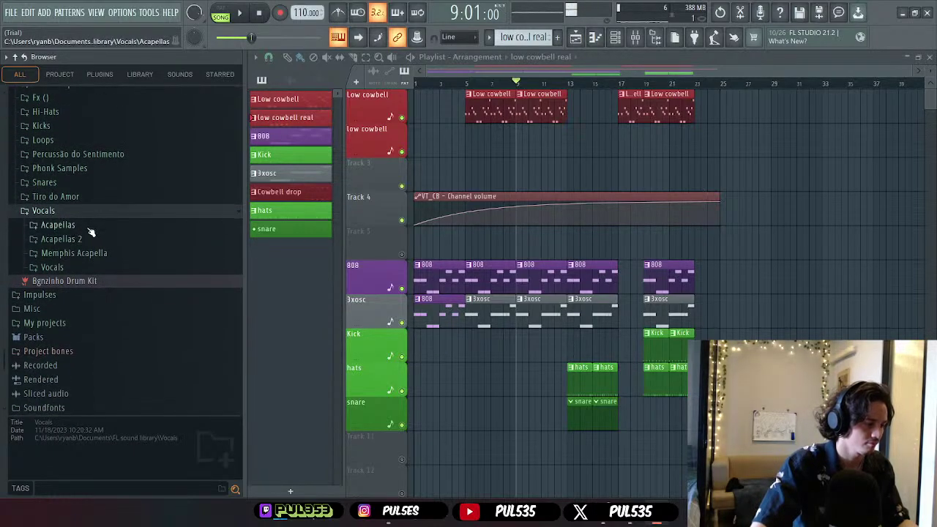
click(91, 255)
click(93, 227)
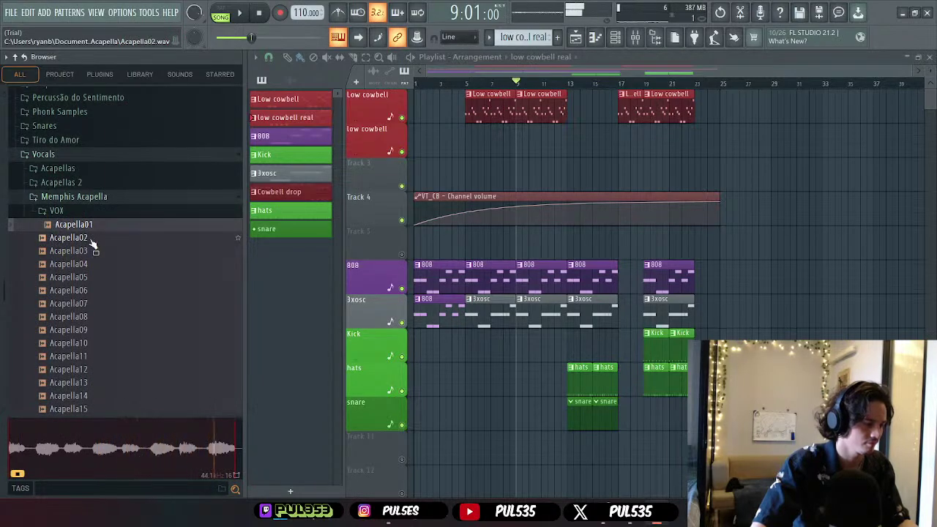
click(91, 244)
scroll(94, 254, down, 4)
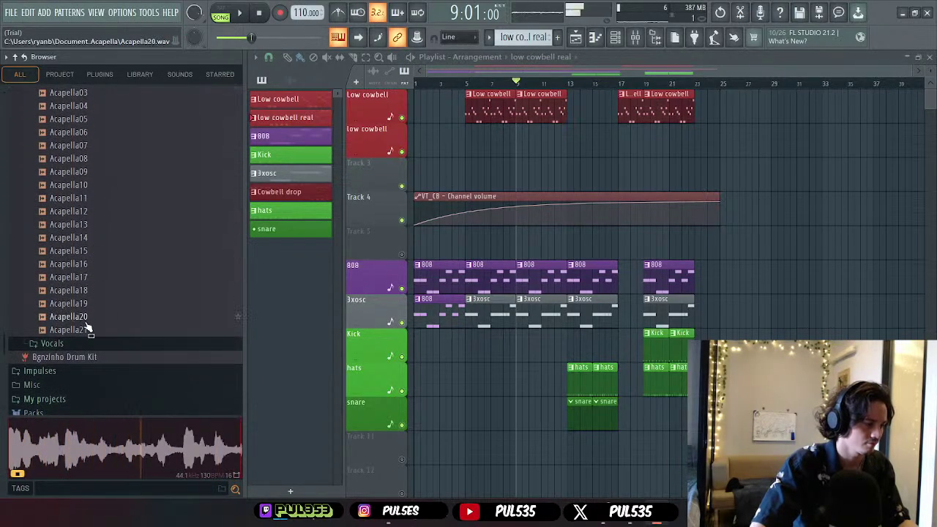
click(91, 330)
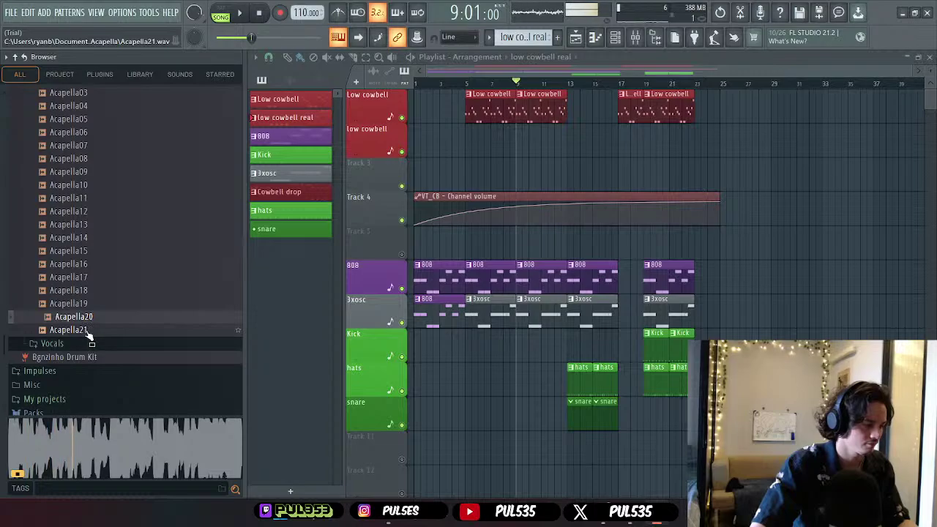
click(88, 304)
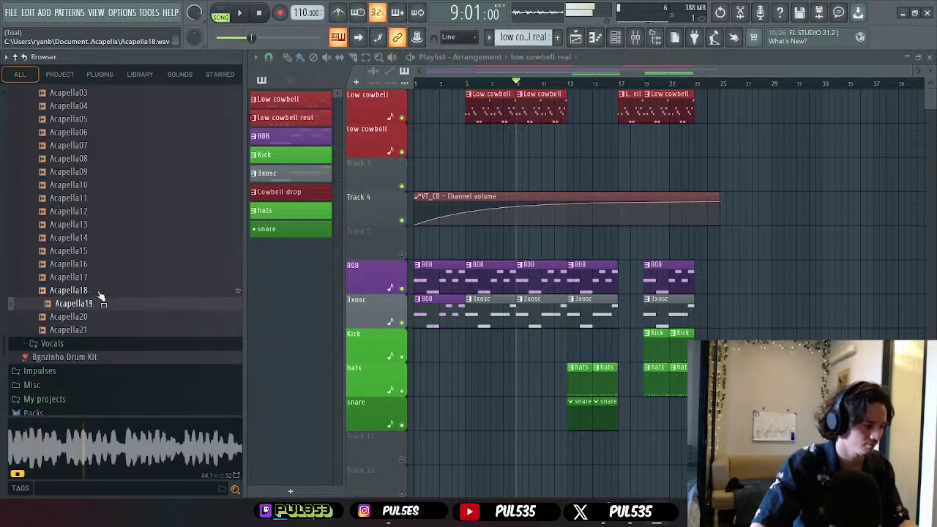
- Place the Acapella18 vocal sample at bar 1 on Track 11 and unmute that track
click(99, 291)
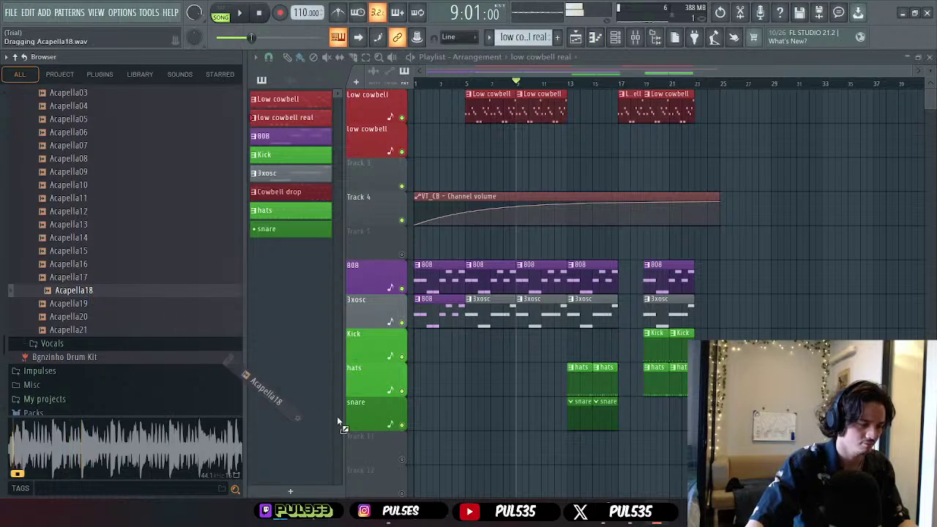
drag(339, 421, 431, 443)
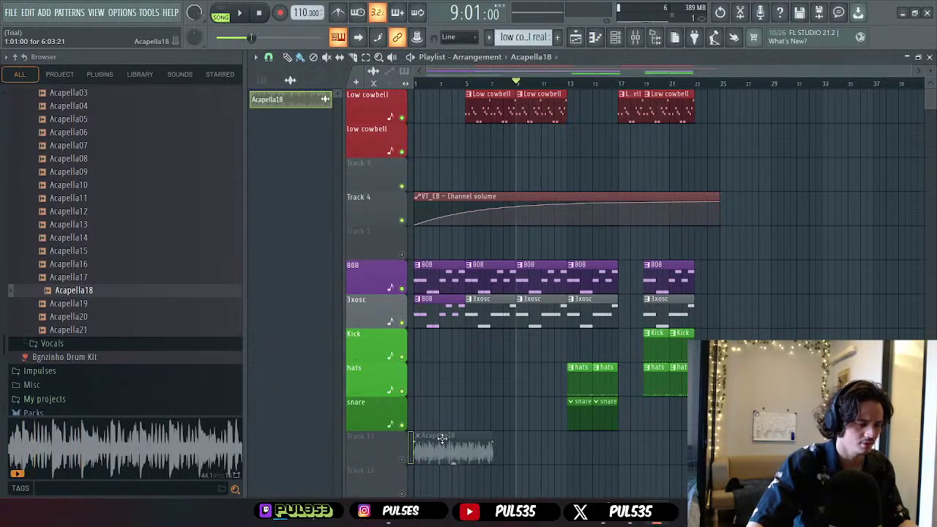
click(402, 459)
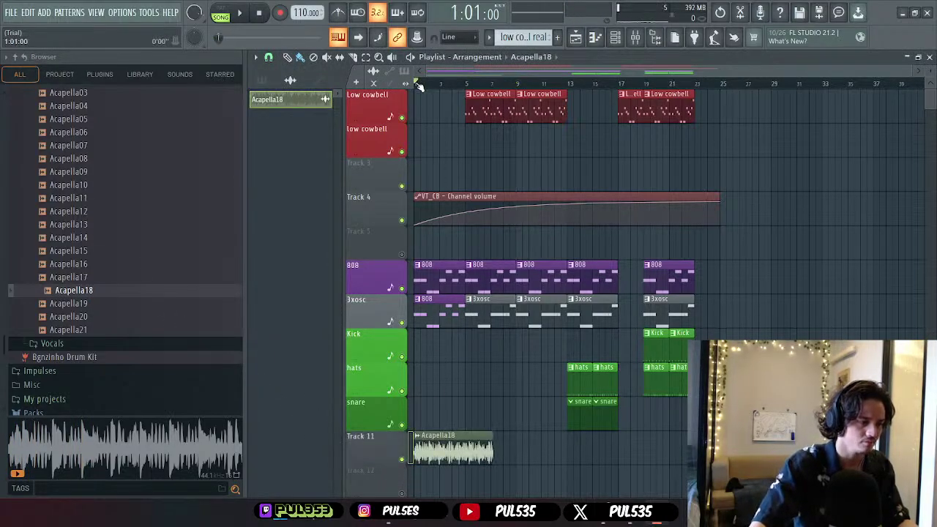
- Play the arrangement from bar 1 to hear Acapella18 against the 808, and stop playback
key(space)
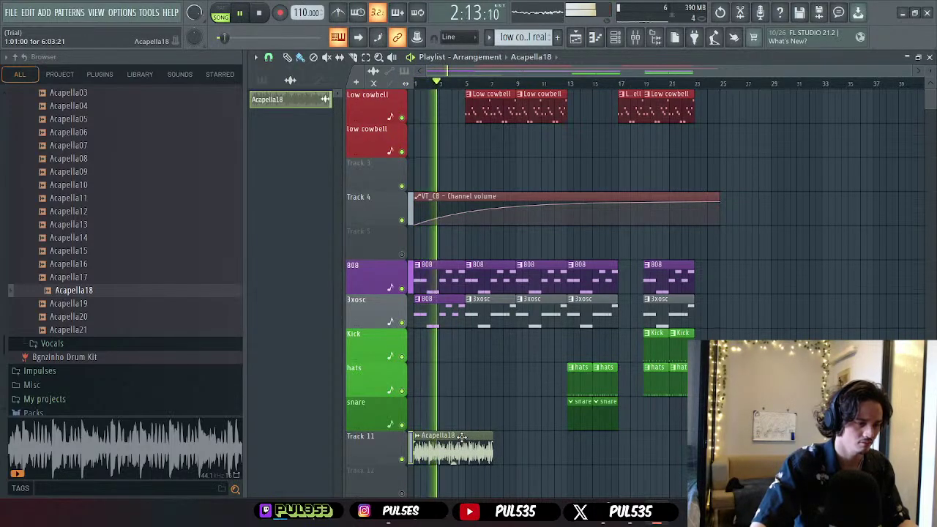
drag(462, 437, 464, 437)
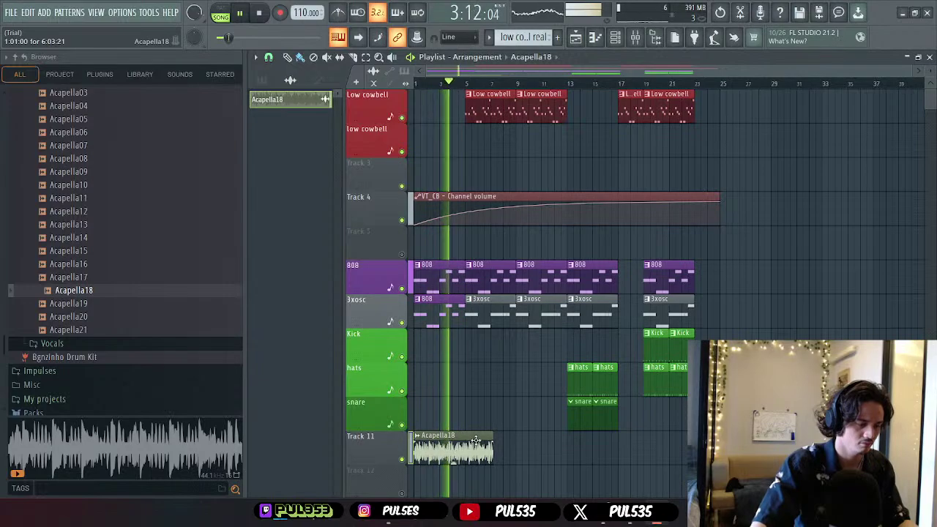
scroll(470, 439, down, 3)
key(space)
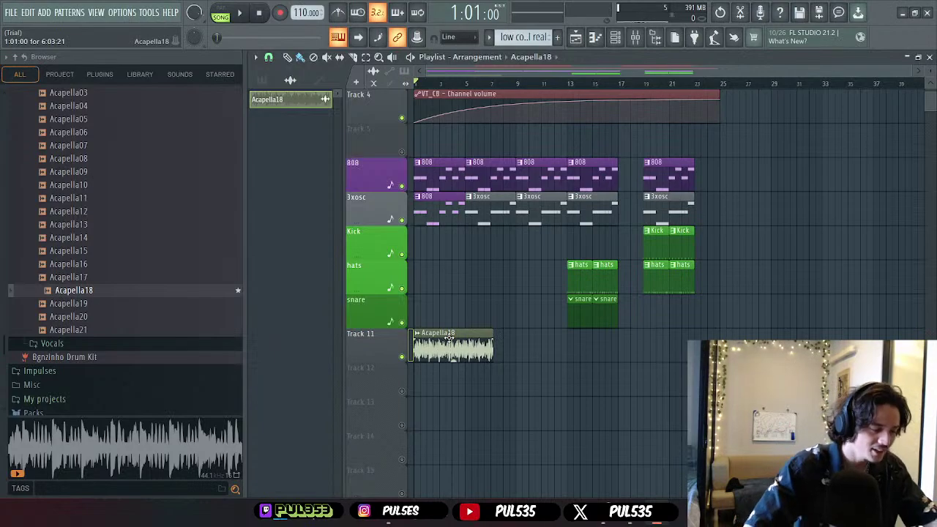
- Switch to Chrome, open the BGN DRUM KIT video on YouTube and subscribe to the Bgnzinho channel
mouse_move(622, 493)
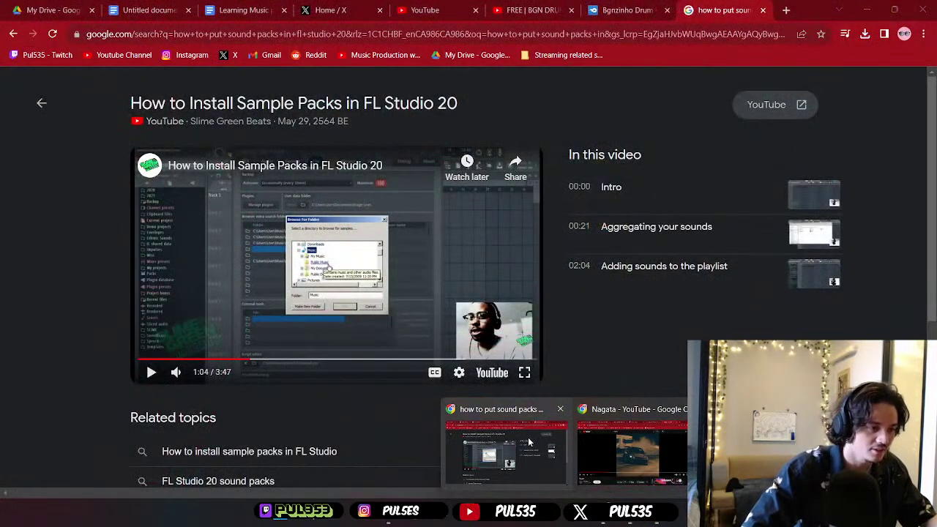
click(529, 442)
click(534, 10)
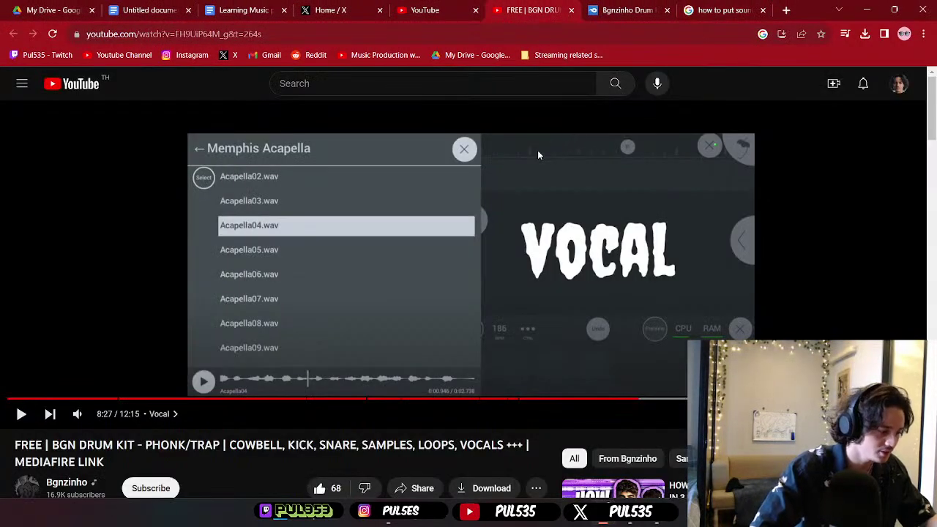
scroll(323, 284, down, 3)
click(150, 244)
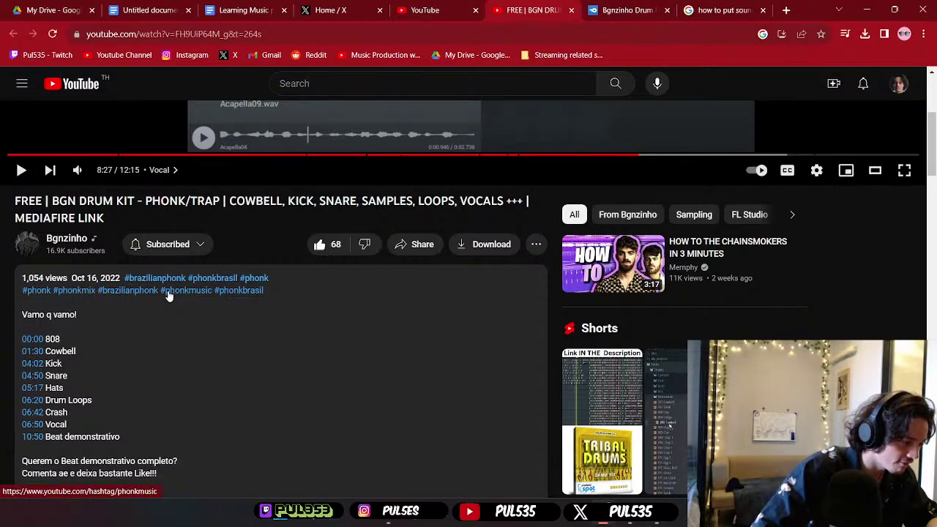
drag(8, 277, 101, 278)
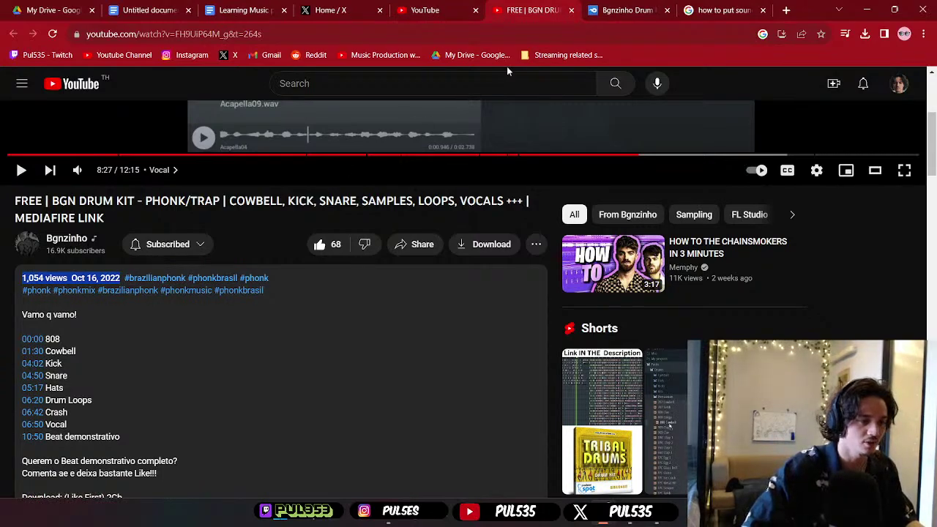
- Close the Bgnzinho Drum Kit and sound pack search pages in the browser, and return to FL Studio
click(667, 10)
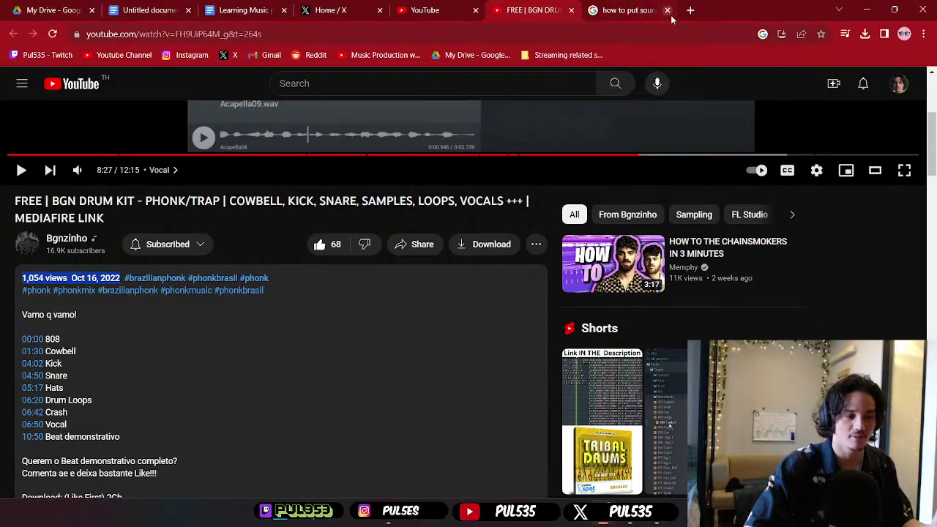
click(667, 11)
scroll(617, 145, up, 3)
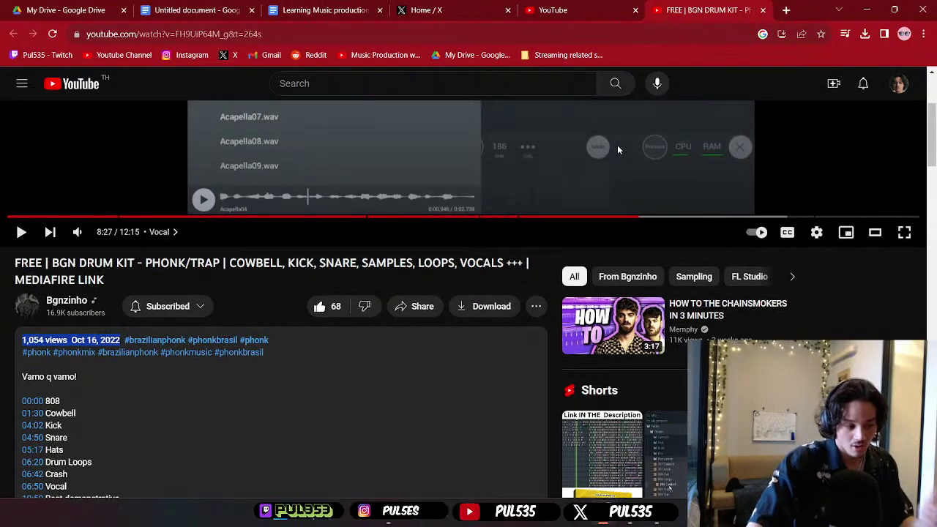
click(867, 9)
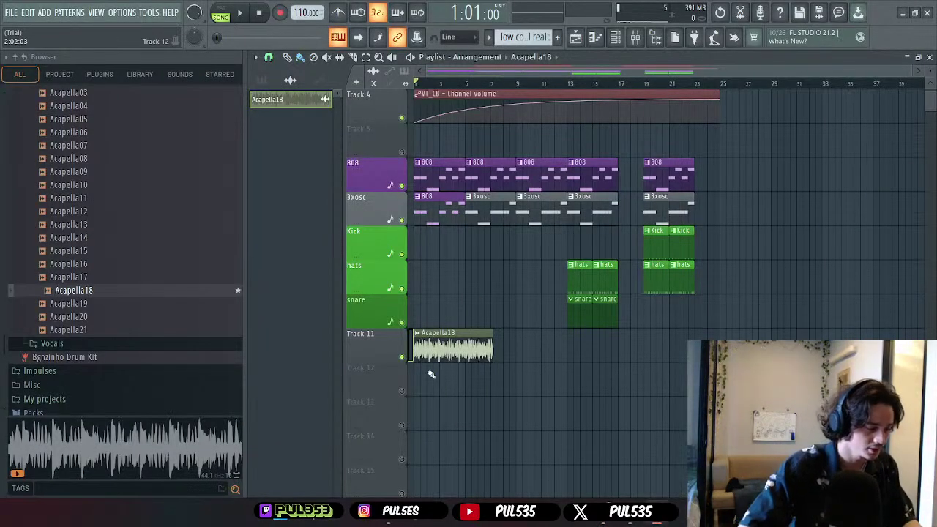
- Open the Acapella18 channel settings, create an automation clip for its volume, and close the settings
right_click(372, 351)
click(367, 341)
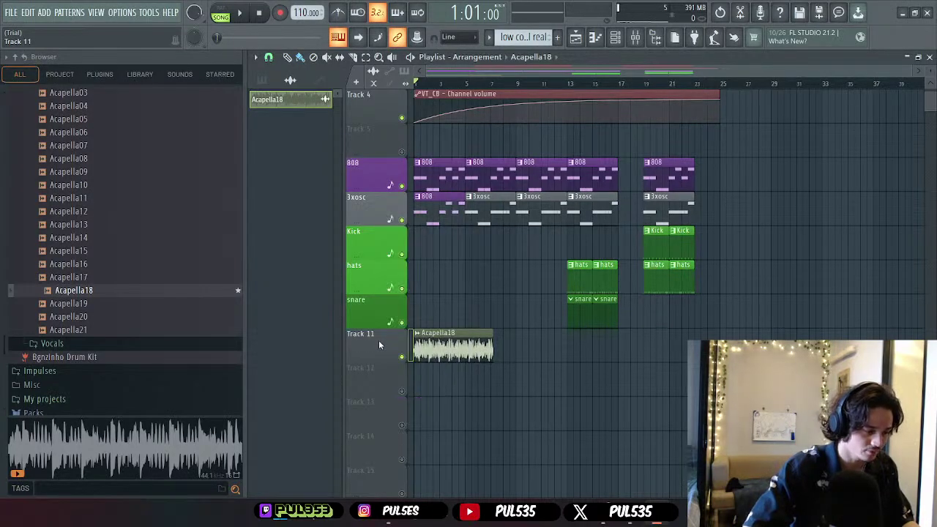
double_click(447, 345)
right_click(614, 232)
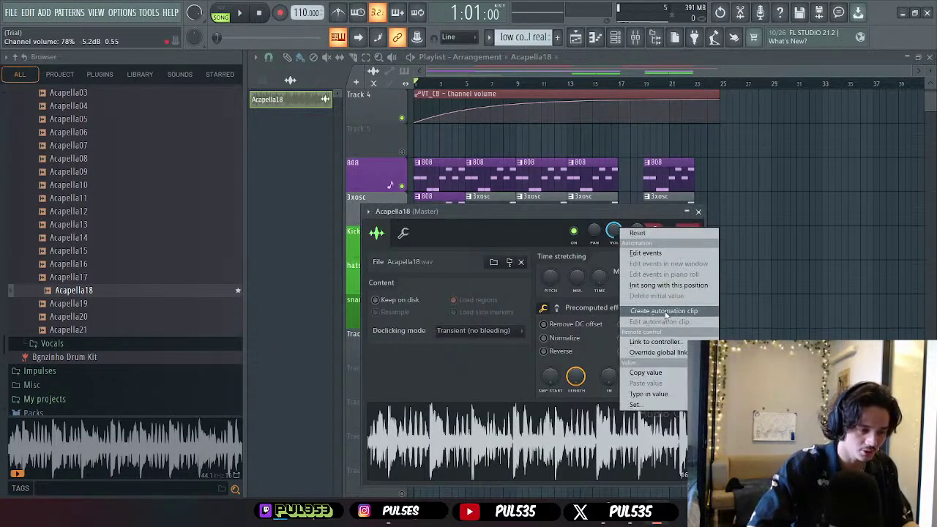
click(644, 311)
click(699, 213)
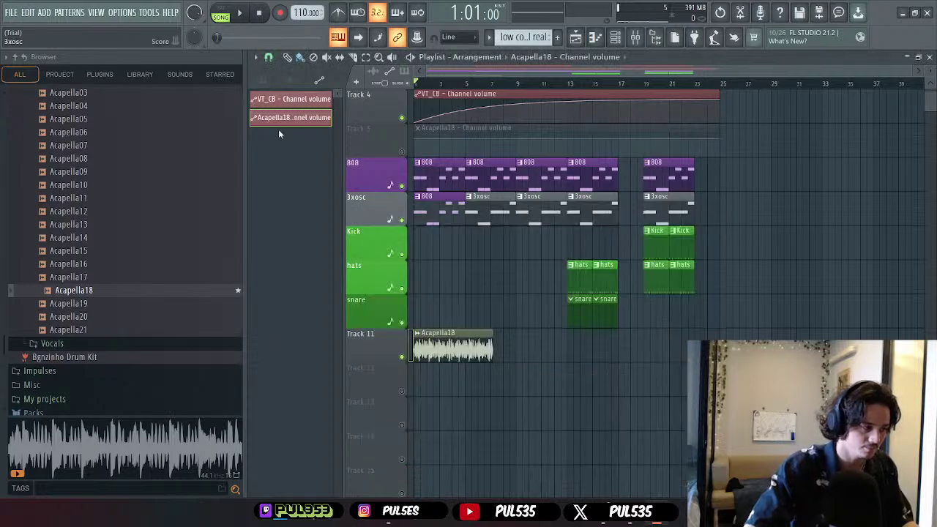
- Move the Acapella18 volume automation clip to Track 12 and curve it into a fade-in with a point at bar 9, about 77%
drag(282, 118, 414, 373)
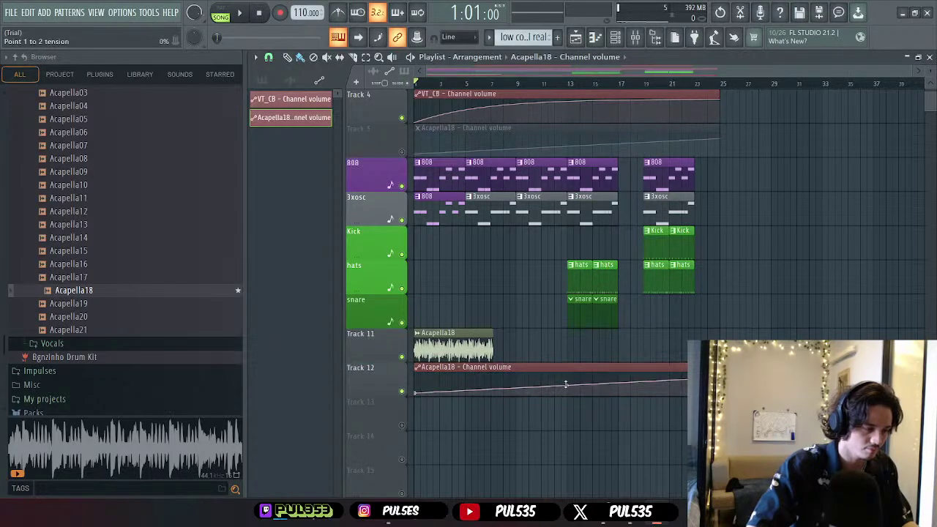
drag(566, 385, 528, 160)
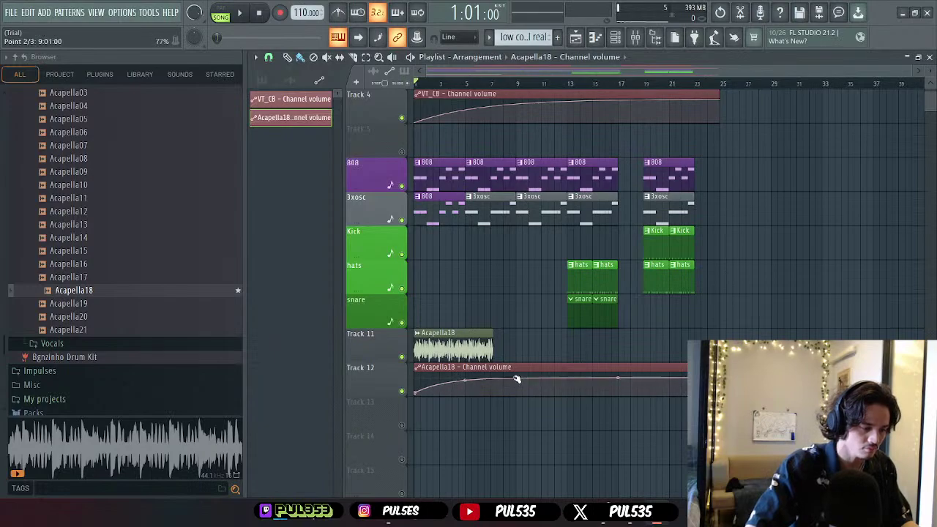
key(space)
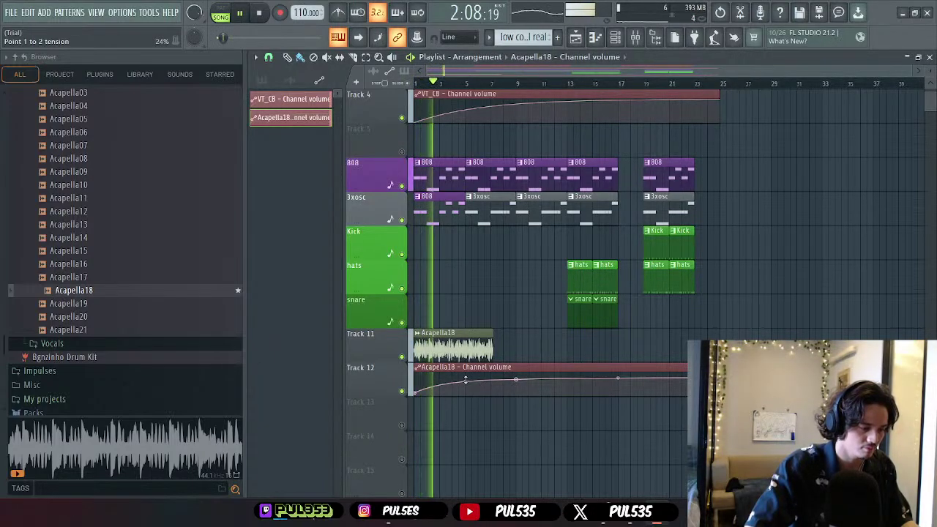
- Remove the Low cowbell clip at bar 5 while the arrangement plays with the acapella fade-in
scroll(480, 379, up, 3)
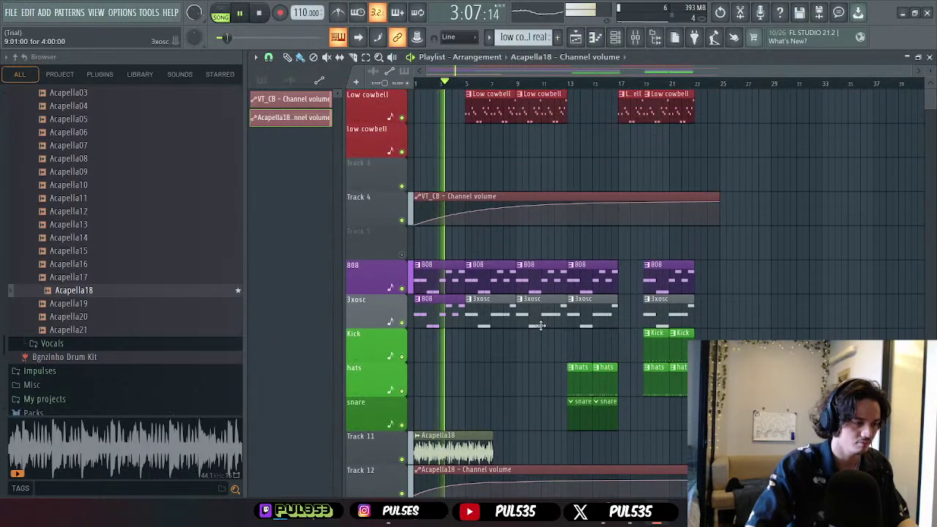
scroll(600, 350, down, 2)
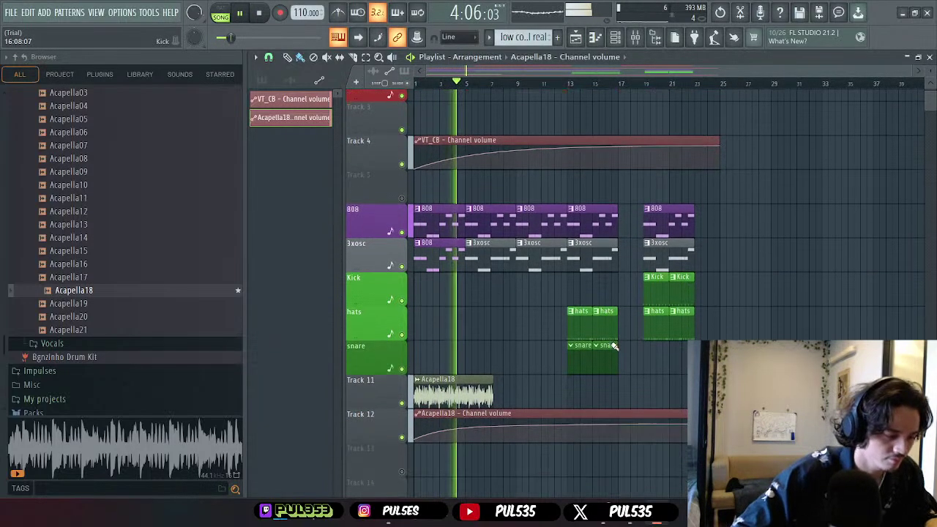
scroll(585, 352, up, 2)
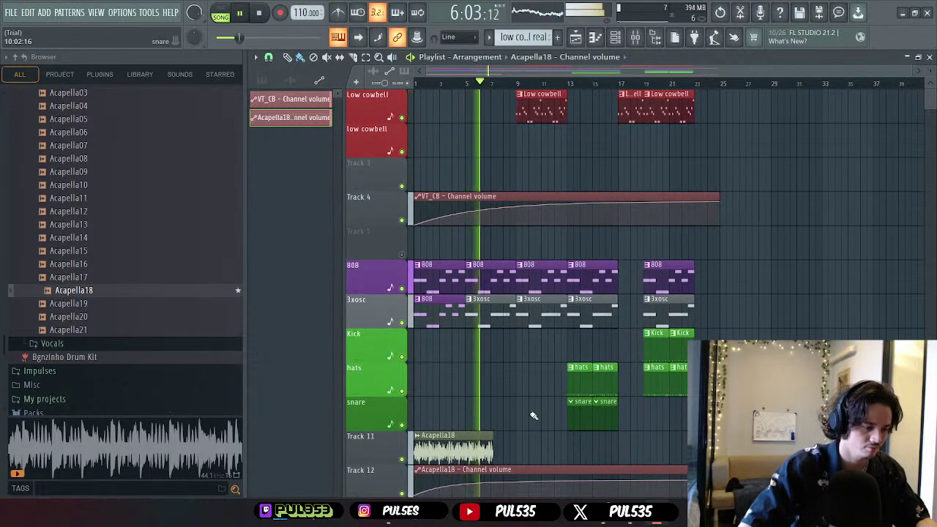
scroll(545, 375, down, 4)
scroll(545, 375, up, 4)
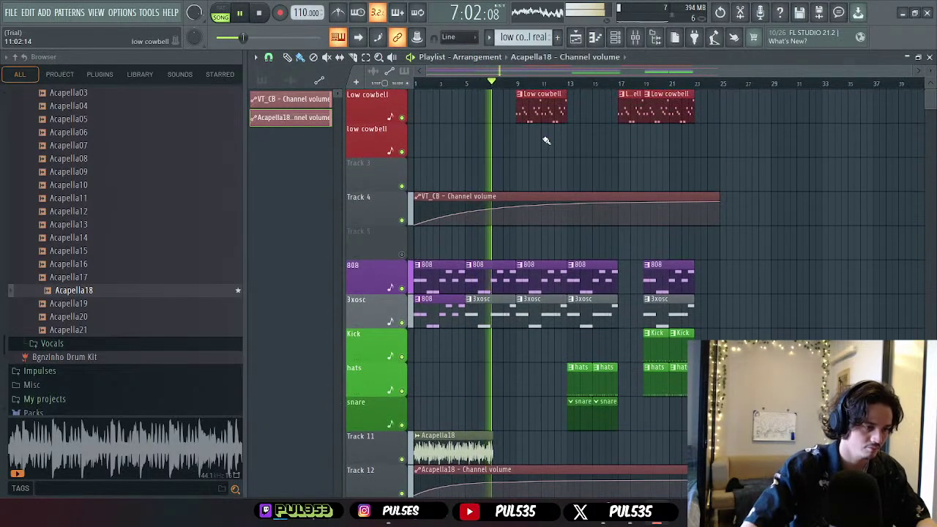
- Select the Low cowbell clip at bar 9, replay the arrangement from bar 1 to hear the intro, and stop playback
key(space)
mouse_move(546, 96)
mouse_down()
mouse_move(531, 96)
mouse_move(548, 96)
mouse_up()
key(space)
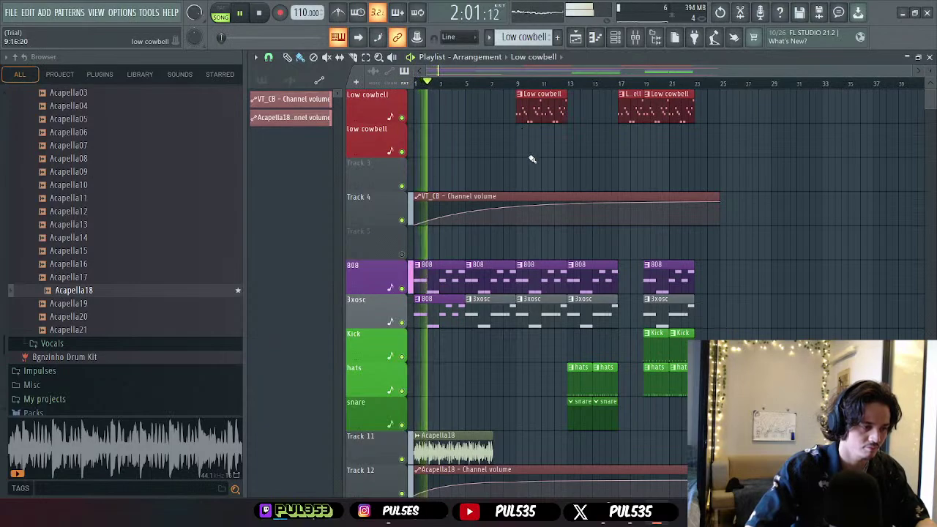
scroll(542, 183, down, 3)
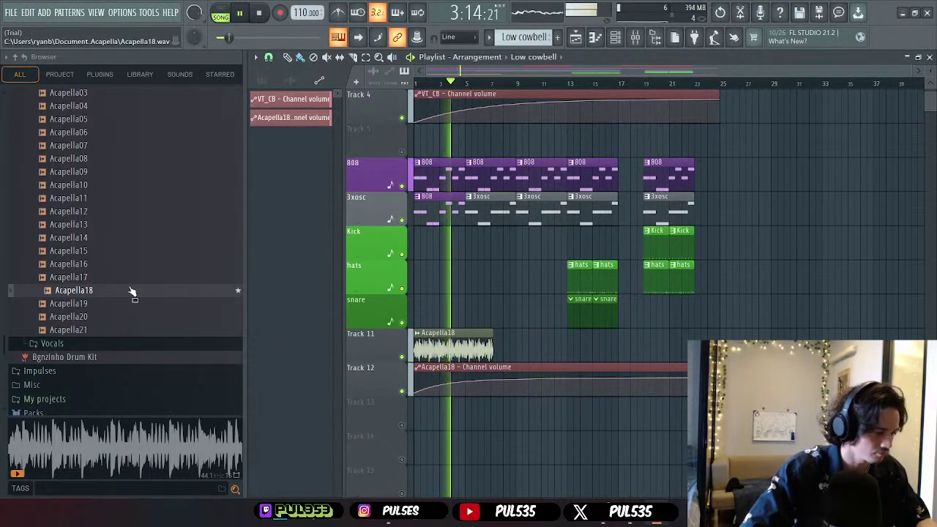
scroll(587, 279, up, 3)
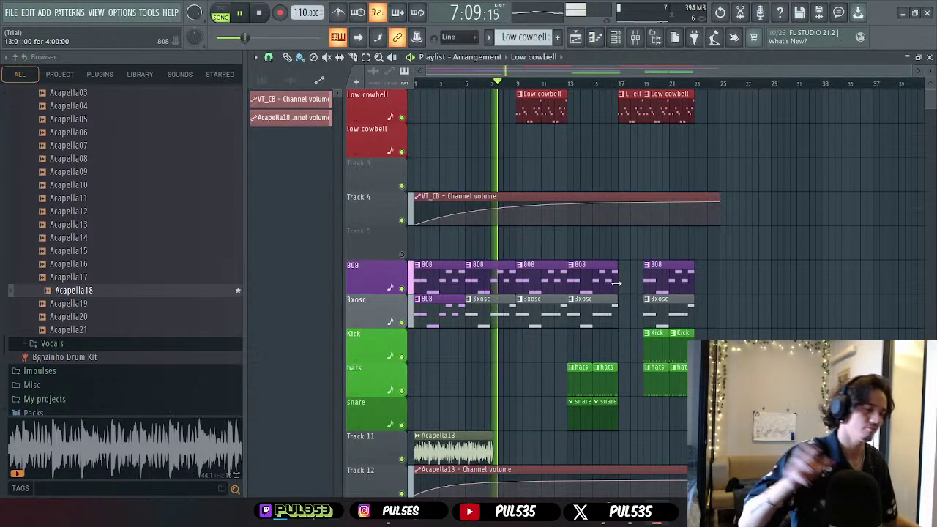
key(space)
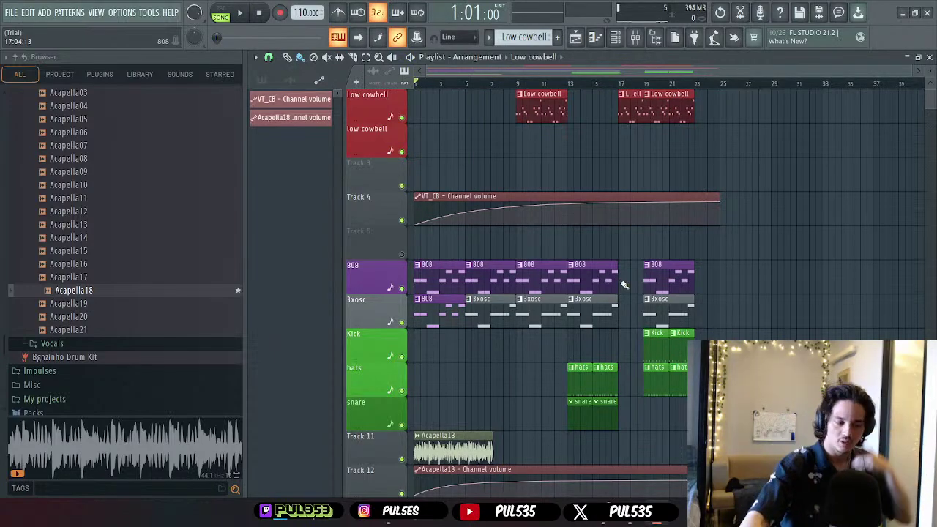
- Minimise FL Studio and close the FL sound library folder window in File Explorer
click(904, 14)
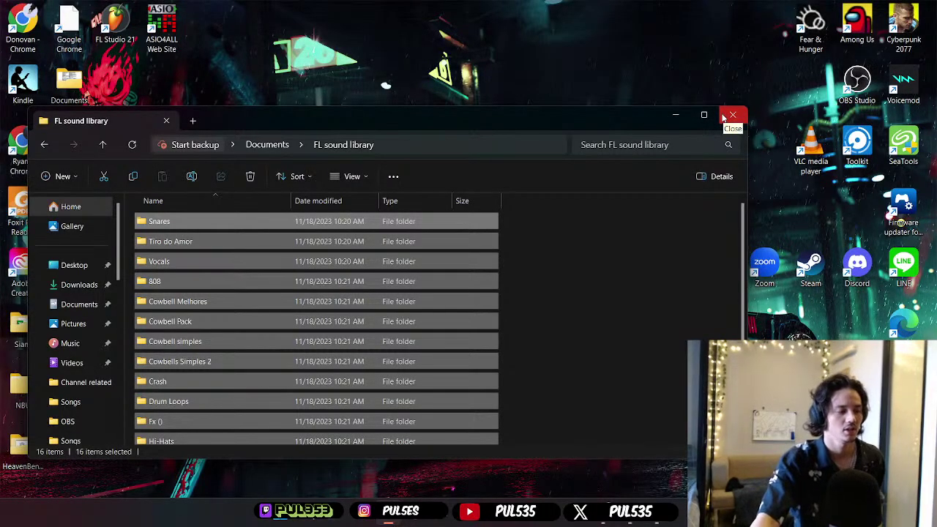
scroll(432, 293, down, 2)
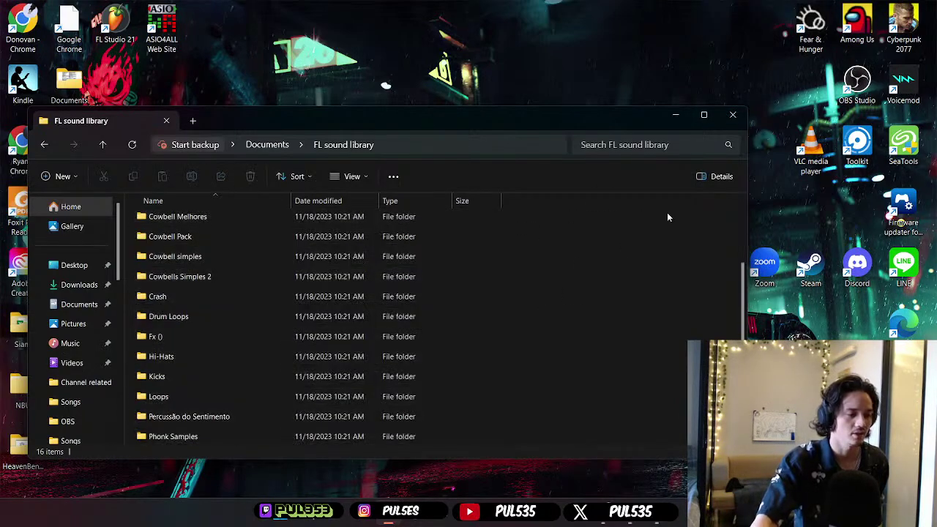
click(733, 115)
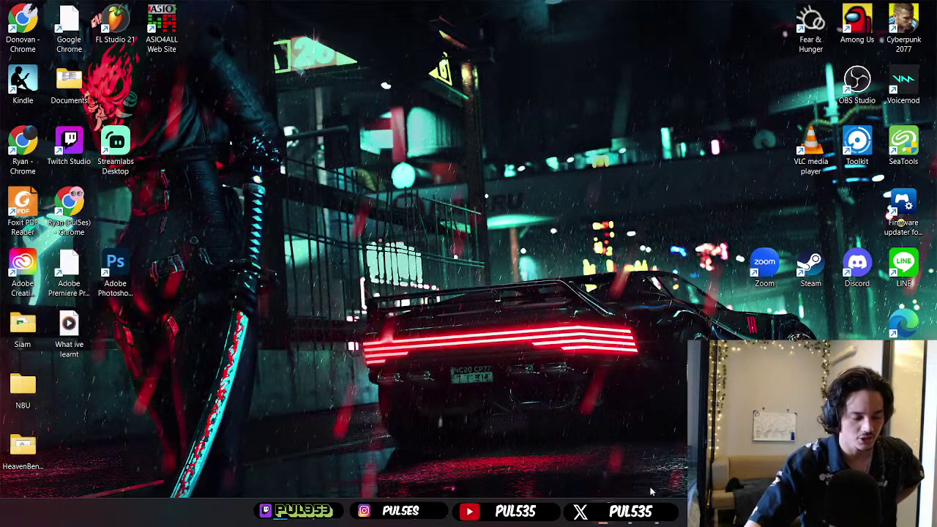
mouse_move(640, 511)
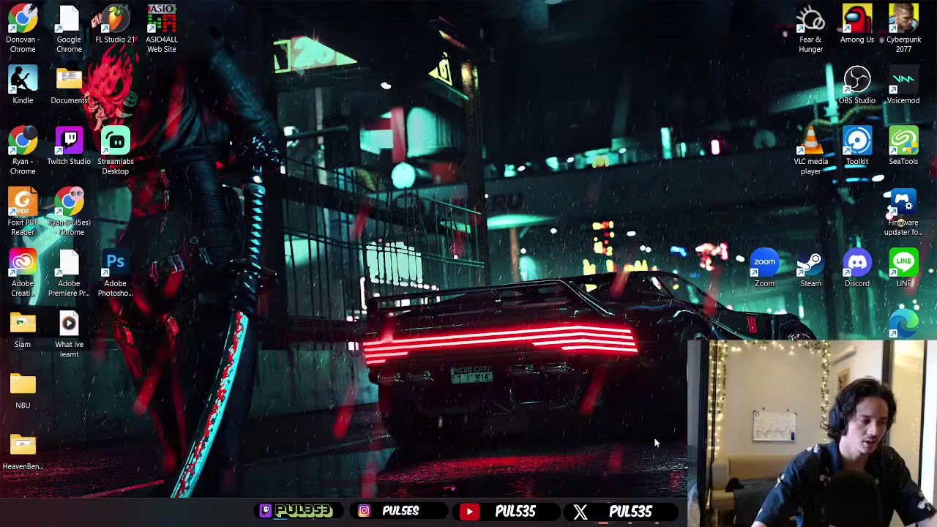
- Return to FL Studio, close the playlist, exit without saving untitled.flp, and close the leftover blank browser window
click(654, 522)
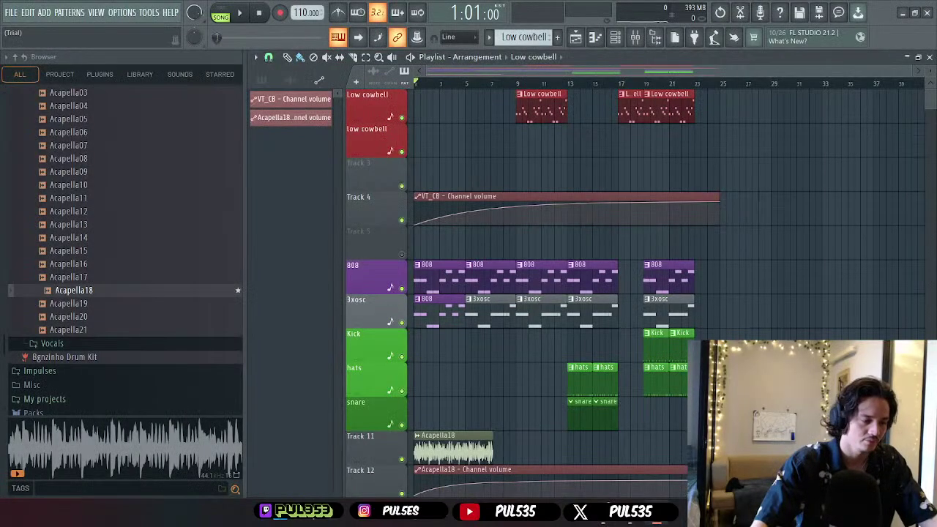
click(930, 57)
click(927, 12)
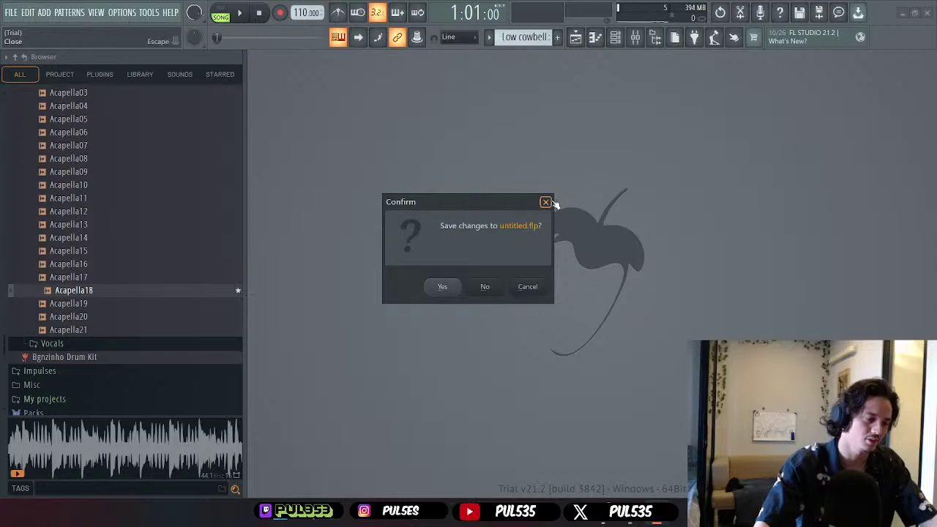
click(493, 289)
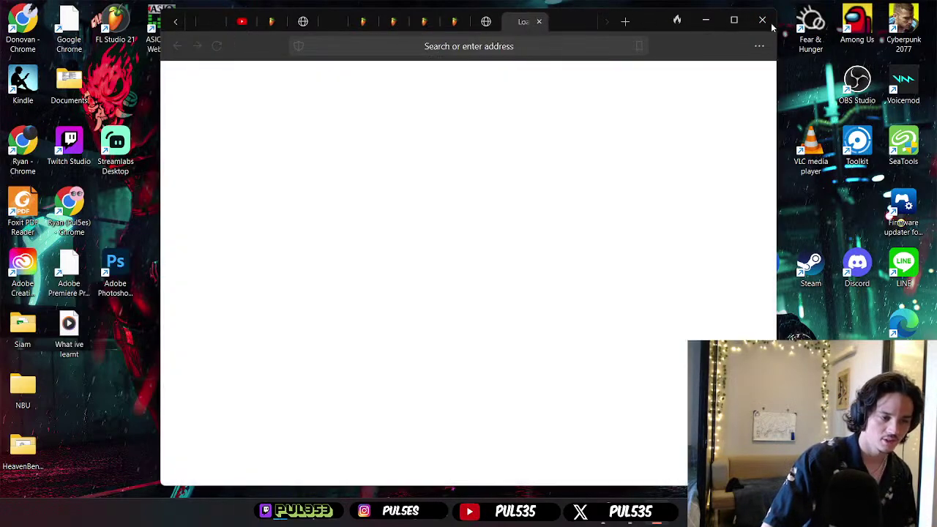
click(764, 21)
- Switch to the Chrome window with the BGN DRUM KIT video, go back to the YouTube homepage and browse the recommendations
mouse_move(642, 498)
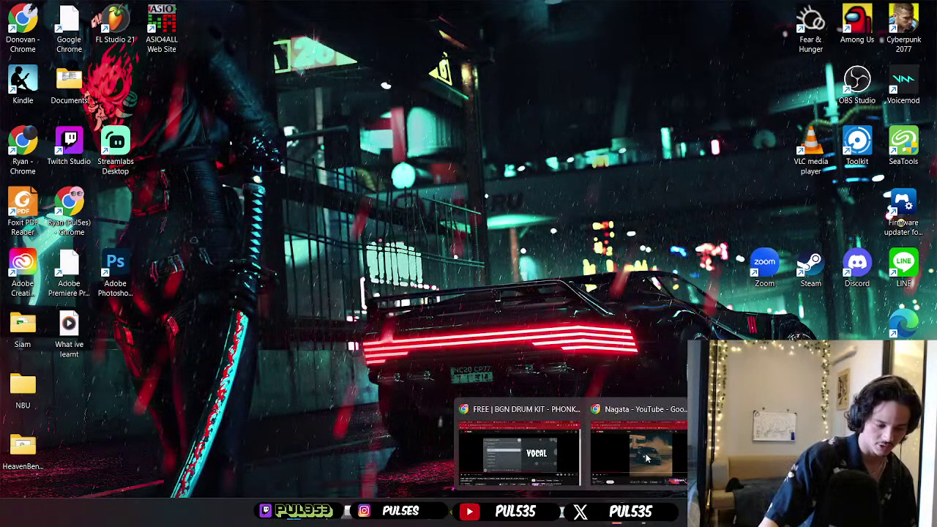
mouse_move(643, 453)
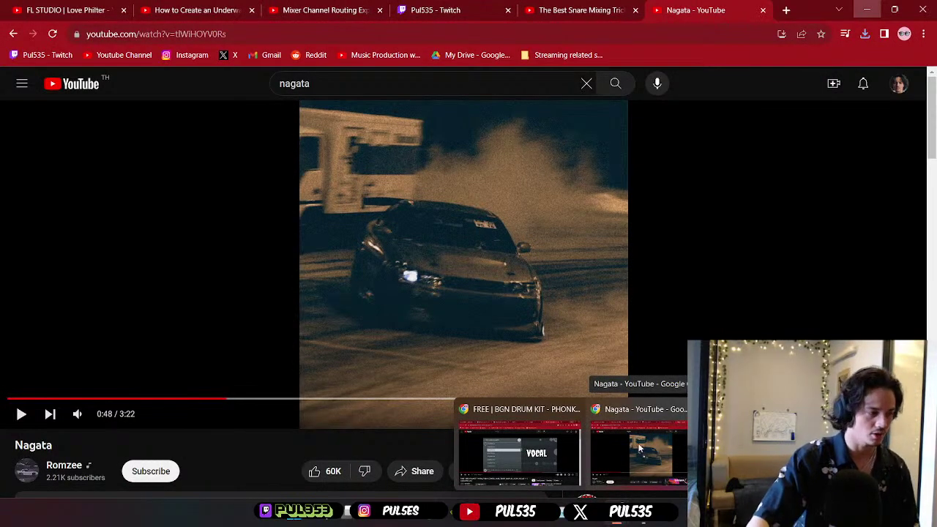
mouse_move(567, 451)
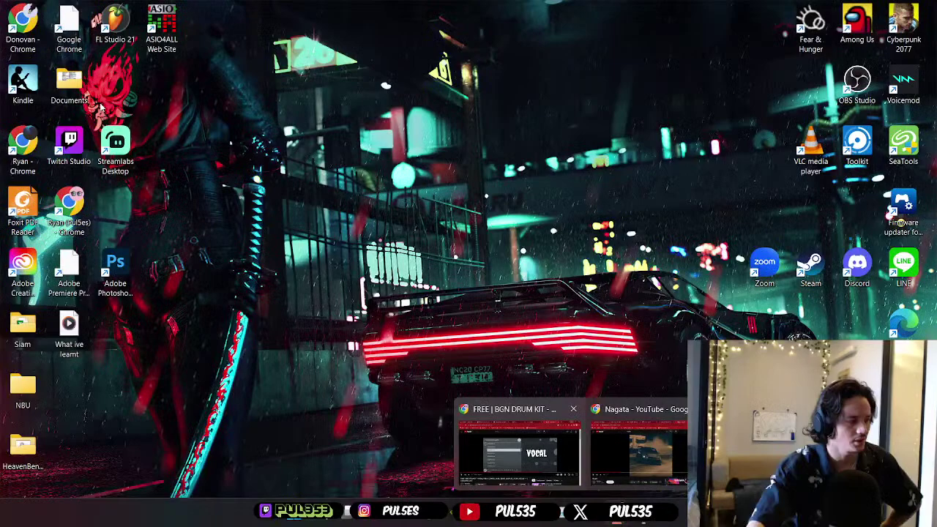
click(520, 450)
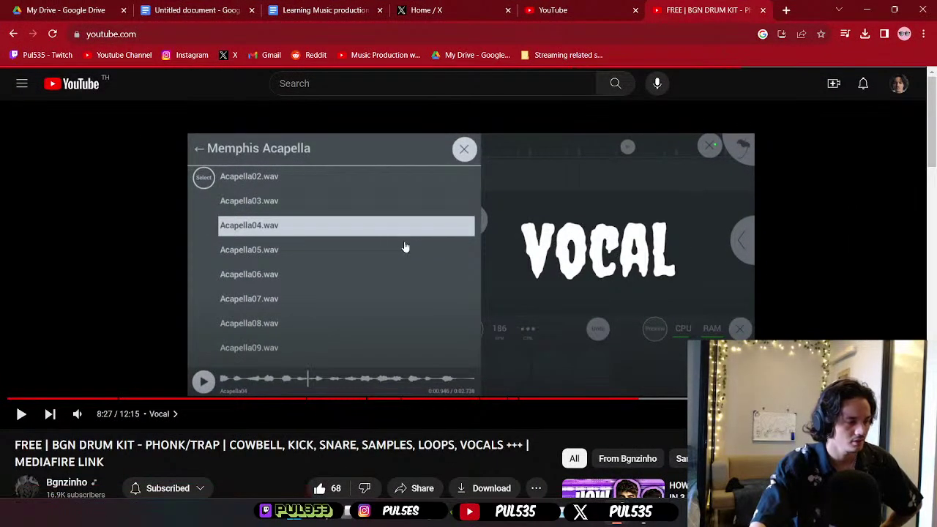
key(alt+Left)
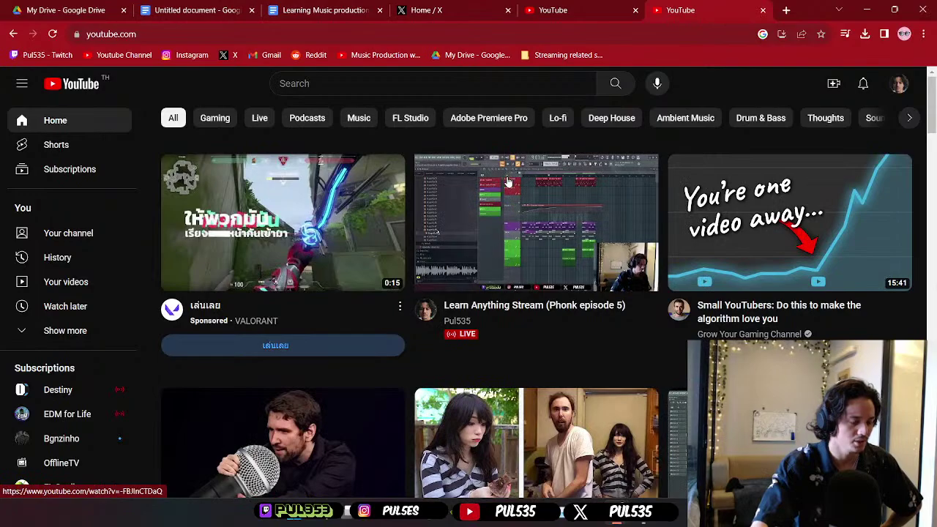
scroll(597, 234, down, 3)
scroll(597, 234, down, 8)
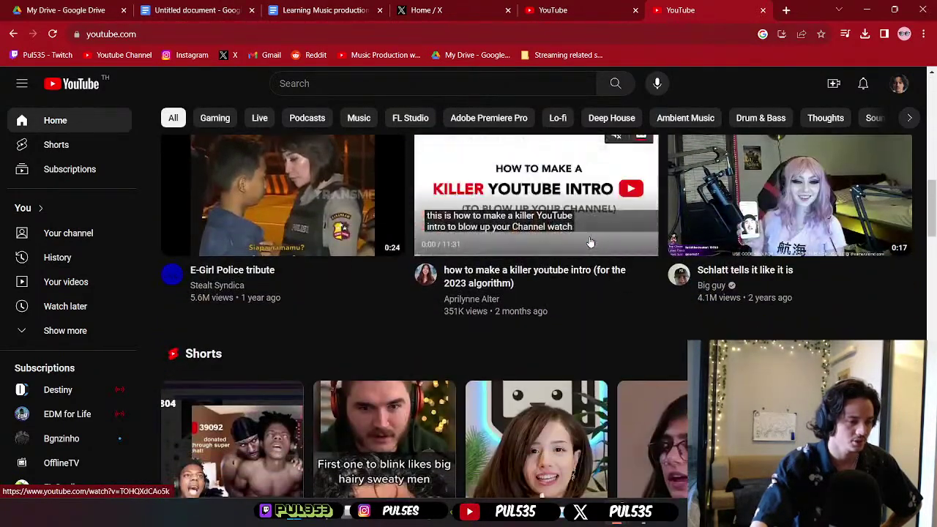
- Go to Reddit and open the r/FL_Studio post asking which pack contains 808 cowbells
click(313, 55)
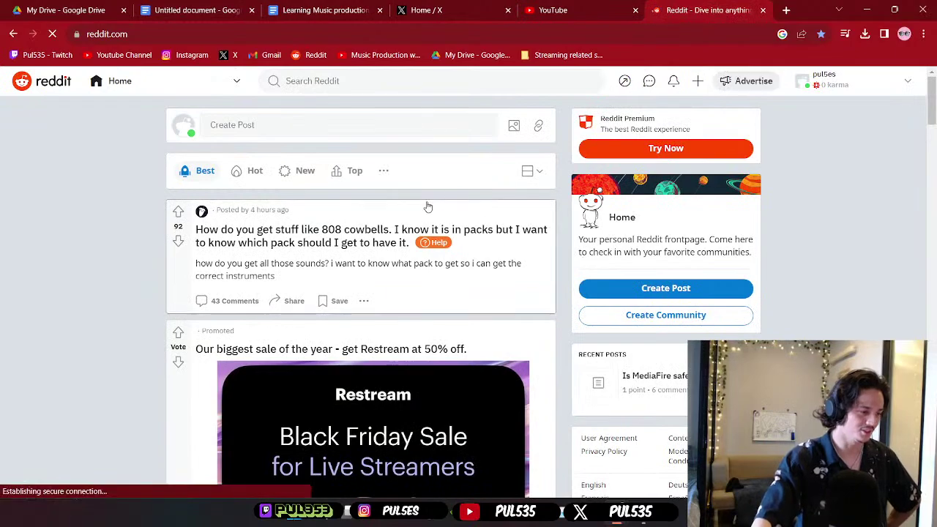
scroll(429, 209, down, 1)
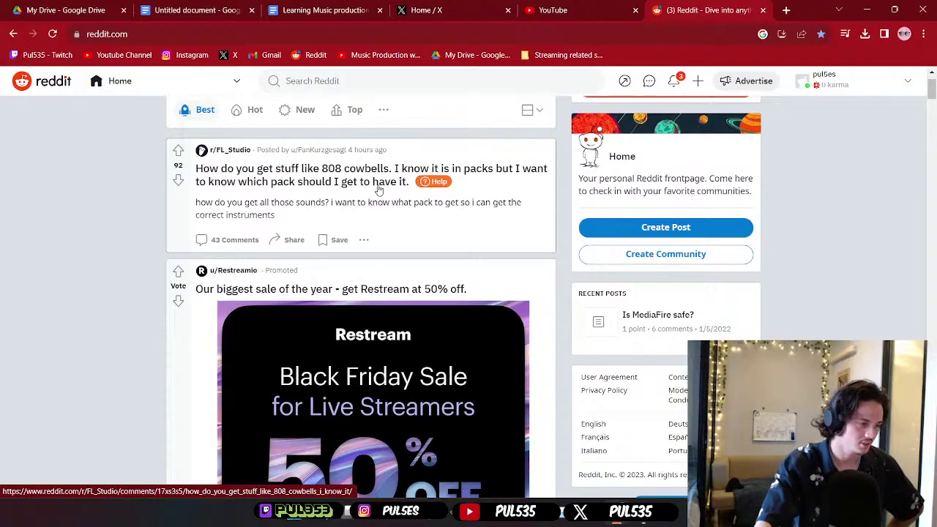
click(378, 189)
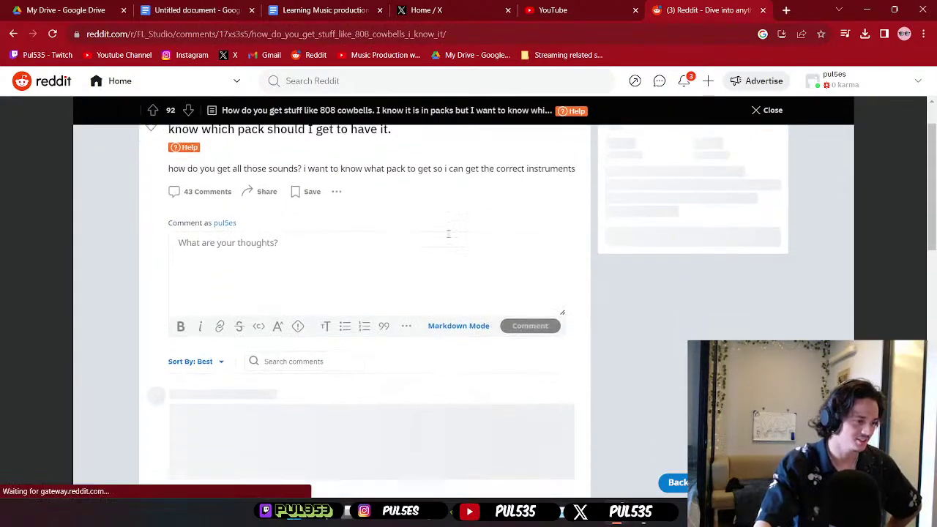
- Read through the post's comments for suggested sources of 808 cowbell sounds and drum kits
scroll(447, 235, down, 3)
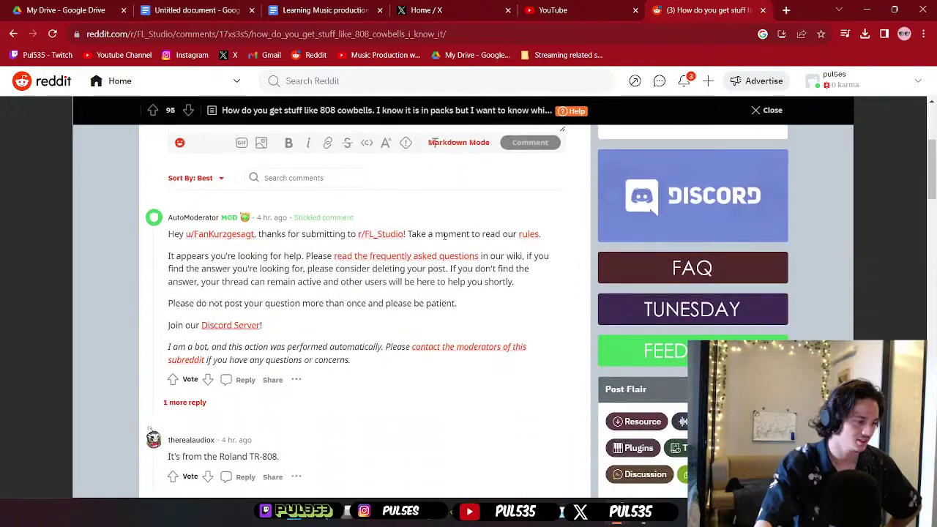
scroll(444, 236, down, 2)
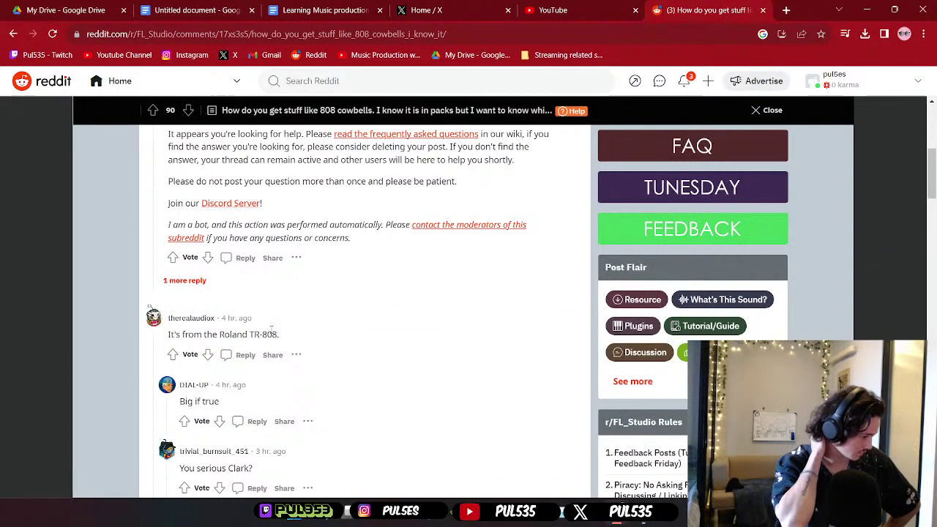
scroll(271, 331, up, 5)
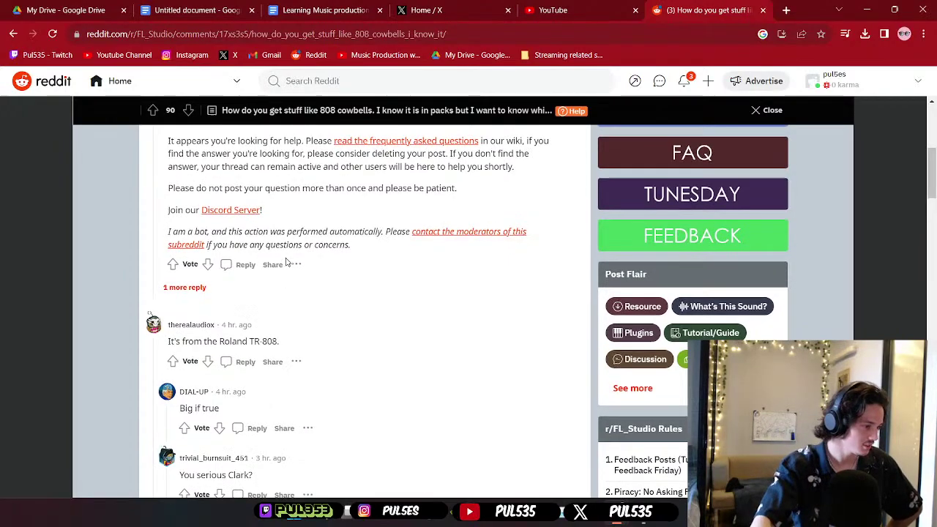
scroll(334, 174, down, 10)
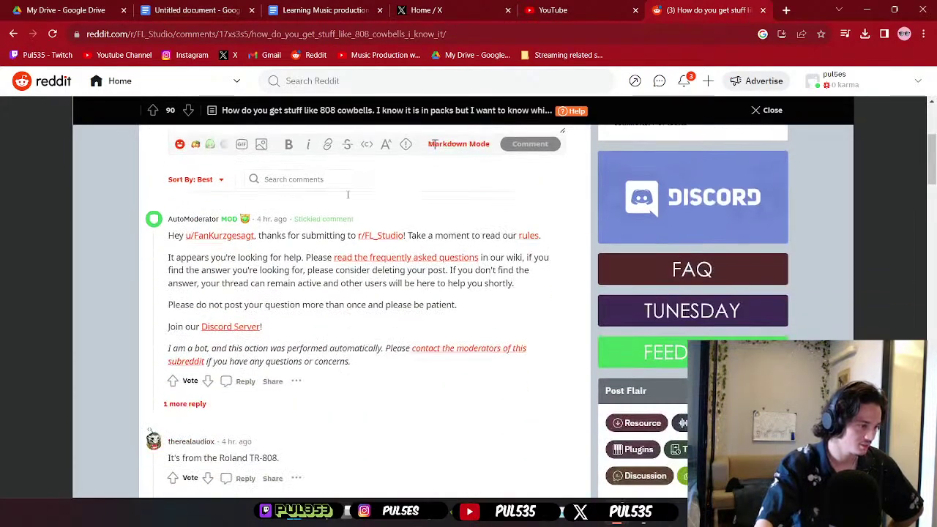
drag(229, 235, 498, 247)
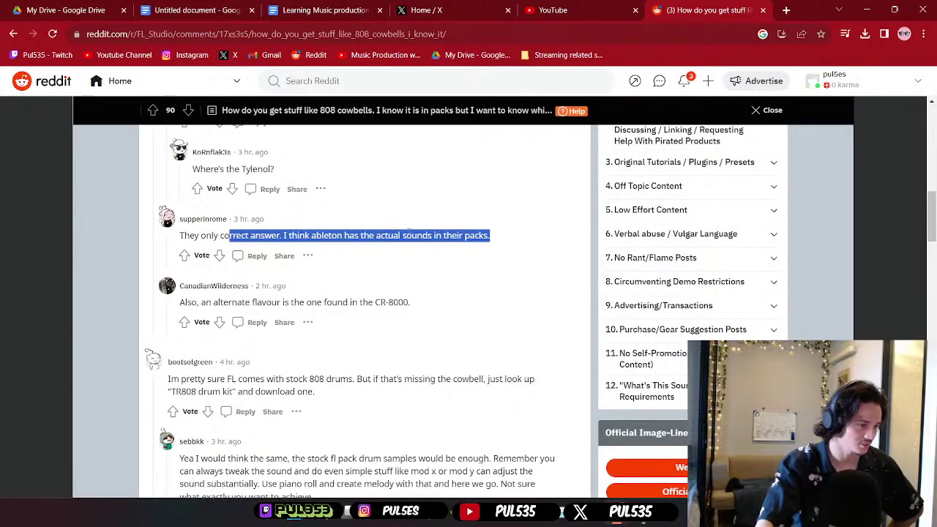
drag(191, 302, 432, 306)
scroll(447, 304, down, 10)
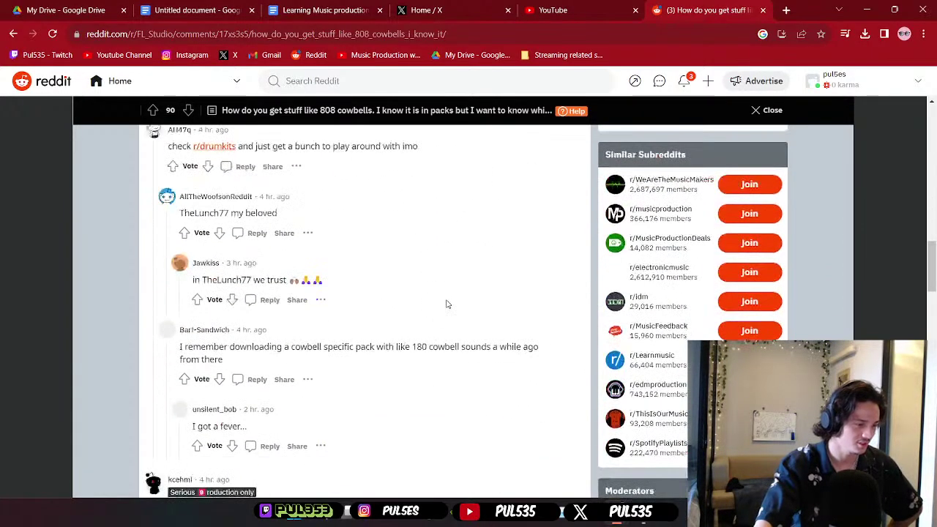
scroll(447, 304, up, 10)
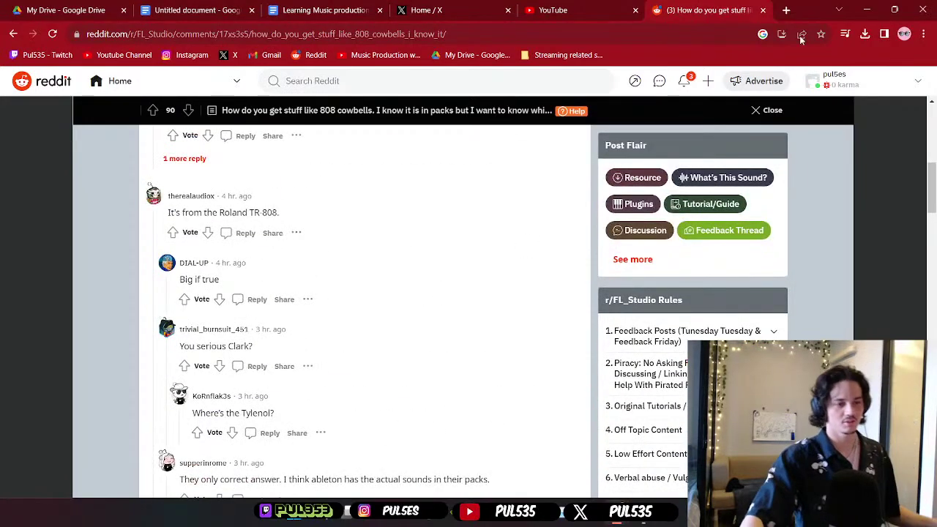
- Switch to the other open YouTube tab and browse its homepage recommendations
click(568, 11)
scroll(563, 143, down, 5)
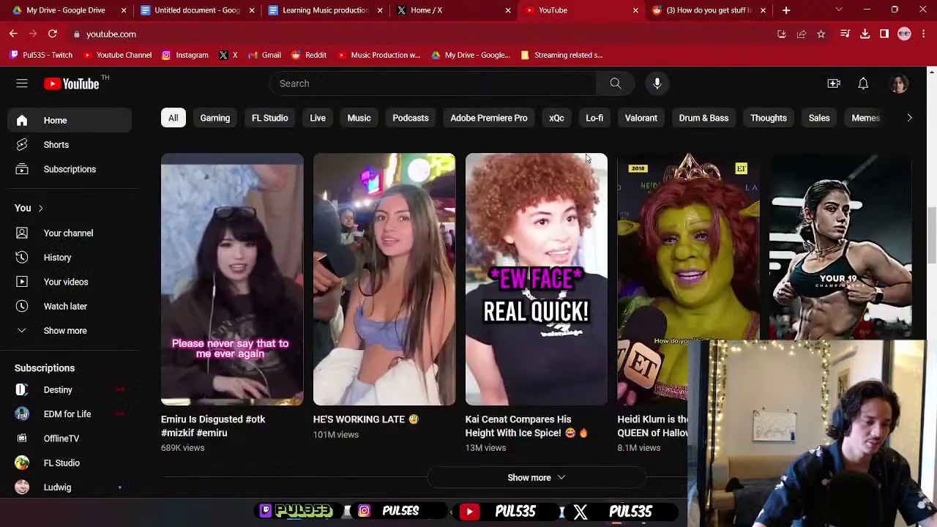
- Look through the recommended videos and Shorts further down the YouTube homepage
scroll(758, 218, up, 1)
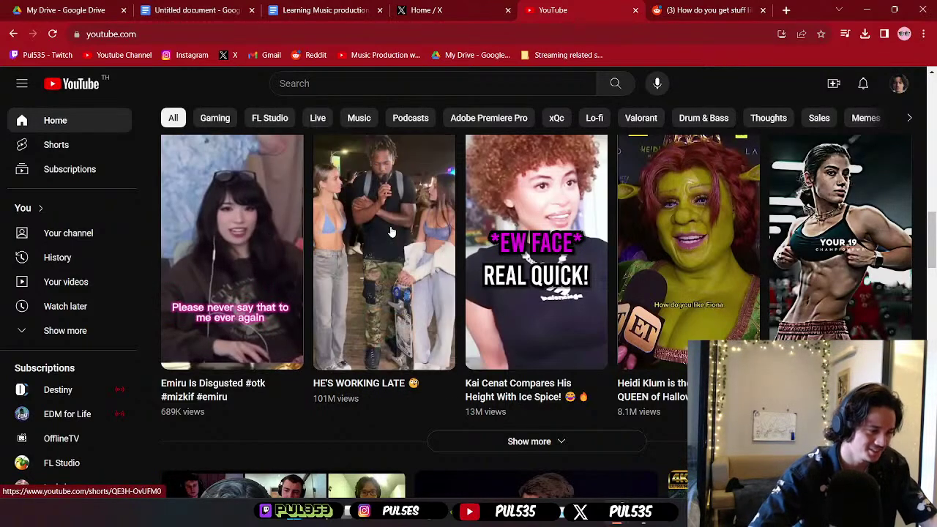
scroll(399, 233, down, 5)
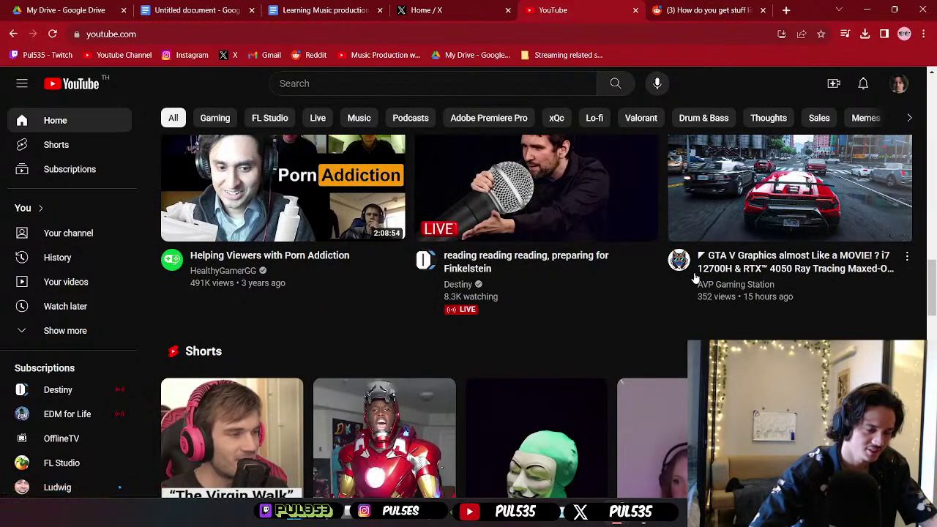
scroll(758, 293, up, 2)
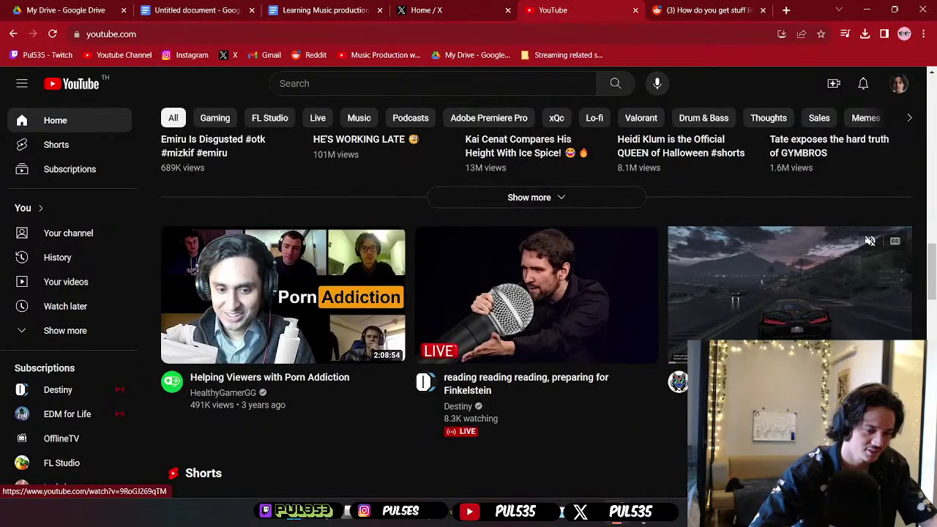
scroll(560, 276, down, 1)
scroll(560, 276, down, 4)
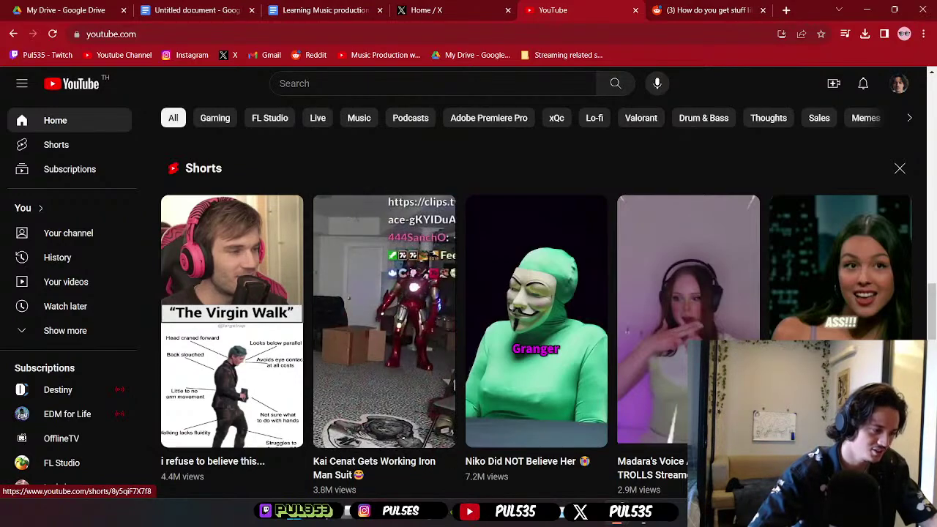
scroll(406, 273, down, 6)
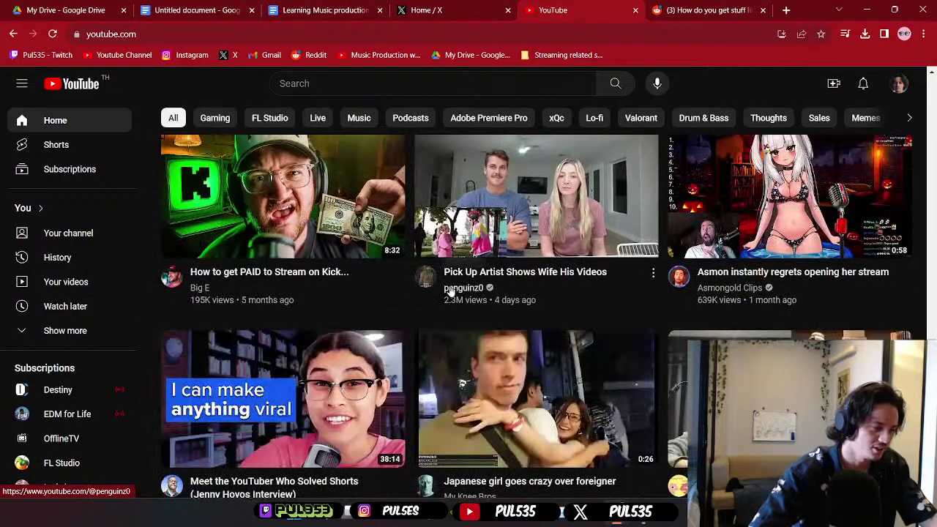
mouse_move(408, 284)
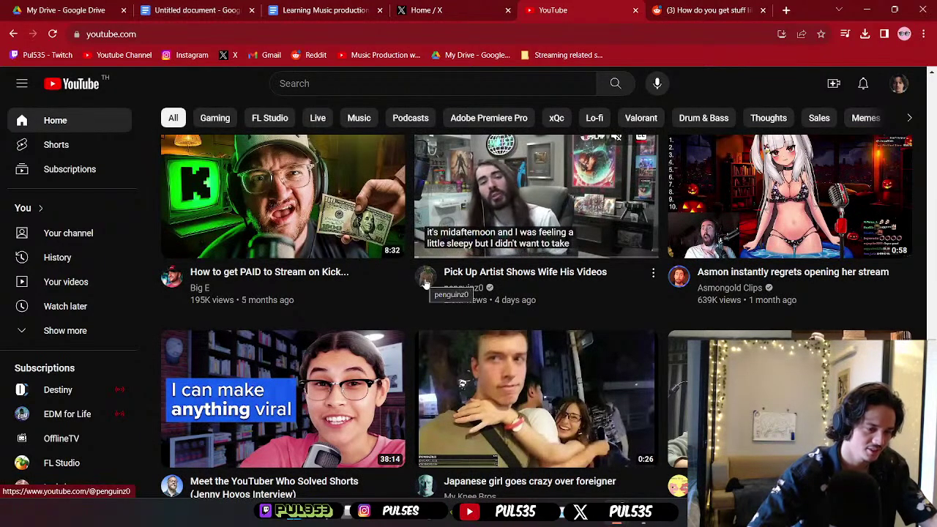
scroll(533, 310, down, 3)
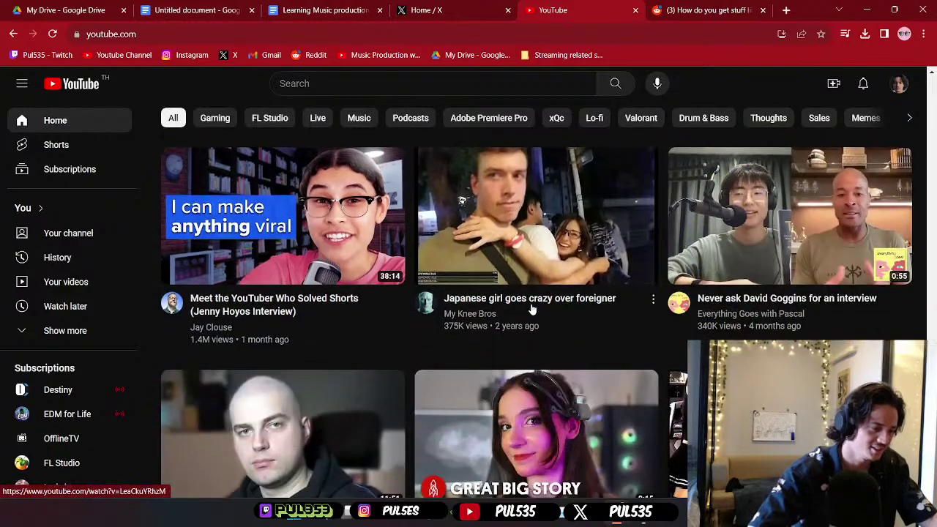
mouse_move(296, 260)
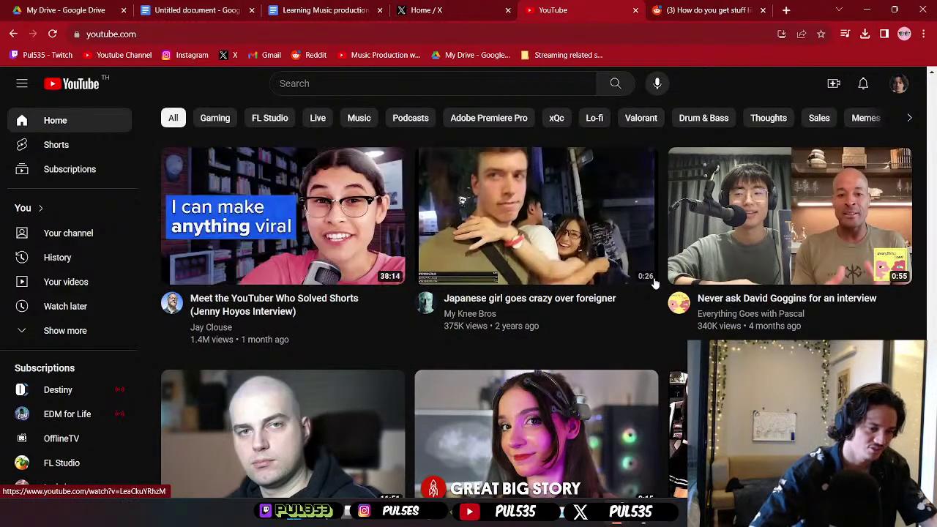
mouse_move(701, 211)
scroll(702, 211, down, 1)
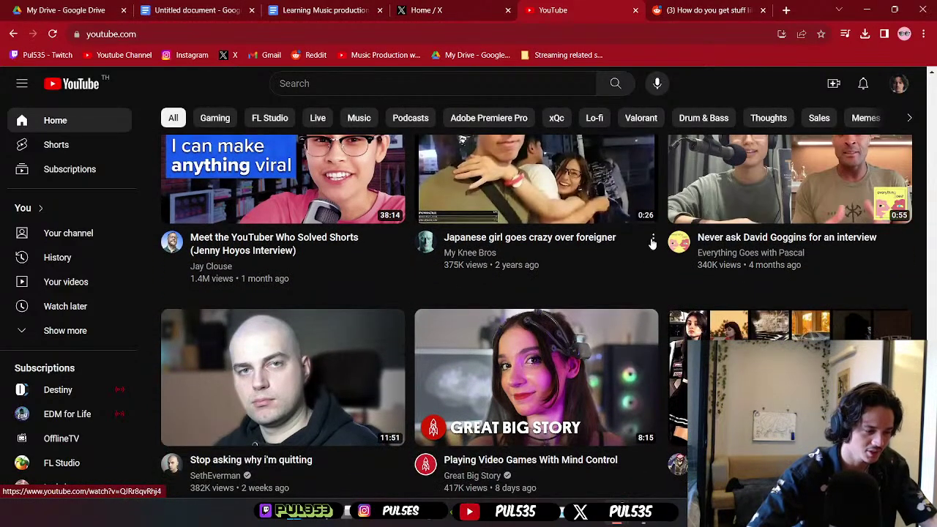
scroll(645, 307, up, 2)
mouse_move(631, 396)
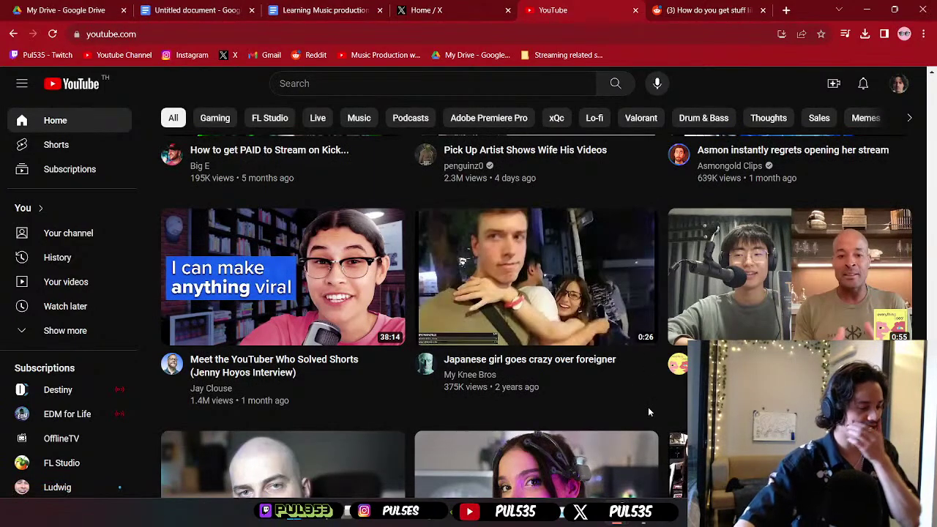
scroll(648, 407, down, 2)
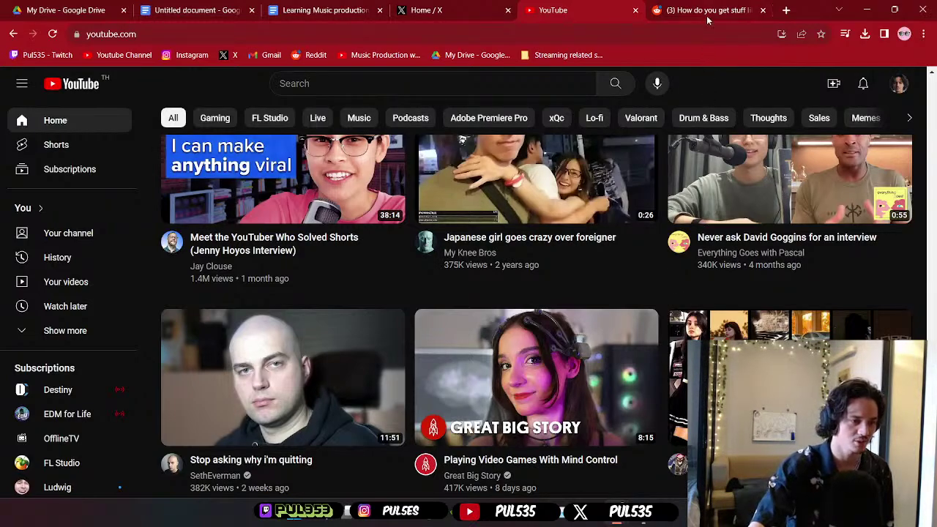
- Check the system notifications and calendar, close them, and minimize the browser window to show the desktop
key(super+n)
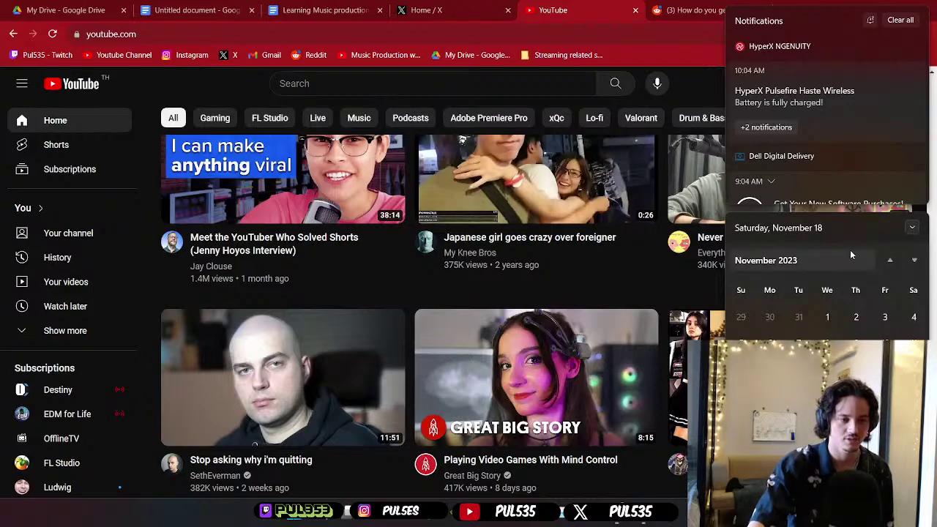
click(684, 51)
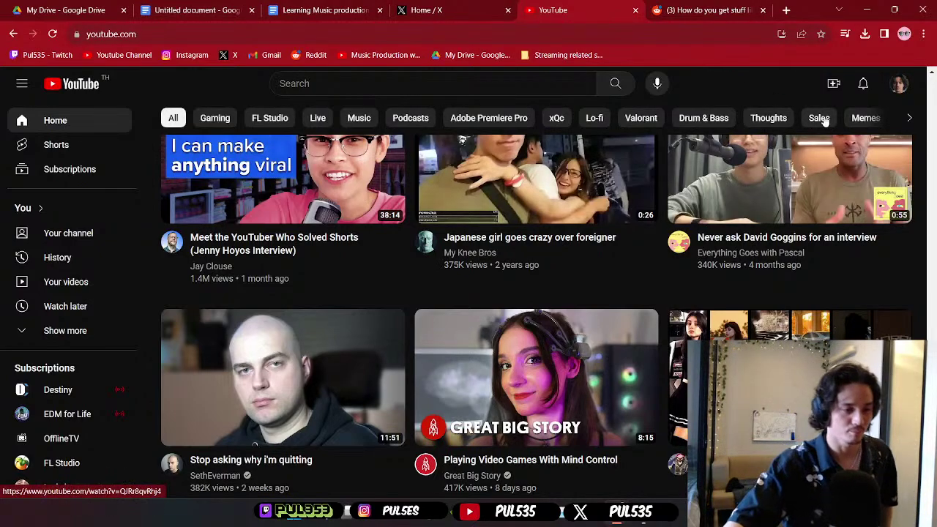
click(864, 11)
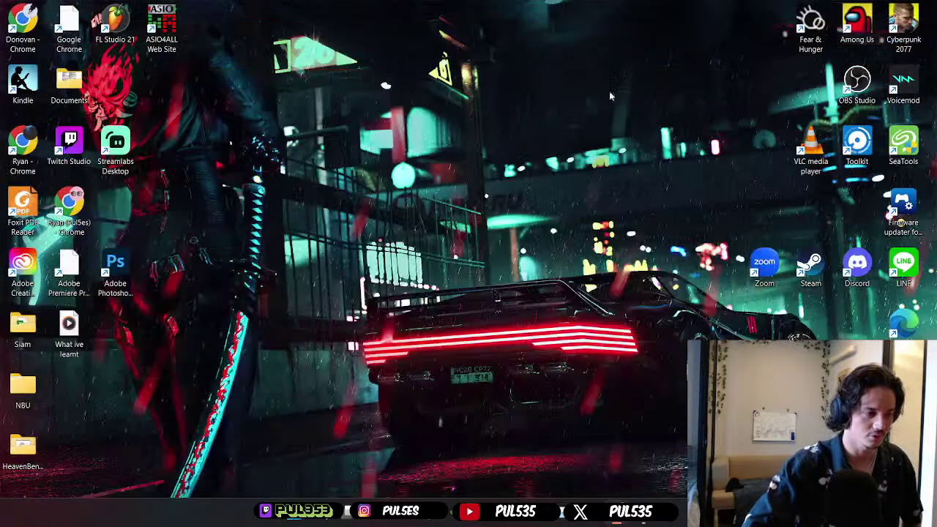
- Bring back the Chrome window showing the YouTube homepage and return to the beginning of its feed
mouse_move(640, 523)
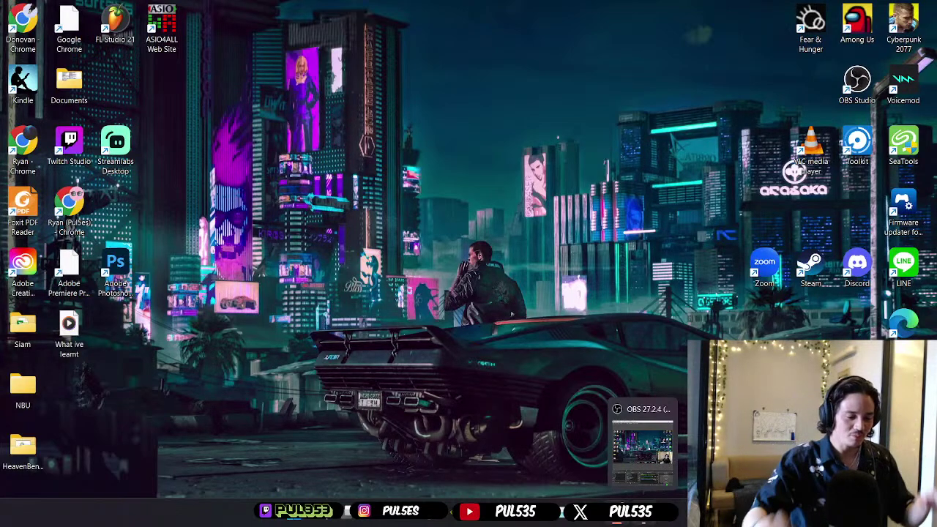
mouse_move(621, 522)
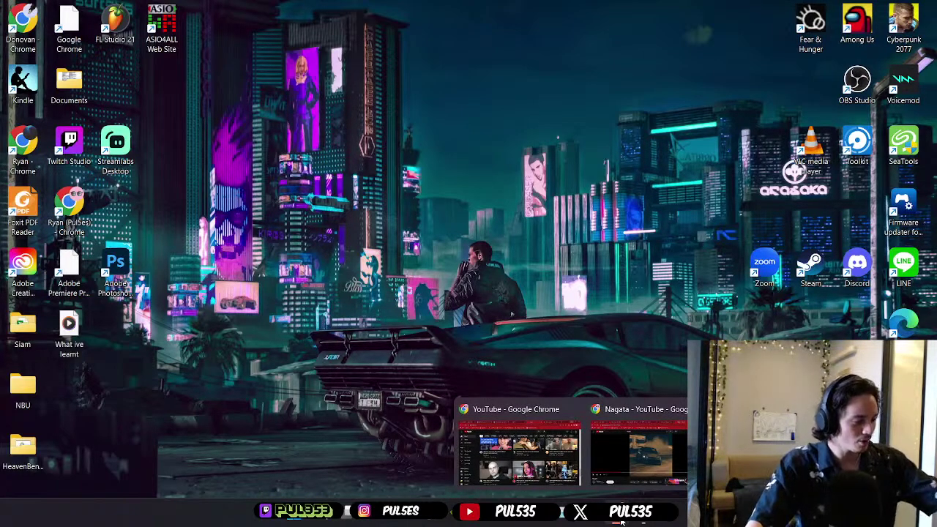
click(533, 450)
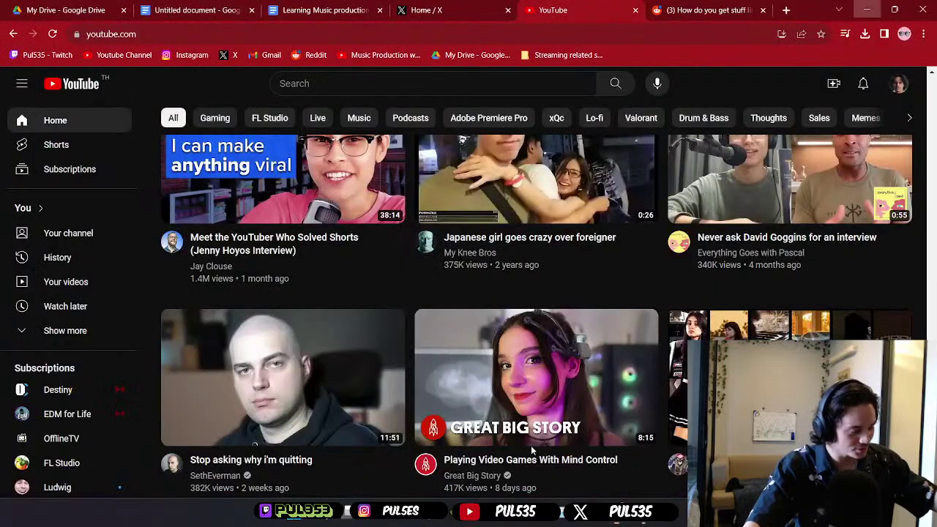
scroll(533, 451, down, 6)
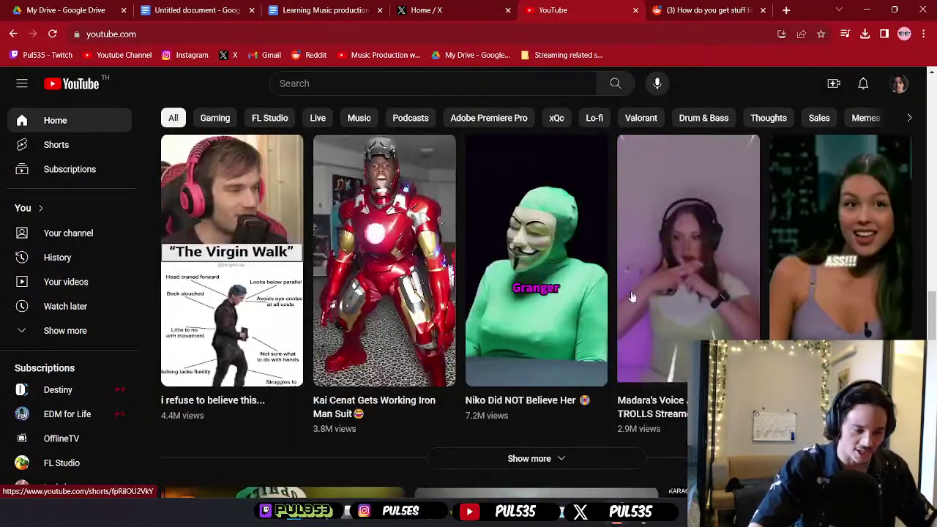
scroll(657, 228, up, 10)
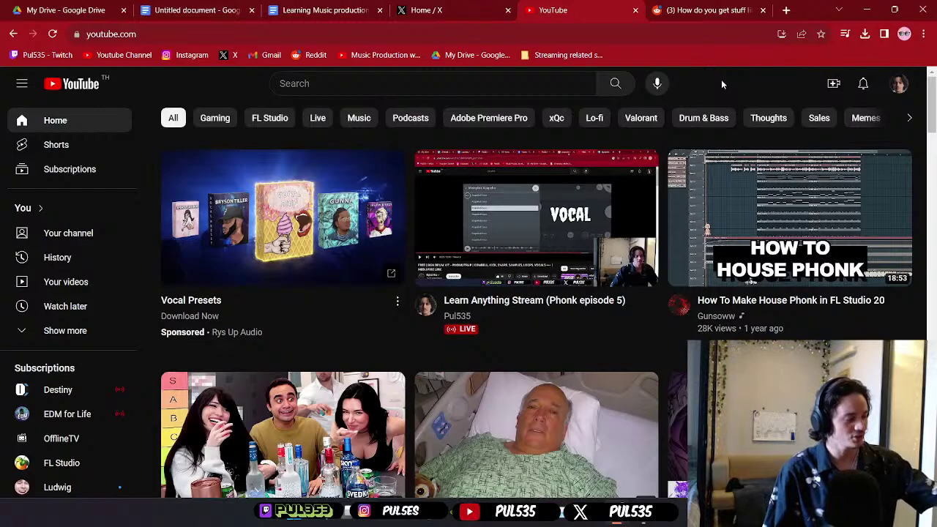
- Search YouTube for "fl studios tutorial"
click(397, 83)
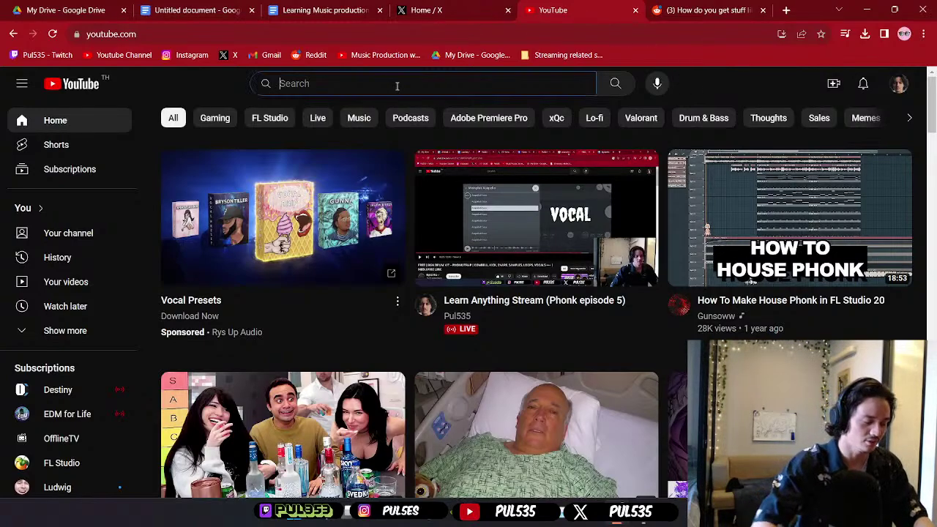
text(fl studios )
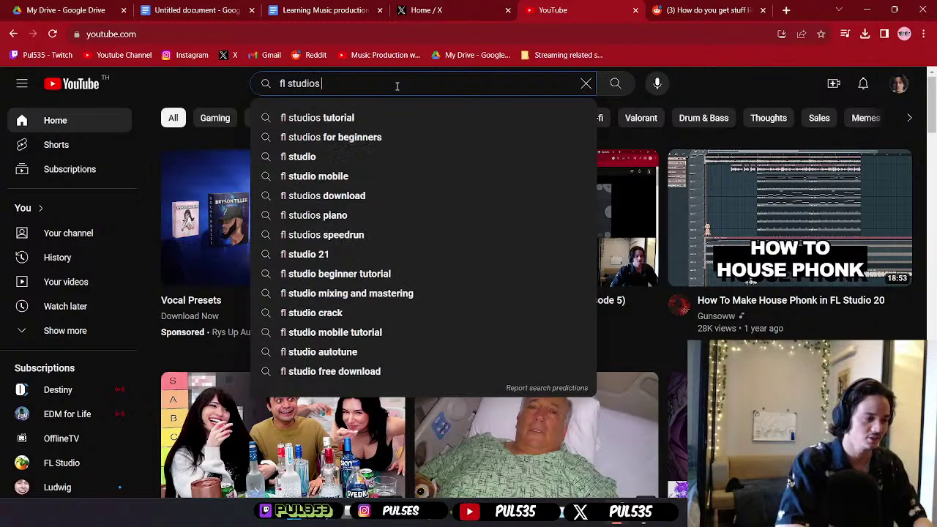
text(tutorial)
key(Return)
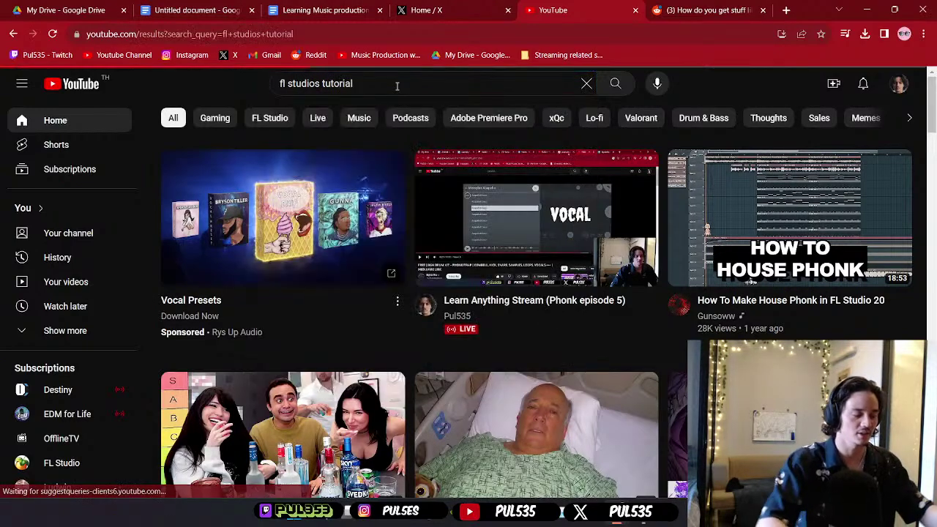
- Look through the search results for FL Studio beginner guides, beat-making lessons and genre tutorials
scroll(414, 258, down, 2)
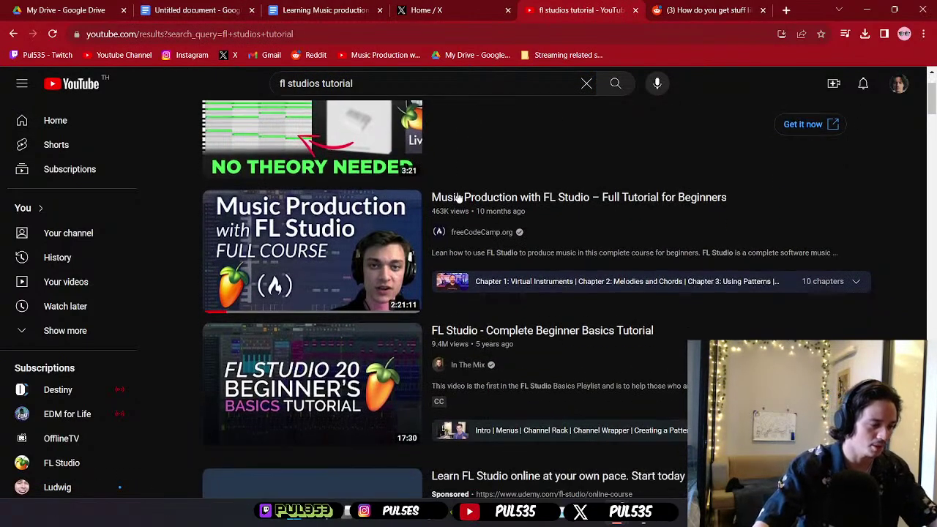
scroll(415, 258, down, 3)
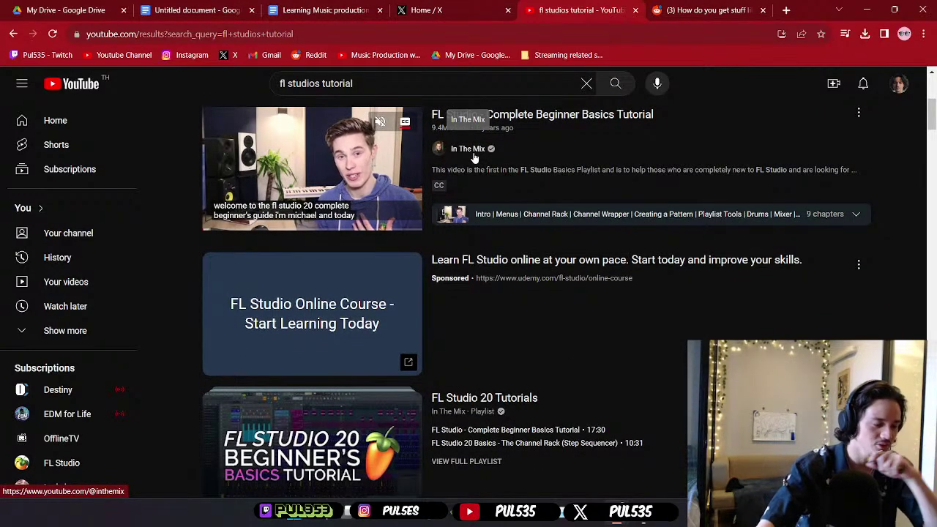
scroll(475, 157, down, 5)
scroll(473, 175, down, 3)
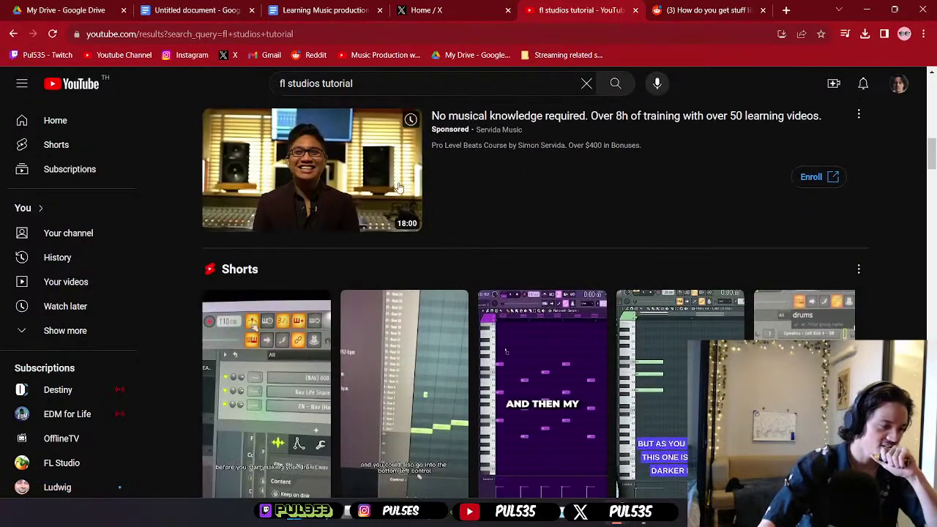
scroll(443, 188, down, 7)
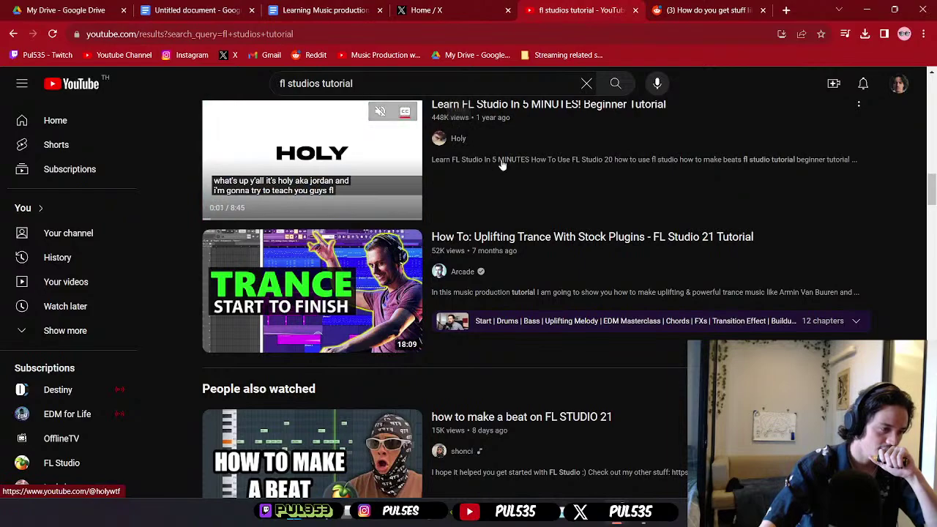
scroll(512, 179, up, 1)
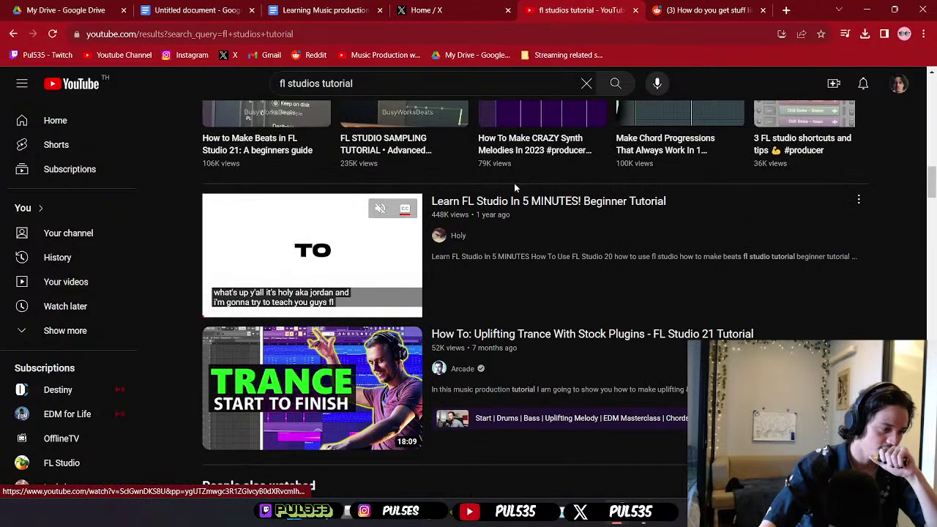
scroll(514, 183, up, 1)
scroll(380, 284, down, 3)
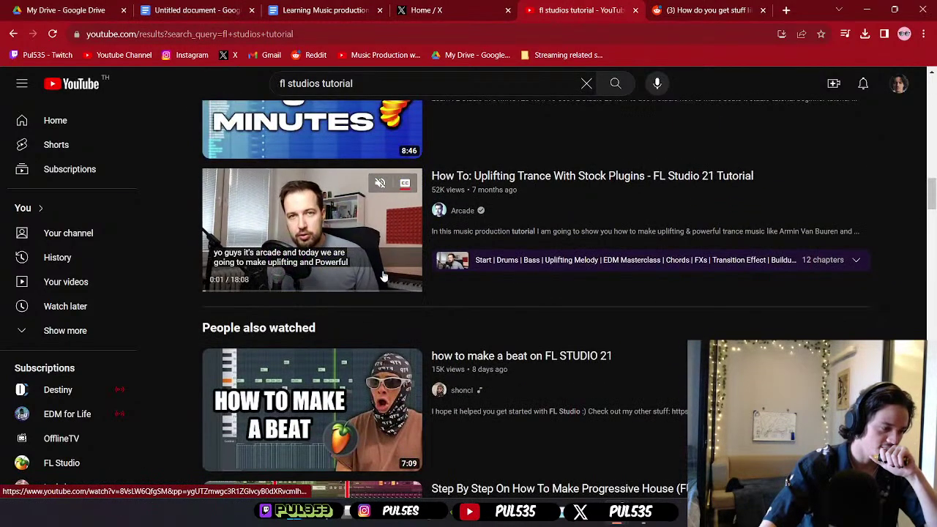
scroll(467, 228, down, 2)
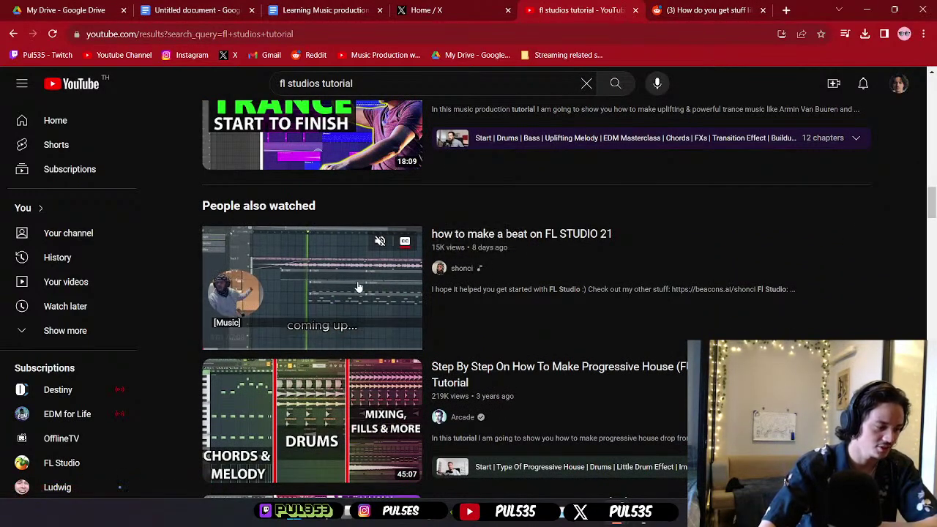
scroll(395, 274, down, 2)
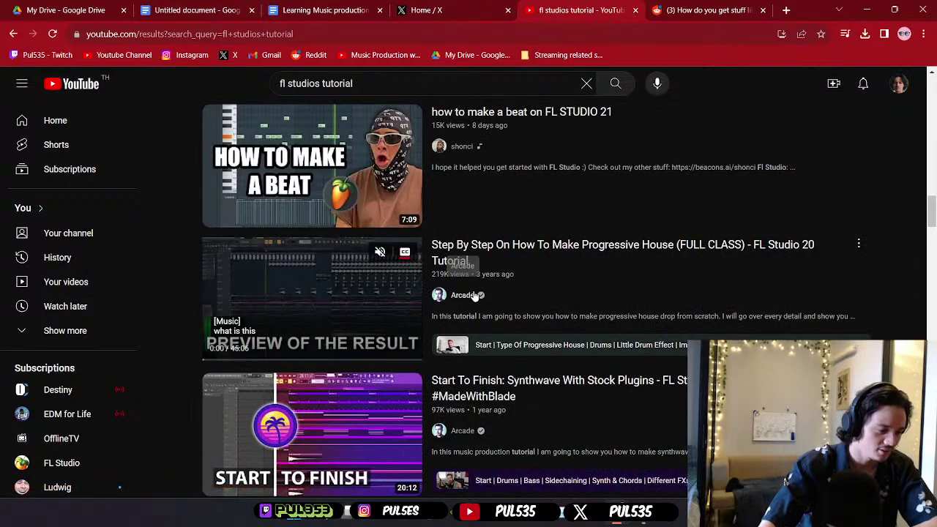
scroll(476, 295, down, 4)
scroll(476, 295, down, 4)
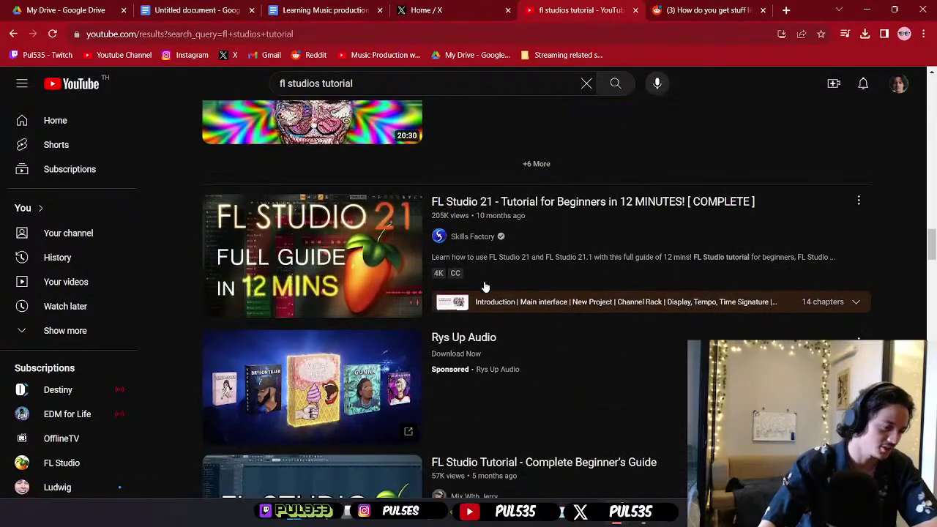
scroll(511, 277, down, 3)
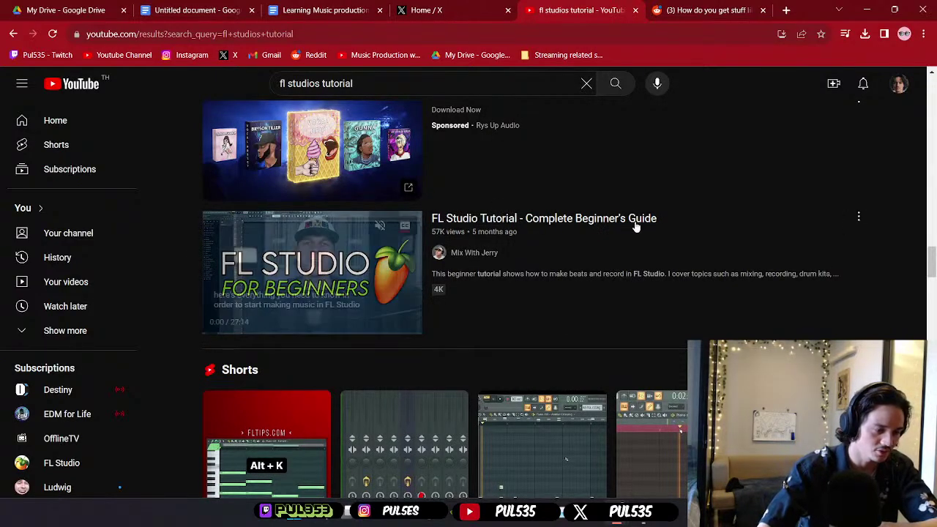
scroll(630, 240, down, 7)
scroll(516, 230, up, 1)
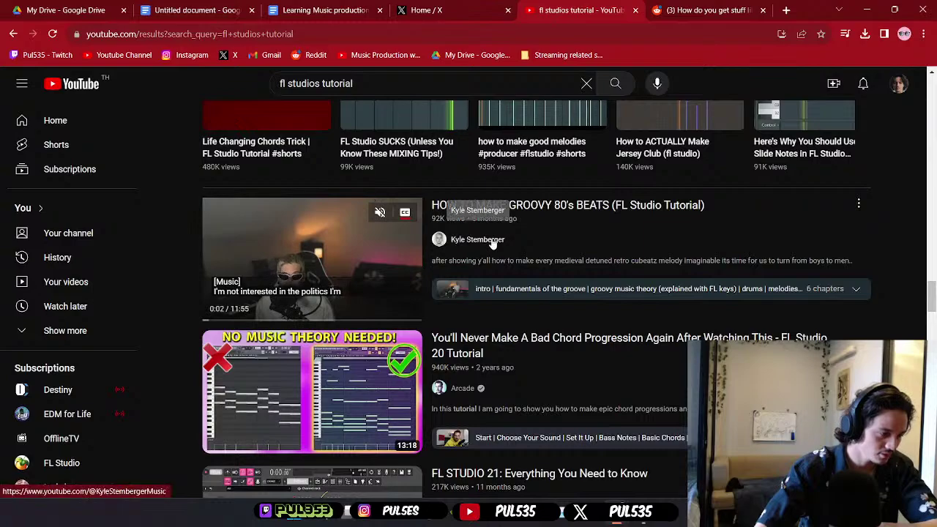
scroll(539, 241, down, 5)
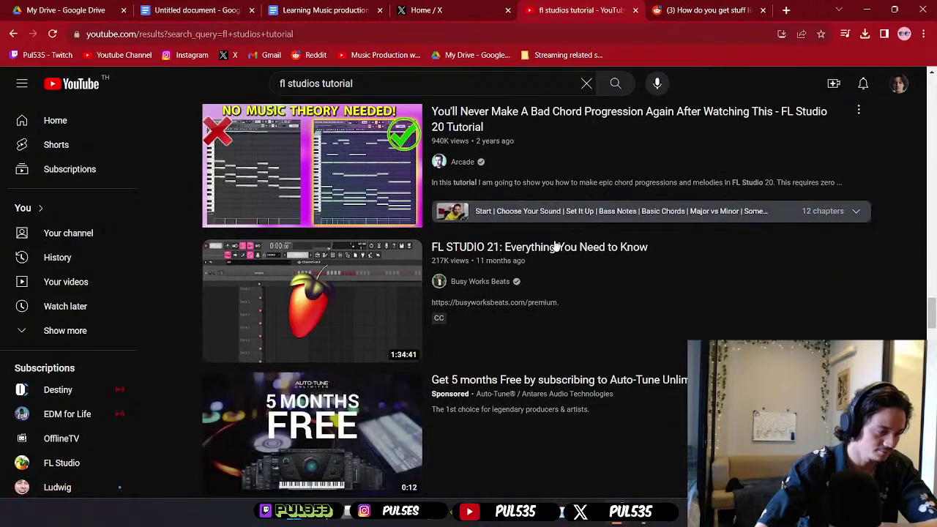
scroll(553, 246, down, 6)
scroll(551, 247, up, 2)
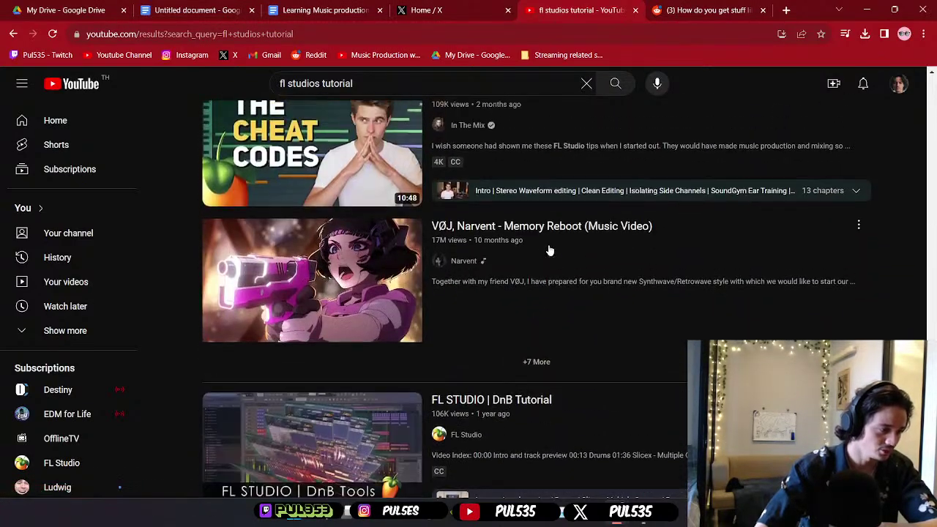
- Look through the remaining FL Studio tutorial results and previously watched videos, and return to the YouTube homepage
scroll(401, 244, down, 3)
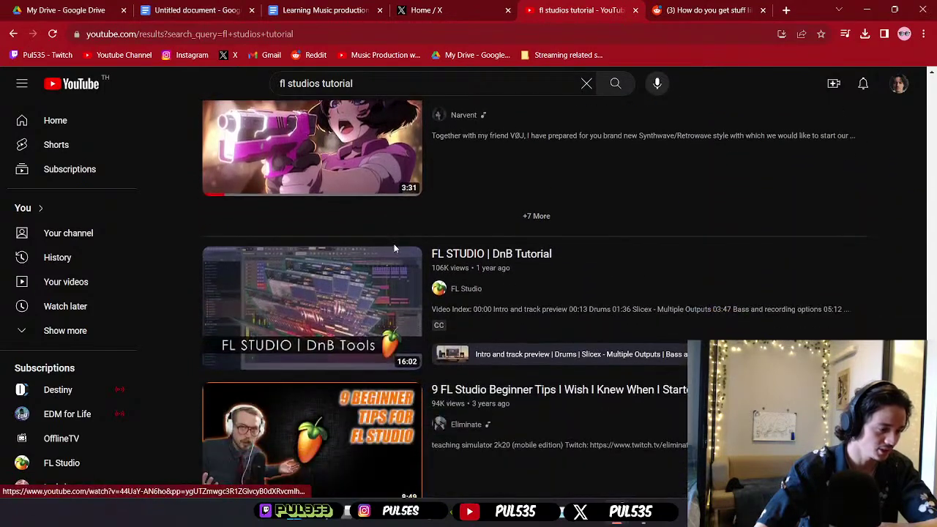
scroll(397, 236, down, 5)
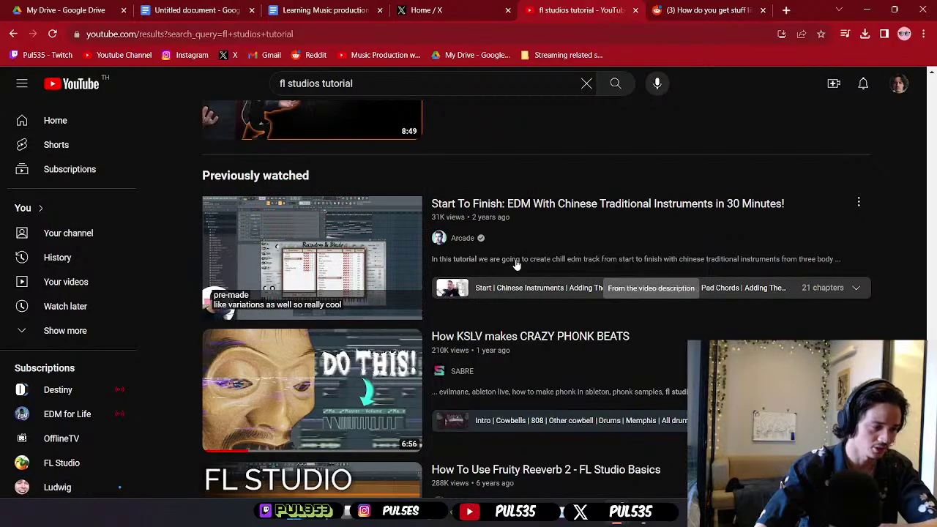
scroll(513, 265, up, 4)
scroll(578, 263, up, 15)
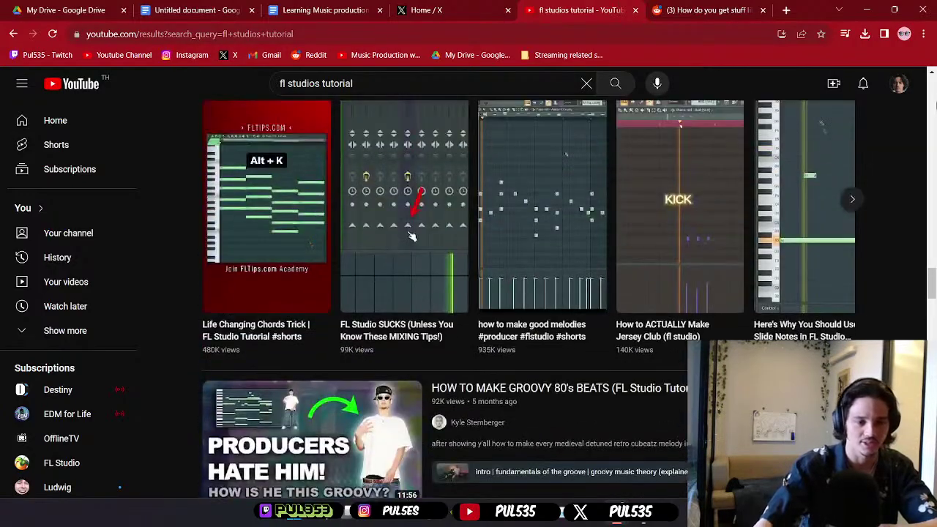
scroll(932, 94, up, 8)
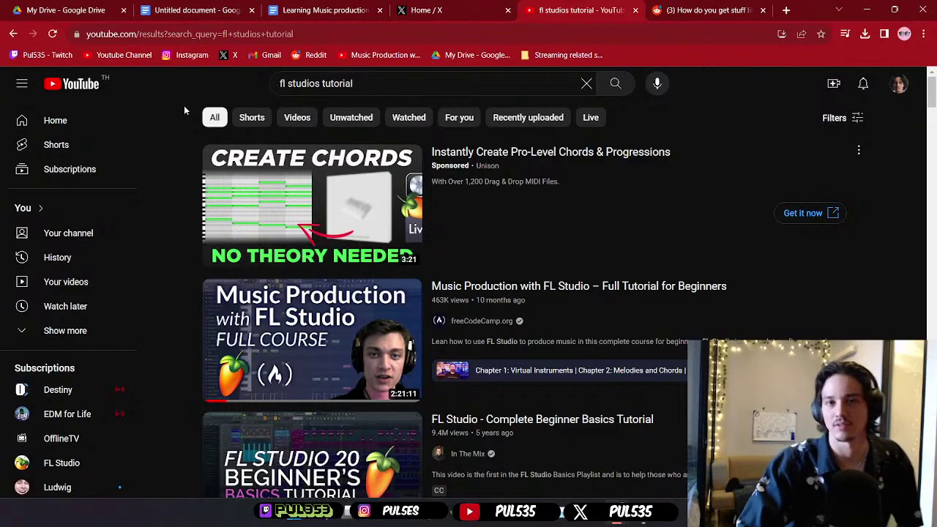
click(93, 85)
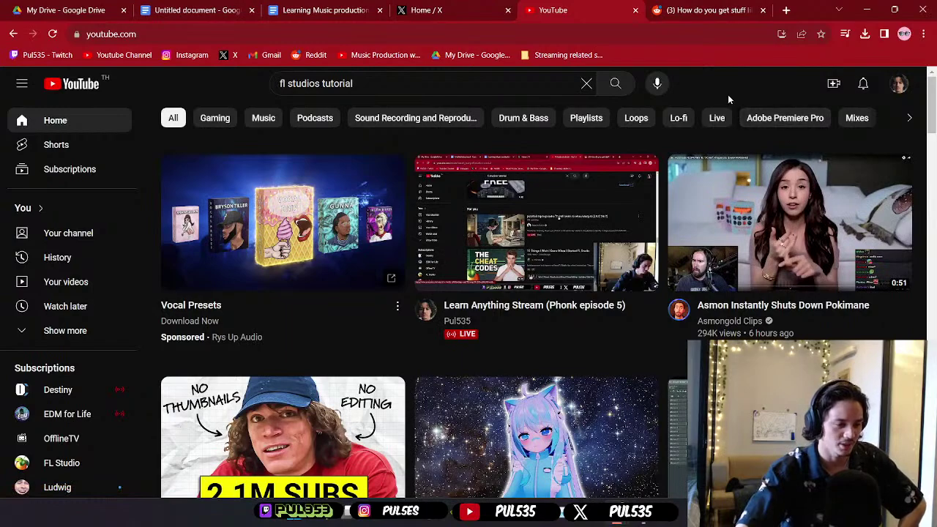
- Play the video "Asmon Instantly Shuts Down Pokimane", skip its ad, lower the volume, and pause it at the cookie comparison
mouse_move(791, 328)
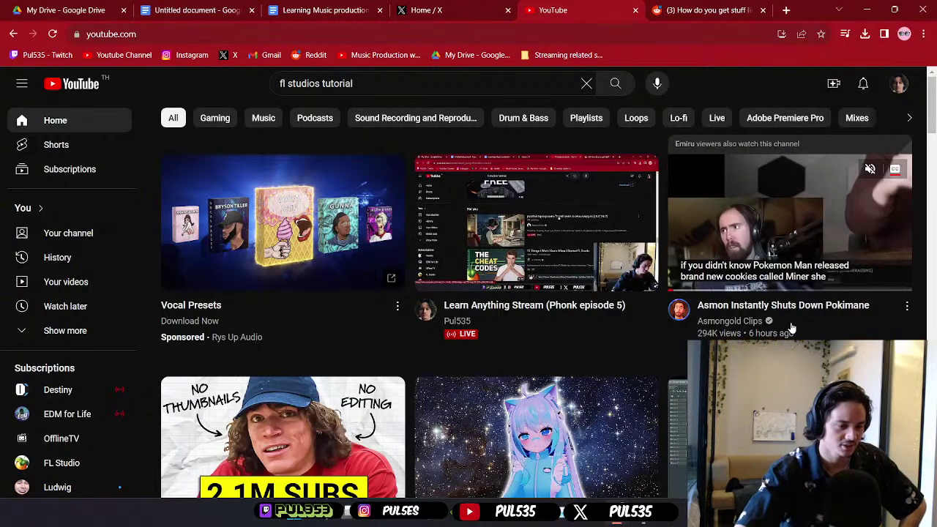
mouse_move(730, 260)
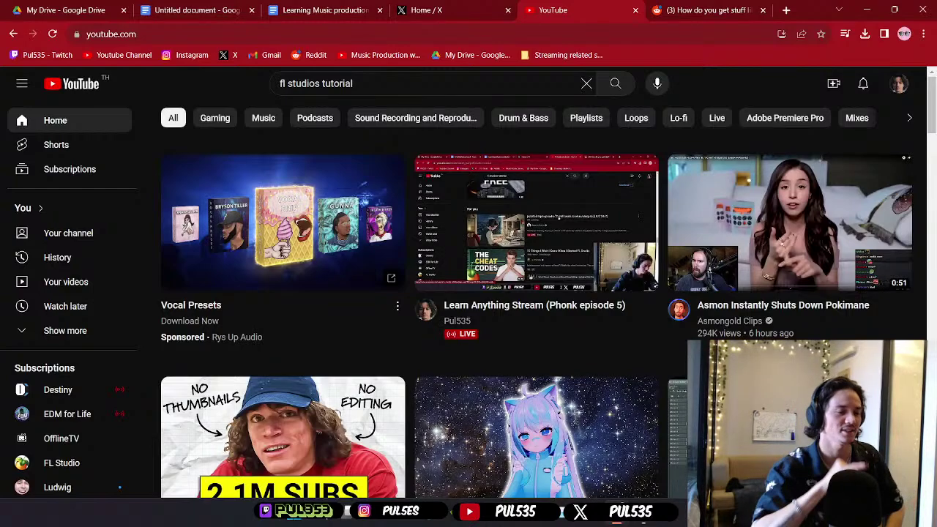
click(785, 237)
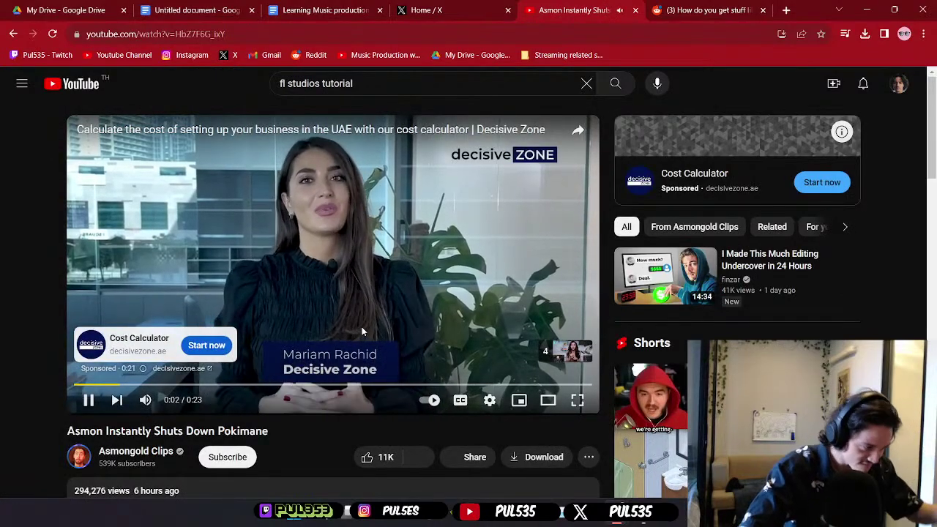
click(551, 354)
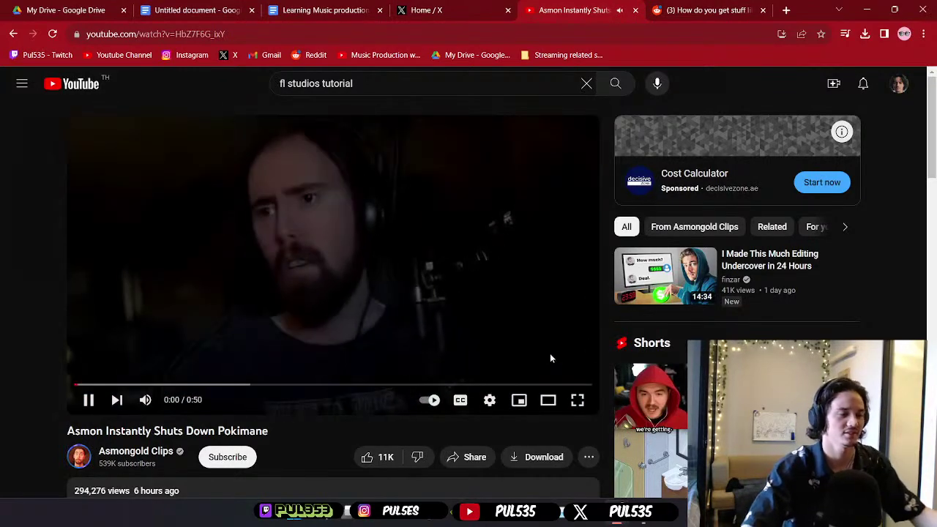
mouse_move(167, 401)
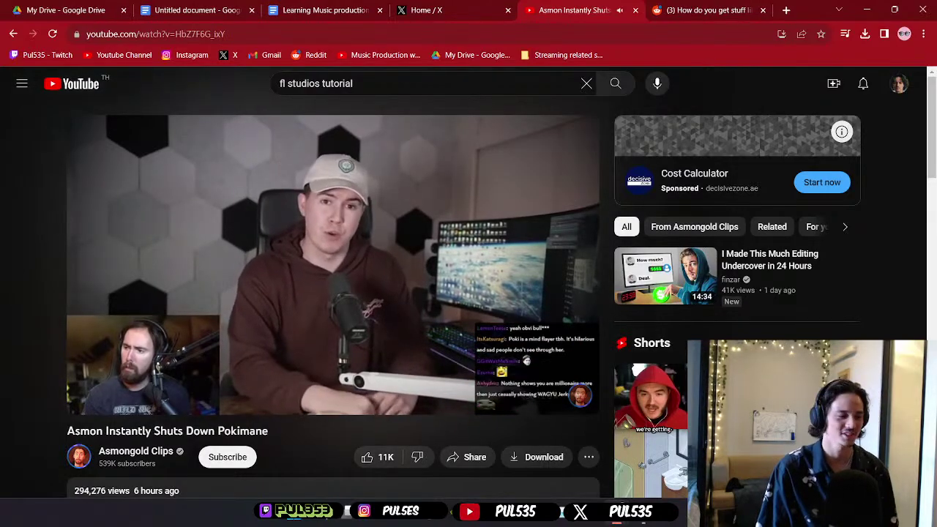
click(594, 231)
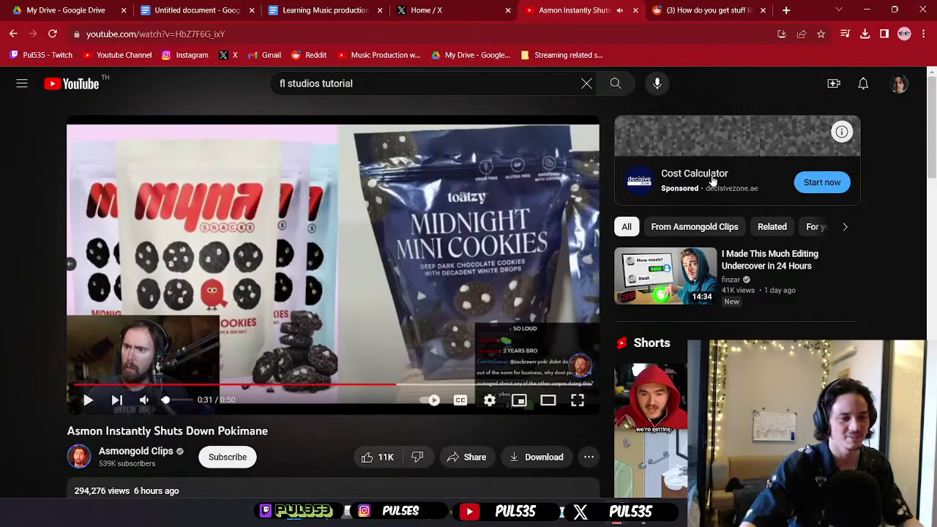
- Search Google for "is beef jerky healthy" in a new tab
click(787, 11)
click(676, 35)
text(is b)
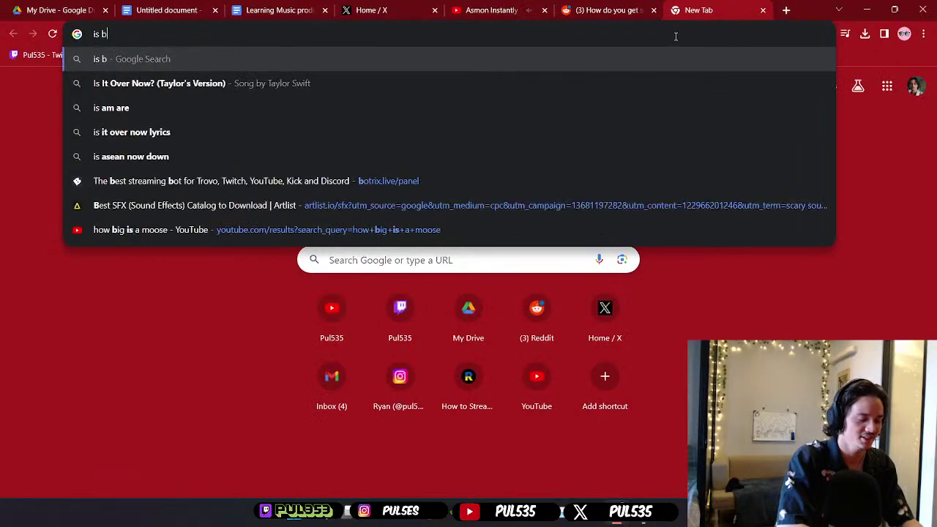
text(eef jer)
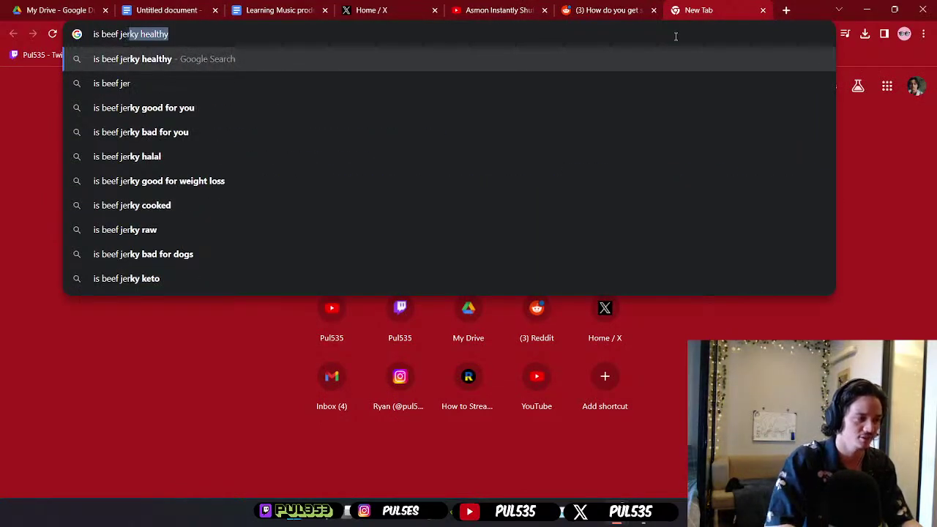
key(Return)
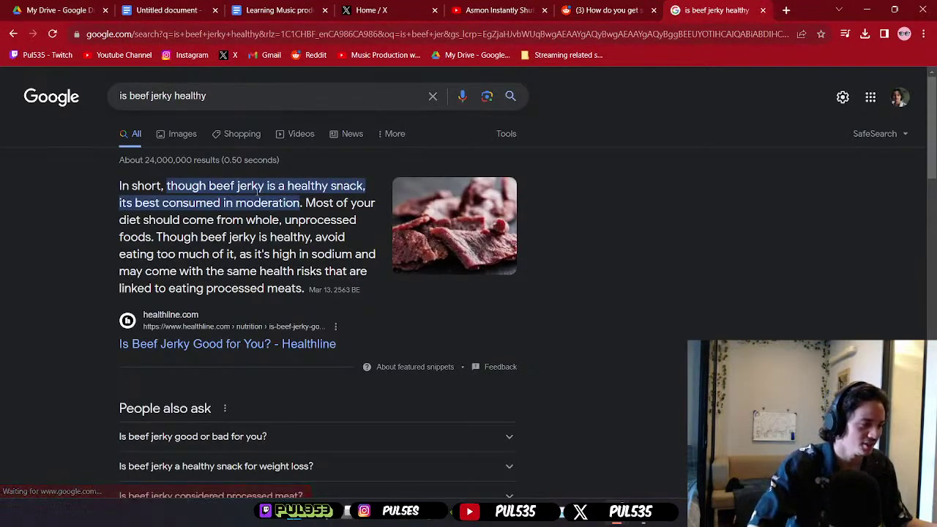
- Read the featured answer on beef jerky, highlight its passage about sodium, and clear the selection
drag(290, 186, 308, 205)
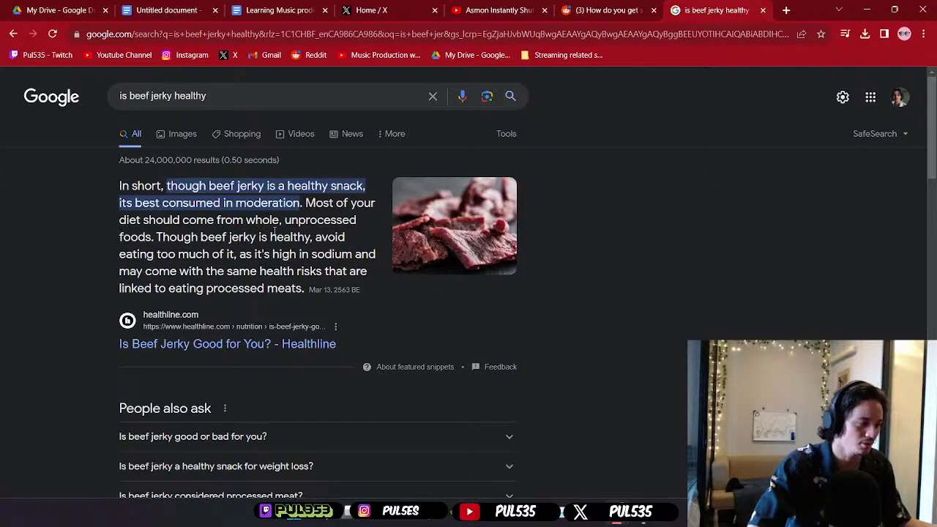
drag(136, 254, 375, 256)
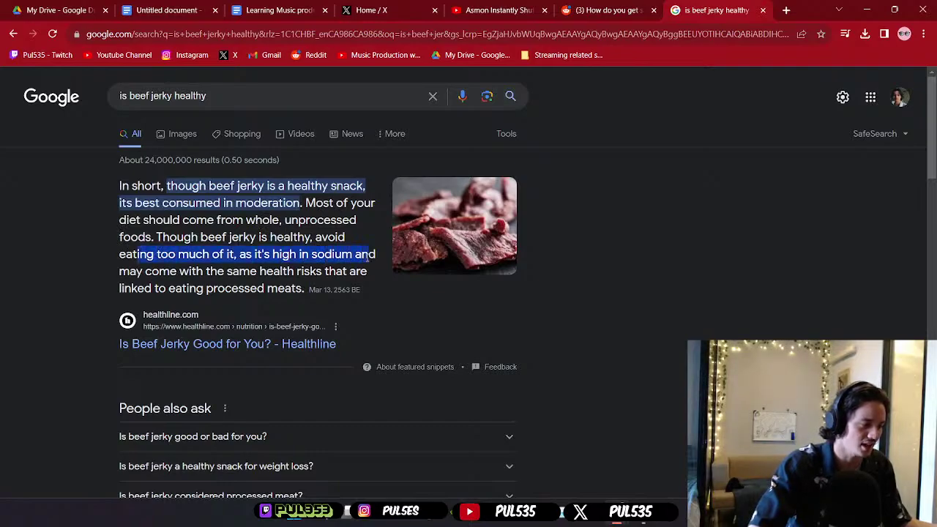
click(362, 258)
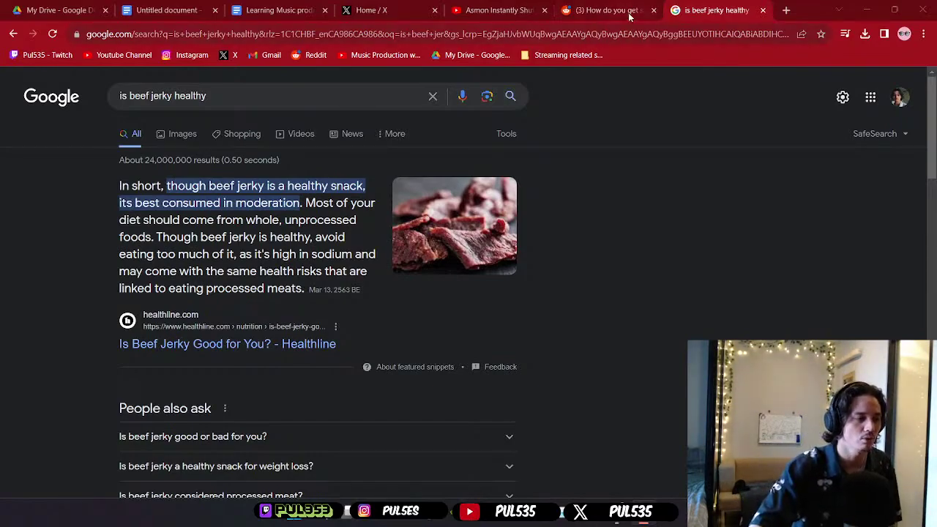
- Search Google for "209 baht to usd" in another new tab
mouse_move(627, 15)
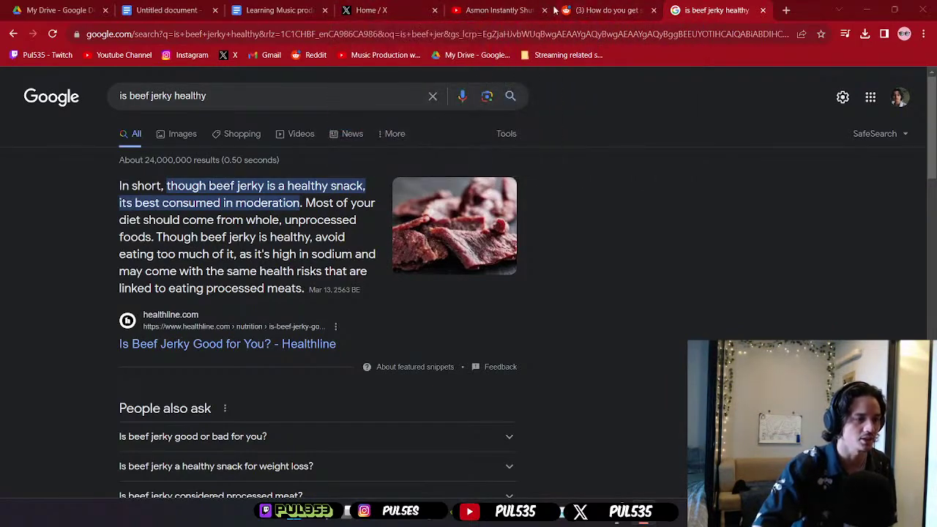
mouse_move(170, 16)
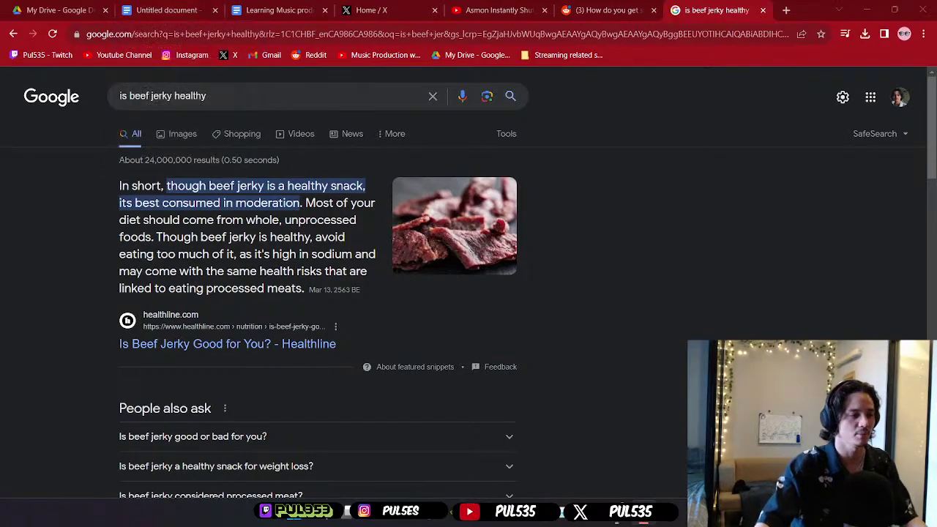
click(786, 10)
click(741, 29)
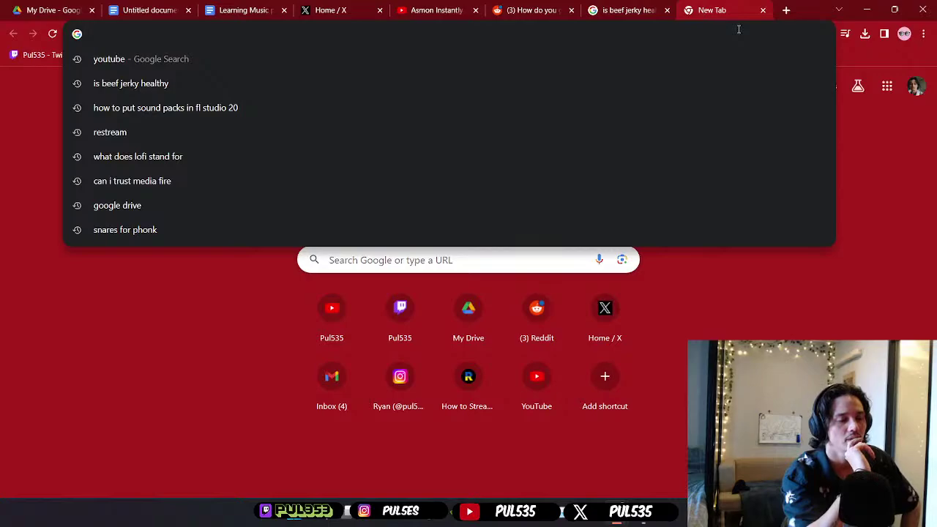
text(209)
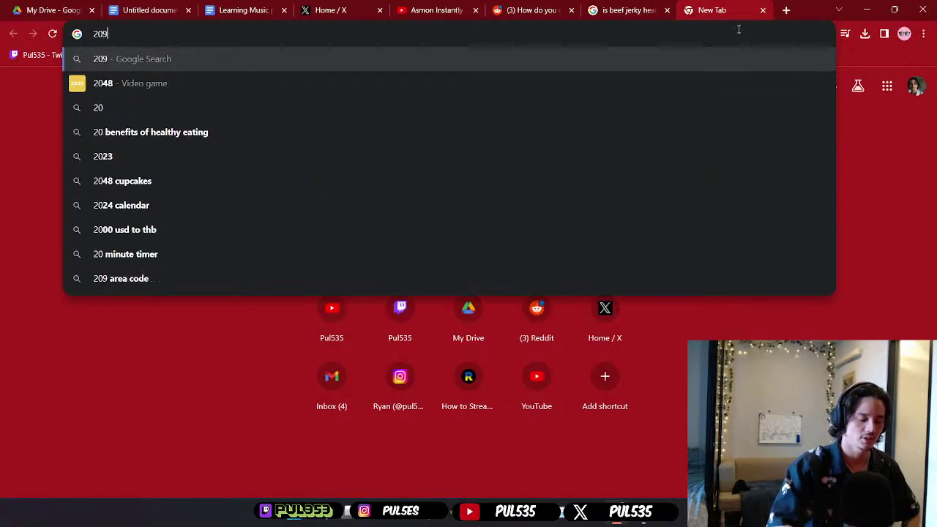
text( baht)
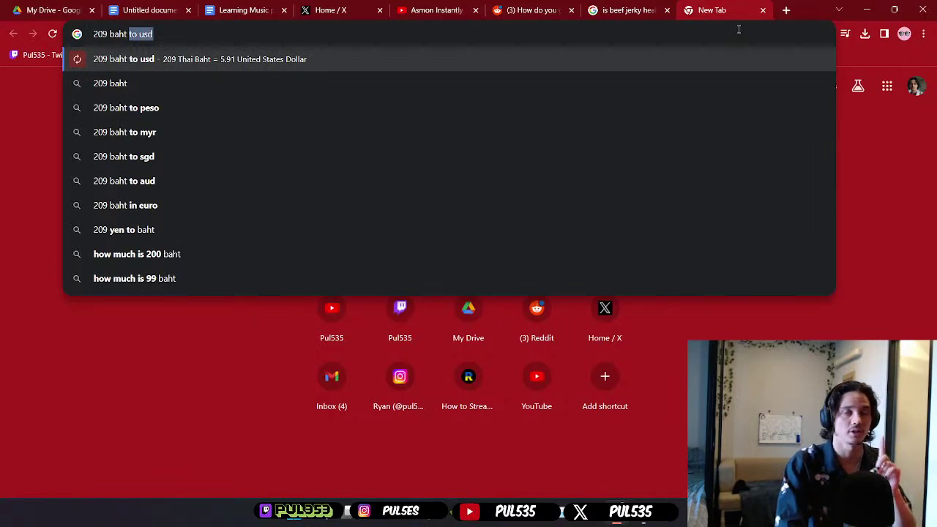
key(Return)
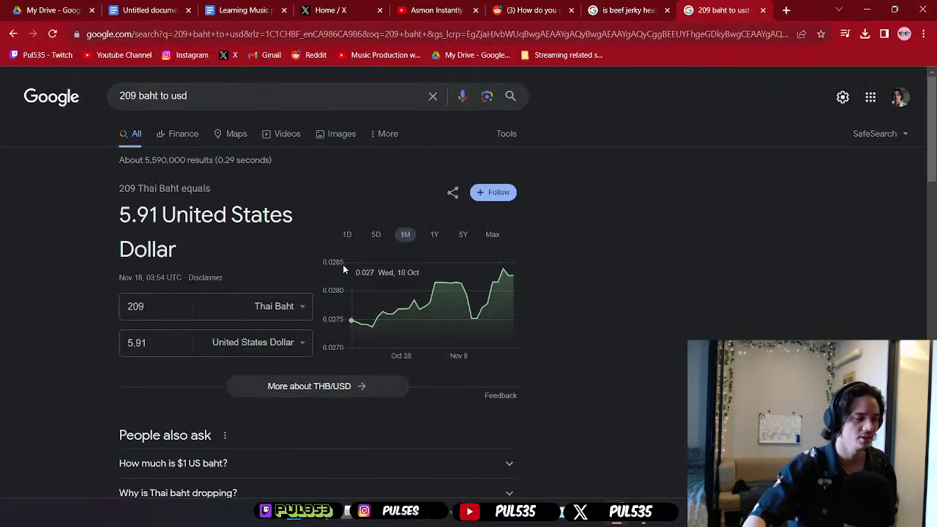
- Highlight the converted US dollar amount in the currency result and clear the selection
drag(120, 214, 293, 215)
click(178, 253)
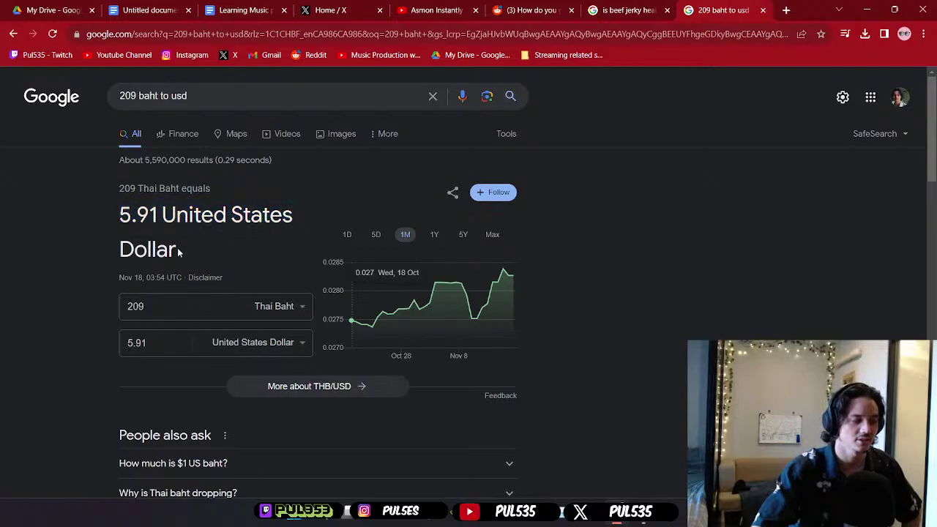
drag(178, 253, 104, 224)
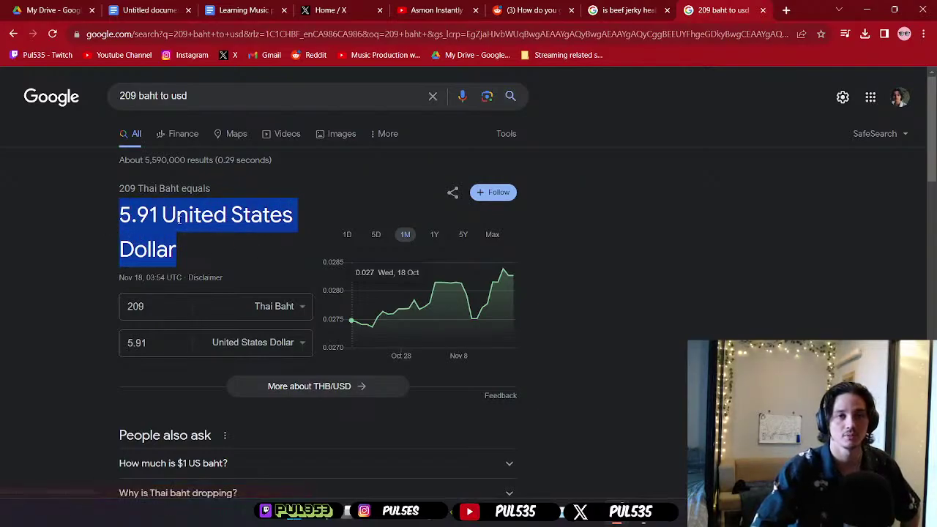
click(86, 194)
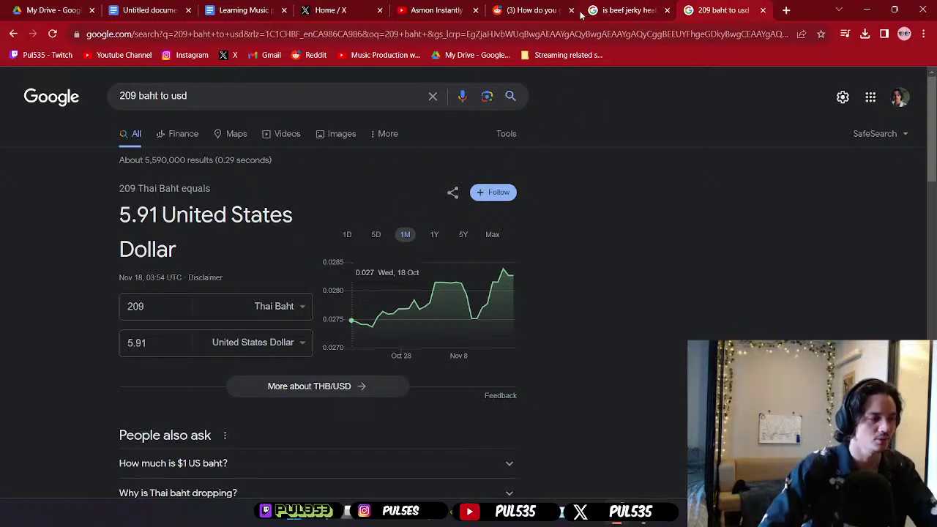
- Close the currency conversion tab, return to the paused Asmongold Clips video, and play it to the end
mouse_move(546, 24)
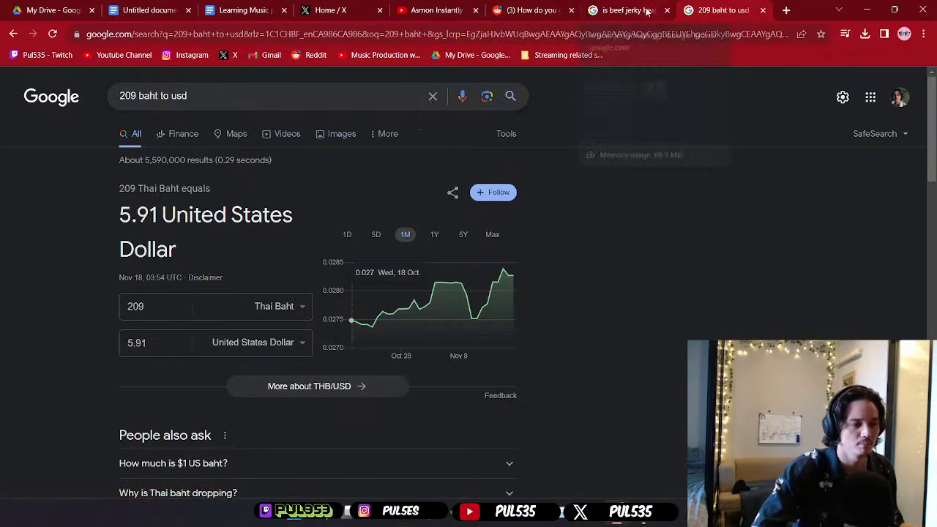
click(694, 12)
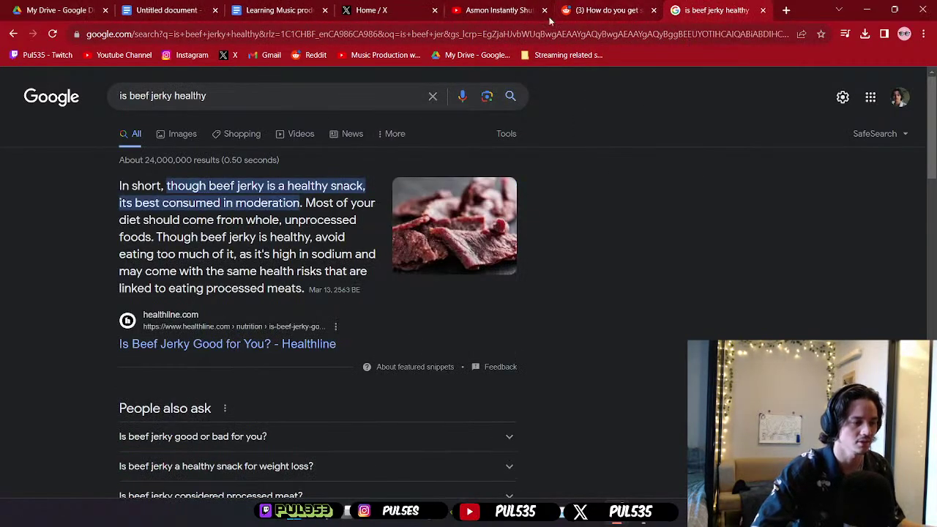
click(505, 12)
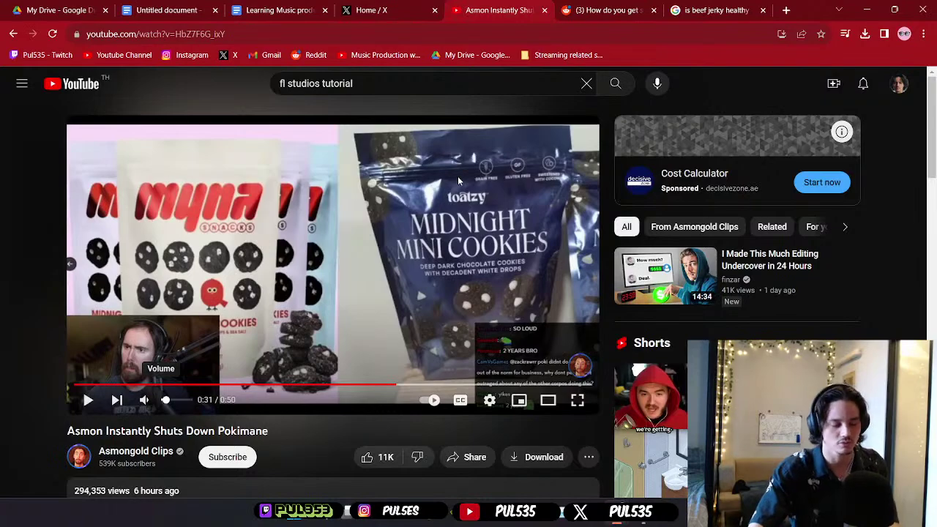
click(415, 216)
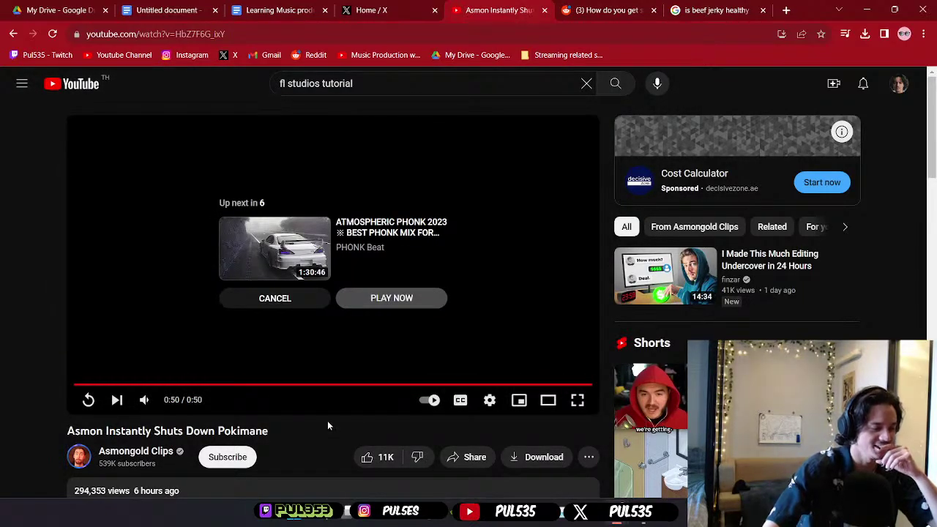
- Read the video's comments, highlight part of the one about scams, and go back to the YouTube homepage
scroll(328, 420, down, 4)
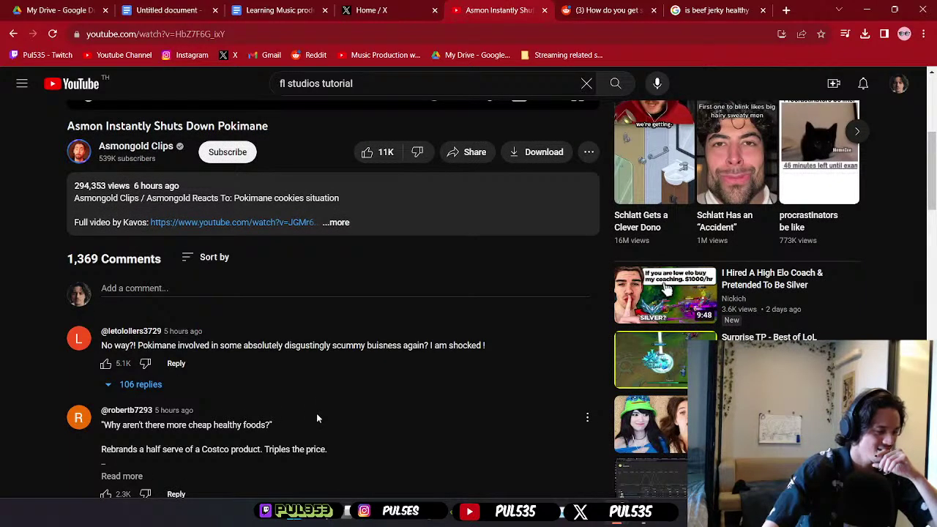
scroll(317, 418, down, 3)
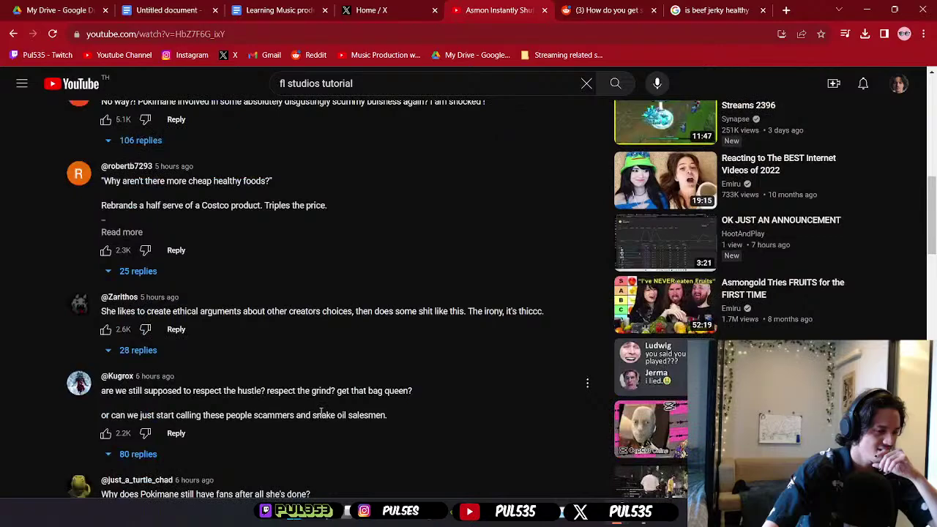
scroll(323, 414, down, 3)
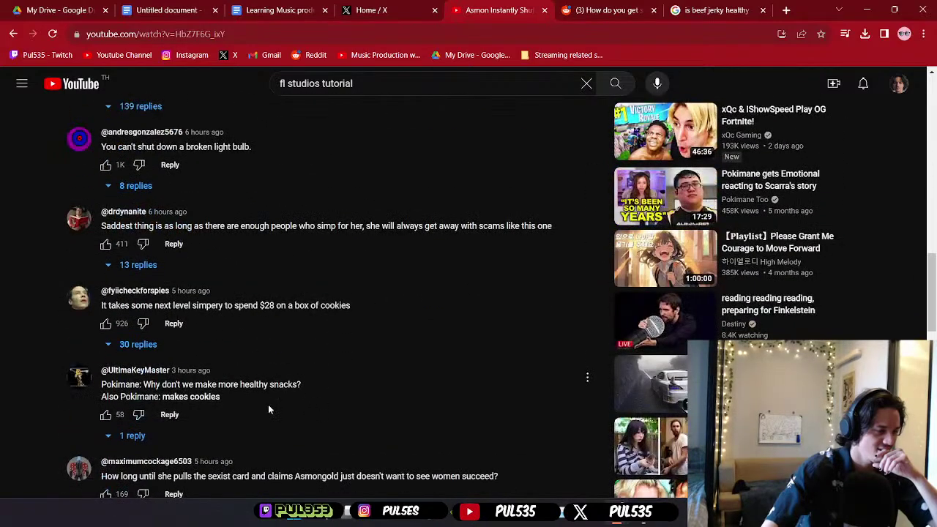
drag(319, 225, 558, 232)
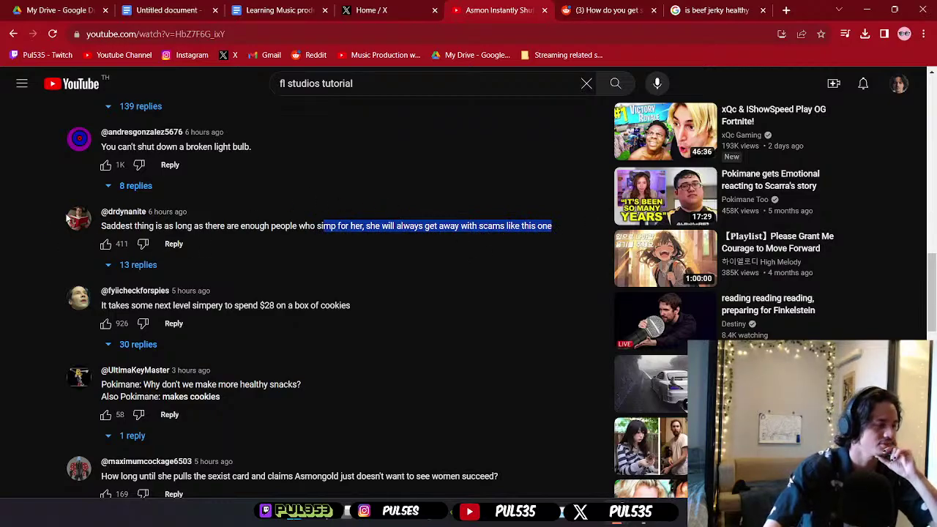
click(74, 85)
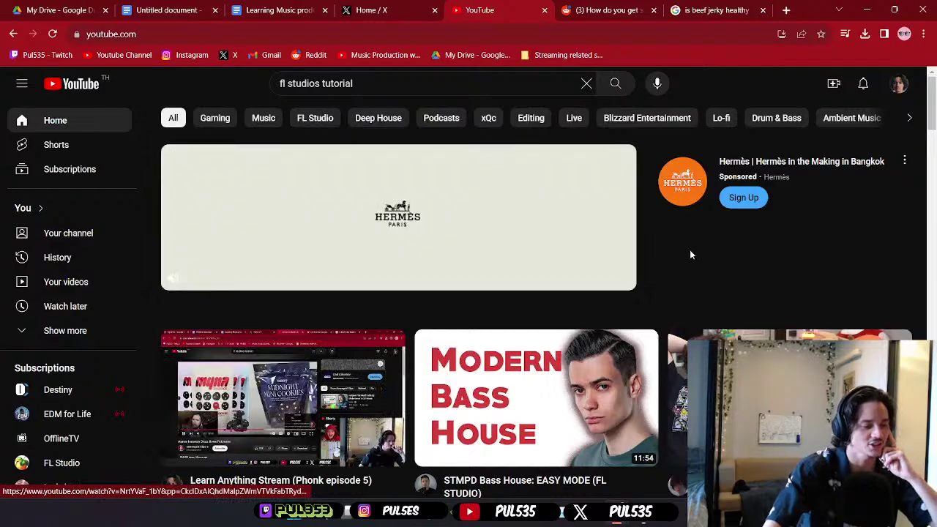
- Browse the YouTube homepage recommendations, open the video "clips that made Kai Cenat famous", and skip its ad
scroll(692, 291, down, 1)
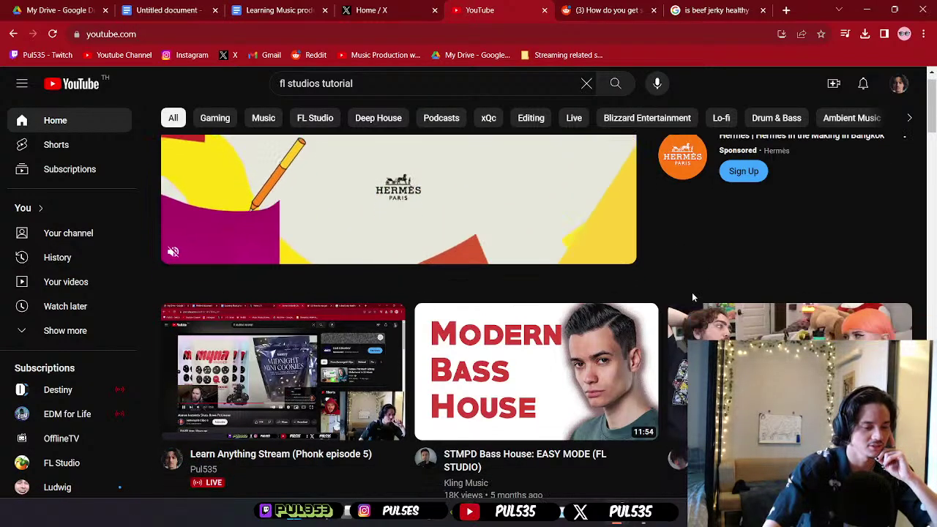
scroll(691, 292, down, 1)
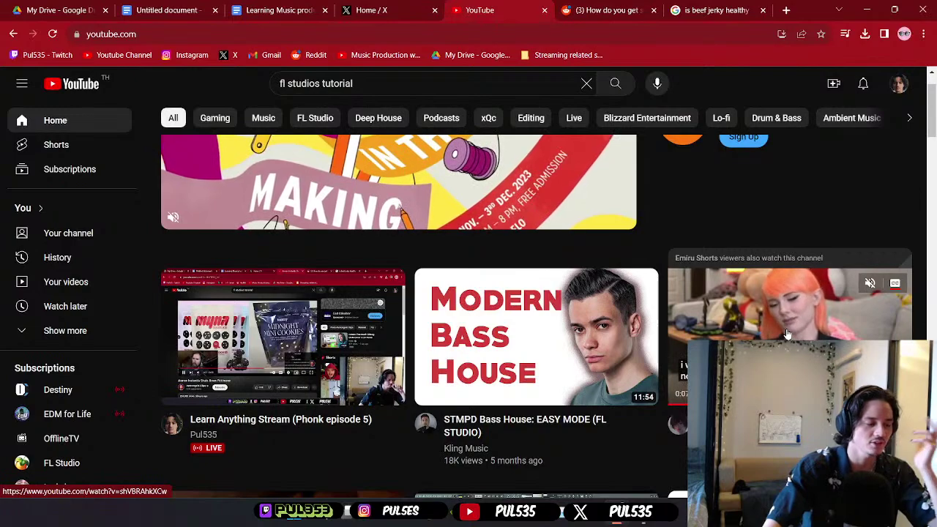
scroll(787, 335, down, 3)
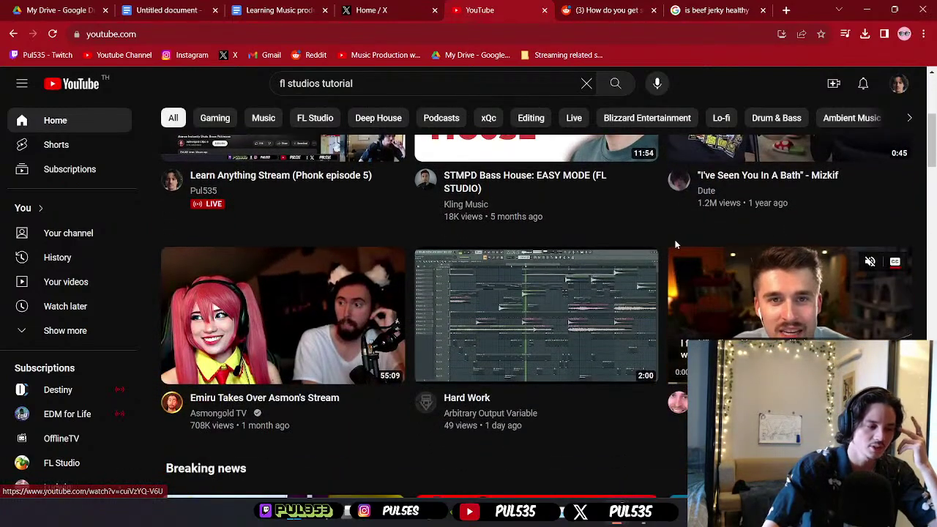
mouse_move(253, 328)
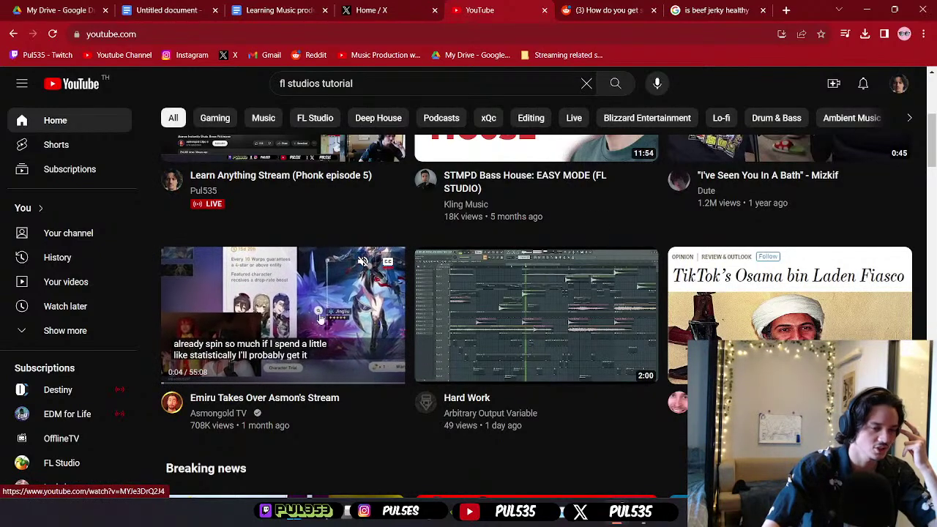
mouse_move(842, 176)
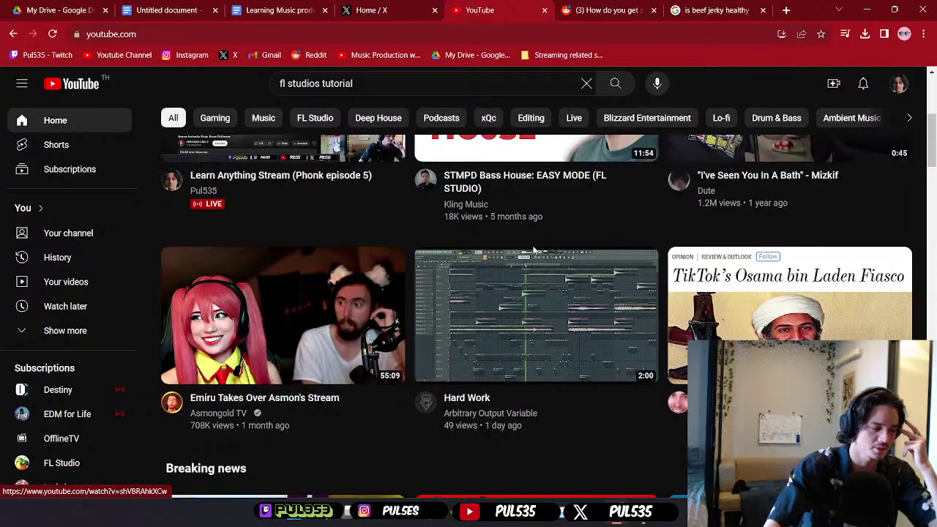
scroll(425, 255, down, 5)
scroll(428, 256, down, 3)
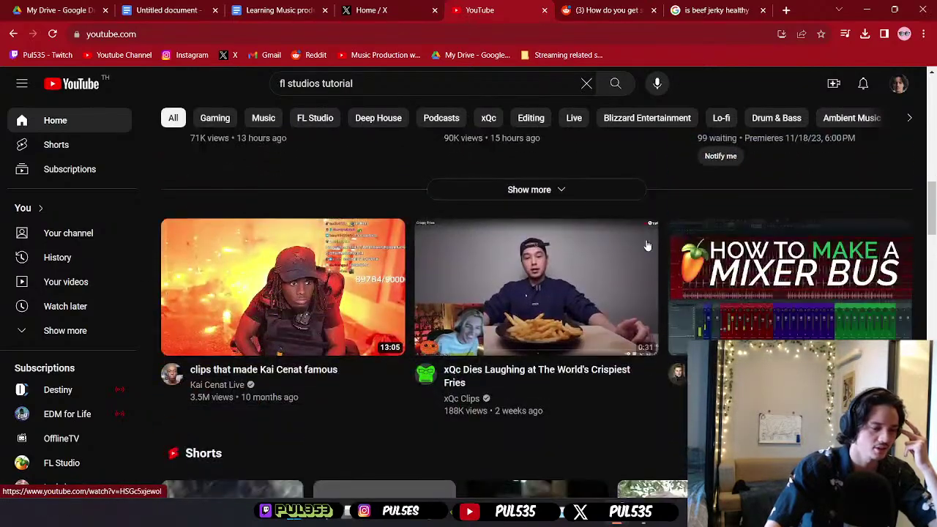
scroll(545, 236, down, 3)
scroll(546, 236, up, 3)
mouse_move(305, 335)
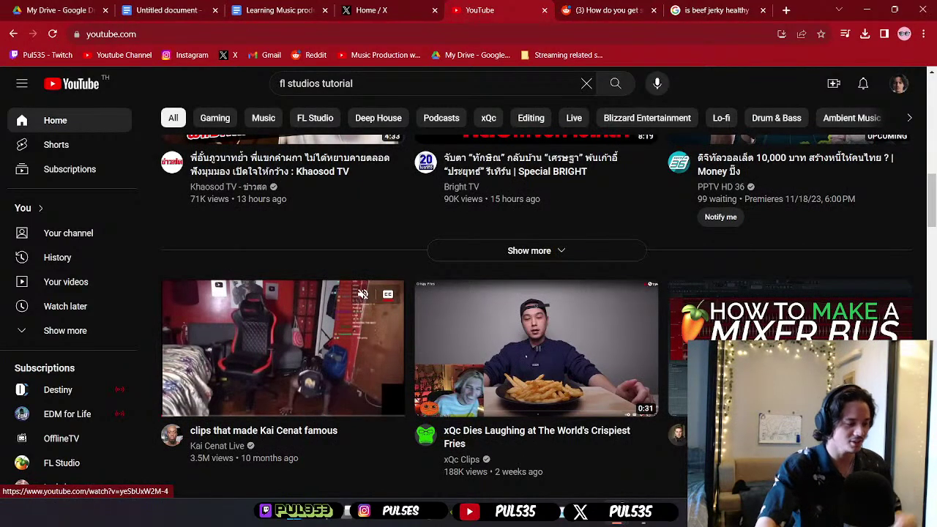
click(312, 311)
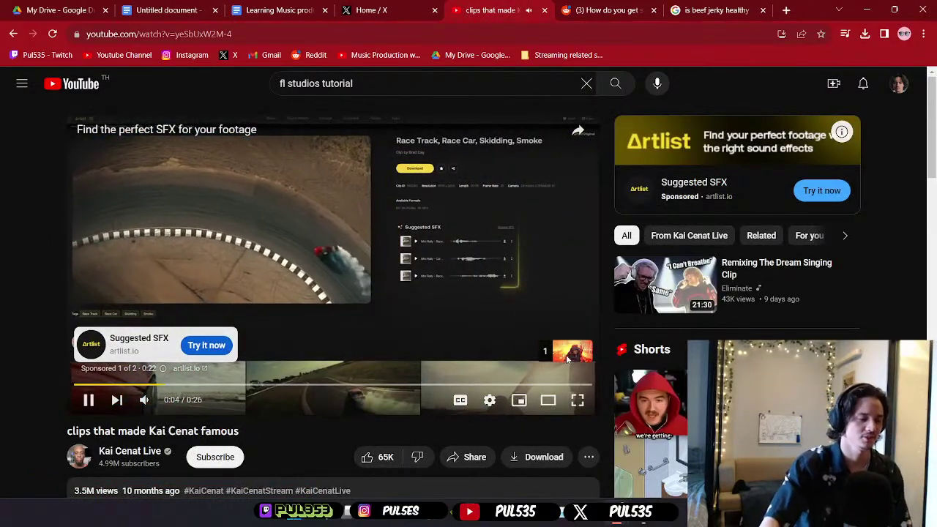
click(578, 352)
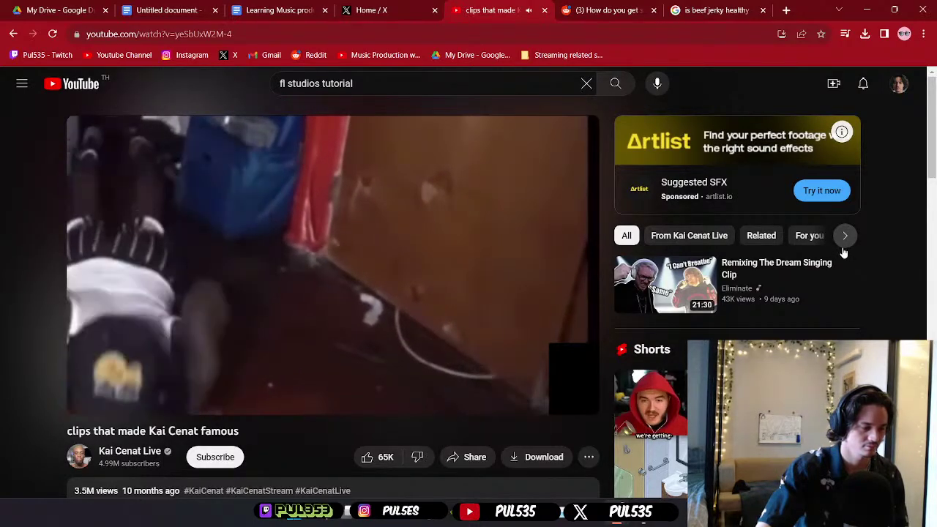
- Like the video and subscribe to the Kai Cenat Live channel
mouse_move(657, 295)
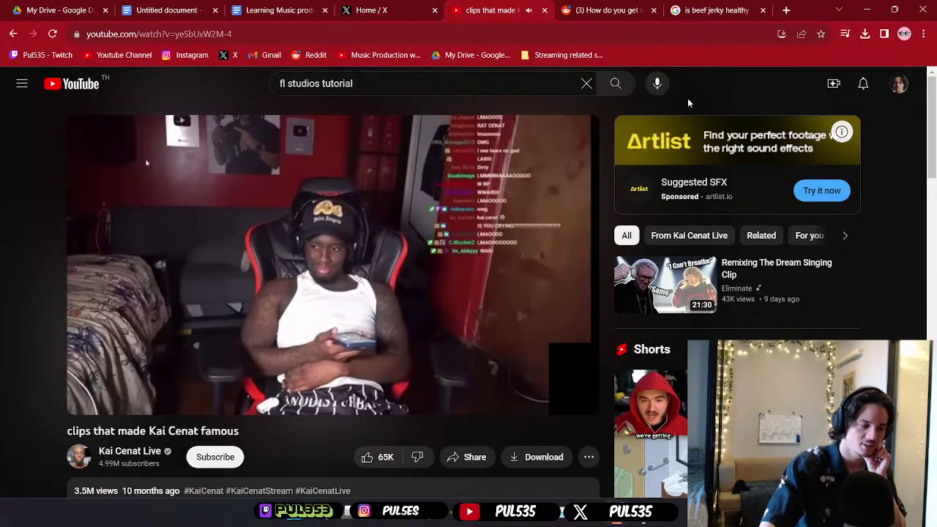
mouse_move(144, 399)
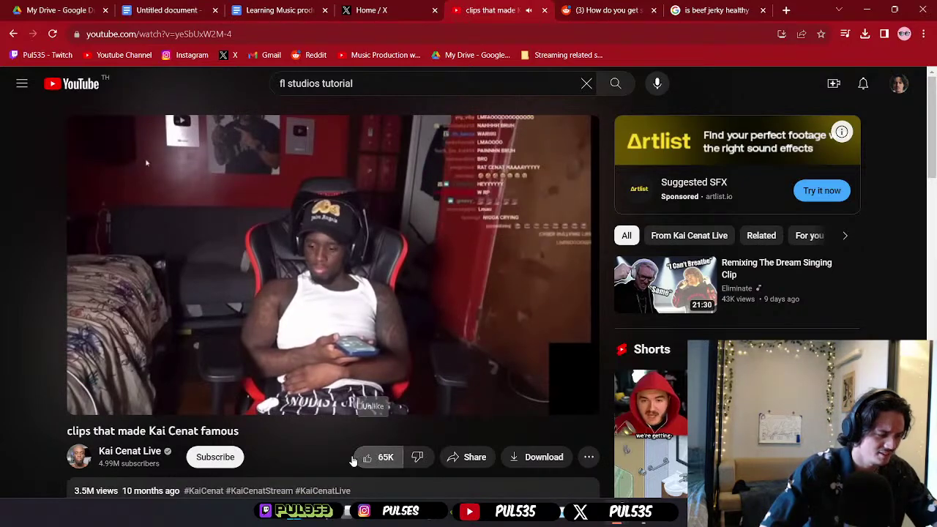
click(215, 456)
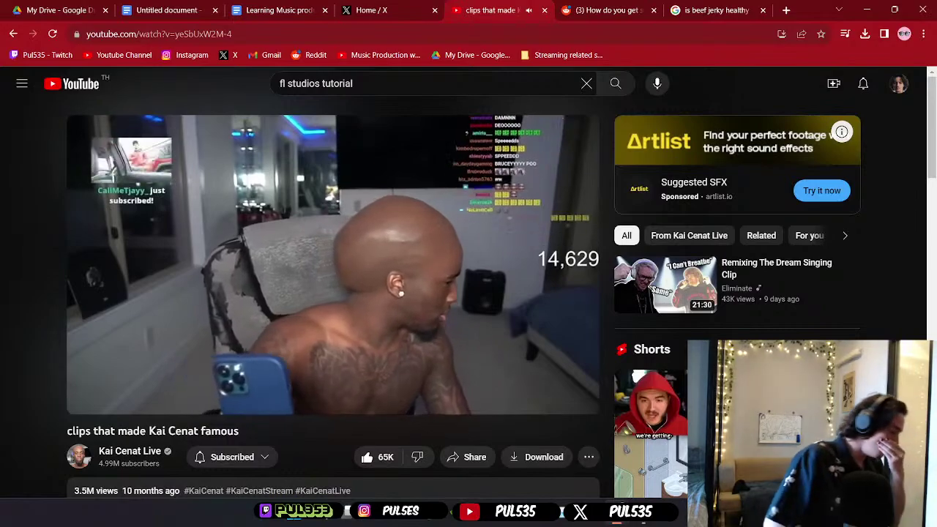
- Watch the Kai Cenat clips up to about 2:33, pausing and resuming once, and return to the YouTube homepage
mouse_move(470, 328)
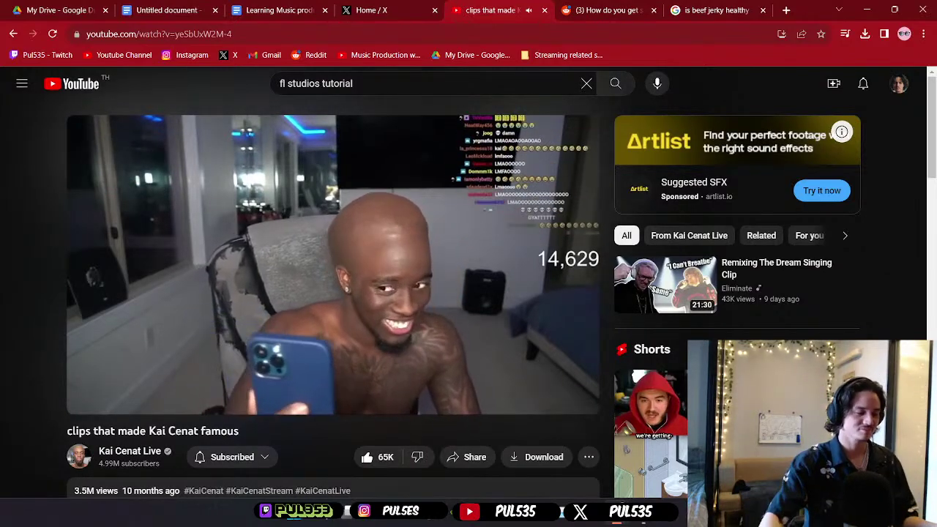
mouse_move(439, 312)
click(477, 315)
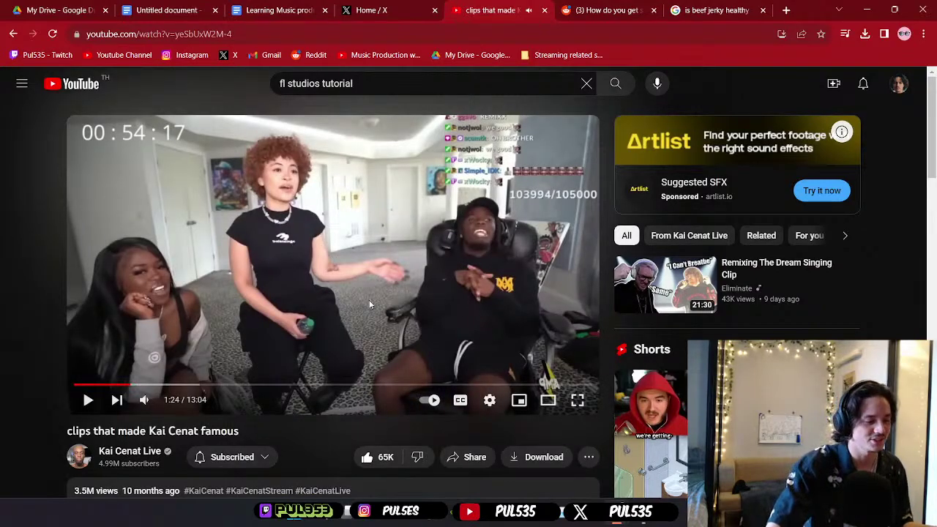
click(407, 272)
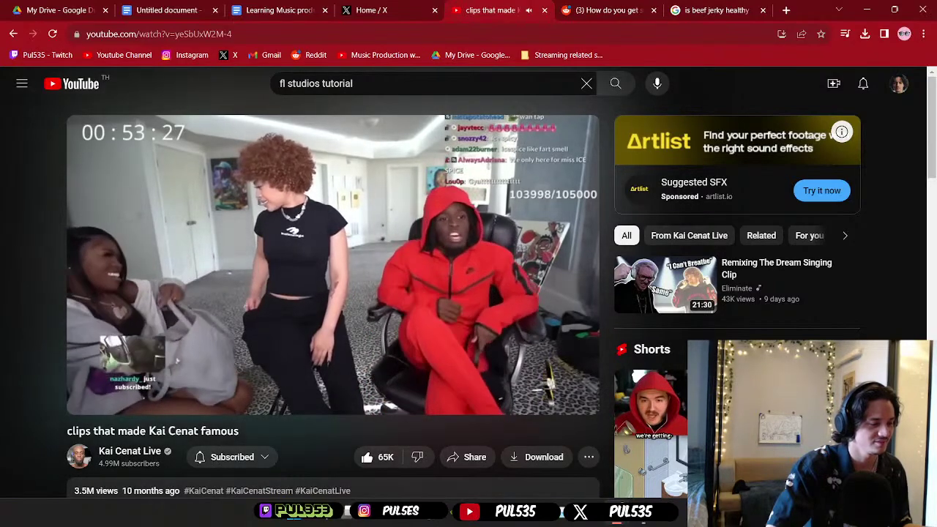
mouse_move(492, 298)
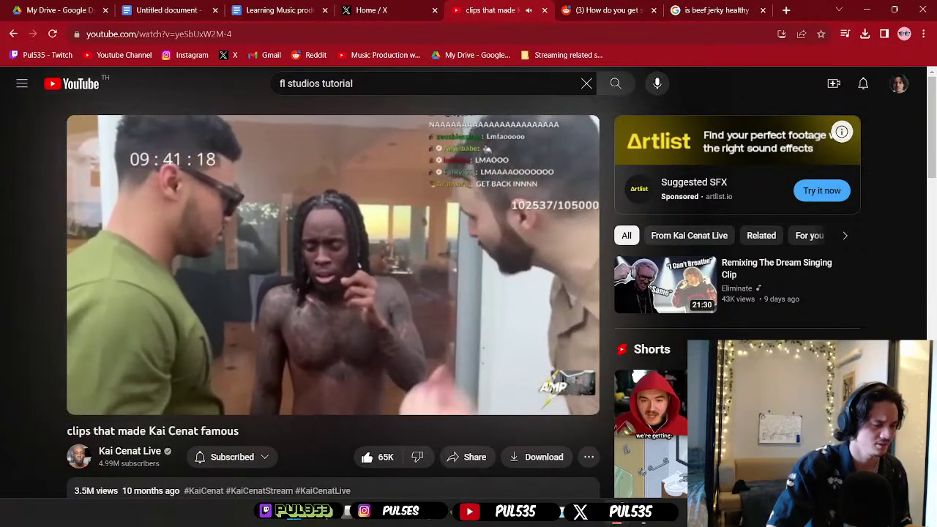
mouse_move(438, 291)
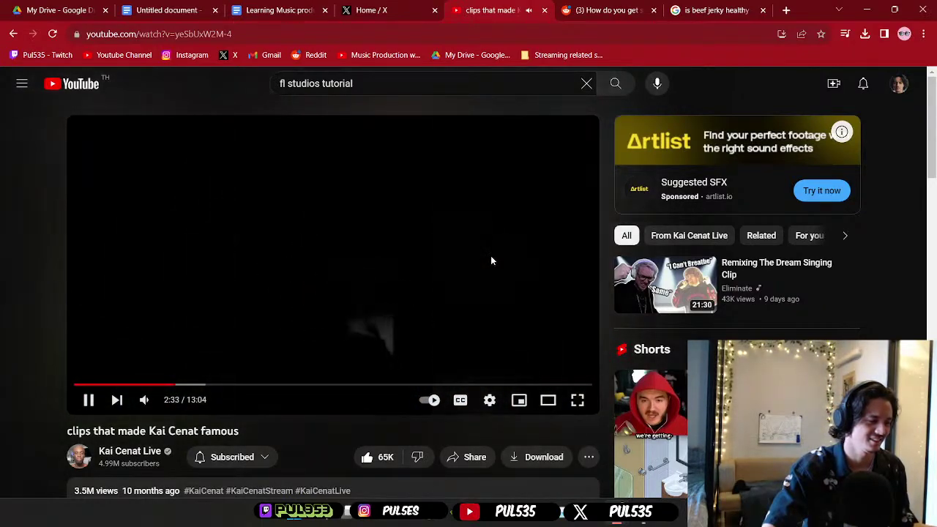
click(490, 260)
key(alt+Left)
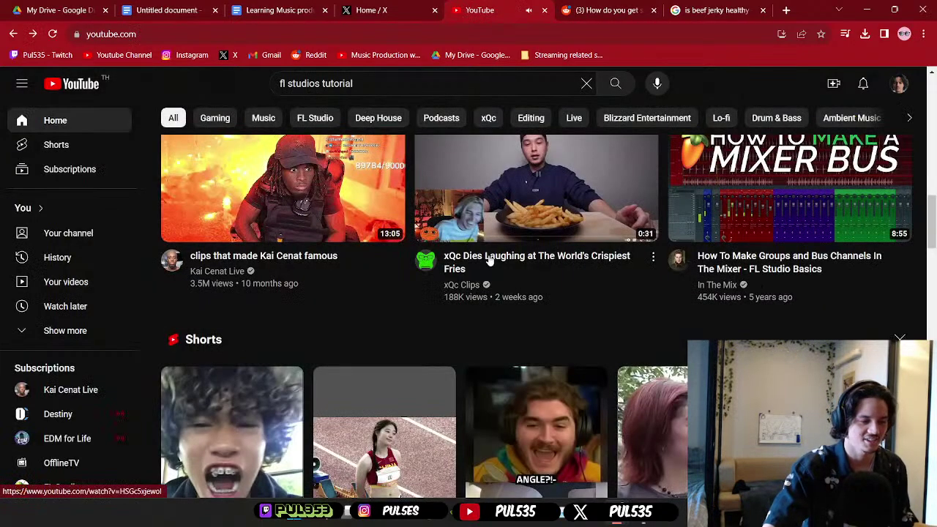
- Look through the Shorts and recommended videos further down the YouTube homepage feed for something else to watch
scroll(603, 278, down, 3)
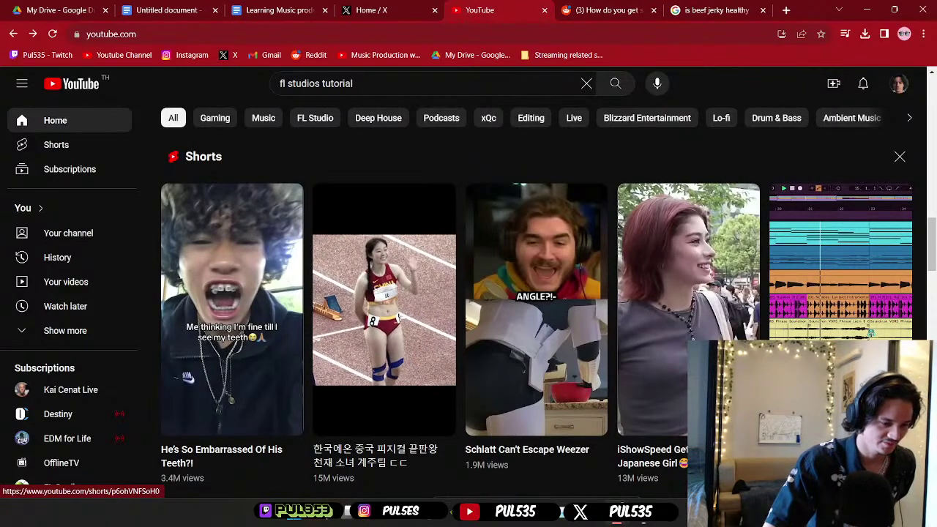
scroll(436, 327, down, 6)
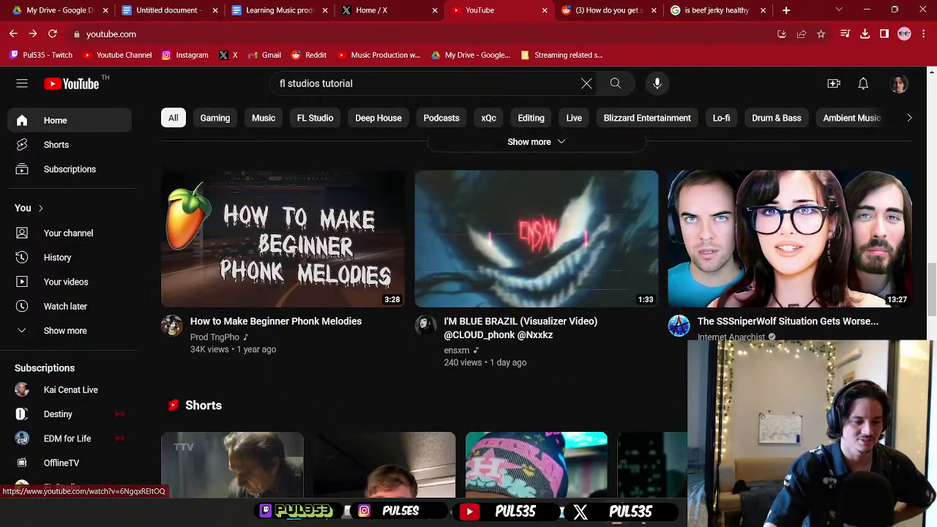
scroll(675, 387, up, 6)
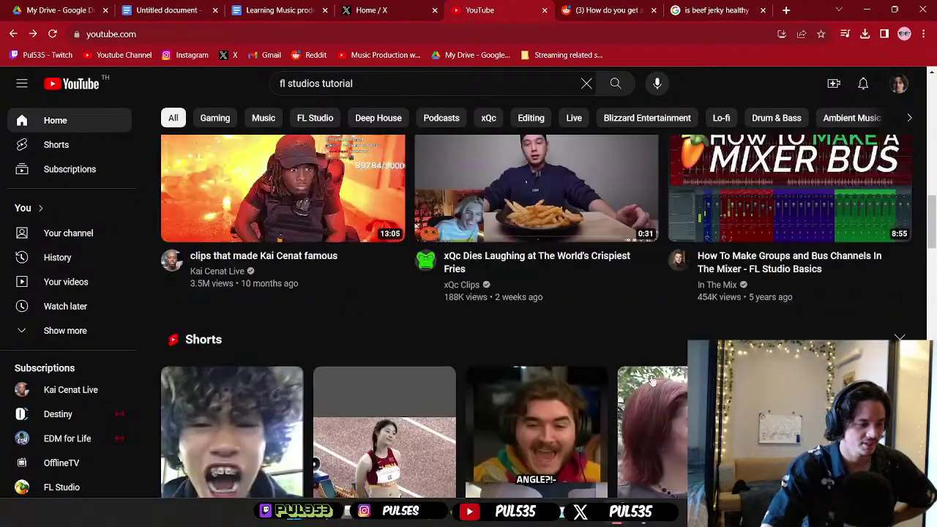
scroll(425, 376, down, 2)
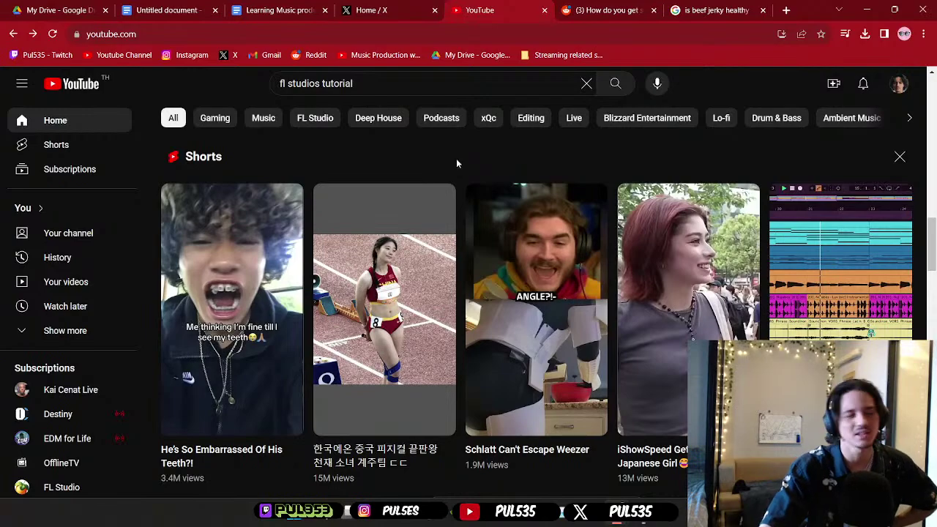
scroll(456, 158, up, 4)
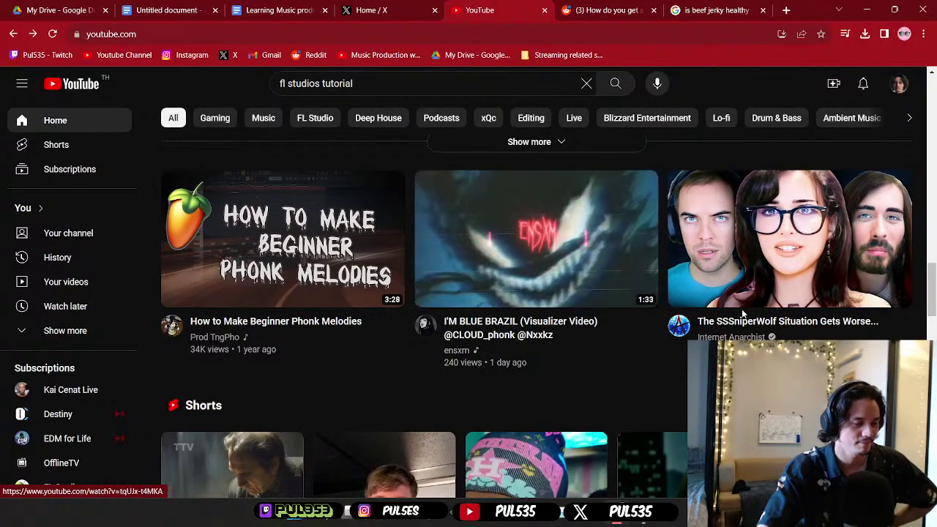
scroll(736, 311, down, 6)
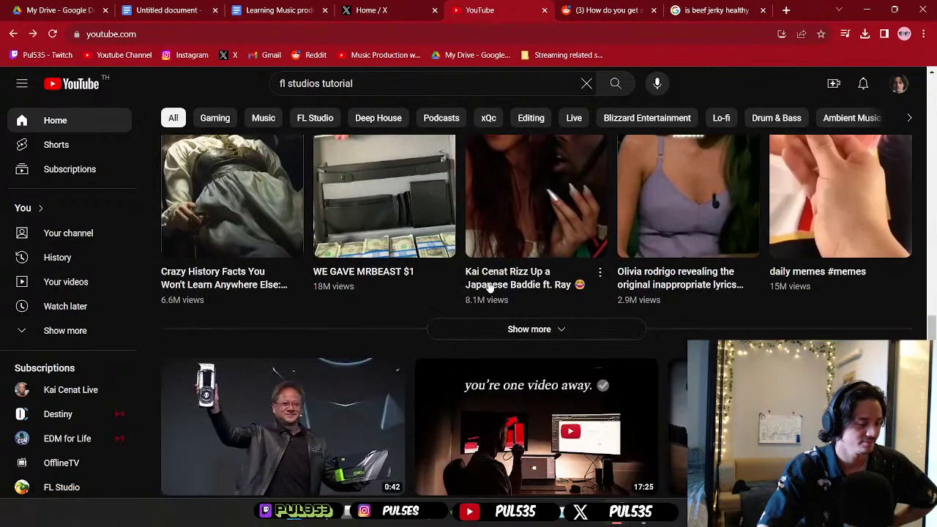
scroll(711, 311, up, 3)
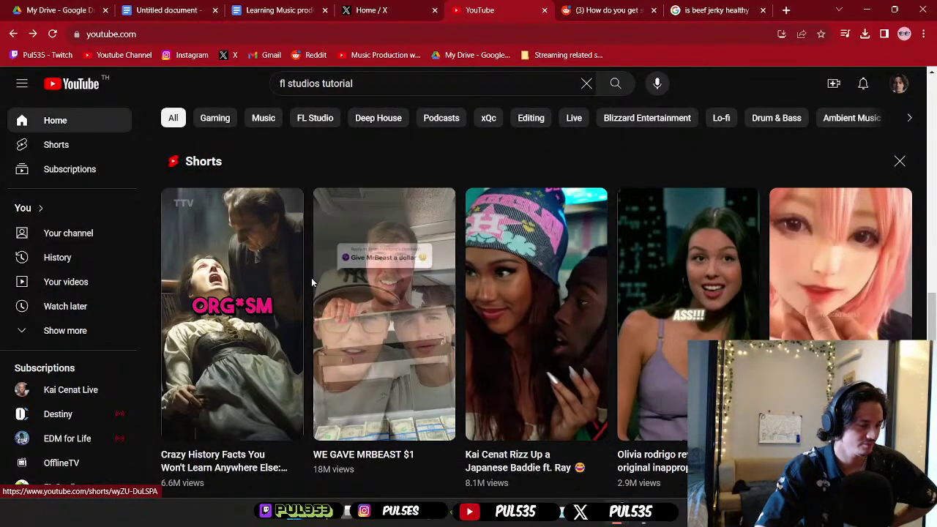
scroll(234, 279, down, 4)
scroll(585, 286, down, 2)
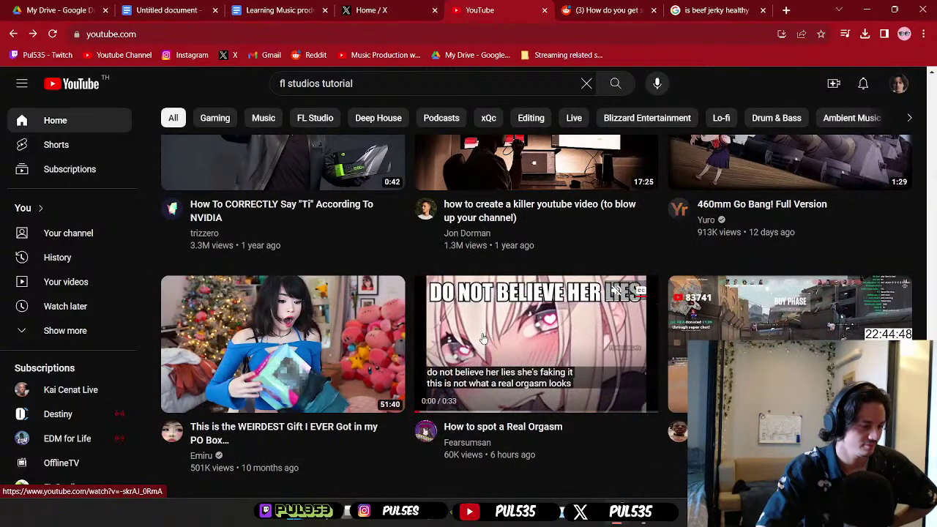
scroll(428, 337, down, 3)
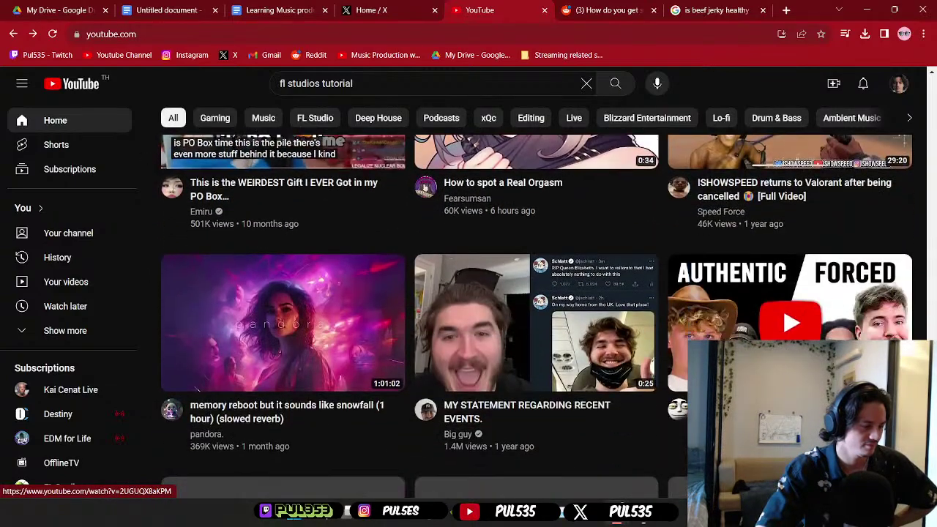
scroll(532, 250, down, 2)
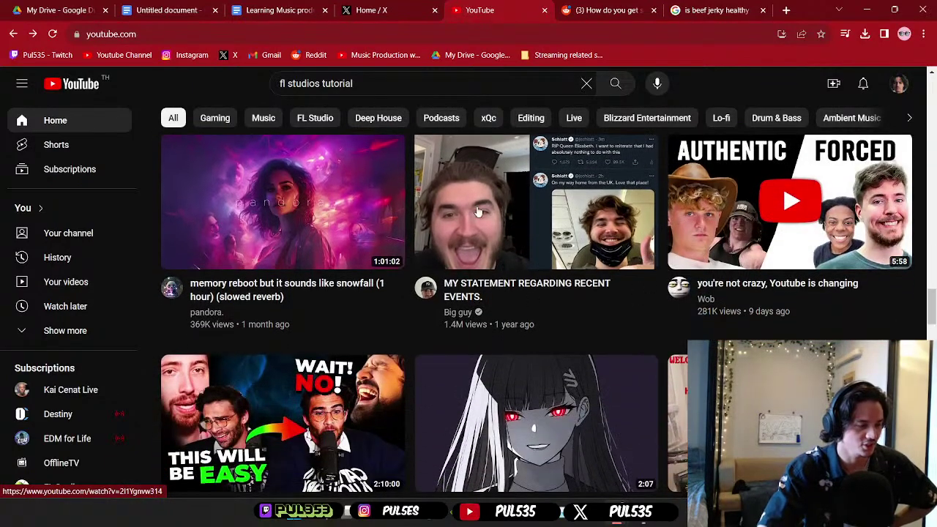
scroll(476, 285, down, 2)
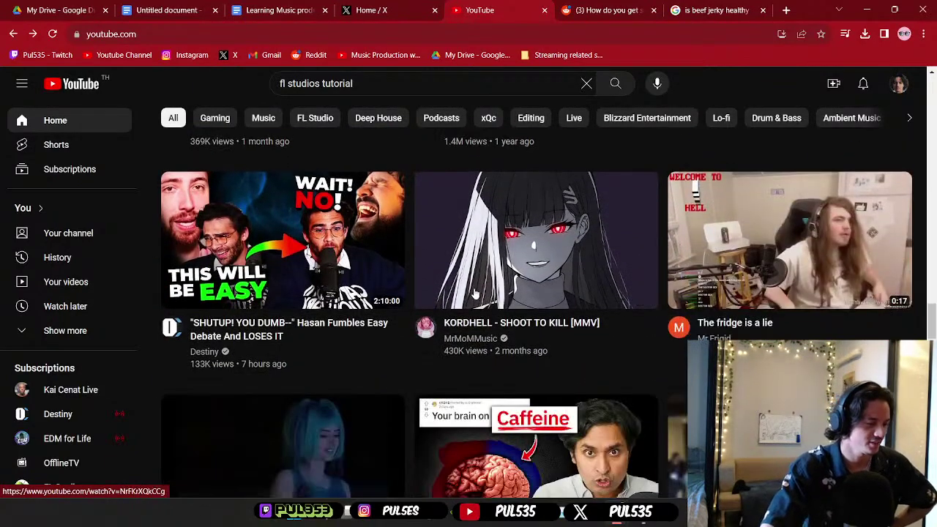
scroll(542, 272, down, 4)
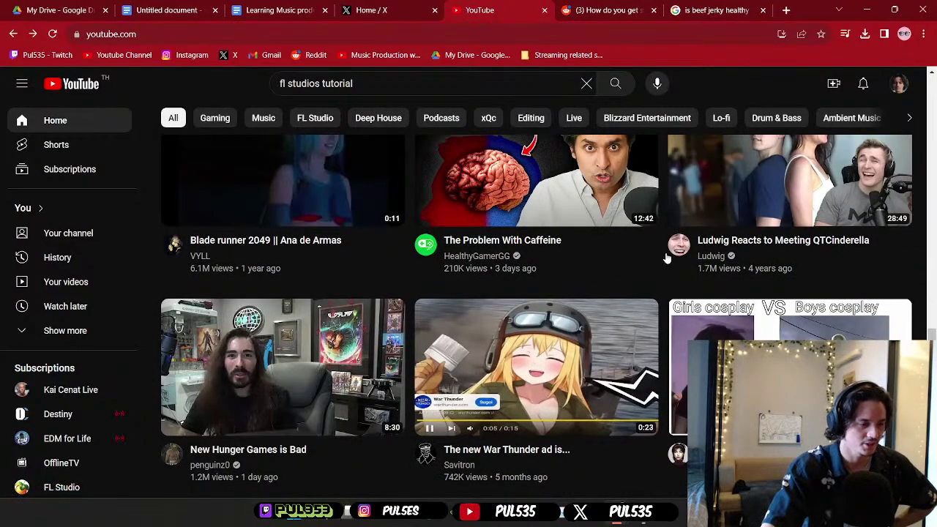
scroll(507, 297, up, 1)
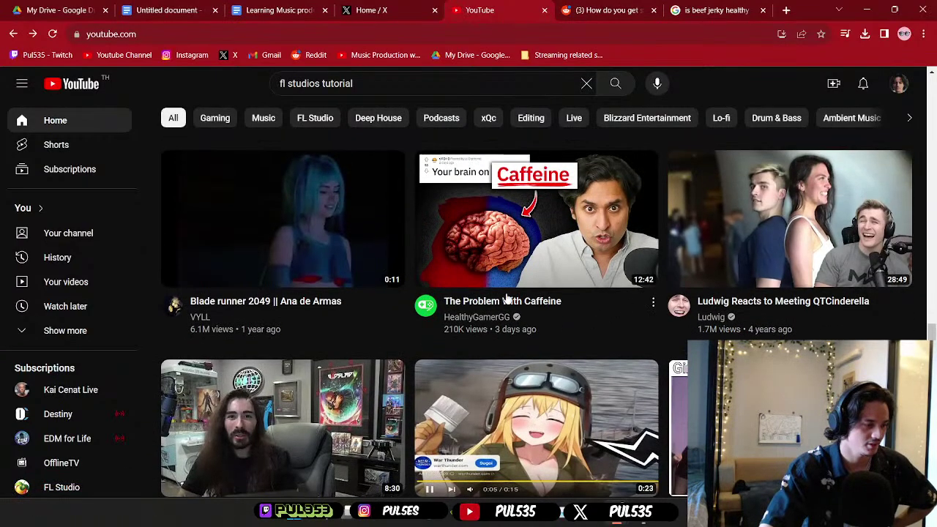
- Close the "is beef jerky healthy" search tab and go from the Reddit post on 808 cowbells to the Reddit home feed
click(706, 10)
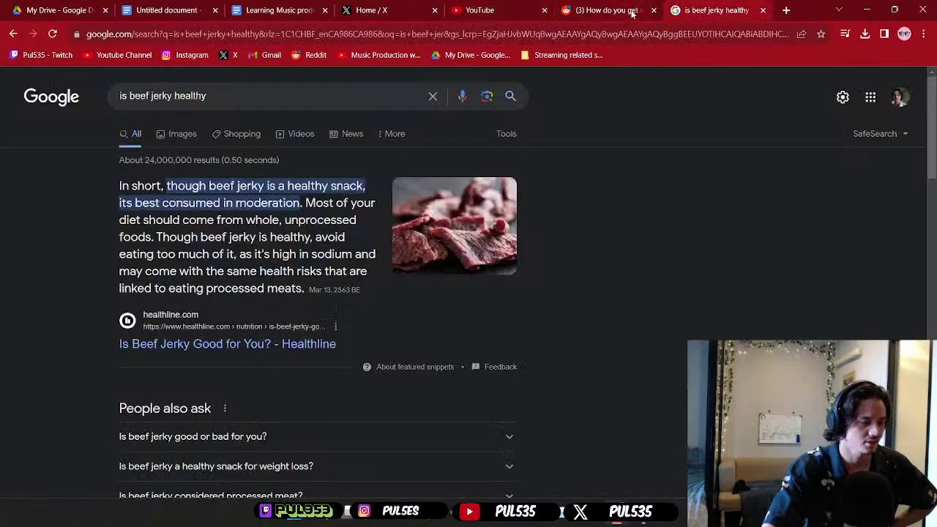
click(763, 10)
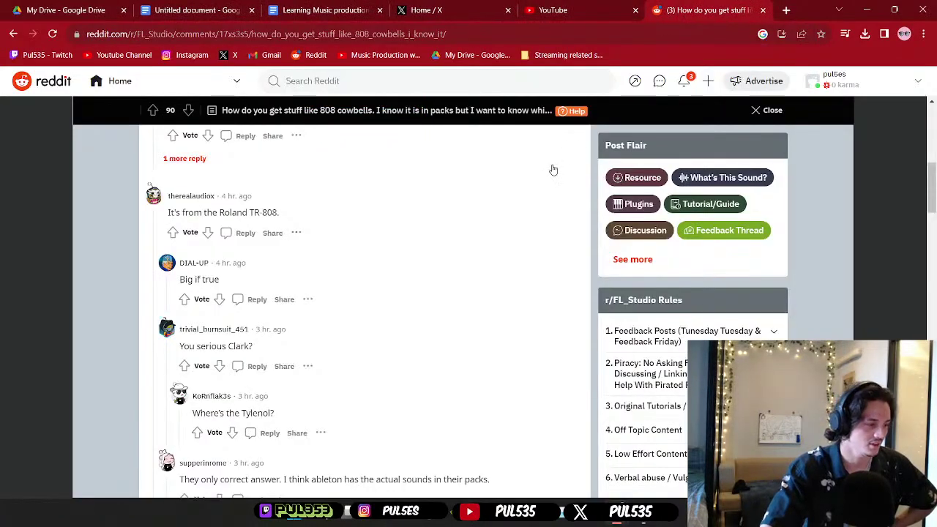
scroll(553, 170, up, 8)
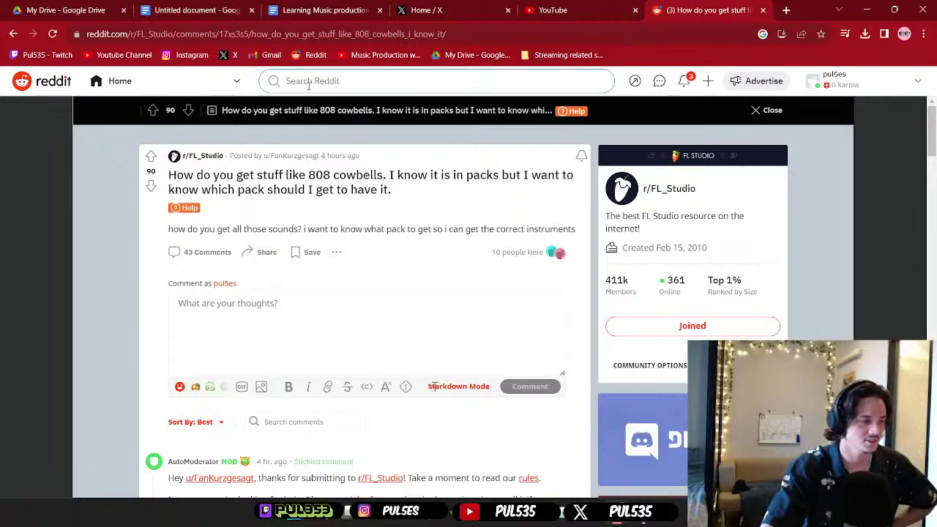
click(49, 86)
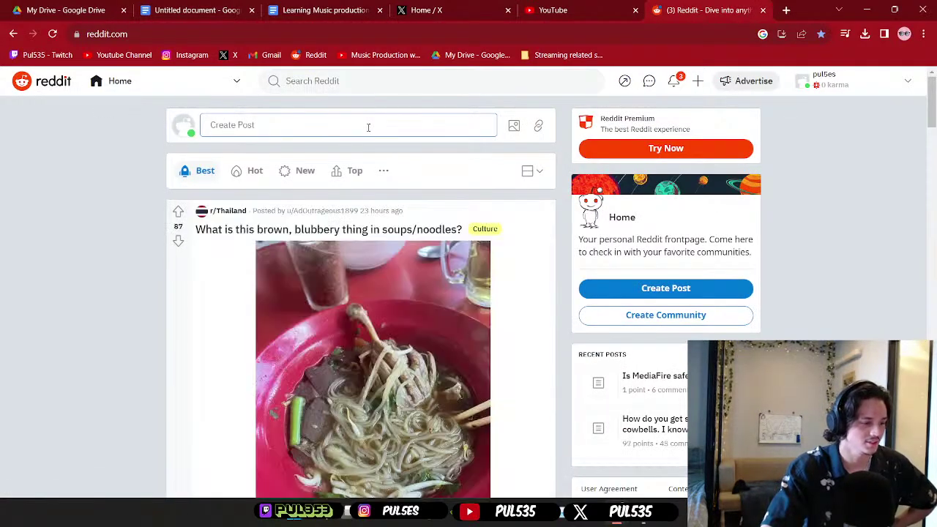
- Open the r/Thailand post "What is this brown, blubbery thing in soups/noodles?" from the Reddit home feed
scroll(369, 127, down, 1)
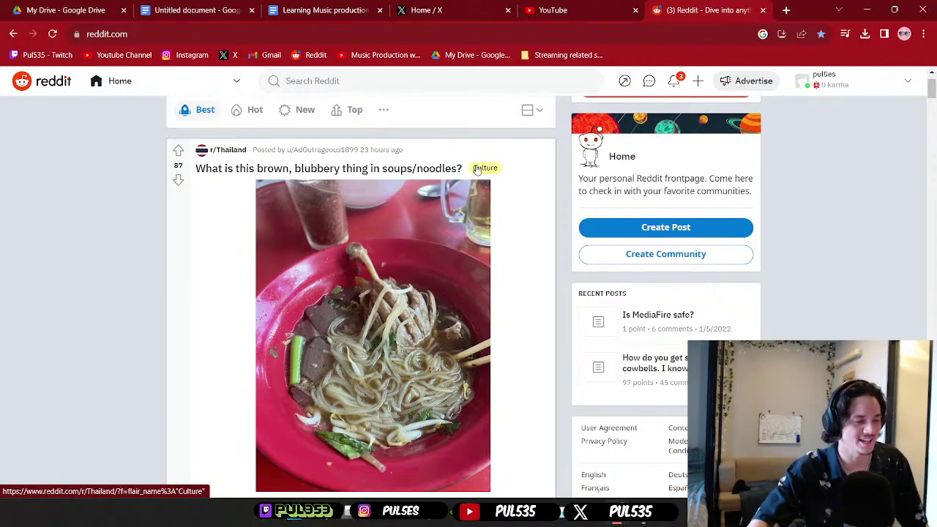
scroll(514, 195, down, 3)
click(217, 168)
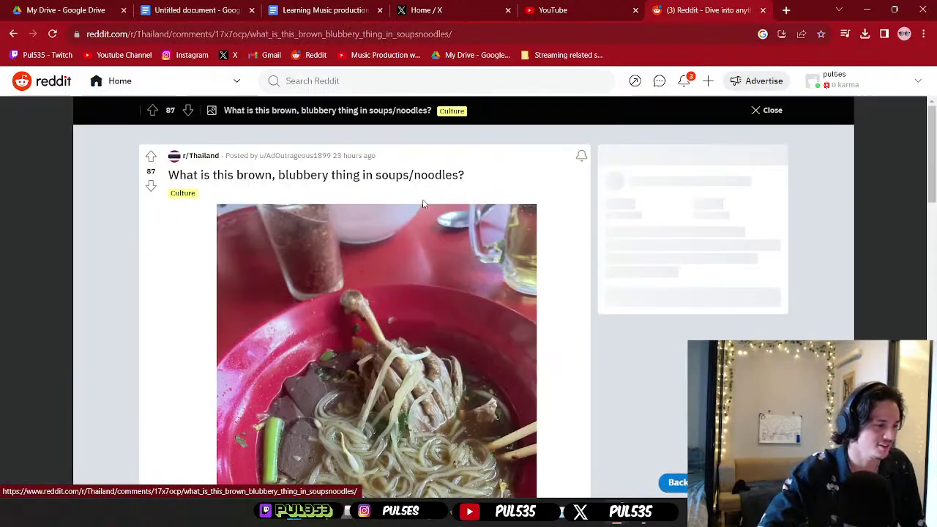
- Read the comments explaining the brown food in the noodle soup, look back at the photo, and close the post to return to the home feed
scroll(456, 211, down, 1)
scroll(456, 211, down, 10)
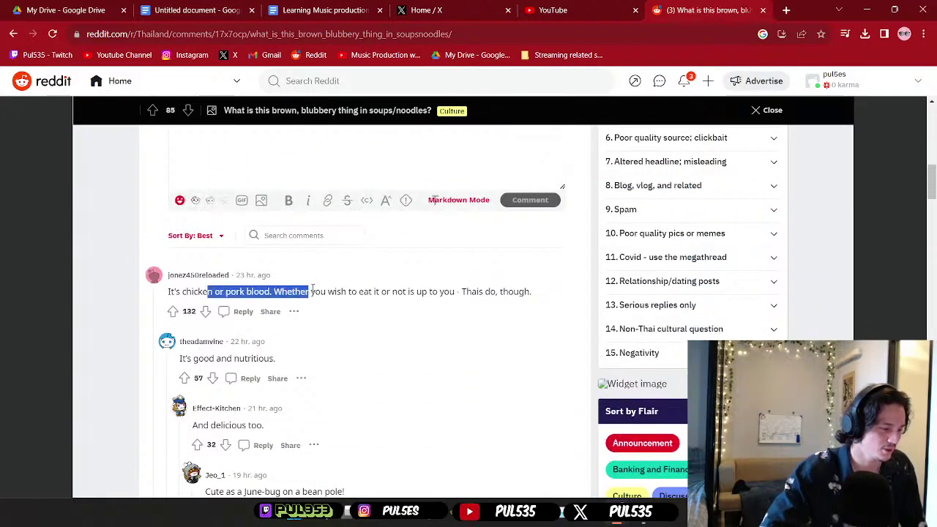
click(539, 296)
scroll(253, 307, down, 2)
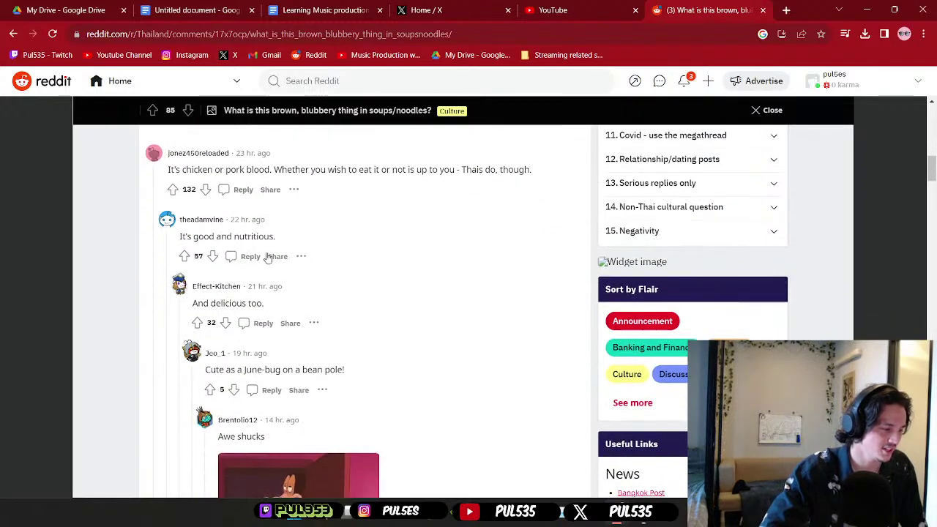
scroll(377, 314, down, 6)
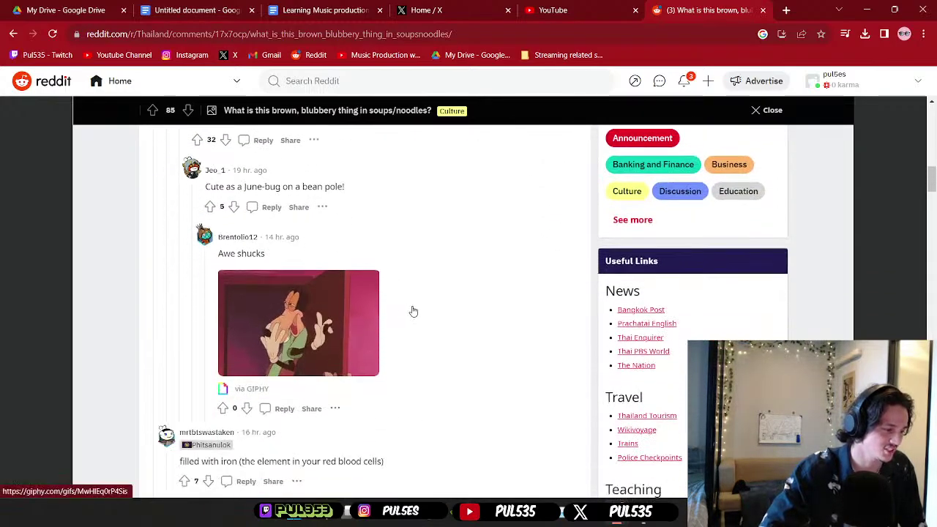
scroll(481, 307, down, 3)
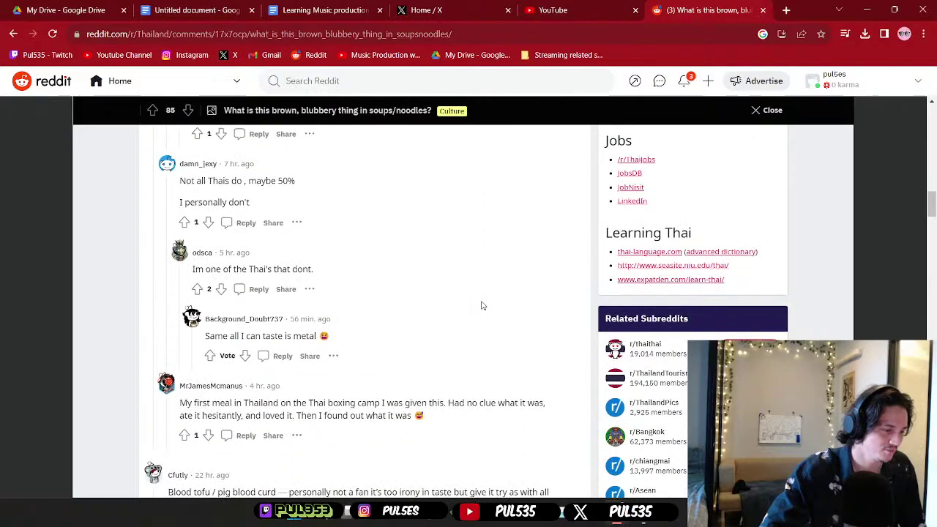
scroll(480, 304, up, 10)
scroll(477, 301, up, 2)
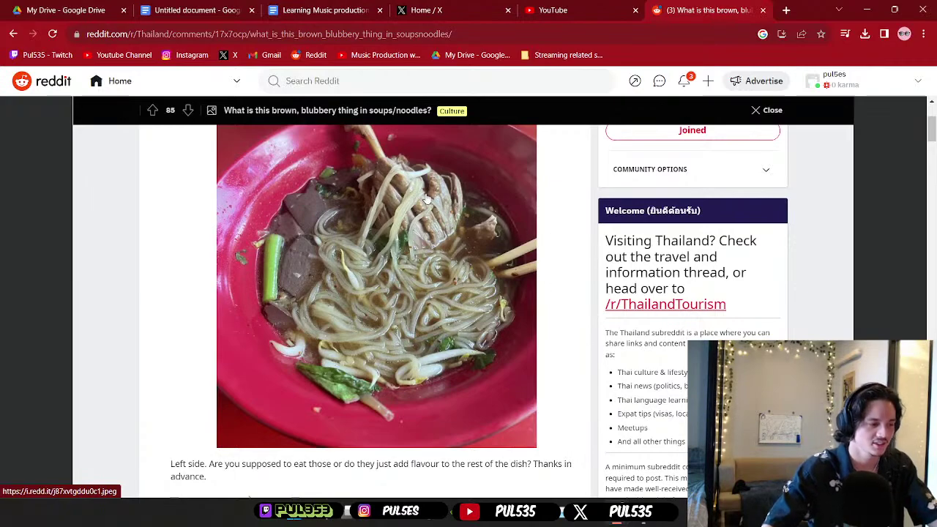
click(120, 190)
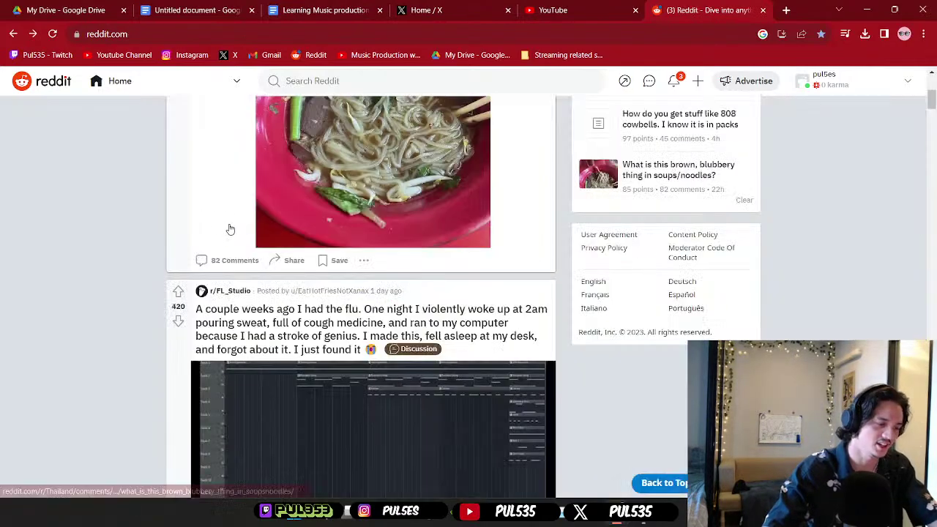
- Unmute the r/FL_Studio video about the beat made during the flu, lower its volume, and watch to about 0:51, pausing and resuming once
scroll(230, 229, down, 3)
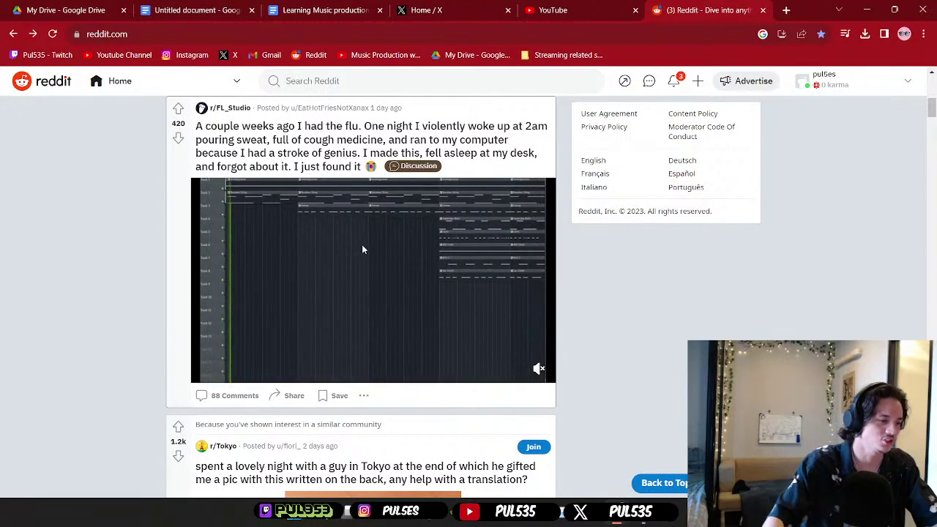
click(538, 370)
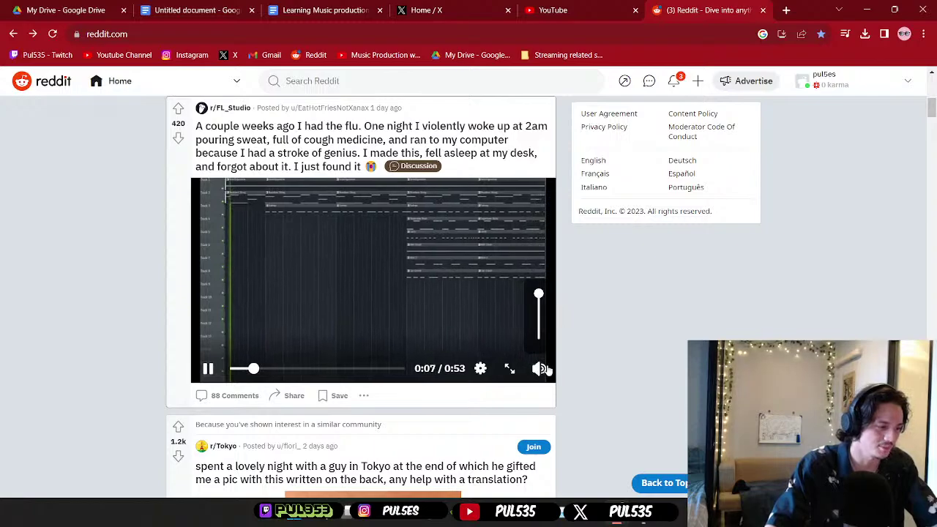
mouse_move(538, 366)
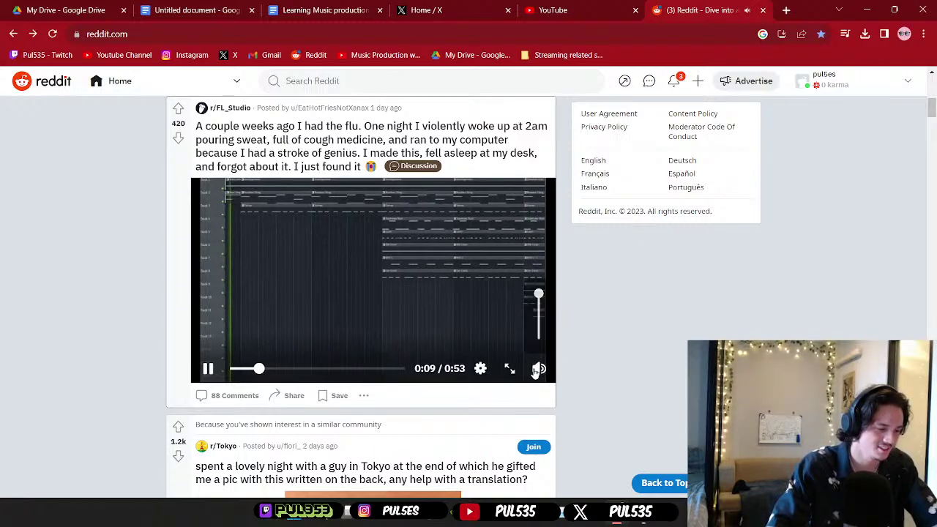
drag(540, 307, 539, 334)
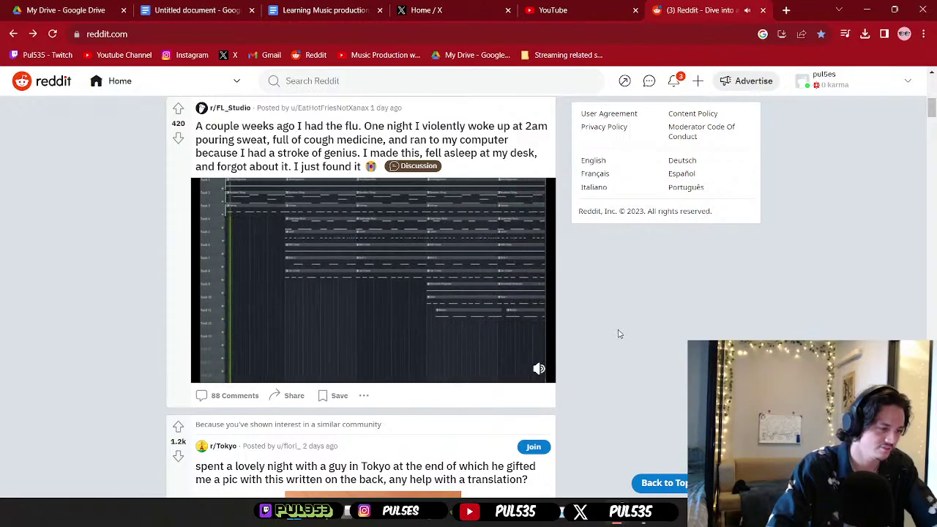
scroll(618, 333, up, 2)
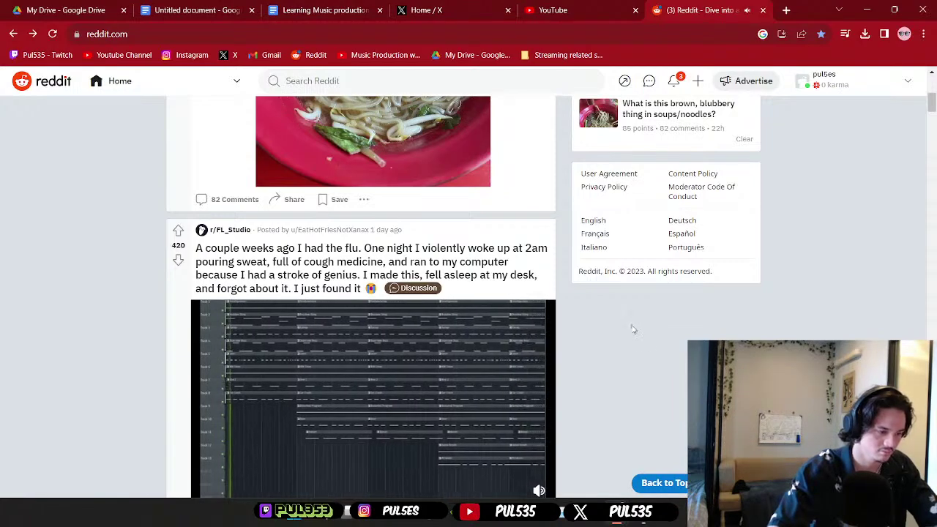
scroll(634, 328, down, 2)
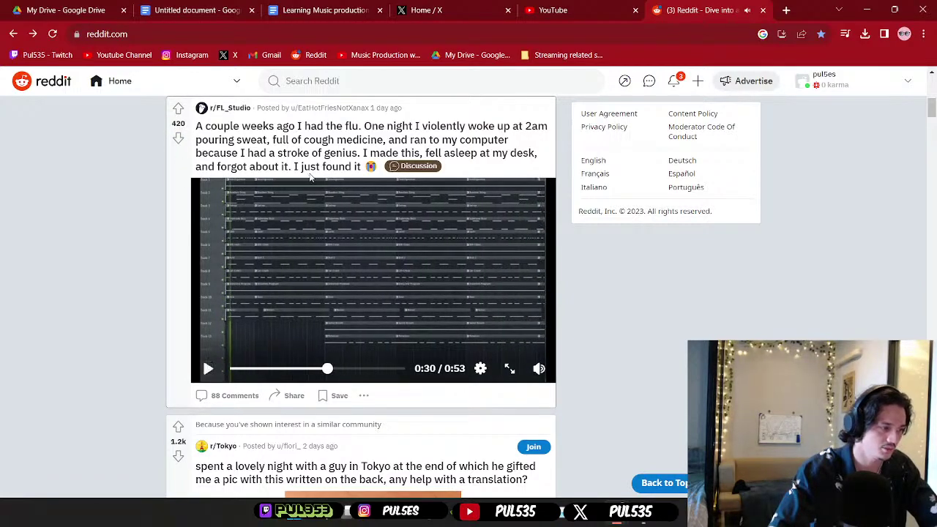
click(349, 273)
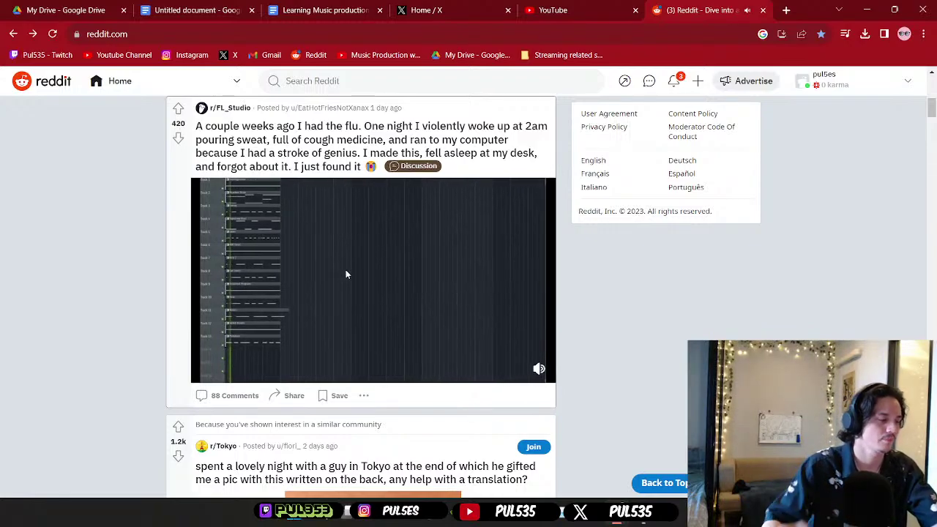
mouse_move(404, 226)
- Look over the r/Tokyo post asking for a translation of a handwritten note and continue down the home feed past it
scroll(157, 331, down, 3)
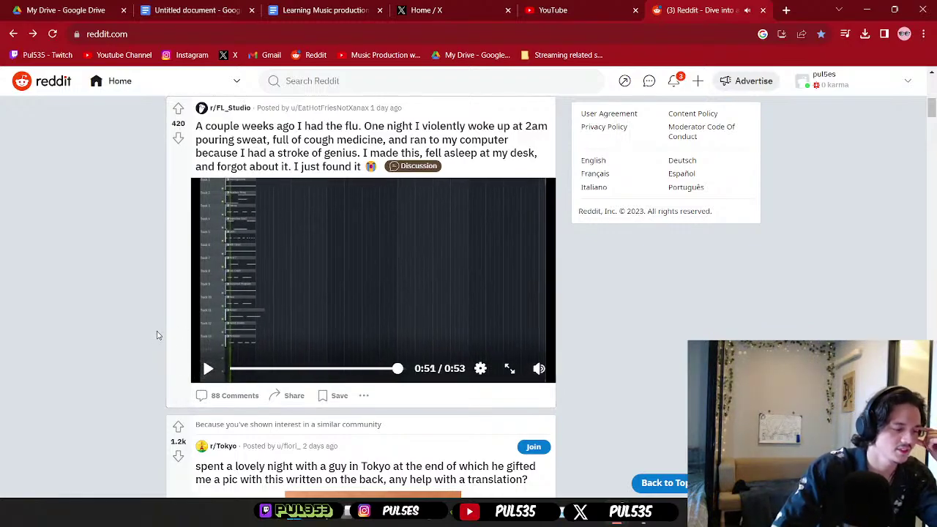
scroll(168, 265, down, 2)
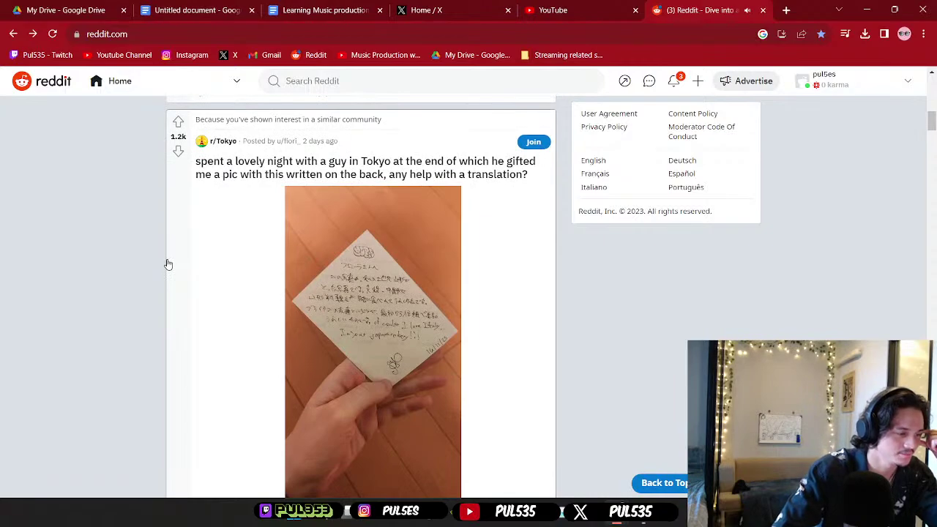
scroll(168, 263, down, 1)
scroll(212, 272, up, 1)
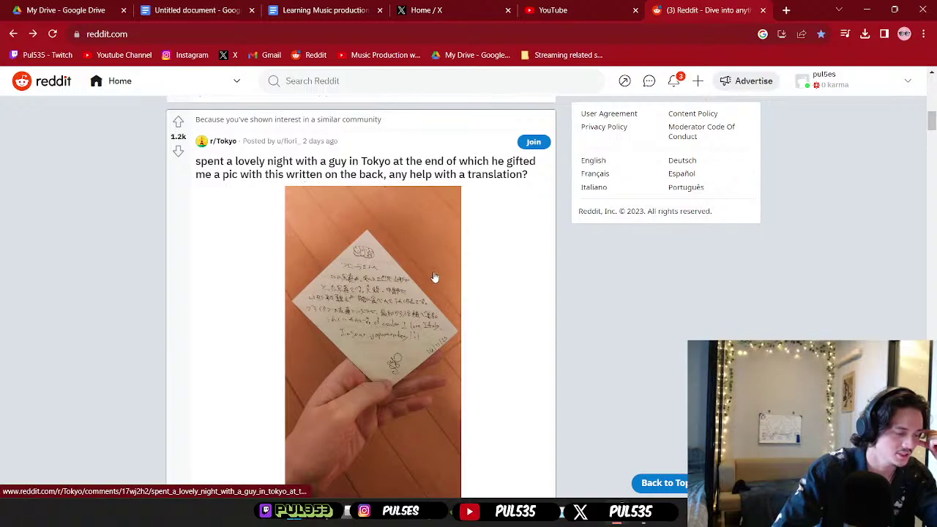
scroll(164, 277, down, 5)
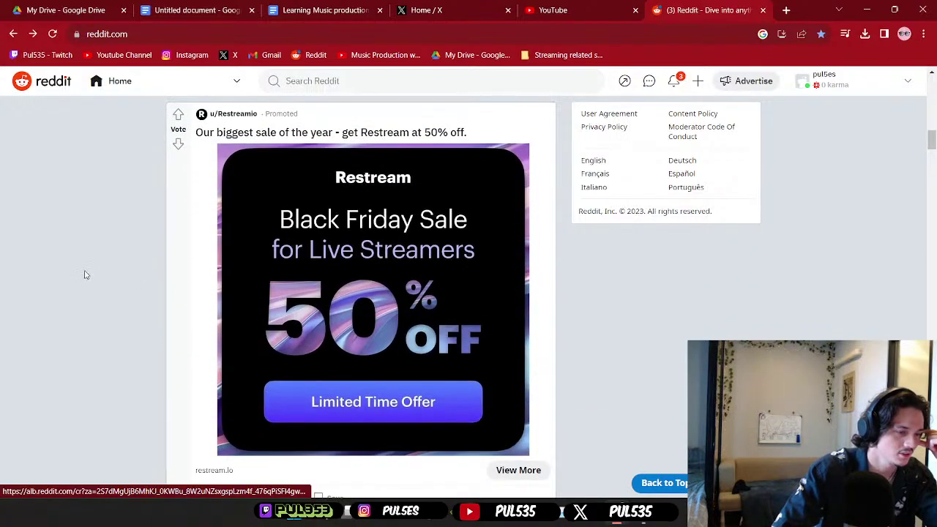
- Browse the Reddit home feed as far as the r/memes post about the price of GTA VI
scroll(82, 274, down, 5)
scroll(82, 274, up, 2)
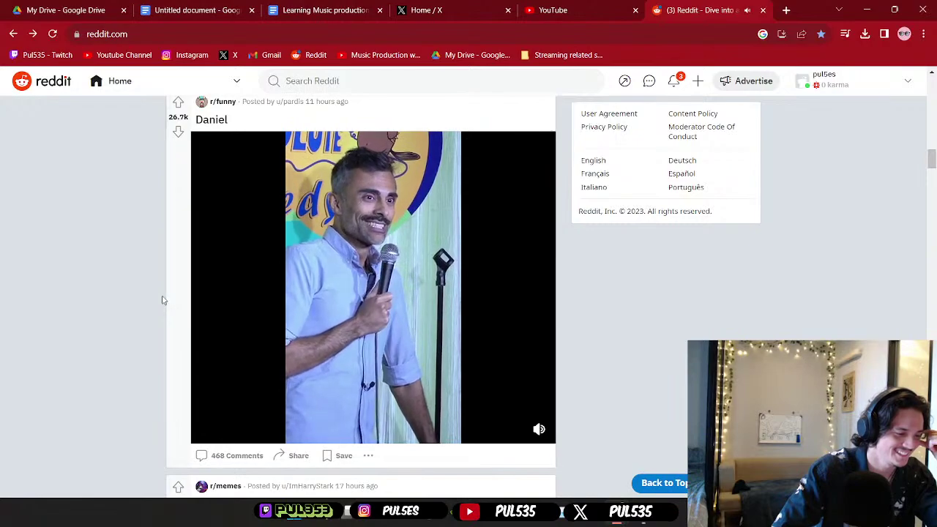
scroll(163, 300, down, 7)
scroll(163, 300, up, 2)
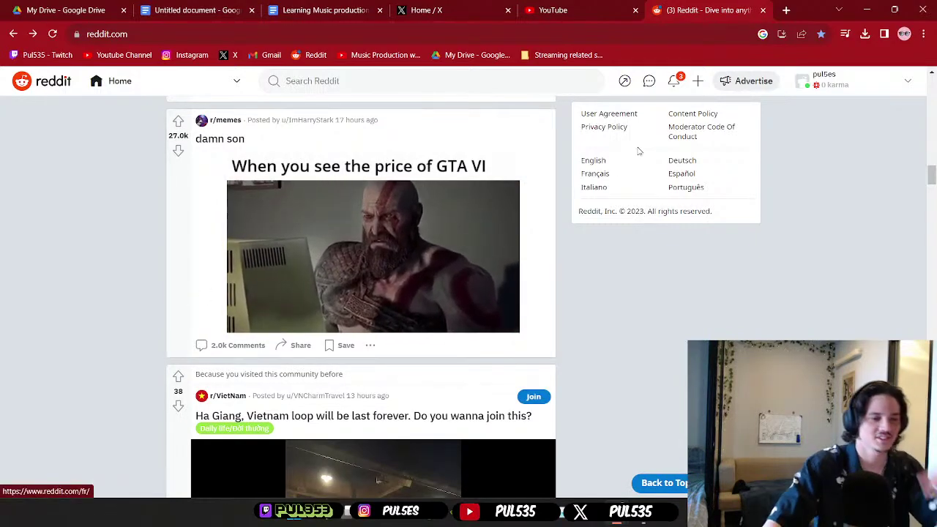
- Search Google for "gta vi price" in a new browser tab
click(786, 10)
text(gt)
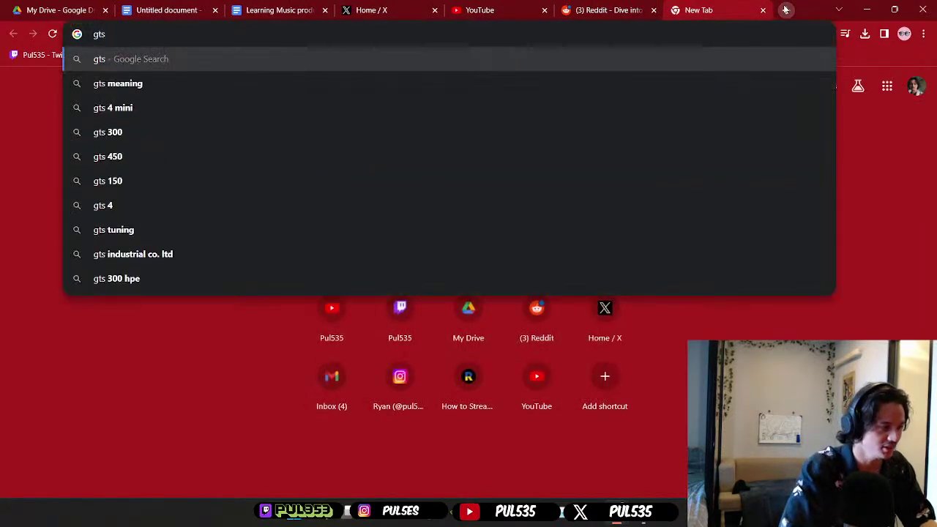
text(a iv pc)
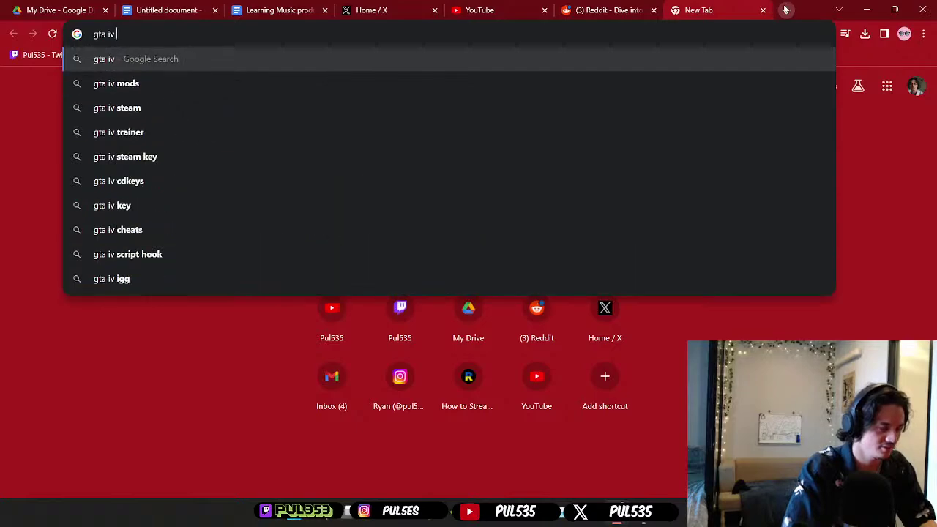
key(BackSpace)
text(r)
key(BackSpace)
key(BackSpace)
key(BackSpace)
key(BackSpace)
key(BackSpace)
text(vi price)
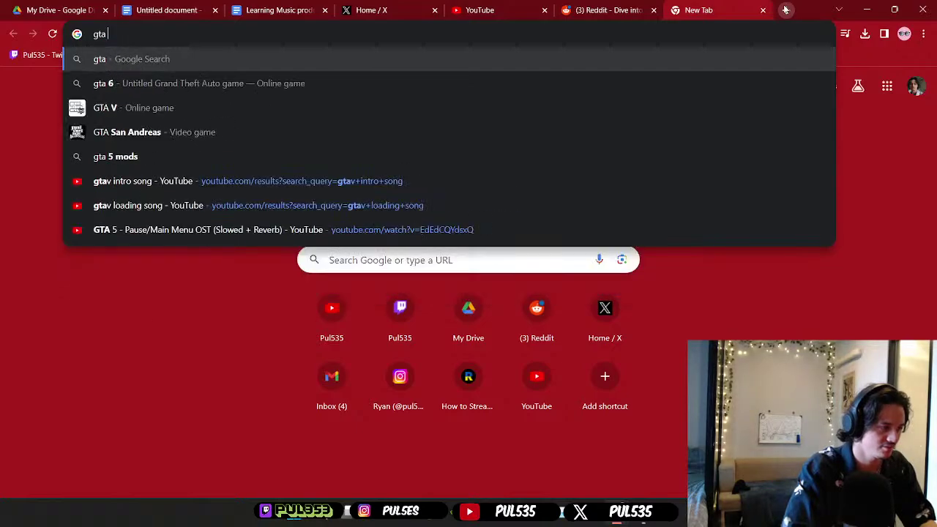
key(Return)
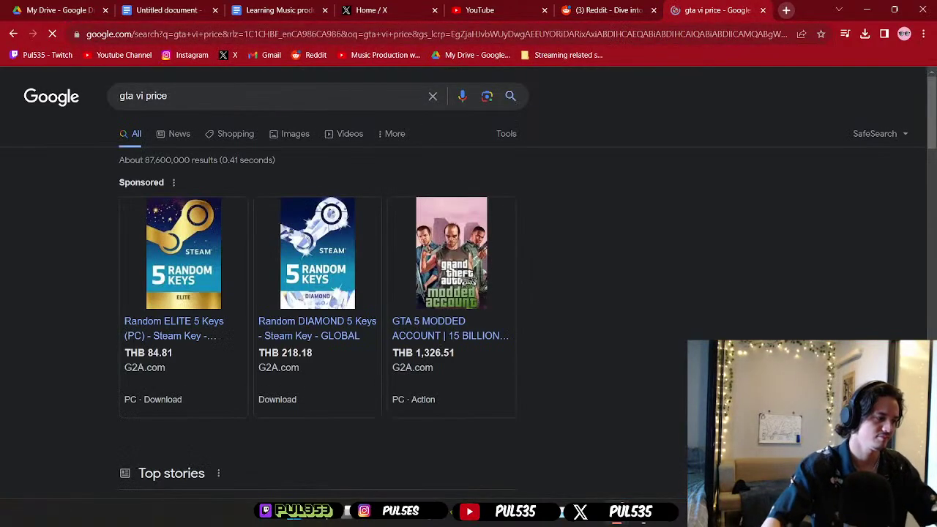
- Read the answer to "How much is GTA 6 expected to cost?" in the search results, then close the search tab
scroll(444, 152, down, 4)
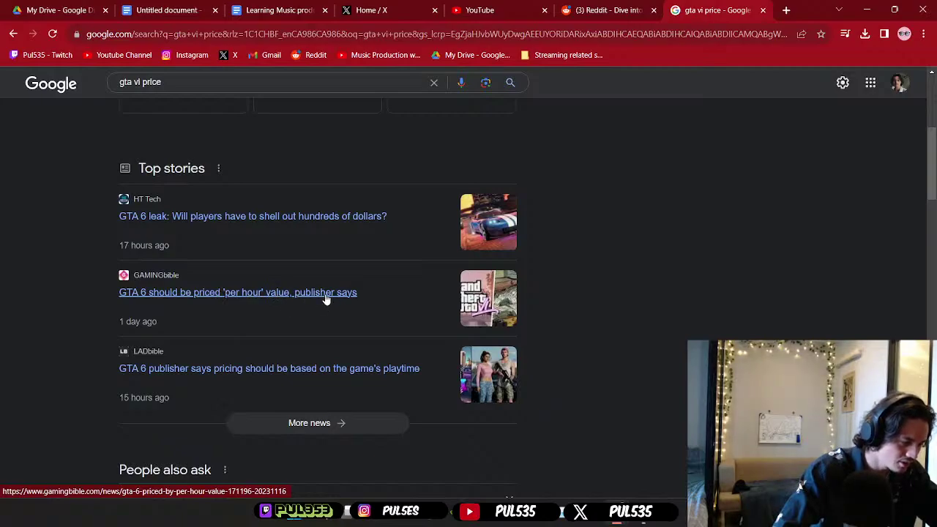
scroll(326, 299, down, 4)
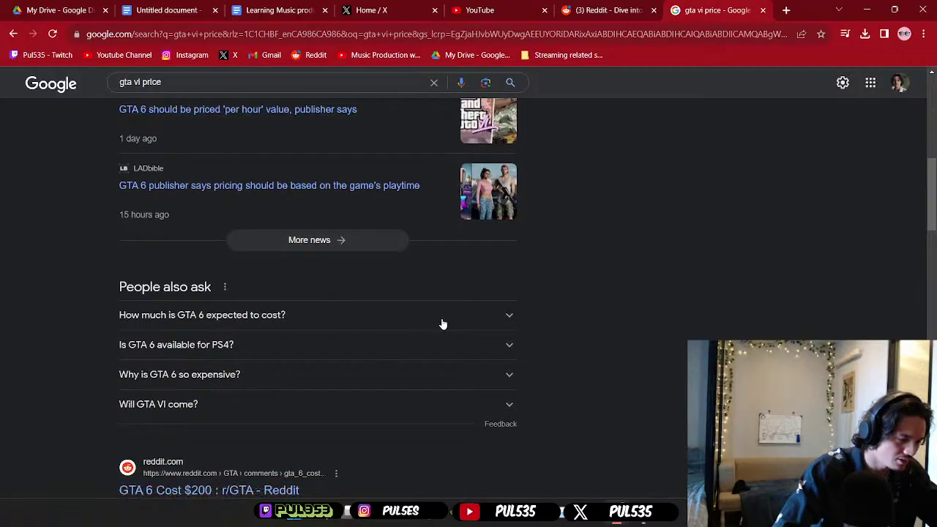
click(410, 315)
drag(217, 336, 295, 335)
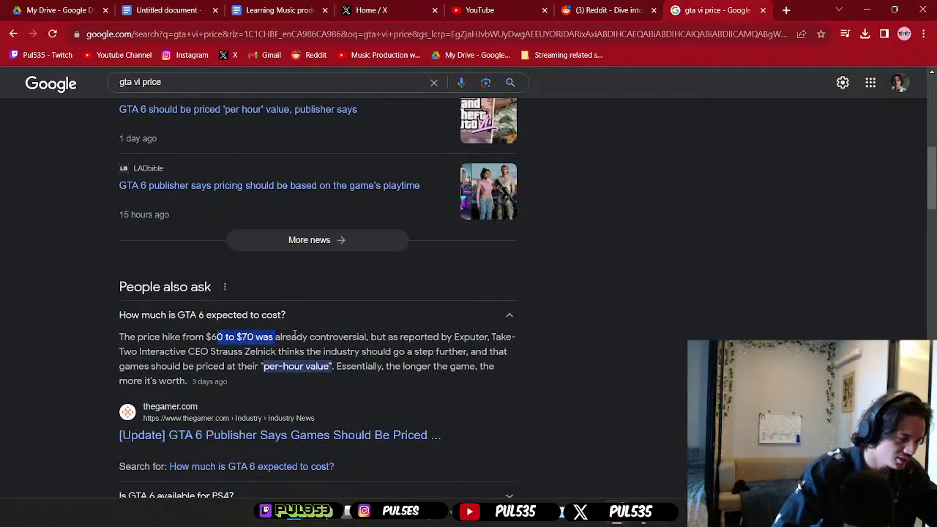
click(422, 350)
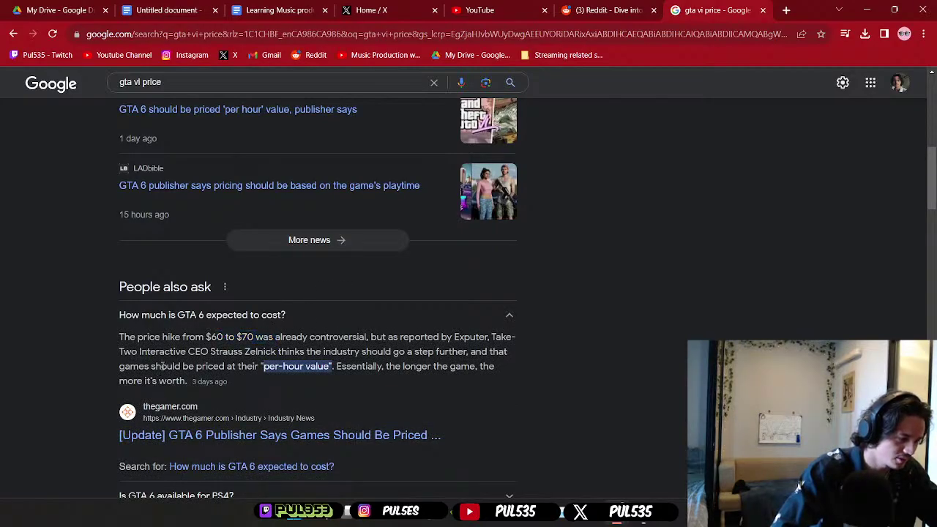
drag(162, 366, 330, 368)
drag(264, 366, 331, 366)
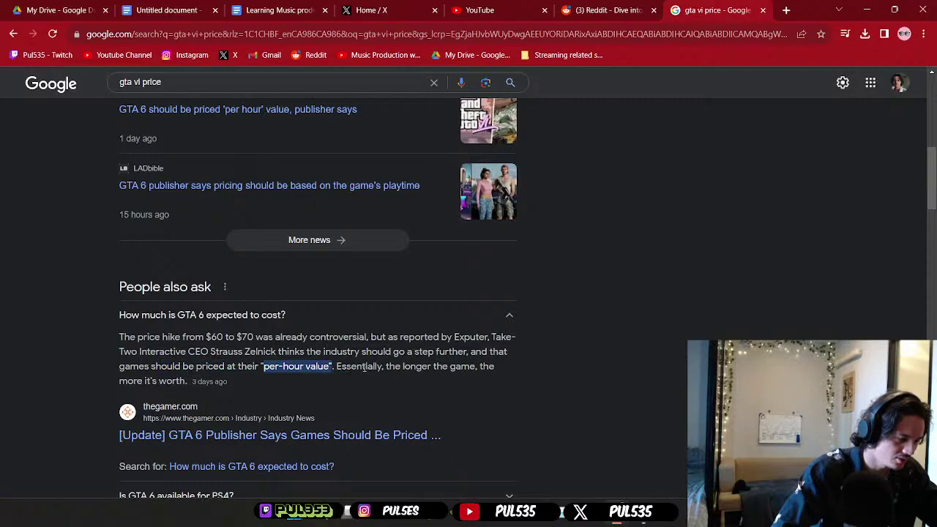
drag(195, 381, 115, 334)
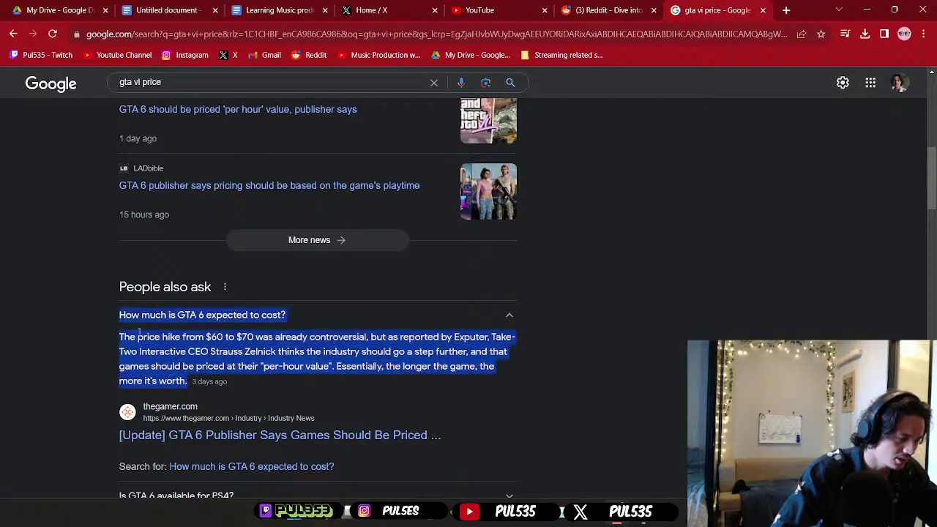
click(103, 354)
scroll(151, 352, down, 3)
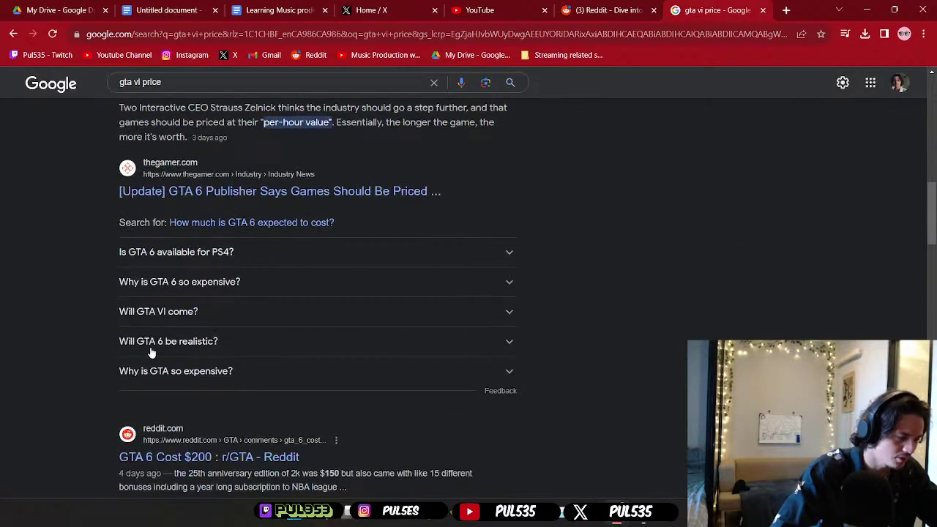
click(763, 11)
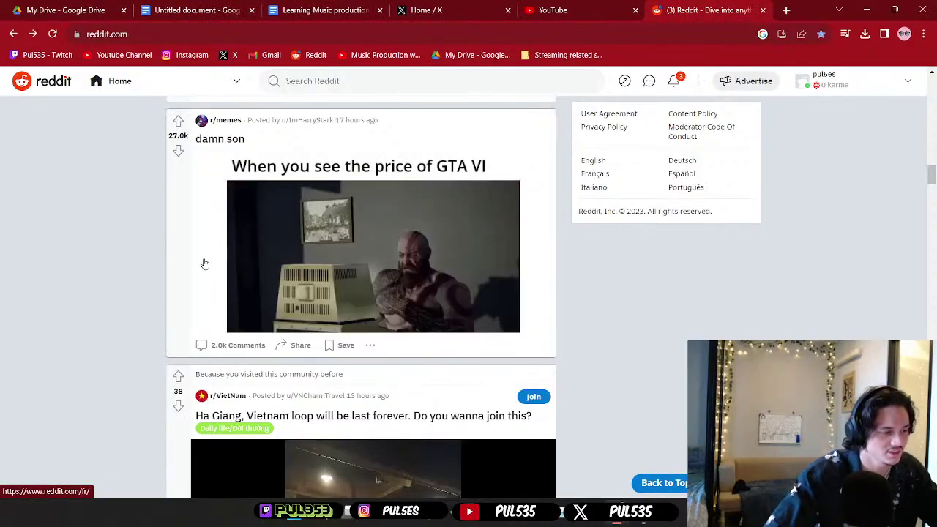
- Look through the home feed posts that follow the GTA VI meme, including the videos and news headlines
scroll(154, 262, down, 4)
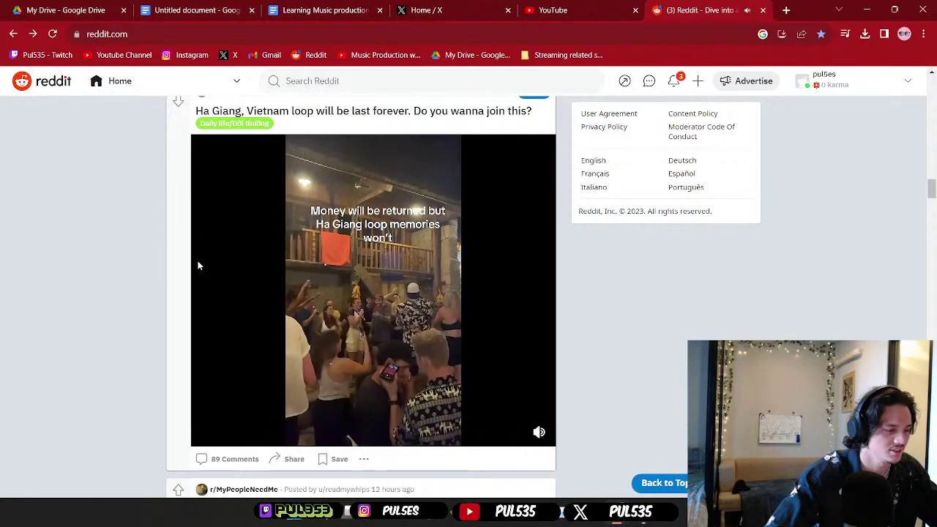
mouse_move(539, 391)
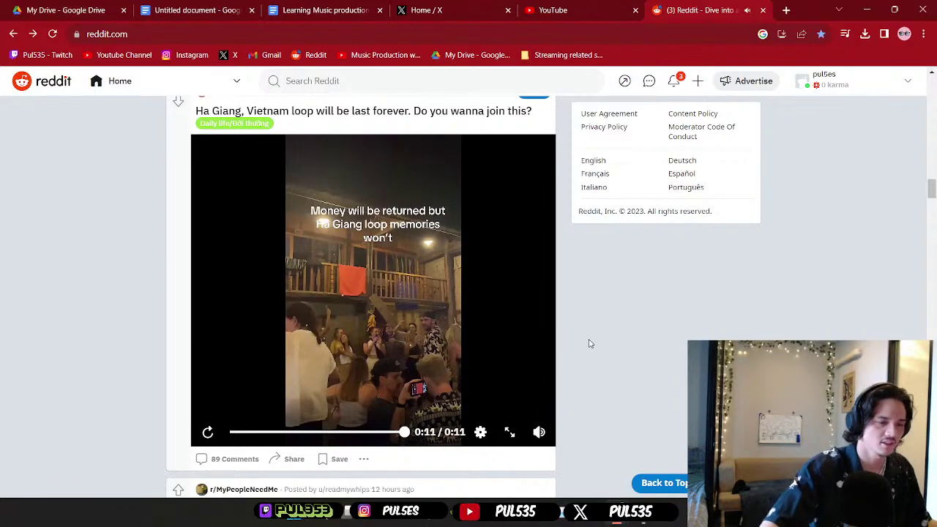
scroll(636, 300, down, 6)
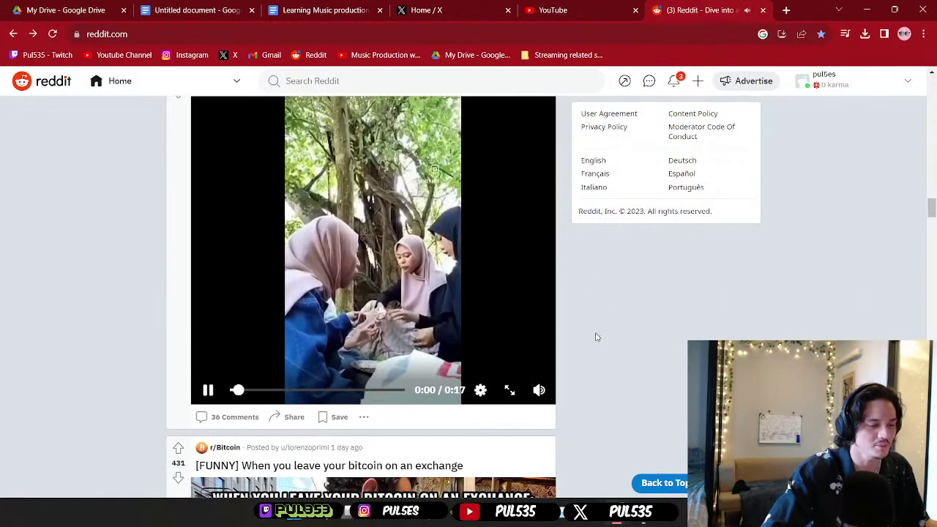
scroll(597, 337, down, 7)
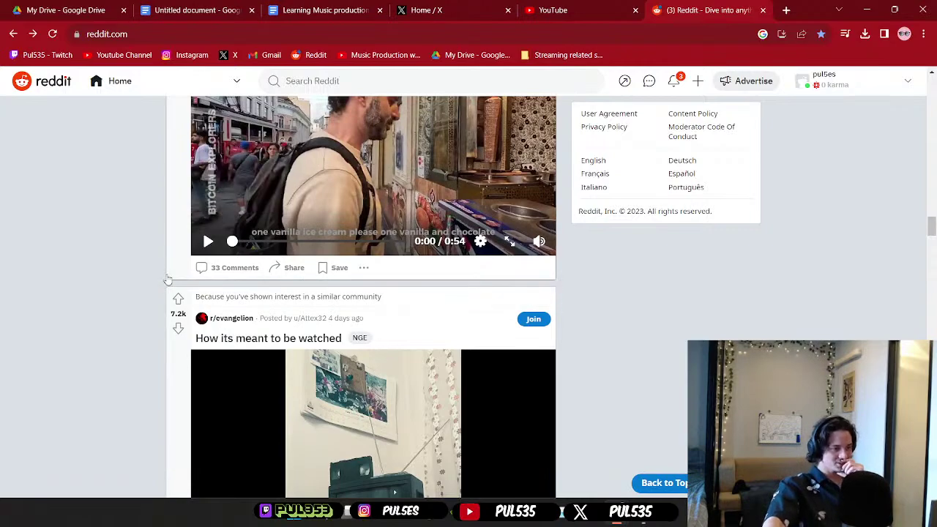
scroll(163, 280, down, 3)
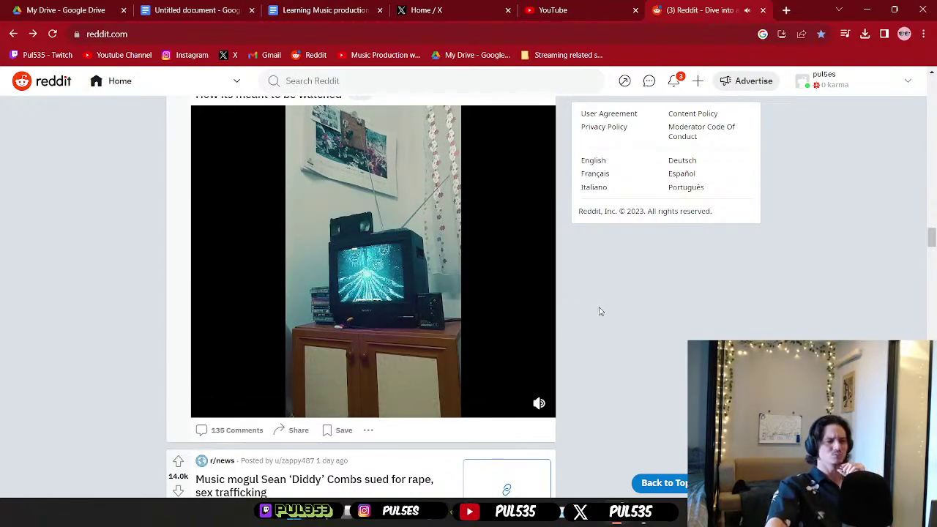
scroll(579, 324, down, 2)
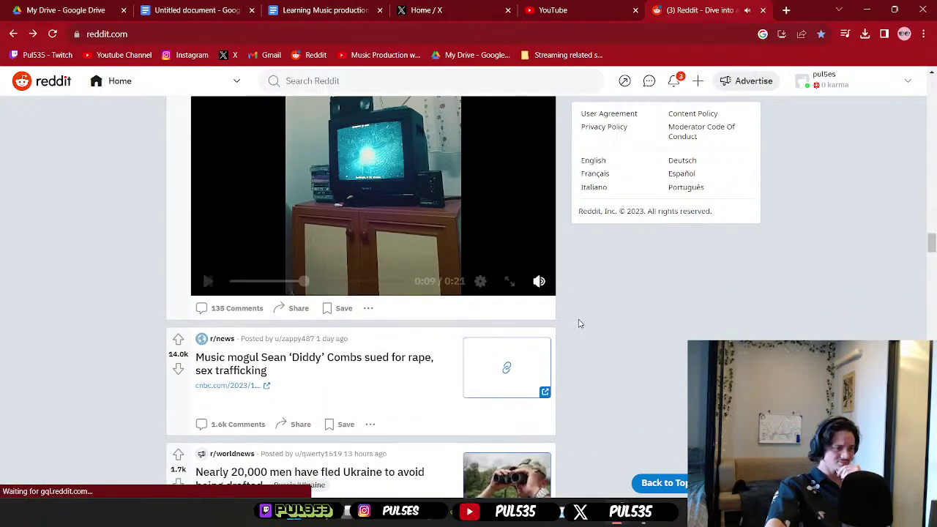
scroll(553, 322, down, 3)
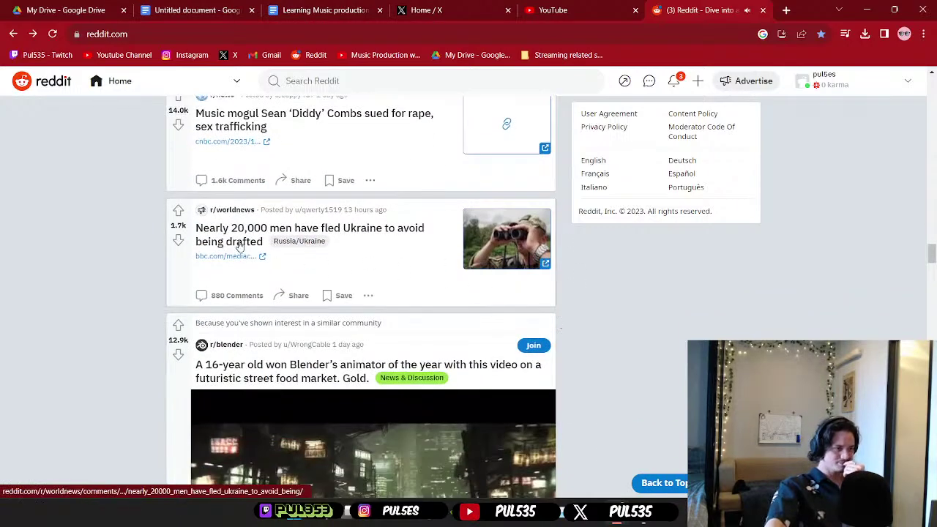
scroll(521, 260, down, 1)
scroll(522, 260, down, 2)
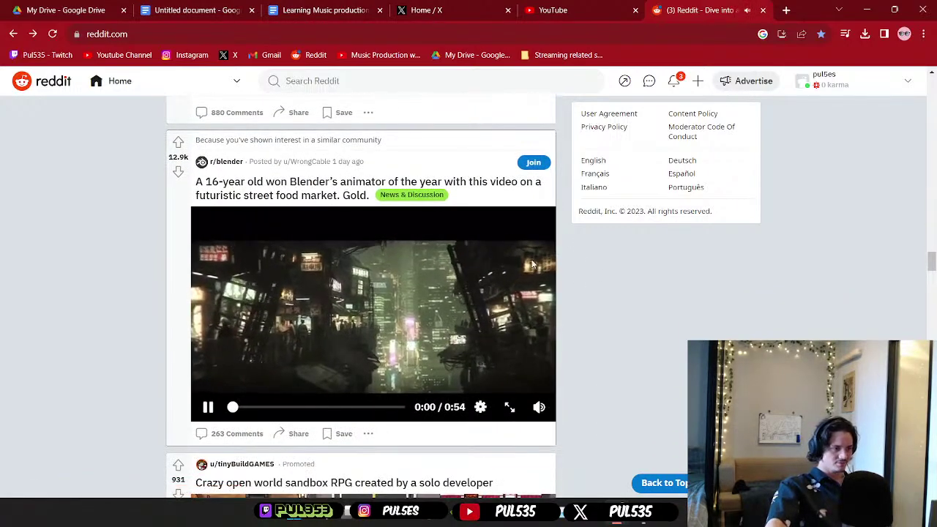
scroll(680, 314, down, 6)
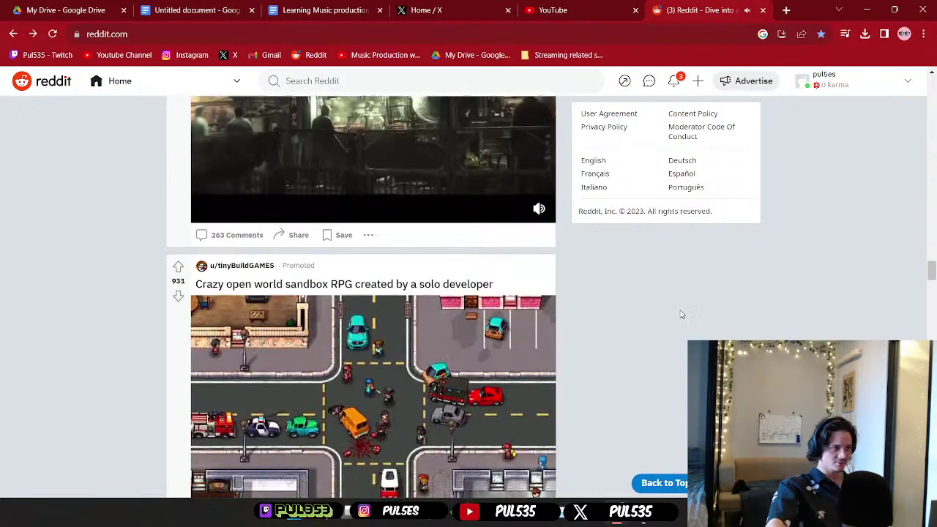
scroll(622, 314, down, 4)
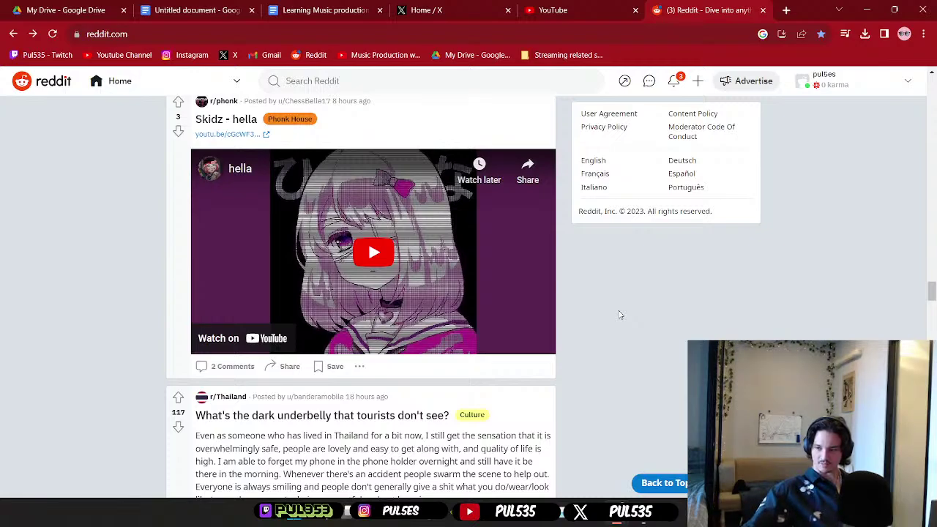
- Open the r/Thailand post "What's the dark underbelly that tourists don't see?" from the home feed
scroll(601, 298, down, 4)
scroll(599, 302, up, 2)
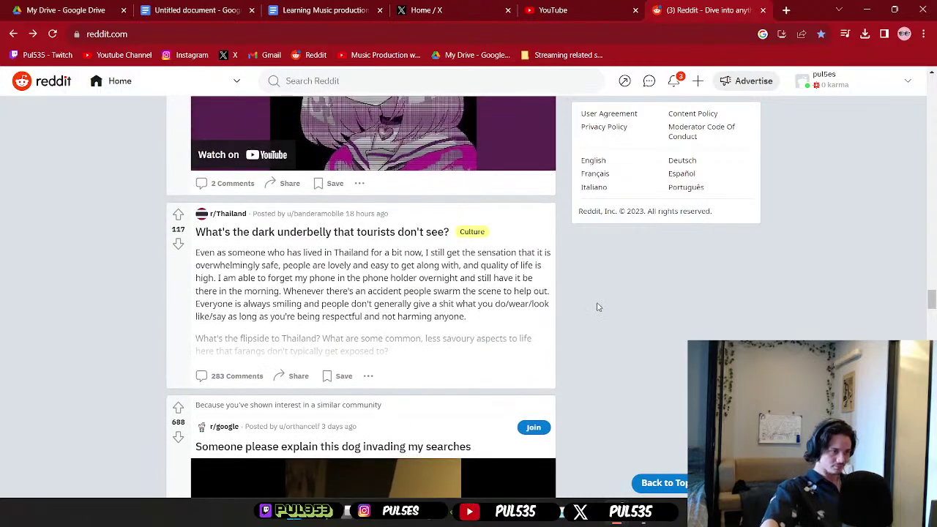
click(462, 301)
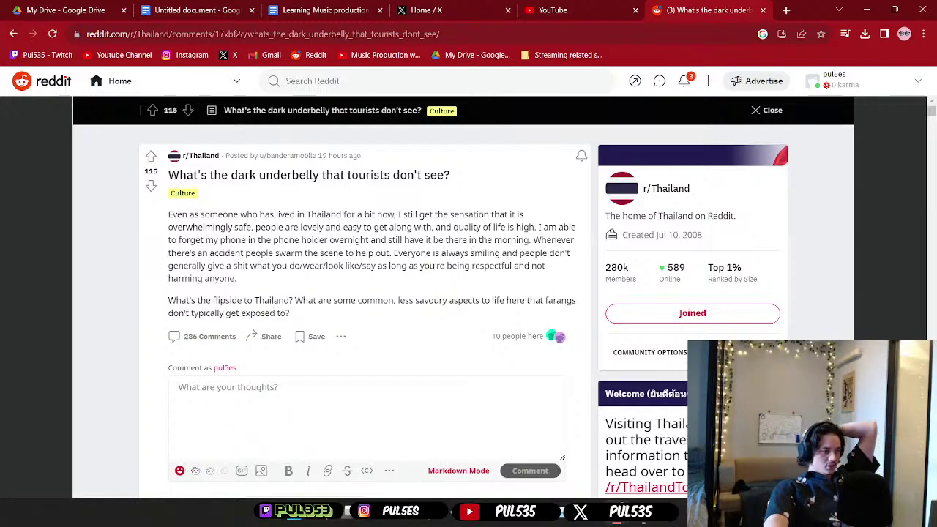
- Read the top comment on the r/Thailand post and its first reply about tourists' activities
scroll(469, 255, down, 6)
scroll(462, 260, up, 2)
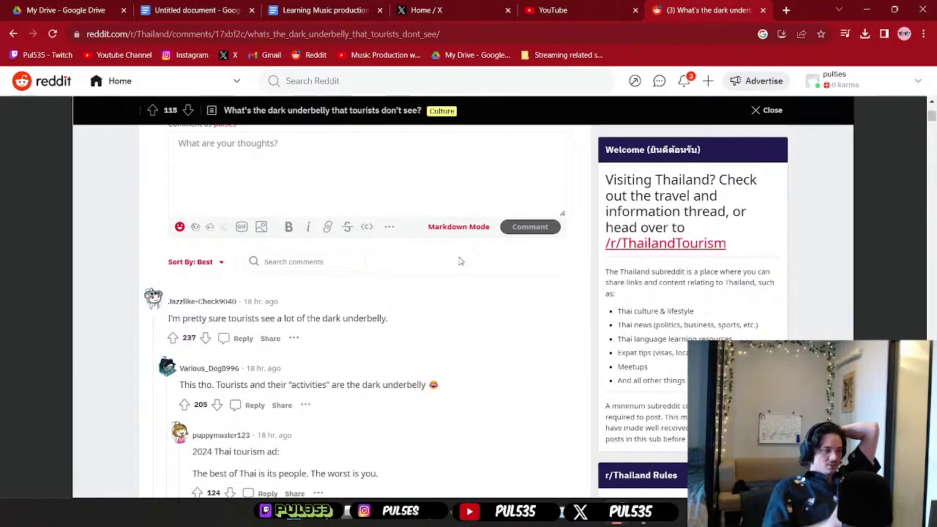
scroll(462, 254, down, 2)
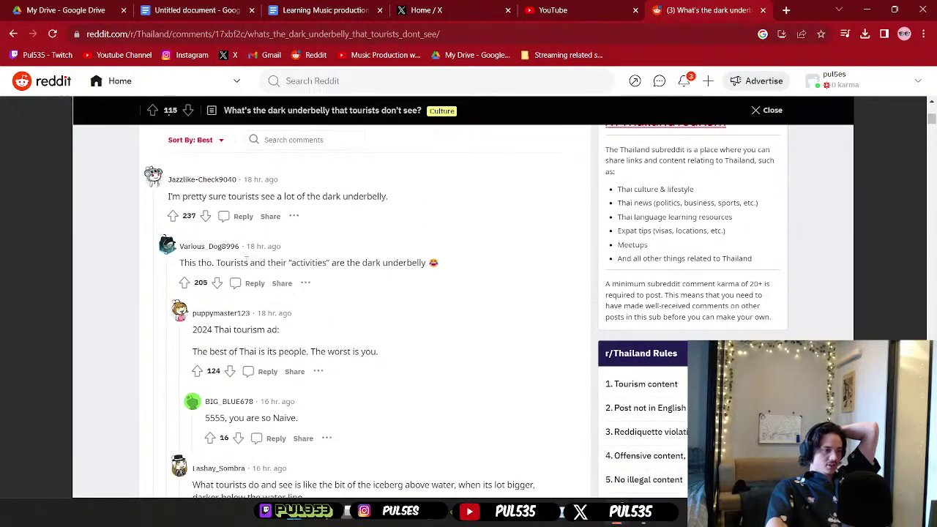
drag(250, 262, 448, 268)
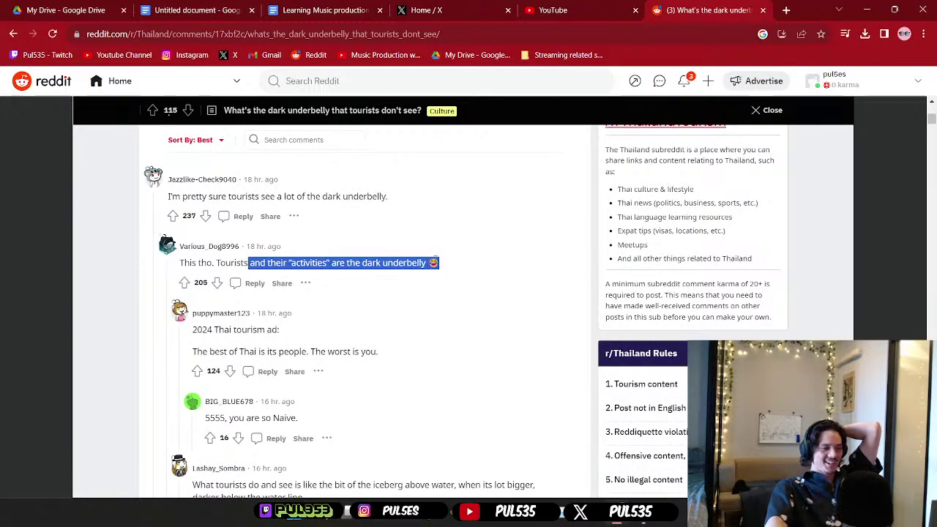
click(103, 302)
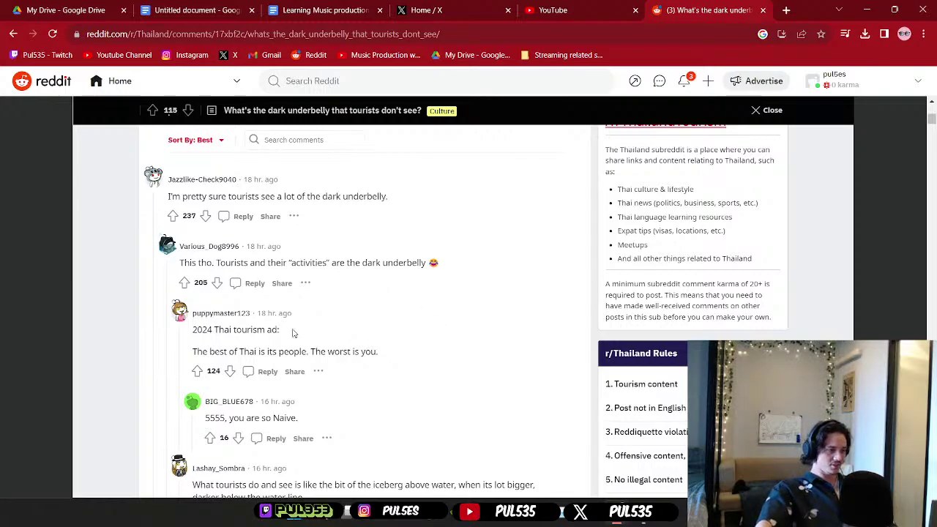
- Read the nested replies under the top comment, from the 2024 Thai tourism ad joke to the "Very naive take" reply
drag(296, 333, 191, 333)
scroll(293, 307, down, 2)
drag(301, 296, 204, 297)
click(150, 314)
scroll(300, 316, down, 3)
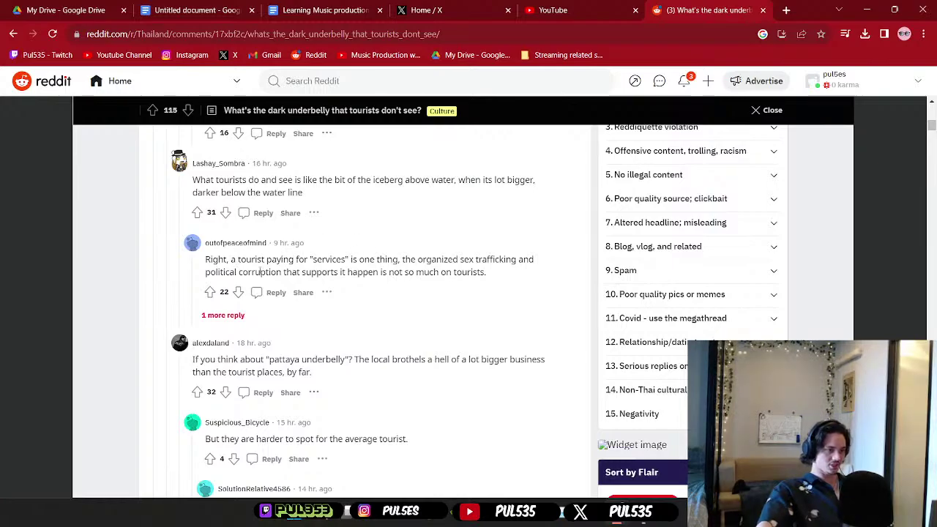
drag(333, 272, 520, 274)
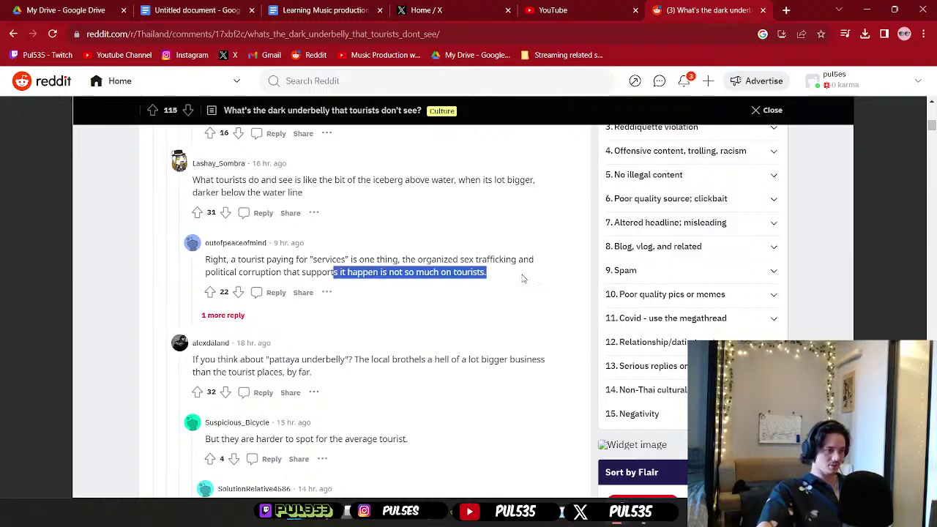
click(107, 306)
scroll(107, 306, down, 2)
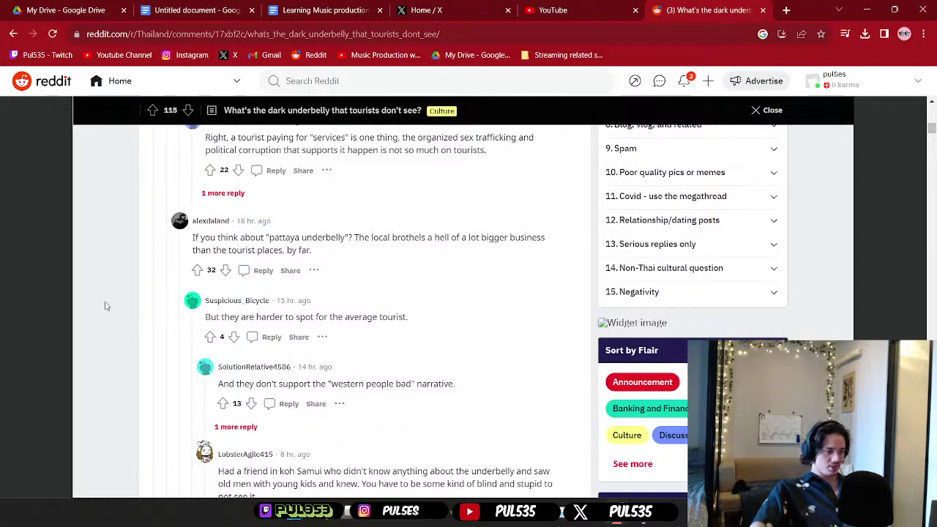
scroll(106, 306, down, 3)
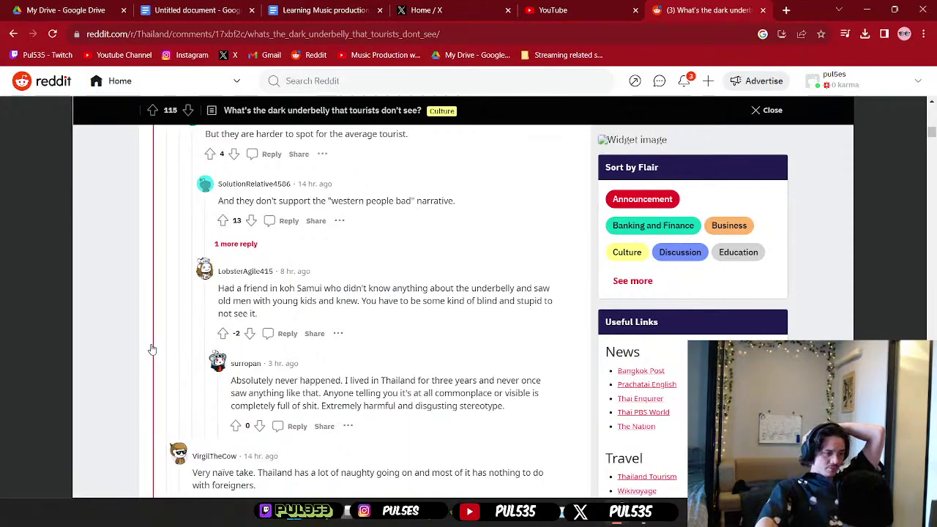
scroll(151, 349, down, 1)
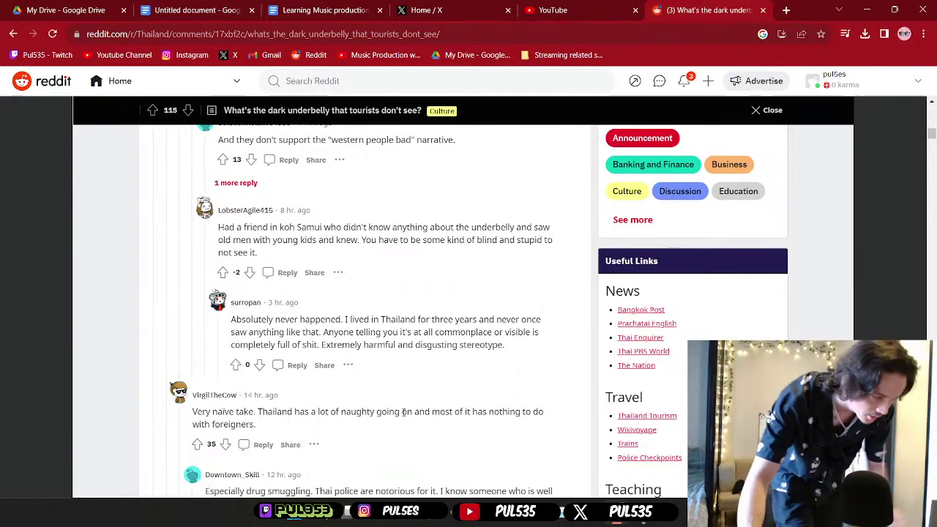
- Minimize the browser, launch FL Studio 21 from the desktop, and minimize it once it has loaded
scroll(452, 374, down, 4)
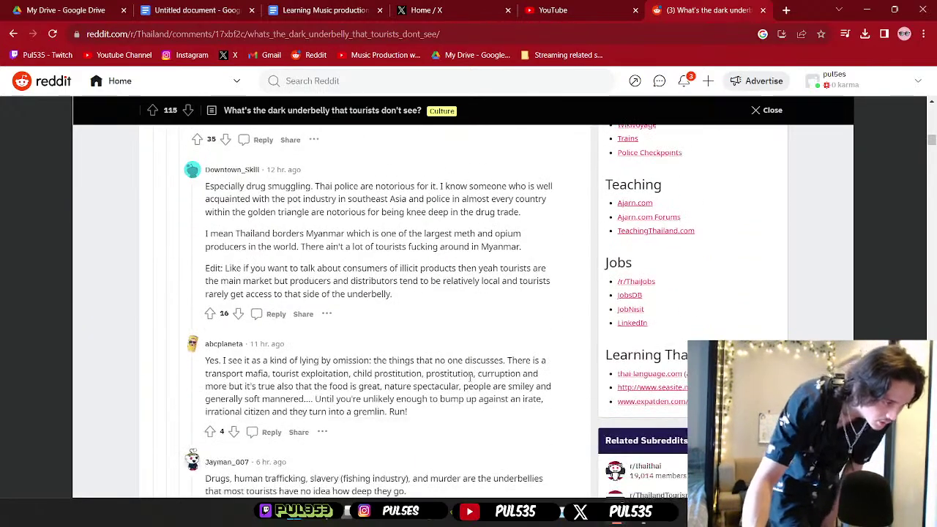
click(867, 10)
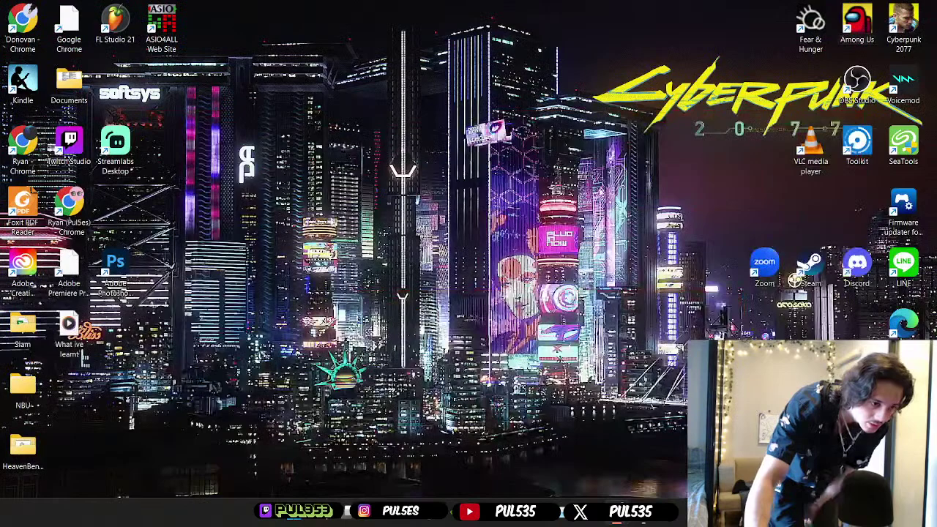
double_click(104, 33)
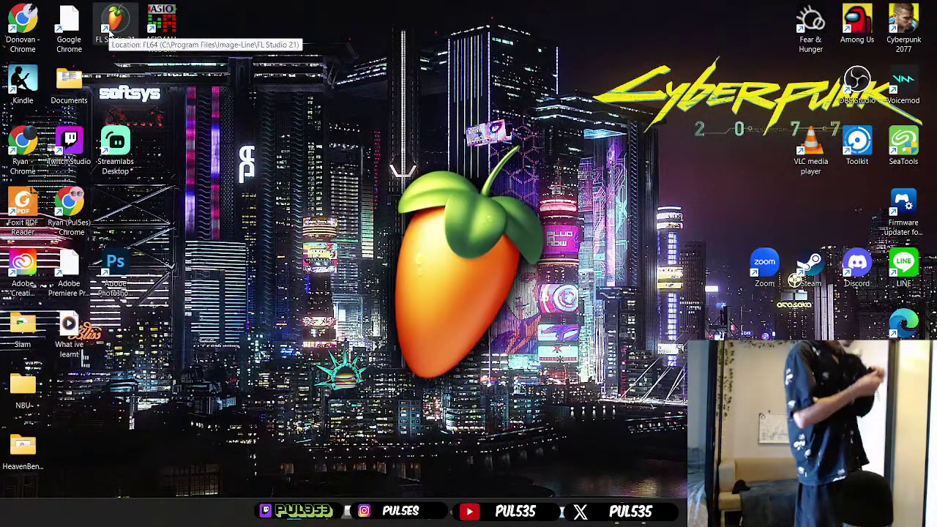
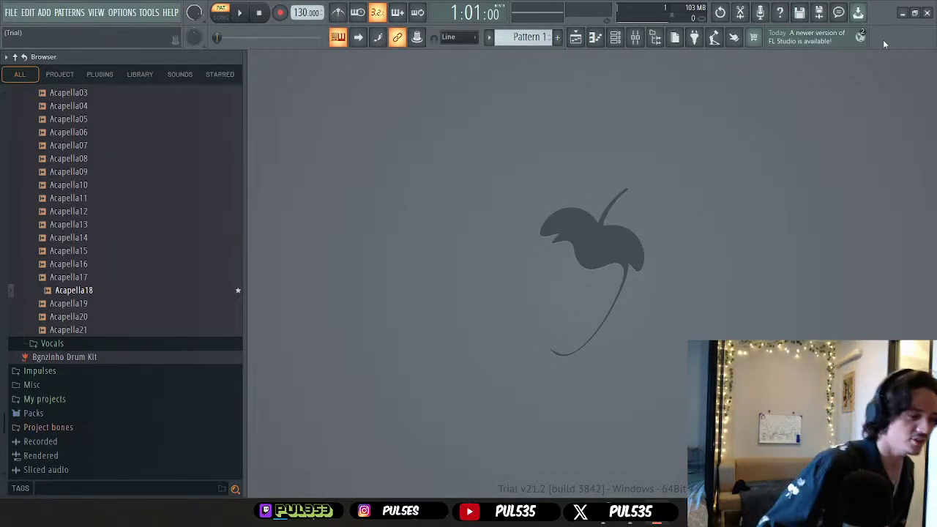
click(903, 13)
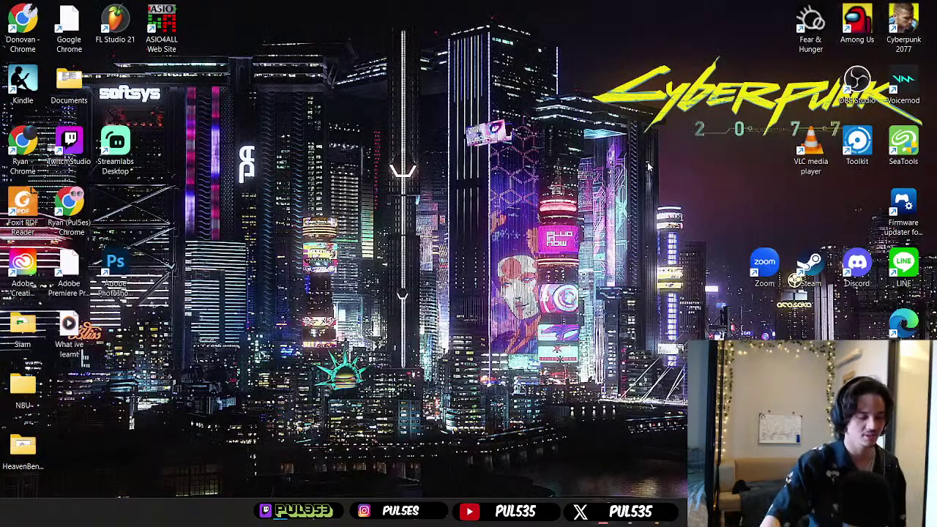
mouse_move(565, 516)
mouse_move(631, 522)
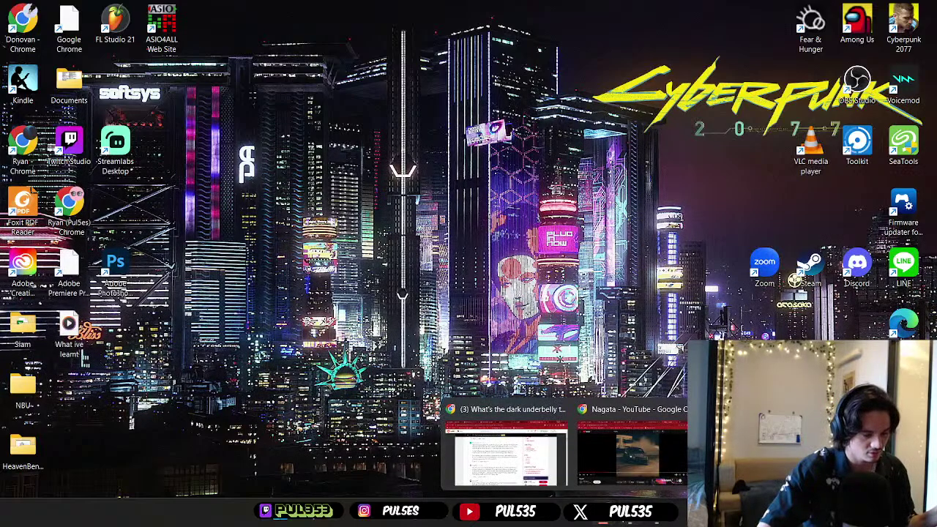
click(627, 461)
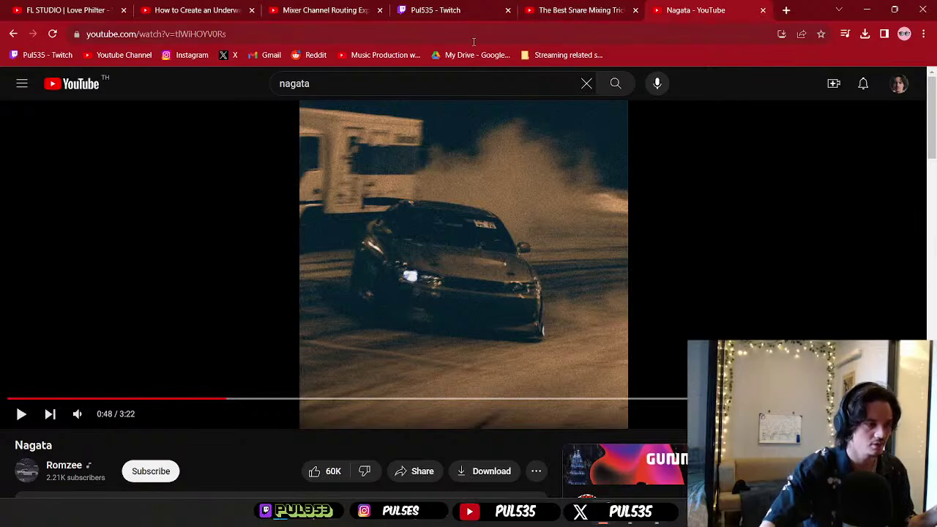
click(867, 13)
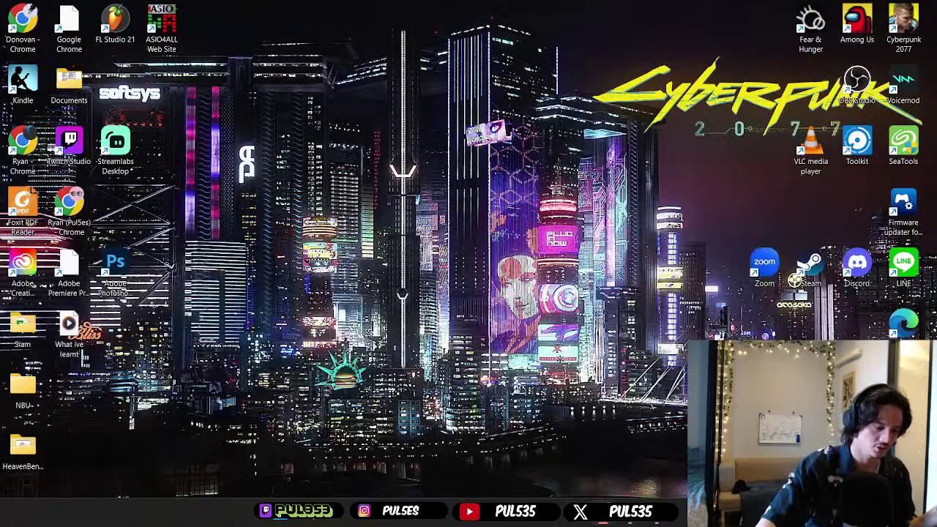
- Switch back to the Reddit browser window and close the r/Thailand post to return to the home feed
mouse_move(567, 521)
click(516, 443)
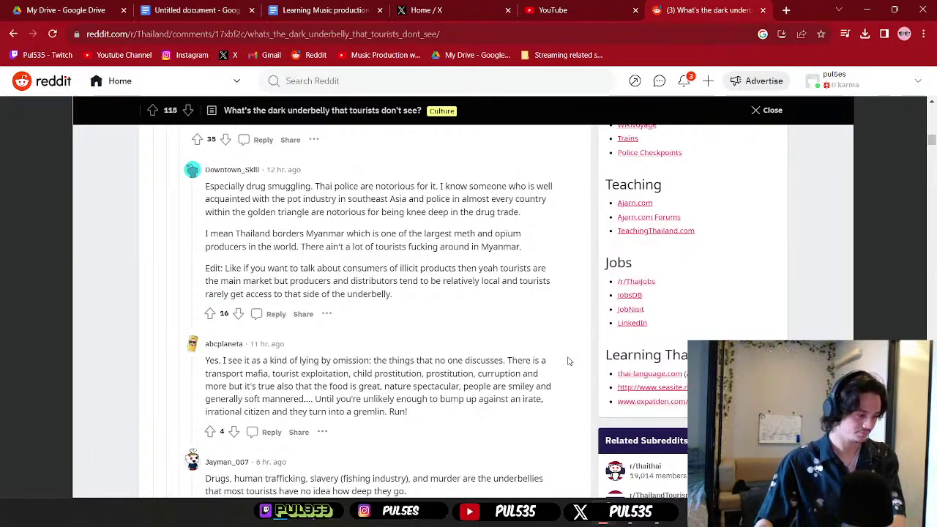
scroll(456, 335, down, 3)
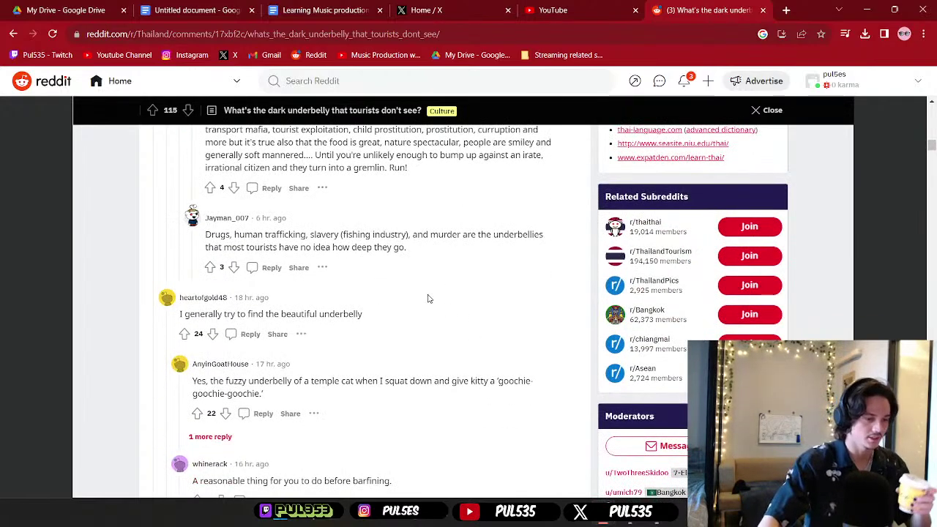
key(Escape)
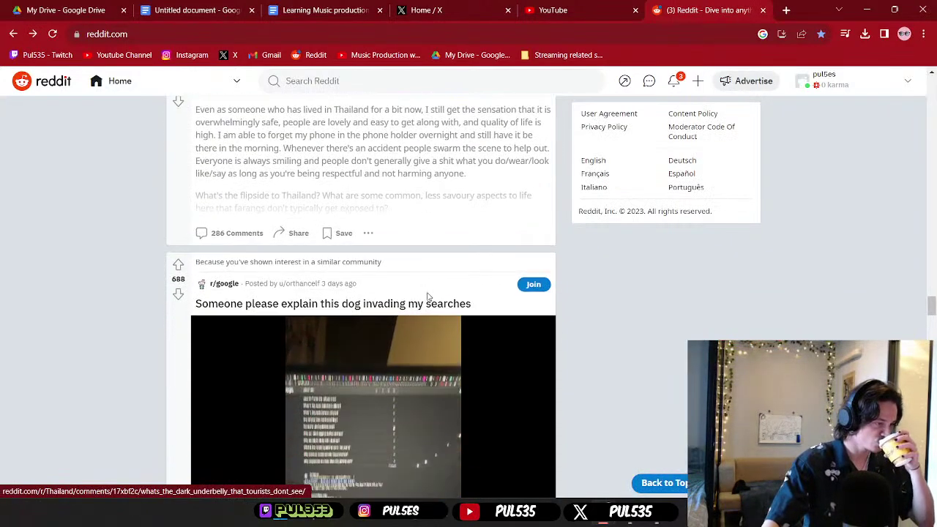
- Look through the home feed posts from the r/google dog video to the r/perfectlycutscreams video "ITS UNDER THE SAU-"
scroll(428, 297, down, 3)
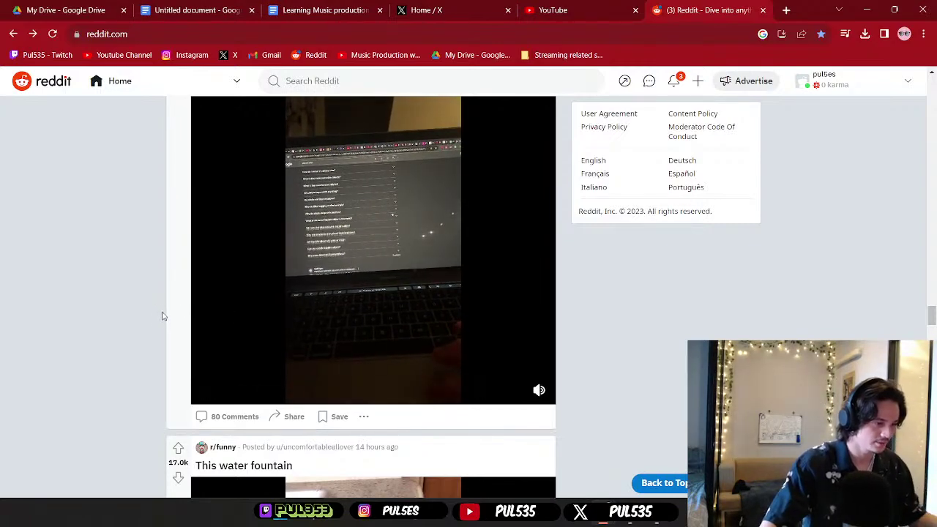
scroll(162, 317, up, 2)
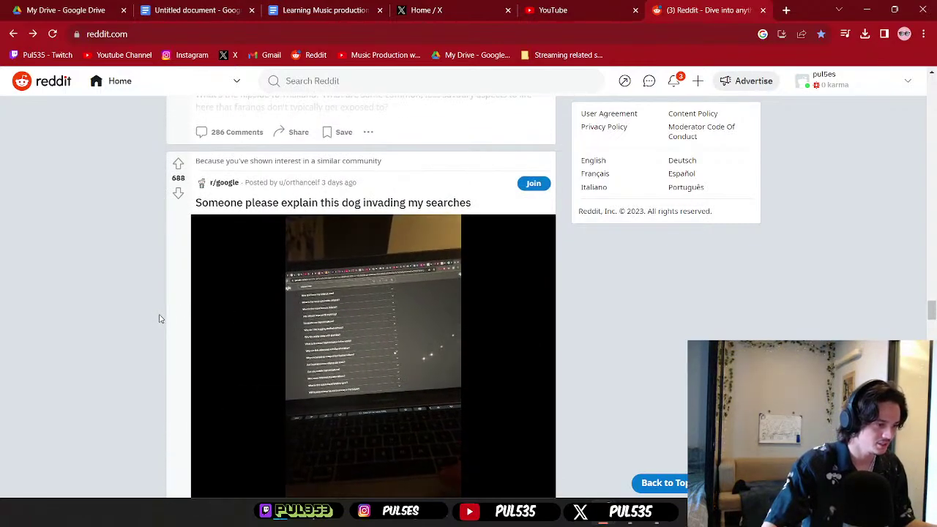
scroll(158, 318, down, 6)
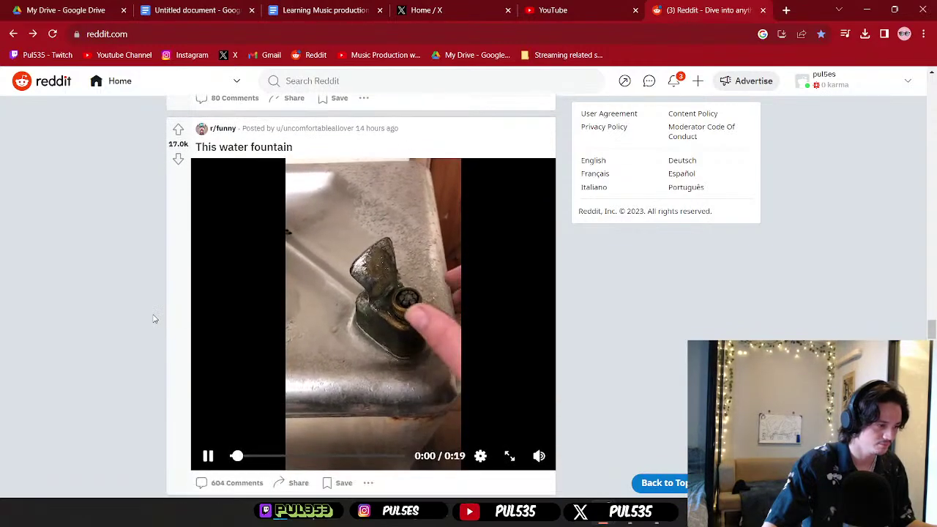
scroll(153, 318, down, 6)
scroll(154, 318, up, 2)
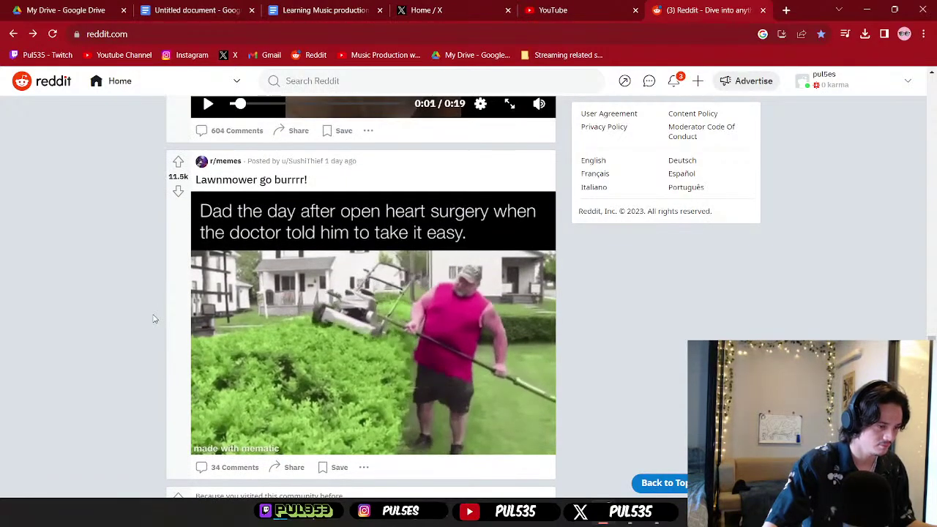
scroll(153, 318, down, 4)
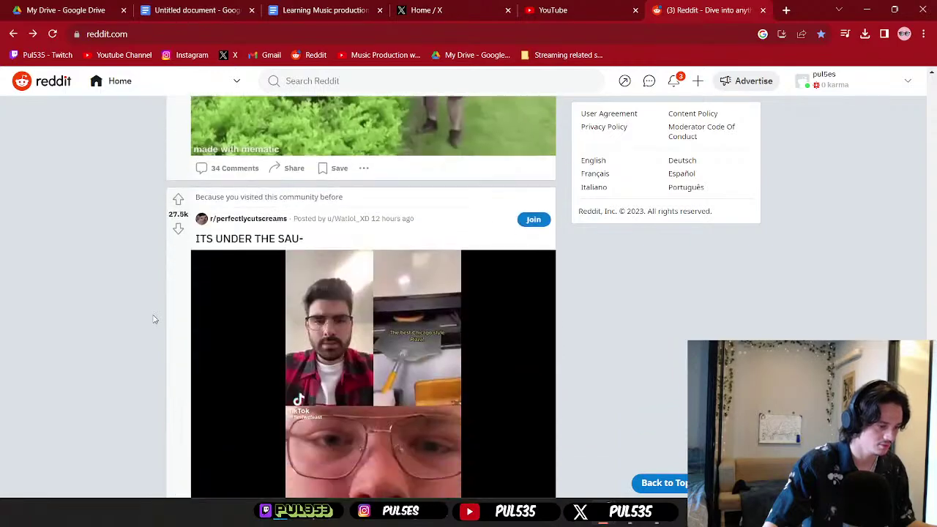
scroll(154, 318, down, 2)
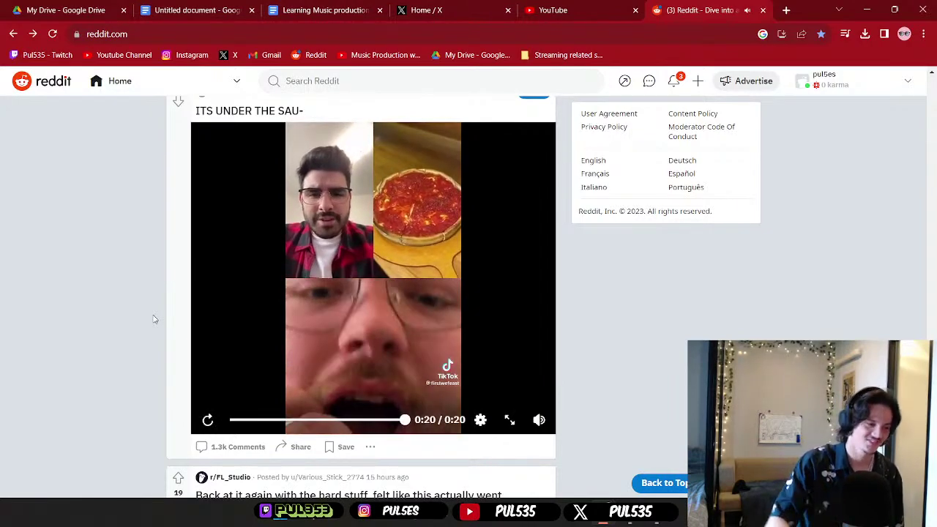
- Look over the feed posts from the r/FL_Studio framerate question to the r/news headline about Lionsgate suspending advertising on X
scroll(138, 274, down, 5)
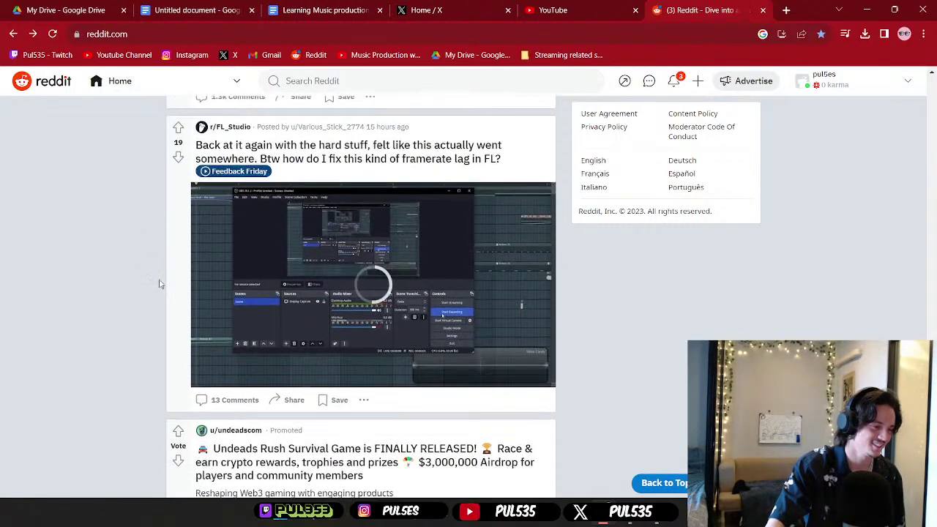
scroll(147, 273, down, 3)
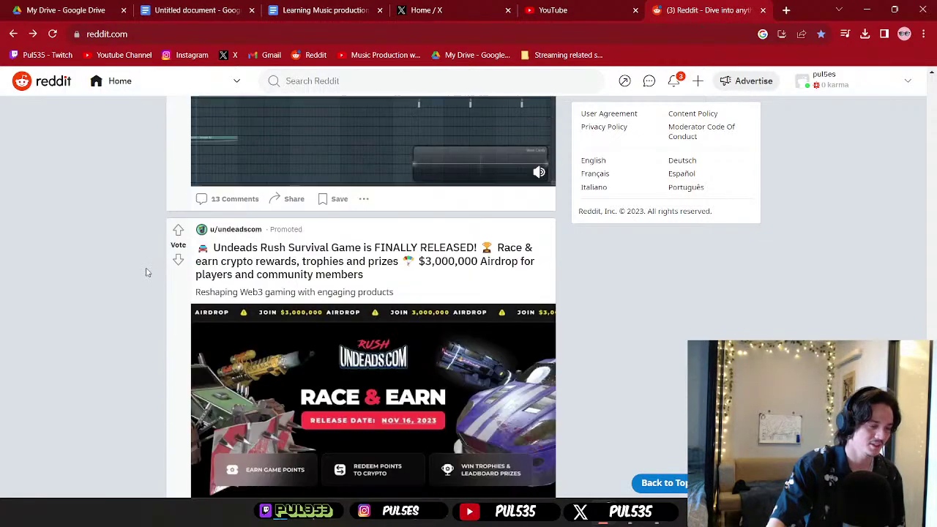
scroll(146, 272, down, 10)
scroll(154, 274, up, 3)
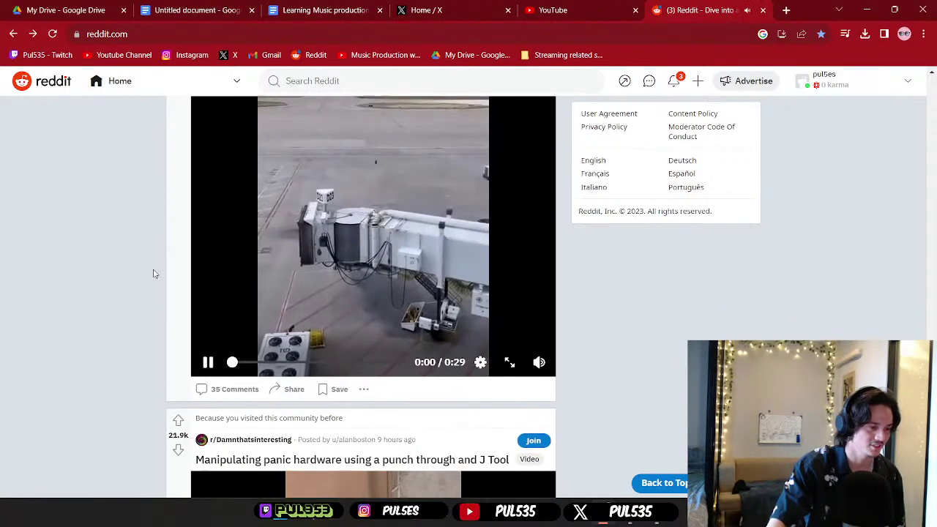
scroll(152, 272, up, 2)
scroll(154, 275, up, 8)
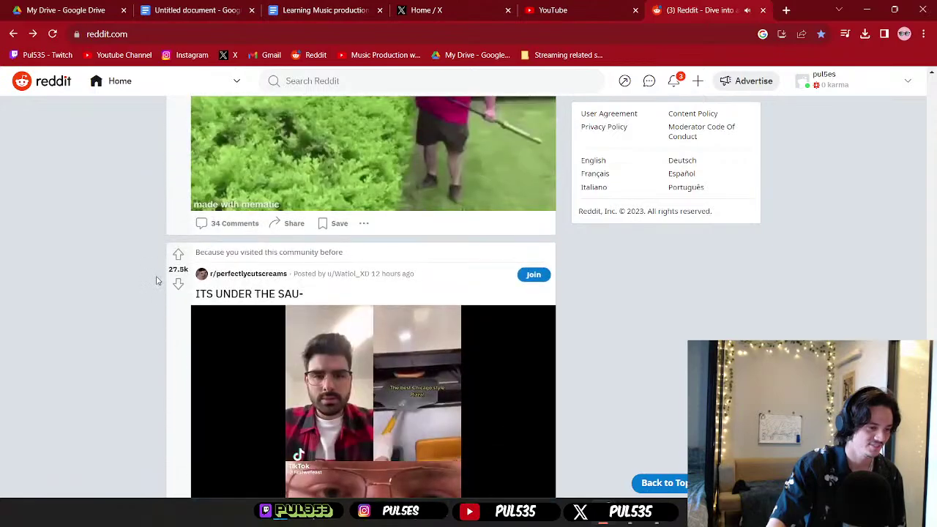
scroll(156, 345, down, 8)
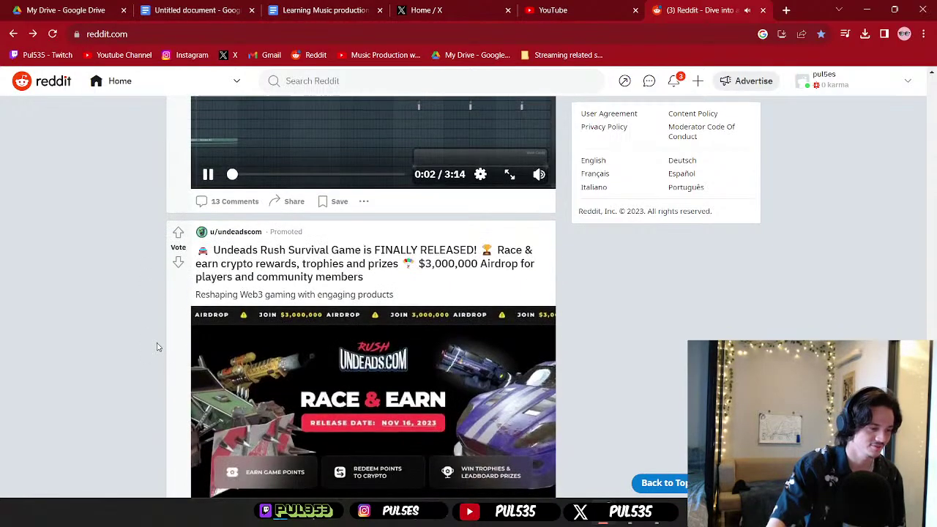
scroll(154, 344, down, 6)
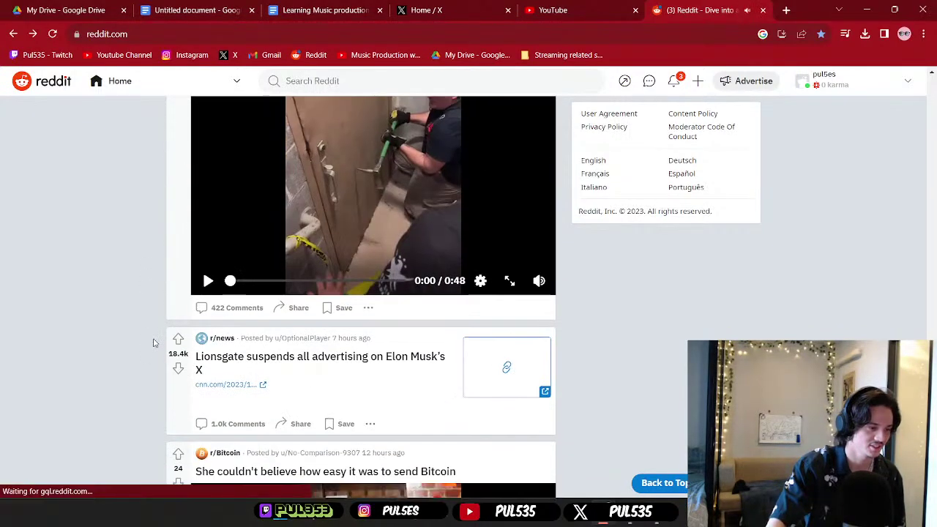
- Watch the r/Bitcoin video "She couldn't believe how easy it was to send Bitcoin" in the feed
scroll(154, 343, down, 3)
scroll(184, 322, down, 1)
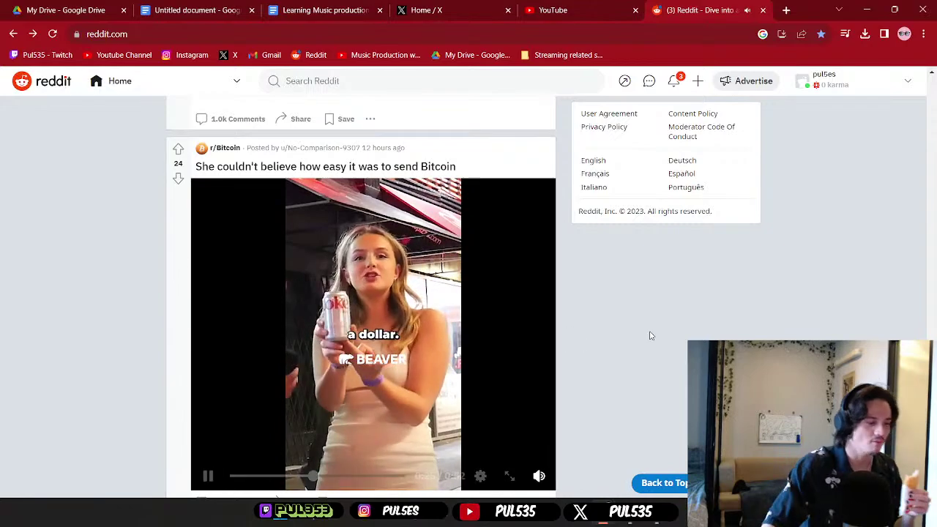
scroll(594, 326, down, 1)
scroll(594, 326, down, 1)
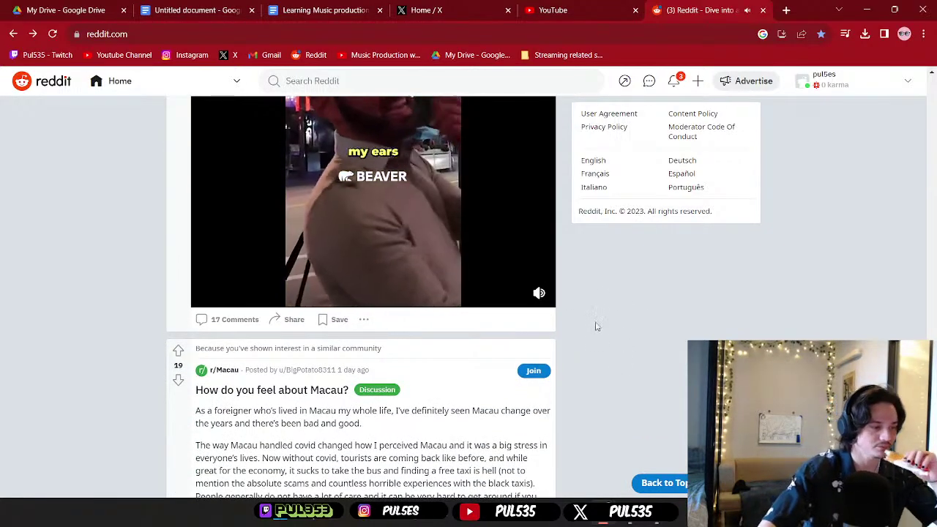
- Watch the r/funny video of Cr1TiKaL's perfectly timed gaming moment further down the feed and upvote the post
scroll(593, 331, down, 5)
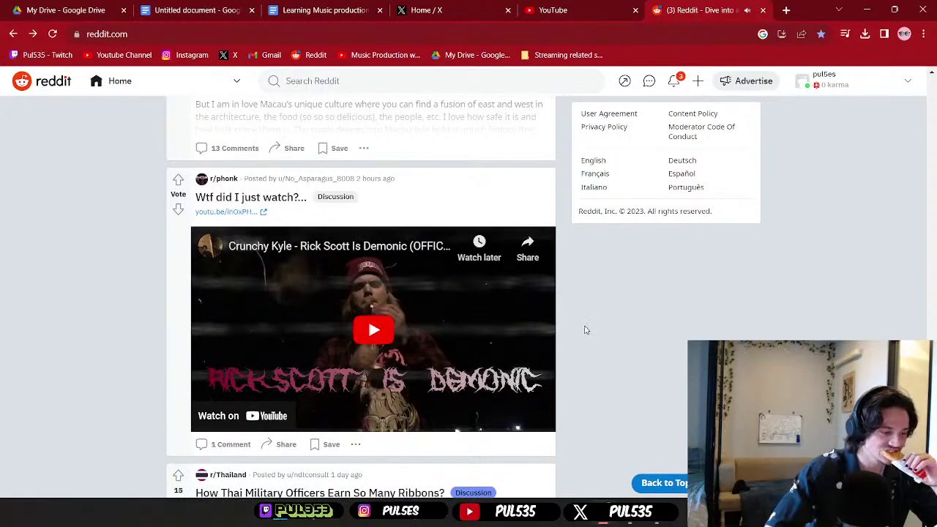
scroll(583, 325, down, 5)
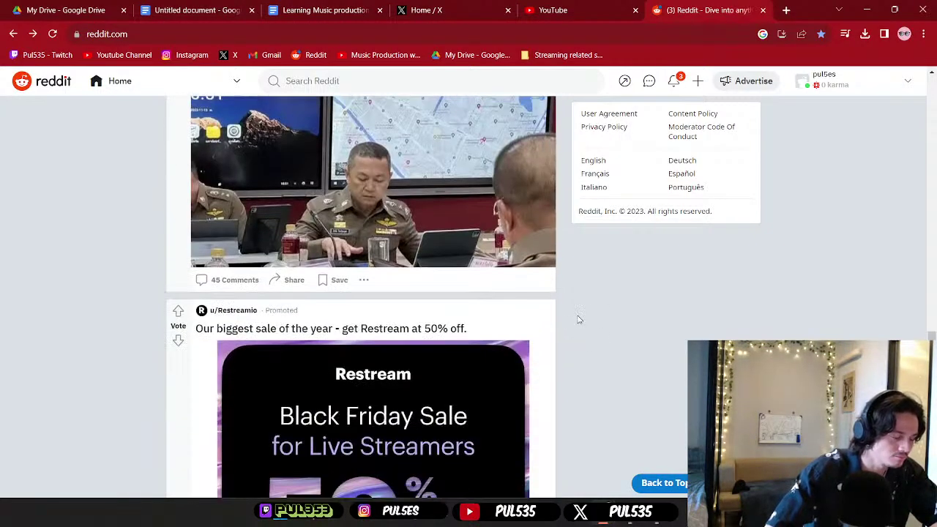
scroll(579, 322, down, 8)
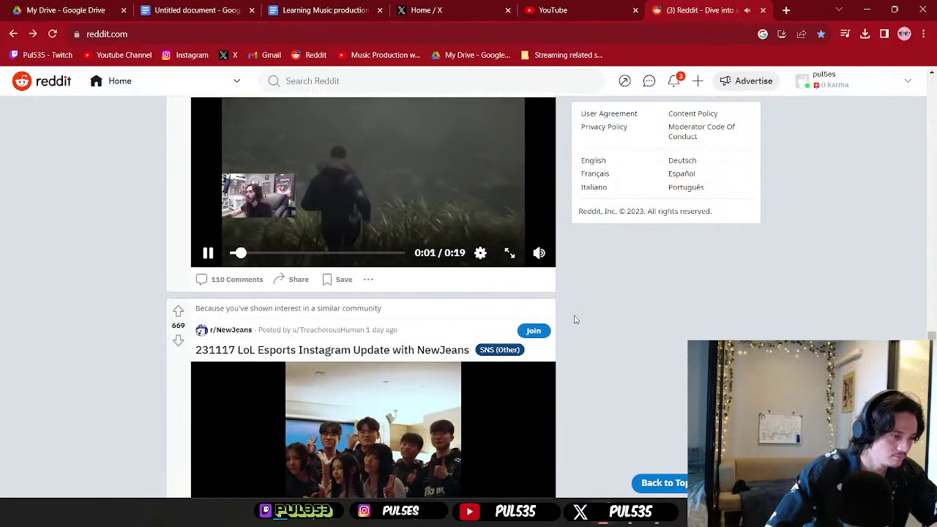
scroll(571, 318, up, 2)
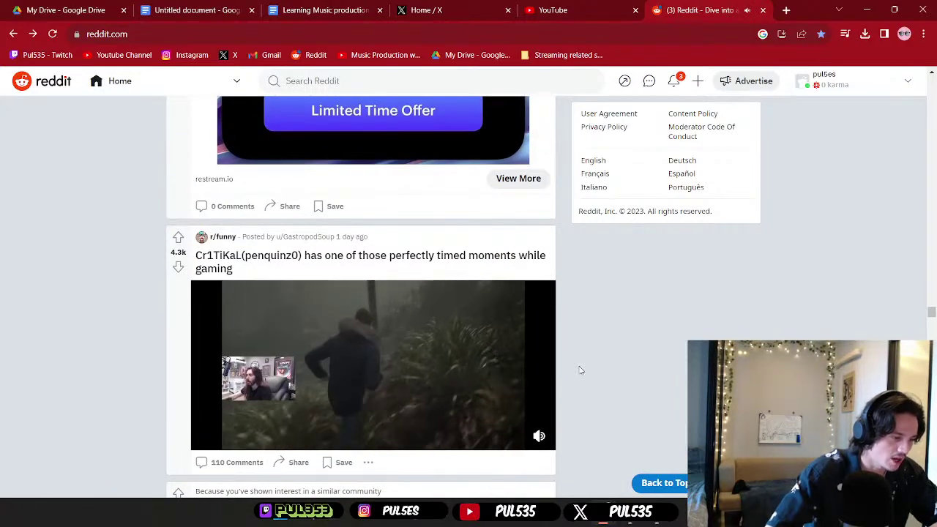
mouse_move(337, 368)
click(178, 237)
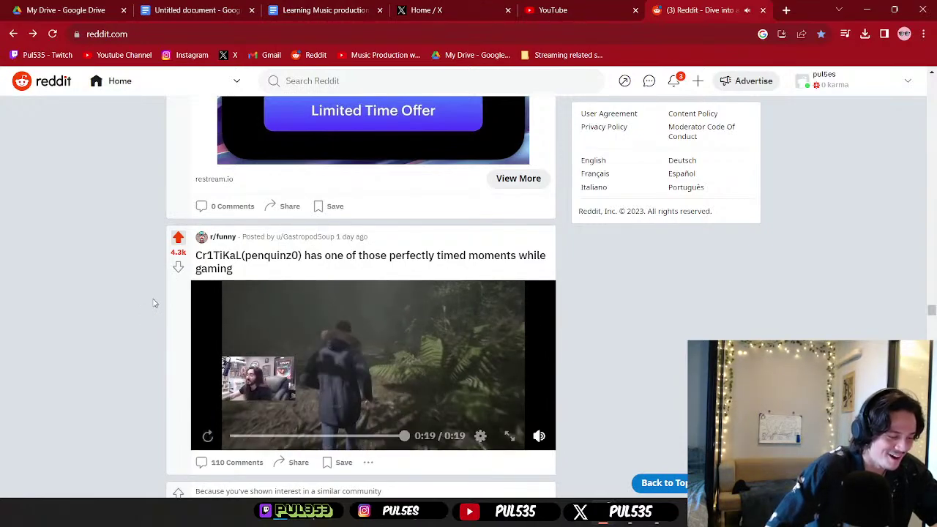
- Look through the feed posts from the r/NewJeans LoL Esports video to the r/phuket question about Russians in the Thai Police
scroll(157, 303, down, 5)
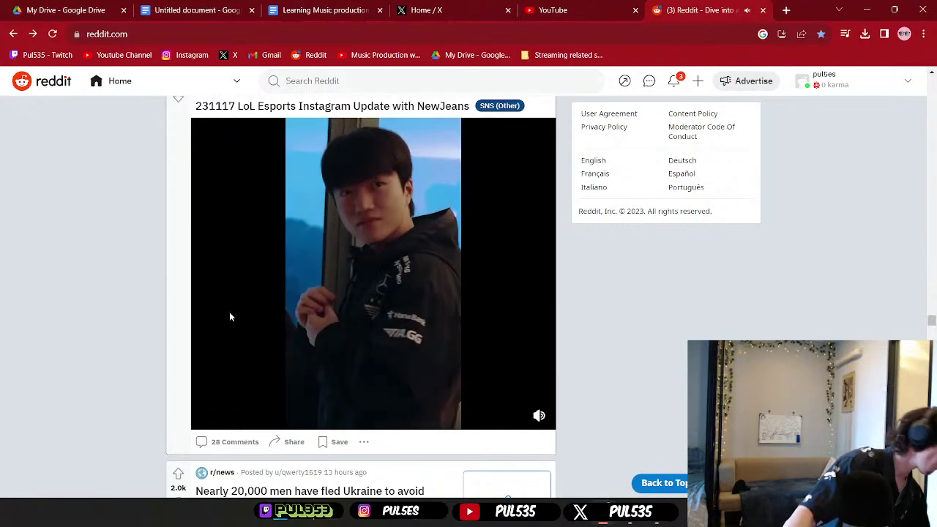
scroll(220, 307, down, 3)
scroll(176, 311, down, 2)
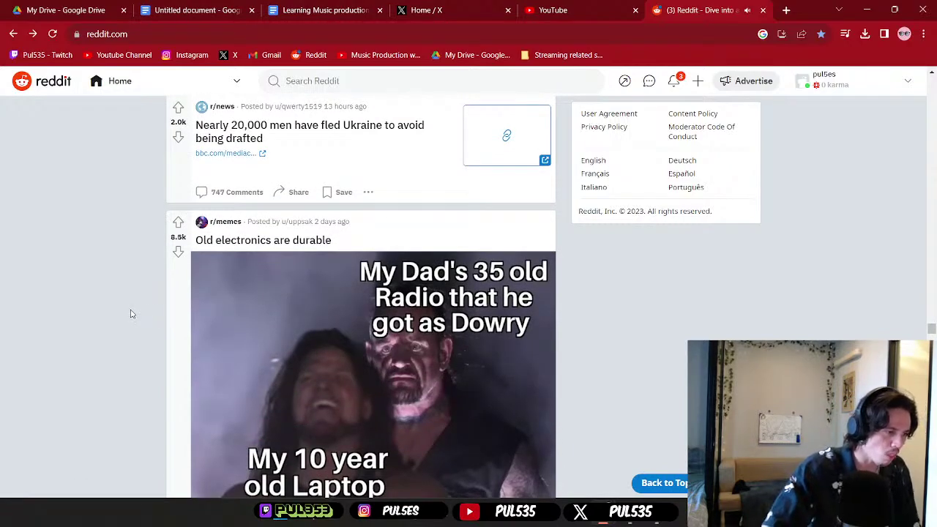
scroll(131, 314, down, 4)
scroll(131, 313, up, 5)
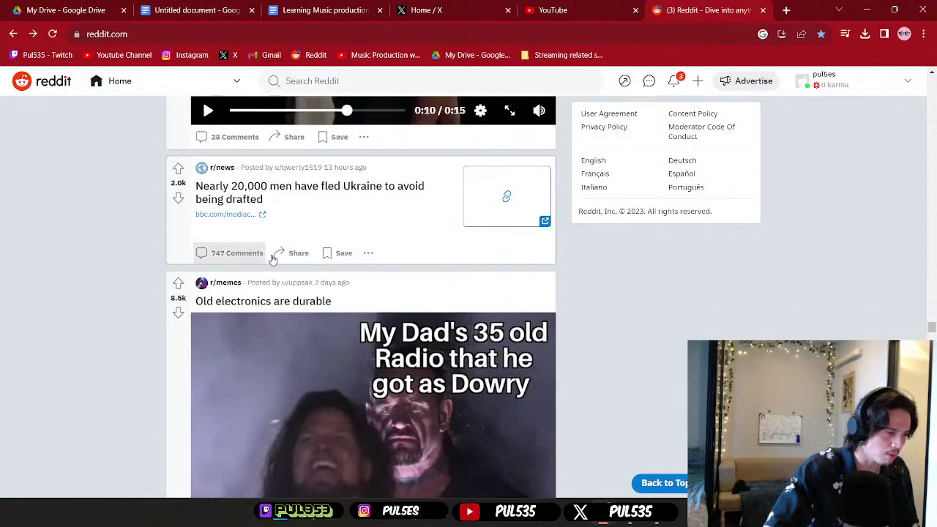
scroll(132, 330, down, 5)
scroll(146, 326, up, 6)
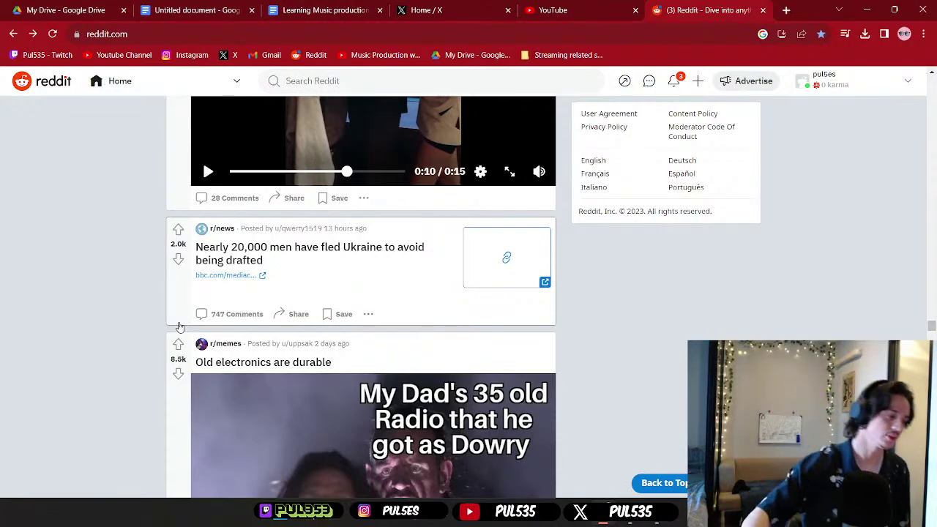
scroll(118, 272, down, 5)
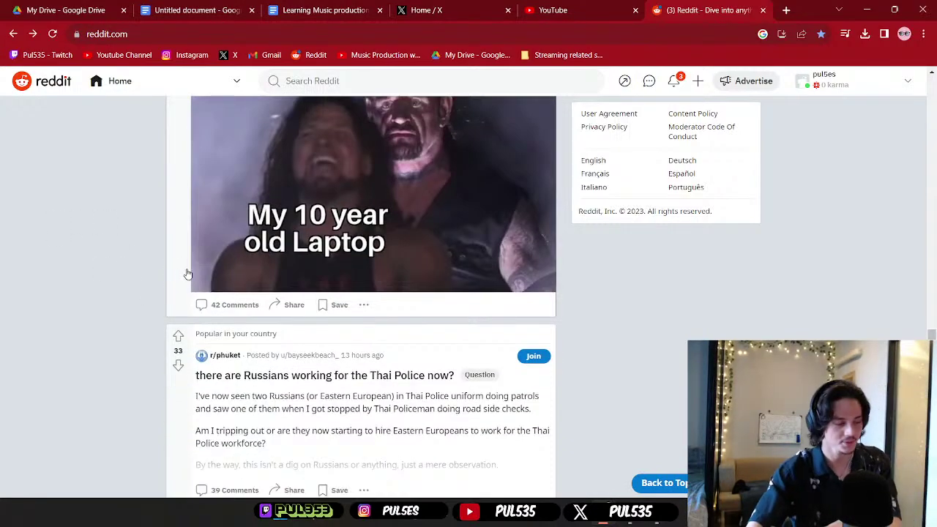
- Read the feed posts from the r/phuket Thai Police question through the r/Bitcoin get-rich post to the promoted Town of Salem 2 ad
scroll(169, 285, down, 3)
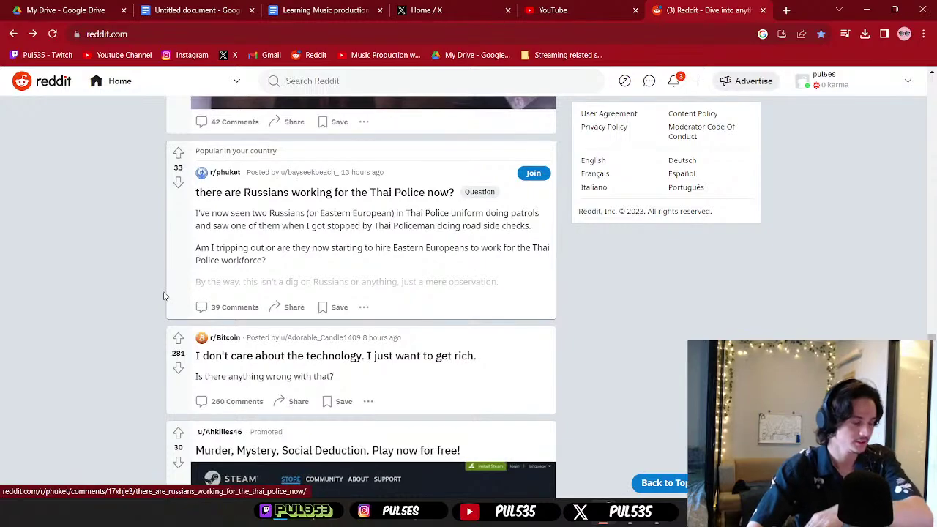
scroll(164, 297, down, 2)
scroll(176, 301, down, 1)
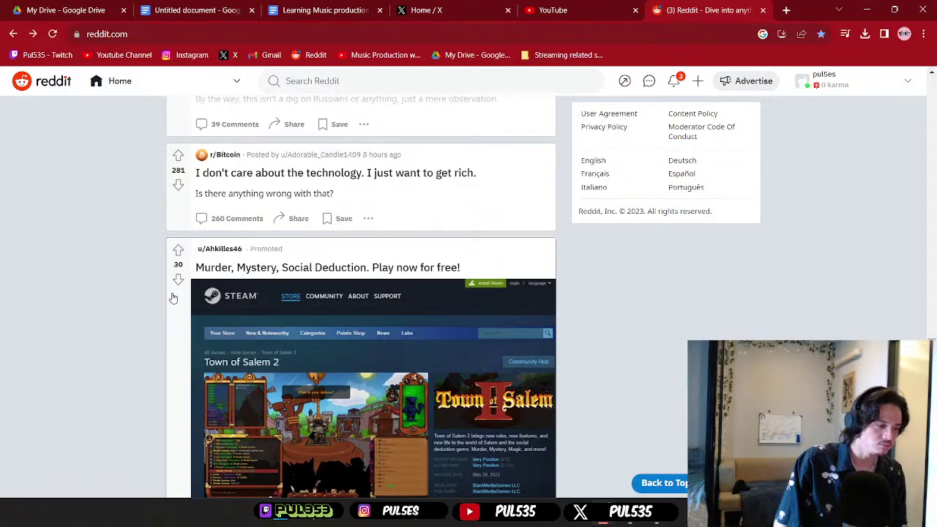
scroll(173, 298, down, 2)
scroll(174, 298, up, 2)
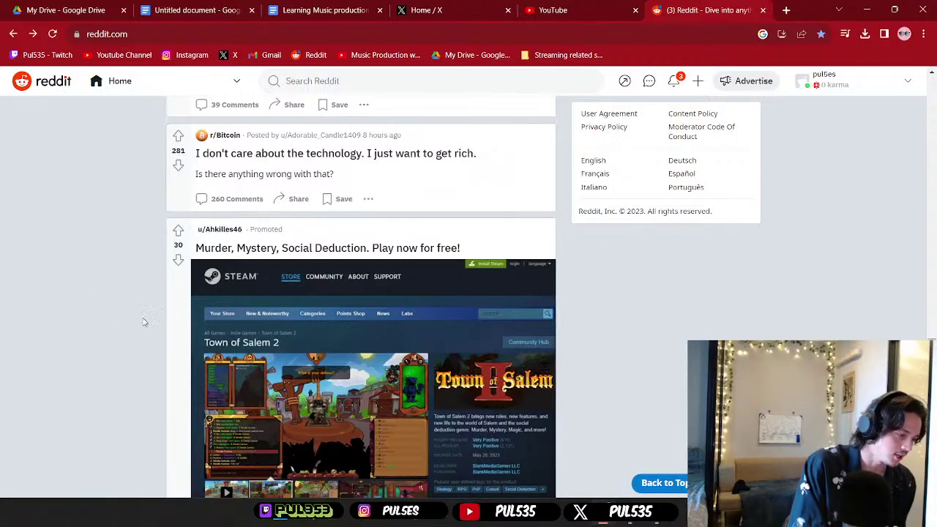
- Play the r/FL_Studio doom soundtrack video further down the feed and upvote the post
scroll(144, 322, down, 4)
scroll(144, 322, down, 3)
scroll(145, 323, up, 1)
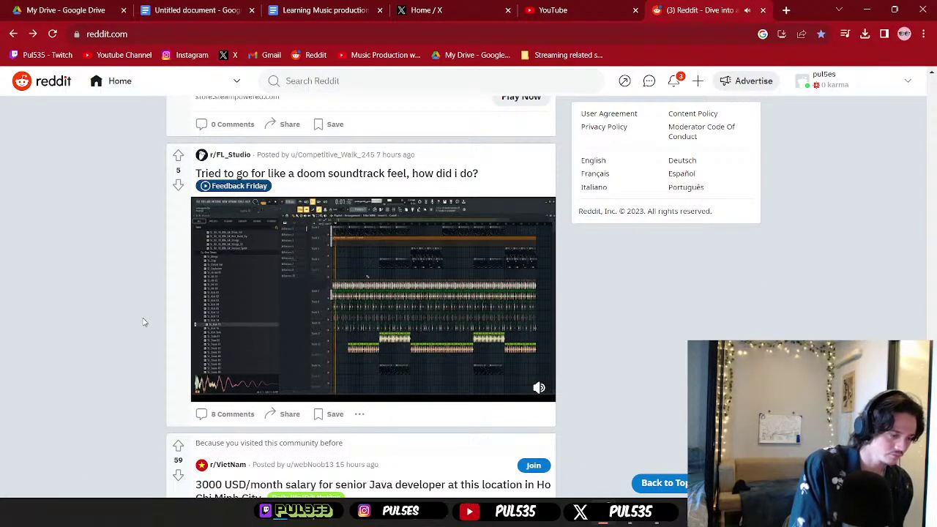
click(178, 154)
- View the r/VietNam post about a Java developer salary and the r/MyPeopleNeedMe diver video
scroll(148, 317, down, 4)
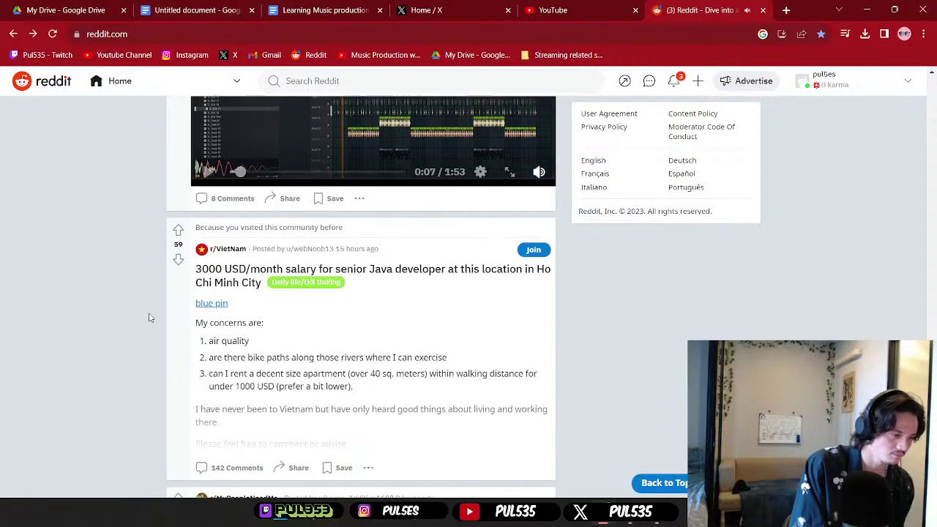
scroll(148, 318, down, 5)
scroll(149, 318, up, 1)
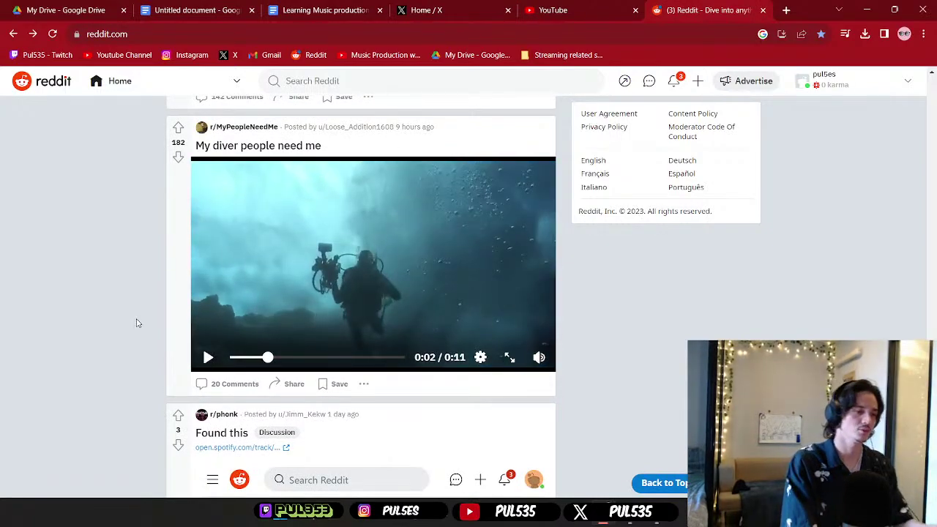
- Switch from Reddit to YouTube in the same tab and search for "core core"
click(333, 36)
text(youtu)
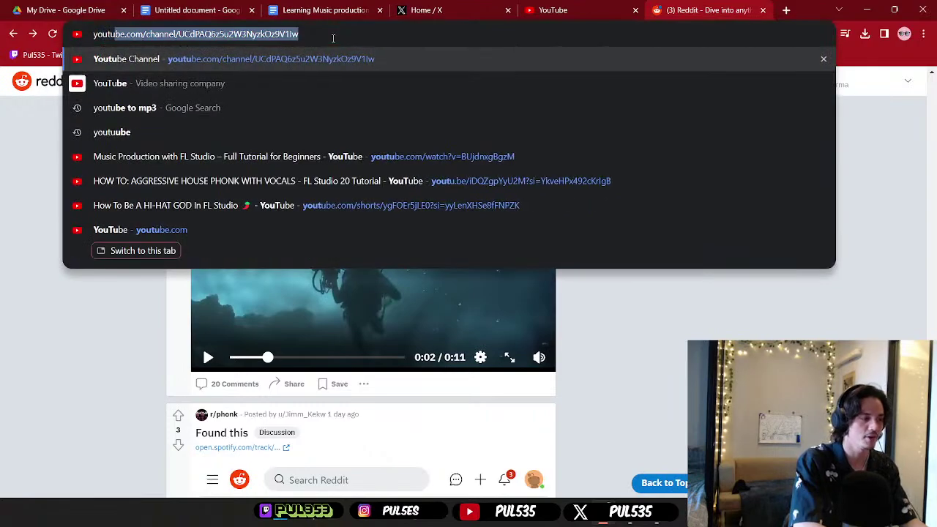
key(Return)
click(354, 85)
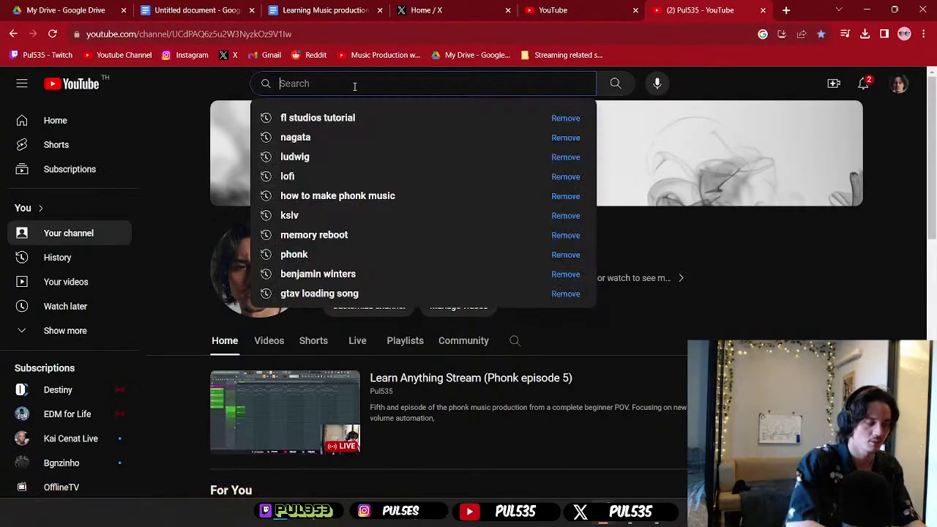
text(y)
key(BackSpace)
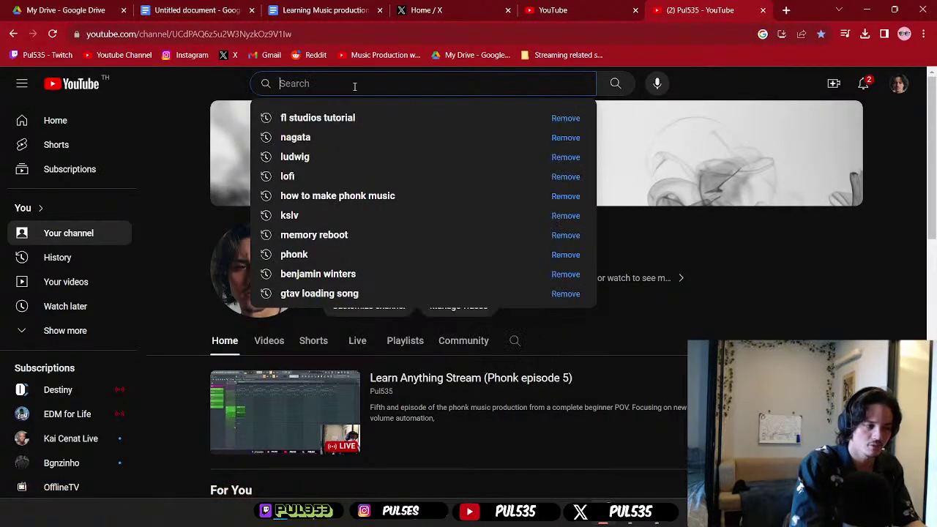
text(core core)
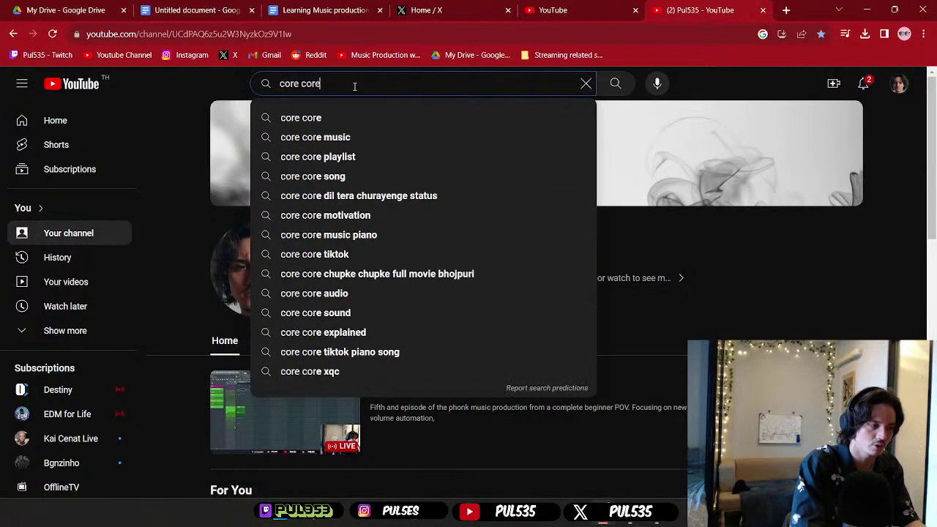
key(Return)
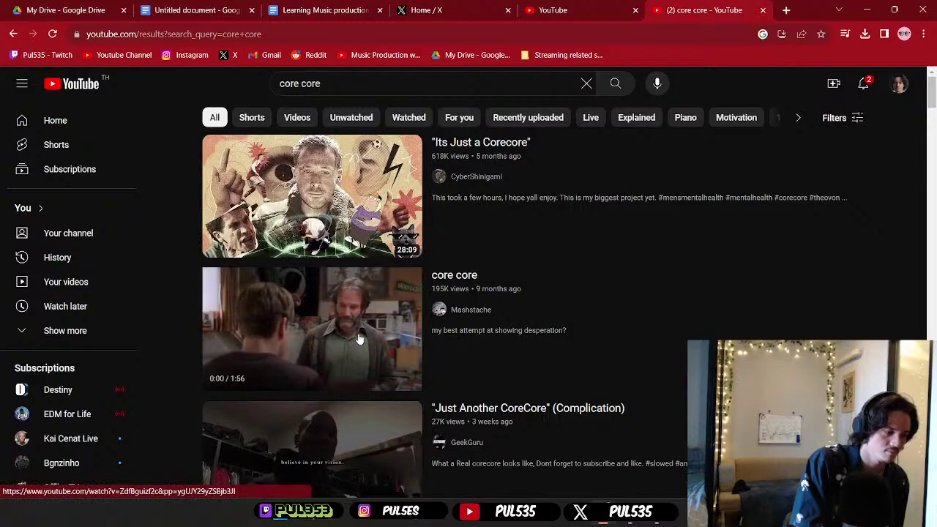
- Look through the "core core" search results, from the top videos and Shorts to the People also watched section
scroll(358, 339, down, 2)
mouse_move(359, 339)
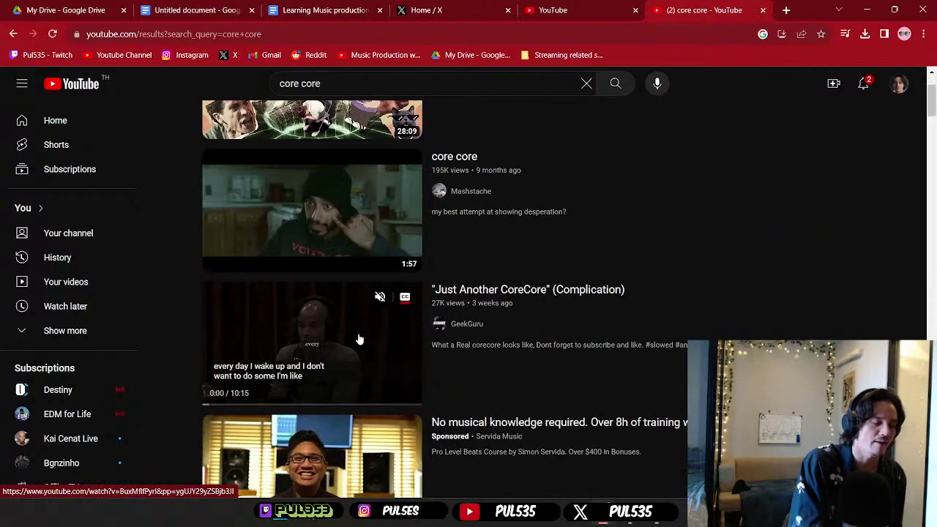
scroll(358, 339, down, 5)
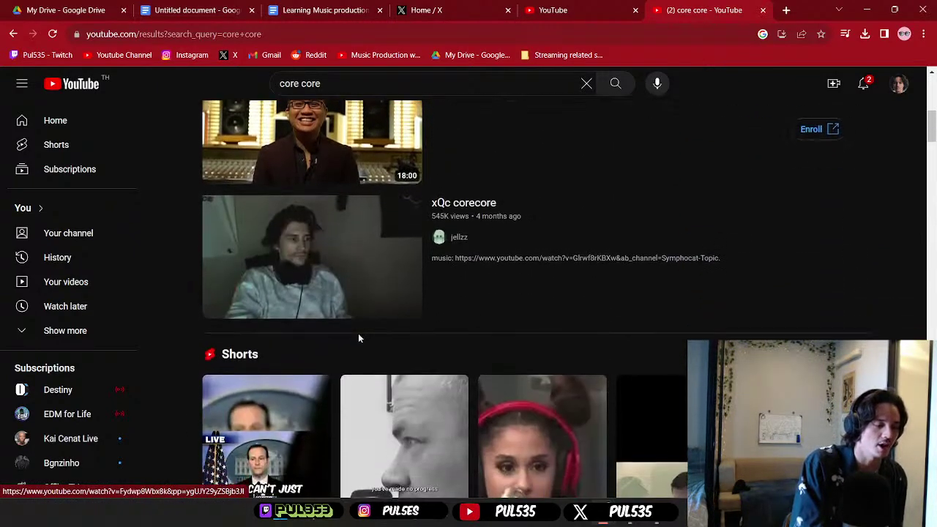
mouse_move(351, 243)
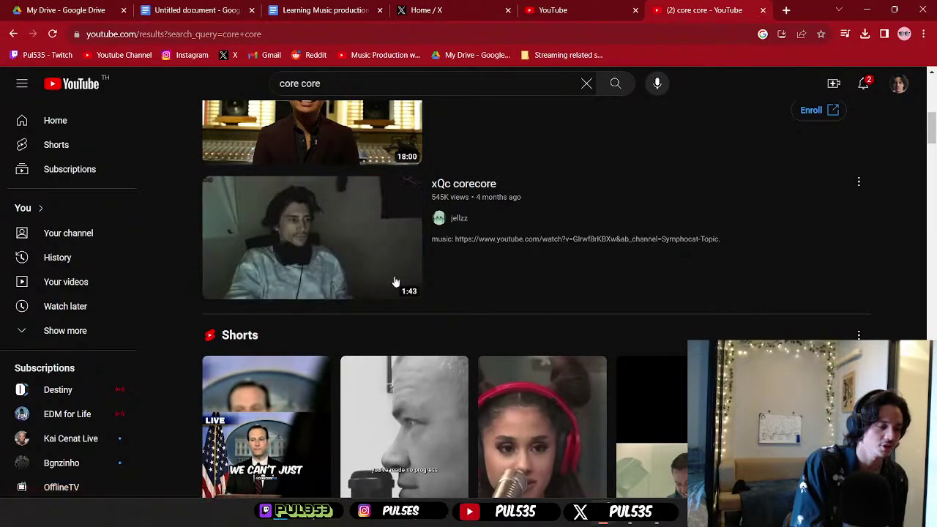
scroll(479, 270, down, 5)
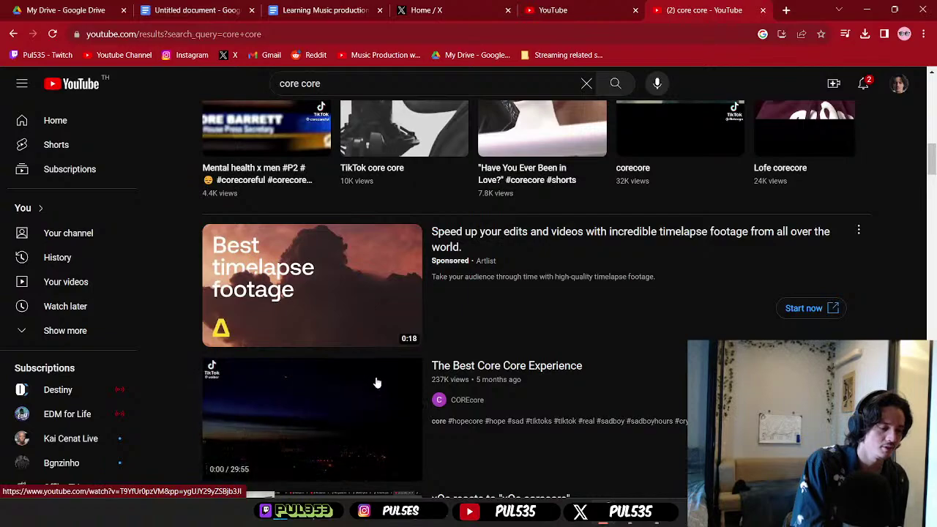
scroll(376, 382, down, 5)
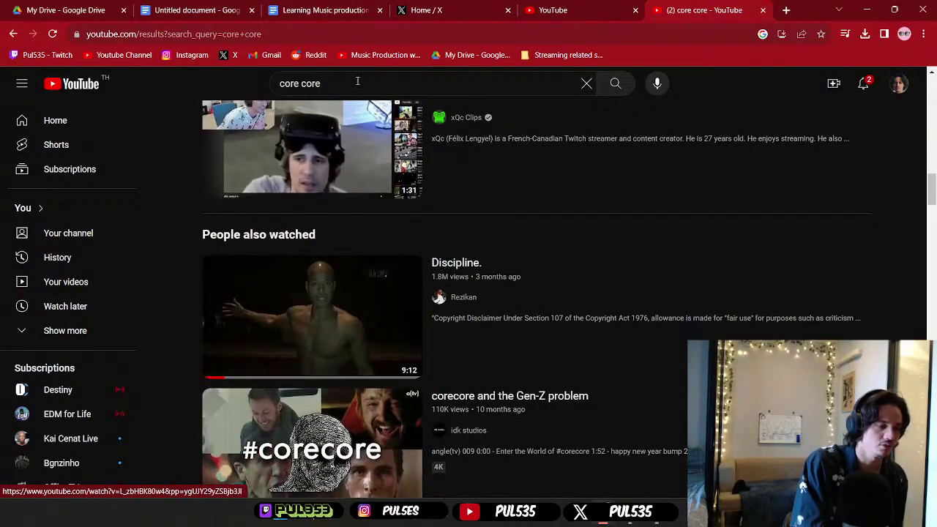
- Refine the search to "core core music" and open the Hope-Core music playlist from the results
click(354, 86)
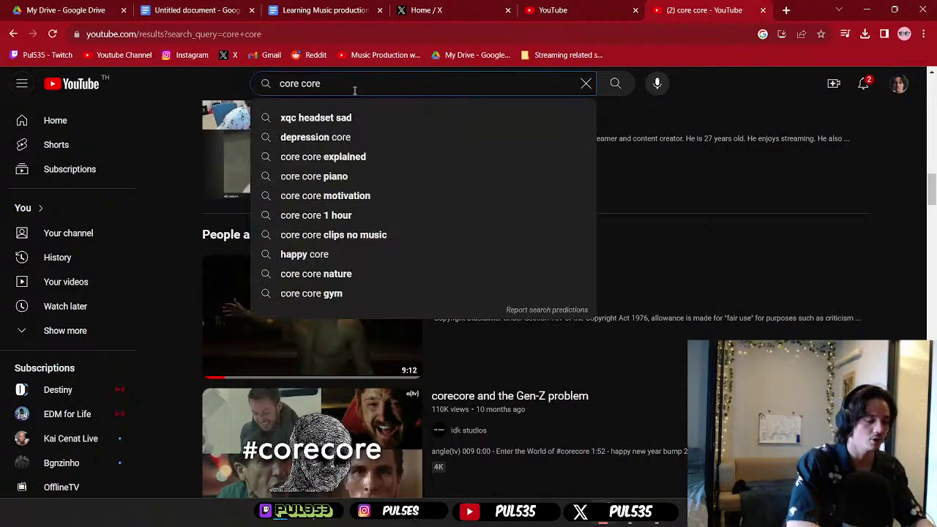
text(music)
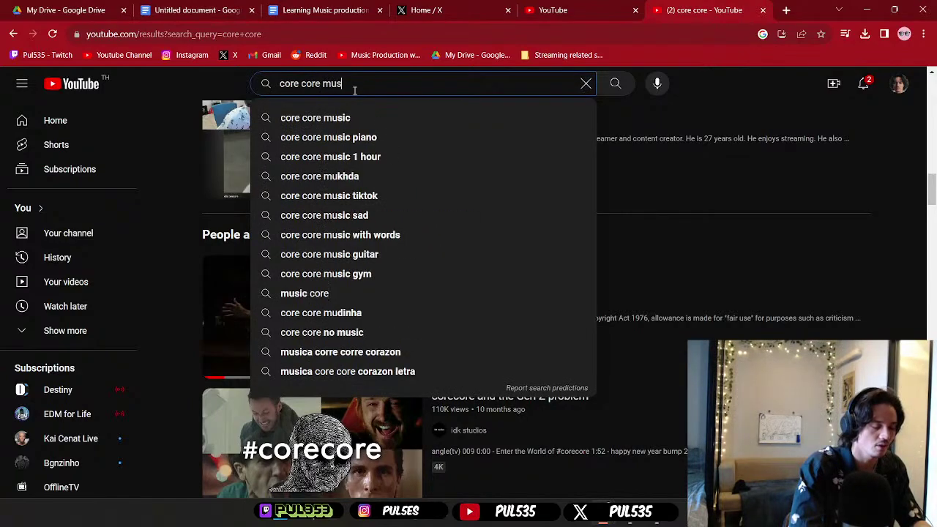
key(Return)
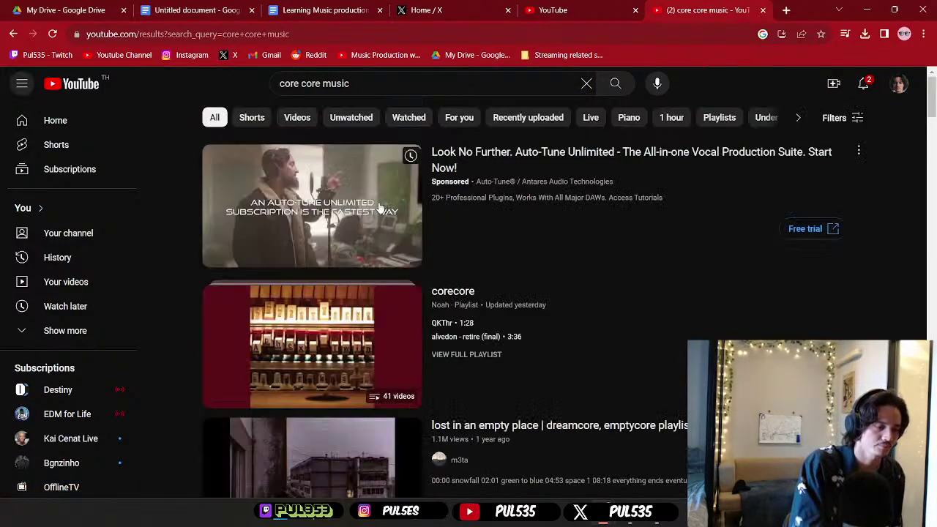
scroll(350, 344, down, 2)
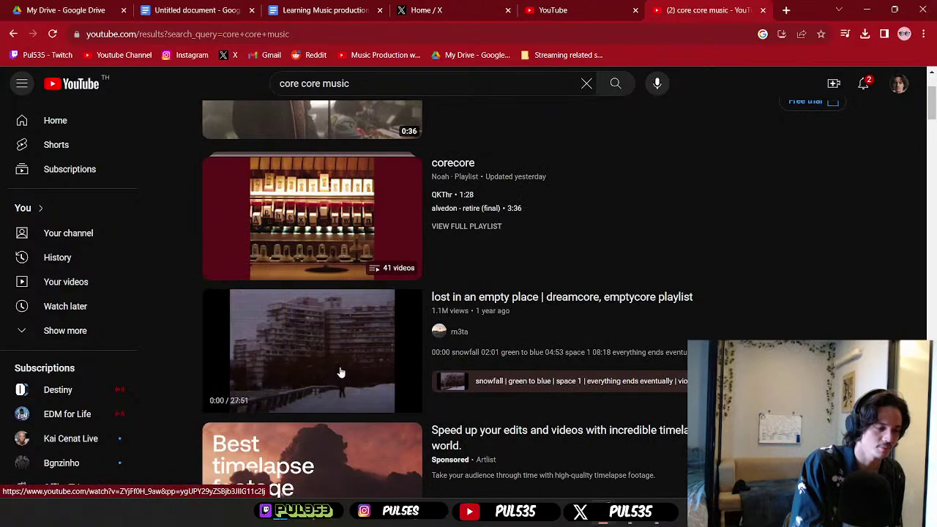
scroll(341, 373, down, 4)
scroll(341, 374, down, 3)
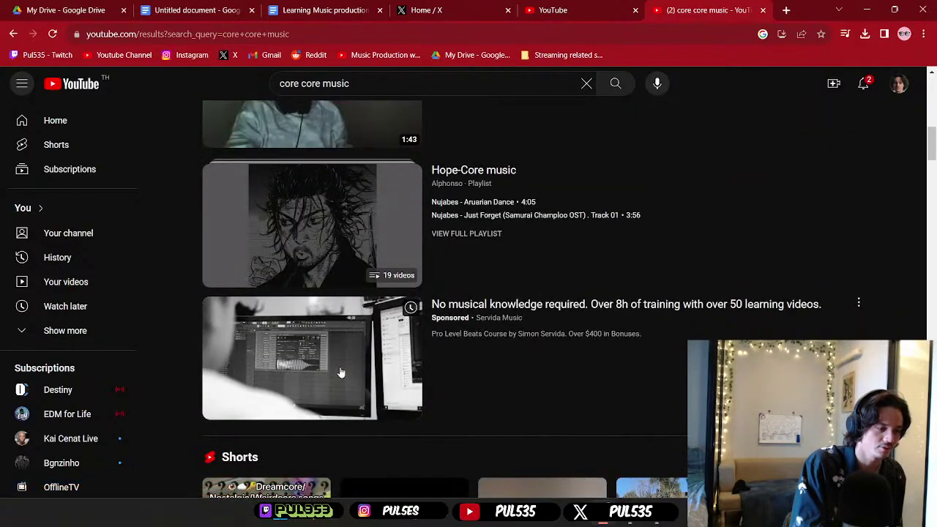
click(328, 218)
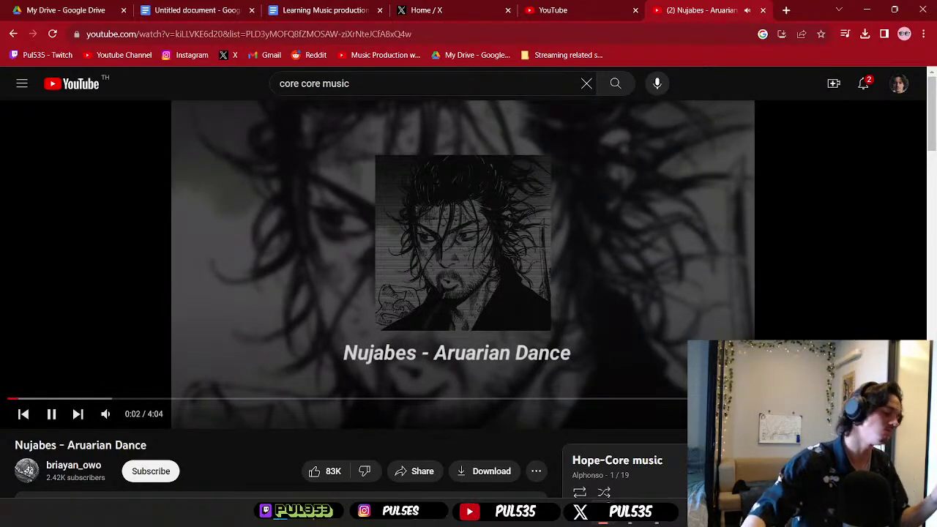
- Adjust the player volume for Nujabes - Aruarian Dance and pause the track
mouse_move(105, 414)
drag(127, 418, 129, 417)
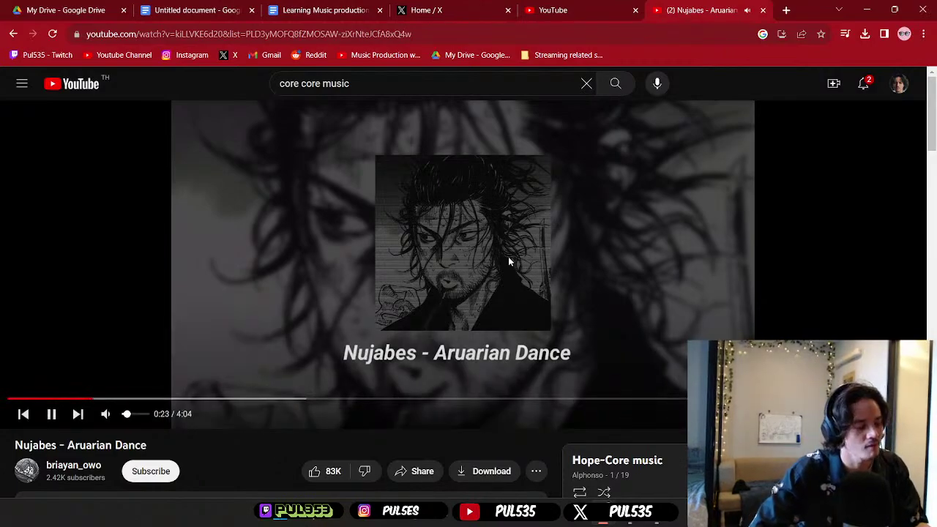
click(493, 261)
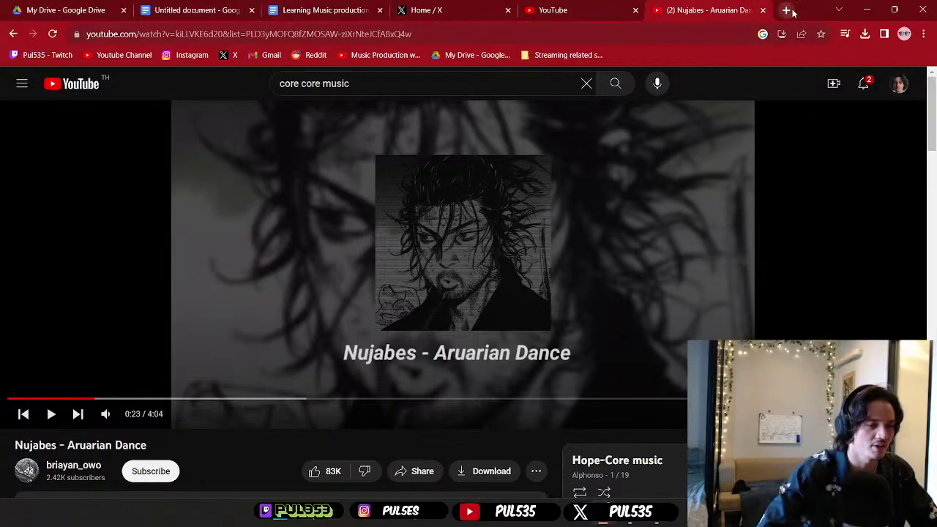
- Place the playlist window side by side with the Nagata YouTube window and open Reddit in a new tab of the playlist window
key(super+Right)
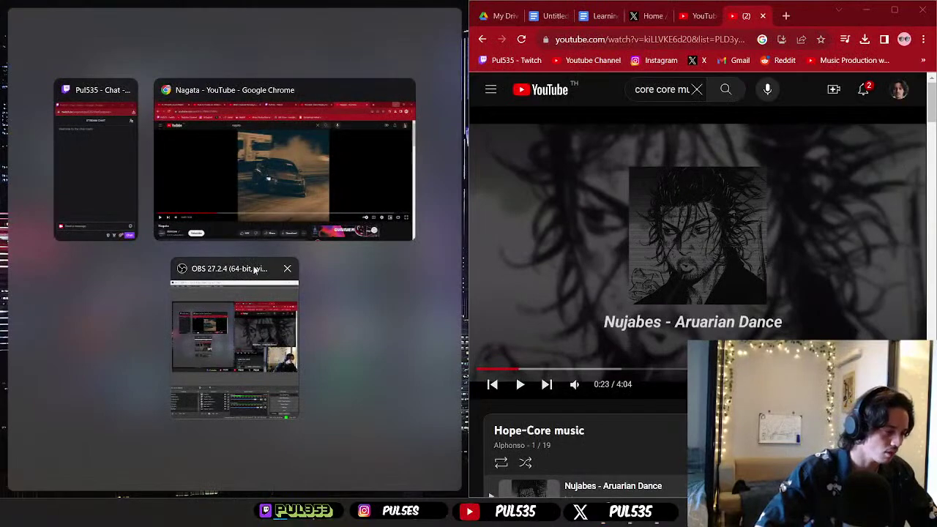
click(263, 160)
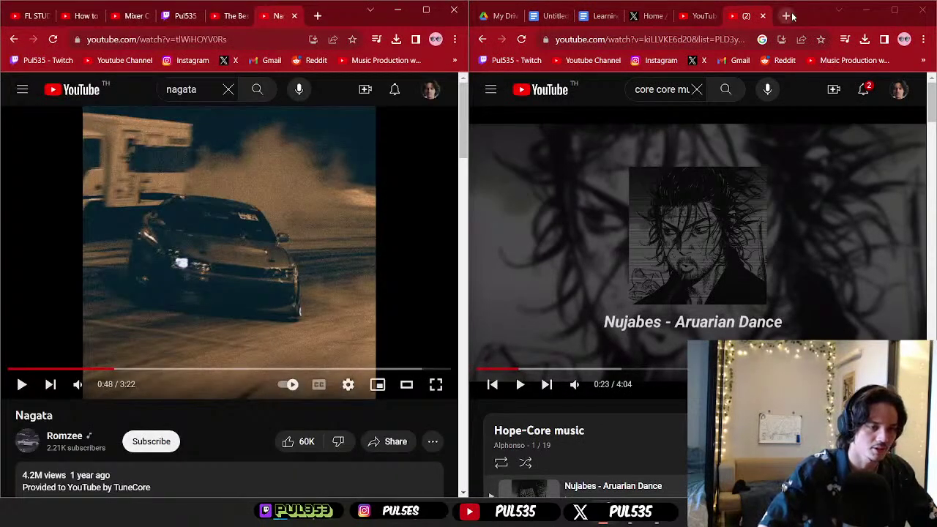
click(786, 15)
click(781, 60)
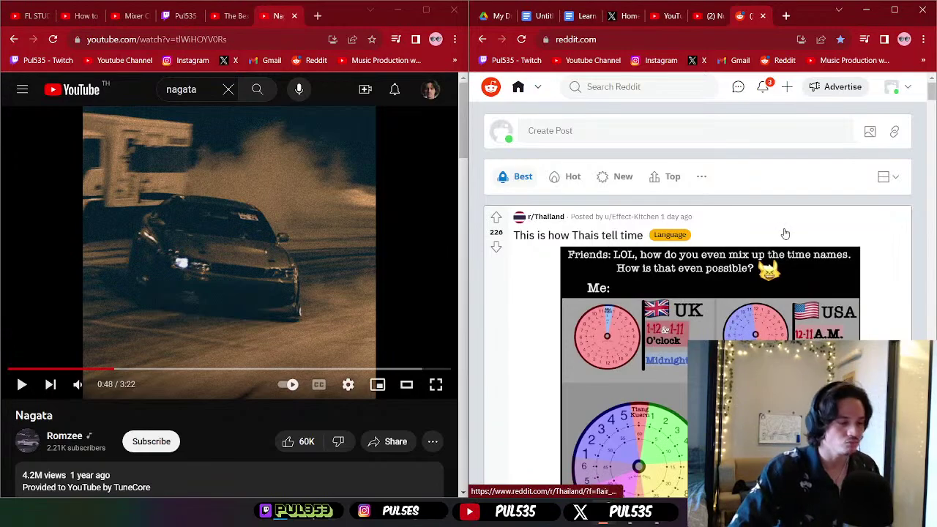
- Look through the Reddit home feed from the r/Thailand telling-time post to the r/blender video, including the r/maldives comparison and r/memes programming post
scroll(784, 237, down, 2)
scroll(791, 247, up, 1)
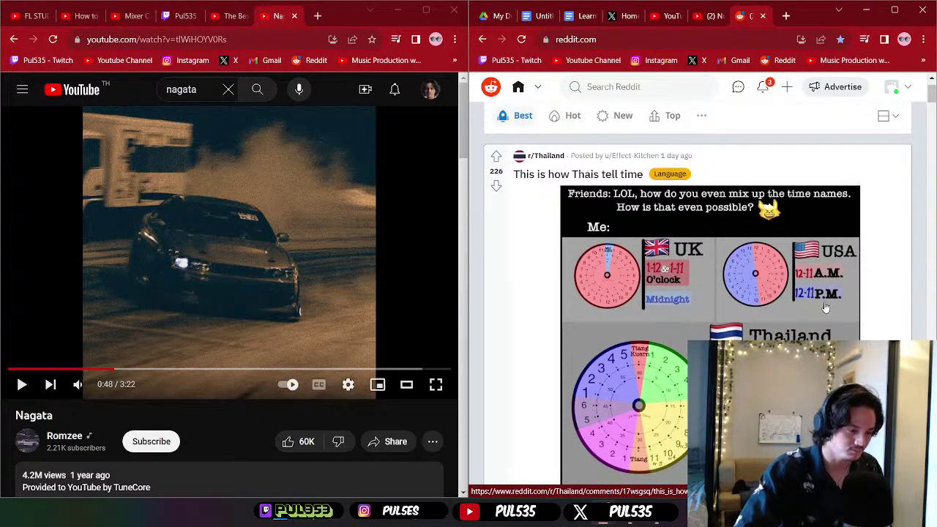
scroll(754, 278, down, 12)
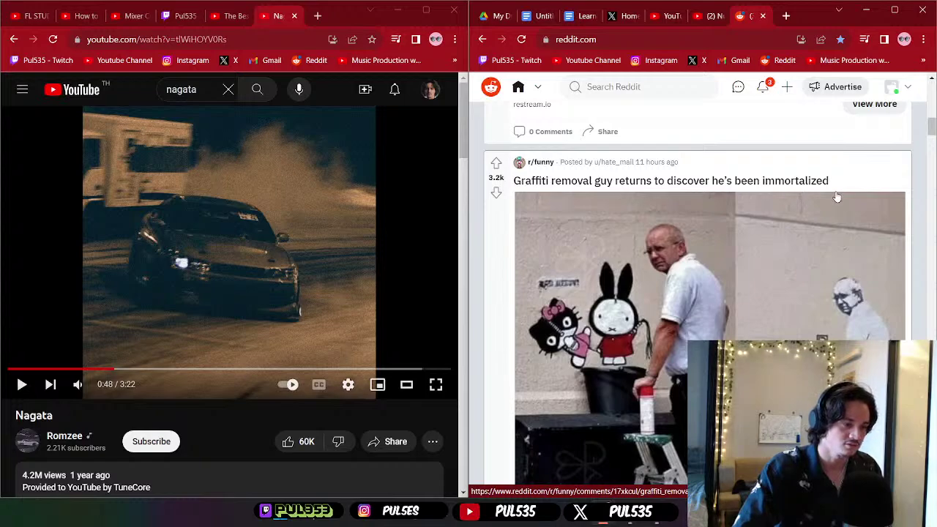
scroll(828, 208, down, 1)
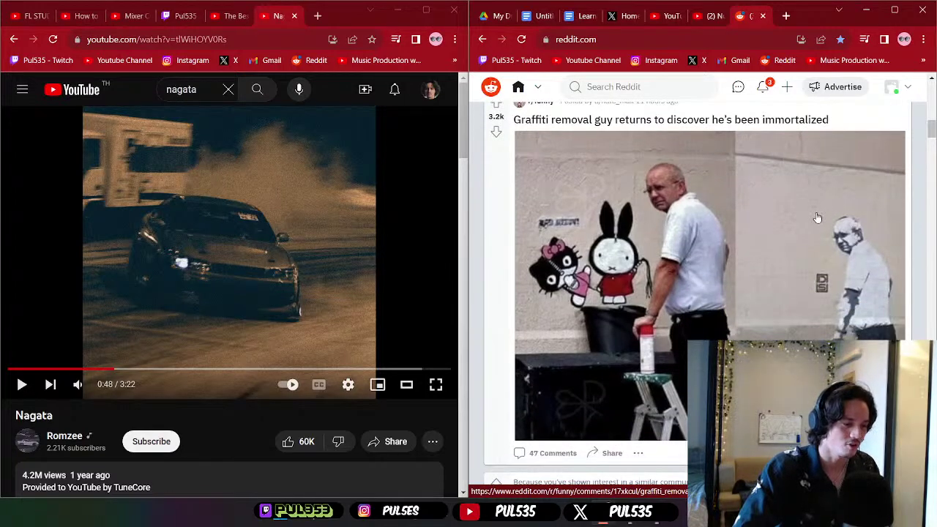
scroll(813, 223, down, 6)
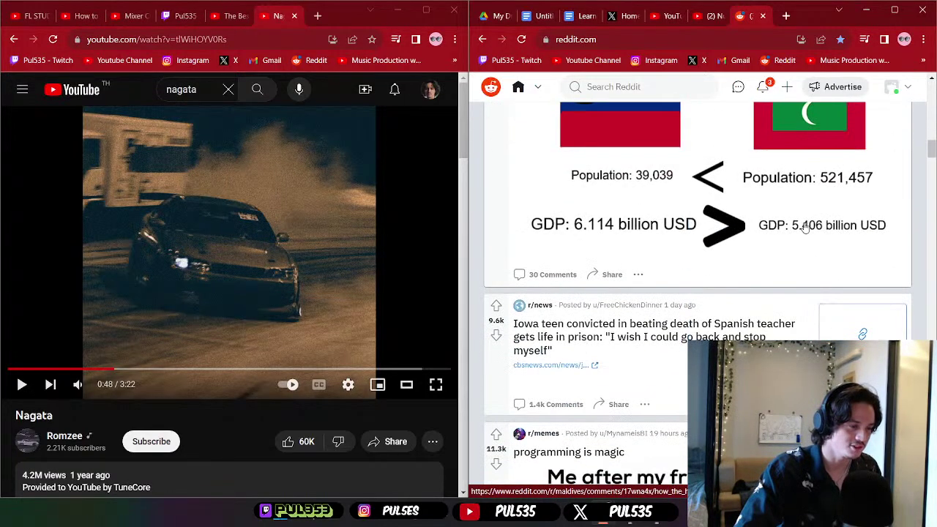
scroll(804, 228, up, 3)
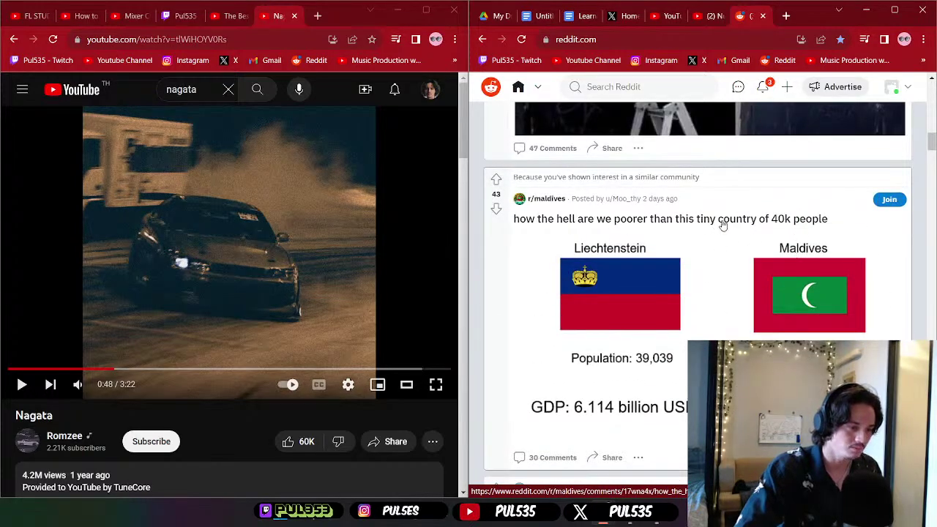
scroll(748, 302, down, 8)
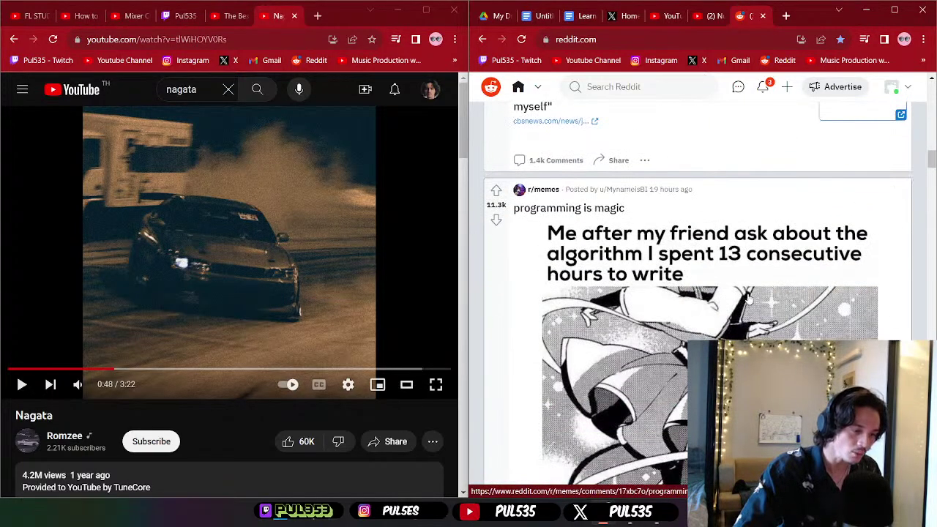
scroll(750, 300, down, 2)
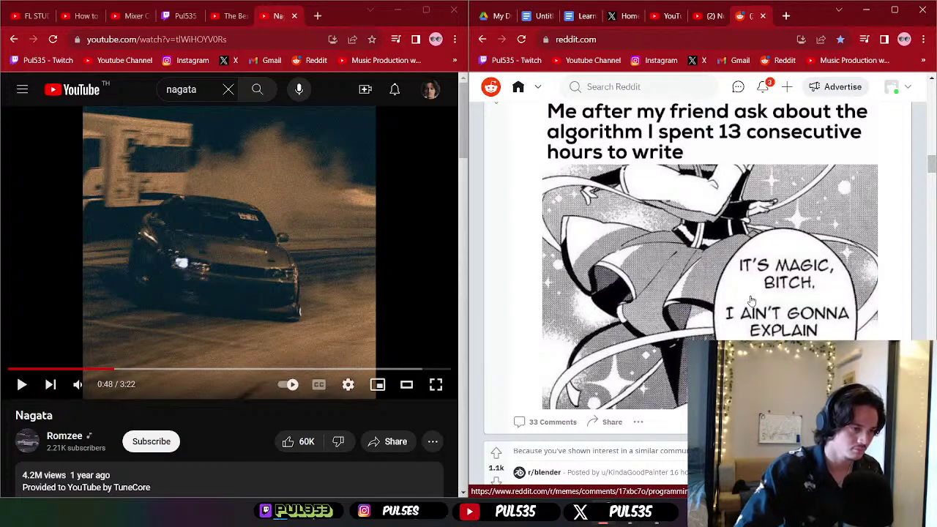
scroll(751, 300, down, 9)
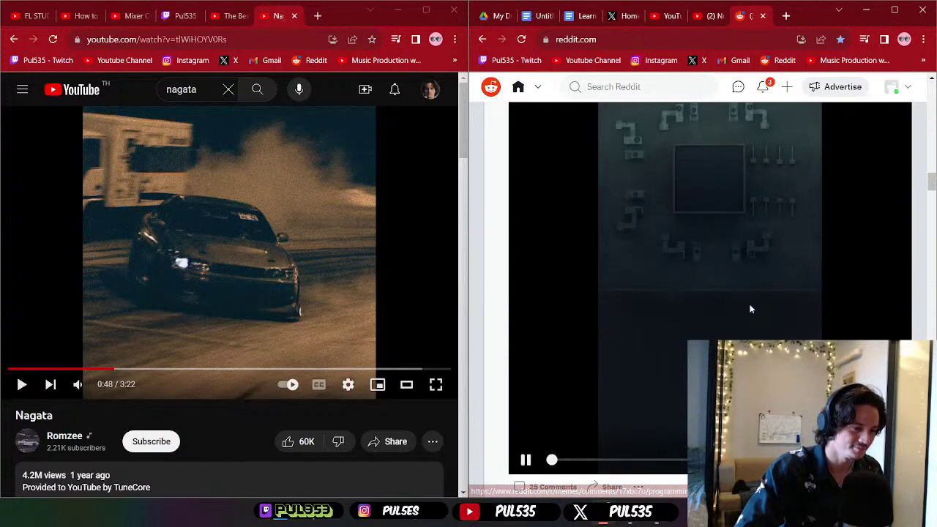
- Look through the Reddit home feed past the diver, Techcore, tattoo, Bitcoin and CS50x posts to the r/Thailand university graduates post
scroll(750, 306, down, 4)
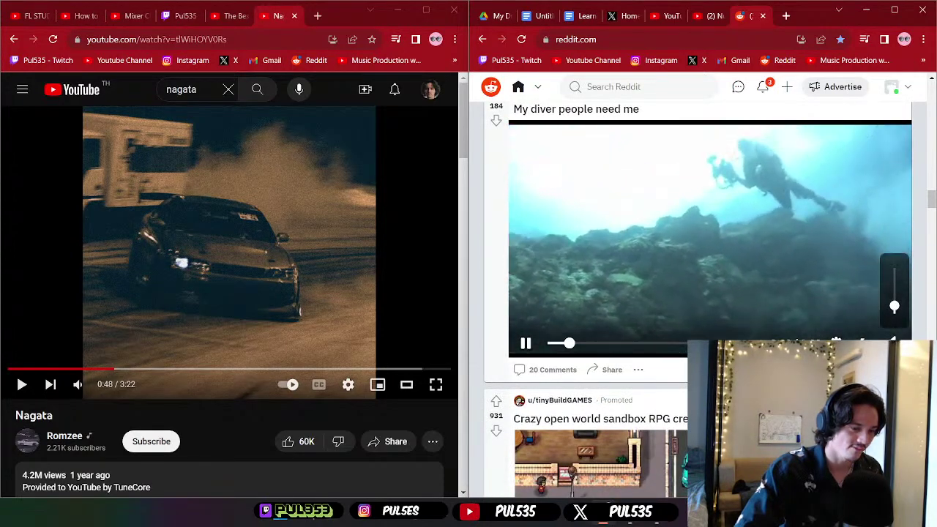
scroll(773, 307, down, 8)
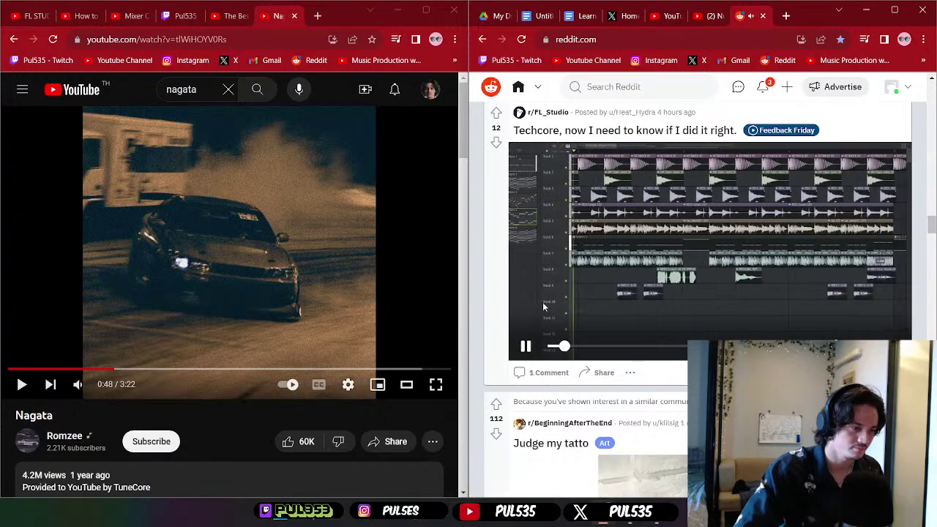
scroll(597, 264, down, 4)
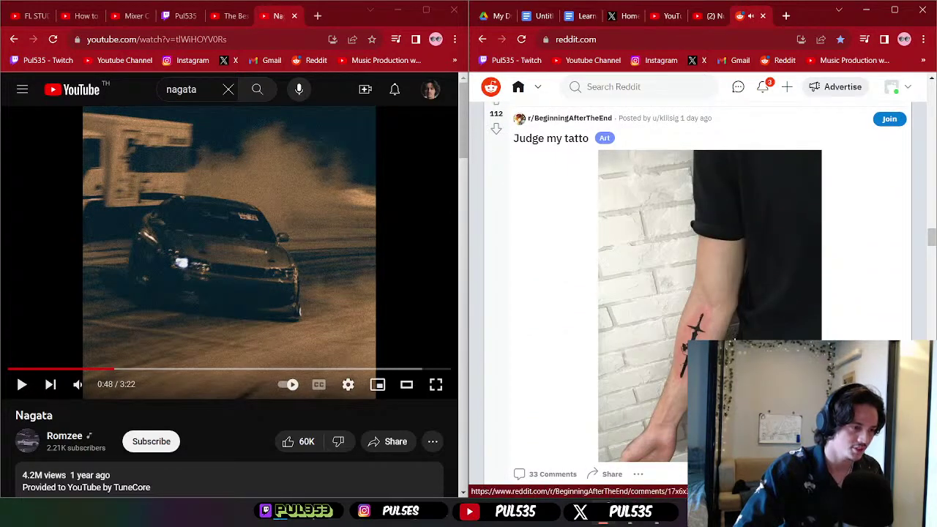
scroll(708, 295, down, 4)
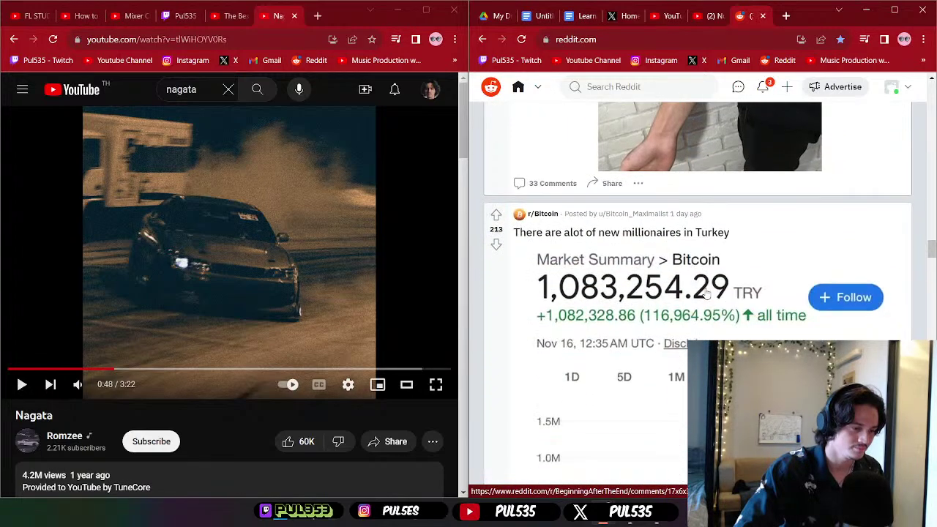
scroll(708, 293, down, 3)
scroll(708, 293, up, 2)
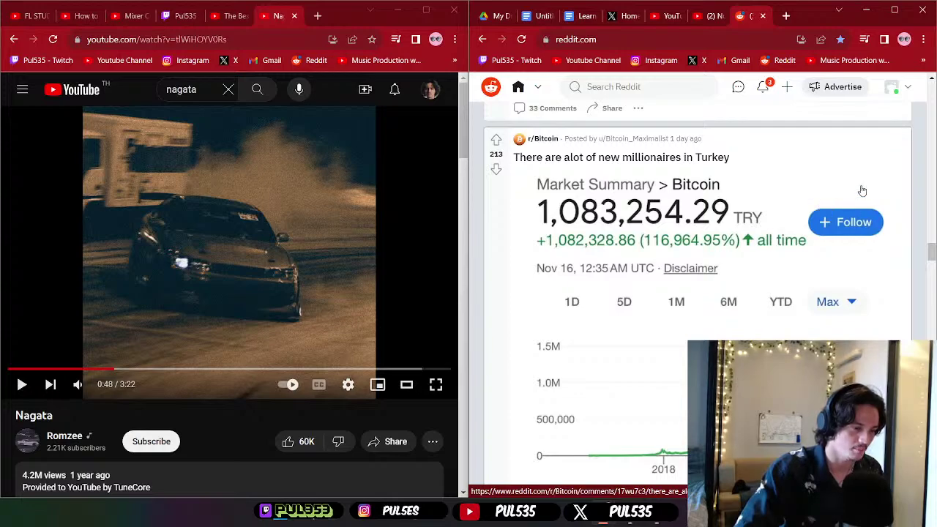
scroll(862, 191, down, 5)
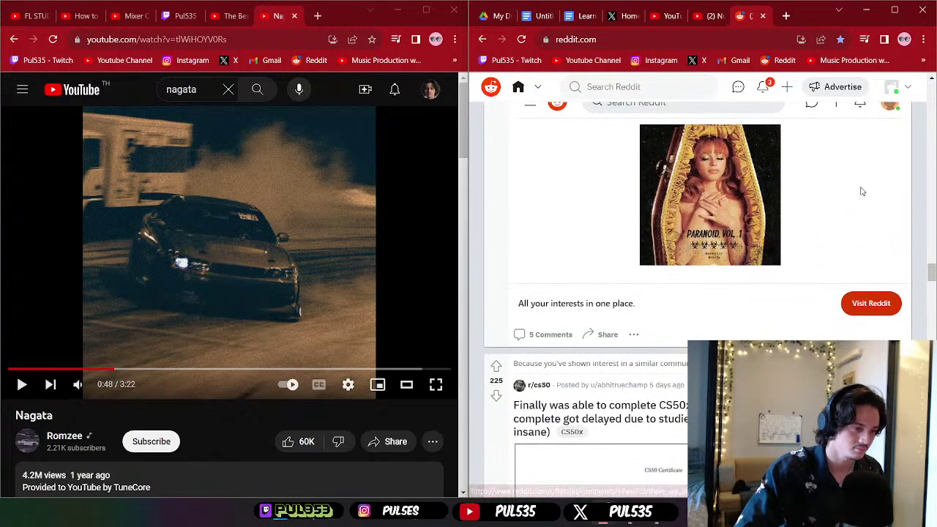
scroll(862, 191, down, 3)
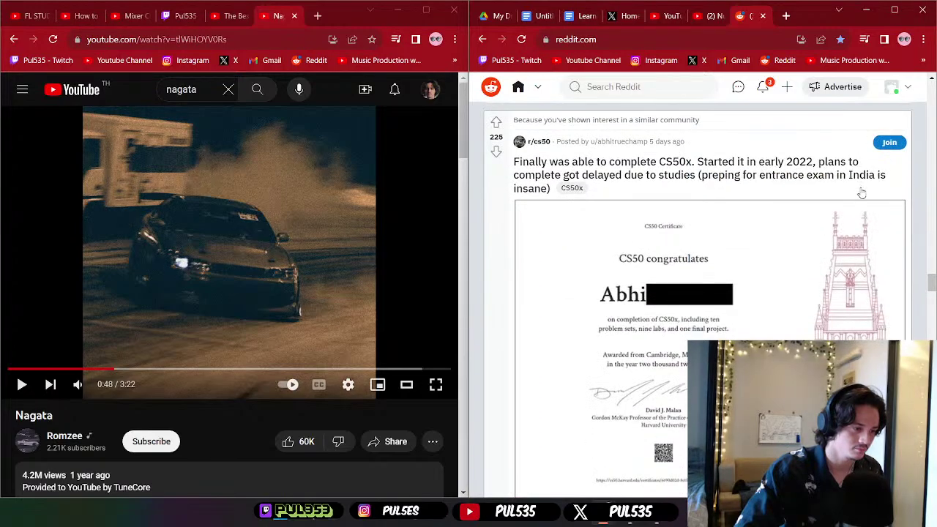
scroll(863, 191, down, 10)
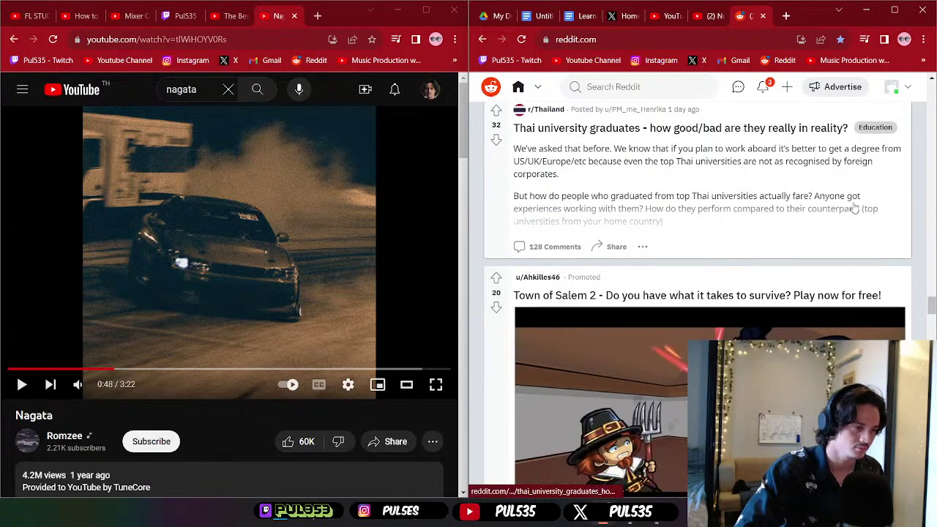
- Open the r/Thailand post about Thai university graduates and read its text and the first comment, highlighting passages along the way
click(699, 192)
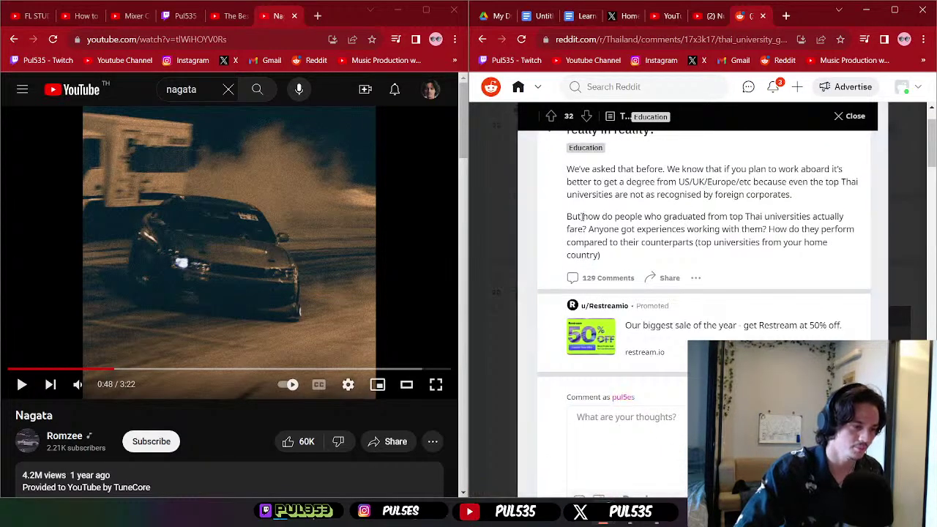
drag(567, 217, 655, 254)
scroll(627, 239, down, 5)
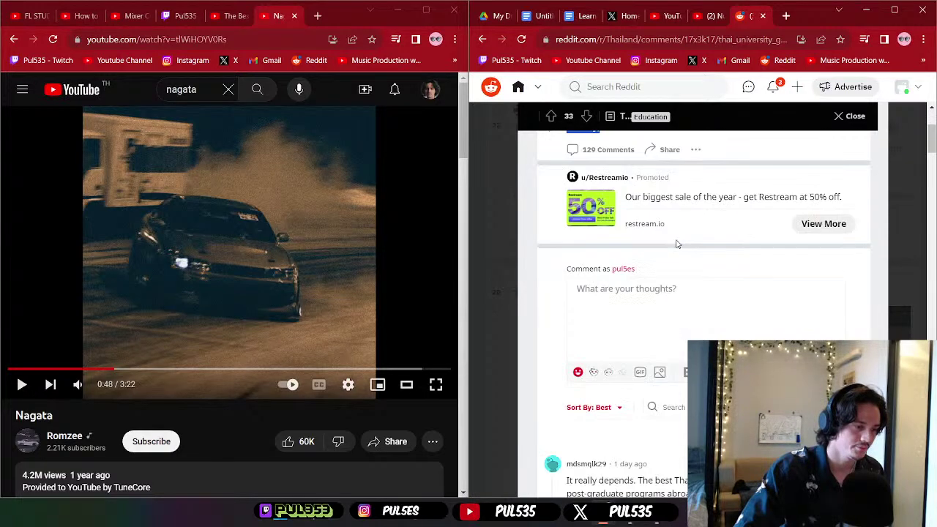
scroll(627, 239, up, 2)
scroll(626, 239, down, 1)
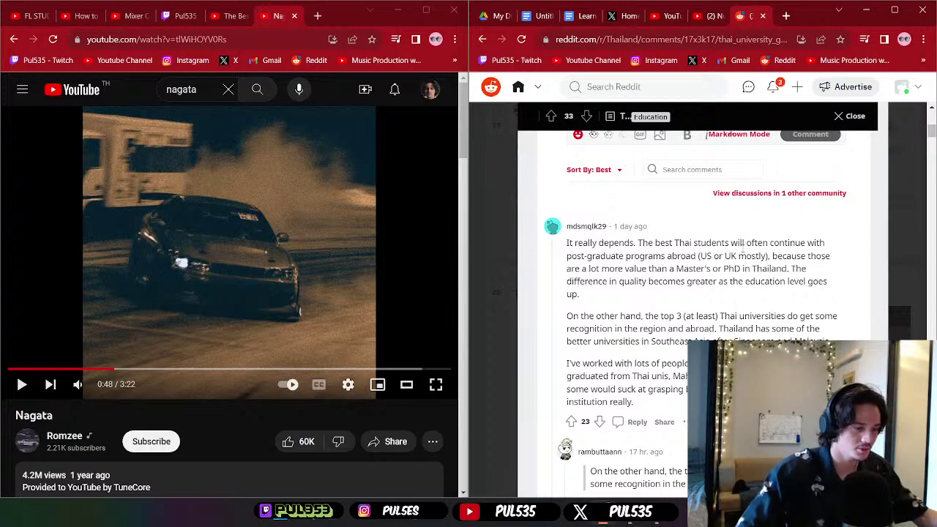
scroll(742, 247, down, 1)
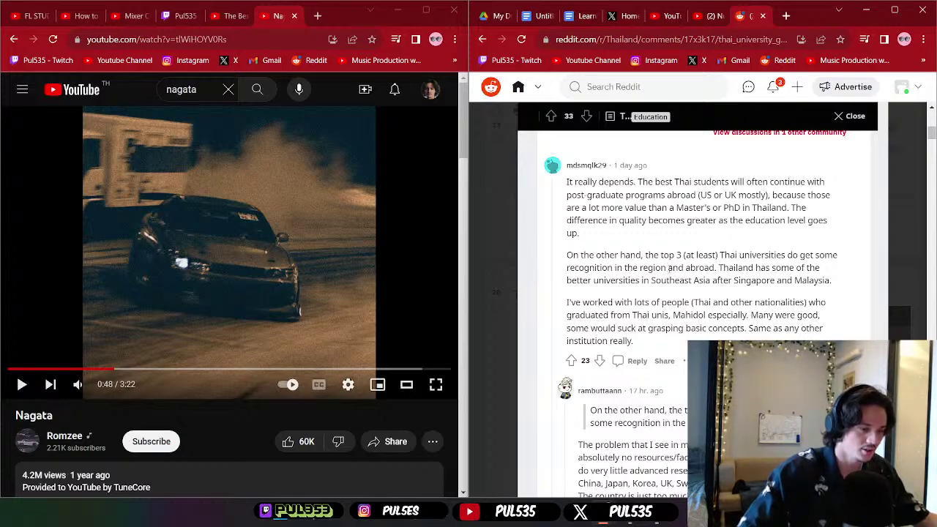
drag(651, 281, 831, 285)
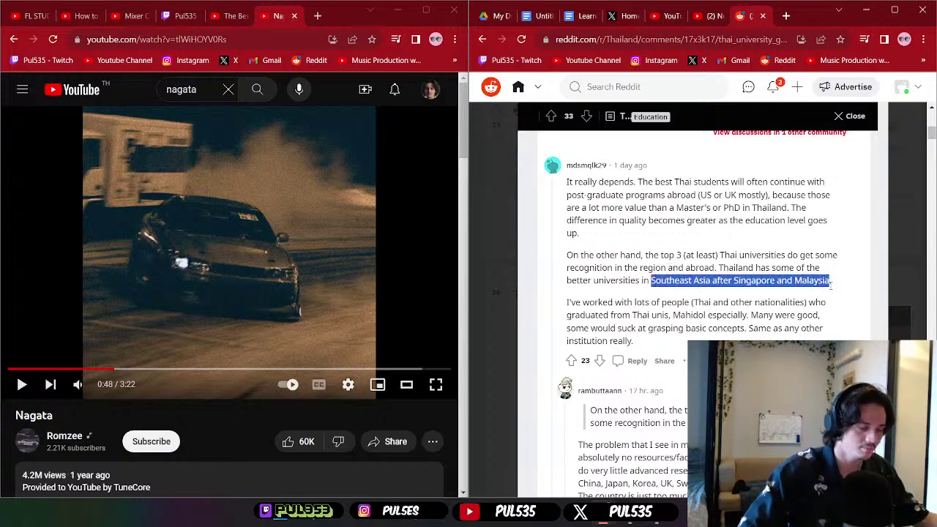
drag(568, 302, 634, 343)
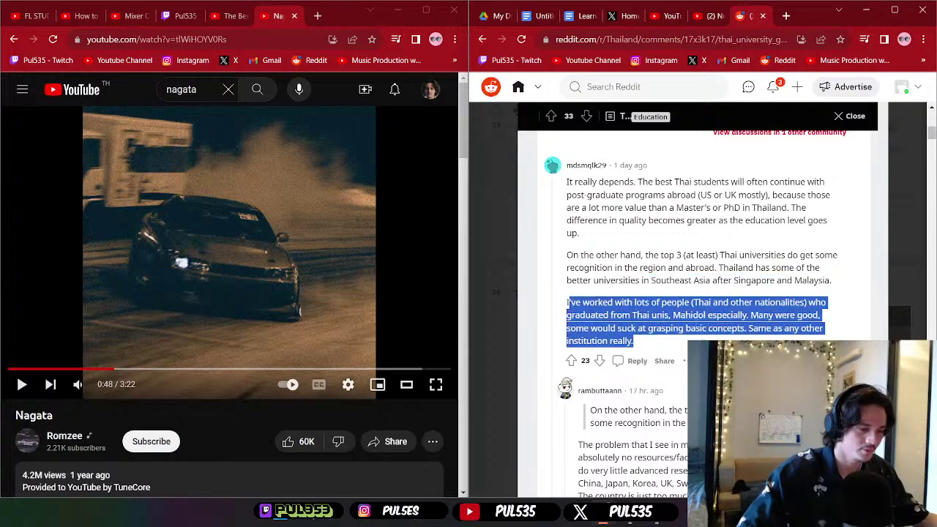
click(638, 243)
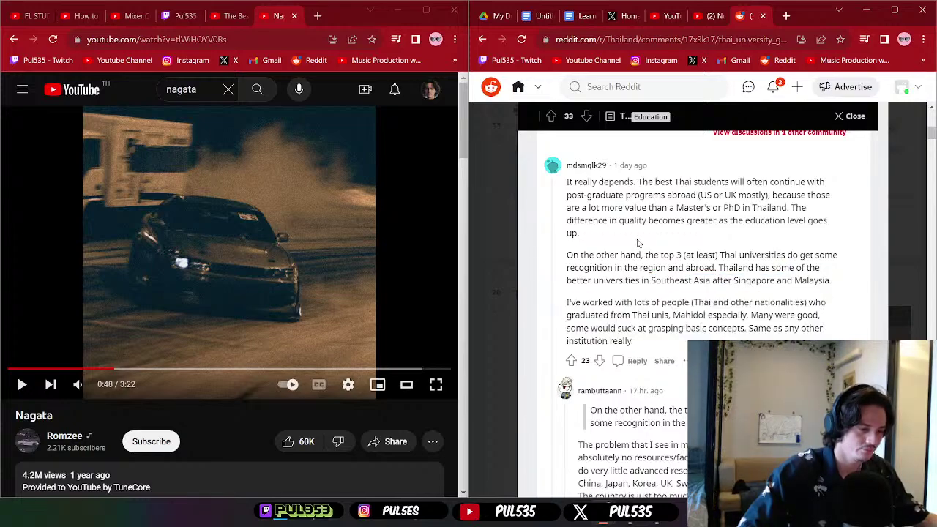
- Return the Nagata window to the YouTube home page and close the r/Thailand post in the other window
click(124, 93)
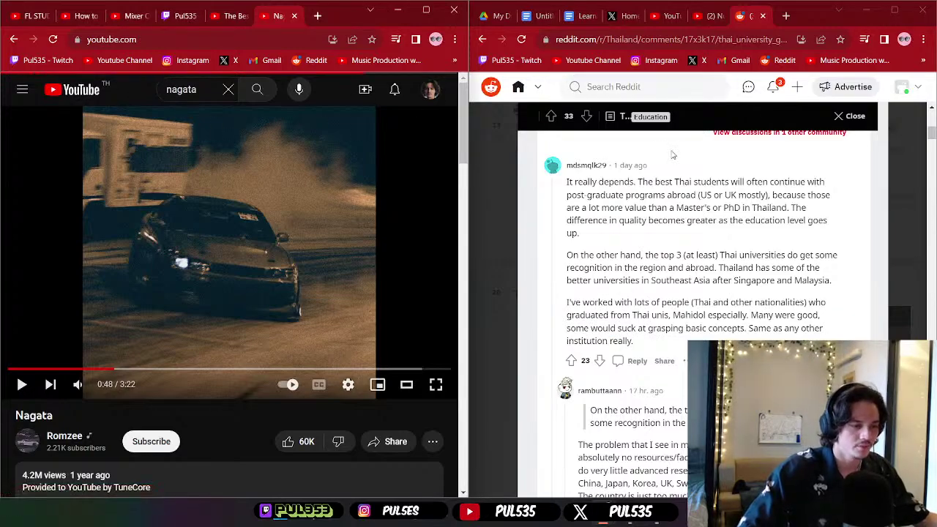
click(852, 116)
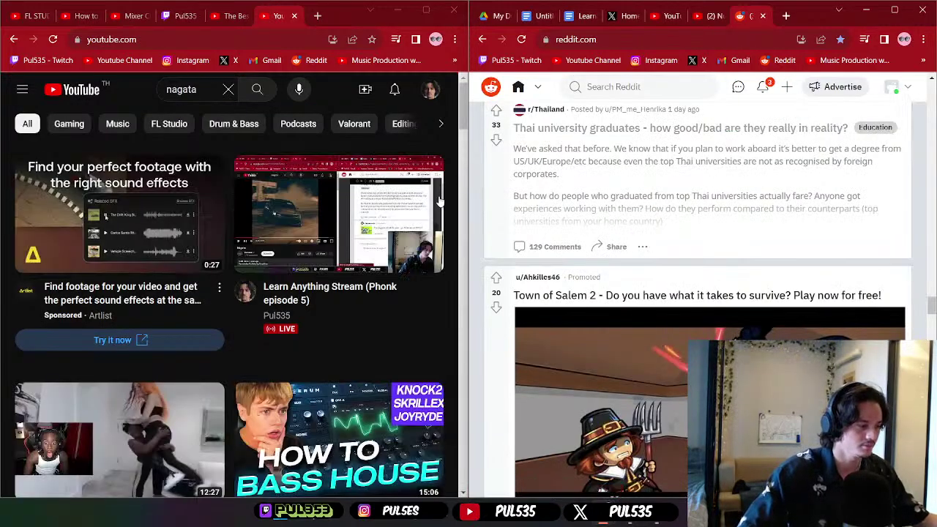
- Look through the YouTube home feed and open the REALITY CHECK #drdisrespect short
scroll(361, 246, down, 2)
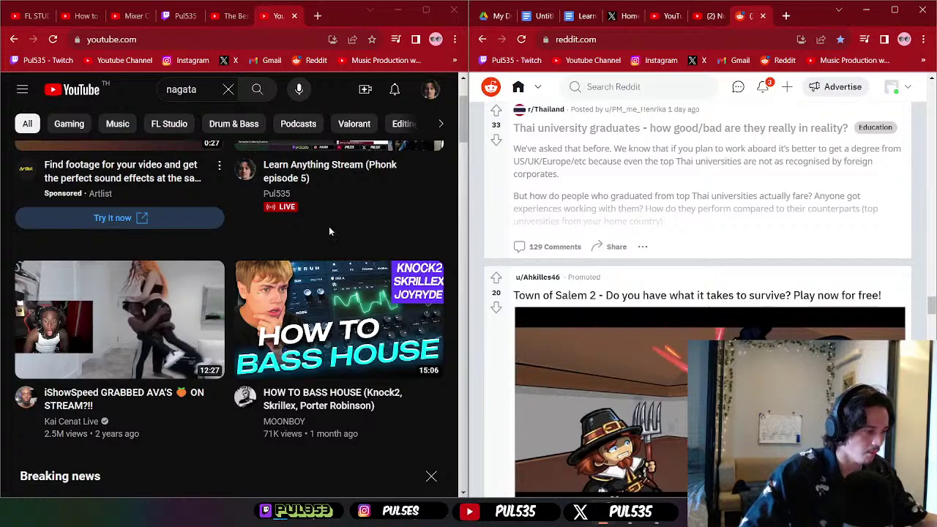
mouse_move(184, 306)
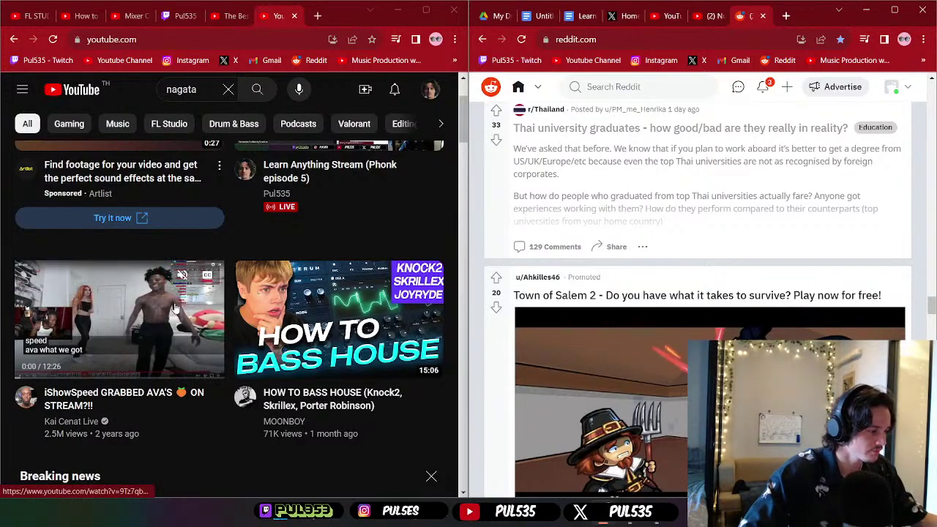
scroll(253, 277, down, 4)
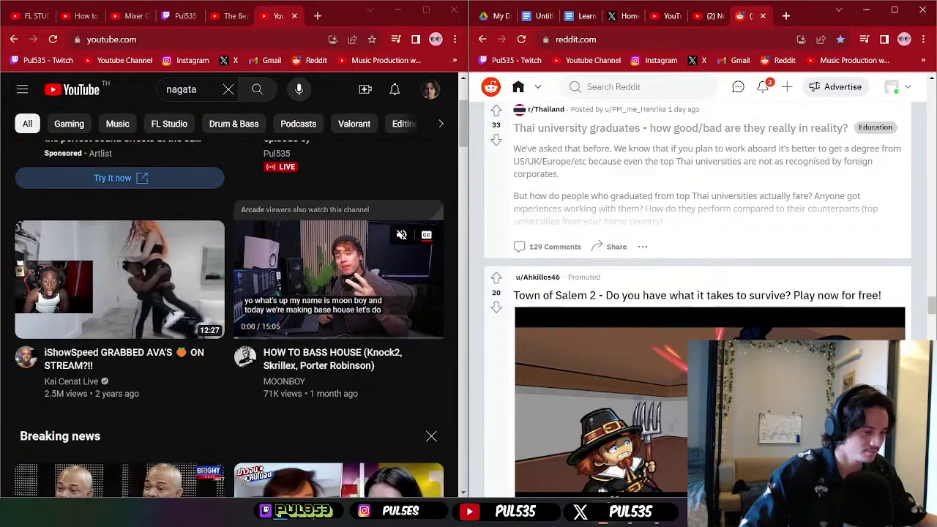
scroll(321, 253, down, 3)
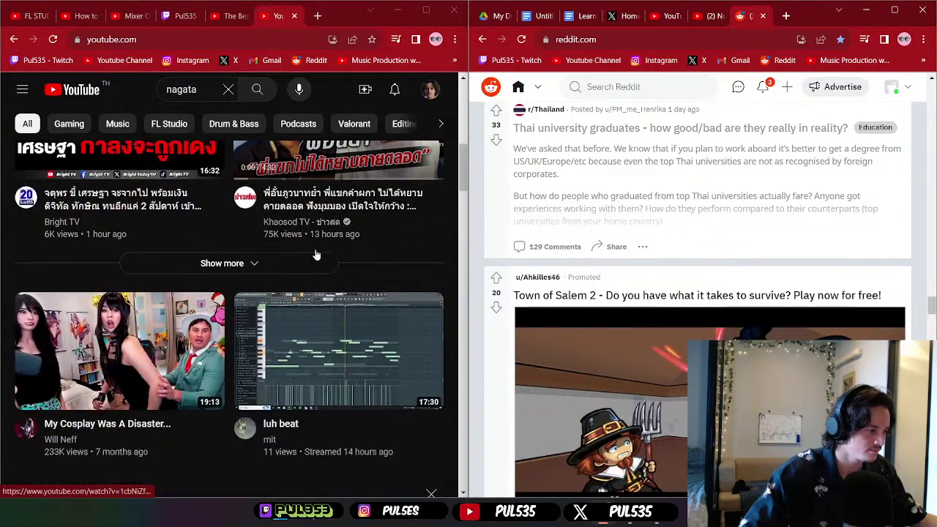
mouse_move(312, 254)
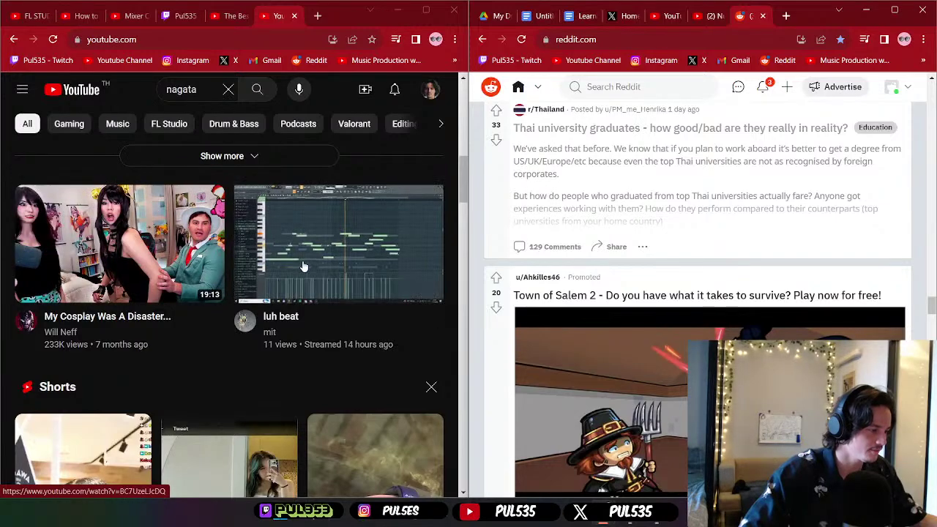
scroll(304, 266, down, 4)
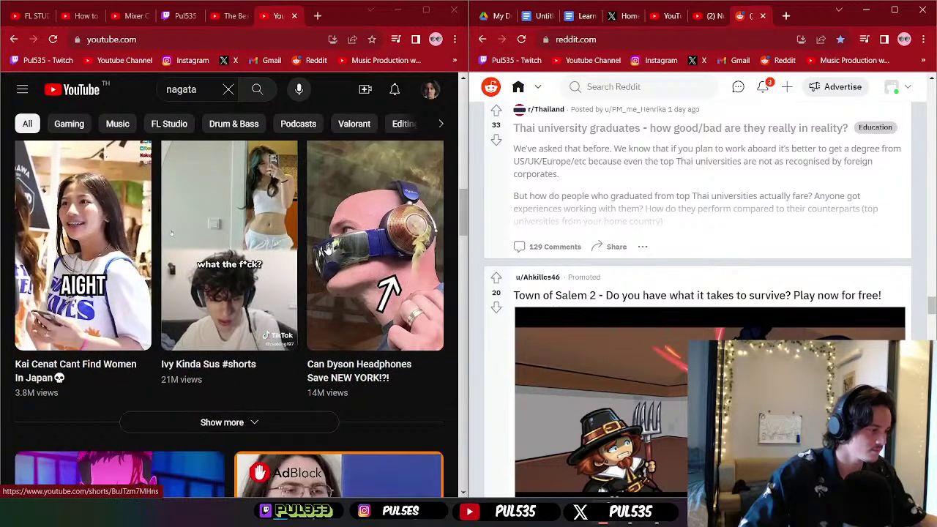
scroll(322, 257, down, 5)
scroll(315, 286, up, 3)
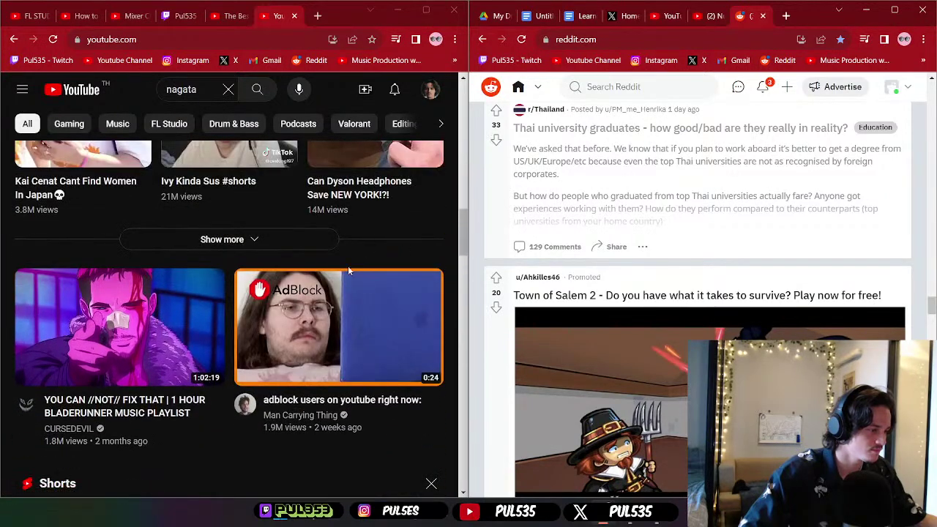
mouse_move(311, 293)
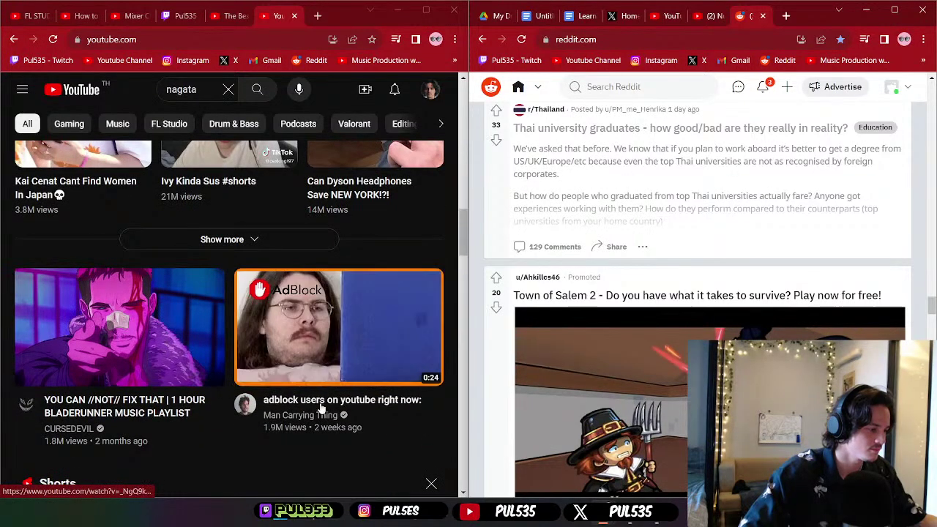
scroll(242, 344, down, 4)
mouse_move(231, 336)
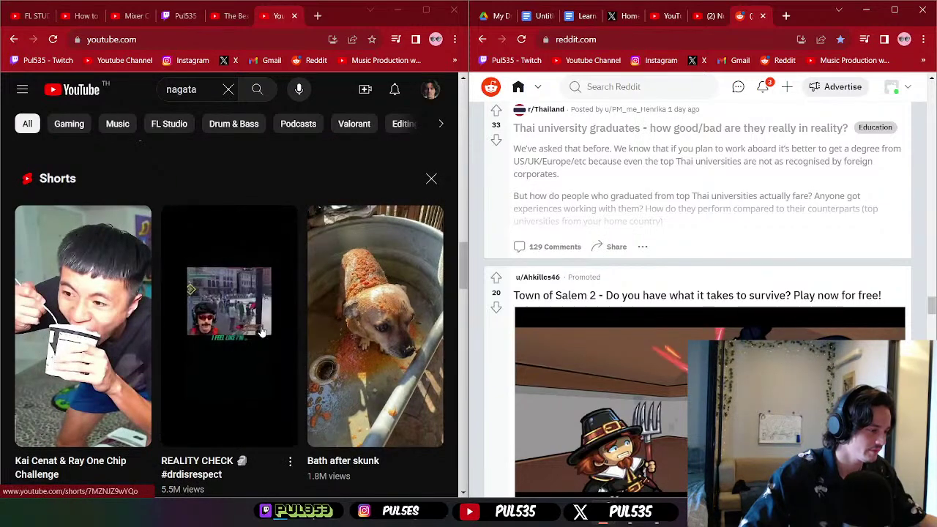
click(261, 331)
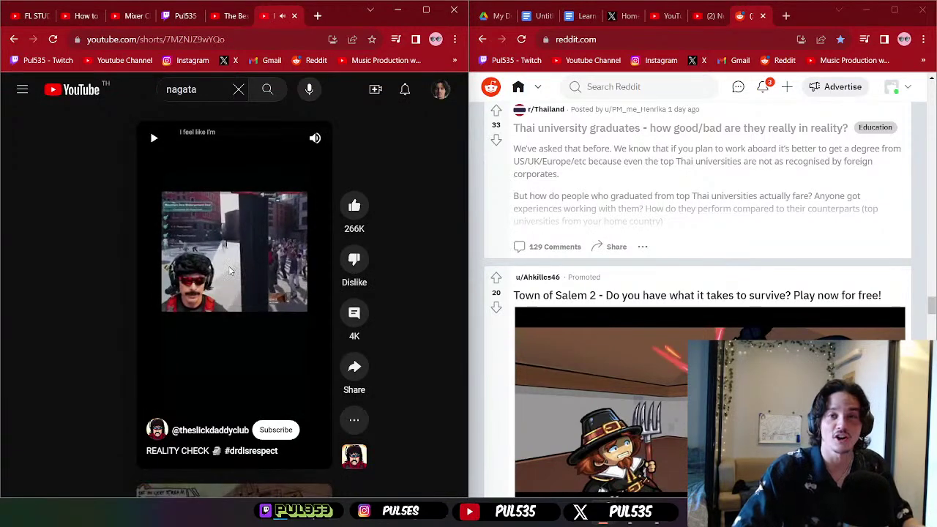
- Search Google Images for "dr.direspect" in a new tab beside the short and maximize that browser window
click(318, 15)
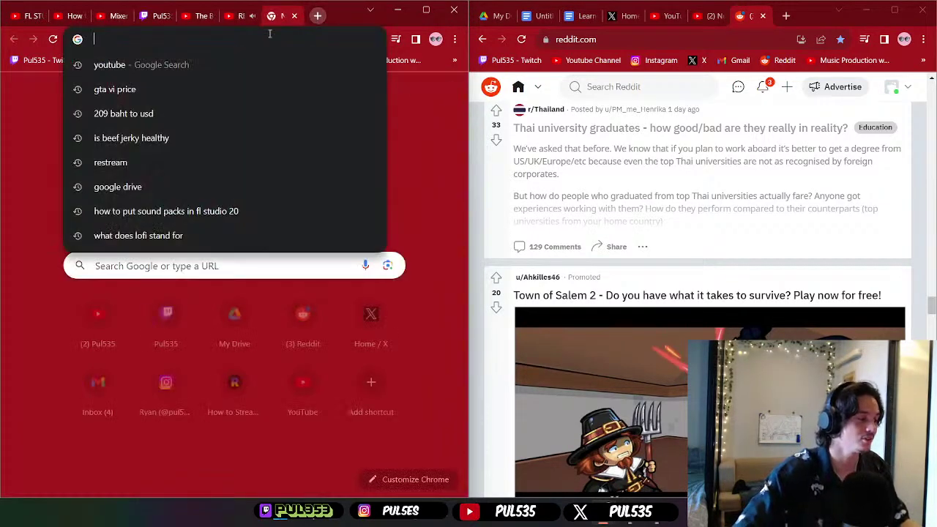
text(dr.direspect)
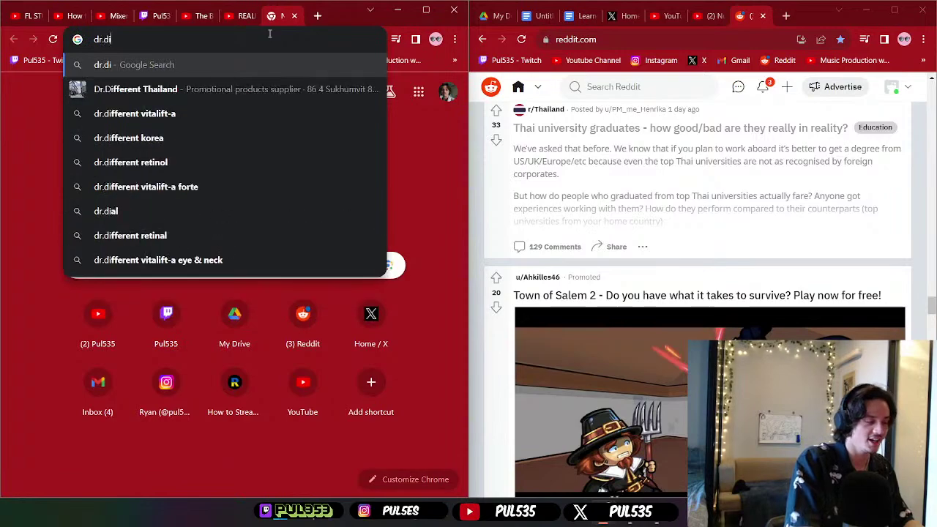
key(Return)
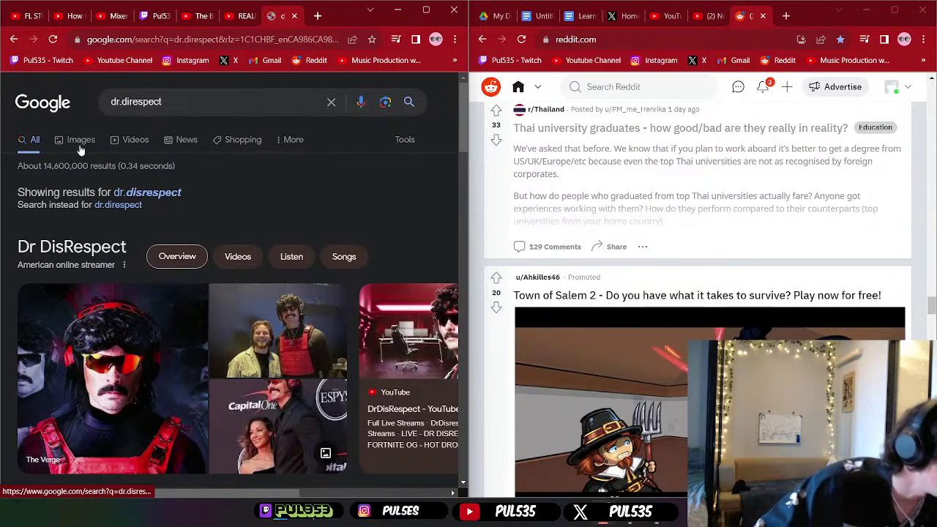
click(80, 147)
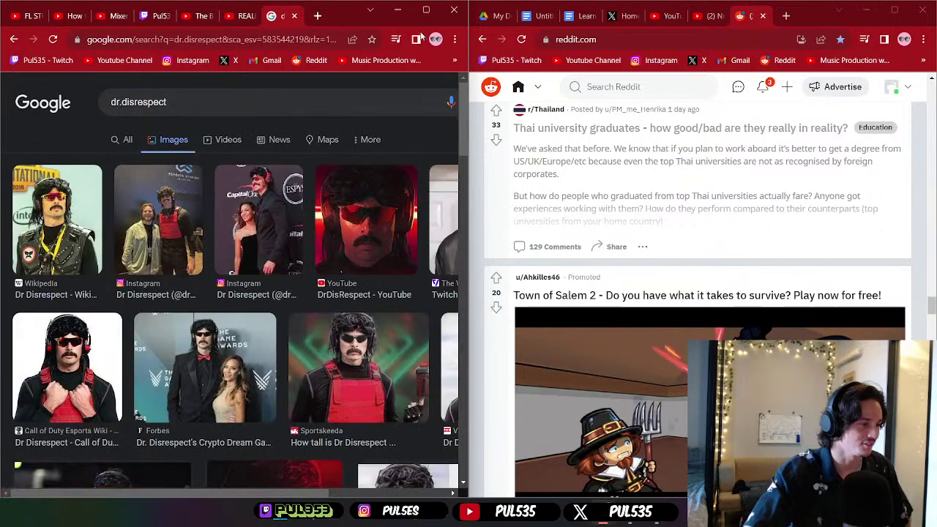
click(427, 11)
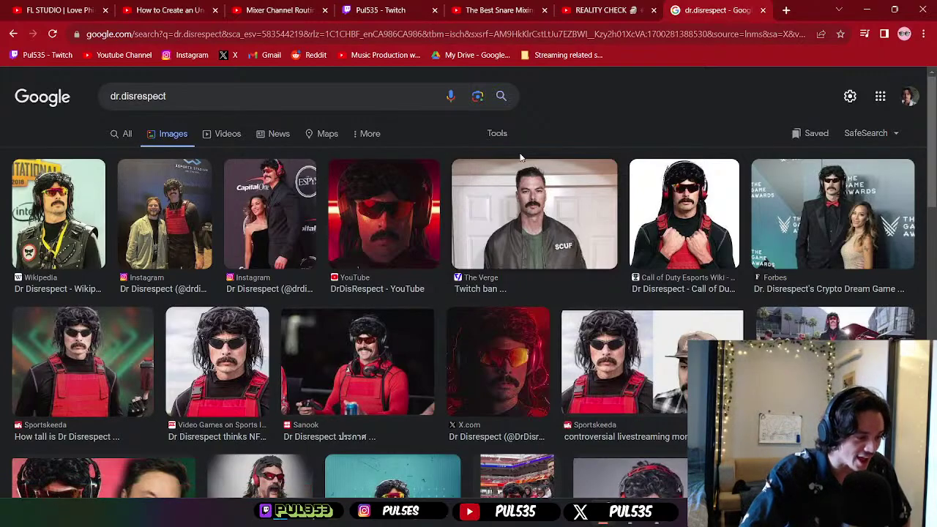
- Preview the Dr Disrespect image results from Instagram, Sportskeeda and Video Games on Sports Illustrated, including the related images
click(189, 224)
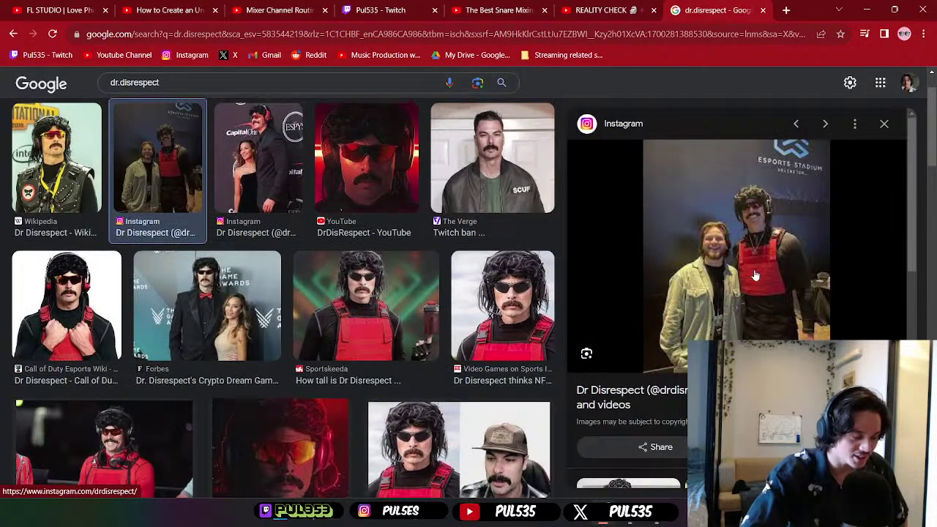
click(370, 289)
scroll(779, 259, down, 5)
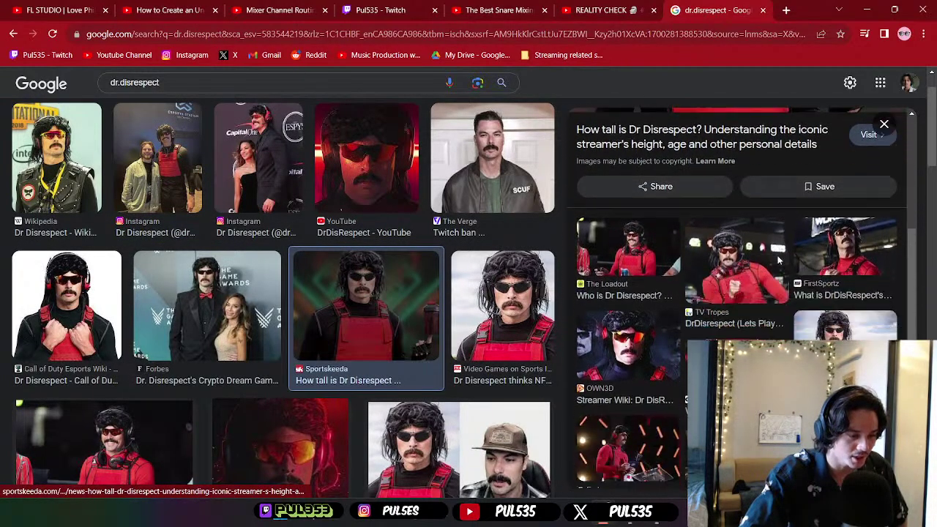
scroll(779, 260, down, 8)
click(497, 307)
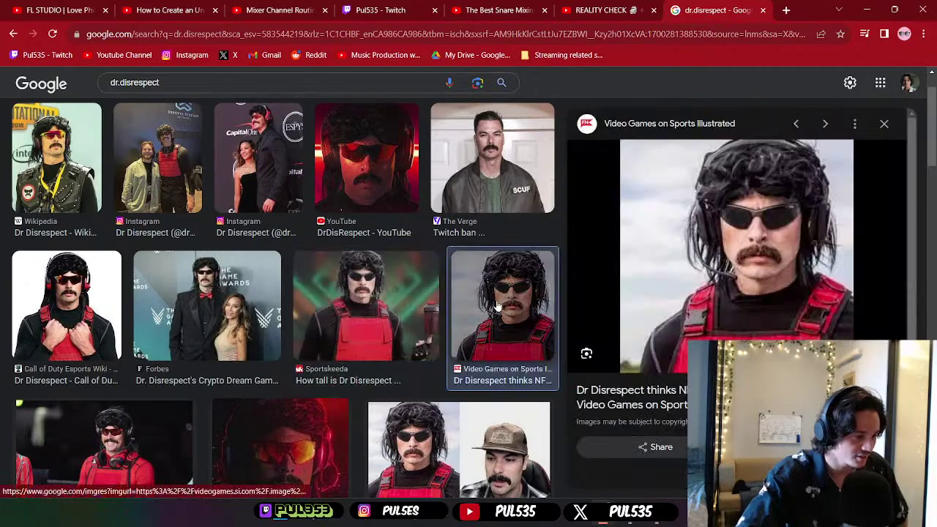
- Look further through the Dr Disrespect image results and open the Dexerto article about him streaming on Twitter/X
scroll(483, 264, down, 4)
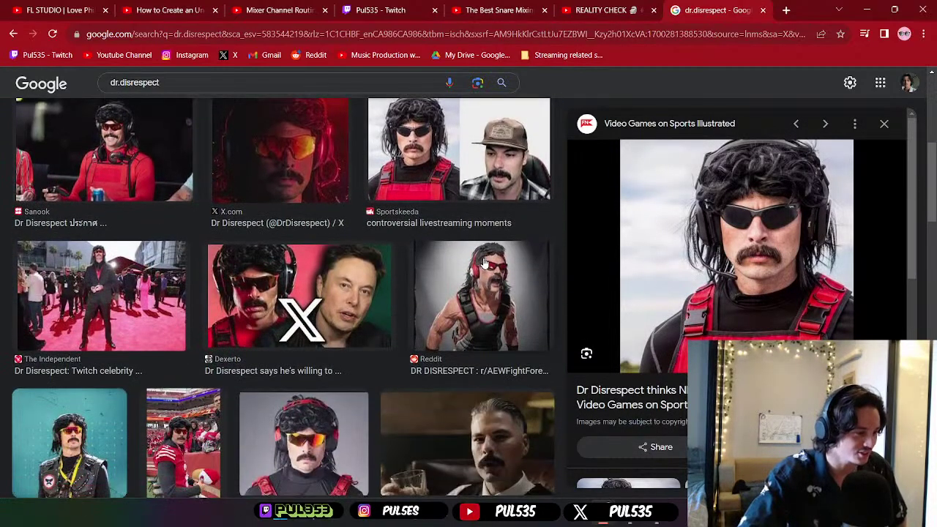
scroll(483, 264, down, 3)
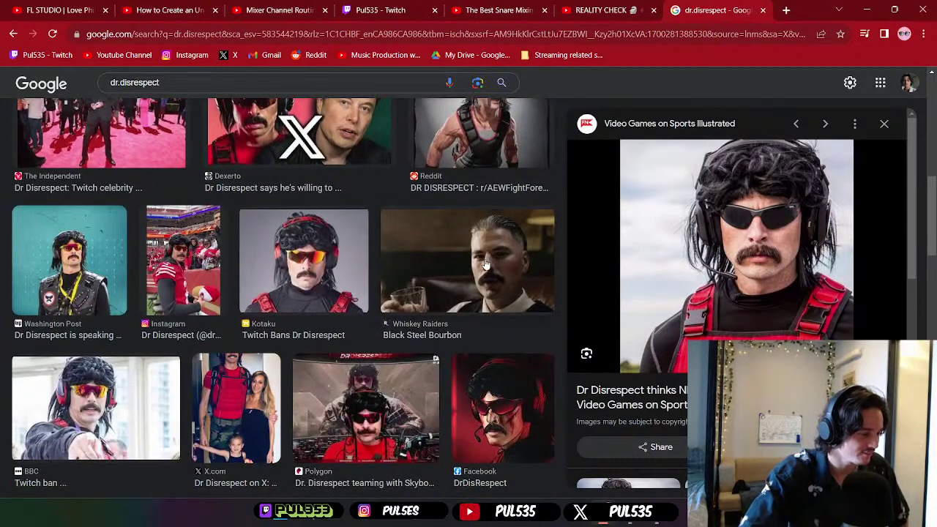
click(306, 189)
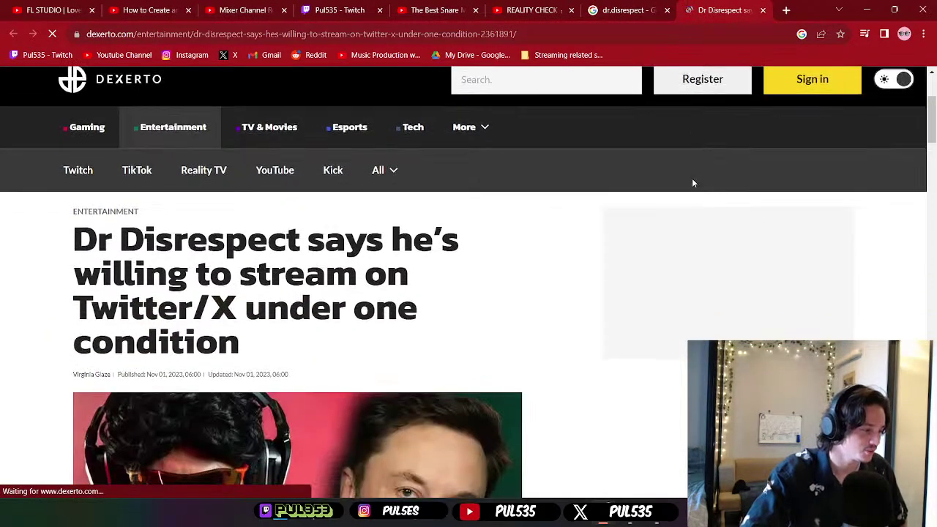
- Read the Dexerto article on Dr Disrespect's condition for Twitter/X and play the clip in the embedded Dexerto post
scroll(694, 187, down, 6)
scroll(571, 196, down, 3)
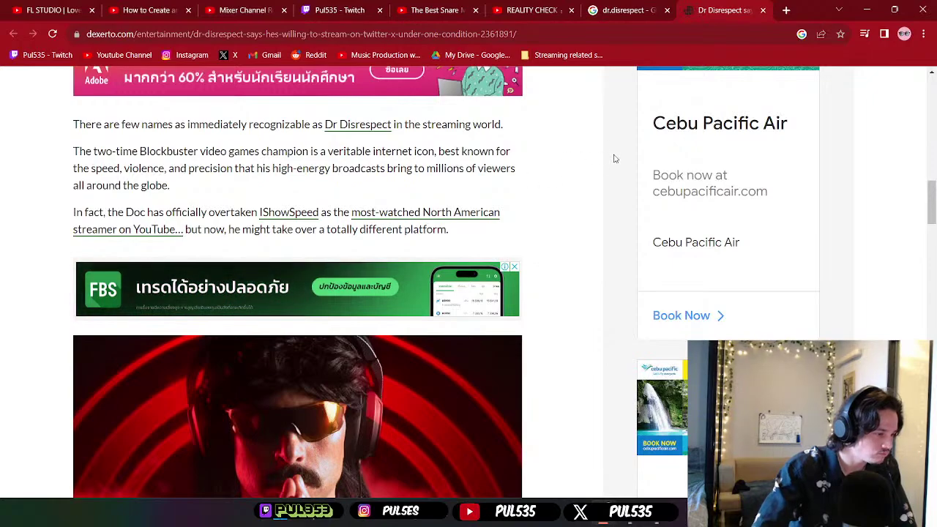
scroll(582, 172, down, 5)
scroll(579, 179, down, 2)
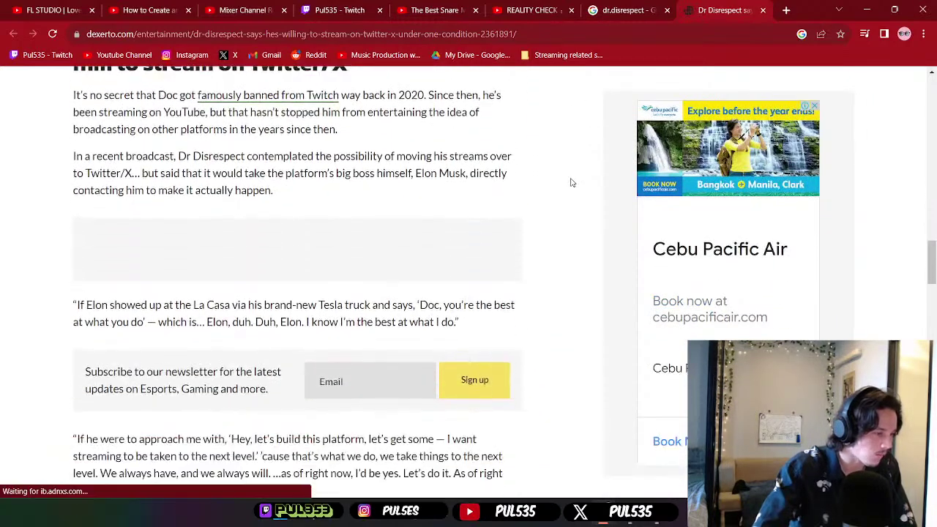
scroll(572, 183, down, 1)
scroll(571, 182, up, 2)
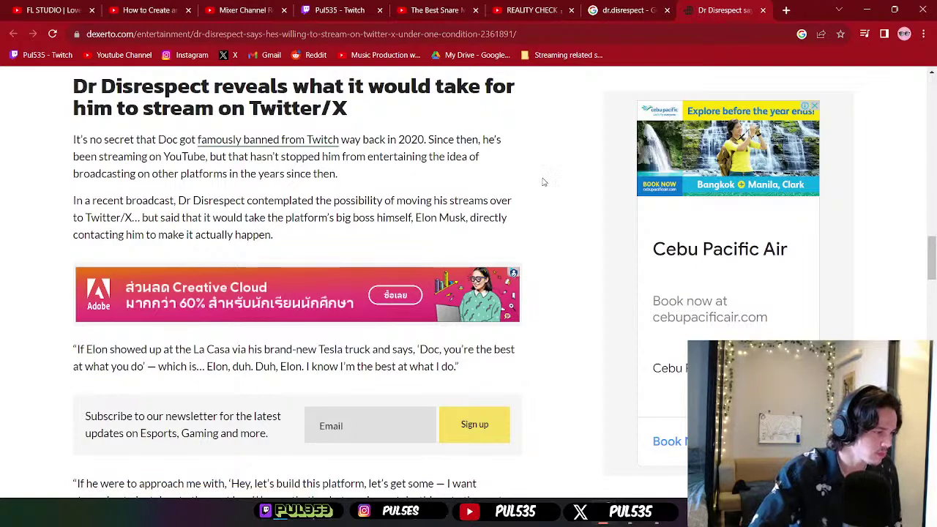
scroll(544, 181, down, 3)
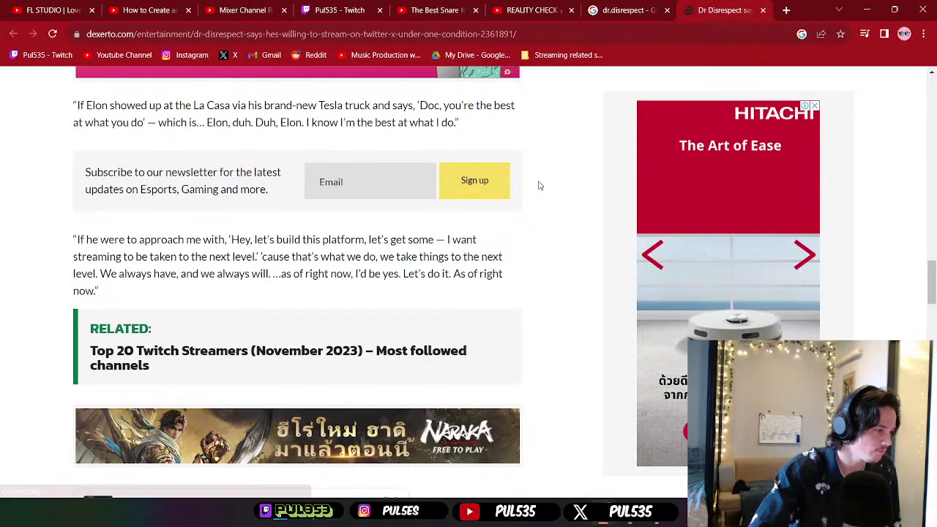
scroll(538, 185, down, 2)
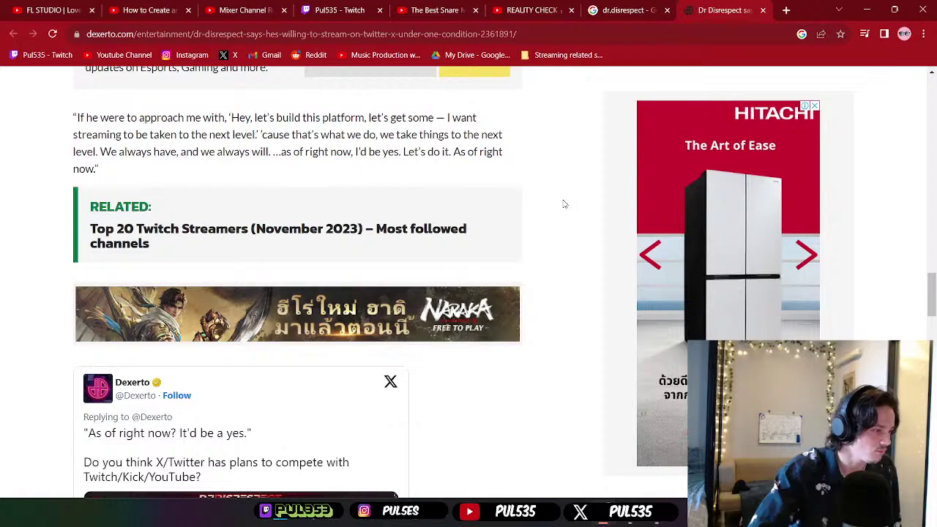
scroll(564, 203, down, 6)
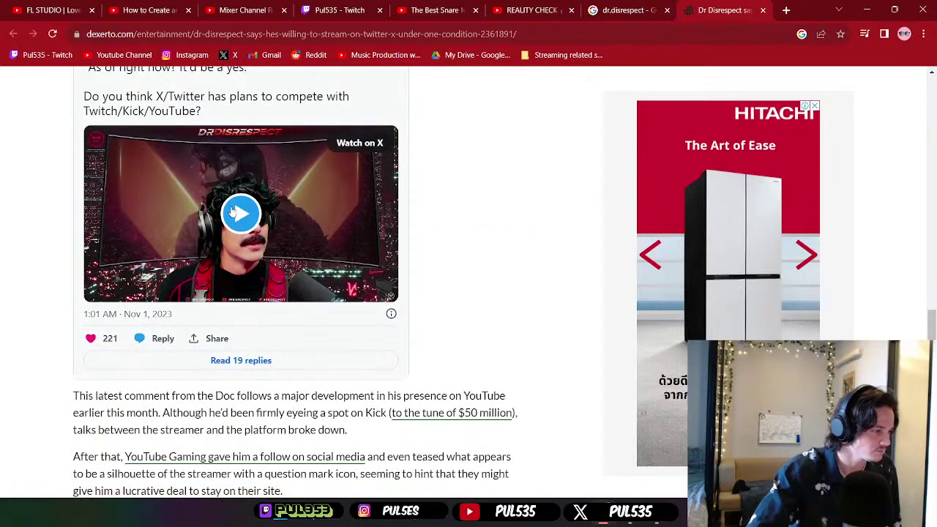
click(232, 212)
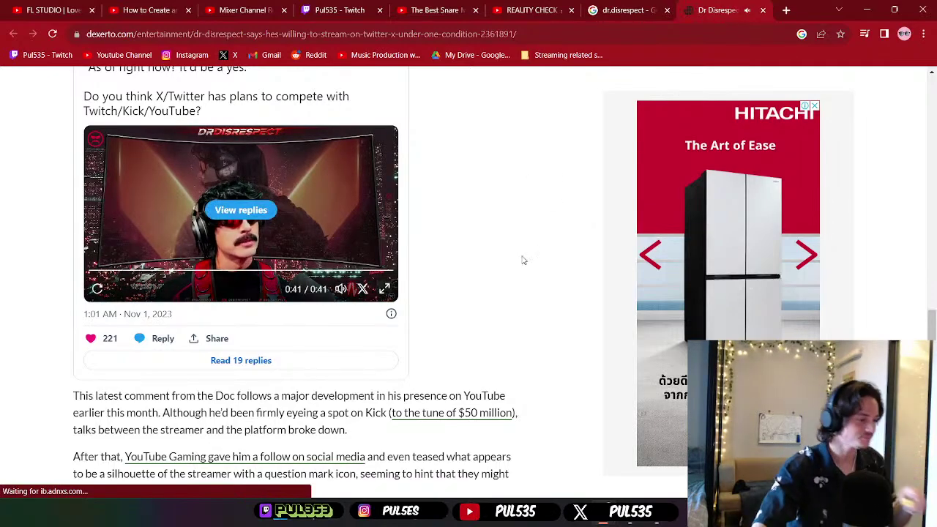
scroll(523, 260, down, 6)
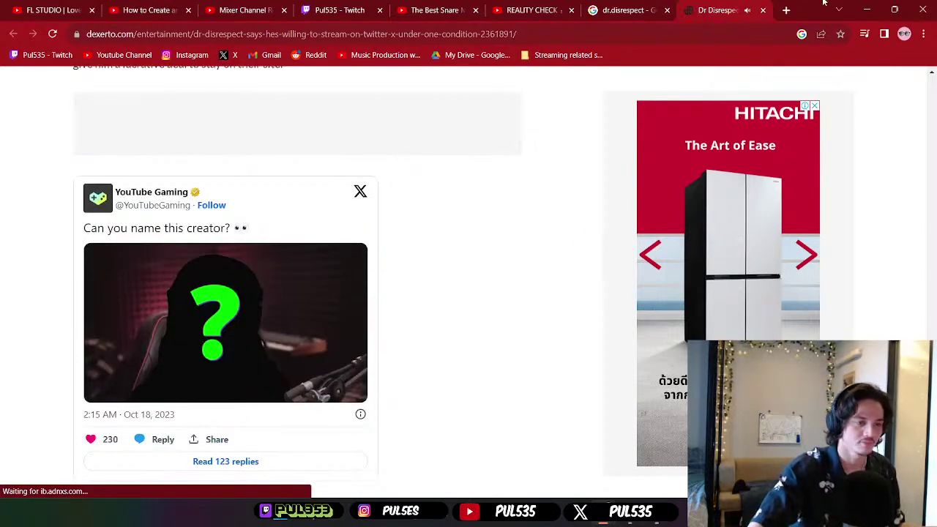
- Close the Dexerto article and the image preview, skim more image results, and close the Google Images tab
click(764, 12)
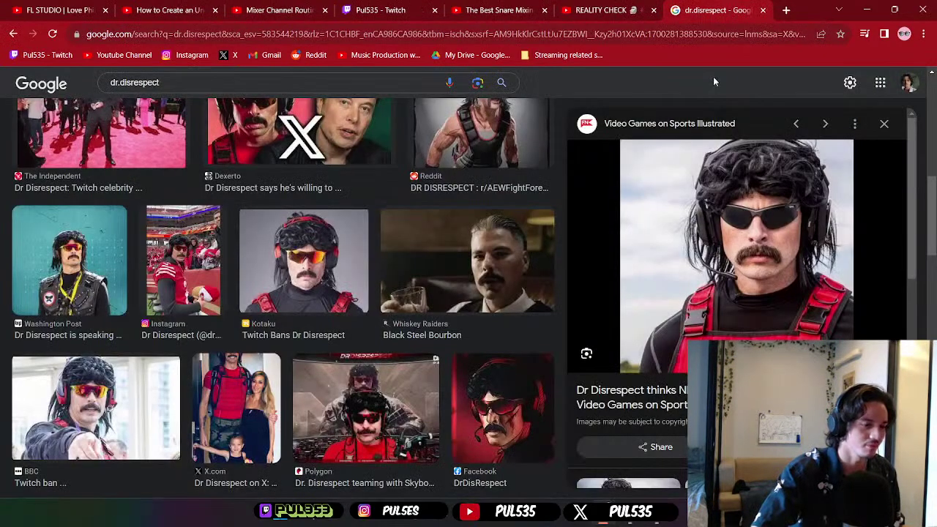
click(884, 124)
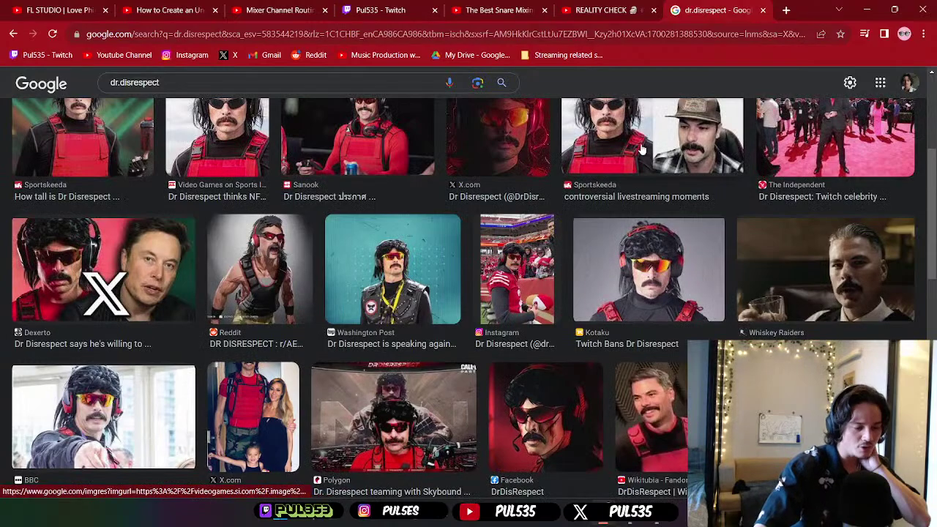
scroll(665, 148, down, 5)
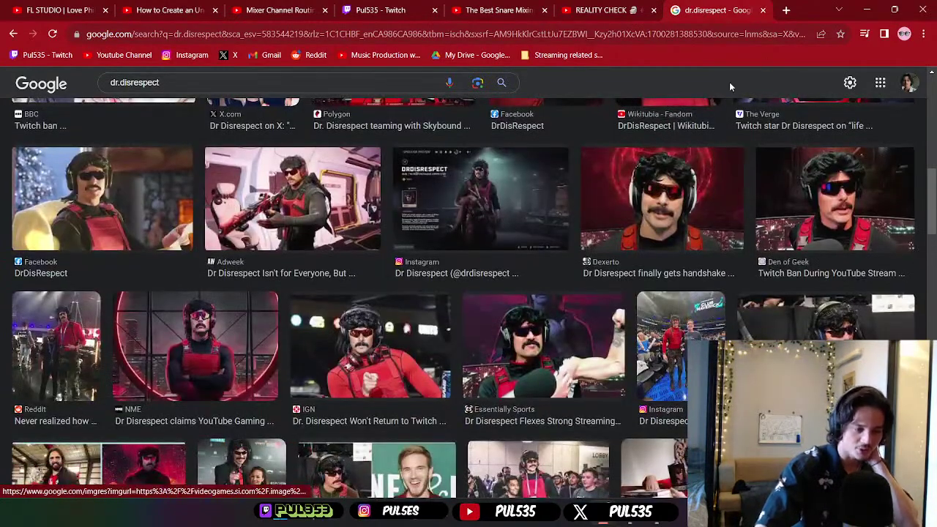
click(763, 10)
- Return to the REALITY CHECK #drdisrespect short and like it
scroll(558, 160, down, 1)
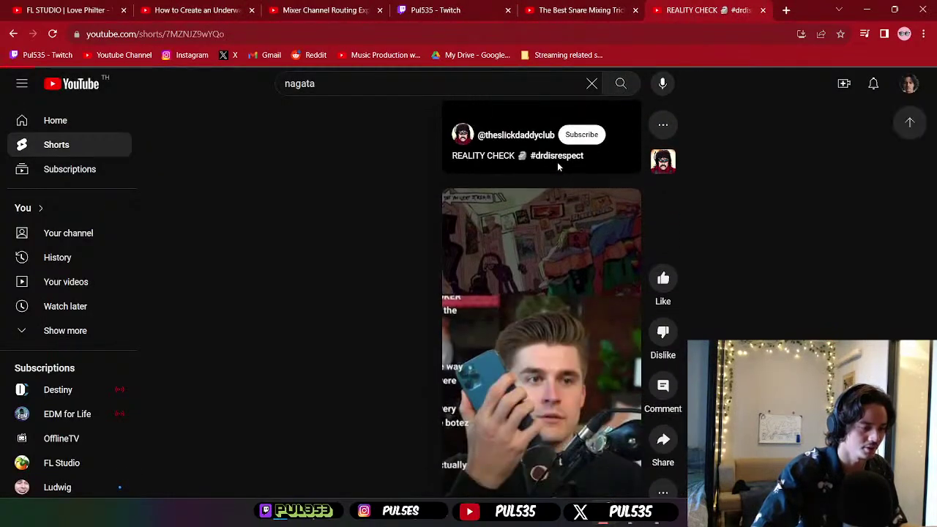
scroll(608, 170, up, 1)
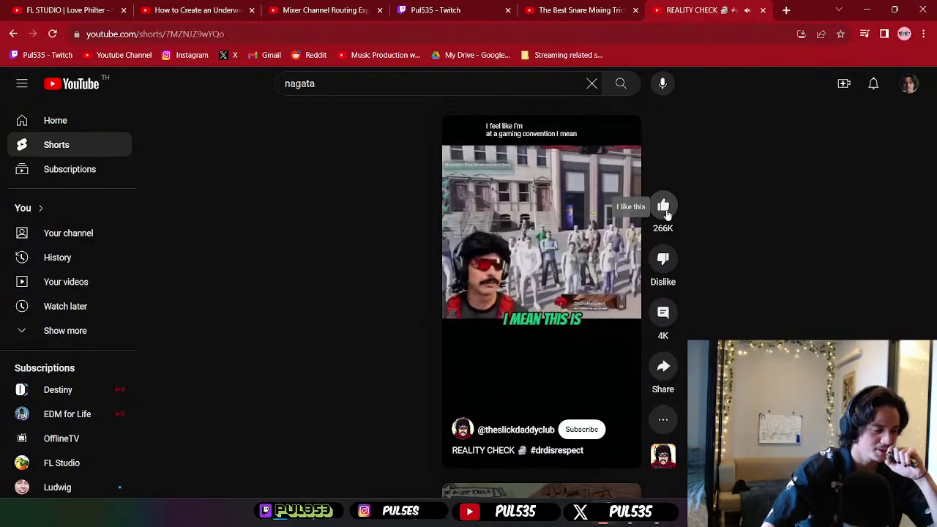
click(665, 207)
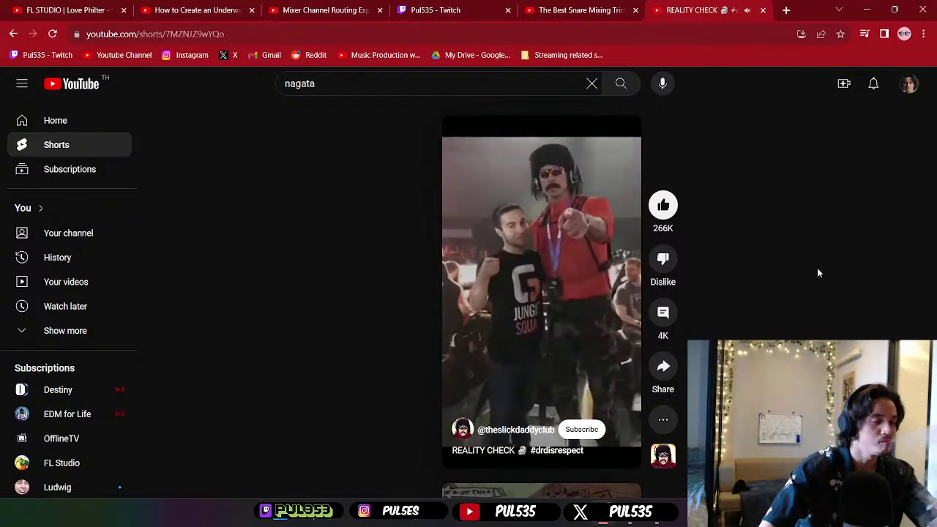
- Search Google for "how tall is dr.diresoect" in a new tab
click(786, 9)
click(743, 35)
text(how tall)
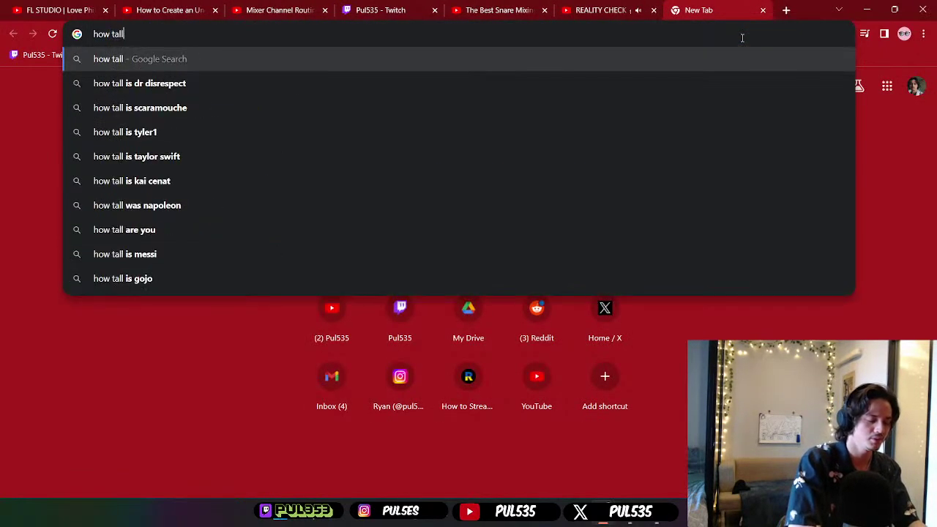
text( is dr.dir)
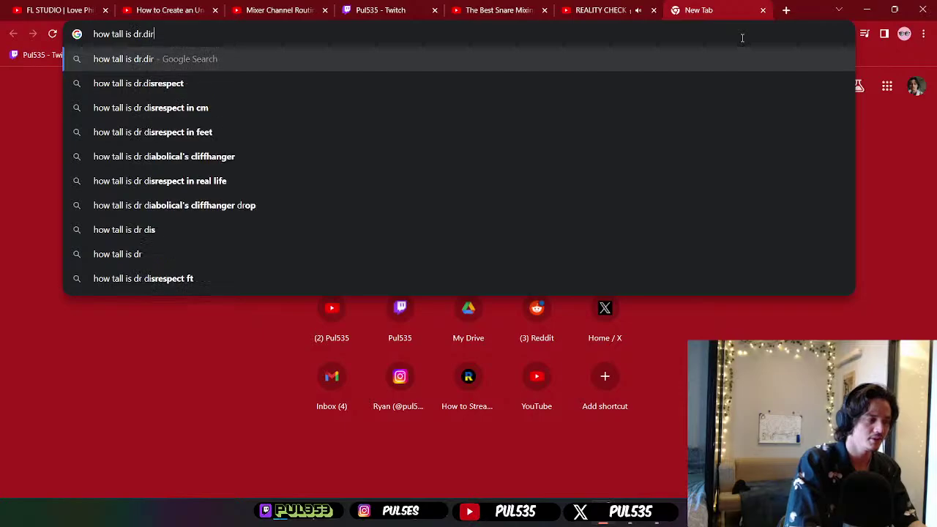
text(esoect)
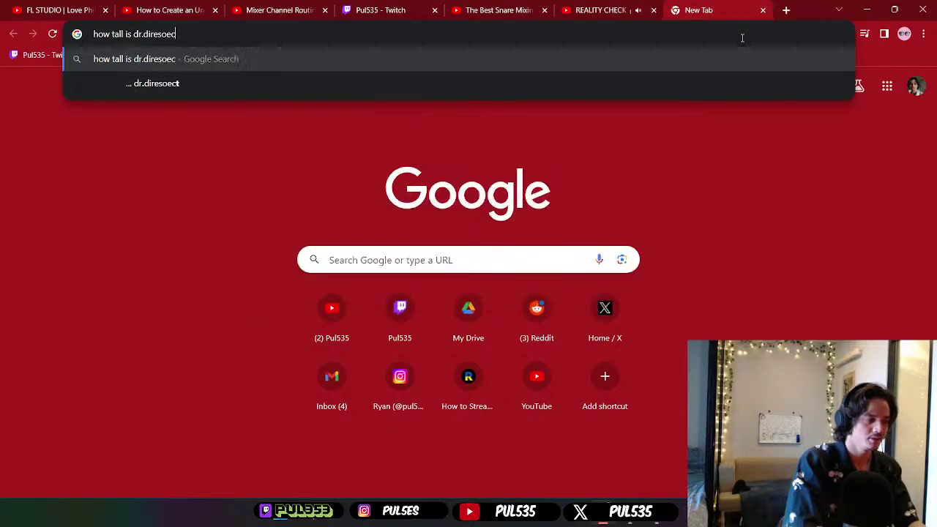
key(Return)
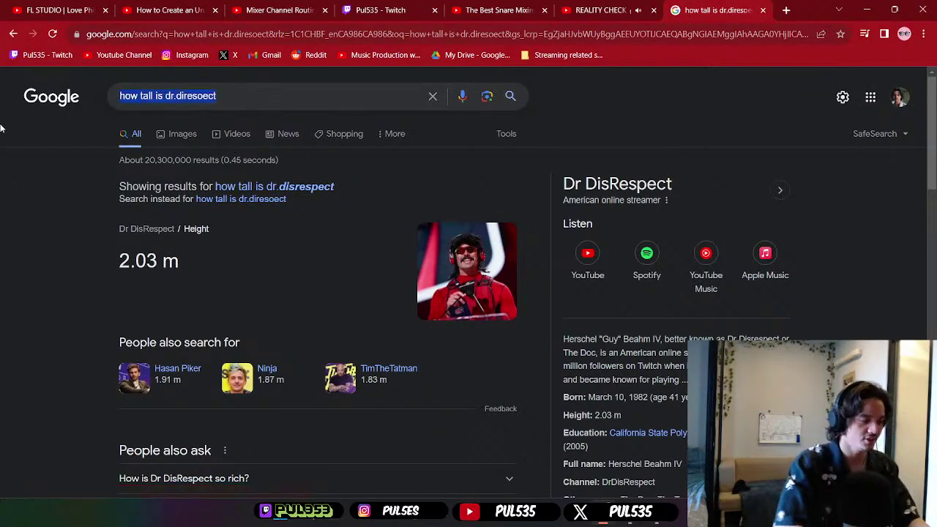
- Search Google for "2.03 cm in feet" and close the search tab
text(2.0)
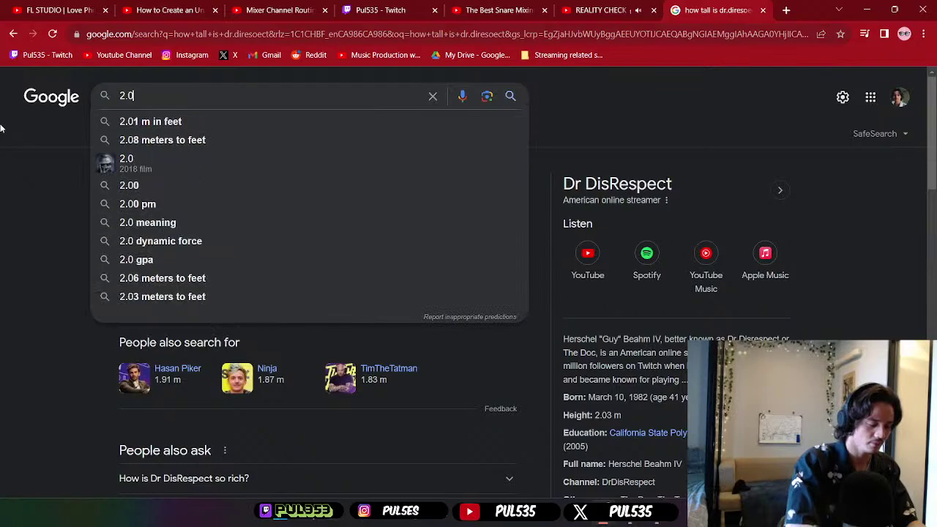
text(3 cm in feet)
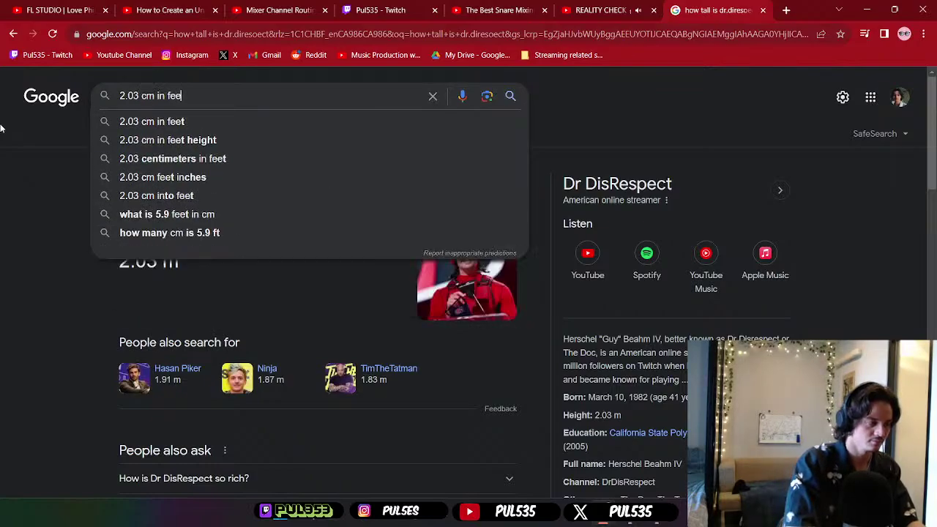
key(Return)
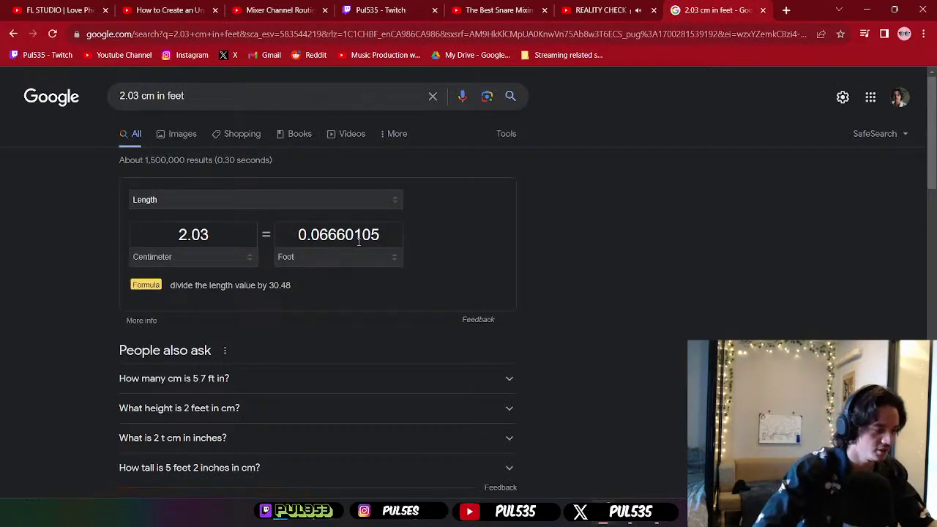
click(763, 10)
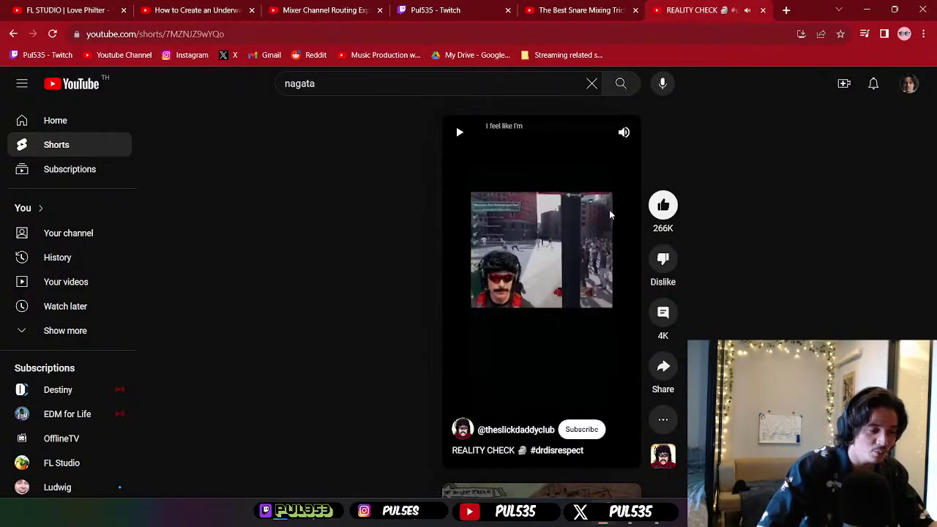
- Skip past the Ludwig and Trevor Wallace shorts and return to the YouTube home page
scroll(610, 214, down, 1)
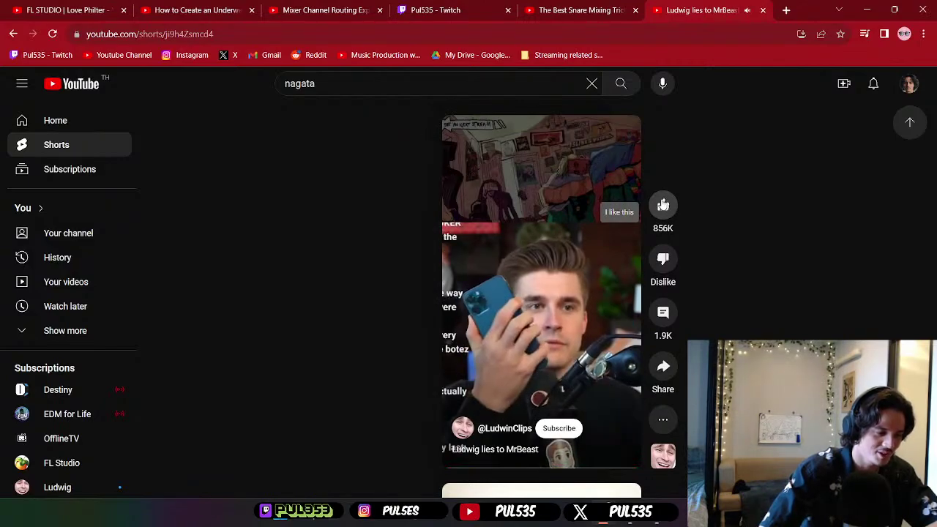
scroll(659, 203, down, 1)
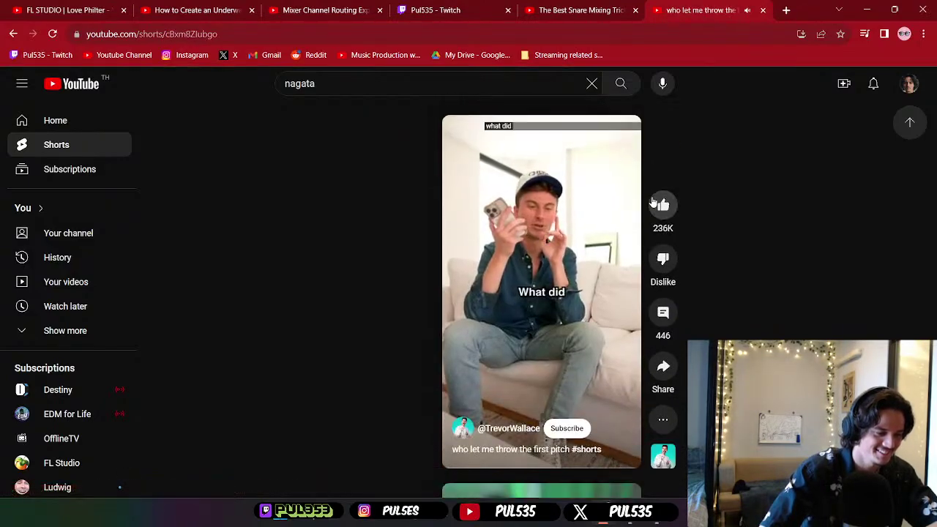
click(88, 129)
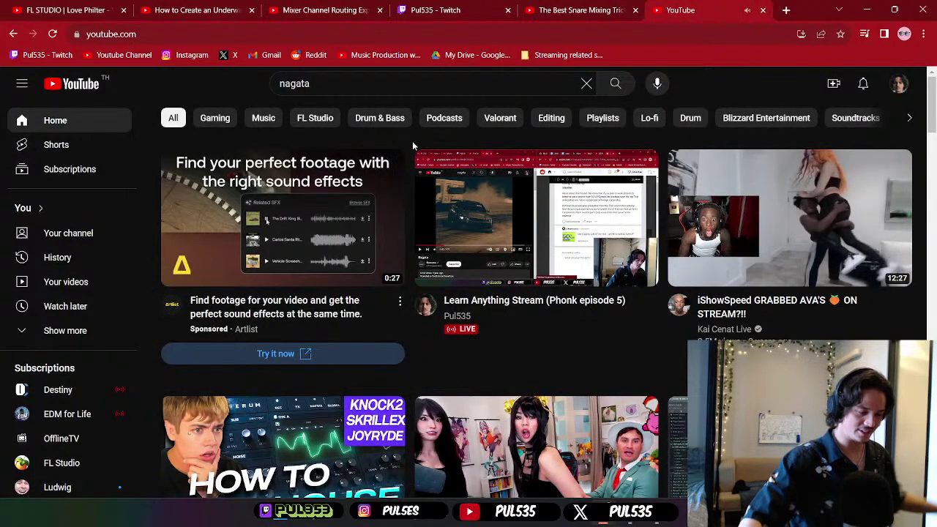
- Minimize both browser windows, launch FL Studio 21 from the desktop in trial mode, and show the Playlist
click(869, 13)
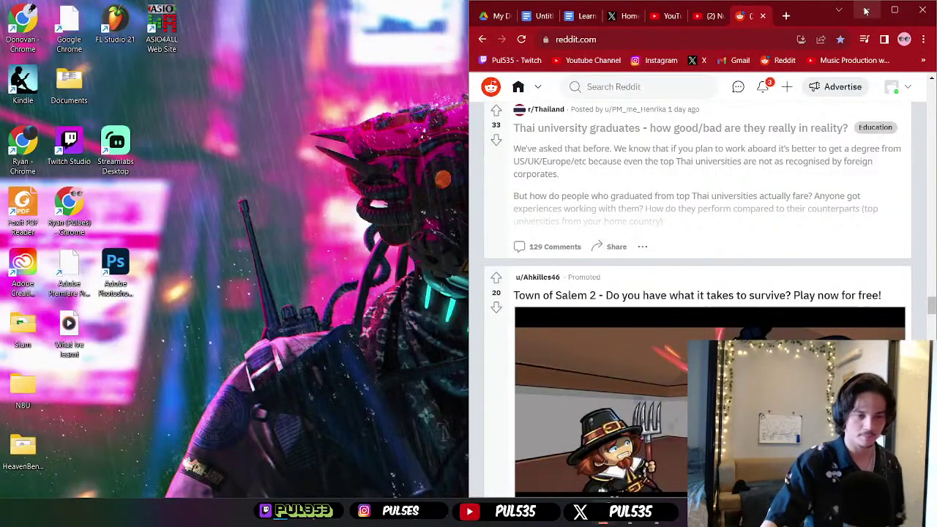
click(868, 10)
double_click(104, 43)
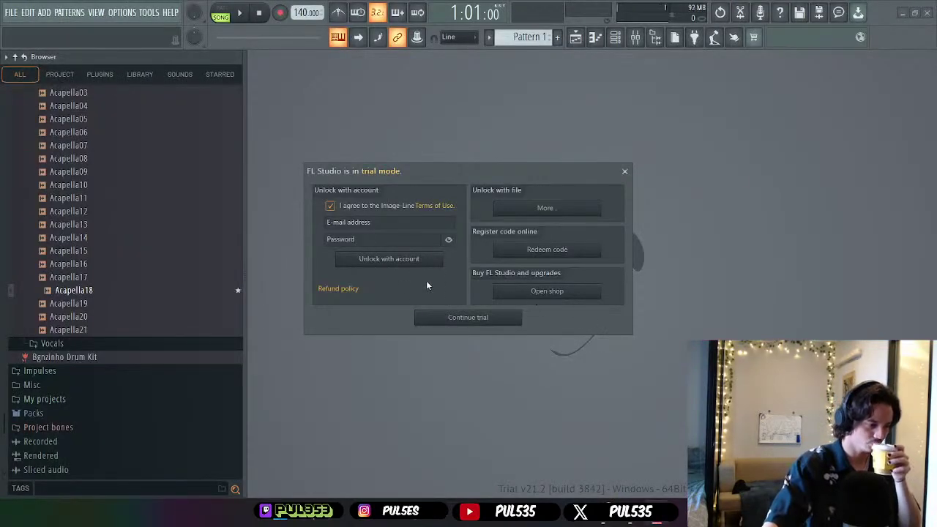
click(464, 315)
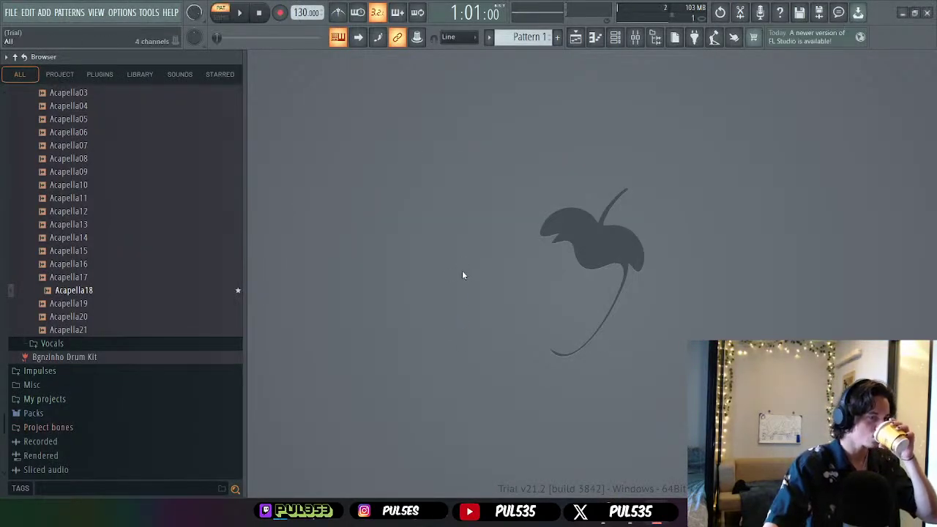
click(575, 37)
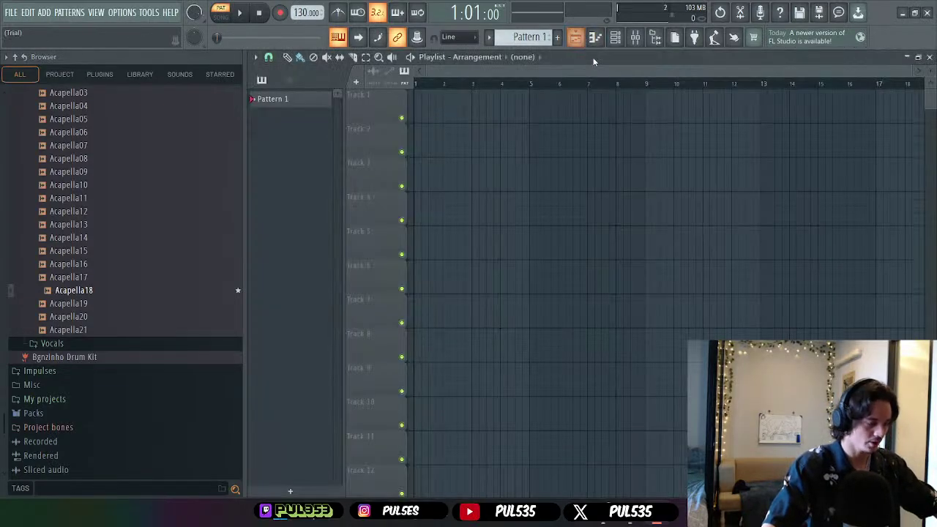
- Browse the Memphis Acapella vocal samples and preview Acapella18
scroll(113, 278, up, 3)
scroll(113, 272, down, 5)
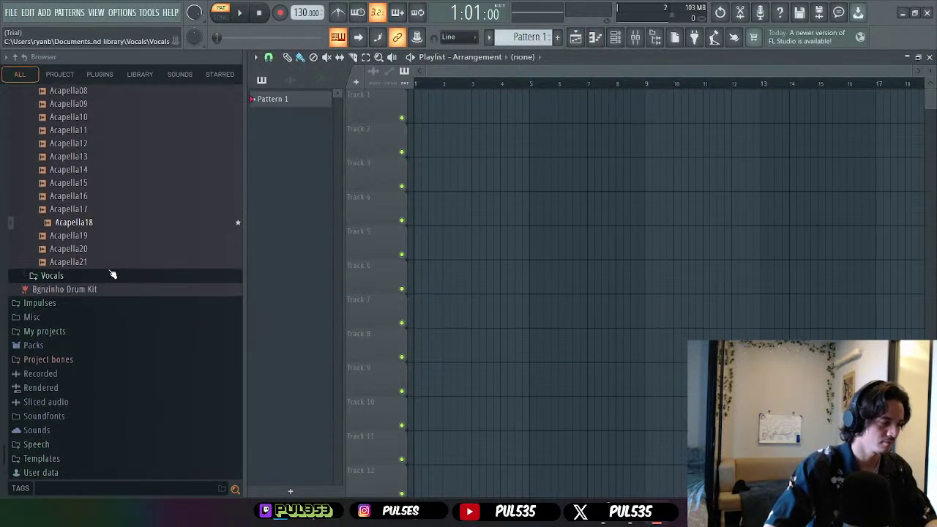
click(83, 225)
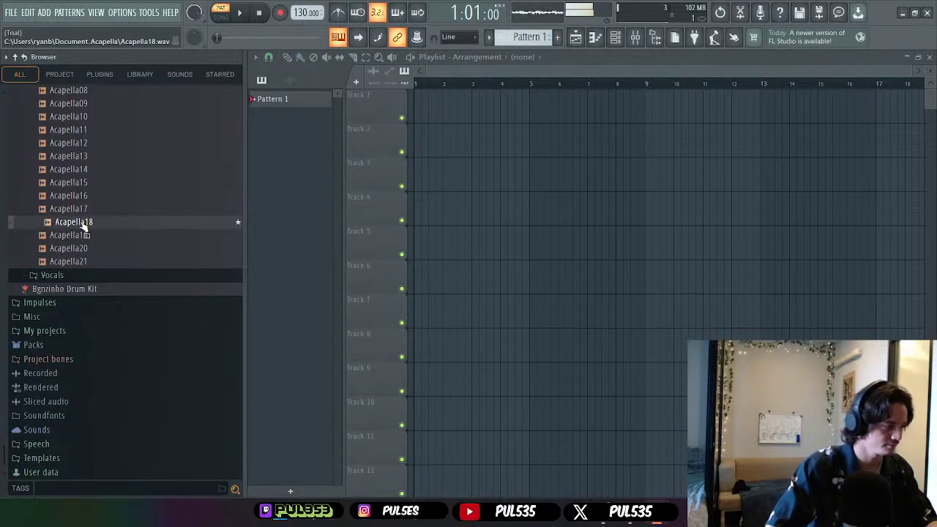
scroll(87, 233, up, 6)
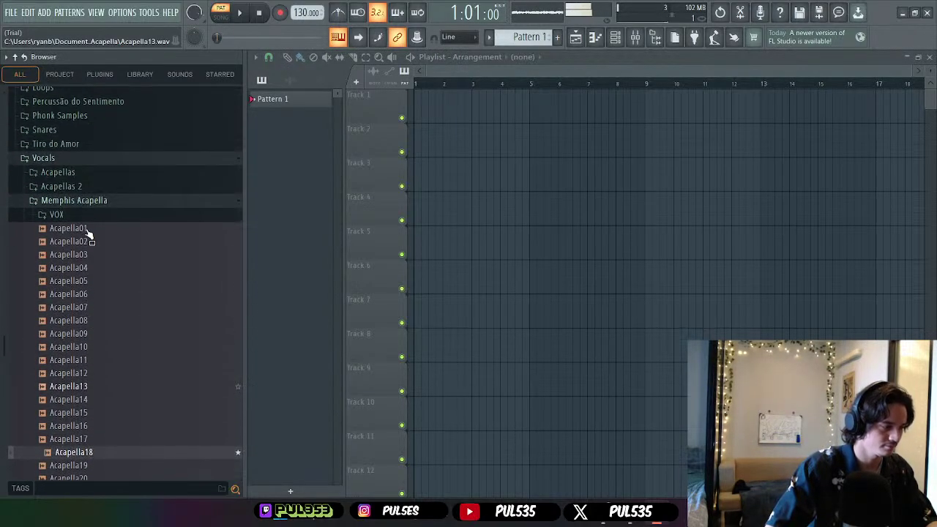
- Show the Piano roll and Channel rack, and add the Acapella18 sample as a channel below the 808 Snare
click(595, 36)
click(615, 37)
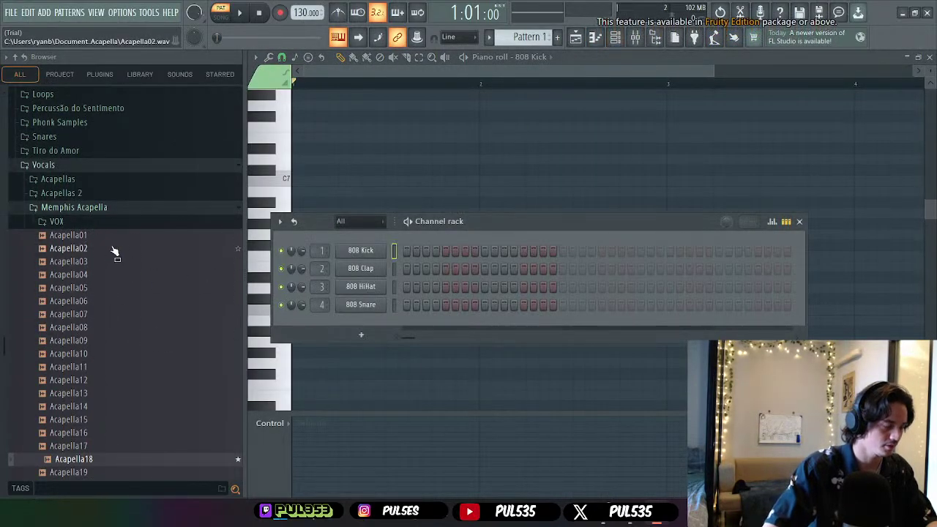
scroll(115, 251, down, 6)
drag(80, 221, 347, 323)
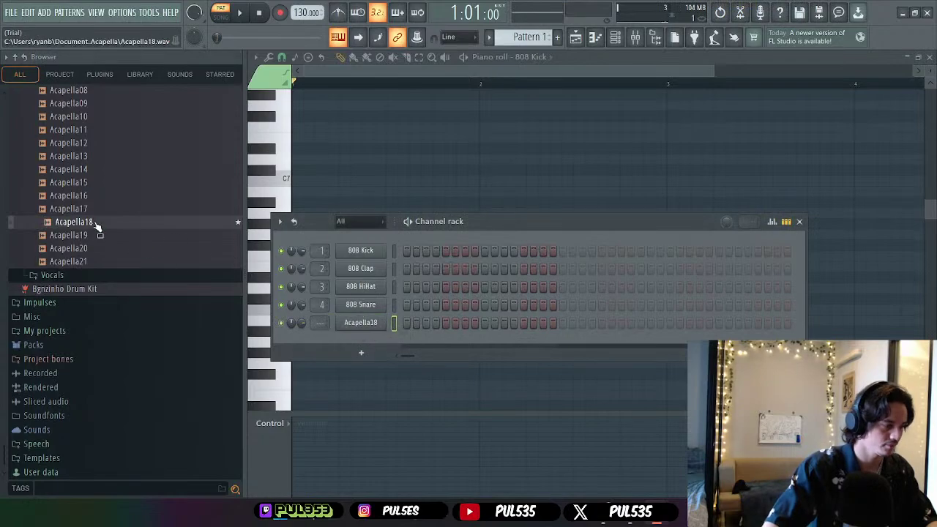
- Collapse the Memphis Acapella folder, expand the Vocals subfolder and preview 2nd-family-do-or-die
scroll(96, 222, up, 2)
scroll(128, 181, up, 4)
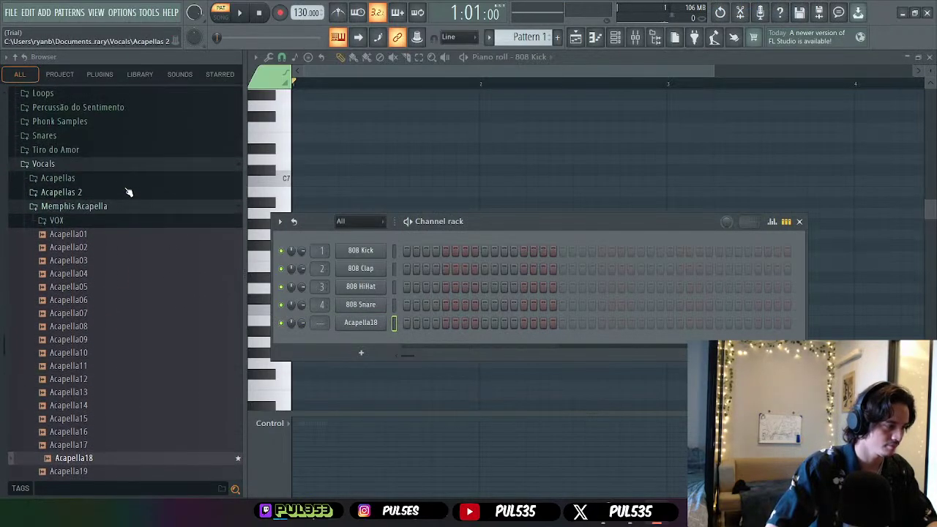
click(87, 212)
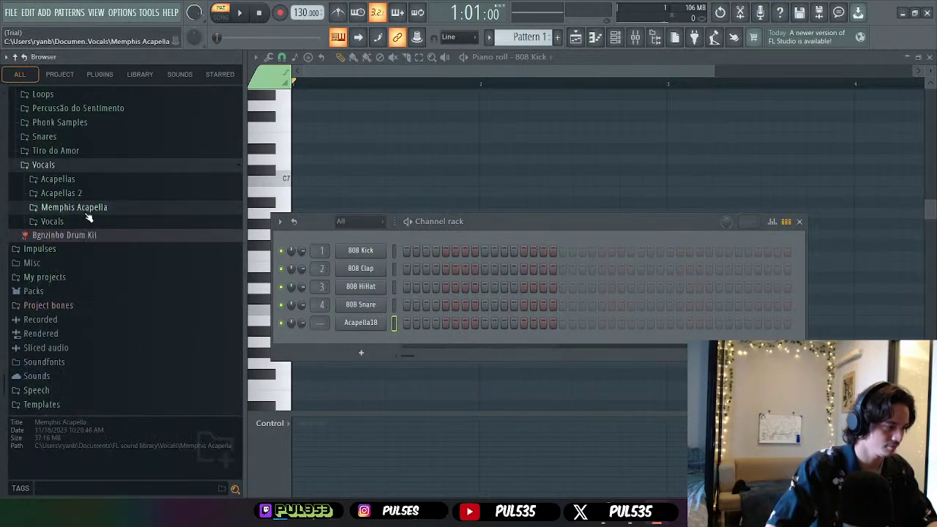
click(82, 223)
click(96, 226)
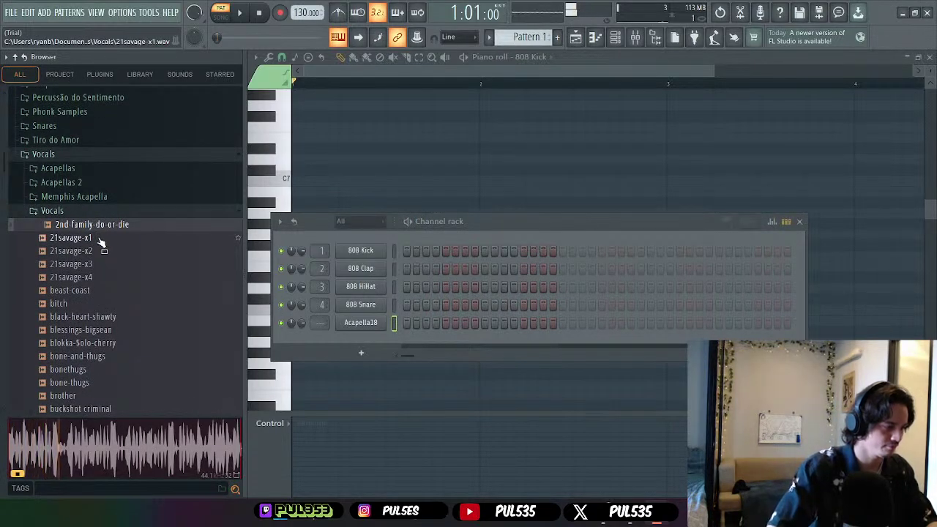
- Preview the blokka-$olo-cherry, creepin-like-a-hitman and creepin-like-a-hitman2 vocal samples
scroll(101, 245, down, 4)
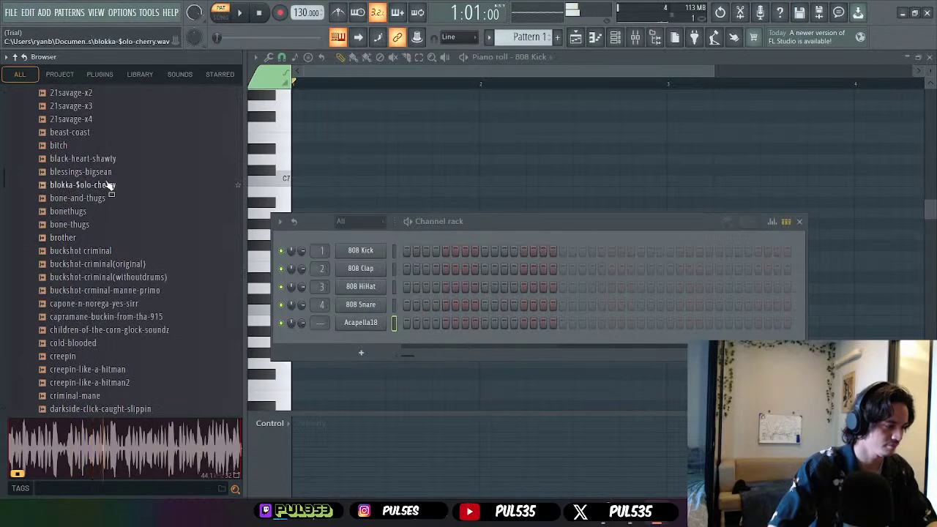
click(109, 184)
scroll(113, 230, down, 4)
click(113, 214)
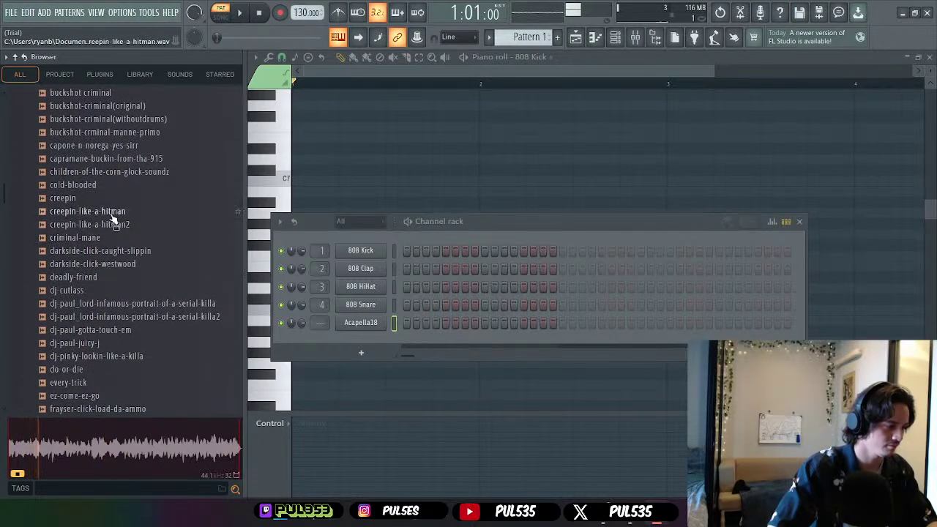
click(115, 226)
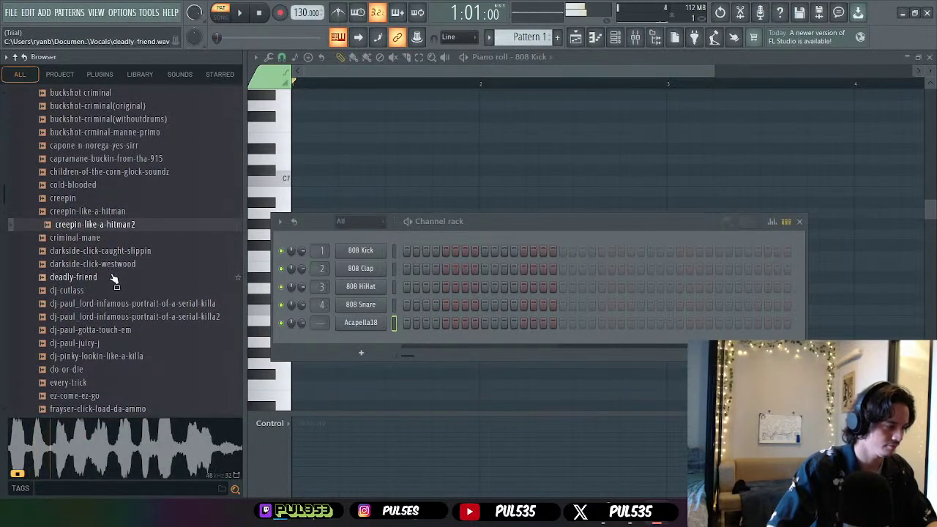
click(120, 212)
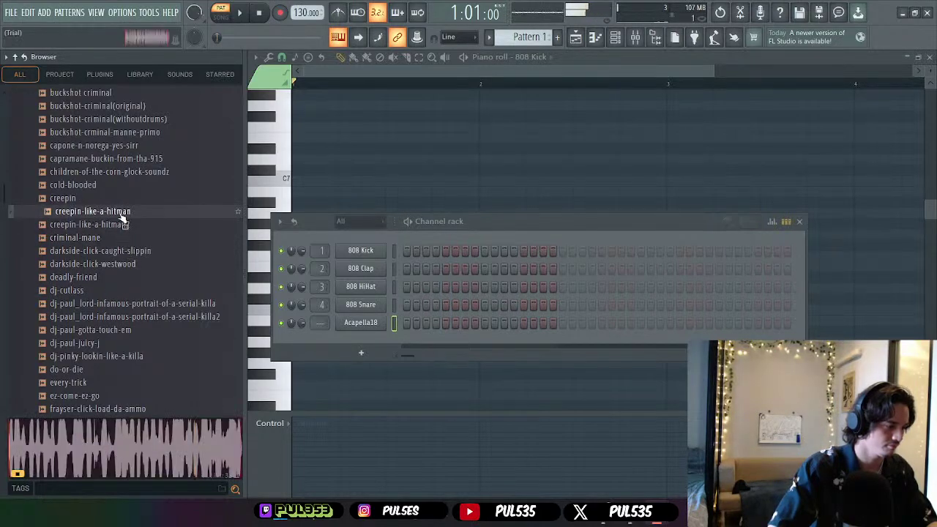
- Preview the freddiedredd-razor-blade, gangsta-blac-killazfromsouthparkway, lordinfamous, lordinfamous2 and memphis vocal samples
scroll(116, 242, down, 4)
click(115, 279)
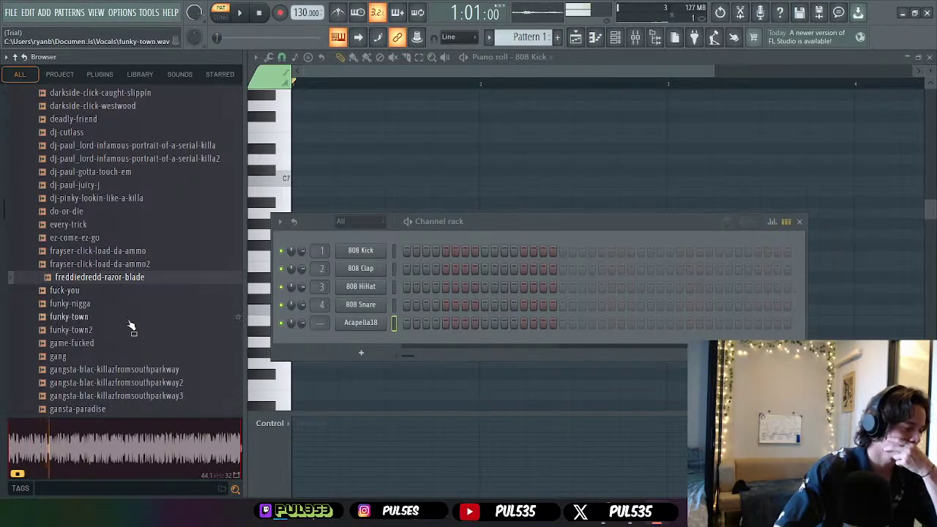
click(151, 369)
scroll(161, 377, down, 4)
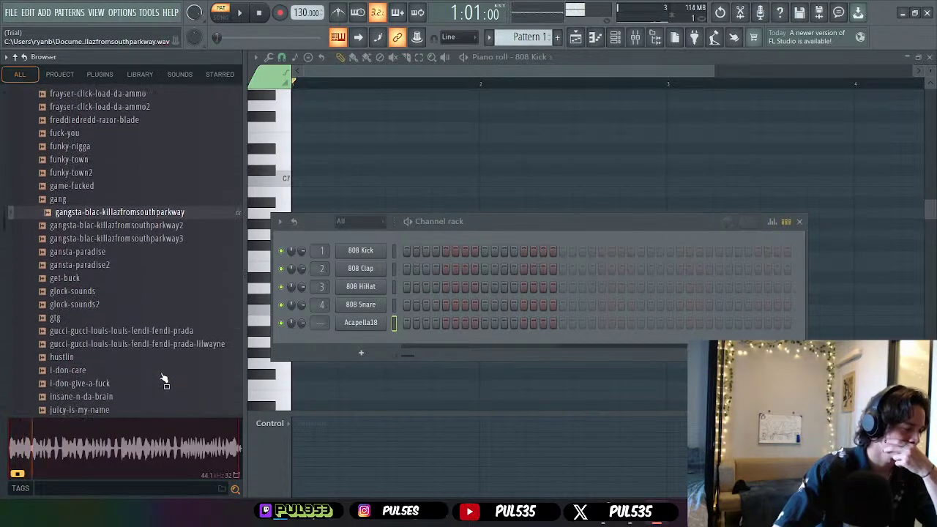
scroll(164, 377, down, 10)
click(116, 226)
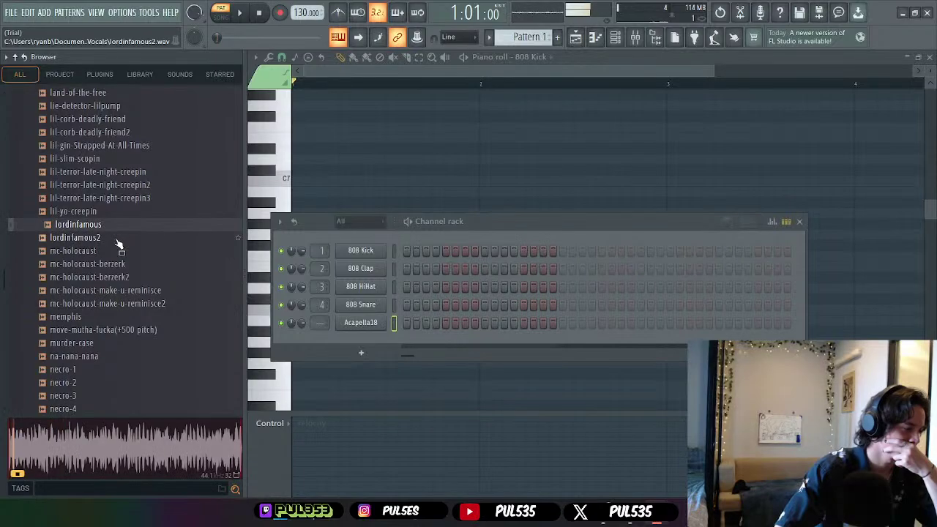
click(117, 239)
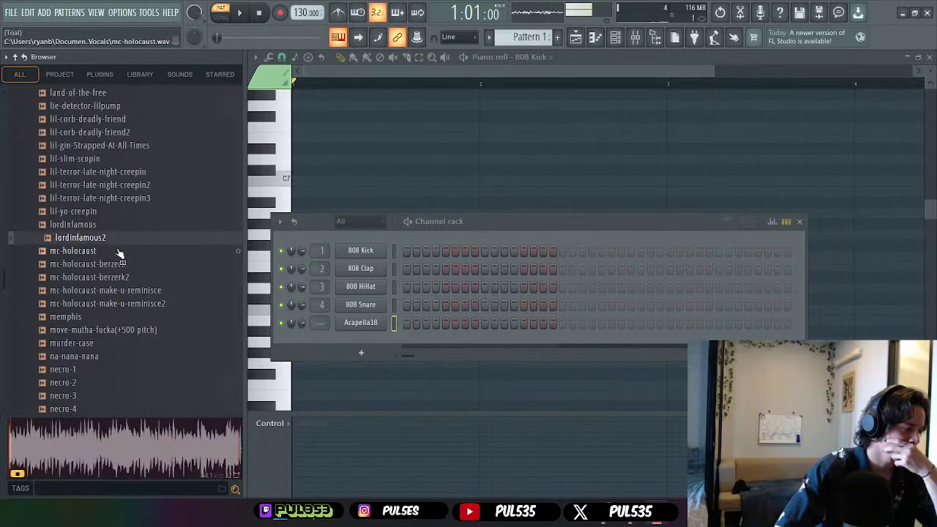
click(124, 318)
- Preview the samples in the Scary Cowbell folder one by one, from Scary Cowbell (7) up to Scary Cowbell (1)
scroll(160, 325, up, 15)
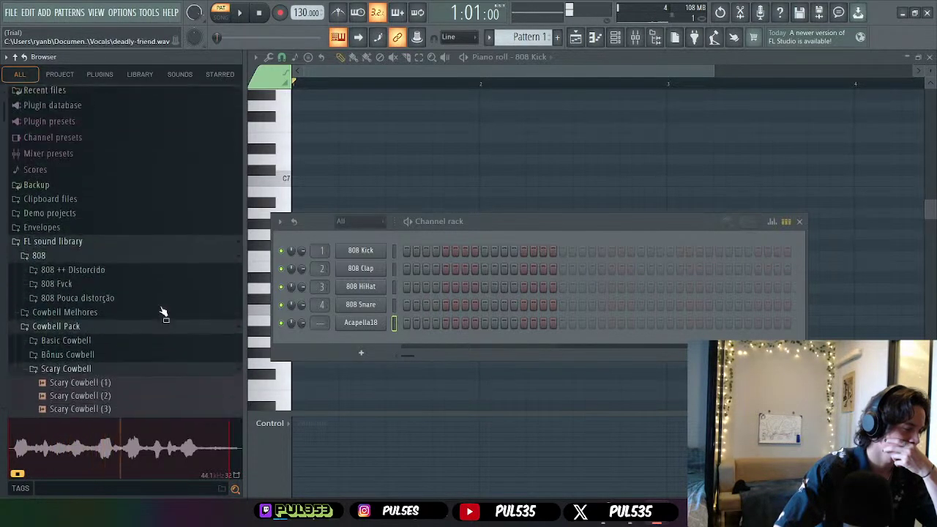
scroll(125, 243, down, 5)
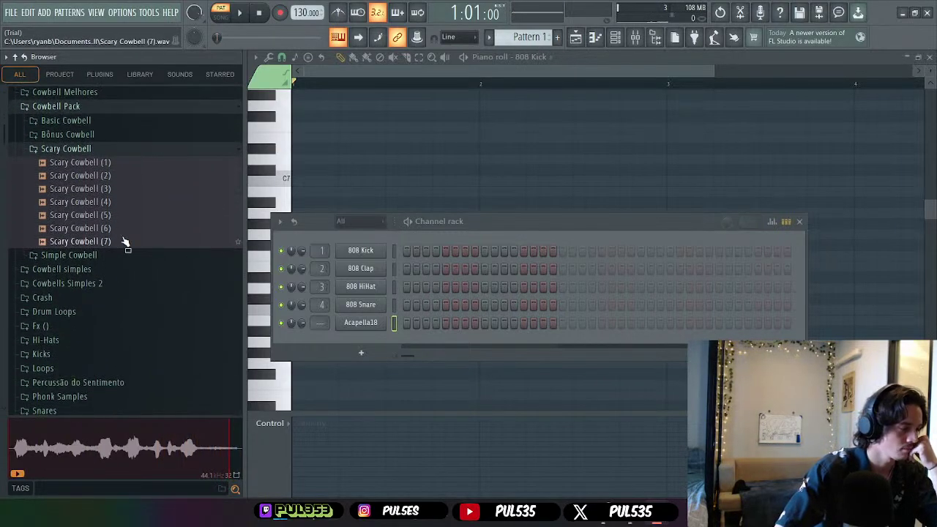
click(113, 242)
click(115, 228)
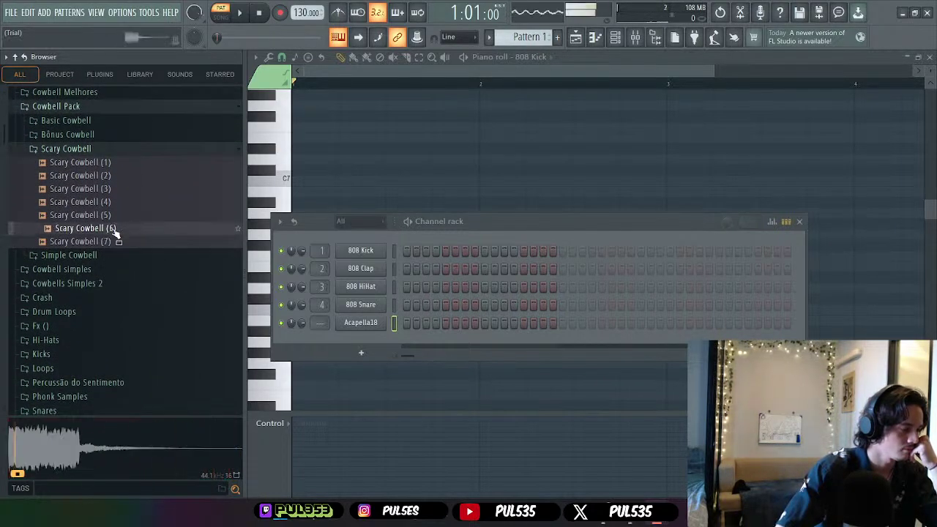
click(115, 215)
click(114, 204)
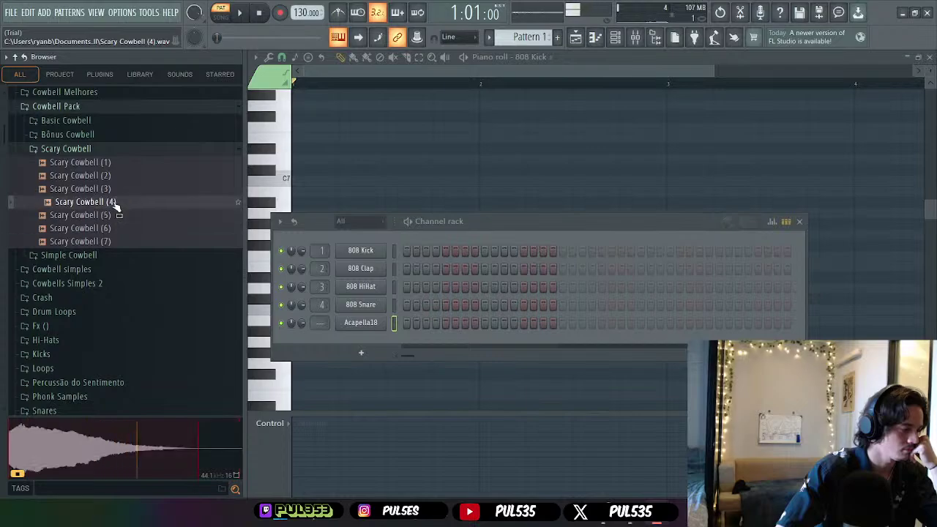
click(113, 189)
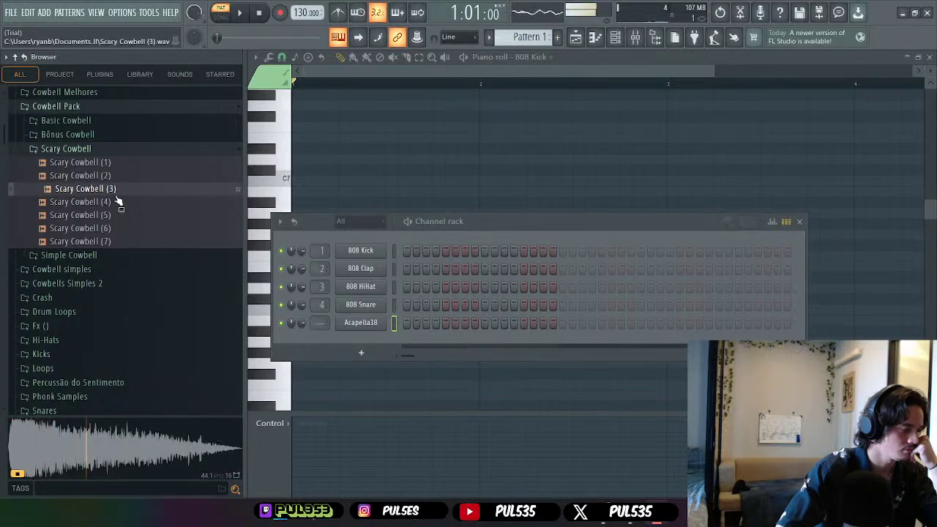
key(Up)
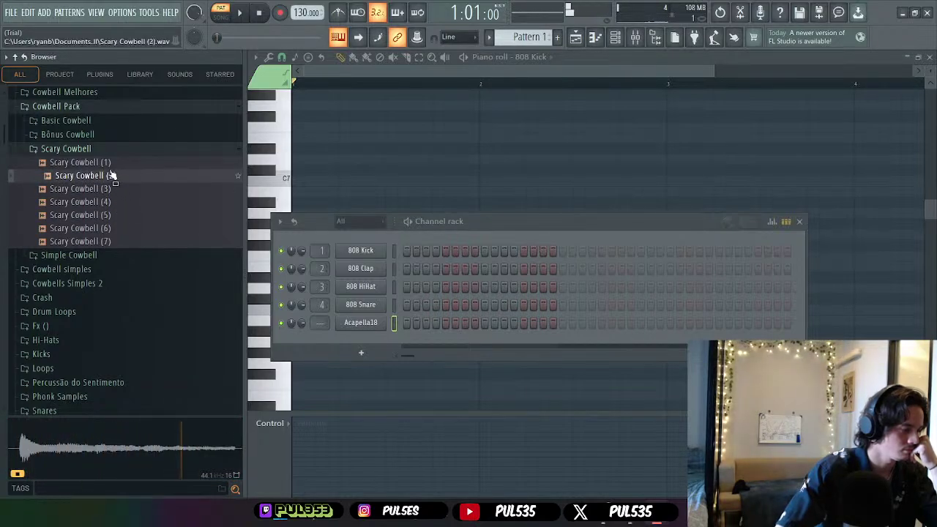
key(Up)
- Expand the Simple Cowbell folder, preview Cowbell (12) and Cowbell (10), and start pattern playback
click(98, 255)
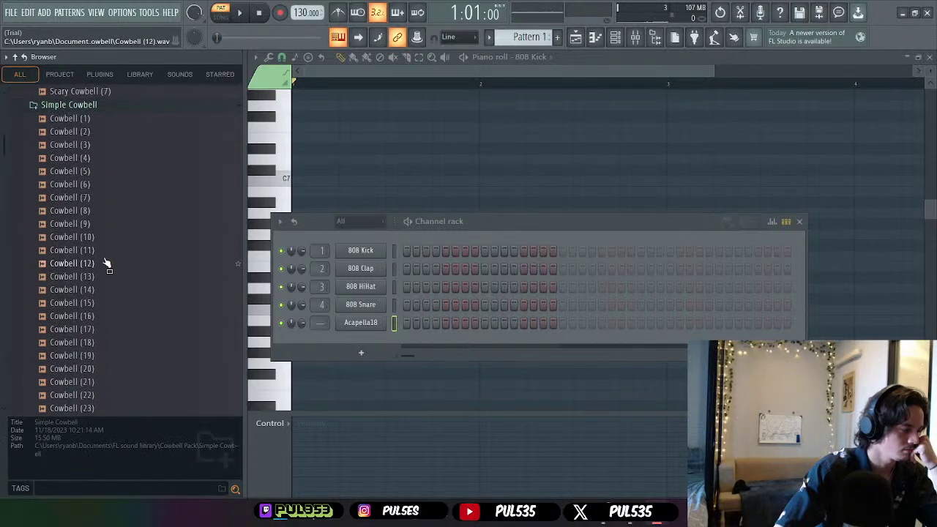
click(105, 264)
click(103, 237)
click(106, 268)
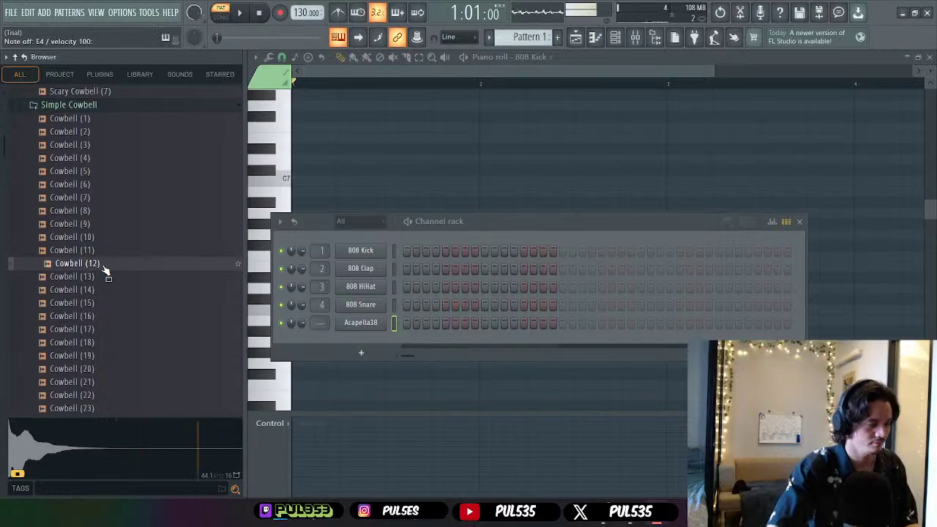
key(space)
- Collapse the Vocals folder, expand Tiro do Amor and preview its first clip and the Killer Queen Bites Za Dusto clip
scroll(124, 272, down, 10)
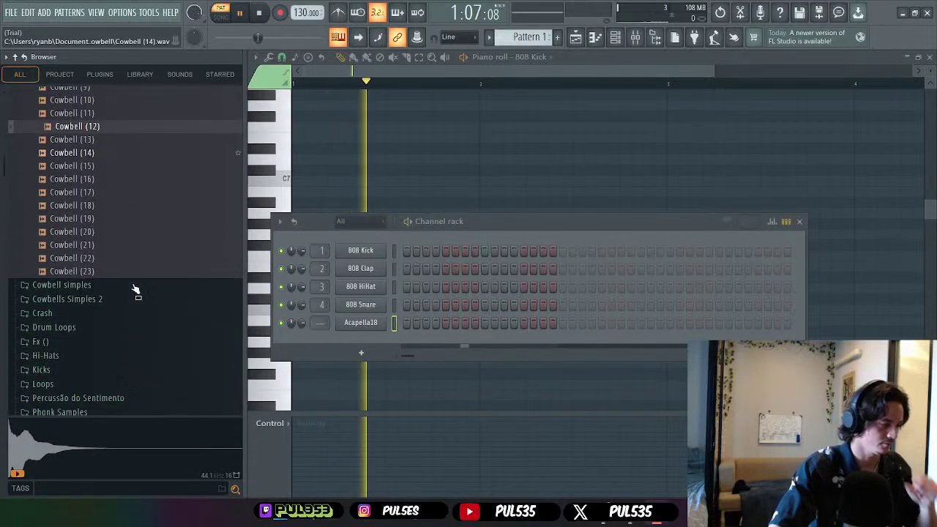
scroll(136, 278, up, 3)
click(97, 276)
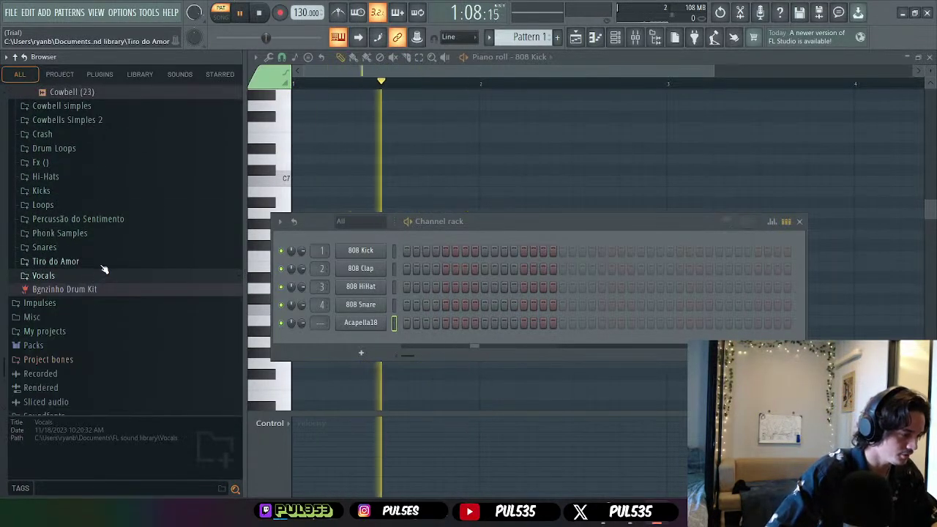
click(102, 262)
key(Down)
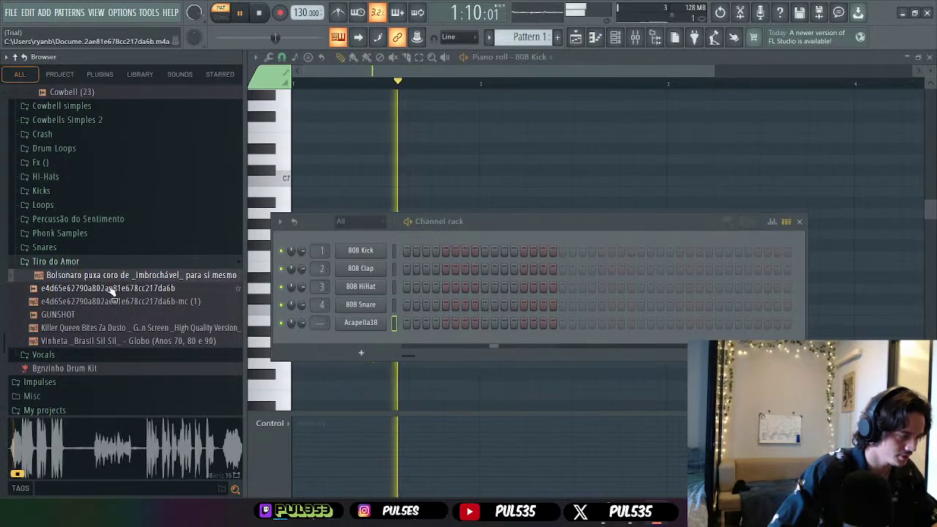
click(107, 327)
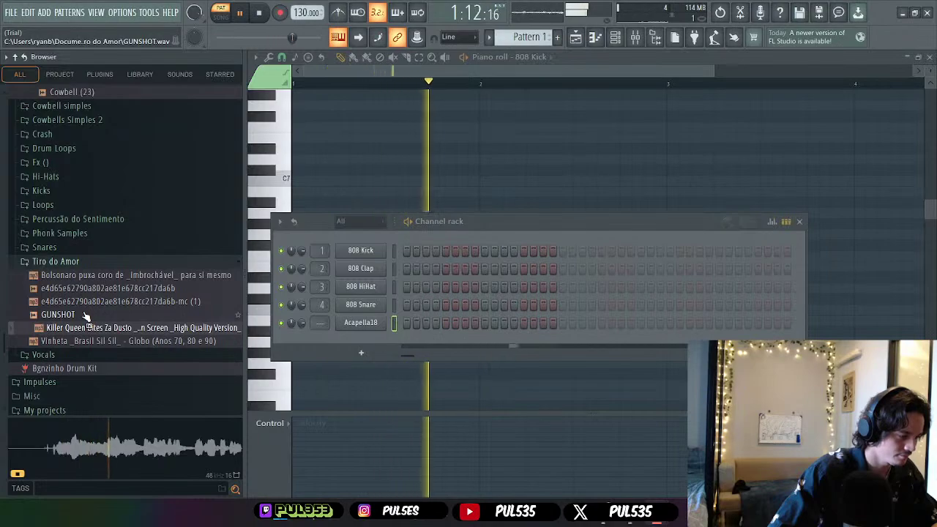
- Preview the GUNSHOT sample and add it to the project as an audio clip in the Playlist's clip list
click(85, 314)
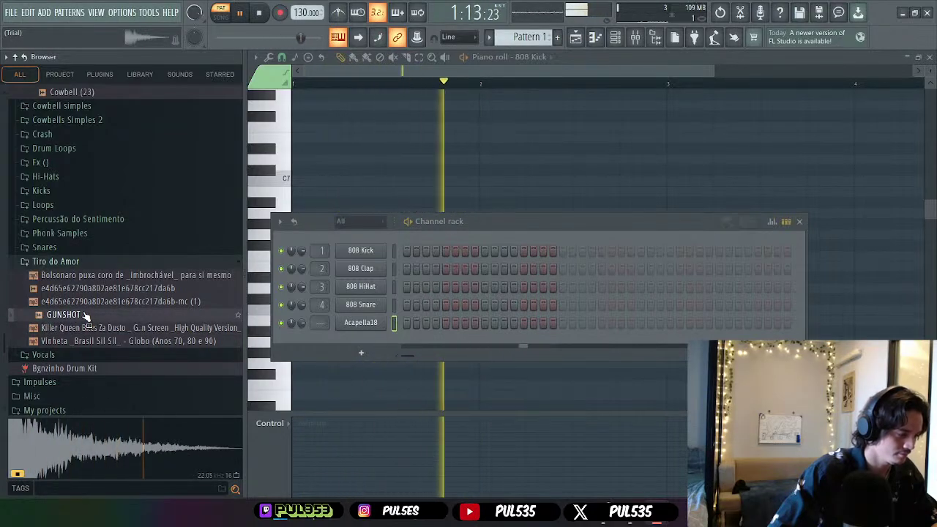
drag(85, 314, 357, 363)
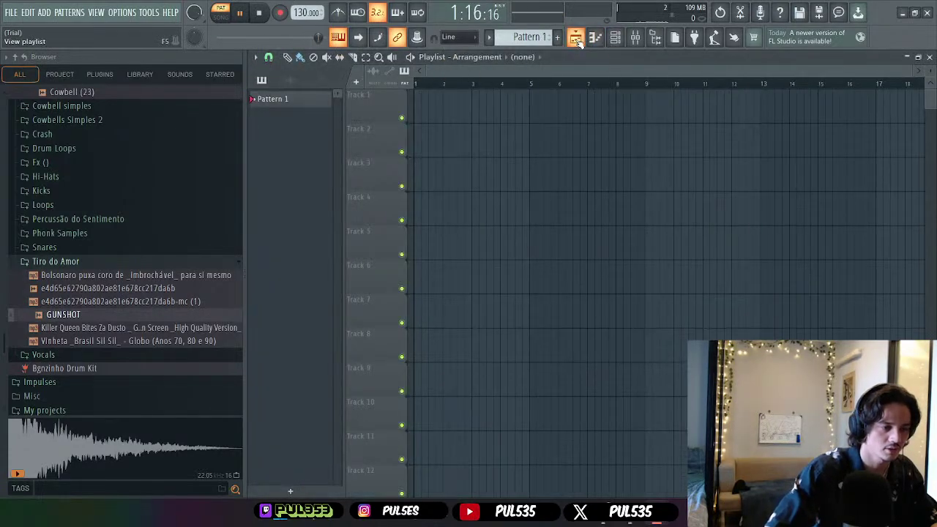
key(F5)
drag(82, 316, 293, 257)
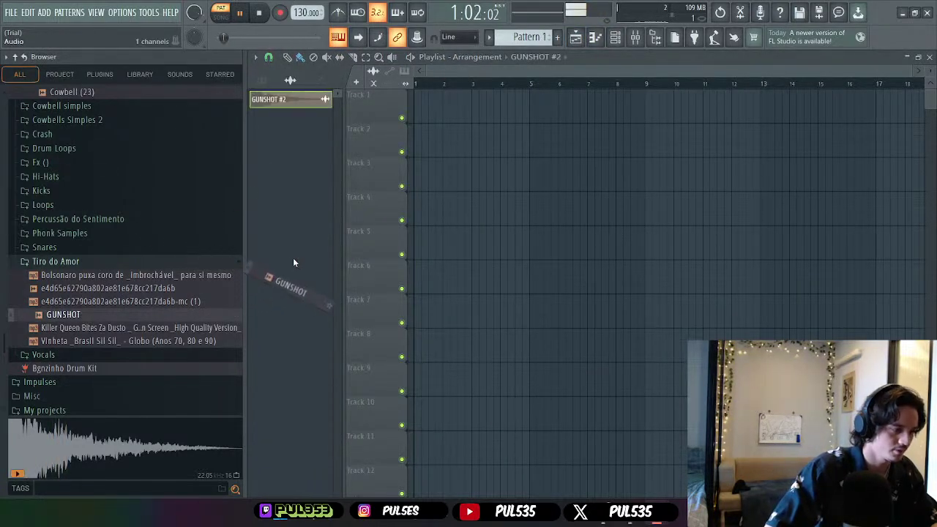
- Expand the main Vocals folder, then collapse the Tiro do Amor folder and the nested Vocals subfolder
click(43, 354)
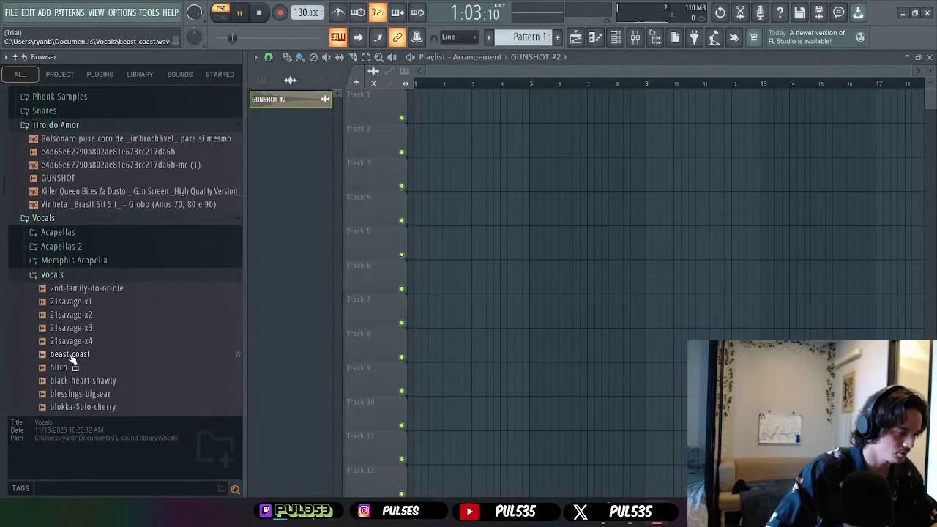
scroll(136, 289, down, 5)
scroll(110, 326, up, 10)
scroll(108, 326, down, 3)
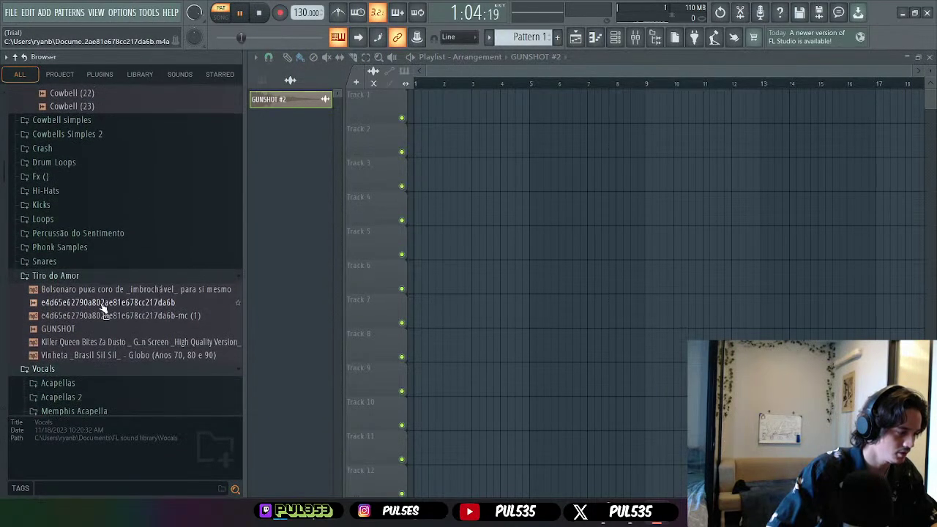
click(78, 275)
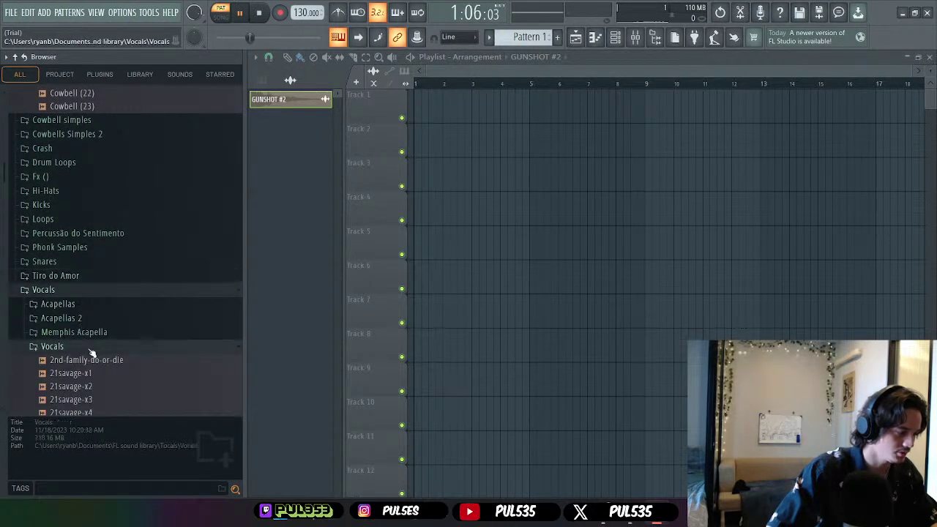
click(84, 349)
- Expand the Acapellas 2 and Acapellas subfolders inside the Vocals folder
click(88, 320)
scroll(122, 314, down, 10)
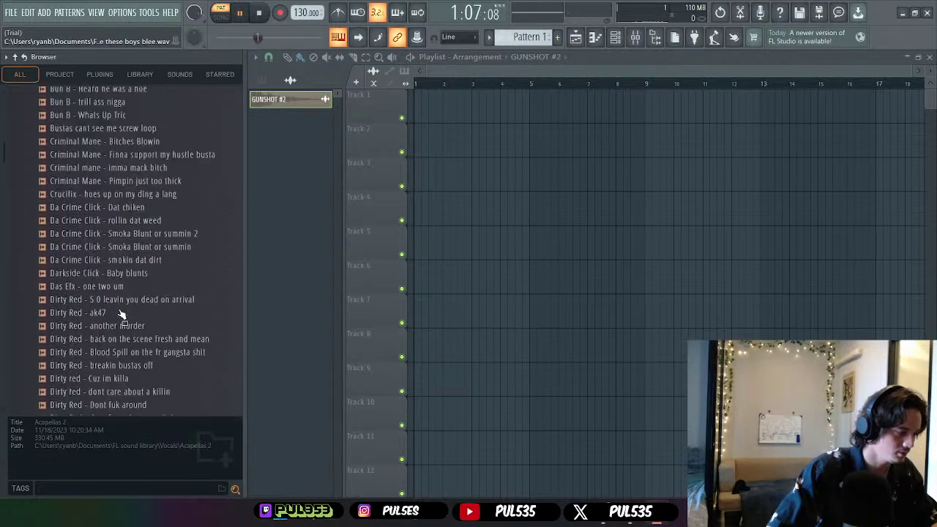
scroll(102, 292, up, 10)
click(88, 250)
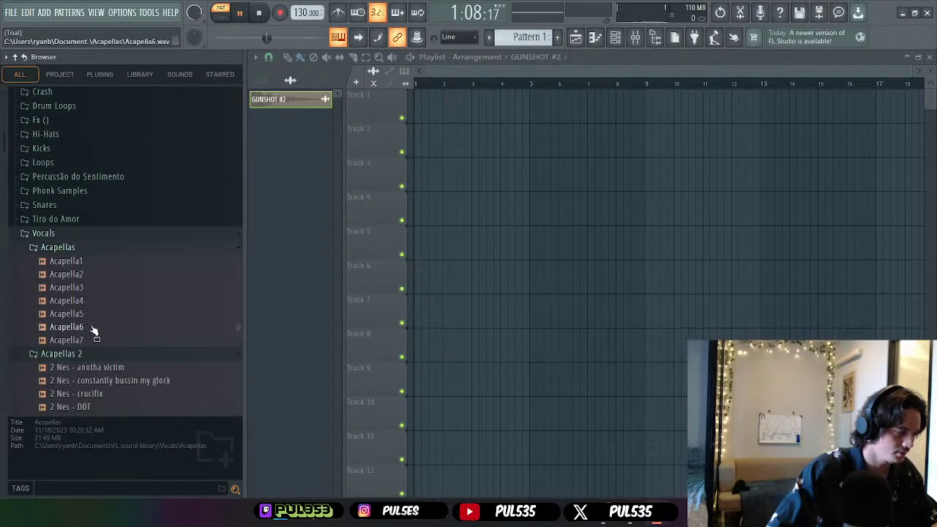
- Expand the Memphis Acapella folder and add its Acapella18 sample as an audio clip to the Playlist's clip list
scroll(103, 322, down, 6)
scroll(113, 302, down, 15)
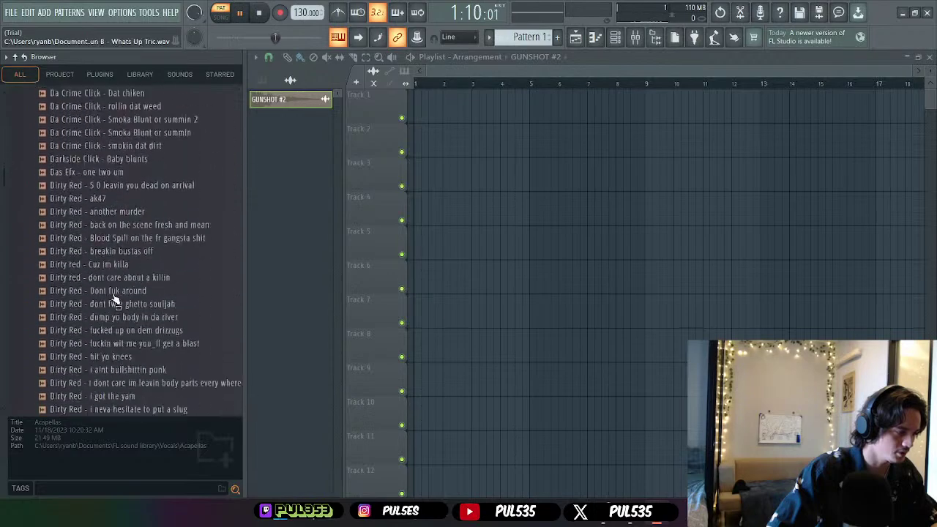
scroll(115, 296, down, 15)
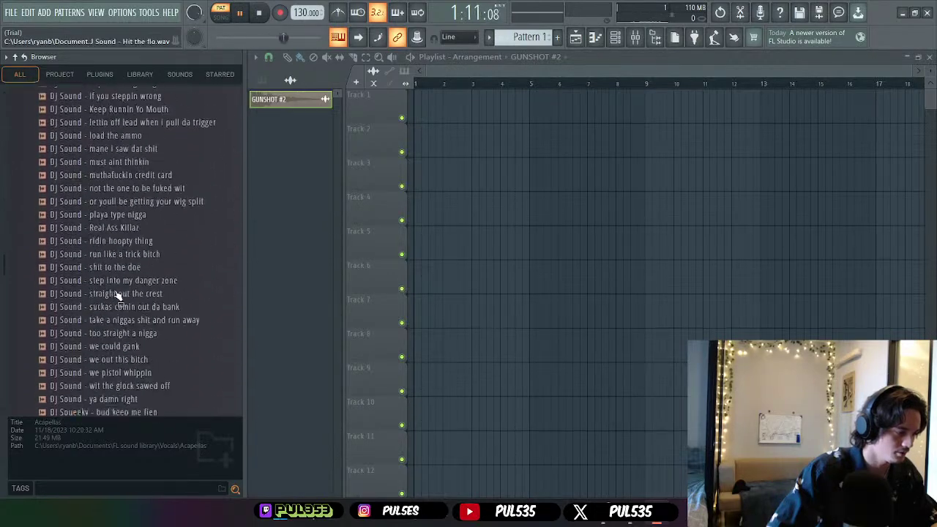
scroll(117, 297, down, 15)
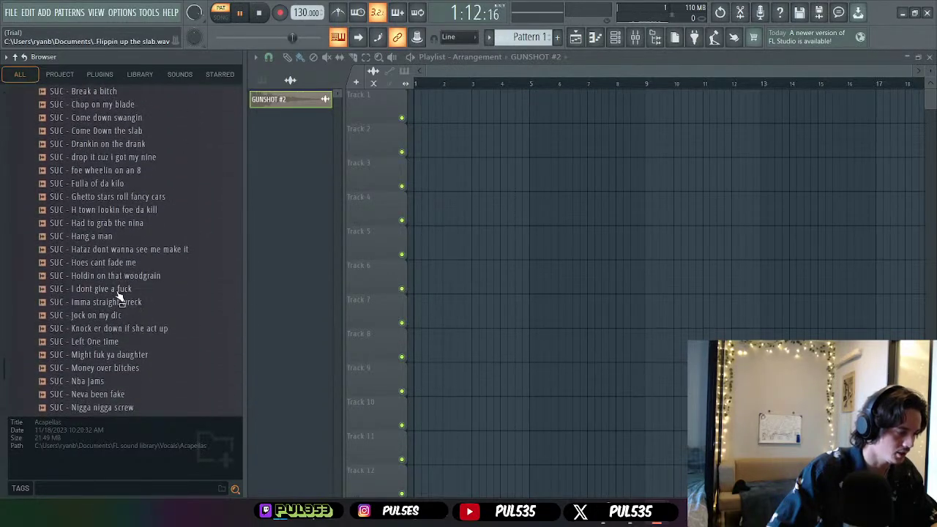
scroll(117, 296, down, 15)
click(121, 201)
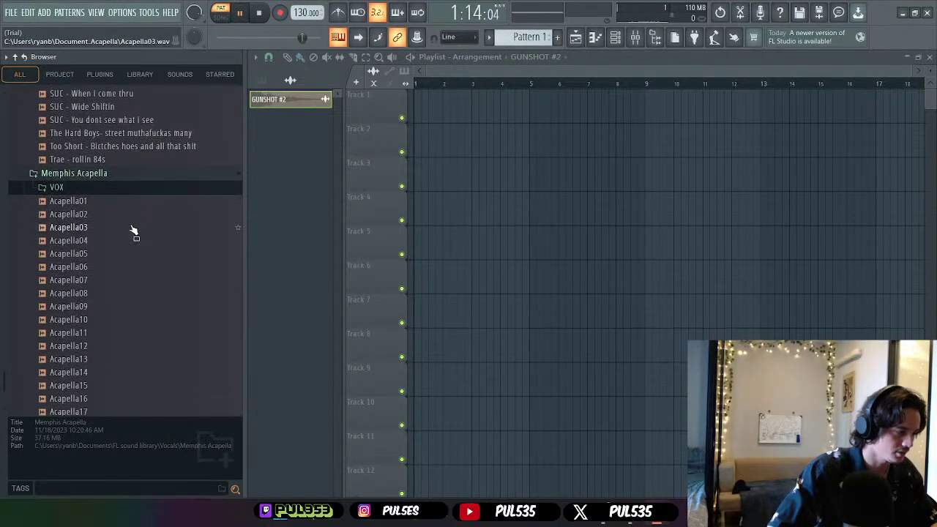
scroll(131, 232, down, 5)
scroll(136, 237, up, 3)
drag(105, 317, 328, 275)
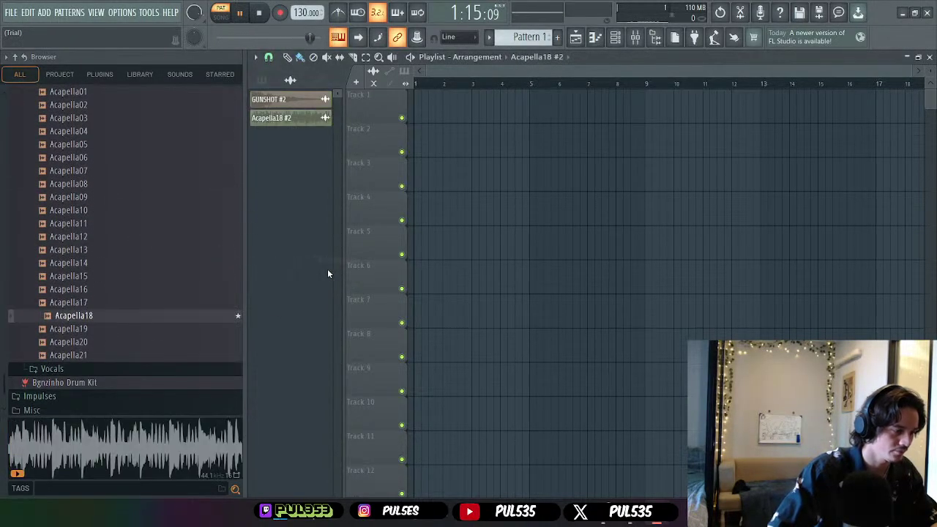
- Collapse the Acapellas 2 and Acapellas subfolders inside Vocals
scroll(139, 136, up, 10)
scroll(131, 199, up, 15)
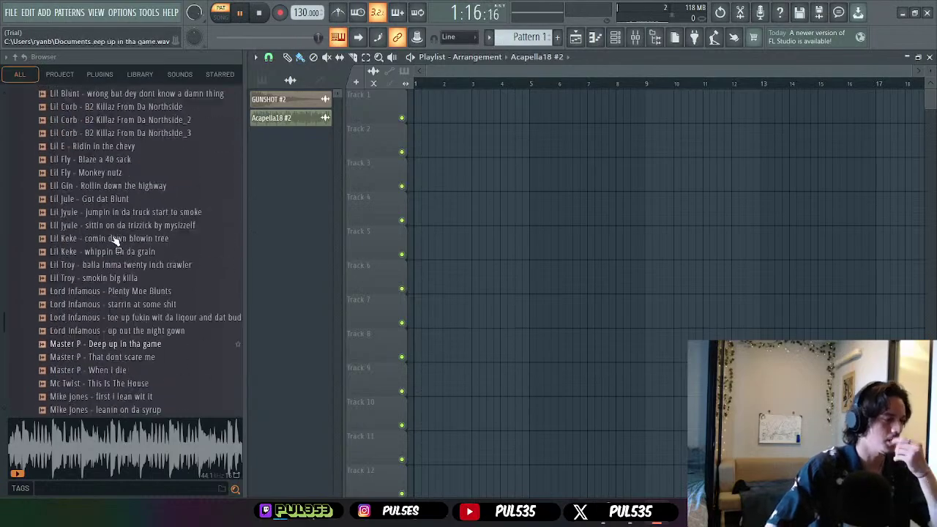
scroll(123, 224, up, 20)
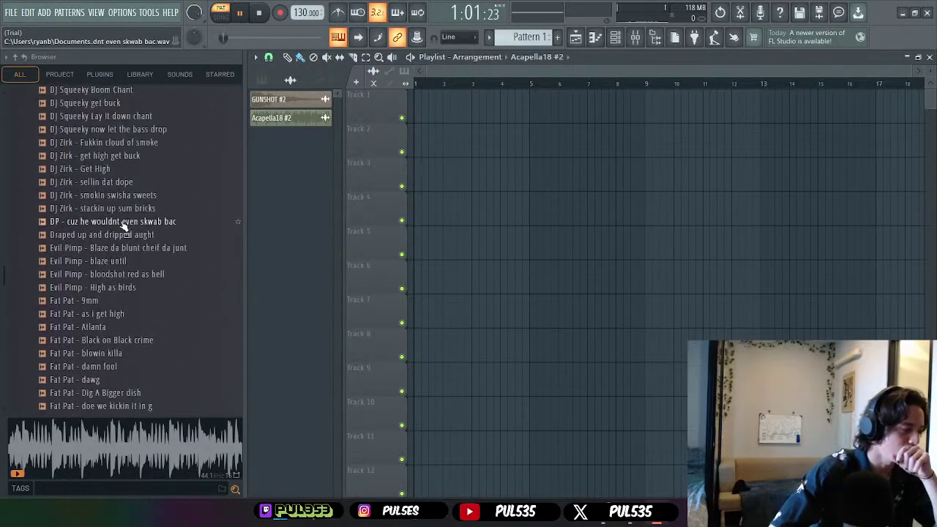
scroll(117, 234, up, 15)
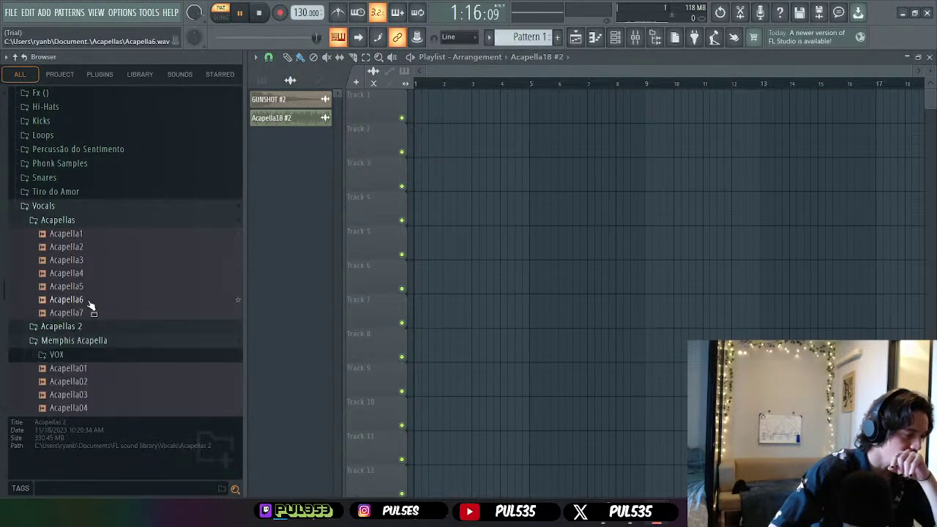
click(94, 222)
- Look through the VOX subfolder of Memphis Acapella, then collapse VOX and Memphis Acapella
click(86, 262)
scroll(102, 259, up, 4)
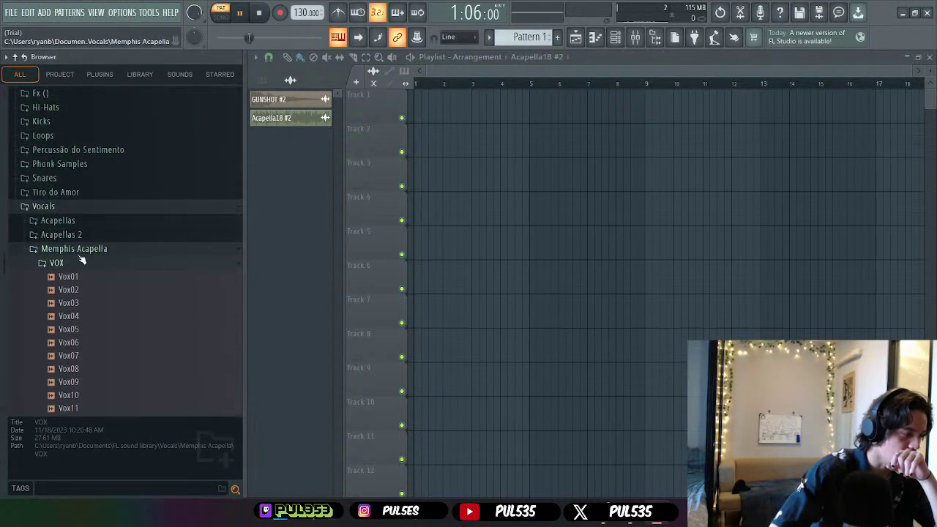
click(84, 262)
click(89, 267)
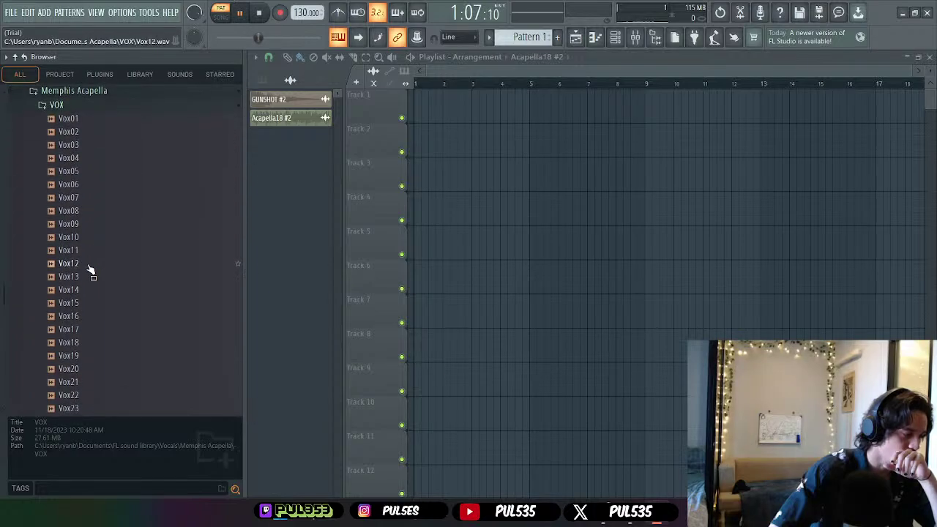
scroll(94, 263, up, 4)
click(65, 264)
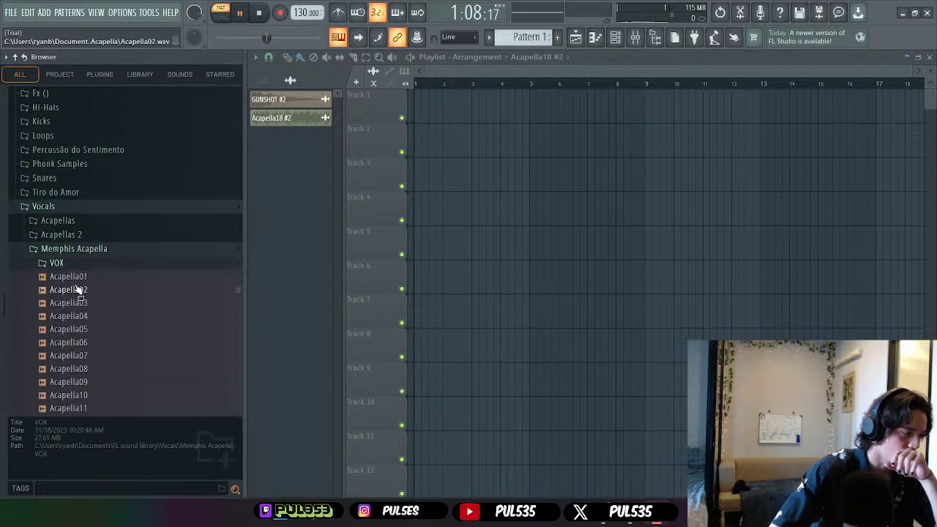
click(87, 250)
- Expand the Snares folder and its Snare 1 subfolder, and preview Snare04
scroll(130, 269, up, 3)
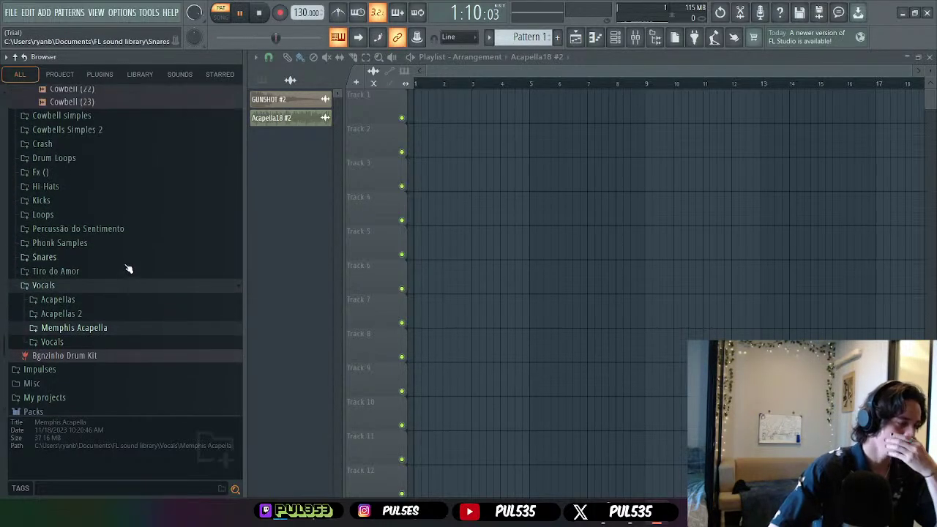
click(80, 259)
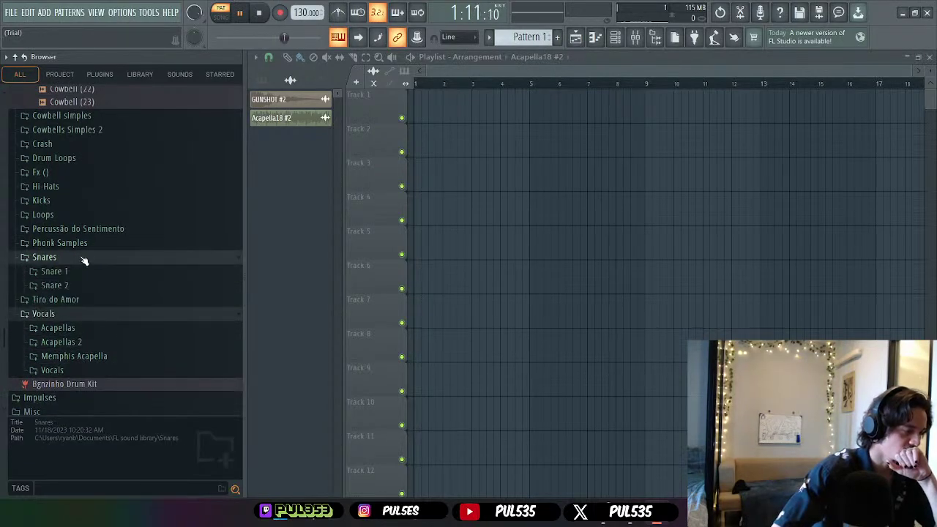
click(92, 276)
click(88, 278)
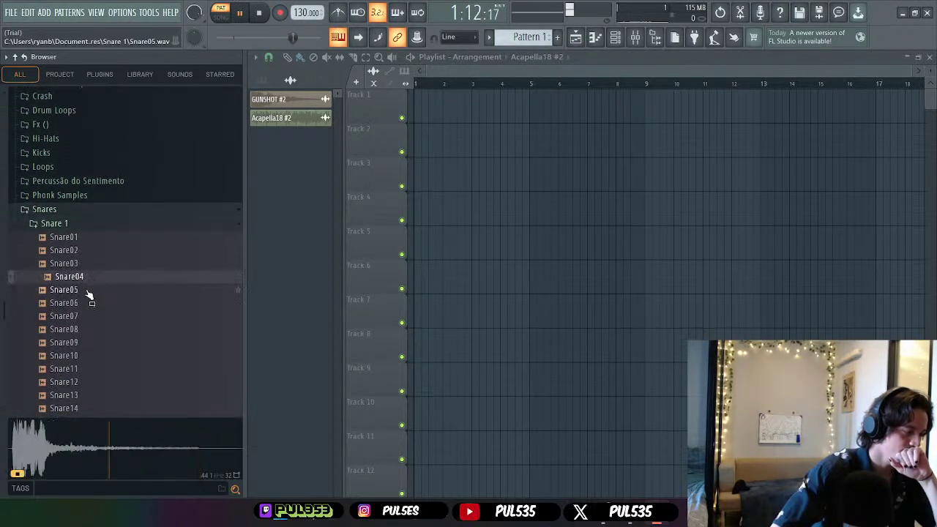
- Audition the first samples of Snare 1 back up to Snare01, then compare Snare02, Snare03 and Snare04
key(Up)
key(Up)
key(Up)
key(Up)
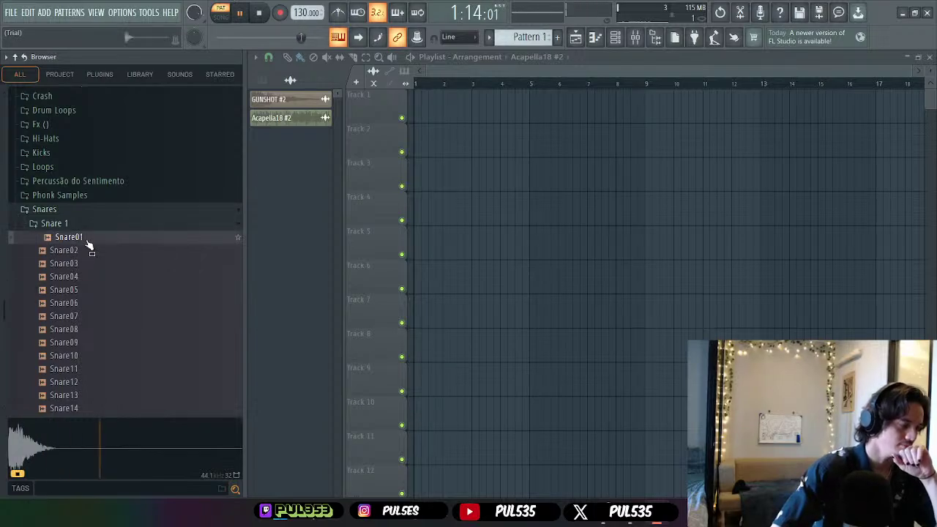
click(88, 251)
click(88, 263)
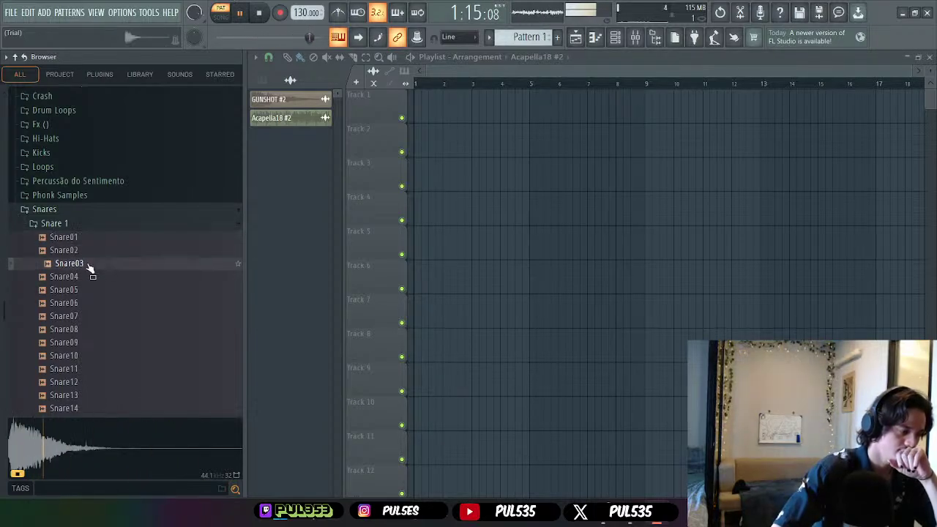
click(88, 275)
click(89, 264)
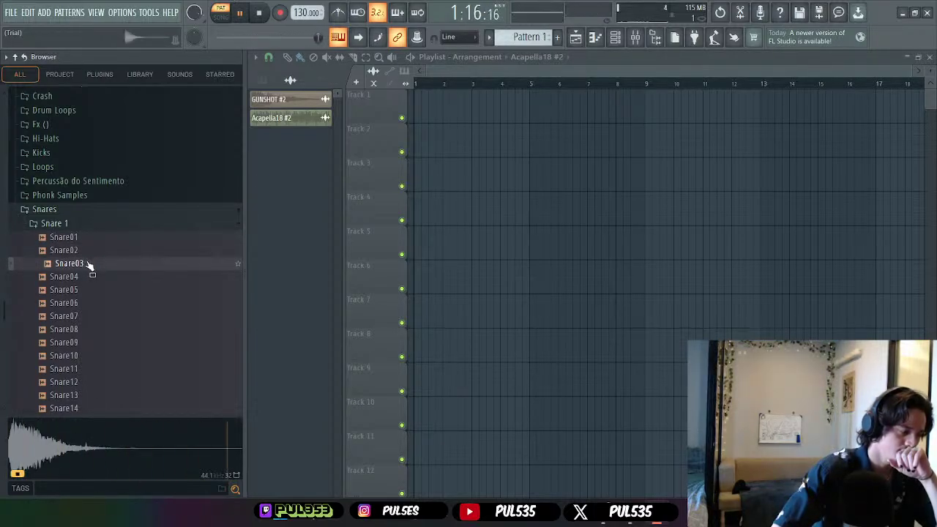
- Audition the Snare 1 samples in reverse order from Snare14 up to Snare04, skipping Snare08
scroll(86, 268, down, 7)
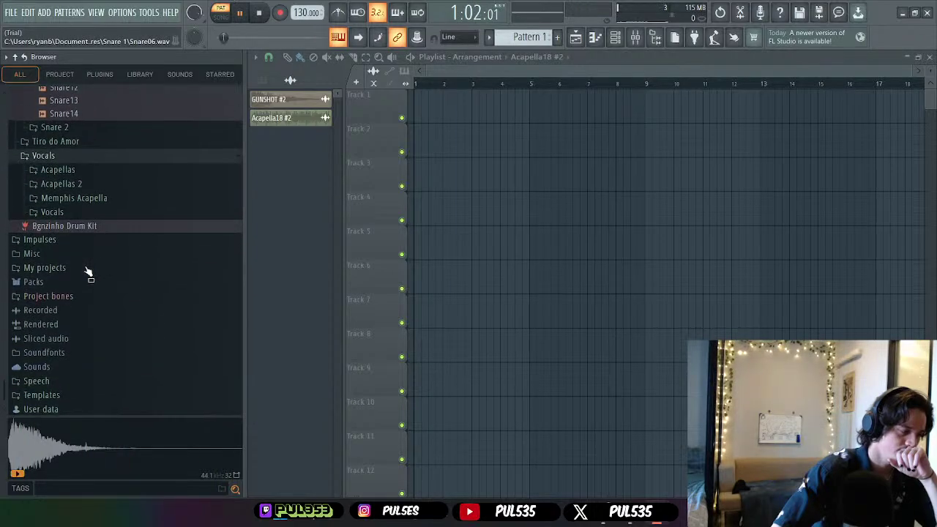
scroll(85, 268, up, 4)
click(86, 270)
click(84, 257)
click(83, 244)
click(84, 231)
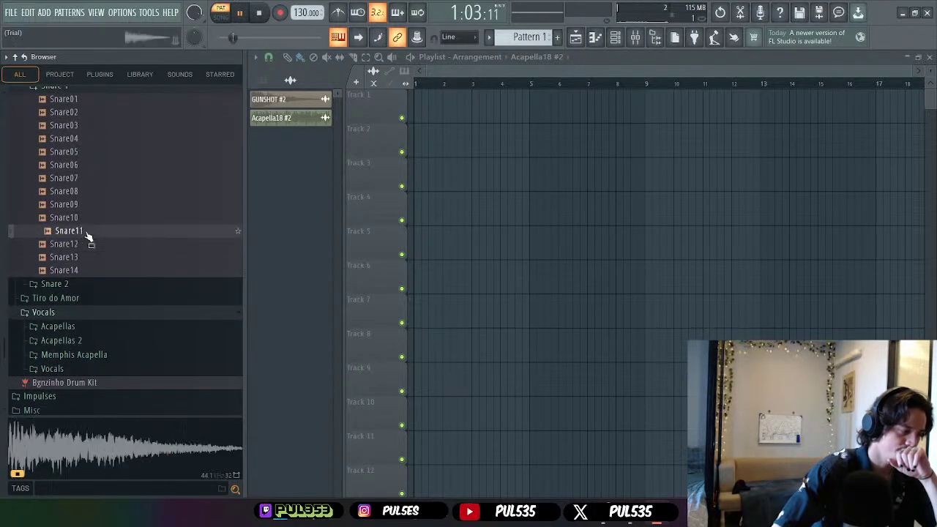
click(83, 218)
click(82, 205)
click(79, 178)
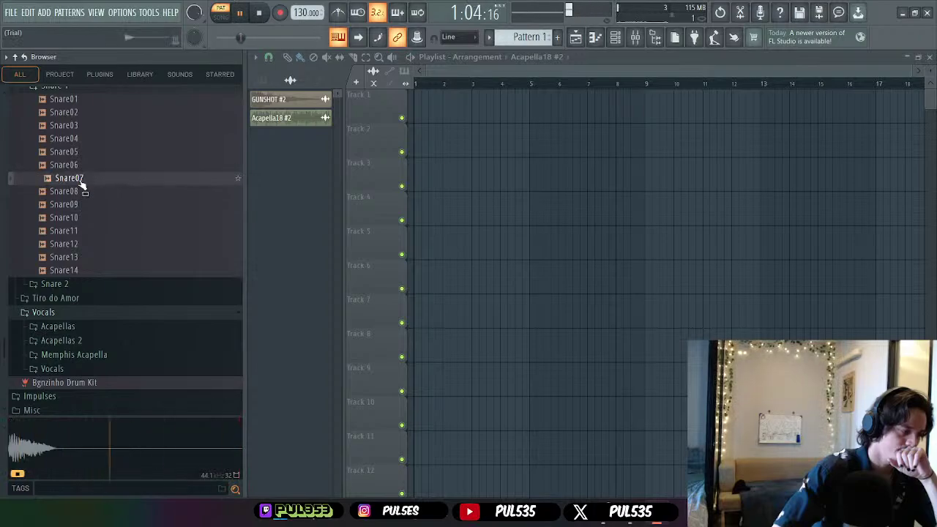
click(80, 165)
click(84, 152)
click(90, 139)
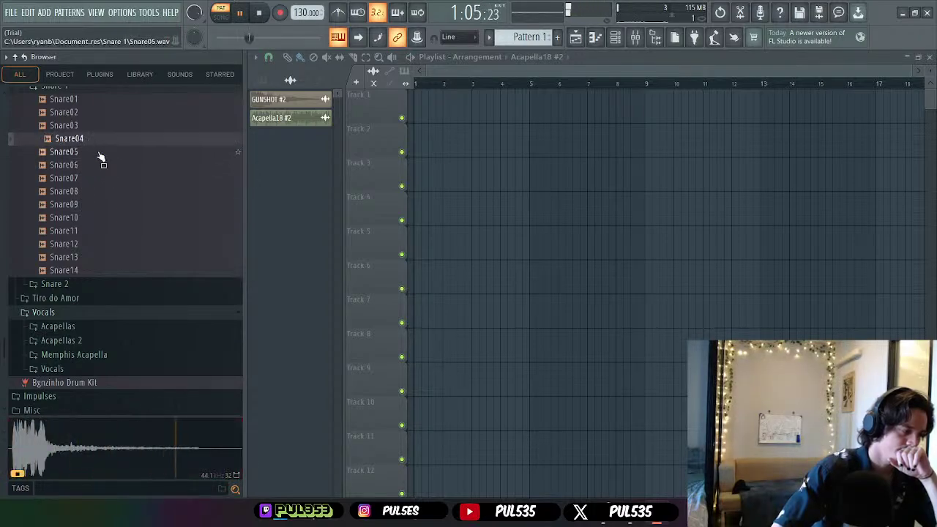
- Compare Snare01, Snare02 and Snare03 of the Snare 1 folder once more, ending on Snare03
scroll(97, 183, up, 2)
click(95, 204)
click(93, 192)
click(93, 205)
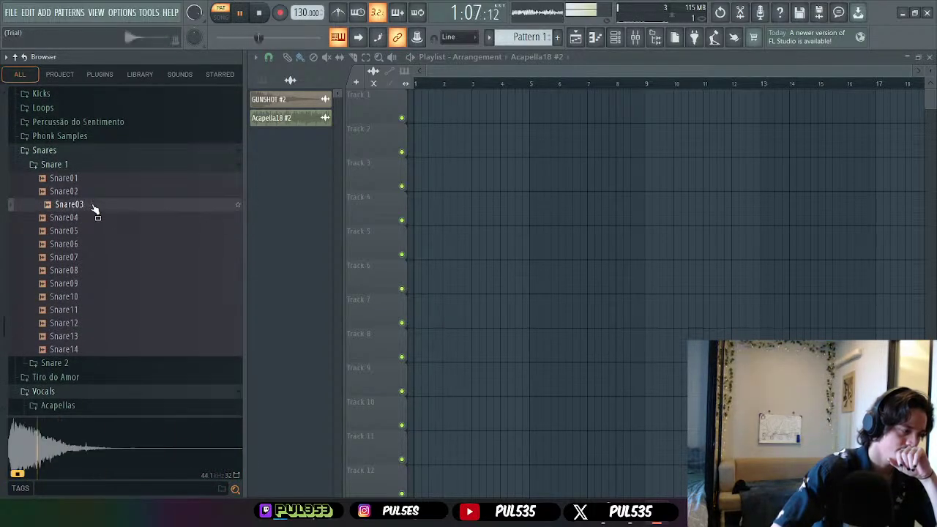
click(93, 178)
click(90, 194)
click(92, 204)
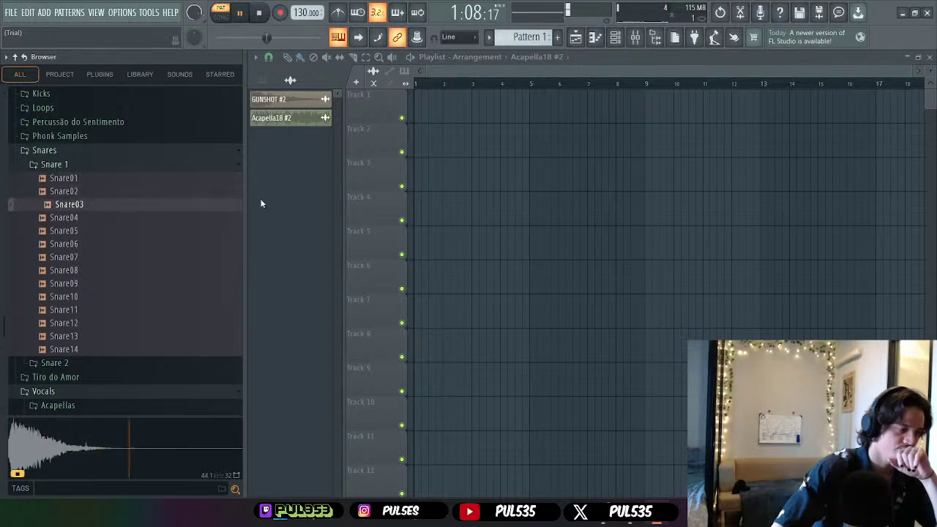
- Show the Unsorted channels in the Channel rack and add Snare03 from Snare 1 as a new channel below GUNSHOT
click(597, 38)
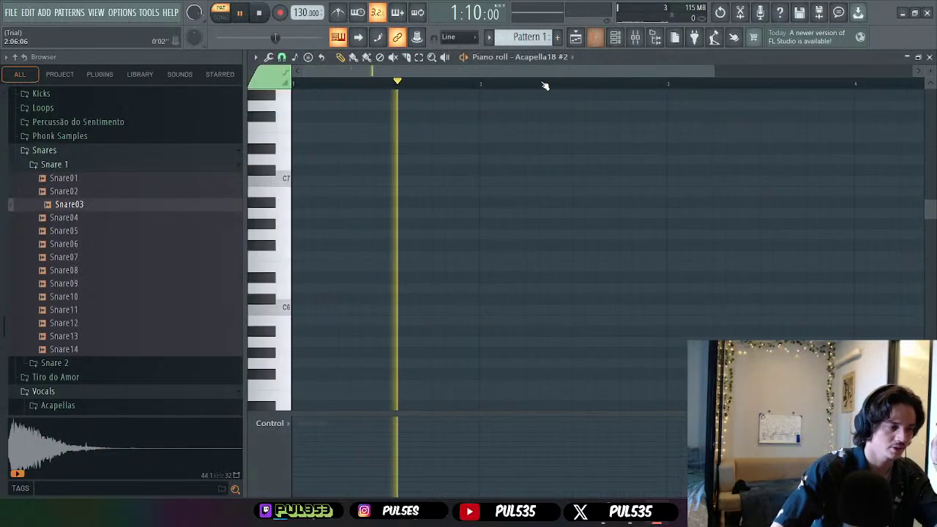
click(615, 39)
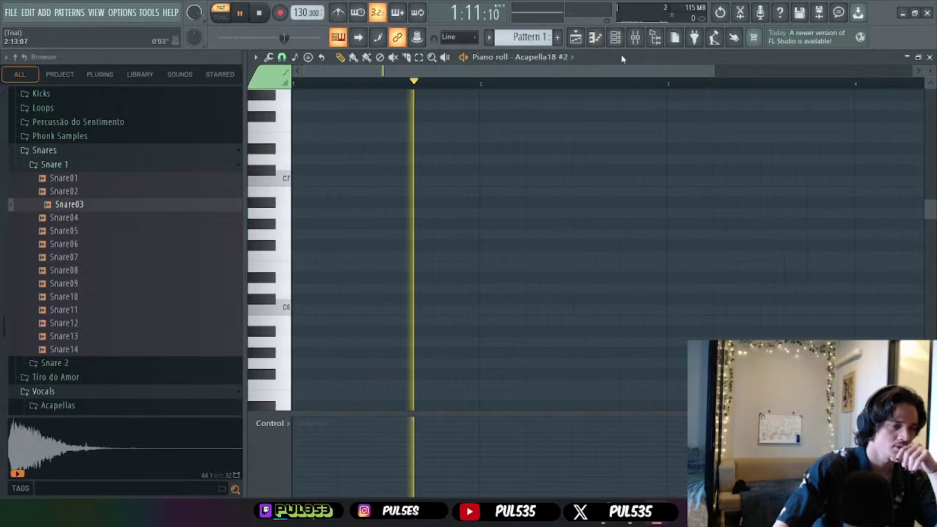
click(597, 38)
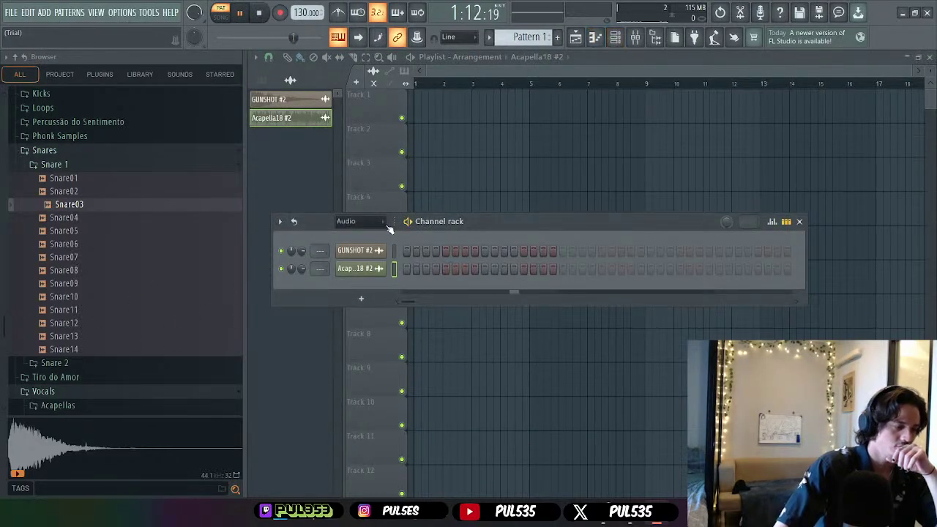
scroll(366, 222, up, 2)
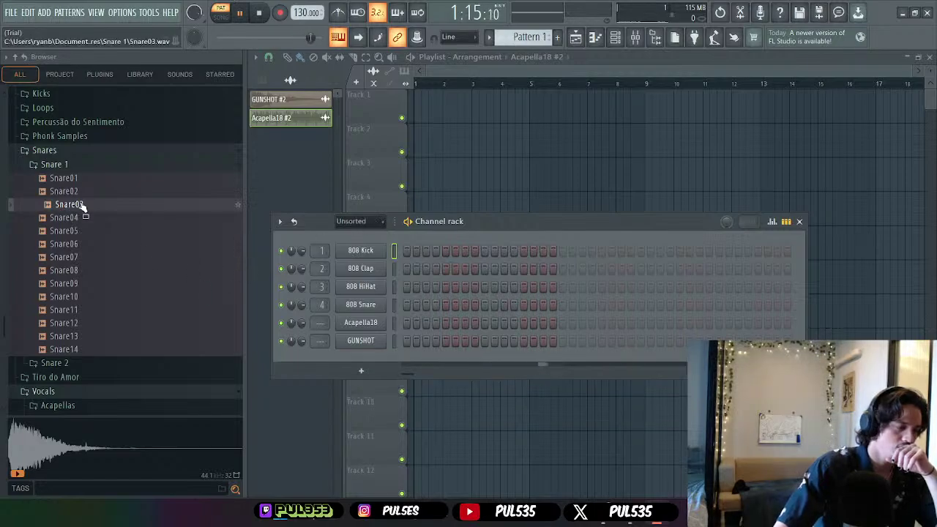
drag(82, 209, 359, 358)
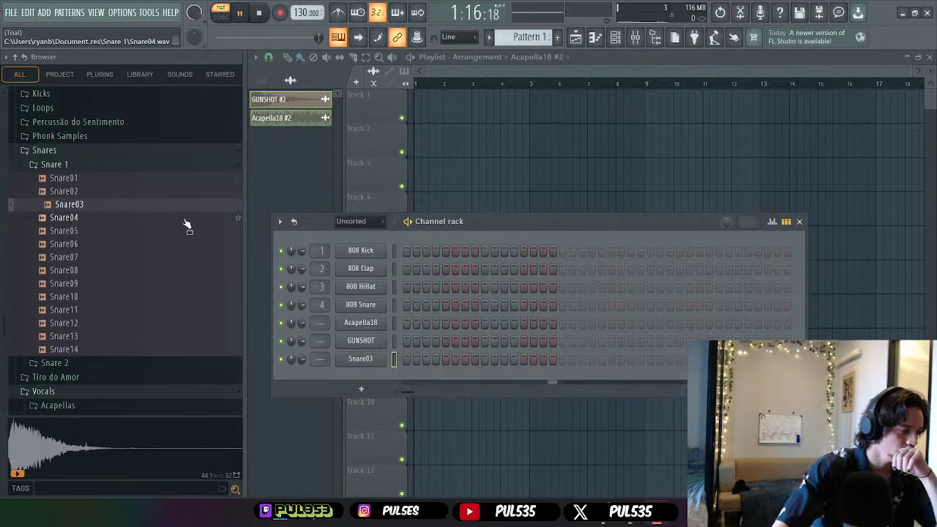
- Collapse the Snare 1 folder, expand Snare 2 and preview its Snare01 and Snare02 samples
click(110, 164)
click(88, 151)
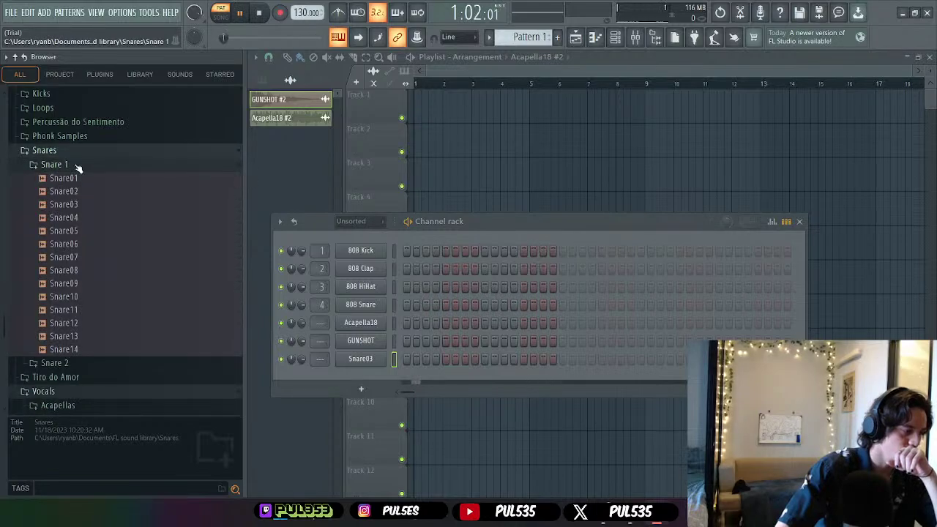
click(69, 165)
click(77, 180)
click(120, 205)
click(122, 217)
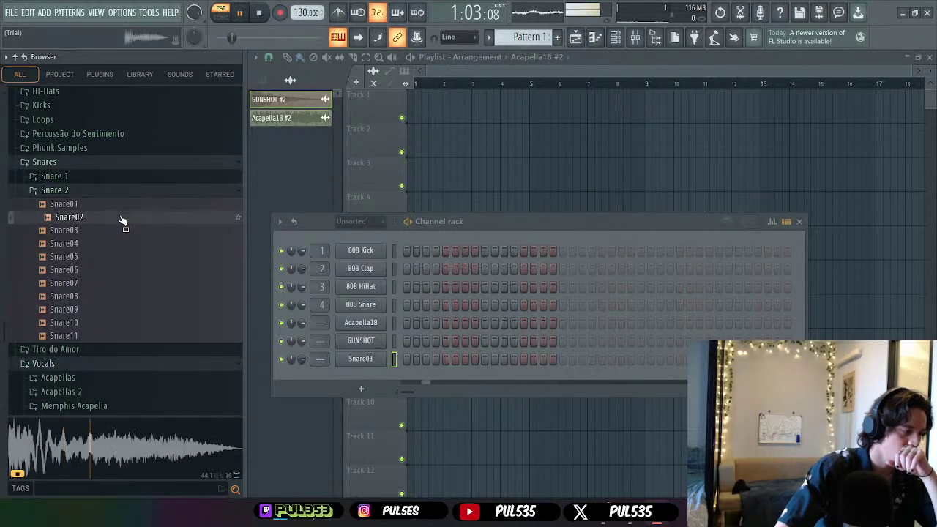
- Compare Snare03 with Snare02 in the Snare 2 folder, then audition the samples through Snare06
click(119, 231)
click(113, 219)
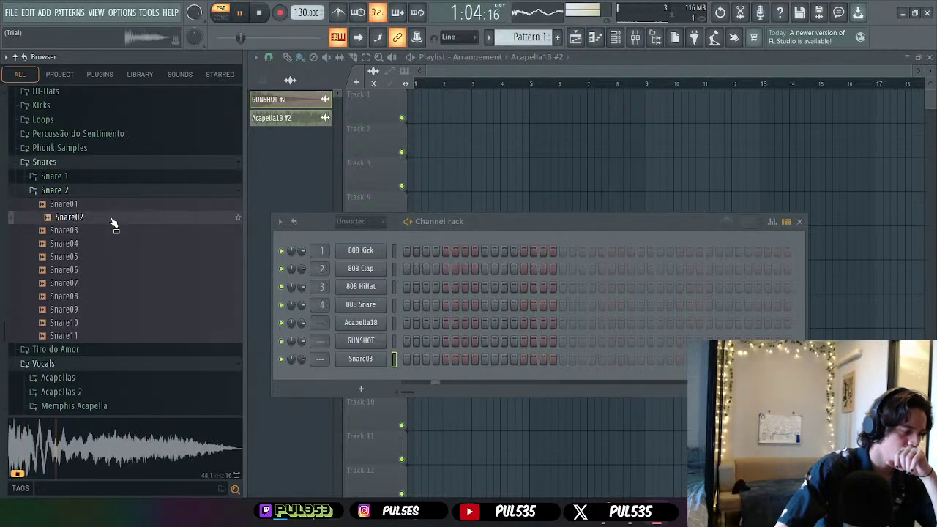
click(113, 233)
click(112, 246)
click(113, 261)
click(112, 270)
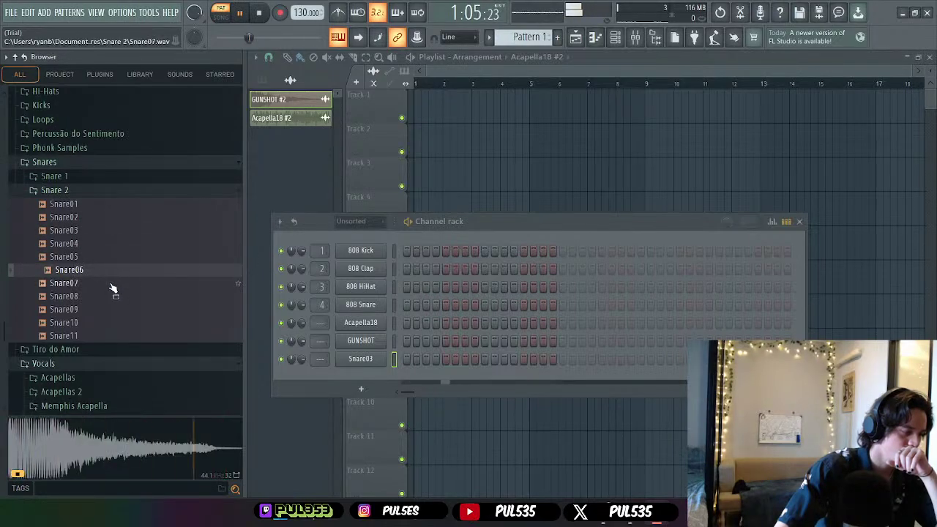
- Audition Snare07 through Snare10 of the Snare 2 folder and replay Snare09
click(112, 283)
click(112, 297)
click(112, 309)
click(114, 323)
click(109, 311)
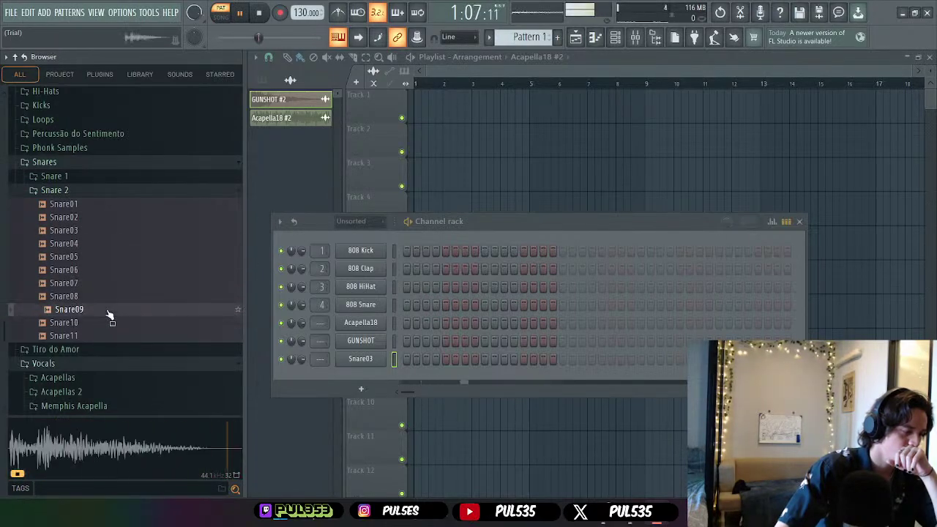
- Preview Snare10 and Snare11 in the Snare 2 folder, then collapse the folder
click(110, 323)
click(112, 337)
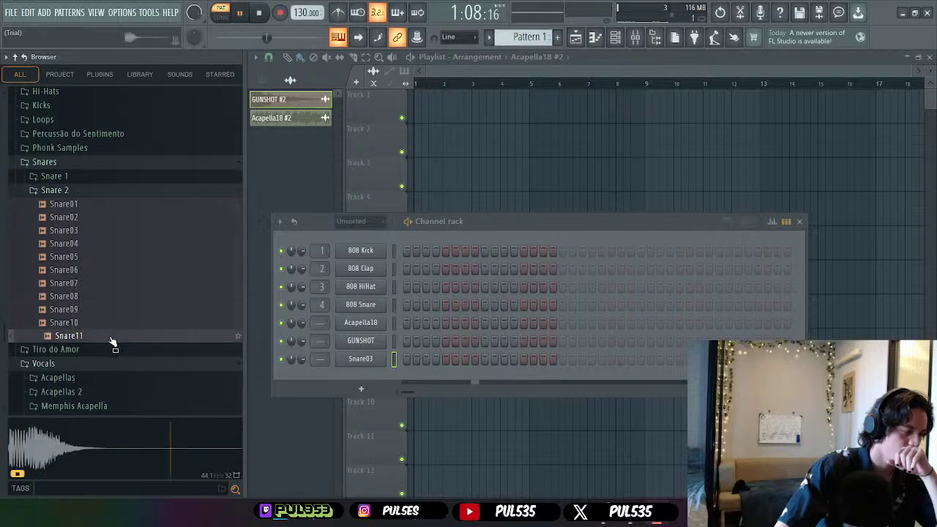
click(104, 189)
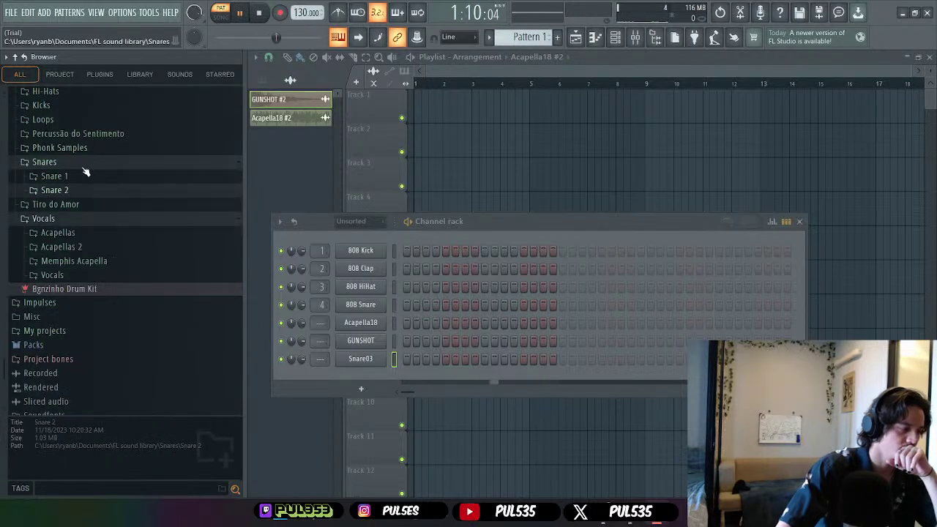
- Expand the Phonk Samples folder, preview IX - Phonk Sample 004 and collapse the folder again
click(90, 149)
click(110, 174)
scroll(63, 271, up, 4)
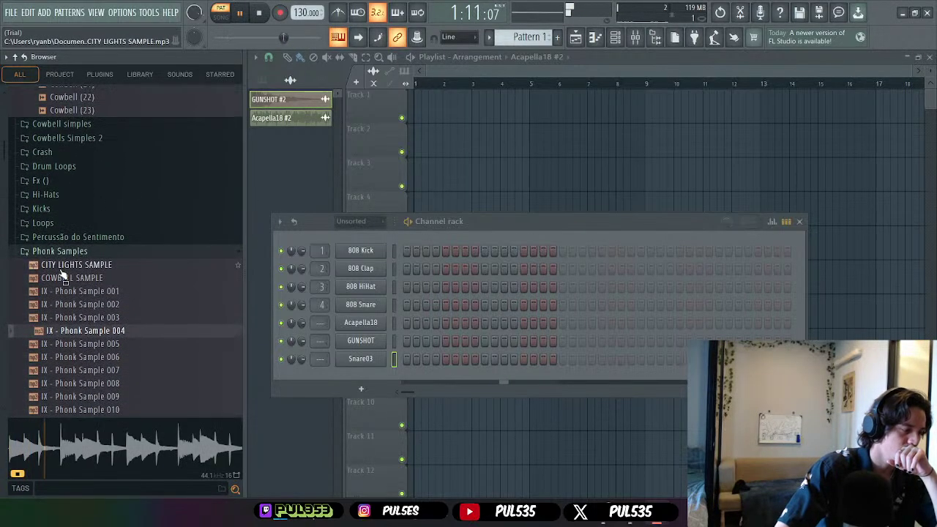
click(87, 251)
- Expand the Percussão do Sentimento folder and audition Perc07, Perc05, Perc02 and Perc01
click(86, 236)
click(89, 247)
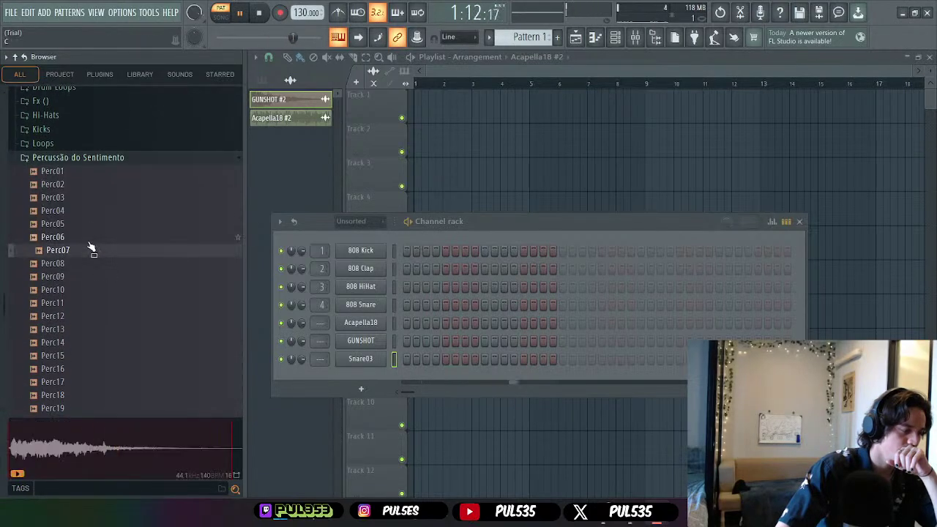
click(92, 225)
click(90, 185)
click(87, 184)
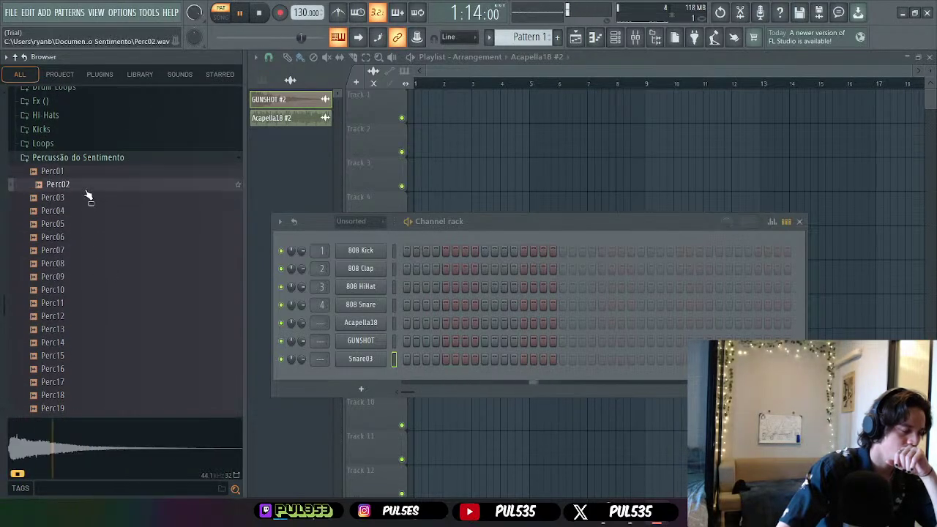
click(85, 173)
- Audition Perc04 through Perc06 and Perc08 through Perc10 in the Percussão do Sentimento folder
click(84, 211)
click(84, 223)
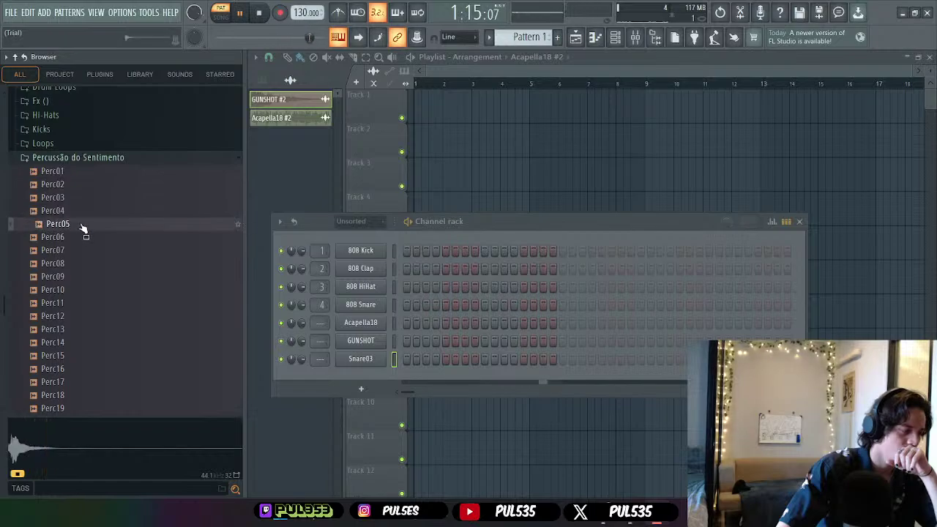
click(85, 237)
click(87, 264)
click(91, 276)
click(93, 290)
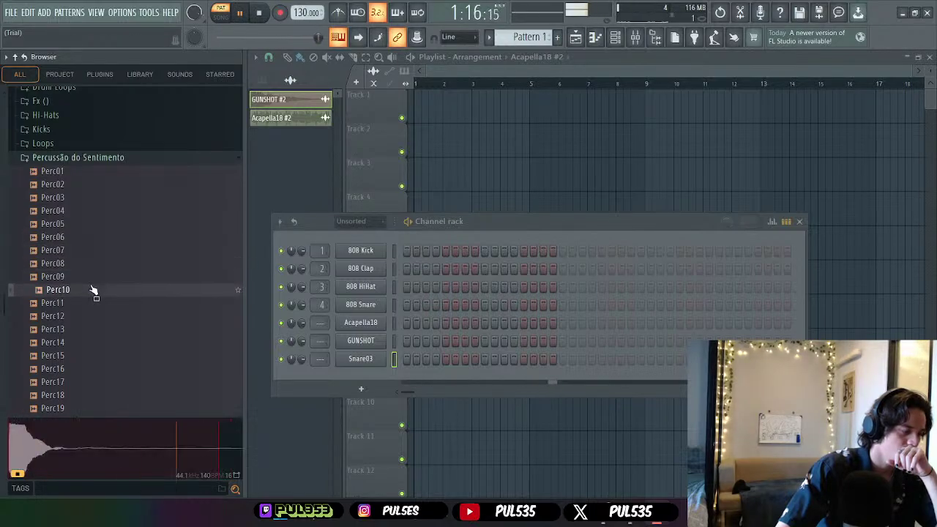
- Audition the percussion samples Perc11 through Perc15
click(93, 303)
click(93, 316)
click(93, 329)
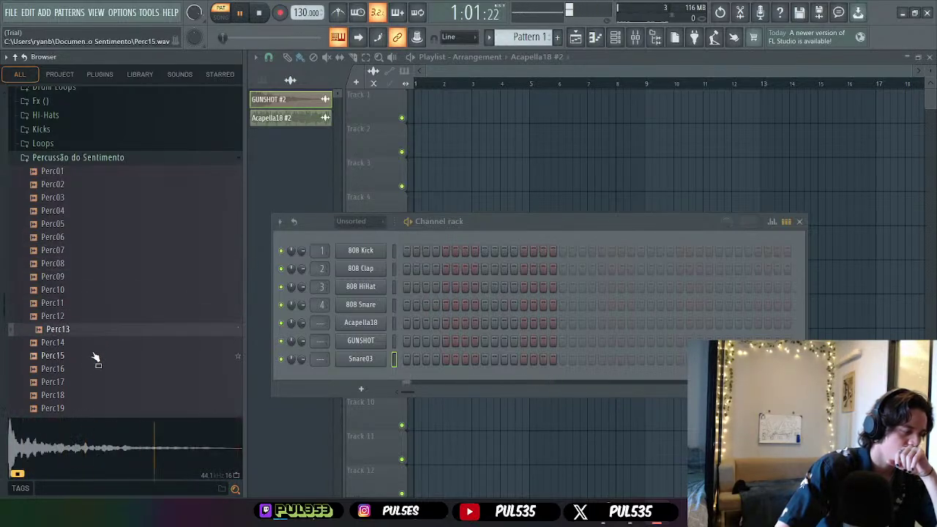
click(94, 343)
scroll(93, 352, down, 6)
scroll(69, 249, up, 2)
click(74, 198)
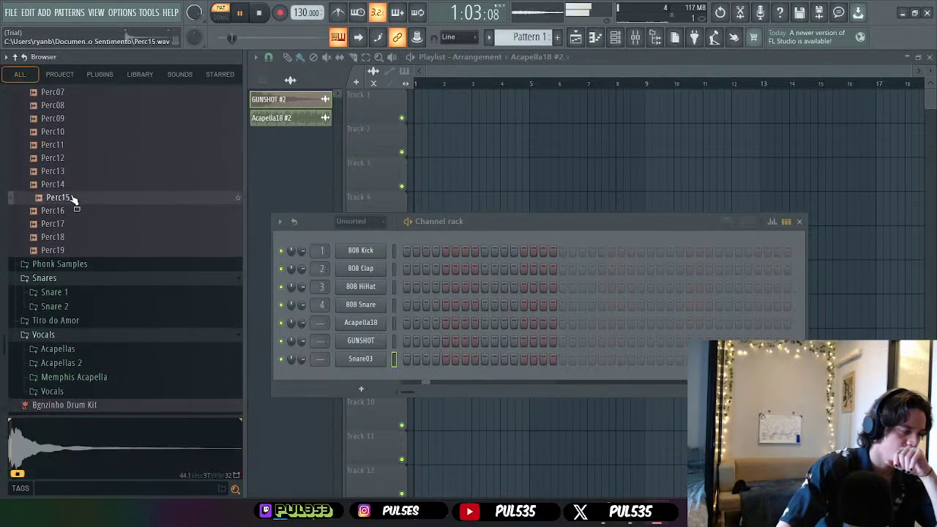
- Audition the last percussion samples, Perc16 through Perc19
click(75, 211)
click(77, 224)
click(78, 237)
click(80, 250)
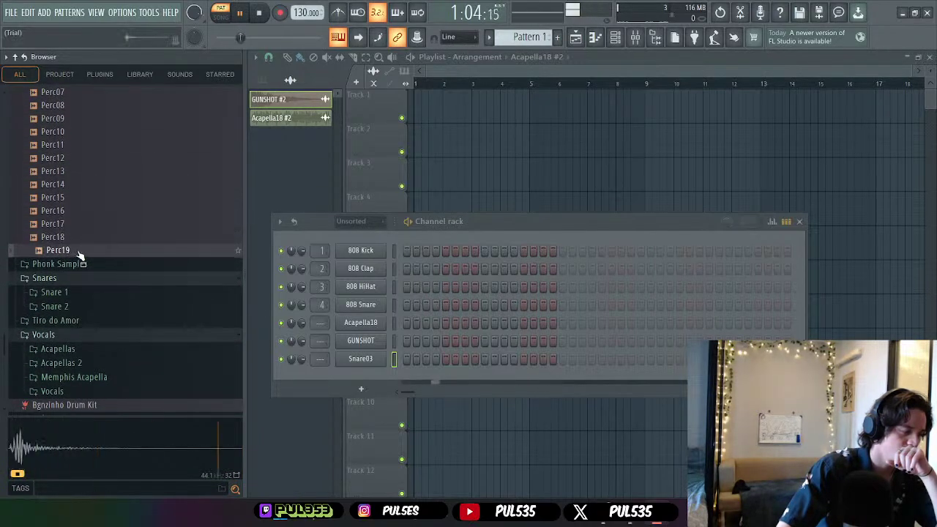
- Collapse the Percussão do Sentimento folder and check the Loops folder by previewing dark-cowbell-melody_150bpm_C_minor
scroll(86, 252, up, 8)
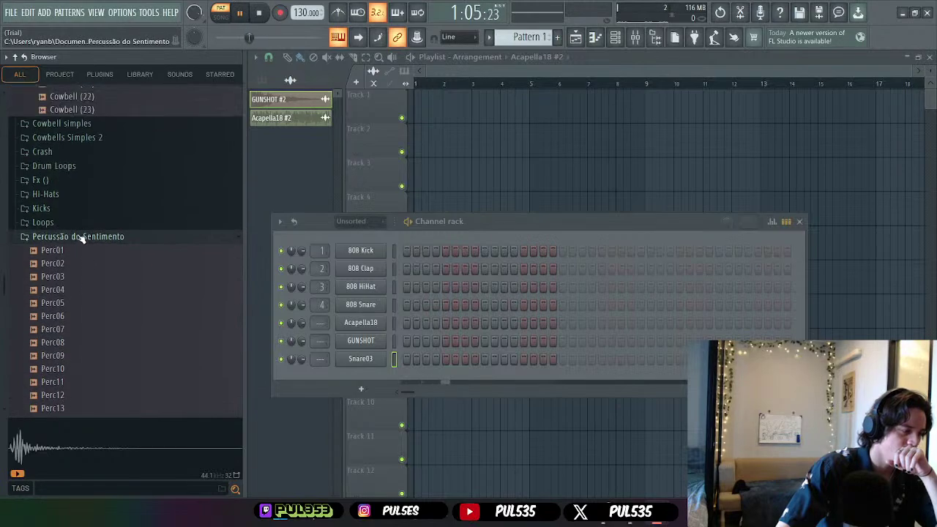
click(82, 238)
click(80, 224)
click(86, 225)
scroll(77, 234, up, 4)
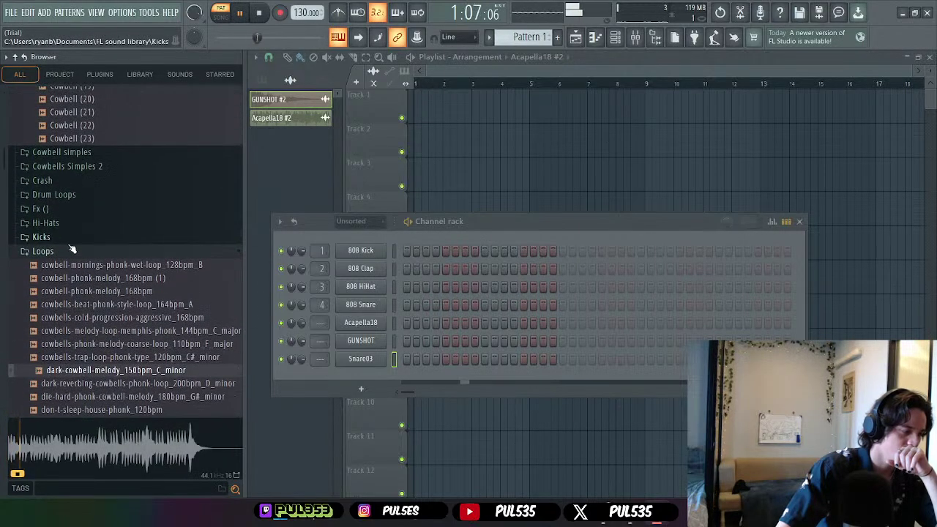
click(70, 251)
- Open the Kick 1 subfolder of Kicks and pause the pattern playback
click(58, 239)
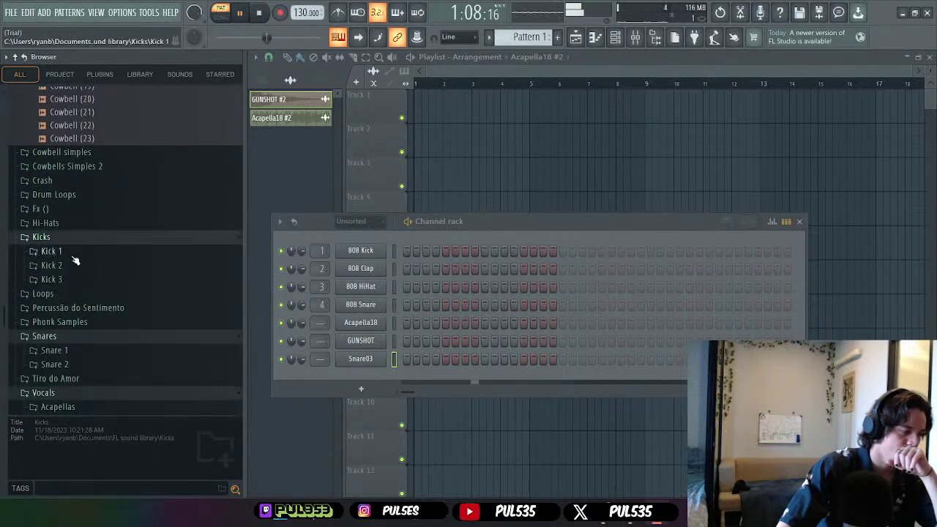
click(74, 257)
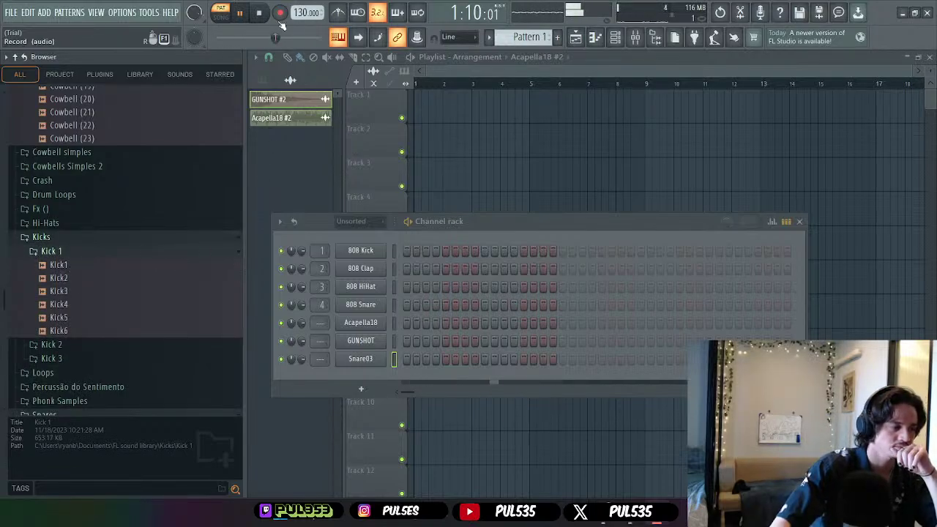
click(241, 14)
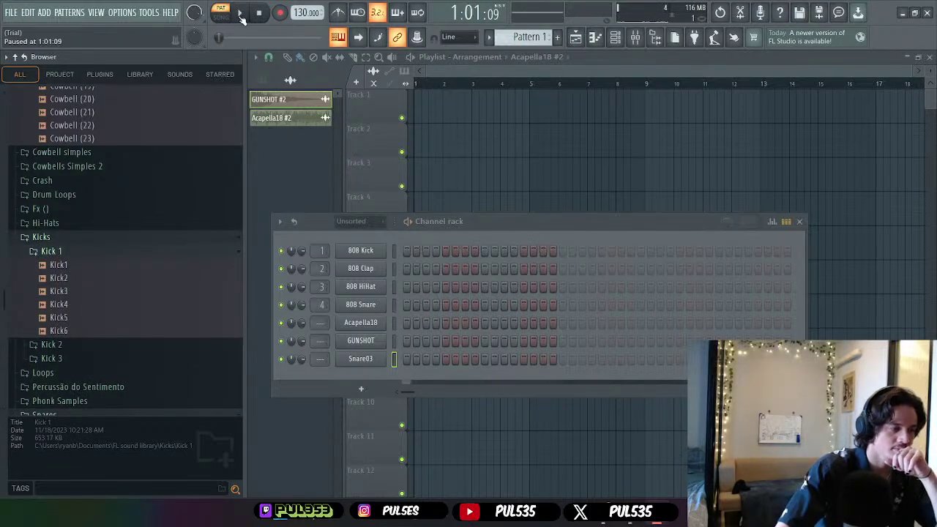
- Audition Kick1 through Kick5 in the Kick 1 folder
click(59, 265)
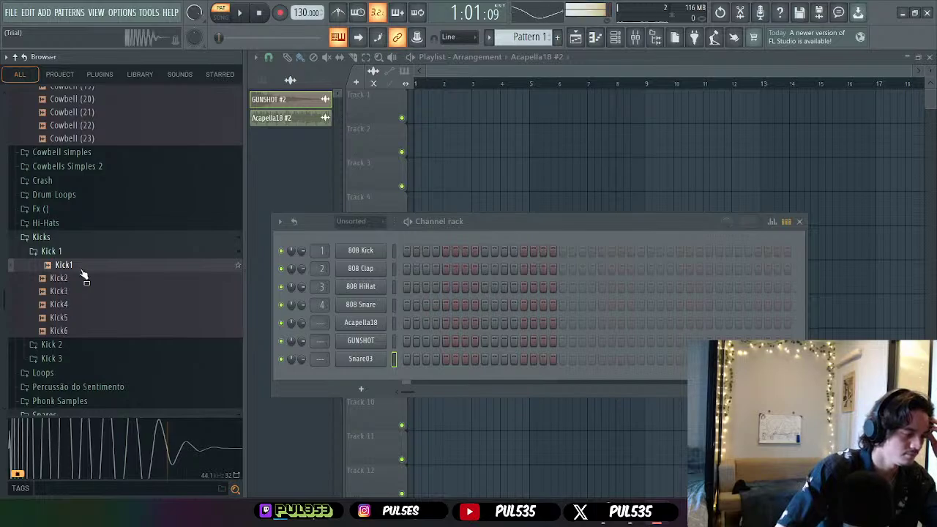
click(61, 278)
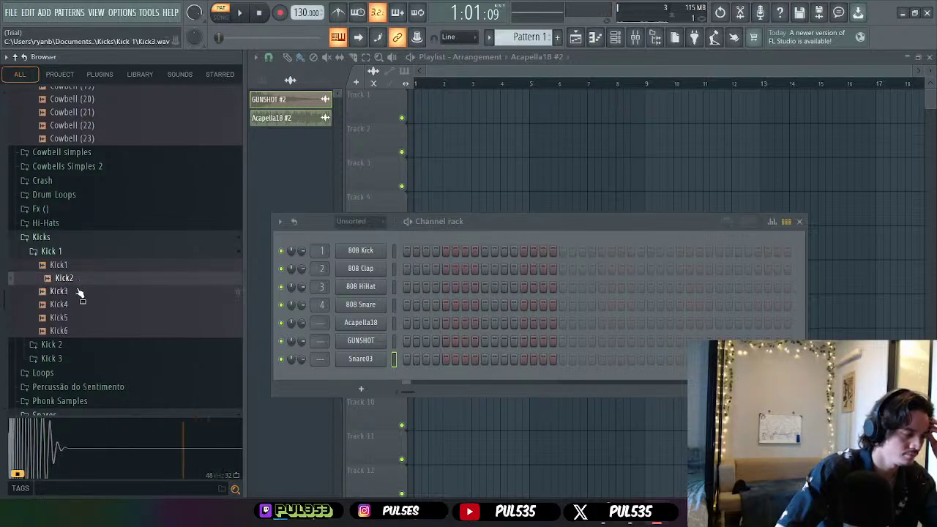
click(77, 291)
click(78, 304)
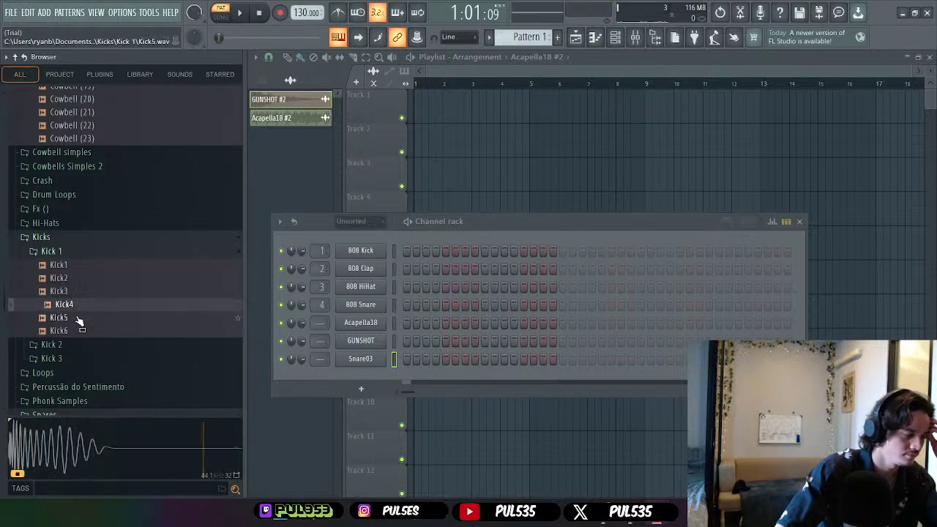
click(77, 317)
- Replay Kick4, then add Kick4 and Kick1 as new channels below Snare03 in the Channel rack
click(79, 305)
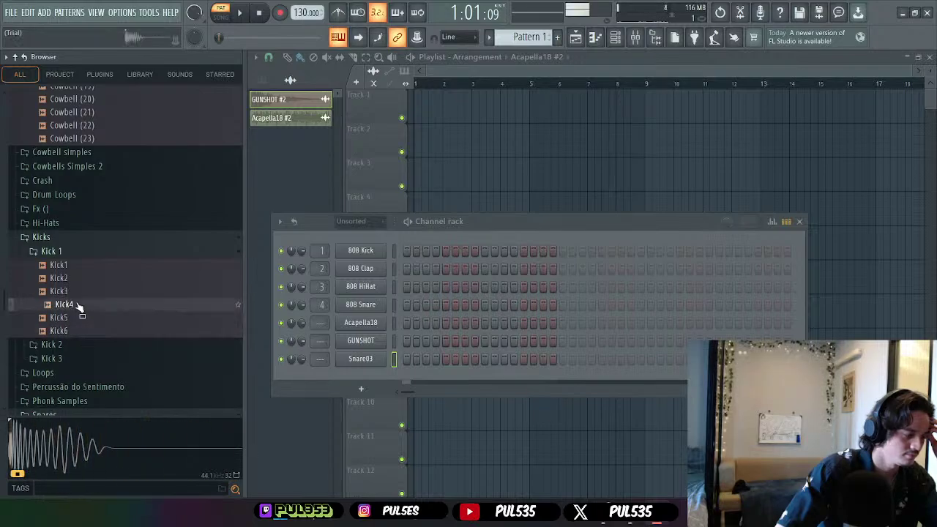
drag(79, 306, 335, 375)
drag(67, 266, 376, 392)
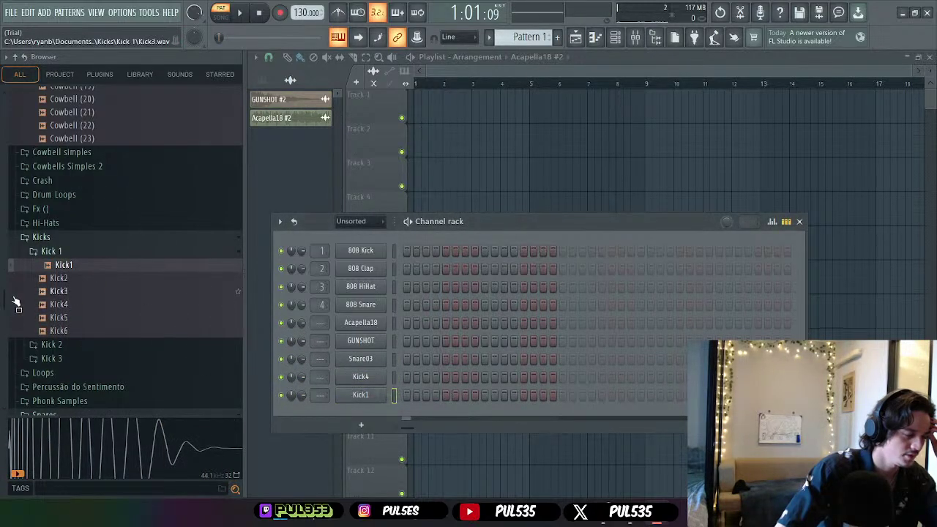
- Collapse Kicks, open the c-hat folder under Hi-Hats > Hats Chaves and audition Hat Ch02 through Hat Ch05
click(66, 238)
click(55, 222)
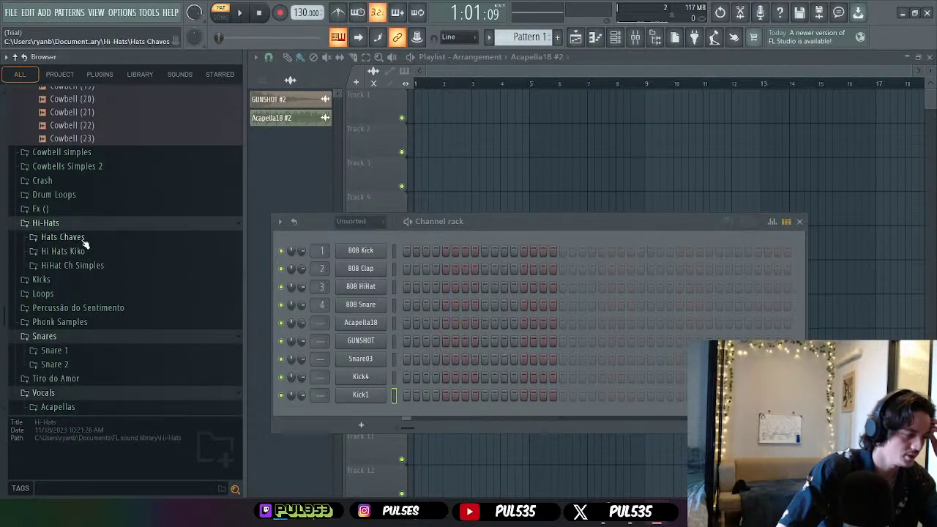
click(83, 239)
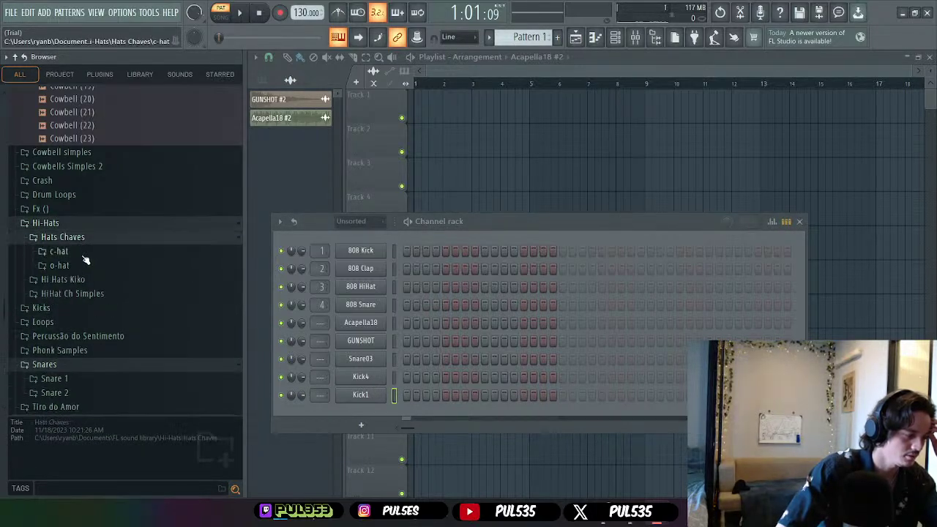
click(83, 256)
click(90, 291)
click(93, 304)
click(92, 320)
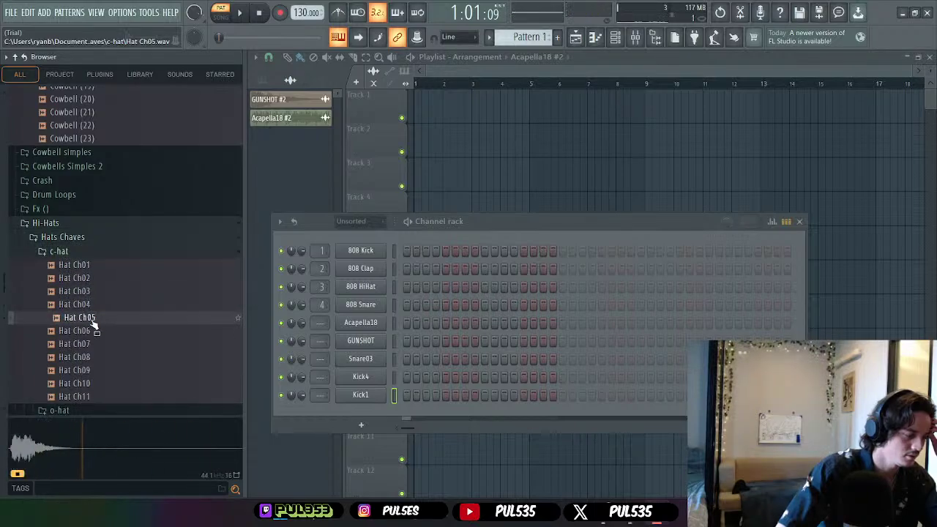
click(89, 304)
click(92, 278)
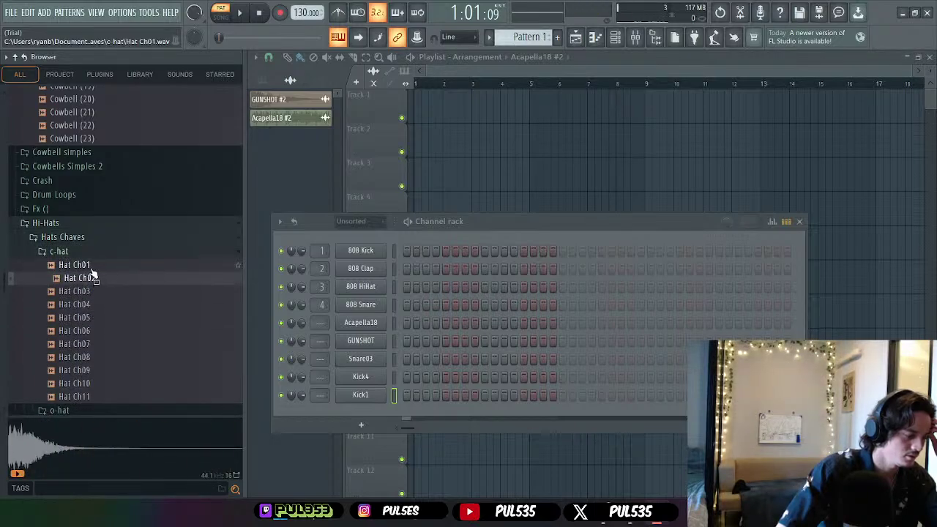
- Audition the closed hats in reverse order from Hat Ch11 to Hat Ch06
scroll(92, 283, down, 2)
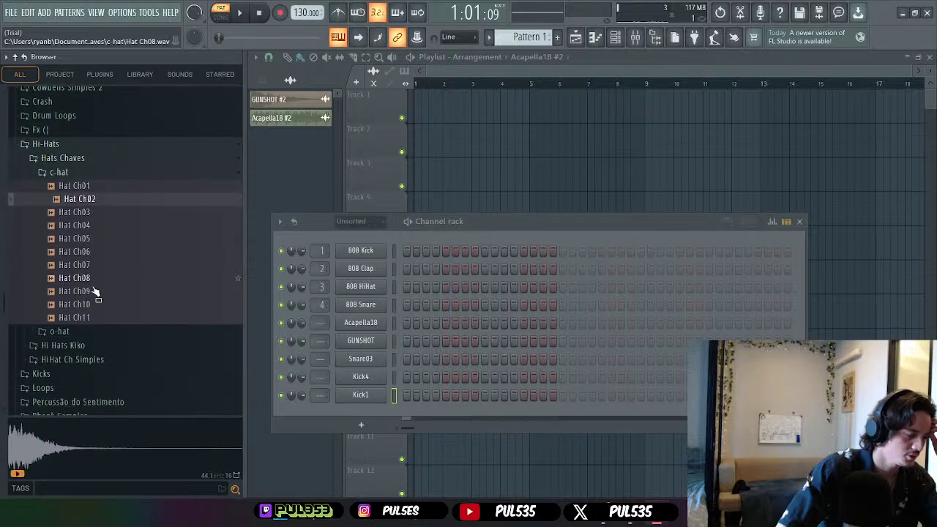
click(93, 317)
click(93, 304)
click(93, 291)
click(93, 278)
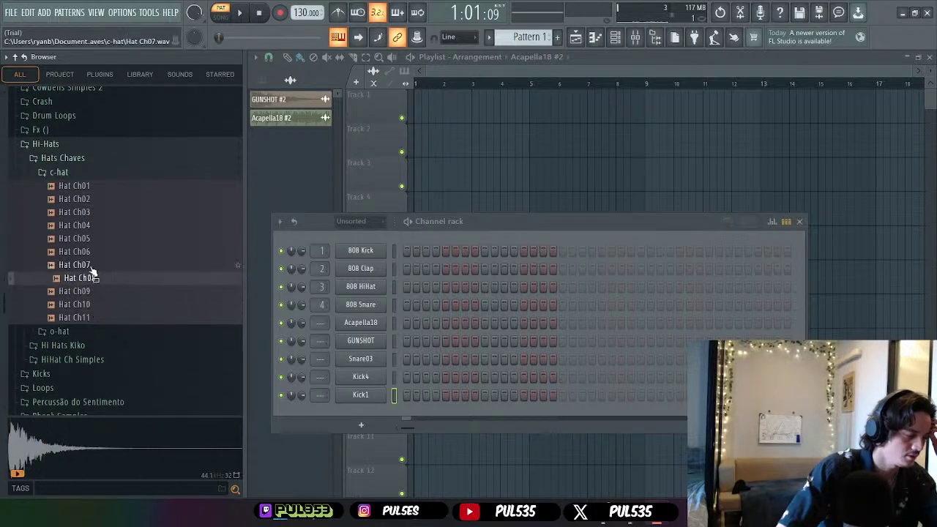
click(93, 265)
click(93, 252)
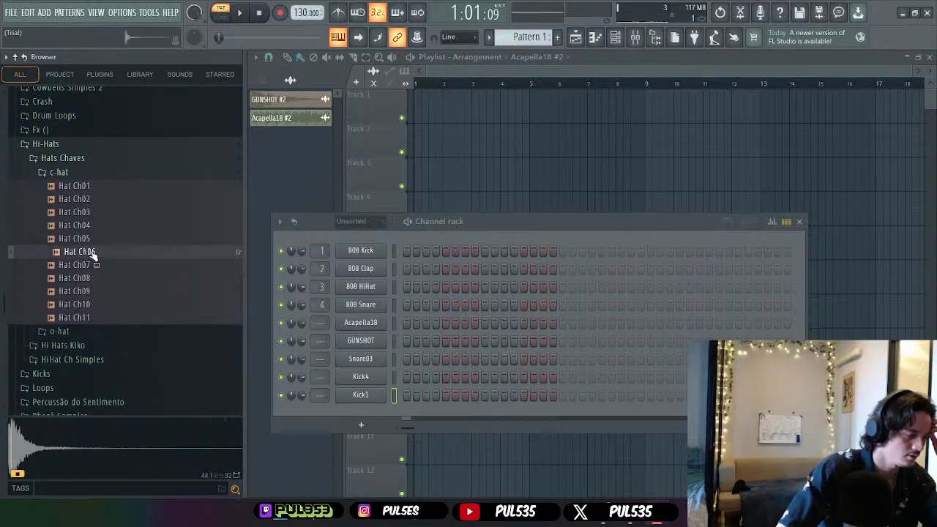
- Compare Hat Ch05 with Hat Ch04 and add Hat Ch05 as a new channel below Kick1
click(93, 239)
click(94, 225)
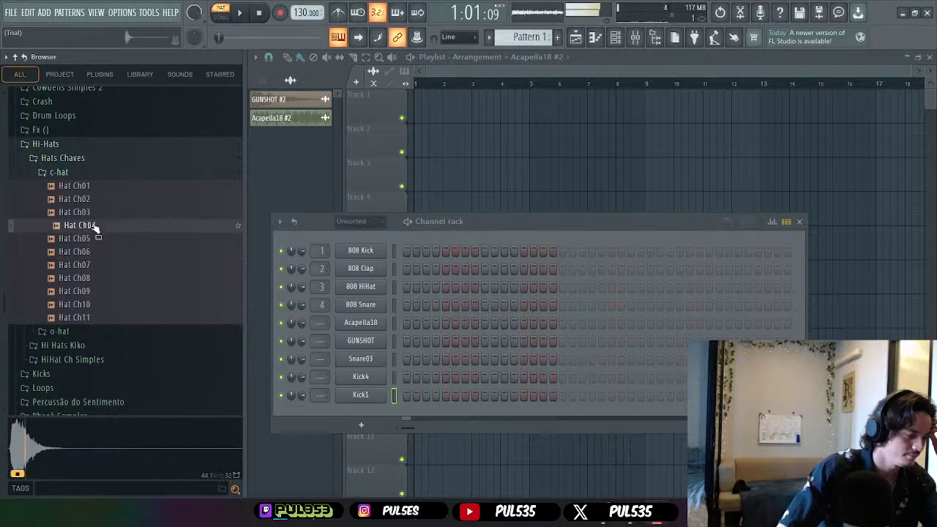
click(95, 239)
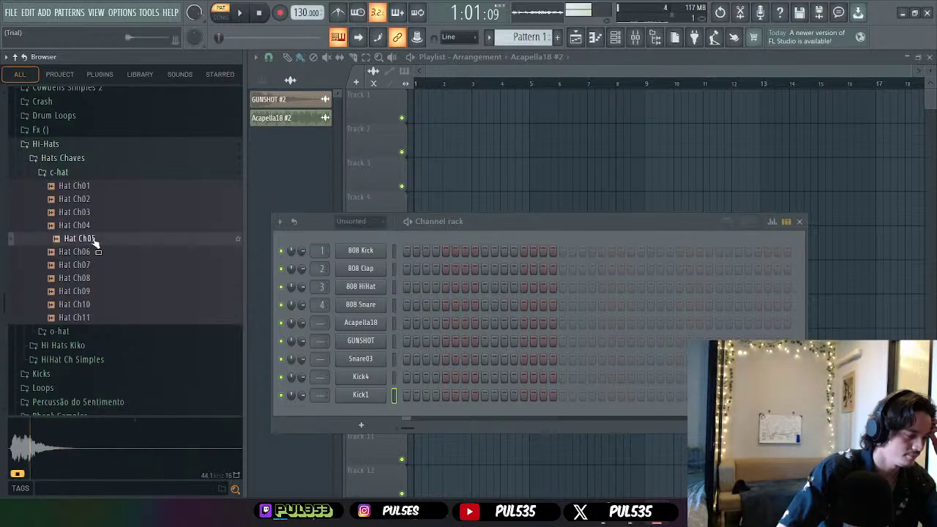
drag(93, 239, 359, 414)
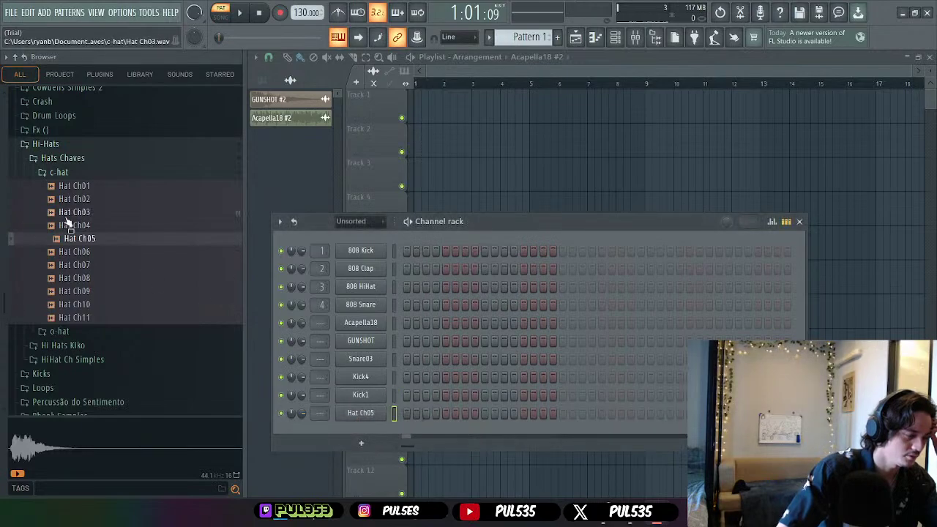
- Preview Hat Ch03, Hat Ch04, Hat Ch01 and Hat Ch02 in the c-hat folder
click(91, 213)
click(88, 225)
click(55, 187)
click(88, 199)
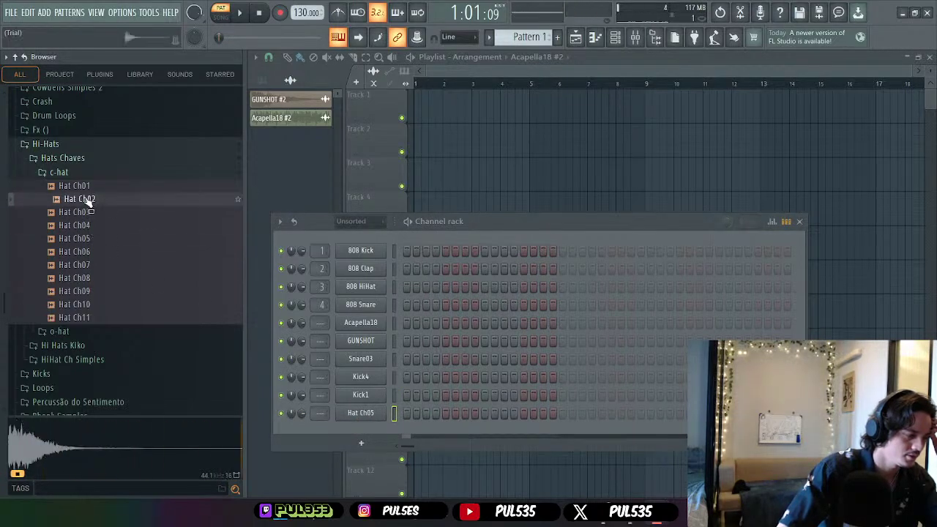
- Collapse the c-hat folder, expand o-hat and preview Hat Oh04 and Hat Oh07
key(Left)
click(82, 186)
click(96, 239)
click(96, 278)
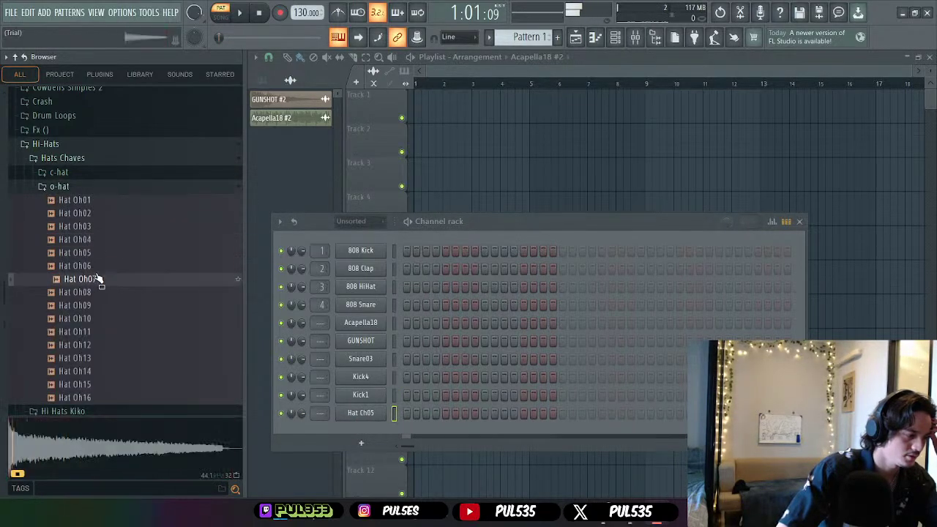
- Replay Hat Oh04 and add it as a new channel below Hat Ch05 in the Channel rack
click(97, 241)
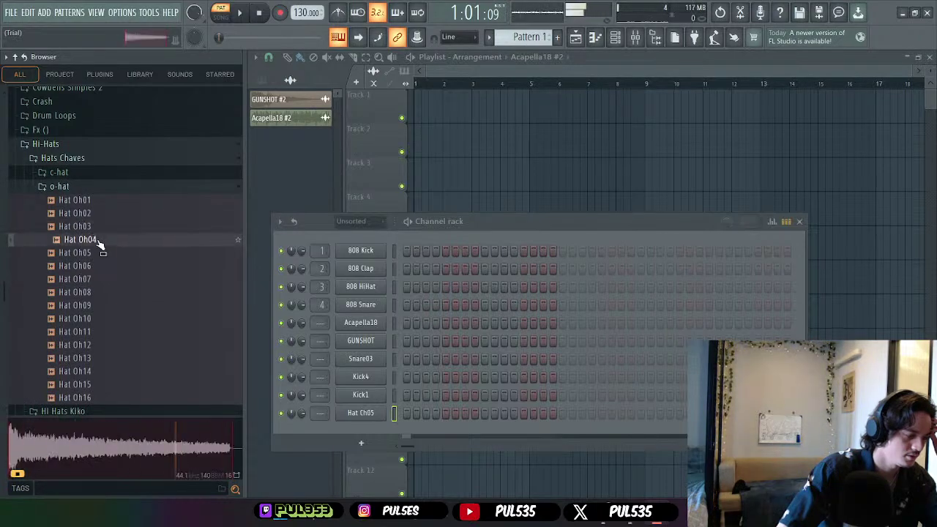
drag(98, 244, 351, 412)
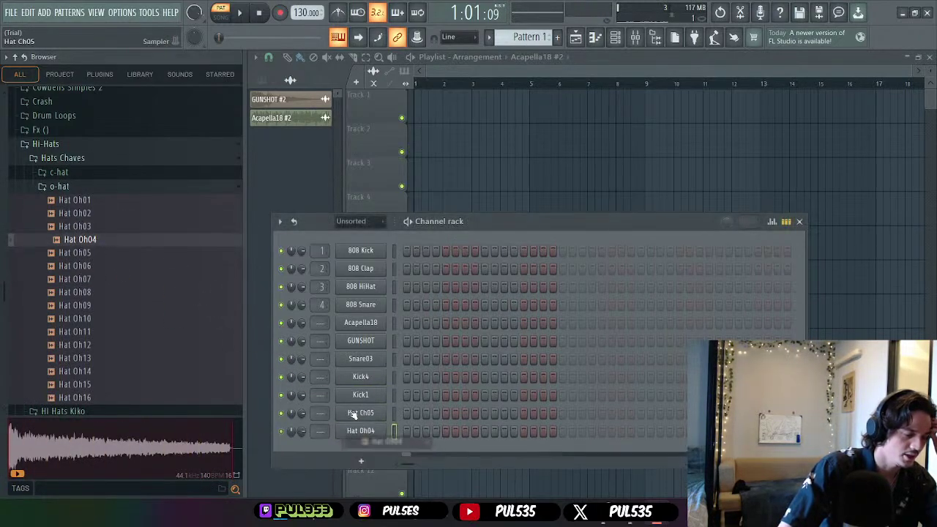
scroll(95, 272, down, 5)
scroll(98, 261, up, 5)
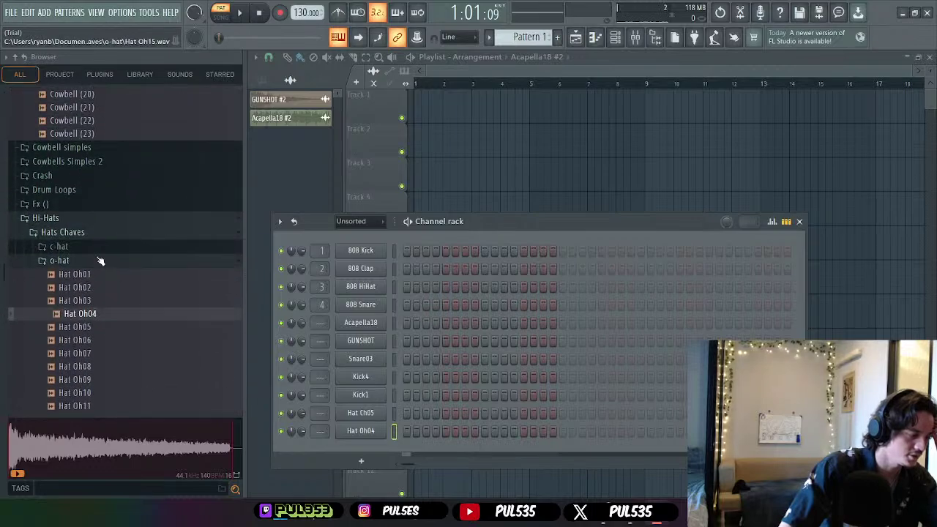
- Collapse the o-hat folder, expand HiHat Ch Simples and preview Hatzada01, Hatzada02, Hatzada03, Hatzada07 and Hatzada08
click(90, 265)
click(94, 295)
click(97, 292)
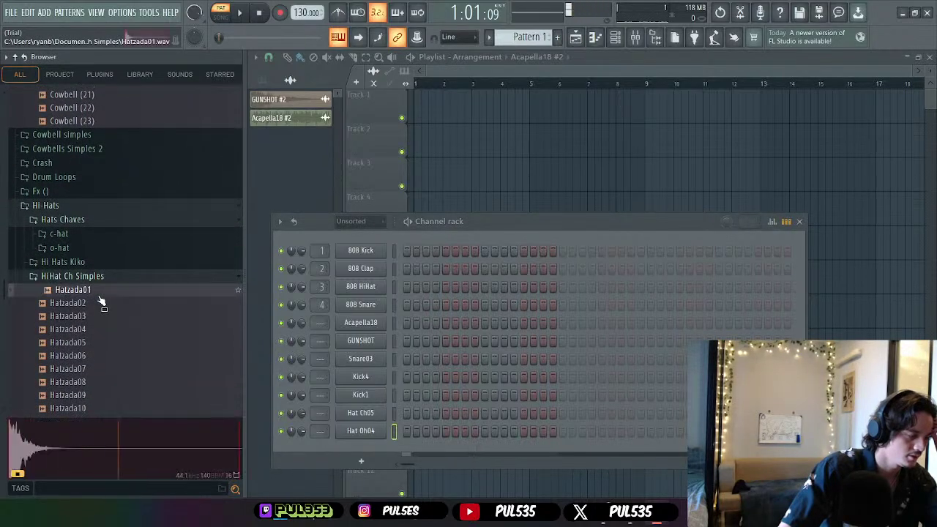
click(101, 304)
click(96, 316)
scroll(95, 219, down, 4)
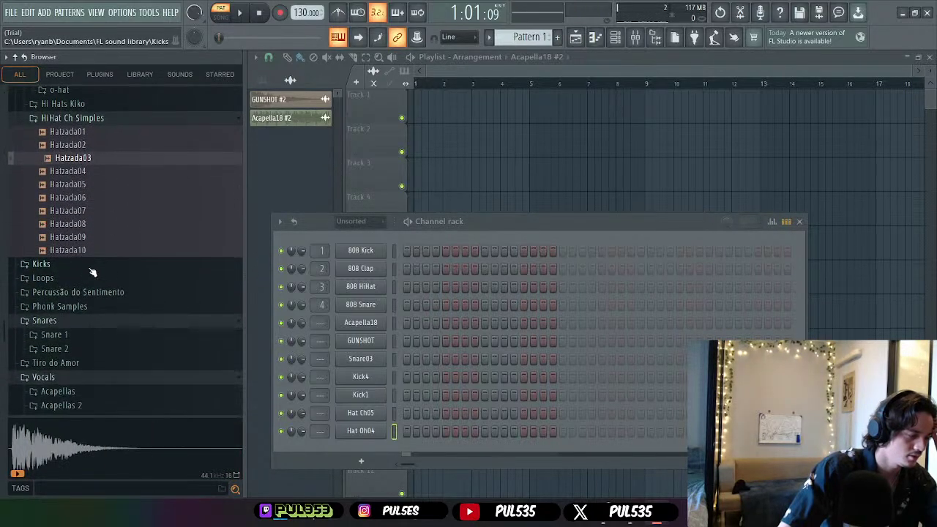
click(90, 224)
click(88, 212)
click(86, 227)
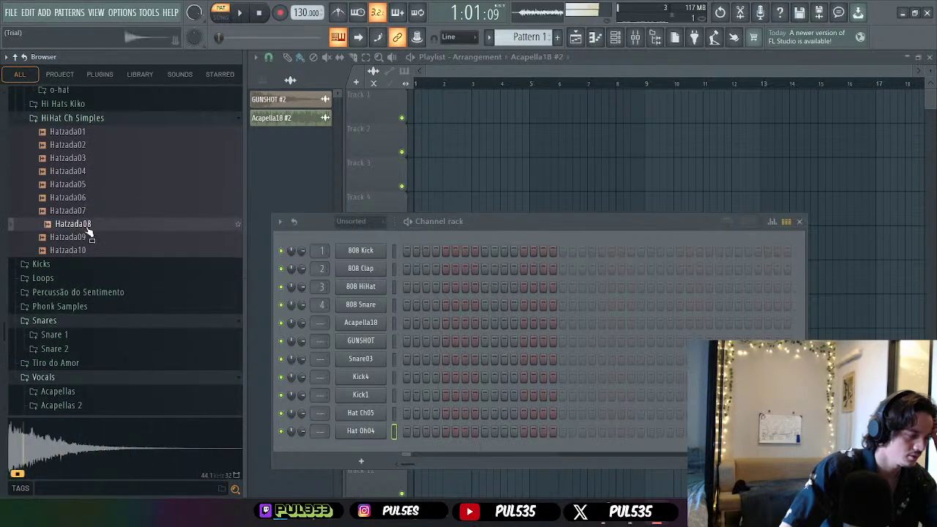
- Collapse HiHat Ch Simples, expand the CH folder inside Hi Hats Kiko and preview its samples, including Hat Ch07
scroll(96, 219, up, 3)
click(92, 192)
click(80, 180)
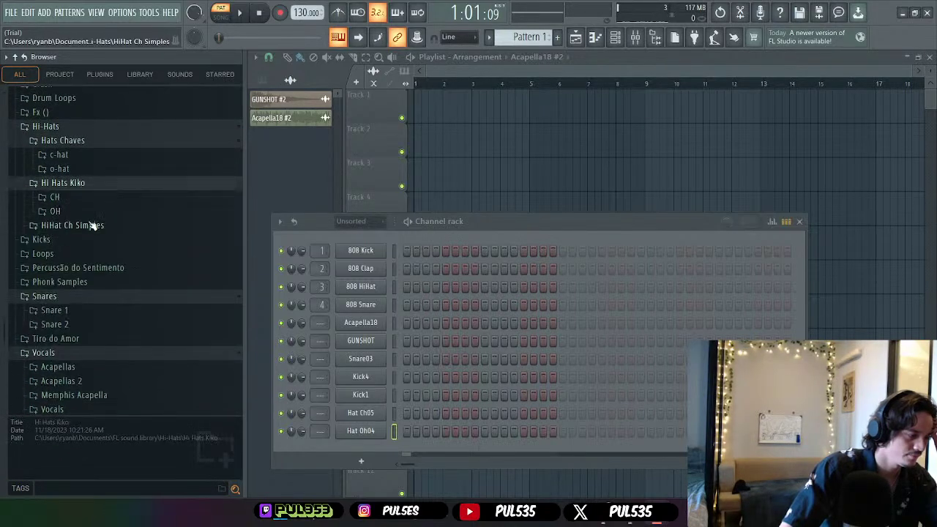
click(59, 195)
click(80, 218)
click(86, 203)
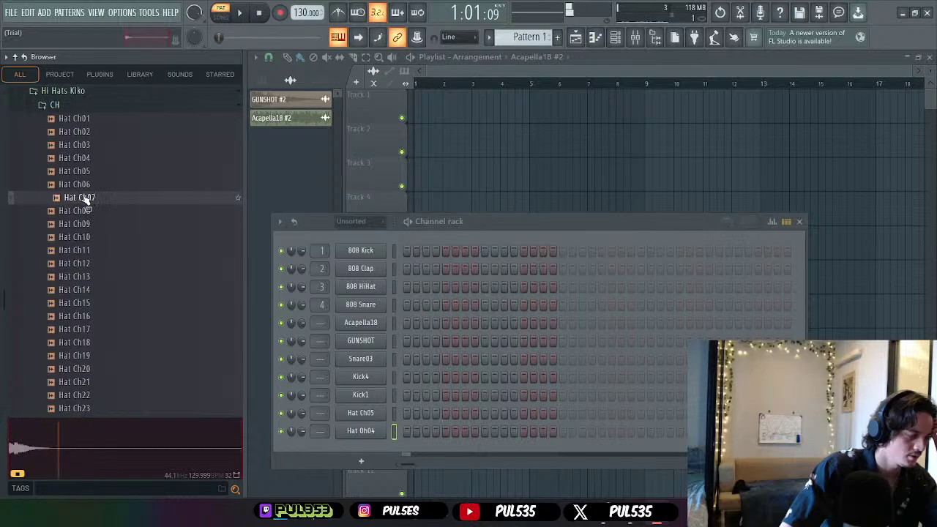
- Collapse the Hi Hats Kiko, Hats Chaves and Hi-Hats folders and expand the Fx 2 folder inside Fx ()
scroll(92, 209, up, 3)
click(75, 175)
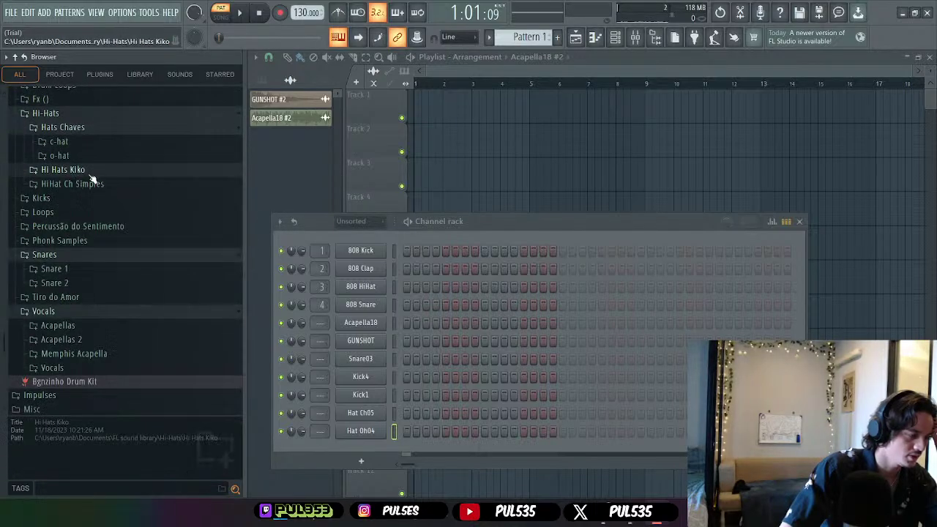
scroll(88, 190, up, 3)
click(74, 207)
click(55, 192)
scroll(82, 234, up, 3)
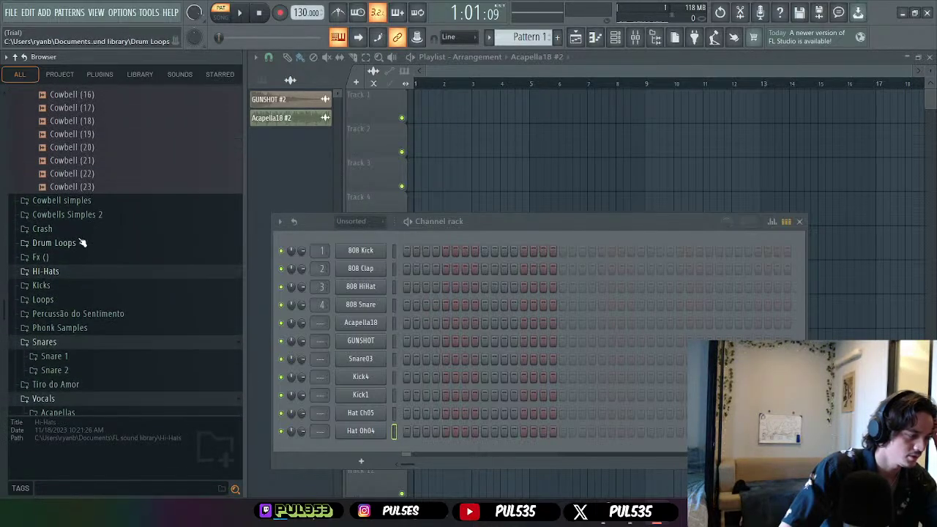
click(57, 257)
click(78, 285)
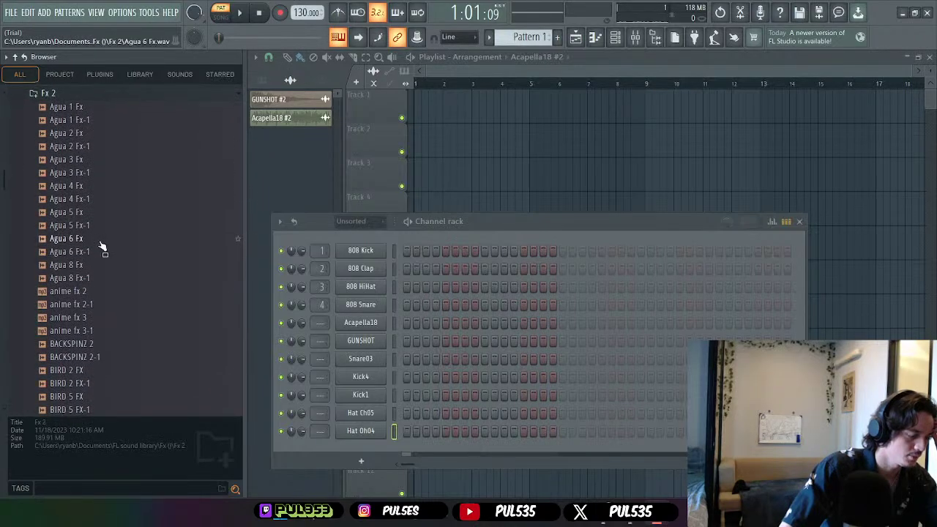
- Preview Agua 6 Fx, Agua 8 Fx, anime fx 2, anime fx 2-1, anime fx 3 and anime fx 3-1
click(101, 241)
click(96, 264)
click(94, 293)
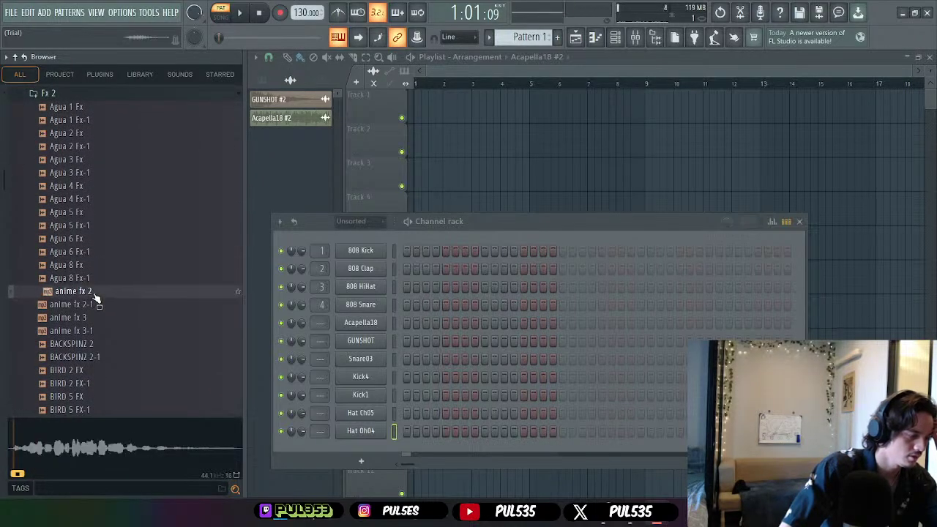
click(97, 306)
click(101, 319)
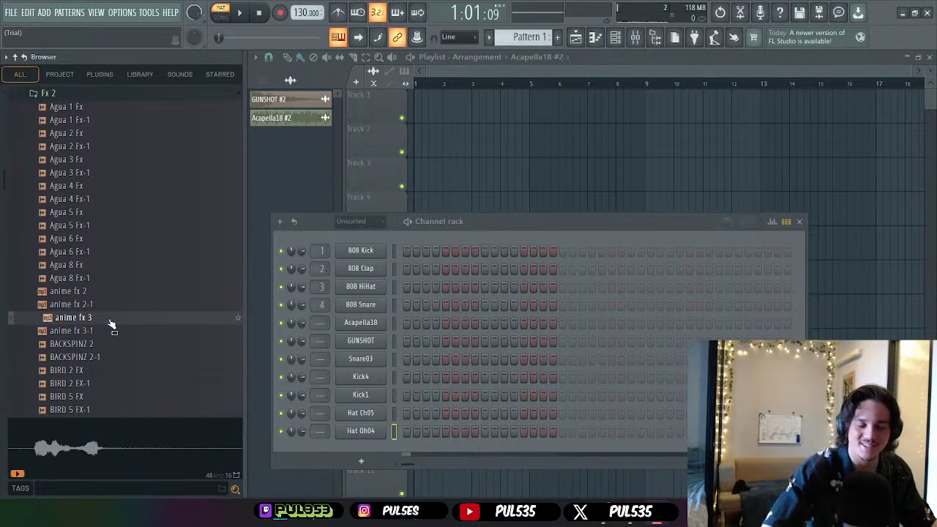
click(112, 335)
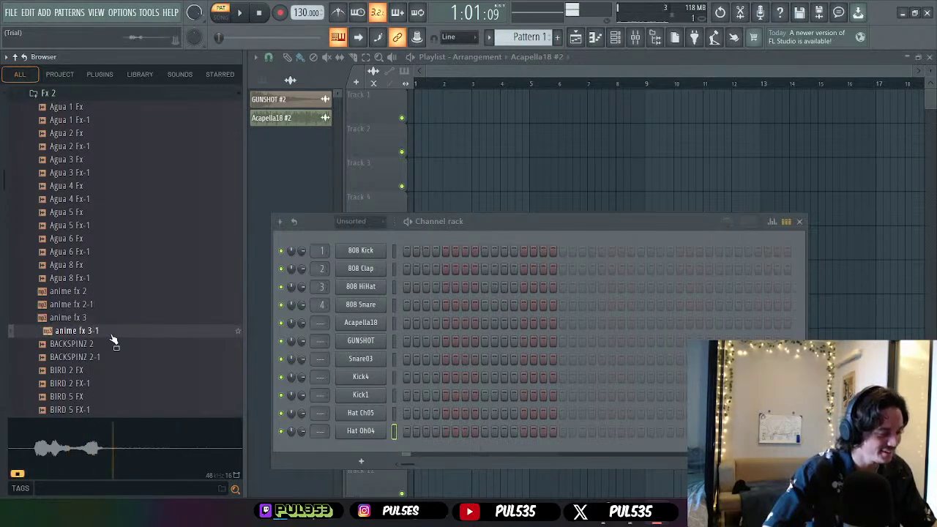
- Preview BACKSPINZ 2-1, BIRD 2 FX, BIRD 2 FX-1, BIRD 5 FX-1, Bird and Bird-1 in the Fx 2 folder
scroll(110, 322, down, 4)
click(93, 200)
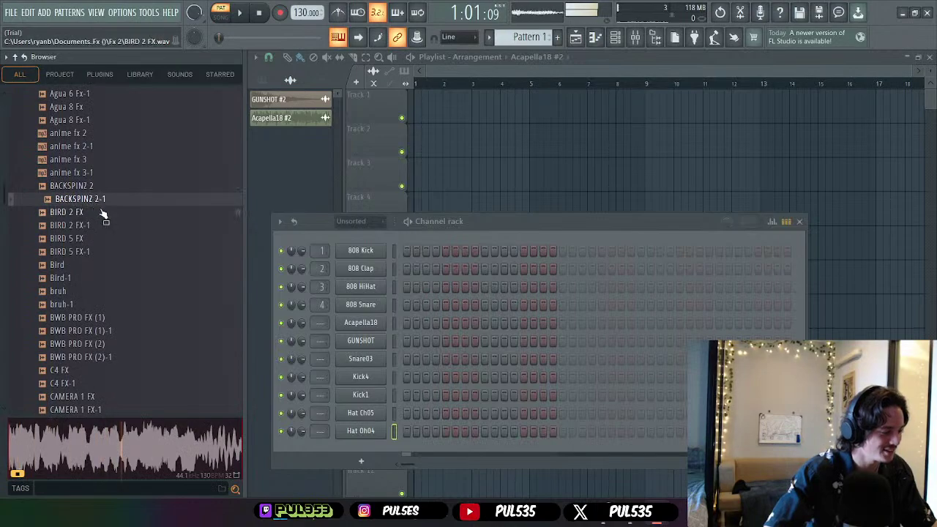
click(103, 214)
click(105, 225)
click(108, 250)
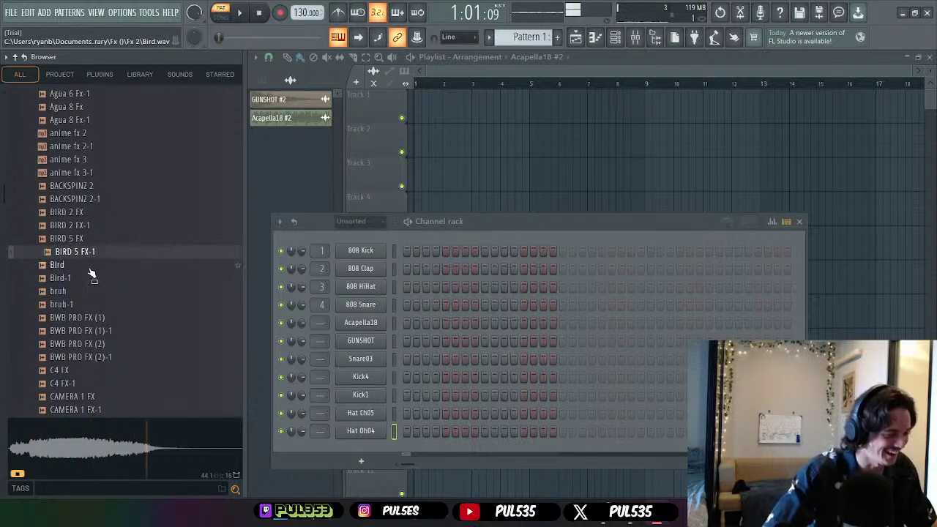
click(90, 268)
click(89, 281)
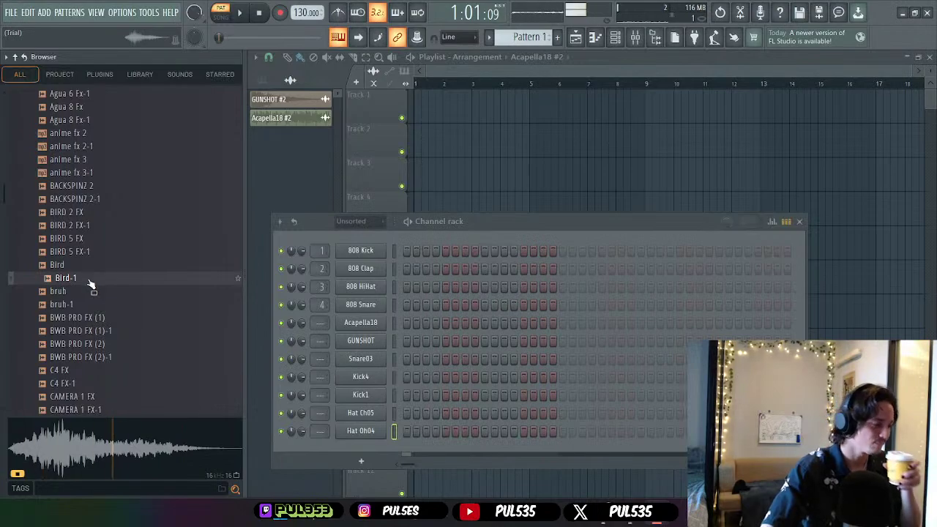
- Preview bruh, bruh-1 and the four BWB PRO FX samples, from BWB PRO FX (1) through BWB PRO FX (2)-1
click(90, 292)
click(99, 305)
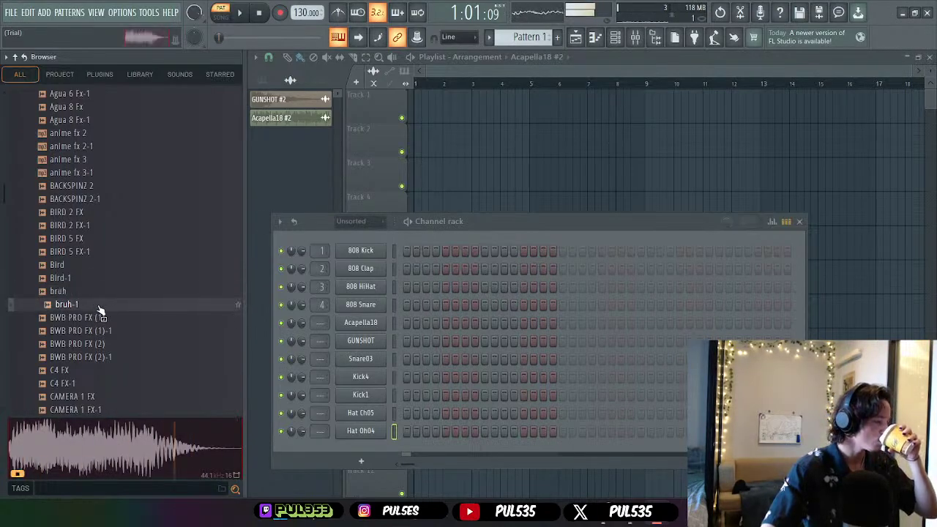
click(103, 318)
click(106, 331)
click(108, 344)
click(110, 357)
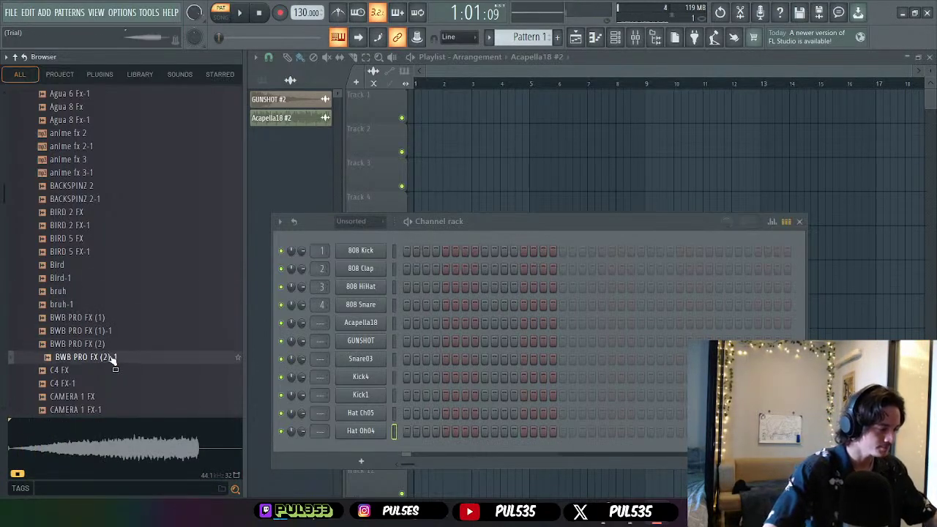
- Preview C4 FX, C4 FX-1 and CAMERA 1 FX, and replay the two C4 samples to compare them
click(107, 370)
click(107, 384)
click(111, 397)
click(111, 382)
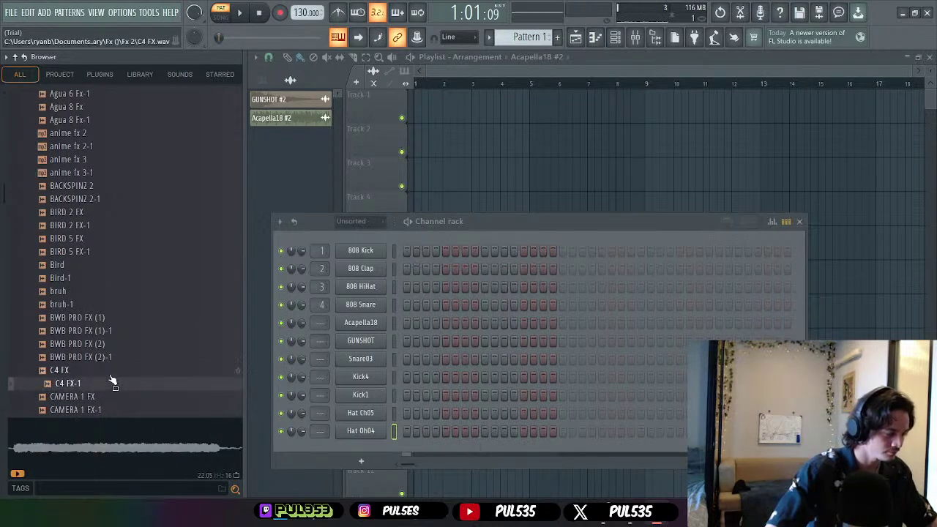
click(110, 371)
click(109, 383)
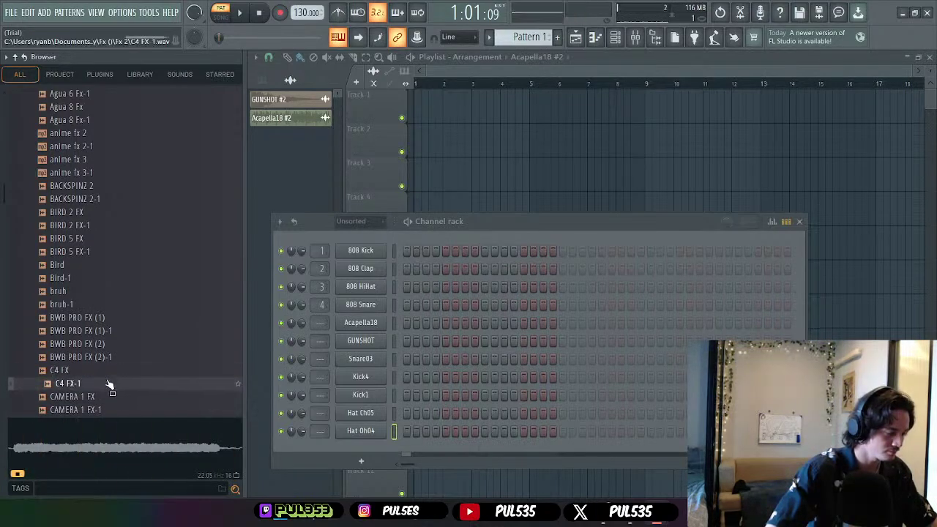
click(110, 369)
- Preview CAMERA 2 FX, CAMERA 2 FX-1, Camera, Camera-1, clock and clock-1 in the Fx 2 folder
scroll(117, 358, down, 4)
click(119, 265)
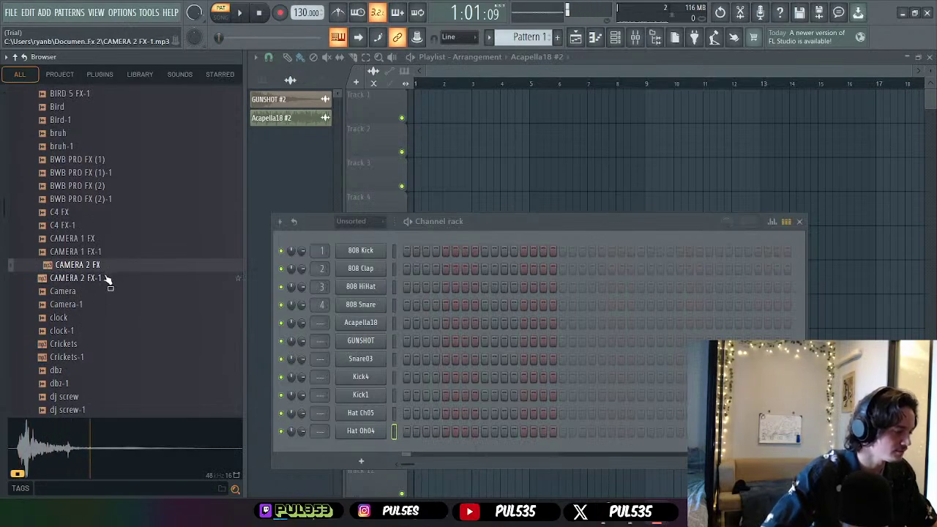
click(109, 279)
click(111, 292)
click(111, 305)
click(109, 318)
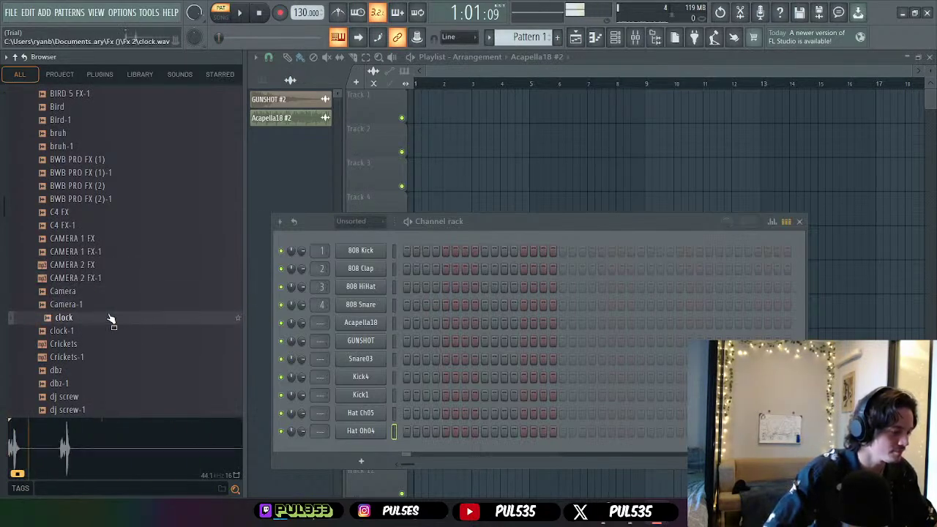
click(109, 331)
- Preview Crickets, Crickets-1, dbz and dbz-1 in the Fx 2 folder
click(102, 344)
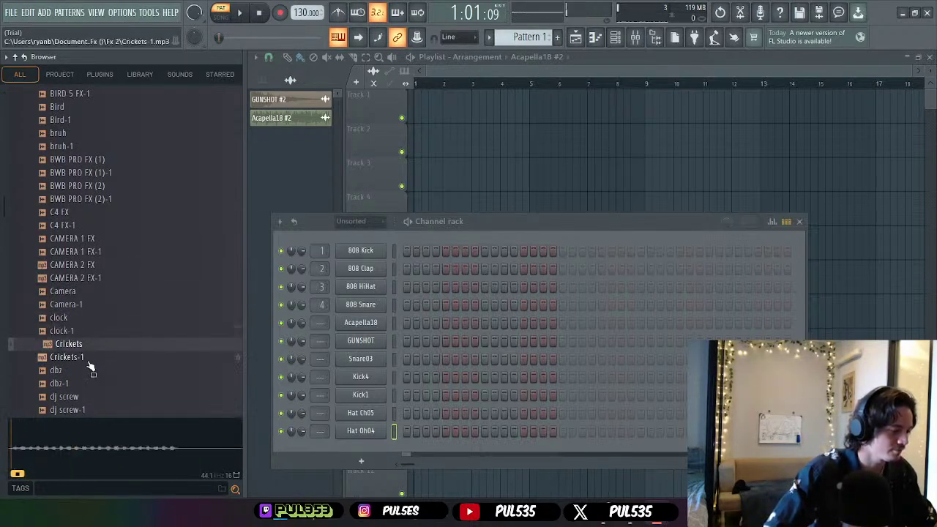
click(88, 360)
scroll(114, 290, down, 2)
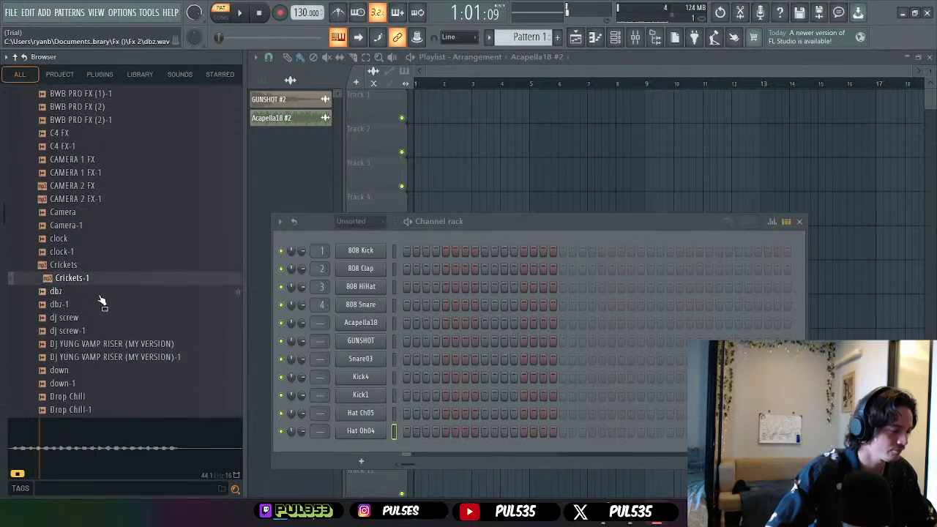
click(101, 293)
click(99, 305)
- Preview dj screw, dj screw-1, both DJ YUNG VAMP RISER (MY VERSION) samples, down and down-1
click(110, 319)
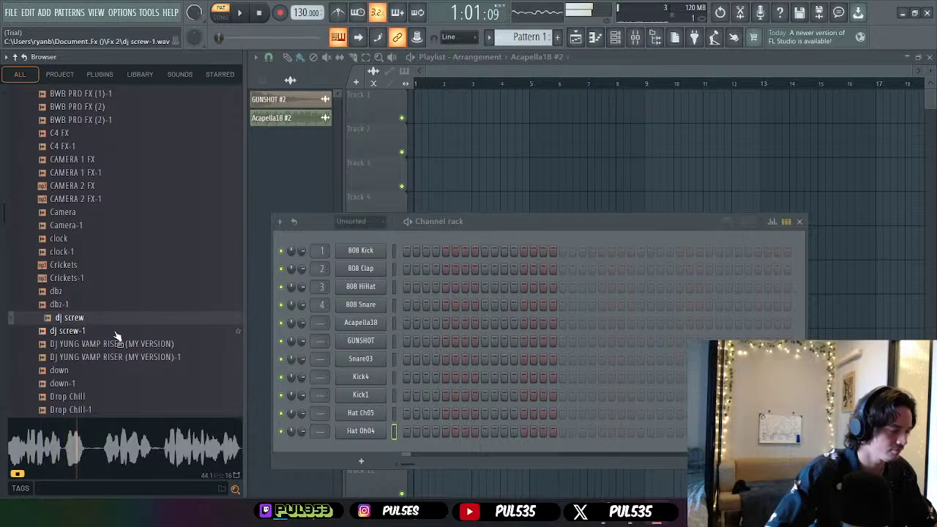
click(115, 331)
click(122, 343)
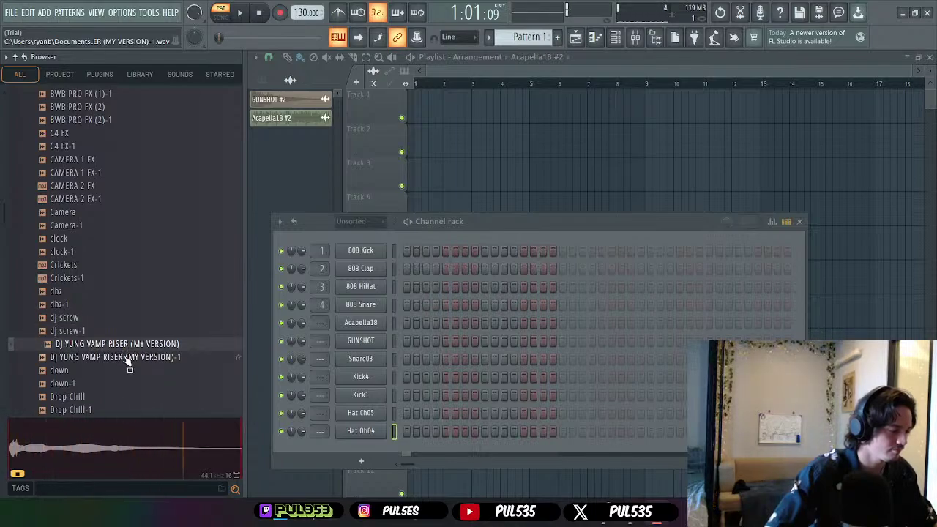
click(130, 359)
click(115, 370)
scroll(119, 359, down, 4)
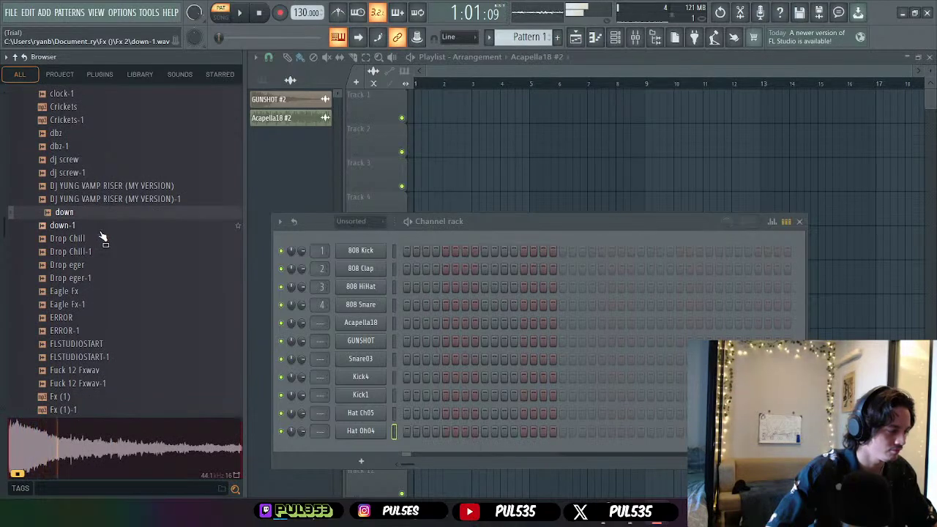
click(101, 226)
- Preview Drop Chill-1, Drop eger, Drop eger-1, Eagle Fx and Eagle Fx-1 in the Fx 2 folder
click(104, 251)
click(106, 265)
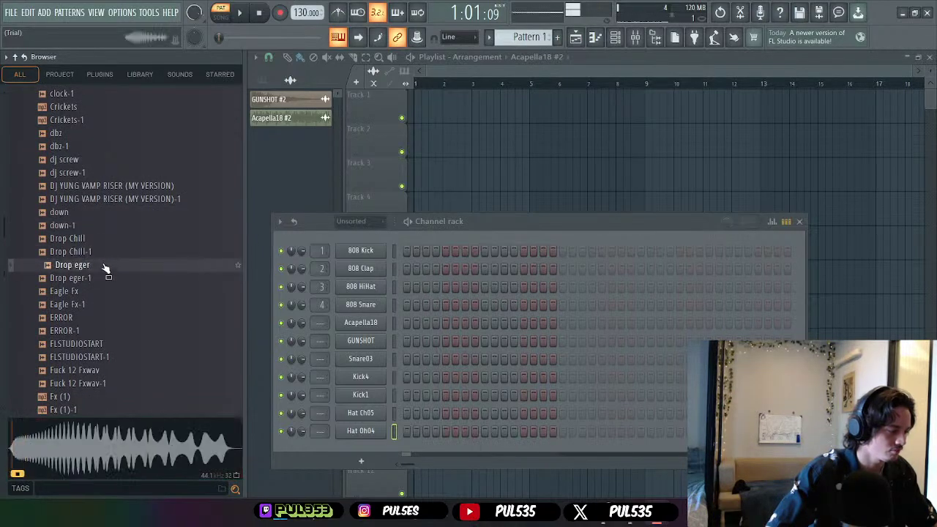
click(113, 282)
click(115, 293)
click(113, 307)
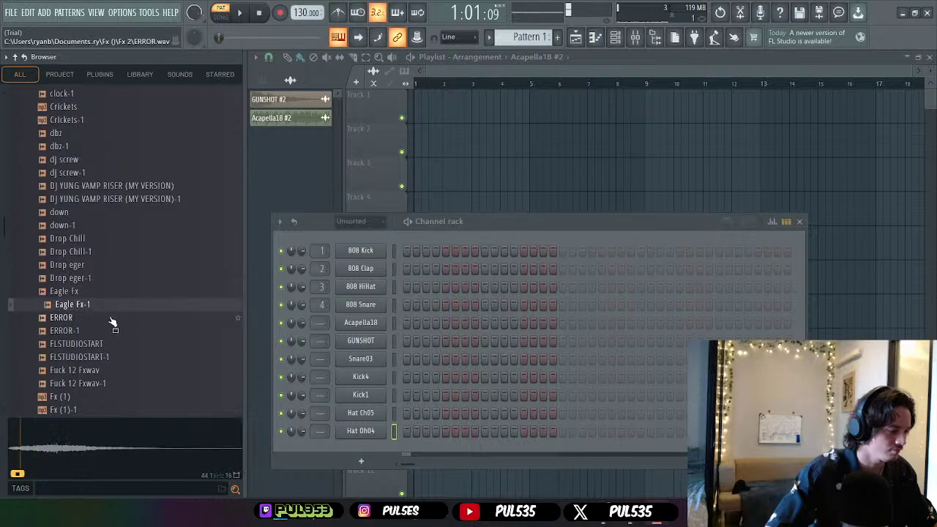
- Preview ERROR, ERROR-1, FLSTUDIOSTART, FLSTUDIOSTART-1, Fuck 12 Fxwav and Fuck 12 Fxwav-1
click(113, 320)
click(112, 332)
click(112, 345)
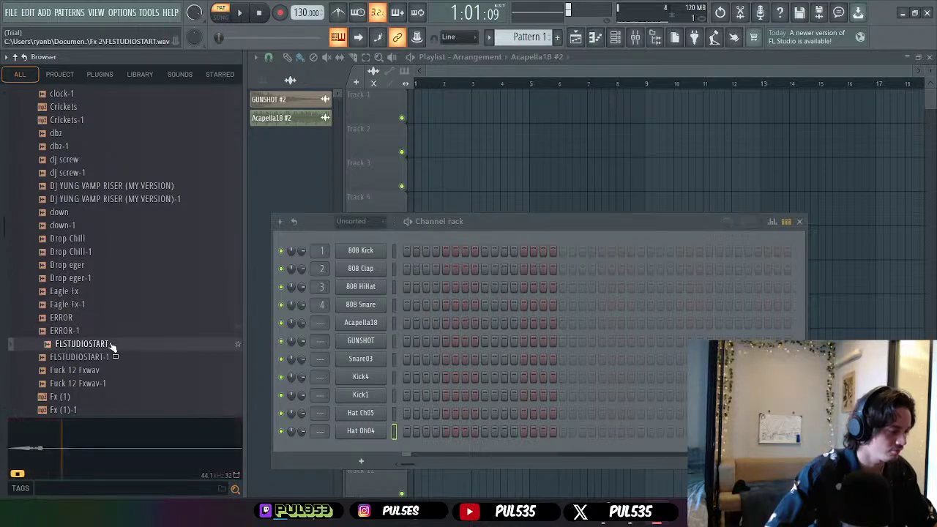
click(115, 358)
click(115, 372)
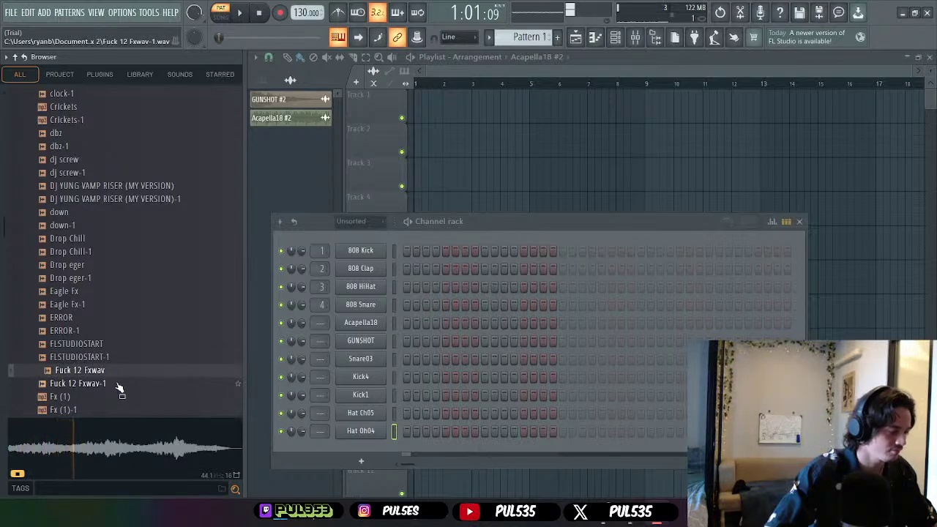
click(117, 385)
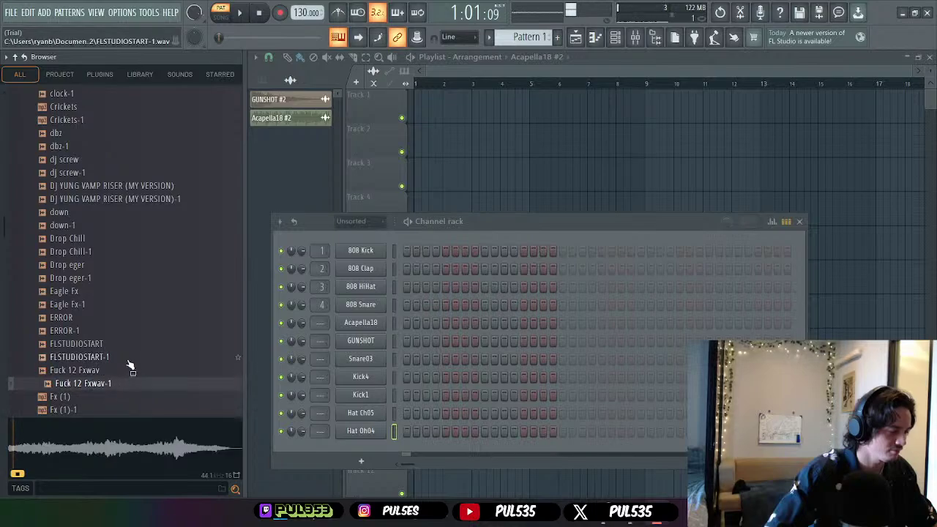
- Preview Fx (1), Fx (1)-1, Fx (21), Fx (21)-1, both Gta 5 Wasted Sound effect samples and GUN-SCREAM
scroll(129, 359, down, 4)
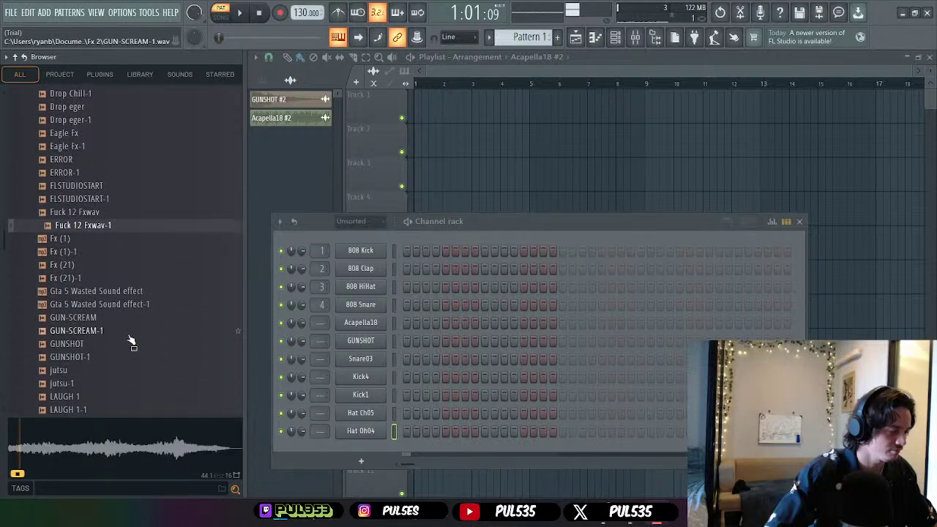
click(98, 242)
click(104, 253)
click(106, 265)
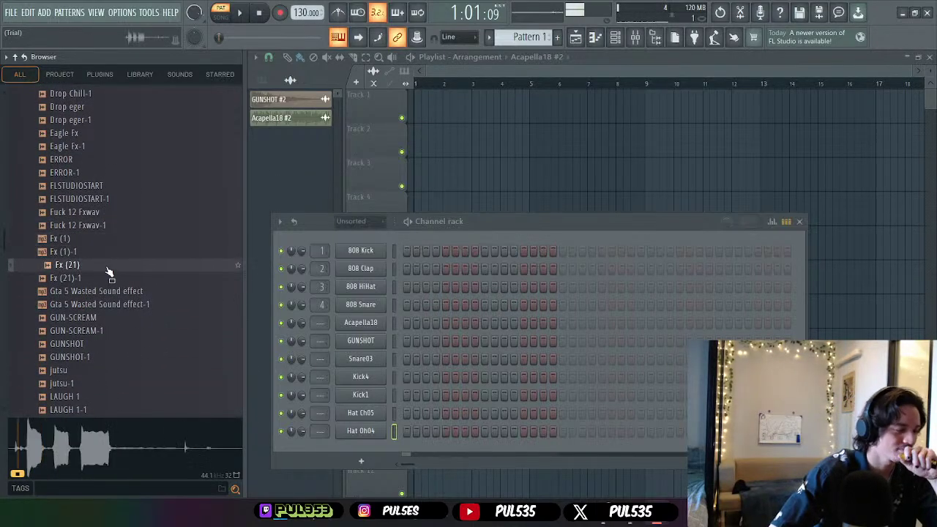
click(108, 278)
click(112, 291)
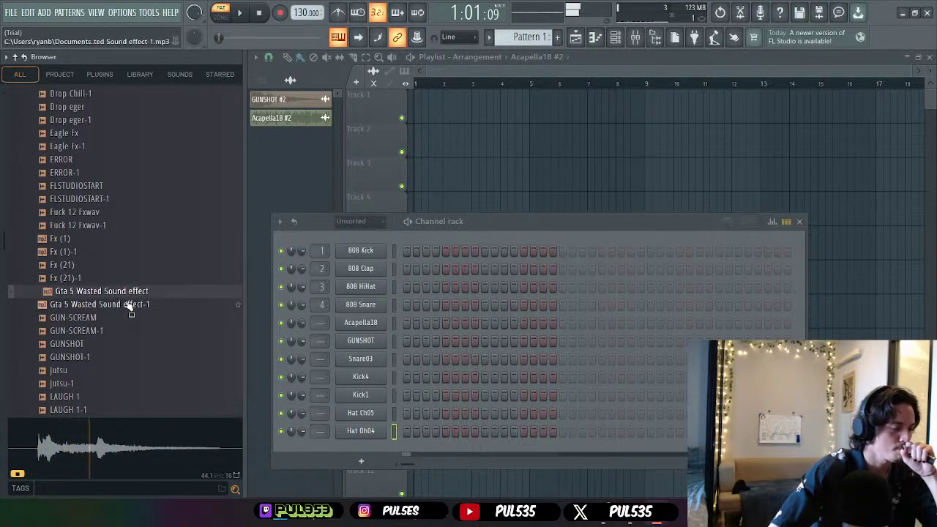
click(128, 306)
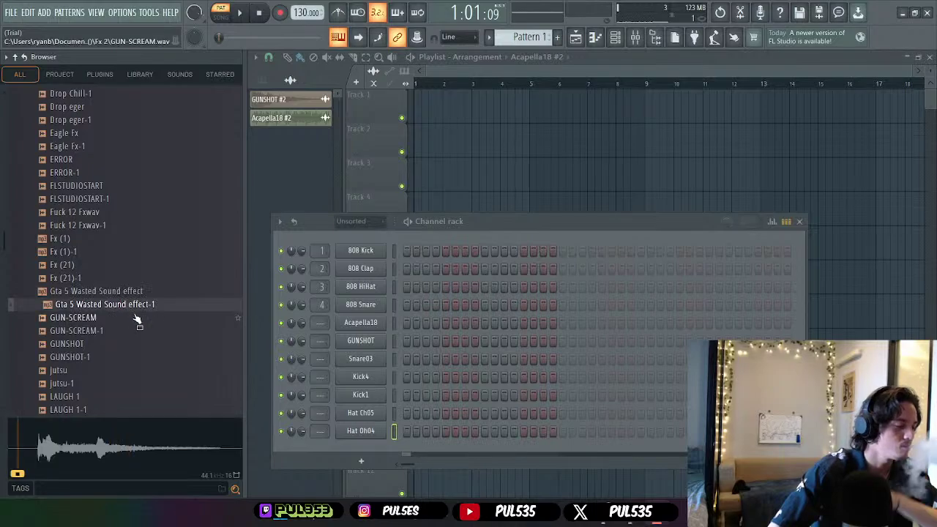
click(103, 320)
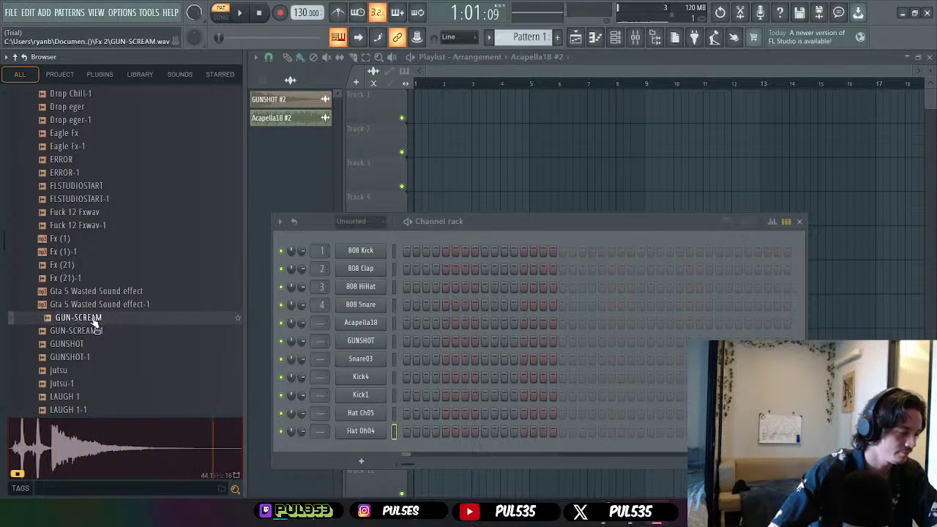
- Add the GUN-SCREAM, GUN-SCREAM-1 and GUNSHOT samples to the Playlist's audio clip list
drag(94, 322, 273, 187)
drag(285, 192, 289, 196)
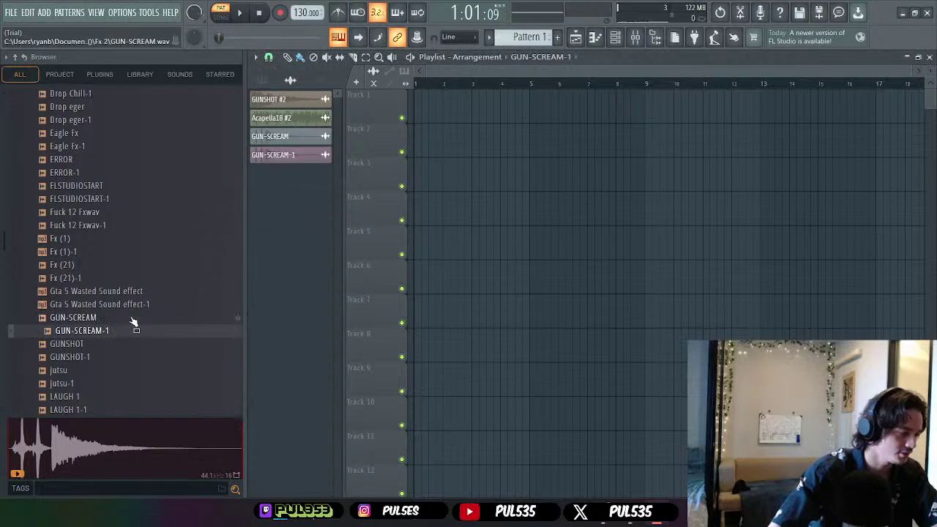
drag(103, 344, 293, 174)
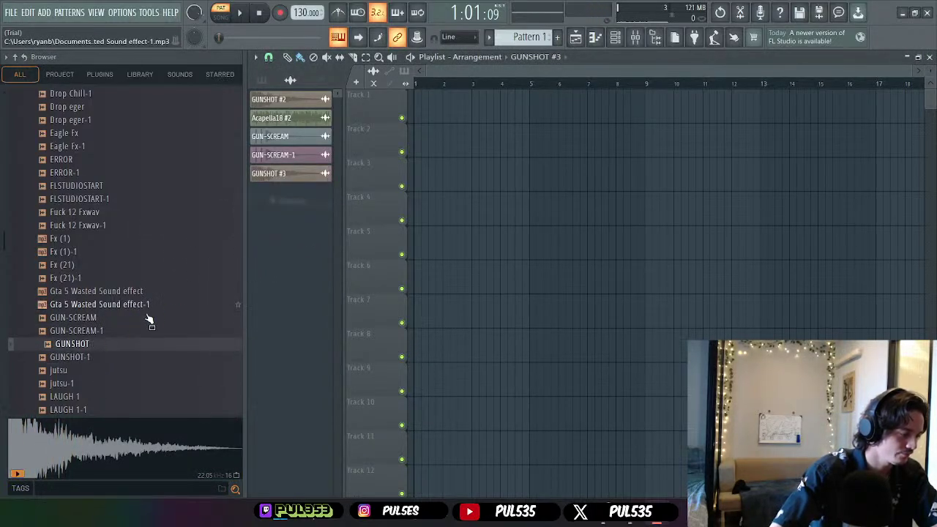
- Preview jutsu and the LAUGH 1, LAUGH 2 and LAUGH 3 samples with their -1 versions in the Fx 2 folder
scroll(132, 322, down, 4)
drag(101, 212, 106, 261)
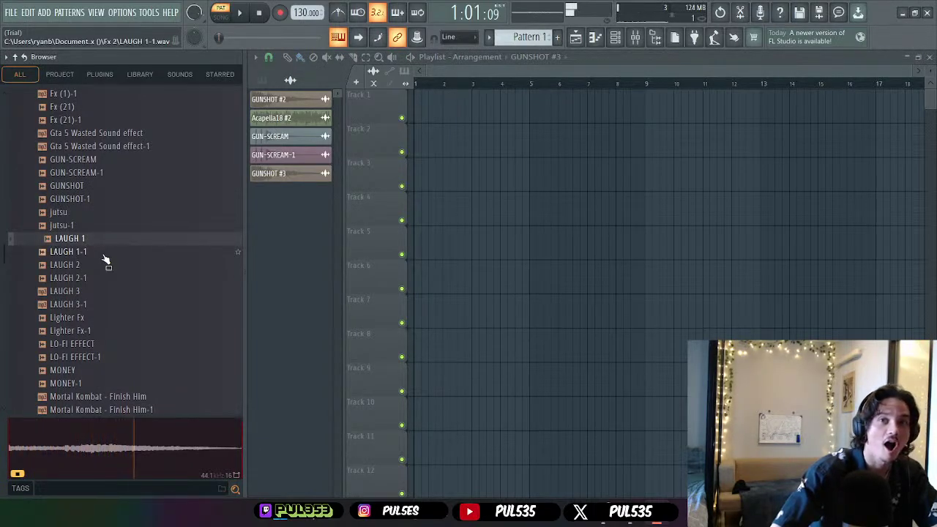
drag(107, 262, 104, 255)
click(104, 256)
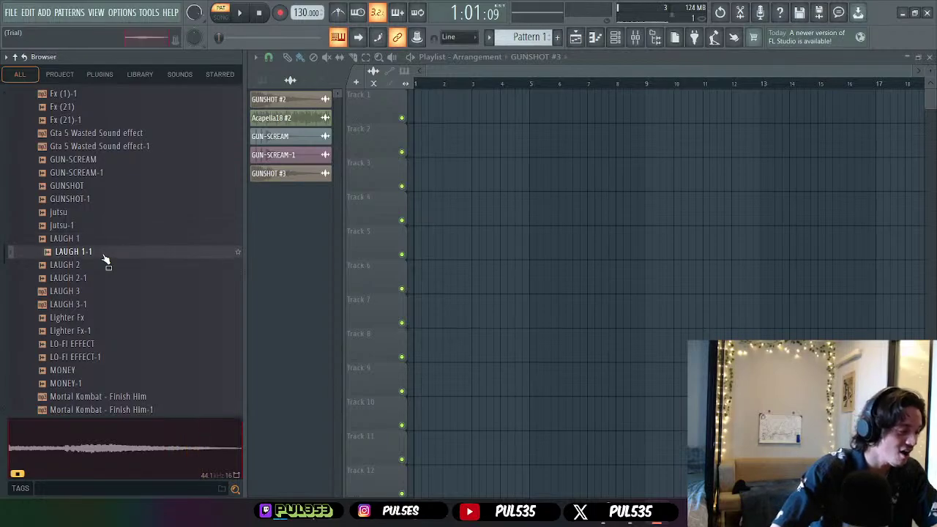
click(95, 268)
click(96, 279)
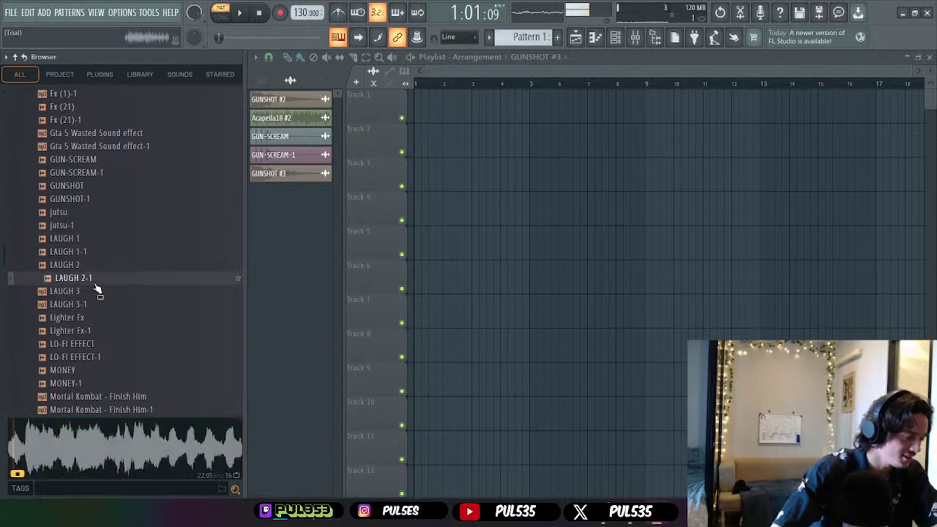
click(95, 293)
click(94, 304)
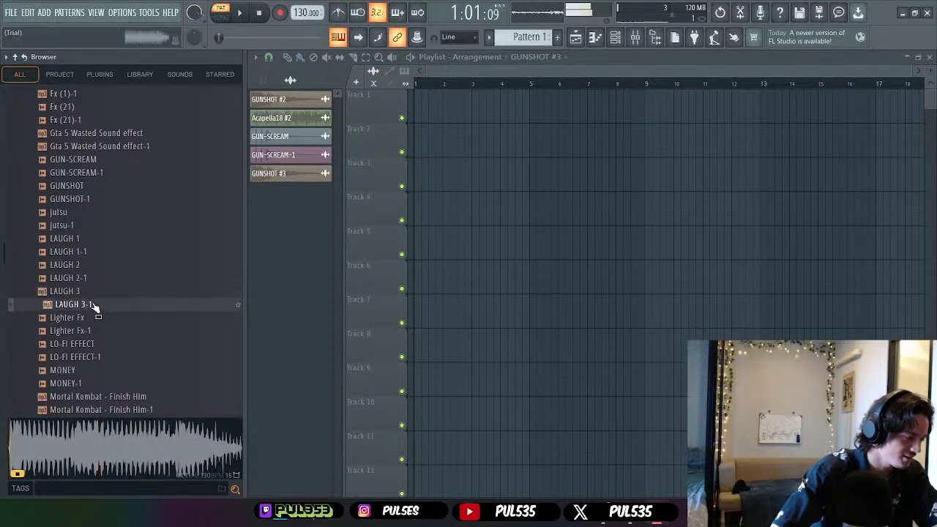
- Preview Lighter Fx, Lighter Fx-1, both Mortal Kombat - Finish Him samples, MONEY and MONEY-1
click(96, 318)
click(96, 331)
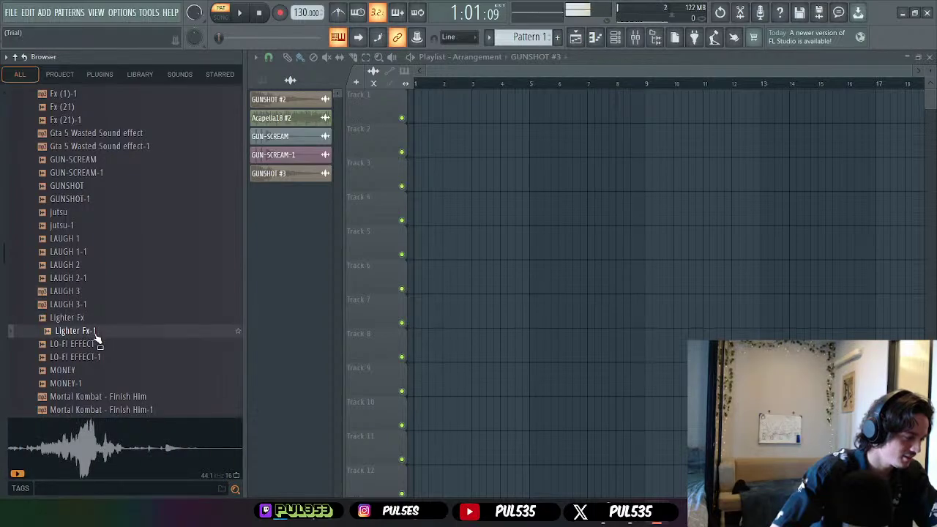
scroll(96, 336, down, 3)
click(98, 317)
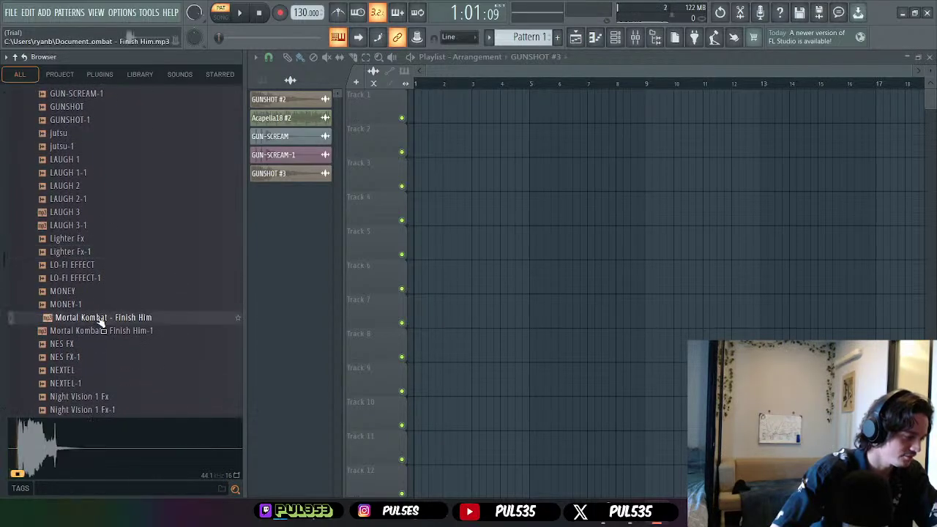
click(94, 330)
click(90, 291)
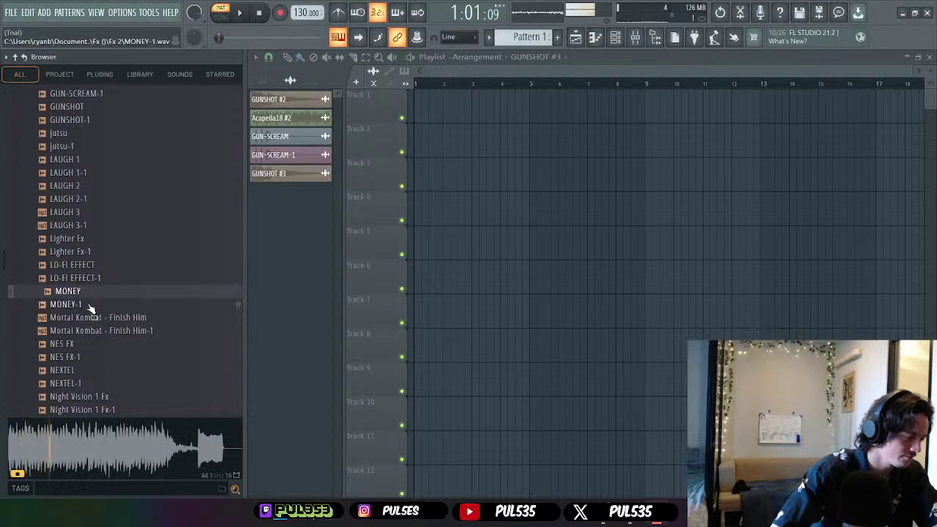
click(89, 305)
- Preview the Night Vision 1 Fx, Night Vision 2 Fx and NINTENDO DELAY 1 FX samples with their -1 versions
scroll(99, 323, down, 6)
click(98, 239)
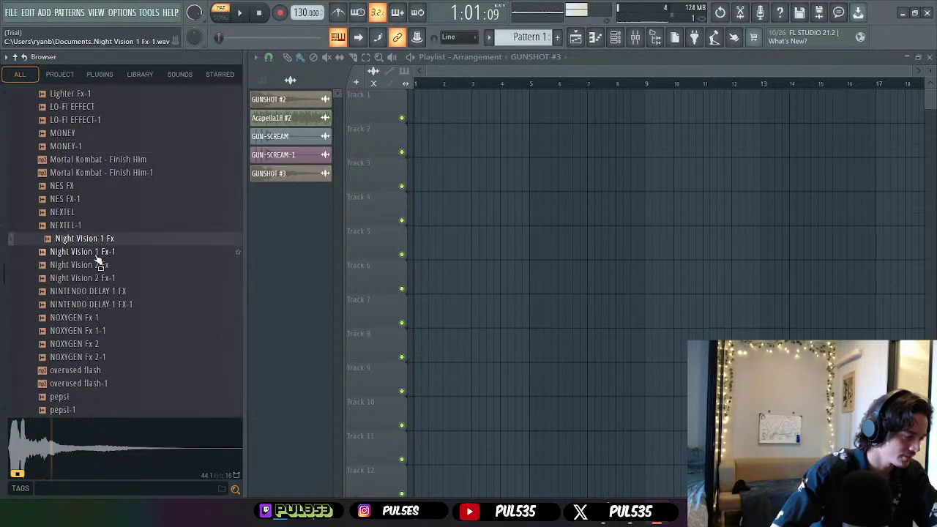
click(101, 251)
click(100, 265)
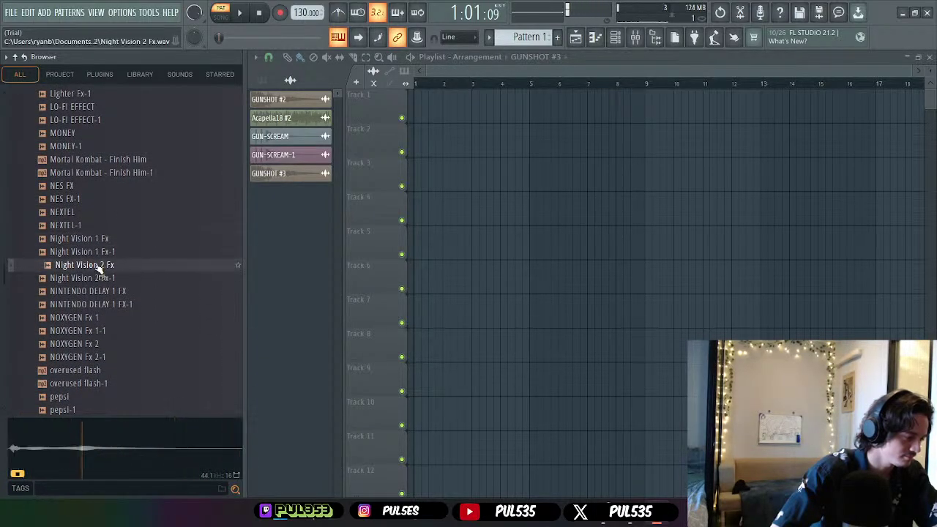
click(100, 278)
click(103, 291)
click(104, 305)
- Preview NOXYGEN Fx 1, NOXYGEN Fx 1-1, NOXYGEN Fx 2, NOXYGEN Fx 2-1, overused flash and overused flash-1
click(104, 318)
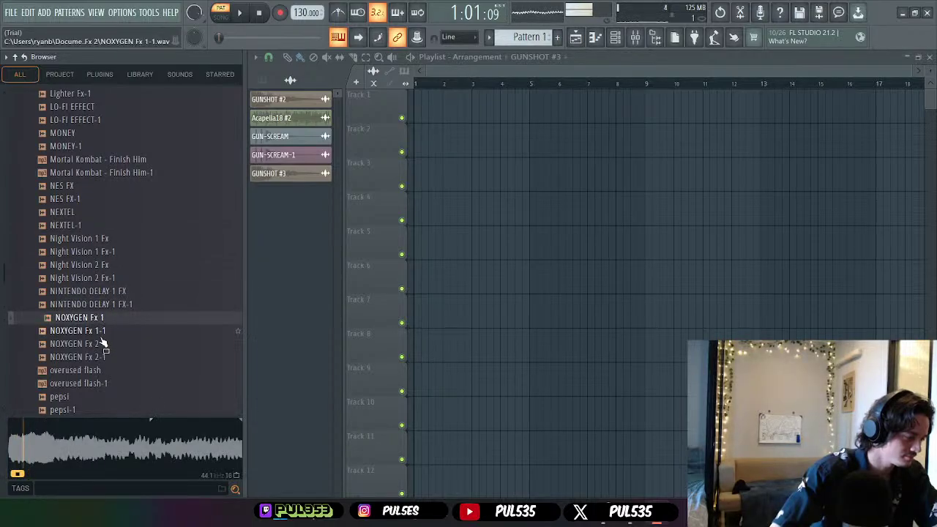
click(104, 331)
click(104, 344)
click(105, 357)
click(104, 371)
click(109, 383)
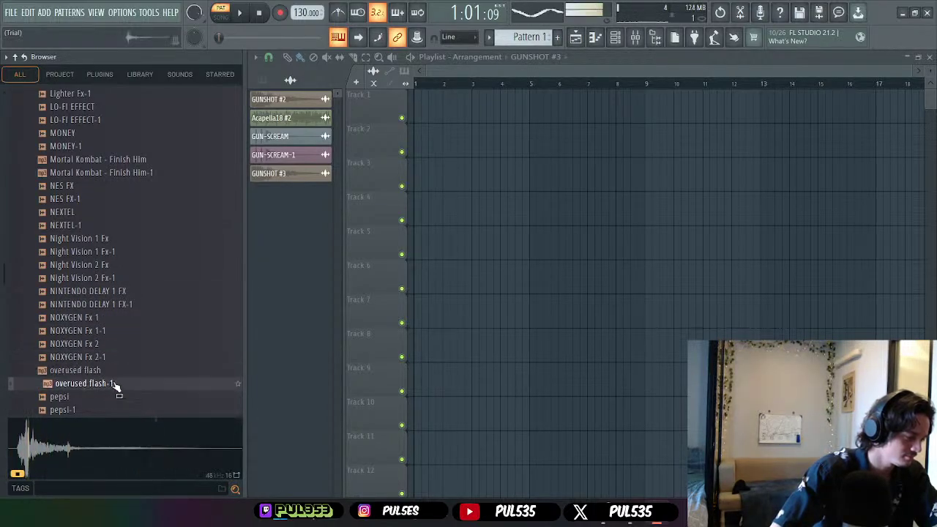
- Preview PHONE 1, PHONE 1-1, PHONE 2, PHONE 2-1, Rare Cell Phone and Rare Cell Phone-1
scroll(121, 351, down, 9)
click(94, 186)
click(96, 199)
click(98, 213)
click(98, 225)
click(98, 238)
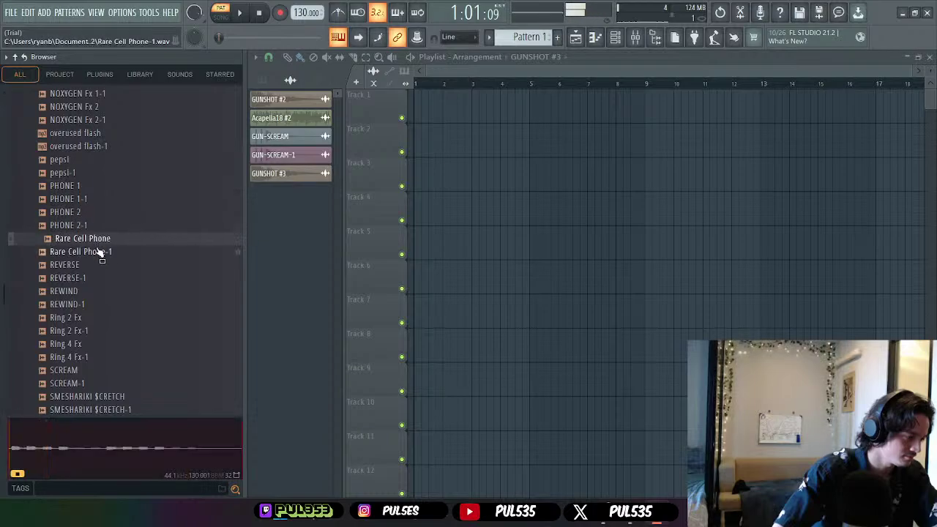
click(101, 252)
- Preview REVERSE-1, REWIND, REWIND-1, Ring 2 Fx-1, Ring 4 Fx and Ring 4 Fx-1
click(104, 279)
click(109, 291)
click(111, 305)
click(113, 334)
click(114, 346)
click(115, 358)
- Preview SCREAM and SCREAM-1 repeatedly, plus SMESHARIKI $CRETCH and SMESHARIKI $CRETCH-1
click(117, 371)
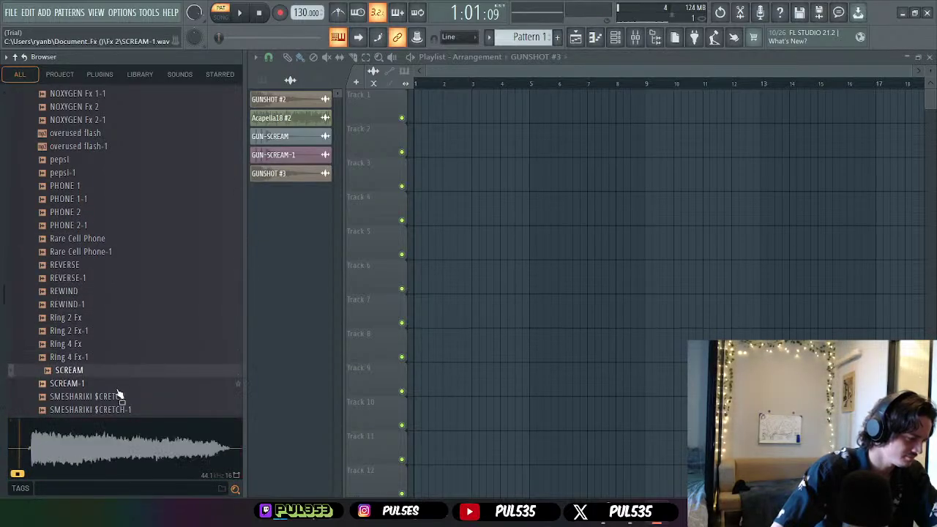
click(118, 384)
click(115, 374)
click(114, 385)
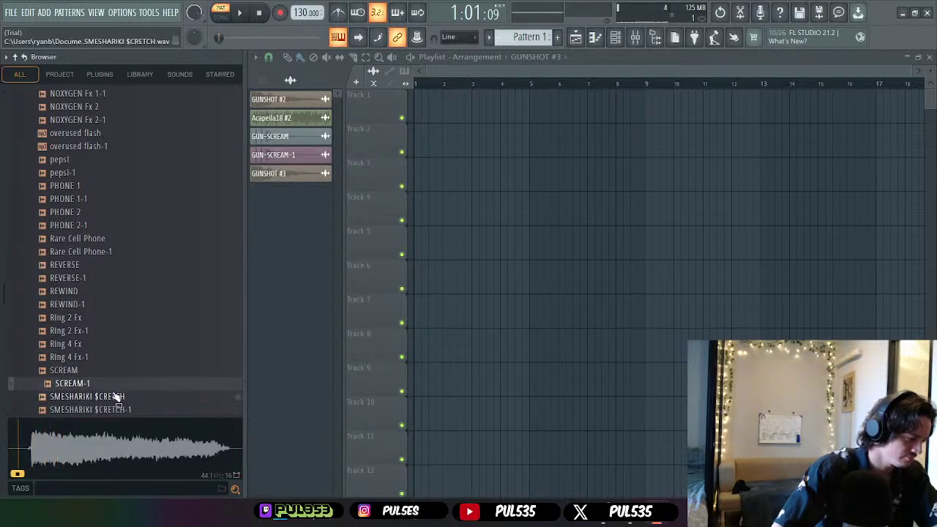
click(120, 397)
scroll(128, 344, down, 6)
click(123, 252)
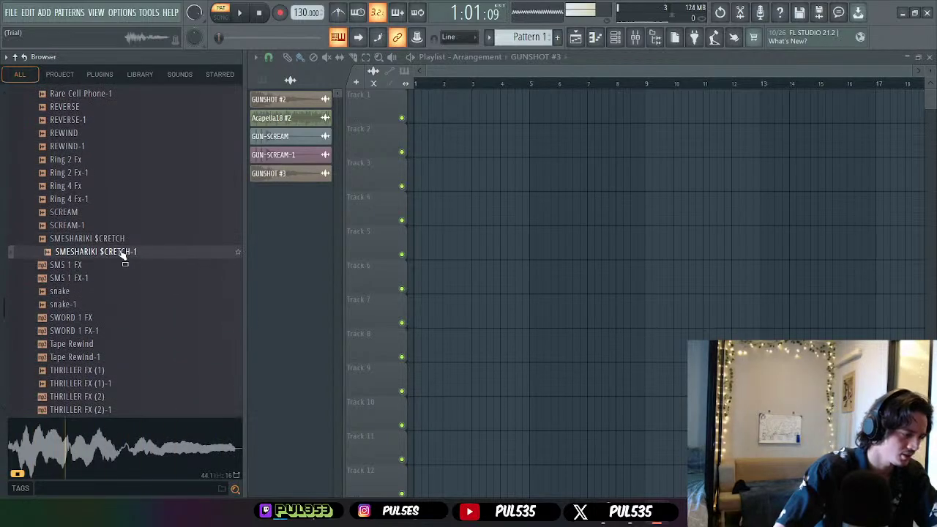
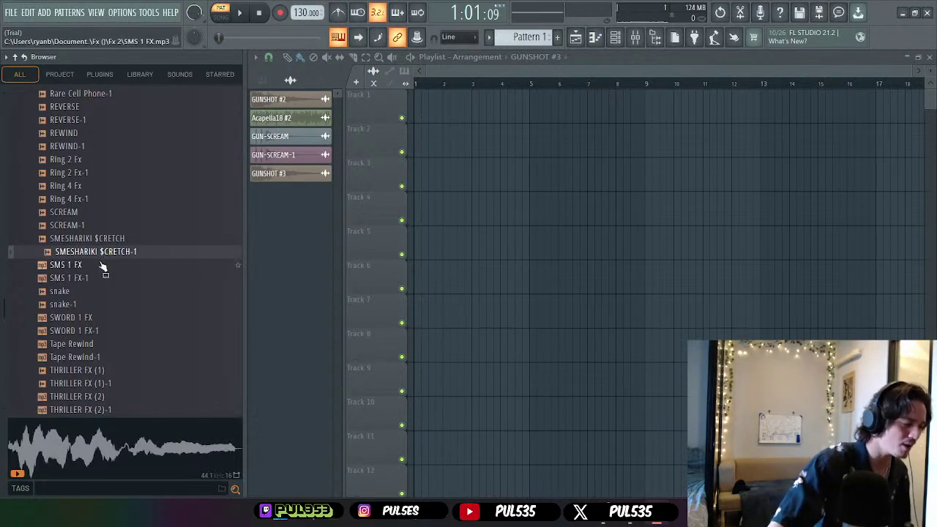
- Preview SMS 1 FX, SMS 1 FX-1, snake and snake-1
click(102, 265)
click(90, 278)
click(95, 291)
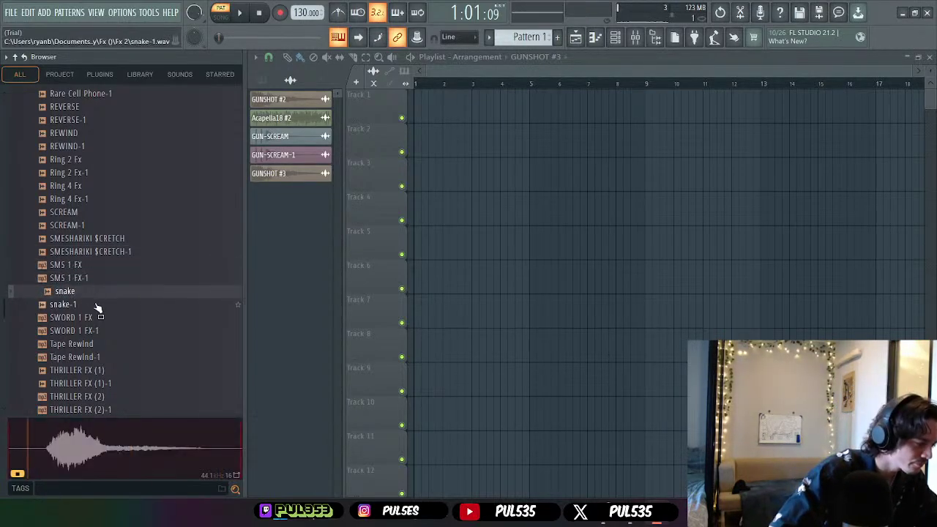
click(97, 304)
- Preview SWORD 1 FX, SWORD 1 FX-1, Tape Rewind, Tape Rewind-1 and THRILLER FX (1)
click(109, 317)
click(110, 331)
click(111, 344)
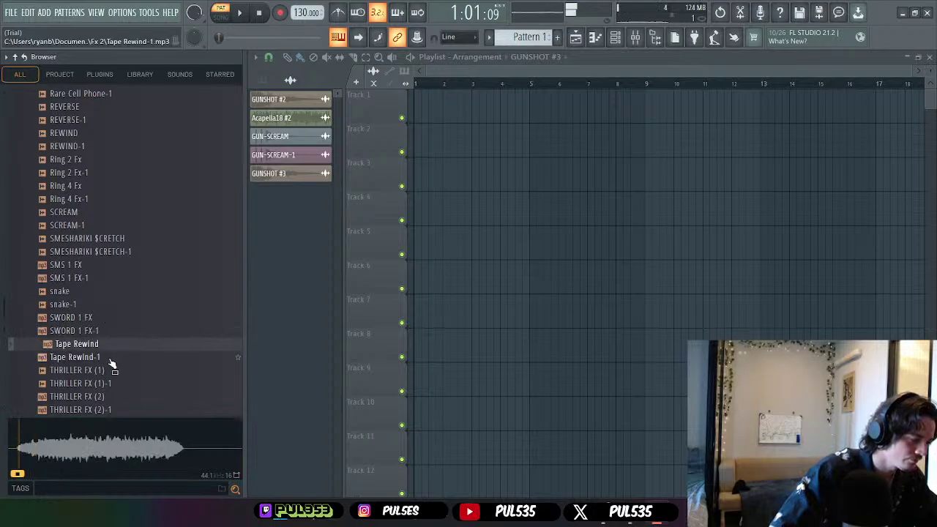
click(112, 358)
click(114, 370)
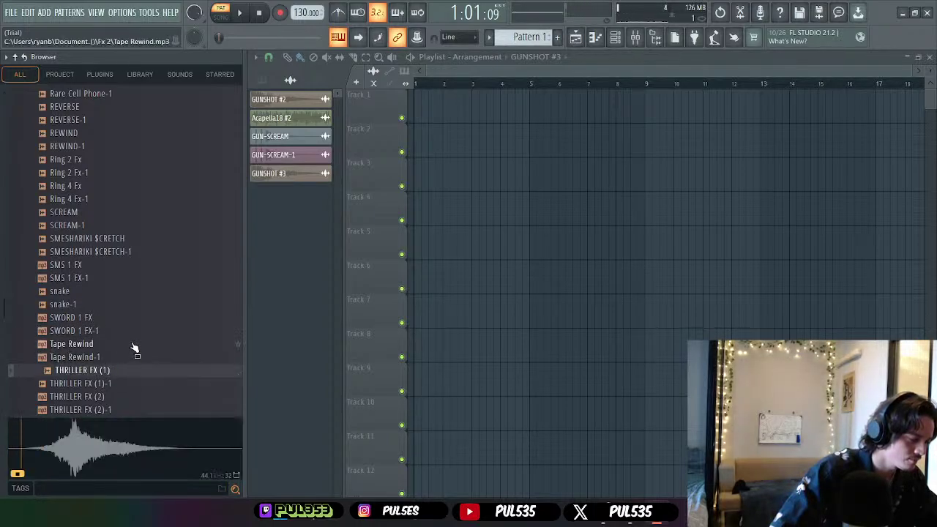
- Preview WTF LOL (2) and WTF LOL (2)-1 at the end of the Fx 2 folder
scroll(132, 344, down, 15)
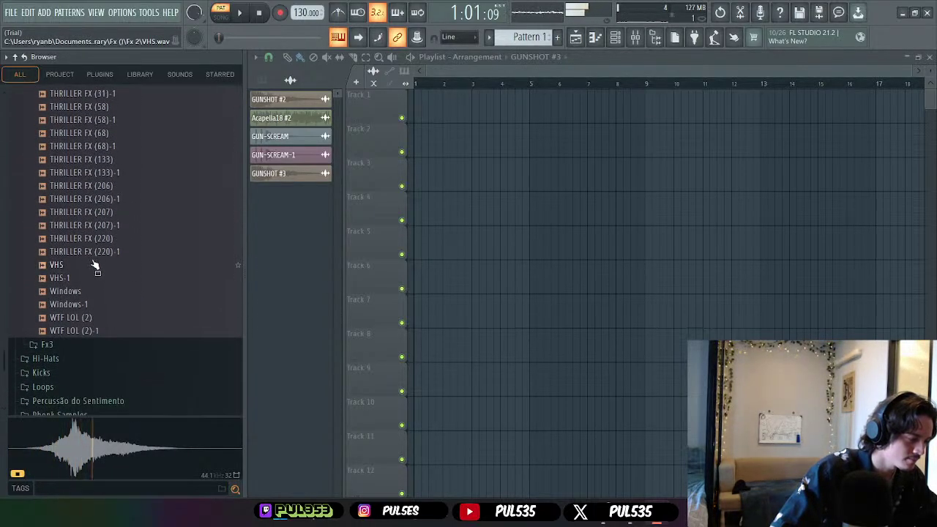
click(106, 317)
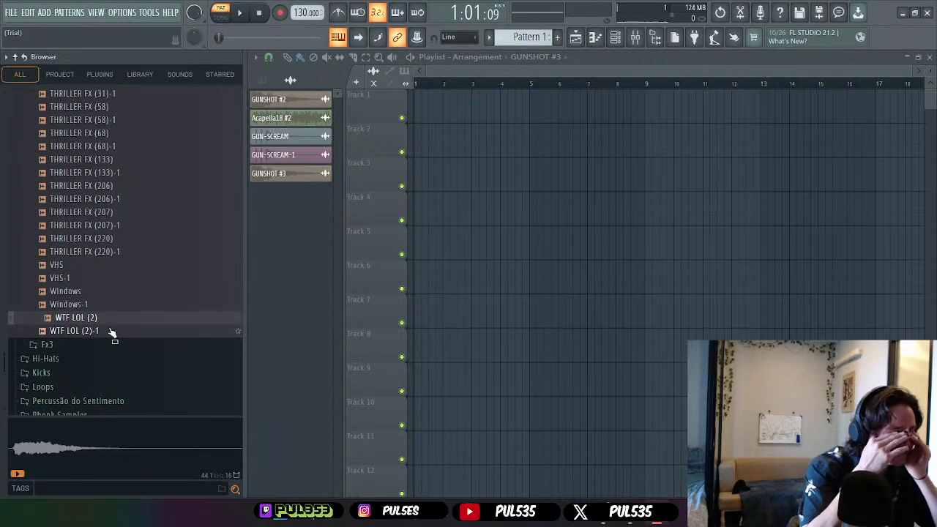
click(112, 331)
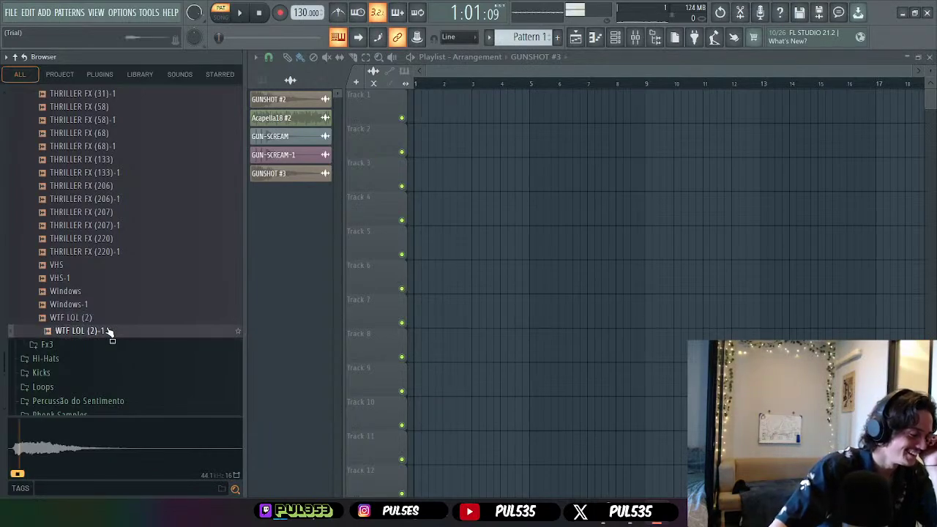
click(109, 318)
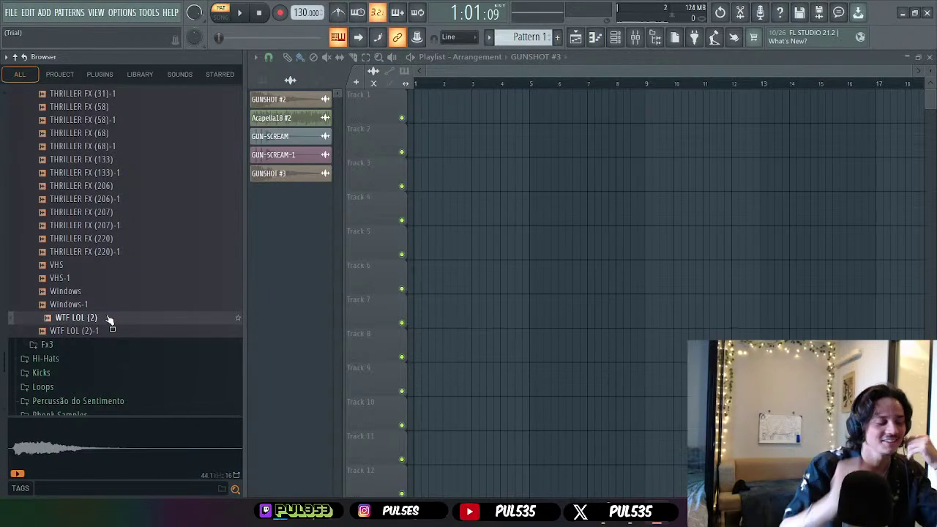
- Collapse the Fx 2 folder, expand Fx3 and preview a few of its samples, including Fx018 and Fx070
scroll(110, 308, up, 15)
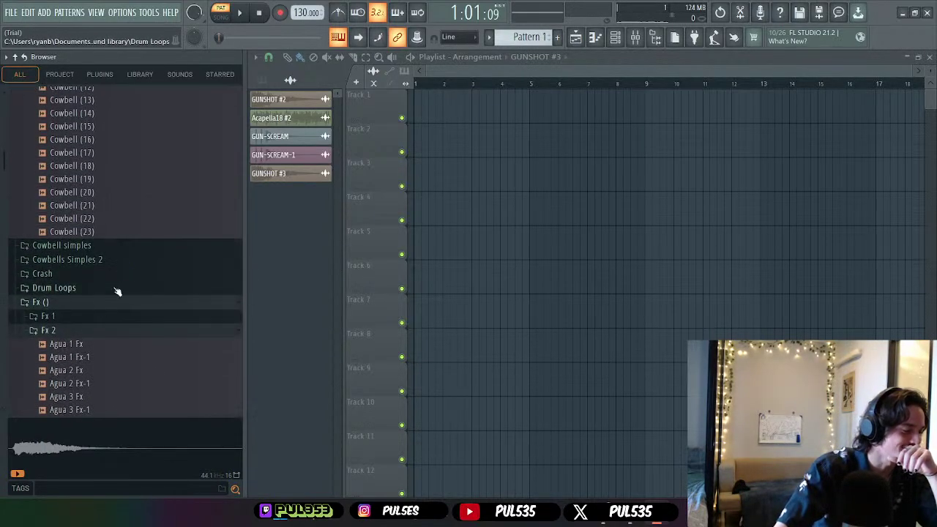
click(86, 332)
click(84, 344)
scroll(98, 261, down, 2)
click(98, 253)
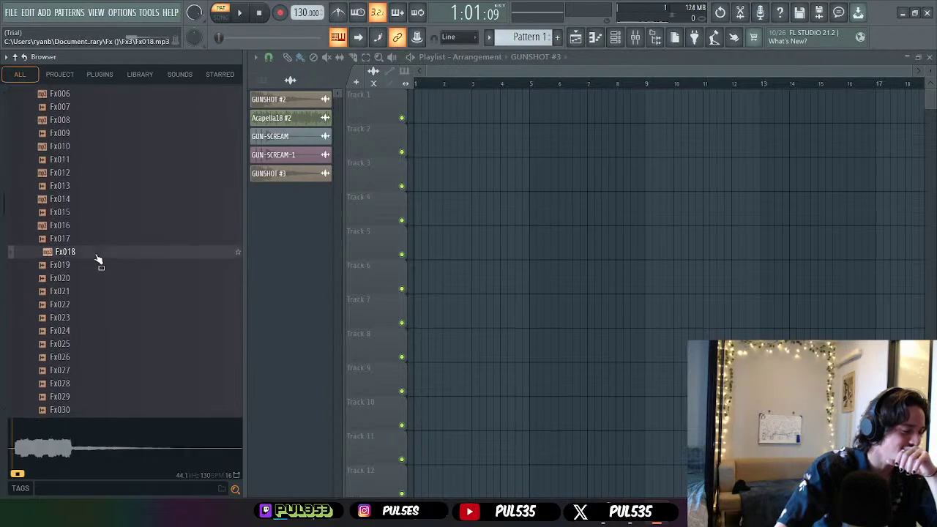
scroll(98, 308, down, 5)
click(98, 308)
scroll(98, 308, down, 5)
click(98, 303)
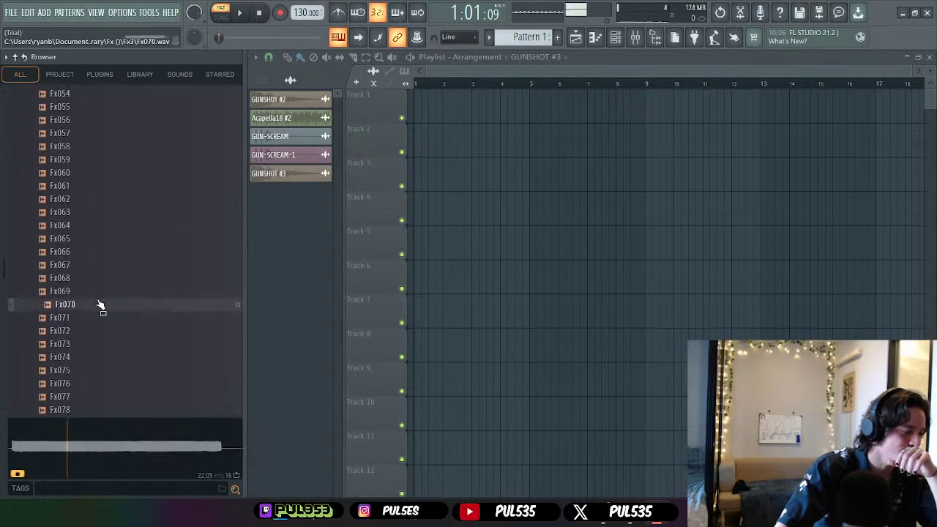
- Expand the Fx 1 folder and preview Atmospheric White Noise Riser 120 Bpm, Cymbal Transition 120, NOISE DOWN 110 and Reverse Cymbal Rise 128 Bpm
scroll(101, 301, up, 6)
scroll(102, 296, up, 12)
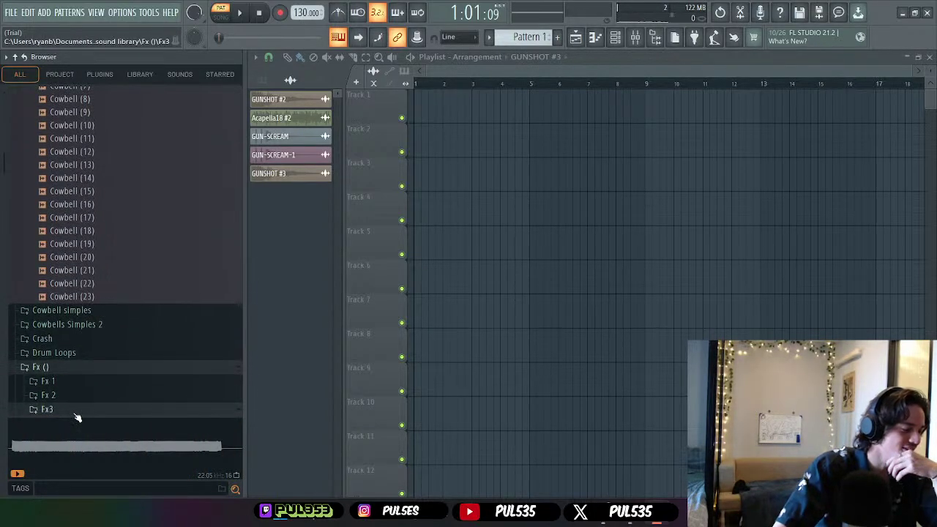
click(82, 377)
scroll(125, 182, down, 5)
scroll(142, 215, up, 3)
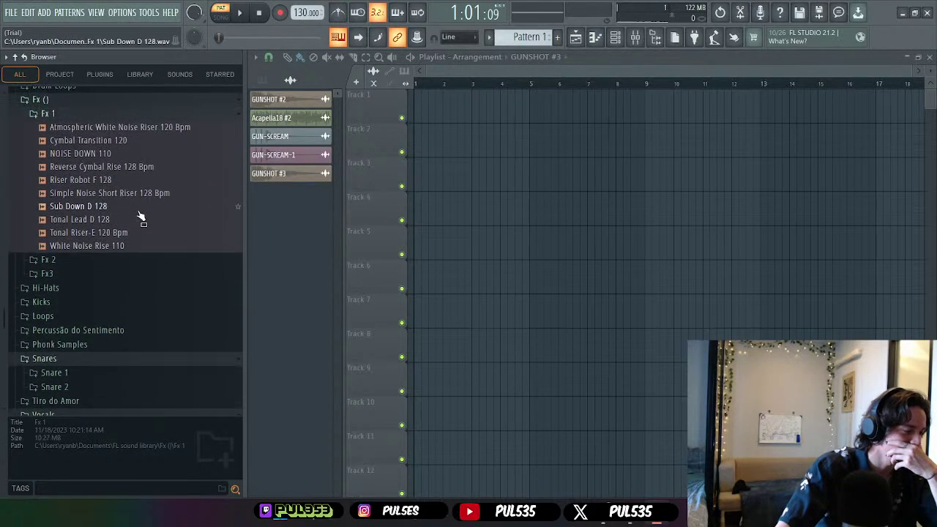
key(Up)
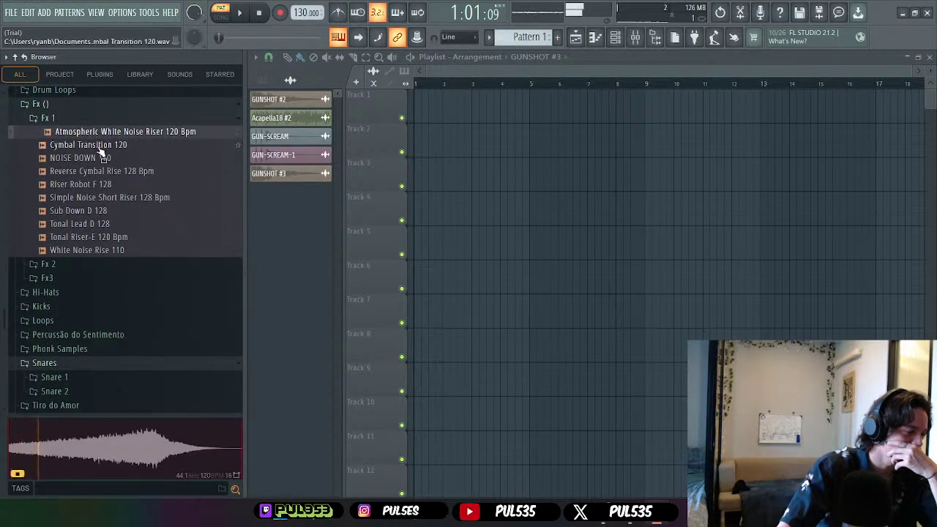
key(Down)
key(Down)
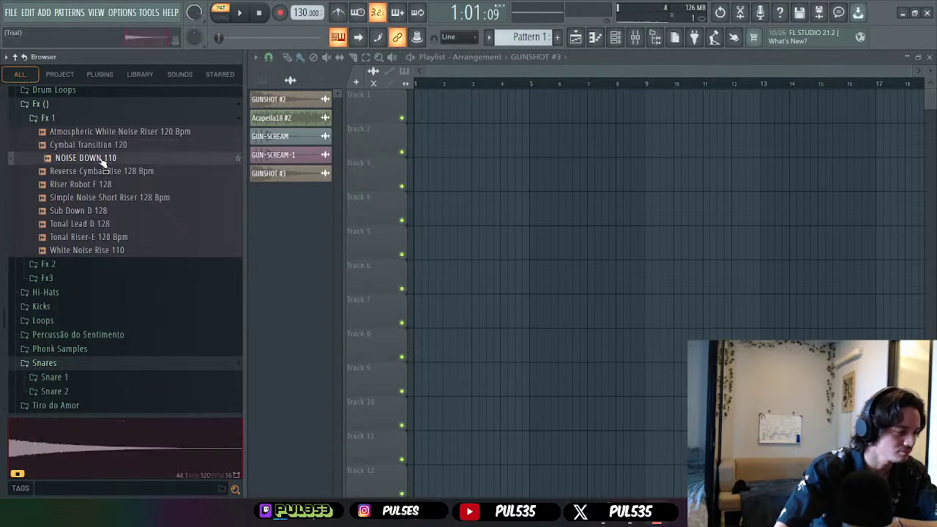
key(Down)
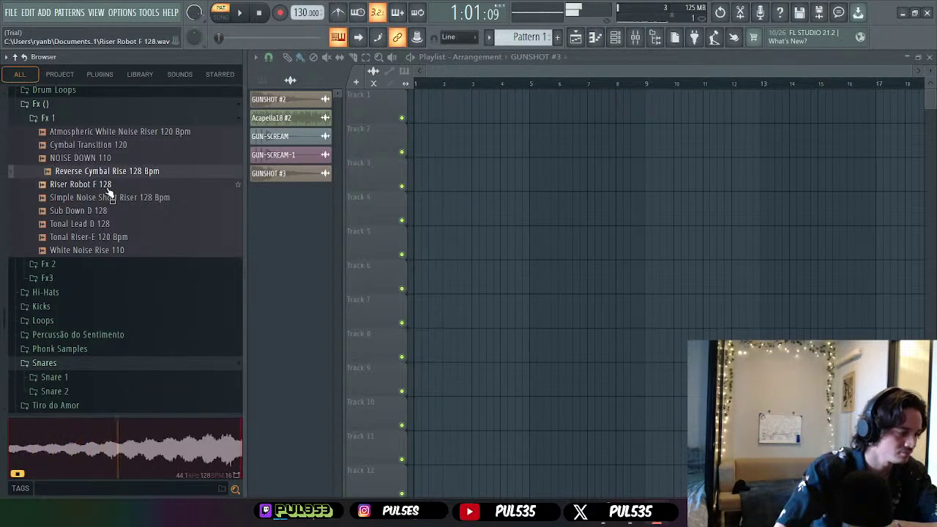
- Preview Riser Robot F 128, Simple Noise Short Riser 128 Bpm, Sub Down D 128, Tonal Lead D 128 and Tonal Riser-E 120 Bpm
key(Down)
key(Down)
key(Down)
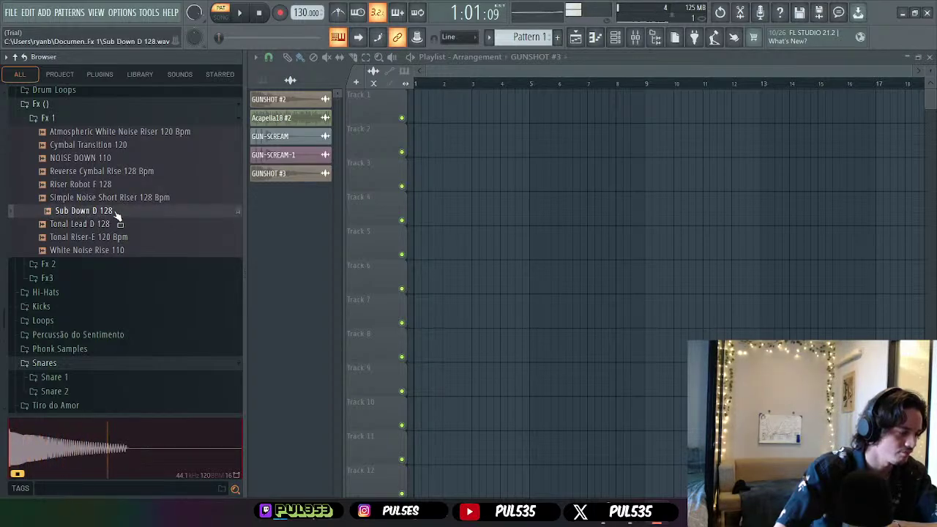
key(Down)
key(Down)
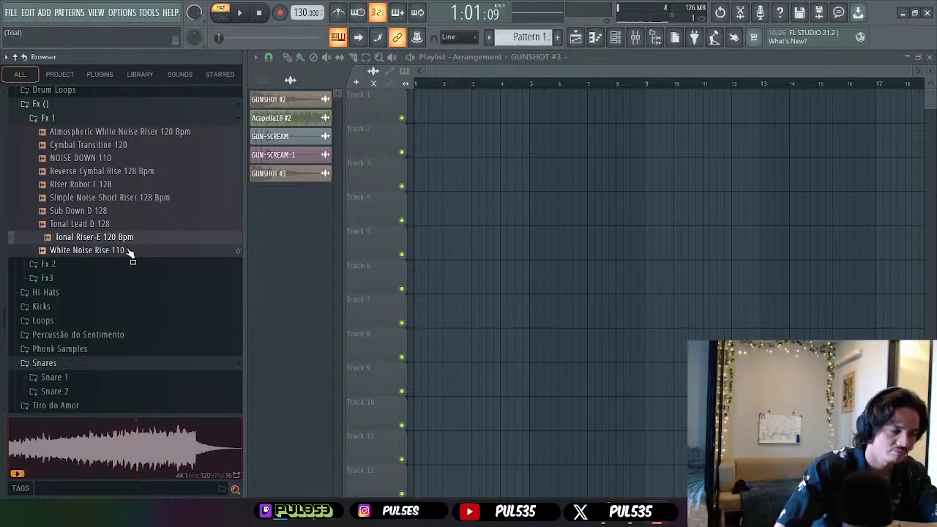
- Preview White Noise Rise 110 at the end of the Fx 1 folder and collapse the whole Fx () folder
key(Down)
scroll(124, 249, up, 6)
click(101, 271)
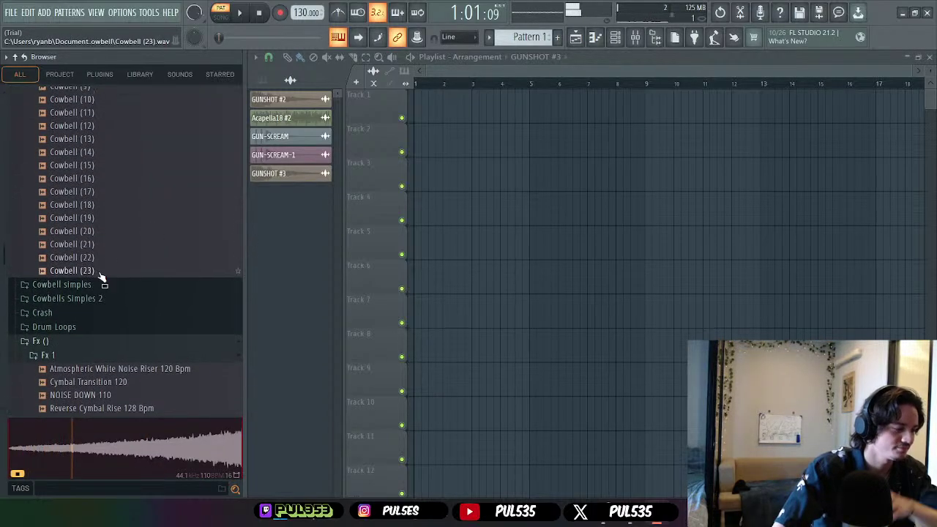
click(69, 342)
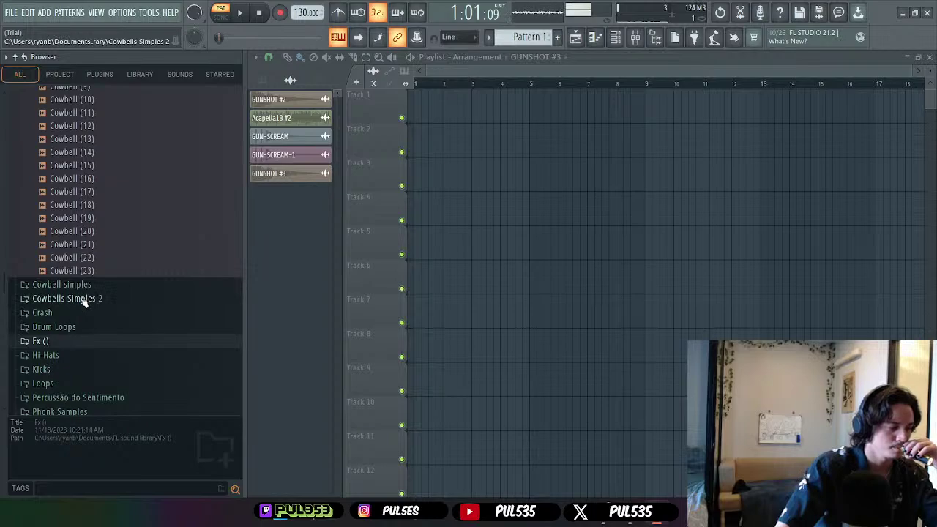
- Expand the Cowbells Simples 2 folder and preview the Cowbellzada07 and Cowbellzada08 samples
click(84, 300)
click(91, 290)
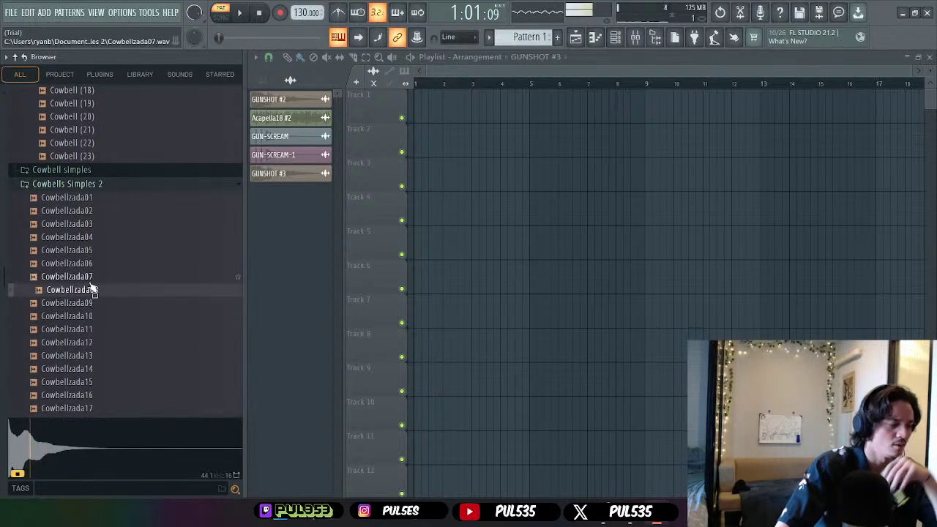
key(Up)
key(Down)
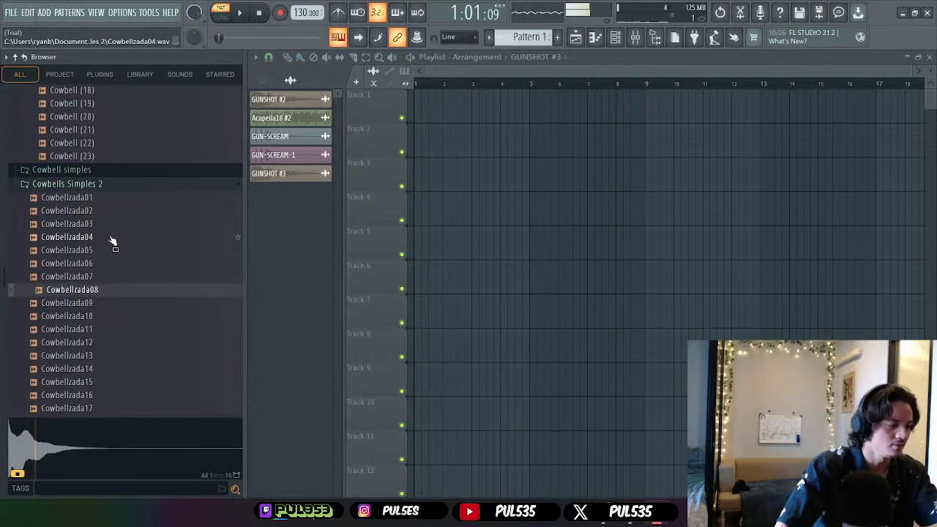
- Bring up the Channel rack and filter it to the Unsorted channel group
click(608, 38)
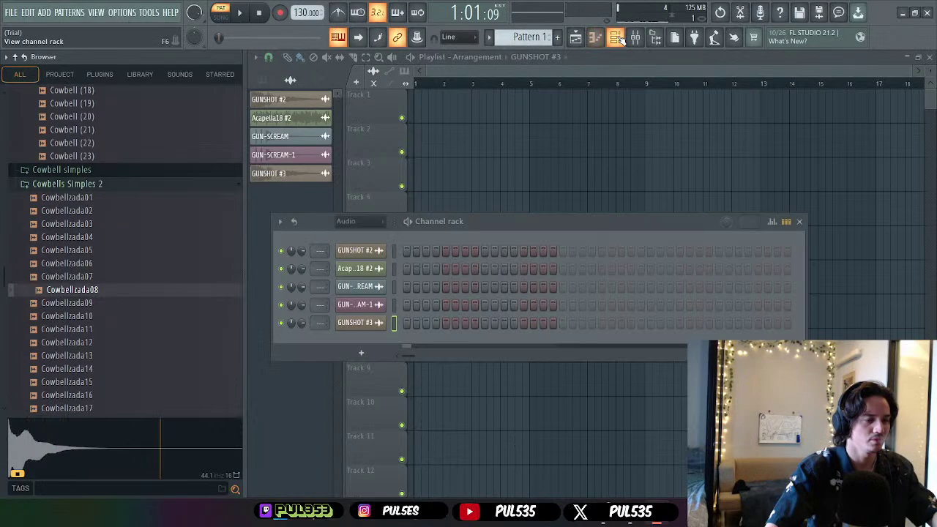
click(372, 221)
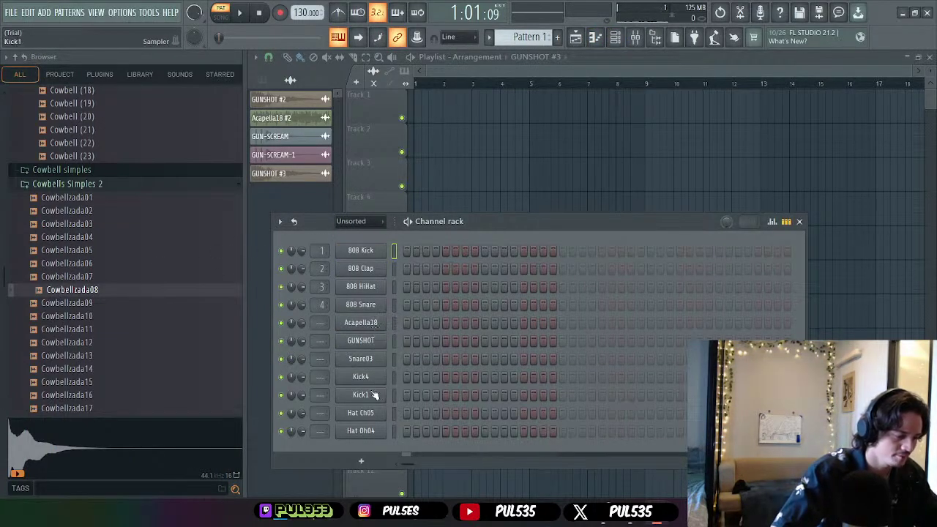
- Preview Cowbellzada06 and Cowbellzada01 through Cowbellzada04 in the Cowbells Simples 2 folder, replaying Cowbellzada02 and Cowbellzada03 for comparison
click(100, 262)
click(100, 200)
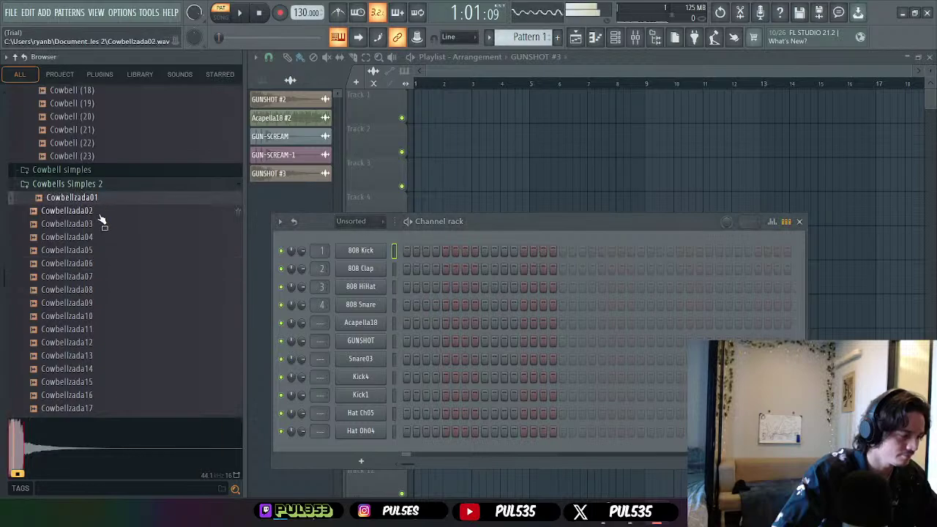
click(100, 212)
click(99, 213)
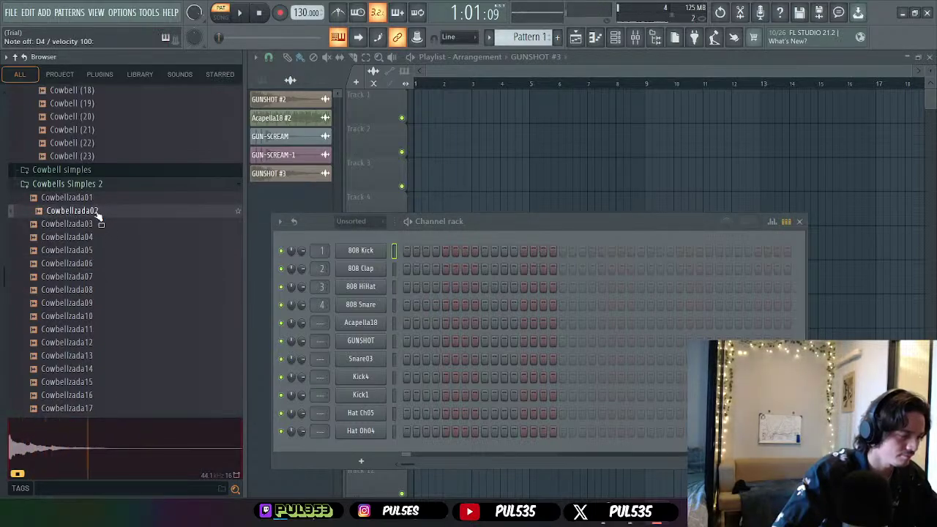
click(99, 225)
click(99, 238)
click(98, 224)
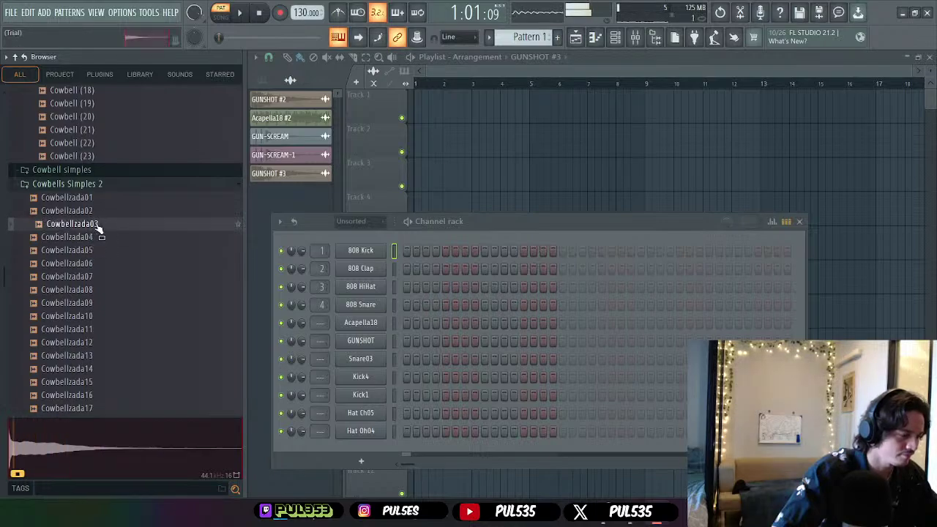
- Preview Cowbellzada05 through Cowbellzada09 in the Cowbells Simples 2 folder, and replay Cowbellzada08
click(93, 250)
click(95, 264)
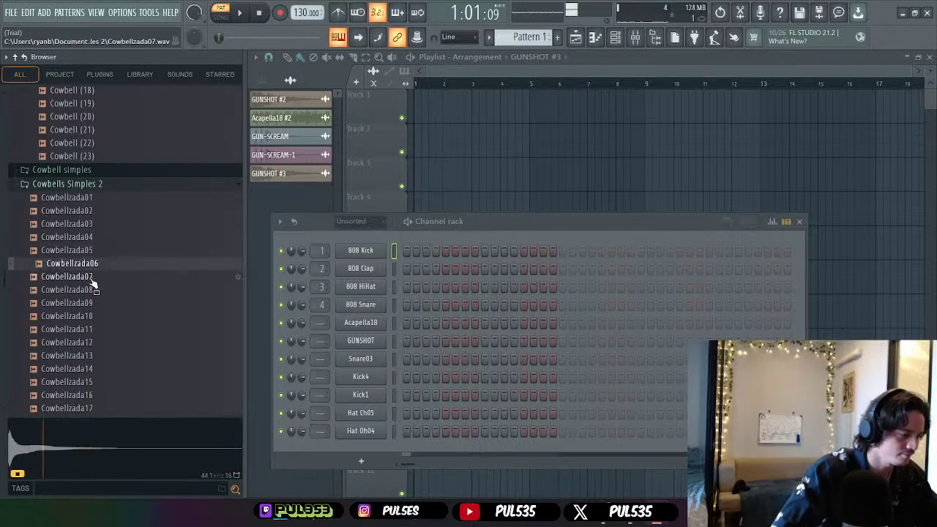
click(93, 278)
click(93, 290)
click(93, 302)
click(92, 290)
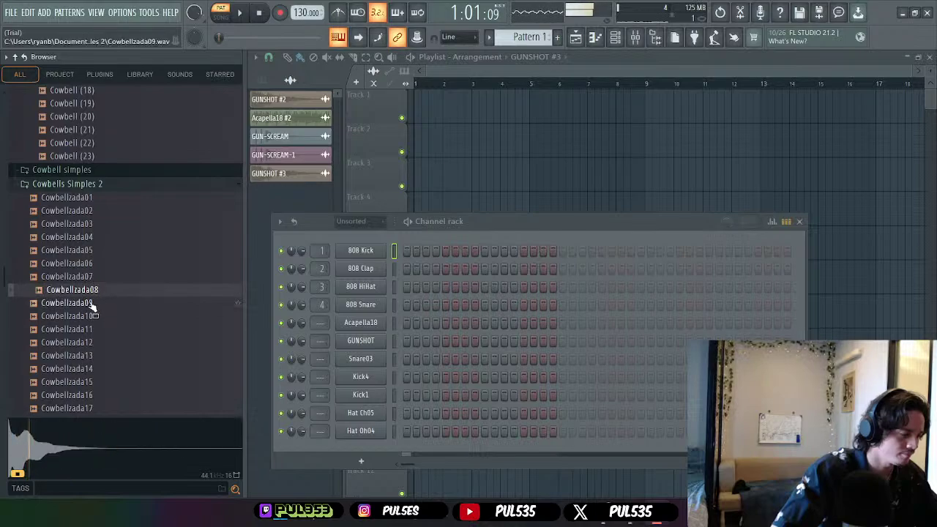
- Audition the Cowbellzada09 to Cowbellzada13 samples and add Cowbellzada13 to the channel rack as a new channel
click(91, 303)
click(88, 319)
click(92, 332)
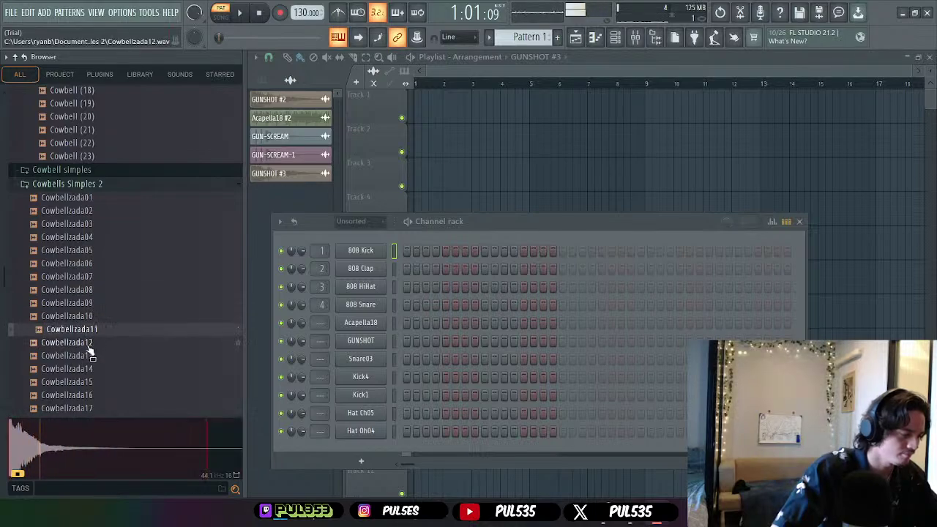
click(91, 342)
scroll(95, 315, down, 3)
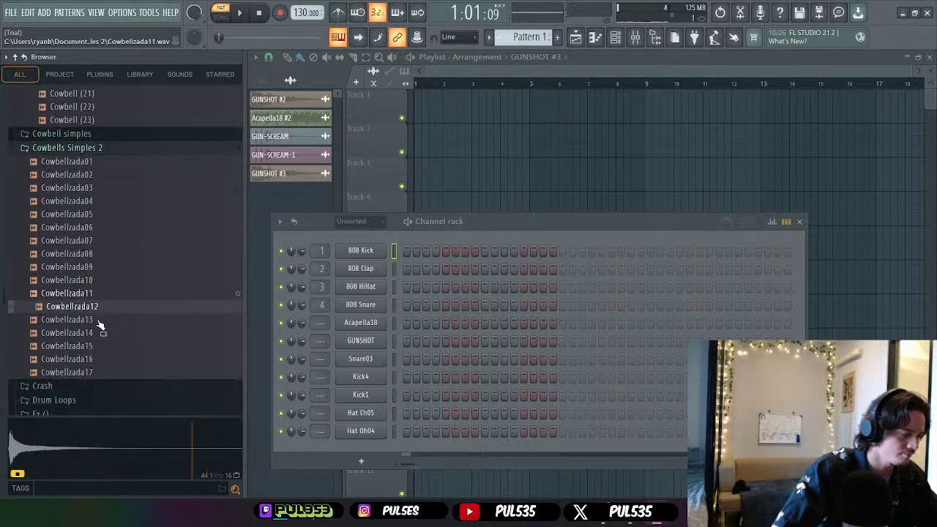
click(91, 277)
click(92, 289)
click(90, 279)
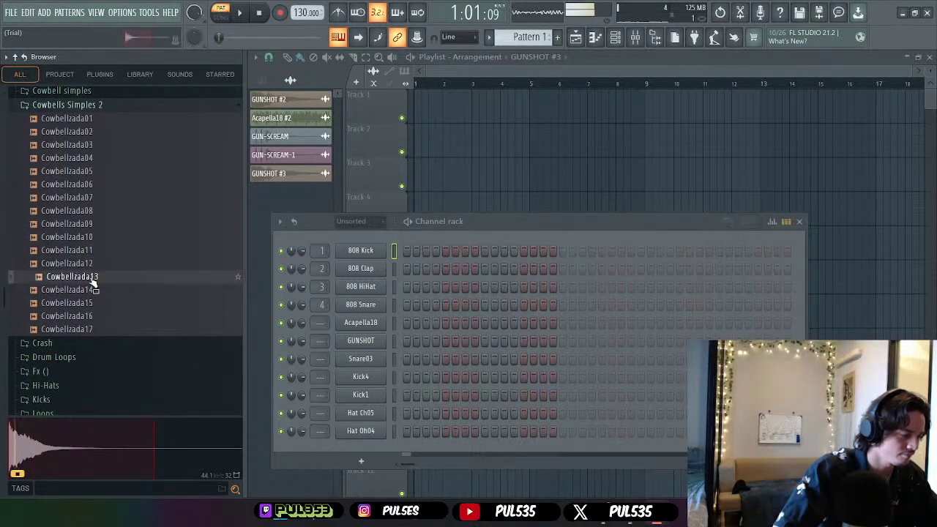
drag(92, 282, 359, 461)
- Preview the Cowbellzada15 to Cowbellzada17 samples and collapse the Cowbells Simples 2 folder
click(74, 303)
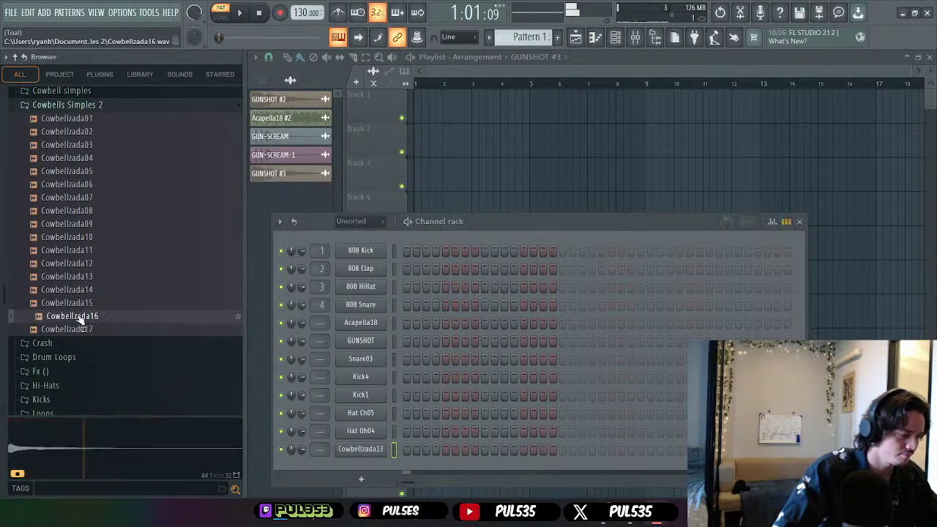
click(79, 303)
click(86, 317)
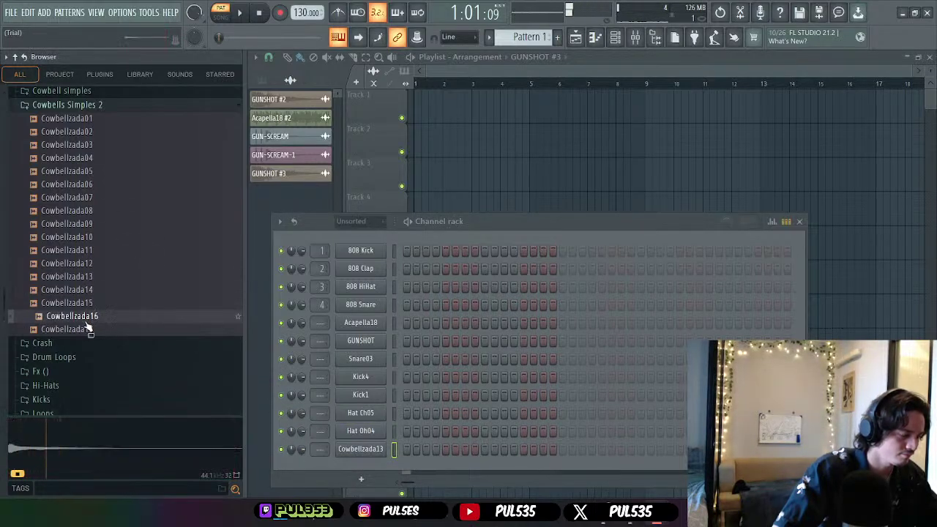
click(88, 329)
scroll(88, 256, up, 3)
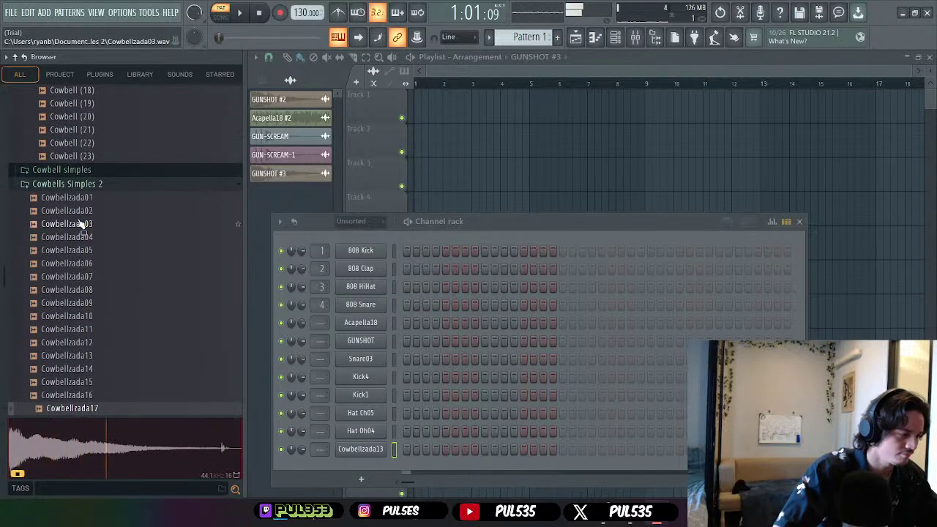
click(81, 197)
click(77, 184)
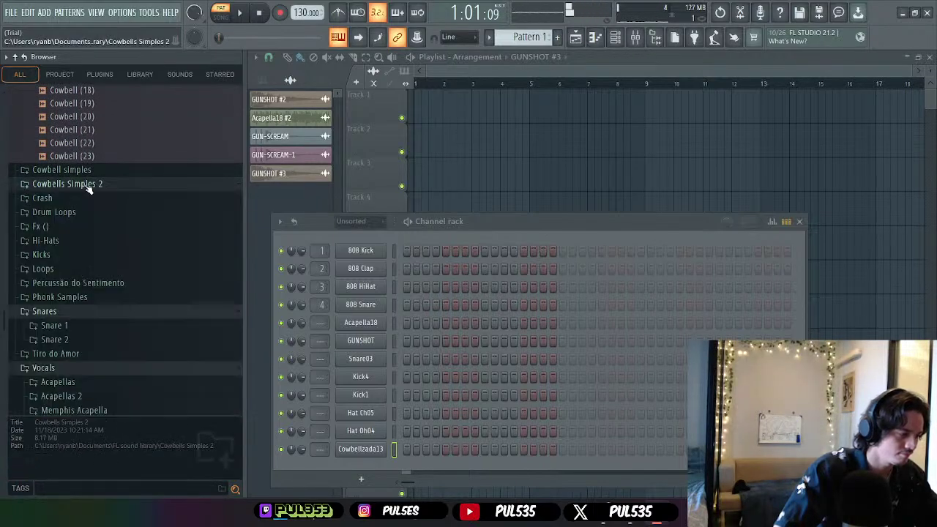
- Expand the Cowbell simples folder and preview its samples from Cowbell Simples1 through Cowbell Simples9
click(62, 169)
click(89, 196)
click(88, 183)
click(90, 196)
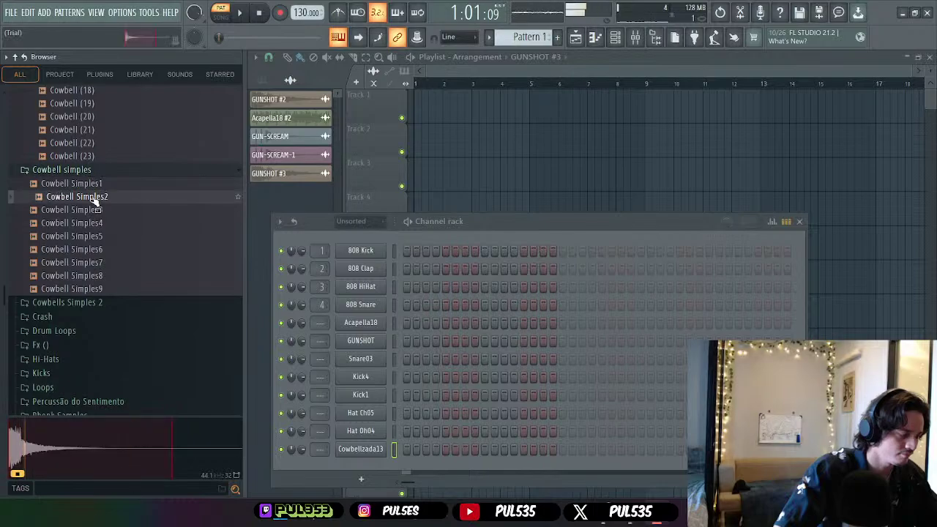
click(90, 184)
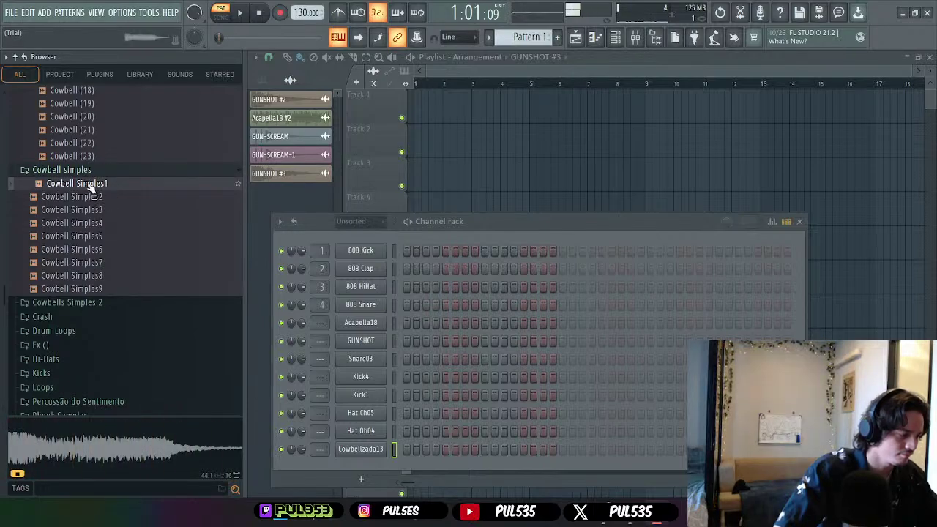
click(92, 197)
click(94, 211)
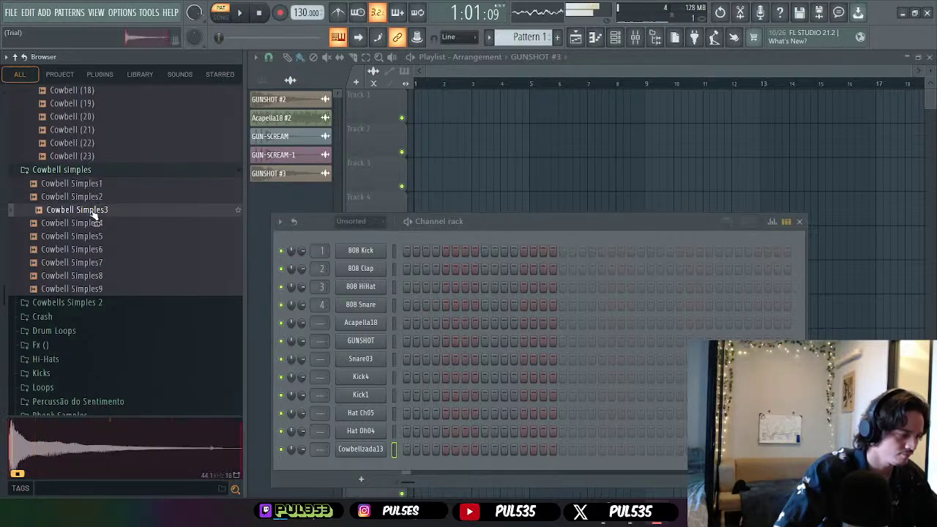
click(93, 224)
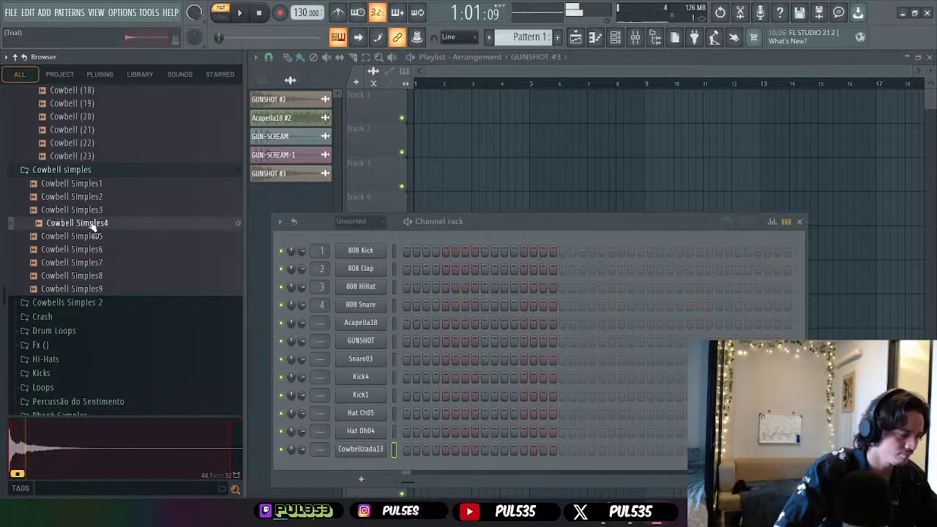
click(97, 236)
click(100, 251)
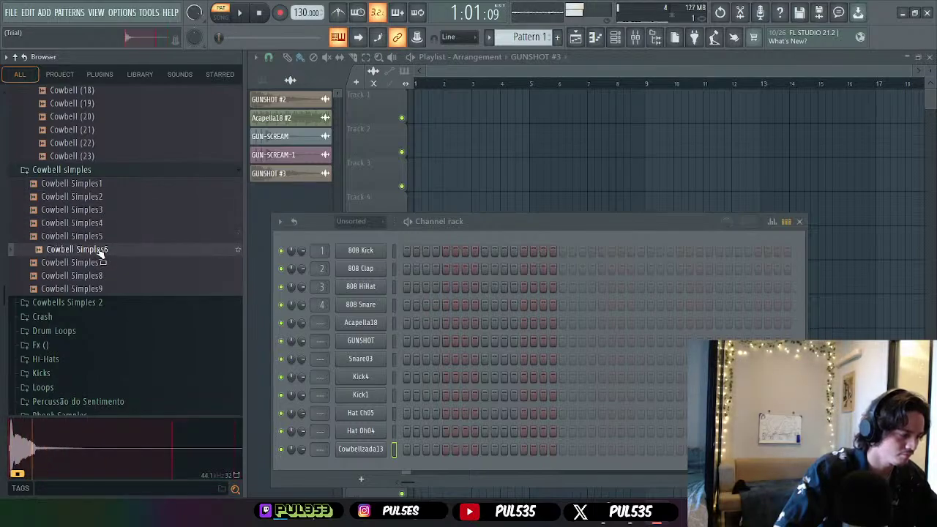
click(100, 263)
click(102, 276)
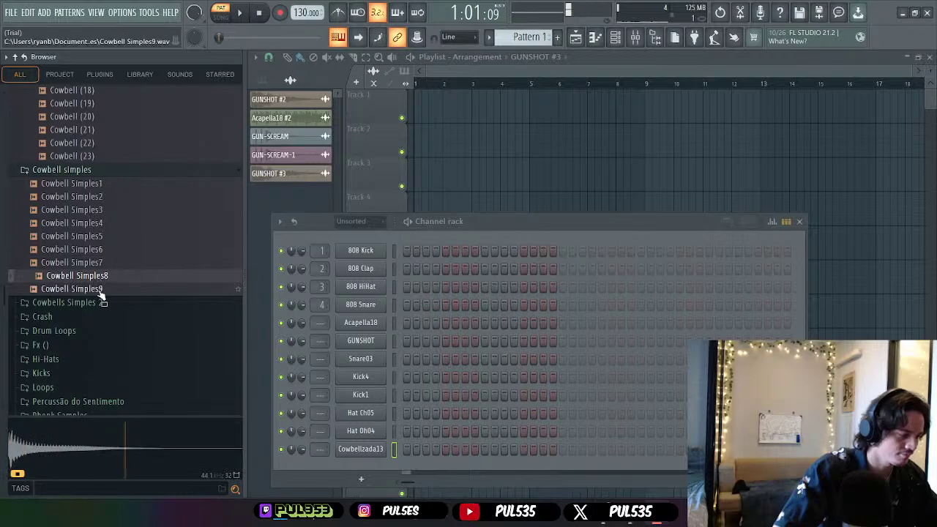
click(101, 289)
- View the sampler settings of the Cowbellzada13 channel and close them
click(362, 454)
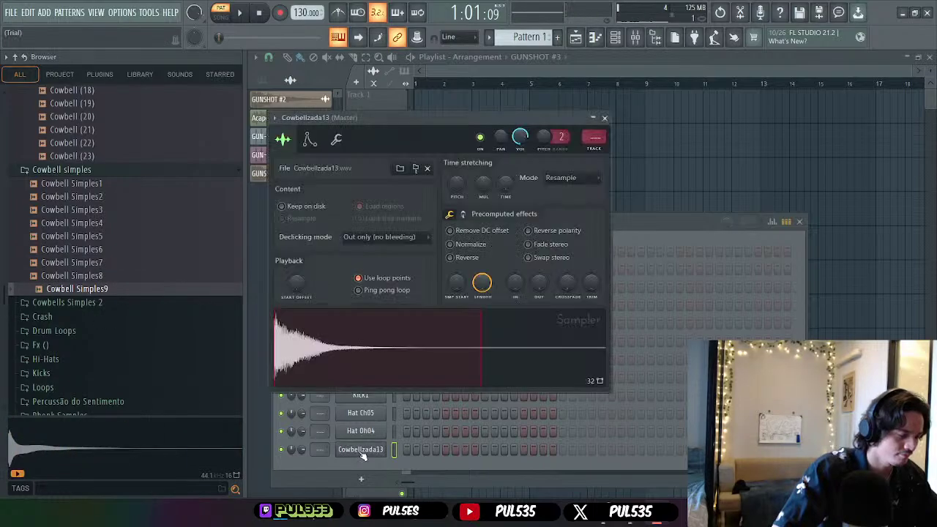
click(605, 119)
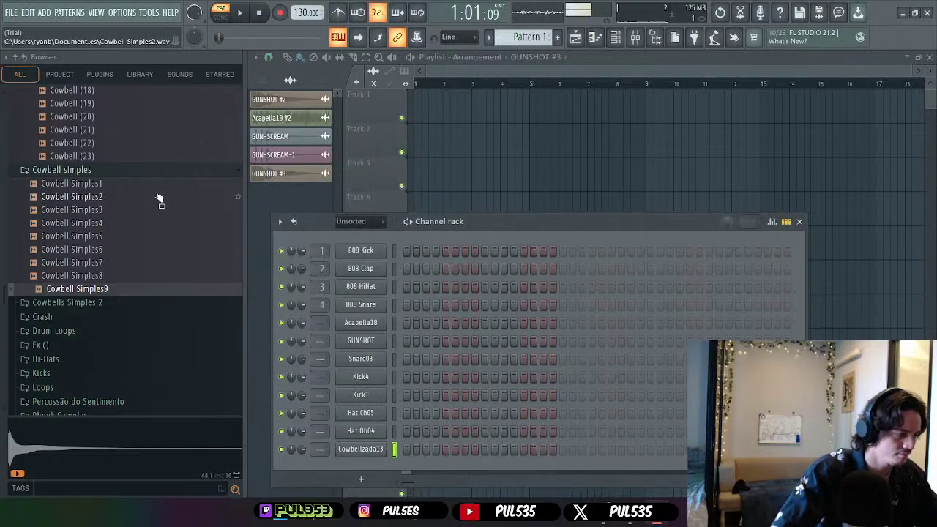
- Collapse the Cowbell simples folder and preview the Cowbell (1) to Cowbell (23) samples in the Simple Cowbell folder
scroll(160, 205, up, 2)
click(103, 249)
scroll(120, 251, up, 6)
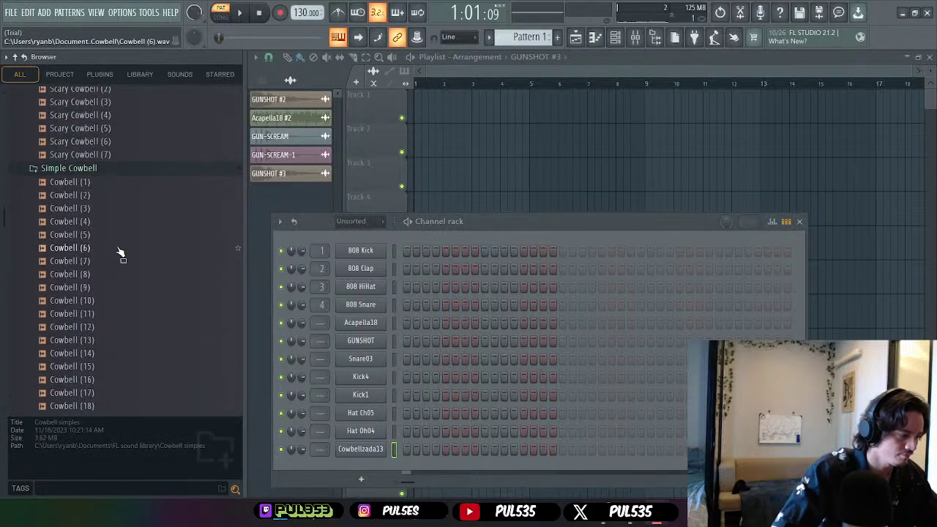
key(Up)
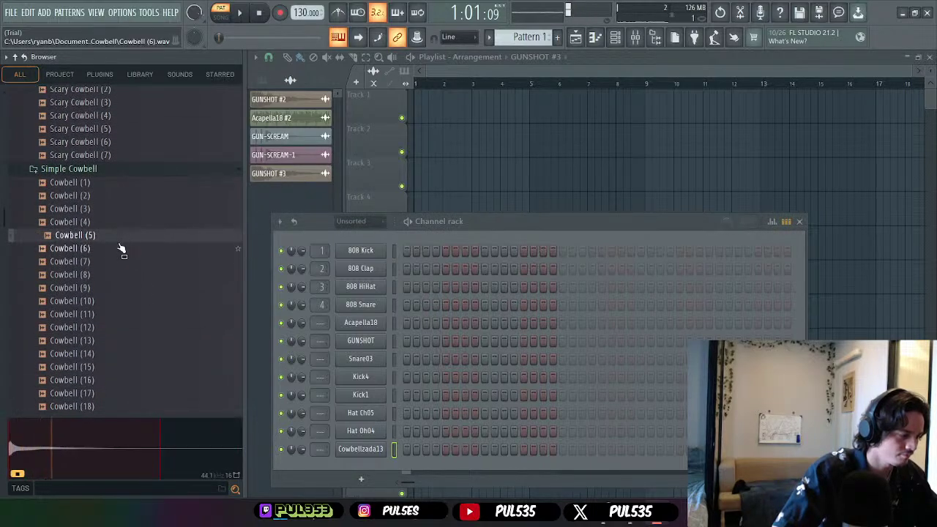
click(121, 250)
click(113, 264)
click(121, 185)
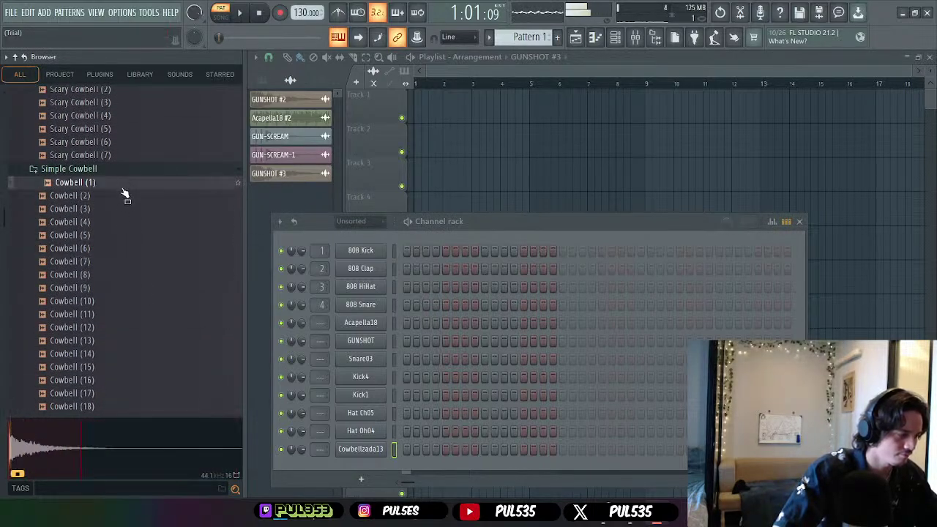
click(120, 197)
click(119, 210)
click(118, 224)
click(120, 236)
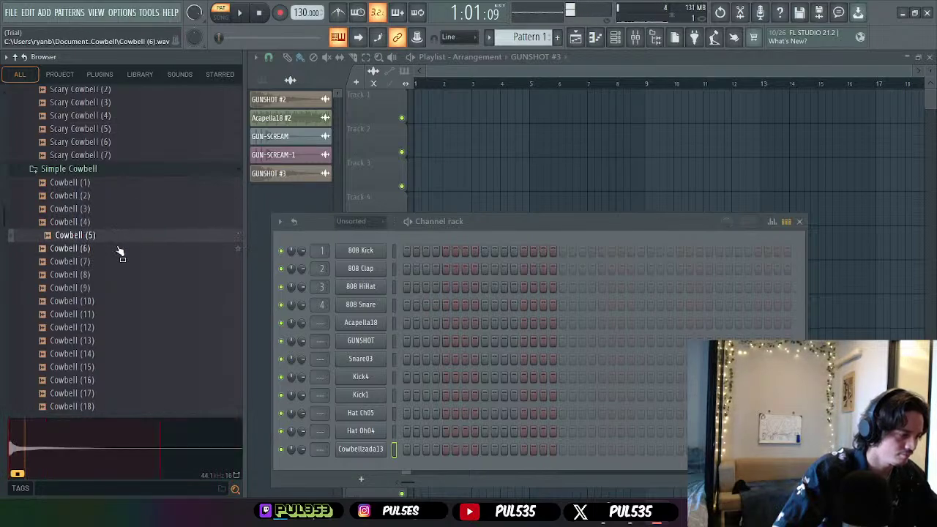
click(120, 249)
click(120, 262)
click(123, 275)
click(123, 288)
click(124, 302)
click(124, 314)
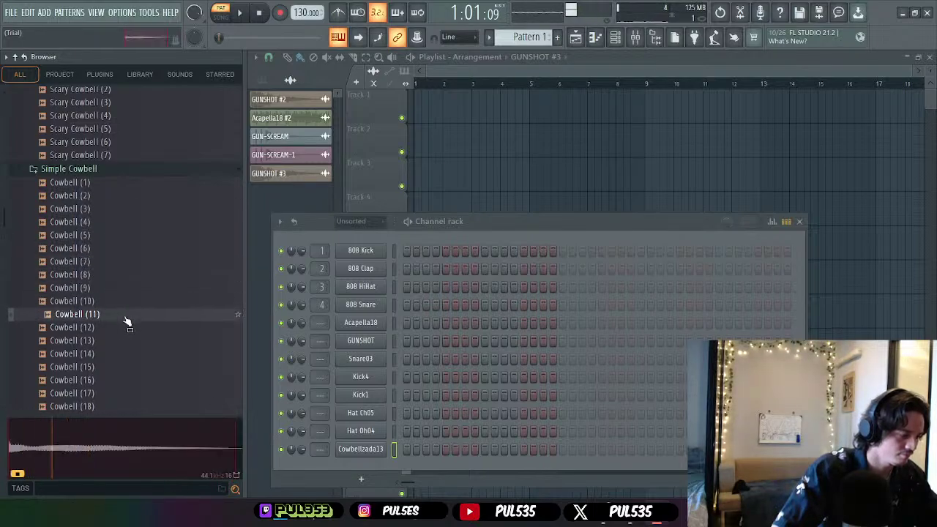
click(126, 327)
click(129, 340)
click(133, 354)
click(134, 368)
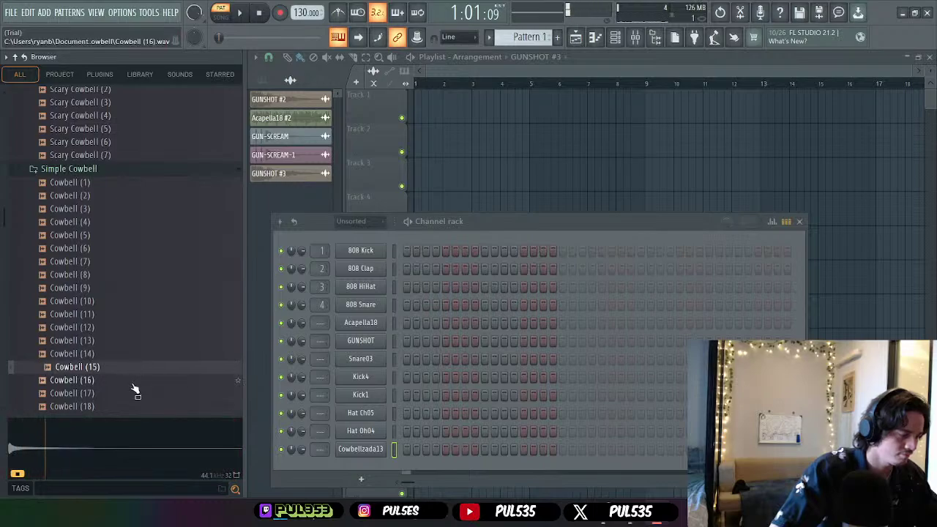
click(132, 381)
click(131, 393)
scroll(132, 352, down, 2)
click(114, 328)
click(112, 341)
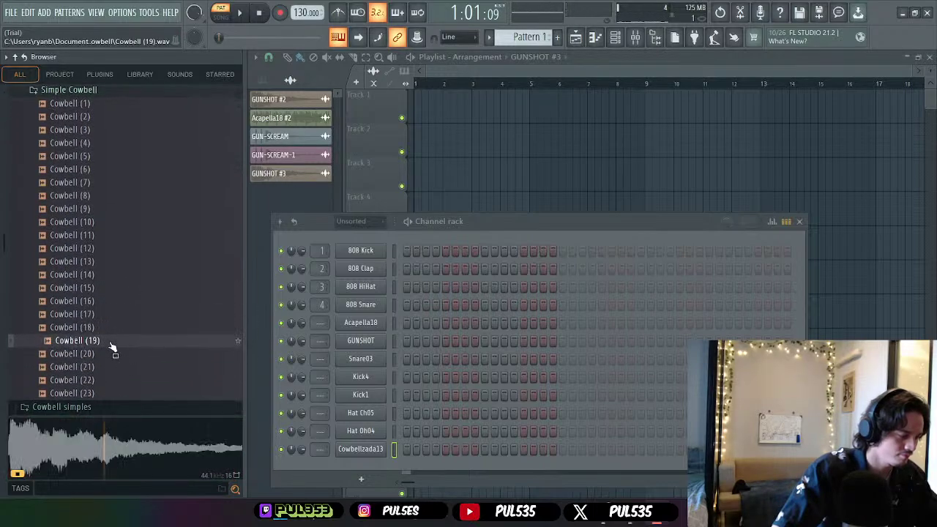
click(111, 354)
click(112, 381)
click(111, 368)
scroll(111, 375, down, 2)
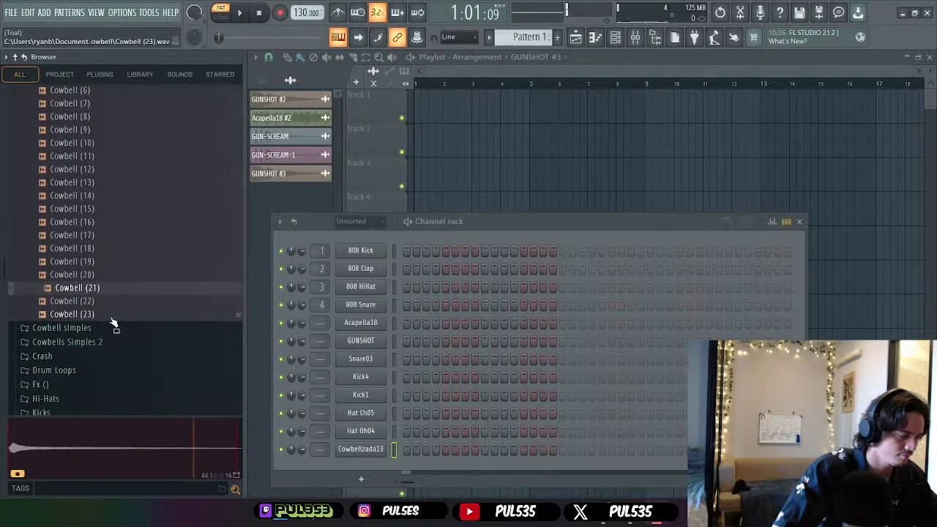
click(112, 303)
click(108, 315)
- Audition the Scary Cowbell samples and add Scary Cowbell (7) to the channel rack as a new channel
scroll(110, 318, up, 6)
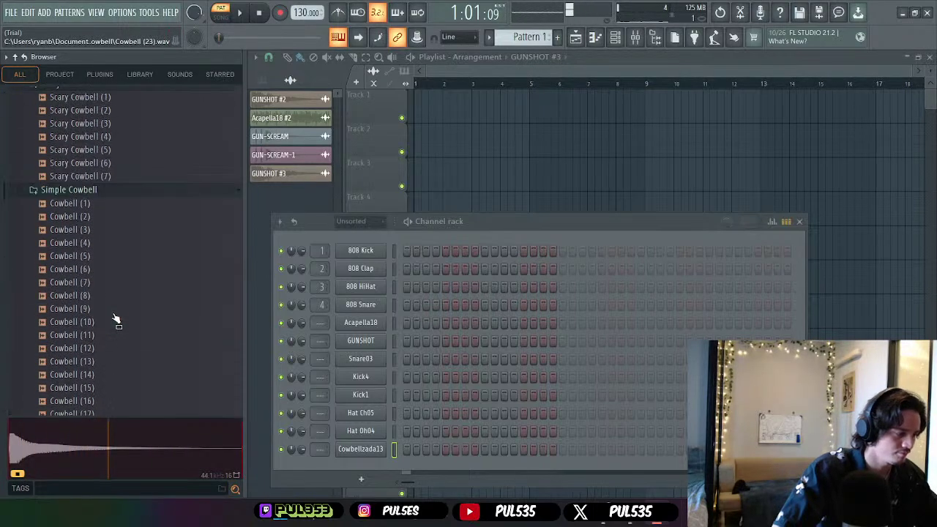
click(109, 246)
click(113, 234)
click(102, 221)
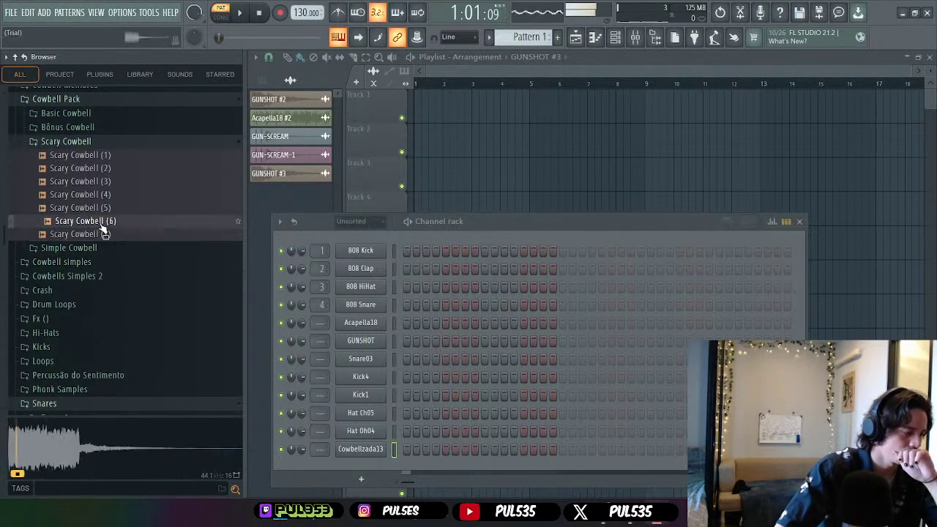
click(108, 207)
click(107, 191)
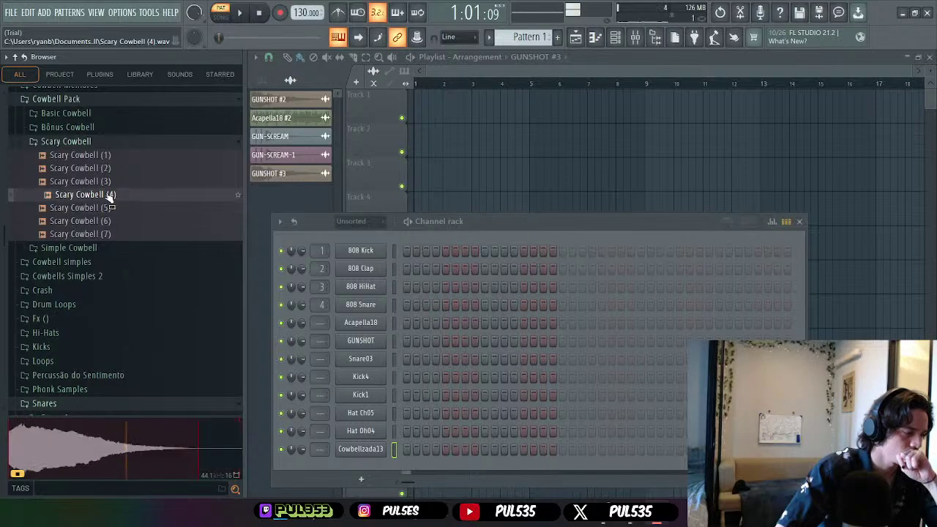
click(108, 185)
click(108, 169)
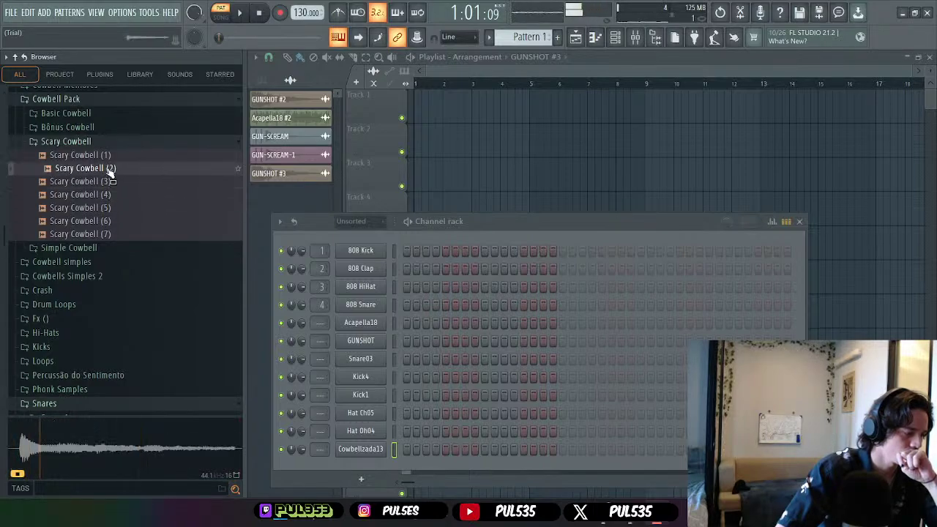
click(107, 155)
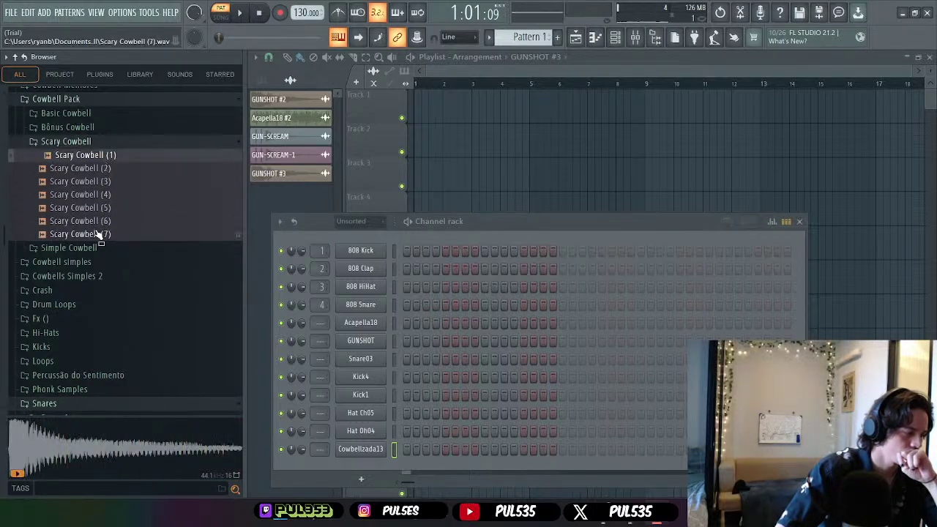
click(109, 234)
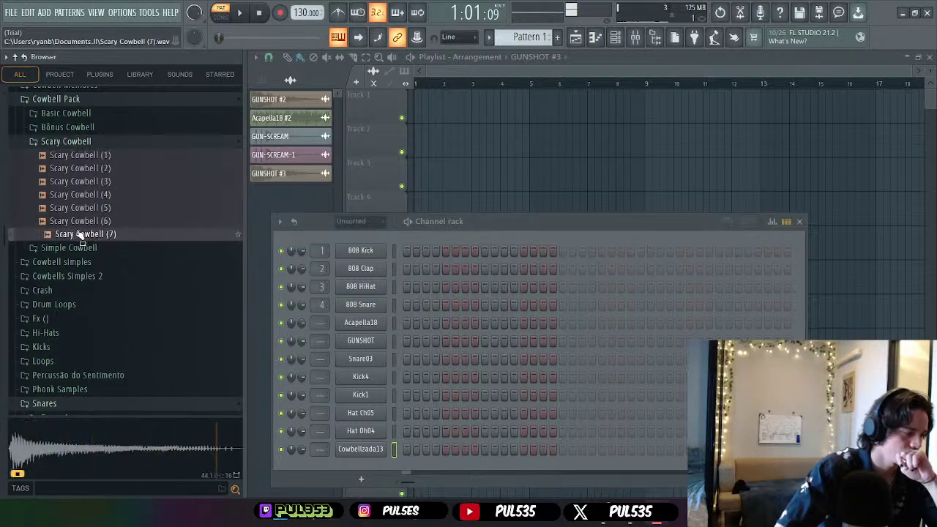
drag(81, 233, 361, 470)
- Expand the Bônus Cowbell folder, preview Bonus Cowbell (1) through (5), and collapse the folder
scroll(159, 227, up, 4)
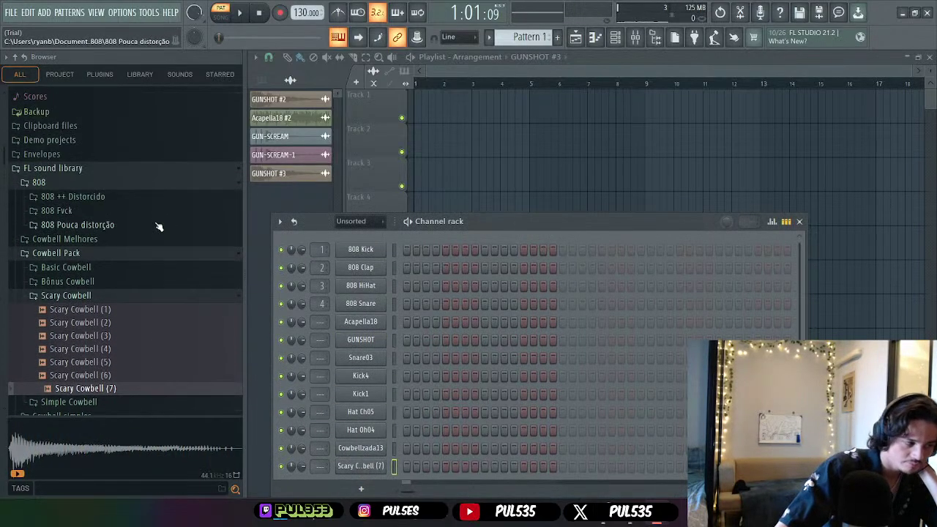
click(70, 282)
click(106, 300)
click(110, 312)
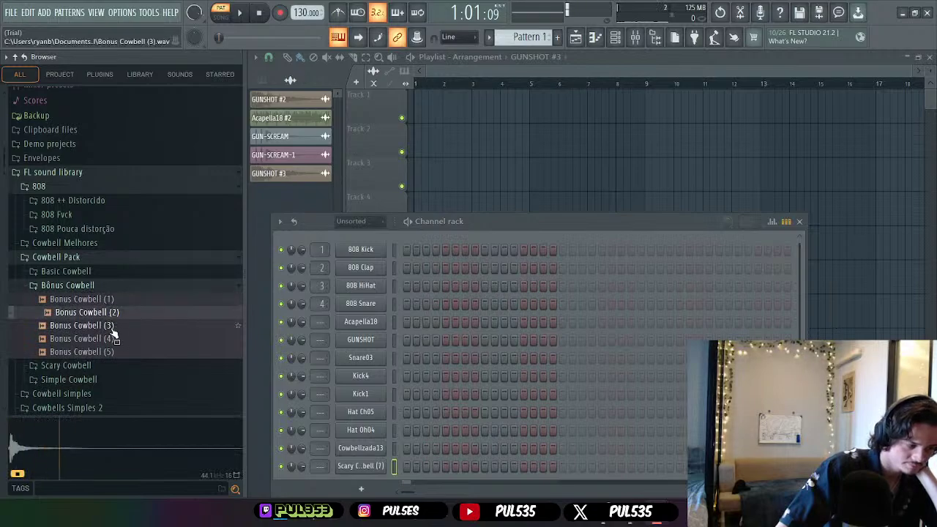
click(111, 327)
click(117, 351)
click(113, 339)
click(94, 287)
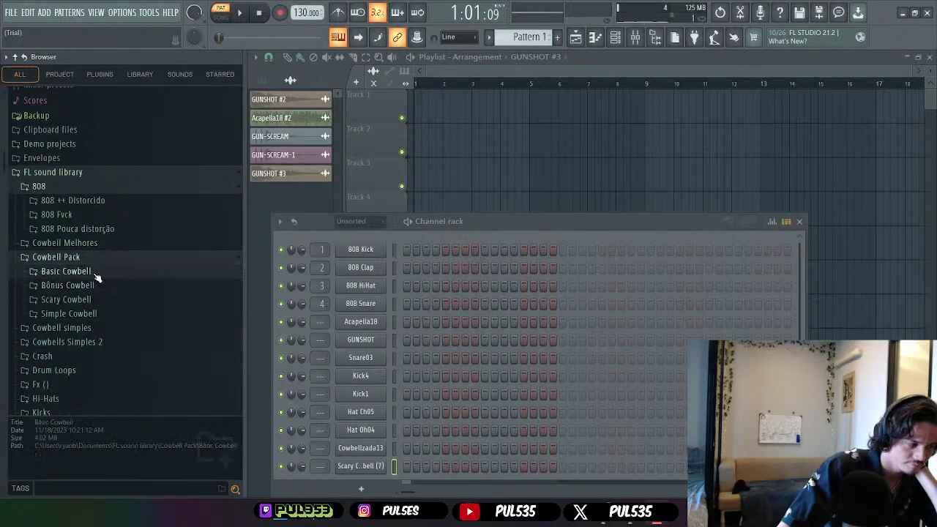
- Expand the Basic Cowbell folder and preview several of its samples, up to Basic Cowbell (9)
click(95, 272)
click(100, 299)
click(117, 326)
scroll(128, 333, down, 4)
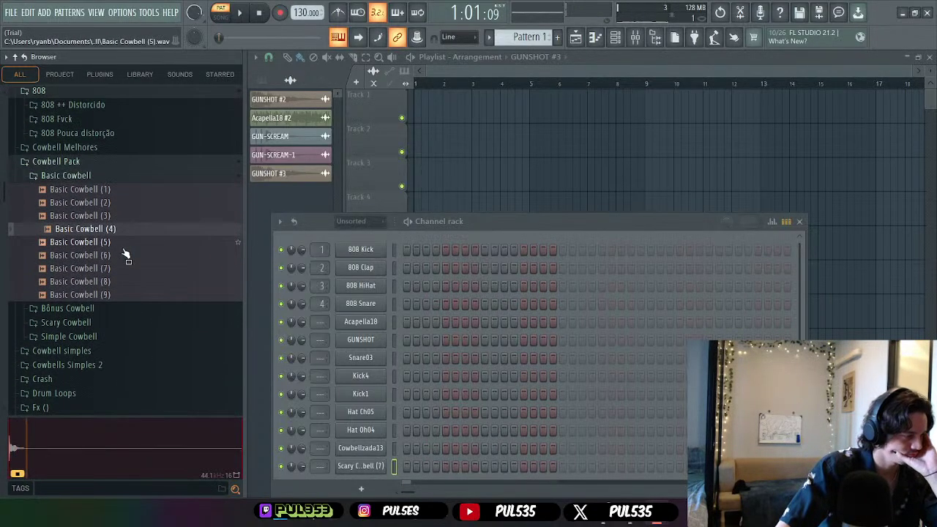
scroll(124, 253, up, 1)
click(117, 298)
click(117, 311)
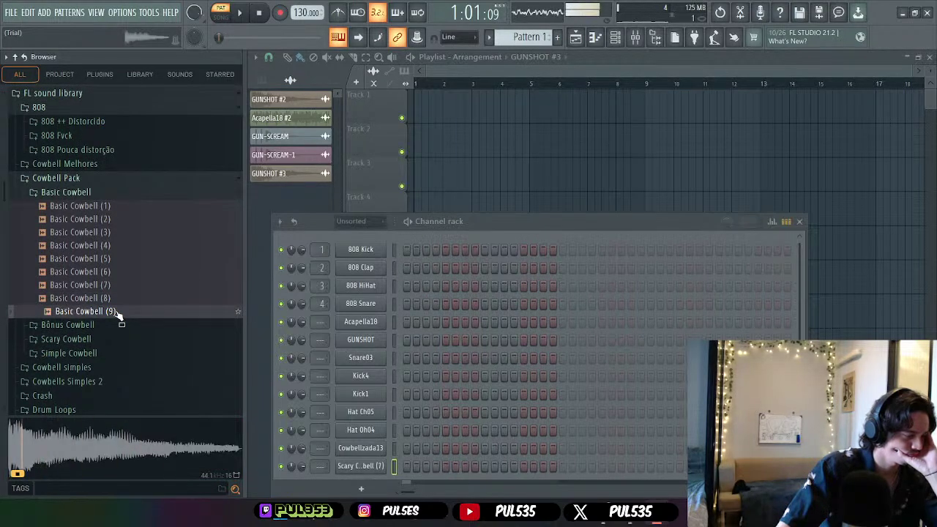
- Collapse the Cowbell Pack folder and expand the Cowbell Melhores folder
scroll(120, 314, up, 3)
click(98, 258)
click(93, 242)
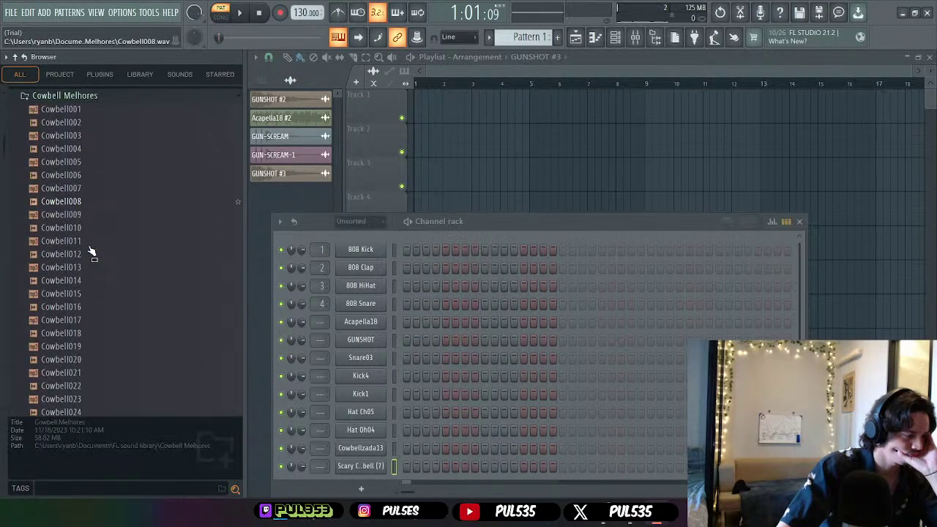
- Switch from the Cowbell Melhores folder to 808 Pouca distorção and preview samples between 808 12 and 808 16
drag(91, 253, 130, 271)
click(87, 331)
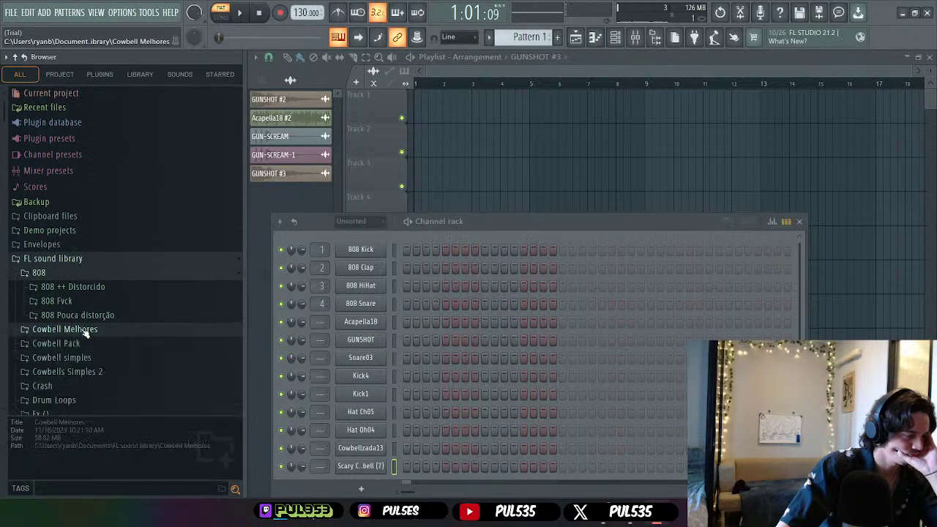
click(93, 315)
click(103, 296)
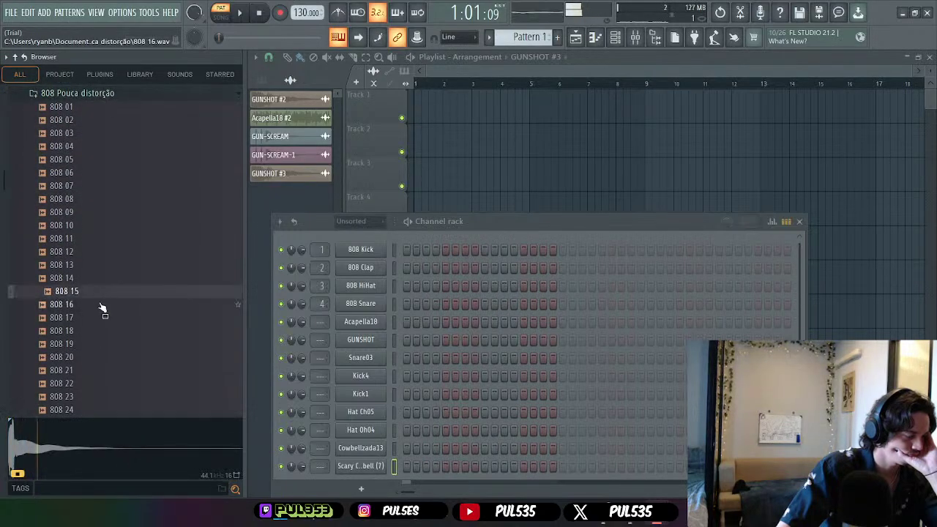
click(103, 307)
click(97, 279)
click(98, 293)
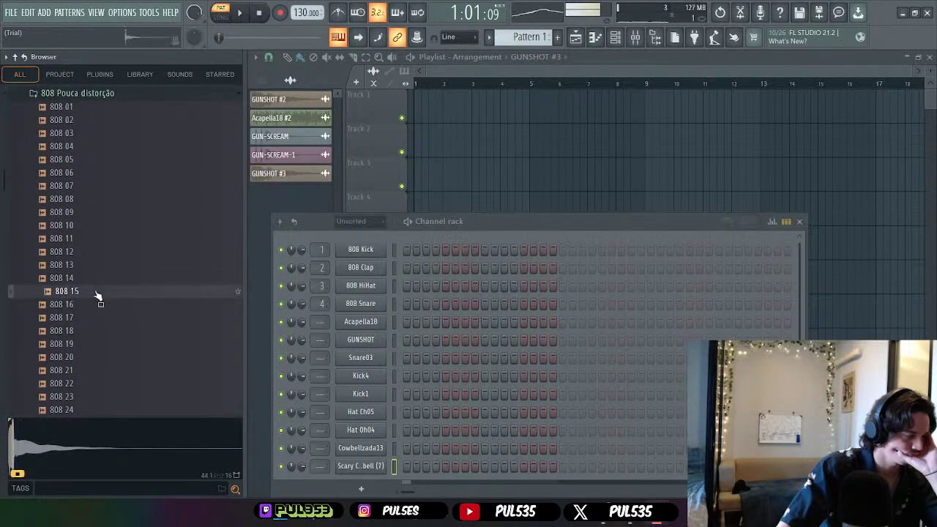
click(92, 254)
click(89, 267)
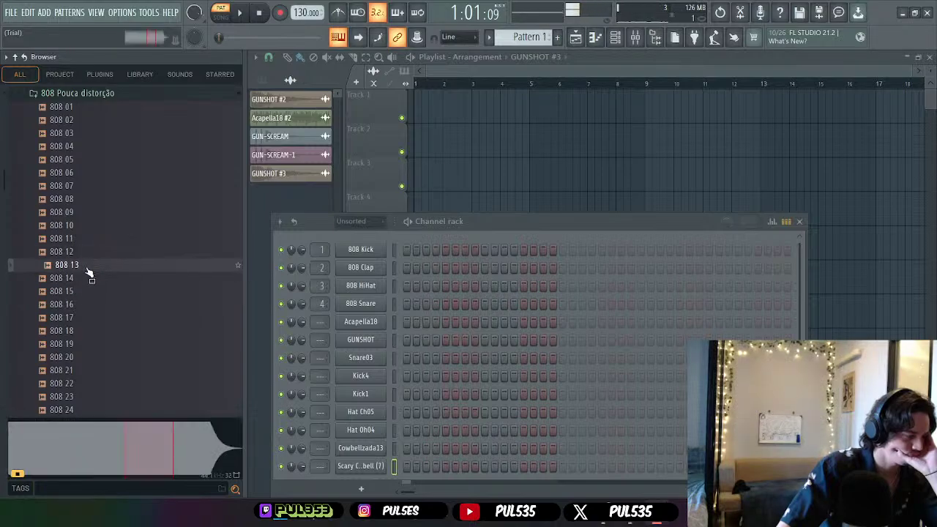
- Preview more 808 Pouca distorção samples, from 808 15 to 808 17 and from 808 24 to 808 27
click(88, 291)
click(89, 304)
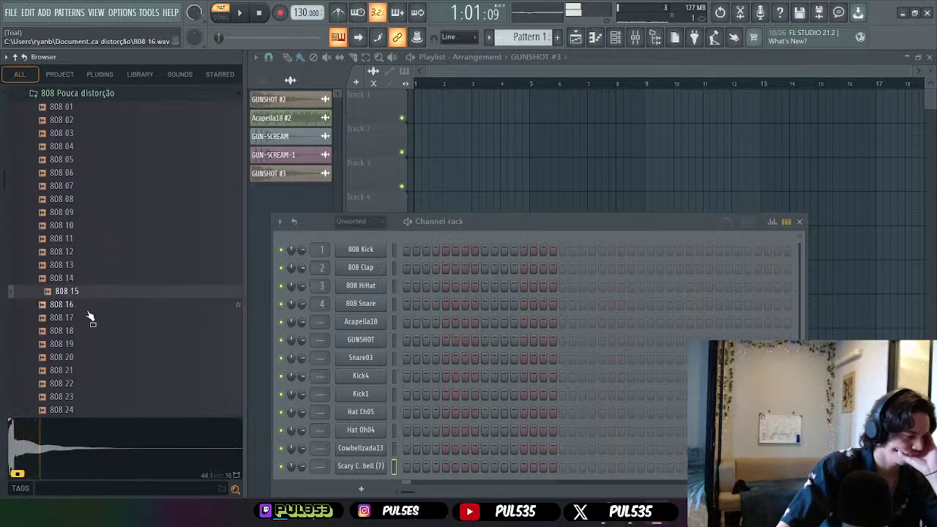
click(91, 317)
scroll(92, 333, down, 2)
click(92, 331)
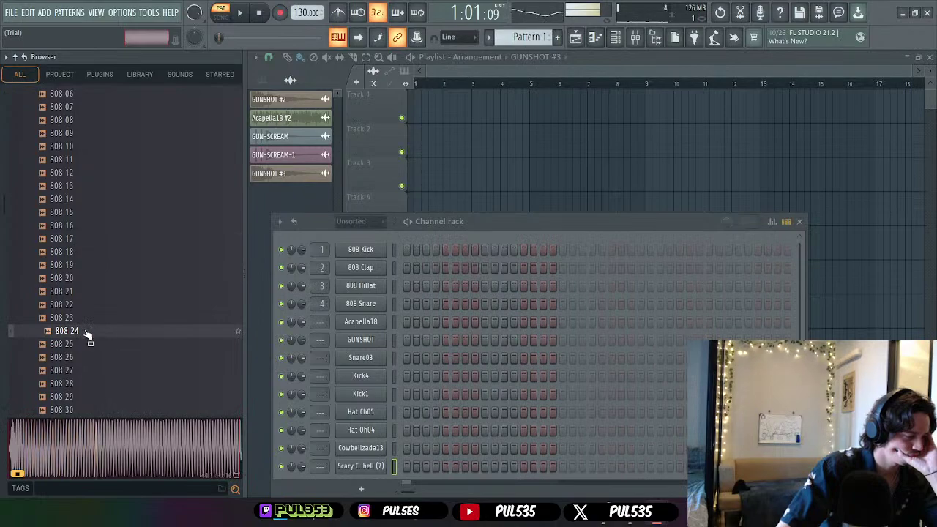
click(89, 344)
scroll(90, 349, down, 2)
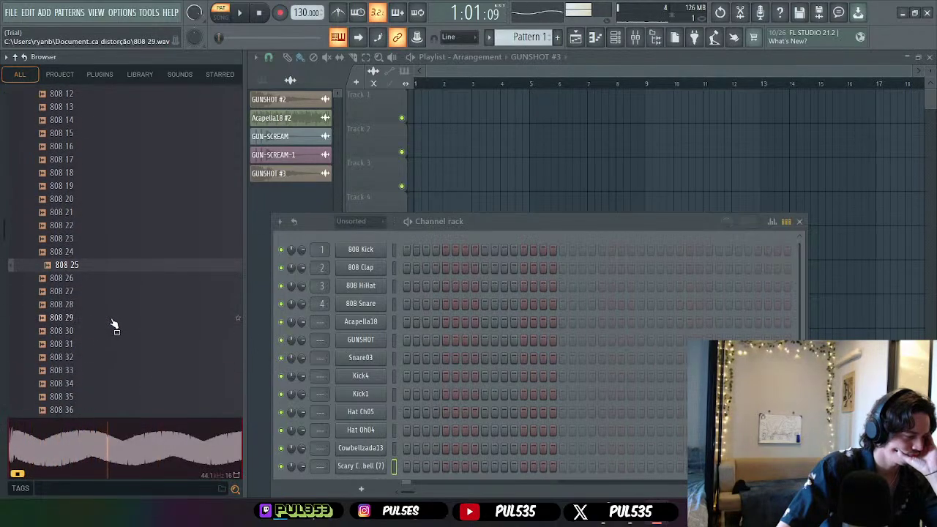
click(87, 279)
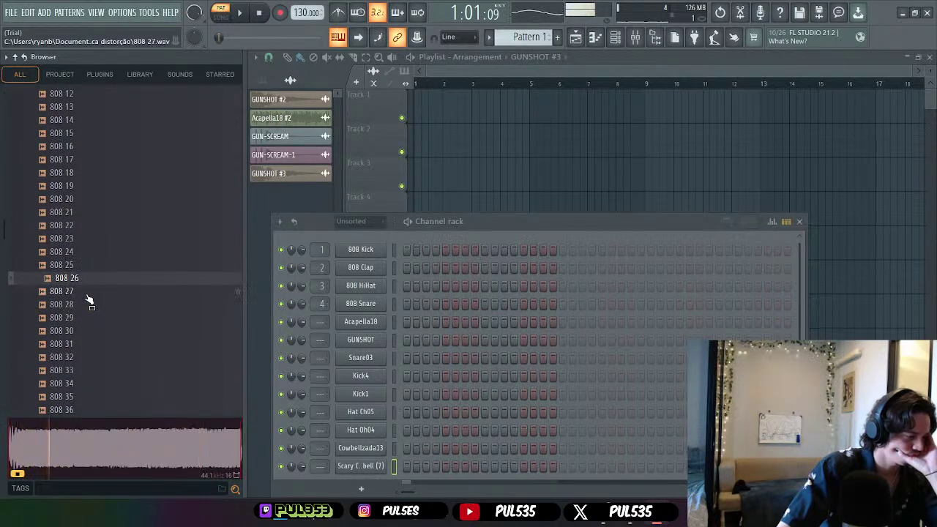
click(90, 293)
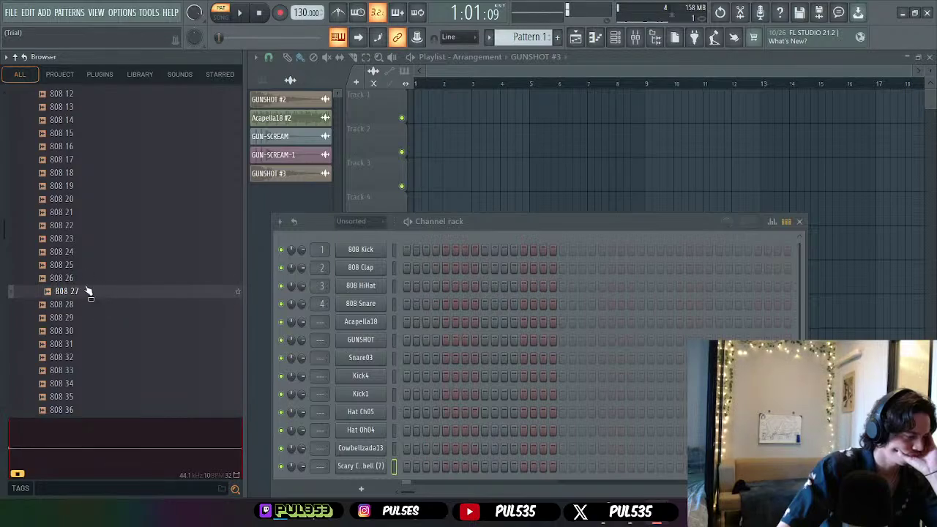
click(86, 281)
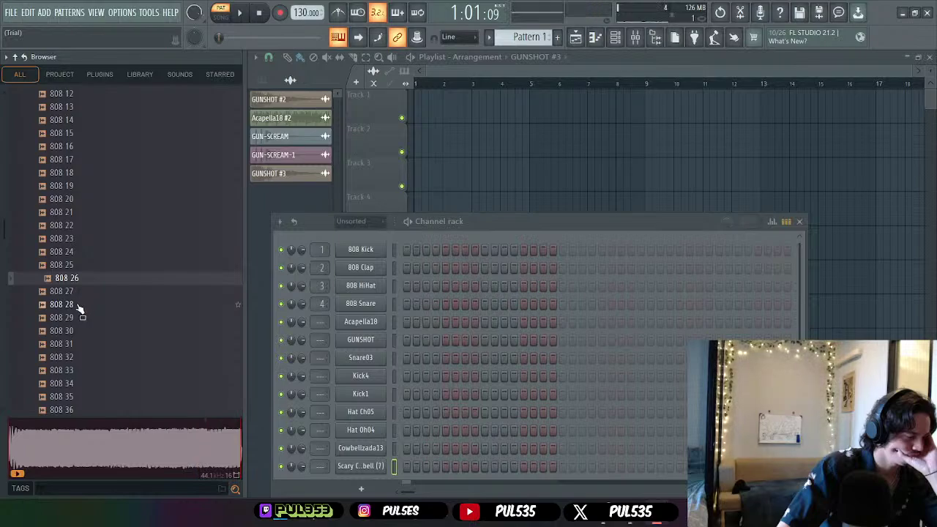
- Preview the remaining 808 Pouca distorção samples from 808 28 through 808 38
click(80, 307)
click(79, 319)
click(82, 331)
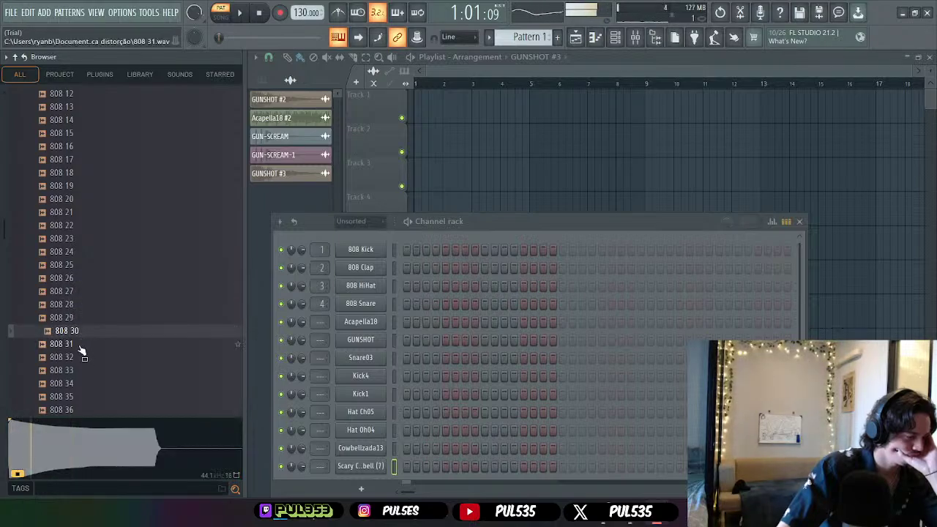
click(83, 345)
key(Down)
key(Down)
key(Down)
key(Down)
key(Down)
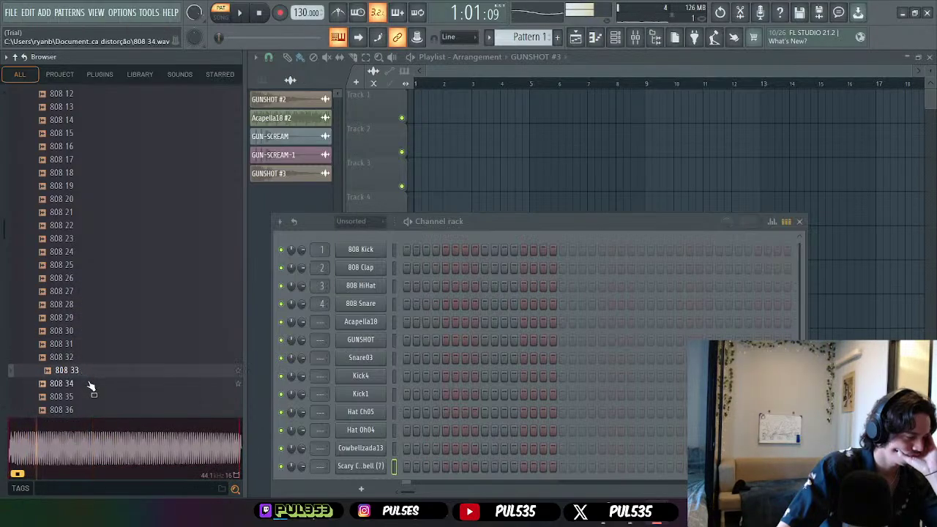
scroll(106, 338, down, 2)
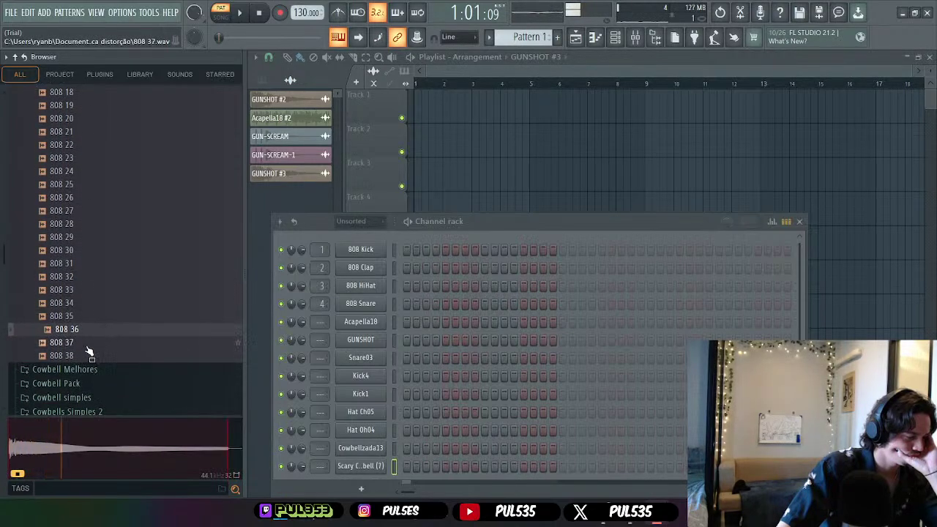
click(88, 344)
click(89, 356)
- Switch from 808 Pouca distorção to the 808 Fvck folder, preview samples including FXCK BASS (1), and collapse it
scroll(103, 355, up, 6)
click(117, 348)
scroll(102, 344, up, 5)
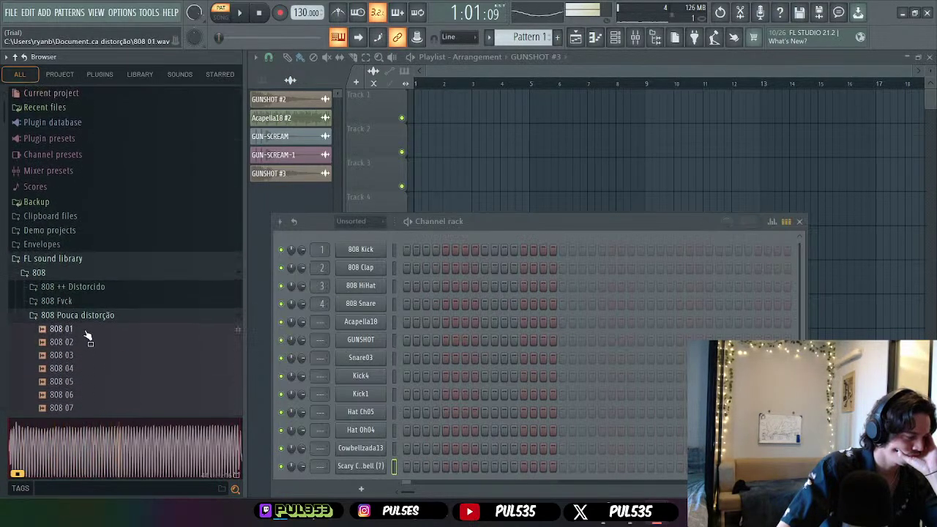
click(86, 315)
key(Up)
key(Right)
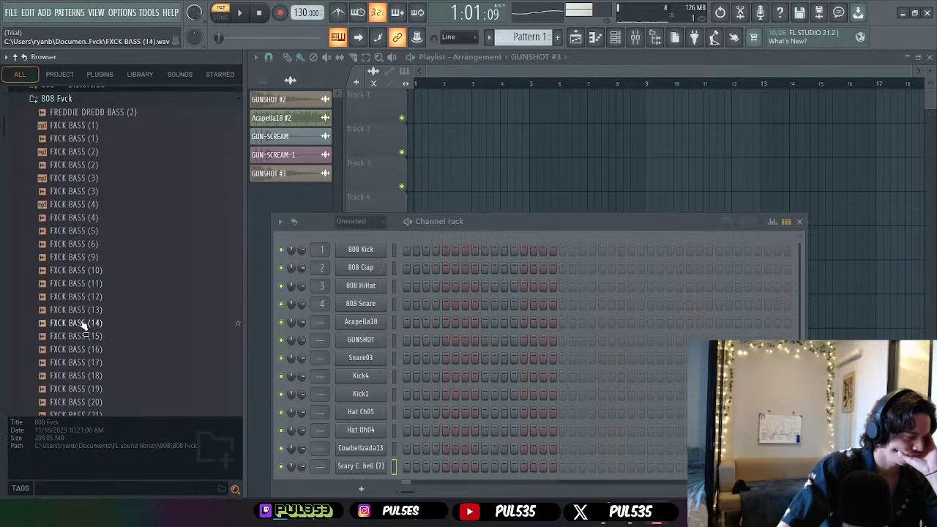
click(84, 319)
scroll(101, 314, up, 4)
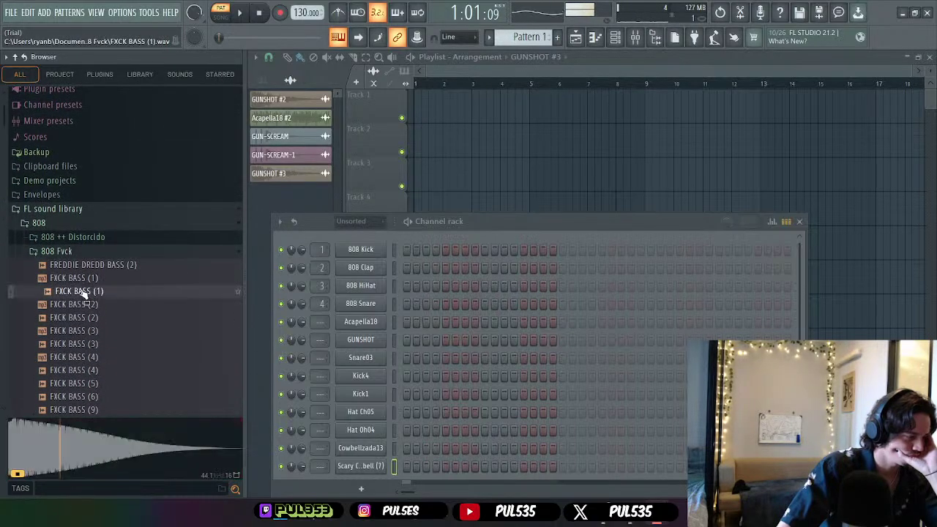
click(102, 267)
click(73, 251)
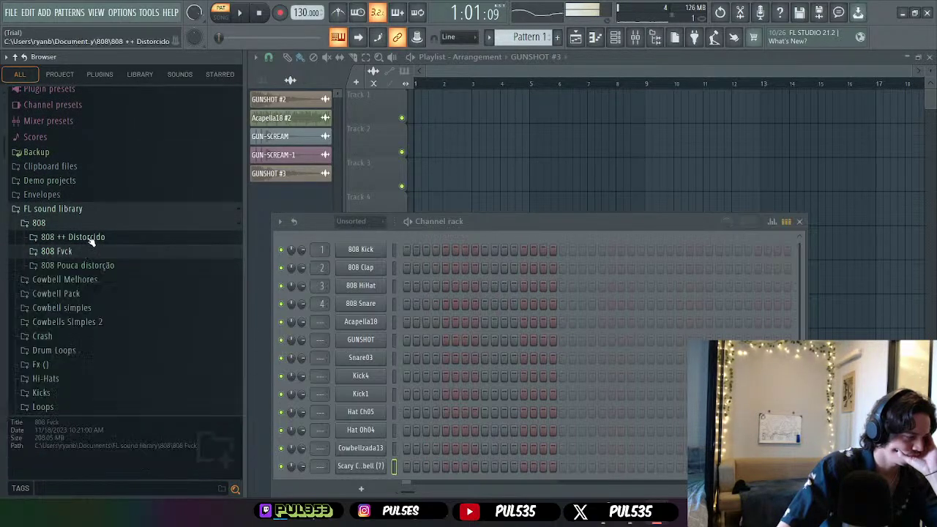
- Expand the 808 ++ Distorcido folder and preview its samples in sequence, up to 808 14
click(93, 236)
click(82, 251)
key(Down)
key(Down)
key(Down)
key(Down)
key(Down)
key(Down)
key(Down)
key(Down)
key(Down)
key(Down)
key(Down)
key(Down)
key(Down)
key(Down)
key(Down)
key(Down)
key(Down)
key(Down)
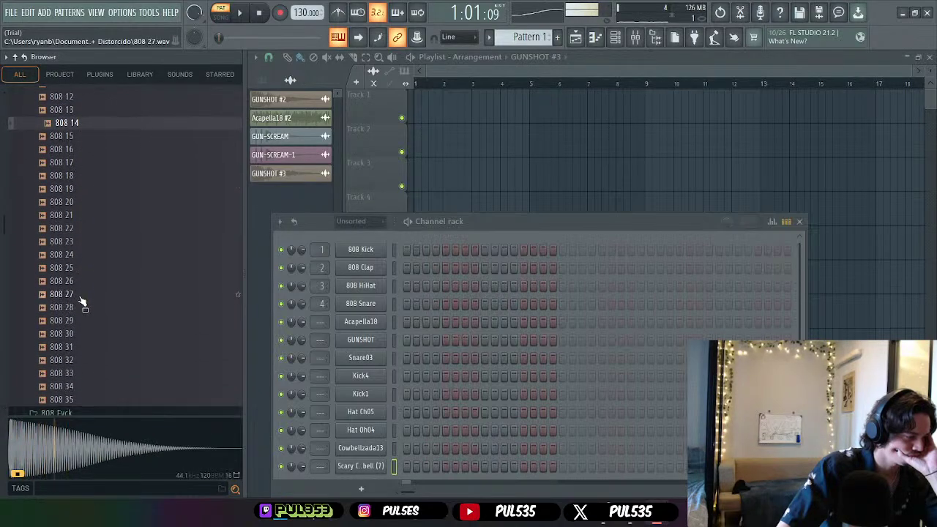
- Preview 808 29, 808 26 and 808 25 in the 808 ++ Distorcido folder, and collapse the folder
click(97, 358)
click(88, 319)
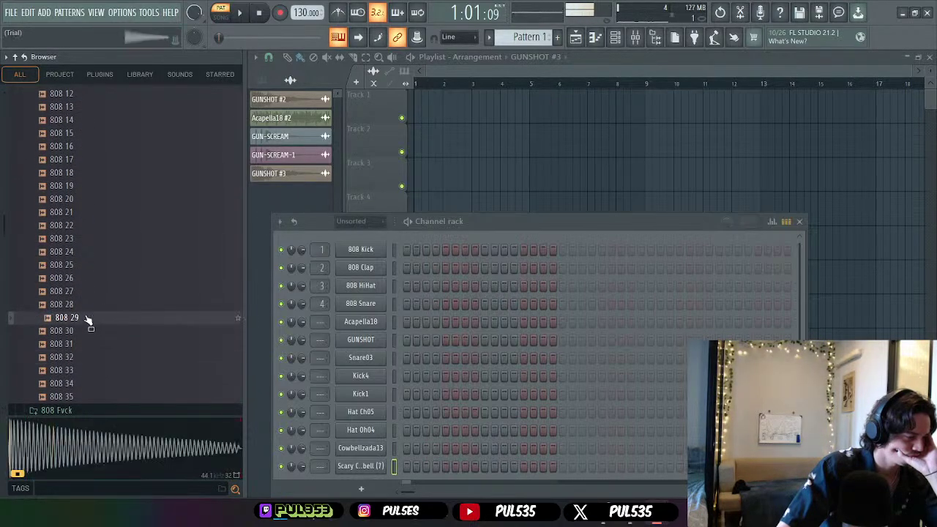
click(88, 278)
click(89, 265)
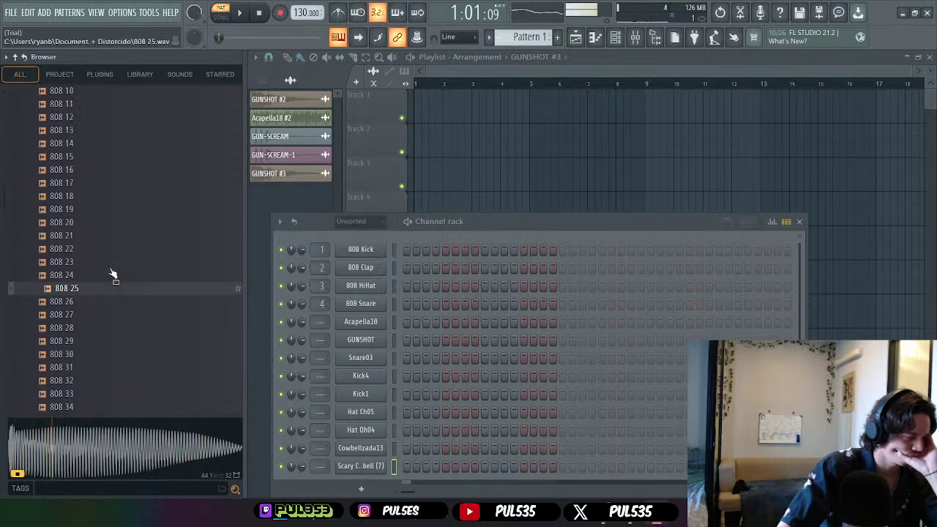
scroll(113, 274, up, 5)
click(85, 266)
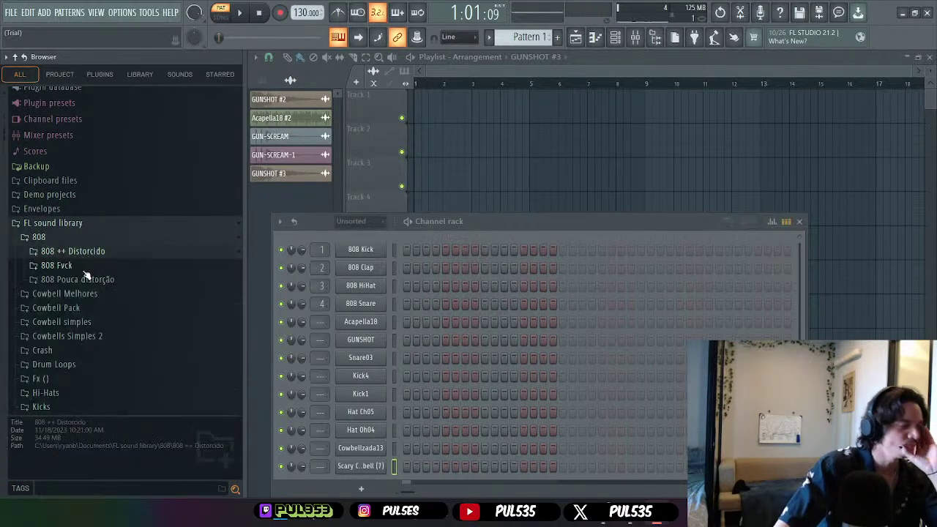
- Expand the 808 Pouca distorção folder again and preview 808 12 through 808 18
click(99, 278)
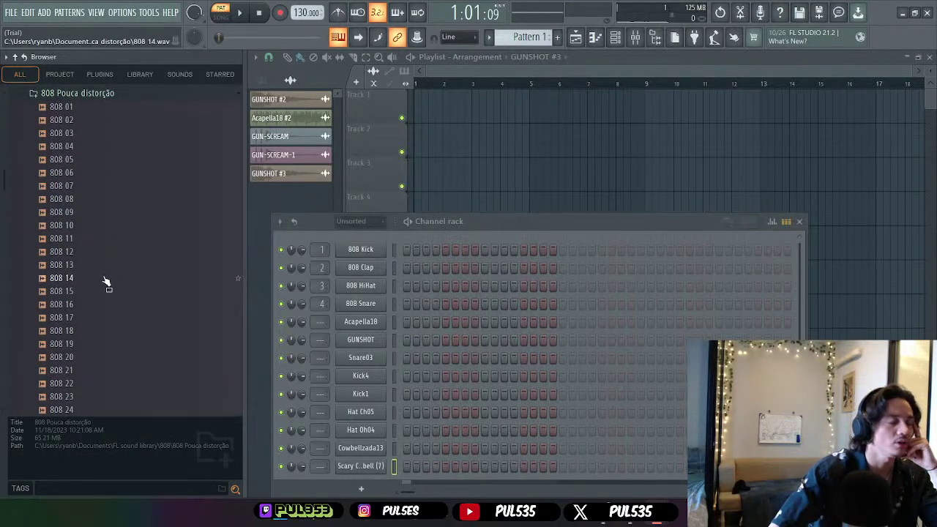
click(98, 255)
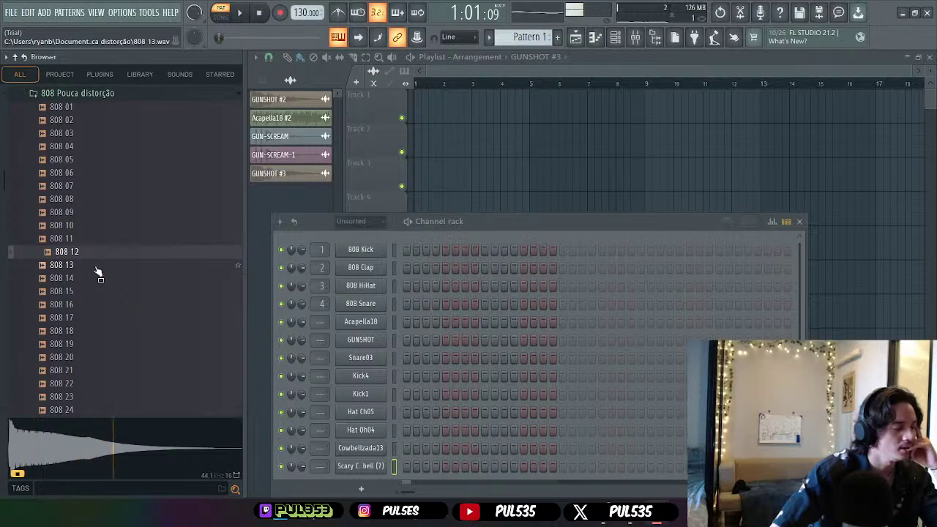
click(98, 269)
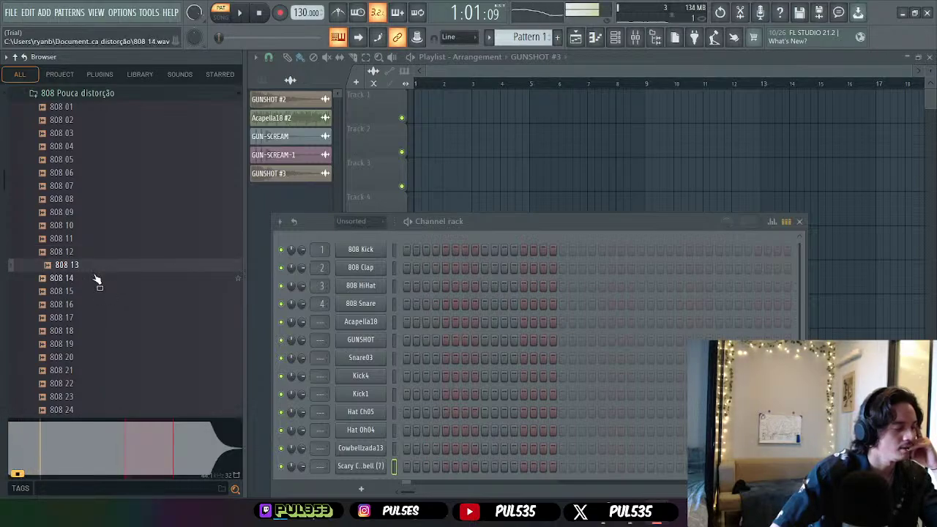
click(97, 280)
click(97, 293)
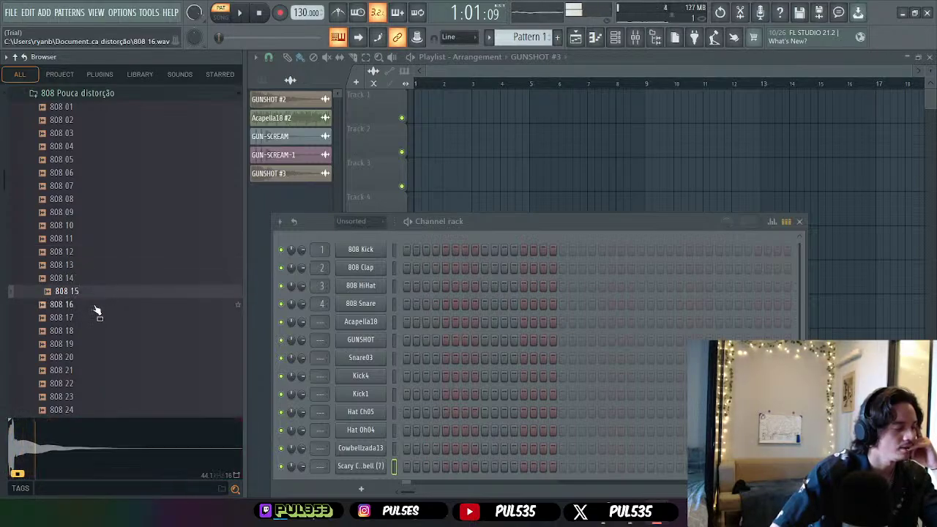
click(99, 305)
click(101, 321)
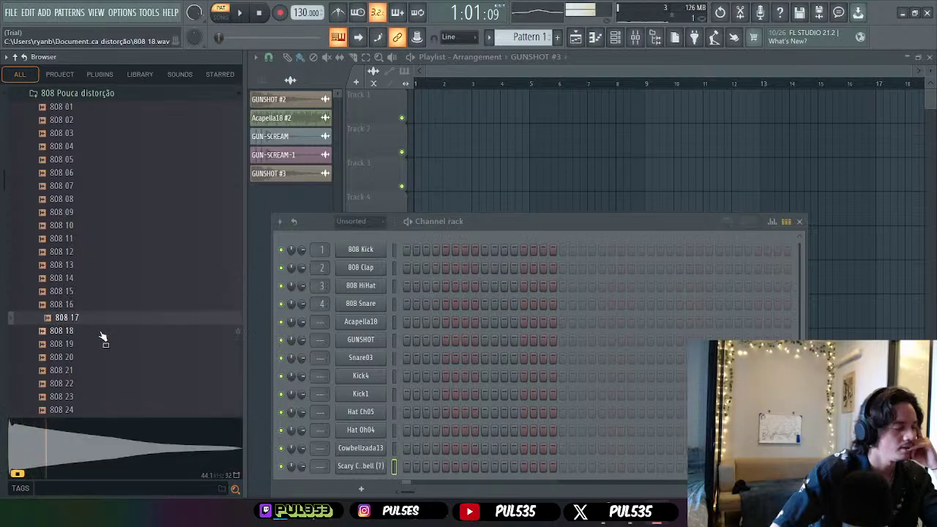
click(101, 332)
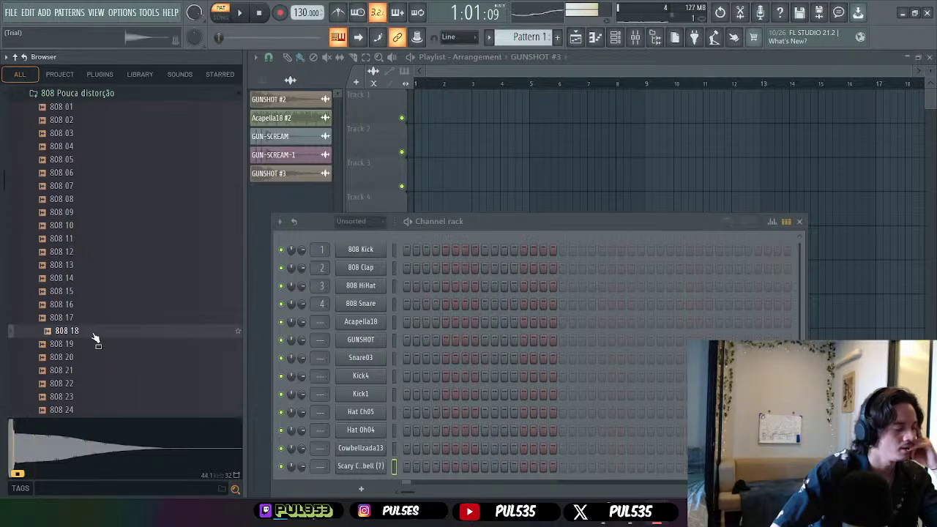
- Continue previewing 808 Pouca distorção samples from 808 19 through 808 25, plus 808 38 and 808 37
click(96, 346)
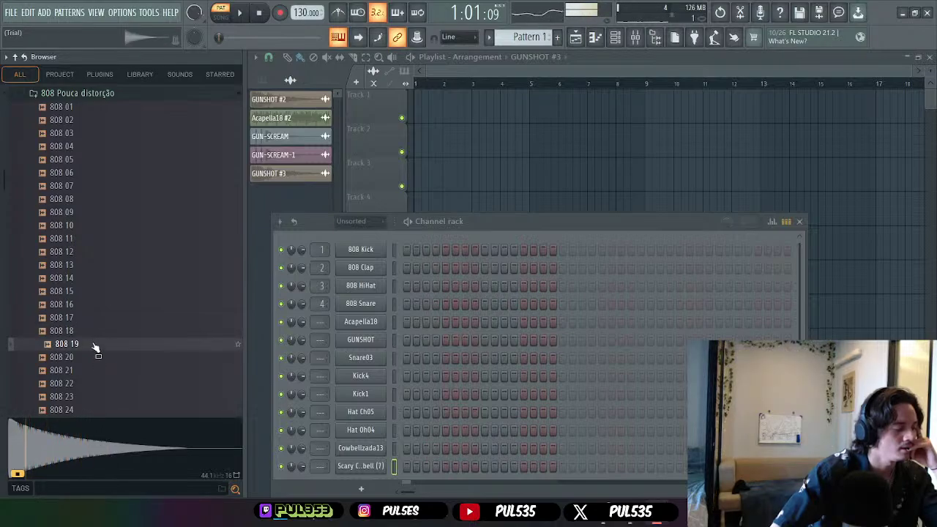
click(95, 359)
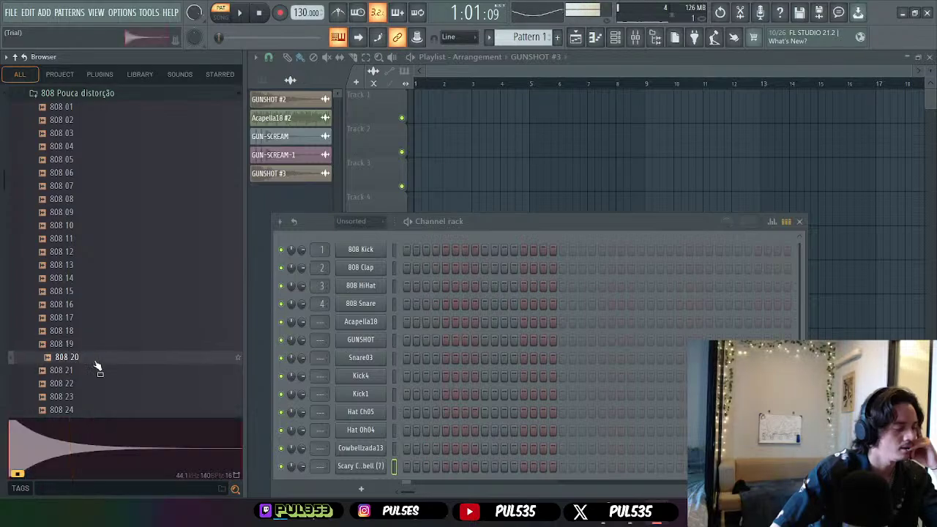
click(98, 372)
click(101, 384)
click(98, 397)
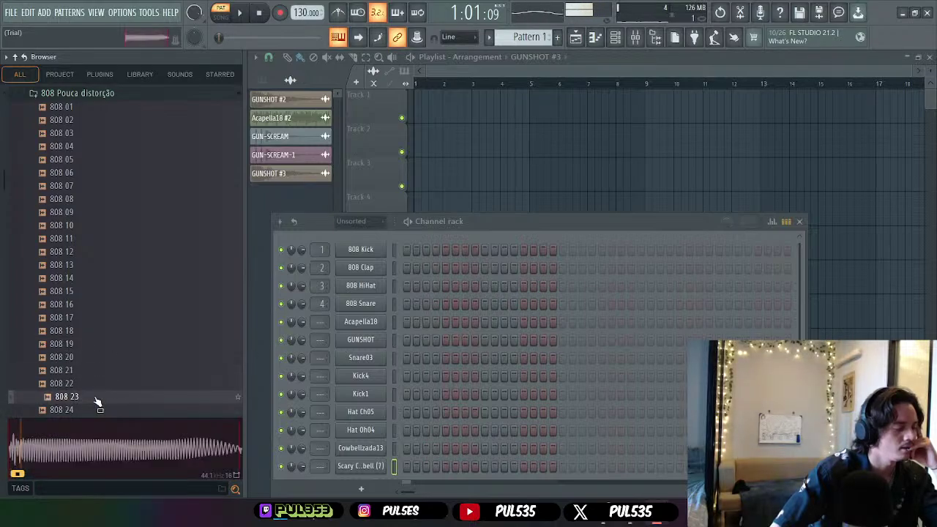
click(98, 410)
scroll(103, 381, down, 2)
click(84, 345)
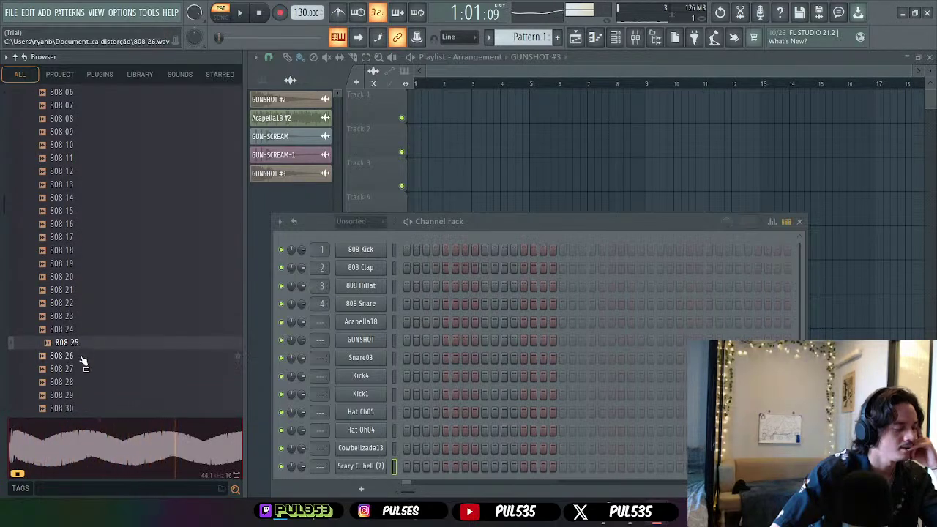
scroll(83, 357, down, 4)
click(83, 356)
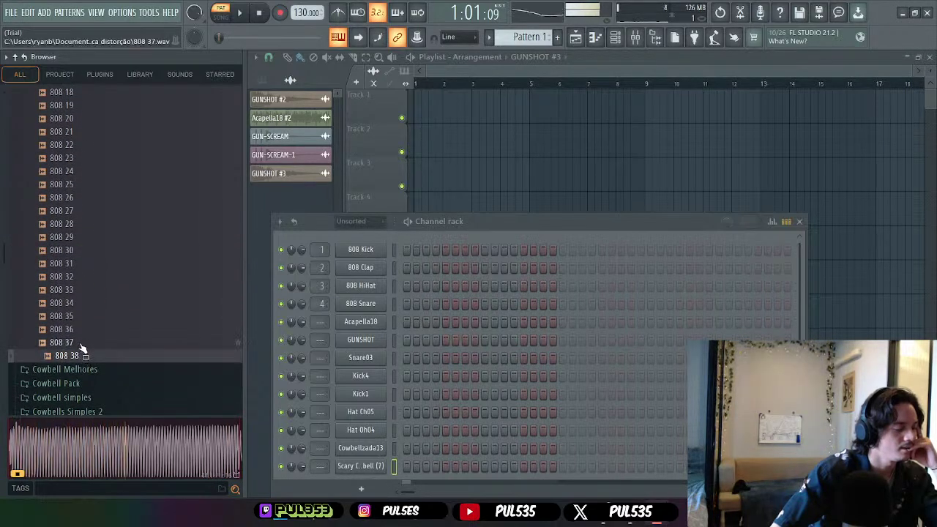
click(82, 344)
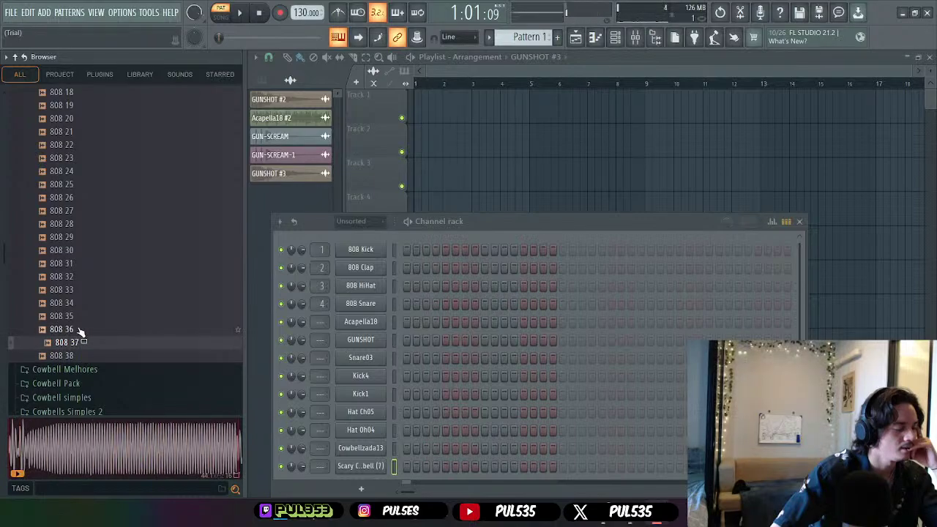
- Rename Pattern 1 as 808 bass with a purple colour and place it at bar 1 on the first playlist track
click(798, 221)
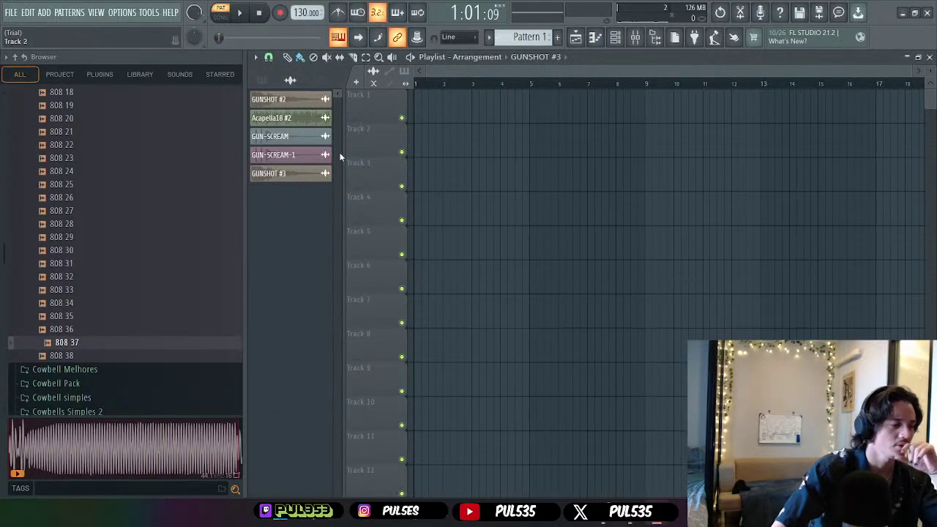
click(274, 82)
key(F2)
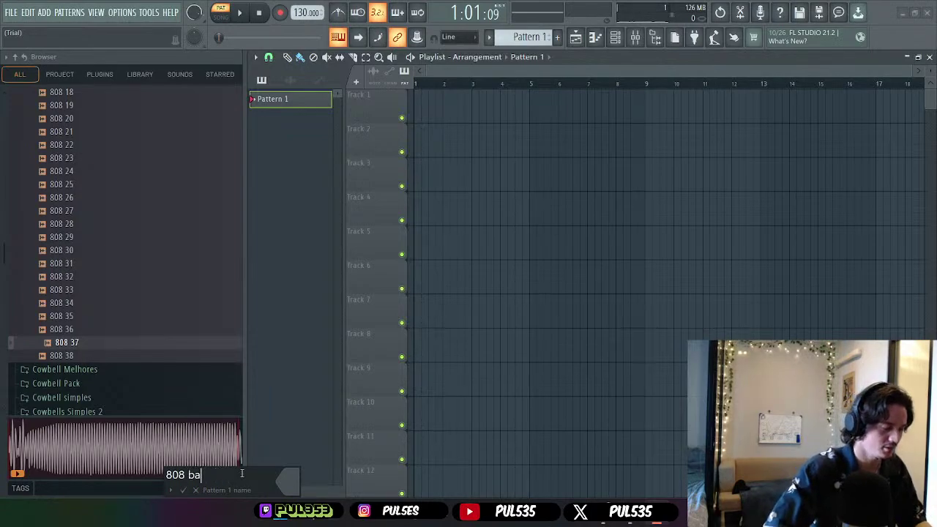
text(808 bass)
key(Return)
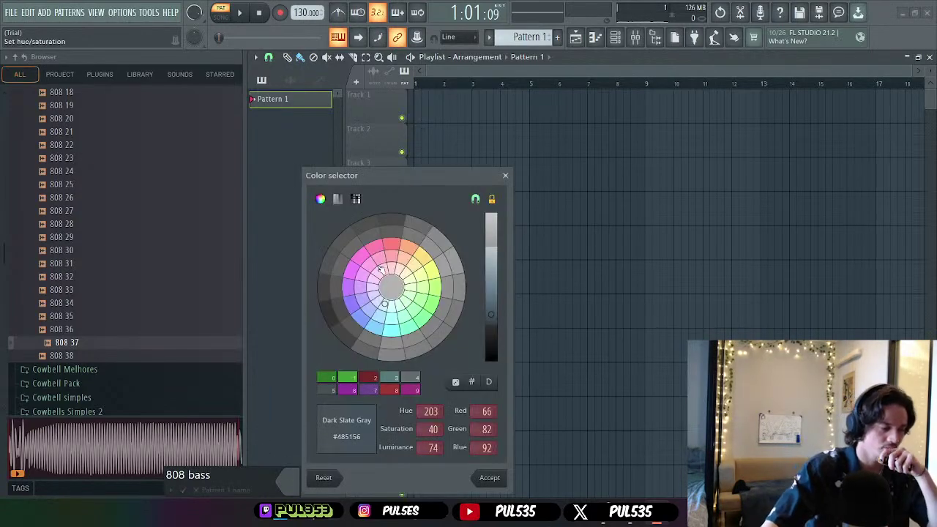
click(353, 270)
click(489, 478)
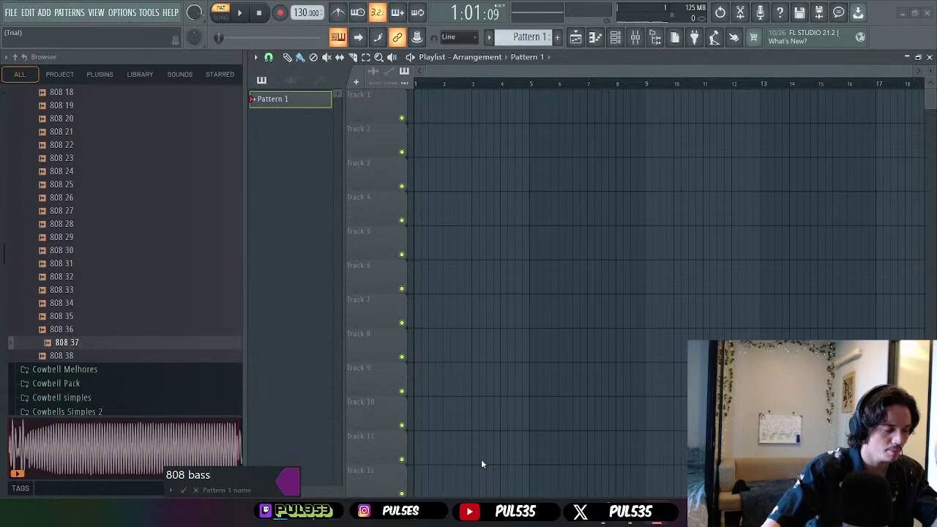
click(184, 490)
drag(291, 102, 526, 101)
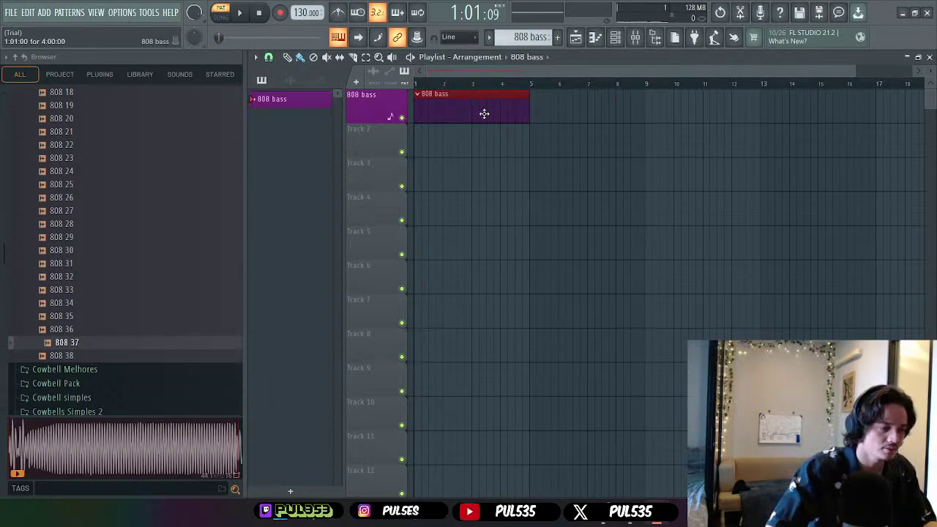
- Add a FLEX channel and audition 808 Destroyed and 808 Boosted from the Mobile Tuned 808 Bass pack
key(F6)
click(361, 489)
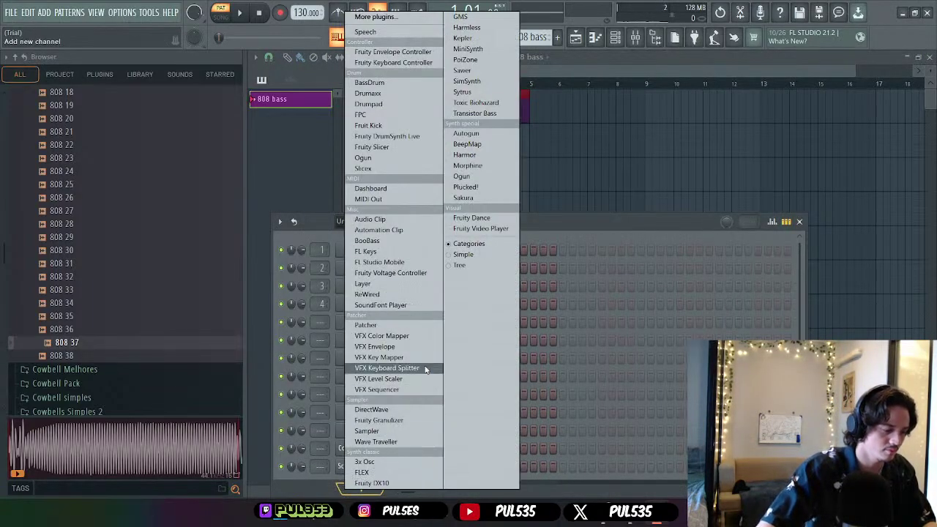
click(380, 477)
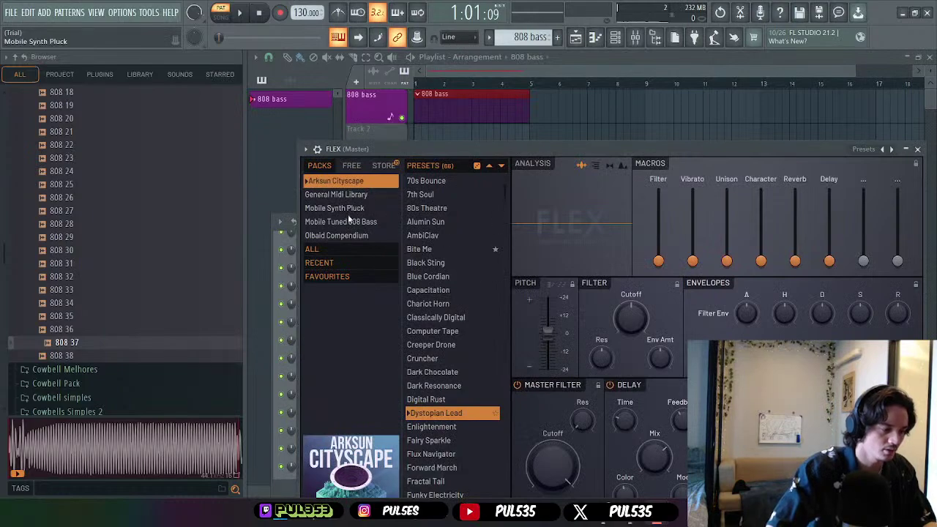
click(350, 221)
click(439, 249)
click(454, 276)
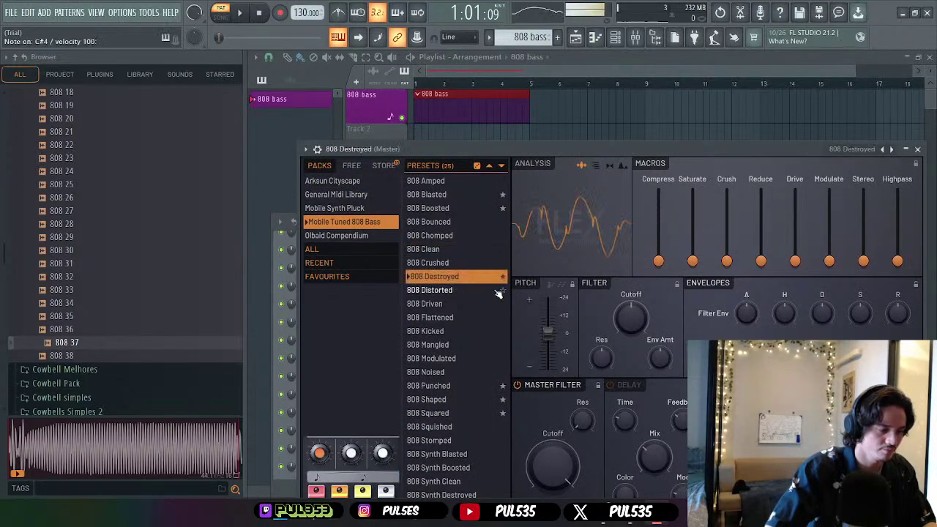
click(465, 208)
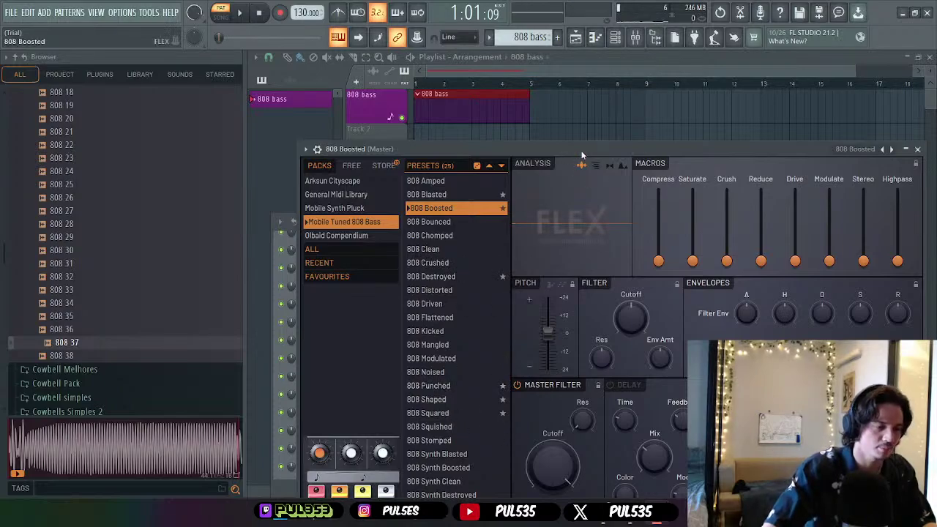
- Audition the 808 Synth Driven, 808 Squished and 808 Squared presets, and load 808 Stomped
drag(580, 150, 561, 52)
click(432, 411)
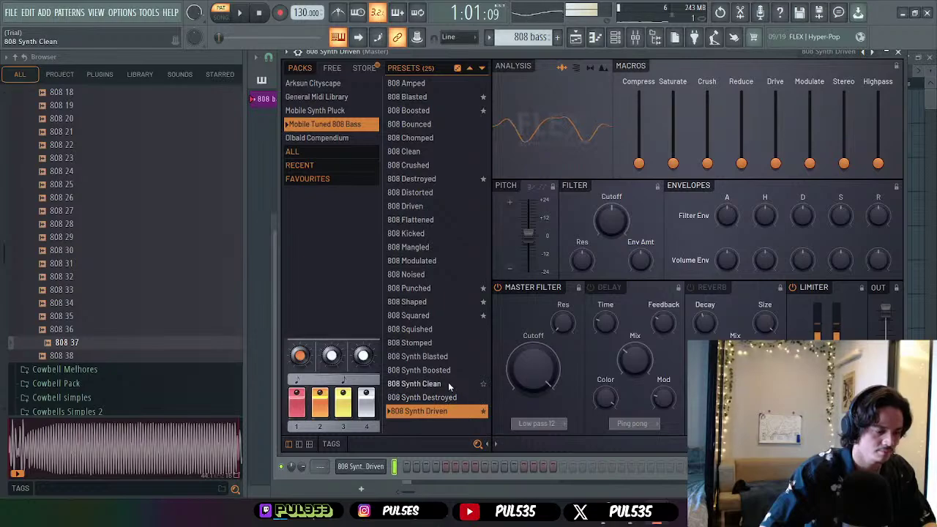
click(427, 329)
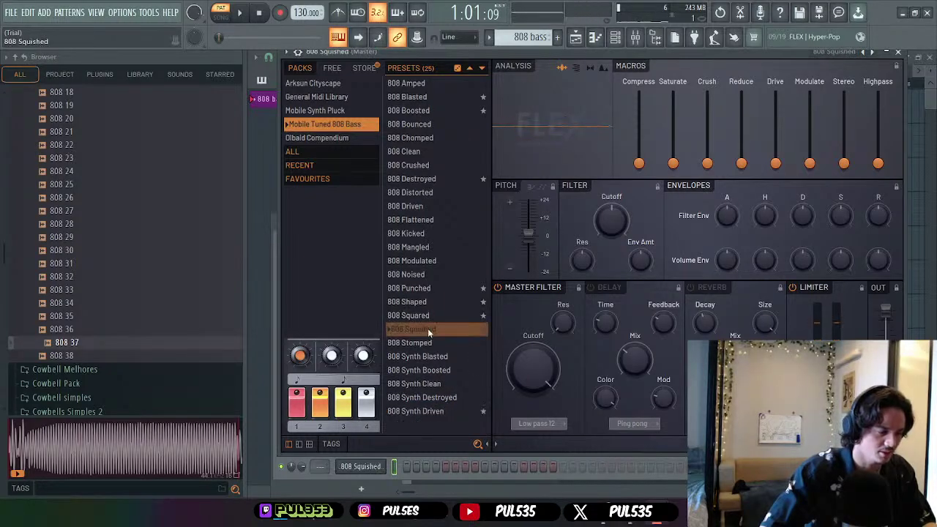
click(431, 315)
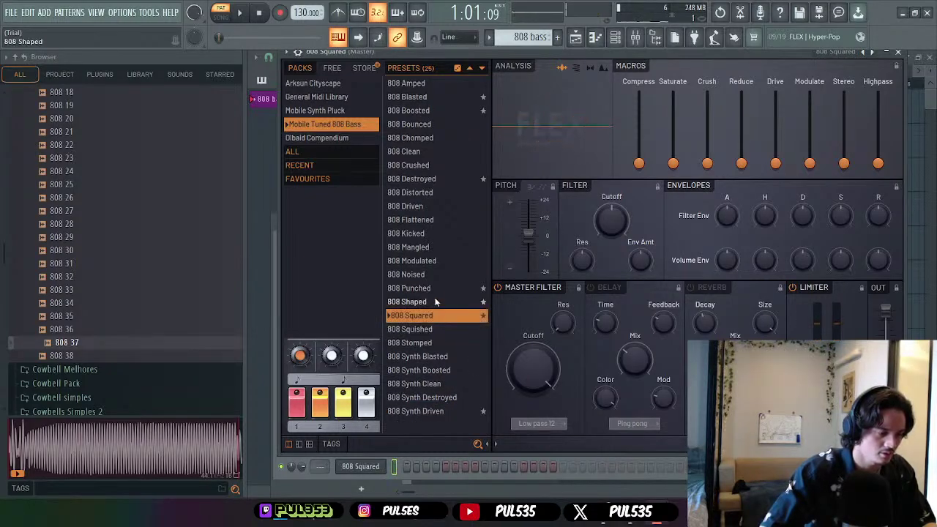
click(433, 344)
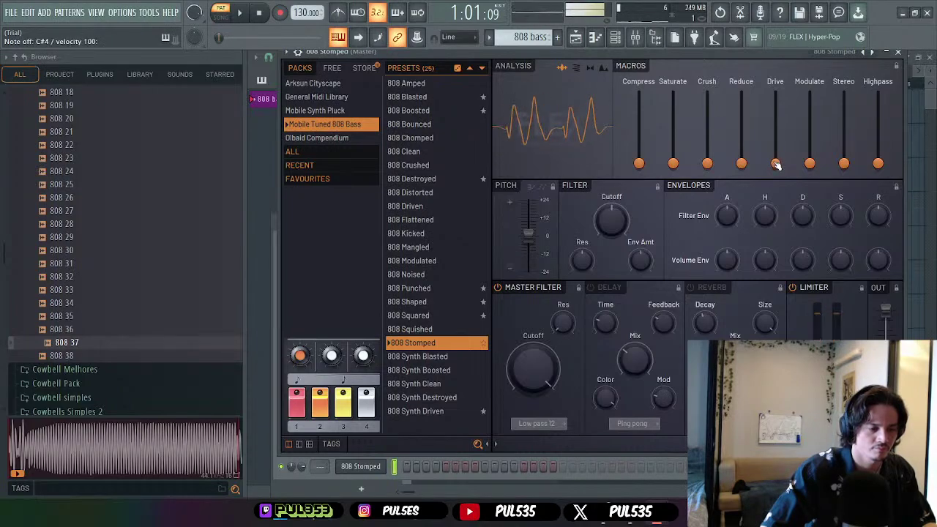
- Raise the Drive macro to nearly full and Compress to about half, and close FLEX and the channel rack
drag(776, 164, 776, 158)
drag(776, 126, 777, 99)
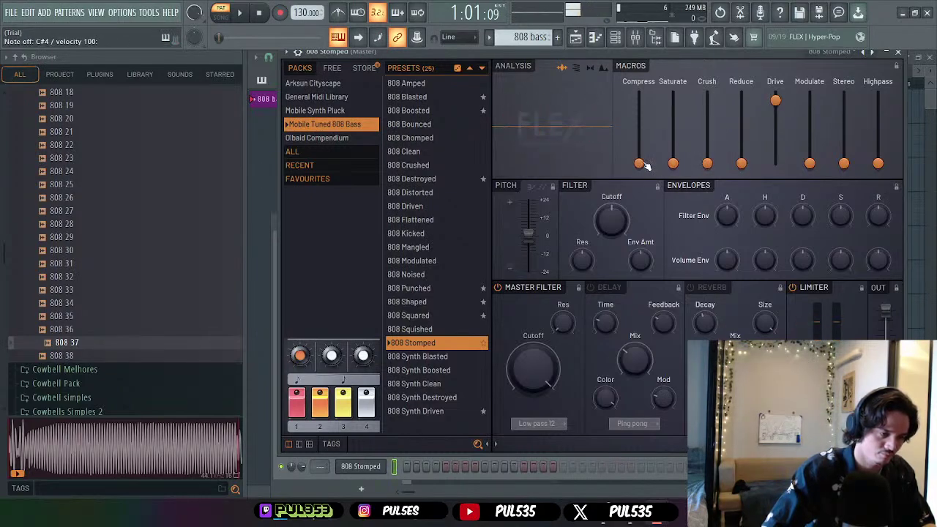
drag(641, 164, 639, 124)
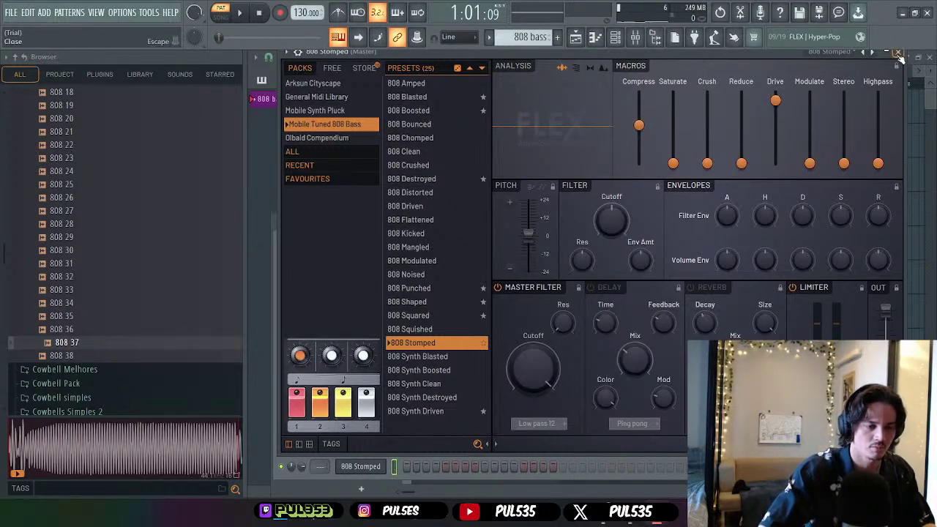
click(900, 57)
click(800, 222)
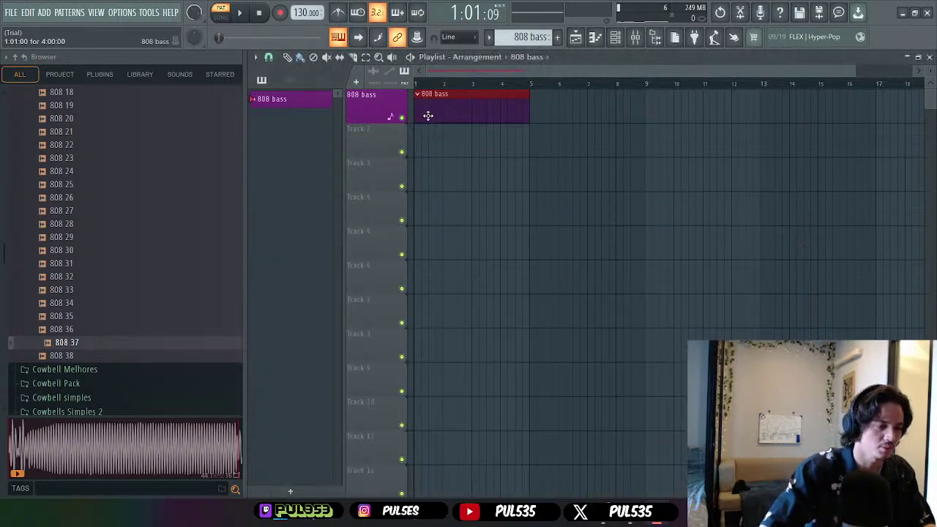
- In the piano roll of 808 Stomped, draw the bass line C#4, E4, D#4, C#4 at steps 1, 9, 13 and bar 2
click(596, 37)
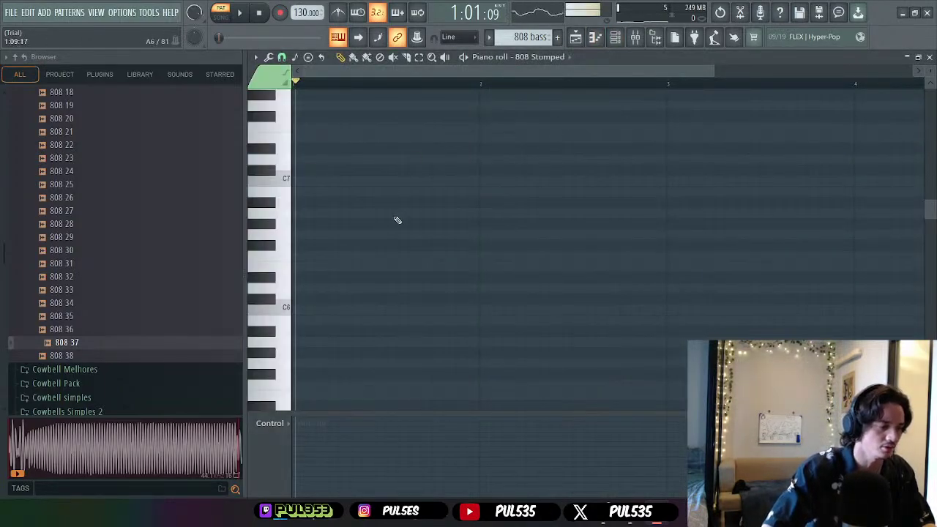
scroll(437, 161, down, 6)
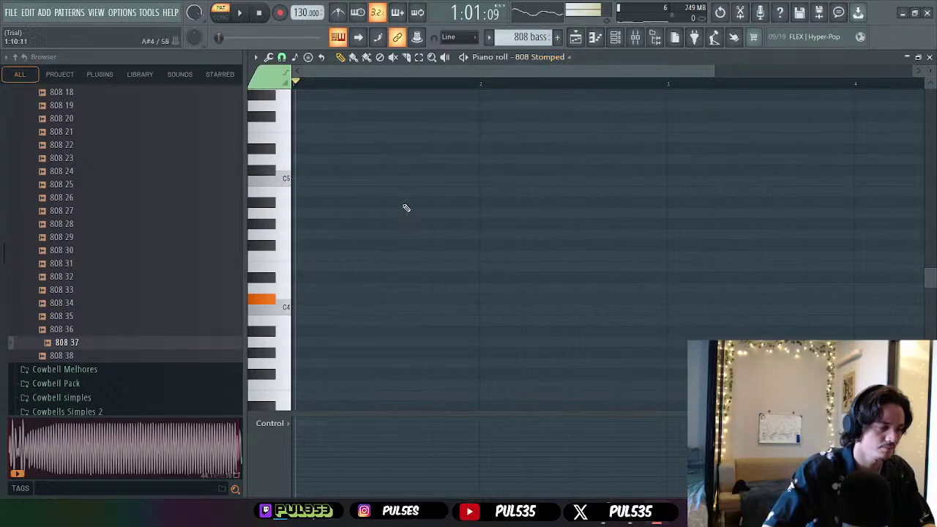
click(299, 299)
drag(310, 299, 385, 299)
click(396, 266)
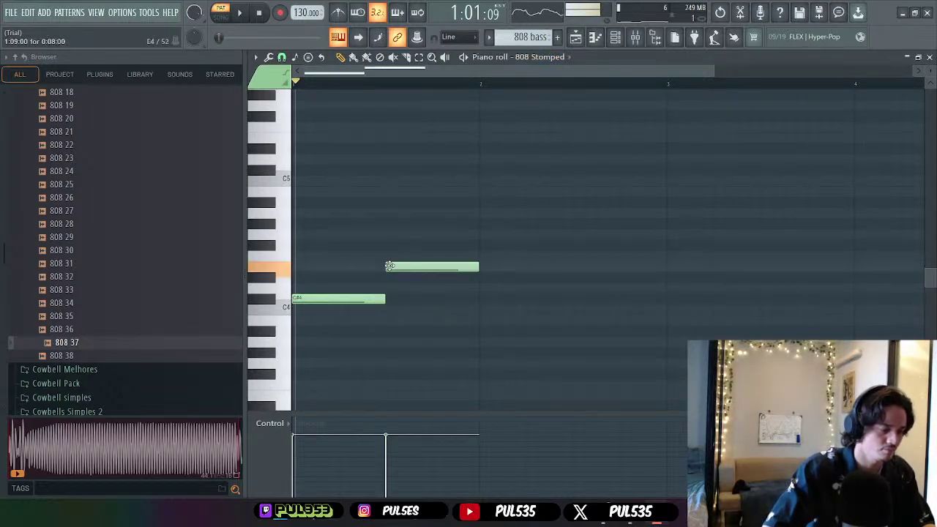
drag(479, 266, 430, 266)
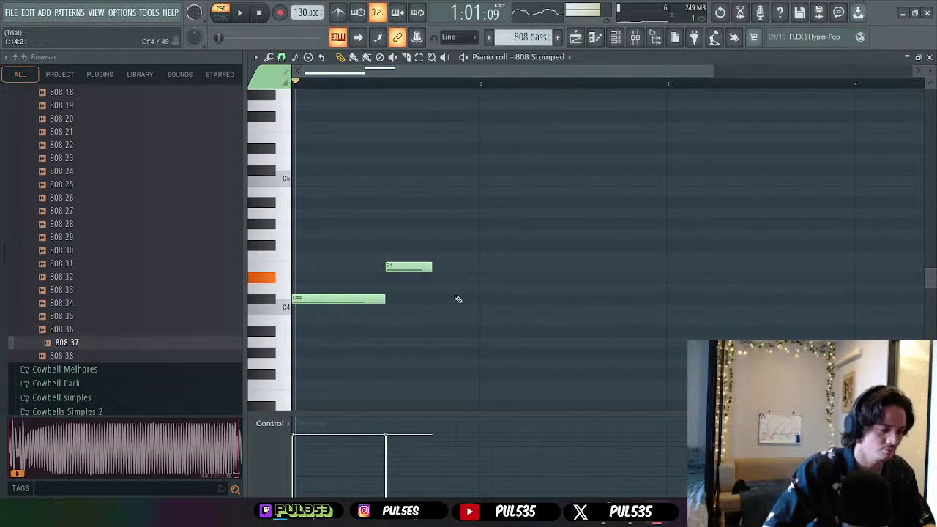
click(436, 279)
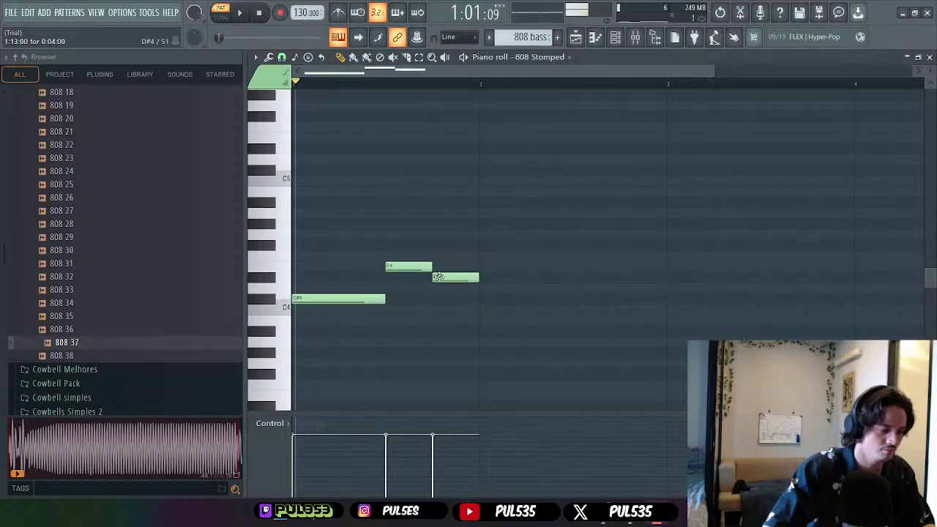
click(488, 300)
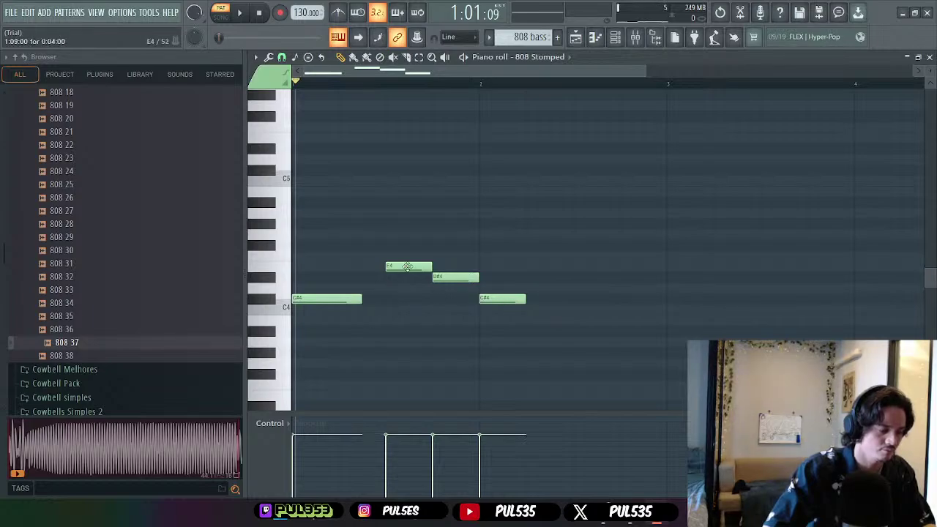
- Move the E4 note to step 7, D#4 to step 10 and the last C#4 to step 13, and play the pattern
drag(408, 266, 385, 266)
drag(440, 277, 422, 278)
drag(510, 300, 464, 300)
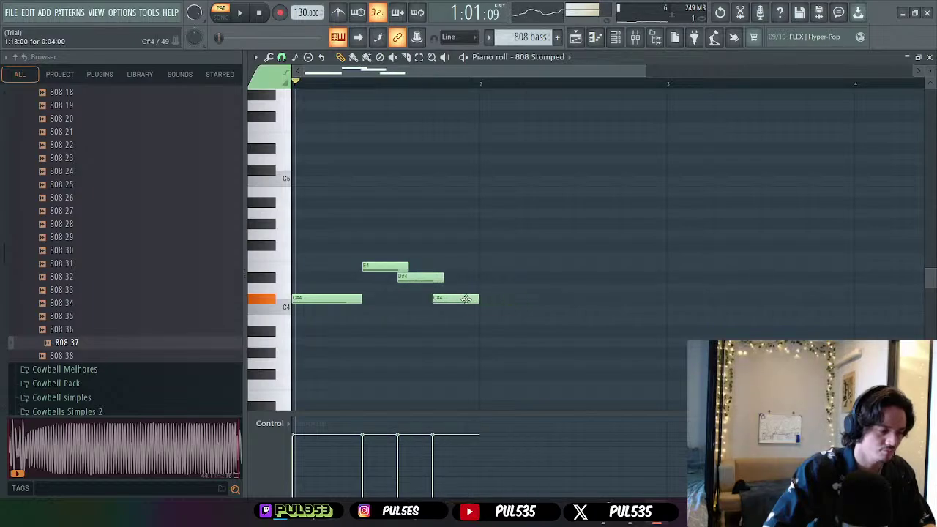
key(space)
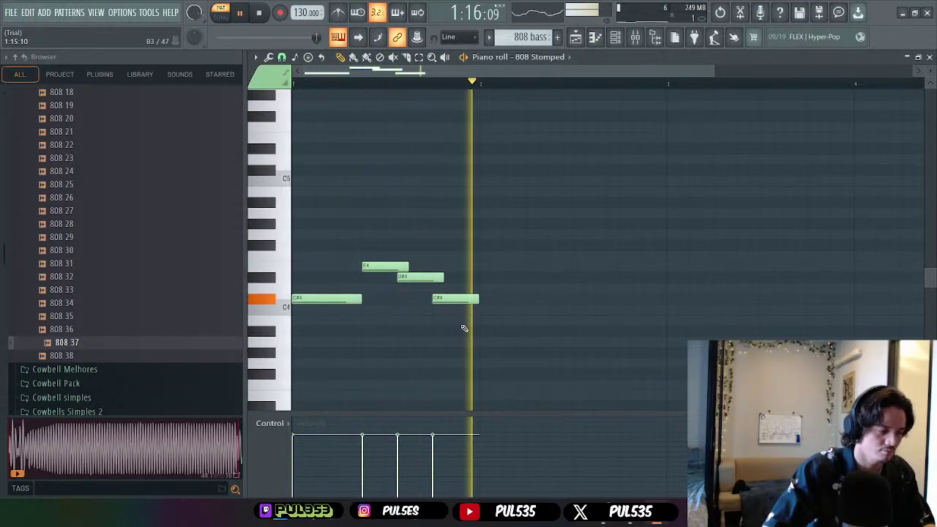
key(space)
- Try shifting E4, D#4 and the last C#4 one step earlier, to steps 6, 9 and 12, and play the pattern
drag(362, 266, 351, 265)
key(space)
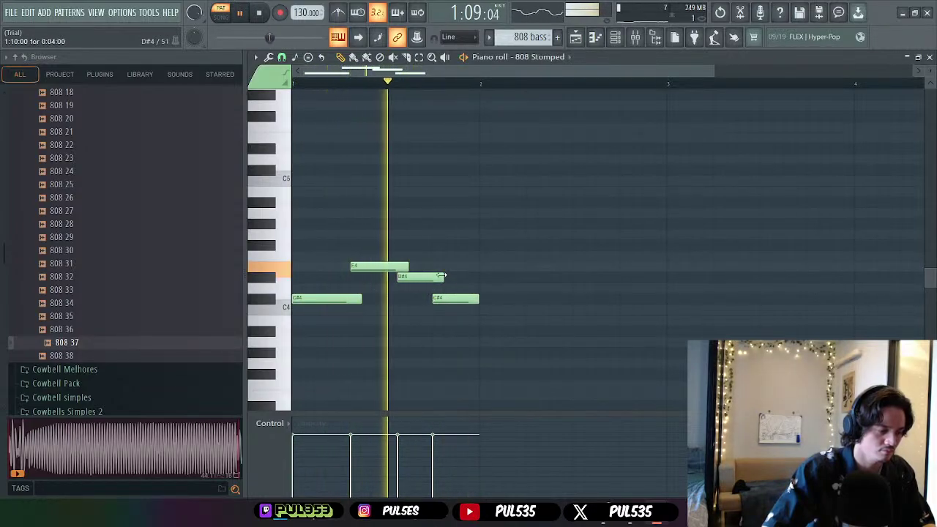
key(space)
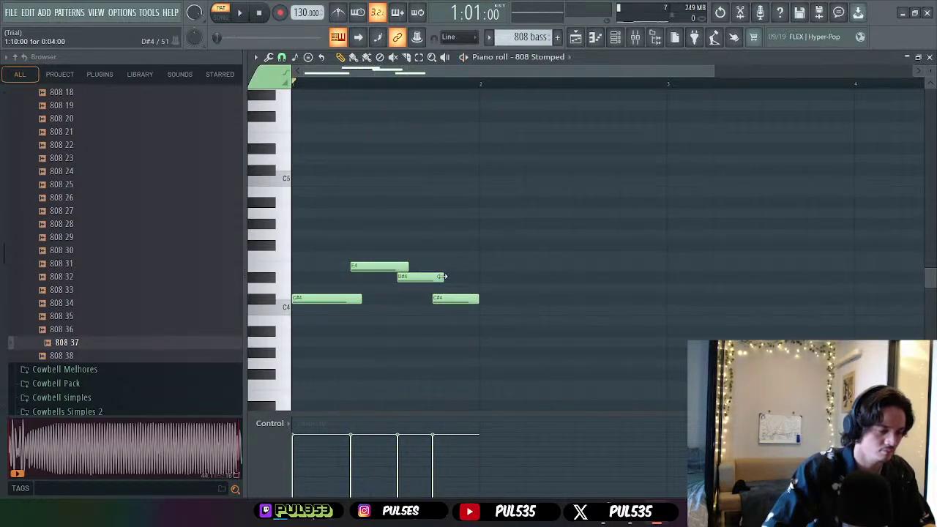
mouse_move(408, 266)
mouse_down()
mouse_move(396, 266)
mouse_move(400, 279)
mouse_up()
drag(448, 300, 436, 301)
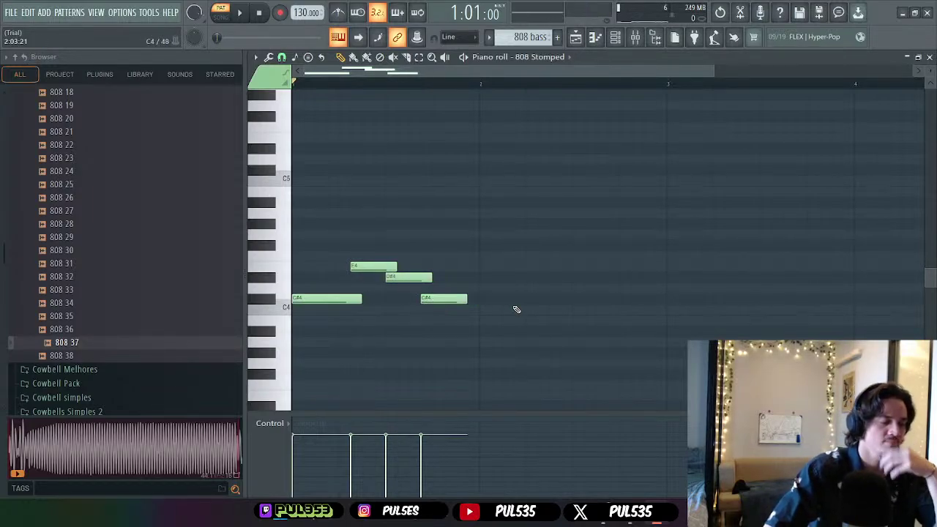
key(space)
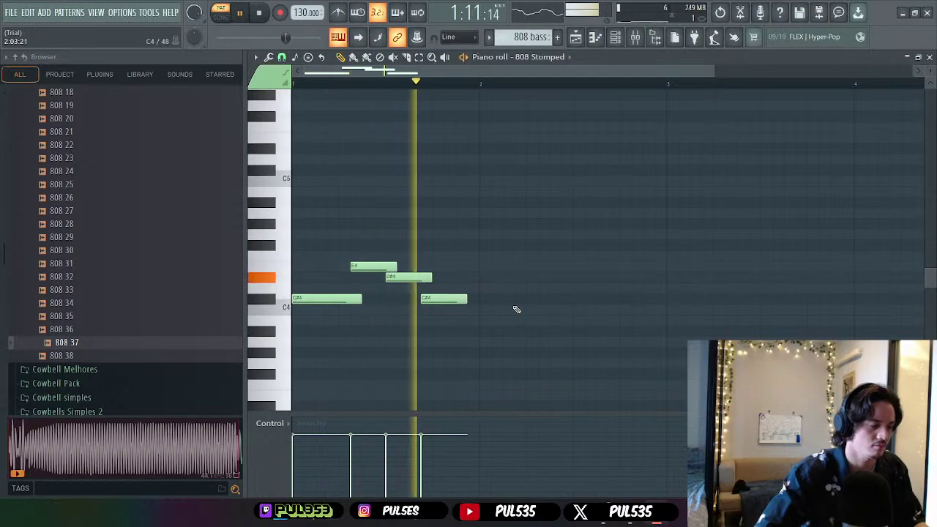
key(space)
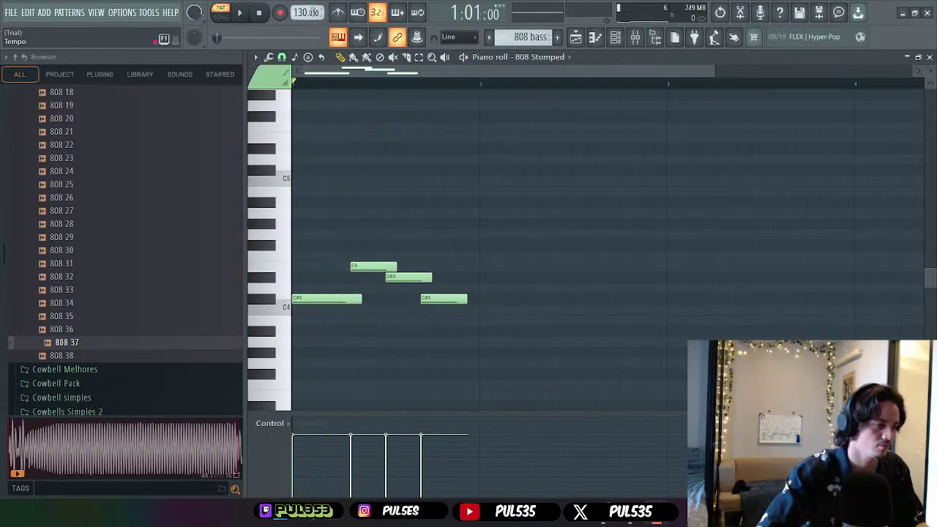
- Set the project tempo to 110 BPM and play the bass pattern
right_click(312, 12)
click(426, 68)
click(542, 201)
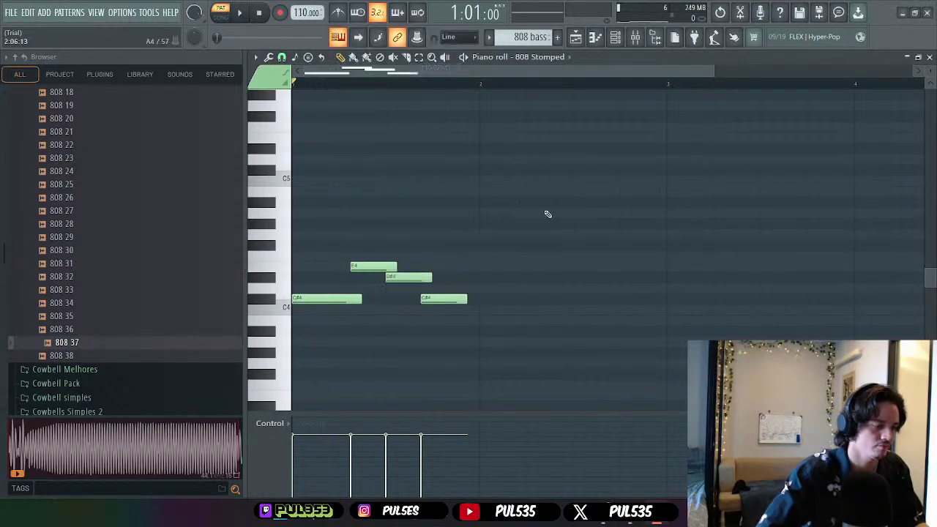
key(space)
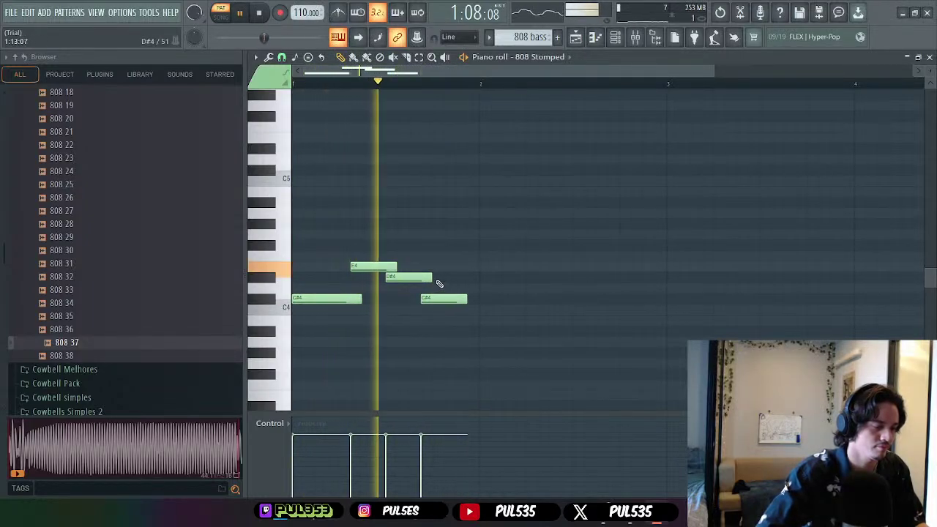
- Place E4, D#4 and the last C#4 at steps 7, 10 and 13, lengthen the first C#4 to seven steps, and play the pattern
drag(452, 297, 463, 298)
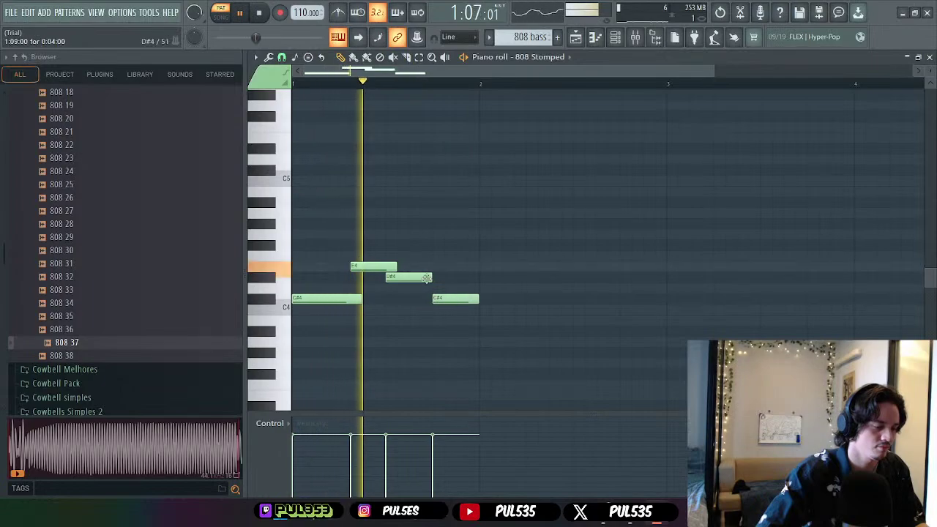
key(space)
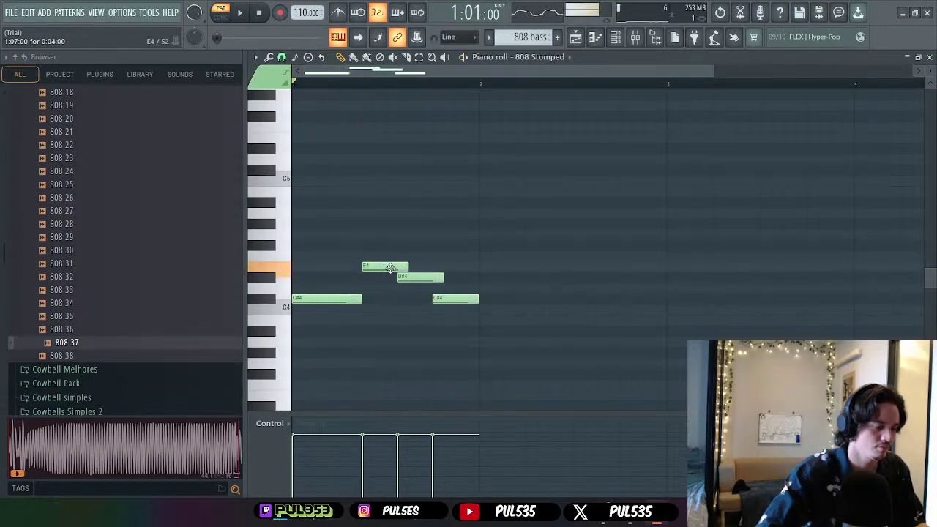
key(space)
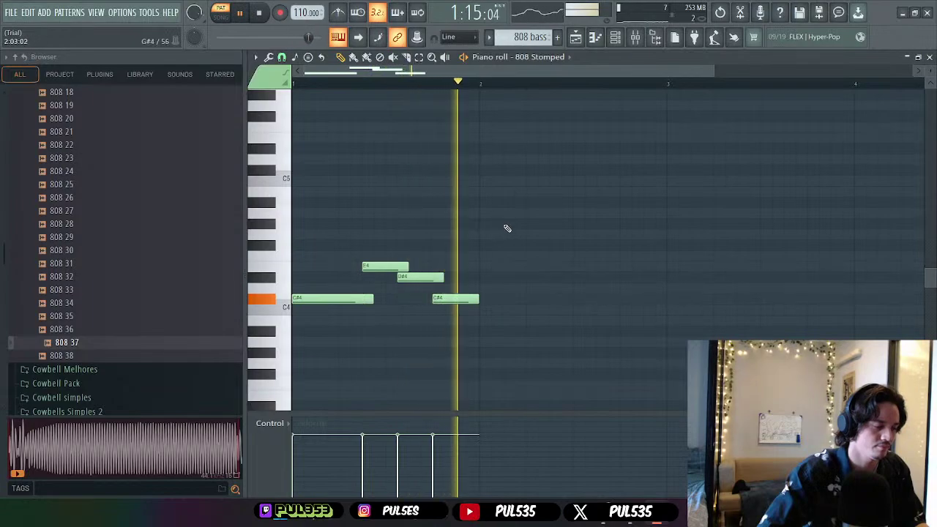
- Duplicate the one-bar 808 bass phrase end to end until it fills four bars, with the pattern playing
key(ctrl+a)
key(shift+Right)
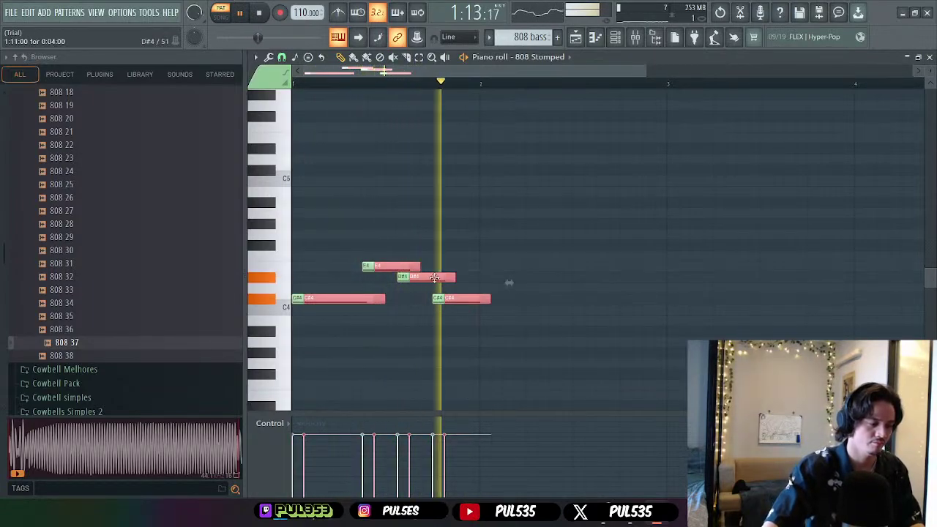
key(shift+Left)
key(ctrl+b)
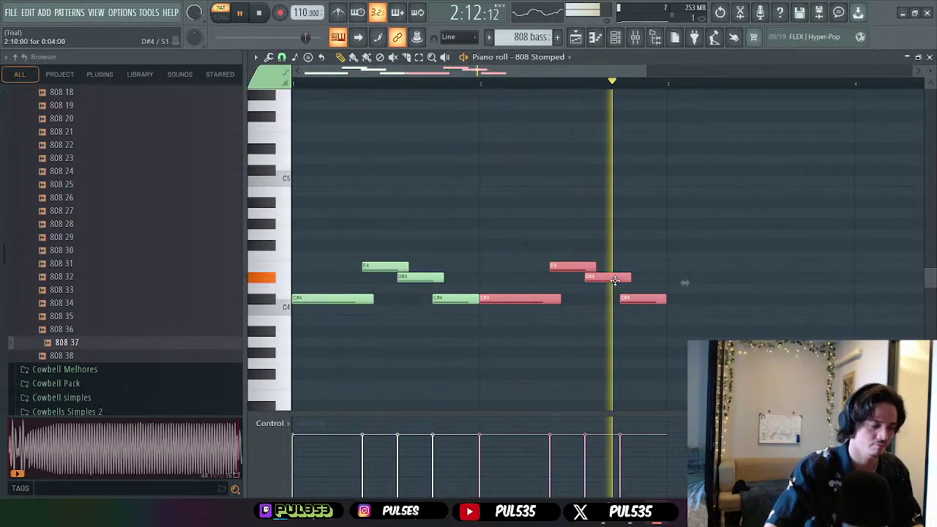
drag(610, 276, 913, 277)
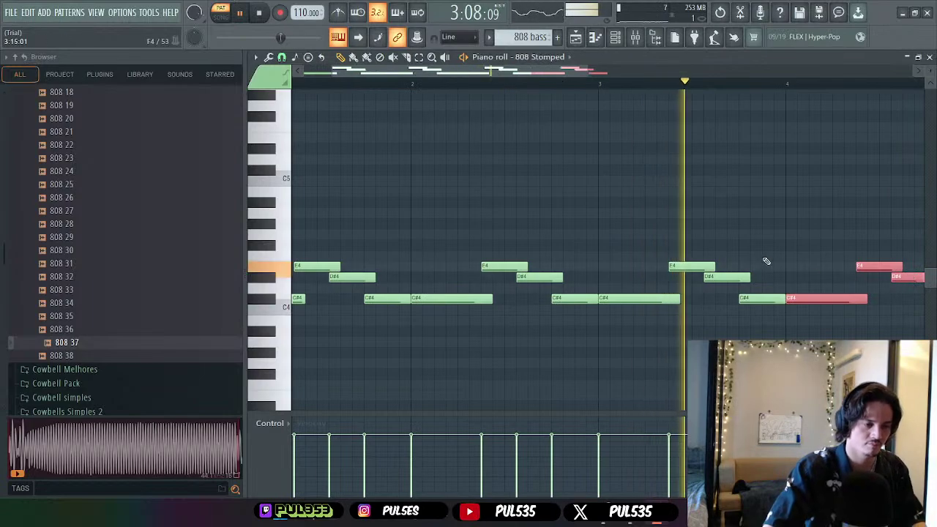
scroll(764, 264, down, 3)
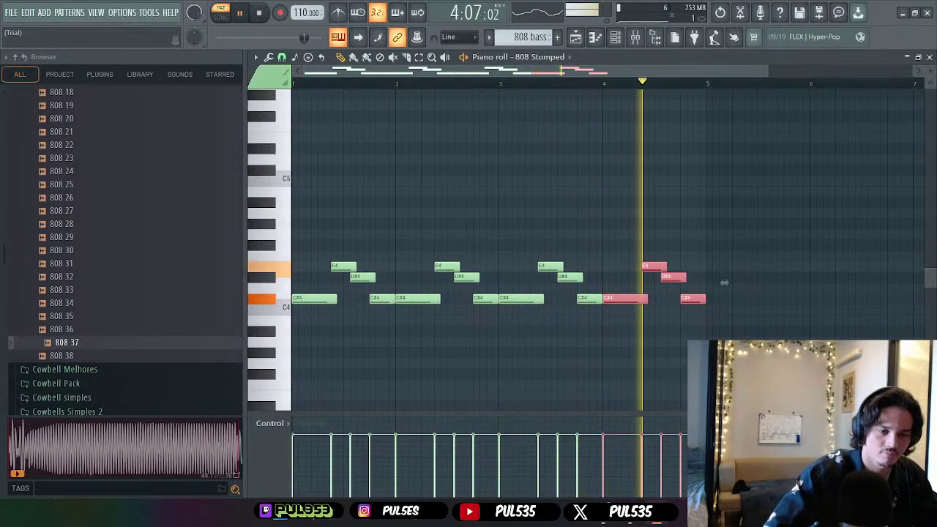
- Try the whole four-bar bass line an octave lower and an octave higher during playback, and return it to its original octave
key(space)
key(ctrl+d)
drag(804, 203, 261, 344)
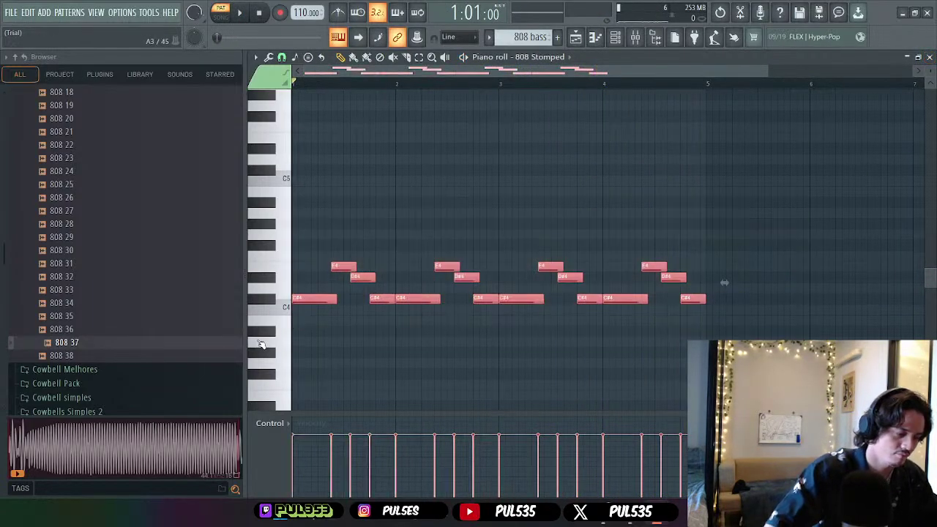
key(ctrl+Down)
key(space)
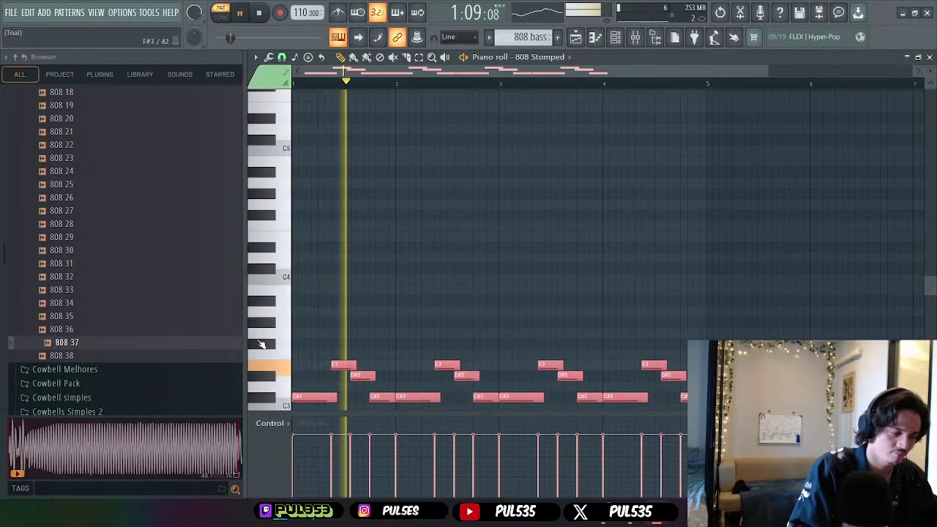
key(ctrl+Up)
key(ctrl+Up)
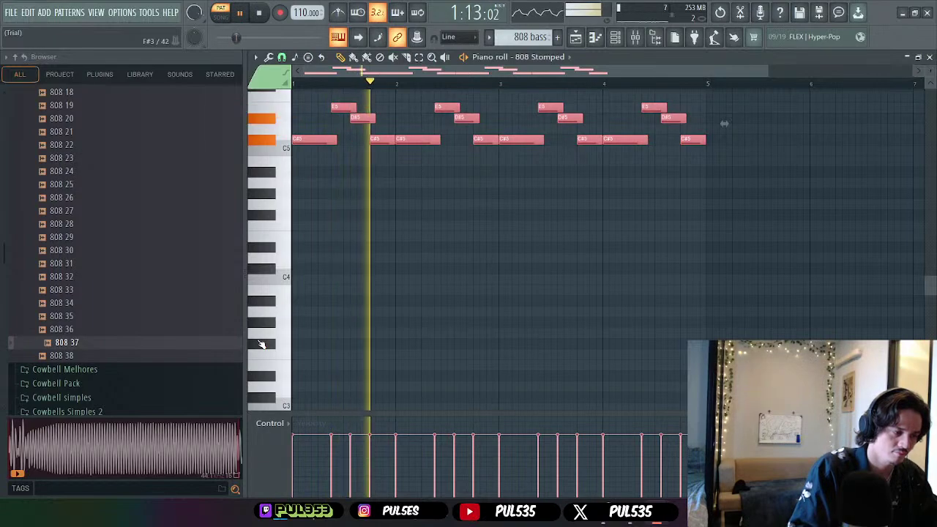
key(ctrl+Down)
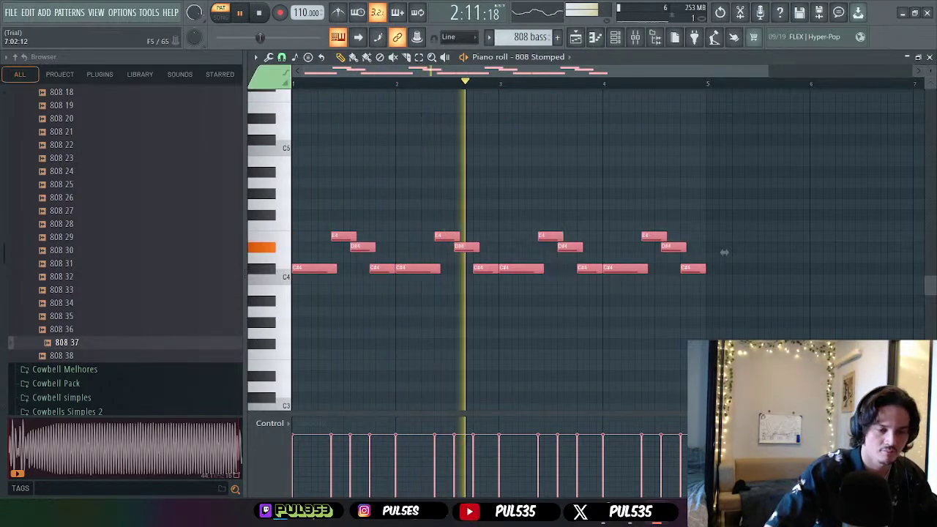
- Leave the piano roll and name mixer Insert 1 "808 bass"
click(931, 57)
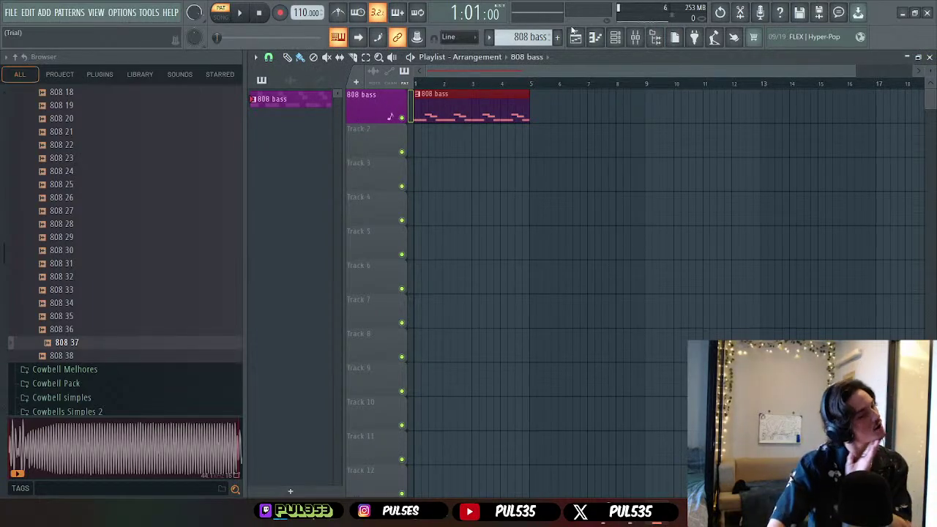
click(612, 39)
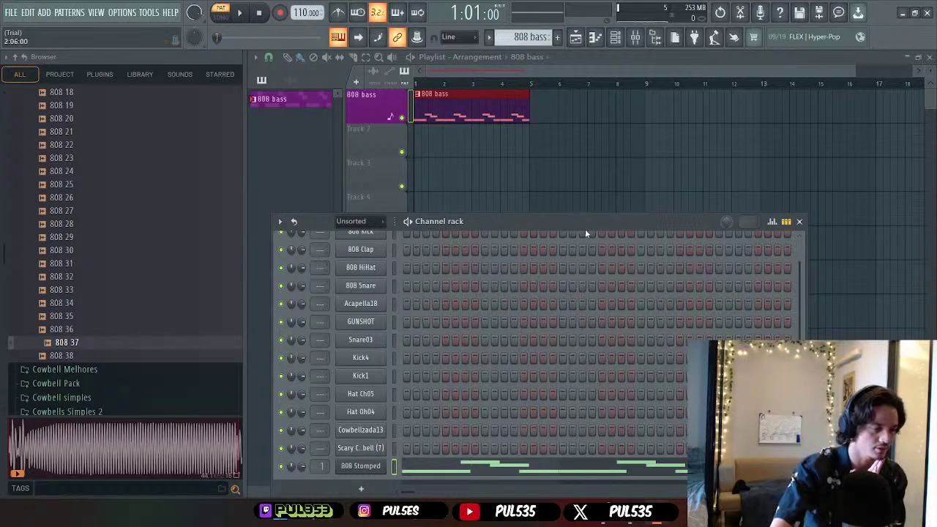
drag(586, 222, 651, 180)
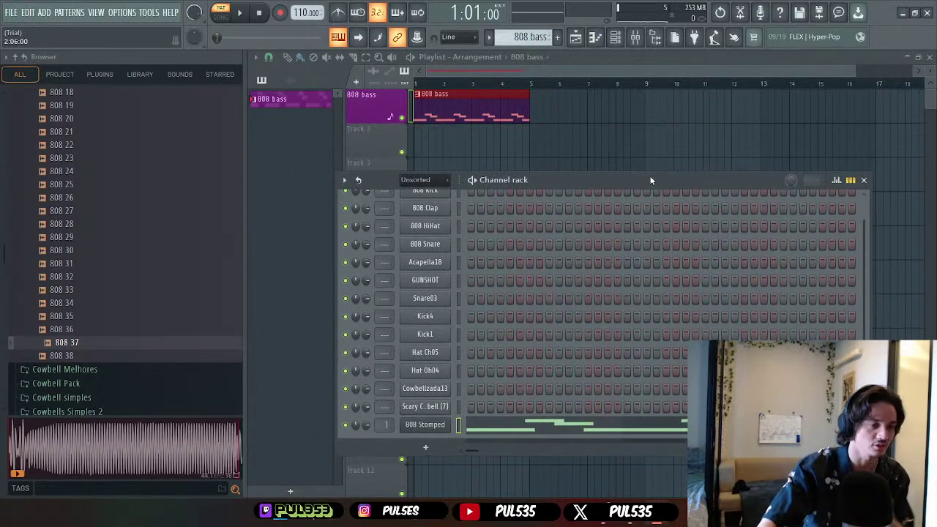
click(644, 44)
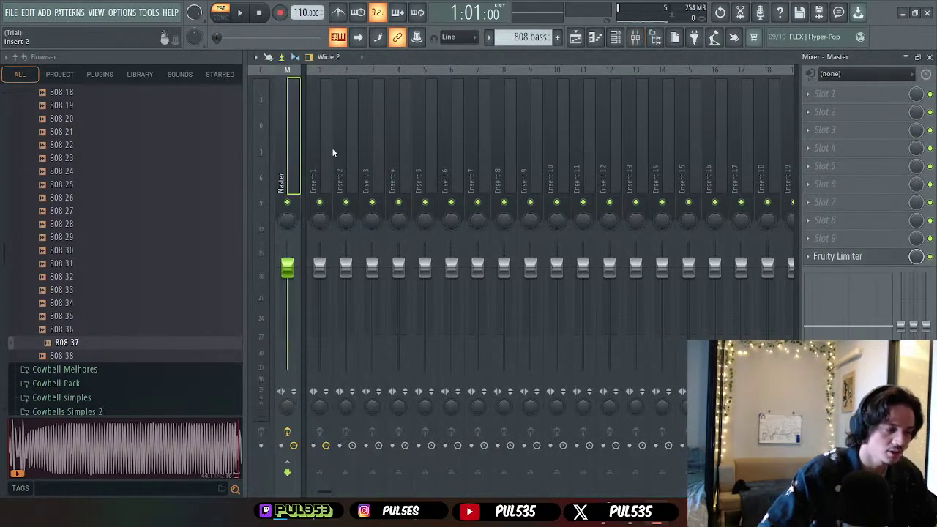
click(312, 149)
right_click(311, 148)
click(366, 77)
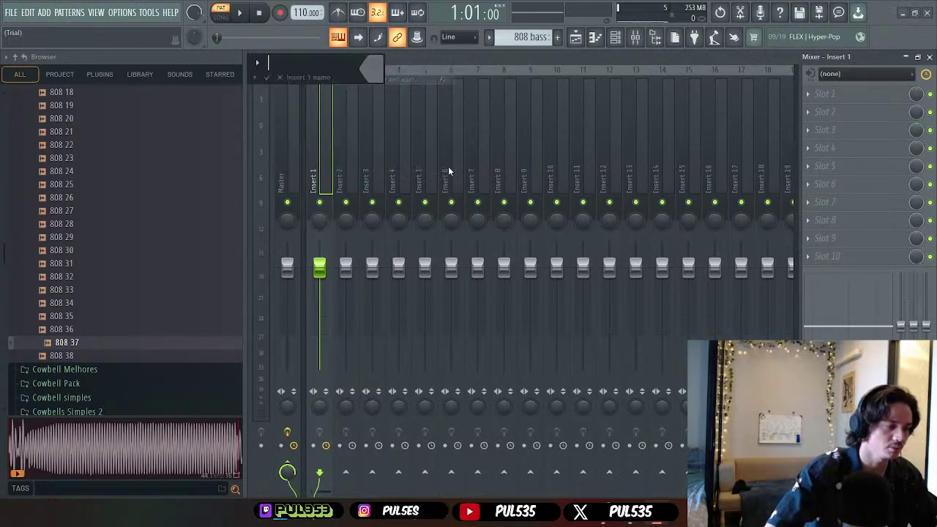
text(808 bas)
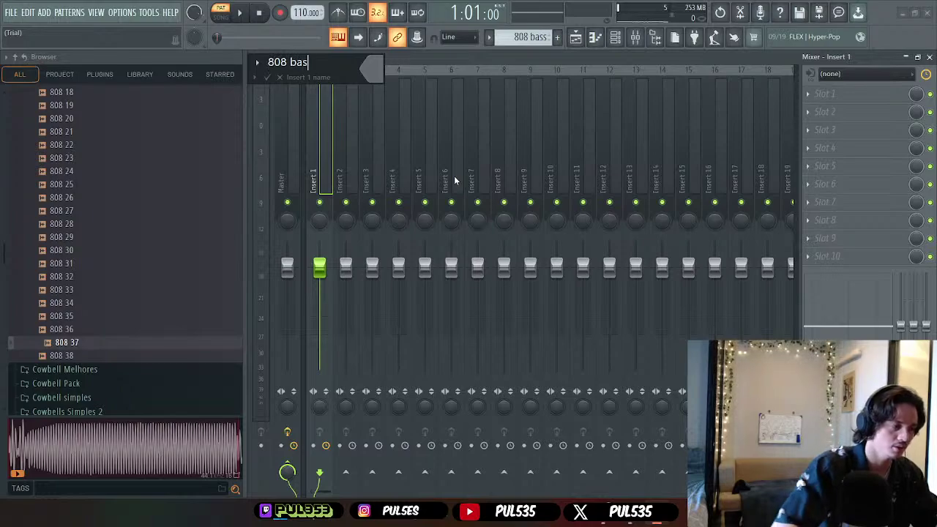
text(s)
key(Return)
- Colour the 808 bass mixer track Metallic Violet (#6D359F)
click(440, 187)
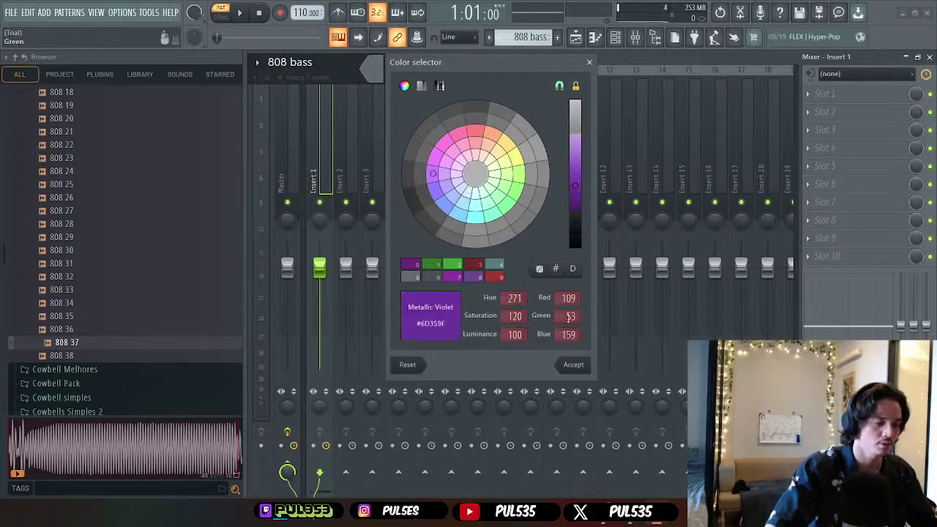
click(573, 365)
key(Return)
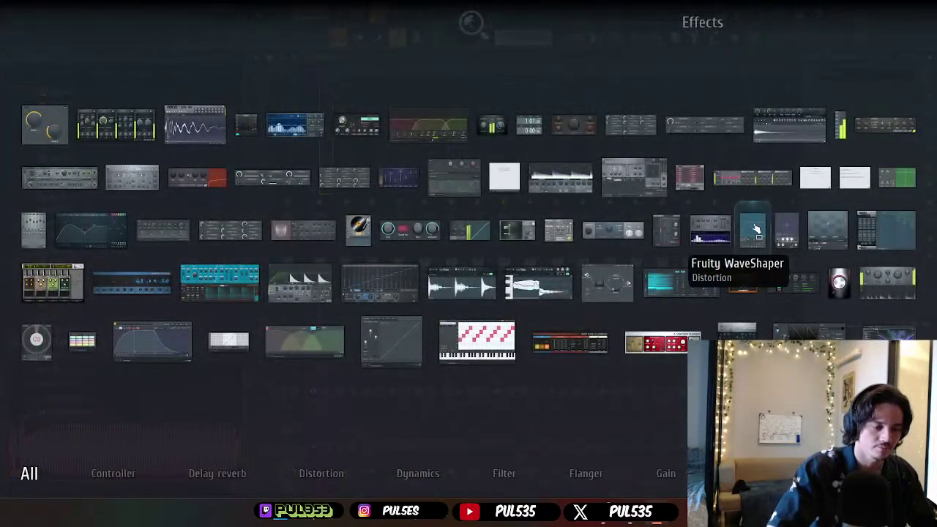
- Load Fruity WaveShaper in slot 1 of the 808 bass track and shape its curve into a gentle upward bow while the pattern plays
click(760, 224)
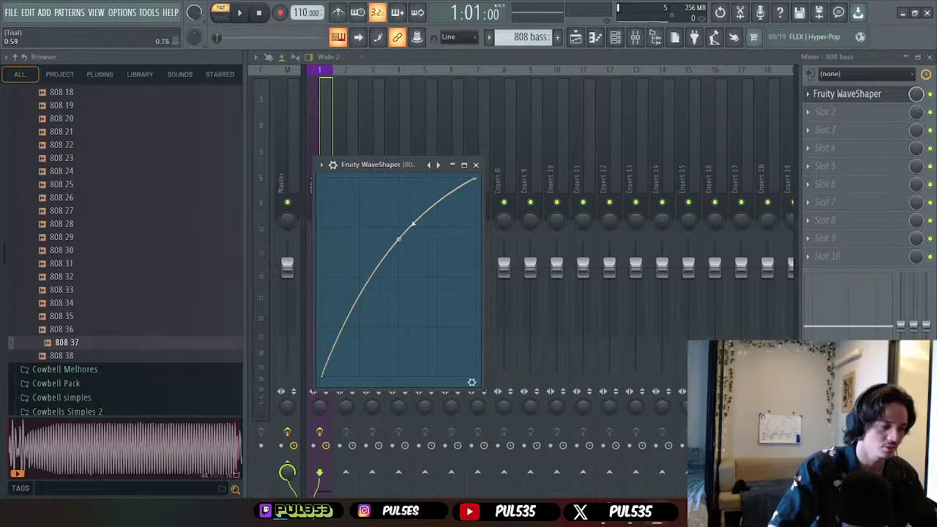
key(space)
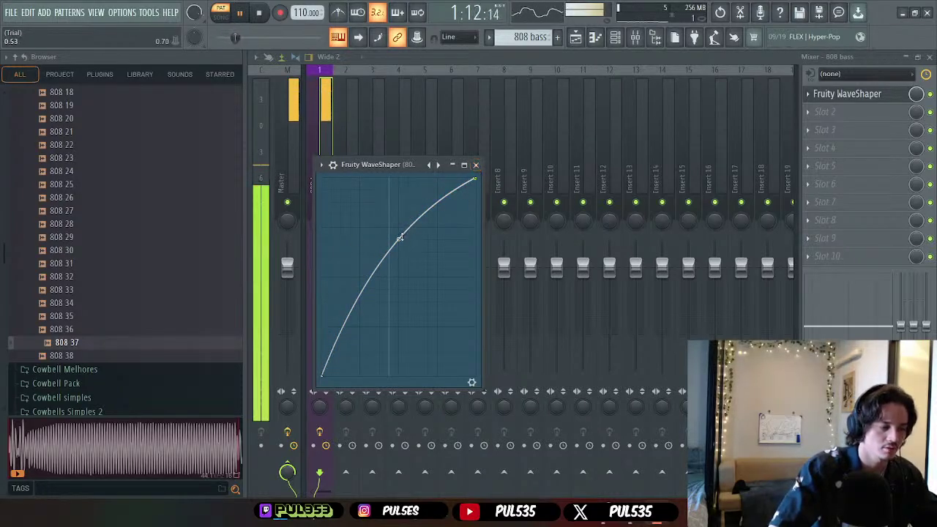
mouse_move(399, 241)
mouse_down()
mouse_move(399, 286)
mouse_move(398, 260)
mouse_up()
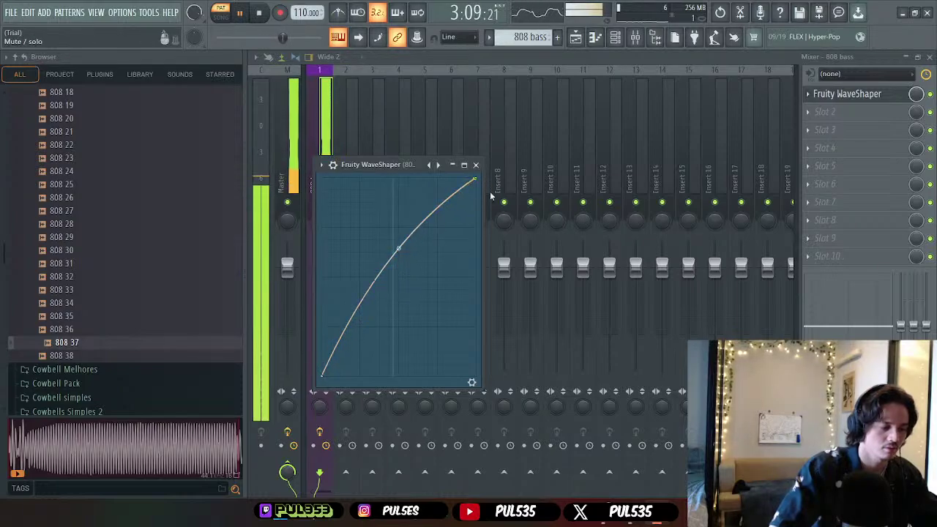
click(476, 165)
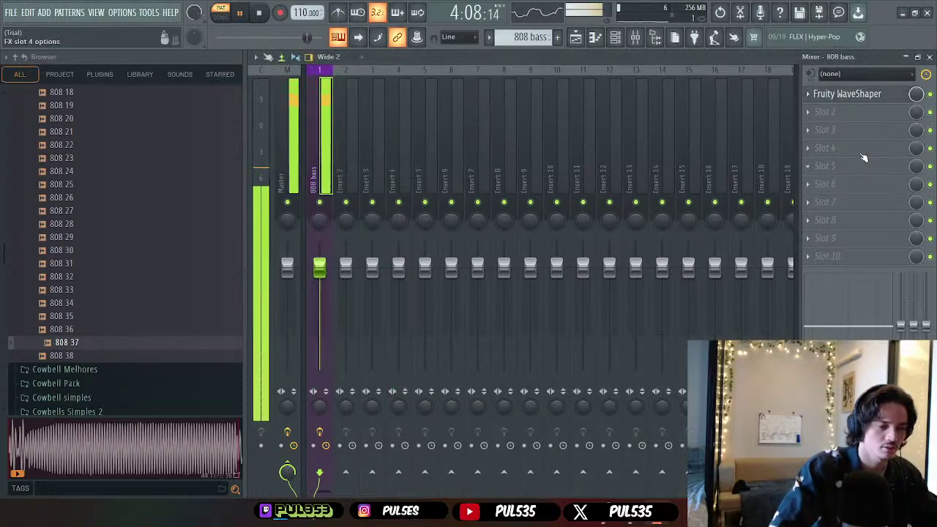
- Add Fruity Reeverb 2 in slot 2 of the 808 bass track and lower its dry and wet levels while listening
key(F8)
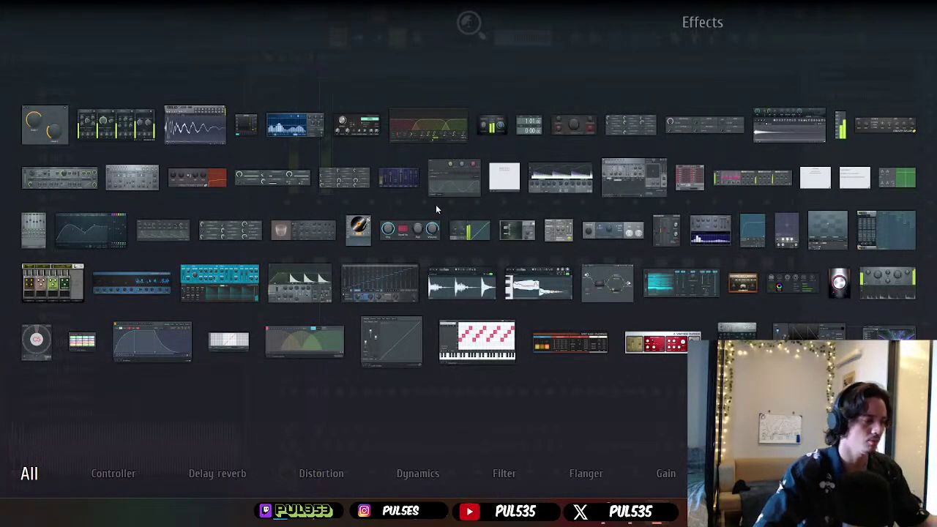
click(293, 227)
key(space)
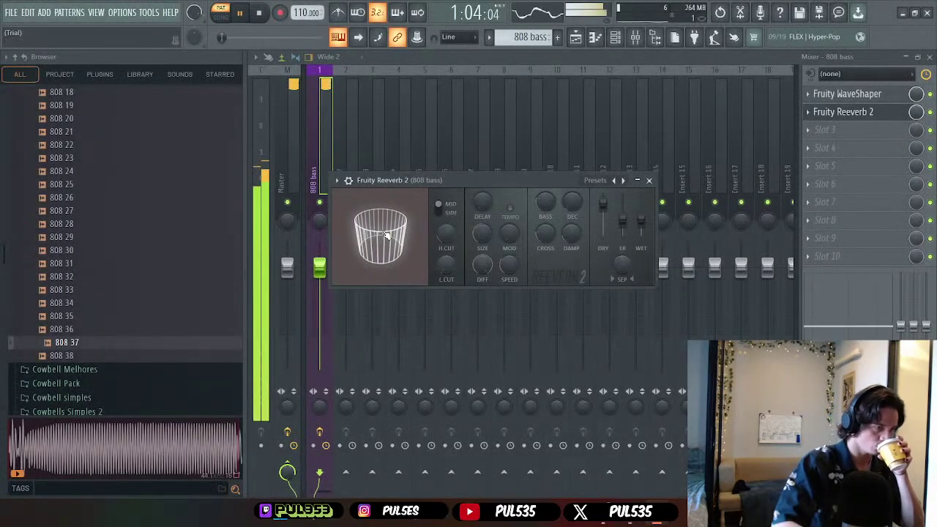
mouse_move(652, 219)
mouse_down()
mouse_move(649, 179)
mouse_move(641, 210)
mouse_up()
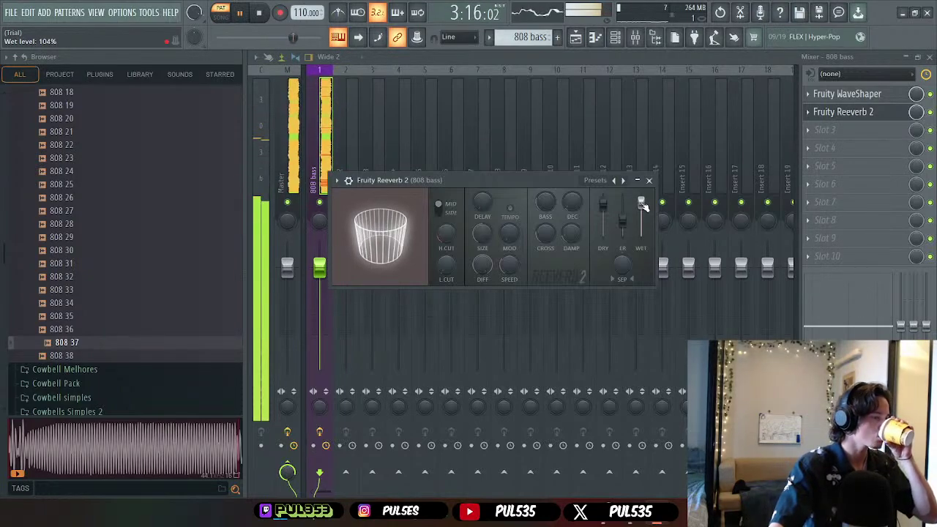
drag(643, 207, 640, 246)
drag(603, 202, 614, 233)
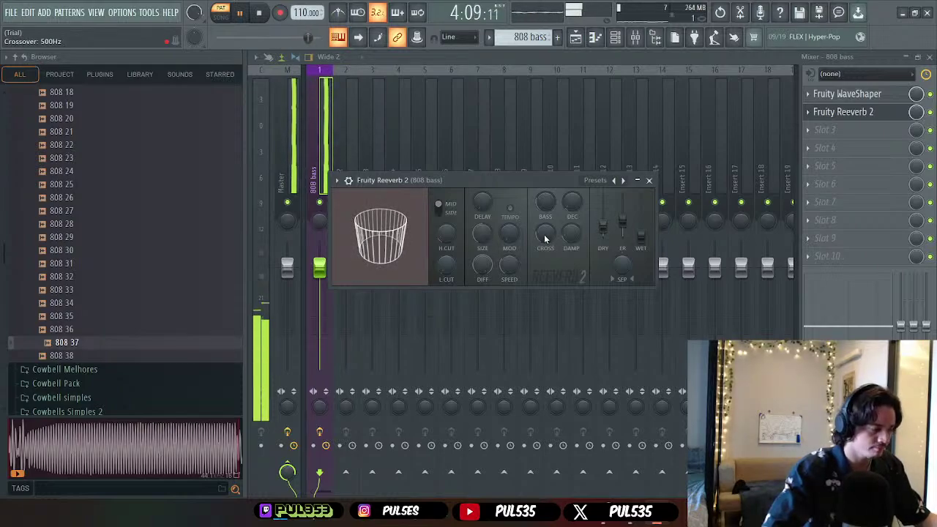
click(649, 181)
- Add Gross Beat in slot 3 of the 808 bass track and try the Sidechain volume slot from its Patterns preset
key(F8)
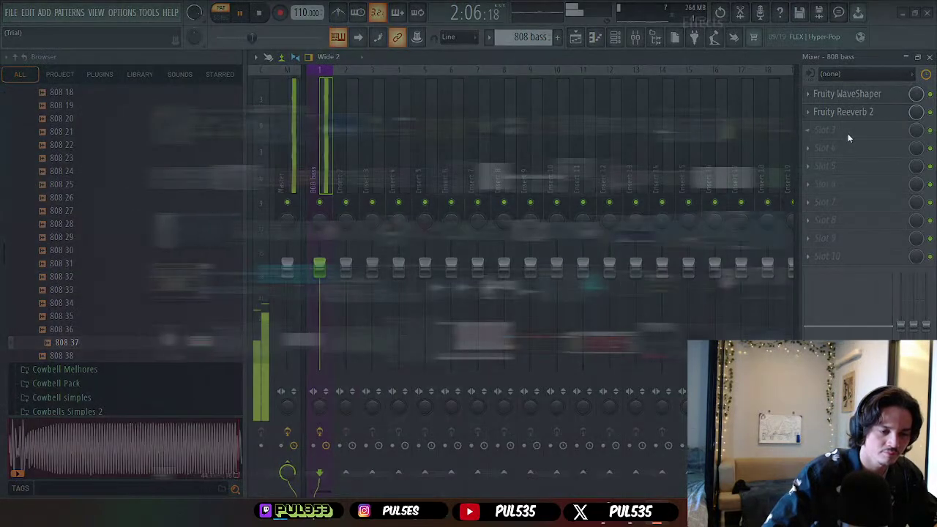
click(882, 242)
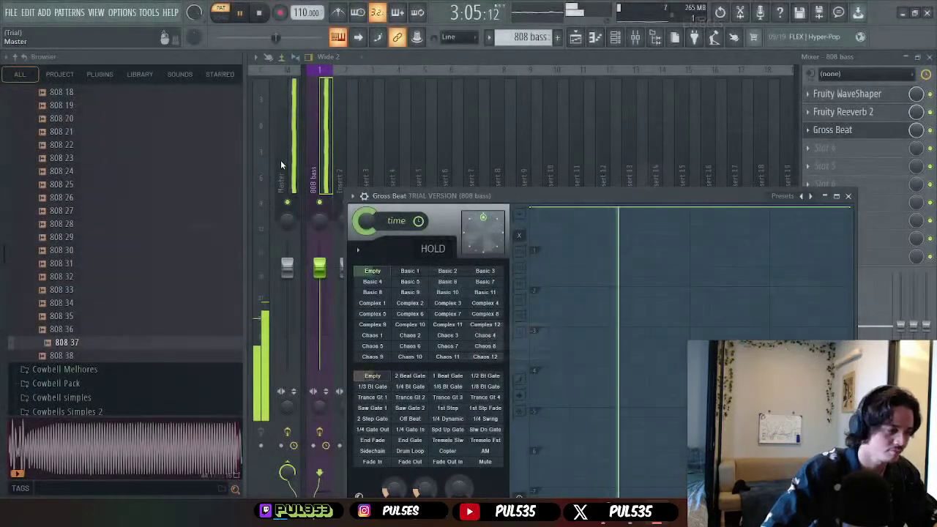
click(300, 112)
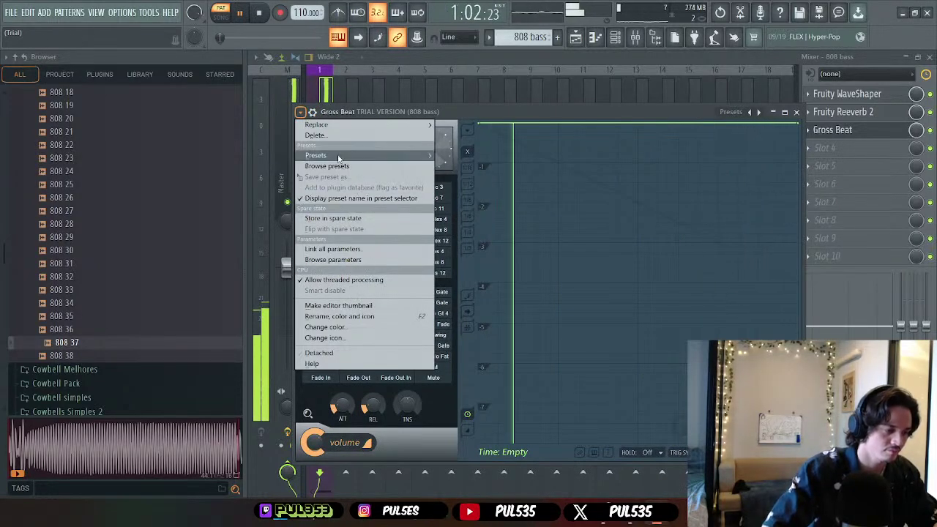
mouse_move(344, 156)
click(461, 198)
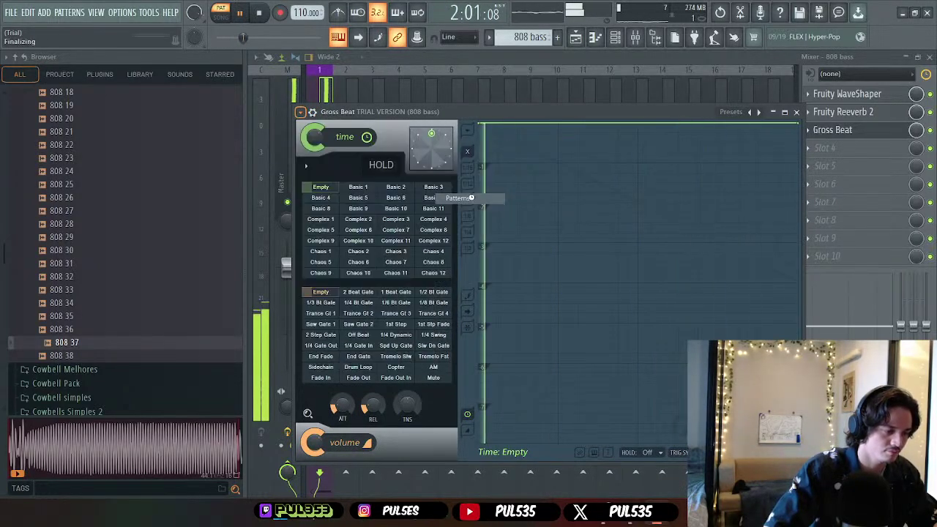
click(322, 367)
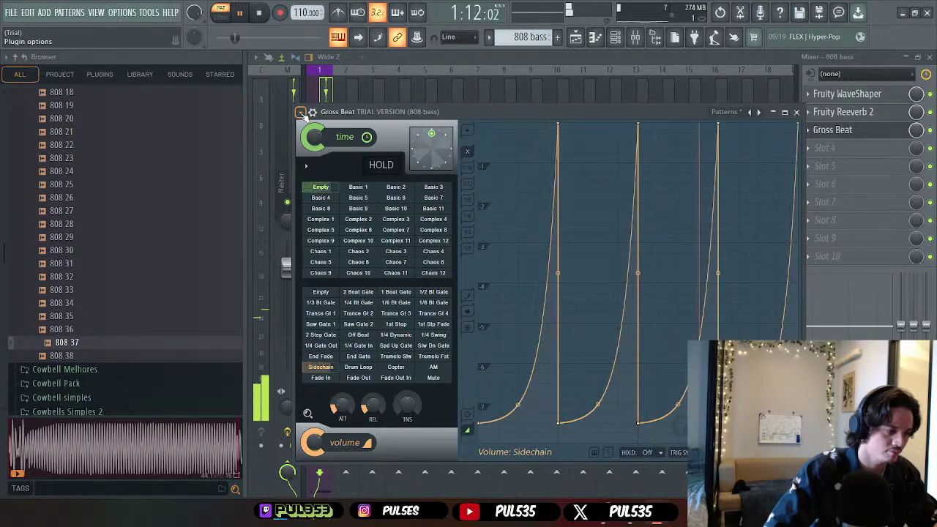
- Load the Repeater preset in Gross Beat and apply the Sidechain a volume slot
click(300, 112)
mouse_move(354, 157)
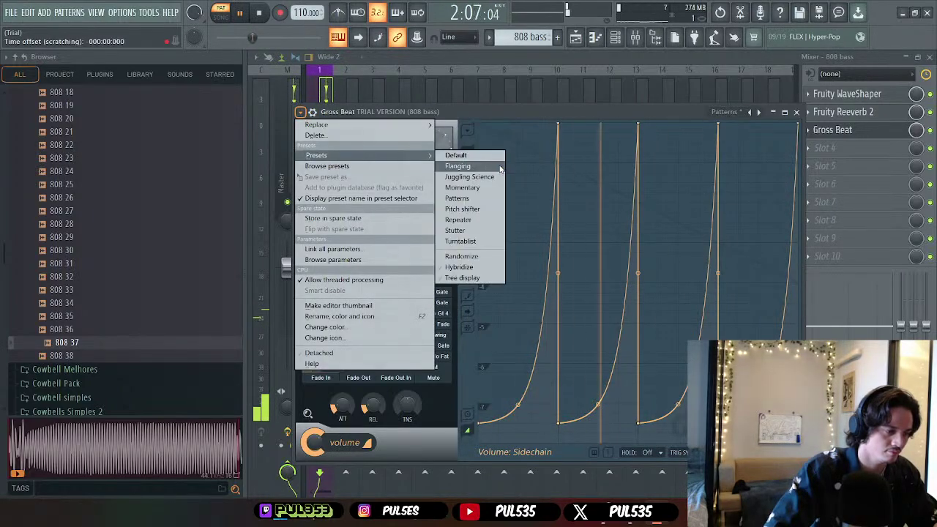
click(477, 221)
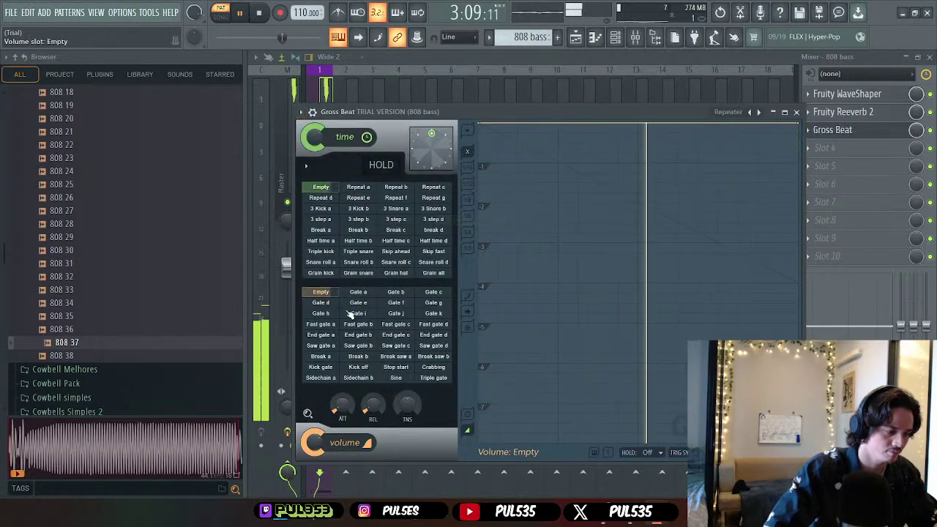
click(332, 379)
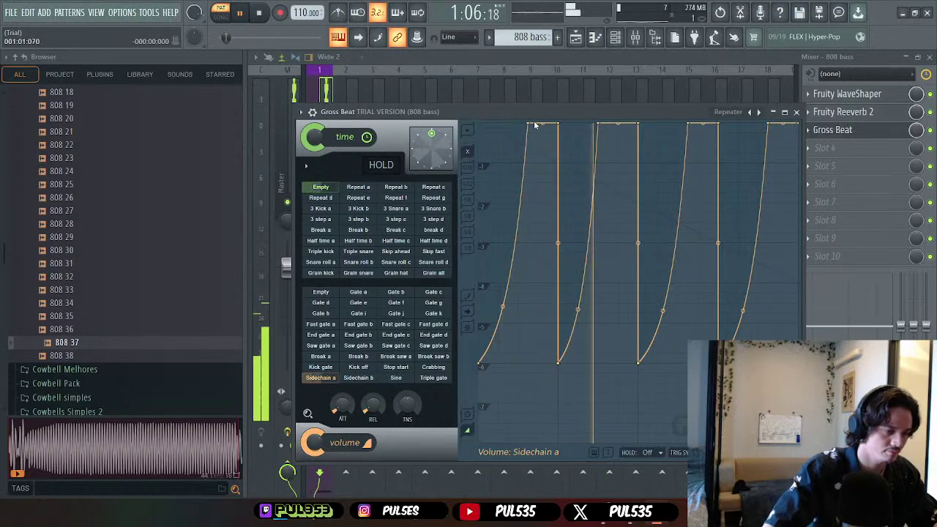
- Move the upper points of the Sidechain a volume ramps earlier so that each ramp rises more steeply
drag(597, 123, 586, 123)
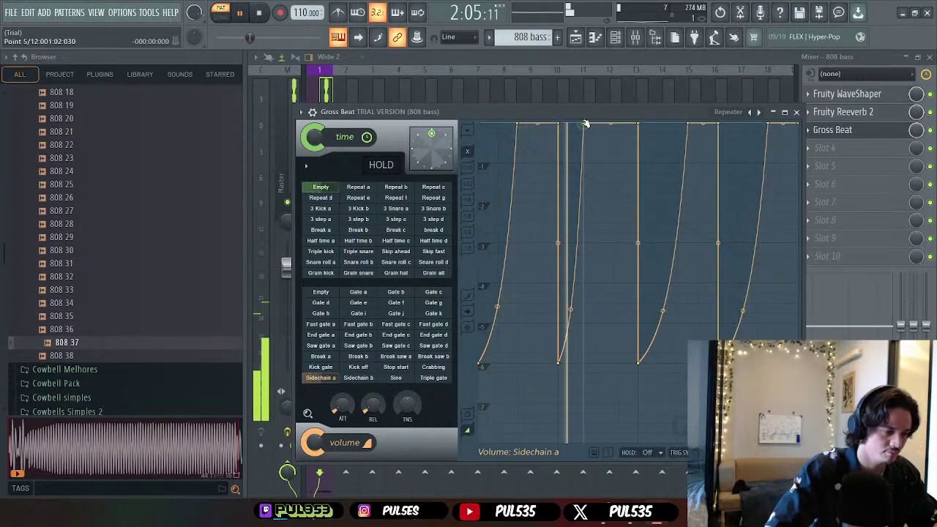
drag(687, 123, 667, 123)
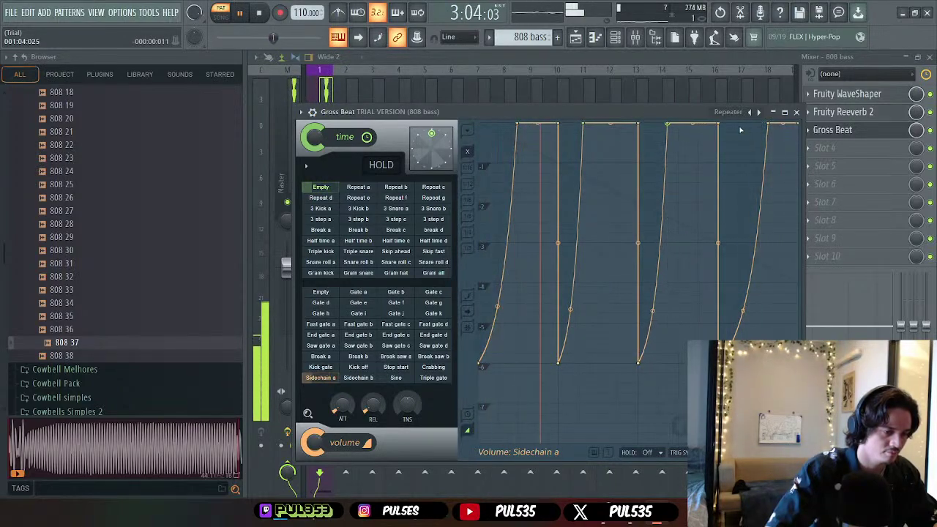
drag(766, 123, 740, 124)
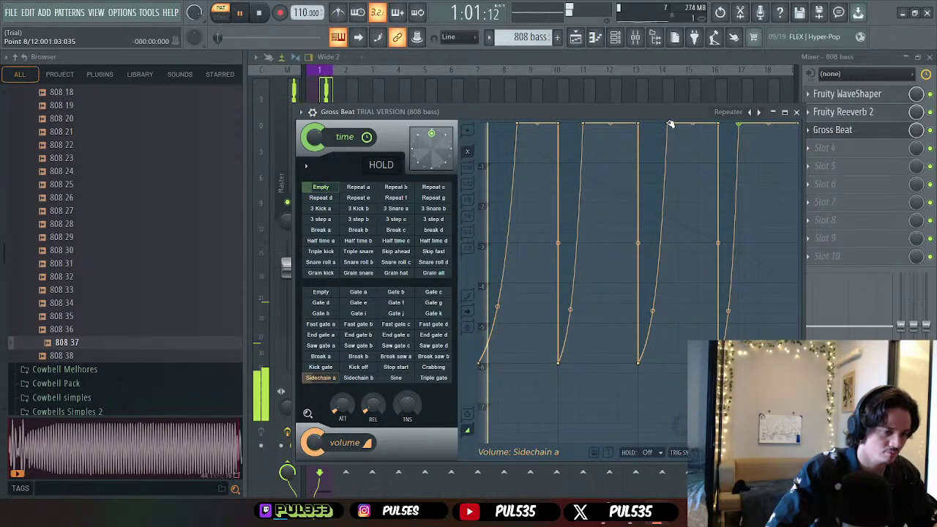
- Fine-tune the upper points of the four Sidechain a volume ramps, and close the mixer, Gross Beat and channel rack
drag(667, 124, 672, 123)
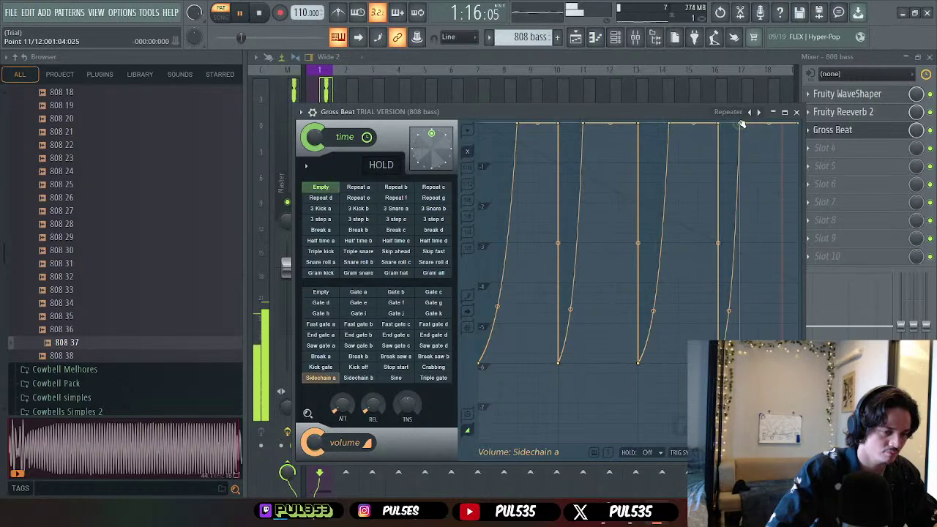
drag(583, 123, 589, 124)
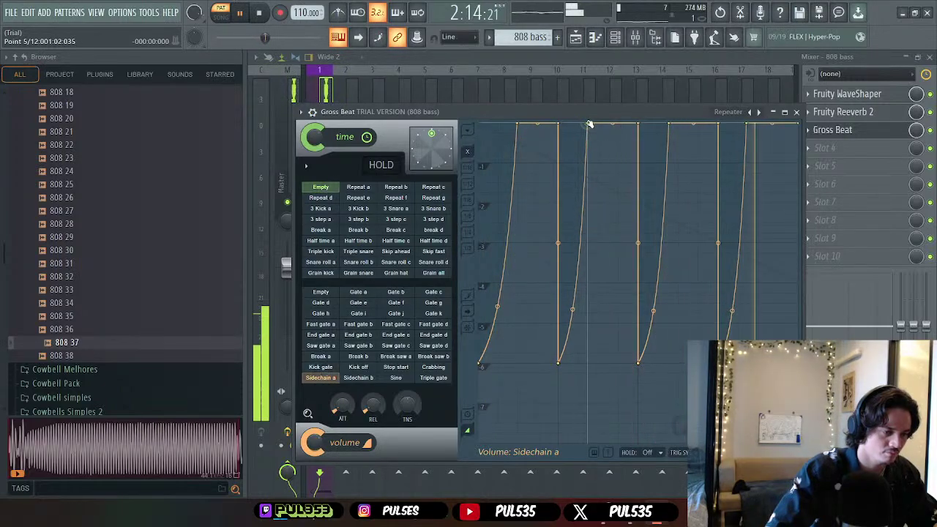
drag(519, 123, 517, 127)
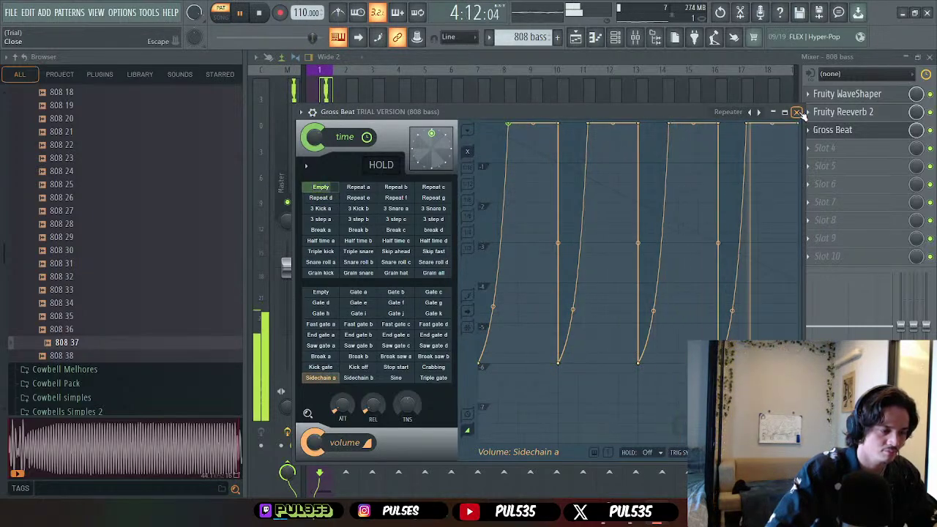
mouse_move(509, 123)
mouse_down()
mouse_move(448, 128)
mouse_move(513, 124)
mouse_up()
click(930, 57)
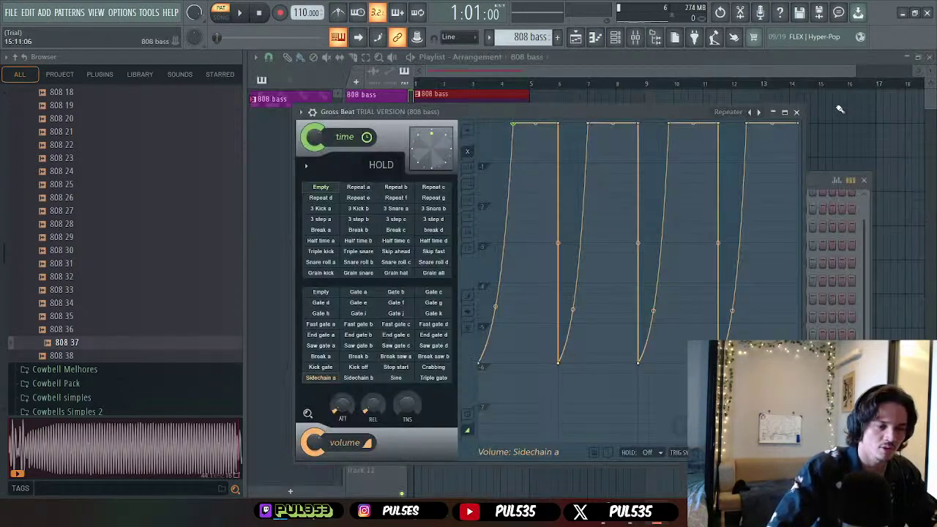
click(797, 112)
click(858, 180)
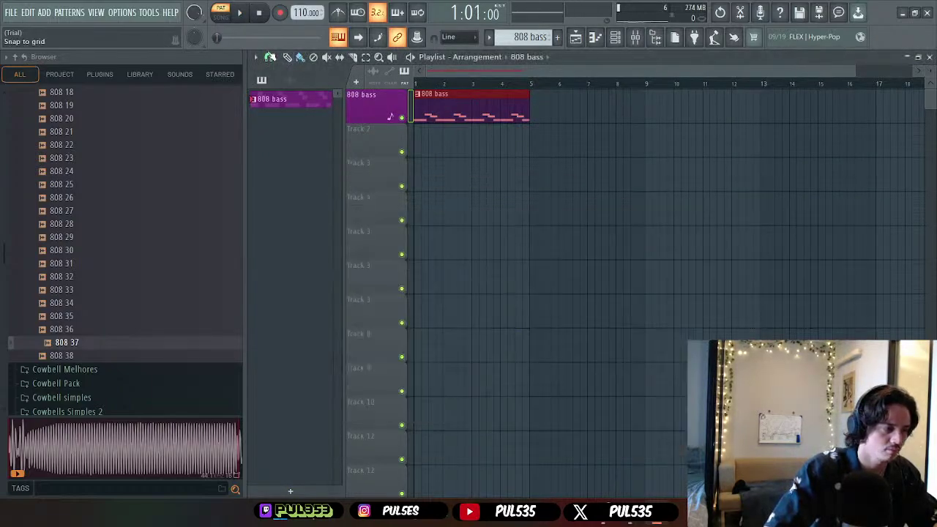
- Fill the 808 bass track with back-to-back 808 bass clips from bar 5 through bar 33, replacing the misaligned ones, during playback
key(space)
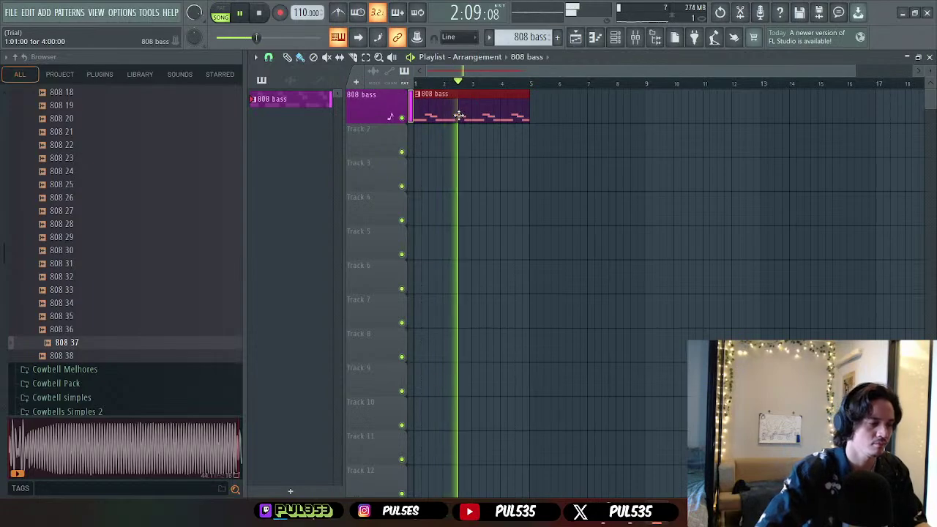
scroll(460, 112, down, 1)
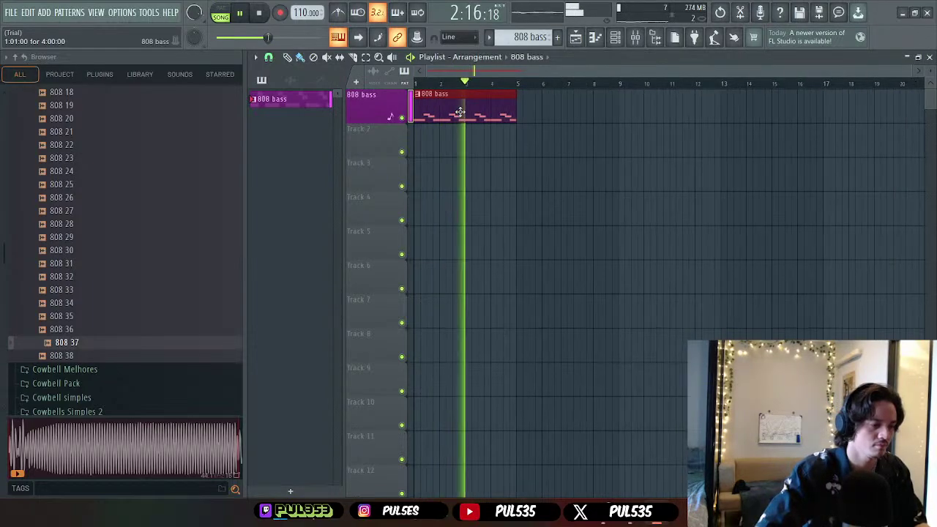
click(521, 106)
mouse_move(522, 106)
mouse_down()
mouse_move(816, 111)
mouse_move(701, 152)
mouse_move(692, 111)
mouse_move(858, 111)
mouse_up()
scroll(816, 111, down, 1)
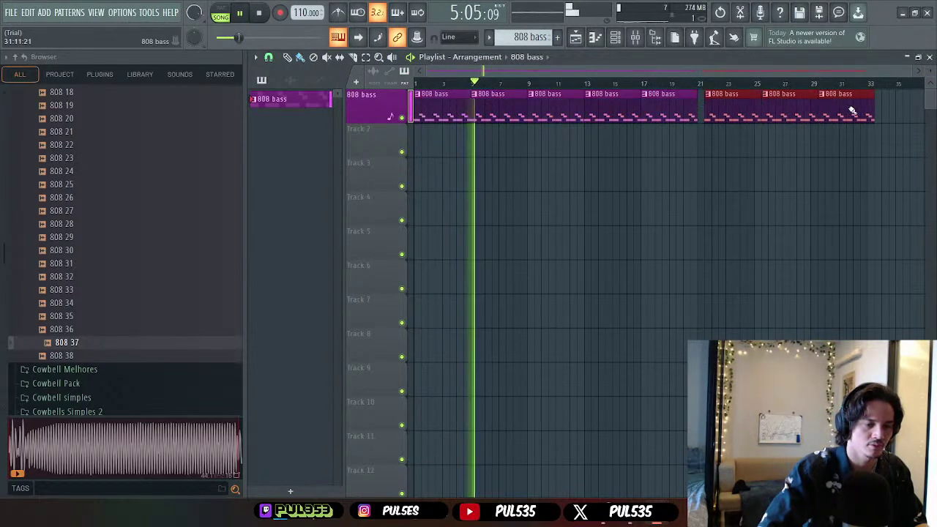
right_click(791, 112)
right_click(722, 107)
drag(702, 109, 900, 110)
key(space)
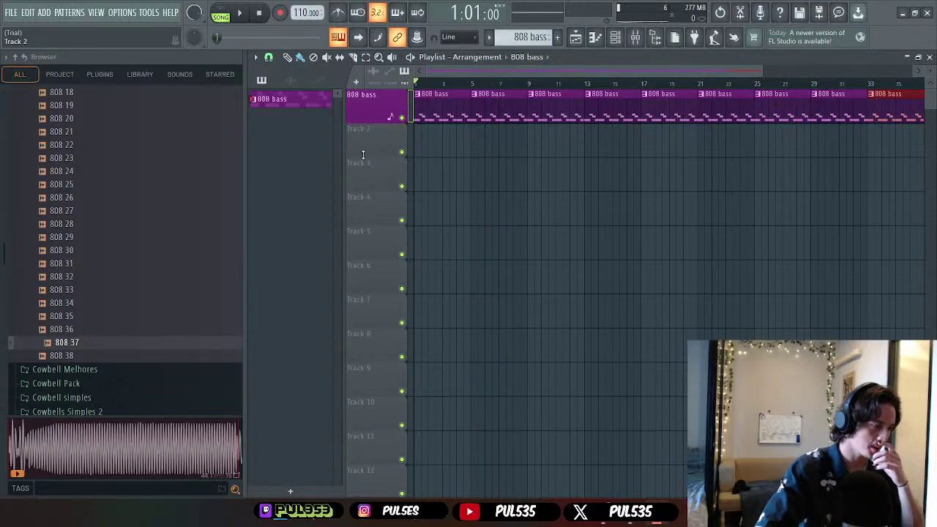
- Create a green pattern named Hats and place one clip of it at bar 1 on the second playlist track
click(292, 492)
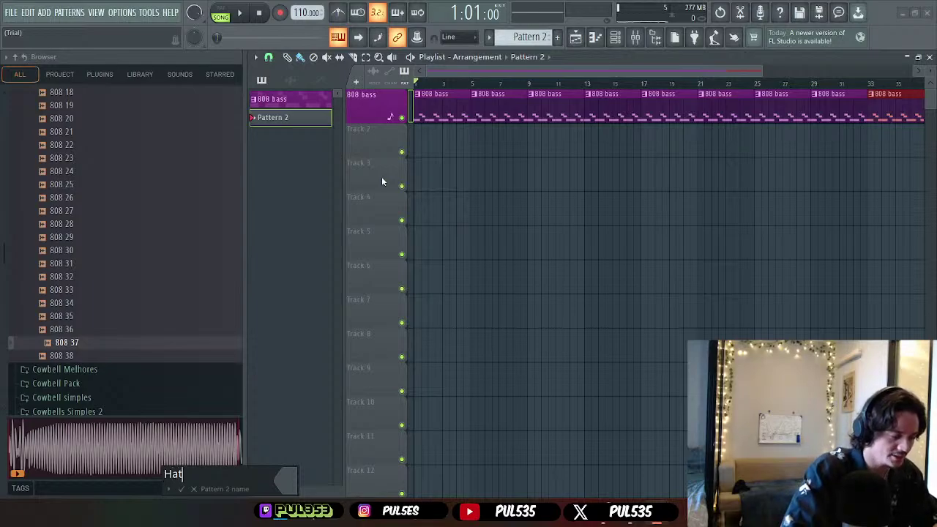
click(295, 477)
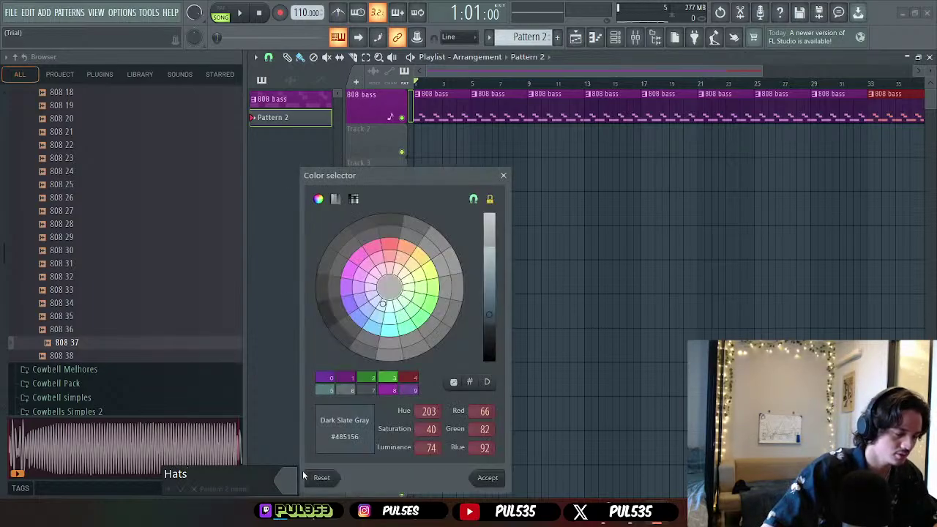
click(386, 377)
click(469, 481)
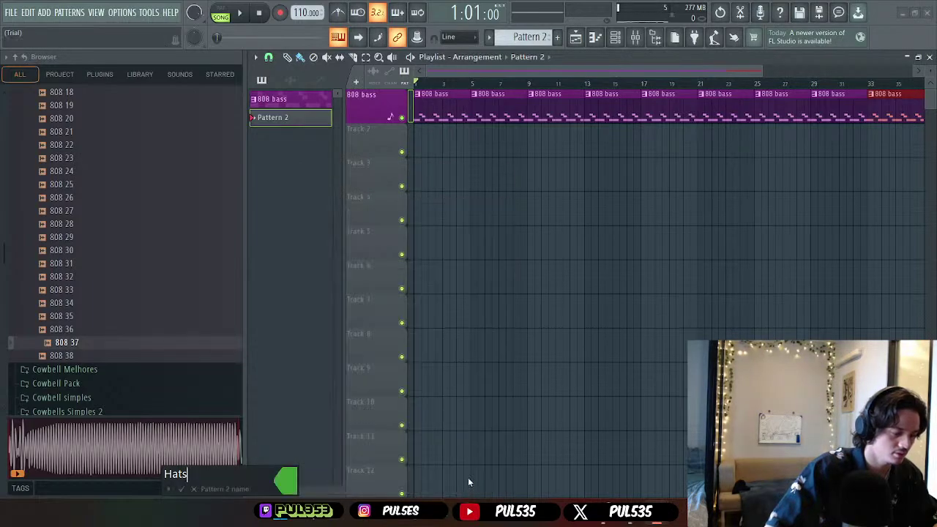
click(181, 490)
drag(352, 152, 421, 146)
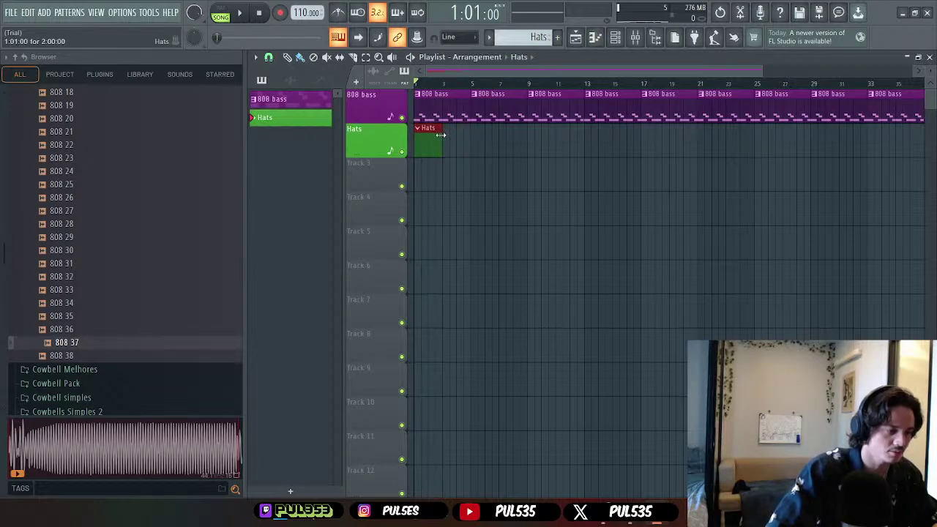
- Program two bars of 808 HiHat hits in the Hats pattern, mostly on every second step, and listen to the pattern
click(615, 38)
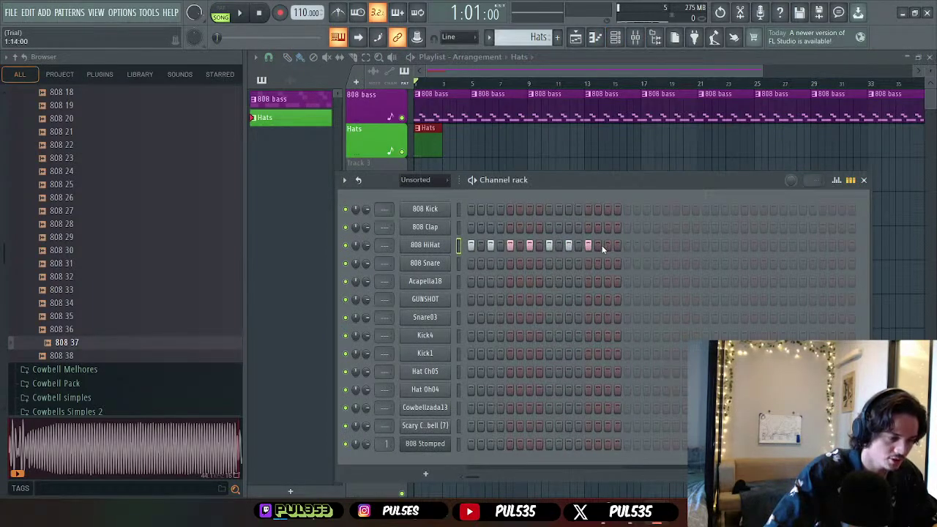
click(638, 246)
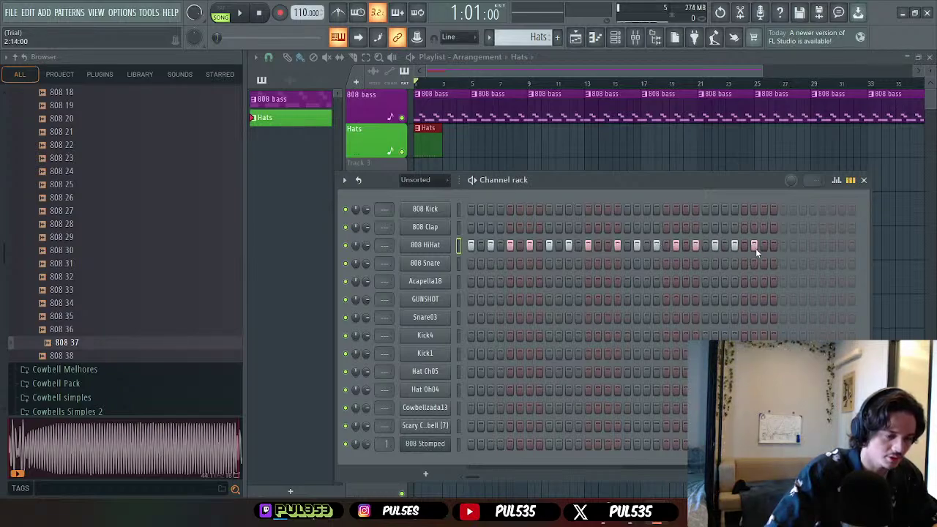
click(220, 13)
key(space)
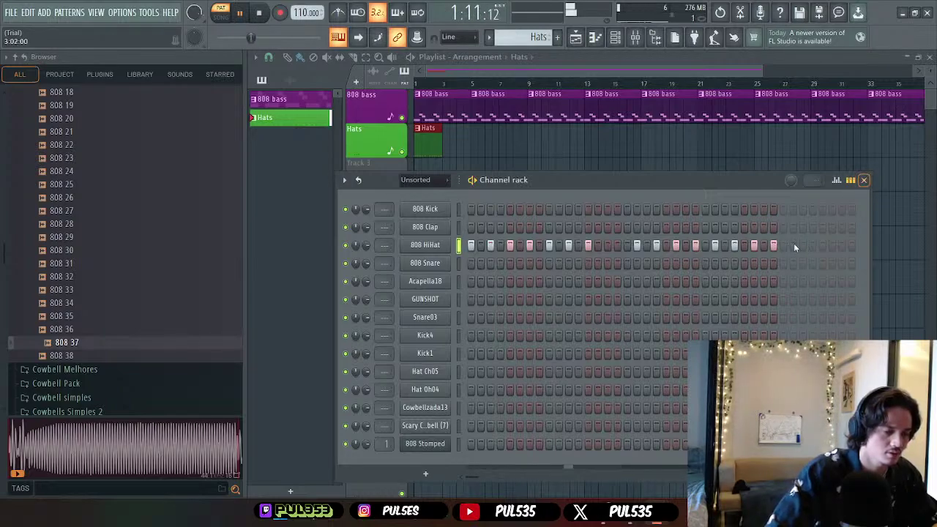
click(865, 180)
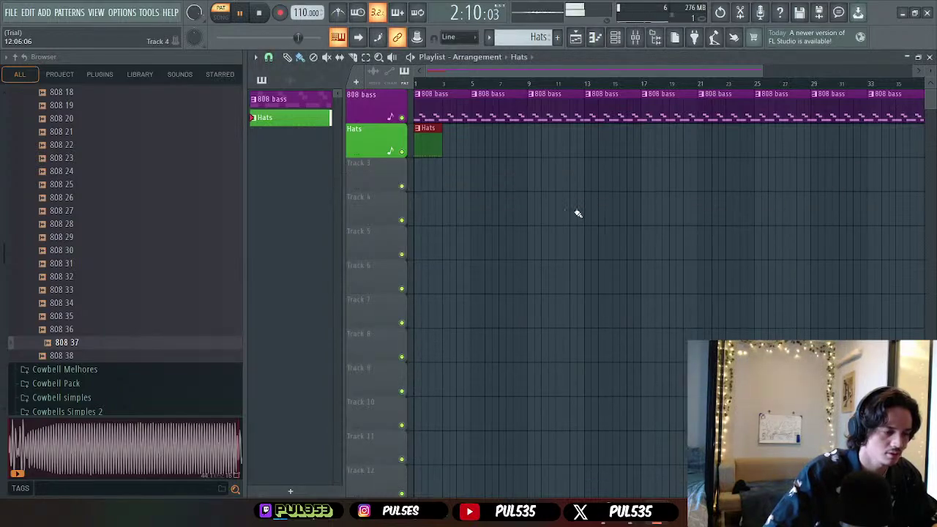
- Play the song with the hats, move the Hats clip to bar 13 and add a second one at bar 15
click(257, 14)
click(224, 18)
key(space)
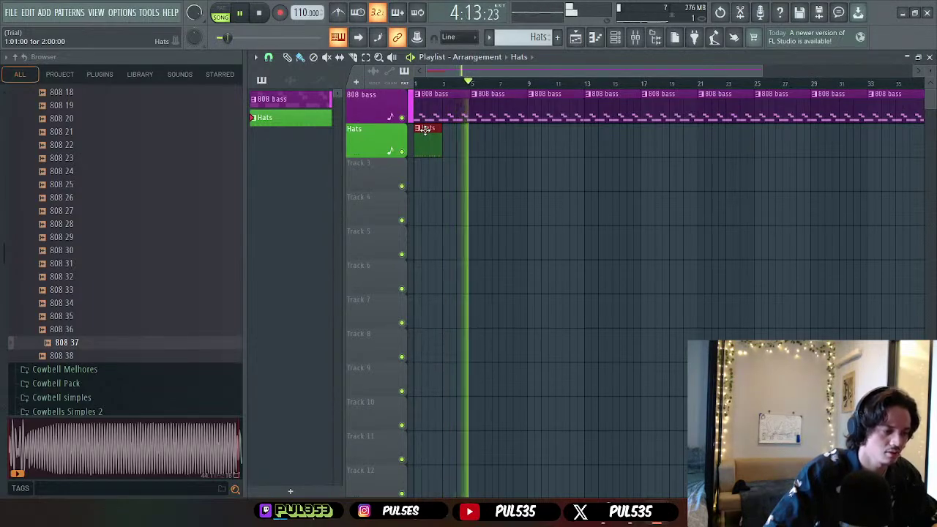
key(space)
drag(425, 130, 595, 141)
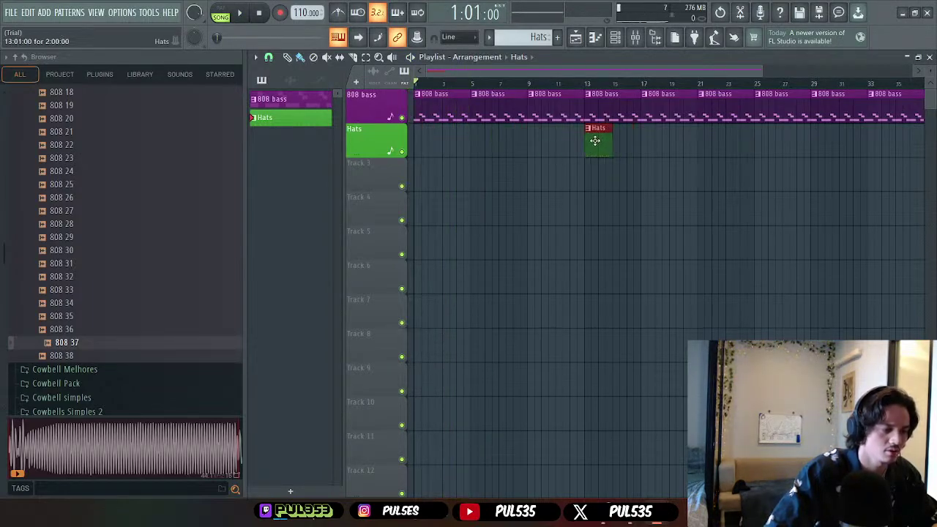
click(621, 139)
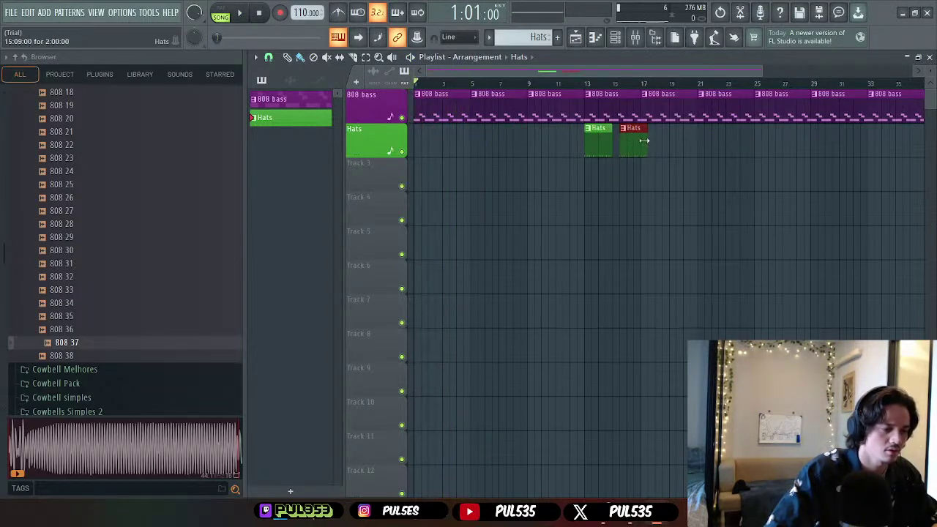
key(space)
key(space)
- Create a green pattern named snare and lay its clips on the third playlist track from bar 1 through bar 16
click(290, 491)
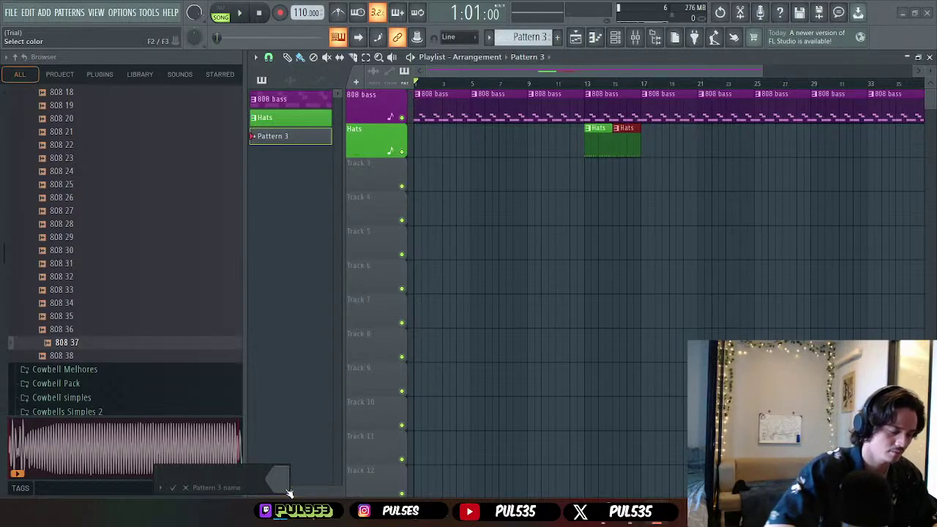
text(snare)
click(287, 487)
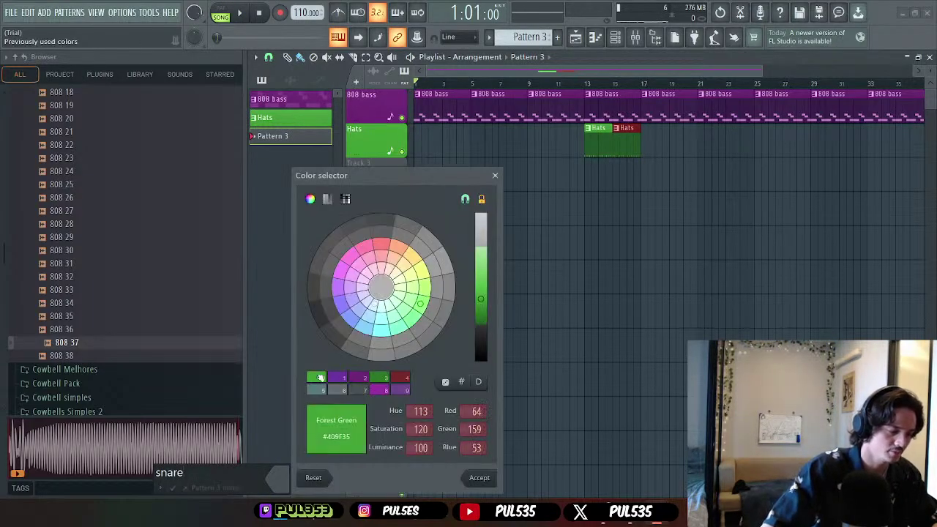
click(480, 477)
key(Return)
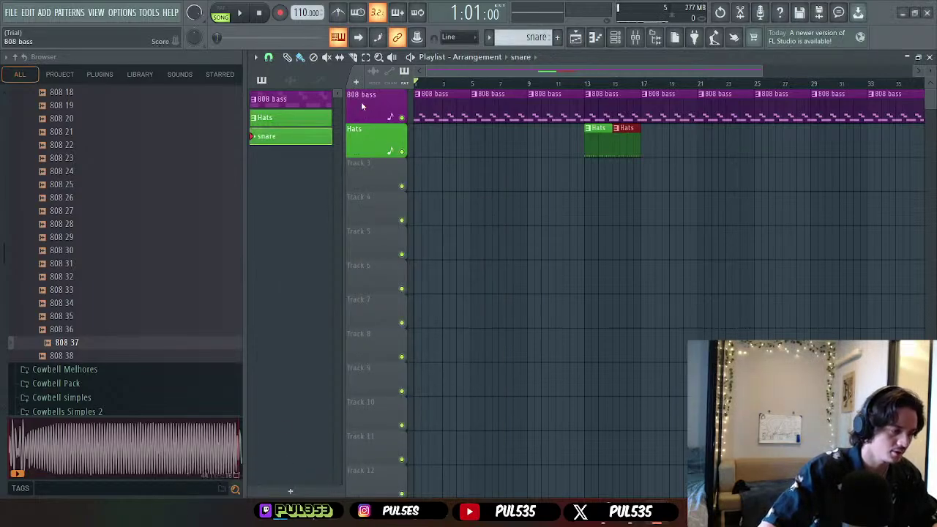
mouse_move(276, 141)
mouse_down()
mouse_move(413, 176)
mouse_move(374, 178)
mouse_move(440, 169)
mouse_move(641, 164)
mouse_up()
- Show the Snare03 channel of the snare pattern in the piano roll and audition it at different pitches
key(F6)
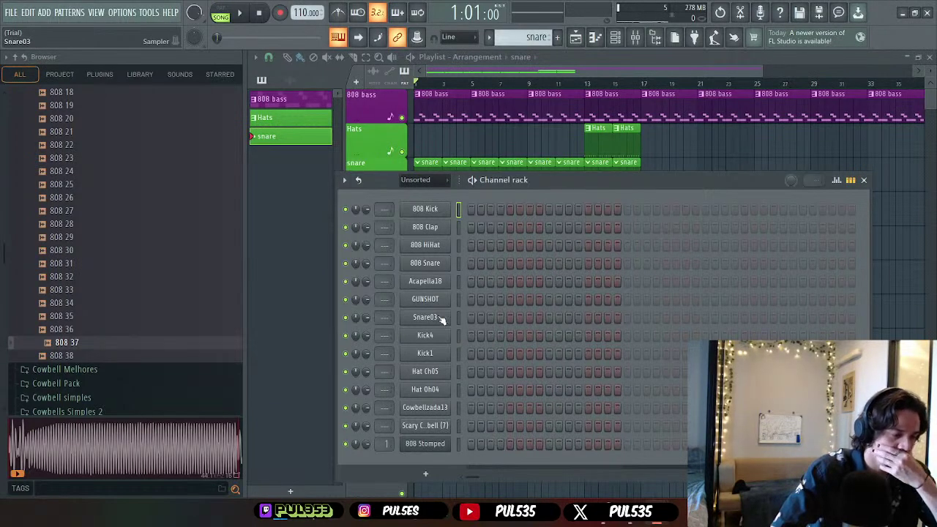
click(596, 38)
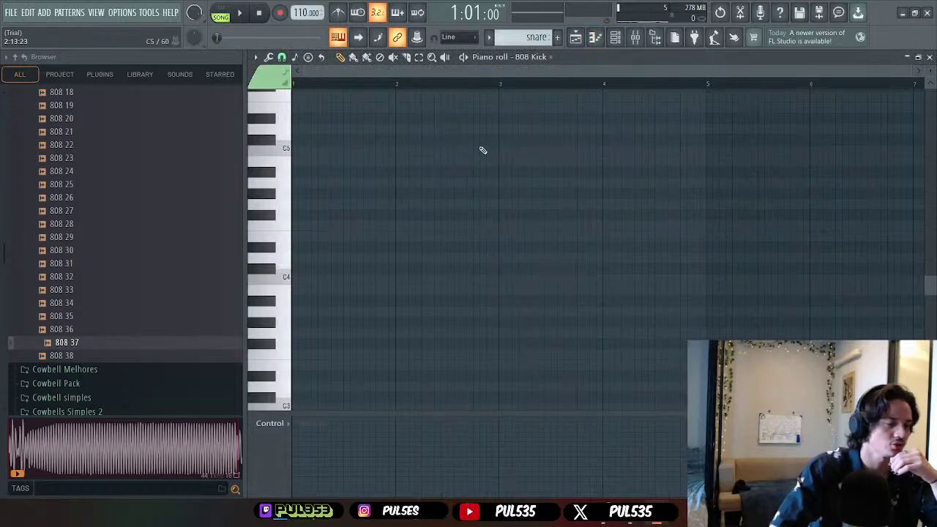
click(532, 57)
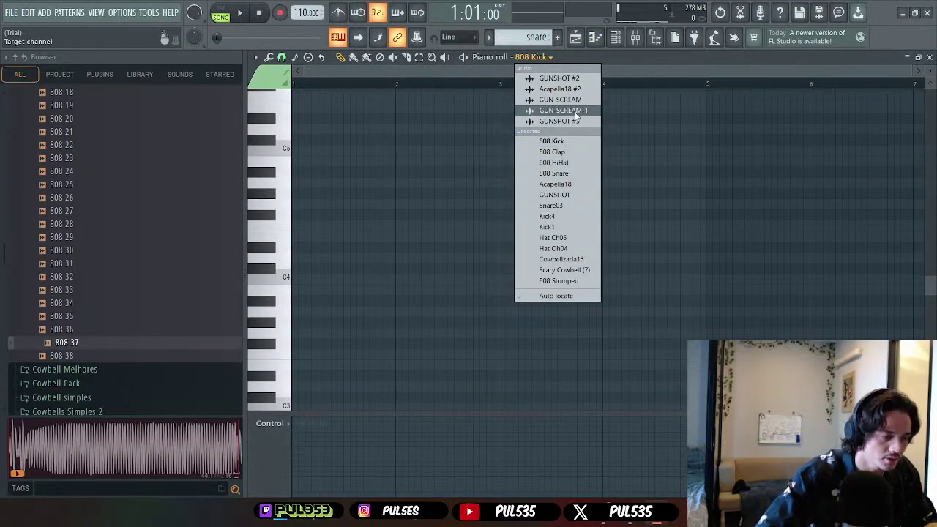
click(563, 206)
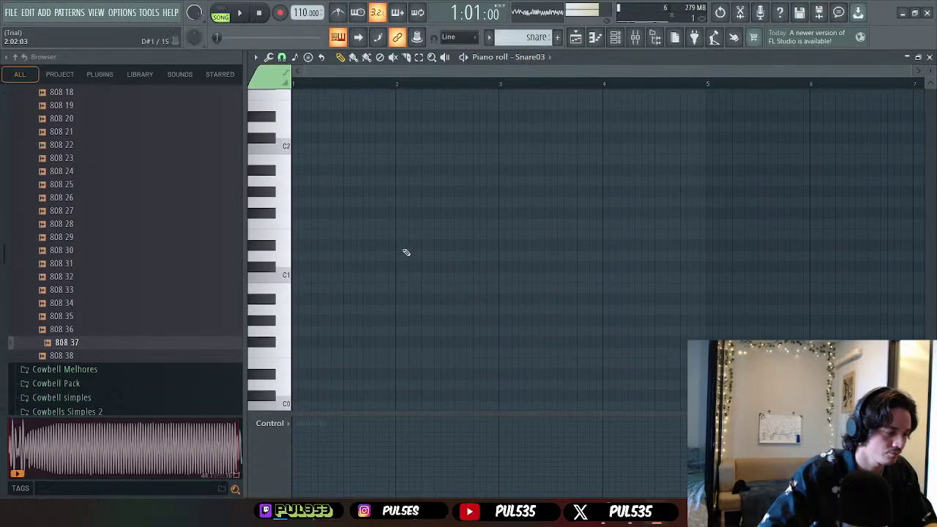
scroll(405, 251, up, 5)
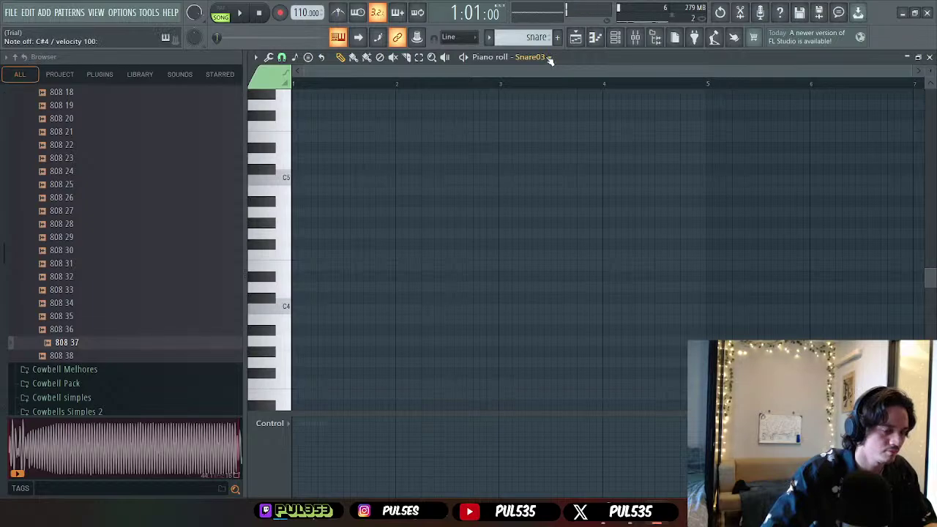
- Place Snare03 hits on steps 8, 16, 24 and 32 of the snare pattern and return to the playlist
click(615, 37)
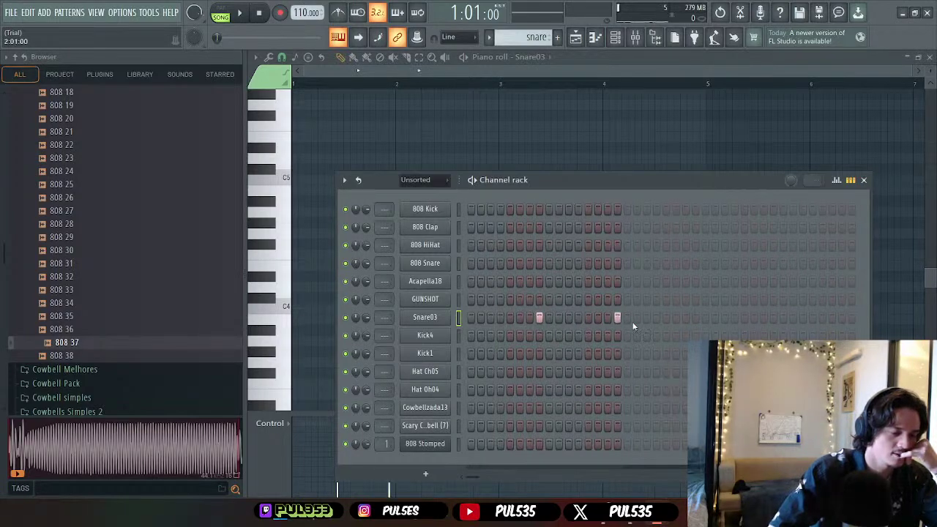
click(696, 318)
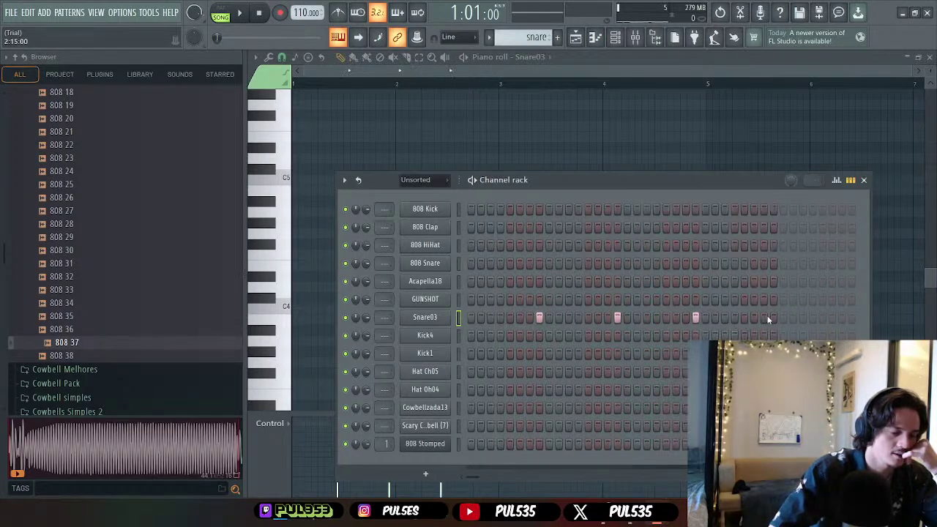
click(863, 180)
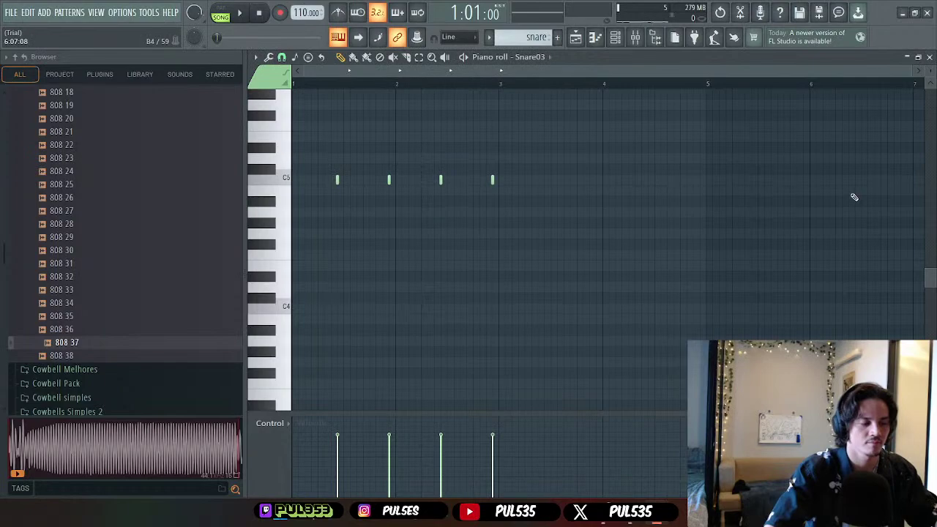
click(930, 57)
- Delete the six snare clips before bar 13 while the song plays
key(space)
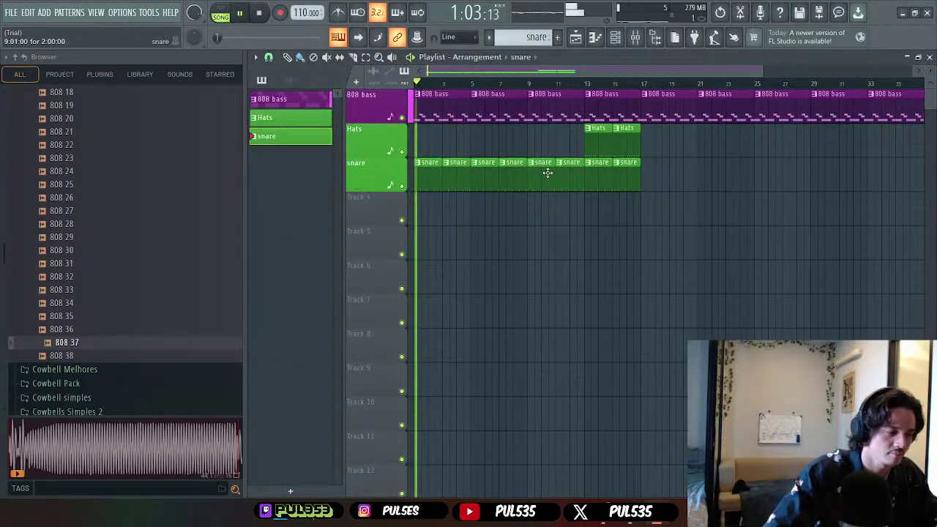
right_click(429, 161)
right_click(457, 161)
right_click(485, 161)
right_click(509, 162)
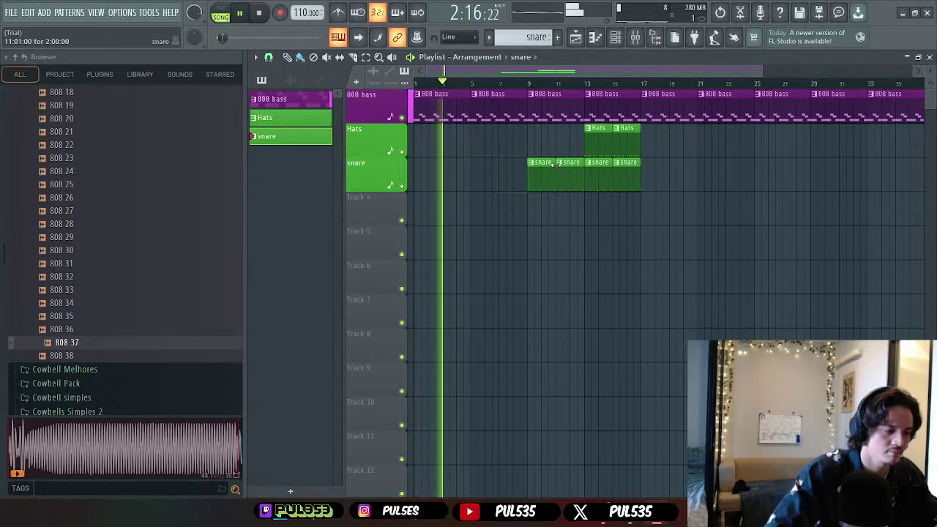
right_click(540, 162)
right_click(570, 163)
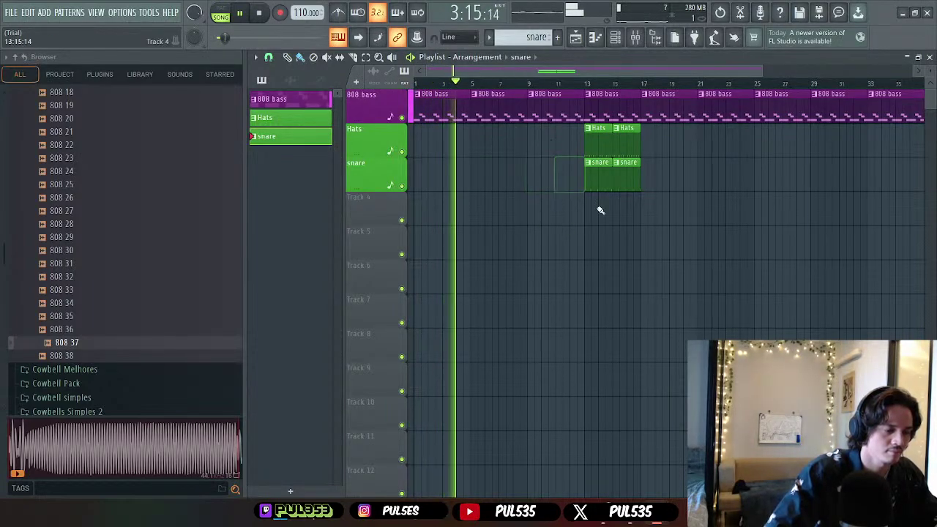
- Create a new green pattern named kick
click(290, 491)
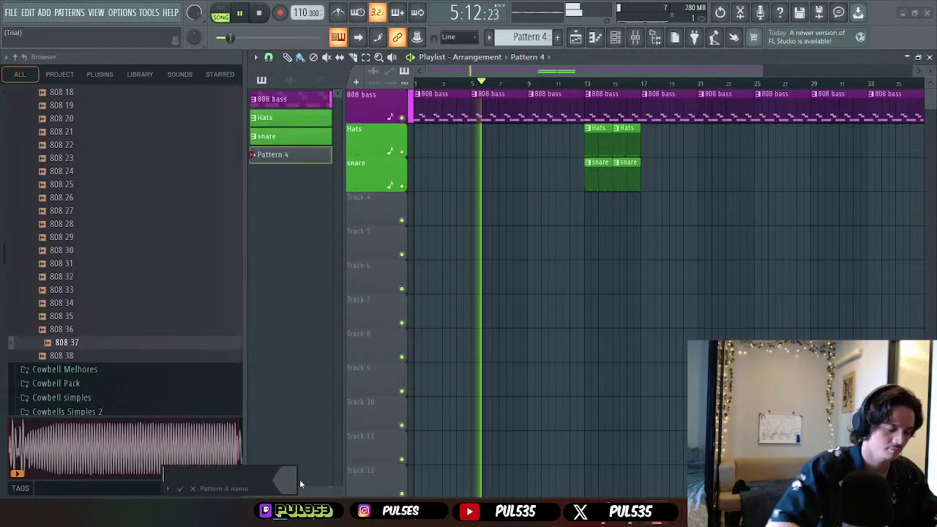
text(kick)
click(297, 479)
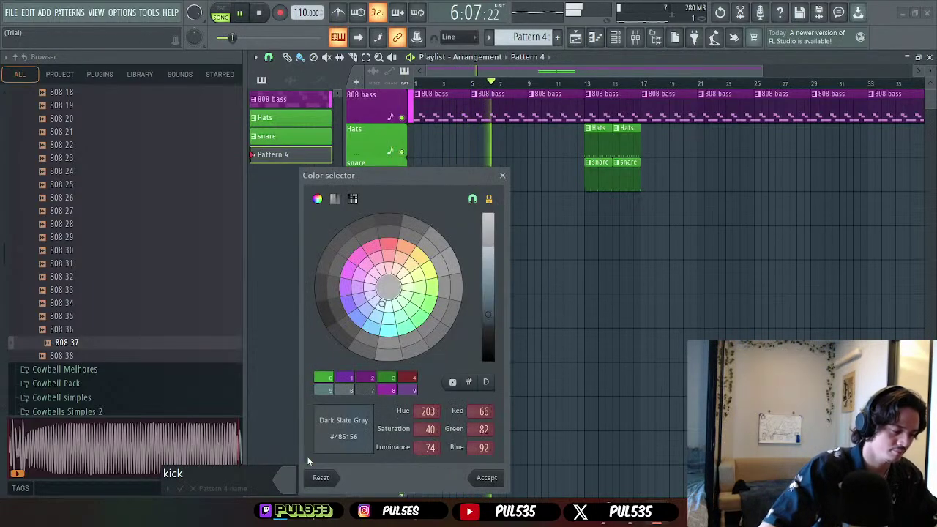
click(392, 378)
click(487, 478)
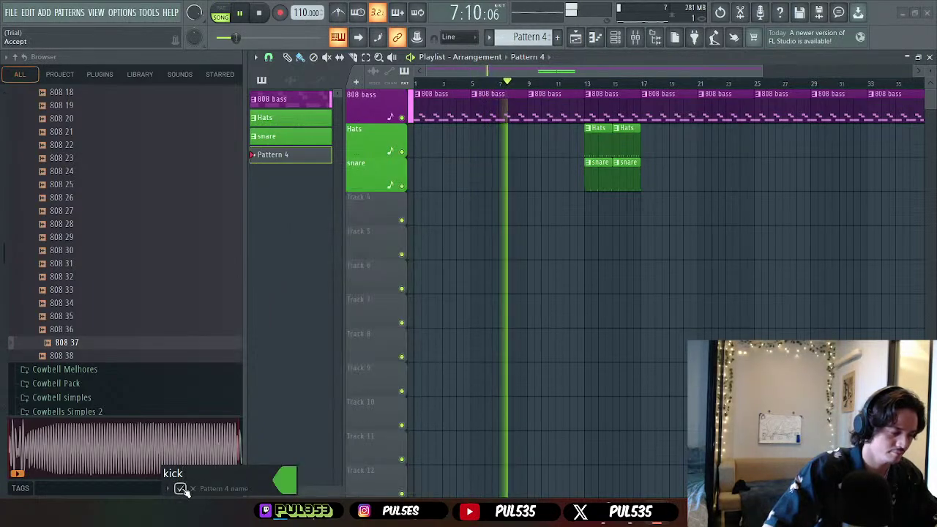
key(Return)
- Lay kick clips on the fourth playlist track from bar 25 through bar 42 and extend the 808 bass clips through bar 44
drag(293, 155, 770, 198)
scroll(831, 216, down, 2)
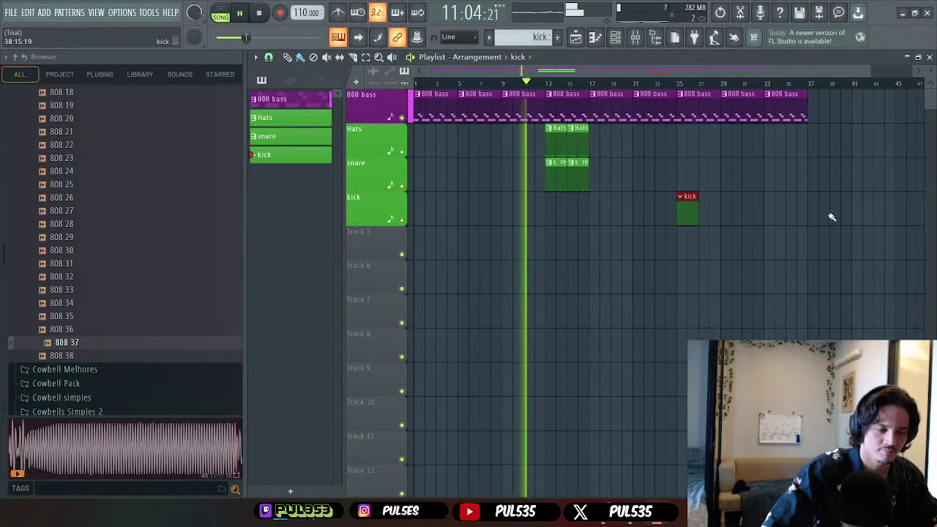
drag(698, 198, 863, 204)
drag(800, 108, 884, 112)
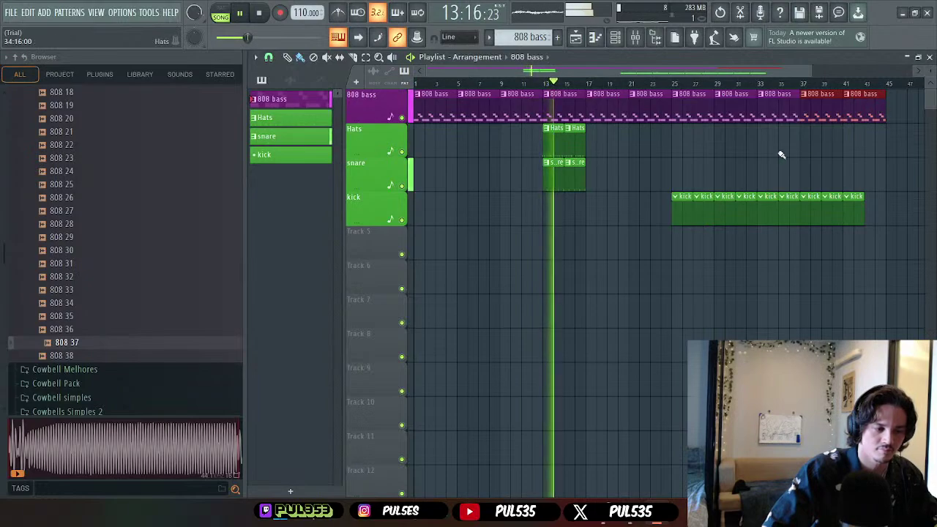
- Stop playback, show the snare pattern's Snare03 notes in the piano roll and look through the list of available channels
key(space)
double_click(551, 176)
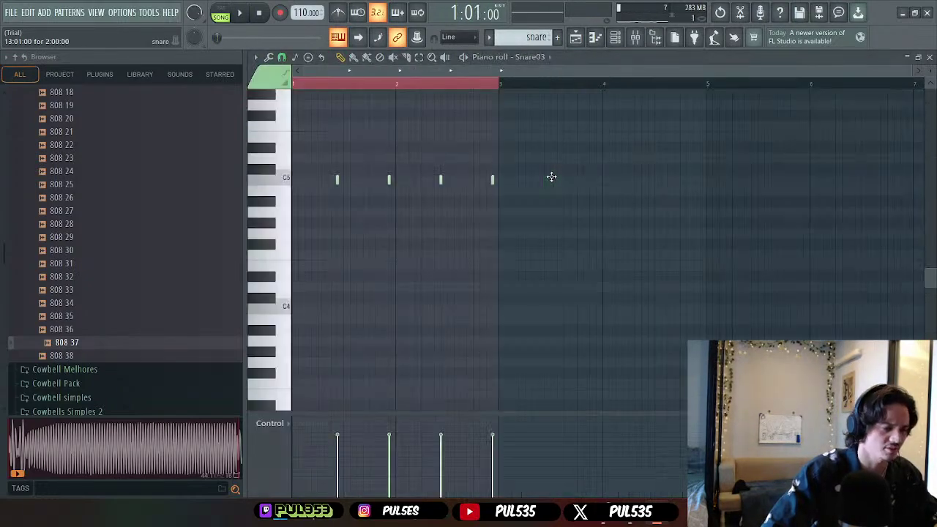
click(541, 57)
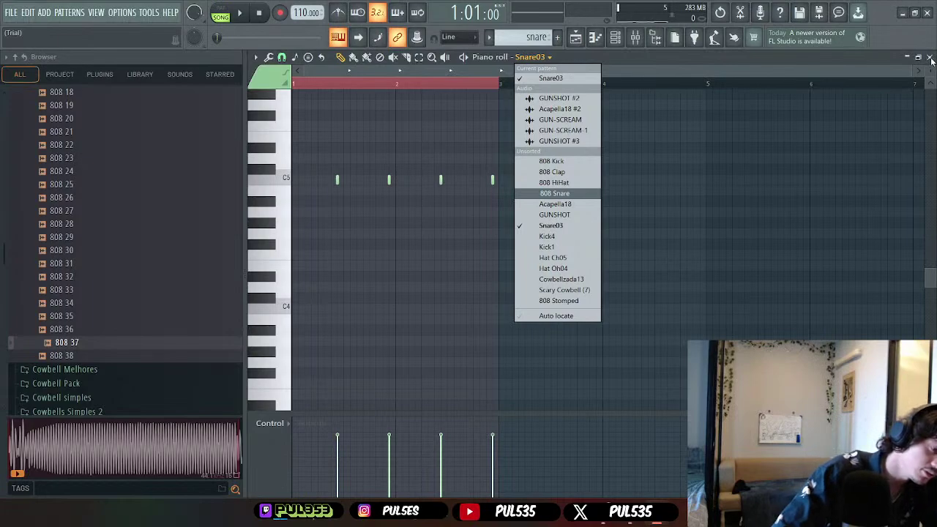
key(Up)
key(Up)
key(Up)
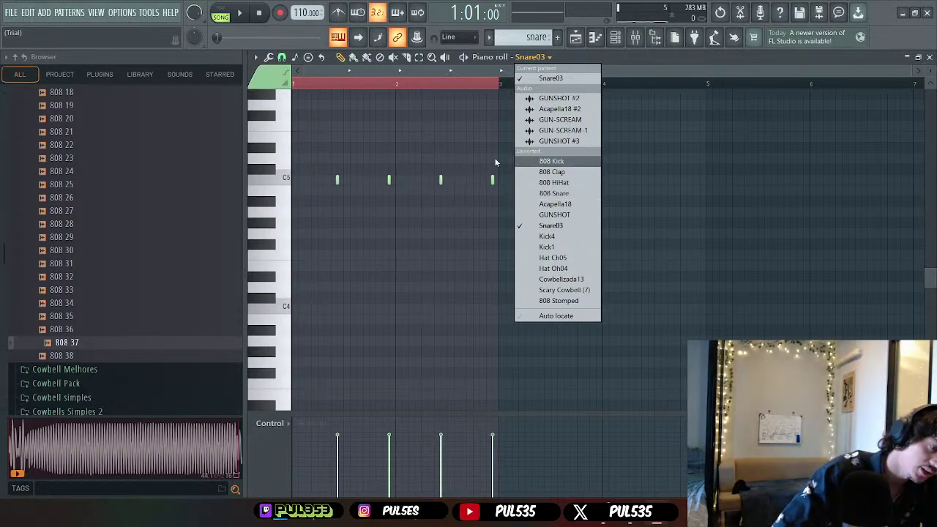
key(Up)
key(Down)
key(Down)
- Transpose the four Snare03 notes by octaves between C7 and C3 while listening, and settle them on C4
click(419, 149)
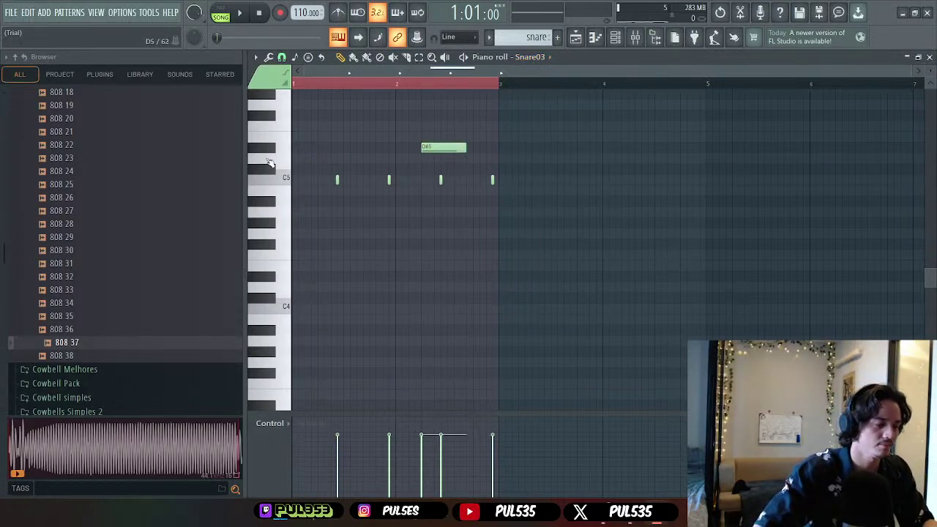
right_click(442, 148)
drag(580, 134, 410, 187)
key(ctrl+Up)
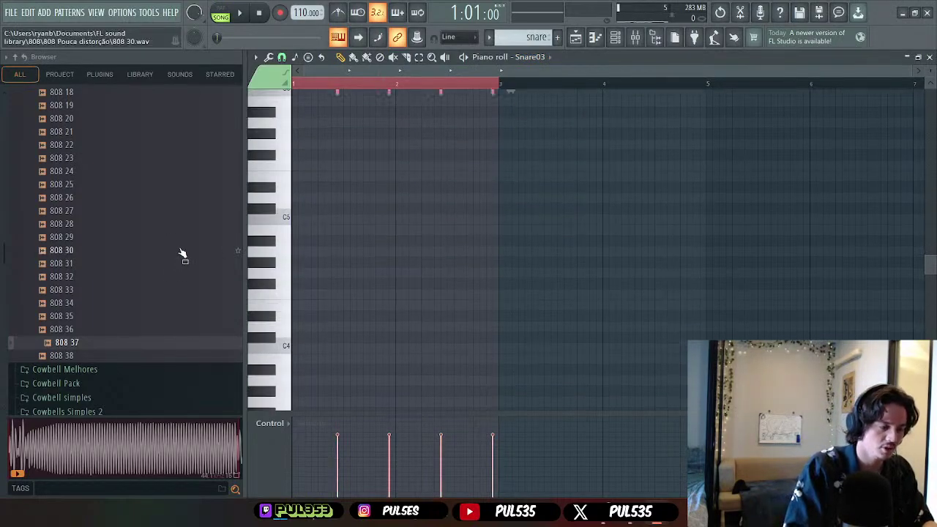
key(ctrl+Up)
key(space)
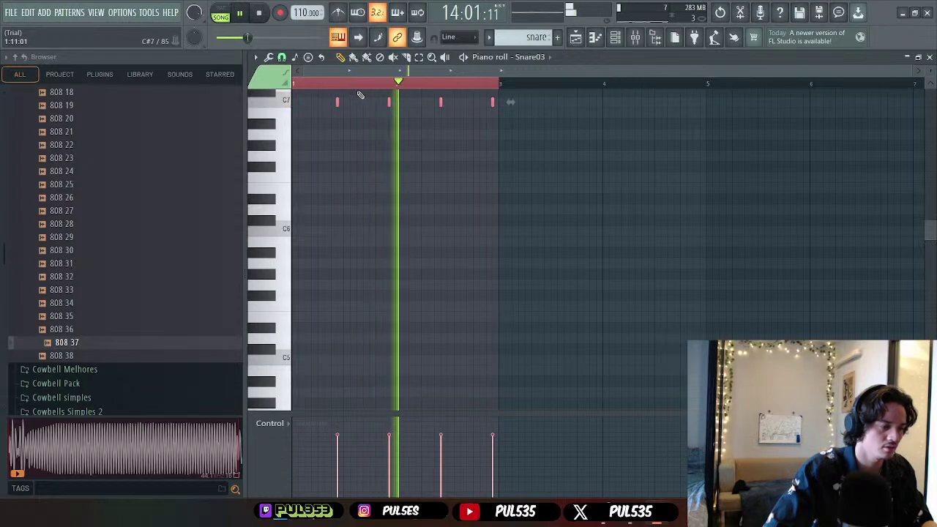
key(ctrl+Down)
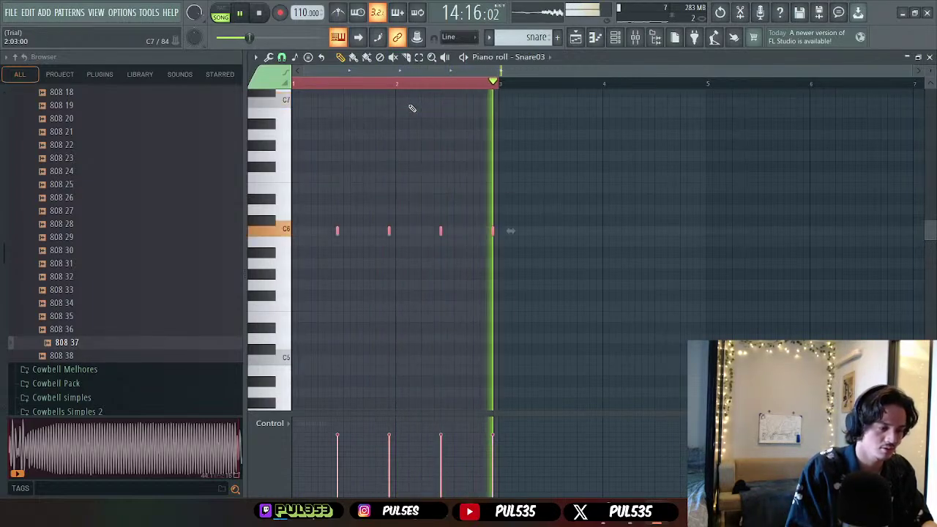
key(ctrl+Down)
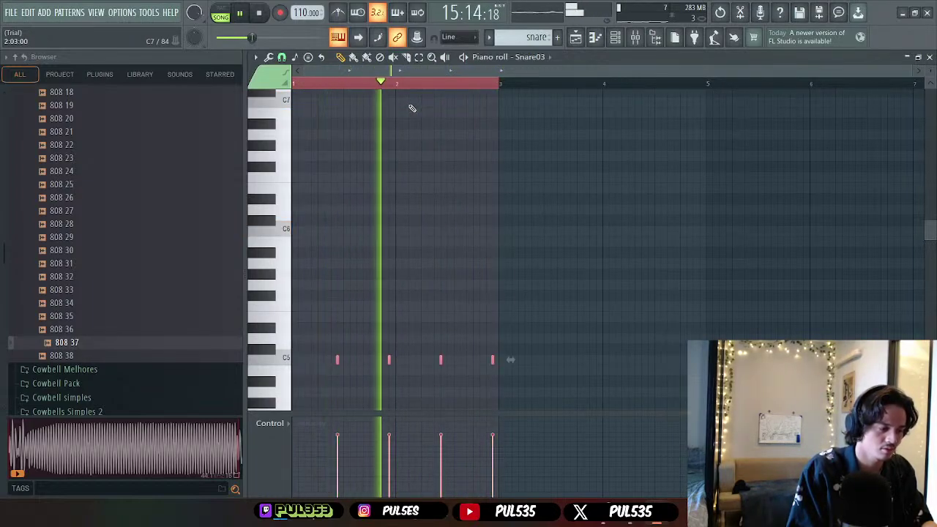
key(ctrl+Down)
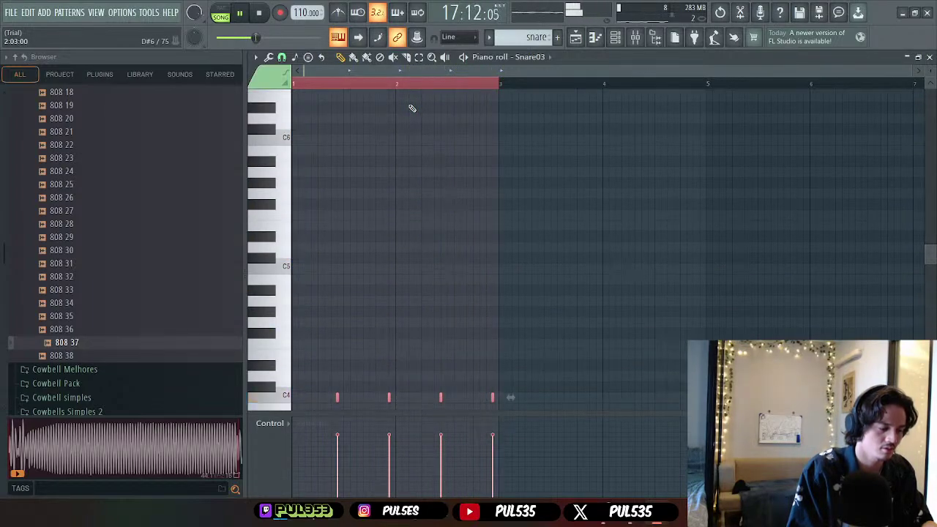
key(ctrl+Down)
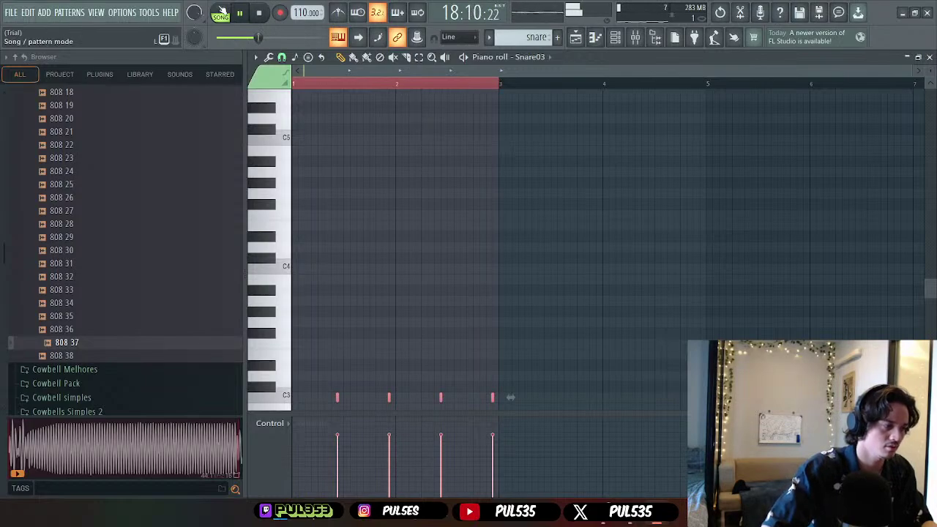
click(222, 11)
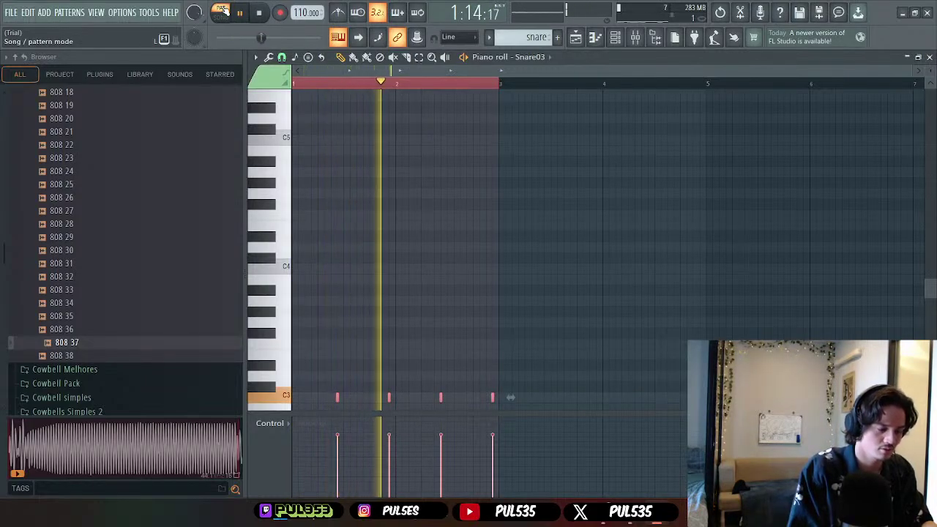
key(ctrl+Up)
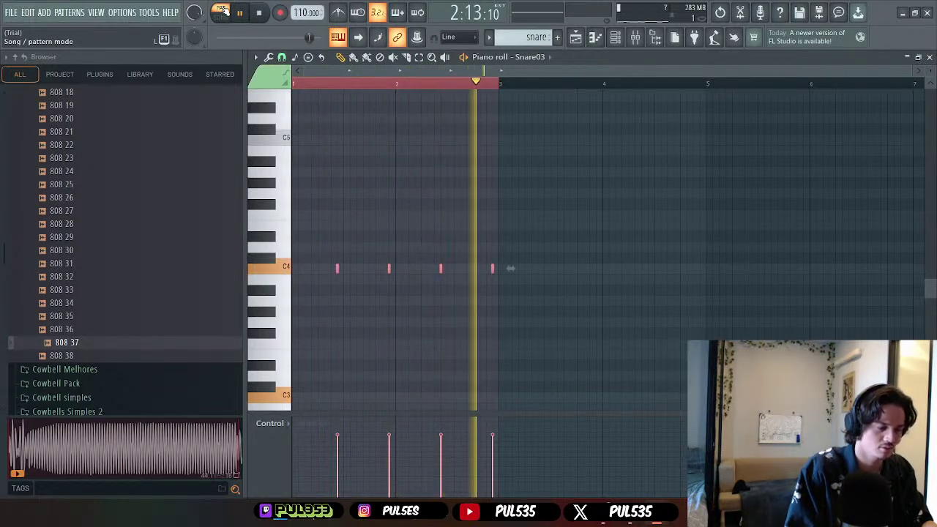
key(space)
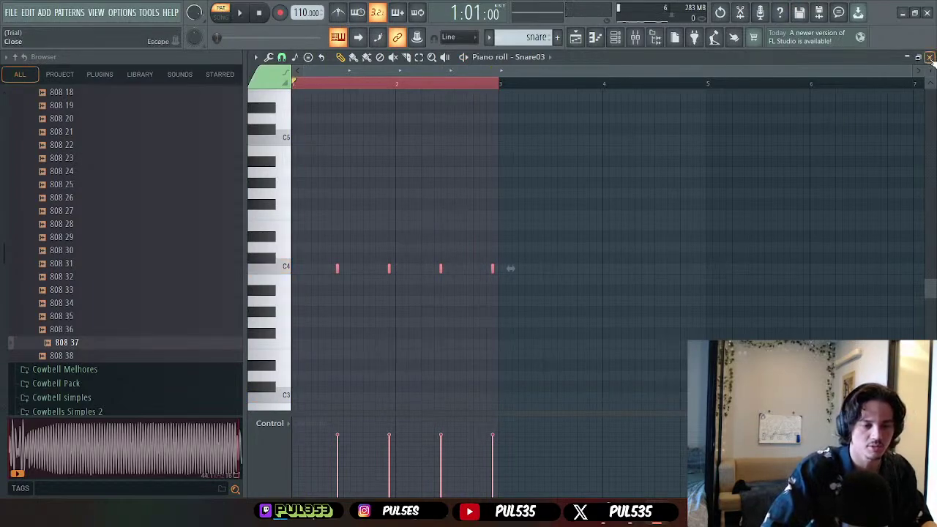
- Return to the playlist, play from bar 13 and delete the two remaining snare clips
click(930, 57)
click(542, 82)
key(space)
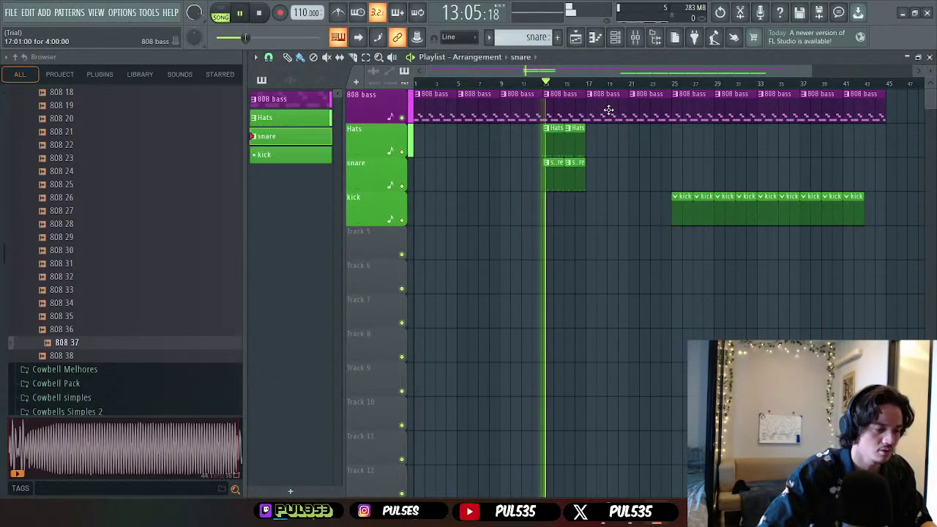
right_click(553, 175)
right_click(574, 174)
key(space)
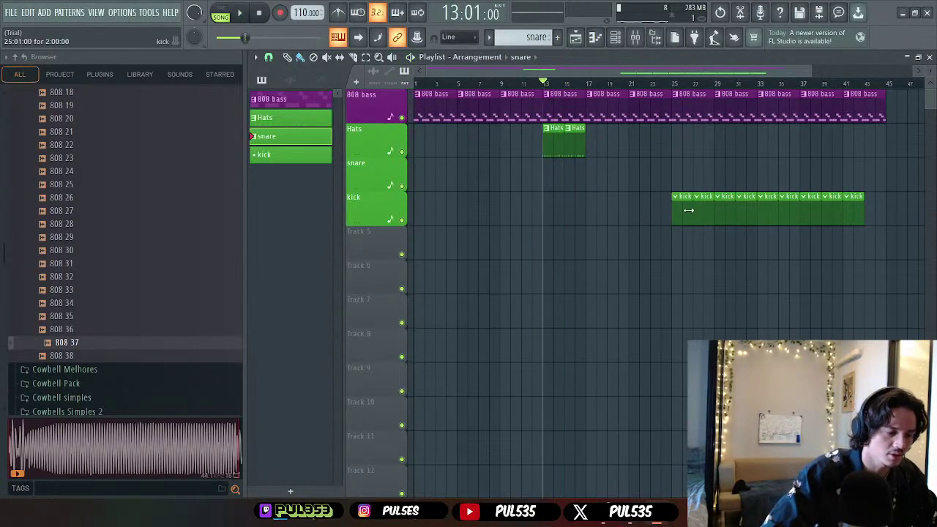
- Try Kick4 hits on steps 1, 5 and 9 of the snare pattern in pattern mode and clear them
click(617, 41)
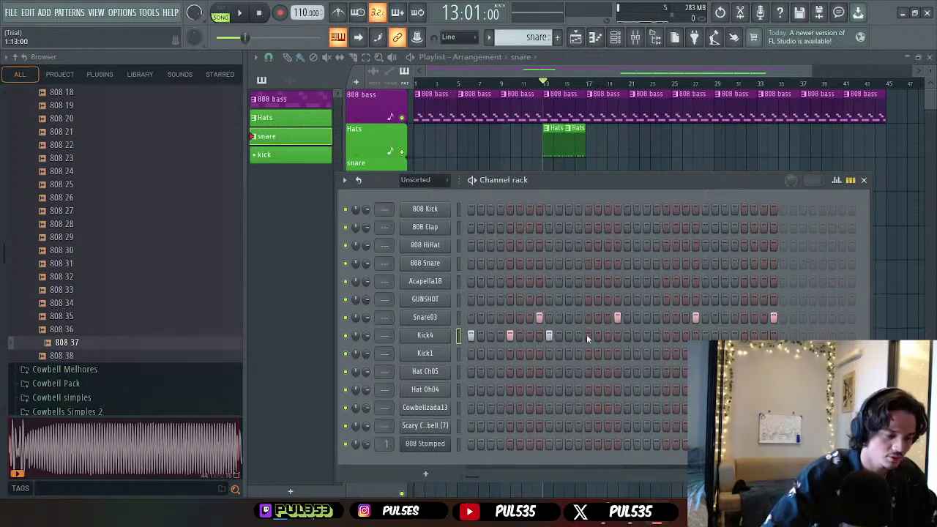
key(space)
key(space)
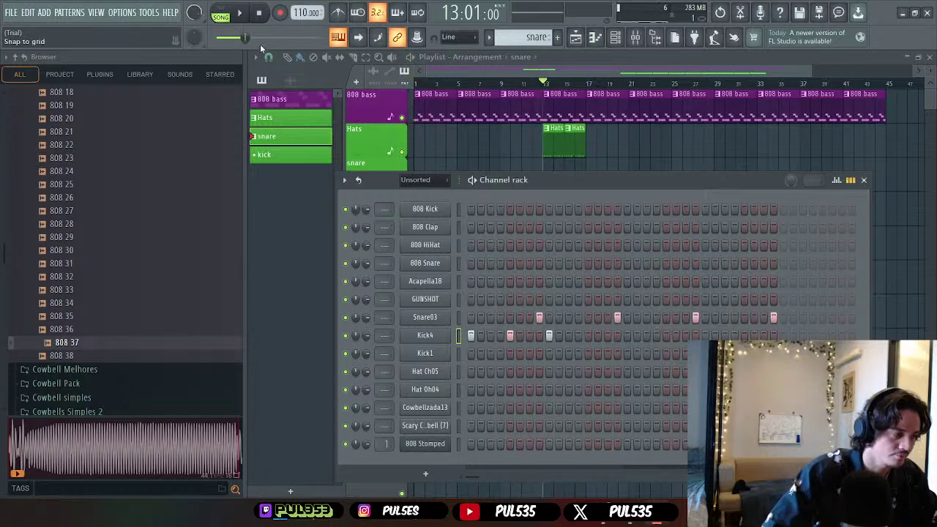
key(l)
key(space)
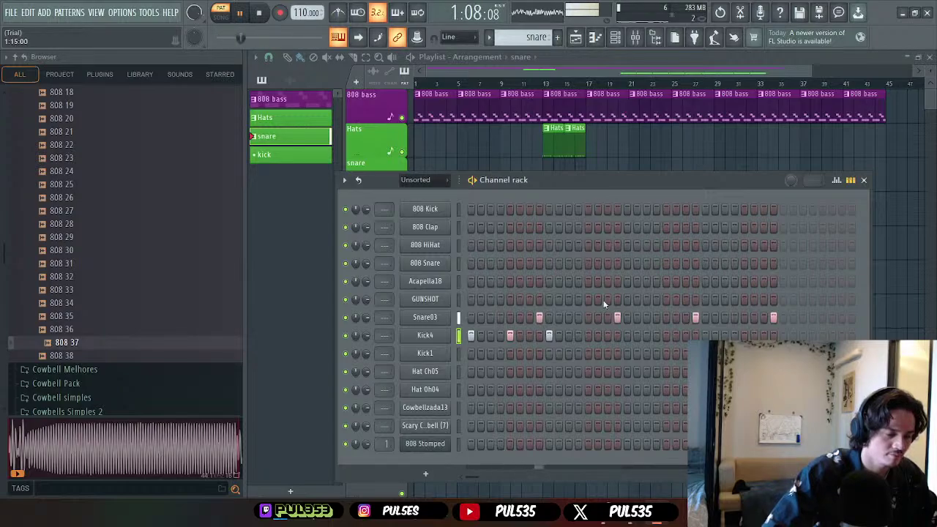
key(space)
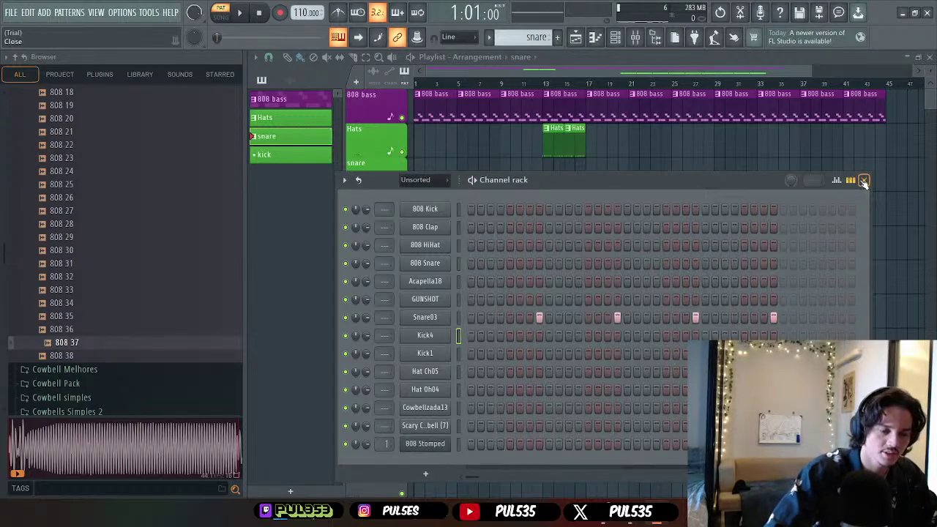
click(864, 181)
- Place Kick1 hits on steps 1, 5, 9, 13, 17 and 21 of the kick pattern and clear its Kick4 hits
double_click(685, 217)
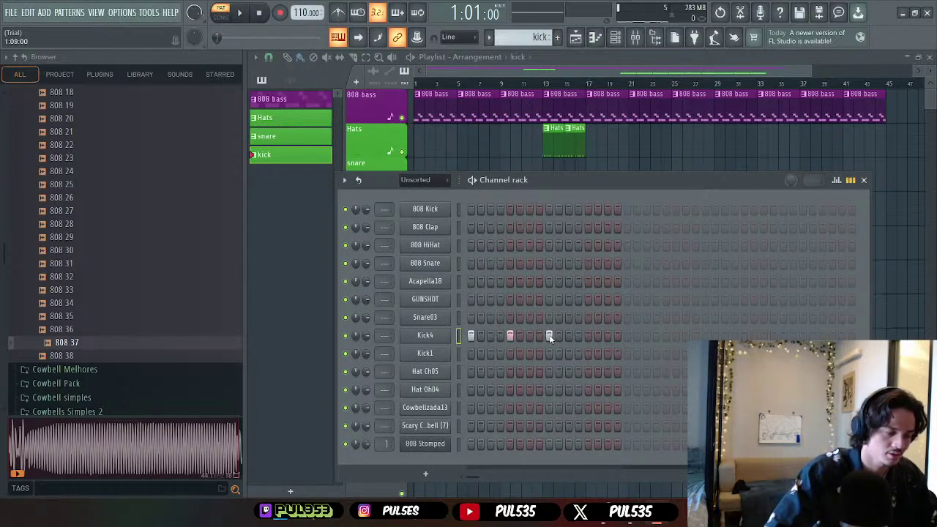
click(627, 355)
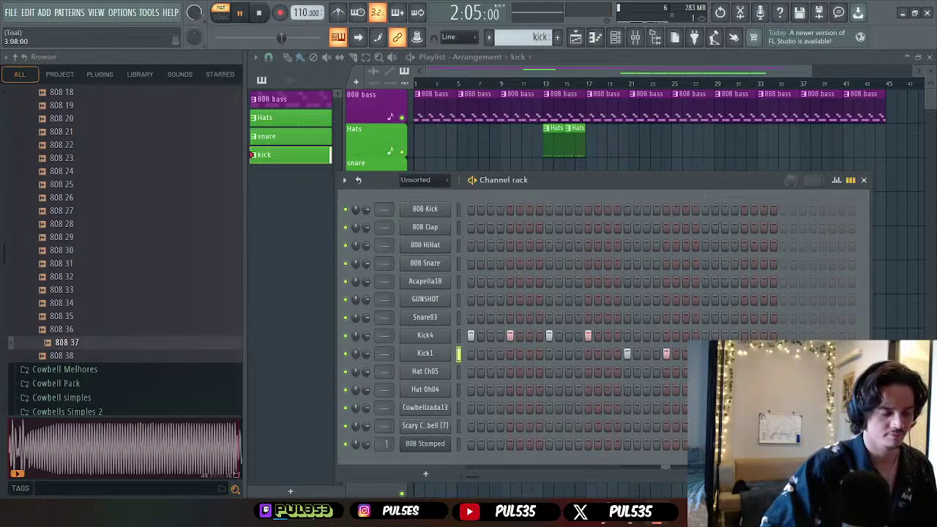
right_click(588, 335)
right_click(549, 335)
right_click(510, 335)
right_click(471, 335)
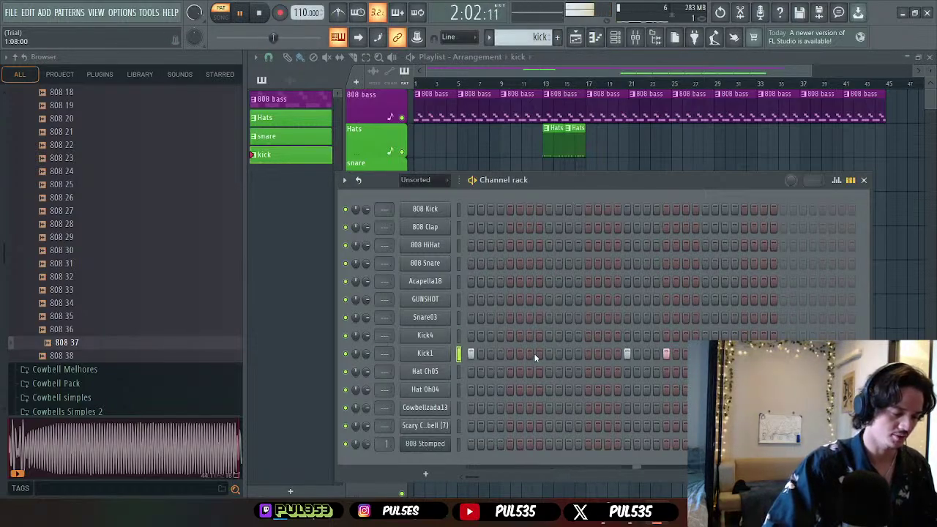
click(510, 353)
click(549, 353)
click(588, 353)
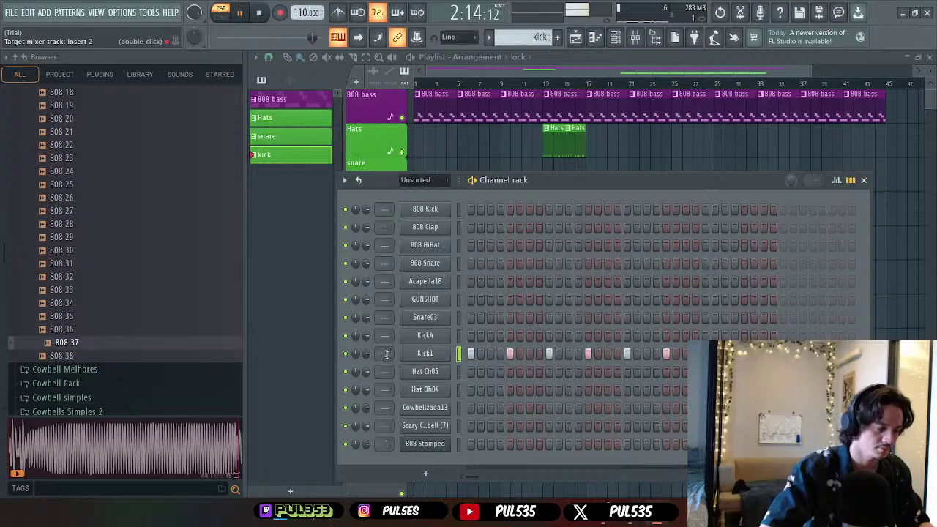
- Route the Kick1 channel to mixer track 3, stop playback and show the mixer
scroll(387, 355, up, 3)
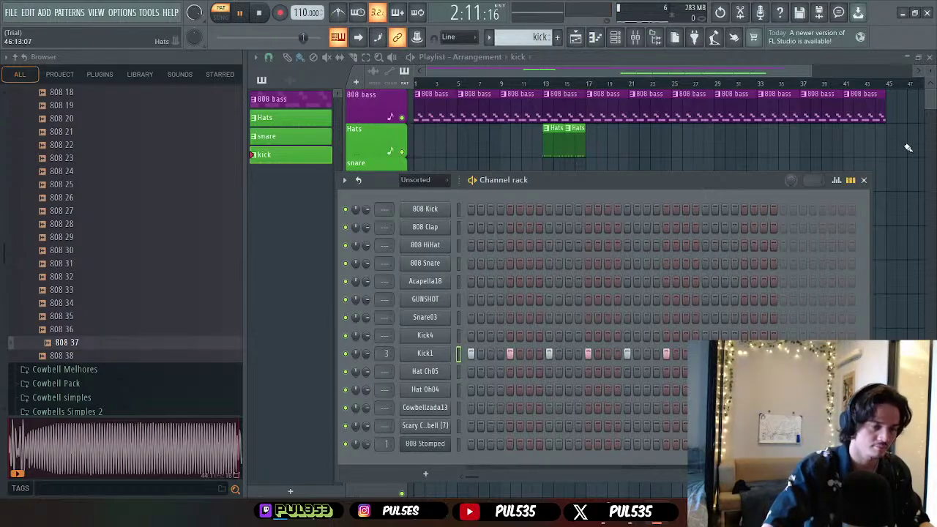
key(space)
click(864, 179)
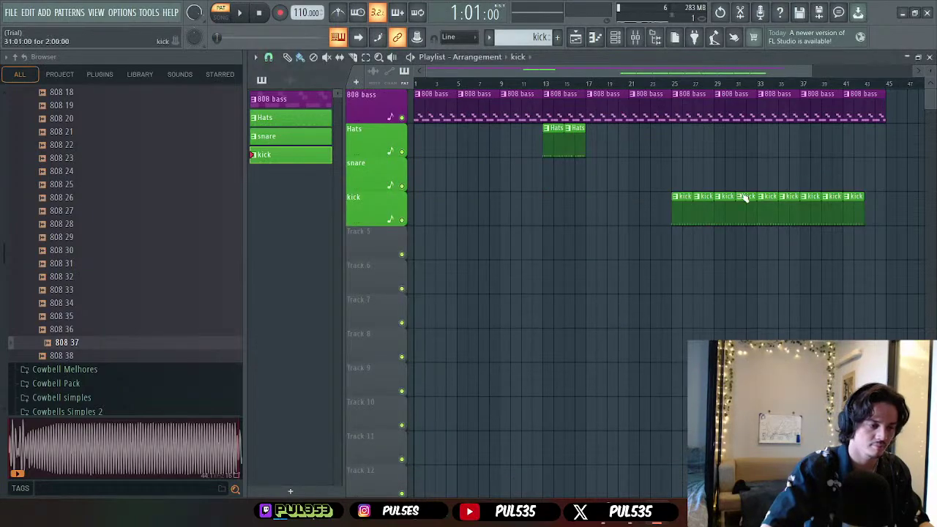
click(644, 40)
right_click(361, 153)
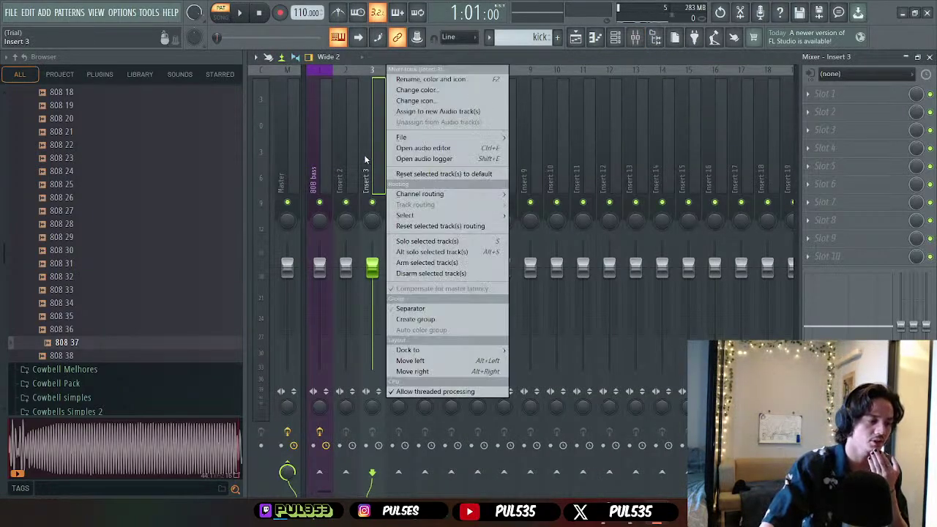
click(448, 81)
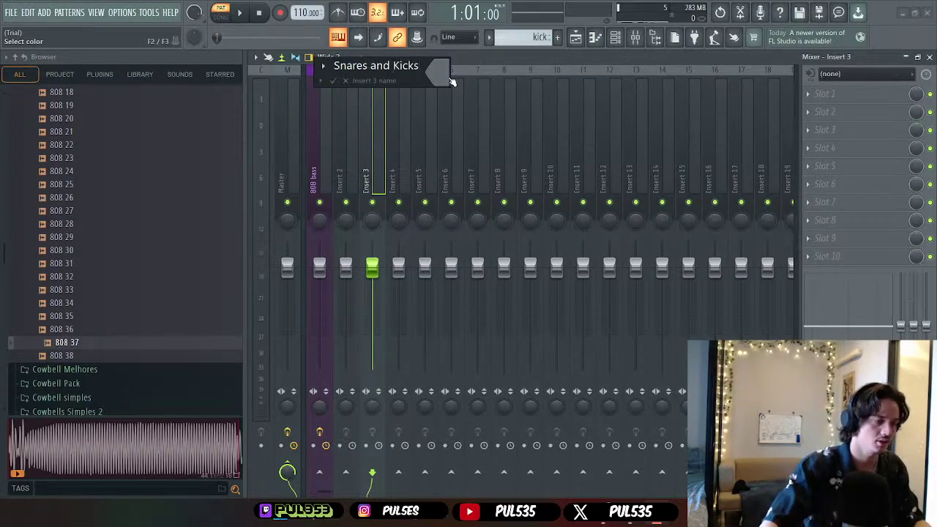
click(451, 81)
click(580, 194)
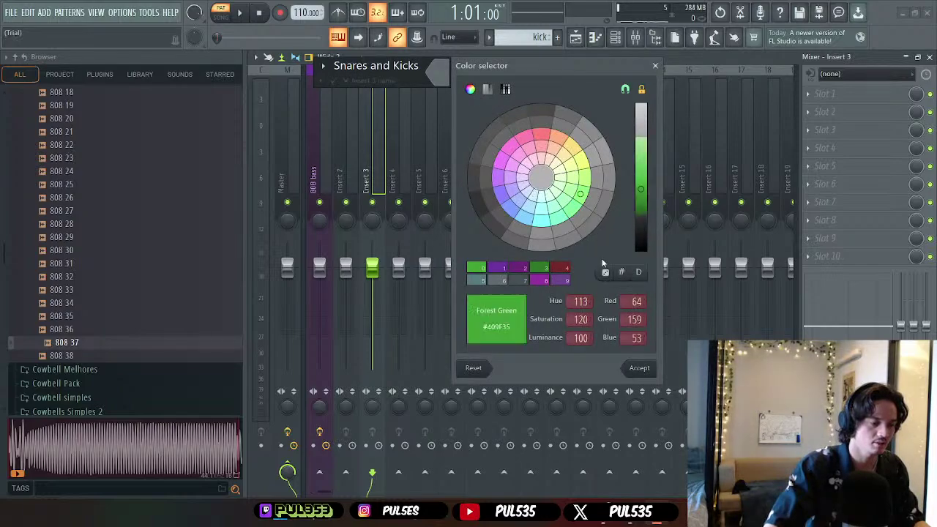
click(640, 369)
key(Escape)
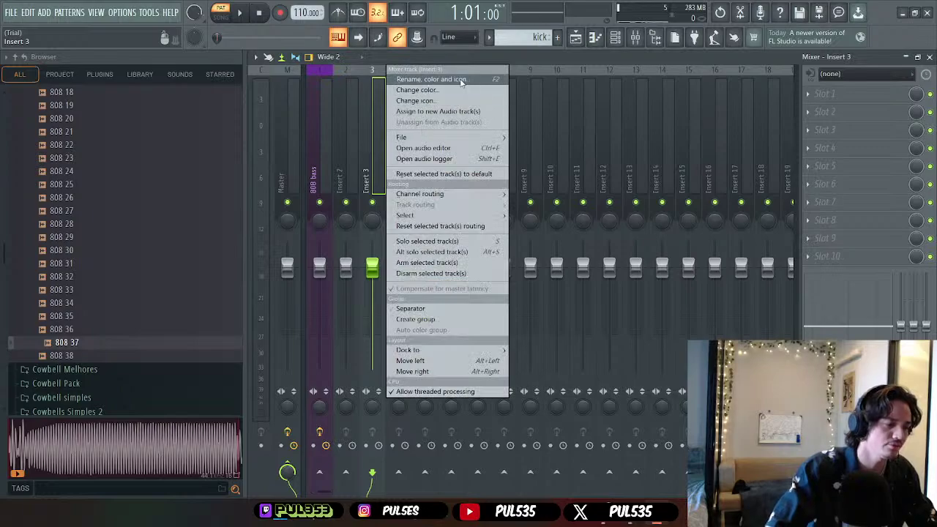
- Rename mixer track 3 as "Kick and snare" and give it a green colour
click(461, 80)
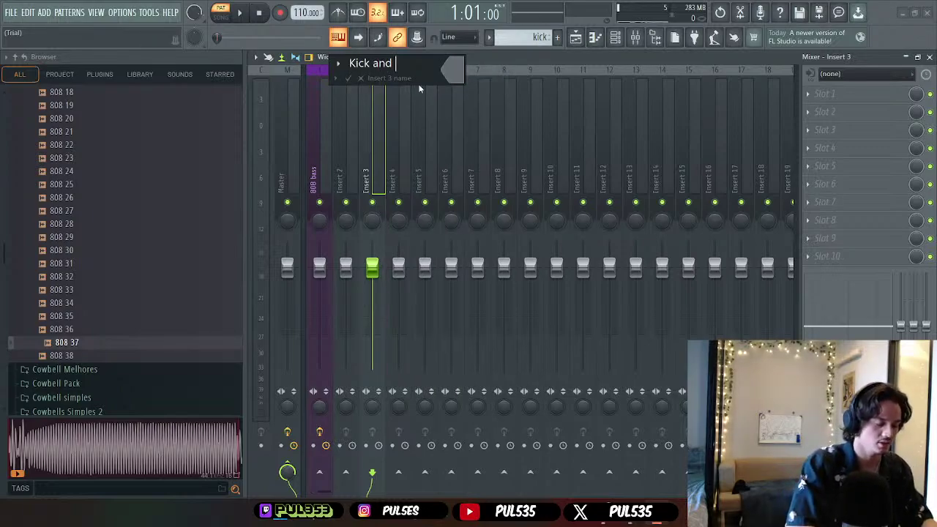
click(446, 75)
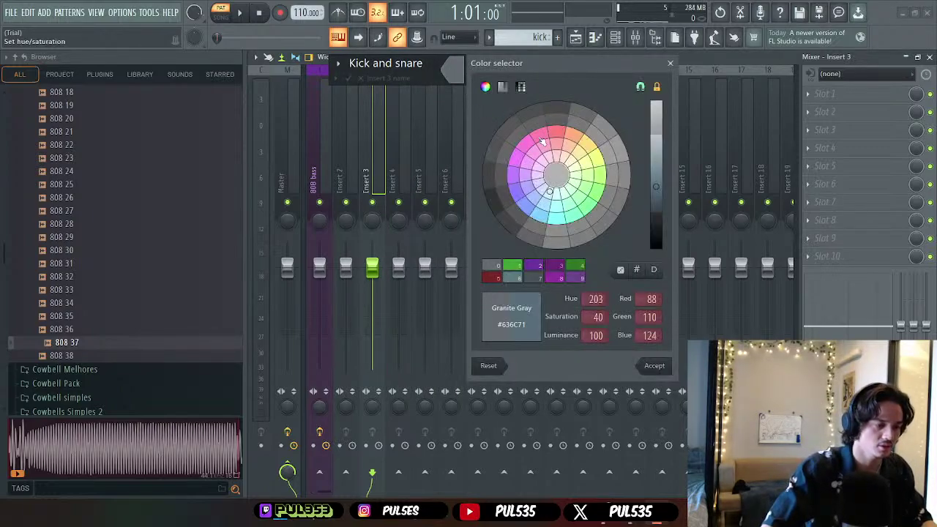
click(599, 197)
click(654, 365)
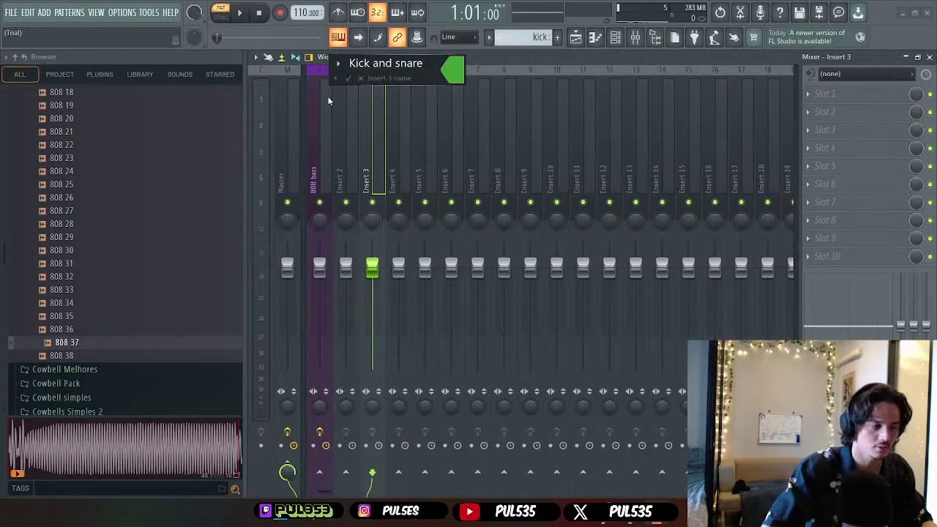
click(349, 78)
- Load Fruity WaveShaper in the first effect slot of the Kick and snare track and bend its curve upward during playback
click(842, 101)
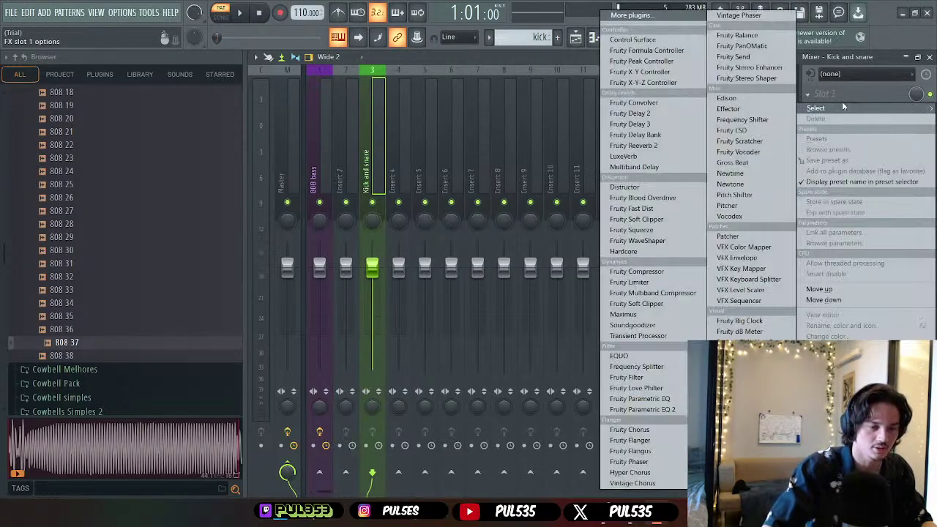
click(850, 99)
click(849, 99)
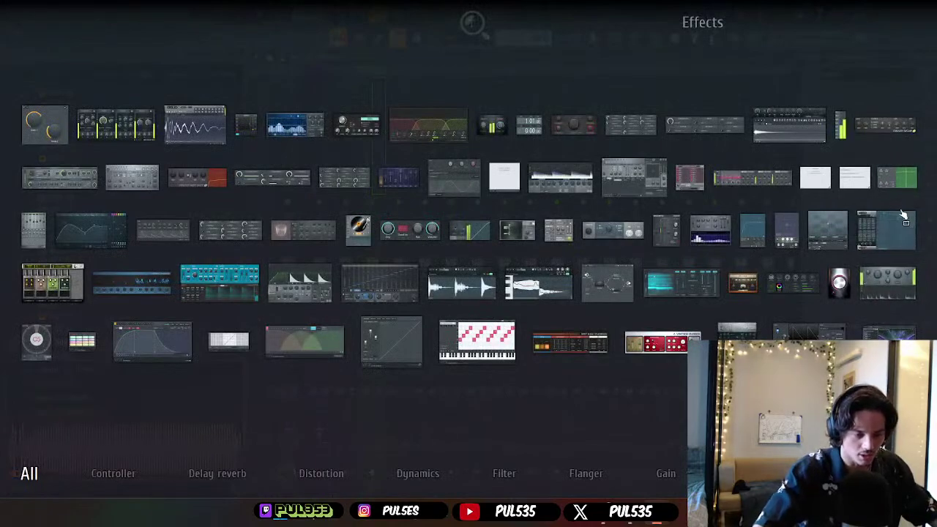
click(758, 221)
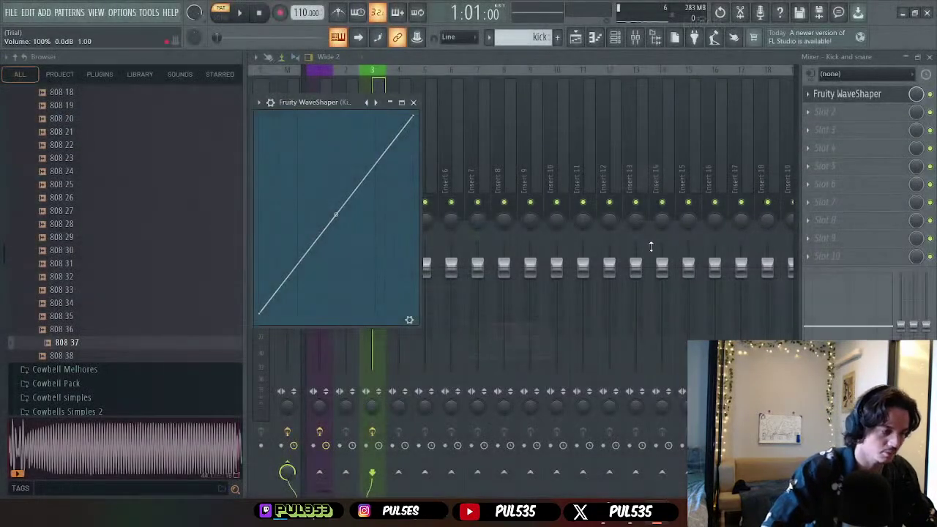
key(space)
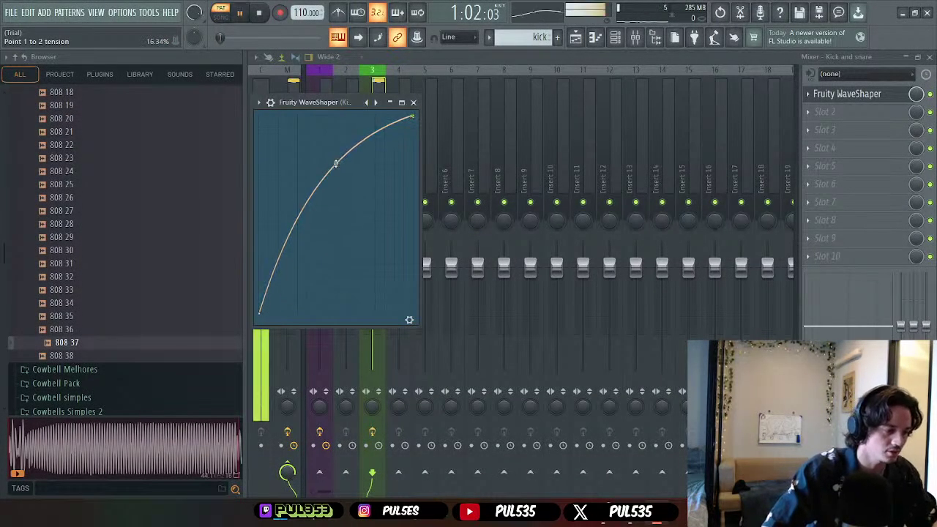
key(space)
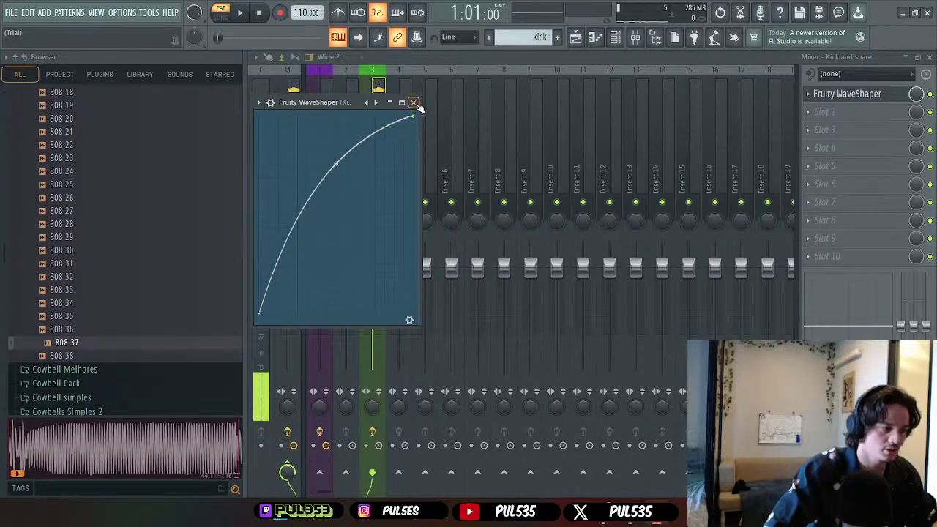
click(413, 101)
- Return to the playlist and listen to the arrangement from bar 25 in song mode
click(930, 56)
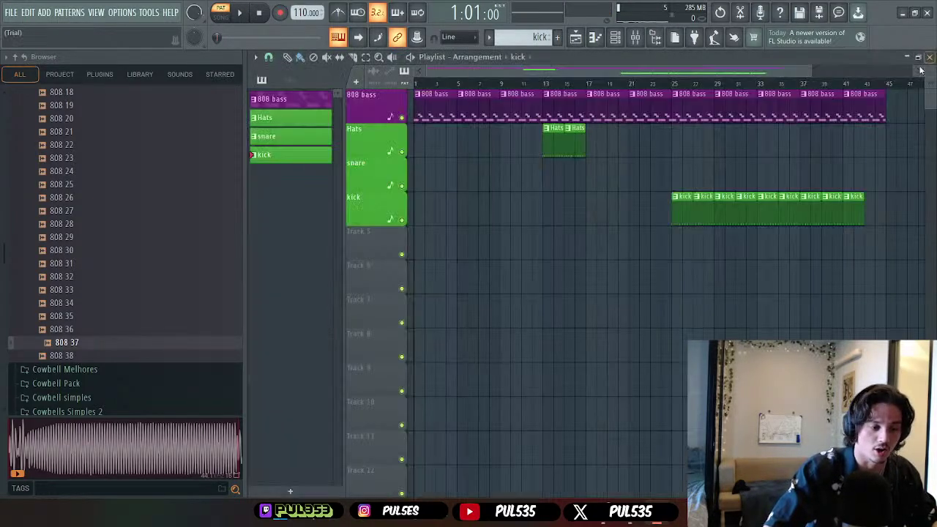
click(675, 79)
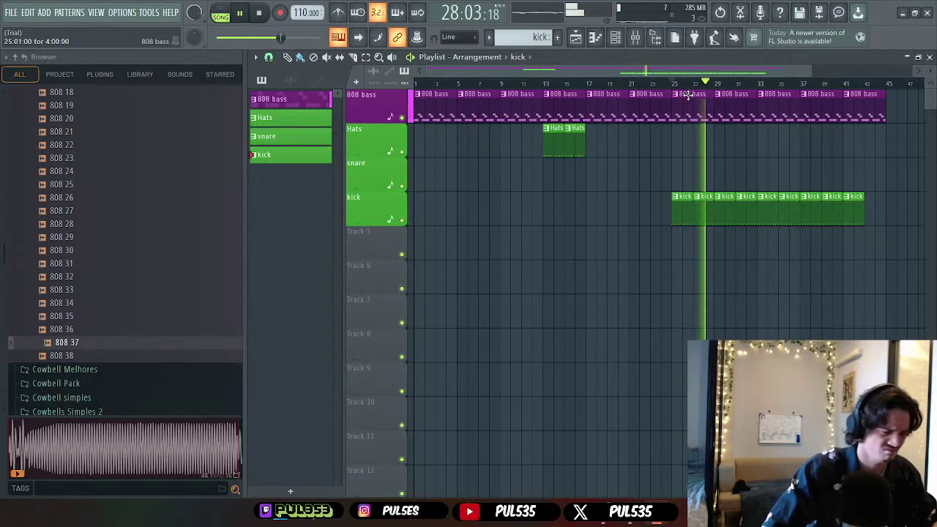
key(space)
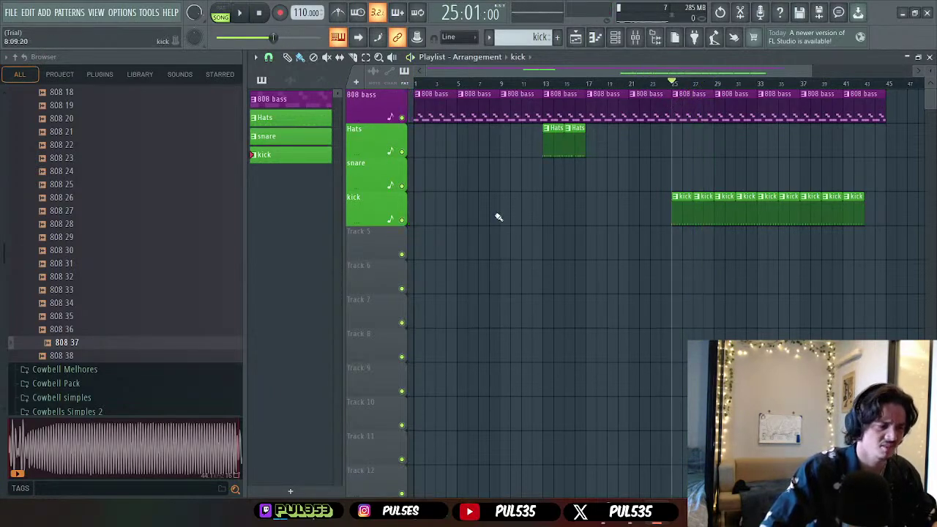
- Create a dark red pattern named "cowbell :)" and place a clip of it at bar 1 on track 5
click(297, 491)
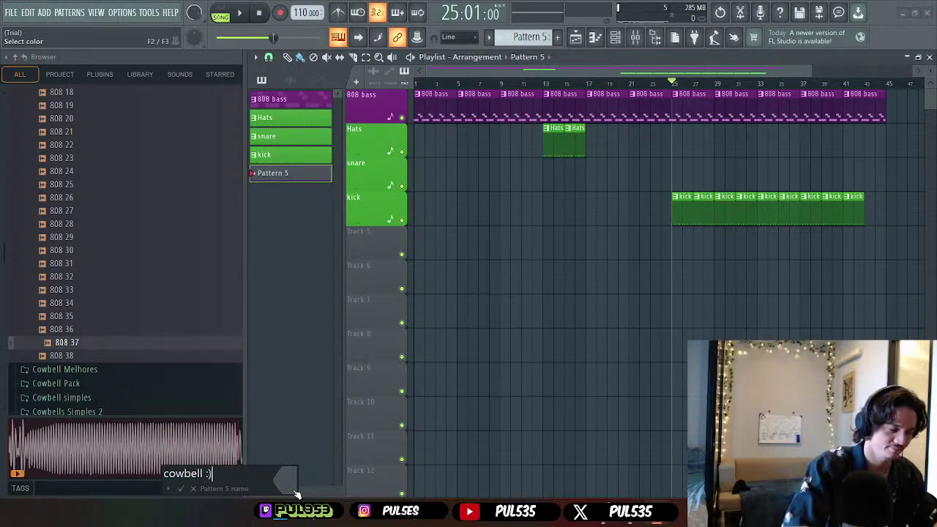
text(cowbell :))
click(295, 488)
click(340, 390)
click(475, 477)
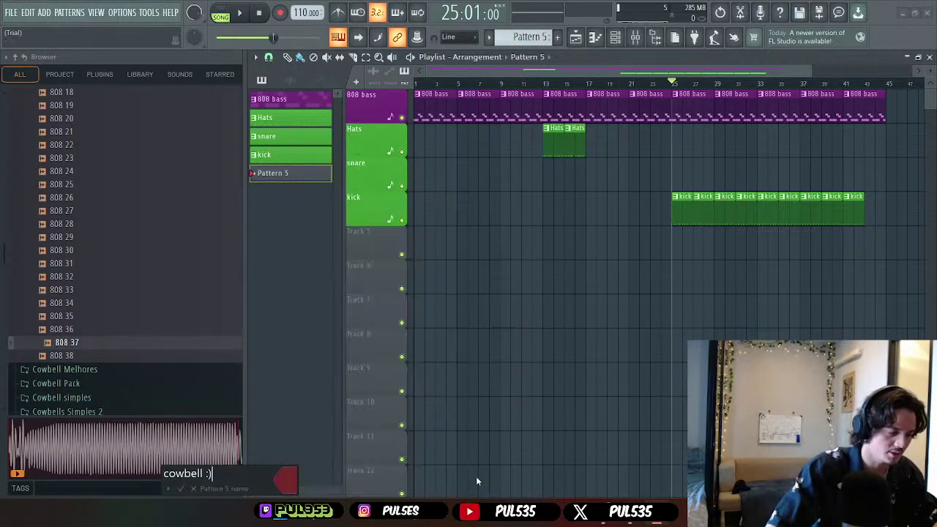
click(180, 489)
drag(370, 246, 419, 243)
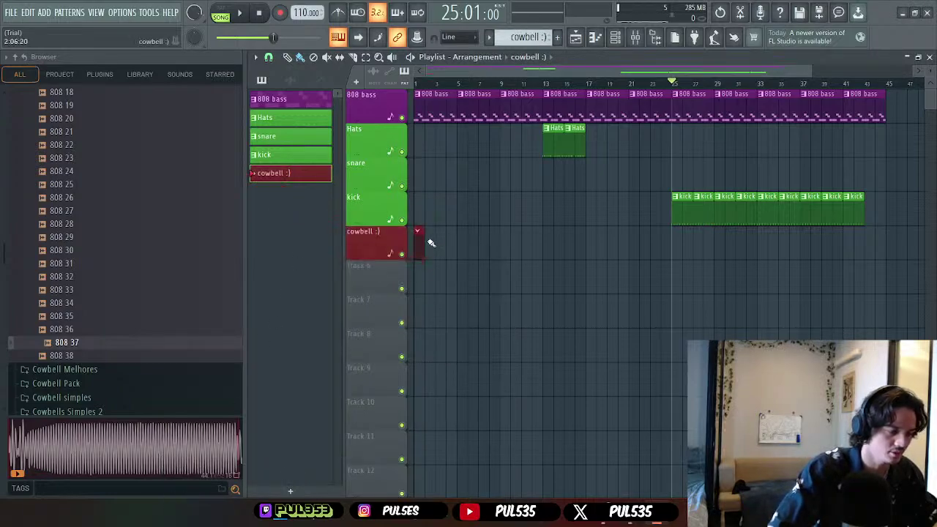
- Copy all 808 Stomped notes from the 808 bass pattern
double_click(440, 107)
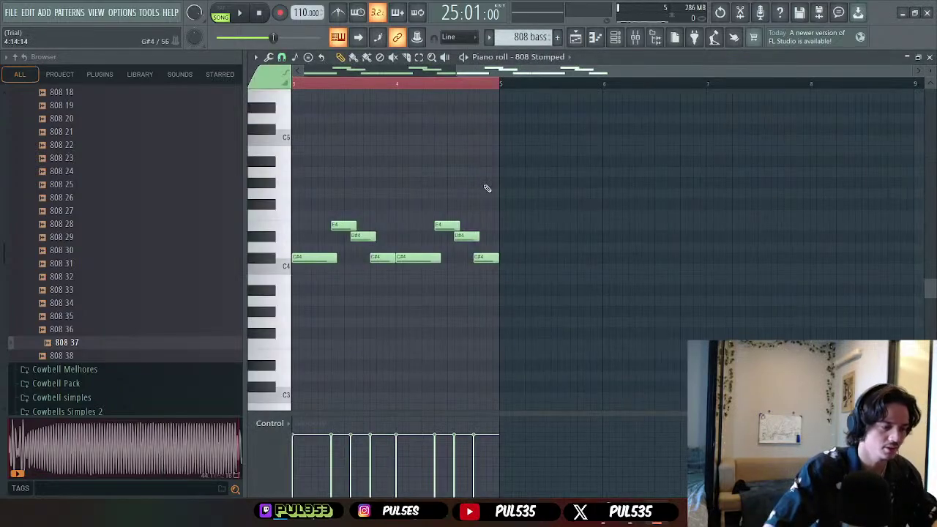
key(ctrl+a)
key(ctrl+b)
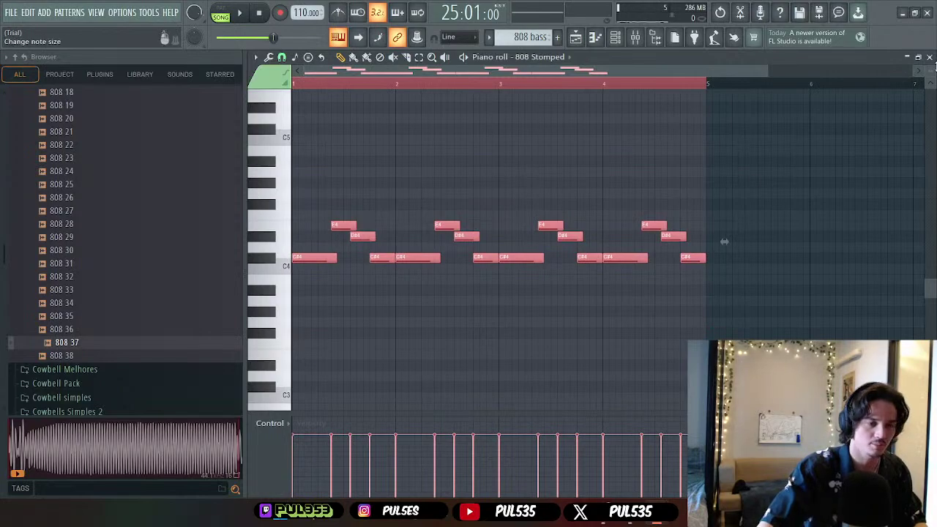
click(930, 57)
- Paste the copied notes into the Cowbellzada13 piano roll of the cowbell :) pattern and play the pattern back
double_click(429, 249)
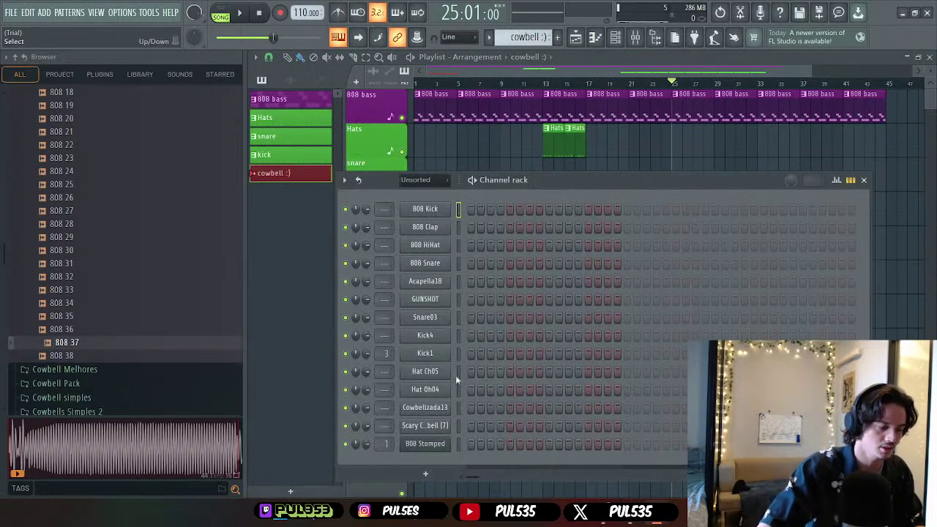
click(593, 39)
click(532, 57)
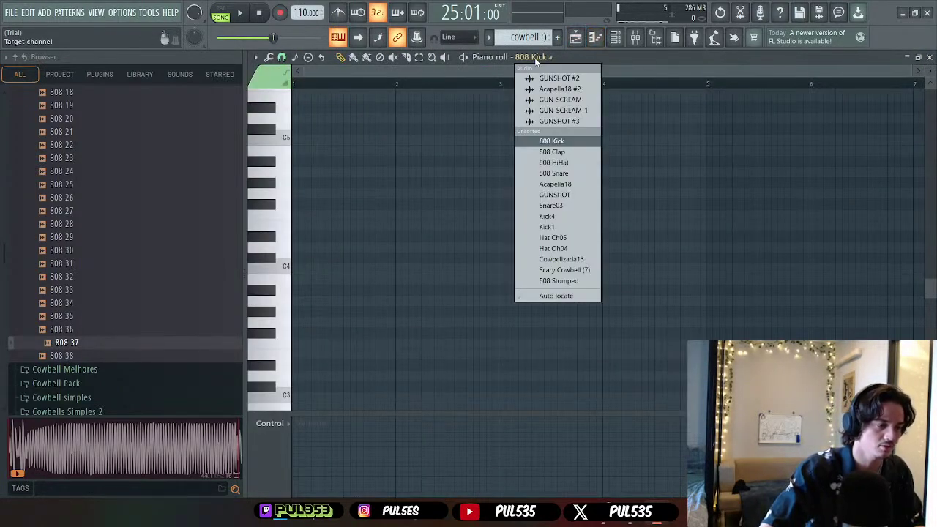
click(584, 261)
scroll(557, 219, down, 3)
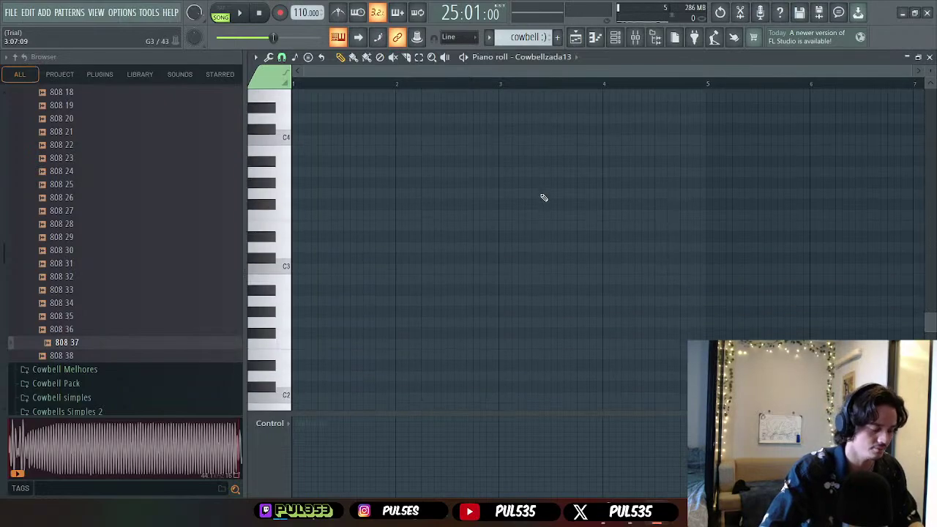
key(ctrl+v)
scroll(542, 201, up, 3)
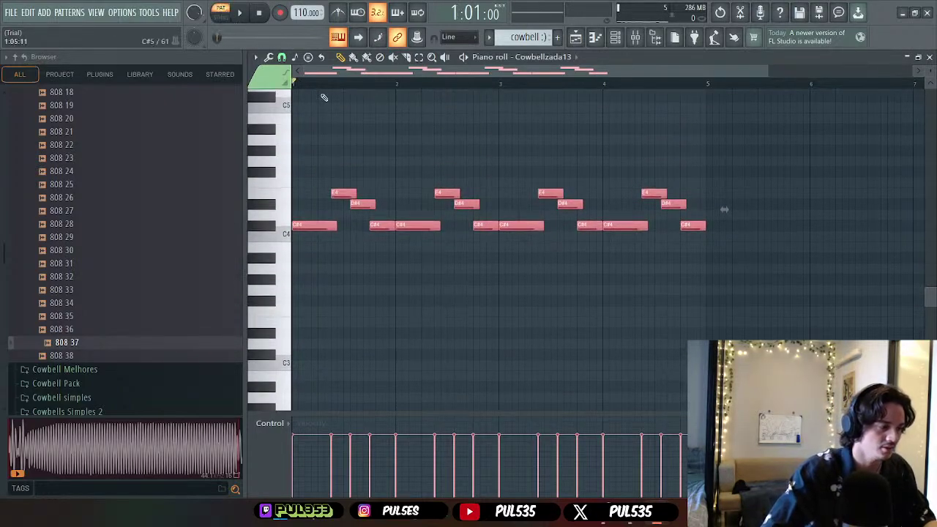
key(space)
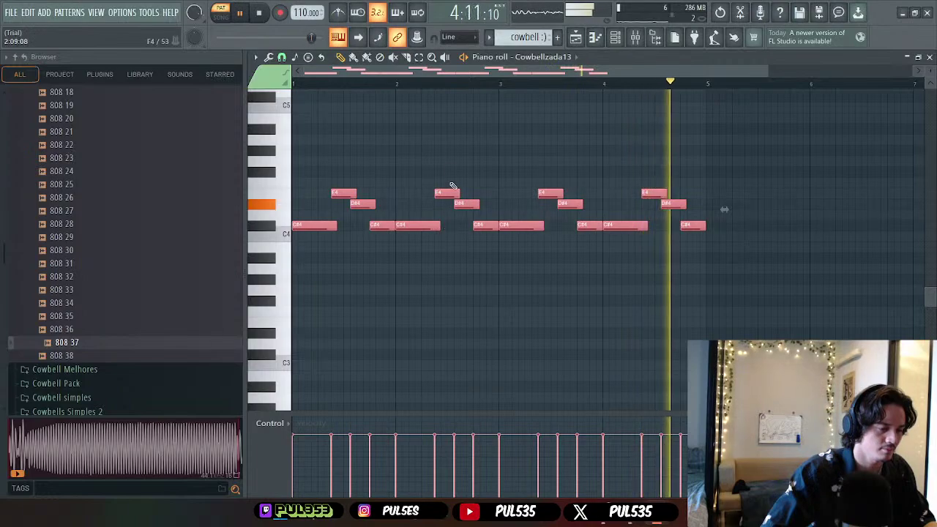
key(space)
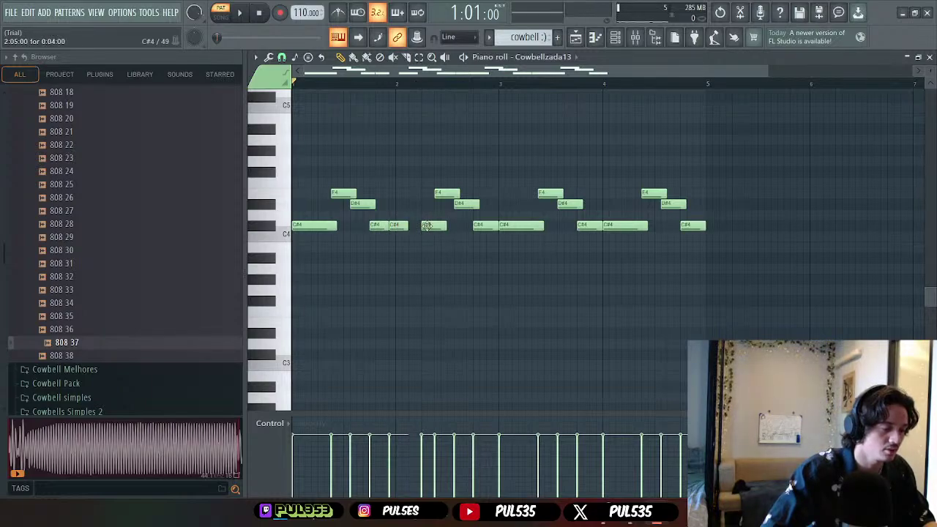
- Try replacing the long C#4 cowbell note at bar 2 with shorter C#4 notes, testing their timing during playback
drag(426, 225, 420, 225)
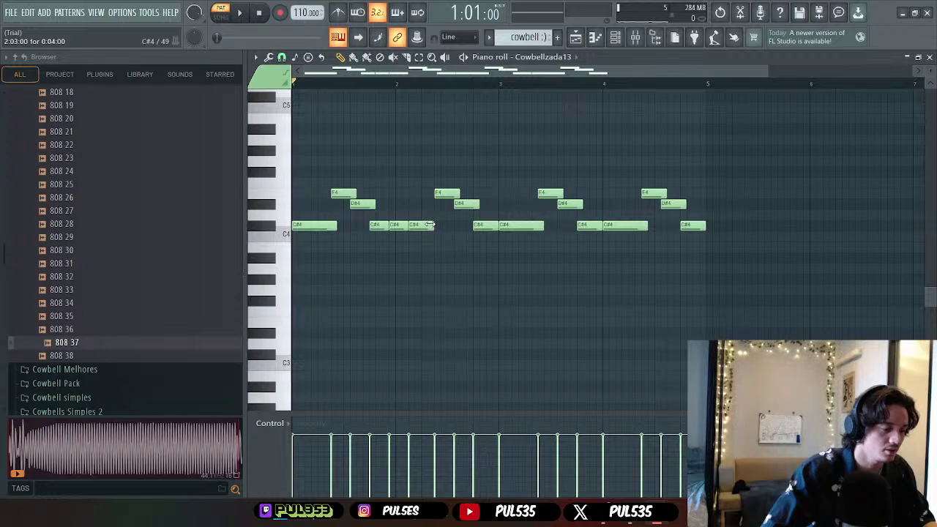
key(space)
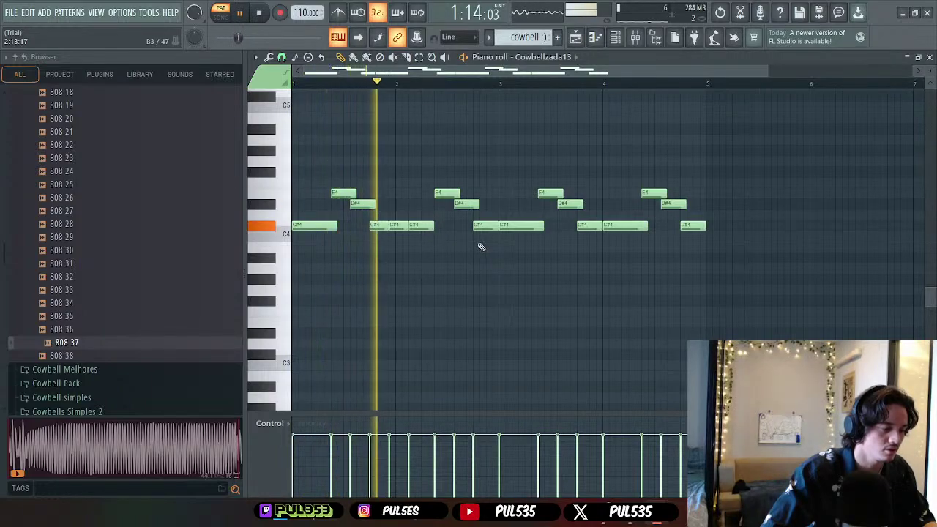
key(space)
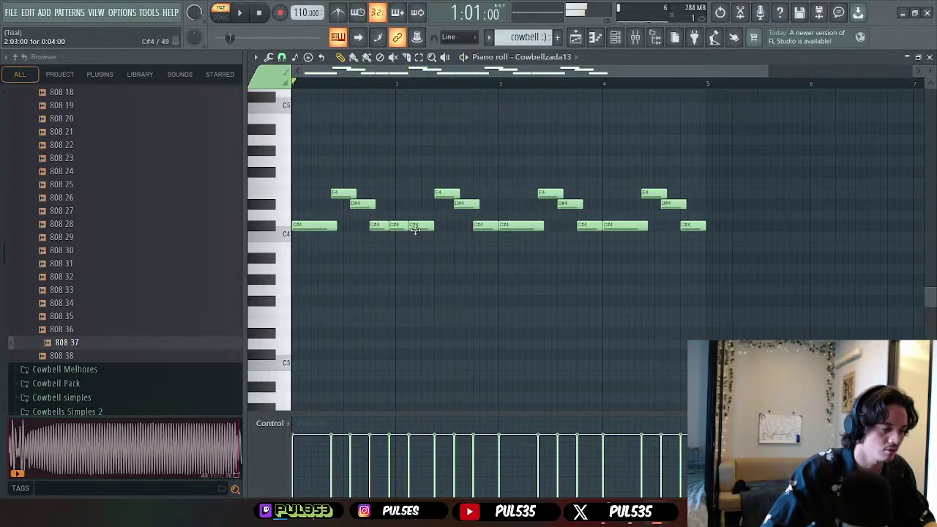
key(space)
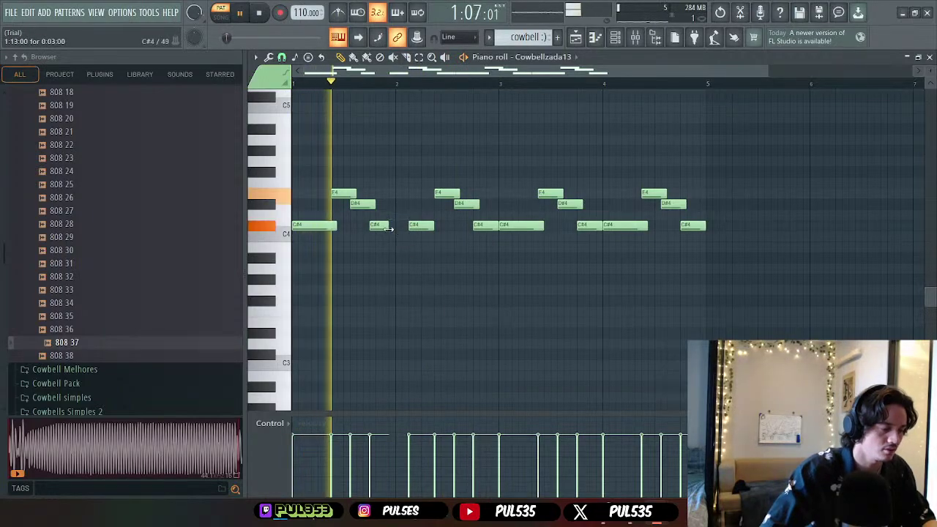
drag(382, 228, 408, 225)
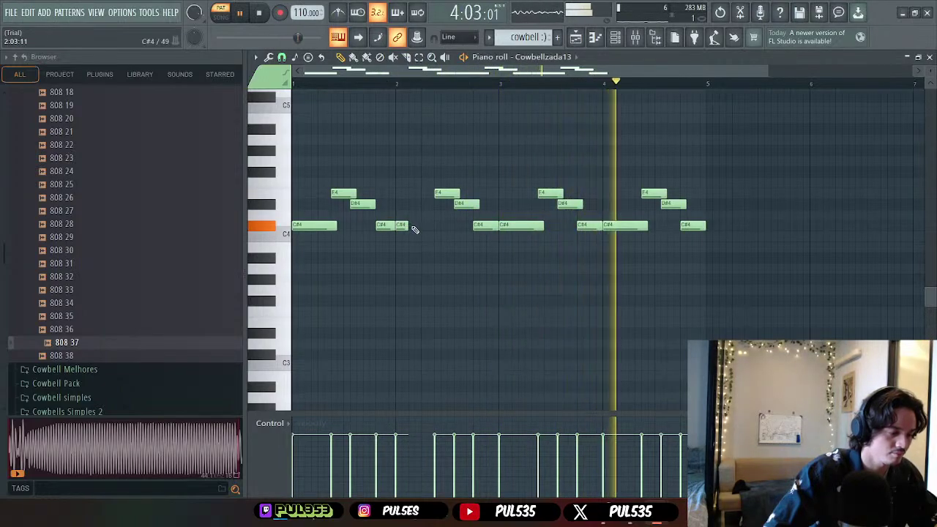
click(412, 225)
drag(419, 225, 434, 226)
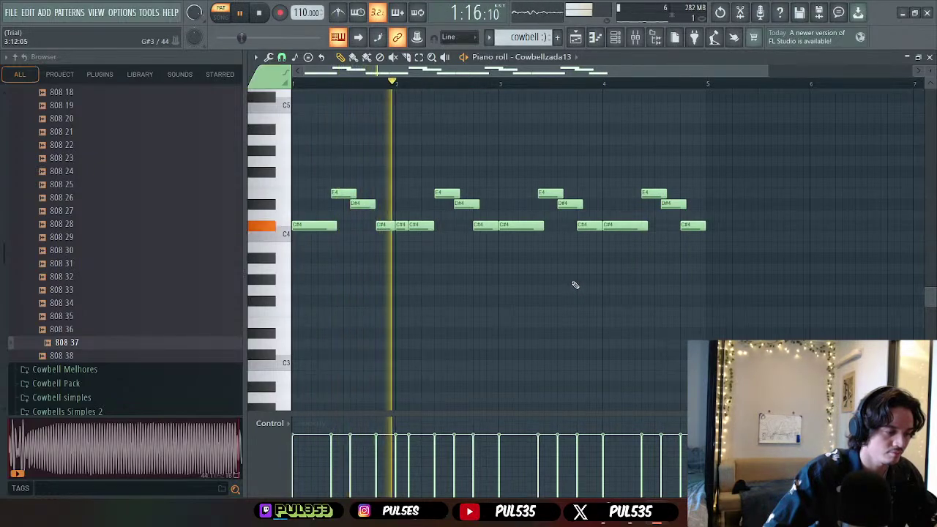
key(space)
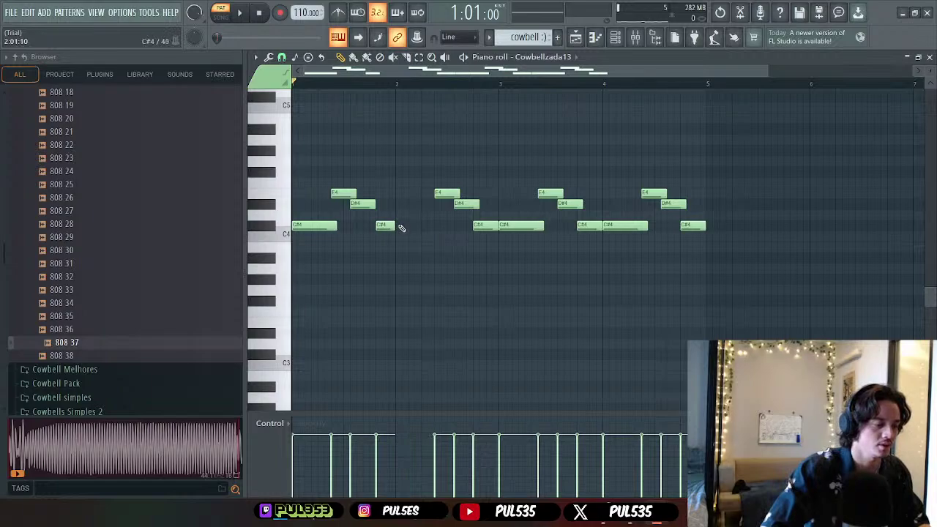
- Restore the long C#4 note at bar 2 and the shorter C#4 note before it, and play the pattern
drag(474, 254, 519, 225)
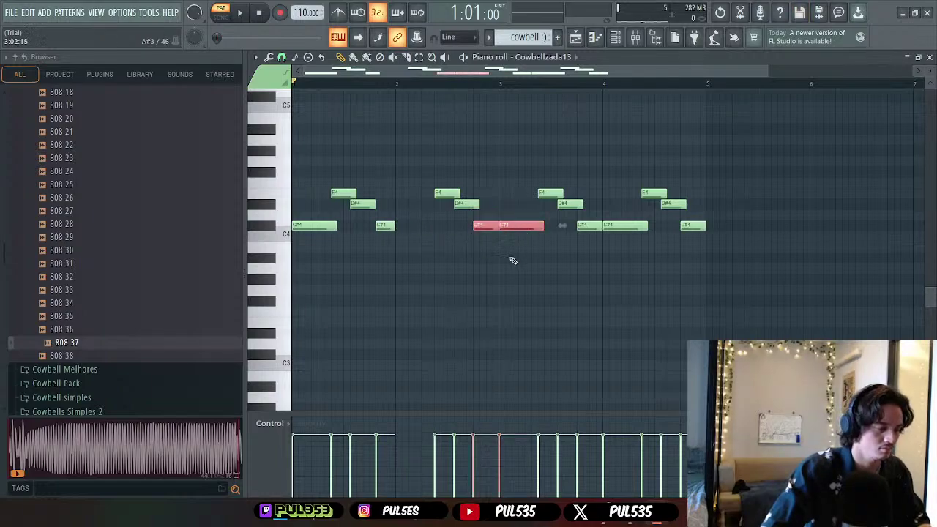
key(shift+Left)
mouse_move(418, 230)
mouse_down()
mouse_move(406, 259)
mouse_move(414, 223)
mouse_up()
click(371, 228)
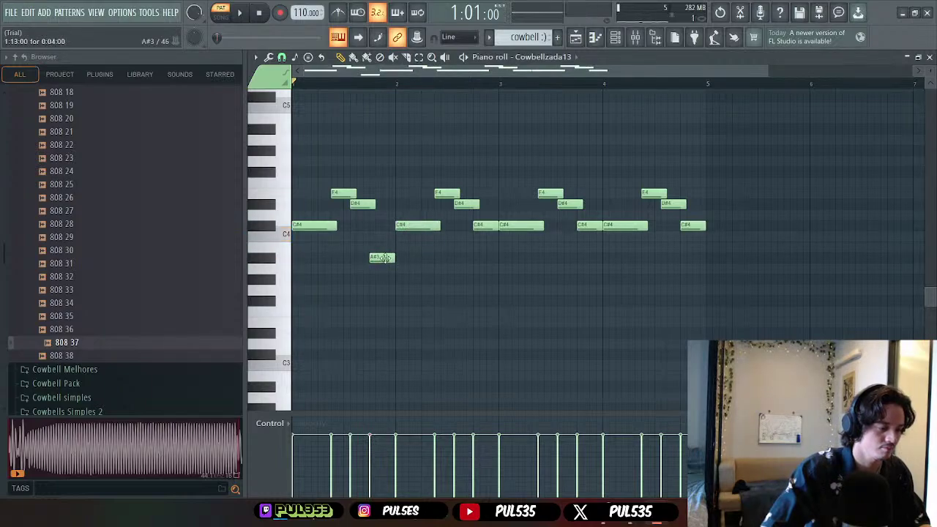
drag(382, 258, 389, 225)
key(space)
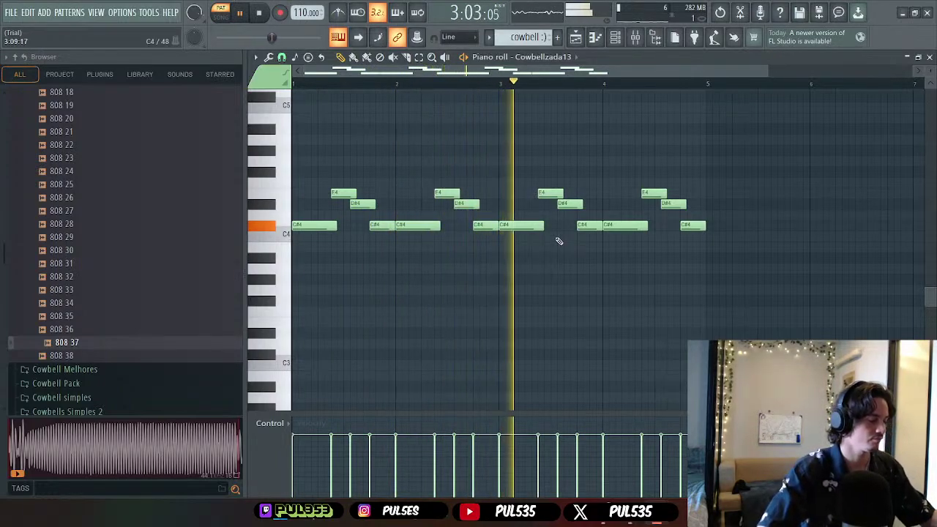
- Try all cowbell notes one octave lower during playback and move them back up an octave
drag(780, 159, 322, 236)
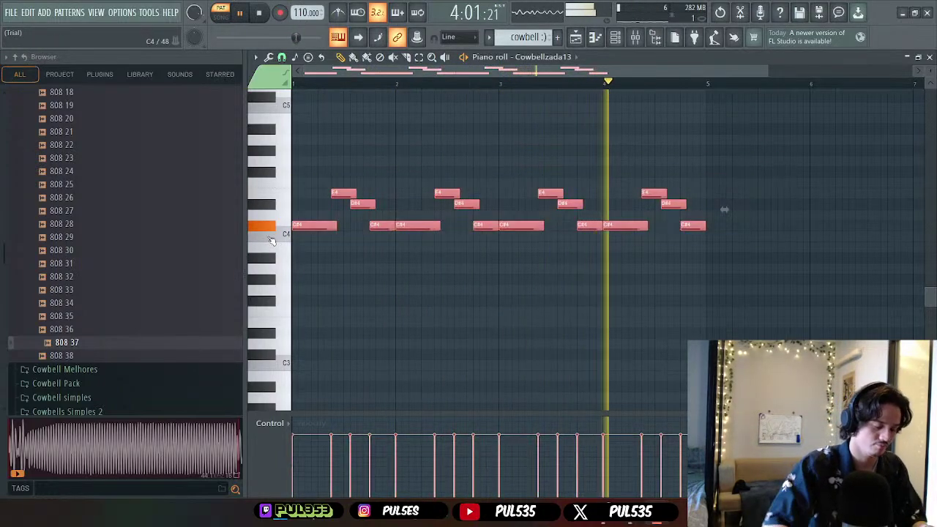
key(ctrl+Down)
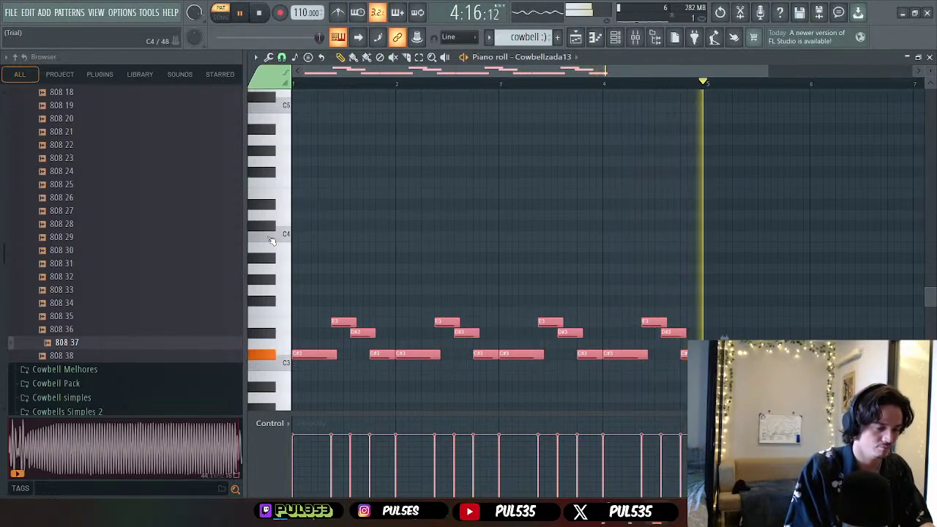
key(ctrl+Up)
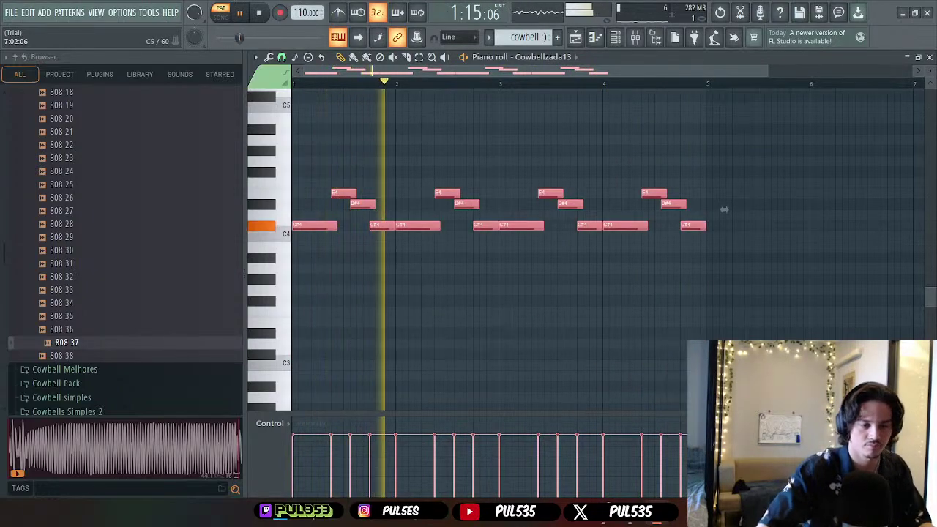
- Place the cowbell :) pattern in the playlist, play it with the song from bar 1, and move its clip to bar 25
key(F7)
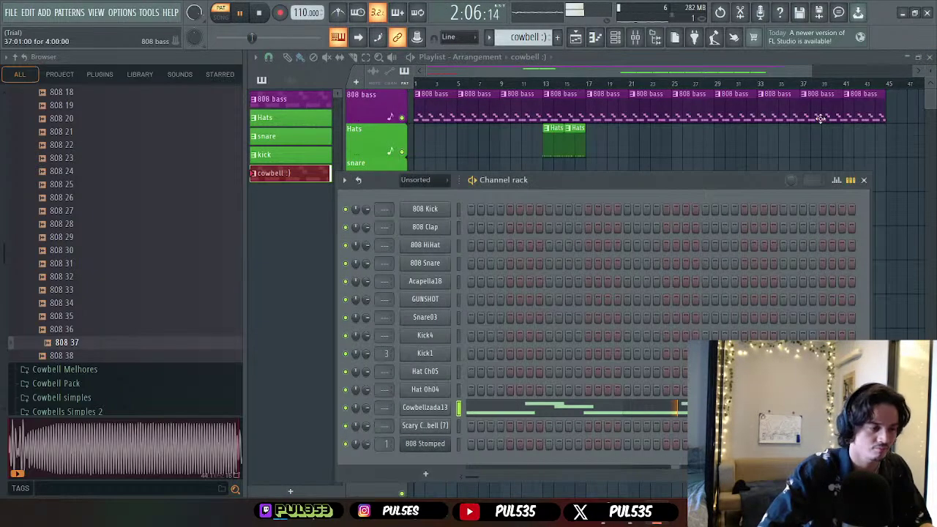
click(864, 181)
key(space)
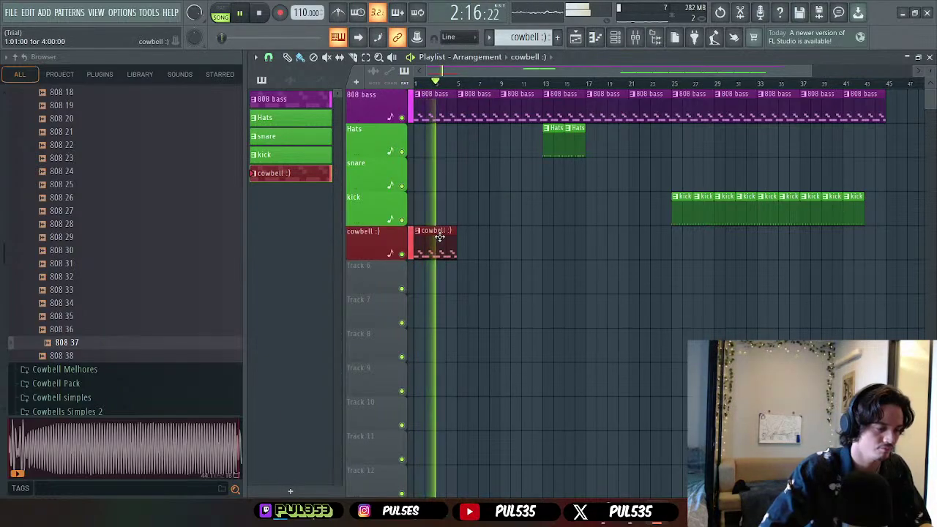
key(space)
drag(433, 233, 699, 239)
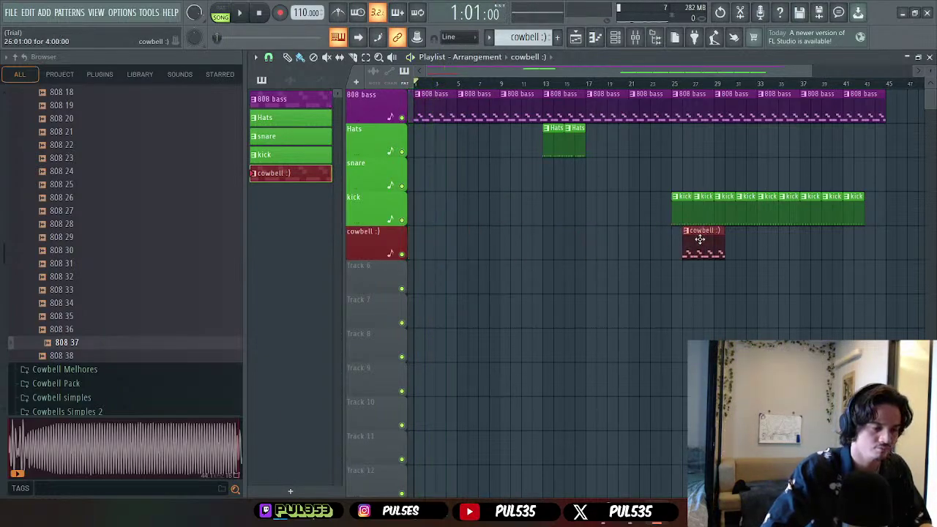
- Create a new pattern named COWBELL HIIII with the brown color #762928
click(289, 494)
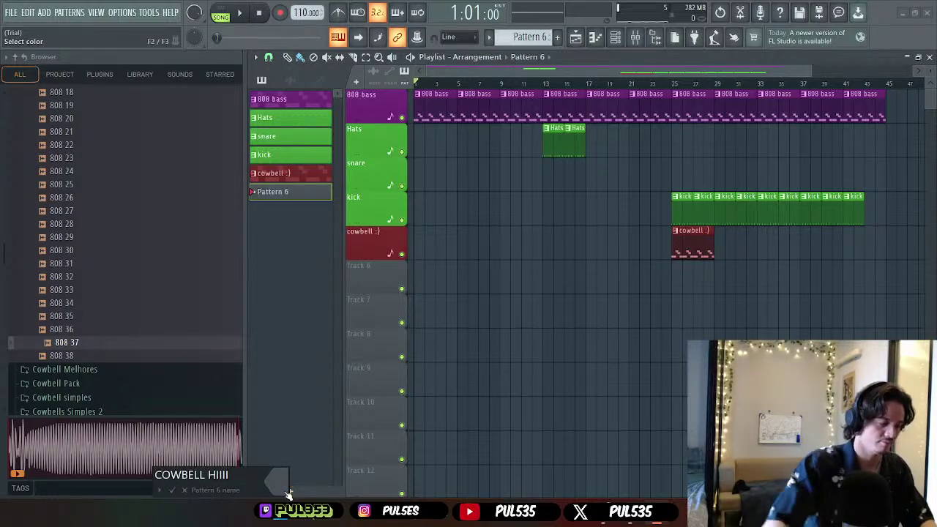
click(286, 488)
click(319, 379)
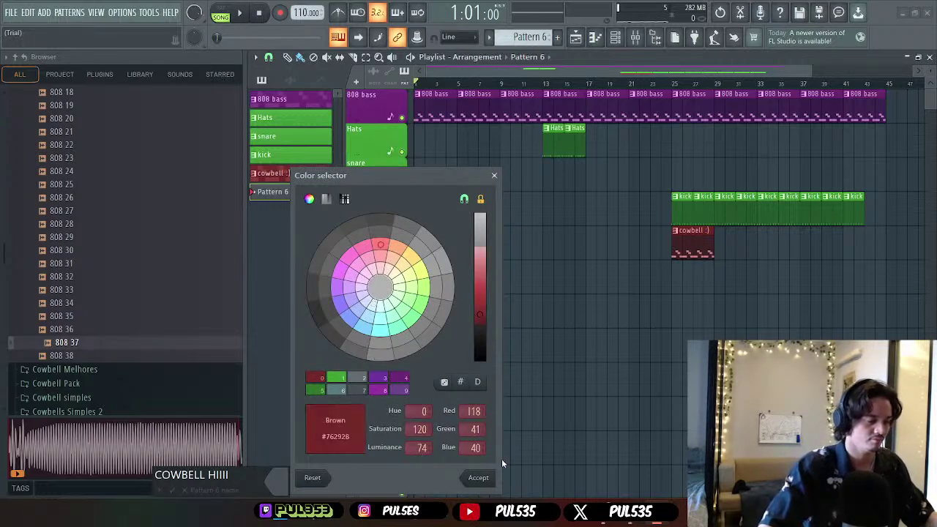
key(Return)
click(172, 490)
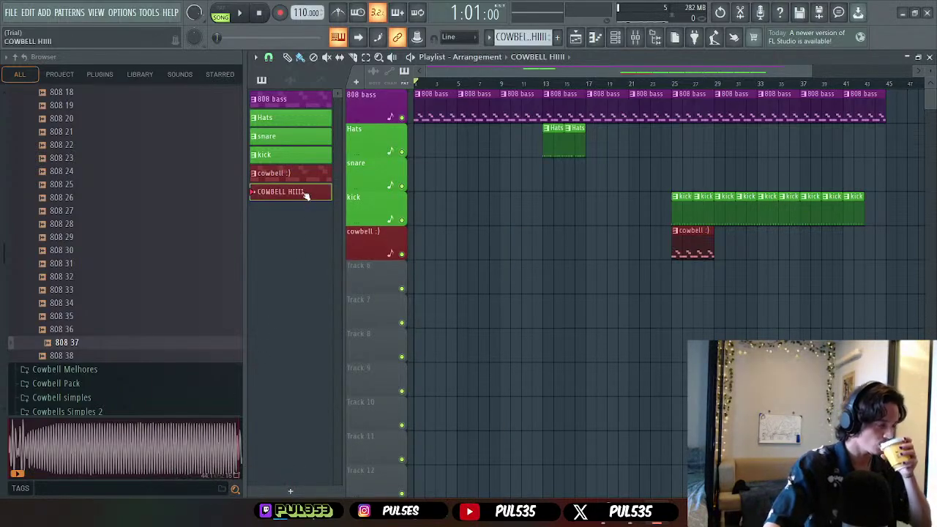
- Place four-bar COWBELL HIIII clips at bars 1 and 21 on their own track and delete the 808 bass clip at bar 21
drag(369, 281, 370, 282)
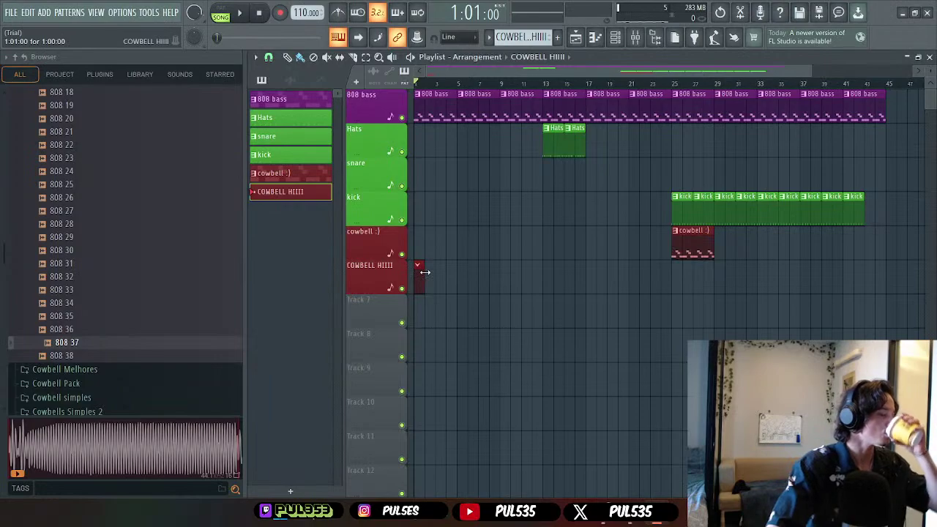
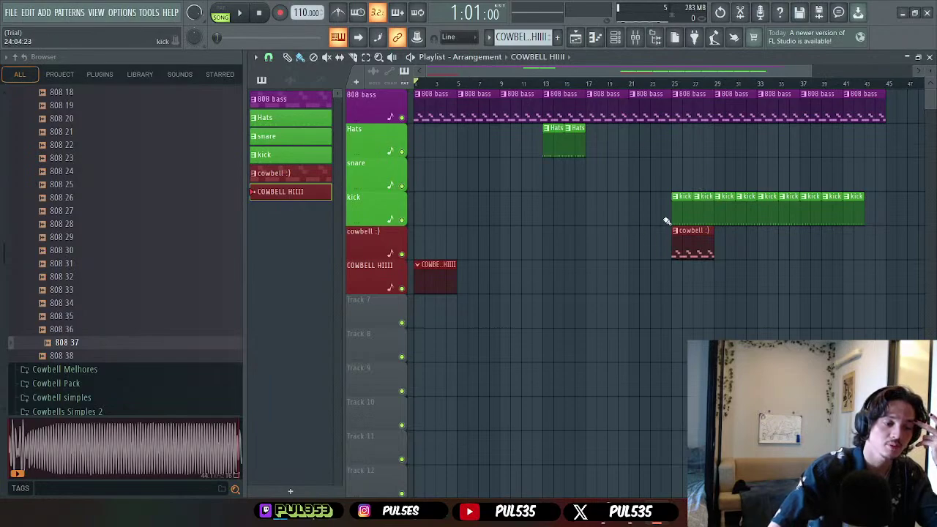
right_click(659, 115)
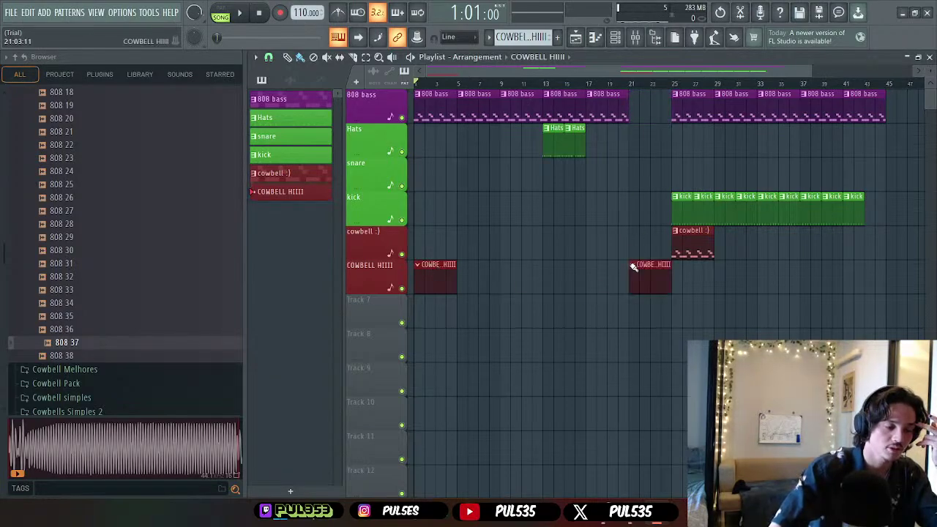
- Try pasting the copied notes into the Scary Cowbell (7) piano roll of COWBELL HIIII and delete the pasted notes
double_click(439, 277)
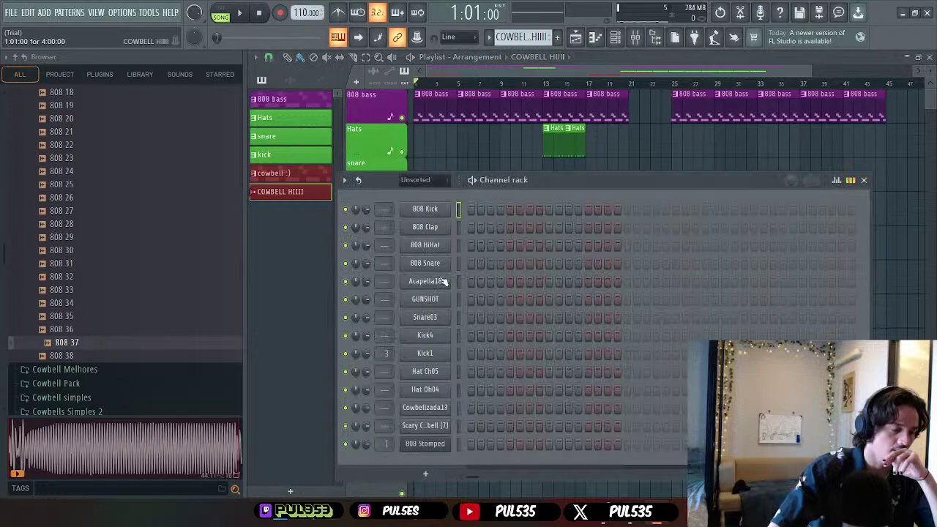
click(598, 38)
click(524, 58)
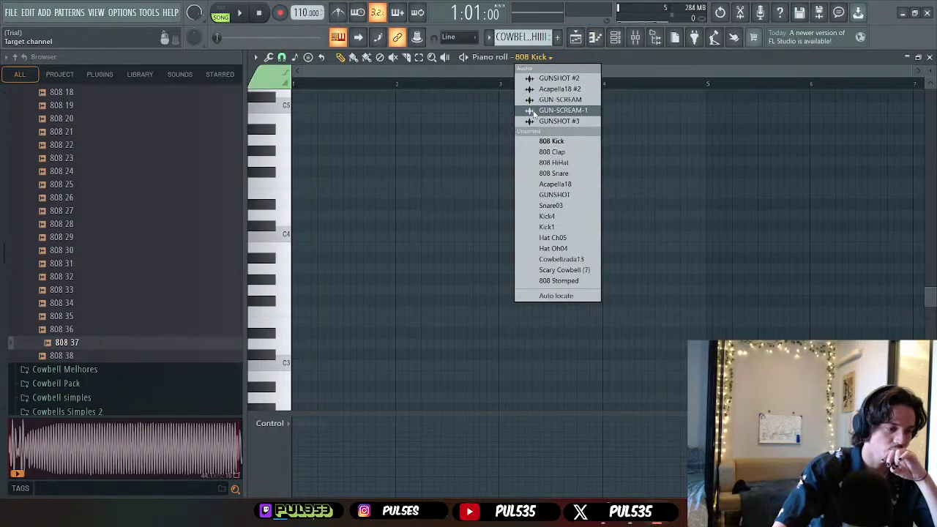
click(564, 270)
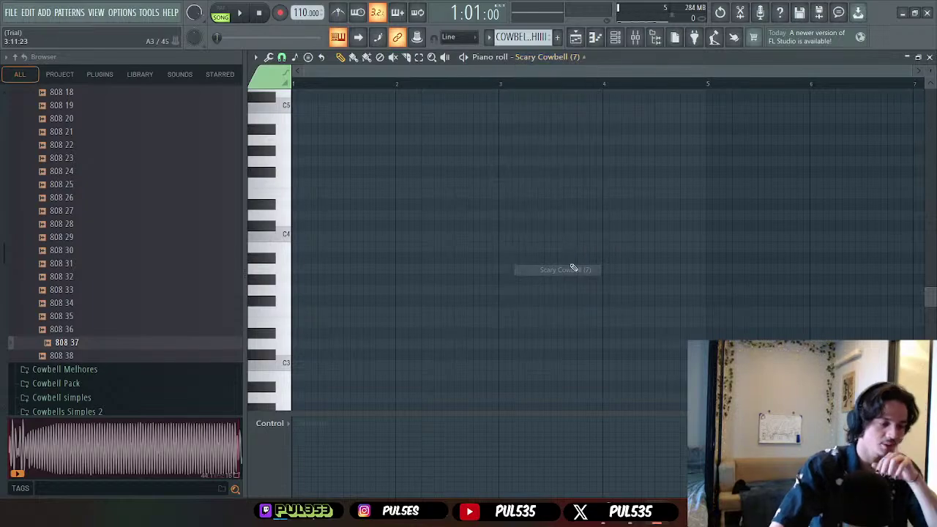
key(ctrl+v)
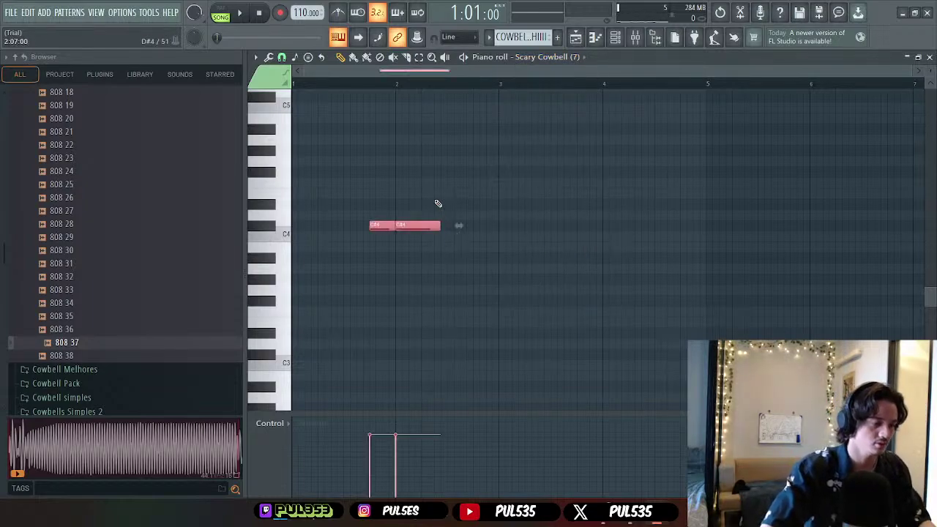
key(Delete)
click(928, 56)
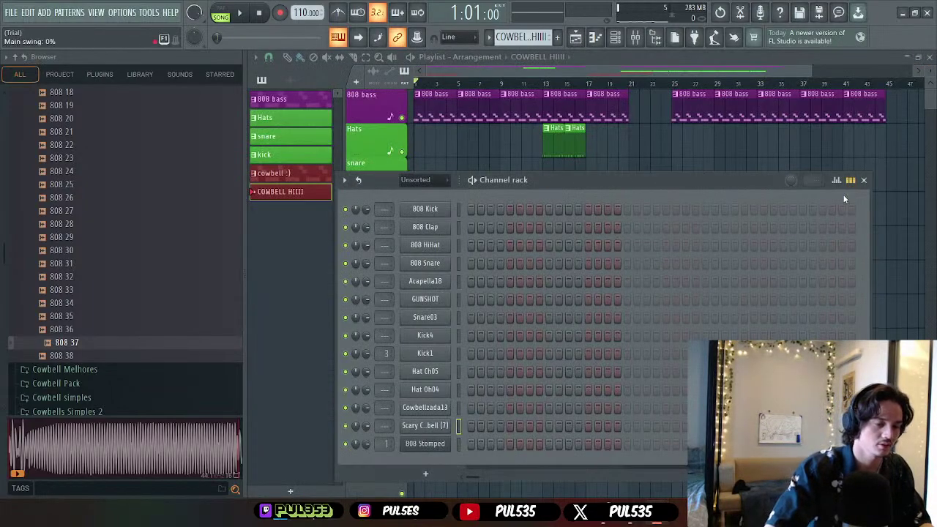
click(862, 181)
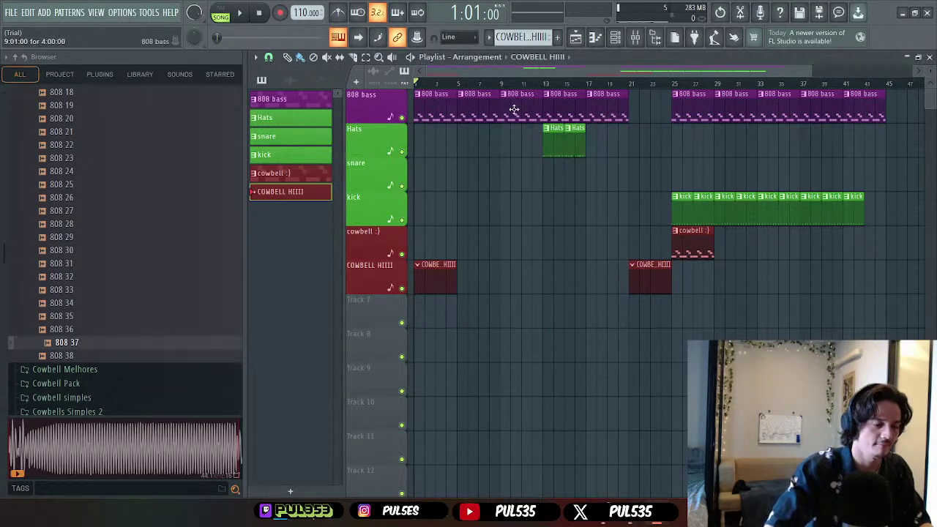
- Copy all notes of the 808 bass pattern into the Scary Cowbell (7) piano roll of COWBELL HIIII and play them back
double_click(432, 111)
drag(701, 146, 805, 283)
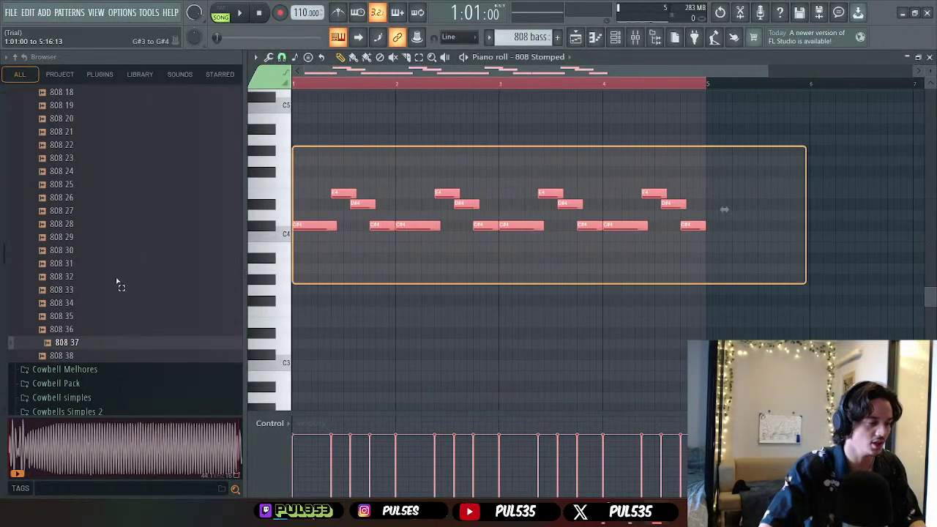
click(929, 57)
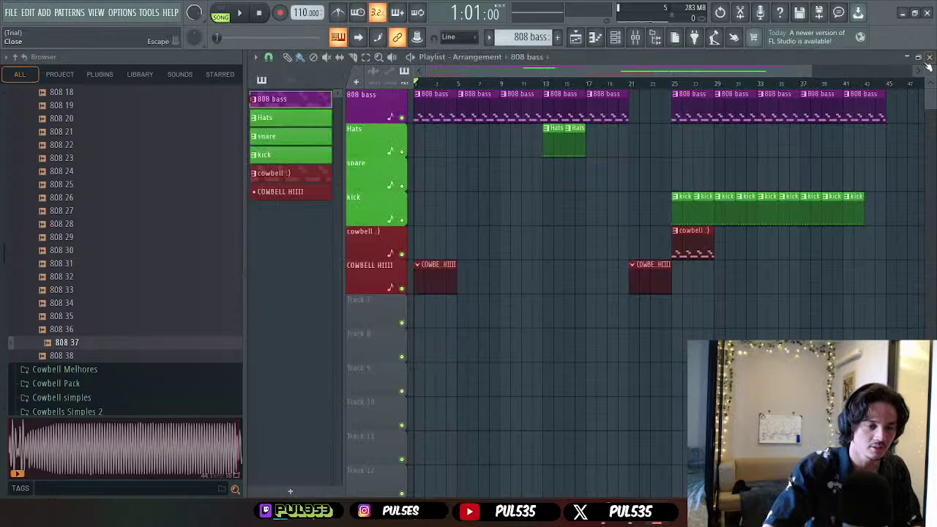
double_click(435, 282)
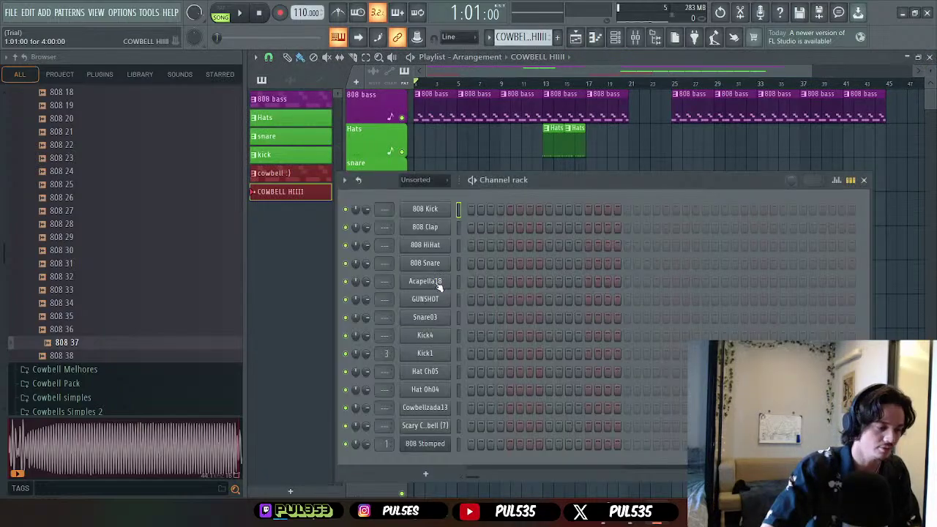
click(597, 40)
click(561, 62)
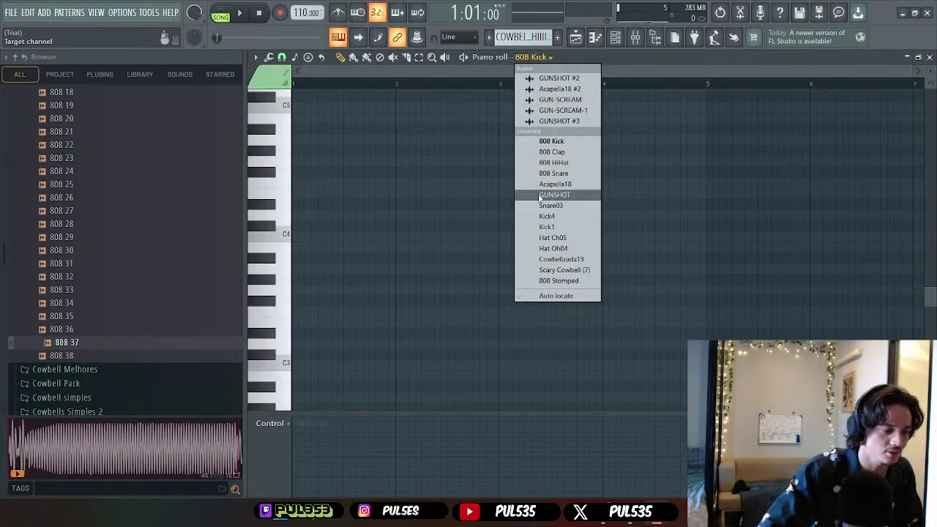
click(561, 271)
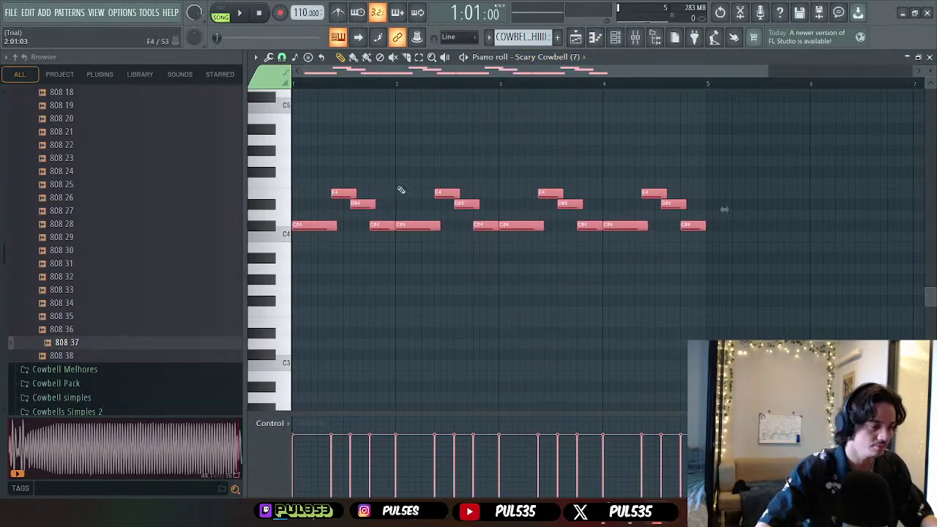
key(space)
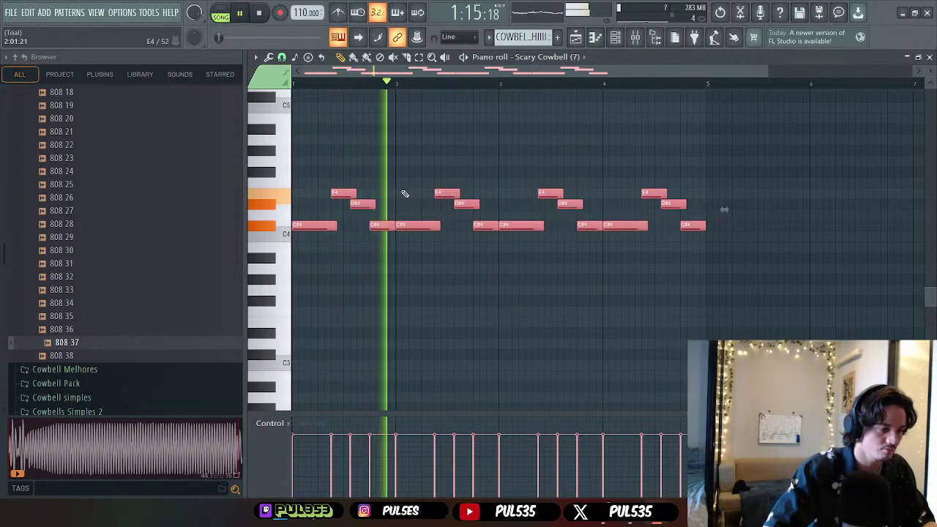
key(space)
- Shorten all Scary Cowbell (7) notes to one step each and play the result
key(ctrl+d)
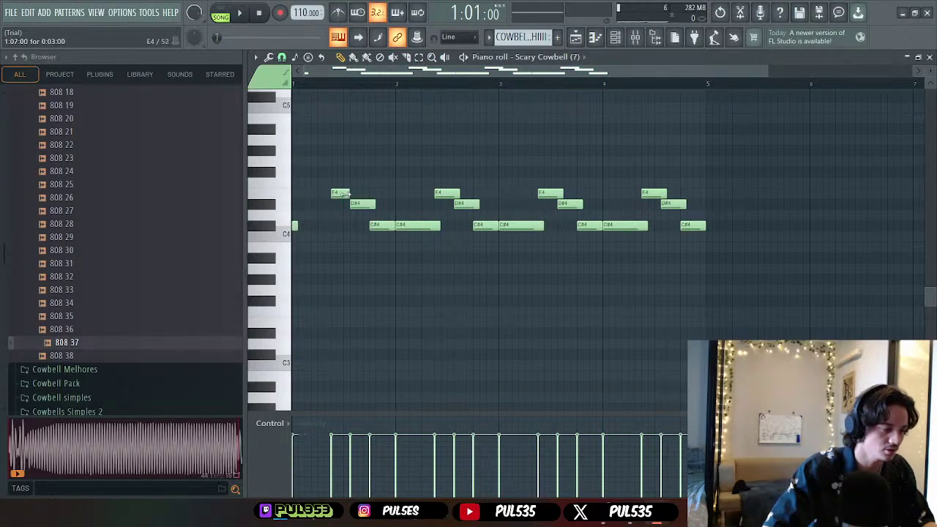
drag(359, 169, 712, 253)
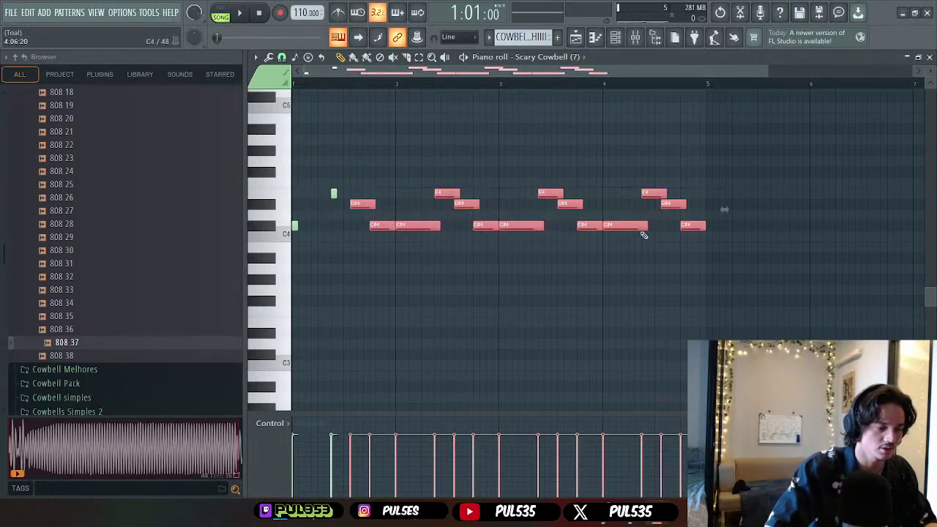
drag(646, 224, 616, 222)
key(ctrl+d)
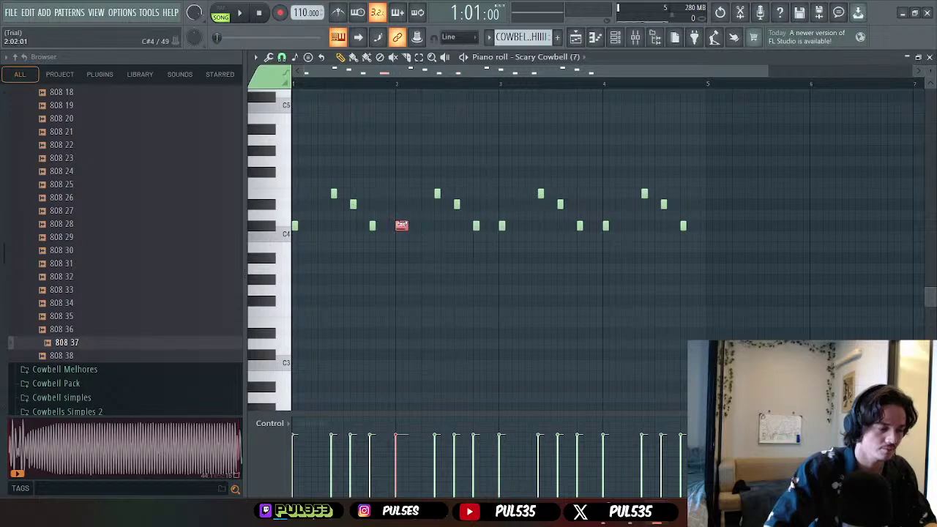
key(space)
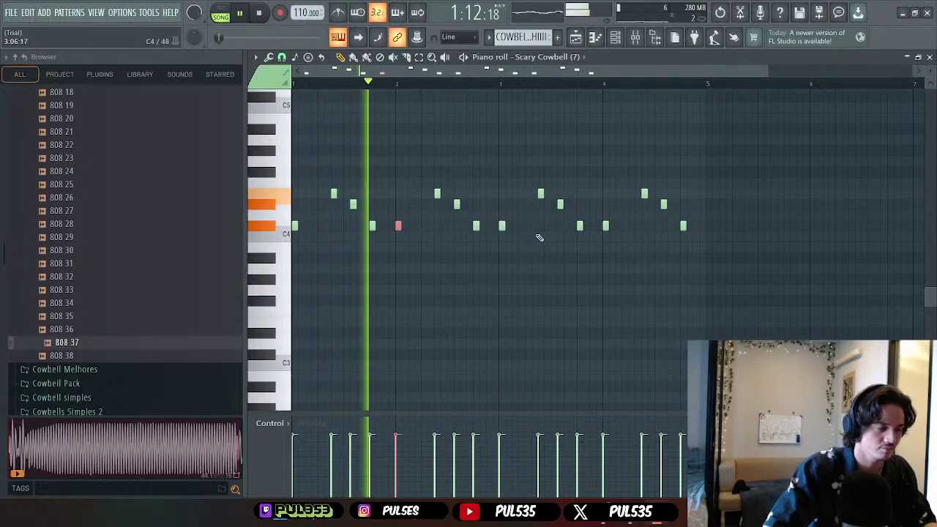
- Transpose all Scary Cowbell (7) notes during playback, trying two octaves higher and settling on one octave higher
drag(705, 173, 267, 256)
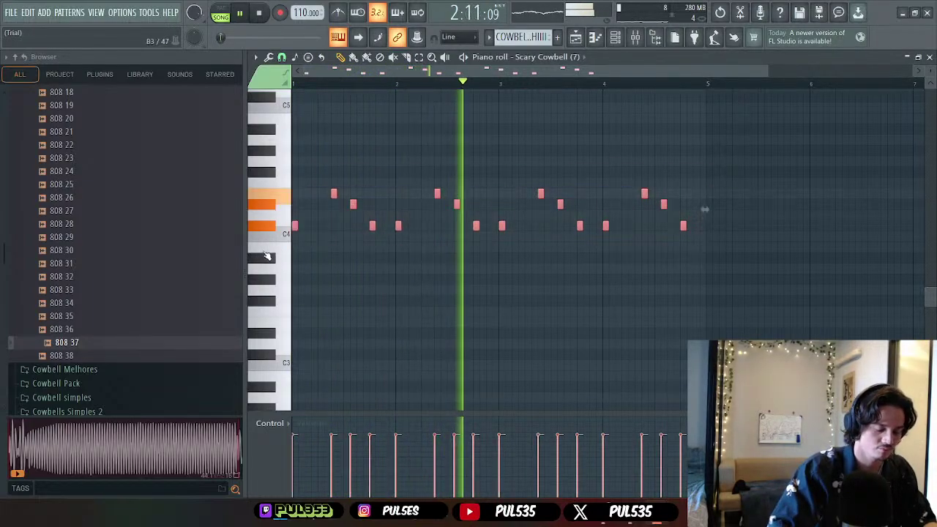
key(ctrl+Up)
scroll(267, 256, up, 1)
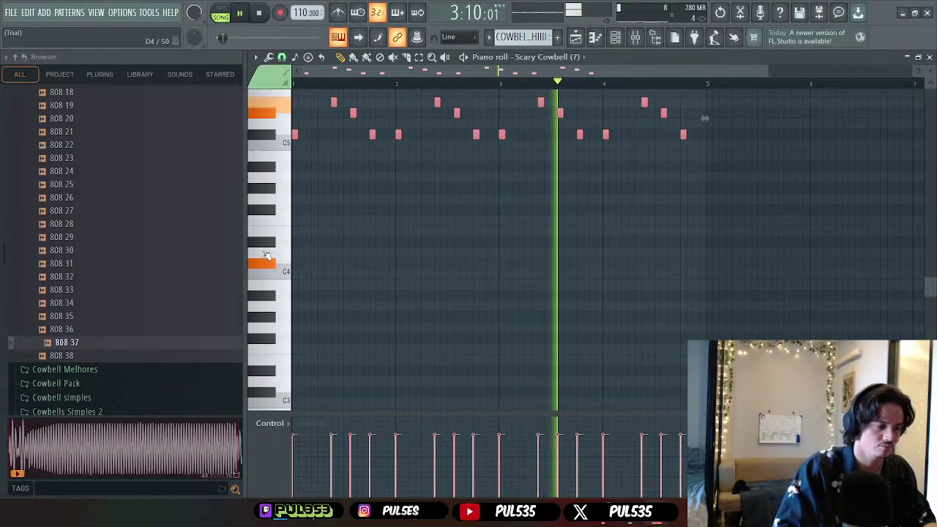
key(ctrl+Up)
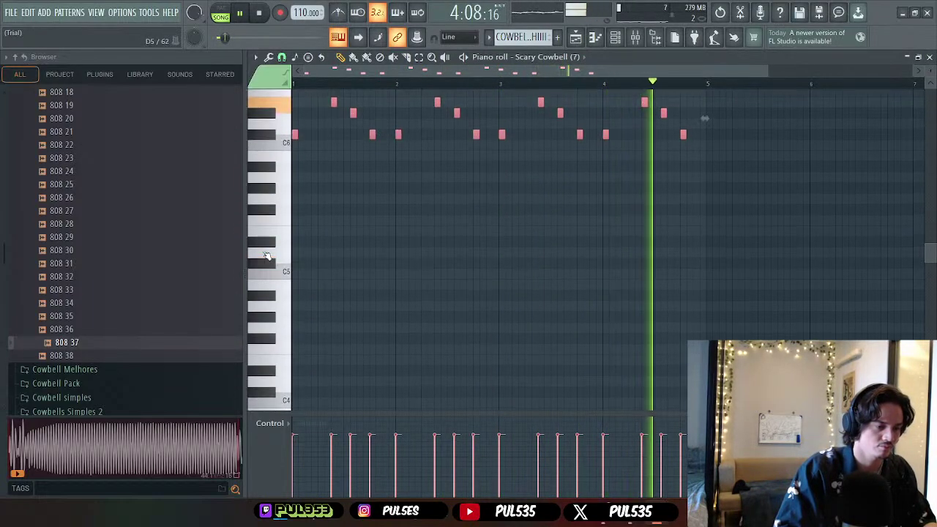
key(ctrl+Down)
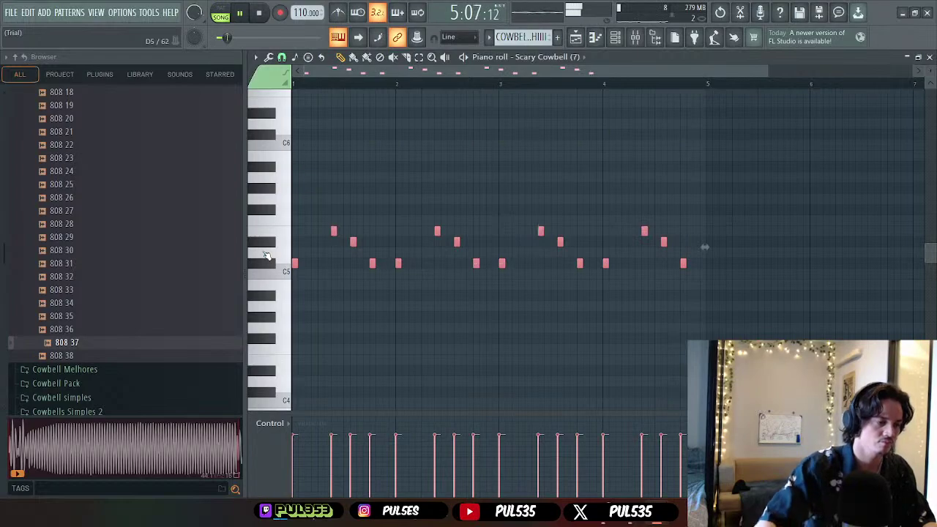
key(space)
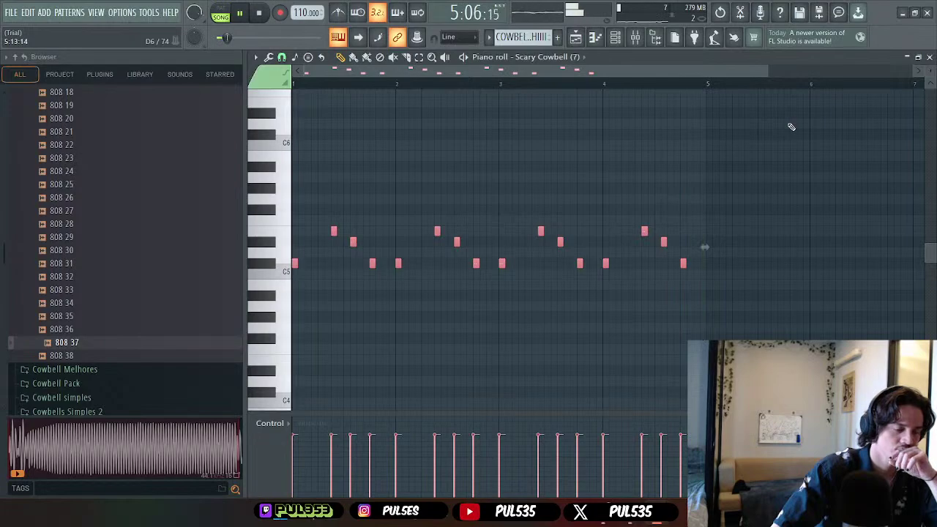
- Delete the COWBELL HIIII clip at bar 1 in the playlist and move the cowbell :) clip to bar 1
click(929, 58)
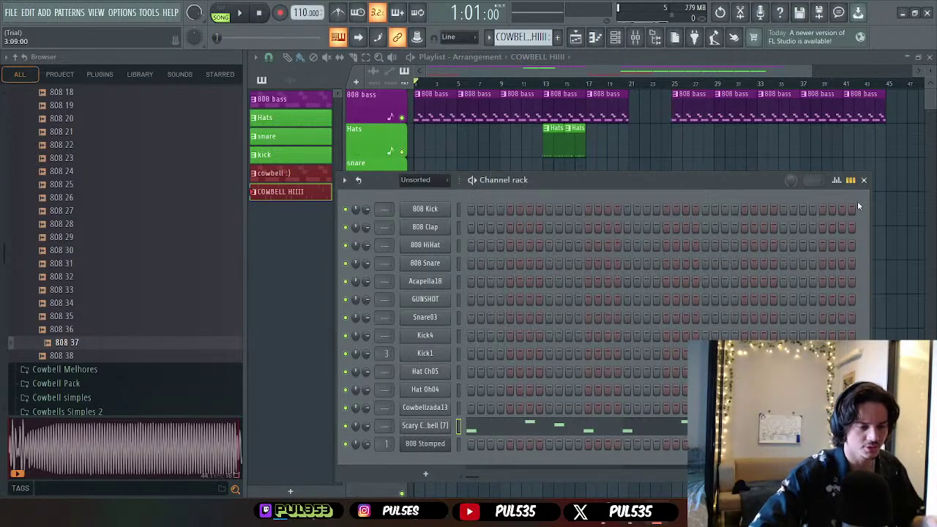
click(863, 179)
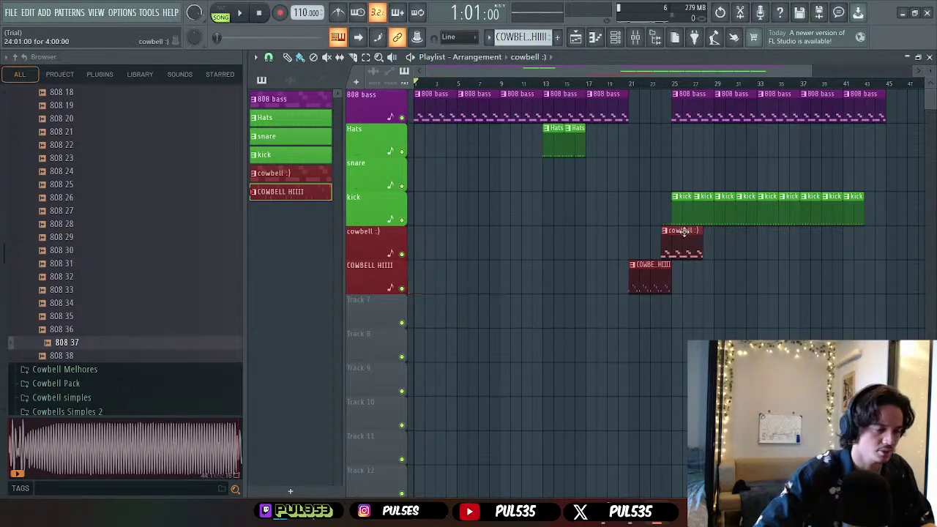
- Shorten the cowbell :) notes to four steps at each bar start and one step elsewhere, raise them one octave, and play them
double_click(431, 240)
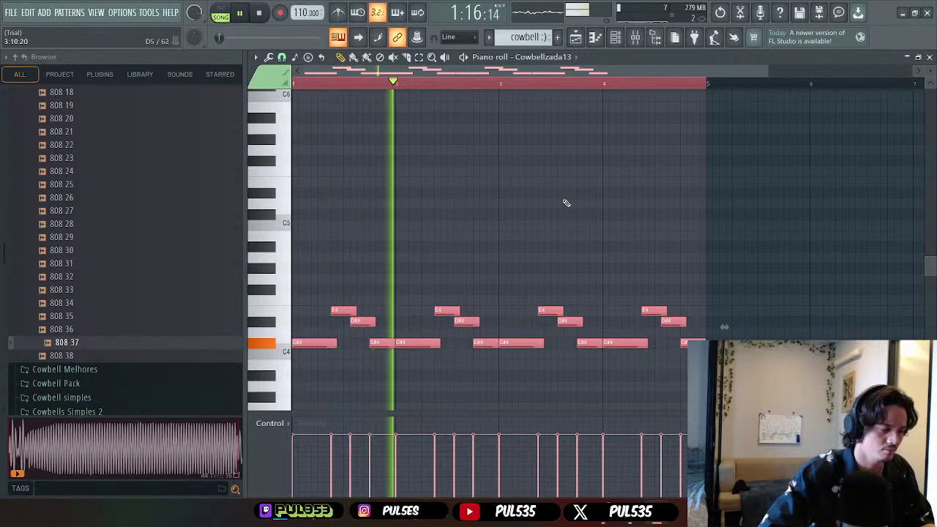
drag(479, 320, 415, 321)
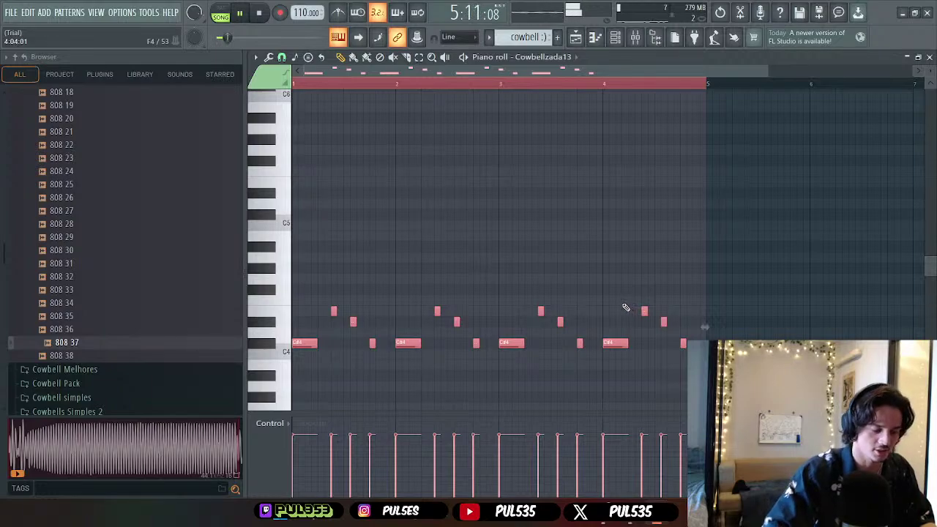
key(space)
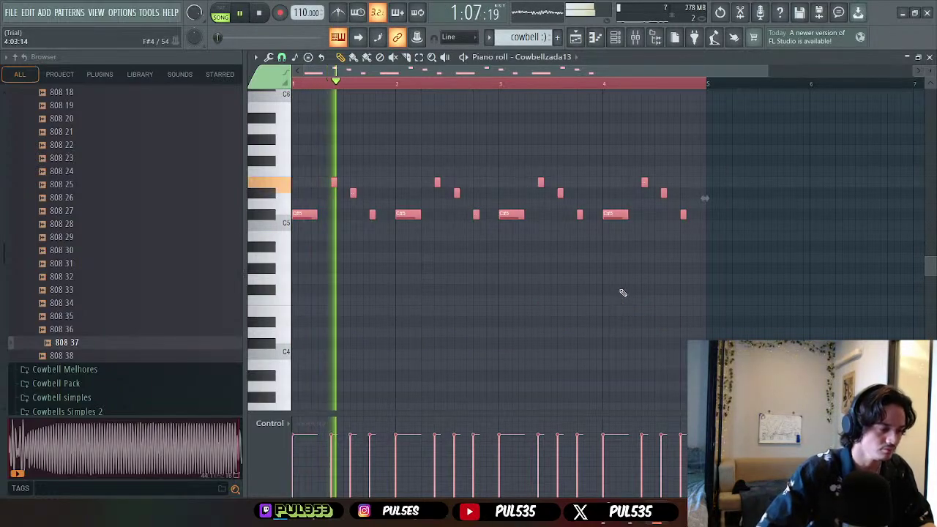
- Lengthen the three one-step notes in every bar of the cowbell :) pattern to three steps each and play the result
key(space)
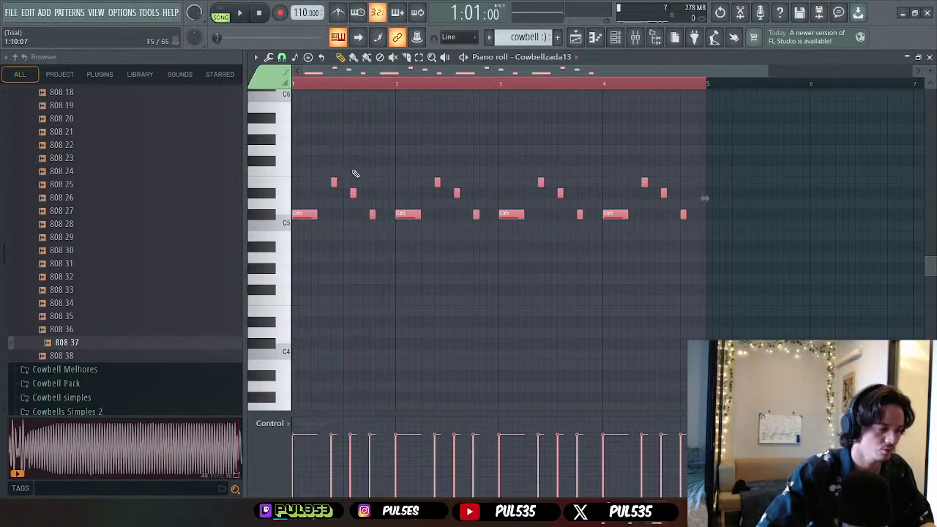
key(ctrl+d)
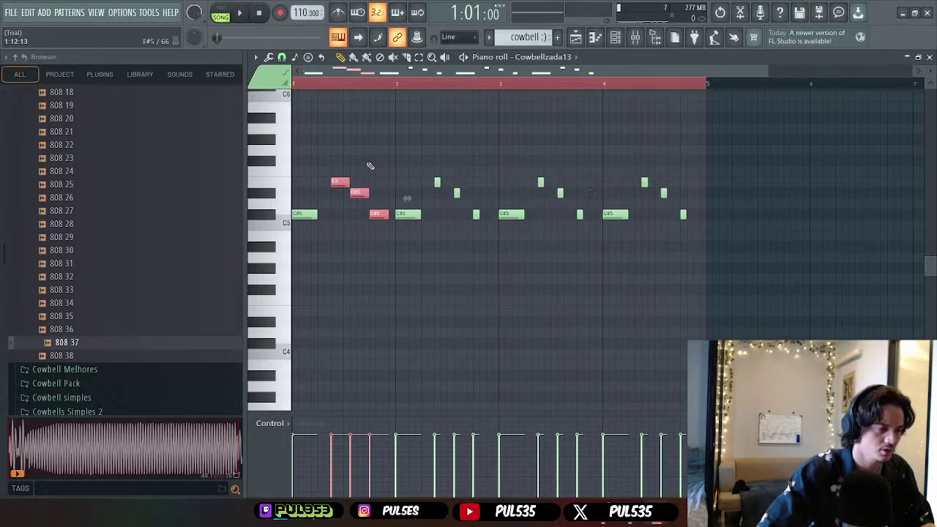
key(space)
key(space)
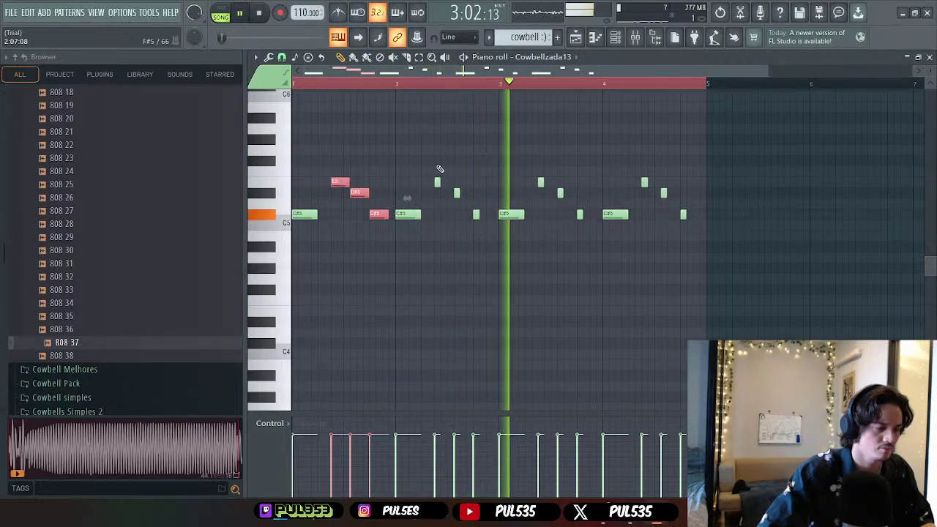
drag(431, 155, 476, 245)
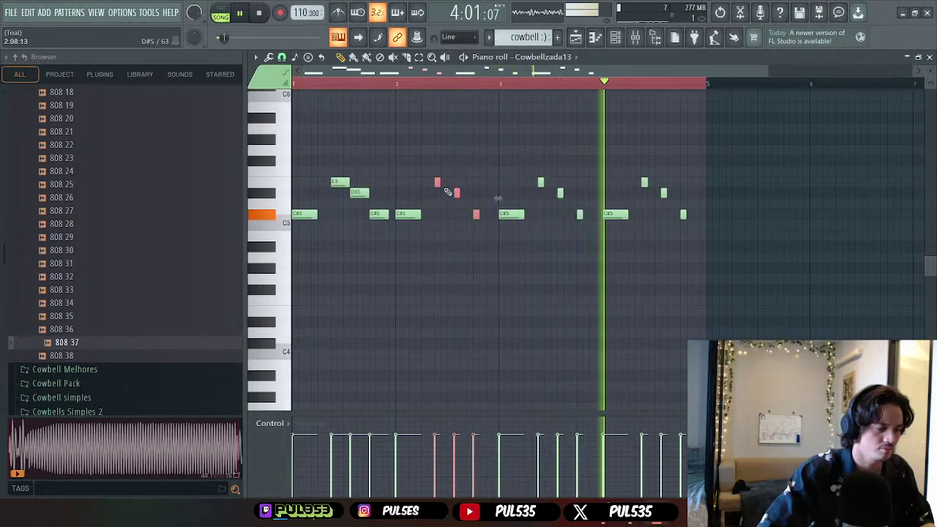
drag(440, 182, 454, 182)
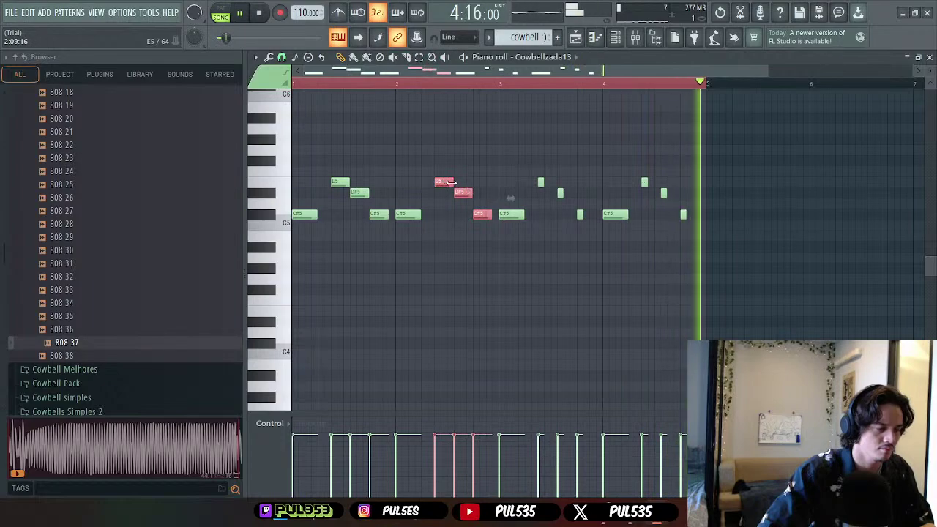
drag(532, 156, 593, 245)
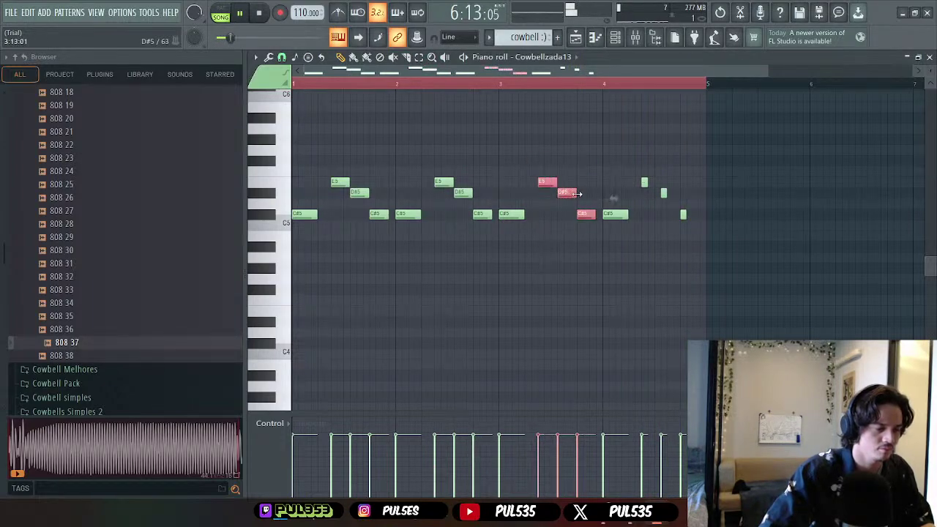
drag(638, 170, 681, 213)
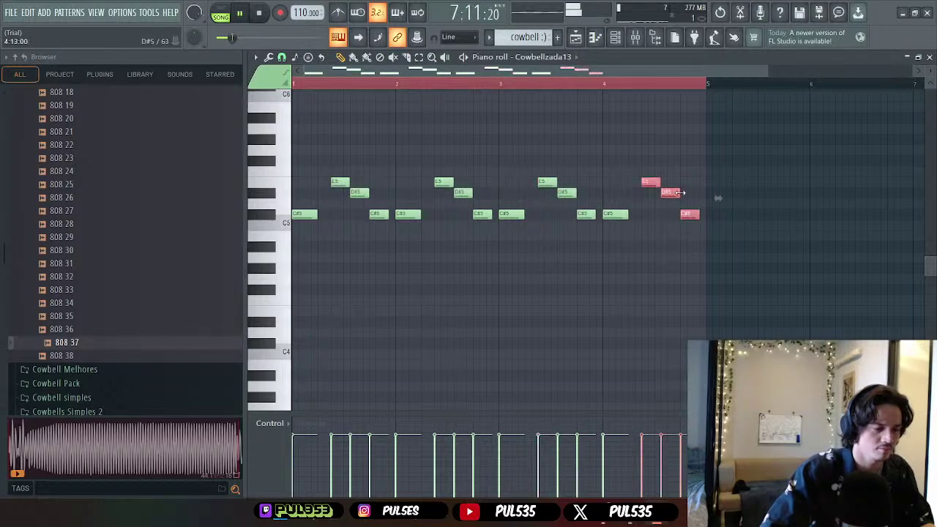
key(space)
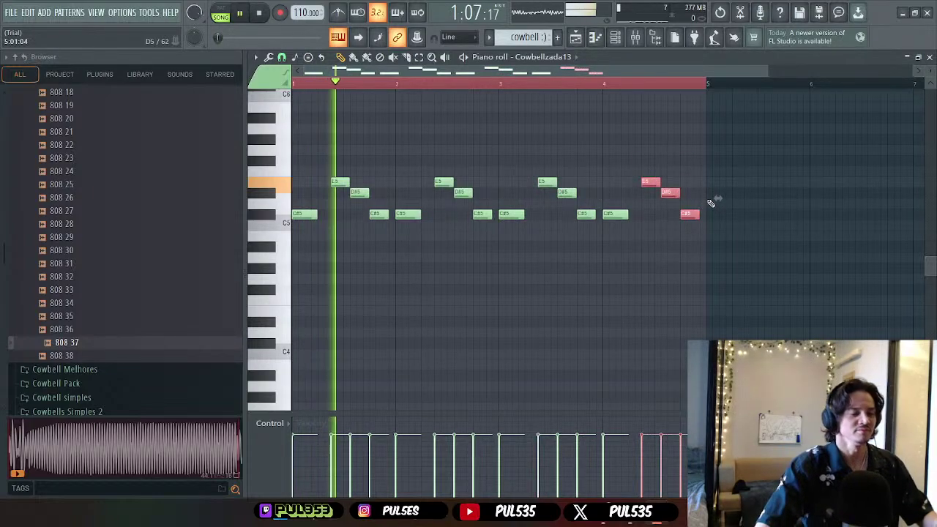
- Reopen the cowbell :) clip from the playlist and try moving the opening C#5 notes of bars 2 and 3 one step earlier
key(Delete)
click(930, 57)
key(space)
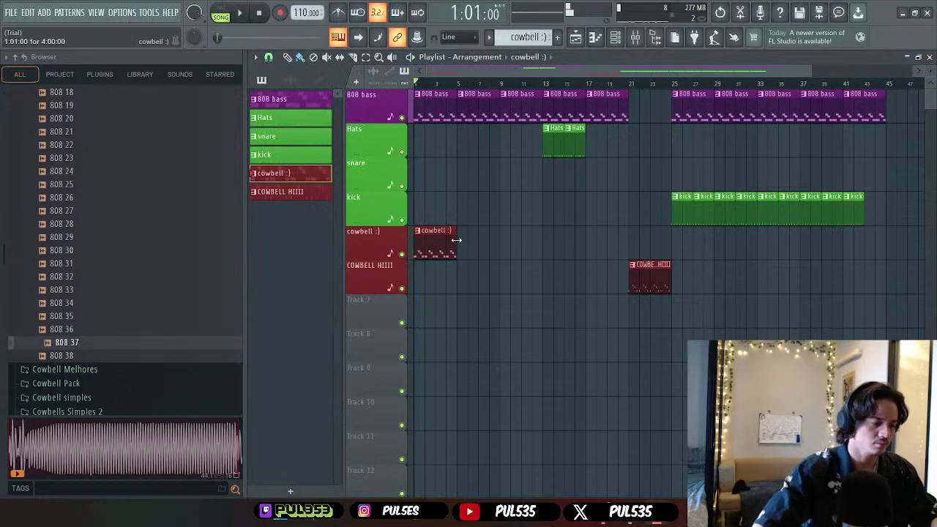
double_click(454, 245)
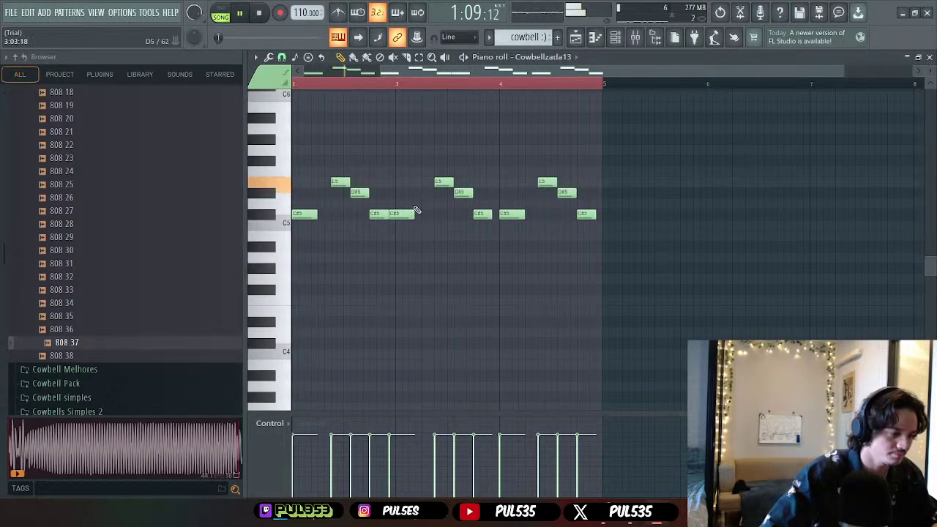
drag(495, 71, 423, 125)
key(space)
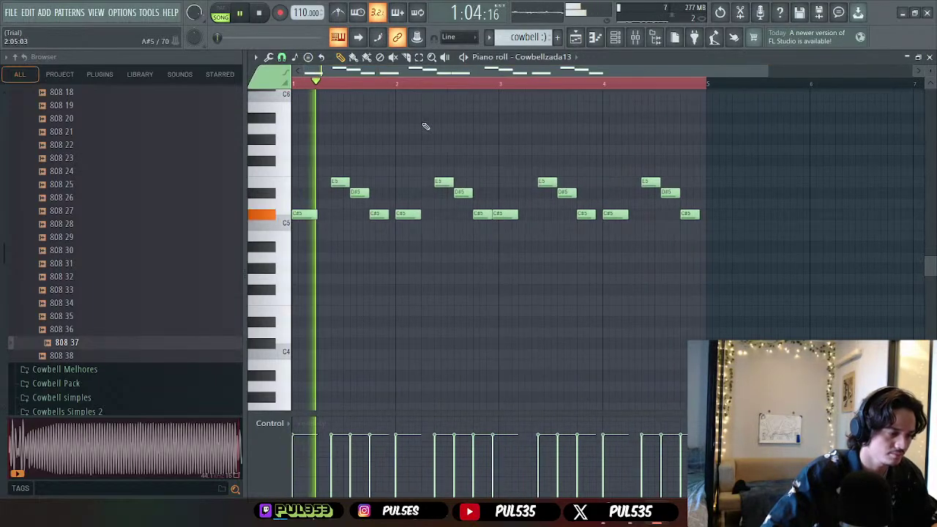
key(space)
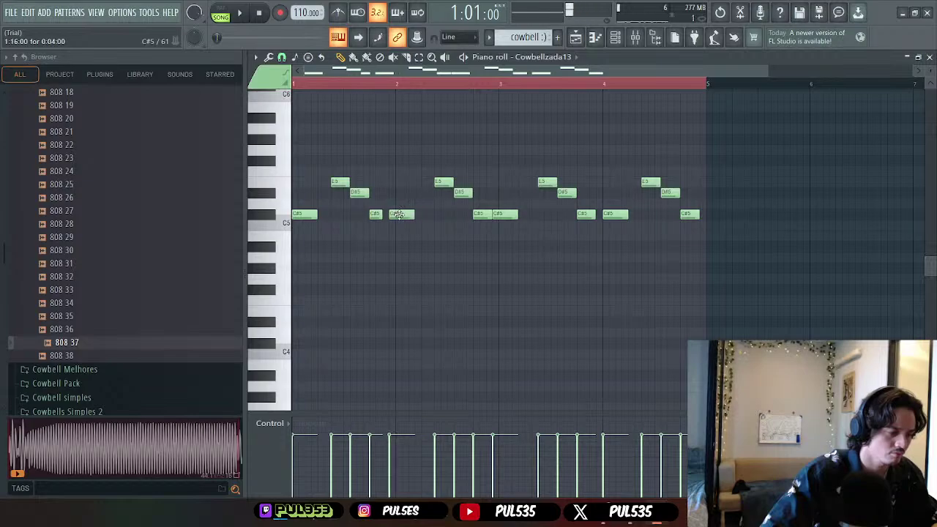
key(space)
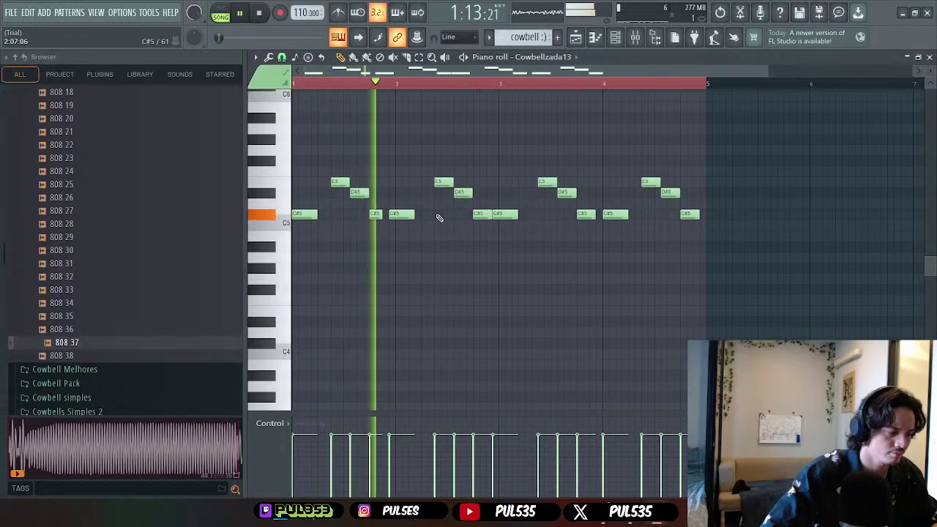
- Extend bar 1's last C#5 to four steps, restore the next C#5 to 2:01, and add another C#5 at 2:05
key(space)
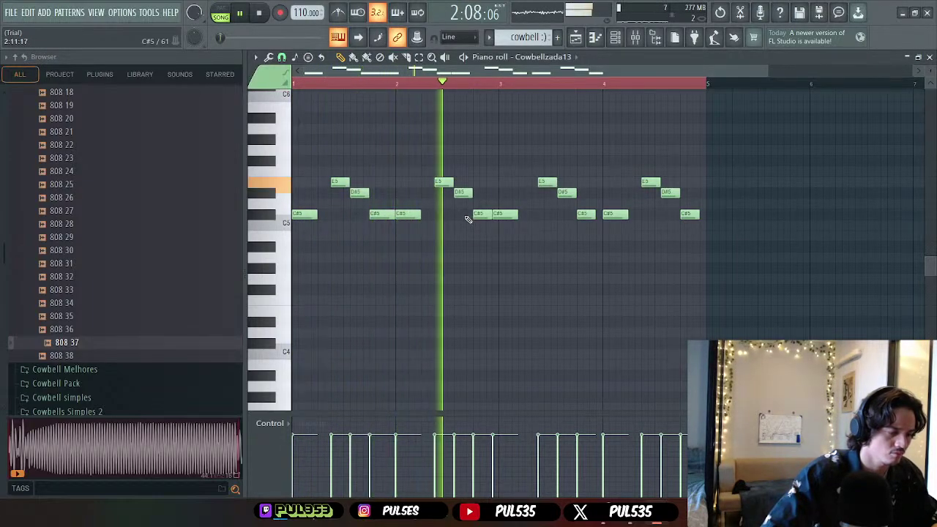
key(space)
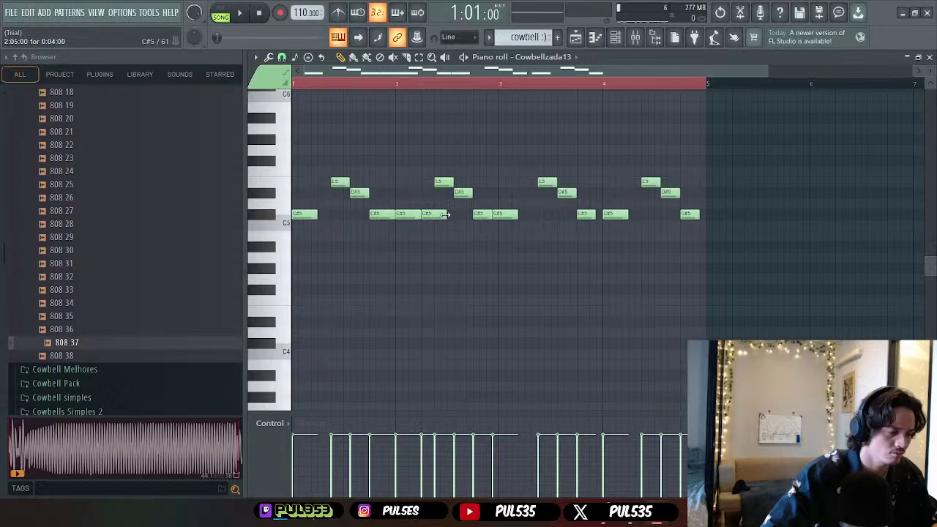
key(space)
- Replace the C#5 notes around bars 3 and 4 with copies of the three-note C#5 run, lowering each run's two-step last note to C5
right_click(505, 214)
right_click(483, 214)
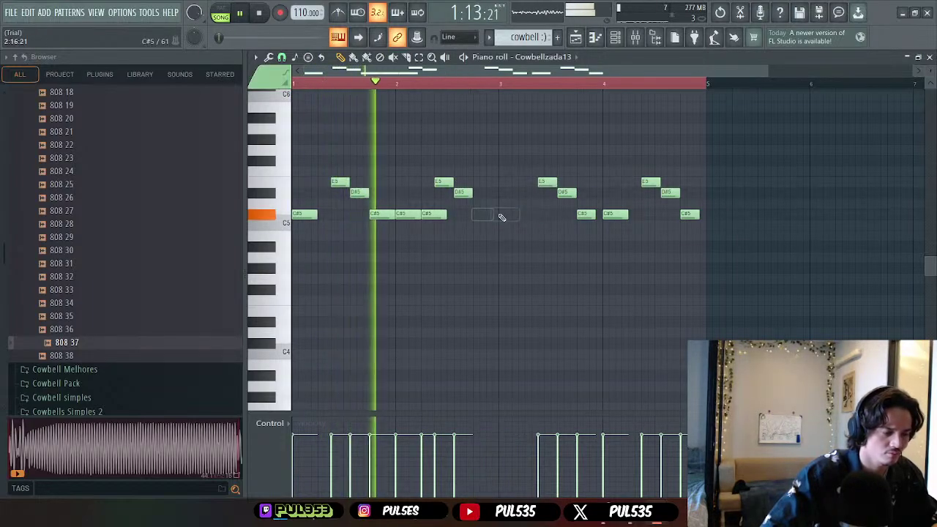
right_click(616, 214)
right_click(586, 215)
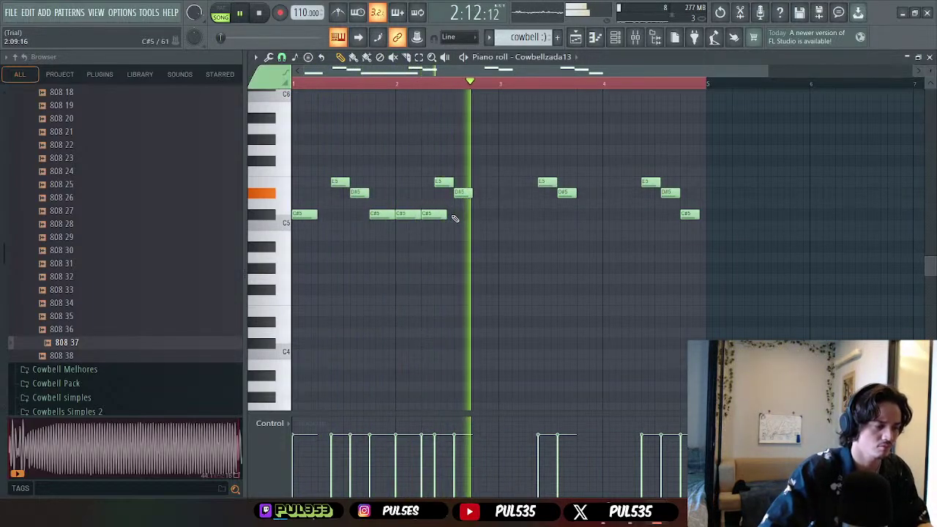
key(space)
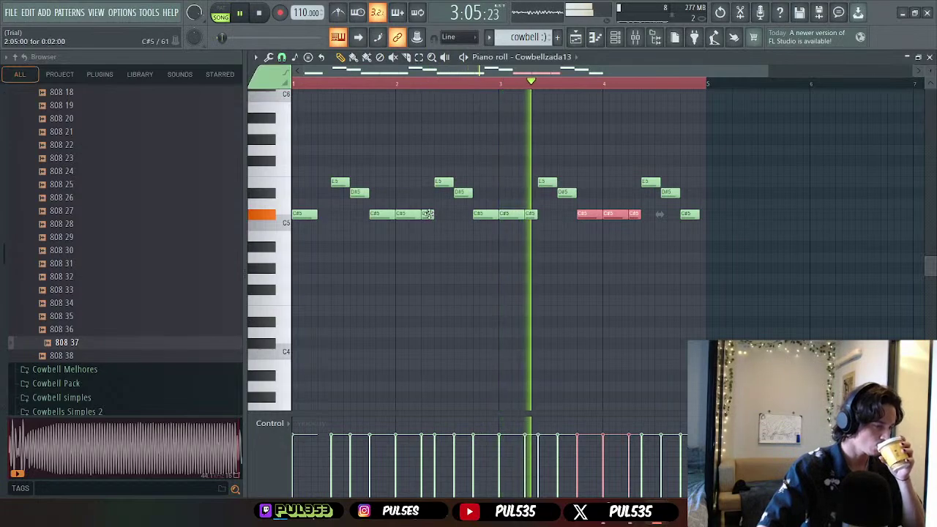
drag(427, 214, 428, 224)
drag(532, 214, 532, 225)
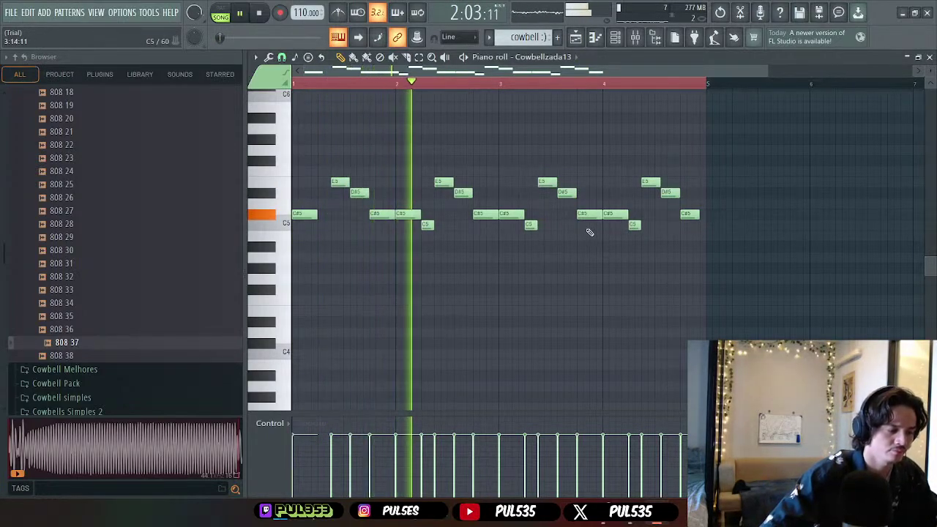
- Lower the note at 2:05 to B4 and lengthen it to four steps while listening to the loop
key(space)
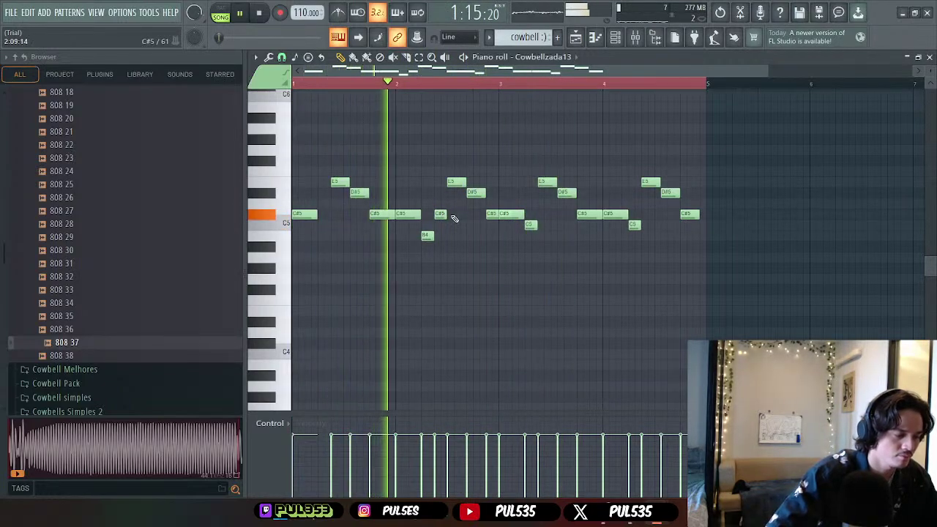
key(space)
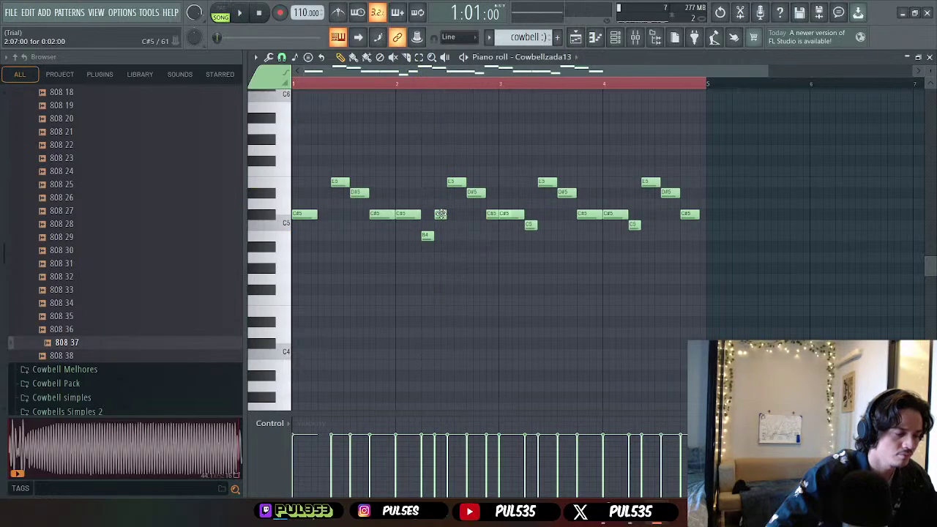
key(space)
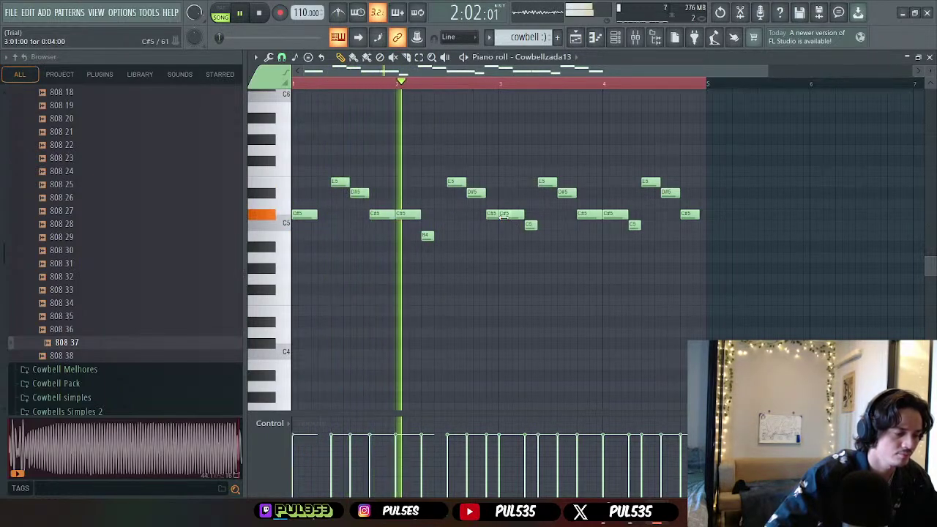
key(space)
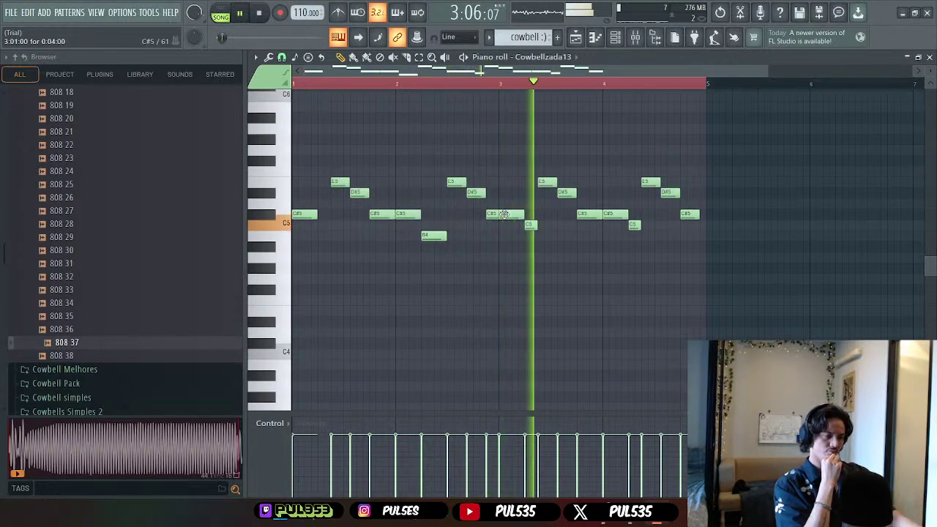
- Delete all notes after the B4 at 2:05, duplicate the remaining phrase to start at bar 3, and play it
right_click(566, 192)
right_click(590, 215)
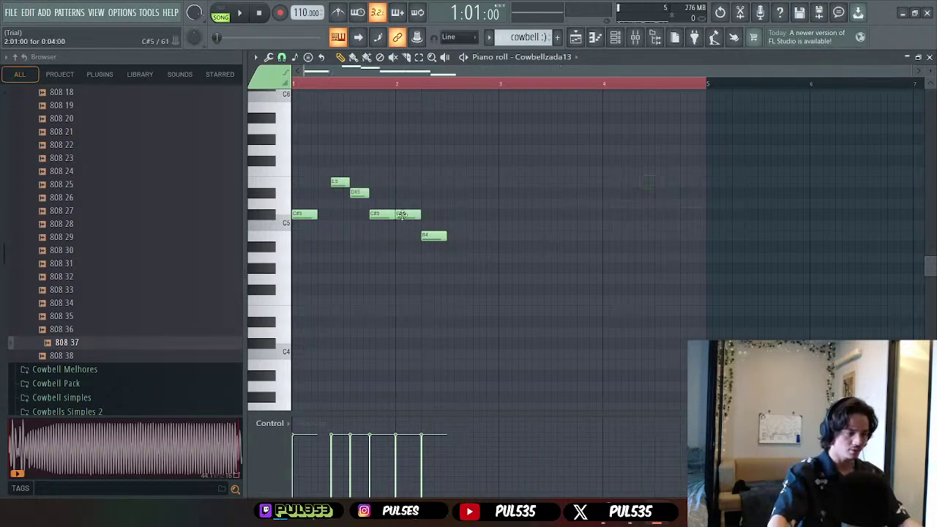
drag(474, 156, 293, 293)
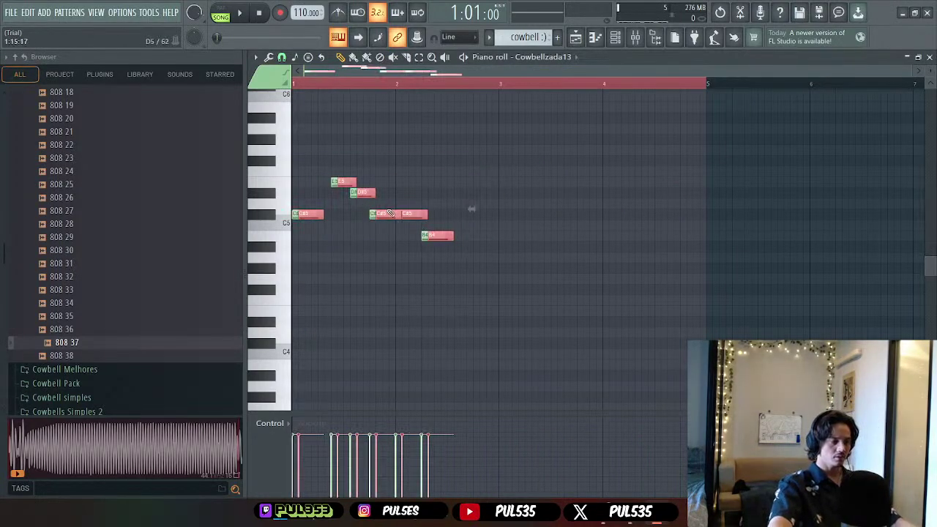
key(ctrl+b)
key(space)
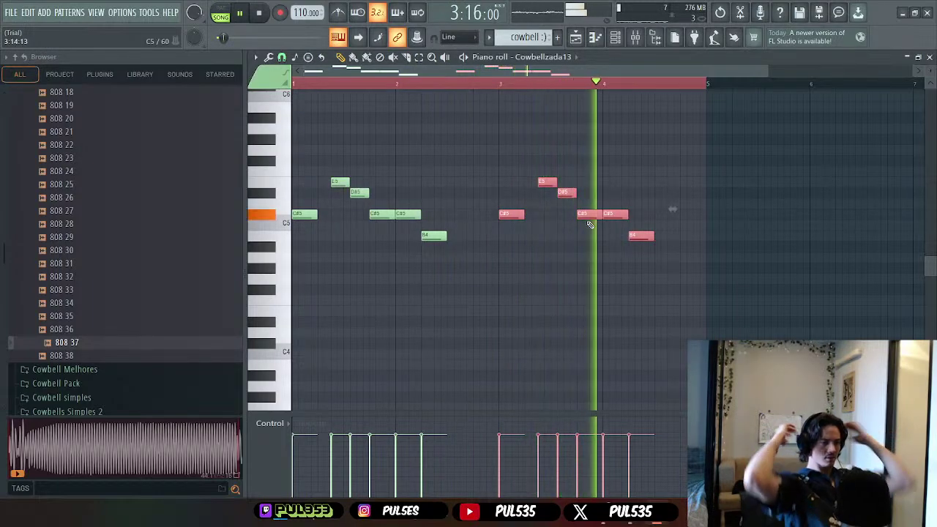
- Add four-step F#5 notes at 2:11 and 4:11 and play the melody
click(454, 150)
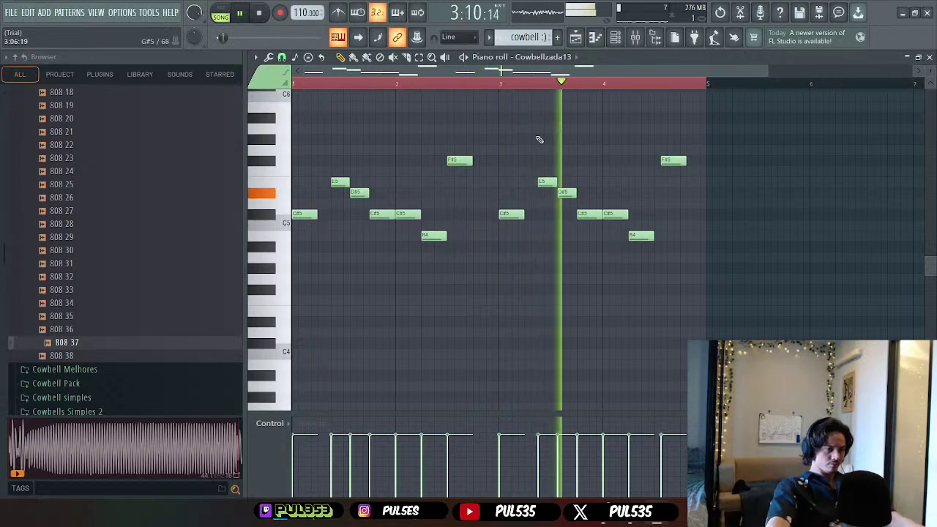
drag(454, 158, 466, 159)
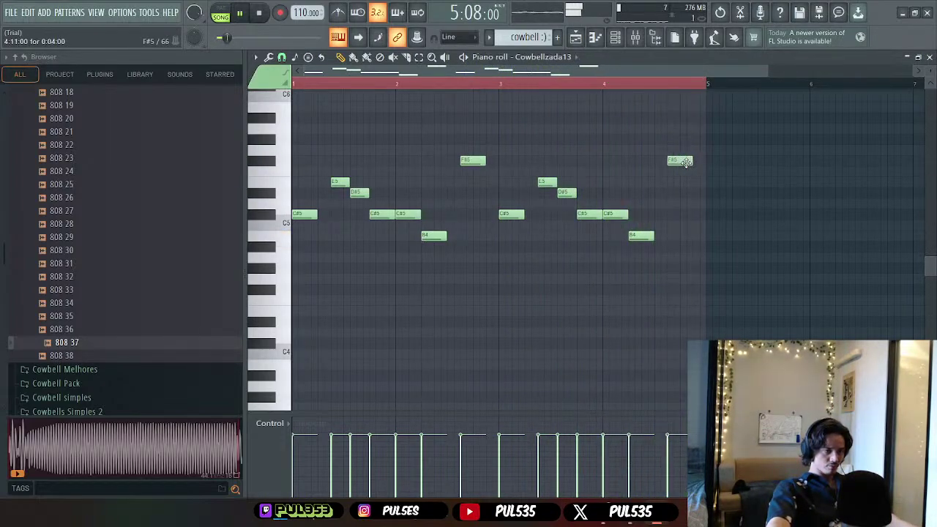
key(space)
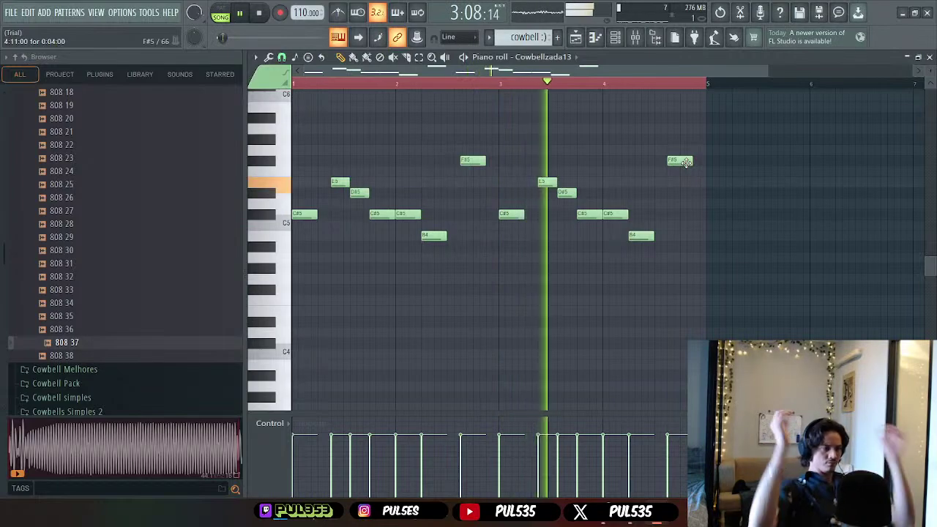
- Add two-step B4 notes at 2:09 and 4:09 and play the loop
key(space)
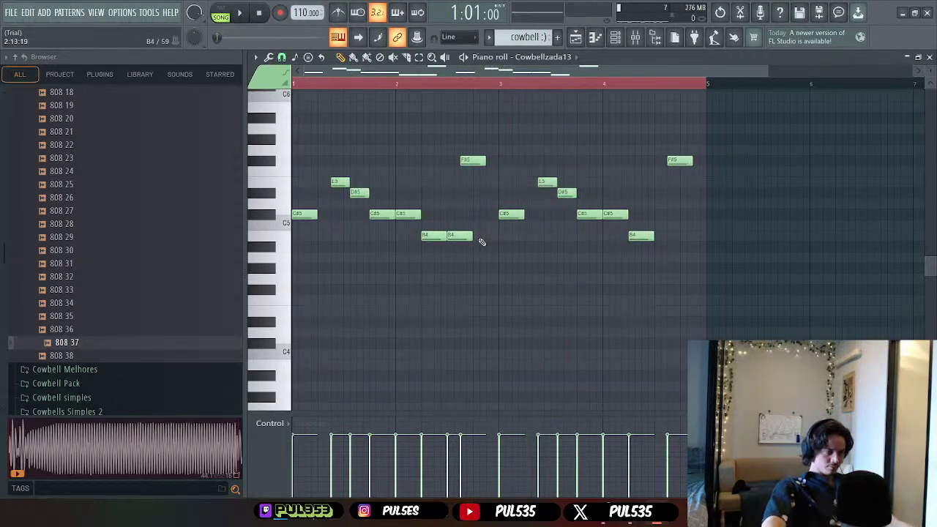
key(space)
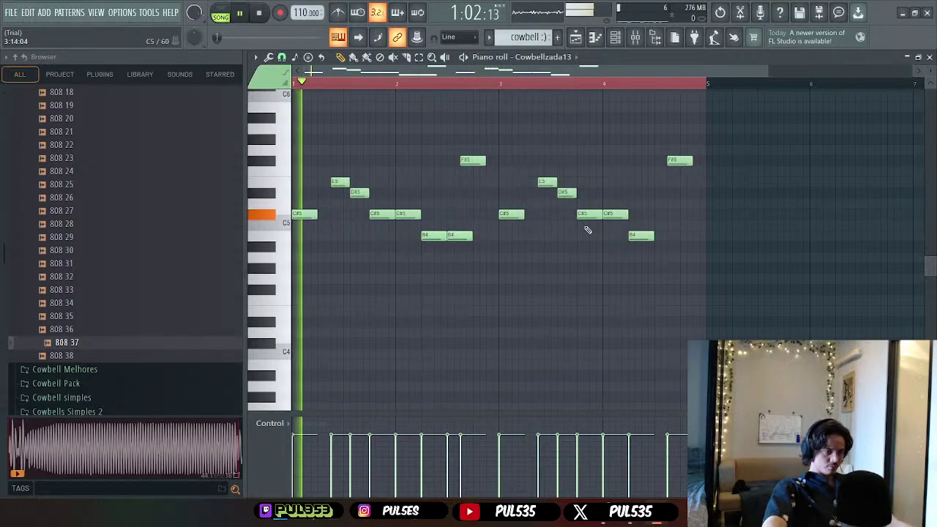
click(657, 235)
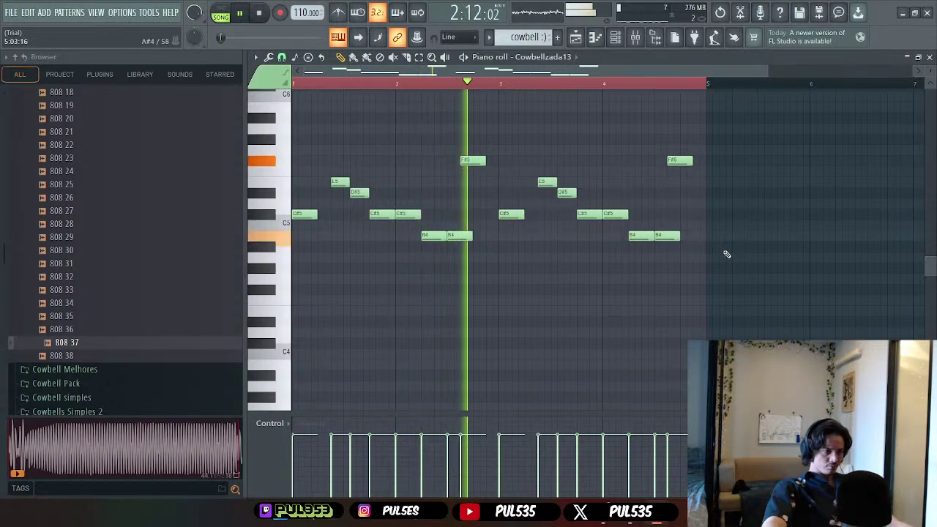
key(space)
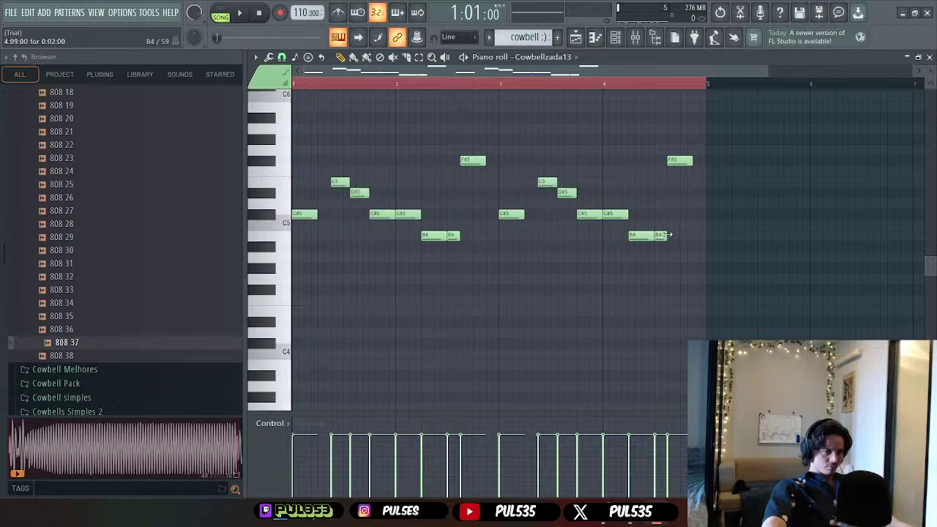
key(space)
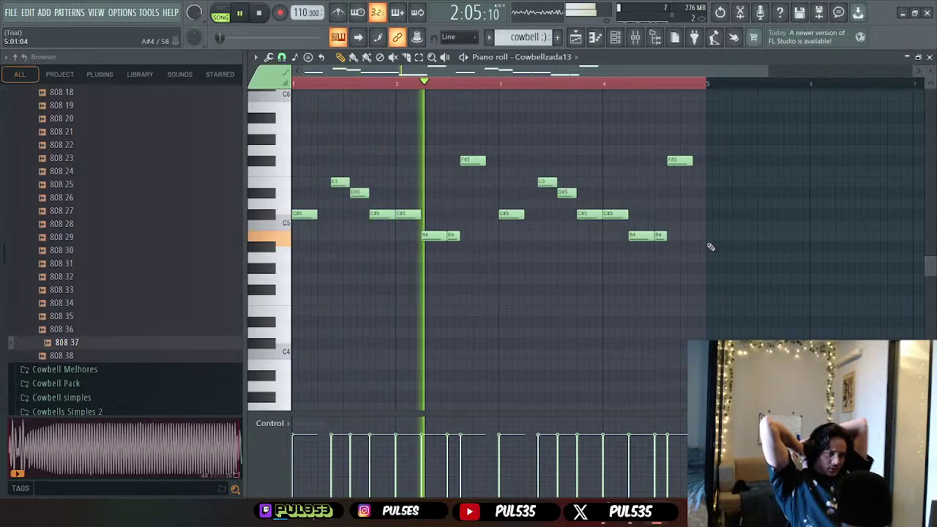
- Lower the F#5 notes at 2:11 and 4:11 to C#5 and play the phrase
key(space)
click(470, 160)
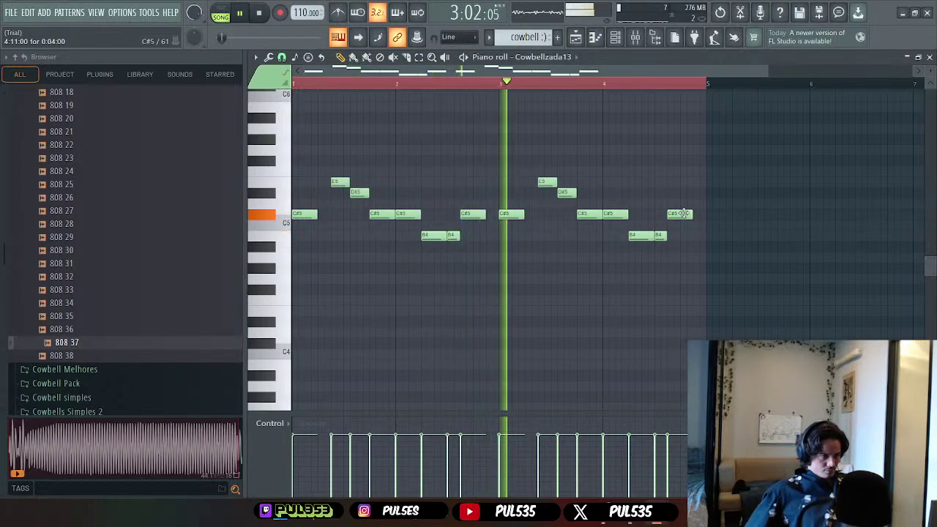
- Shorten the C#5 at 2:11 to two steps, and add a two-step note at 2:13, auditioning pitches before settling on F#5
key(space)
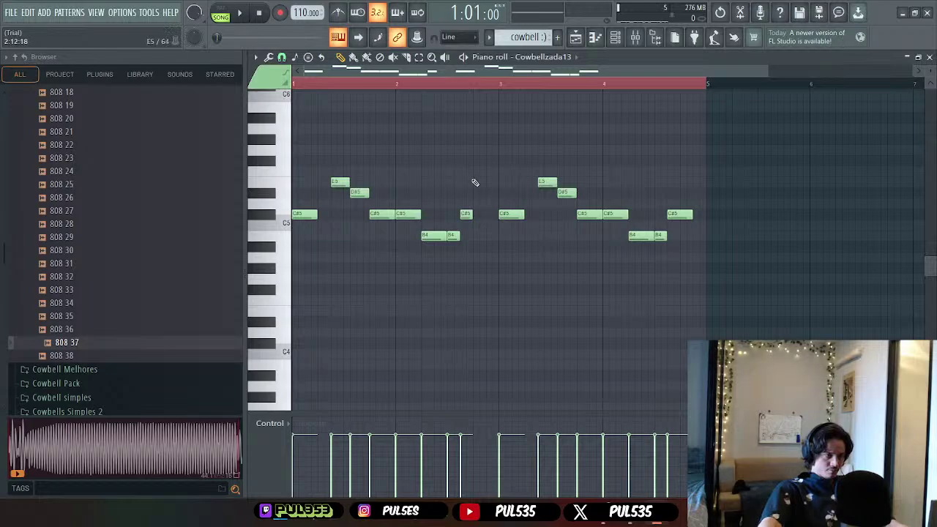
key(space)
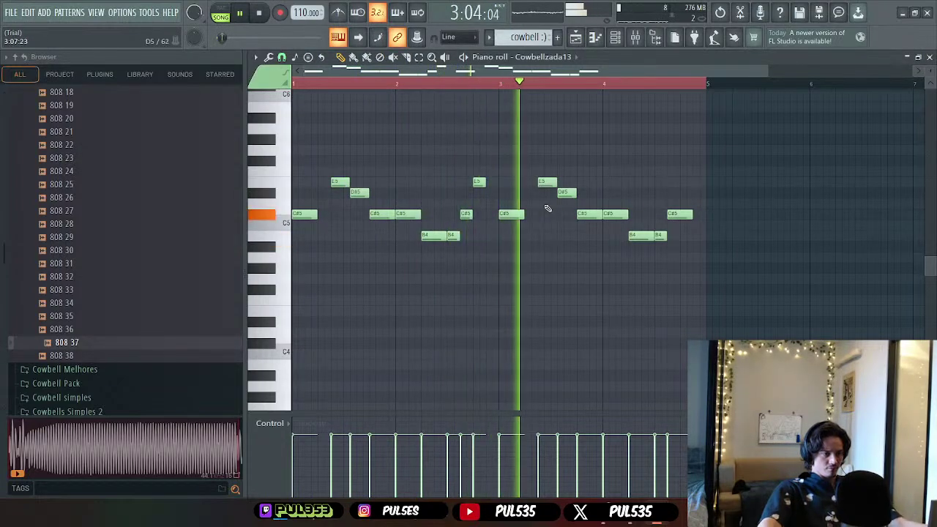
key(space)
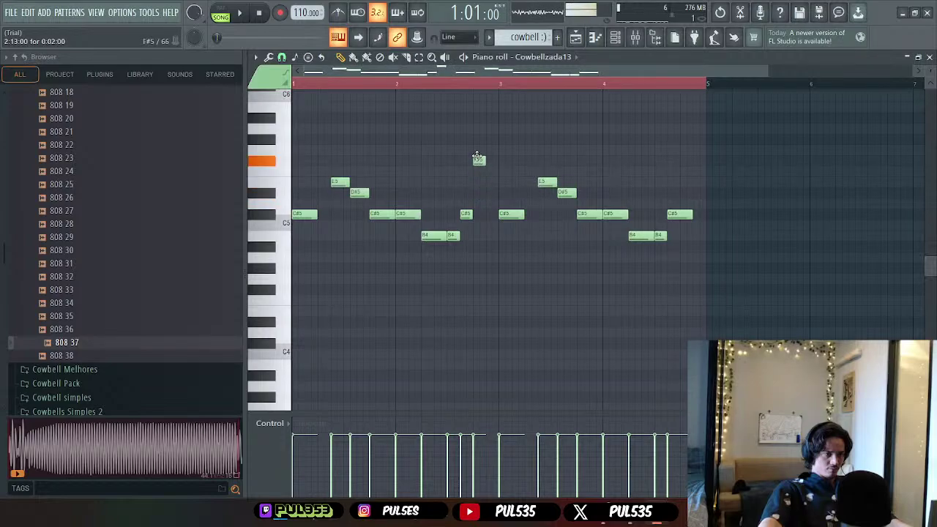
drag(476, 144, 474, 123)
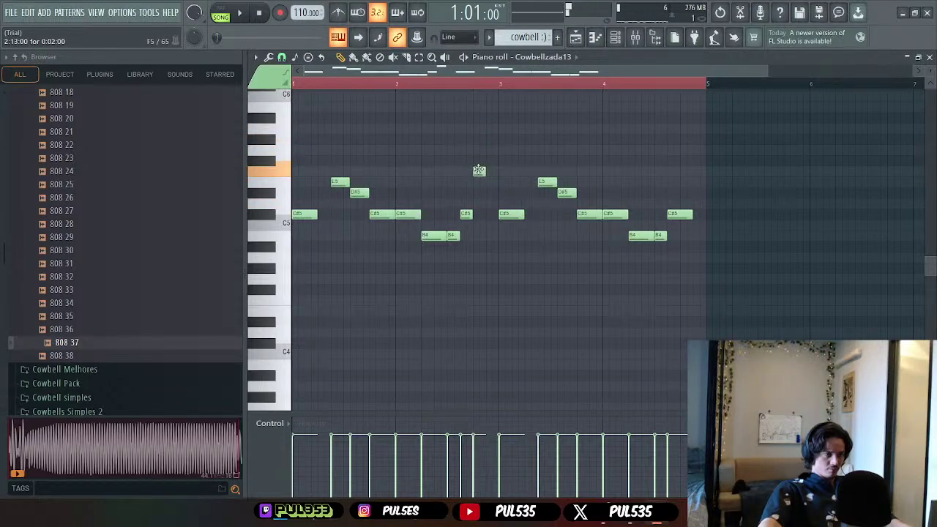
key(space)
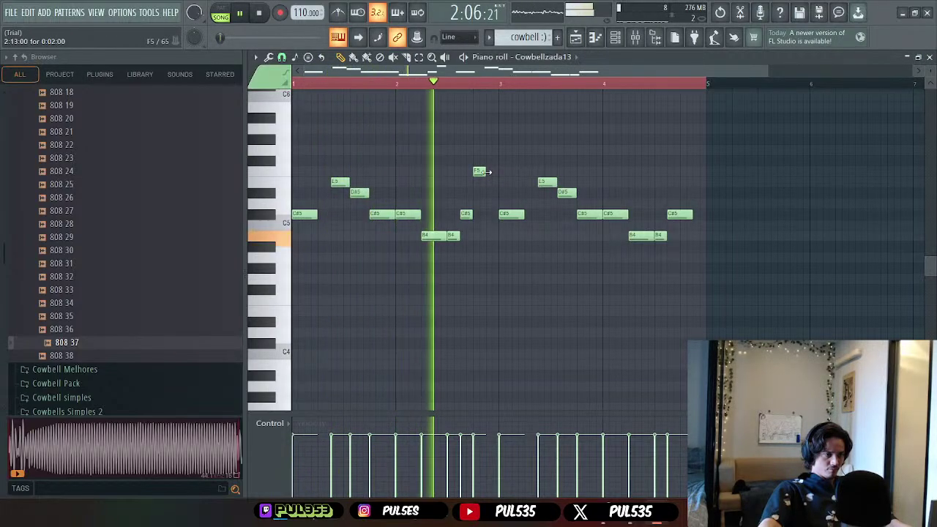
key(space)
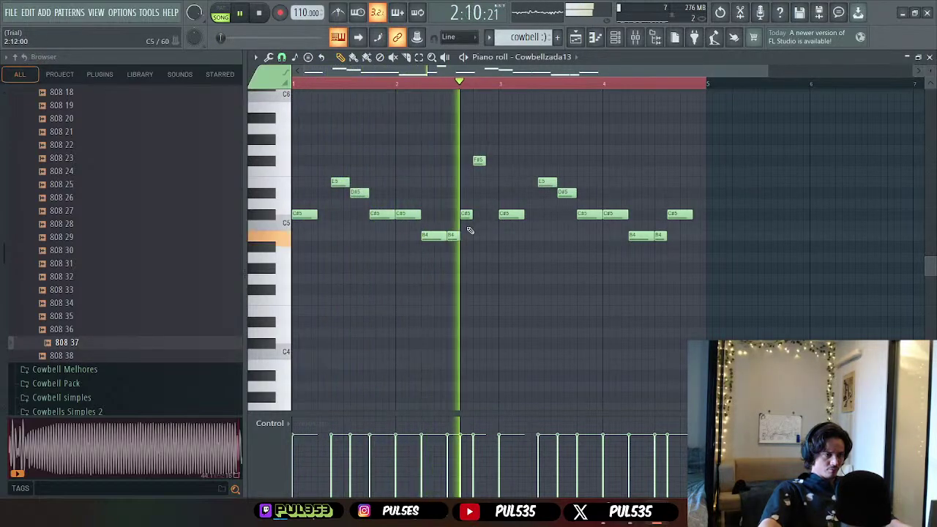
- Delete the C#5 at 2:11, extend the B4 at 2:09 to four steps, and play the melody
key(space)
key(space)
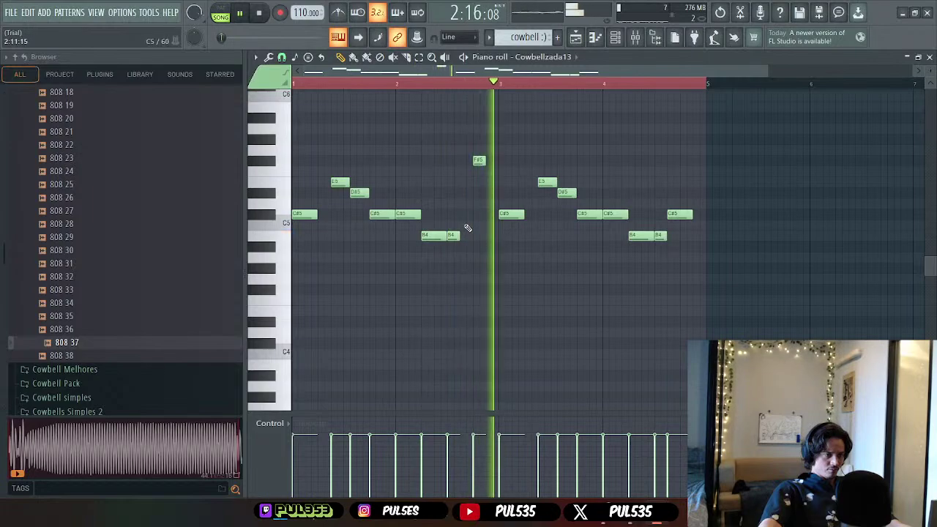
key(space)
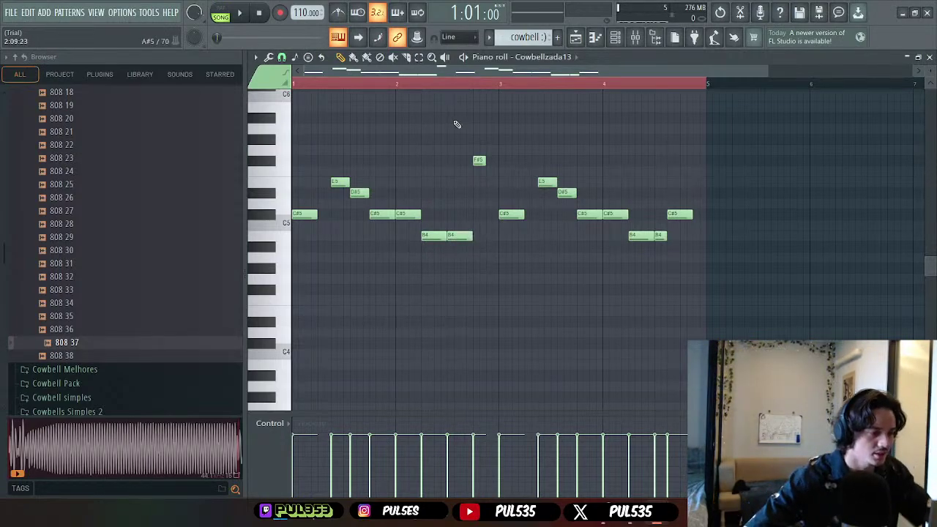
key(space)
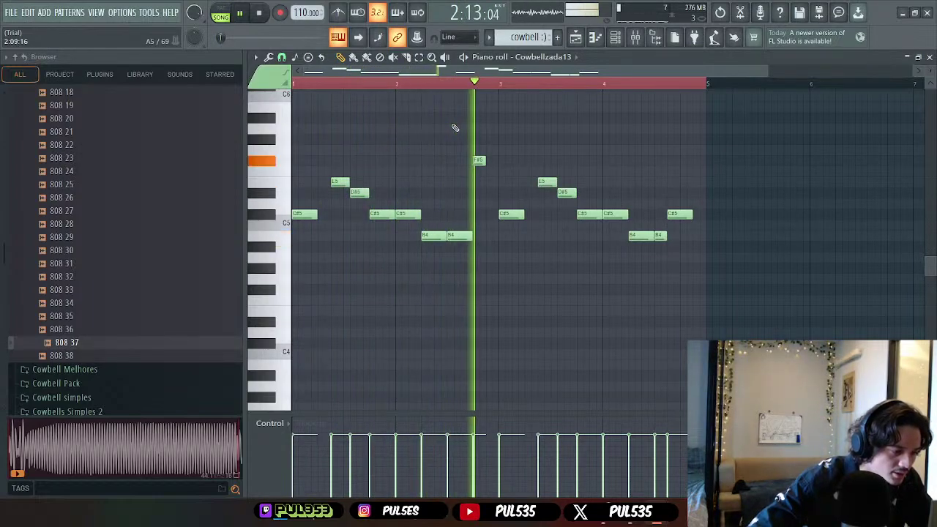
- Lower the F#5 at 2:13 to D5 and add a two-step C#5 at 2:15 while playing the loop
key(space)
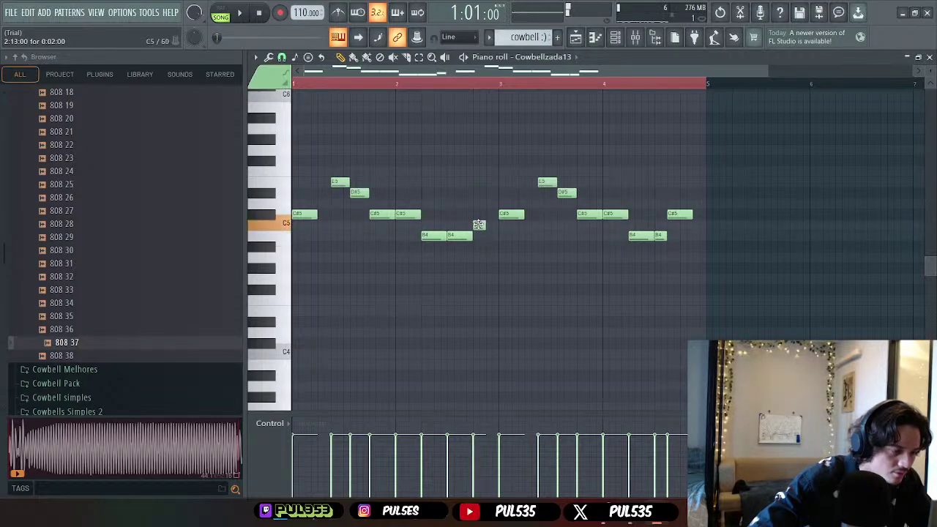
key(space)
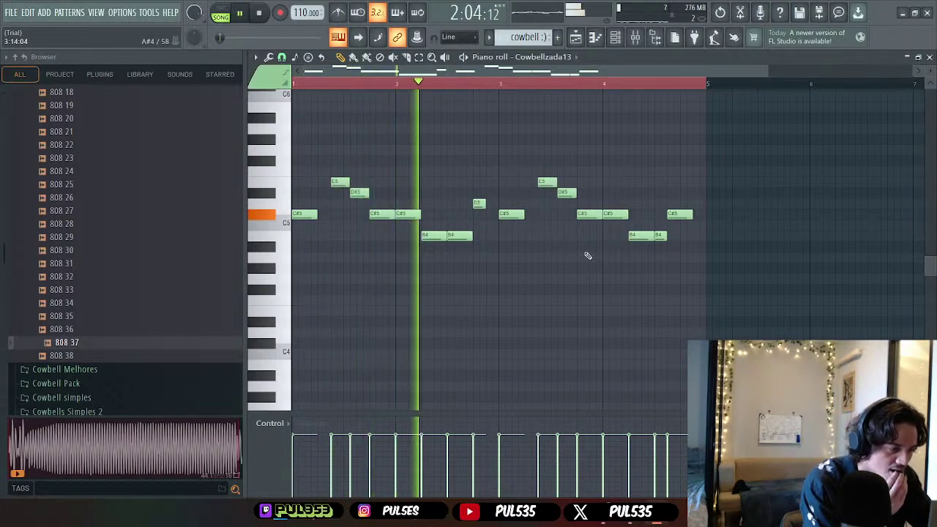
click(490, 214)
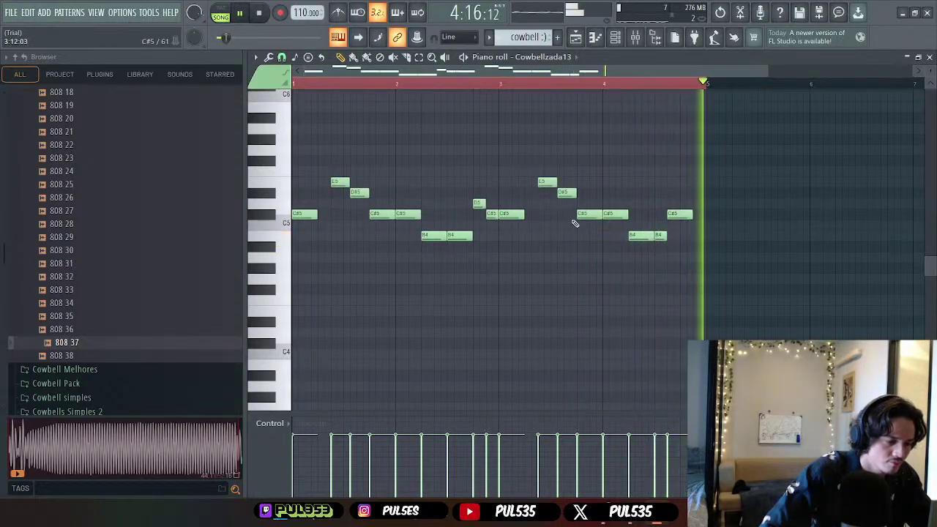
key(space)
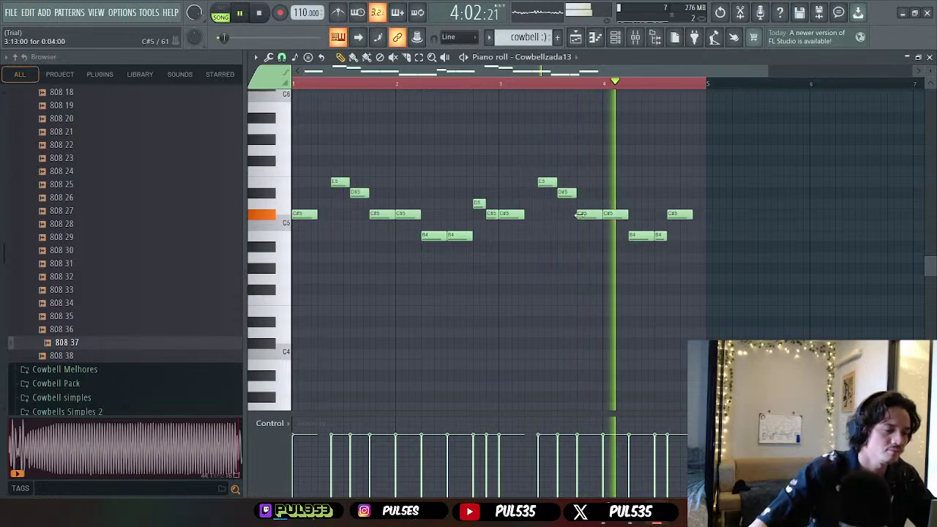
- Raise the C#5 at 2:15 to E5 and play the revised phrase
key(space)
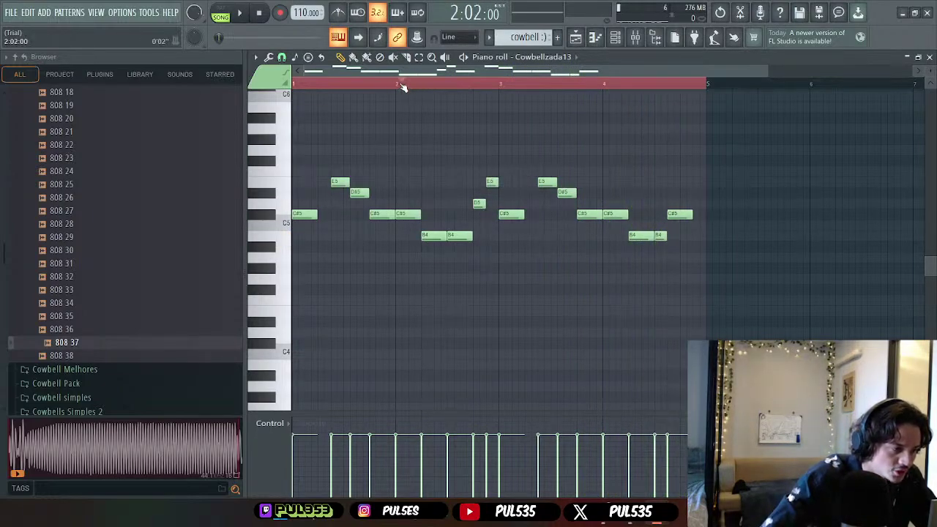
key(space)
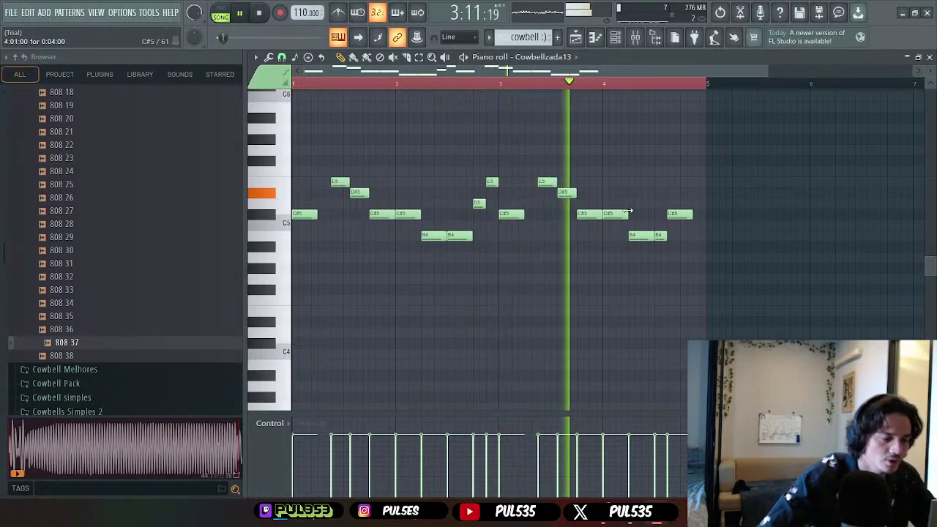
key(space)
click(428, 85)
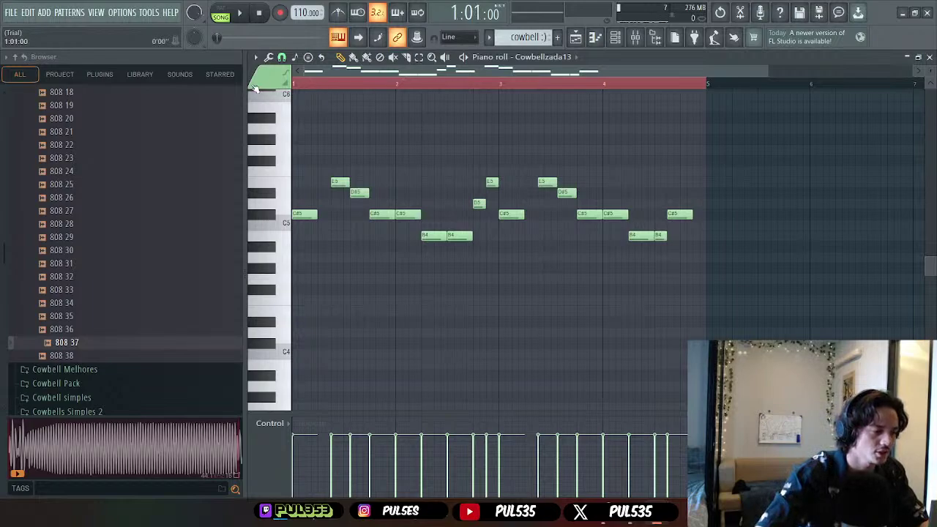
key(space)
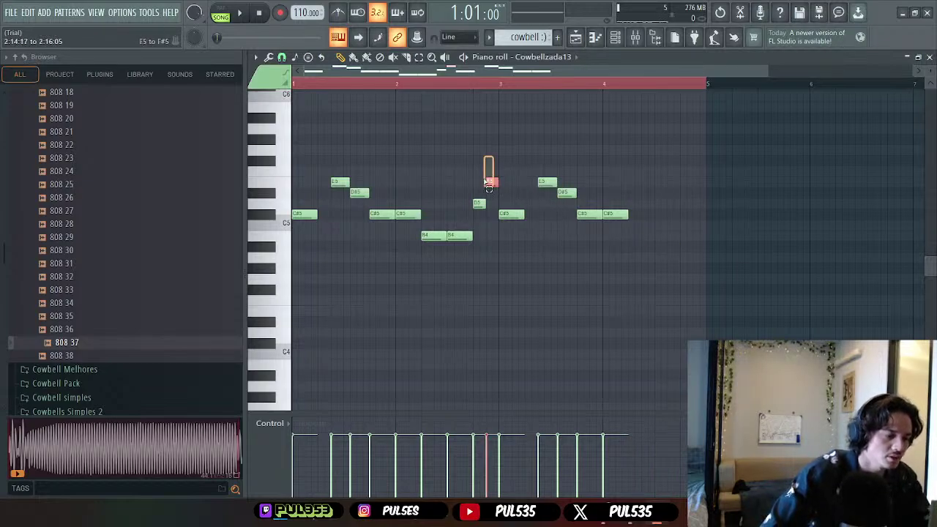
- Try alternative phrase endings from 4:05 onward with D5, B4 and E5 notes, playing them from bar 3
drag(489, 187, 441, 265)
click(636, 204)
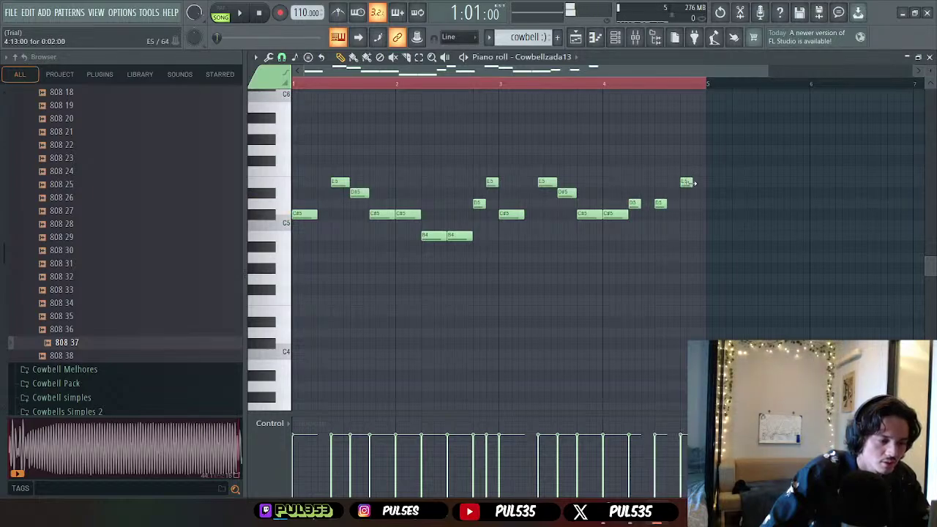
key(space)
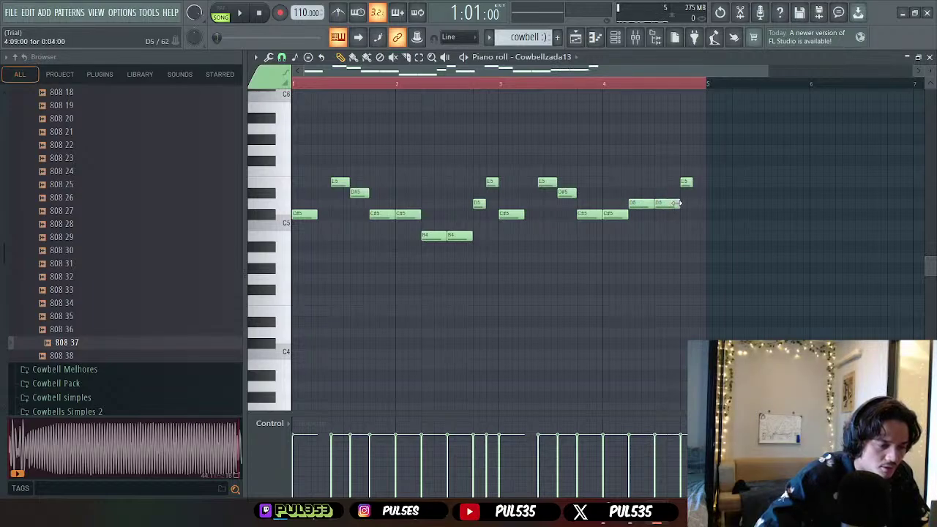
drag(675, 204, 678, 203)
click(503, 86)
key(space)
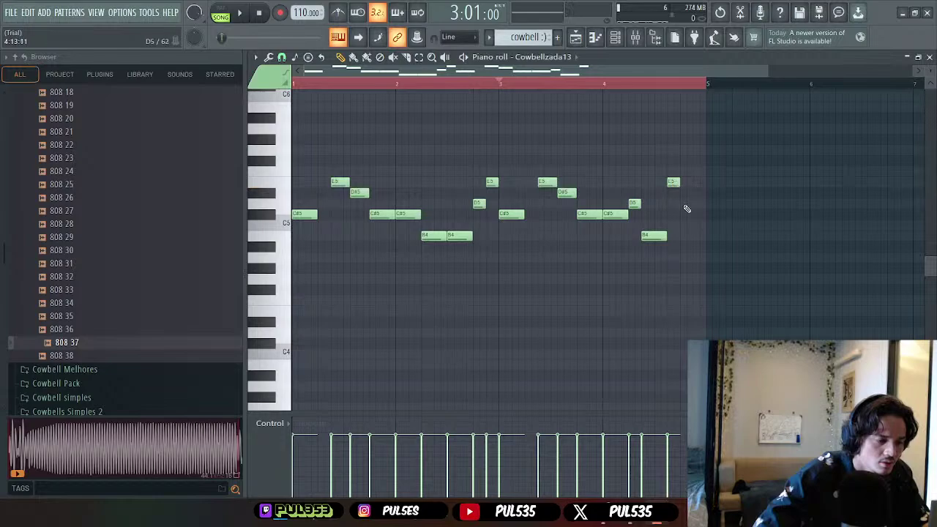
click(697, 204)
key(space)
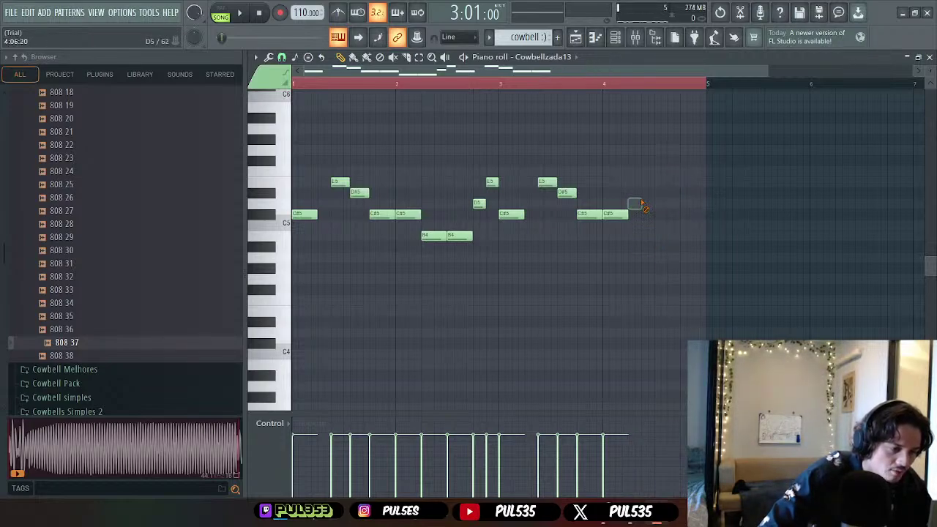
- Delete all notes from bar 3 onward, duplicate the first two bars' phrase to start at bar 3, and play it
mouse_move(642, 205)
mouse_down()
mouse_move(586, 220)
mouse_move(563, 184)
mouse_up()
drag(563, 150, 326, 245)
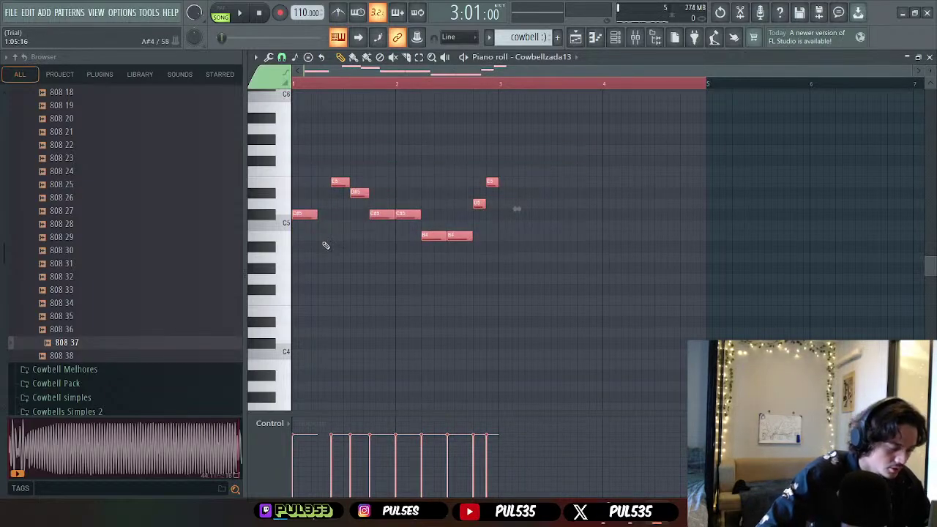
key(ctrl+b)
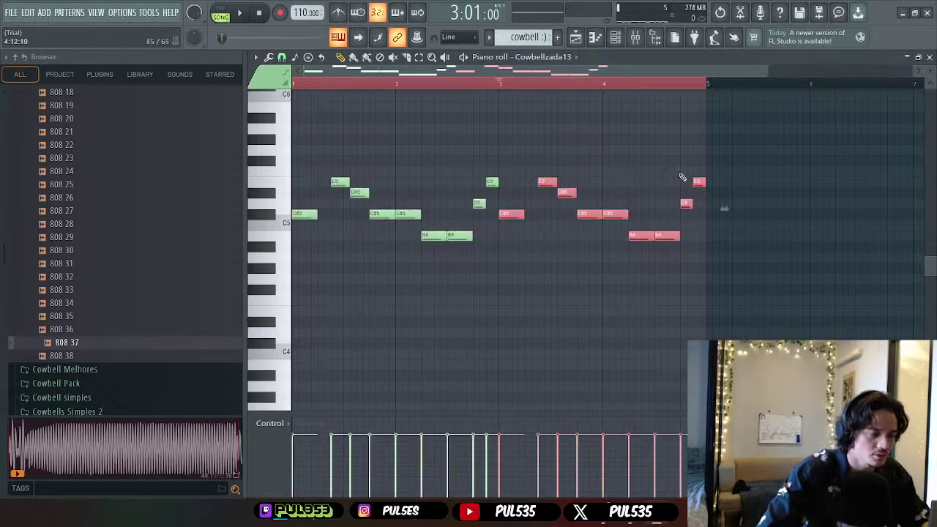
key(space)
- In the playlist, repeat the cowbell :) clip up to bar 21, delete the COWBELL HIIII clip at bar 21, and play the arrangement
key(F5)
key(space)
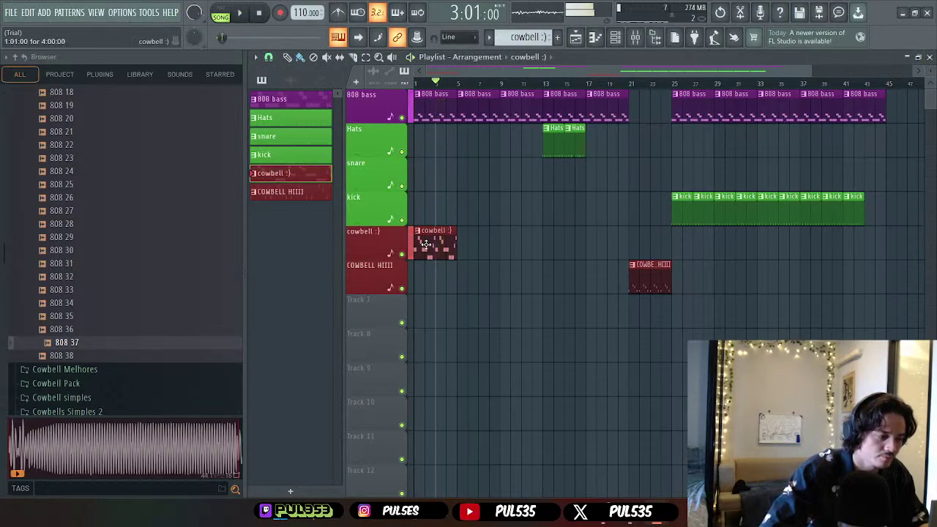
drag(463, 243, 628, 243)
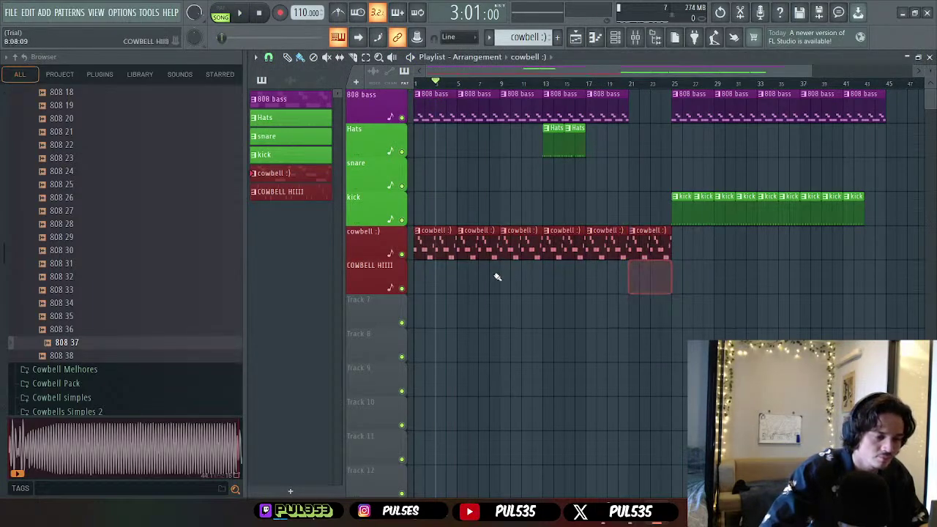
key(space)
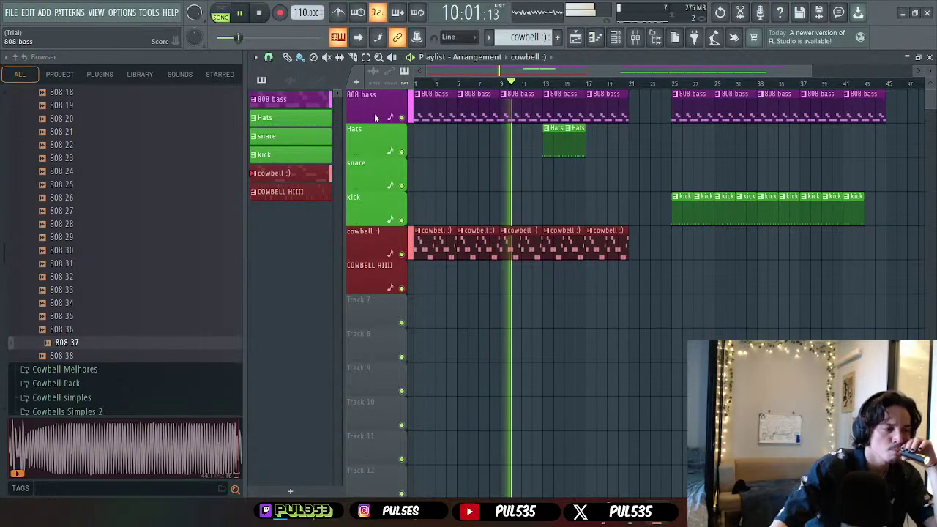
- Set the project tempo to 120 BPM, restretch all channels, and save the project
right_click(306, 12)
click(432, 77)
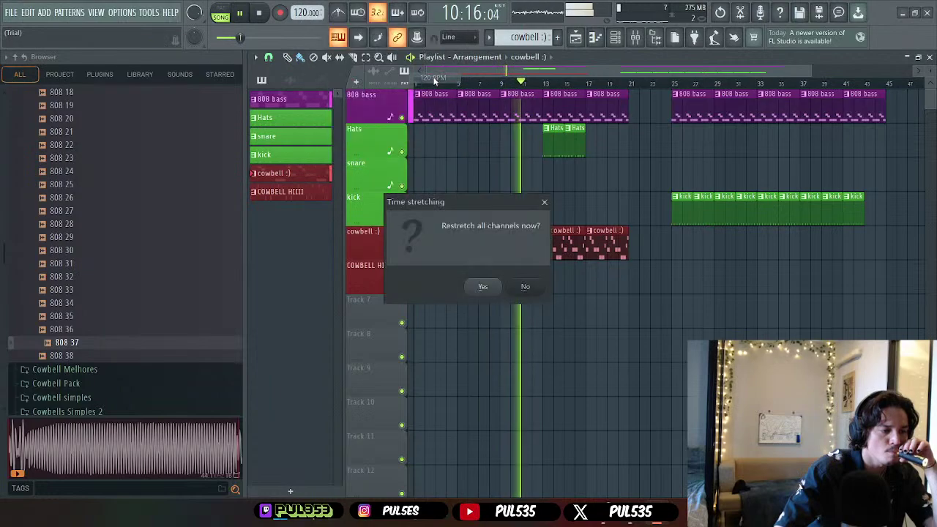
click(485, 287)
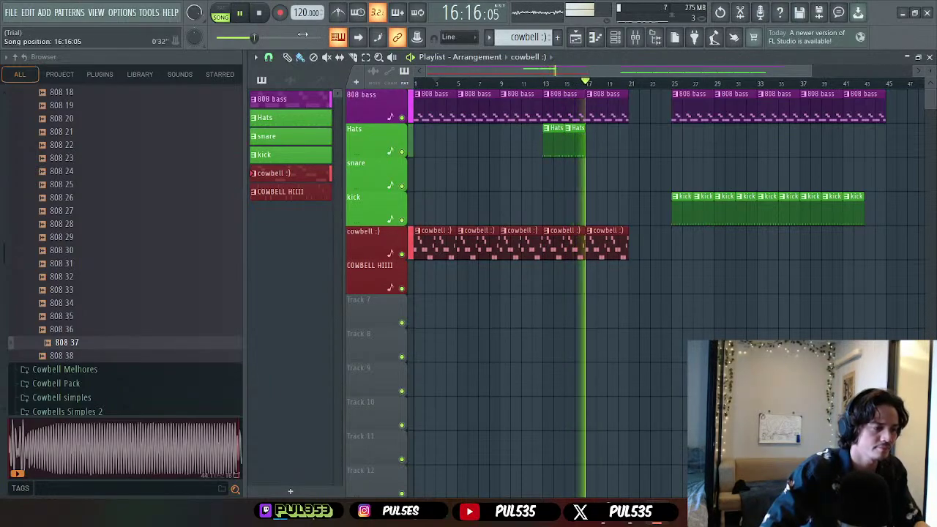
key(space)
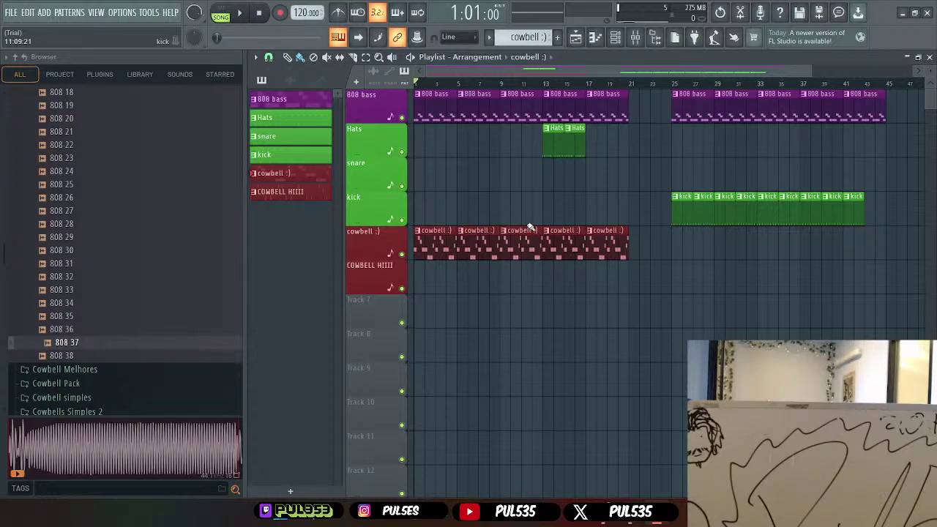
key(ctrl+s)
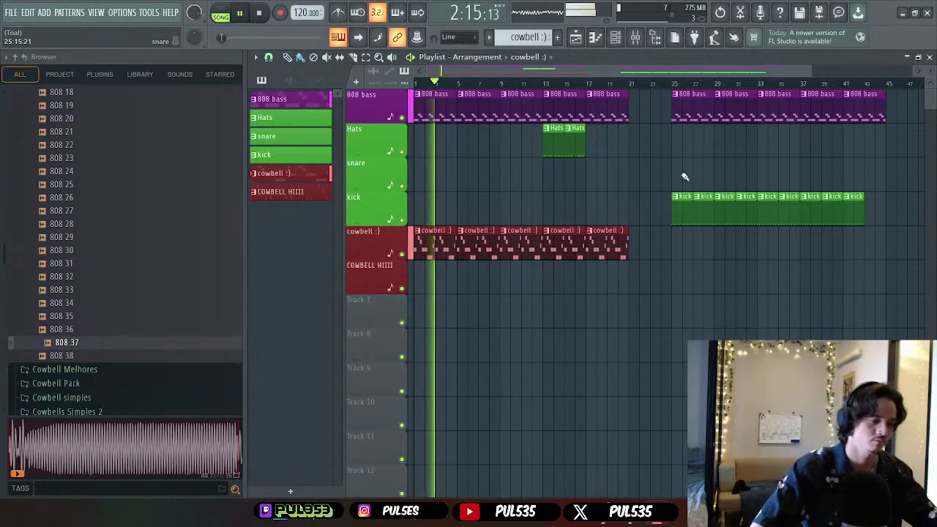
key(space)
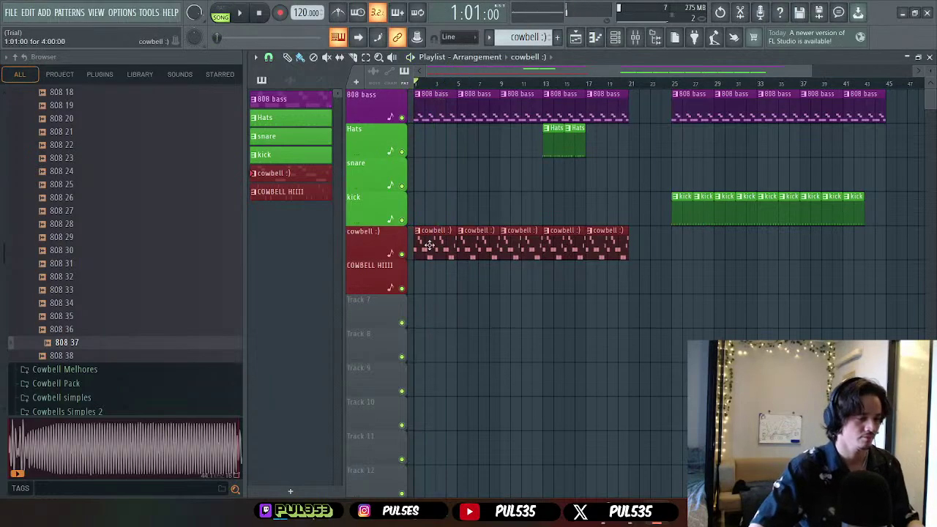
- In the cowbell :) pattern, rework the C#5 run into three-step notes at 1:13 and 1:16 and a two-step note at 2:03
double_click(431, 247)
scroll(497, 72, left, 1)
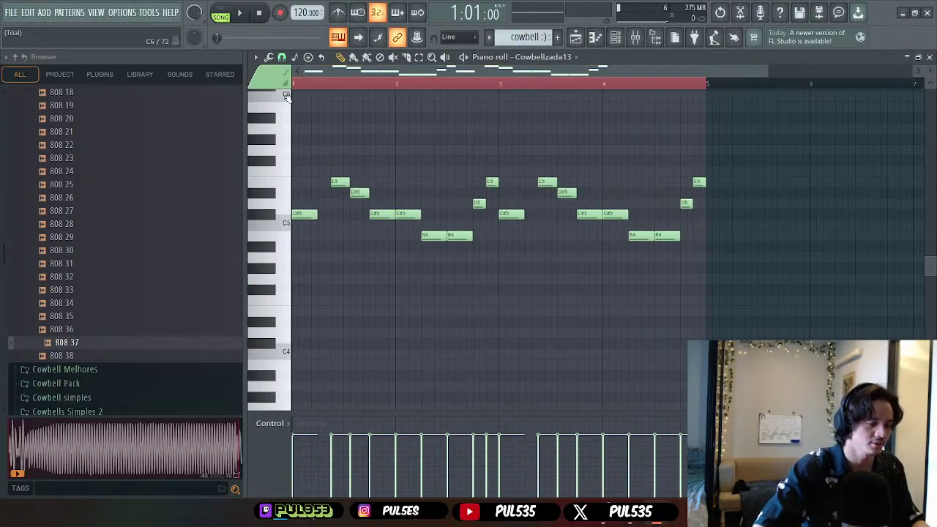
key(space)
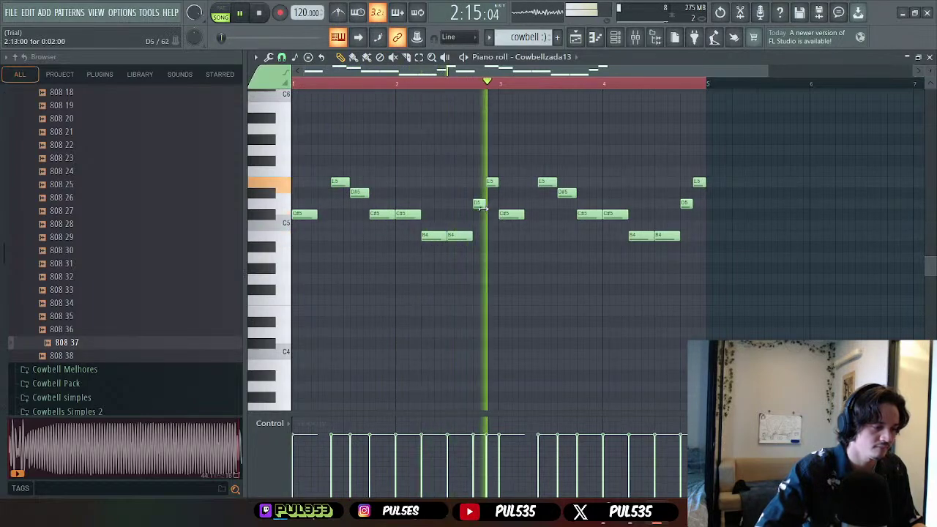
key(space)
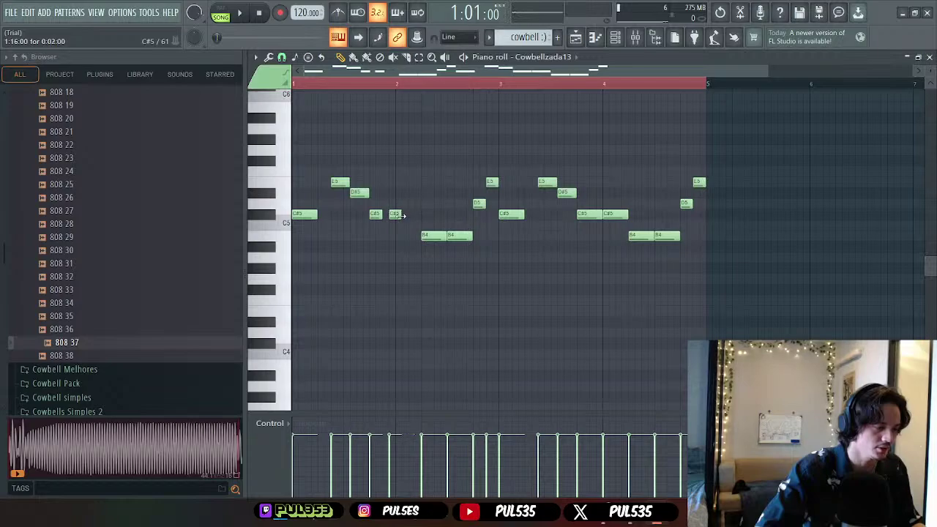
key(space)
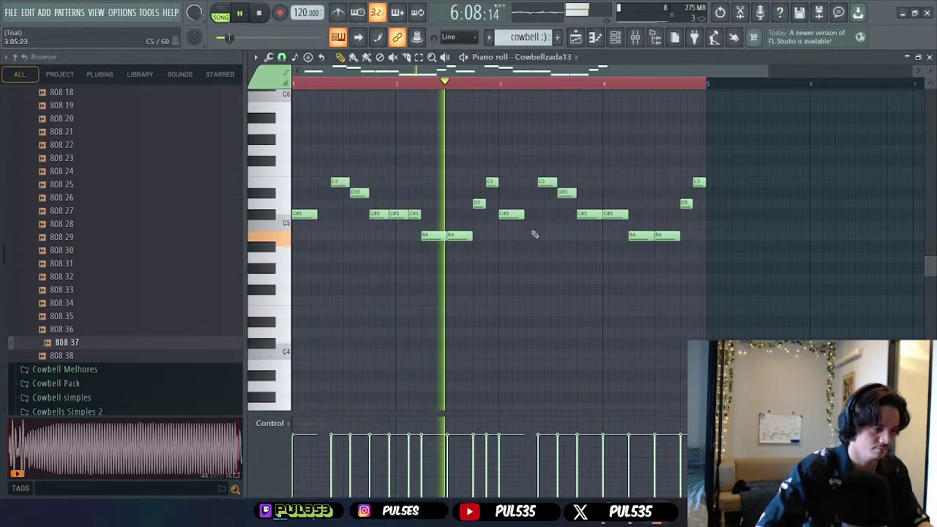
- Rework the B4 run in bar 2 into three-step notes at 2:05 and 2:08 and a two-step note at 2:11
key(space)
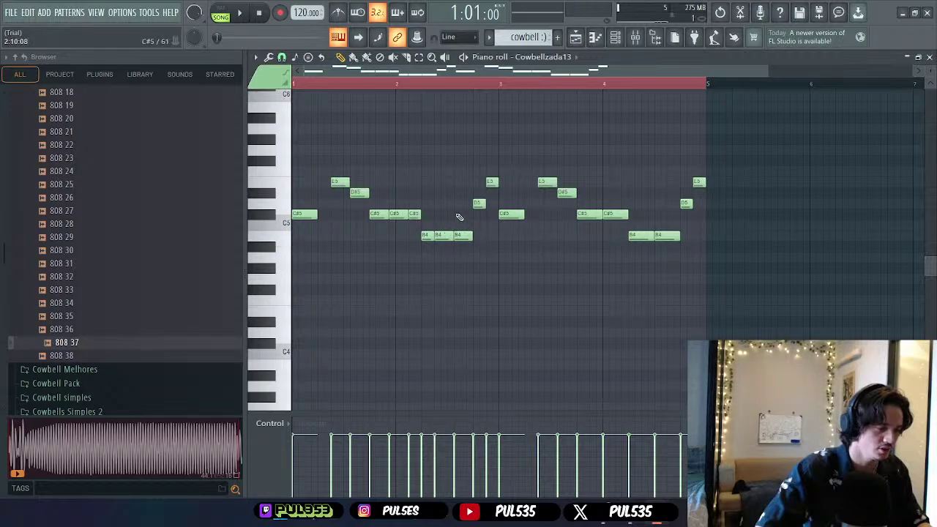
key(space)
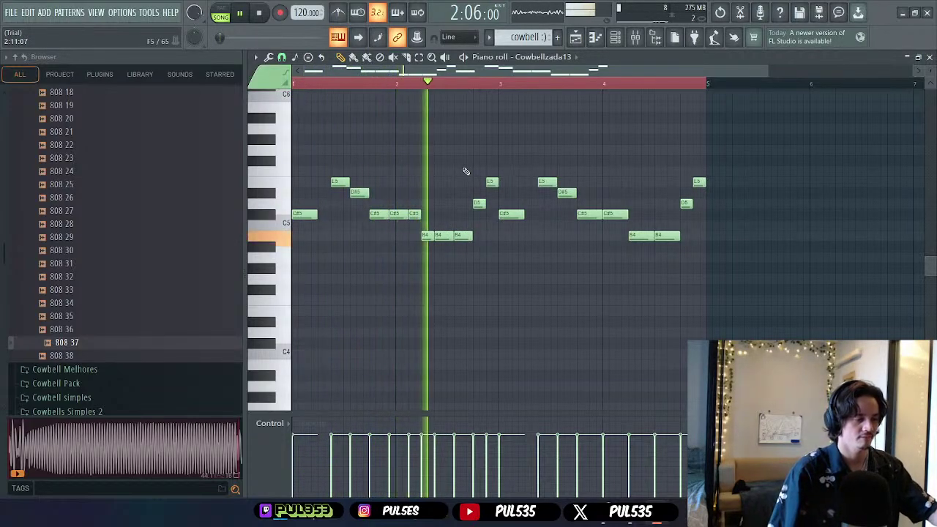
key(space)
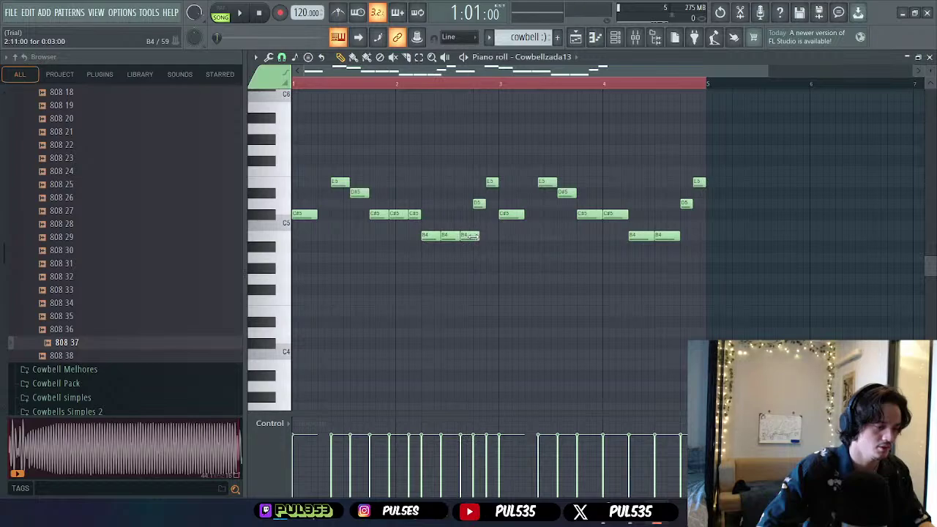
key(space)
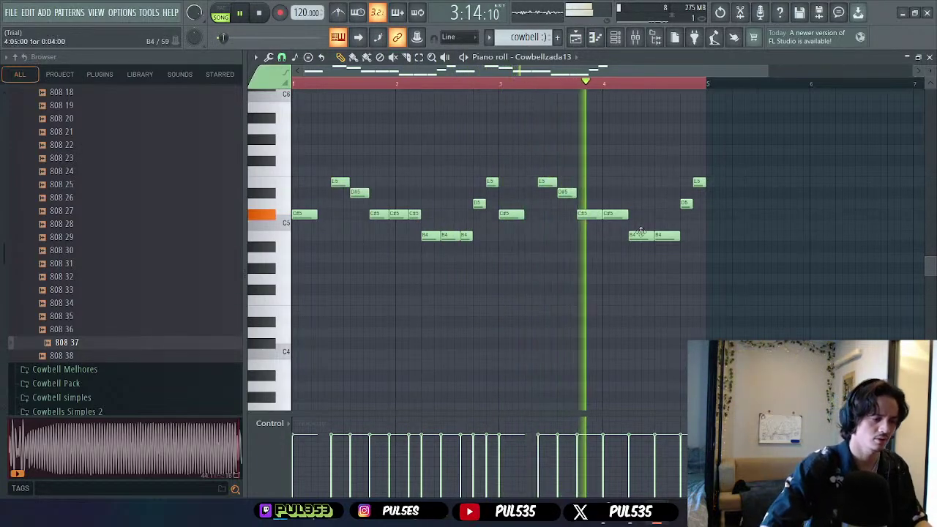
- Replace the C#5 and B4 notes from 3:13 with a copy of the reworked run from bars 1–2, and play it
key(space)
right_click(615, 214)
right_click(593, 215)
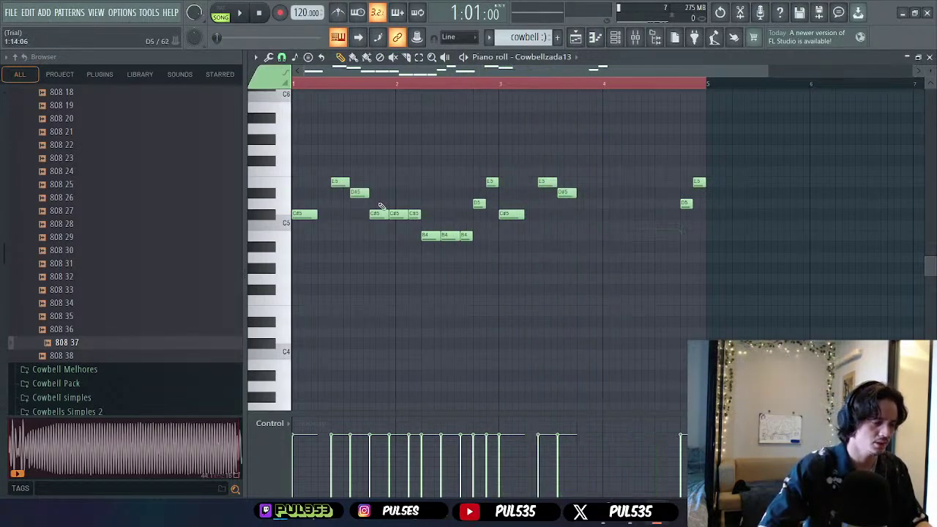
drag(364, 200, 472, 283)
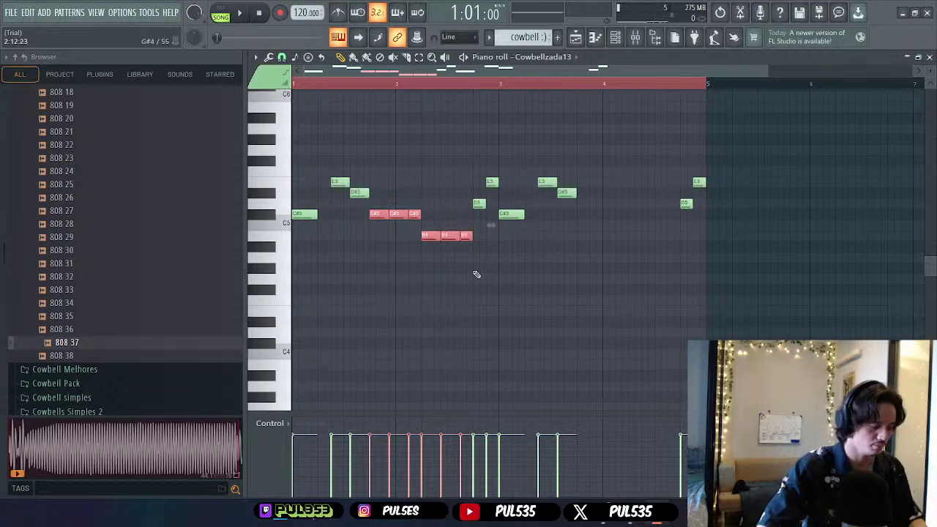
drag(401, 214, 602, 212)
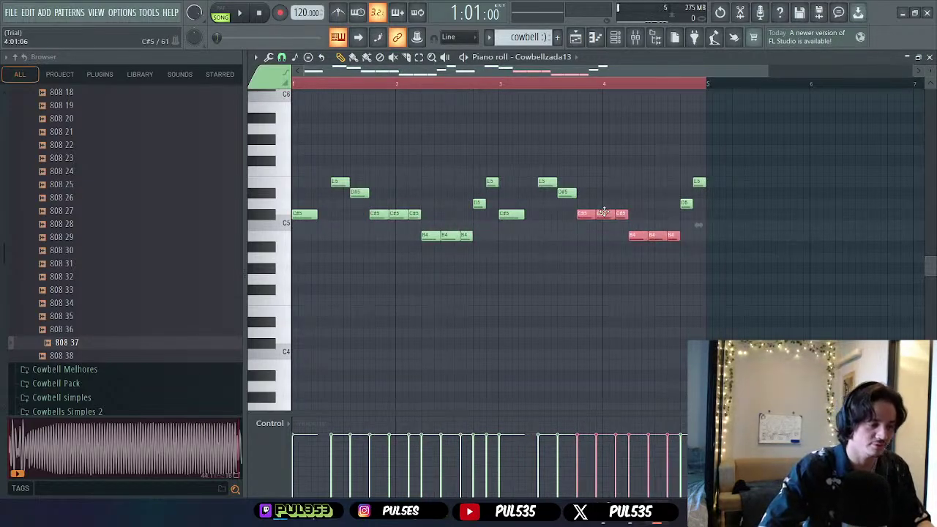
key(space)
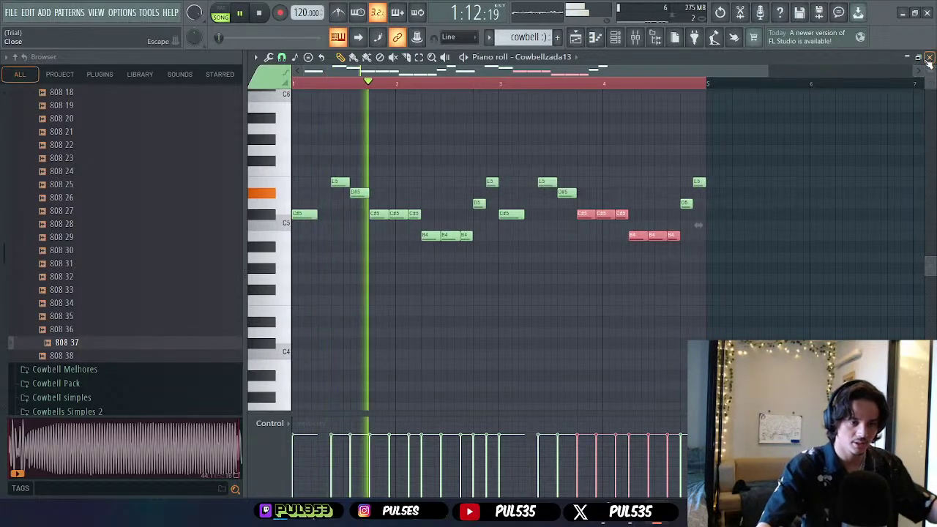
- In the playlist, add a pattern without naming it and place the Acapella18 #2 sample on Track 9 at bar 1 as an audio clip
key(F5)
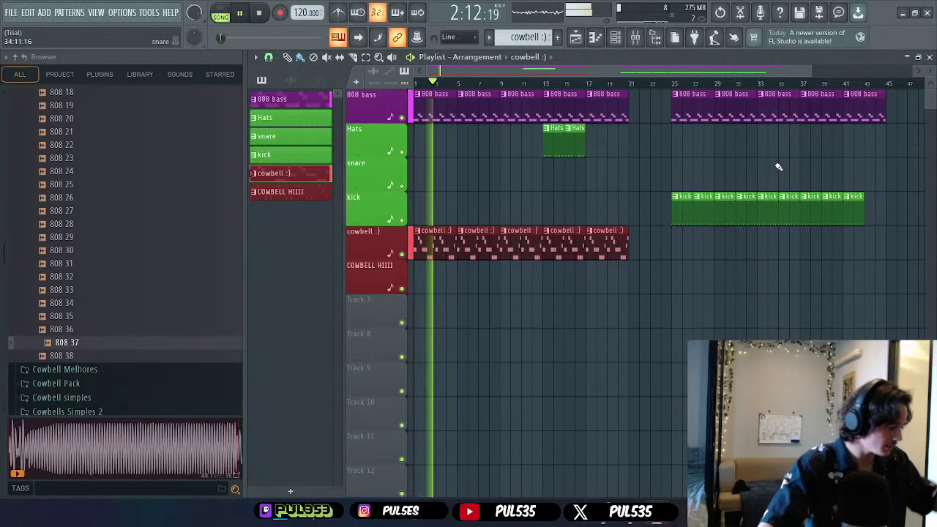
click(290, 491)
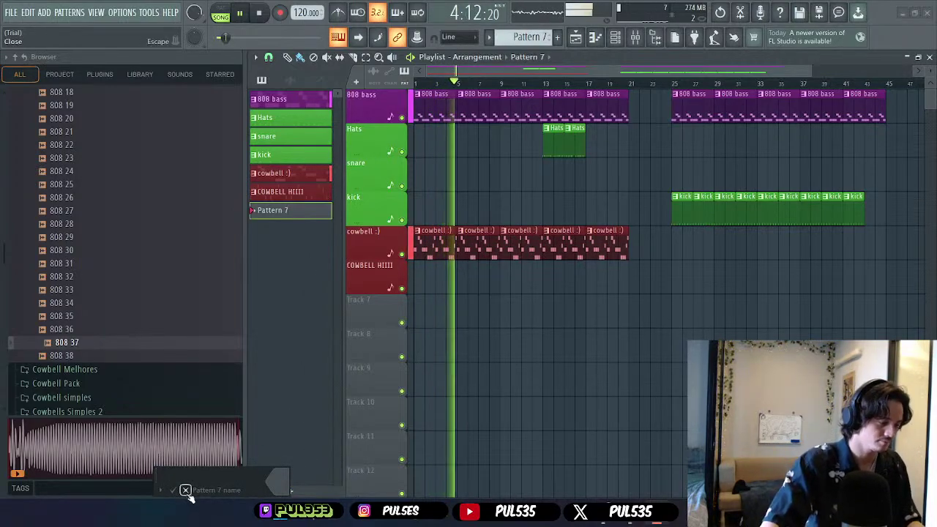
click(185, 490)
click(290, 80)
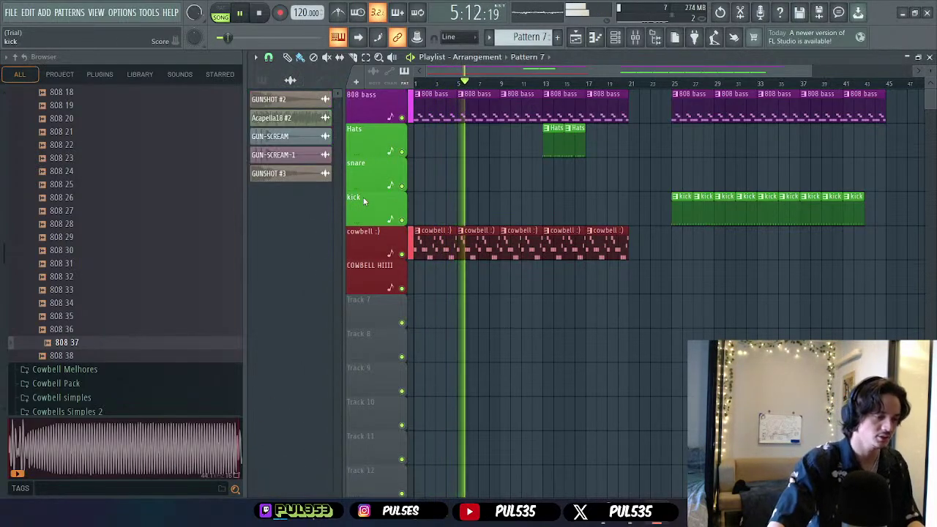
drag(295, 124, 401, 383)
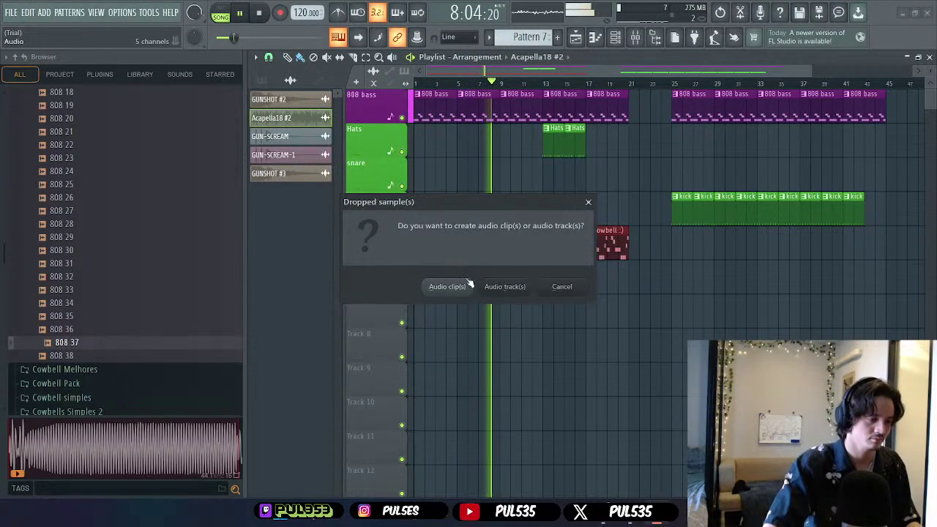
click(467, 286)
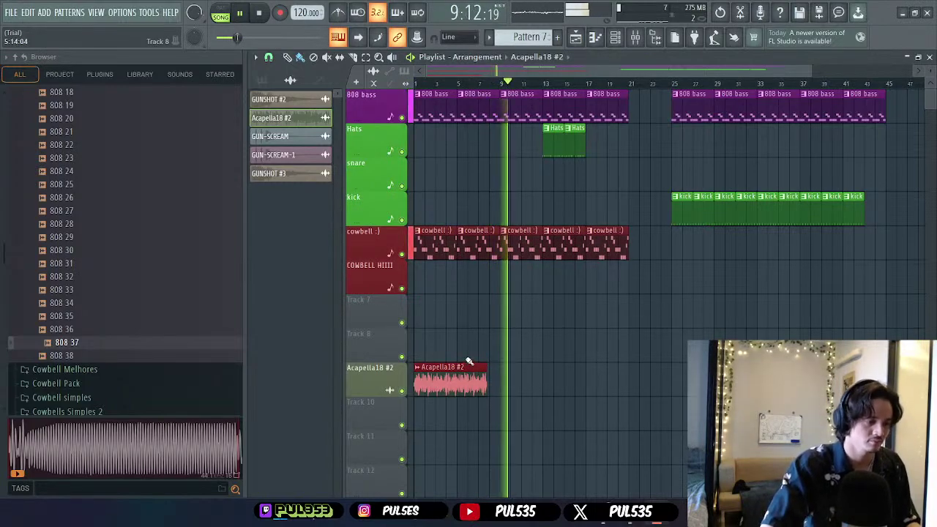
- Play the arrangement from the start and inspect the channel settings of the Acapella18 #2 audio clip
key(space)
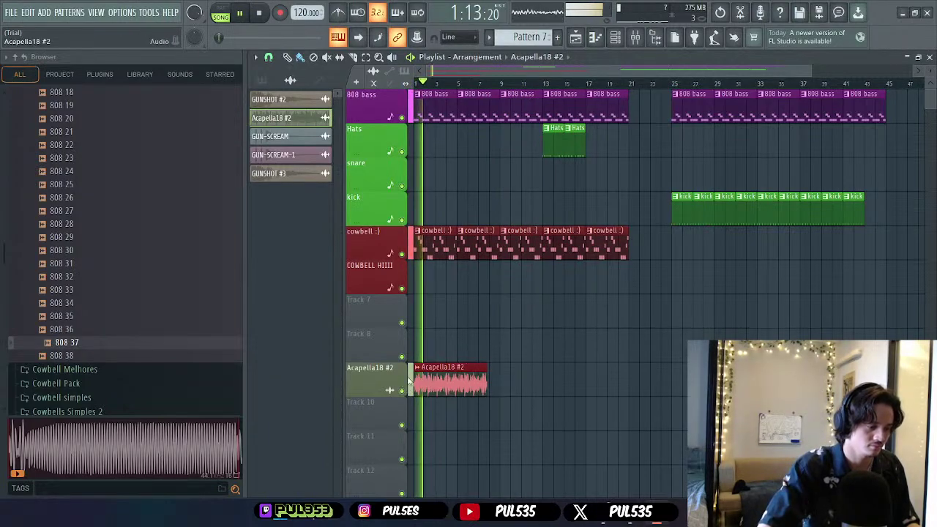
key(space)
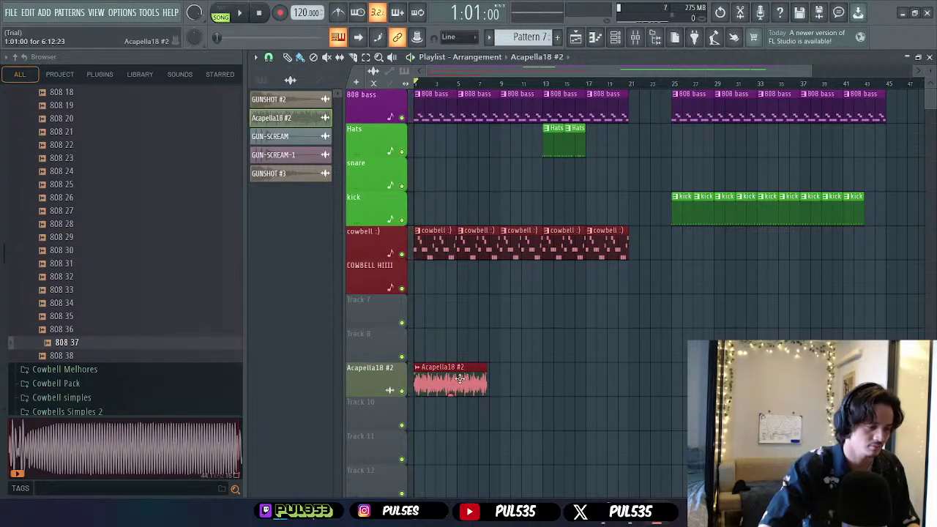
click(288, 121)
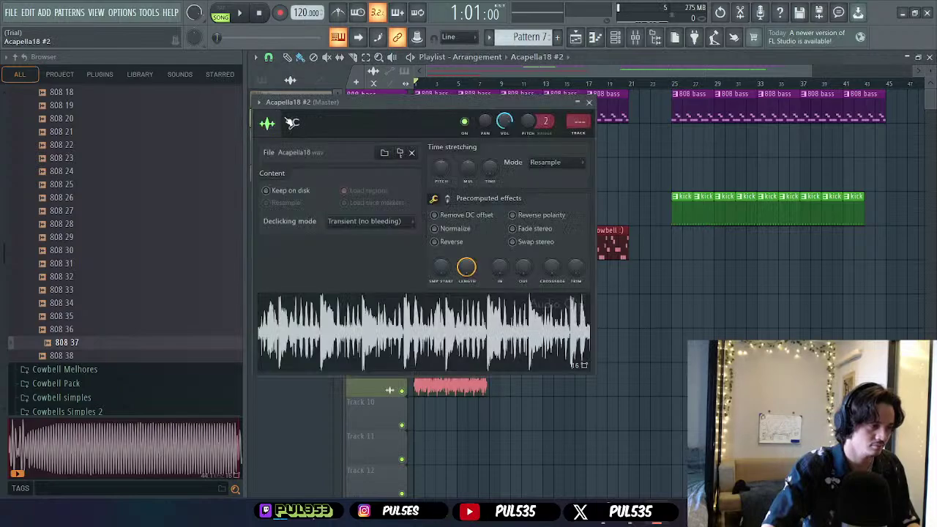
click(589, 102)
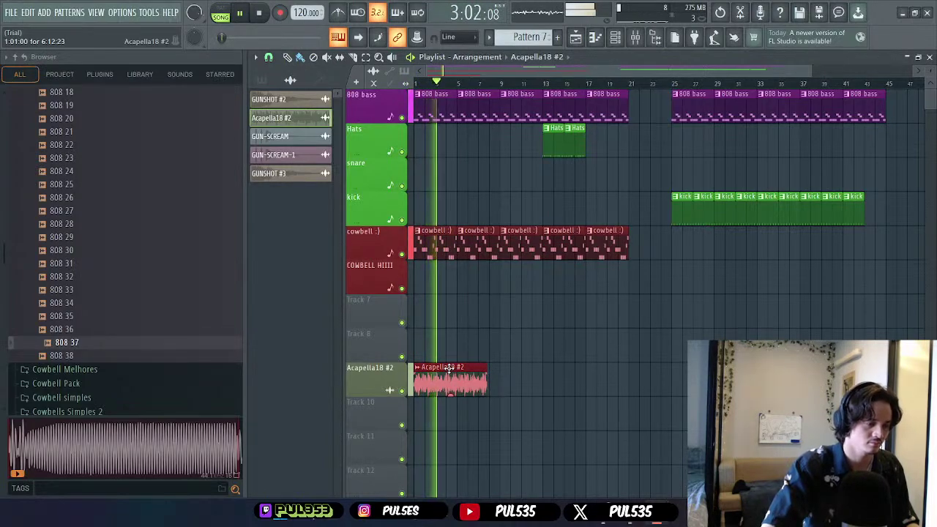
- Try the Acapella18 #2 clip at bar 9 with kick pattern clips on the kick track at bars 9 and 11
drag(450, 367, 494, 368)
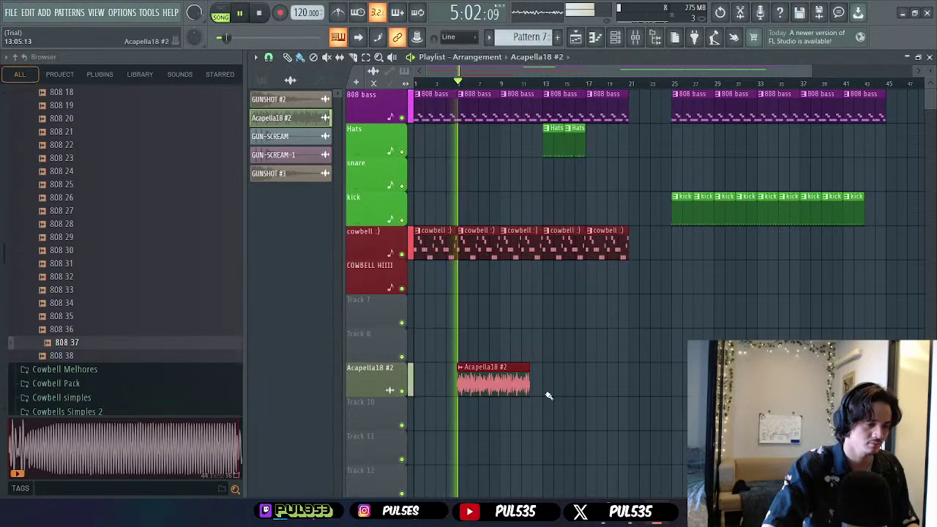
drag(492, 368, 536, 367)
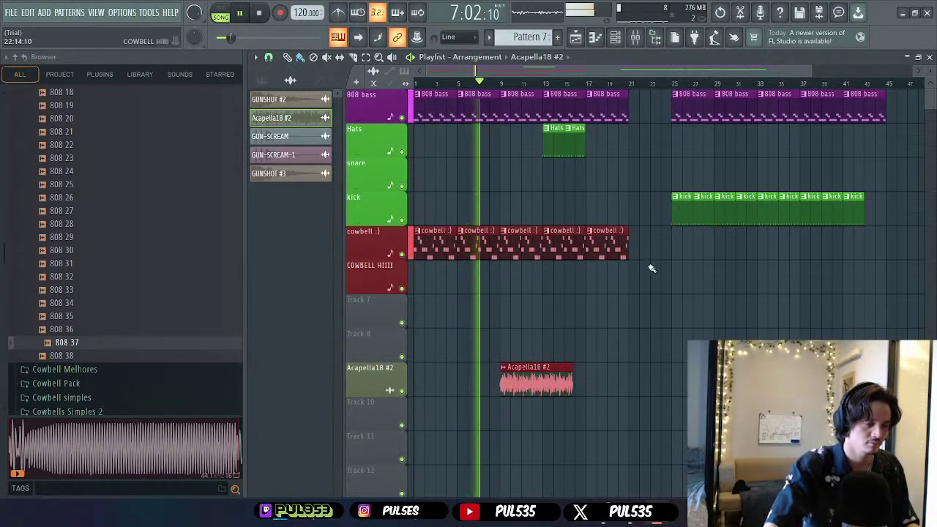
click(680, 204)
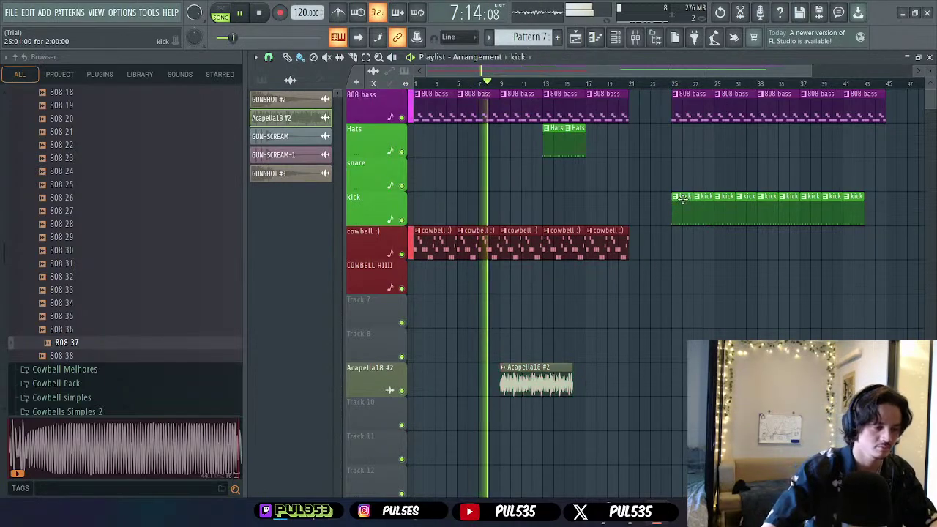
click(506, 198)
click(527, 198)
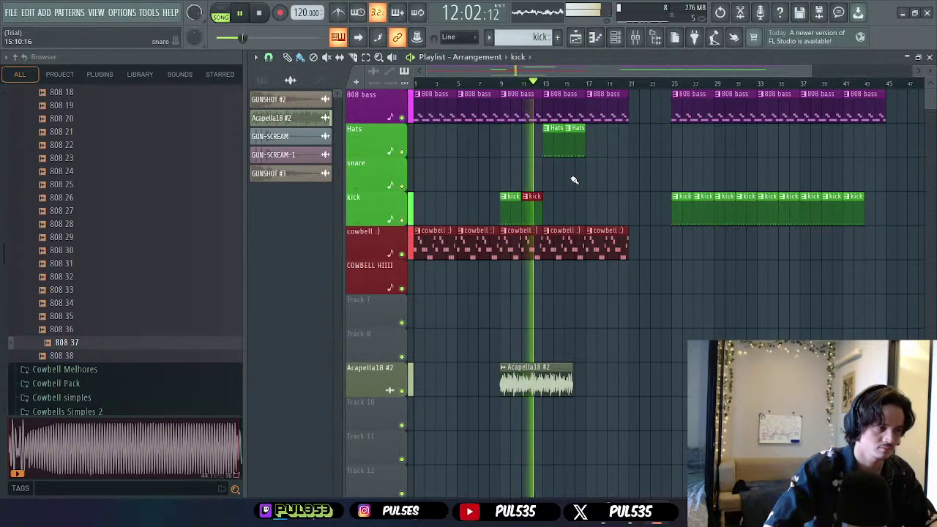
key(space)
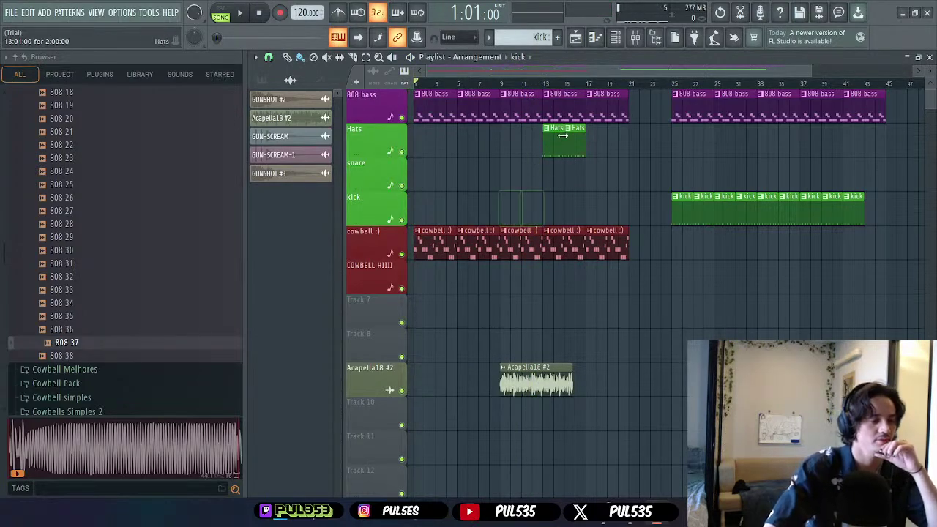
- Try extending the Hats pattern clips back to bar 9 and adding B4 and A4 notes near the end of its first bar
double_click(512, 143)
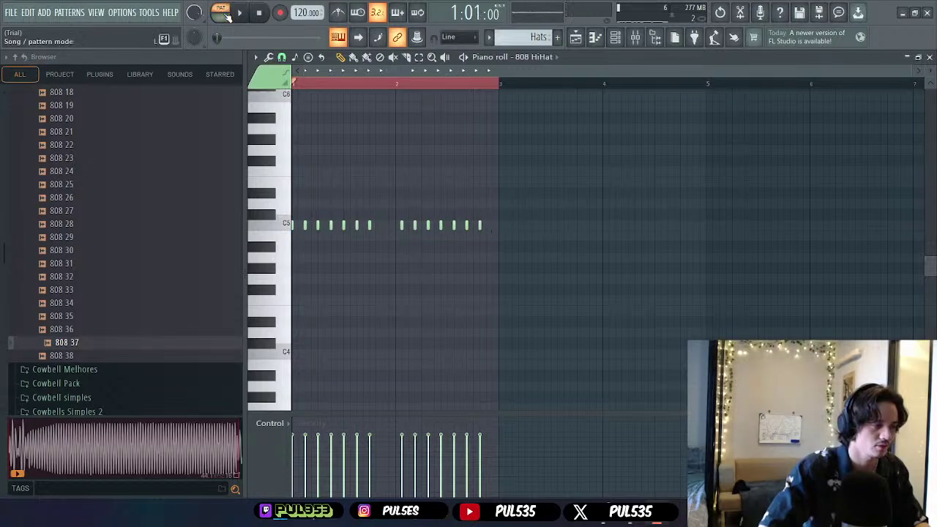
key(space)
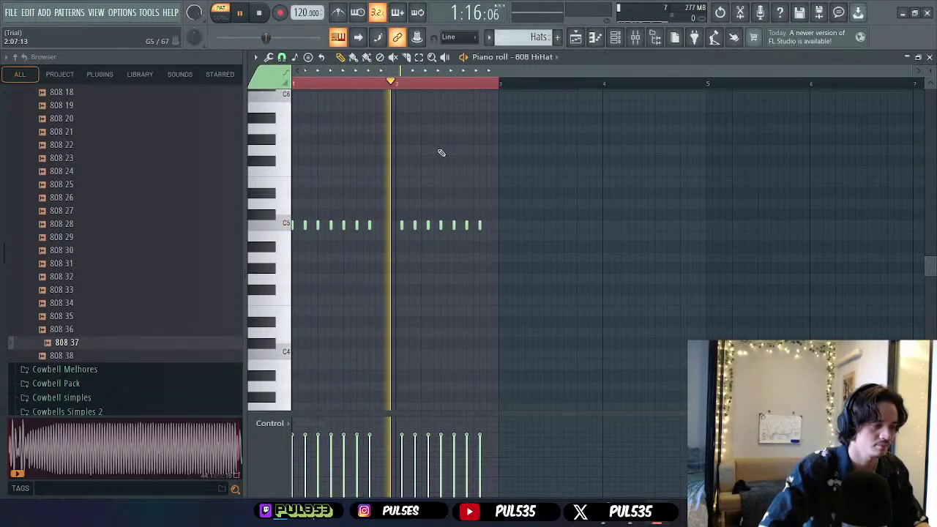
key(space)
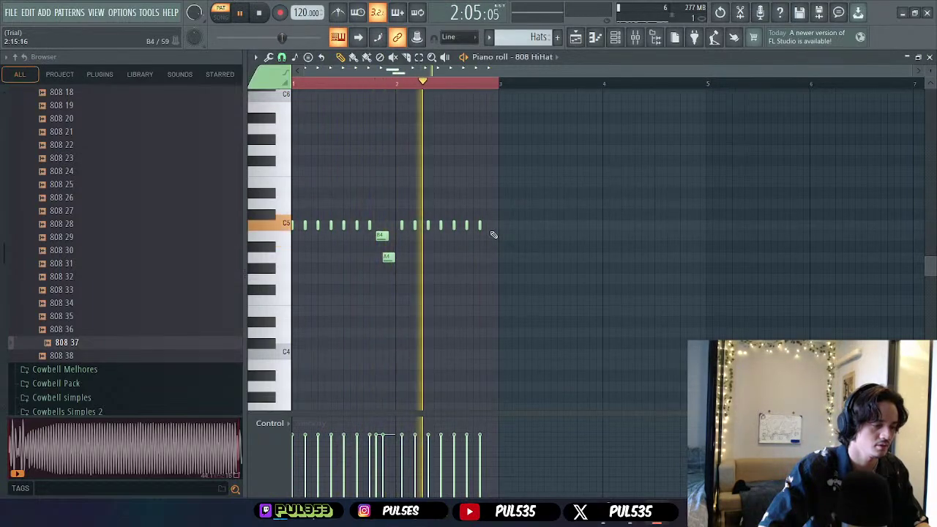
click(930, 57)
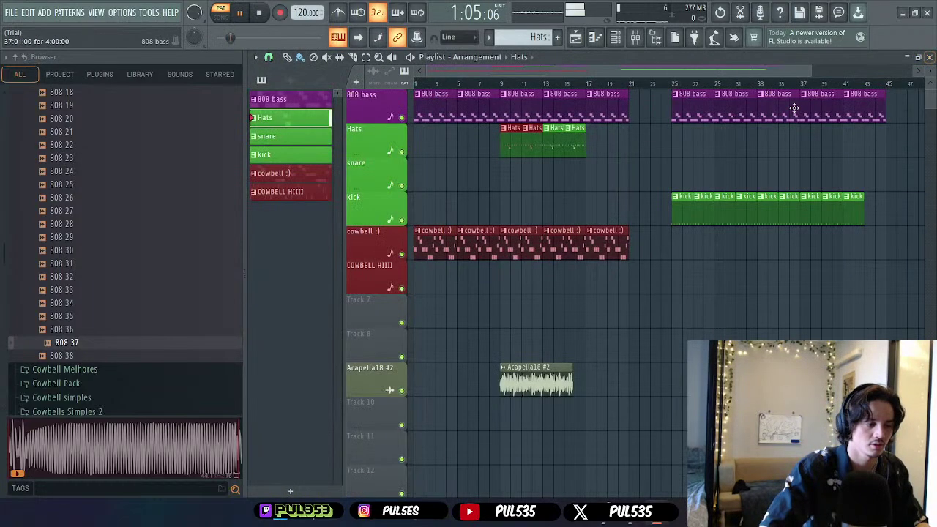
- Audition the arrangement from bar 9 and move the Acapella18 #2 clip to bar 25
click(504, 84)
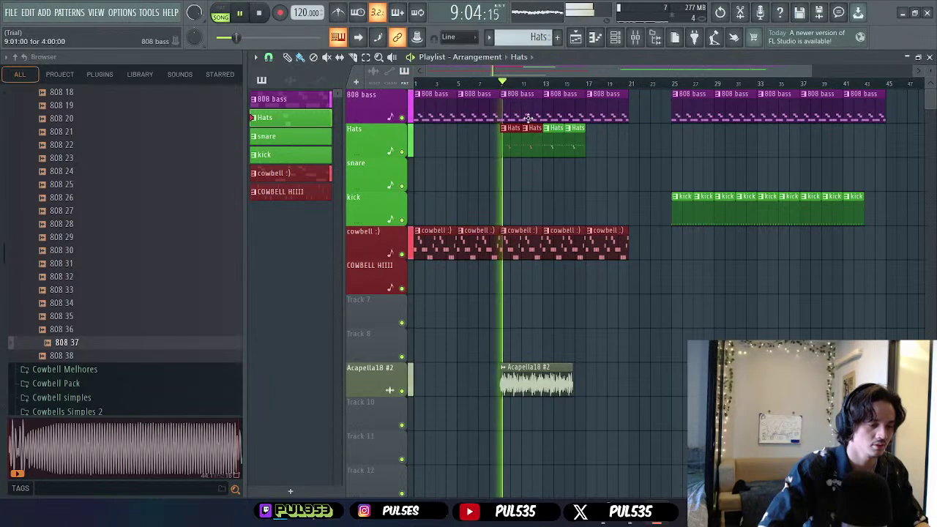
drag(558, 371, 719, 364)
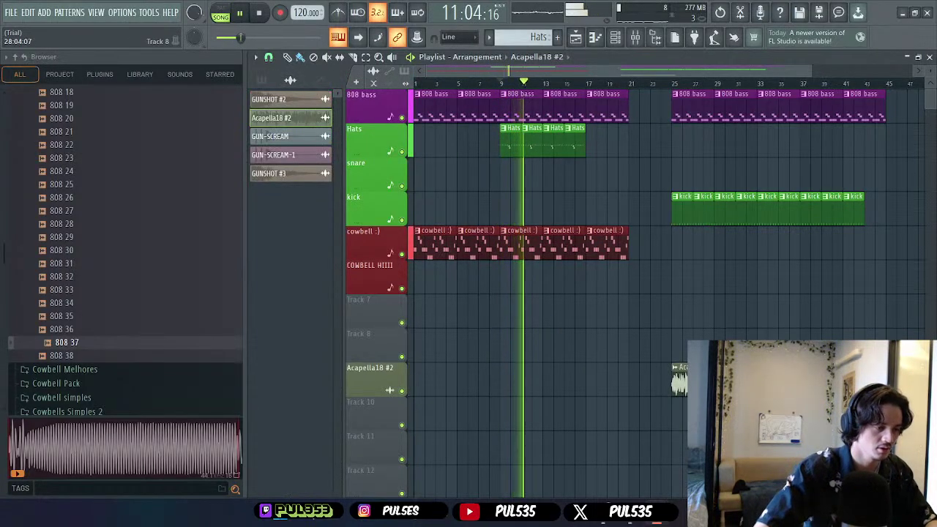
key(space)
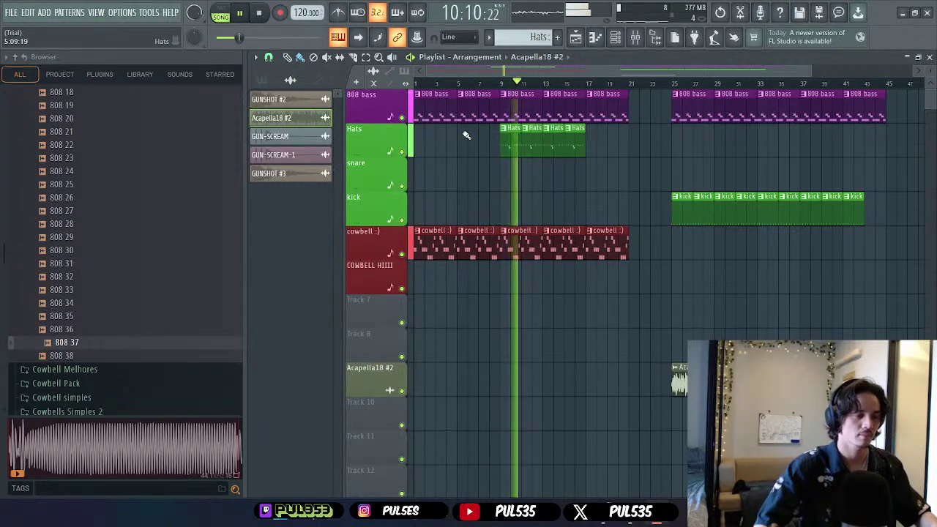
- Clear the Hats clips from the playlist and play the arrangement from bar 5
key(space)
key(ctrl+z)
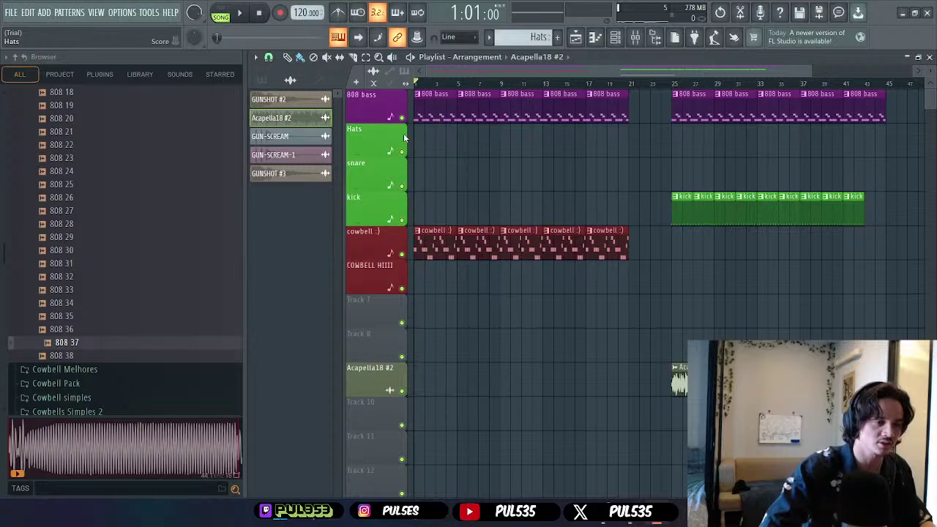
click(463, 85)
key(space)
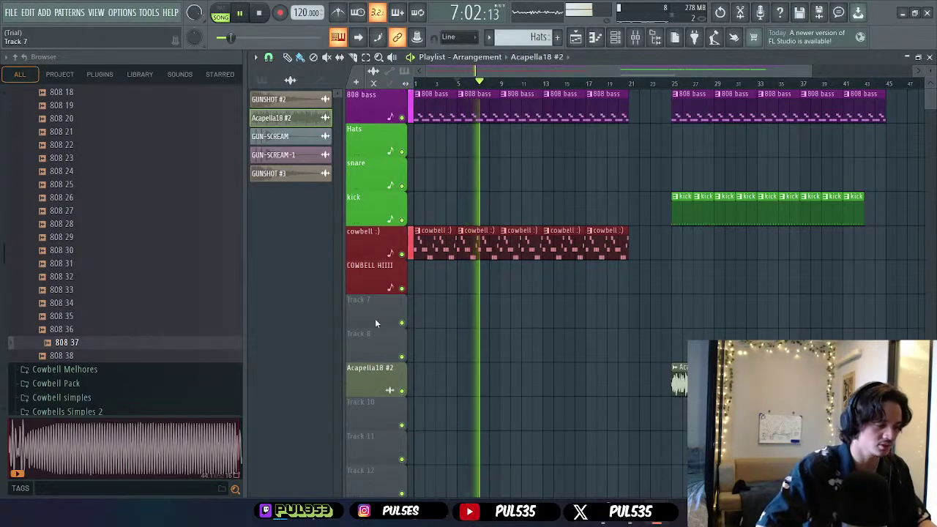
- Create a new pattern named "drums" with a green color, and stop playback
click(262, 80)
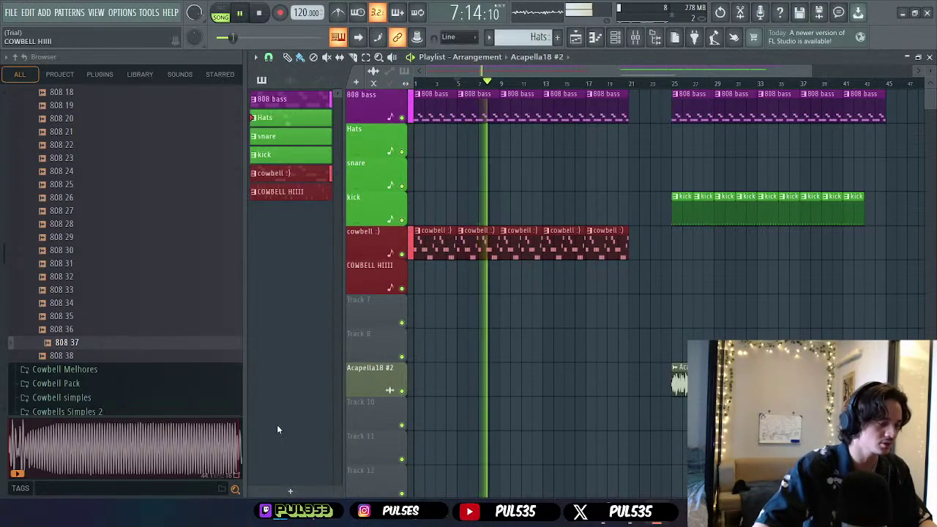
key(F4)
text(drums)
click(293, 489)
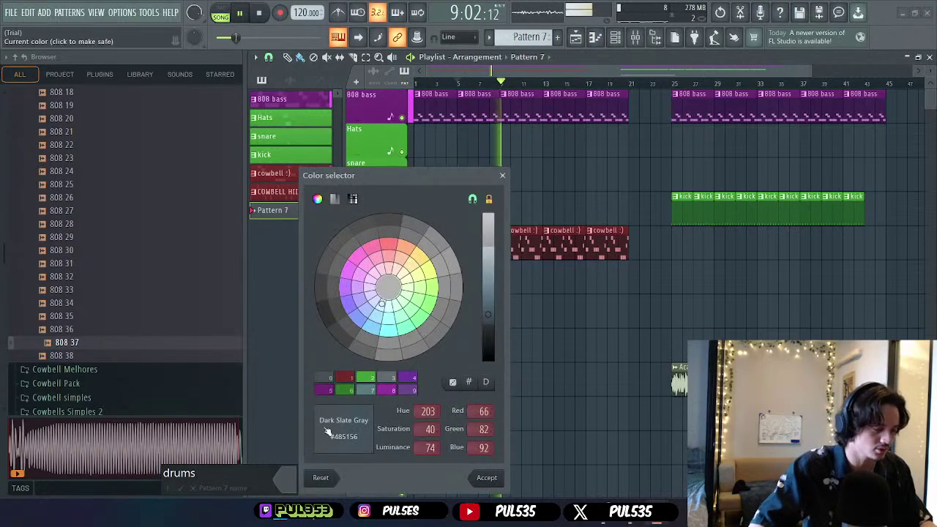
click(484, 477)
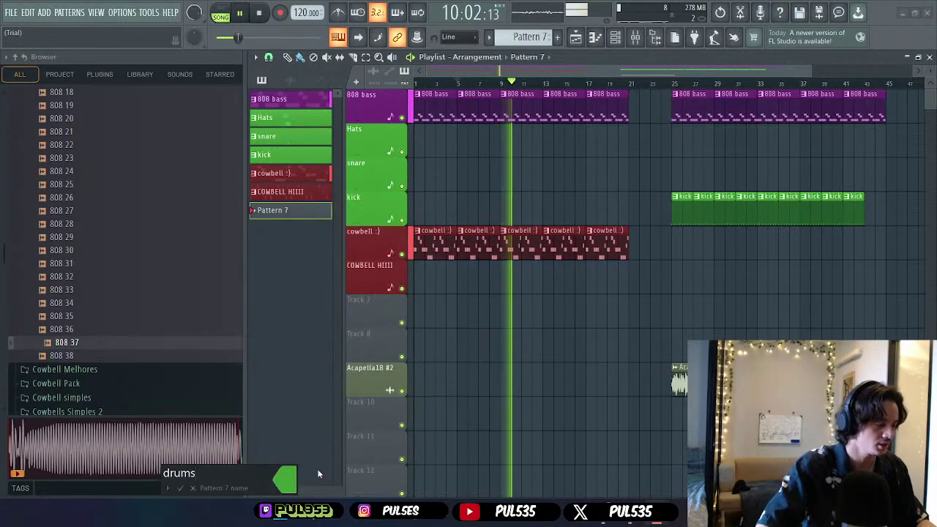
key(Return)
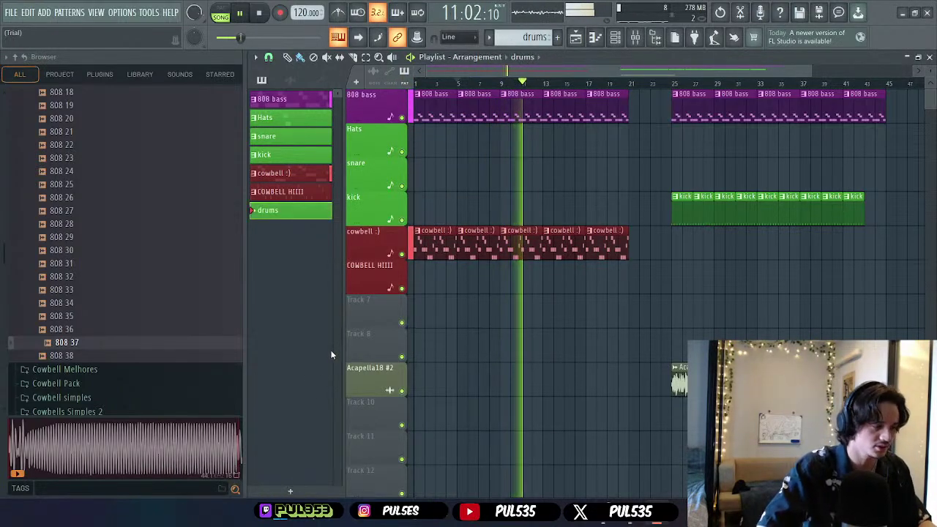
key(space)
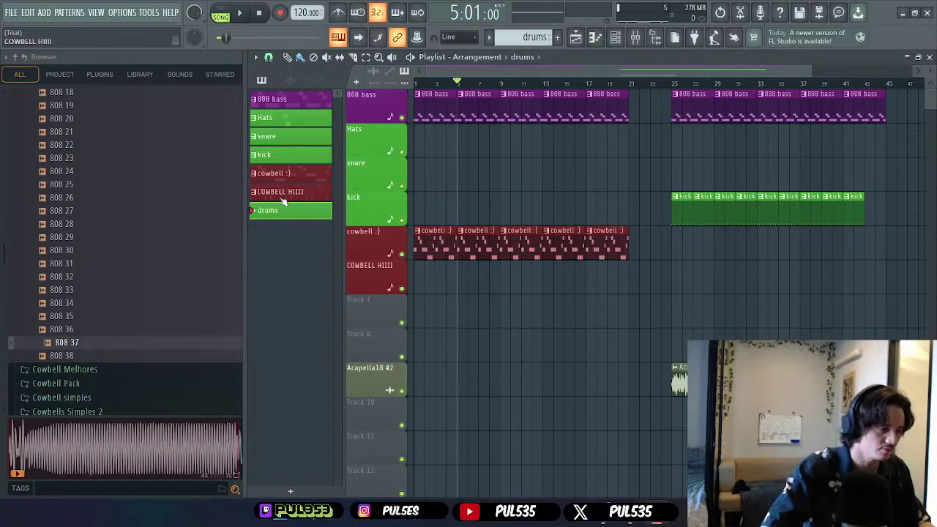
- Place the drums pattern on Track 7 at bar 5 and show its Unsorted channels in the channel rack
drag(280, 214, 477, 300)
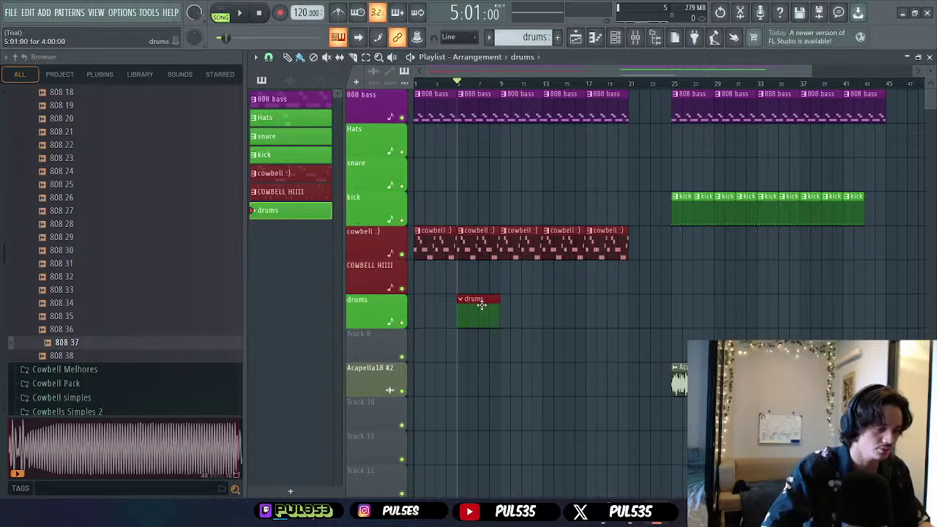
double_click(476, 315)
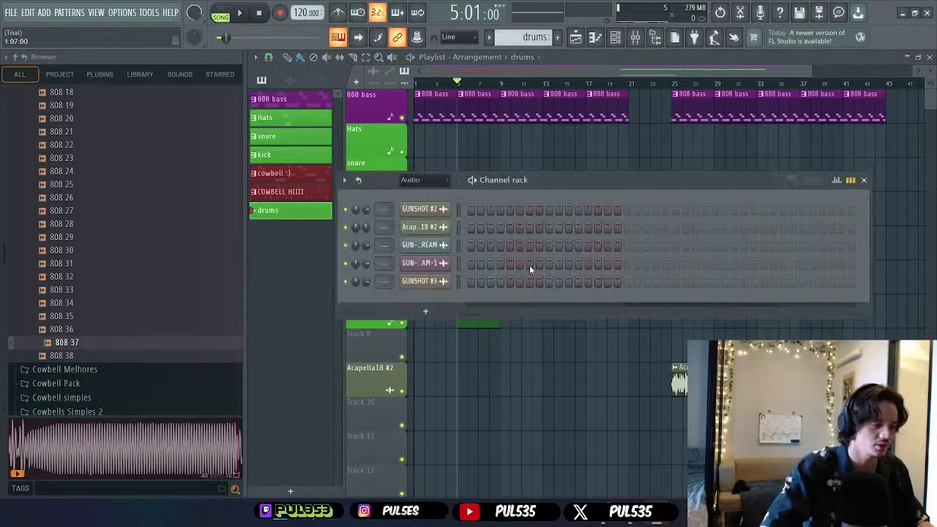
click(423, 179)
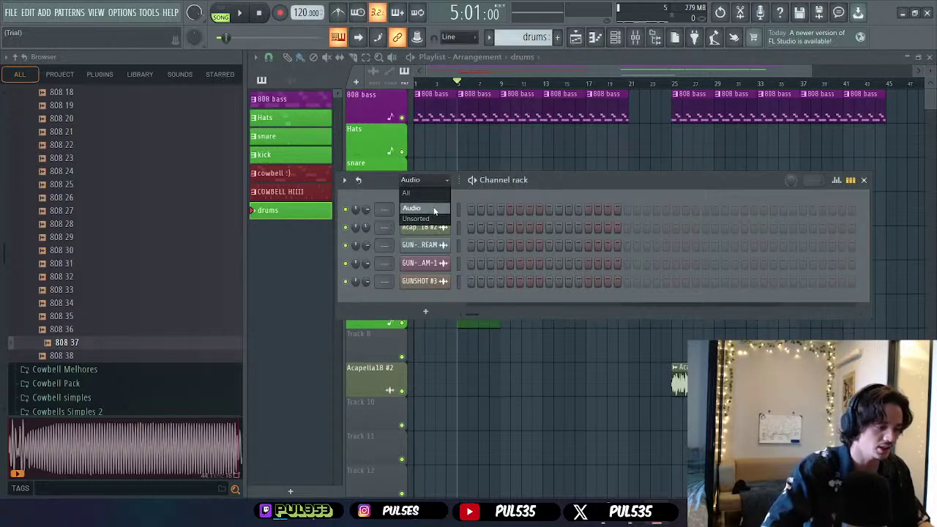
click(434, 220)
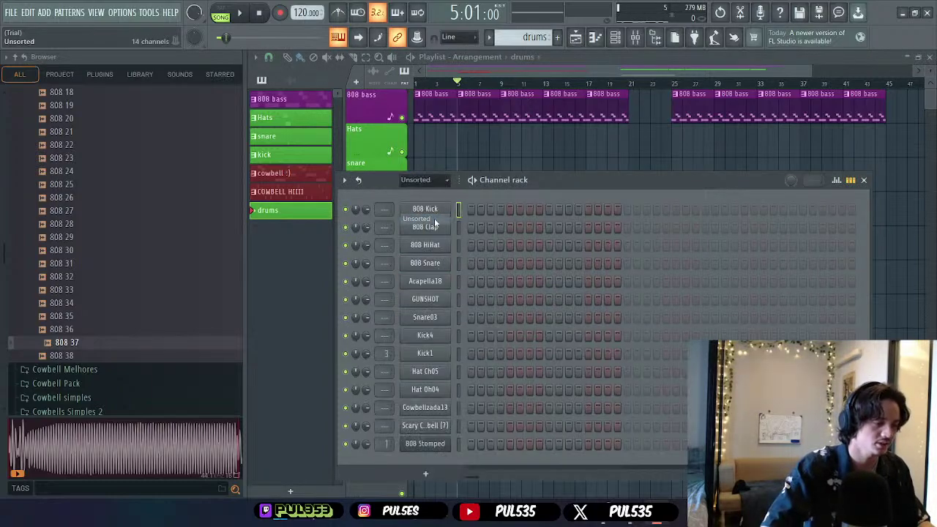
- Switch playback to pattern mode and activate step 1 of Snare03 in place of trial 808 Snare and 808 HiHat steps
click(470, 263)
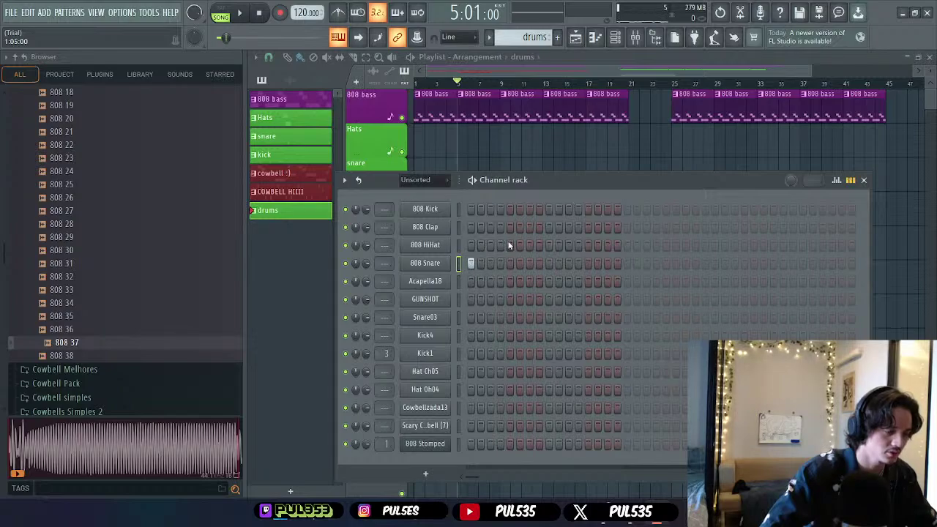
key(l)
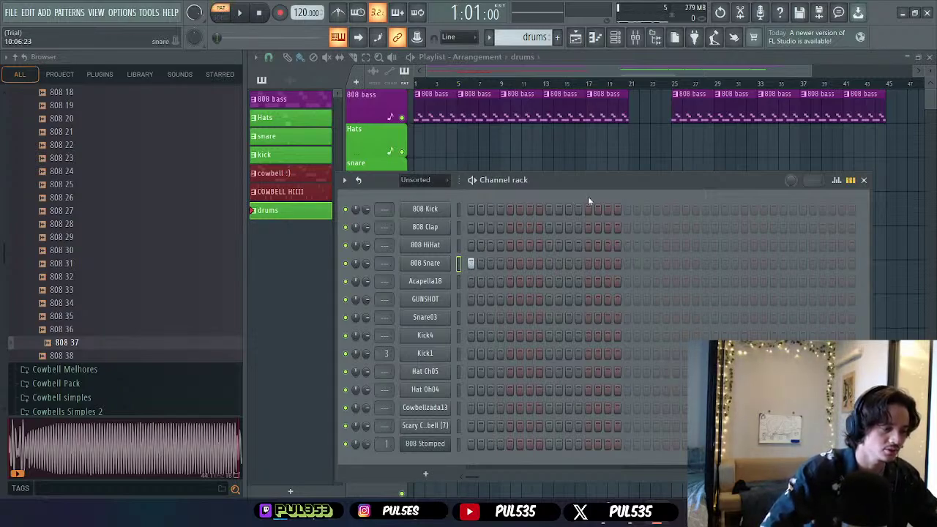
key(space)
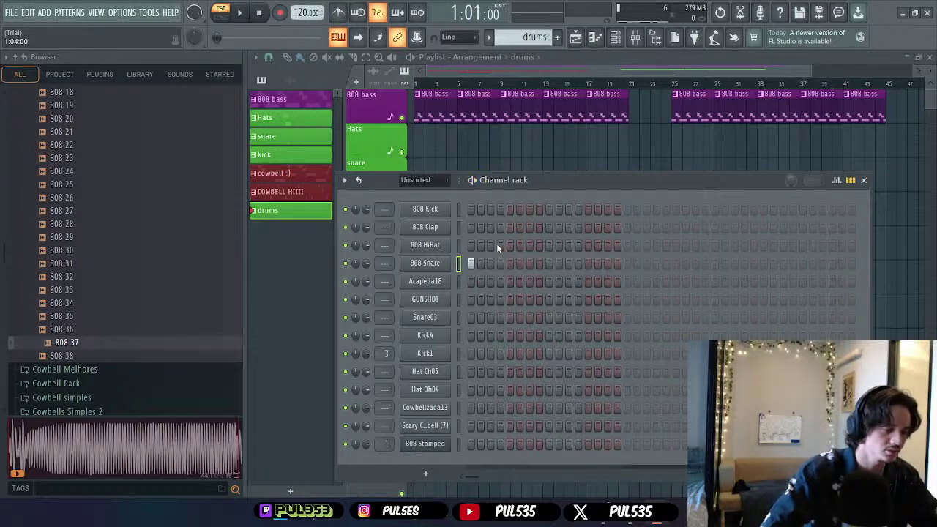
click(480, 245)
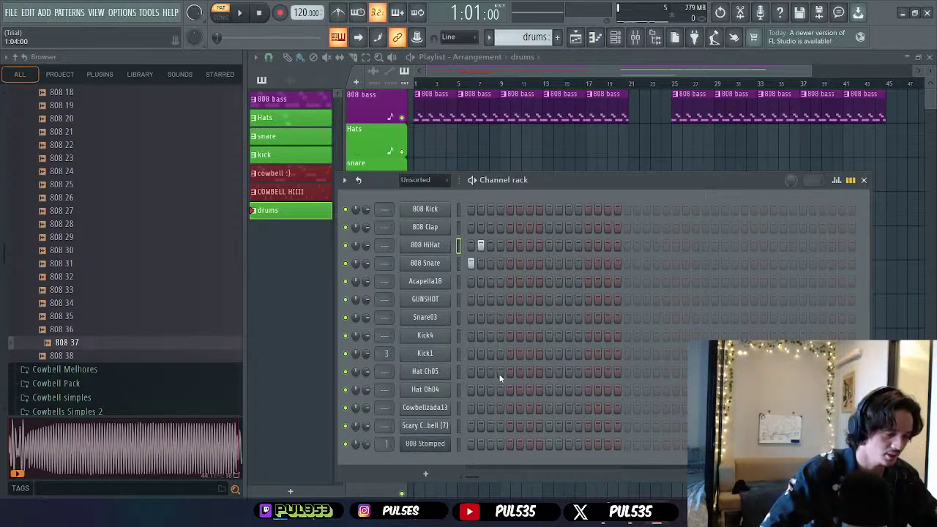
click(472, 316)
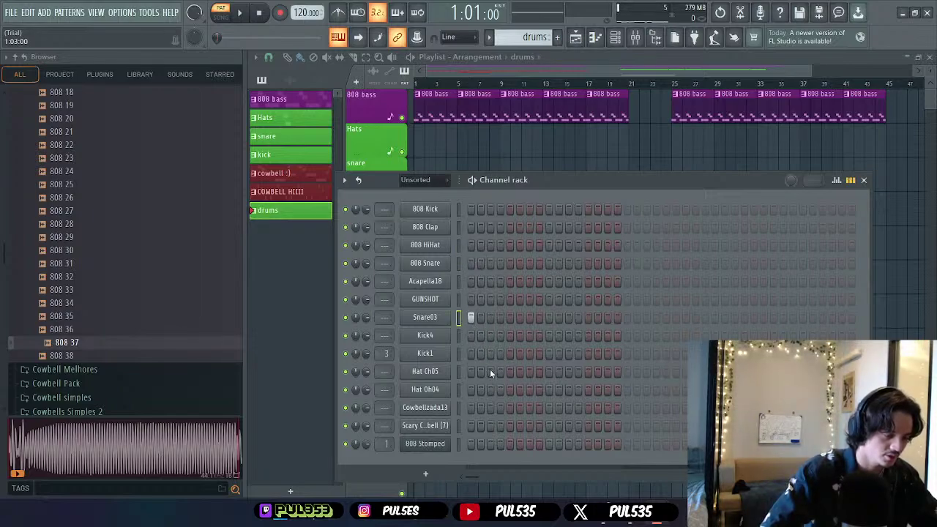
- Try Hat Ch05 on step 3 and Hat Oh04 on step 4 of the drums pattern, audition them, and clear both
click(490, 371)
click(501, 389)
key(space)
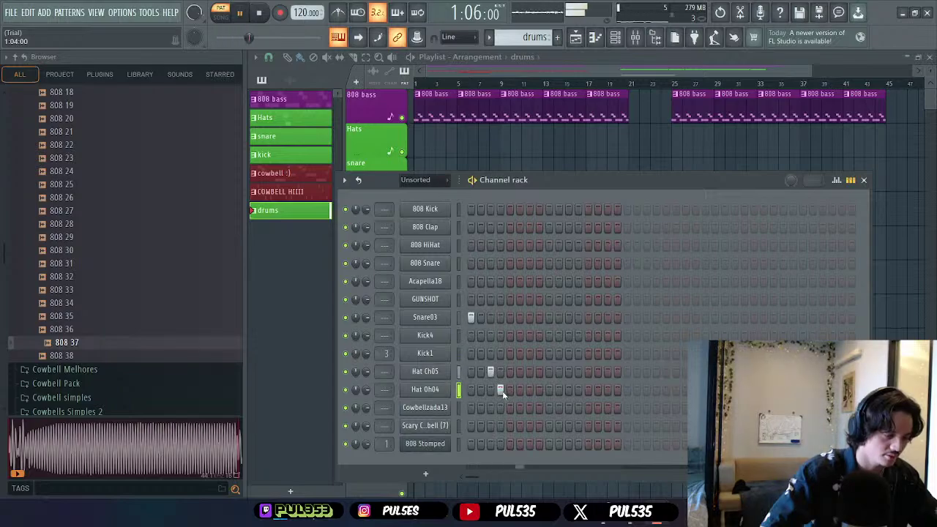
key(space)
click(502, 390)
click(490, 371)
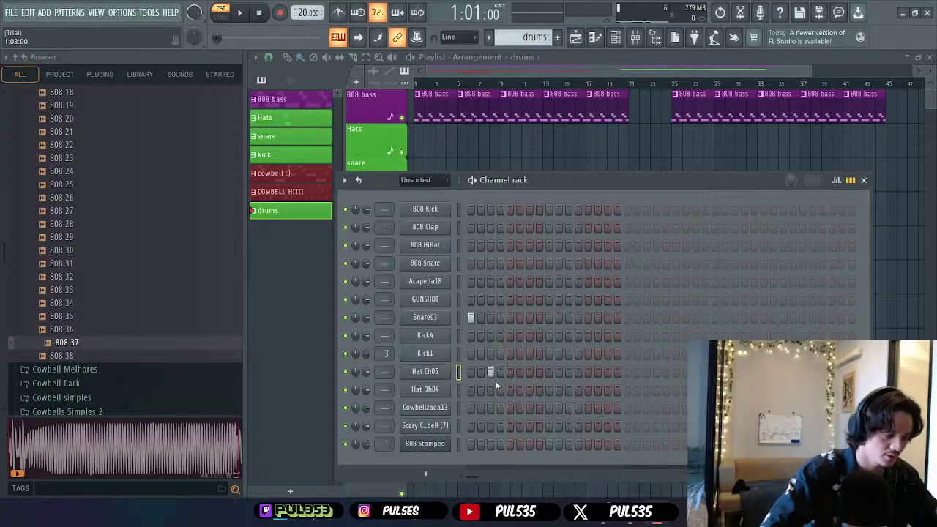
key(space)
key(space)
click(491, 371)
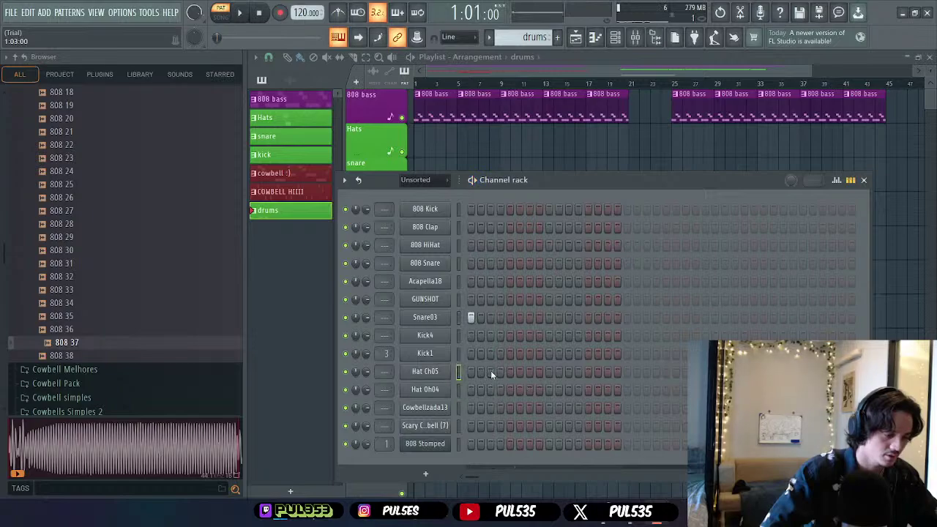
- Activate Hat Ch05 on step 4 and try Hat Oh04 on step 3, audition the pattern, and clear the Hat Oh04 step
click(491, 390)
click(500, 371)
key(space)
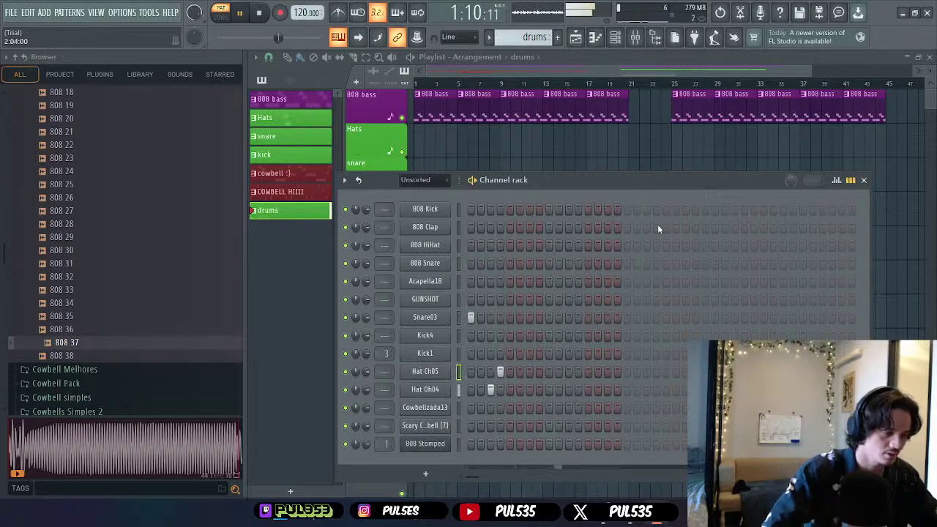
key(space)
drag(717, 181, 730, 161)
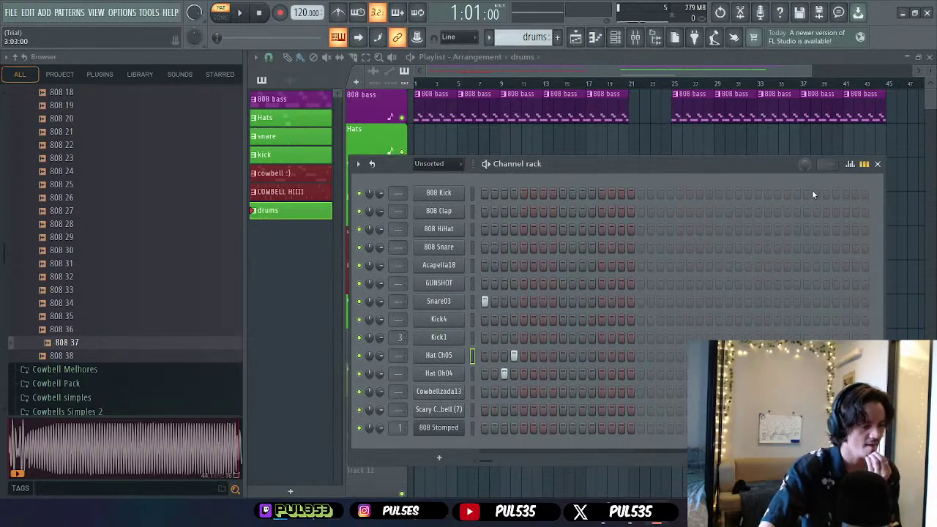
key(space)
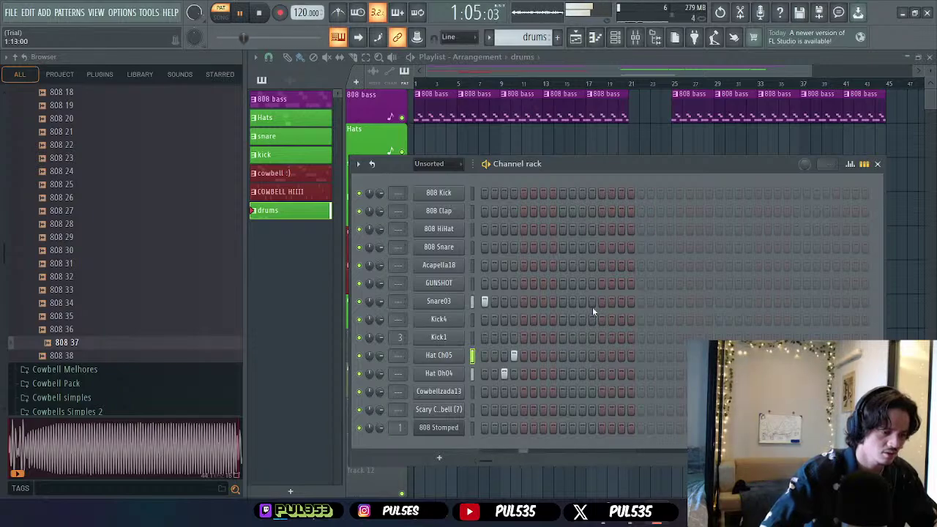
click(504, 373)
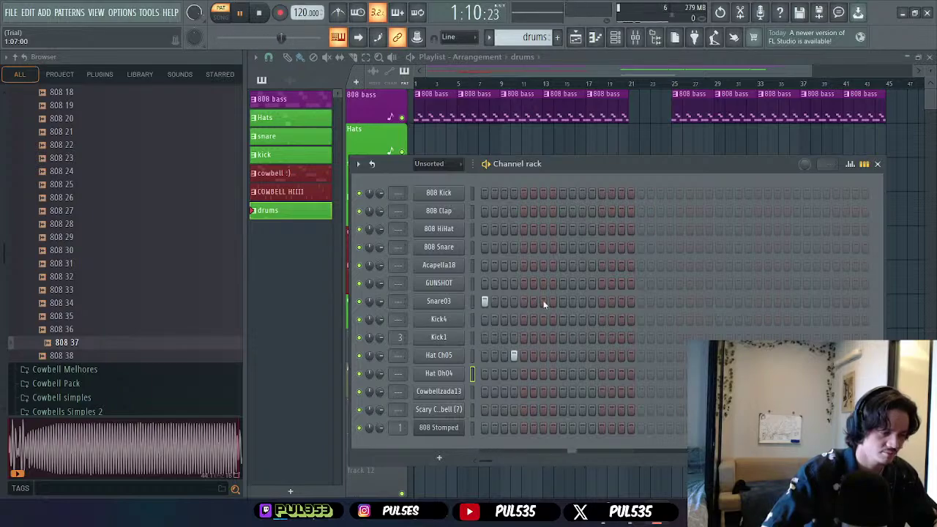
- Add Snare03 on steps 9, 17 and 25, and Hat Ch05 on steps 7, 9, 11, 13 and 15, repeating the hats from step 20
click(563, 302)
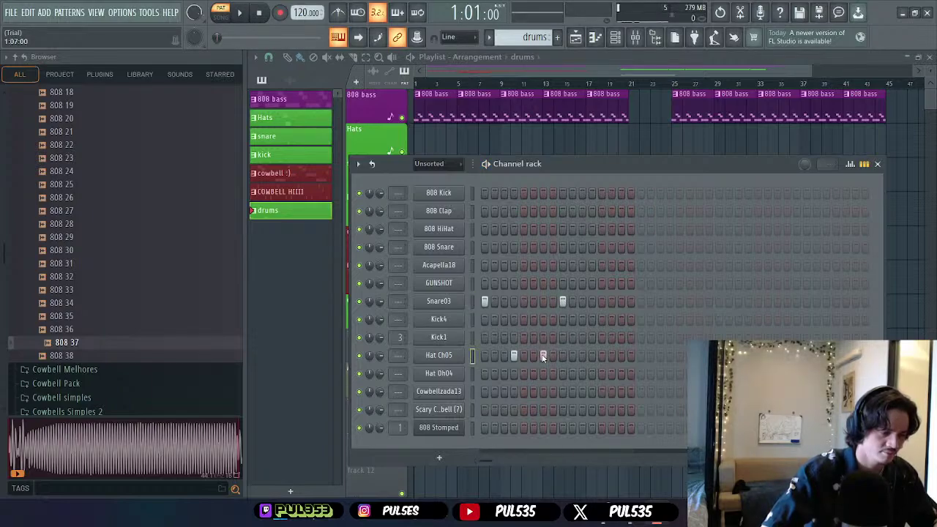
click(583, 357)
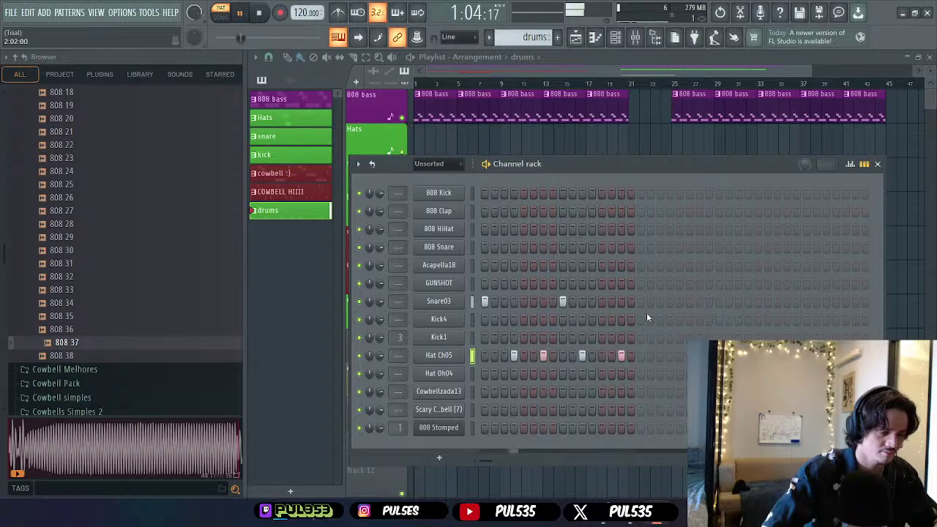
click(563, 355)
click(602, 356)
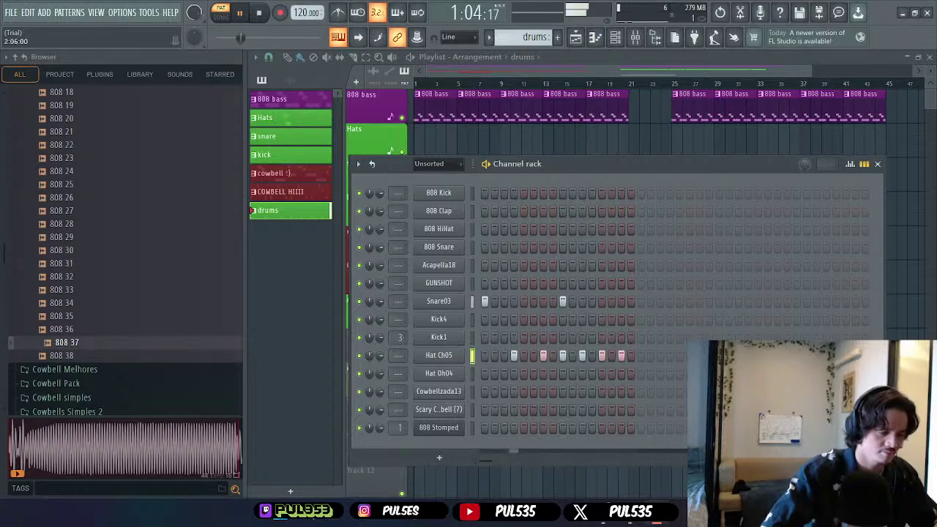
click(641, 301)
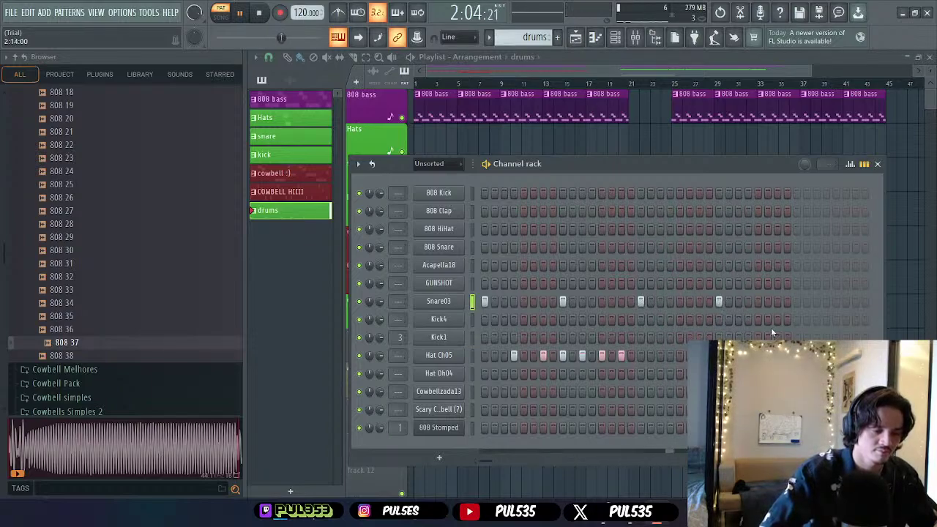
click(669, 355)
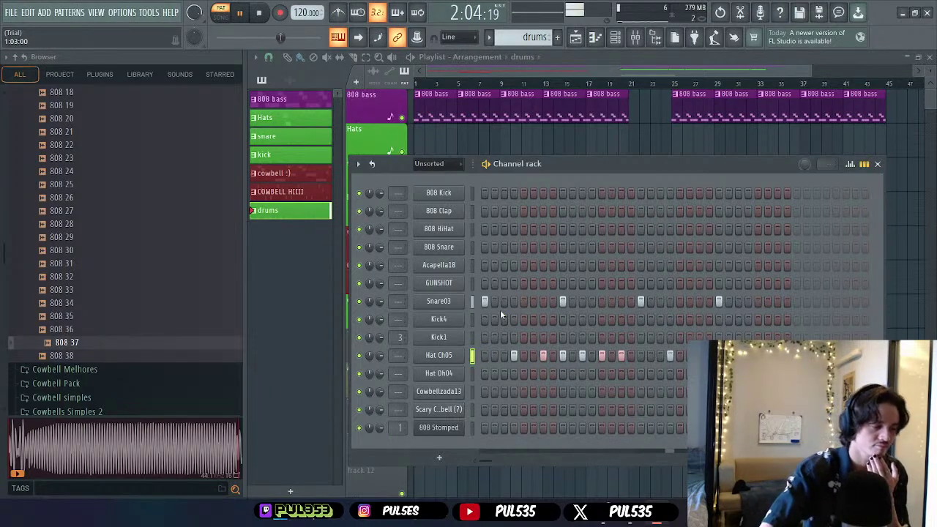
- Route Snare03 to mixer track 3 and adjust its channel volume and panning while the pattern plays
scroll(397, 301, up, 3)
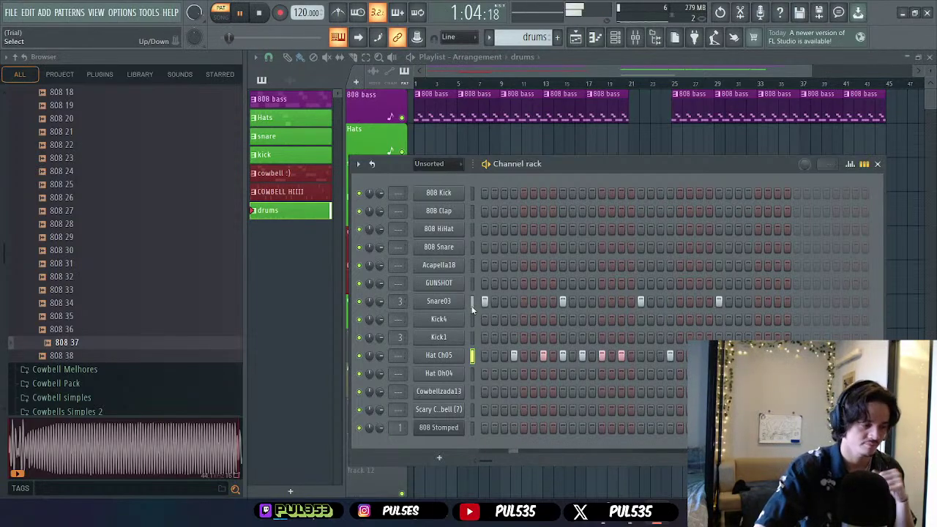
scroll(380, 301, down, 3)
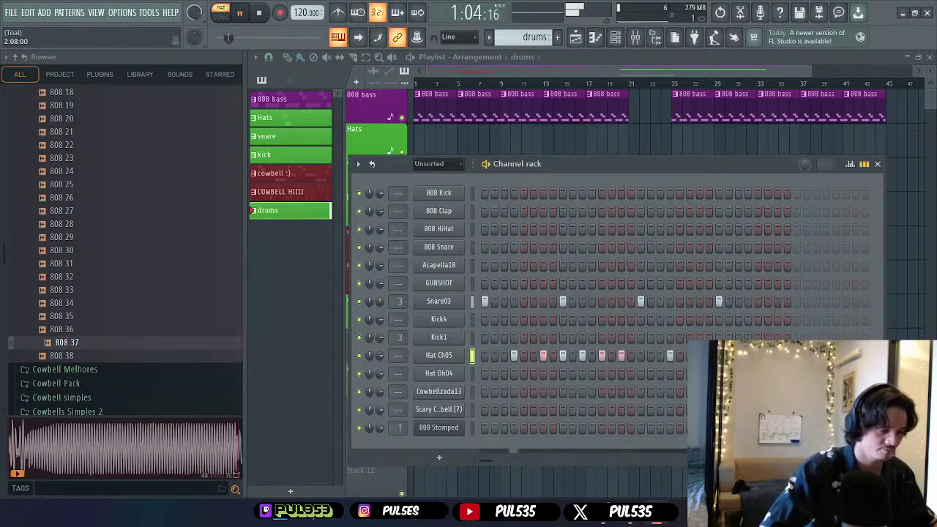
scroll(371, 322, up, 3)
scroll(371, 322, up, 2)
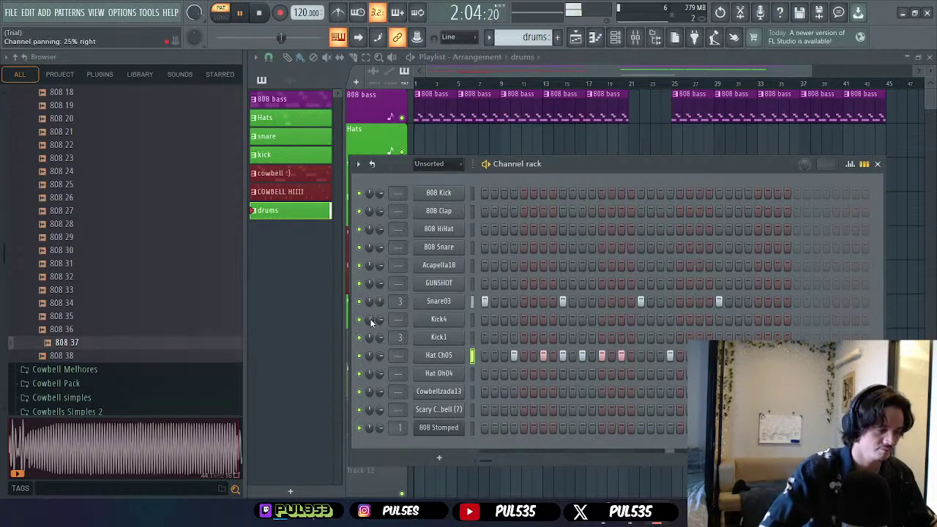
scroll(372, 323, up, 2)
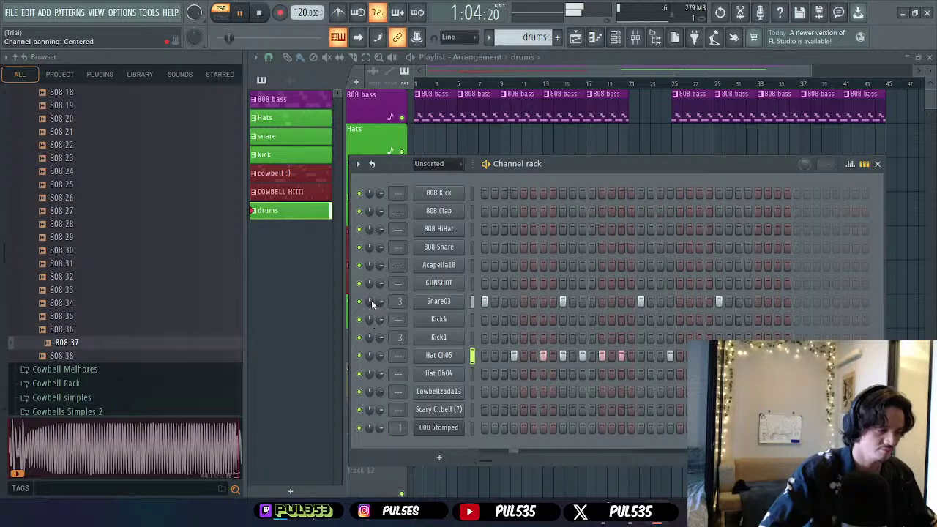
scroll(381, 305, up, 1)
scroll(381, 305, up, 2)
scroll(371, 302, up, 7)
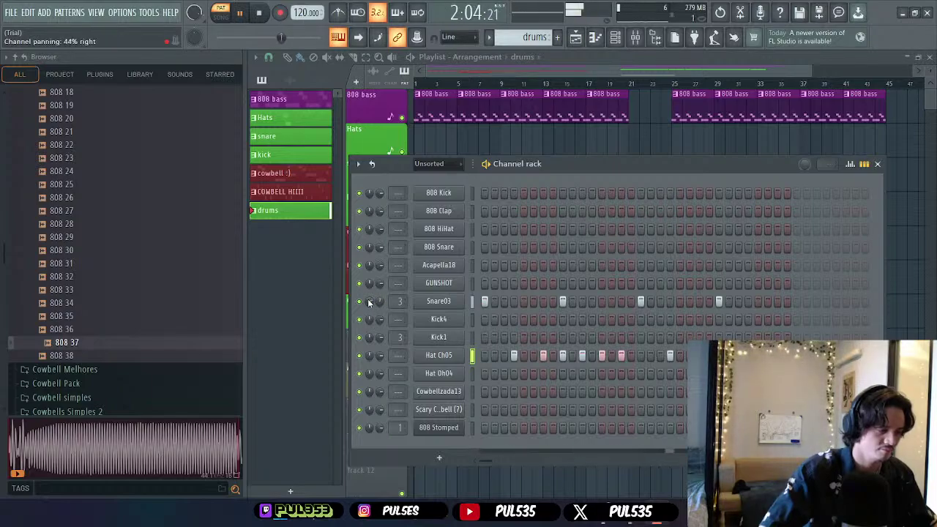
scroll(371, 303, down, 6)
scroll(370, 302, up, 3)
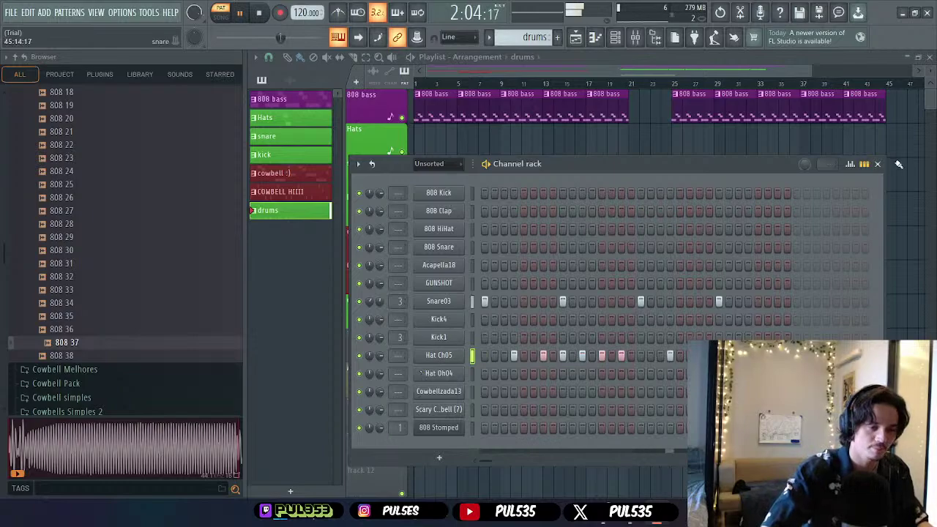
- Fill the drums track with two-bar drums clips from bar 5 to bar 21 and audition the arrangement in song mode
click(877, 164)
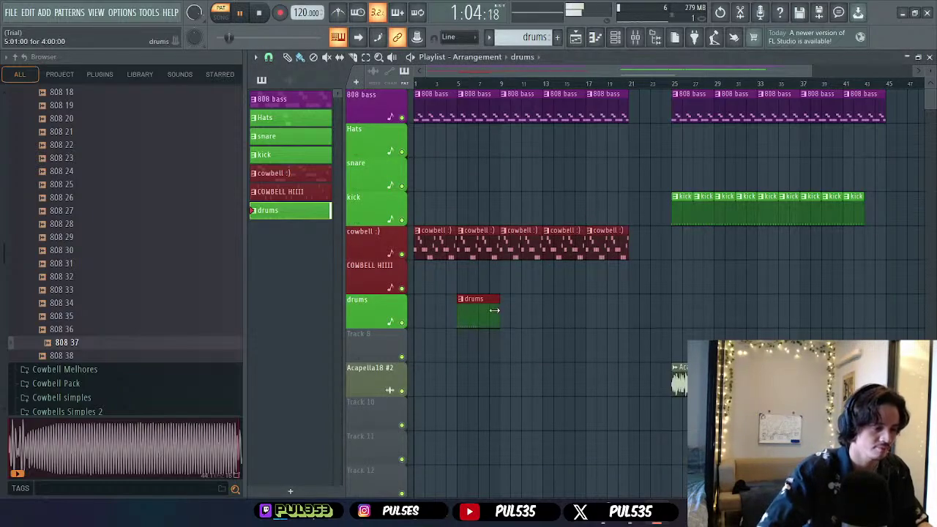
drag(497, 301, 611, 310)
key(space)
key(l)
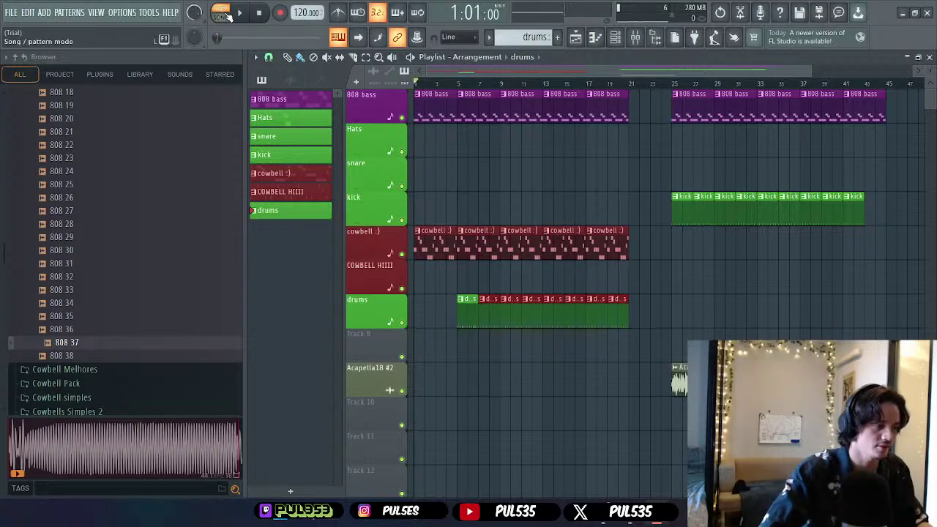
key(space)
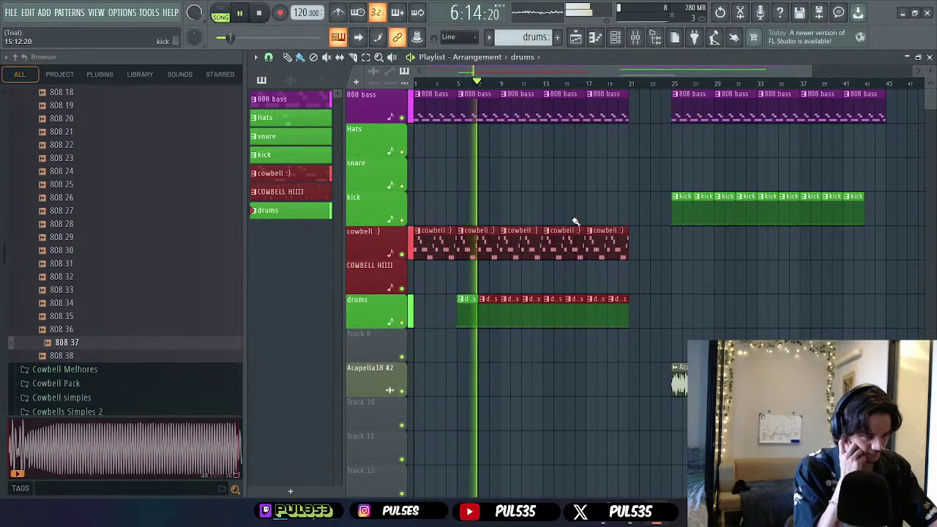
key(space)
- Activate step 1 of Hat Ch05 in the drums pattern and audition it within the arrangement
double_click(469, 305)
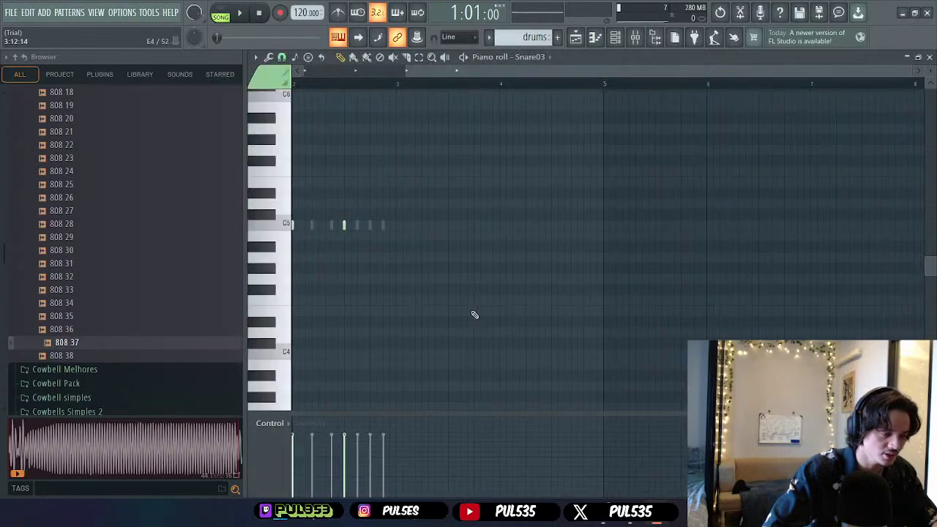
click(595, 37)
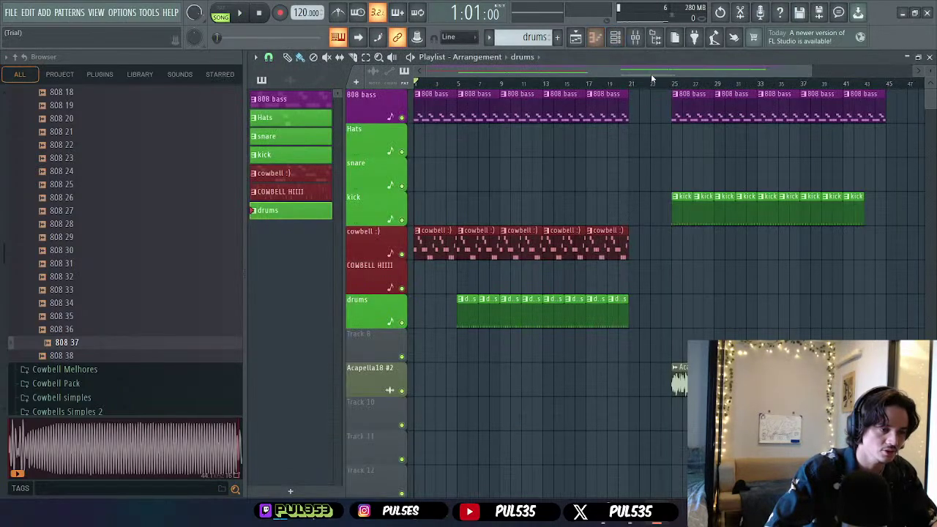
click(615, 36)
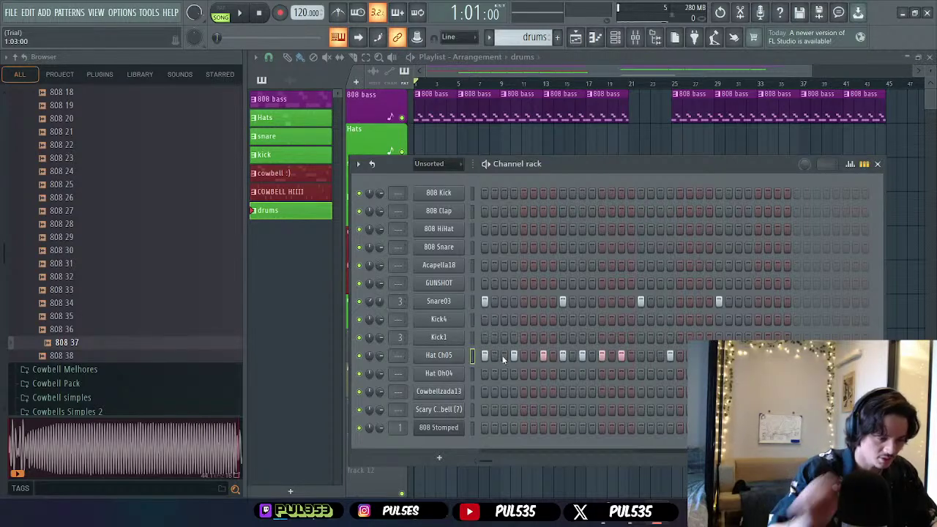
key(space)
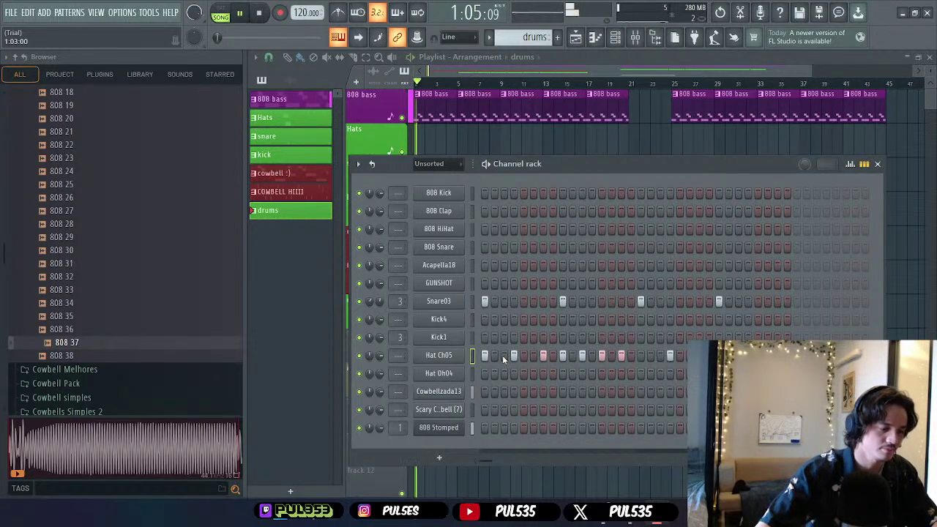
click(877, 166)
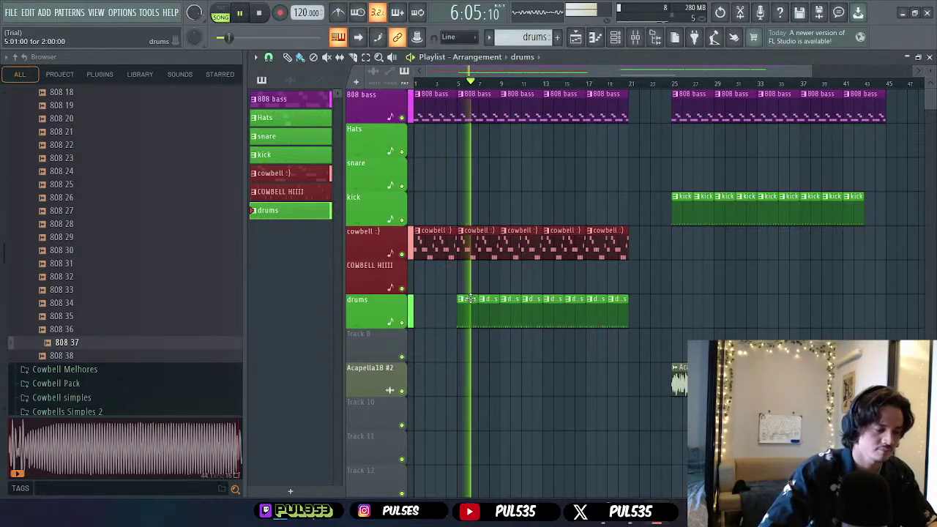
key(space)
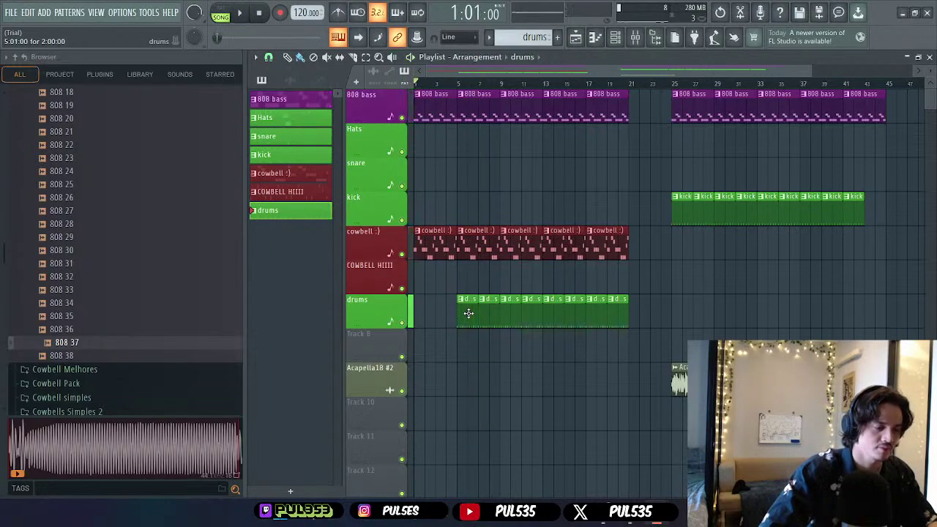
- Clear step 1 of Snare03 in the drums pattern and play back the arrangement to check it
double_click(468, 314)
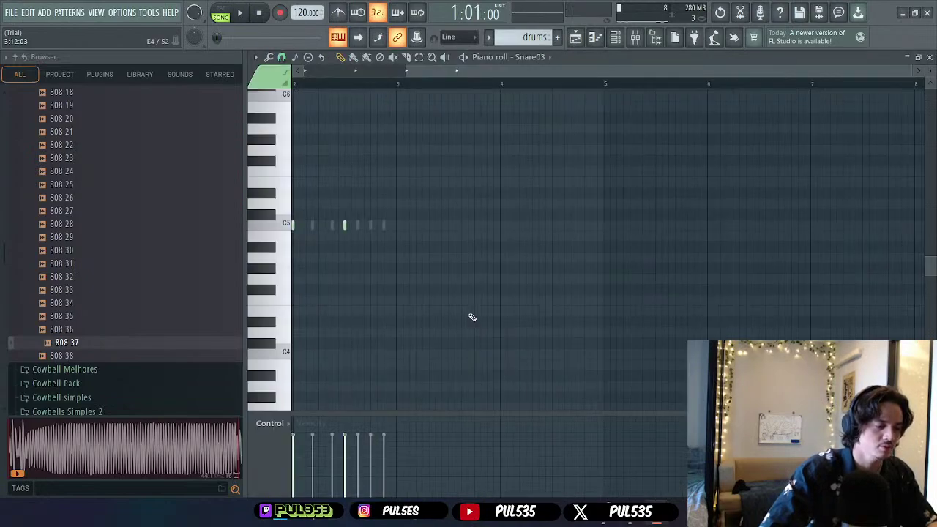
click(615, 37)
drag(558, 167, 547, 123)
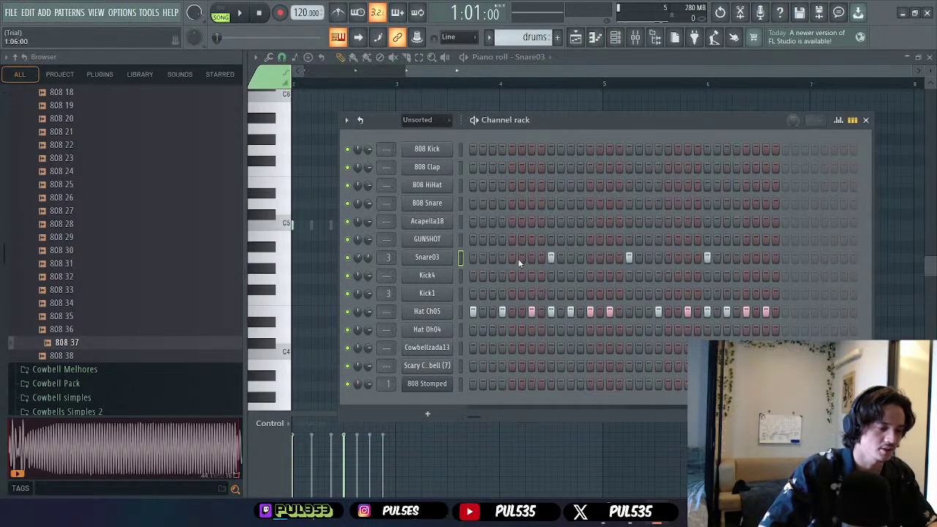
key(space)
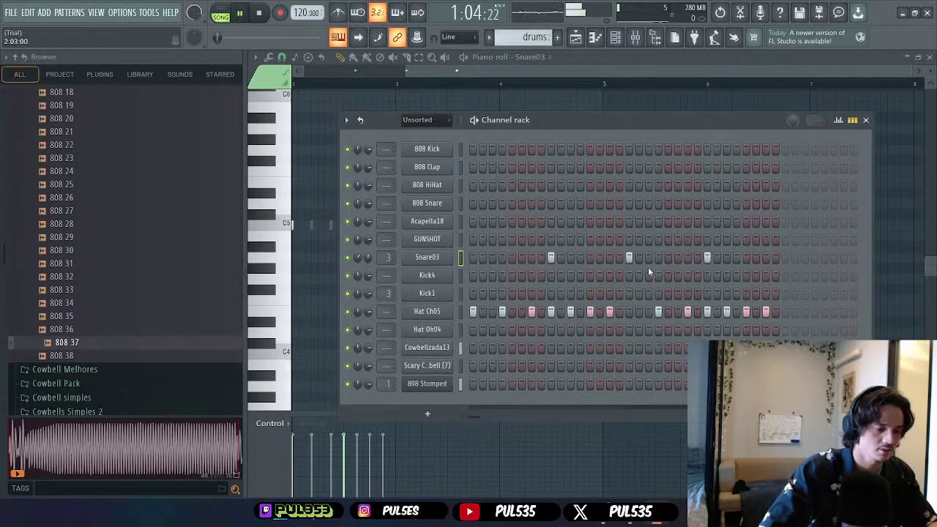
click(867, 120)
click(929, 57)
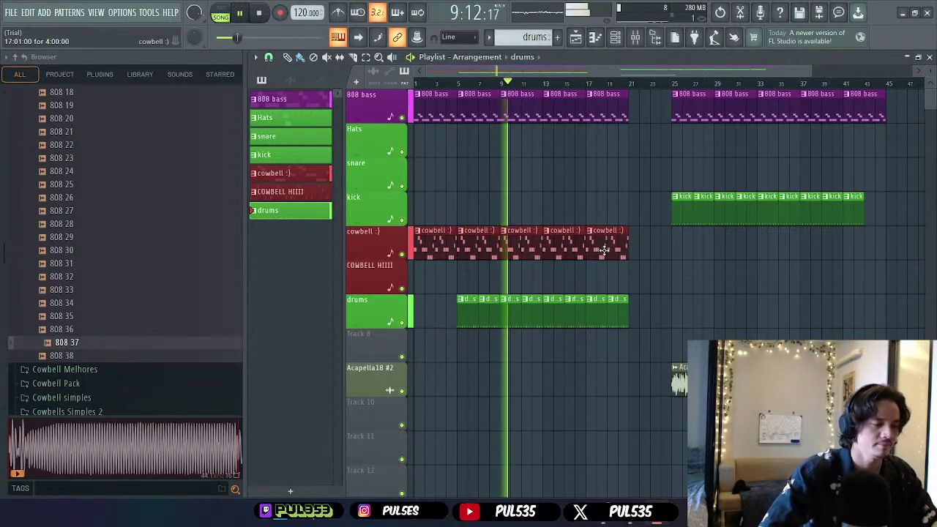
key(space)
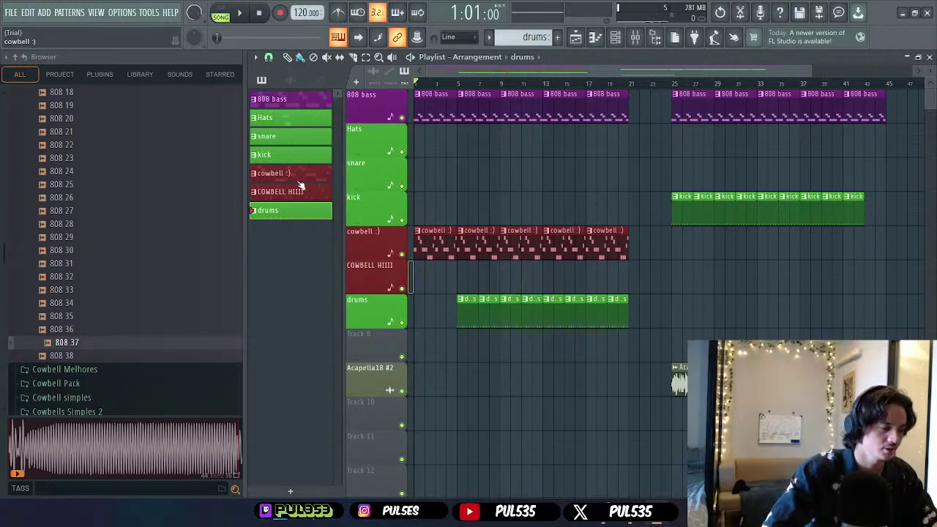
- Place COWBELL HIIII clips at bars 9, 13 and 17 on their track, replacing the misaligned ones, and play from bar 9
mouse_move(542, 274)
mouse_down()
mouse_move(504, 273)
mouse_move(548, 274)
mouse_up()
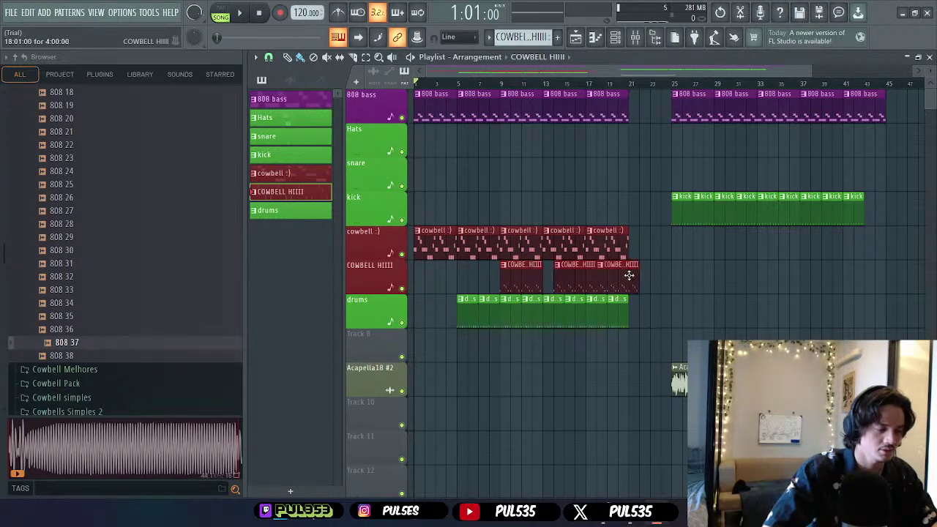
right_click(629, 276)
right_click(556, 278)
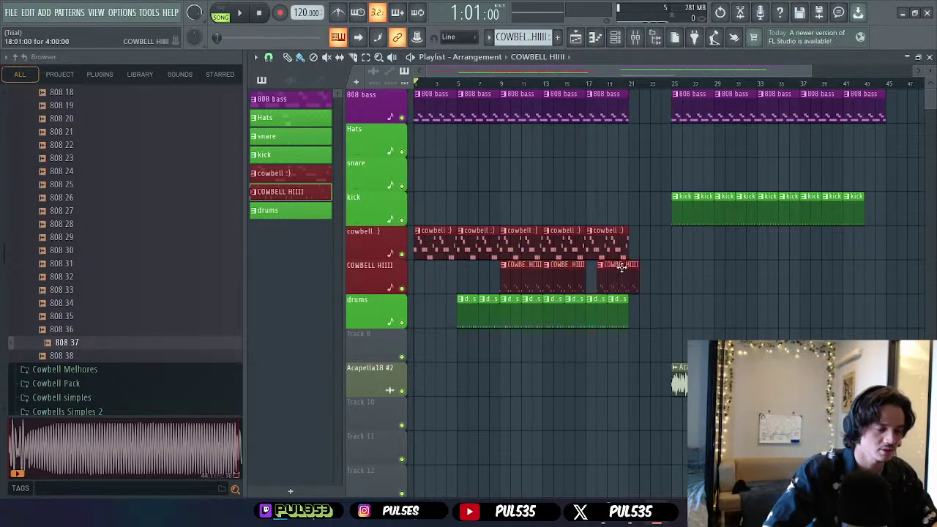
key(space)
click(505, 85)
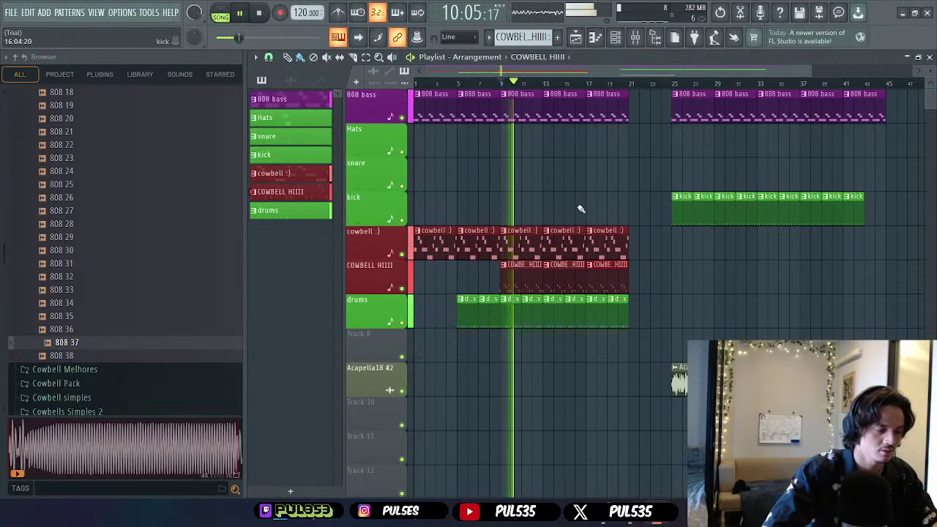
- Remove the cowbell :) clips at bars 9 and 13, restore the COWBELL HIIII clip at bar 13, and replay from bar 9
right_click(521, 243)
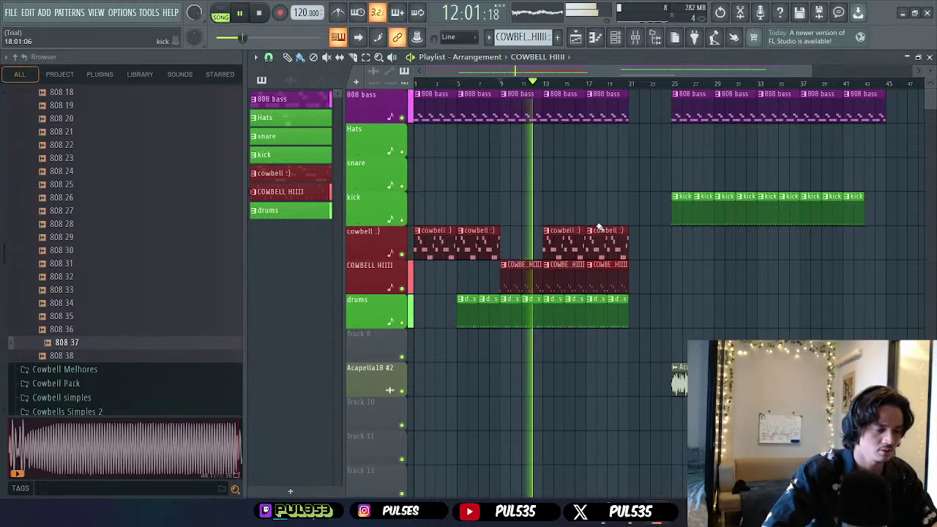
right_click(575, 270)
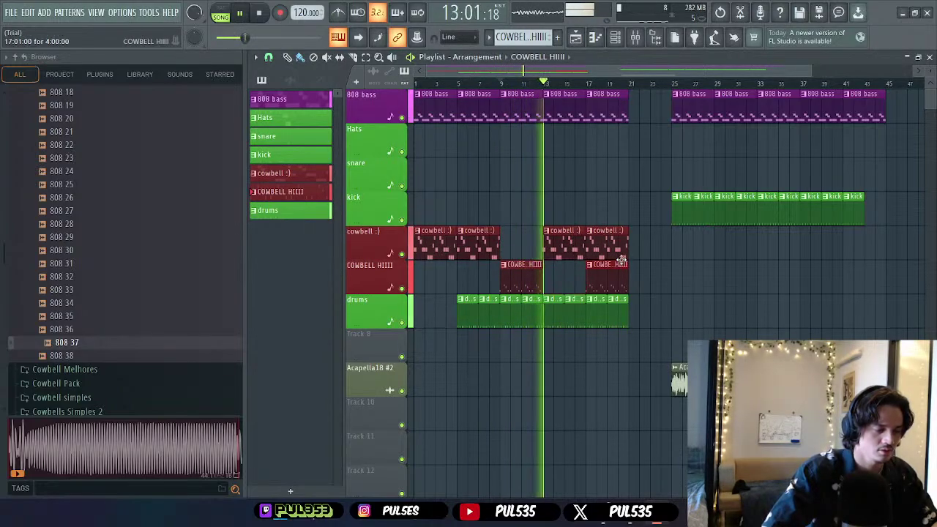
key(space)
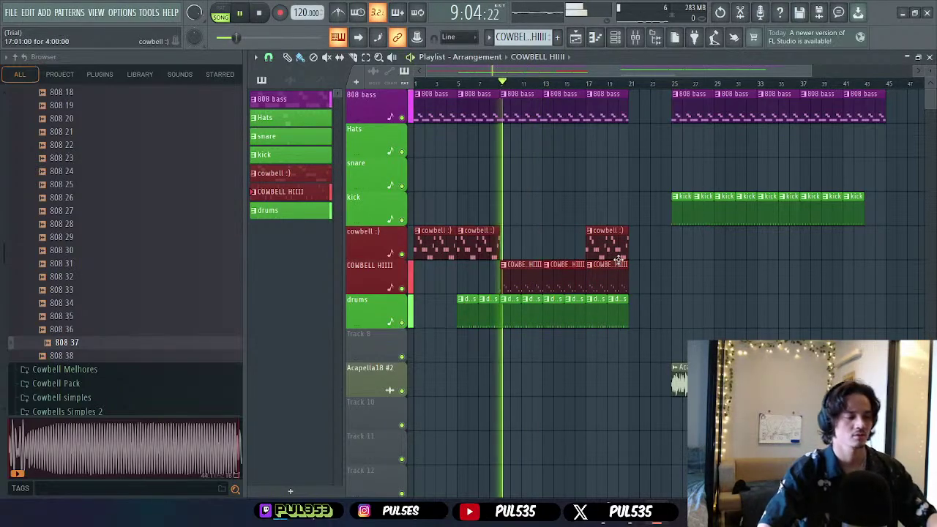
- Play back the arrangement from bar 9 to check the COWBELL HIIII section
key(space)
key(space)
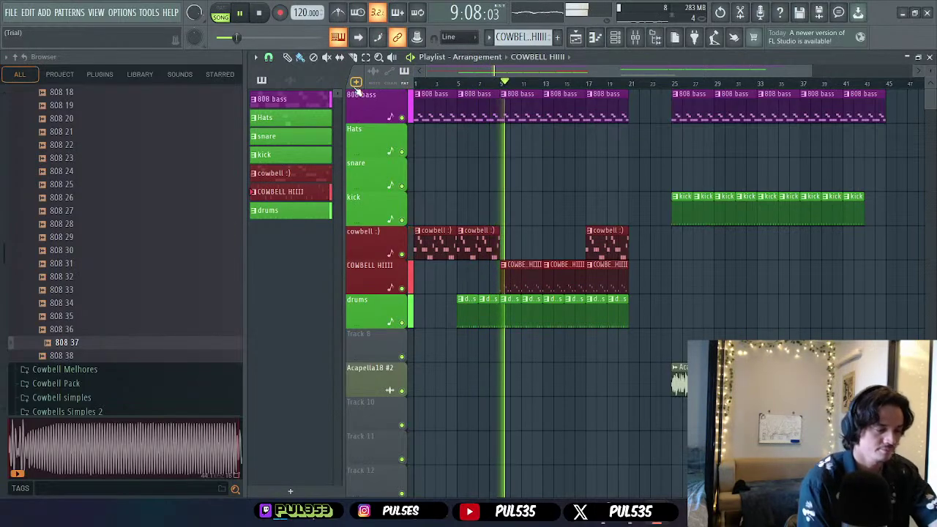
key(space)
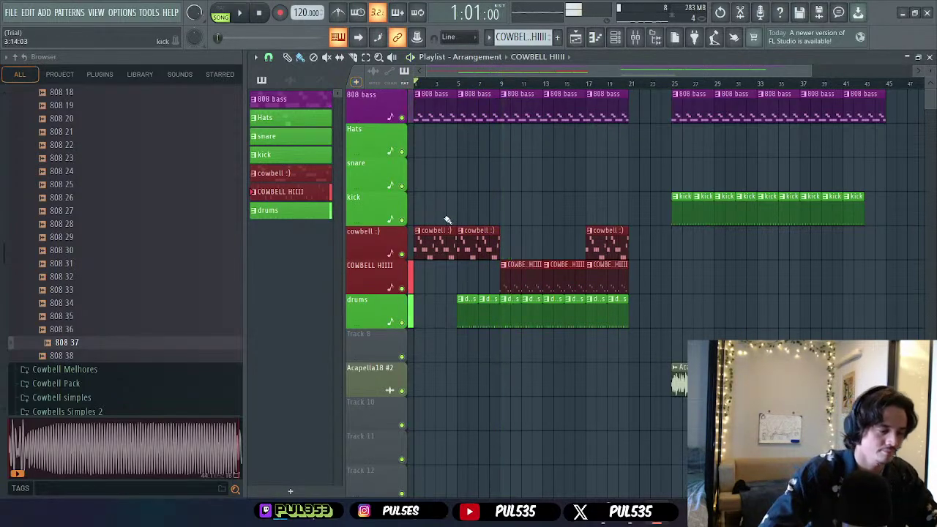
- Transpose all Scary Cowbell (7) notes in the COWBELL HIIII pattern up one octave and audition the pattern on its own
double_click(525, 275)
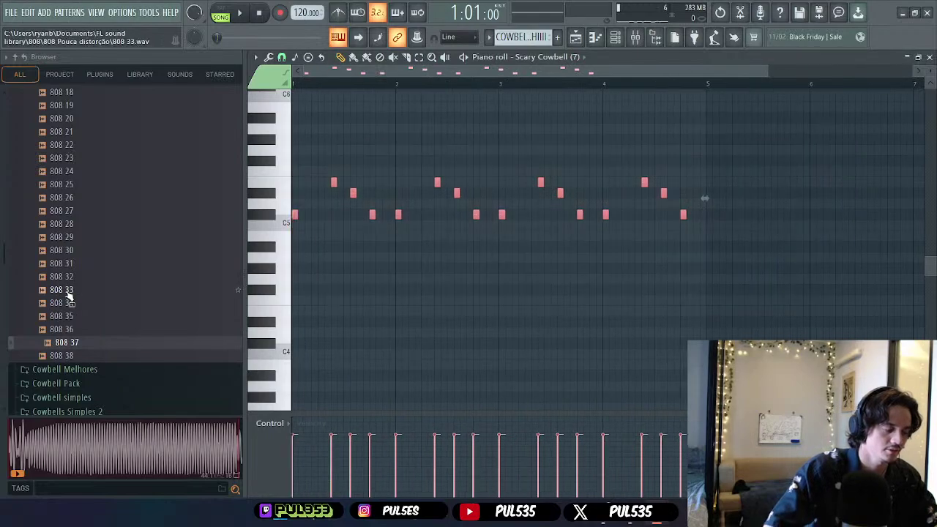
key(ctrl+Up)
key(space)
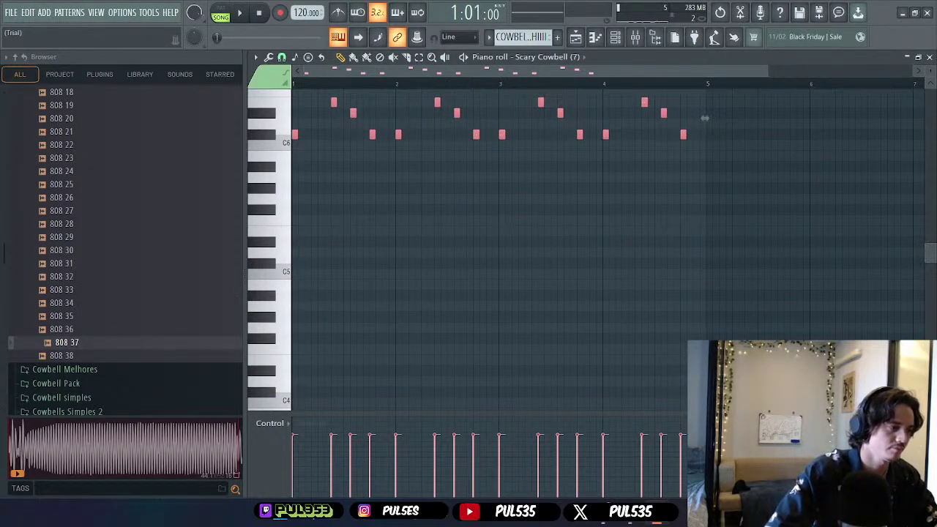
click(221, 9)
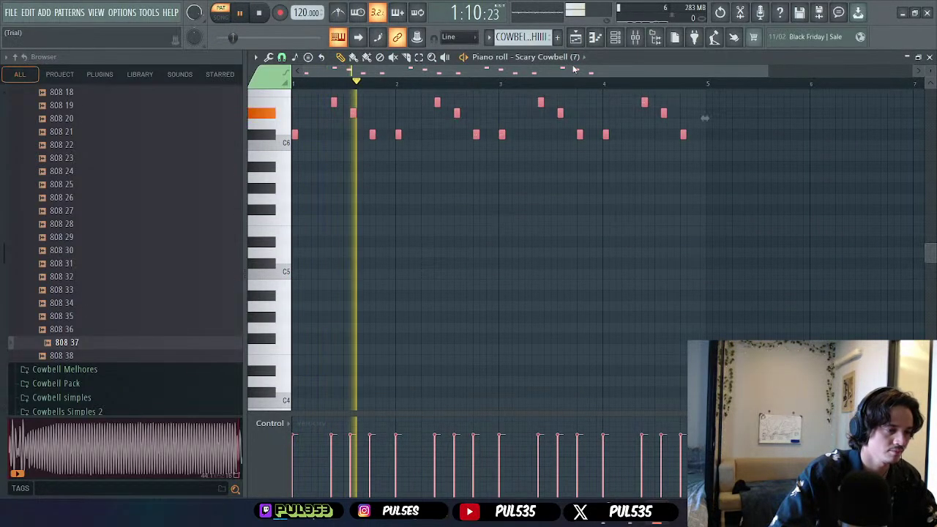
key(space)
- Transpose the Scary Cowbell (7) notes down three octaves and audition them
key(ctrl+Down)
key(ctrl+Down)
key(ctrl+Down)
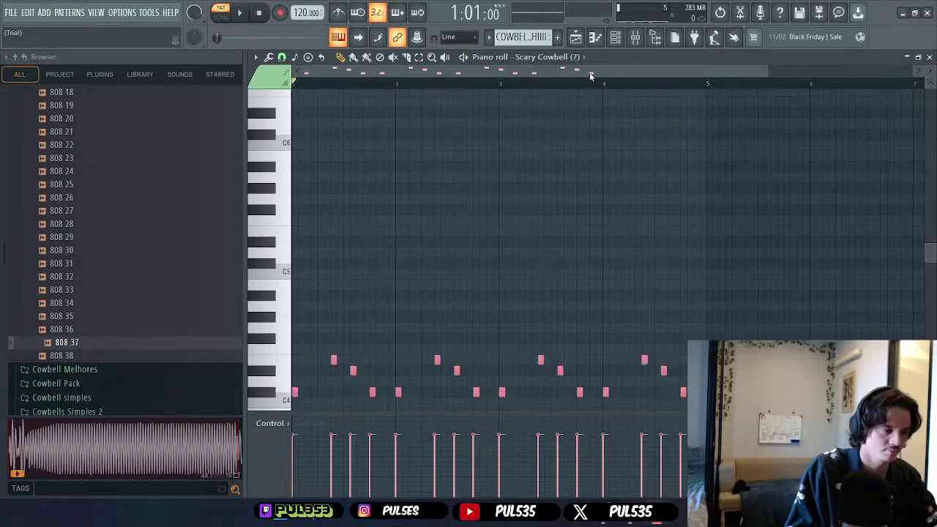
key(space)
key(space)
- Raise the Scary Cowbell (7) notes two octaves, one octave at a time, auditioning the pattern after each change
key(ctrl+Up)
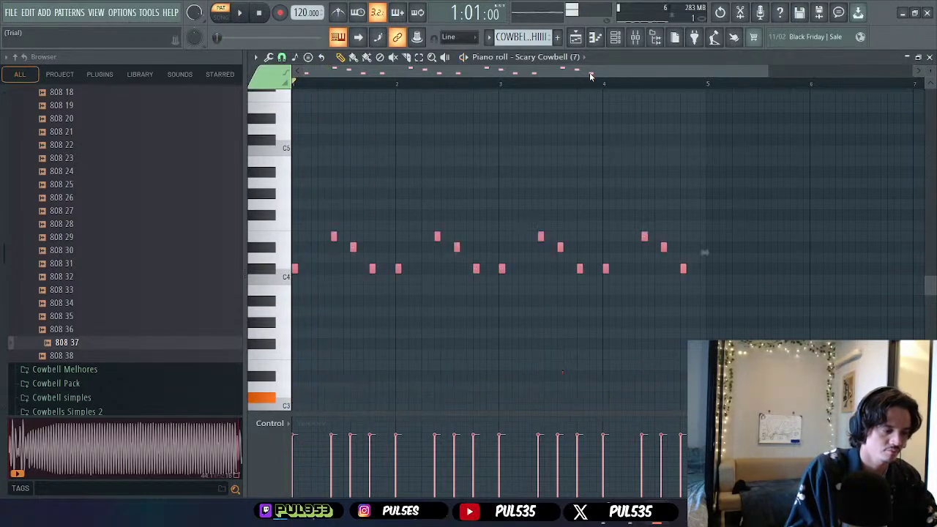
key(space)
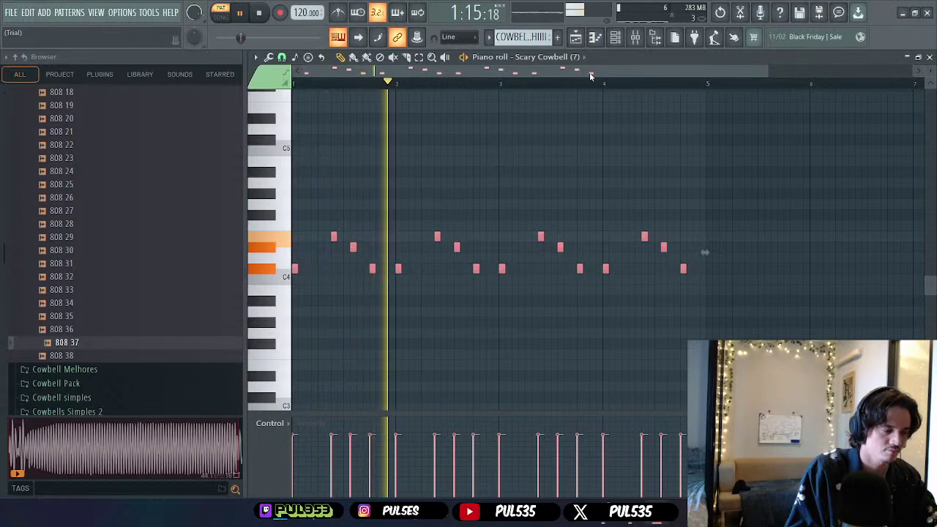
key(space)
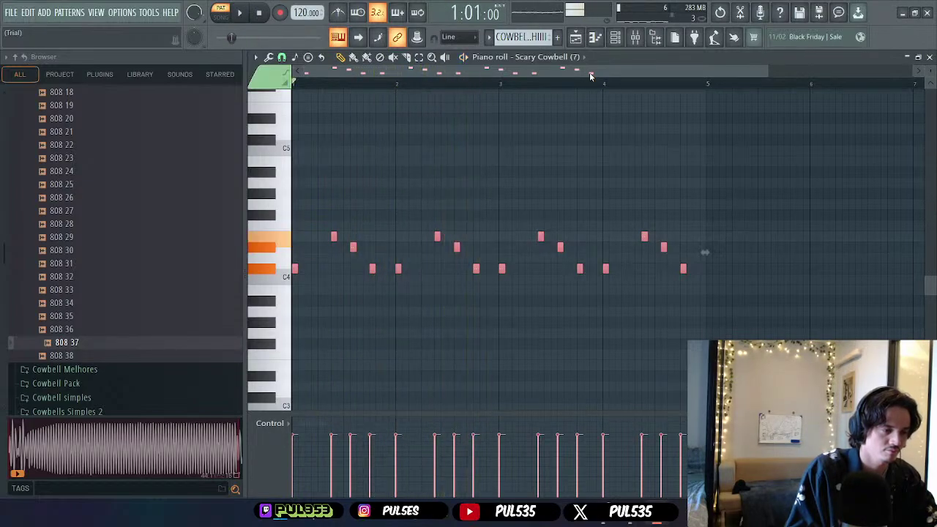
key(ctrl+Up)
key(space)
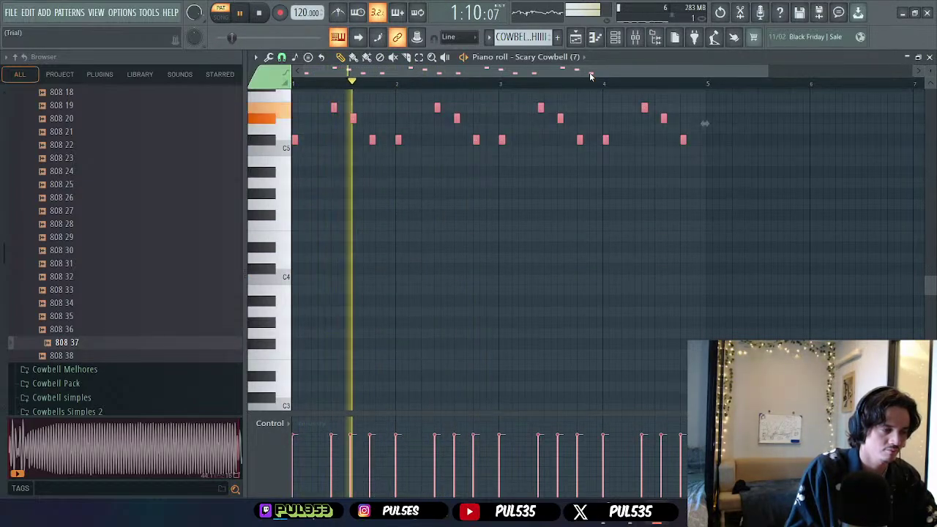
key(space)
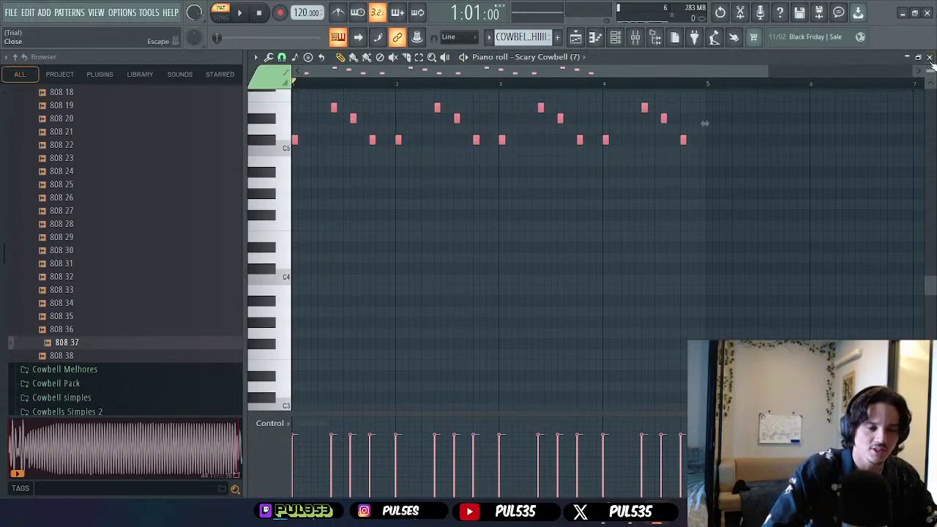
- Return to the playlist and delete the COWBELL HIIII clips at bars 13 and 17
click(930, 58)
right_click(606, 275)
right_click(564, 272)
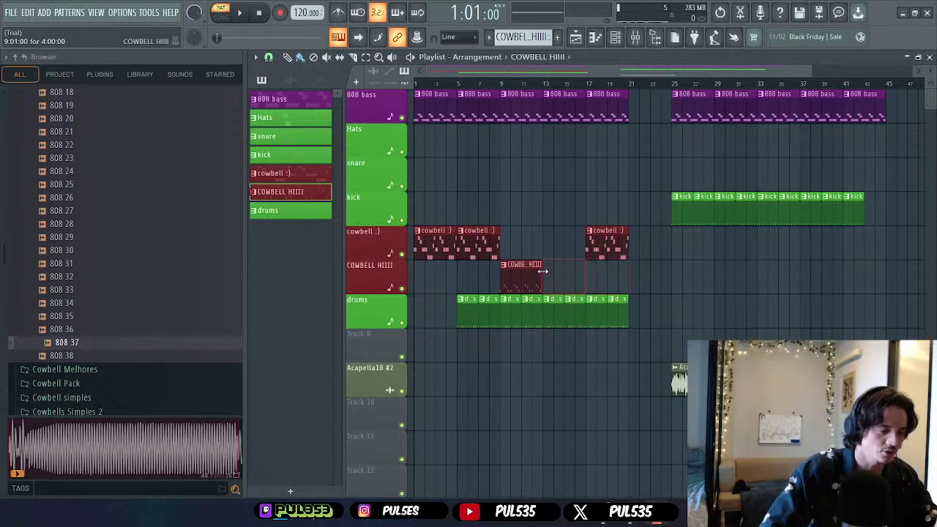
- Delete all Scary Cowbell (7) notes from the COWBELL HIIII pattern and return to the playlist
double_click(513, 280)
drag(670, 92, 257, 226)
key(Delete)
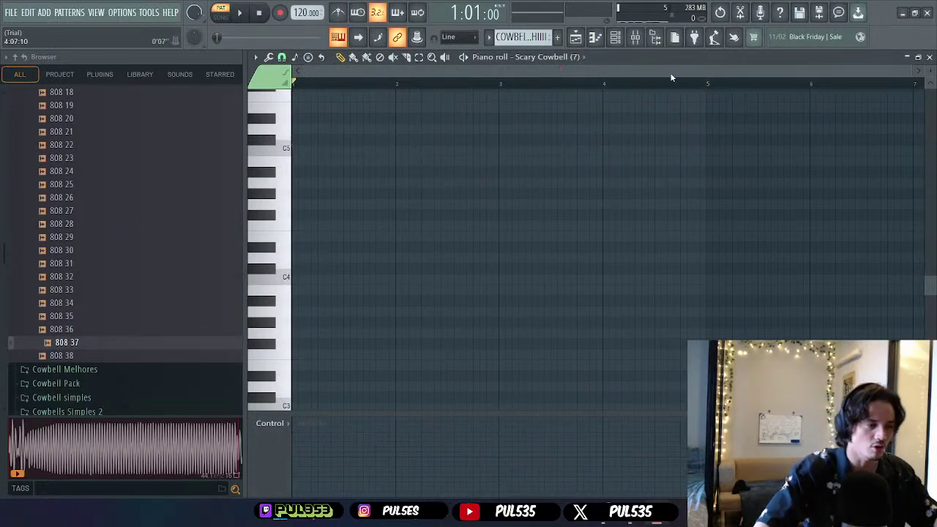
click(582, 58)
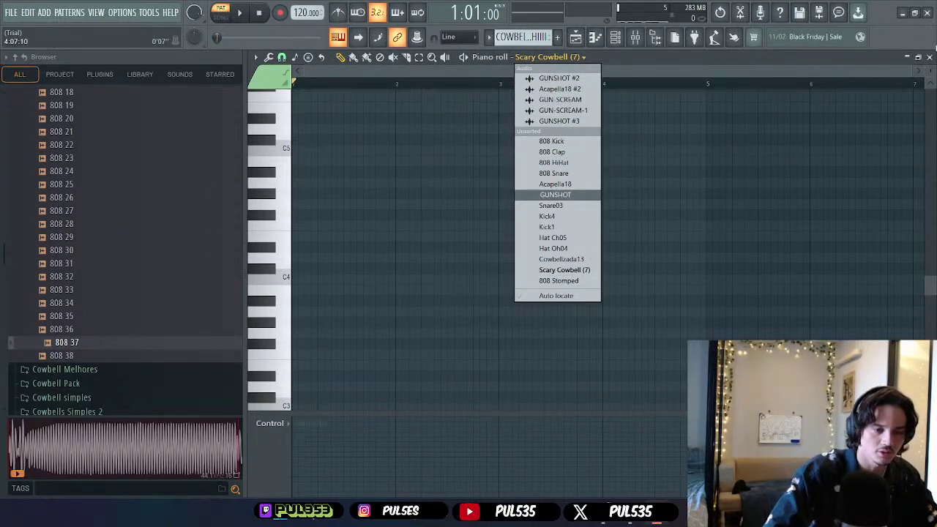
click(930, 57)
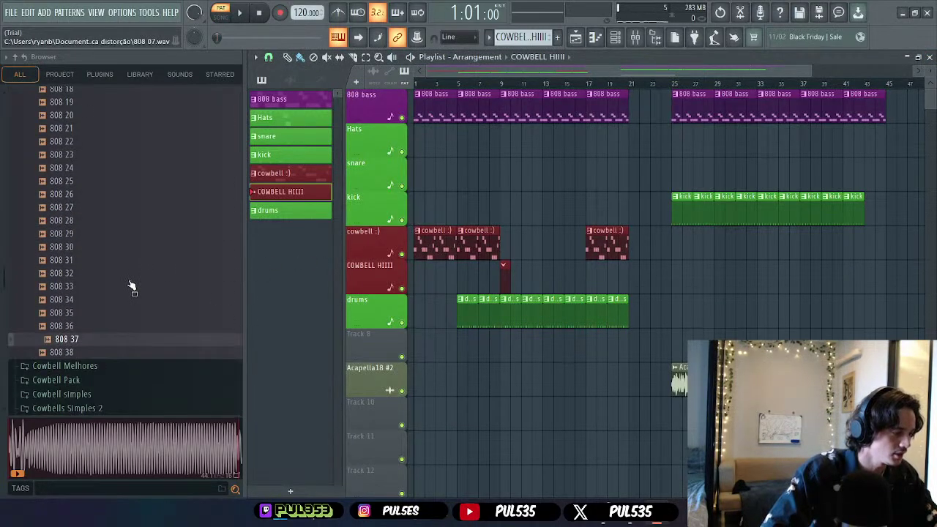
- Add the Basic Cowbell (3) sample from the Cowbell Pack's Basic Cowbell folder as a new channel above 808 Stomped
scroll(110, 289, down, 4)
click(98, 228)
click(102, 267)
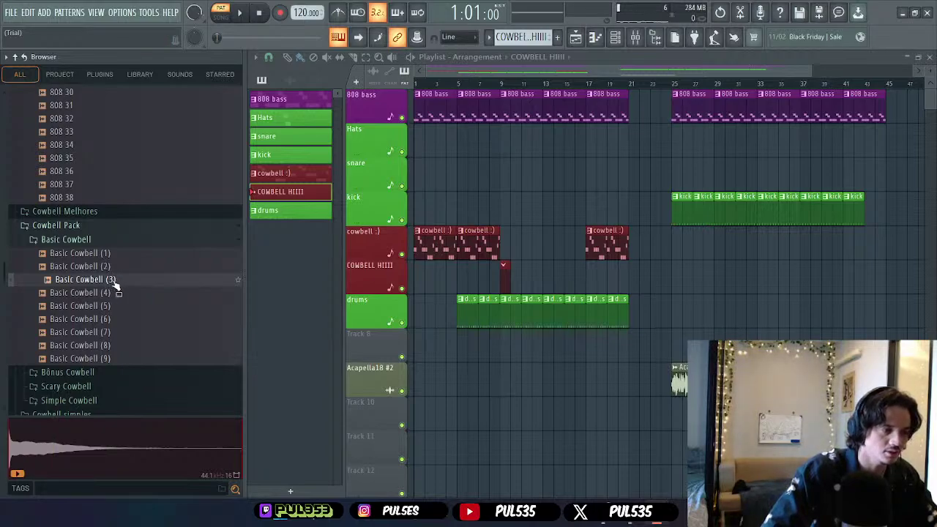
click(605, 38)
click(616, 38)
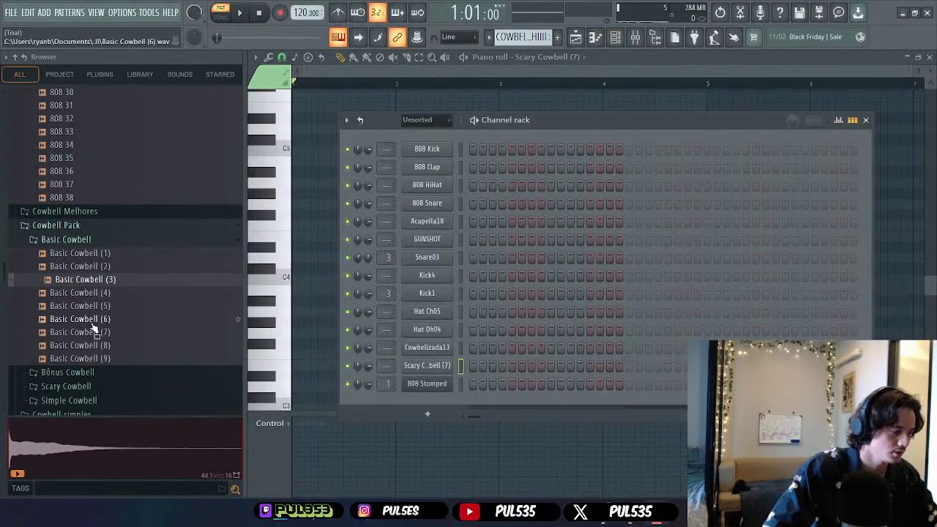
drag(422, 385, 423, 383)
- Delete the Scary Cowbell (7) channel and close the channel rack
right_click(427, 366)
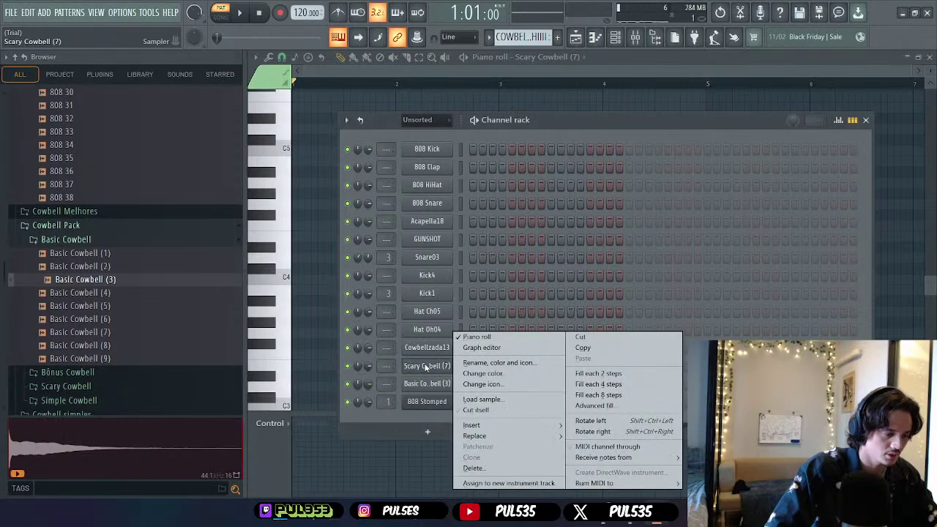
click(512, 468)
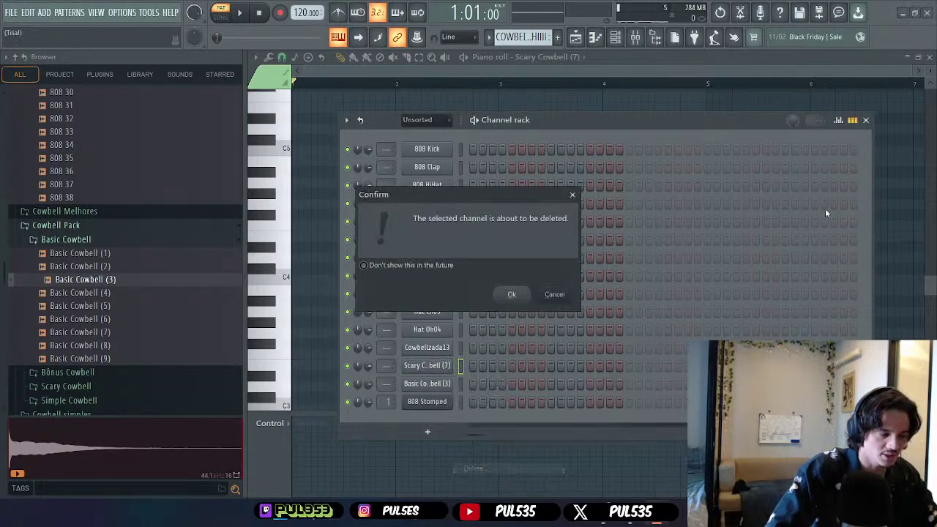
click(512, 295)
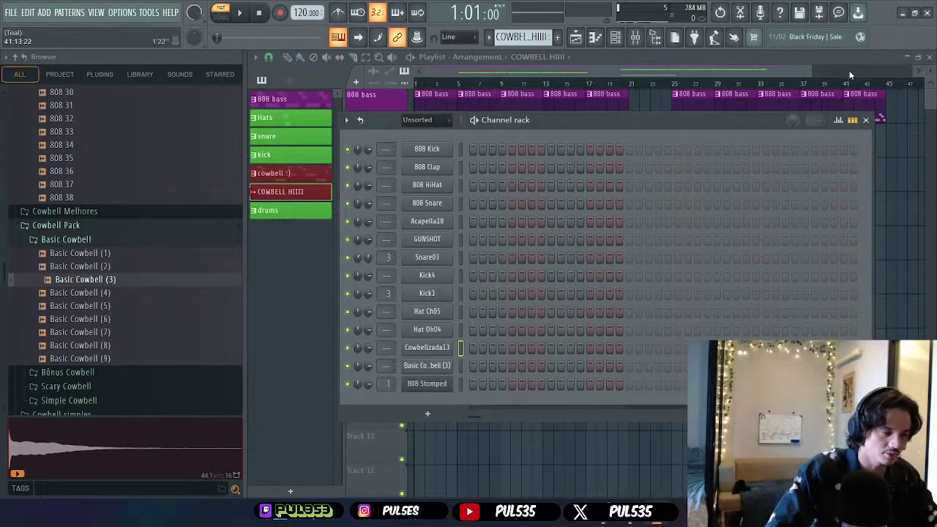
click(867, 120)
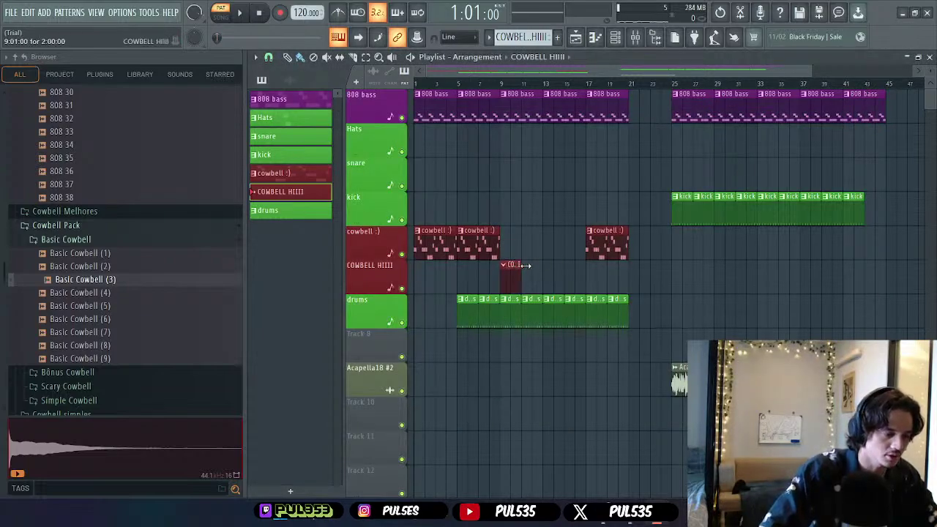
- Try a short run of pasted C#5 and B4 notes on Basic Cowbell (3) in the COWBELL HIIII pattern, and remove it
double_click(524, 276)
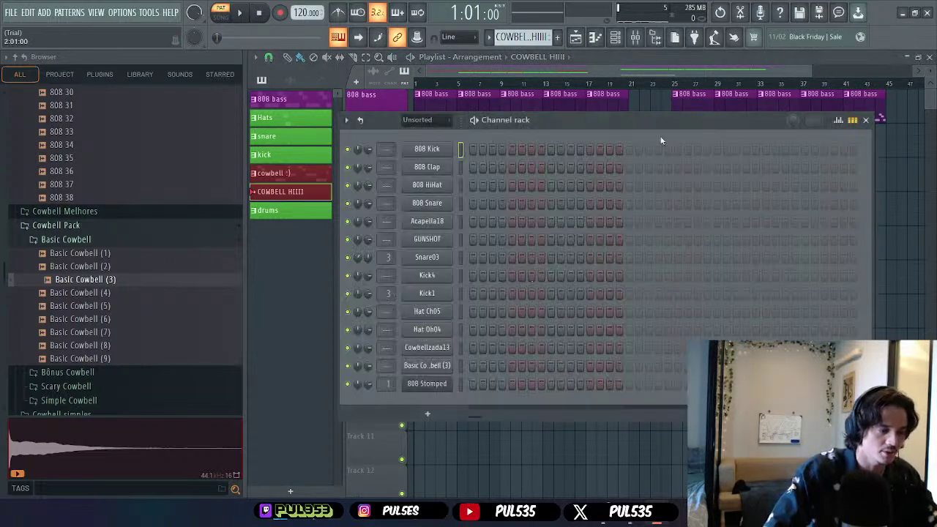
click(866, 120)
click(601, 39)
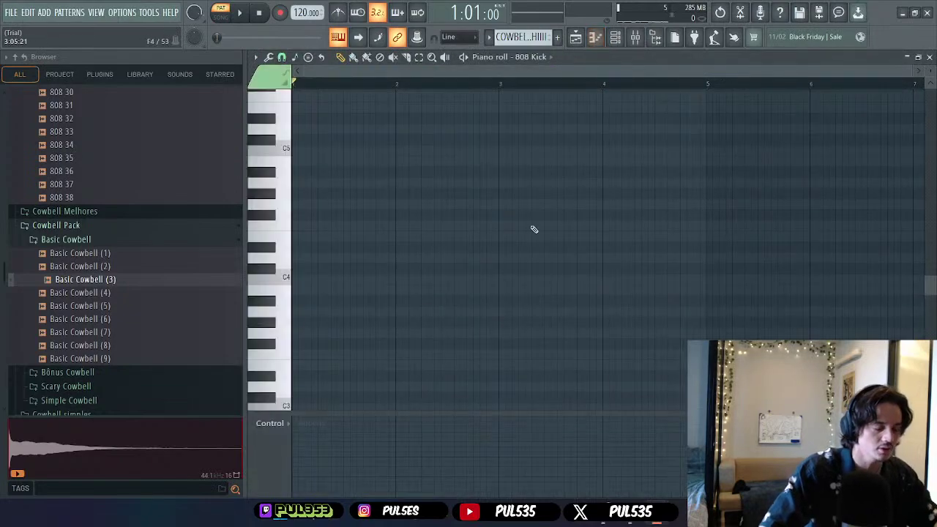
click(552, 58)
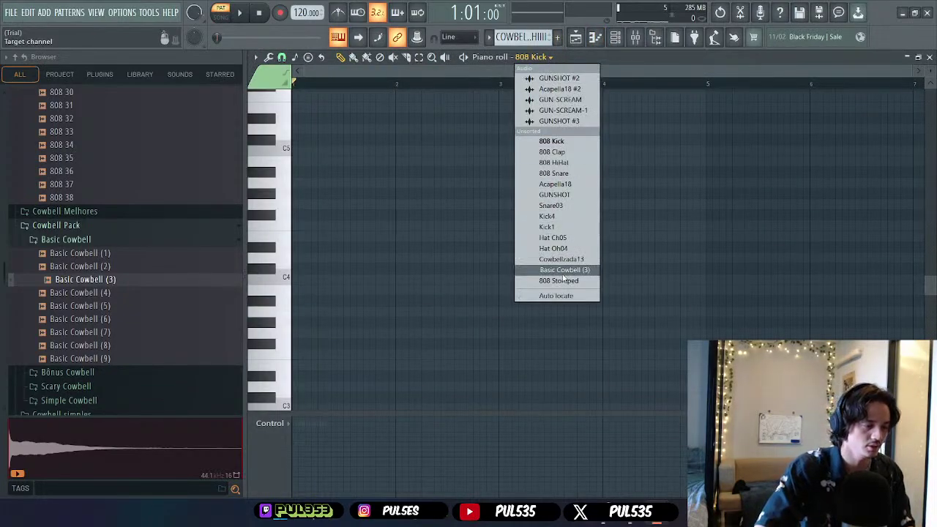
click(563, 271)
scroll(513, 211, up, 3)
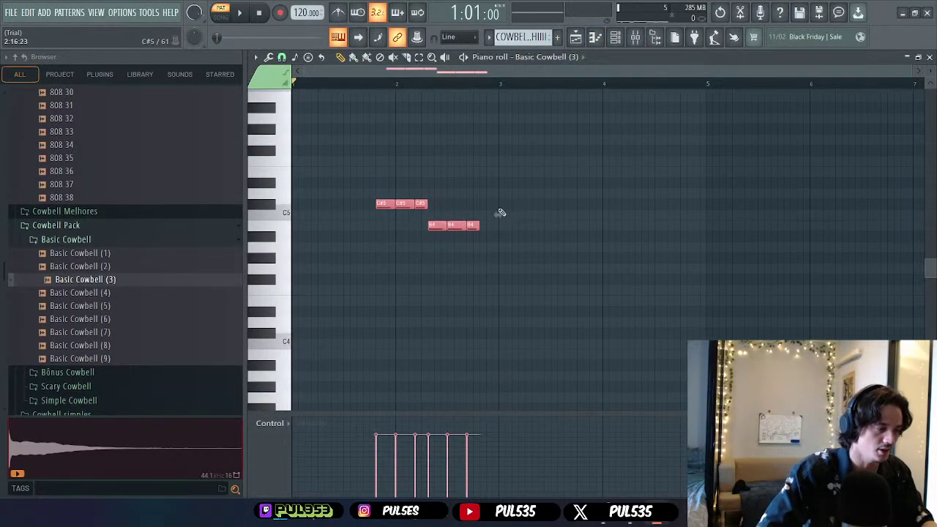
key(space)
key(space)
click(421, 205)
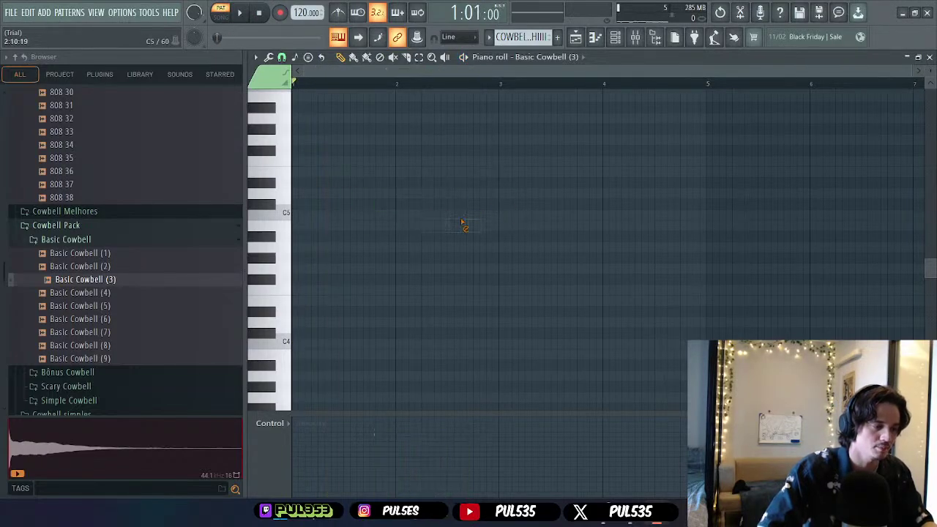
click(930, 58)
- Copy all Cowbellzada13 notes from the cowbell :) pattern
double_click(466, 250)
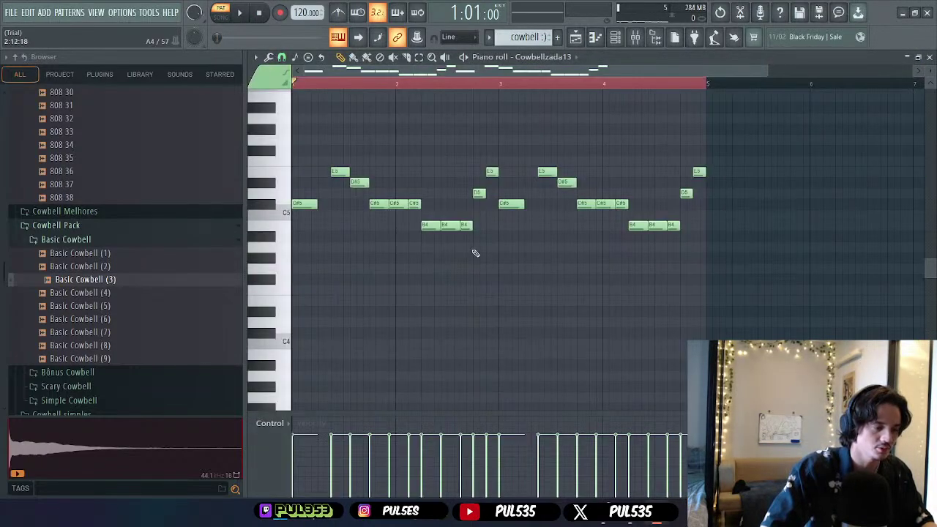
drag(747, 132, 246, 248)
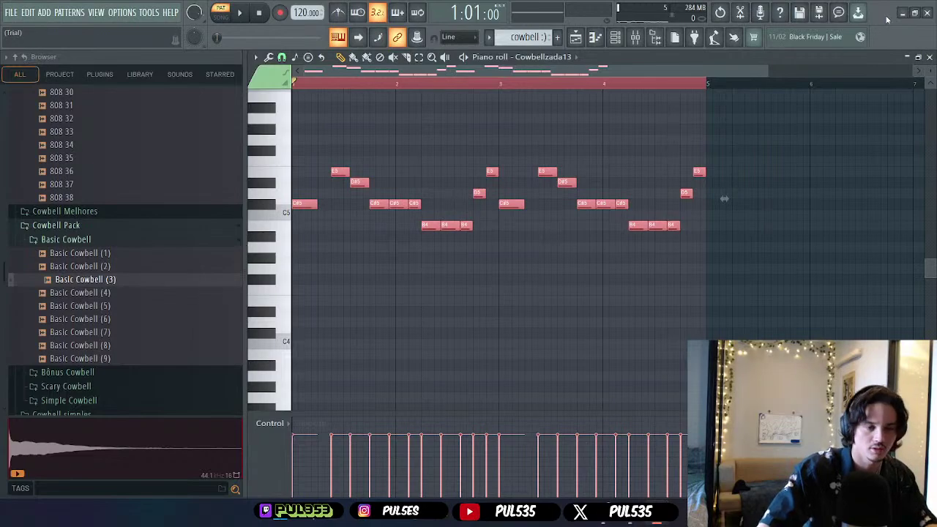
click(930, 58)
- Try pasting the copied melody into the COWBELL HIIII pattern's 808 Kick channel, audition it, and undo the paste
double_click(516, 276)
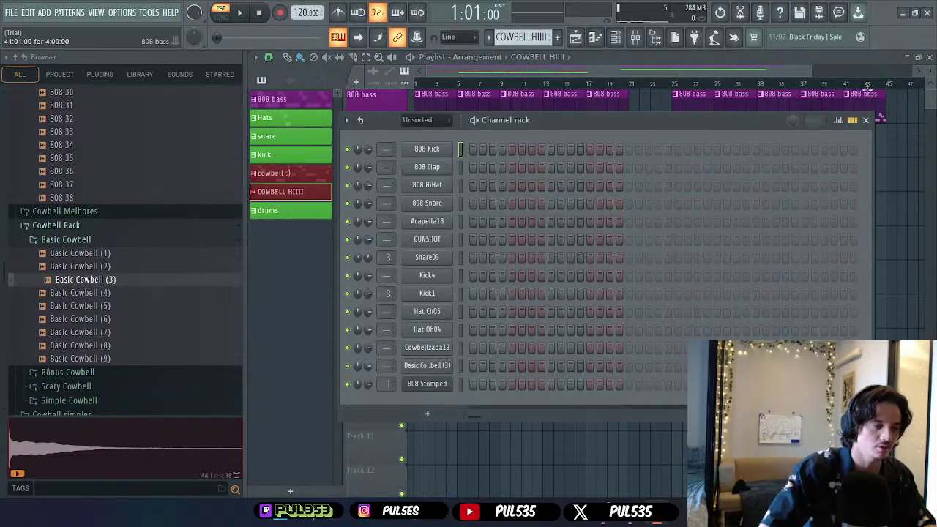
click(866, 121)
key(F7)
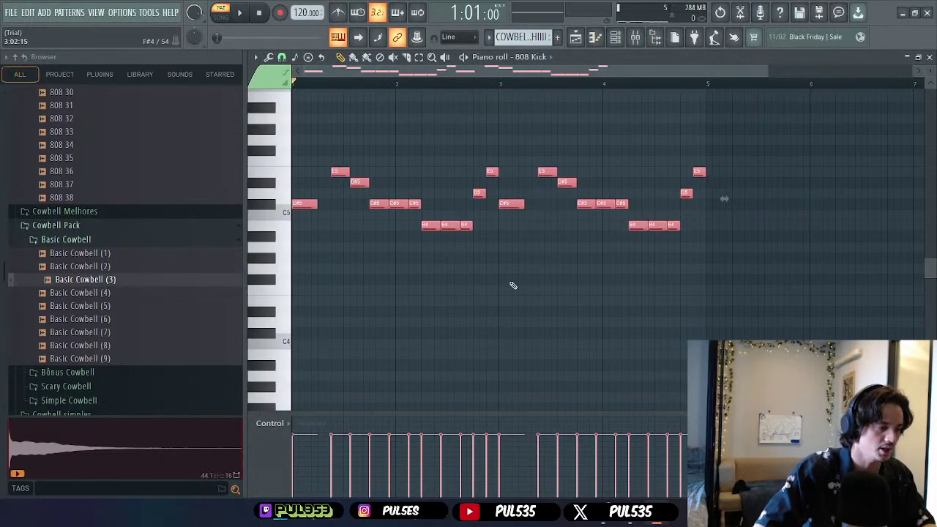
key(space)
key(space)
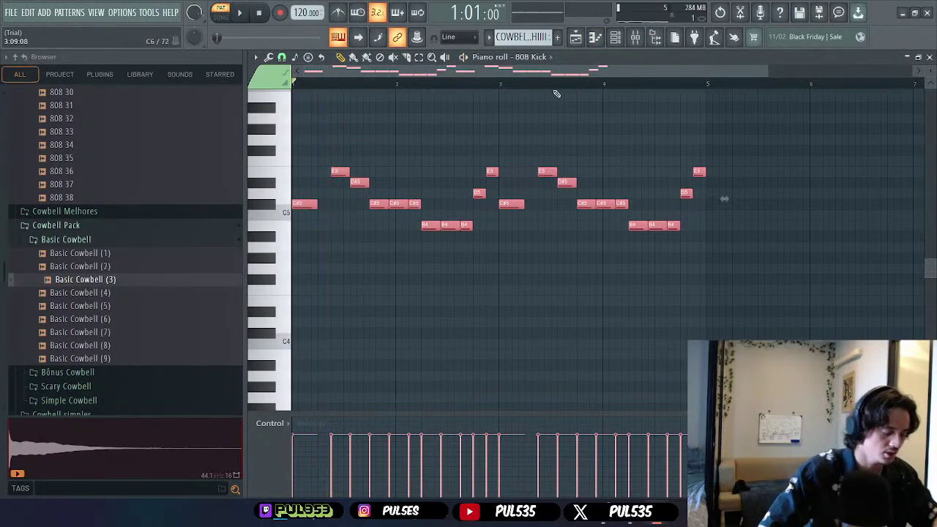
key(ctrl+z)
- Paste the copied melody into Basic Cowbell (3) in the COWBELL HIIII pattern and transpose it down one octave while auditioning
click(544, 56)
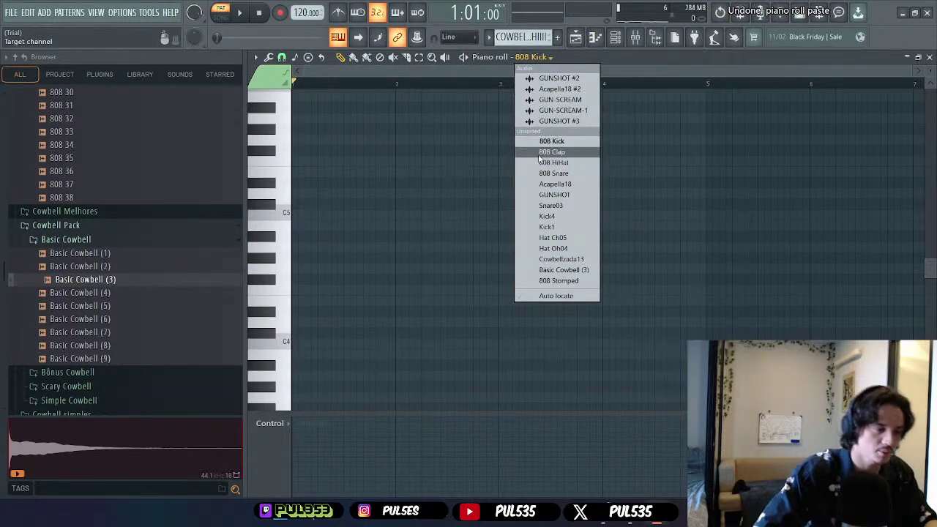
click(564, 270)
key(ctrl+v)
key(space)
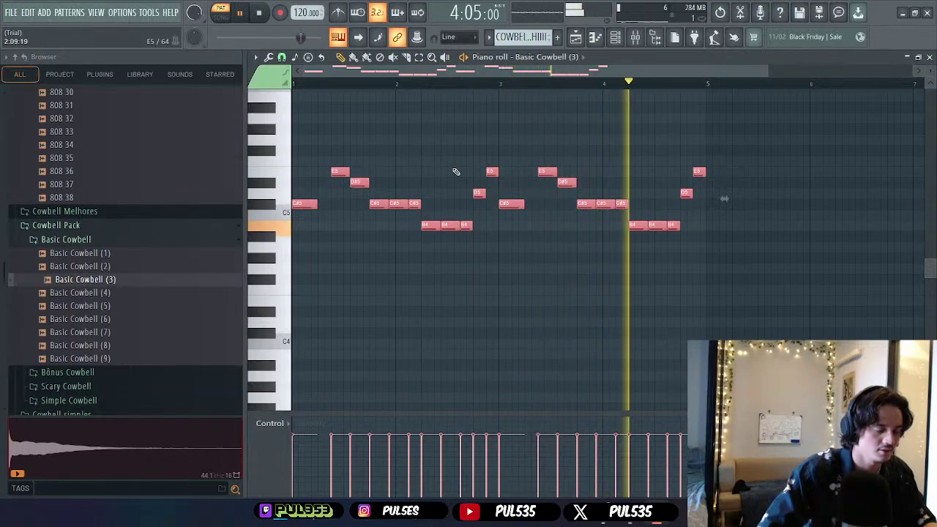
key(ctrl+Down)
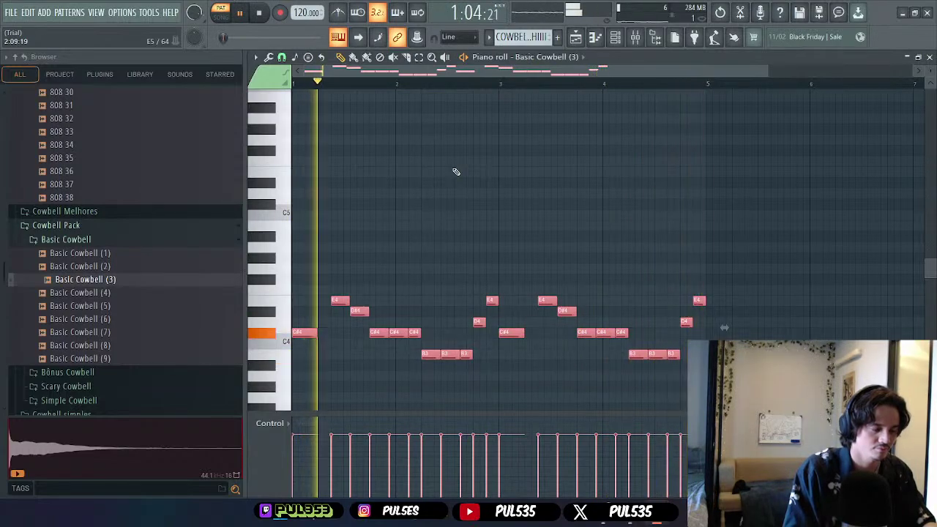
key(space)
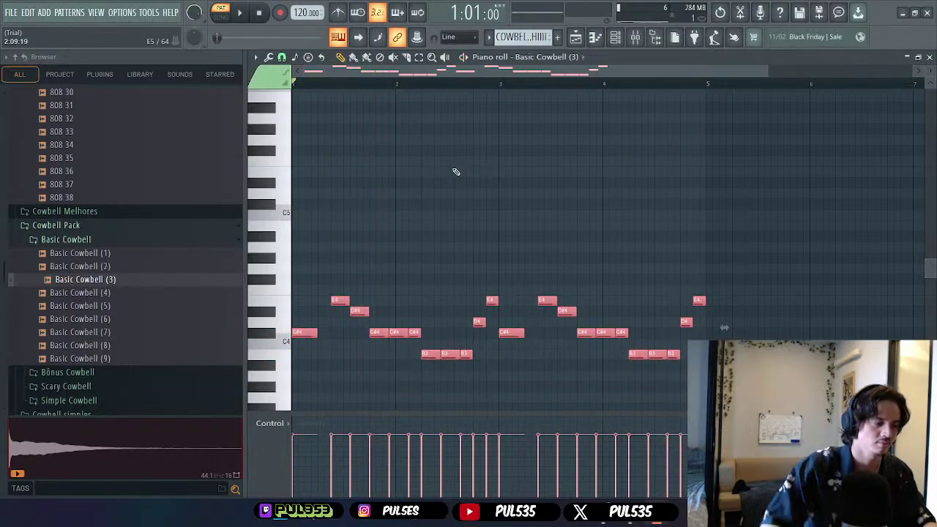
- Try repitching the Basic Cowbell (3) melody to C#4 in bar 1, B3 late in bar 2 and E4 in bar 3, auditioning it
key(ctrl+d)
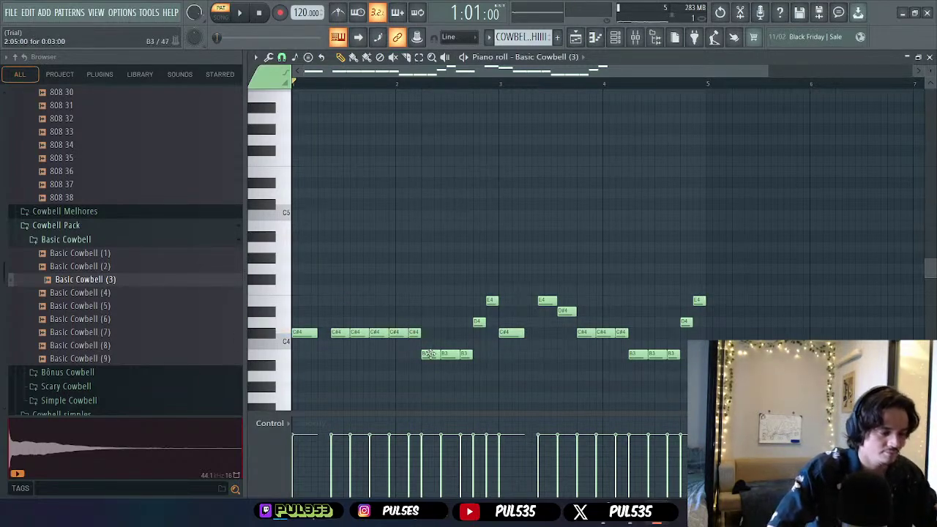
key(space)
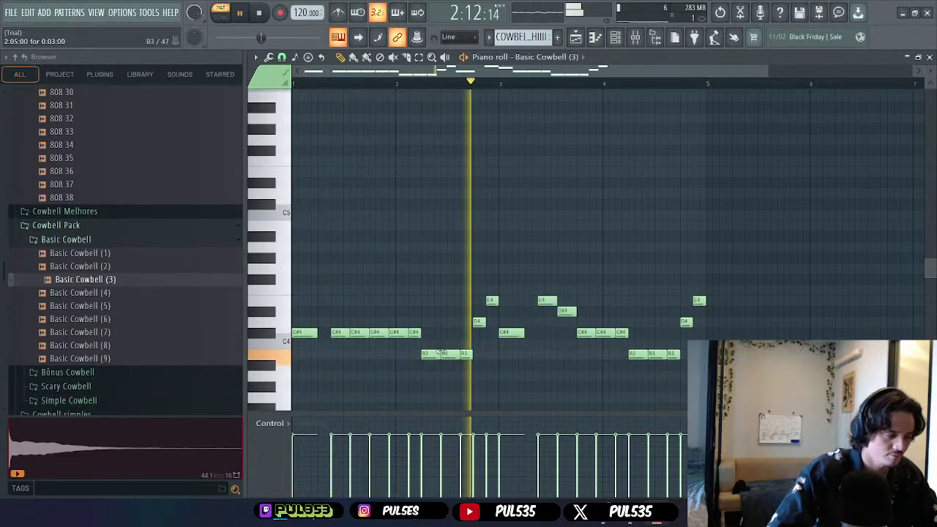
drag(480, 322, 565, 301)
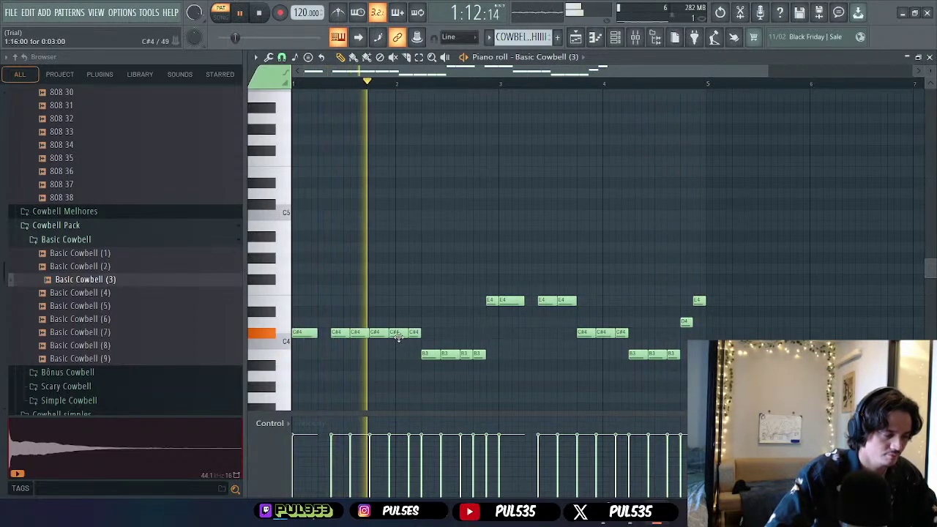
key(space)
key(space)
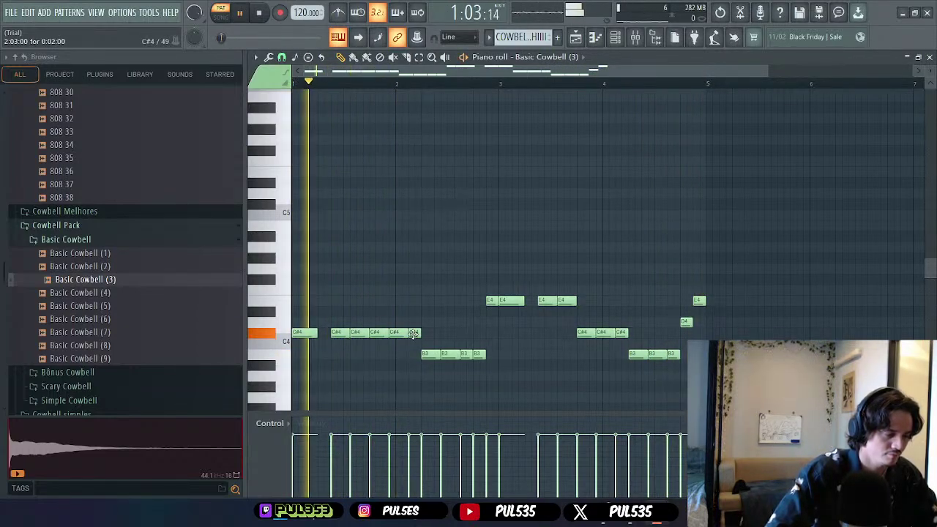
key(space)
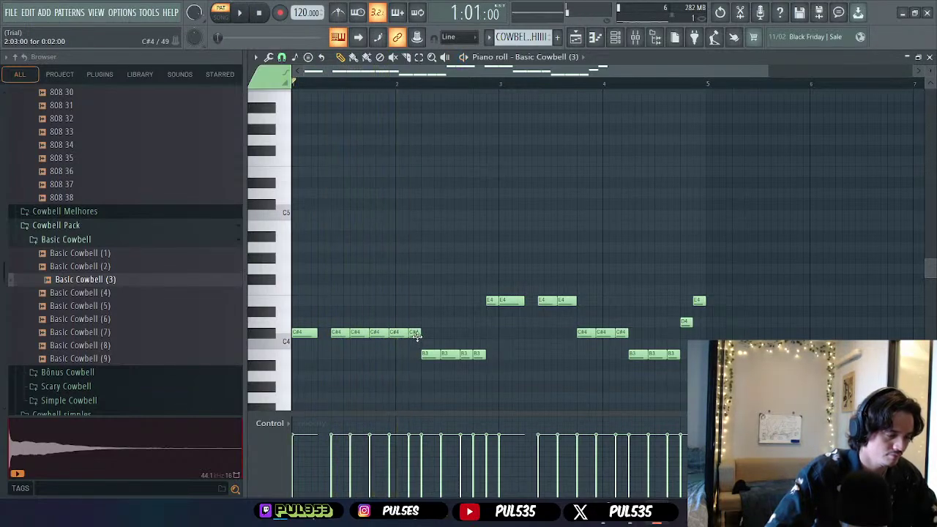
- Try raising single melody notes to D4, C4 and F4, and undo all the pitch edits back to the pasted melody
key(space)
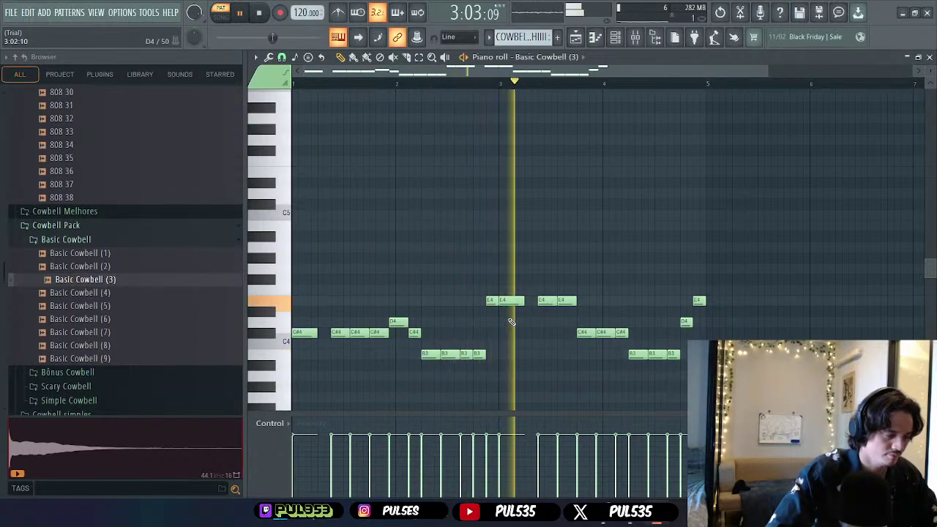
drag(467, 354, 467, 343)
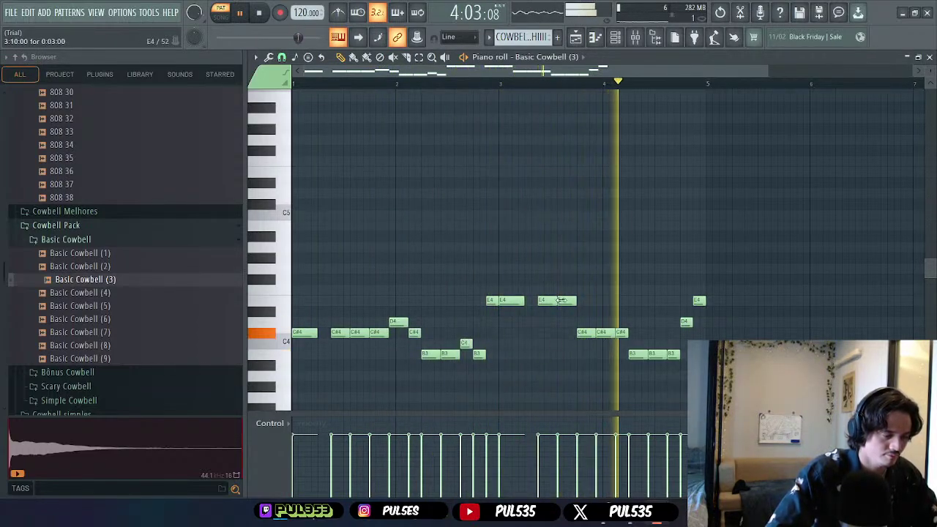
drag(548, 301, 548, 289)
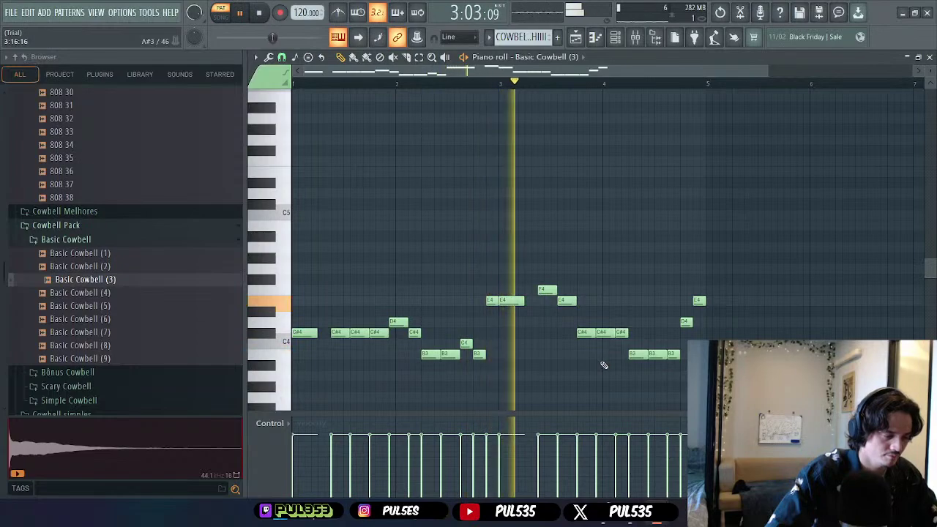
key(space)
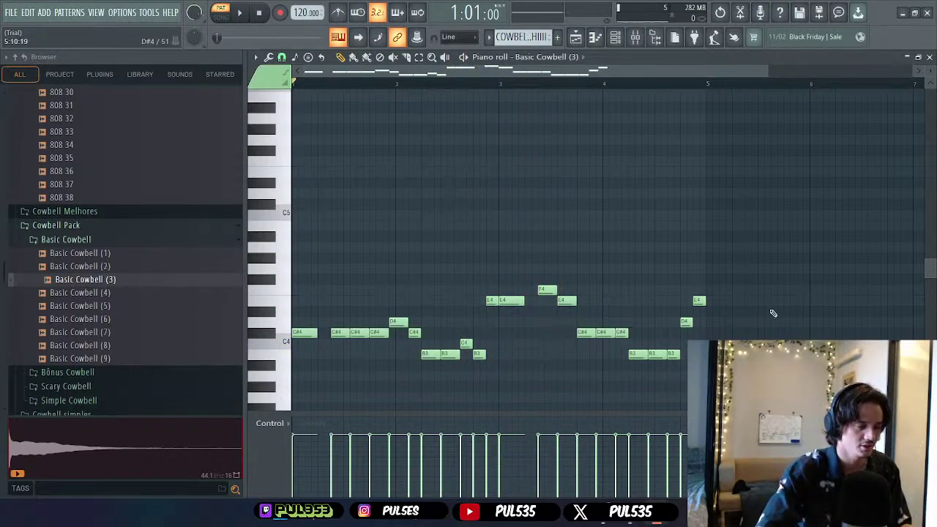
right_click(732, 281)
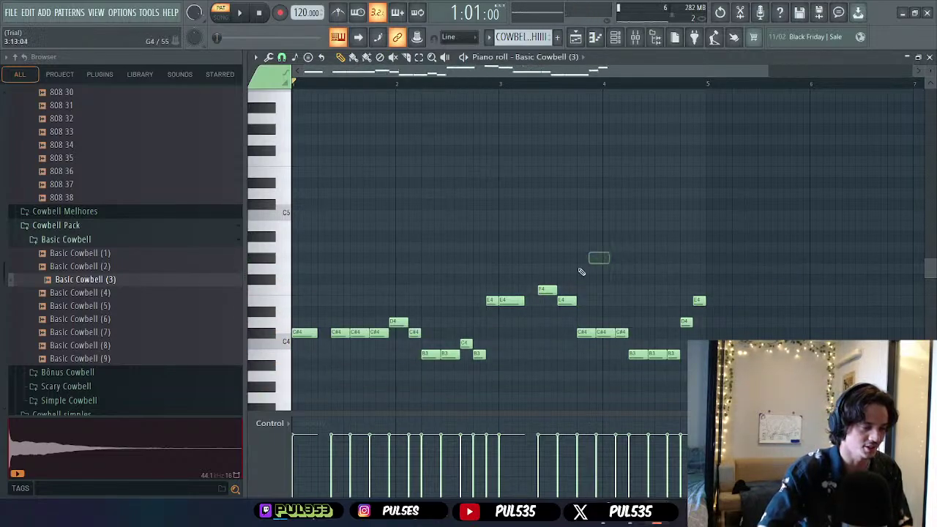
drag(782, 254, 285, 396)
key(ctrl+z)
key(ctrl+z)
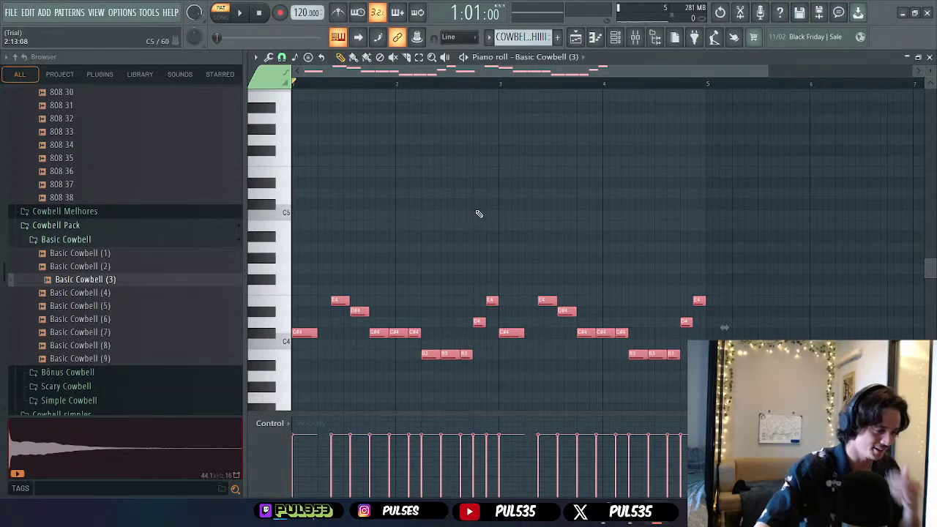
- Thin out the melody while auditioning by deleting the repeated C#4 and B3 notes
click(434, 270)
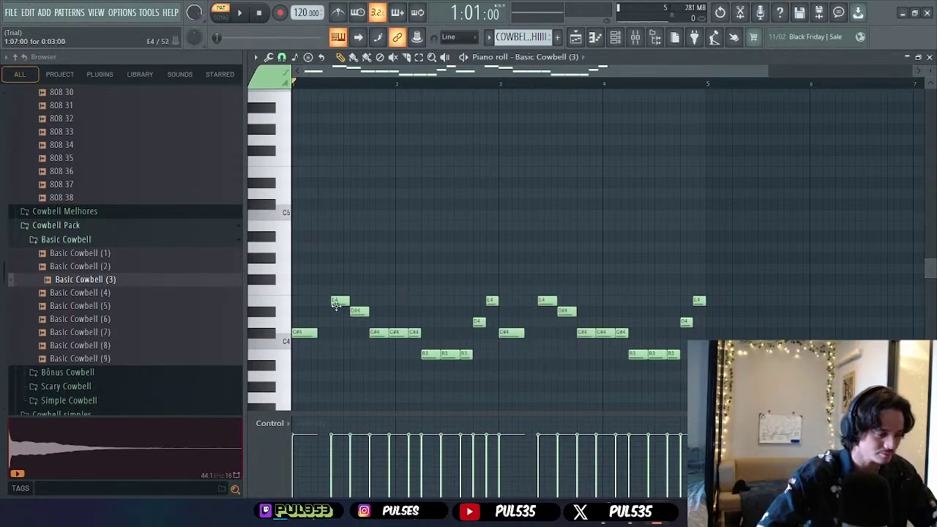
key(space)
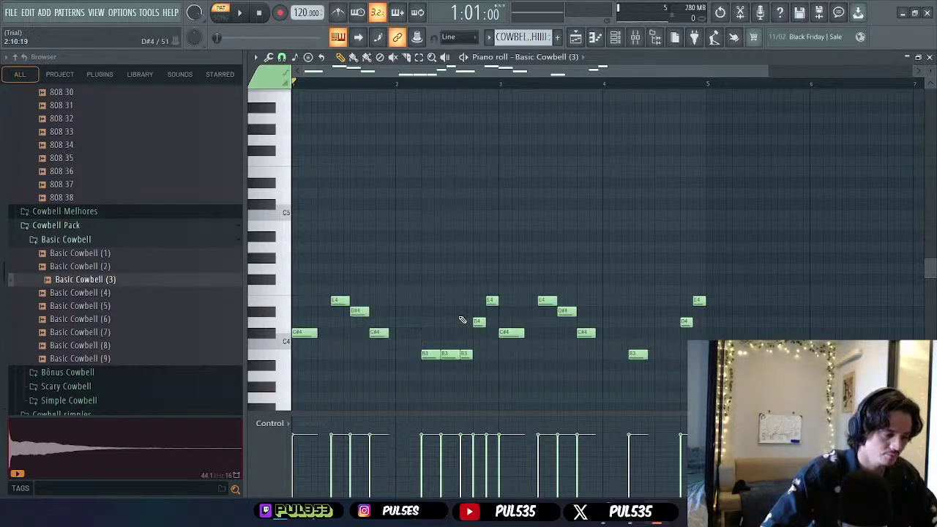
key(space)
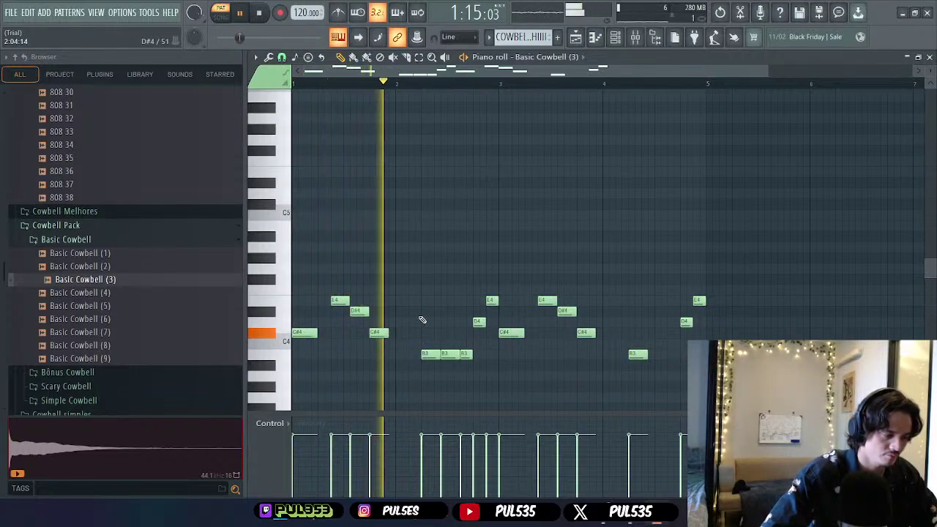
right_click(465, 354)
right_click(447, 353)
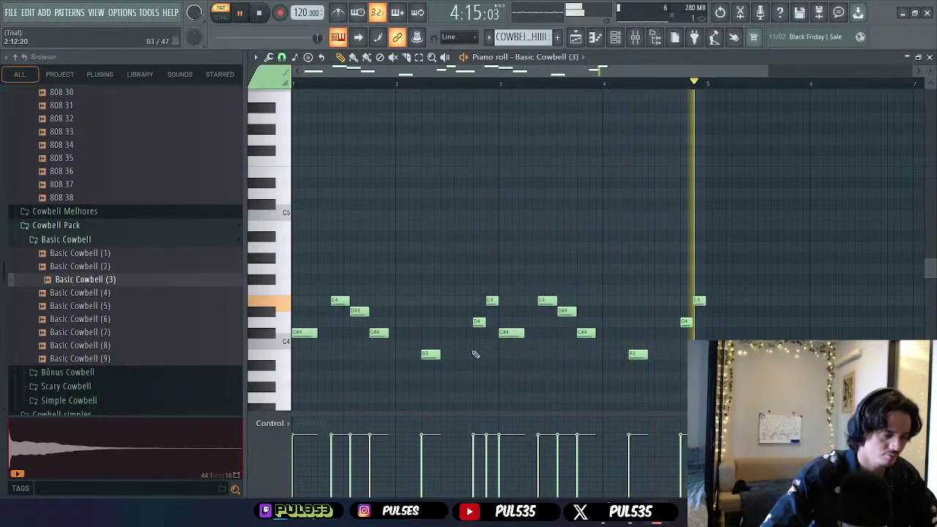
key(space)
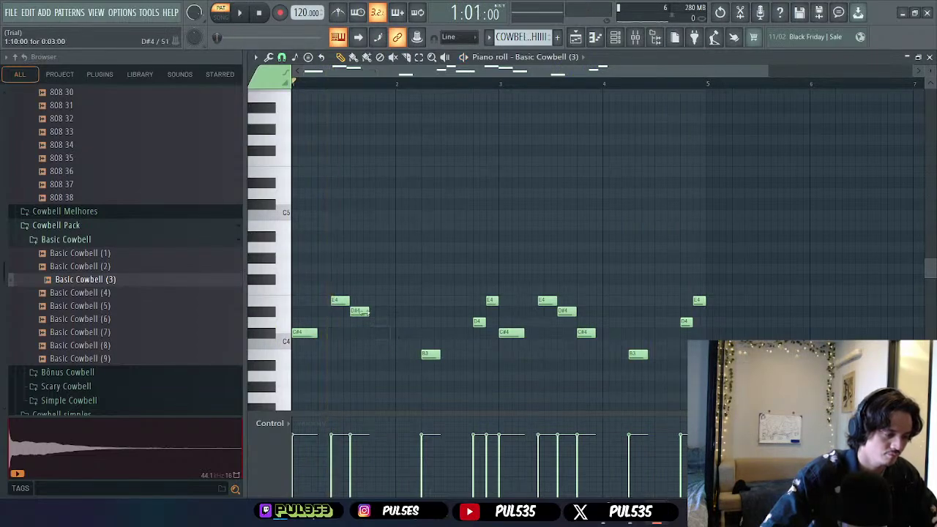
- Replace the first bar's E4 and D#4 notes with evenly spaced short C#4 notes, and space three short B3 notes across bar 2
key(space)
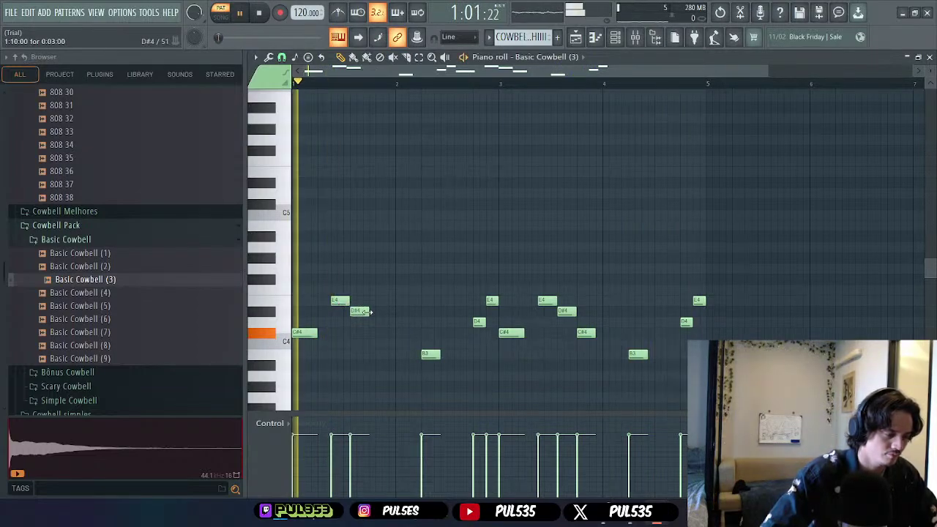
key(space)
right_click(340, 302)
right_click(359, 311)
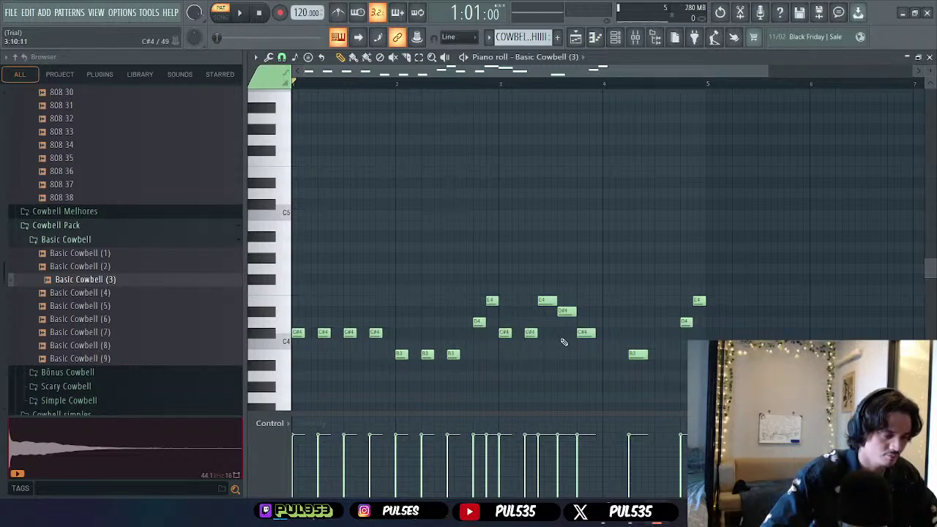
- Rework bar 3 into four evenly spaced short C#4 notes, moving its E4 and D#4 notes down to C#4
key(space)
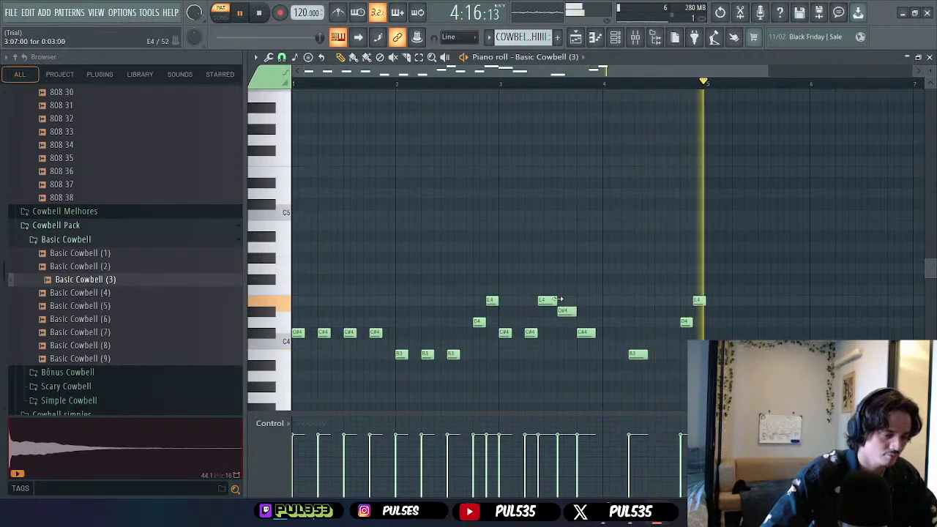
drag(542, 300, 560, 331)
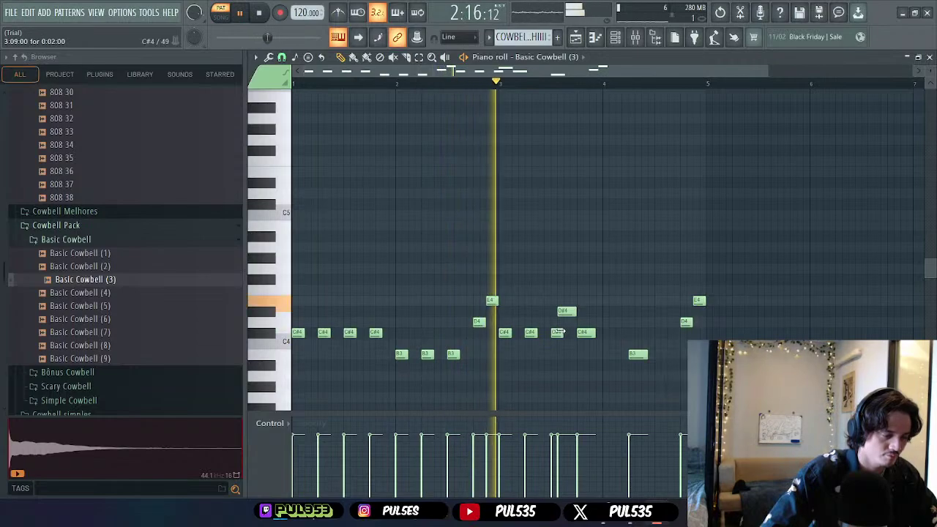
drag(574, 312, 585, 332)
key(space)
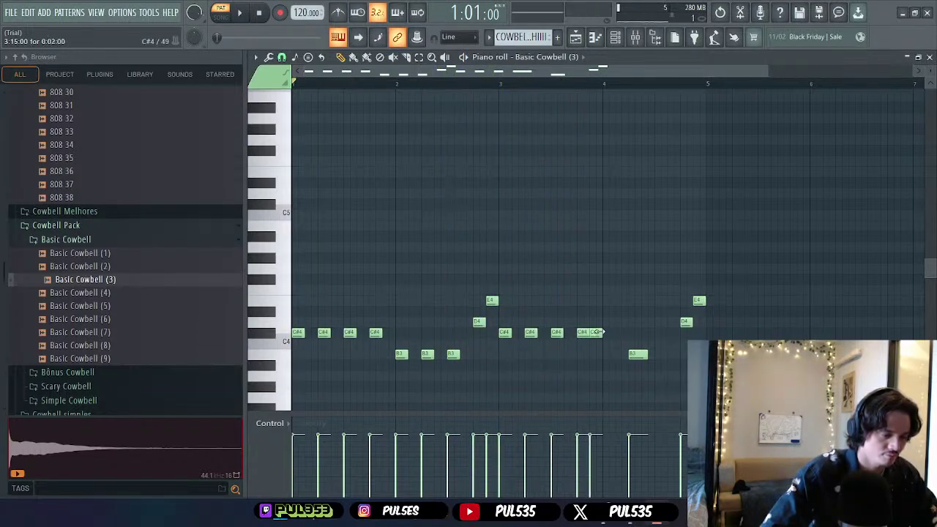
key(space)
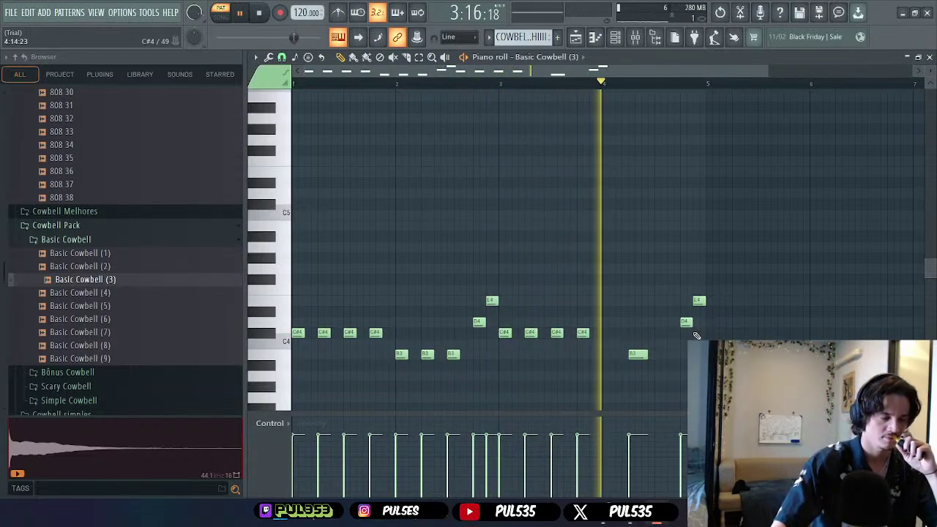
- Replace the single B3 note in bar 4 with a copy of the three B3 notes from bar 2
right_click(637, 354)
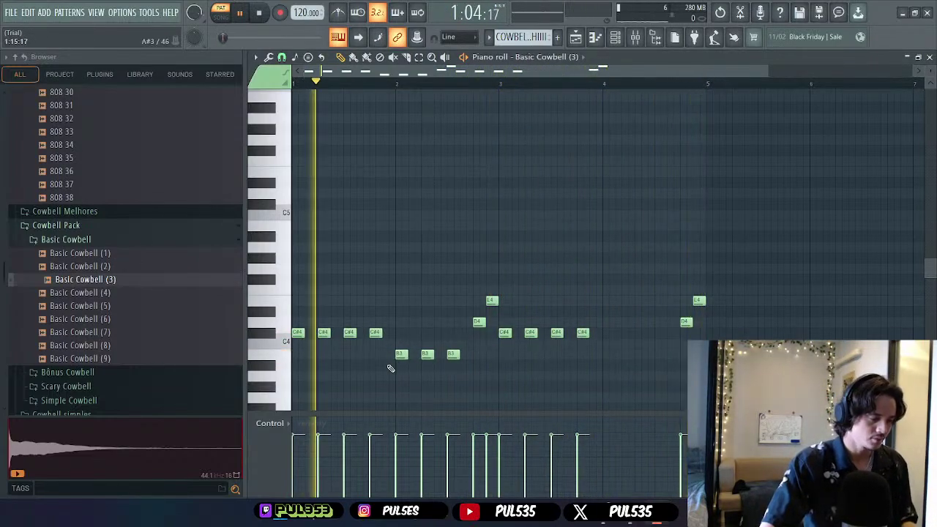
drag(388, 349, 473, 359)
key(ctrl+c)
key(ctrl+v)
key(space)
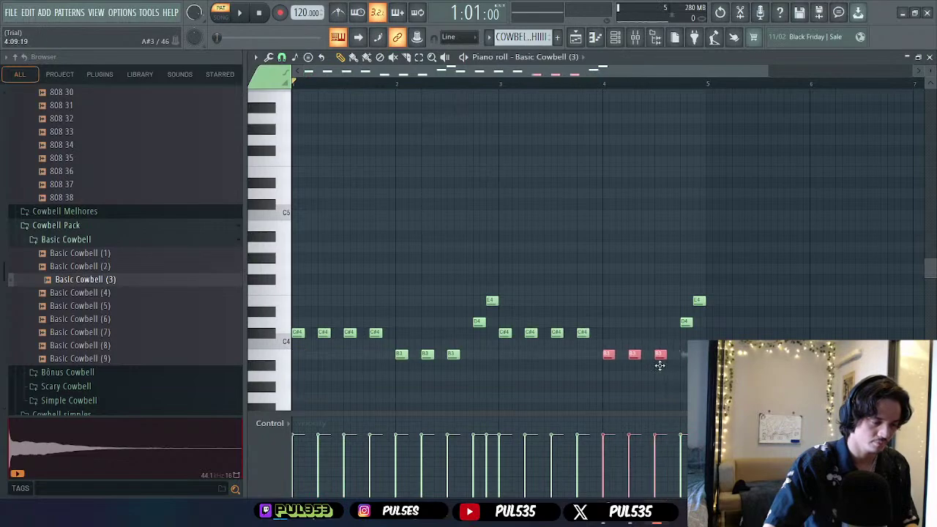
- Place a cowbell :) clip at bar 9 of the playlist and audition it in song mode together with COWBELL HIIII
key(space)
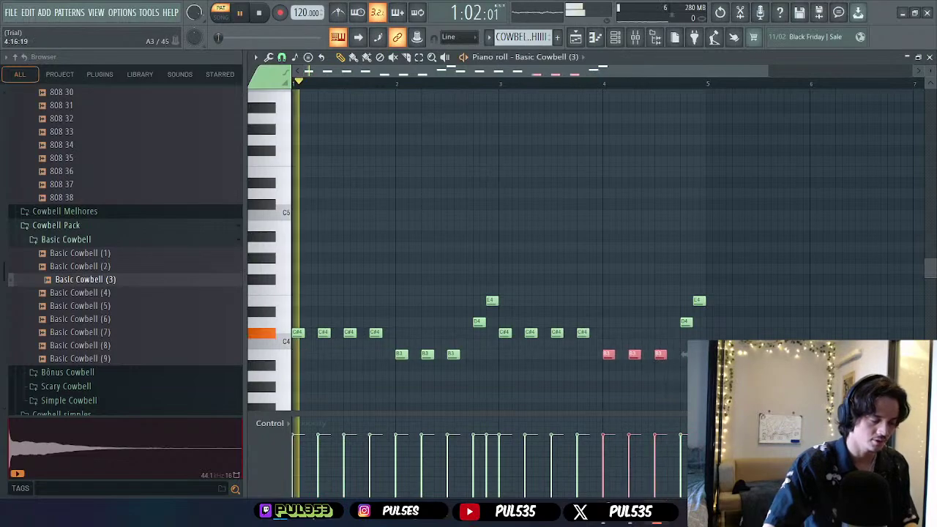
click(930, 57)
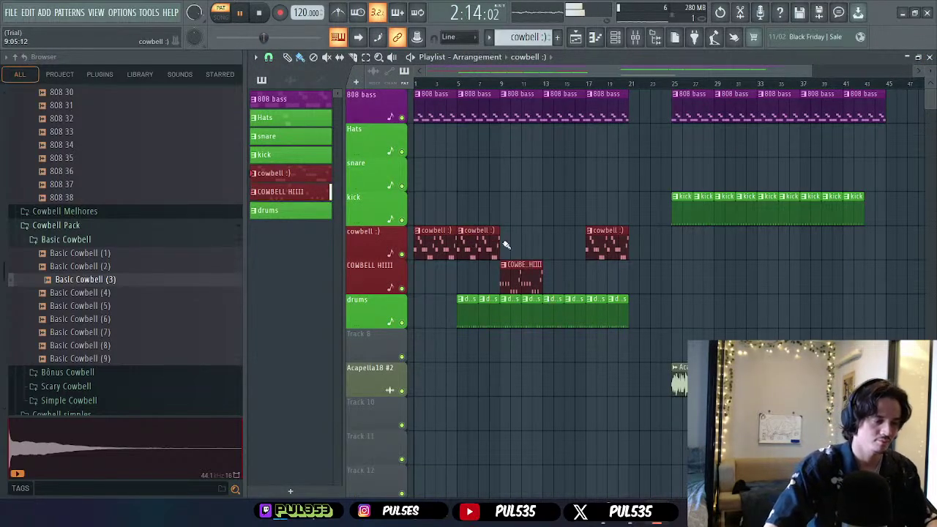
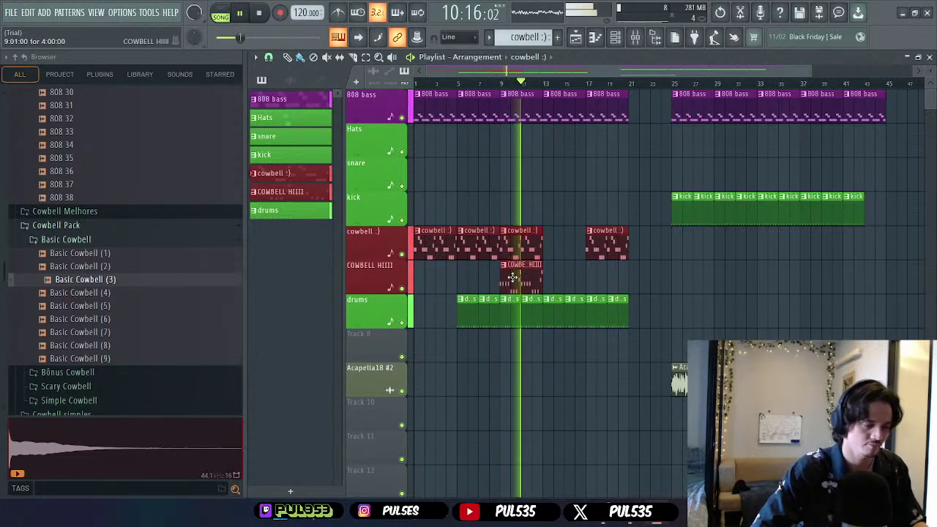
key(space)
- Transpose the whole COWBELL HIIII melody down one octave, auditioning it in pattern mode and comparing it with two octaves down
double_click(514, 277)
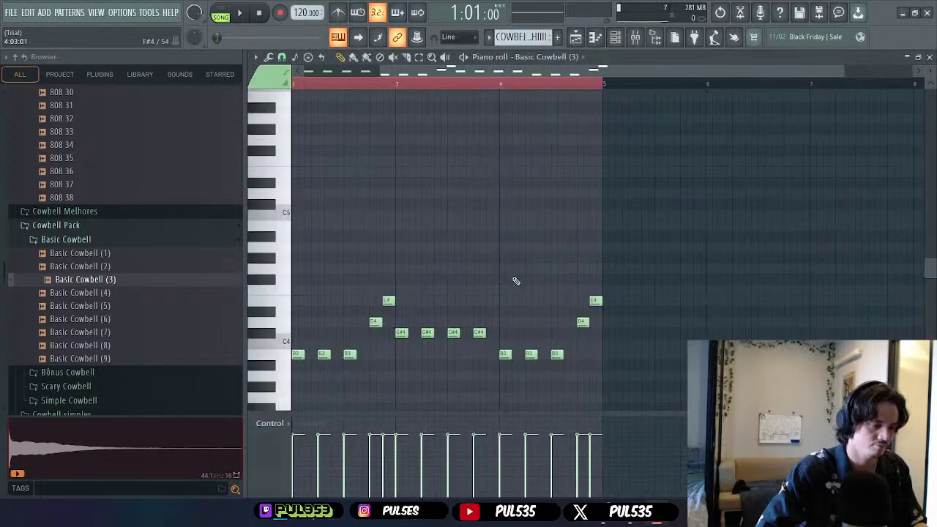
drag(717, 256, 289, 336)
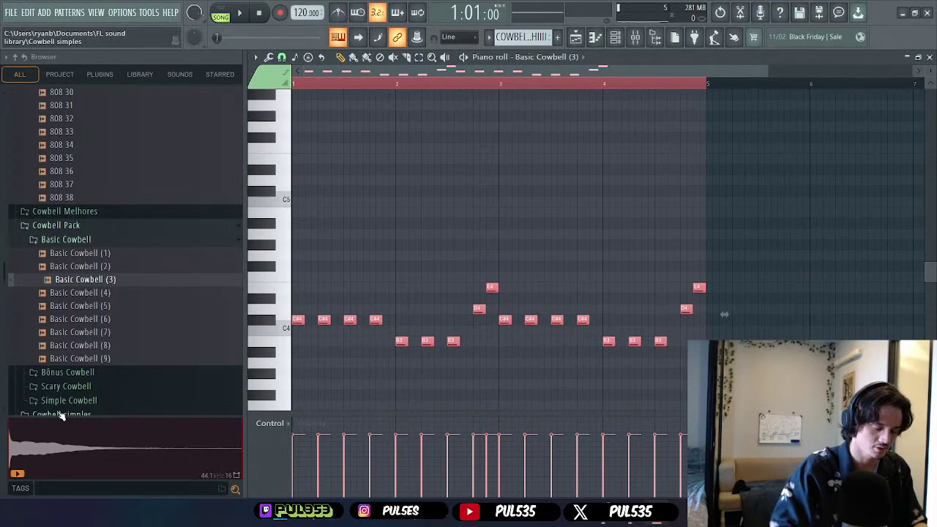
key(ctrl+Down)
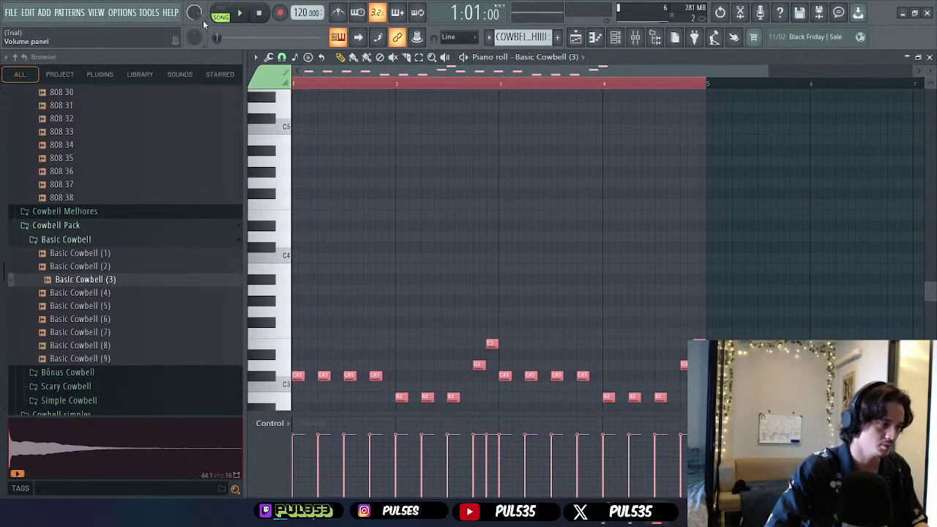
click(224, 11)
key(space)
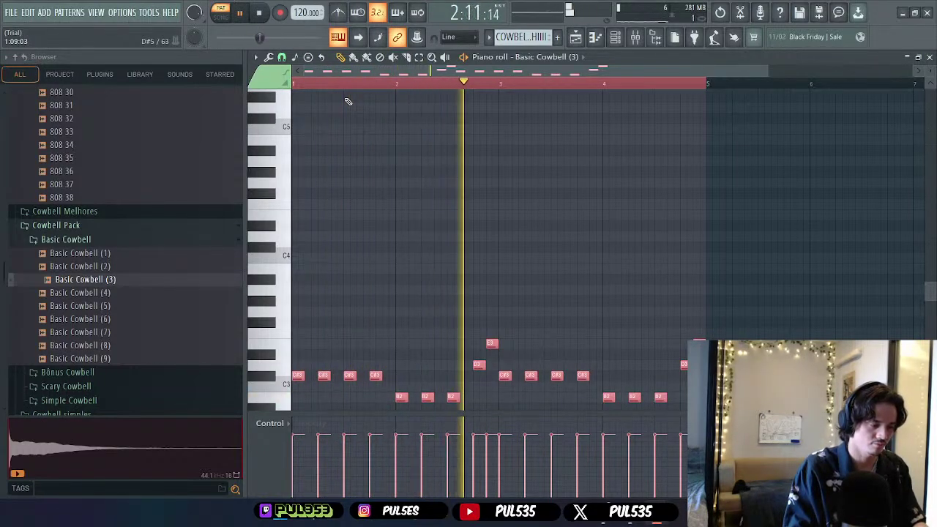
key(ctrl+Down)
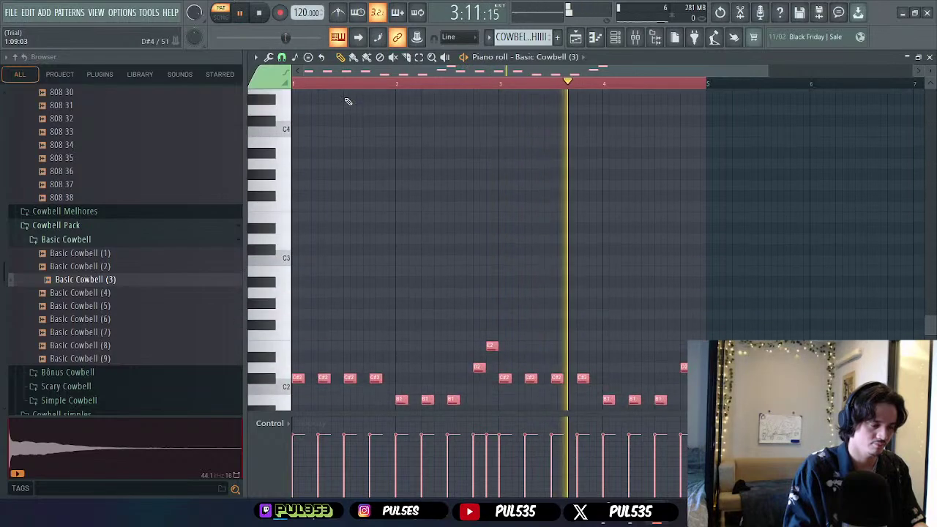
key(ctrl+Up)
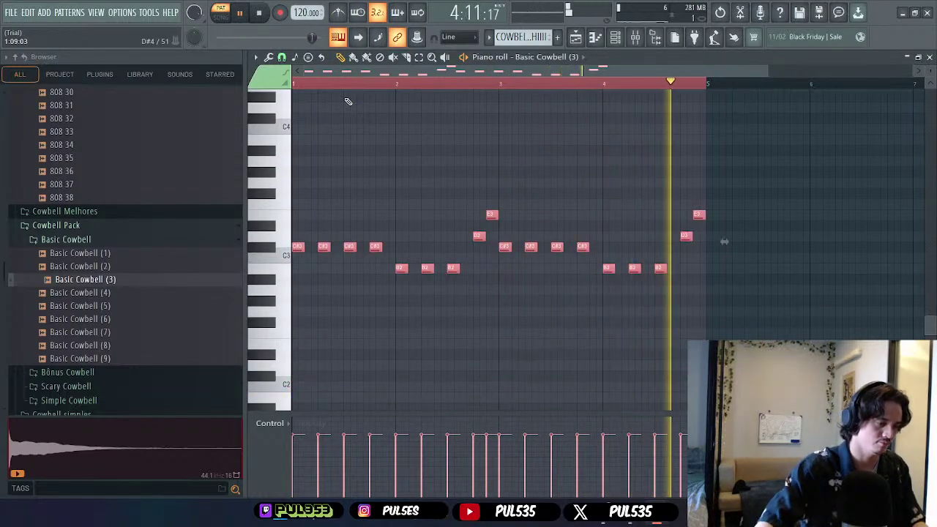
- Lengthen all the melody notes to four steps each and audition the pattern
key(space)
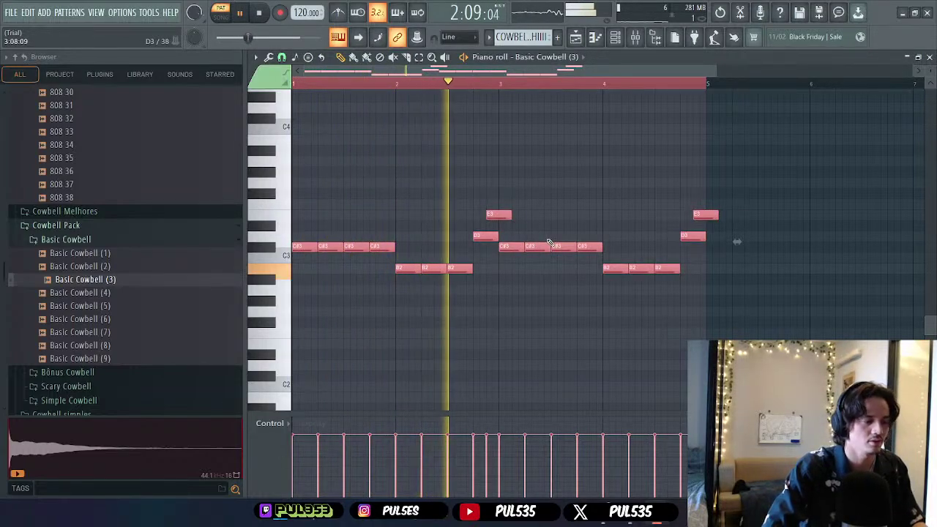
key(space)
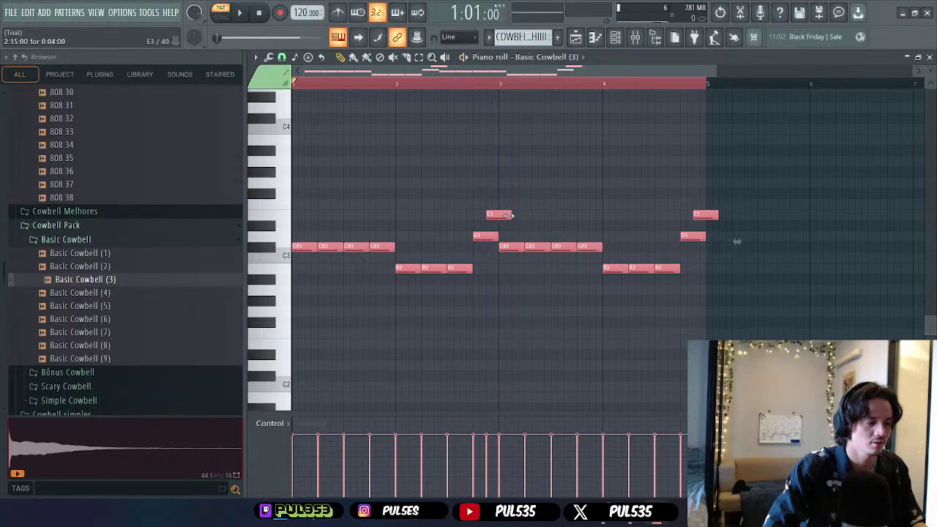
- Shorten the D3 and E3 notes ending bars 2 and 4 to two steps each, auditioning the pattern and the arrangement from bar 9
click(535, 192)
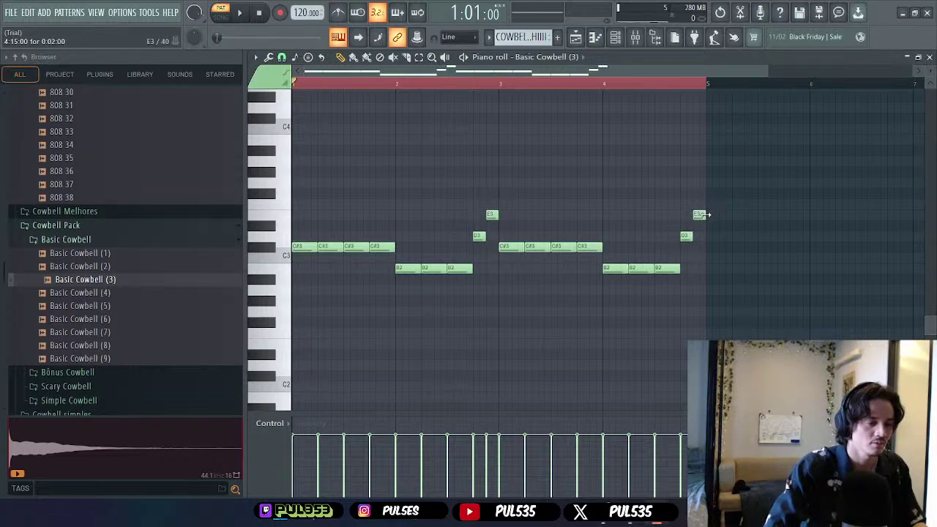
key(space)
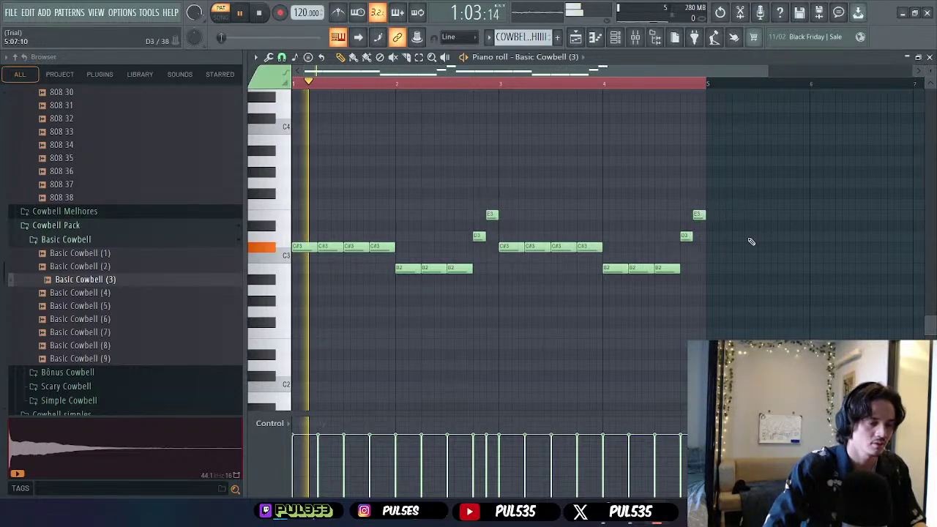
click(930, 57)
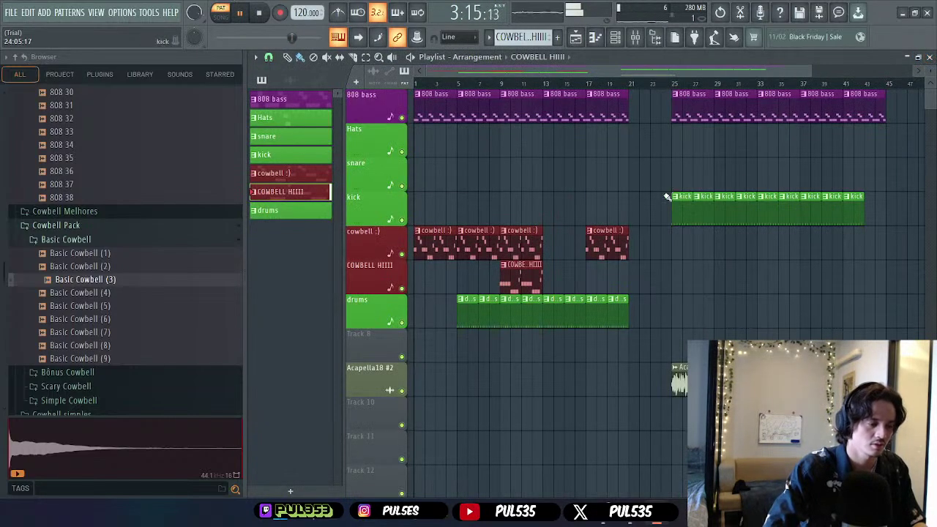
click(502, 82)
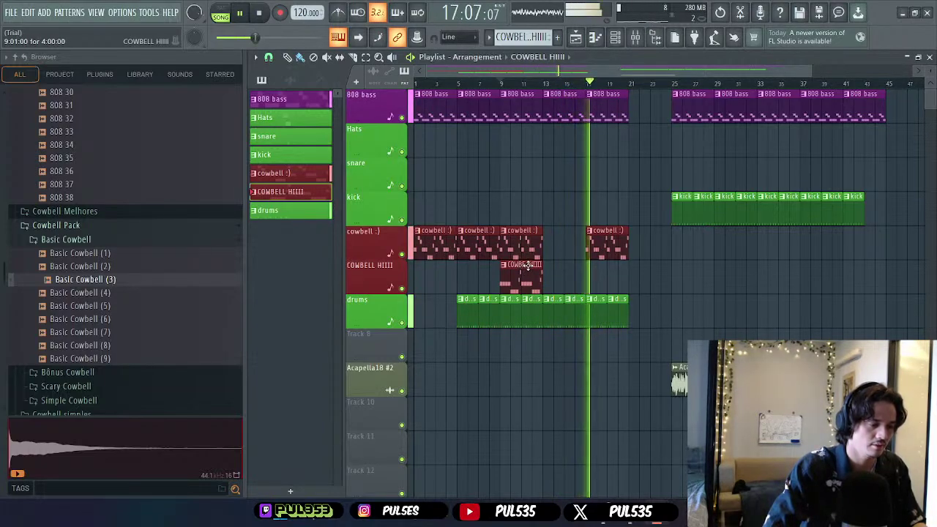
- Move the COWBELL HIIII clip from bar 9 to bar 25 and fill the gap at bar 13 with a cowbell :) clip
drag(528, 266, 699, 266)
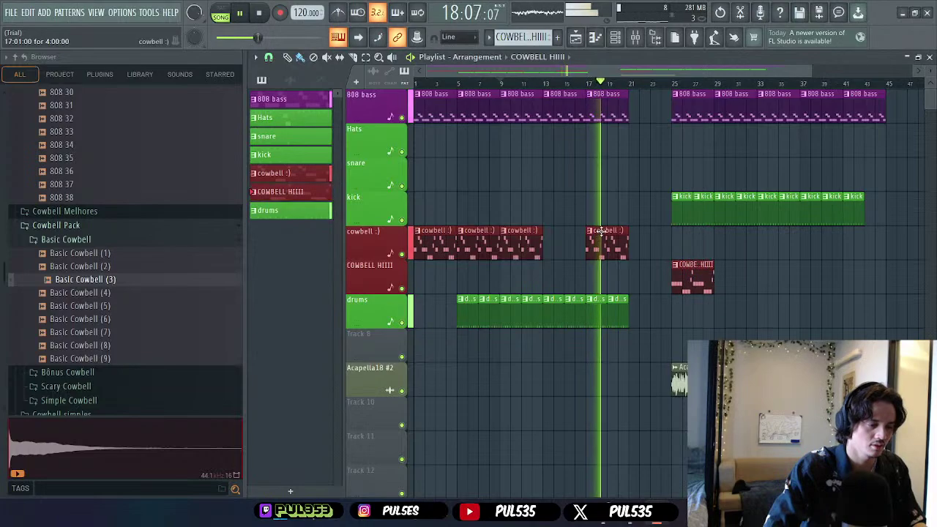
click(600, 230)
click(554, 235)
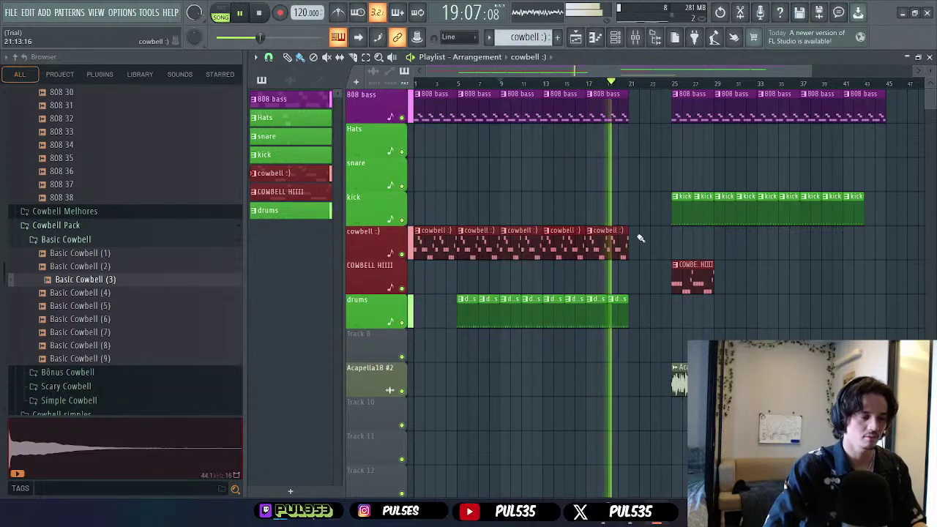
- Repeat COWBELL HIIII from bar 25 through bar 44, add a kick clip at bar 43, and audition both sections
key(space)
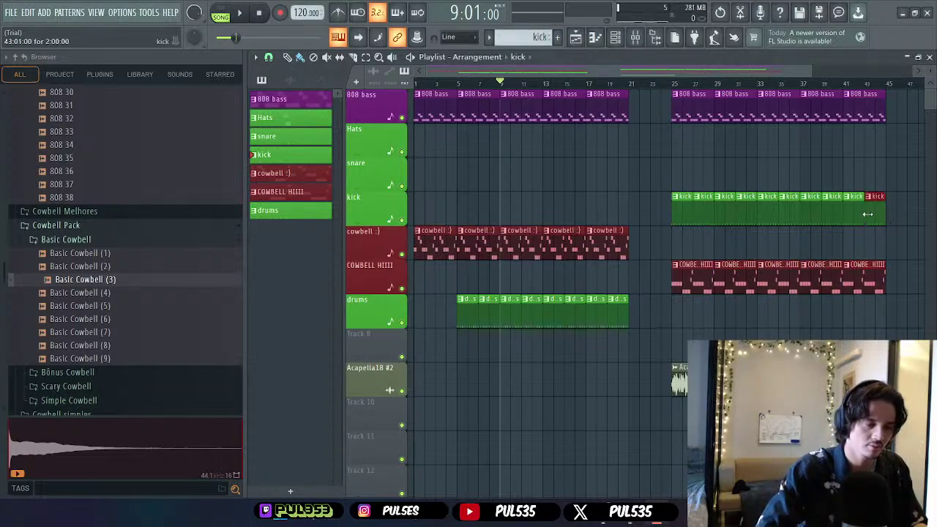
key(space)
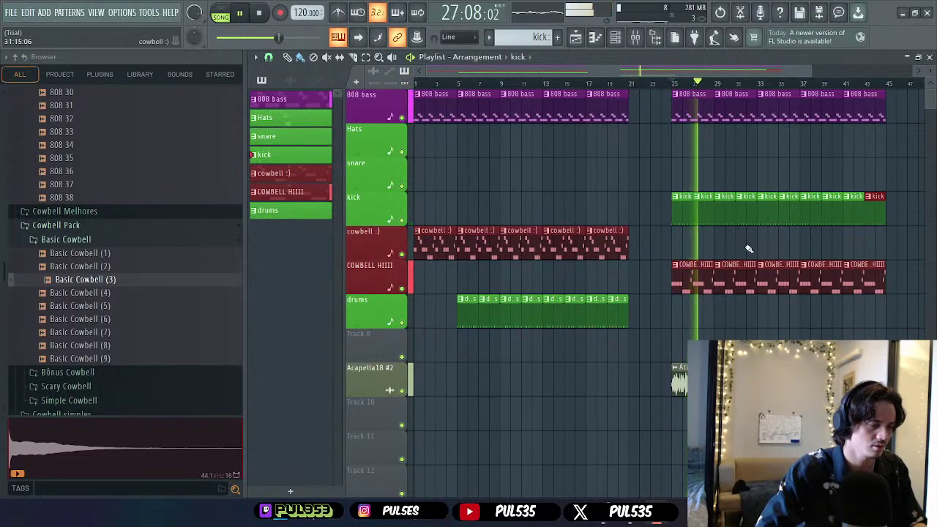
key(space)
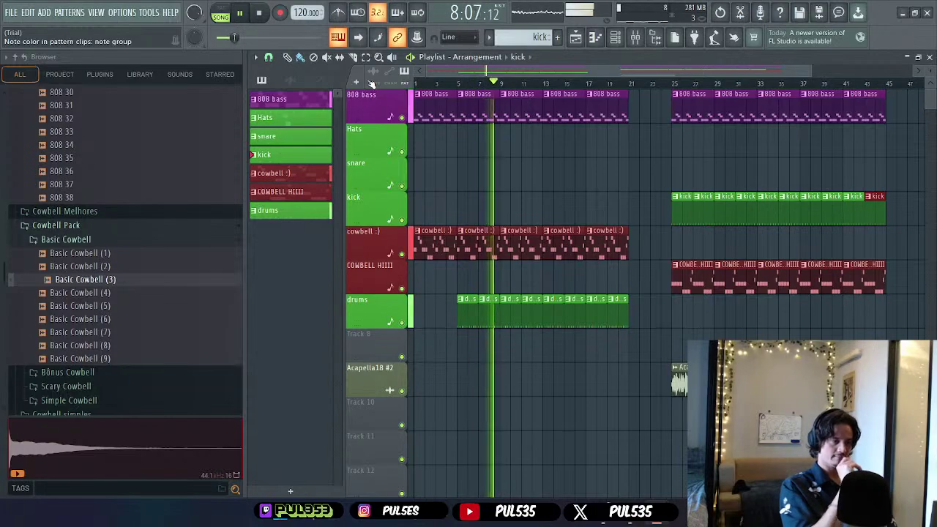
- Replace the cowbell :) clip at bar 9 with kick clips at bars 9 and 11, auditioning from bar 7
key(space)
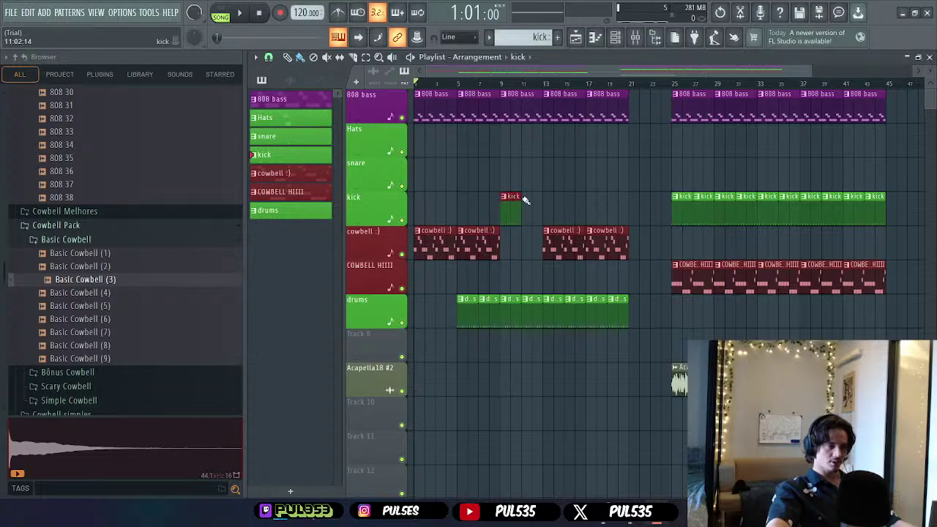
click(481, 85)
key(space)
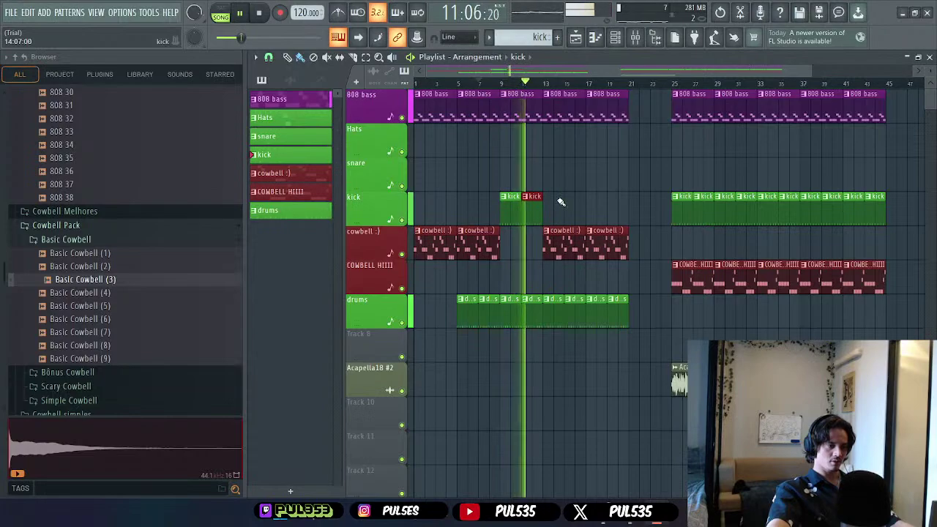
key(space)
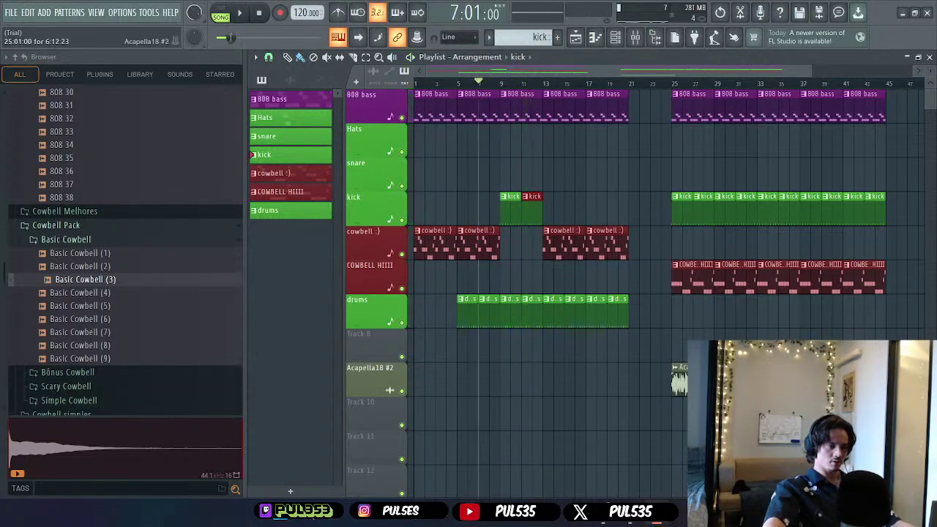
- Move the Acapella18 #2 clip to bar 9 on Track 8 and replace the bar 13 cowbell :) clip with kick clips at bars 13 and 15
drag(612, 365, 537, 331)
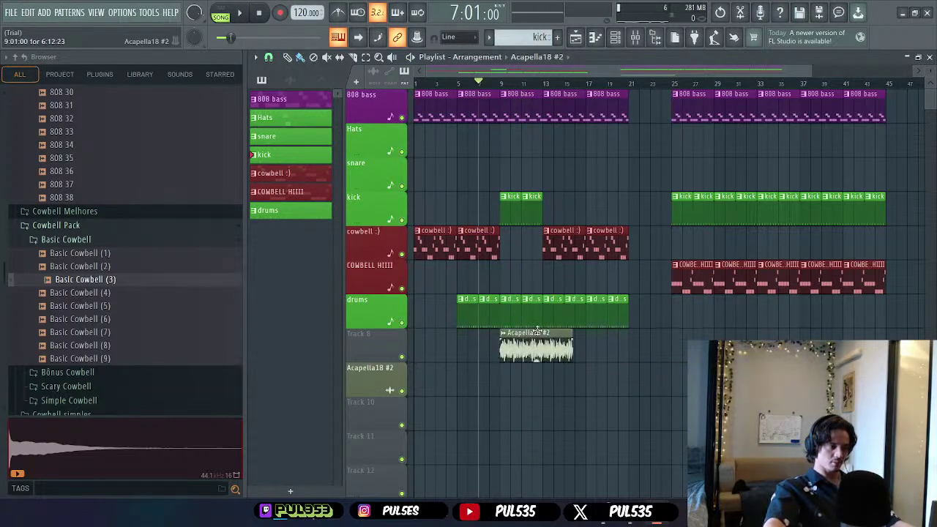
click(550, 203)
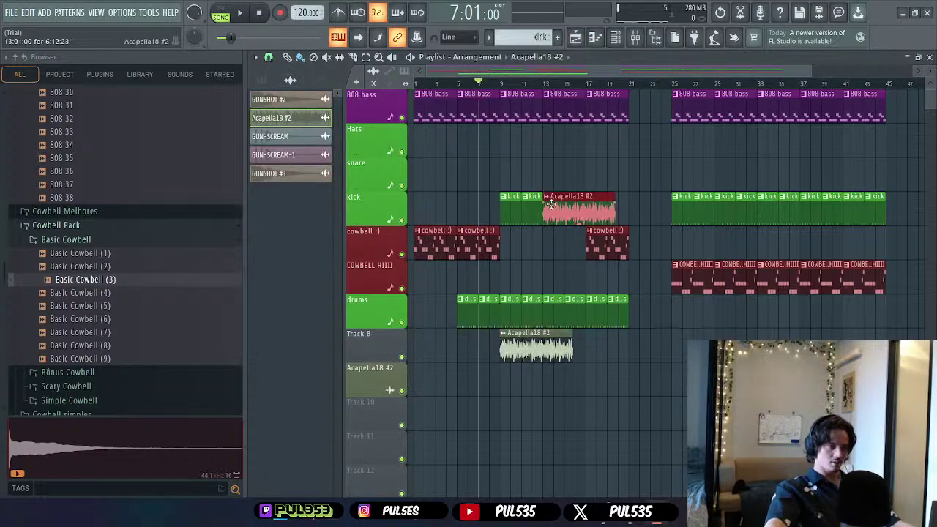
click(614, 202)
click(596, 212)
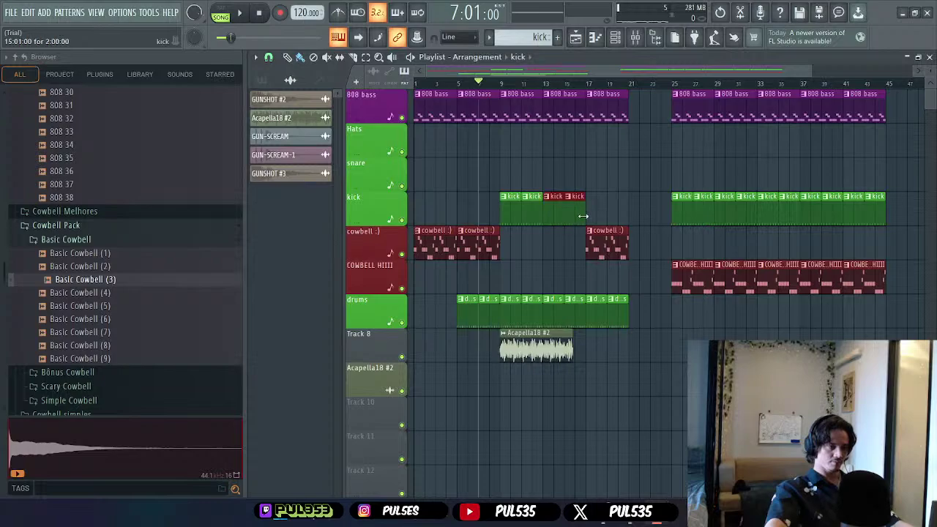
- Move the COWBELL HIIII clip from bar 25 to bar 9 and add another at bar 13 while auditioning from bar 7
key(space)
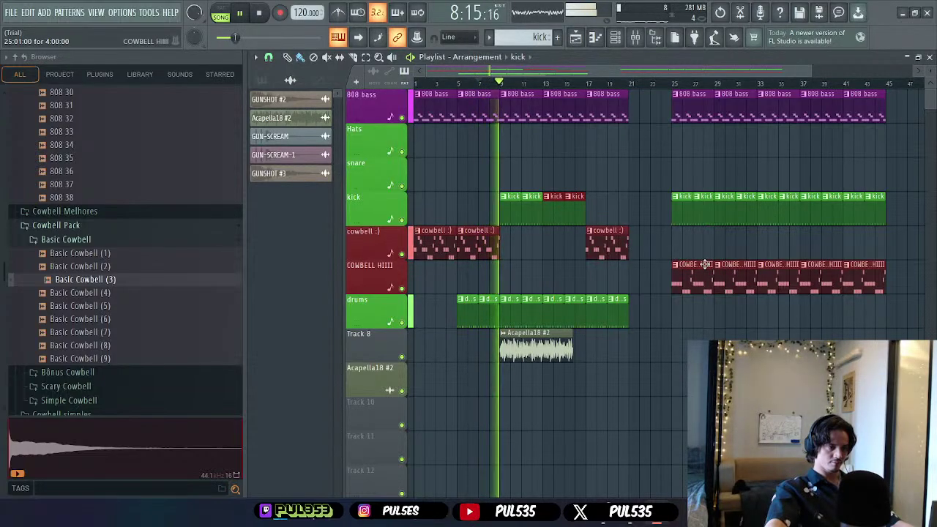
drag(705, 264, 521, 265)
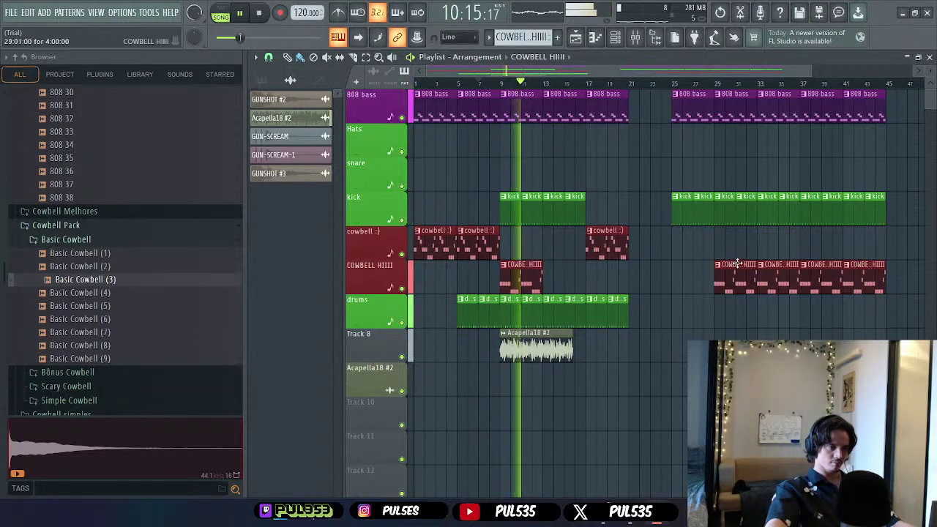
click(547, 268)
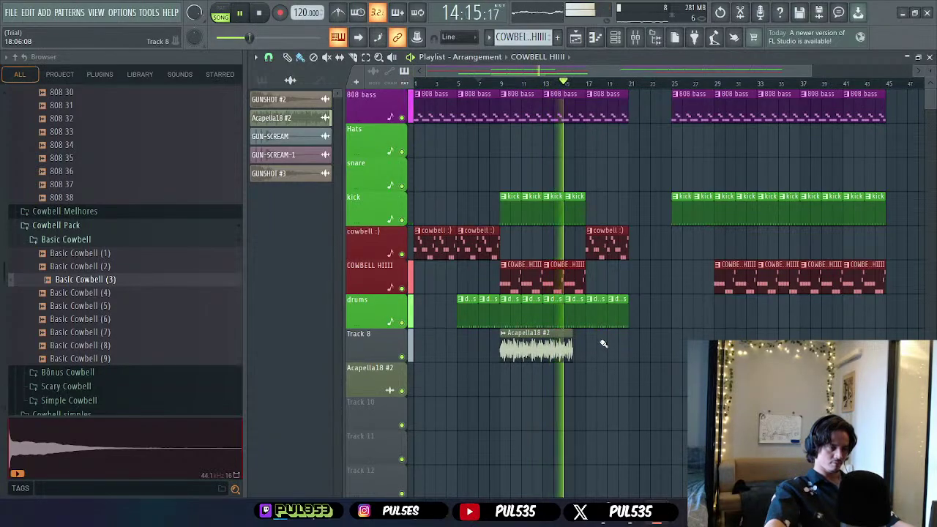
key(space)
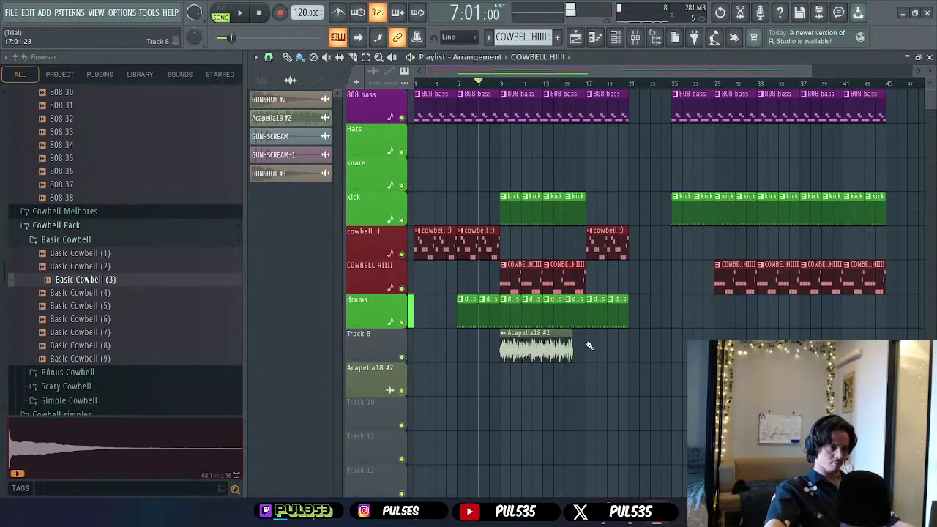
- Replace the Acapella18 #2 clip on Track 8 with the Acapella1 sample from the Acapellas vocal folder, starting at bar 9
right_click(553, 350)
scroll(146, 303, down, 1)
scroll(110, 278, up, 1)
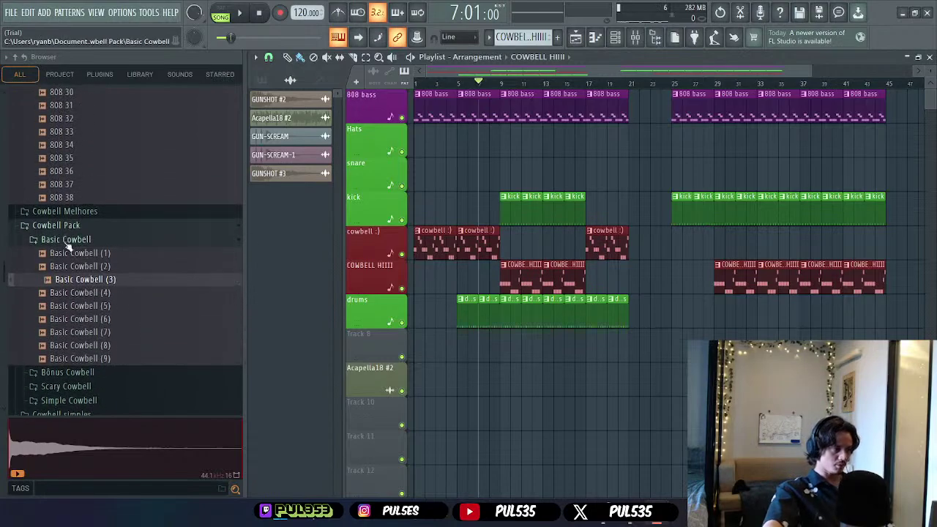
click(73, 240)
scroll(117, 278, down, 6)
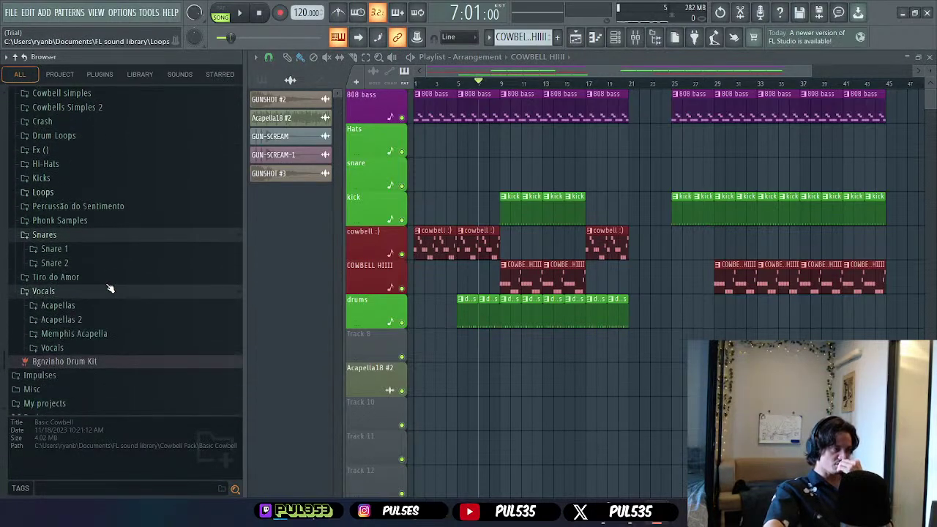
click(58, 271)
key(Down)
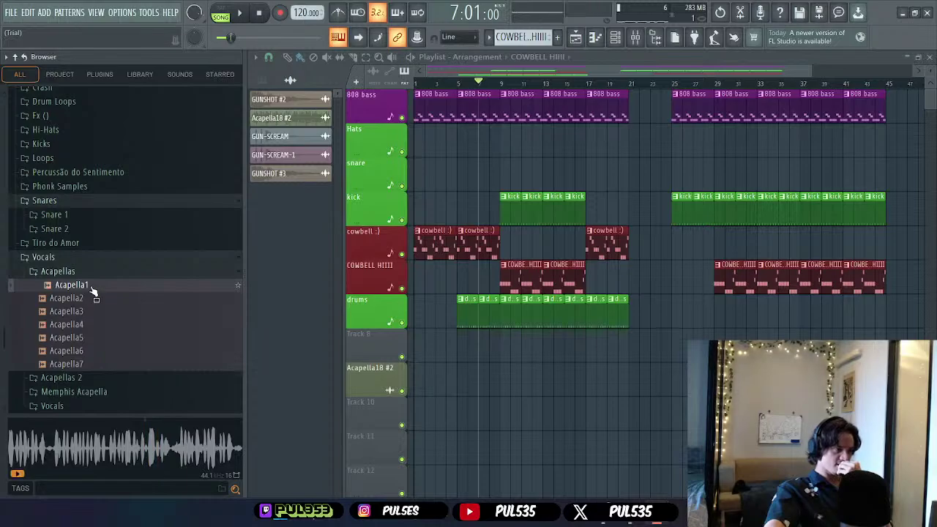
drag(93, 292, 511, 347)
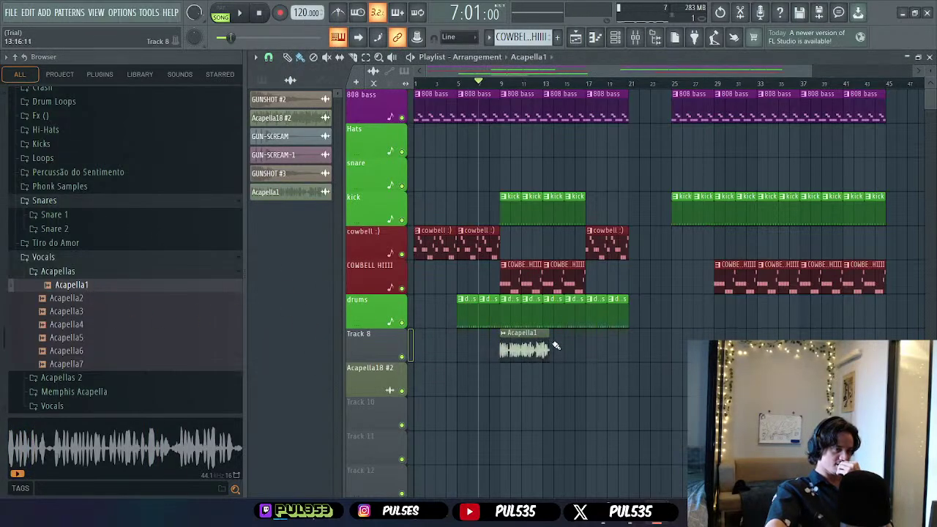
- Stretch the Acapella1 clip to about seven and a half bars and cut the first section's drums and 808 bass to end at bar 17
key(space)
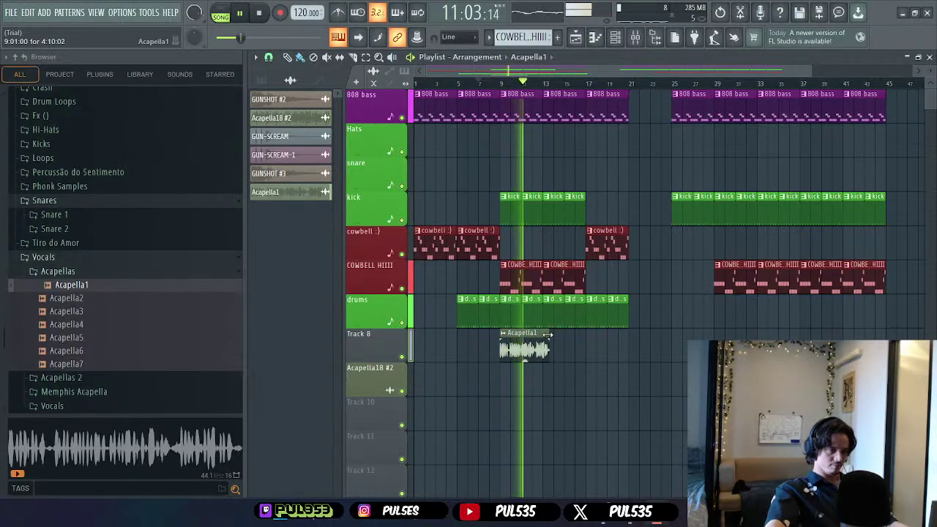
drag(555, 334, 591, 338)
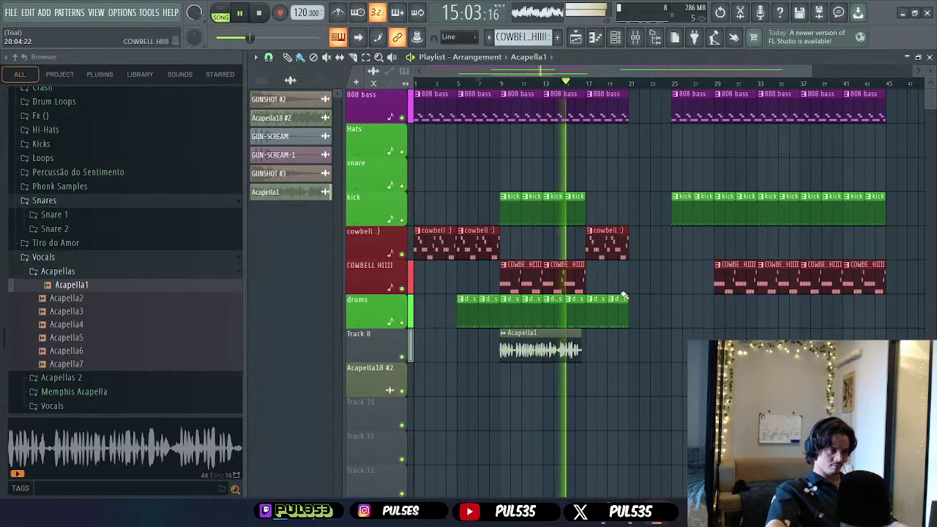
drag(627, 315, 584, 315)
drag(627, 109, 585, 110)
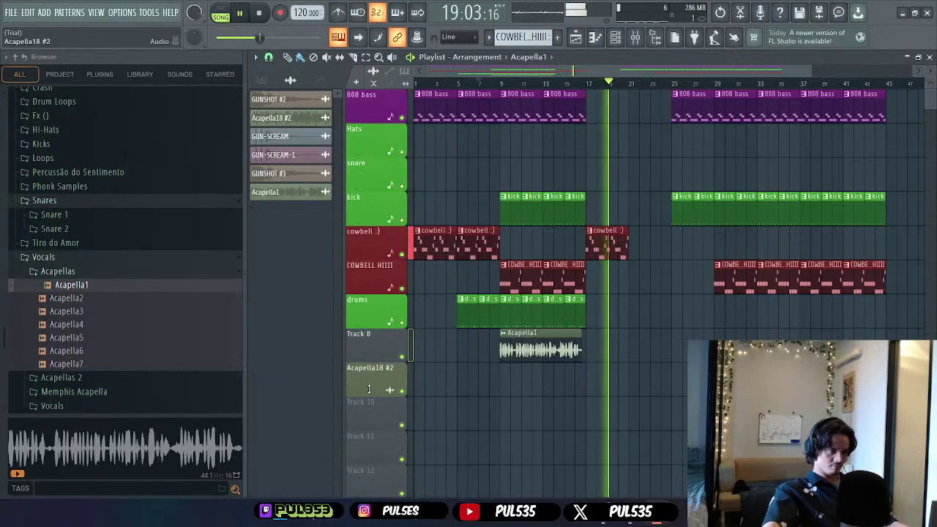
- Audition the Acapella1 clip from bar 9, shorten it to about six and a half bars, and delete it from Track 8
key(space)
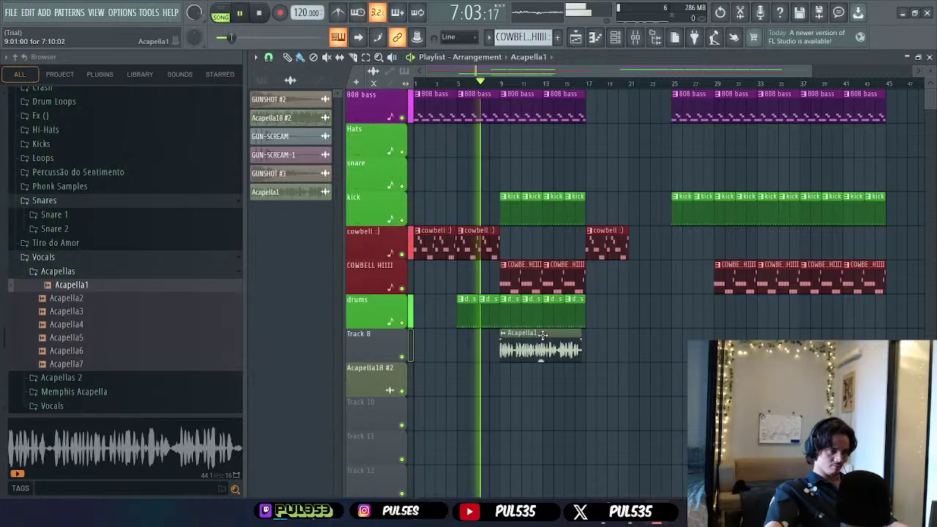
click(537, 339)
click(503, 83)
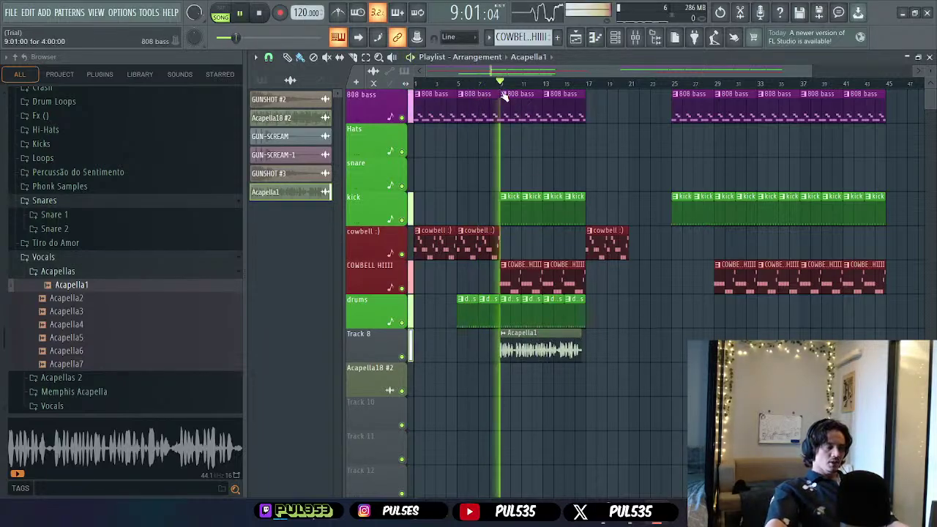
key(space)
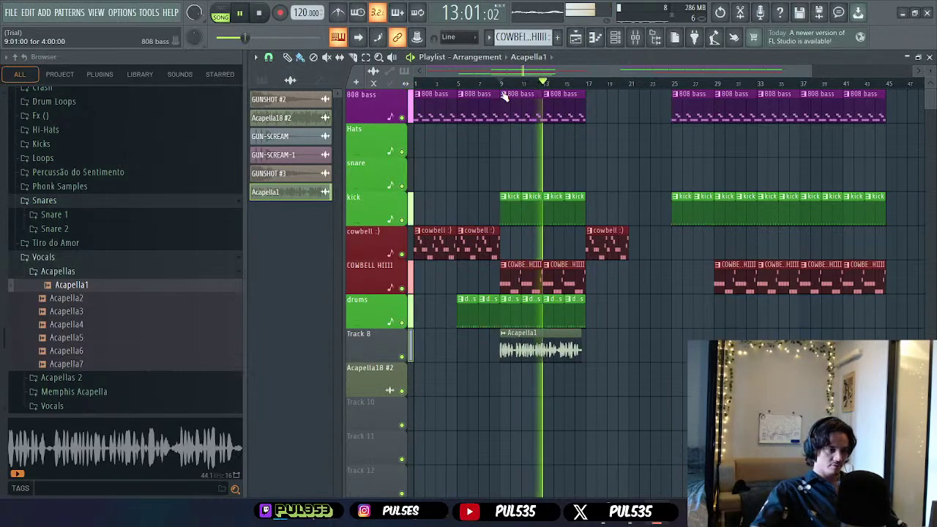
drag(582, 336, 574, 336)
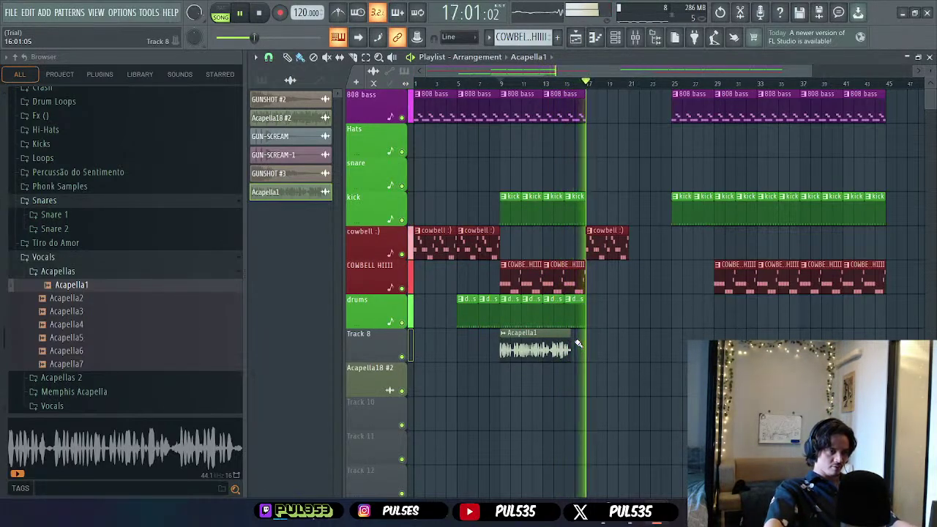
right_click(567, 346)
key(space)
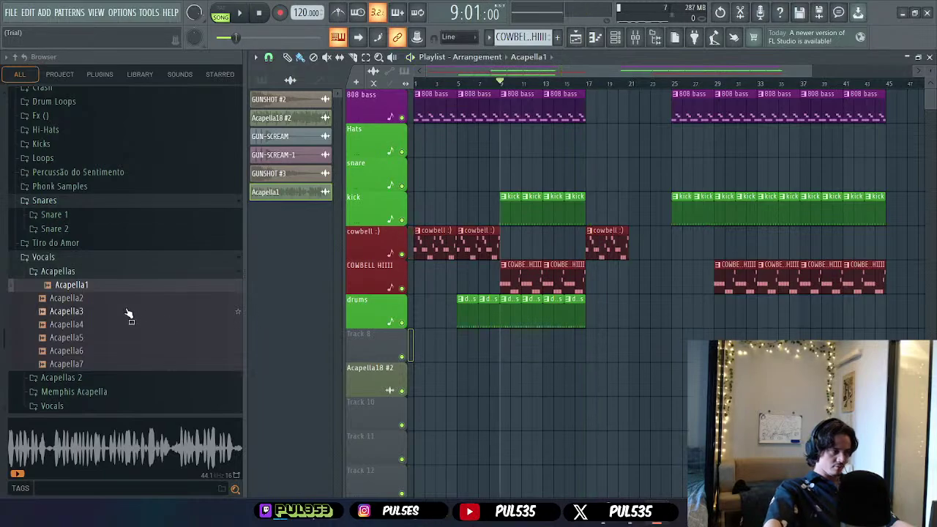
- Preview the Acapella2, Acapella3 and Acapella4 samples and place Acapella4 on Track 8 at bar 9
click(120, 300)
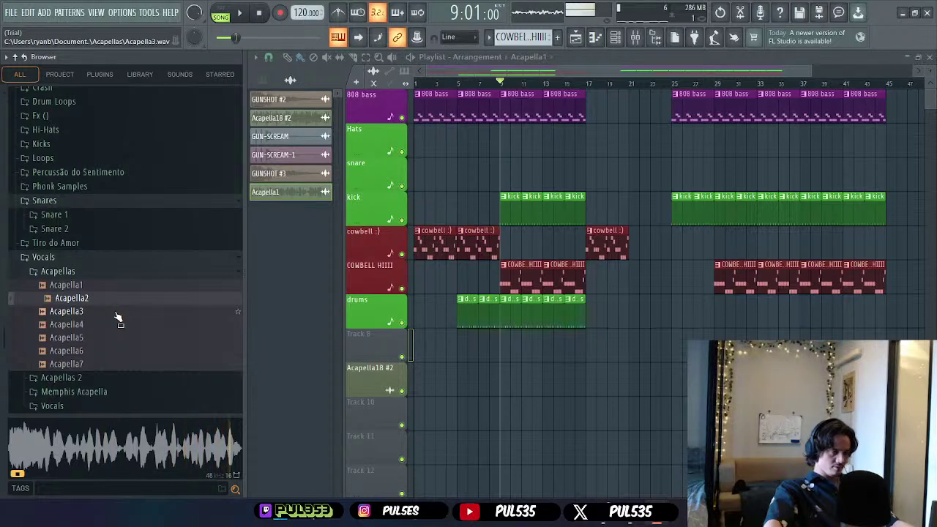
click(104, 314)
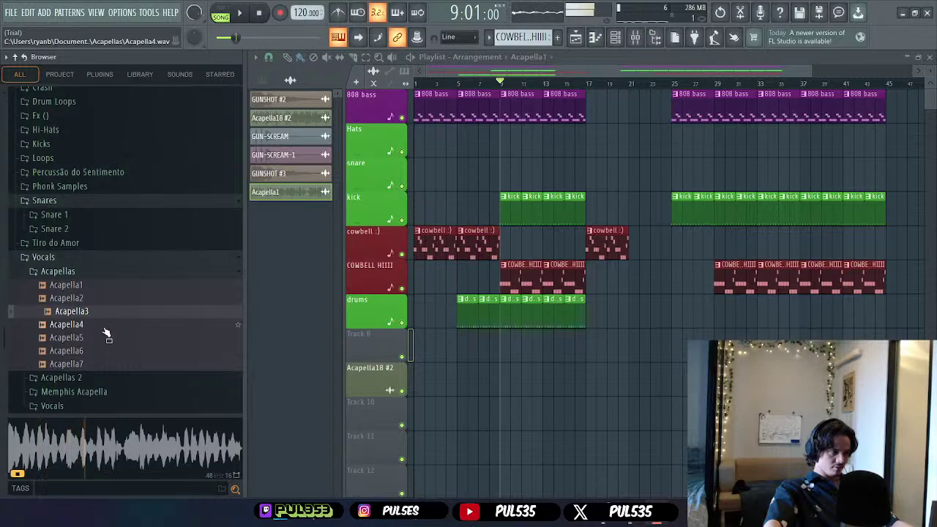
click(104, 329)
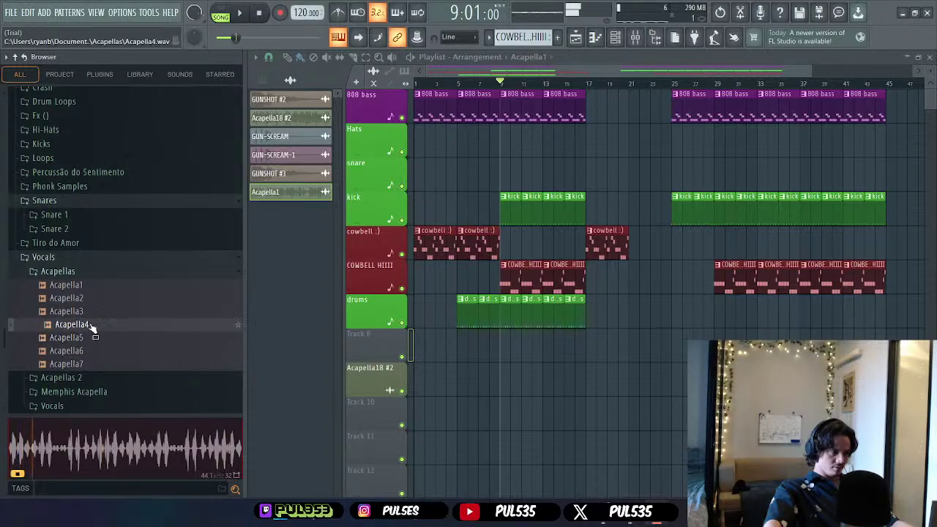
drag(100, 333, 500, 358)
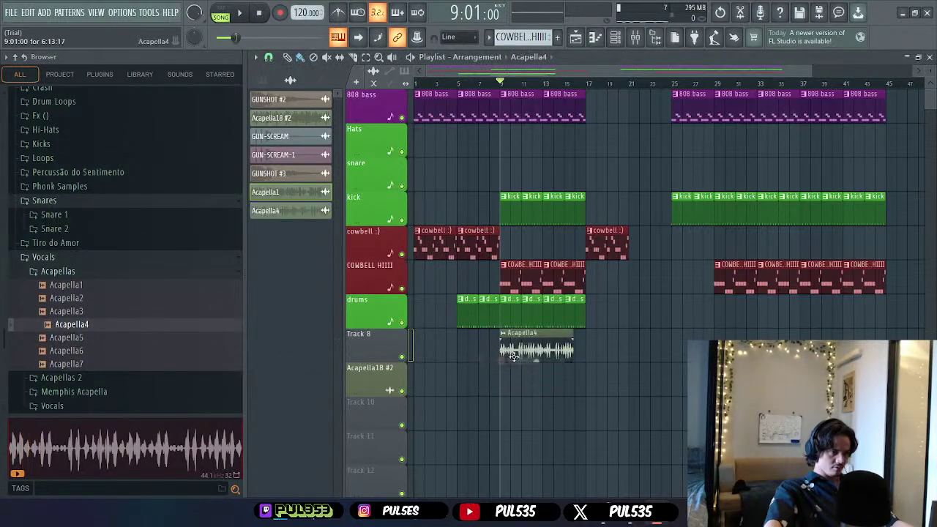
- Stretch the Acapella4 clip to end at about bar 17 and audition it with the beat from bar 9
key(space)
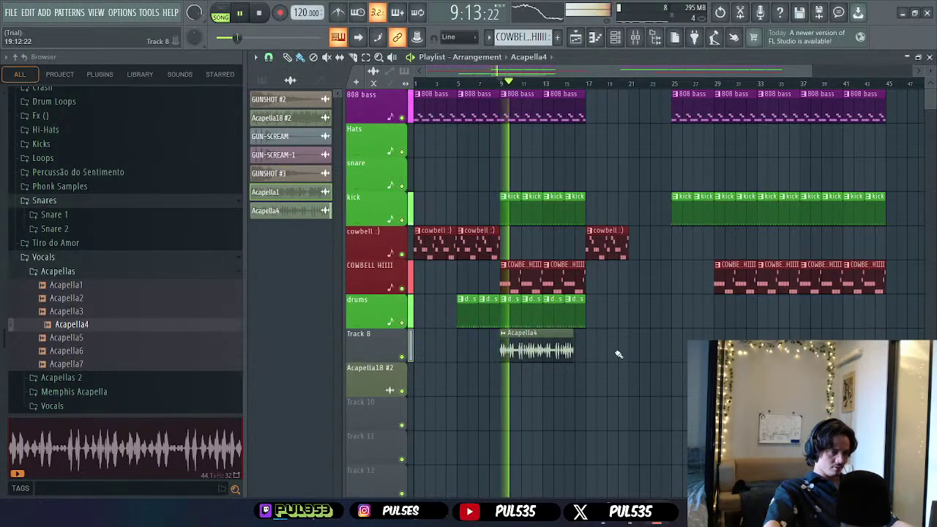
drag(576, 334, 585, 336)
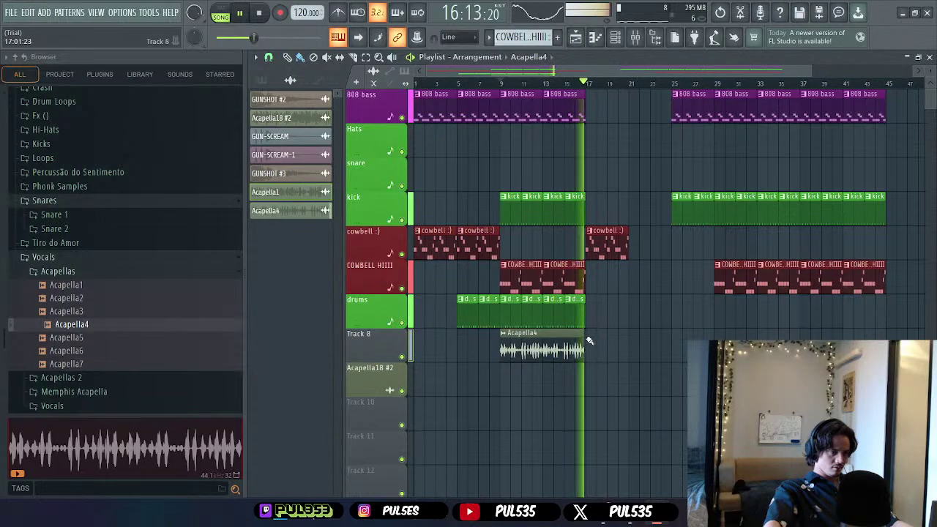
key(space)
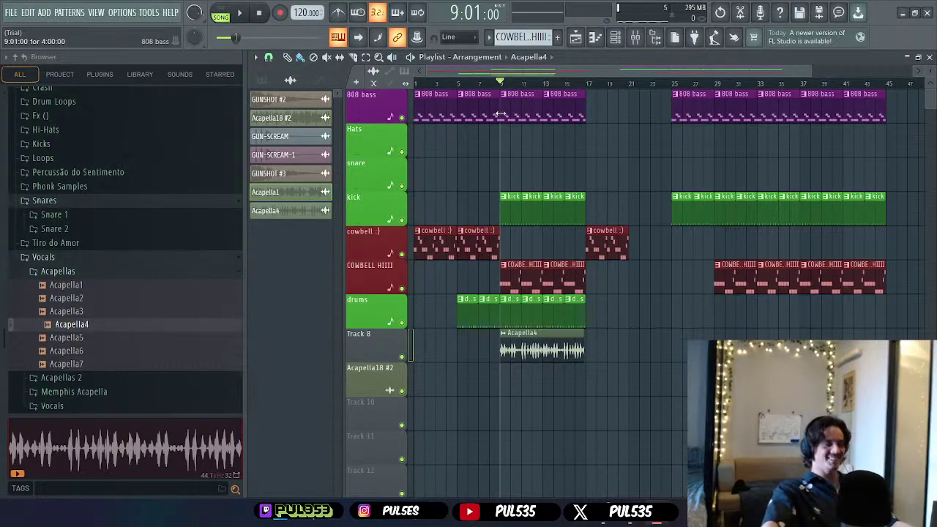
key(space)
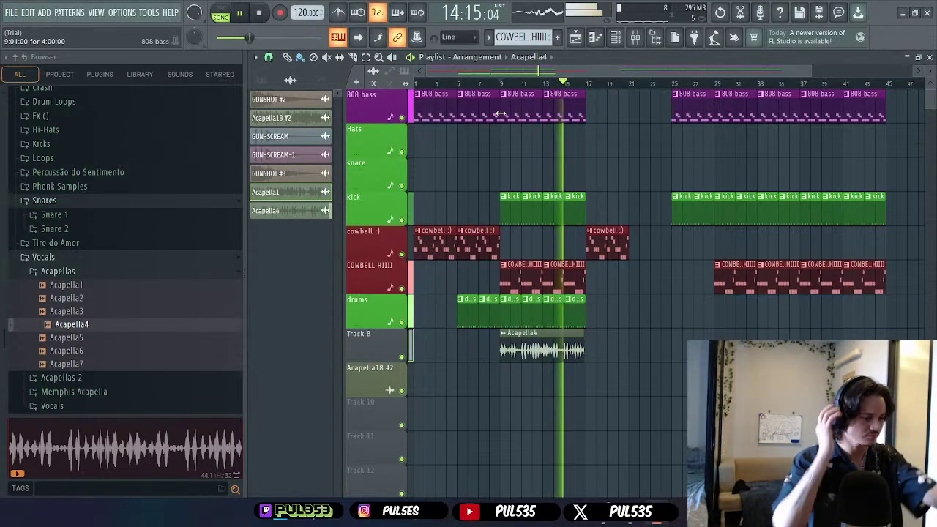
- Rename playlist Track 8 as Vocals and give it a muted olive color
right_click(381, 337)
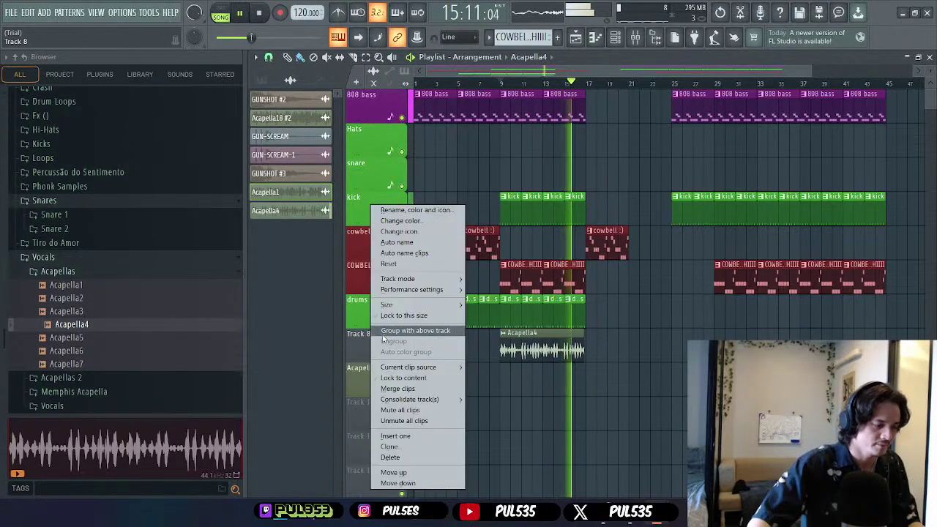
click(415, 211)
text(Vocals)
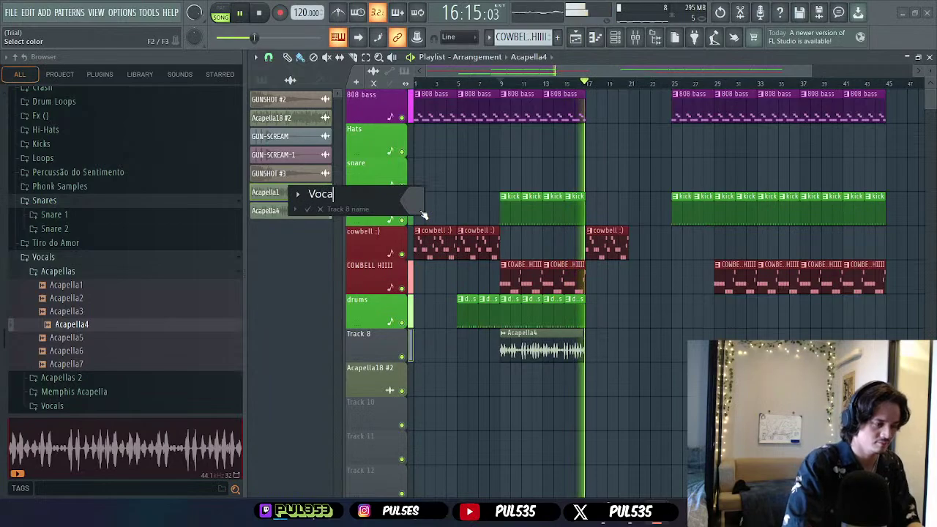
click(413, 196)
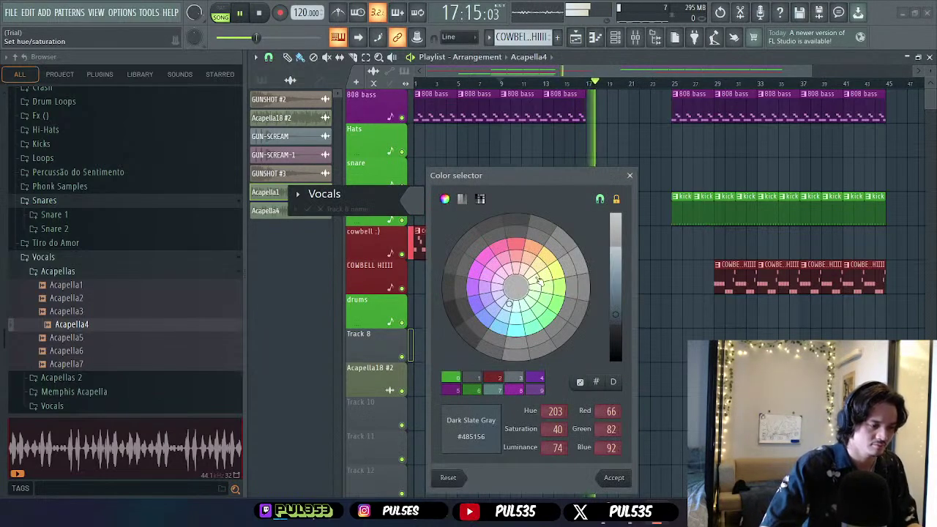
click(629, 175)
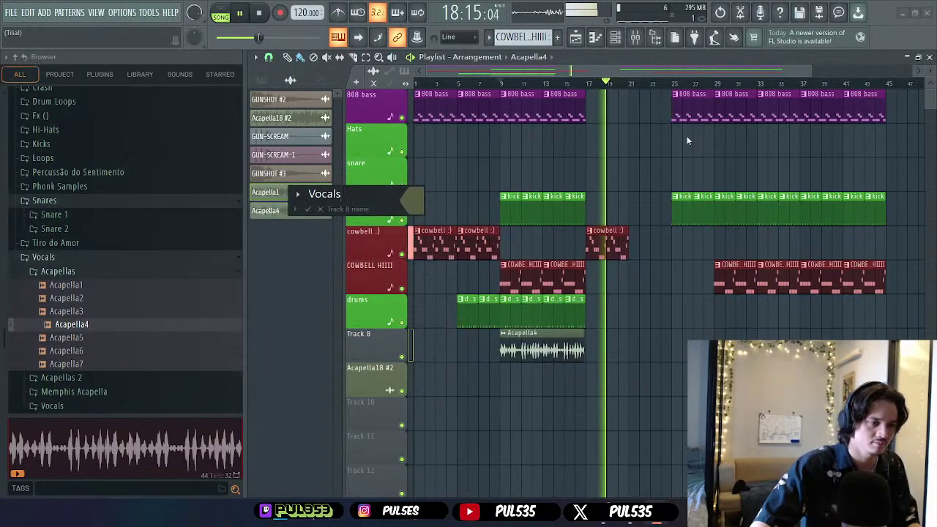
key(Return)
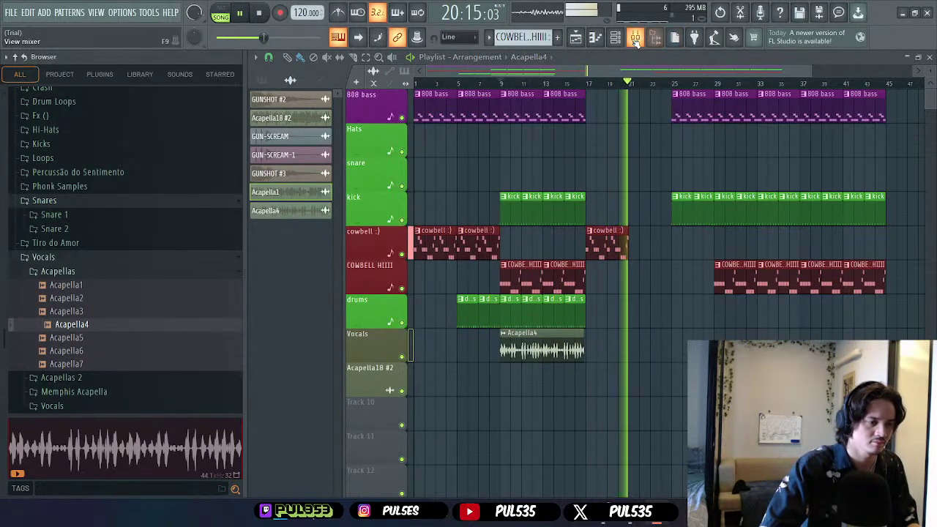
- Stop playback and load Fruity parametric EQ 2 into the first effect slot of mixer Insert 8
key(F9)
key(space)
click(500, 144)
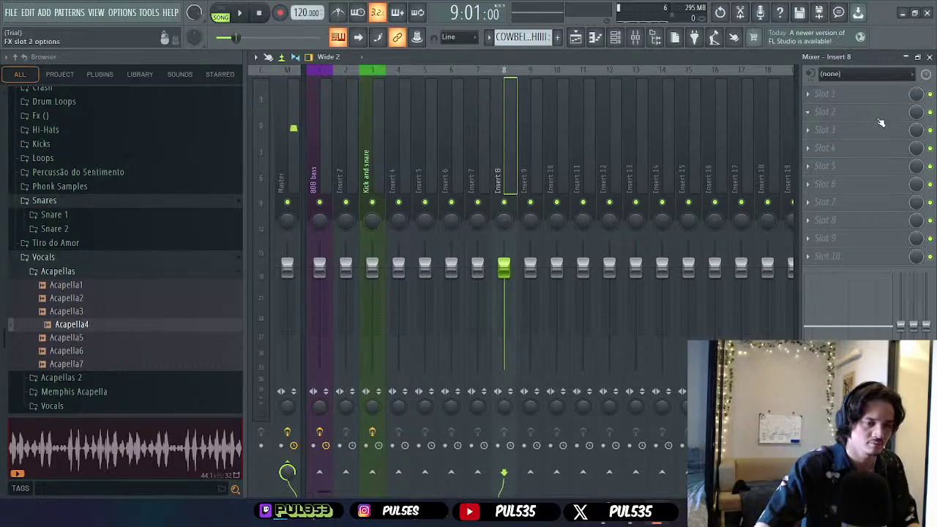
click(828, 93)
key(Escape)
click(834, 94)
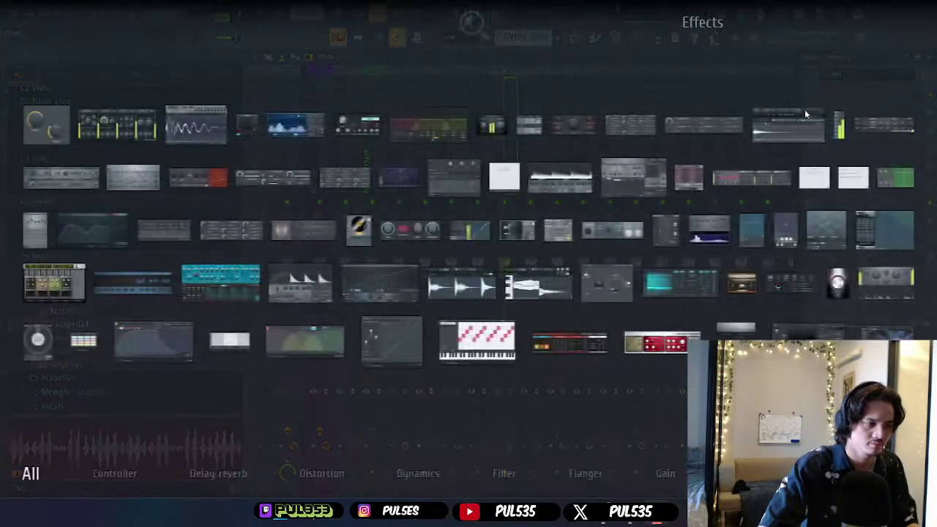
click(114, 225)
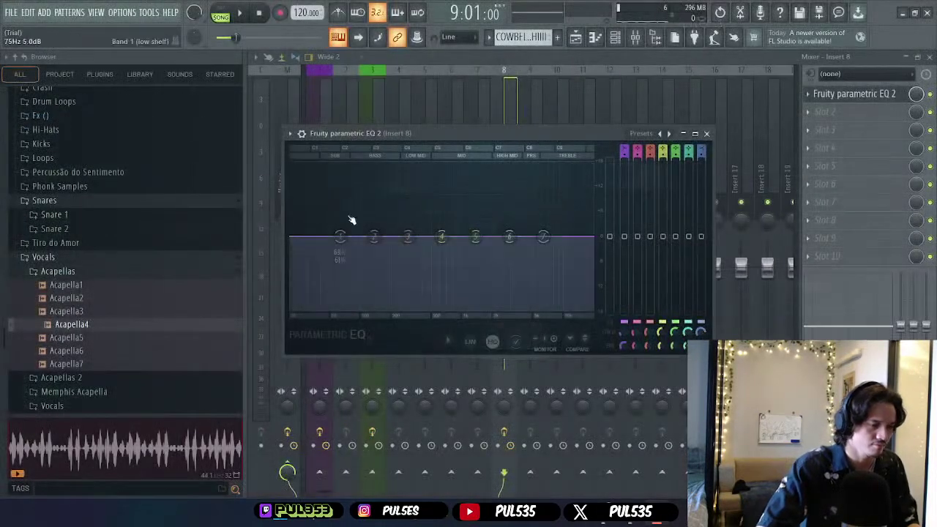
- Apply the Radio preset to Insert 8's parametric EQ, start playback from bar 9 and close the EQ
click(661, 134)
click(661, 134)
click(661, 134)
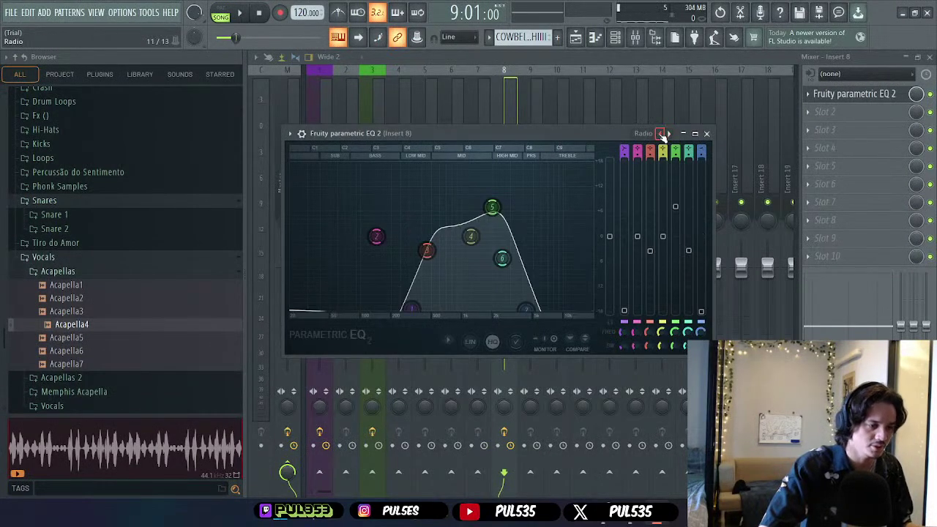
click(660, 134)
click(668, 134)
key(space)
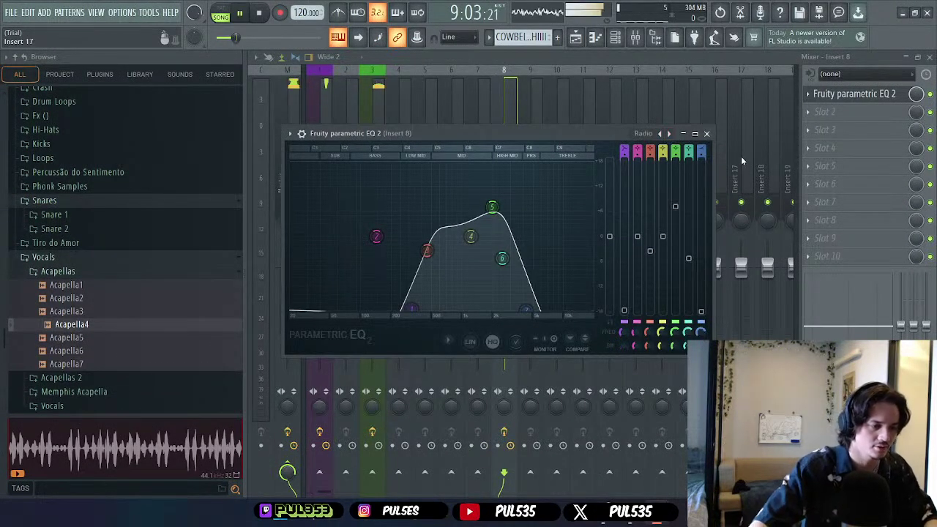
click(708, 134)
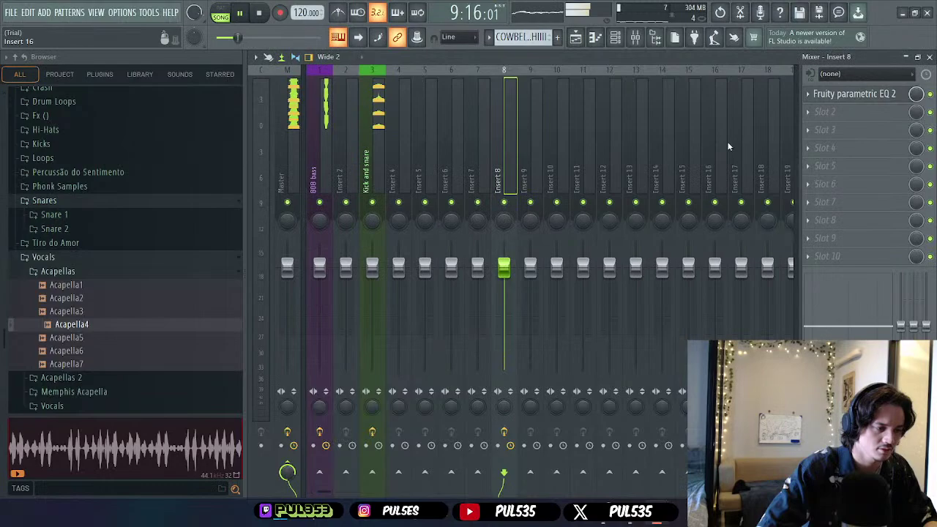
- Rename mixer Insert 8 as vocals
right_click(498, 140)
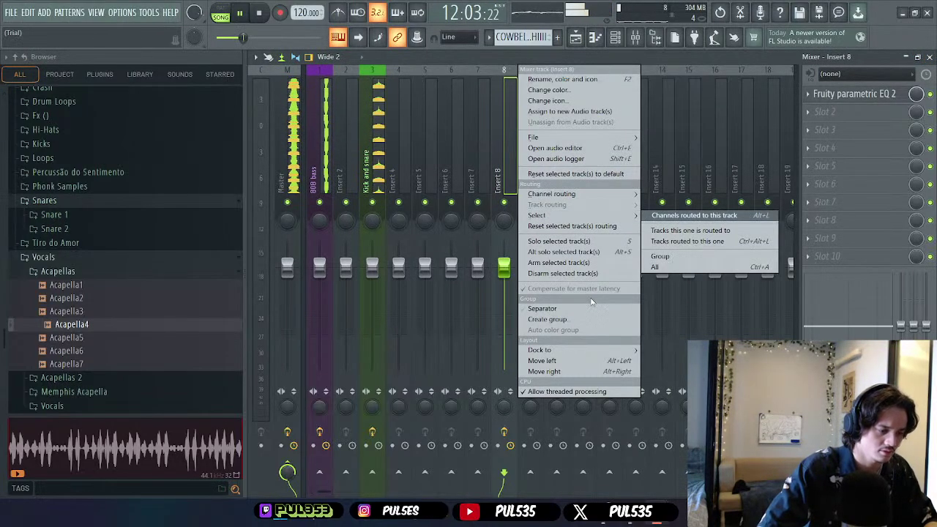
click(568, 79)
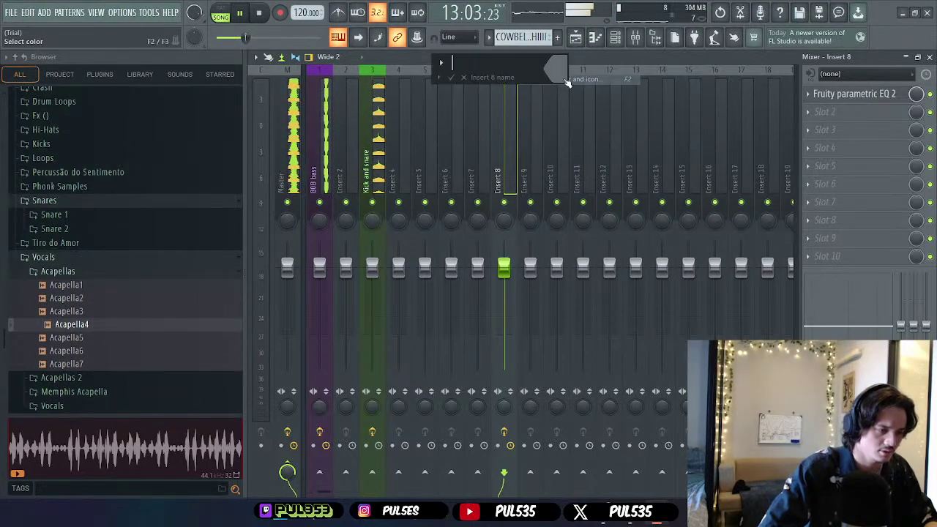
text(vocals)
key(Return)
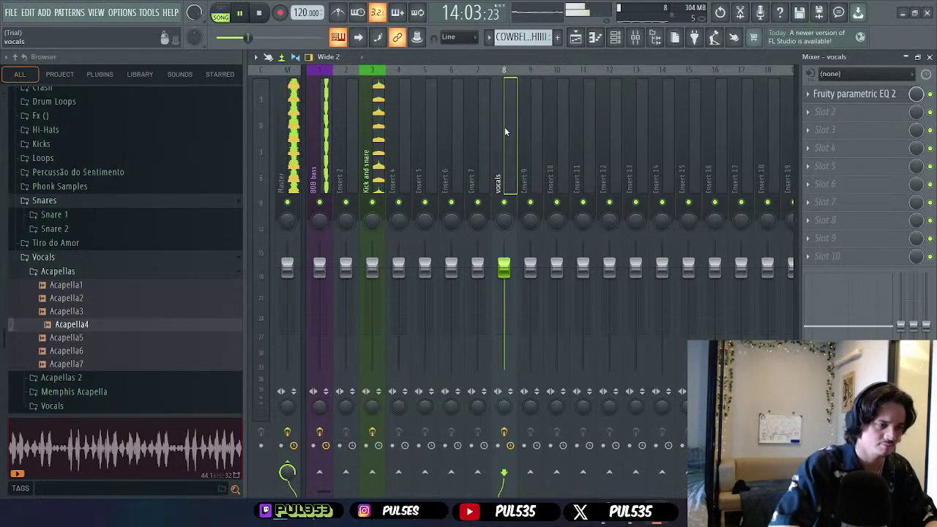
- Color the vocals mixer track a muted olive yellow and return to the playlist
right_click(497, 141)
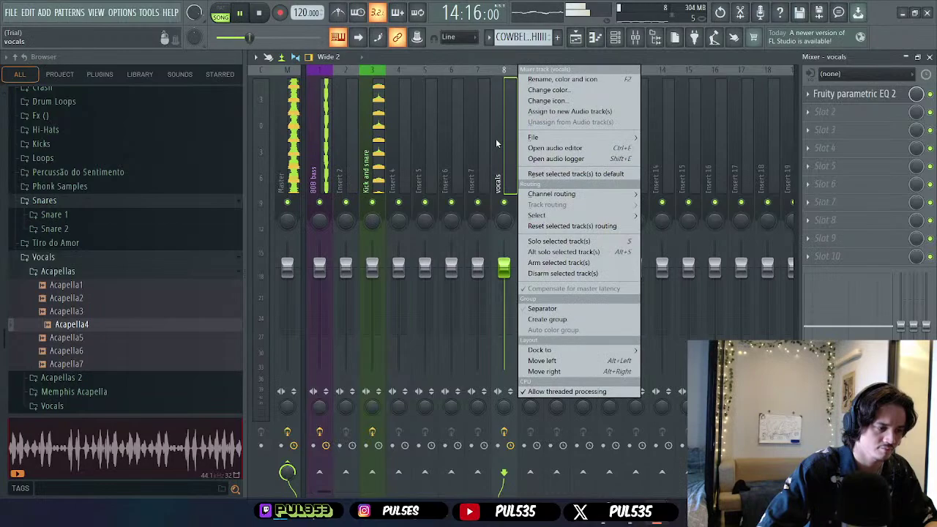
click(584, 90)
click(566, 76)
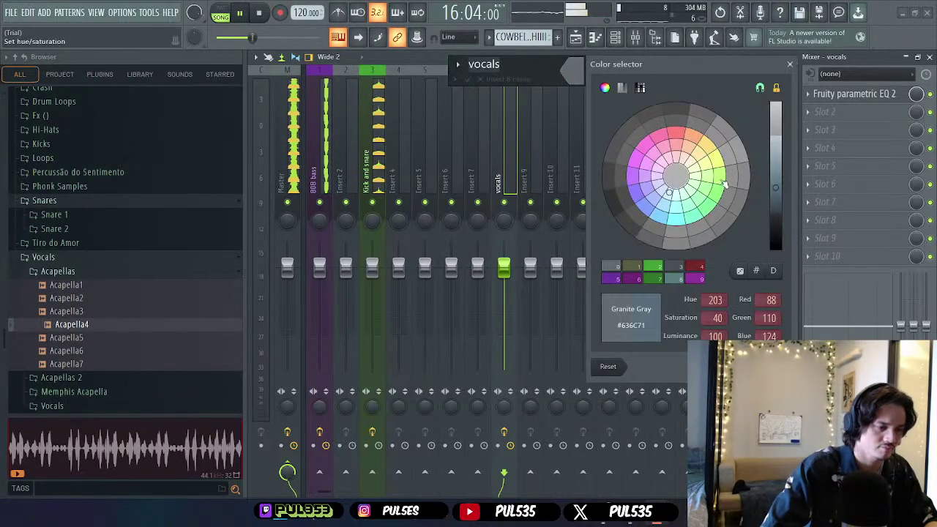
click(695, 171)
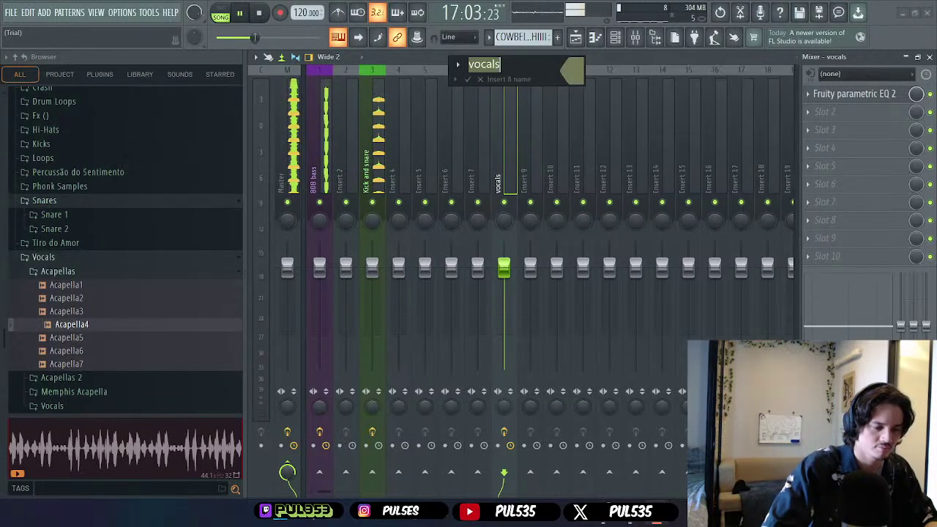
click(467, 80)
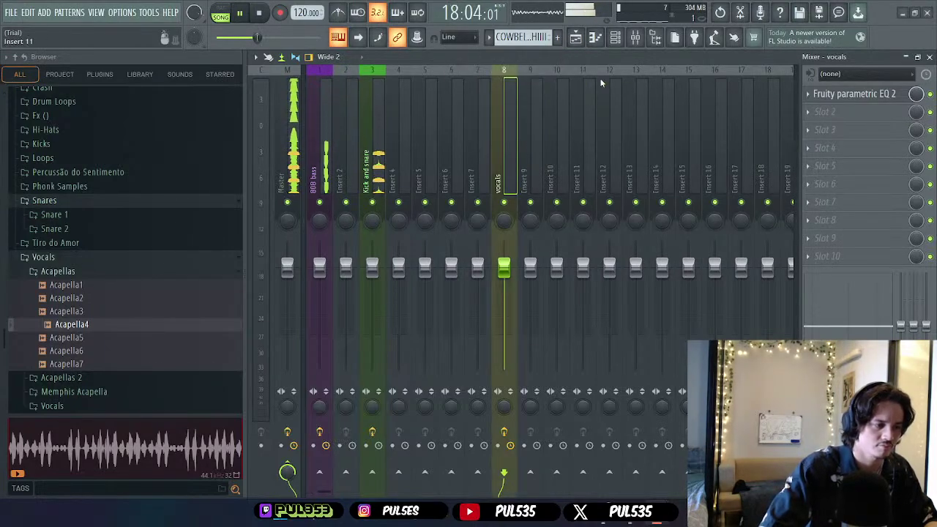
click(930, 57)
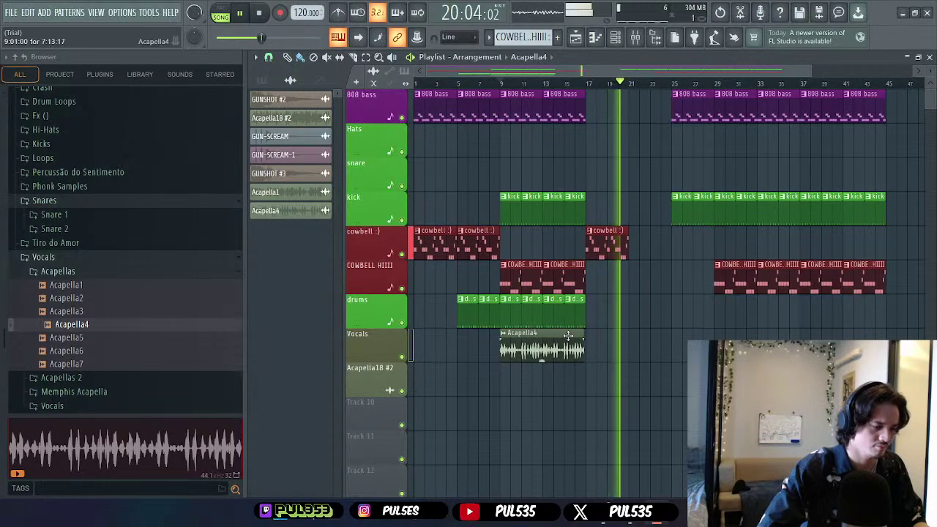
key(space)
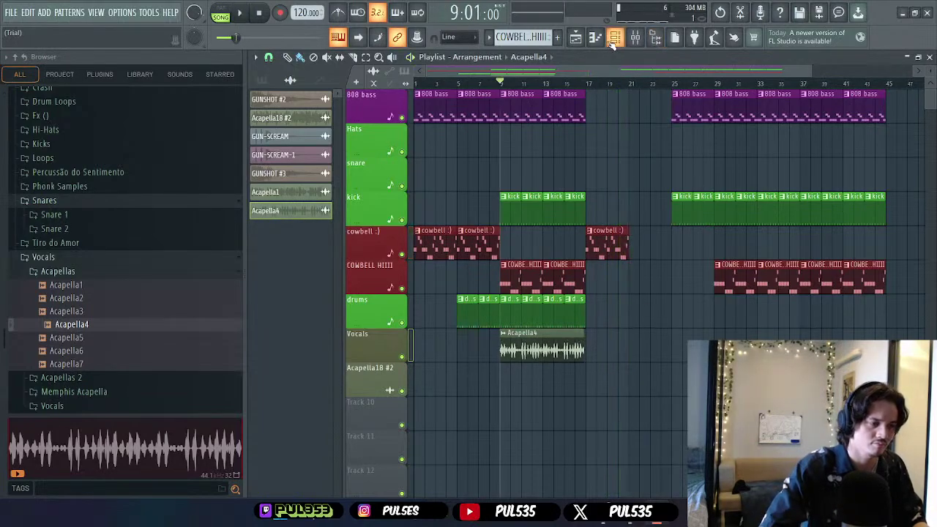
click(620, 39)
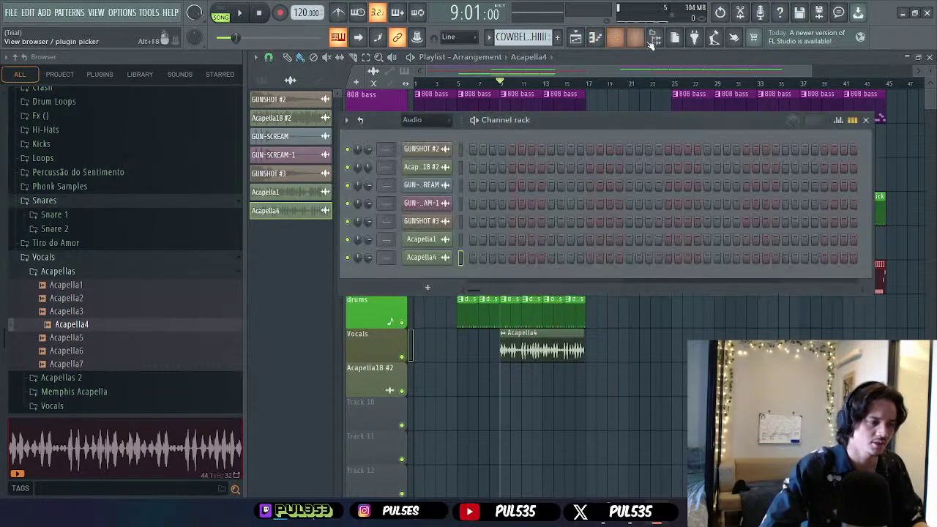
click(636, 38)
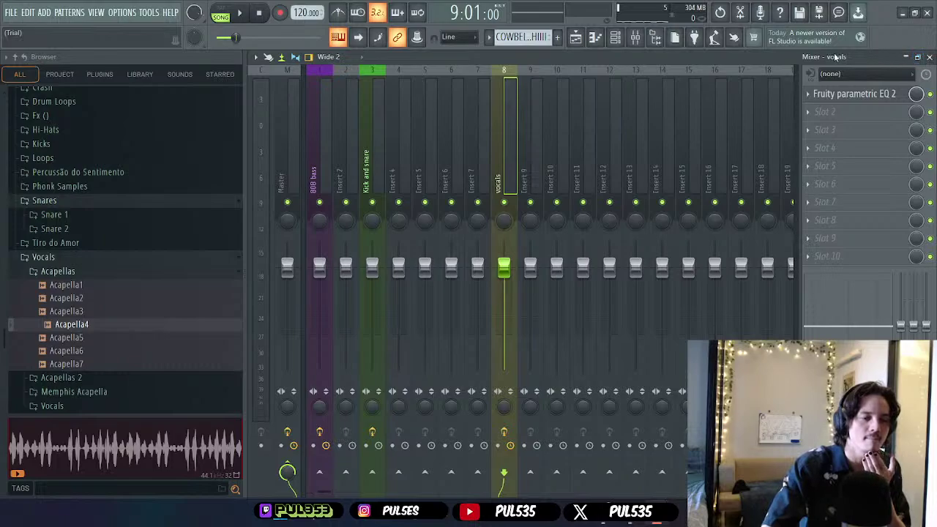
click(930, 56)
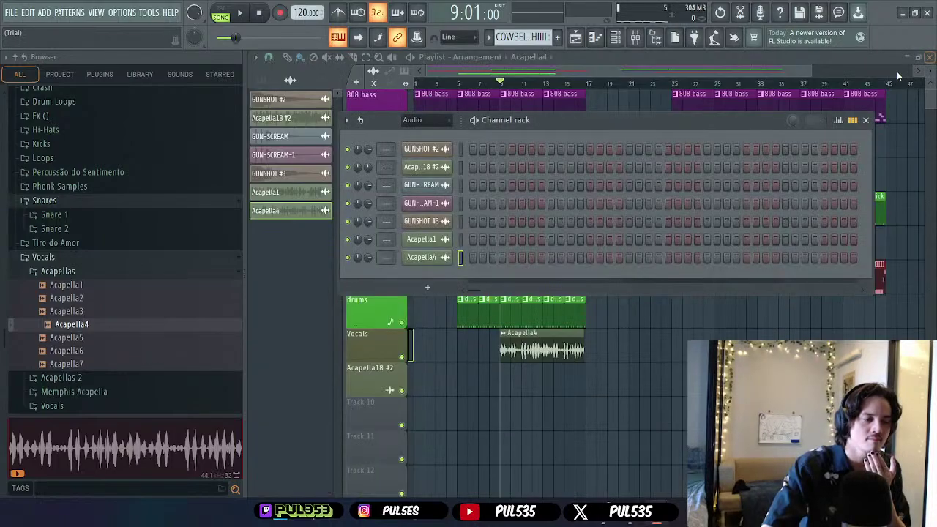
click(867, 120)
- Make the playlist's Vocals track an audio track linked to the vocals mixer insert, and play the section from bar 9
right_click(380, 345)
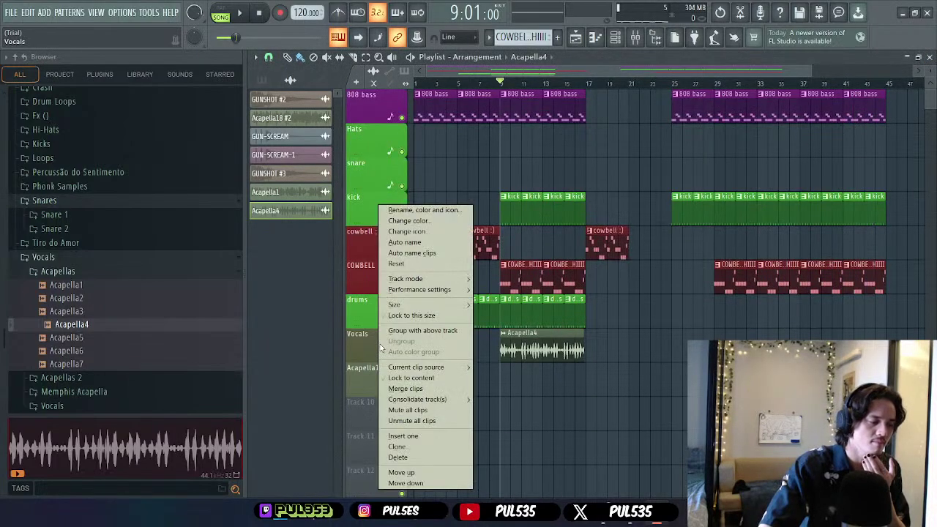
mouse_move(424, 279)
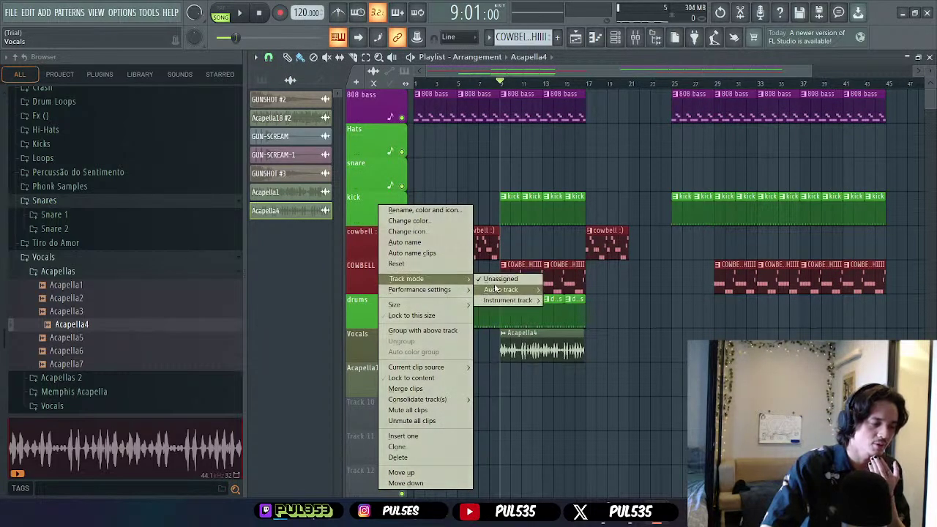
mouse_move(496, 289)
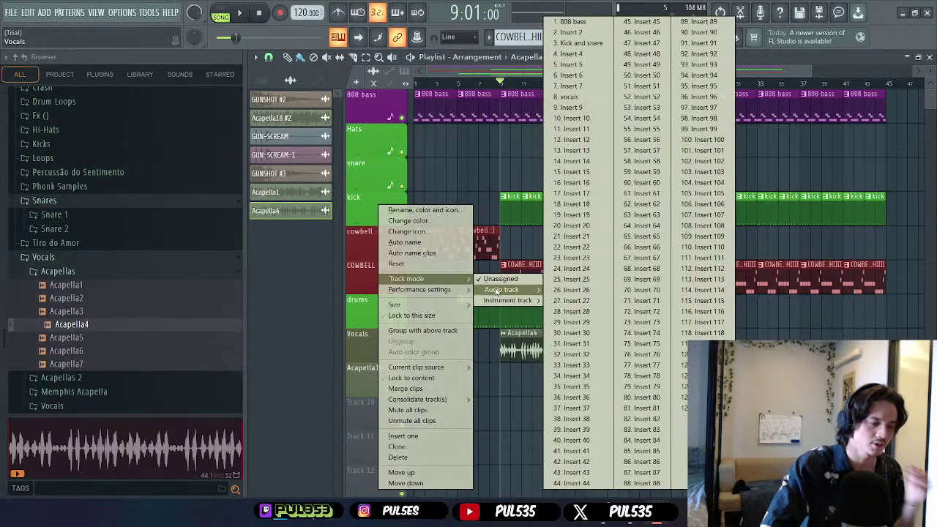
click(594, 96)
key(space)
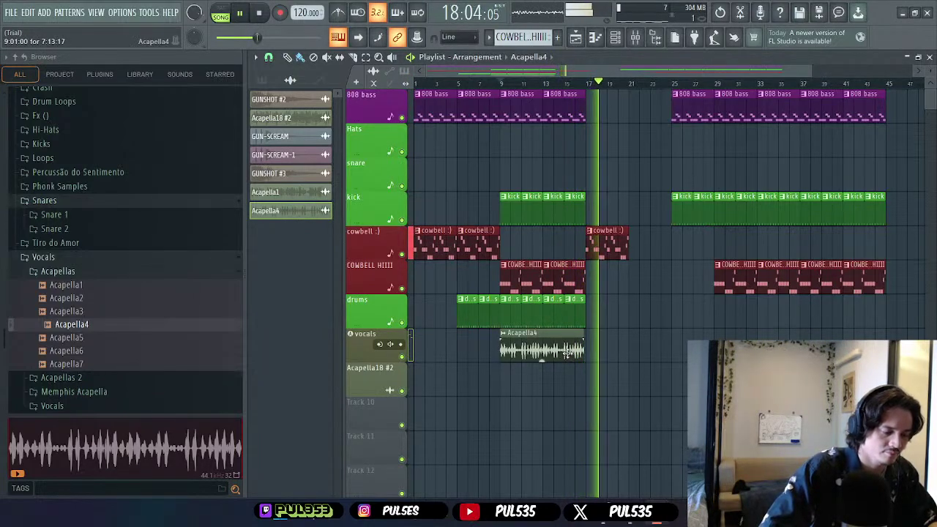
- Place another Acapella4 clip at bar 1 on the vocals track
scroll(567, 353, up, 4)
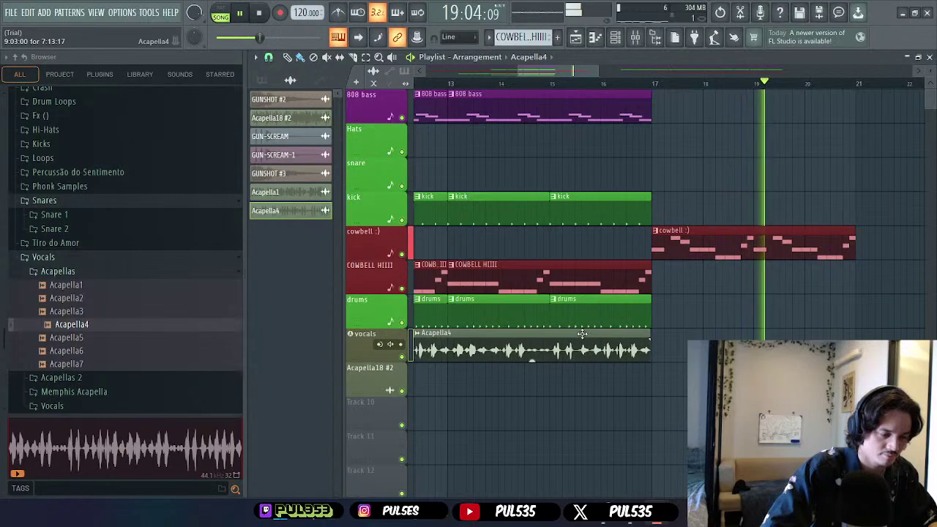
scroll(553, 341, down, 5)
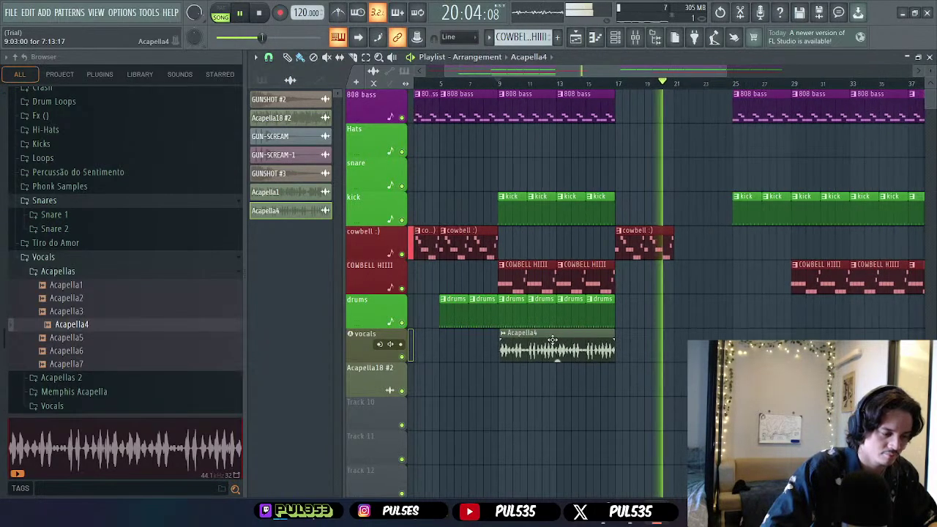
scroll(425, 335, down, 4)
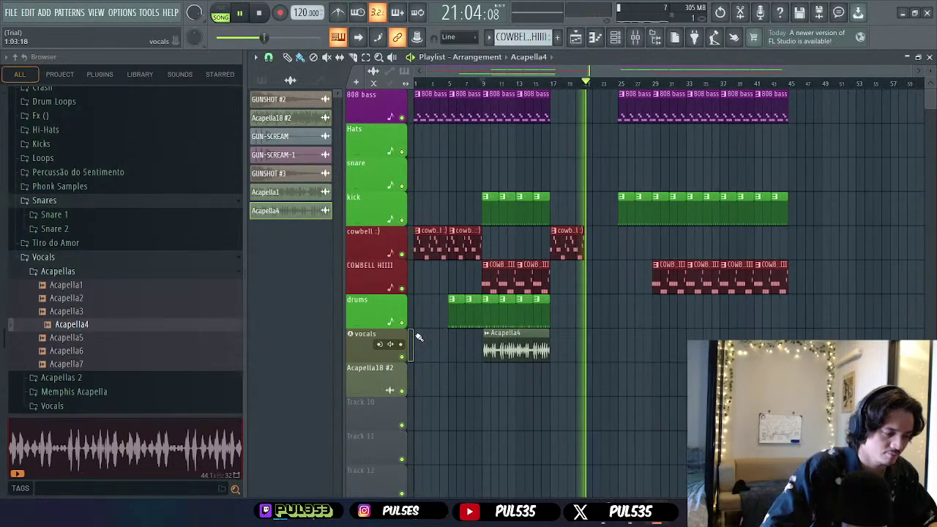
click(418, 337)
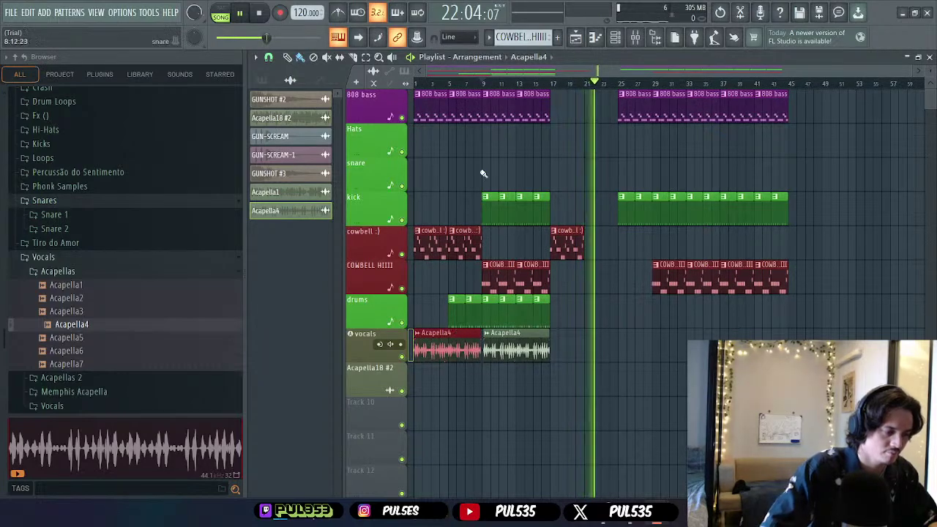
key(space)
right_click(364, 350)
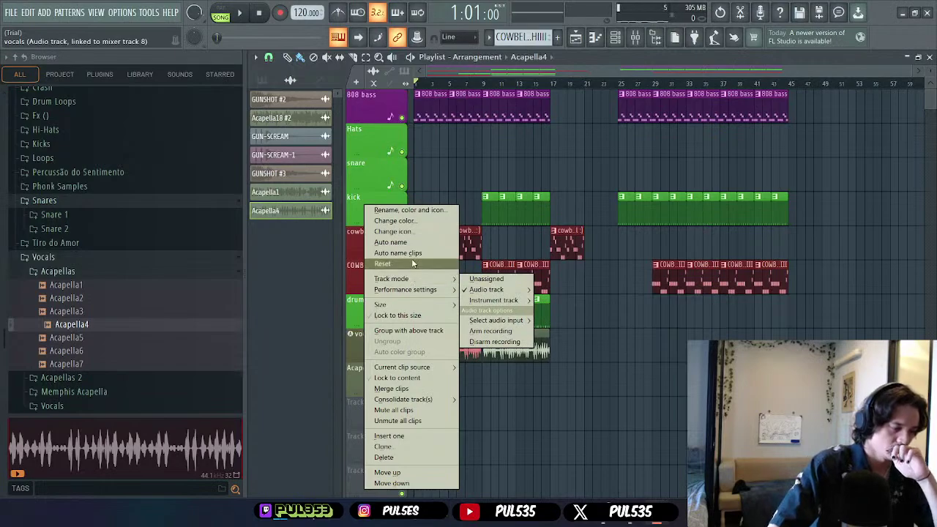
click(354, 356)
key(F9)
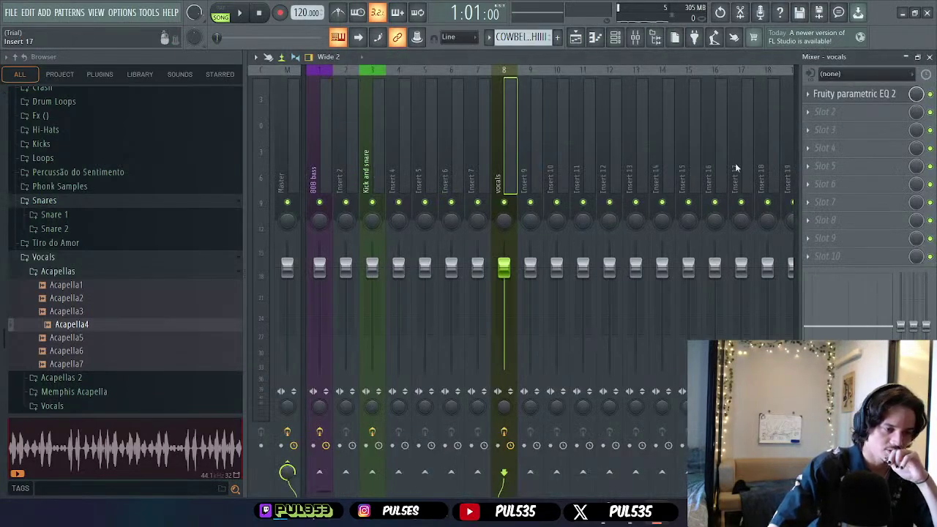
click(930, 58)
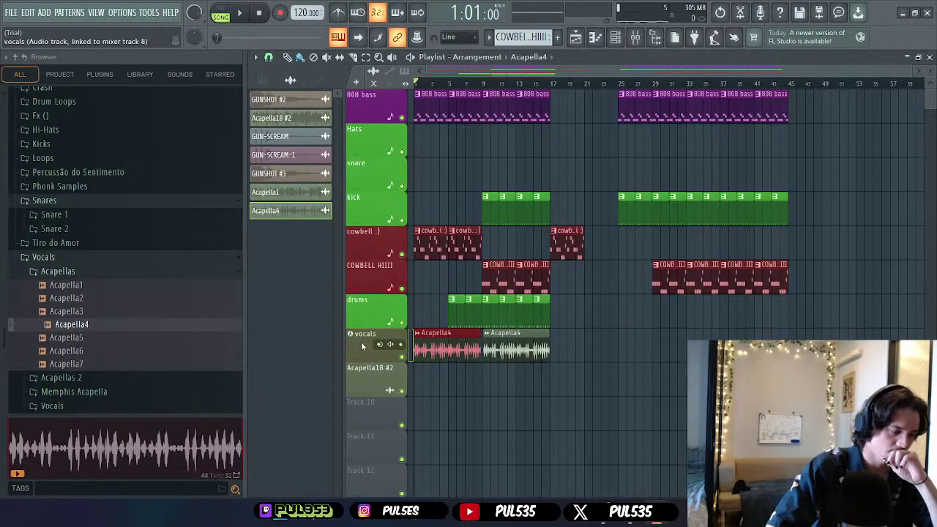
- Create an automation clip for the Acapella4 channel's volume
double_click(429, 344)
right_click(599, 216)
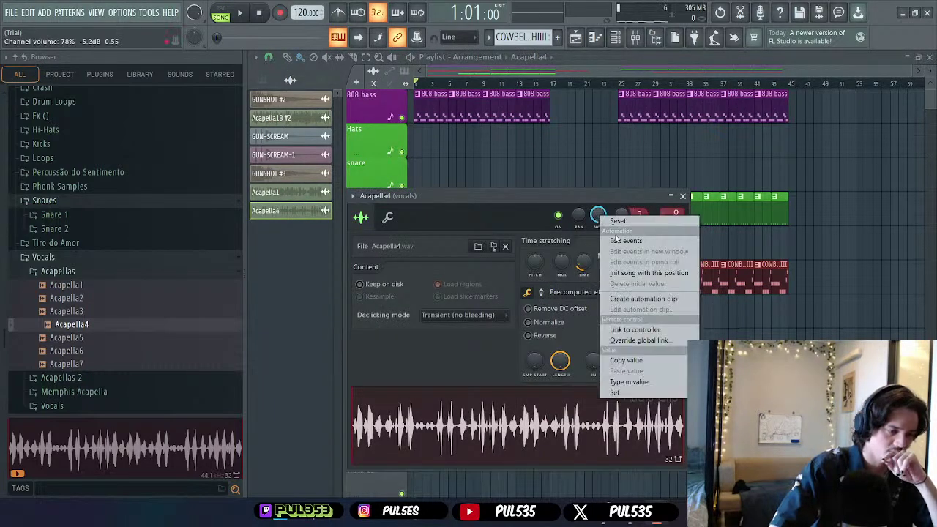
click(645, 299)
click(683, 197)
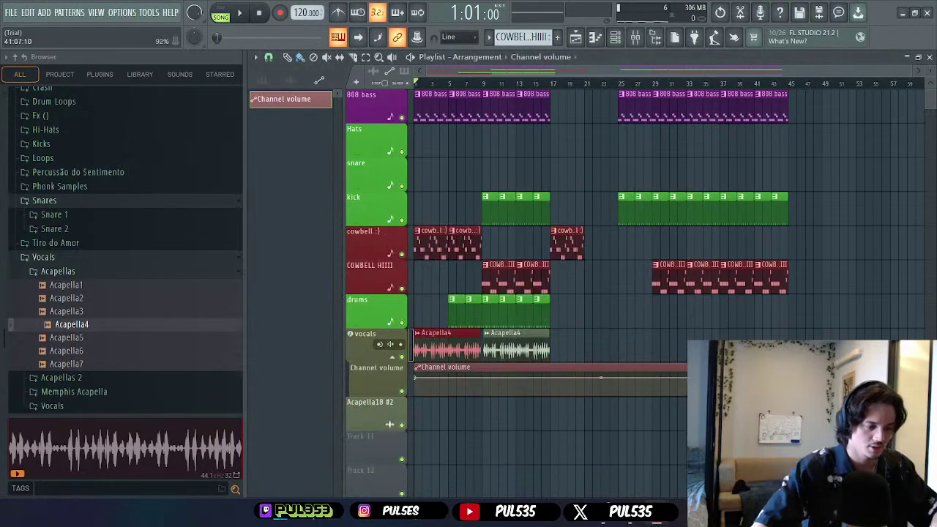
- Shorten the channel volume automation clip to end at bar 17, shape it as a gradual rise, and play the arrangement
drag(685, 370, 571, 362)
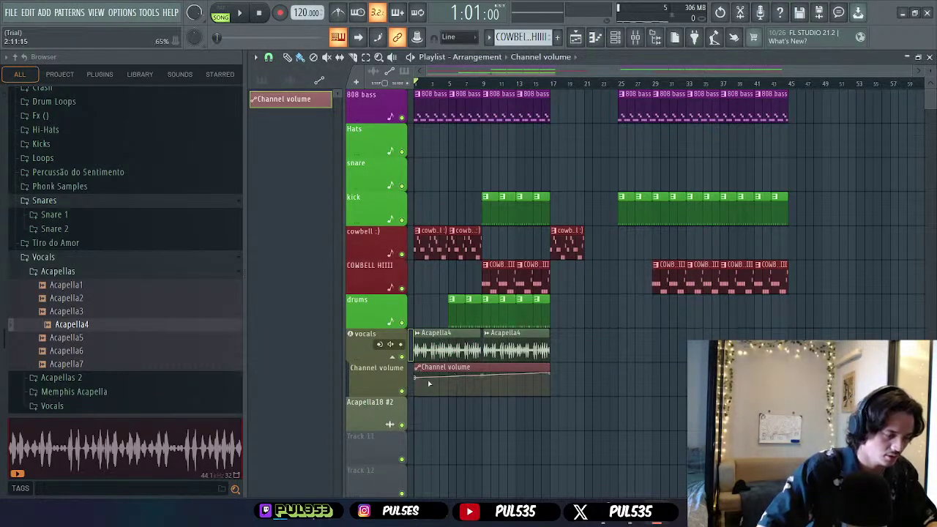
key(space)
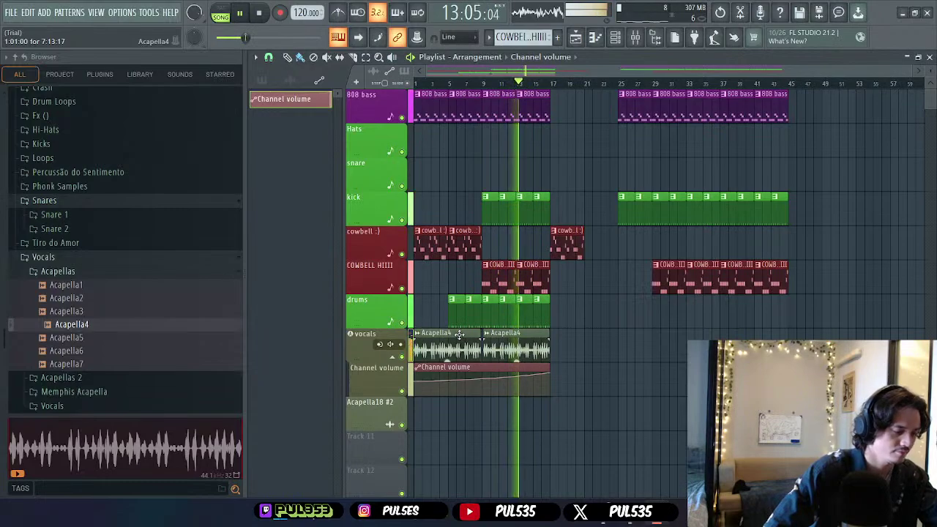
key(space)
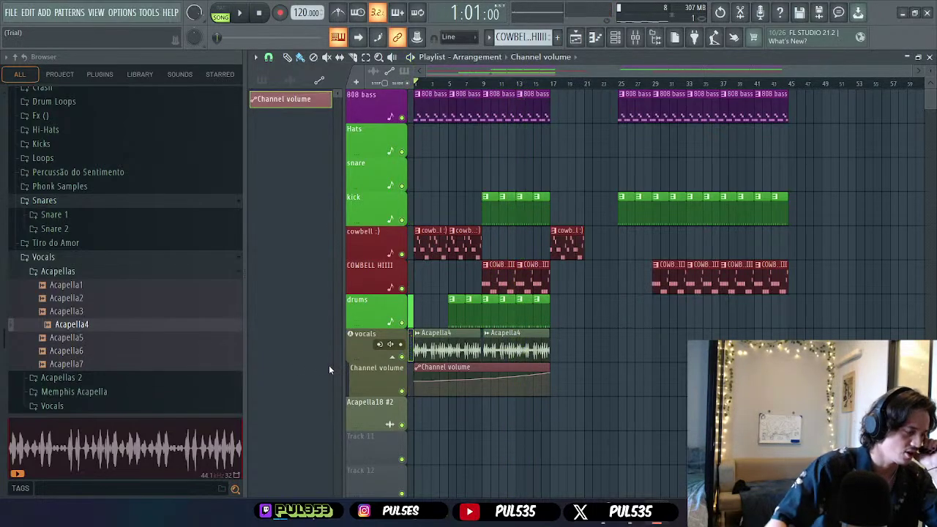
- Audition Acapella5, Acapella6 and Acapella7, and place Acapella7 at bar 9 in place of the second Acapella4 clip
click(71, 338)
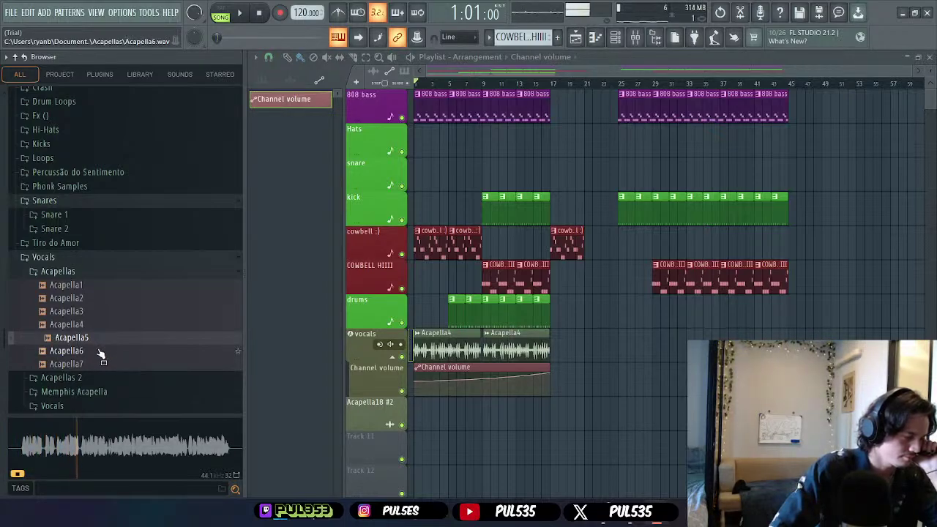
click(103, 352)
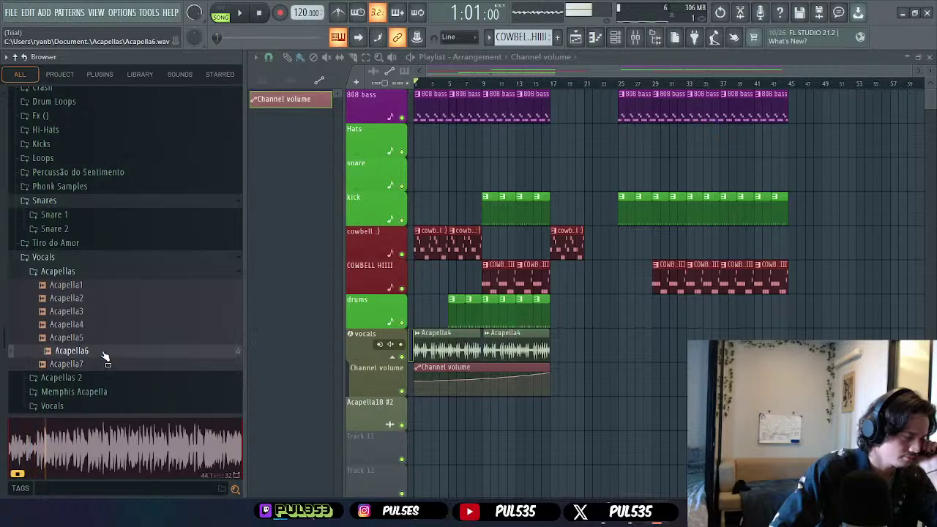
click(103, 363)
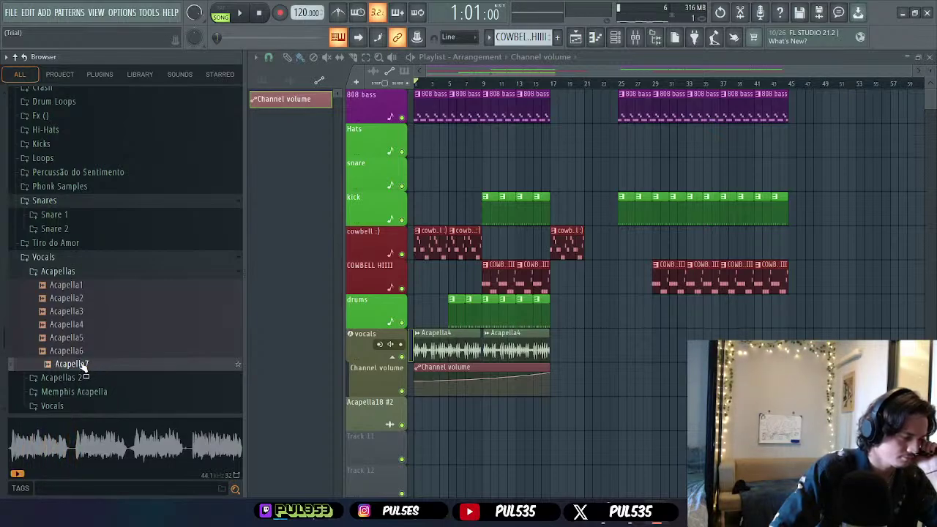
drag(99, 374, 533, 335)
right_click(546, 344)
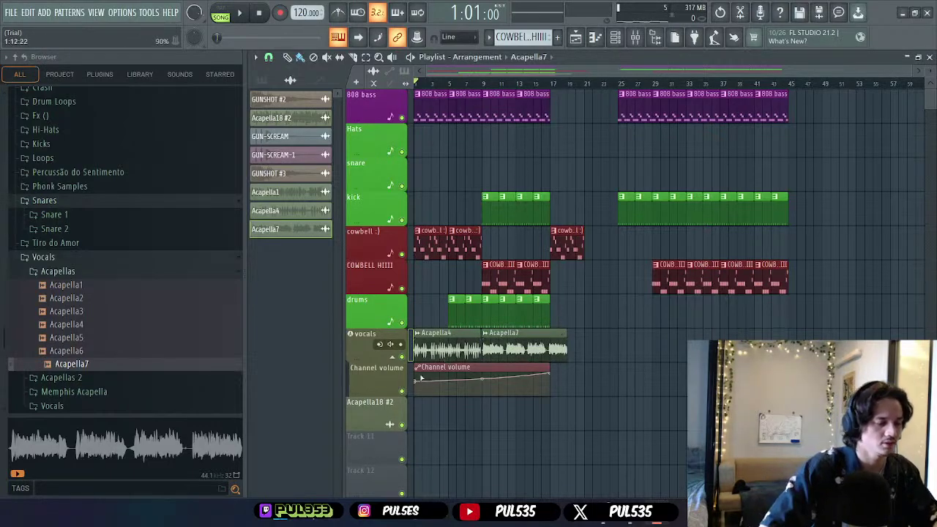
- Move Acapella4 aside to hear Acapella7 against the beat, delete the Acapella7 clip, and return Acapella4 to bar 1
drag(455, 338, 687, 331)
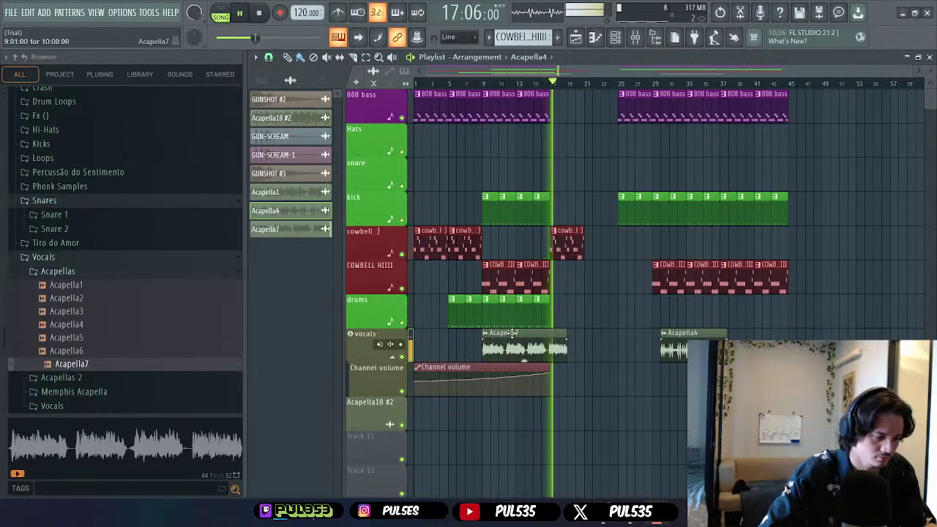
right_click(560, 339)
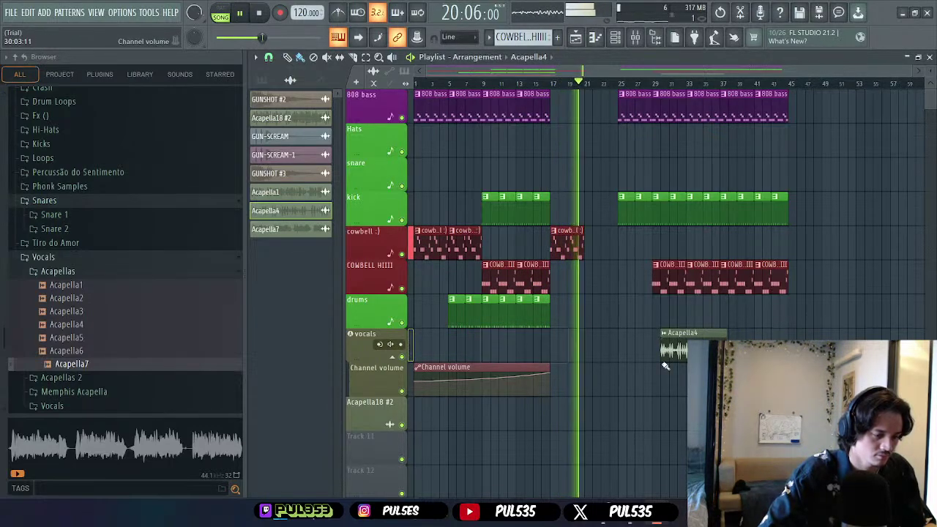
key(space)
drag(692, 334, 445, 338)
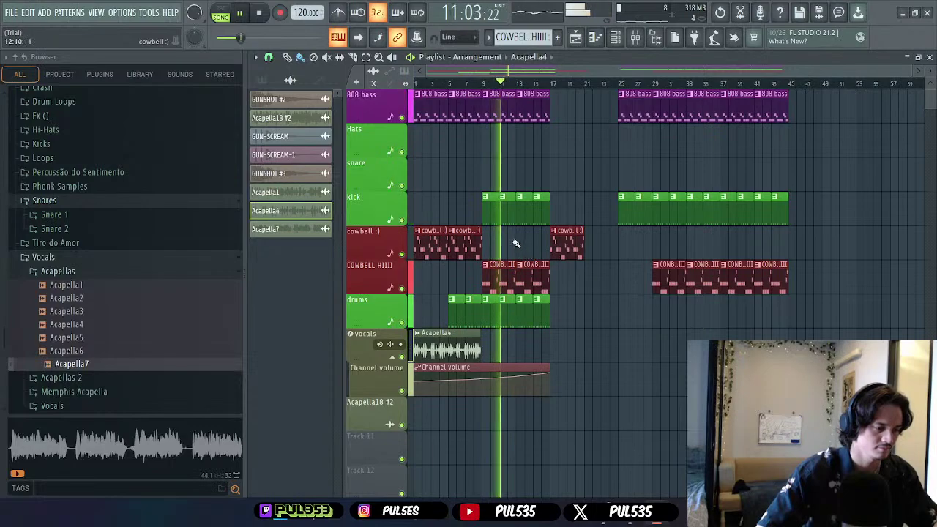
key(space)
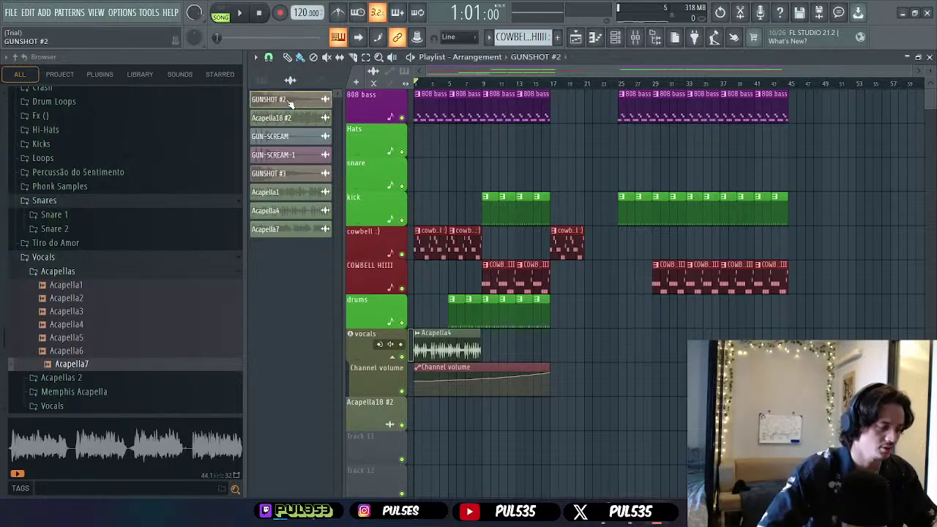
- Place an Acapella18 #2 clip at bar 9 on the vocals track, keeping Acapella4 at bar 1
key(space)
key(space)
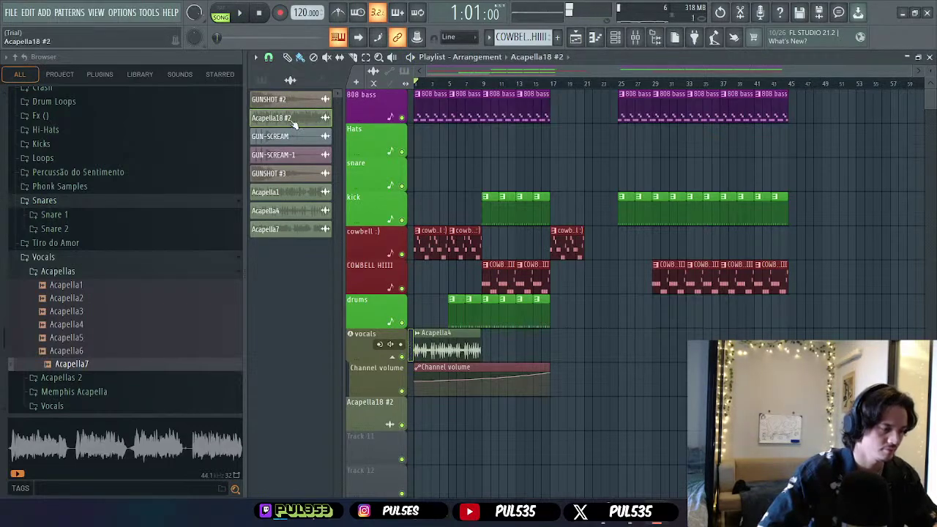
drag(290, 121, 577, 341)
drag(450, 333, 722, 335)
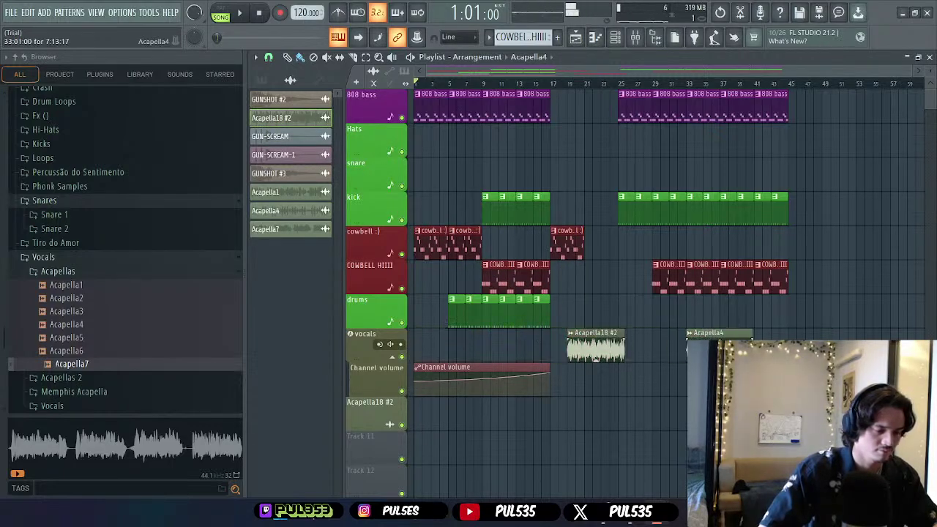
drag(603, 334, 456, 333)
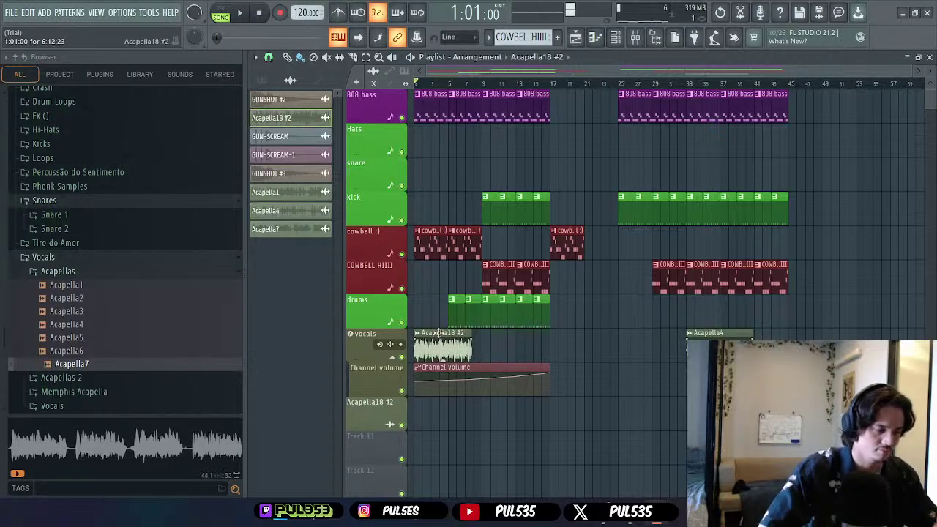
drag(439, 334, 482, 333)
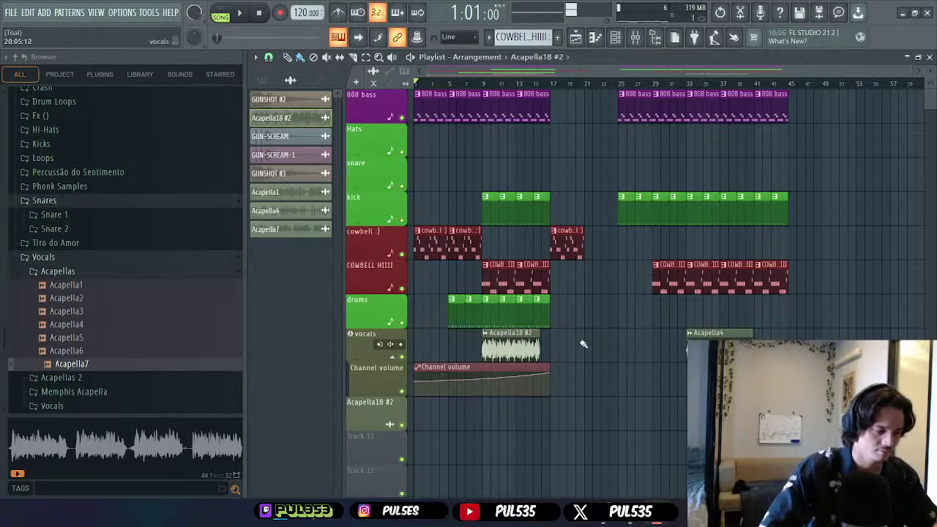
drag(724, 334, 476, 332)
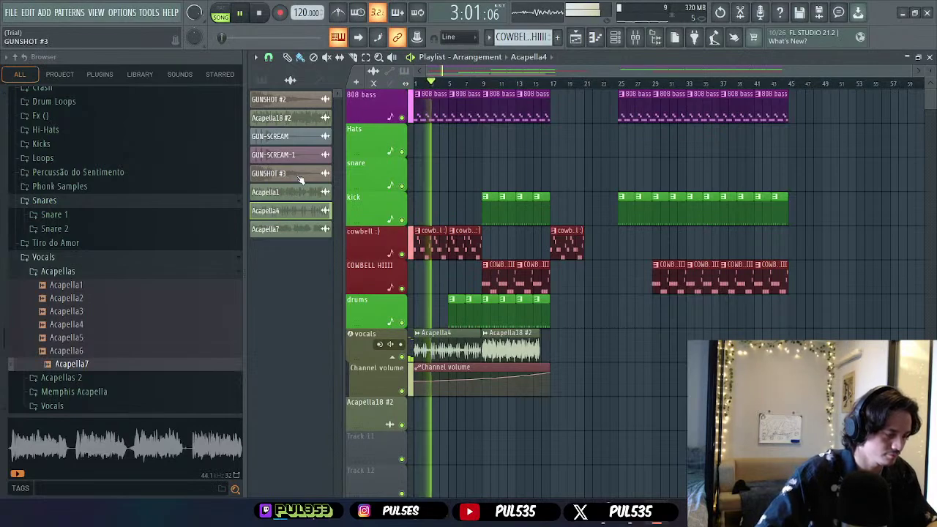
- Add a GUNSHOT #3 clip to the track below the vocals automation, just before bar 9 at 8:09
drag(286, 178, 481, 419)
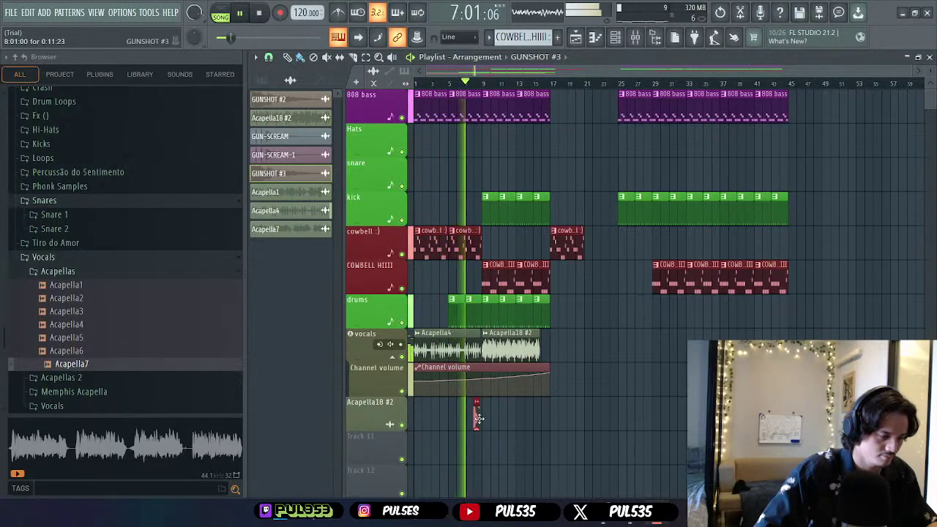
scroll(481, 418, up, 5)
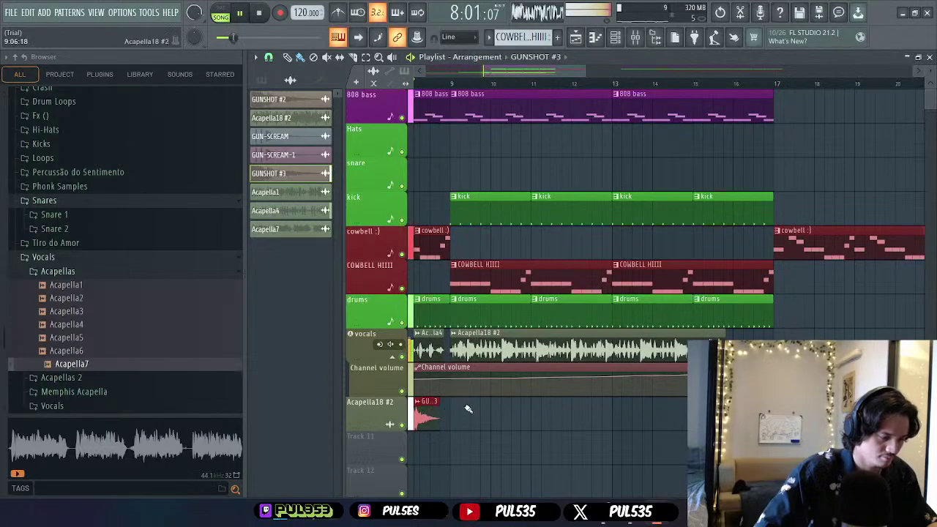
scroll(473, 406, down, 3)
scroll(476, 399, up, 2)
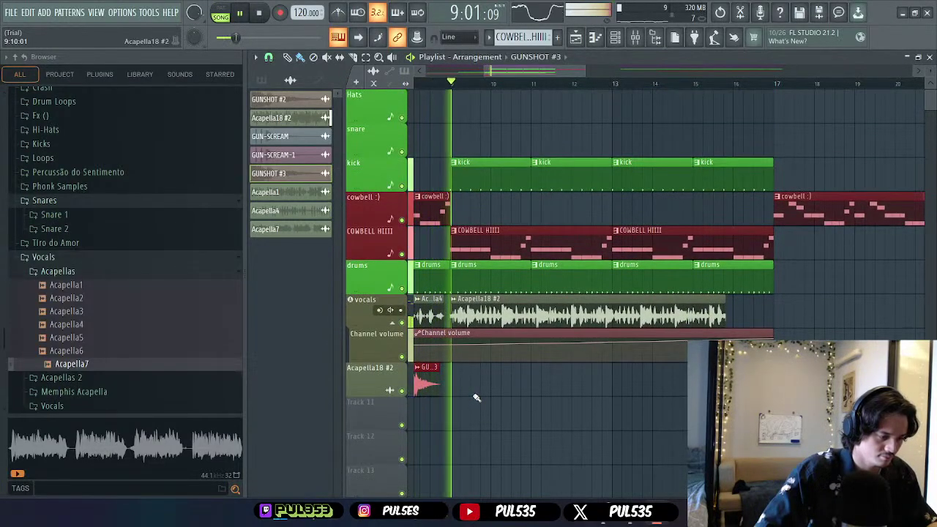
scroll(489, 386, down, 4)
- Stop playback and time-stretch the Acapella18 #2 sample so its clip extends almost to bar 17
key(space)
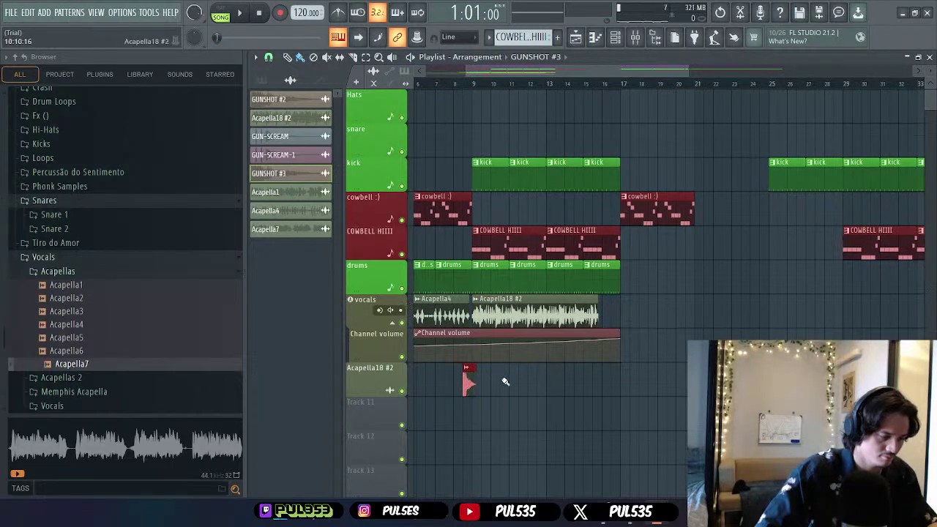
click(515, 311)
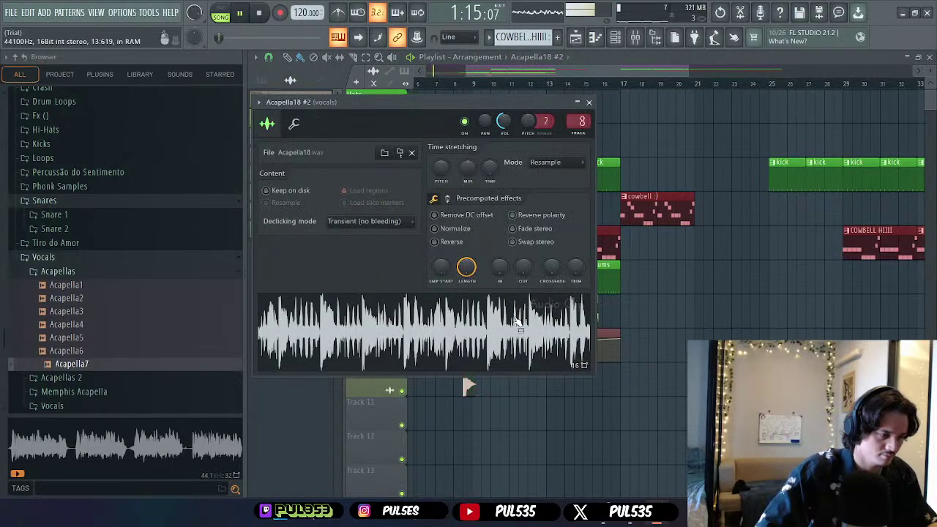
click(589, 102)
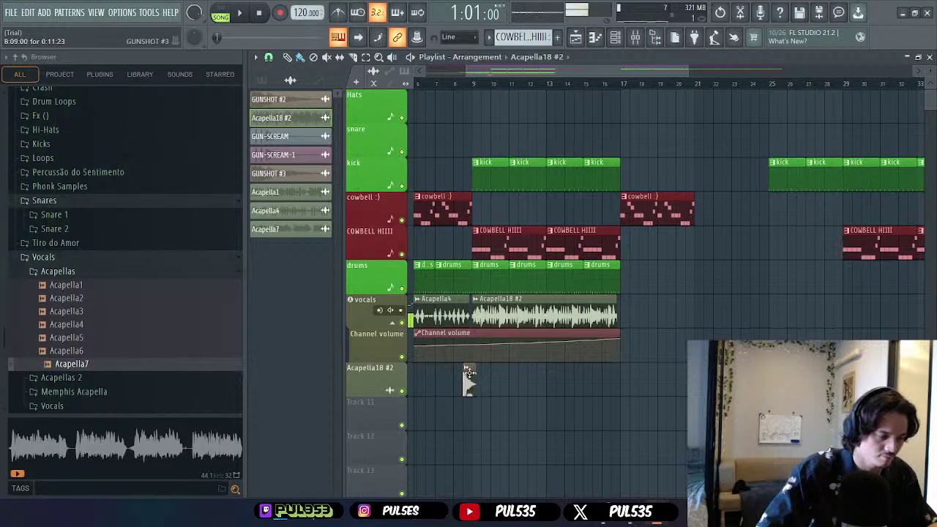
- Try a second GUNSHOT #3 clip at bar 17 on the gunshot's track
right_click(468, 373)
click(455, 386)
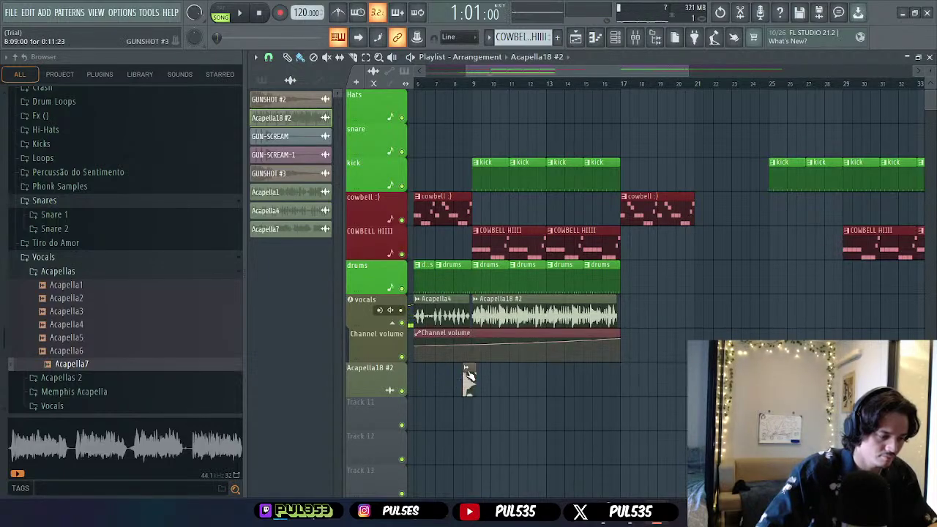
right_click(628, 368)
click(585, 377)
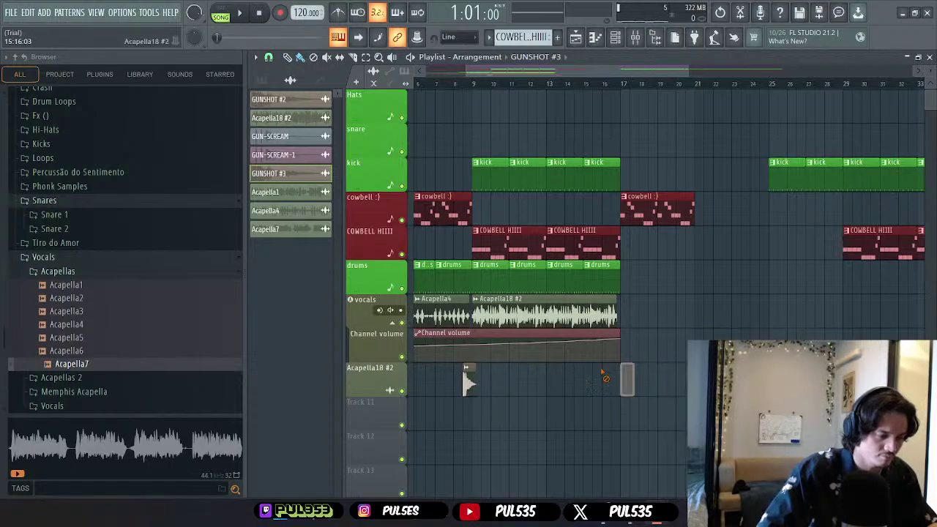
- Move the second section's 808 bass, kick and COWBELL HIIII clips together four bars earlier, starting at bar 21
scroll(610, 355, down, 3)
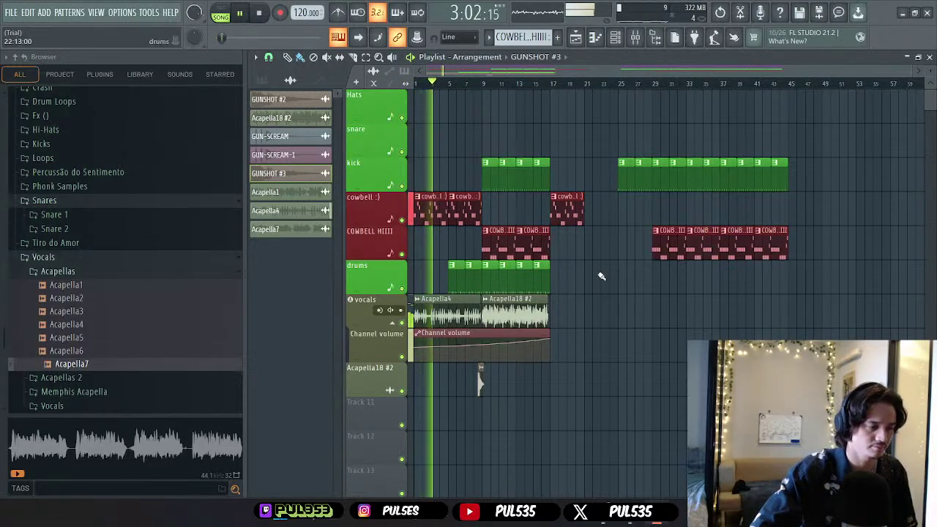
scroll(618, 205, up, 1)
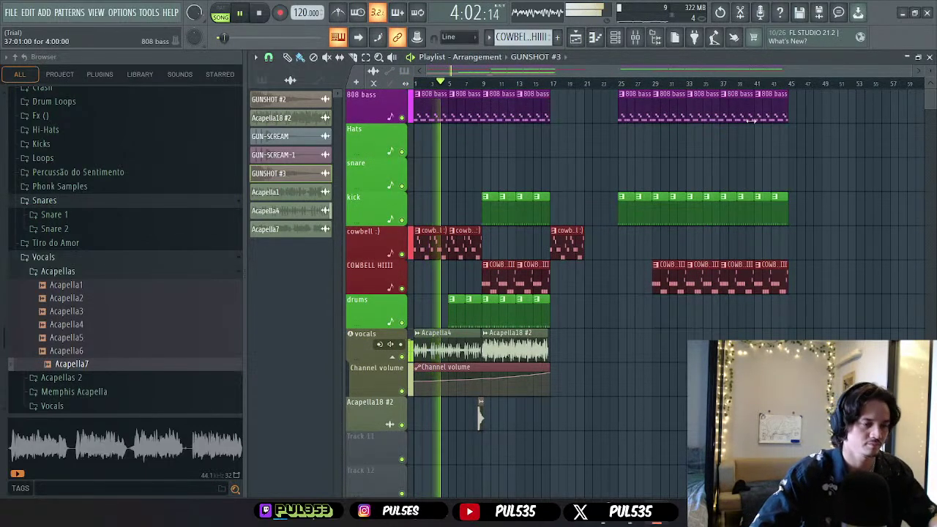
drag(837, 114, 624, 291)
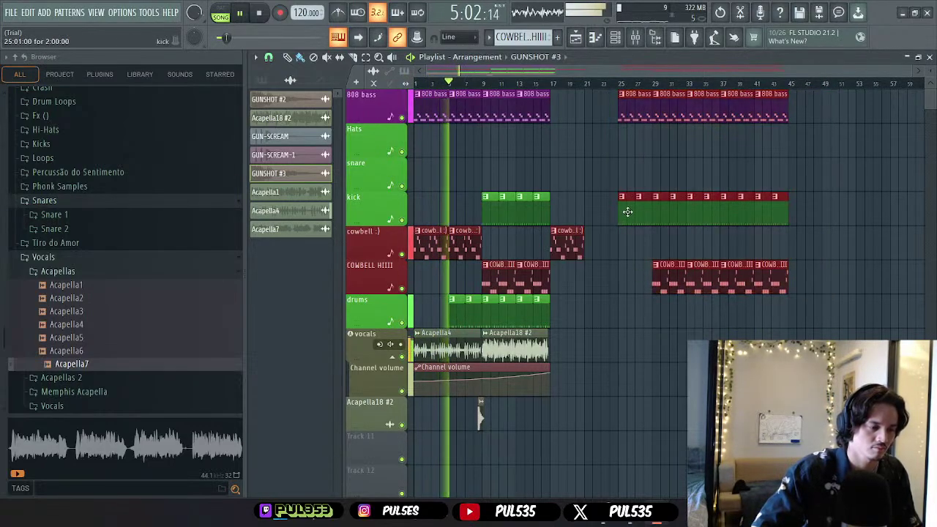
drag(628, 209, 592, 209)
click(636, 260)
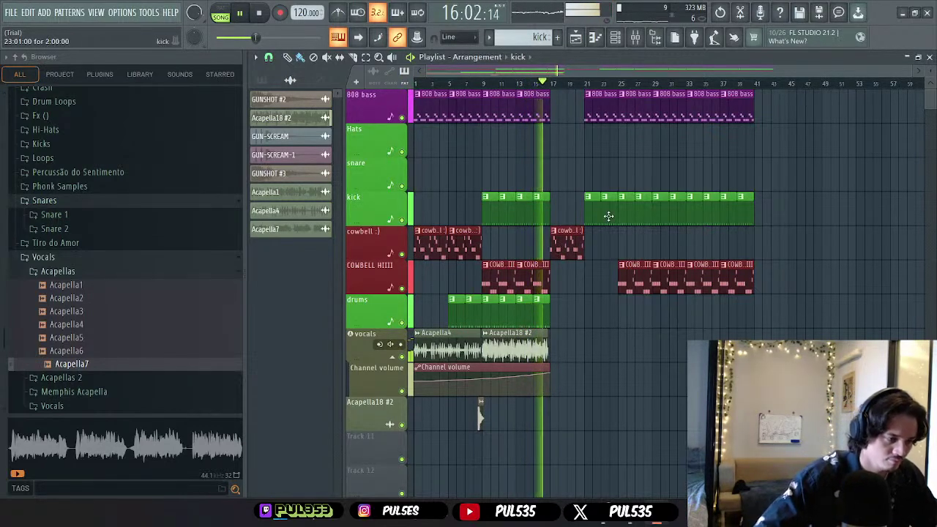
- Delete the 808 bass clips between bars 9 and 17 and play the arrangement from bar 9
key(space)
right_click(521, 116)
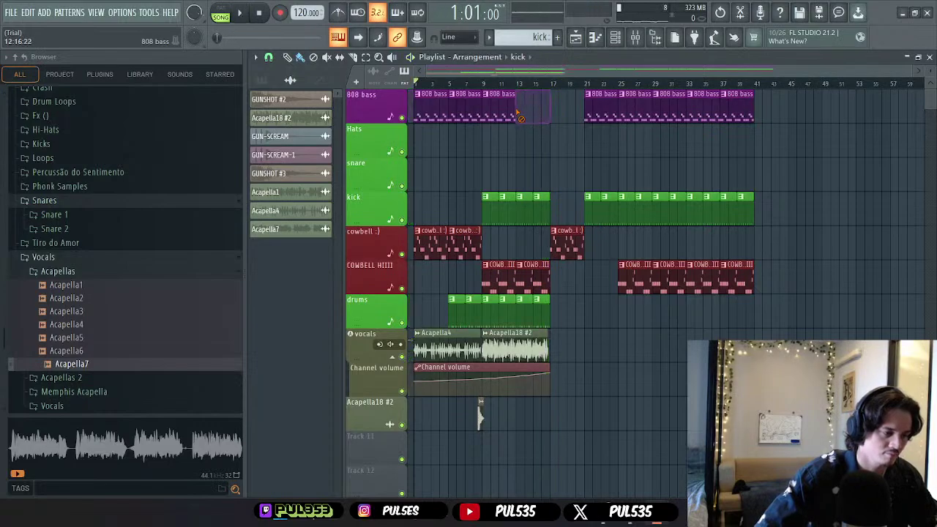
click(489, 84)
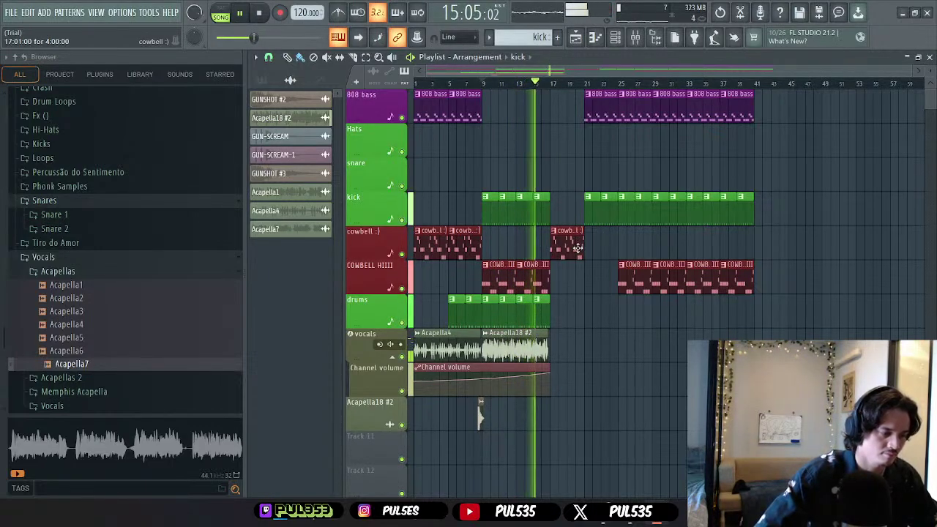
- Shift the GUNSHOT #3 clip slightly later, just before bar 9, and play back the transition and the arrangement from the start
key(space)
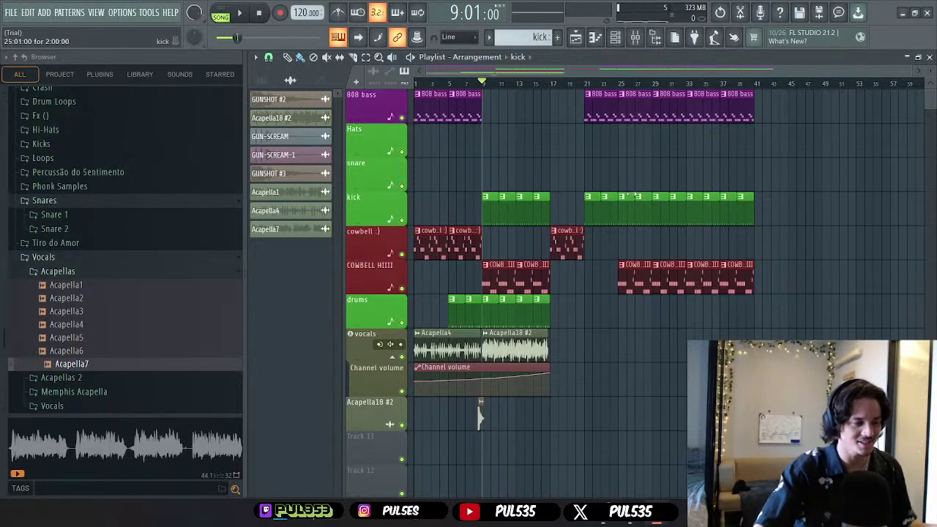
key(space)
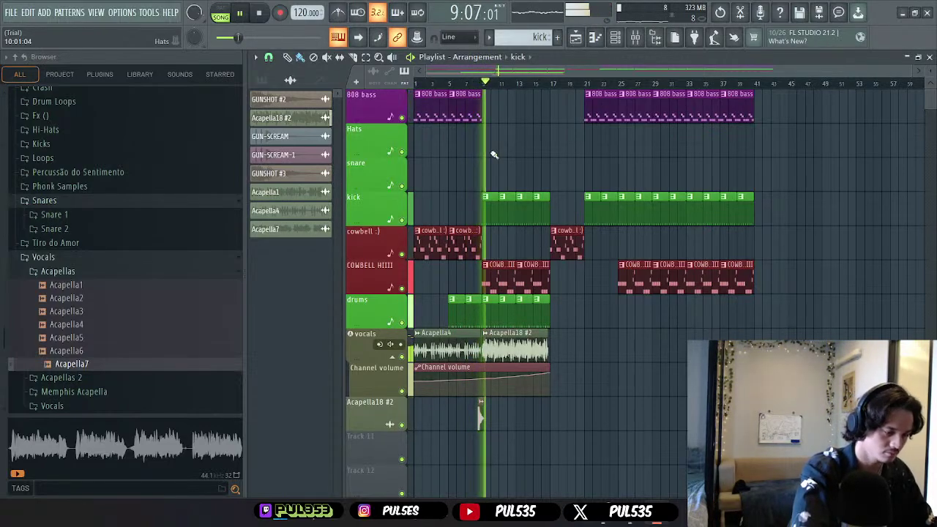
scroll(478, 413, up, 4)
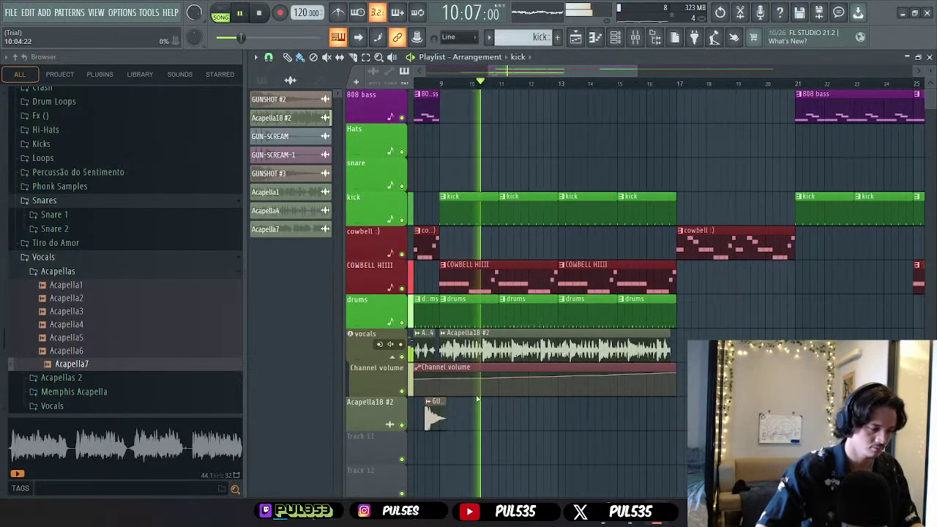
key(space)
click(448, 82)
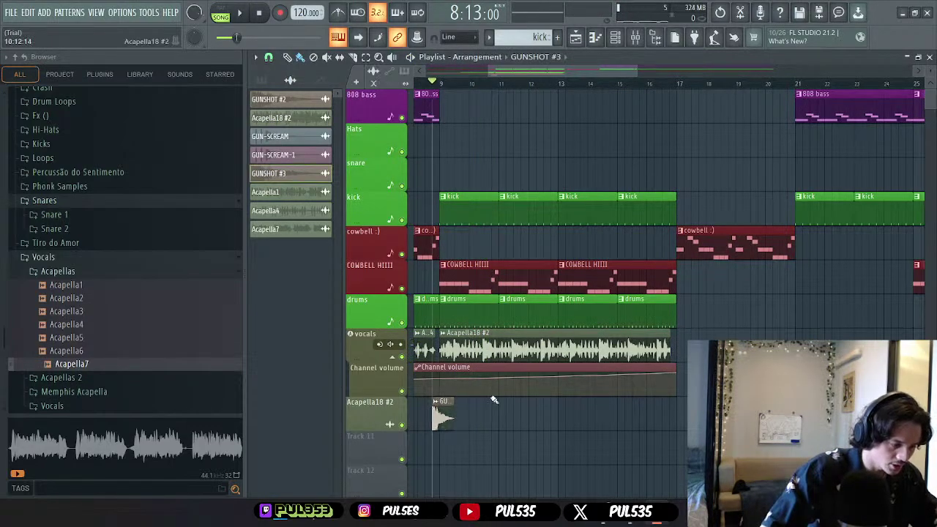
key(space)
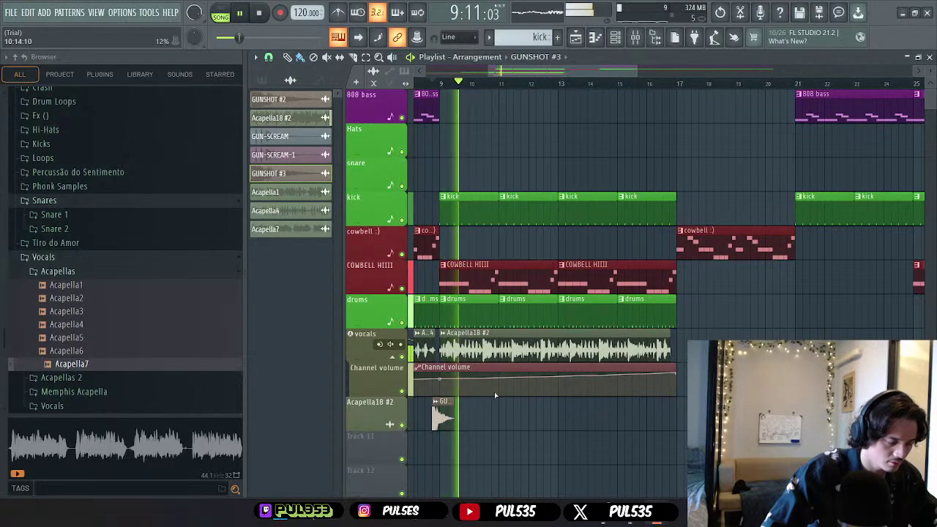
scroll(494, 395, down, 3)
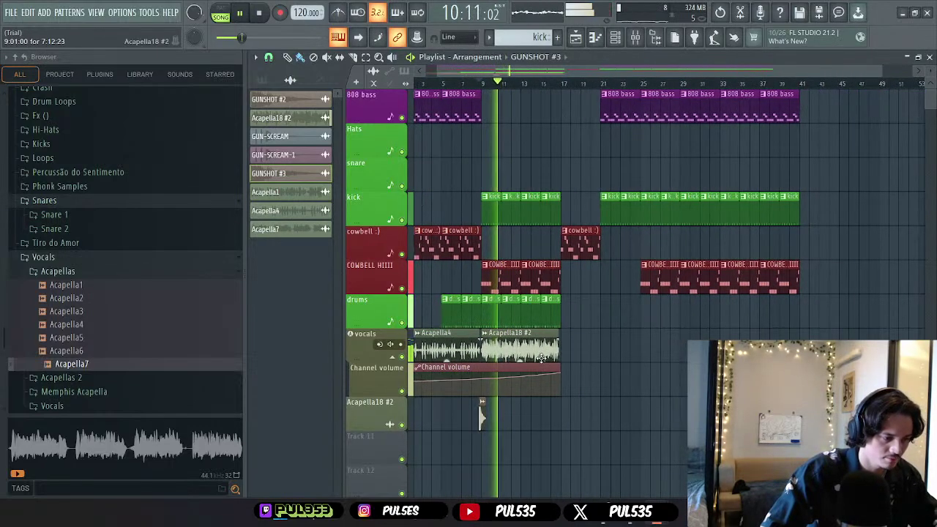
key(space)
key(space)
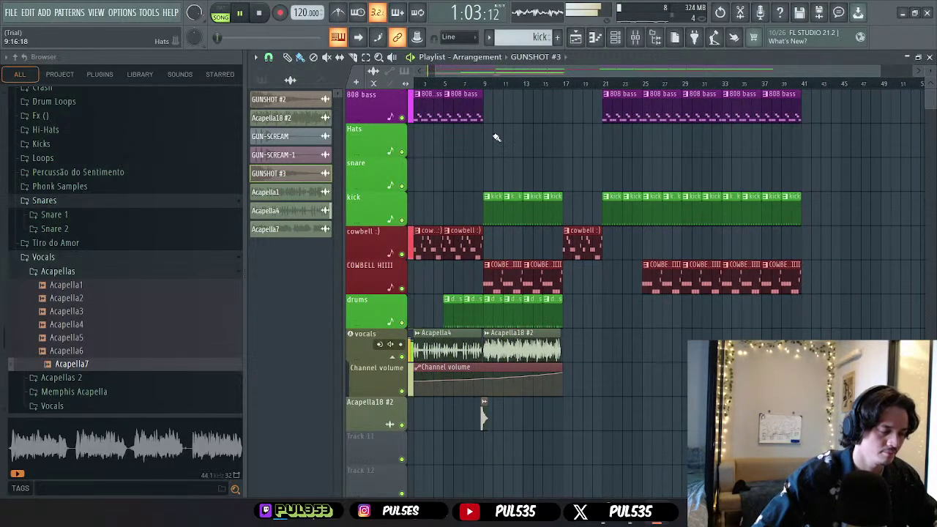
- Between bars 9 and 17, delete the kick and drums clips and fill the 808 bass track with 808 bass clips
click(455, 85)
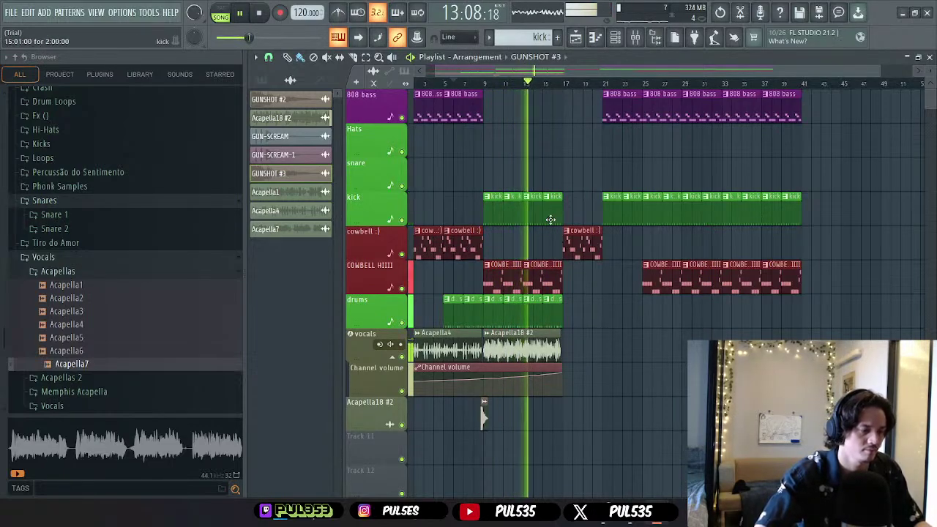
right_click(505, 205)
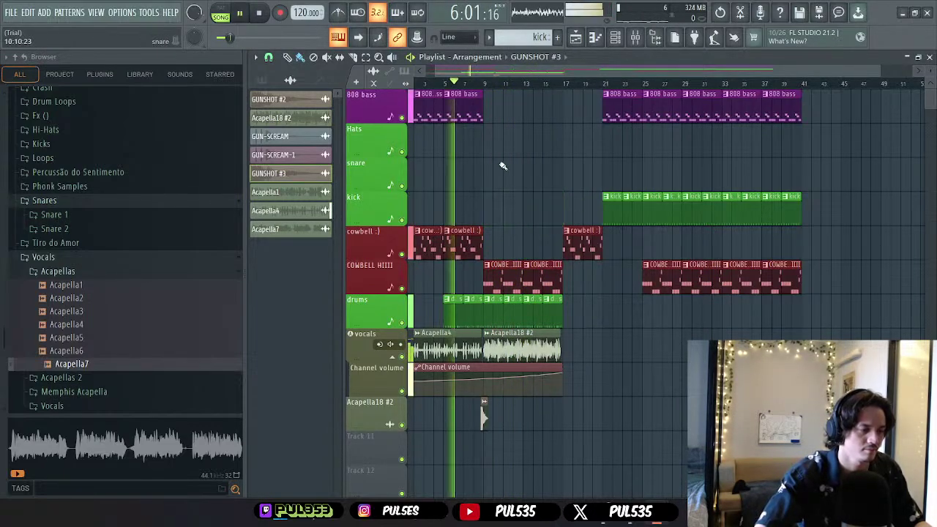
drag(495, 103, 542, 102)
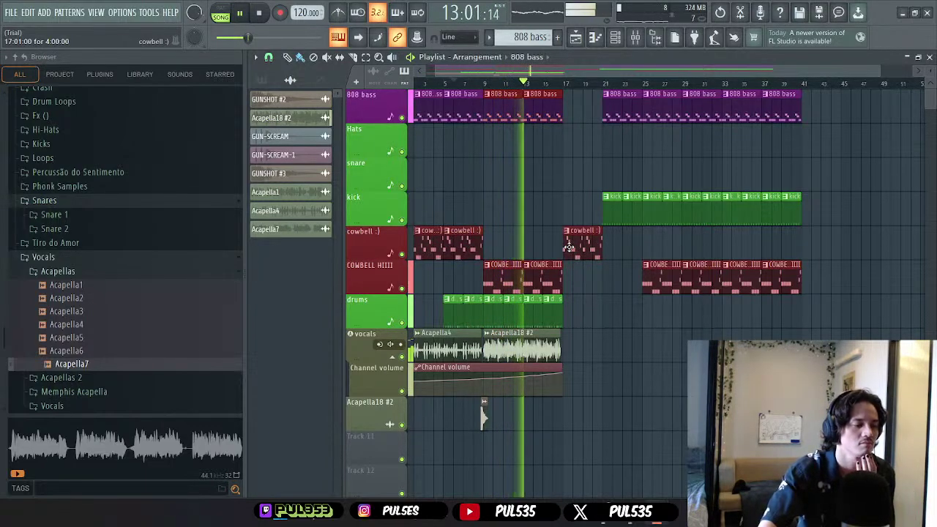
right_click(497, 314)
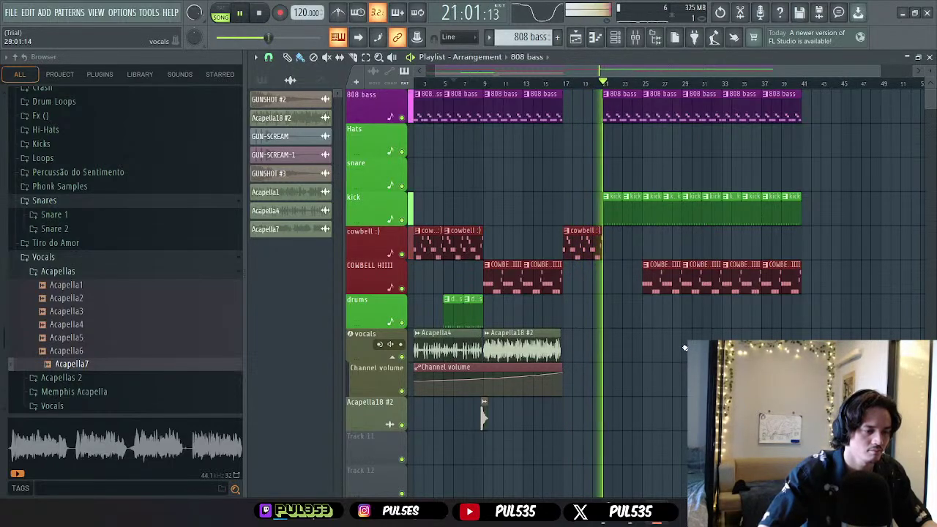
- Add a COWBELL HIIII clip at bar 21, fill bars 21 to 41 with drums clips, and stop playback
click(613, 276)
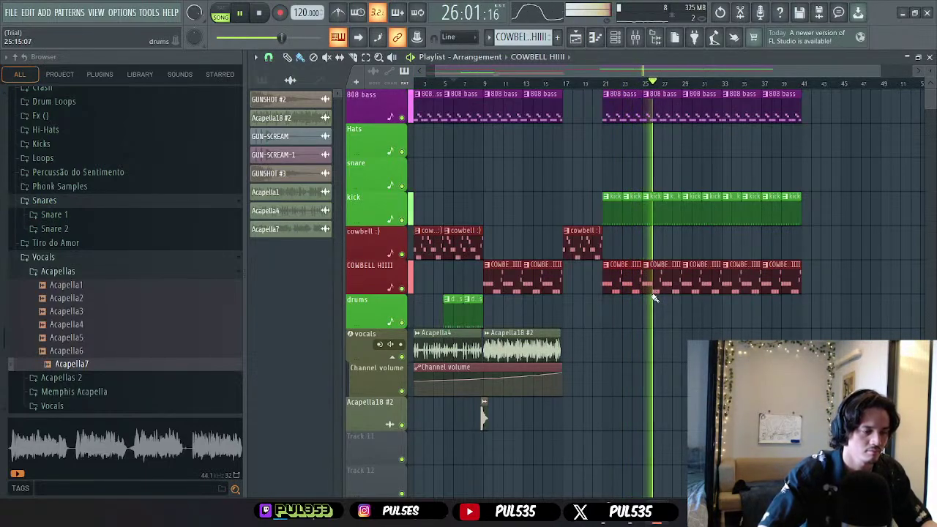
key(space)
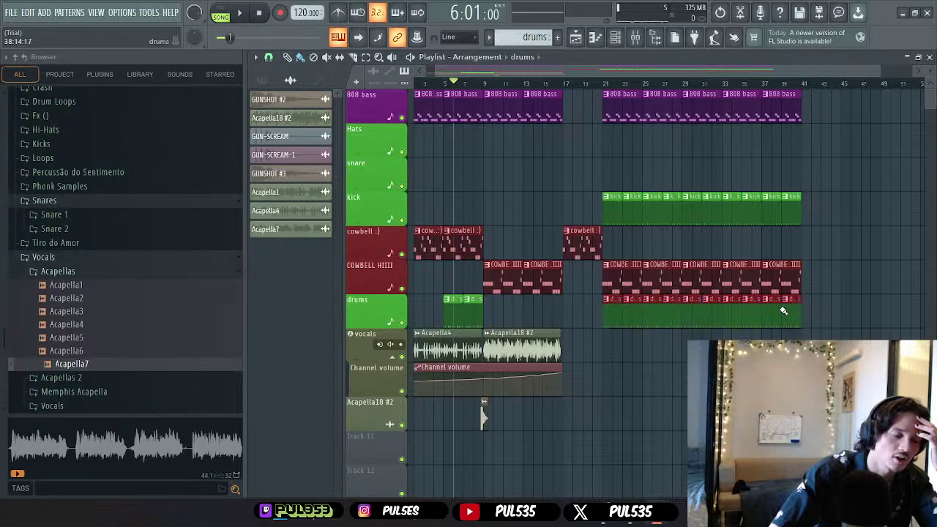
- Select the kick pattern, collapse the Vocals sample folder and browse up to the Cowbell Pack folders
click(616, 209)
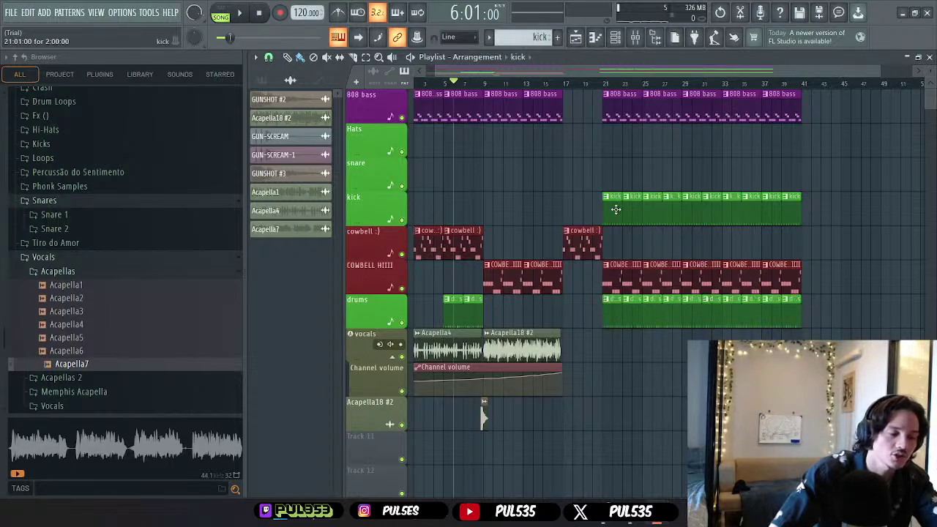
click(175, 260)
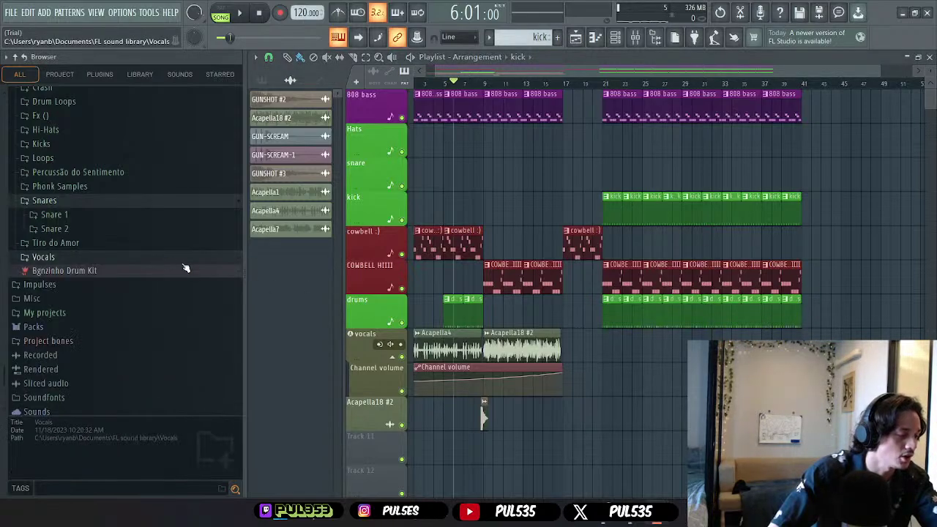
scroll(119, 215, up, 6)
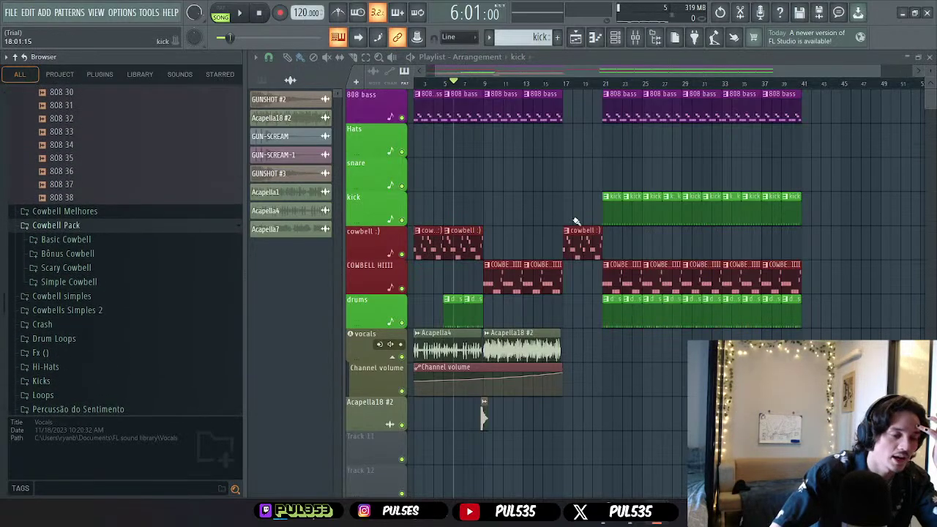
- Lower the Kick and snare mixer track's volume to 84% (-3.7 dB) and play the section from bar 21
click(636, 41)
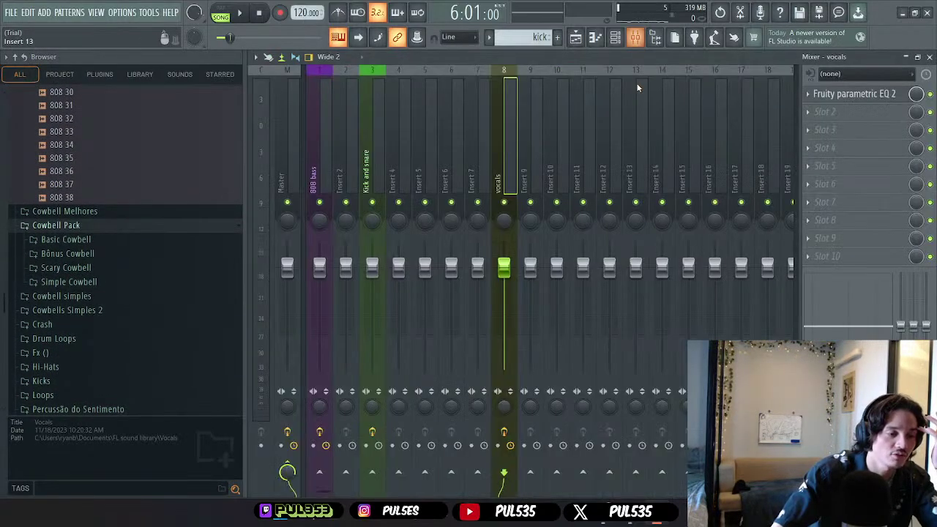
click(372, 121)
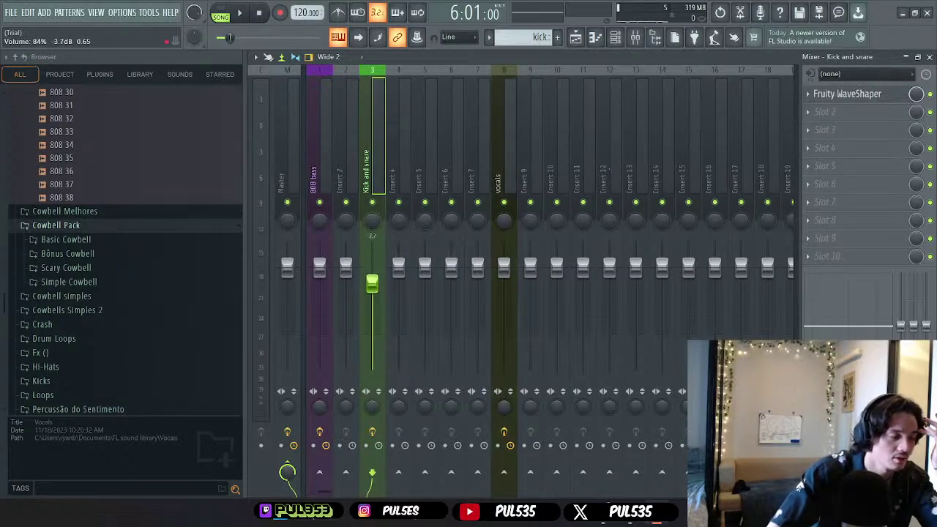
click(930, 58)
key(space)
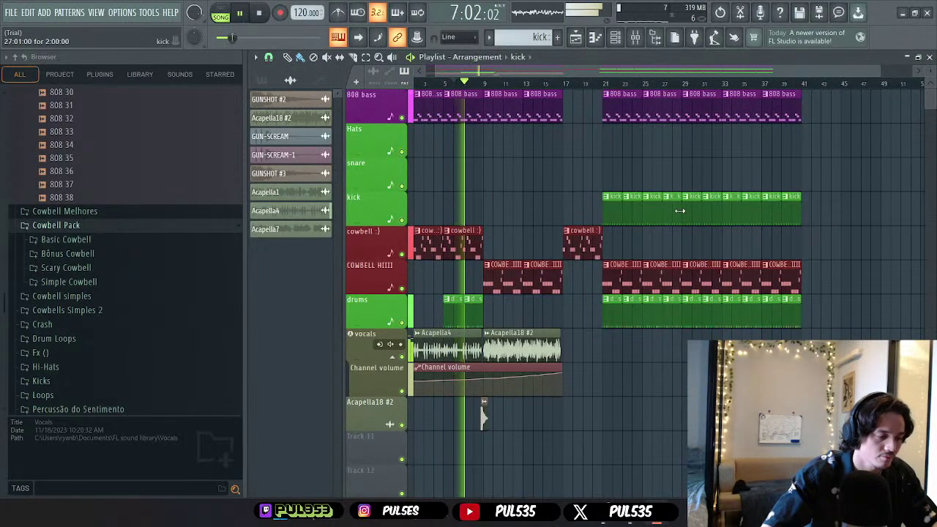
click(605, 83)
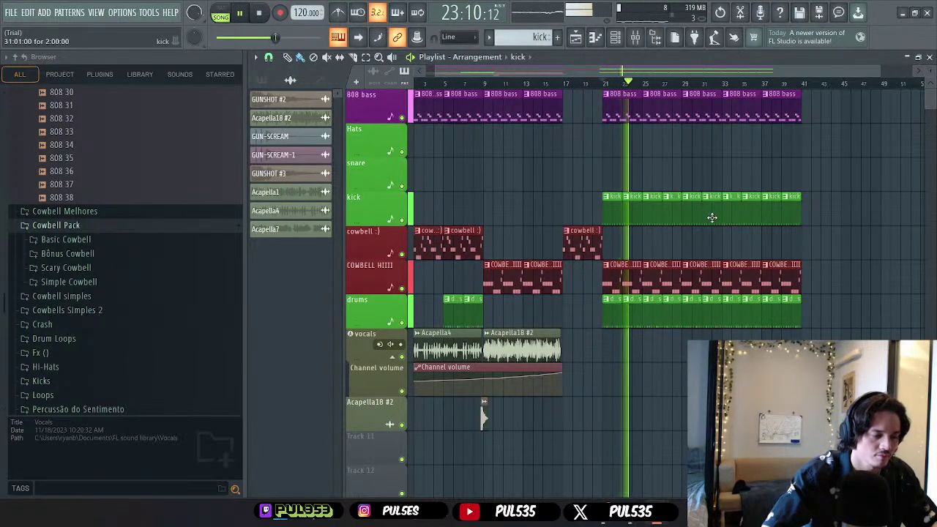
key(space)
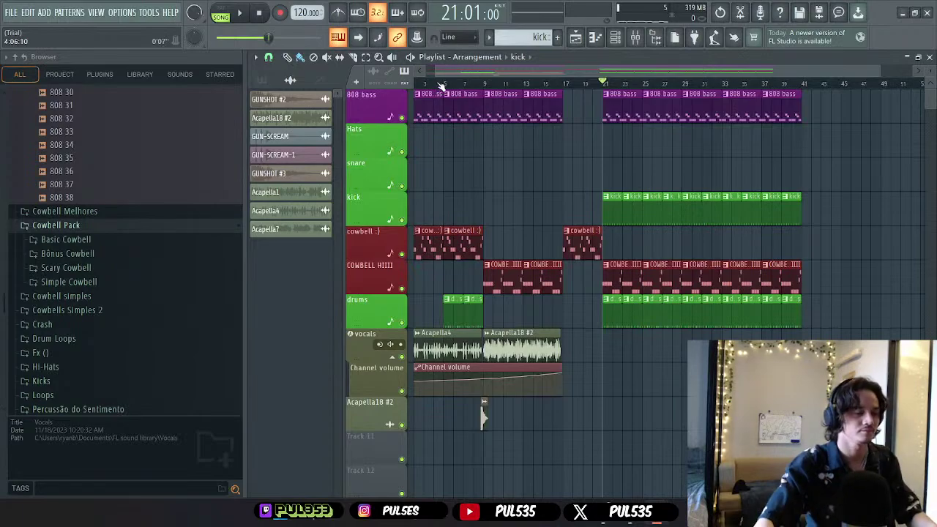
- Move the opening cowbell :), drums and Acapella4 clips past bar 41, and the COWBELL HIIII and Acapella18 #2 clips from bar 9 to bar 1
click(418, 78)
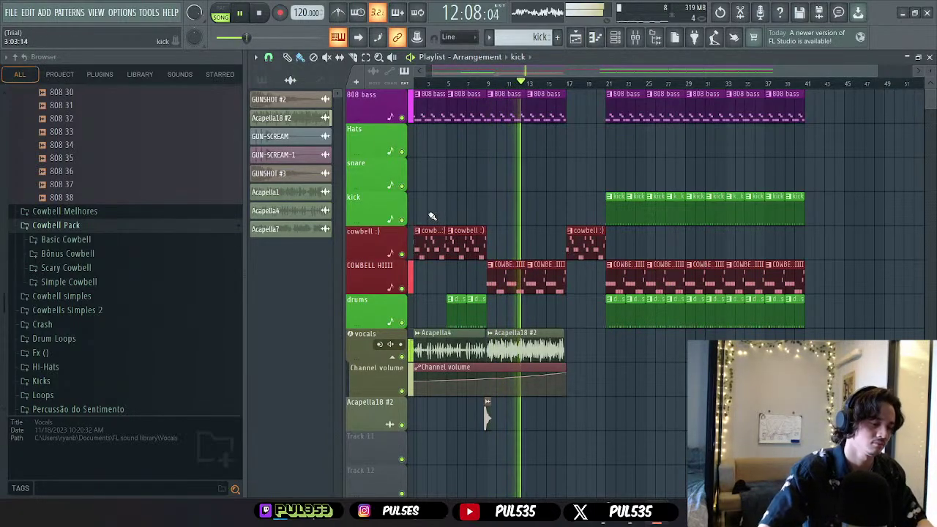
drag(432, 216, 480, 341)
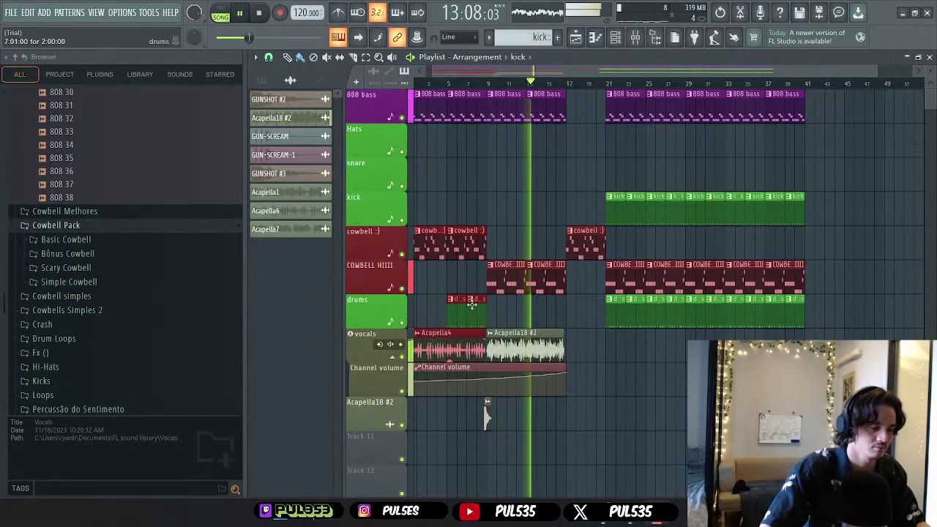
drag(461, 239, 859, 240)
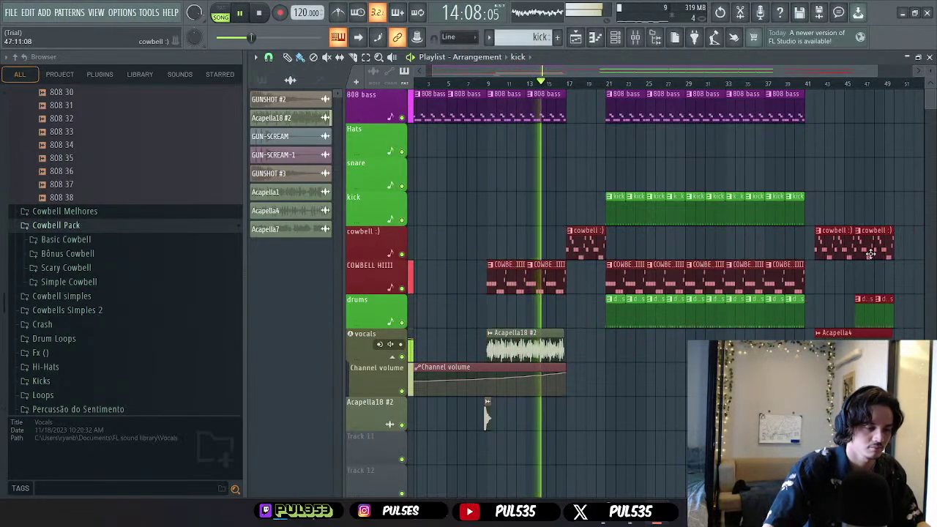
key(space)
drag(494, 234, 561, 354)
drag(554, 265, 471, 263)
- Move the cowbell :), drums and Acapella4 clips from past bar 41 to bar 9 and play from the start
drag(828, 192, 877, 296)
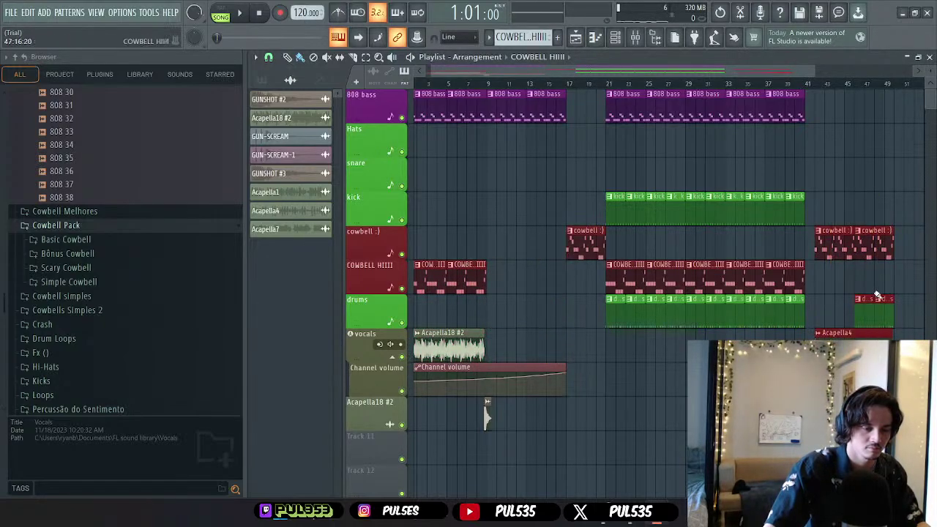
drag(867, 230, 539, 242)
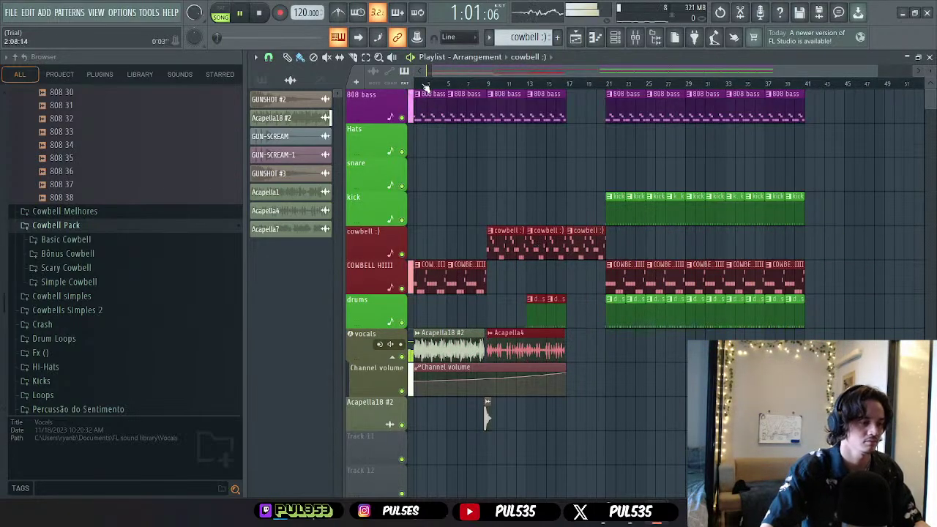
key(space)
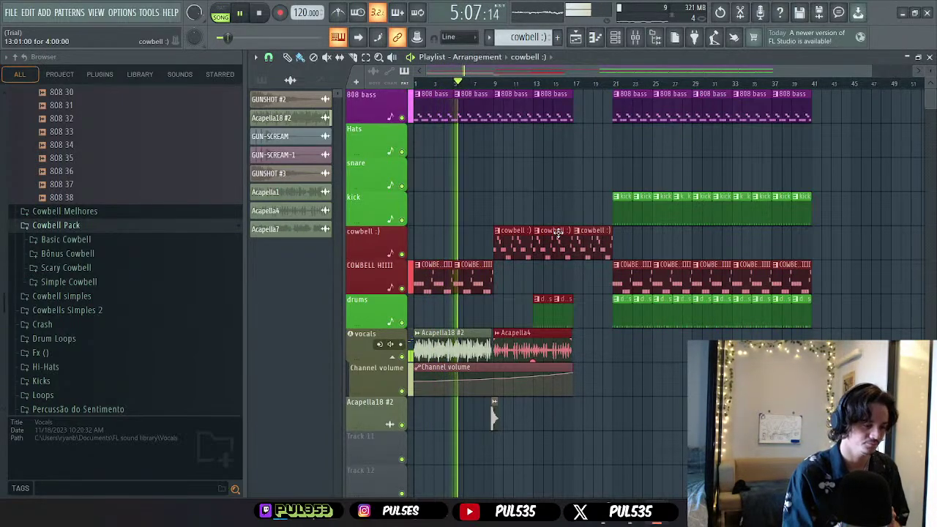
- Select the cowbell :) and drums clips between bars 13 and 21 and replay the arrangement from the start
click(561, 275)
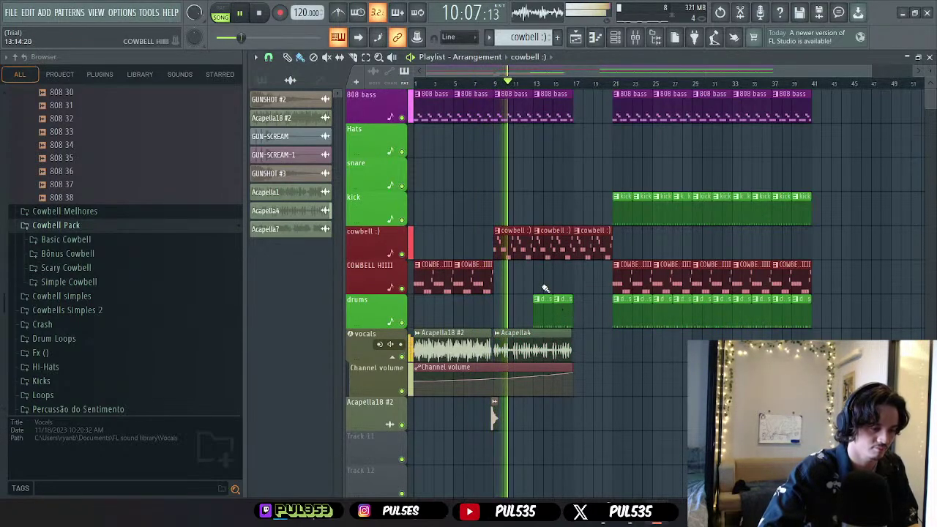
drag(579, 259, 542, 326)
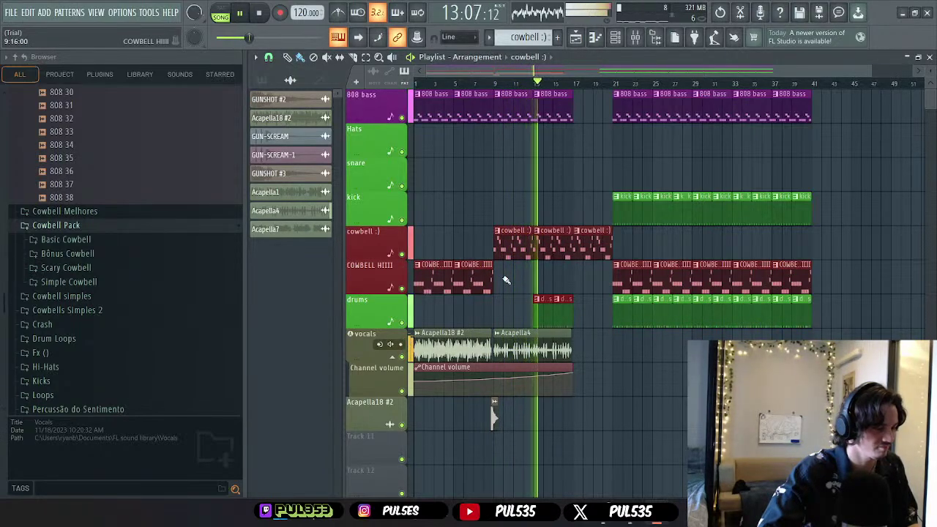
key(space)
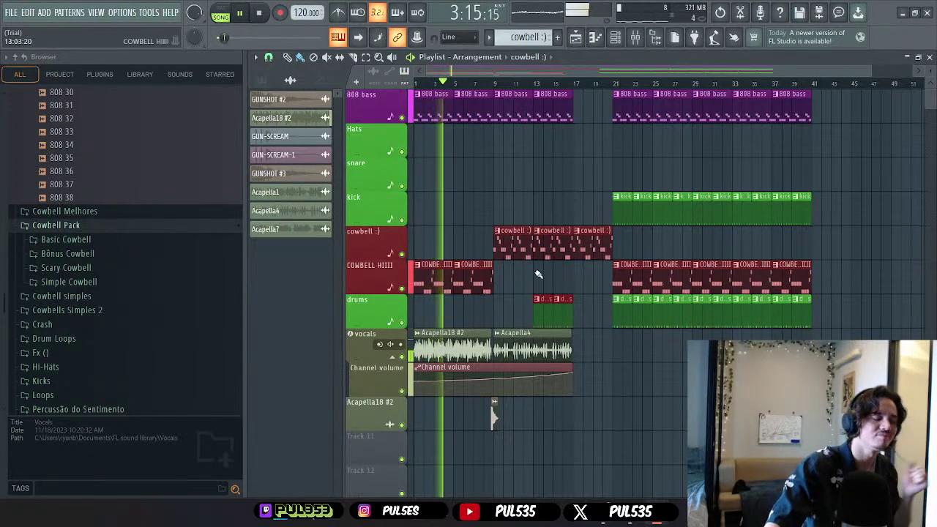
- Delete the unused 808 Kick and 808 Clap channels from the channel rack
click(261, 80)
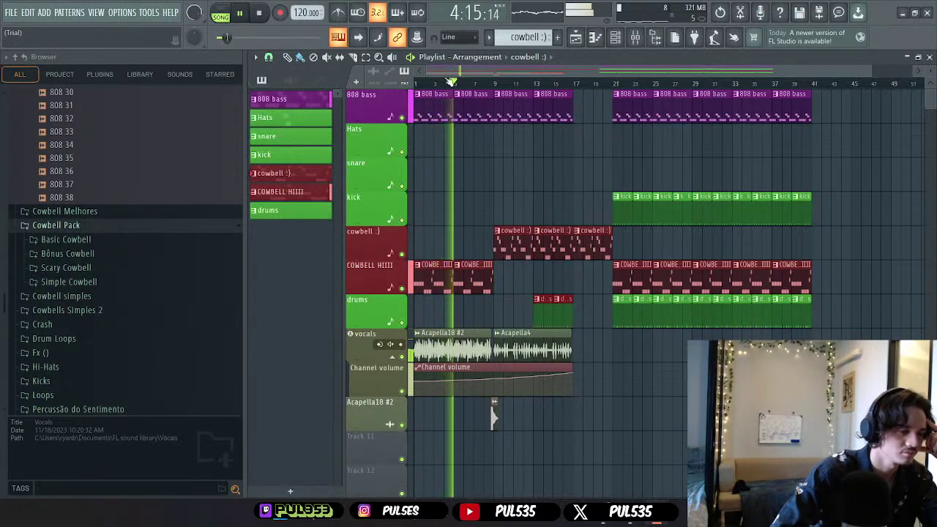
click(596, 40)
click(618, 38)
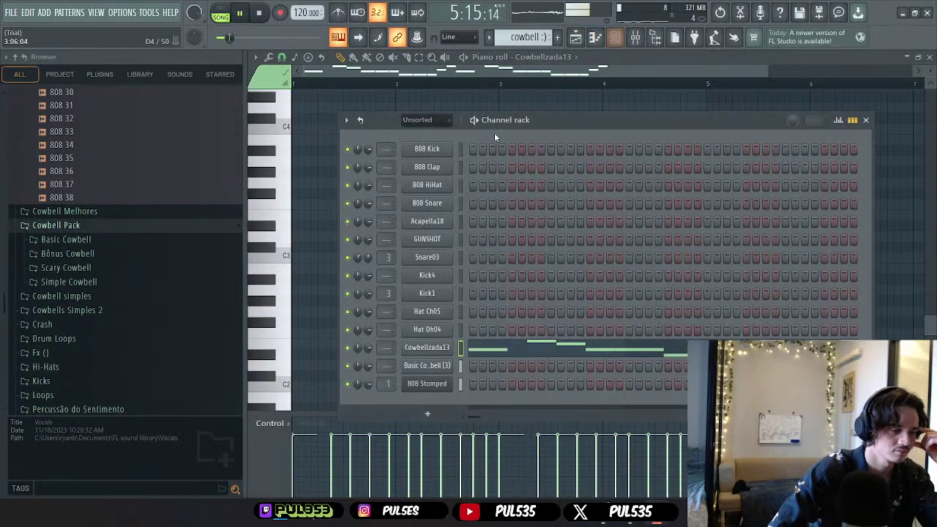
right_click(438, 151)
click(500, 280)
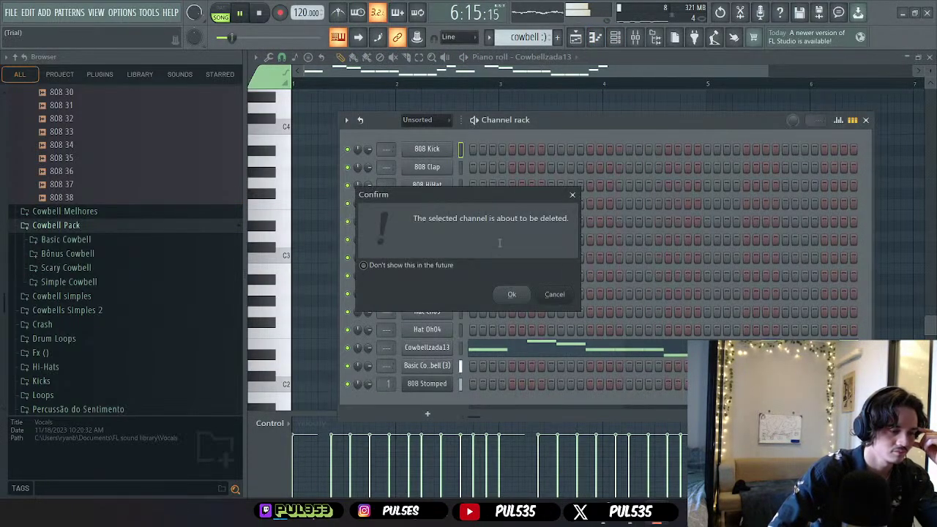
click(512, 295)
right_click(437, 150)
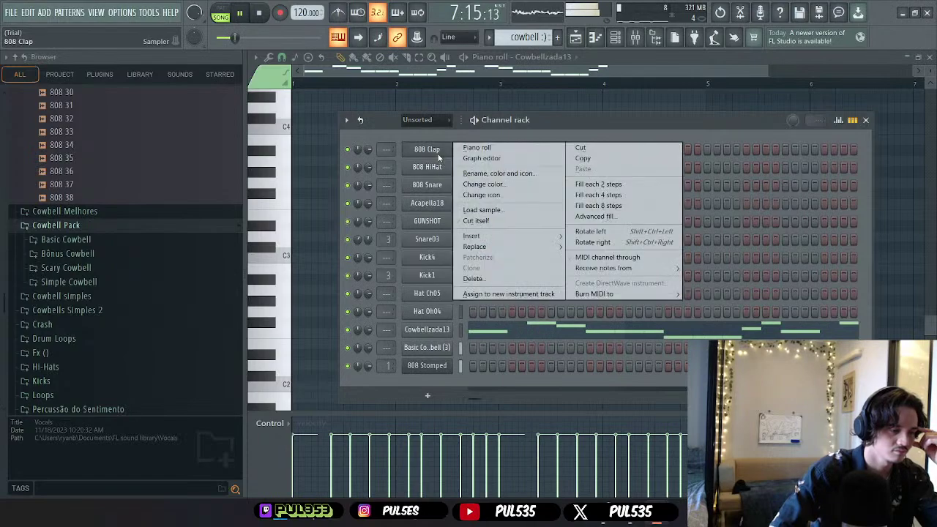
click(505, 281)
click(516, 293)
- Delete the 808 HiHat and 808 Snare channels as well and close the channel rack
right_click(410, 148)
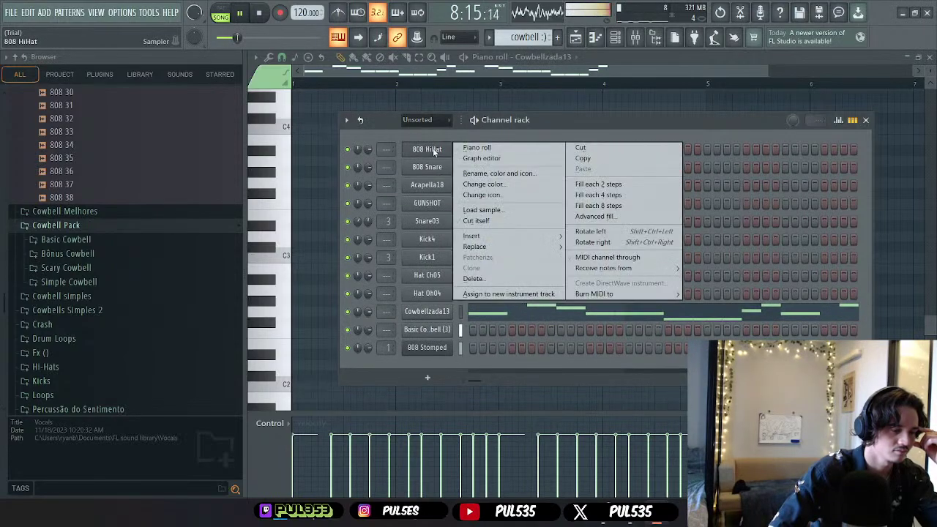
click(501, 279)
click(512, 294)
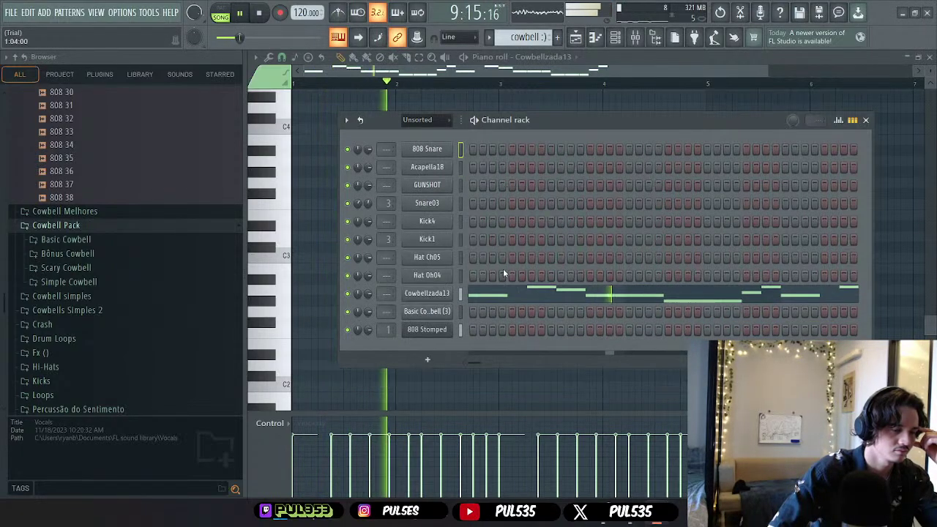
right_click(449, 149)
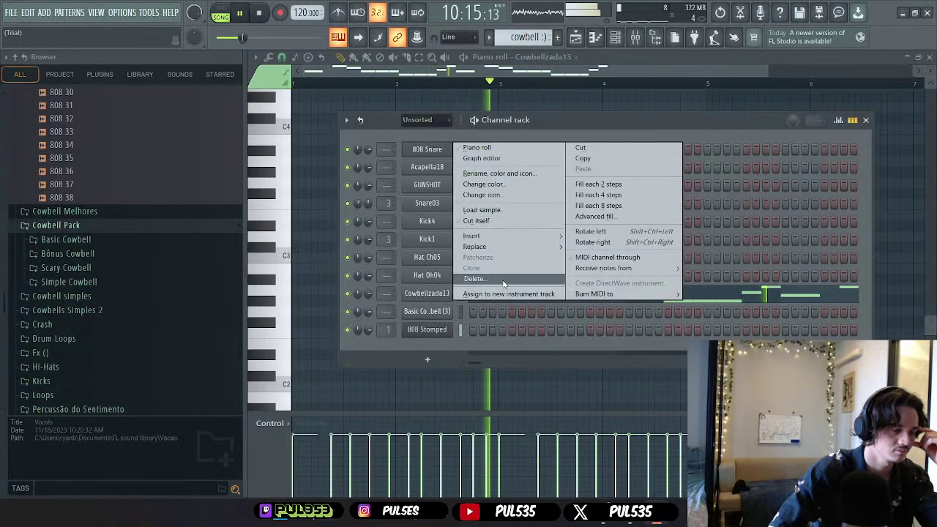
click(504, 280)
click(515, 294)
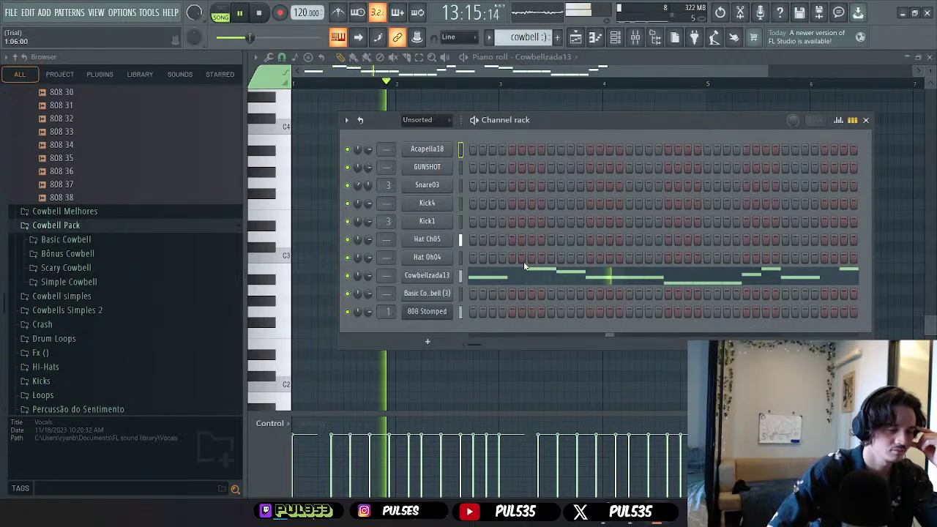
click(866, 120)
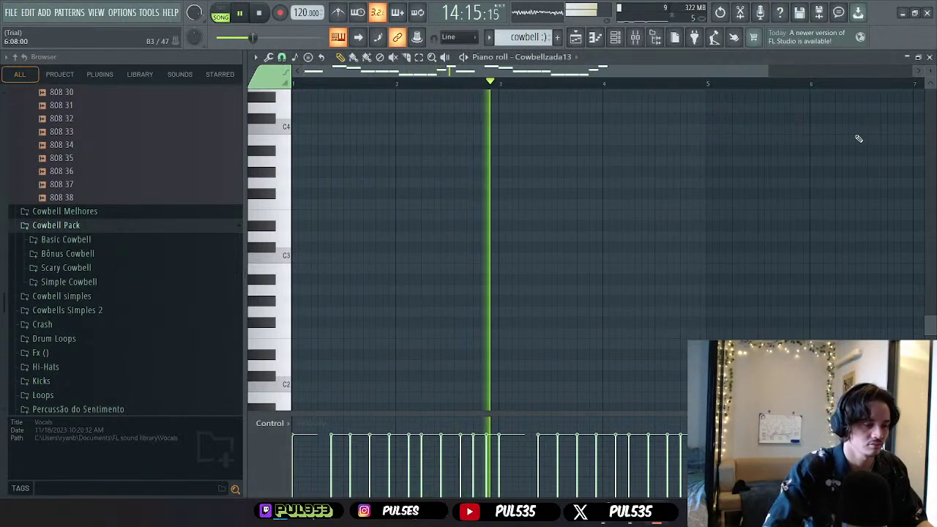
- In the playlist, delete the Acapella4 clip at bar 9 and shorten the last cowbell :) clip to end at bar 19
key(F5)
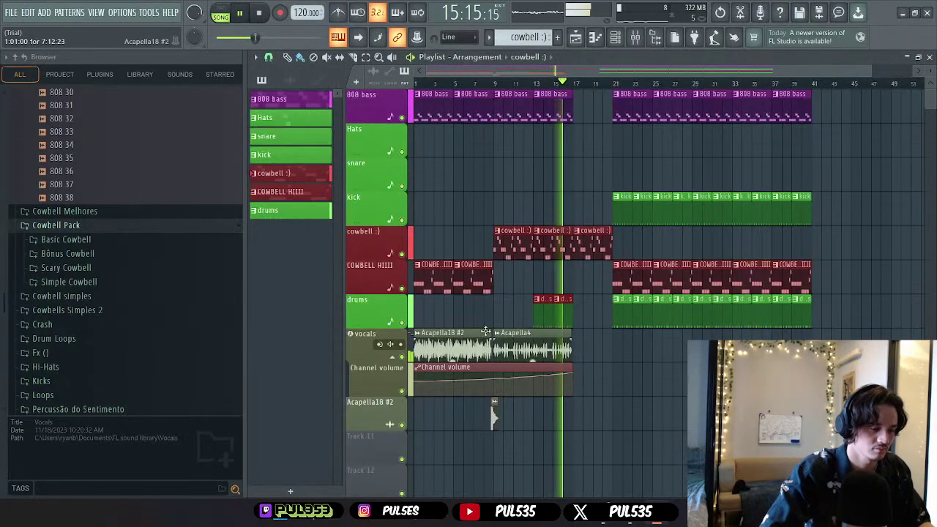
right_click(576, 353)
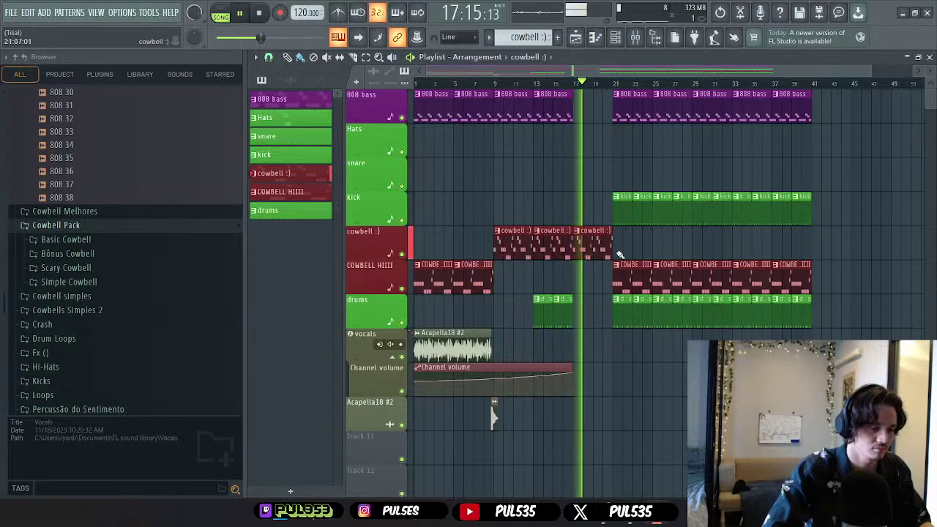
drag(611, 233, 597, 233)
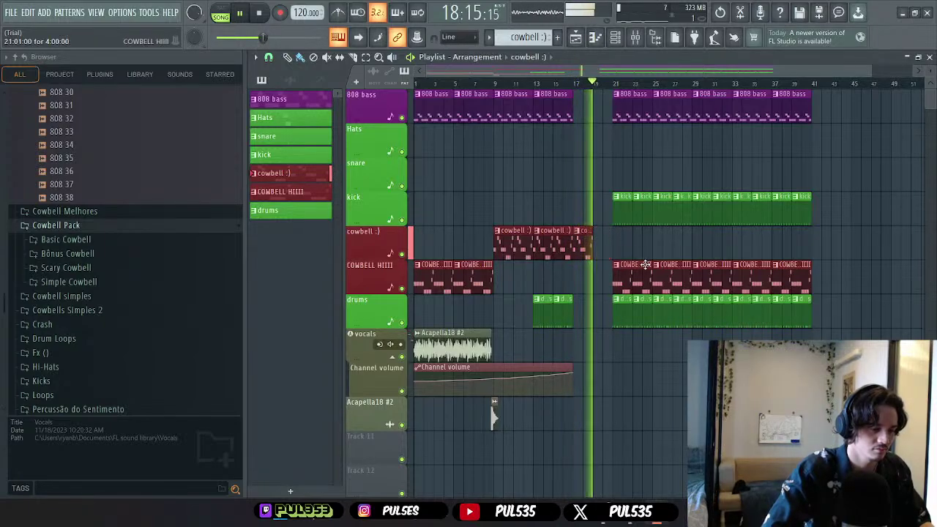
- Move the whole 808 bass, kick, COWBELL HIIII and drums section from bar 21 to bar 19
key(space)
drag(627, 374, 816, 91)
drag(717, 104, 707, 105)
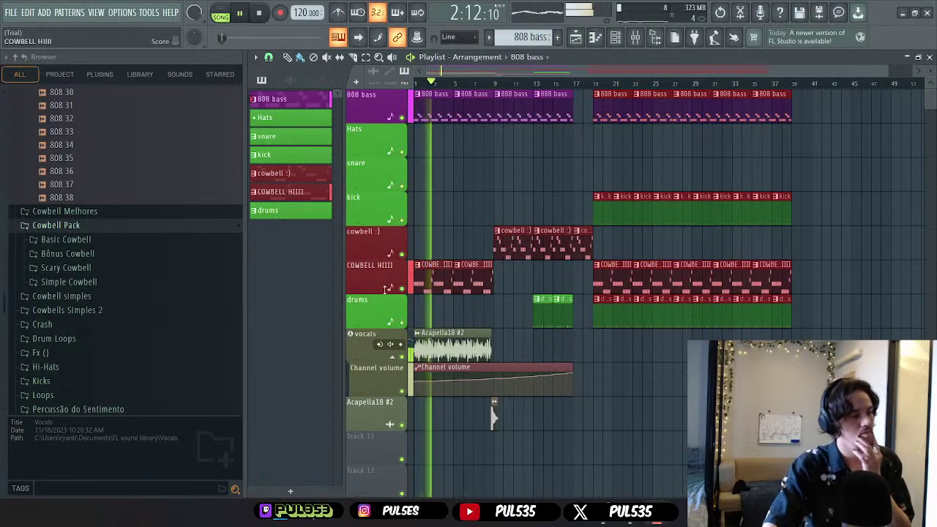
- Try two Acapella1 clips in a row on the vocals track from bar 19
click(290, 79)
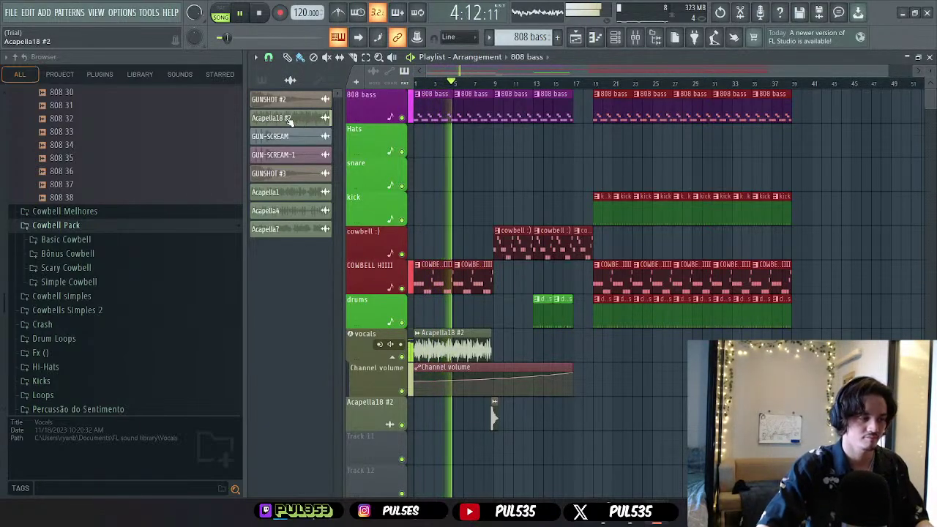
drag(302, 122, 597, 345)
drag(286, 192, 662, 349)
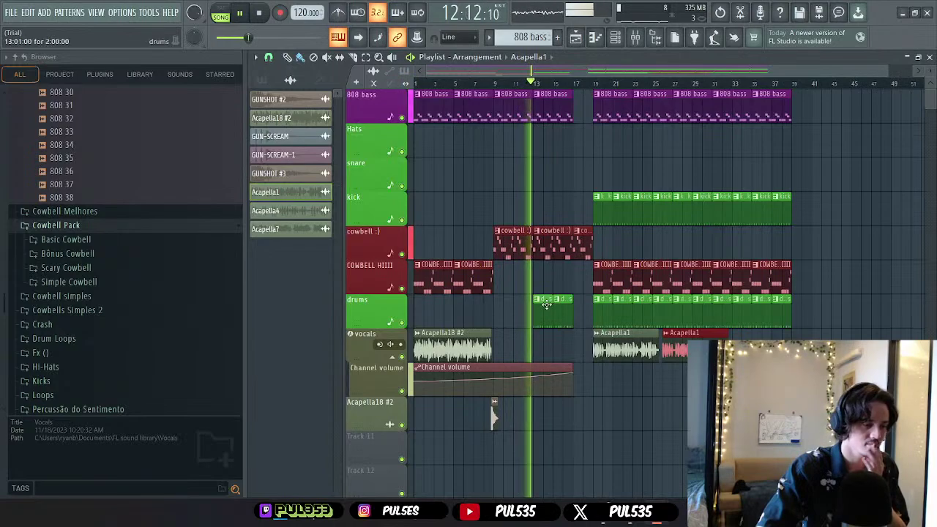
- Add two drums clips at bars 5 and 7 so the drums fill bars 5 to 9
click(473, 306)
click(472, 304)
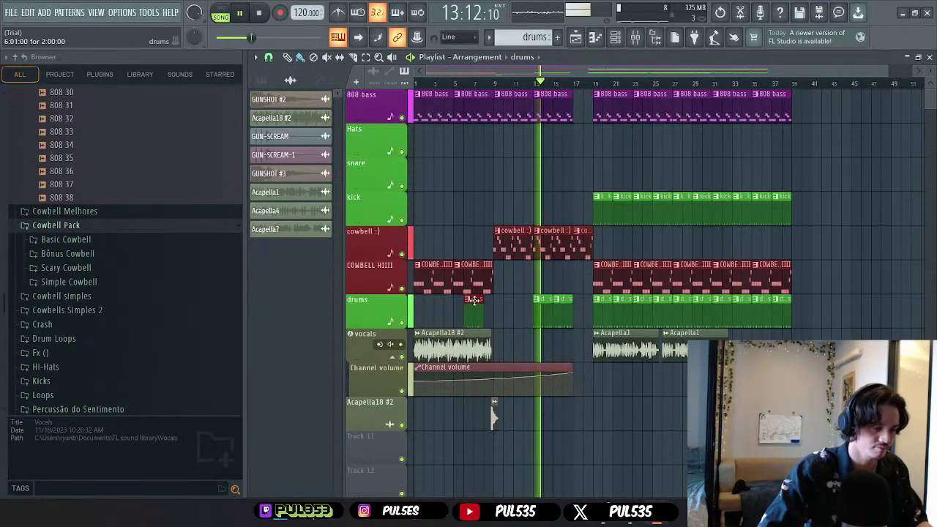
click(483, 304)
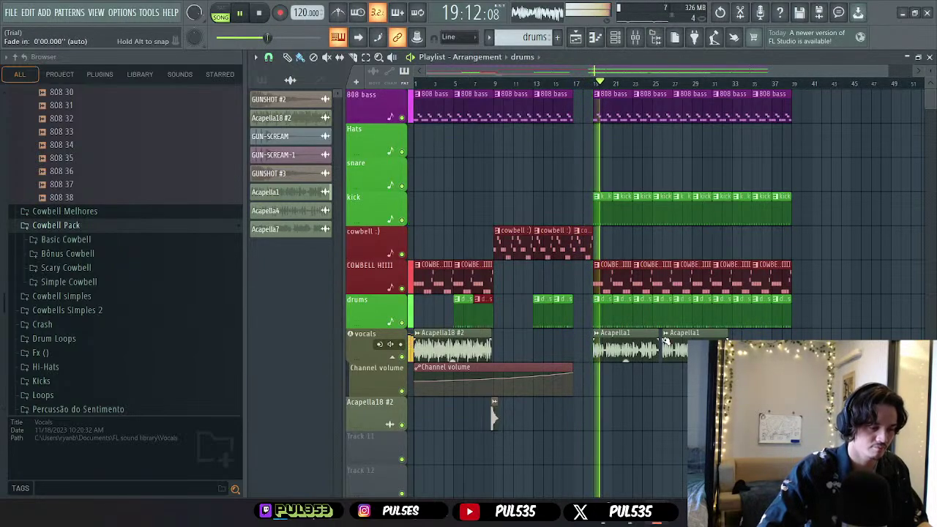
- Undo the Acapella1 placement, put Acapella4 on the vocals track at bar 19 and play the lead-in to it
key(space)
key(ctrl+z)
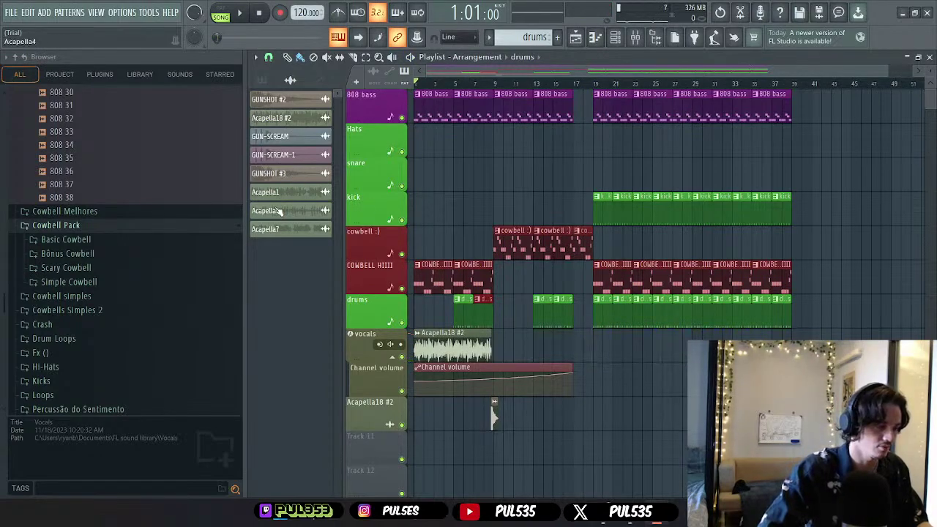
drag(278, 211, 595, 335)
key(space)
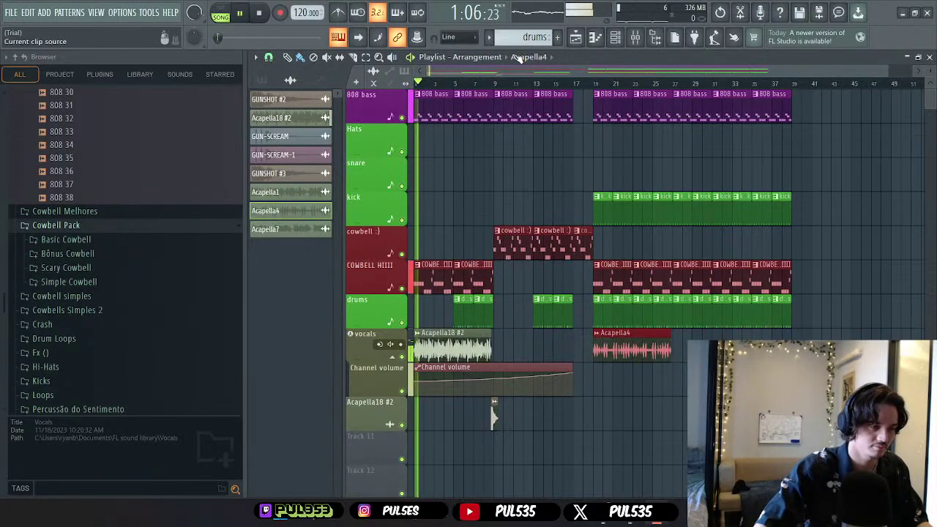
click(547, 83)
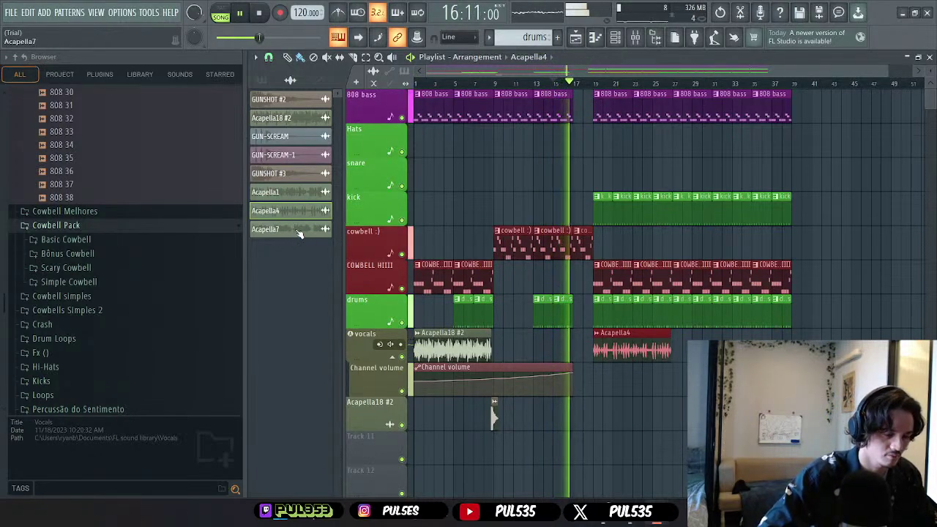
- Try an Acapella7 clip right after the Acapella4 clip on the vocals track
drag(303, 229, 673, 344)
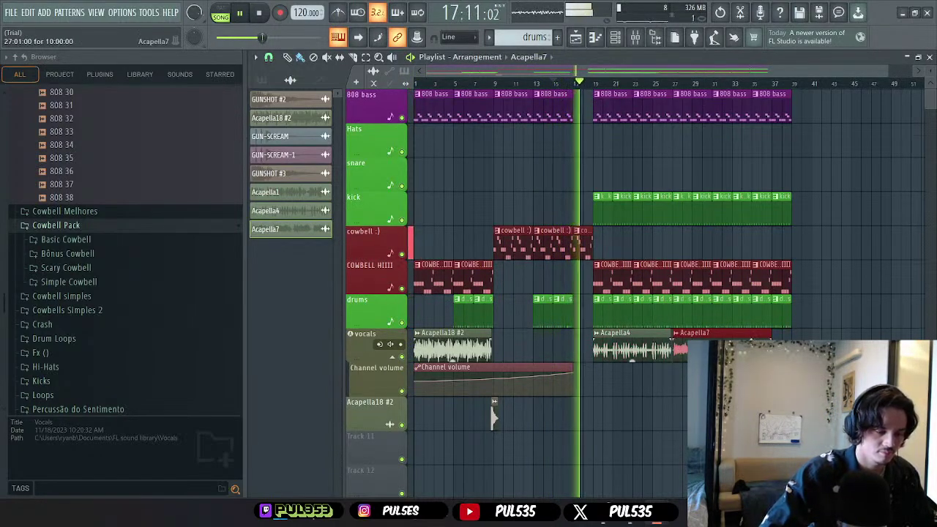
right_click(756, 340)
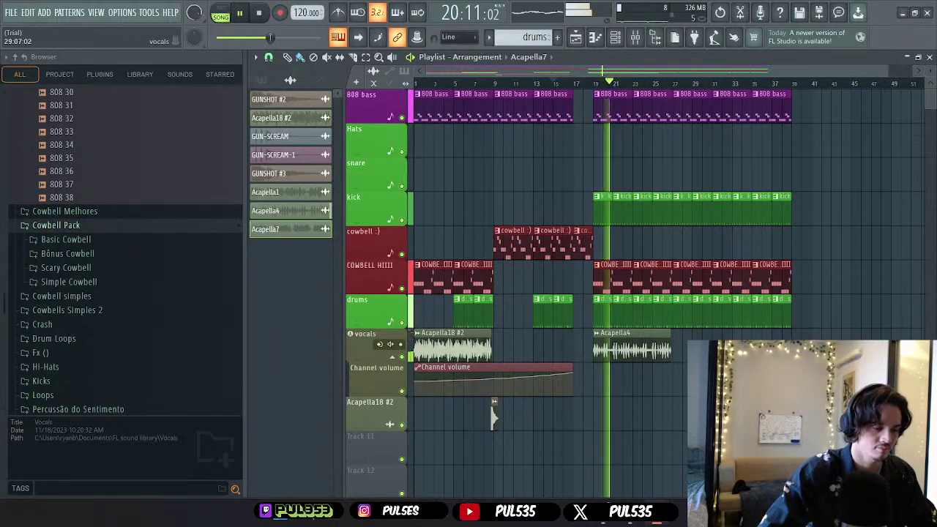
- Add two more Acapella4 clips on the vocals track, at bar 26 and about bar 31, reaching the section's end
click(667, 349)
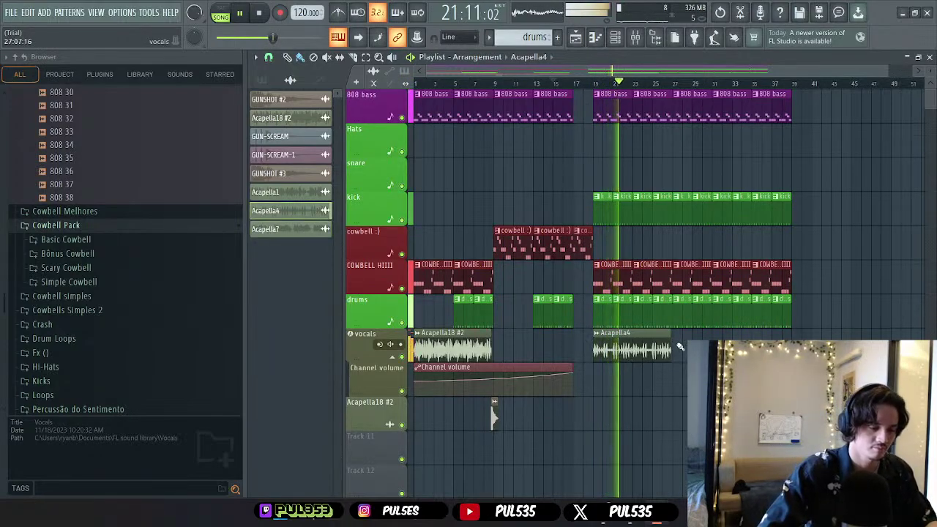
click(680, 347)
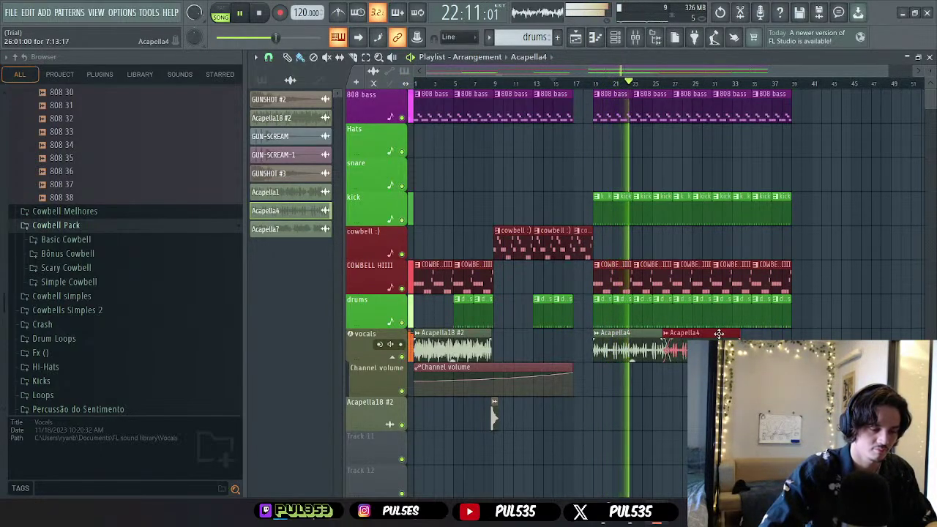
click(757, 335)
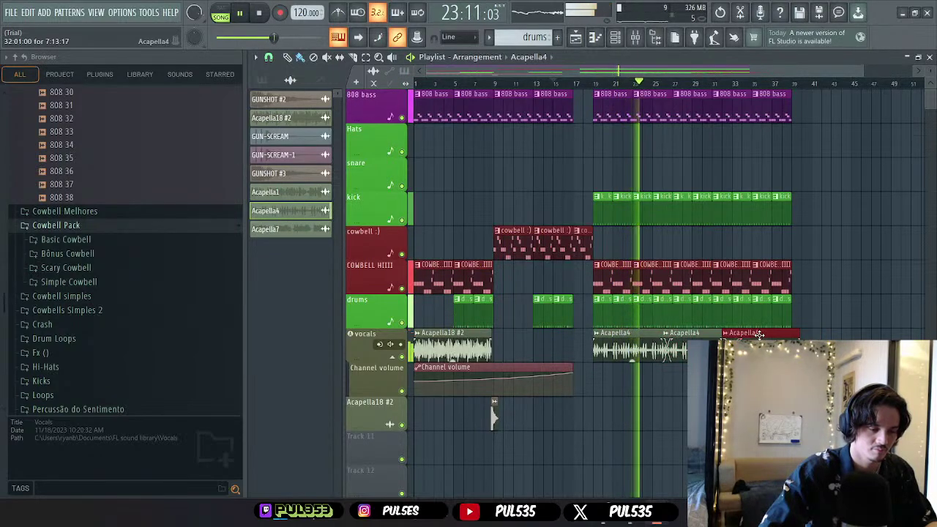
drag(758, 334, 749, 334)
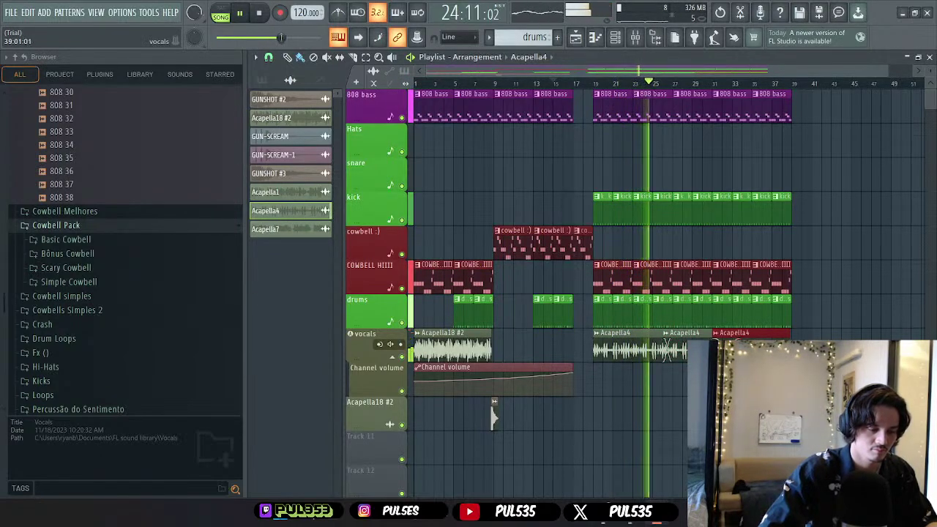
scroll(732, 338, up, 3)
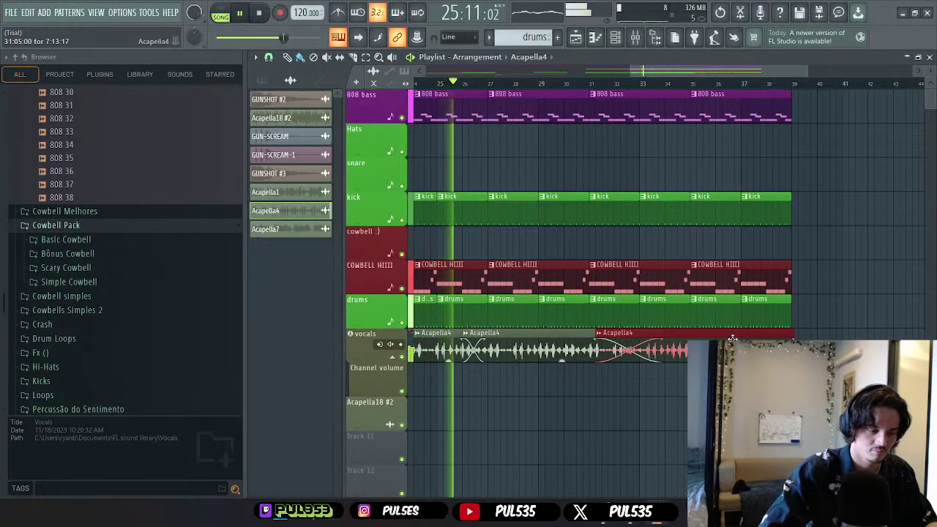
scroll(732, 338, down, 3)
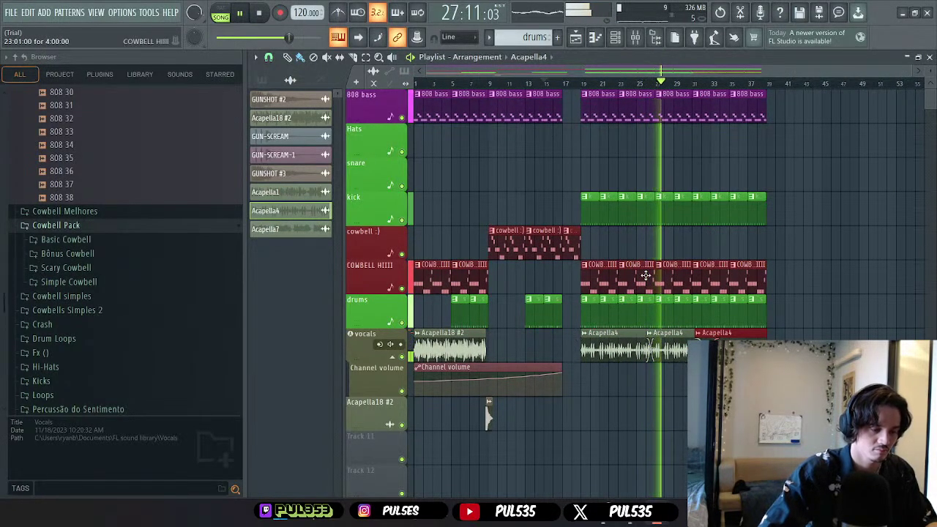
- Add two cowbell :) clips at bars 35 and 39 on the cowbell :) track
click(538, 233)
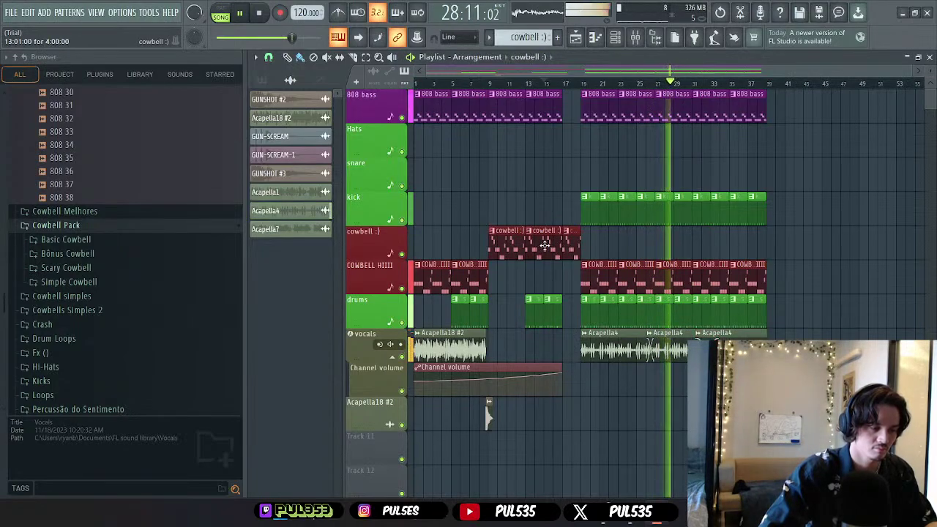
click(732, 242)
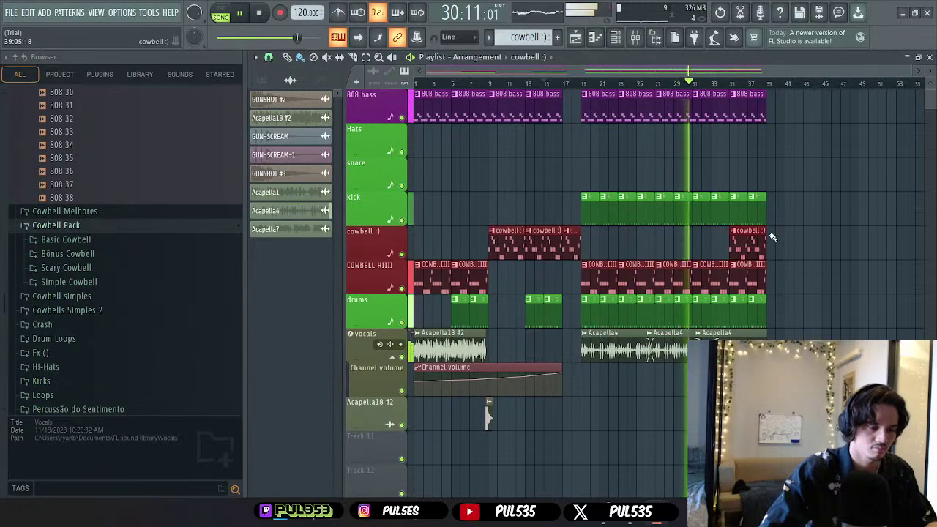
click(774, 238)
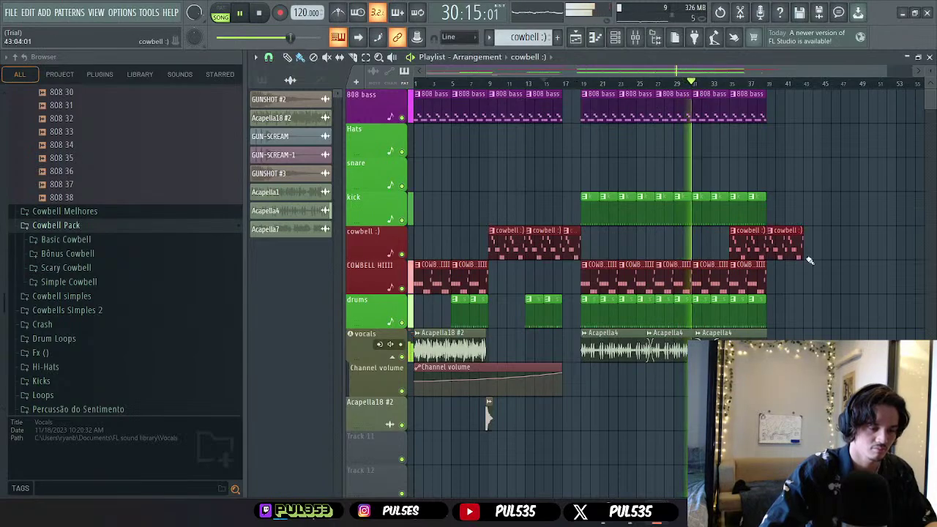
- Add a COWBELL HIIII clip and two drums clips across bars 9 to 13 and play from the start
click(492, 275)
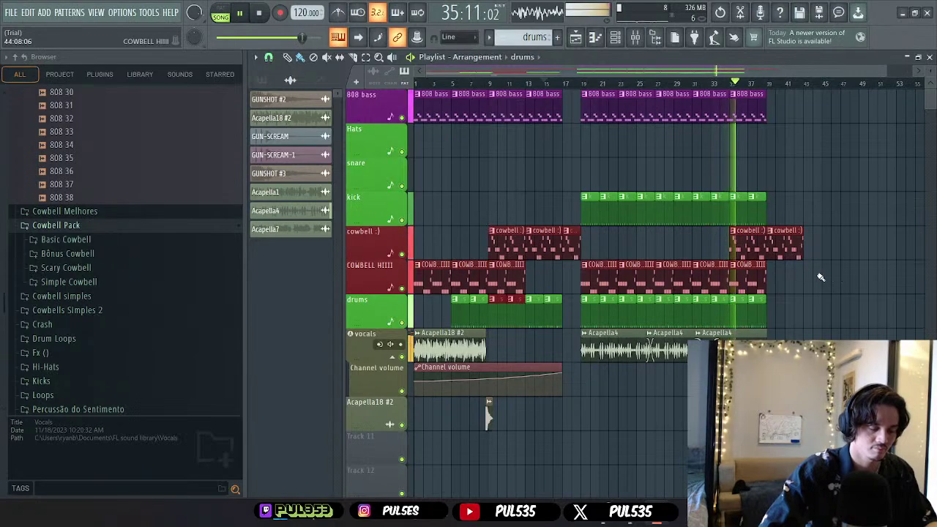
scroll(795, 276, down, 1)
key(space)
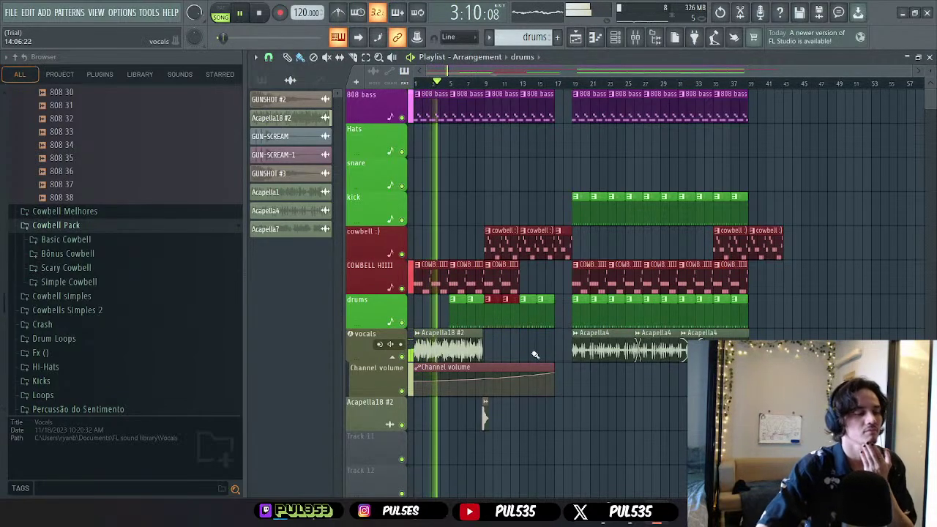
- Delete the two COWBELL HIIII clips in bars 1 to 9 and the drums clip at bar 5
key(space)
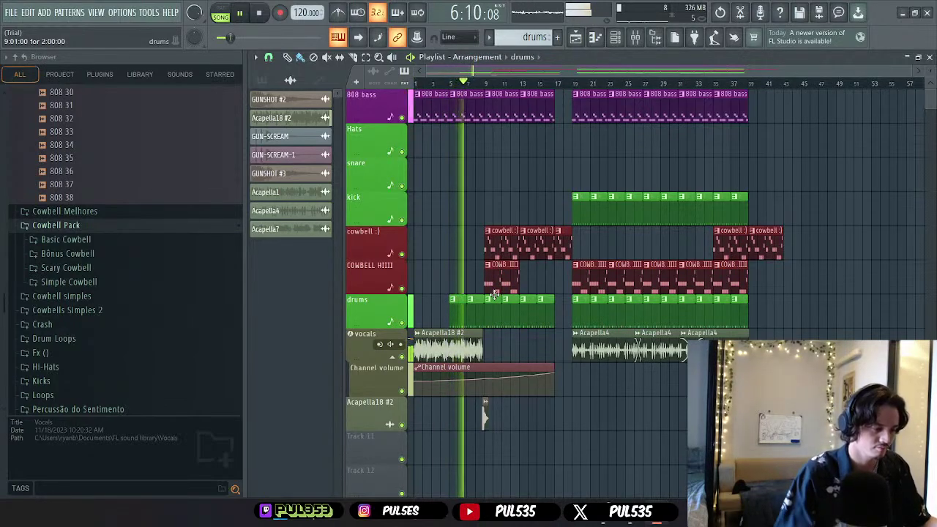
right_click(459, 313)
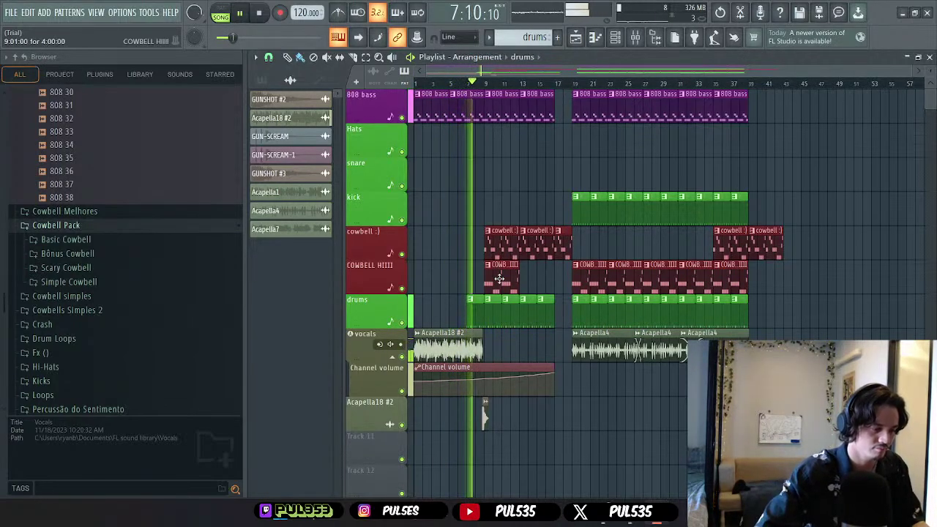
- Shorten the 808 bass, drums and Acapella18 #2 clips to end just before bar 9, and play the transition
scroll(495, 330, up, 8)
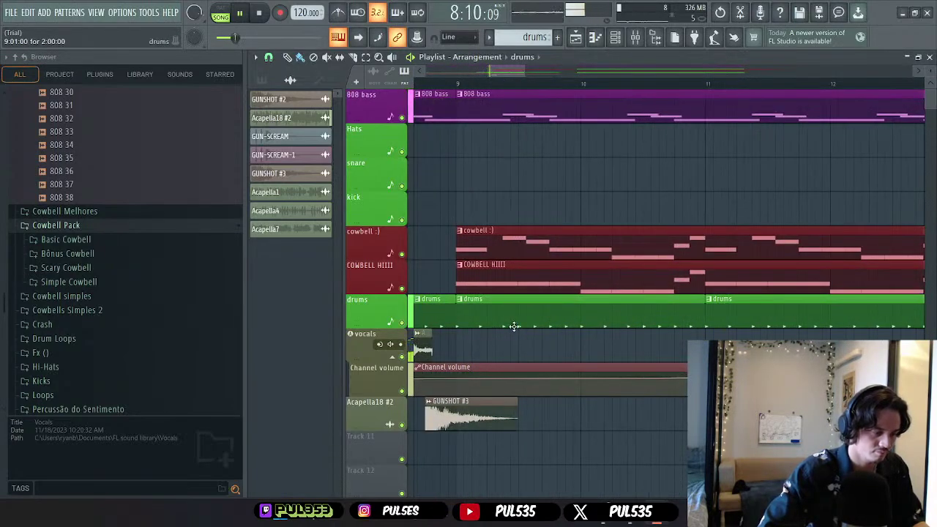
key(space)
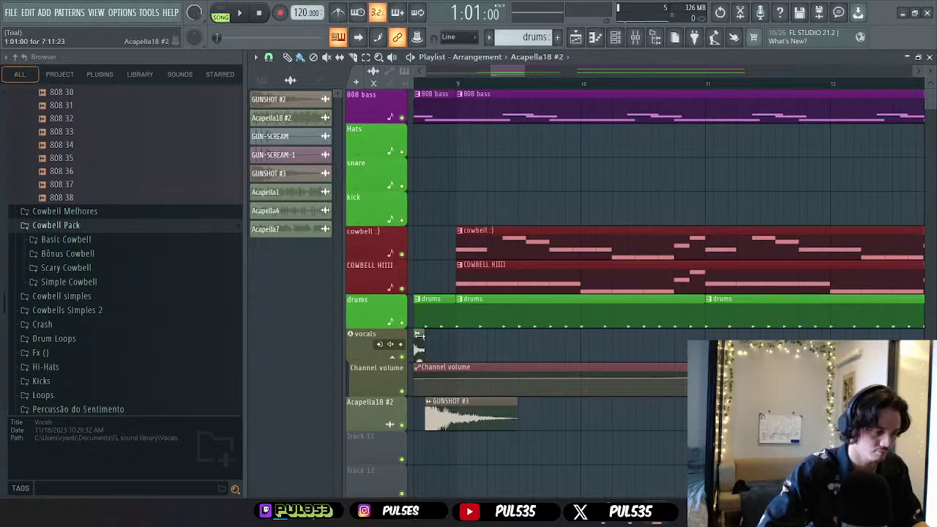
drag(419, 335, 416, 336)
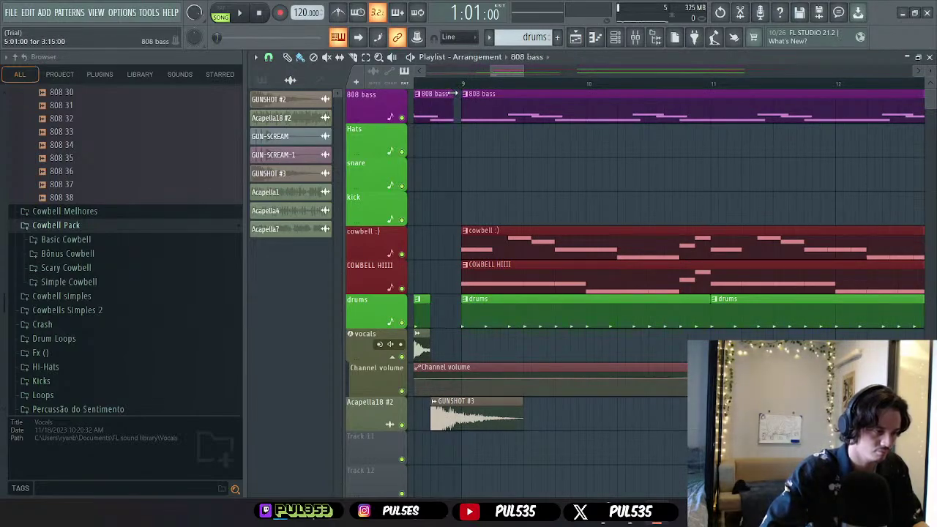
scroll(552, 238, down, 8)
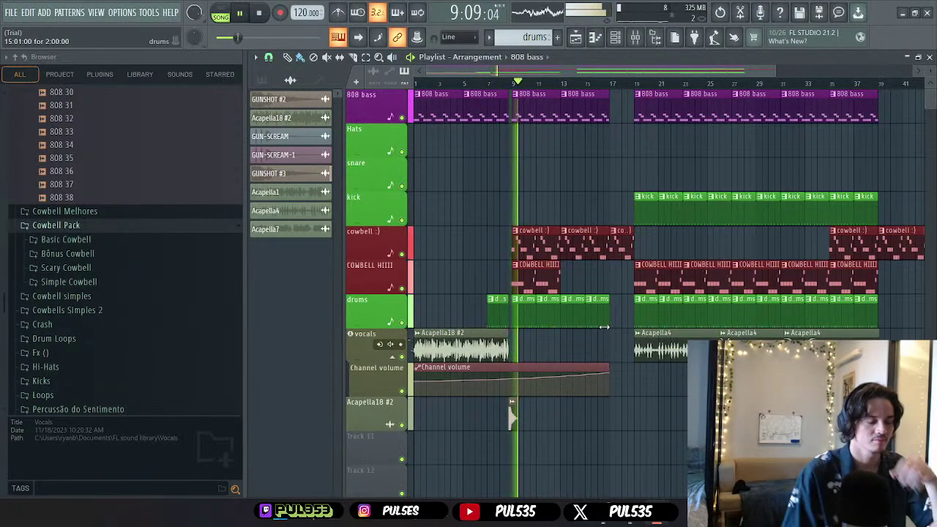
key(space)
- Cut the 808 bass, drums and Acapella18 #2 clips at 8:09, start the GUNSHOT #3 clip there, and check by playing
scroll(553, 326, up, 3)
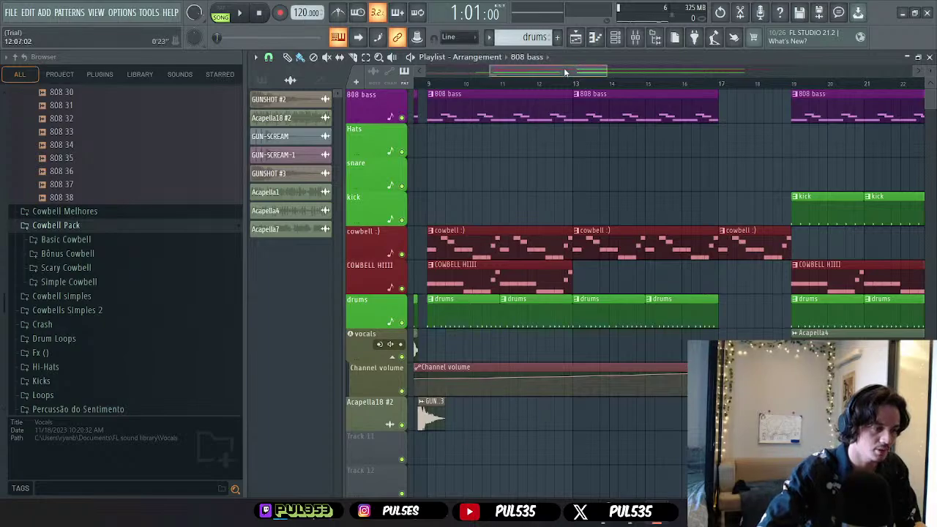
drag(564, 67, 549, 70)
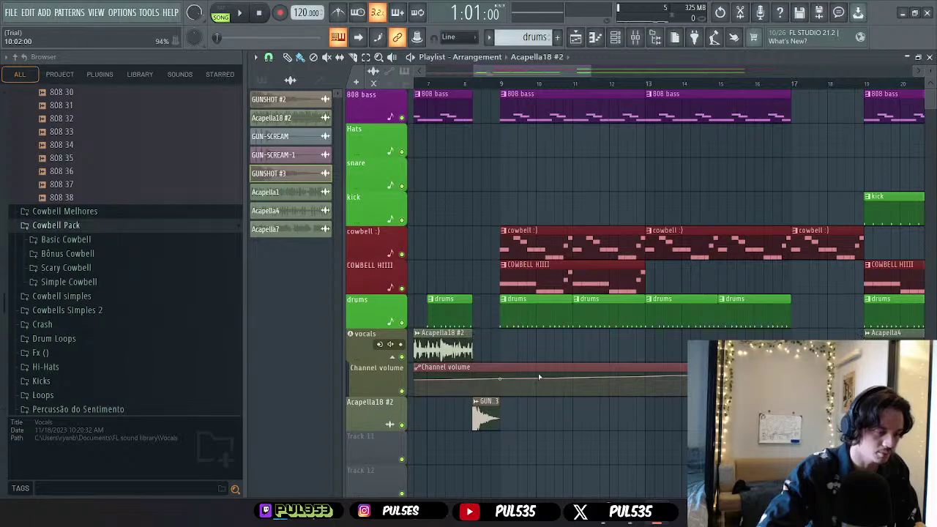
scroll(534, 346, down, 5)
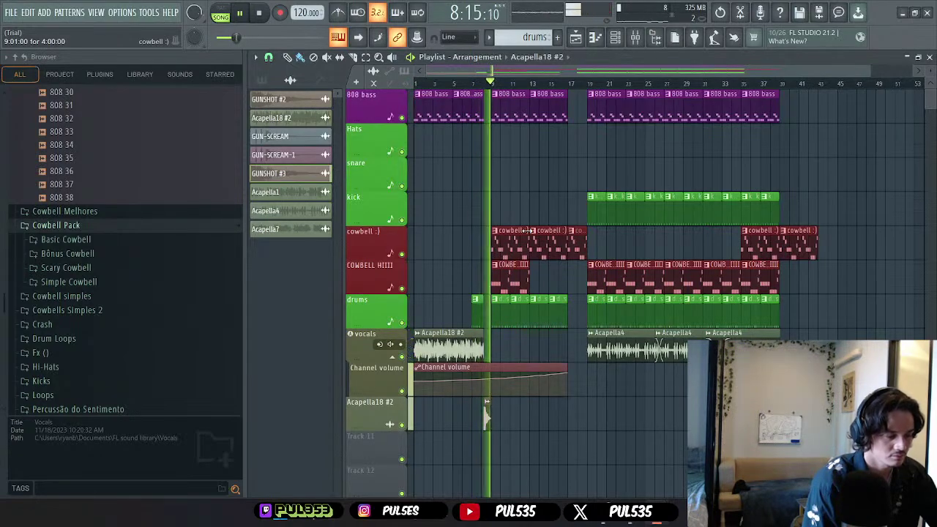
key(space)
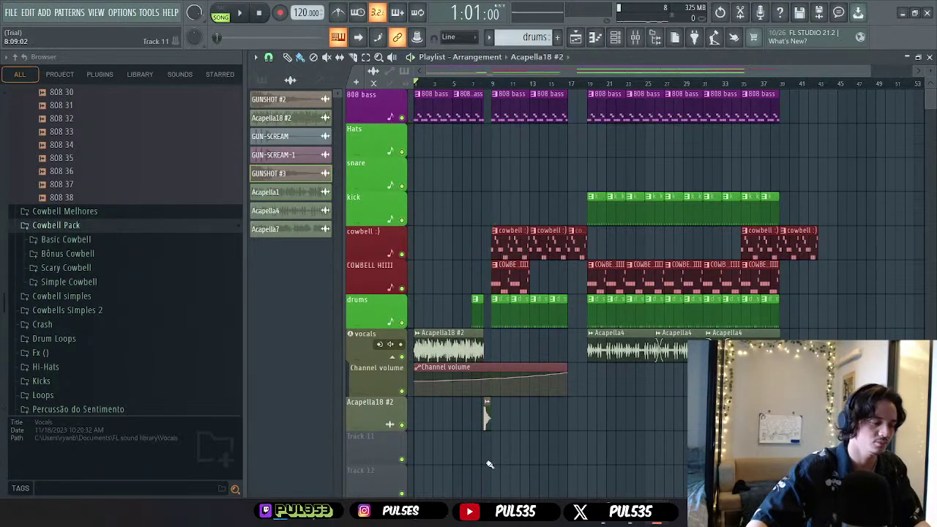
scroll(488, 424, up, 5)
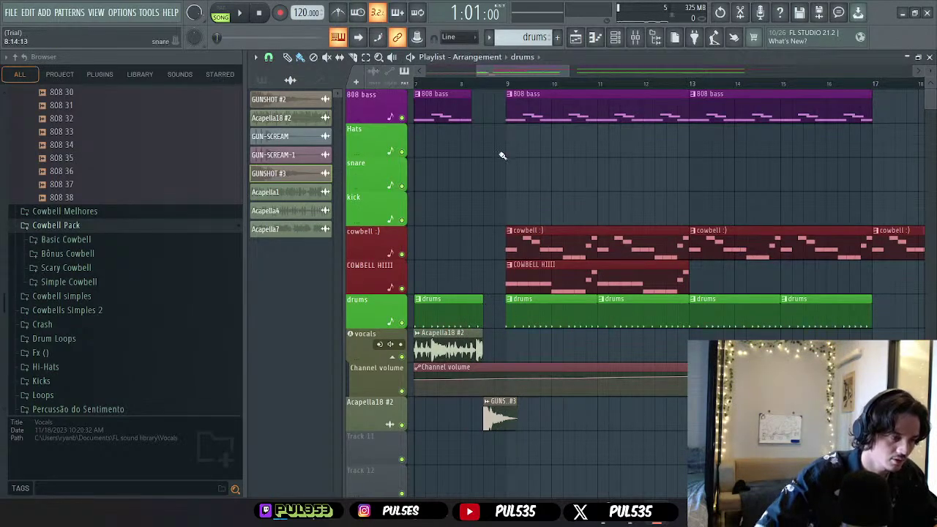
scroll(554, 168, down, 3)
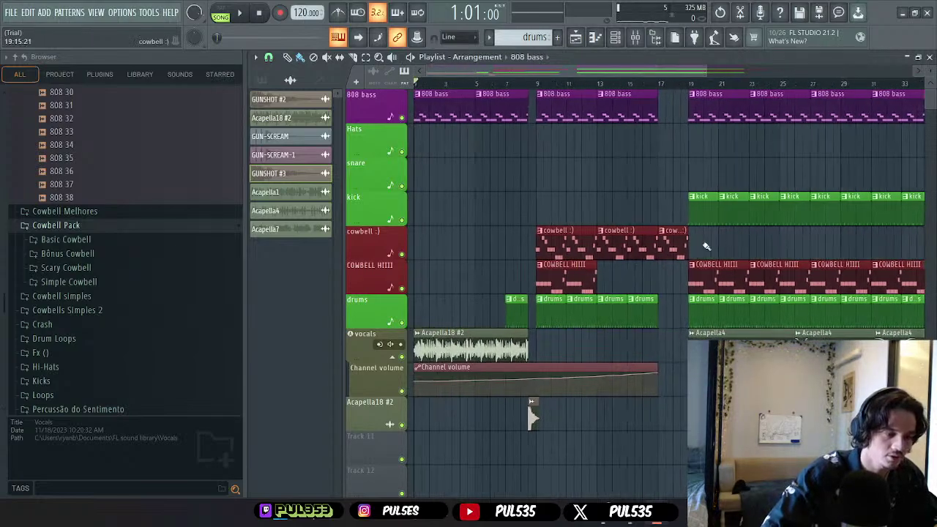
- Add four kick clips from bar 9 to bar 17 on the kick track and play them
click(702, 204)
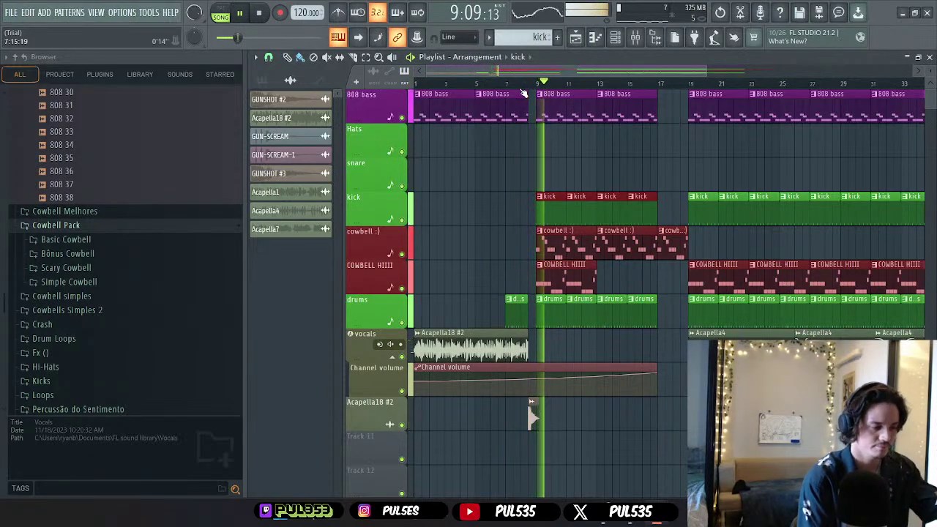
key(space)
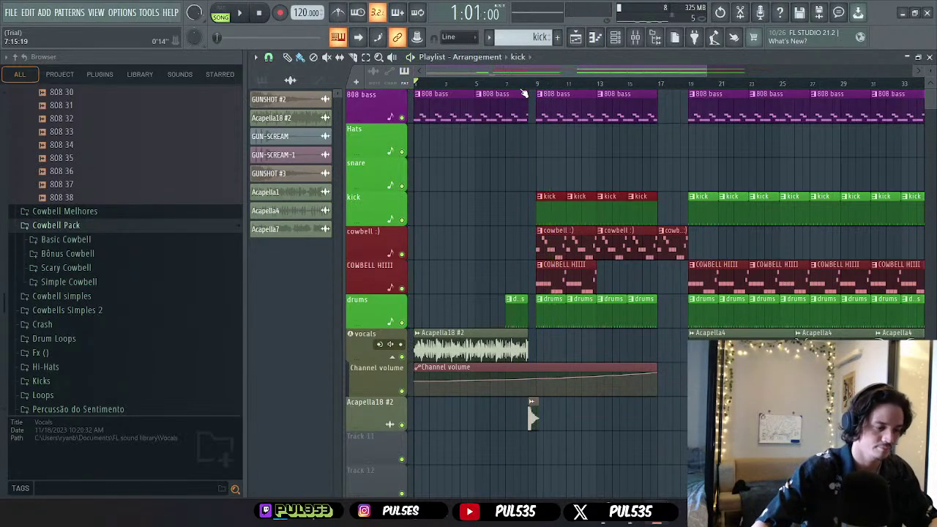
- Add a lead-in kick clip directly ahead of bar 9, trimmed to start at 8:09
scroll(535, 222, up, 4)
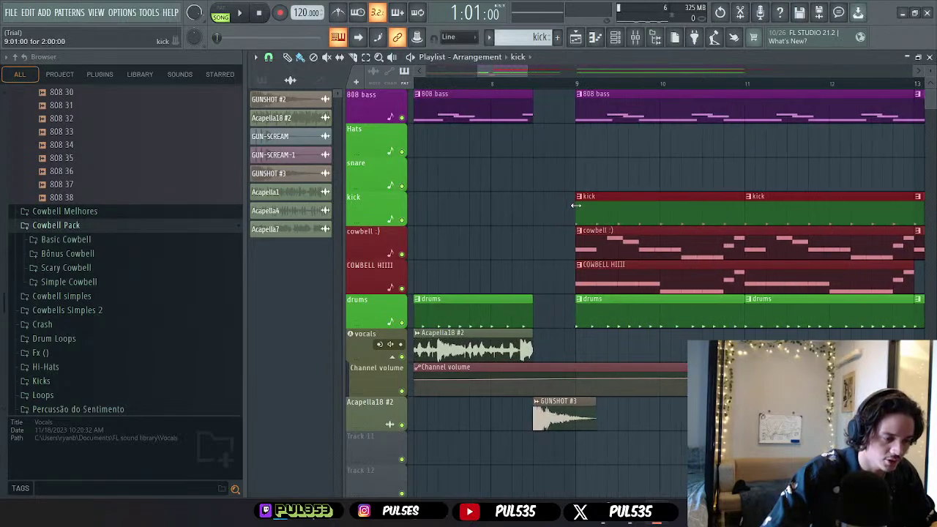
click(501, 201)
scroll(461, 201, down, 2)
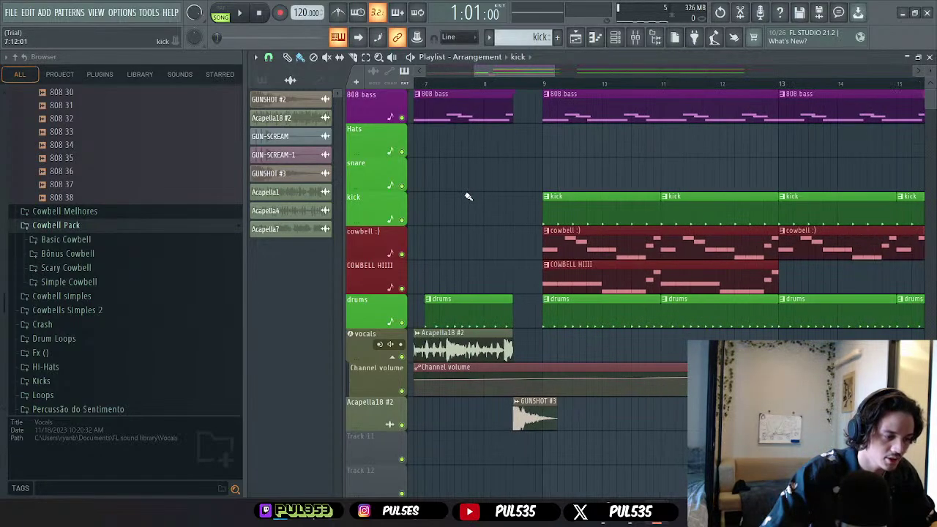
click(437, 207)
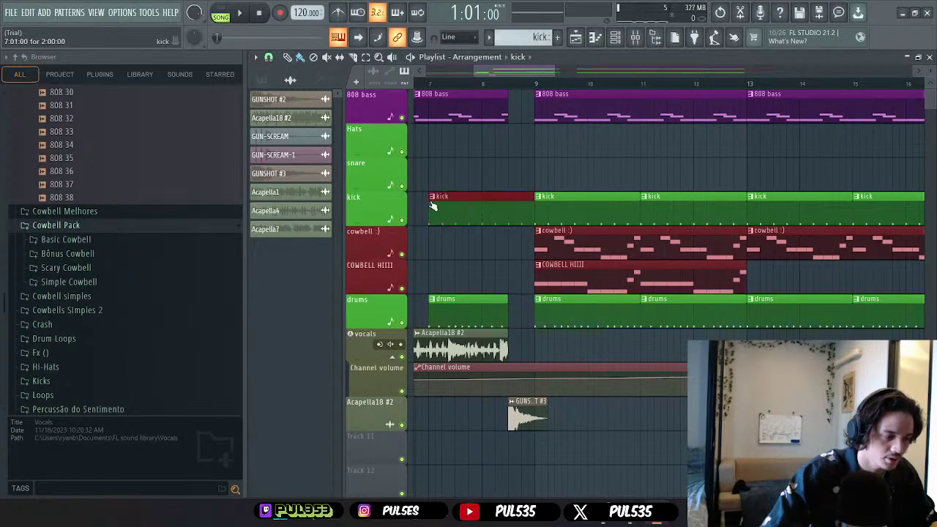
right_click(432, 206)
click(469, 181)
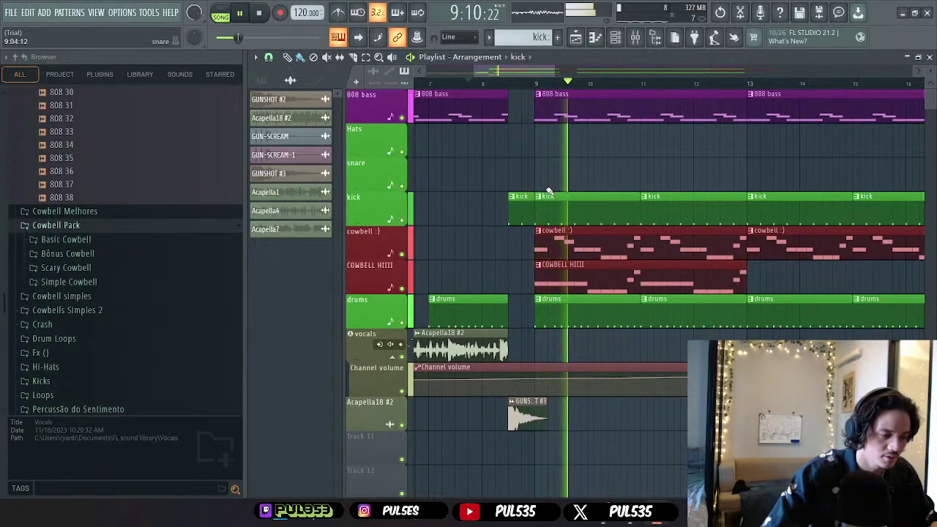
- Trim the start of the lead-in kick clip to about 8:13 while playing the transition
click(512, 196)
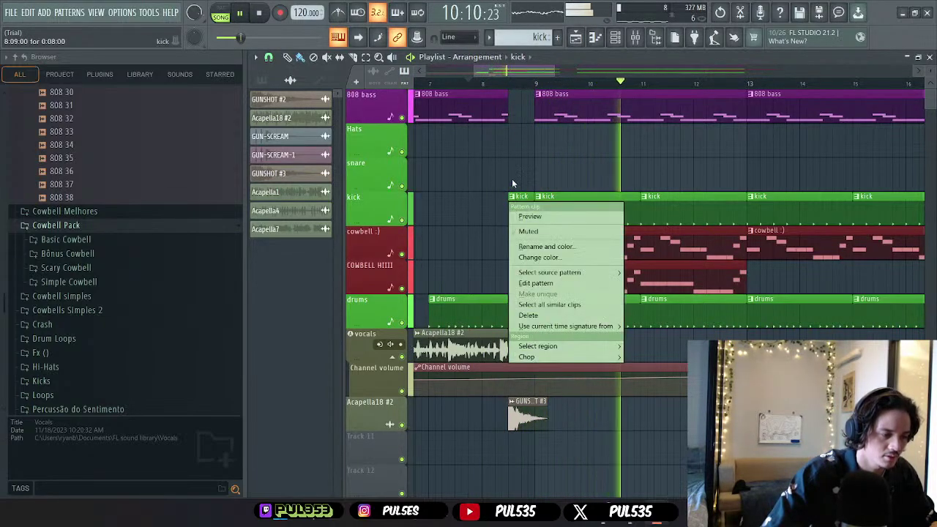
click(512, 183)
drag(509, 198, 520, 198)
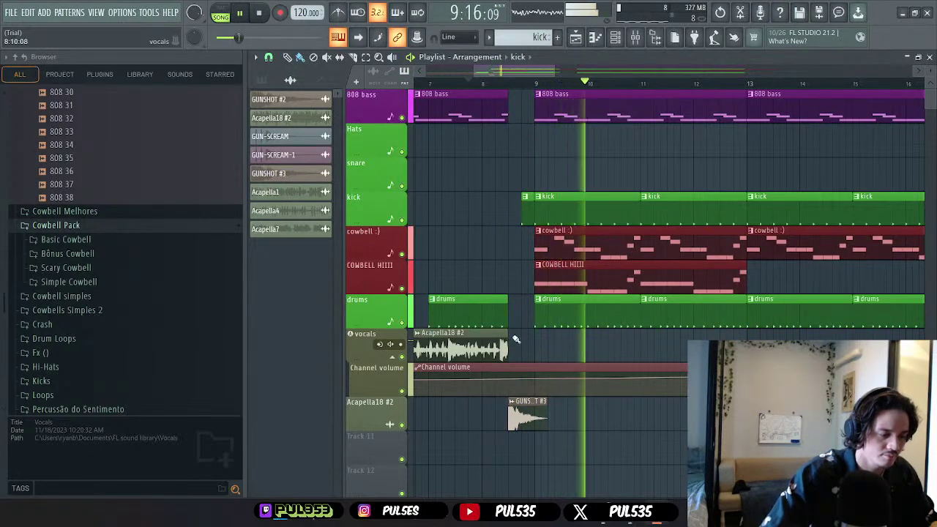
- Delete the COWBELL HIIII clip at bars 9 to 13 and play the arrangement through the second section
ctrl+scroll(516, 344, down, 2)
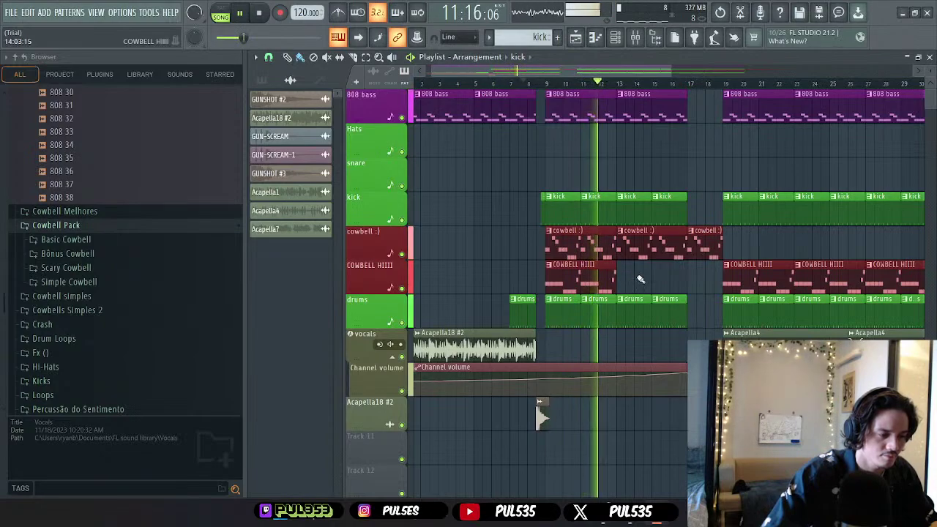
key(space)
right_click(600, 283)
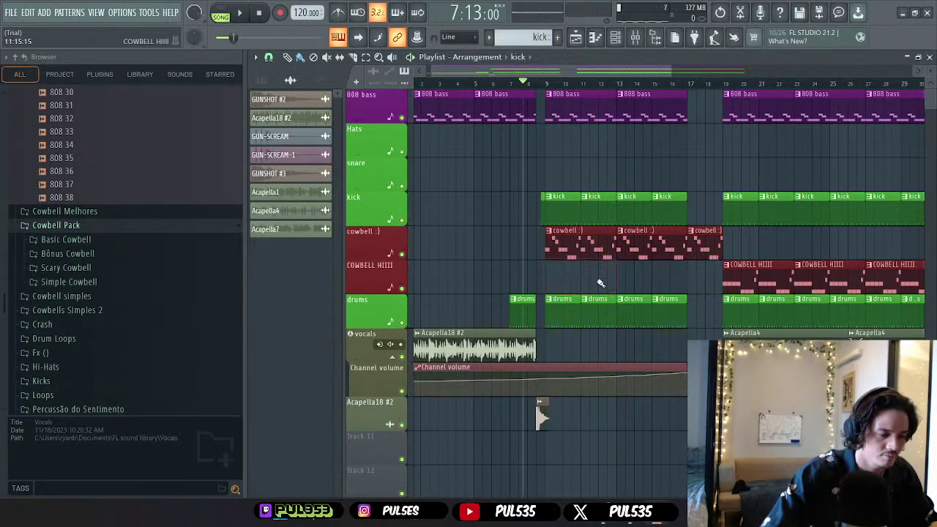
key(space)
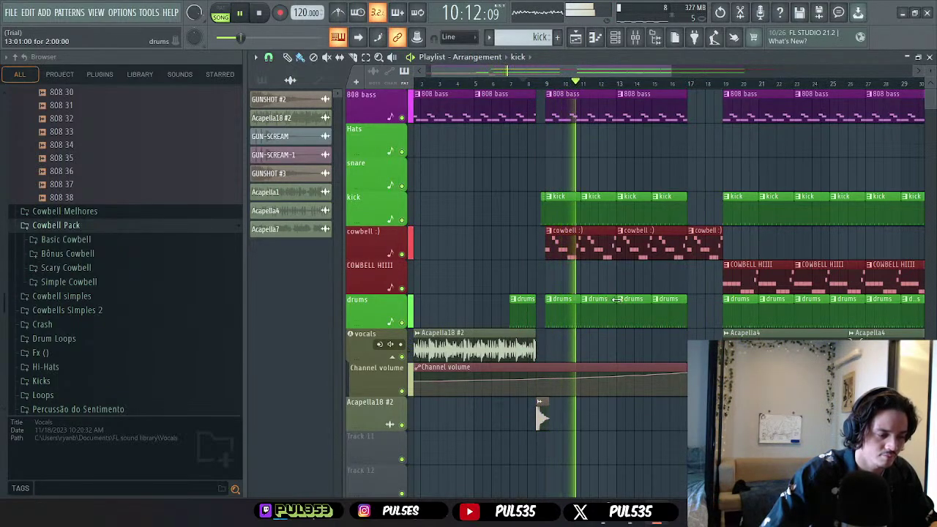
scroll(630, 288, down, 3)
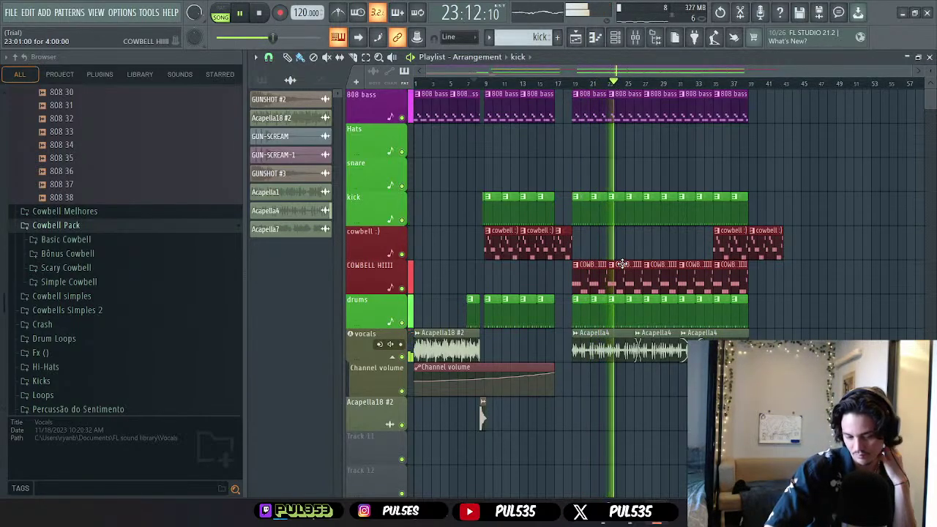
key(space)
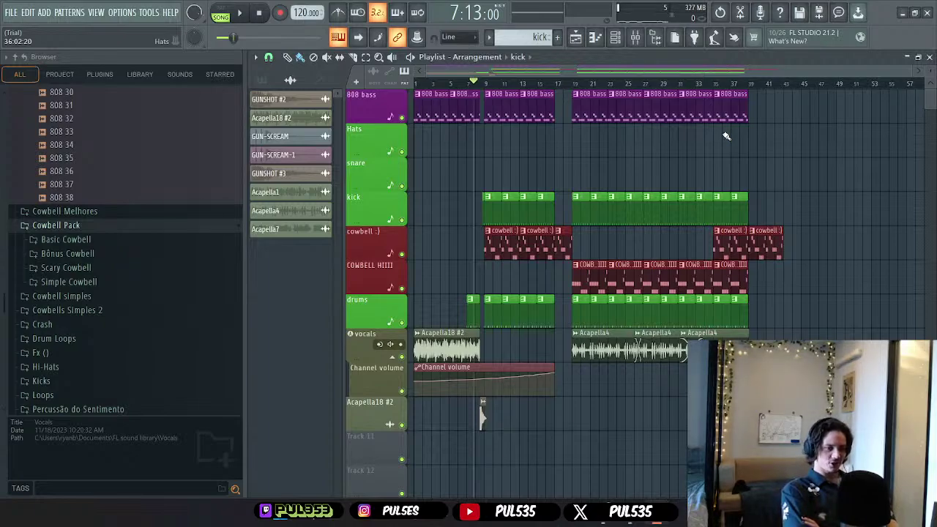
- Play the arrangement from bar 9 to check the first drop
click(492, 84)
key(space)
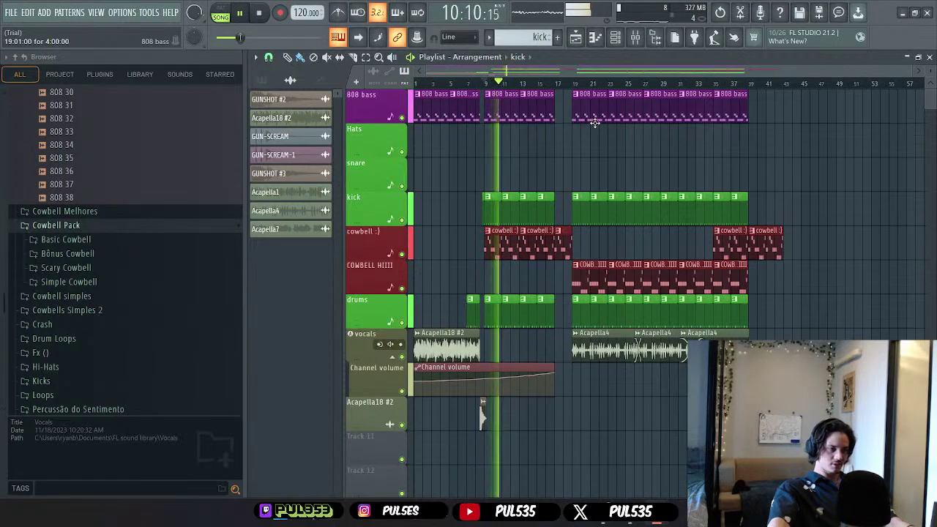
key(space)
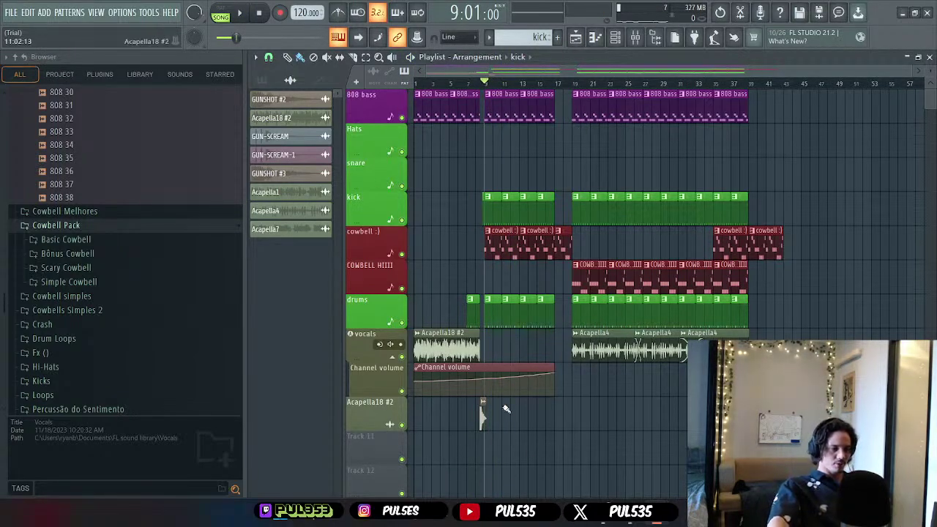
- Save the project as mediocre in a new project folder and dismiss the trial warning
click(11, 12)
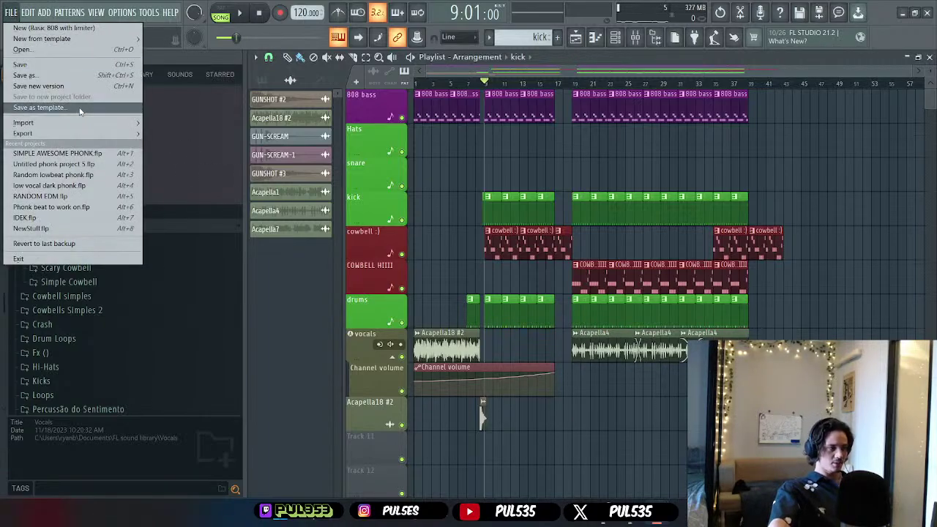
click(33, 64)
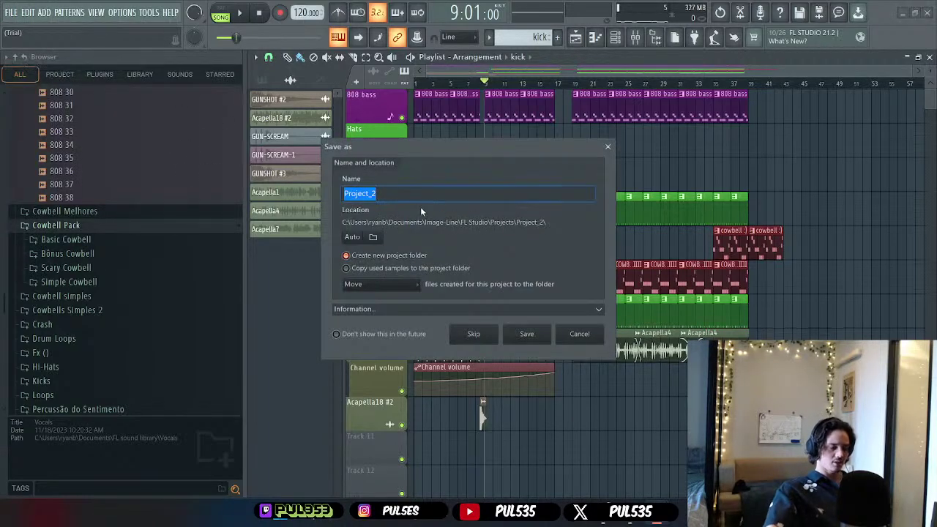
text(medi)
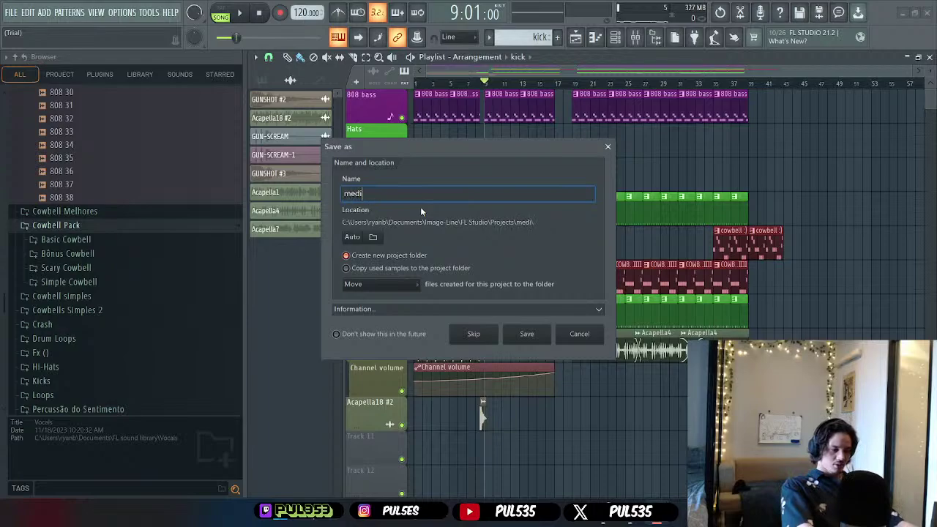
text(ocre)
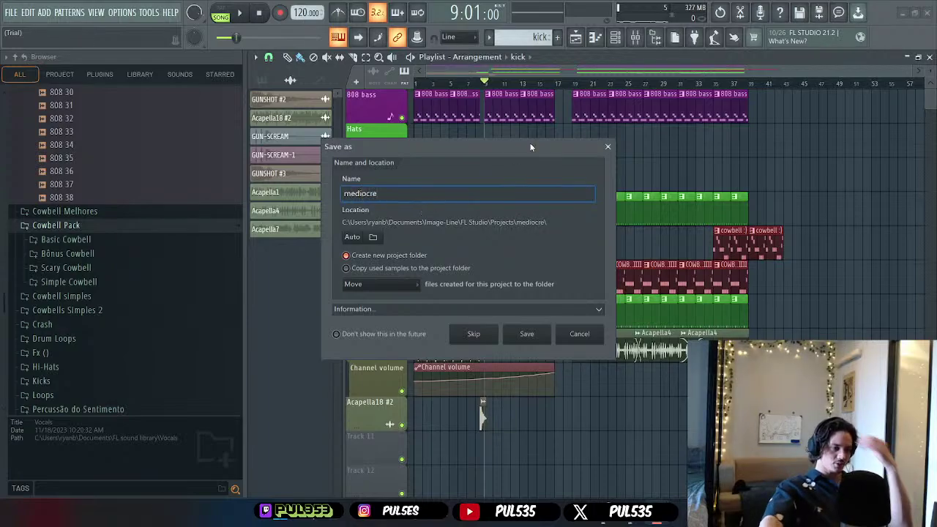
click(518, 336)
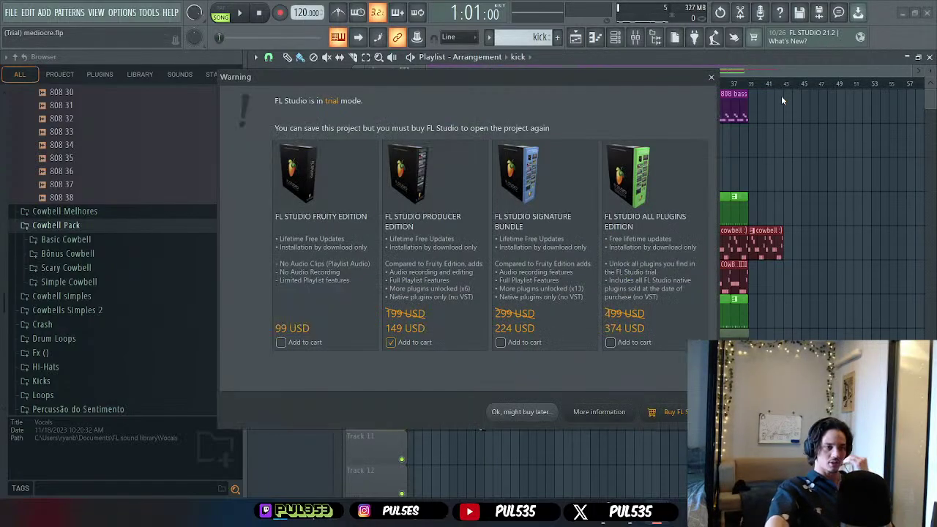
click(522, 413)
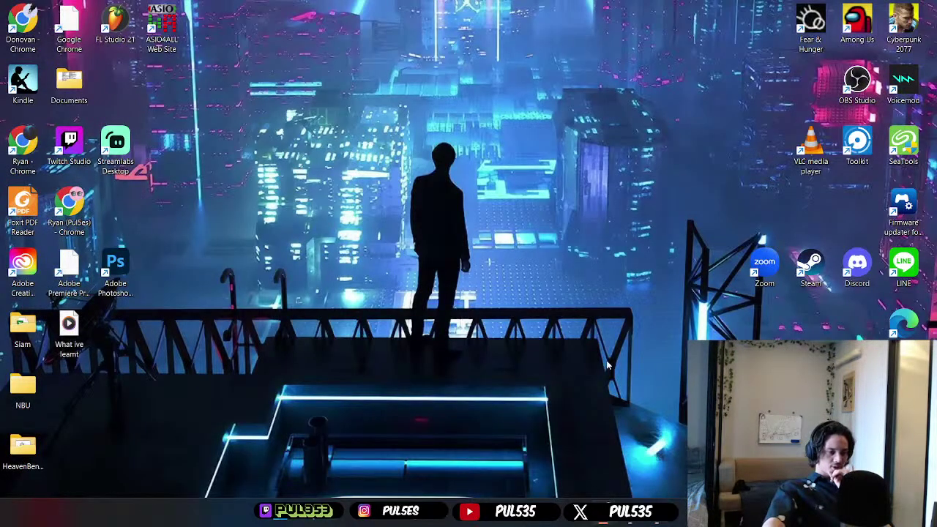
click(635, 521)
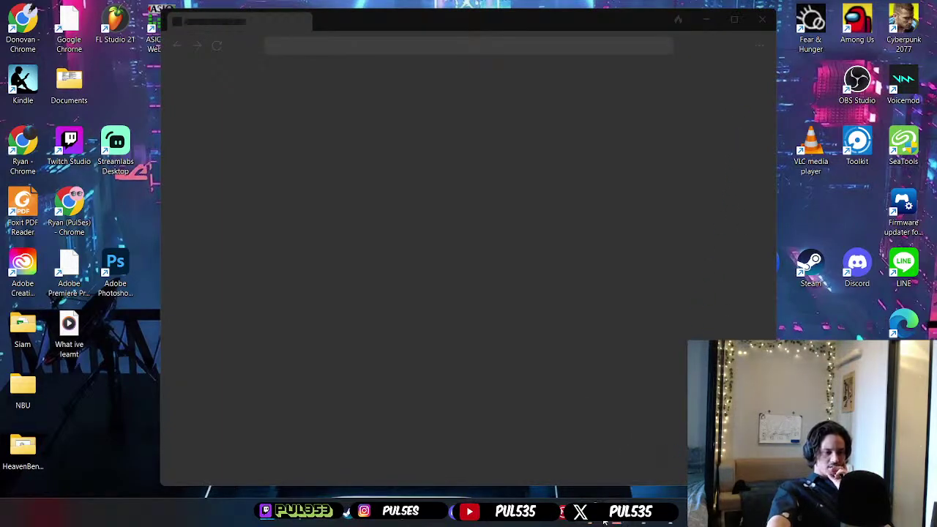
mouse_move(600, 520)
mouse_move(602, 436)
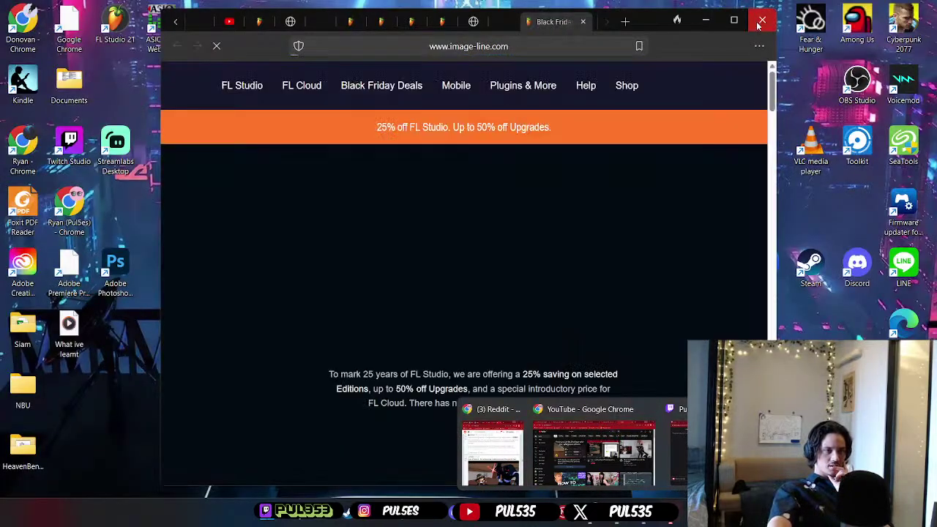
- Minimize the Image-Line offer page and switch to the Pul535 Twitch channel page in Chrome
click(705, 19)
mouse_move(634, 518)
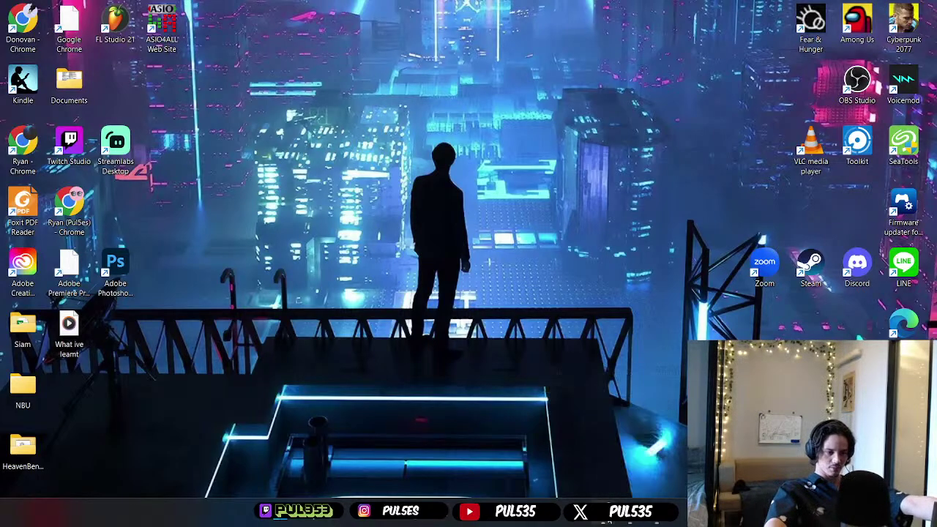
click(662, 448)
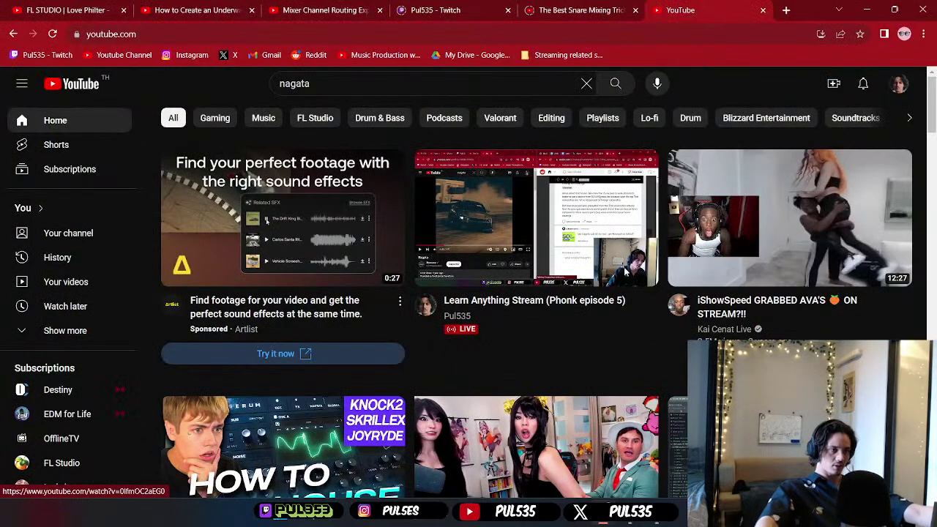
click(451, 10)
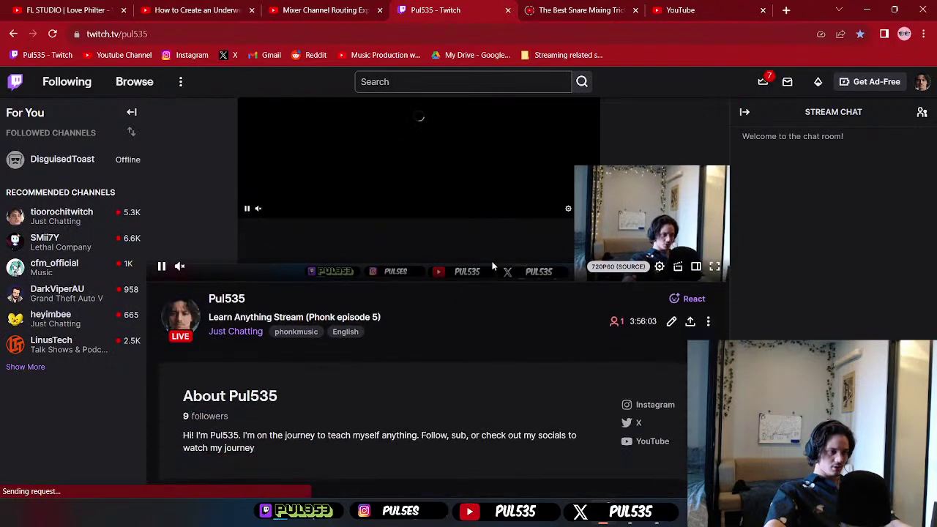
- Examine the Twitch channel page's live stream preview, stream details and About section
scroll(437, 296, down, 3)
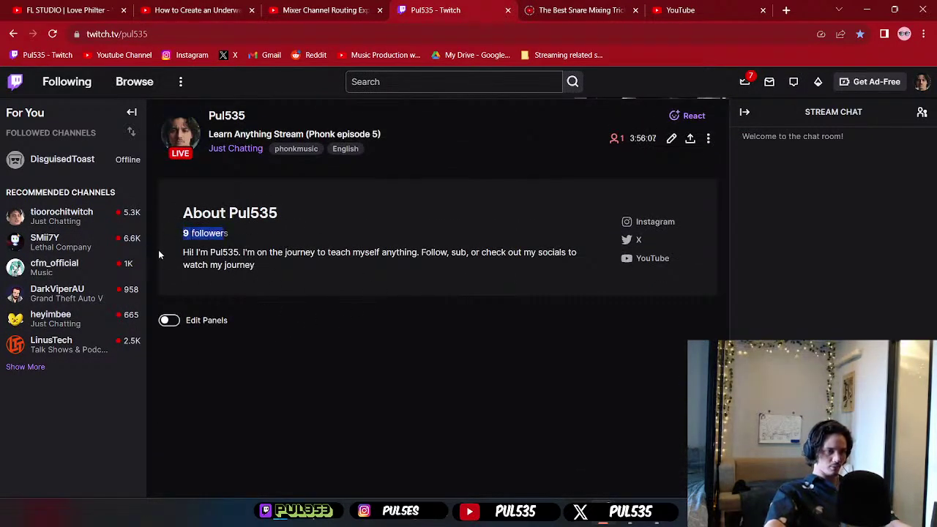
scroll(464, 263, up, 3)
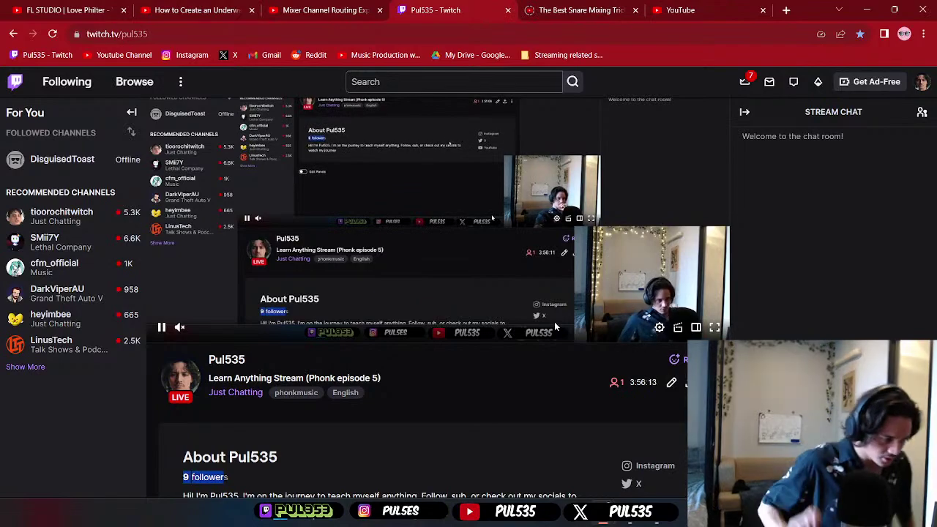
scroll(554, 322, down, 1)
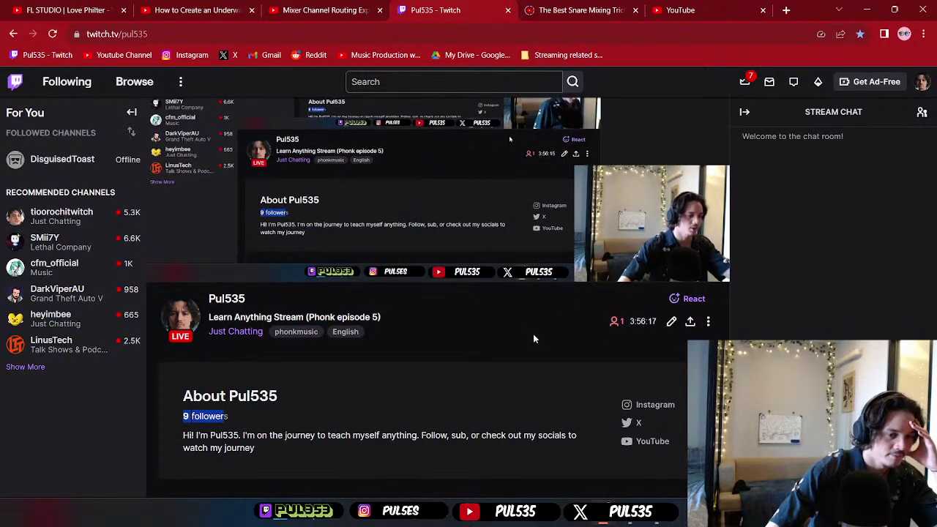
scroll(533, 334, up, 1)
scroll(524, 340, up, 1)
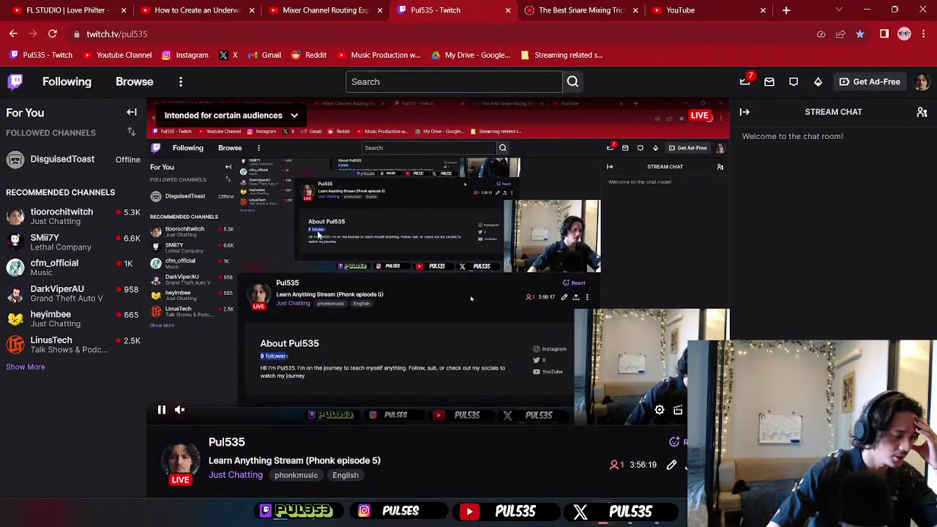
scroll(326, 265, down, 1)
scroll(326, 264, down, 1)
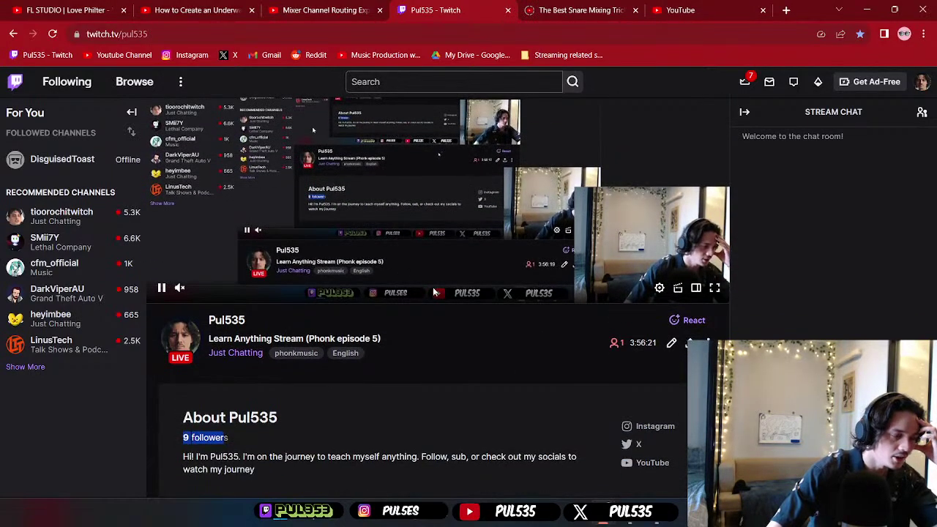
scroll(366, 304, up, 2)
- Open the Stream Manager in Twitch's Creator Dashboard and review the recent followers in the Activity Feed
click(922, 81)
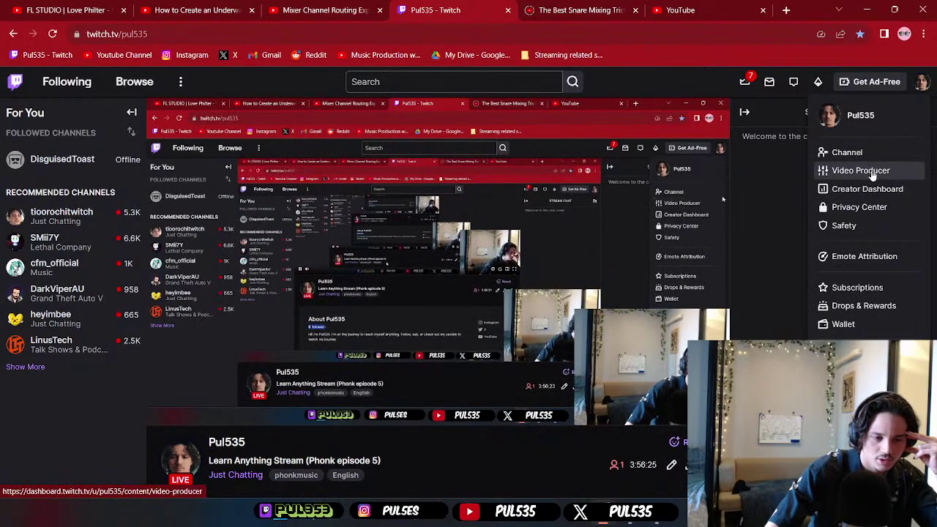
click(871, 189)
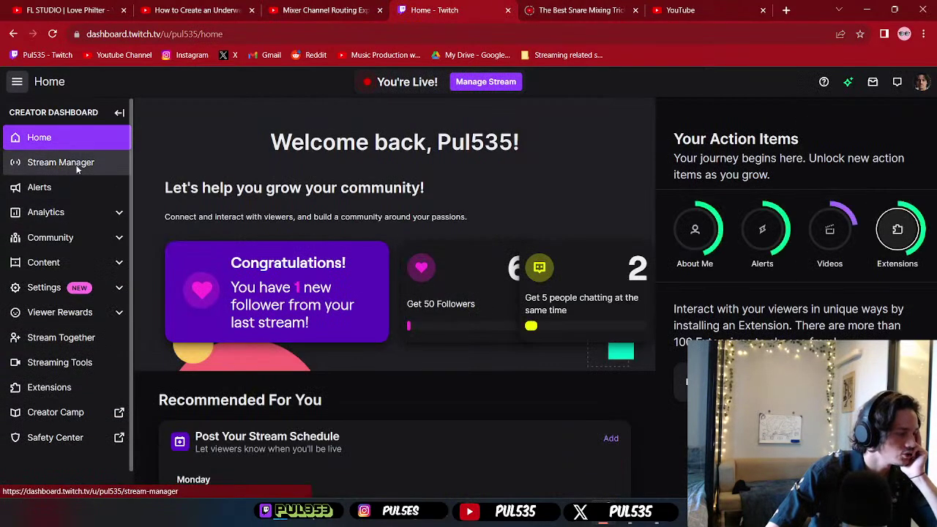
click(76, 165)
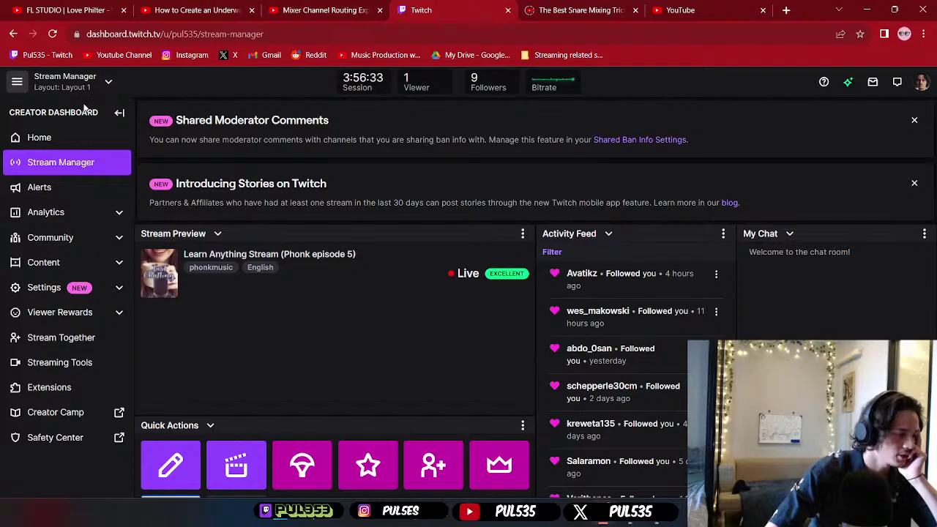
scroll(628, 302, down, 1)
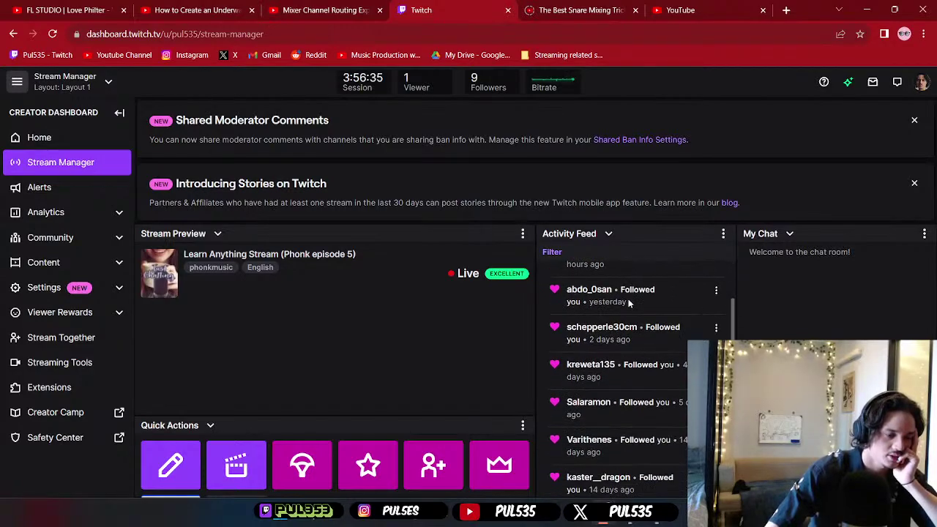
scroll(629, 302, down, 2)
scroll(630, 302, up, 3)
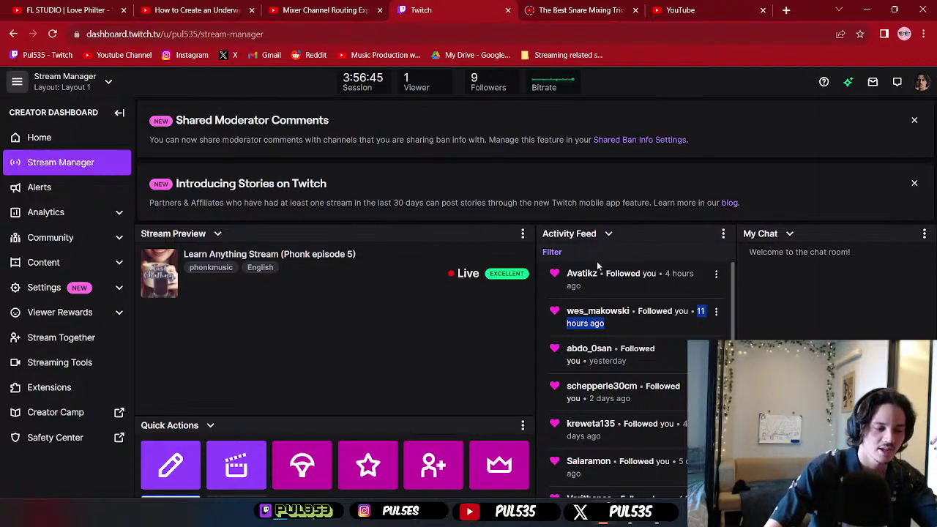
scroll(656, 290, down, 1)
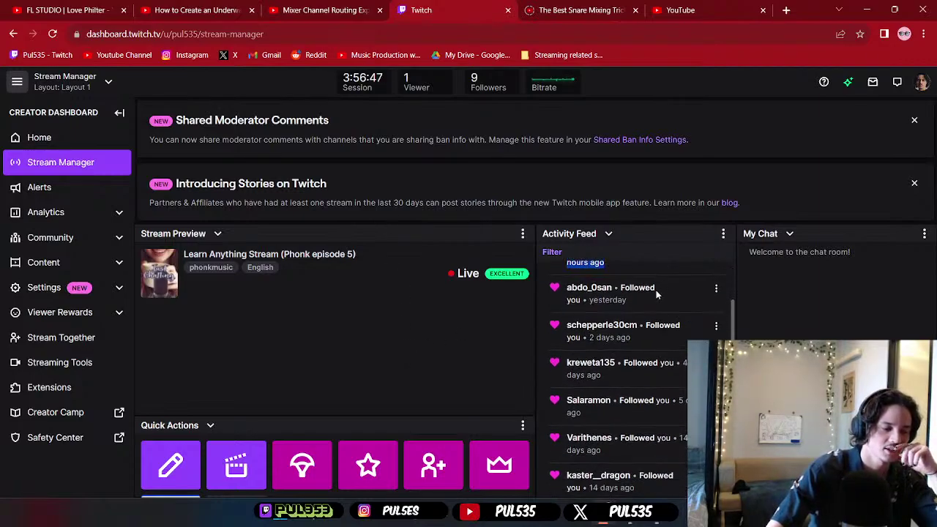